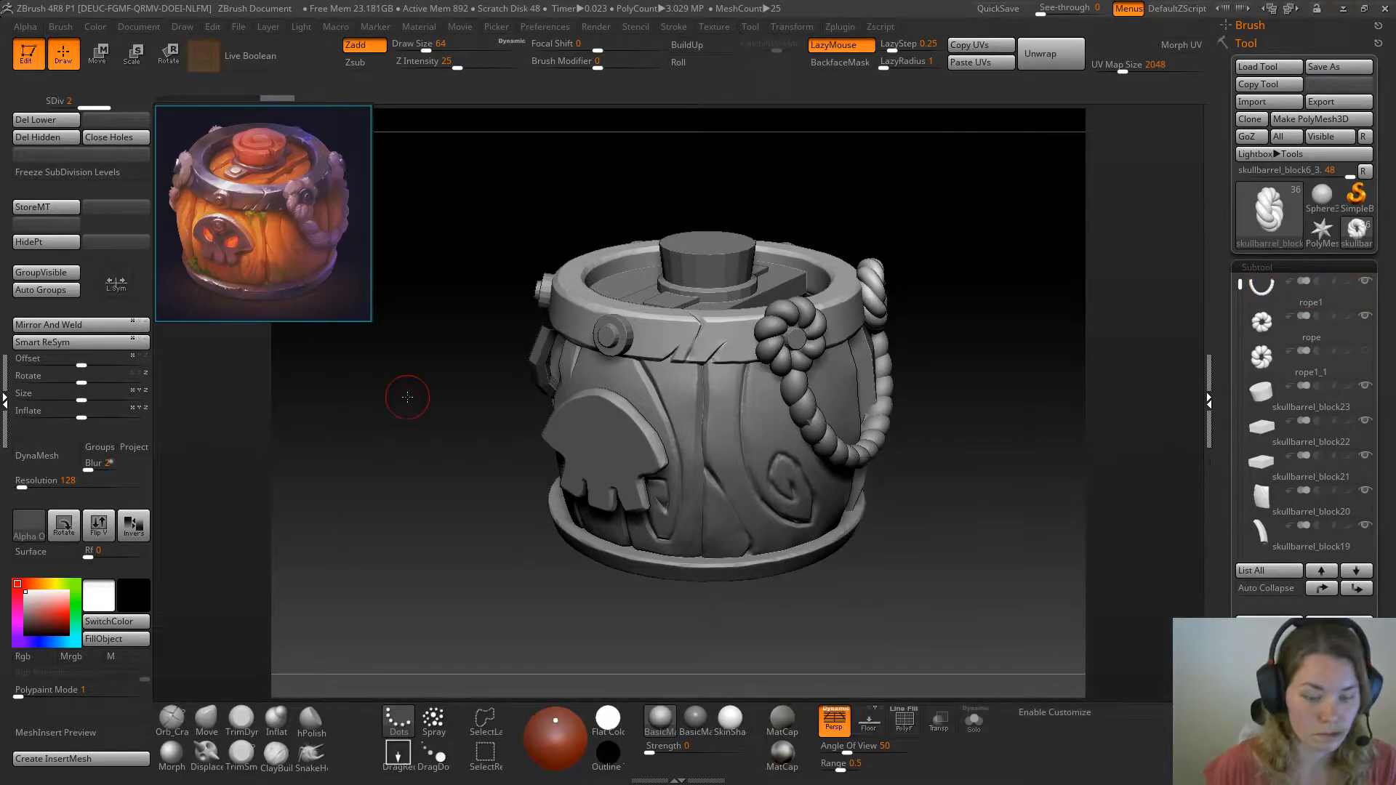
Isolate the barrel plank with the carved swirl in Solo mode and pick the TrimDynamic brush at draw size 37
left_click_drag(472, 406, 480, 483, "alt")
left_click_drag(988, 568, 971, 390, "alt")
left_click(698, 426, "alt")
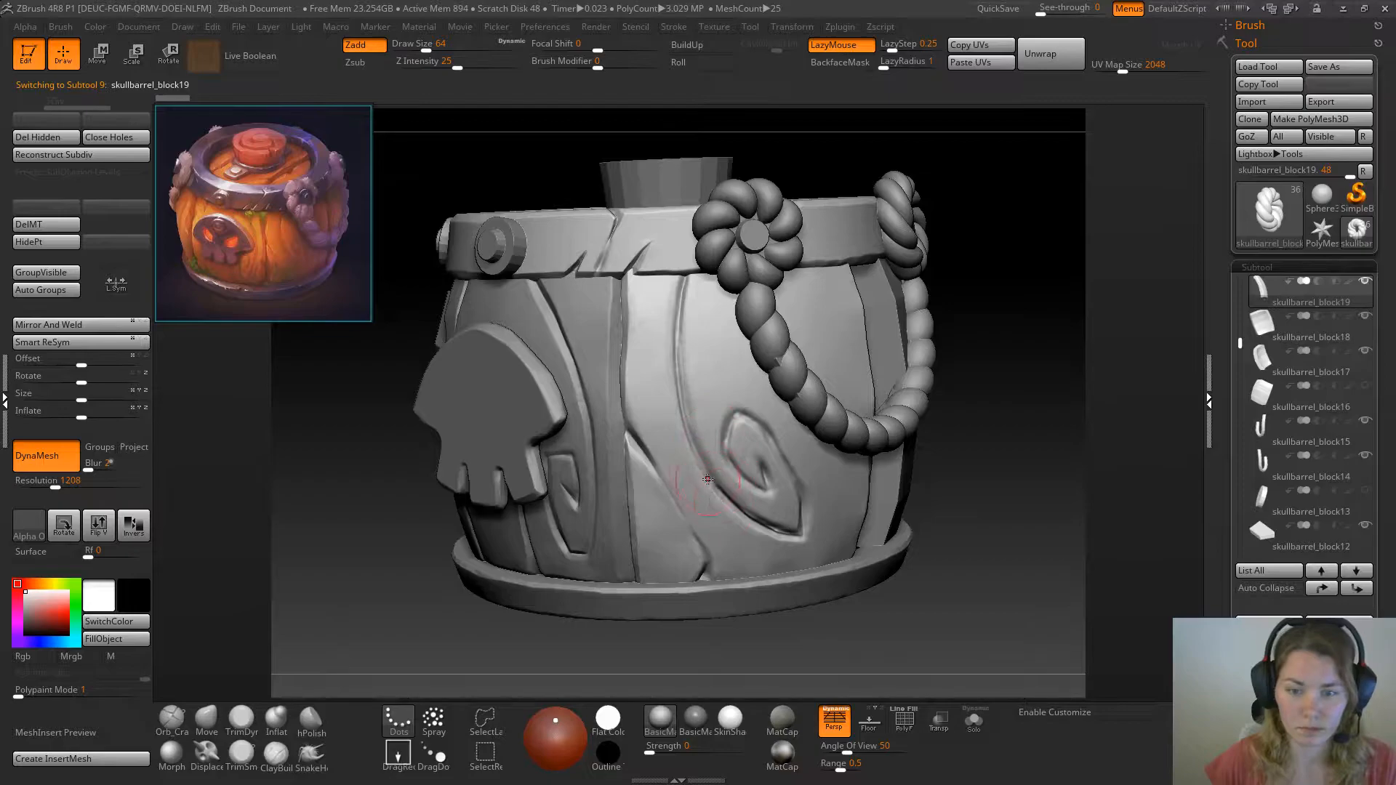
key("space")
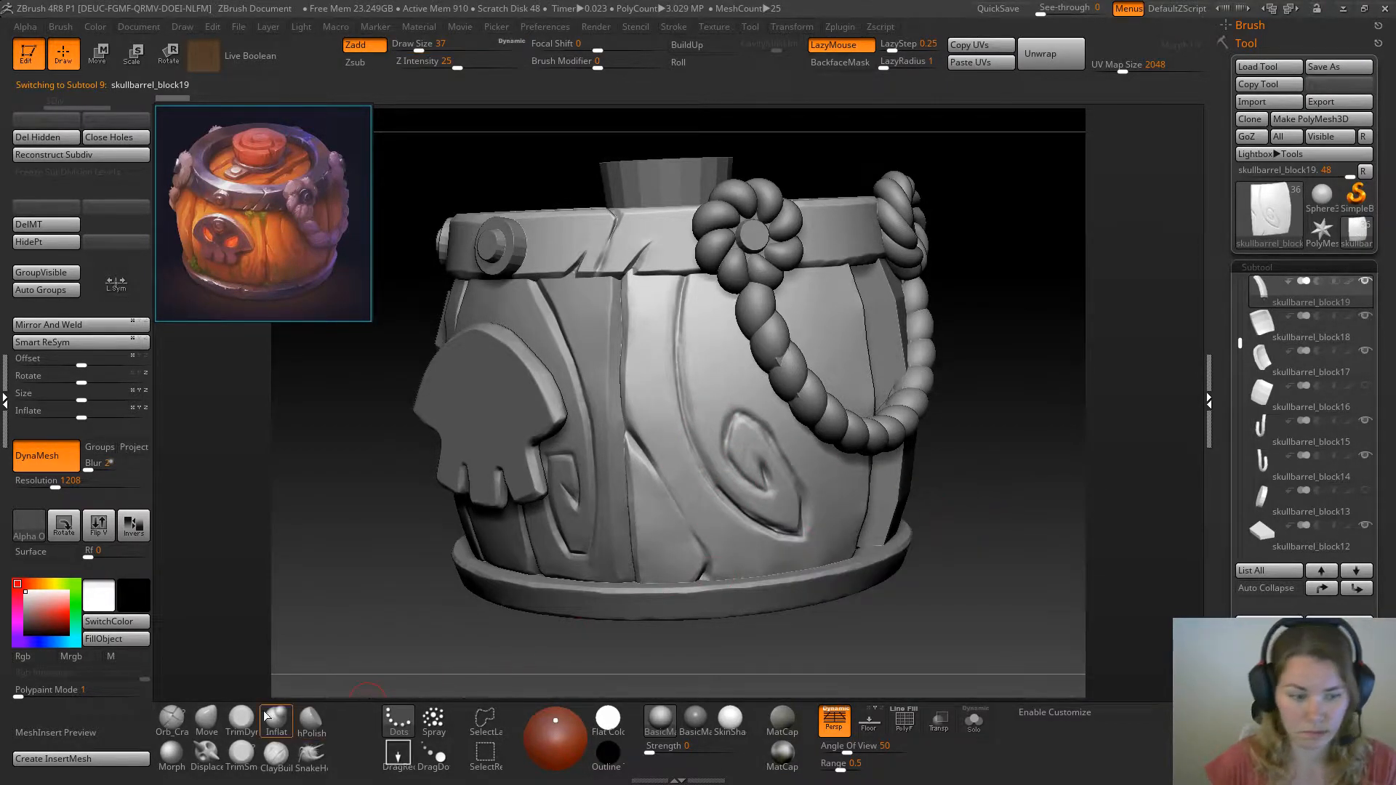
left_click(241, 719)
left_click_drag(1010, 425, 984, 422)
left_click_drag(496, 586, 400, 595)
mouse_move(321, 618)
left_mouse_down()
mouse_move(415, 539)
mouse_move(480, 509)
mouse_move(448, 492)
mouse_move(438, 556)
mouse_move(465, 547)
left_mouse_up()
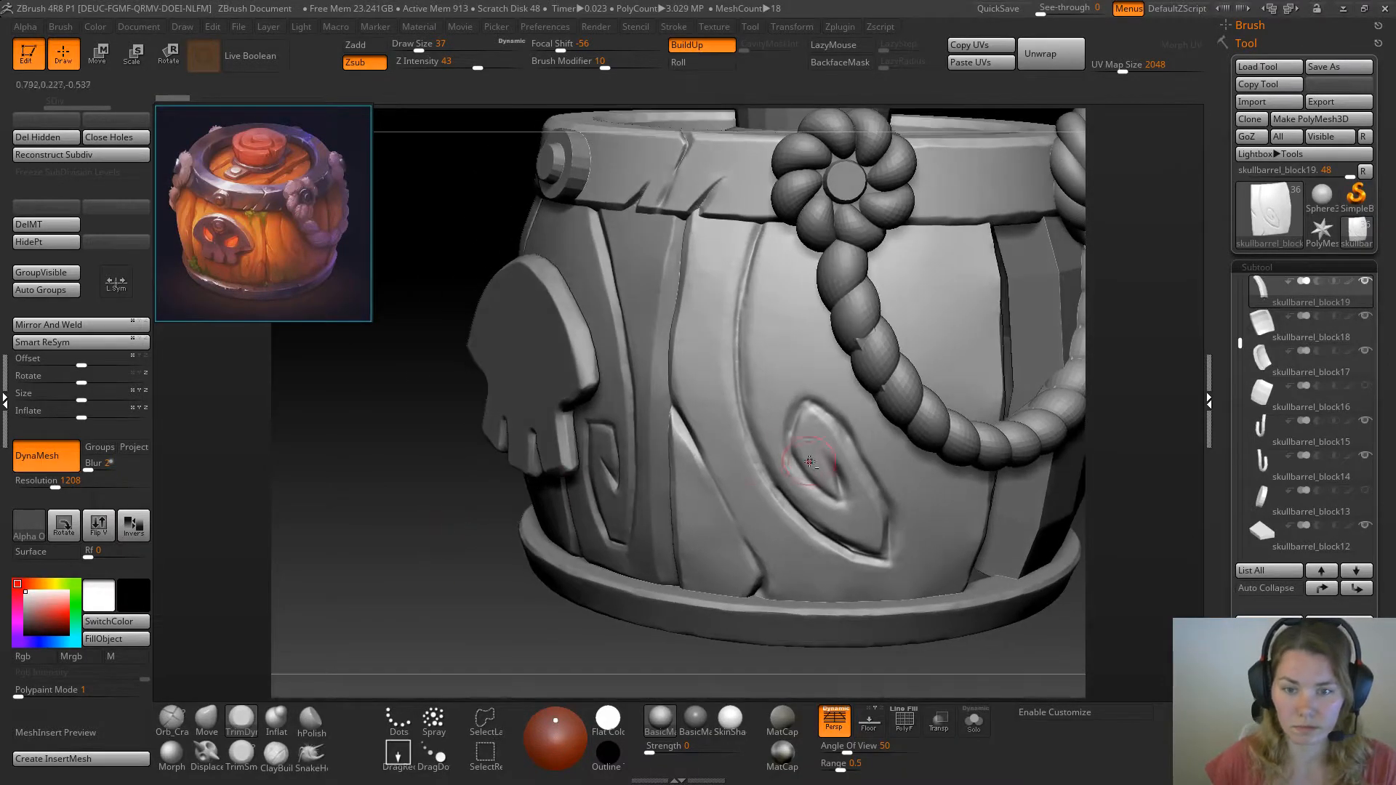
left_click(974, 720)
Flatten the surface around the outside of the swirl's pointed top with TrimDynamic at draw size 20
mouse_move(506, 426)
left_mouse_down()
mouse_move(413, 453)
mouse_move(402, 500)
mouse_move(399, 455)
left_mouse_up()
key("space")
left_click(387, 460)
mouse_move(664, 443)
left_mouse_down()
mouse_move(661, 462)
mouse_move(674, 416)
left_mouse_up()
right_click_drag(643, 414, 752, 394)
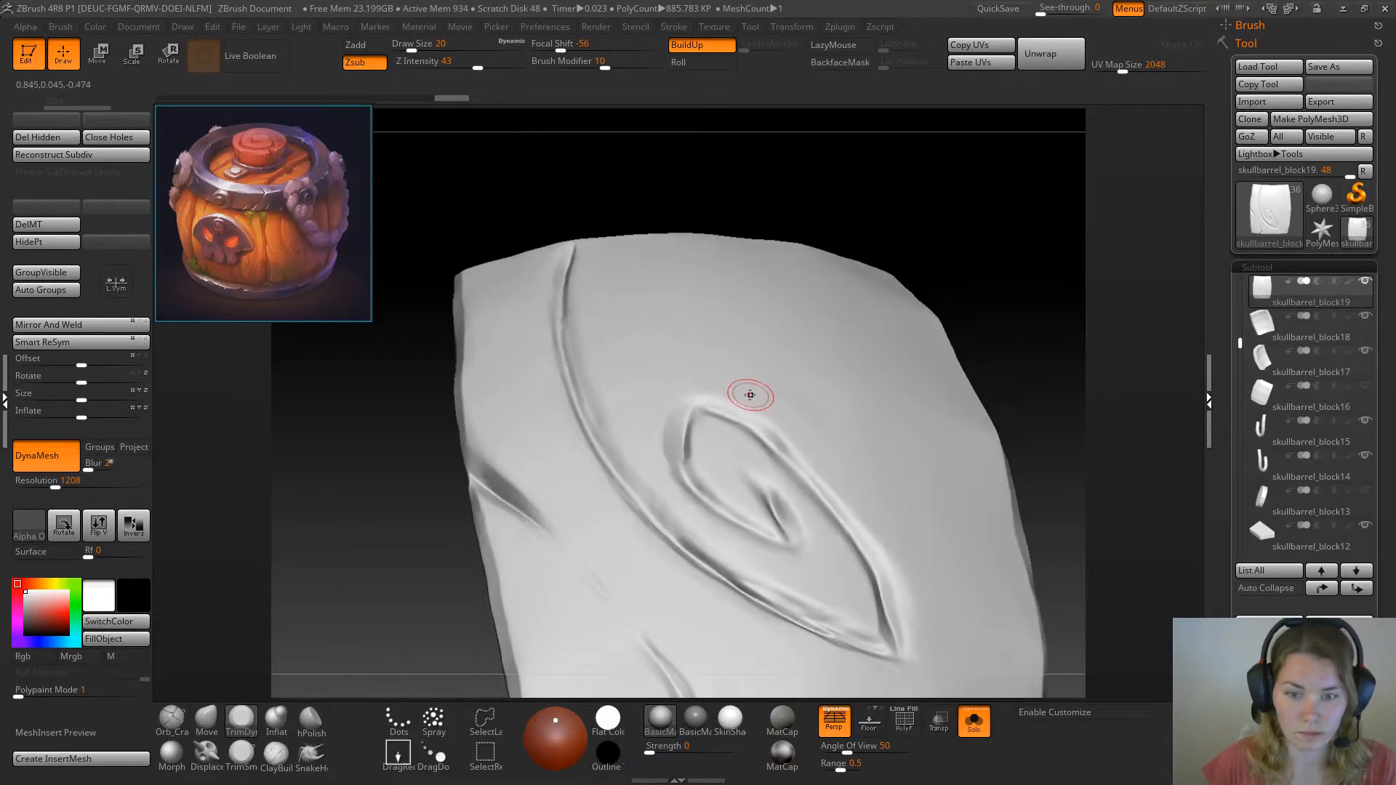
Bevel the swirl's left edge from its pointed top down to the lower bend with TrimDynamic at draw size 14
key("space")
mouse_move(932, 237)
left_mouse_down()
mouse_move(946, 251)
mouse_move(860, 390)
left_mouse_up()
mouse_move(724, 420)
left_mouse_down()
mouse_move(701, 441)
mouse_move(702, 473)
mouse_move(691, 413)
mouse_move(704, 473)
mouse_move(695, 427)
mouse_move(708, 443)
left_mouse_up()
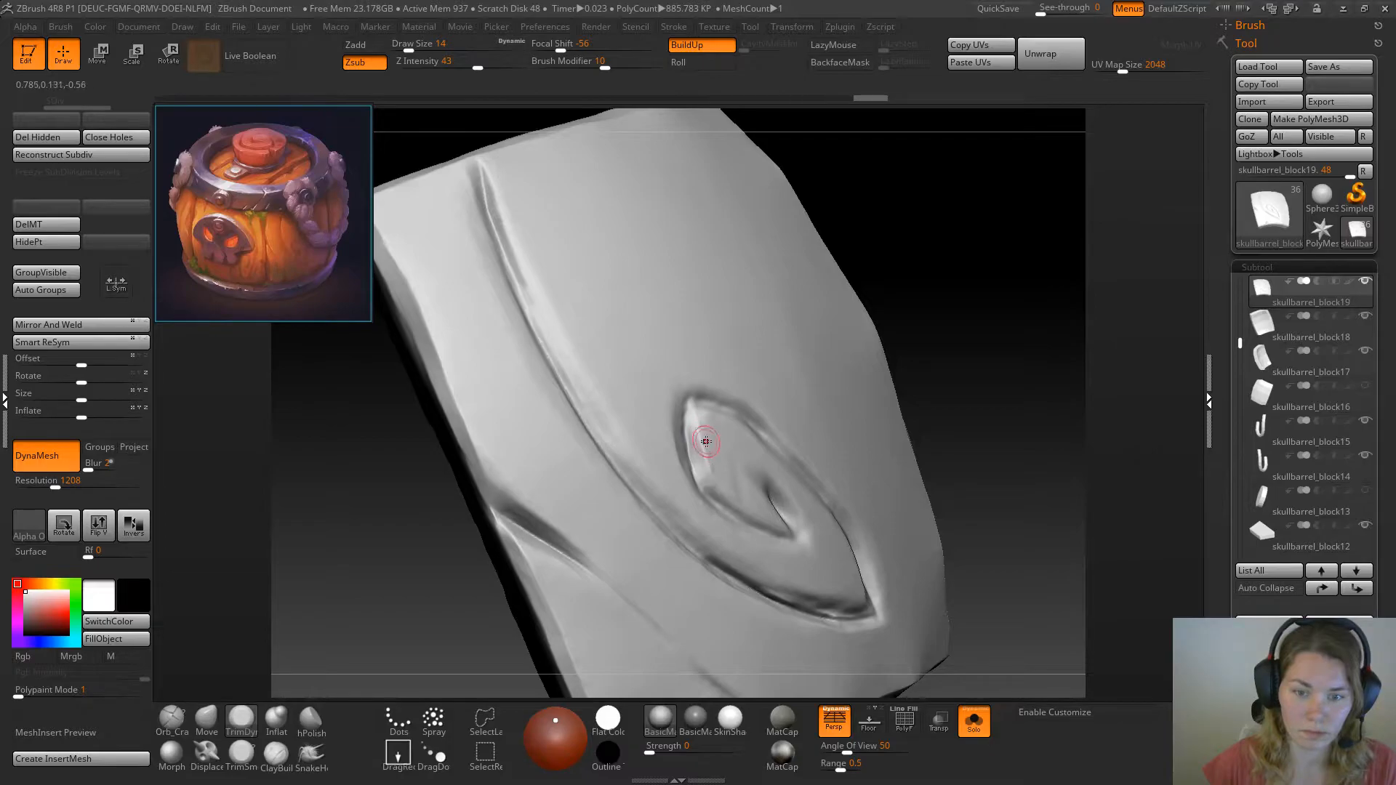
mouse_move(983, 293)
left_mouse_down()
mouse_move(945, 310)
mouse_move(902, 364)
left_mouse_up()
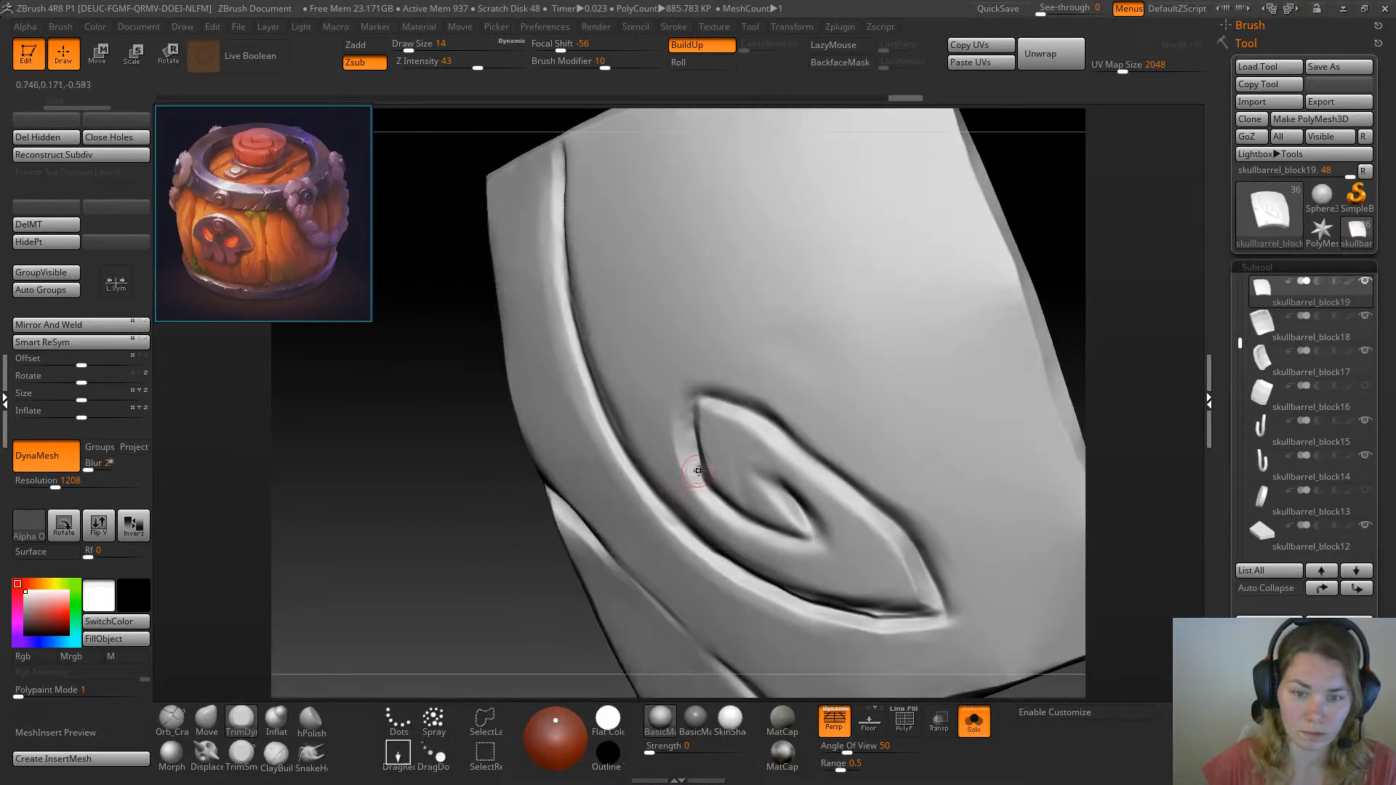
left_click_drag(694, 474, 689, 471)
left_click_drag(514, 536, 492, 640)
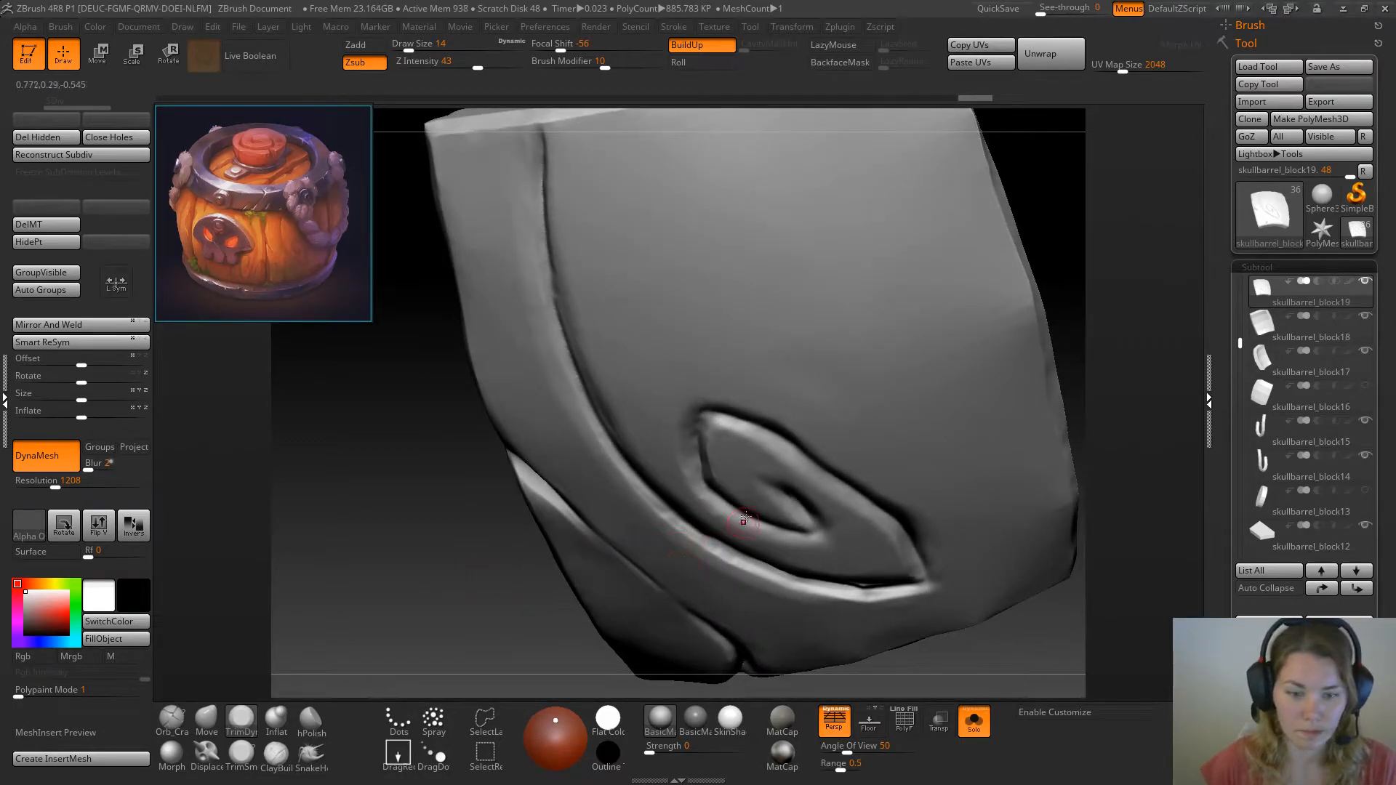
left_click_drag(704, 494, 746, 522)
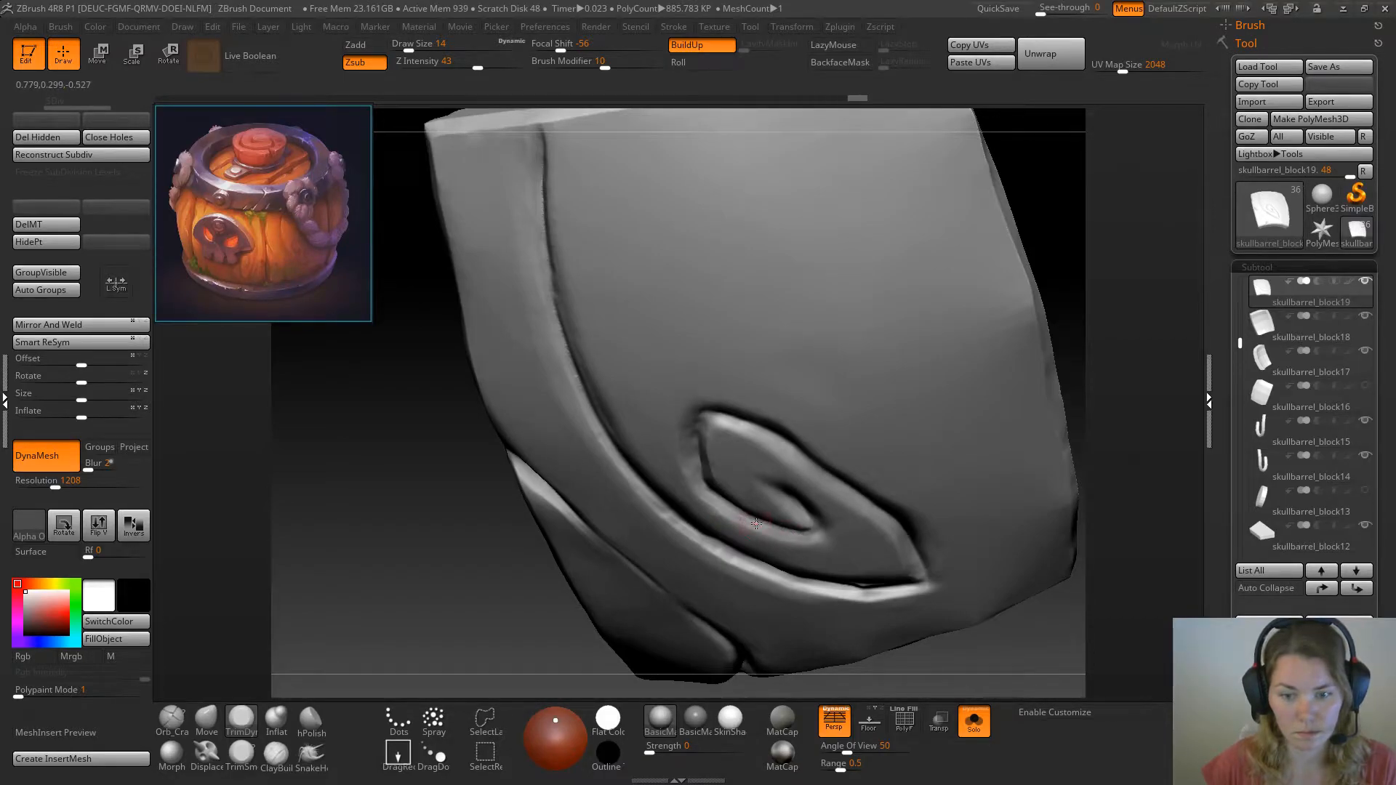
Refine the bevel on the swirl's upper left edge with short trim strokes on both sides of the groove
left_click_drag(419, 486, 465, 466)
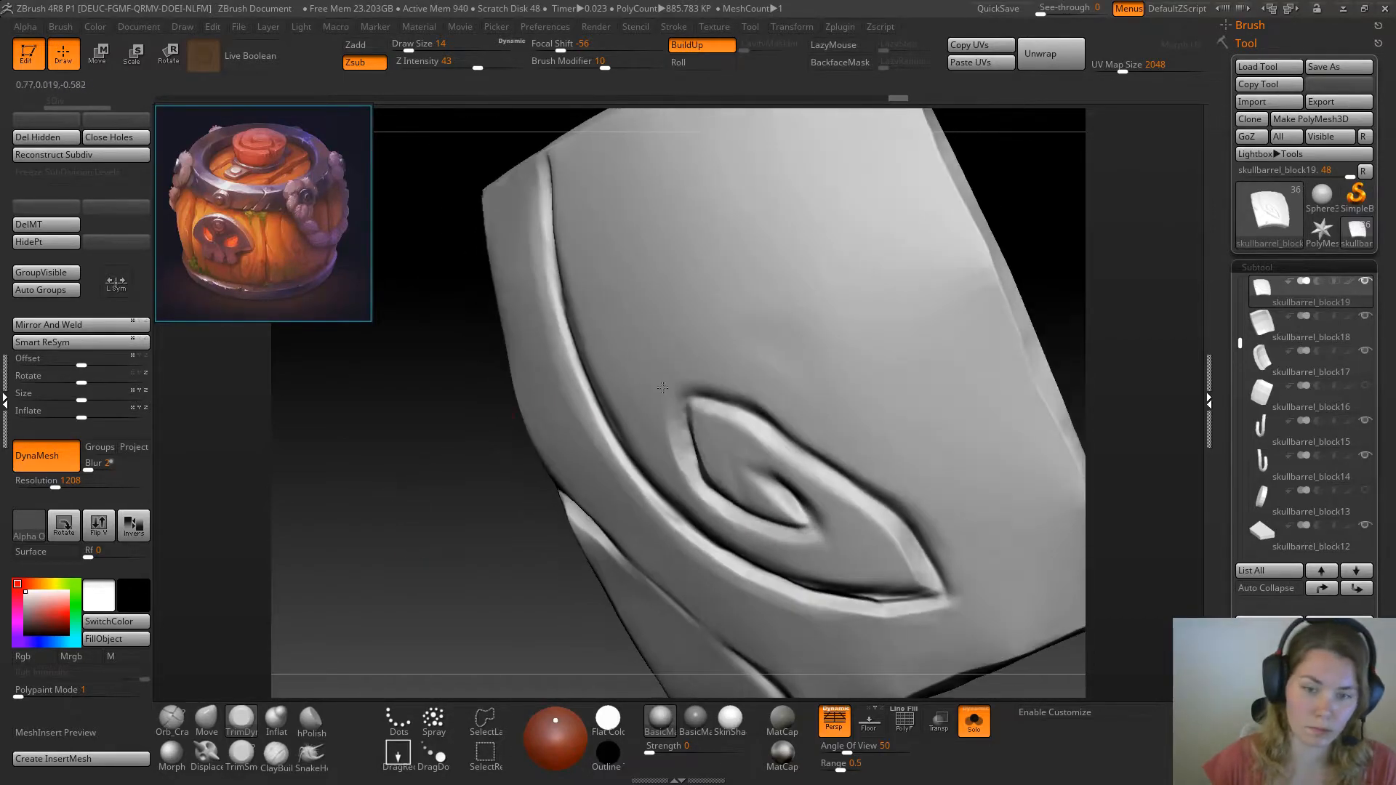
left_click_drag(682, 430, 677, 414)
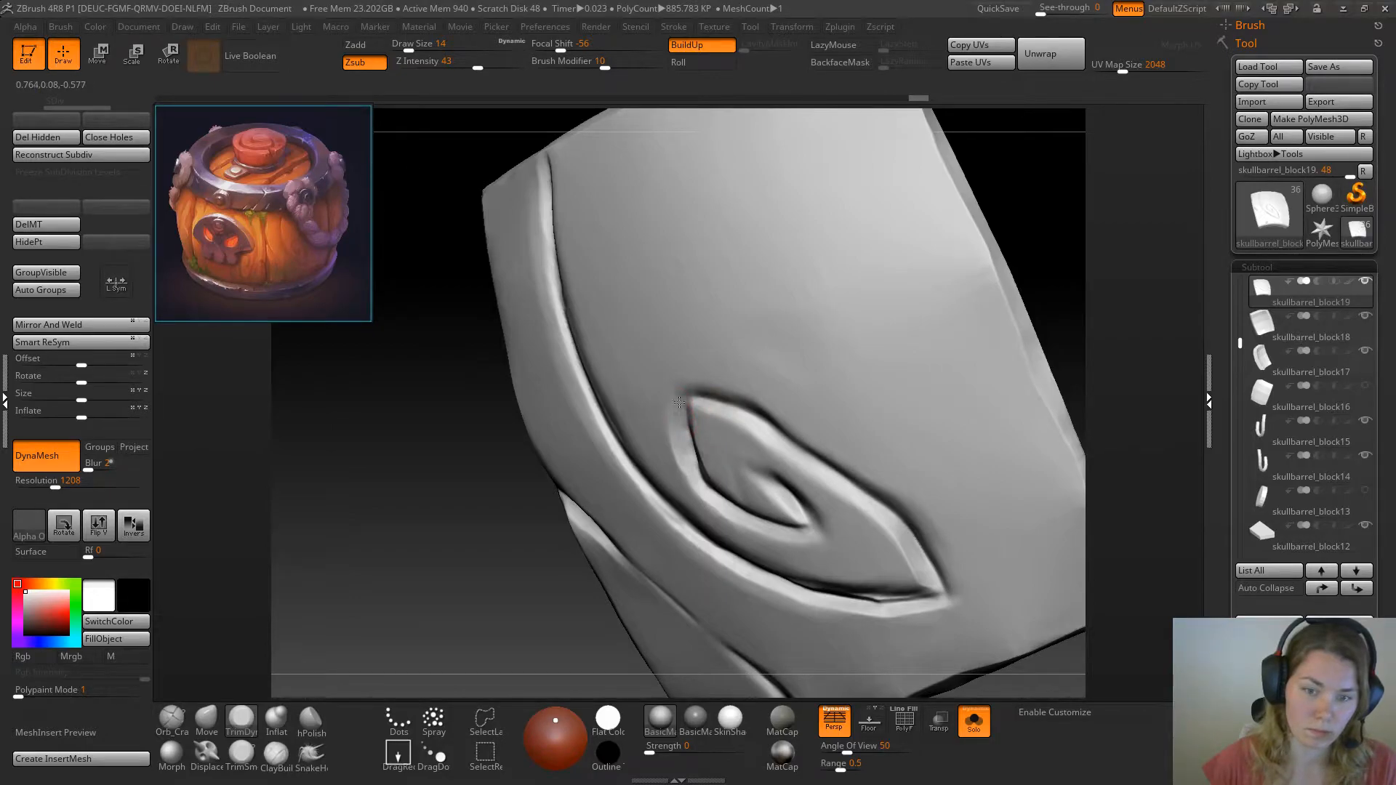
left_click_drag(693, 466, 692, 478)
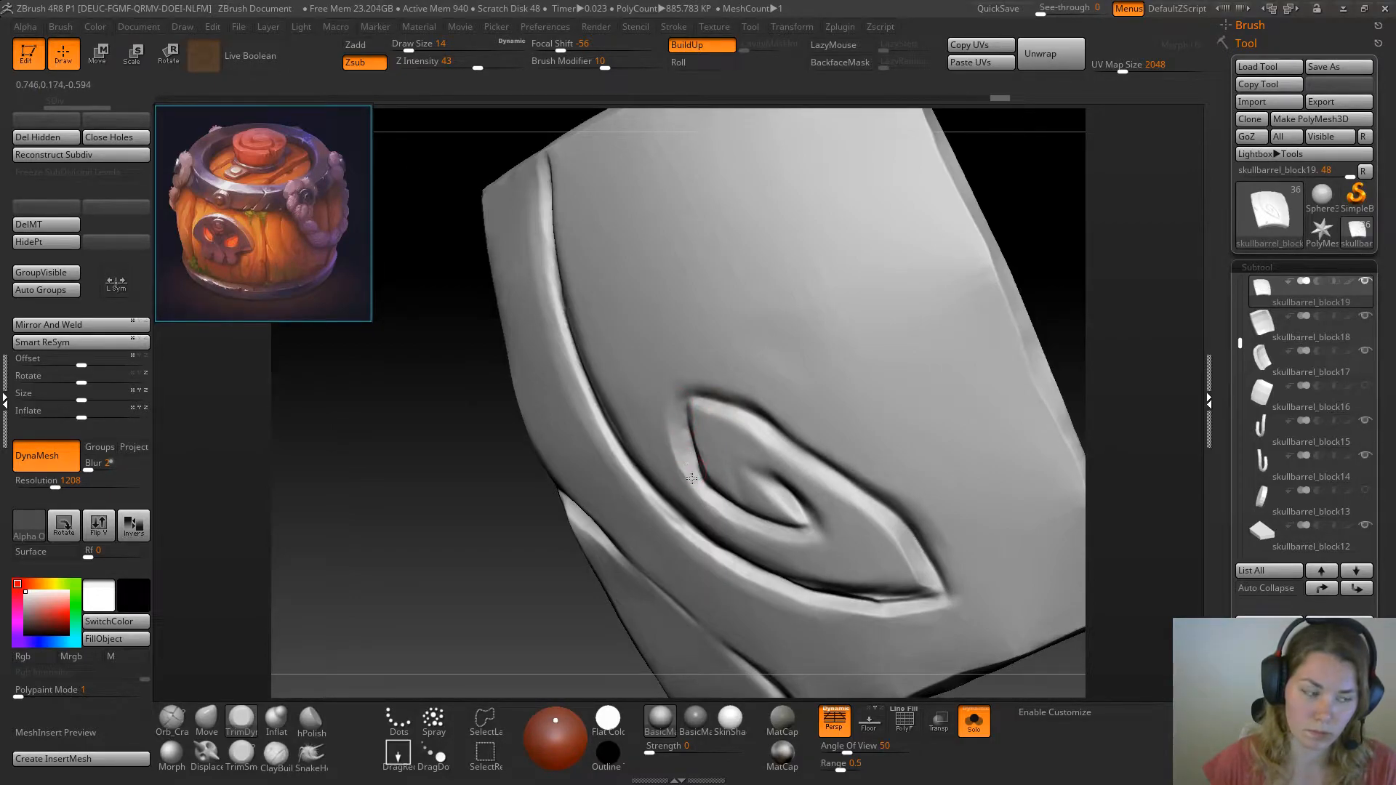
left_click_drag(680, 426, 683, 448)
left_click_drag(429, 597, 476, 581)
mouse_move(707, 421)
left_mouse_down()
mouse_move(725, 422)
mouse_move(692, 467)
left_mouse_up()
left_click_drag(436, 581, 485, 578)
left_click_drag(702, 480, 706, 485)
Trim a bevel along the swirl's lower inner curve, from the bend toward its inner end
left_click_drag(991, 387, 920, 374)
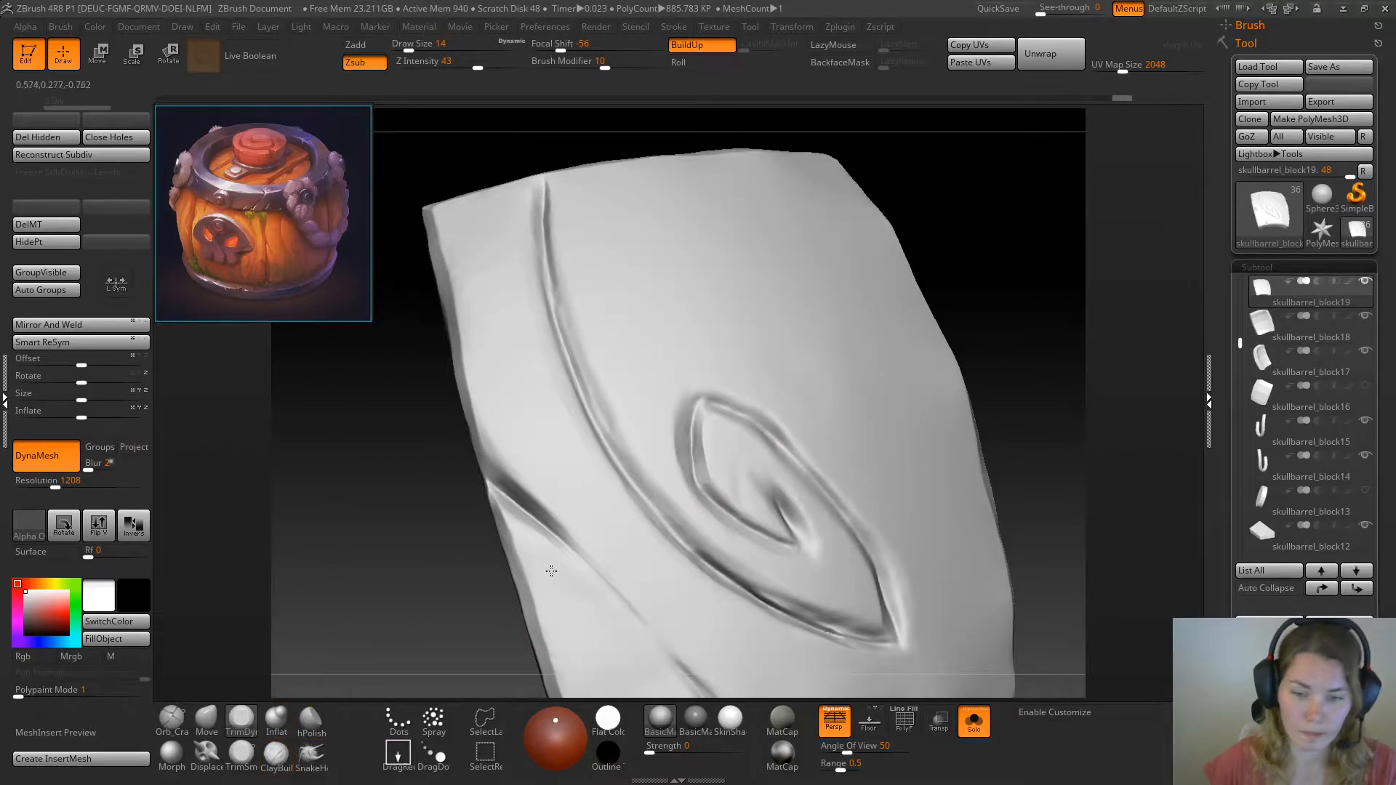
left_click_drag(448, 538, 445, 560)
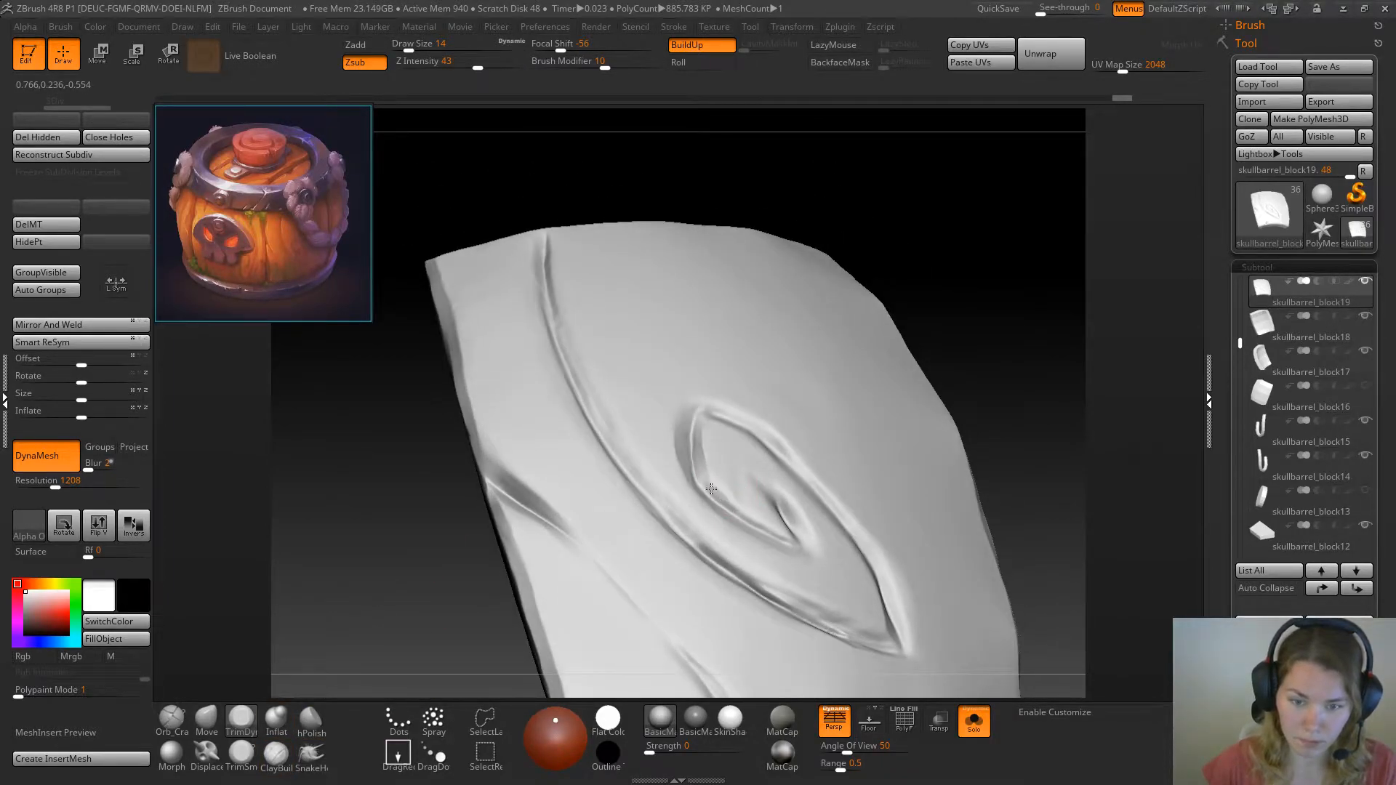
left_click_drag(726, 501, 776, 533)
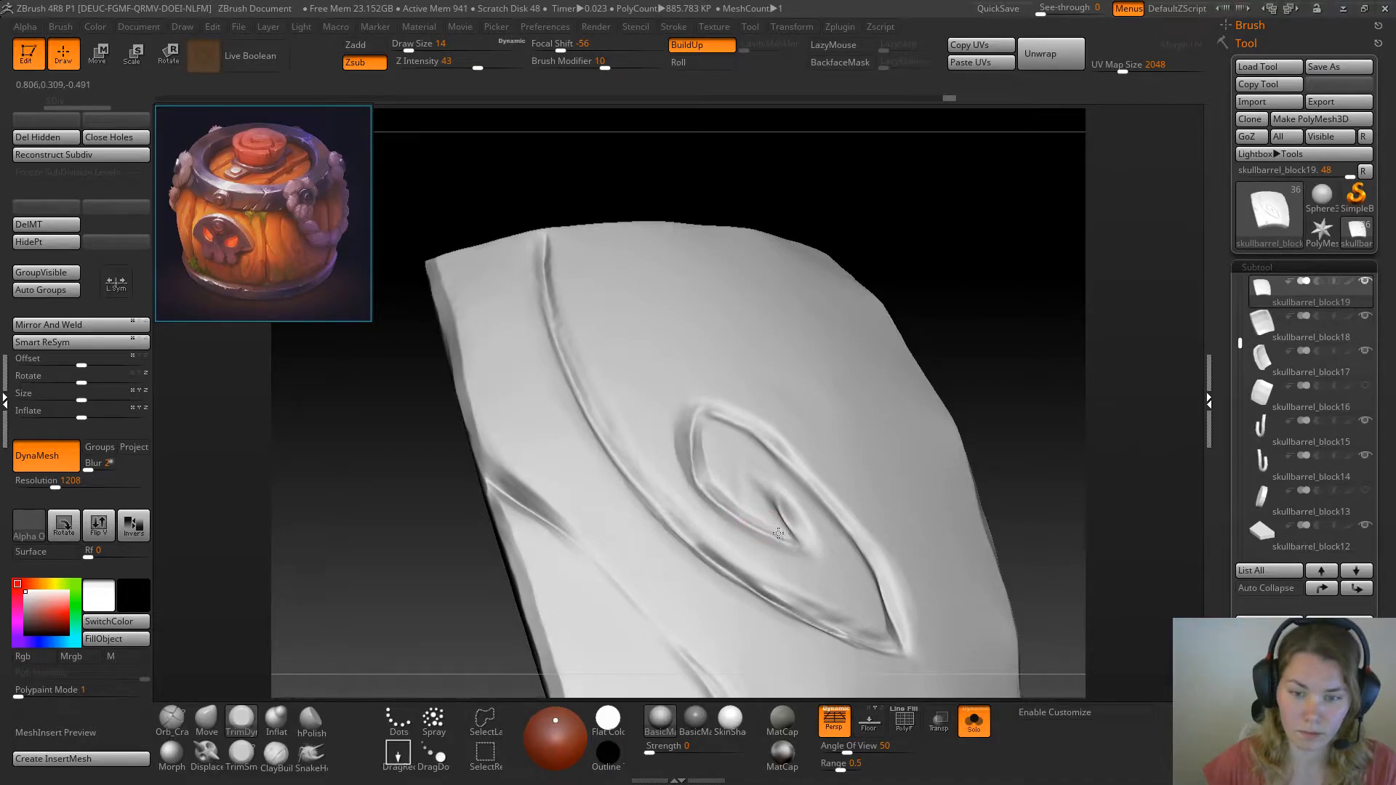
left_click_drag(715, 495, 736, 511)
left_click_drag(973, 336, 969, 312)
left_click_drag(696, 490, 718, 497)
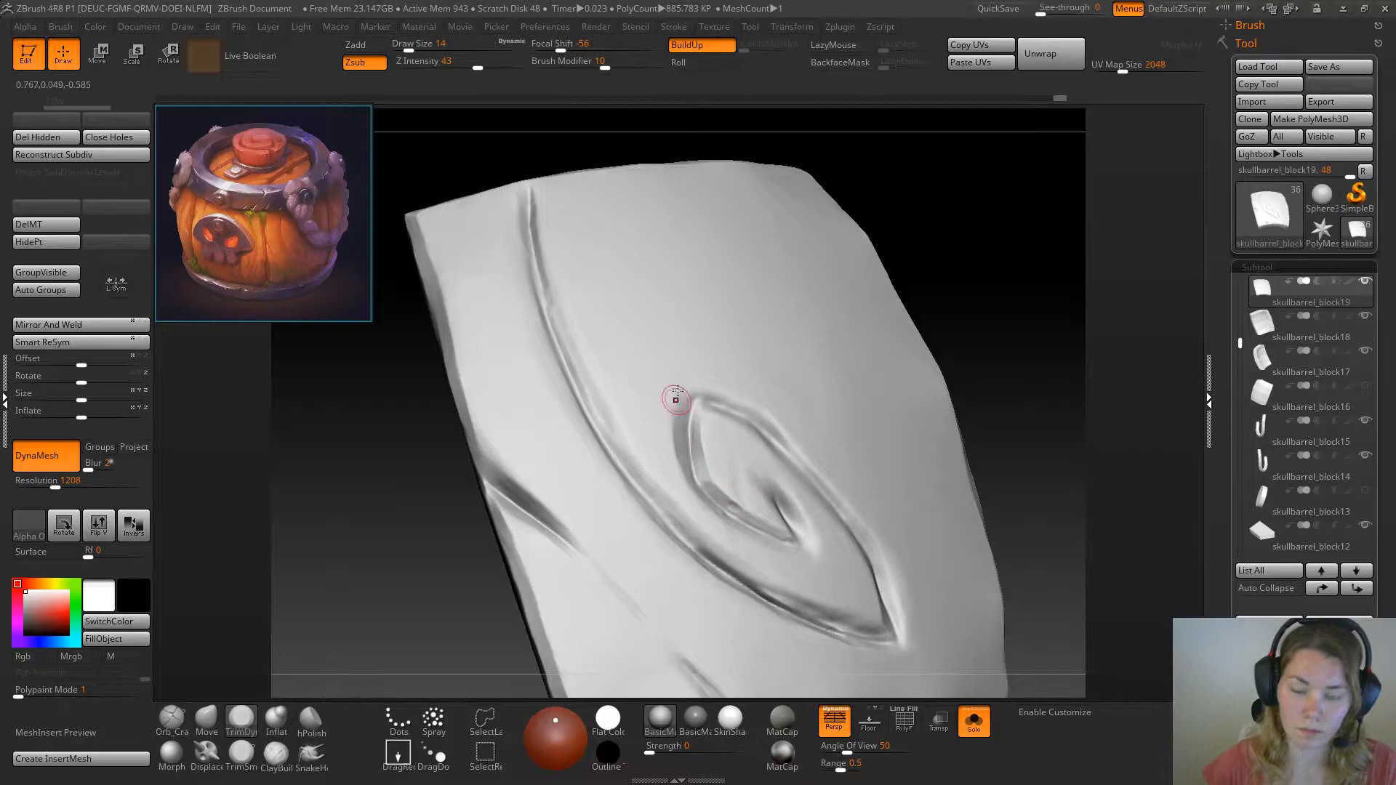
left_click_drag(676, 400, 691, 395)
key("ctrl+z")
key("ctrl+z")
Trim both edges of the swirl's lower inner groove and sharpen the point where it turns back at the inner end
left_click_drag(982, 390, 998, 356)
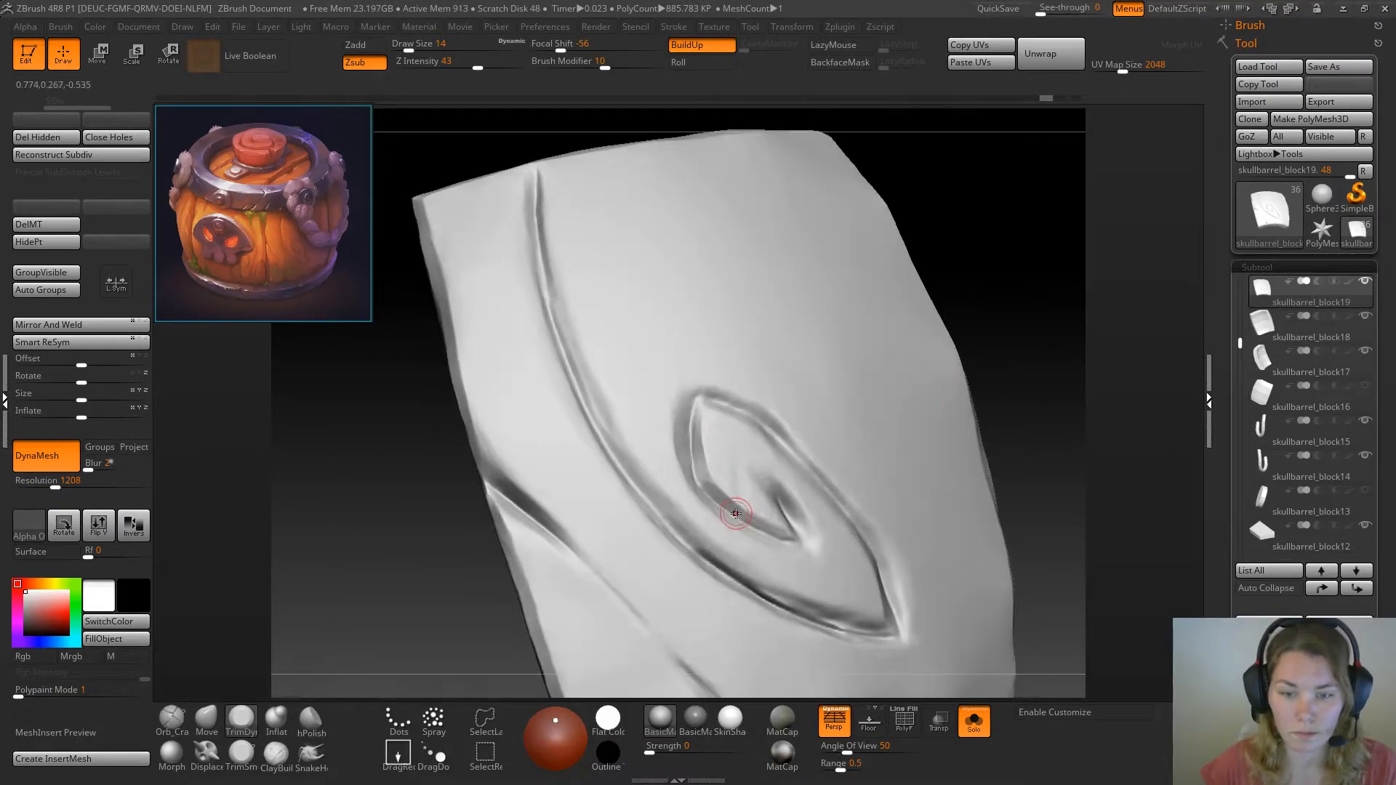
left_click_drag(749, 518, 746, 515)
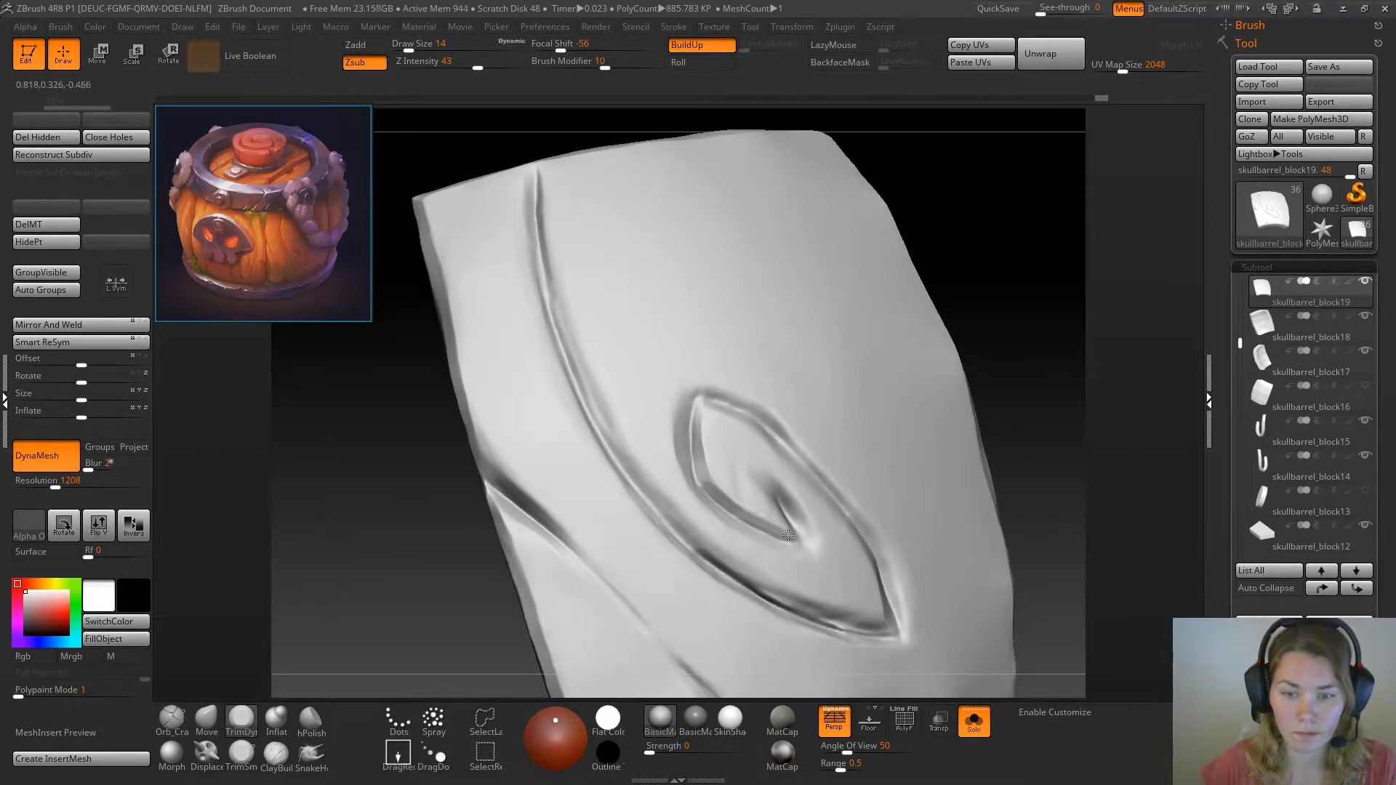
mouse_move(1006, 303)
left_mouse_down()
mouse_move(943, 369)
mouse_move(717, 536)
mouse_move(792, 545)
left_mouse_up()
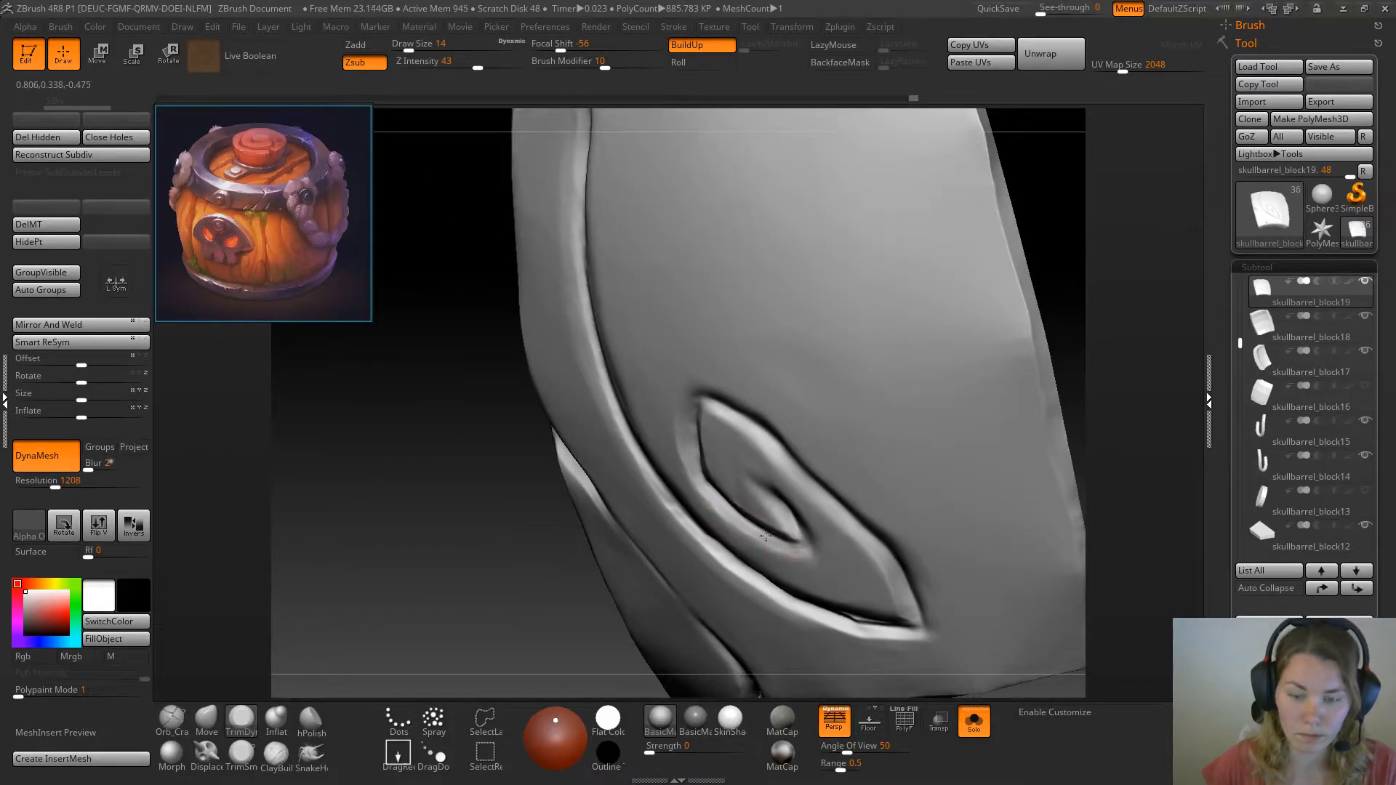
left_click_drag(1062, 250, 1000, 236)
left_click_drag(749, 535, 783, 514)
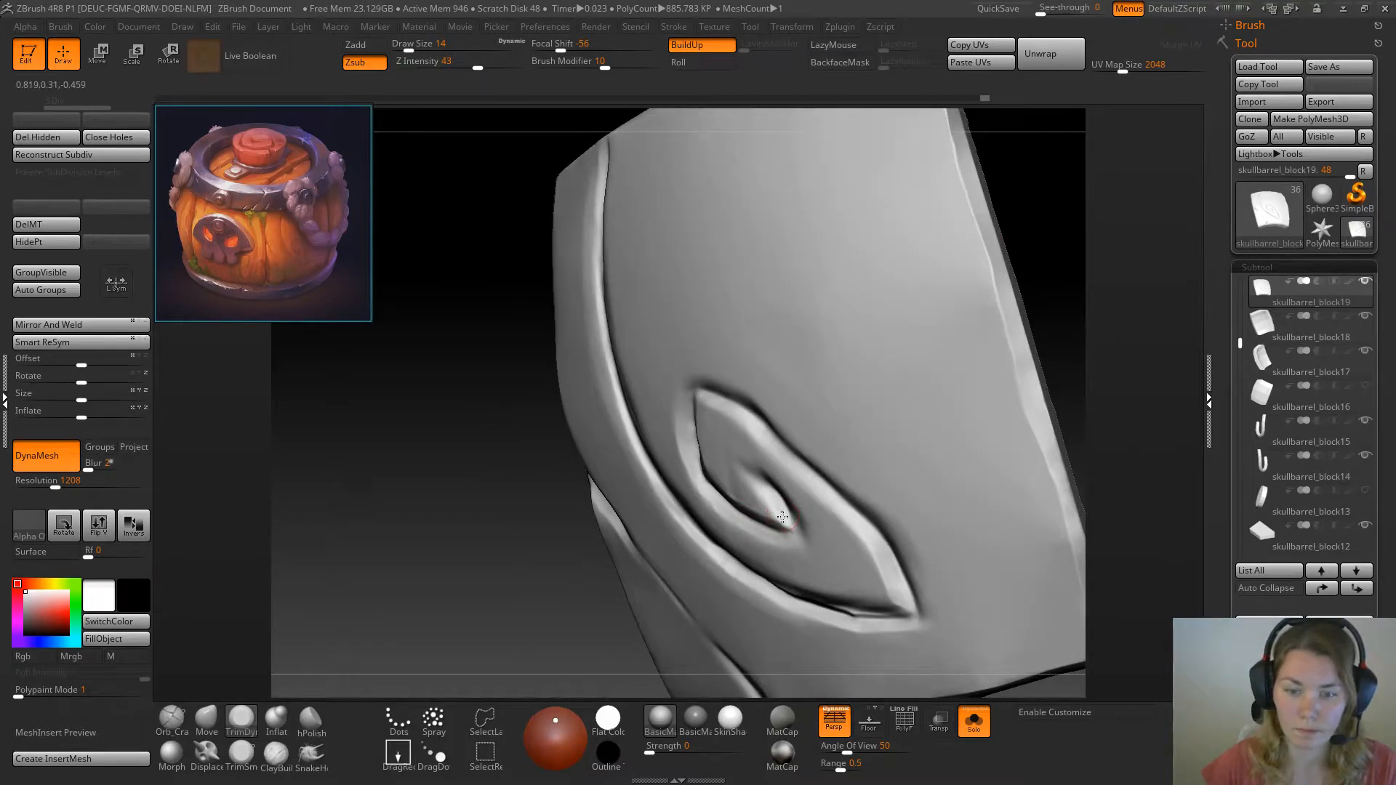
left_click_drag(634, 571, 769, 512)
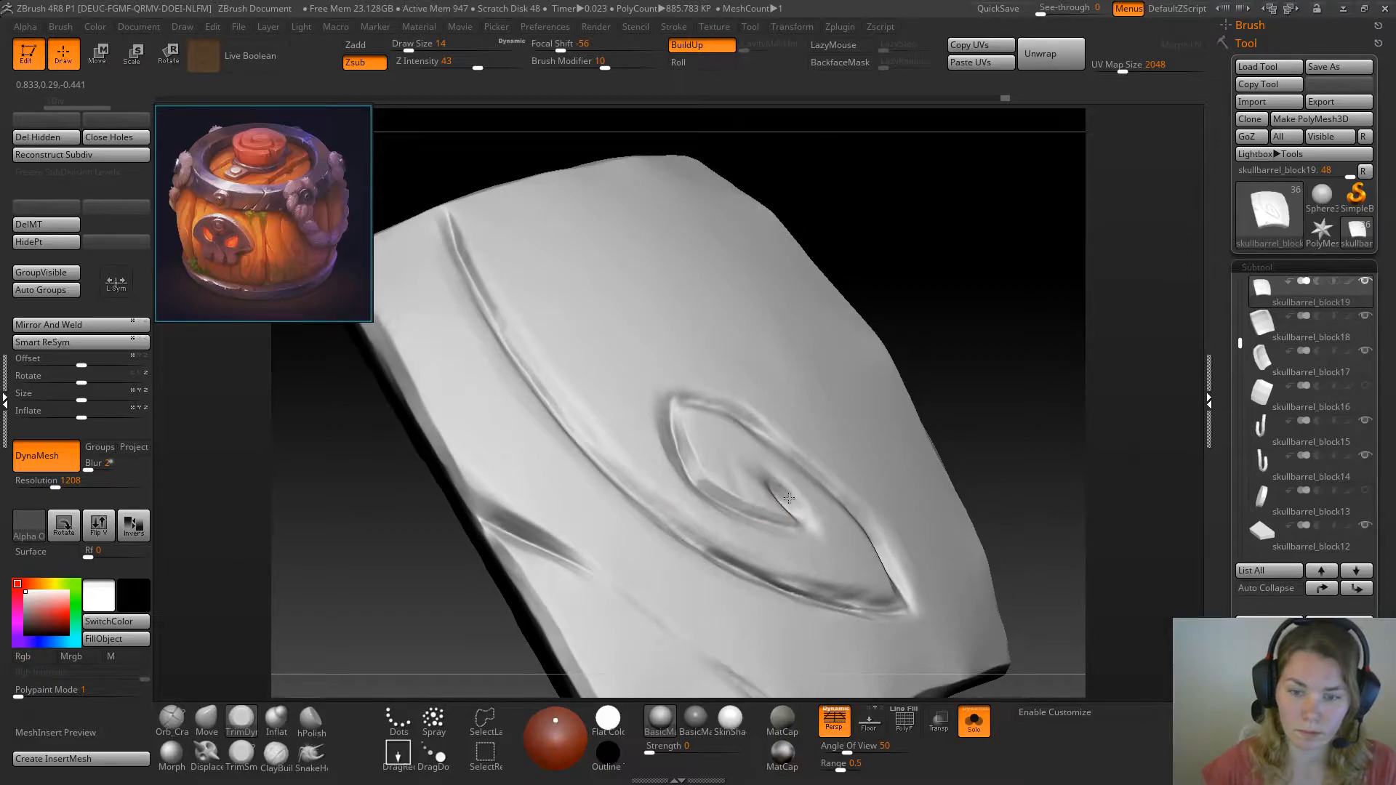
left_click_drag(800, 513, 809, 522)
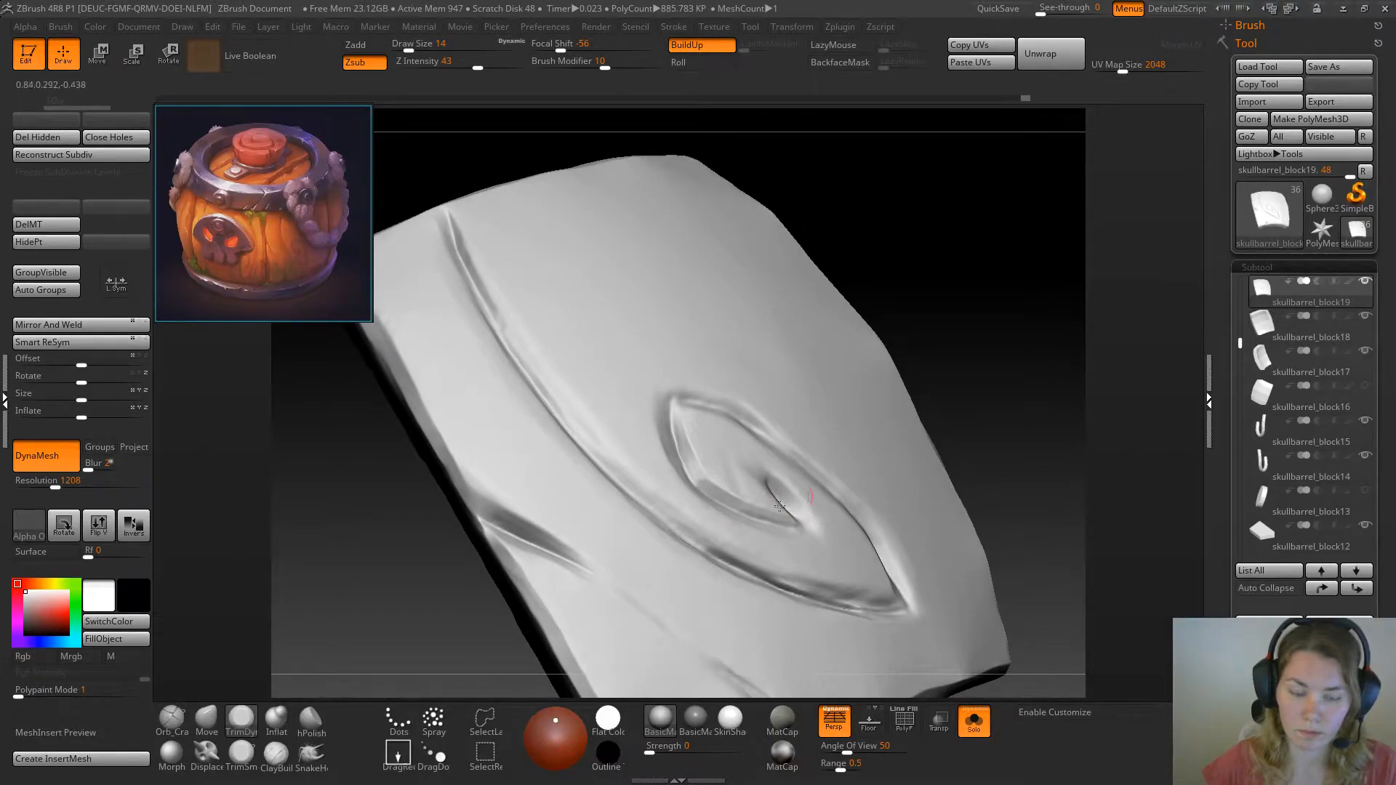
left_click(241, 754)
left_click_drag(958, 355, 991, 359)
mouse_move(764, 493)
left_mouse_down()
mouse_move(804, 516)
mouse_move(835, 477)
left_mouse_up()
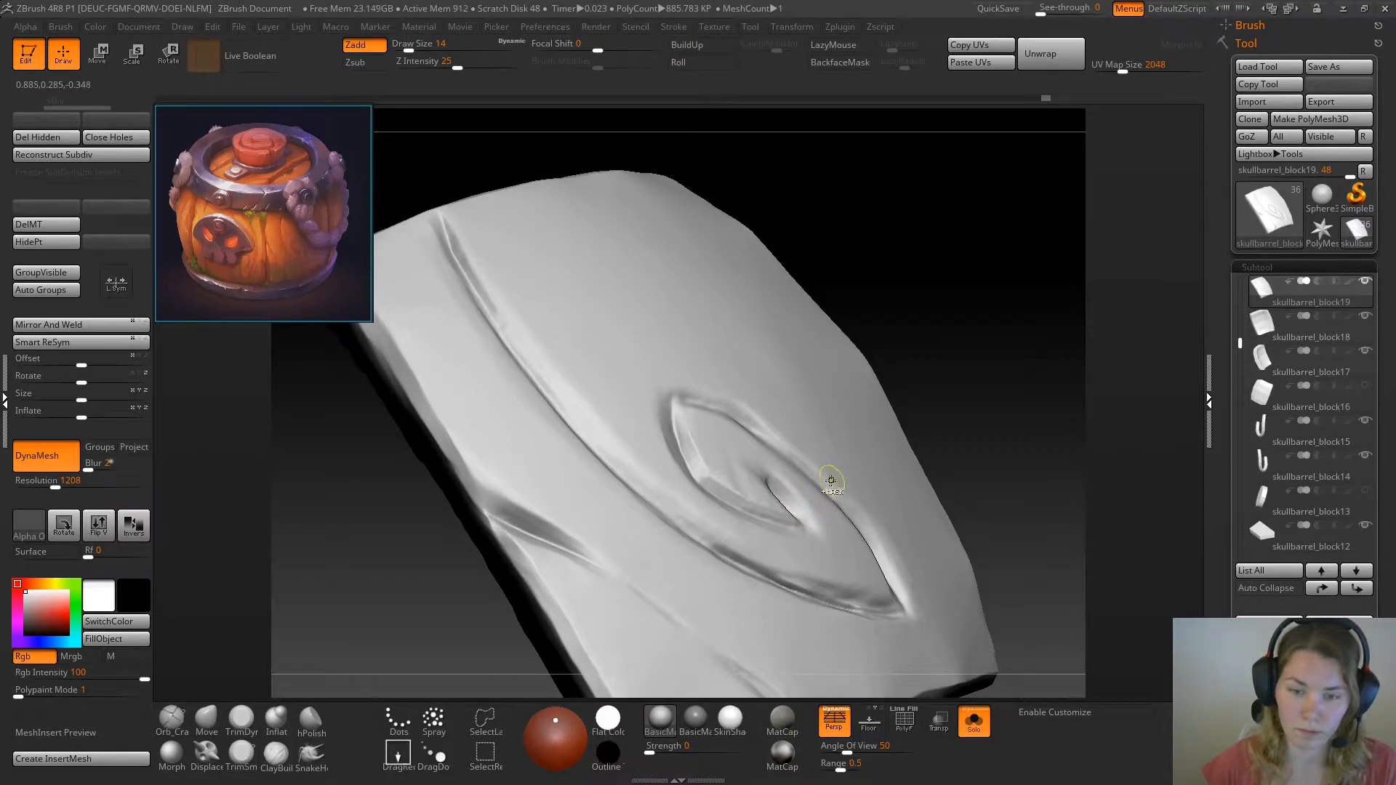
left_click(232, 723)
Flatten both sides of the short groove at the swirl's inner end with the TrimDynamic brush
left_click_drag(1003, 305, 904, 368)
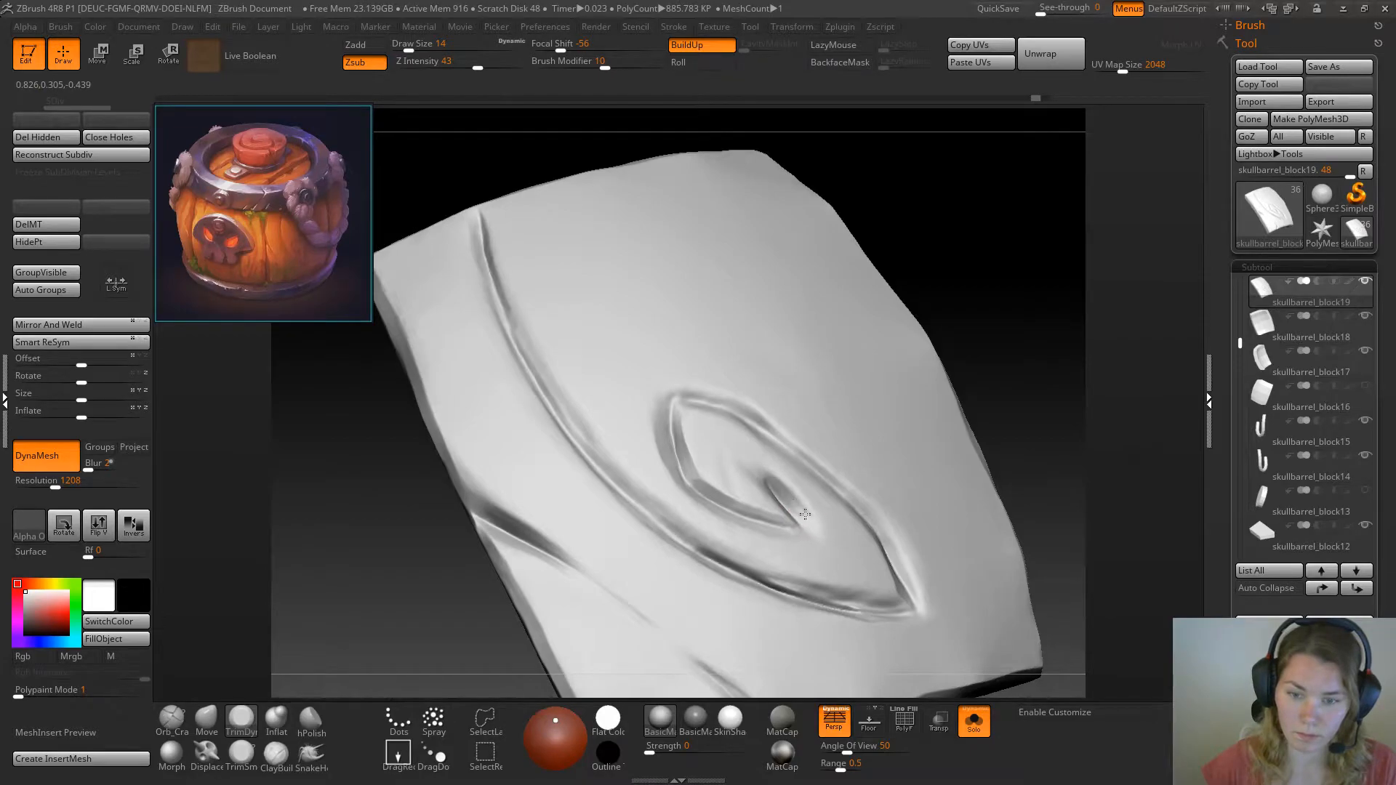
left_click_drag(783, 493, 797, 511)
left_click_drag(995, 364, 825, 466)
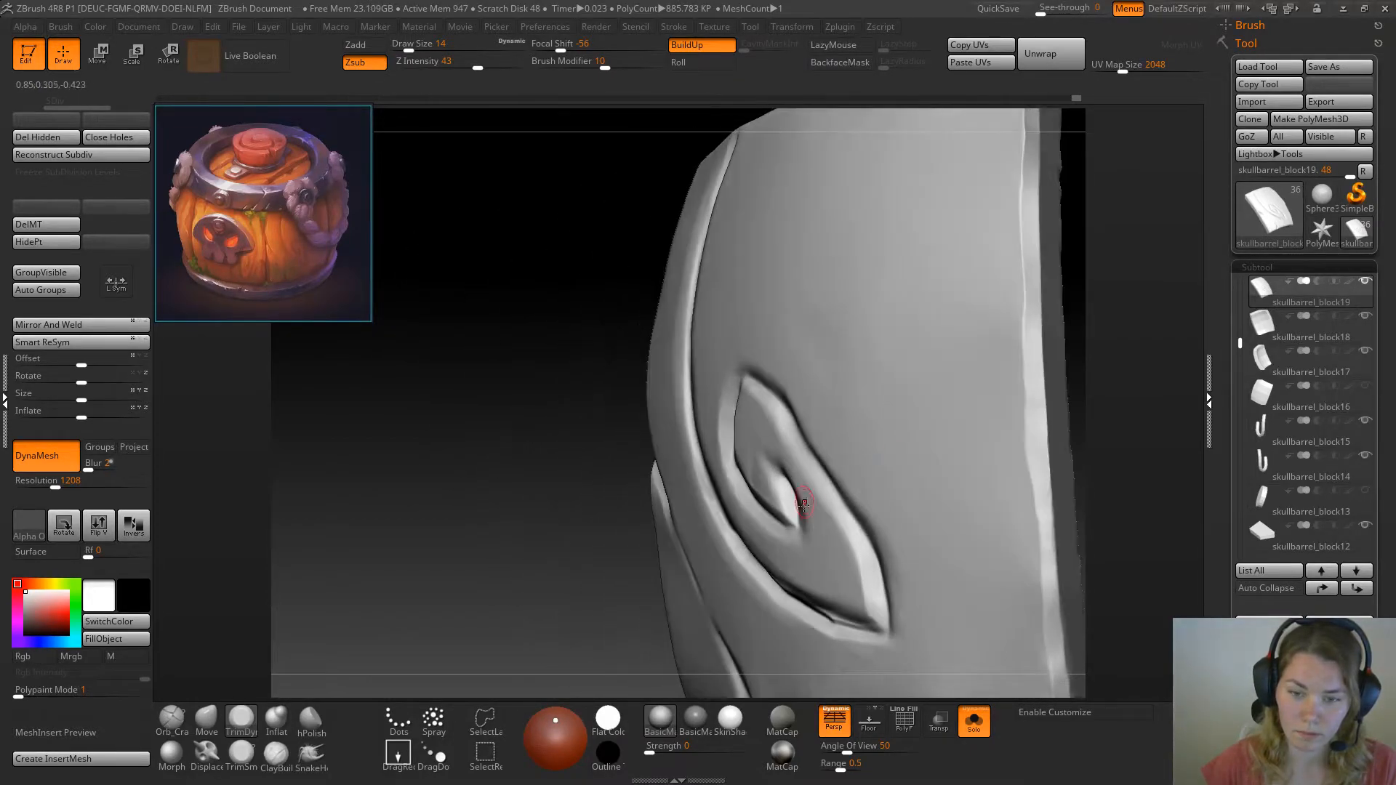
left_click_drag(761, 498, 771, 509)
left_click_drag(535, 582, 664, 608)
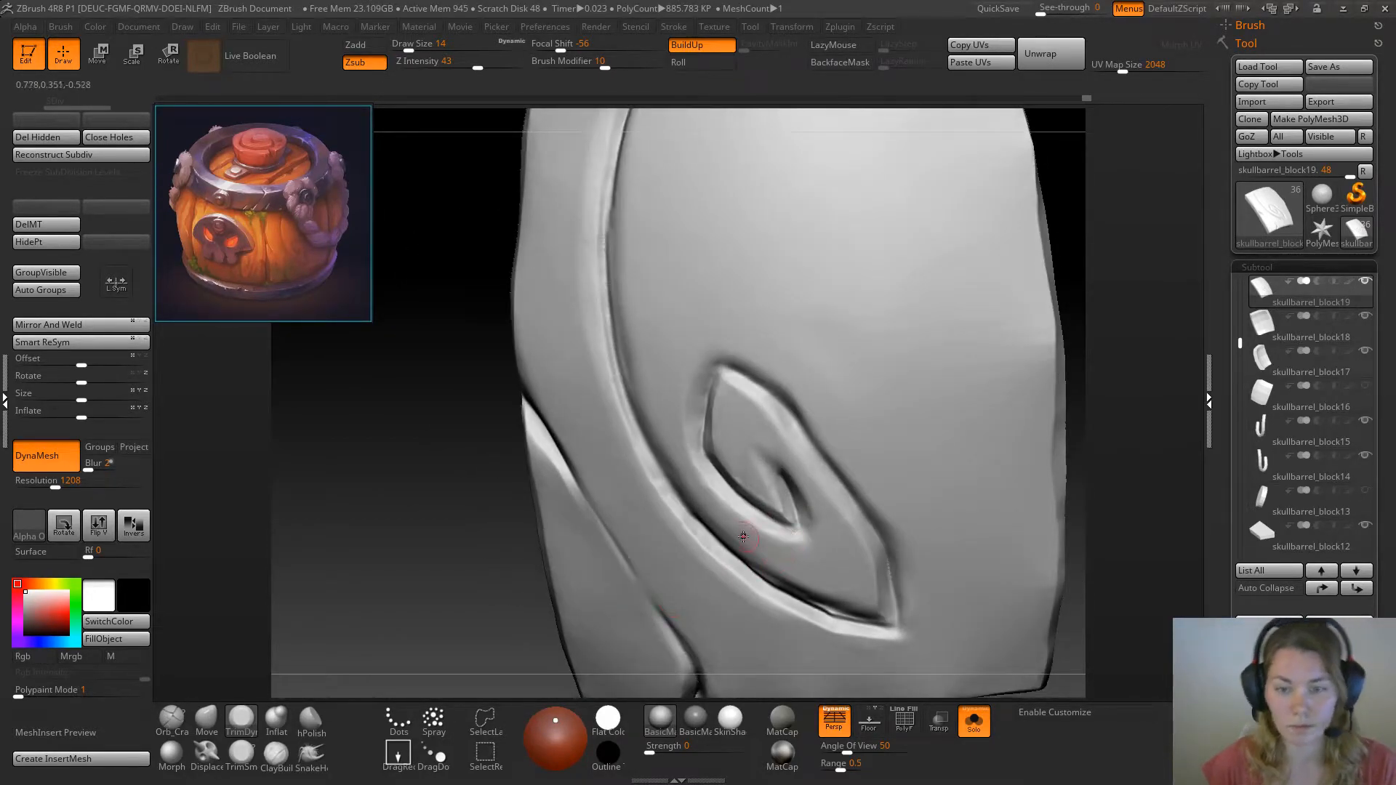
Trim the surface just below the swirl's inner point to clean up the corner of the groove
mouse_move(422, 564)
left_mouse_down()
mouse_move(537, 571)
mouse_move(388, 526)
mouse_move(392, 540)
left_mouse_up()
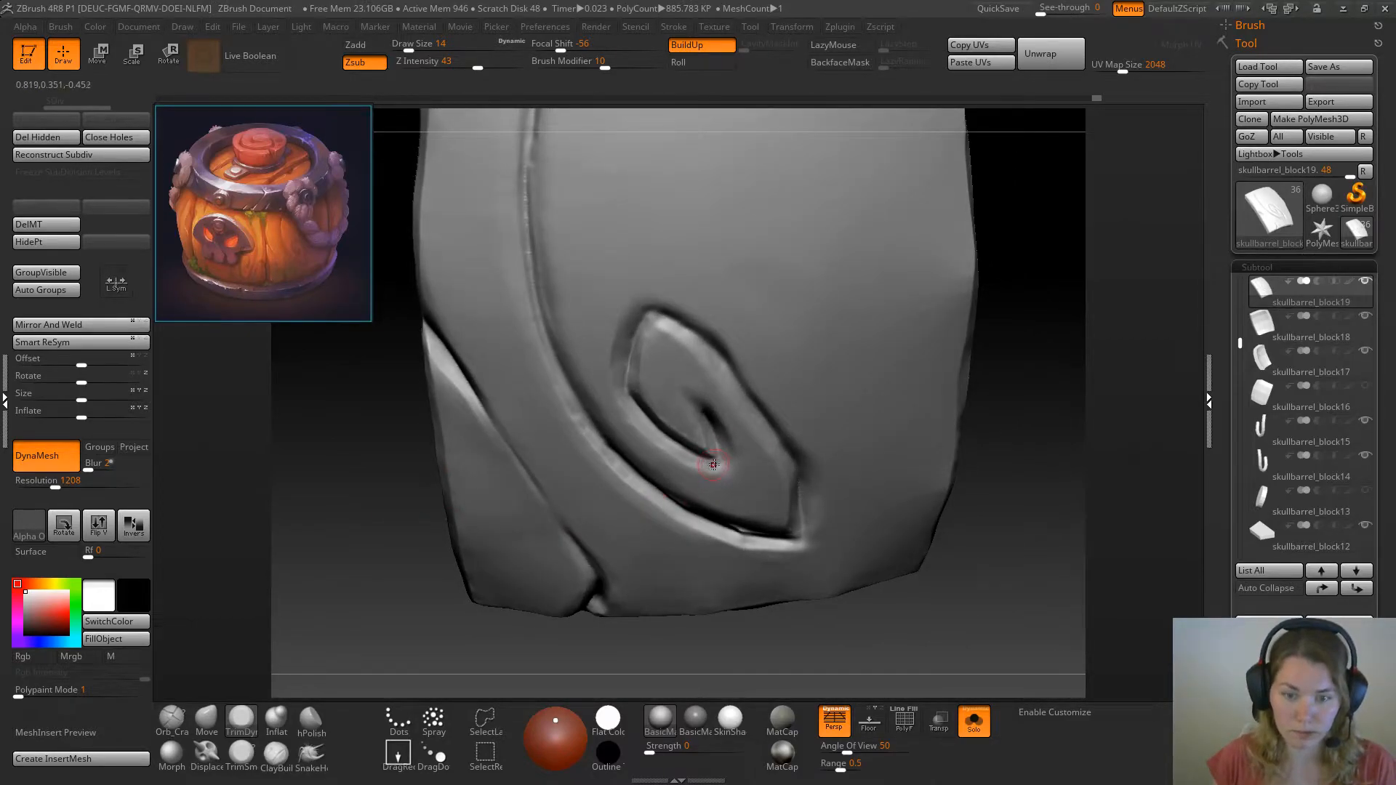
left_click_drag(720, 464, 716, 465)
left_click_drag(1031, 420, 992, 416)
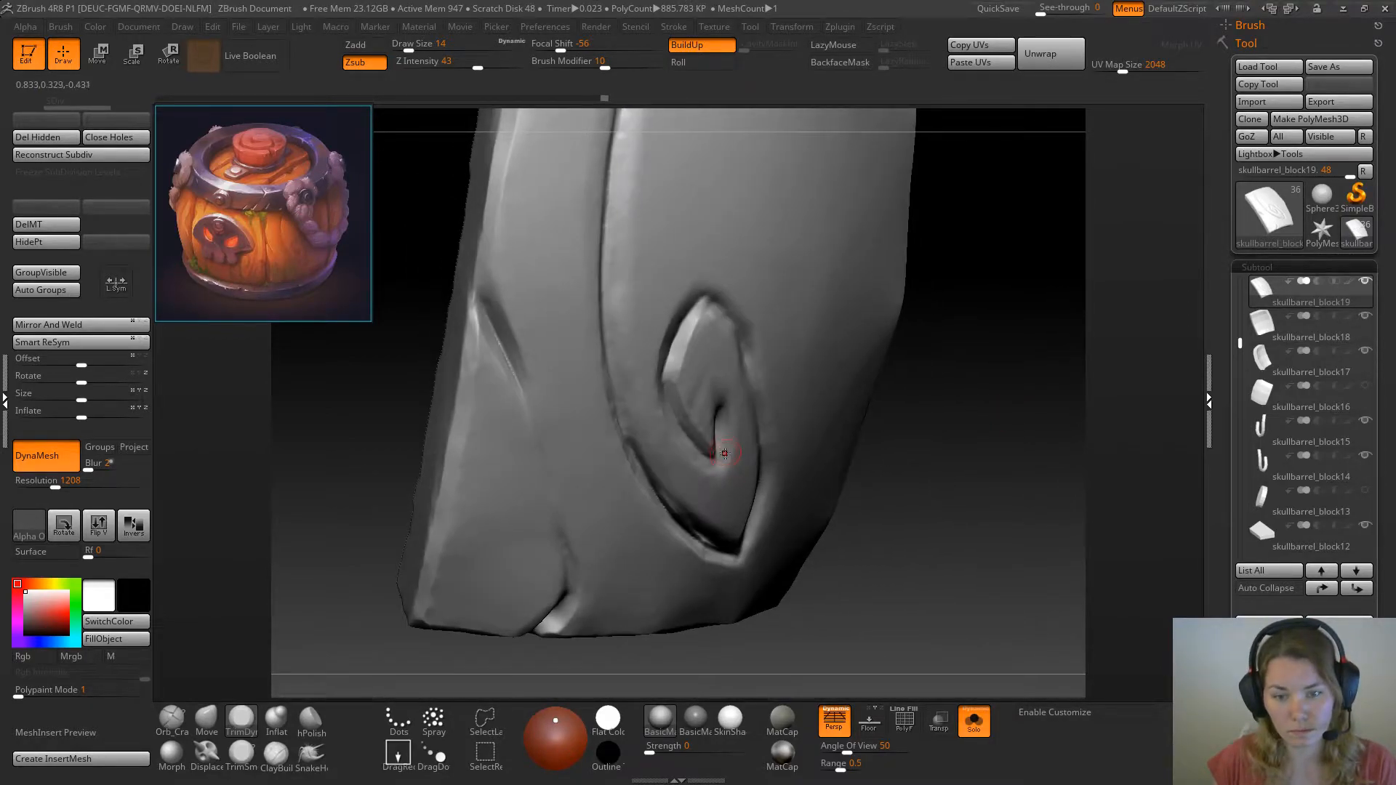
left_click_drag(979, 432, 726, 469)
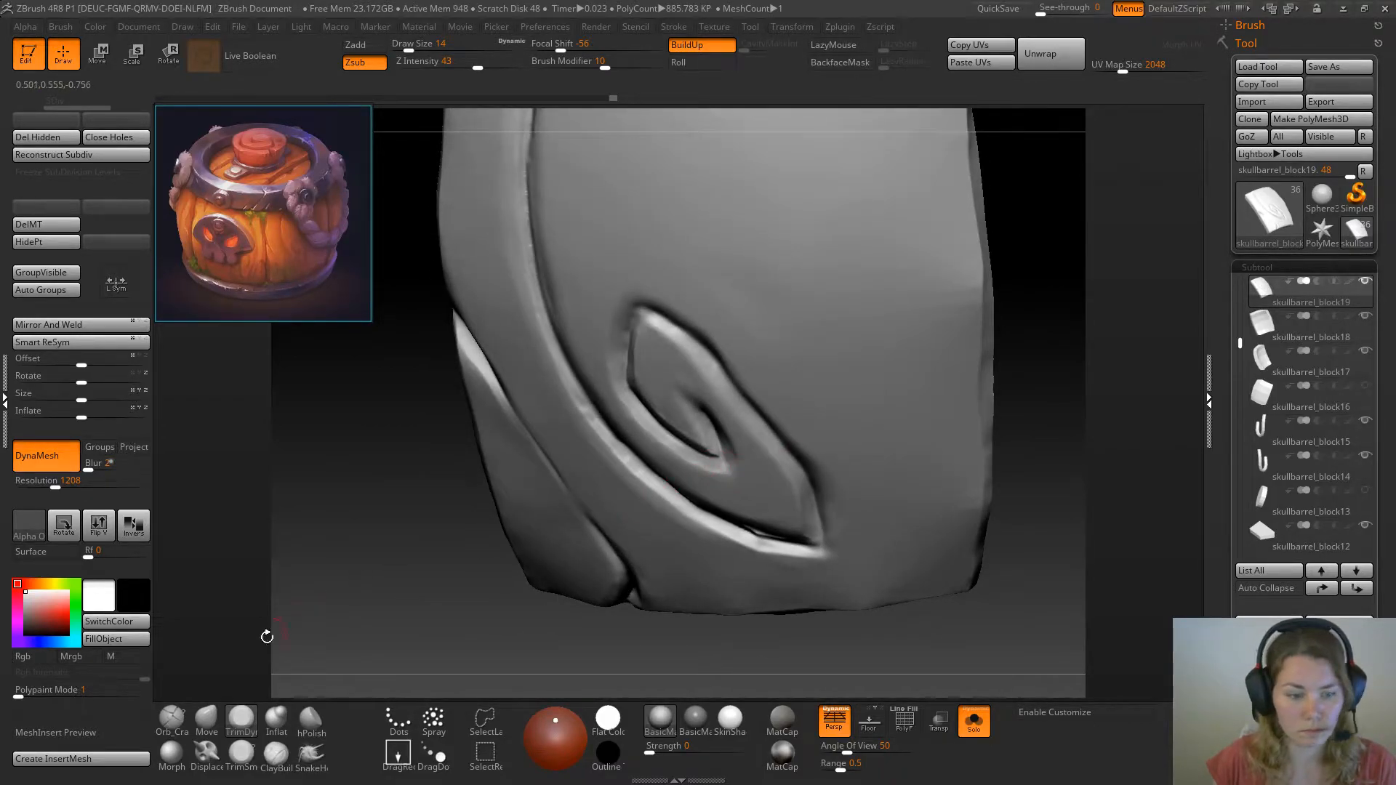
Reshape the swirl's inner groove and upper left outline with the Move brush
left_click(206, 718)
left_click_drag(427, 592, 411, 575)
left_click_drag(986, 348, 977, 338)
key("space")
left_click_drag(905, 373, 909, 373)
mouse_move(740, 471)
left_mouse_down()
mouse_move(727, 470)
mouse_move(722, 408)
mouse_move(690, 410)
mouse_move(727, 403)
mouse_move(737, 470)
mouse_move(684, 461)
mouse_move(645, 424)
left_mouse_up()
left_click_drag(598, 336, 609, 323)
Nudge the upper left of the swirl and the adjacent long curved groove with the Move brush at draw size 27
key("space")
left_click_drag(608, 318, 613, 315)
left_click_drag(615, 312, 619, 308)
mouse_move(609, 324)
left_mouse_down()
mouse_move(594, 341)
mouse_move(603, 306)
mouse_move(615, 322)
left_mouse_up()
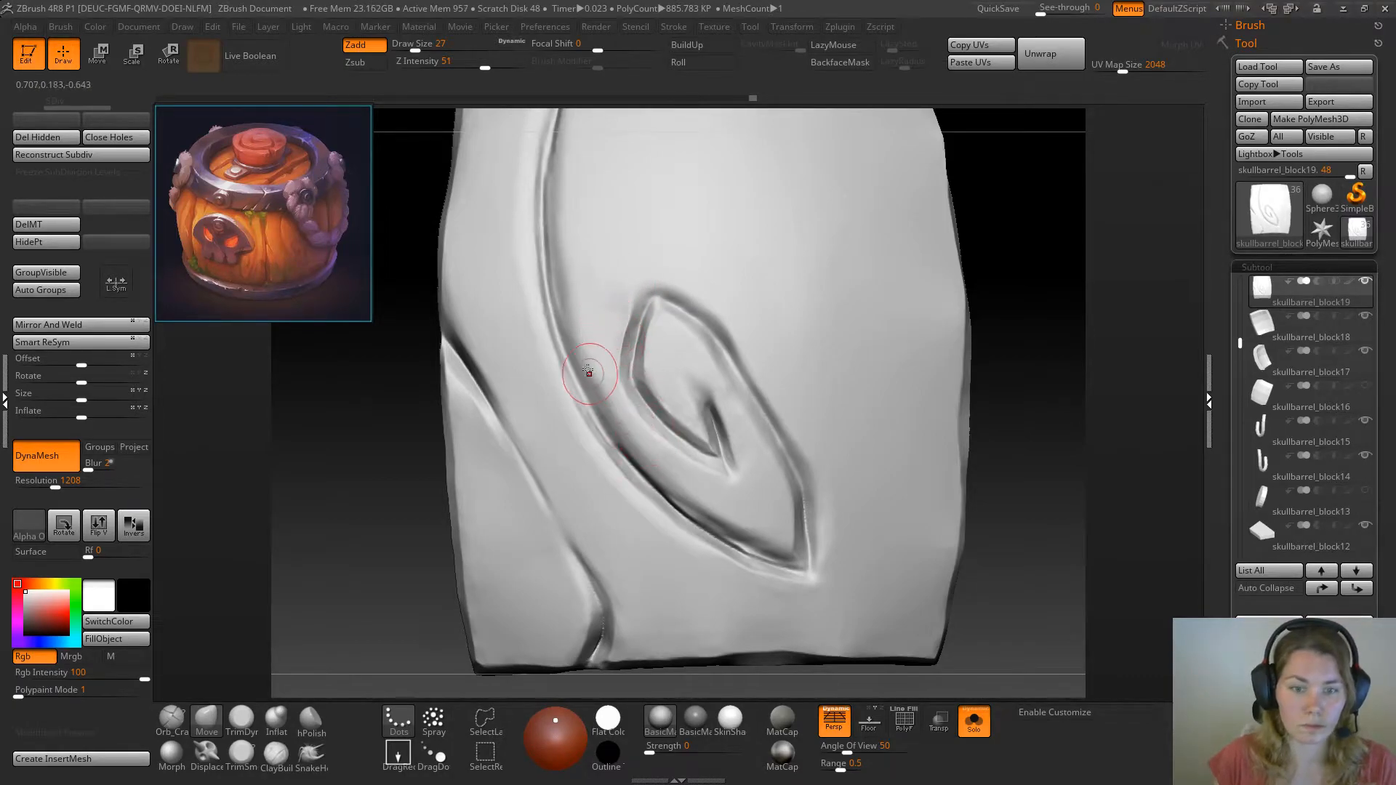
left_click_drag(597, 369, 615, 413)
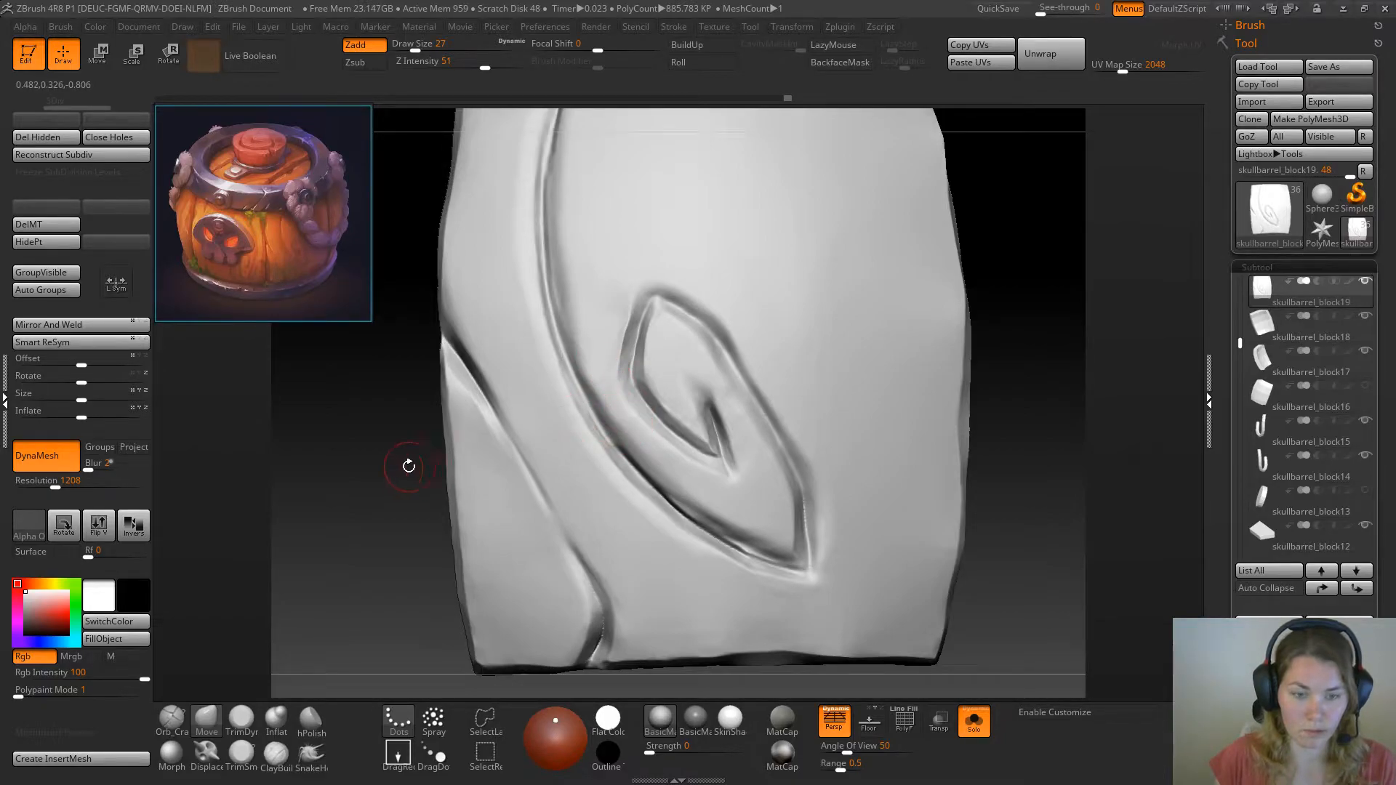
Bevel the edge of the long curved groove beneath the swirl with TrimDynamic at draw size 20
key("space")
left_click(240, 720)
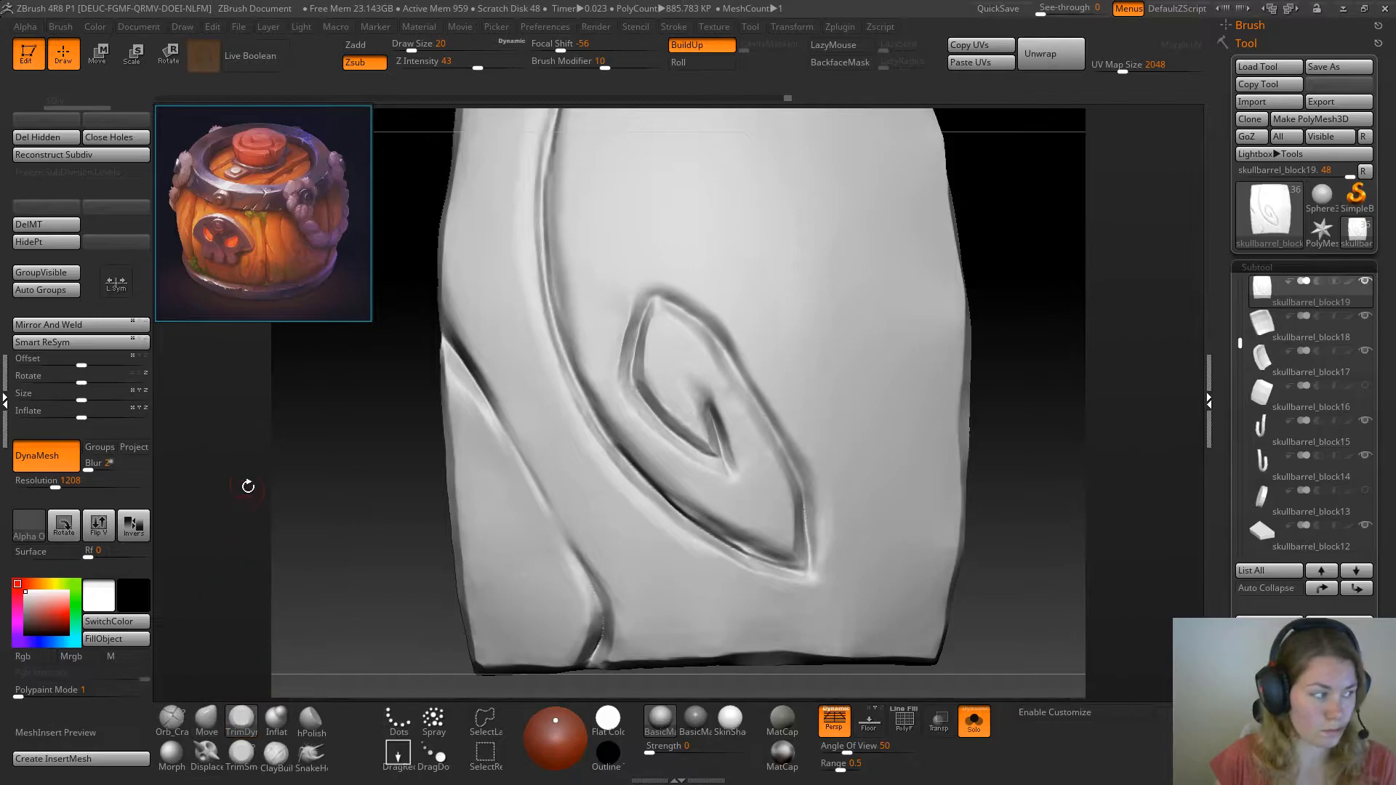
left_click_drag(353, 471, 570, 445)
left_click_drag(993, 316, 637, 434)
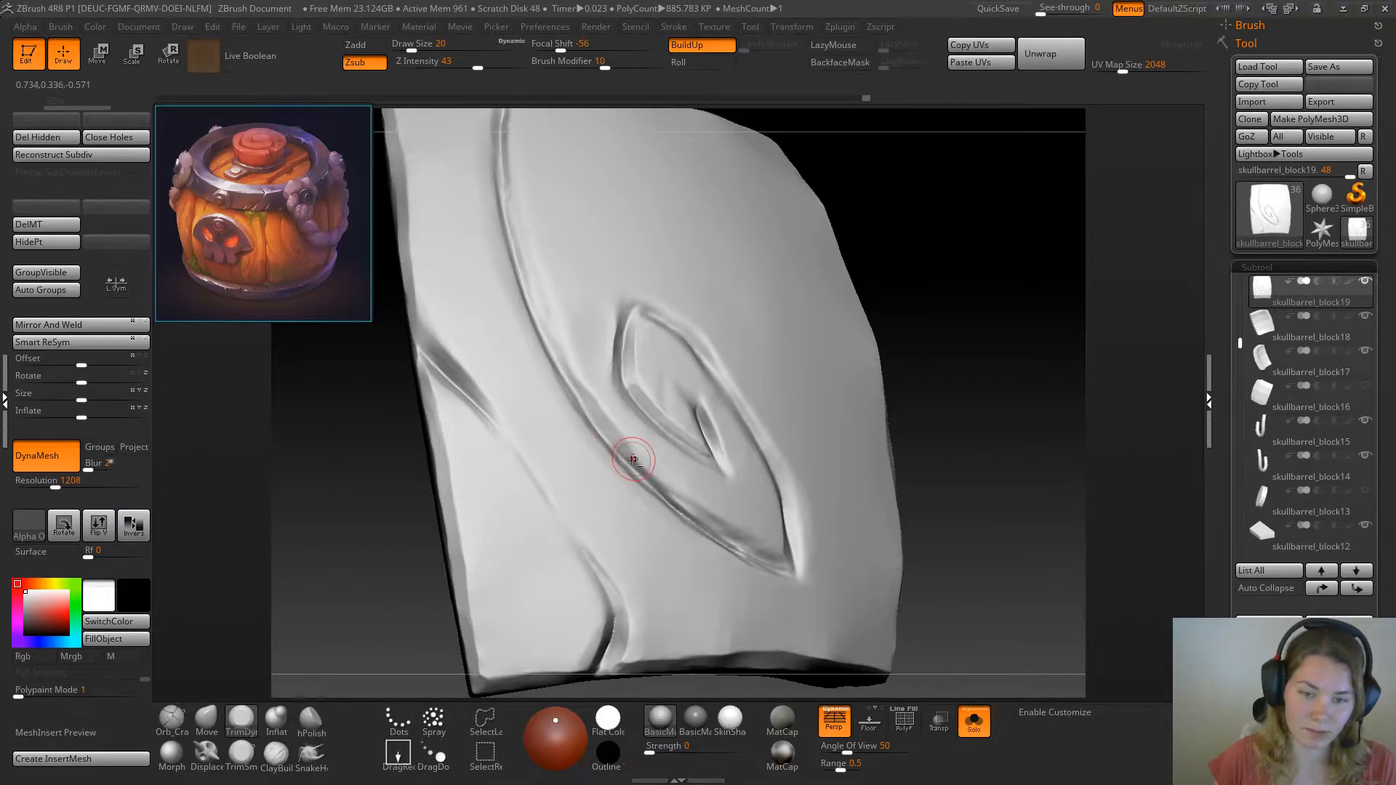
left_click_drag(627, 454, 701, 518)
left_click_drag(643, 467, 645, 473)
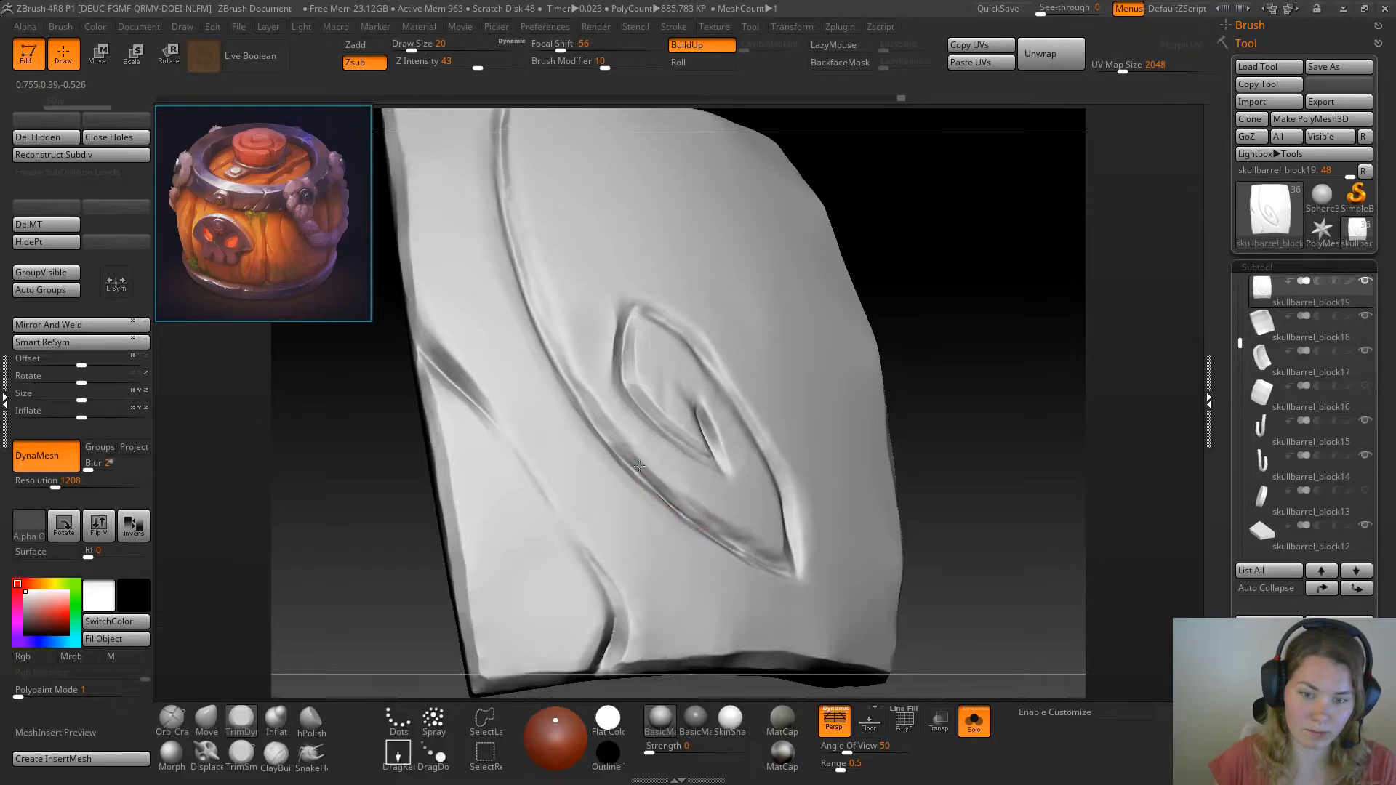
left_click_drag(1013, 291, 989, 336)
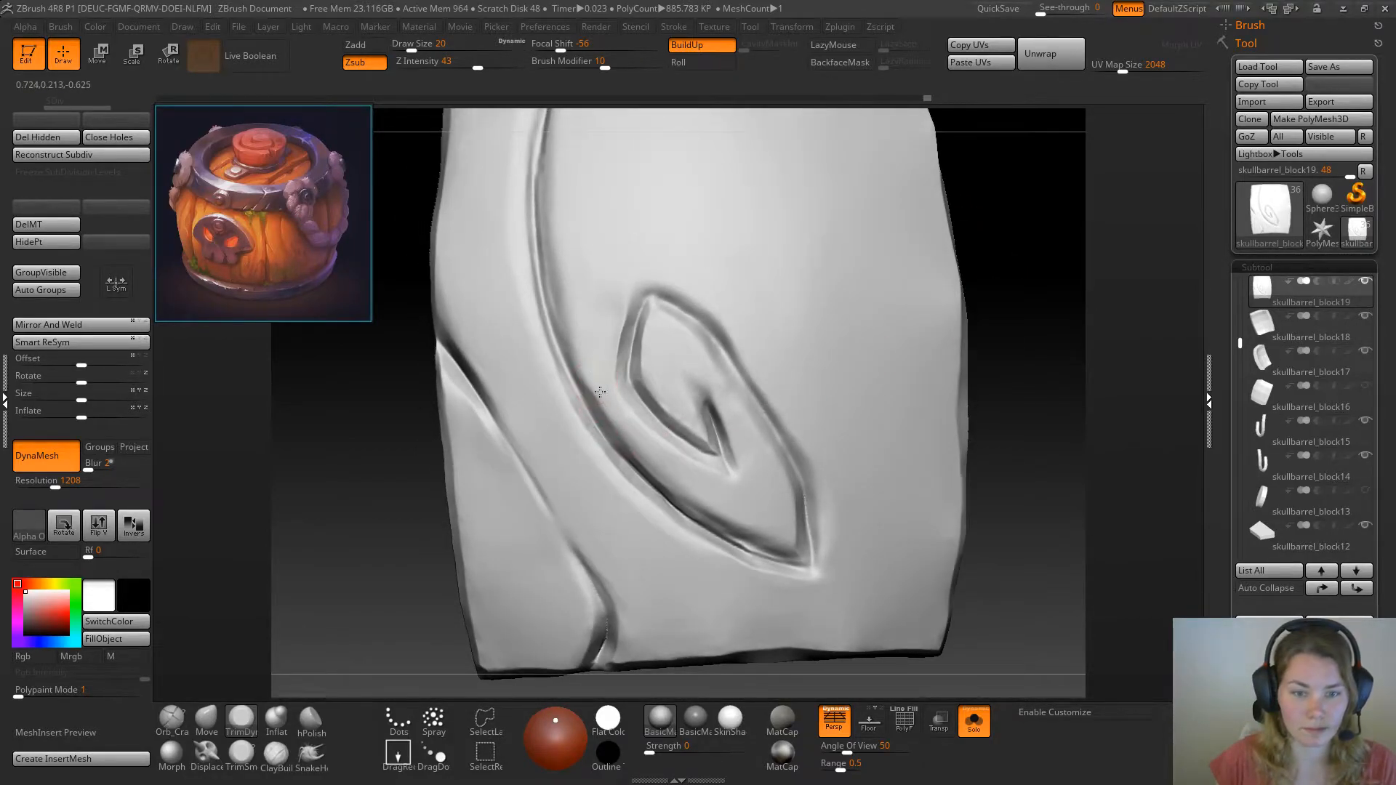
mouse_move(385, 565)
left_mouse_down()
mouse_move(355, 584)
mouse_move(396, 508)
left_mouse_up()
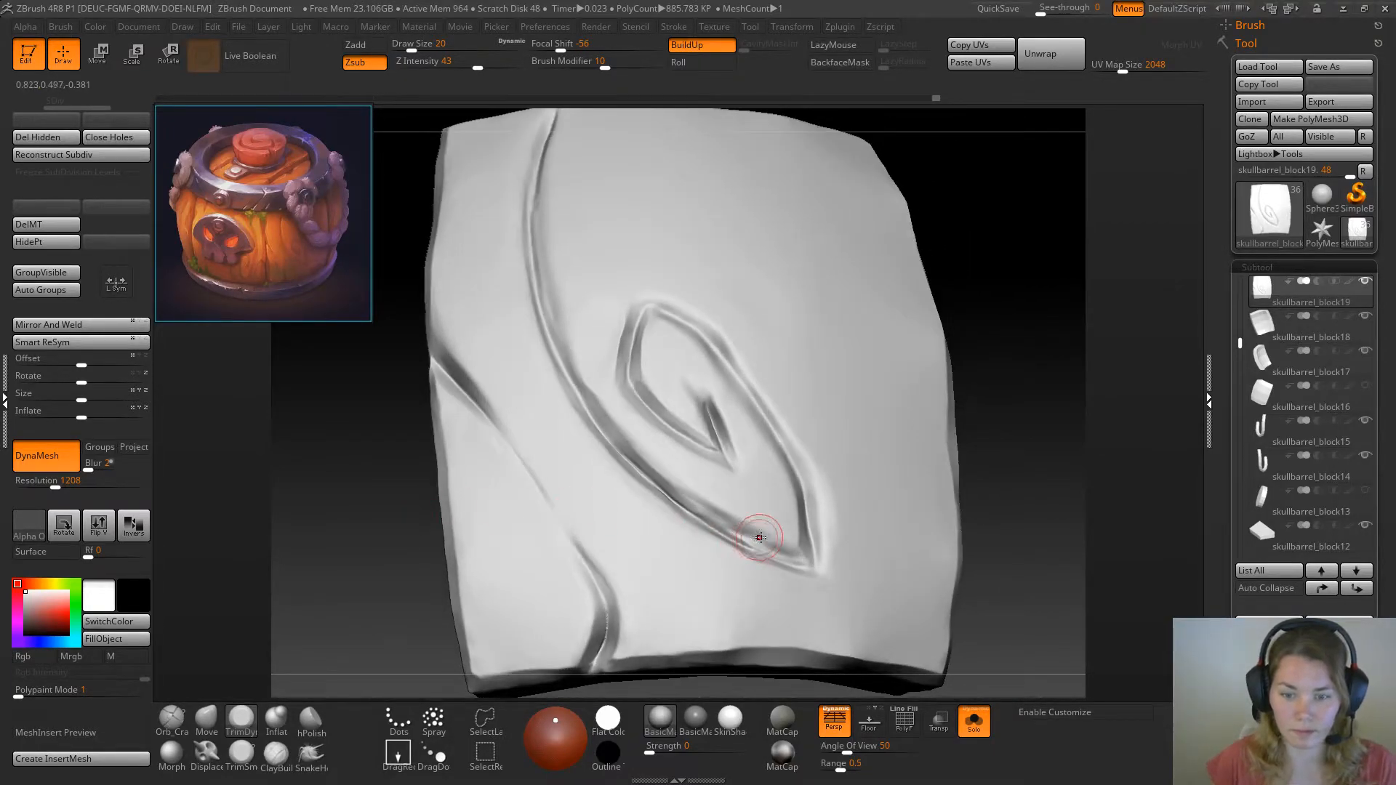
Flatten the bevel of the long curved groove just before the swirl's lower outer point with TrimDynamic at draw size 20
left_click_drag(754, 542, 762, 542)
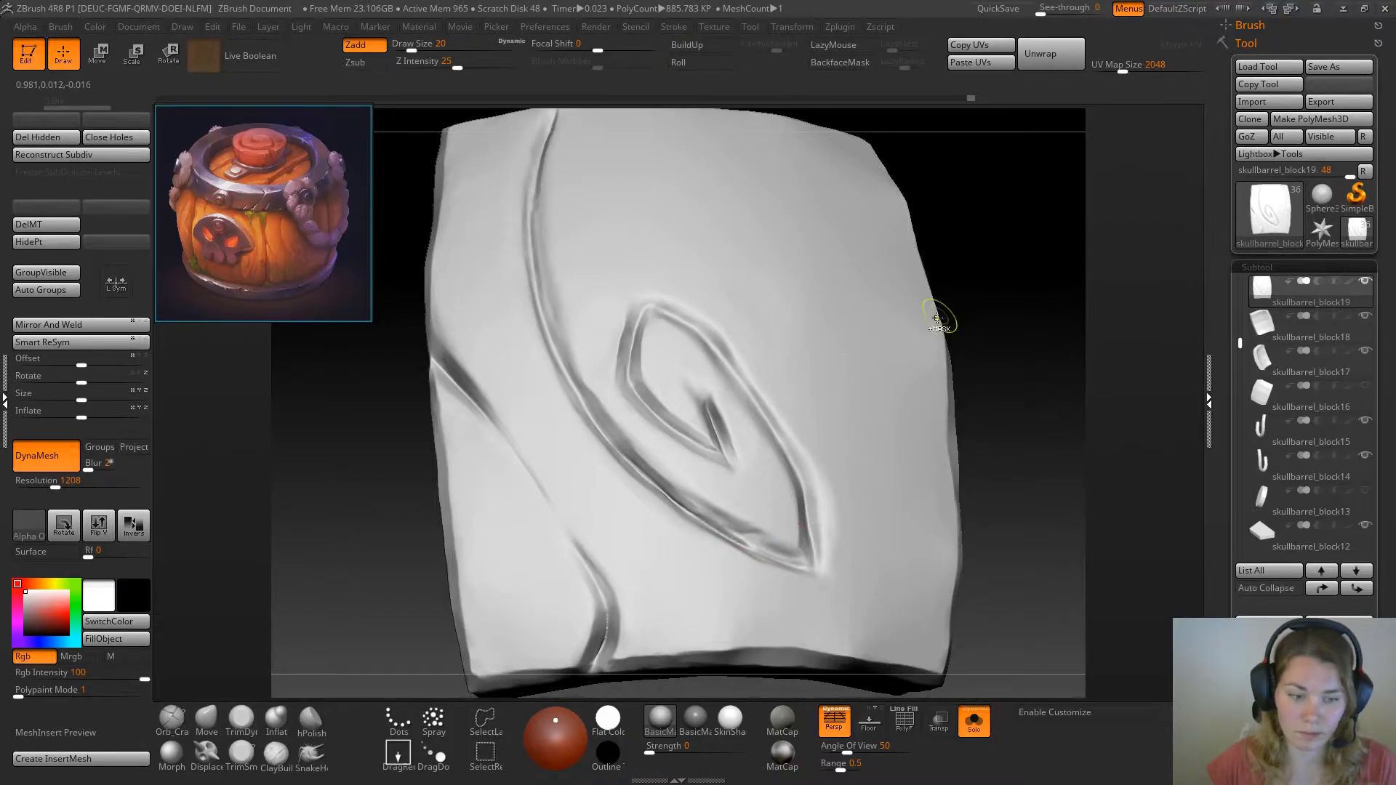
key("ctrl+z")
left_click_drag(1013, 435, 998, 471)
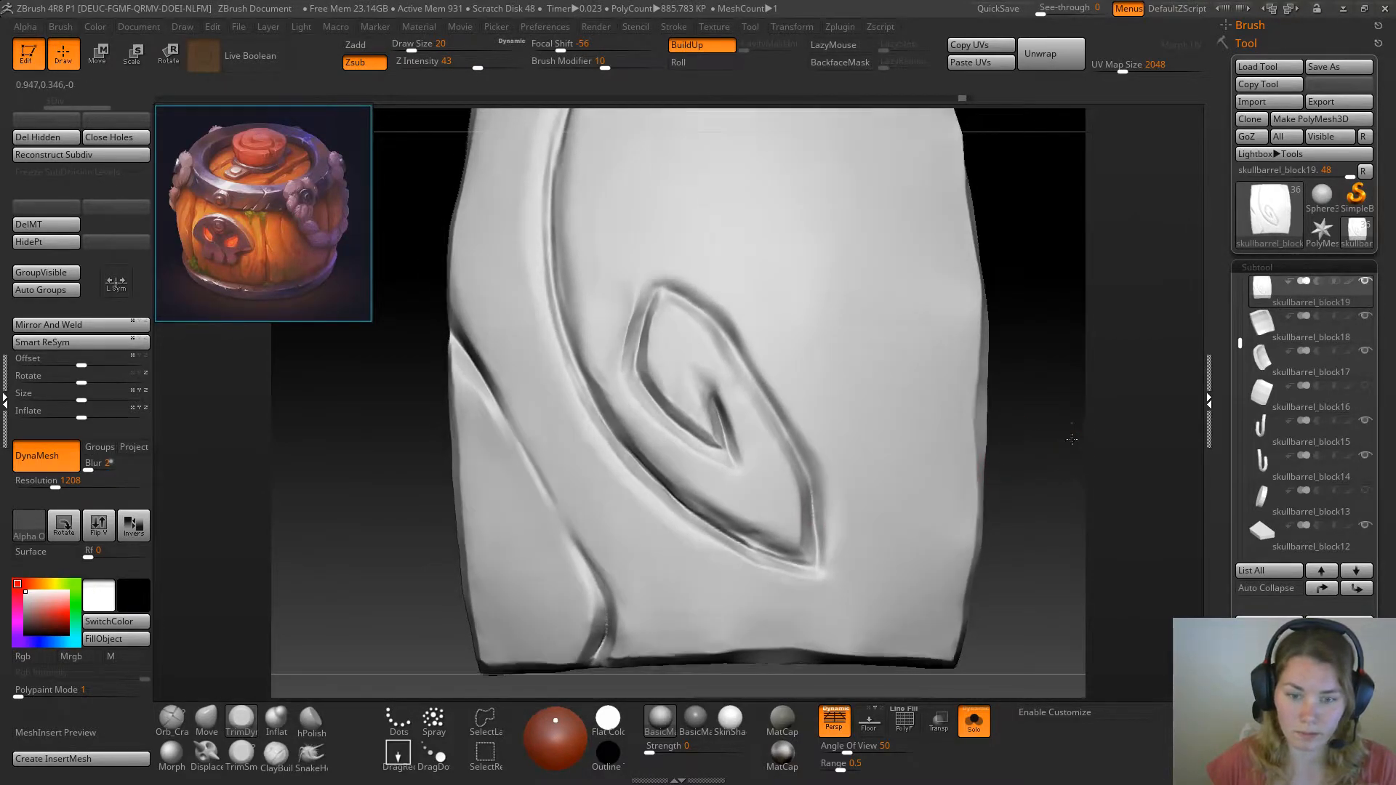
left_click_drag(1088, 443, 1085, 399)
mouse_move(817, 543)
left_mouse_down()
mouse_move(786, 560)
mouse_move(779, 550)
left_mouse_up()
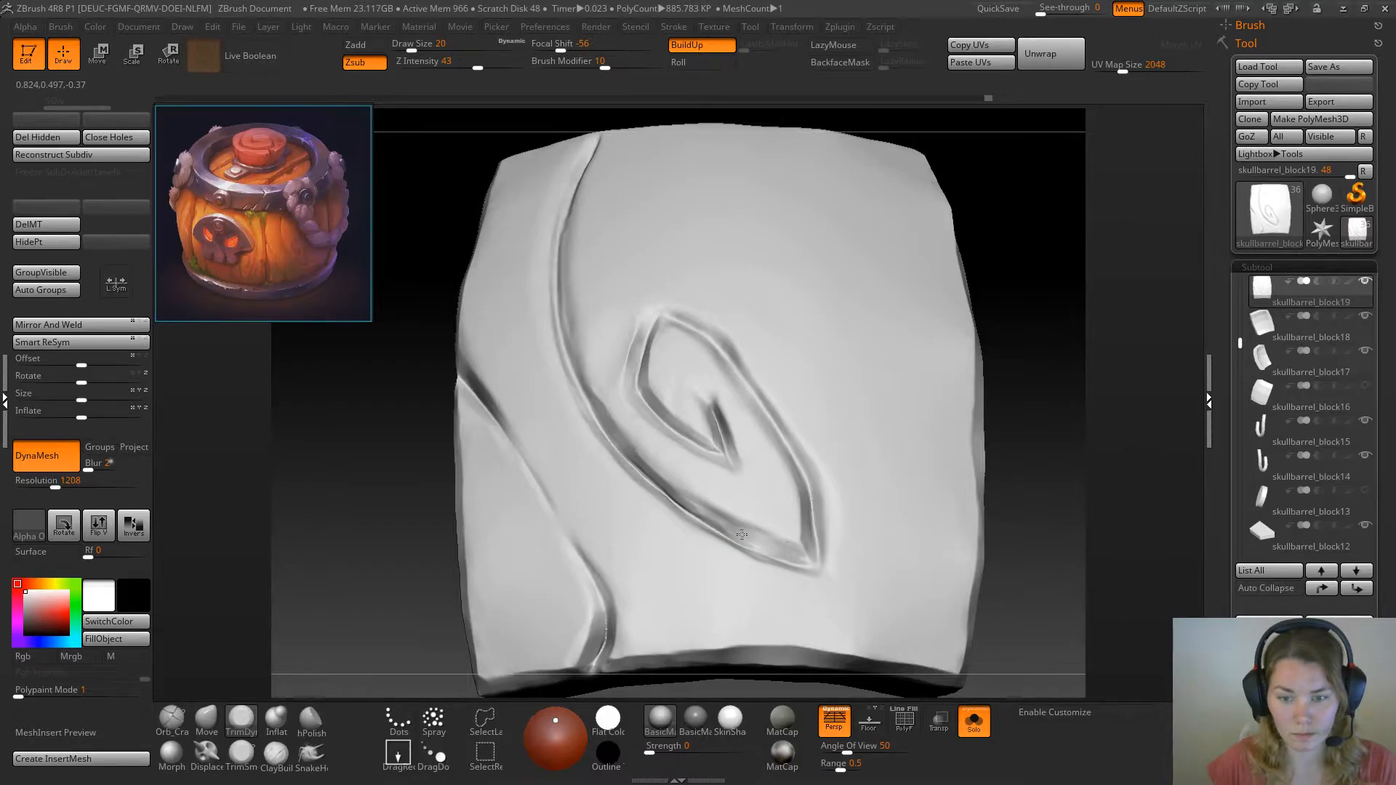
left_click_drag(683, 501, 749, 536)
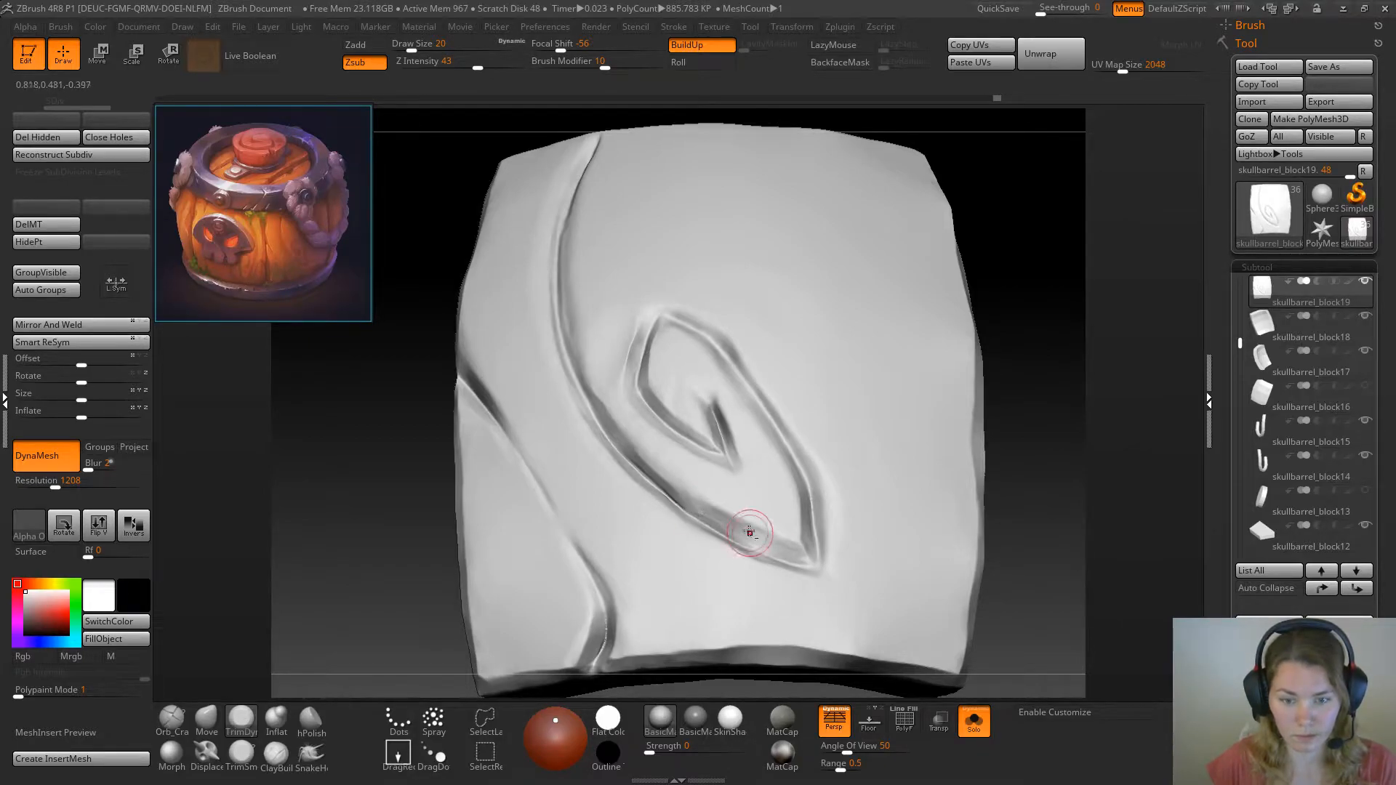
left_click_drag(694, 498, 775, 545)
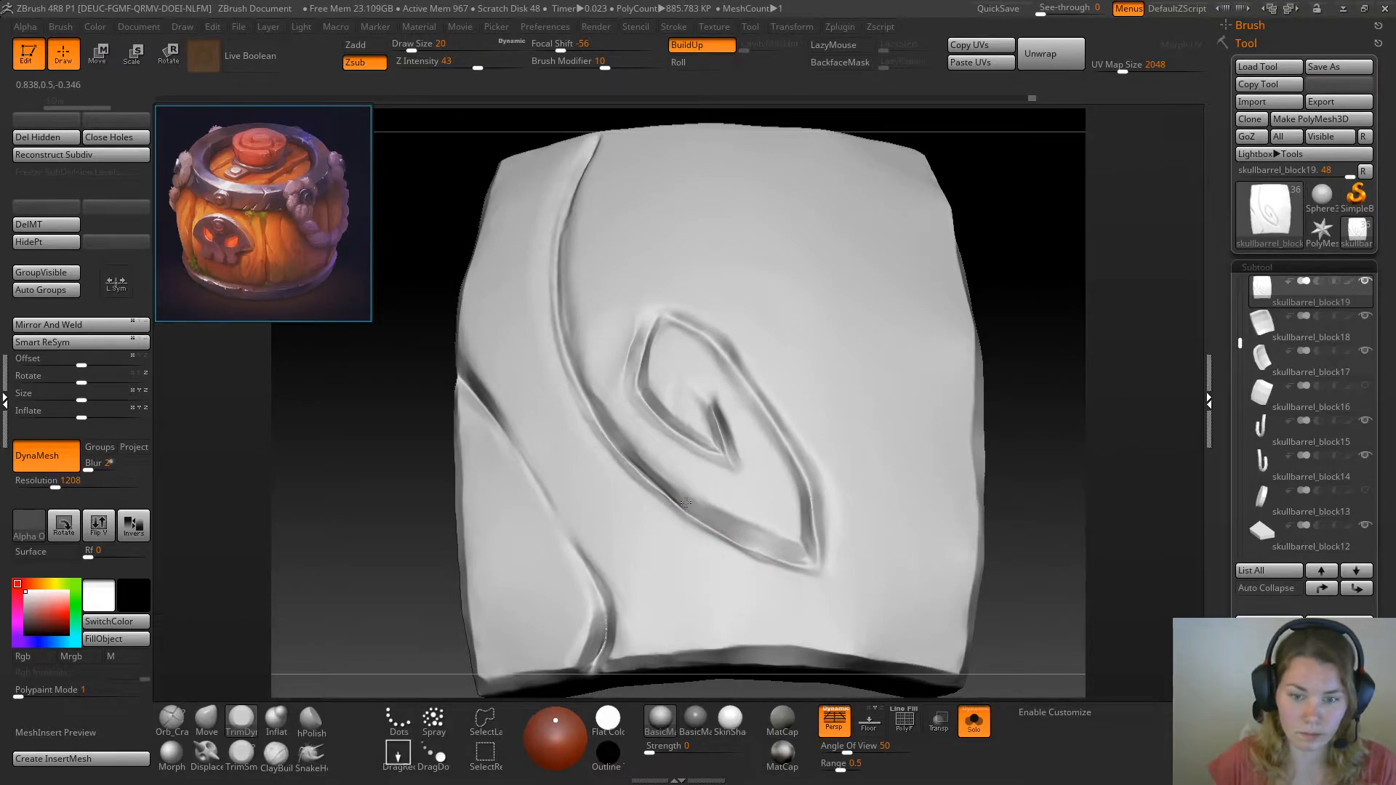
left_click_drag(681, 496, 775, 546)
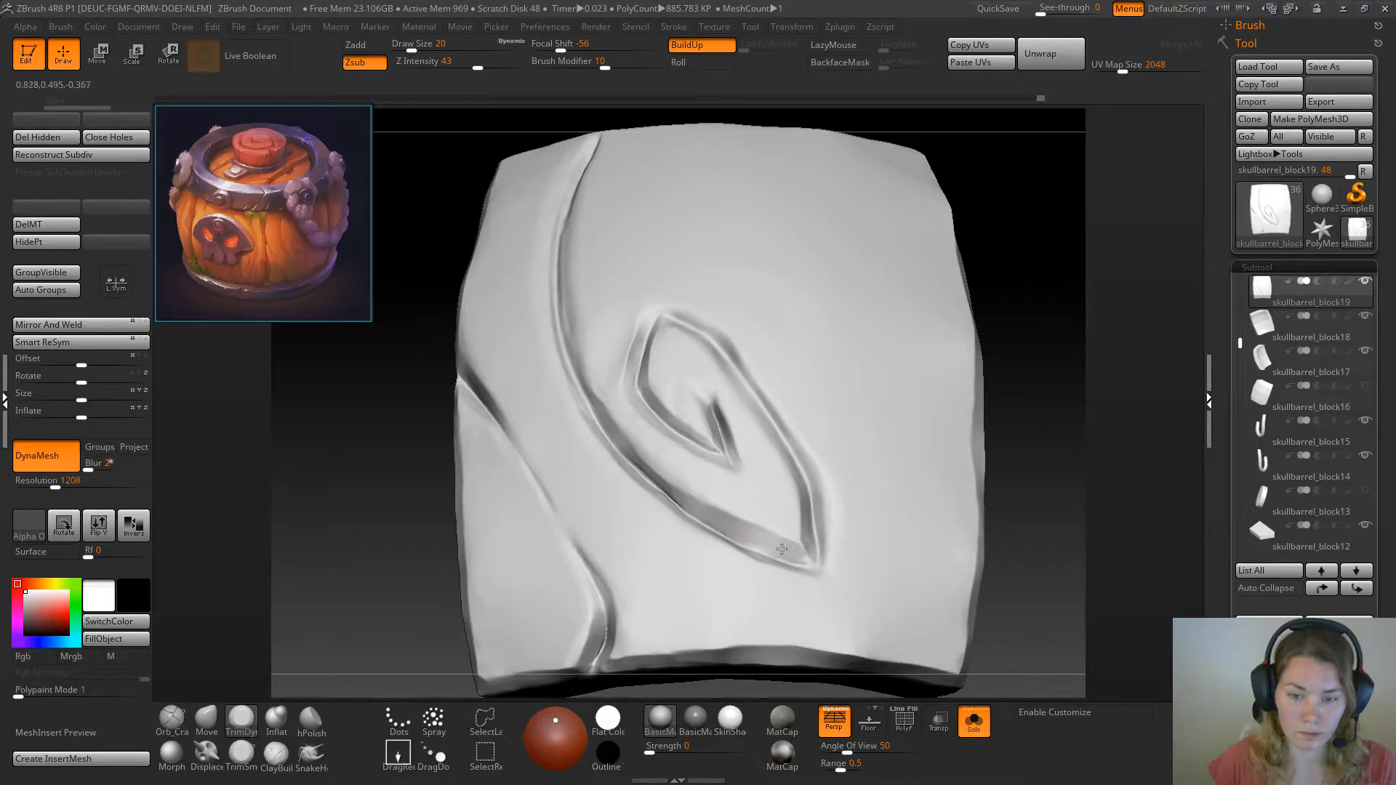
Trim and smooth the middle stretch of the long curved groove where it passes the swirl's lower left side
left_click_drag(1042, 373, 1035, 451)
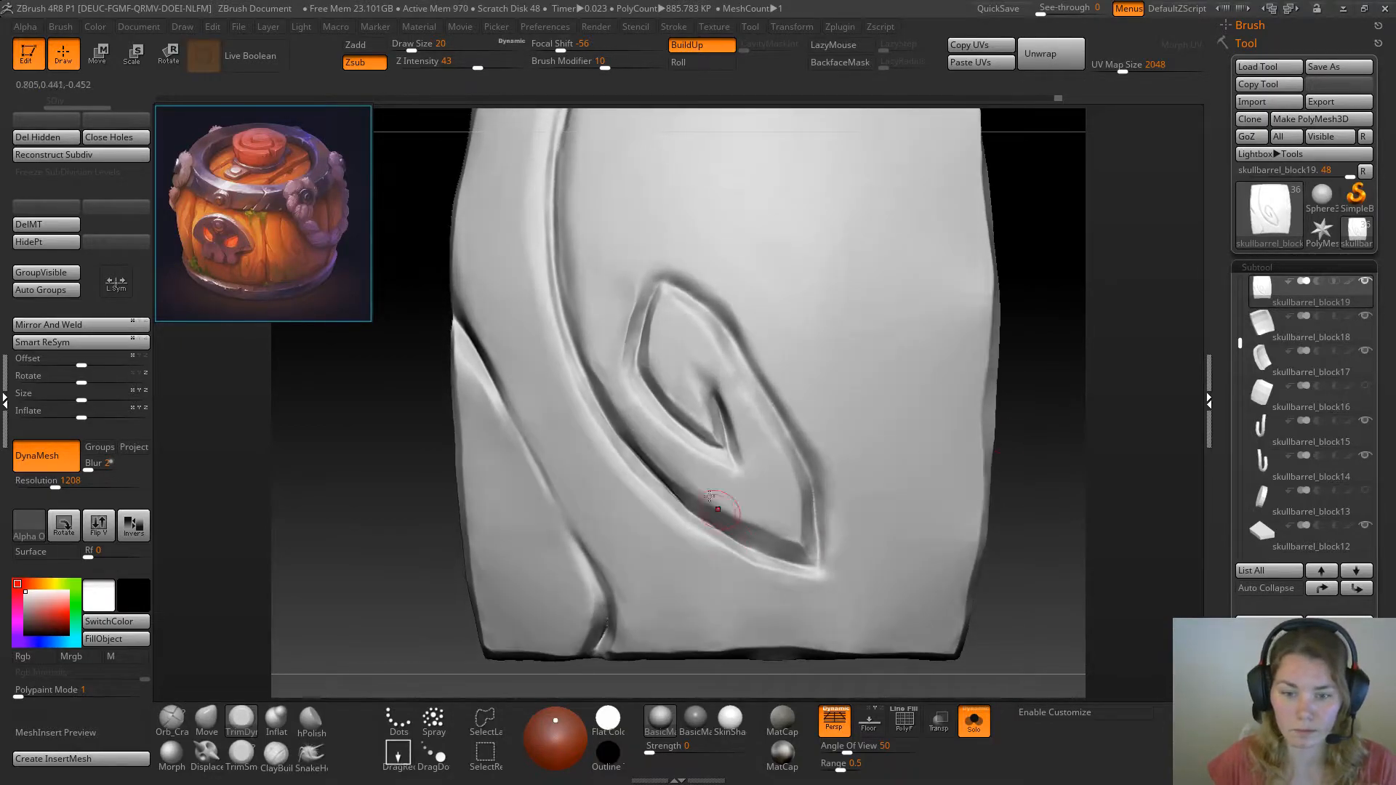
left_click_drag(373, 553, 360, 557)
left_click_drag(678, 501, 674, 494, "shift")
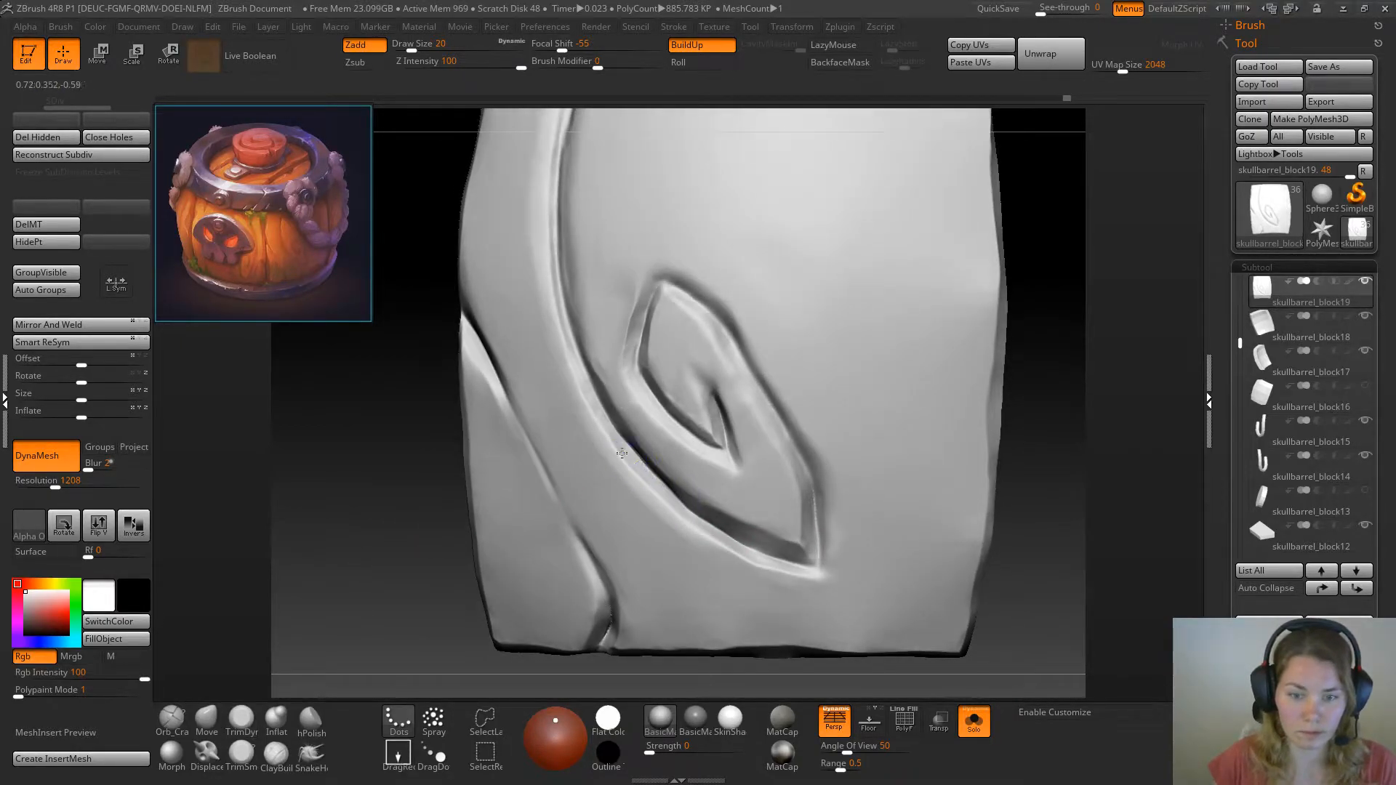
left_click_drag(352, 443, 387, 432)
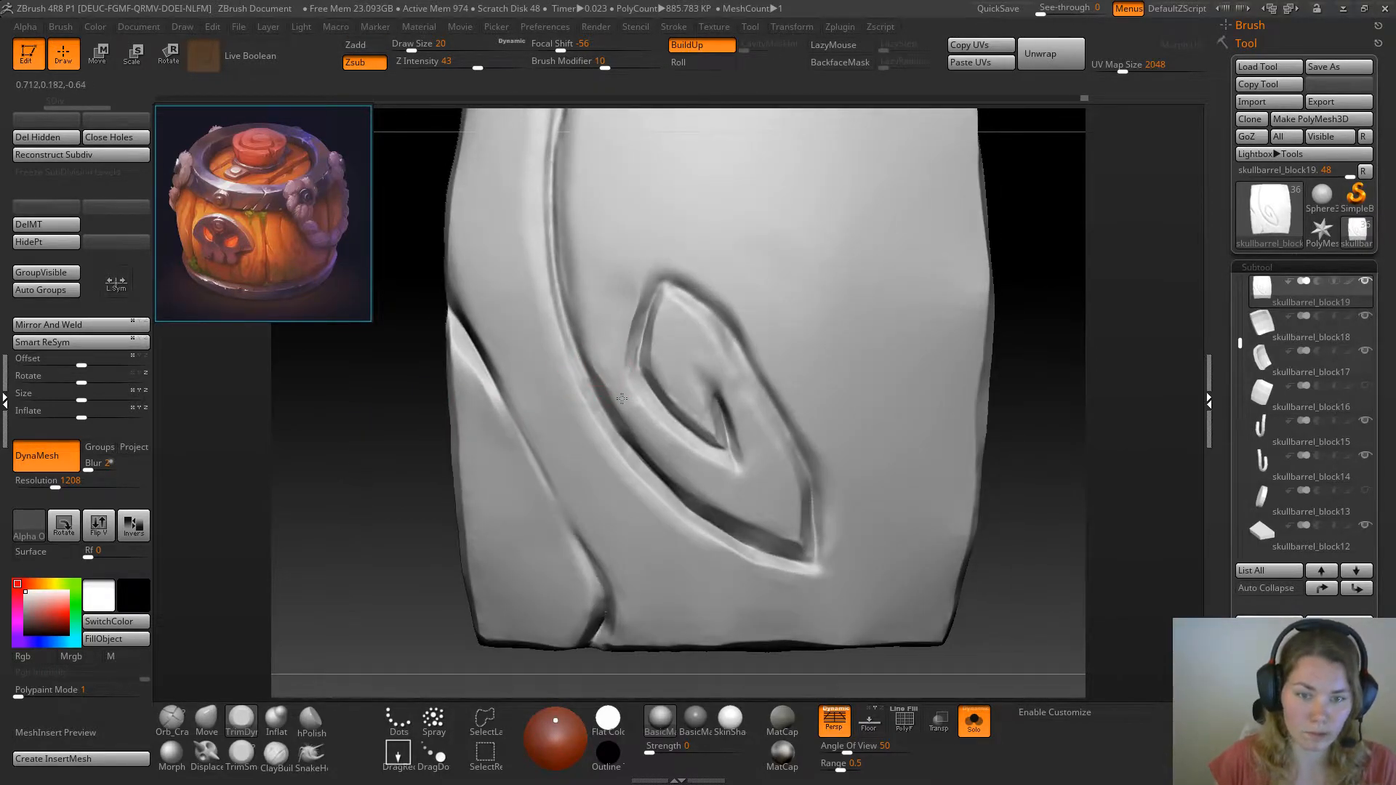
left_click_drag(387, 492, 409, 512)
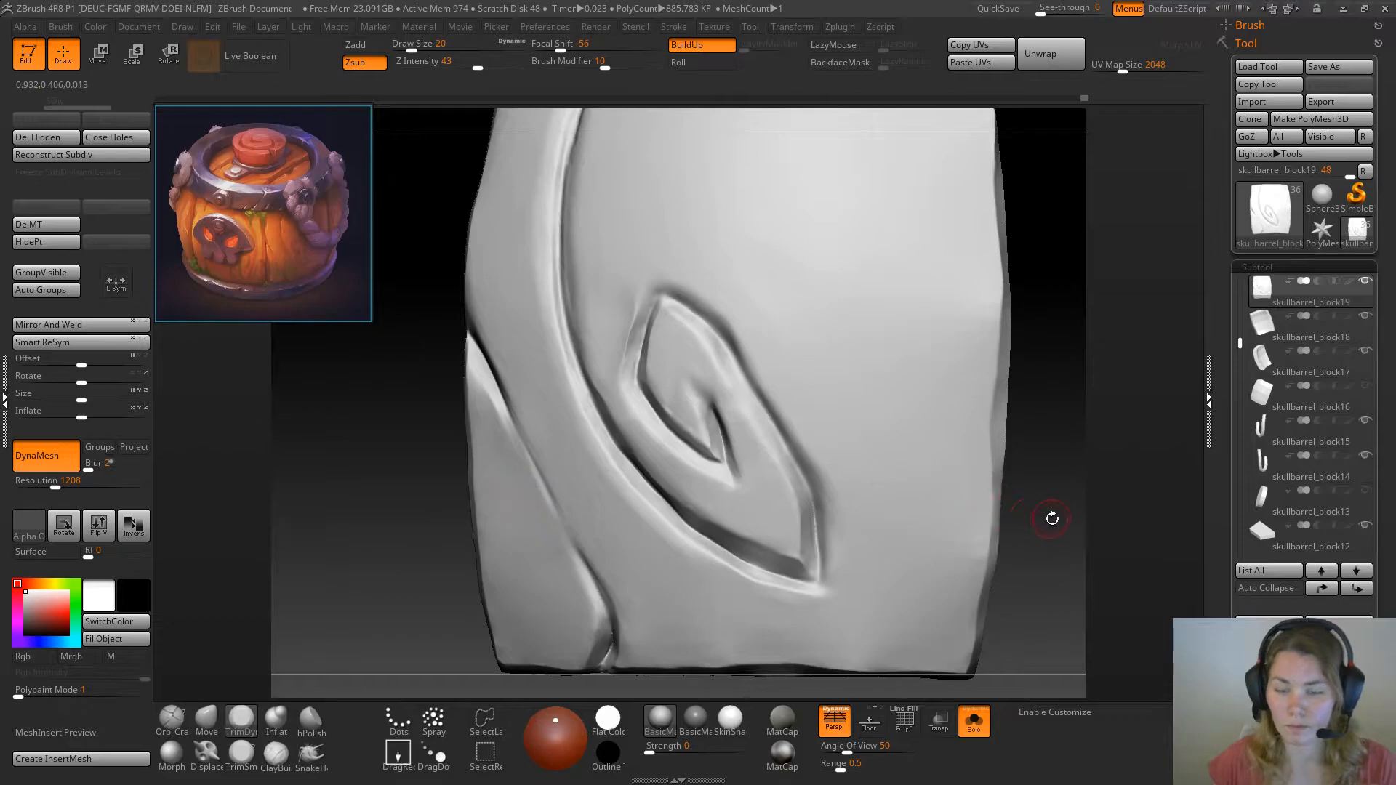
Trim the right-hand groove wall near the swirl's lower outer point with TrimDynamic at draw size 20
left_click_drag(1050, 517, 982, 518)
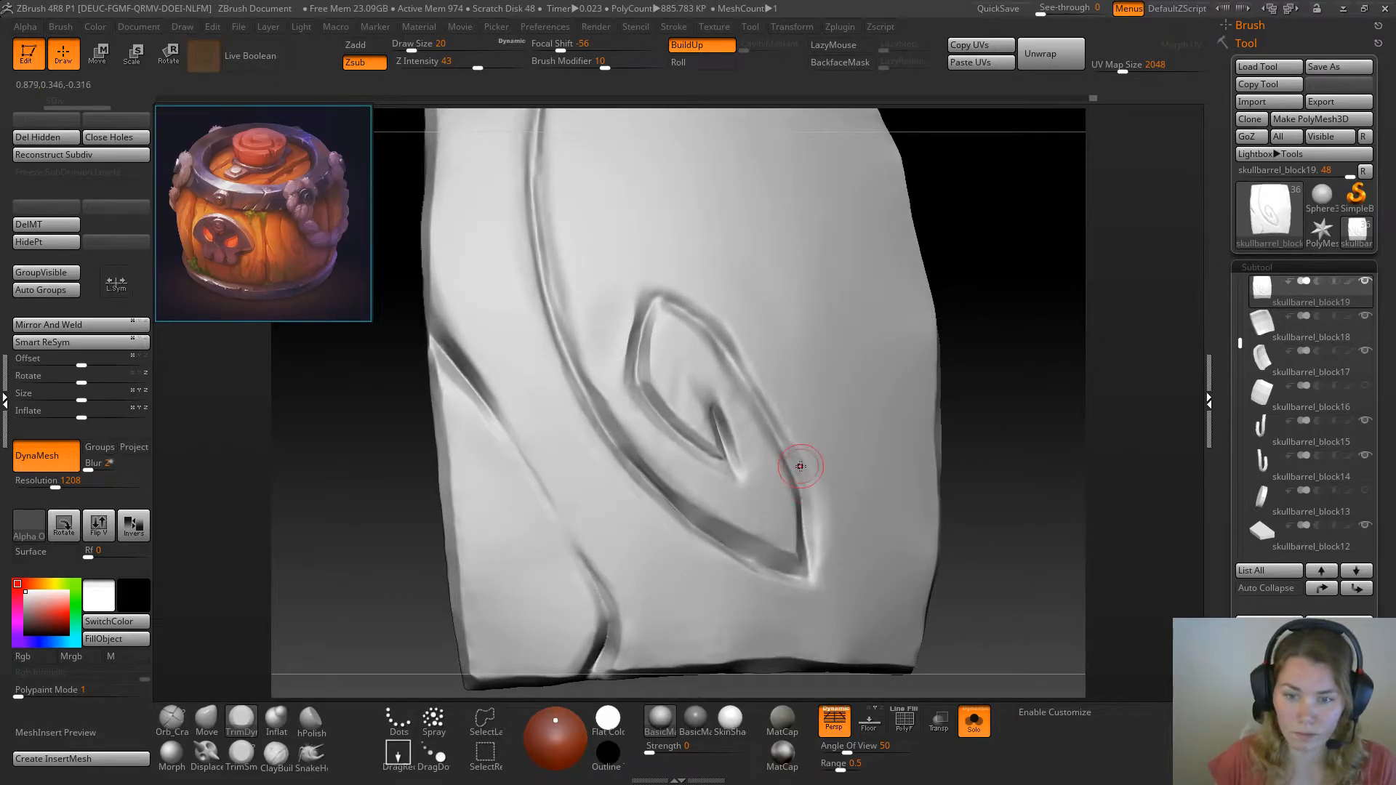
left_click_drag(960, 473, 1040, 441)
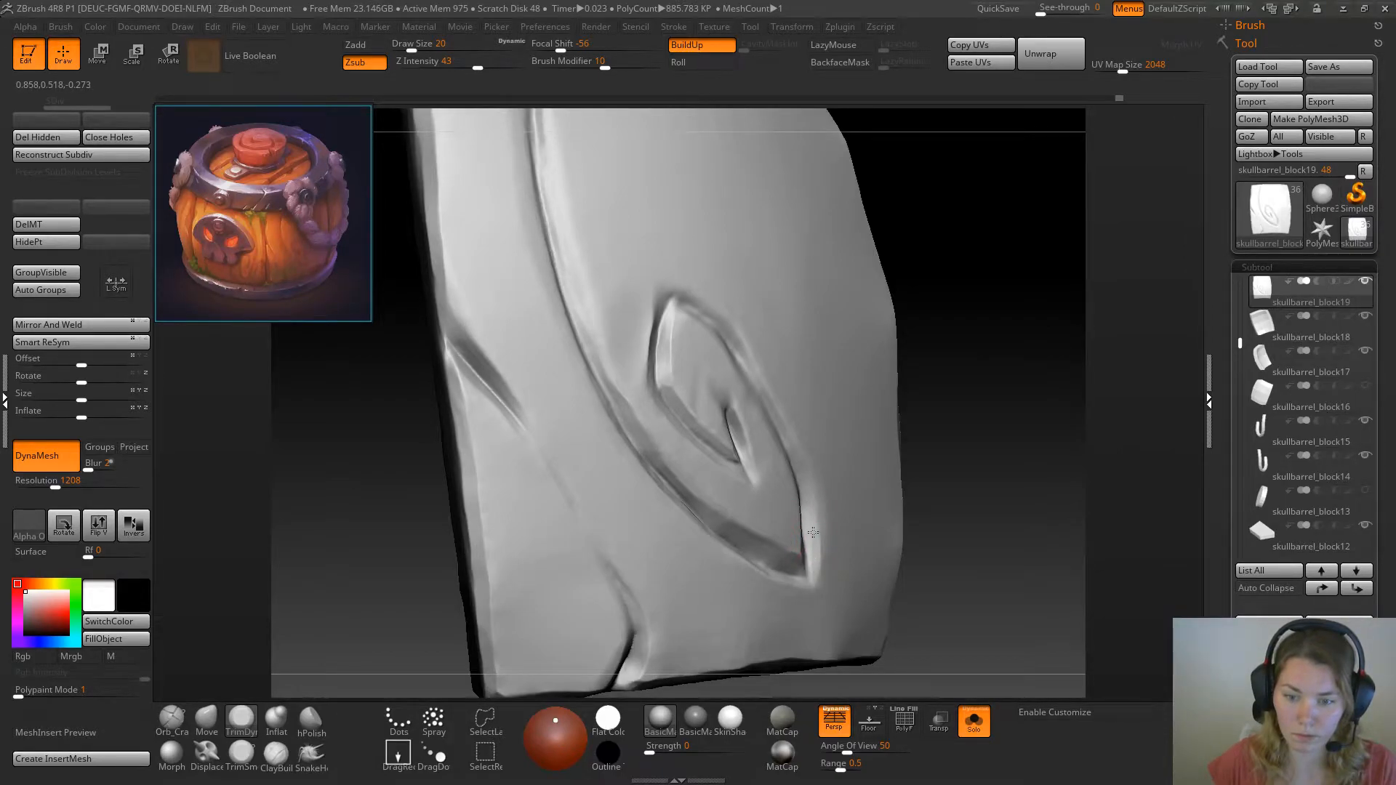
key("space")
mouse_move(953, 496)
left_mouse_down("alt")
mouse_move(926, 530)
mouse_move(978, 518)
mouse_move(943, 505)
mouse_move(961, 496)
left_mouse_up("alt")
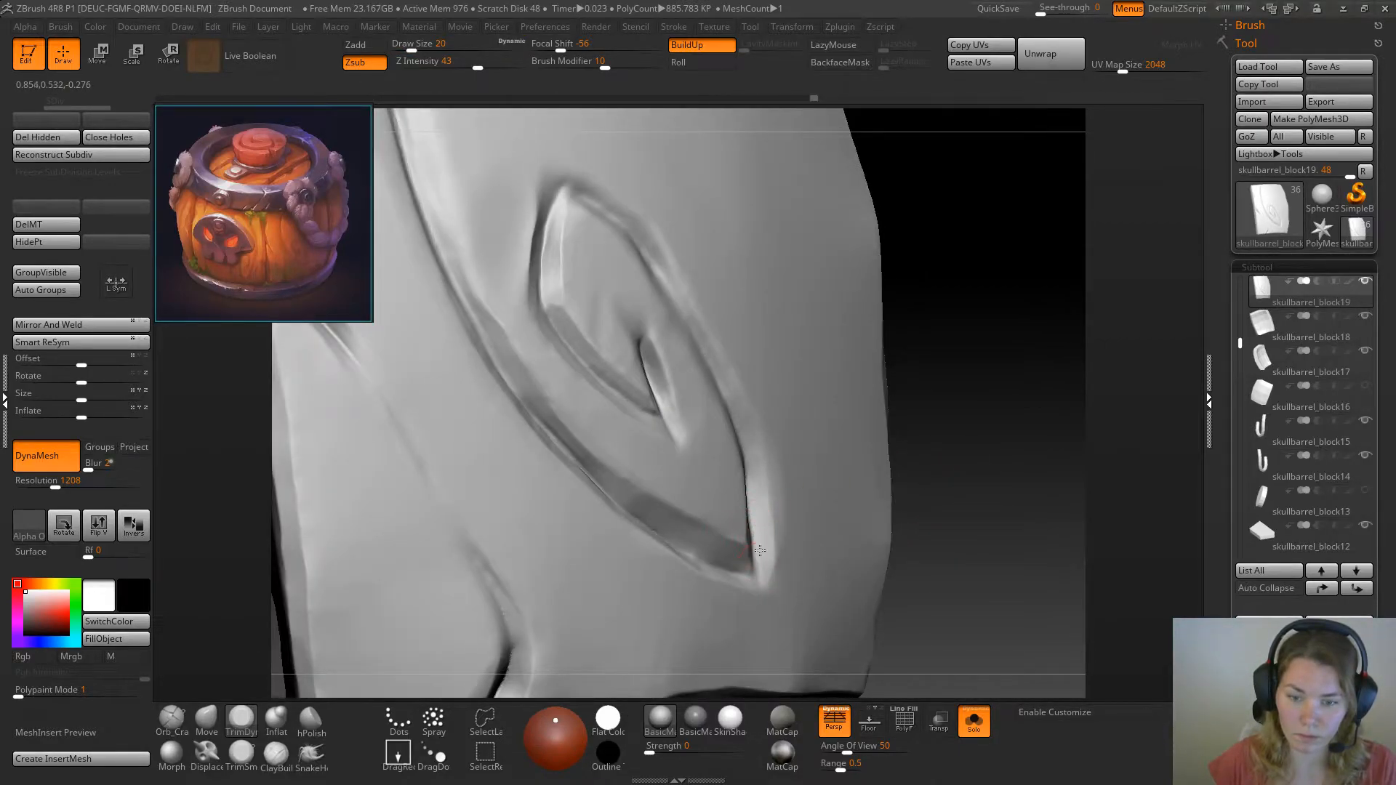
Bevel the swirl's outer right edge down towards its lower point with TrimDynamic at draw size 13
mouse_move(1003, 419)
left_mouse_down()
mouse_move(970, 429)
mouse_move(950, 415)
left_mouse_up()
key("space")
left_click_drag(686, 365, 681, 364)
left_click_drag(1038, 305, 1047, 286)
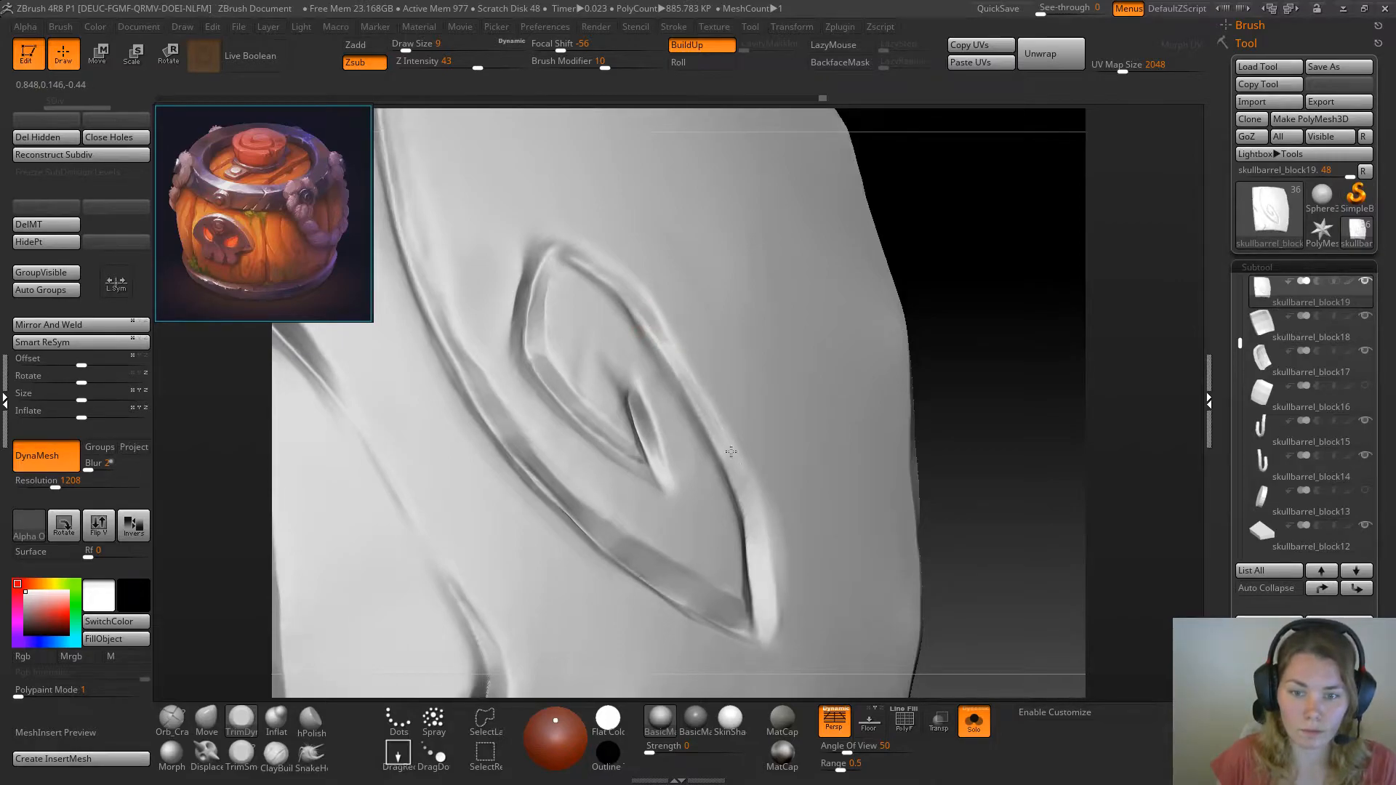
key("space")
left_click_drag(737, 459, 743, 462)
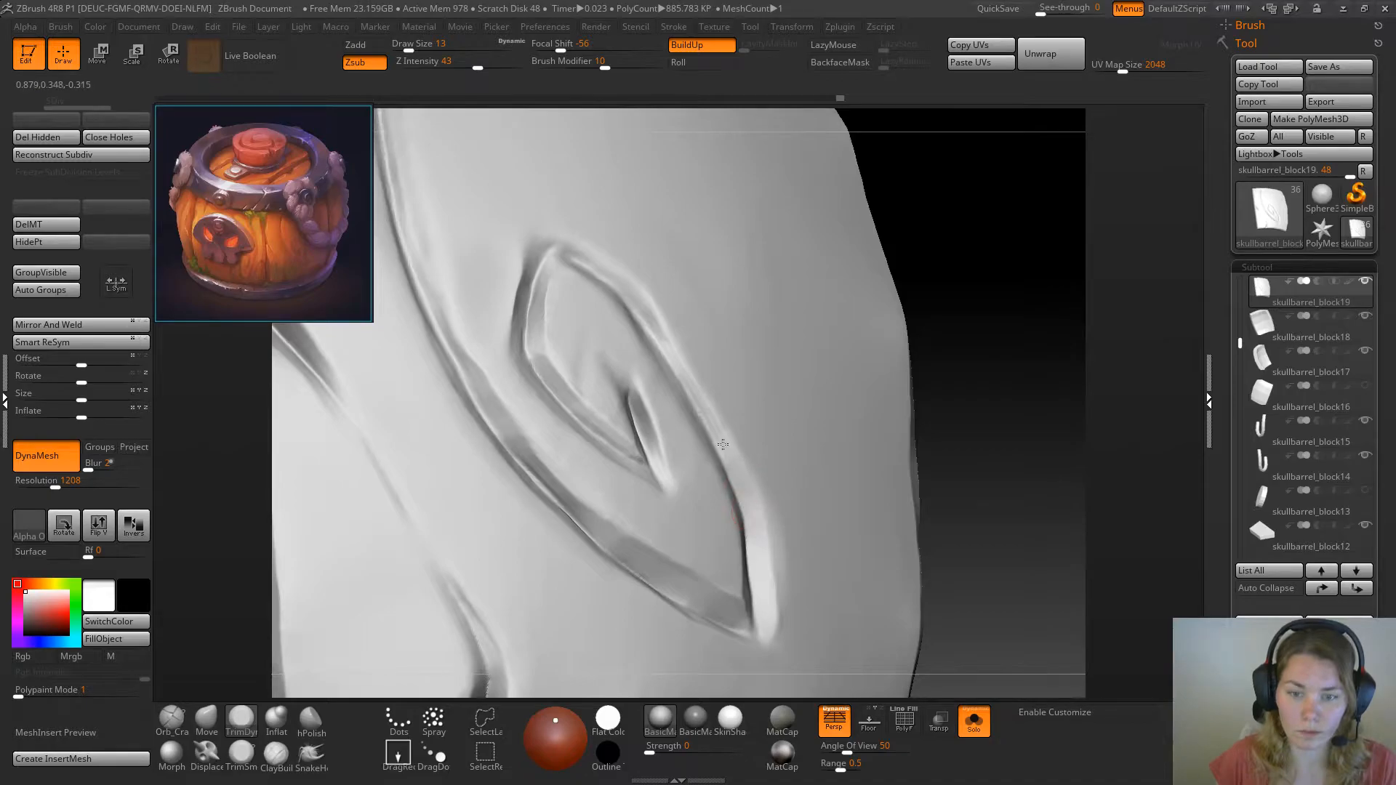
key("ctrl")
mouse_move(933, 371)
left_mouse_down()
mouse_move(1025, 340)
mouse_move(945, 375)
left_mouse_up()
left_click_drag(748, 455, 767, 570)
Sharpen the groove edge from the swirl's top tip down along its upper right side
left_click_drag(1007, 423, 929, 453)
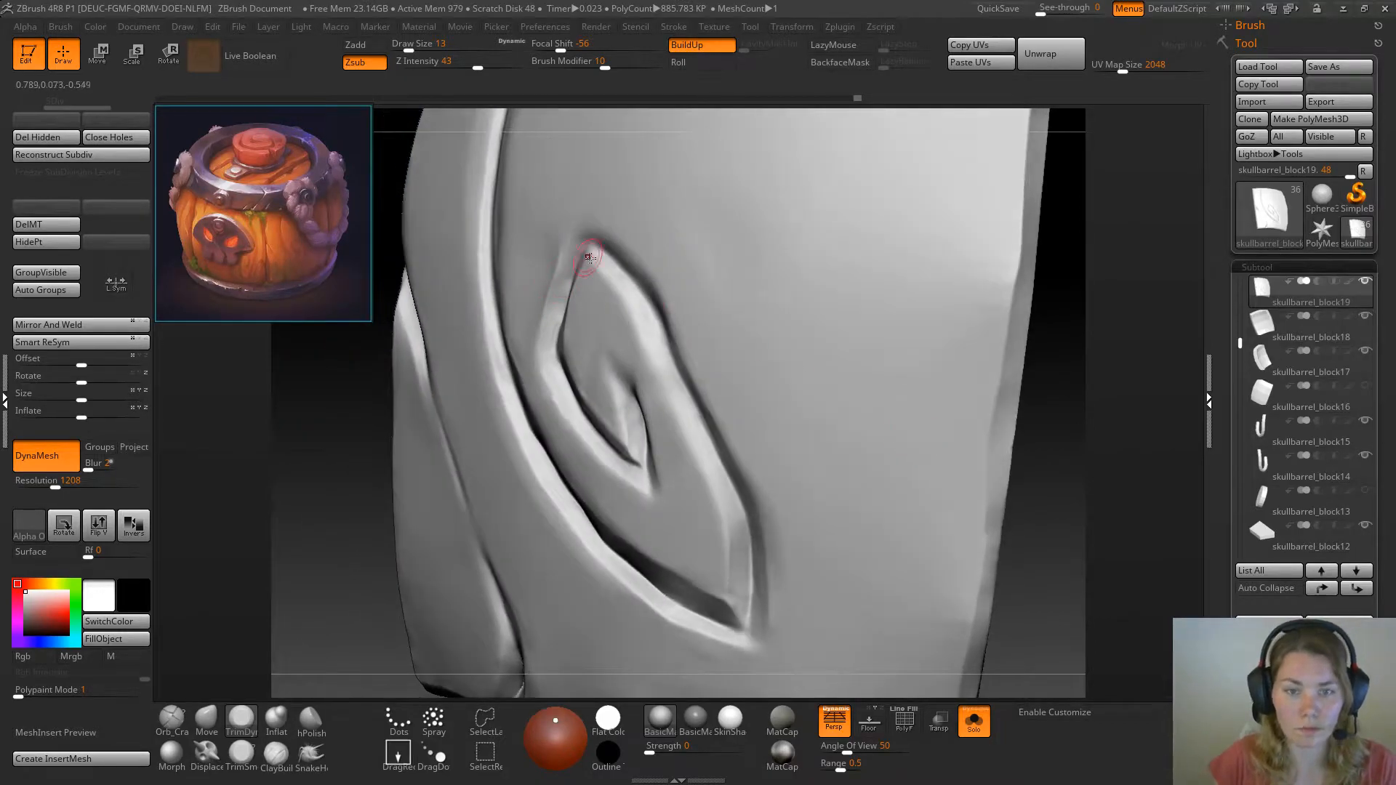
mouse_move(598, 260)
left_mouse_down()
mouse_move(658, 345)
mouse_move(725, 509)
left_mouse_up()
left_click_drag(319, 541, 399, 488)
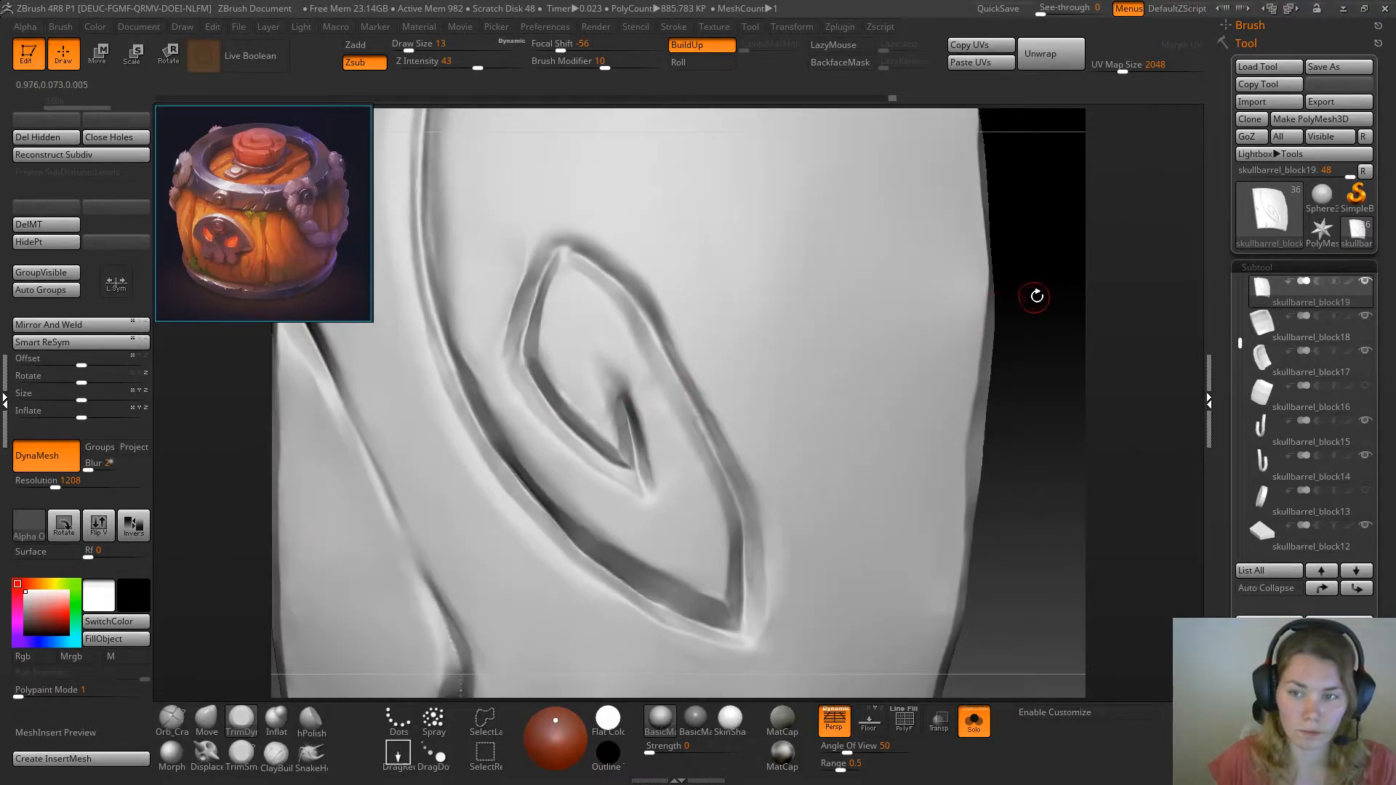
left_click_drag(1035, 299, 1073, 294)
left_click_drag(637, 299, 623, 280)
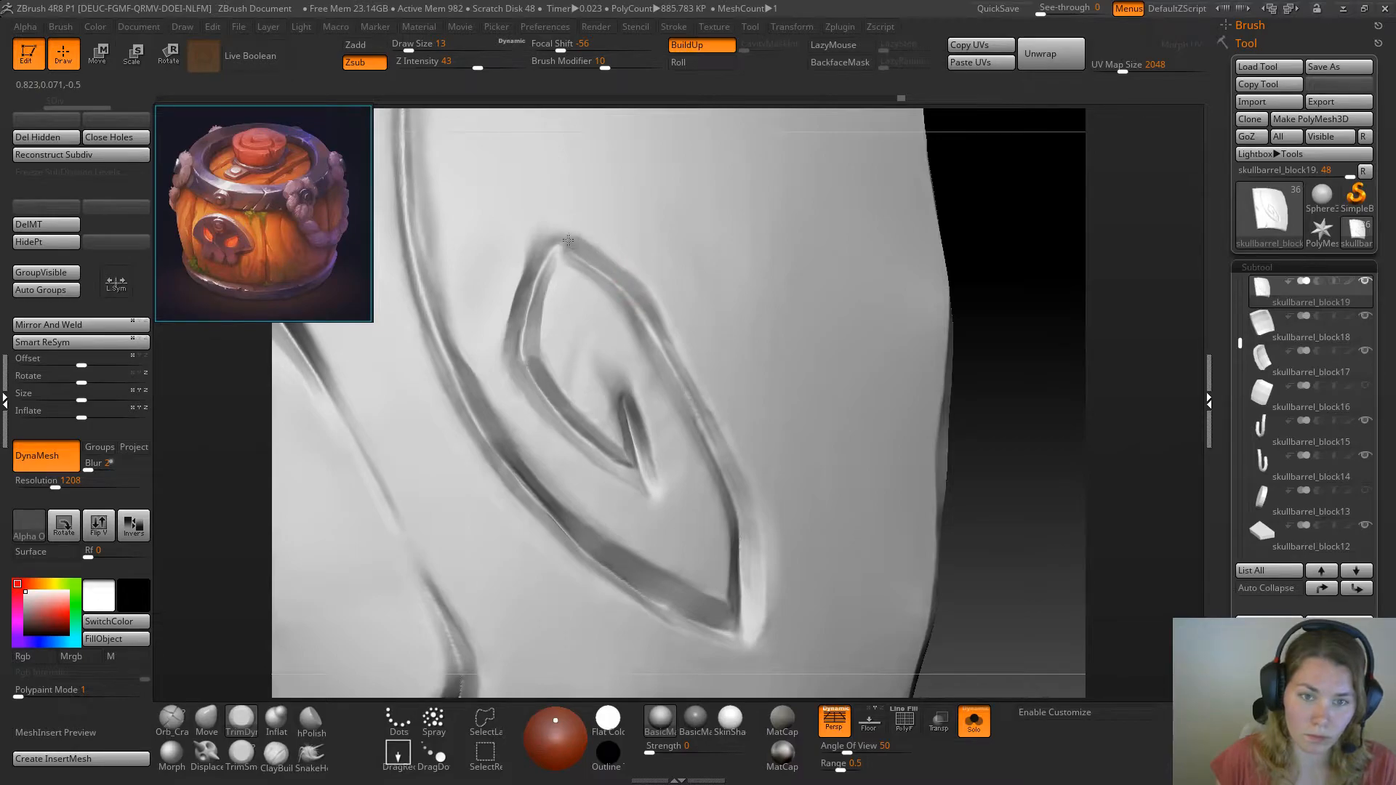
left_click_drag(564, 240, 583, 249)
left_click_drag(639, 291, 663, 350)
Cut back the groove edge on the swirl's upper left side with the TrimSmoothBorder brush at draw size 13
left_click_drag(1029, 271, 981, 284)
left_click(242, 756)
left_click_drag(291, 474, 396, 336)
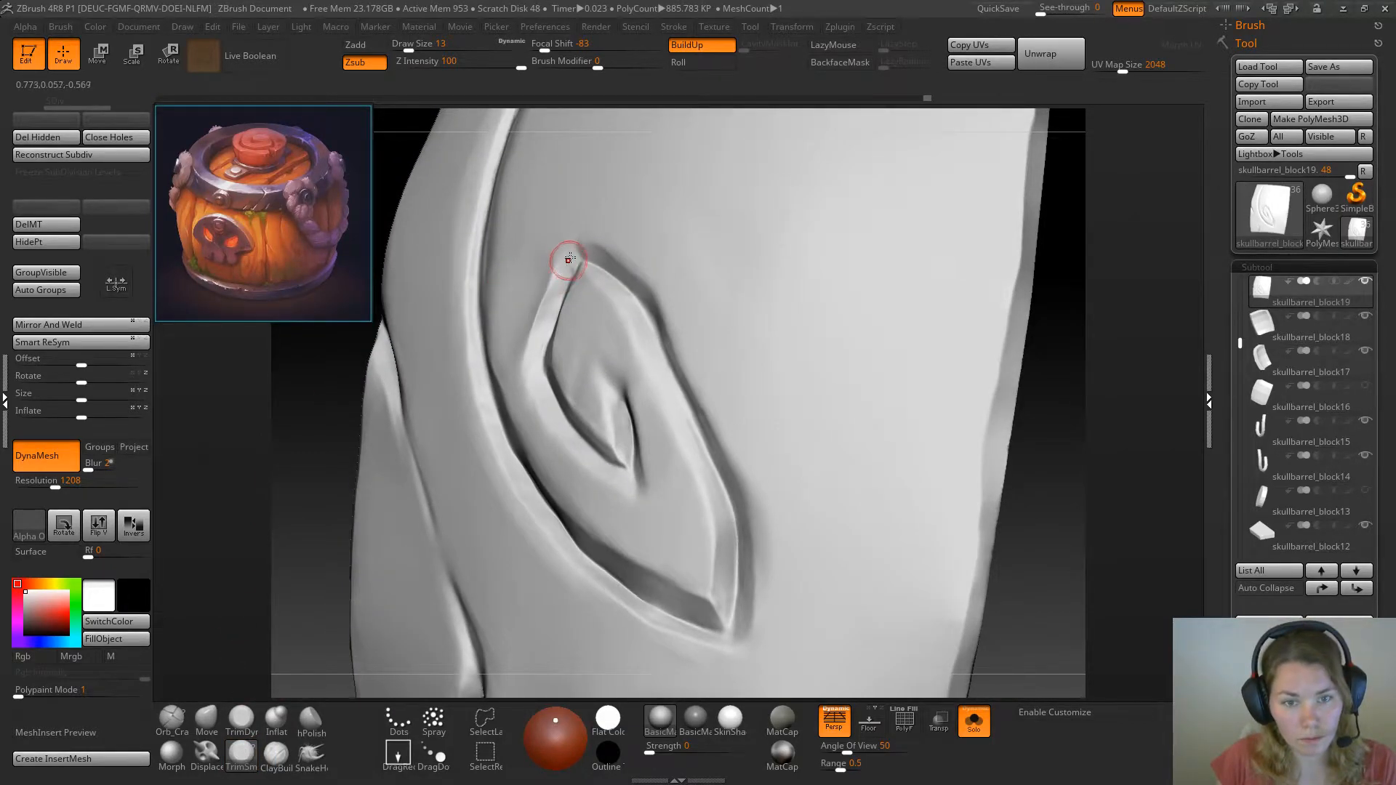
left_click_drag(553, 303, 556, 288)
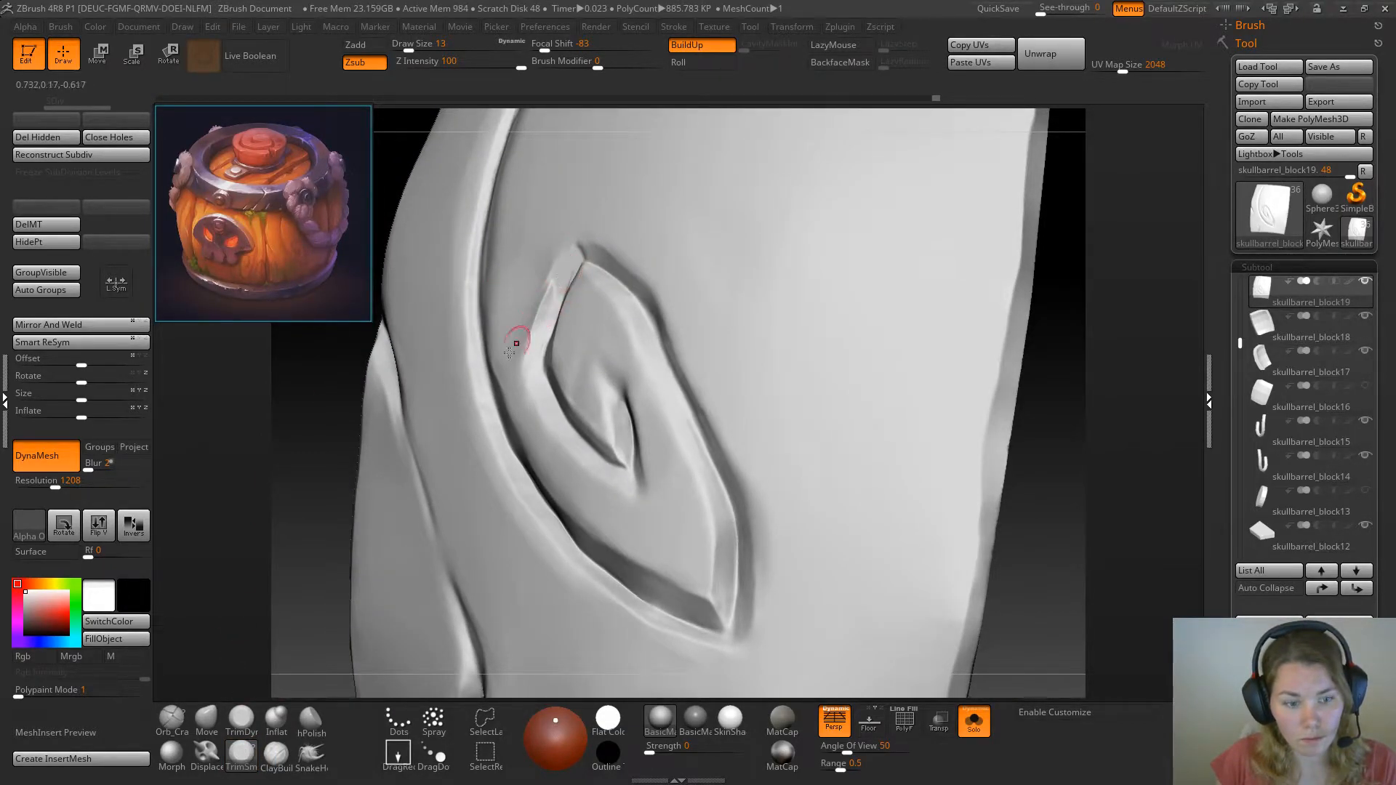
Refine the bevel around the swirl's top tip and upper left edge with TrimDynamic at draw size 13
left_click(241, 720)
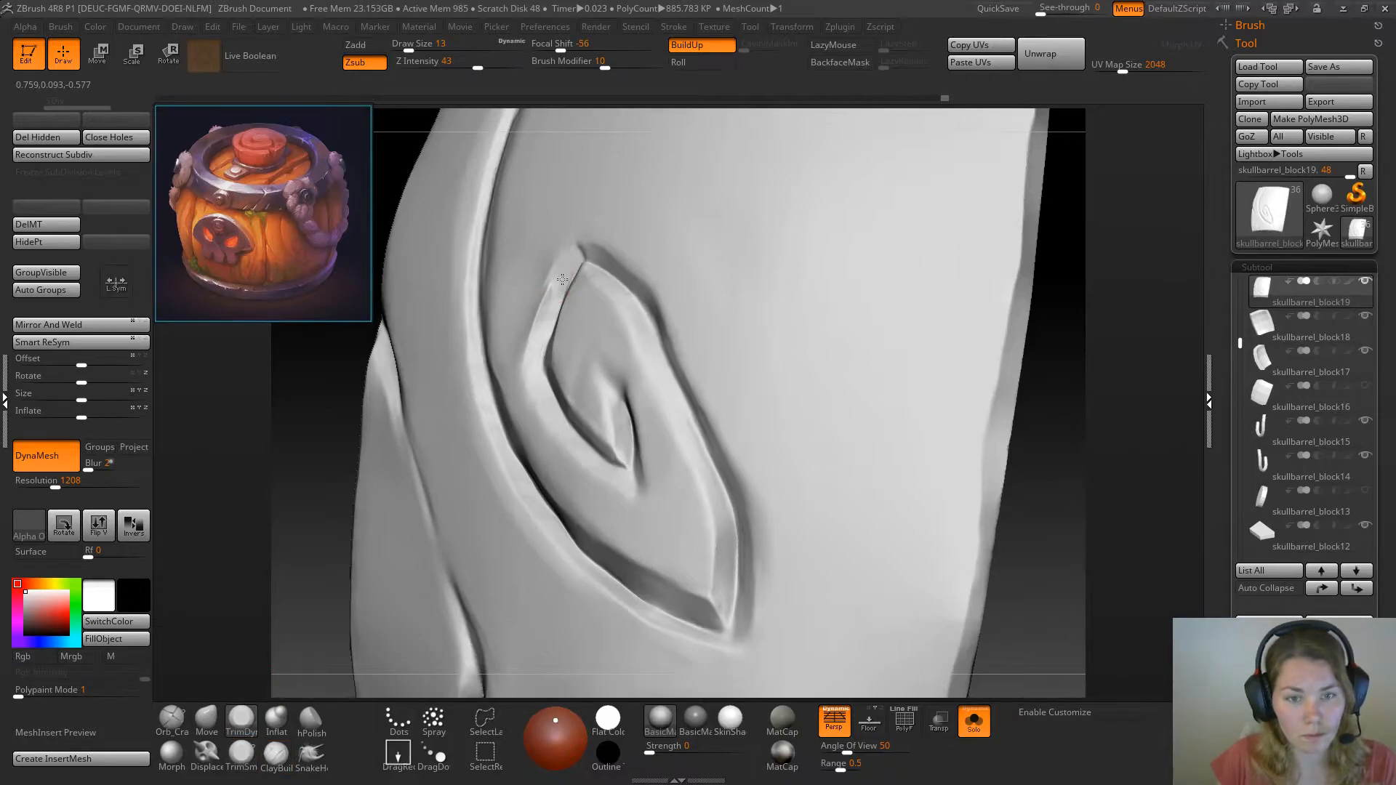
left_click_drag(320, 411, 426, 358)
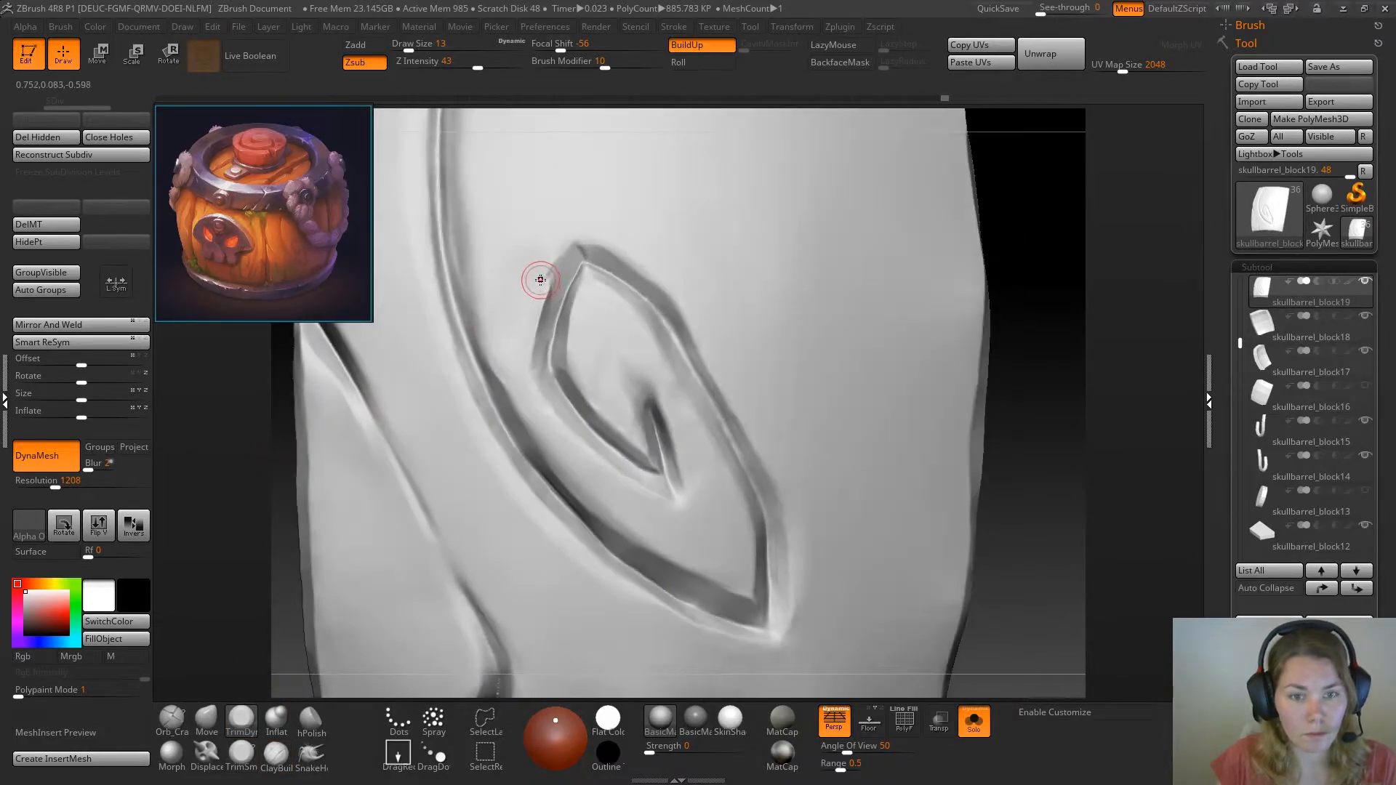
left_click_drag(565, 240, 576, 249)
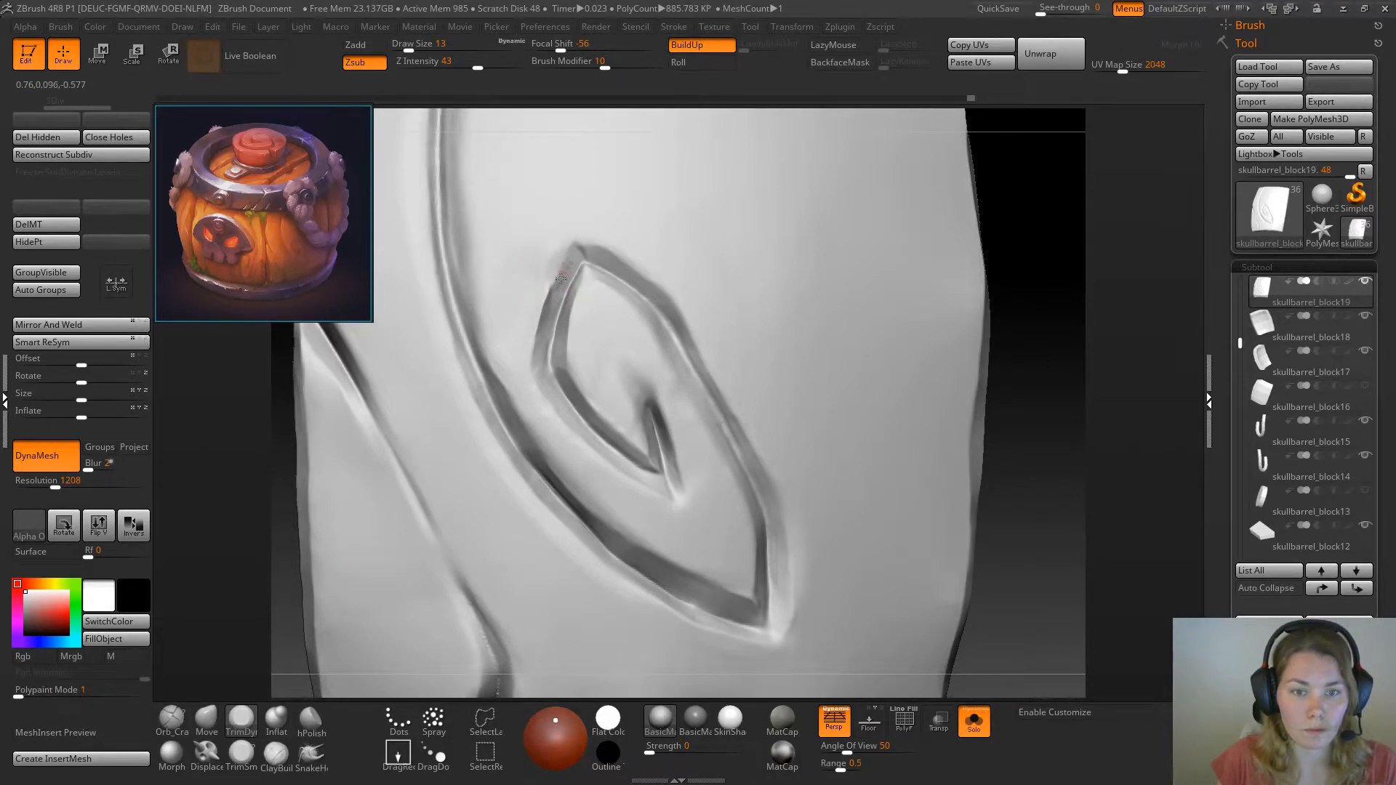
left_click_drag(602, 234, 589, 252)
mouse_move(554, 299)
left_mouse_down()
mouse_move(549, 285)
mouse_move(550, 318)
left_mouse_up()
key("shift")
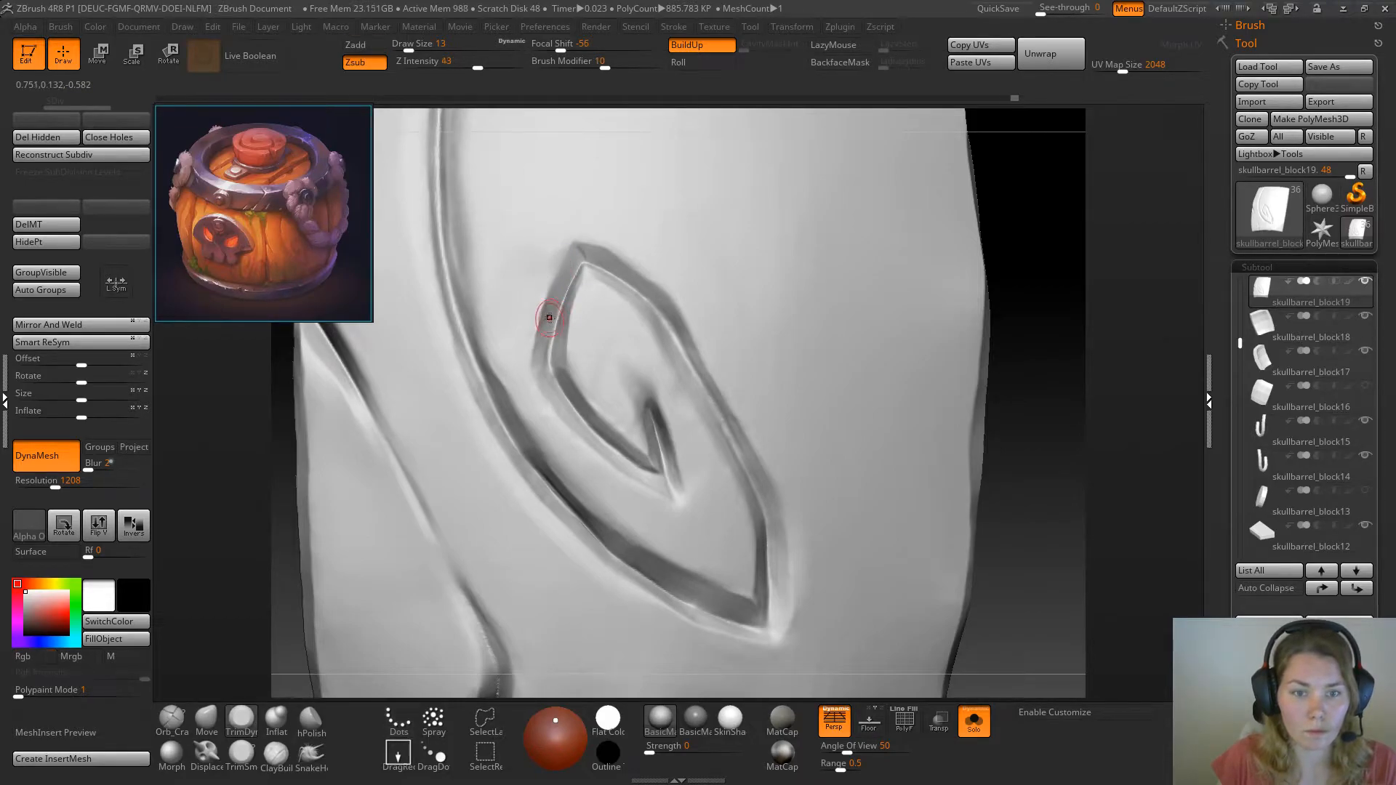
left_click_drag(567, 266, 579, 248)
right_click_drag(778, 356, 622, 257, "alt")
Cut a wide bevel along the left edge of the long curved groove with TrimDynamic at draw size 18
left_click_drag(977, 301, 921, 341)
right_click_drag(921, 342, 917, 387)
mouse_move(964, 430)
left_mouse_down()
mouse_move(829, 518)
mouse_move(817, 381)
left_mouse_up()
left_click_drag(908, 227, 953, 271)
key("space")
left_click_drag(617, 238, 621, 245)
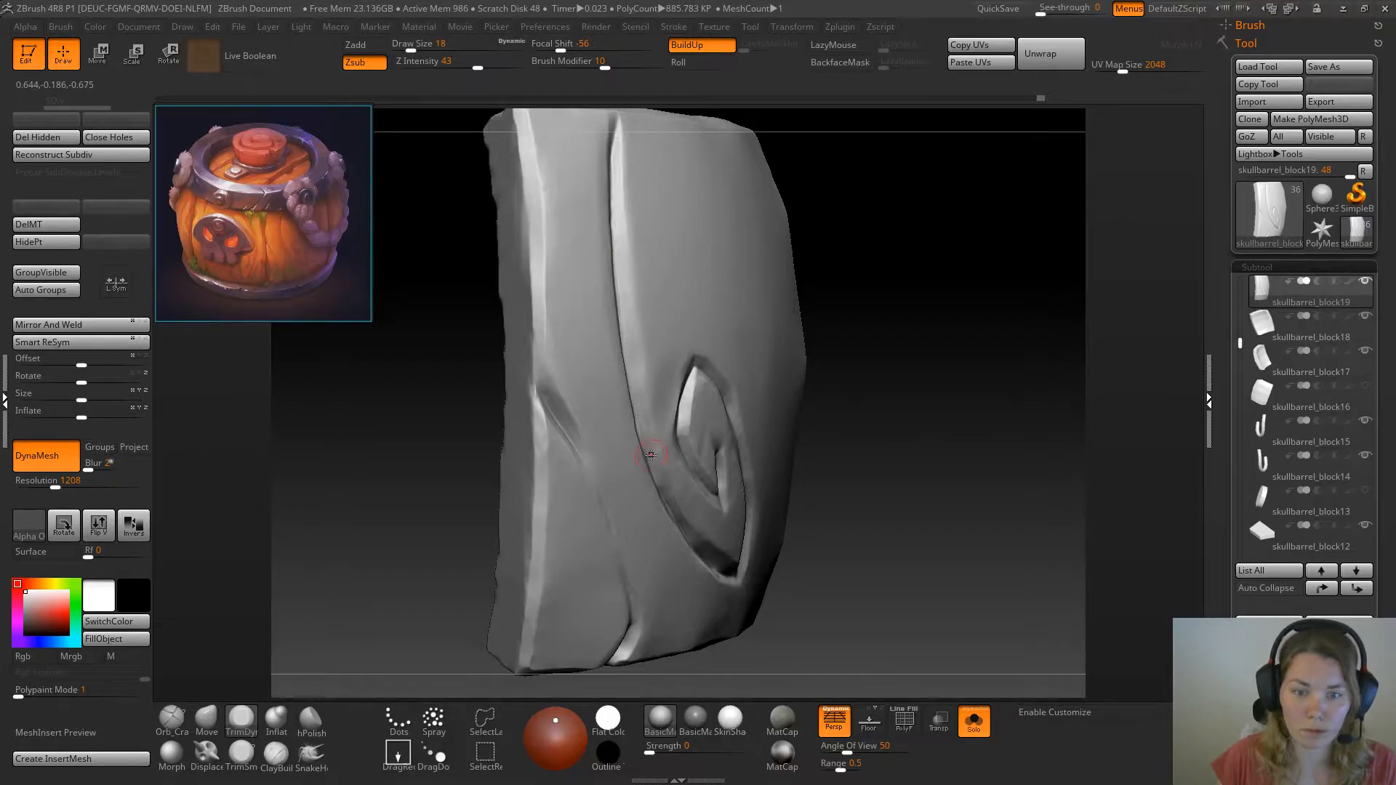
left_click_drag(1044, 316, 950, 318)
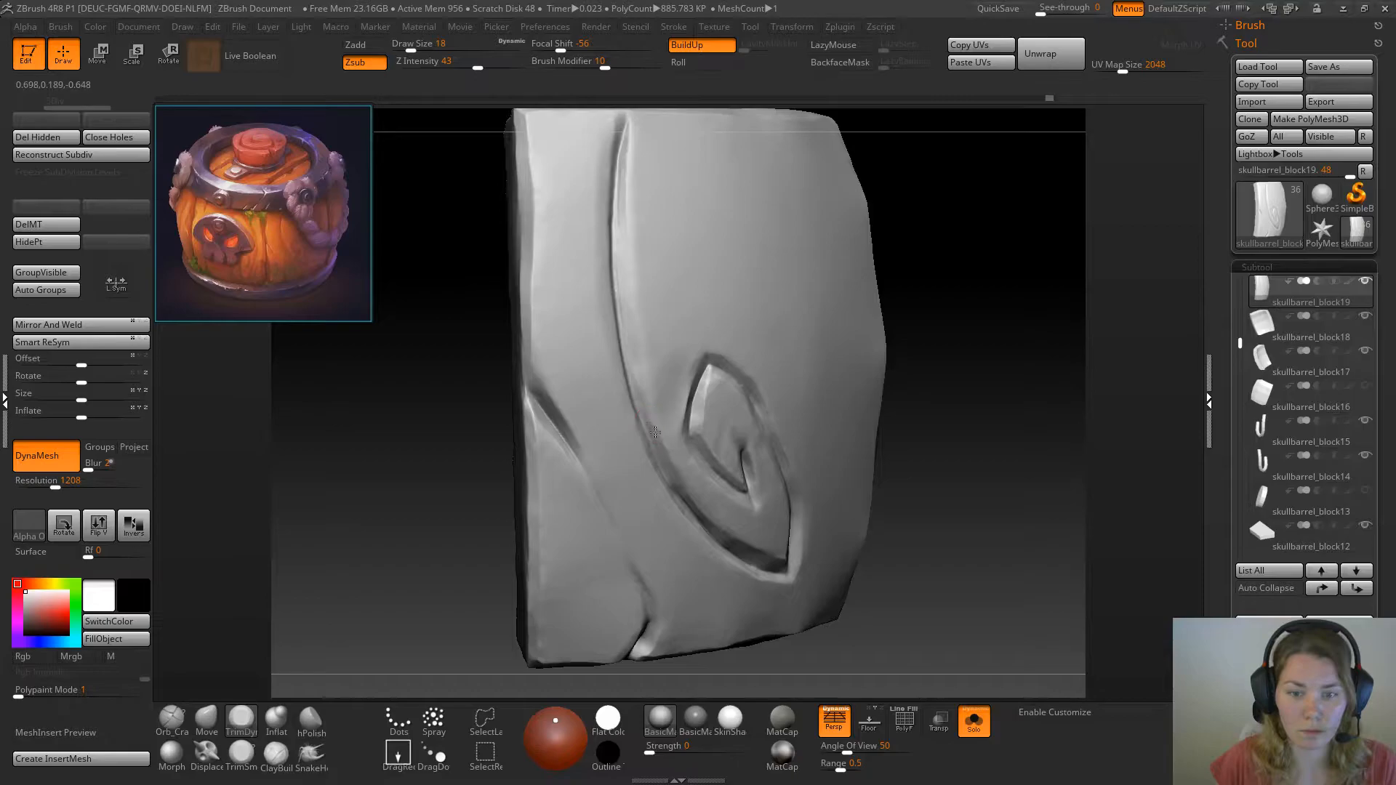
left_click_drag(950, 325, 860, 330)
left_click_drag(606, 370, 669, 509, "ctrl")
mouse_move(649, 462)
left_mouse_down("ctrl")
mouse_move(597, 336)
mouse_move(592, 232)
left_mouse_up("ctrl")
Trim the upper part of the long groove's left bevel and clean up the groove near its upper end
left_click_drag(452, 459, 509, 407)
left_click_drag(601, 271, 600, 287, "ctrl")
left_click_drag(450, 436, 542, 429)
left_click_drag(616, 306, 616, 290)
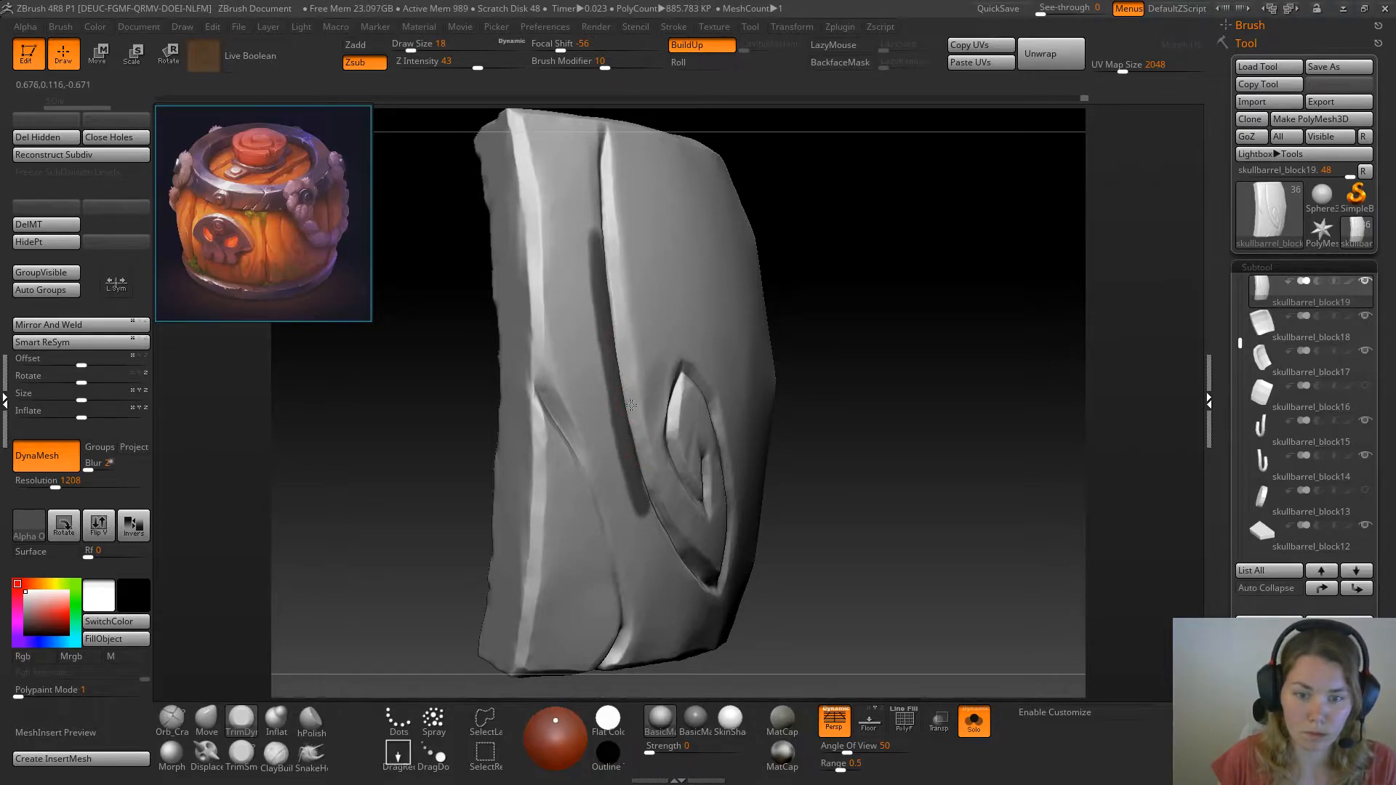
left_click_drag(827, 315, 870, 313)
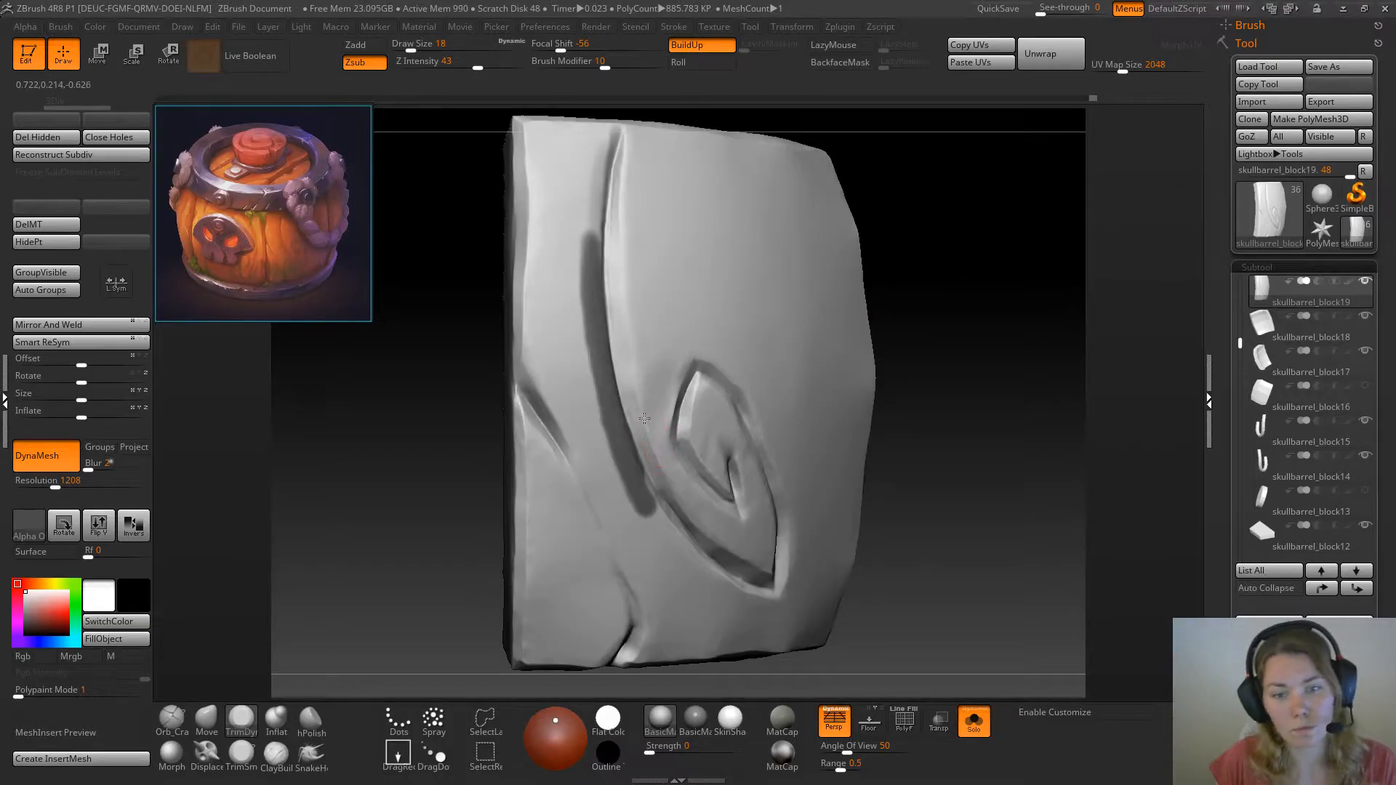
mouse_move(383, 525)
left_mouse_down()
mouse_move(369, 536)
mouse_move(364, 520)
mouse_move(390, 610)
mouse_move(373, 608)
left_mouse_up()
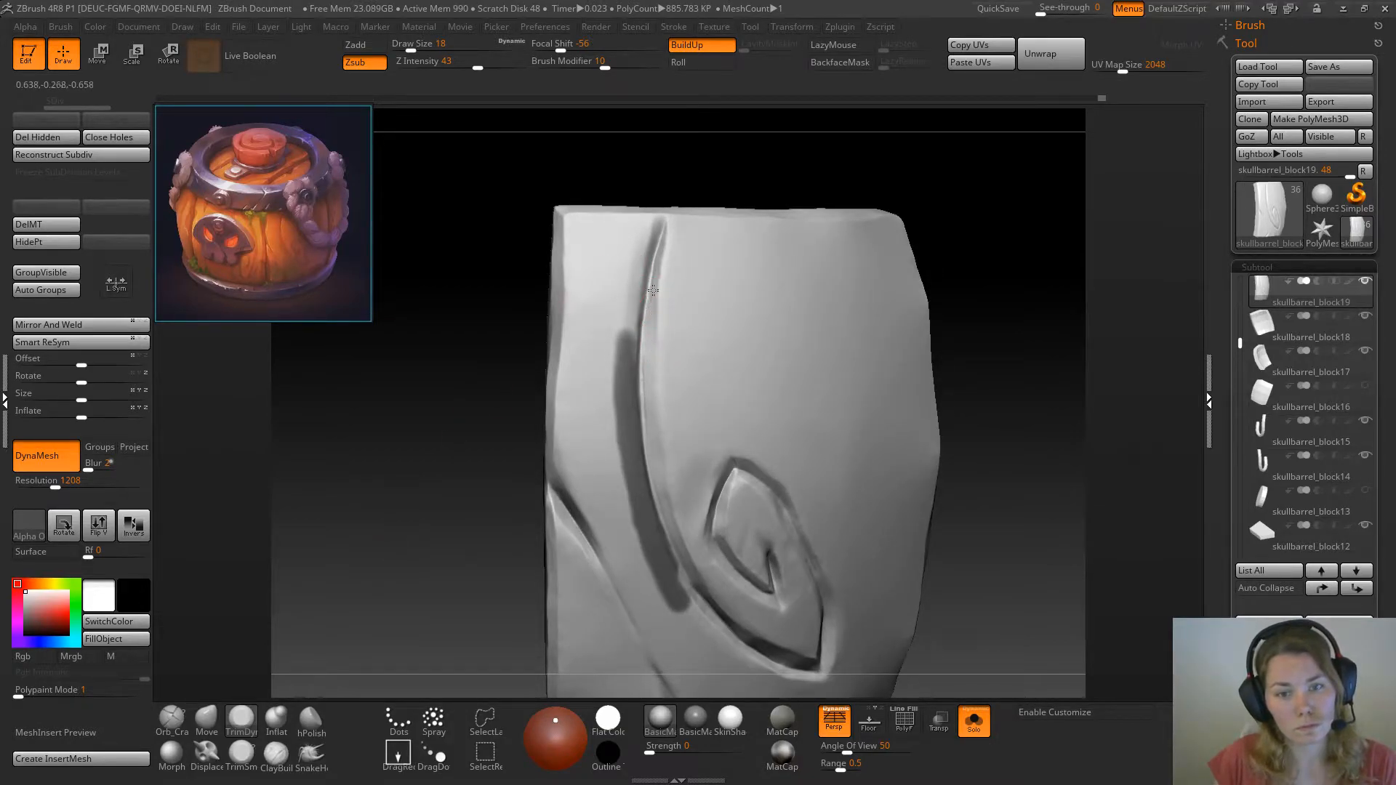
mouse_move(659, 245)
left_mouse_down()
mouse_move(647, 400)
mouse_move(644, 353)
left_mouse_up()
left_click_drag(997, 265, 991, 263)
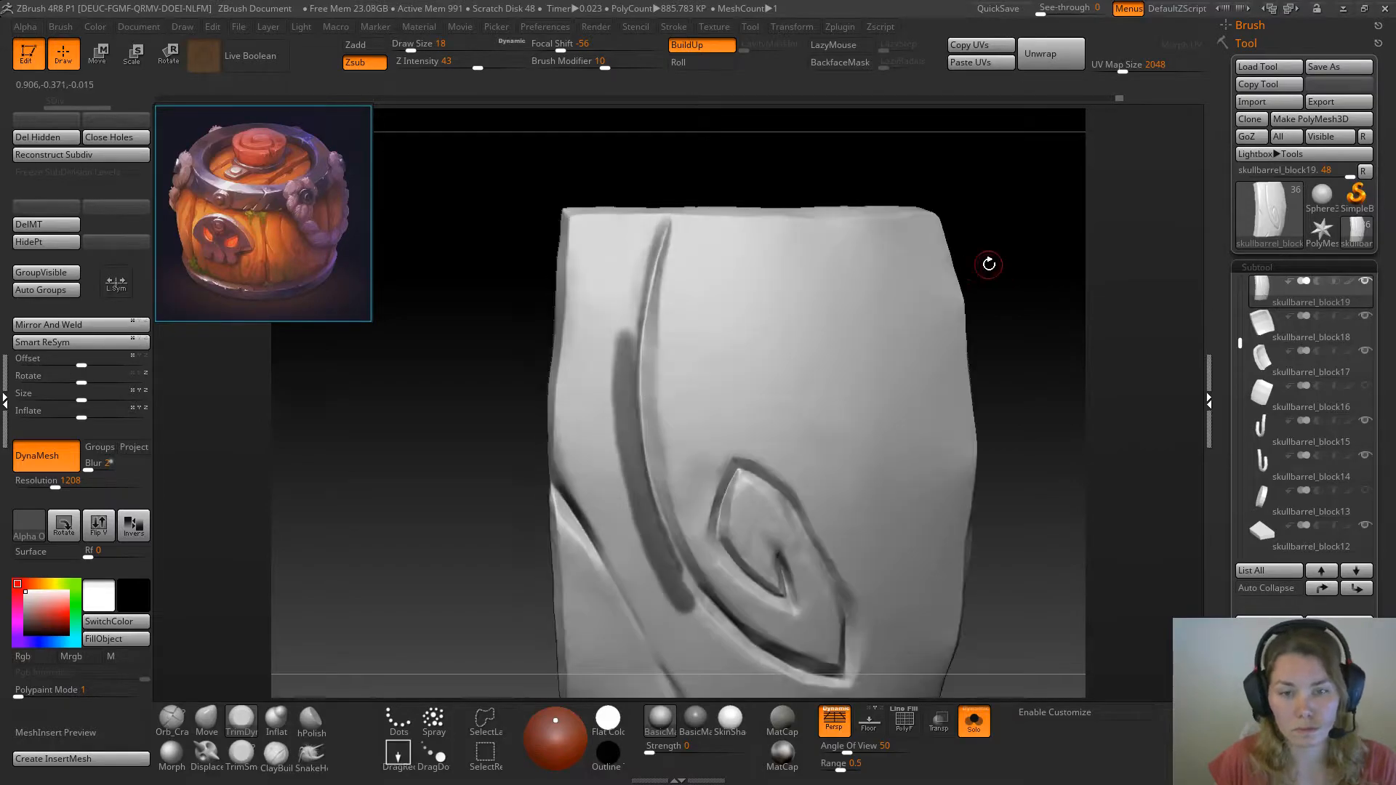
Polish the right edge of the long curved groove beside the swirl with the sPolish brush at draw size 18
key("b")
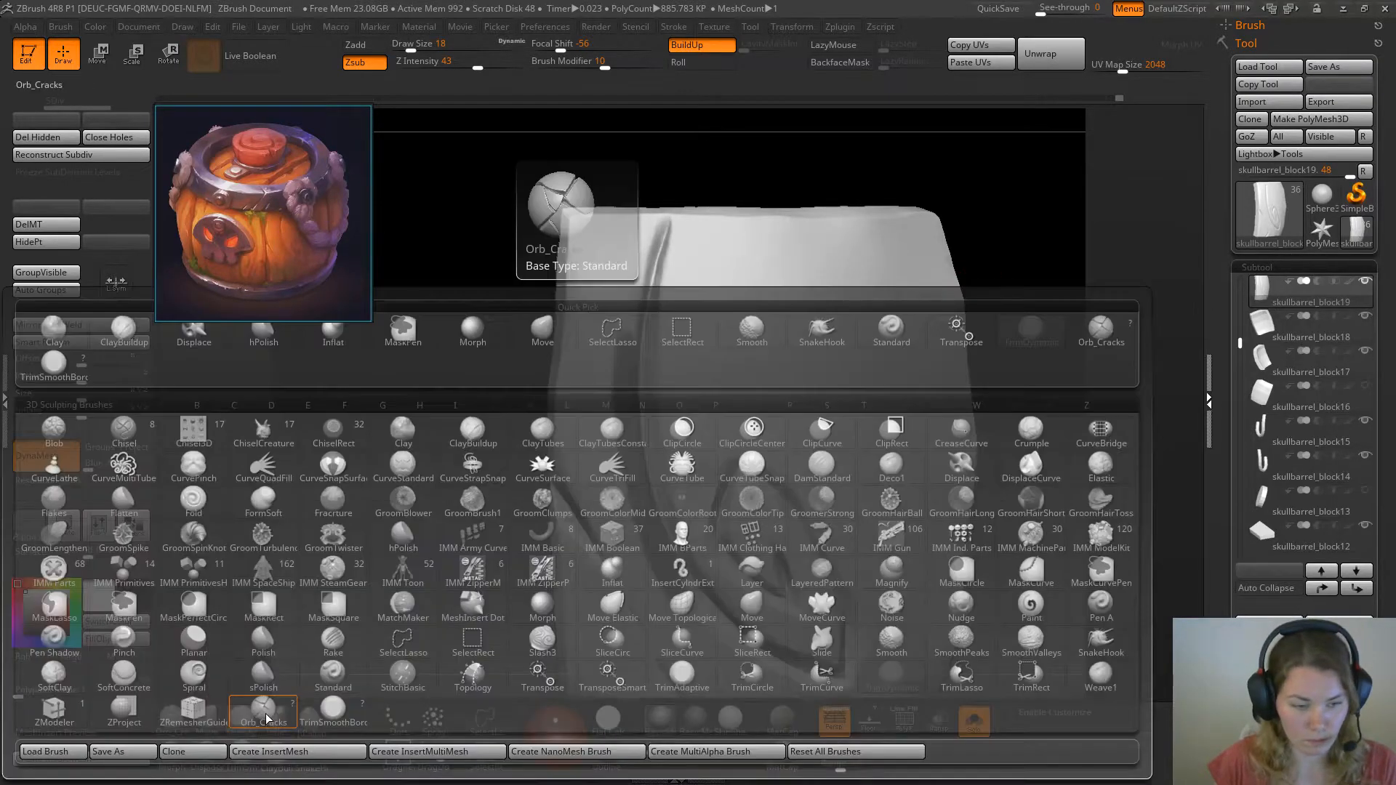
key("s")
key("p")
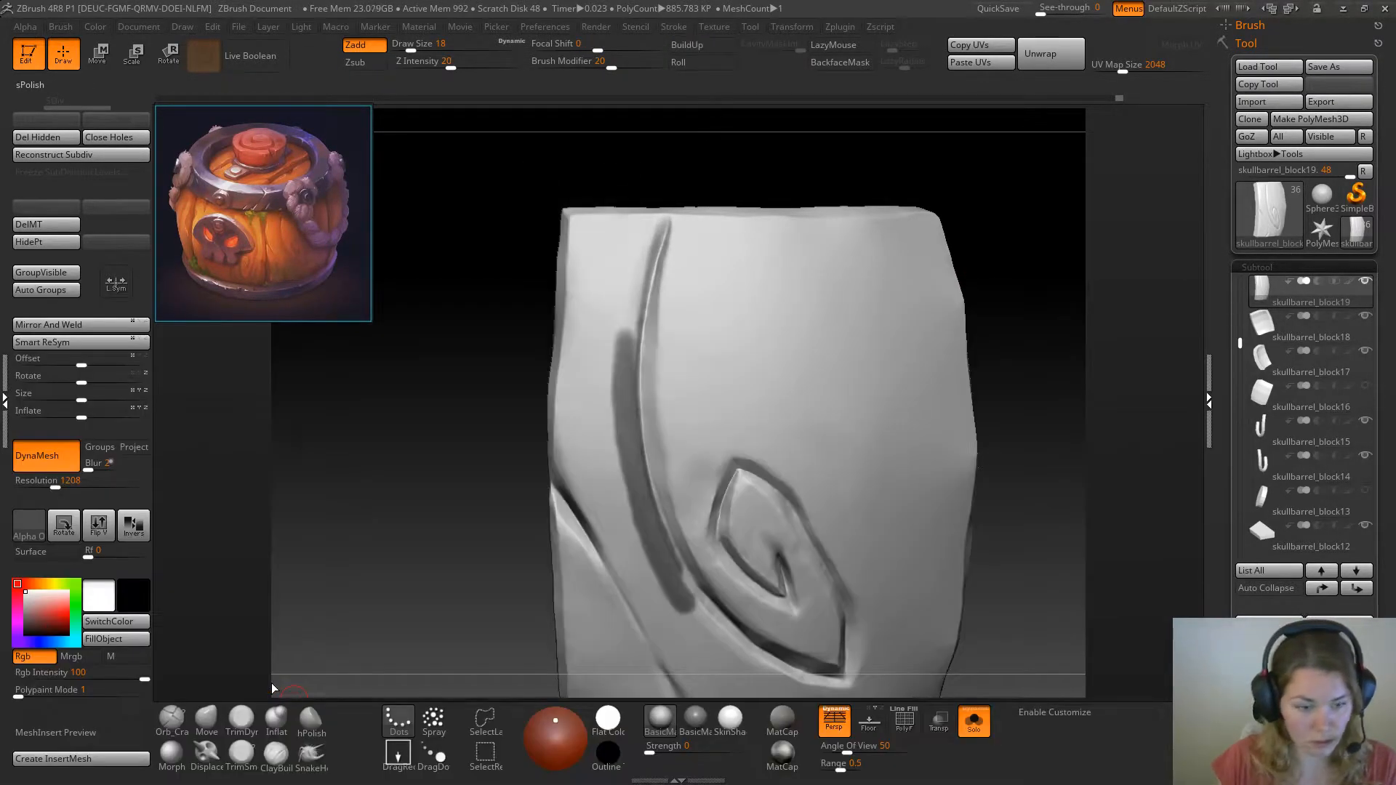
left_click_drag(408, 448, 451, 426)
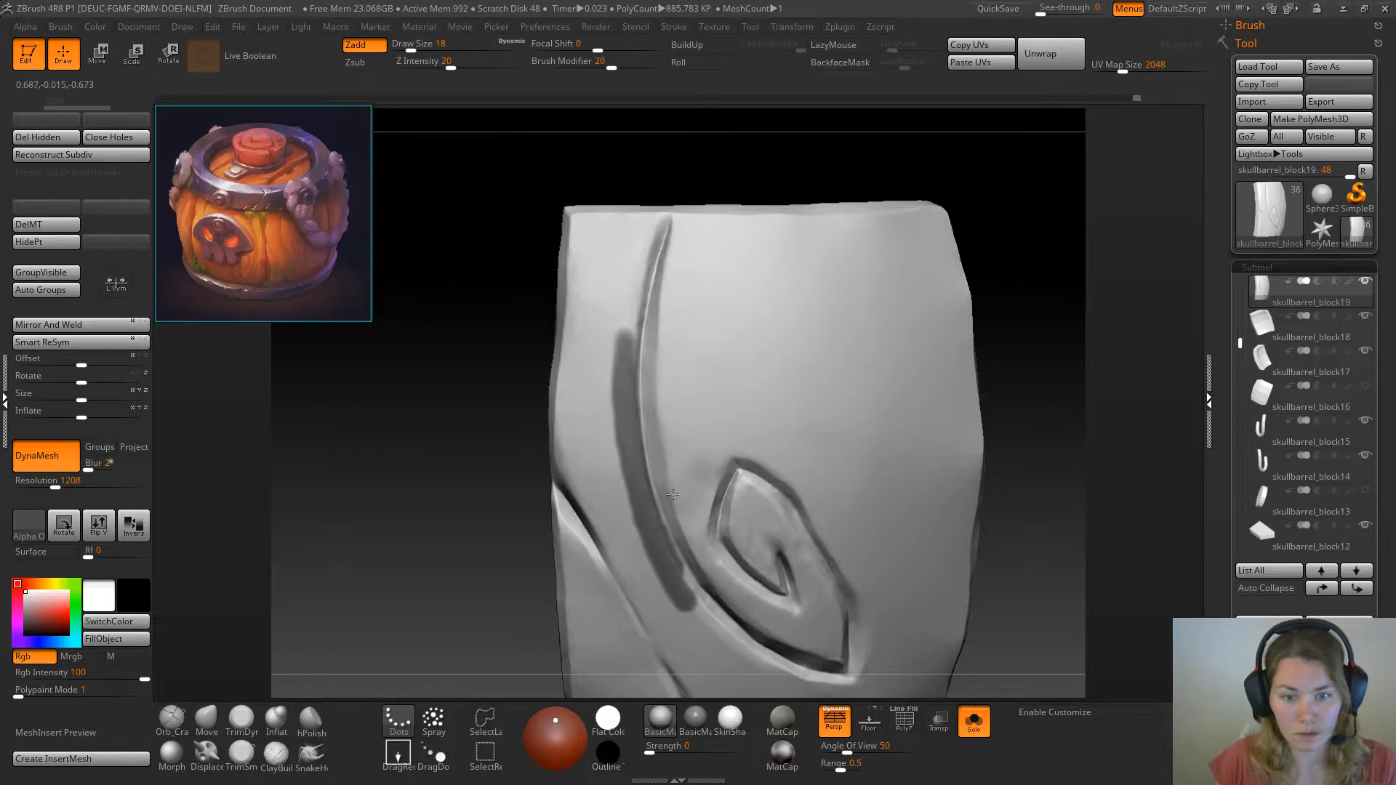
Nudge the right edge of the long groove beside the swirl with the Move brush at draw size 35
left_click(210, 718)
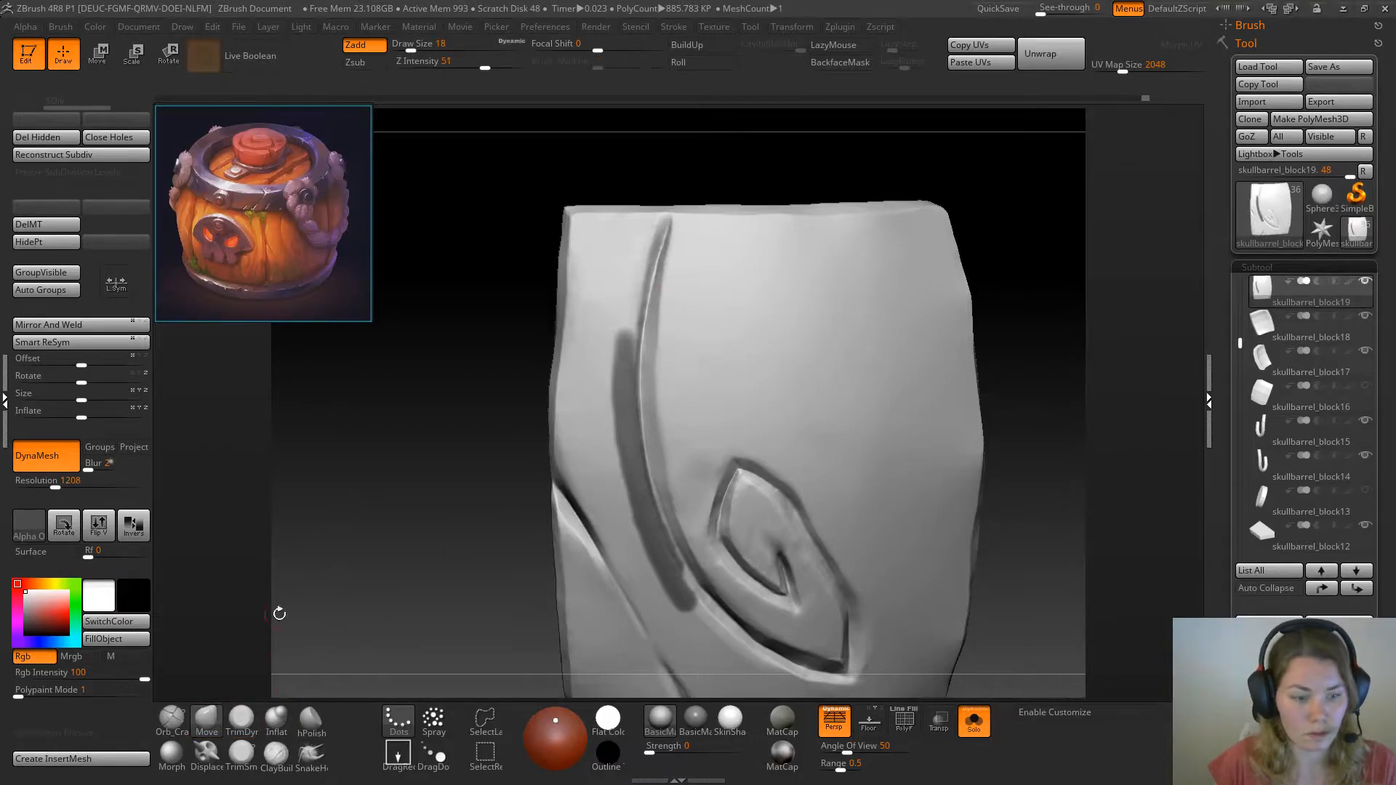
key("space")
left_click_drag(477, 391, 484, 391)
mouse_move(488, 389)
left_mouse_down()
mouse_move(503, 382)
mouse_move(485, 409)
left_mouse_up()
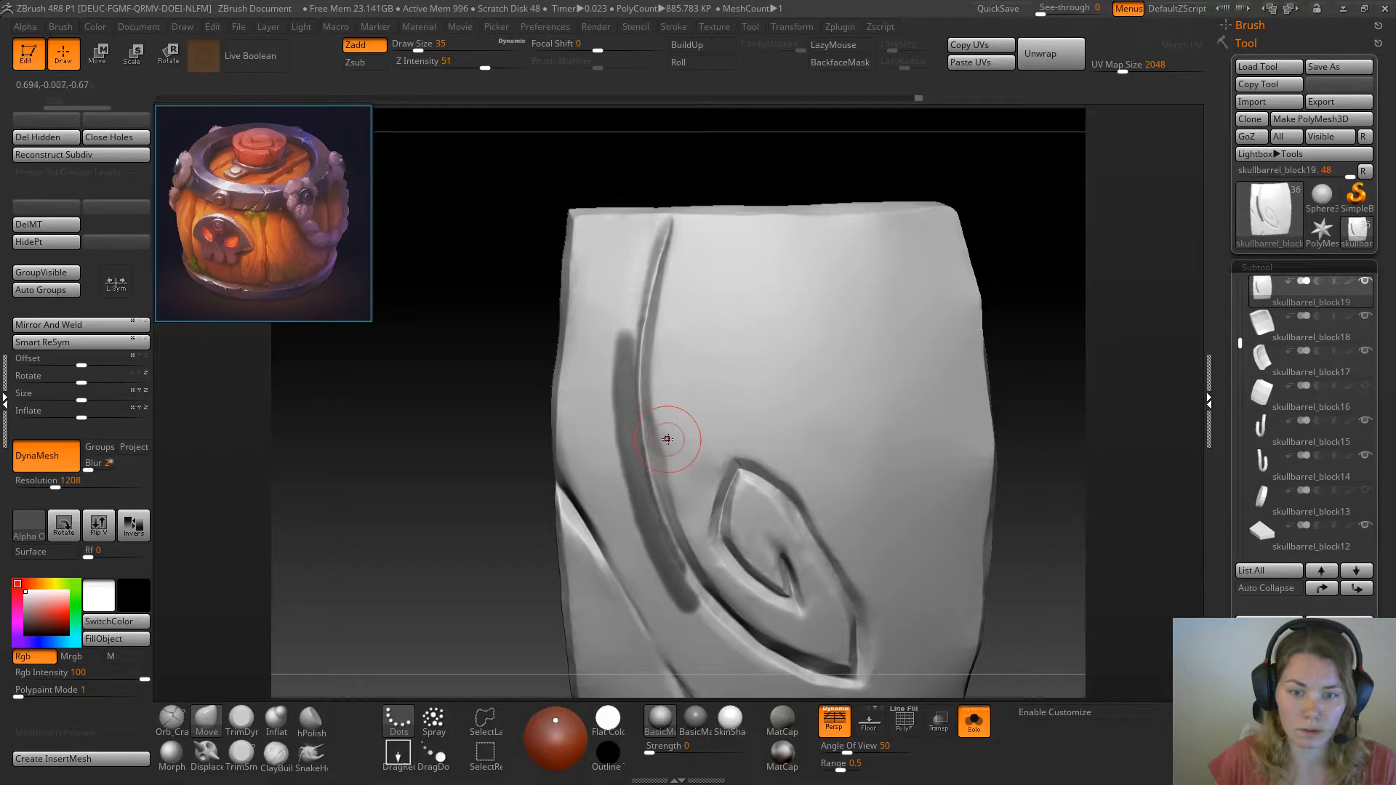
left_click_drag(665, 457, 681, 504)
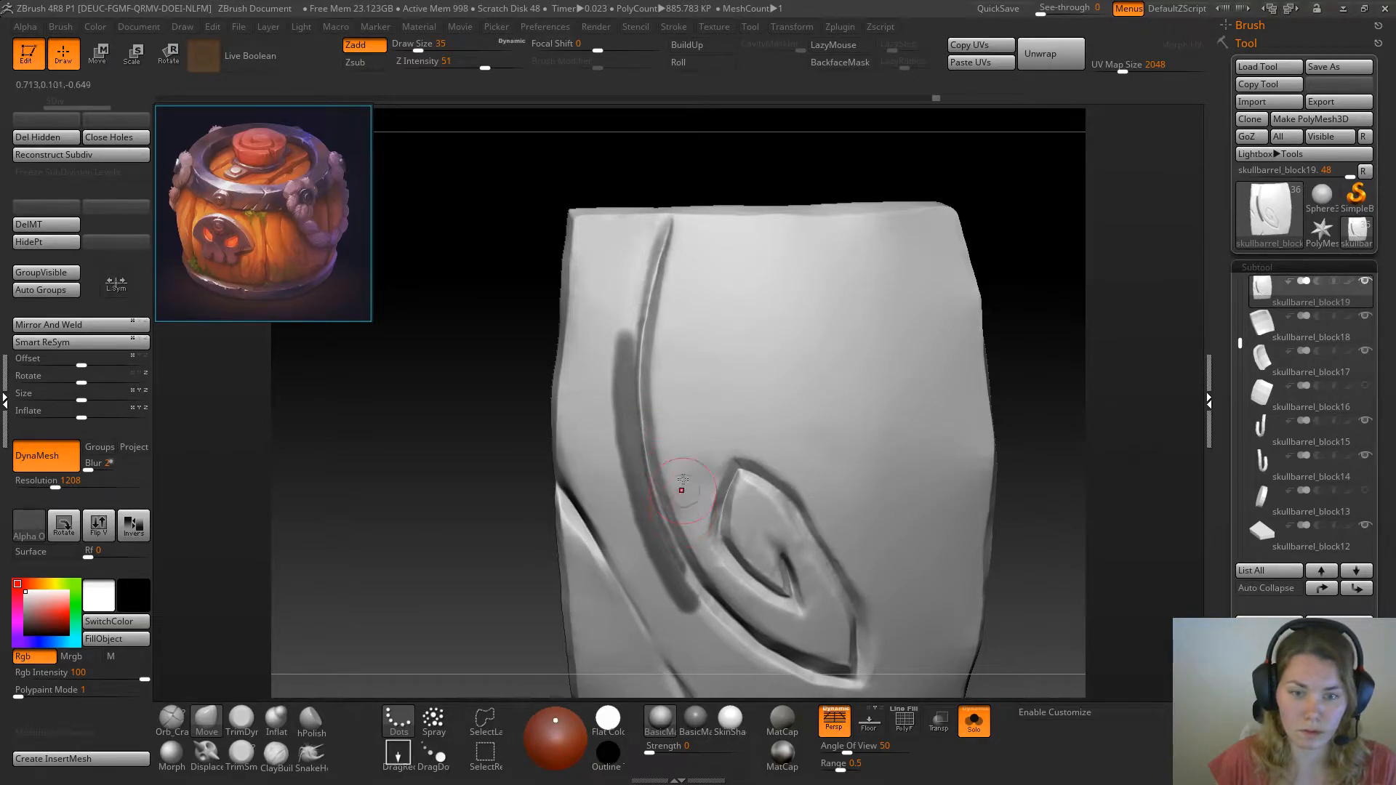
Clear the mask left of the long groove and paint a new mask strip along its right side down to the swirl
left_click(434, 442, "ctrl")
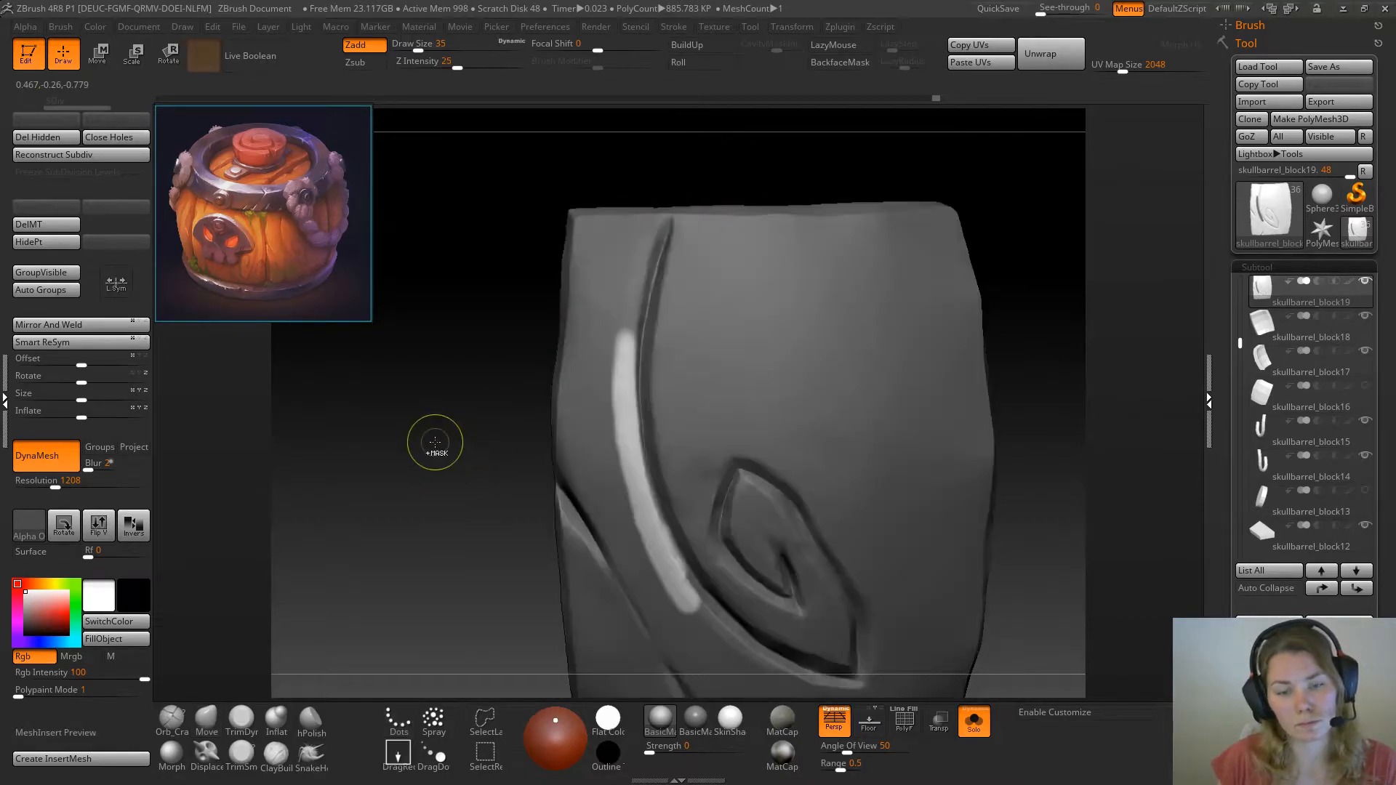
left_click(432, 445, "ctrl")
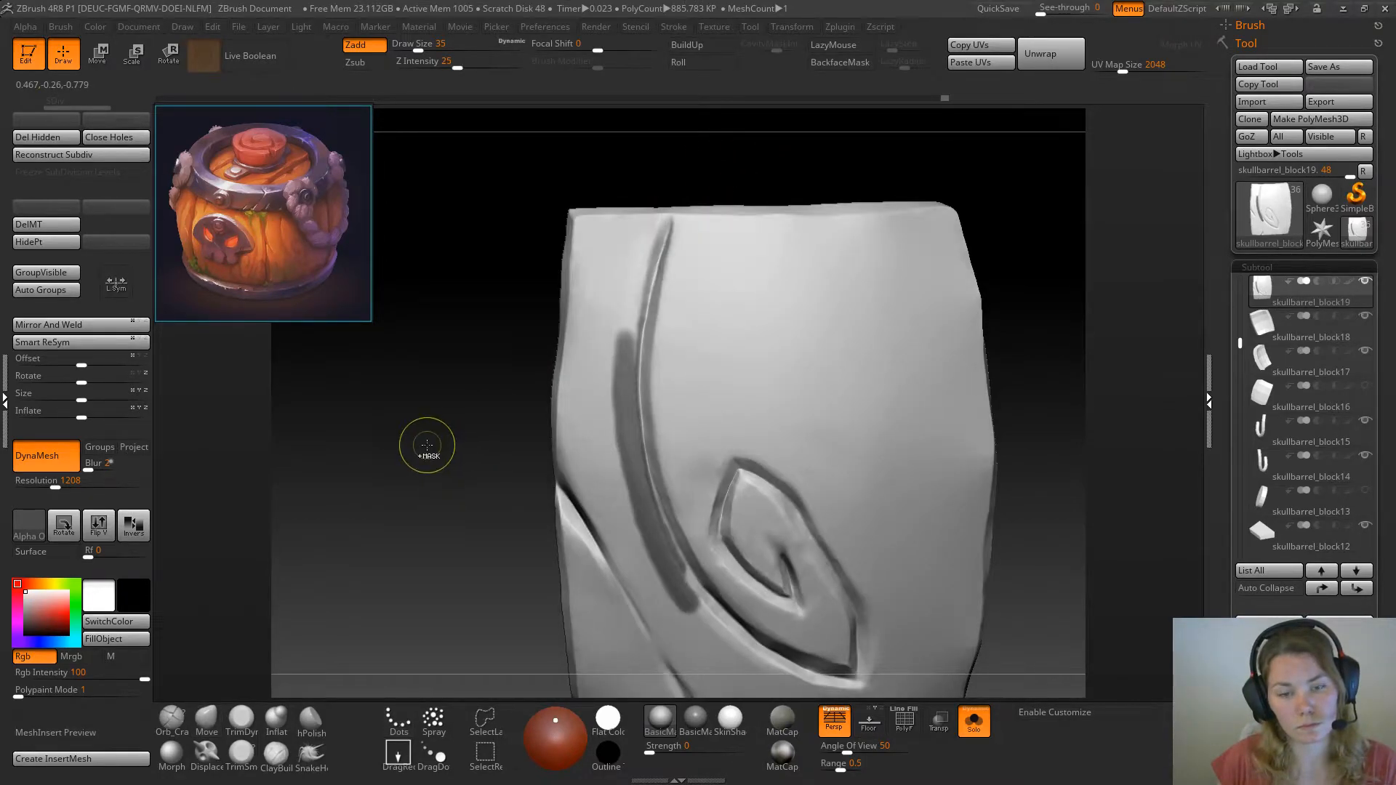
left_click(431, 434, "ctrl")
left_click(438, 459, "ctrl")
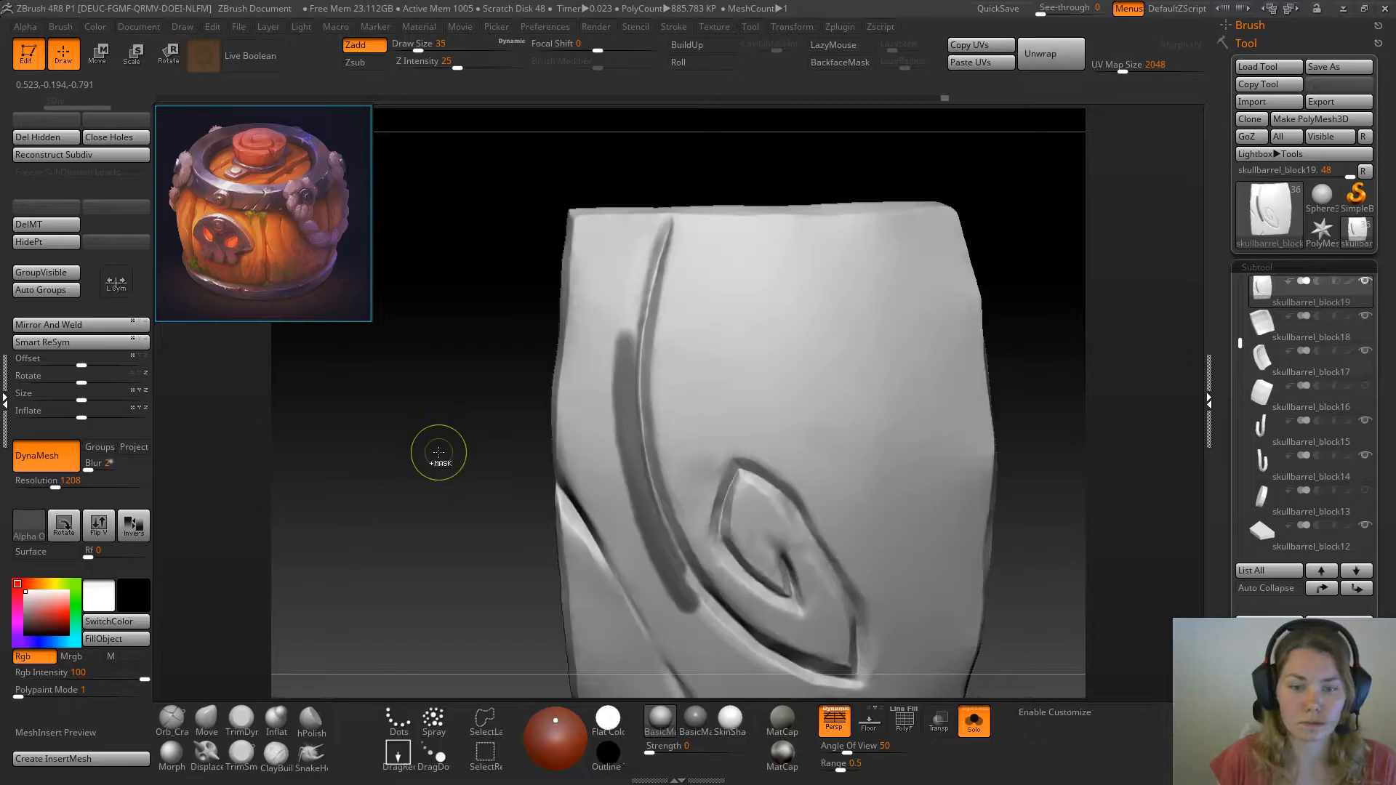
mouse_move(481, 478)
left_mouse_down("ctrl")
mouse_move(482, 508)
mouse_move(467, 469)
mouse_move(436, 474)
mouse_move(452, 476)
mouse_move(691, 274)
left_mouse_up("ctrl")
mouse_move(672, 218)
left_mouse_down("ctrl")
mouse_move(670, 466)
mouse_move(700, 545)
mouse_move(771, 616)
left_mouse_up("ctrl")
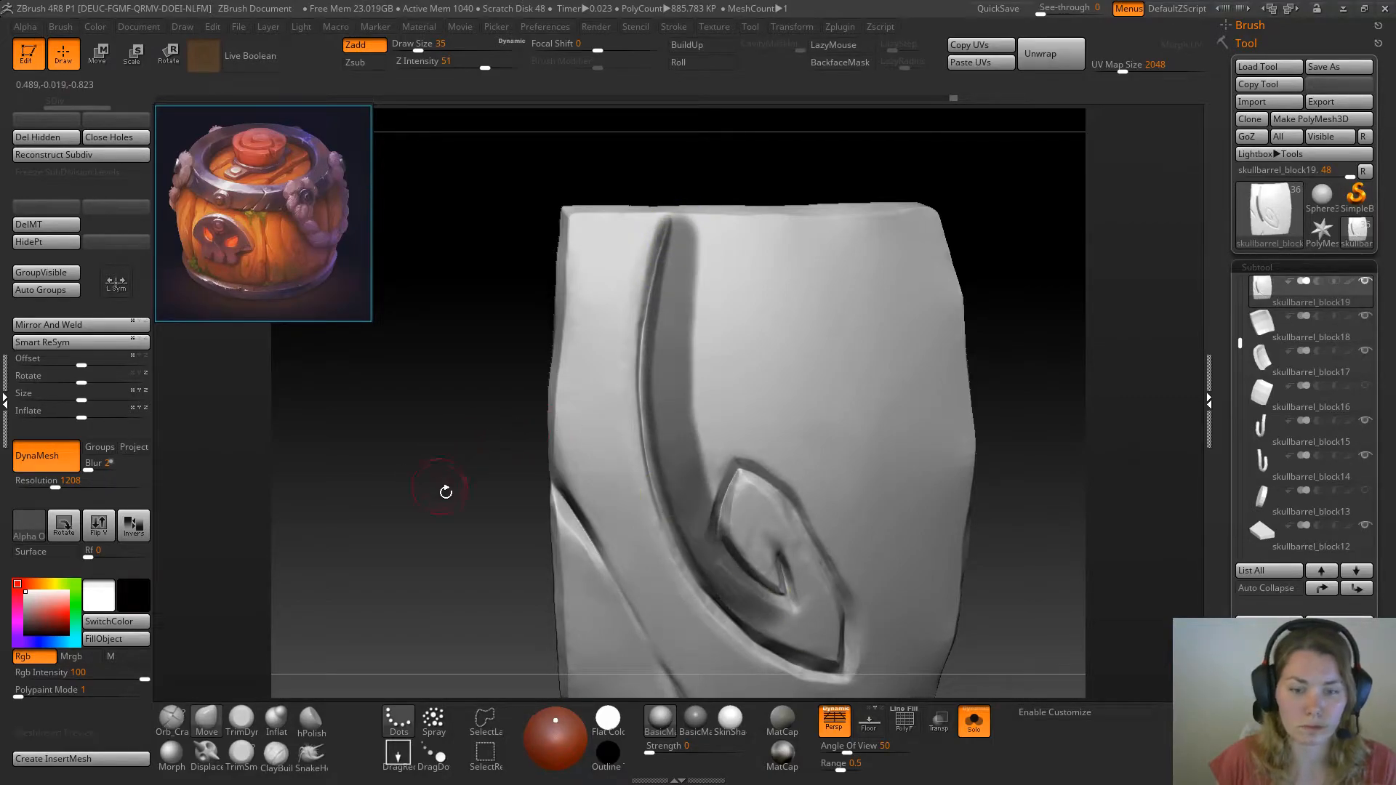
Trim the upper part of the long groove's left edge with TrimDynamic at draw size 16
left_click_drag(436, 483, 451, 473)
key("space")
left_click(244, 718)
left_click_drag(466, 422, 449, 421)
left_click_drag(504, 370, 377, 502, "alt")
mouse_move(437, 400)
left_mouse_down()
mouse_move(458, 386)
mouse_move(434, 391)
left_mouse_up()
key("space")
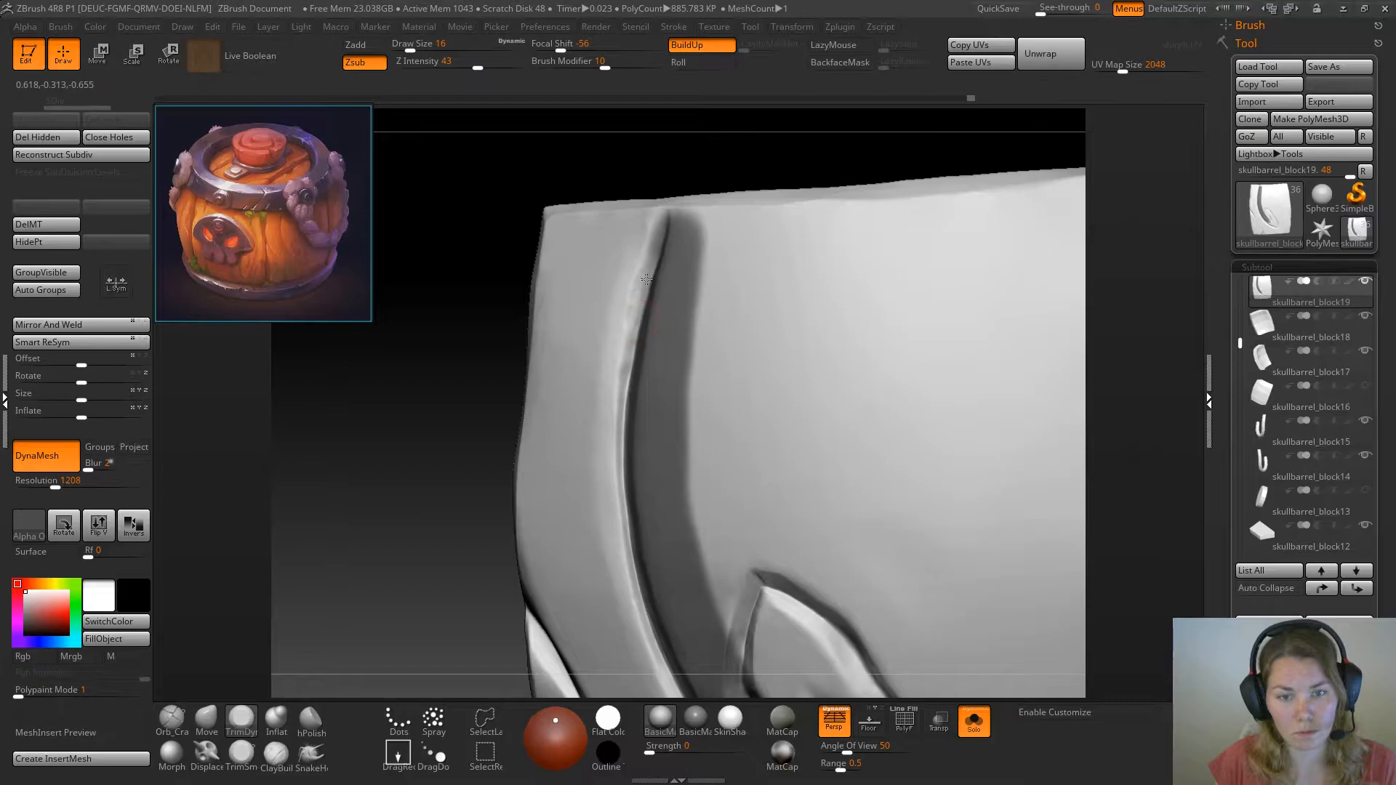
mouse_move(400, 510)
left_mouse_down()
mouse_move(429, 422)
mouse_move(483, 415)
left_mouse_up()
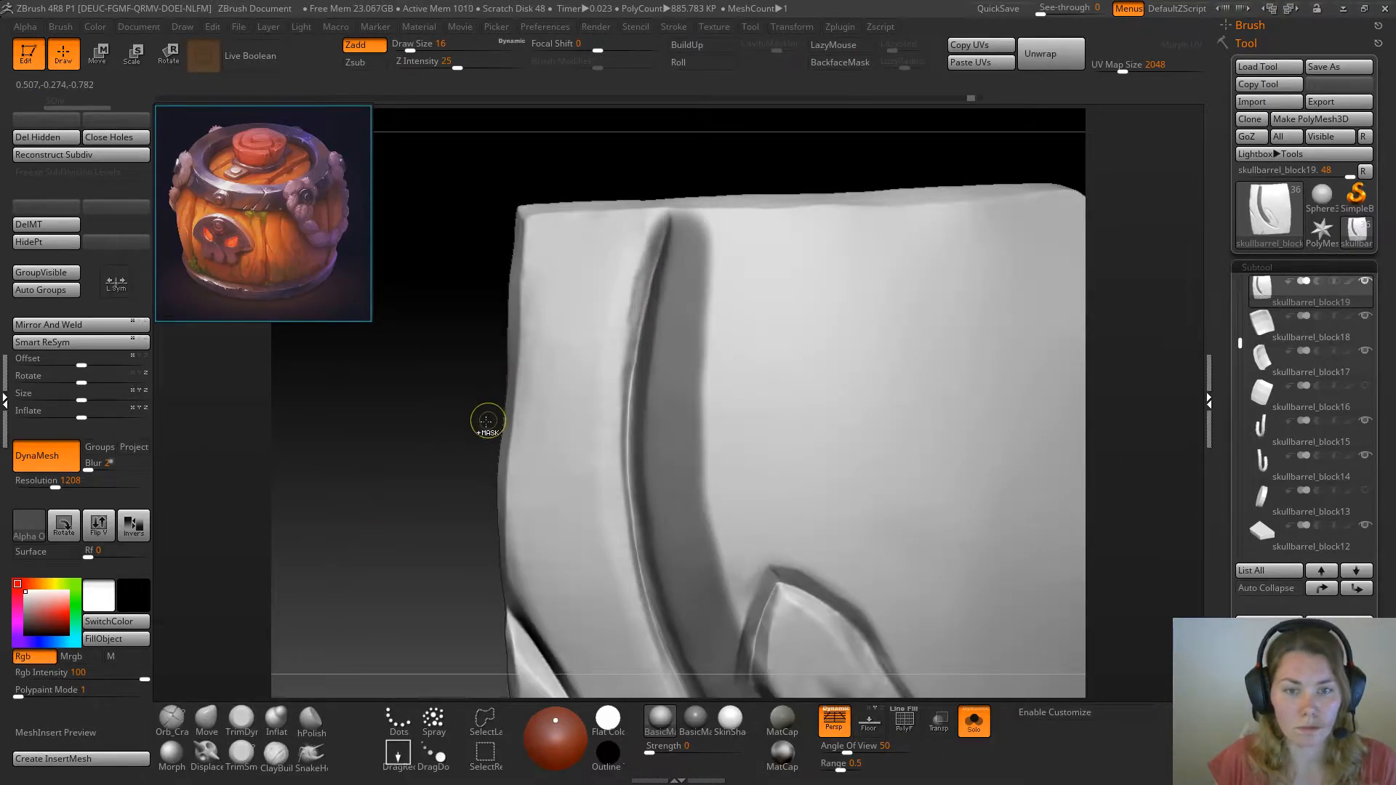
mouse_move(346, 489)
left_mouse_down()
mouse_move(347, 518)
mouse_move(357, 490)
left_mouse_up()
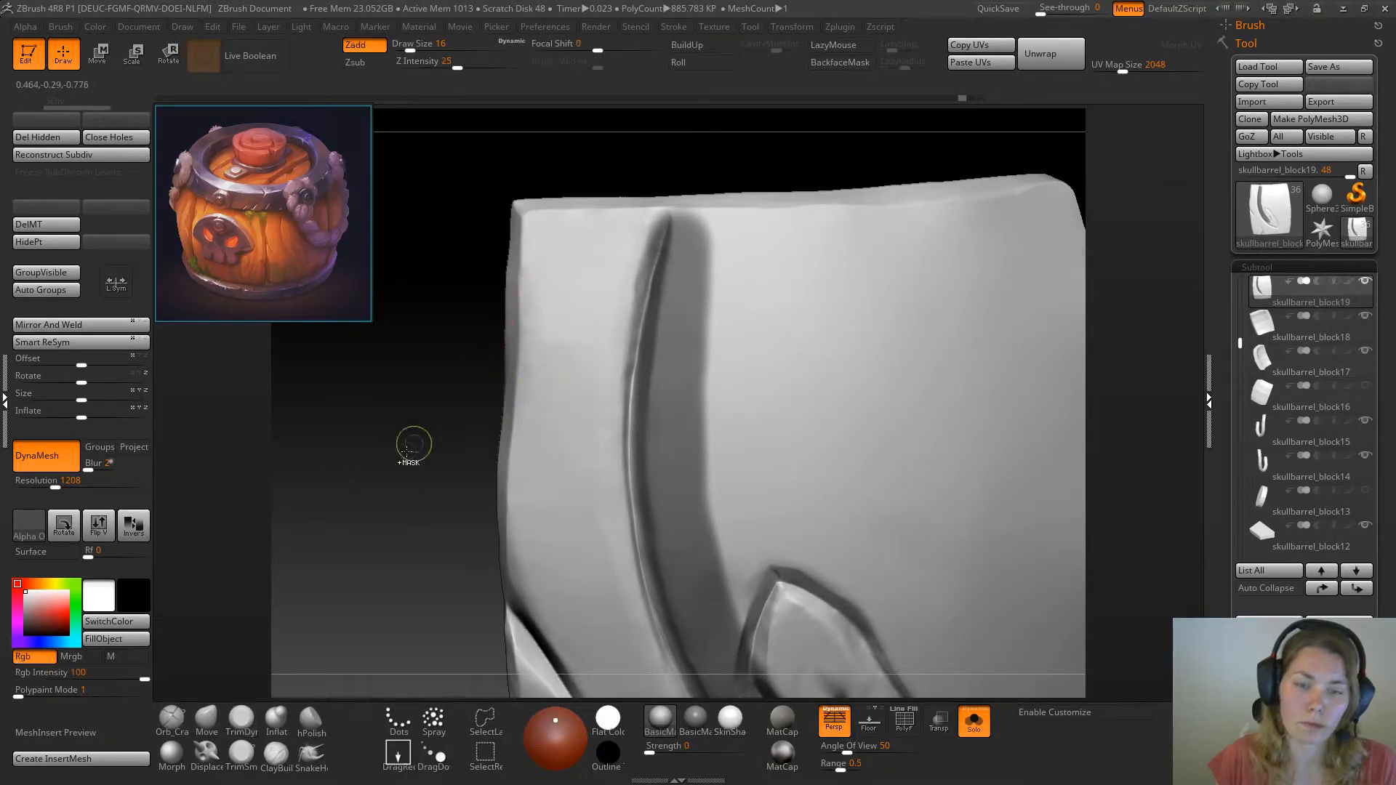
Try further trim strokes along the middle of the long groove's left edge and undo them
left_click_drag(315, 552, 290, 554)
key("ctrl+z")
left_click_drag(622, 516, 625, 497)
left_click_drag(443, 561, 503, 563)
key("ctrl+z")
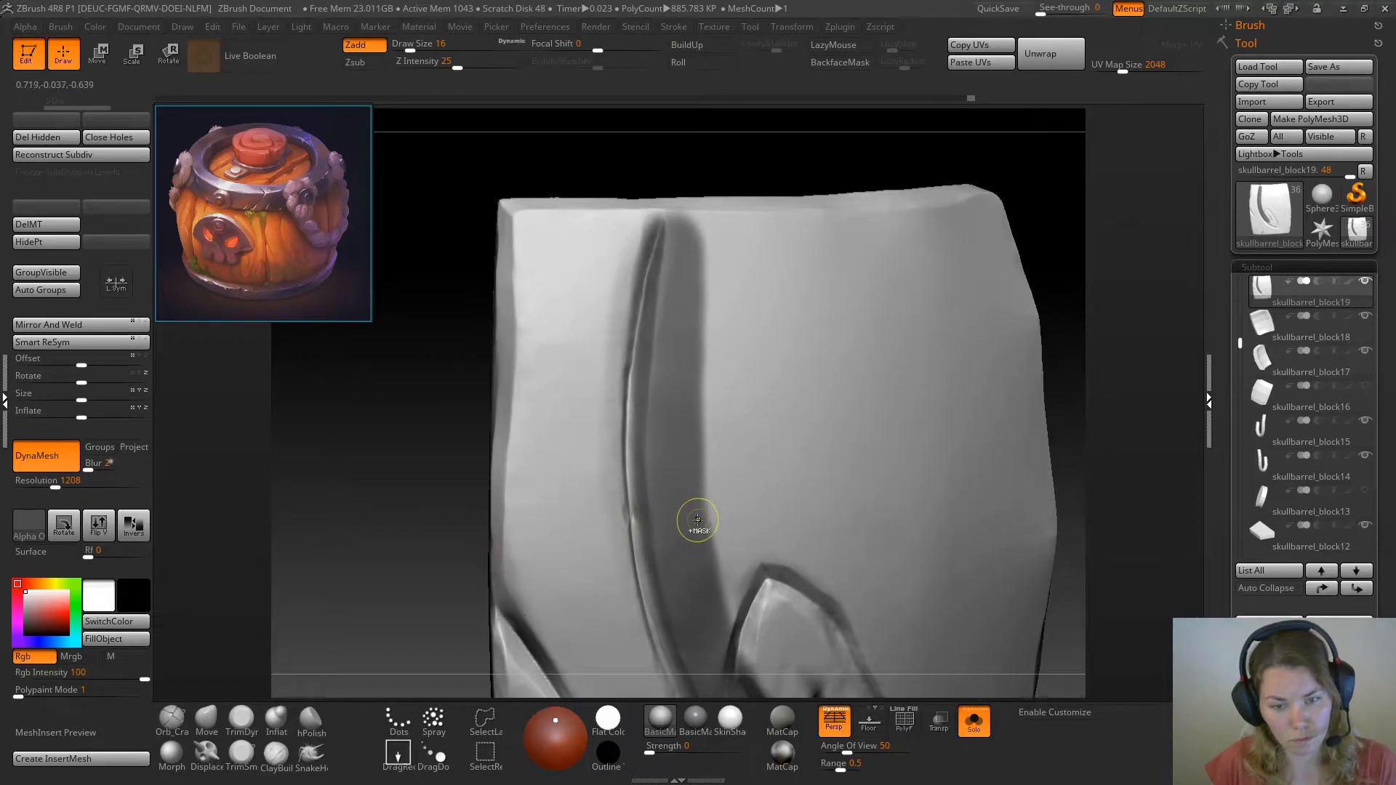
key("ctrl+z")
left_click_drag(642, 525, 646, 395)
mouse_move(650, 526)
left_mouse_down("shift")
mouse_move(653, 597)
mouse_move(651, 585)
left_mouse_up("shift")
Even out the long groove's left bevel from its upper end down to mid-length with repeated TrimDynamic strokes
left_click_drag(436, 556, 363, 556)
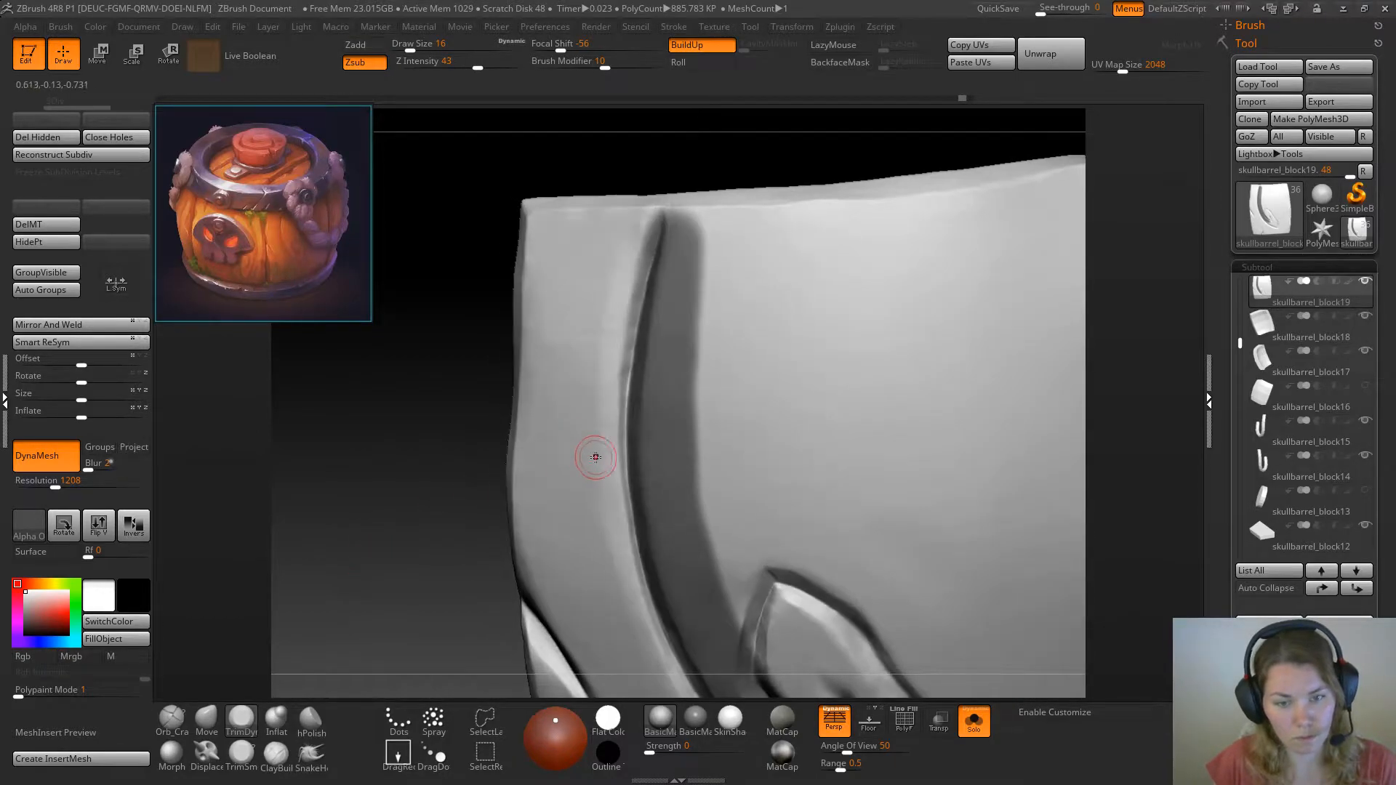
left_click_drag(619, 461, 644, 263)
left_click_drag(623, 369, 633, 331)
key("ctrl+z")
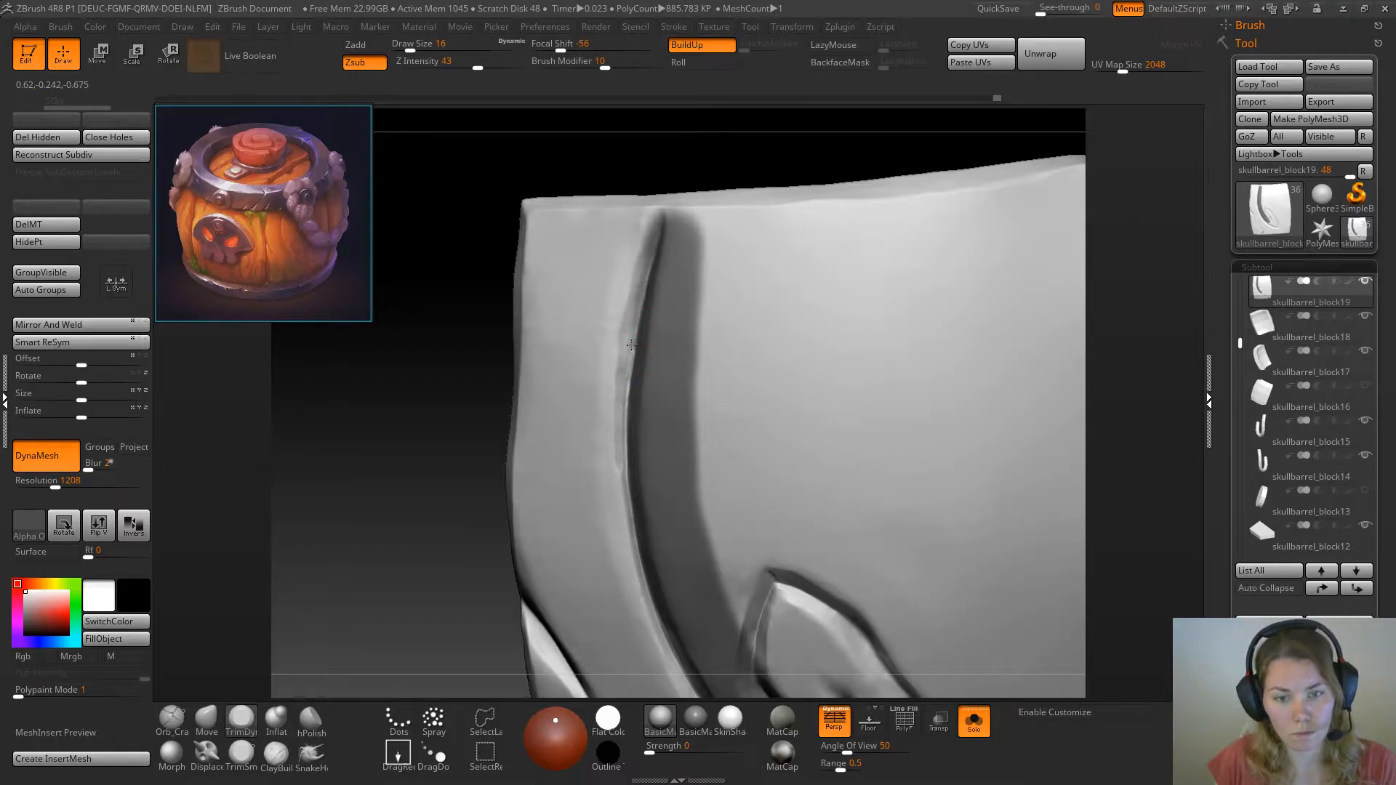
mouse_move(632, 323)
left_mouse_down()
mouse_move(621, 465)
mouse_move(630, 345)
left_mouse_up()
left_click_drag(620, 411, 630, 342)
left_click_drag(621, 415, 651, 245)
left_click_drag(626, 362, 635, 297)
left_click_drag(622, 382, 620, 427)
left_click_drag(621, 428, 629, 536)
left_click_drag(619, 438, 624, 489)
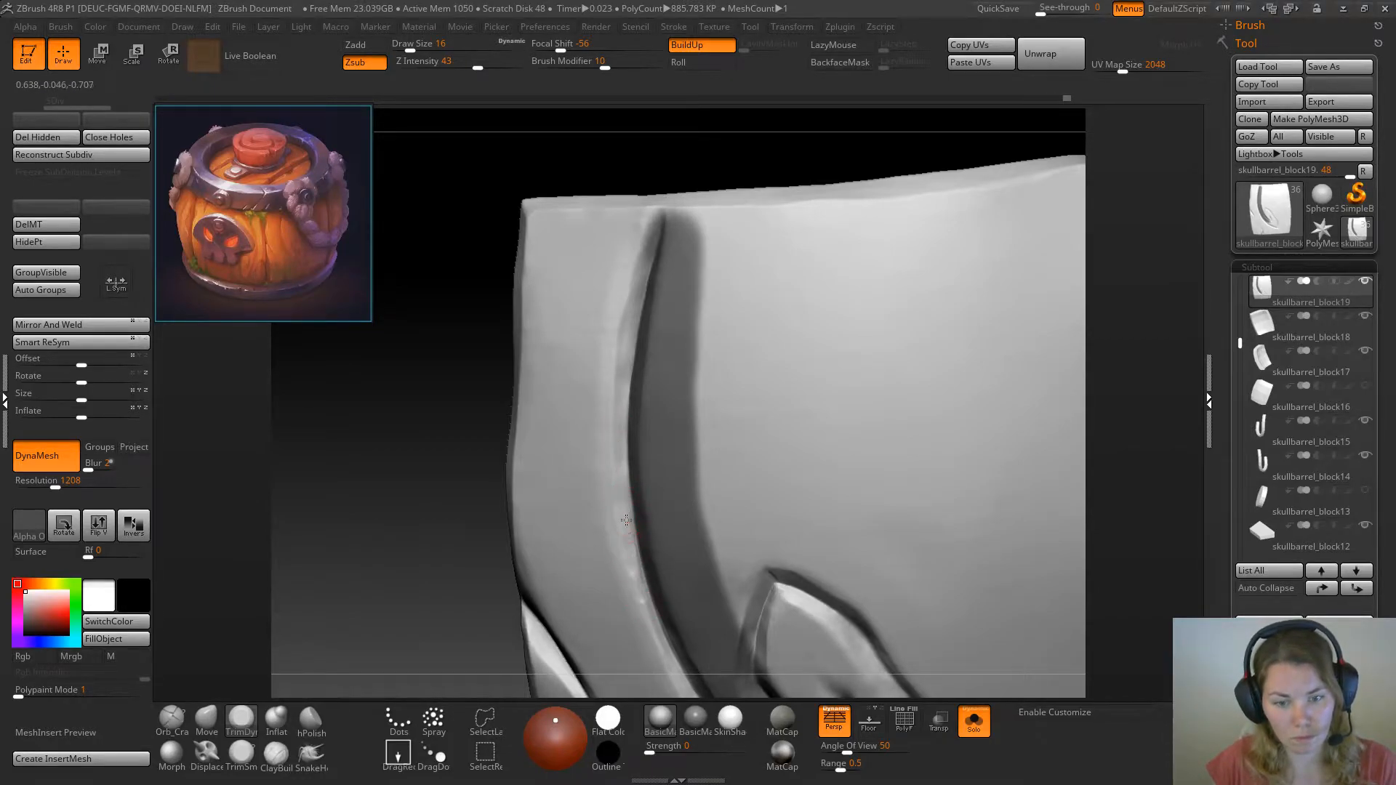
Continue the left bevel with TrimDynamic along the lower bend of the long groove beside the swirl
mouse_move(429, 607)
left_mouse_down("alt")
mouse_move(399, 486)
mouse_move(445, 374)
left_mouse_up("alt")
left_click_drag(604, 419, 630, 495)
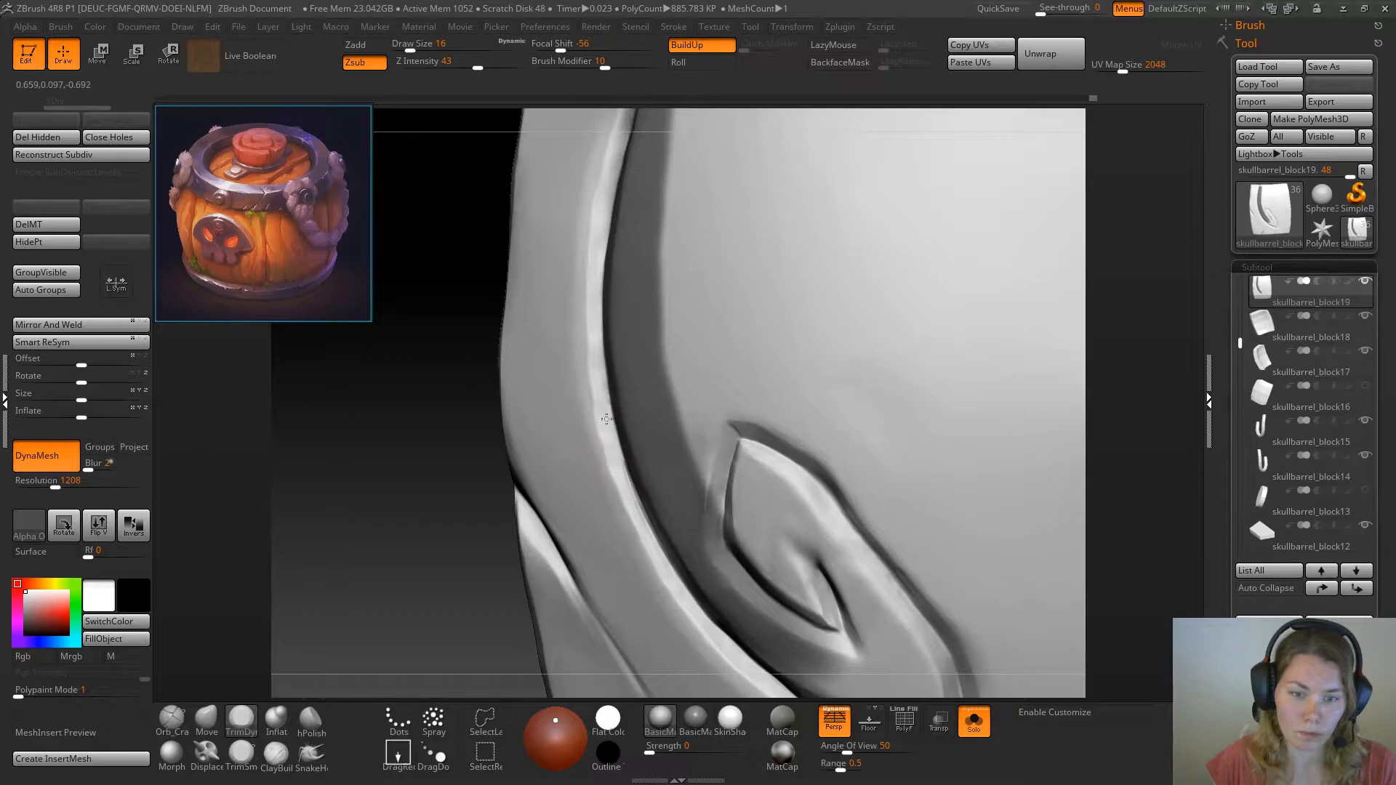
left_click_drag(618, 464, 654, 547)
left_click_drag(629, 482, 677, 586)
Smooth the remaining bumps in the middle and upper sections of the long groove's left bevel with TrimDynamic
mouse_move(378, 496)
left_mouse_down()
mouse_move(396, 509)
mouse_move(408, 452)
left_mouse_up()
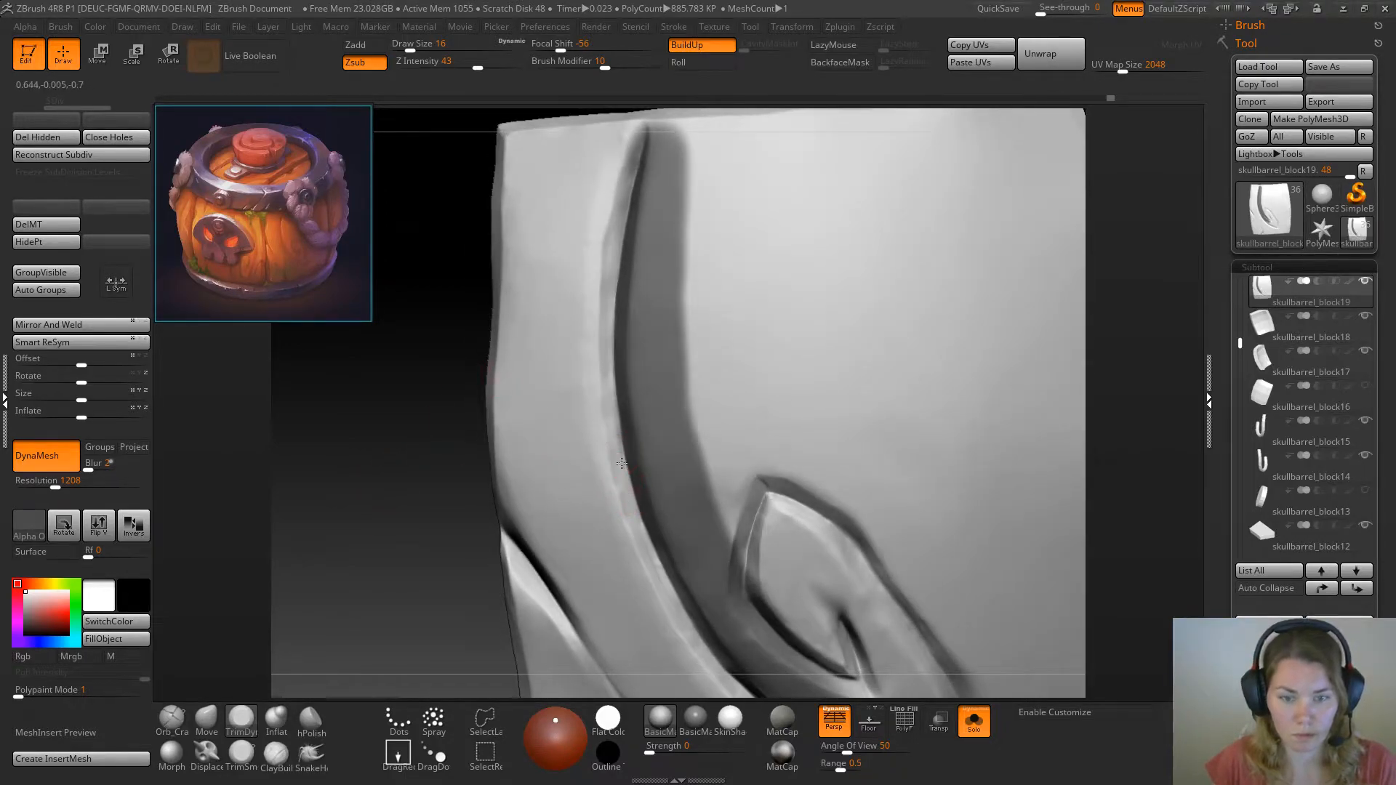
left_click_drag(618, 435, 614, 452)
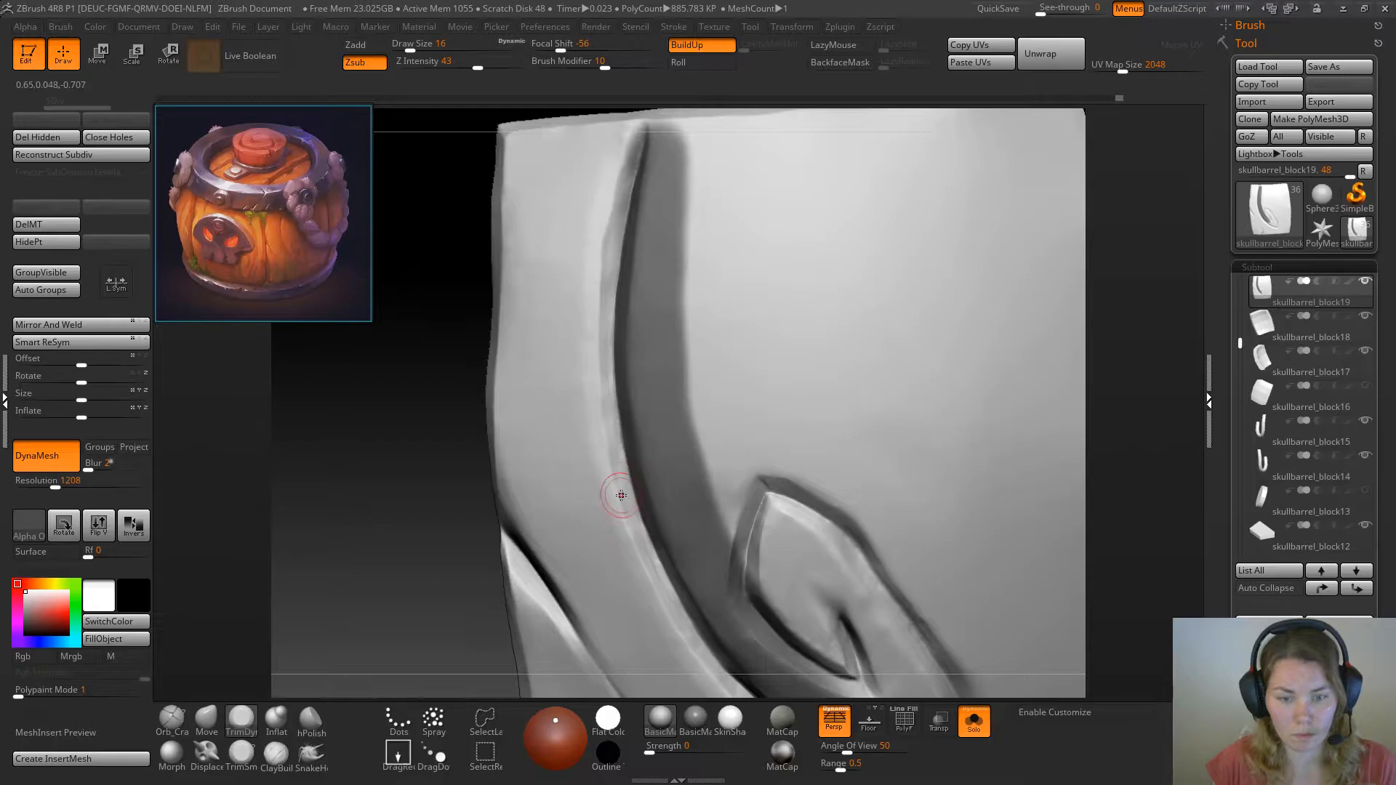
left_click_drag(626, 506, 625, 504)
left_click_drag(614, 451, 622, 471)
mouse_move(620, 235)
left_mouse_down()
mouse_move(623, 386)
mouse_move(604, 314)
left_mouse_up()
left_click_drag(606, 395, 621, 226)
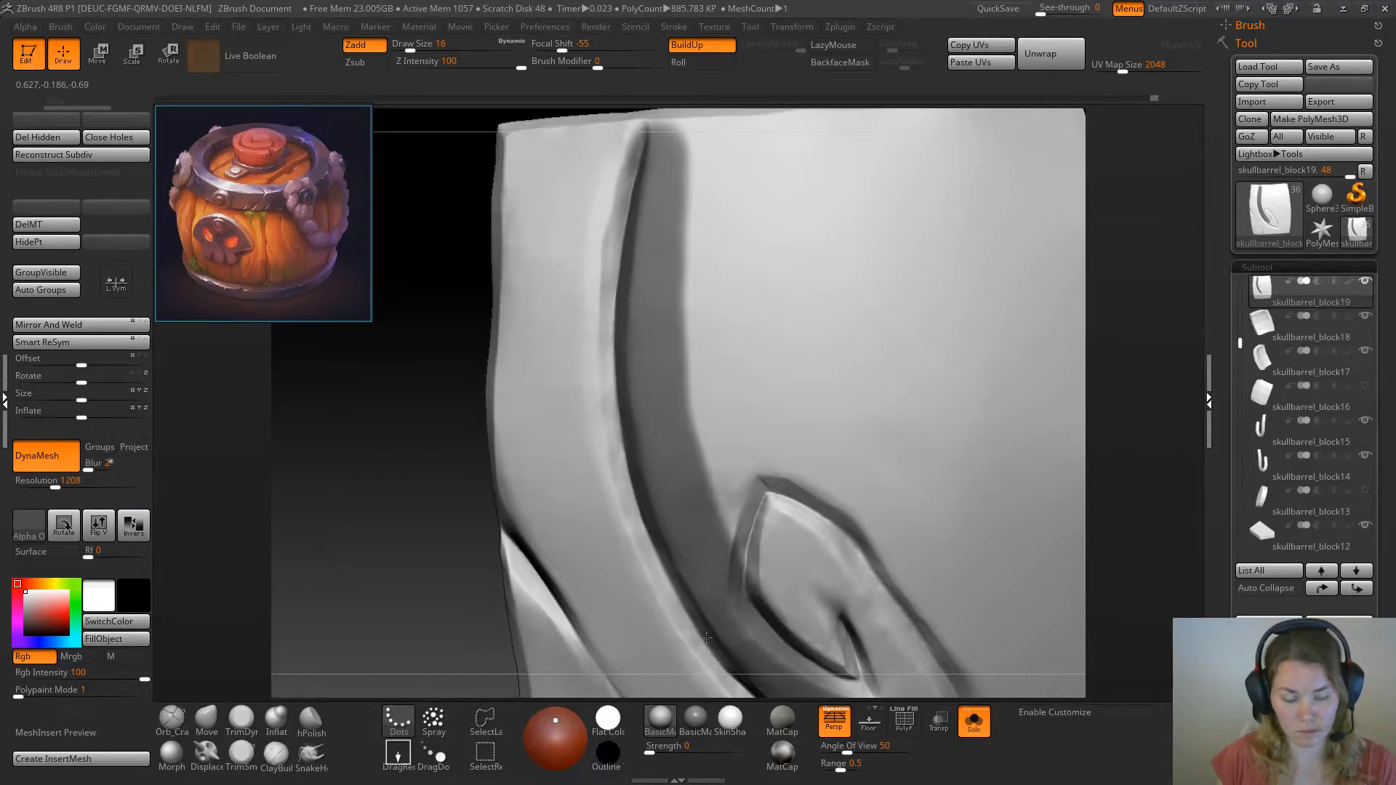
Sharpen the long groove's left bevel edge with the Pinch brush at draw size 16 and clear the mask
left_click_drag(330, 536, 321, 586)
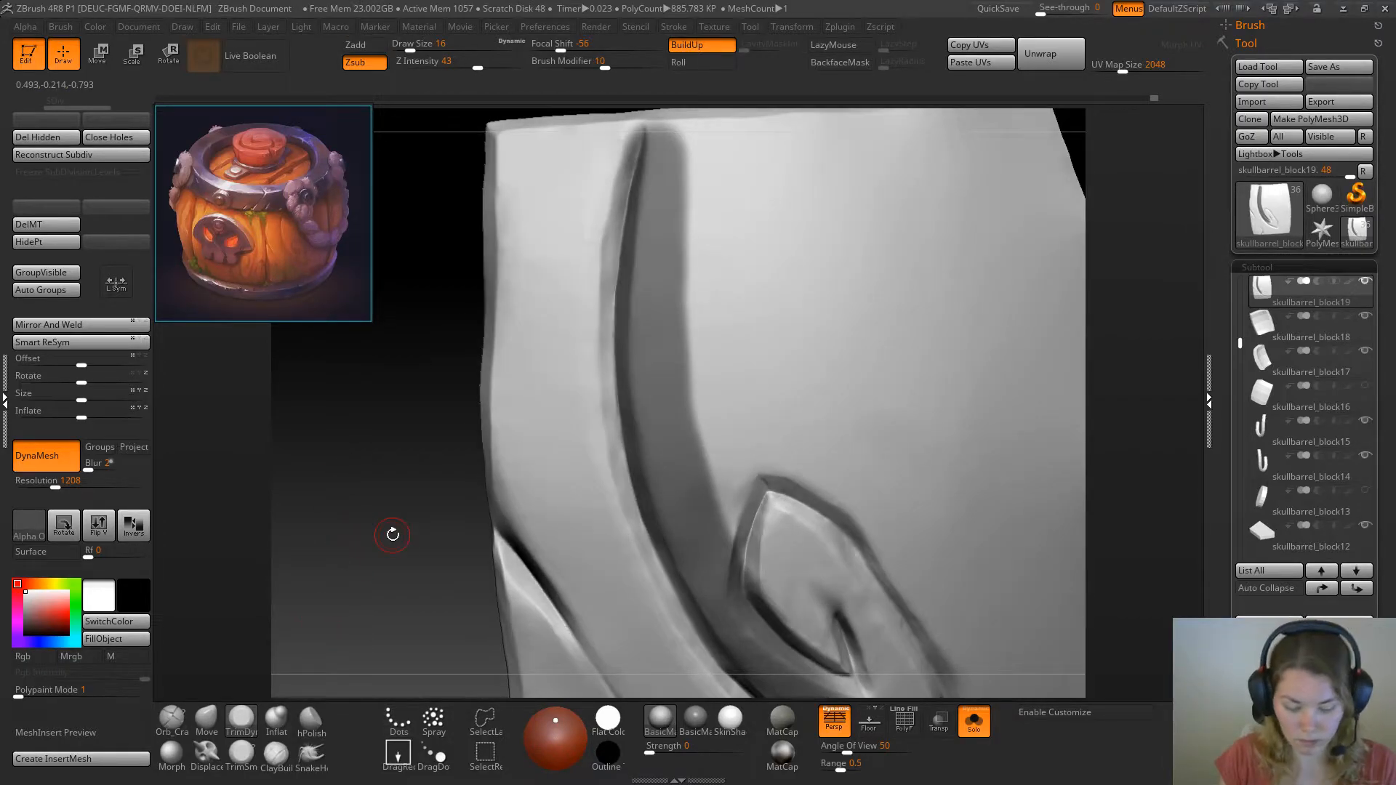
key("b")
left_click(613, 332)
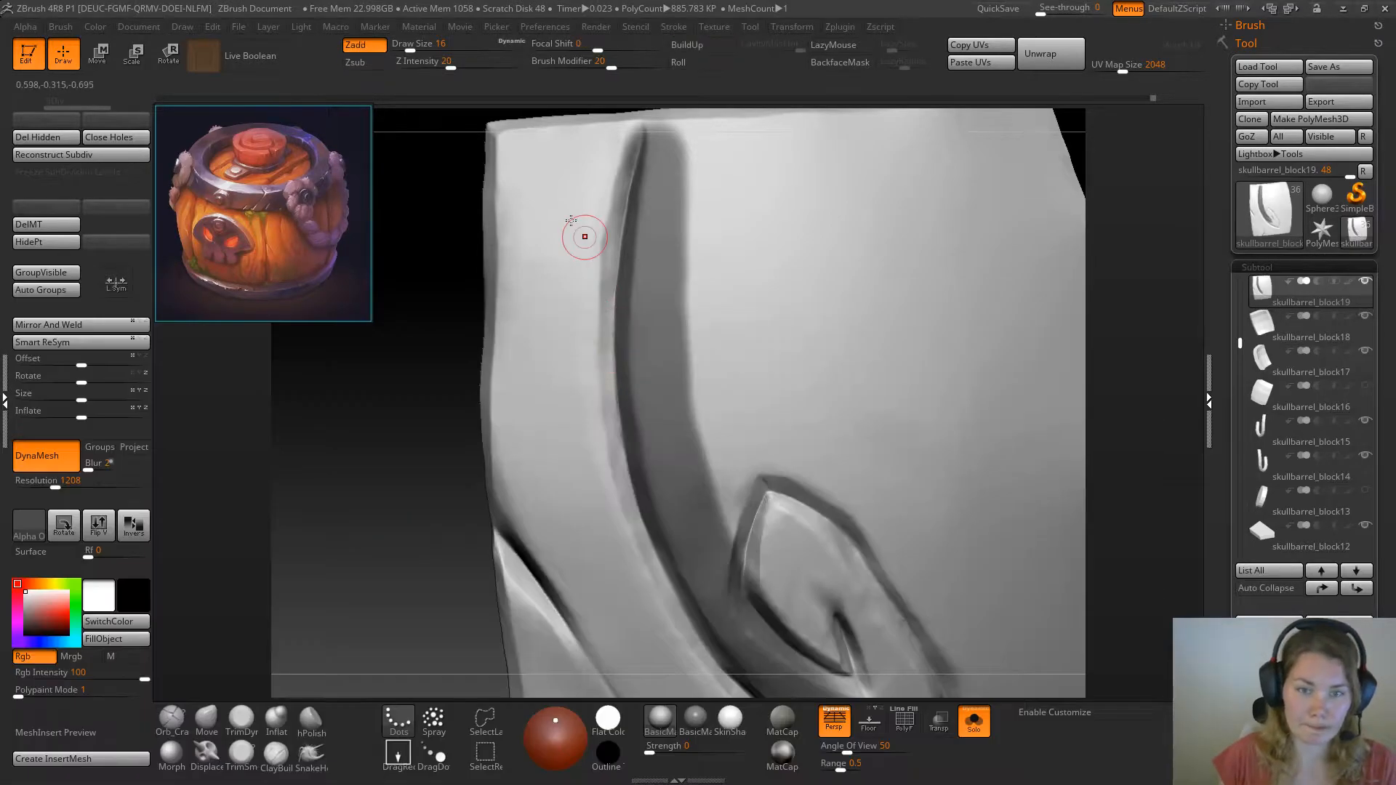
left_click_drag(605, 211, 607, 226)
mouse_move(610, 171)
left_mouse_down()
mouse_move(604, 451)
mouse_move(634, 550)
left_mouse_up()
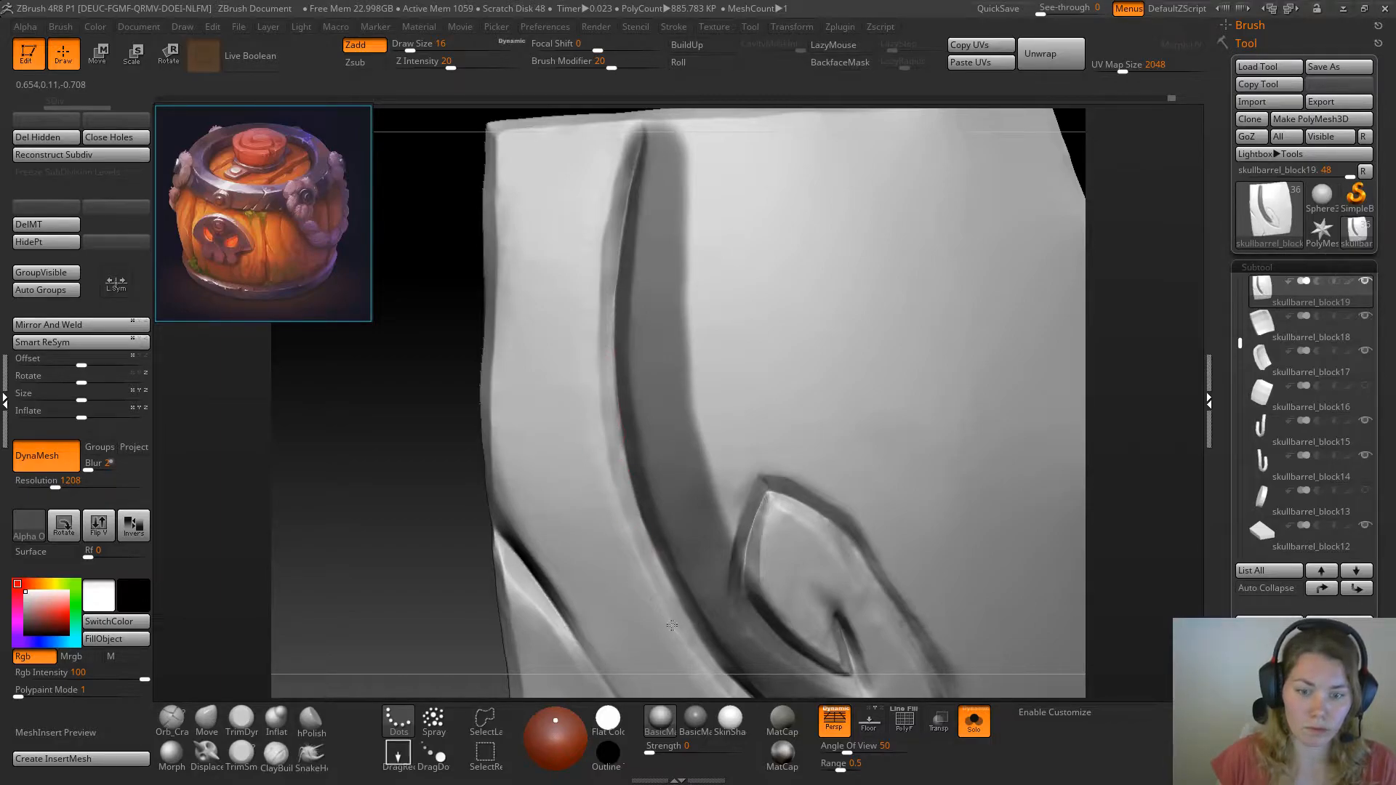
left_click_drag(632, 557, 660, 602)
mouse_move(349, 611)
left_mouse_down("alt")
mouse_move(342, 521)
mouse_move(360, 508)
mouse_move(391, 535)
mouse_move(380, 575)
mouse_move(369, 449)
left_mouse_up("alt")
left_click(345, 482, "ctrl")
mouse_move(386, 554)
left_mouse_down()
mouse_move(387, 518)
mouse_move(362, 593)
left_mouse_up()
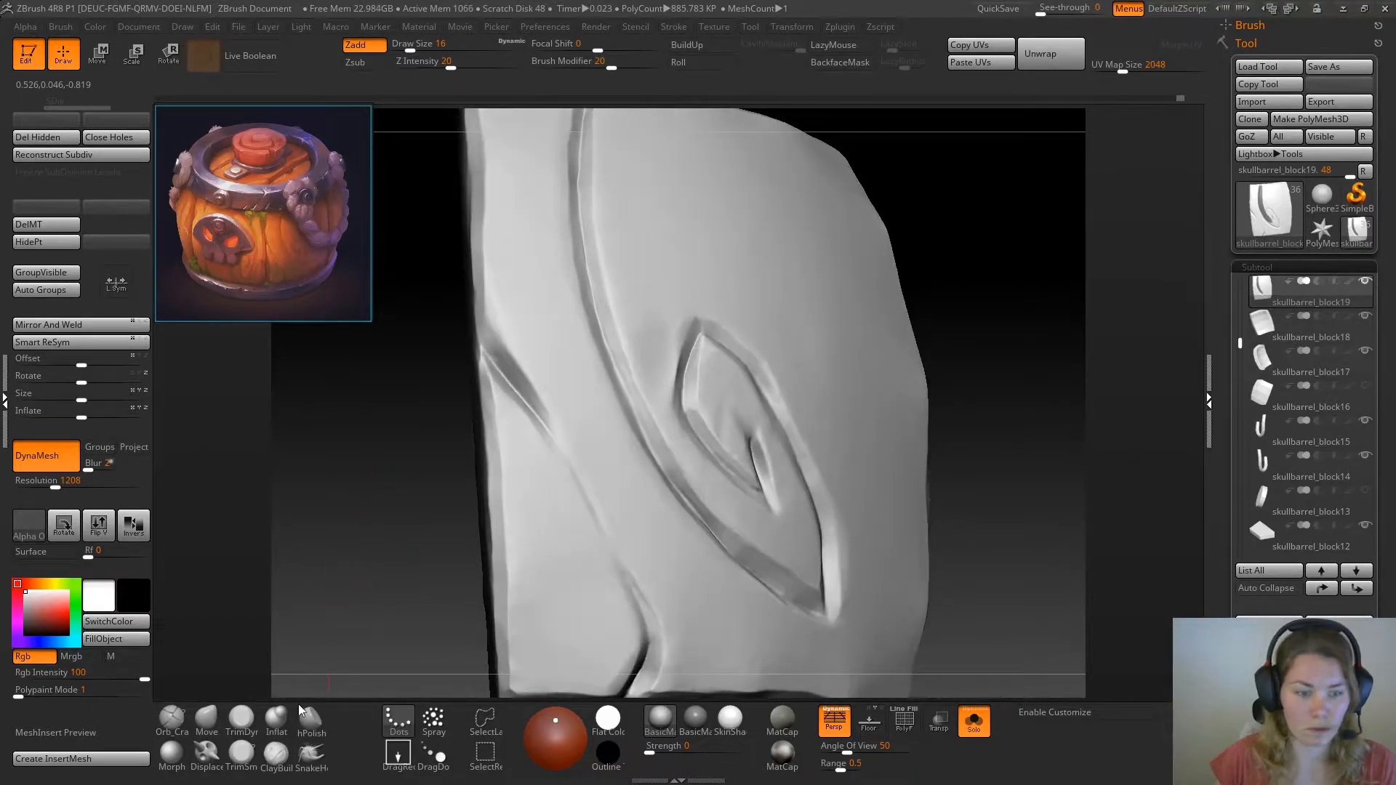
Trim the upper diagonal crack near the plank's left edge with TrimSmoothBorder, and switch back to TrimDynamic
left_click(242, 717)
left_click_drag(440, 332, 455, 328)
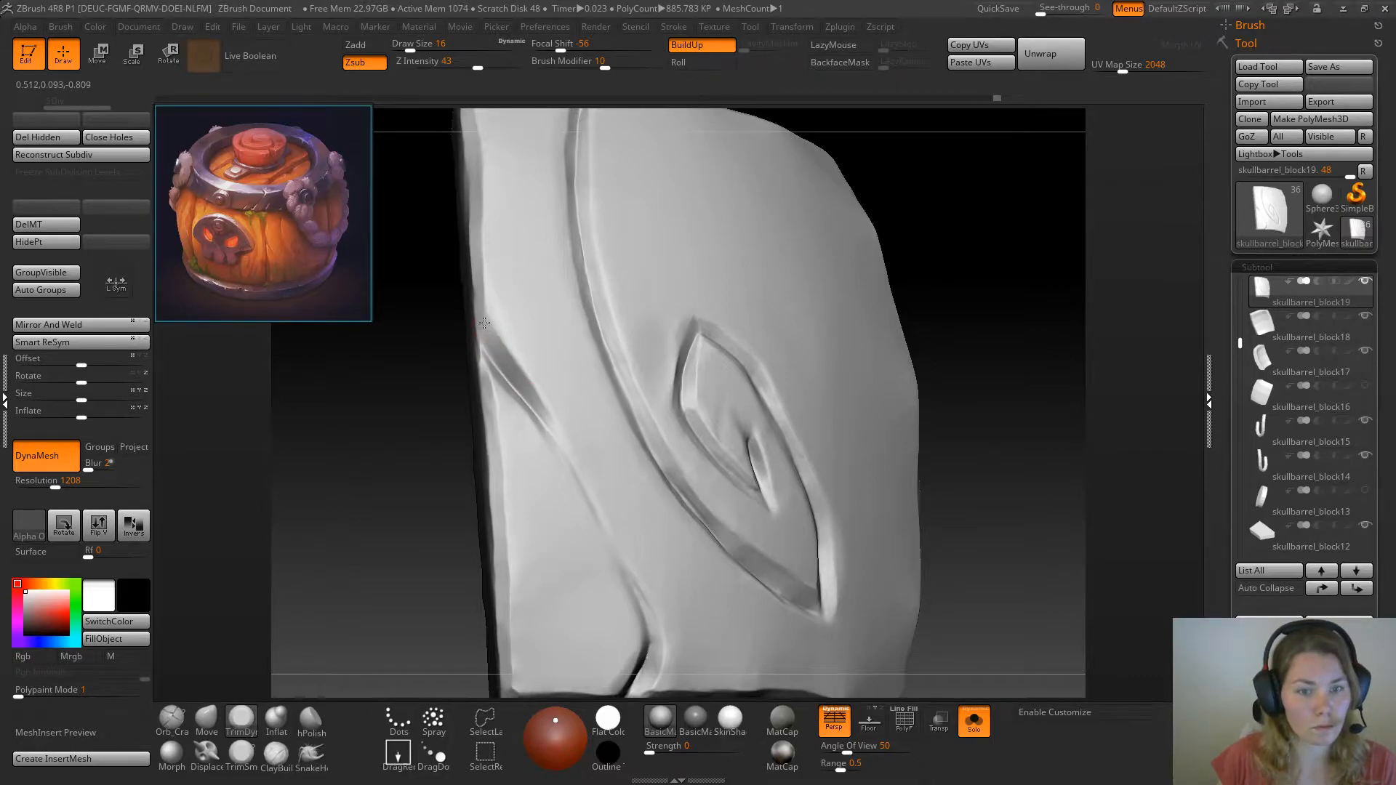
mouse_move(460, 452)
left_mouse_down()
mouse_move(422, 464)
mouse_move(387, 502)
mouse_move(436, 491)
left_mouse_up()
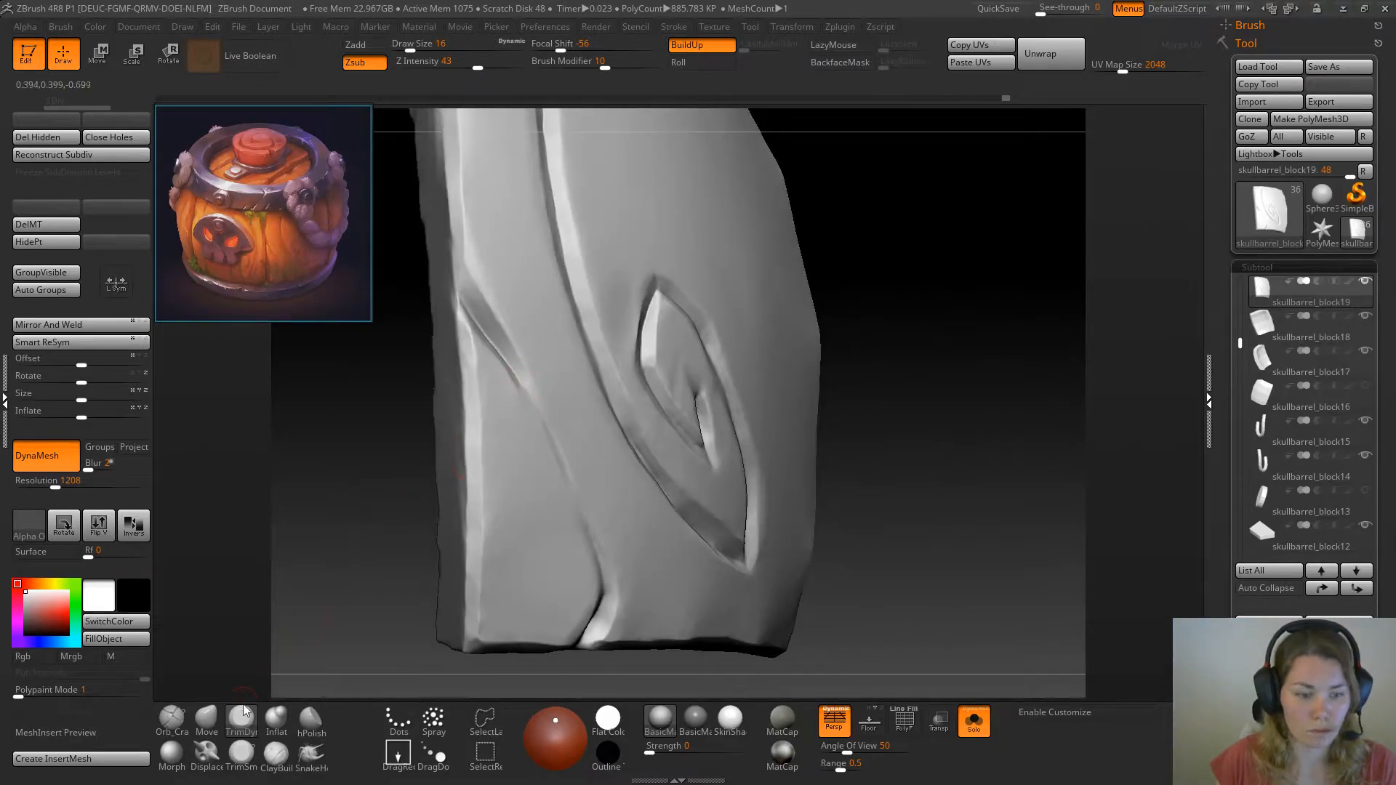
left_click(240, 757)
left_click_drag(336, 533, 371, 473)
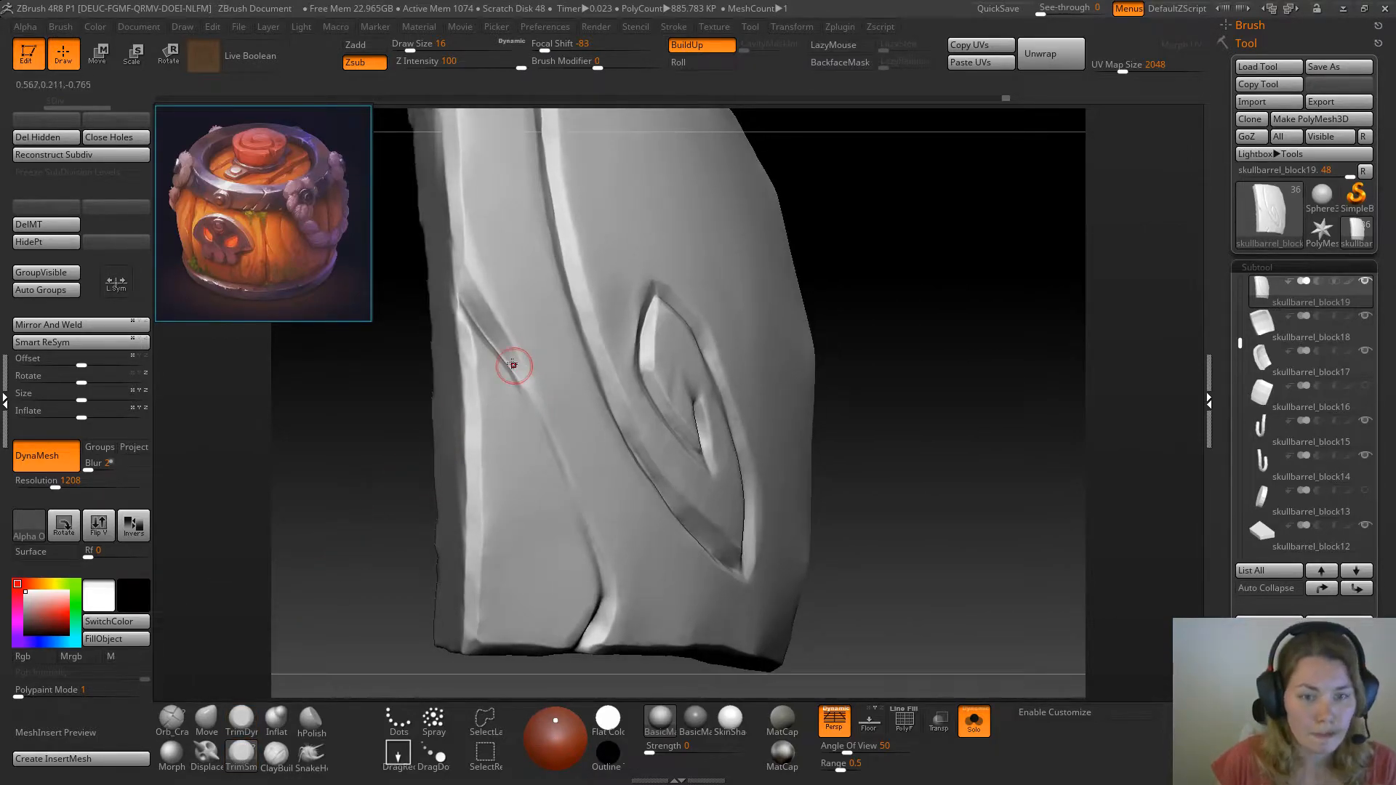
left_click_drag(508, 347, 547, 425)
left_click_drag(521, 378, 535, 411)
mouse_move(421, 478)
left_mouse_down()
mouse_move(360, 520)
mouse_move(385, 515)
left_mouse_up()
left_click(242, 720)
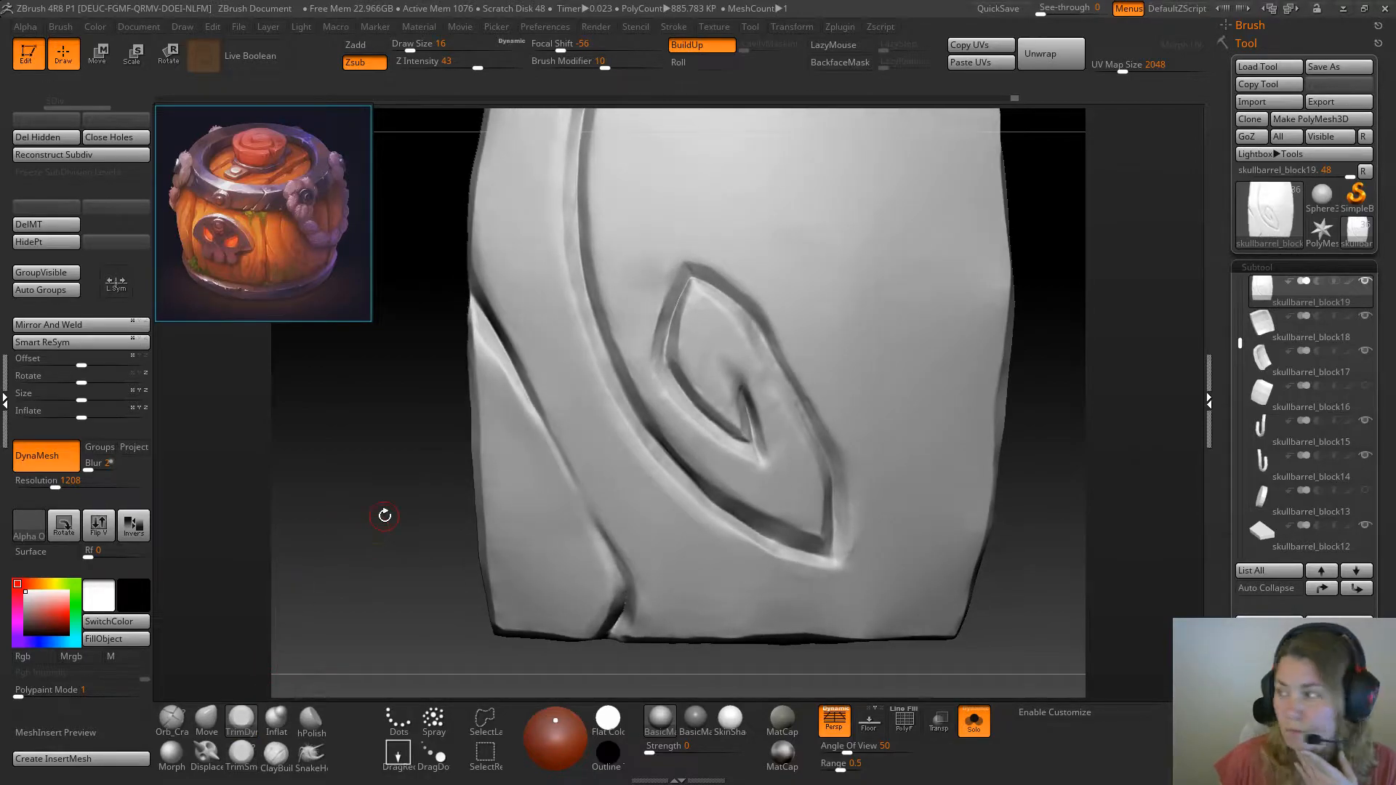
mouse_move(1263, 358)
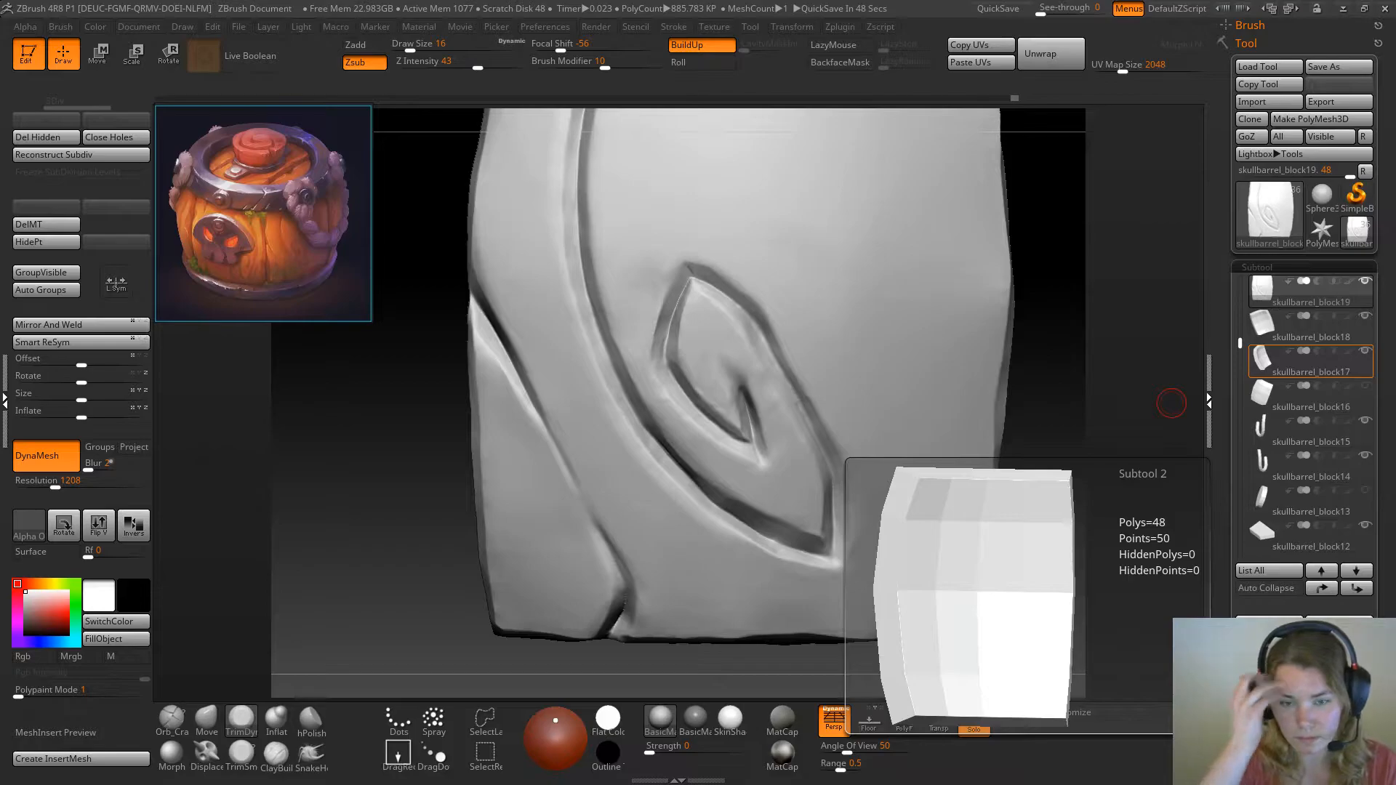
mouse_move(405, 483)
left_mouse_down()
mouse_move(422, 469)
mouse_move(377, 533)
mouse_move(404, 515)
left_mouse_up()
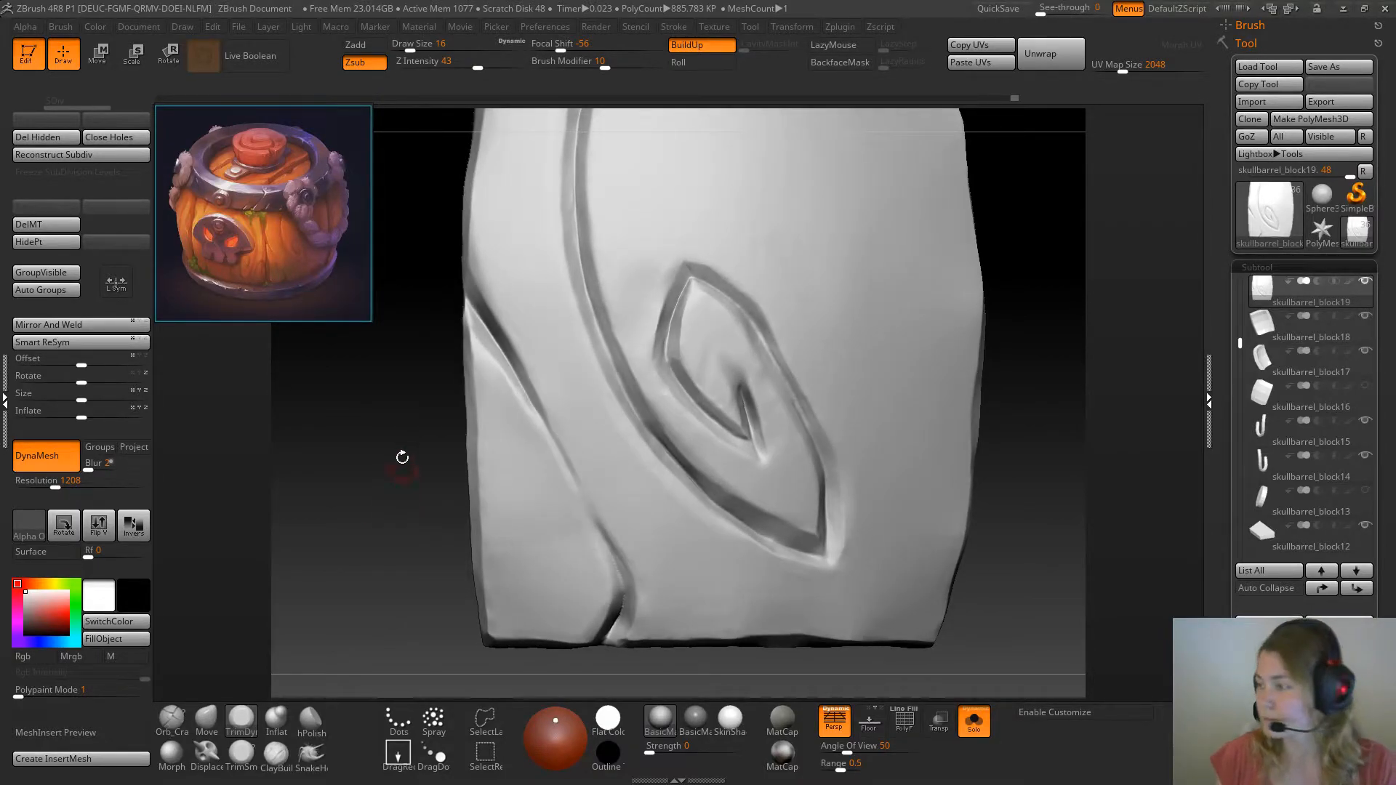
left_click_drag(362, 490, 368, 493)
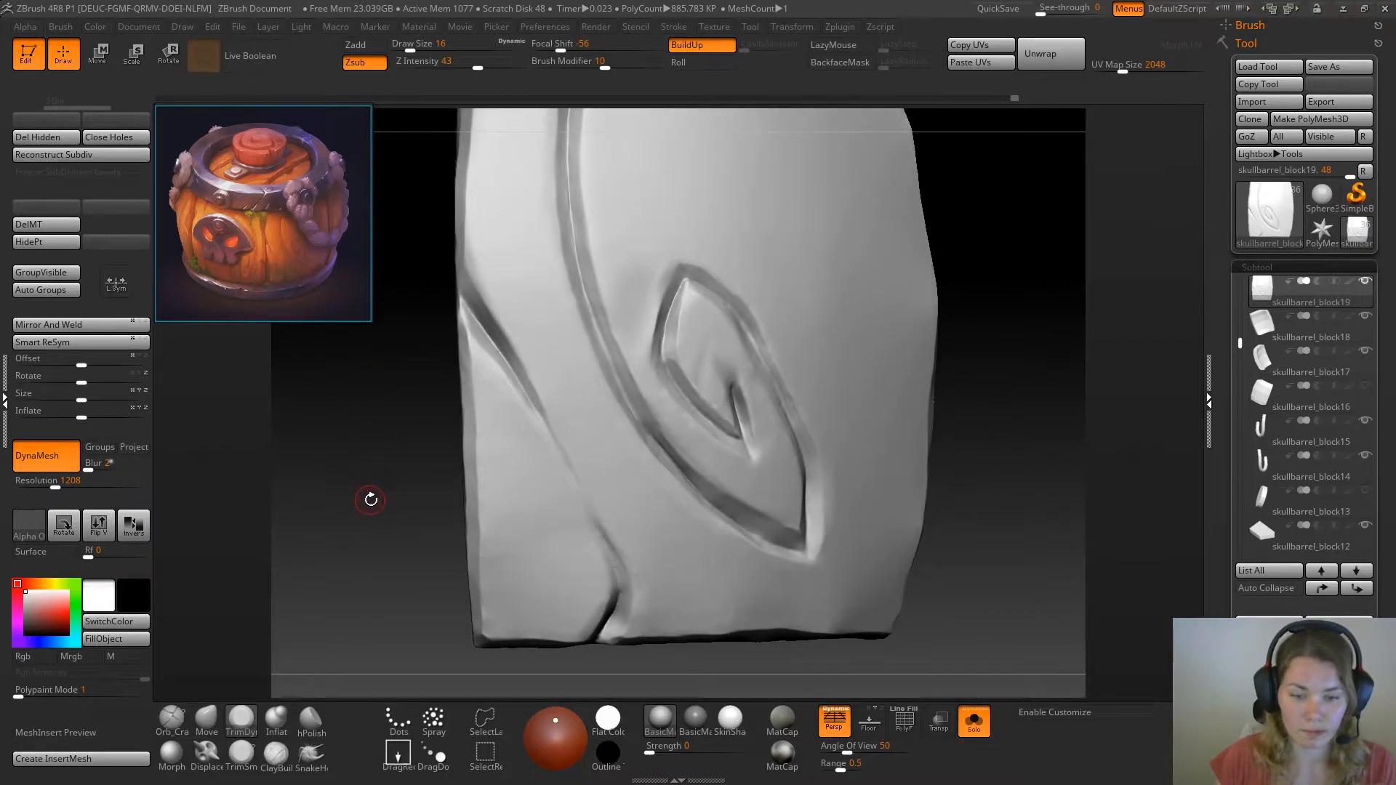
mouse_move(332, 613)
left_mouse_down()
mouse_move(369, 600)
mouse_move(329, 607)
left_mouse_up()
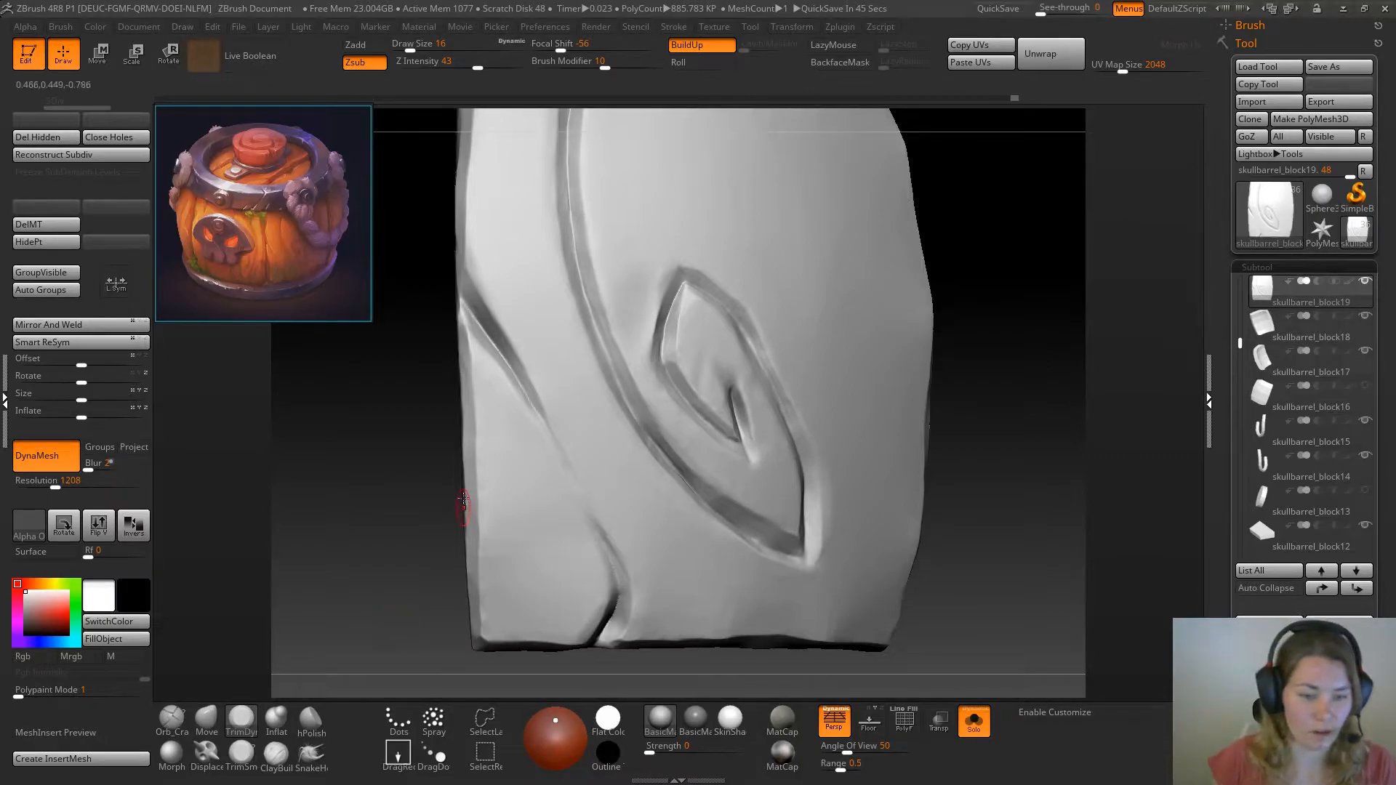
Trim the right side of the crack where it meets the plank's bottom edge with TrimDynamic at draw size 16
mouse_move(375, 530)
left_mouse_down()
mouse_move(380, 558)
mouse_move(373, 515)
mouse_move(383, 566)
mouse_move(345, 598)
mouse_move(374, 587)
mouse_move(399, 622)
mouse_move(377, 605)
mouse_move(390, 658)
mouse_move(366, 626)
mouse_move(371, 576)
mouse_move(390, 571)
left_mouse_up()
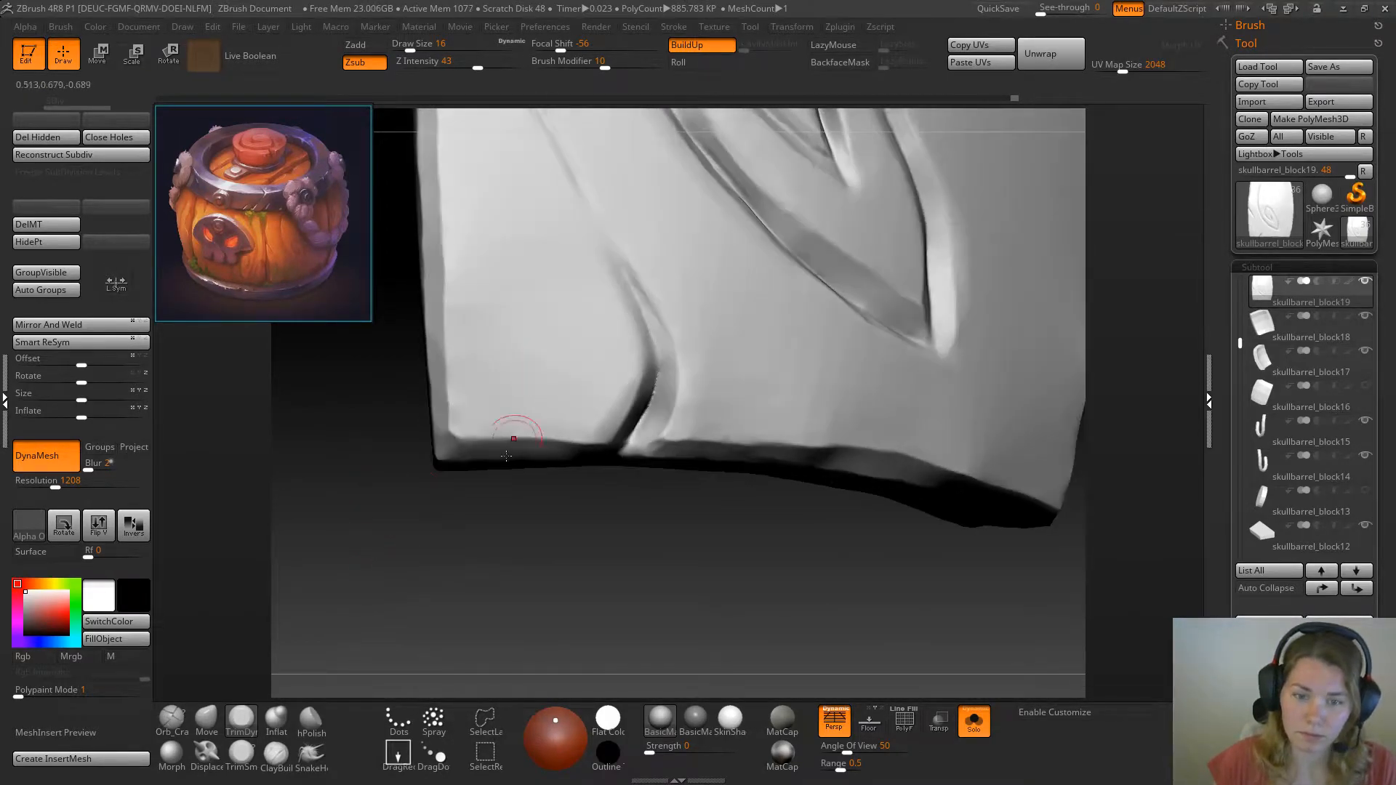
left_click_drag(563, 529, 608, 524)
left_click_drag(650, 433, 653, 438)
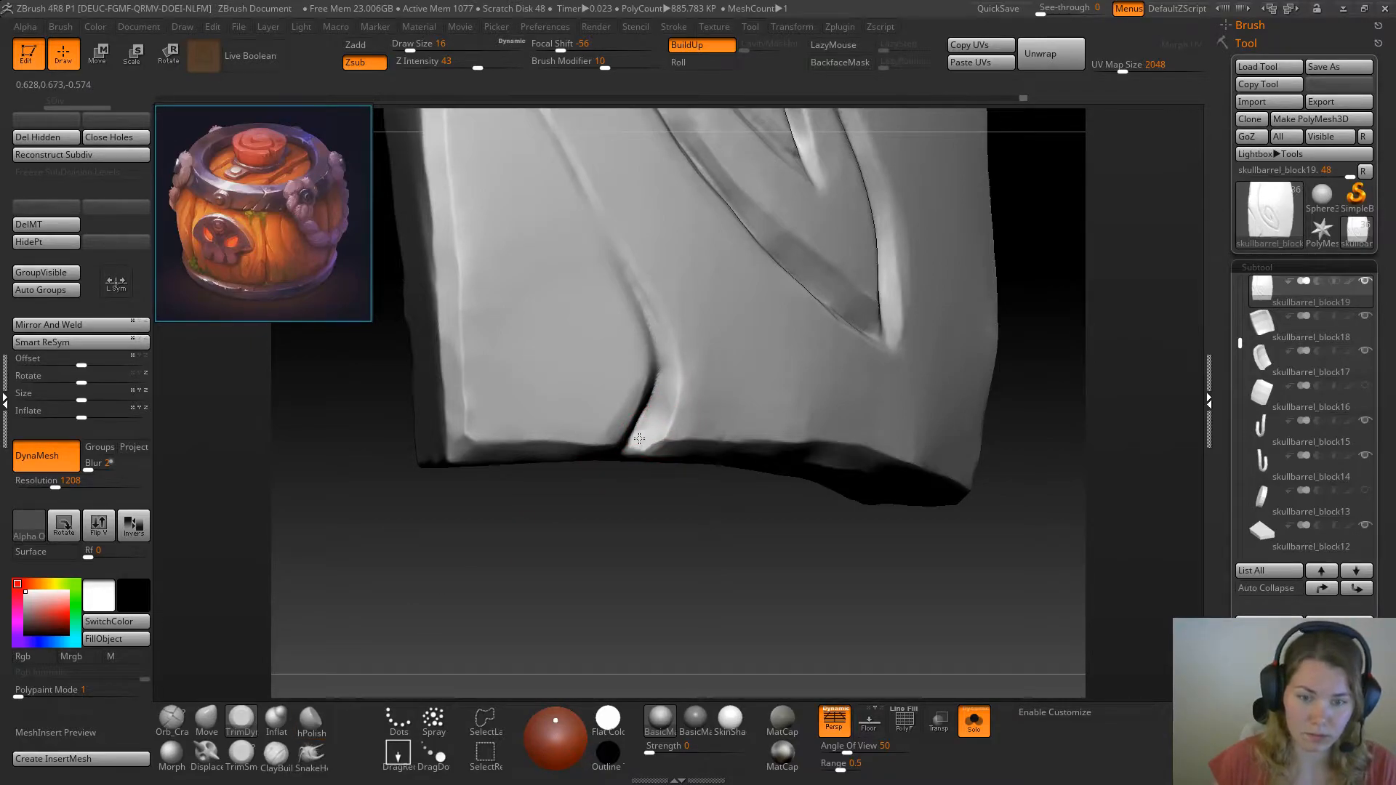
left_click_drag(662, 397, 667, 324)
Bevel the bend of the crack above the plank's bottom edge with TrimDynamic, reducing the draw size to 13
mouse_move(396, 483)
left_mouse_down()
mouse_move(378, 505)
mouse_move(384, 540)
left_mouse_up()
left_click_drag(385, 539, 422, 504)
left_click_drag(684, 418, 646, 320)
mouse_move(337, 552)
left_mouse_down()
mouse_move(623, 455)
mouse_move(652, 417)
left_mouse_up()
key("space")
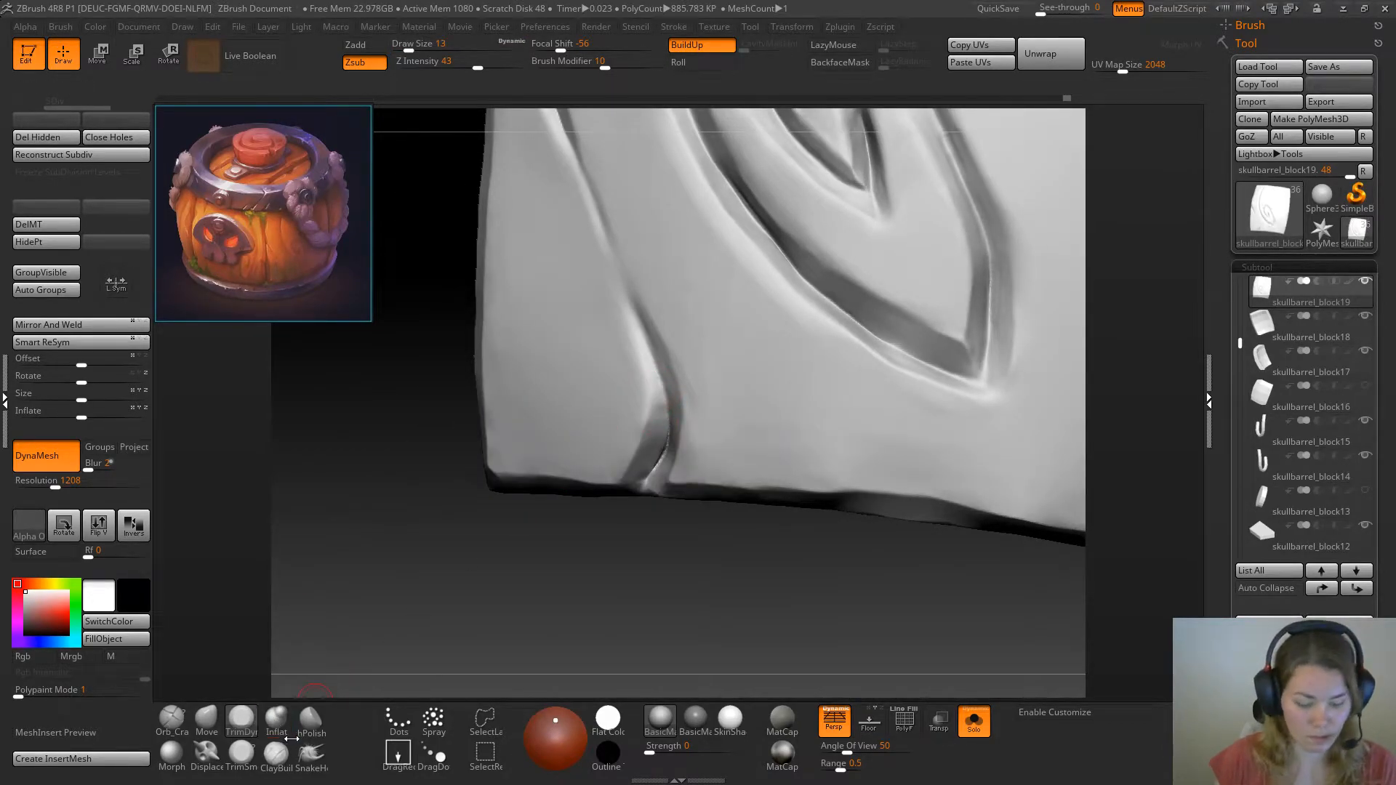
Sharpen the crack's bend above the plank's bottom edge with the Pinch brush at draw size 13
key("b")
key("p")
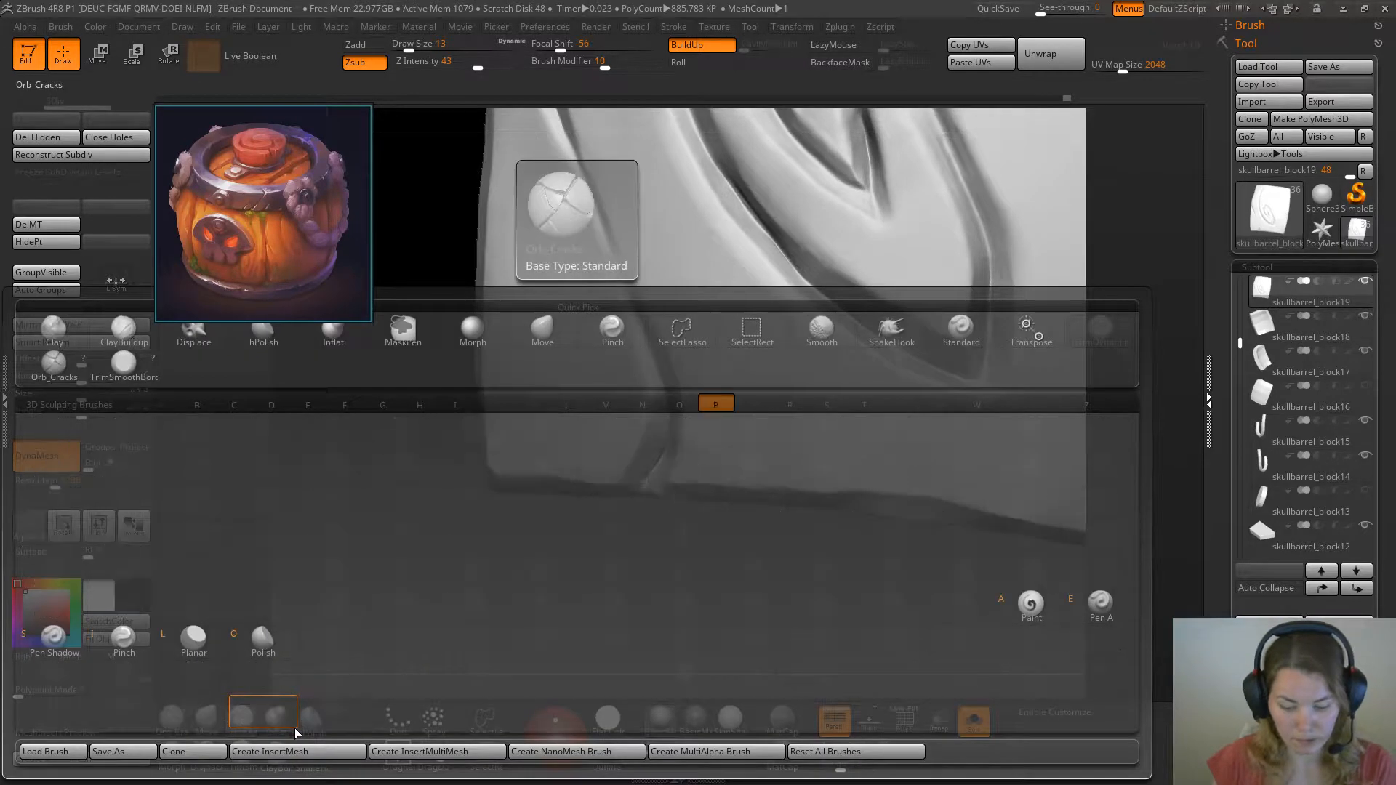
key("i")
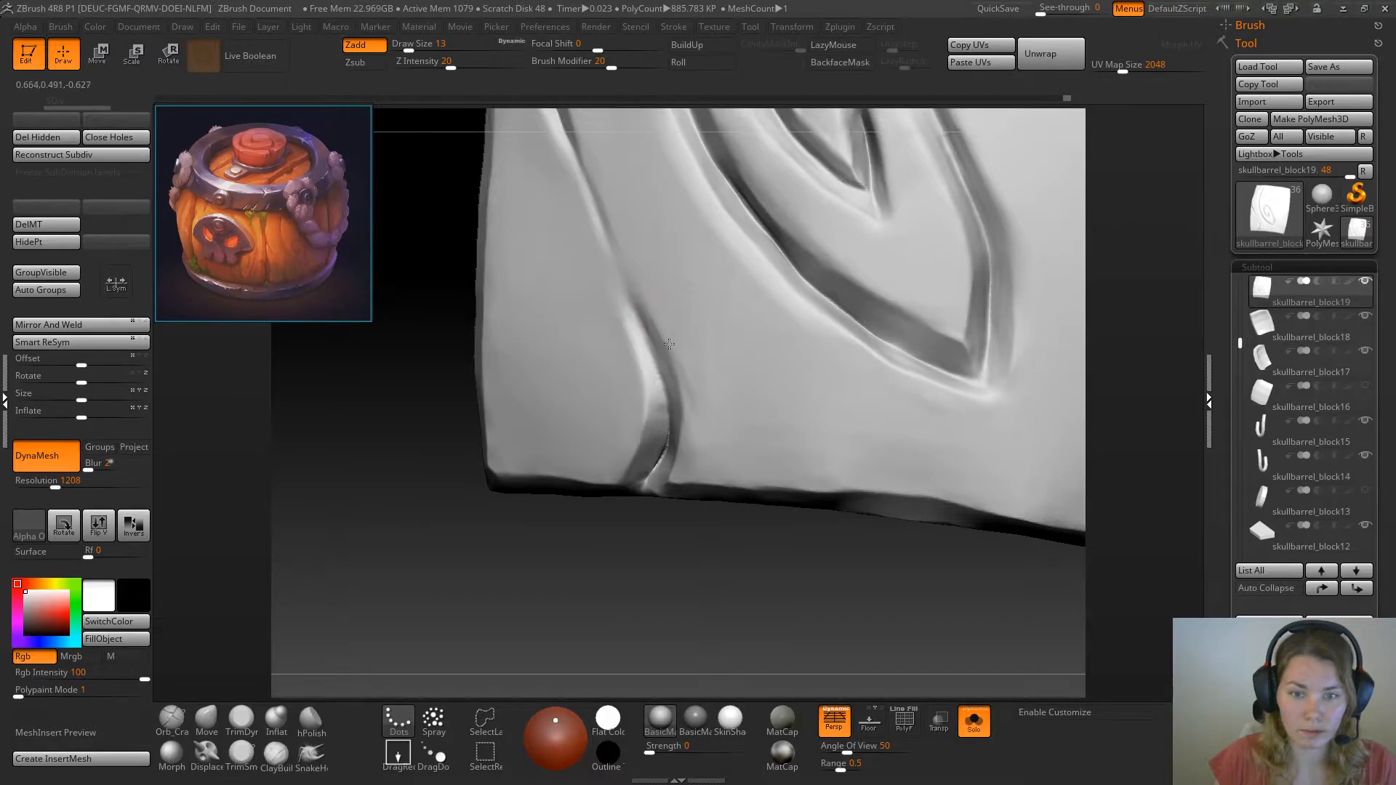
left_click_drag(458, 520, 436, 554)
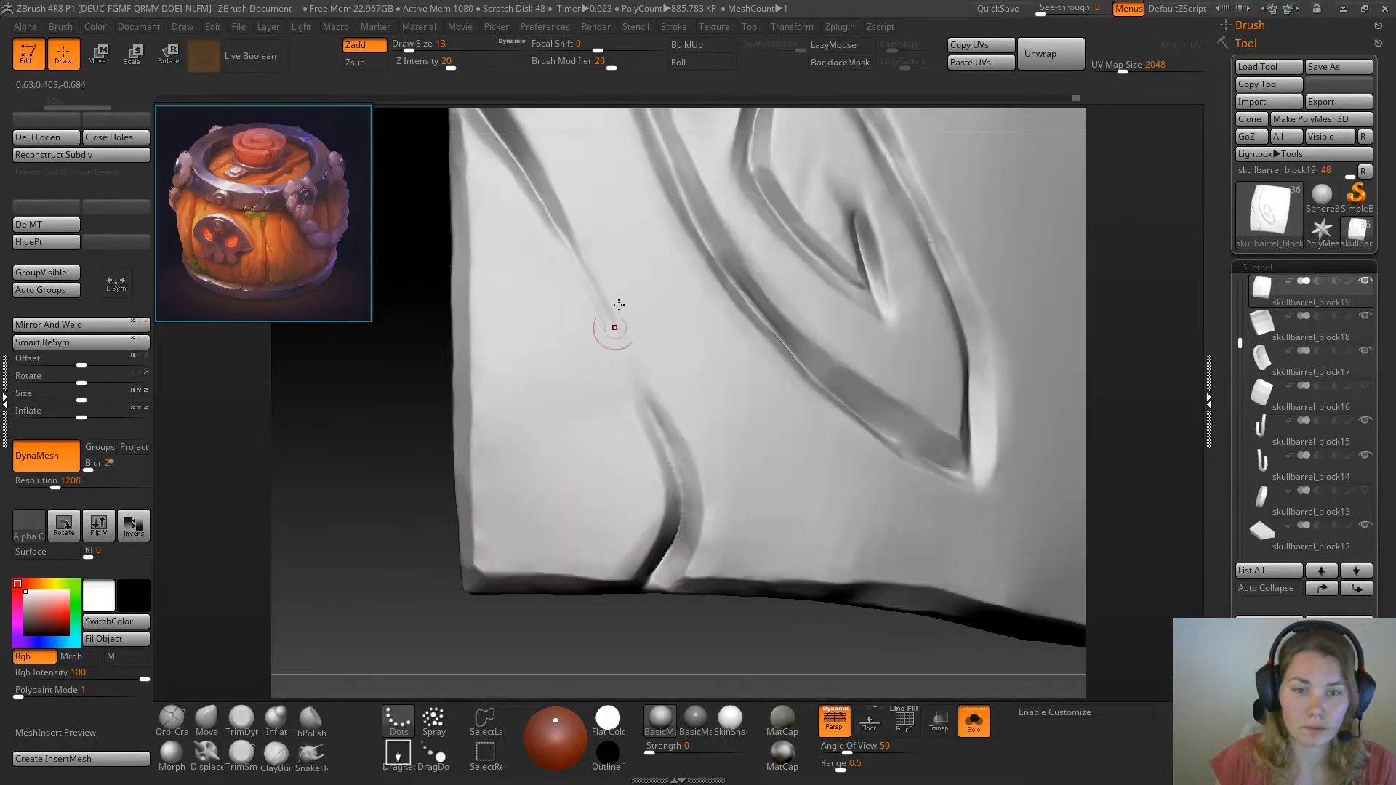
mouse_move(364, 407)
left_mouse_down()
mouse_move(359, 473)
mouse_move(502, 290)
left_mouse_up()
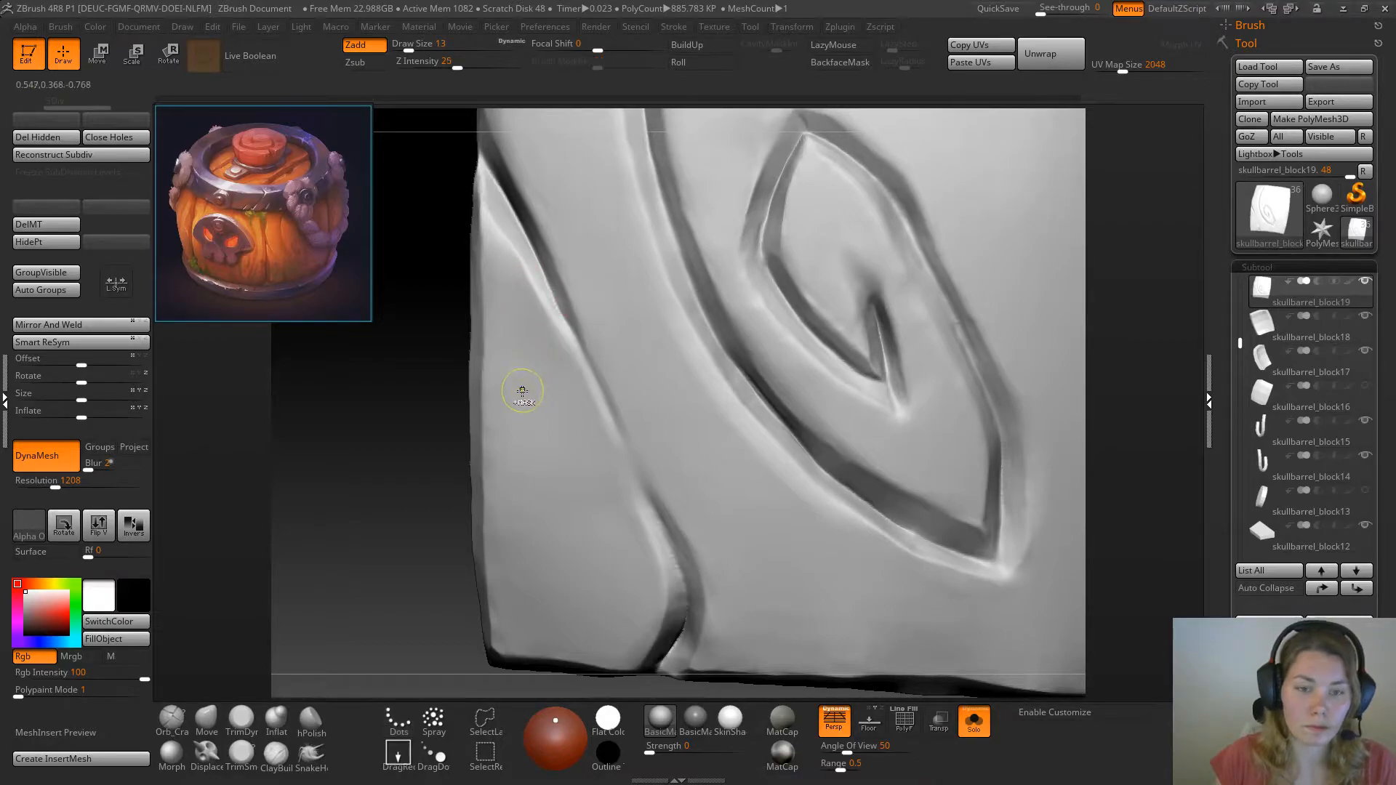
Bevel the lower-left side of the upper diagonal crack with TrimSmoothBorder at draw size 13
left_click(242, 722)
left_click_drag(405, 451, 492, 343)
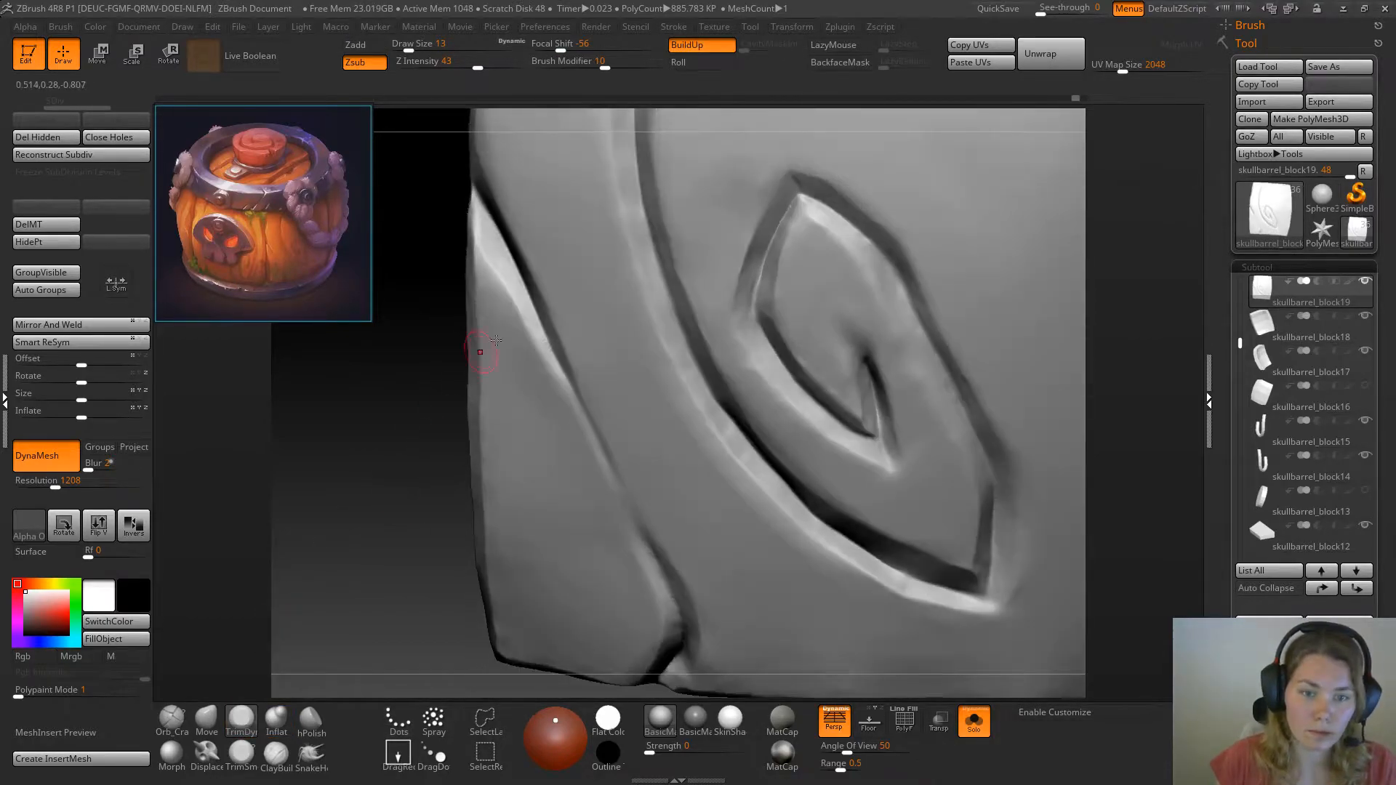
left_click(240, 754)
left_click_drag(296, 580, 499, 274)
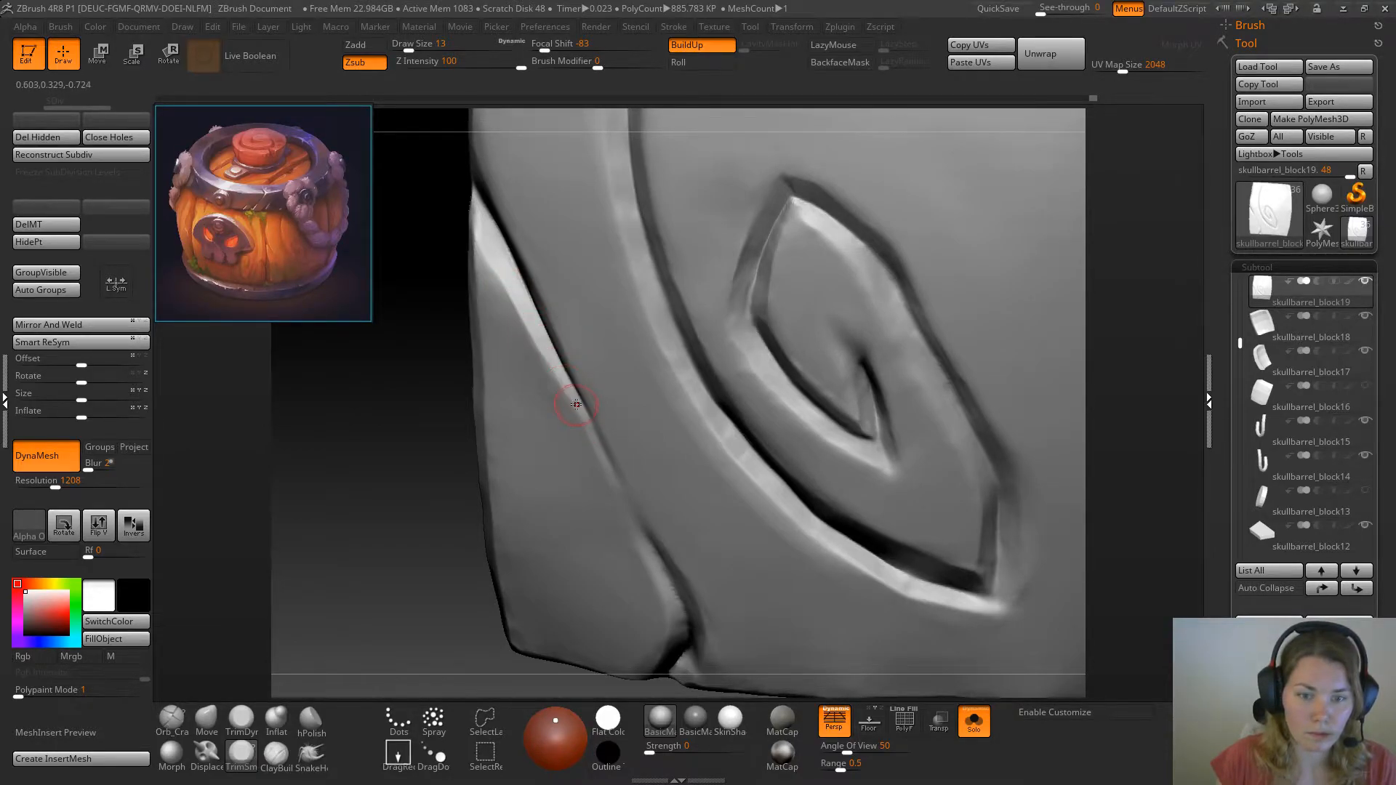
mouse_move(372, 502)
left_mouse_down()
mouse_move(359, 513)
mouse_move(568, 427)
mouse_move(609, 459)
left_mouse_up()
Undo the last trim strokes on the middle of the side crack
left_click_drag(274, 583, 312, 570)
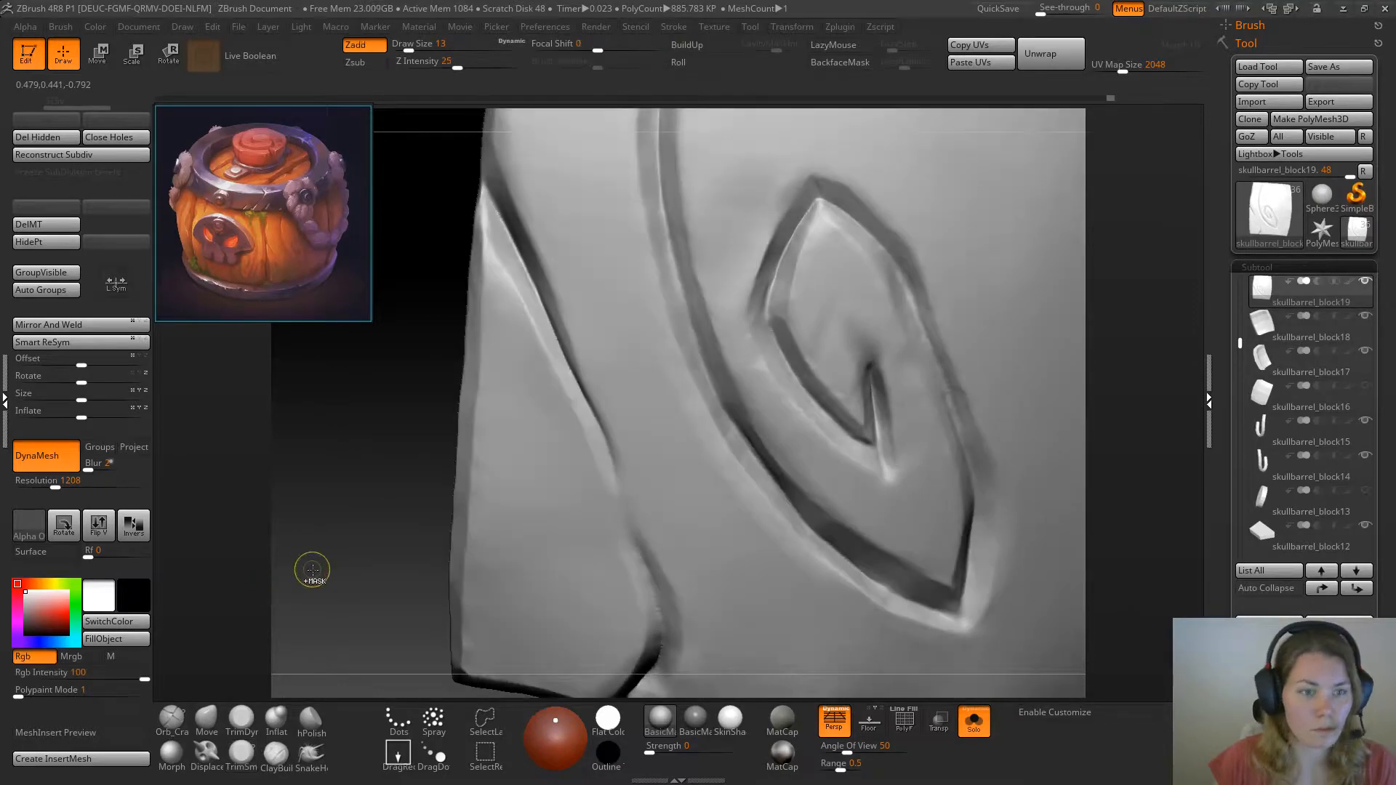
key("ctrl+z")
key("ctrl+z")
key("ctrl+z")
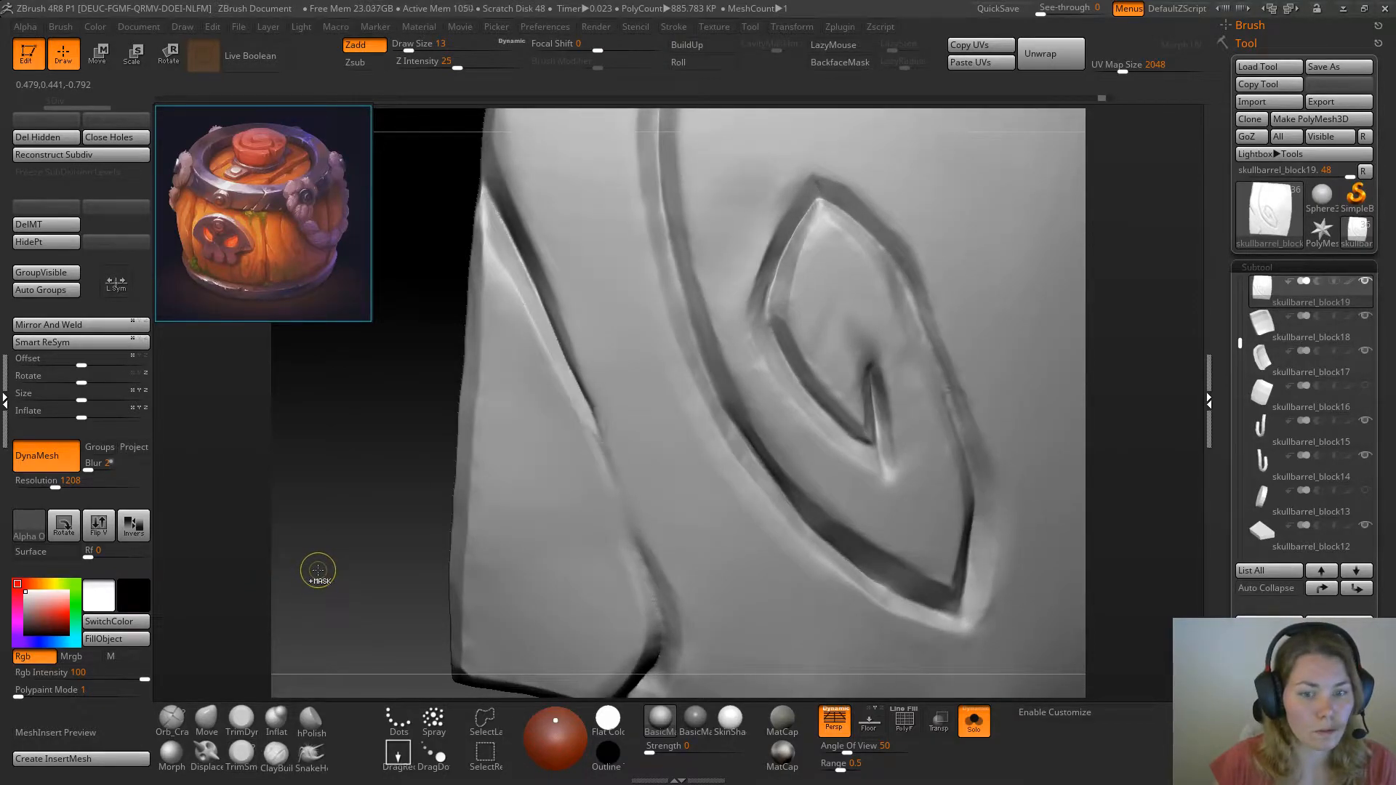
Carve the thin middle stretch joining the crack's upper and lower parts with Orb_Cracks at draw size 13
left_click_drag(309, 571, 400, 549)
left_click(176, 717)
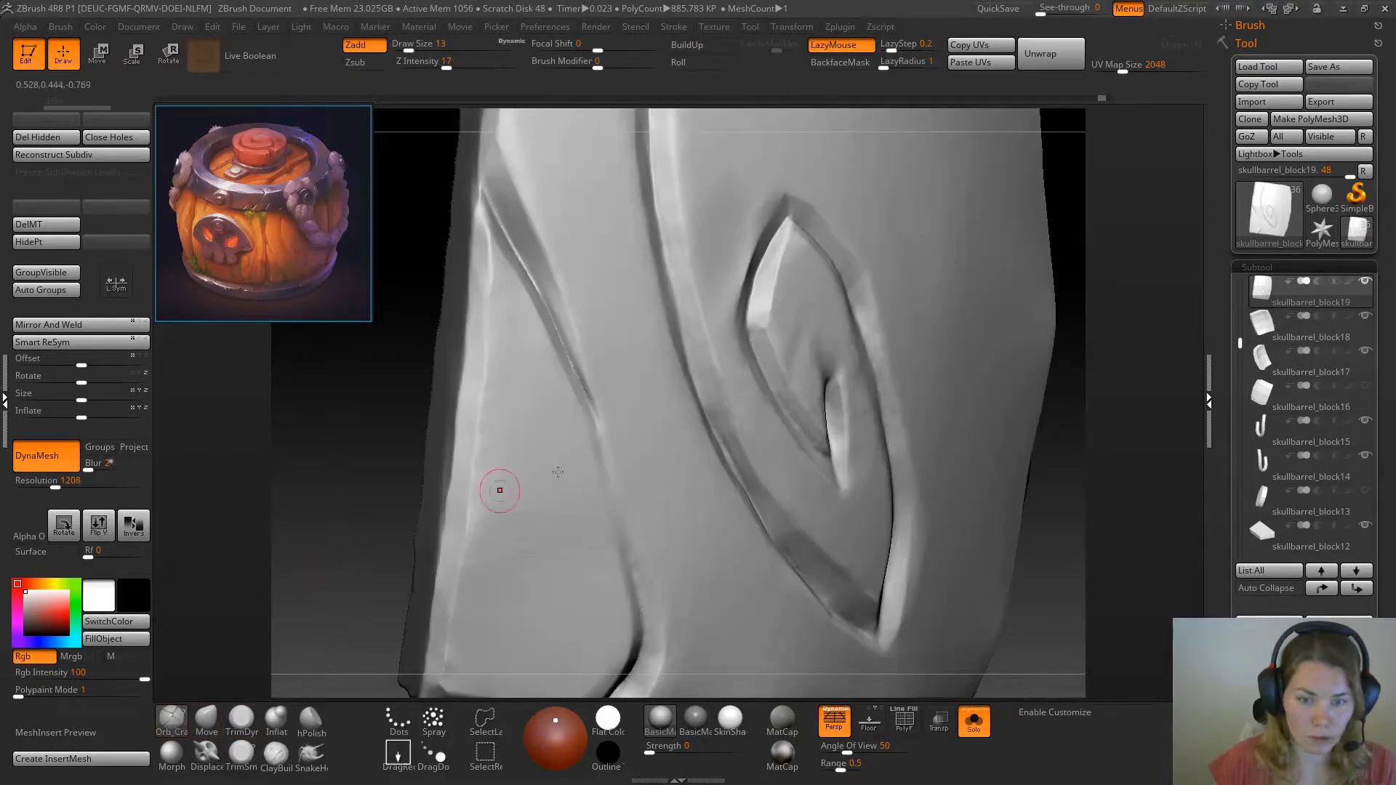
left_click_drag(384, 476, 409, 477)
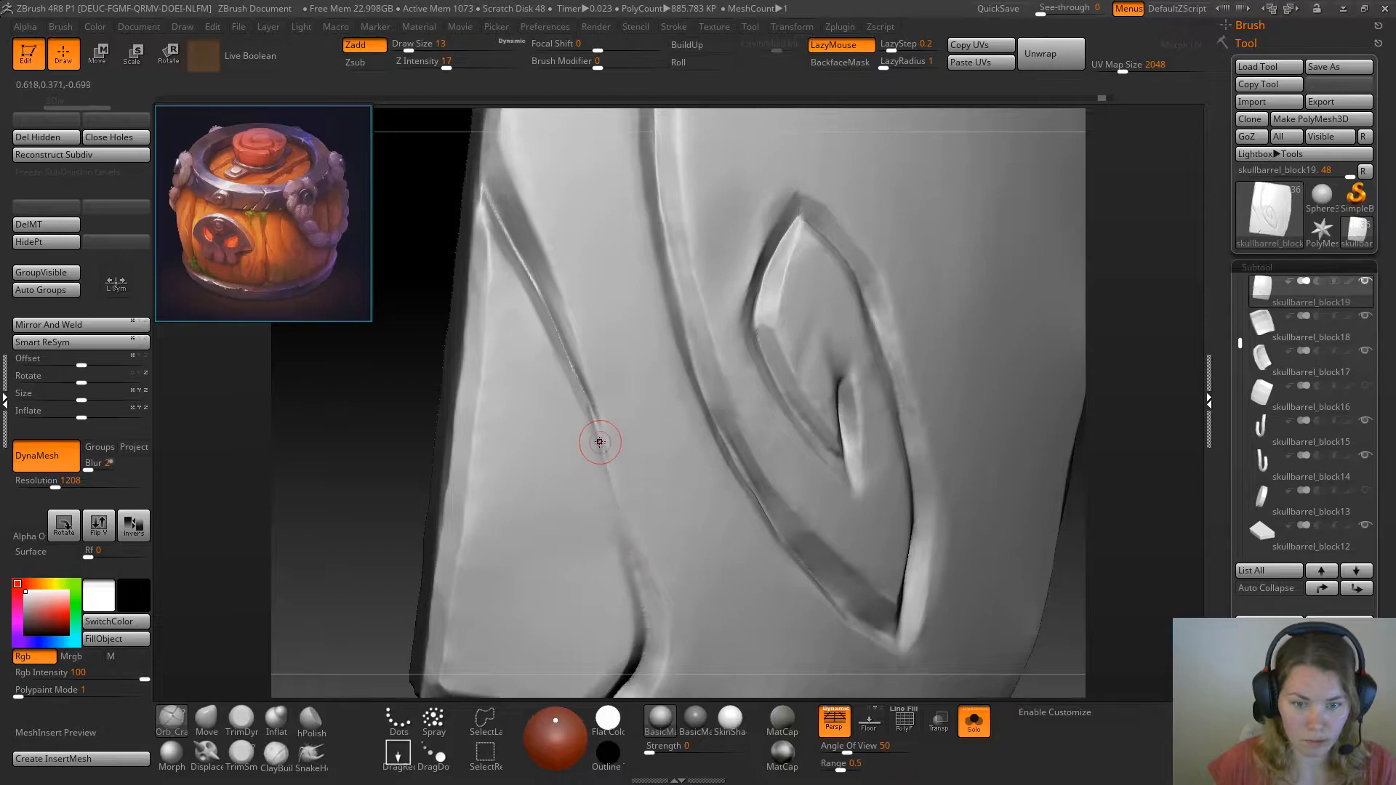
mouse_move(408, 513)
left_mouse_down("alt")
mouse_move(371, 511)
mouse_move(364, 547)
left_mouse_up("alt")
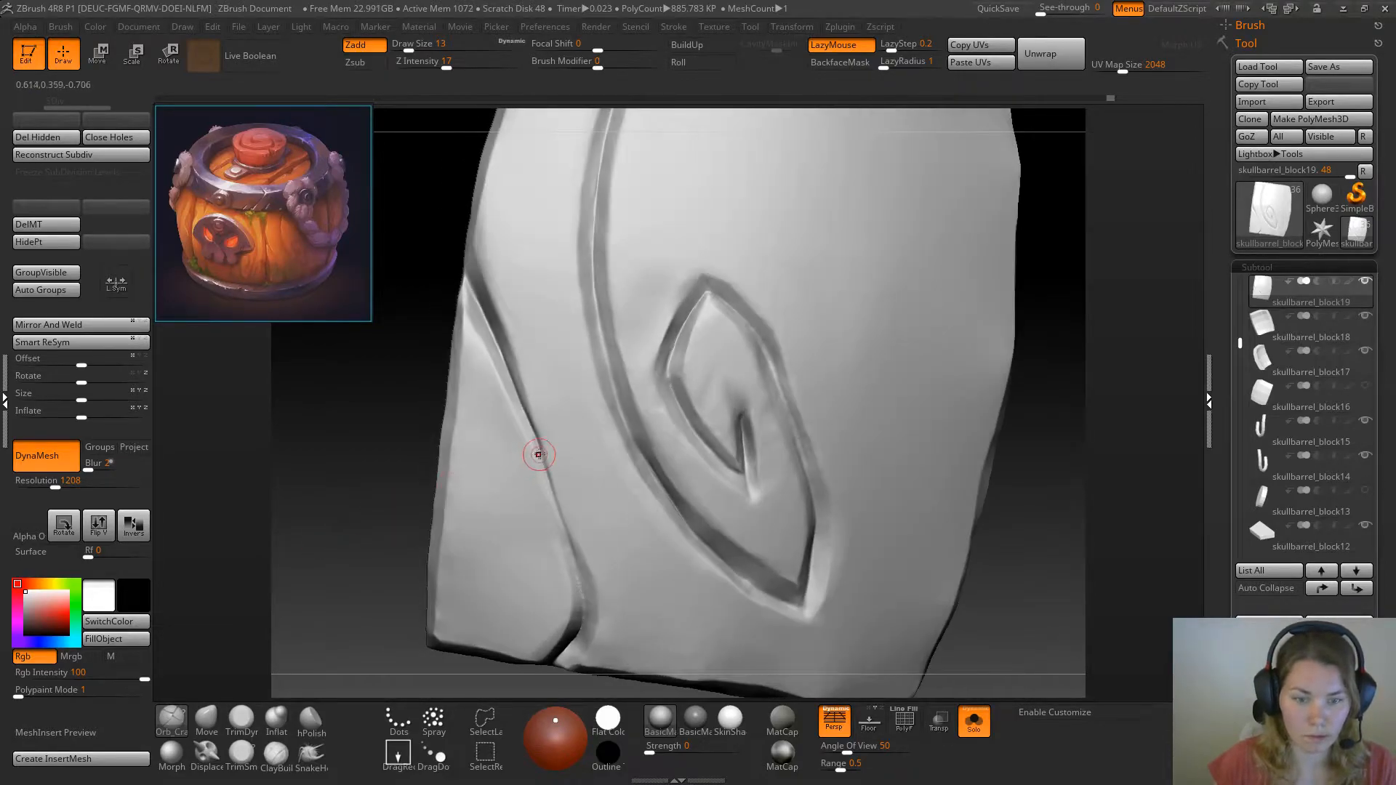
left_click_drag(536, 448, 531, 434, "shift")
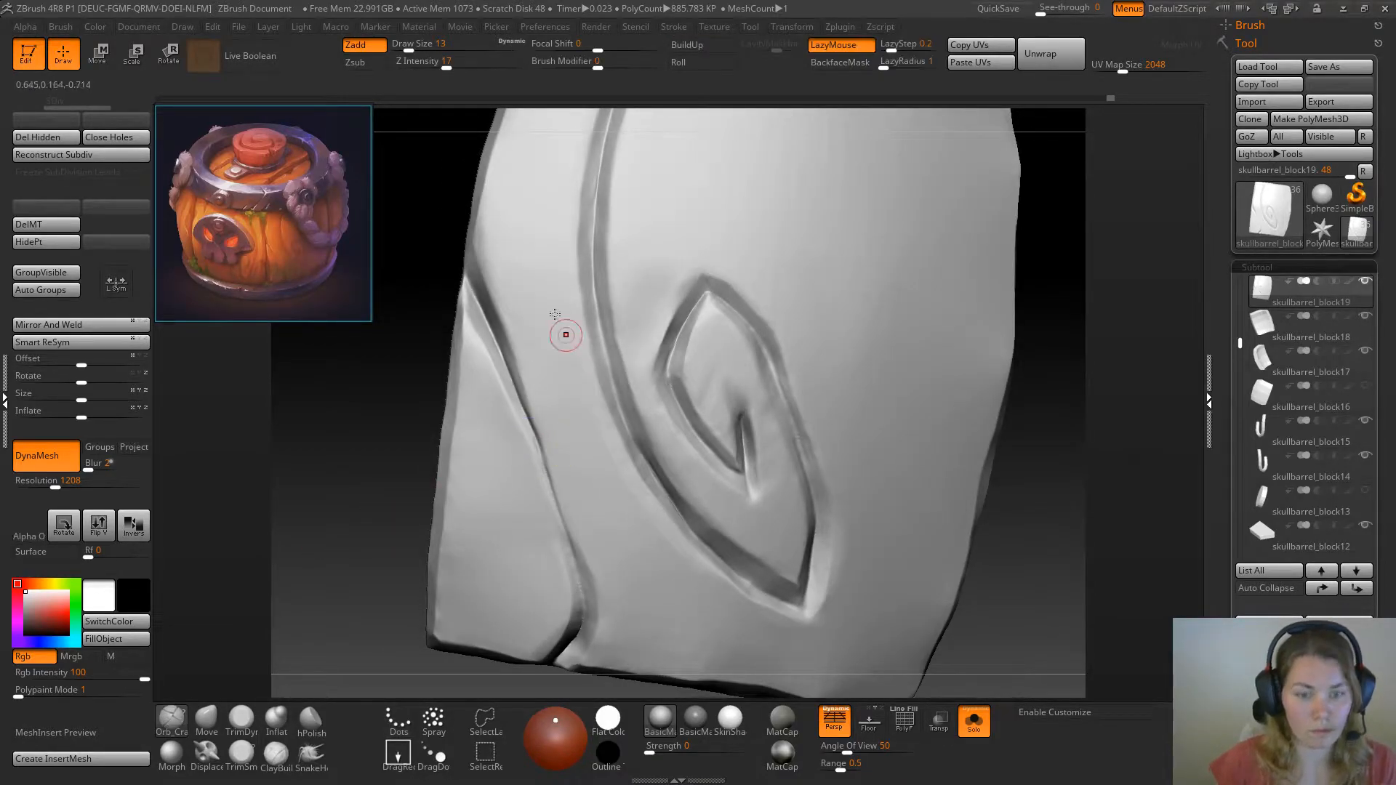
left_click_drag(498, 62, 466, 61, "shift")
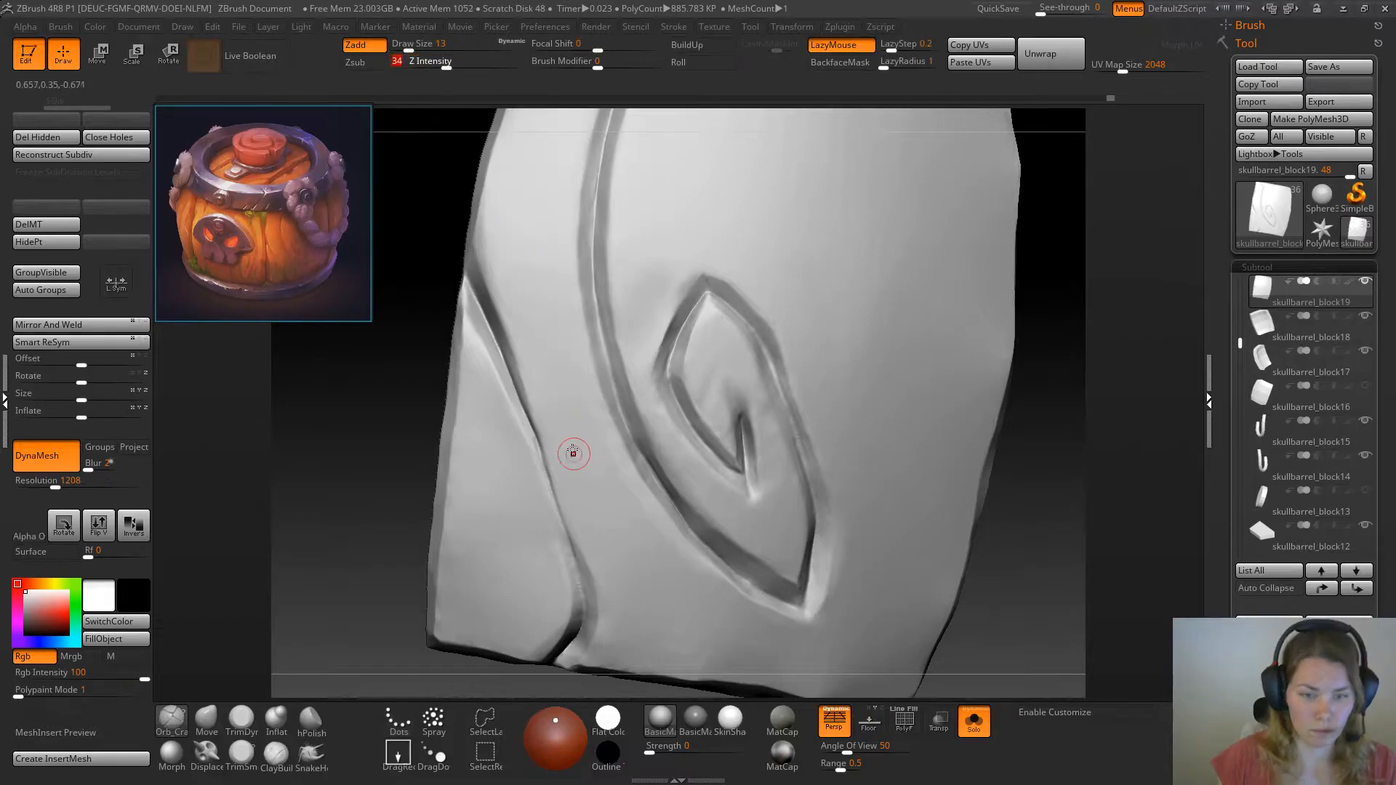
left_click_drag(539, 471, 535, 451, "shift")
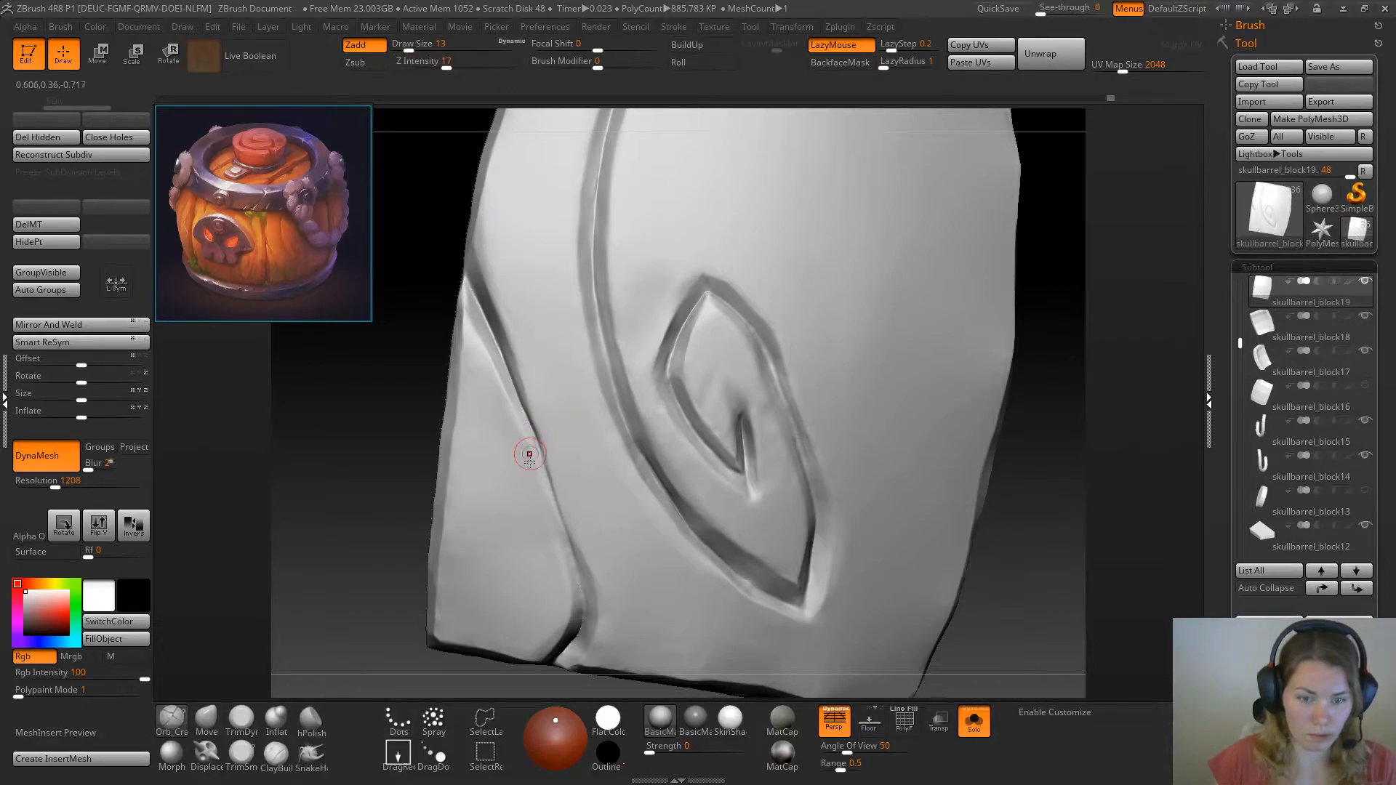
Bevel the left edge of the crack's middle stretch with TrimSmoothBorder at draw size 11, and flatten its lower end with TrimDynamic
left_click(242, 720)
left_click_drag(350, 544, 302, 540)
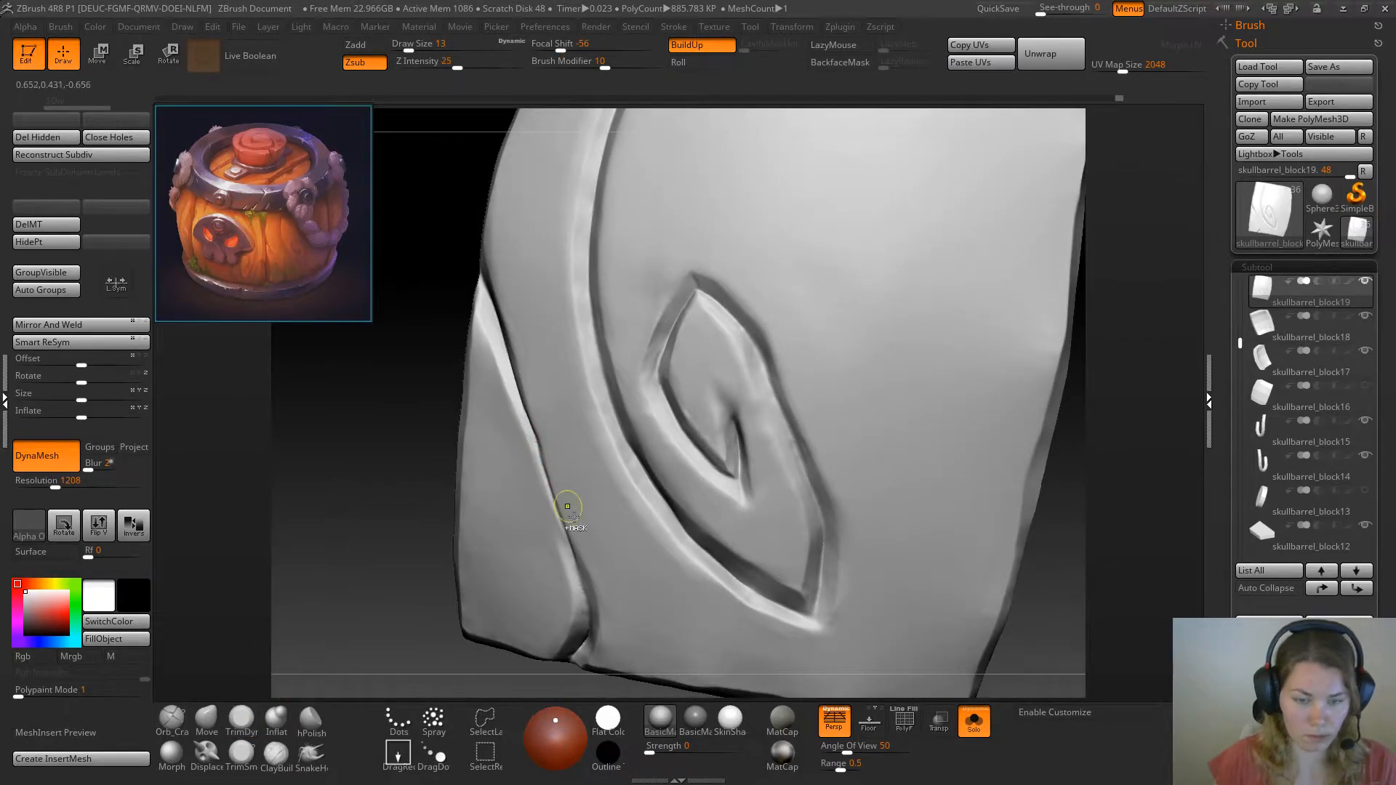
key("space")
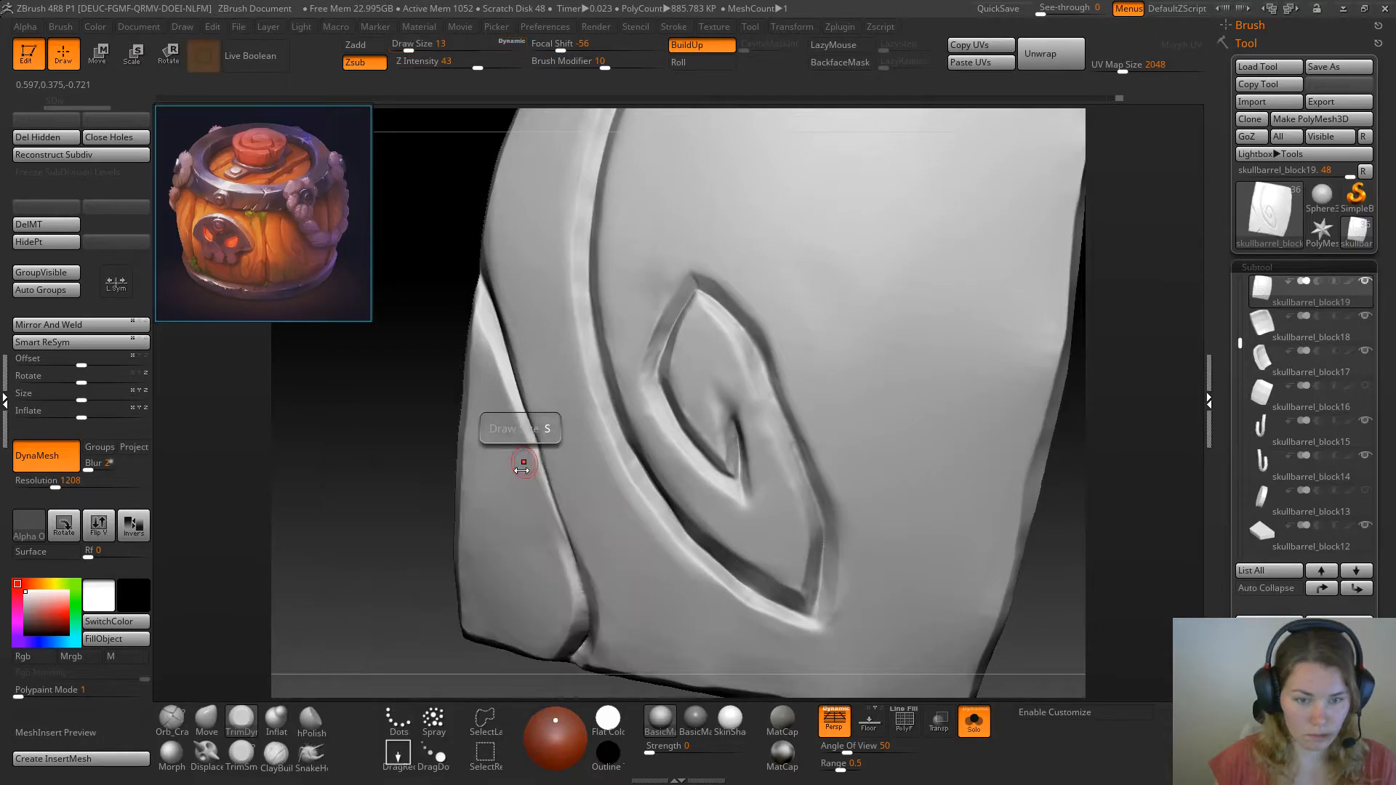
left_click(242, 755)
mouse_move(286, 658)
left_mouse_down("alt")
mouse_move(436, 565)
mouse_move(336, 530)
left_mouse_up("alt")
key("space")
left_click_drag(528, 442, 526, 436)
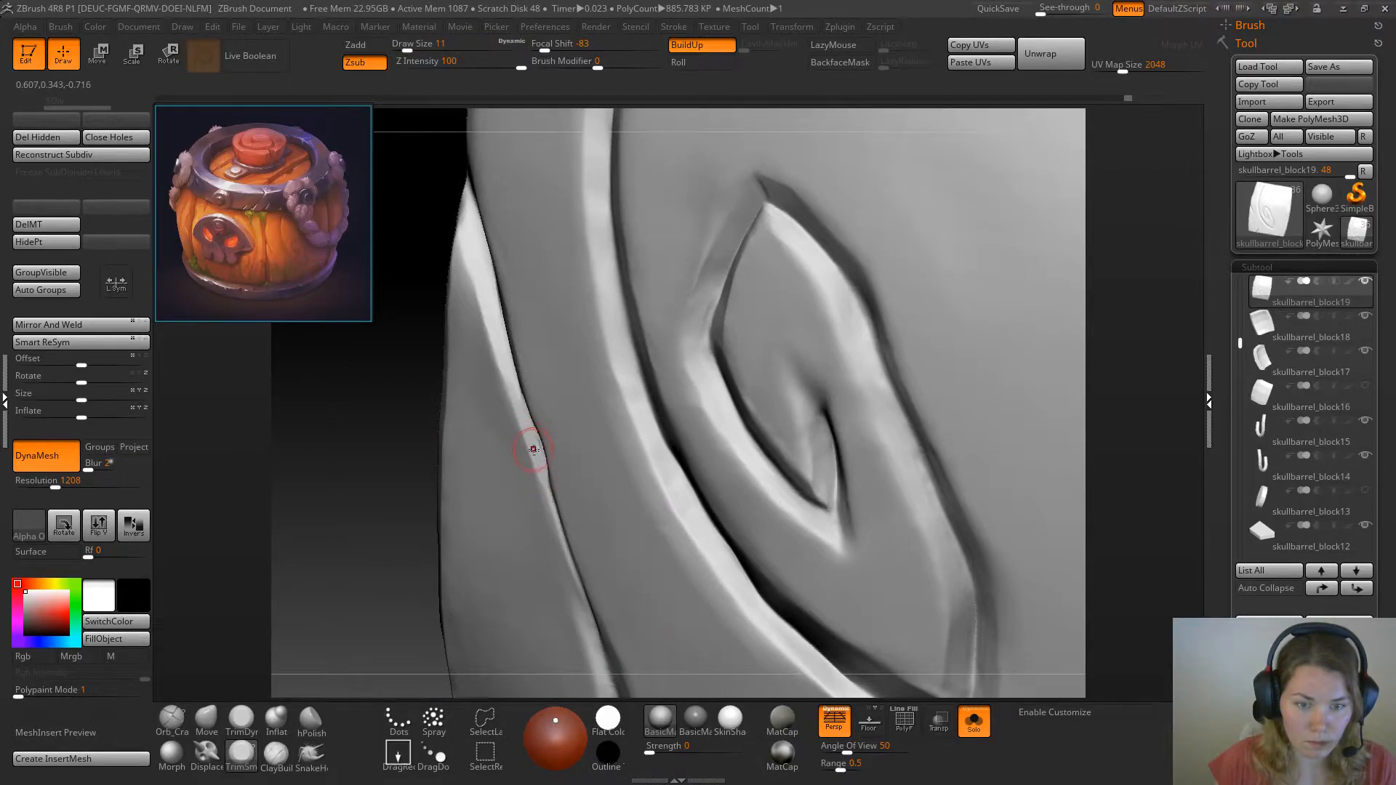
key("ctrl+z")
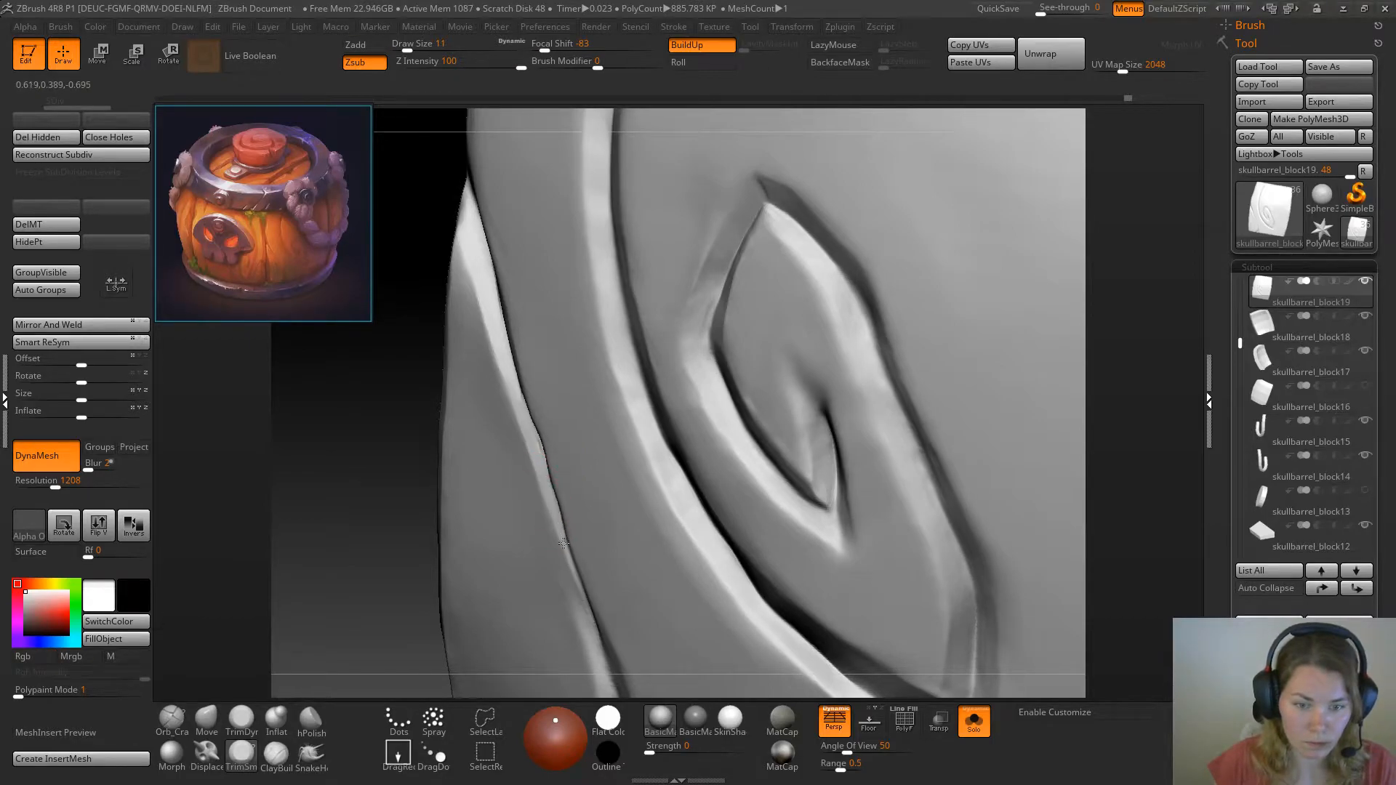
left_click_drag(578, 594, 584, 612)
mouse_move(385, 631)
left_mouse_down("alt")
mouse_move(380, 564)
mouse_move(352, 545)
left_mouse_up("alt")
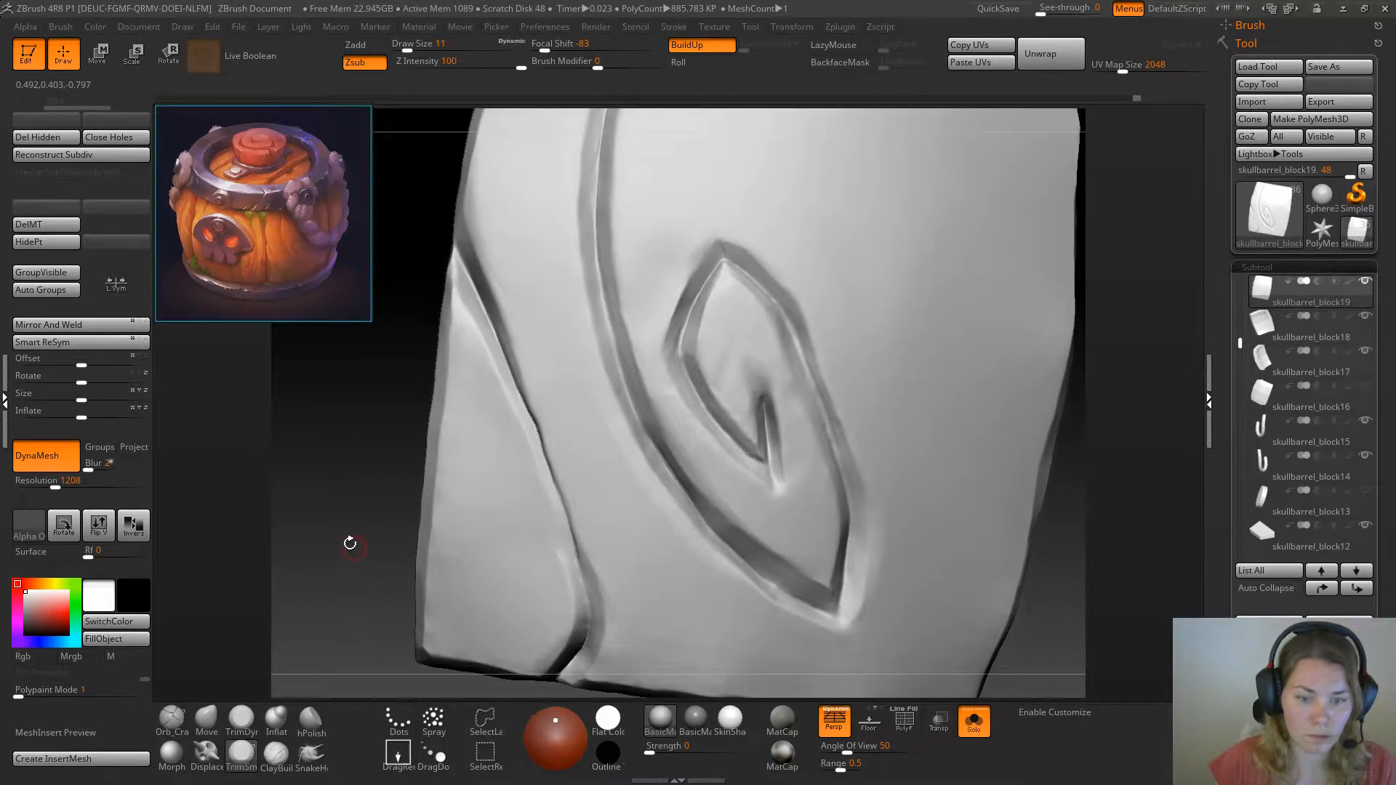
left_click(242, 720)
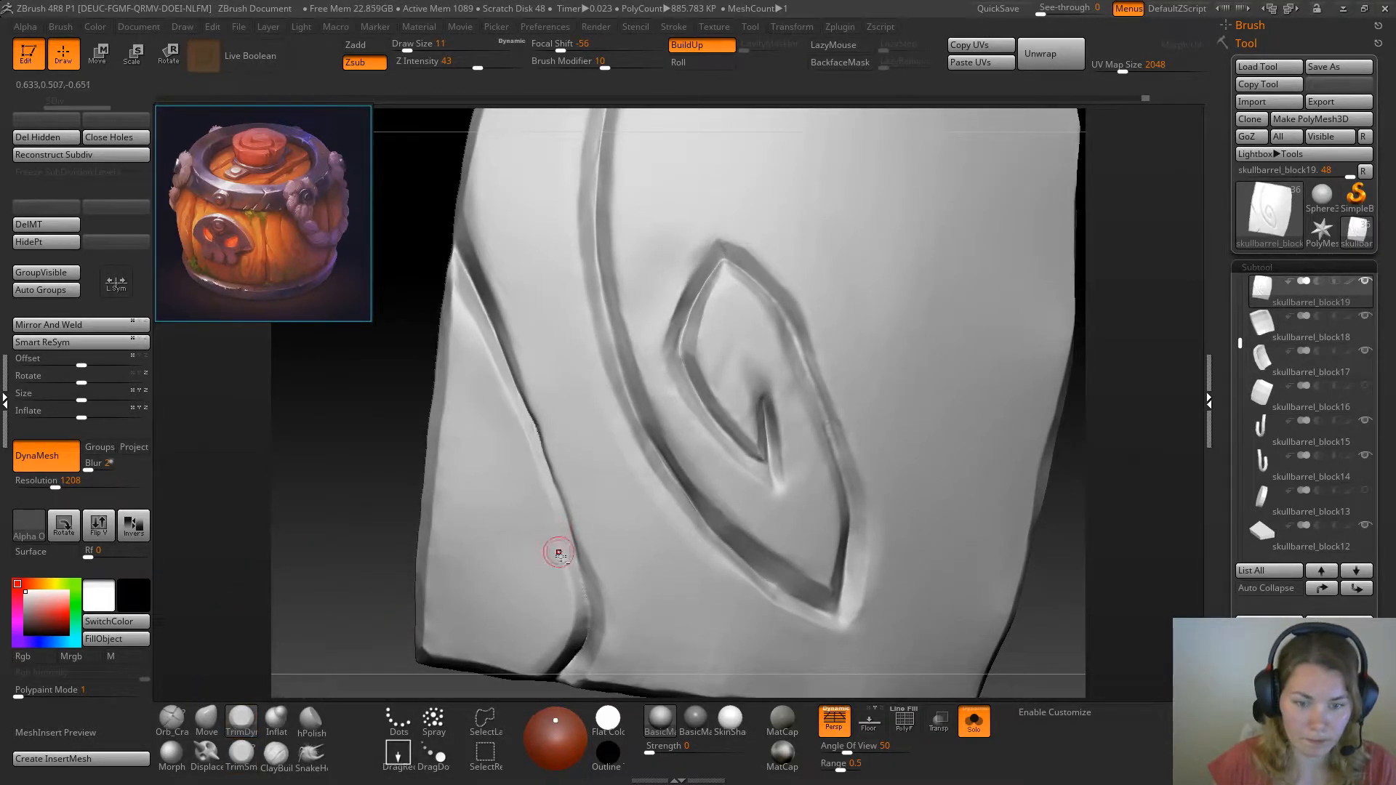
left_click_drag(550, 562, 551, 550)
Tighten the crack line through its middle stretch with the Pinch brush
left_click(312, 720)
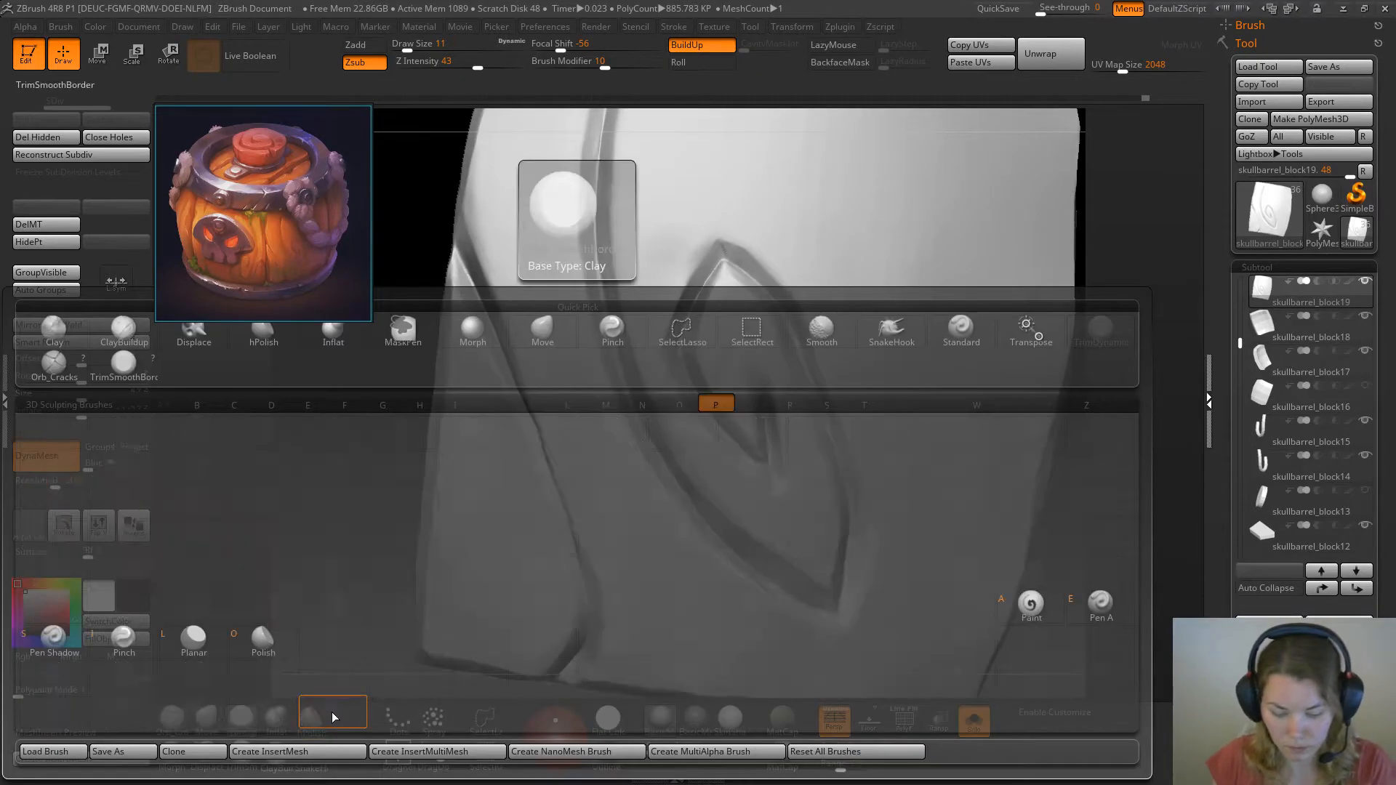
mouse_move(393, 470)
left_mouse_down()
mouse_move(368, 471)
mouse_move(399, 442)
left_mouse_up()
key("space")
left_click_drag(533, 433, 550, 473)
left_click_drag(522, 405, 569, 554)
mouse_move(539, 469)
left_mouse_down()
mouse_move(566, 540)
mouse_move(528, 409)
left_mouse_up()
Reshape the course of the crack's middle and lower stretch with the Move brush at draw size 23
left_click(215, 716)
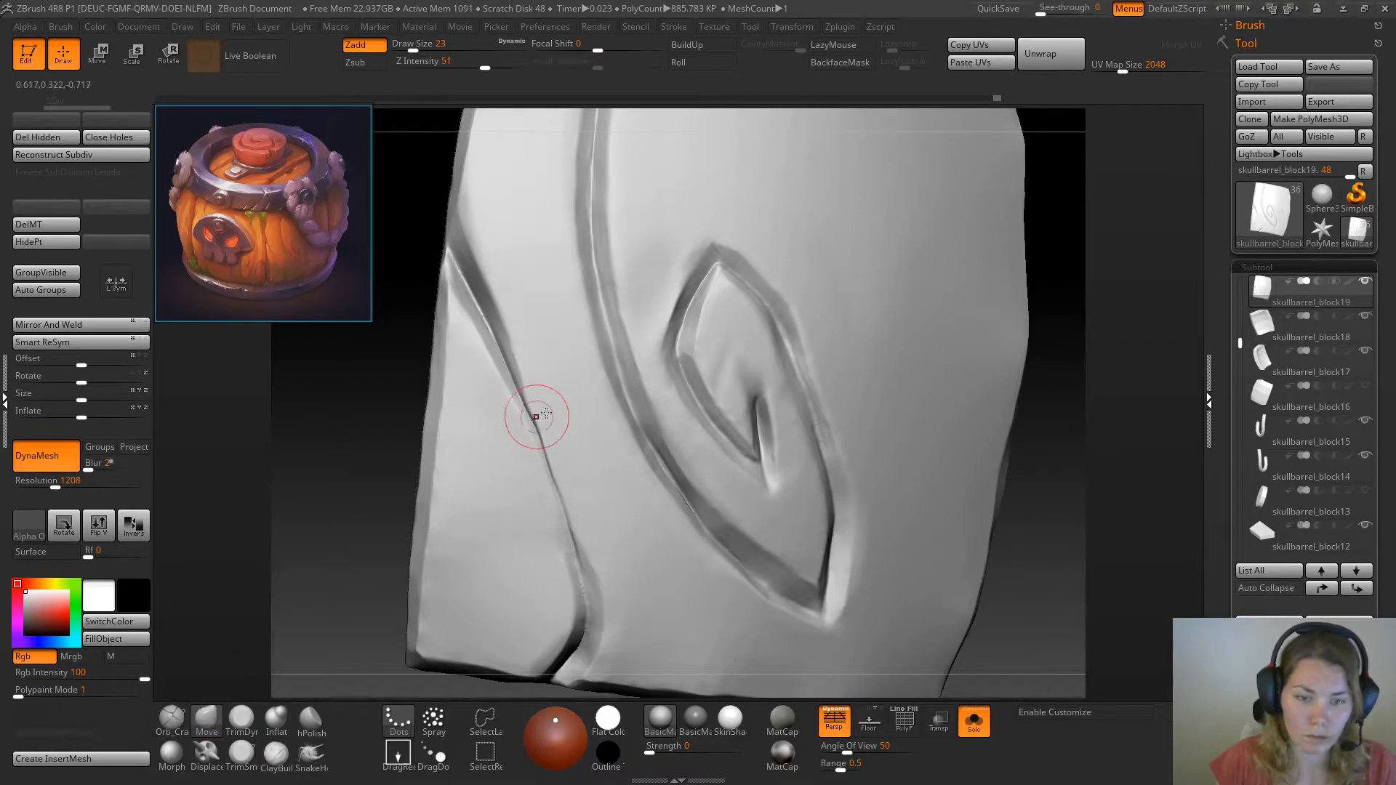
left_click_drag(549, 474, 540, 451, "shift")
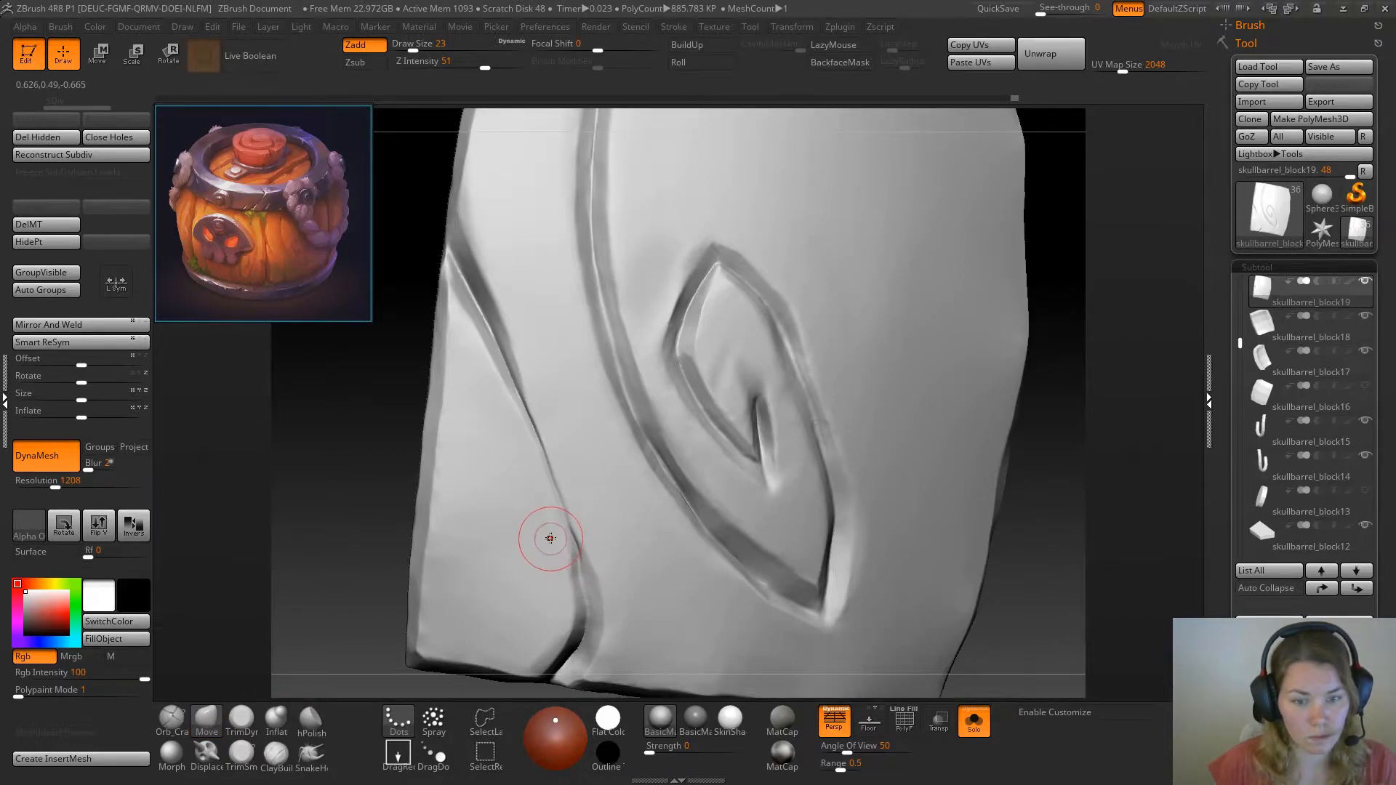
left_click_drag(568, 580, 560, 511, "shift")
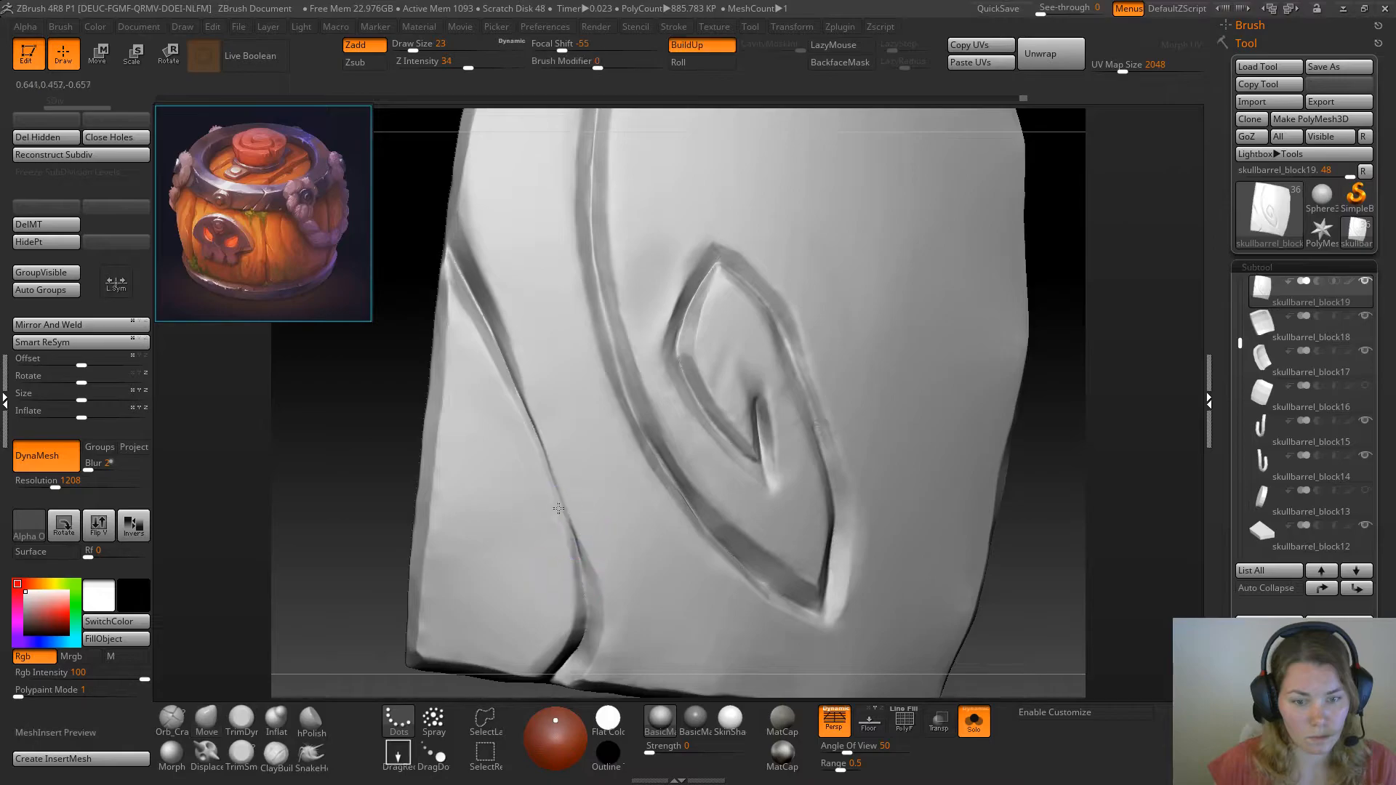
Flatten and smooth the middle of the crack with TrimDynamic at draw size 23 so its line fades out there
left_click(246, 723)
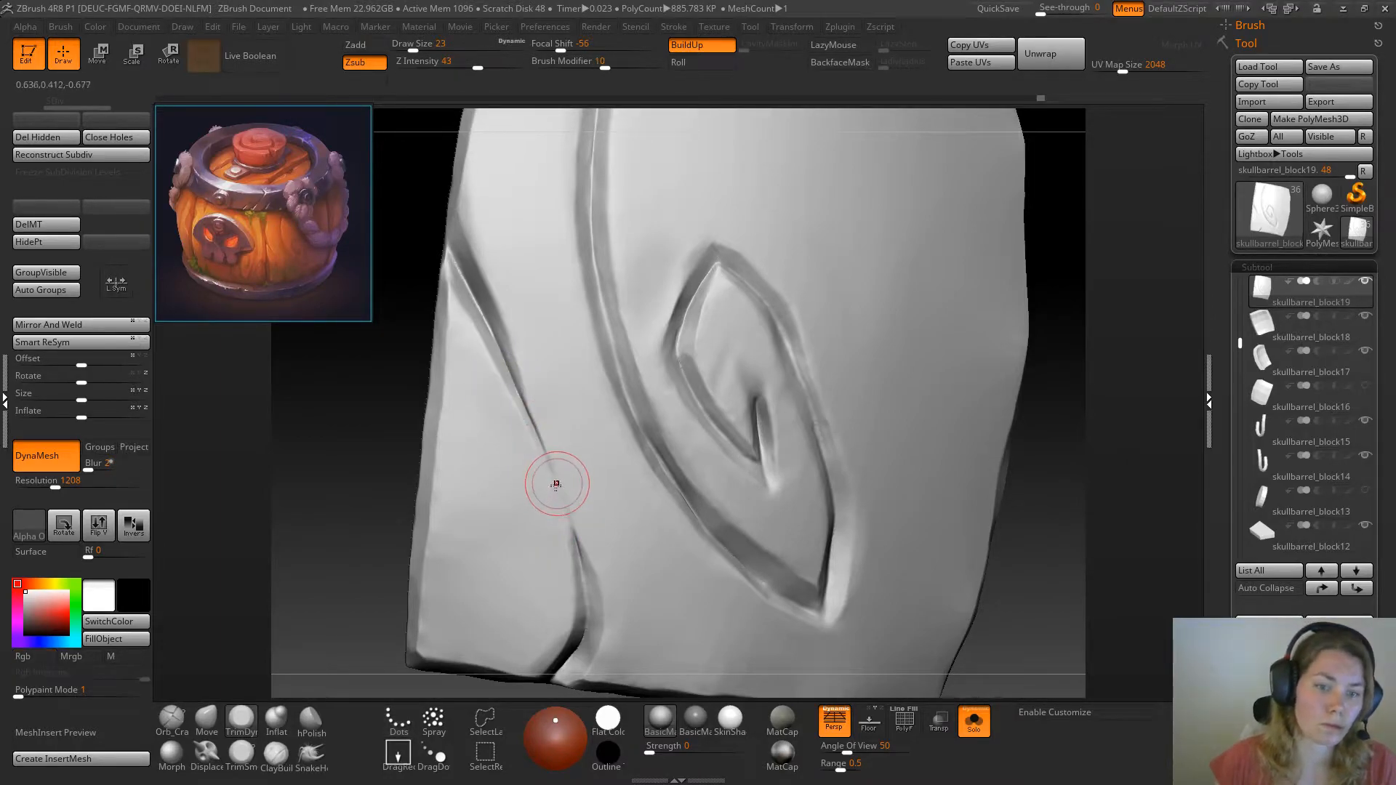
mouse_move(534, 434)
left_mouse_down()
mouse_move(561, 496)
mouse_move(545, 462)
left_mouse_up()
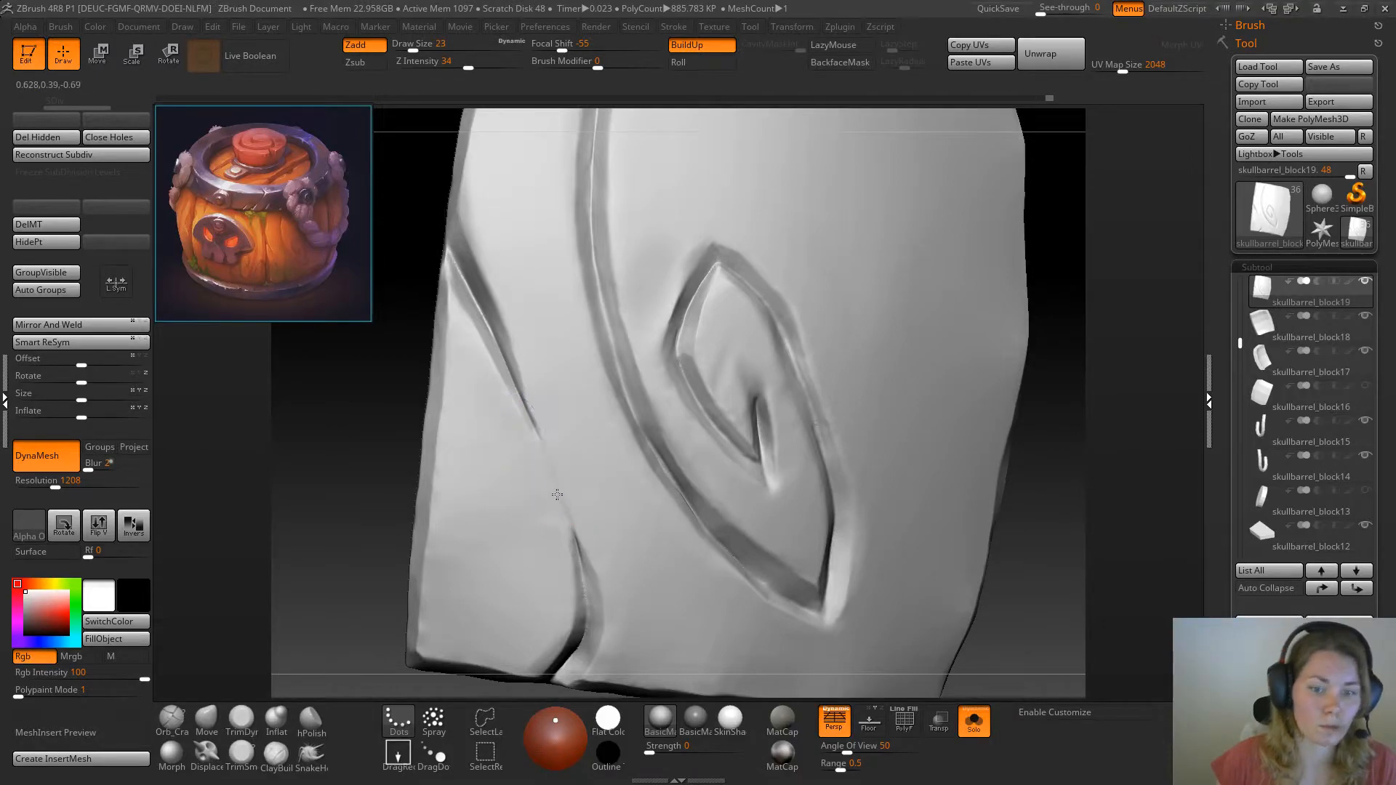
left_click_drag(556, 546, 545, 579, "shift")
mouse_move(456, 559)
left_mouse_down("shift")
mouse_move(443, 626)
mouse_move(445, 524)
left_mouse_up("shift")
left_click_drag(408, 444, 449, 389, "alt")
mouse_move(867, 356)
left_mouse_down()
mouse_move(864, 378)
mouse_move(872, 357)
mouse_move(842, 340)
mouse_move(826, 377)
left_mouse_up()
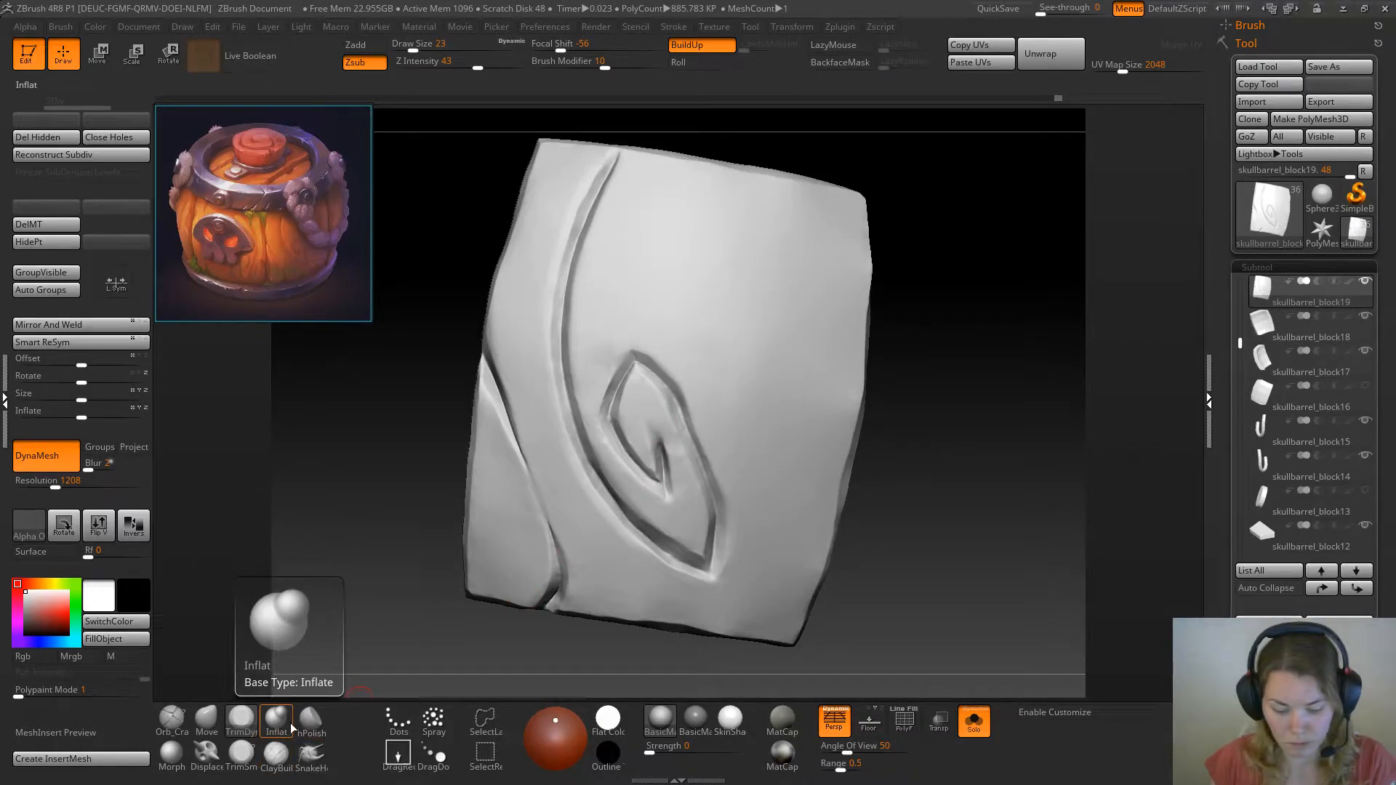
Sharpen the plank's carved edges with the Pinch brush at draw size 23
key("b")
key("s")
key("t")
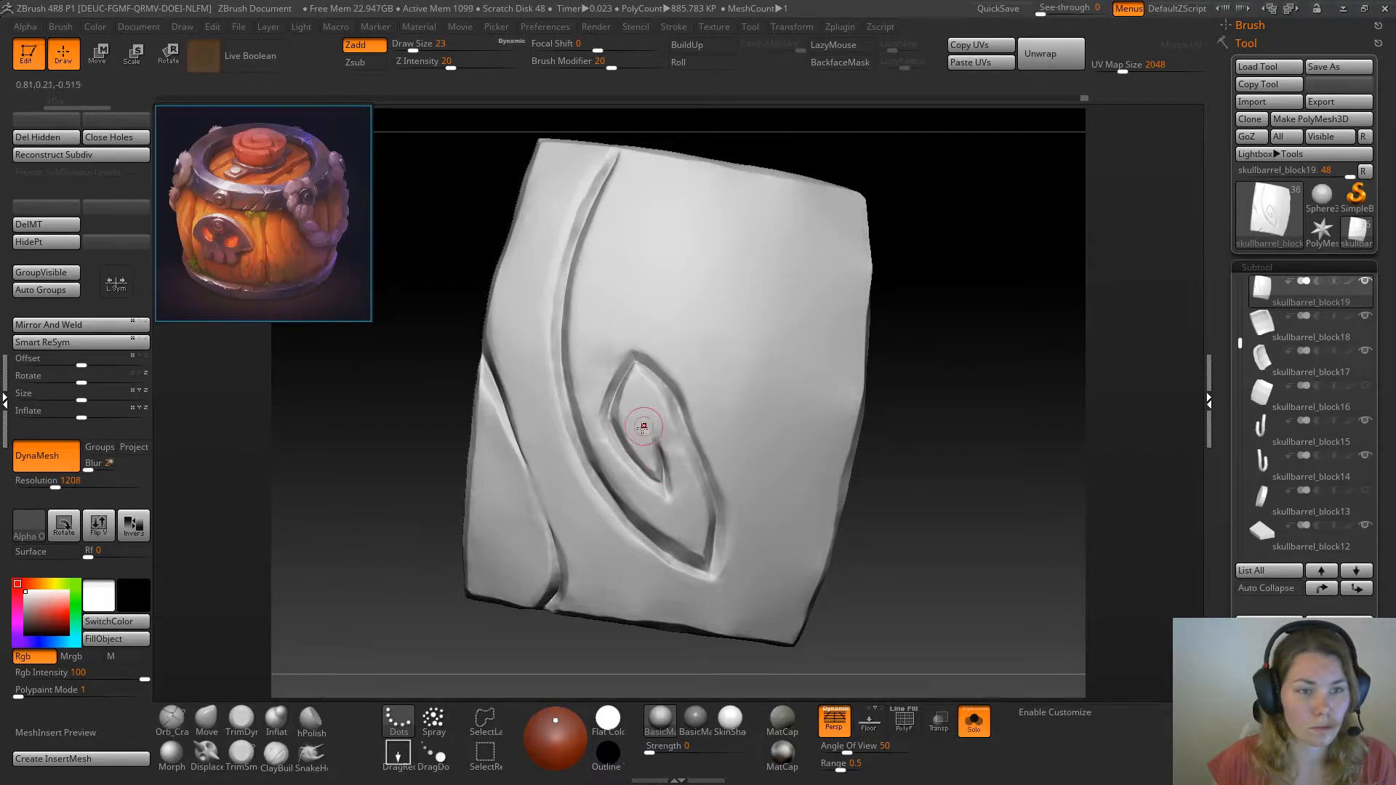
mouse_move(929, 337)
left_mouse_down()
mouse_move(931, 358)
mouse_move(940, 341)
left_mouse_up()
left_click_drag(917, 400, 936, 384)
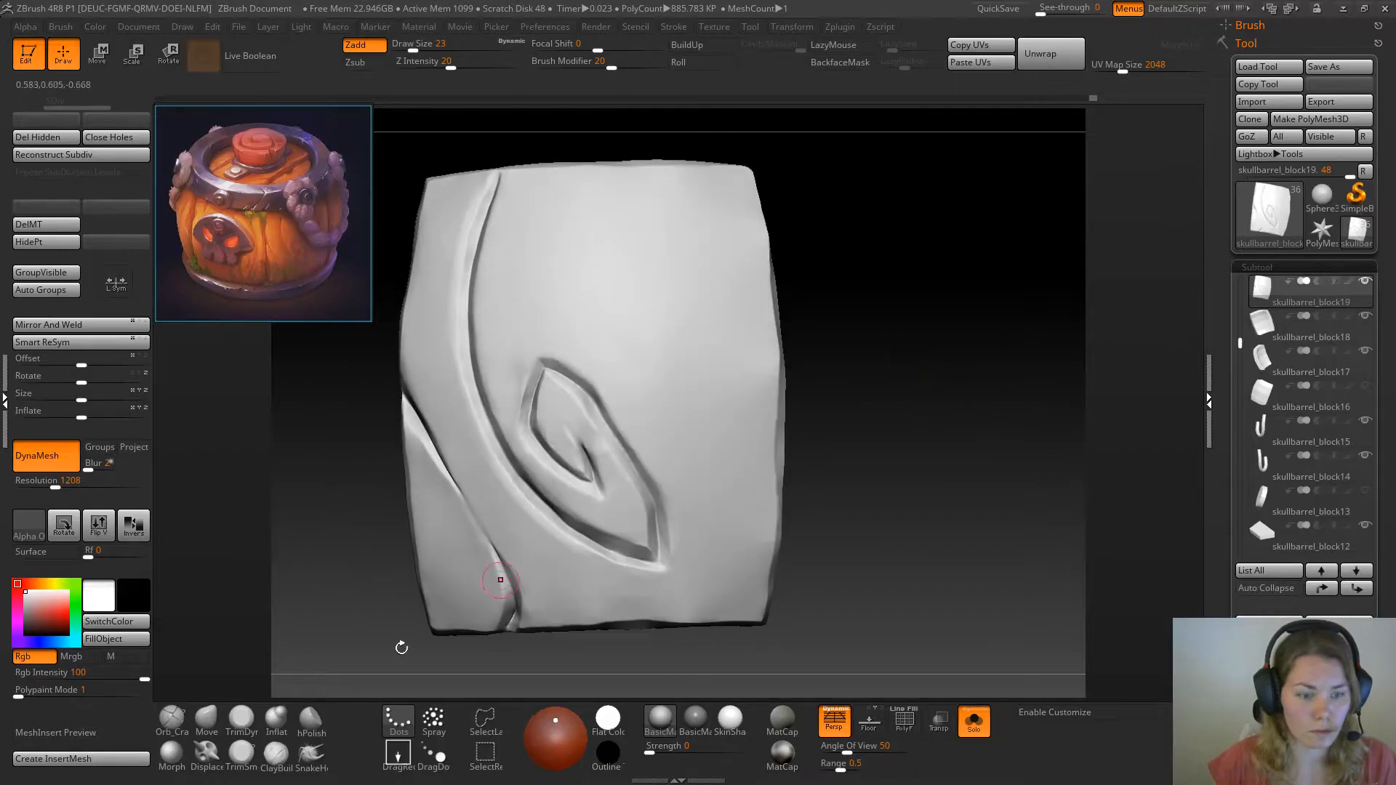
left_click_drag(840, 412, 921, 447)
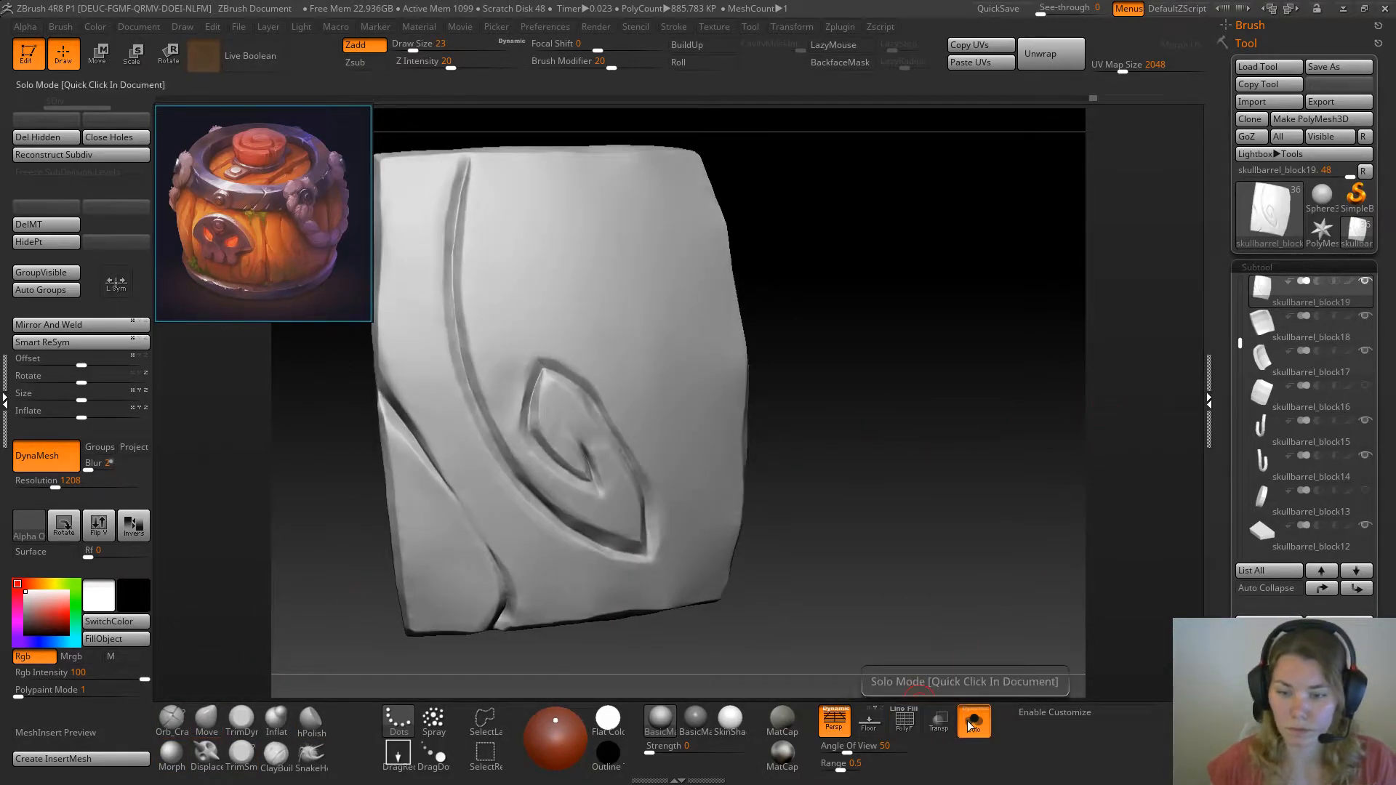
Show the whole barrel to check the carved plank in context, and isolate the plank again
left_click(974, 722)
left_click_drag(994, 490, 1018, 477)
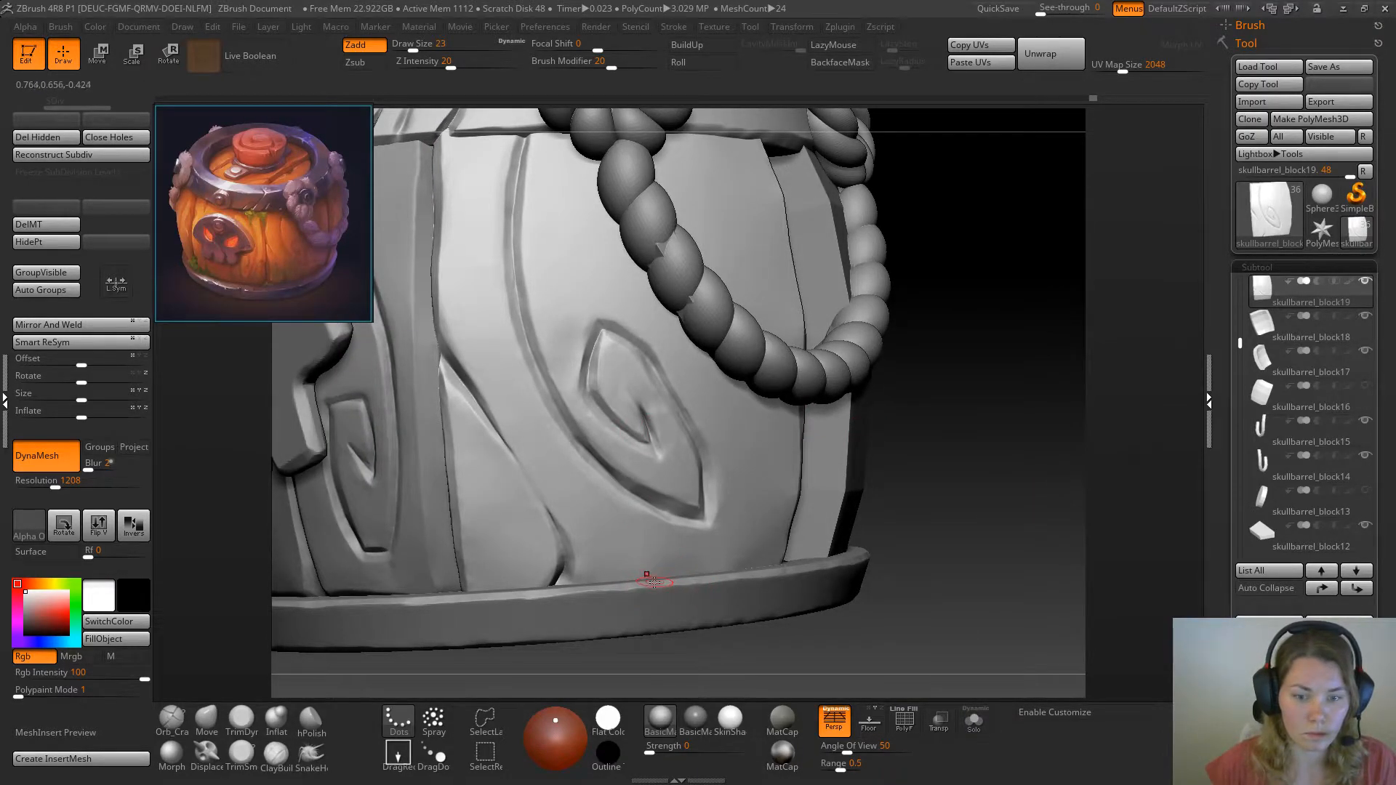
left_click_drag(653, 570, 653, 561)
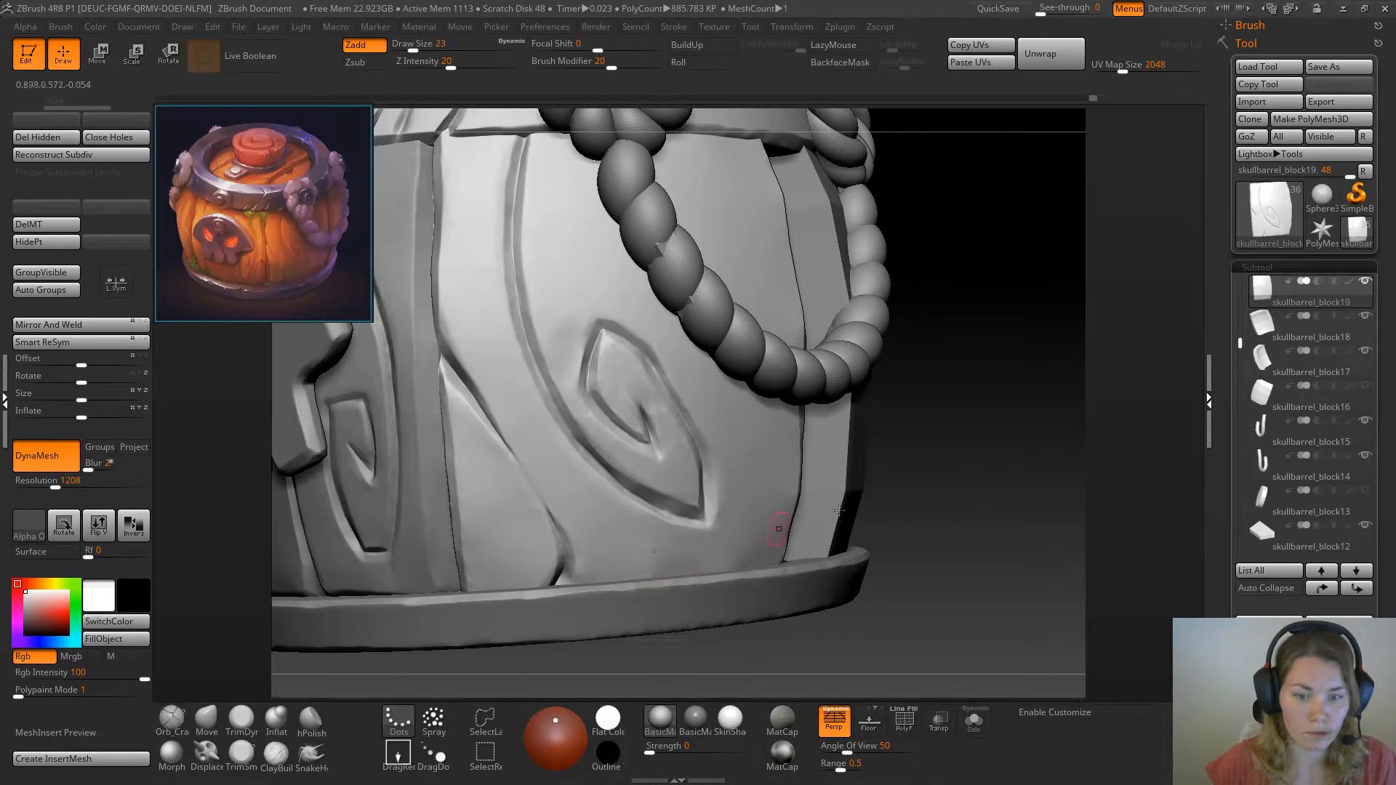
left_click(974, 721)
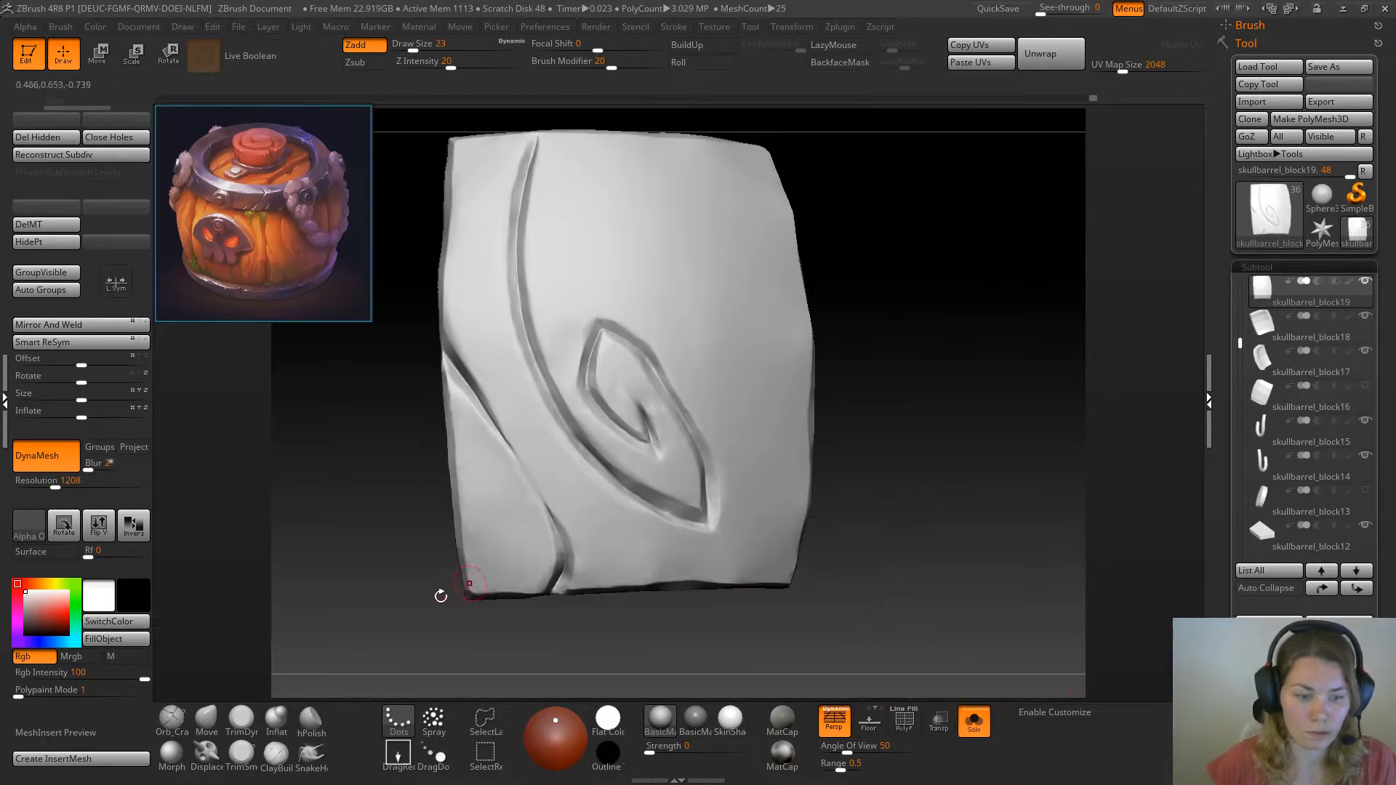
Cut a short crack into the plank's bottom edge with the Orb_Cracks brush at draw size 23, and store a new morph target
left_click_drag(624, 560, 625, 551)
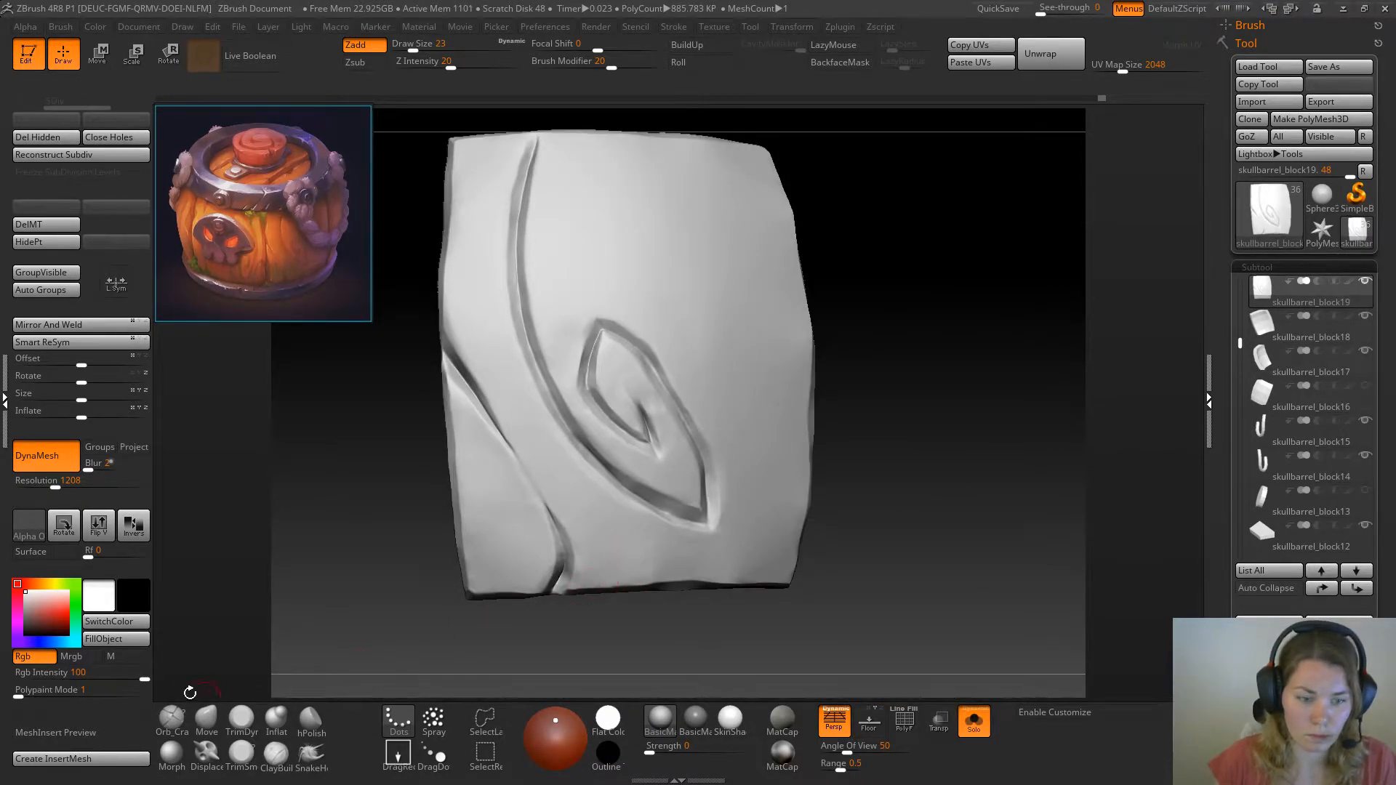
left_click(174, 715)
left_click_drag(662, 623, 660, 606)
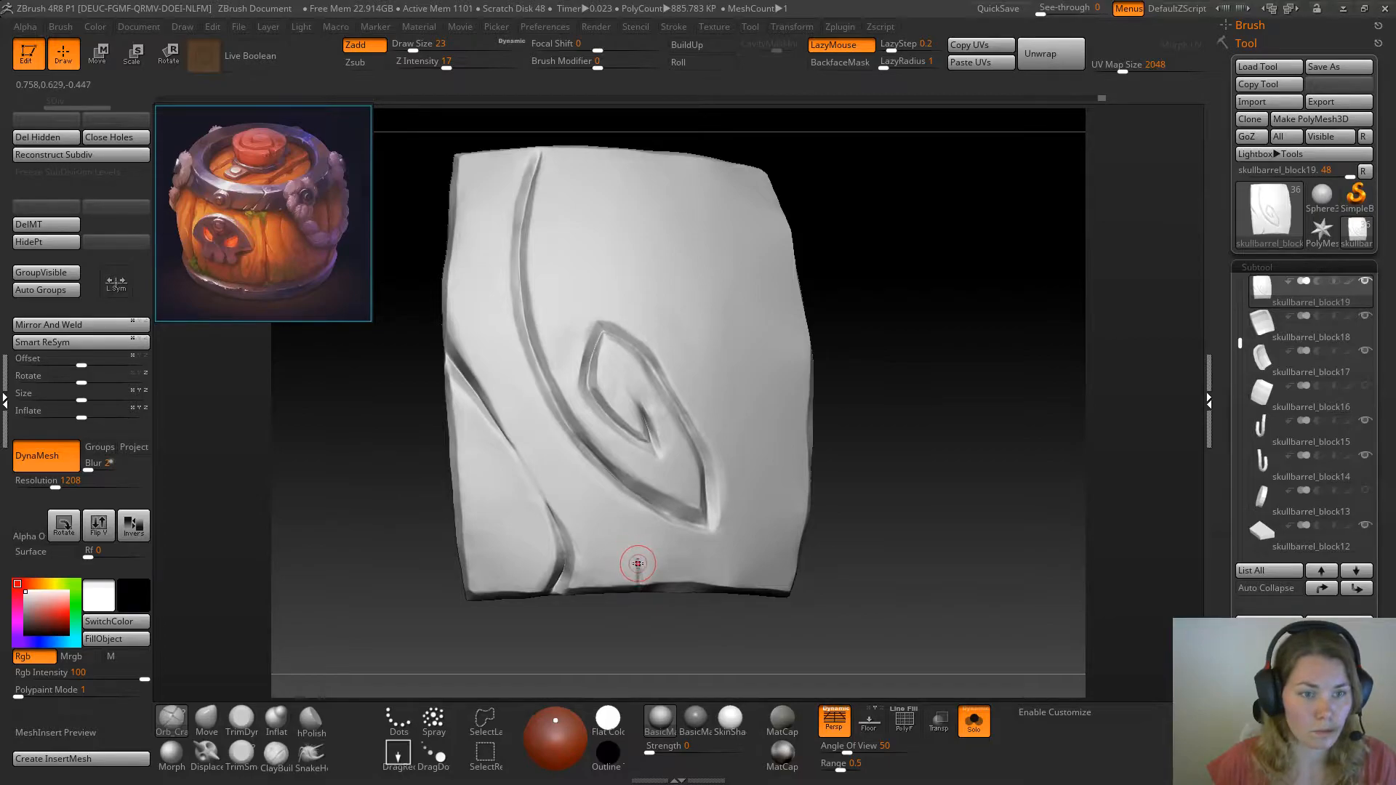
left_click_drag(639, 571, 643, 577)
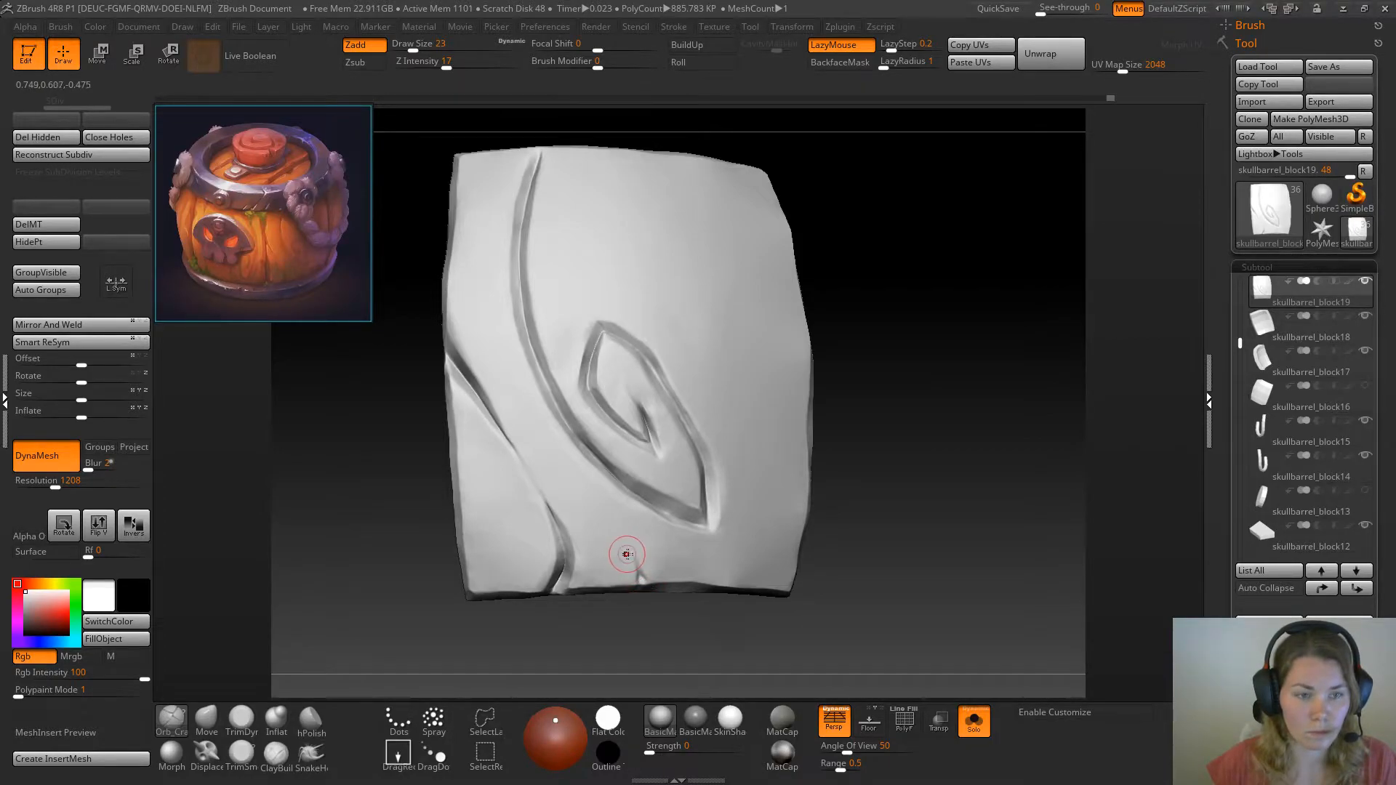
left_click_drag(952, 471, 951, 484)
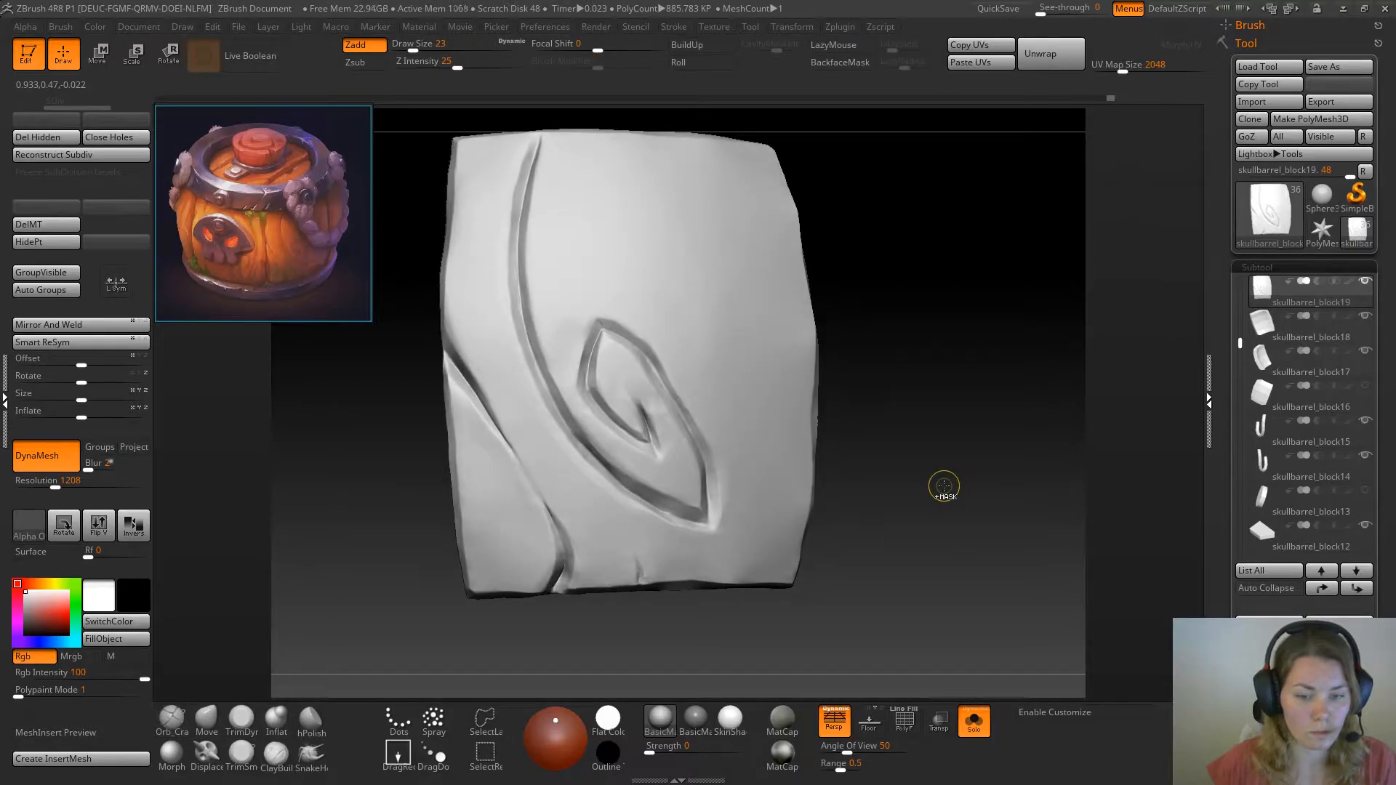
left_click(32, 224)
left_click(36, 208)
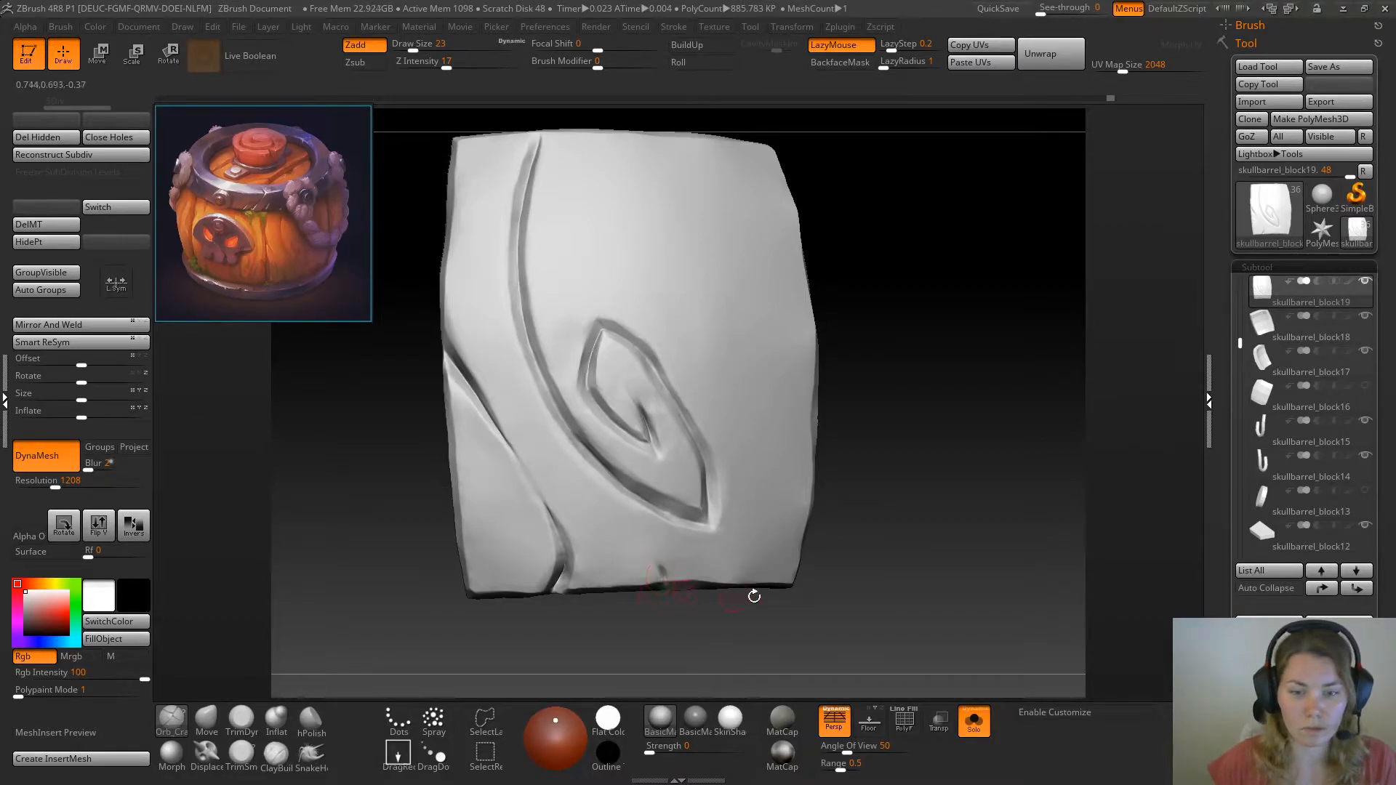
Chip the right part of the plank's bottom edge with TrimDynamic at draw size 23
left_click(240, 724)
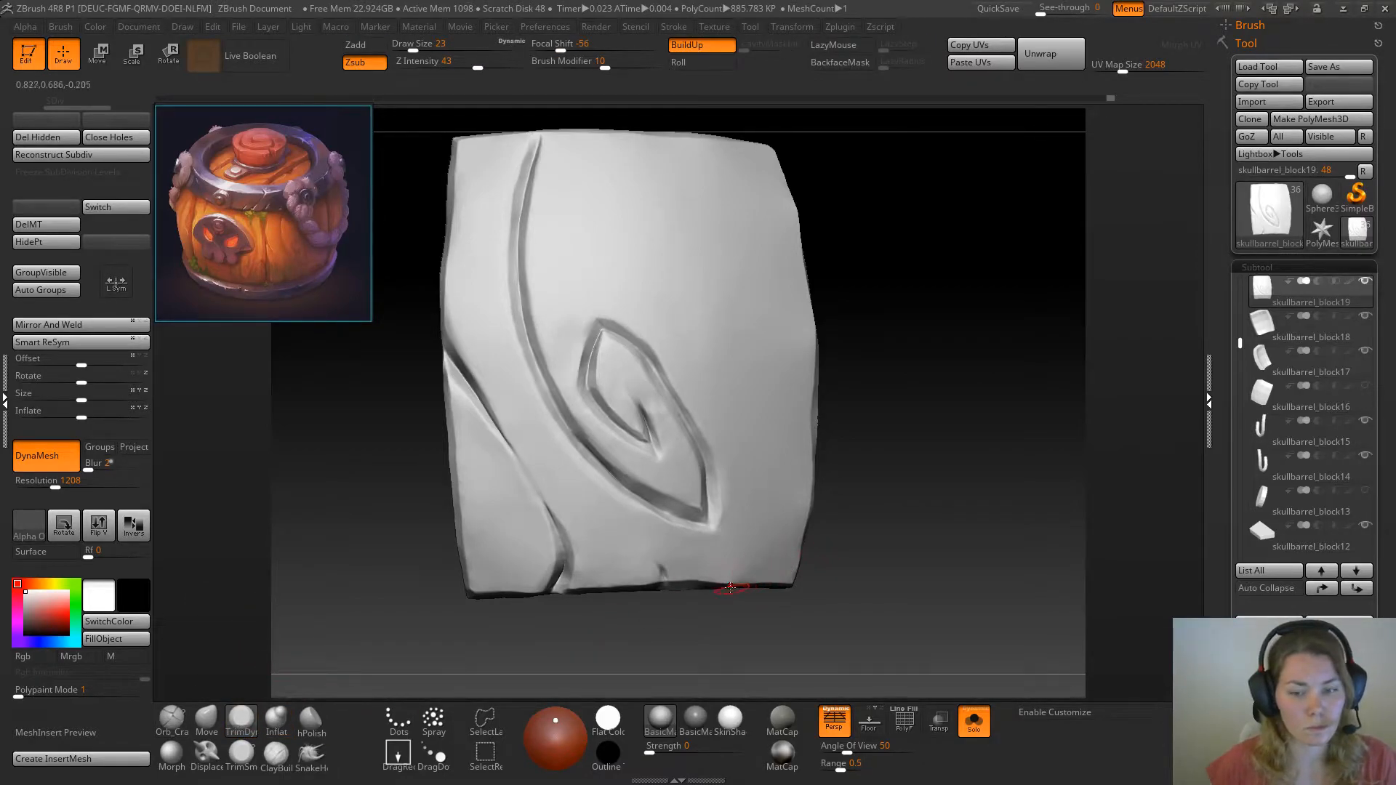
mouse_move(821, 561)
left_mouse_down()
mouse_move(864, 554)
mouse_move(842, 522)
left_mouse_up()
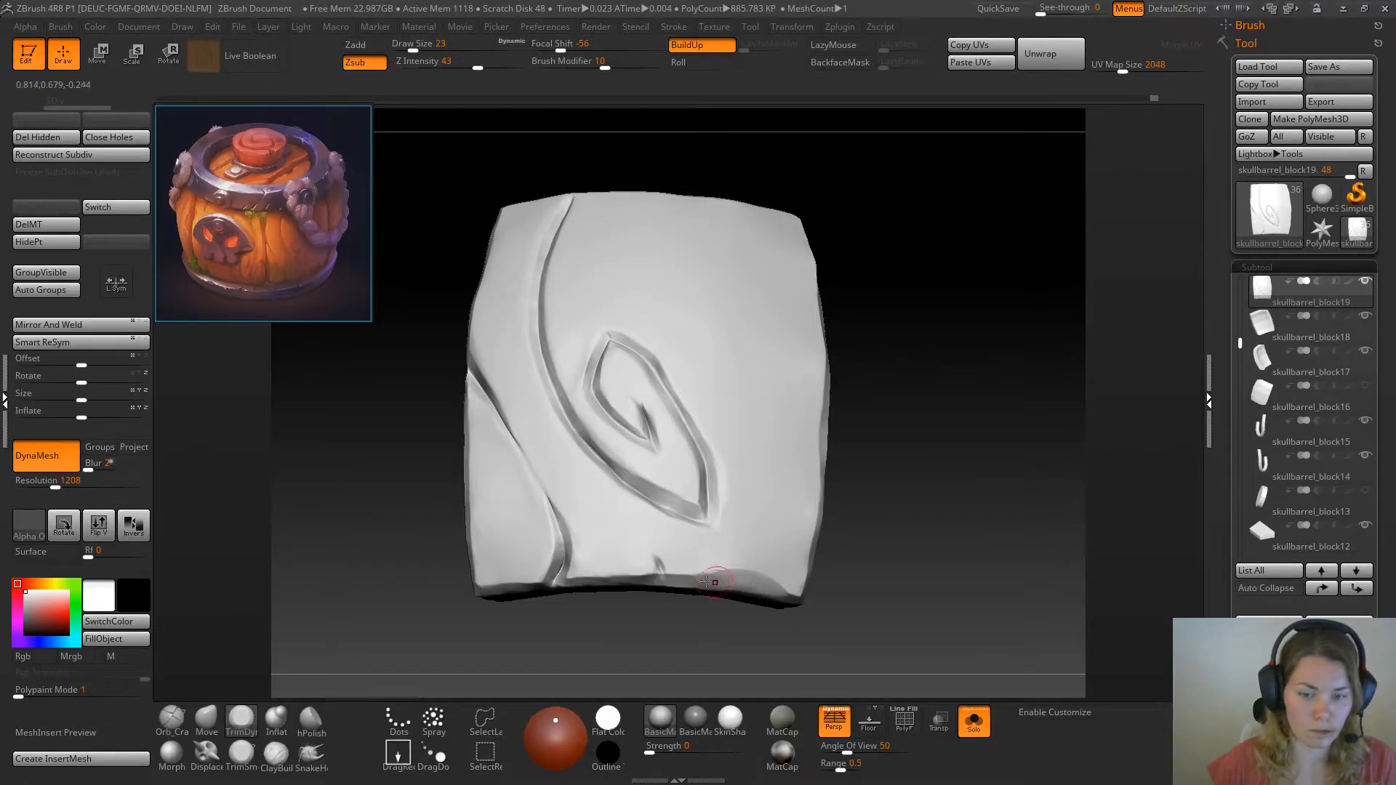
Show the whole barrel to check the plank's worn bottom edge against its neighbours, and isolate the plank again
left_click(974, 720)
left_click_drag(1069, 407, 1067, 507)
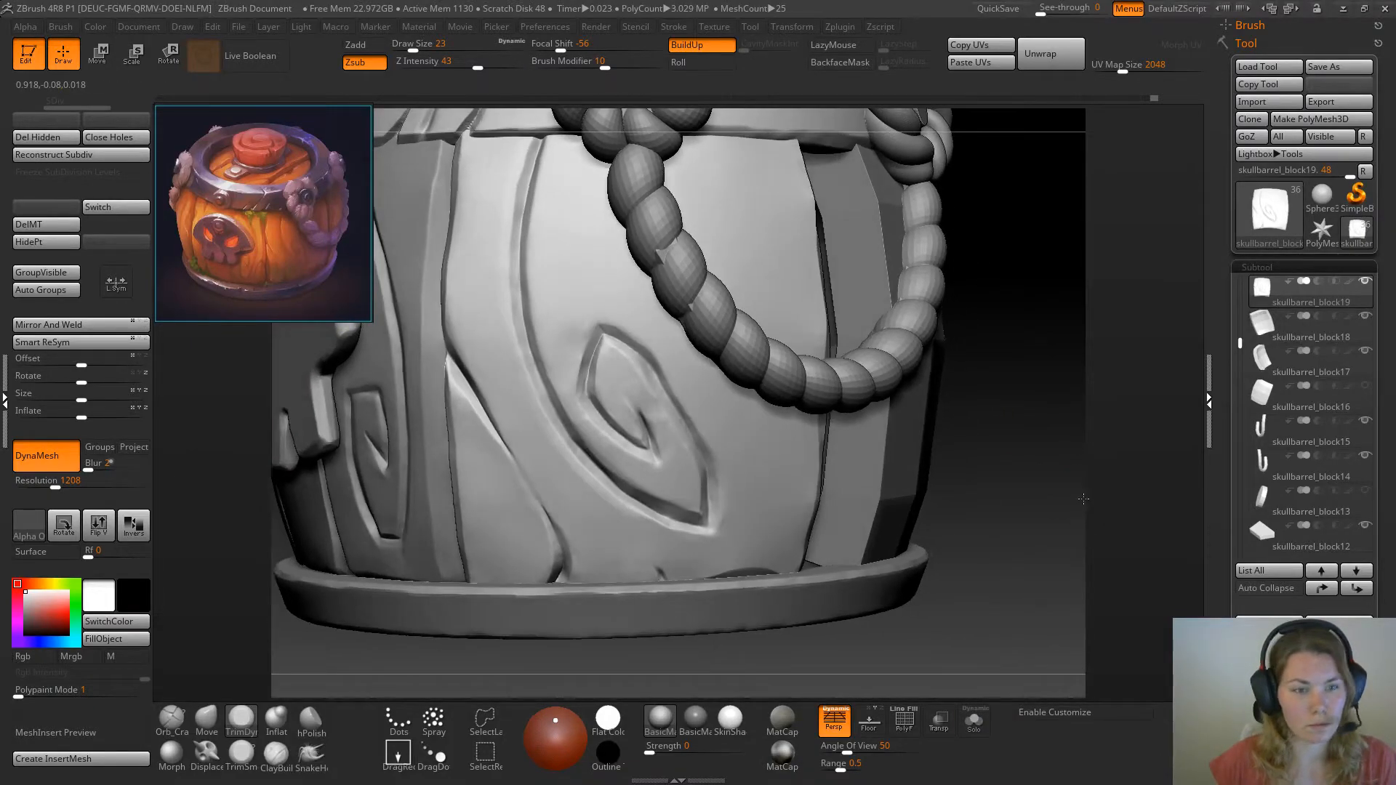
left_click(974, 721)
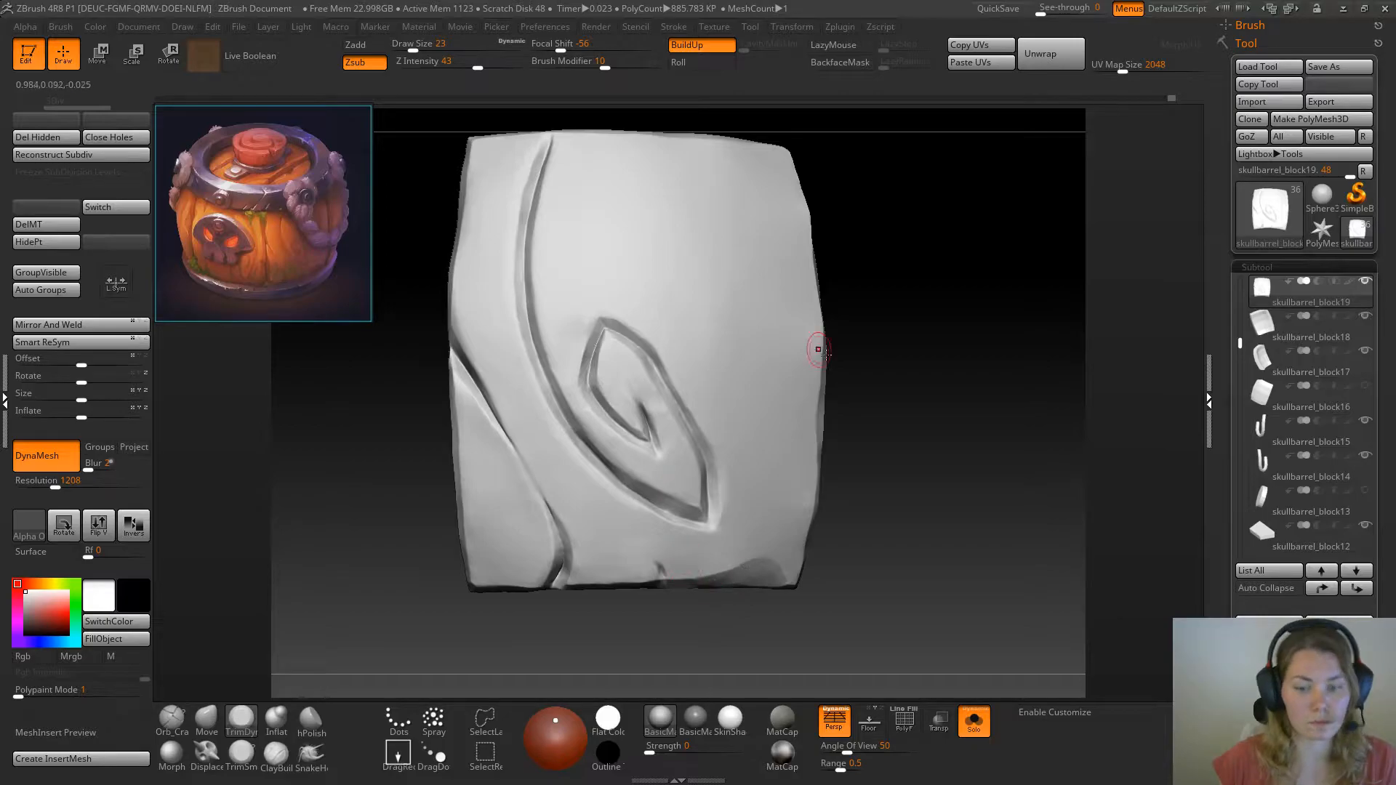
left_click(974, 722)
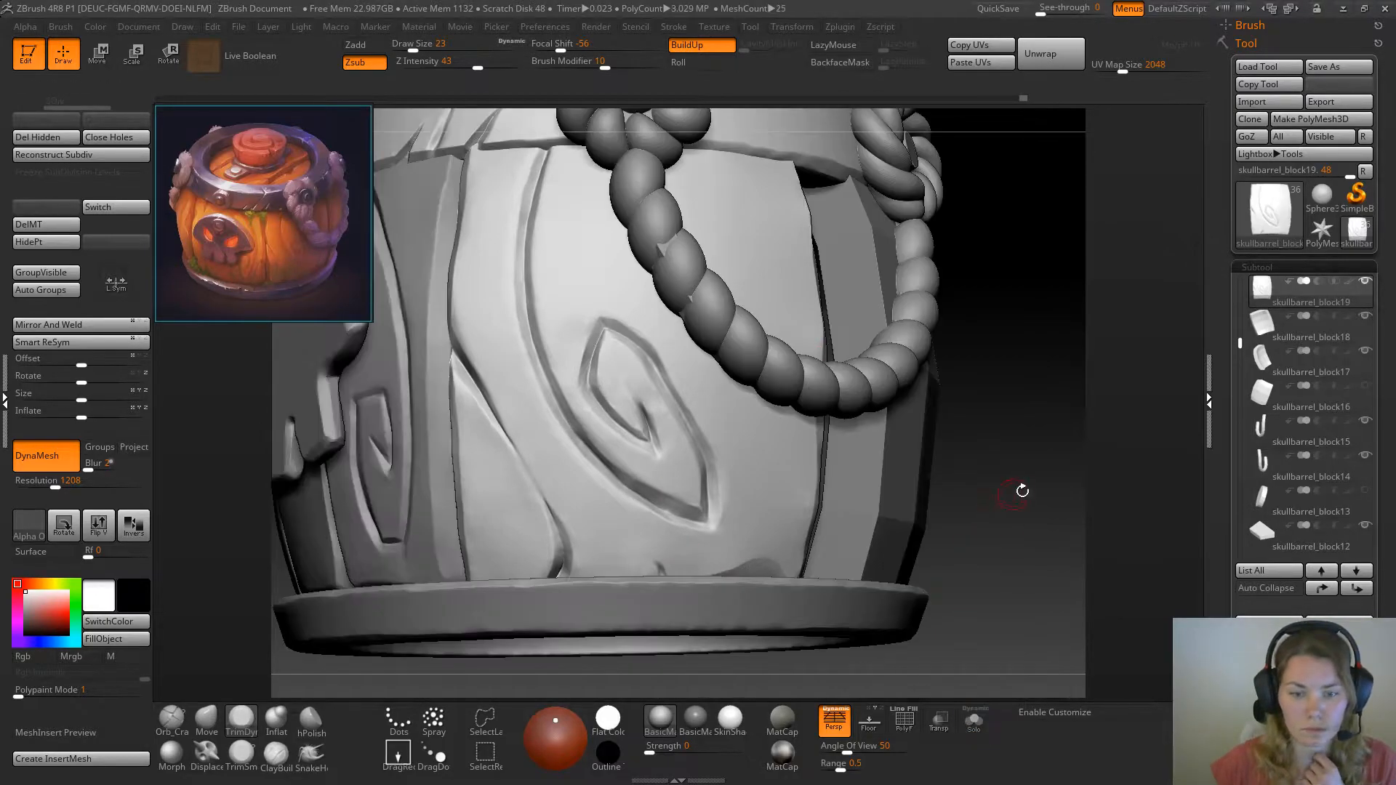
left_click_drag(1033, 522, 1039, 518)
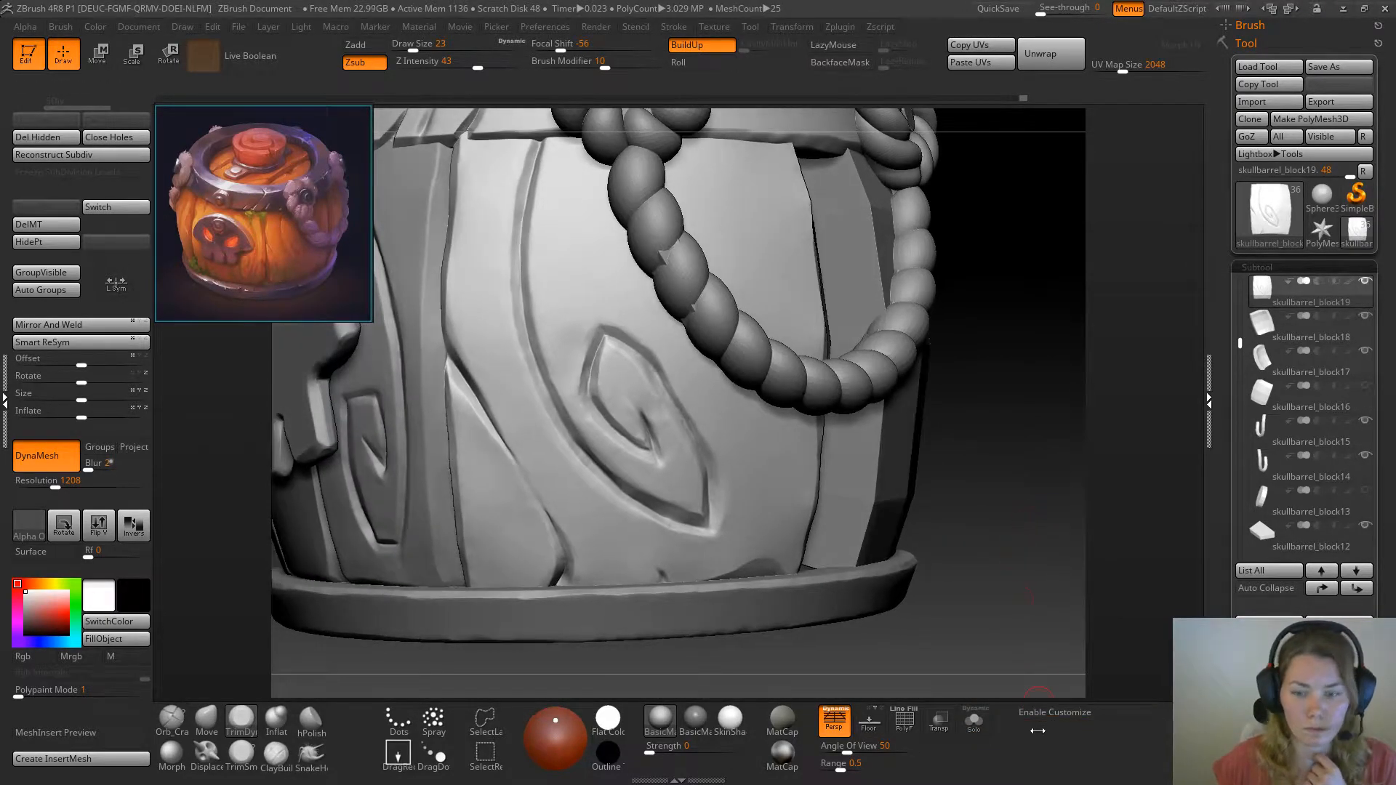
left_click(974, 720)
Bevel the sides of the small bottom crack with the TrimSmoothBorder brush at Z intensity 100 and draw size 13
left_click_drag(849, 638, 877, 612)
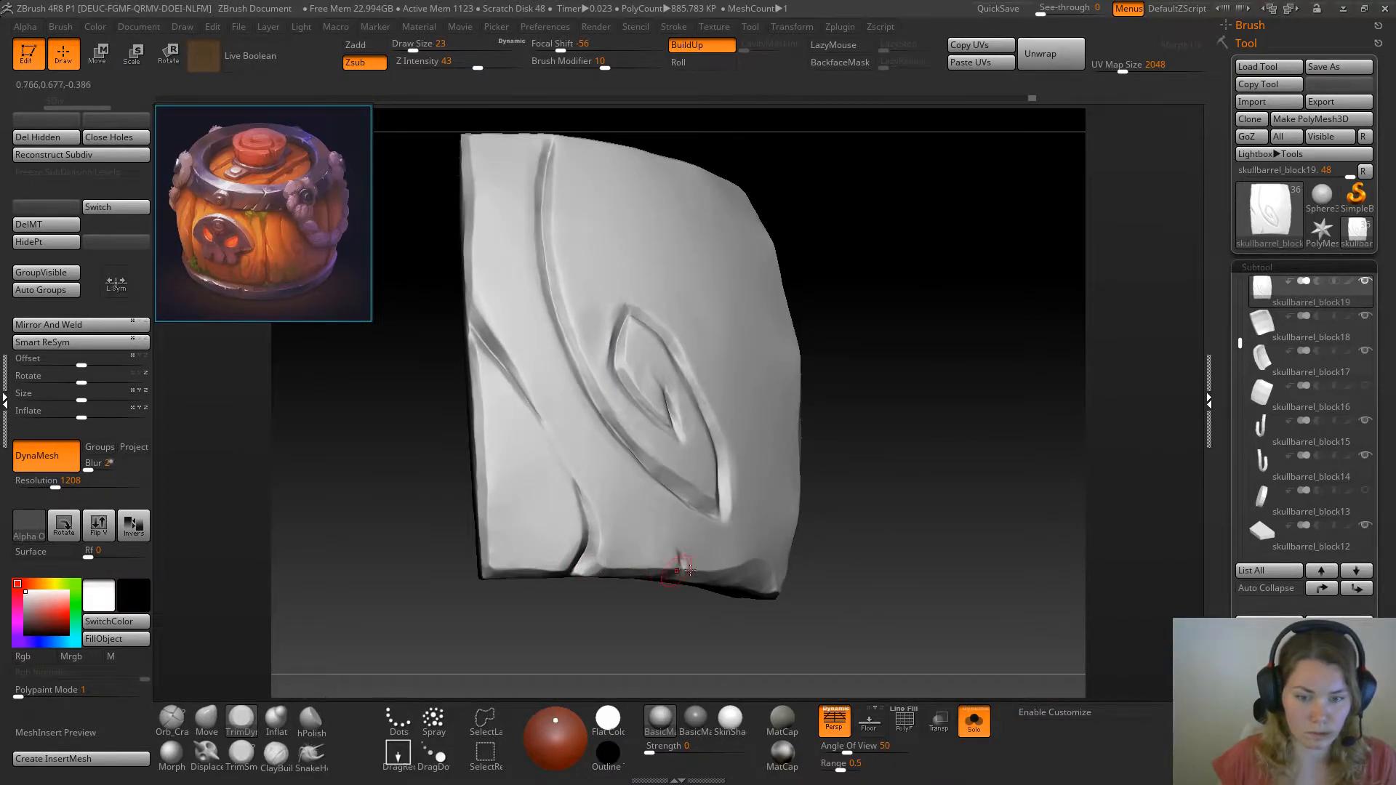
left_click_drag(932, 539, 873, 537)
left_click_drag(525, 583, 477, 599, "alt")
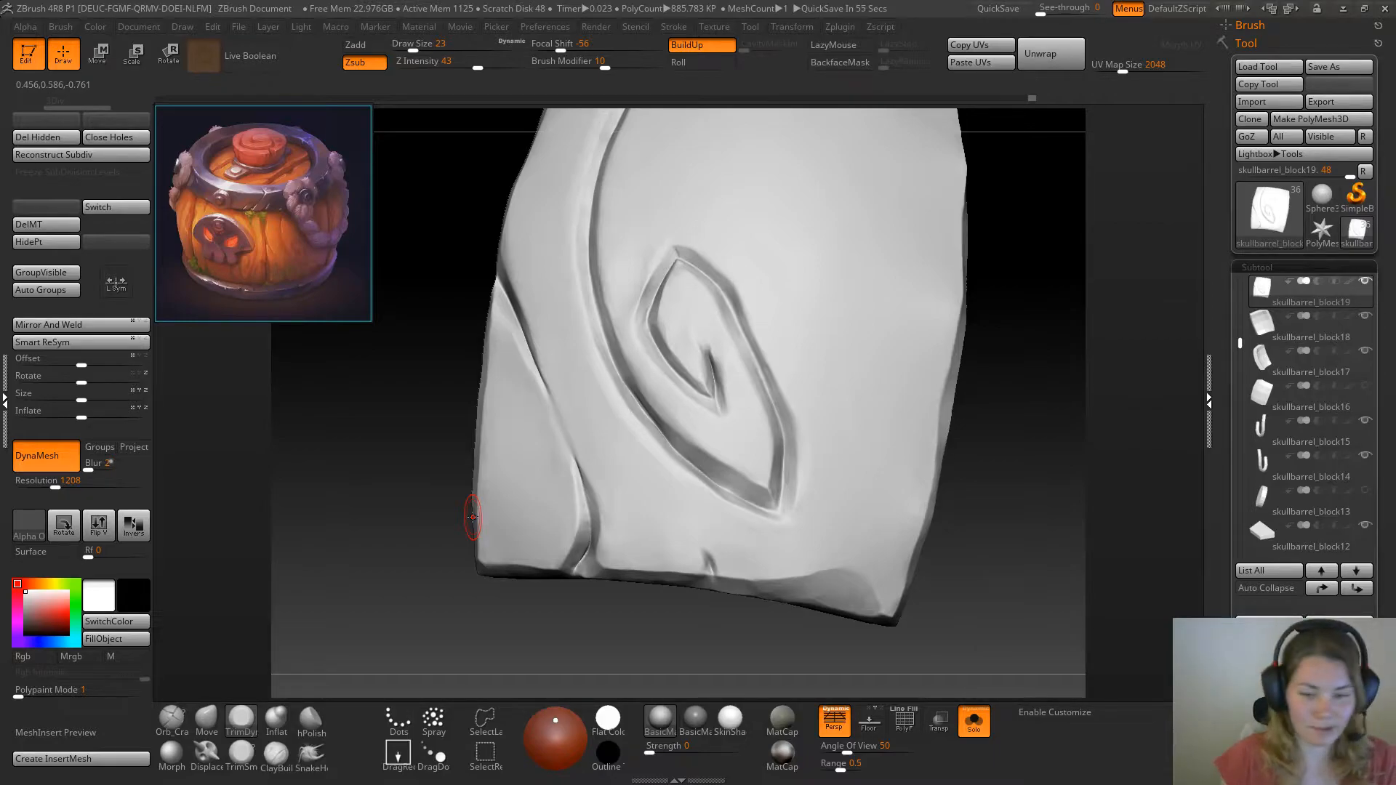
left_click(276, 719)
left_click_drag(465, 640, 418, 629)
key("space")
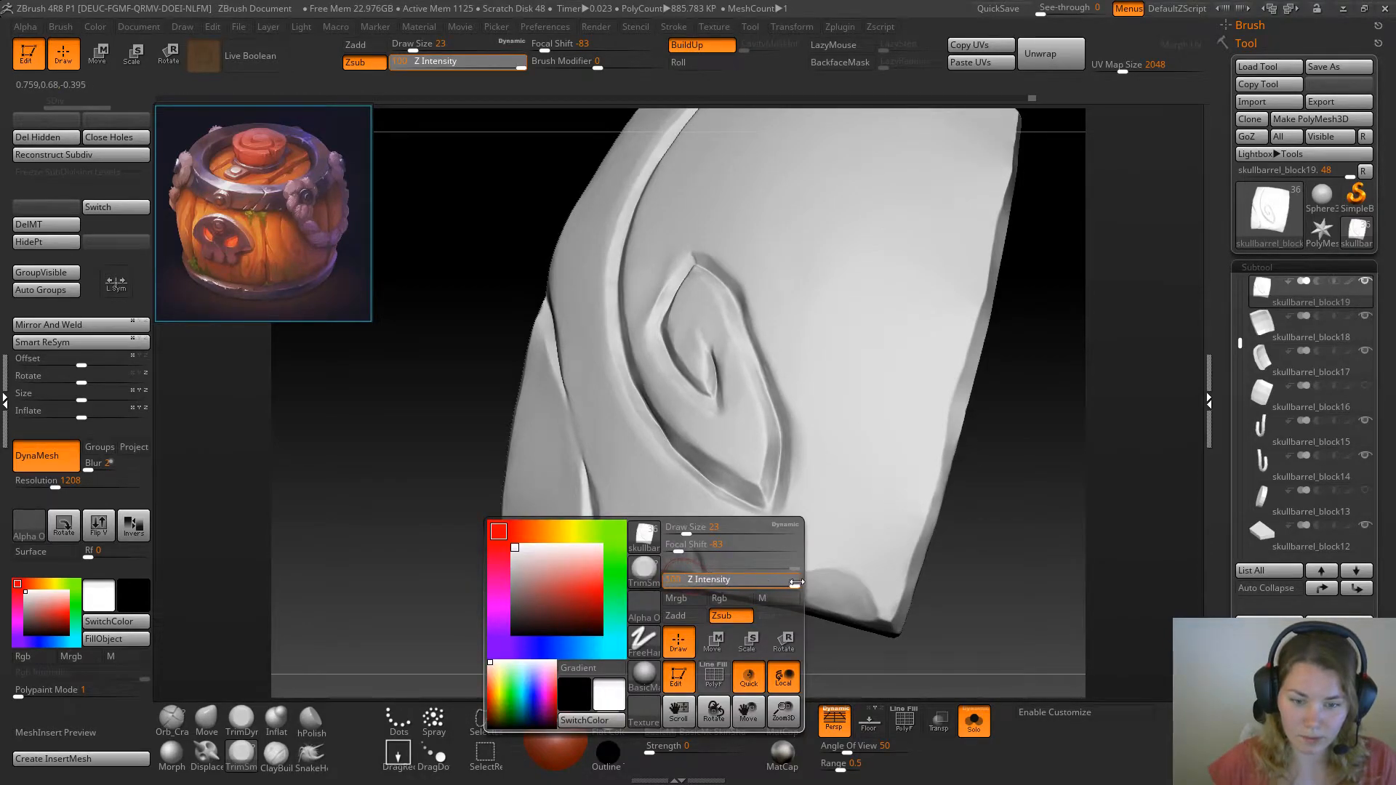
key("space")
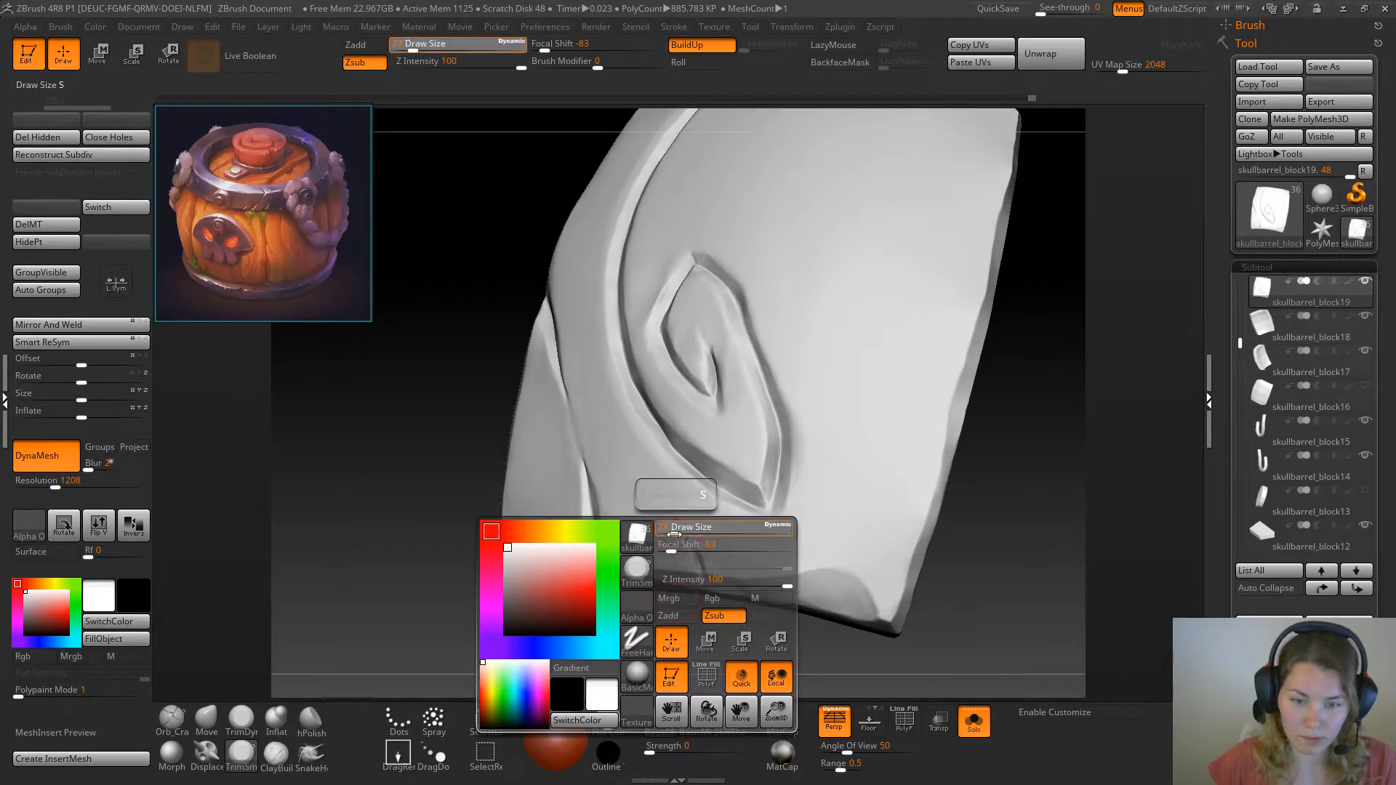
left_click_drag(633, 621, 680, 571)
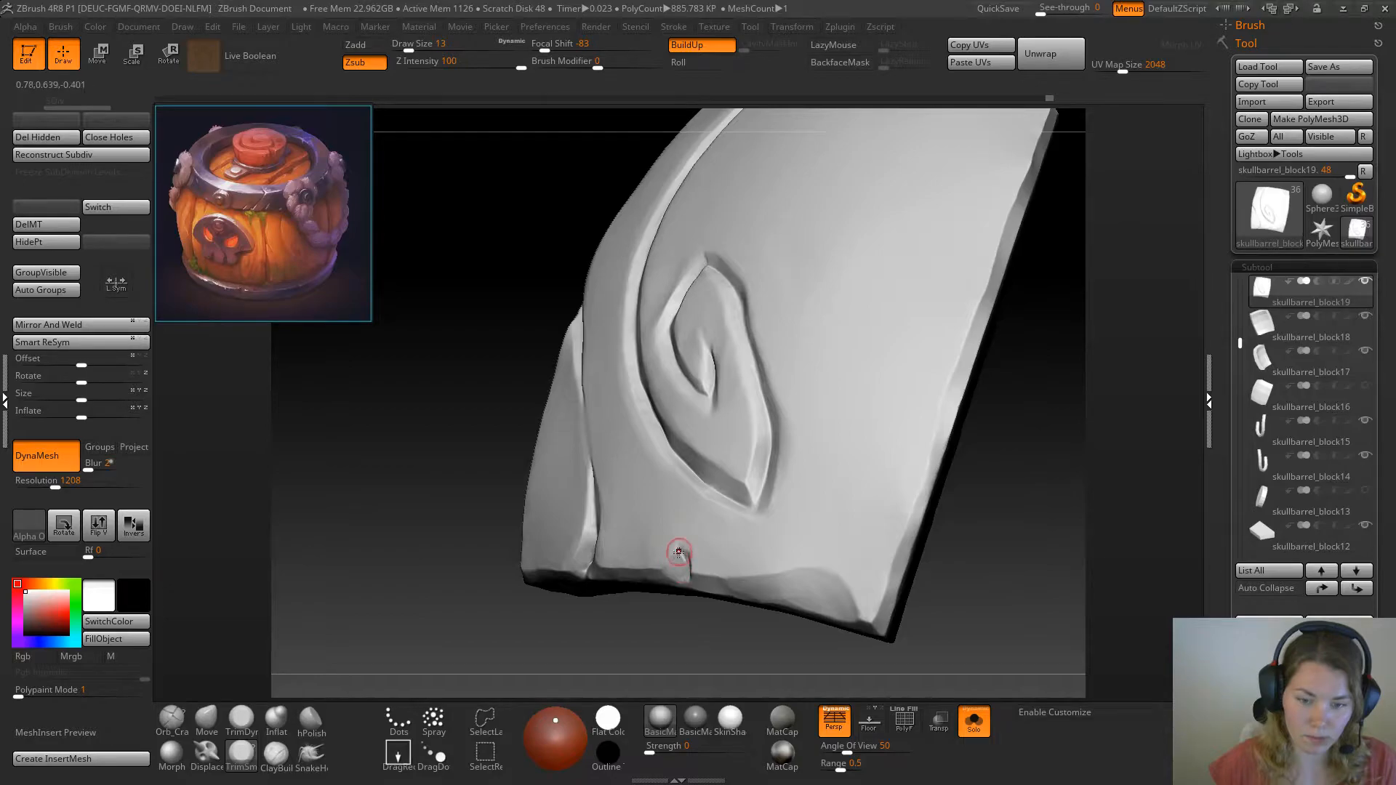
left_click_drag(327, 622, 569, 572)
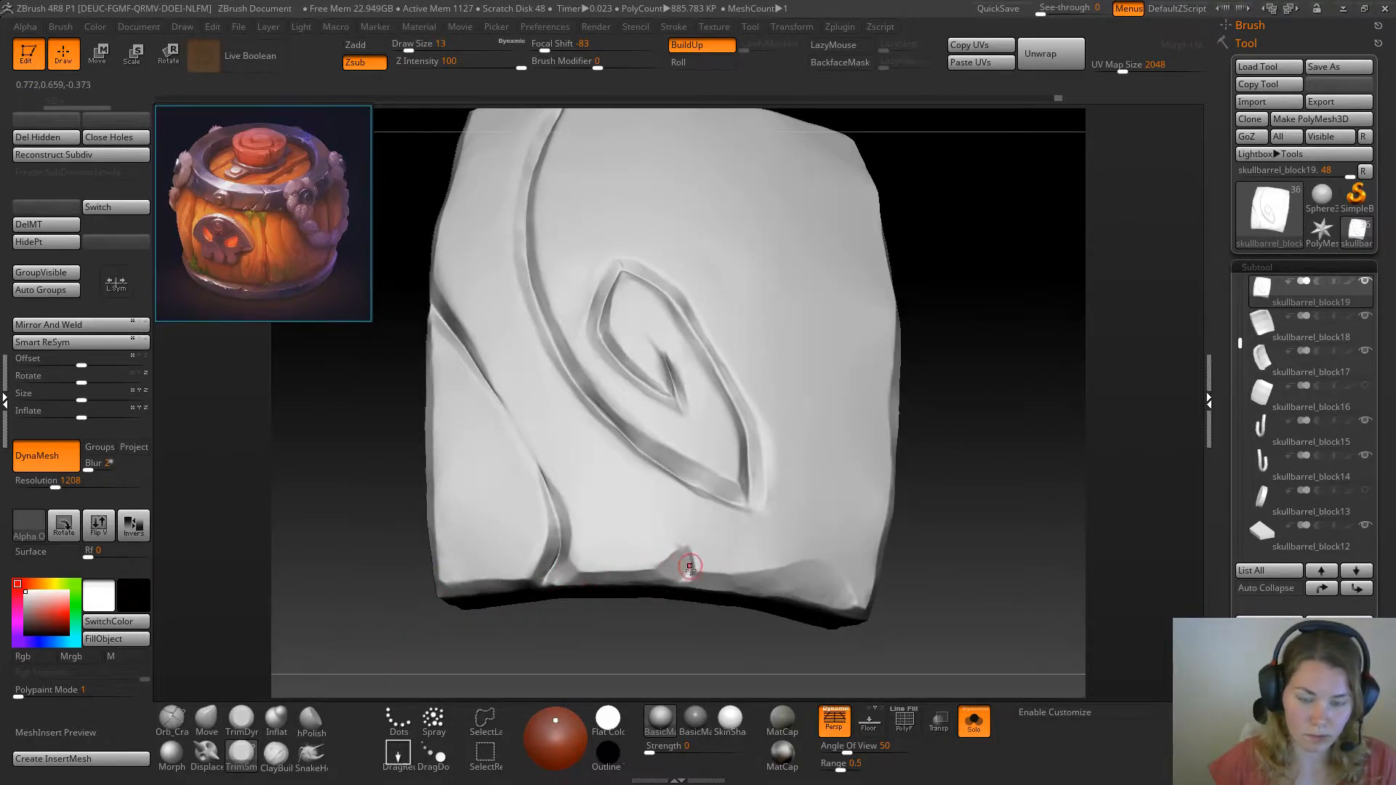
left_click_drag(953, 501, 1033, 484)
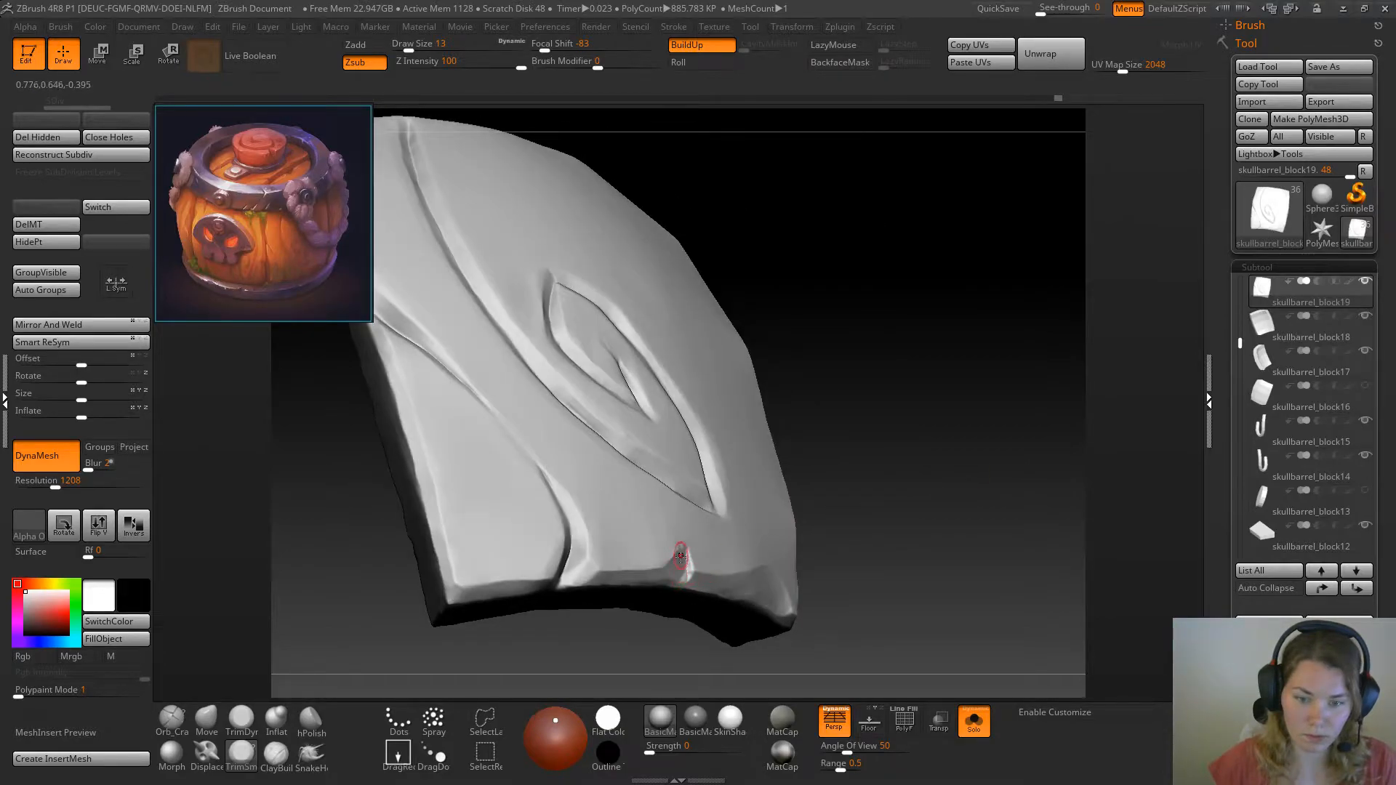
left_click_drag(919, 474, 884, 481)
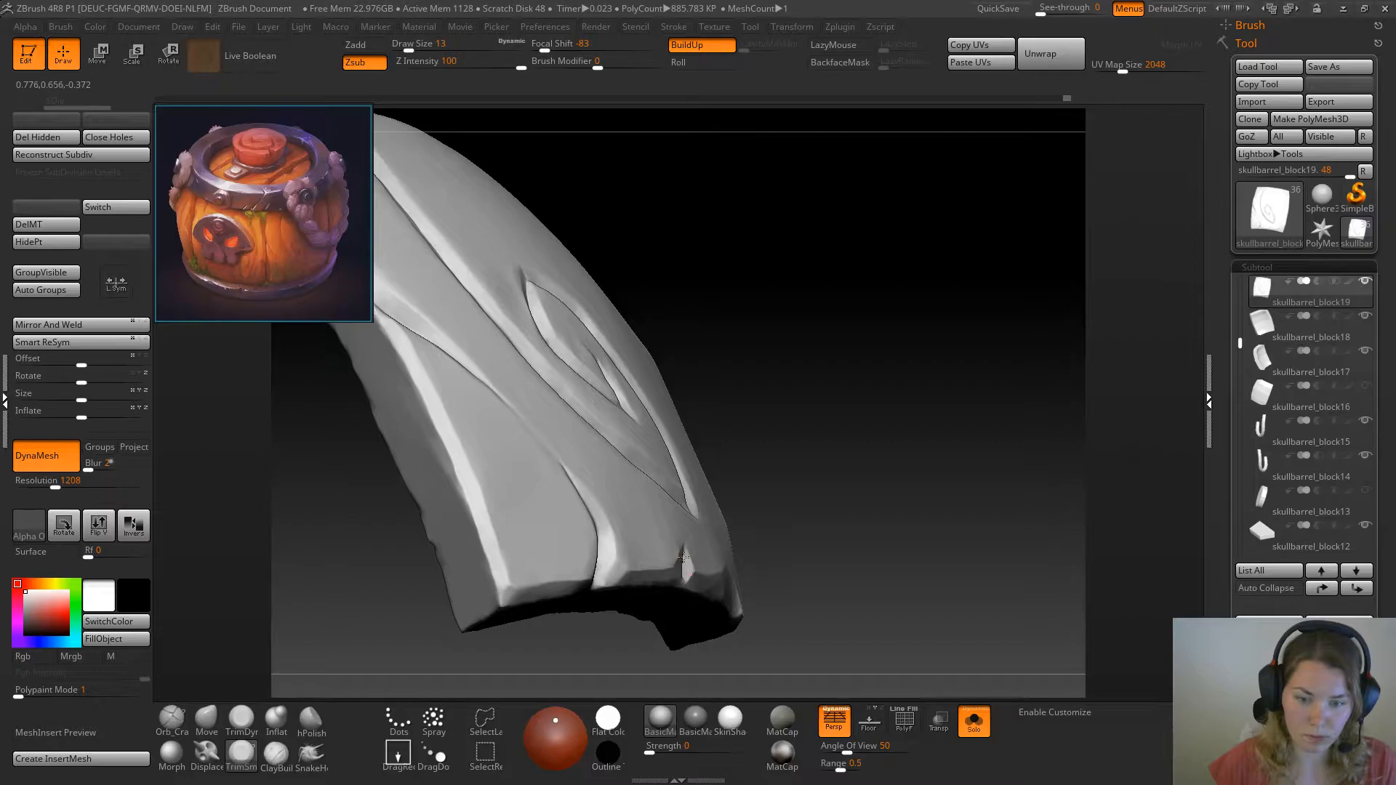
left_click_drag(807, 530, 834, 518)
left_click_drag(975, 480, 666, 570)
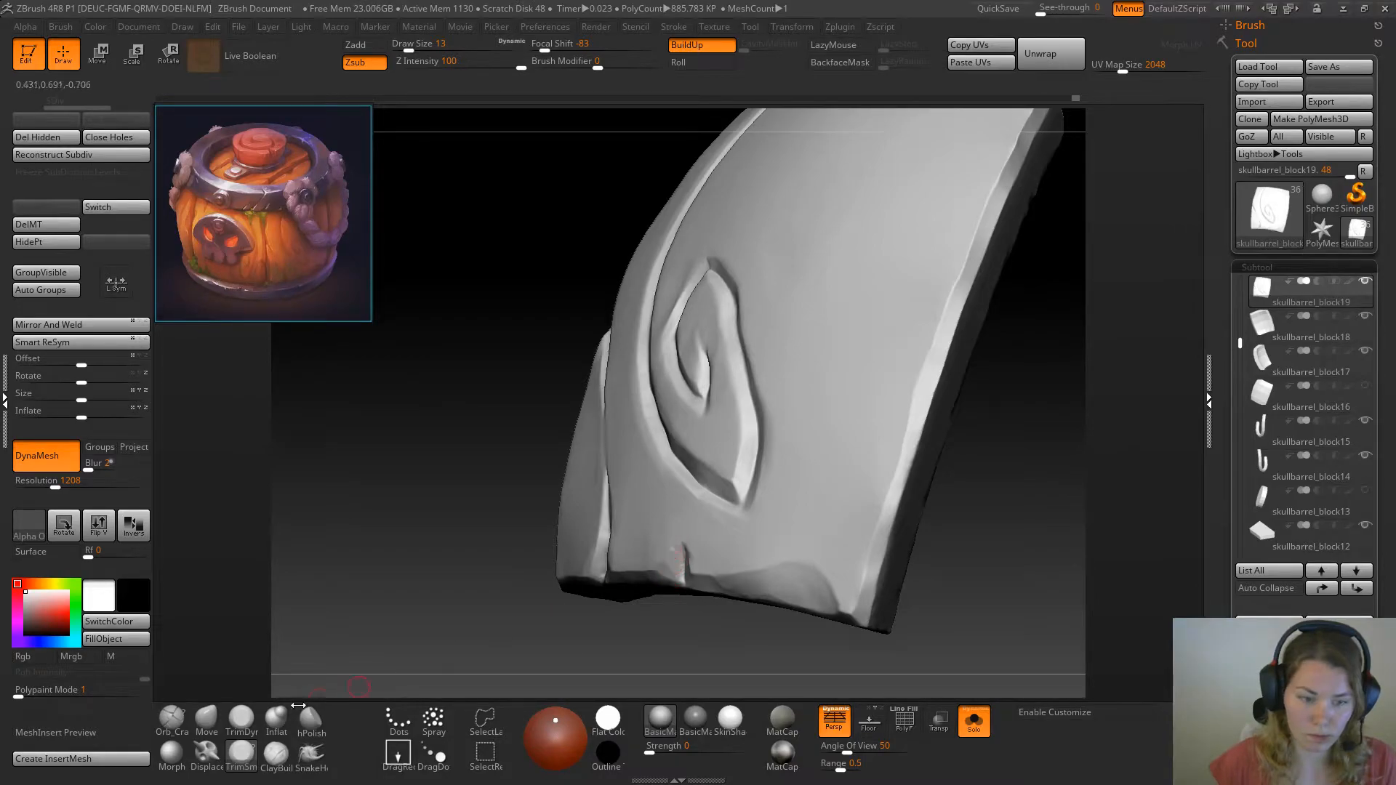
Flatten and smooth the rims of the small bottom crack with TrimDynamic at draw size 13
left_click(241, 720)
left_click_drag(343, 661, 608, 570)
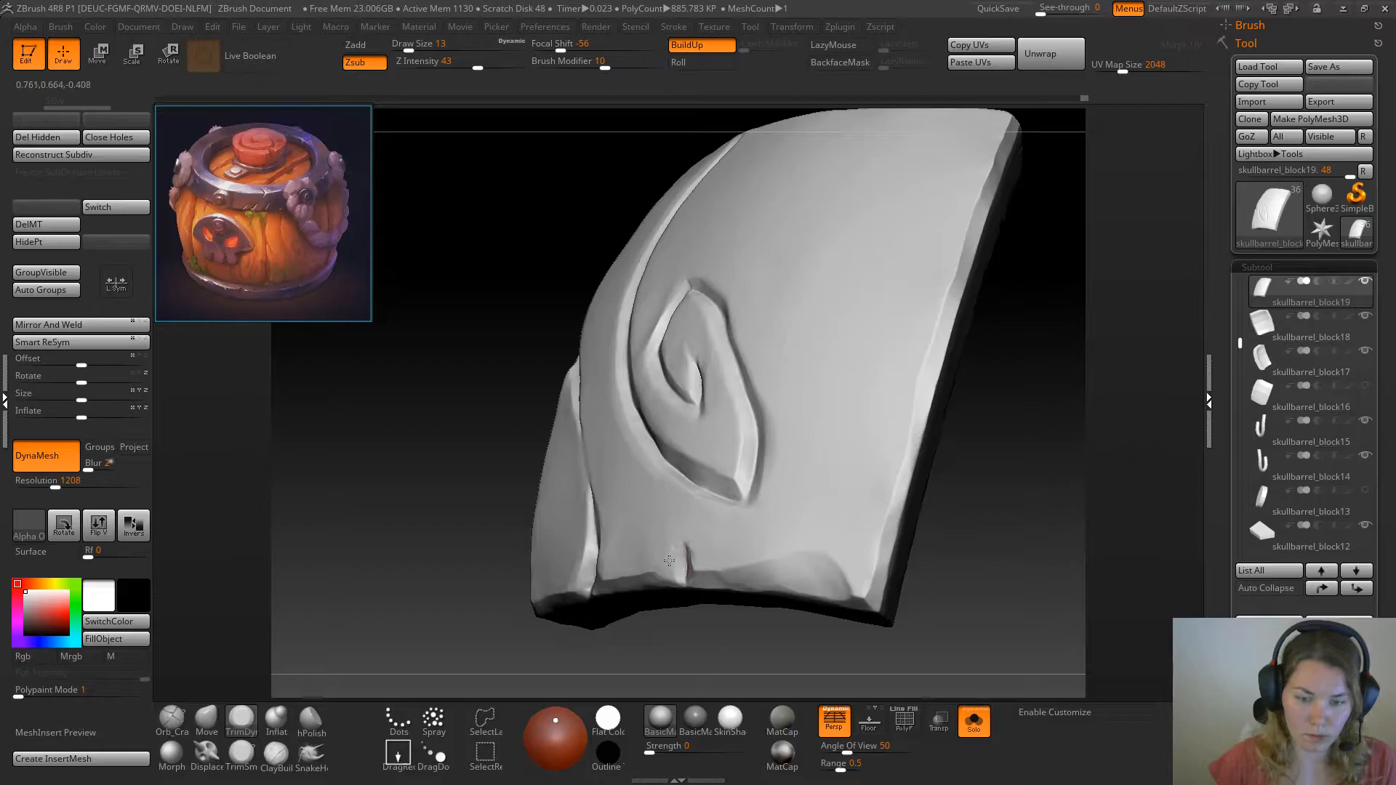
left_click_drag(596, 649, 609, 633)
left_click_drag(683, 570, 692, 566)
key("shift")
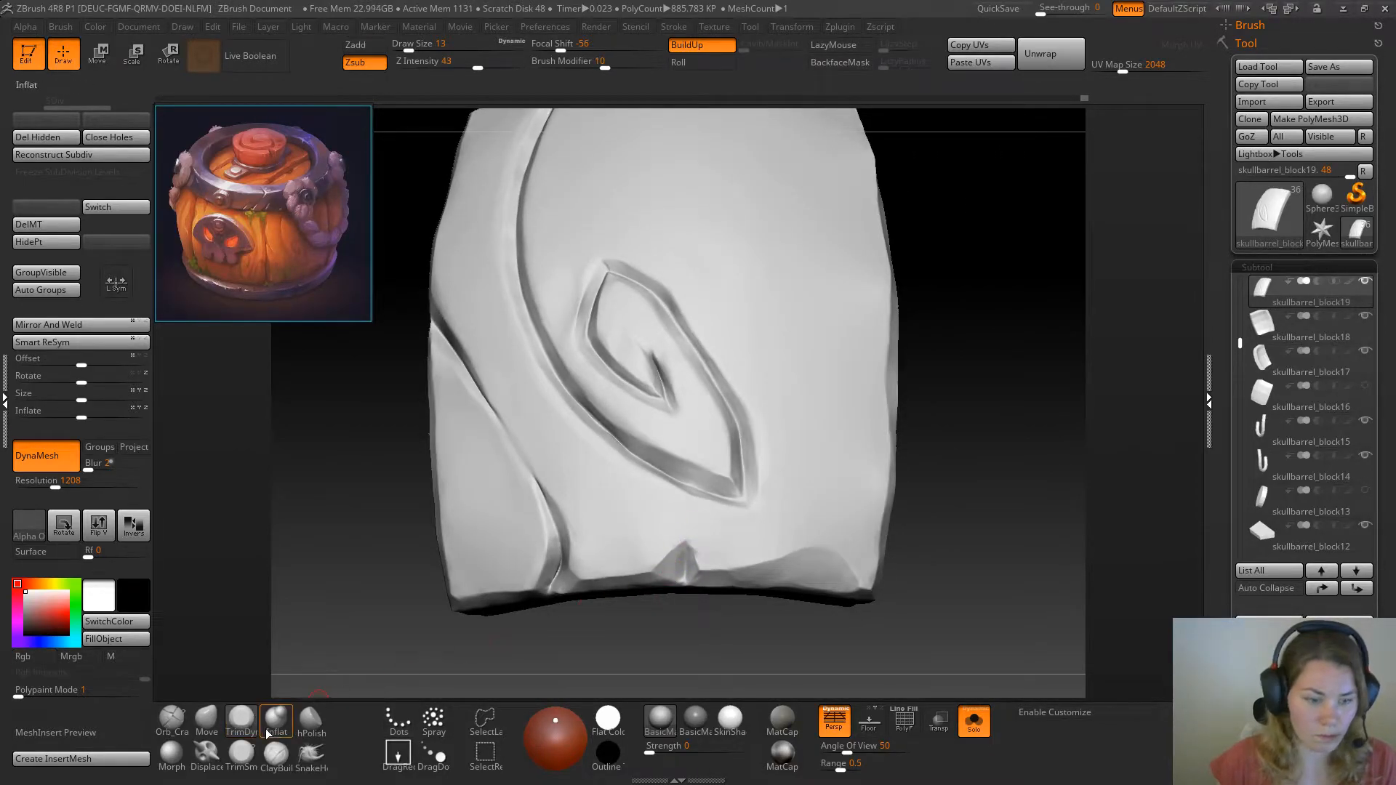
Sharpen the small bottom crack with the Pinch brush at draw size 35 and adjust its shape with the Move brush
key("b")
key("s")
key("t")
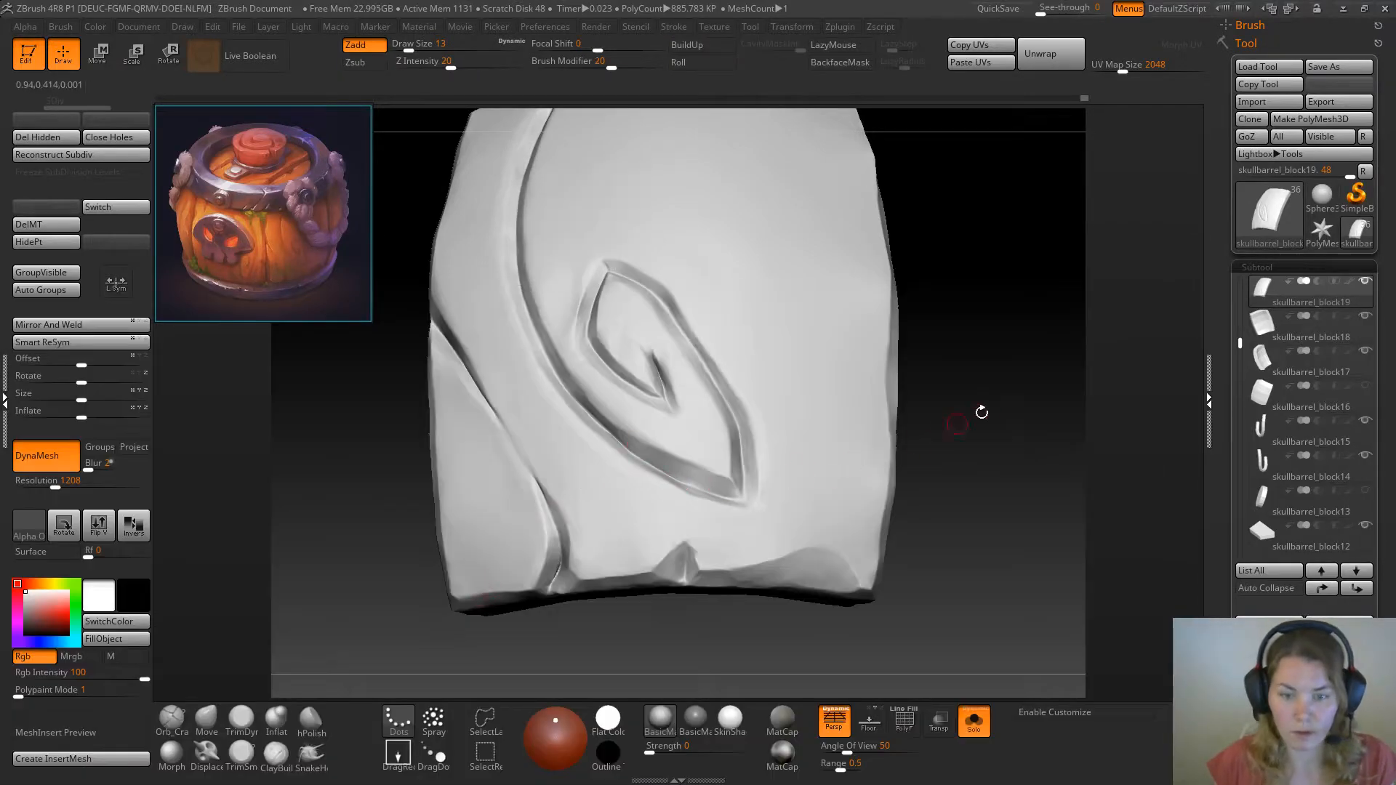
left_click_drag(975, 415, 944, 422)
key("space")
left_click(707, 533)
left_click_drag(675, 563, 679, 556)
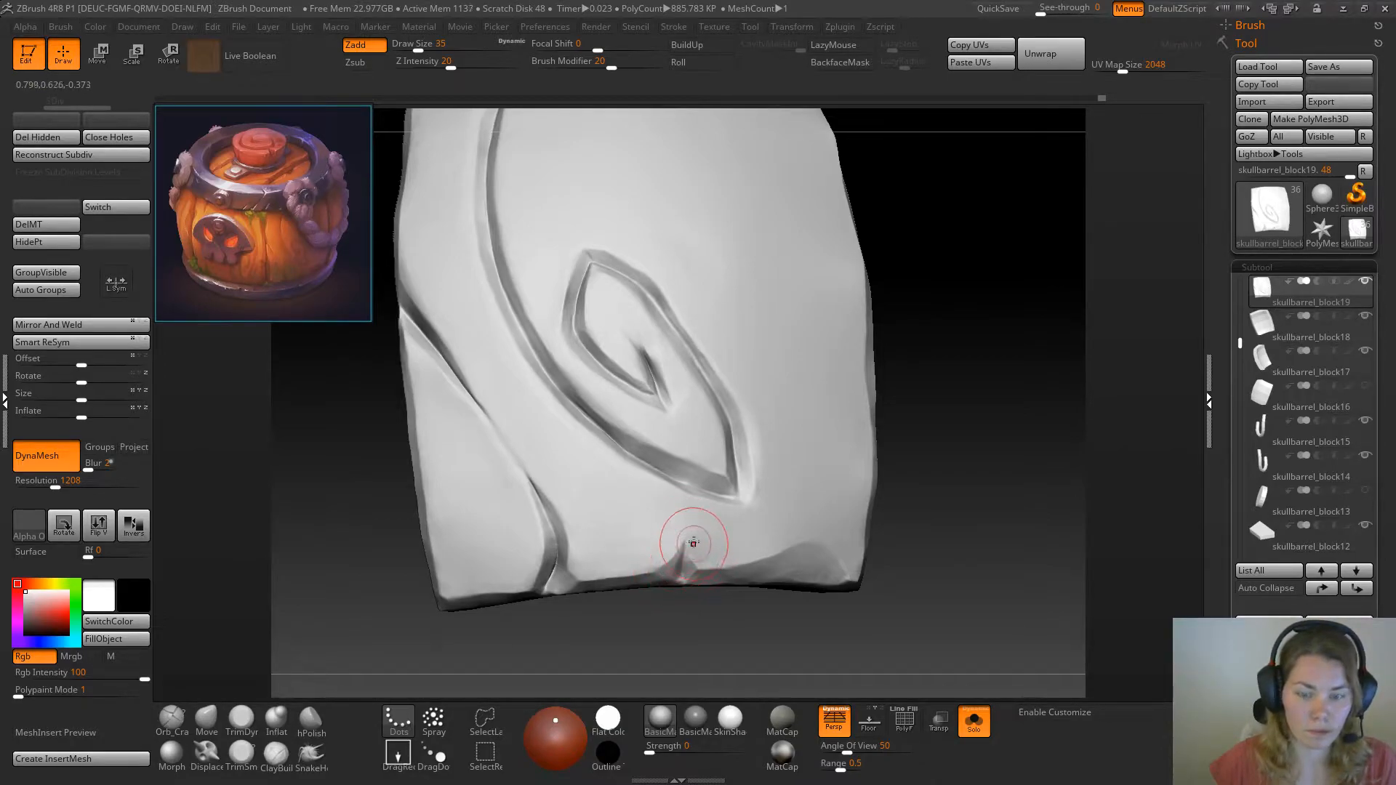
left_click(207, 719)
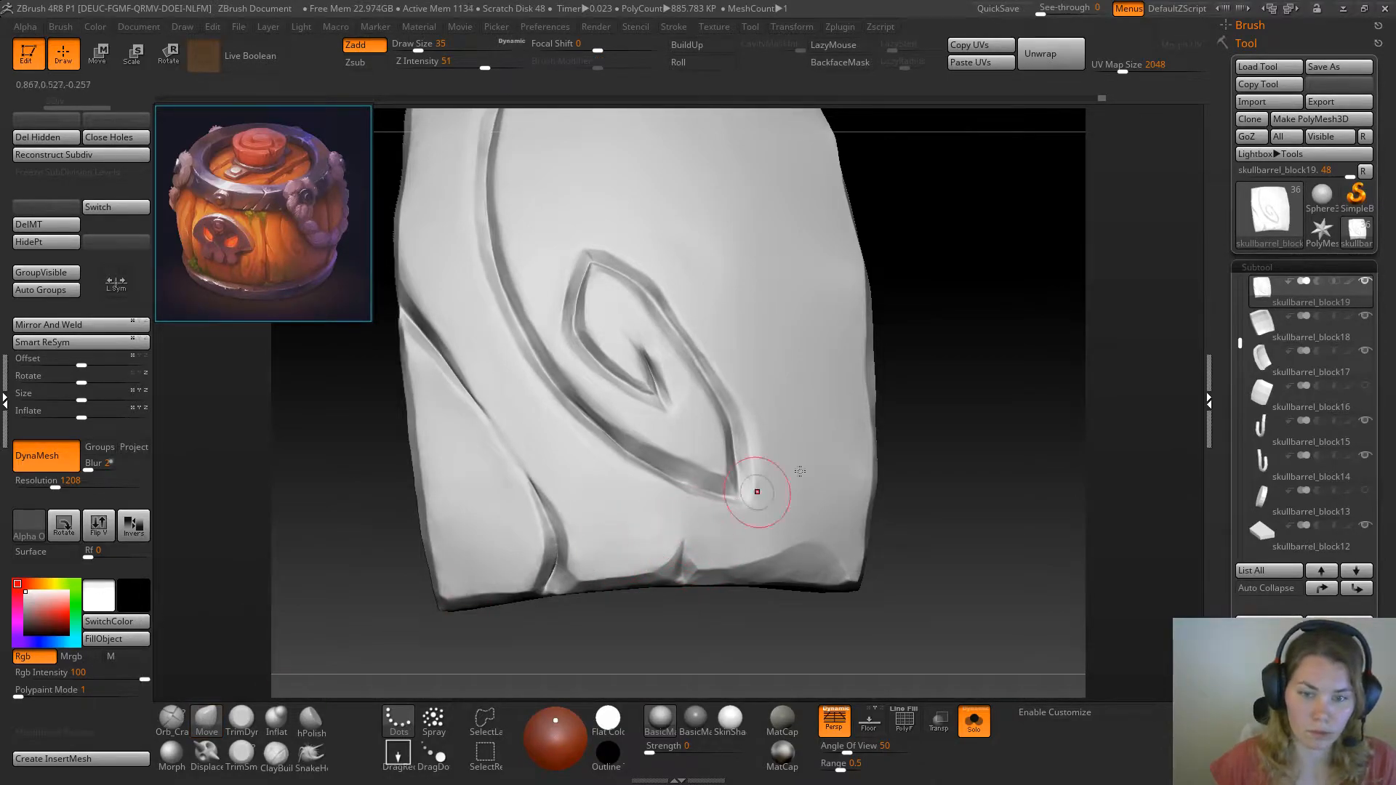
Show the whole barrel to check the finished plank beside the skull plank
key("f")
left_click_drag(889, 353, 933, 446)
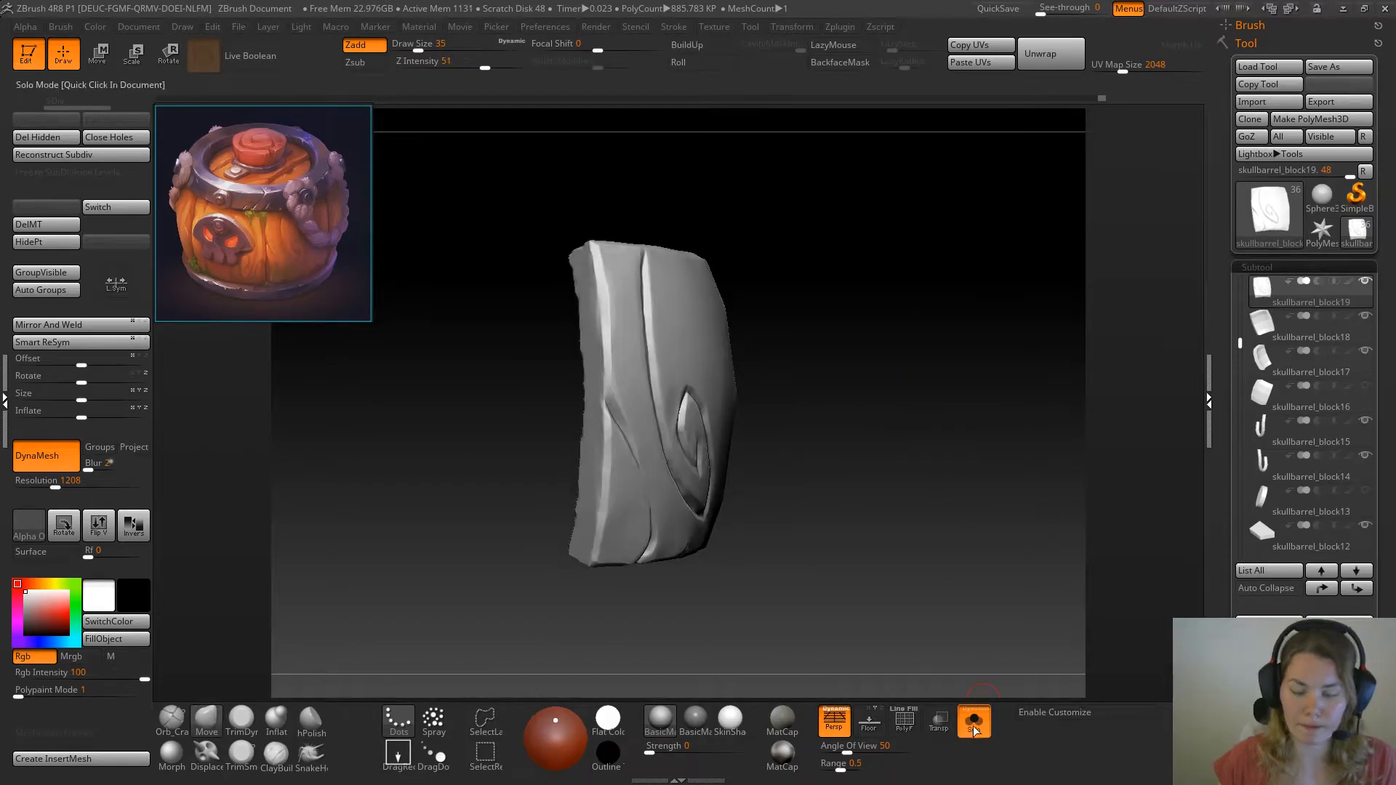
left_click(975, 727)
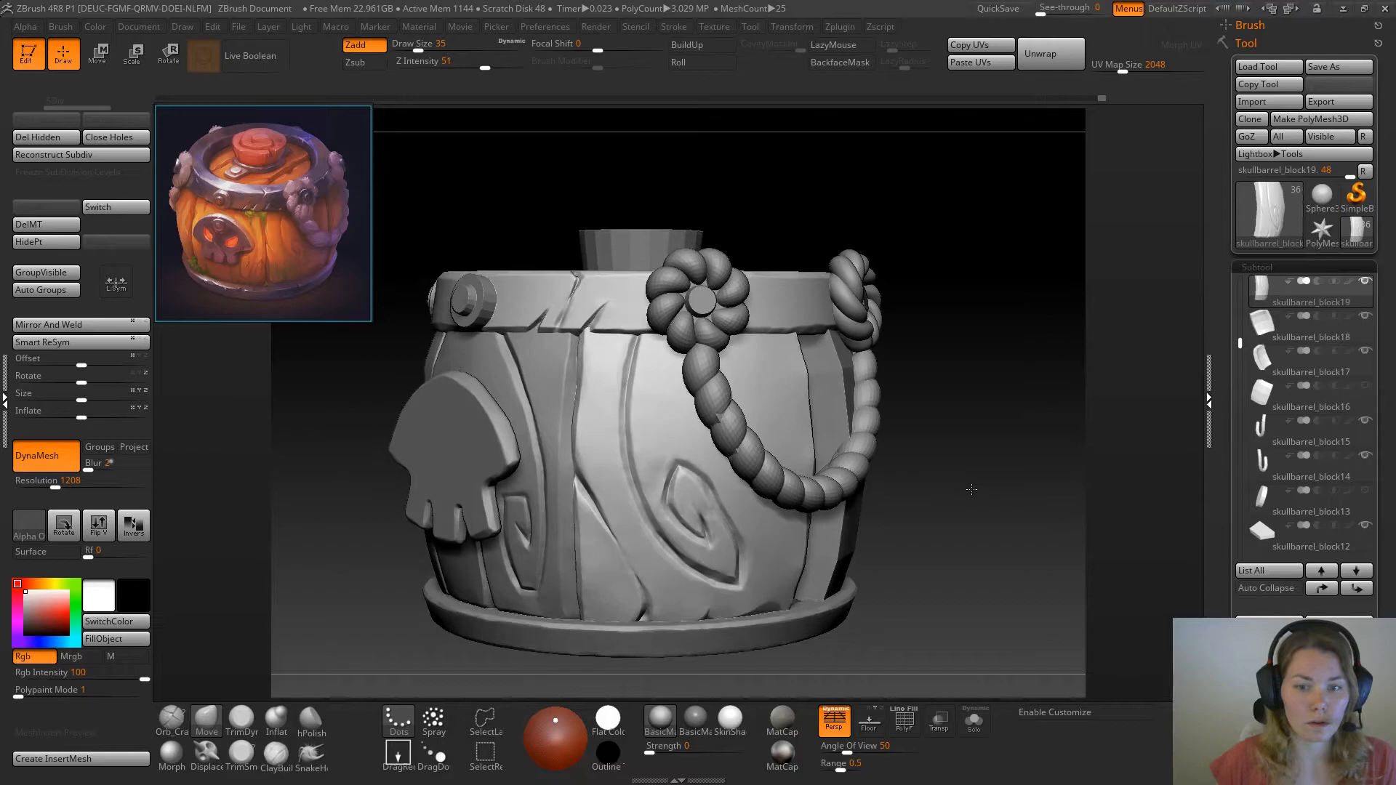
mouse_move(972, 490)
left_mouse_down()
mouse_move(1003, 482)
mouse_move(923, 490)
left_mouse_up()
Select the neighbouring plank skullbarrel_block20 for the Orb_Cracks brush and store a new morph target on it
left_click(173, 722)
left_click(551, 583, "alt")
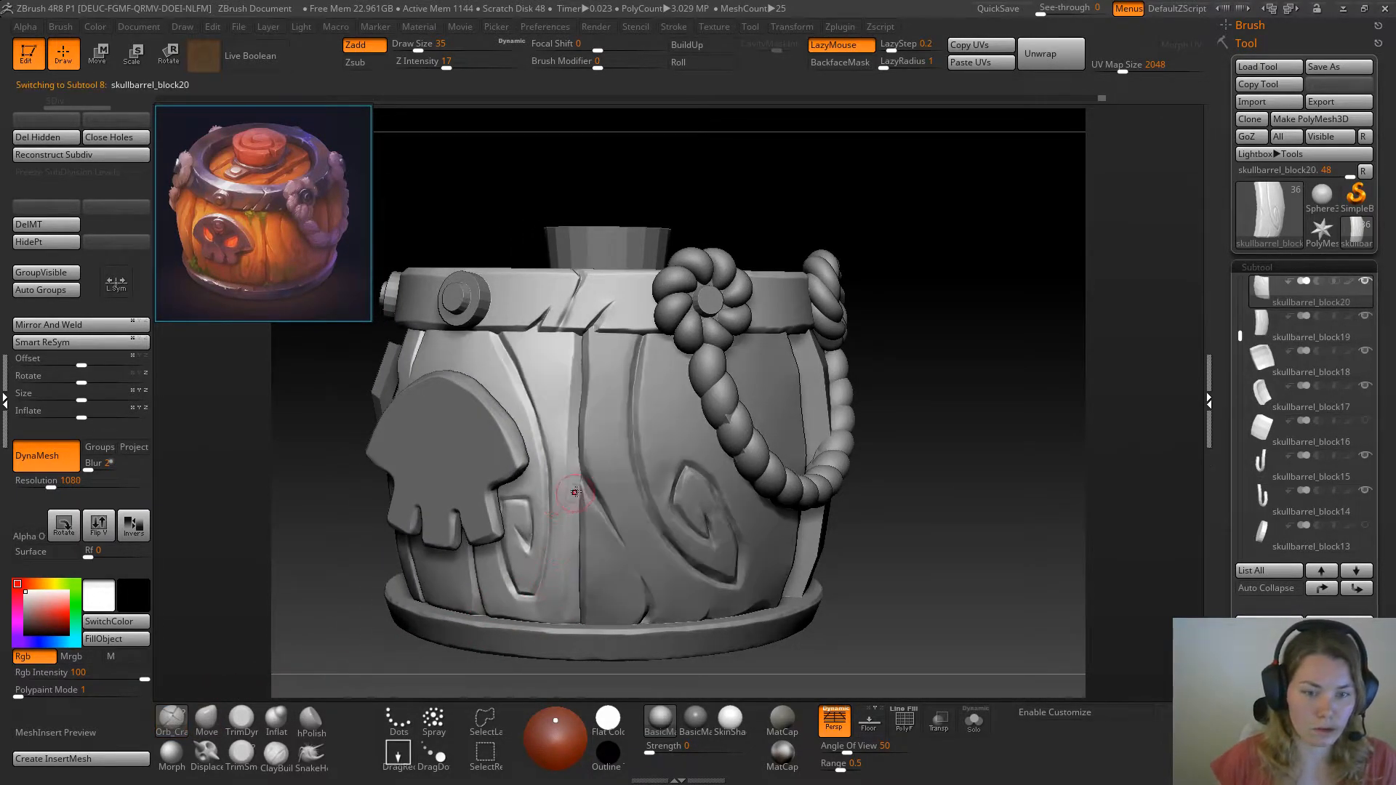
left_click_drag(577, 480, 568, 490)
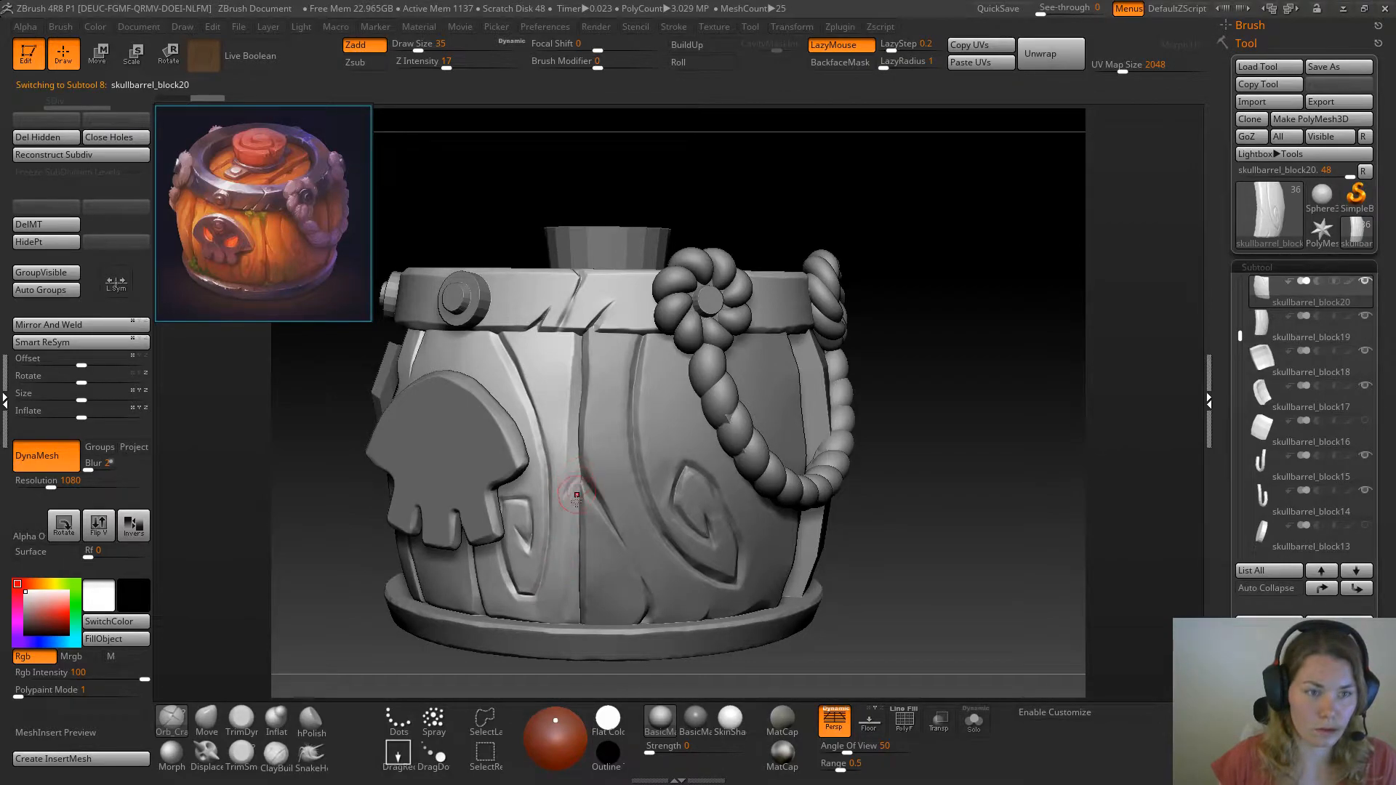
key("ctrl")
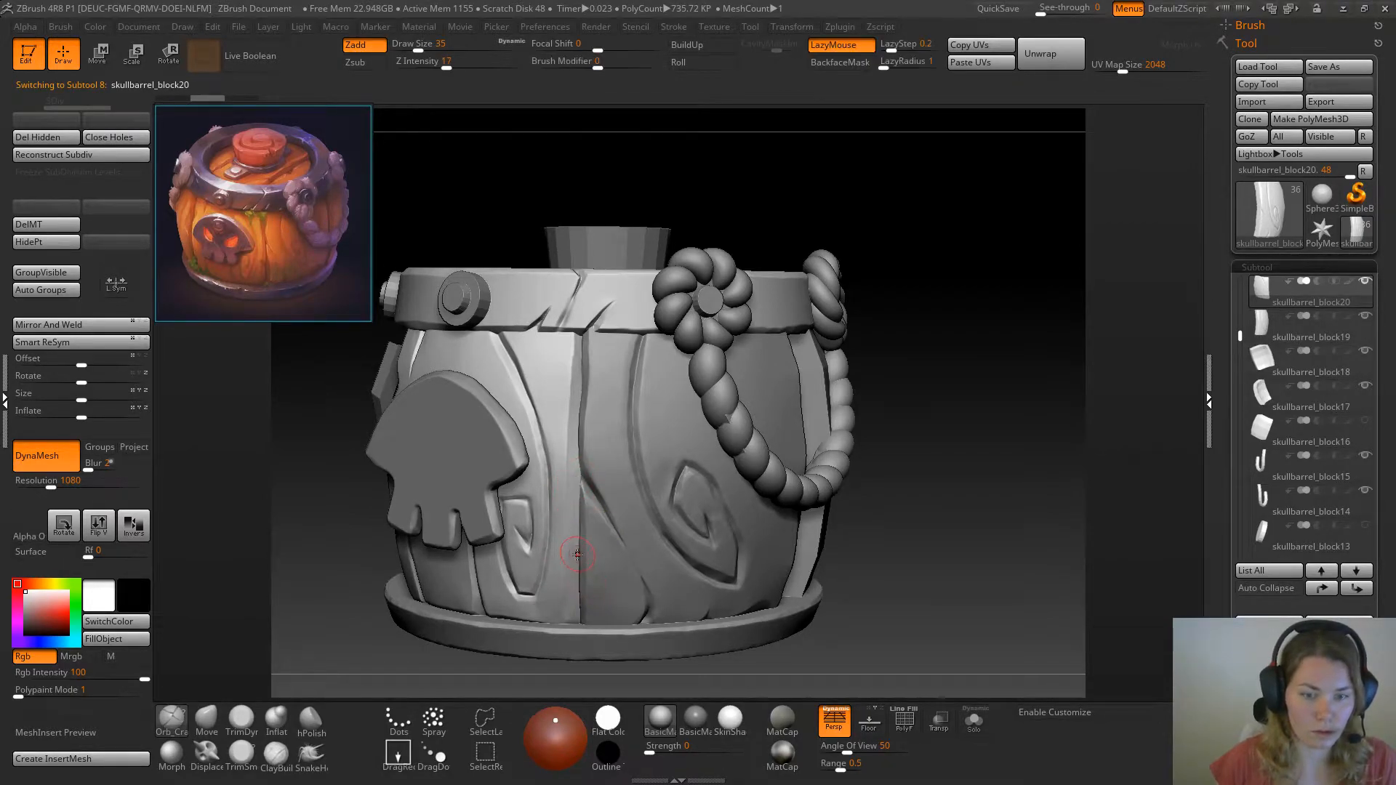
left_click(38, 223)
left_click(39, 208)
Carve a small curved crack into the lower right edge of skullbarrel_block20 with Orb_Cracks at draw size 22
left_click_drag(574, 570, 570, 555)
key("space")
left_click(573, 554)
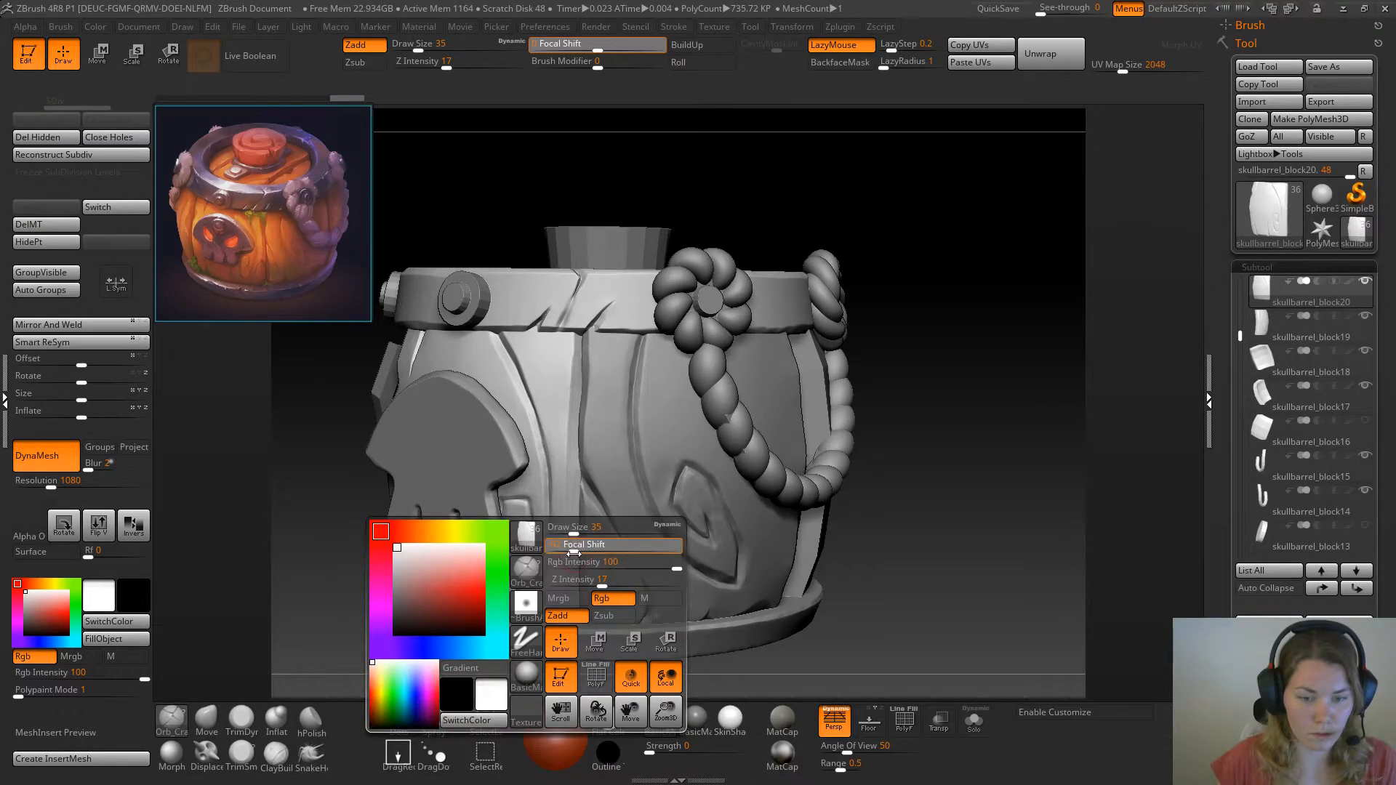
key("space")
mouse_move(576, 545)
left_mouse_down()
mouse_move(617, 548)
mouse_move(570, 530)
left_mouse_up()
key("space")
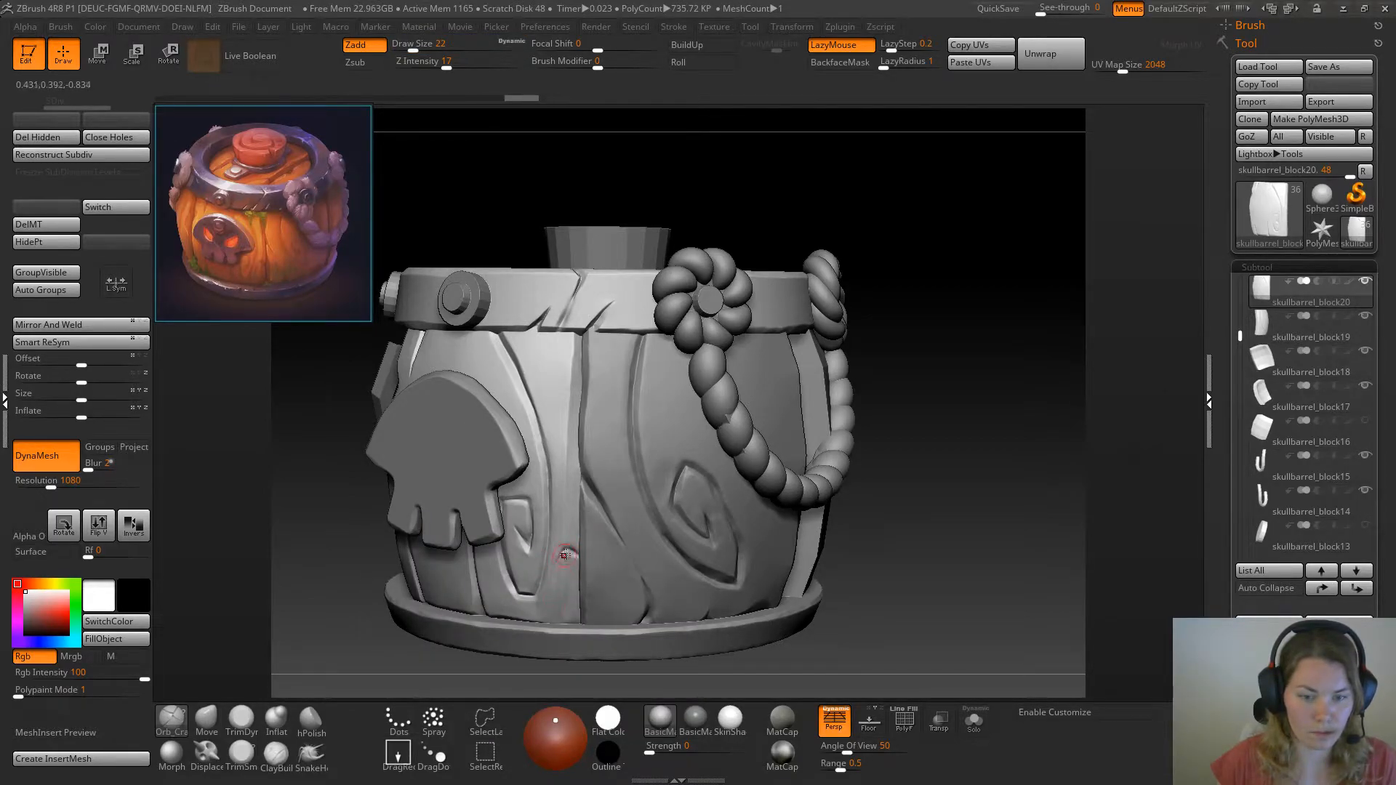
Isolate skullbarrel_block20 at its curved edge crack and choose the TrimDynamic brush
left_click_drag(902, 574, 945, 654, "alt")
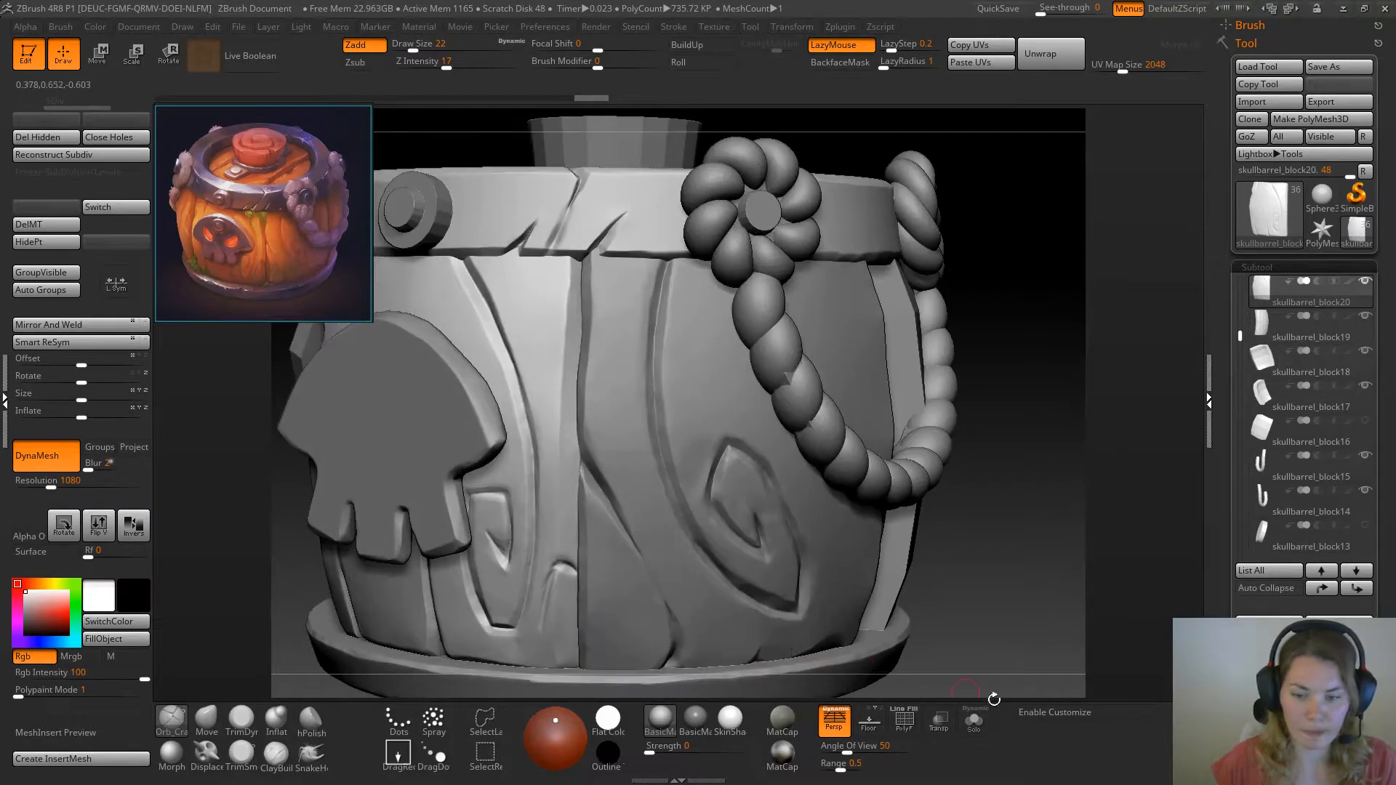
left_click(974, 720)
left_click_drag(844, 531, 662, 451, "alt")
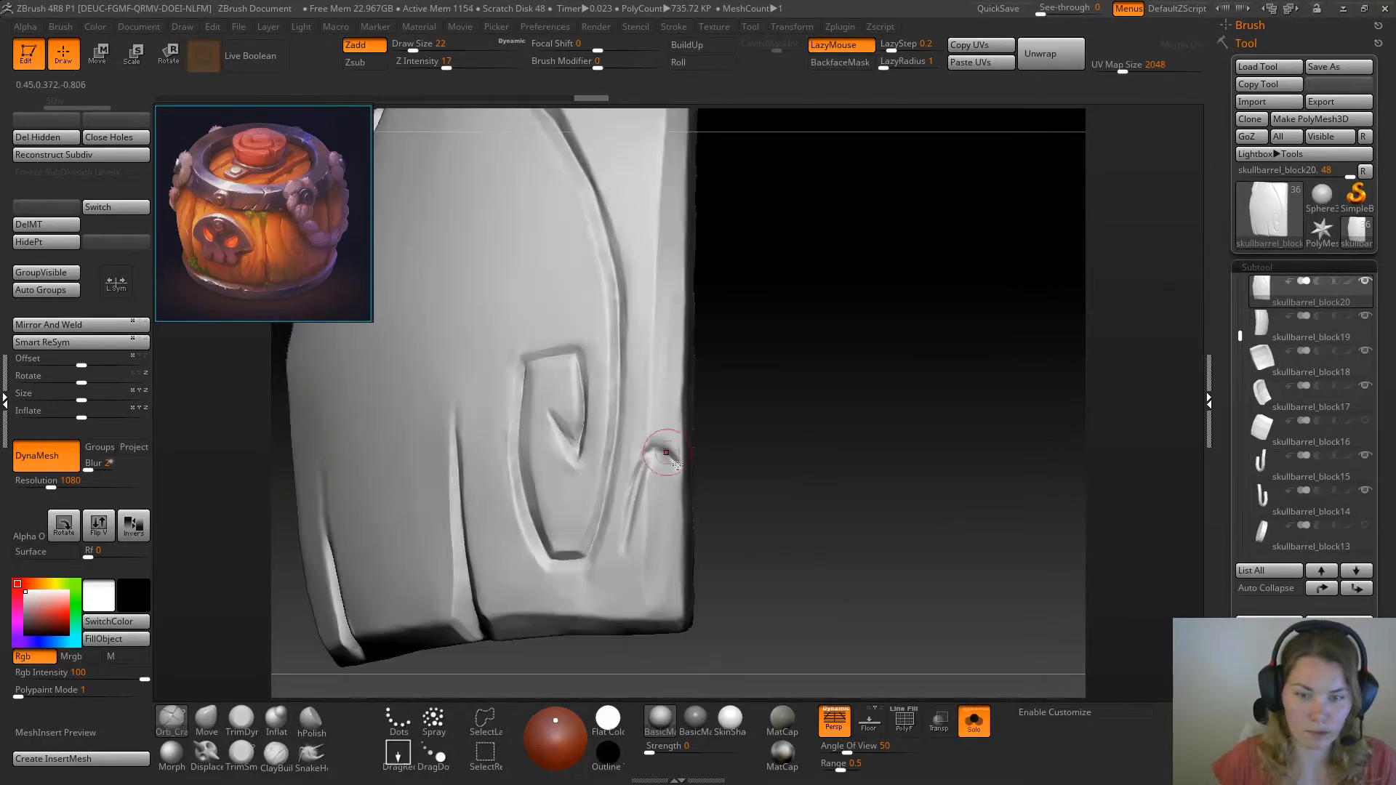
key("b")
key("t")
key("d")
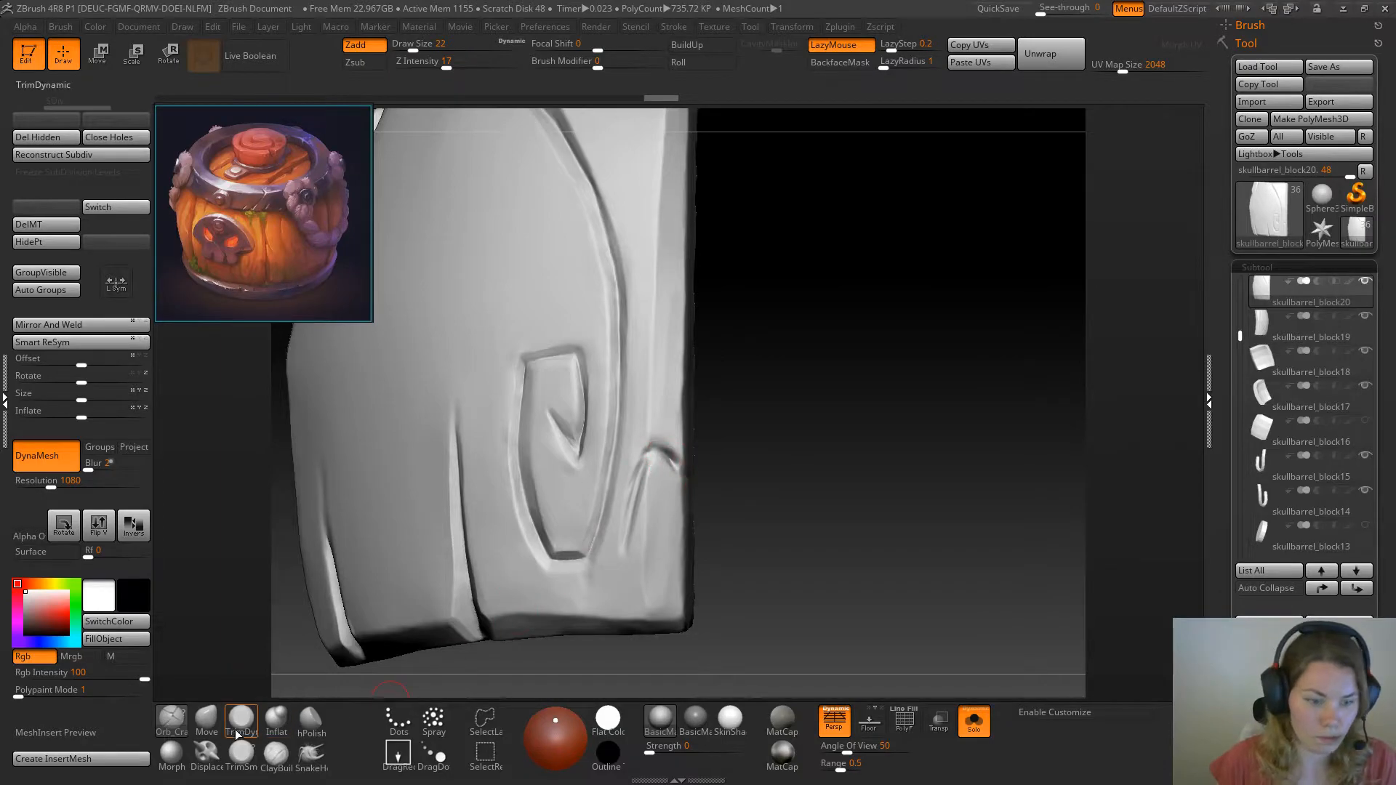
Set the draw size to 17 and mask the wood enclosed by the curved crack on the plank's edge
mouse_move(779, 451)
left_mouse_down()
mouse_move(678, 467)
mouse_move(749, 472)
mouse_move(731, 451)
mouse_move(769, 477)
mouse_move(658, 477)
mouse_move(635, 504)
mouse_move(674, 545)
left_mouse_up()
key("ctrl+z")
key("ctrl+z")
key("s")
mouse_move(733, 506)
left_mouse_down()
mouse_move(729, 480)
mouse_move(658, 446)
mouse_move(675, 458)
left_mouse_up()
key("ctrl+z")
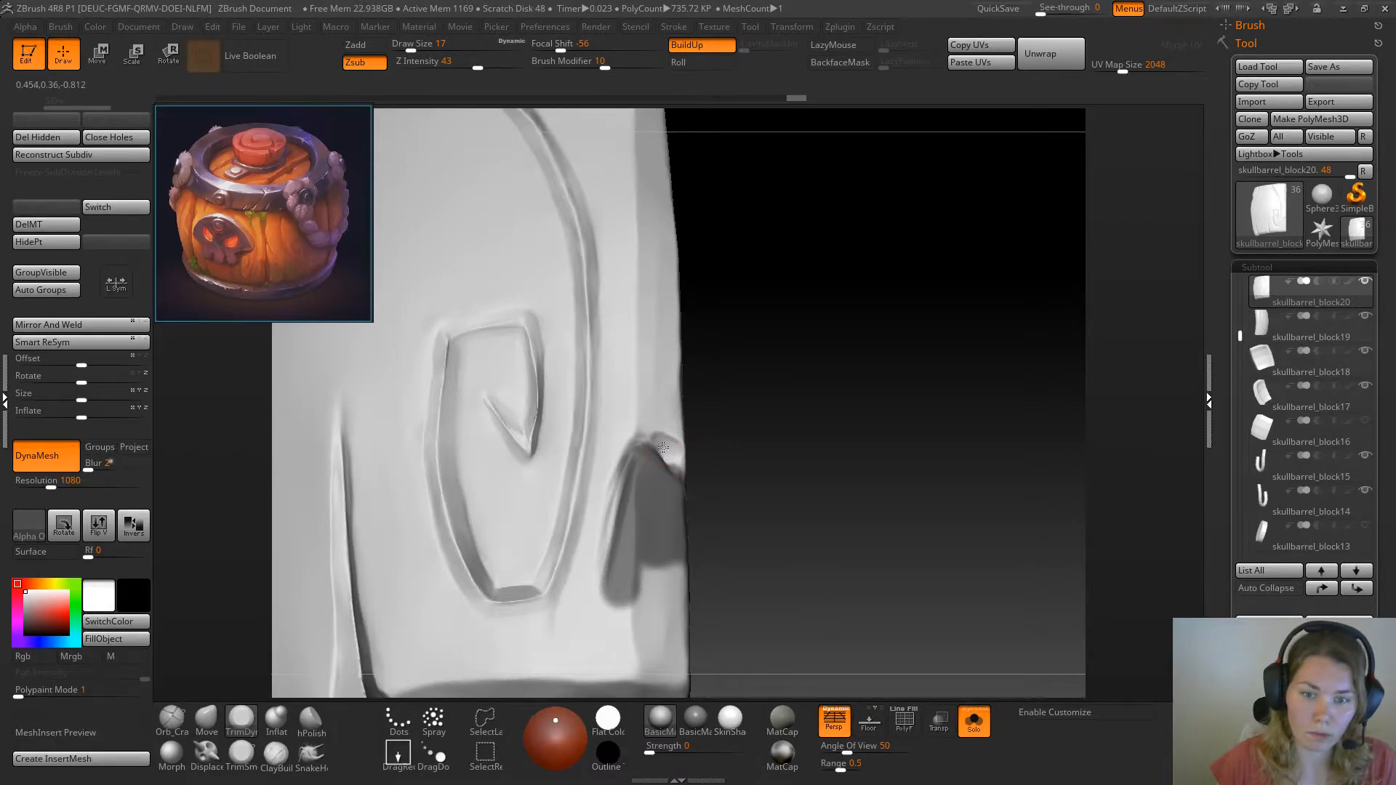
Trim the unmasked wood along the crack's upper rim and left side with TrimDynamic at draw size 17
left_click_drag(678, 468, 681, 470)
left_click_drag(750, 417, 633, 349)
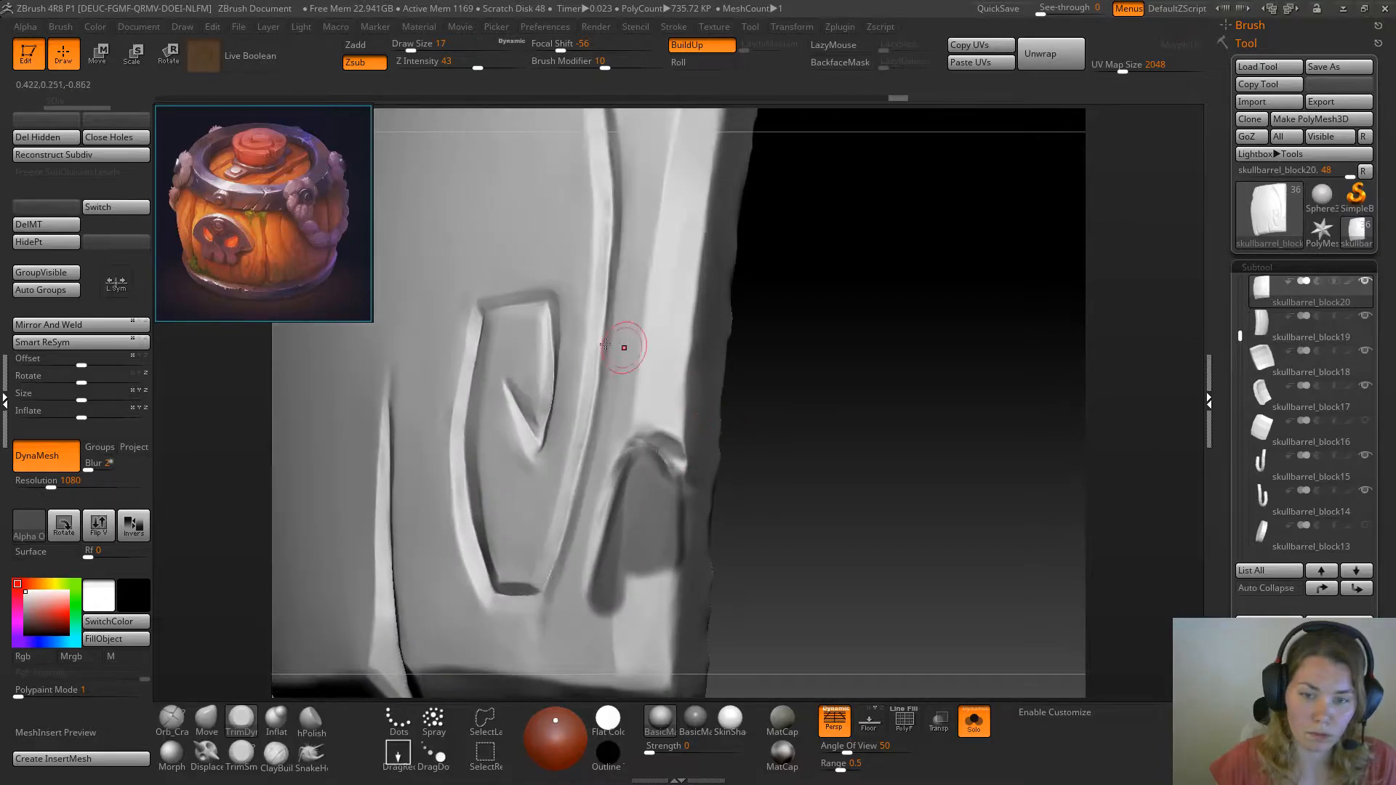
mouse_move(648, 461)
left_mouse_down()
mouse_move(650, 437)
mouse_move(680, 459)
mouse_move(650, 438)
left_mouse_up()
left_click_drag(810, 434, 724, 443)
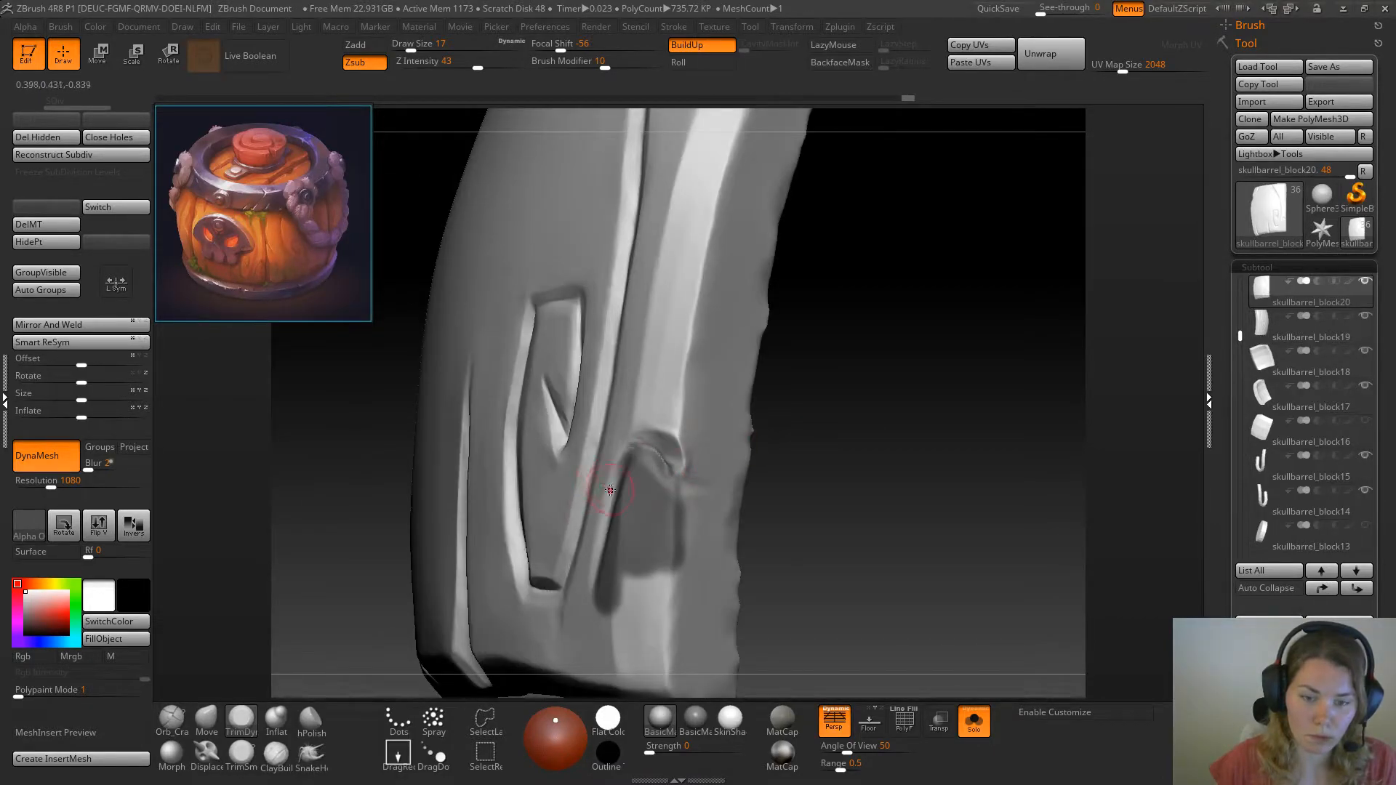
left_click_drag(612, 496, 613, 530)
Try to flatten the crack's left edge with TrimSmoothBorder at draw size 11
left_click(242, 755)
key("ctrl+z")
key("ctrl+z")
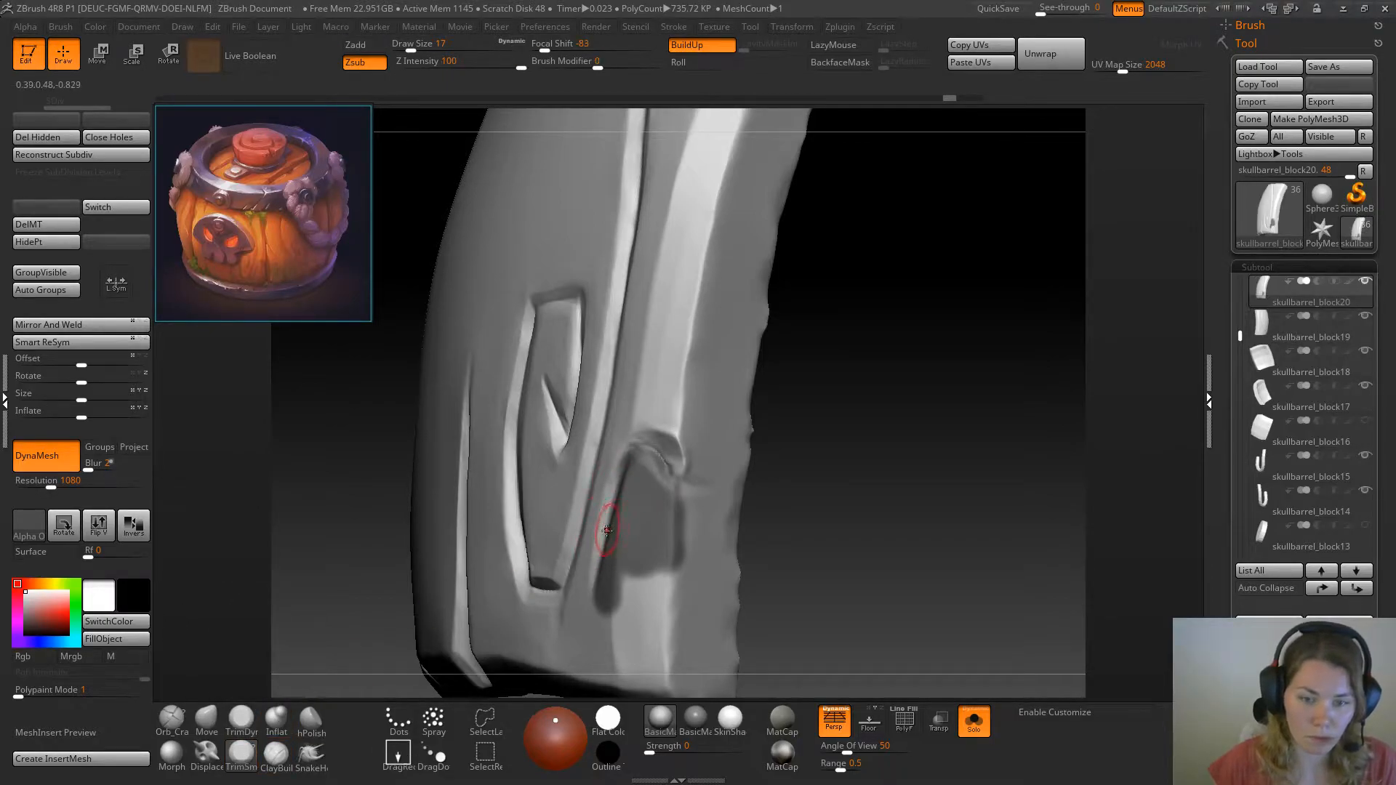
key("ctrl+z")
key("space")
left_click(815, 449)
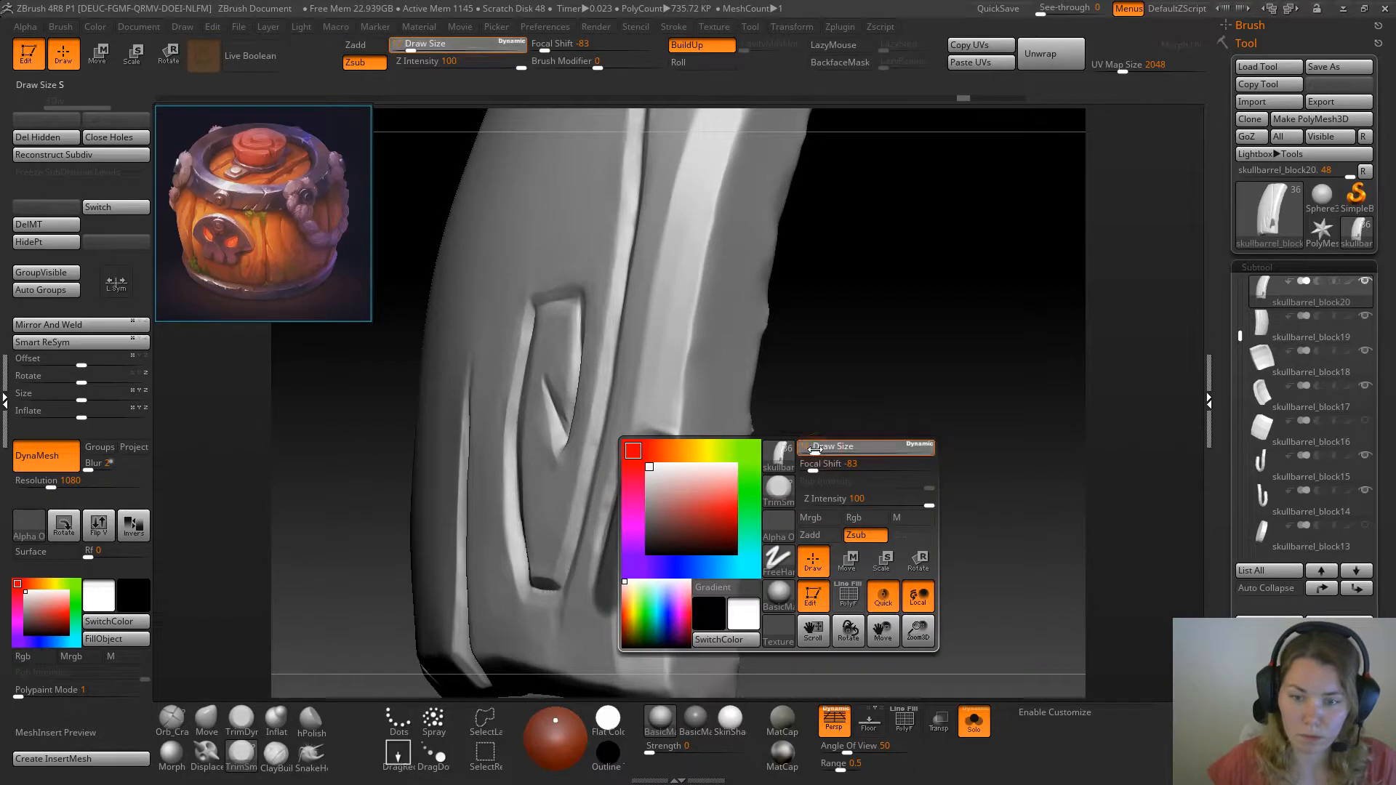
left_click_drag(604, 539, 614, 496)
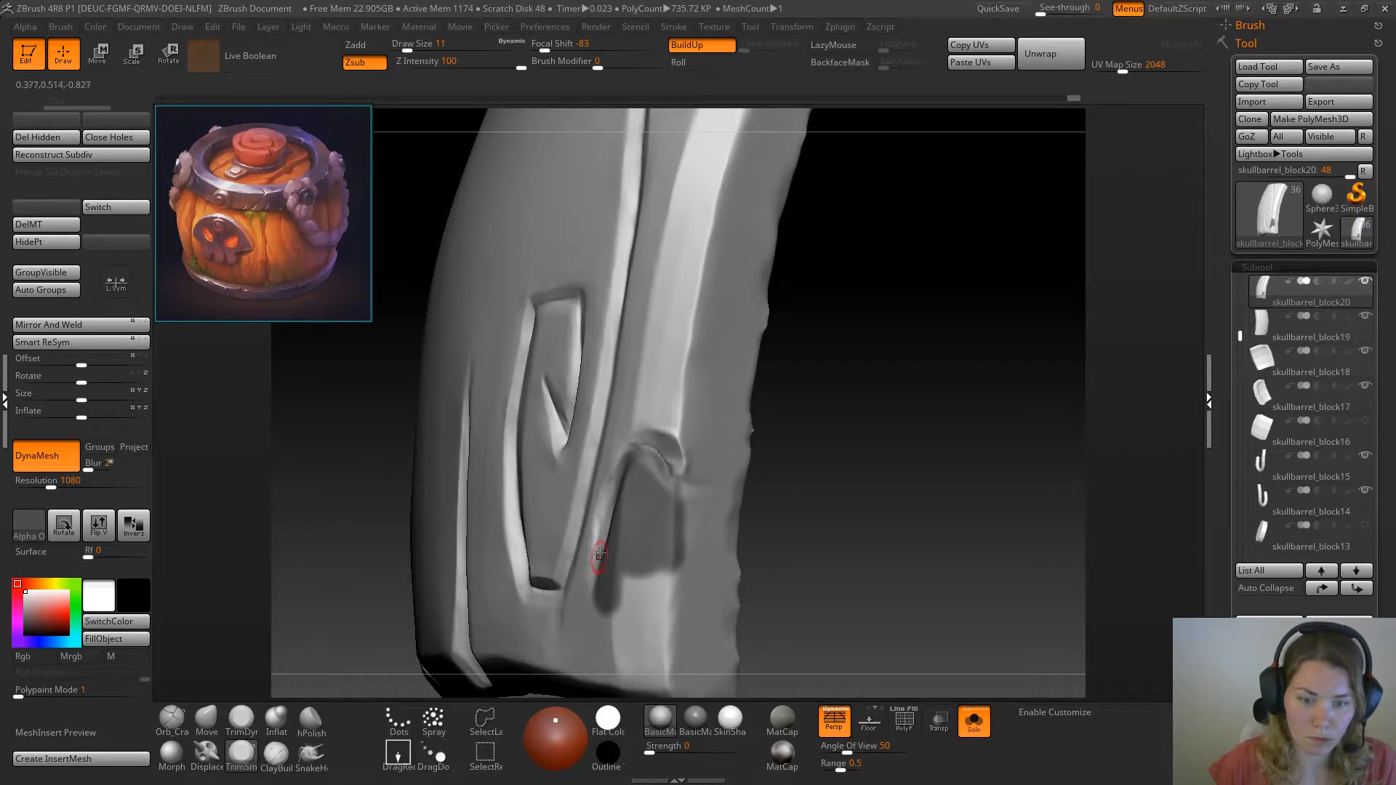
left_click_drag(803, 453, 891, 455)
key("ctrl")
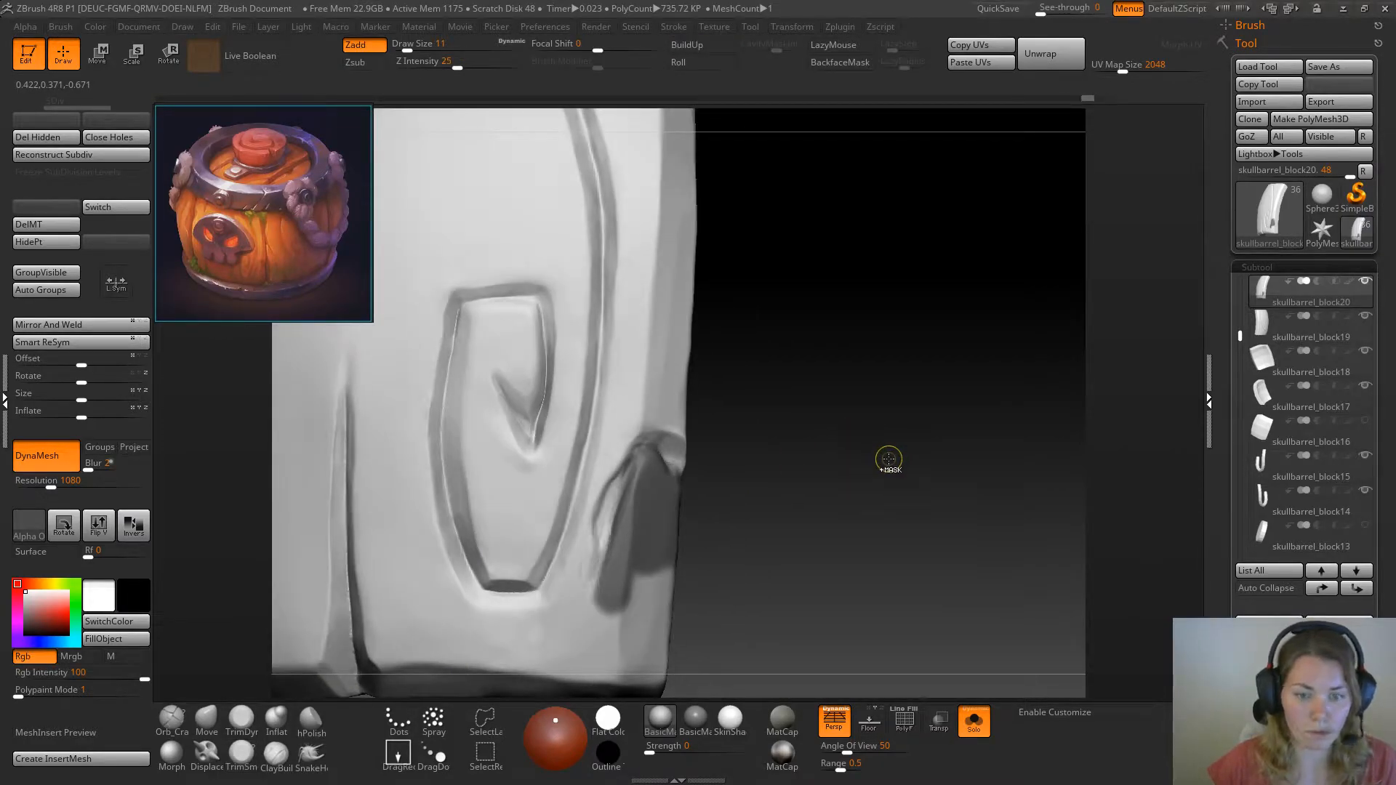
Undo the last trim strokes on the crack's left edge and invert the mask
key("ctrl+z")
key("ctrl+z")
key("ctrl+z")
key("ctrl+z")
key("ctrl+z")
key("ctrl+z")
key("ctrl+z")
key("ctrl+z")
key("ctrl+z")
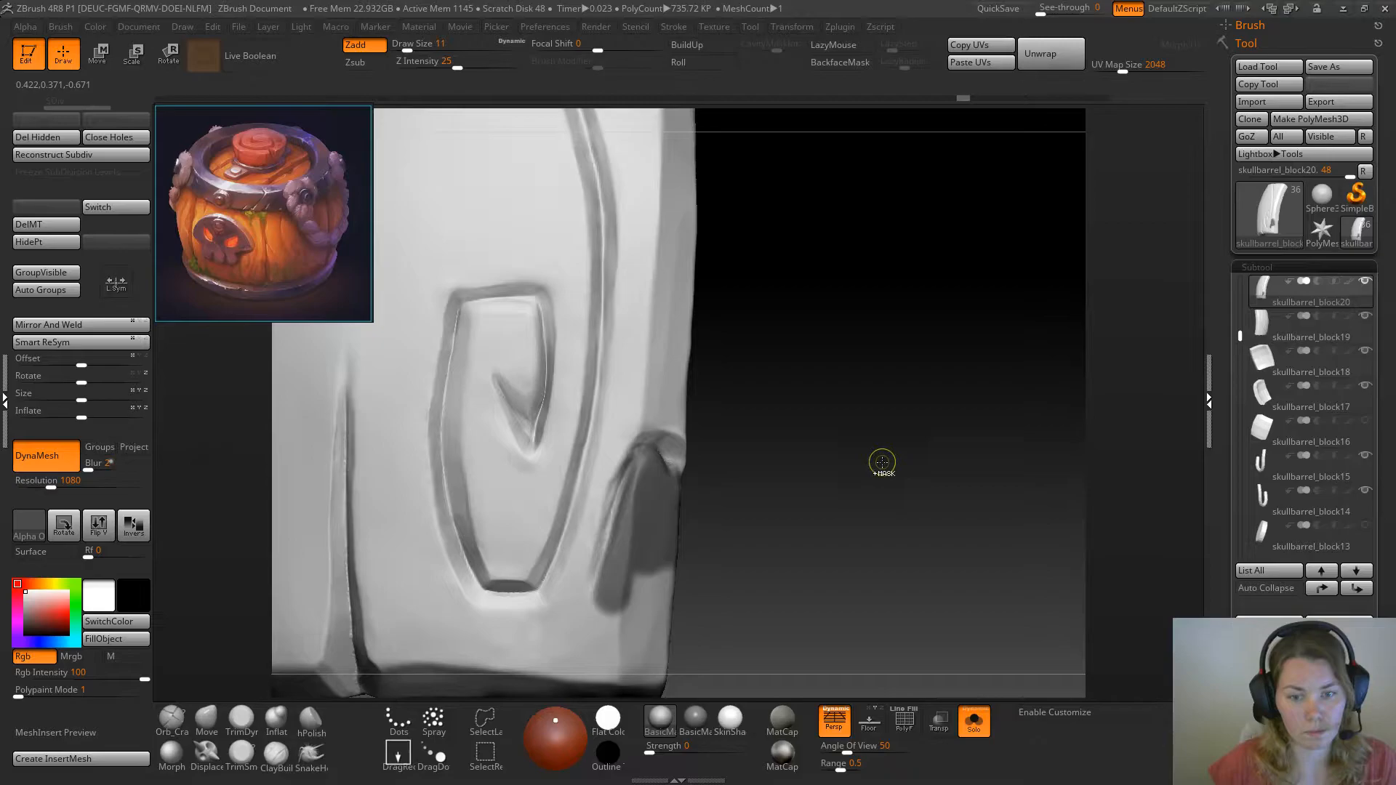
key("ctrl+z")
key("ctrl+z")
key("ctrl+z")
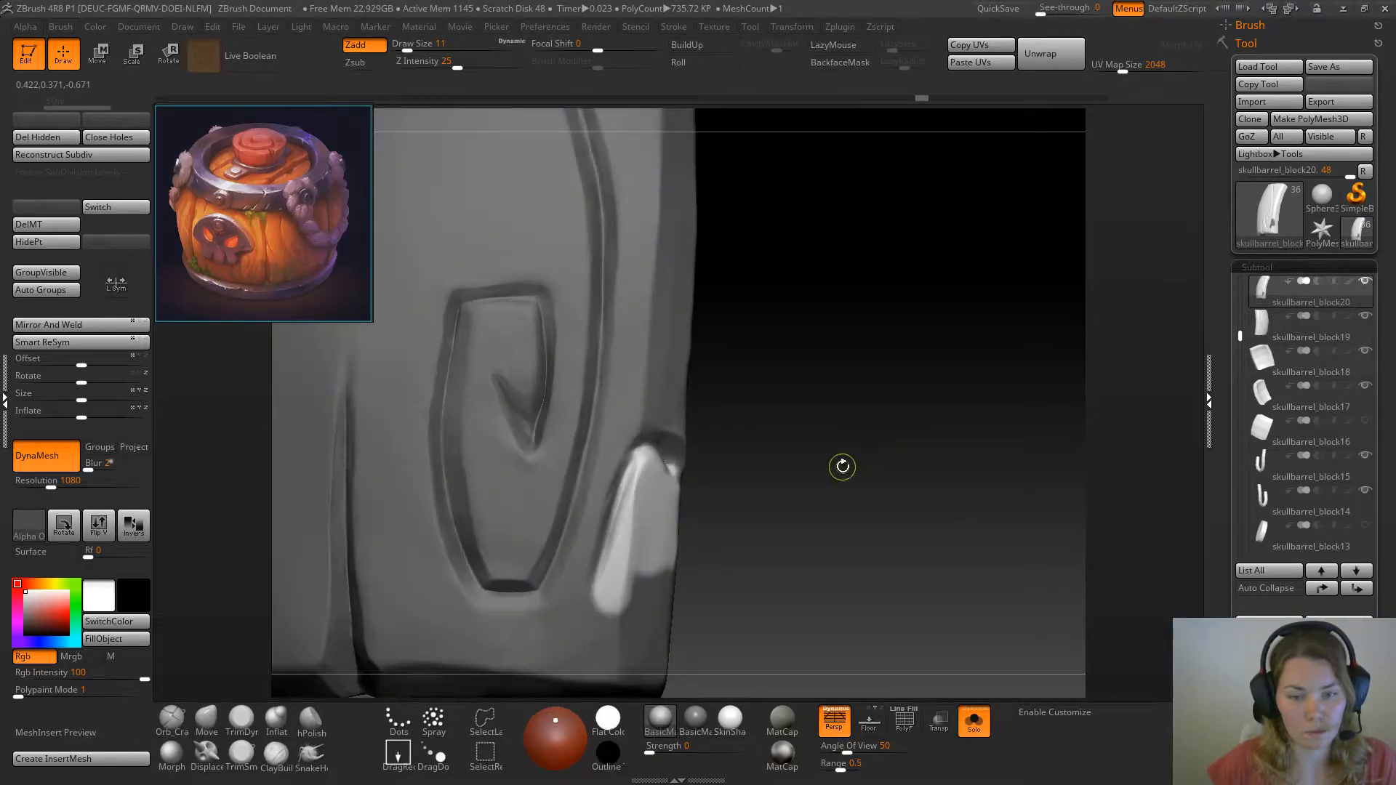
Trim the unmasked wood inside the curved crack with TrimDynamic at draw size 11, and clear the mask
left_click(241, 720)
left_click_drag(779, 434, 793, 434)
left_click_drag(632, 476, 612, 581)
left_click_drag(628, 507, 617, 554)
left_click_drag(720, 465, 778, 441)
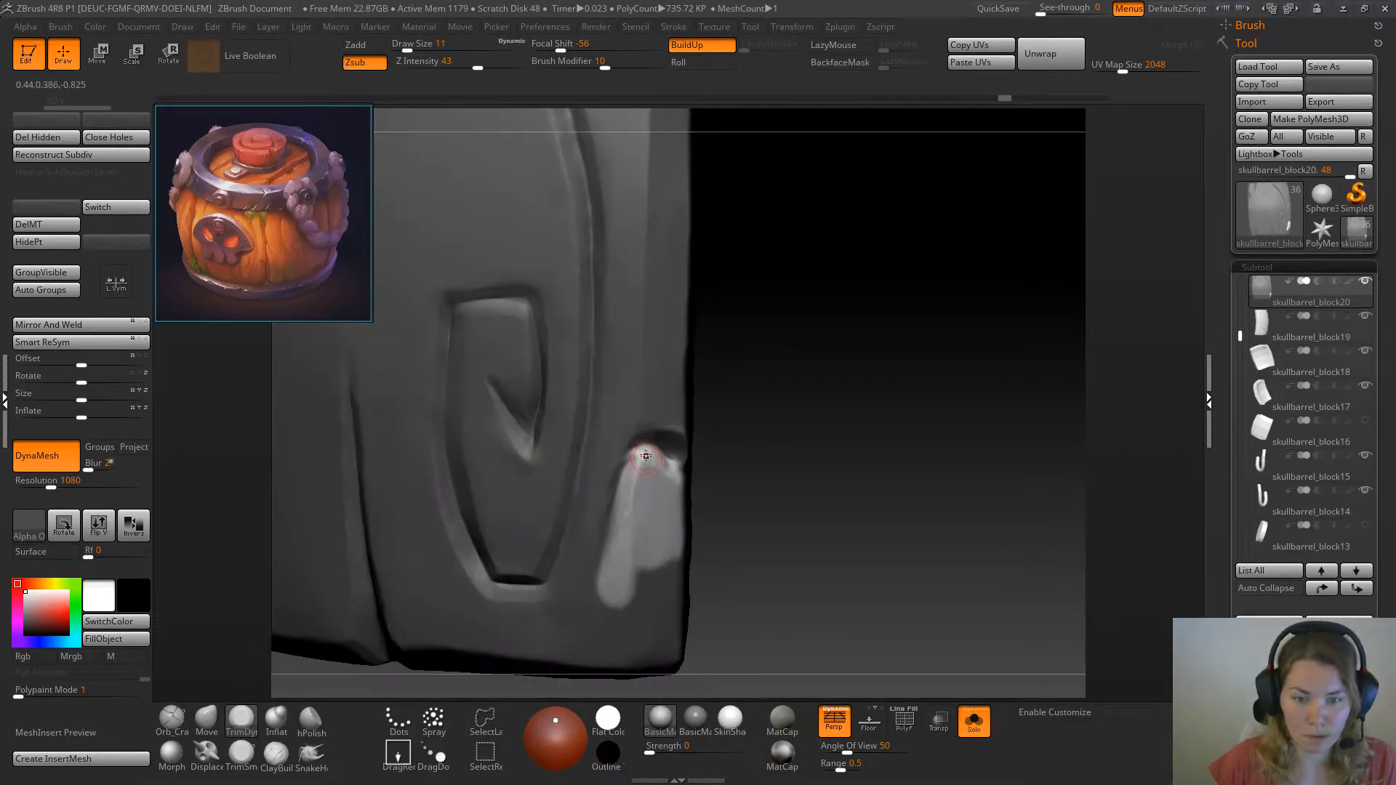
mouse_move(663, 463)
left_mouse_down()
mouse_move(680, 474)
mouse_move(643, 452)
mouse_move(633, 461)
mouse_move(647, 468)
left_mouse_up()
left_click(770, 482, "ctrl")
mouse_move(782, 477)
left_mouse_down()
mouse_move(772, 423)
mouse_move(785, 445)
left_mouse_up()
left_click(778, 437, "ctrl")
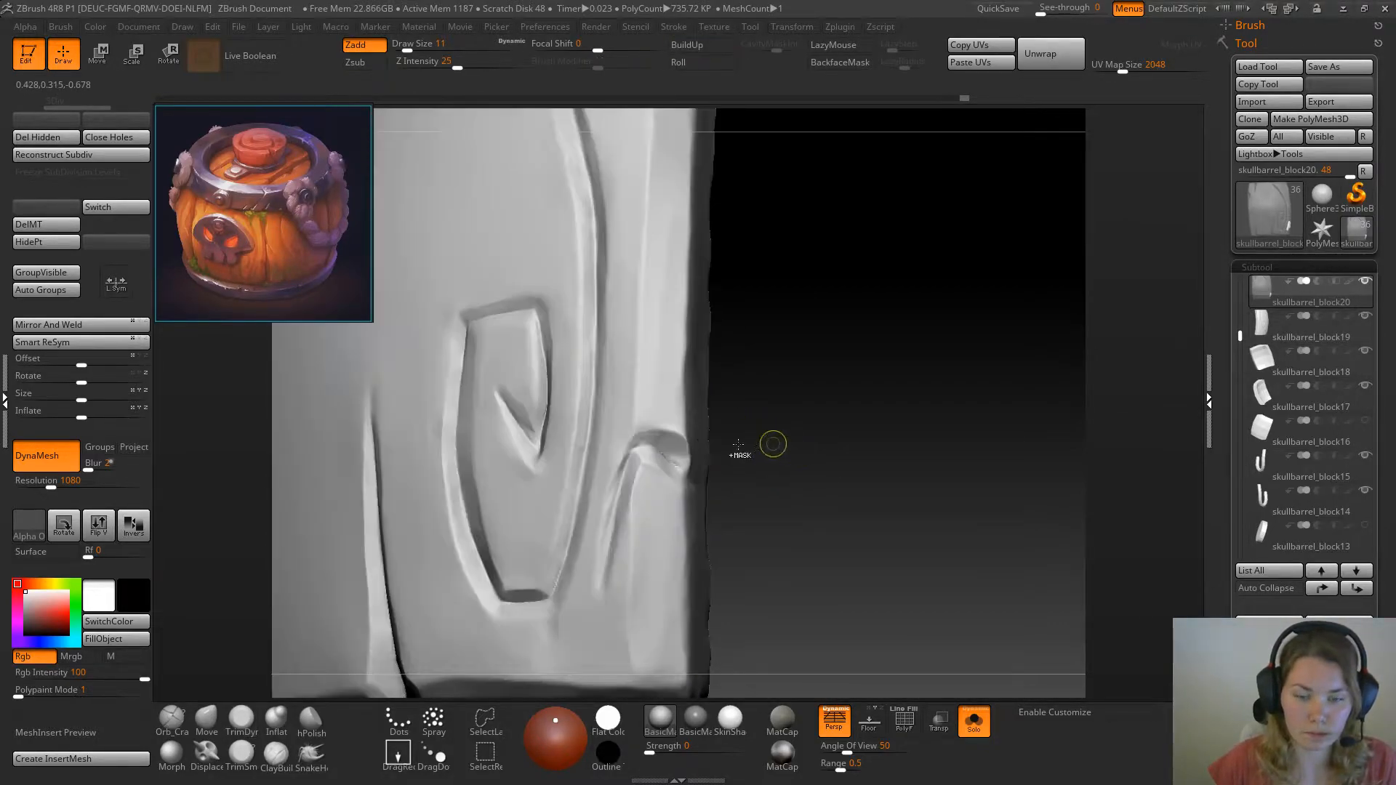
Flatten the crack's upper arc with TrimDynamic and its long left groove with TrimSmoothBorder at draw size 11
mouse_move(672, 452)
left_mouse_down()
mouse_move(665, 437)
mouse_move(677, 455)
mouse_move(683, 445)
mouse_move(651, 436)
mouse_move(638, 447)
left_mouse_up()
left_click_drag(782, 453, 711, 445)
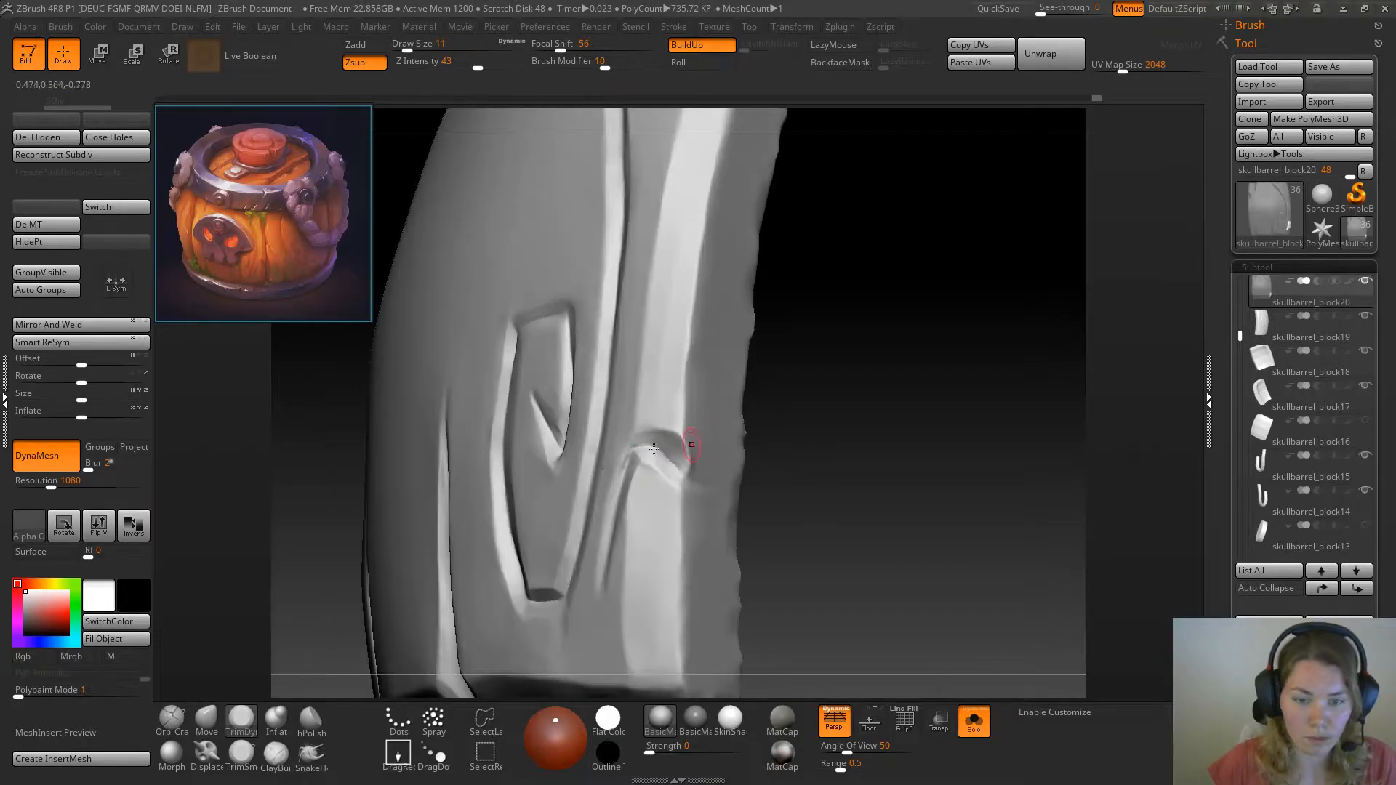
left_click(242, 756)
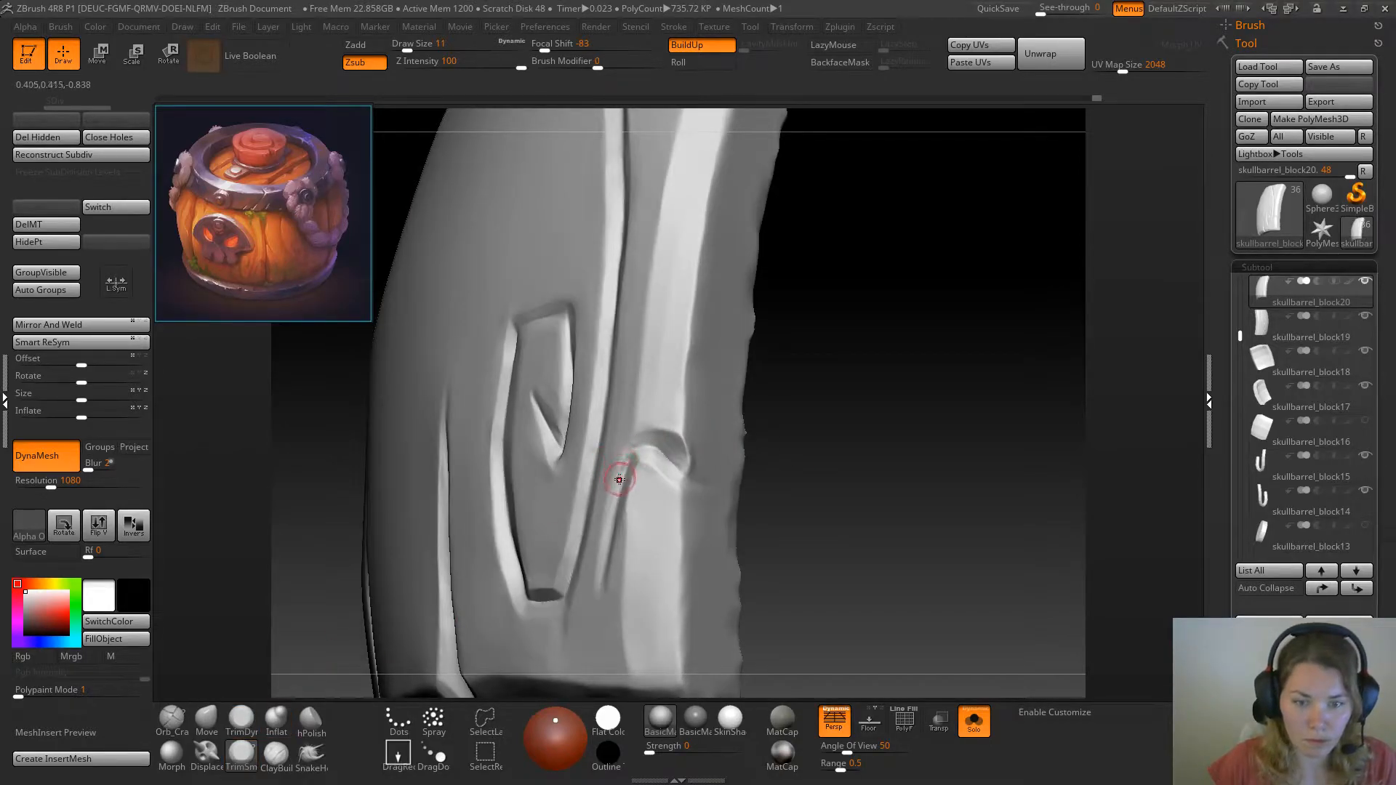
mouse_move(622, 472)
left_mouse_down()
mouse_move(632, 449)
mouse_move(601, 582)
left_mouse_up()
mouse_move(786, 403)
left_mouse_down()
mouse_move(800, 421)
mouse_move(790, 446)
mouse_move(697, 459)
left_mouse_up()
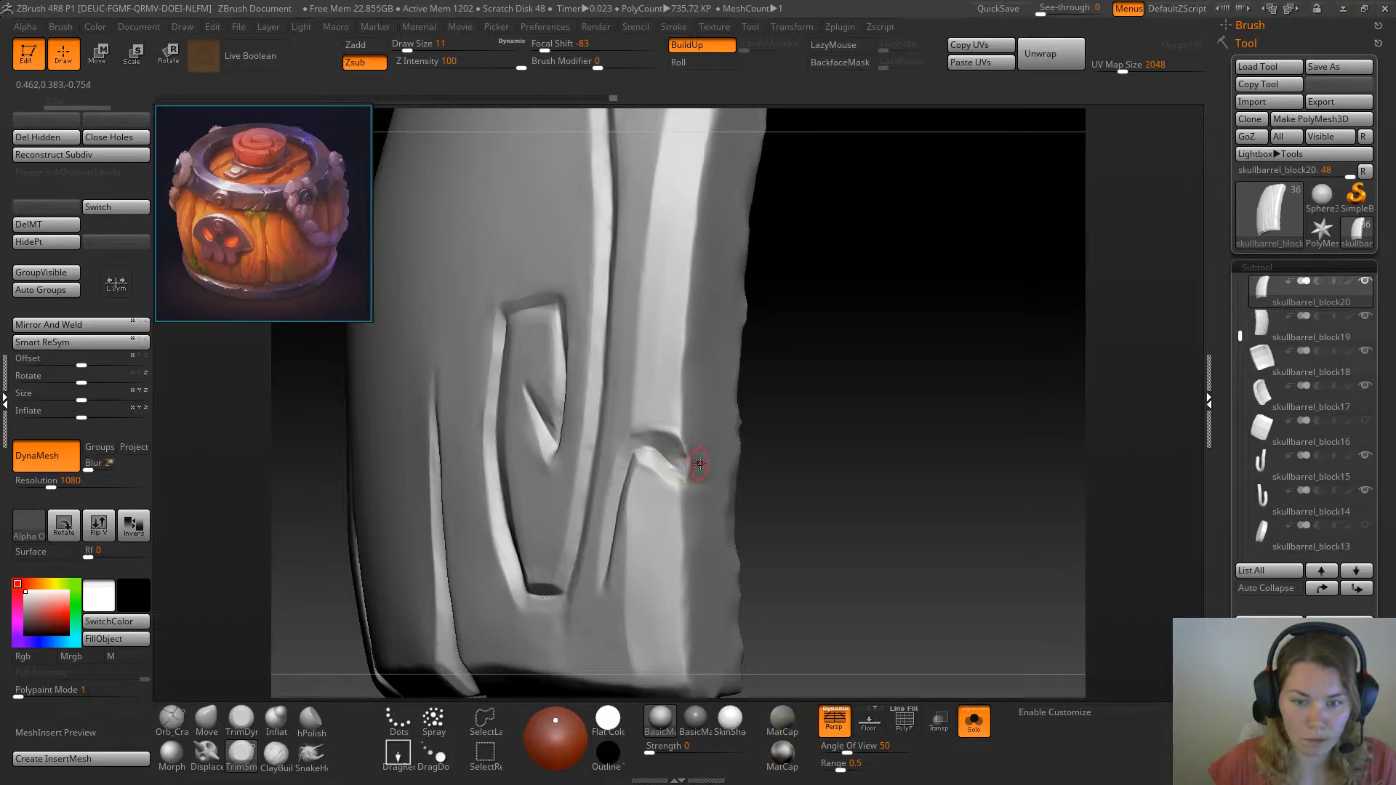
Trim the crack's outer end at the plank's side edge with TrimDynamic
key("b")
key("t")
key("d")
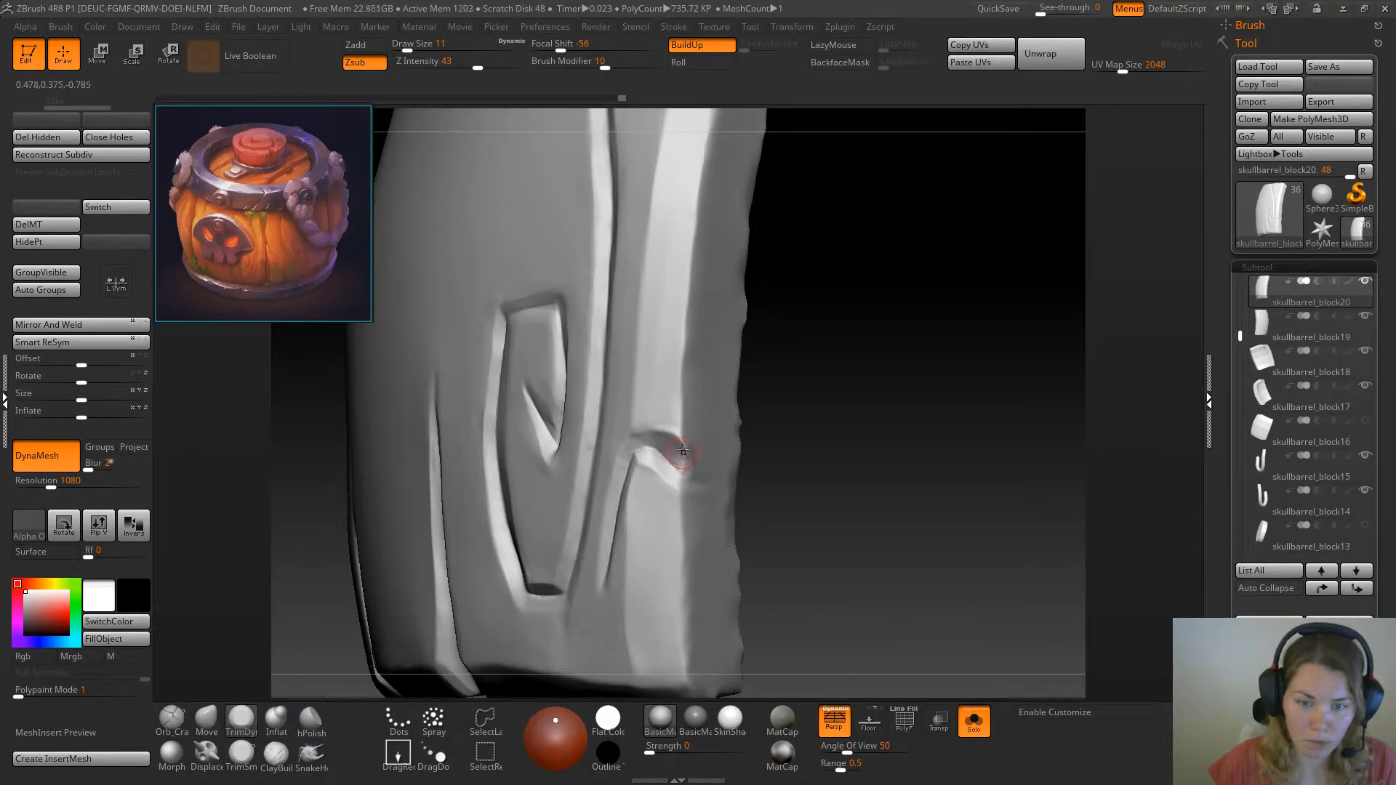
left_click_drag(690, 472, 682, 446, "shift")
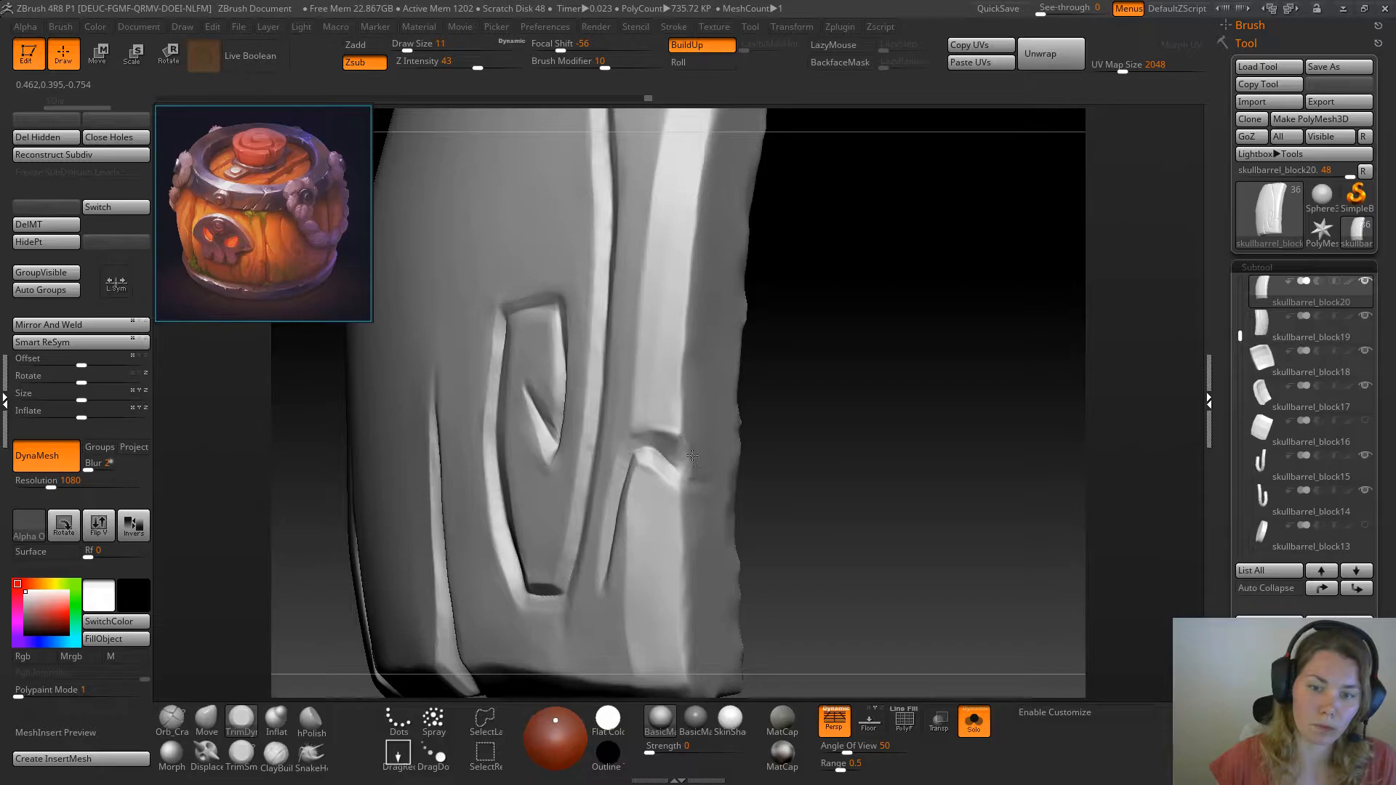
left_click_drag(854, 373, 808, 398)
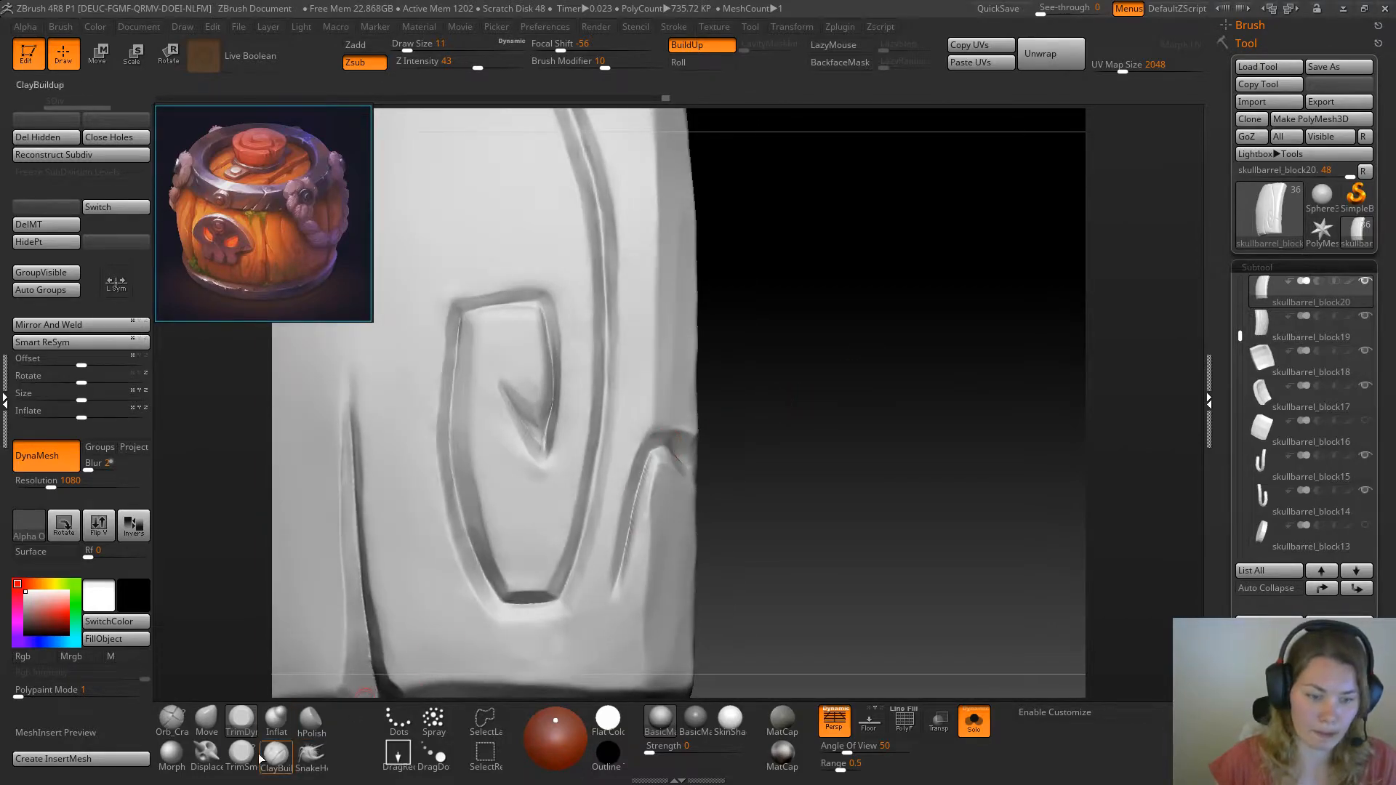
Pinch the crack's outer end at draw size 25 and adjust the crack's shape with the Move brush
key("b")
key("p")
key("i")
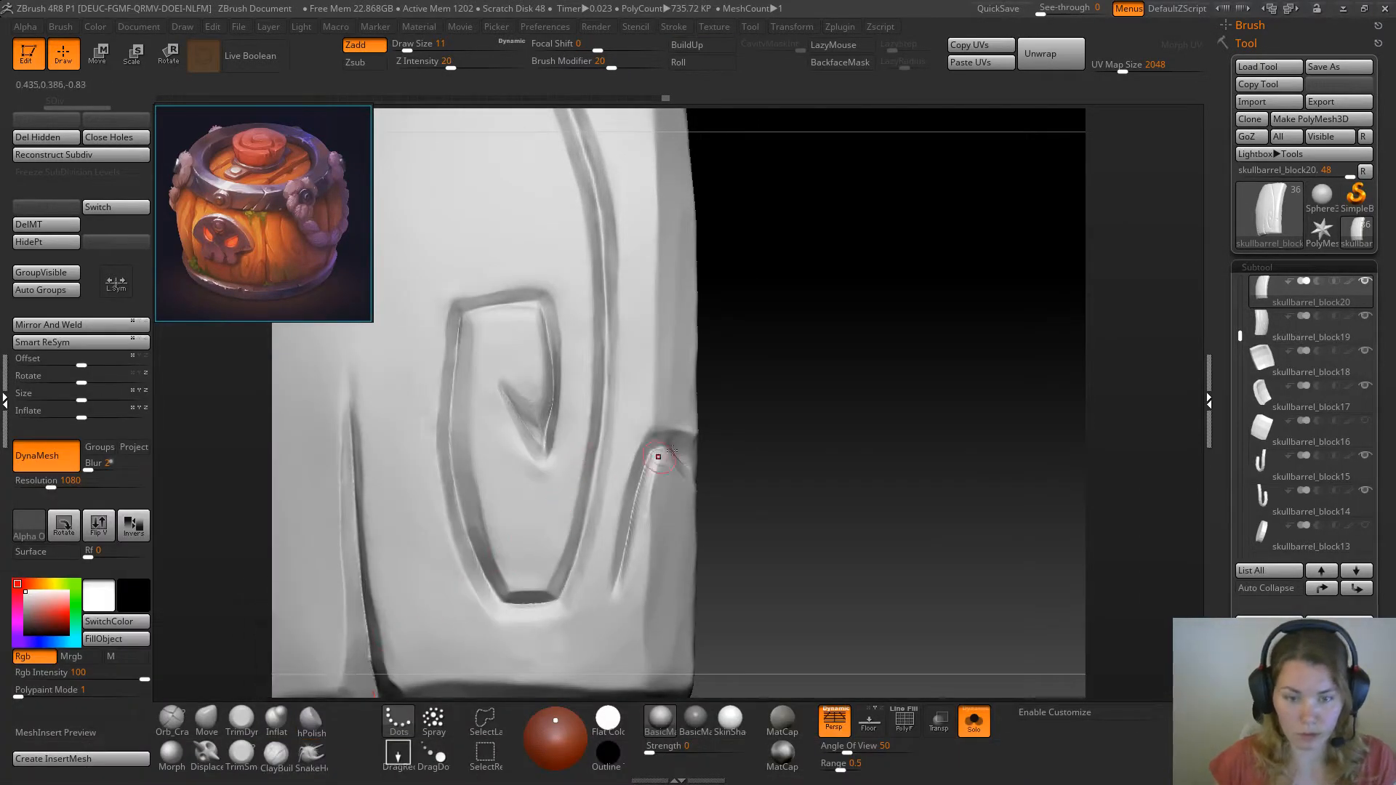
key("space")
left_click_drag(699, 441, 681, 454)
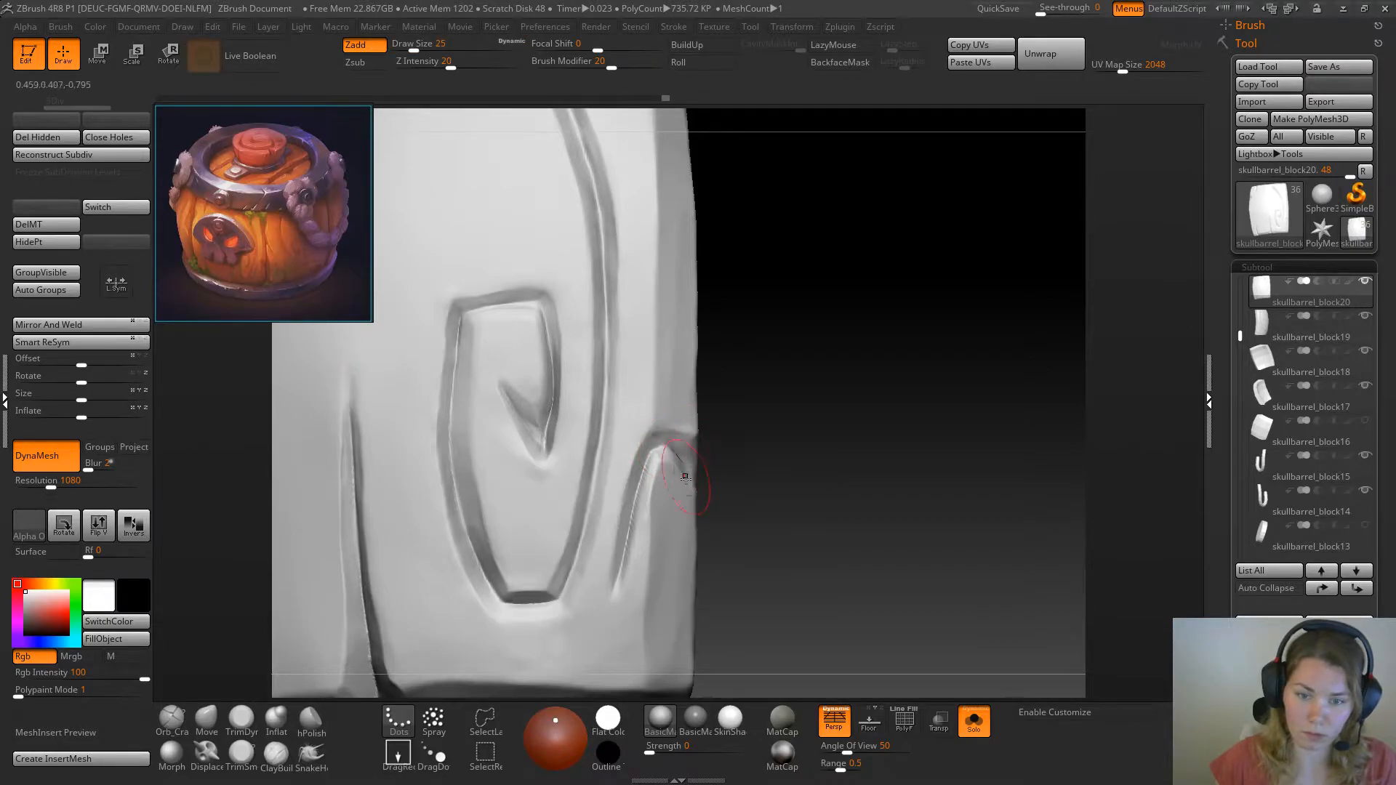
left_click(206, 720)
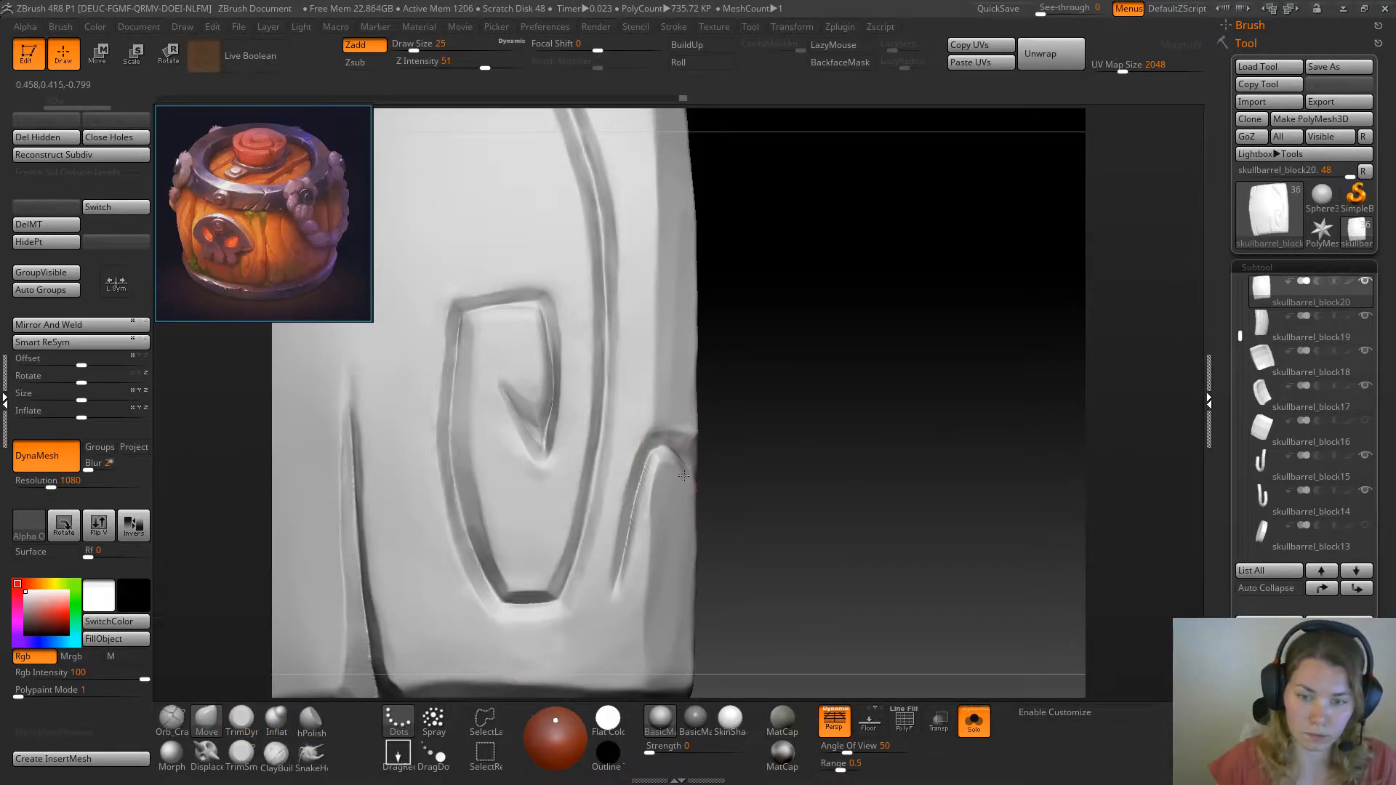
mouse_move(662, 510)
left_mouse_down()
mouse_move(647, 538)
mouse_move(618, 508)
left_mouse_up()
Sharpen the crack's left groove and upper arc with the Pinch brush at draw size 25
key("b")
key("p")
key("i")
left_click_drag(623, 553, 634, 508)
mouse_move(613, 597)
left_mouse_down()
mouse_move(637, 500)
mouse_move(682, 442)
left_mouse_up()
Show the whole barrel and reshape the top of the edge crack with the Move brush at draw size 39
left_click(974, 716)
left_click_drag(970, 670, 965, 399, "alt")
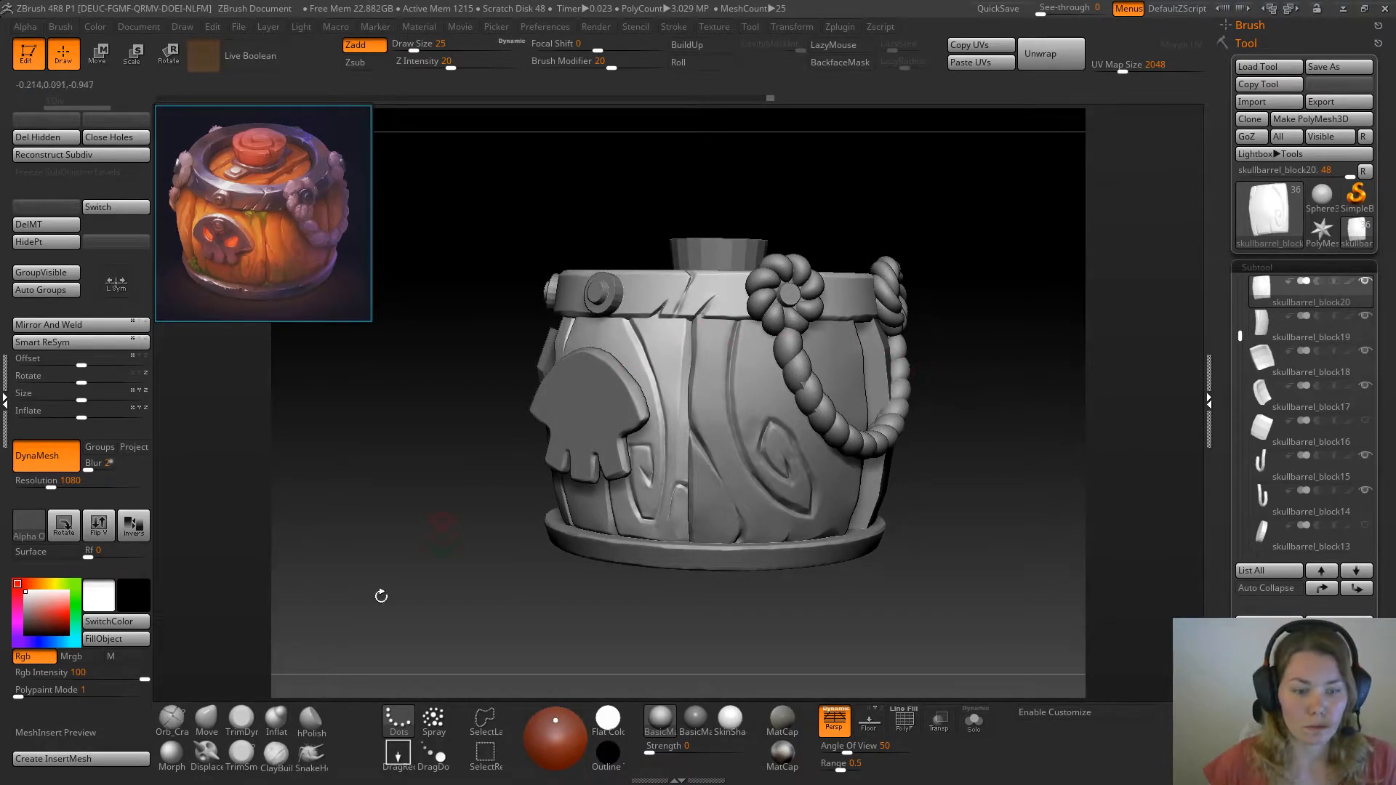
left_click(206, 718)
key("space")
left_click_drag(685, 491, 678, 496)
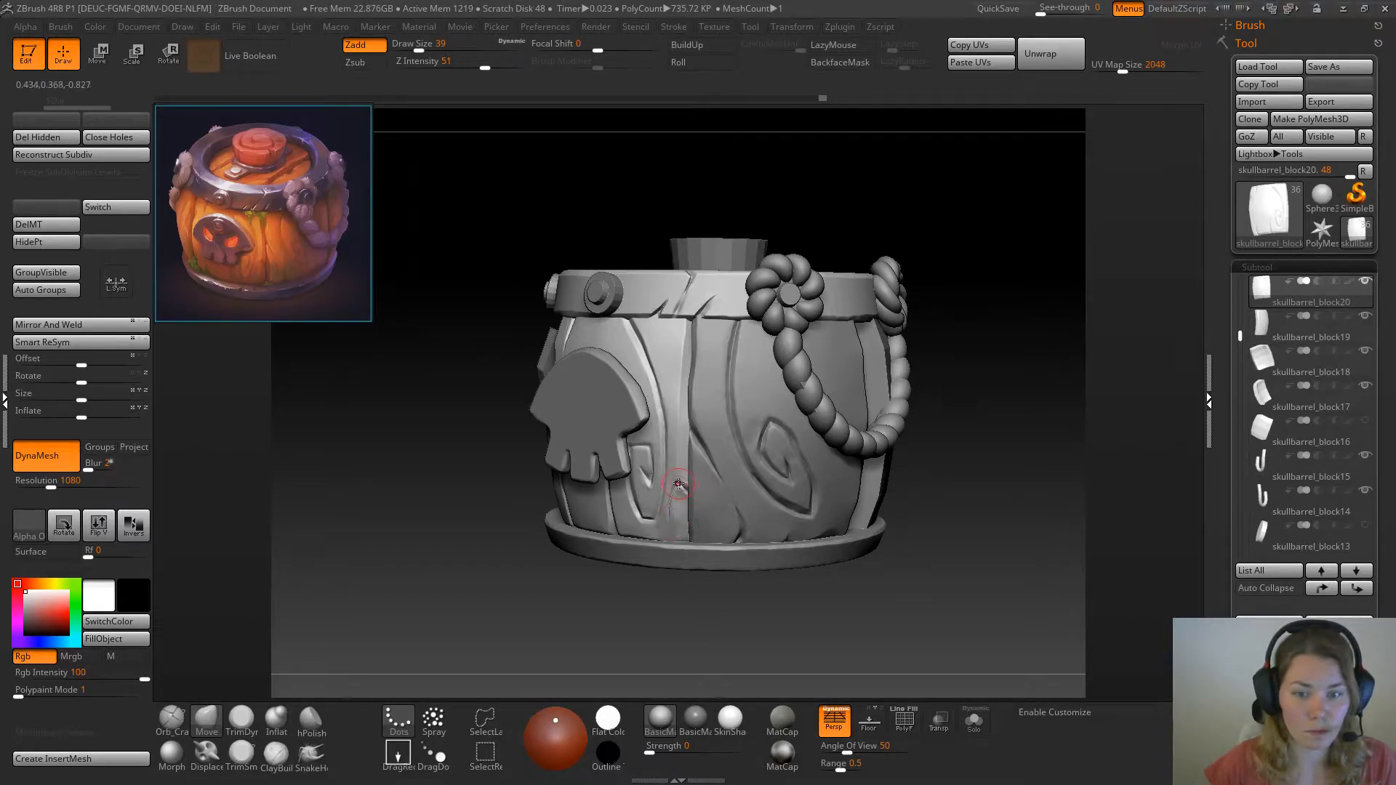
left_click_drag(686, 488, 678, 509)
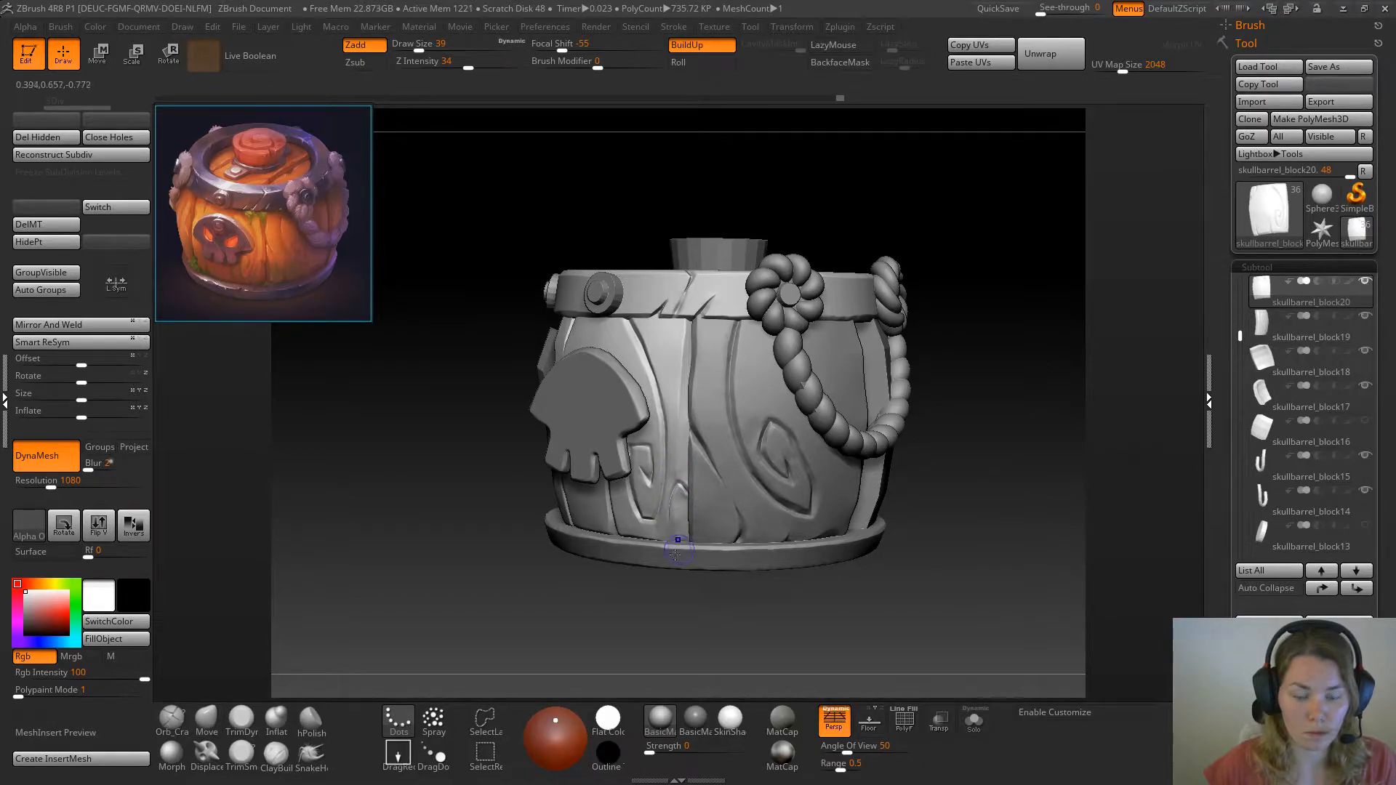
Trim the raised wood just below the crack's tip with TrimDynamic at draw size 39
left_click(242, 720)
left_click_drag(681, 504, 683, 495)
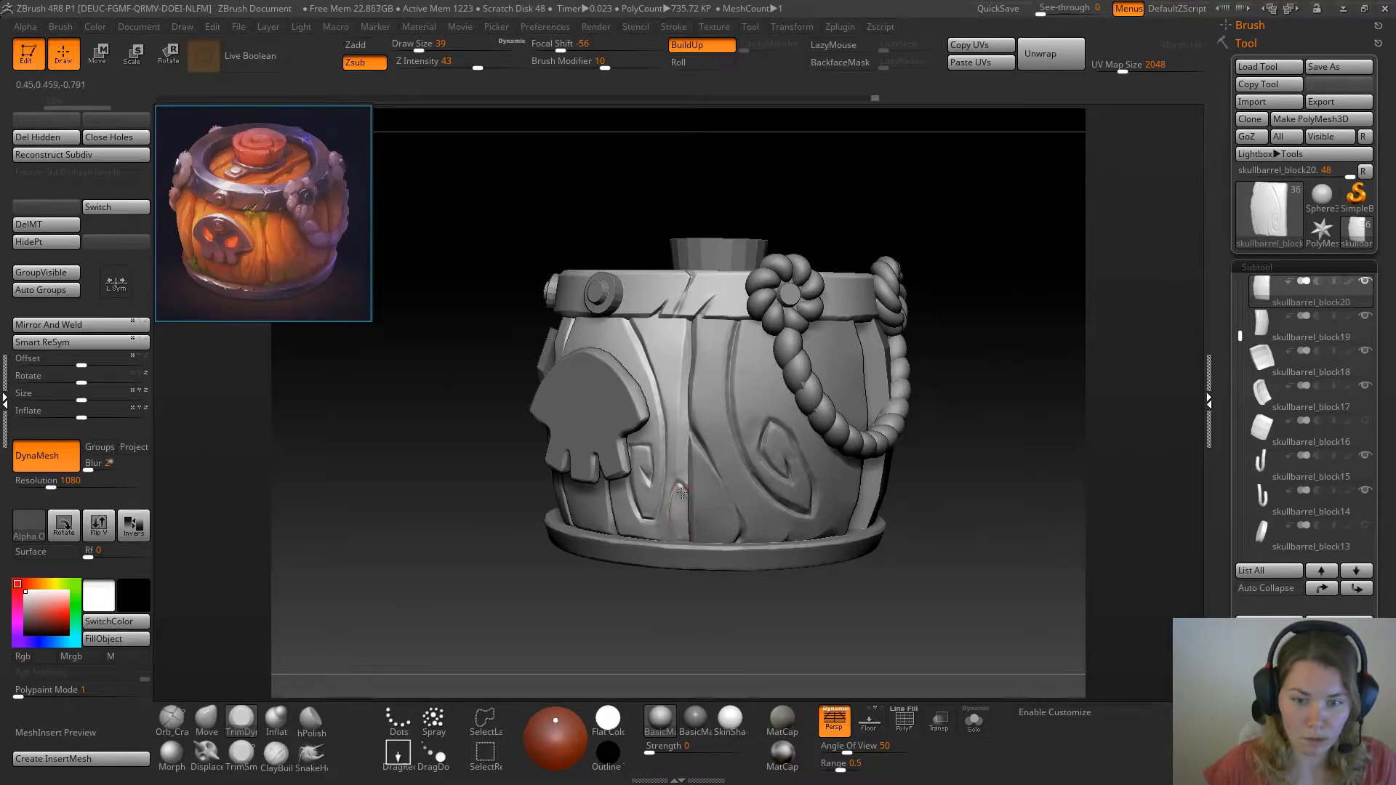
left_click_drag(969, 366, 998, 246)
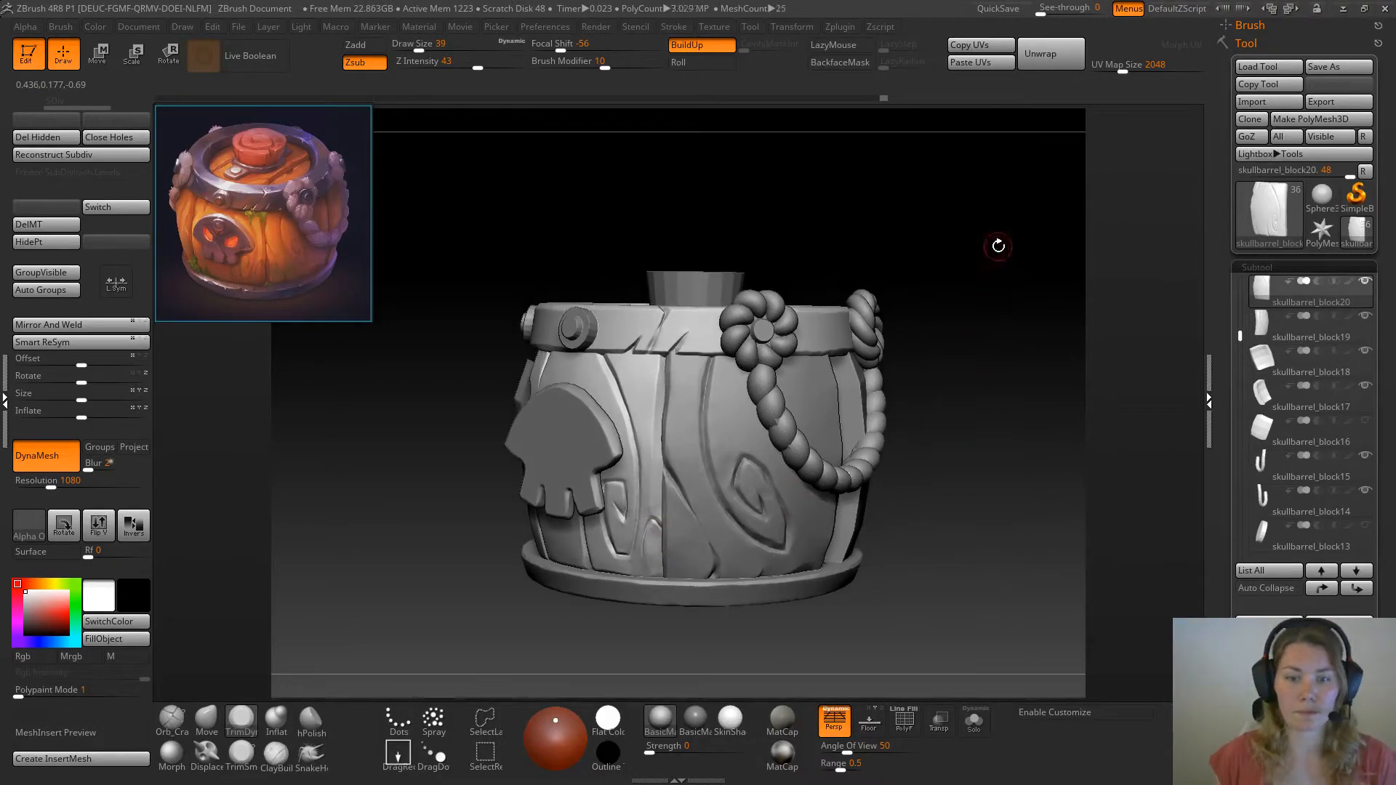
Save the tool as skullbarrel06, replacing the existing file
left_click(1339, 67)
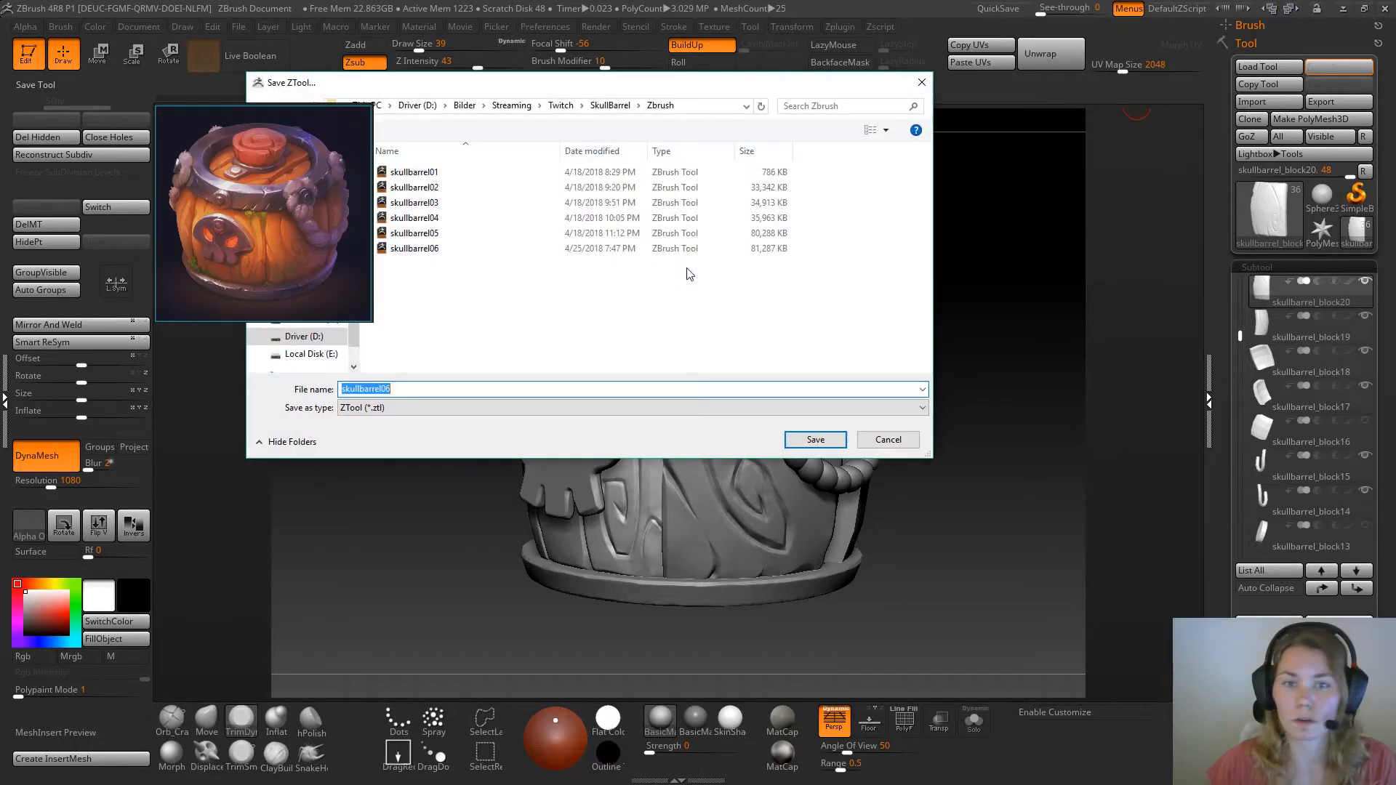
left_click(815, 440)
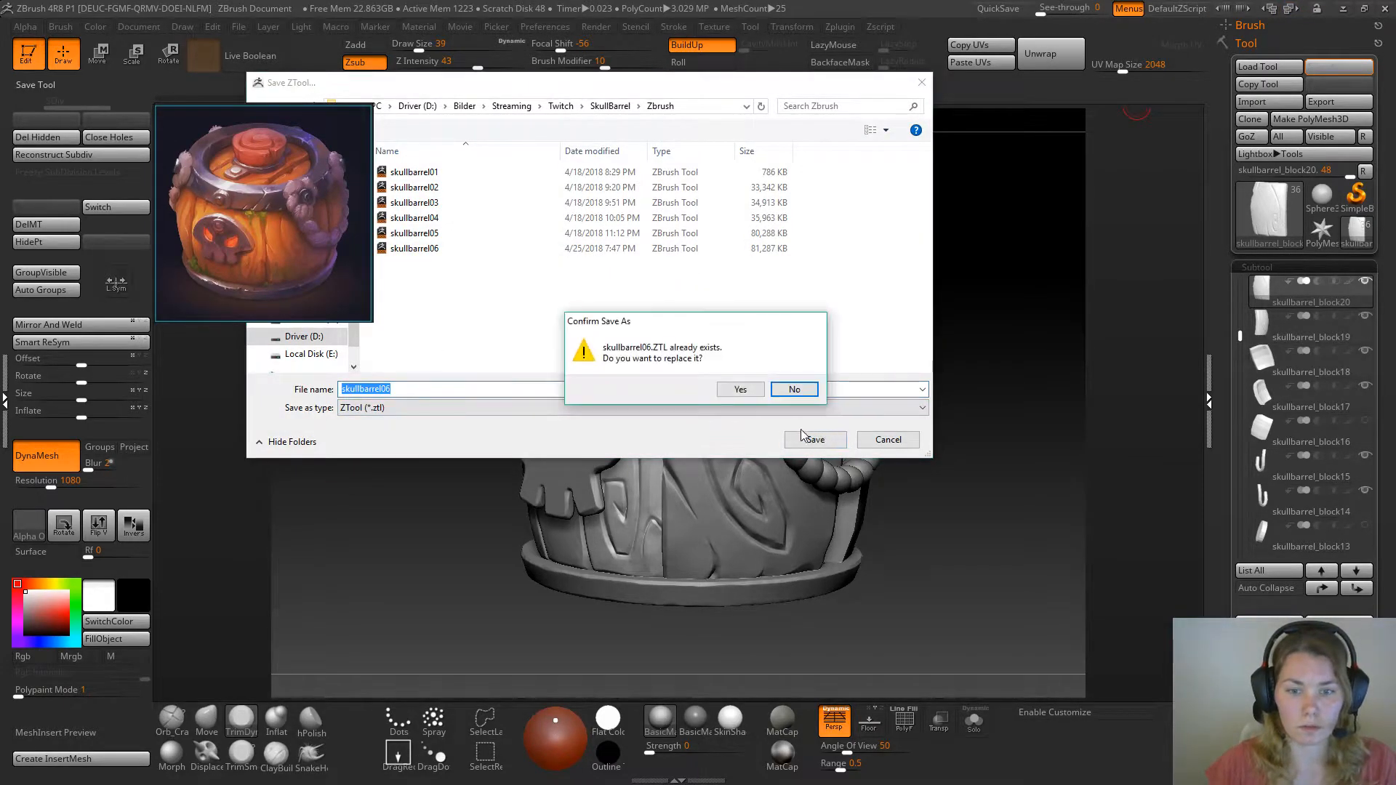
left_click(739, 390)
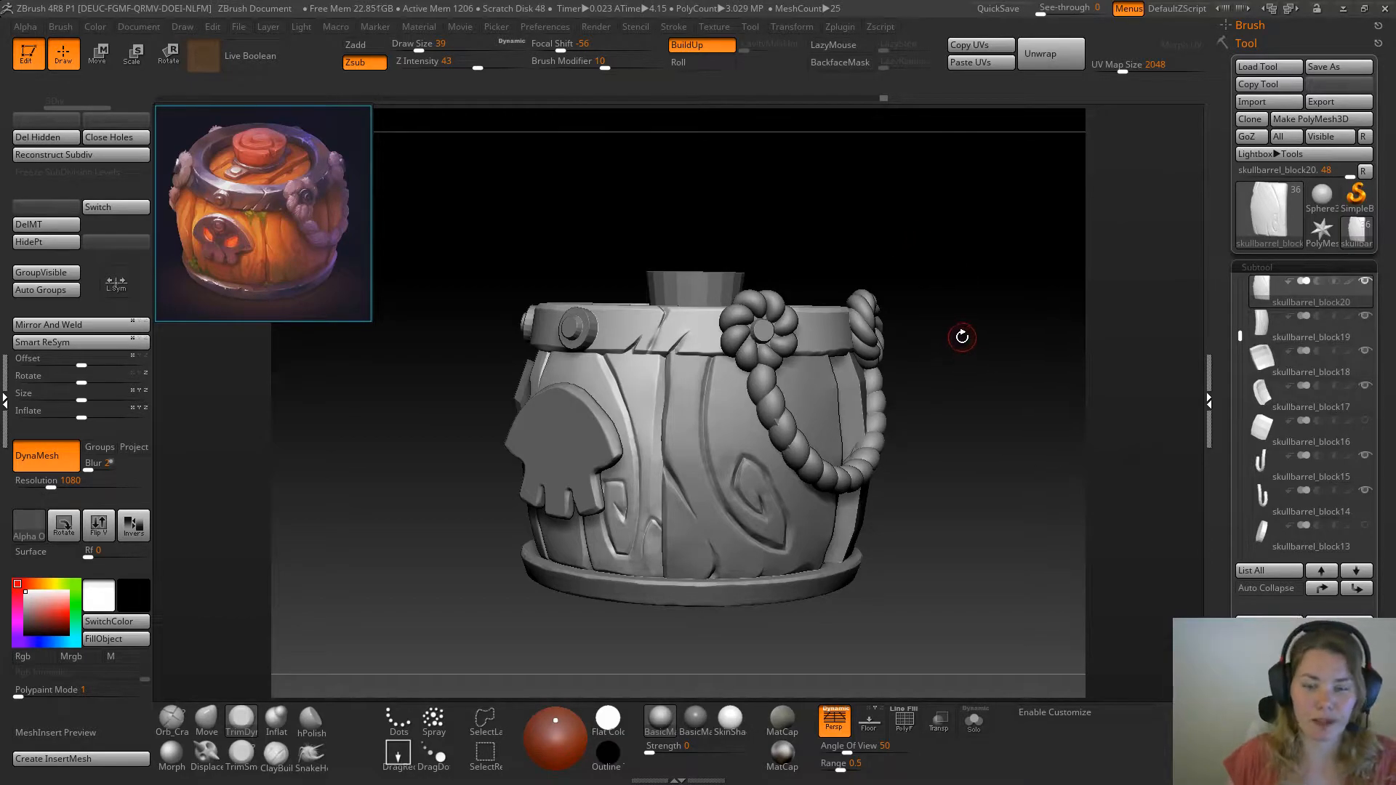
Examine the barrel's carved planks, rim and rope from several angles against the reference image
left_click_drag(980, 440, 971, 413)
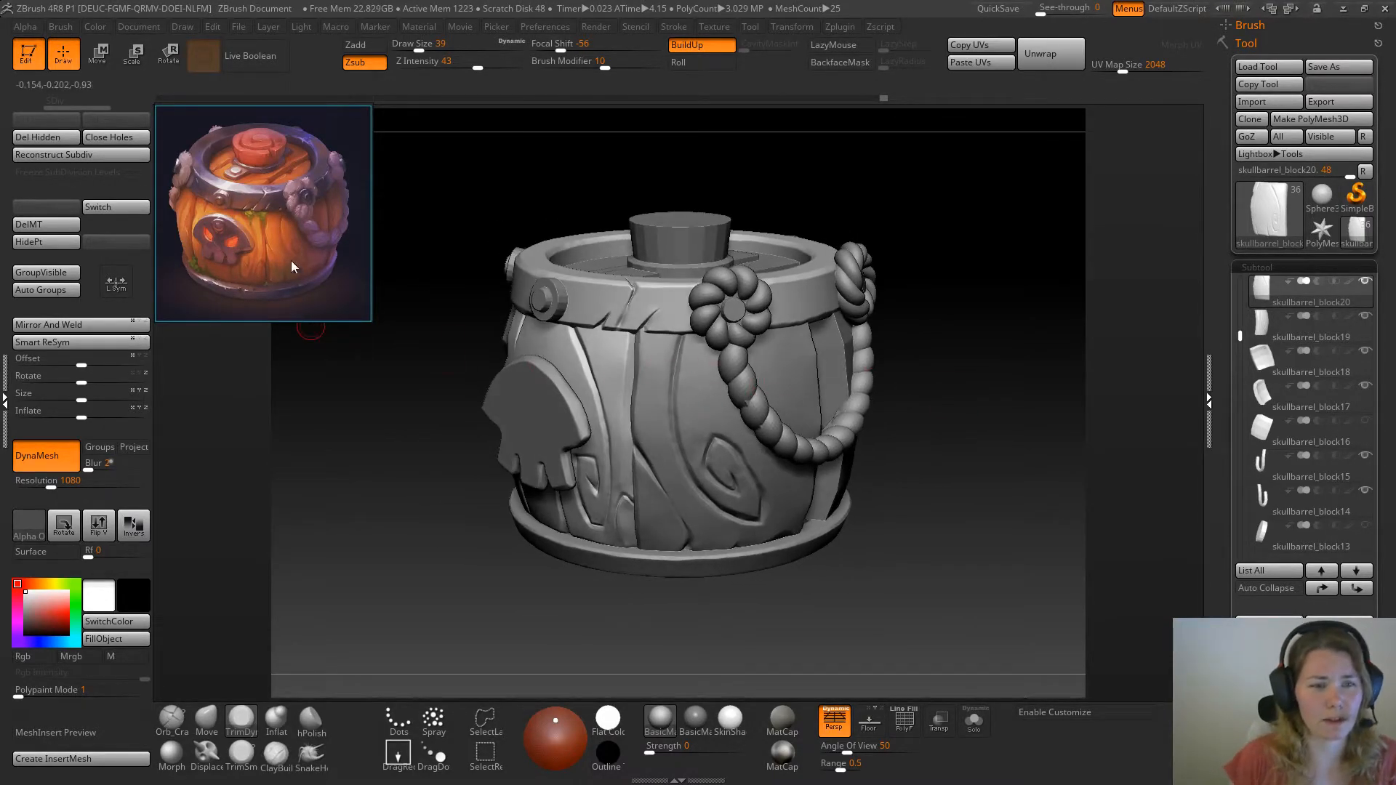
left_click_drag(803, 614, 793, 553)
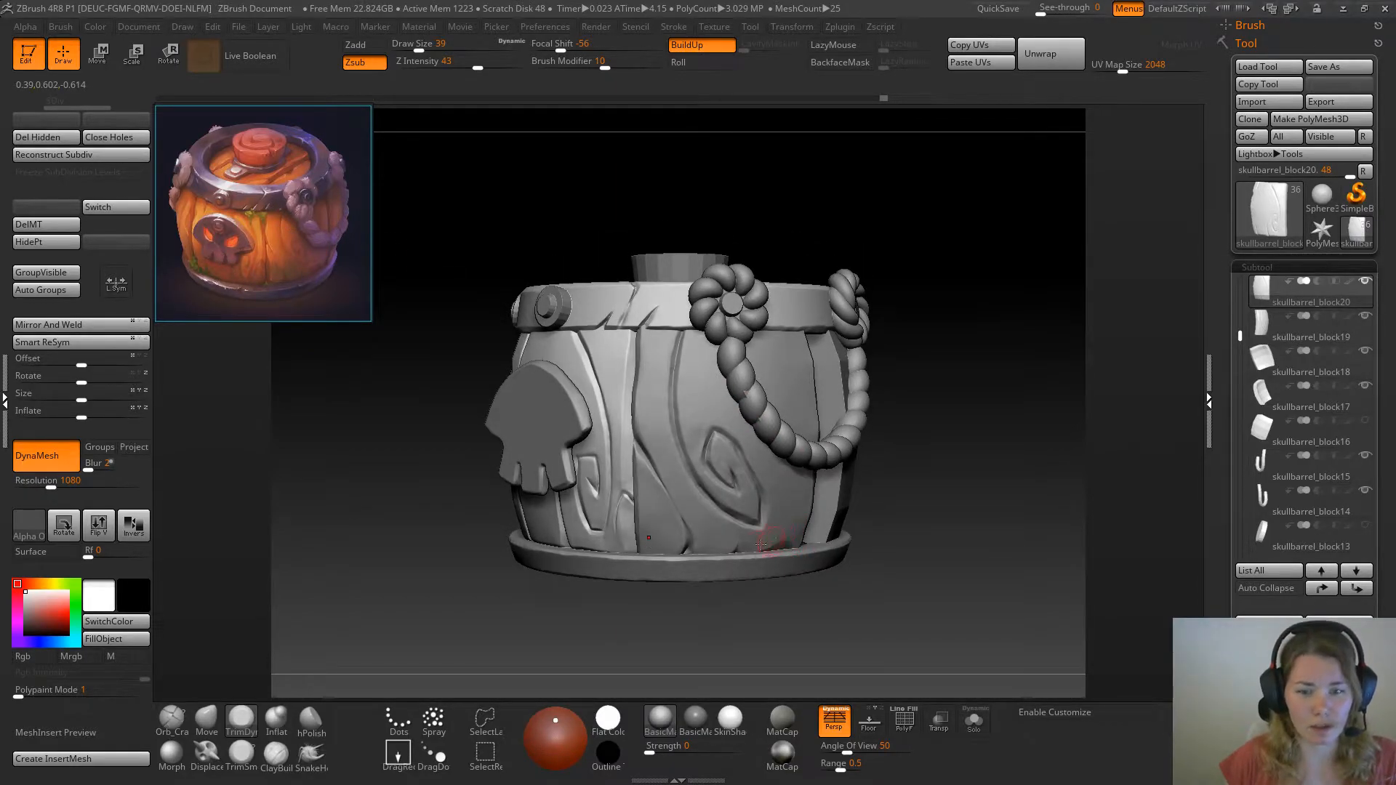
left_click_drag(1032, 499, 1013, 527)
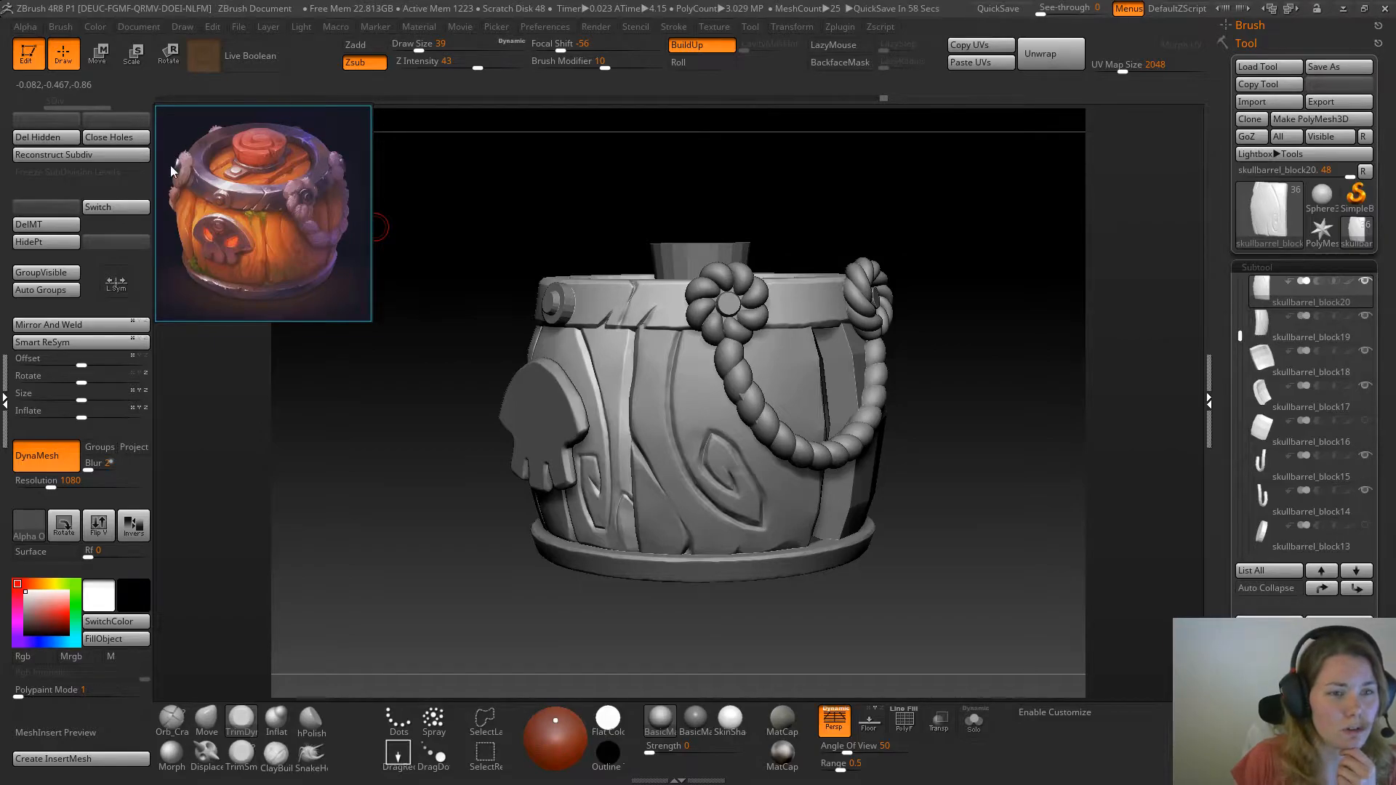
left_click_drag(976, 402, 995, 489, "alt")
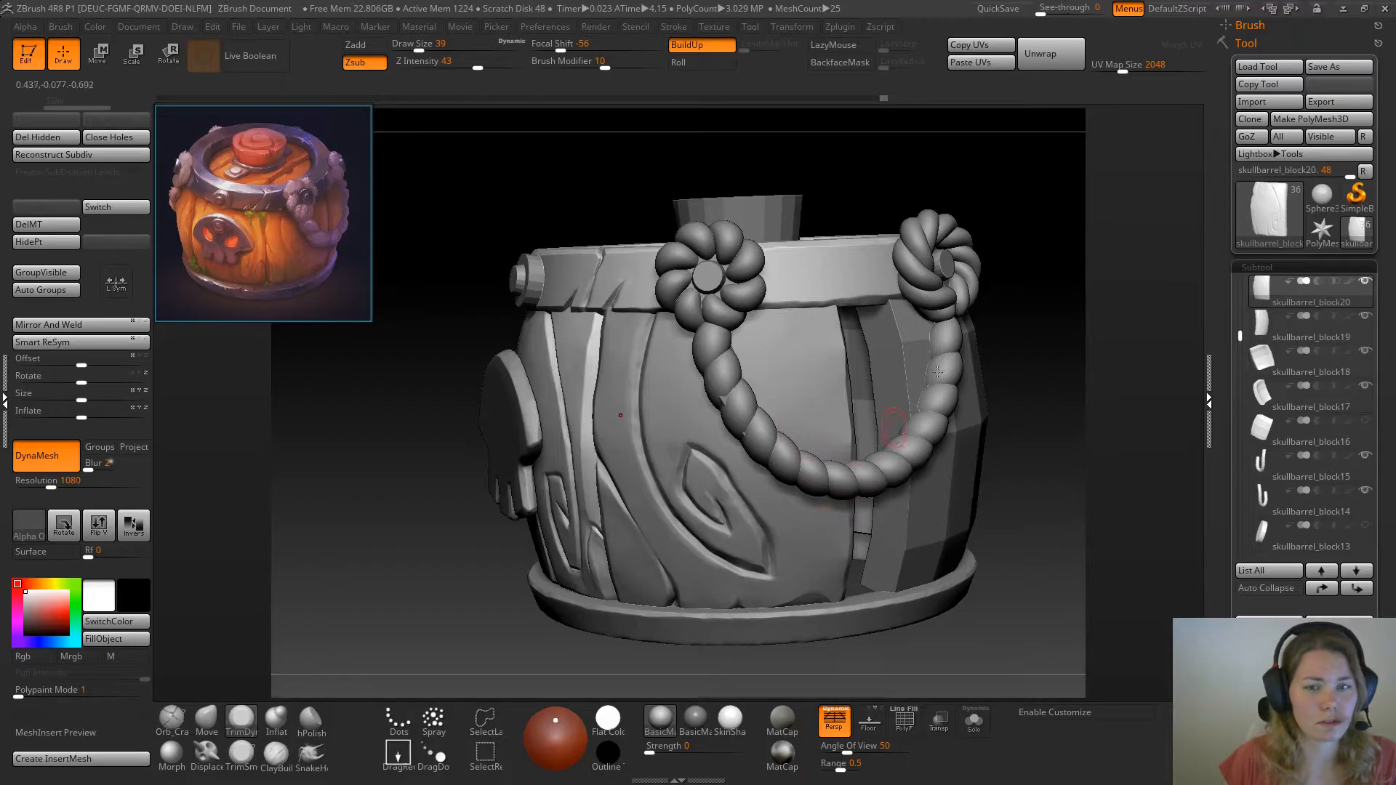
Make the swirl-carved plank under the rope the active subtool and isolate it from the barrel
left_click_drag(1040, 331, 996, 438)
left_click(818, 543, "alt")
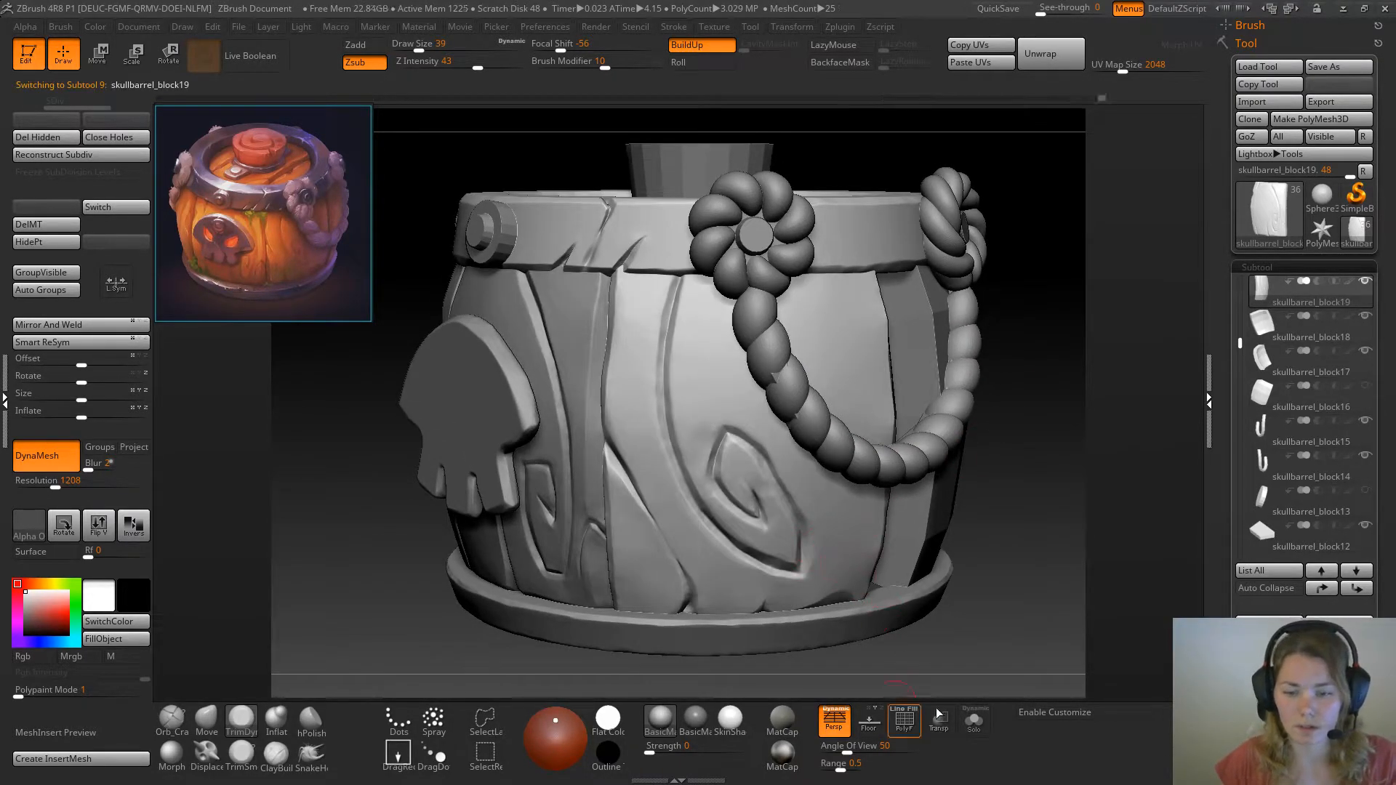
left_click(973, 720)
left_click_drag(509, 614, 495, 625)
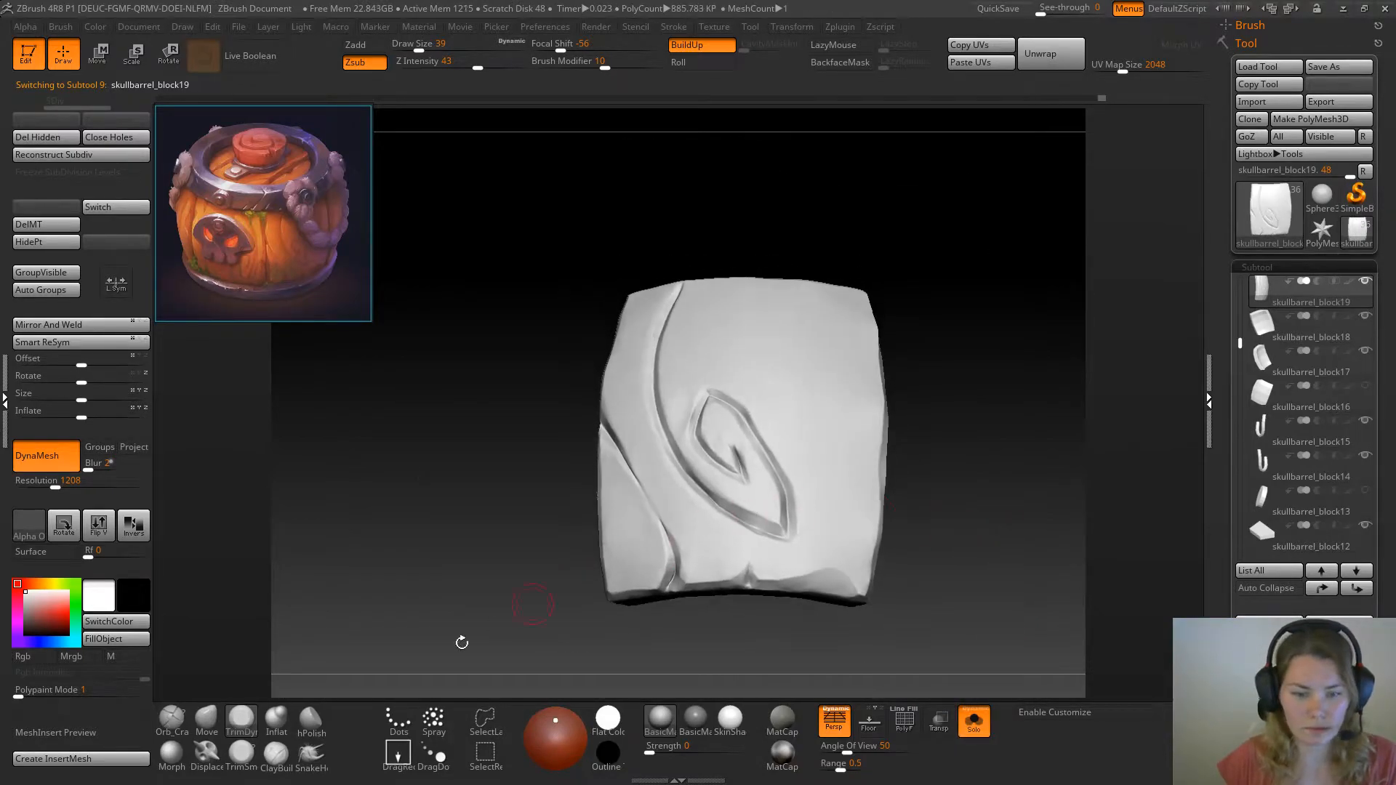
Preview the isolated plank in the second basic, SkinShade and MatCap materials, and return it to the original basic material
left_click(695, 720)
left_click_drag(987, 567, 1004, 573)
left_click(730, 720)
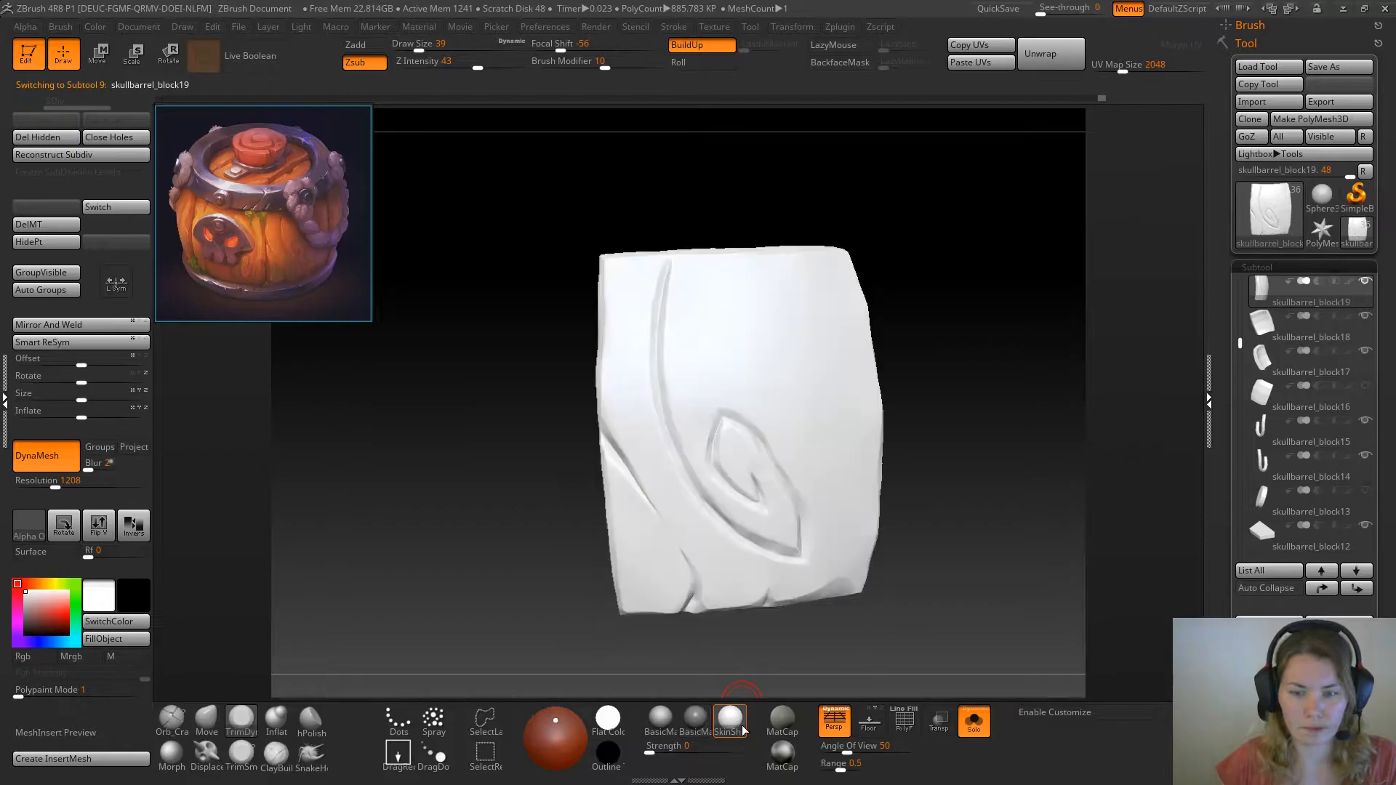
left_click(783, 720)
left_click_drag(806, 682, 814, 633)
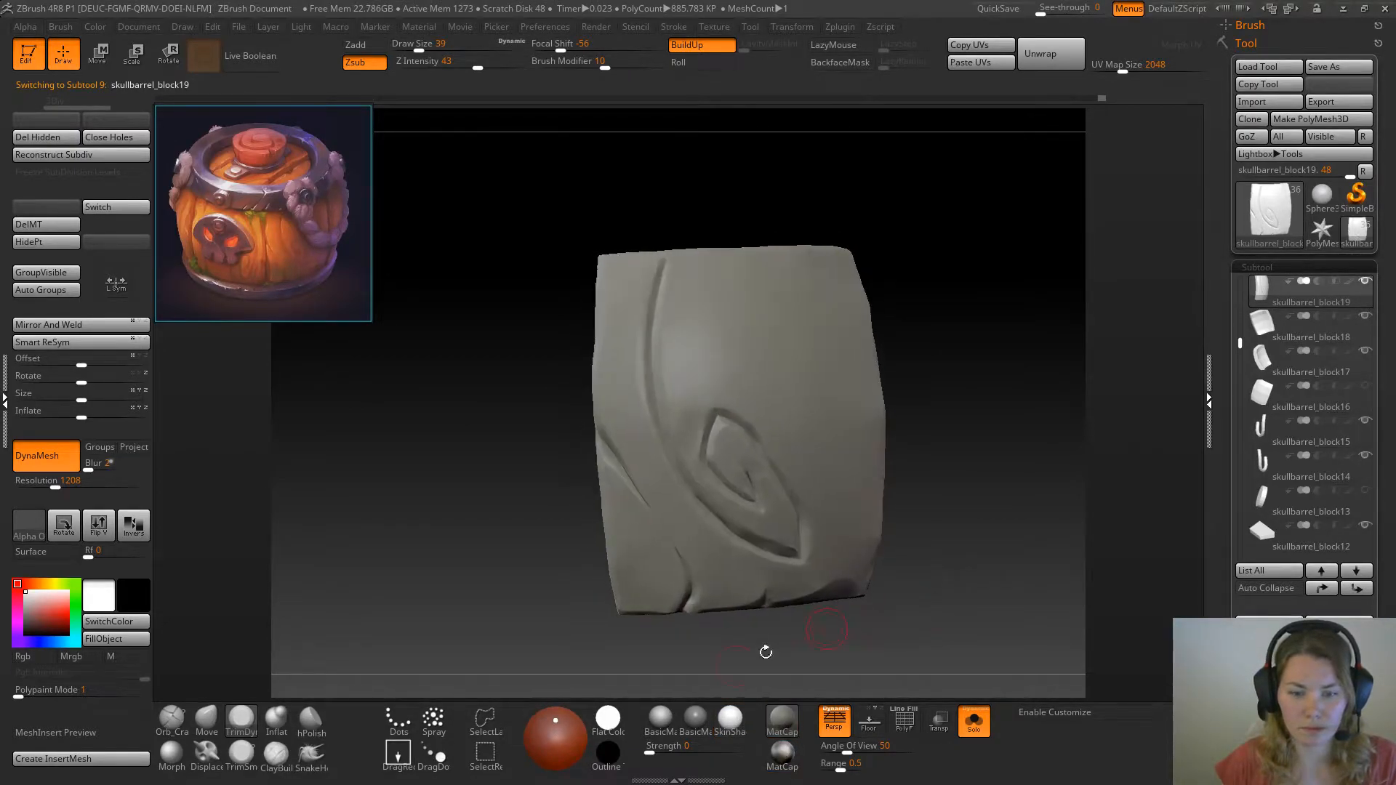
left_click(661, 720)
mouse_move(1013, 483)
left_mouse_down("alt")
mouse_move(1000, 561)
mouse_move(913, 522)
mouse_move(879, 541)
mouse_move(851, 502)
mouse_move(989, 539)
mouse_move(975, 501)
left_mouse_up("alt")
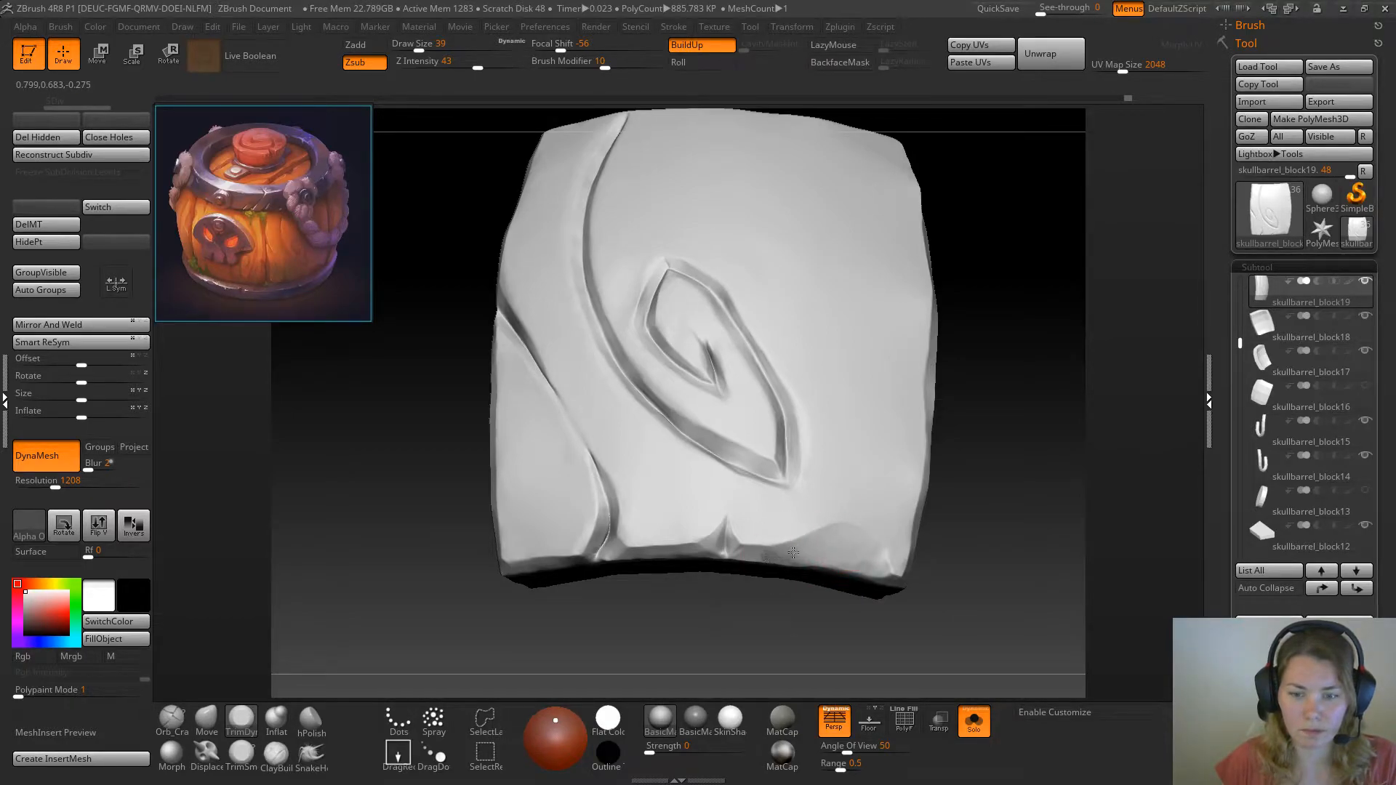
Trim the plank's chipped bottom edge around the cracks with TrimDynamic at draw size 27, and check it against the whole barrel
key("space")
left_click_drag(1000, 459, 1027, 476)
mouse_move(623, 553)
left_mouse_down()
mouse_move(618, 563)
mouse_move(630, 556)
left_mouse_up()
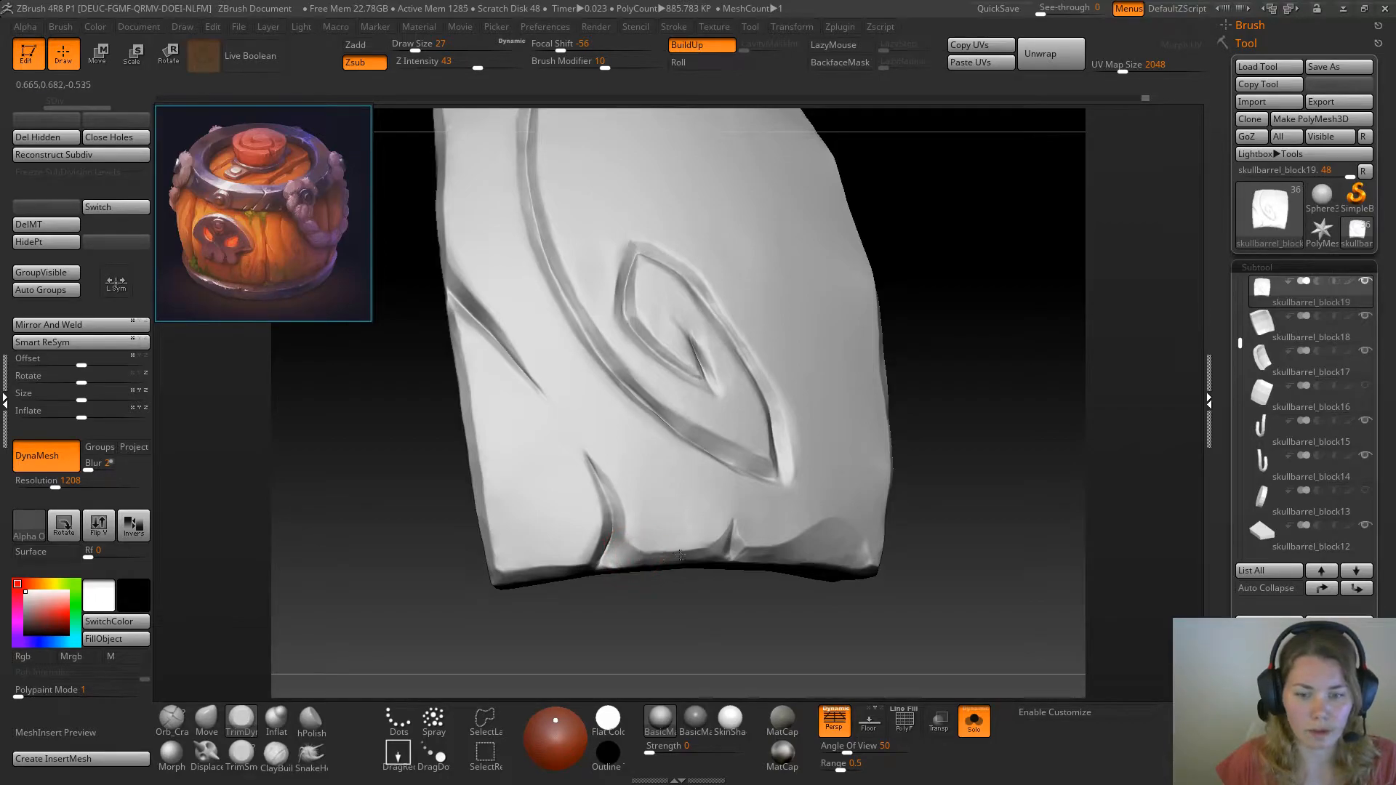
left_click(974, 721)
left_click_drag(1027, 444, 1093, 497)
left_click_drag(1053, 658, 1079, 646)
left_click(974, 722)
left_click_drag(726, 661, 638, 568)
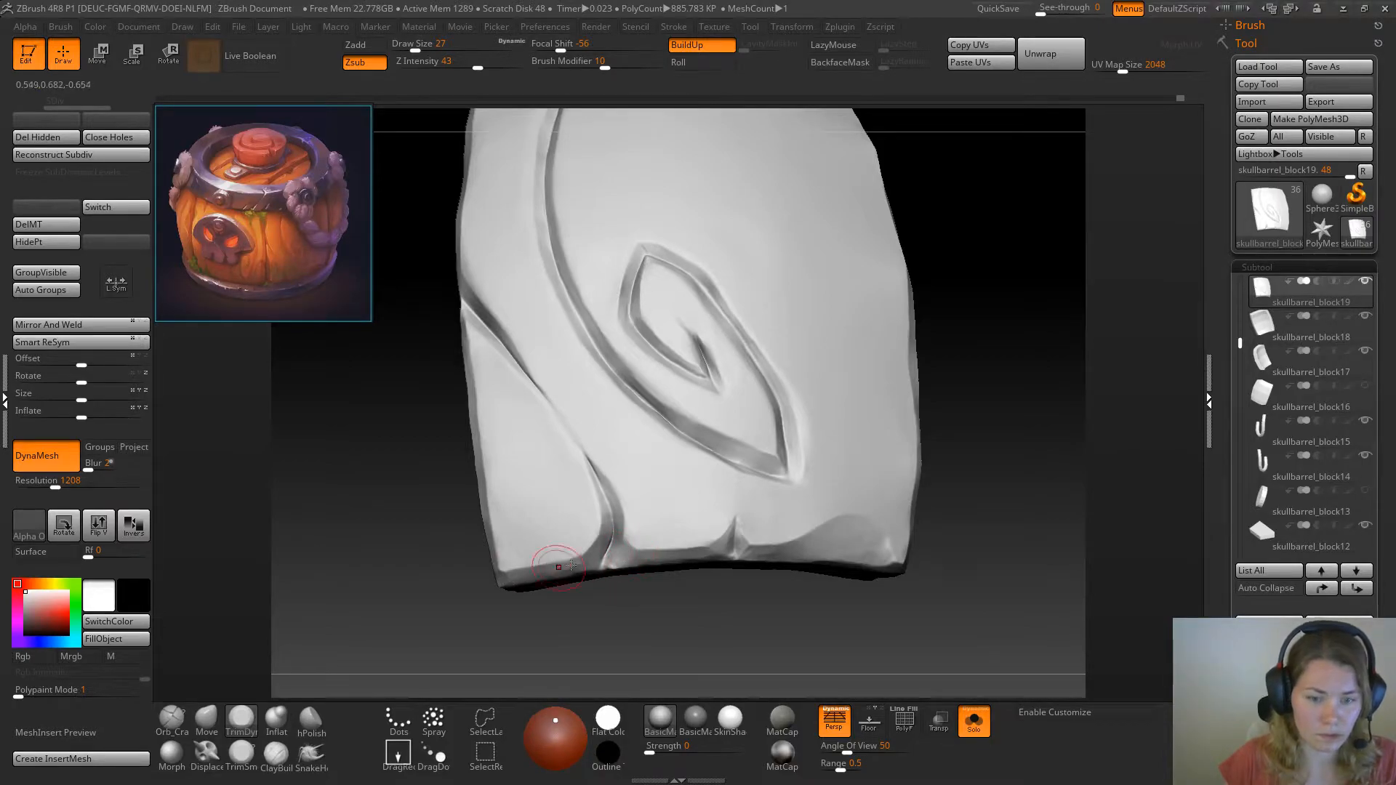
left_click(974, 721)
left_click_drag(1074, 522, 1089, 588)
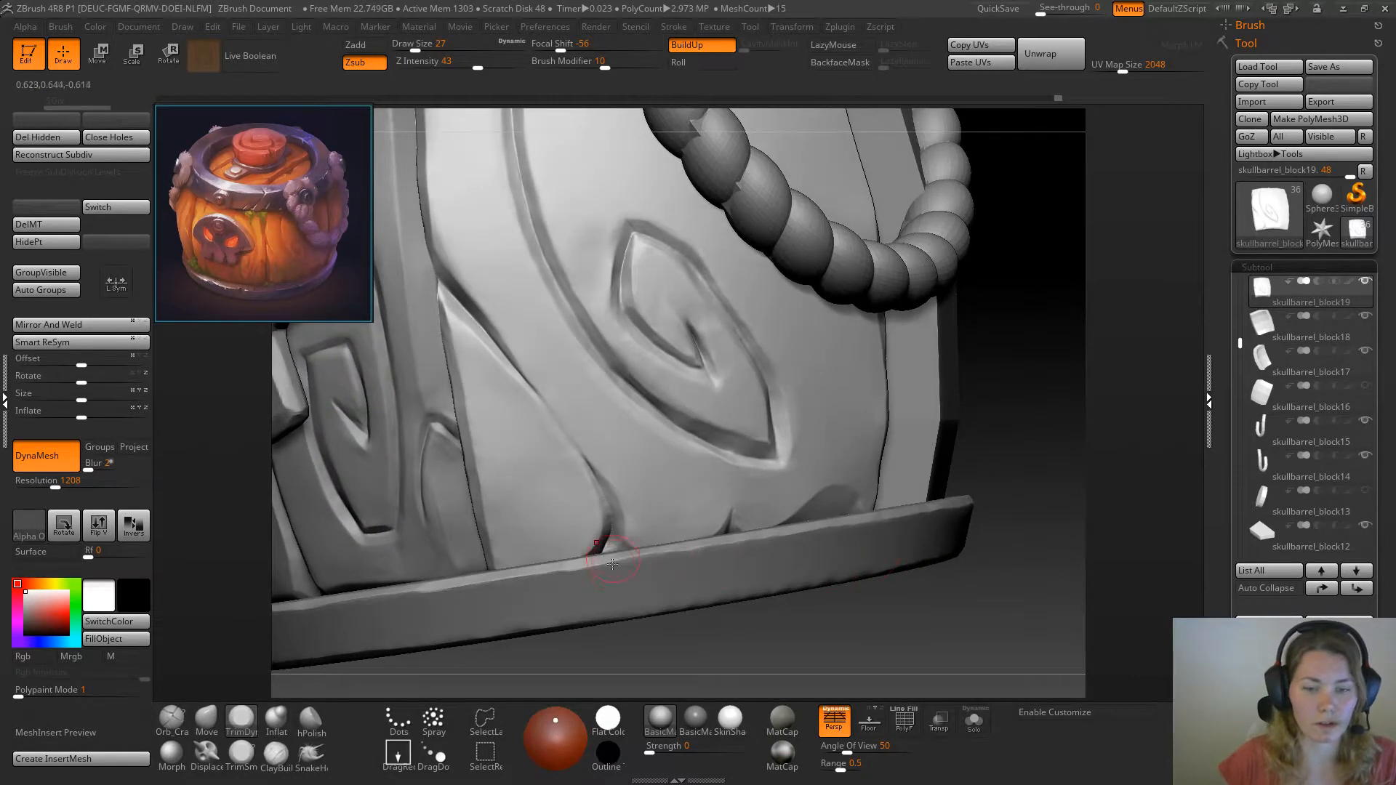
left_click_drag(995, 365, 798, 323)
mouse_move(886, 425)
left_mouse_down()
mouse_move(908, 408)
mouse_move(910, 458)
mouse_move(865, 446)
mouse_move(850, 409)
mouse_move(920, 446)
mouse_move(914, 430)
mouse_move(872, 446)
left_mouse_up()
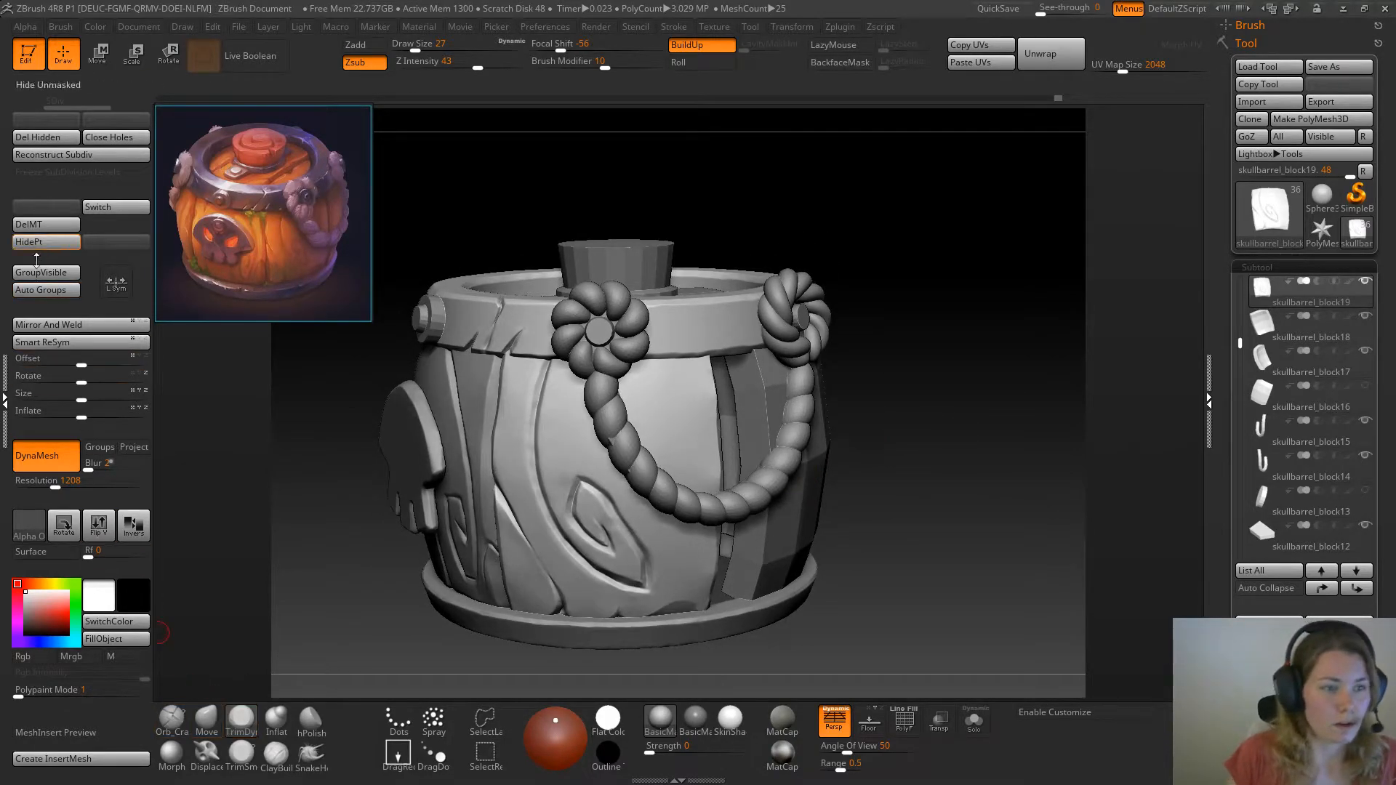
Carve a thin vertical crack down from the plank's top edge near the uncarved side using Orb_Cracks at draw size 27
left_click(172, 719)
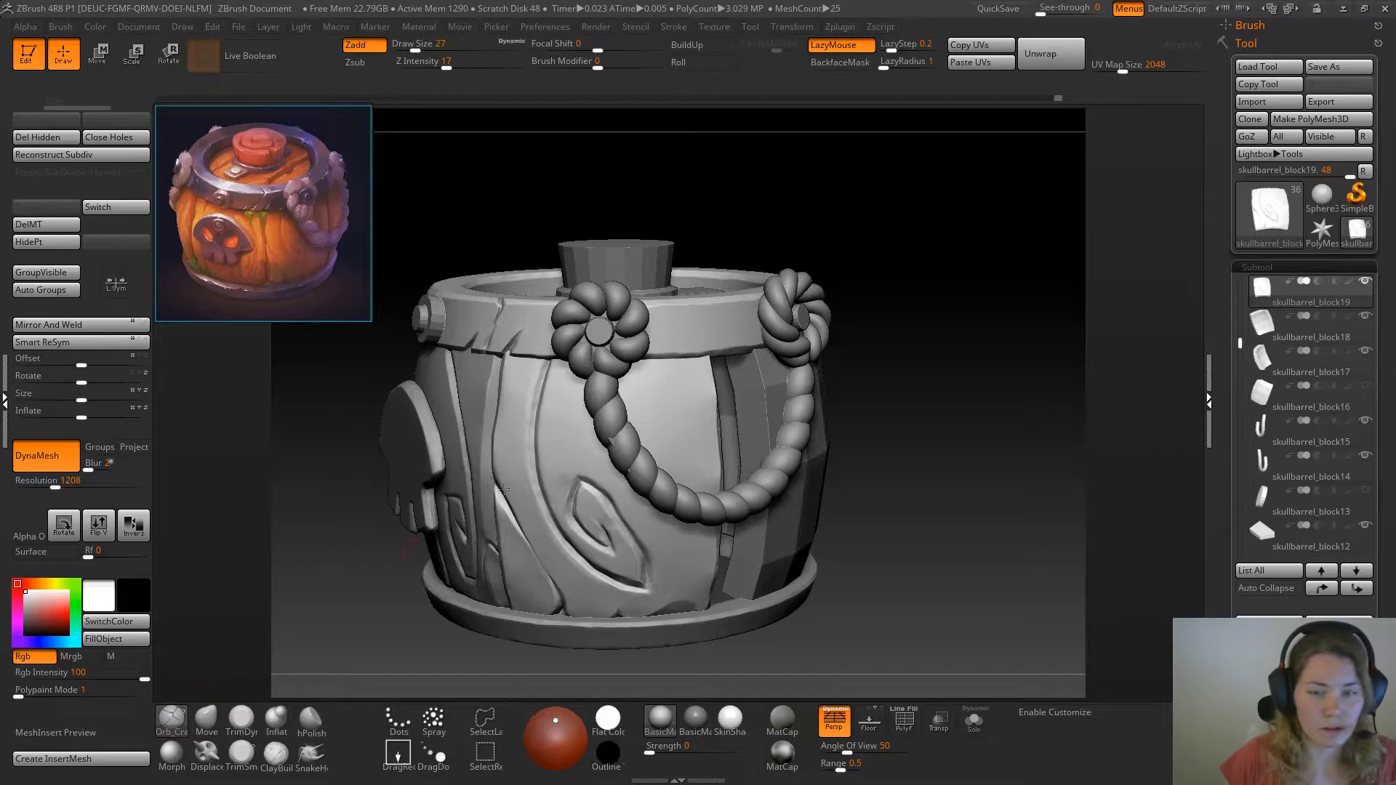
left_click(972, 720)
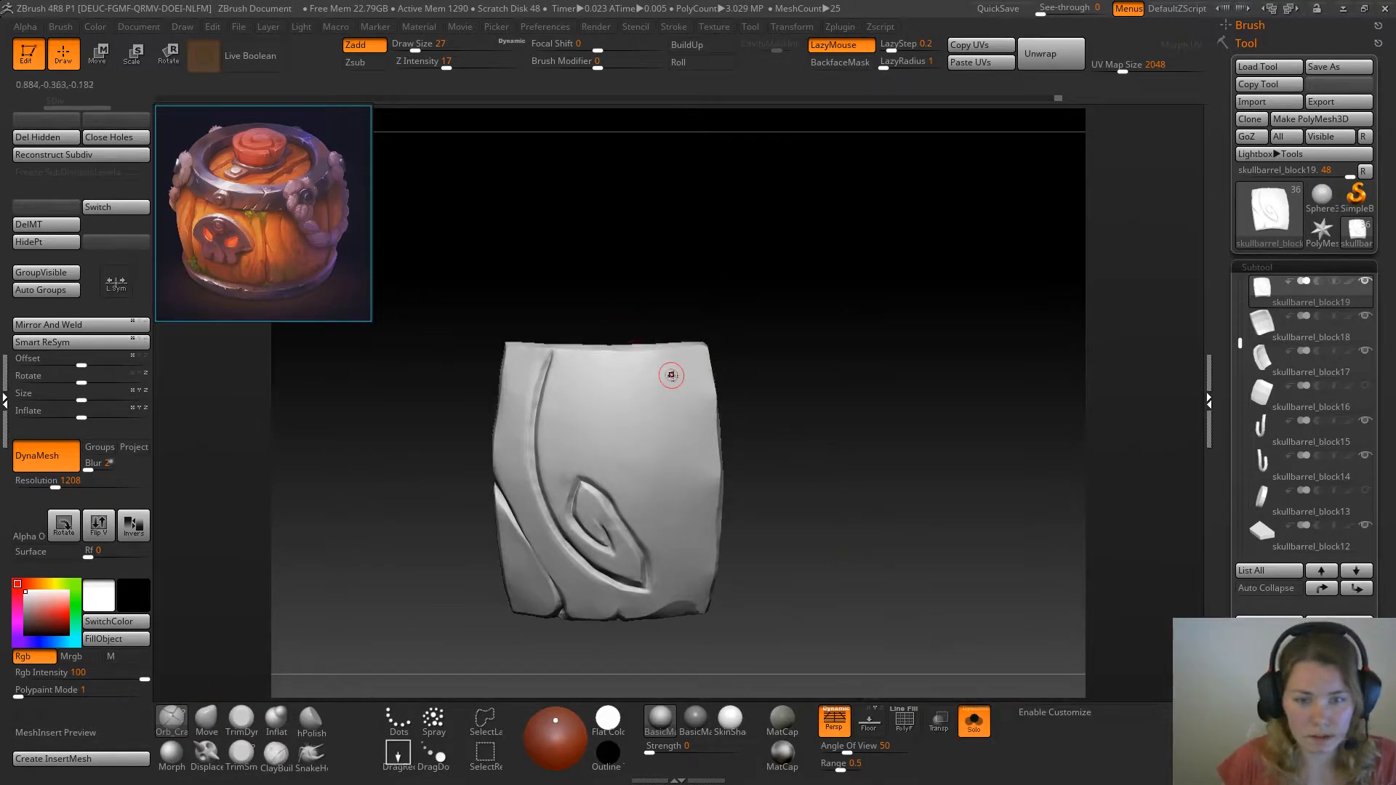
left_click(974, 721)
left_click_drag(938, 373, 918, 581)
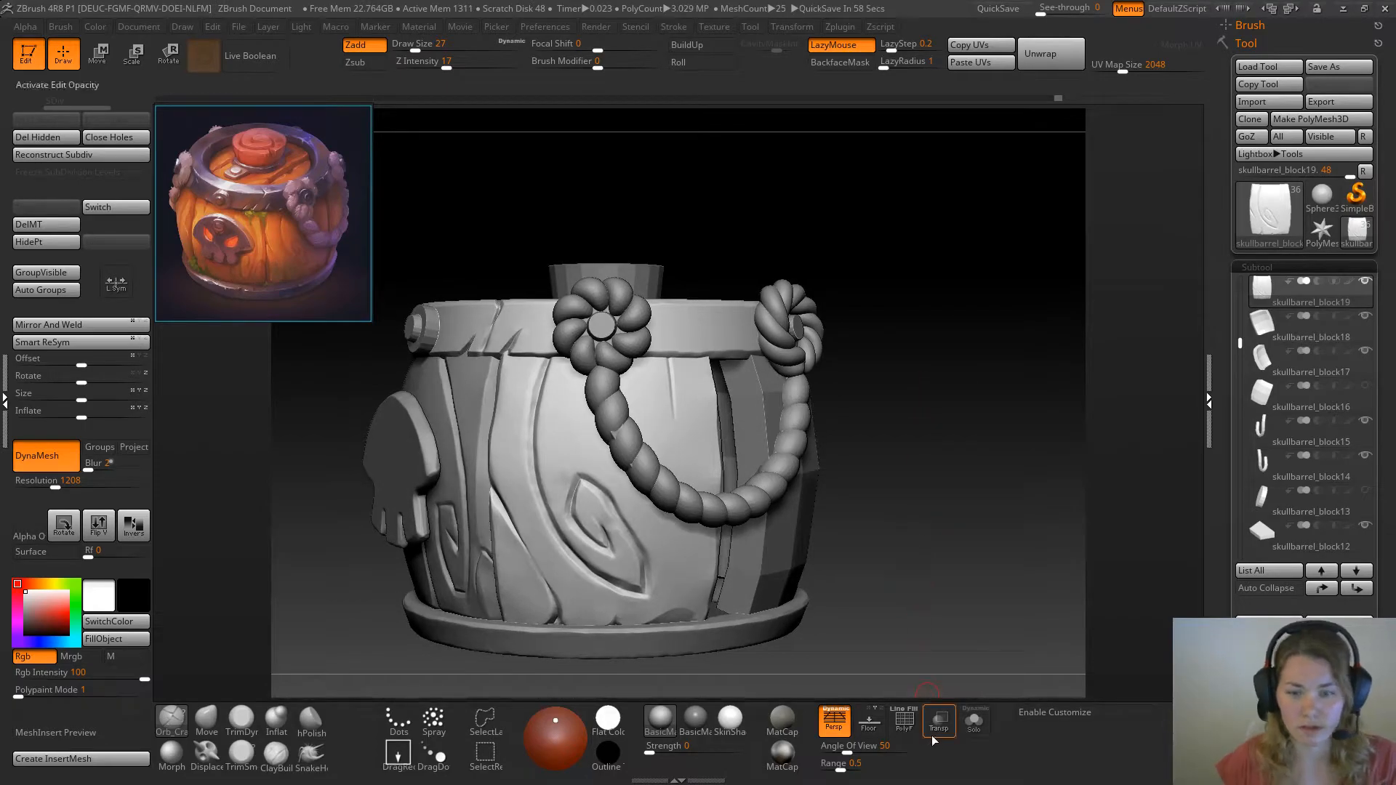
left_click(975, 735)
mouse_move(907, 477)
left_mouse_down("alt")
mouse_move(863, 499)
mouse_move(918, 452)
mouse_move(912, 483)
left_mouse_up("alt")
Deepen, lengthen and widen the plank's upper crack with repeated Orb_Cracks strokes, tapering it toward its lower end
left_click_drag(658, 342, 682, 502)
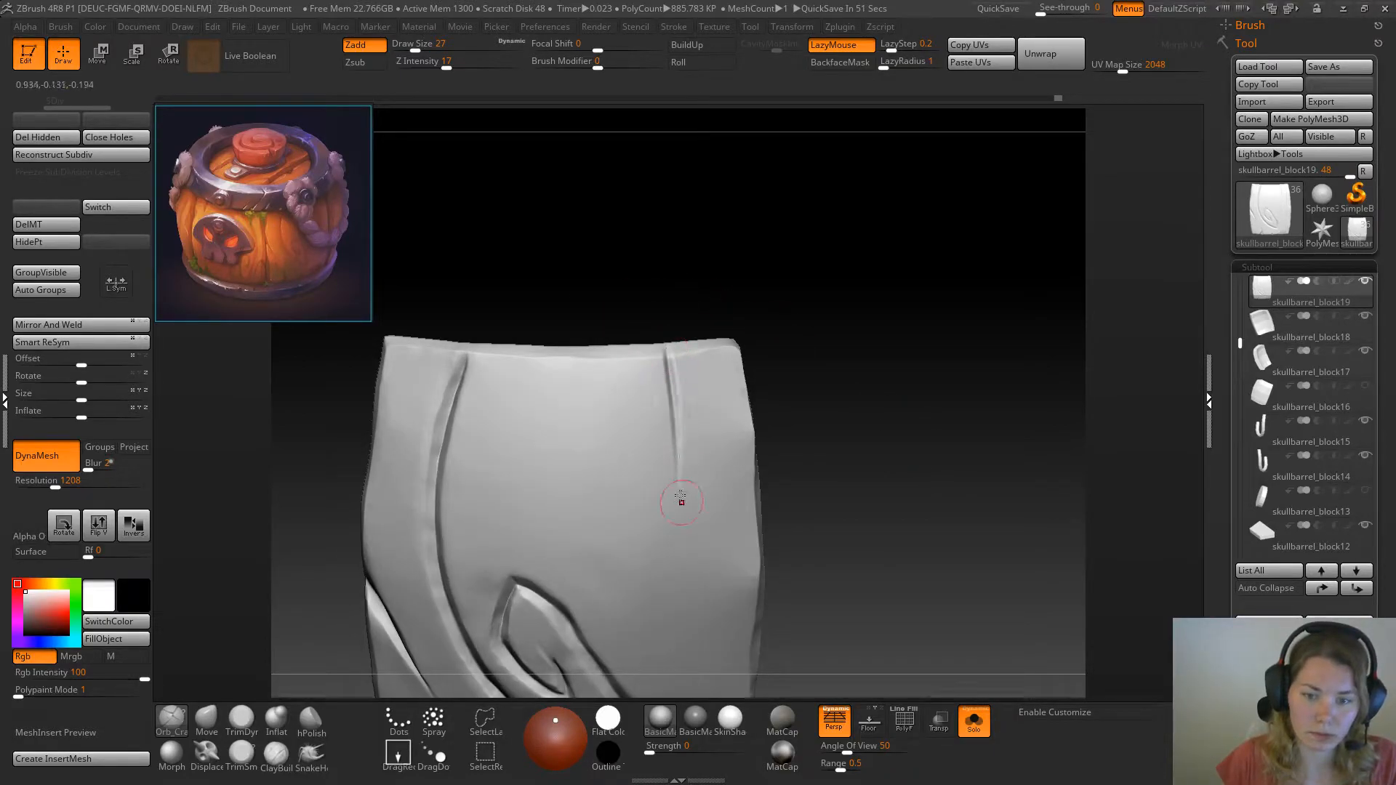
left_click_drag(674, 412, 682, 491)
left_click_drag(663, 360, 684, 503)
left_click_drag(676, 445, 683, 515)
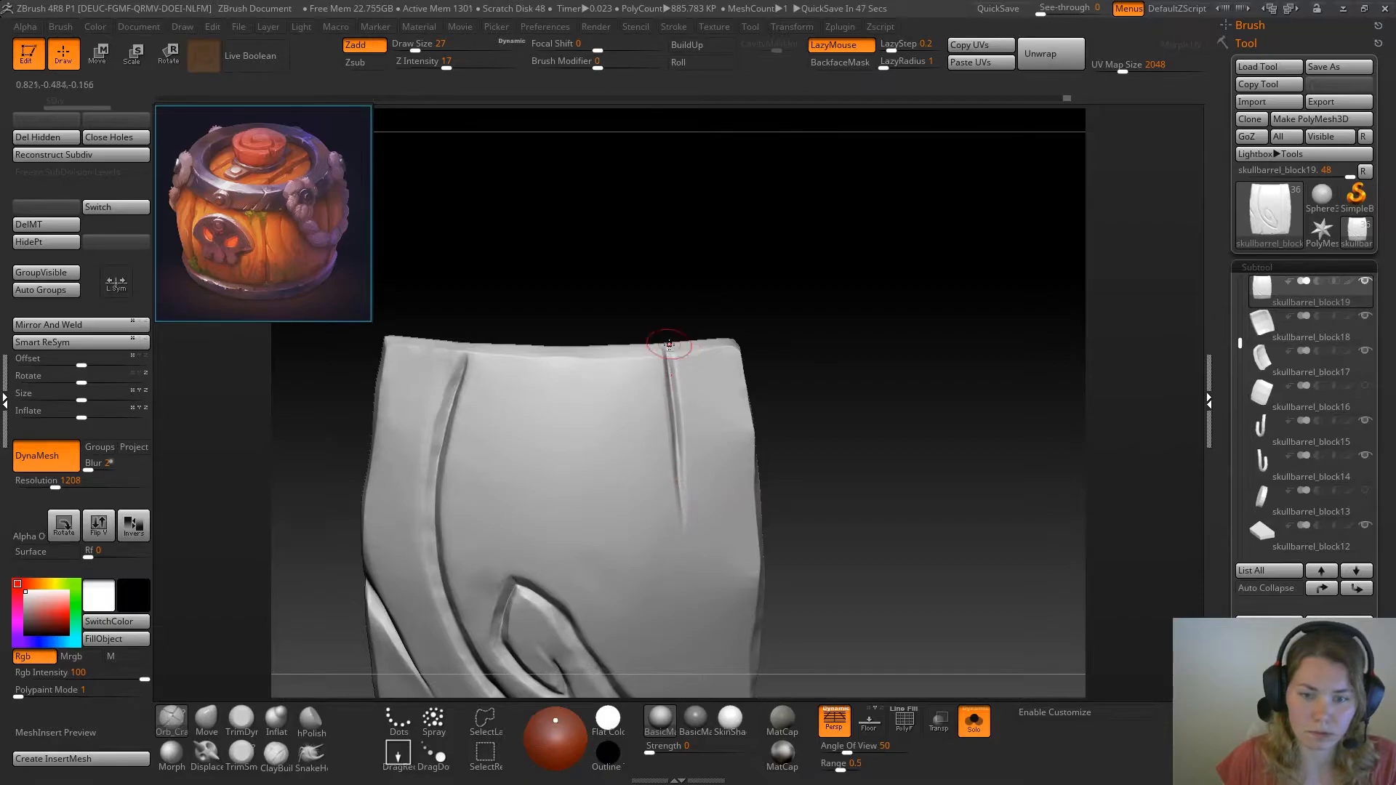
left_click_drag(671, 352, 684, 480)
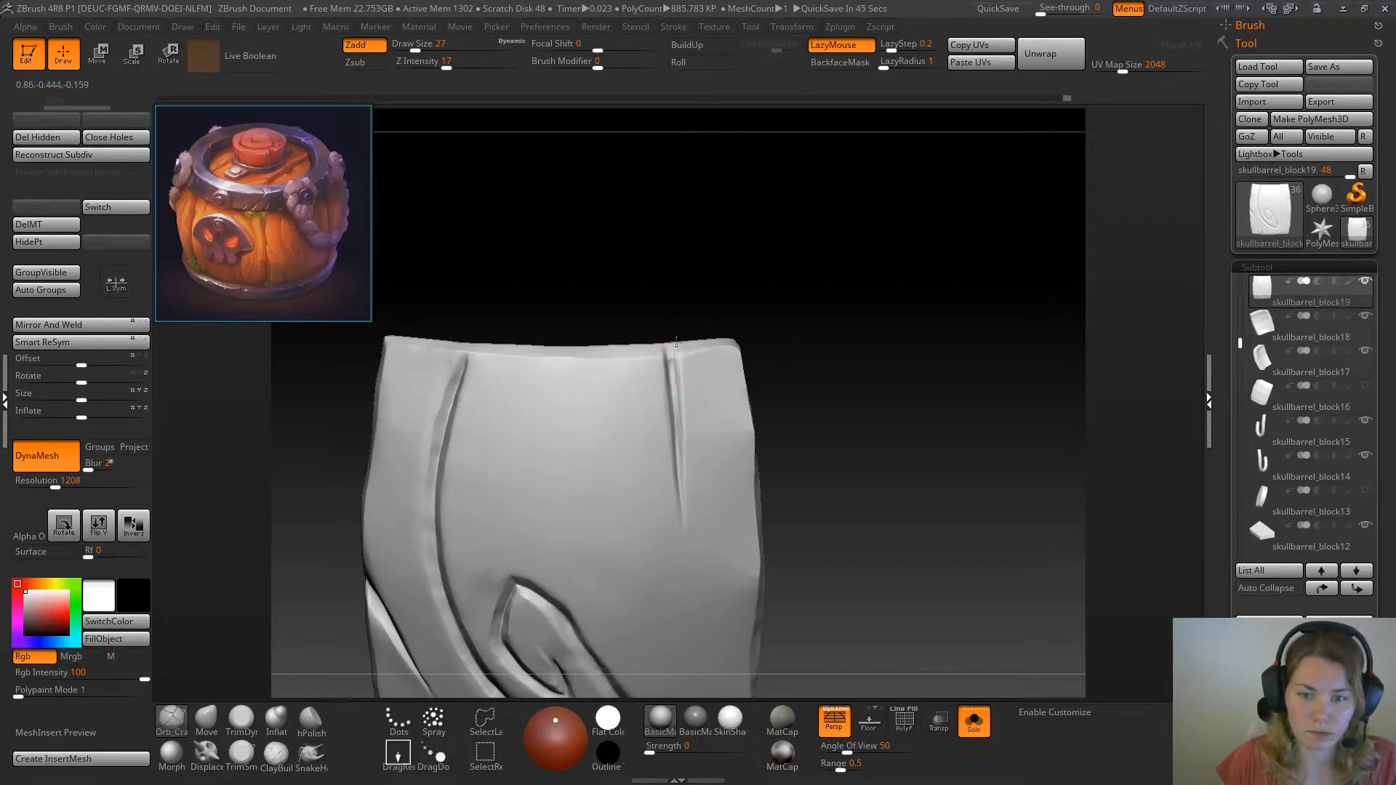
left_click_drag(676, 349, 688, 532)
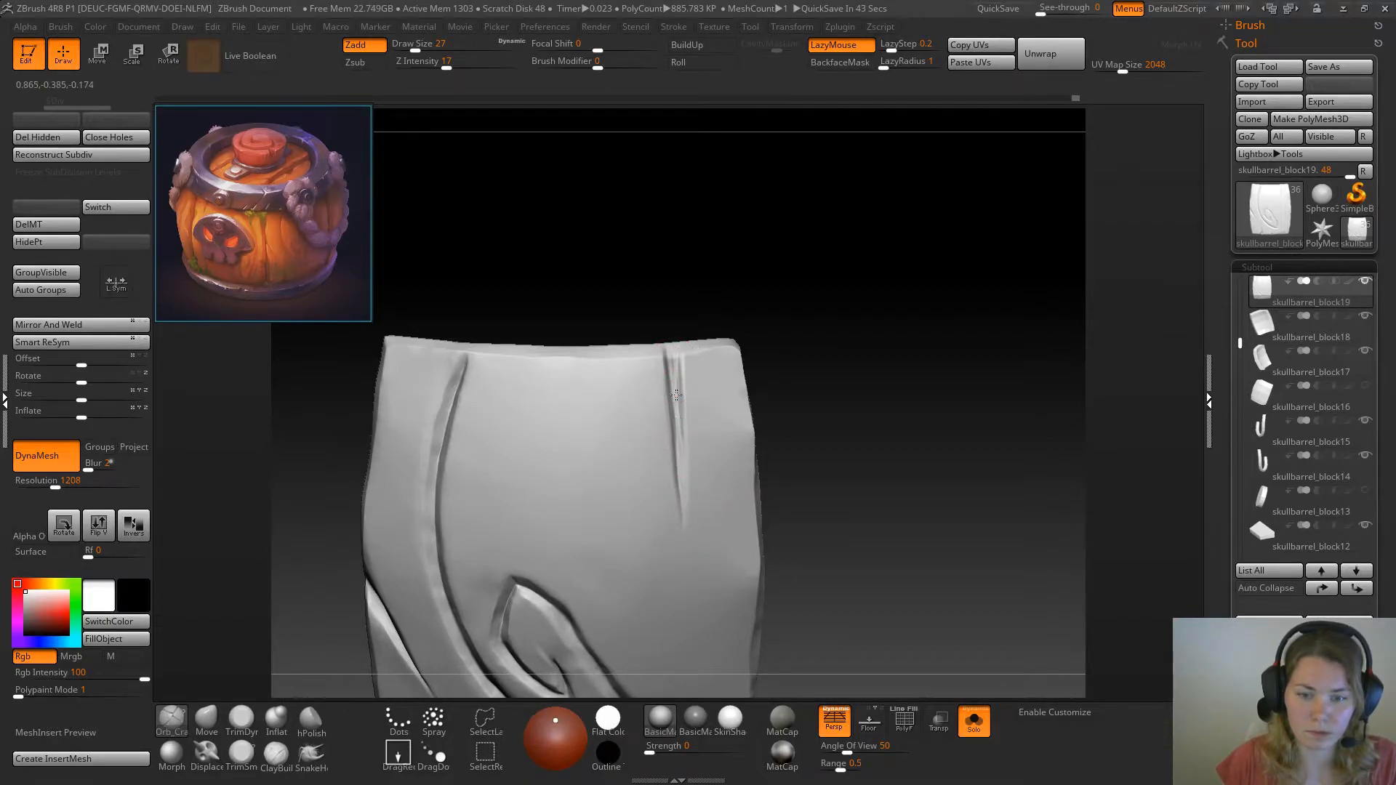
Trim both walls of the upper crack into clean bevels with TrimSmoothBorder at draw size 20
mouse_move(827, 423)
left_mouse_down()
mouse_move(922, 458)
mouse_move(910, 524)
mouse_move(923, 468)
left_mouse_up()
left_click(243, 720)
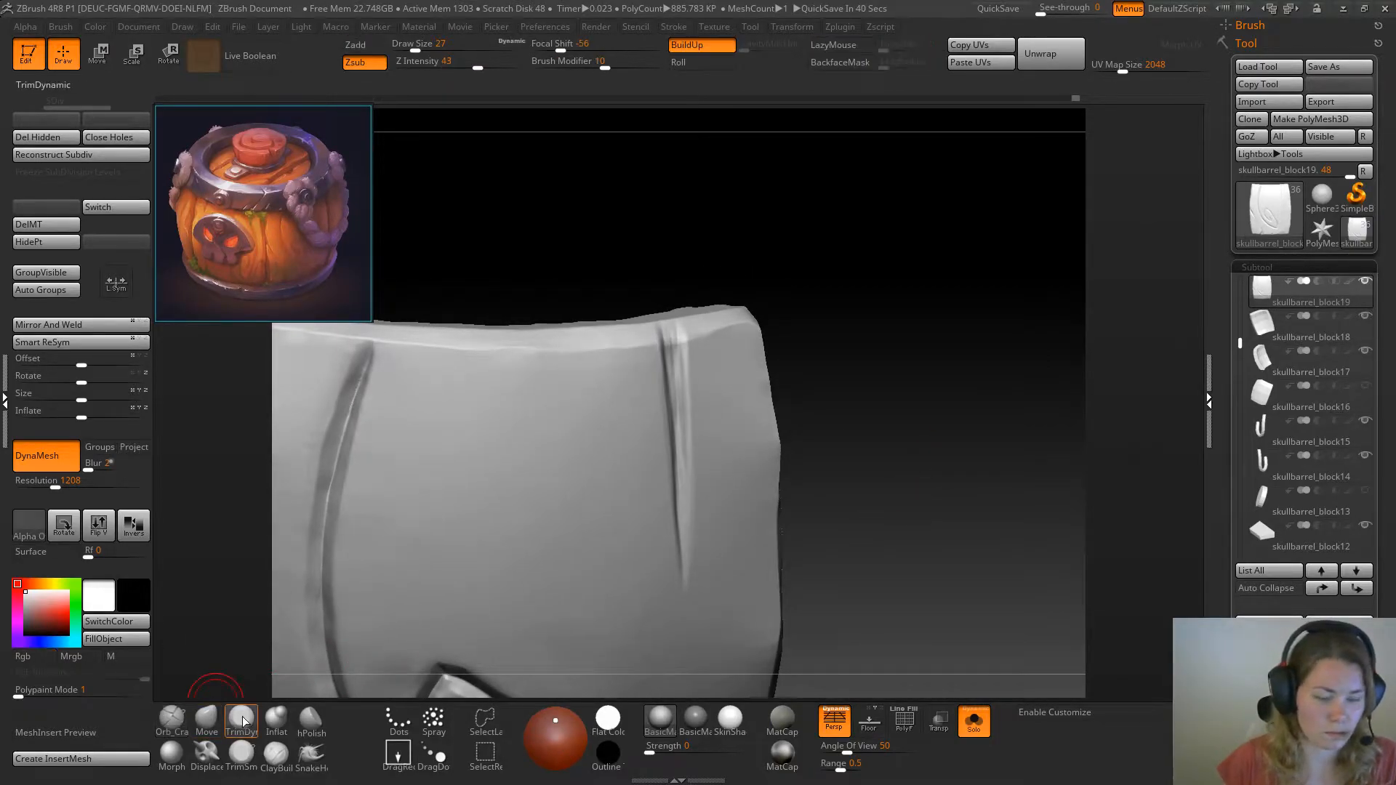
left_click_drag(873, 343, 831, 348)
left_click(242, 756)
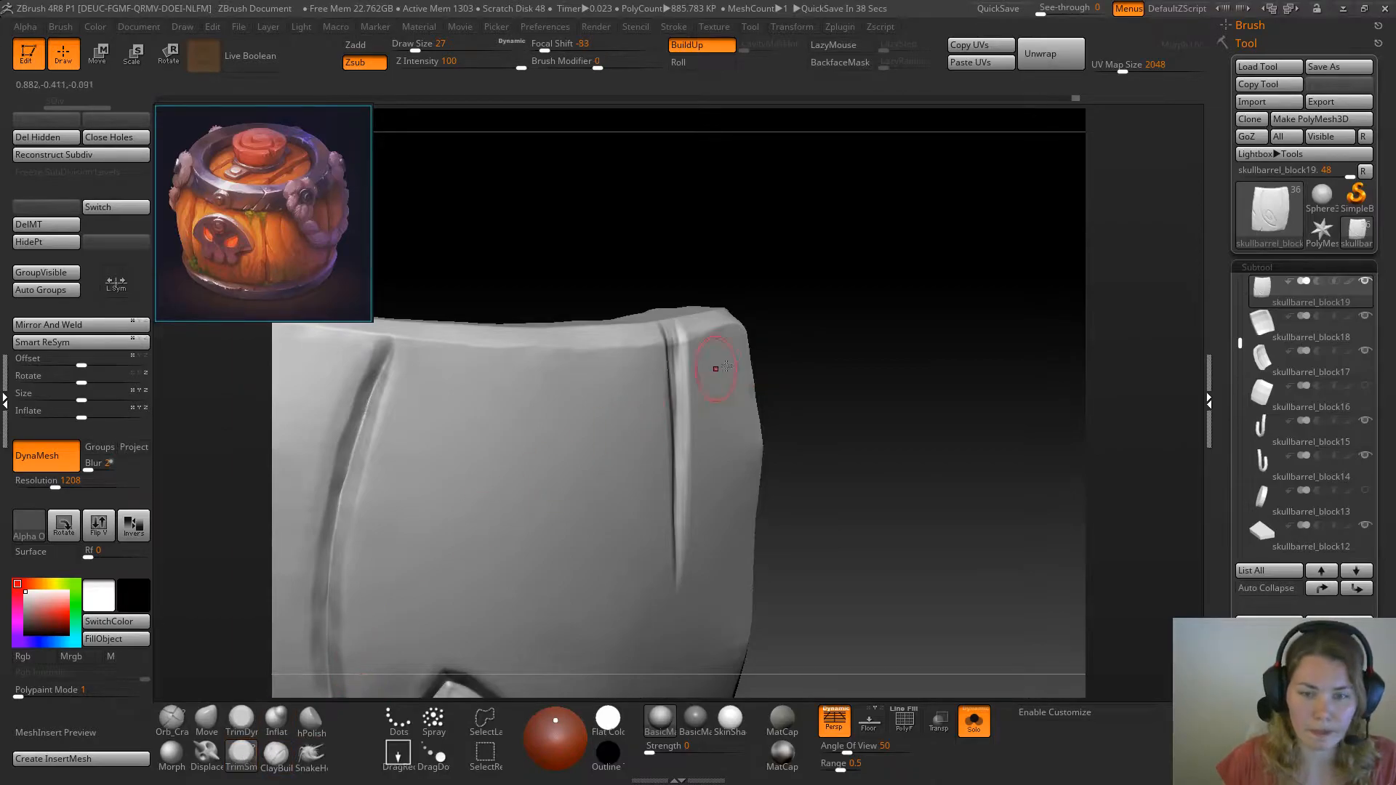
key("space")
mouse_move(825, 334)
left_mouse_down()
mouse_move(672, 359)
mouse_move(677, 345)
left_mouse_up()
mouse_move(677, 344)
left_mouse_down()
mouse_move(672, 331)
mouse_move(677, 542)
left_mouse_up()
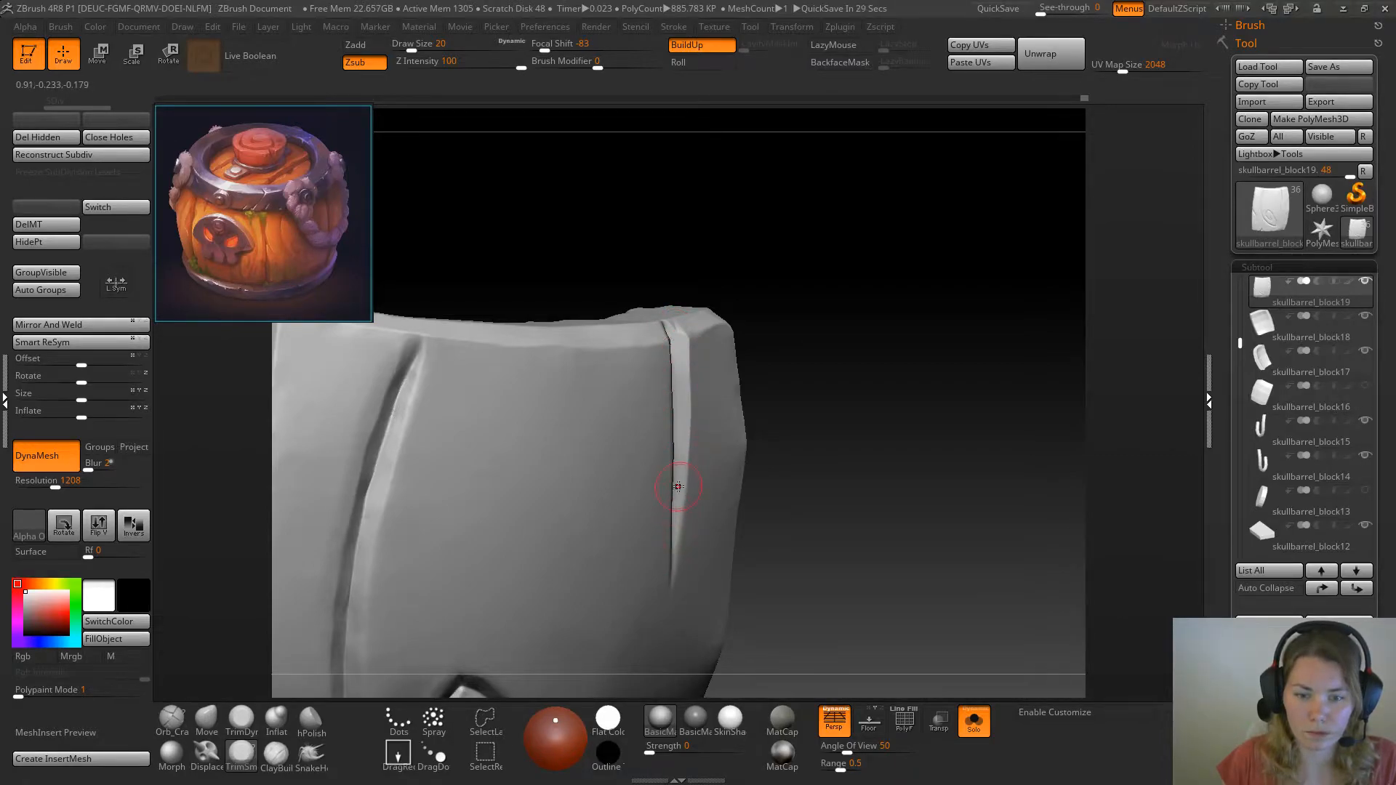
left_click_drag(854, 391, 766, 329)
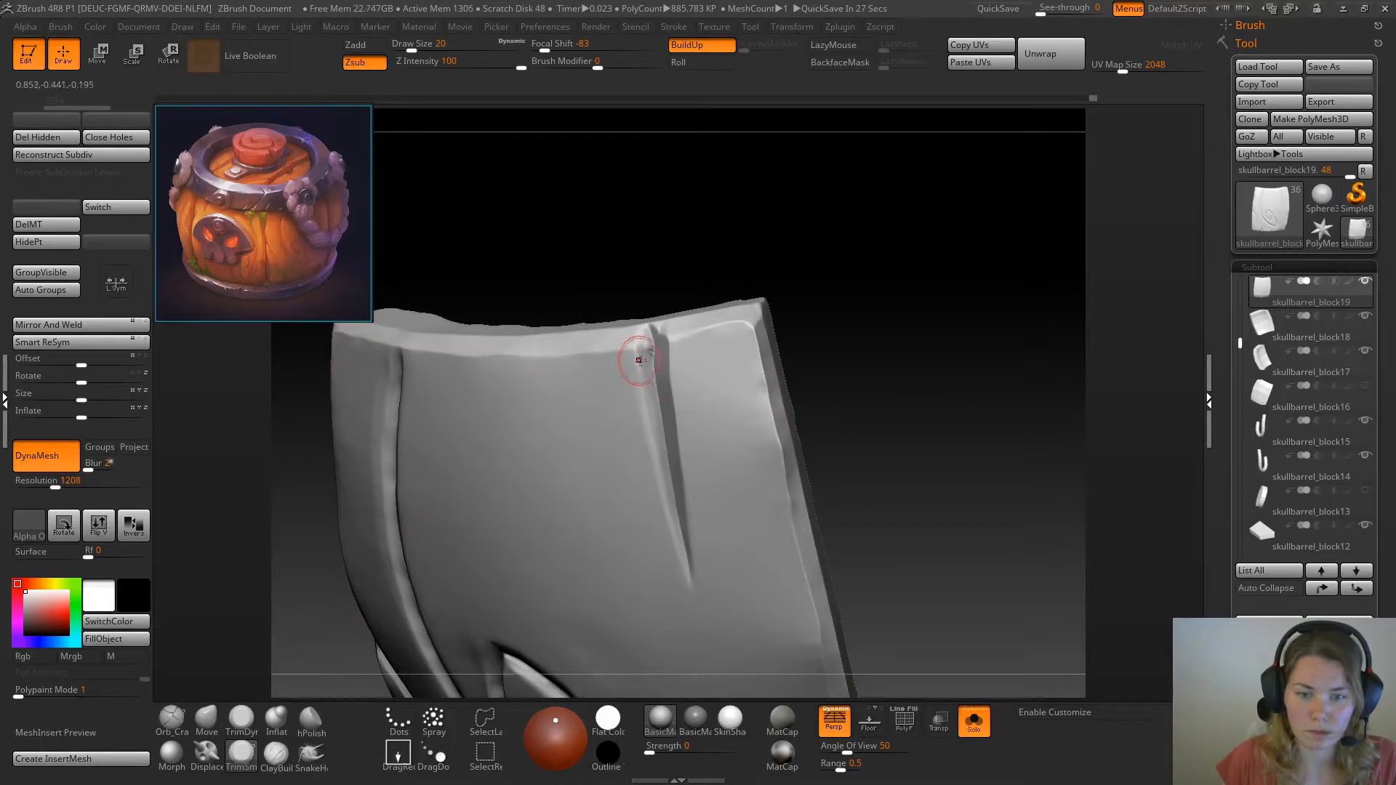
left_click_drag(647, 362, 646, 379)
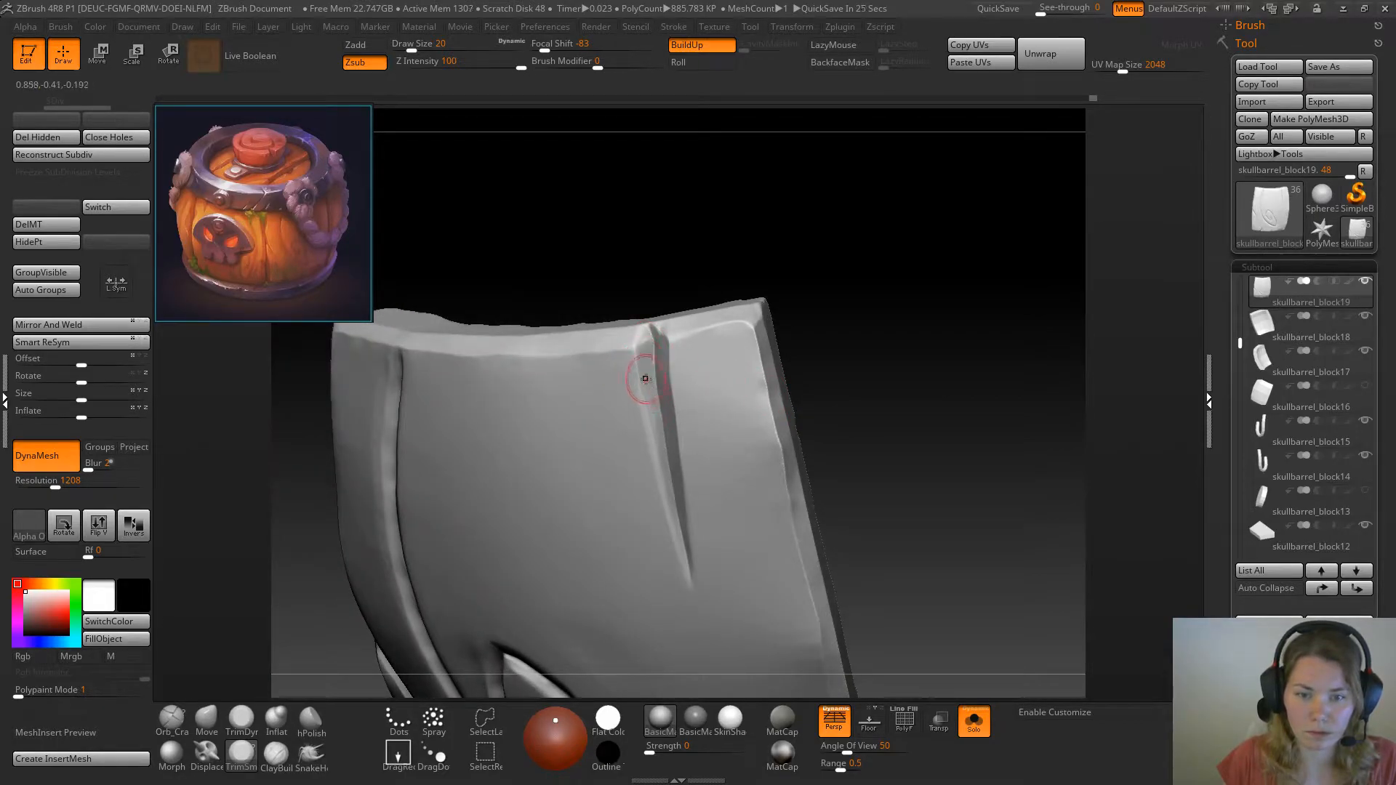
mouse_move(853, 384)
left_mouse_down()
mouse_move(815, 408)
mouse_move(929, 356)
mouse_move(913, 380)
mouse_move(934, 380)
left_mouse_up()
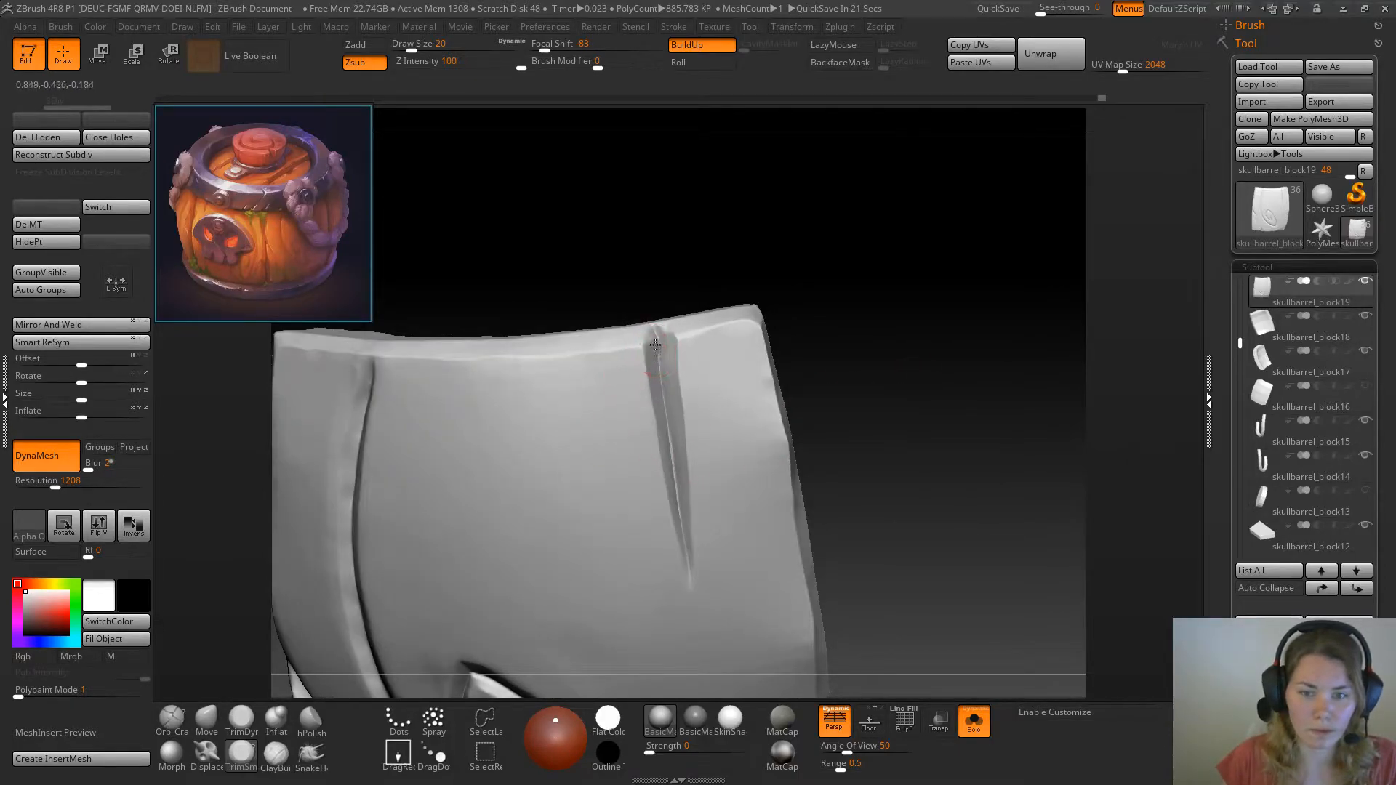
left_click(242, 720)
mouse_move(916, 277)
left_mouse_down()
mouse_move(726, 332)
mouse_move(841, 311)
mouse_move(851, 327)
left_mouse_up()
Show the whole barrel and tighten the upper crack along its length with the Pinch brush at draw size 51
left_click(974, 722)
left_click_drag(975, 691, 966, 399, "alt")
key("b")
key("p")
key("i")
mouse_move(950, 401)
left_mouse_down("alt")
mouse_move(950, 452)
mouse_move(977, 427)
mouse_move(804, 395)
left_mouse_up("alt")
key("s")
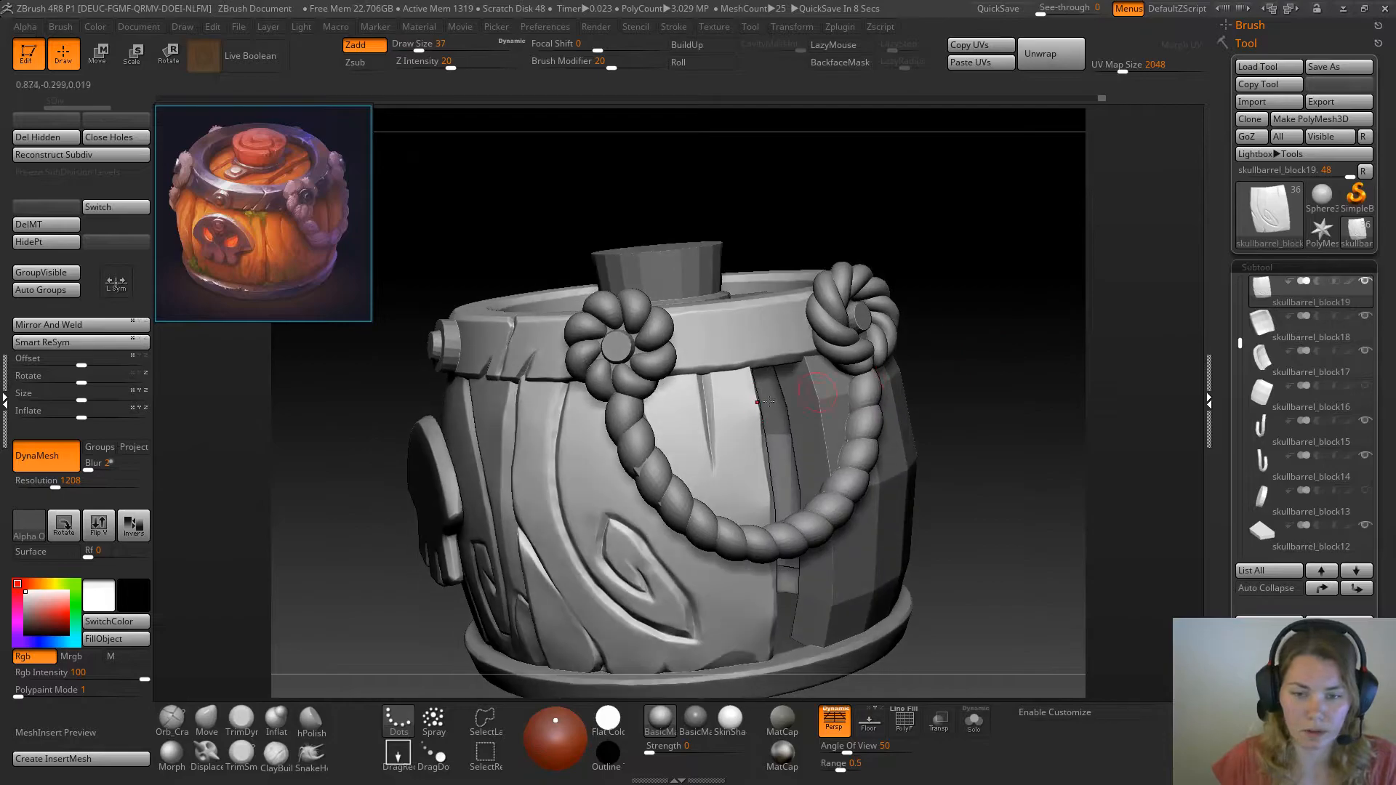
key("s")
mouse_move(708, 457)
left_mouse_down()
mouse_move(700, 384)
mouse_move(708, 440)
left_mouse_up()
left_click_drag(700, 387, 711, 469)
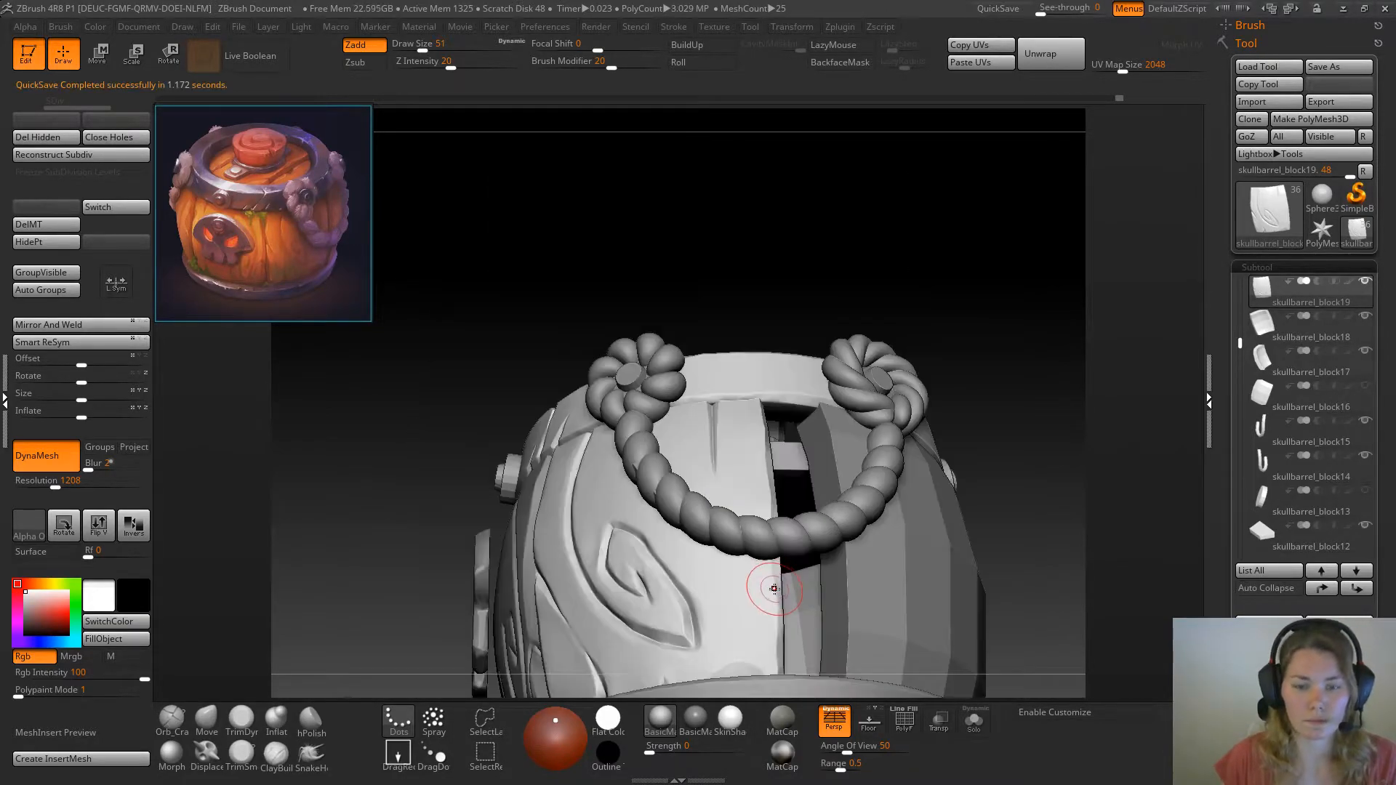
Refine the crack's lower tip with the Pinch and Morph brushes at draw size 51, finishing with Pinch active
mouse_move(909, 248)
left_mouse_down()
mouse_move(699, 382)
mouse_move(706, 459)
left_mouse_up()
left_click_drag(971, 368, 938, 335)
left_click(182, 760)
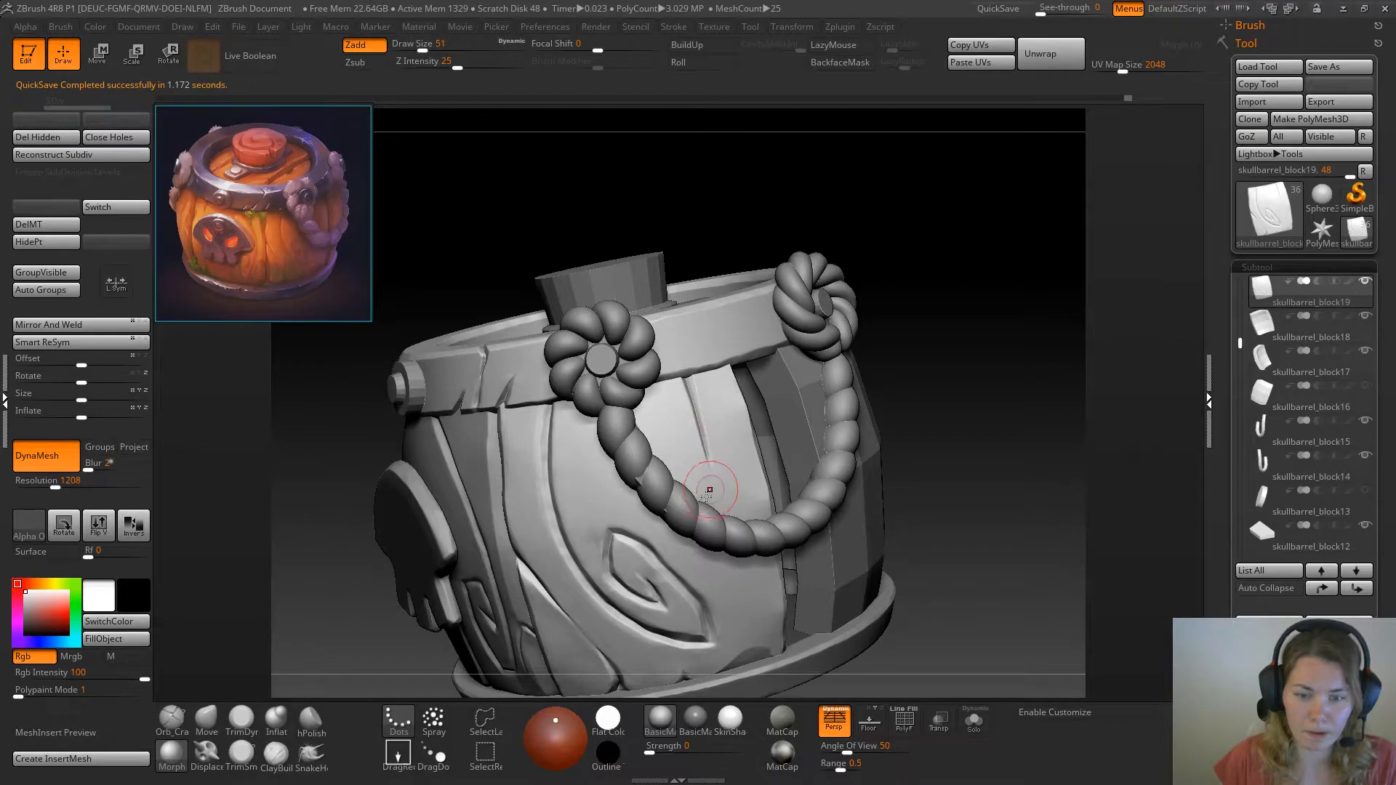
left_click(278, 757)
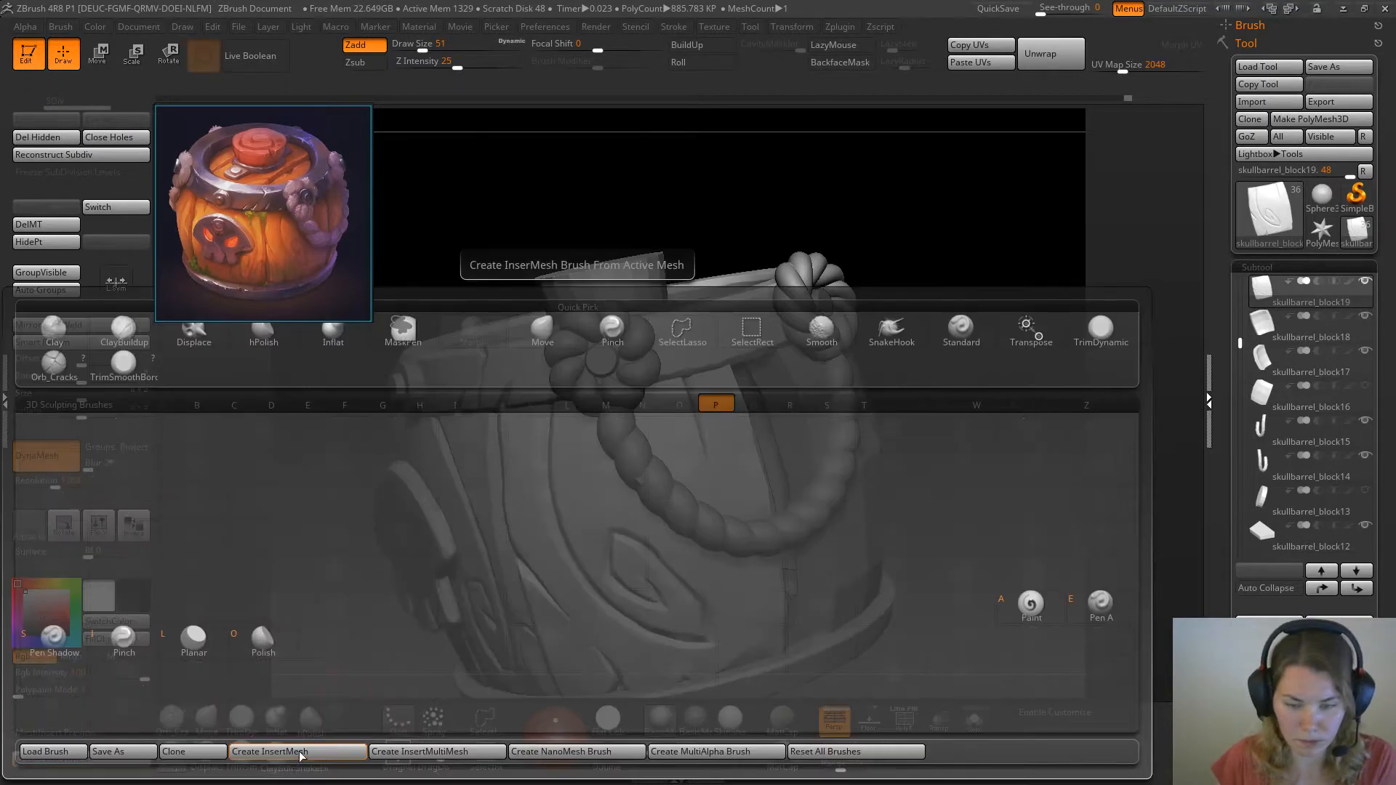
left_click_drag(1010, 337, 892, 277)
left_click_drag(899, 385, 967, 396)
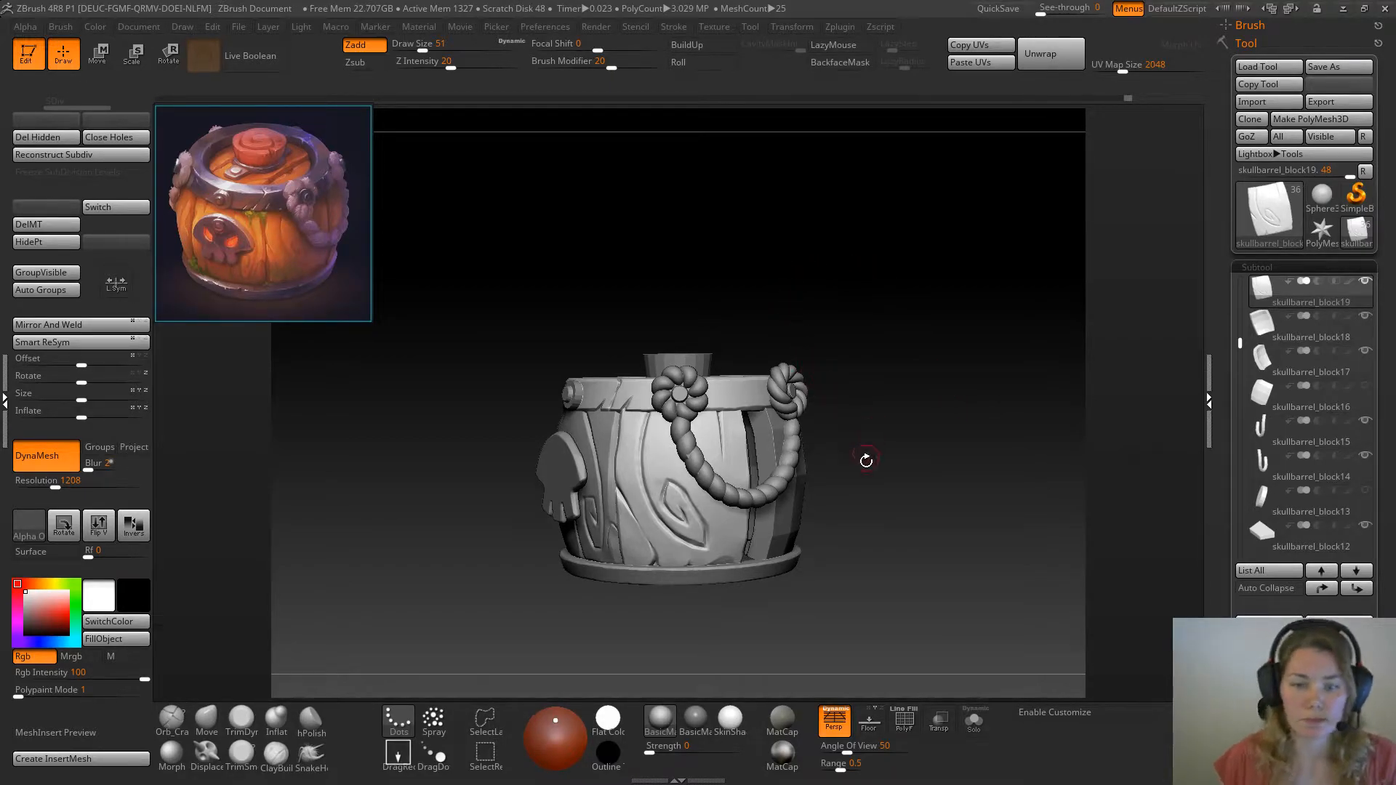
Select the faceted plank beside the carved one and move it sideways to close the gap between them
left_click_drag(878, 452, 836, 484)
left_click(837, 485, "alt")
left_click_drag(918, 462, 929, 368)
key("w")
left_click_drag(767, 459, 749, 462)
left_click_drag(914, 426, 757, 456, "alt")
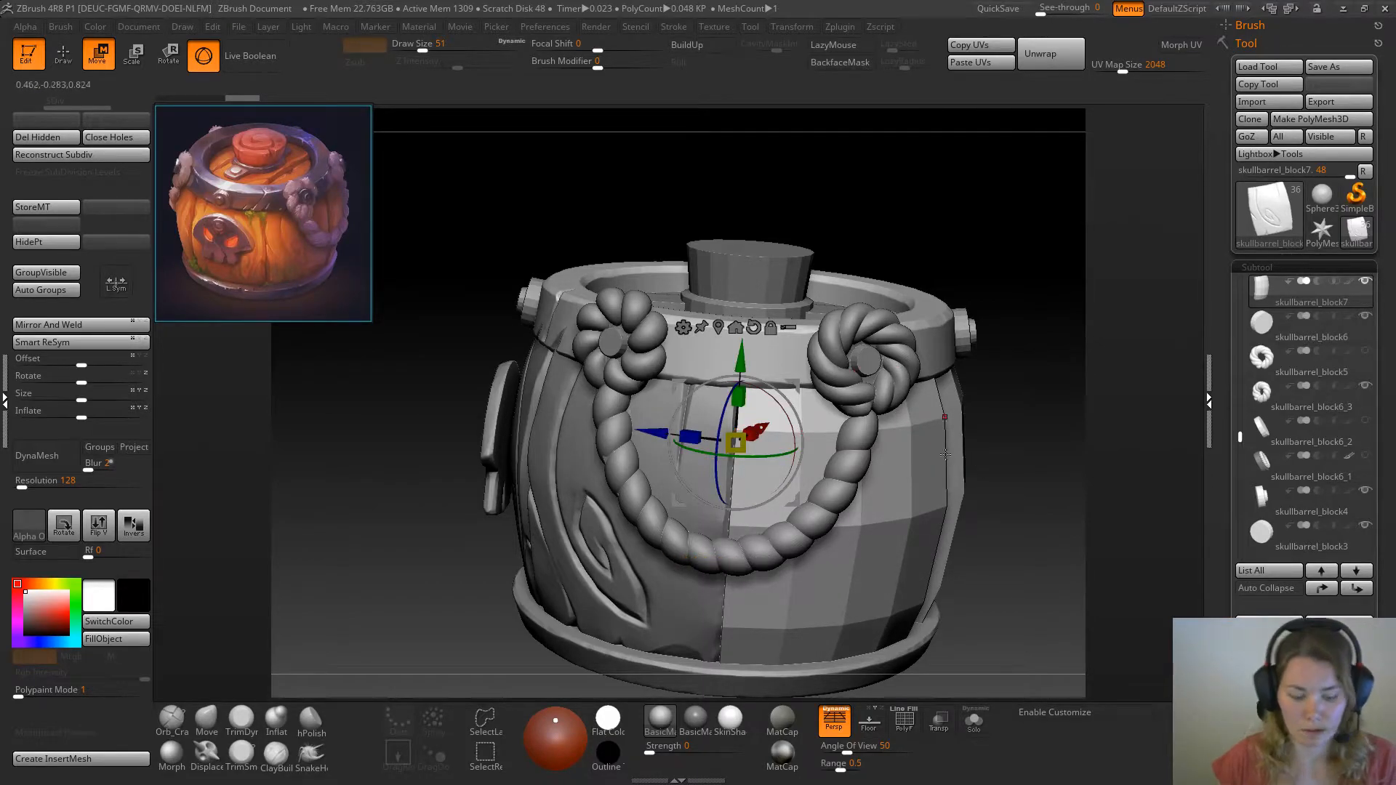
key("q")
Isolate the faceted plank and convert it to a DynaMesh at resolution 128 instead of subdividing it
mouse_move(997, 436)
left_mouse_down()
mouse_move(968, 440)
mouse_move(985, 471)
mouse_move(971, 465)
left_mouse_up()
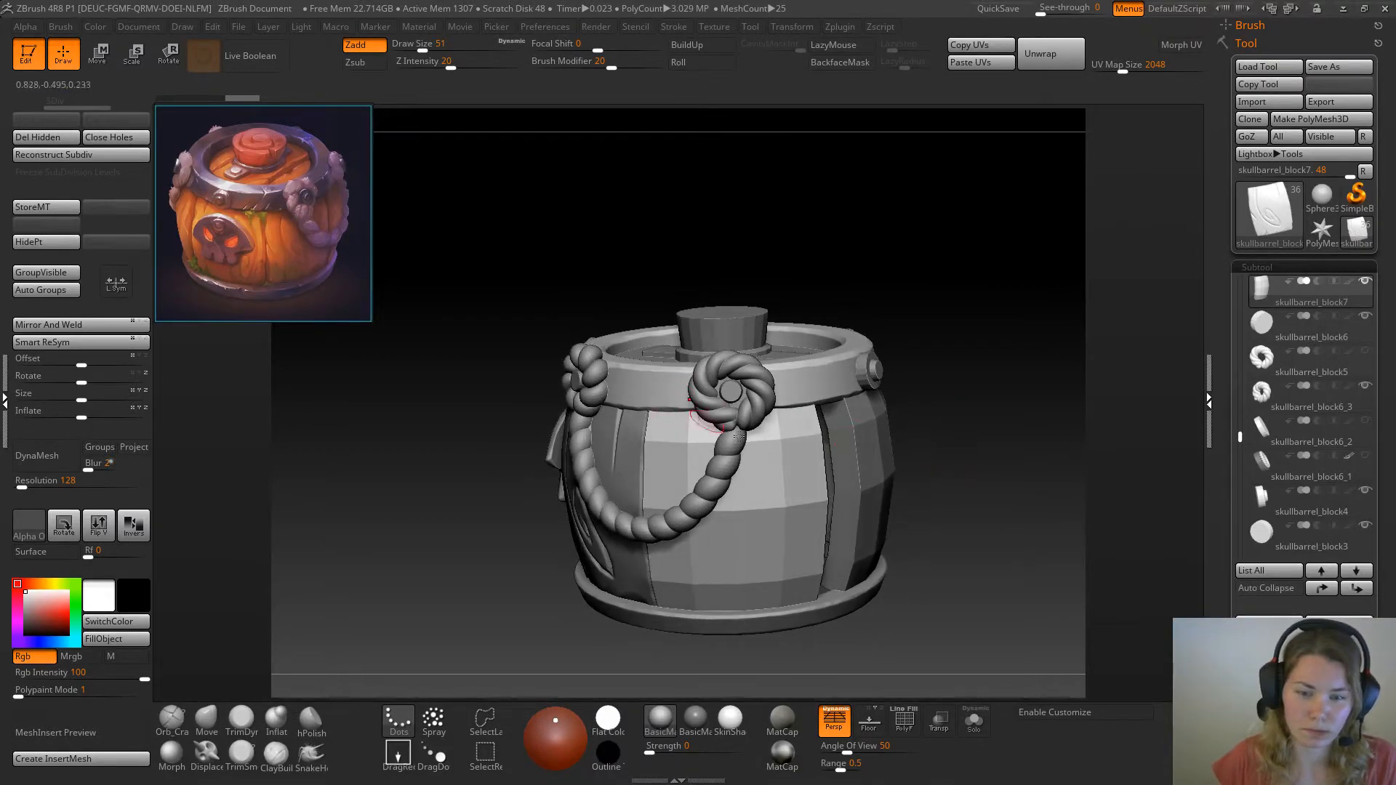
left_click(975, 726)
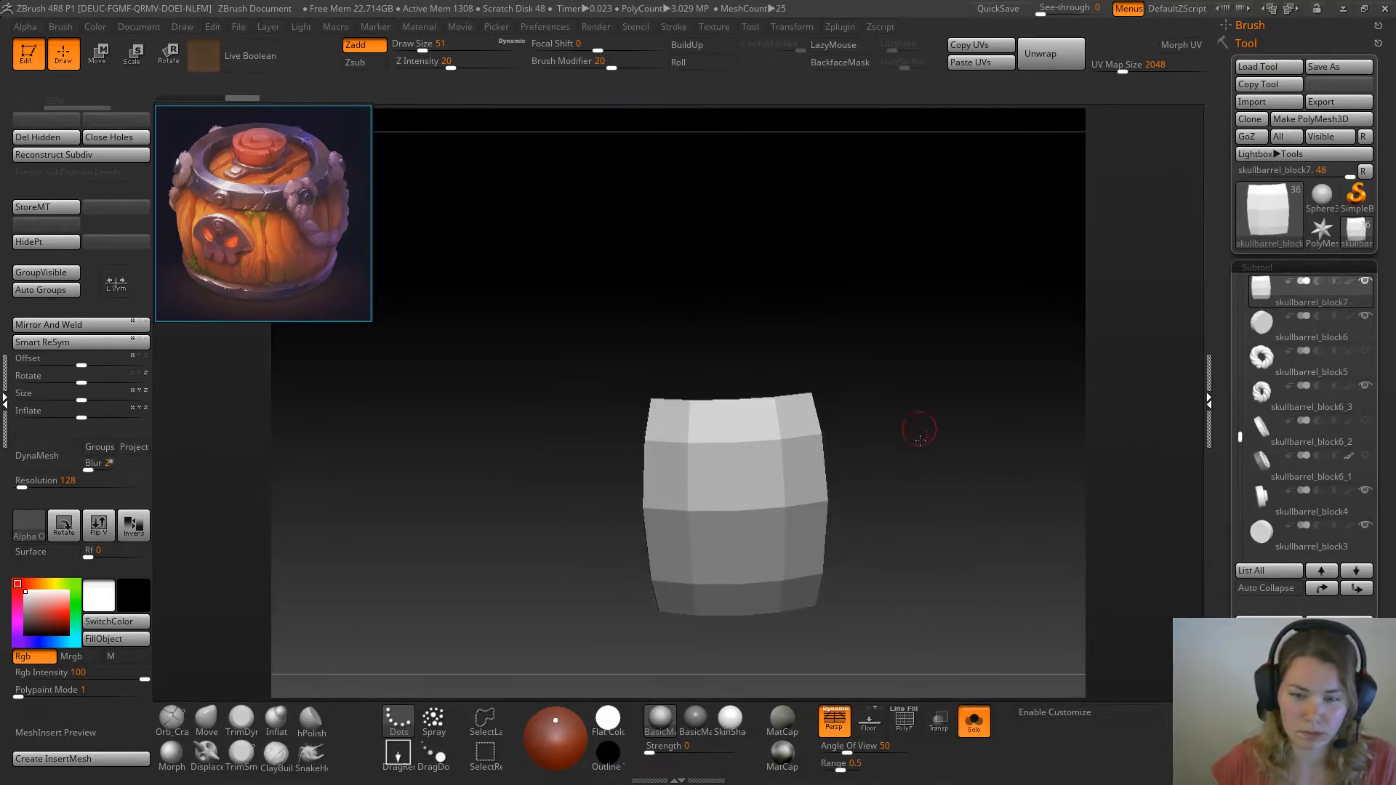
left_click(912, 476)
left_click_drag(953, 489, 954, 489)
key("ctrl+d")
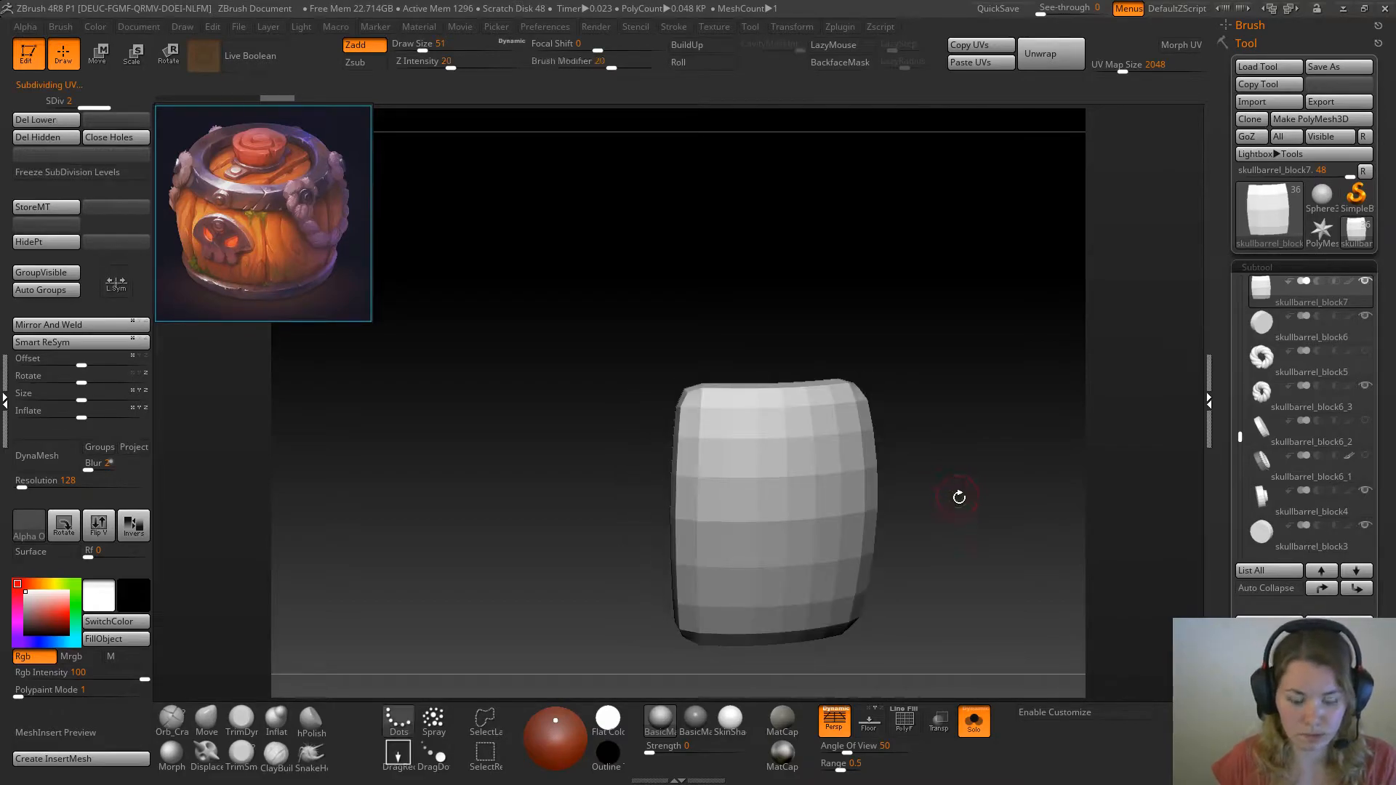
key("ctrl+z")
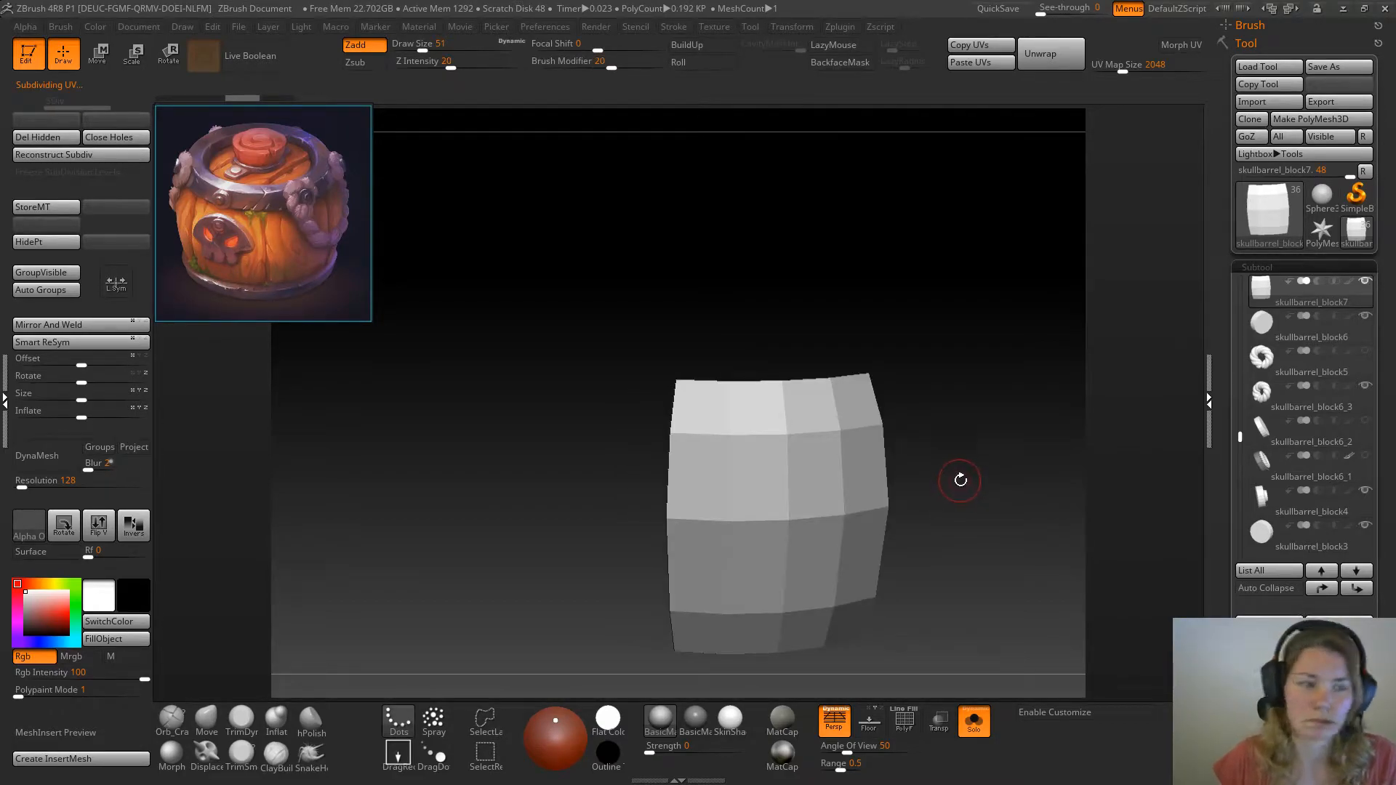
left_click(47, 461)
left_click_drag(542, 494, 536, 461)
Round off the plank's facets with ClayBuildup at draw size 51 and Z Intensity 60, and show the whole barrel
key("b")
key("c")
key("b")
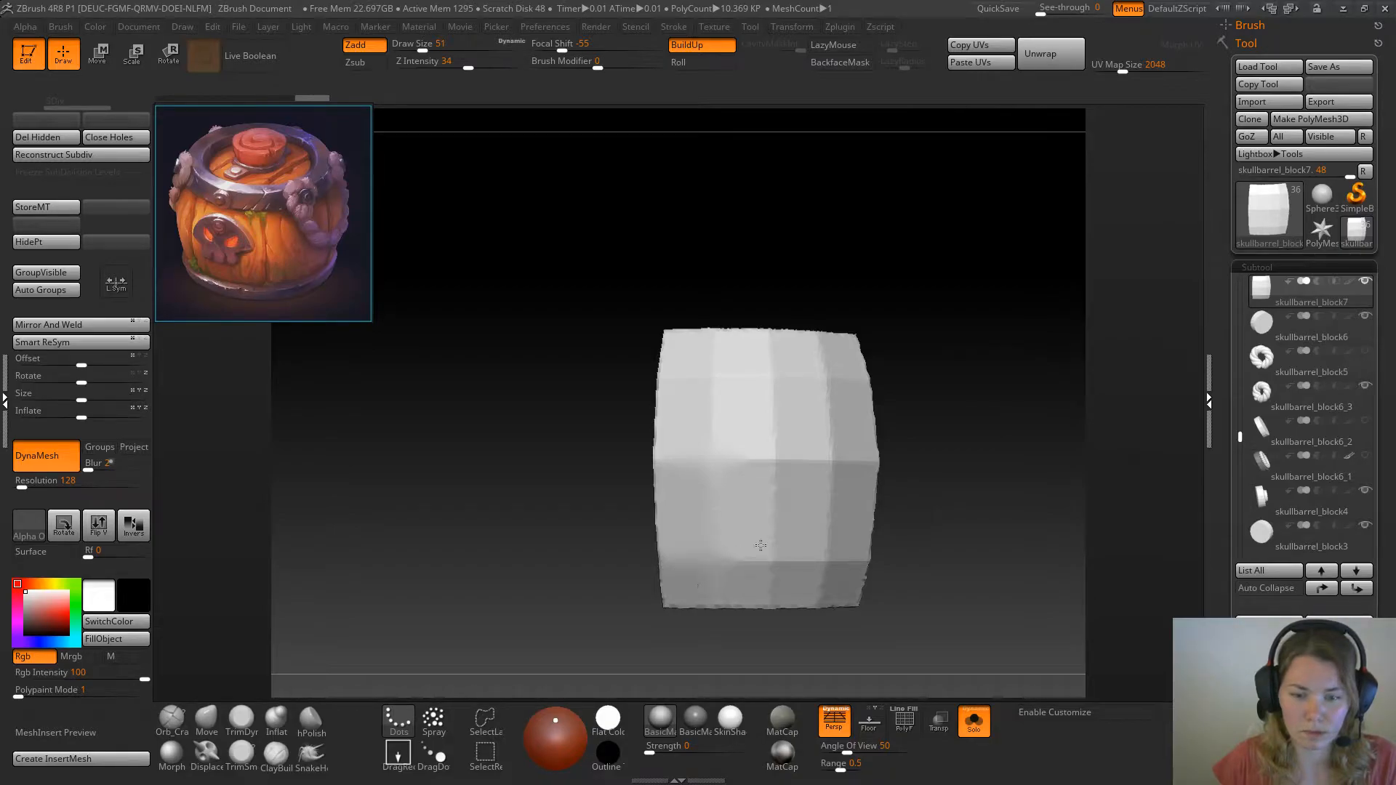
left_click(492, 66)
mouse_move(764, 417)
left_mouse_down()
mouse_move(773, 373)
mouse_move(707, 405)
left_mouse_up()
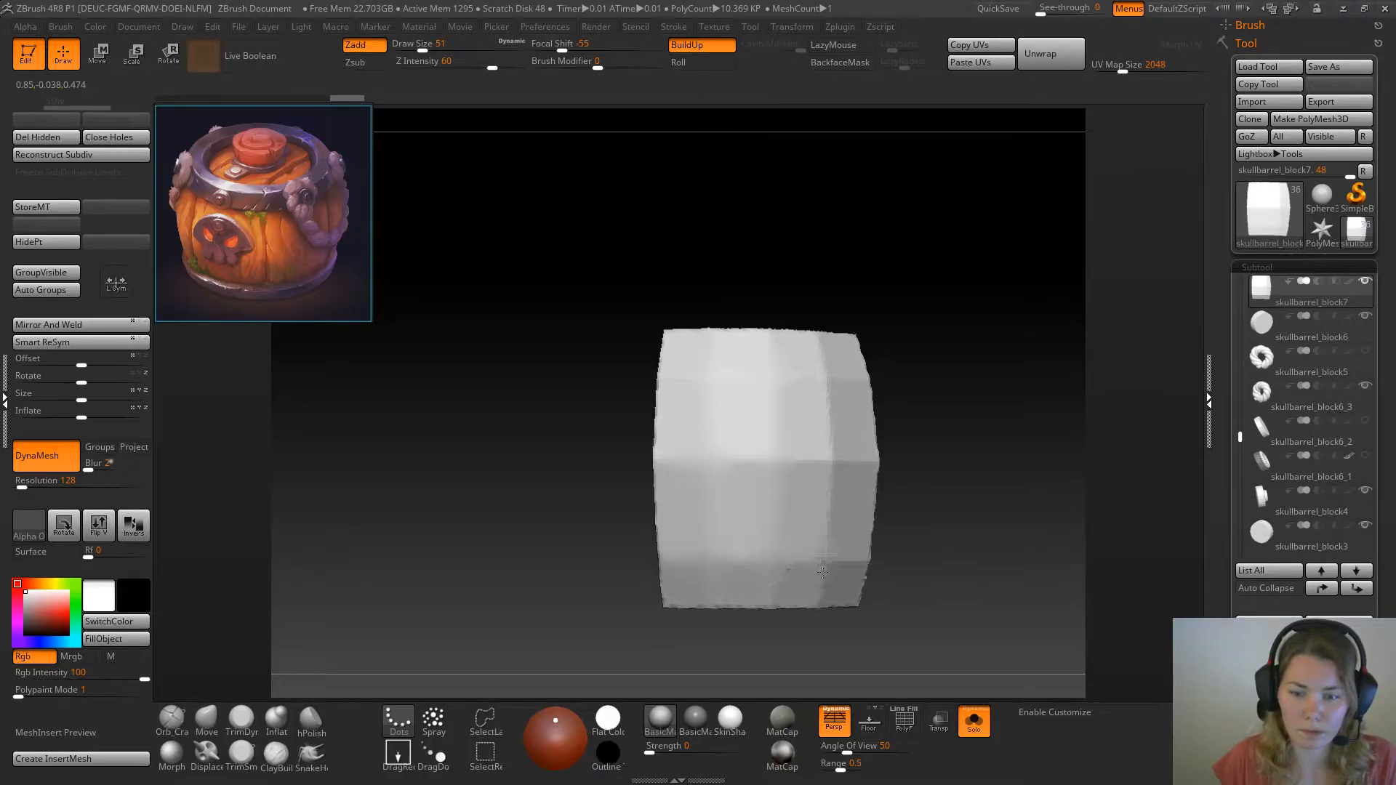
left_click(973, 722)
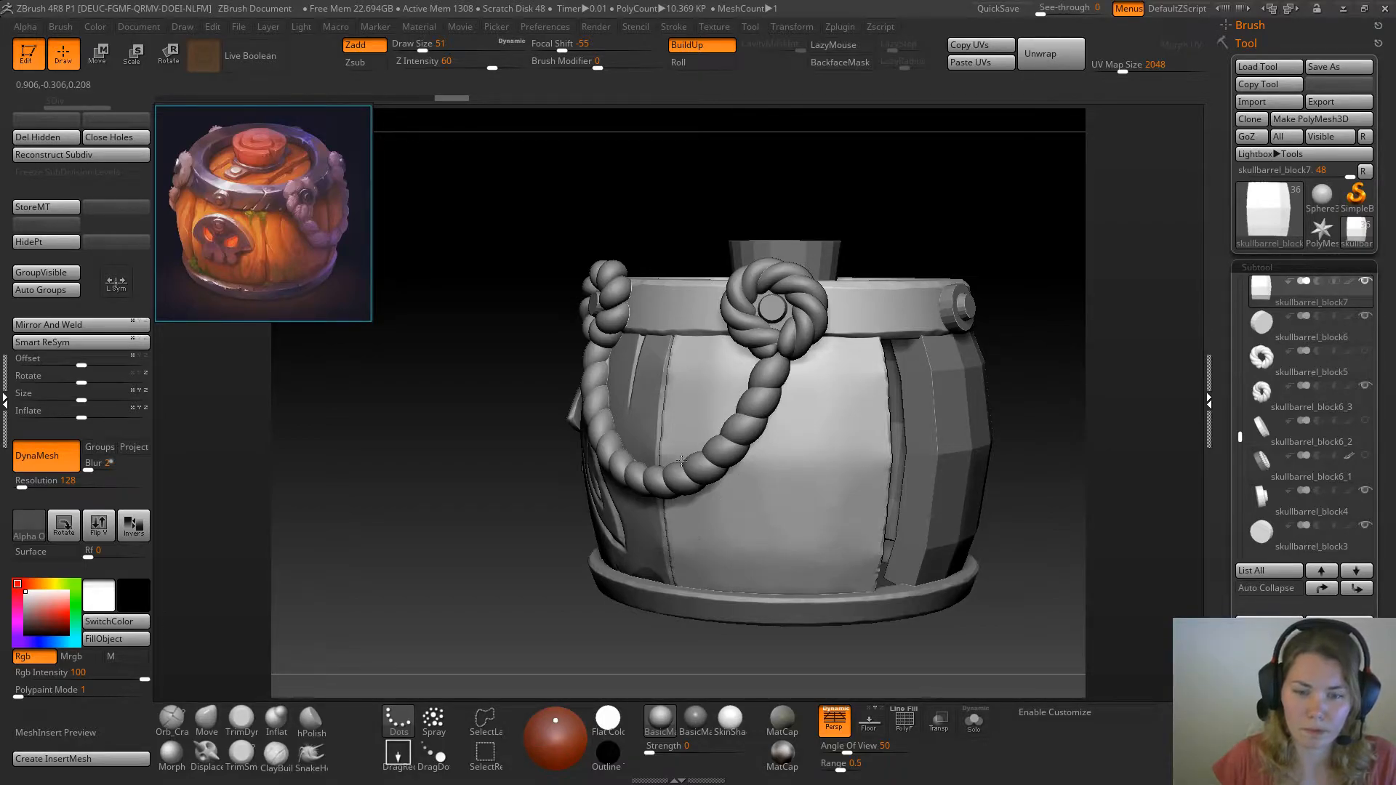
Flatten the lower part of the rounded plank with the TrimDynamic brush at draw size 51 and Z Intensity 43
left_click_drag(745, 565, 764, 542)
key("2")
mouse_move(266, 680)
left_mouse_down()
mouse_move(334, 676)
mouse_move(294, 698)
left_mouse_up()
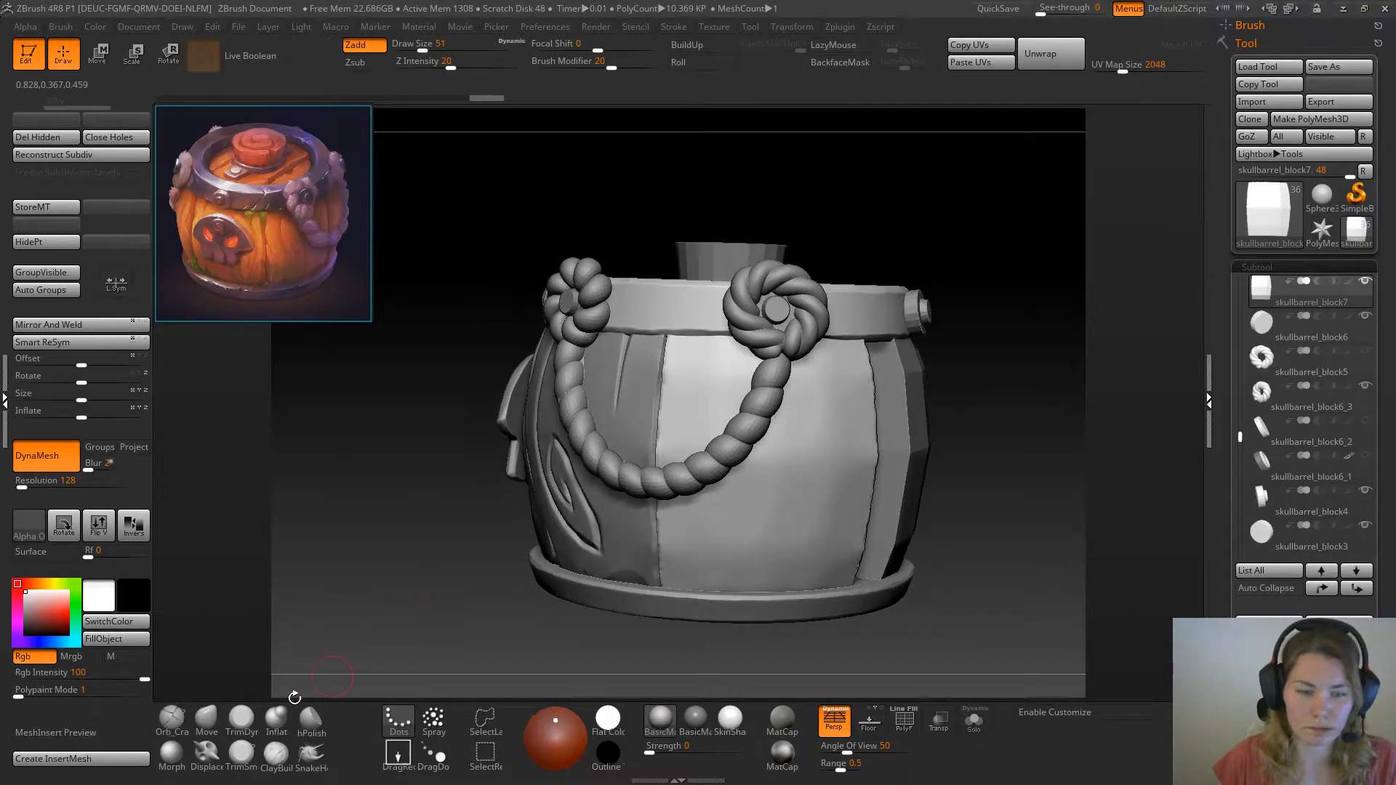
left_click(241, 719)
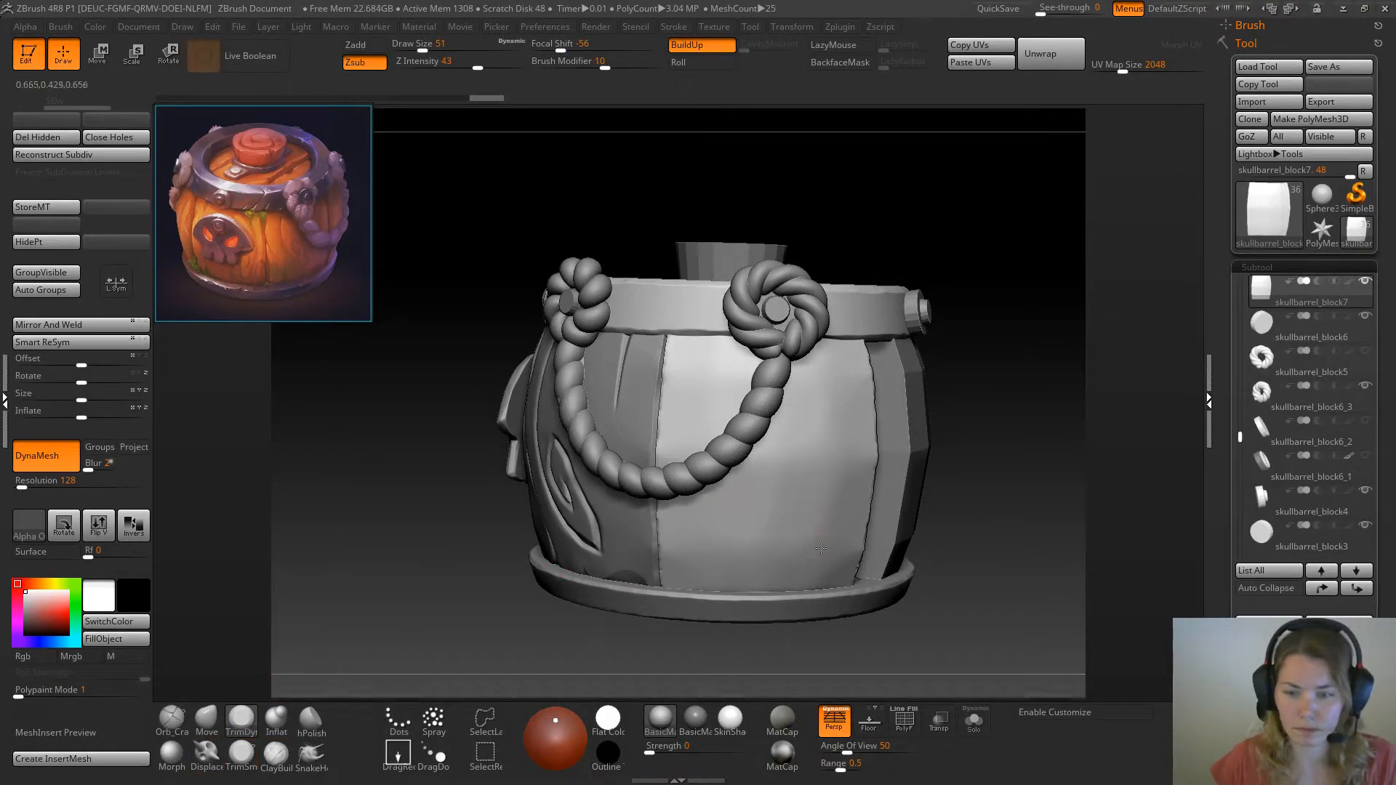
left_click_drag(849, 543, 820, 587)
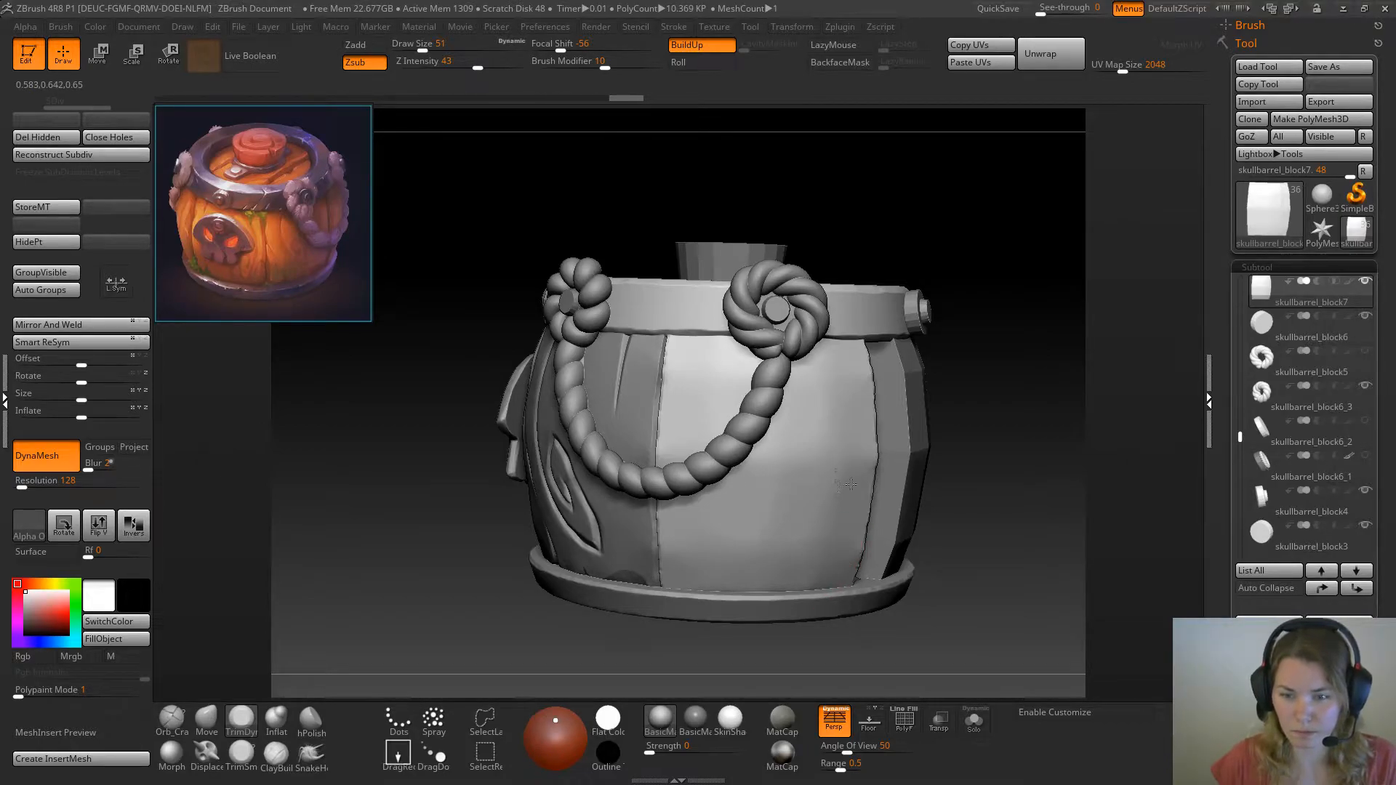
Trim and smooth the rest of the plank's faceted surface at draw size 71
key("space")
left_click_drag(824, 505, 828, 473)
left_click_drag(824, 445, 830, 468, "shift")
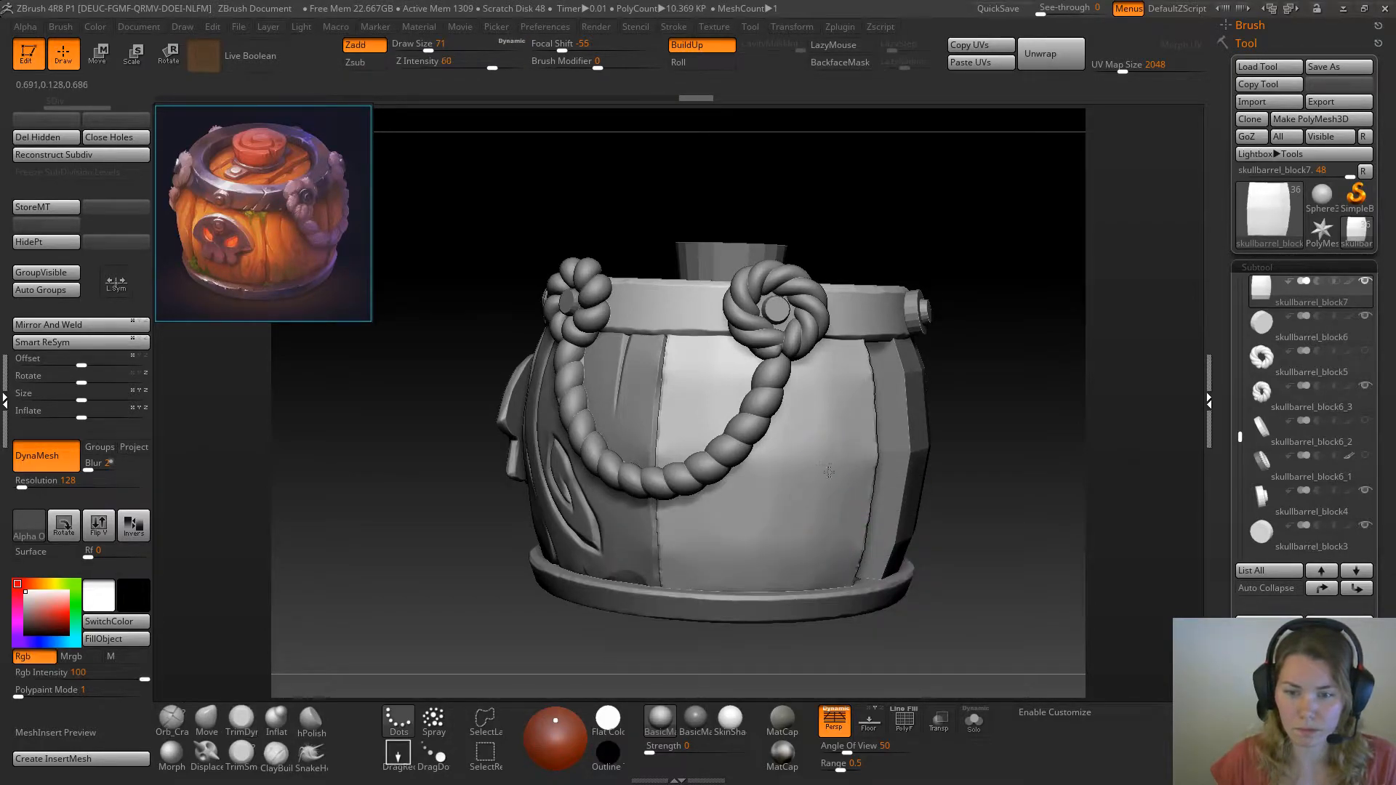
mouse_move(822, 566)
left_mouse_down("shift")
mouse_move(798, 523)
mouse_move(698, 560)
left_mouse_up("shift")
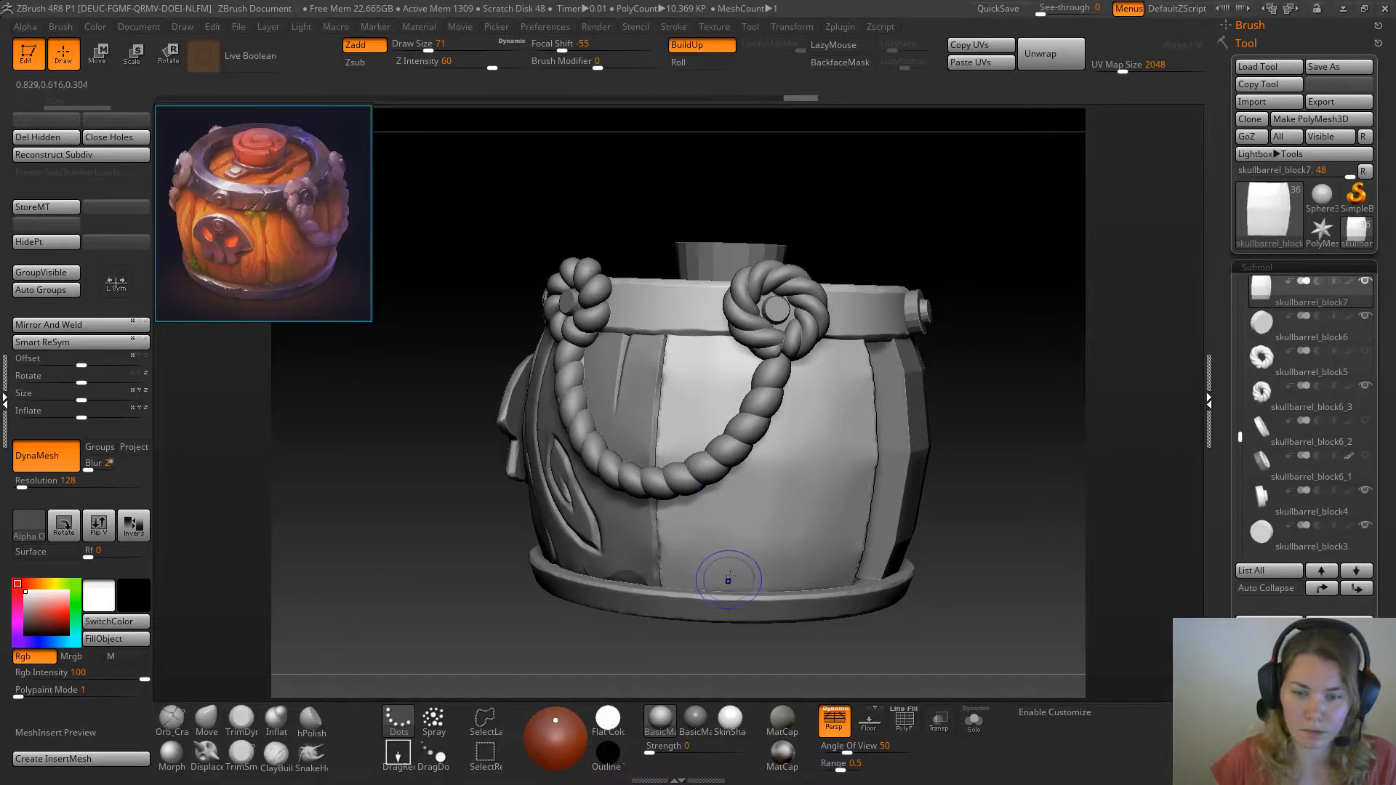
mouse_move(855, 452)
left_mouse_down("shift")
mouse_move(845, 407)
mouse_move(862, 371)
left_mouse_up("shift")
left_click_drag(902, 218, 982, 237)
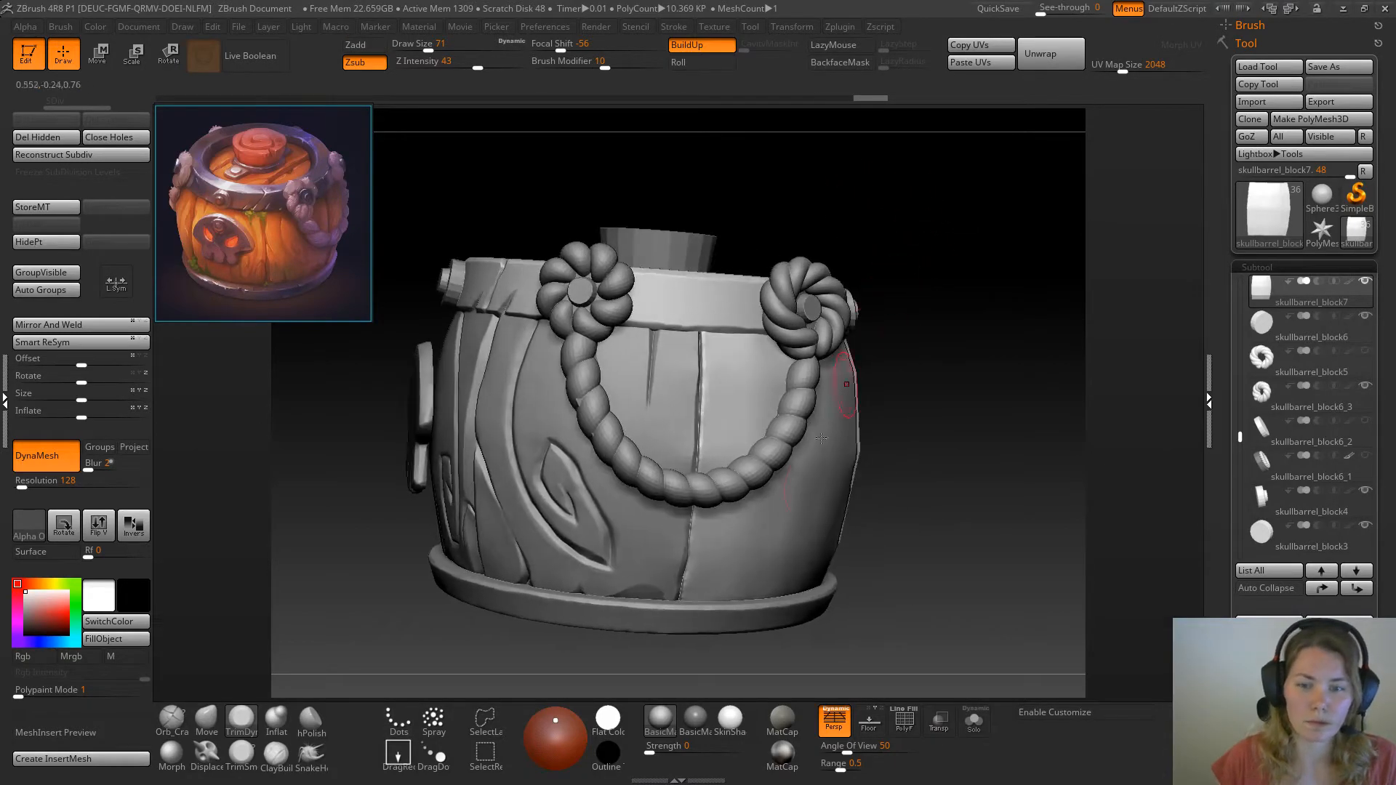
Bevel the plank's long edge along the seam with the carved plank, using TrimDynamic at draw size 41
left_click_drag(920, 536, 901, 493)
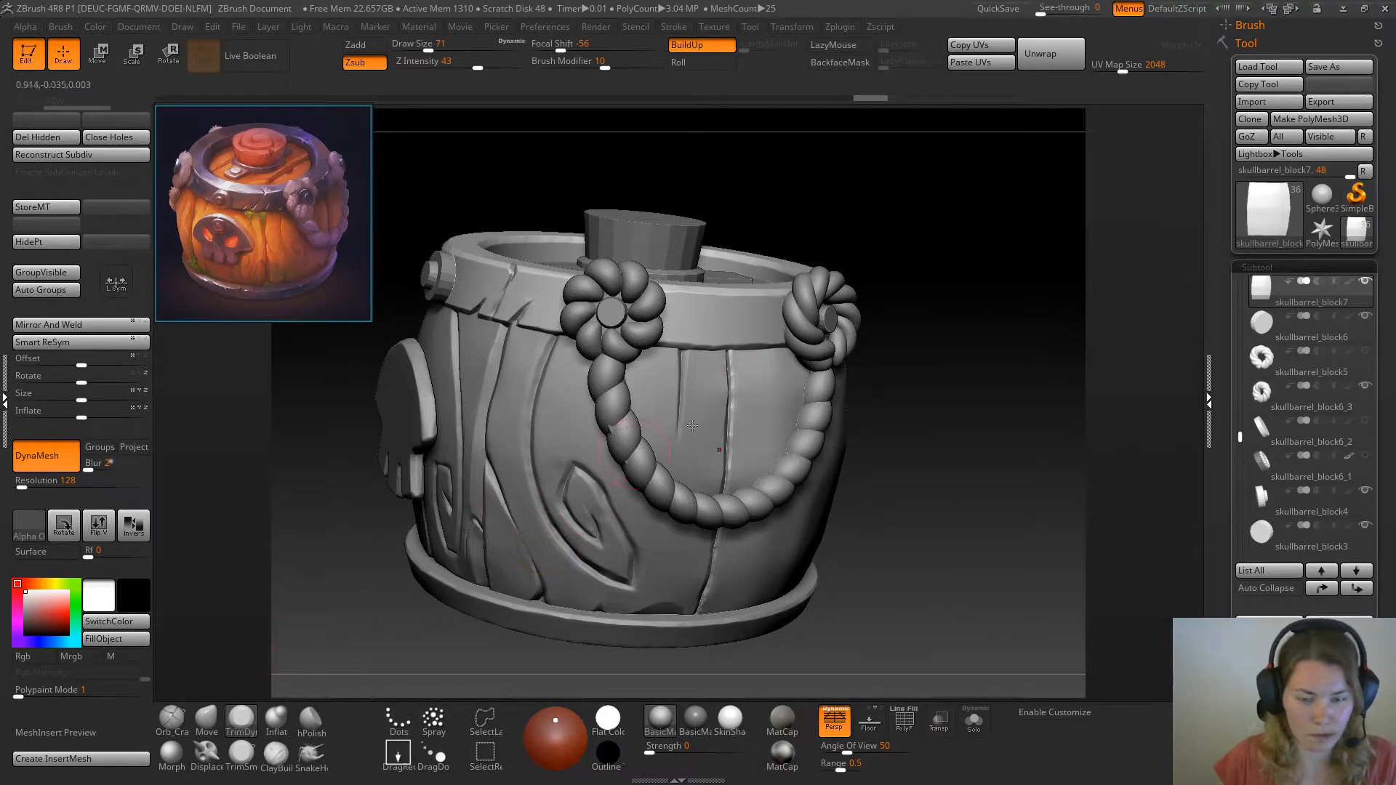
key("space")
left_click_drag(916, 361, 931, 360)
left_click_drag(738, 363, 733, 486)
left_click_drag(710, 589, 708, 601)
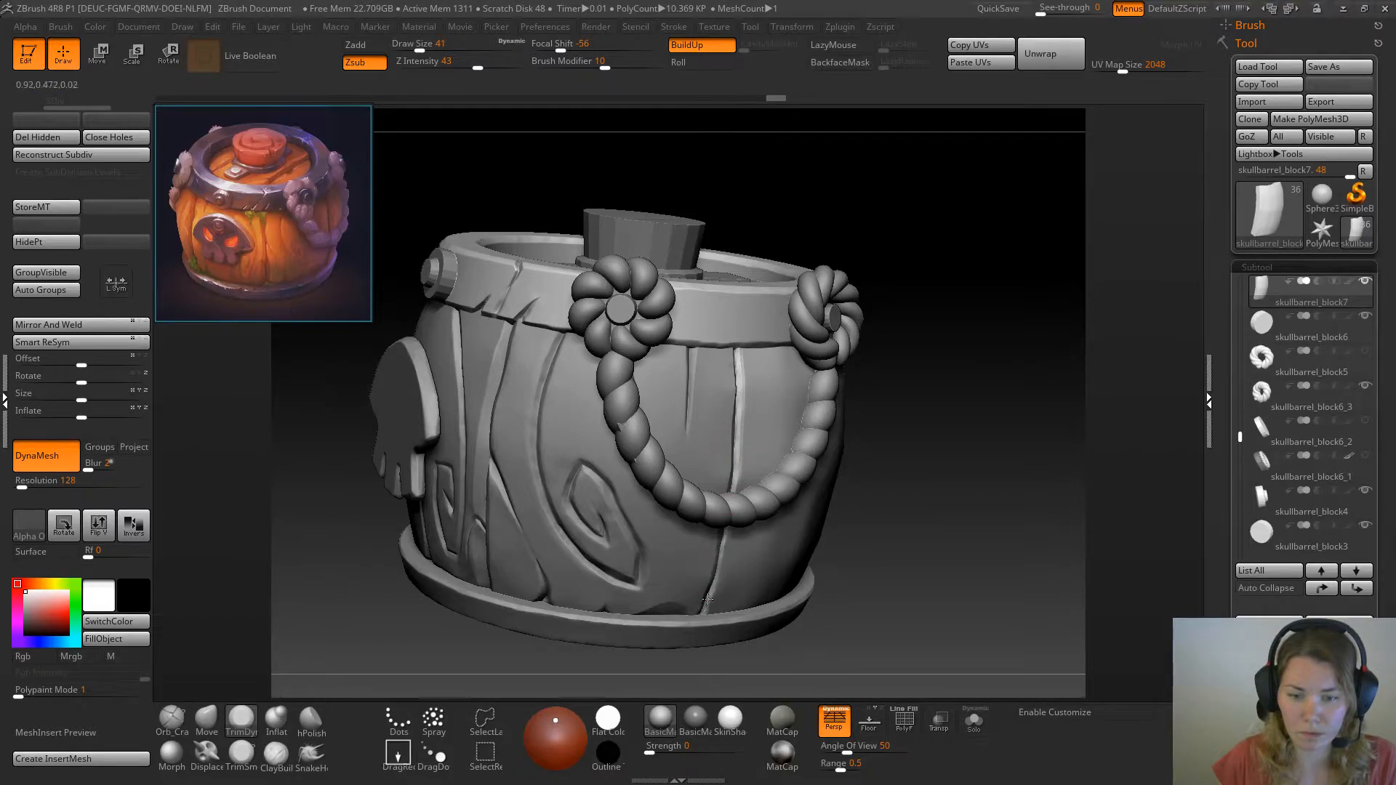
Trim the plank's opposite long edge from top to bottom with TrimDynamic at draw size 41
left_click_drag(973, 426, 822, 444)
mouse_move(857, 340)
left_mouse_down()
mouse_move(866, 370)
mouse_move(844, 327)
left_mouse_up()
left_click_drag(504, 598, 471, 573)
mouse_move(856, 340)
left_mouse_down()
mouse_move(854, 329)
mouse_move(862, 378)
left_mouse_up()
left_click_drag(875, 440, 914, 565)
left_click_drag(522, 586, 943, 337)
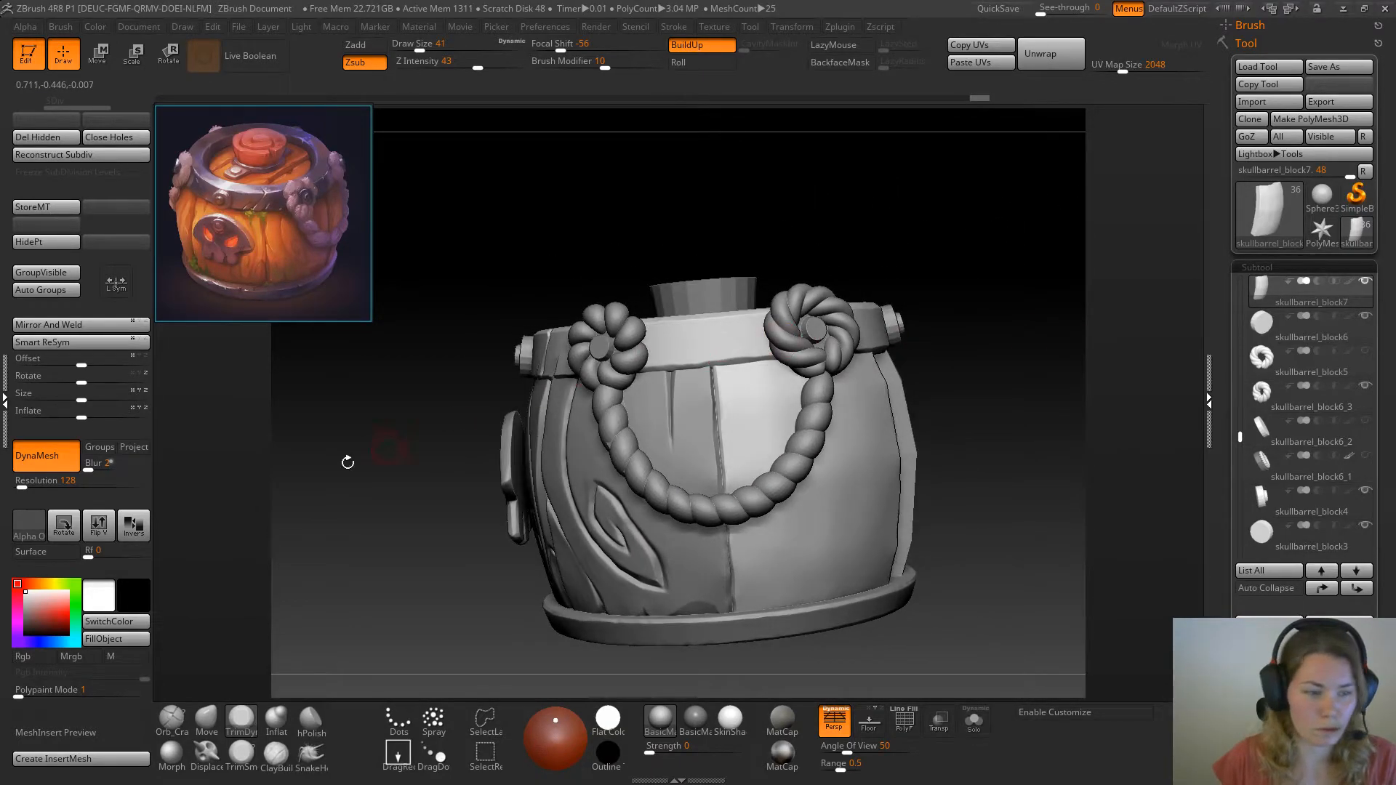
Remesh the plank as a DynaMesh at resolution 288
left_click(25, 486)
left_click_drag(367, 393, 385, 434, "ctrl")
left_click_drag(1034, 392, 984, 379, "alt")
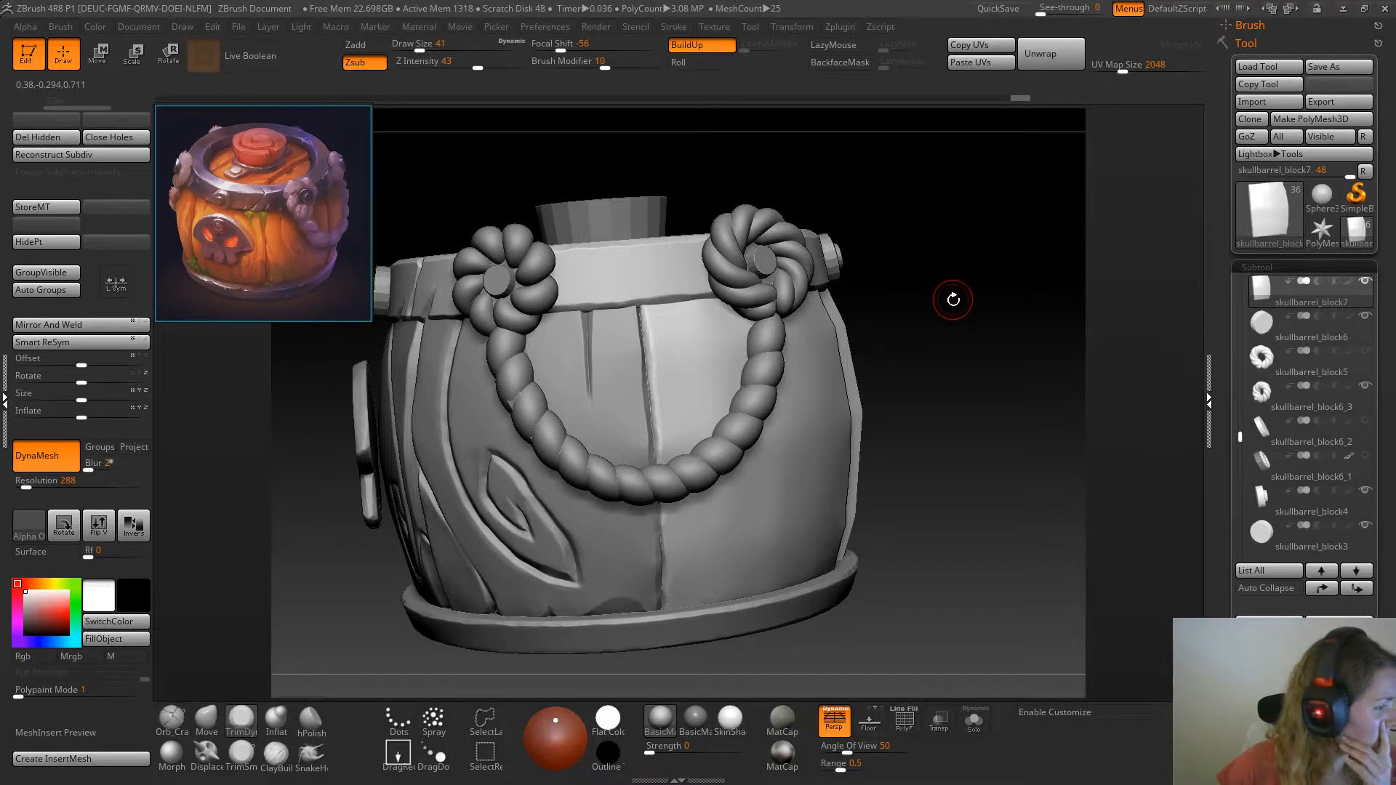
left_click_drag(957, 302, 925, 299)
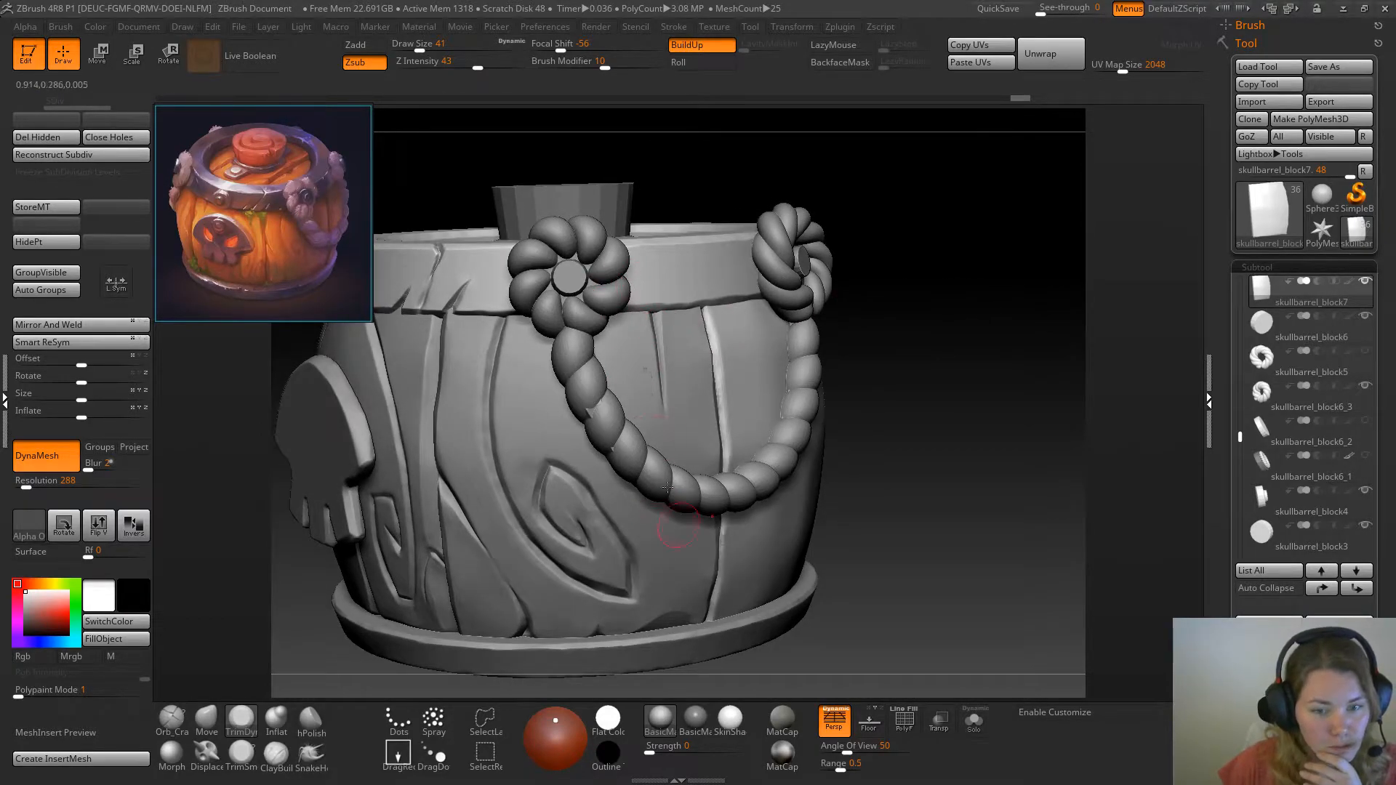
mouse_move(933, 405)
left_mouse_down()
mouse_move(949, 403)
mouse_move(937, 405)
left_mouse_up()
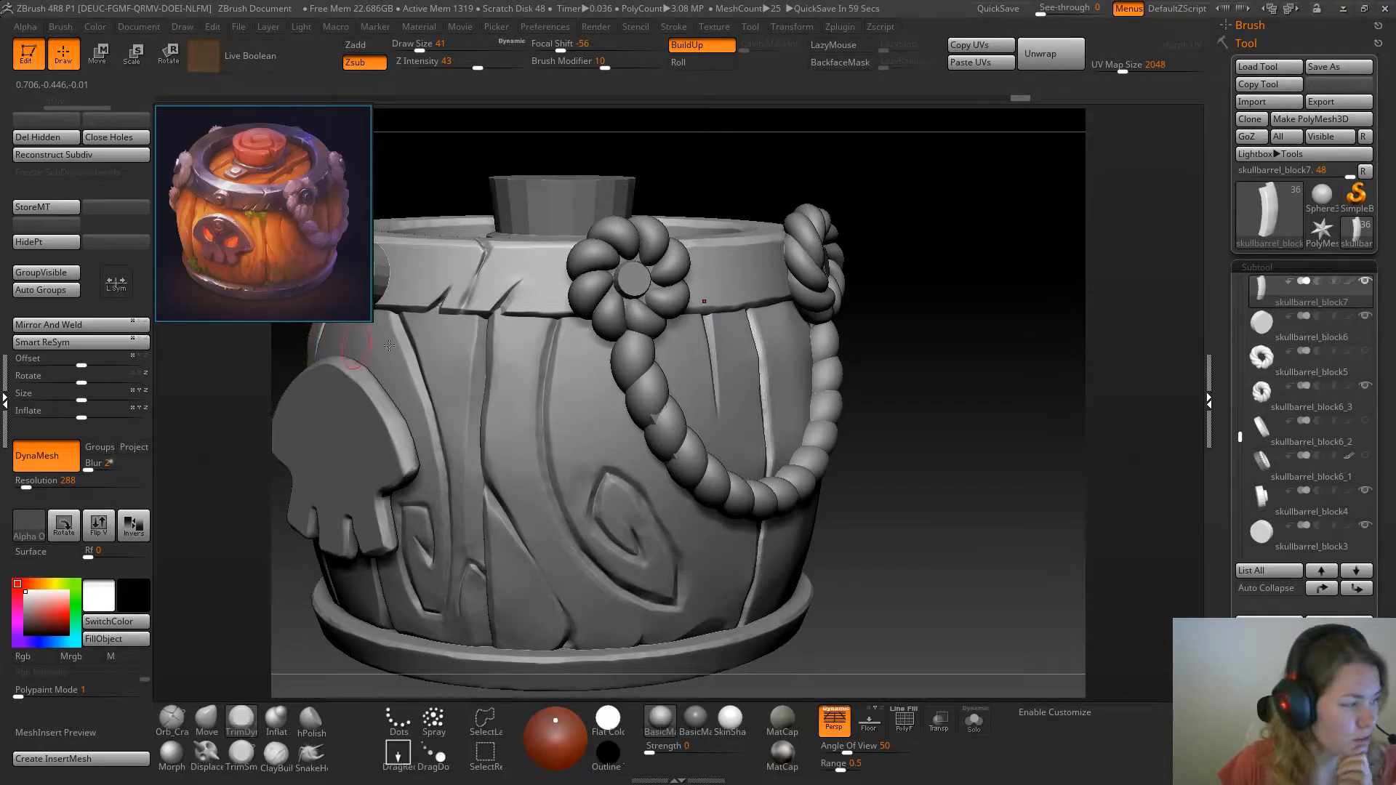
left_click_drag(955, 360, 1062, 336)
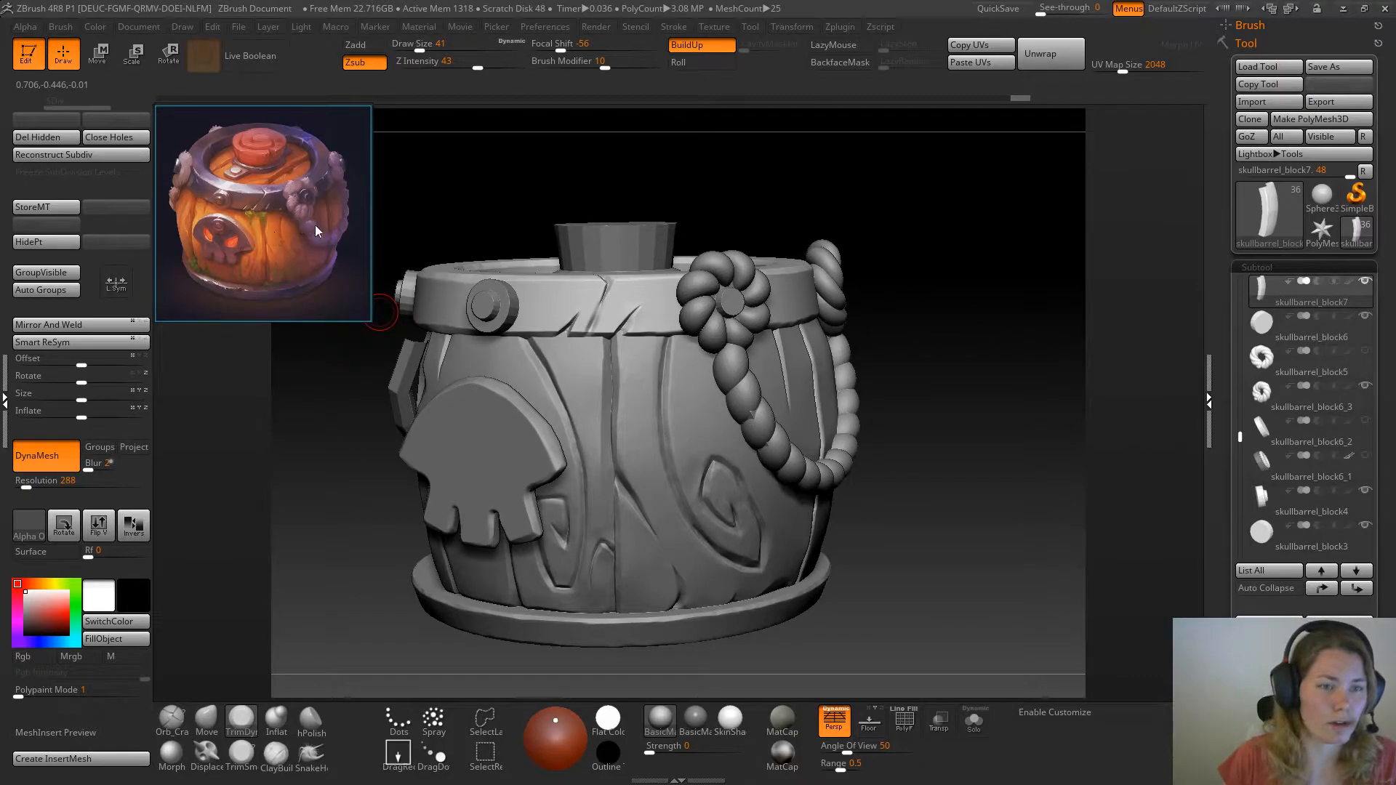
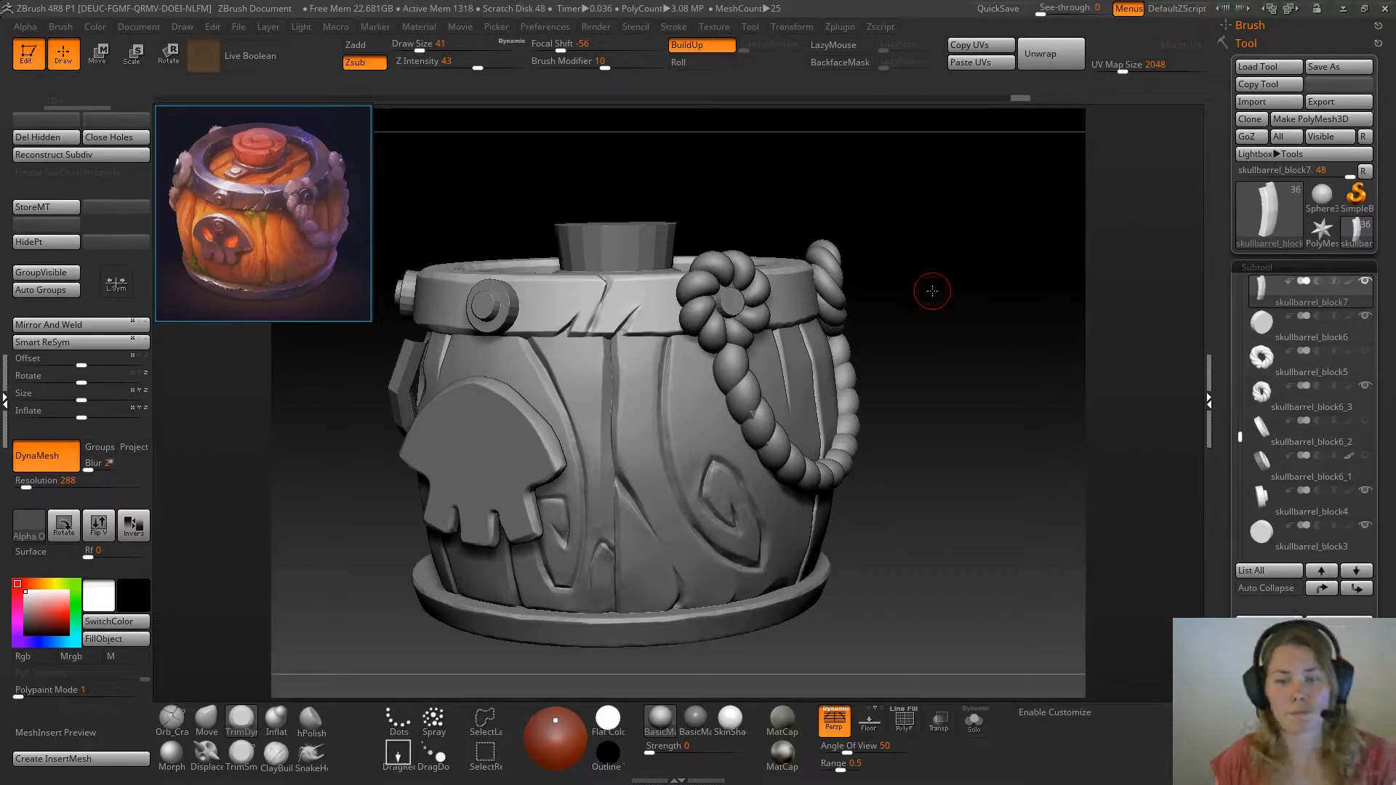
Select the Orb_Cracks brush and store a morph target for the remeshed plank
mouse_move(957, 465)
left_mouse_down()
mouse_move(926, 359)
mouse_move(945, 427)
mouse_move(960, 426)
mouse_move(914, 430)
mouse_move(966, 417)
mouse_move(924, 389)
mouse_move(939, 387)
mouse_move(890, 387)
mouse_move(964, 413)
mouse_move(963, 437)
mouse_move(926, 440)
mouse_move(952, 443)
left_mouse_up()
left_click(172, 718)
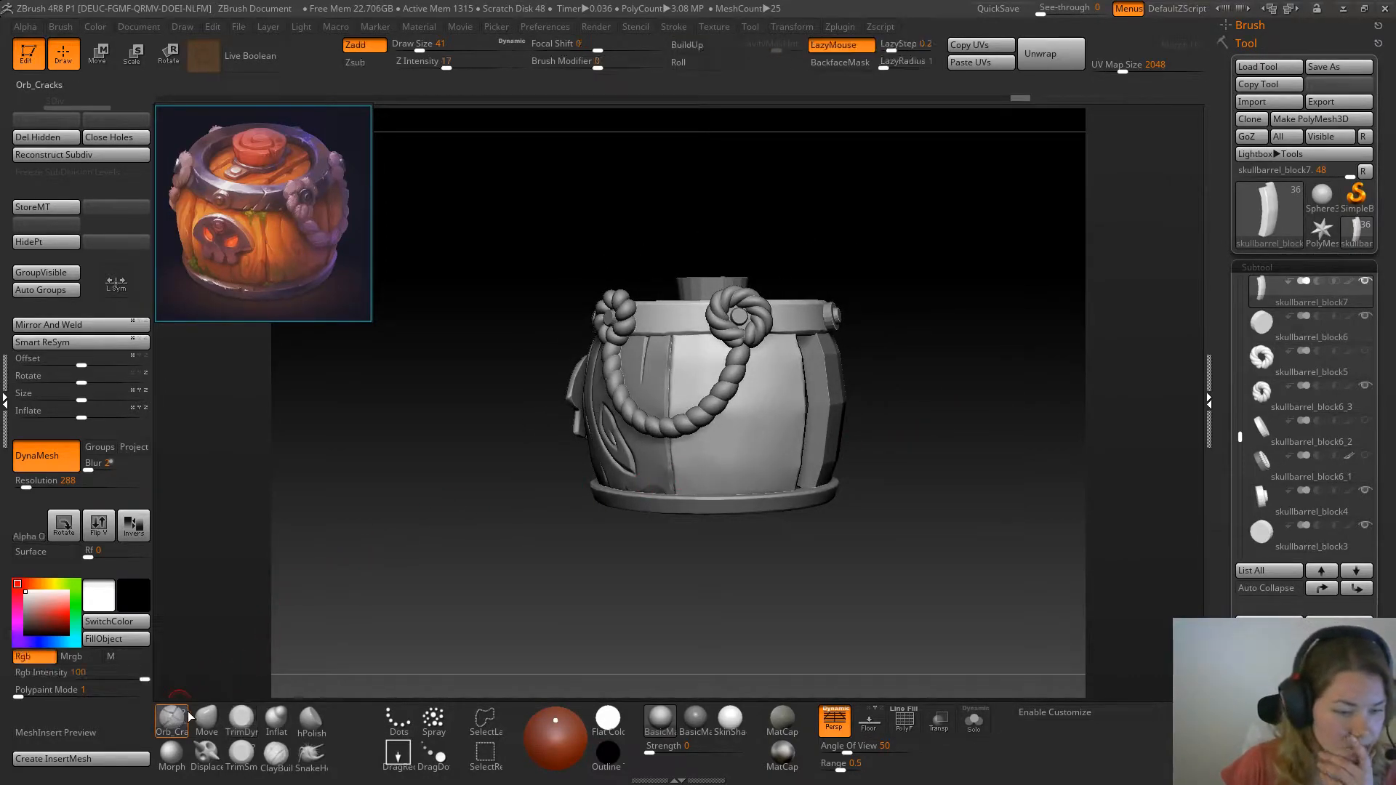
left_click_drag(964, 369, 932, 393, "alt")
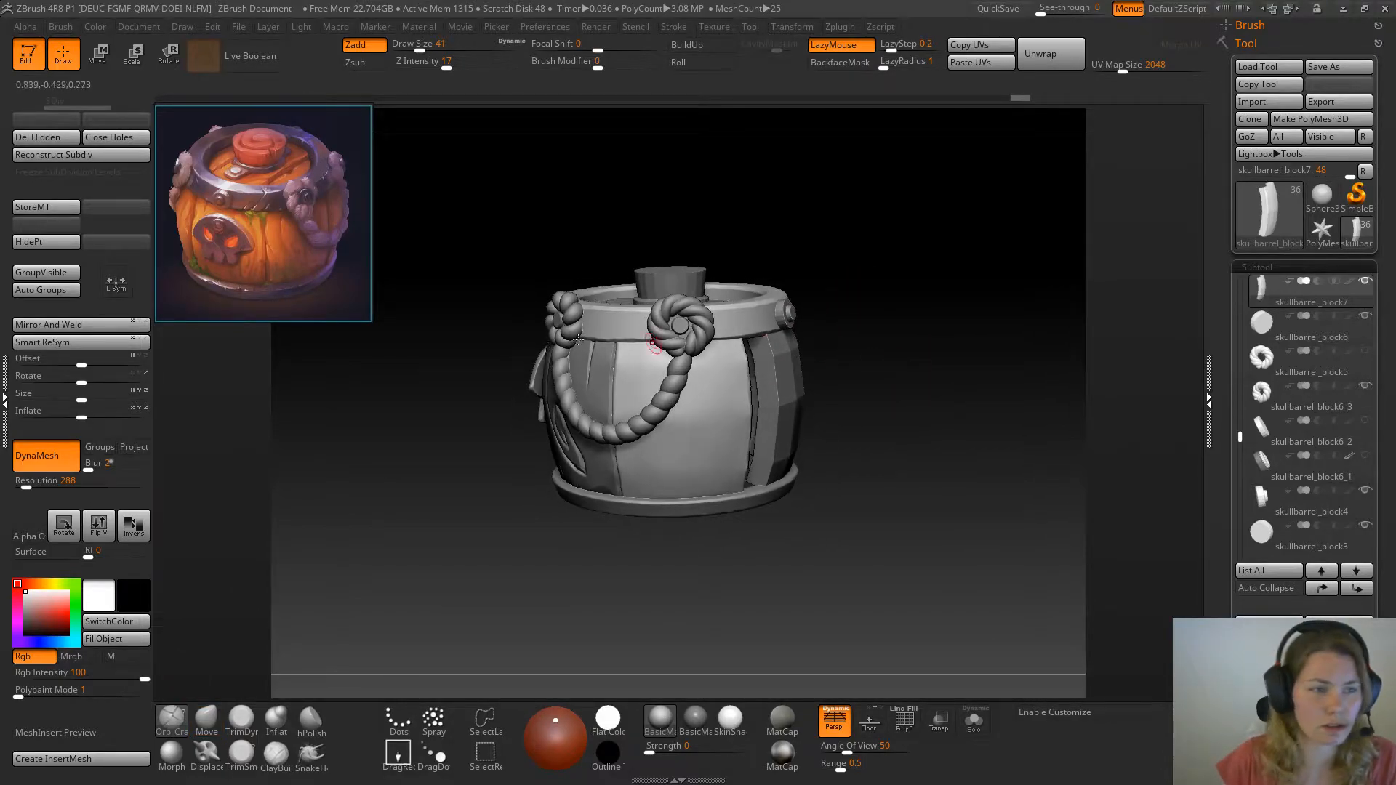
left_click(54, 207)
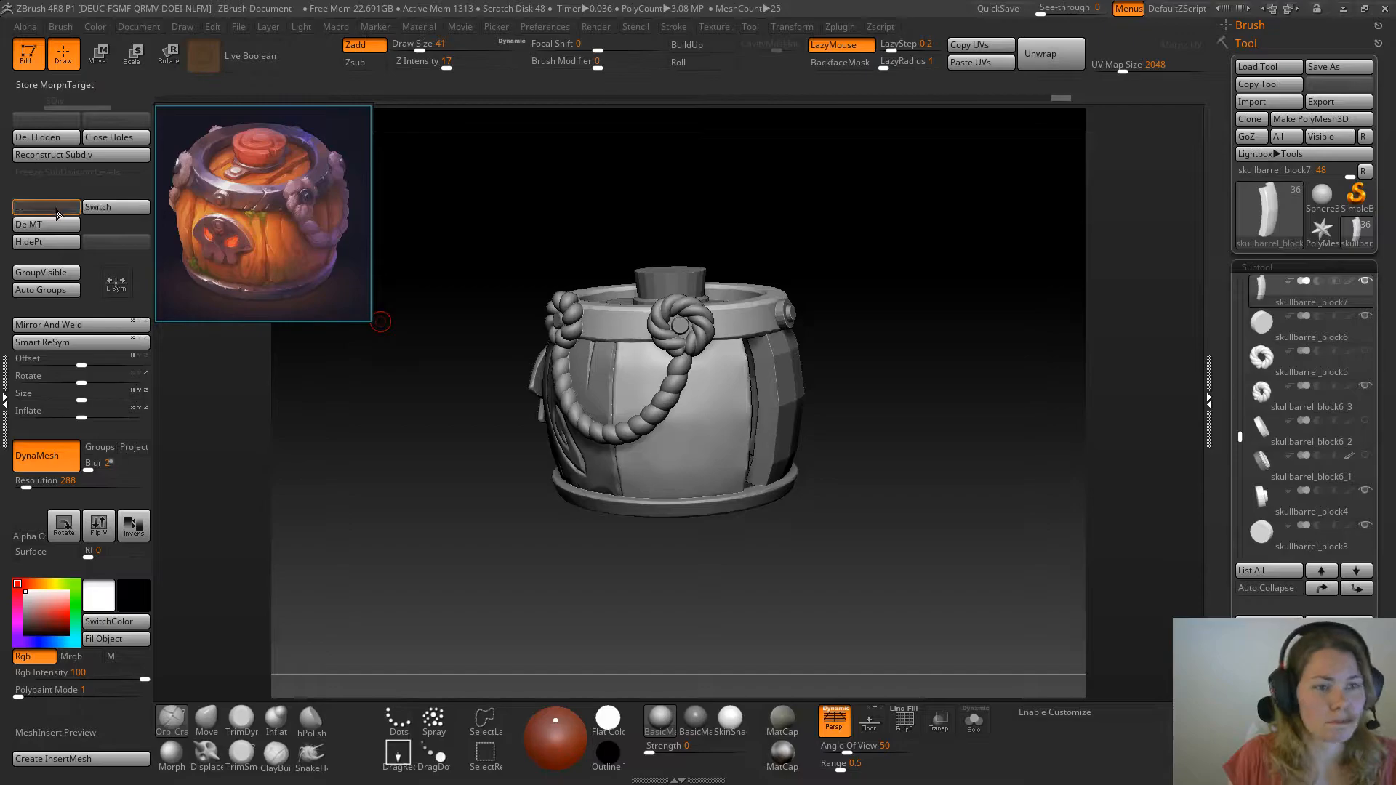
Isolate the plank and carve a short vertical crack down from its top edge near the unsculpted neighbouring plank with Orb_Cracks
left_click(974, 720)
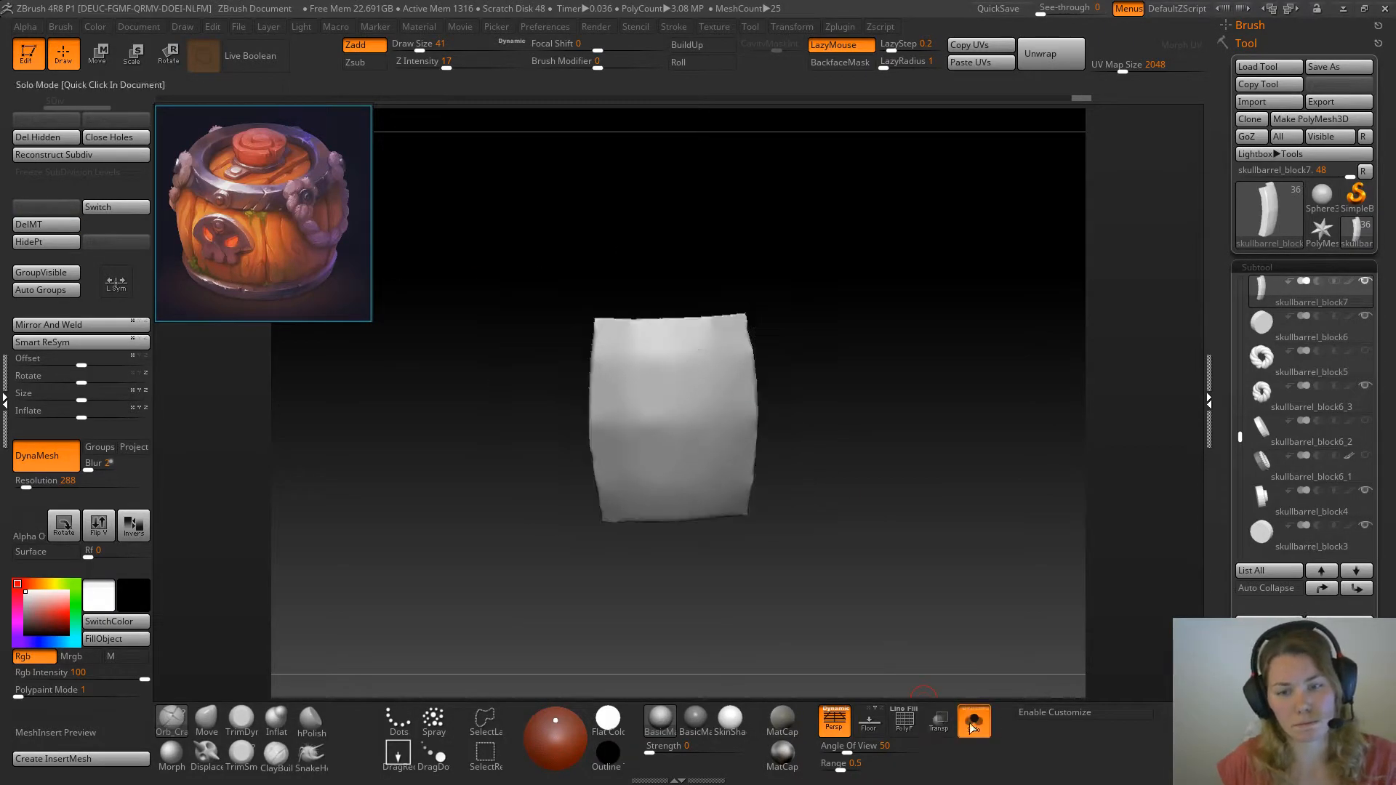
left_click_drag(873, 309, 842, 337)
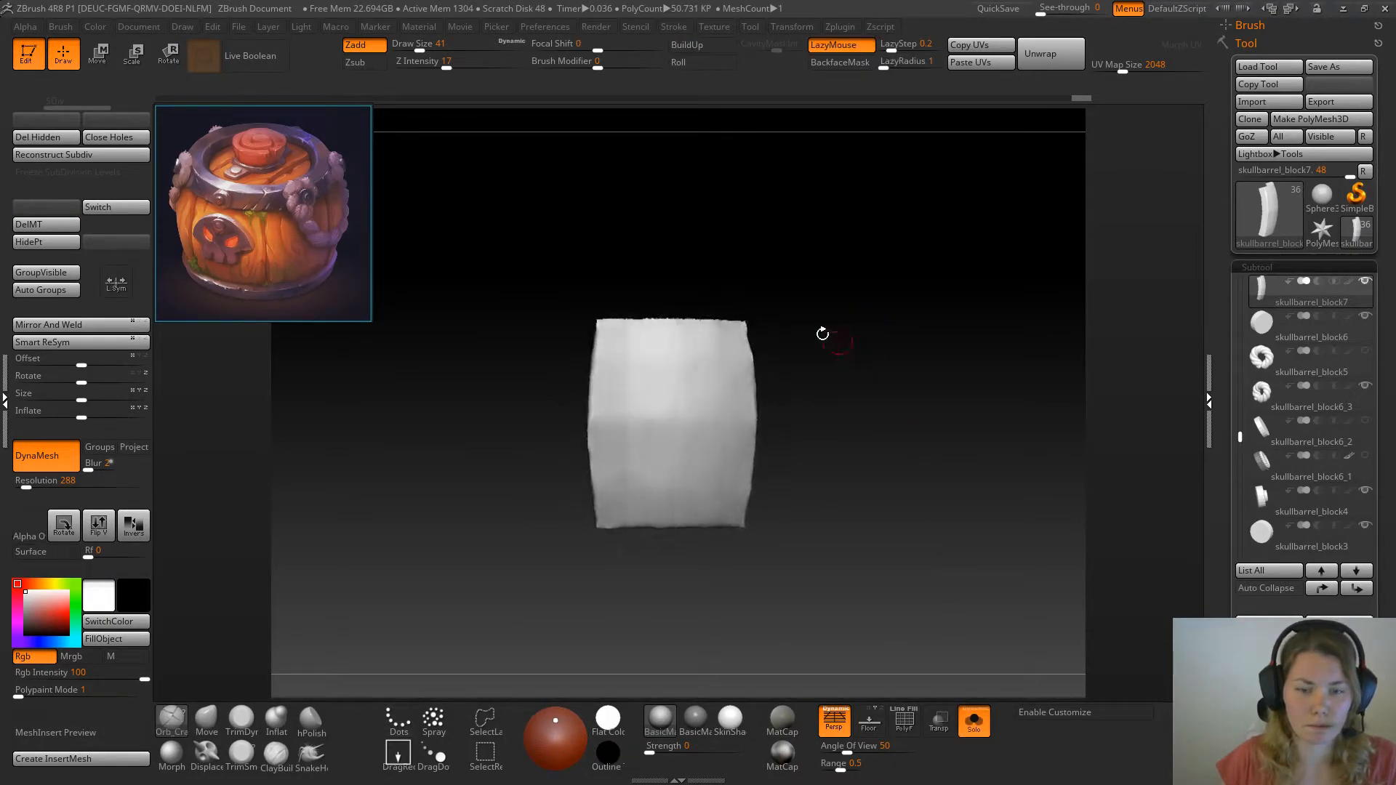
left_click(975, 721)
left_click_drag(966, 429, 1038, 420)
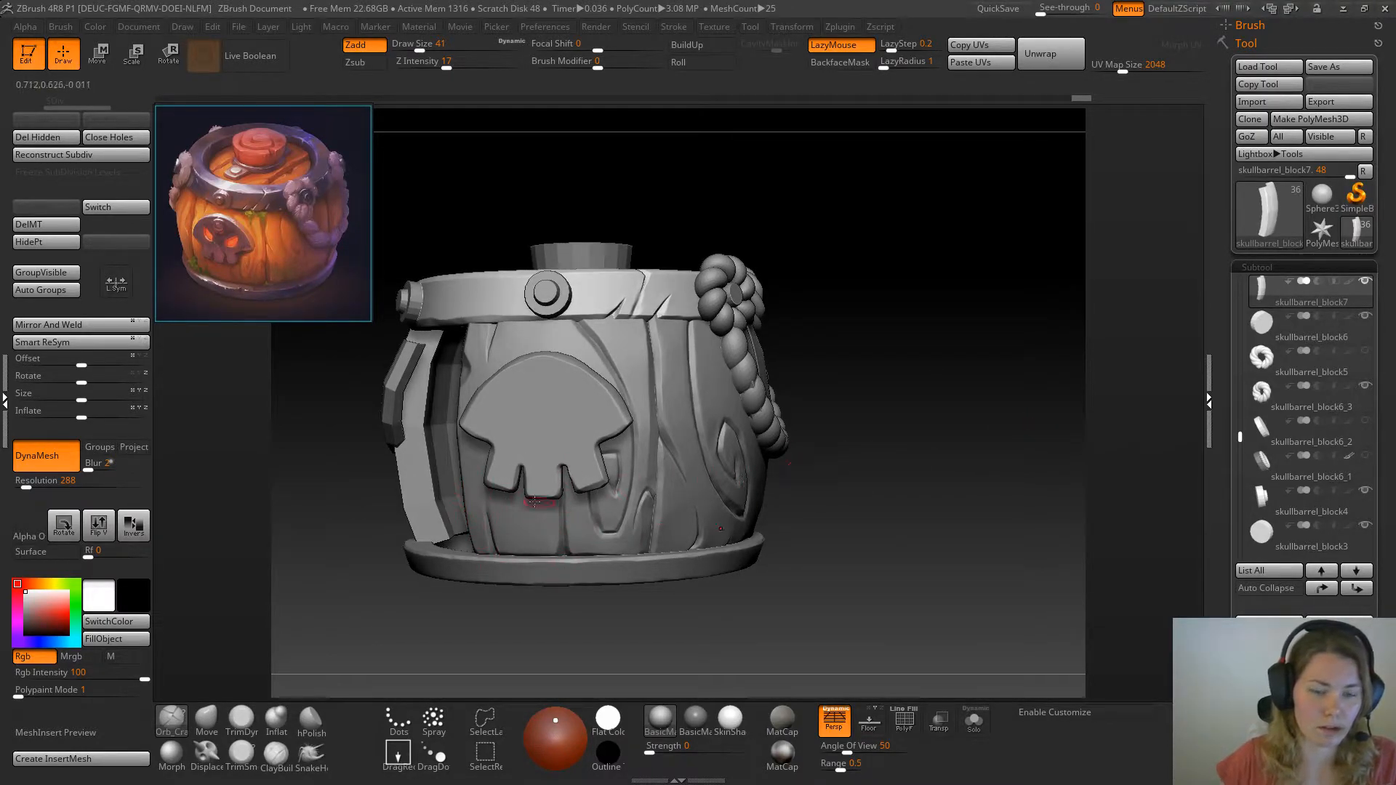
left_click_drag(893, 435, 839, 466)
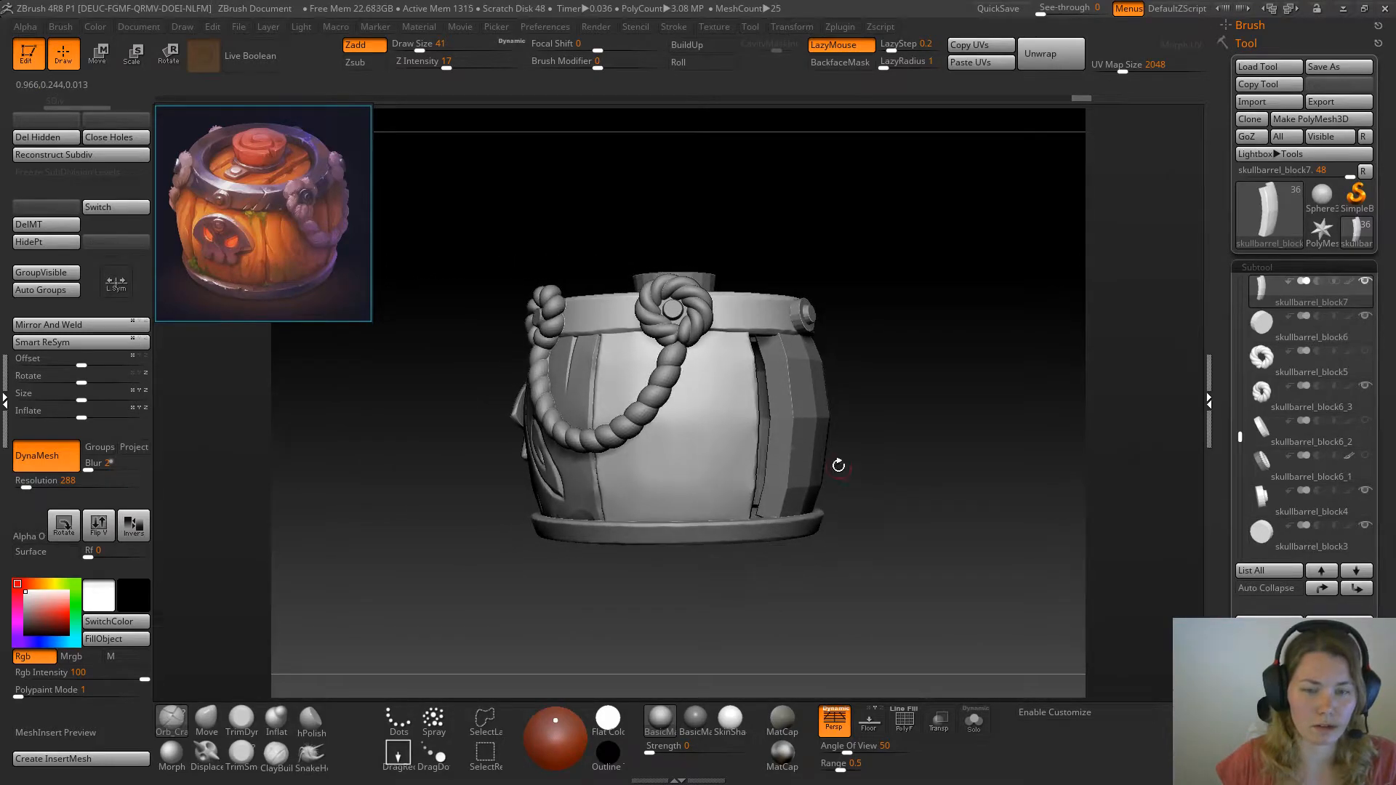
left_click(975, 722)
mouse_move(909, 361)
left_mouse_down()
mouse_move(744, 274)
mouse_move(809, 319)
mouse_move(772, 314)
mouse_move(725, 376)
left_mouse_up()
left_click_drag(725, 321, 726, 376)
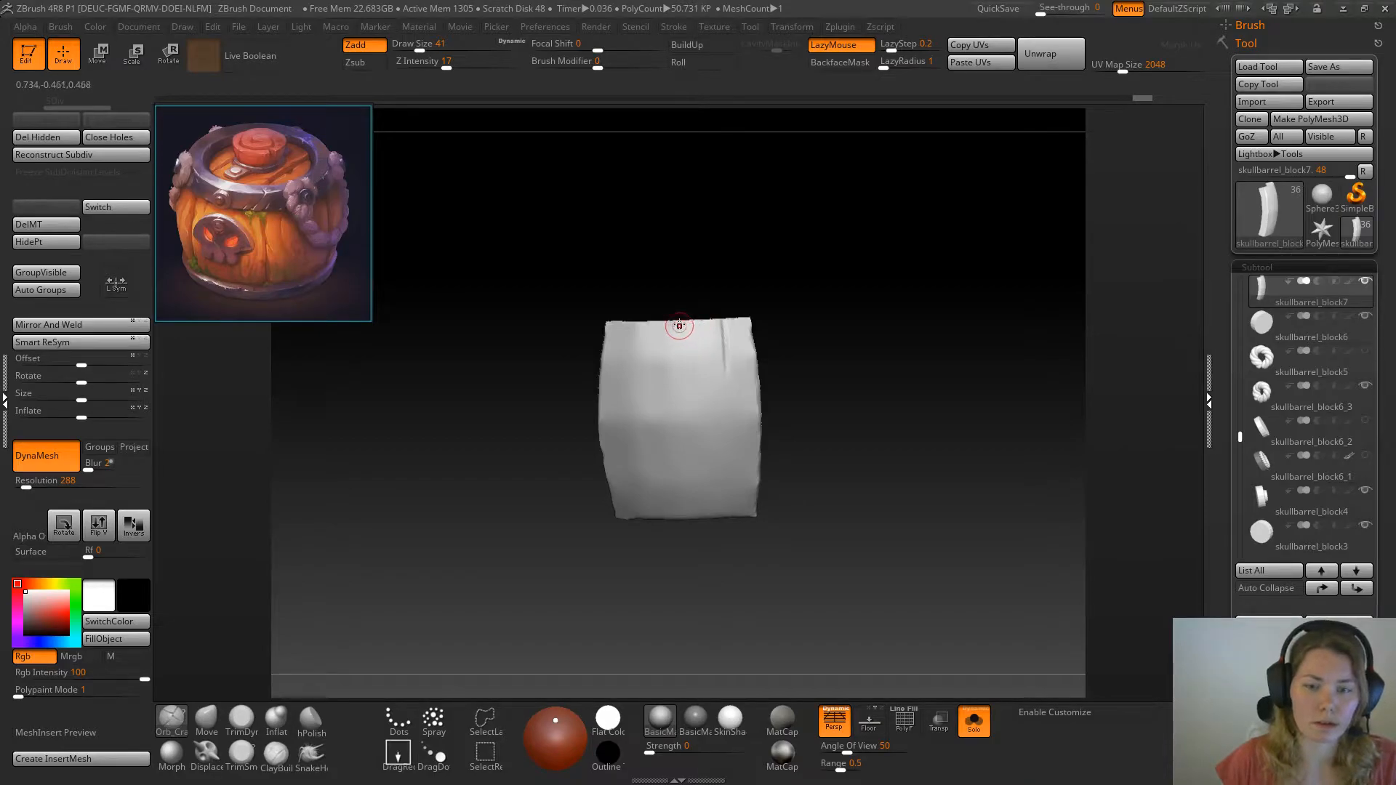
left_click(975, 722)
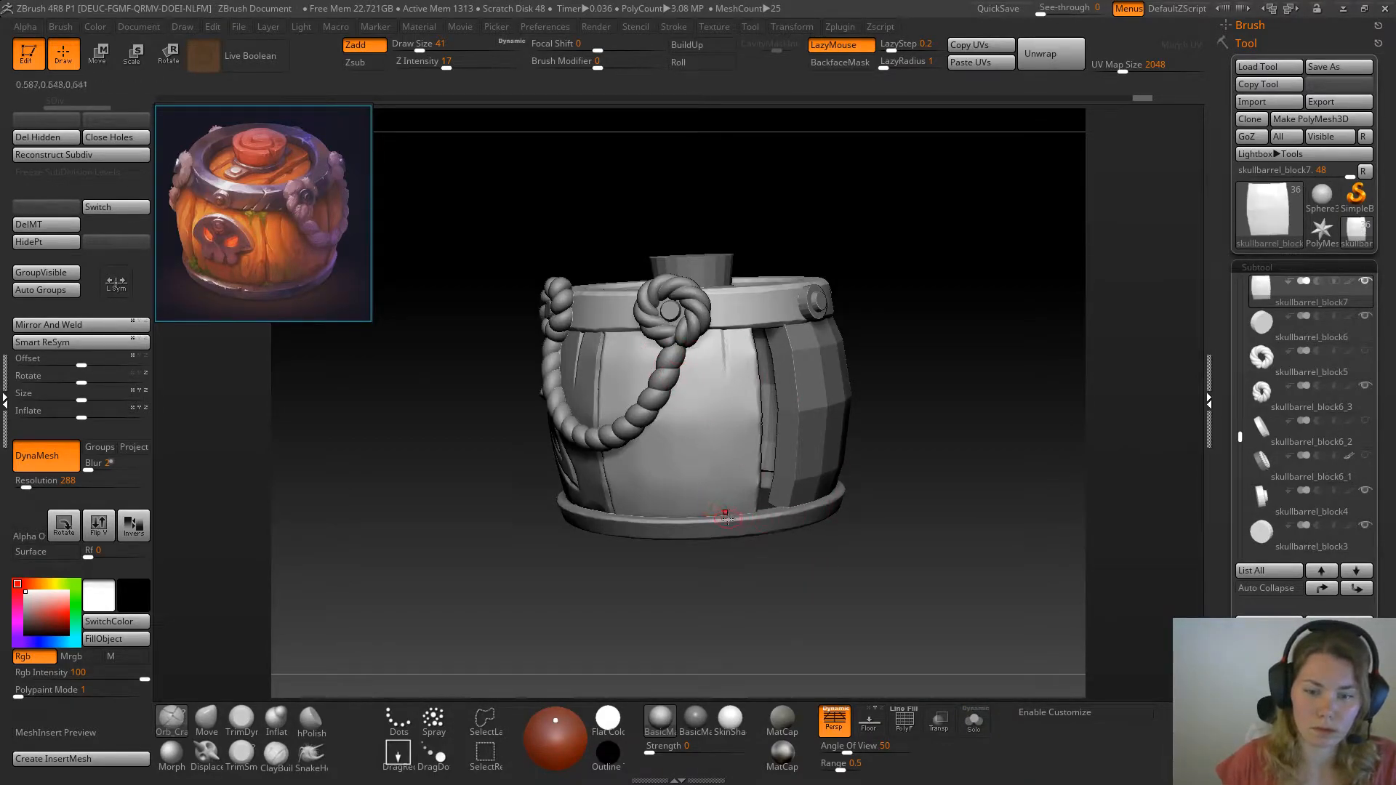
Carve a crack from the plank's bottom edge upward, roughly in line with the short upper crack, and deepen it
left_click_drag(727, 512, 715, 409)
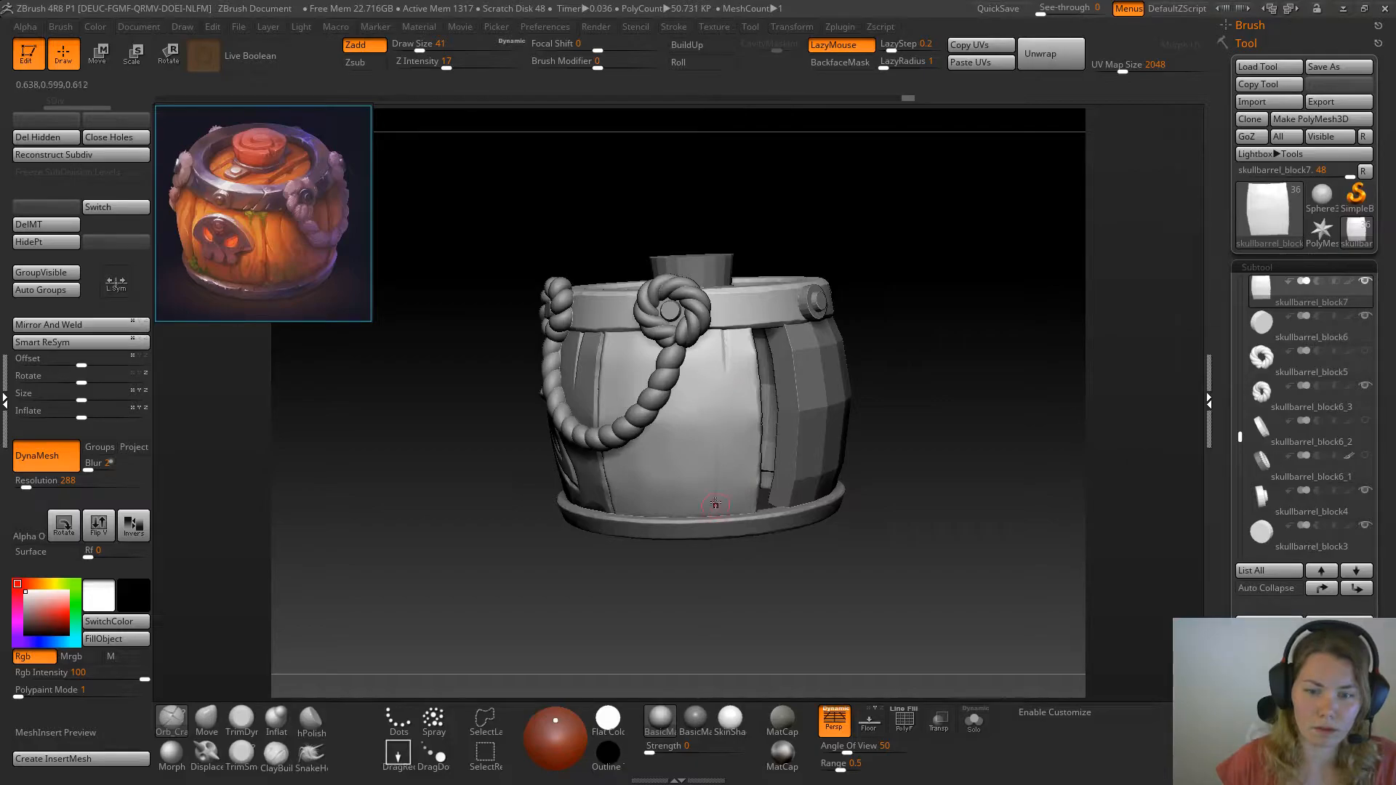
mouse_move(923, 390)
left_mouse_down()
mouse_move(943, 377)
mouse_move(931, 386)
left_mouse_up()
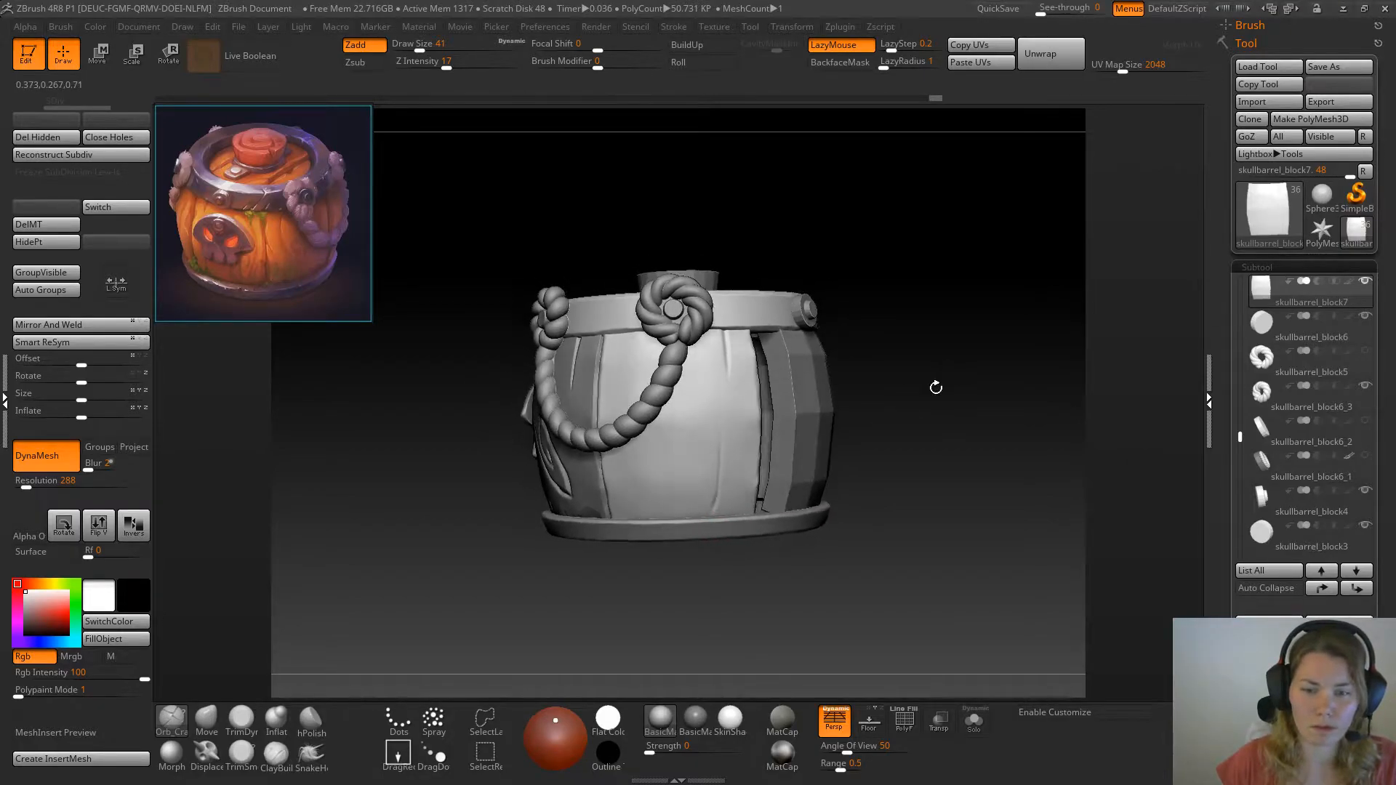
left_click(974, 722)
mouse_move(697, 487)
left_mouse_down()
mouse_move(706, 530)
mouse_move(715, 482)
left_mouse_up()
left_click_drag(716, 480, 711, 522)
left_click_drag(716, 473, 712, 520)
left_click_drag(716, 436, 716, 481)
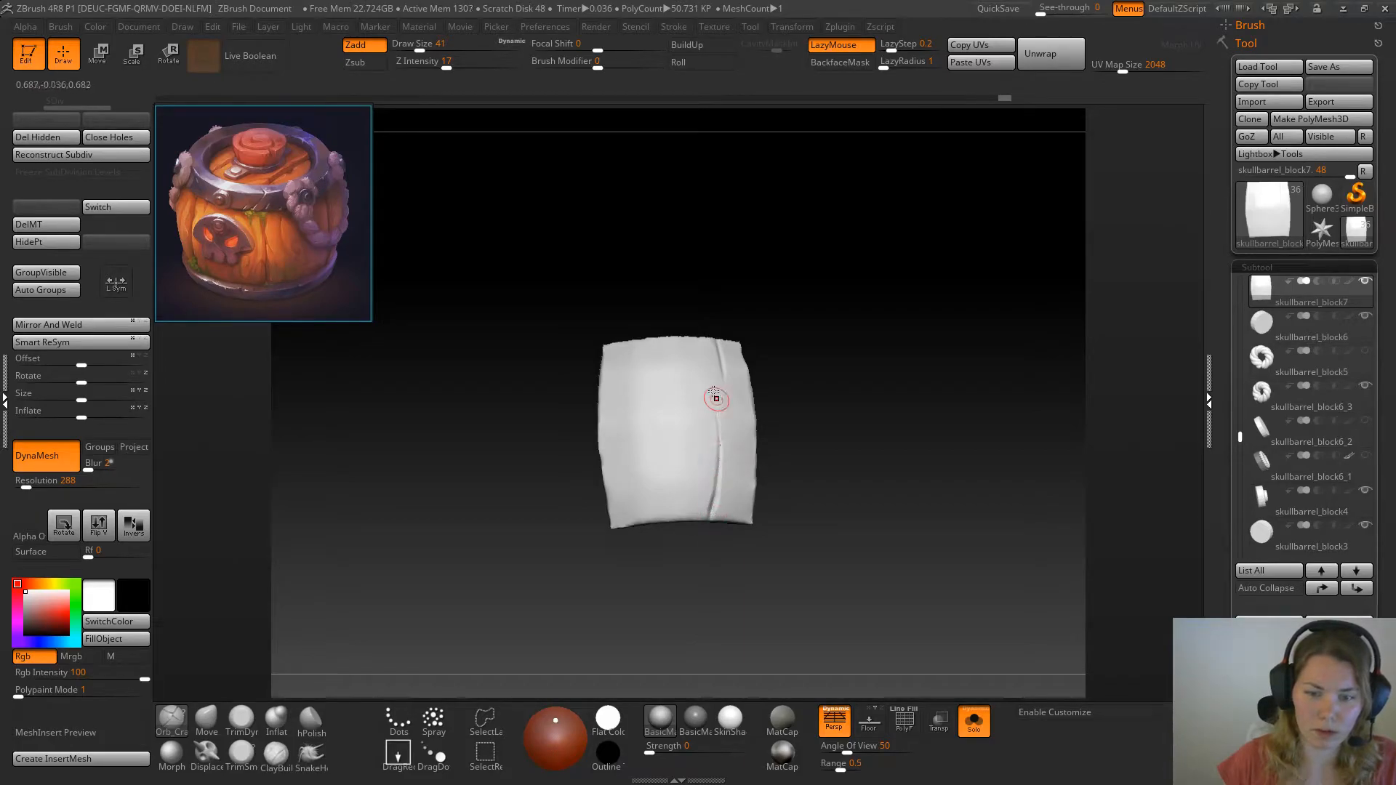
Carve a second short crack at the top edge near the carved plank and erase the lower crack with the Morph brush
mouse_move(868, 393)
left_mouse_down()
mouse_move(870, 430)
mouse_move(978, 405)
left_mouse_up()
left_click(975, 723)
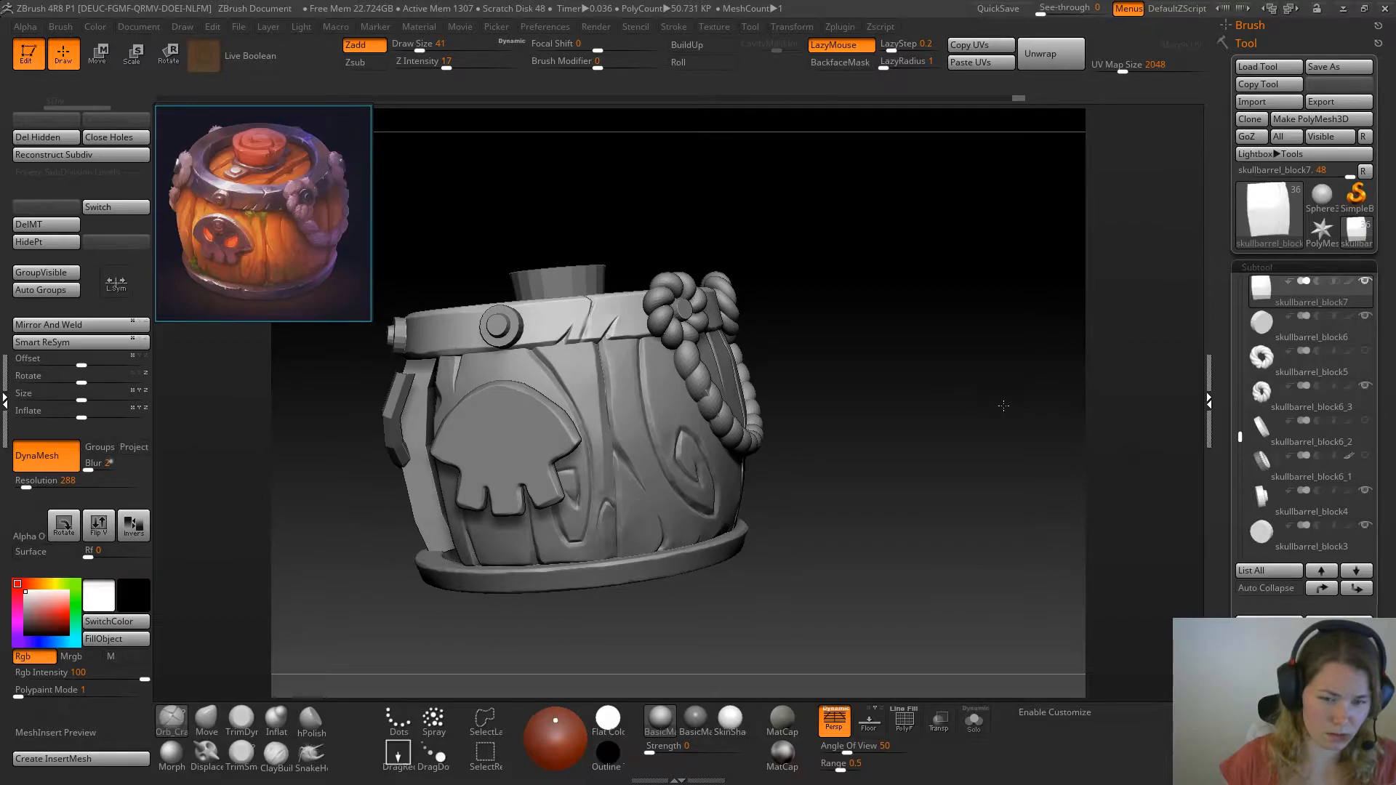
left_click_drag(1003, 406, 939, 430)
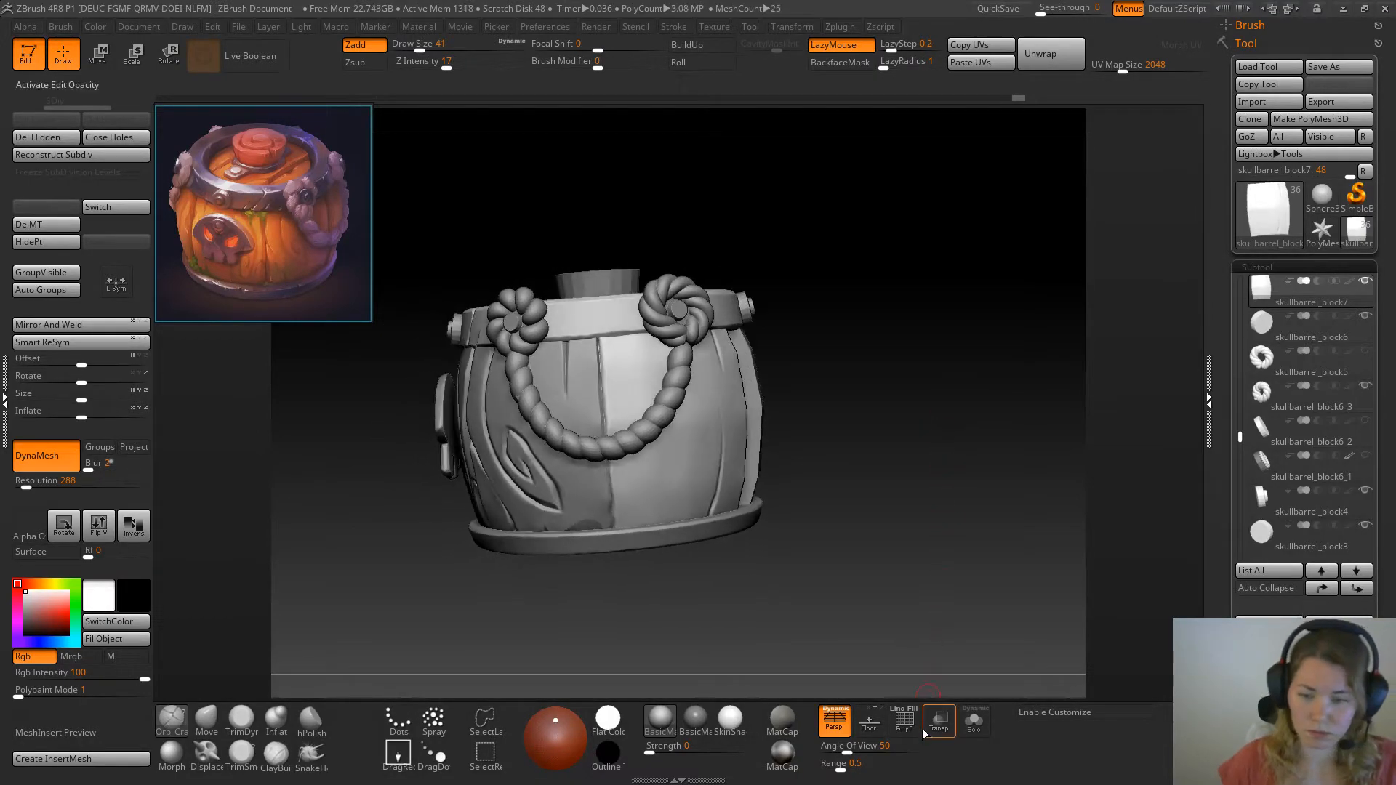
left_click(975, 723)
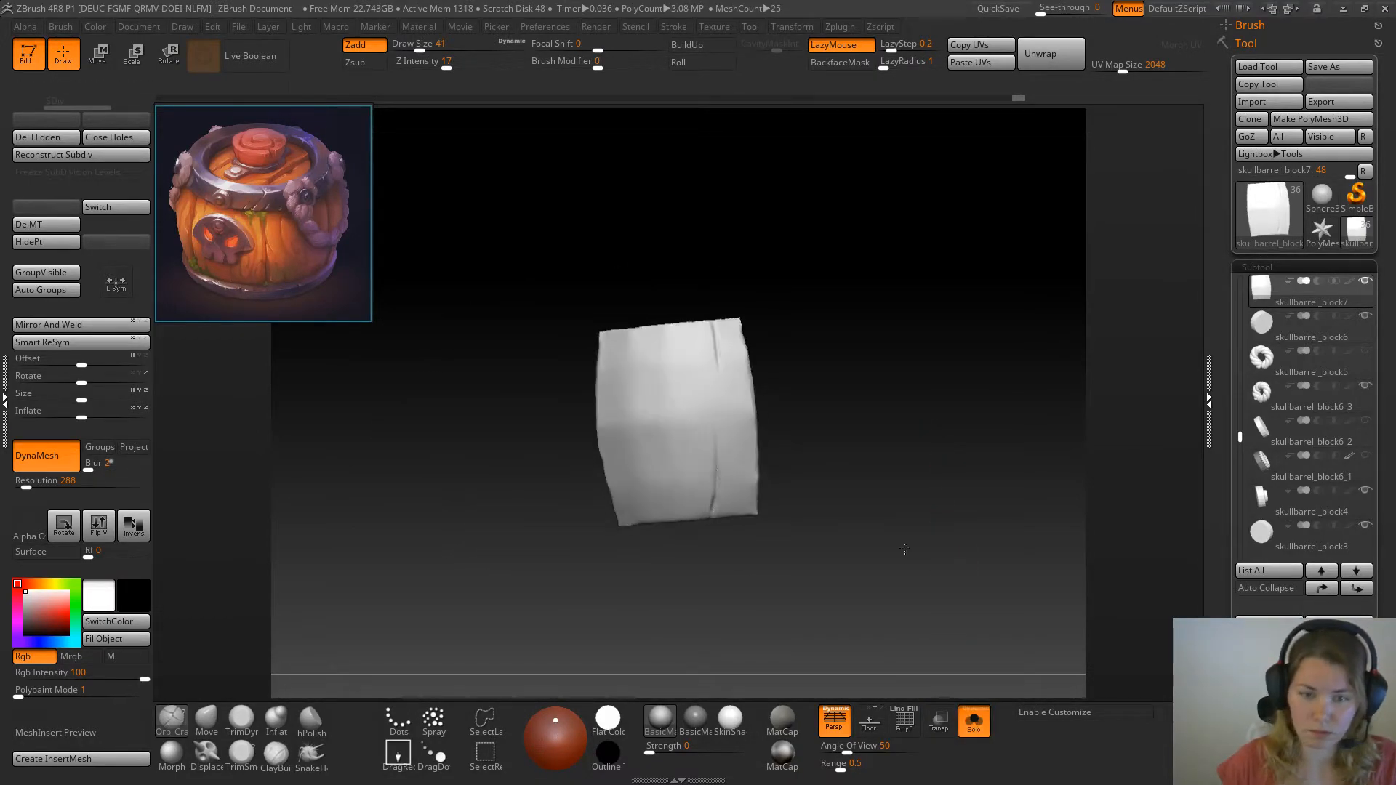
left_click(977, 726)
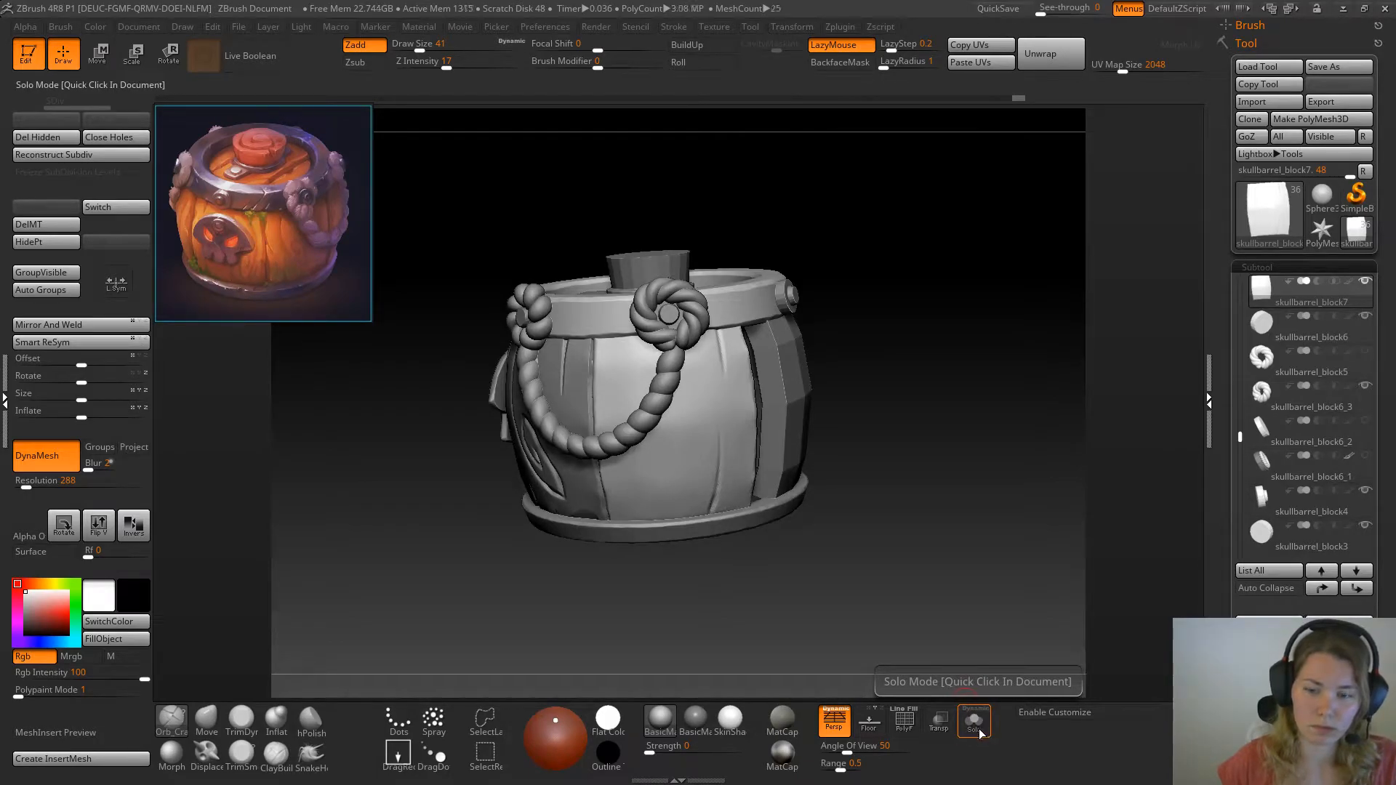
left_click(975, 724)
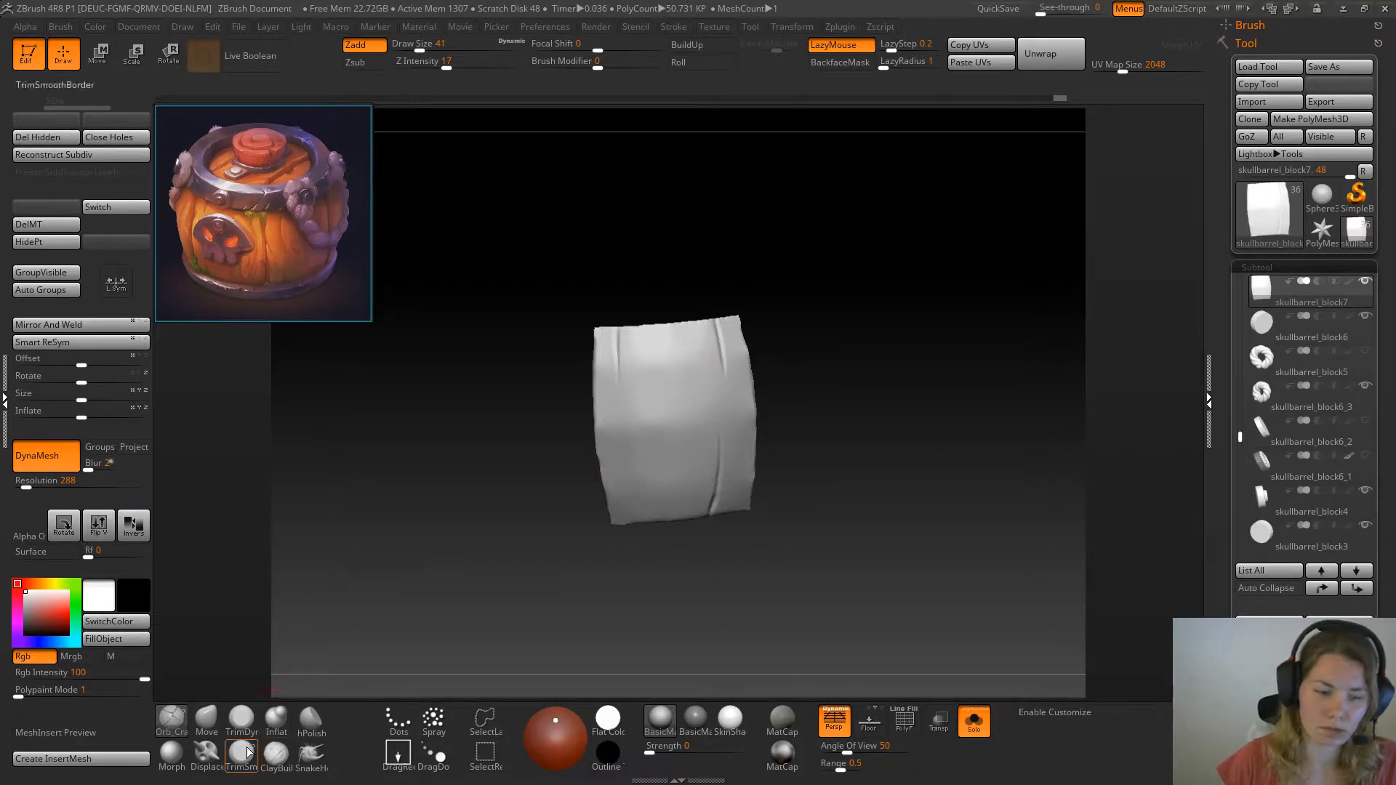
left_click(171, 755)
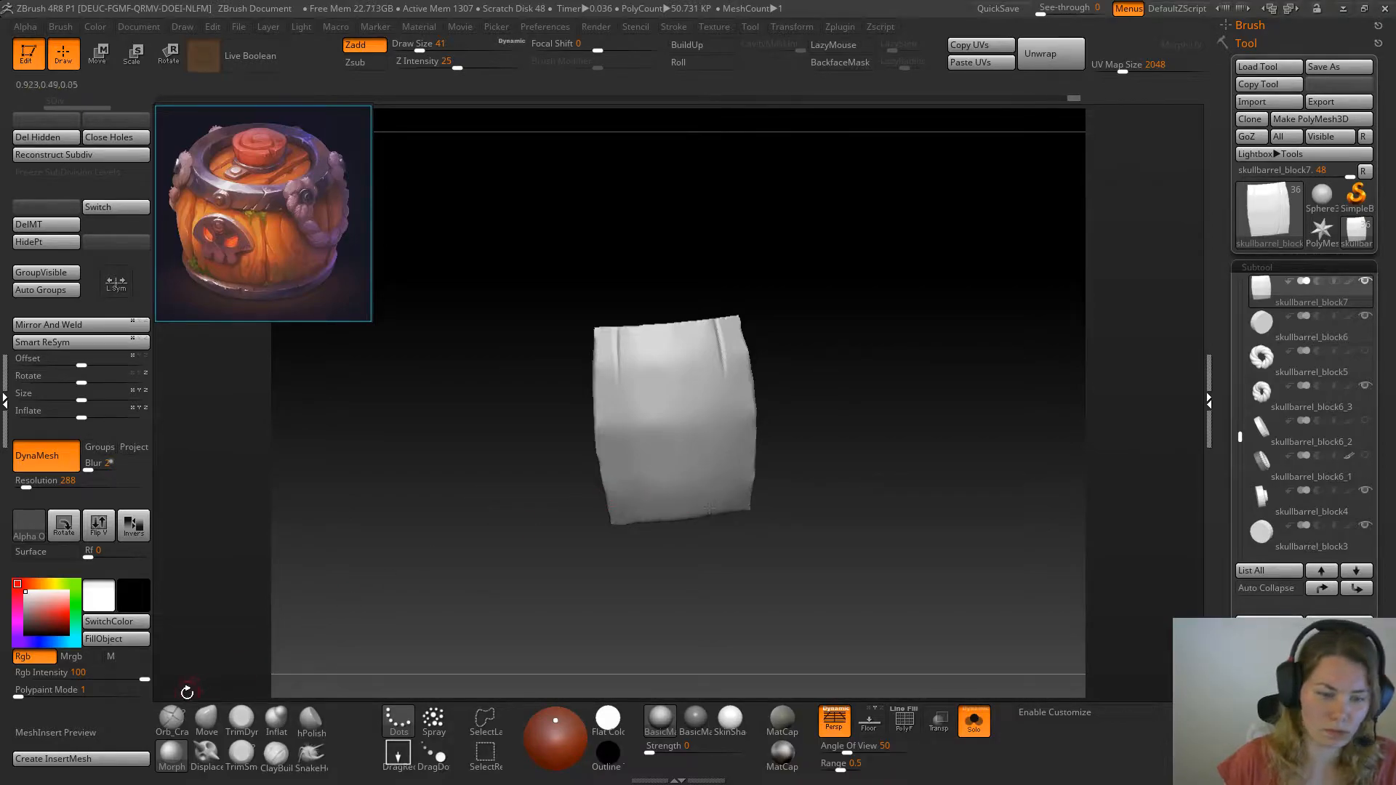
Carve a new Orb_Cracks line upward from the plank's bottom edge, slightly off its middle
left_click(171, 720)
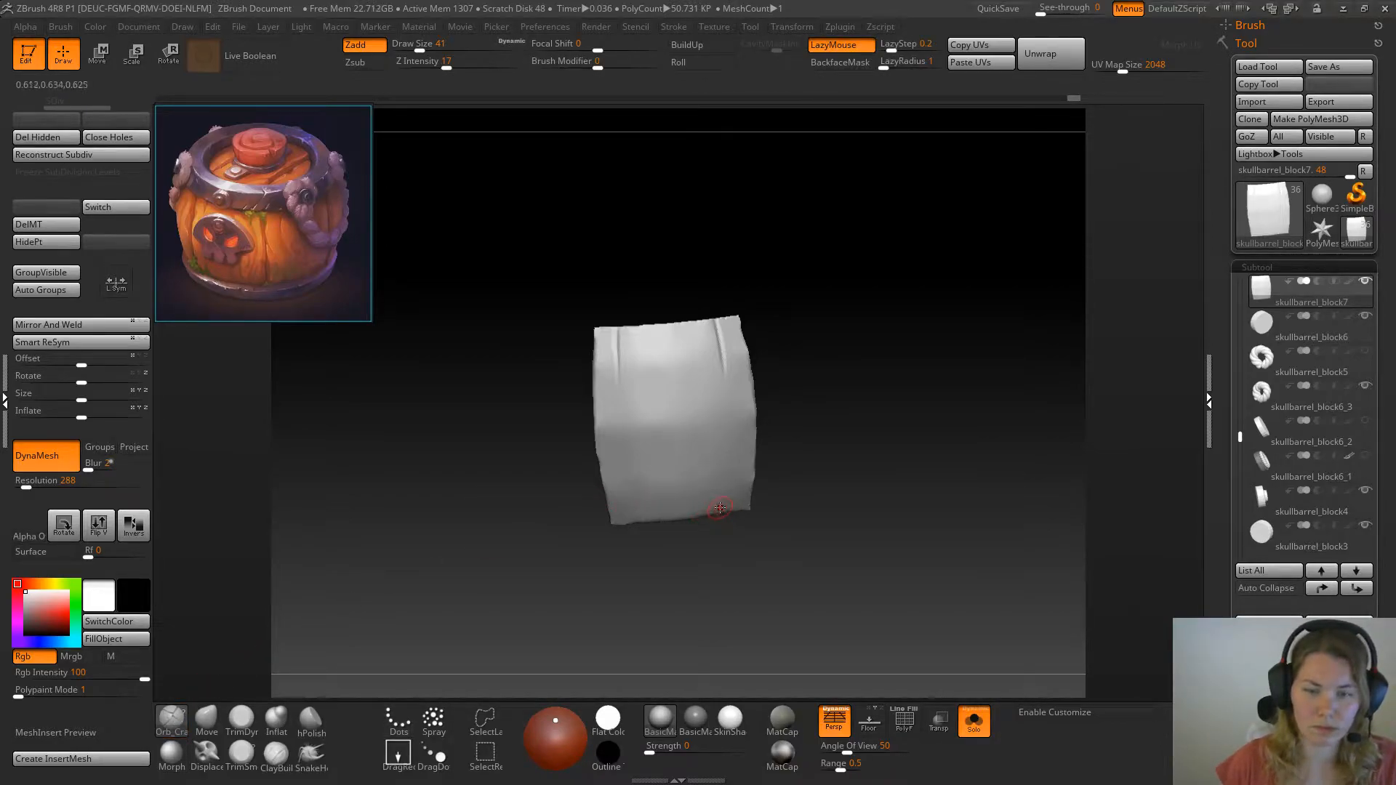
left_click_drag(693, 466, 693, 525)
left_click_drag(804, 480, 800, 400)
left_click_drag(696, 465, 693, 525)
left_click_drag(753, 283, 751, 328)
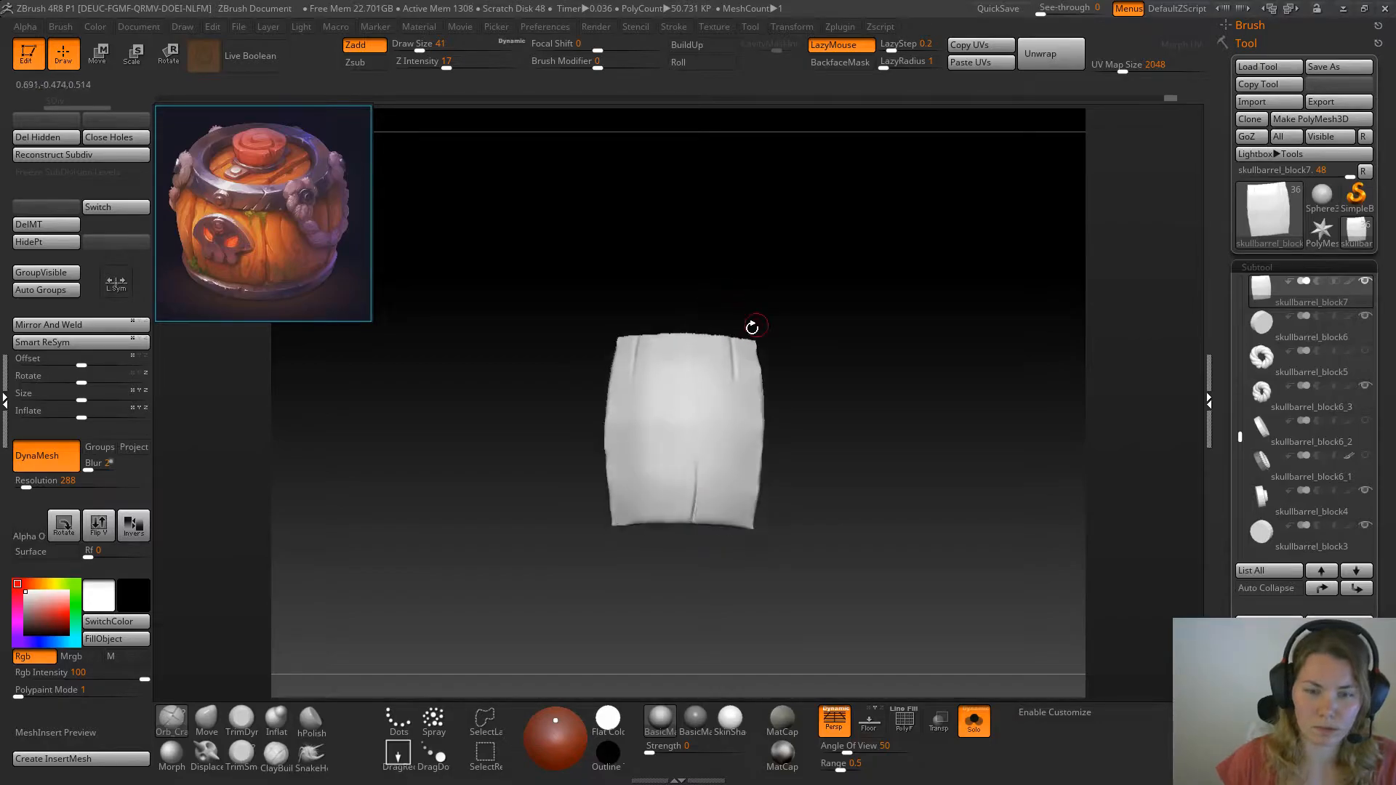
Extend the lower middle crack up to the plank's top edge as one full-height split
left_click_drag(702, 333, 702, 344)
left_click(701, 333)
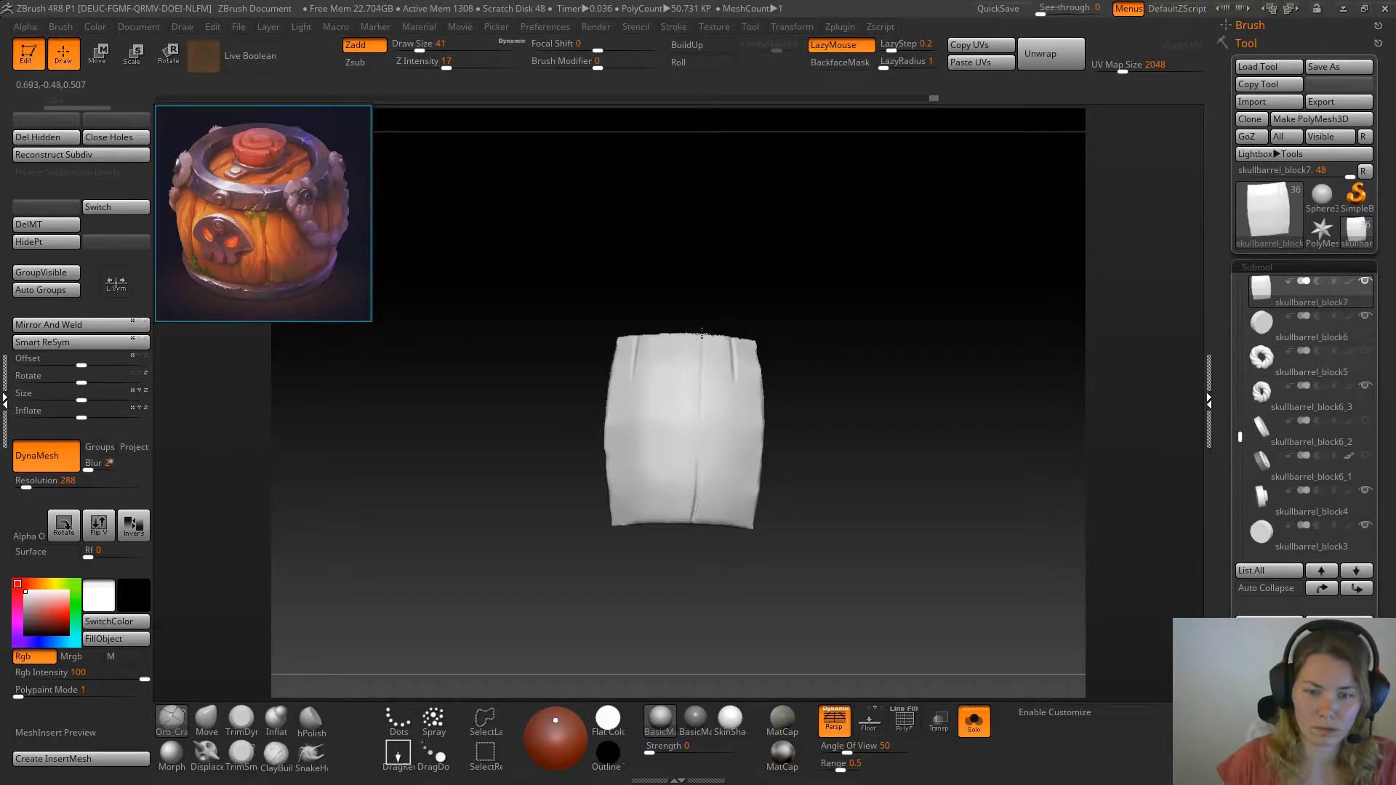
left_click_drag(695, 511, 700, 343)
left_click_drag(714, 286, 740, 313)
left_click_drag(698, 362, 696, 325)
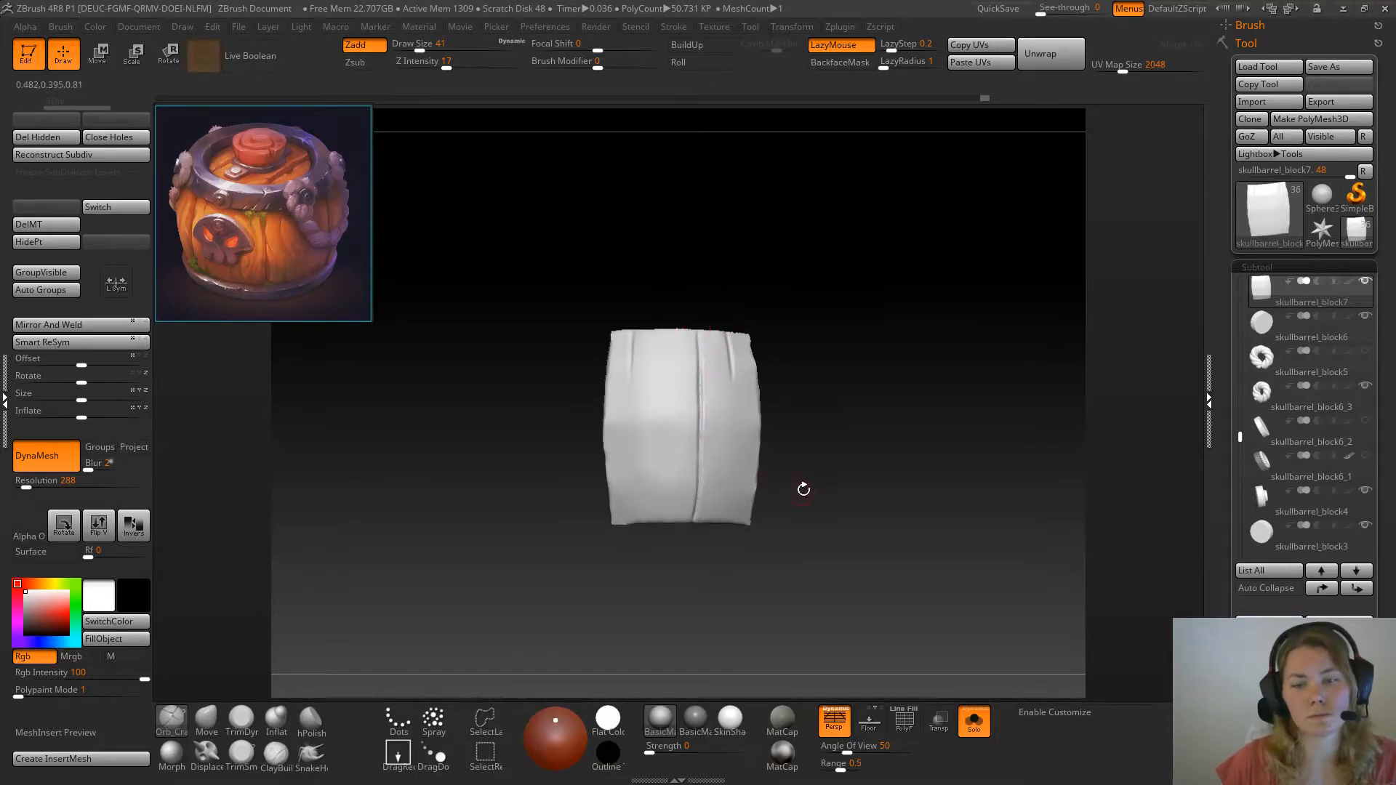
left_click_drag(801, 489, 794, 462)
left_click(750, 491)
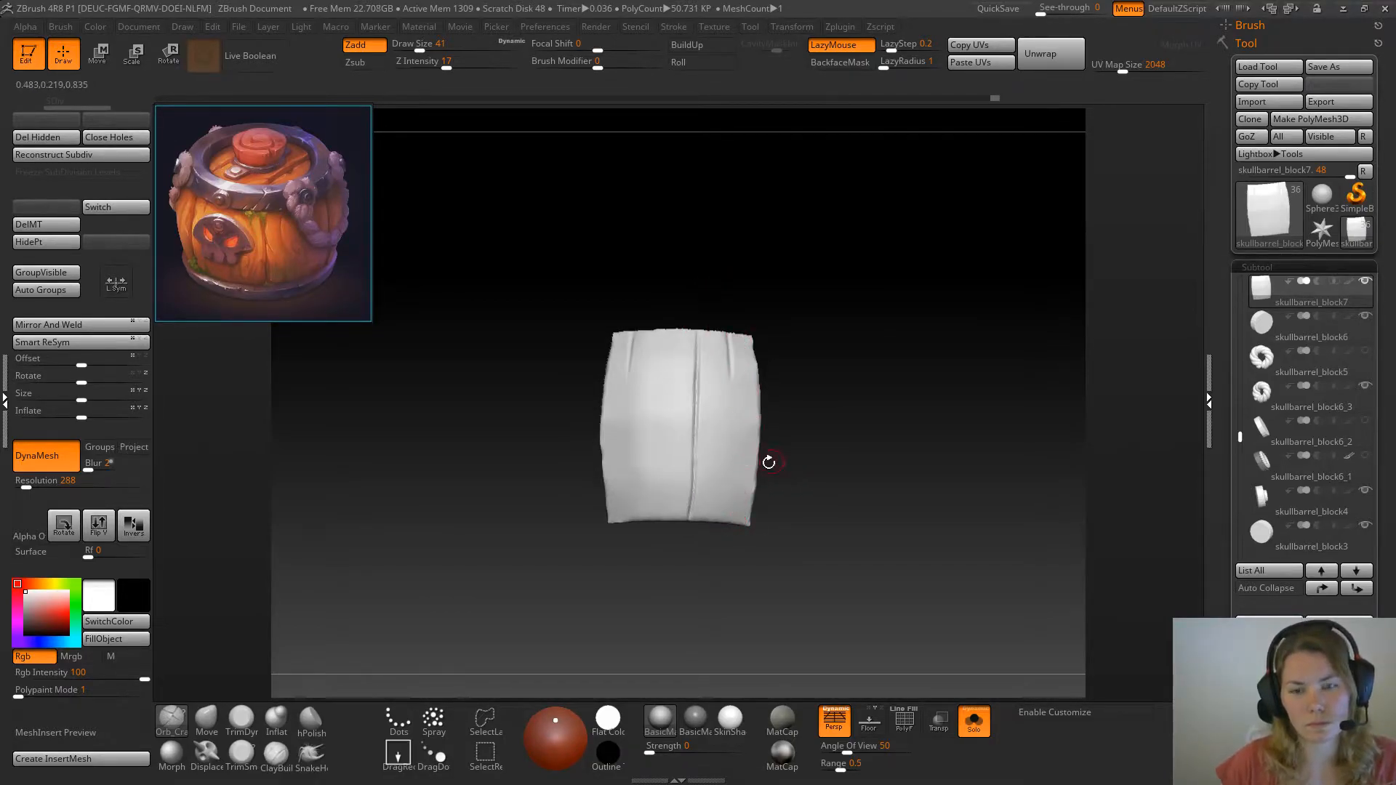
Compare the plank with the whole barrel, then carve a slanted crack inward from its upper side edge
left_click(974, 722)
mouse_move(920, 524)
left_mouse_down()
mouse_move(988, 519)
mouse_move(1022, 493)
mouse_move(934, 535)
left_mouse_up()
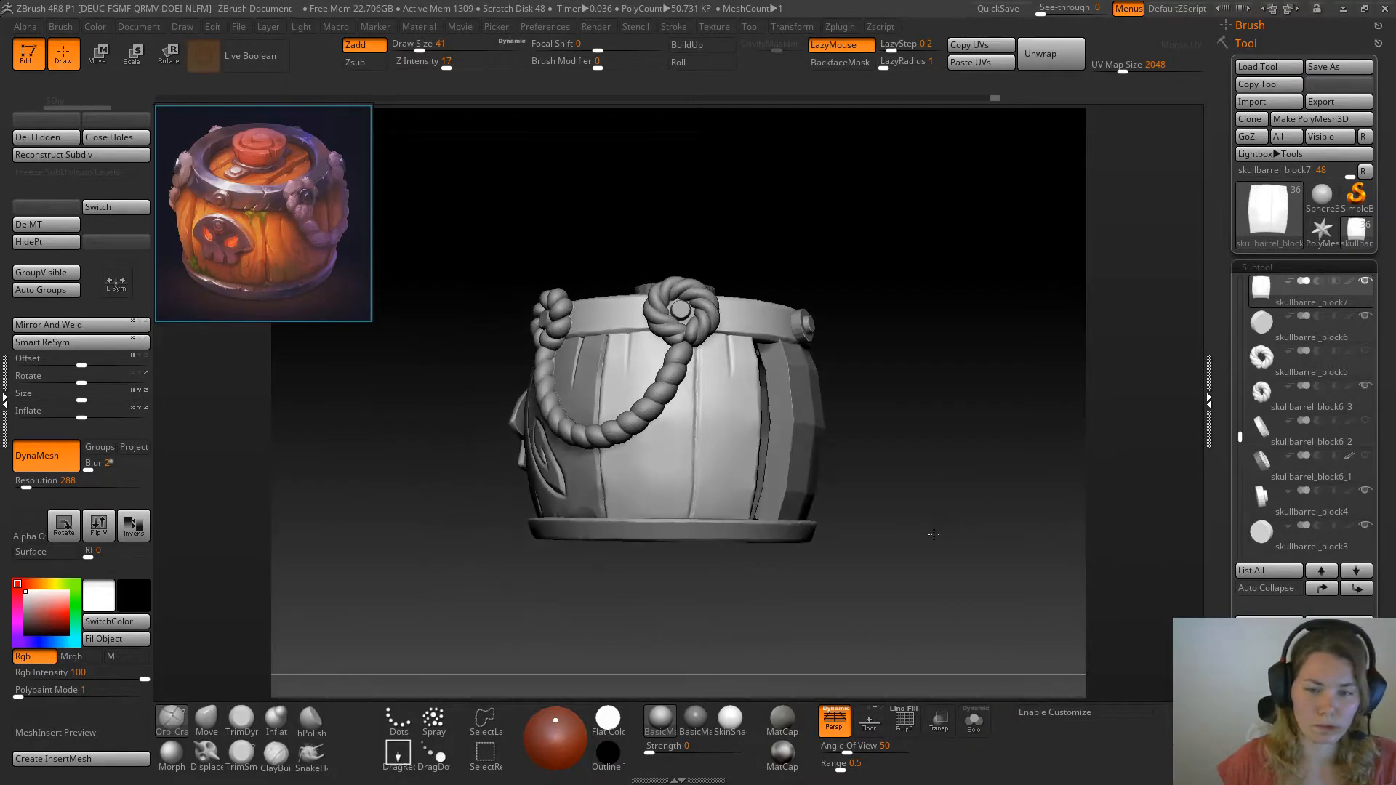
left_click(974, 722)
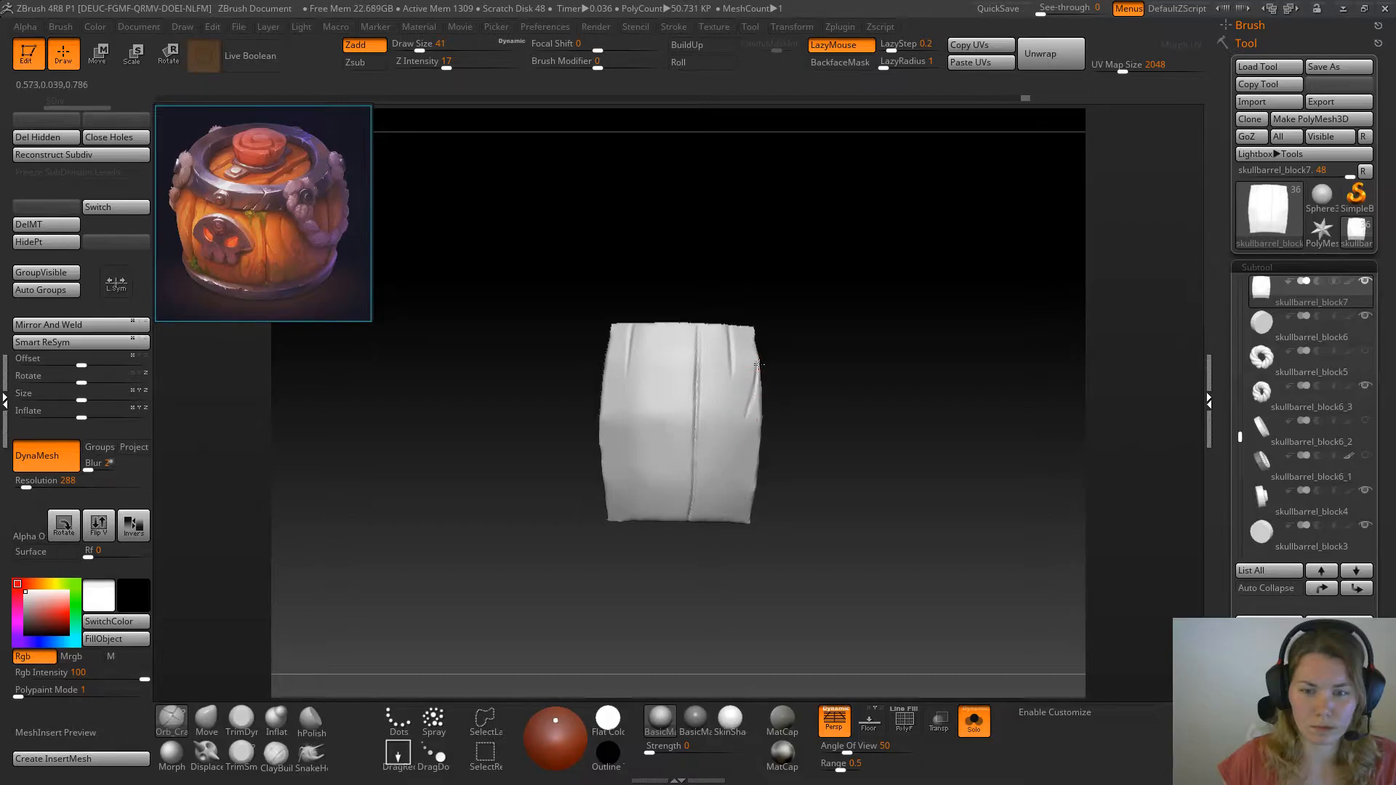
left_click_drag(792, 338, 764, 368)
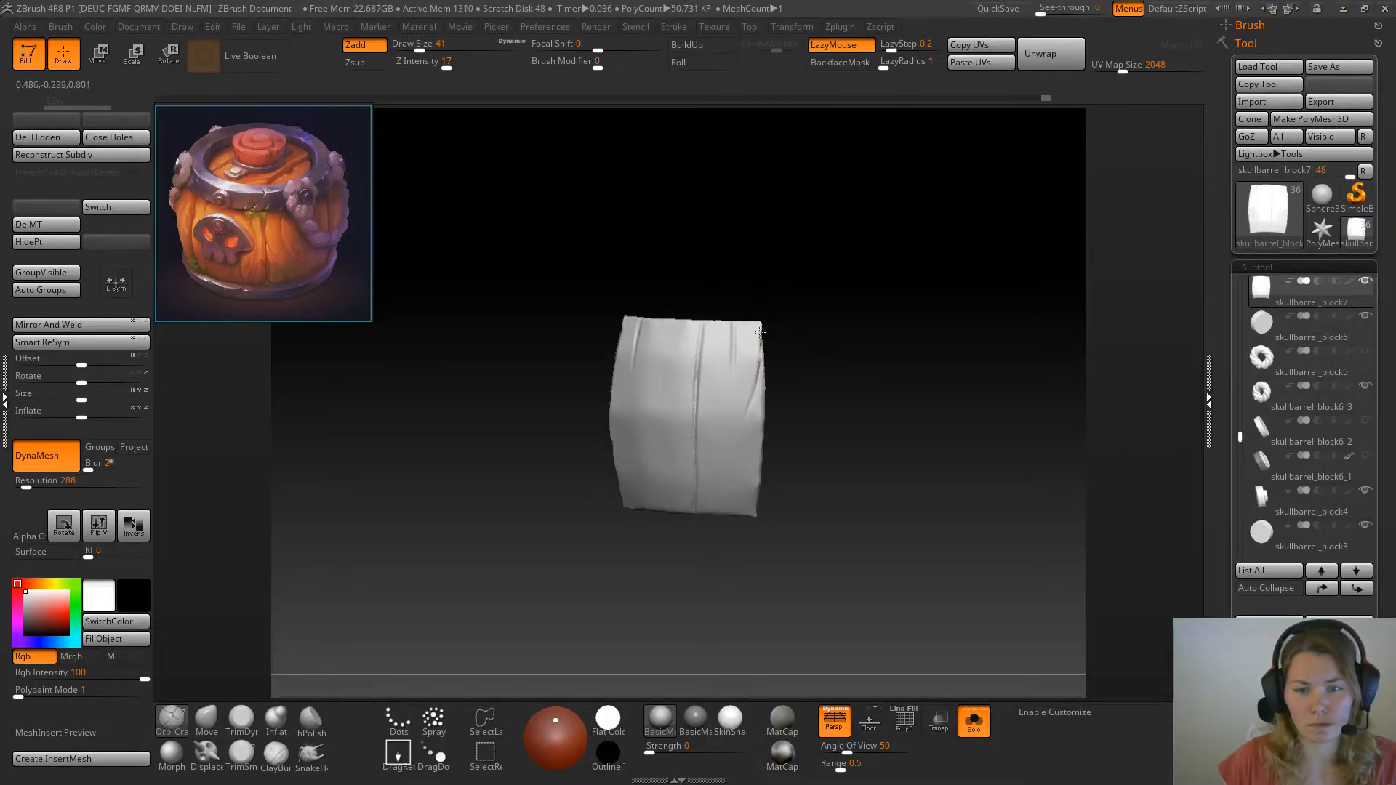
left_click_drag(751, 402, 747, 419)
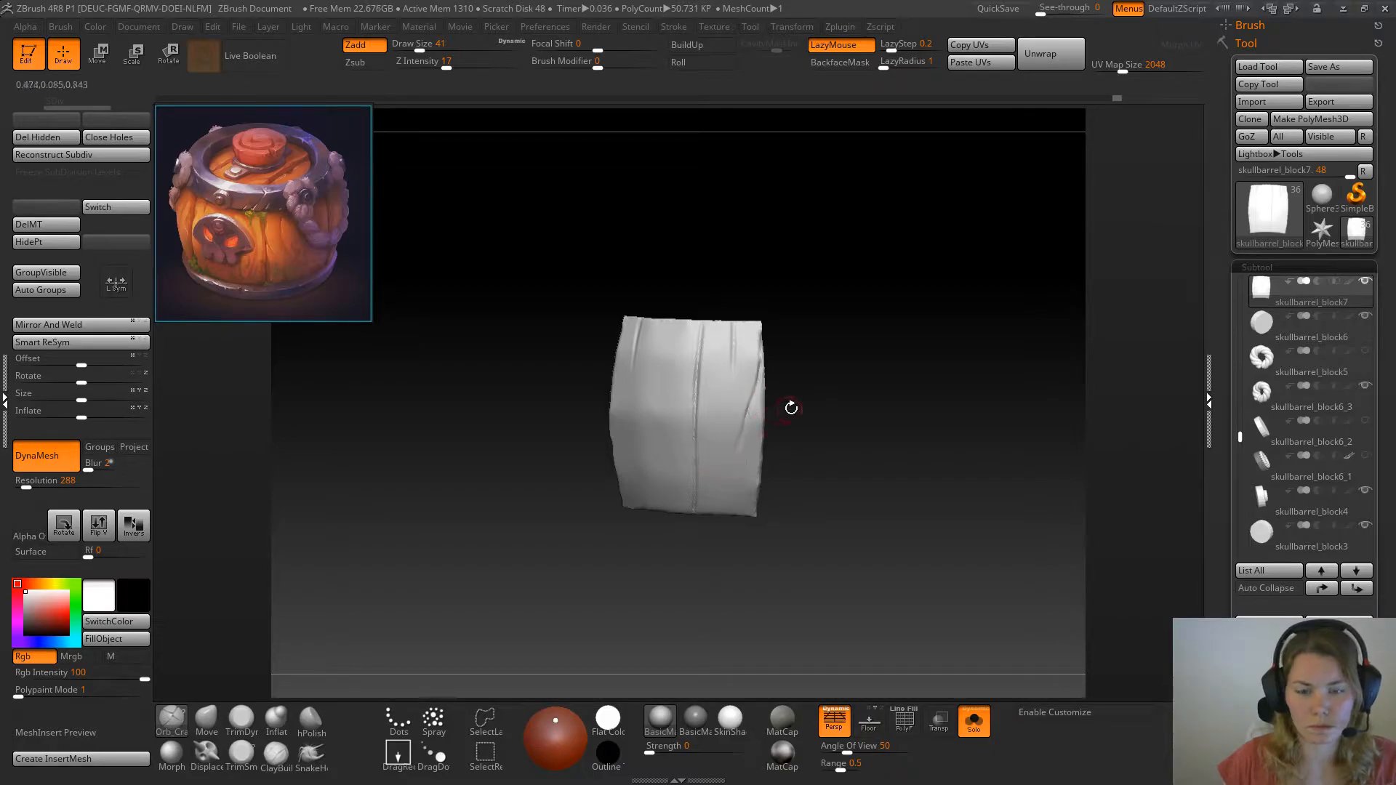
Extend the slanted crack in a curve down to the plank's bottom edge, undoing and redrawing unsatisfactory strokes
key("ctrl+z")
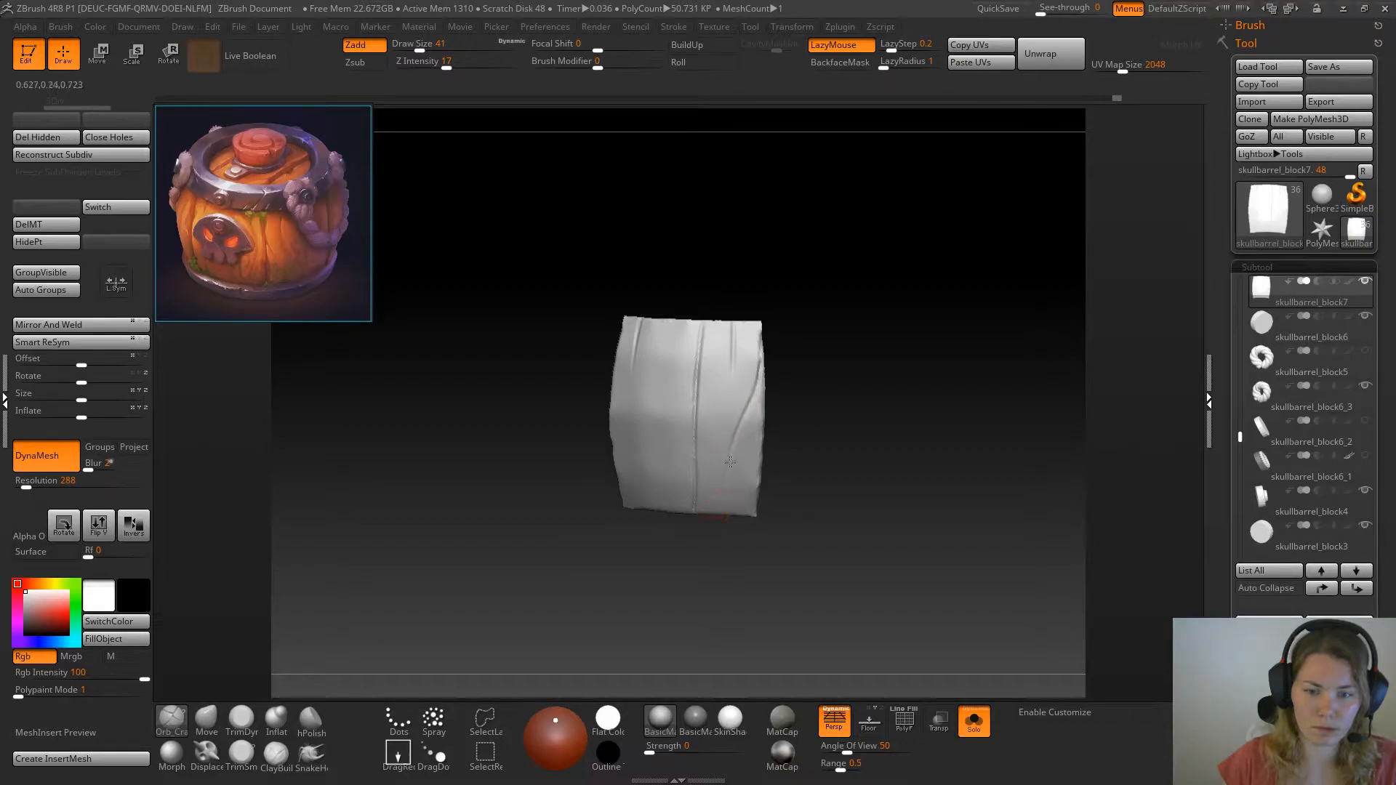
mouse_move(713, 522)
left_mouse_down()
mouse_move(757, 433)
mouse_move(713, 523)
left_mouse_up()
mouse_move(747, 407)
left_mouse_down()
mouse_move(758, 364)
mouse_move(800, 402)
mouse_move(755, 397)
mouse_move(730, 465)
left_mouse_up()
key("ctrl+z")
left_click_drag(698, 535, 694, 547)
left_click_drag(736, 447, 724, 480)
left_click_drag(760, 371, 747, 429)
key("ctrl+z")
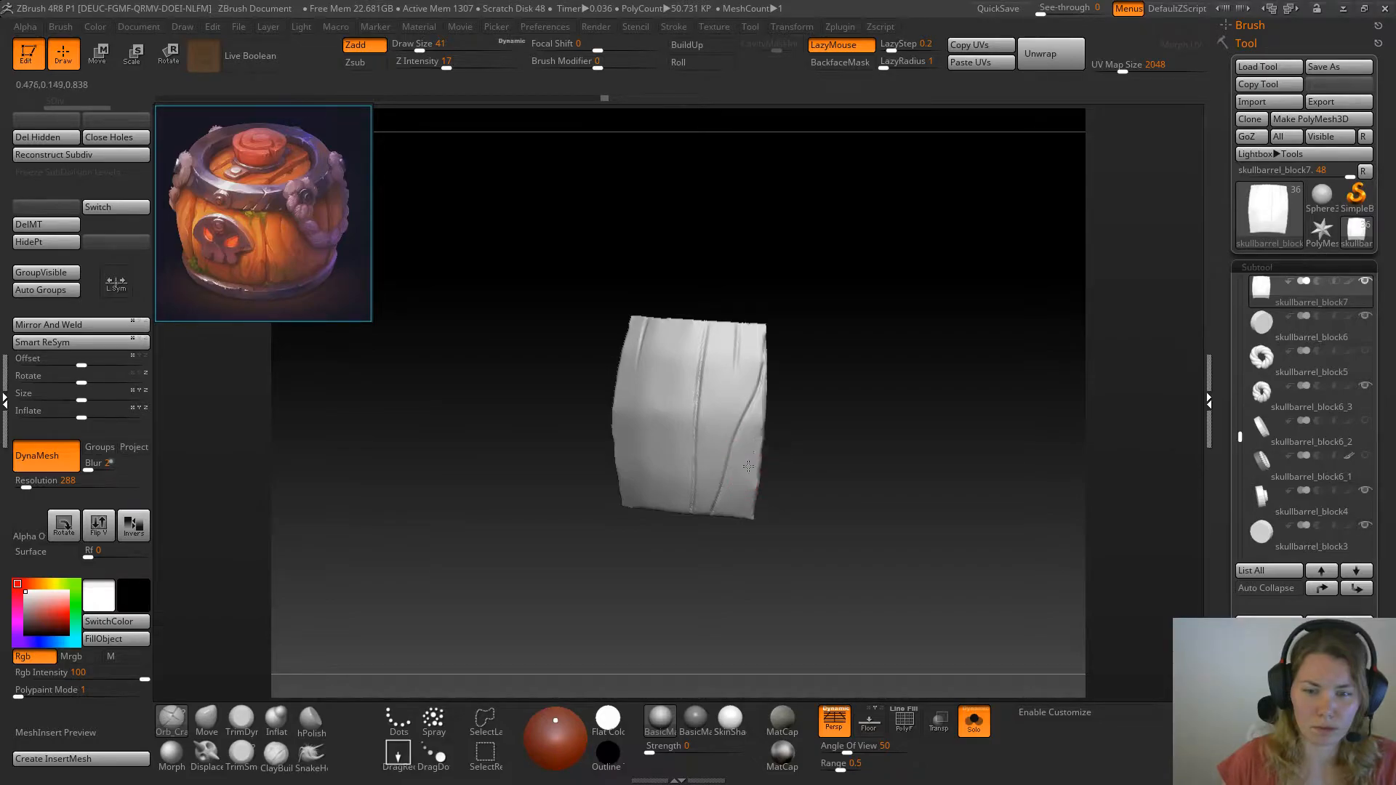
Carve a branch from the side edge beside the slanted crack and erase part of it with the Morph brush
left_click_drag(763, 432, 743, 493)
key("ctrl+z")
key("ctrl+z")
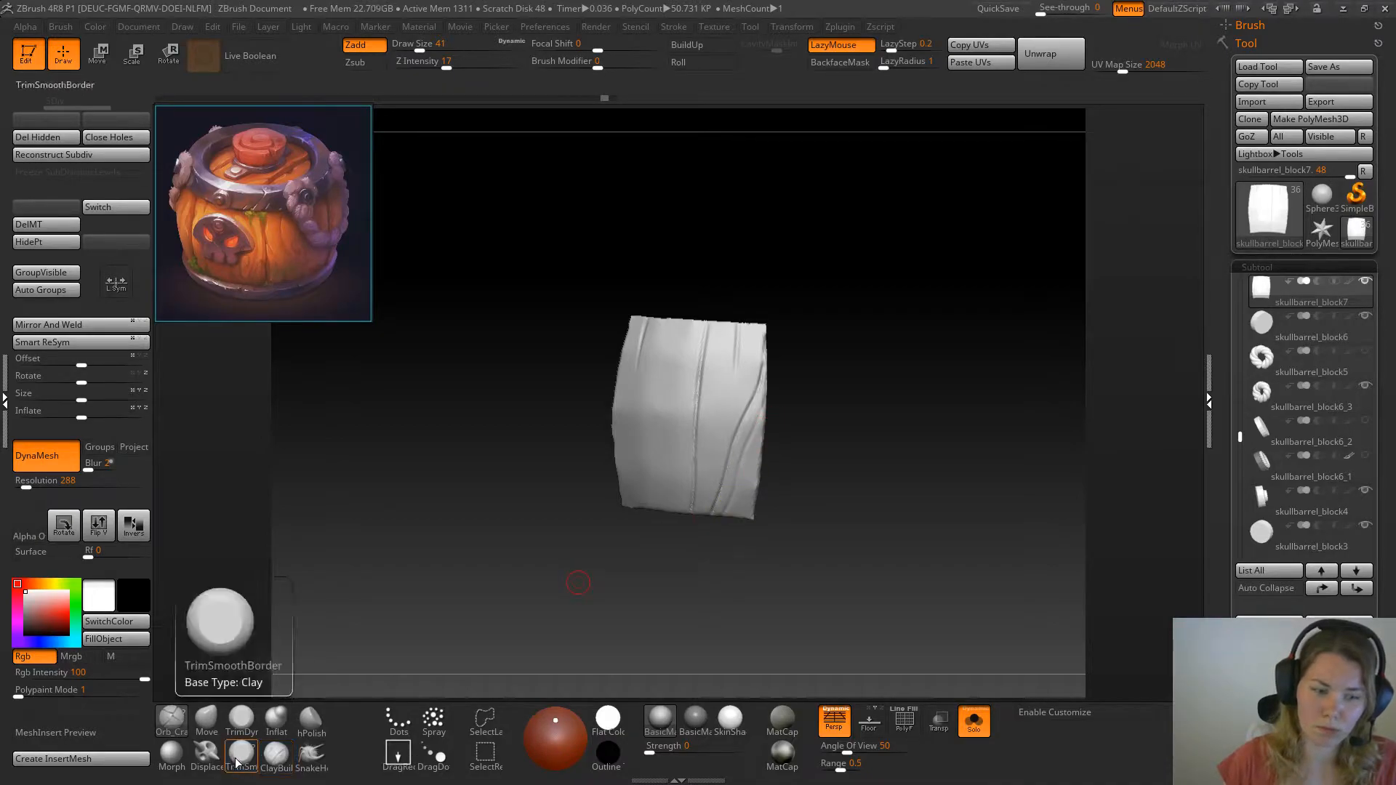
left_click(172, 757)
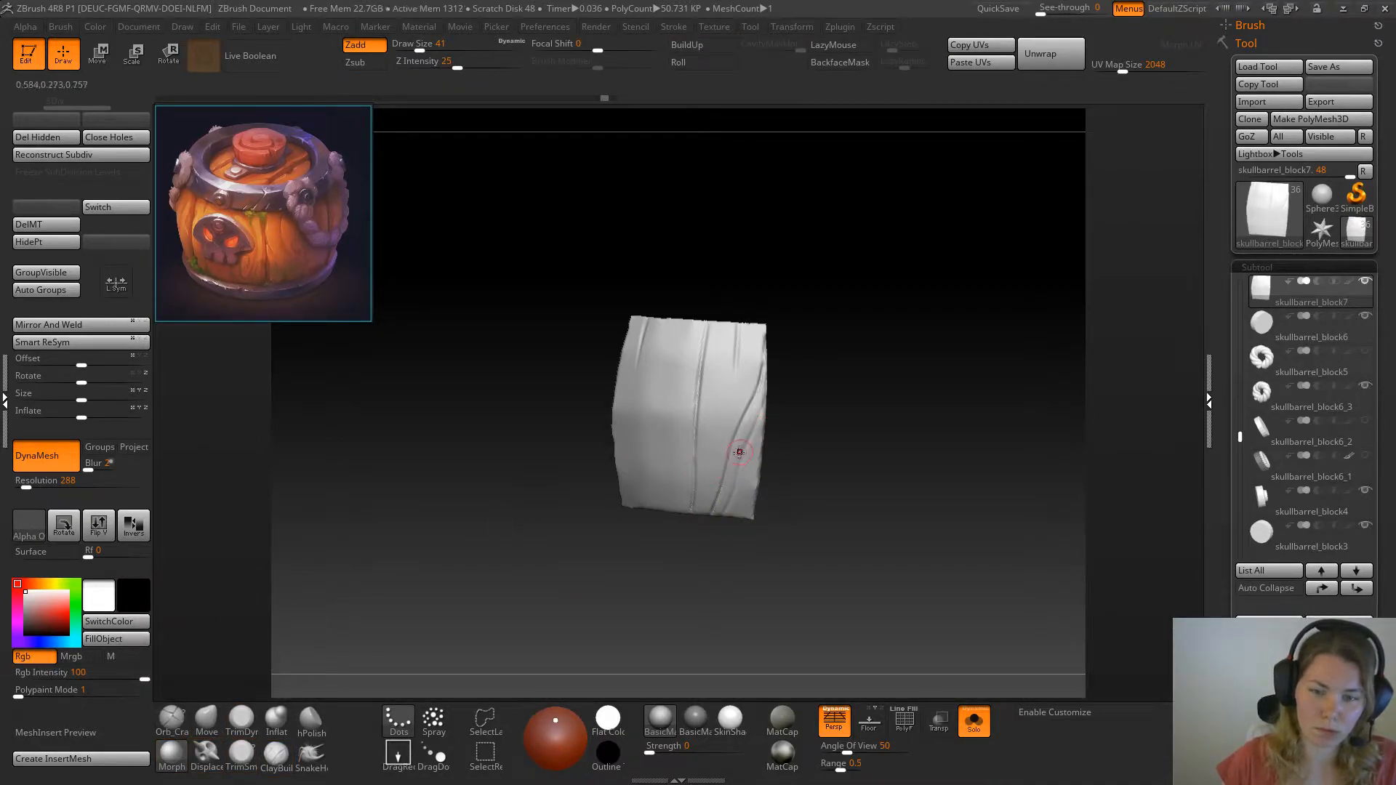
mouse_move(742, 458)
left_mouse_down()
mouse_move(739, 483)
mouse_move(747, 436)
left_mouse_up()
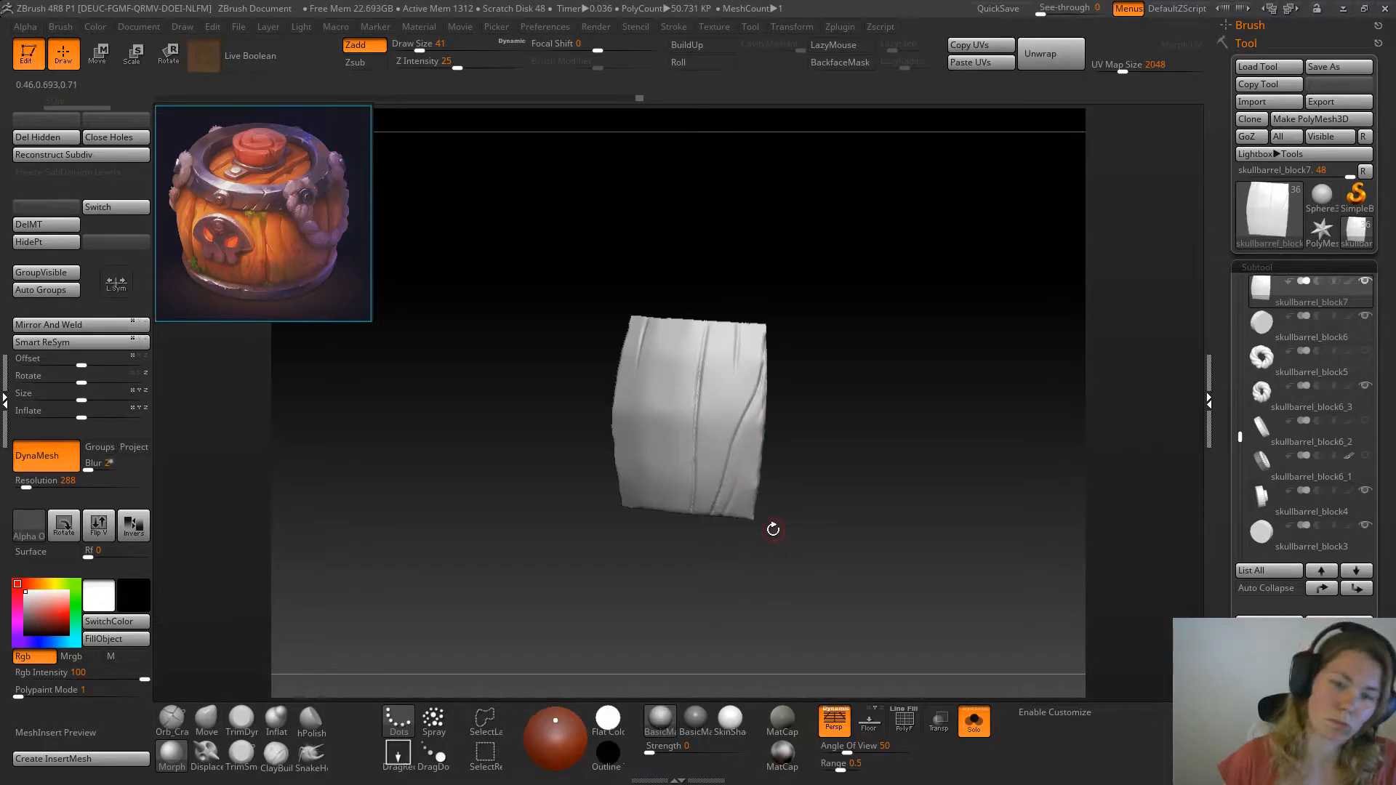
Carve a branch beside the slanted crack with Orb_Cracks, trim it with Morph, and carve a crack up from the plank's bottom edge
left_click(172, 718)
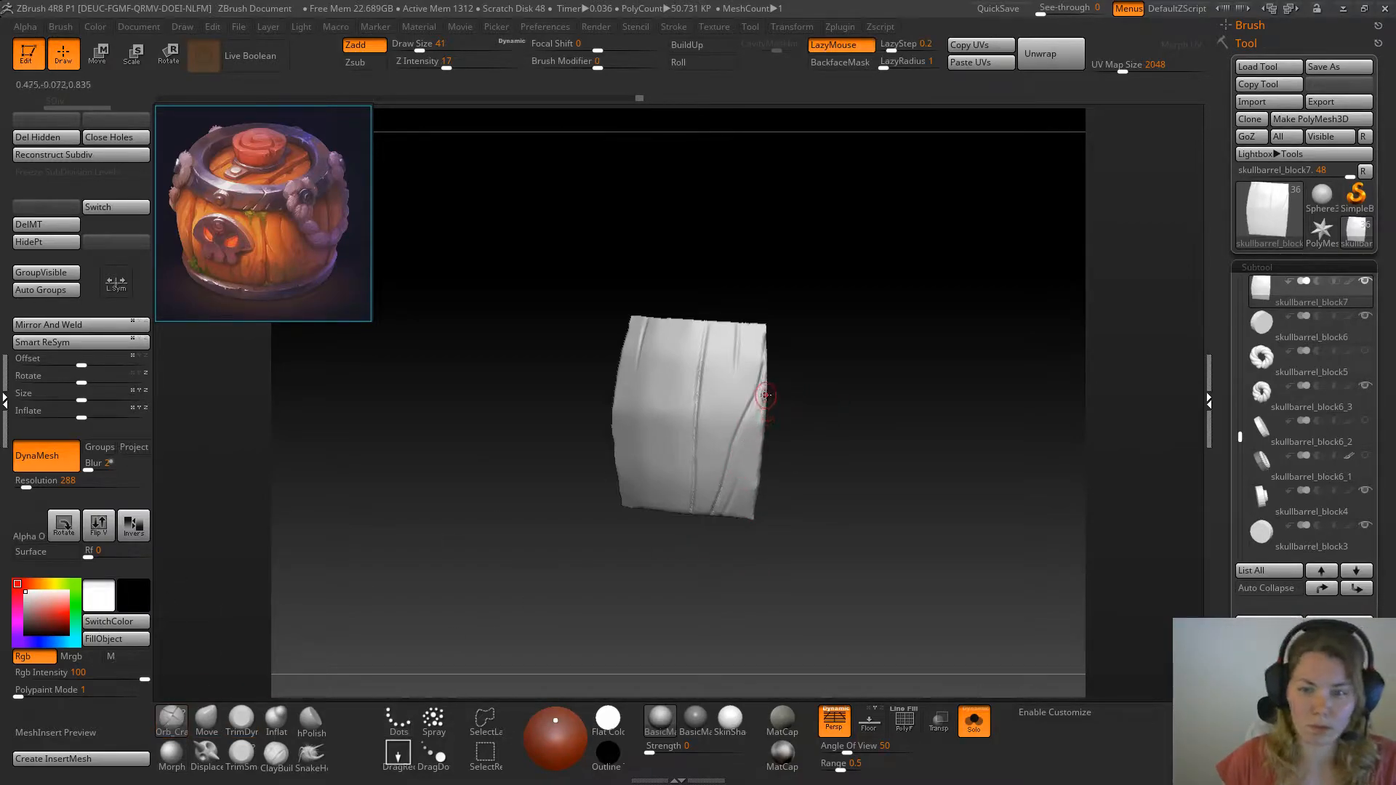
mouse_move(762, 402)
left_mouse_down()
mouse_move(740, 474)
mouse_move(755, 427)
left_mouse_up()
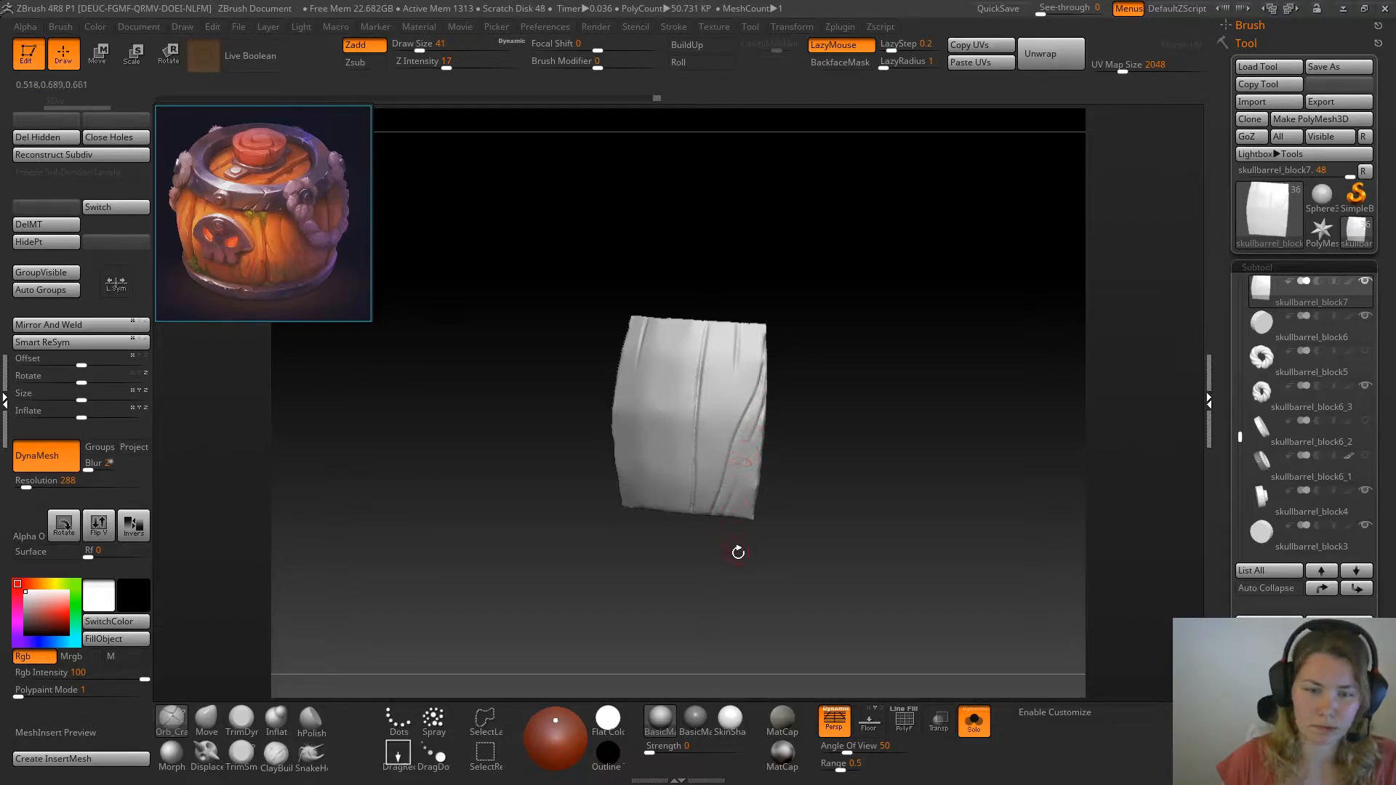
left_click(172, 755)
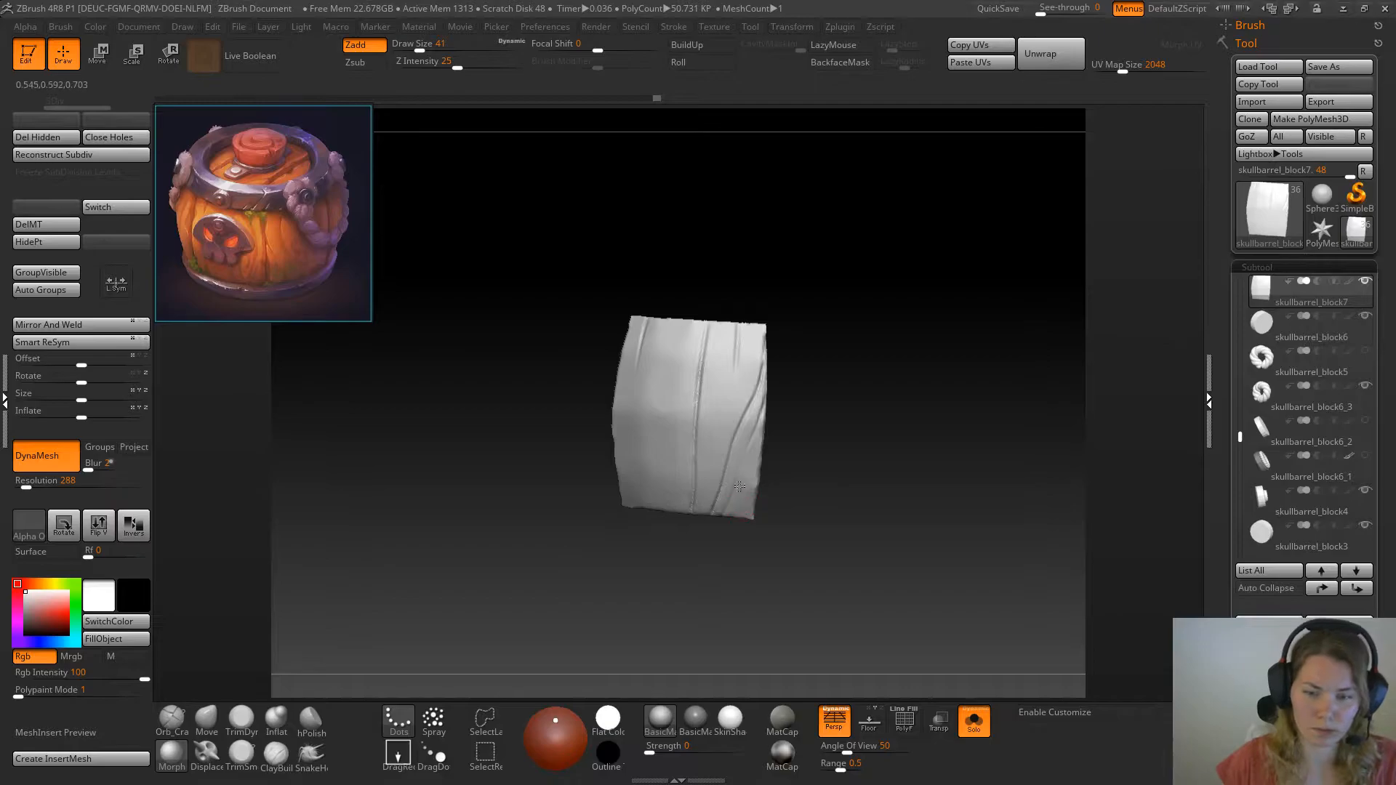
left_click_drag(735, 488, 668, 479)
left_click(186, 717)
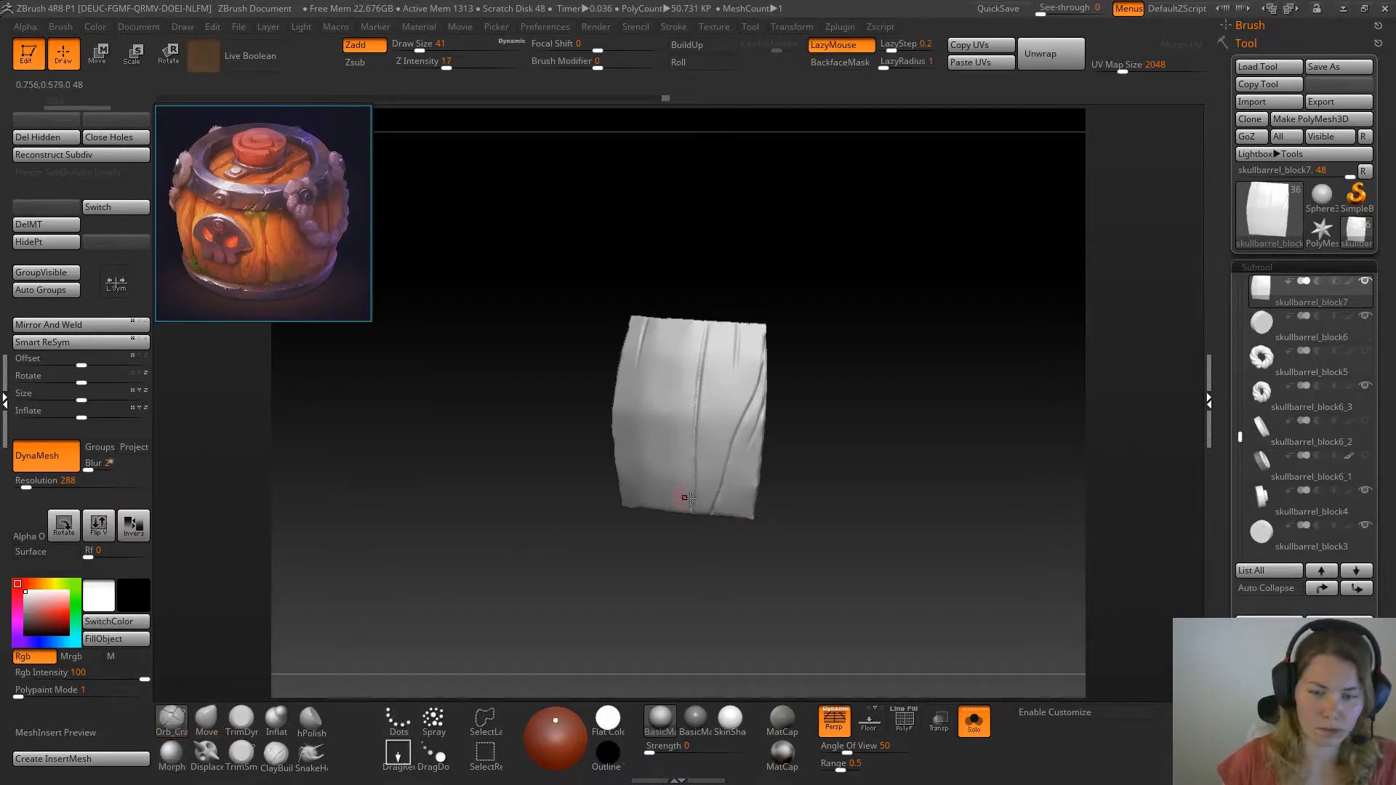
mouse_move(738, 514)
left_mouse_down()
mouse_move(761, 425)
mouse_move(741, 515)
left_mouse_up()
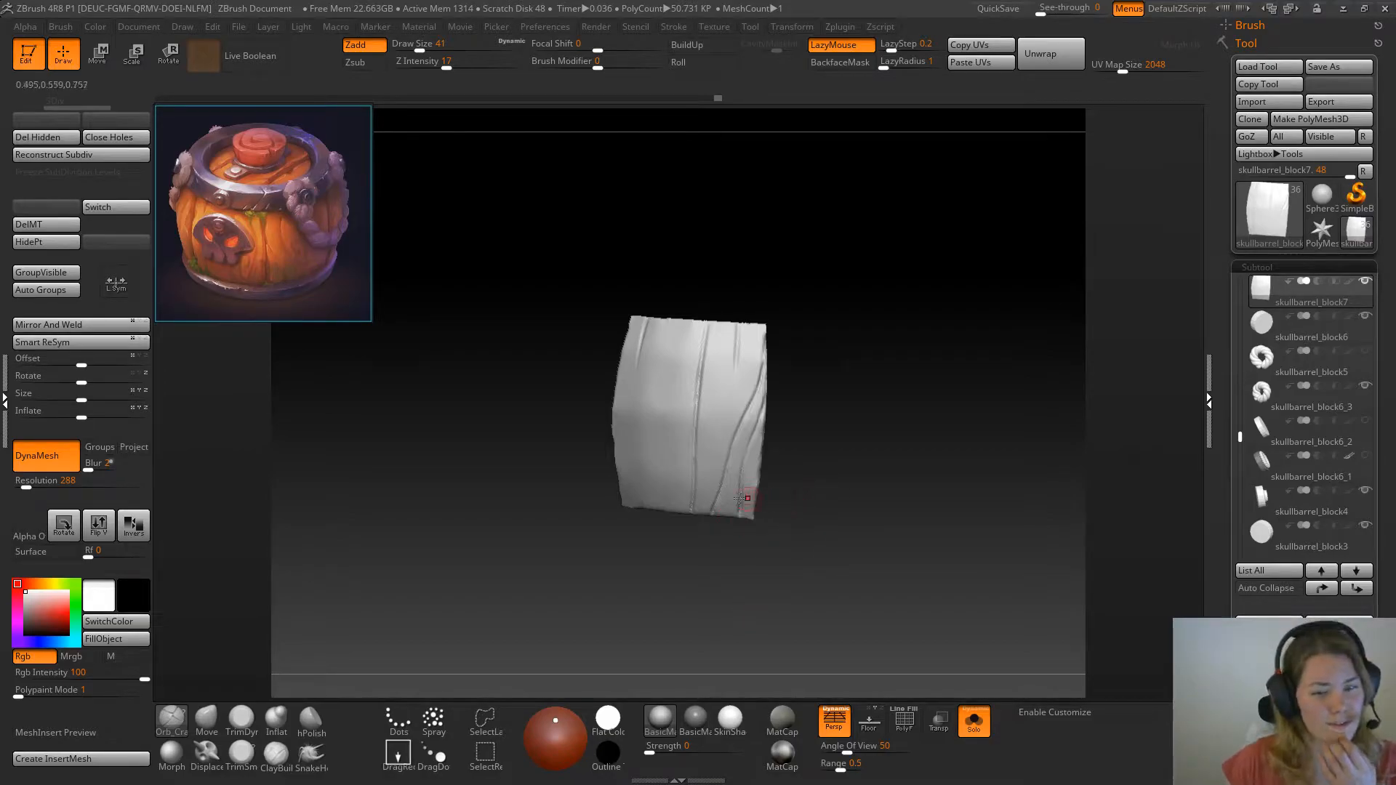
Erase the middle of the slanted crack with the Morph brush and recarve its lower end as a short crack from the bottom edge
left_click(185, 750)
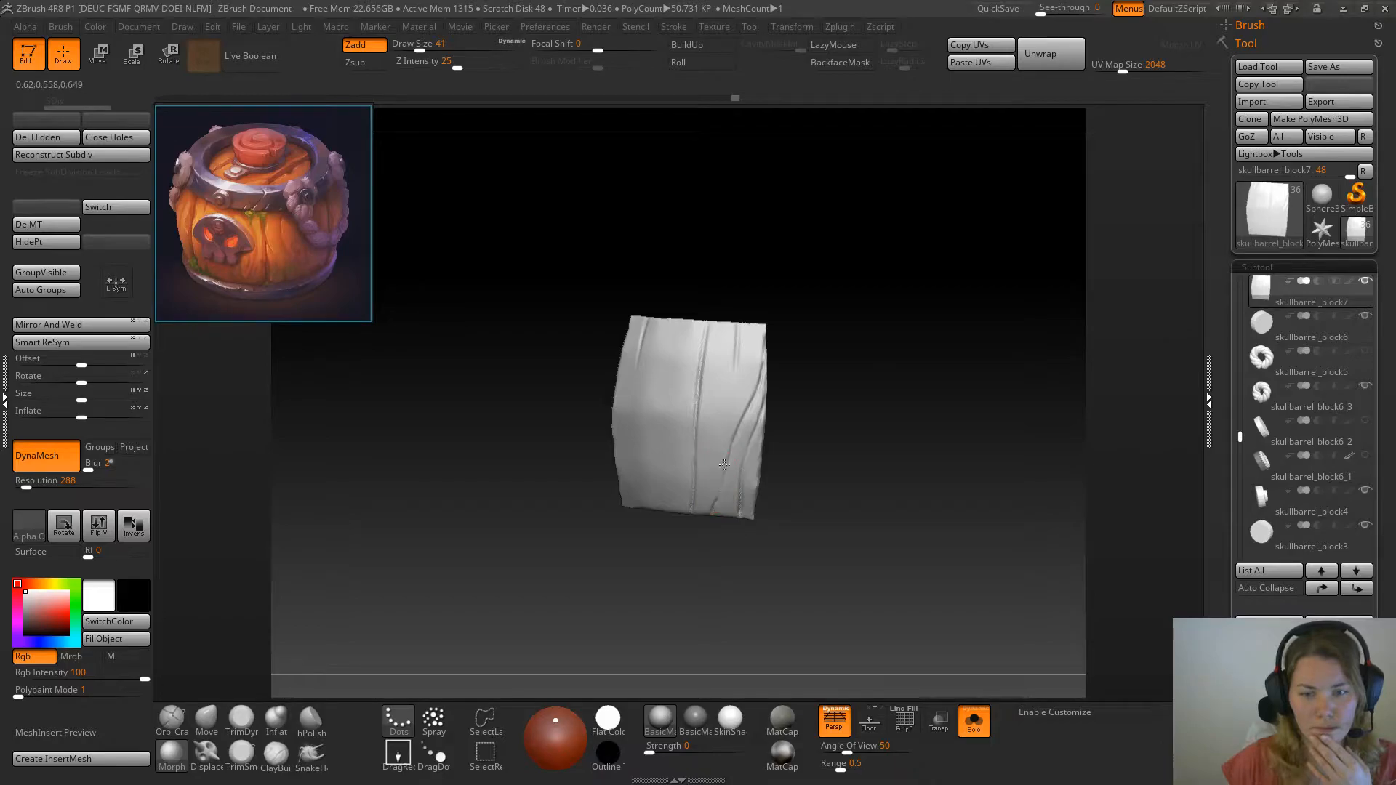
left_click_drag(729, 440, 730, 444)
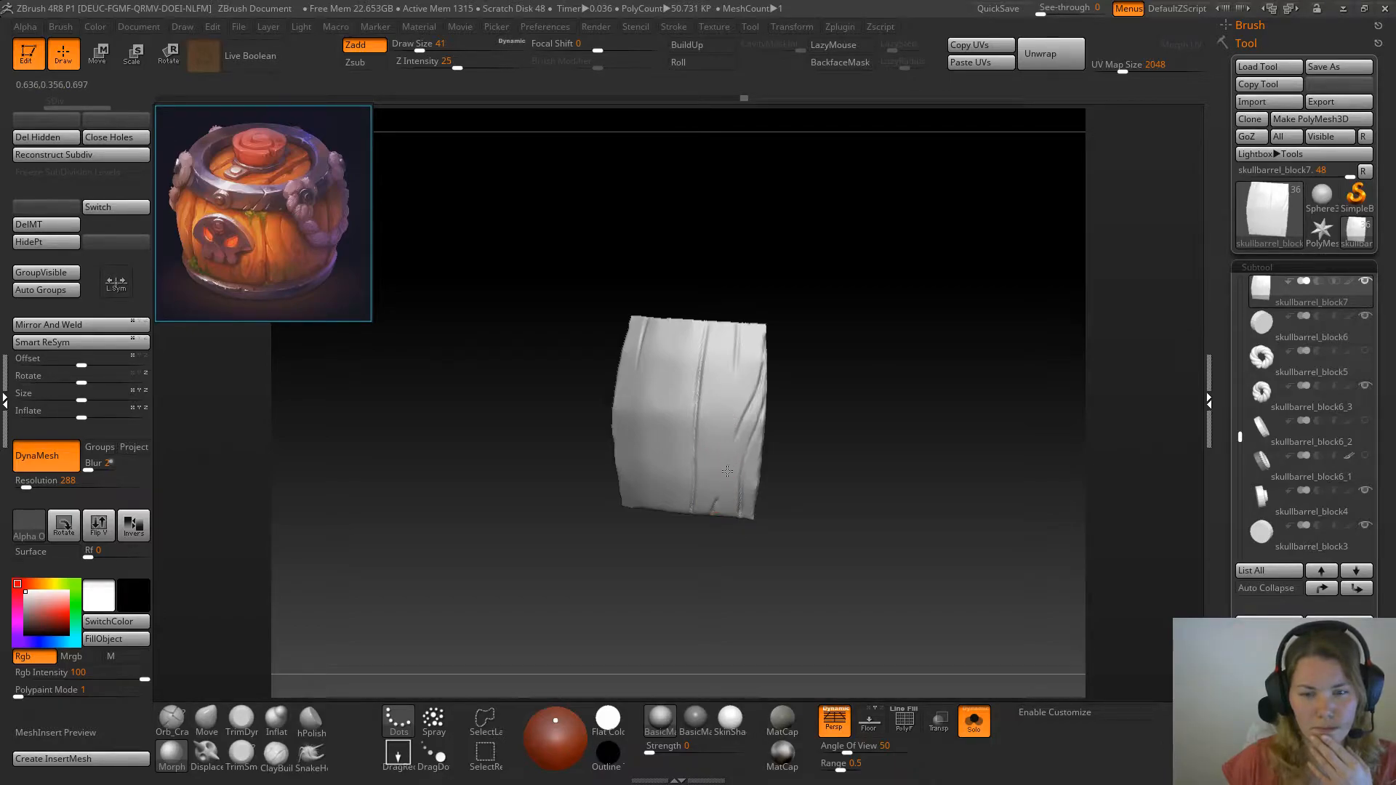
left_click(187, 720)
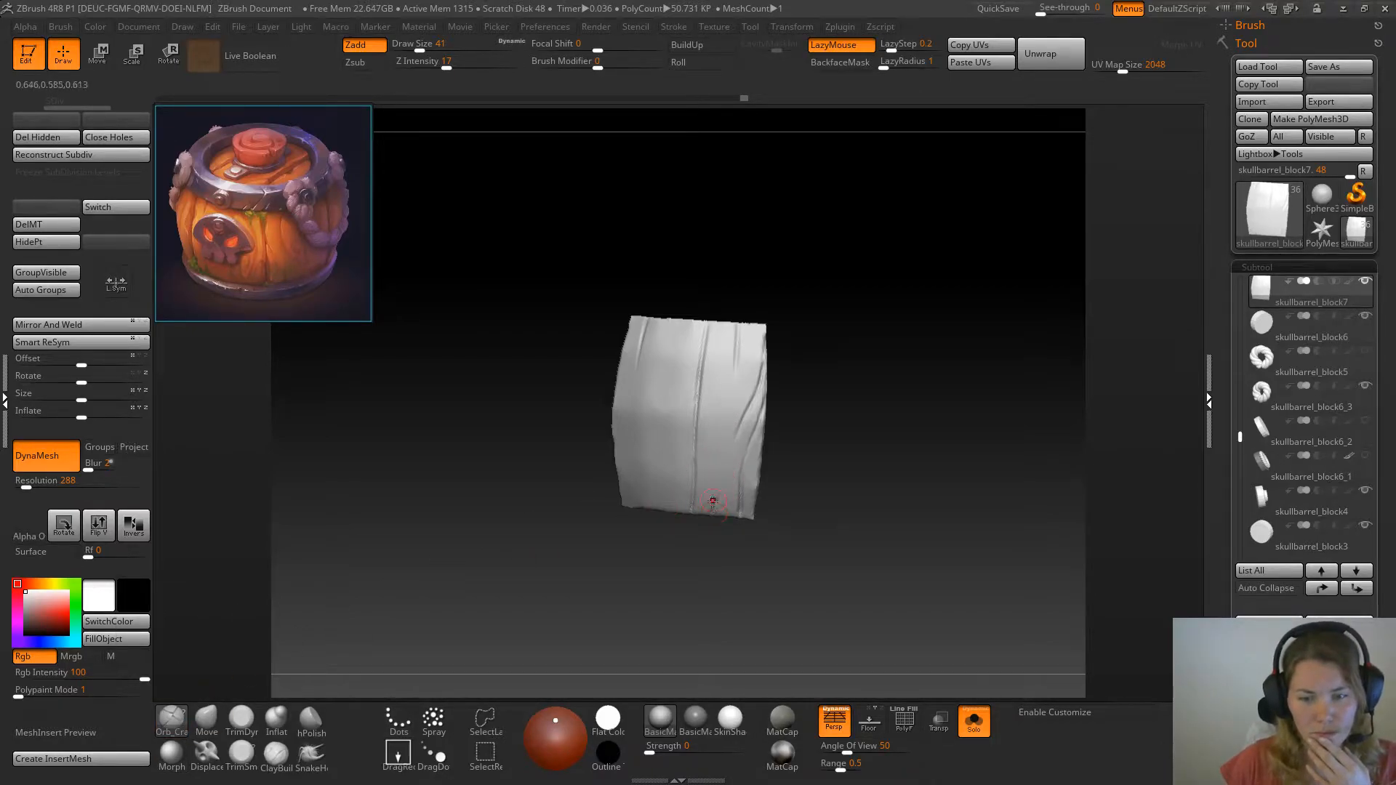
mouse_move(870, 452)
left_mouse_down()
mouse_move(838, 460)
mouse_move(871, 450)
mouse_move(854, 452)
left_mouse_up()
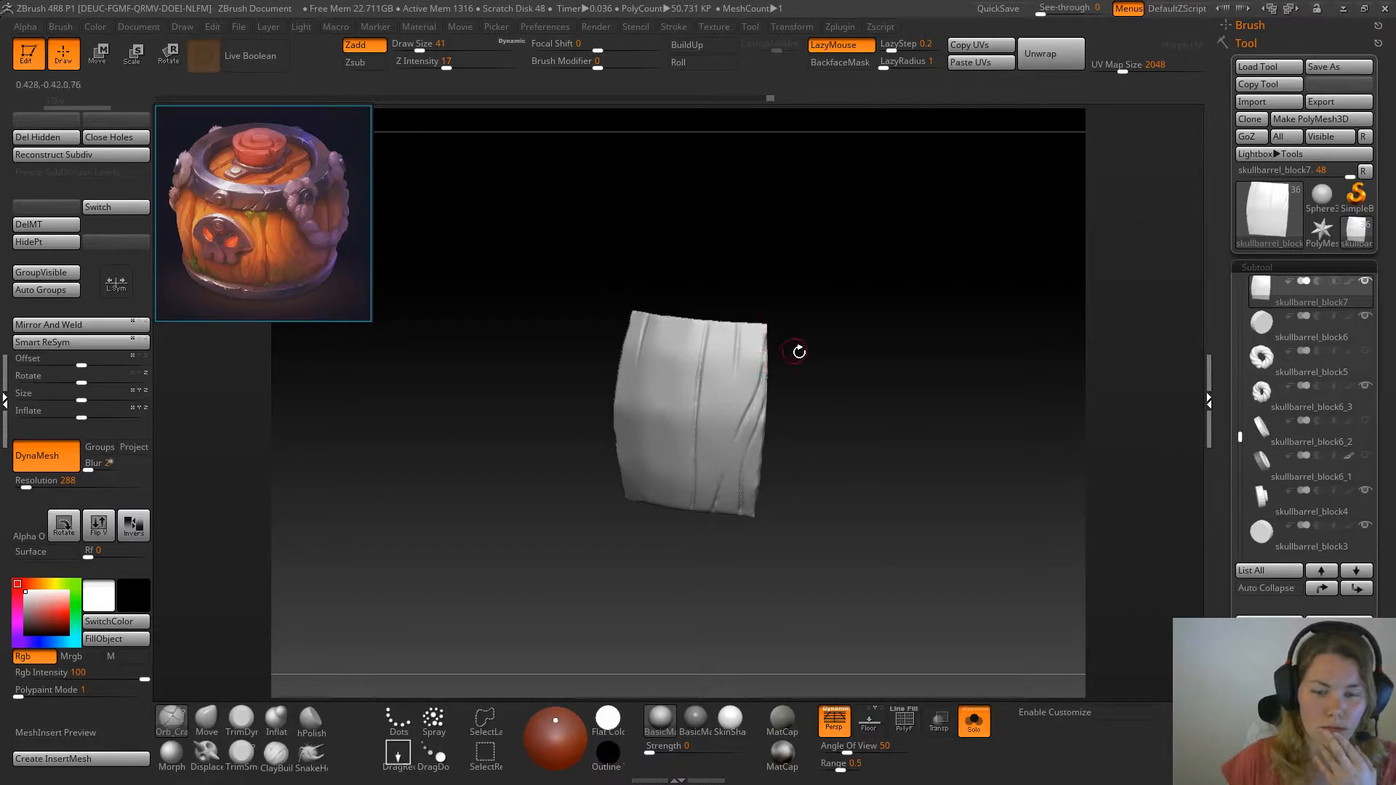
Erase the full-height middle split and the short crack beside it at the top edge with the Morph brush
left_click_drag(798, 352, 804, 362)
left_click(171, 756)
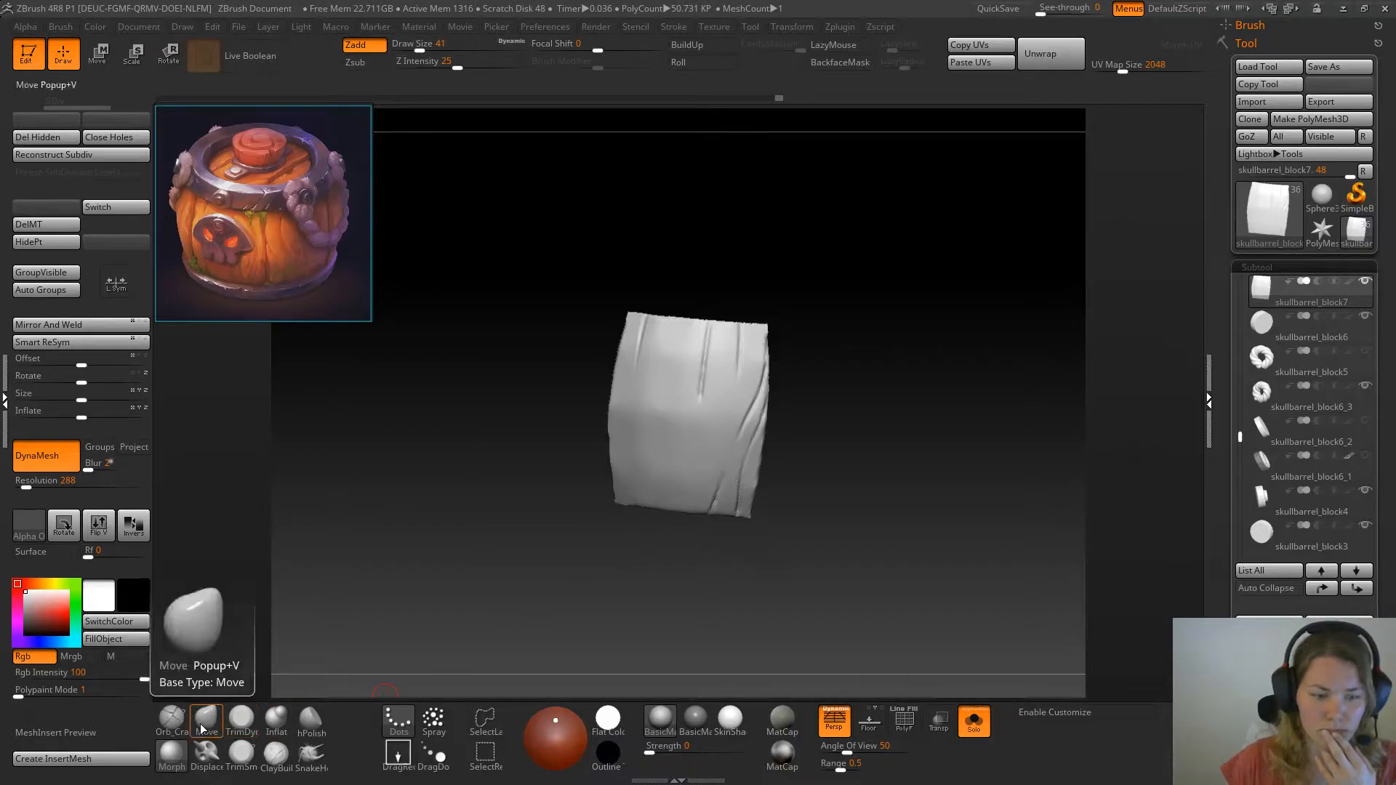
left_click(172, 722)
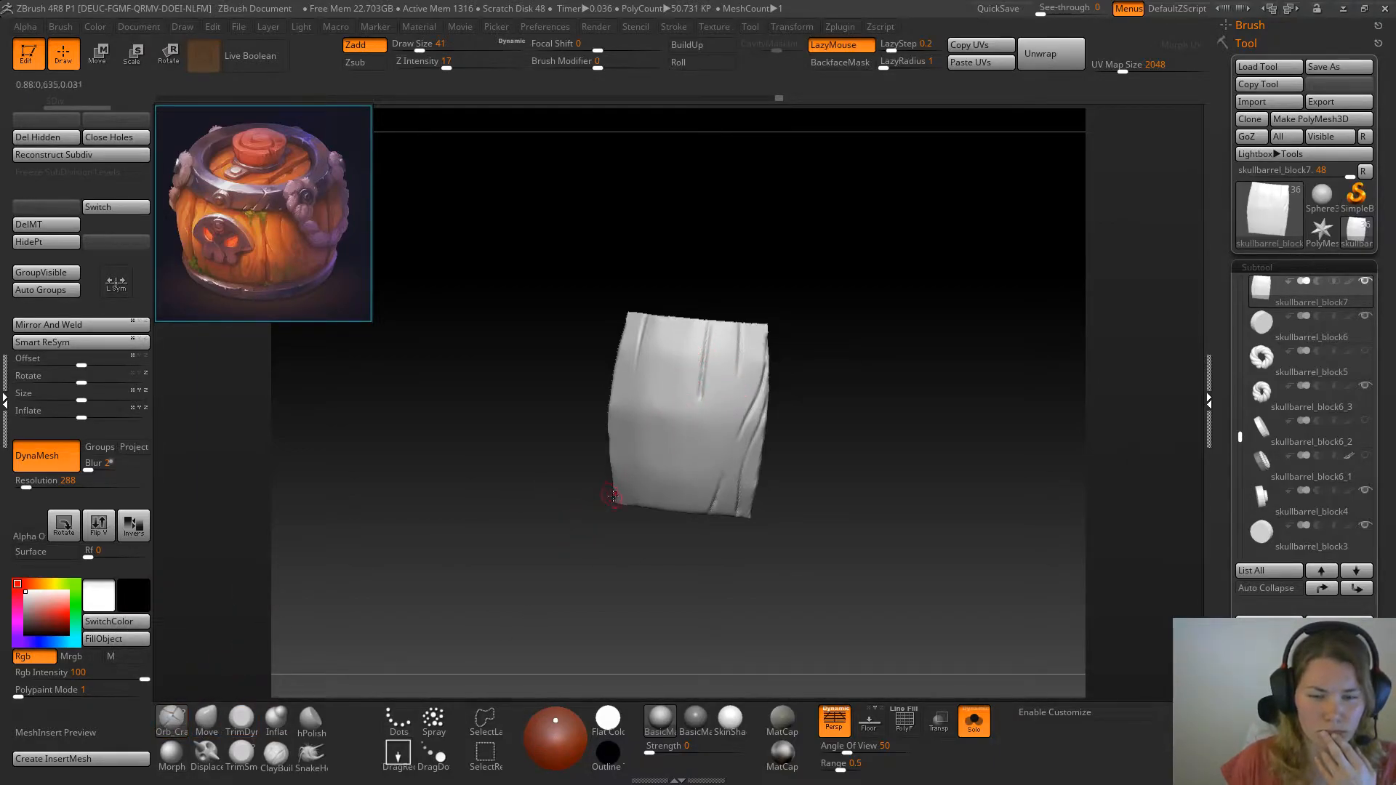
left_click(171, 756)
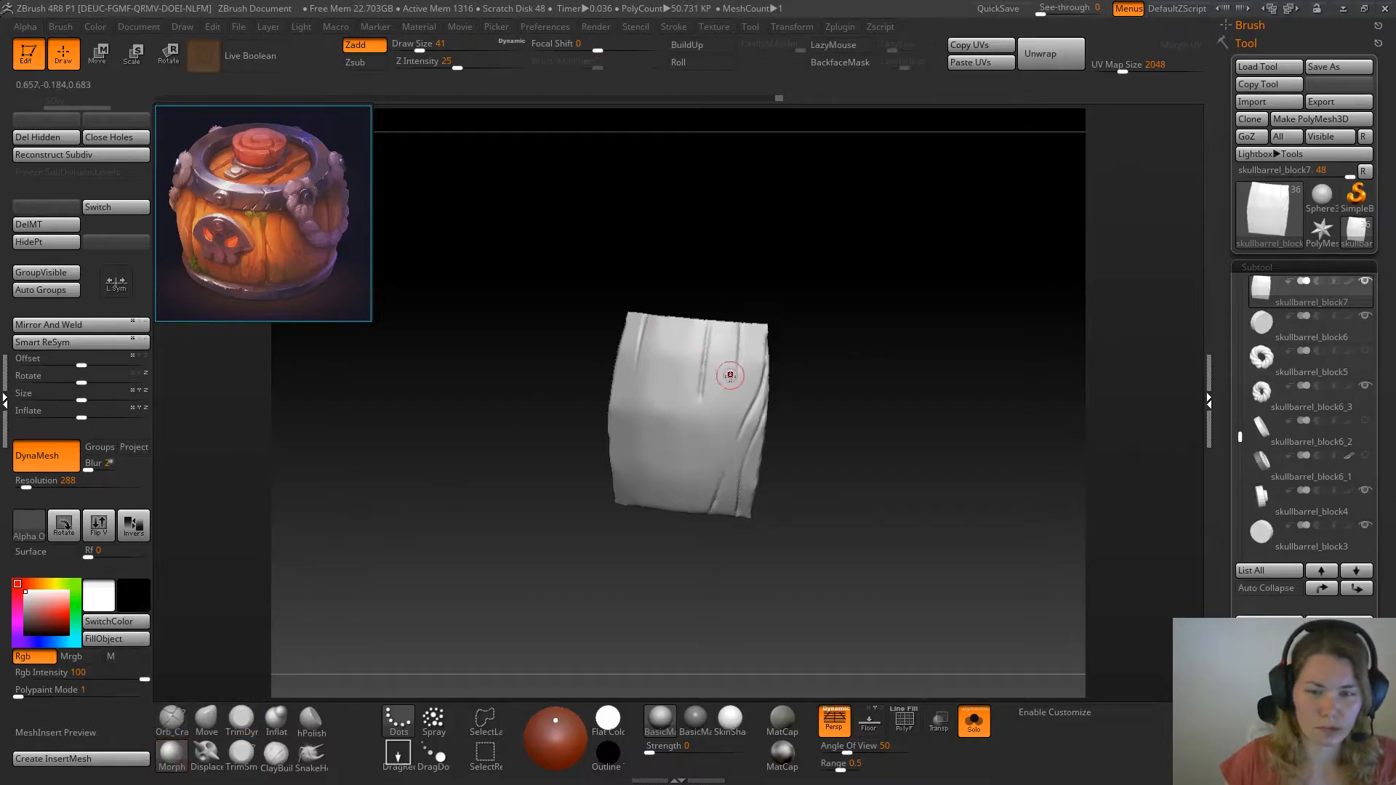
left_click_drag(710, 318, 707, 314)
mouse_move(856, 326)
left_mouse_down()
mouse_move(900, 352)
mouse_move(882, 365)
mouse_move(710, 344)
mouse_move(701, 454)
left_mouse_up()
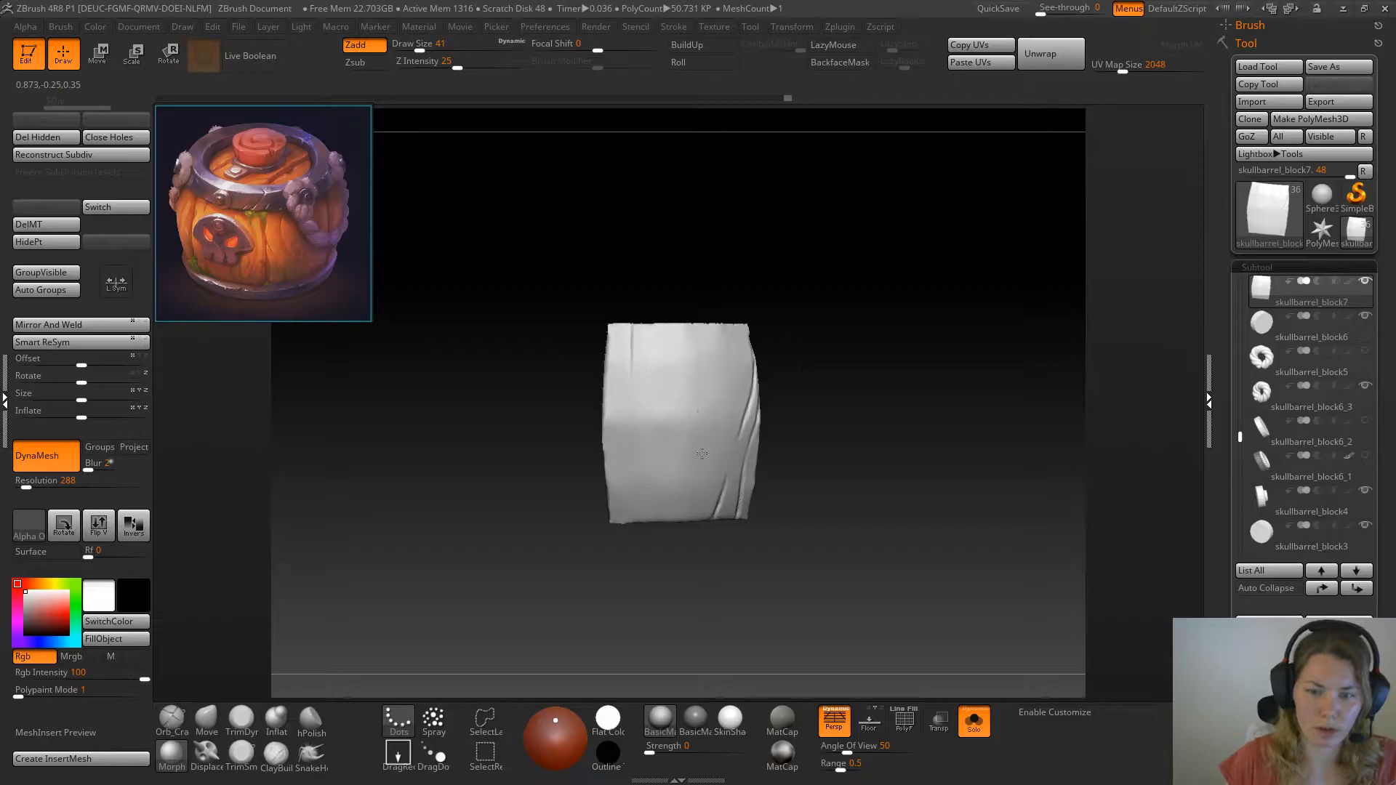
Carve one long slanted crack with Orb_Cracks, curving from the plank's top edge down to its bottom edge
left_click(171, 716)
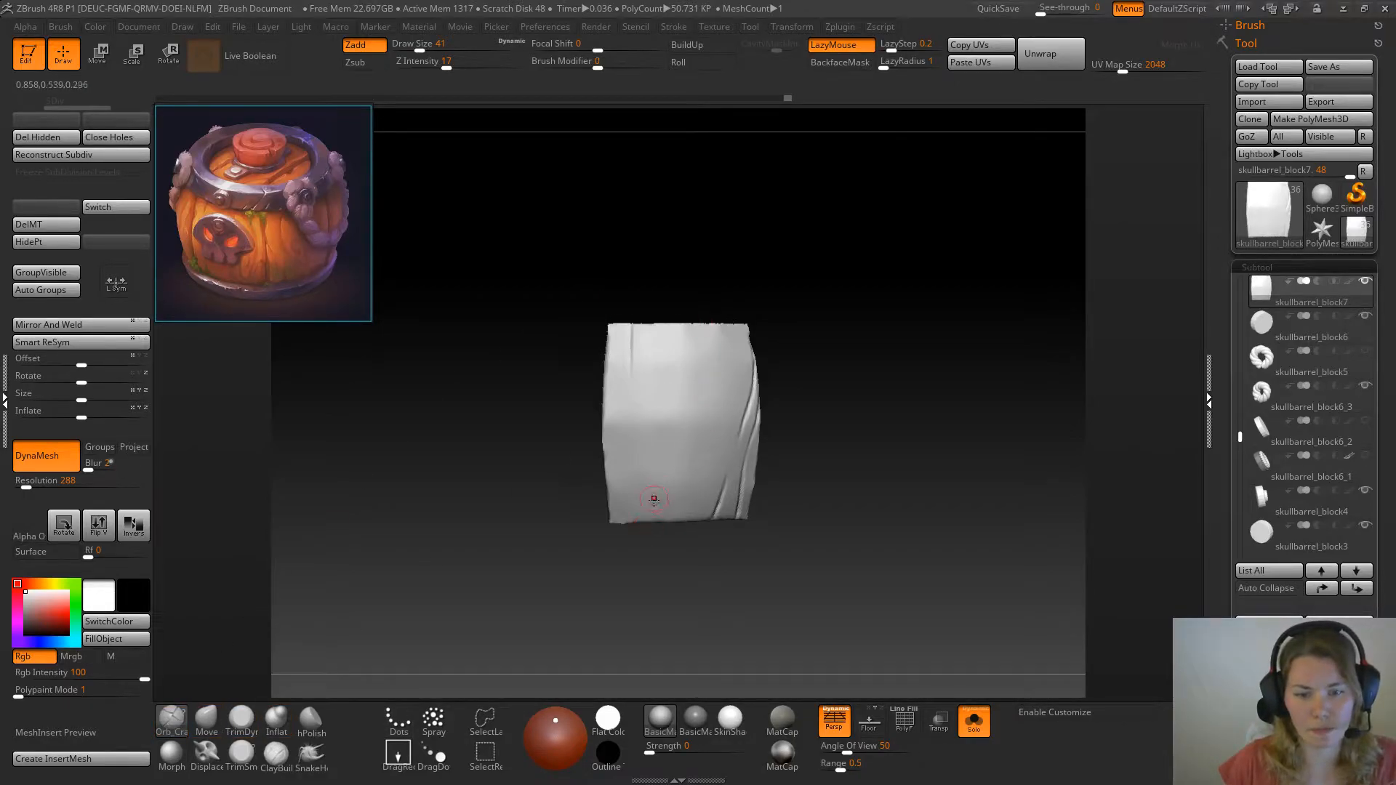
left_click_drag(670, 463, 651, 522)
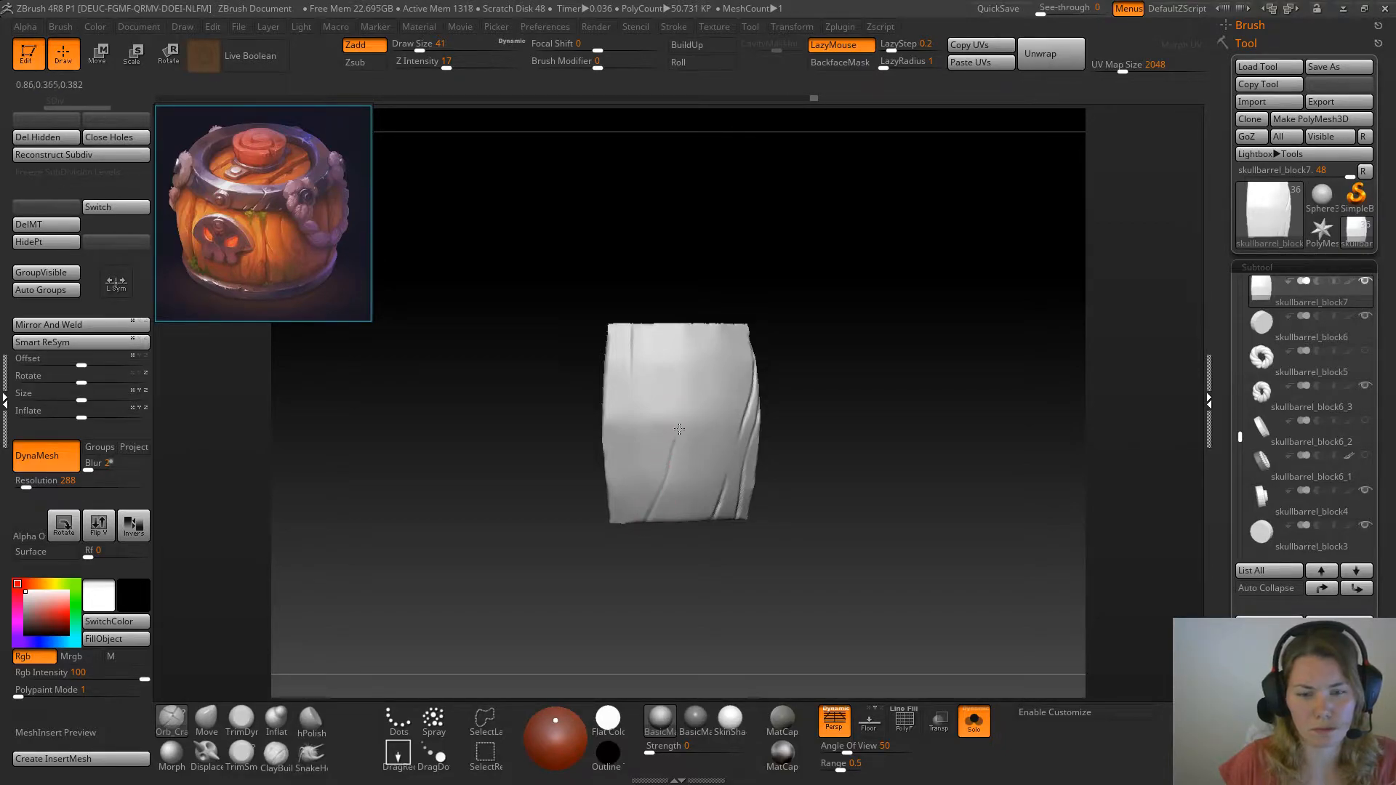
key("ctrl")
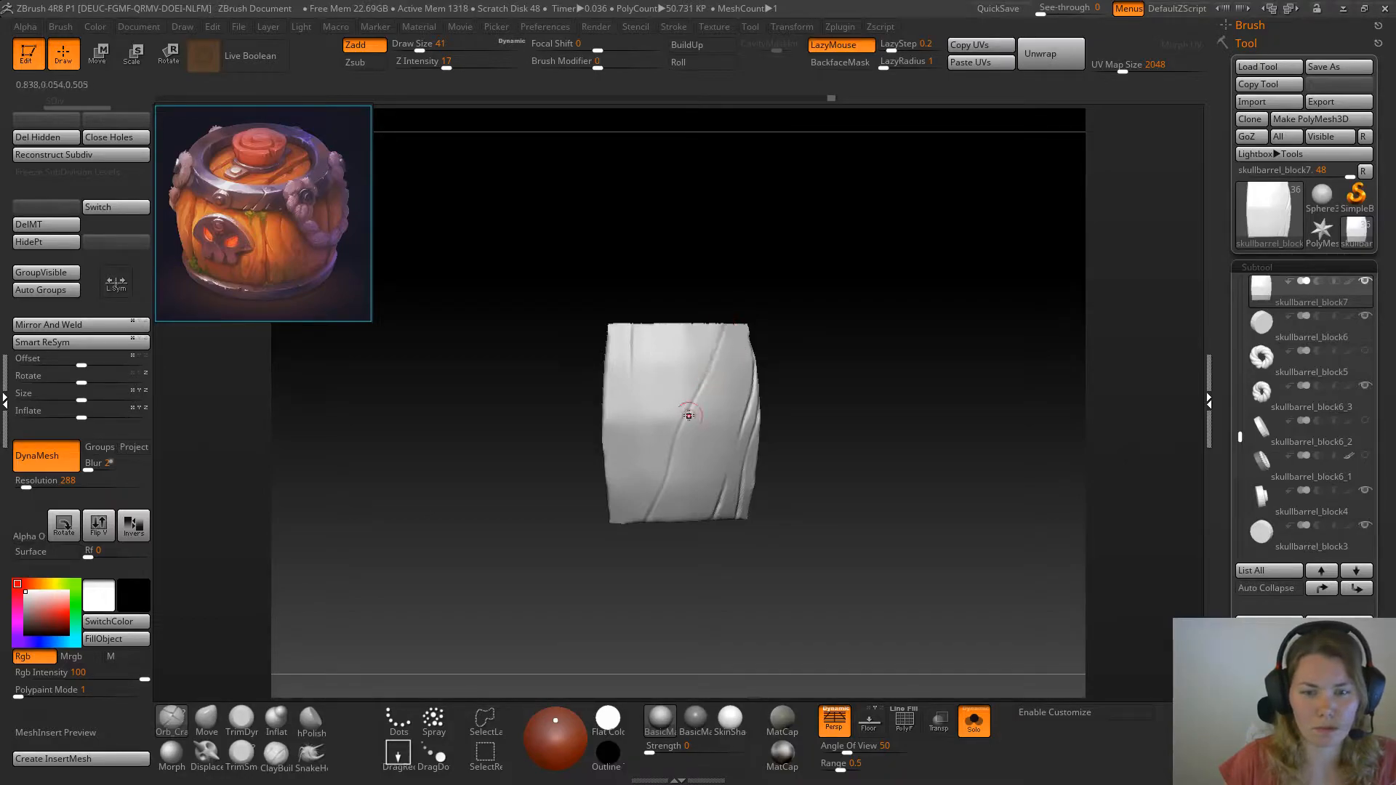
left_click_drag(832, 330, 827, 336)
Erase the short lower crack, then carve a new crack from the bottom edge and a pointed oval wood knot beside it
key("ctrl")
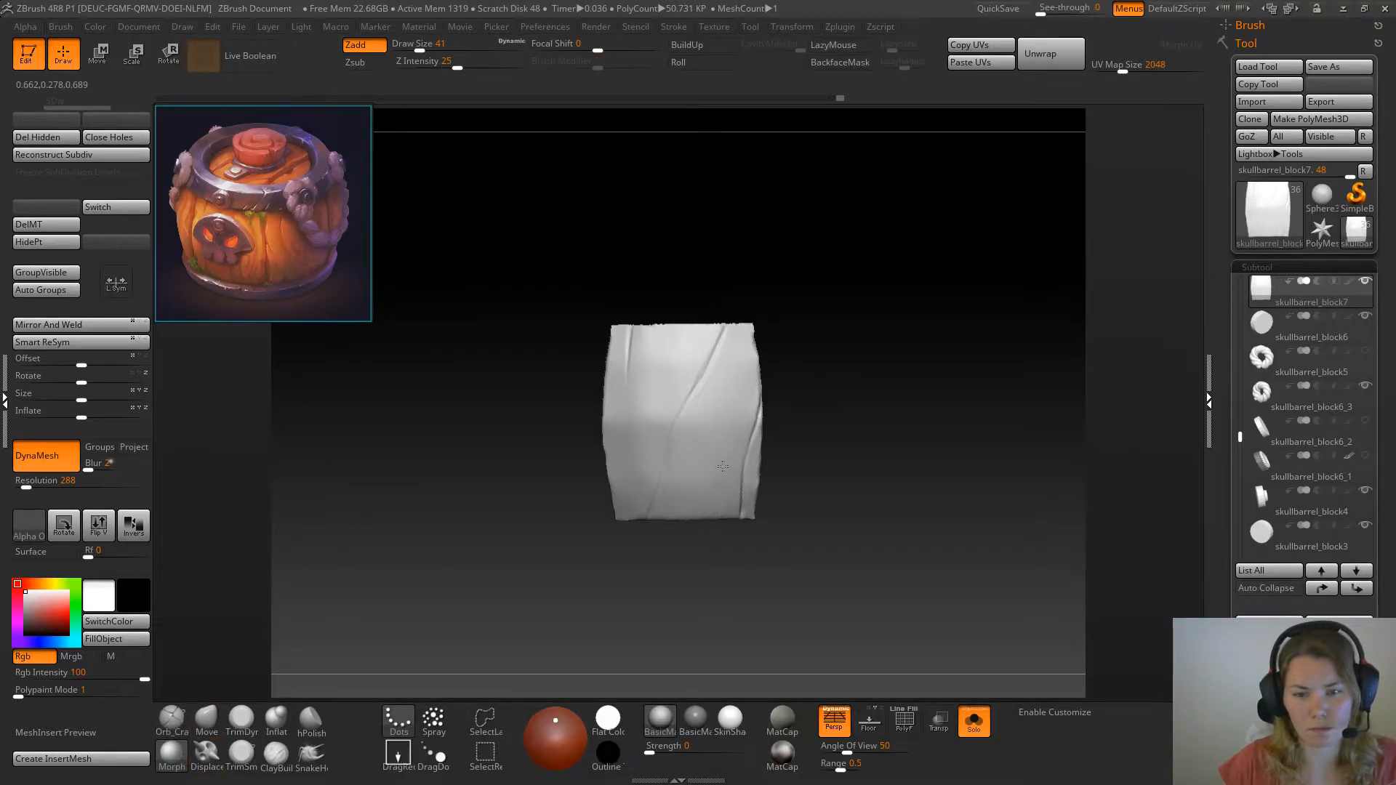
left_click(173, 719)
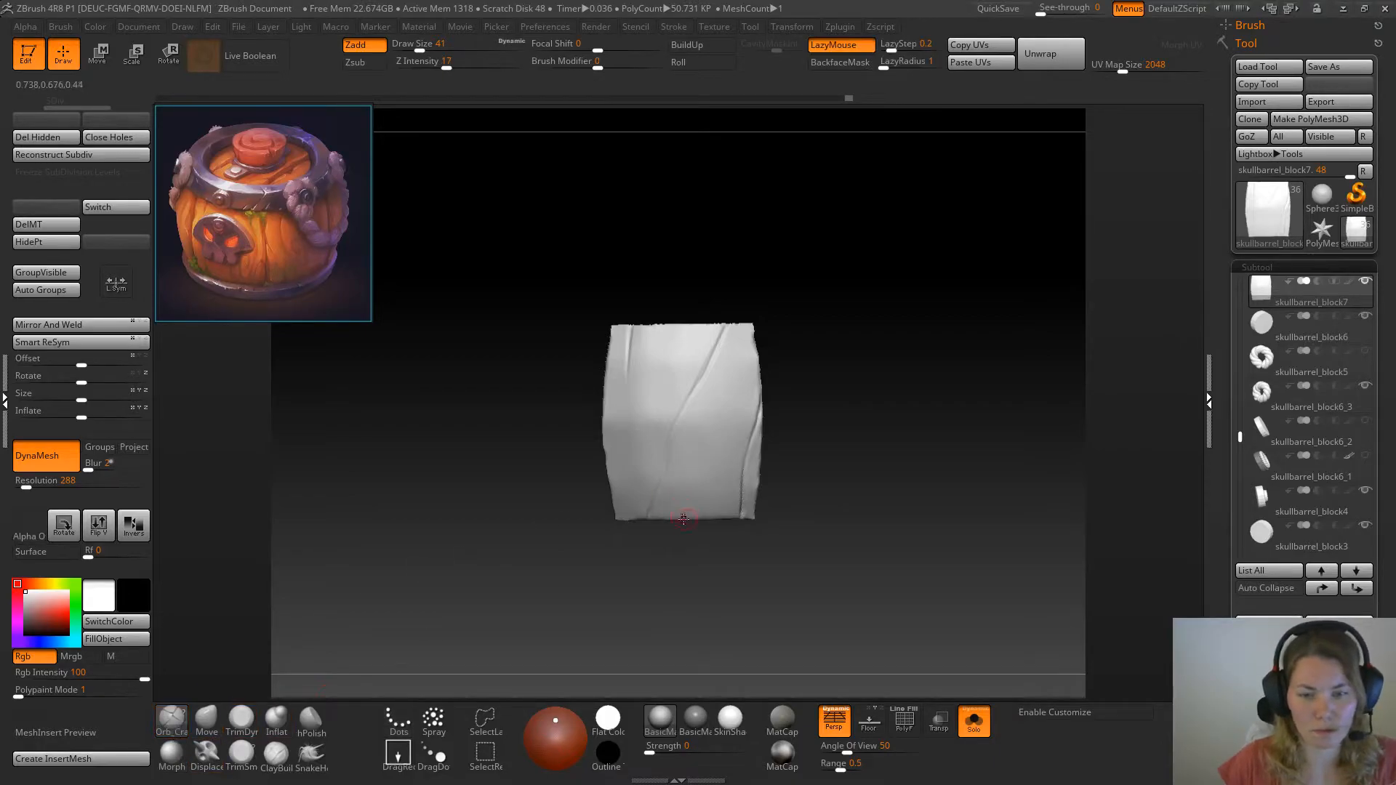
left_click_drag(699, 469, 701, 477)
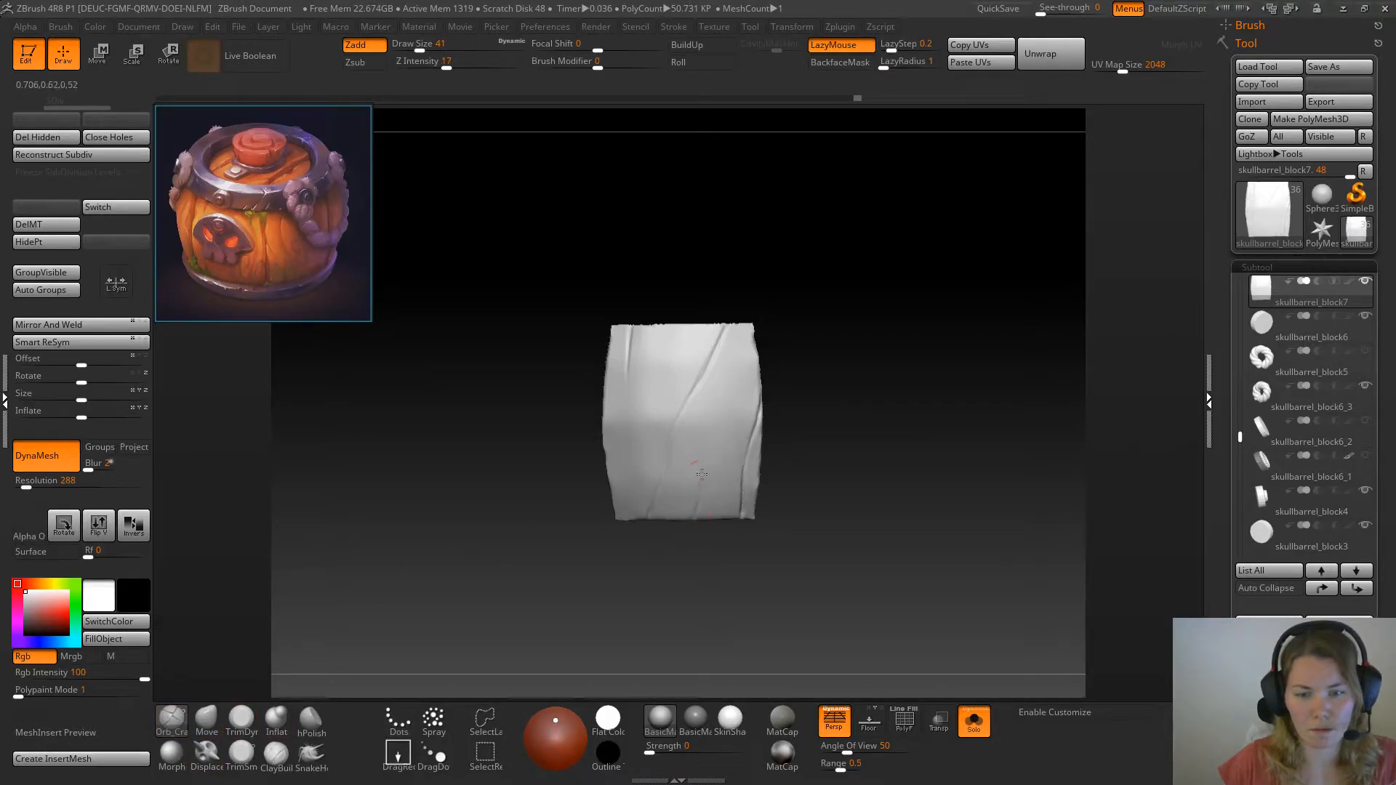
left_click_drag(723, 427, 728, 424)
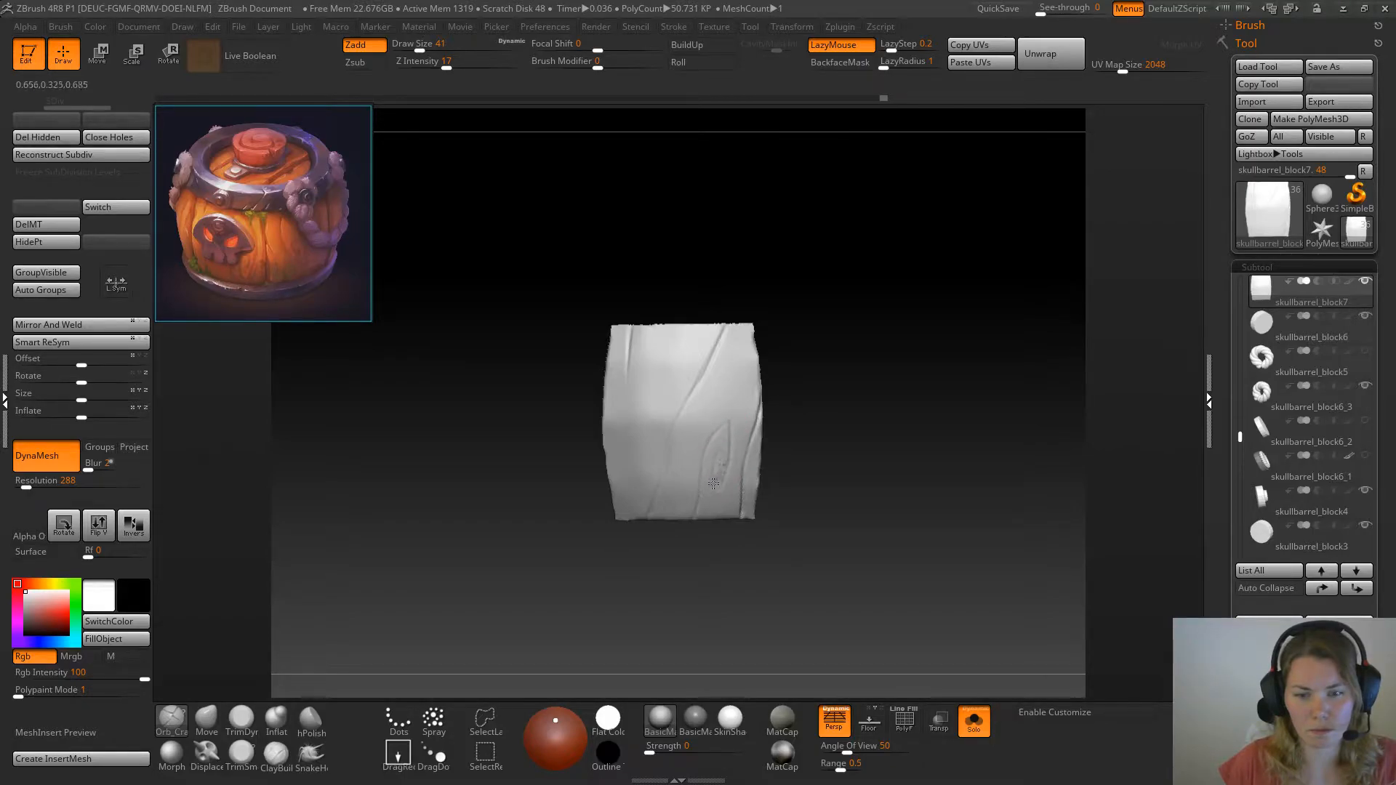
Compare the plank with the whole barrel, then erase part of the crack along its side edge with the Morph brush
left_click(974, 723)
left_click_drag(901, 467, 993, 458)
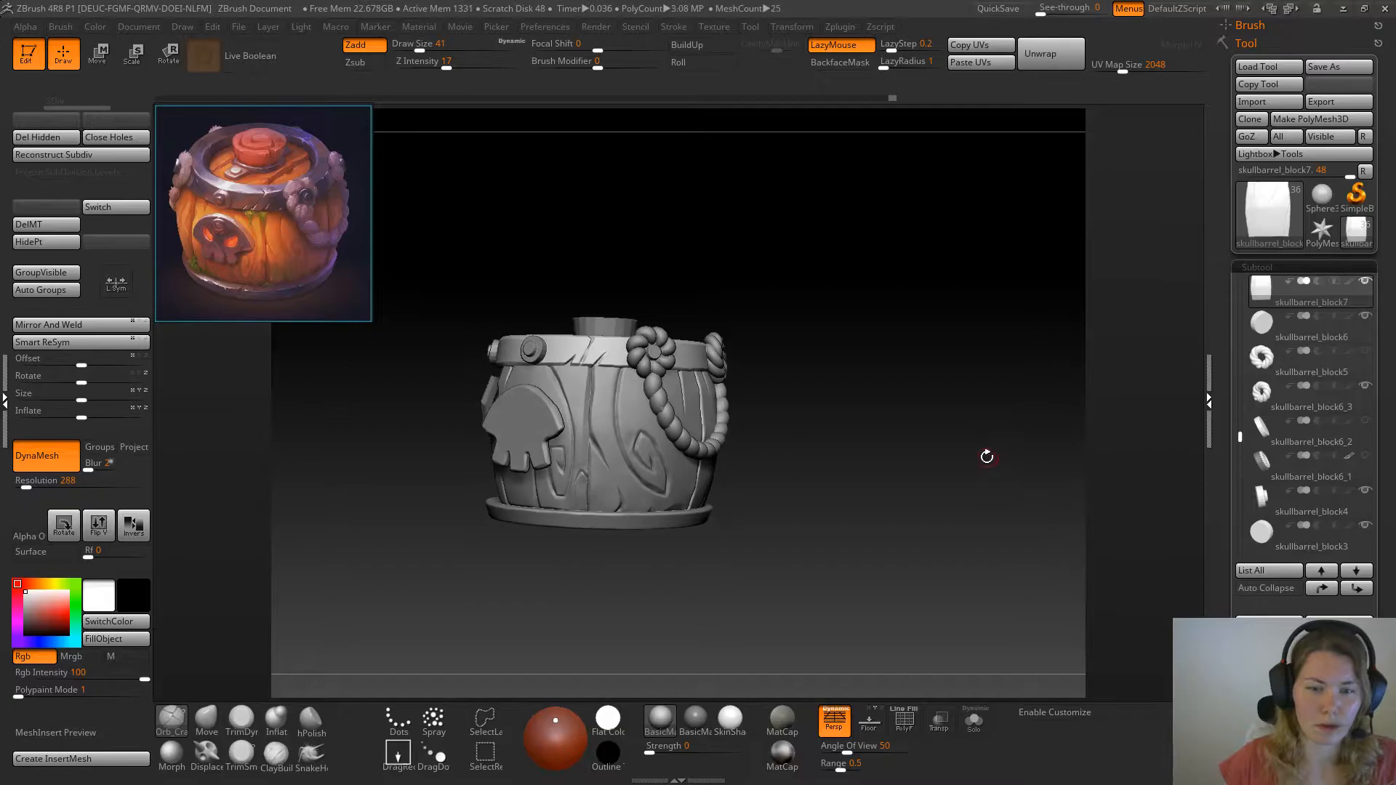
left_click_drag(913, 487, 704, 494)
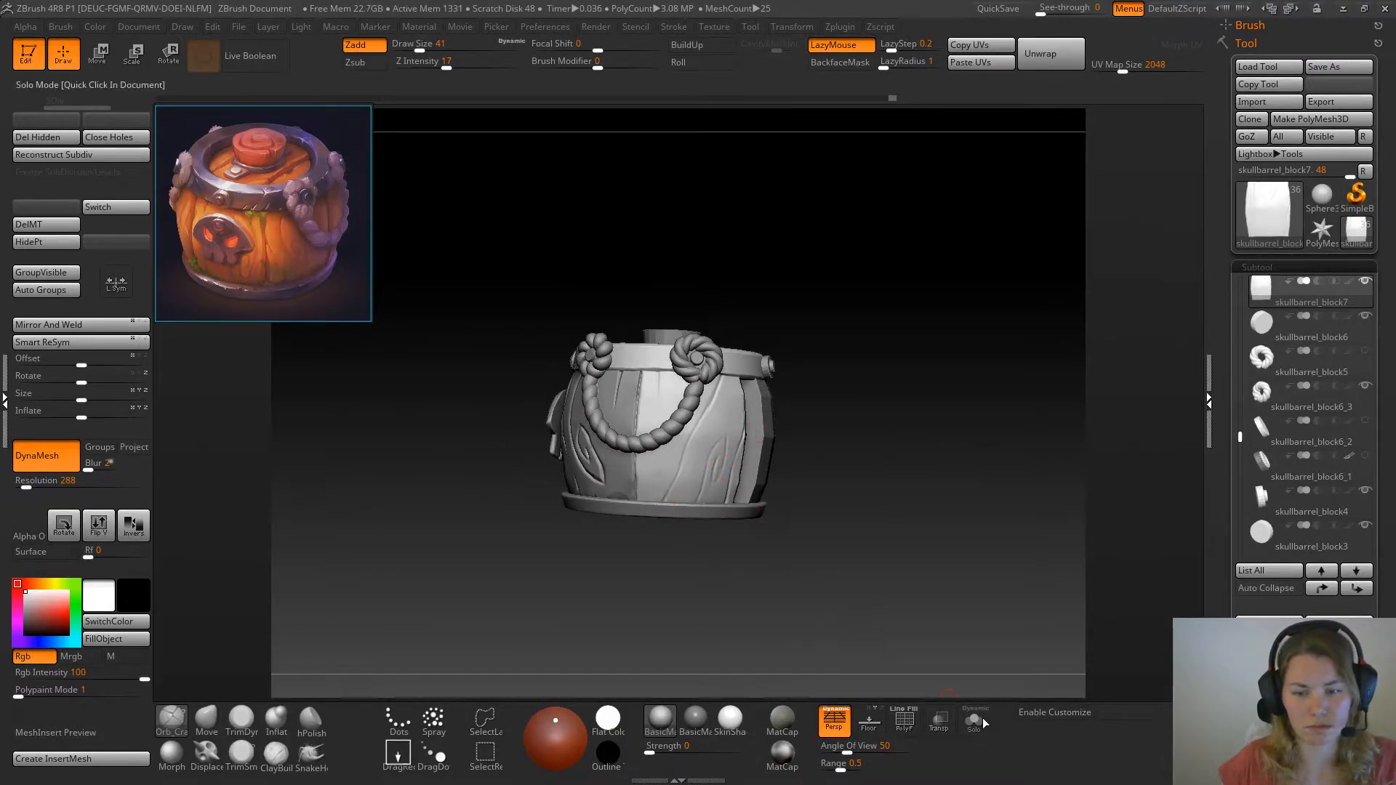
left_click(974, 717)
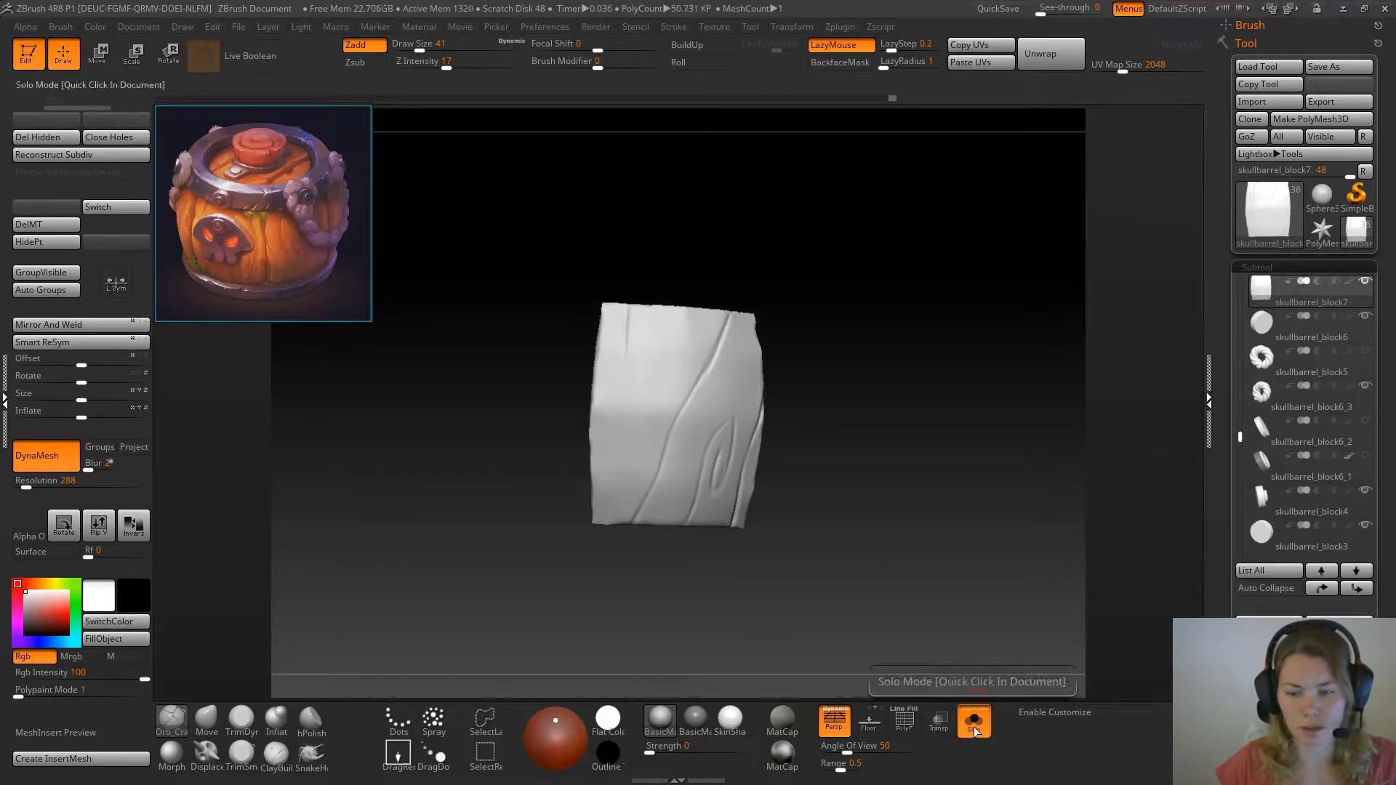
left_click(974, 720)
mouse_move(941, 539)
left_mouse_down()
mouse_move(939, 564)
mouse_move(910, 553)
left_mouse_up()
left_click(171, 754)
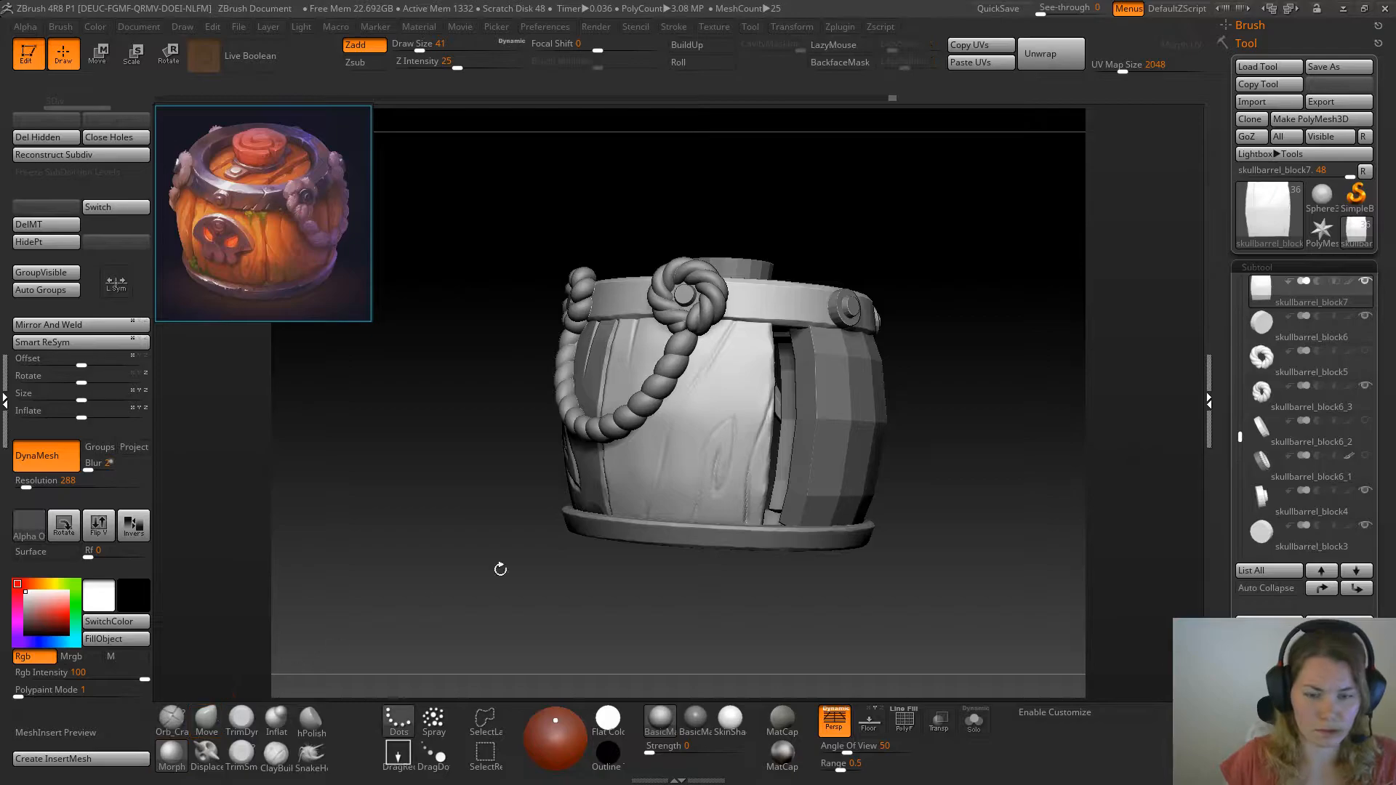
mouse_move(751, 475)
left_mouse_down()
mouse_move(757, 435)
mouse_move(757, 473)
left_mouse_up()
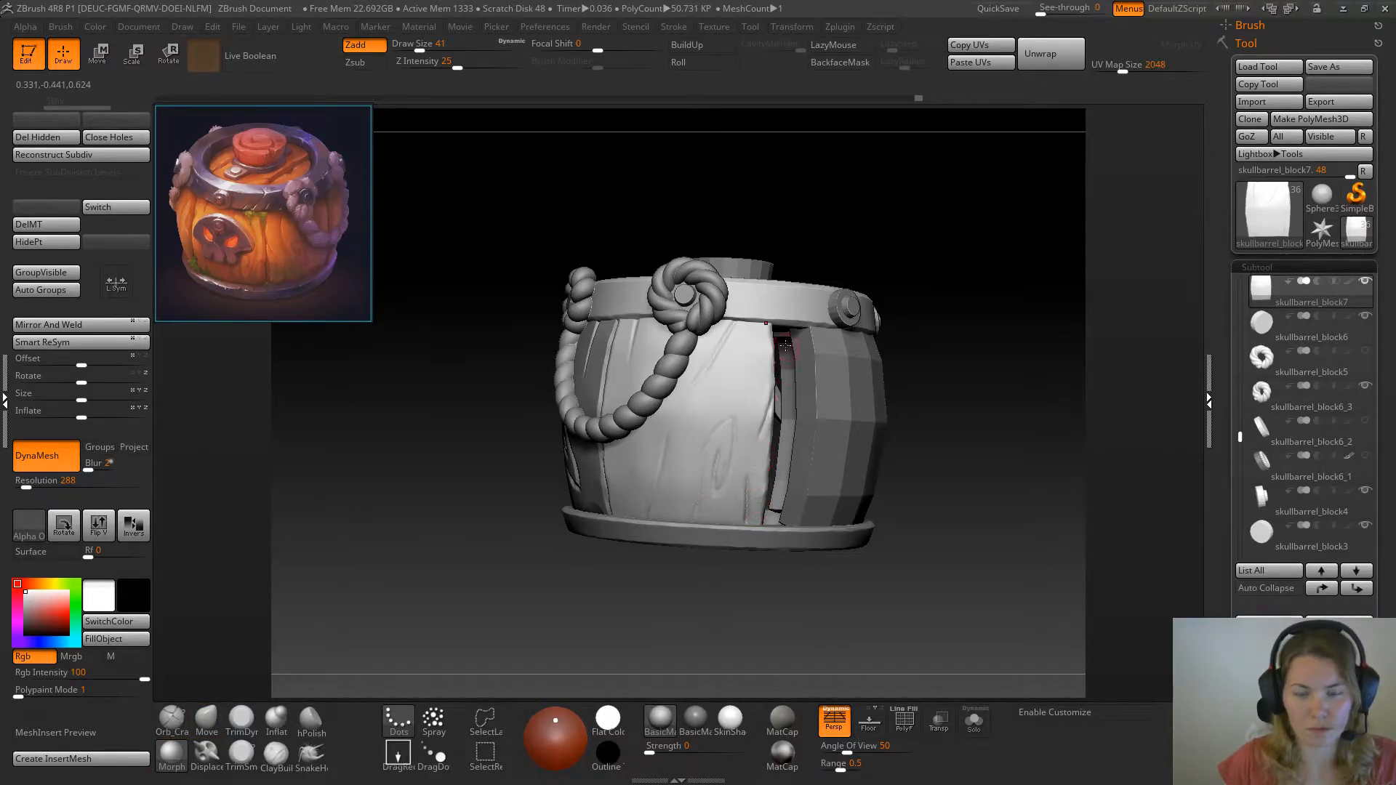
Carve short slanted cracks at the plank's top and bottom edges near the rope loop, switching between Orb_Cracks and Morph
mouse_move(997, 379)
left_mouse_down()
mouse_move(971, 424)
mouse_move(998, 424)
left_mouse_up()
left_click(172, 716)
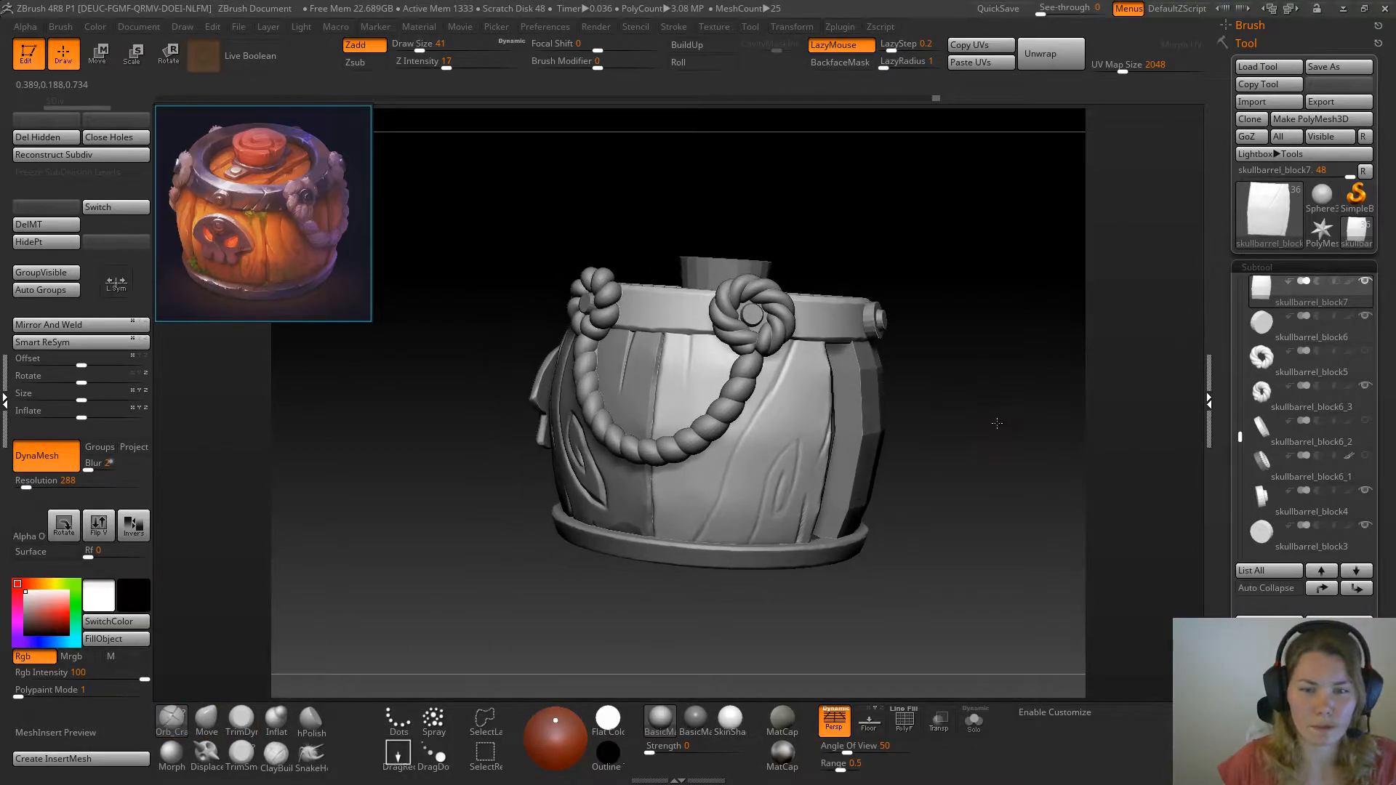
left_click(182, 762)
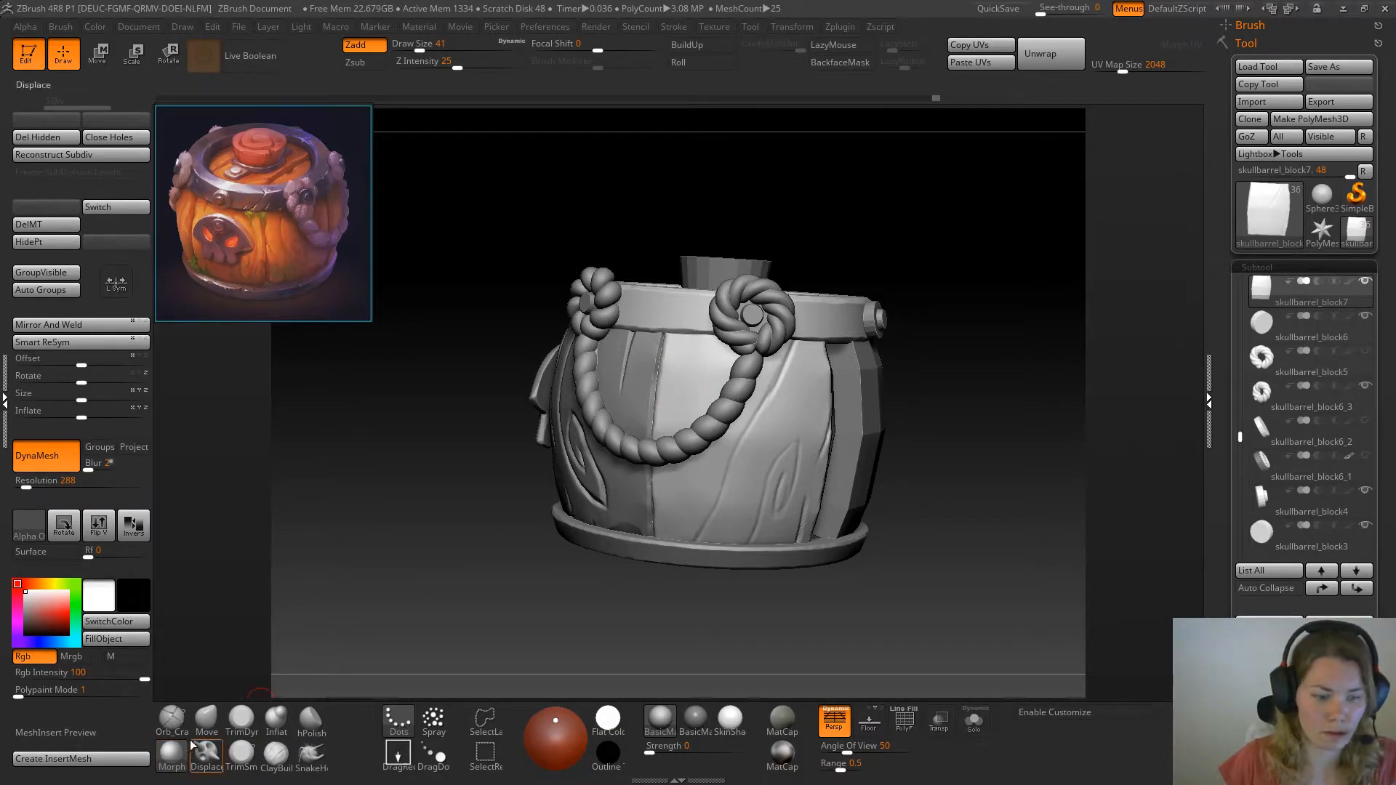
left_click(172, 716)
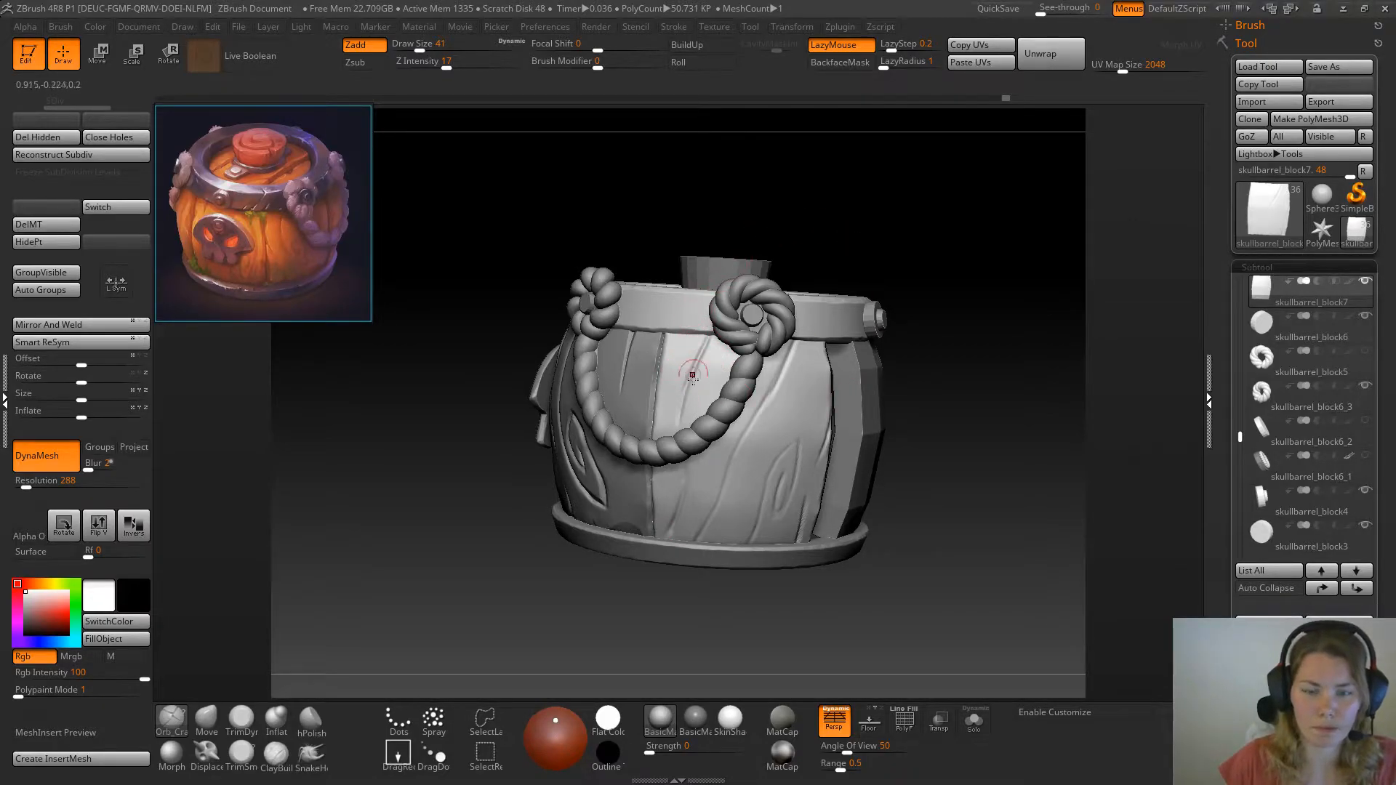
Isolate the plank and bevel its long side edge from top to bottom with the TrimDynamic brush
left_click_drag(982, 412, 891, 464)
mouse_move(870, 296)
left_mouse_down()
mouse_move(980, 302)
mouse_move(883, 306)
left_mouse_up()
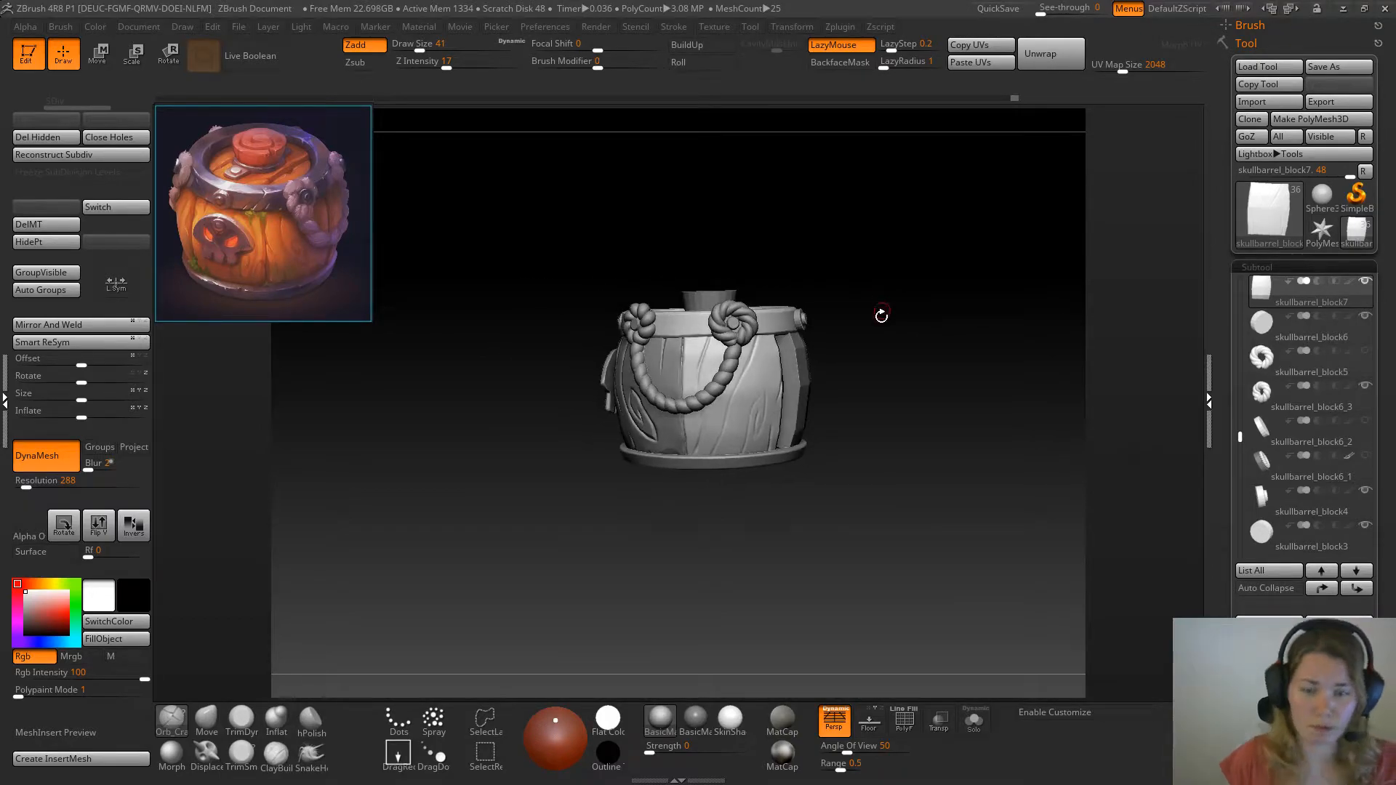
left_click(974, 720)
left_click_drag(950, 468, 928, 405)
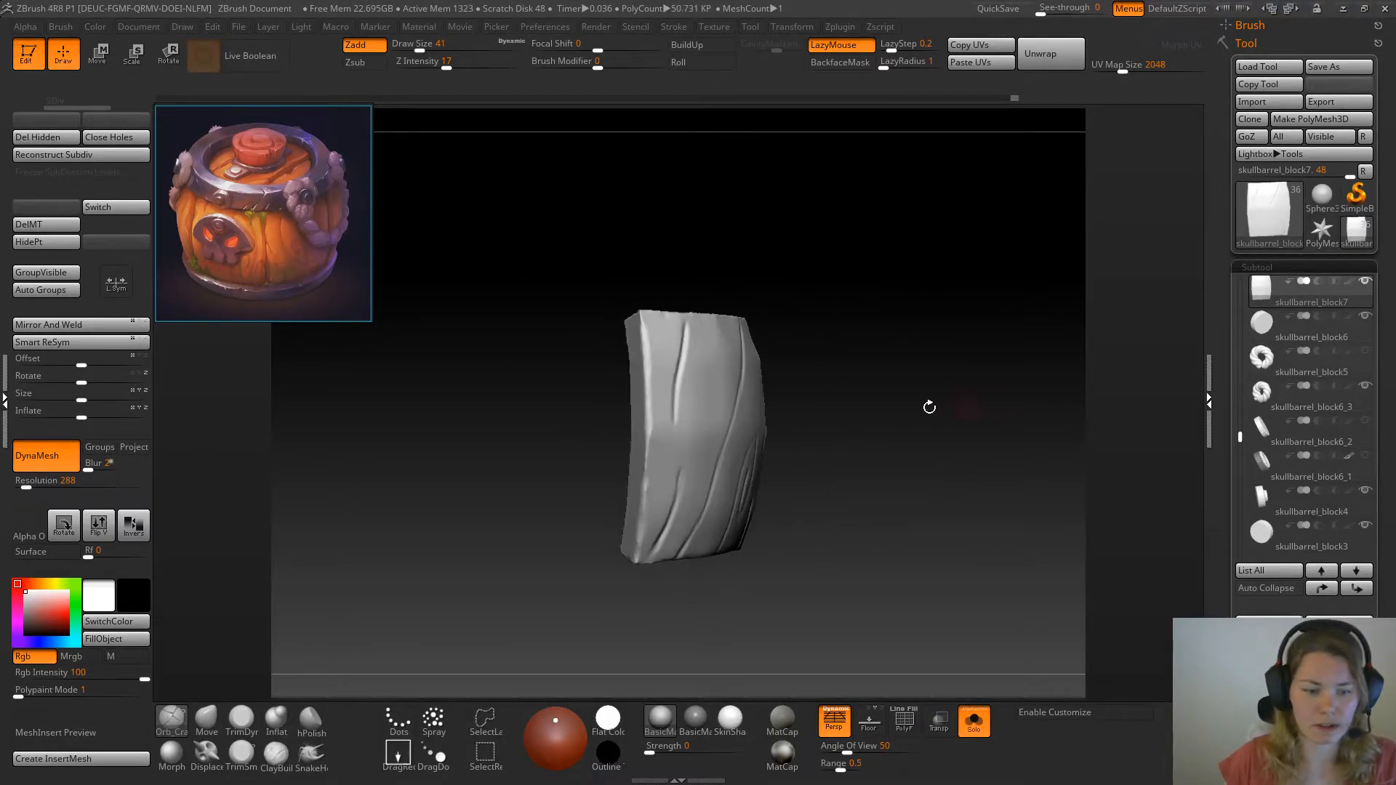
left_click(242, 726)
mouse_move(654, 291)
left_mouse_down()
mouse_move(730, 308)
mouse_move(652, 338)
mouse_move(644, 546)
left_mouse_up()
left_click_drag(824, 500, 803, 429)
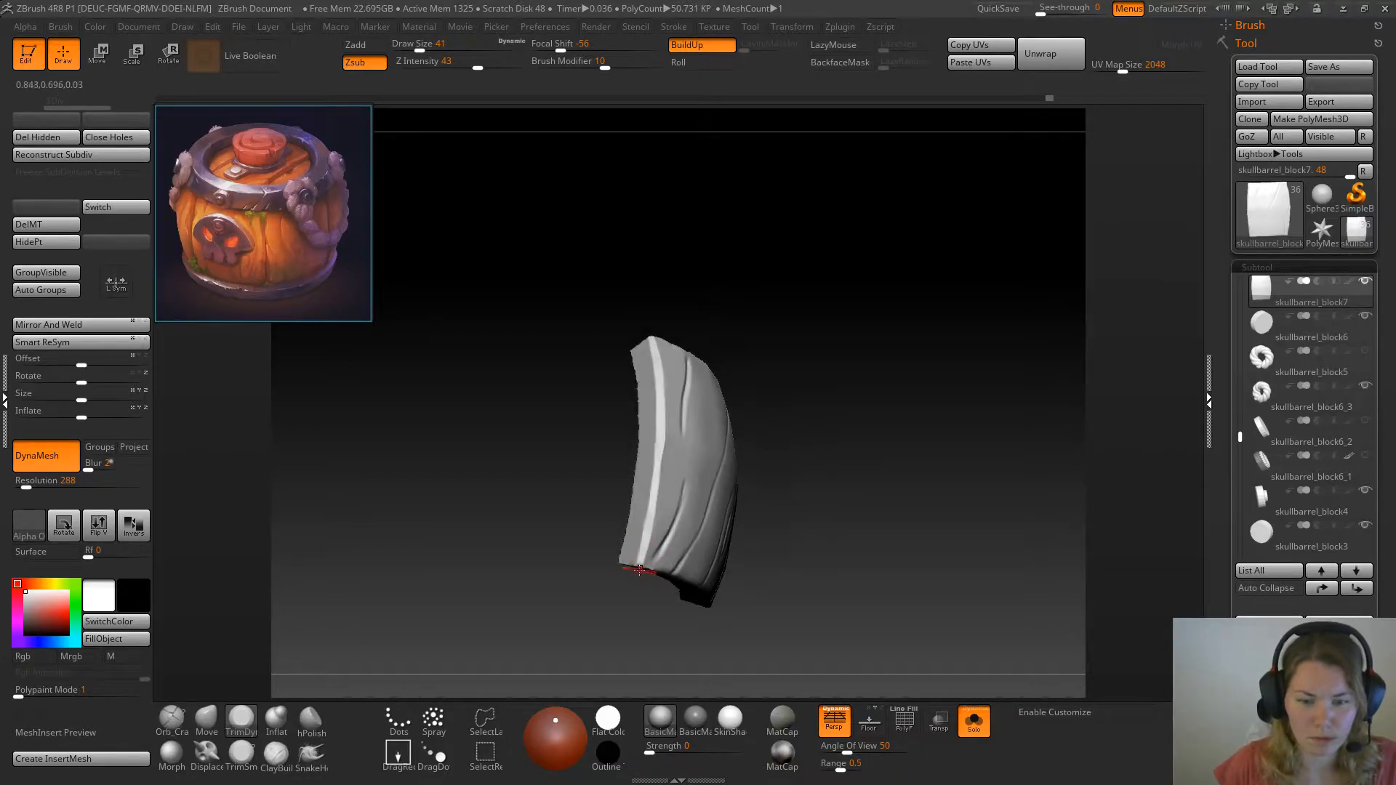
left_click_drag(827, 412, 947, 370)
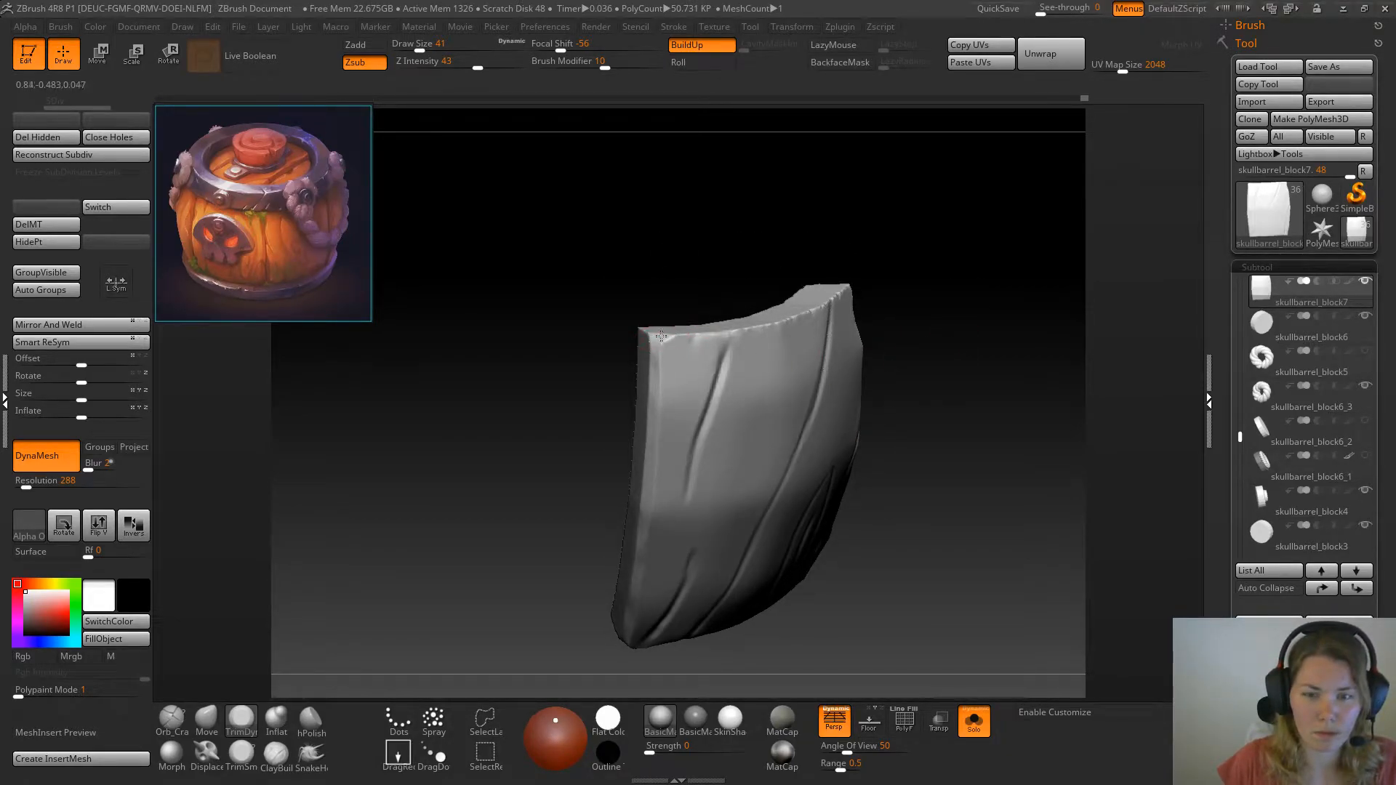
With Orb_Cracks at draw size 29, carve a short crack near the plank's top corner and extend the neighbouring crack to the top edge
left_click(173, 720)
left_click_drag(415, 568, 395, 541)
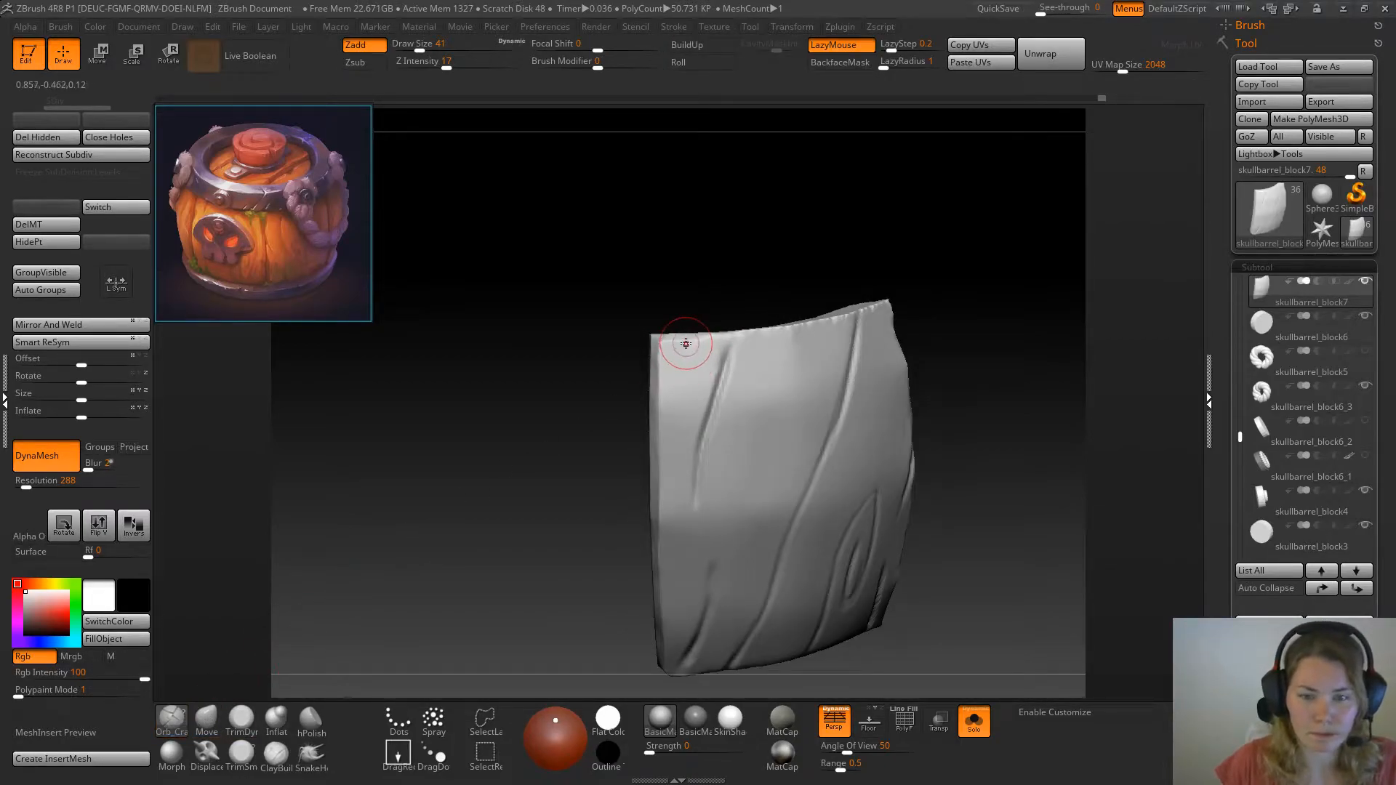
key("space")
mouse_move(692, 359)
left_mouse_down()
mouse_move(681, 401)
mouse_move(686, 381)
left_mouse_up()
left_click_drag(518, 456, 546, 458)
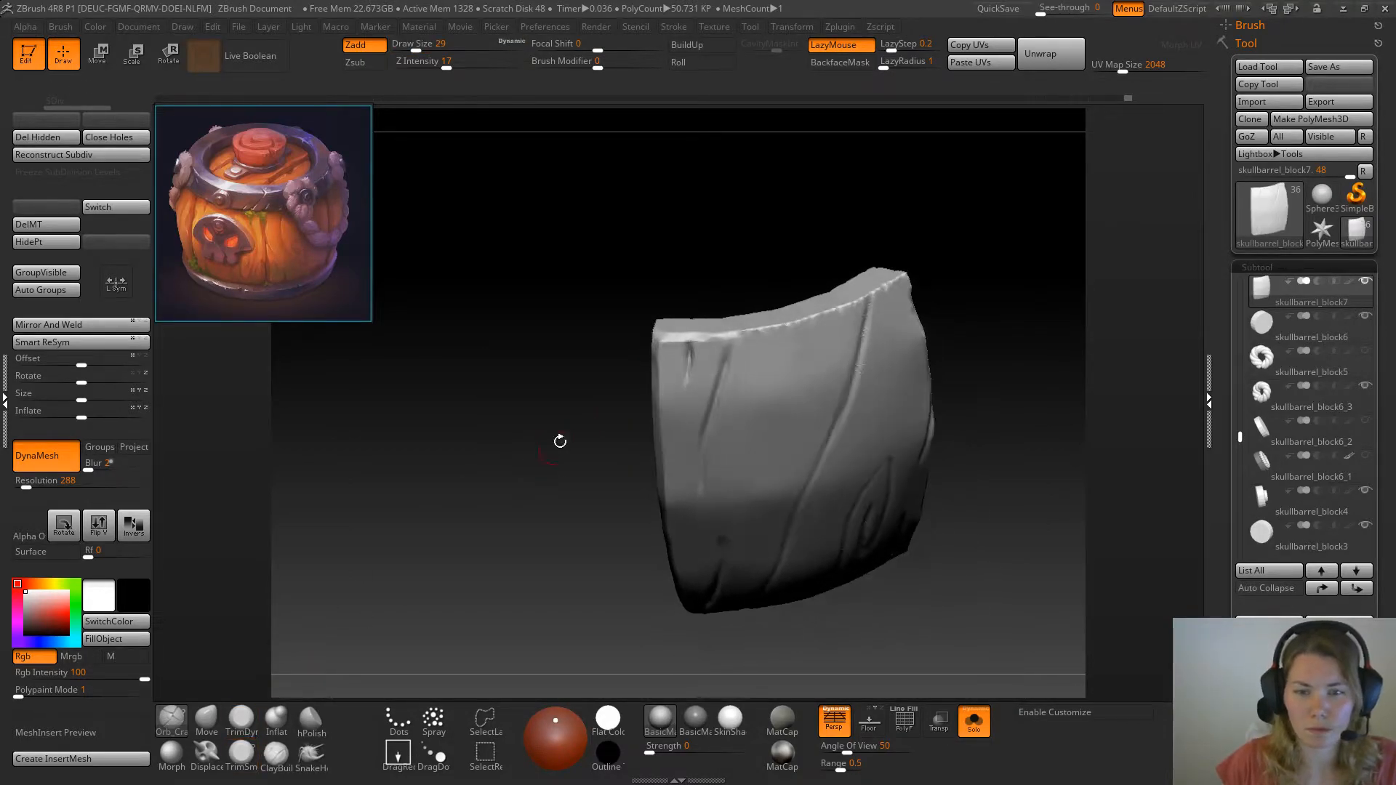
left_click_drag(735, 336, 727, 360)
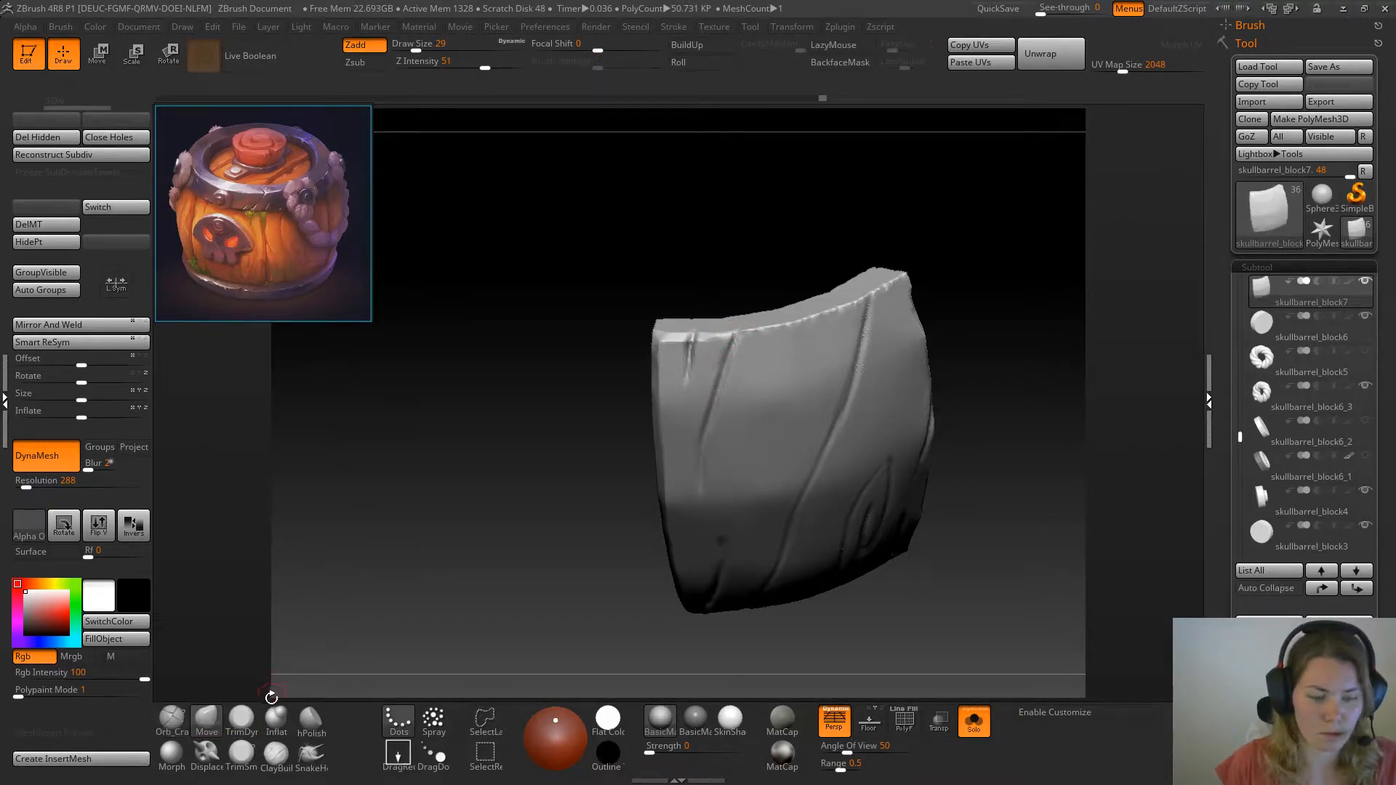
Remesh the plank at DynaMesh resolution 384 and trim its top corner beside the short crack with TrimDynamic
left_click(241, 720)
left_click_drag(502, 510, 514, 492)
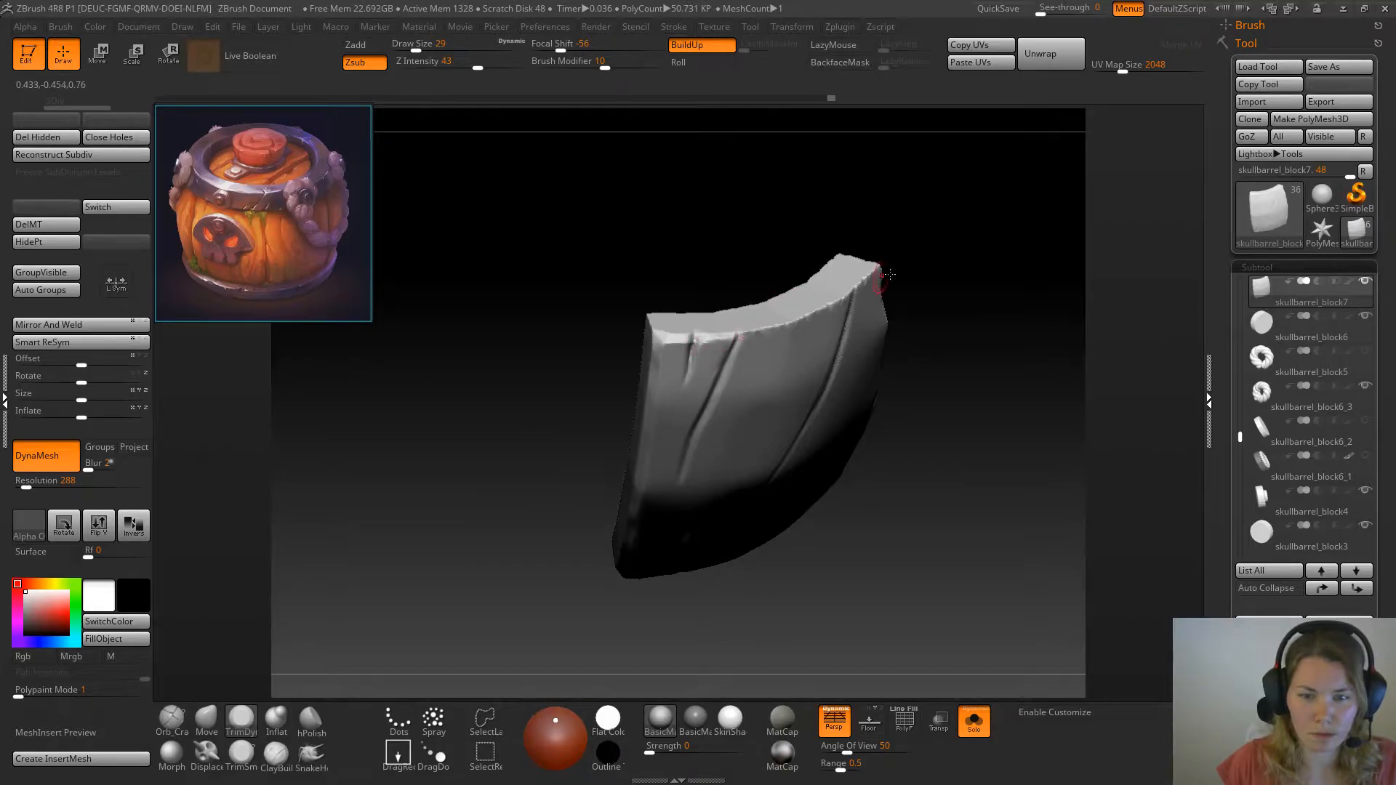
left_click_drag(938, 284, 851, 269)
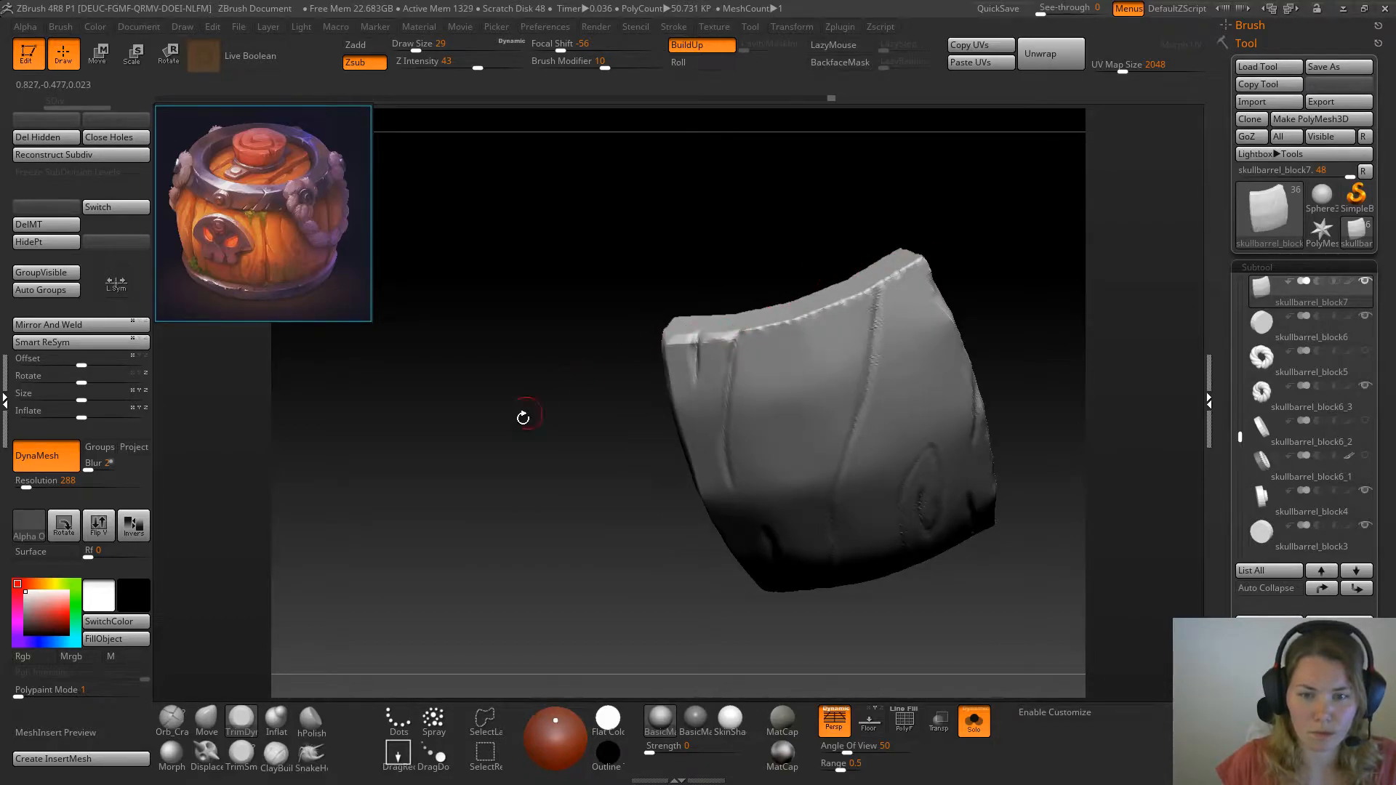
left_click_drag(536, 400, 536, 424)
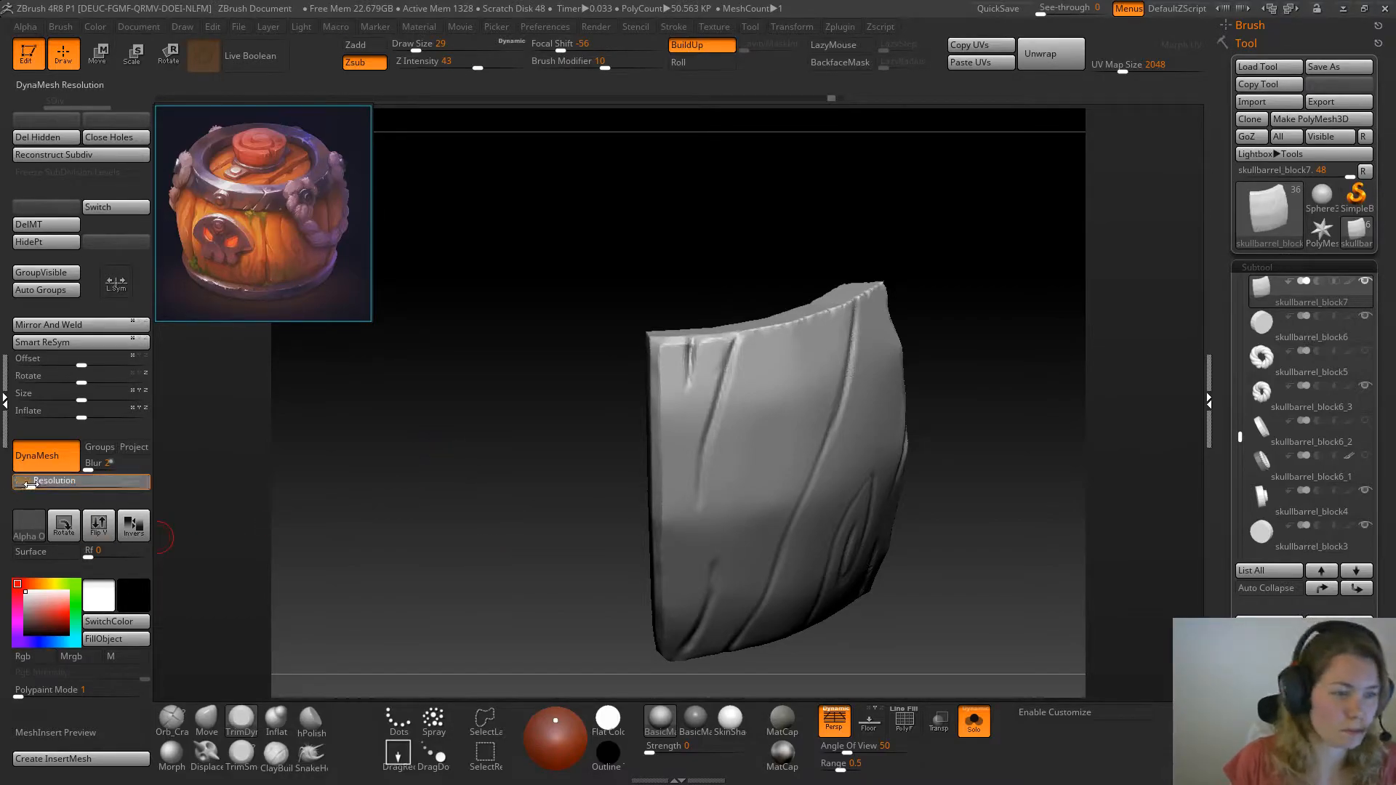
left_click_drag(514, 499, 594, 419)
left_click_drag(544, 329, 520, 415, "alt")
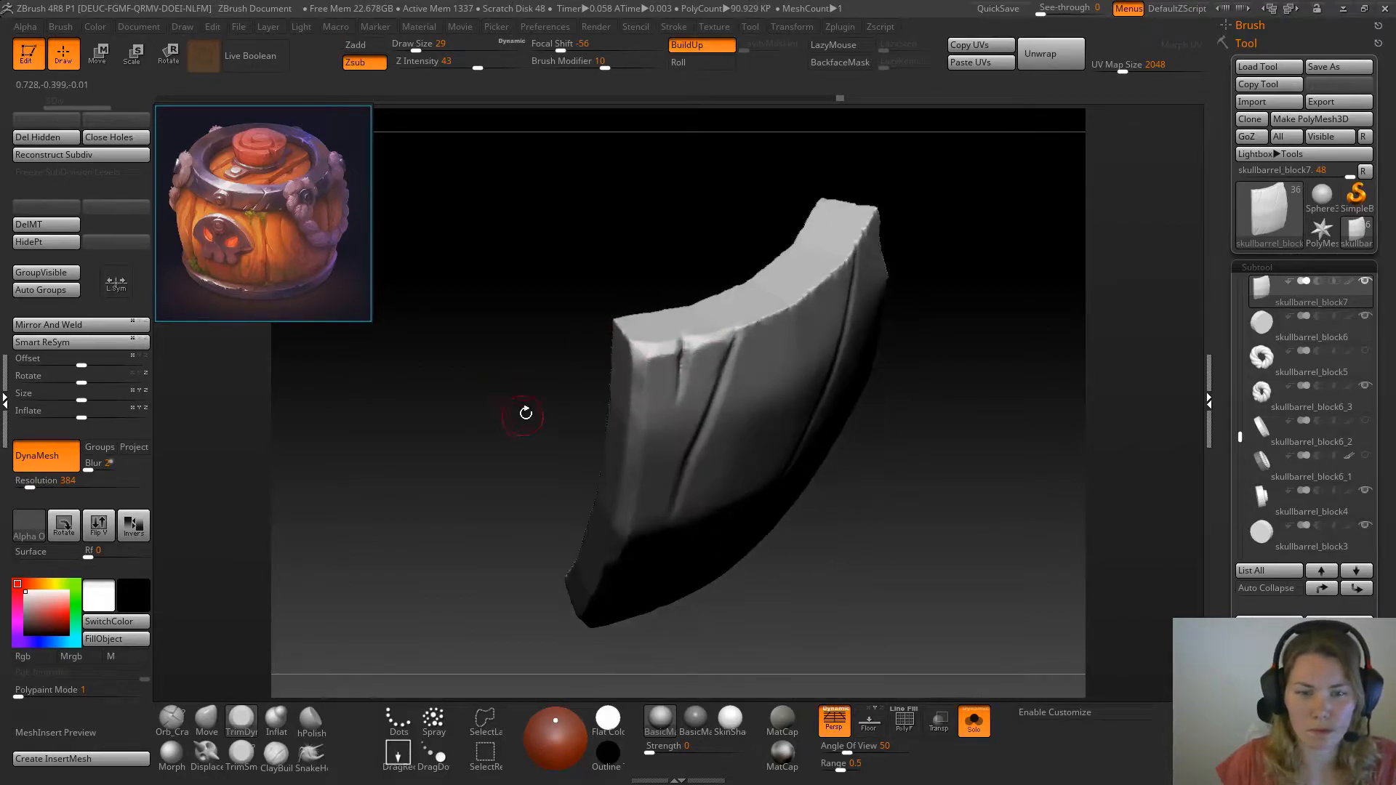
left_click_drag(643, 354, 660, 351)
mouse_move(720, 259)
left_mouse_down()
mouse_move(689, 250)
mouse_move(632, 266)
left_mouse_up()
Cut a sharp slanted wall into the short crack near the top corner with the TrimSmoothBorder brush at draw size 16
left_click(241, 755)
key("space")
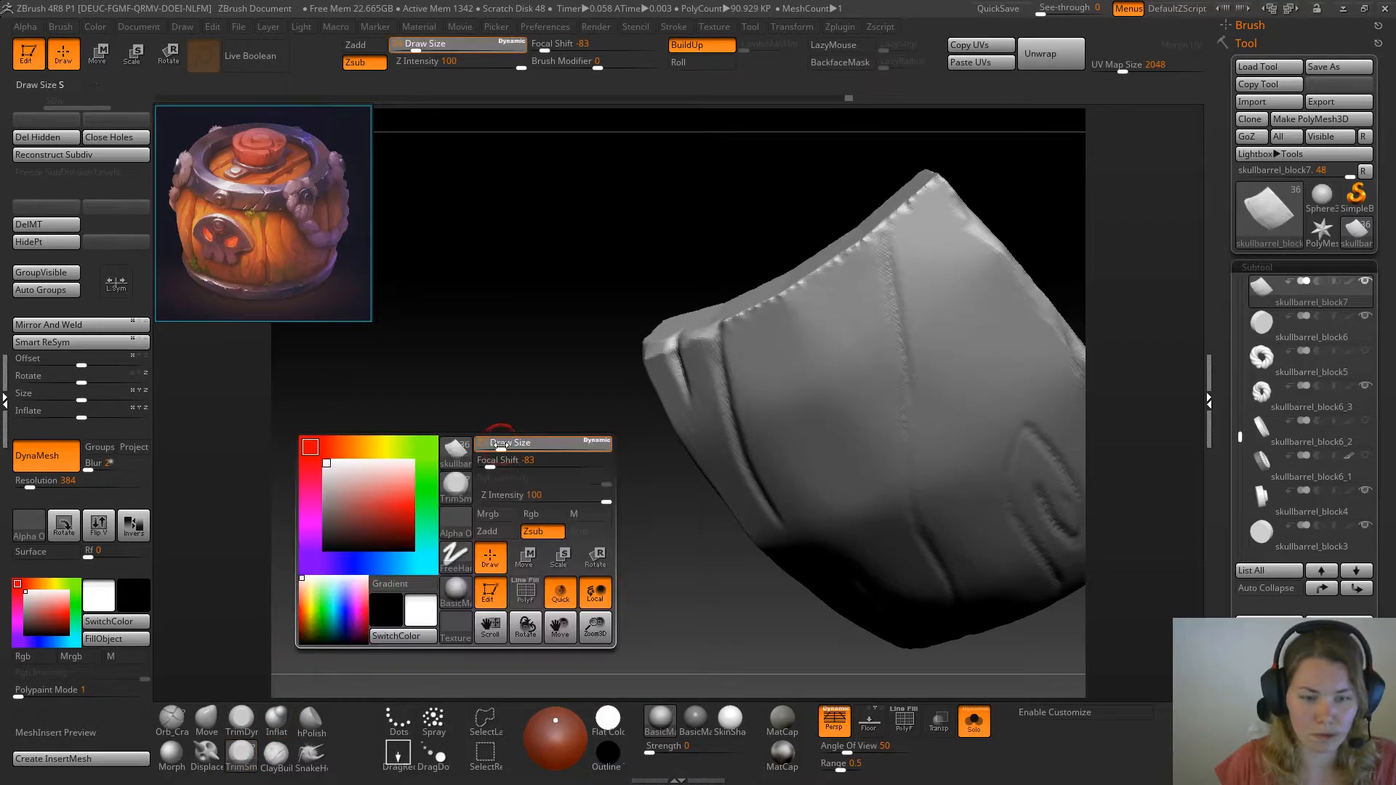
left_click_drag(501, 416, 528, 472)
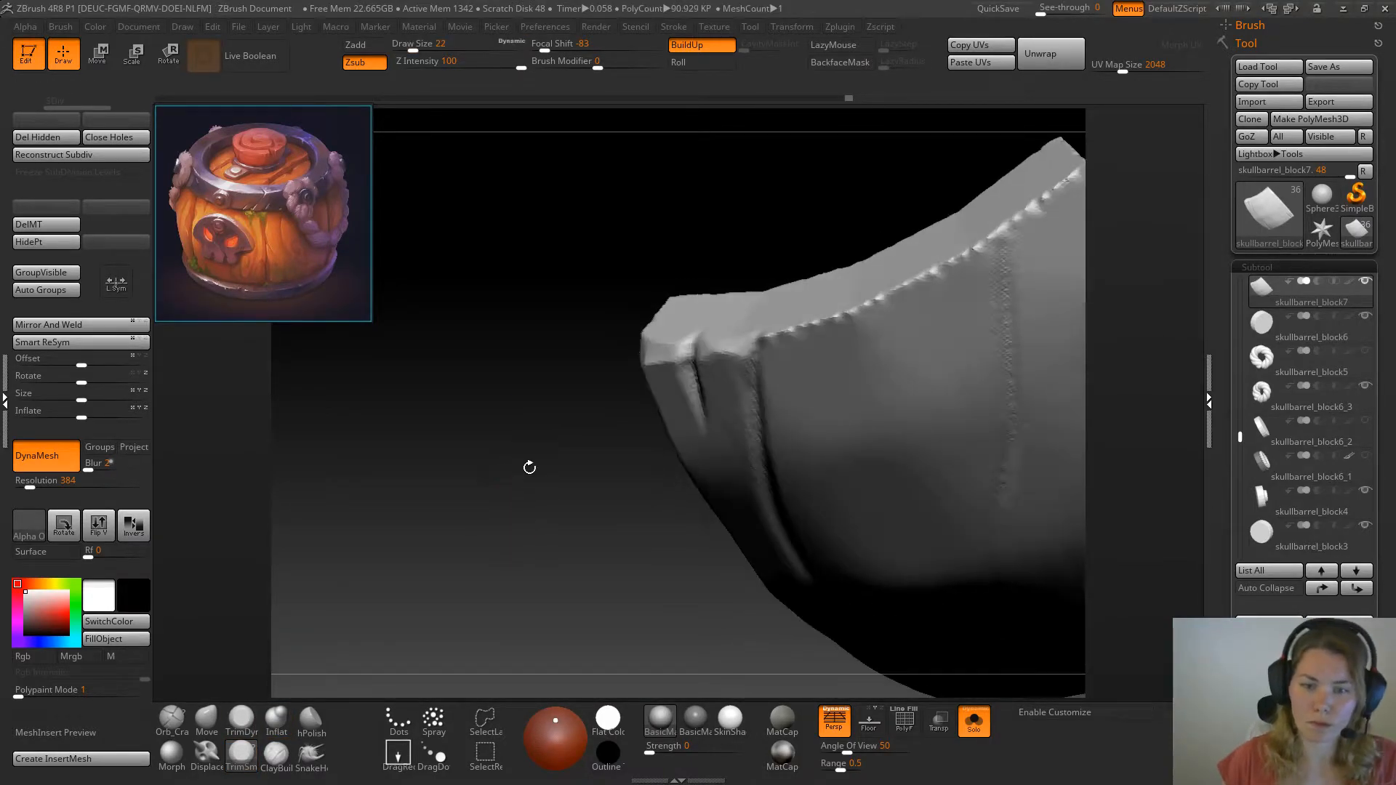
left_click_drag(685, 353, 685, 372)
left_click(683, 374)
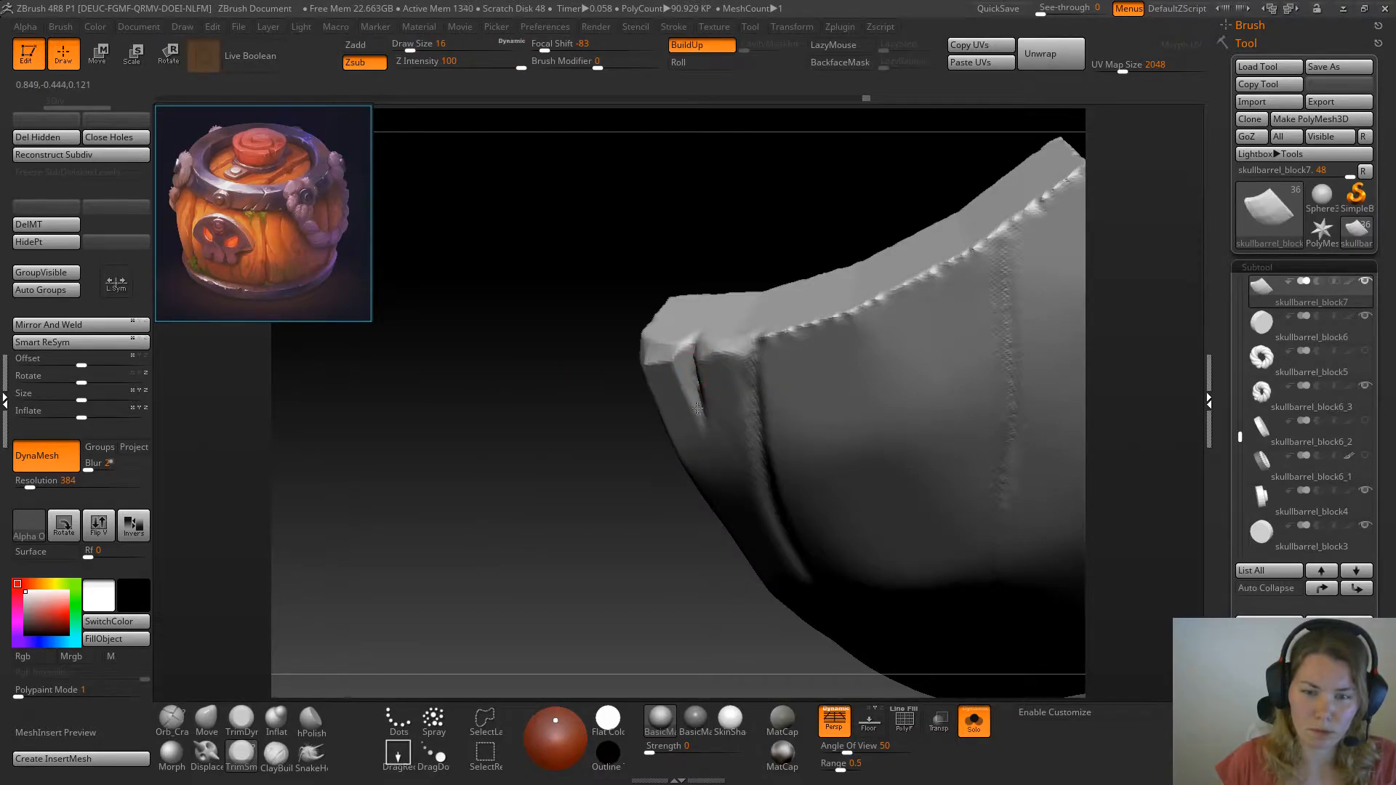
mouse_move(561, 483)
left_mouse_down()
mouse_move(740, 343)
mouse_move(699, 408)
left_mouse_up()
left_click_drag(540, 436, 488, 437)
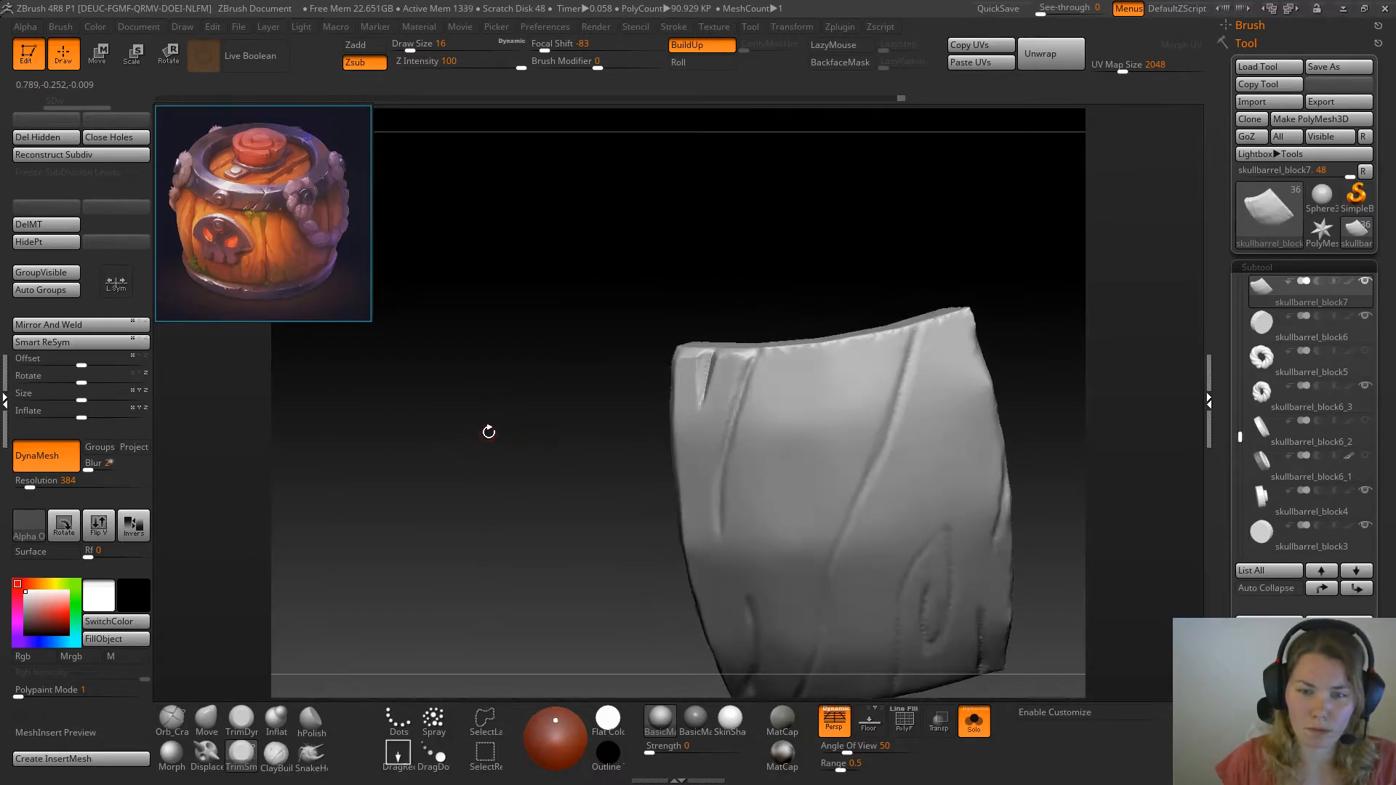
Bevel both walls of the long crack beside it along their full length, reducing the TrimSmoothBorder draw size to 13
left_click_drag(337, 620, 582, 465)
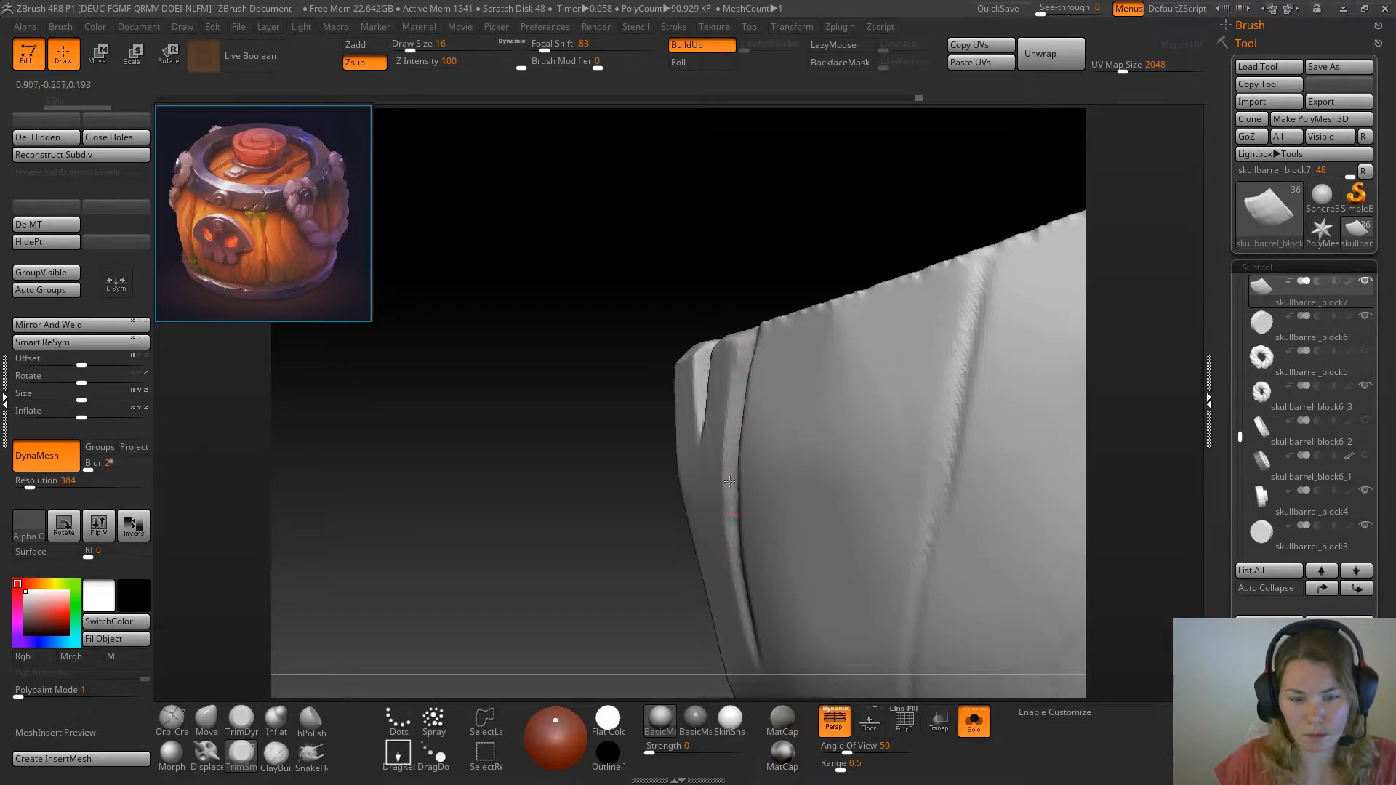
left_click_drag(602, 586, 574, 505)
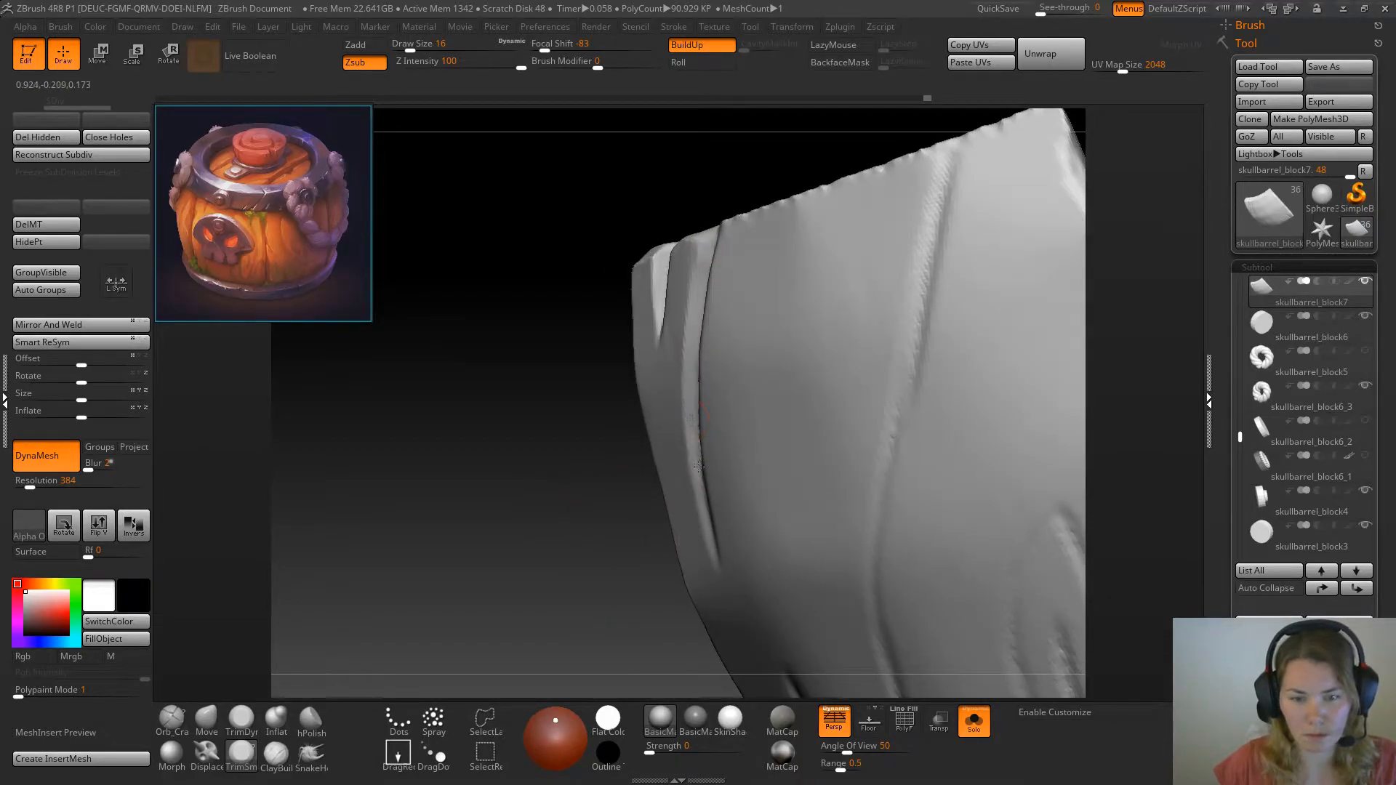
left_click_drag(639, 536, 763, 255)
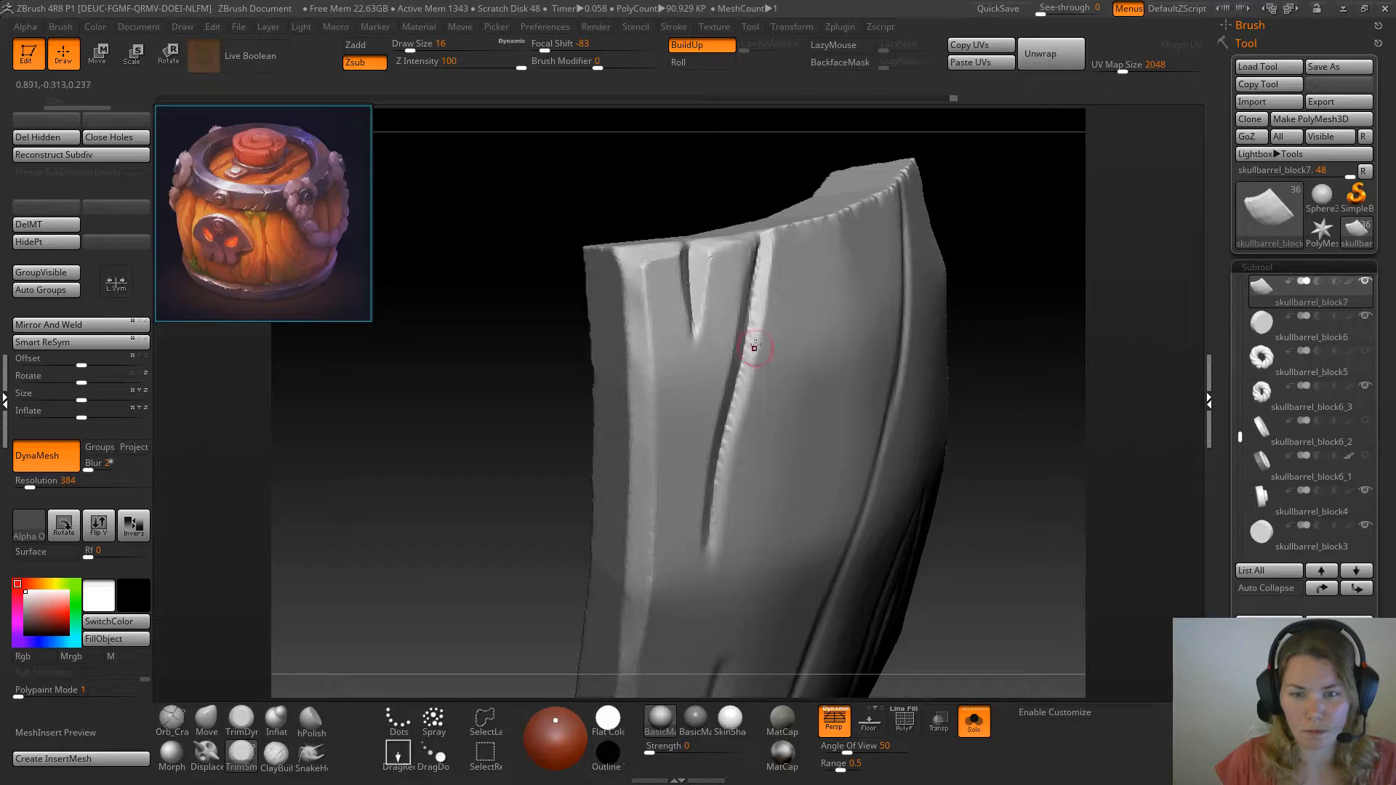
key("space")
left_click_drag(751, 365, 766, 265)
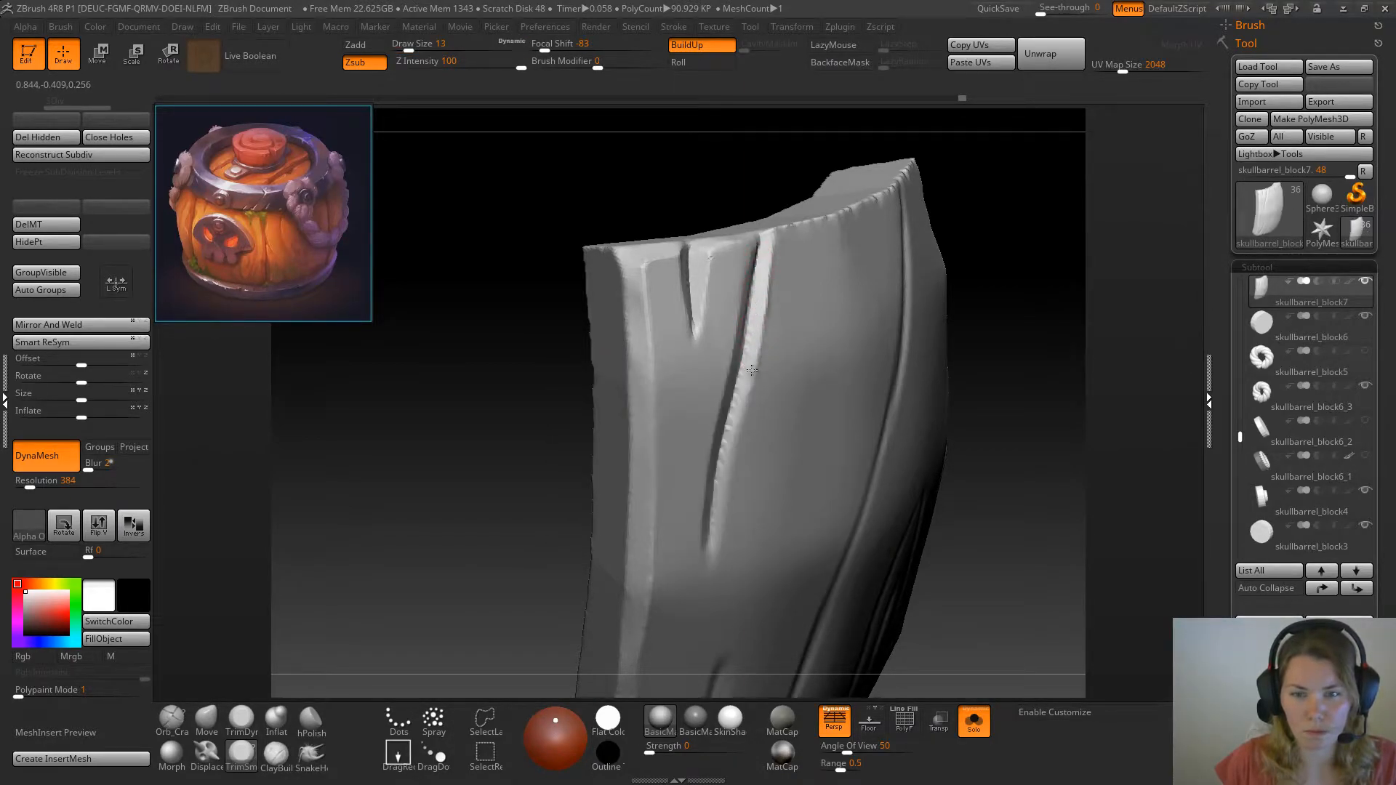
left_click_drag(748, 391, 718, 549)
mouse_move(557, 520)
left_mouse_down()
mouse_move(485, 504)
mouse_move(444, 401)
left_mouse_up()
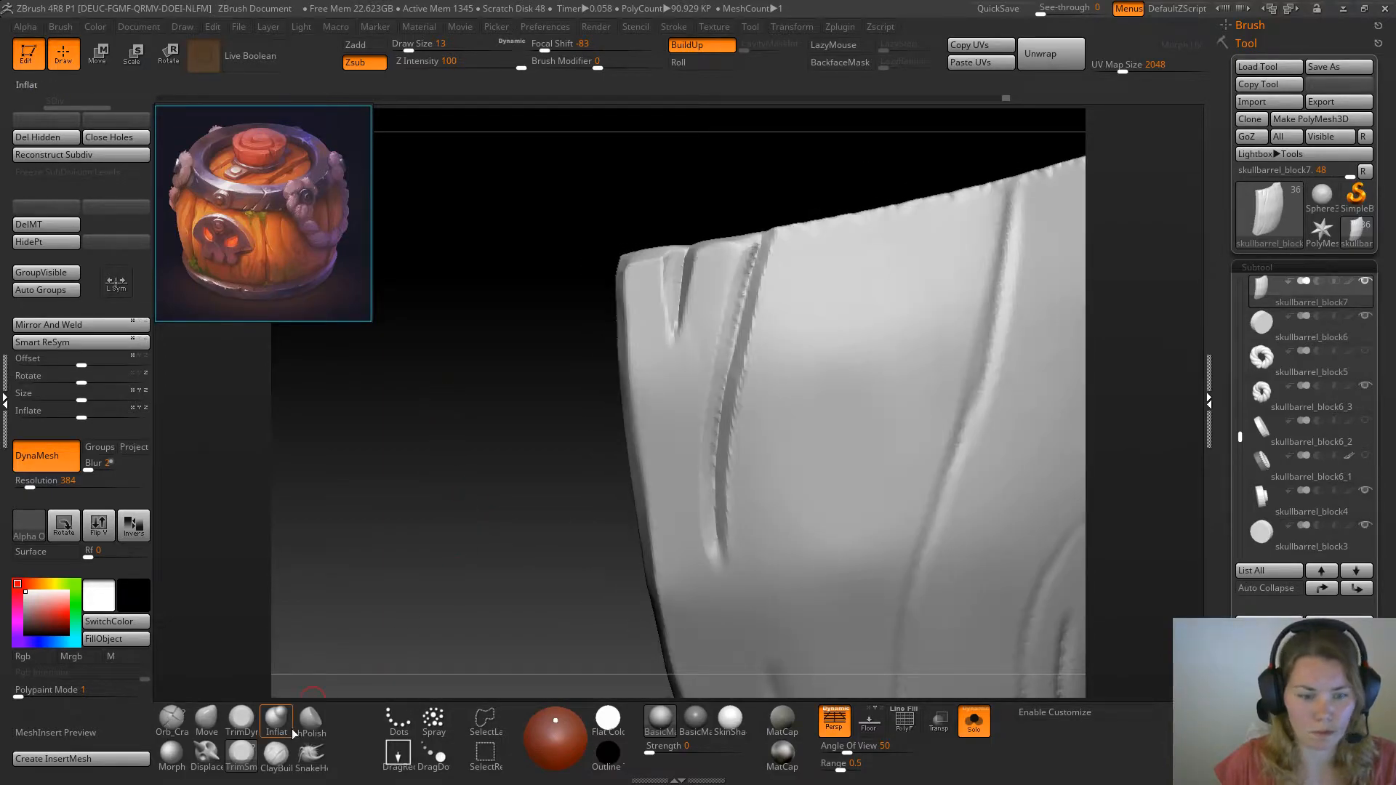
Soften the long crack's rim with TrimDynamic and smoothing strokes, and remesh the plank at DynaMesh resolution 568
left_click(241, 719)
left_click_drag(773, 256, 748, 412)
left_click_drag(769, 284, 720, 296, "shift")
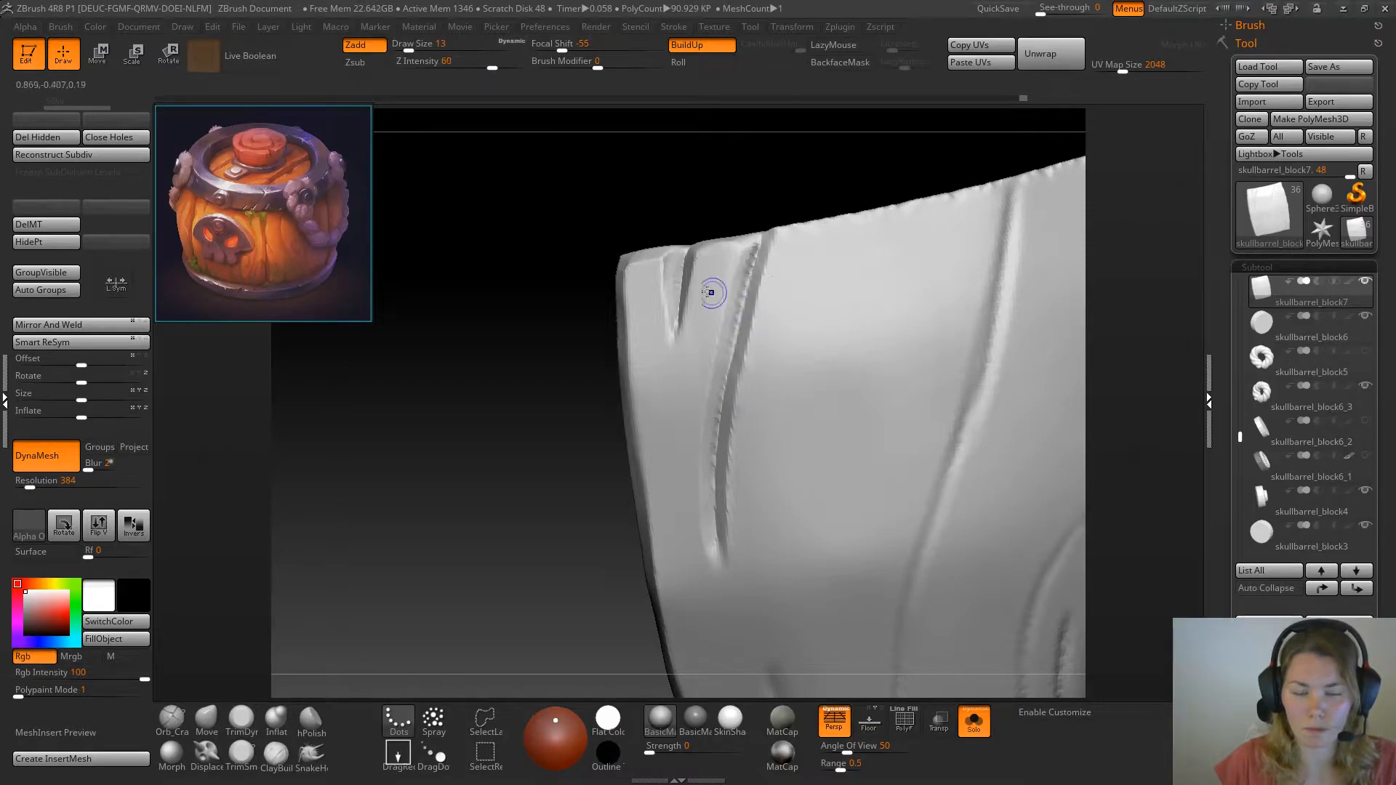
left_click_drag(600, 287, 725, 253)
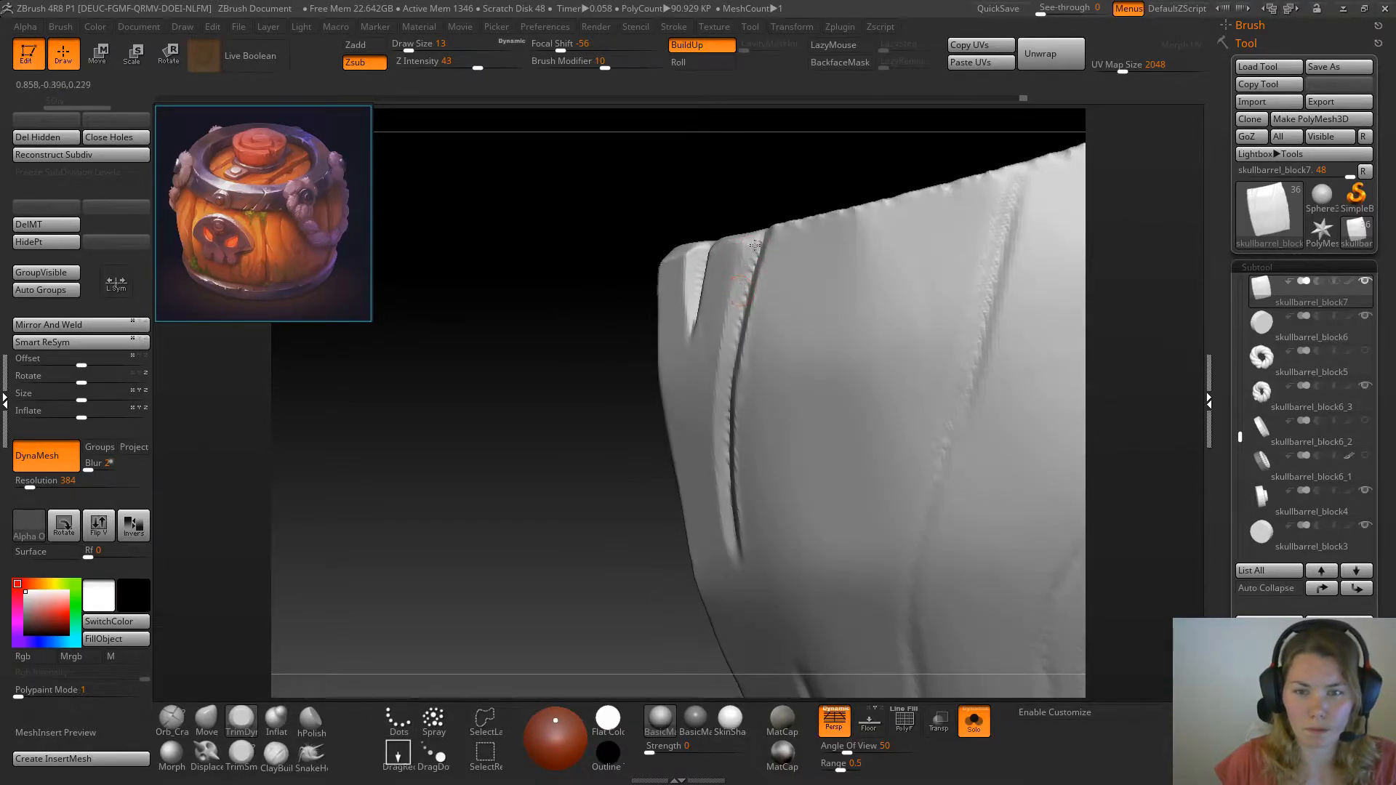
mouse_move(501, 470)
left_mouse_down("alt")
mouse_move(478, 498)
mouse_move(511, 493)
mouse_move(489, 473)
left_mouse_up("alt")
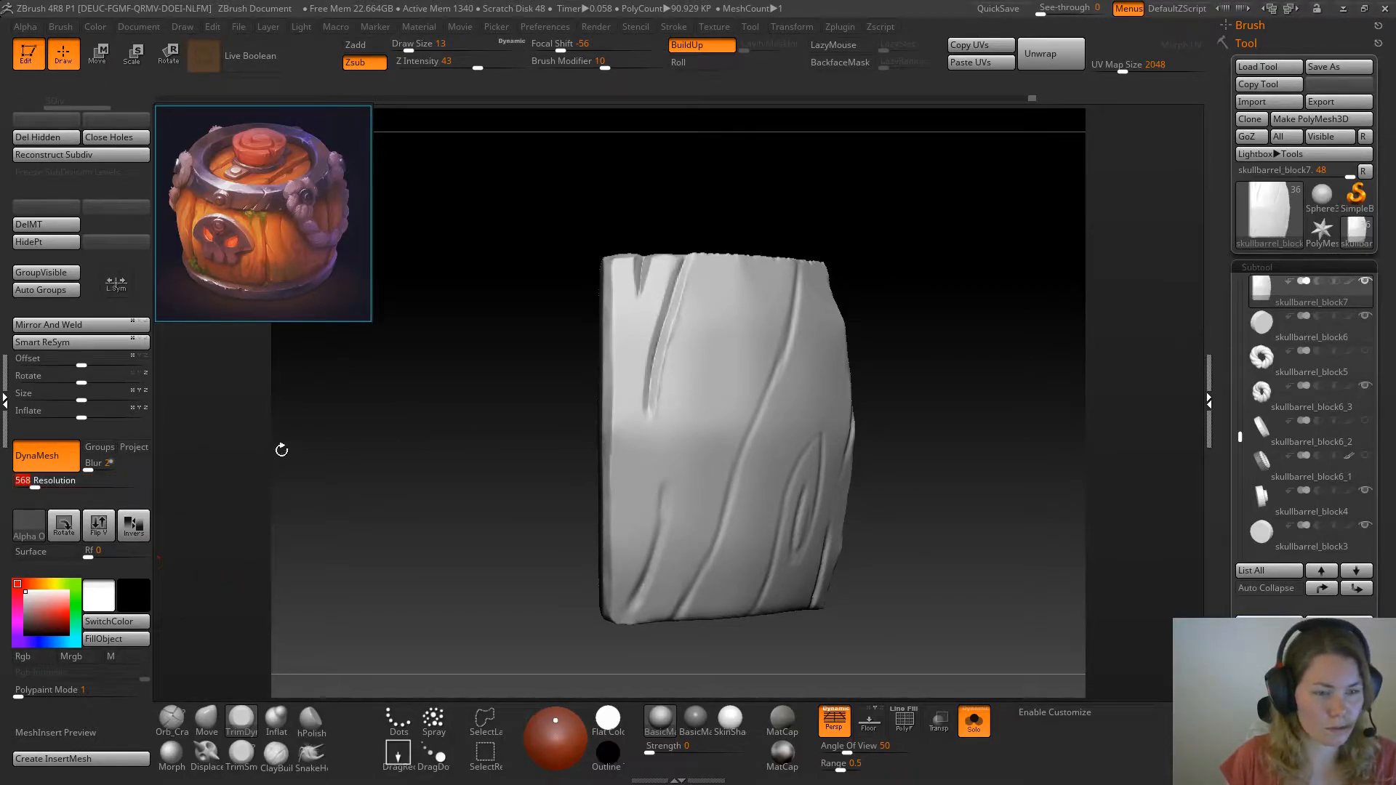
left_click_drag(430, 465, 470, 332)
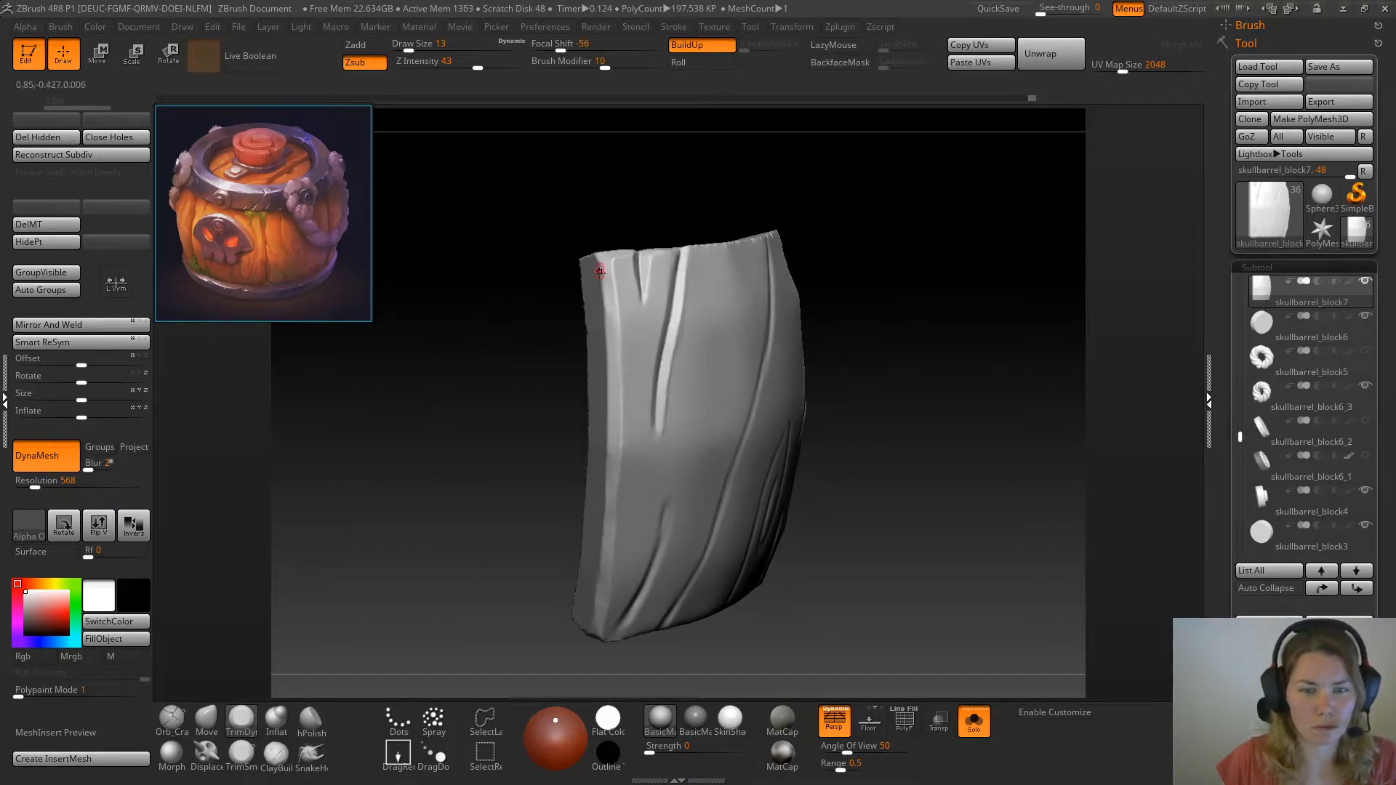
Trim the plank's long side edge down to the bottom corner with TrimDynamic at draw size 25
key("space")
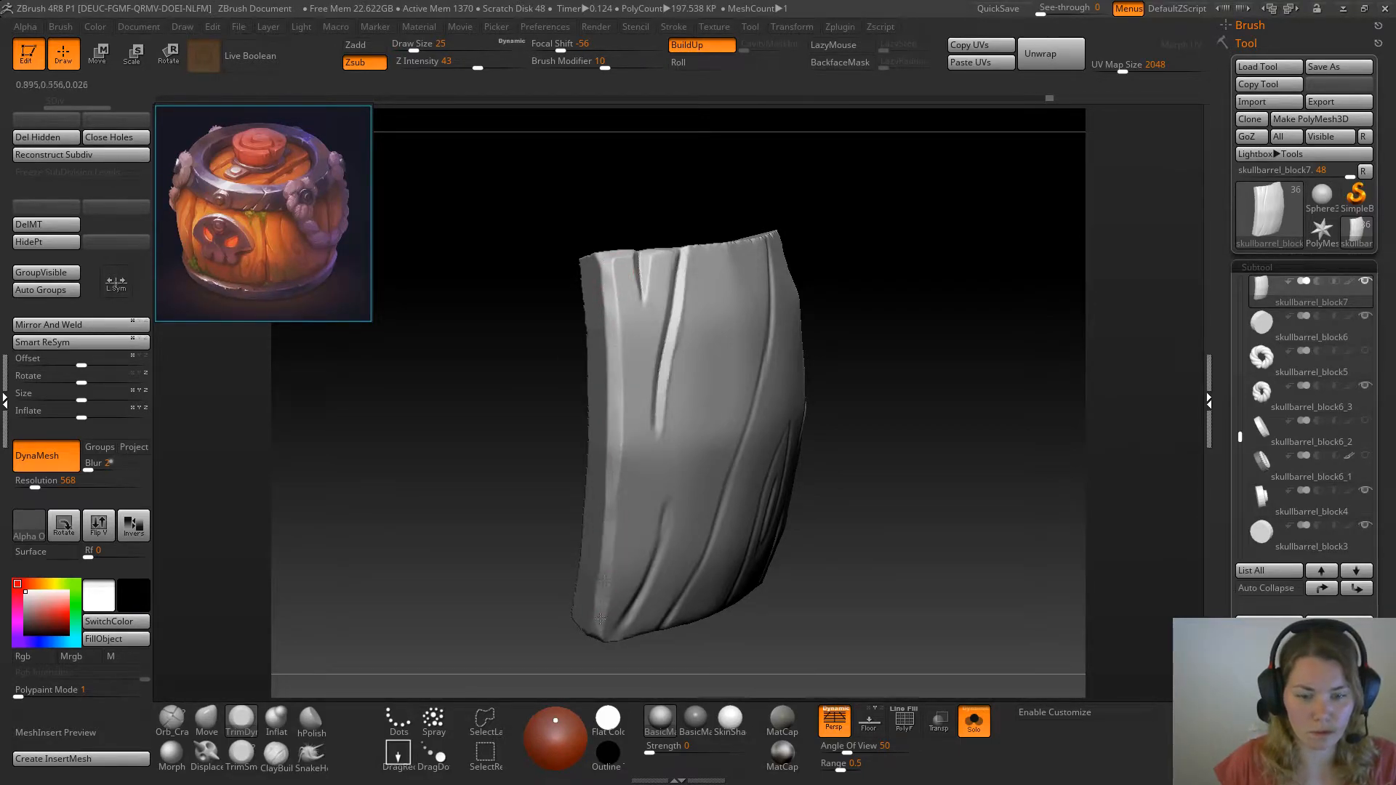
left_click_drag(605, 548, 606, 600, "shift")
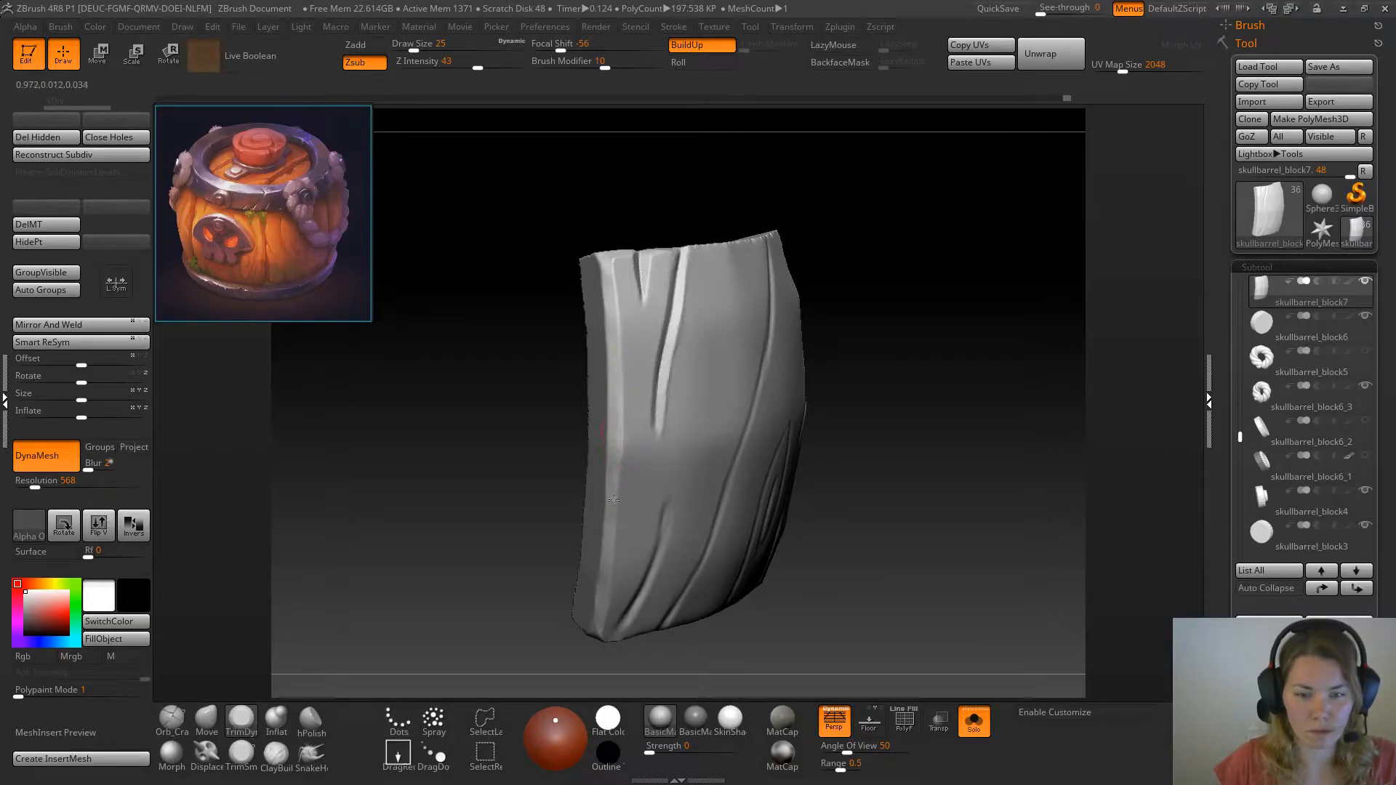
mouse_move(575, 639)
left_mouse_down()
mouse_move(509, 633)
mouse_move(509, 527)
mouse_move(536, 458)
left_mouse_up()
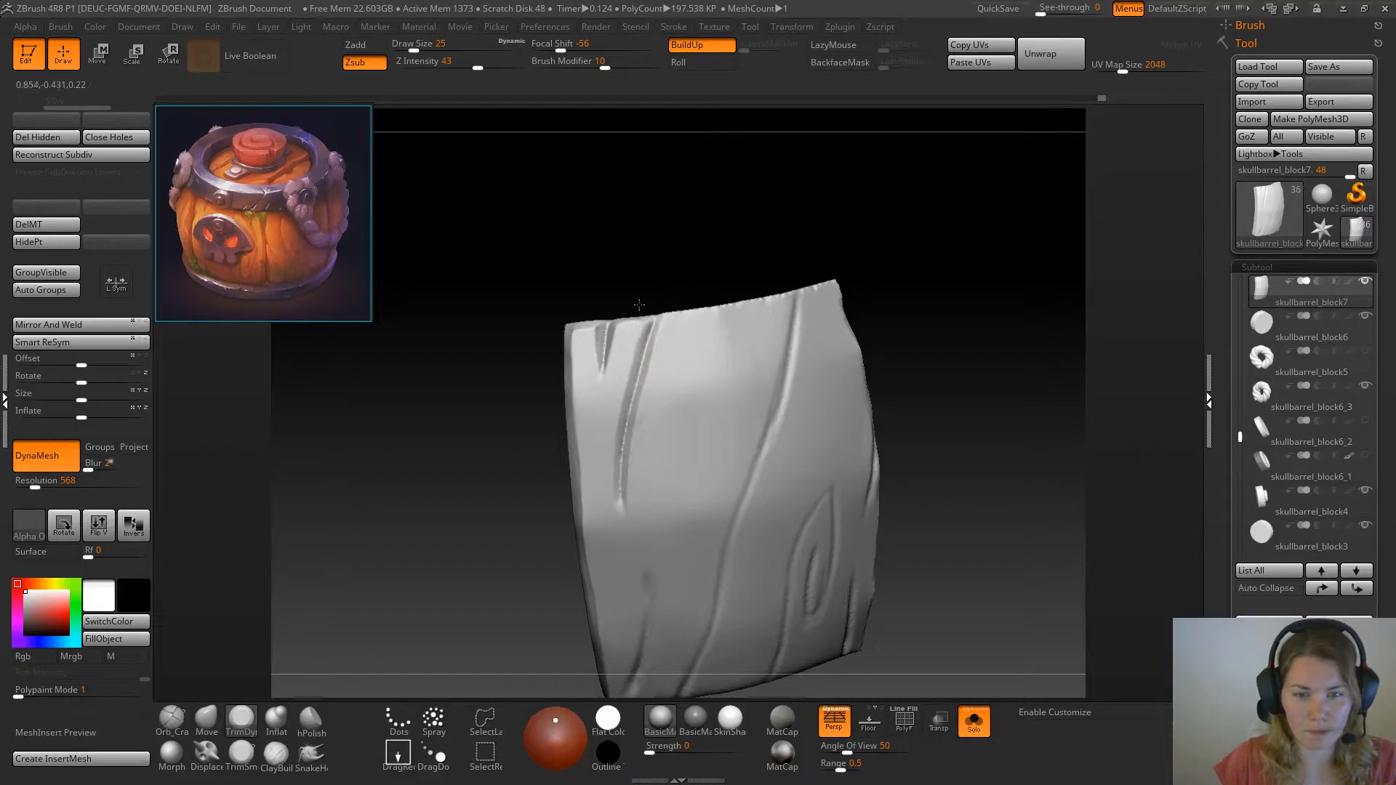
Lower the Smooth brush's Z intensity to 35 and smooth the short crack and the long crack beside it
left_click_drag(632, 276, 625, 292)
left_click_drag(604, 344, 606, 326, "shift")
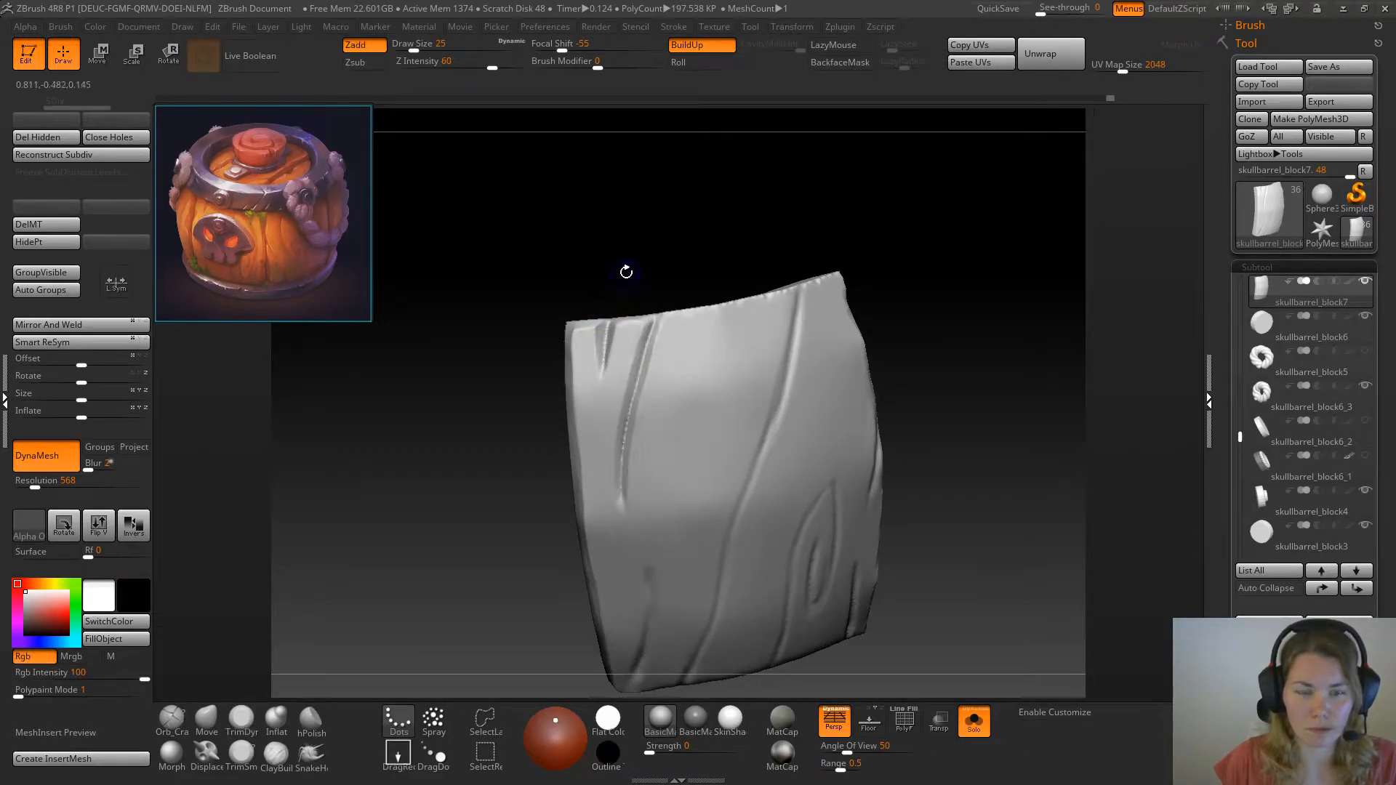
left_click(470, 66)
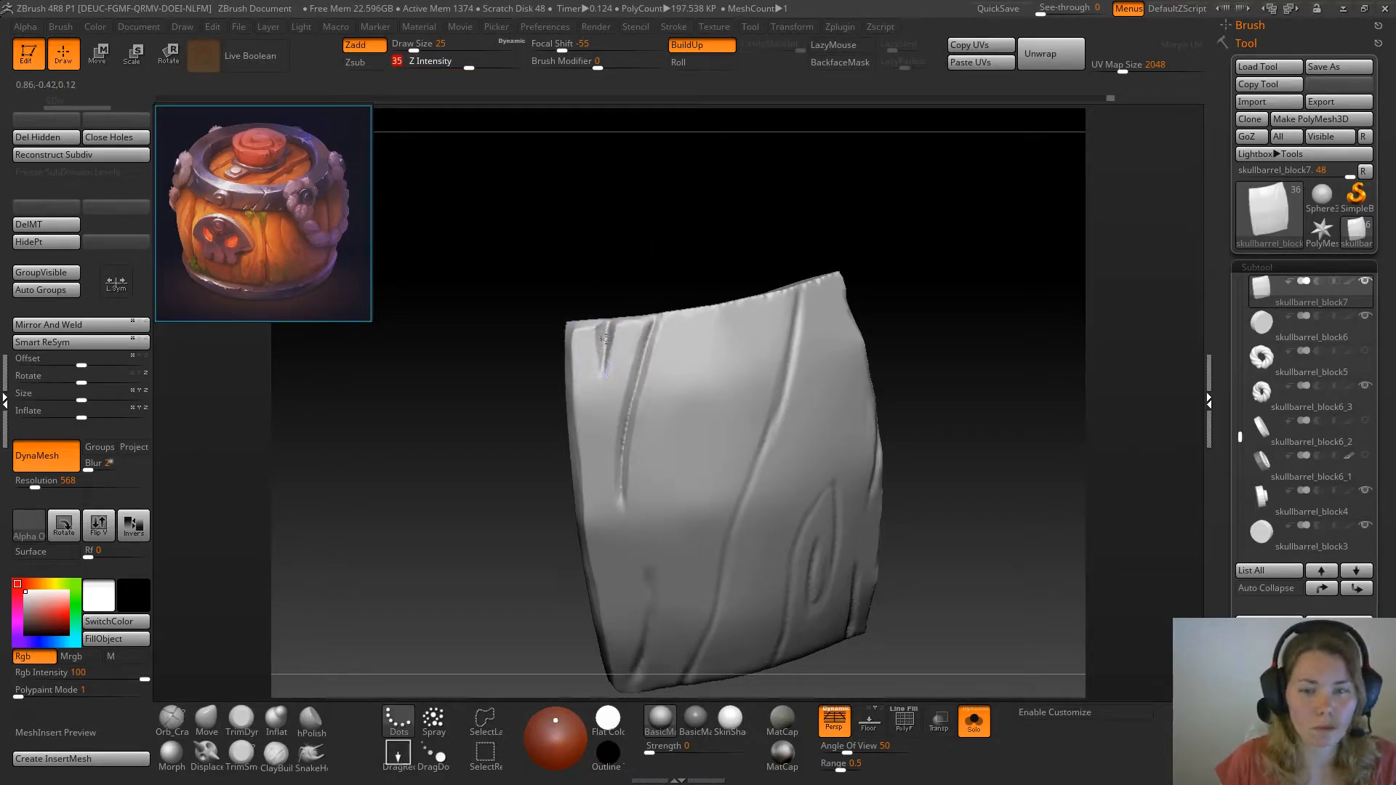
left_click_drag(620, 474, 646, 331, "shift")
mouse_move(523, 449)
left_mouse_down()
mouse_move(459, 473)
mouse_move(494, 500)
left_mouse_up()
Bevel the long crack's edges from its lower end up to the top edge with TrimDynamic at draw size 16
key("space")
left_click(614, 439)
mouse_move(624, 402)
left_mouse_down()
mouse_move(618, 447)
mouse_move(627, 371)
left_mouse_up()
left_click_drag(639, 309, 653, 273)
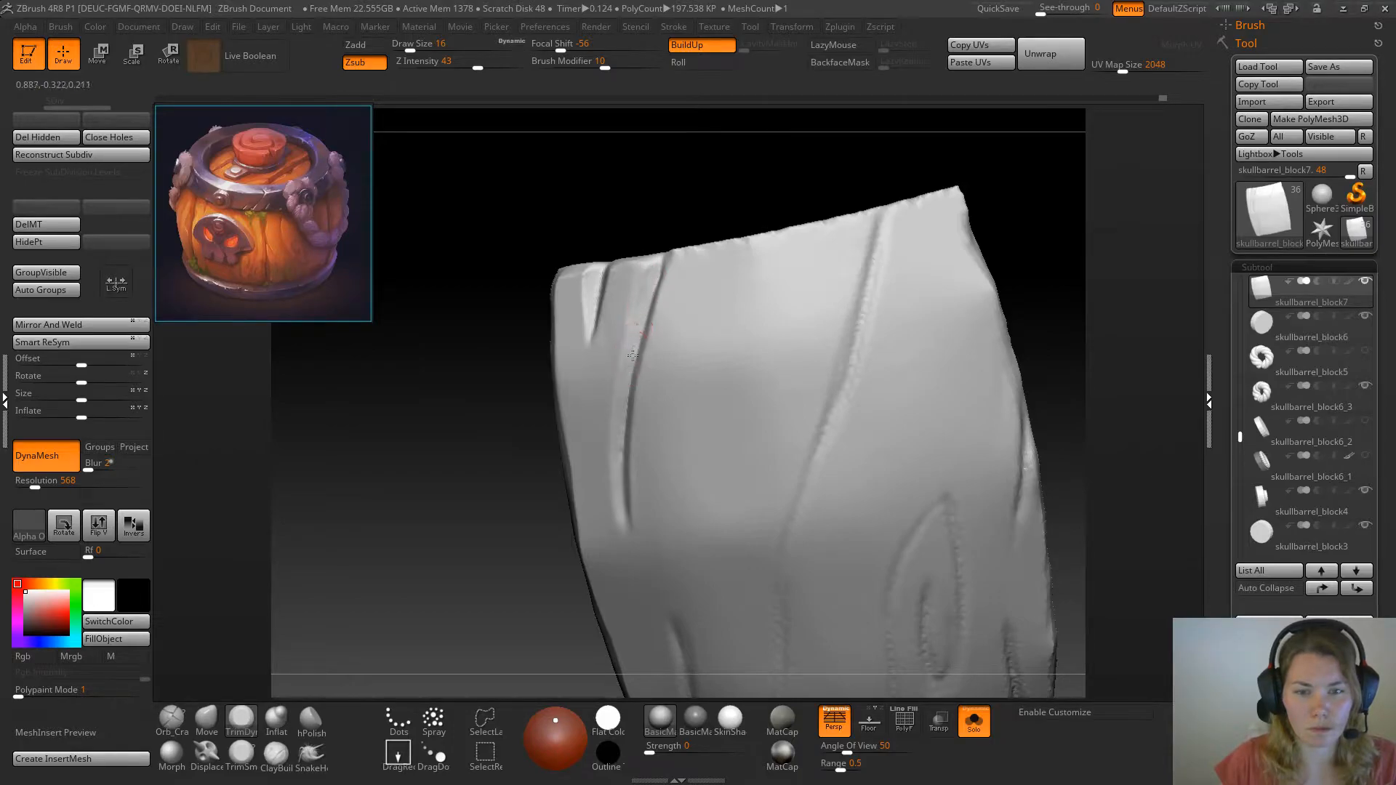
left_click_drag(536, 430, 674, 303)
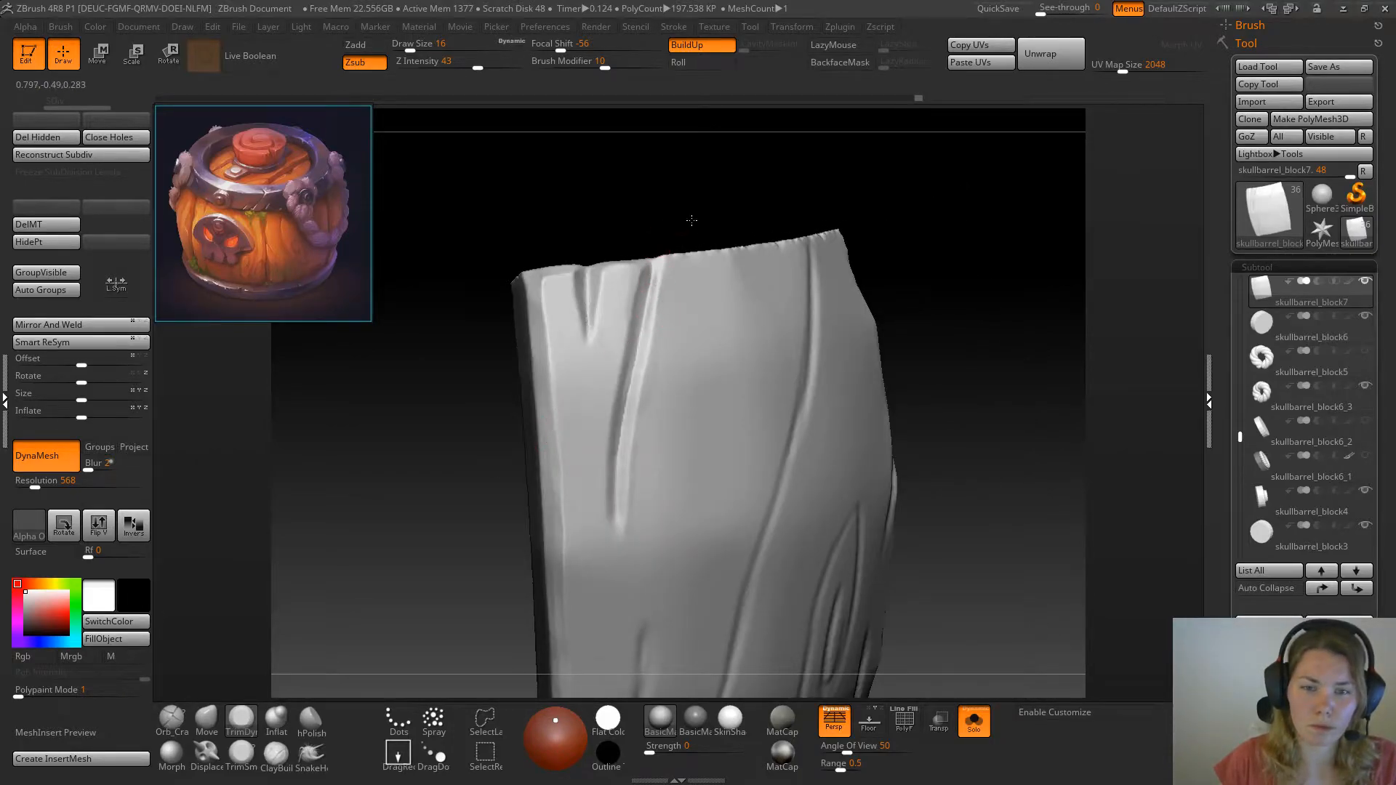
left_click_drag(688, 218, 653, 295)
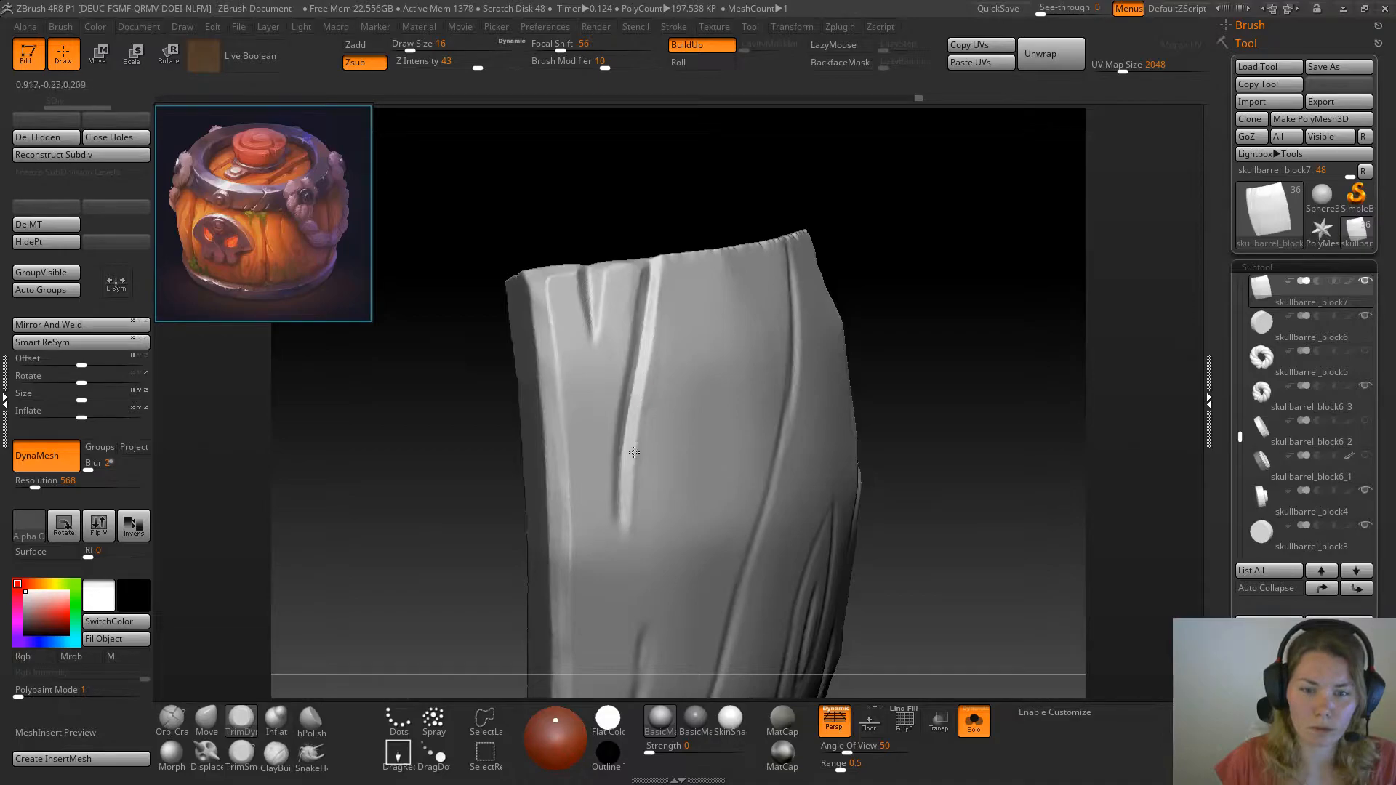
left_click_drag(906, 296, 613, 446)
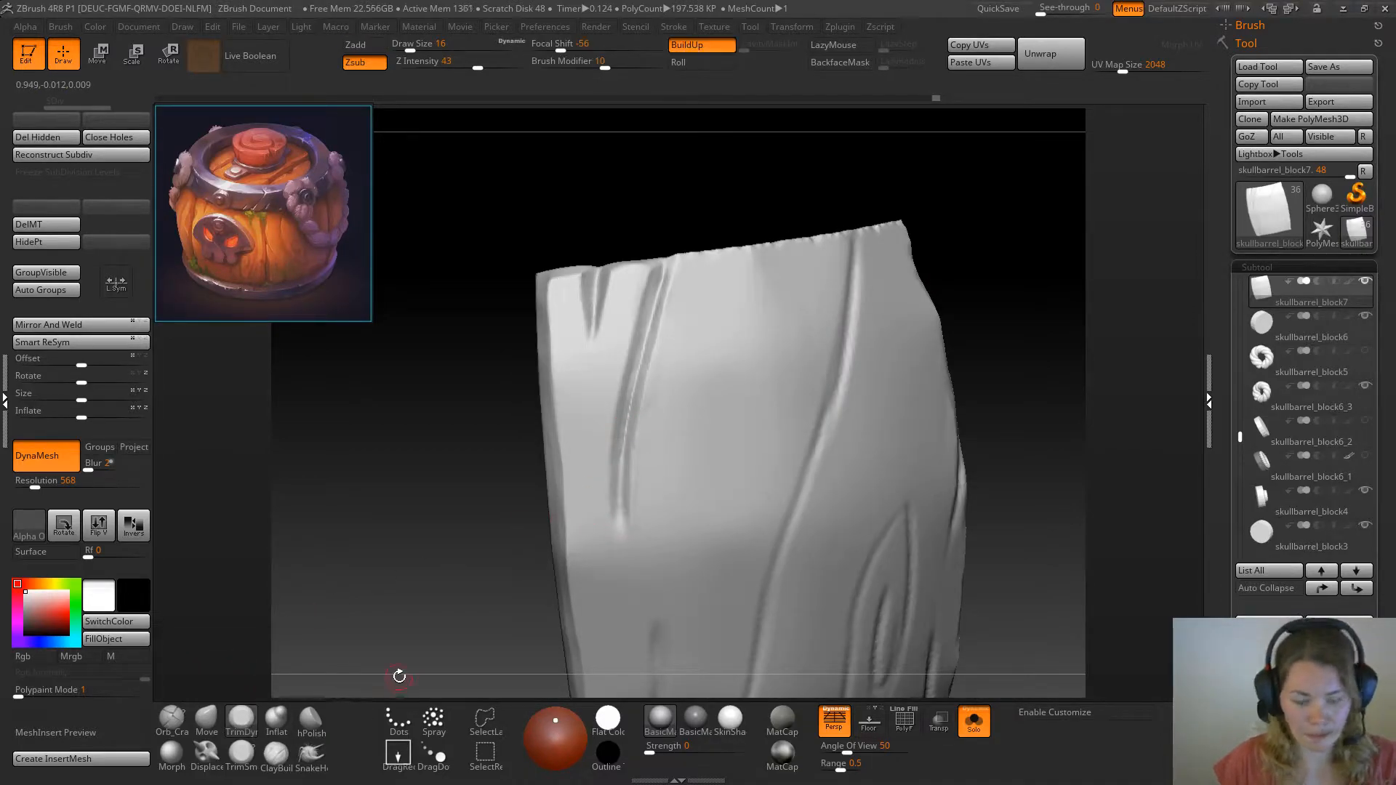
Narrow the long crack's lower end to a fine point with a pinching brush at draw size 37
key("b")
left_click(429, 494)
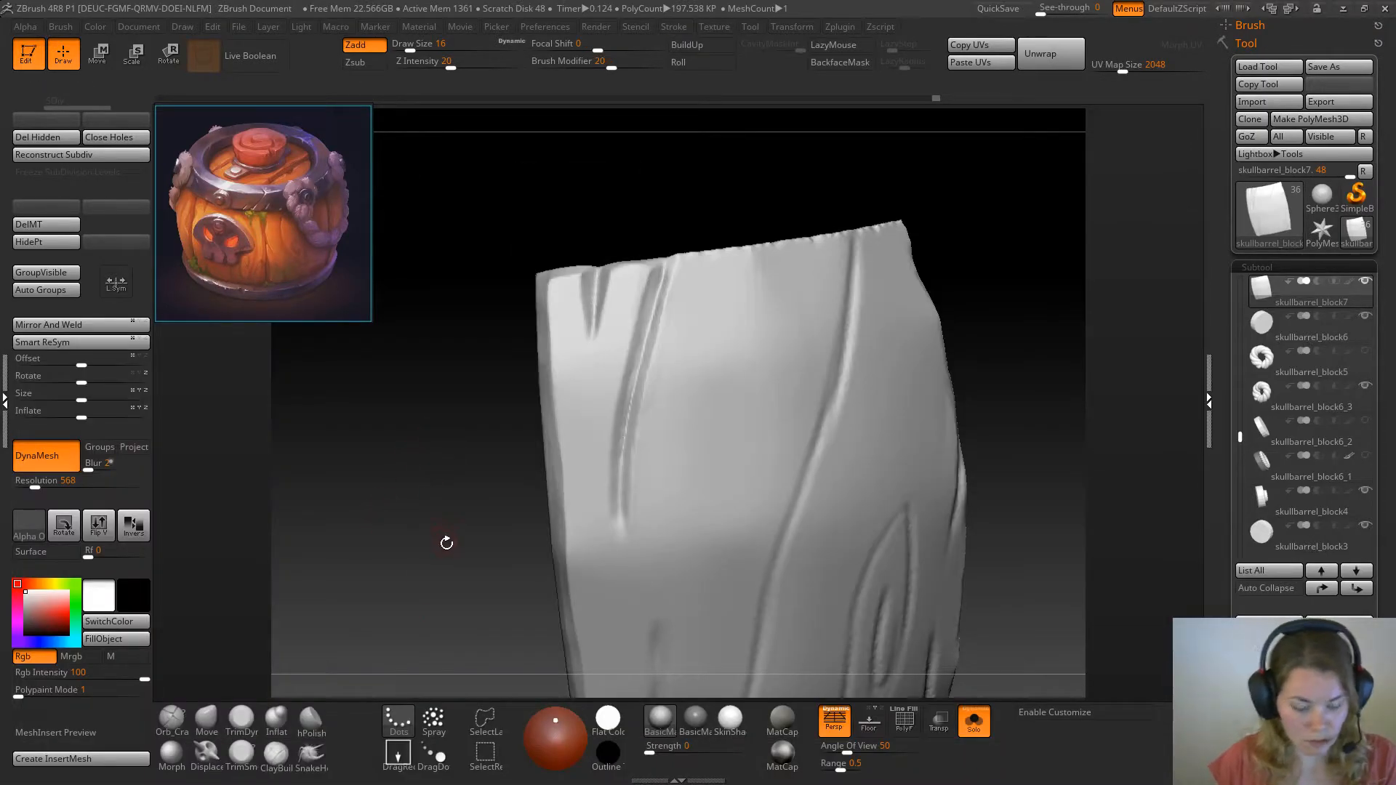
key("space")
left_click_drag(484, 463, 492, 463)
left_click_drag(618, 521, 616, 480)
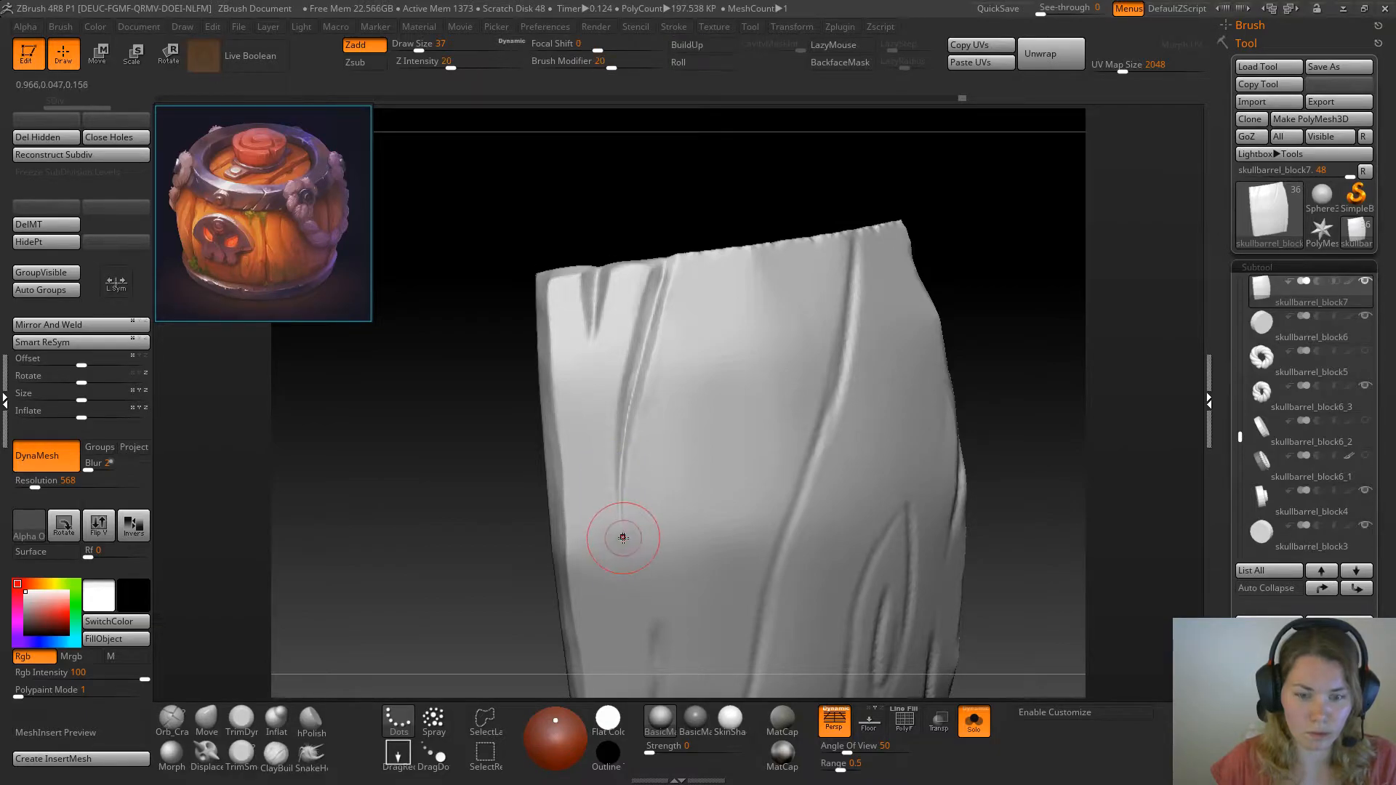
Refine the rim of the long crack's upper part with TrimDynamic at draw size 18
left_click(240, 720)
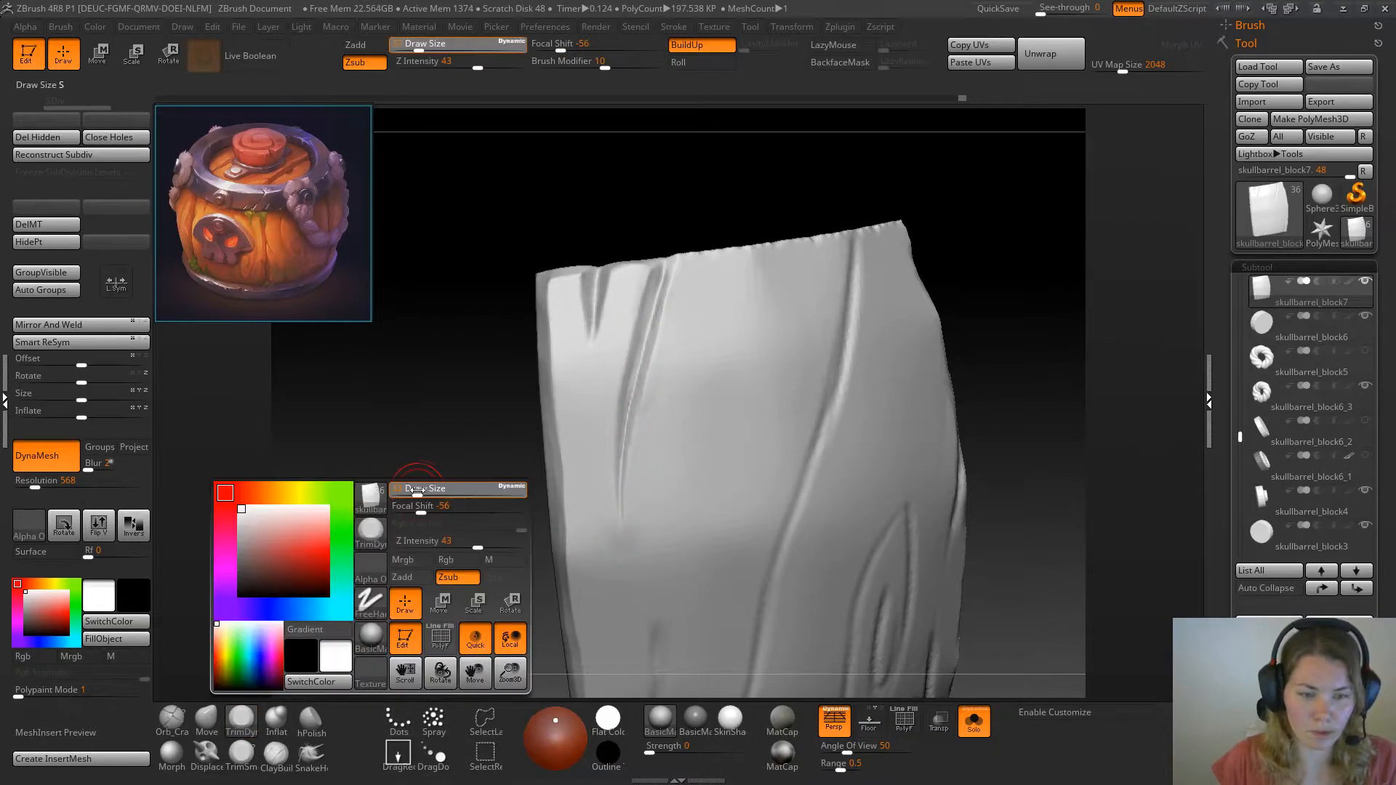
key("ctrl+z")
key("space")
left_click_drag(657, 411, 661, 353)
left_click_drag(677, 293, 648, 424)
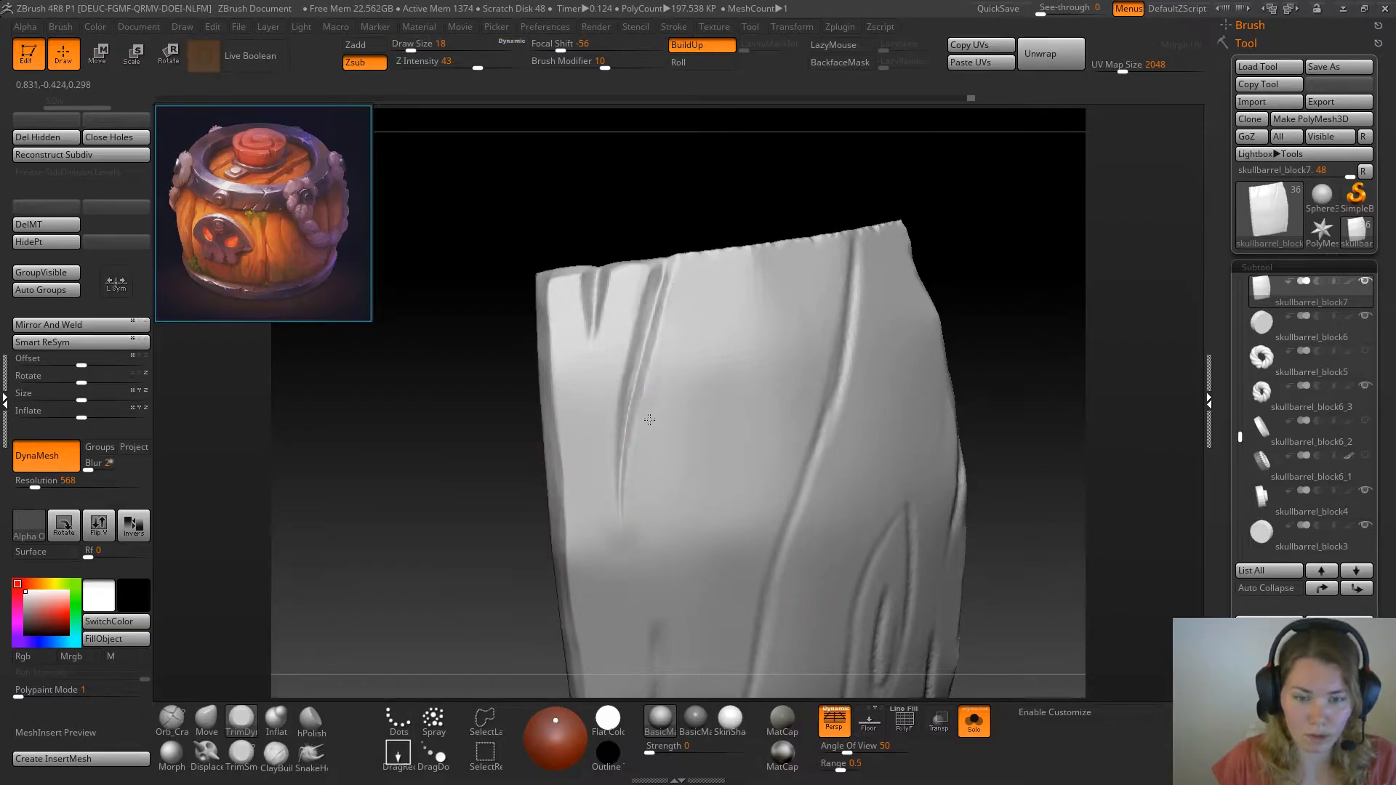
left_click_drag(416, 506, 440, 504)
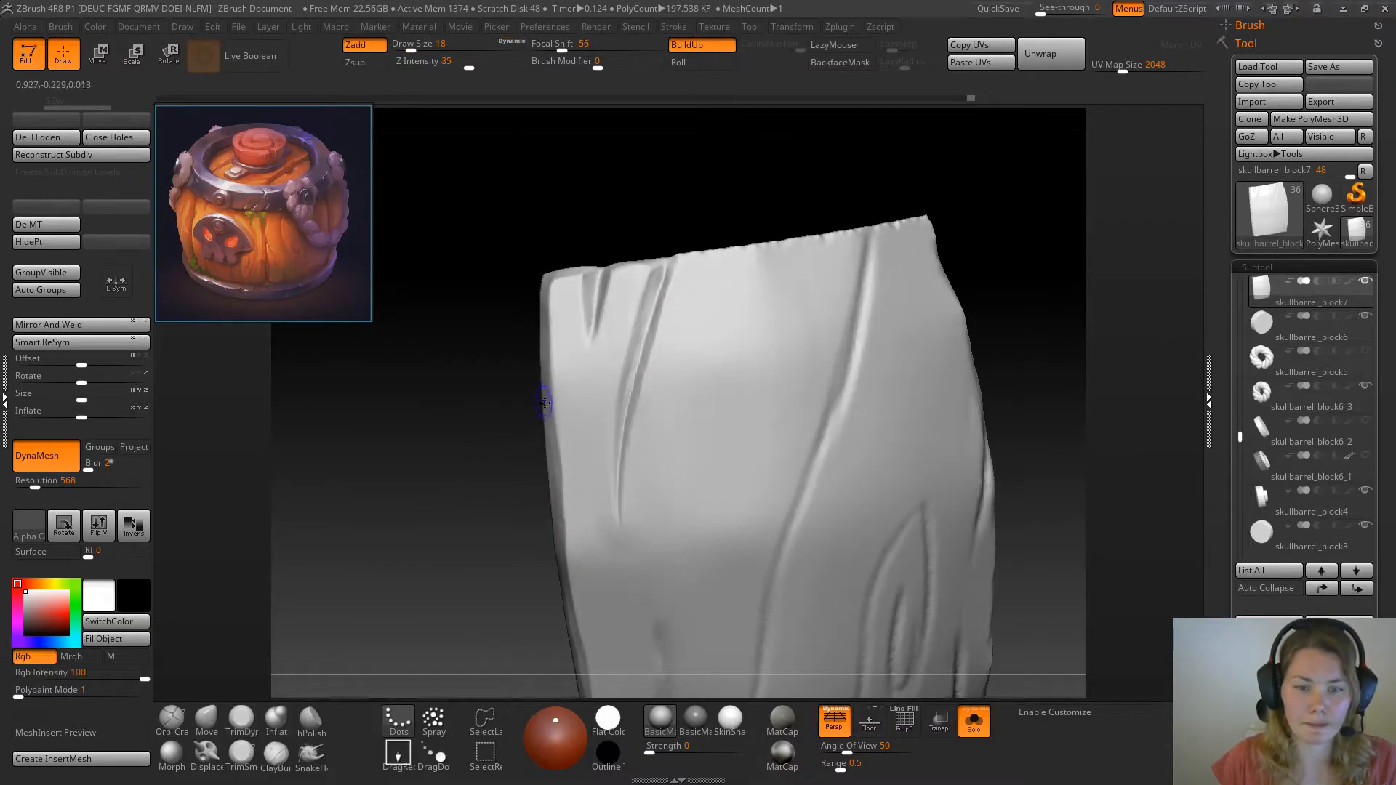
Smooth the plank's surface around and below the long crack's lower end at draw size 49
left_click_drag(582, 551, 587, 542, "shift")
key("space")
left_click_drag(707, 368, 720, 366)
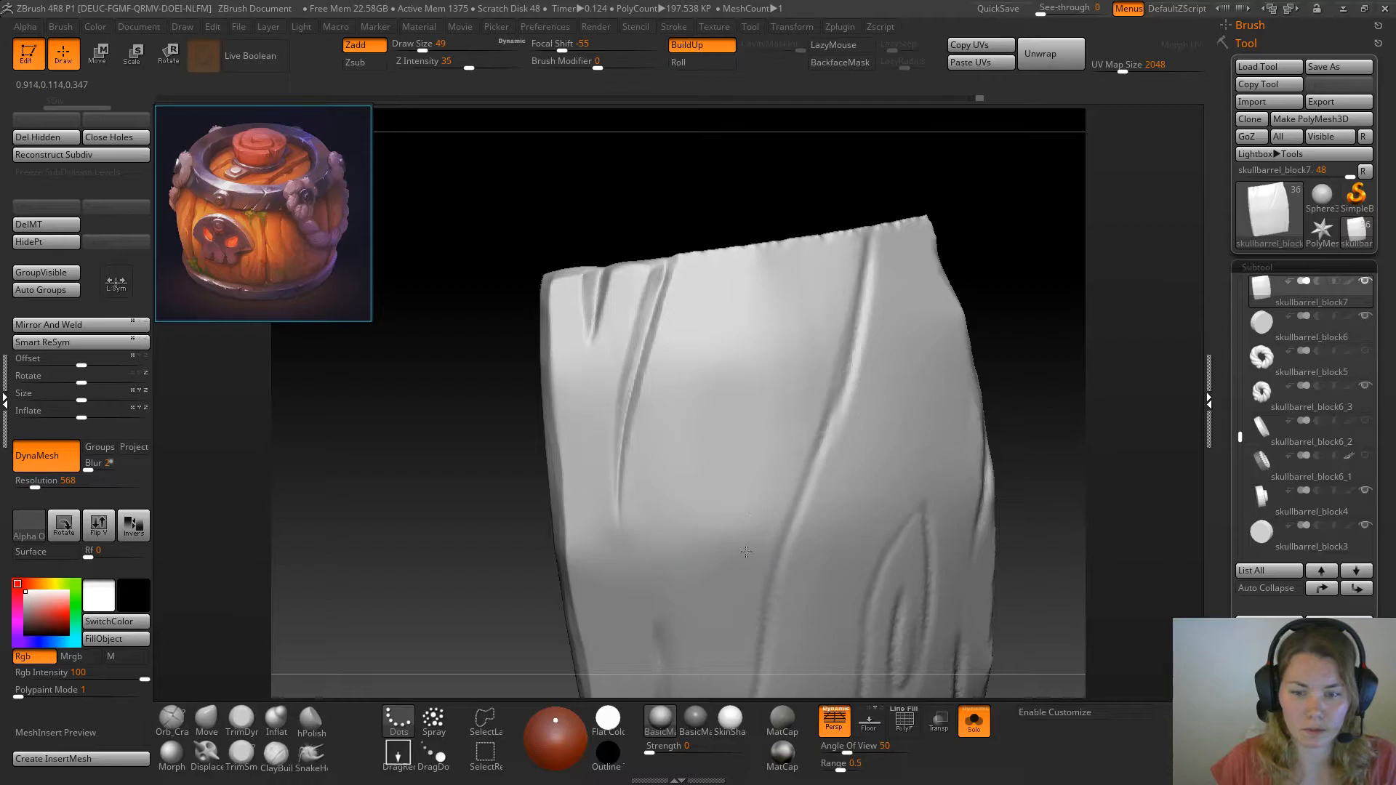
Sharpen and deepen the short wedge-shaped crack at the top edge with the TrimSmoothBorder brush
left_click_drag(754, 175, 622, 220)
key("space")
key("space")
left_click(241, 757)
mouse_move(371, 536)
left_mouse_down()
mouse_move(581, 268)
mouse_move(575, 343)
left_mouse_up()
key("space")
key("space")
left_click_drag(466, 392, 626, 378)
left_click_drag(591, 279, 602, 314)
left_click_drag(858, 236, 785, 285)
Bevel the plank's front top edge from the short wedge-shaped crack to the diagonal crack with TrimDynamic at draw size 17
left_click(241, 720)
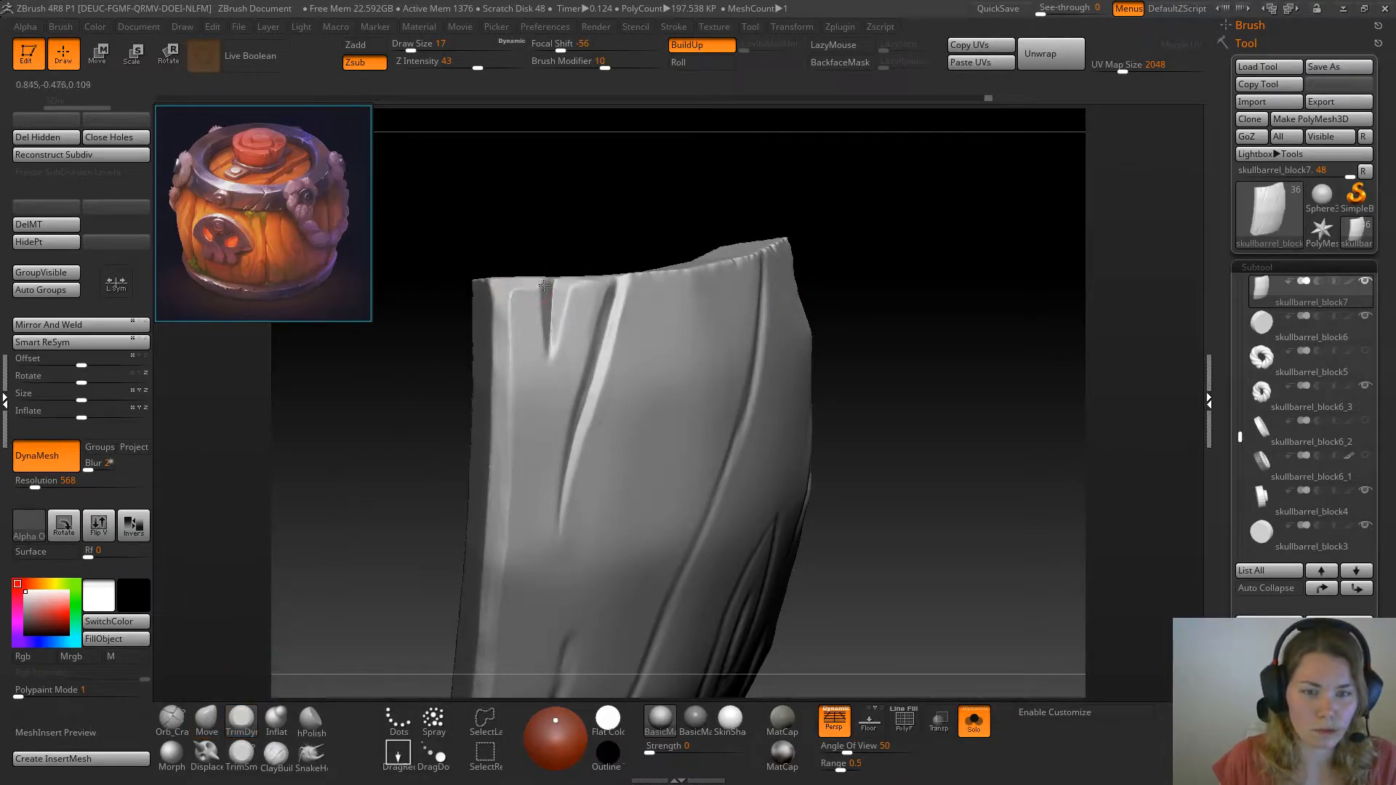
left_click_drag(503, 294, 496, 321)
mouse_move(770, 205)
left_mouse_down()
mouse_move(694, 216)
mouse_move(638, 271)
left_mouse_up()
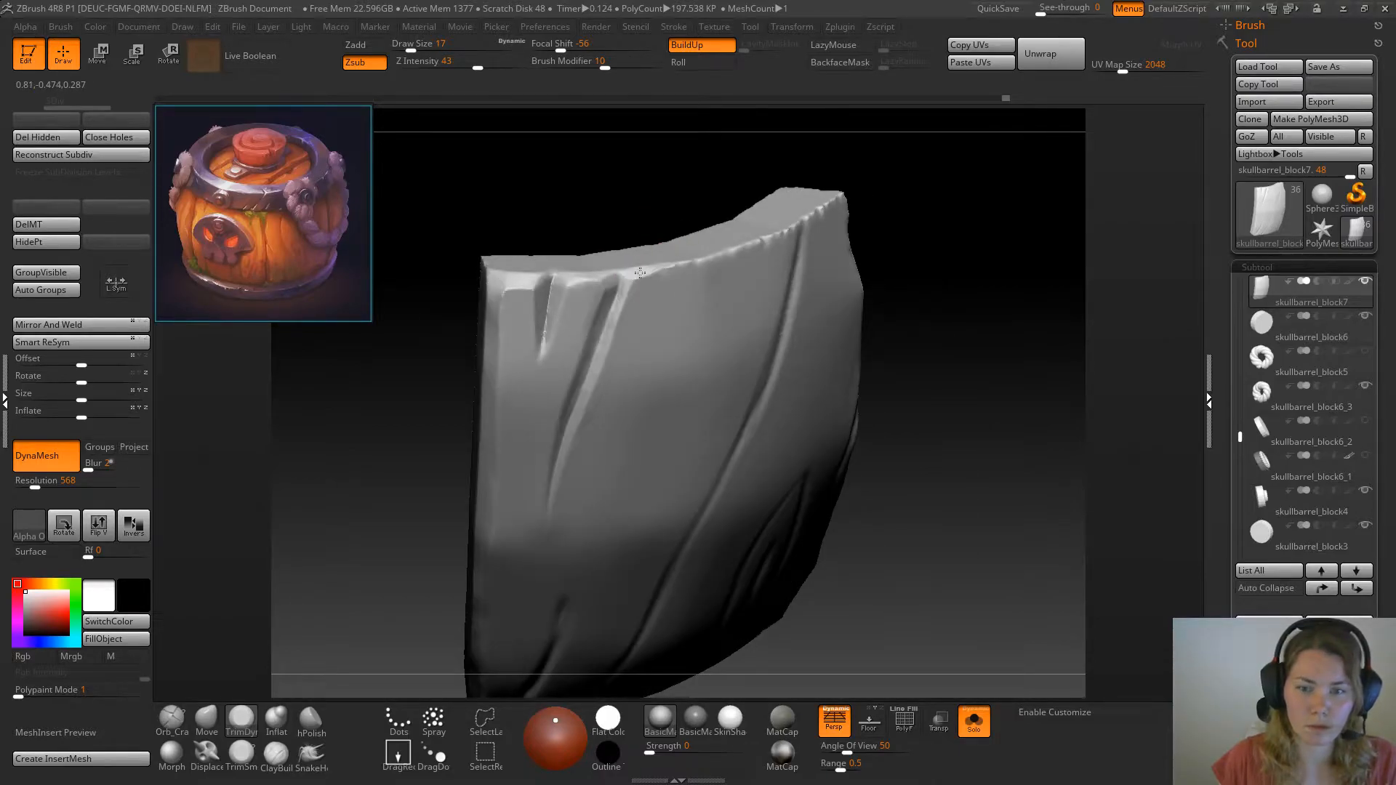
left_click_drag(622, 297, 626, 290)
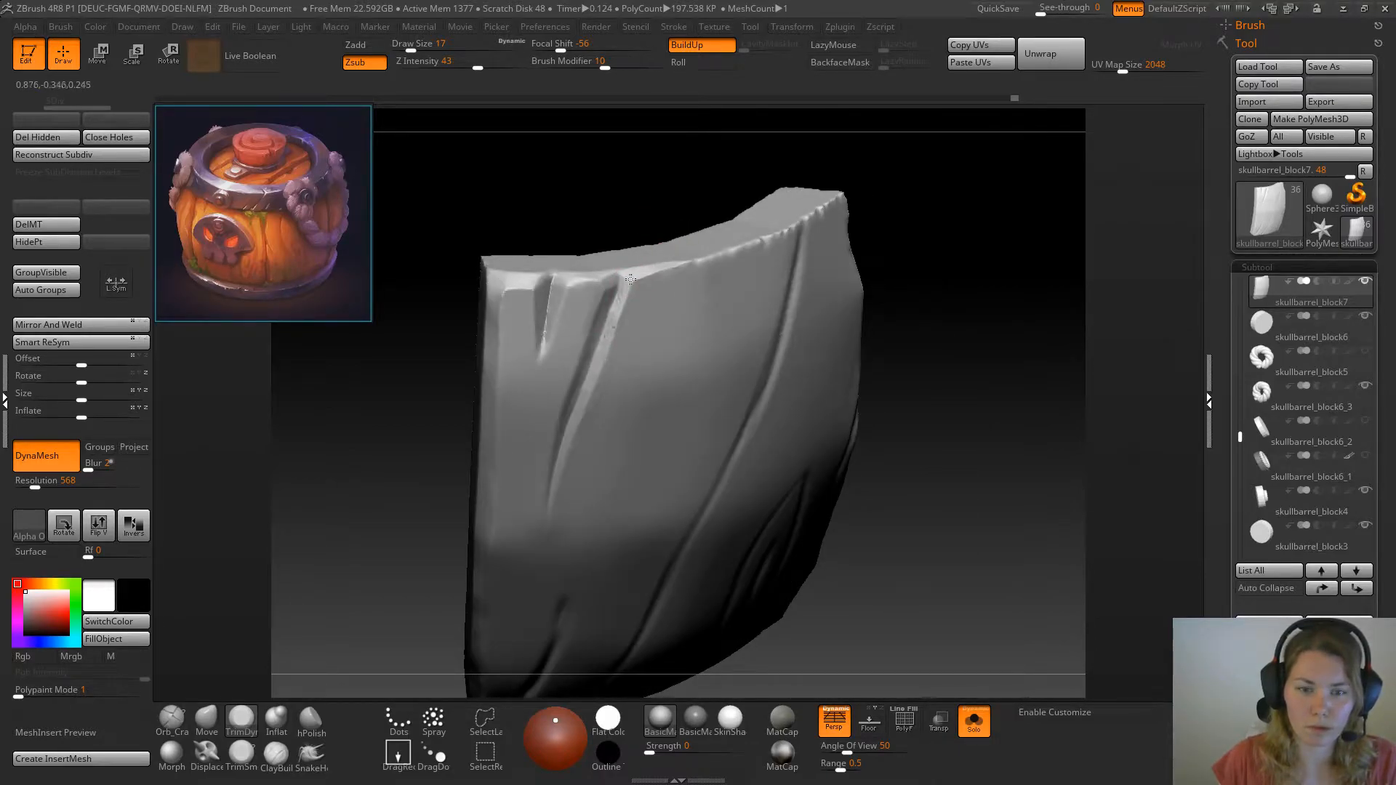
mouse_move(984, 299)
left_mouse_down()
mouse_move(637, 286)
mouse_move(727, 249)
left_mouse_up()
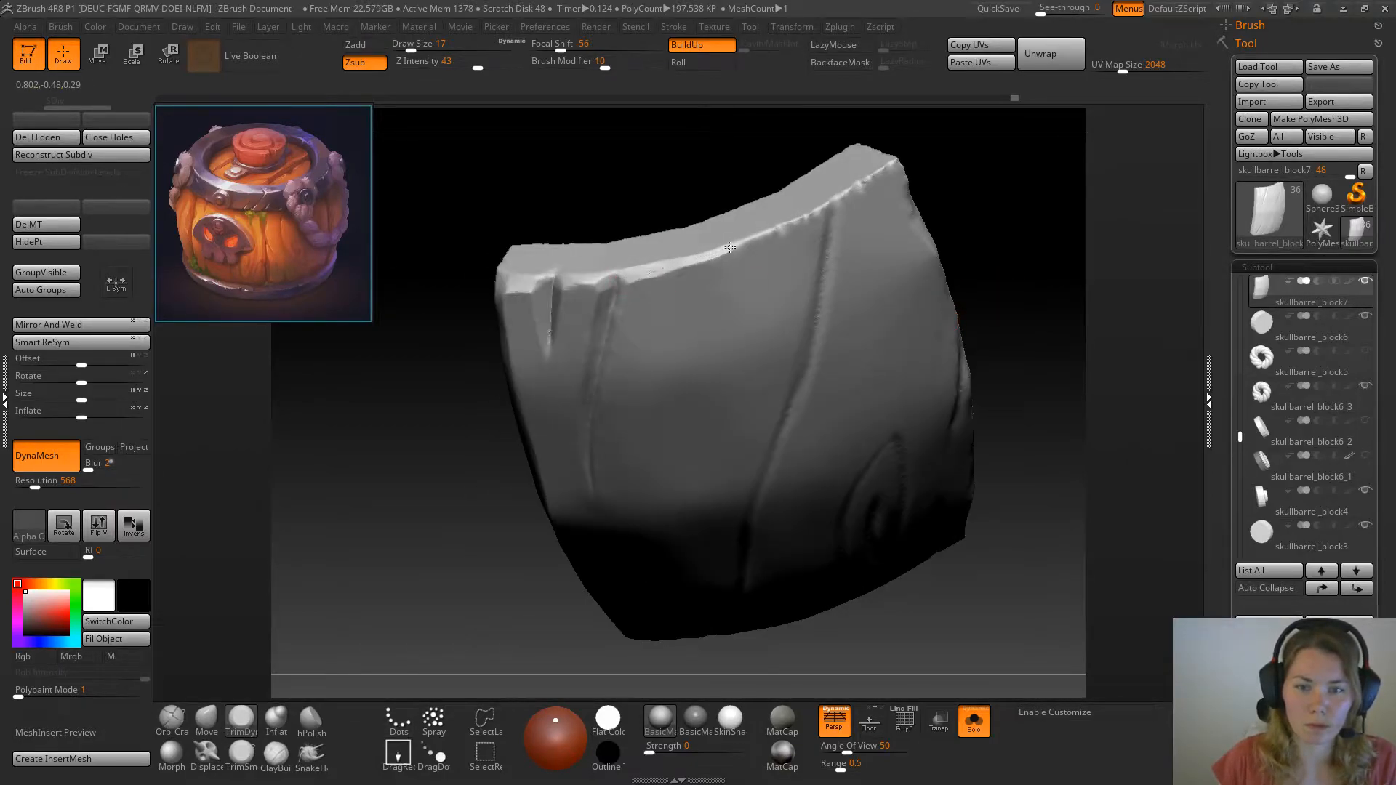
left_click_drag(997, 220, 602, 277)
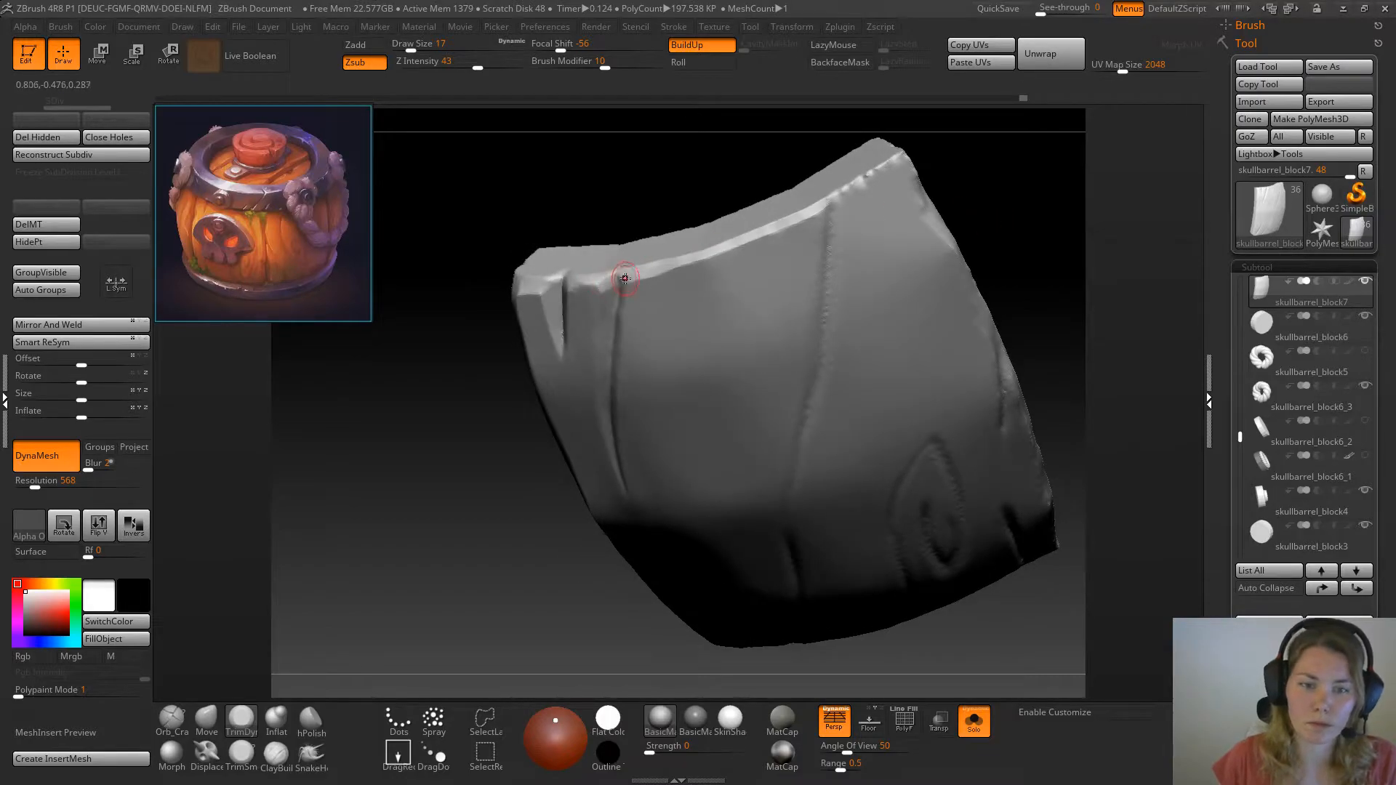
left_click_drag(485, 407, 595, 306)
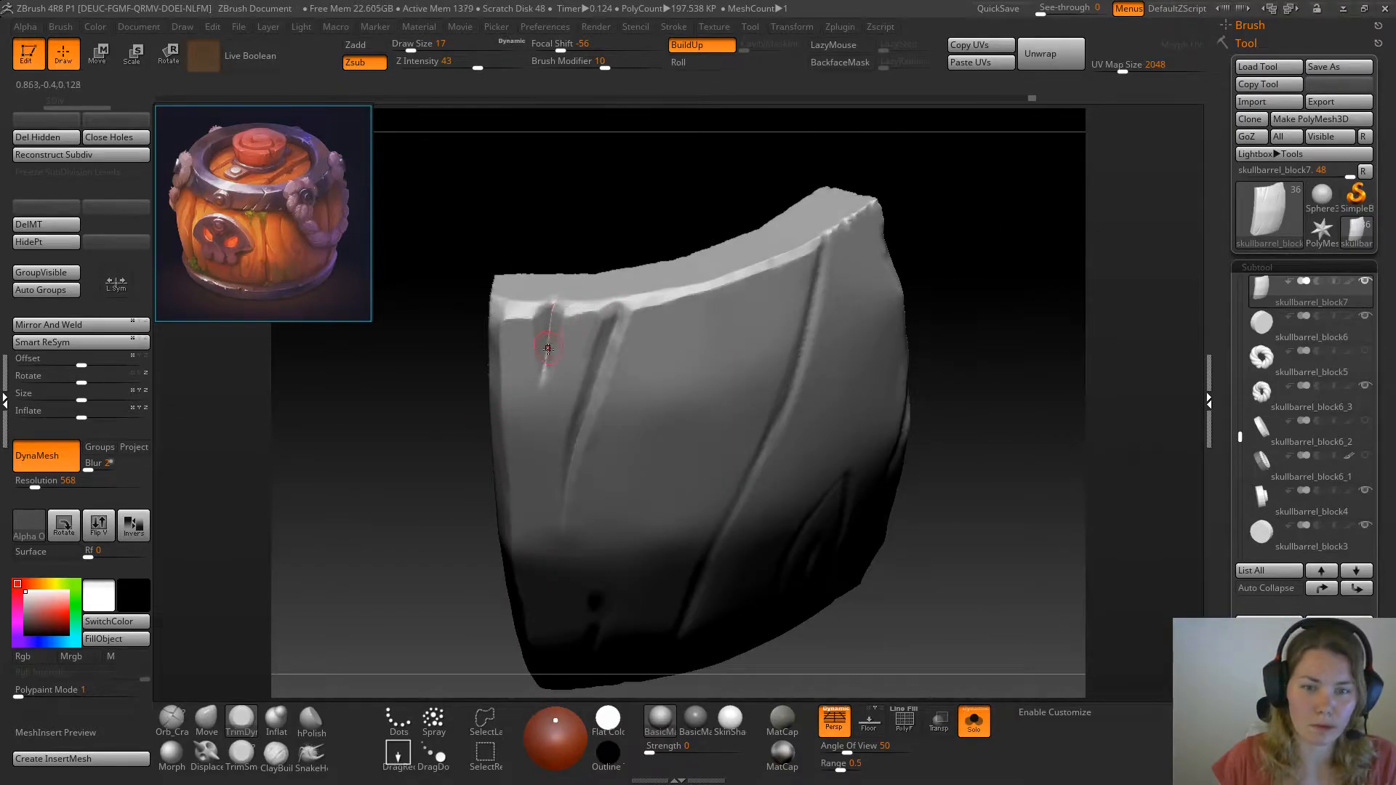
Refine the rim of the long crack beside the wedge-shaped one and clean up the plank's top edge with TrimDynamic
left_click_drag(1060, 415, 919, 271)
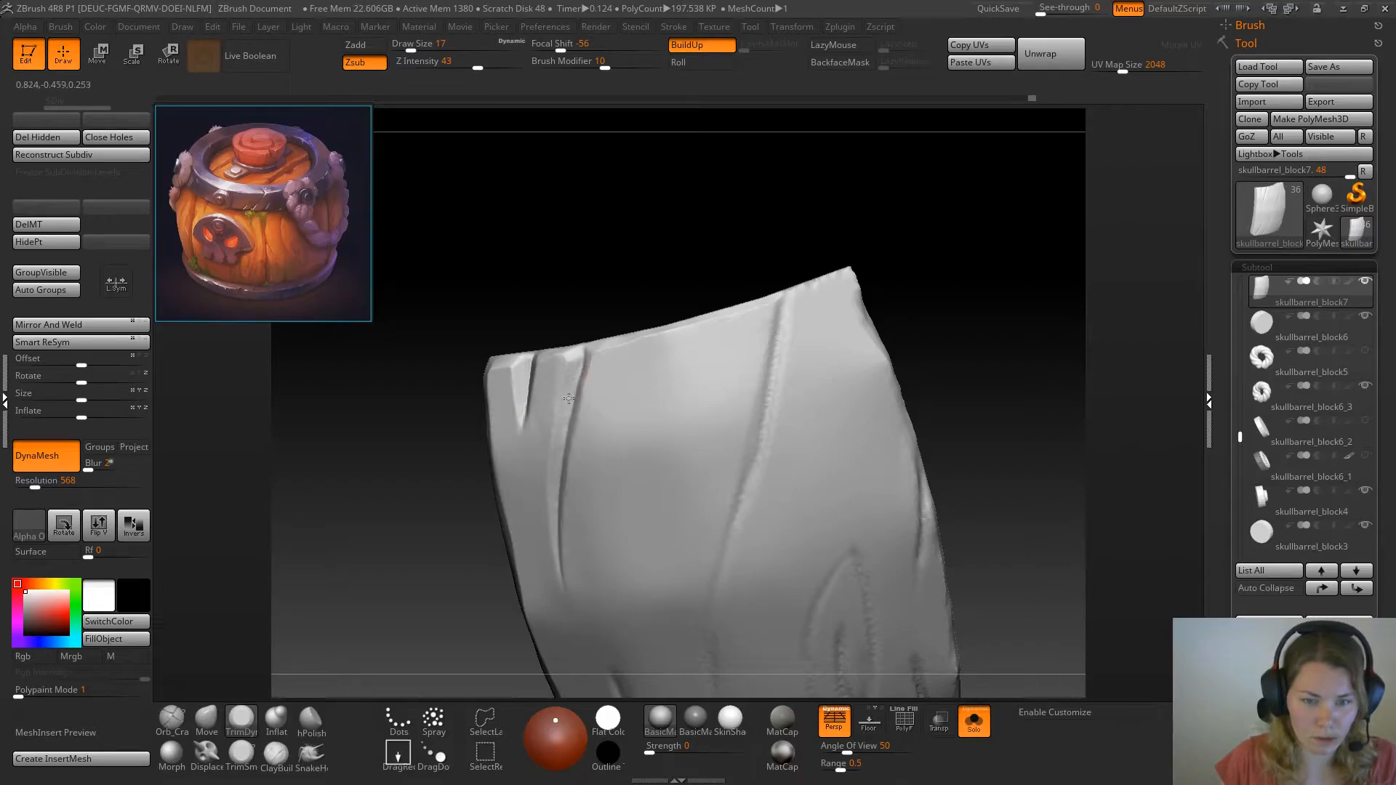
left_click_drag(437, 545, 567, 386)
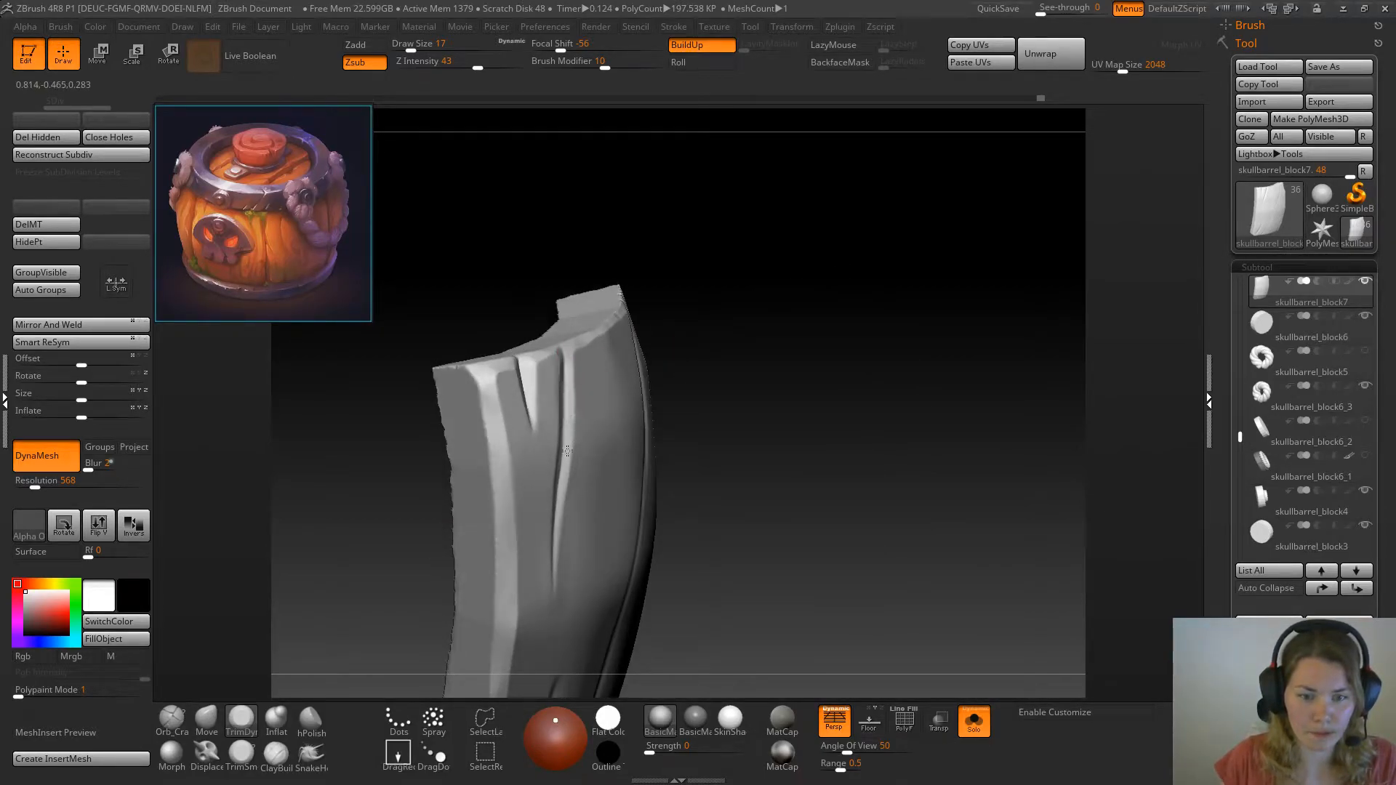
left_click_drag(633, 436, 928, 342)
left_click_drag(686, 243, 704, 337)
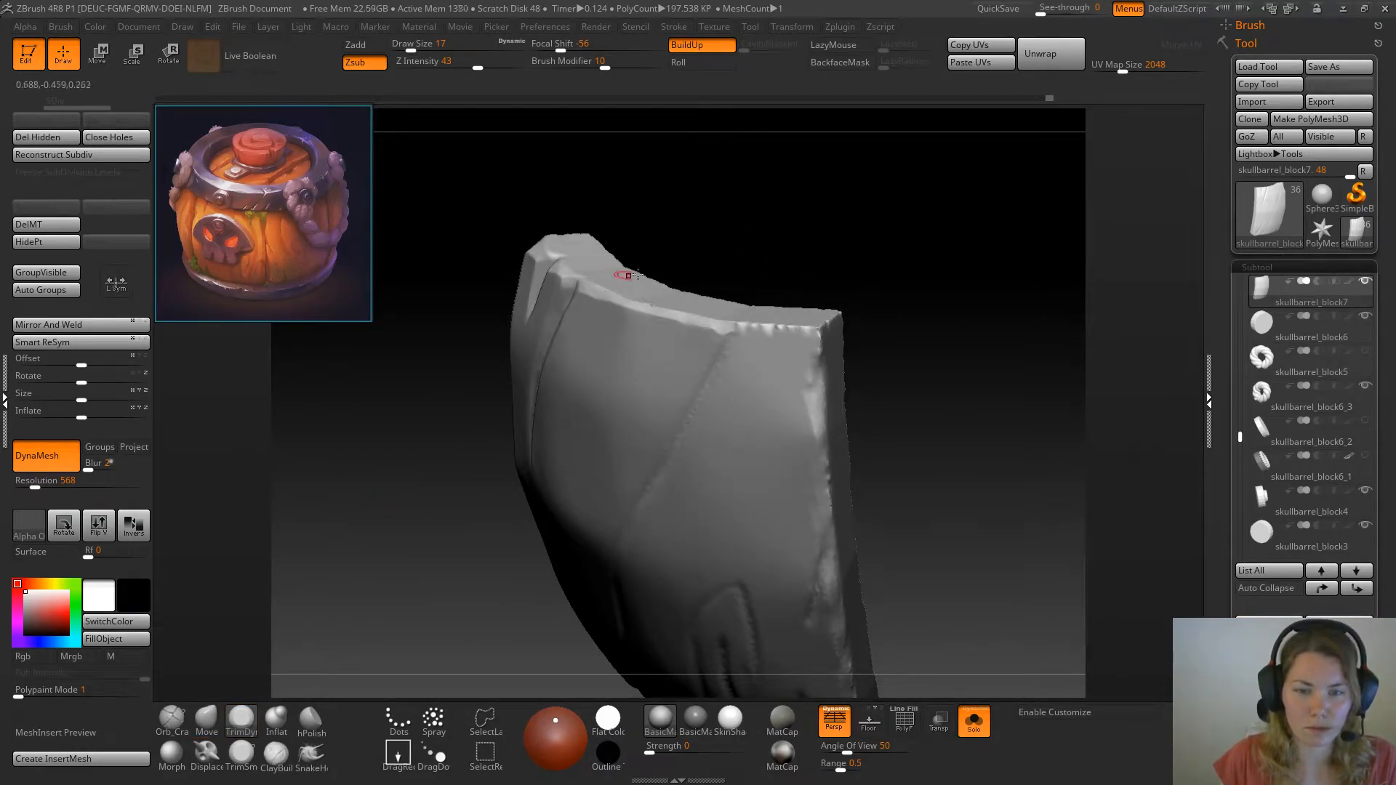
left_click_drag(611, 272, 766, 297)
Carve the diagonal crack down towards the plank's bottom edge with the Orb_Cracks brush at draw size 17
left_click(173, 720)
mouse_move(421, 499)
left_mouse_down()
mouse_move(692, 342)
mouse_move(684, 419)
mouse_move(642, 485)
left_mouse_up()
left_click_drag(679, 428, 582, 580)
mouse_move(870, 387)
left_mouse_down("alt")
mouse_move(852, 360)
mouse_move(901, 405)
mouse_move(904, 376)
left_mouse_up("alt")
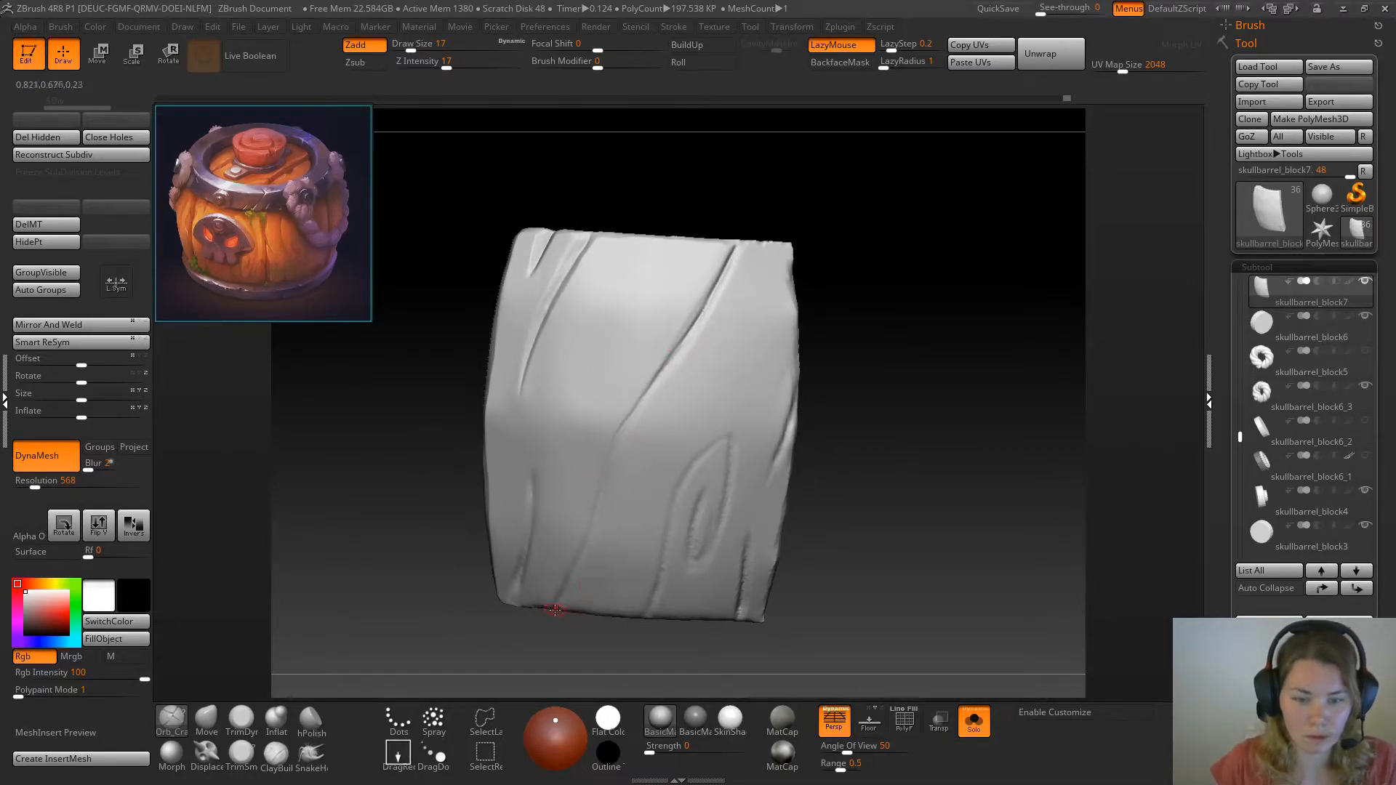
left_click_drag(876, 264, 901, 374, "alt")
mouse_move(1014, 263)
left_mouse_down("alt")
mouse_move(944, 382)
mouse_move(904, 398)
left_mouse_up("alt")
Bevel the top edge between the diagonal crack and the plank's corner with TrimDynamic at draw size 12
left_click(245, 718)
left_click_drag(745, 255, 714, 246)
mouse_move(715, 246)
left_mouse_down("alt")
mouse_move(798, 240)
mouse_move(726, 261)
mouse_move(800, 259)
left_mouse_up("alt")
key("space")
left_click(616, 320)
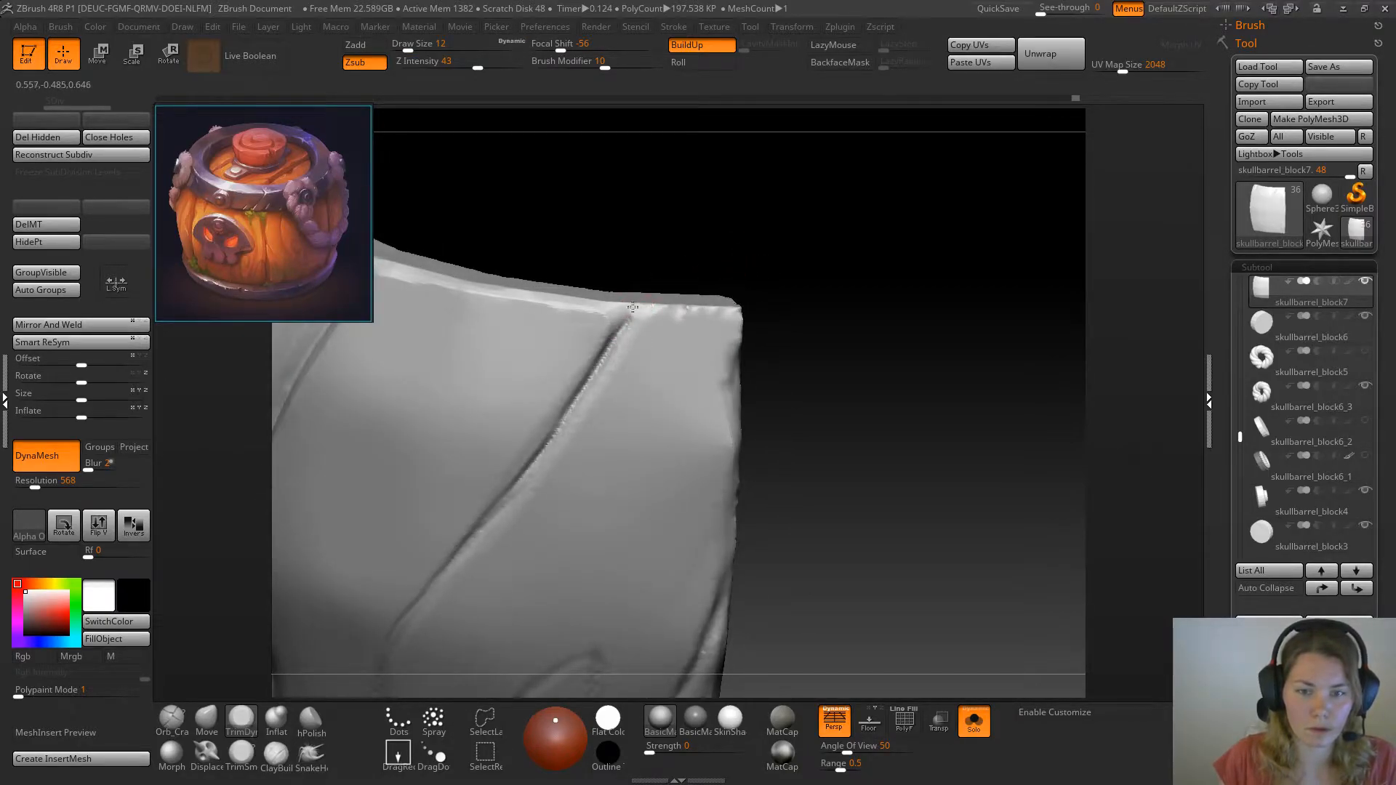
Bevel the upper part of the rough side edge below the plank's corner with TrimDynamic at draw size 18
mouse_move(763, 286)
left_mouse_down()
mouse_move(653, 312)
mouse_move(731, 306)
mouse_move(669, 306)
mouse_move(730, 307)
mouse_move(757, 425)
left_mouse_up()
key("space")
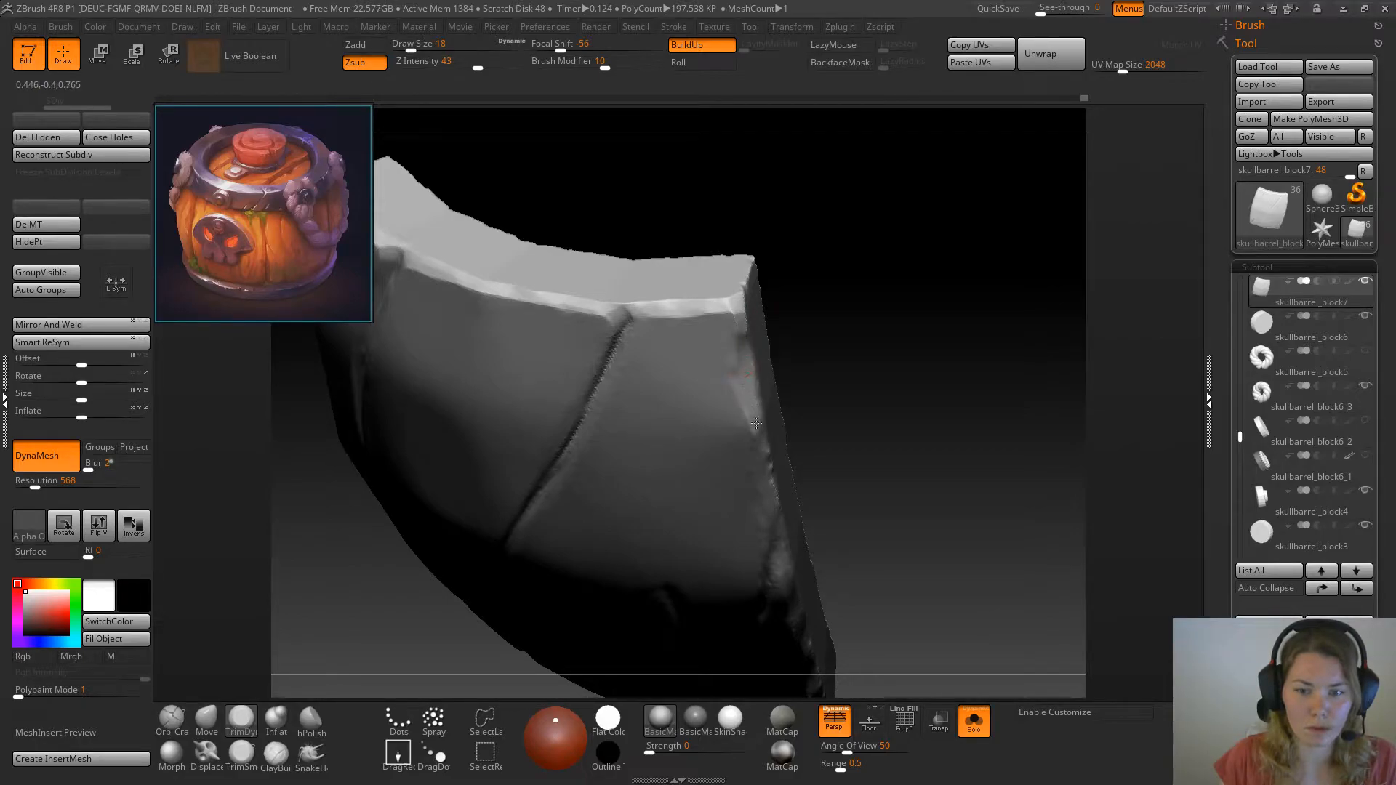
left_click_drag(876, 325, 743, 340)
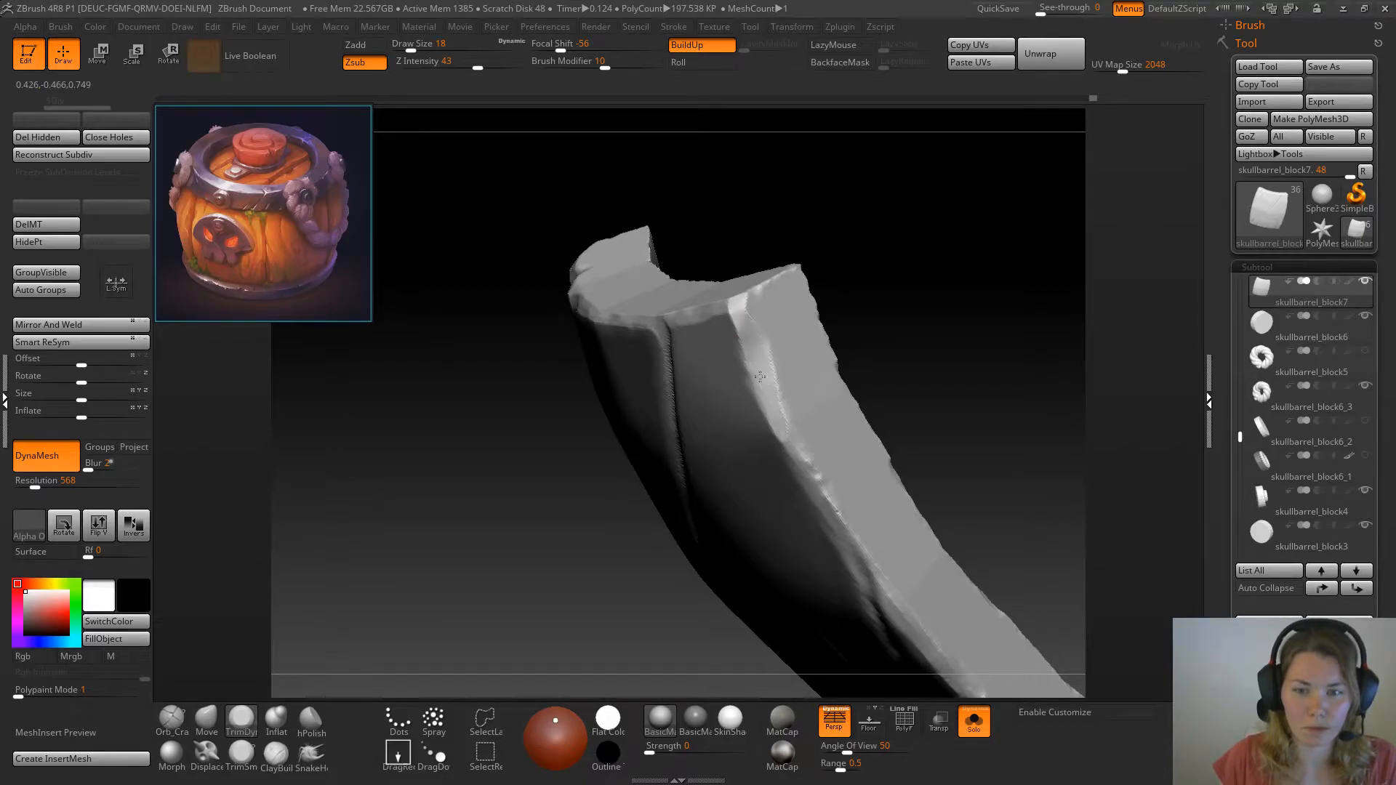
left_click_drag(861, 288, 931, 265)
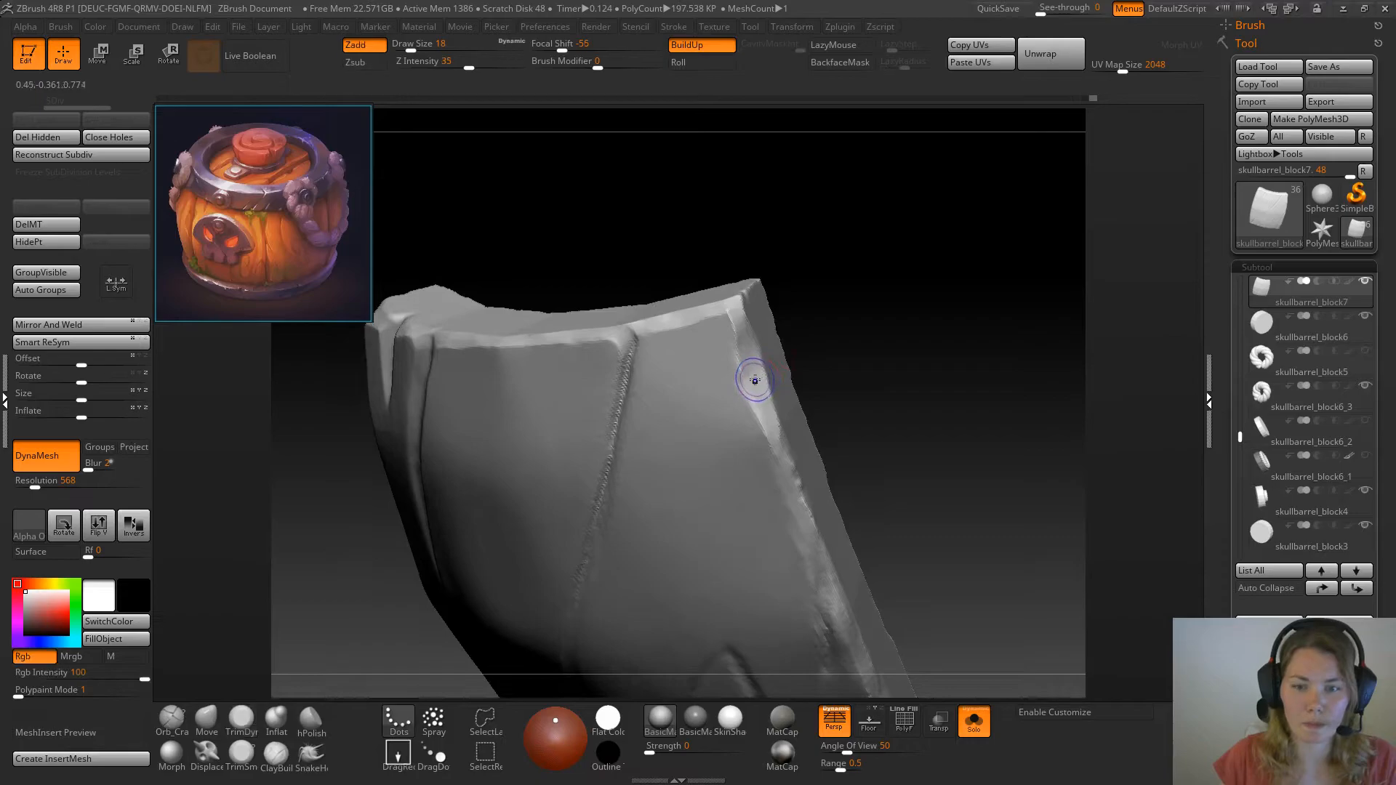
mouse_move(747, 377)
left_mouse_down()
mouse_move(742, 338)
mouse_move(749, 357)
left_mouse_up()
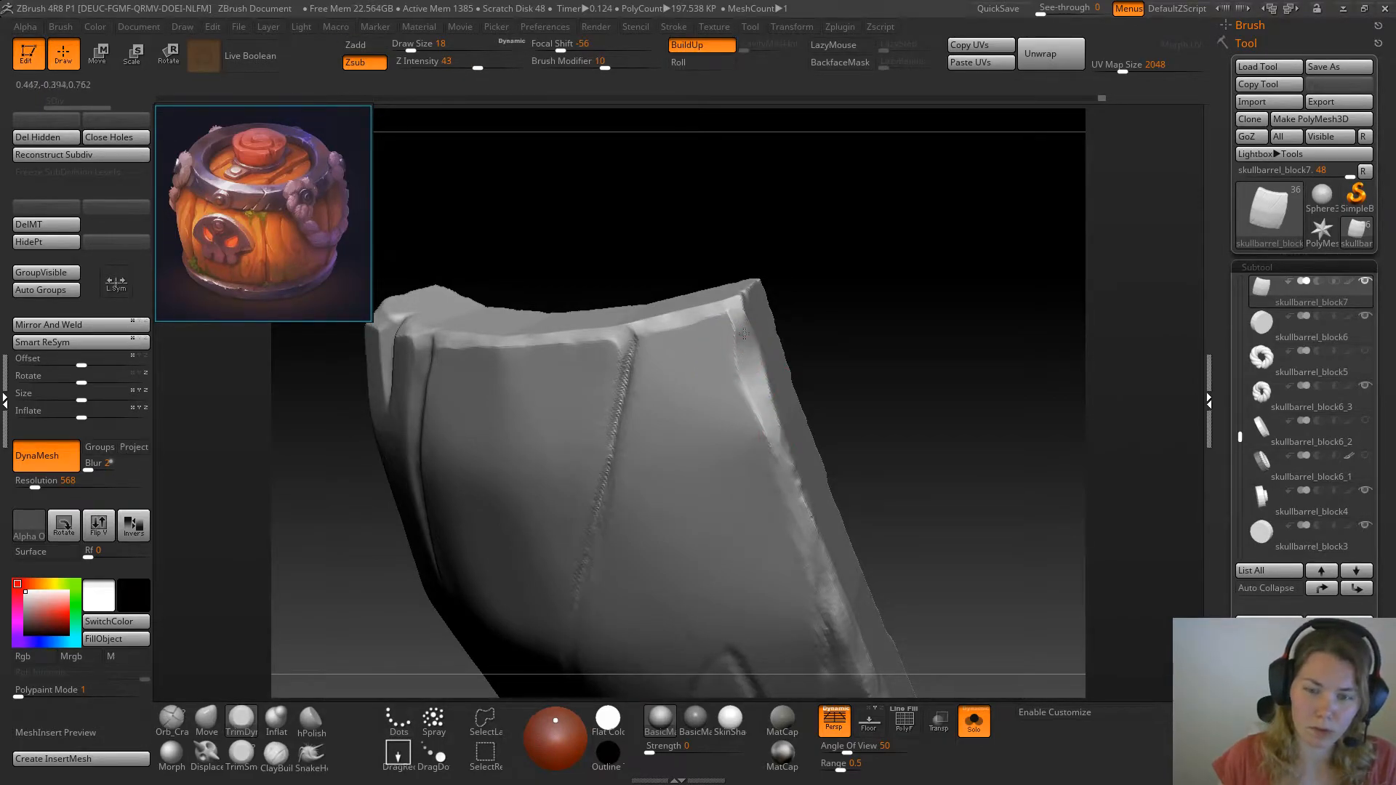
Show the whole barrel to check the plank among its neighbours, and isolate the plank again
mouse_move(876, 330)
left_mouse_down()
mouse_move(919, 234)
mouse_move(837, 208)
left_mouse_up()
left_click_drag(915, 299, 969, 358)
left_click(974, 721)
left_click_drag(978, 414, 945, 481, "alt")
left_click(835, 716)
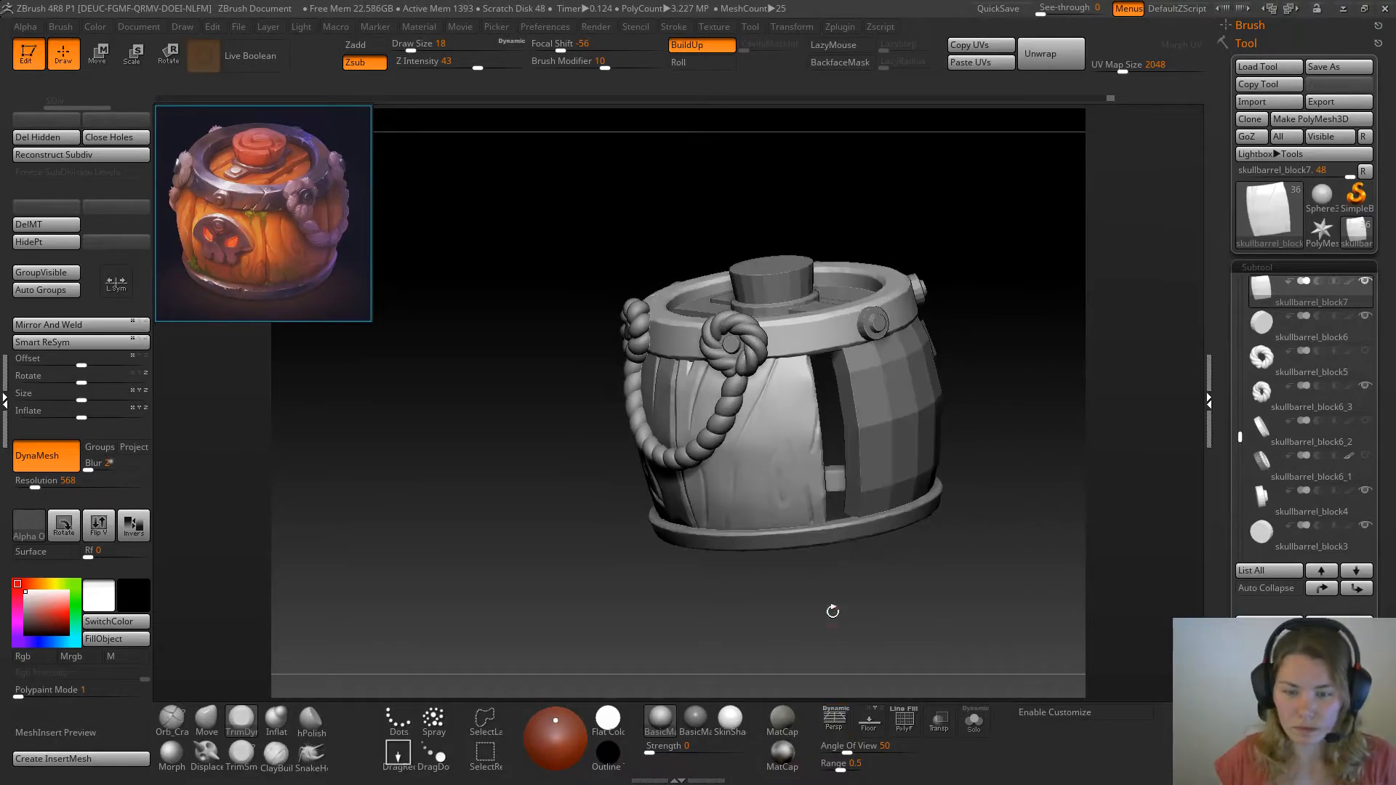
left_click(830, 717)
left_click(975, 721)
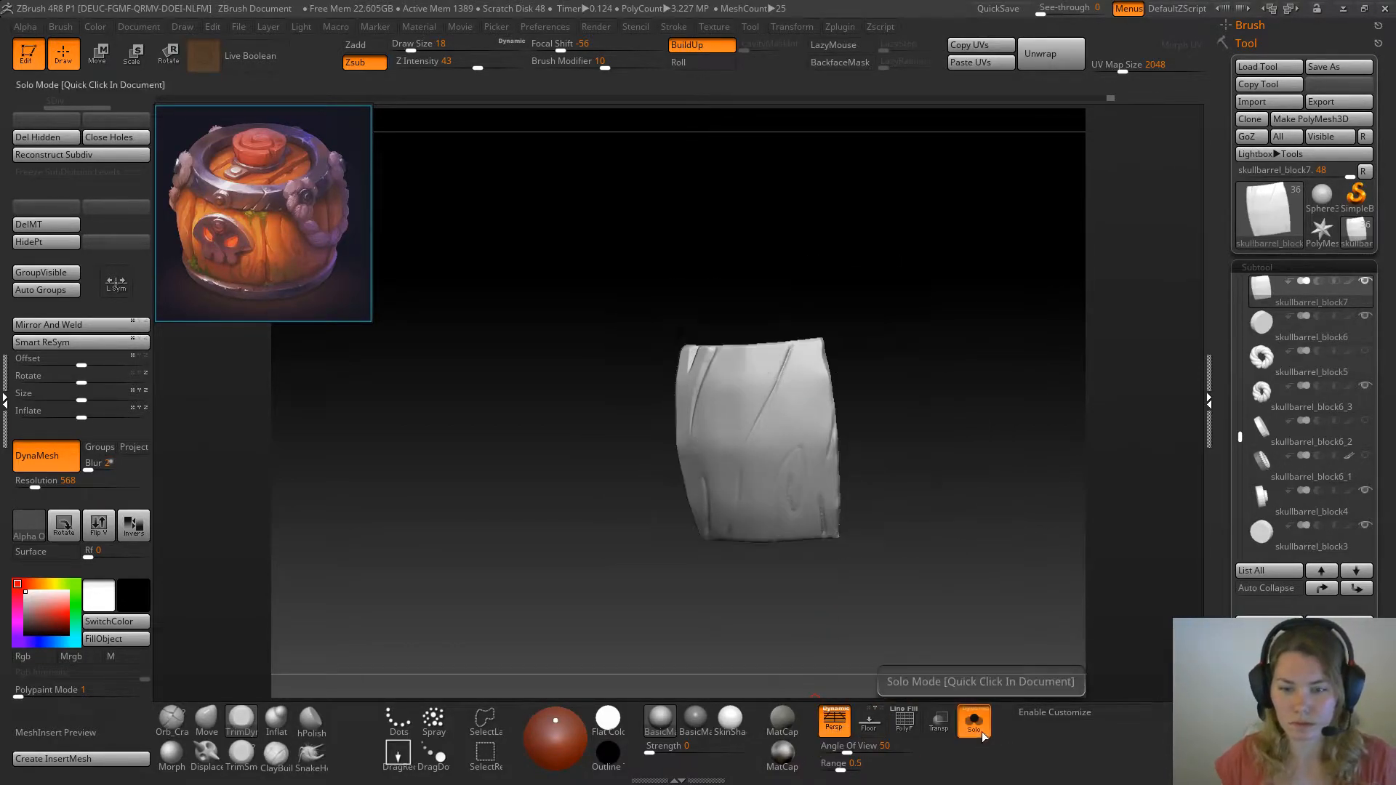
left_click_drag(935, 499, 1016, 470)
Trim the corner where the diagonal crack meets the top edge, and flatten the crack's upper rim with TrimSmoothBorder at draw size 12
mouse_move(1019, 281)
left_mouse_down()
mouse_move(991, 356)
mouse_move(984, 306)
mouse_move(994, 283)
mouse_move(992, 368)
mouse_move(931, 356)
mouse_move(919, 283)
mouse_move(953, 271)
mouse_move(808, 284)
left_mouse_up()
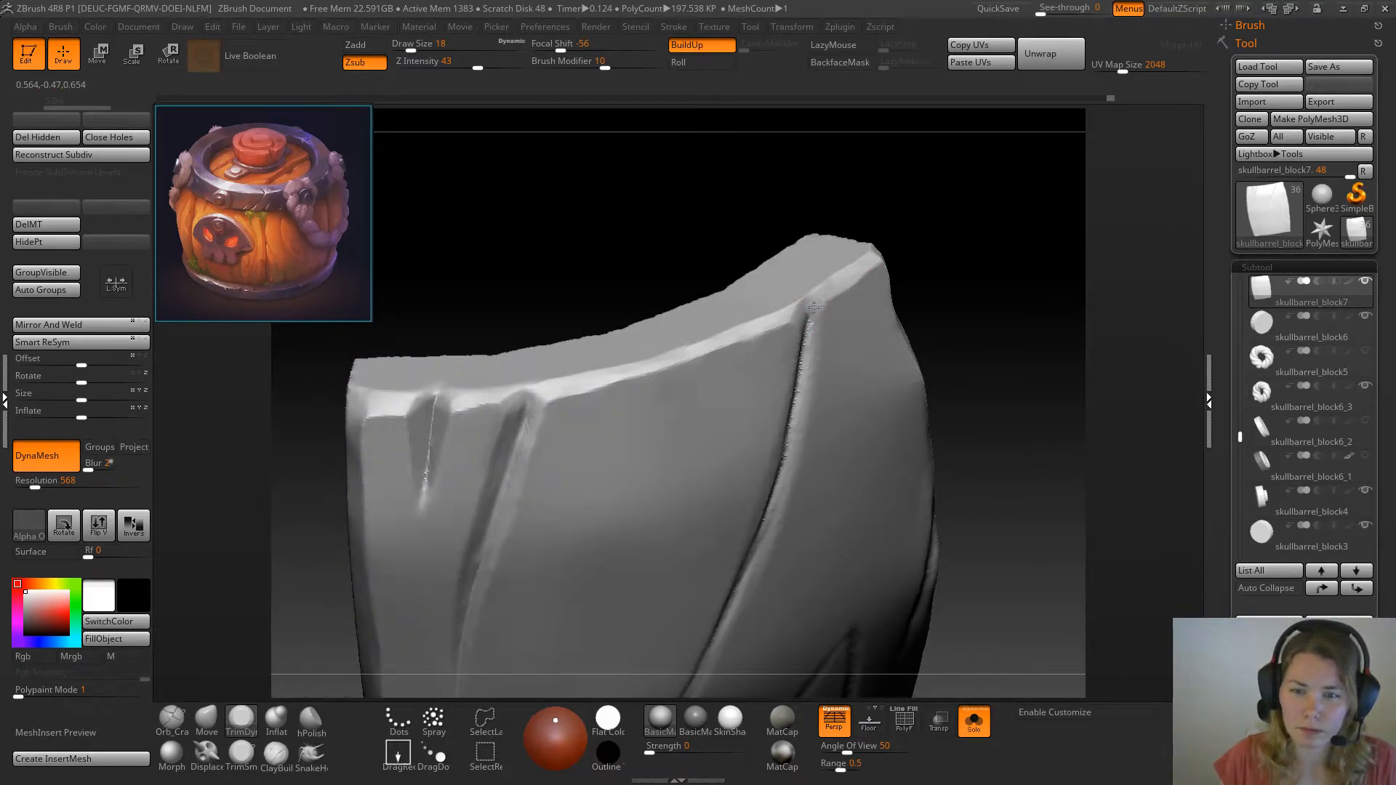
left_click_drag(924, 230, 906, 232)
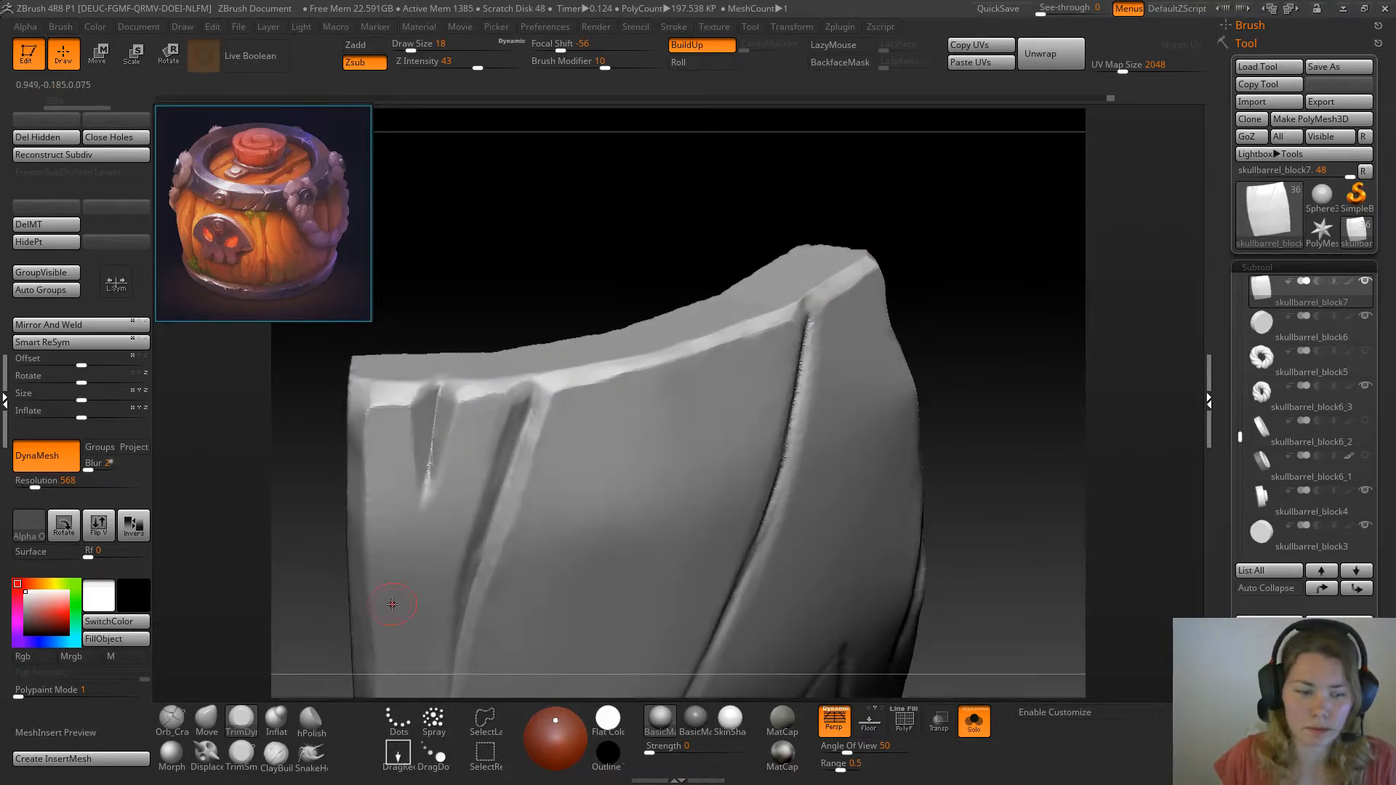
left_click(241, 754)
key("space")
left_click_drag(832, 313, 807, 352)
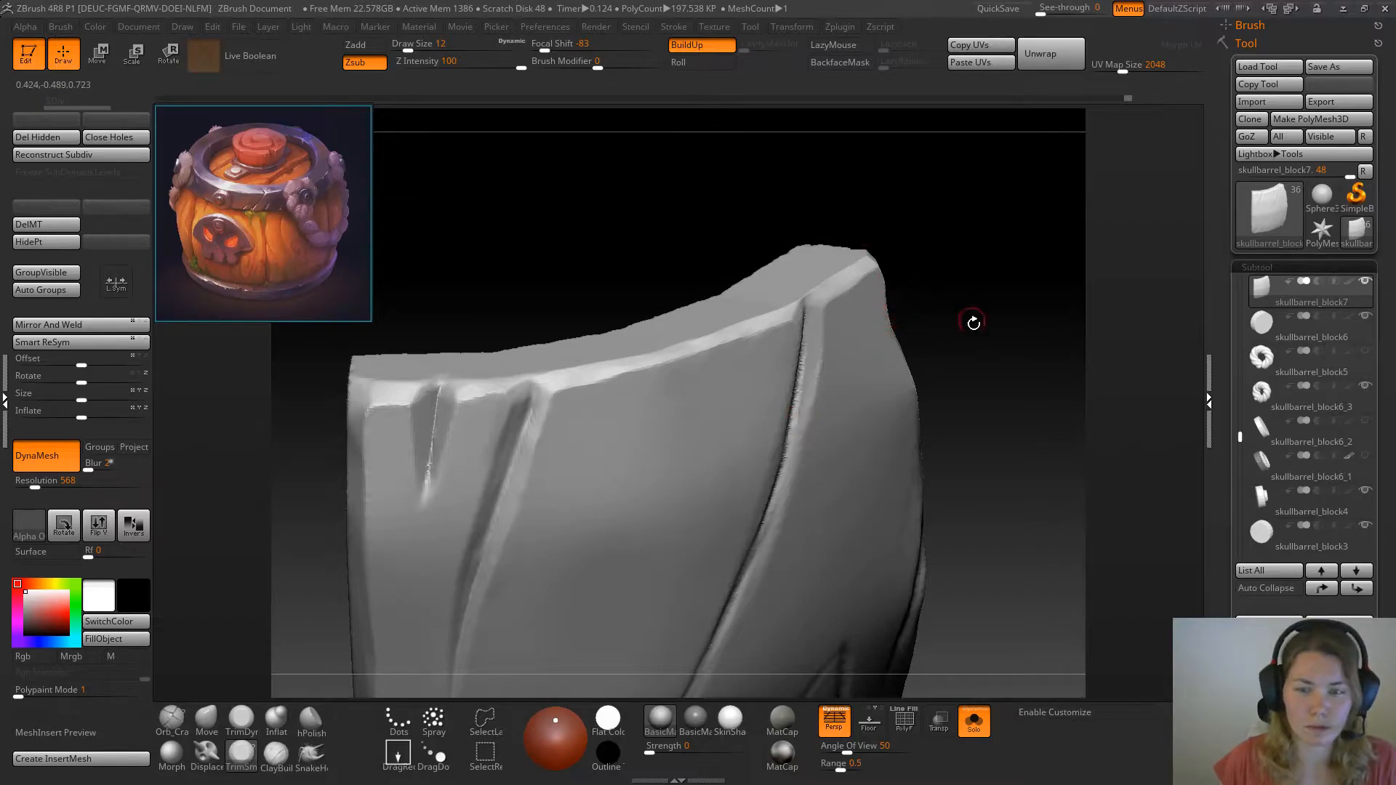
left_click_drag(998, 336, 810, 357)
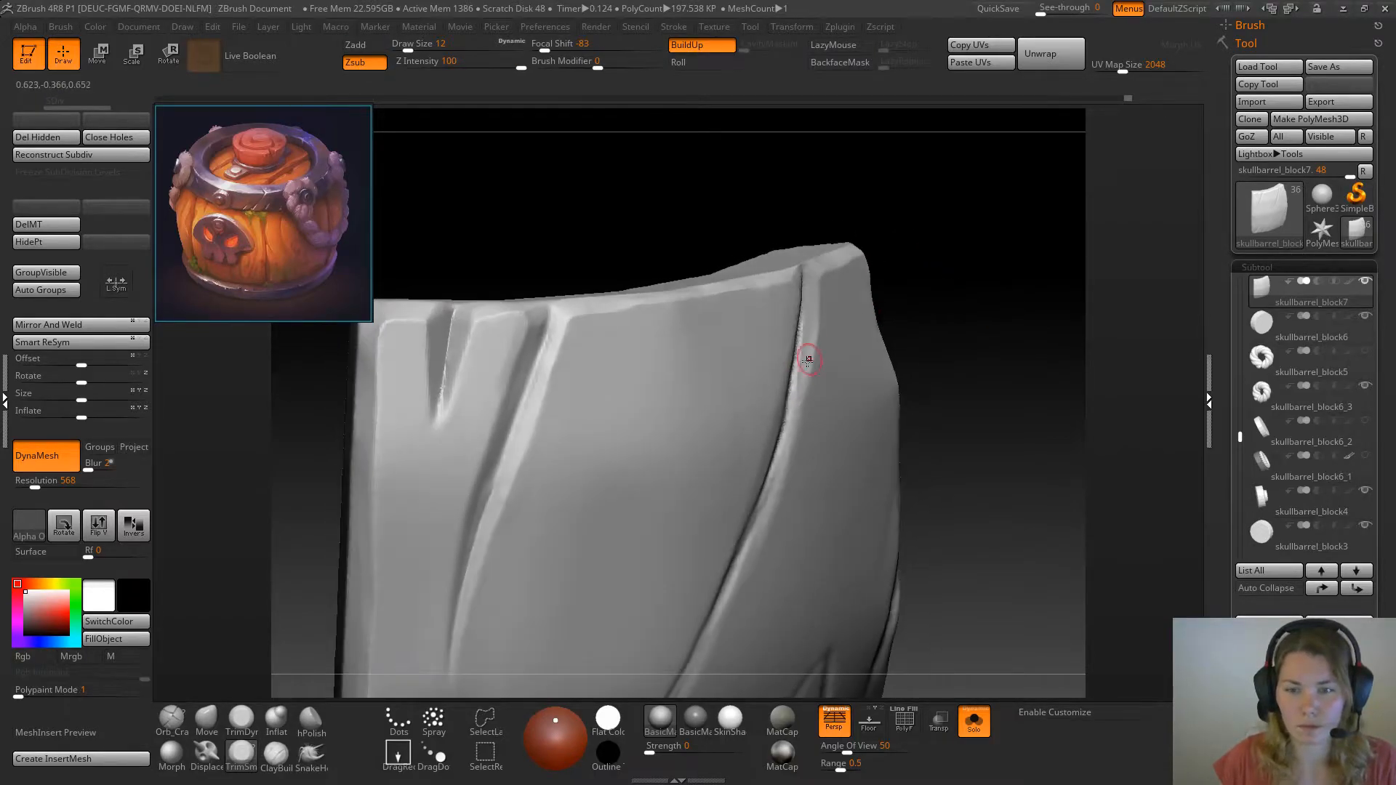
Undo the last trim stroke, widen and deepen the diagonal crack along its length, and trim its rim at draw size 12
left_click(245, 726)
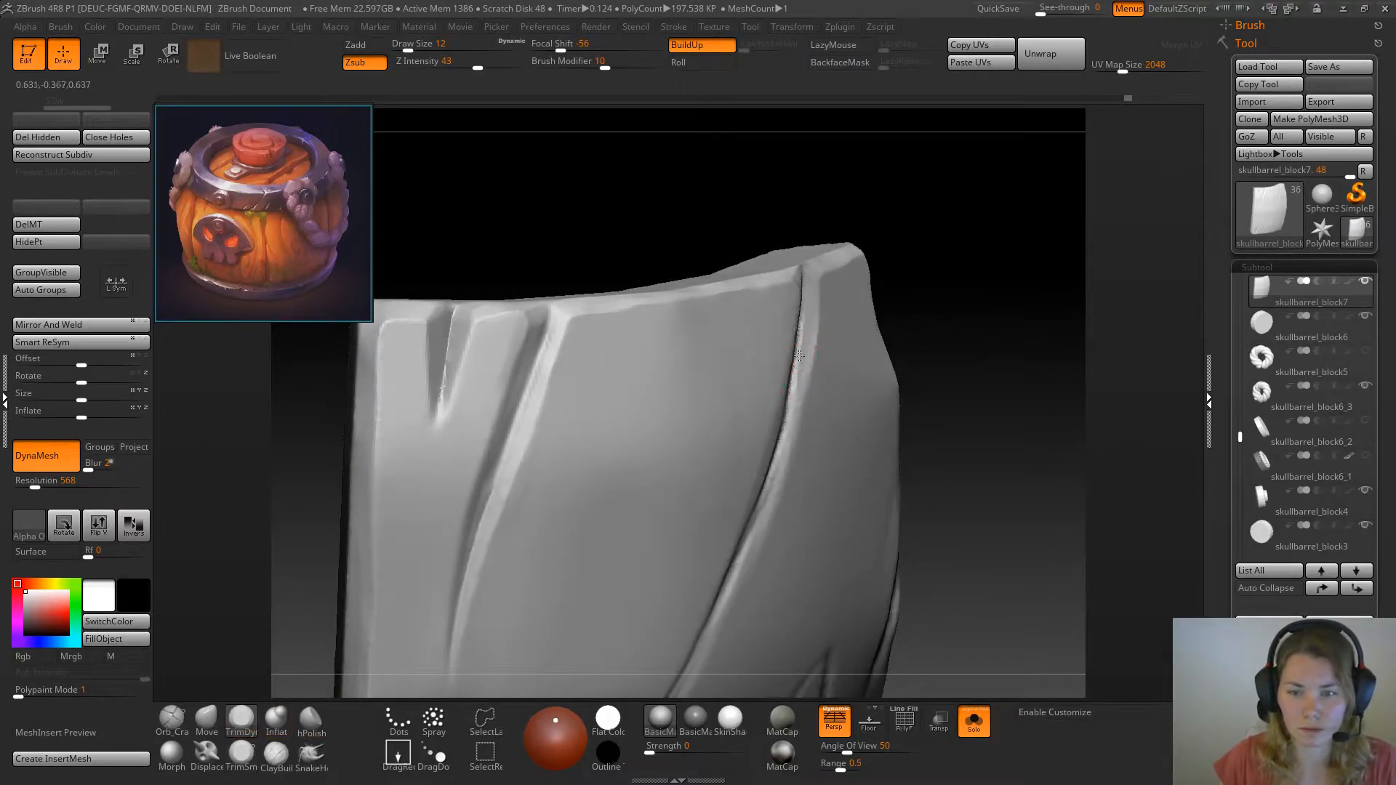
right_click_drag(808, 294, 894, 275)
key("ctrl+z")
left_click_drag(791, 275, 687, 647, "ctrl")
left_click_drag(1028, 234, 814, 335)
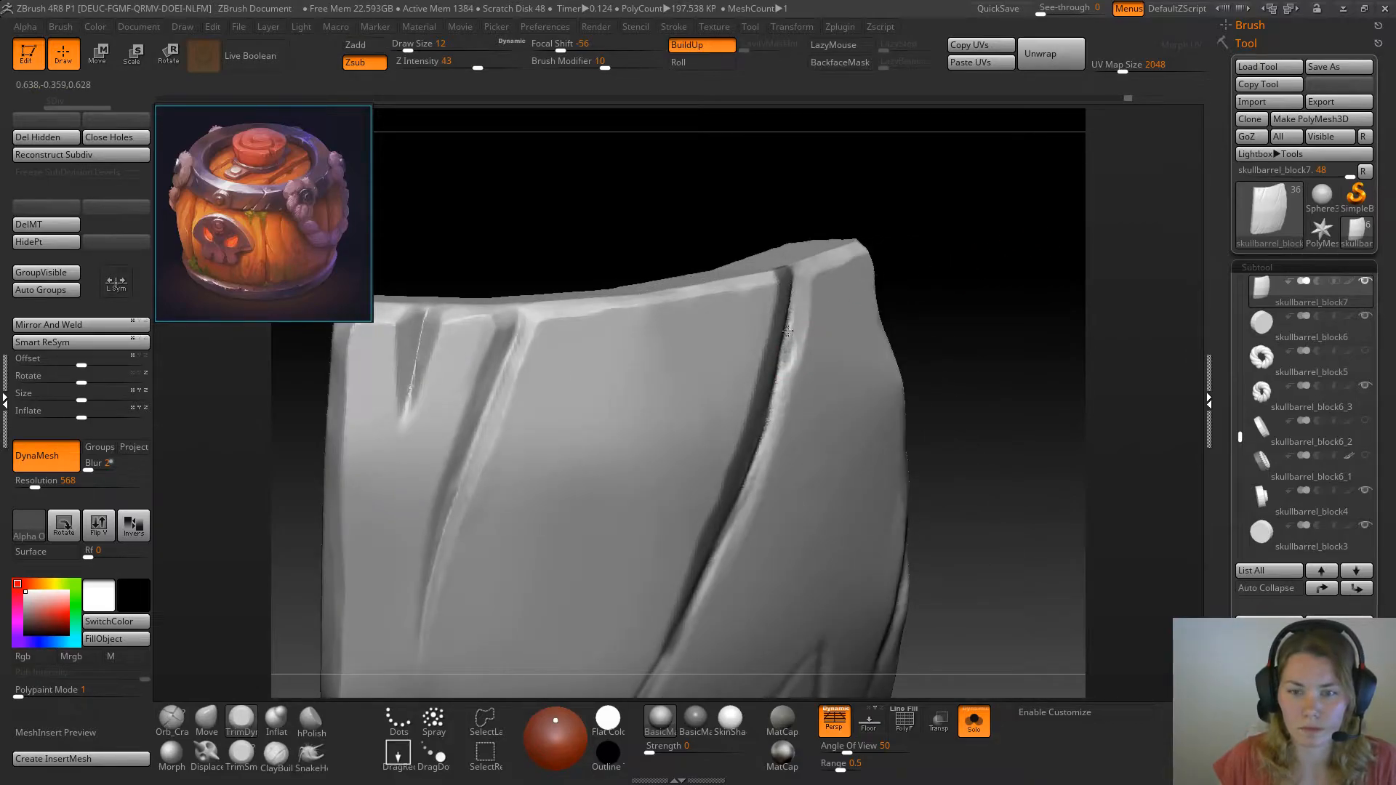
Flatten the diagonal crack's upper wall into a clean bevel with TrimSmoothBorder at draw size 12
left_click(242, 755)
left_click_drag(951, 281, 998, 285)
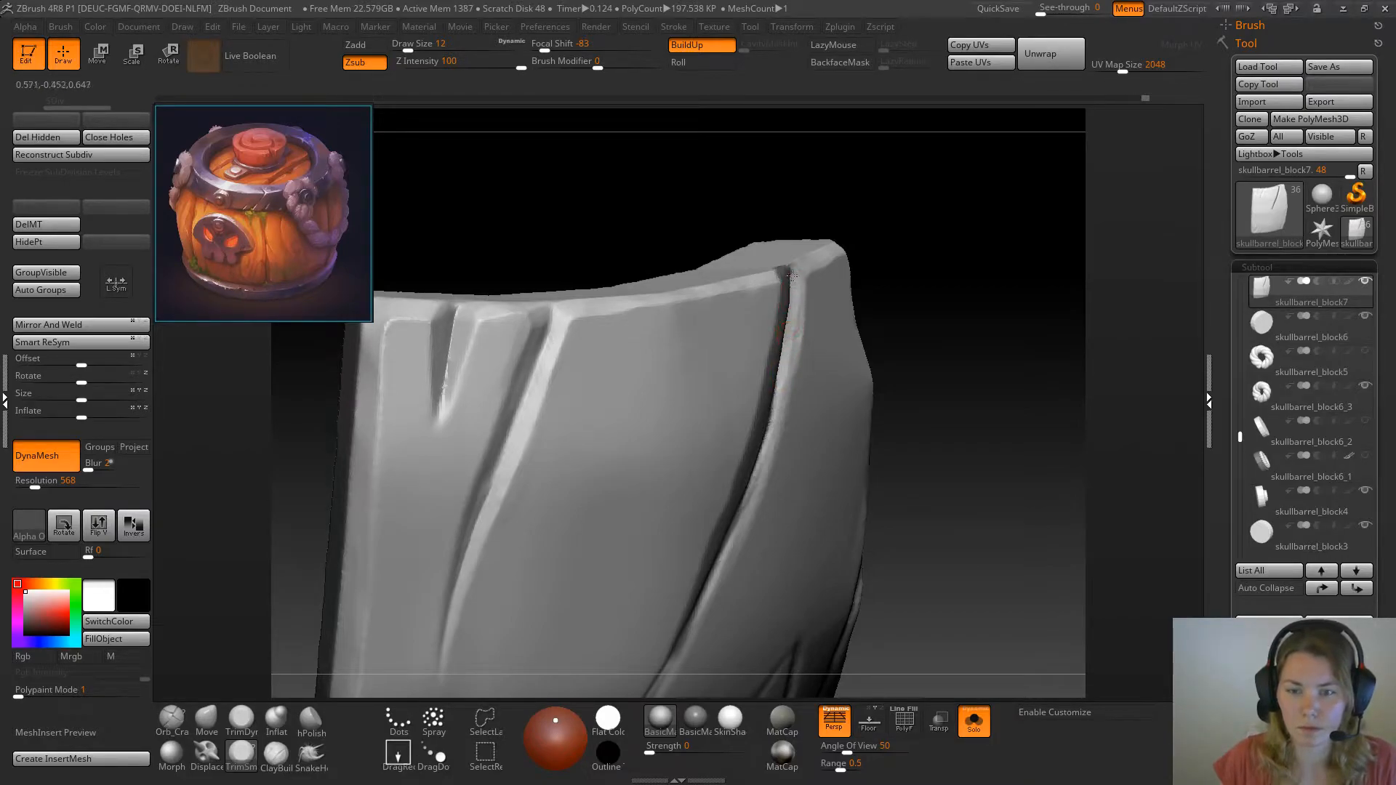
left_click_drag(778, 386, 787, 356)
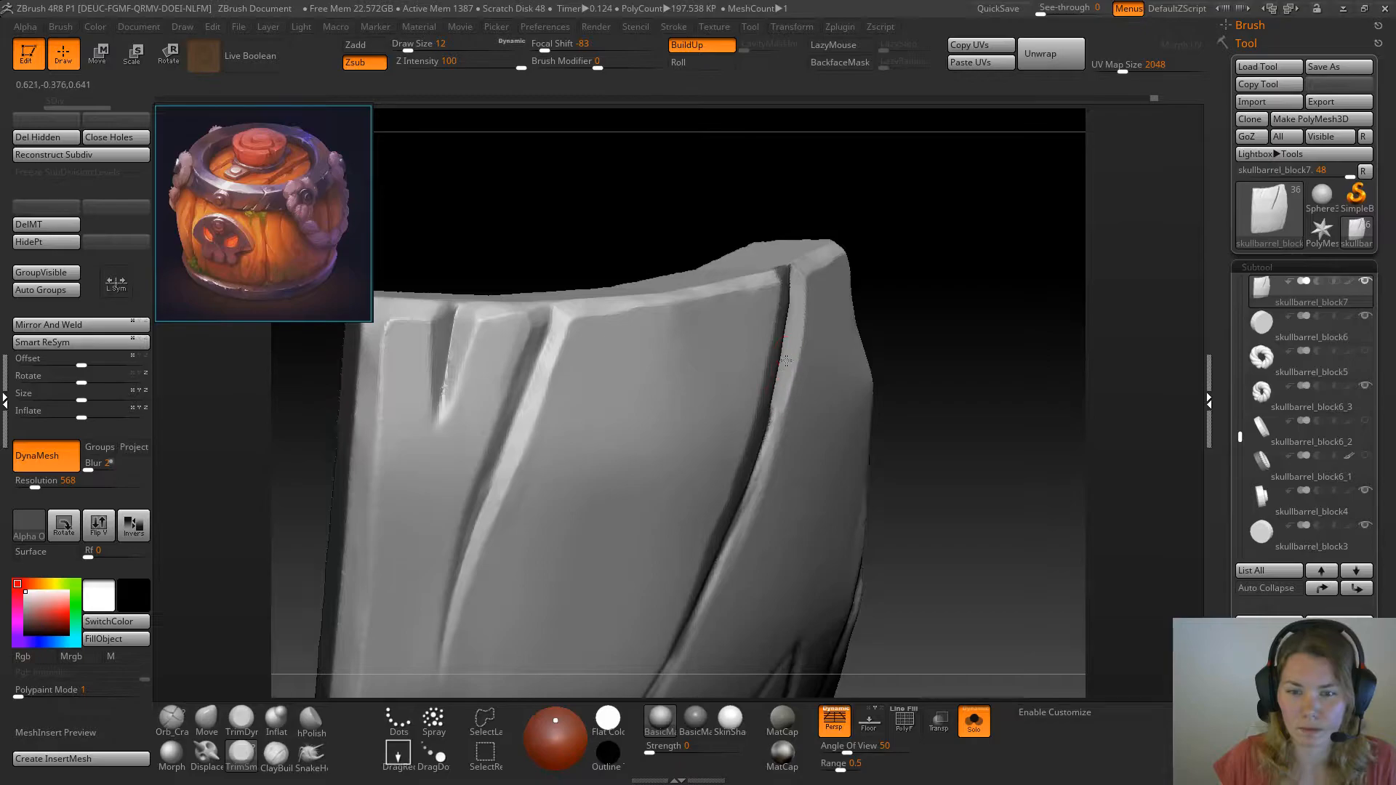
left_click_drag(958, 421, 770, 352)
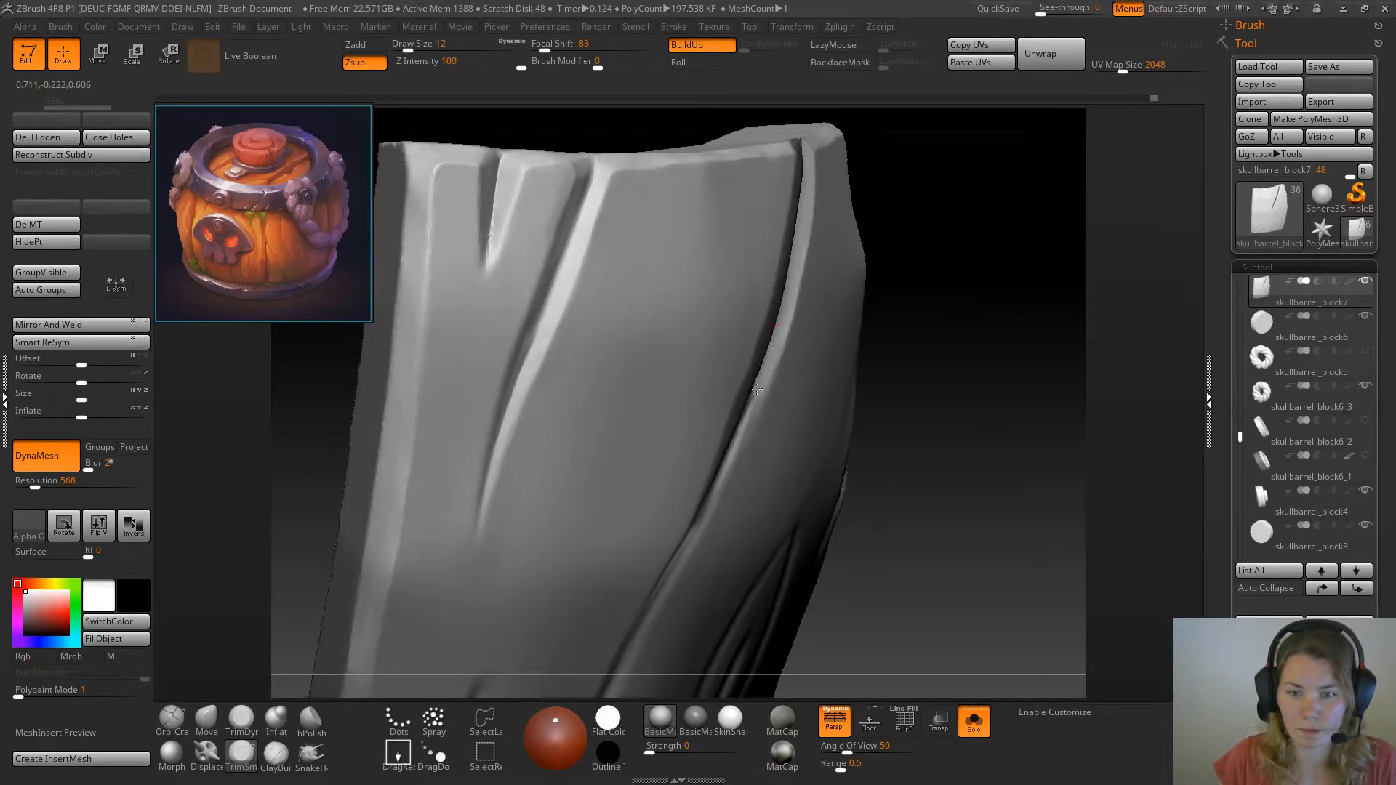
key("space")
Continue the clean bevel along the middle of the diagonal crack, narrowing it where it bends towards the bottom
left_click_drag(960, 397, 967, 273, "alt")
mouse_move(1018, 323)
left_mouse_down()
mouse_move(928, 333)
mouse_move(1014, 340)
left_mouse_up()
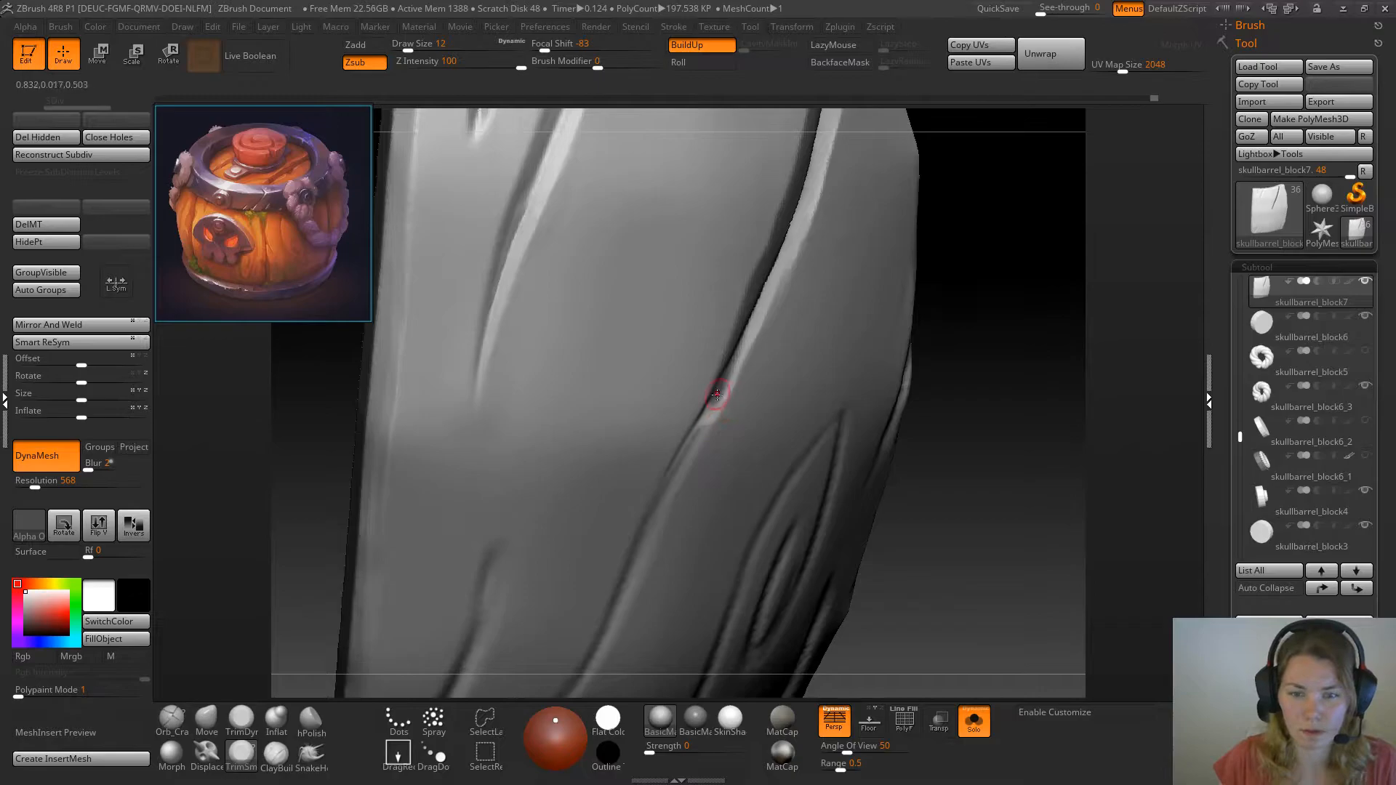
key("ctrl")
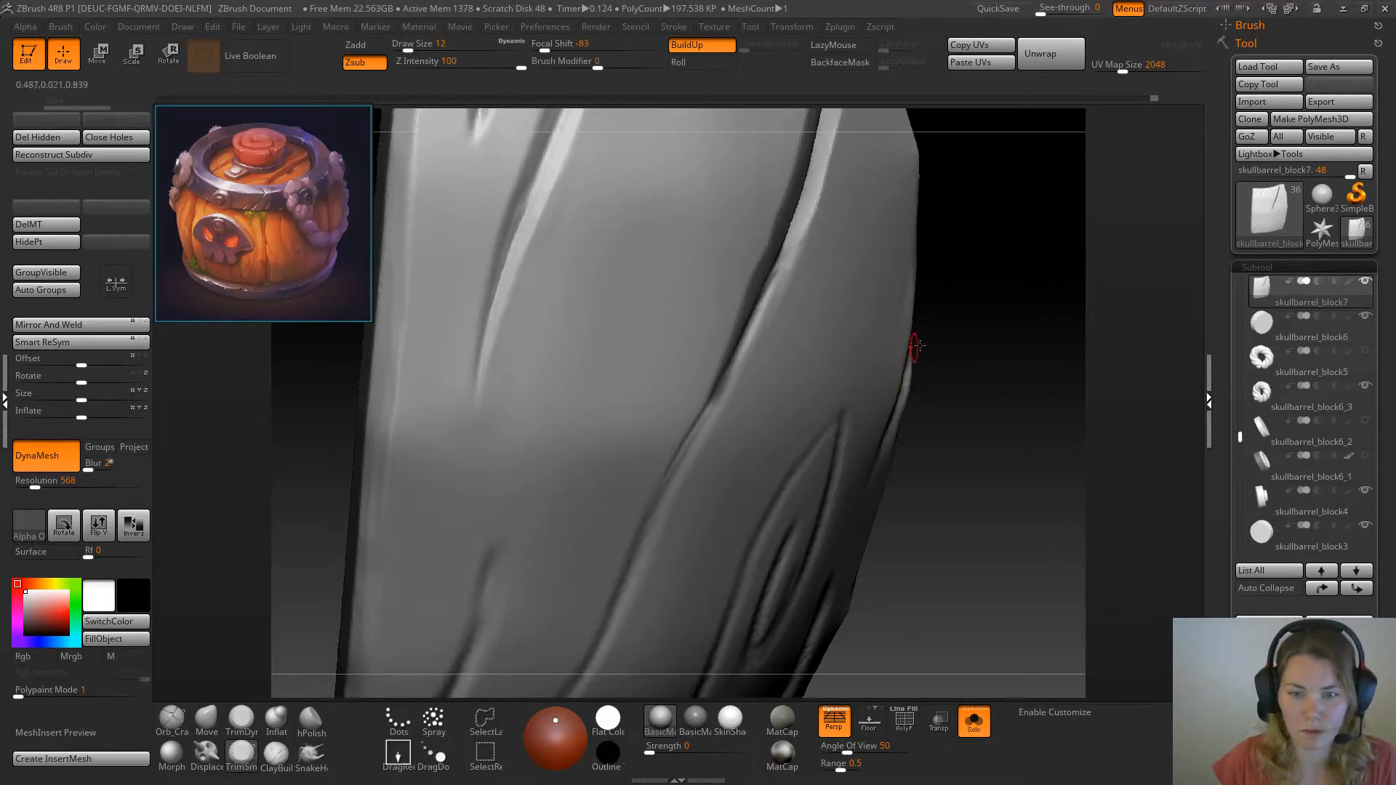
left_click_drag(964, 331, 1000, 320)
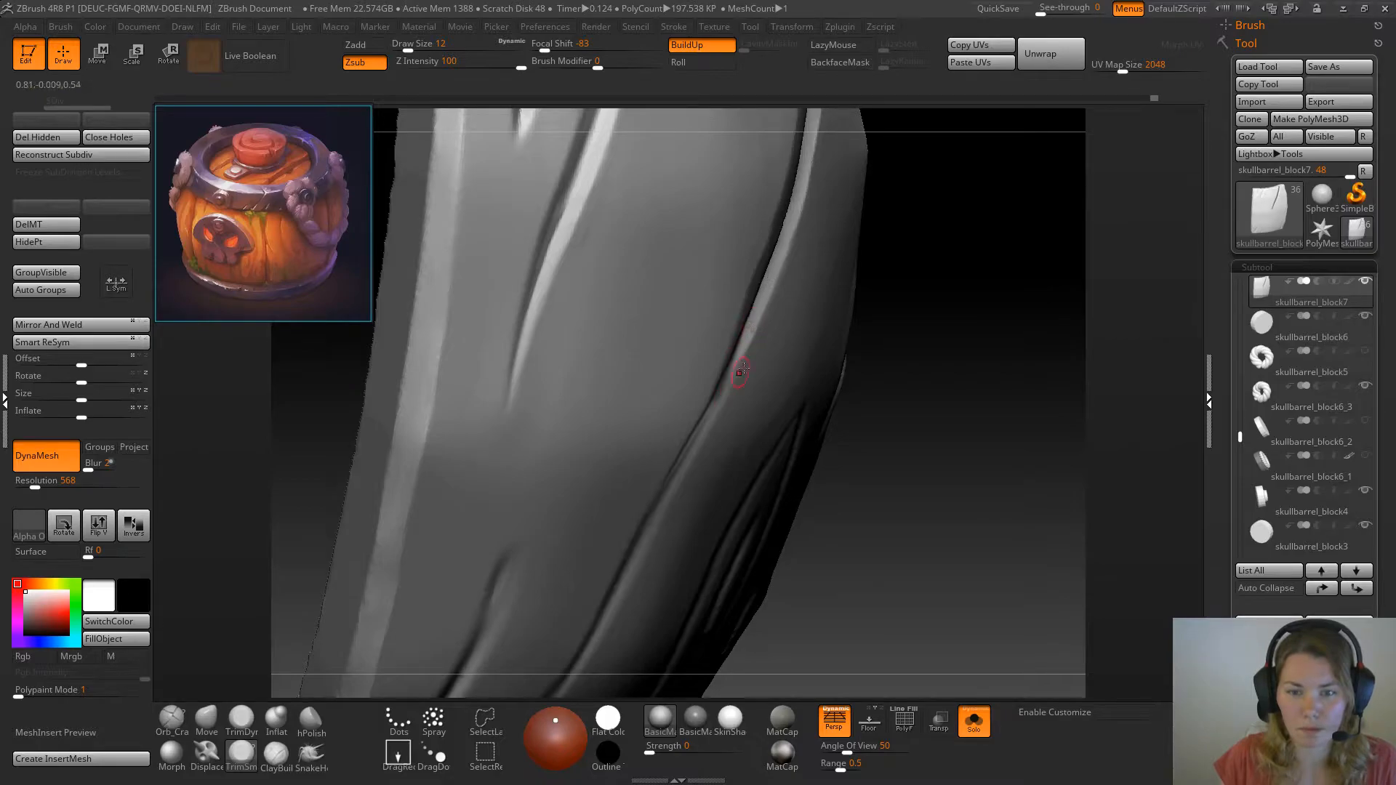
left_click(995, 321, "ctrl")
left_click_drag(979, 296, 975, 279)
Remesh the plank with the DynaMesh resolution raised to 856 to clean up the jagged opposite wall of the diagonal crack
left_click_drag(393, 411, 494, 398)
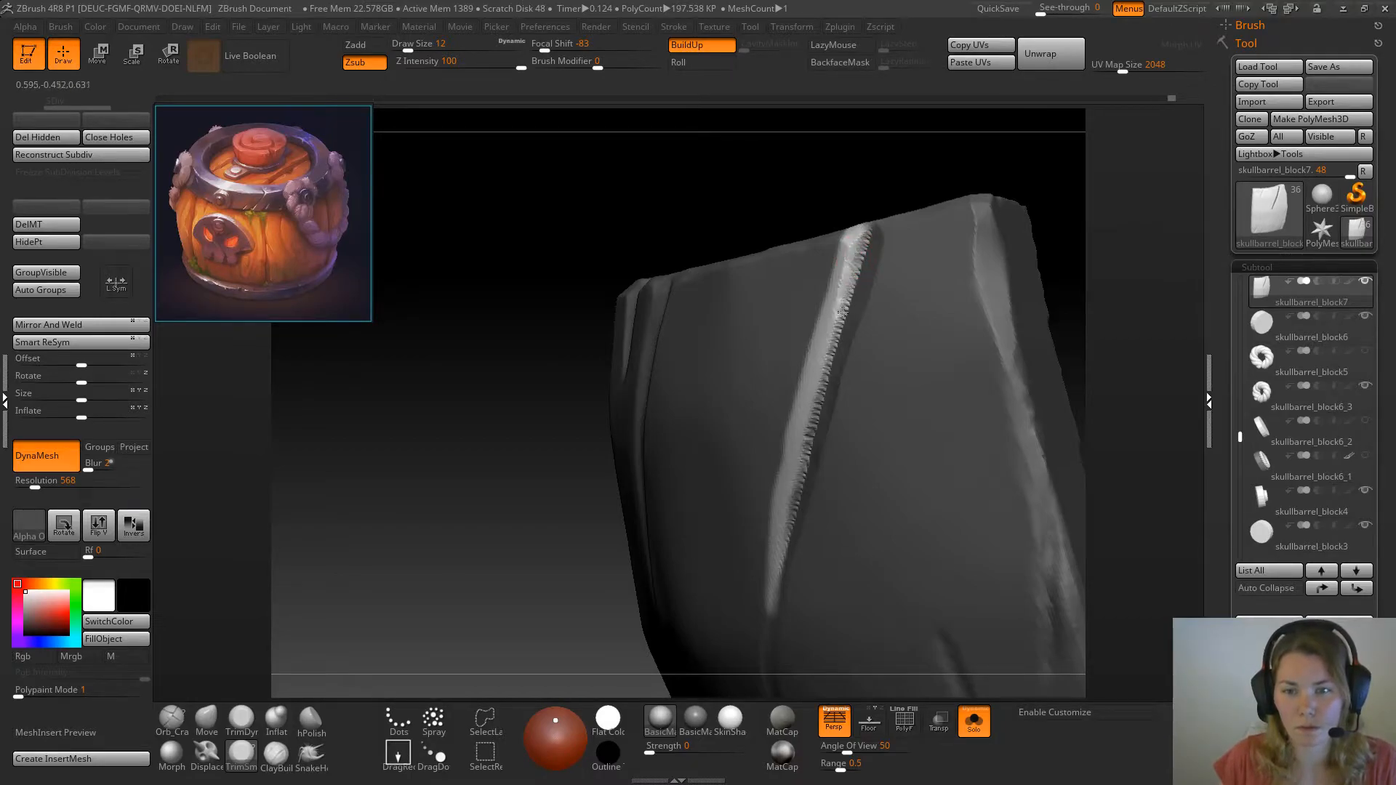
key("ctrl")
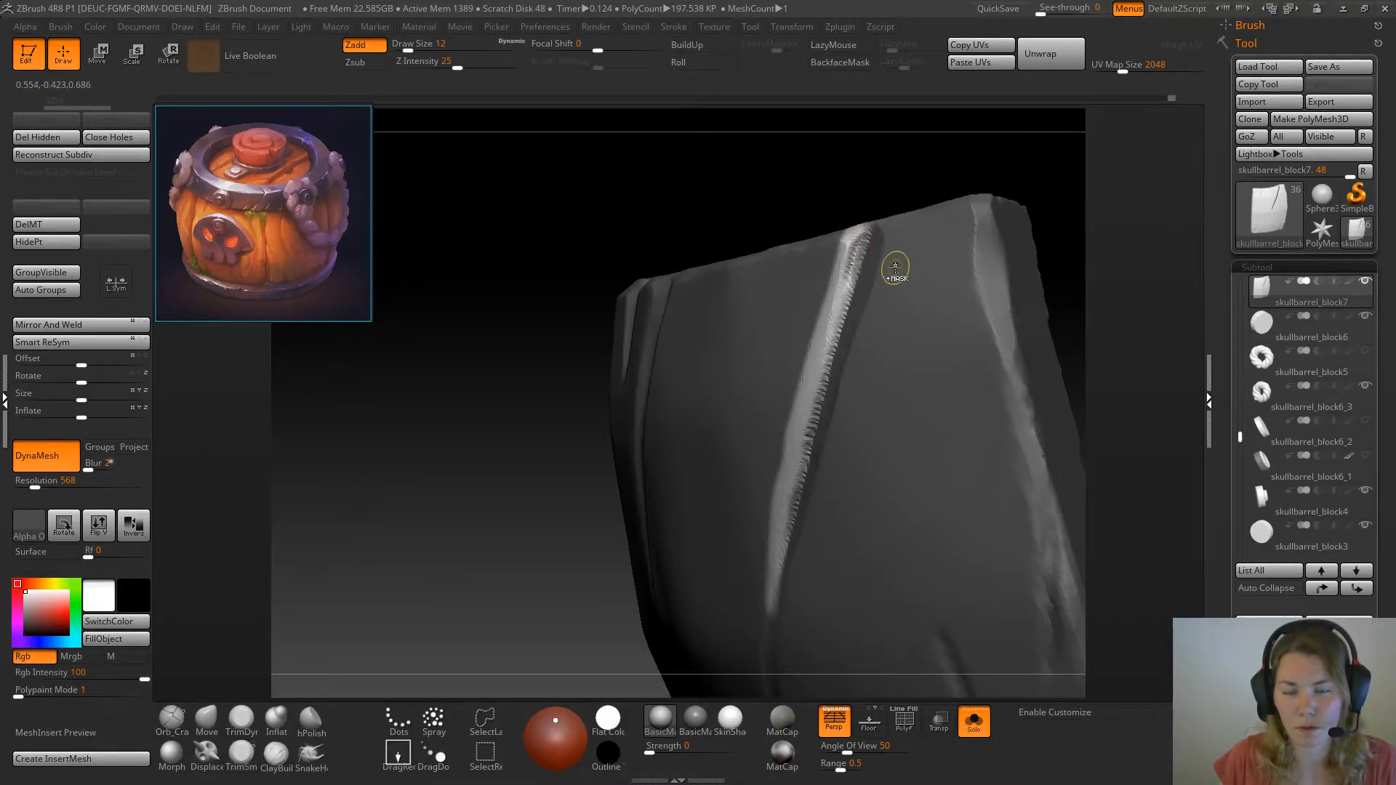
left_click_drag(454, 520, 443, 487, "ctrl")
left_click_drag(452, 557, 472, 555)
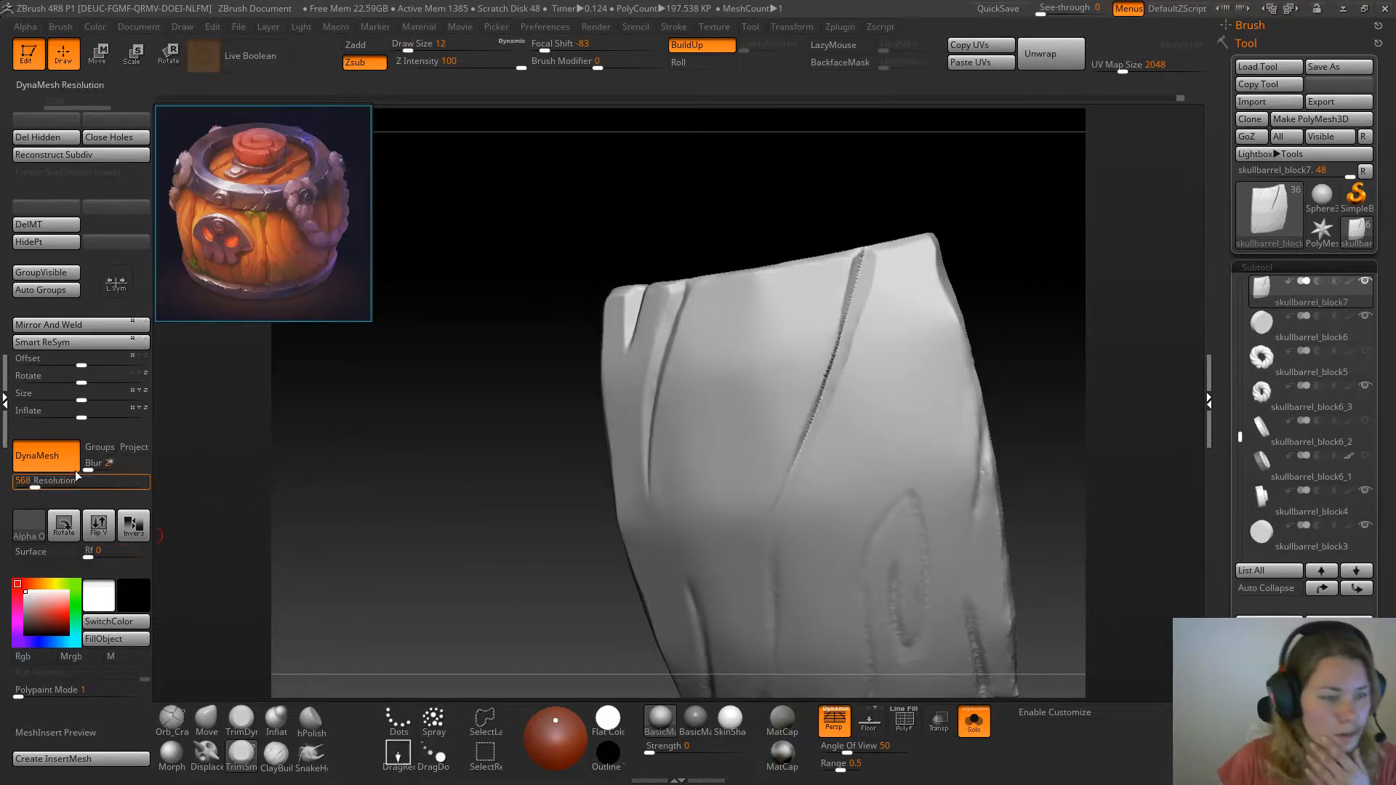
left_click(44, 484)
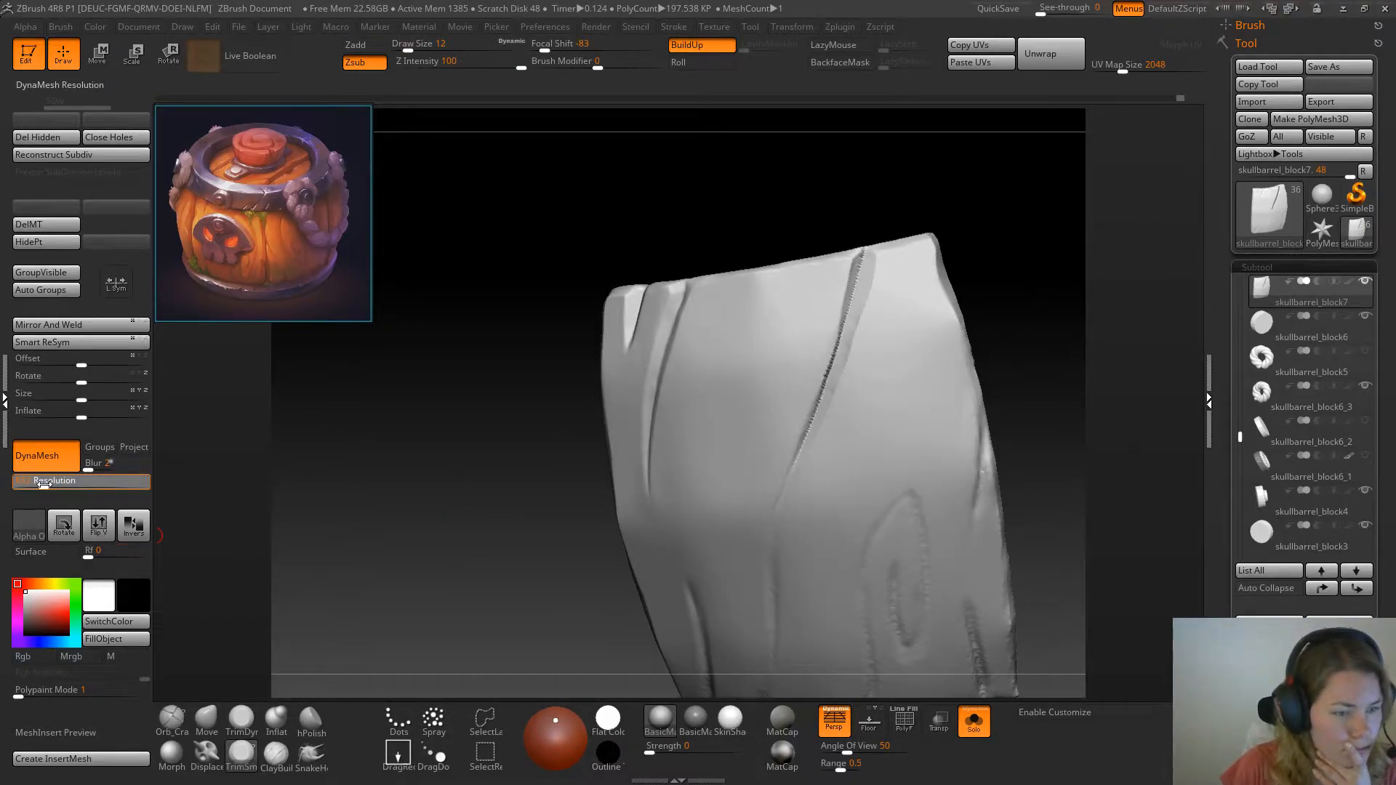
key("ctrl")
mouse_move(485, 492)
left_mouse_down()
mouse_move(736, 171)
mouse_move(735, 274)
left_mouse_up()
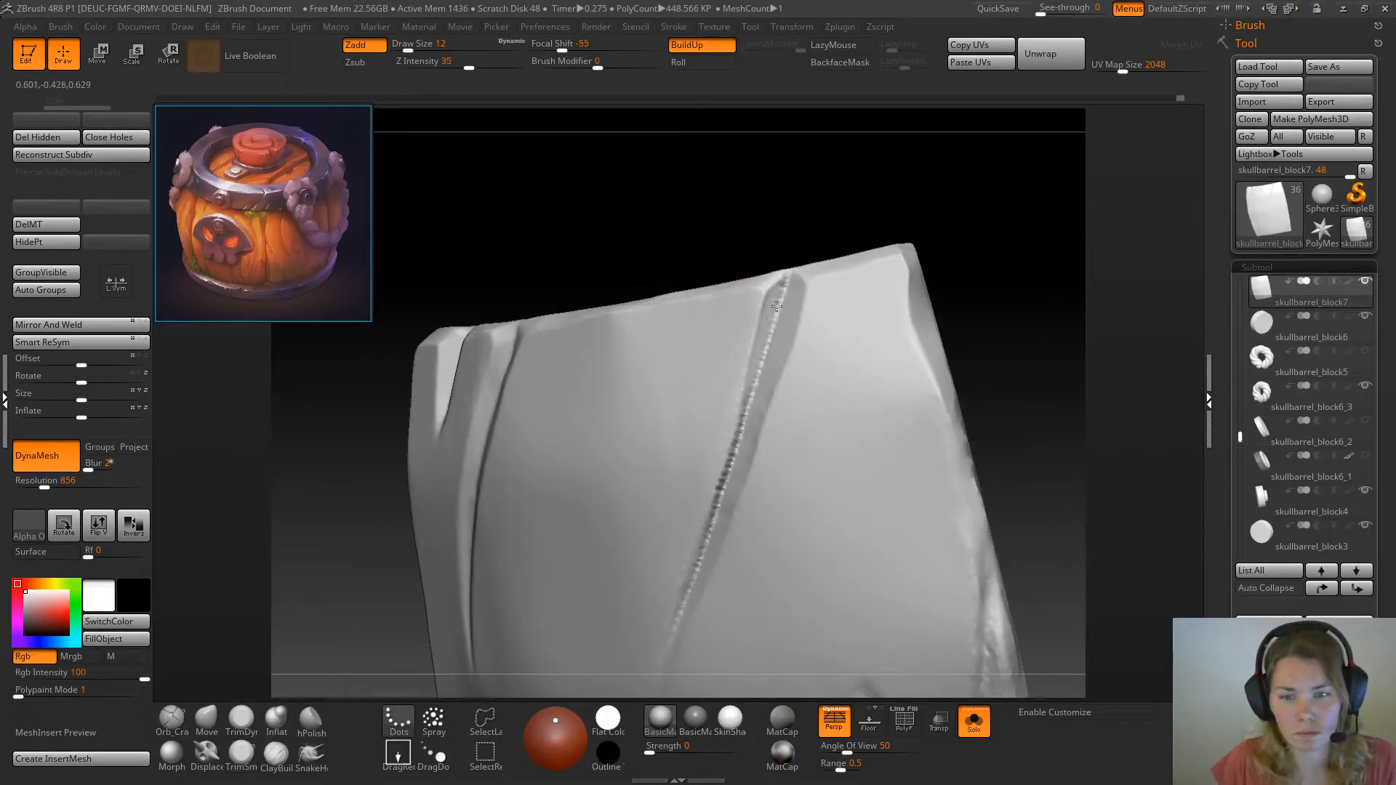
Clean the jagged wall of the diagonal crack's upper half into a flat bevel with TrimSmoothBorder at draw size 12
left_click_drag(752, 400, 743, 447, "shift")
left_click_drag(736, 231, 674, 234)
mouse_move(757, 304)
left_mouse_down()
mouse_move(769, 314)
mouse_move(777, 288)
left_mouse_up()
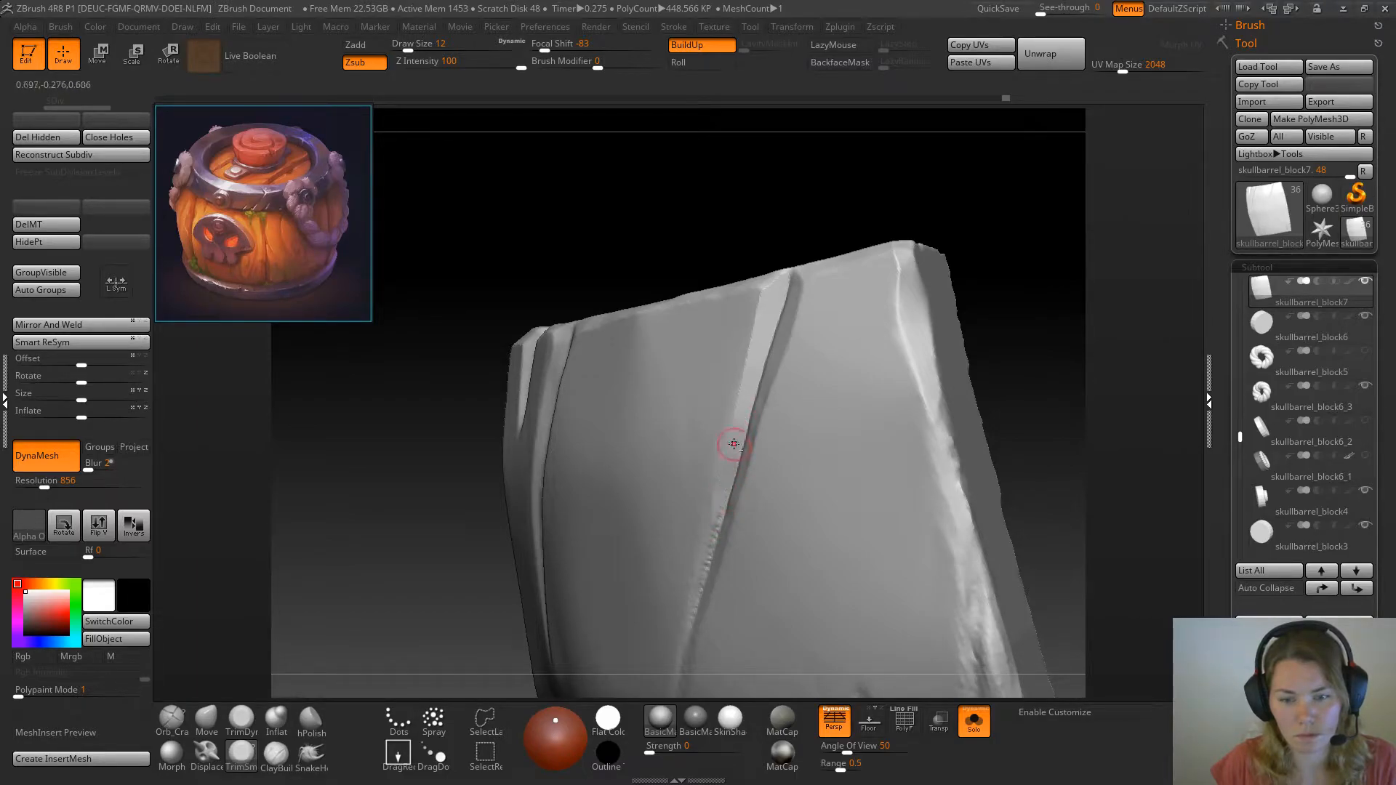
left_click_drag(1009, 362, 978, 231, "alt")
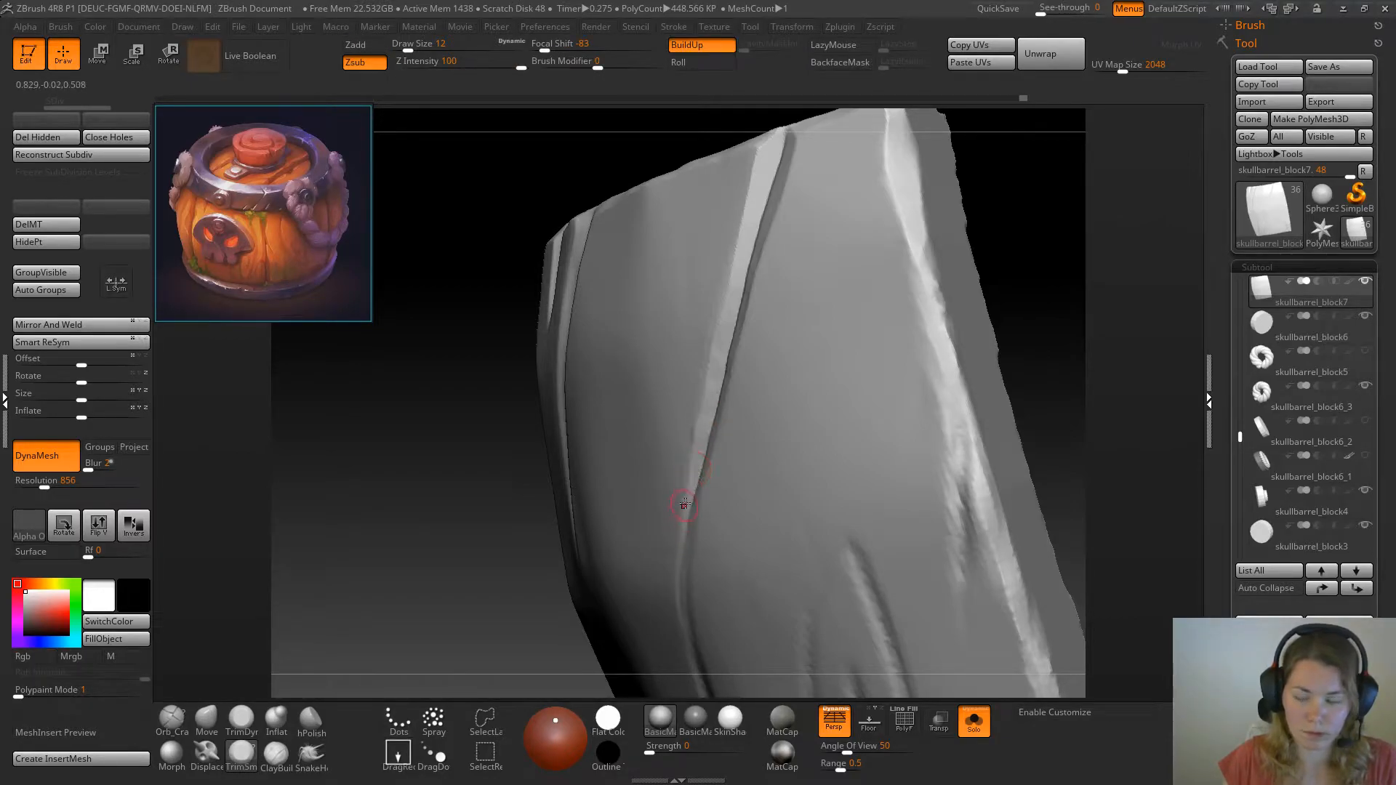
left_click_drag(1026, 359, 653, 351)
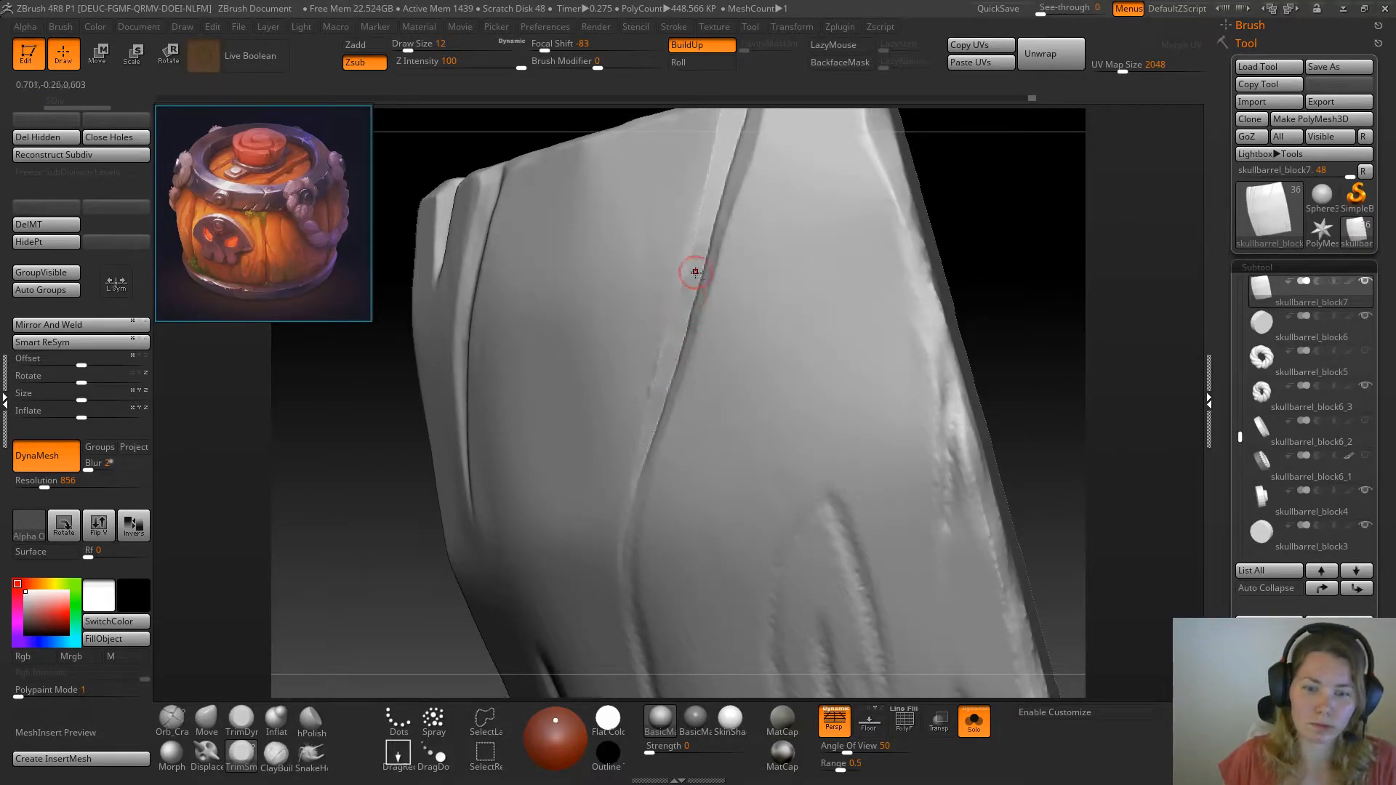
Smooth the diagonal crack's upper walls down to the bend with TrimDynamic at draw size 12
mouse_move(1322, 195)
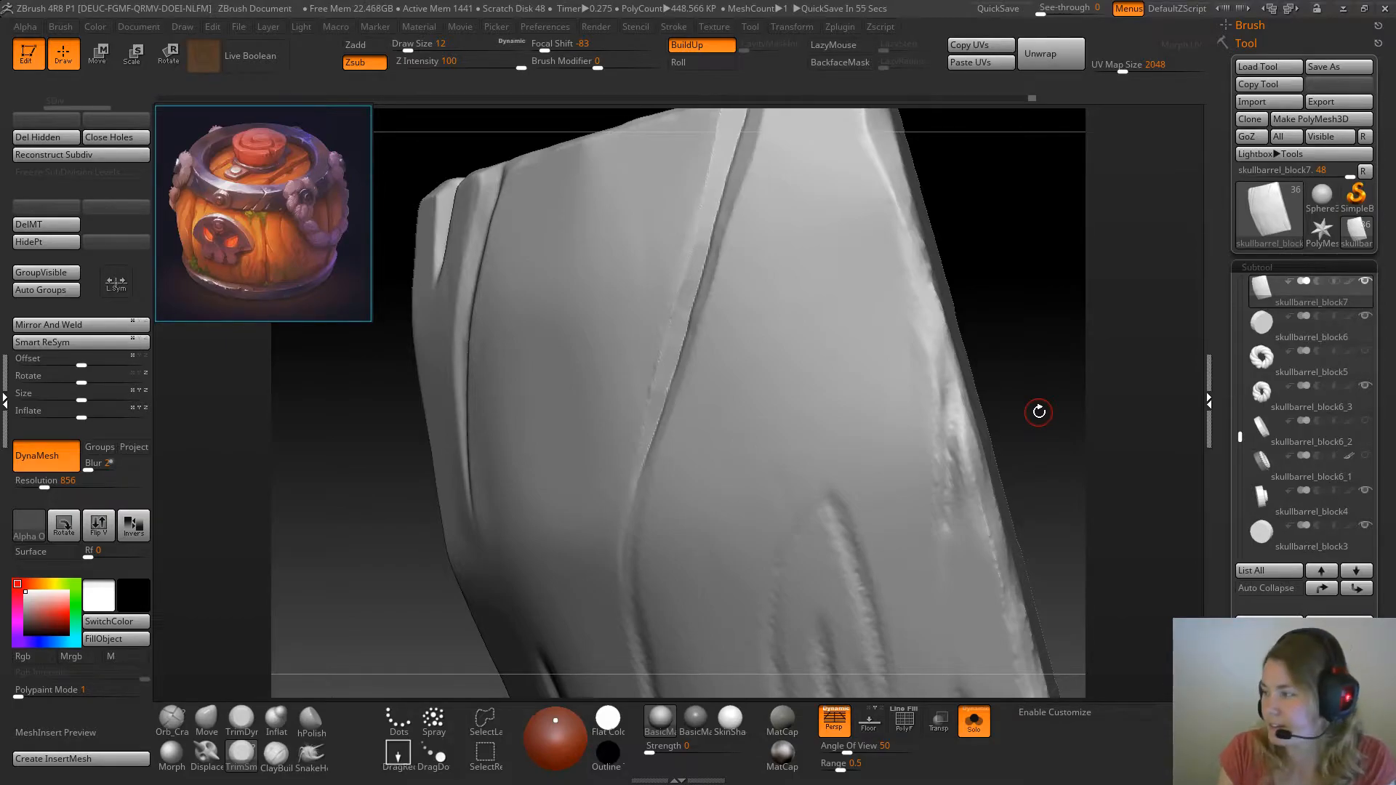
mouse_move(975, 228)
left_mouse_down()
mouse_move(994, 290)
mouse_move(1041, 302)
mouse_move(1043, 329)
left_mouse_up()
left_click(242, 720)
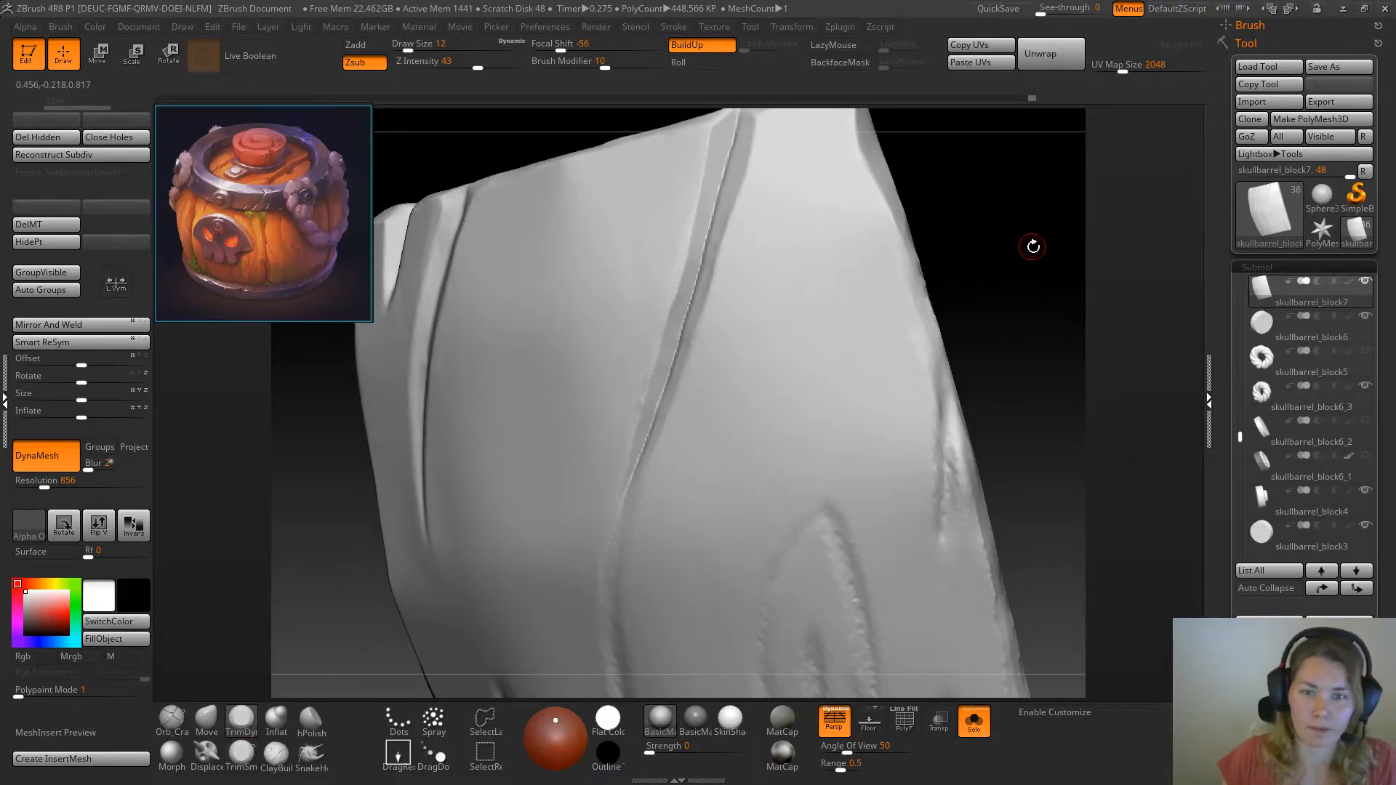
left_click_drag(1032, 240, 664, 264)
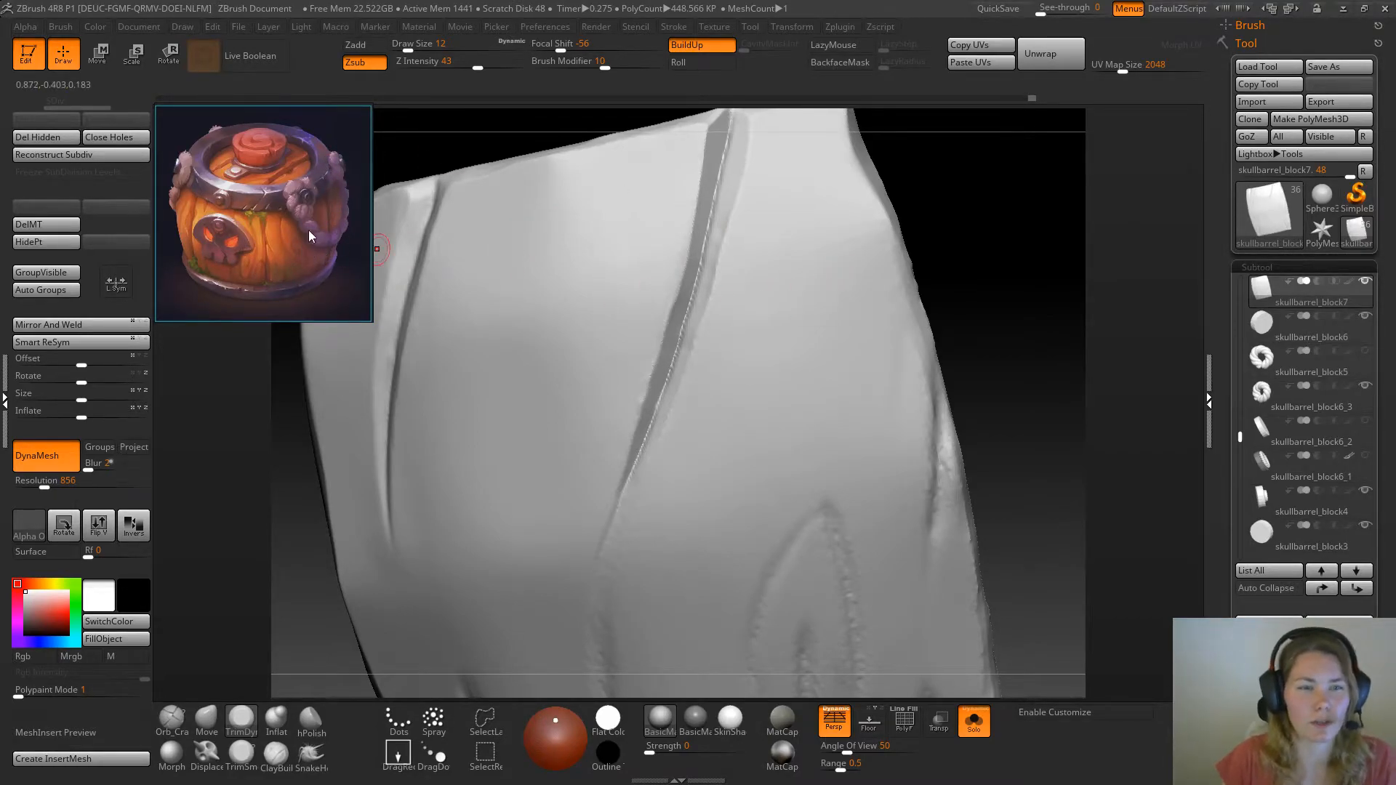
mouse_move(1029, 286)
left_mouse_down()
mouse_move(1028, 315)
mouse_move(963, 240)
mouse_move(941, 340)
mouse_move(922, 328)
mouse_move(935, 318)
mouse_move(932, 270)
mouse_move(914, 290)
mouse_move(923, 324)
mouse_move(907, 283)
mouse_move(970, 325)
mouse_move(982, 405)
left_mouse_up()
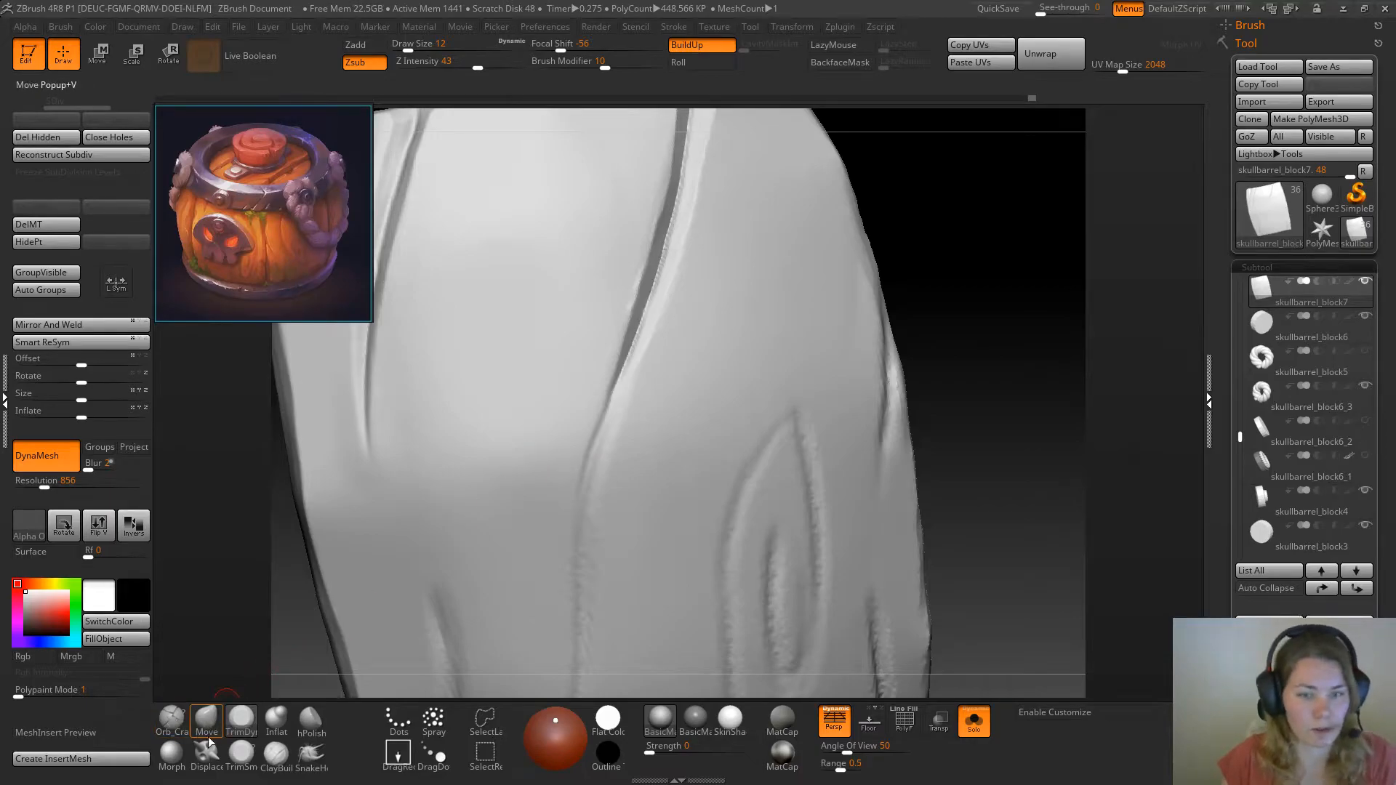
left_click_drag(1044, 218, 888, 269)
left_click_drag(674, 386, 678, 378, "shift")
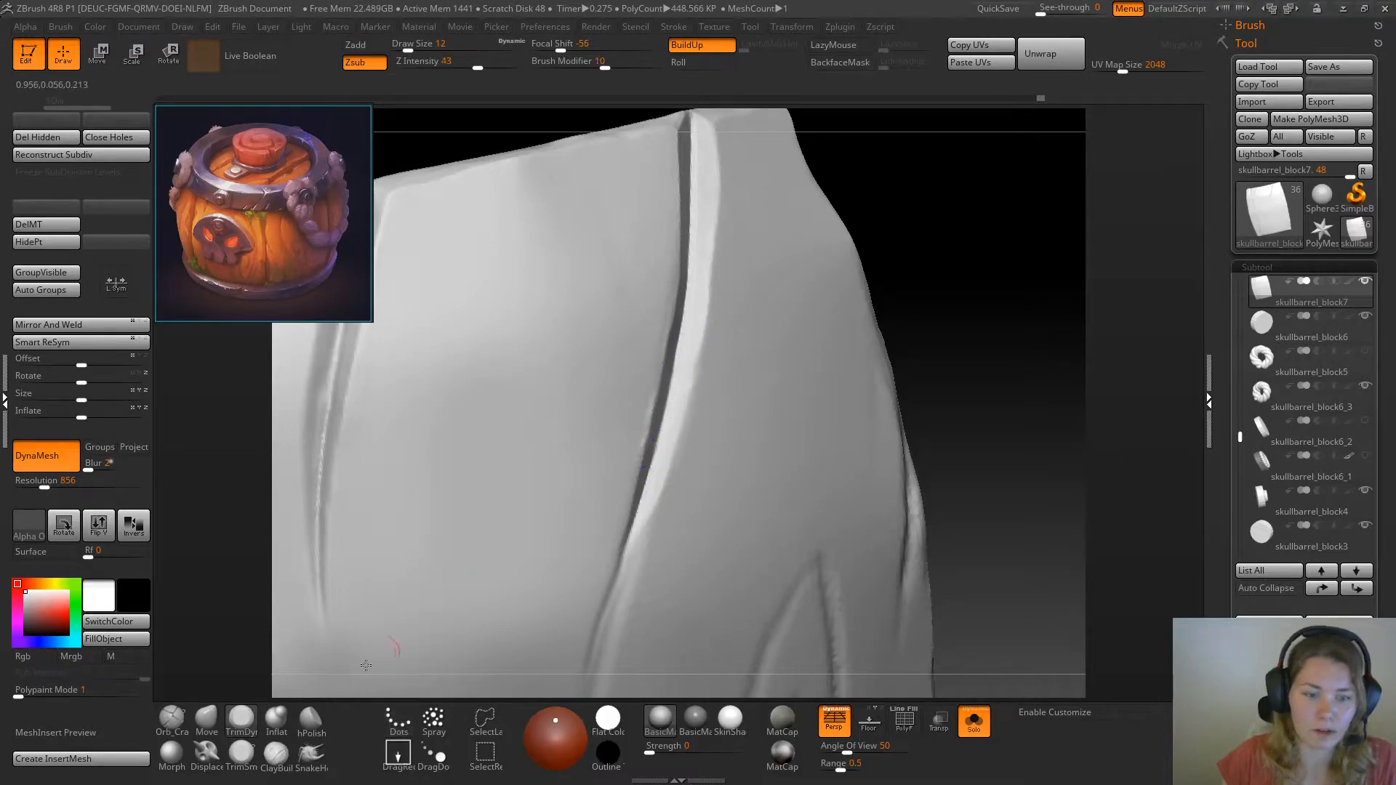
Start beveling both walls of the diagonal crack's lower end at the plank's bottom edge with TrimSmoothBorder at draw size 12
left_click(249, 762)
mouse_move(975, 291)
left_mouse_down()
mouse_move(926, 259)
mouse_move(776, 343)
left_mouse_up()
left_click_drag(286, 633, 378, 502)
left_click_drag(355, 580, 439, 524)
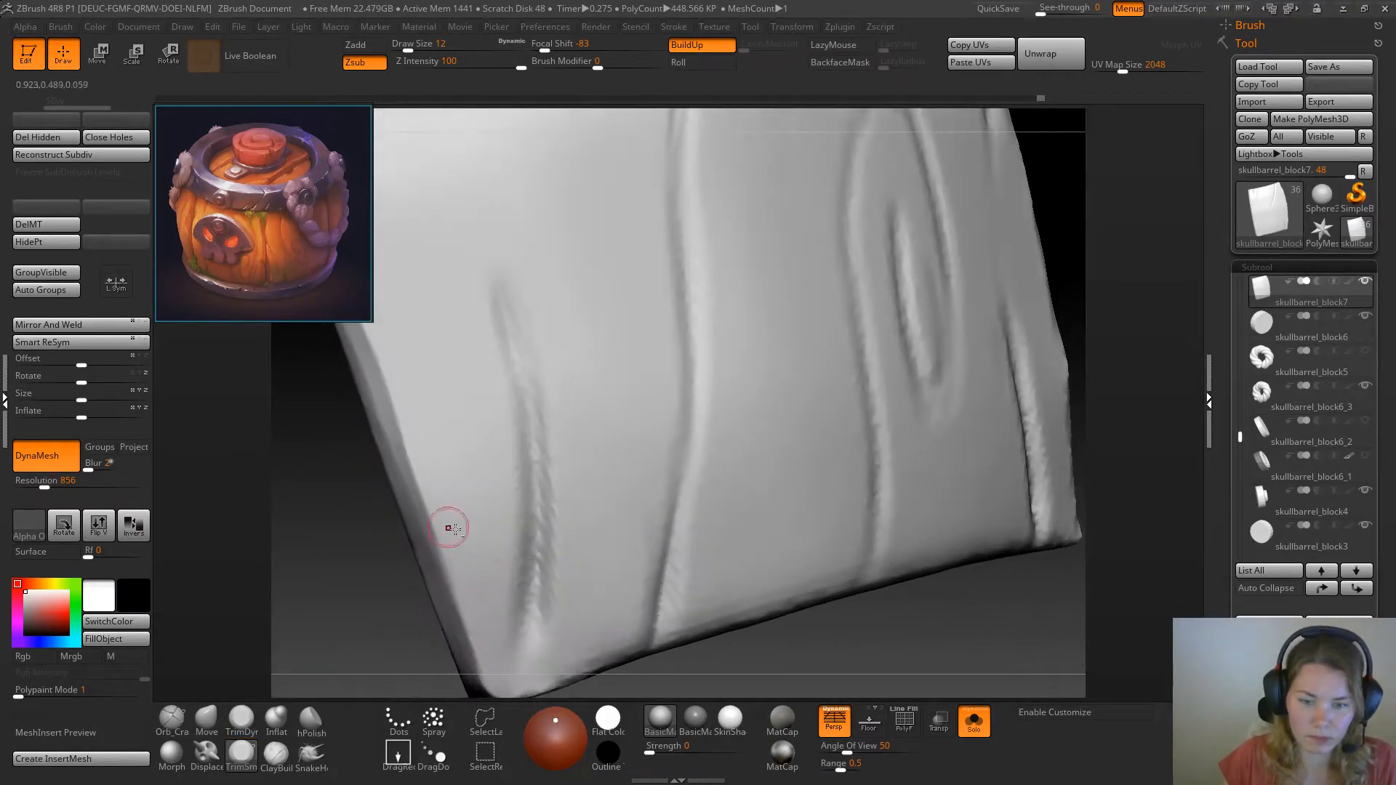
mouse_move(874, 636)
left_mouse_down()
mouse_move(726, 493)
mouse_move(749, 399)
left_mouse_up()
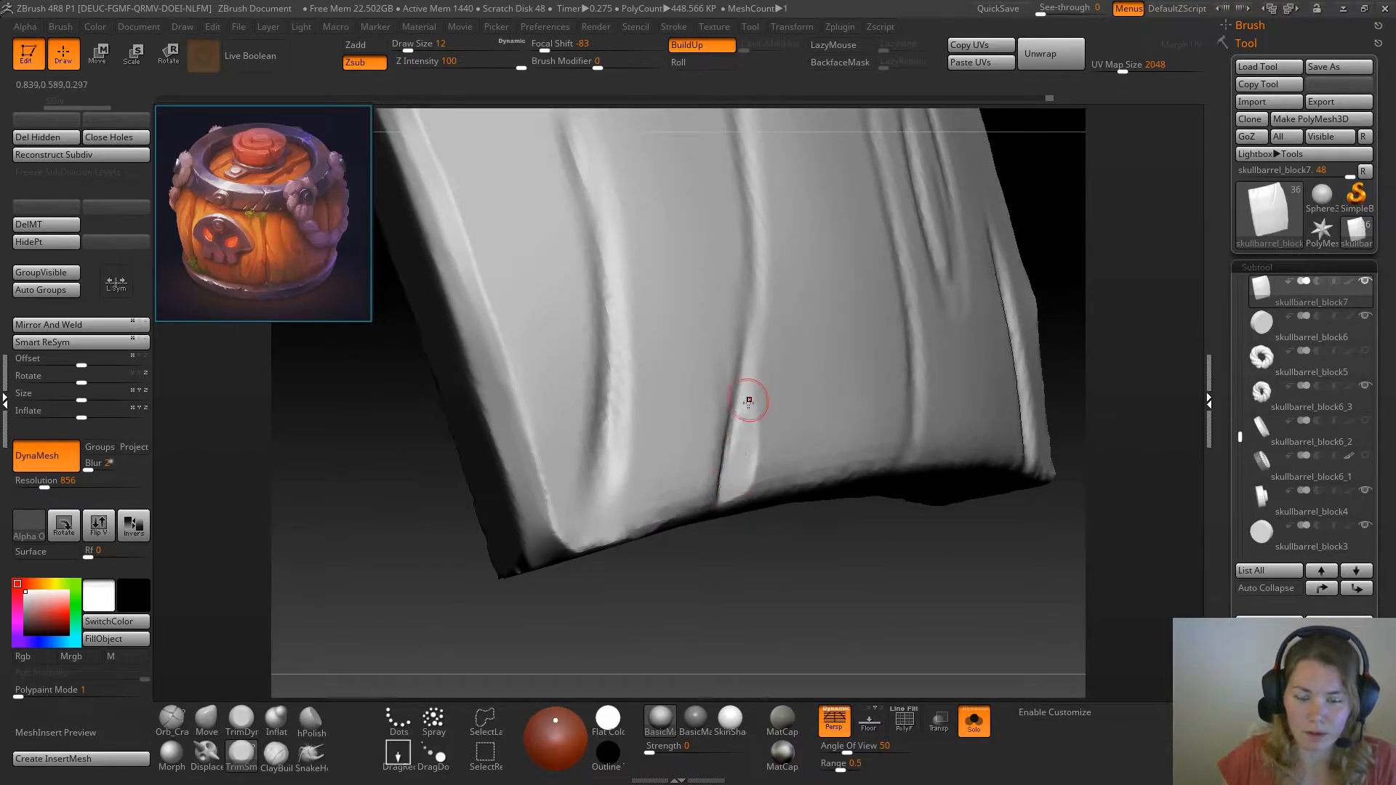
left_click_drag(842, 570, 667, 398)
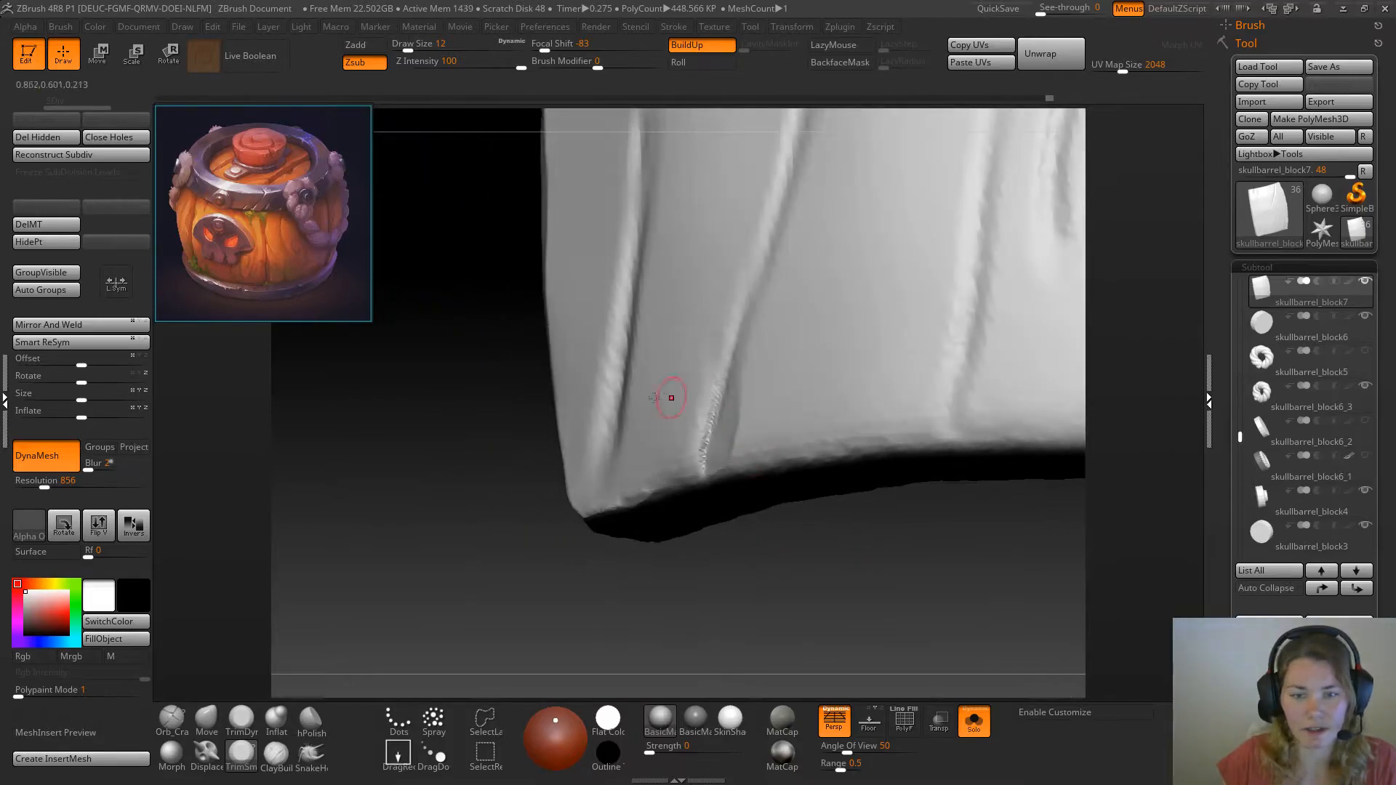
left_click_drag(702, 456, 702, 438)
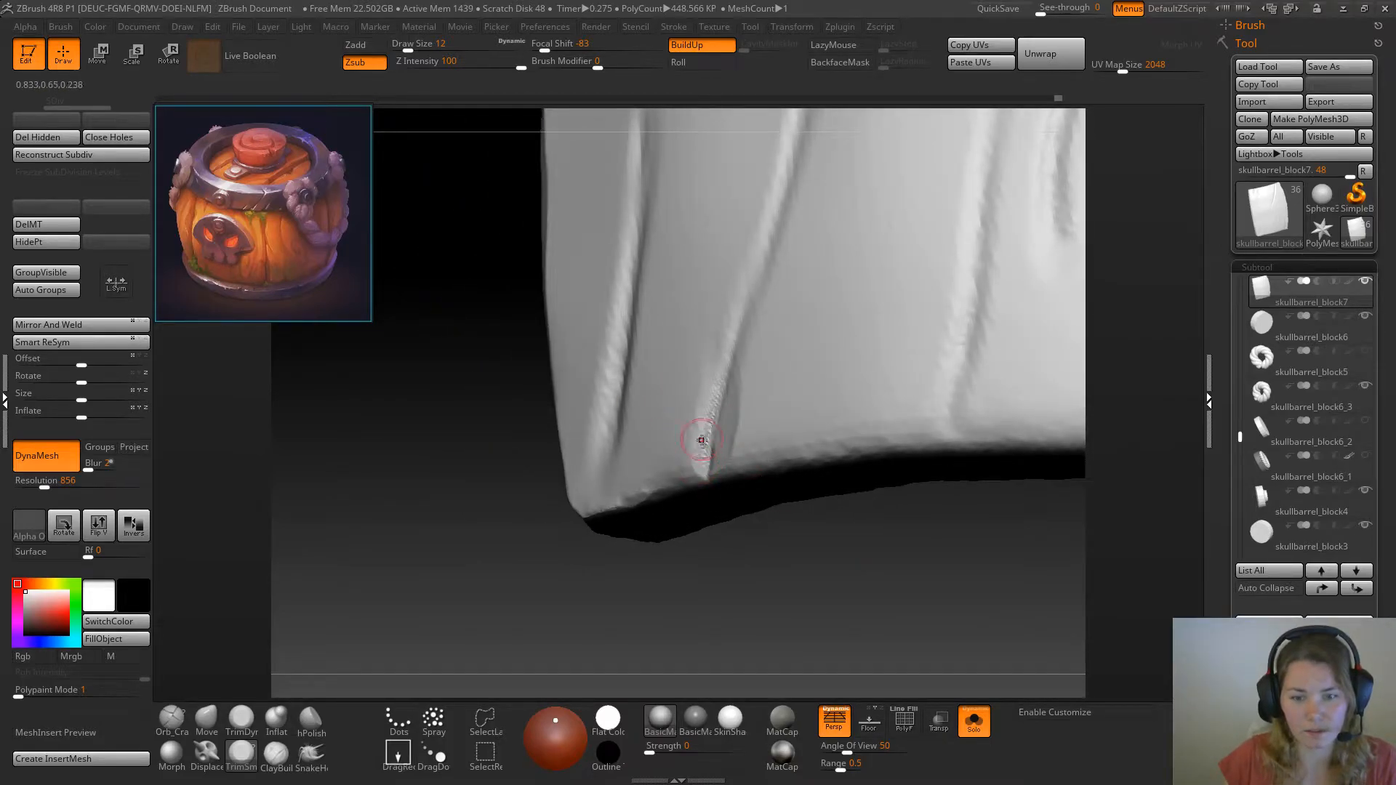
Reduce the draw size to 8 and trim both walls of the crack's lower end into narrower, sharper bevels
key("ctrl")
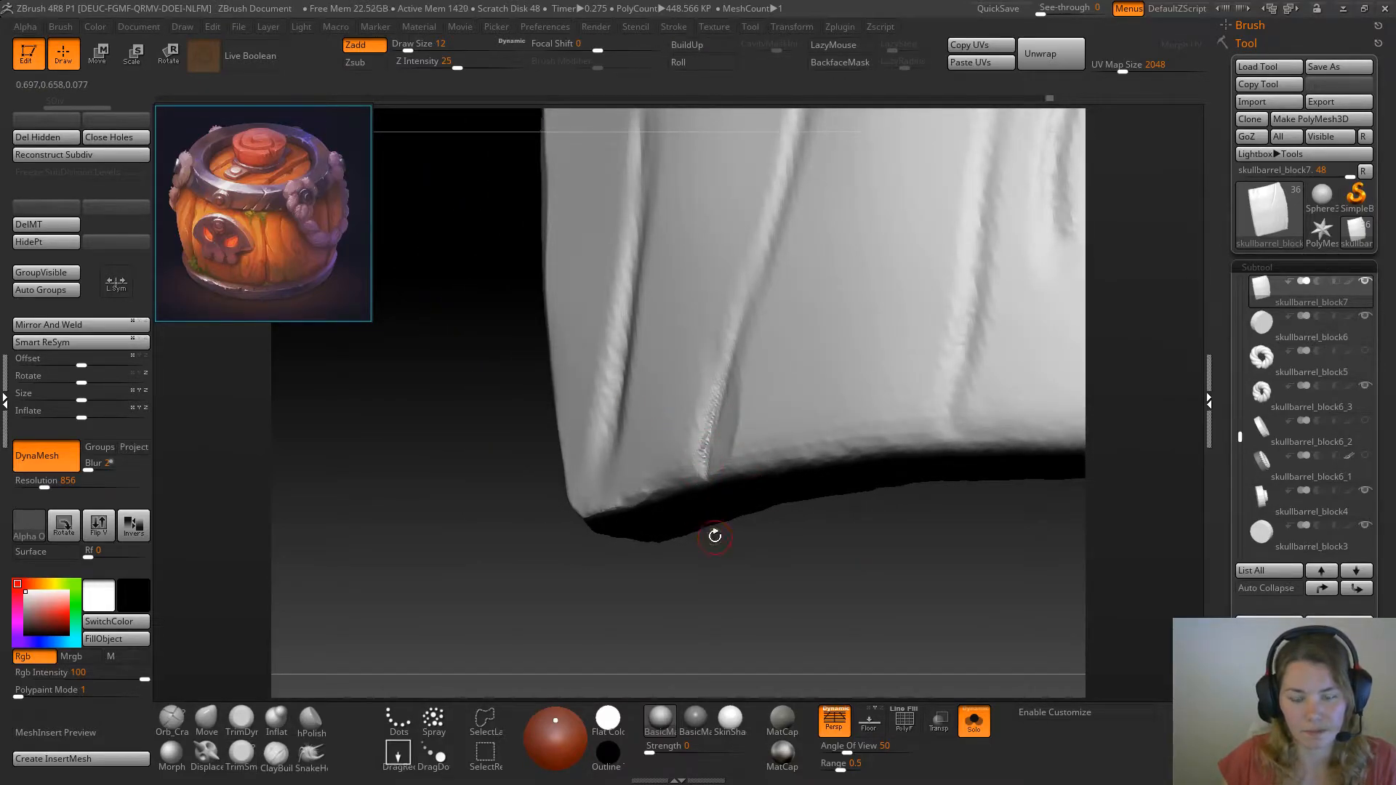
key("space")
mouse_move(765, 570)
left_mouse_down()
mouse_move(693, 469)
mouse_move(741, 307)
left_mouse_up()
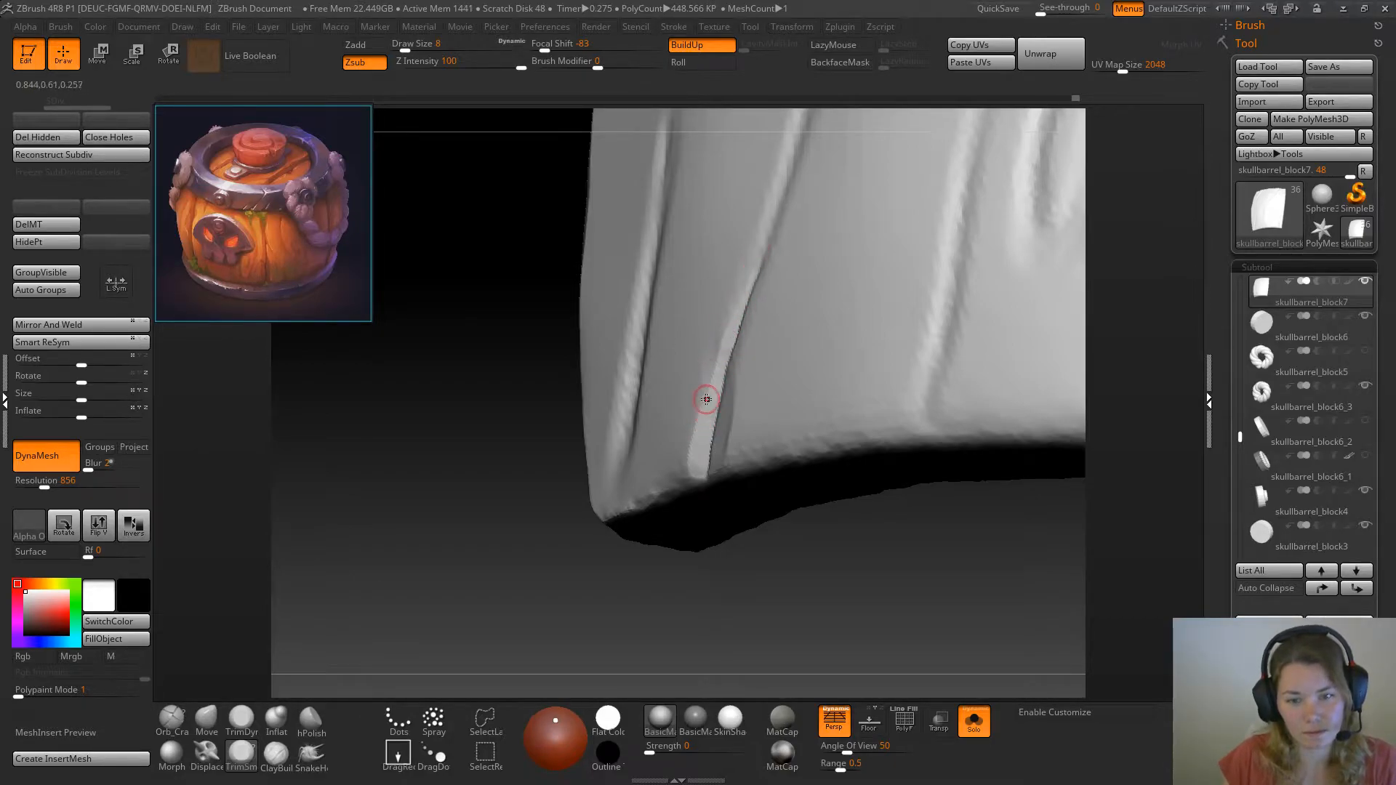
right_click_drag(670, 483, 716, 459)
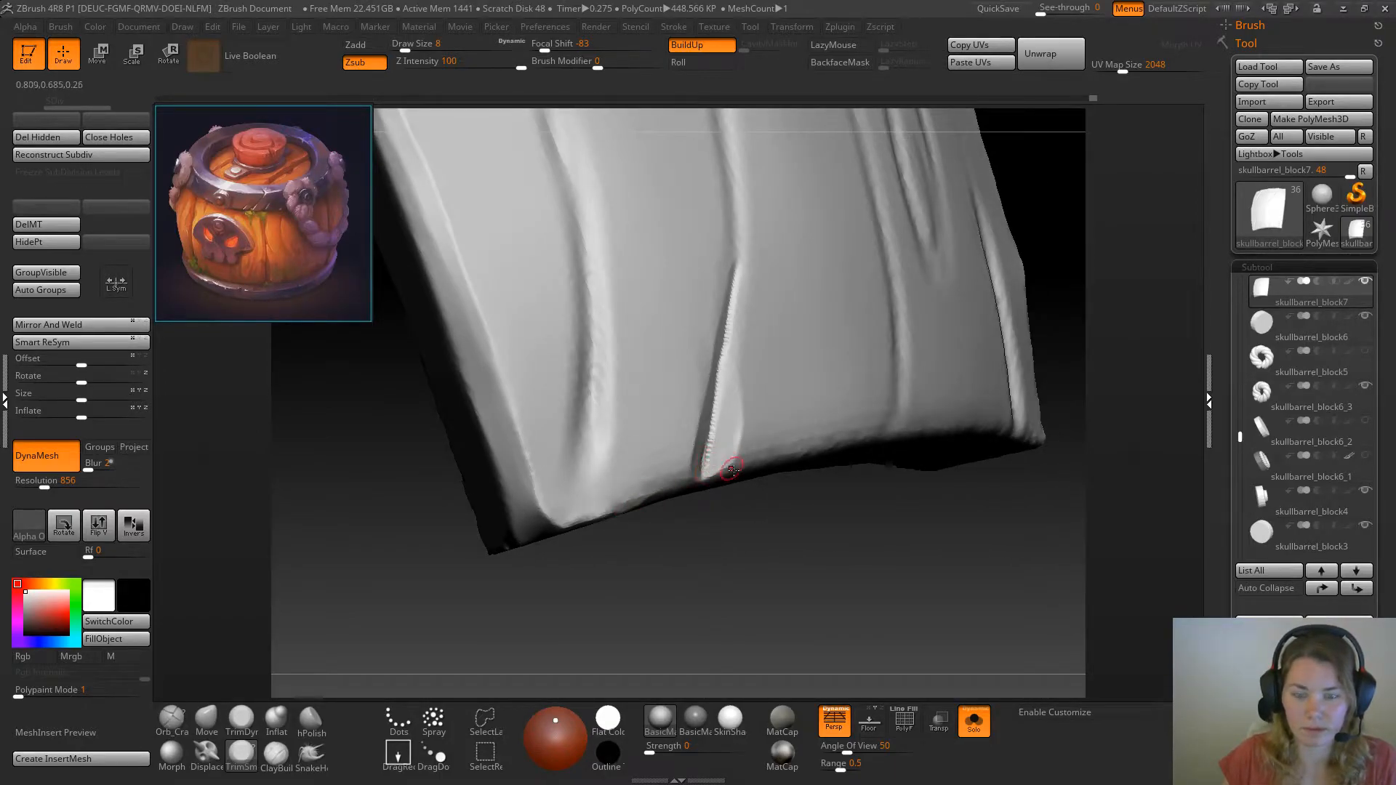
right_click_drag(773, 536, 724, 450)
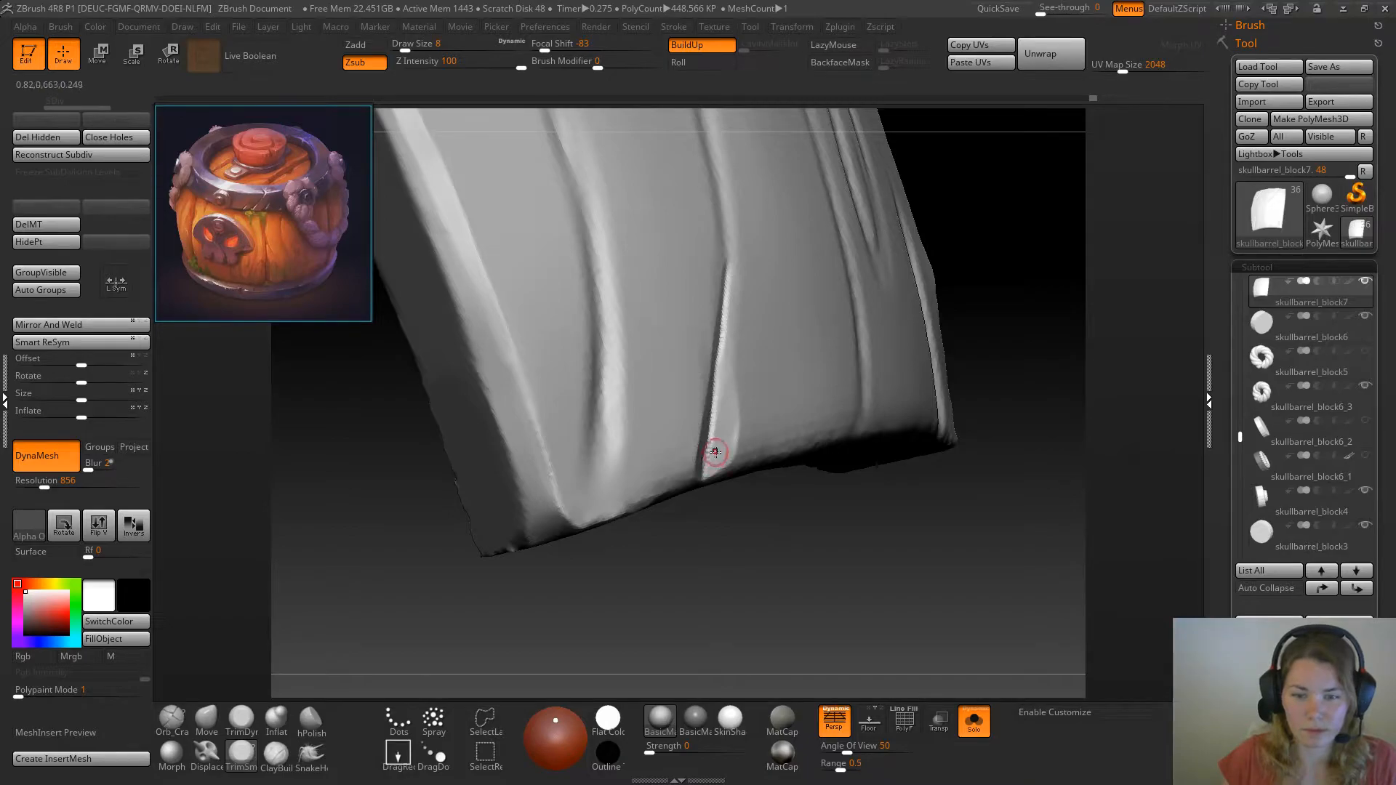
left_click_drag(715, 452, 719, 440, "shift")
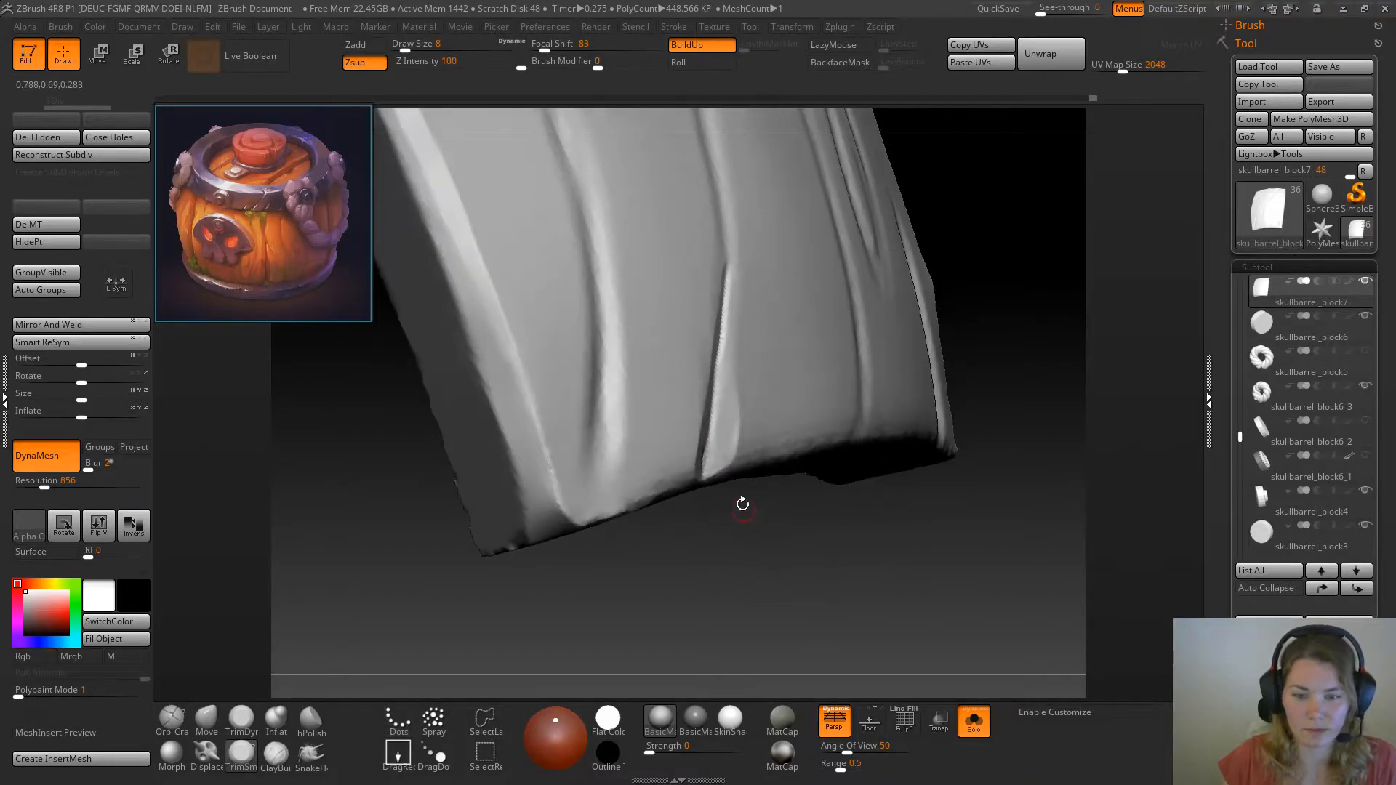
Deepen the crack's lower end with Orb_Cracks at draw size 14, undoing the first stroke, and remesh the plank with DynaMesh
left_click(184, 729)
right_click_drag(625, 582, 709, 563)
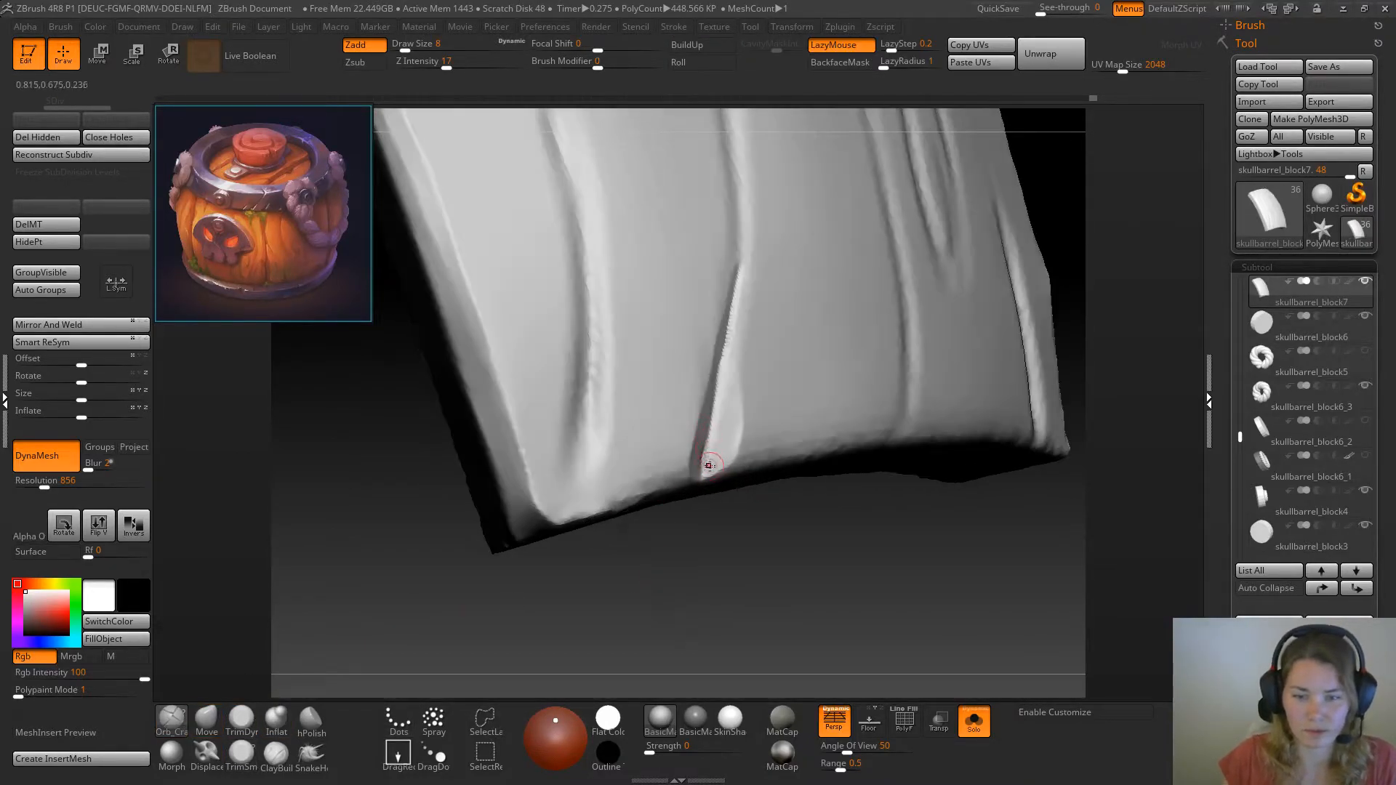
left_click_drag(702, 477, 721, 350)
key("ctrl+z")
mouse_move(817, 552)
left_mouse_down()
mouse_move(799, 561)
mouse_move(806, 521)
left_mouse_up()
key("space")
mouse_move(704, 482)
left_mouse_down()
mouse_move(691, 483)
mouse_move(750, 263)
left_mouse_up()
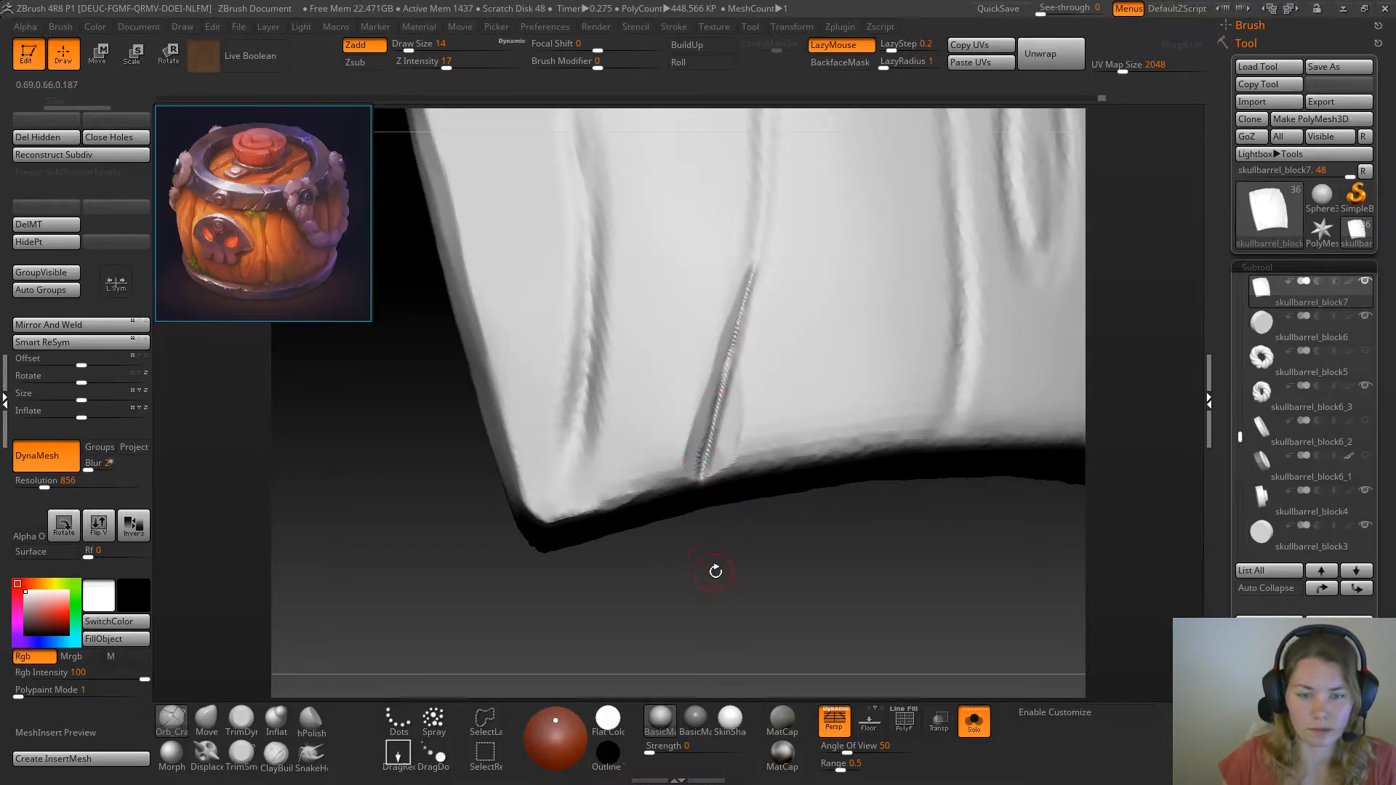
left_click_drag(716, 572, 658, 569)
left_click_drag(395, 553, 484, 643, "ctrl")
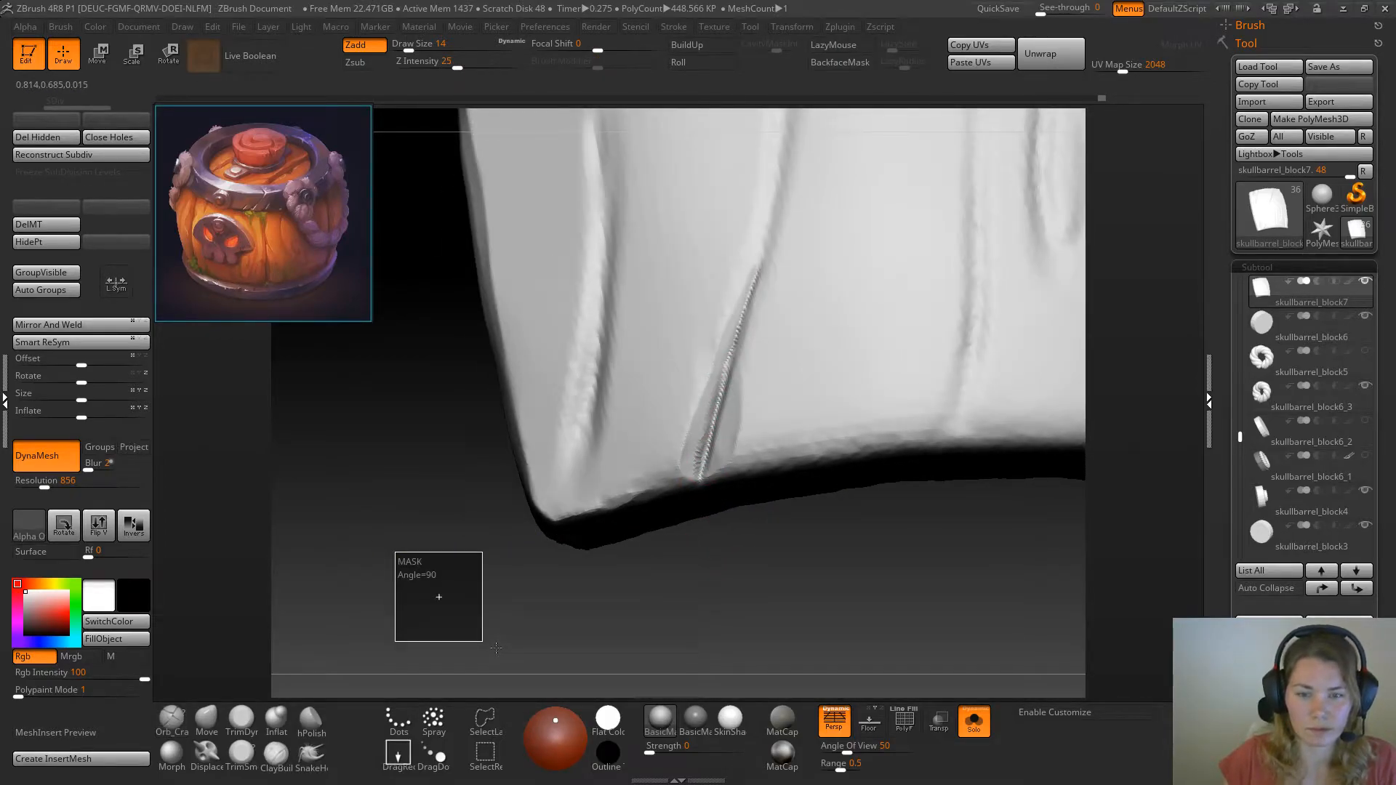
Smooth the corner-side wall of the crack's lower end with TrimDynamic, reducing the draw size to 8
left_click(242, 720)
left_click_drag(333, 664, 406, 618)
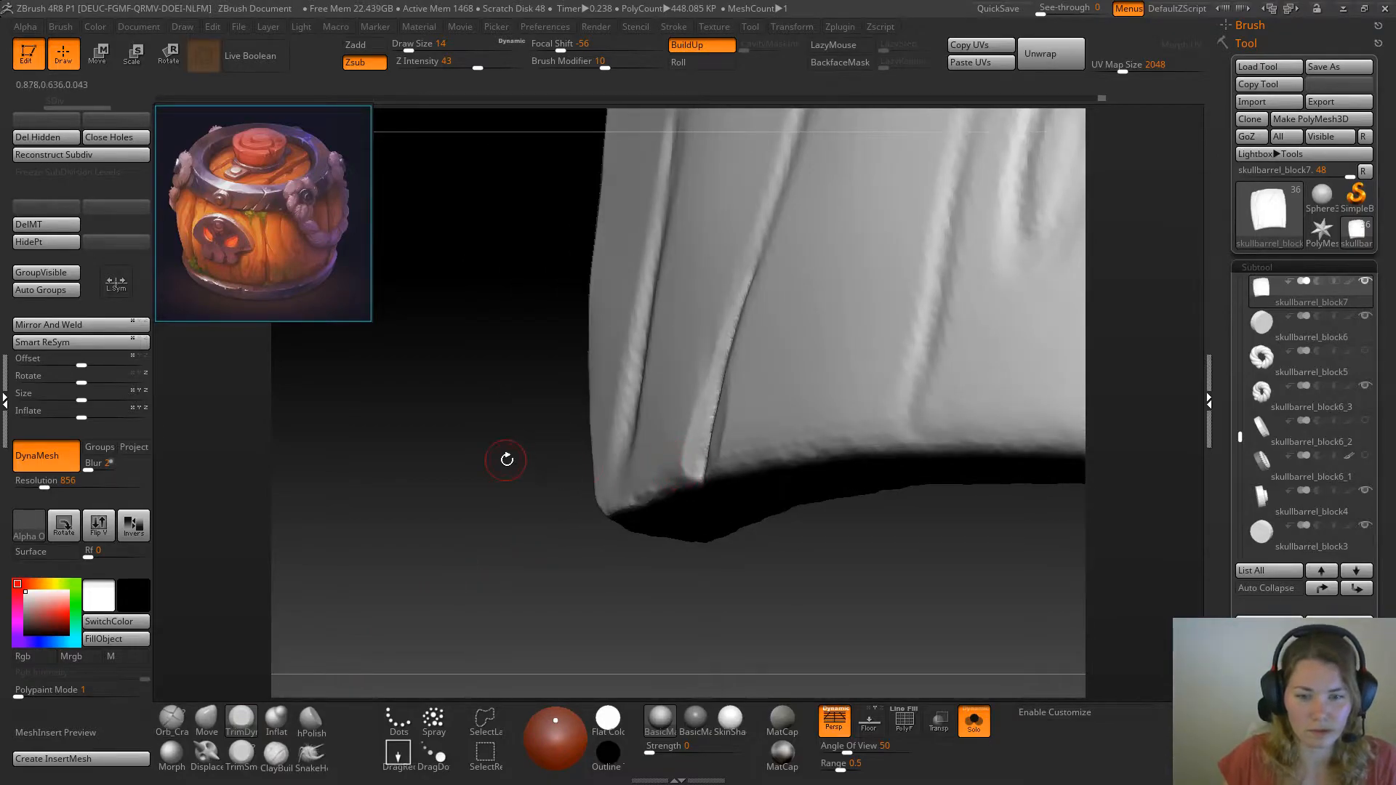
key("space")
left_click(510, 467)
left_click_drag(512, 467, 684, 464)
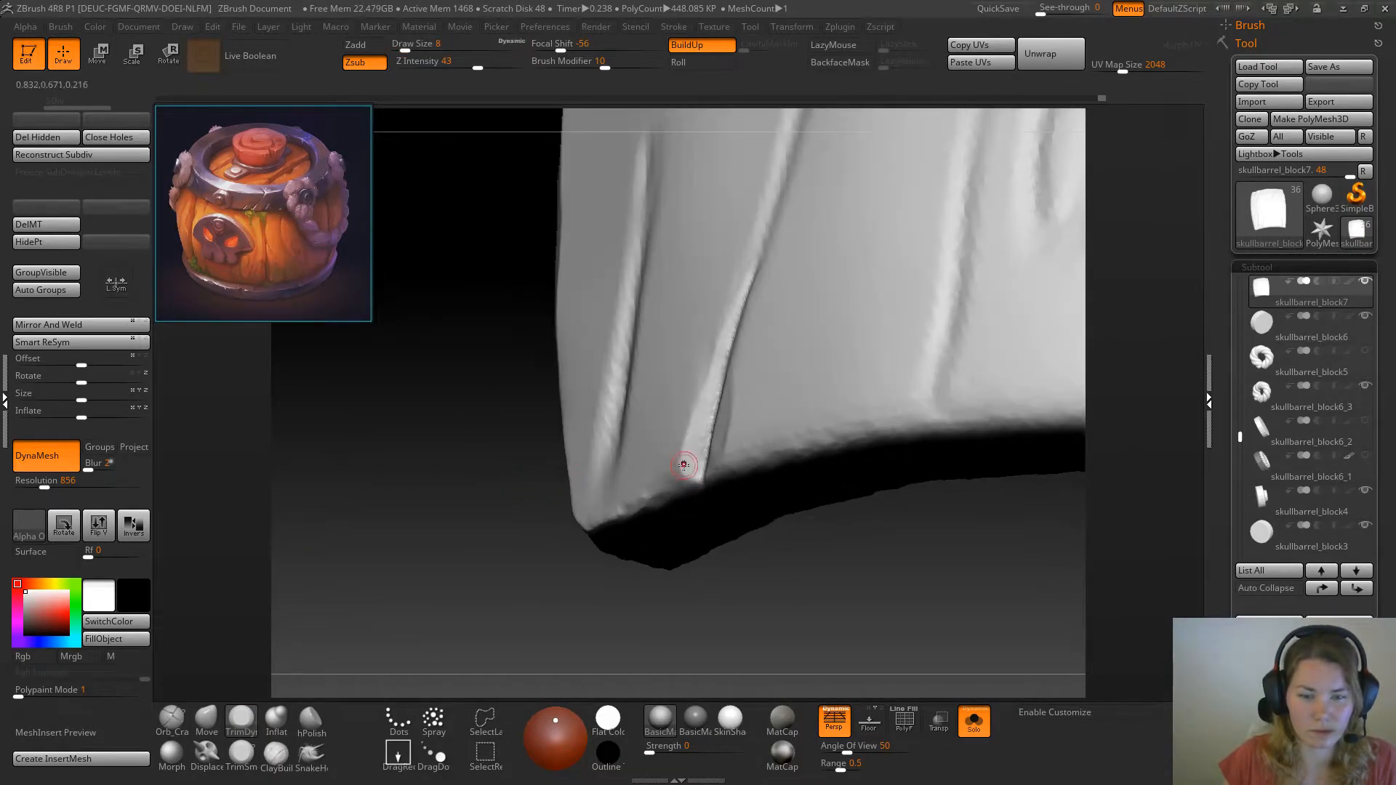
left_click_drag(705, 417, 712, 404)
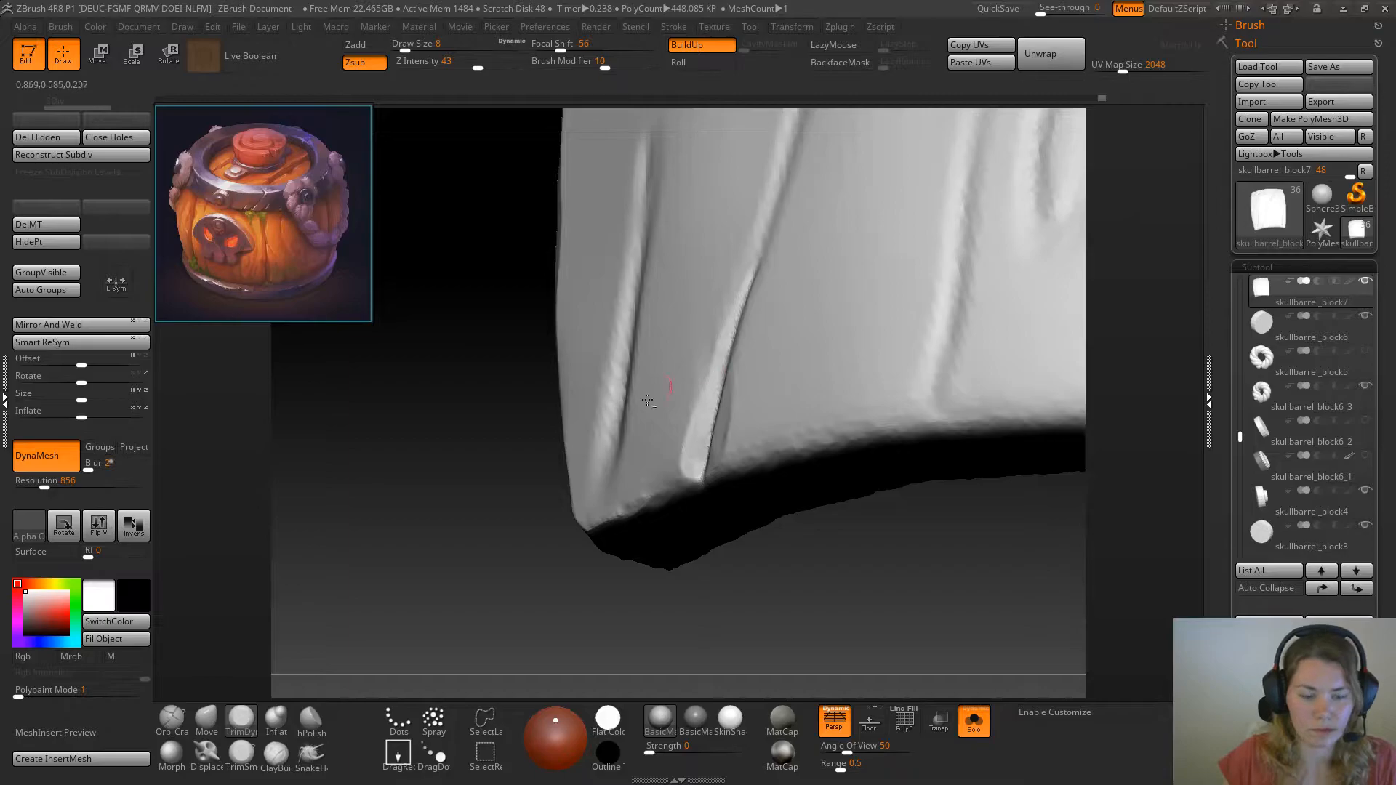
Flatten both walls of the crack's lower end with TrimSmoothBorder at draw size 8
left_click(245, 754)
left_click_drag(386, 592, 470, 539)
mouse_move(695, 461)
left_mouse_down()
mouse_move(690, 475)
mouse_move(718, 370)
left_mouse_up()
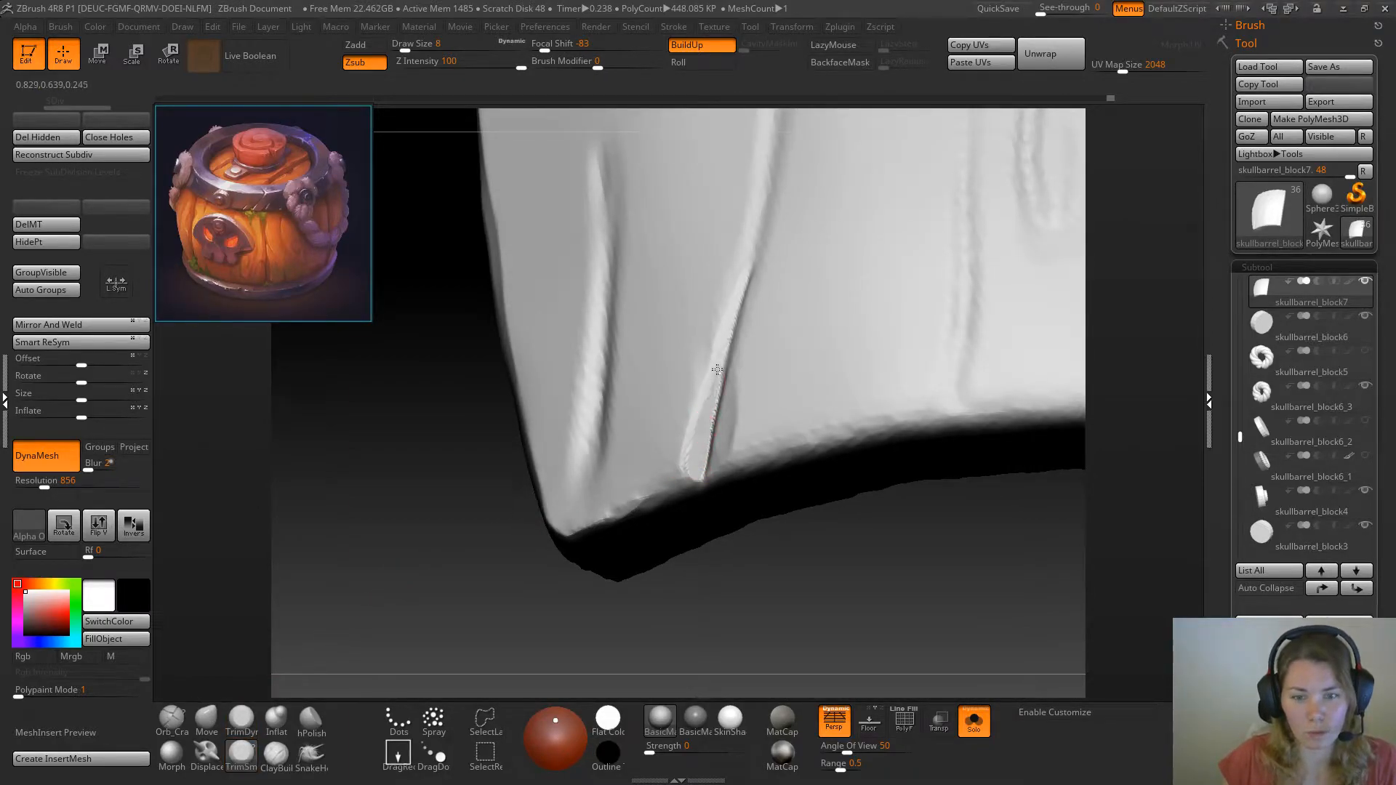
left_click_drag(788, 595, 920, 578)
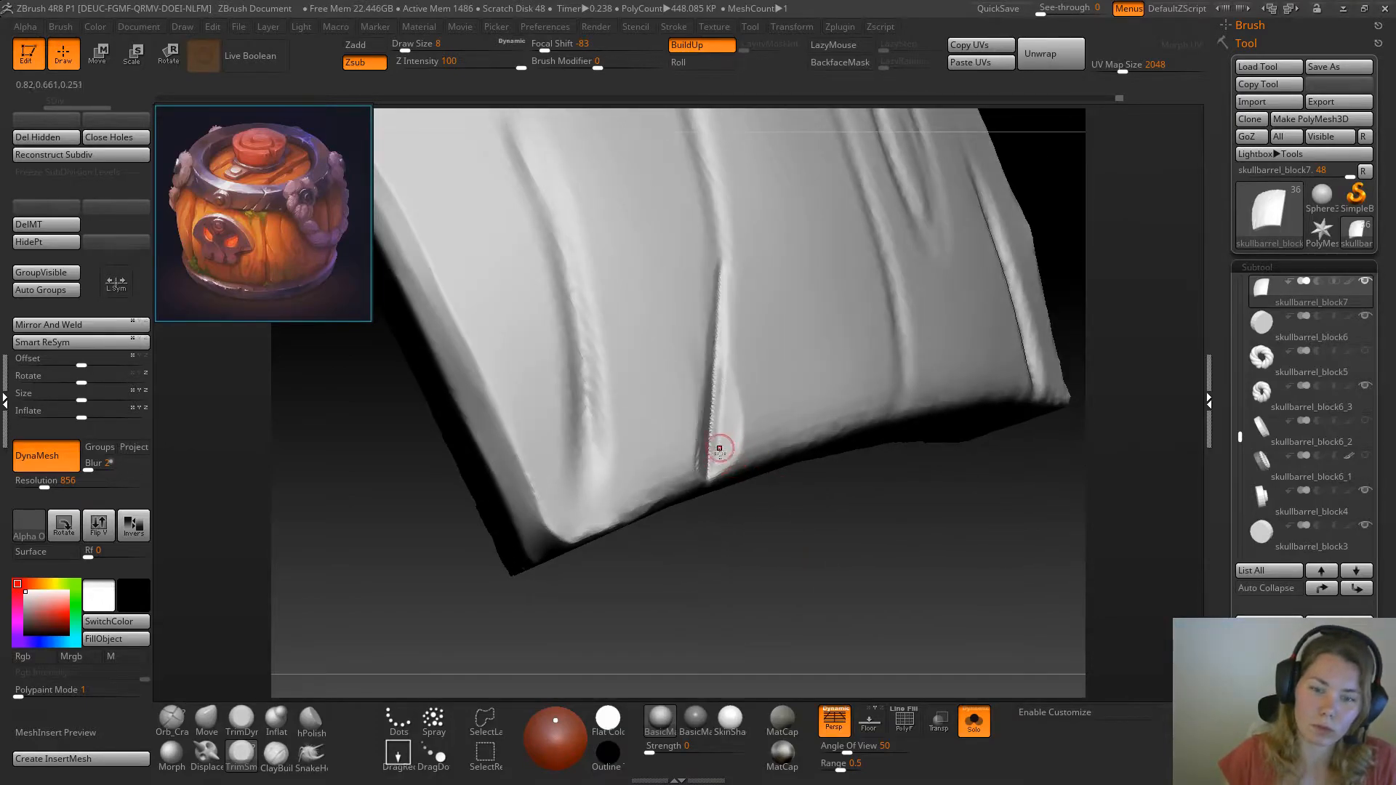
mouse_move(725, 389)
left_mouse_down()
mouse_move(725, 358)
mouse_move(721, 461)
mouse_move(727, 373)
mouse_move(716, 442)
left_mouse_up()
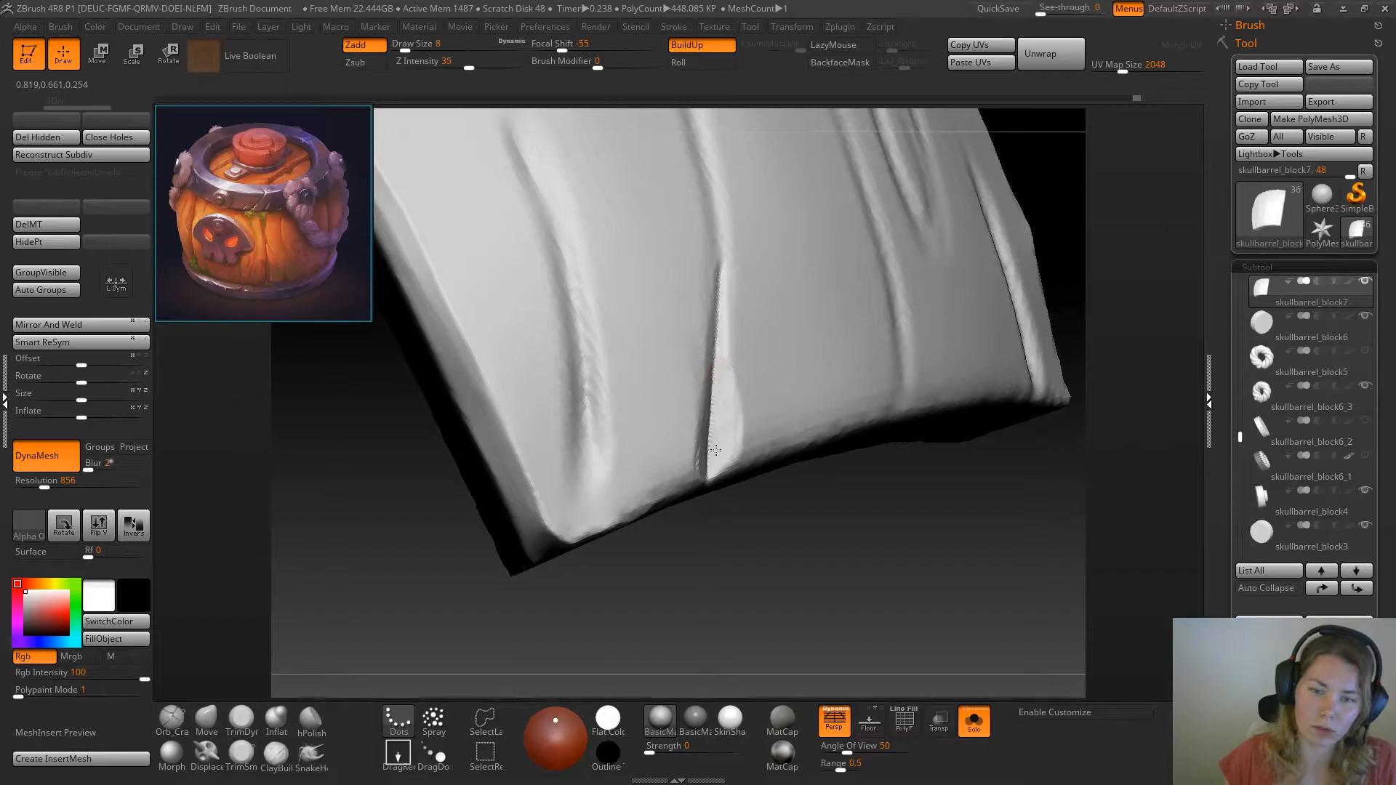
Sharpen the bevel on the lower crack's wall facing the plank's middle, from the bottom edge upward
left_click_drag(737, 504, 692, 490)
left_click_drag(781, 574, 809, 548)
mouse_move(710, 424)
left_mouse_down()
mouse_move(714, 315)
mouse_move(715, 412)
left_mouse_up()
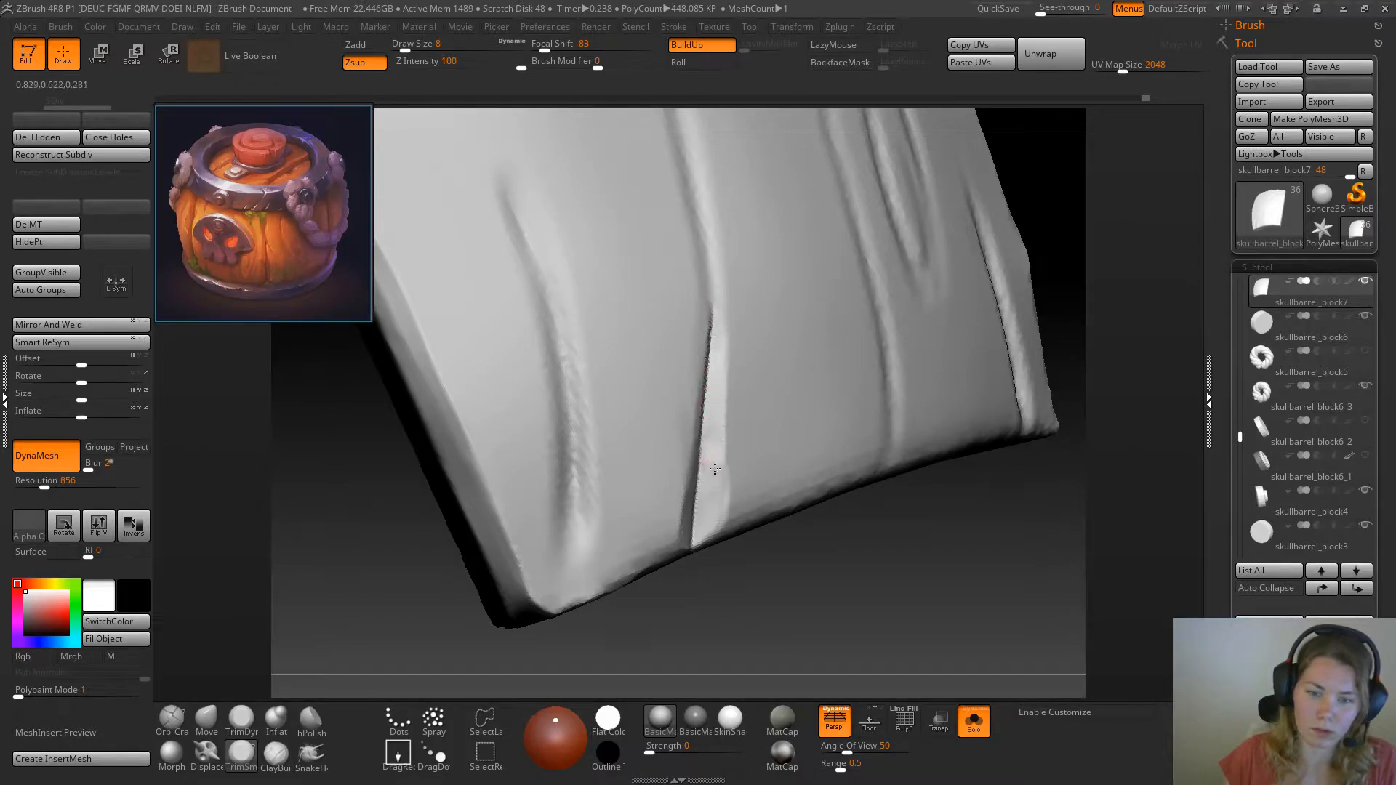
mouse_move(836, 539)
left_mouse_down()
mouse_move(860, 599)
mouse_move(724, 452)
mouse_move(723, 553)
left_mouse_up()
left_click_drag(729, 461, 720, 527)
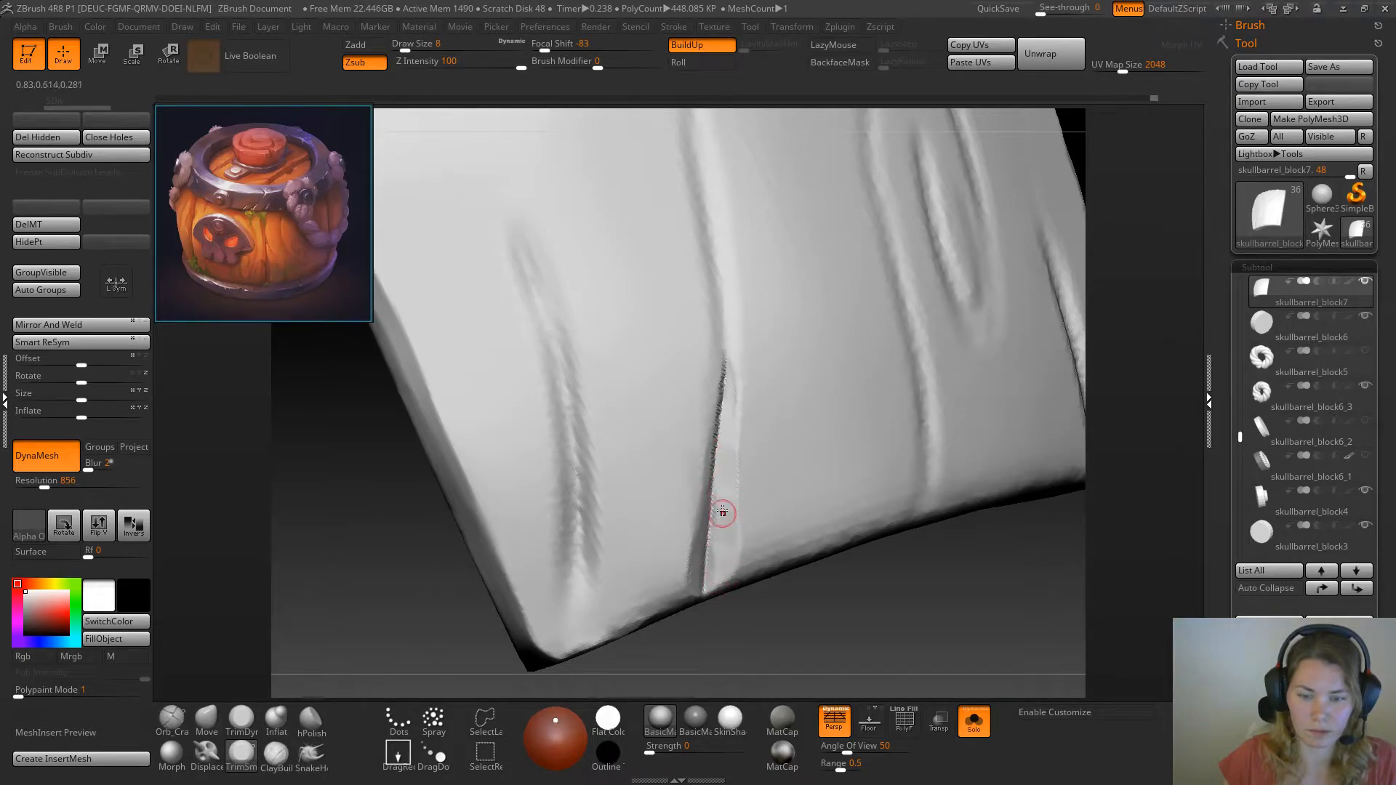
left_click_drag(870, 583, 705, 474)
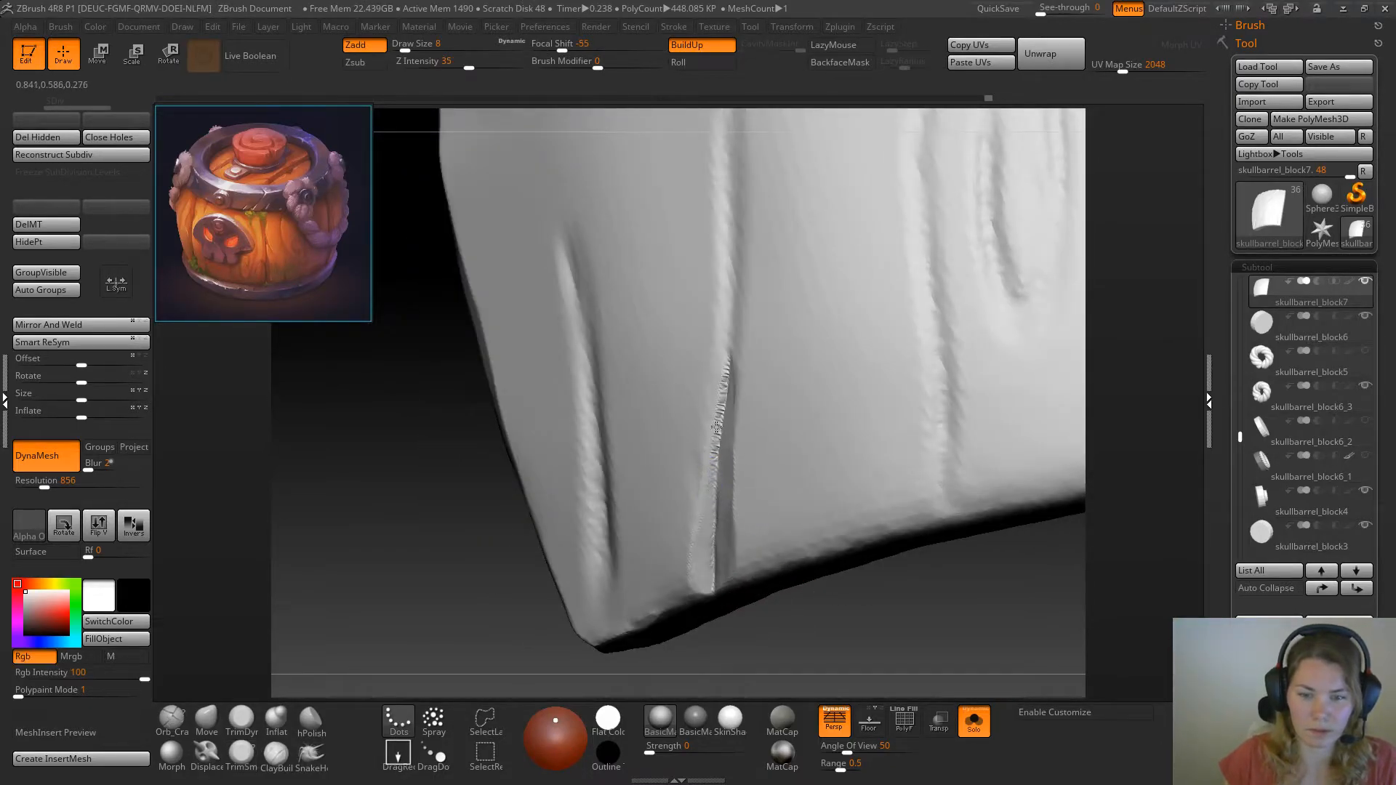
Extend the bevel on the crack's corner-side wall upward from the bottom edge, trimming away its jagged rim
left_click_drag(458, 451, 494, 506)
mouse_move(678, 473)
left_mouse_down()
mouse_move(708, 499)
mouse_move(709, 466)
left_mouse_up()
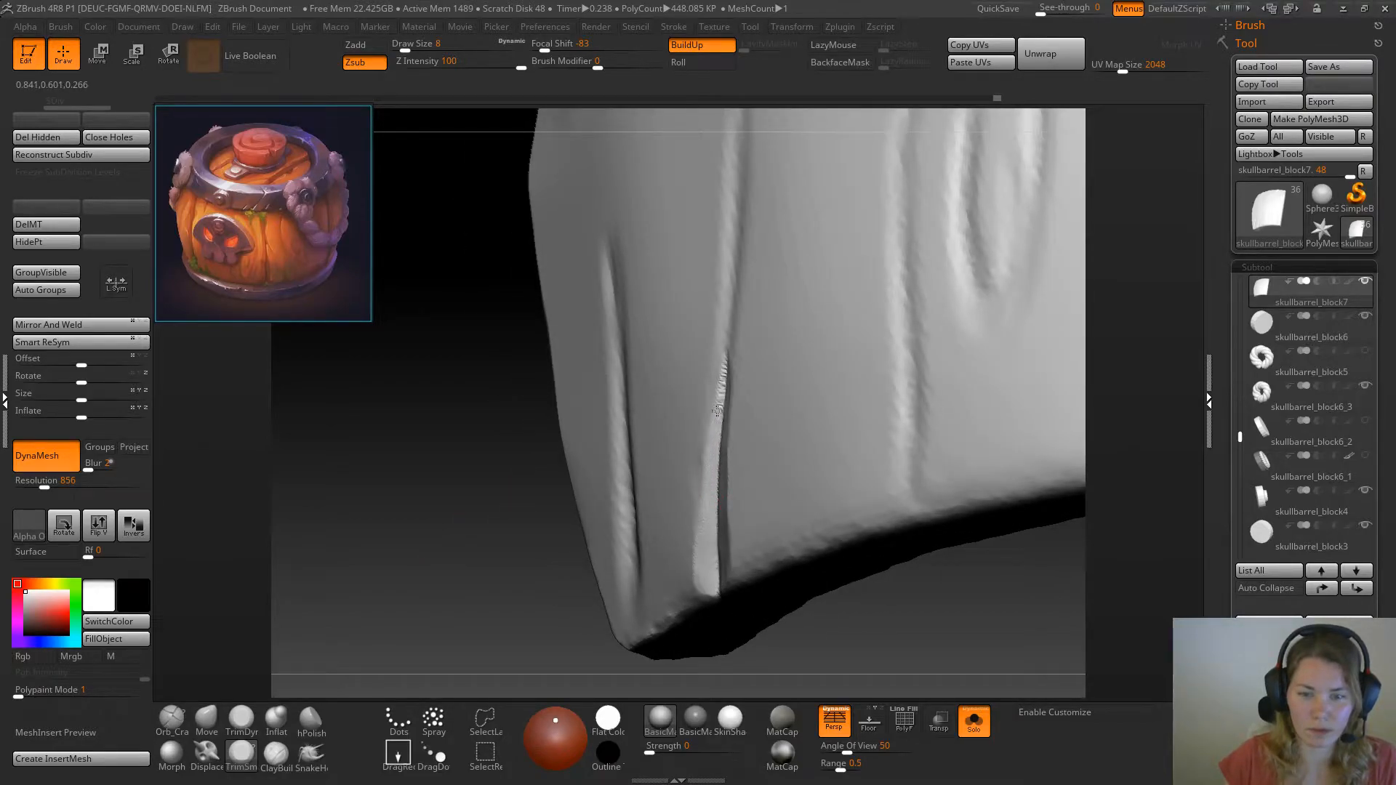
left_click_drag(720, 379, 727, 279)
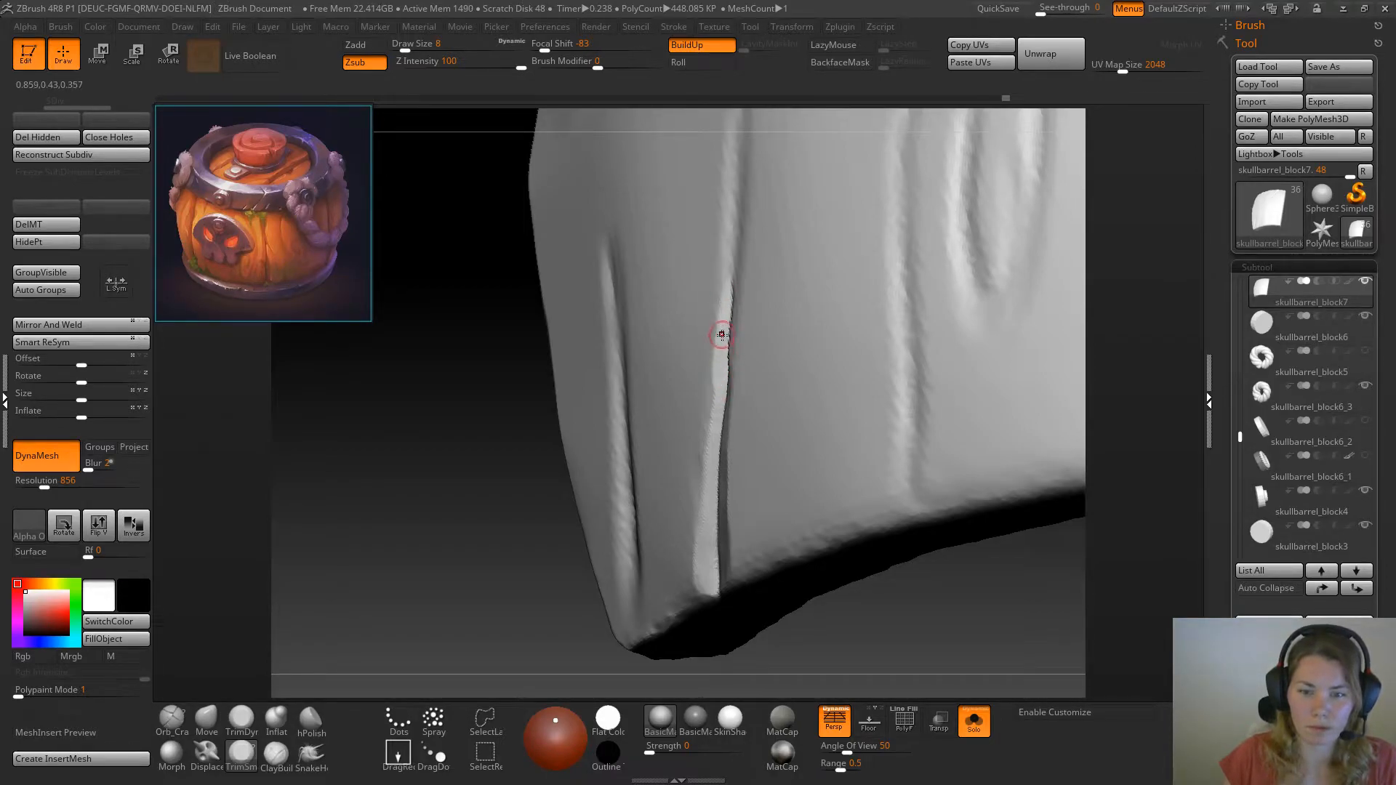
left_click_drag(457, 552, 556, 537)
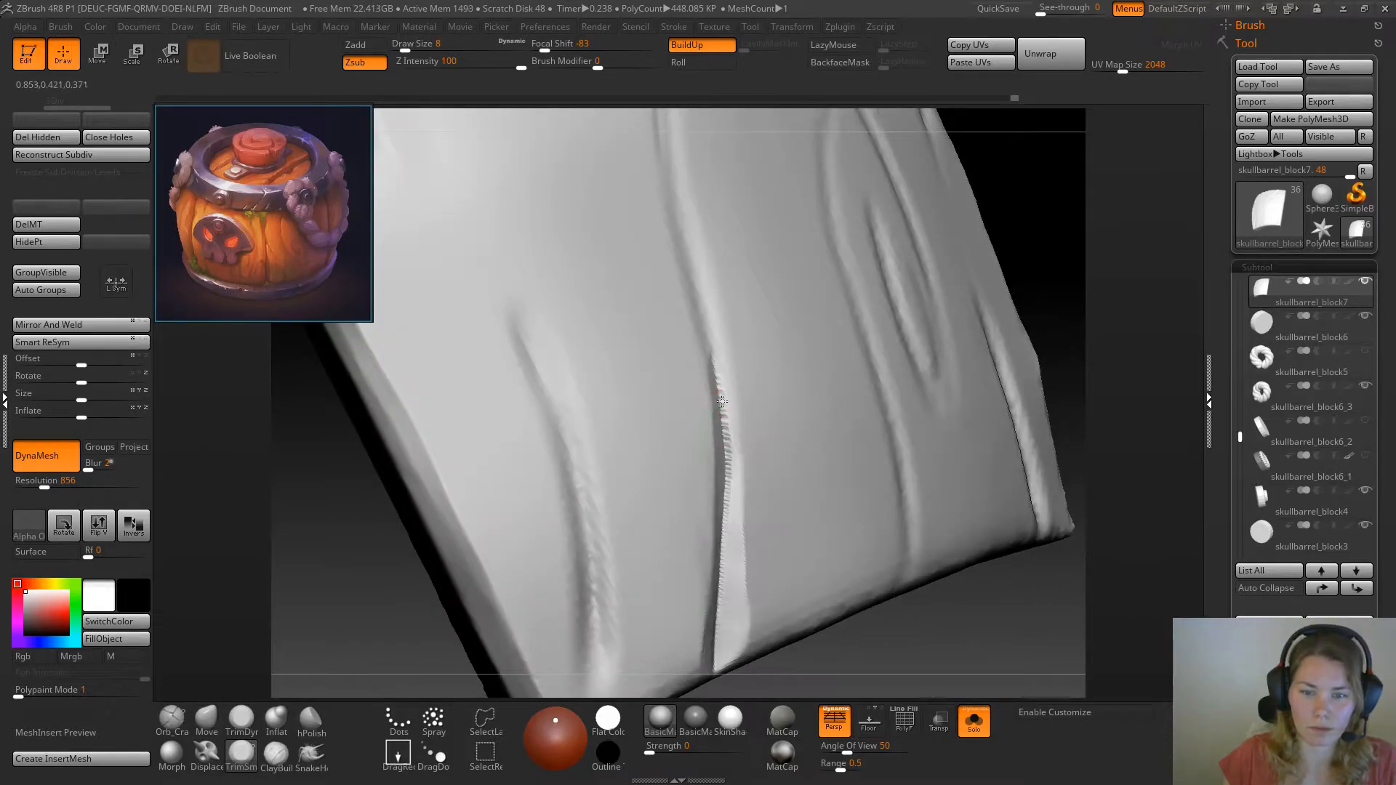
left_click_drag(1022, 232, 1040, 240)
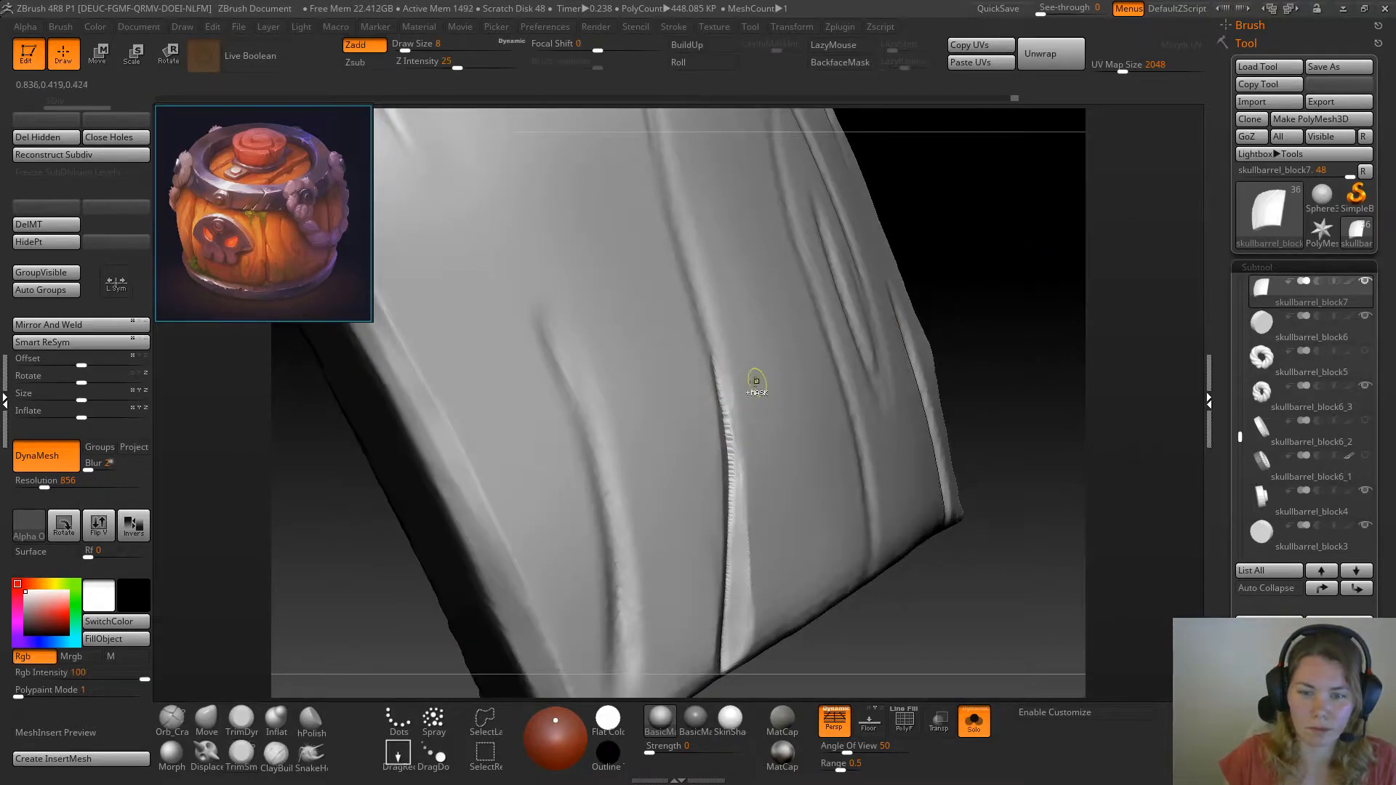
Undo the last stroke and trim the crack's lower walls again, working from both sides of the crack
key("ctrl+z")
mouse_move(740, 478)
left_mouse_down()
mouse_move(726, 401)
mouse_move(738, 534)
mouse_move(722, 381)
mouse_move(736, 532)
mouse_move(734, 500)
left_mouse_up()
left_click_drag(985, 251, 969, 365, "alt")
mouse_move(699, 477)
left_mouse_down()
mouse_move(704, 499)
mouse_move(679, 391)
left_mouse_up()
left_click_drag(898, 291, 1007, 312)
left_click_drag(695, 468, 689, 451)
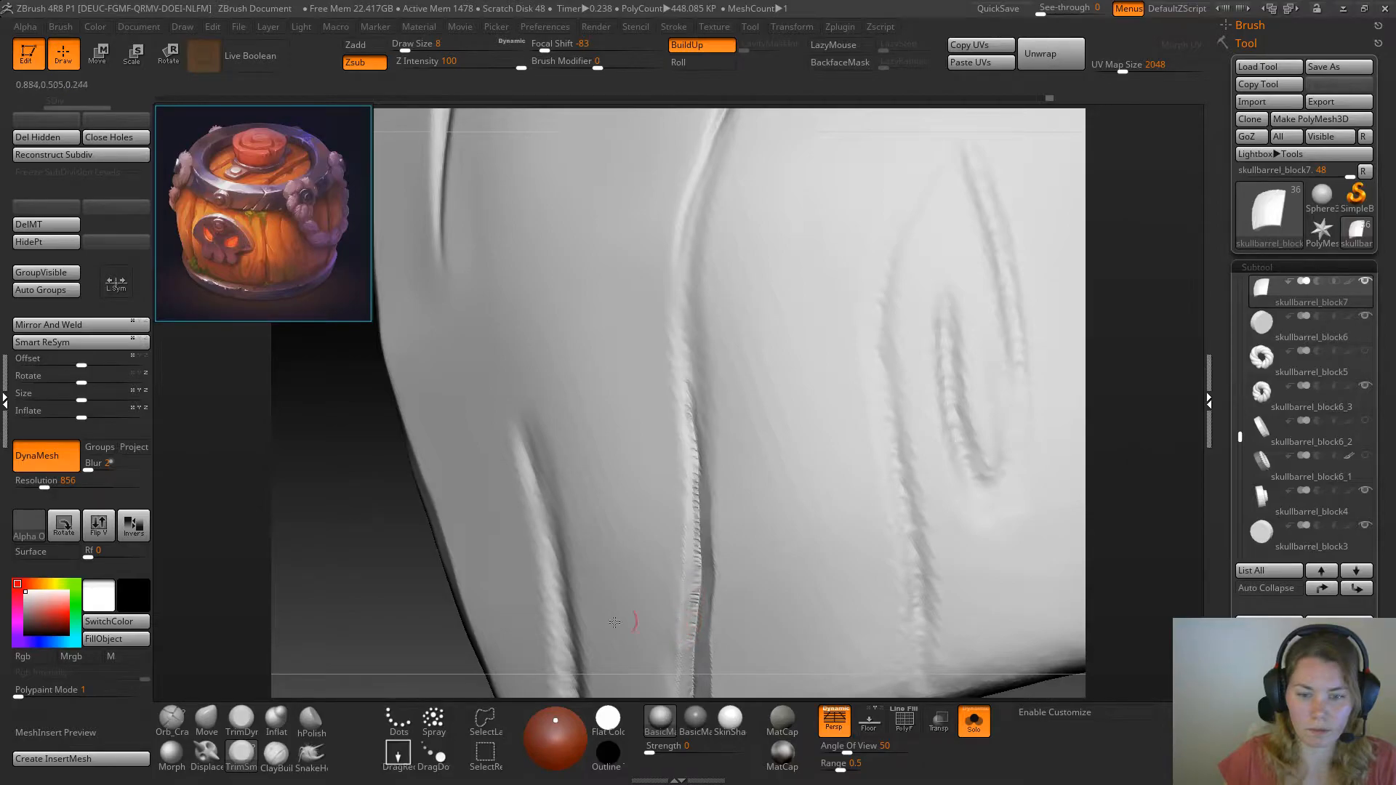
Smooth the jagged rim along the crack's lower wall with TrimDynamic, up towards the plank's middle
left_click(241, 729)
right_click_drag(702, 607, 661, 605)
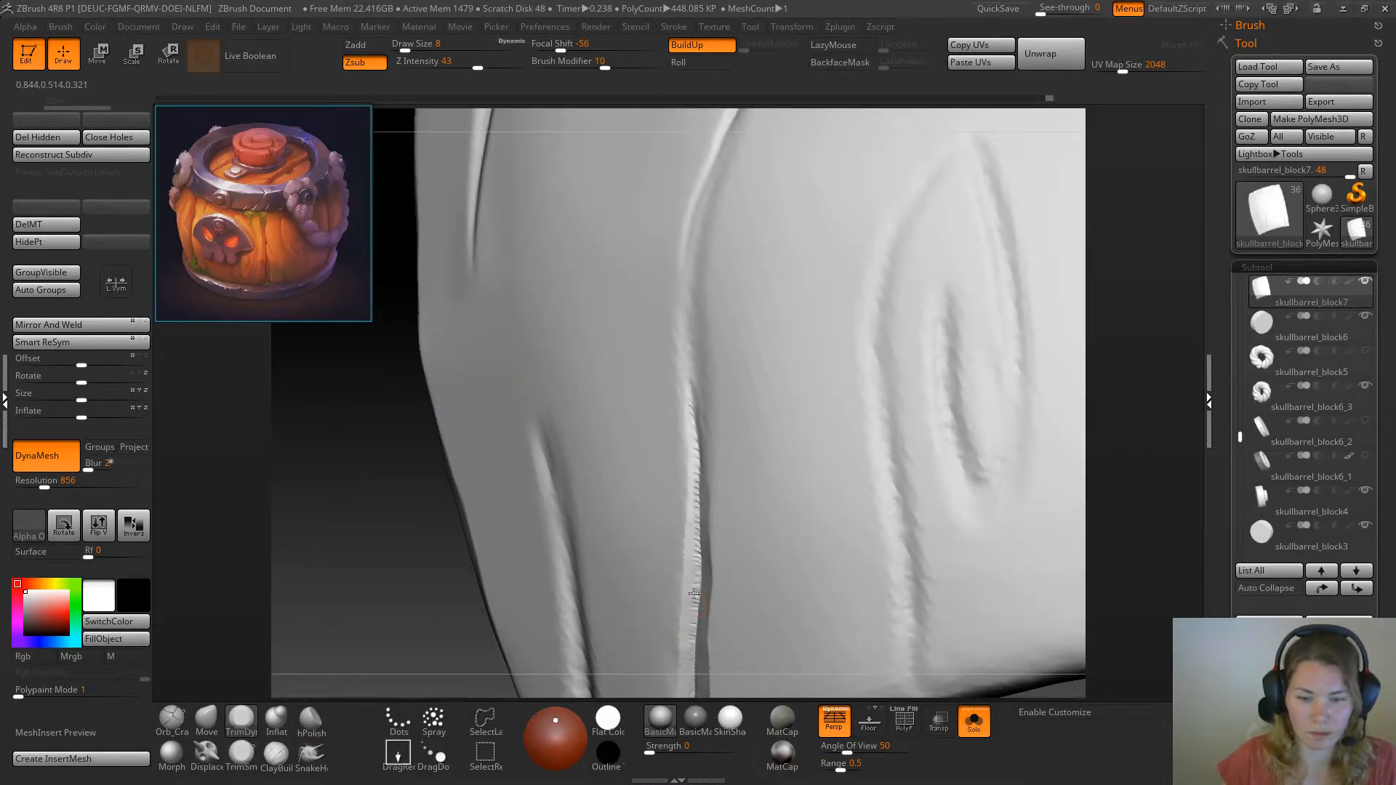
left_click_drag(375, 534, 419, 629, "ctrl")
left_click_drag(686, 584, 689, 458)
Flatten the same crack wall into a clean bevel with TrimSmoothBorder, down to the plank's bottom end
left_click(241, 756)
left_click_drag(358, 624, 530, 505)
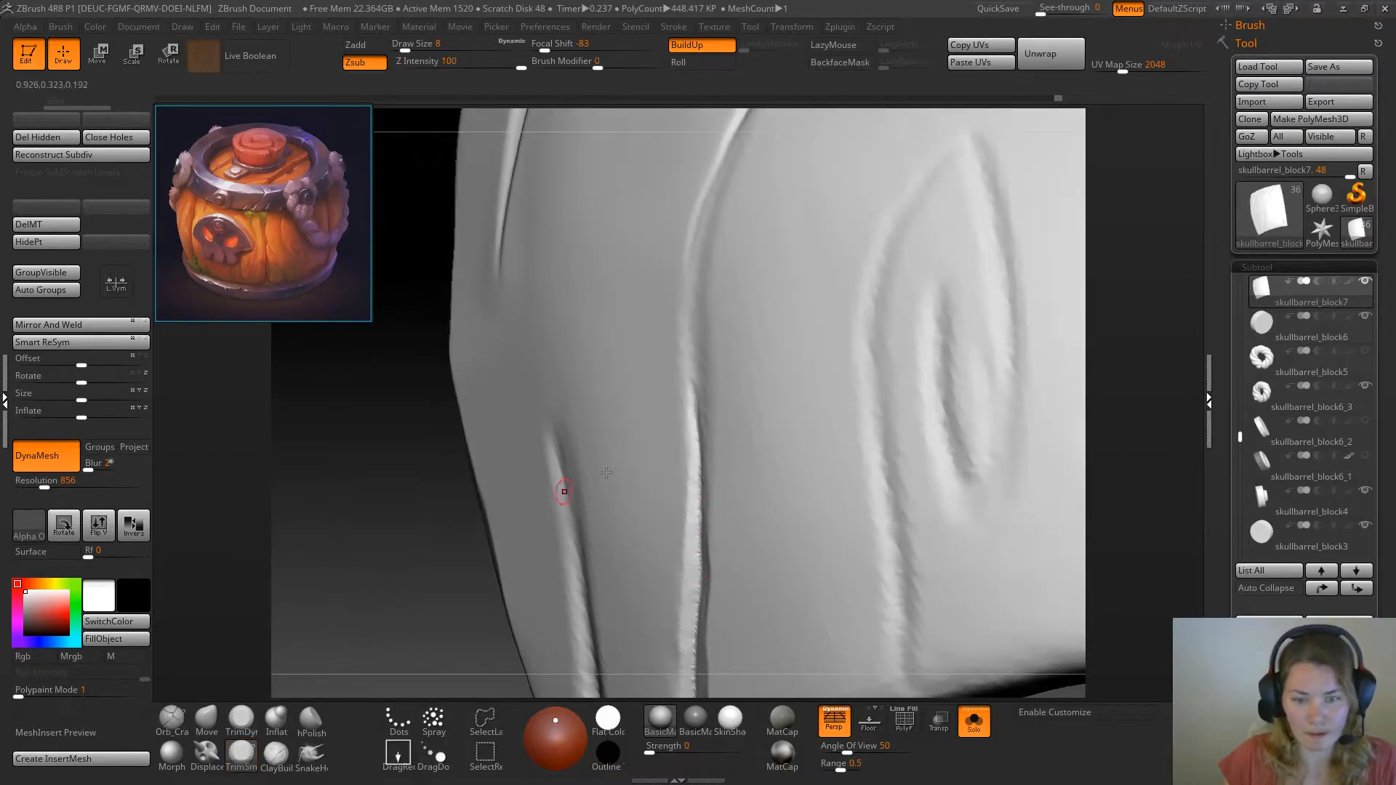
left_click_drag(695, 456, 685, 658)
mouse_move(440, 625)
left_mouse_down()
mouse_move(419, 590)
mouse_move(427, 542)
left_mouse_up()
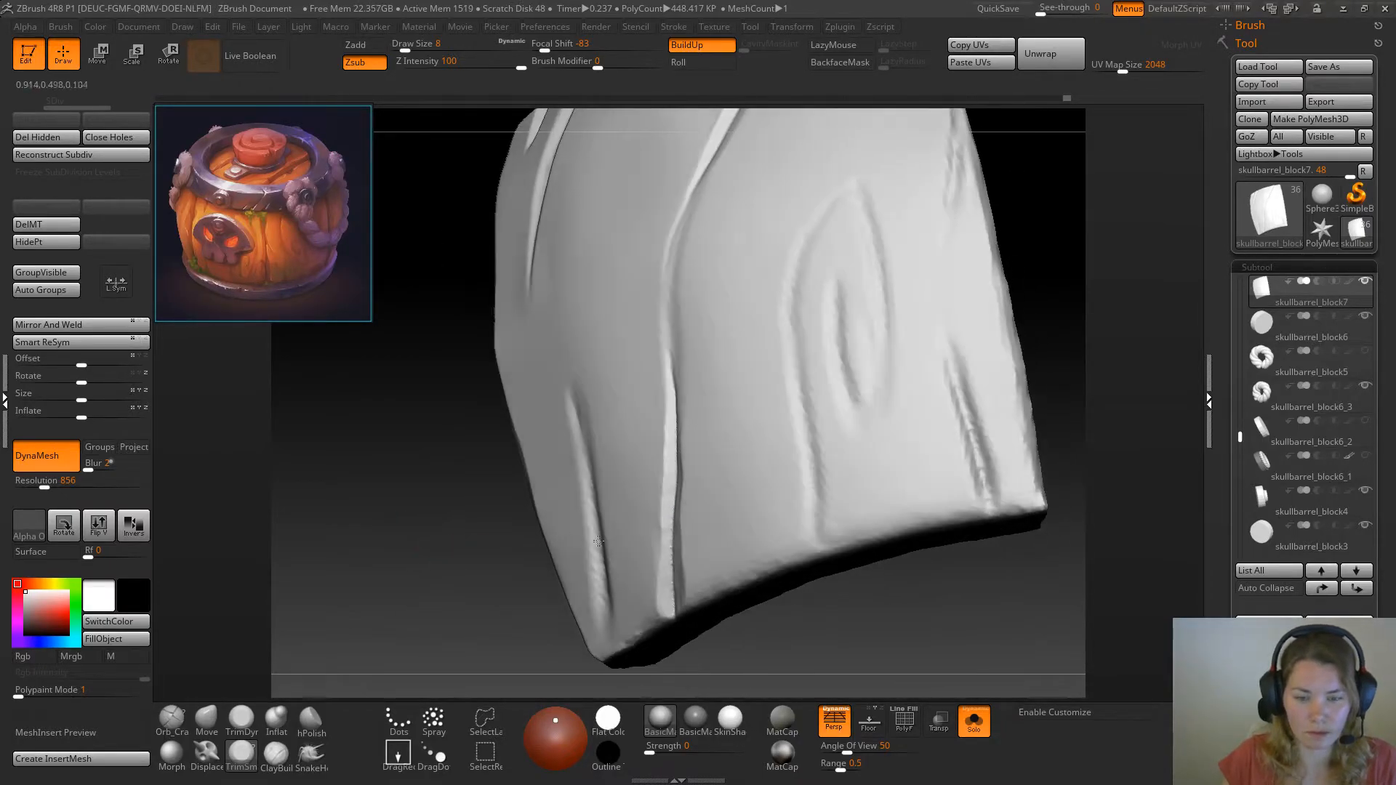
left_click_drag(666, 513, 668, 567)
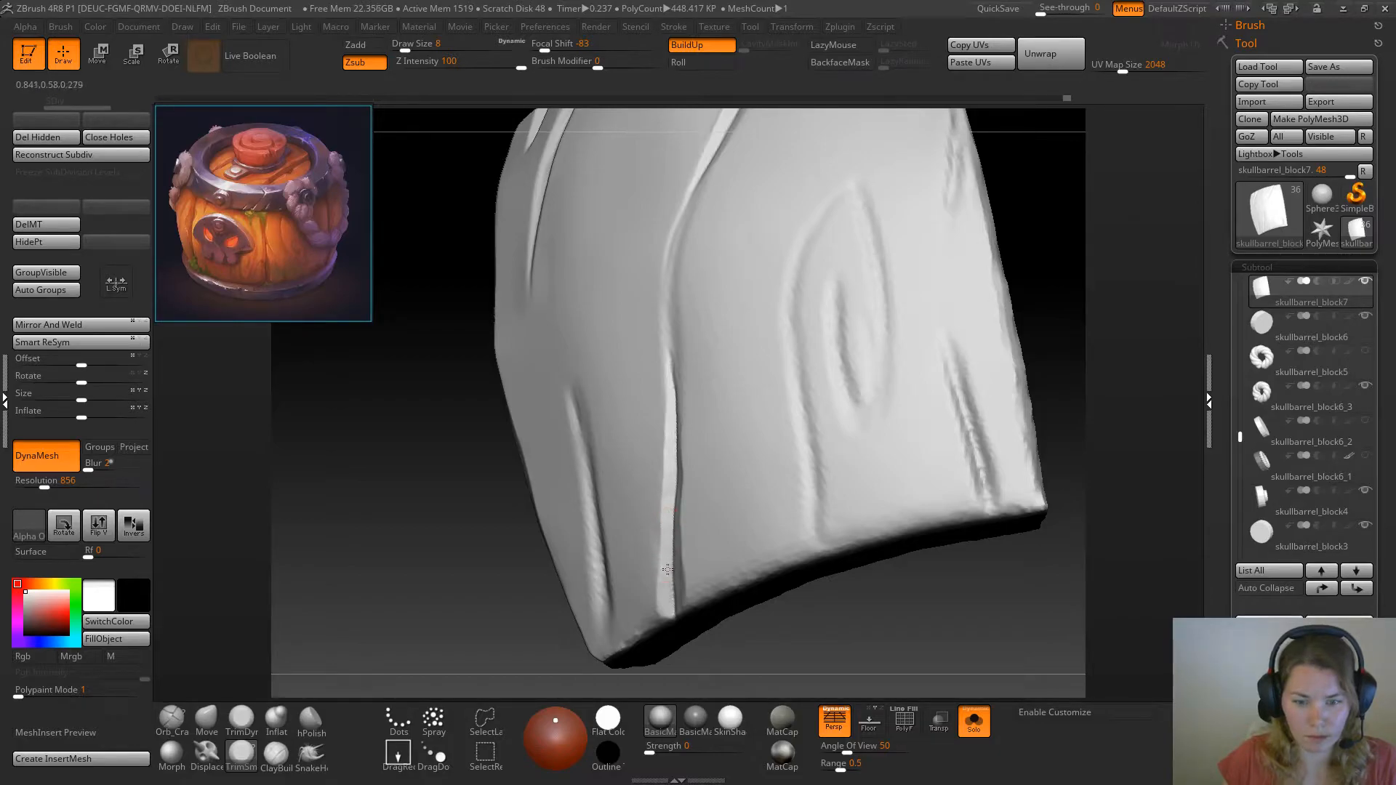
Refine the bevel's upper end near the plank's middle with alternating smoothing and TrimSmoothBorder strokes
left_click_drag(440, 559, 482, 546)
left_click_drag(1004, 251, 1022, 277, "alt")
mouse_move(644, 414)
left_mouse_down()
mouse_move(657, 496)
mouse_move(654, 473)
left_mouse_up()
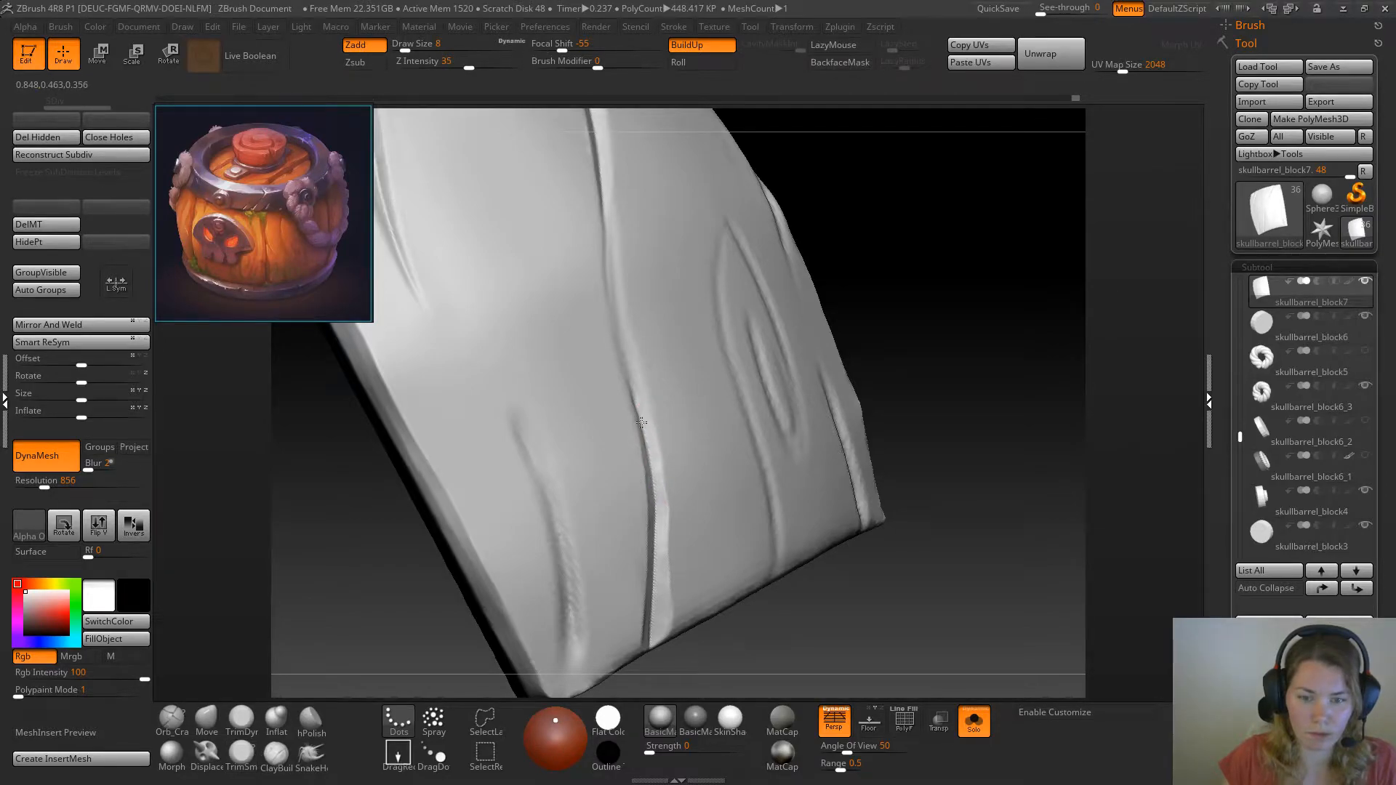
left_click_drag(641, 421, 641, 420, "shift")
left_click_drag(876, 320, 903, 319)
mouse_move(663, 490)
left_mouse_down()
mouse_move(658, 503)
mouse_move(656, 470)
left_mouse_up()
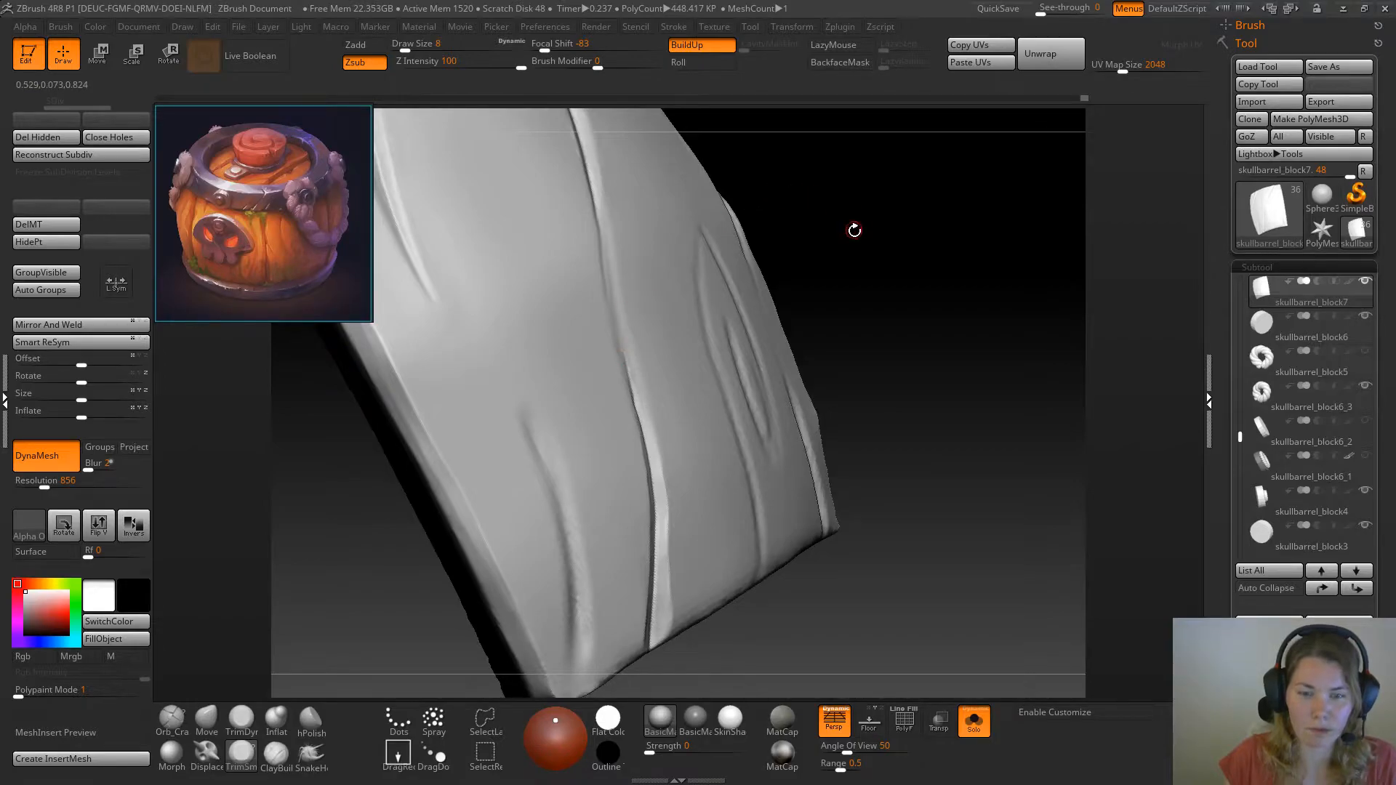
left_click_drag(853, 227, 848, 265)
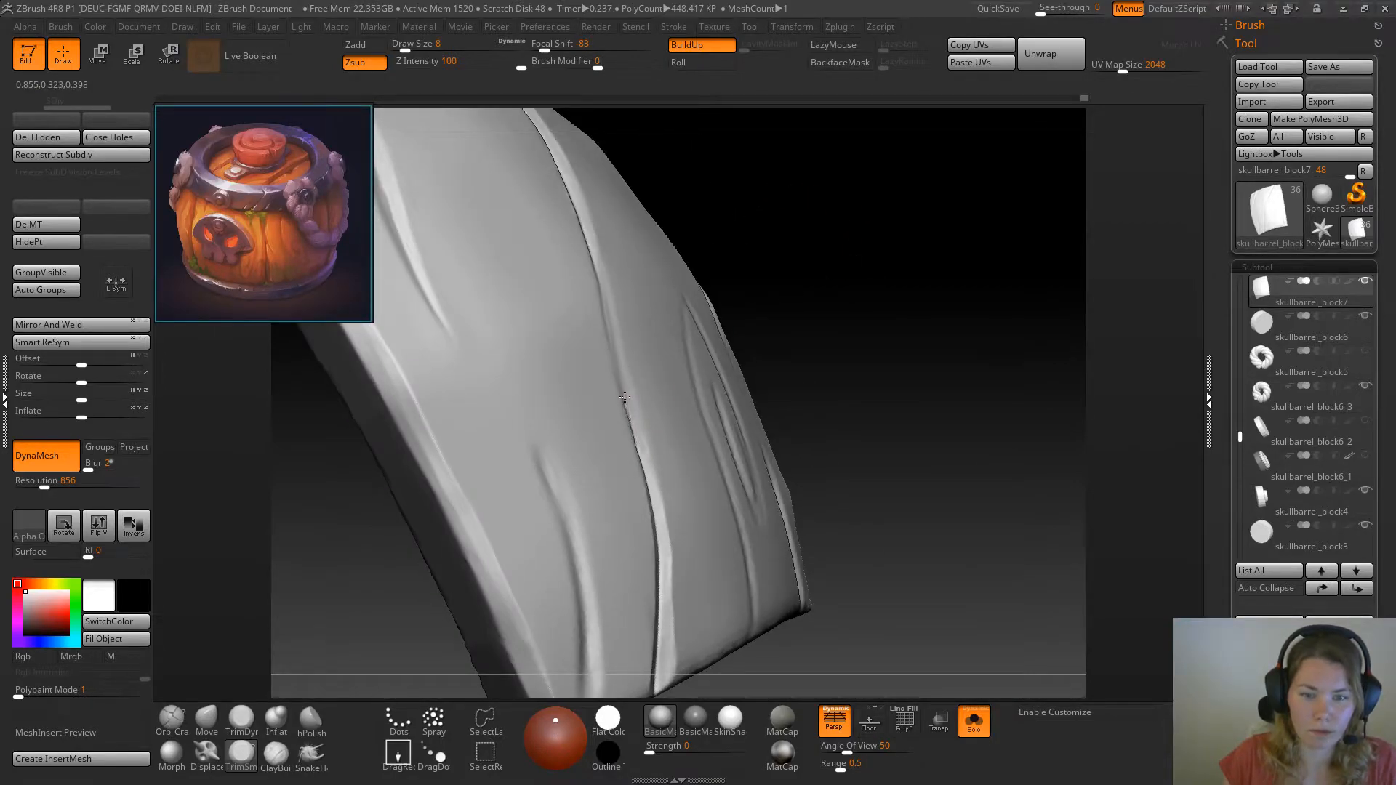
left_click_drag(639, 461, 626, 401, "shift")
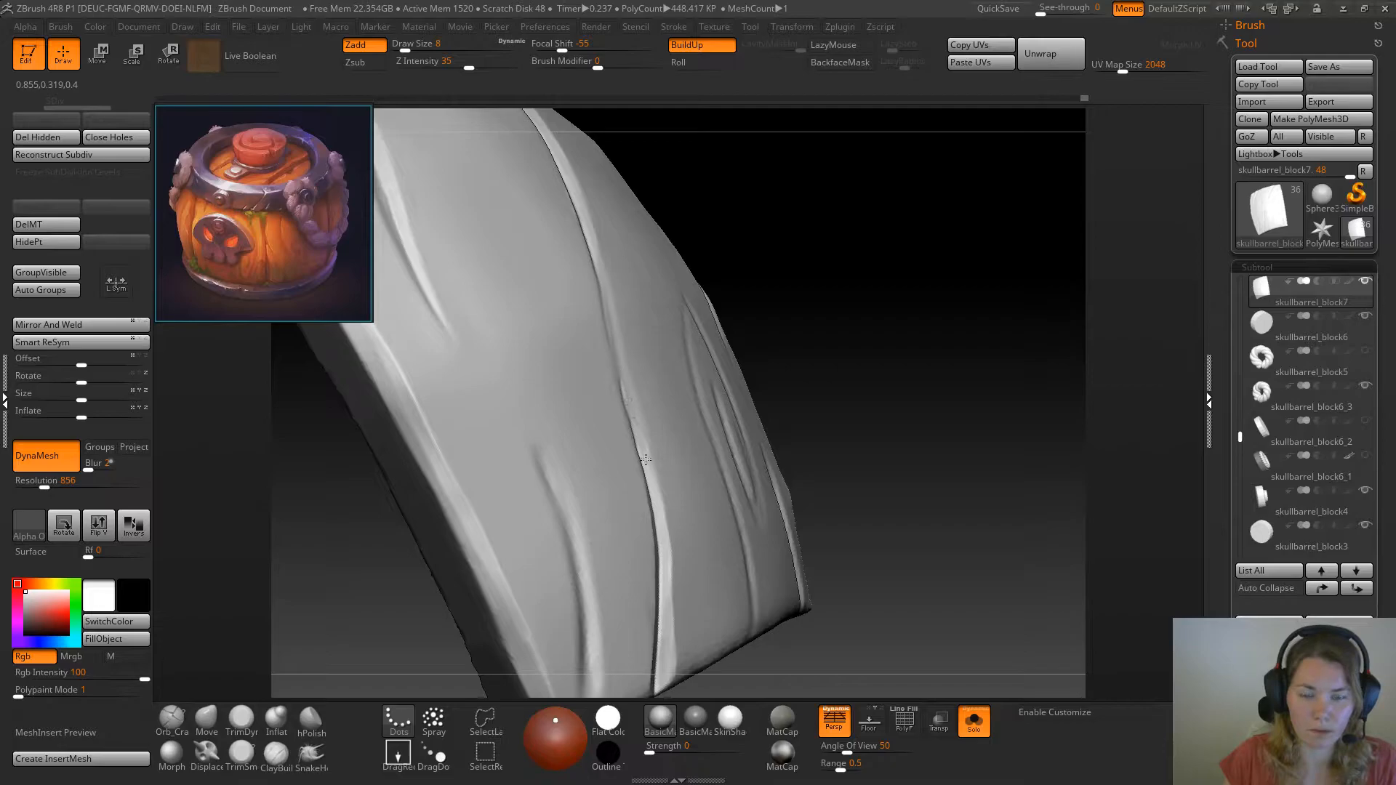
mouse_move(864, 257)
left_mouse_down()
mouse_move(835, 281)
mouse_move(844, 240)
mouse_move(909, 268)
left_mouse_up()
Inspect the beveled plank, turn off Solo mode and review the whole barrel from several angles
right_click_drag(798, 367, 732, 399, "ctrl")
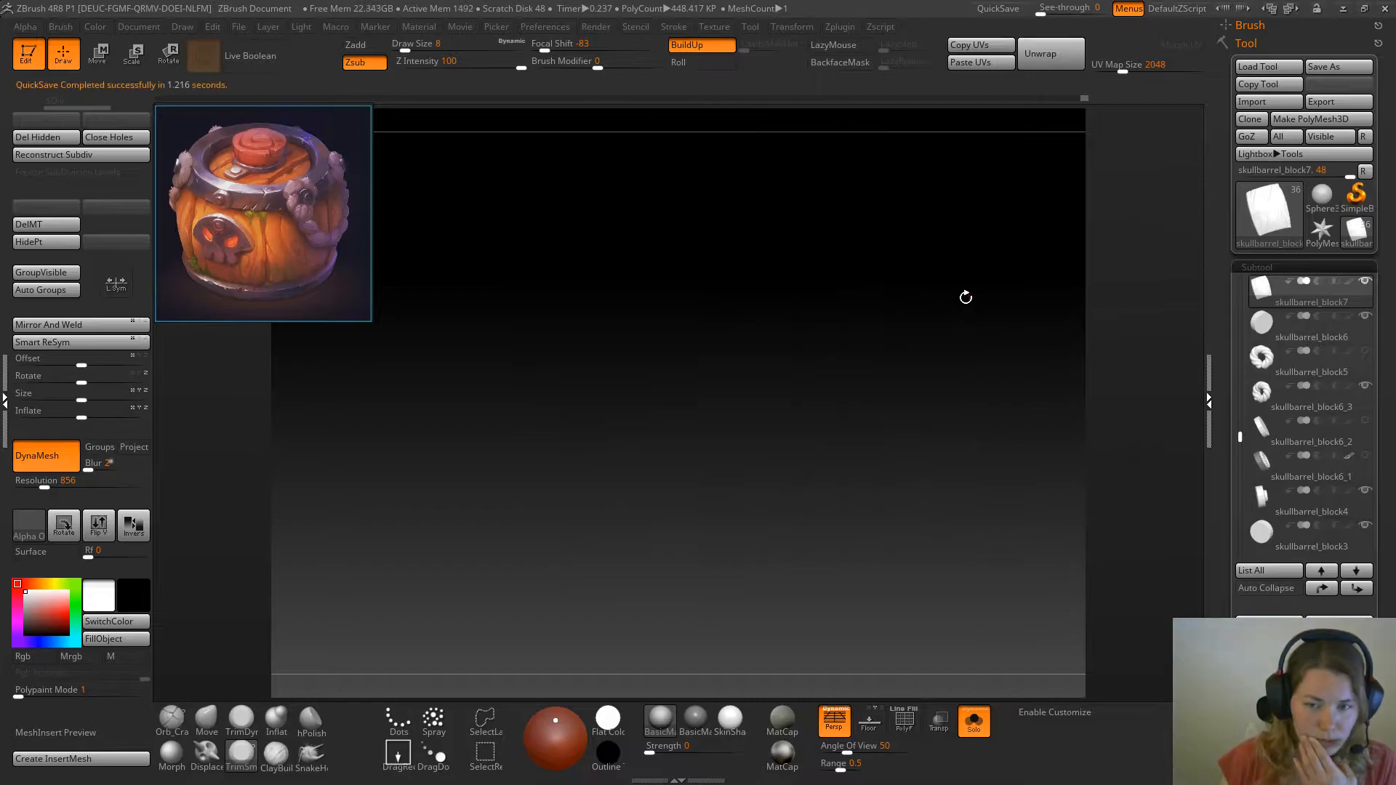
mouse_move(1009, 353)
left_mouse_down()
mouse_move(1007, 339)
mouse_move(1006, 372)
mouse_move(988, 361)
left_mouse_up()
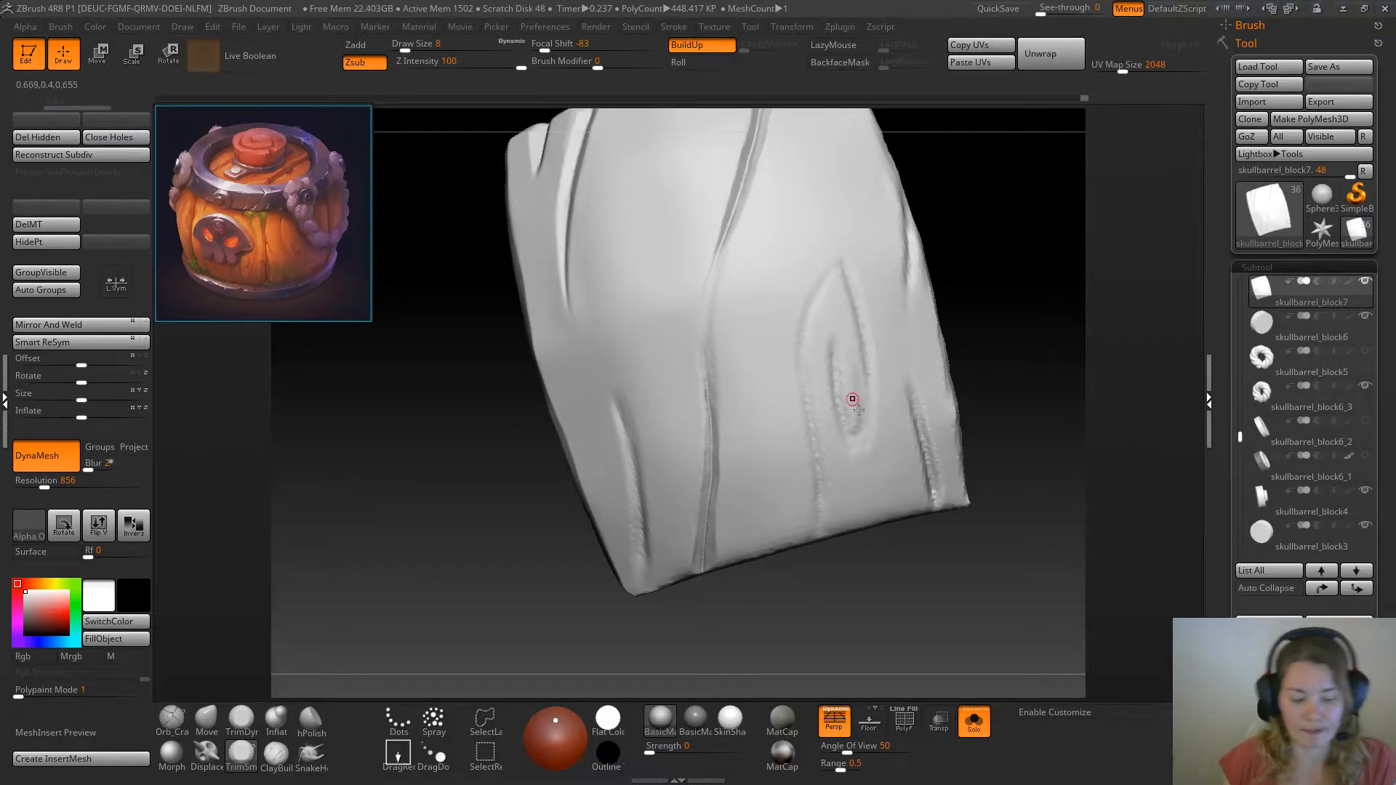
left_click_drag(997, 265, 1013, 322)
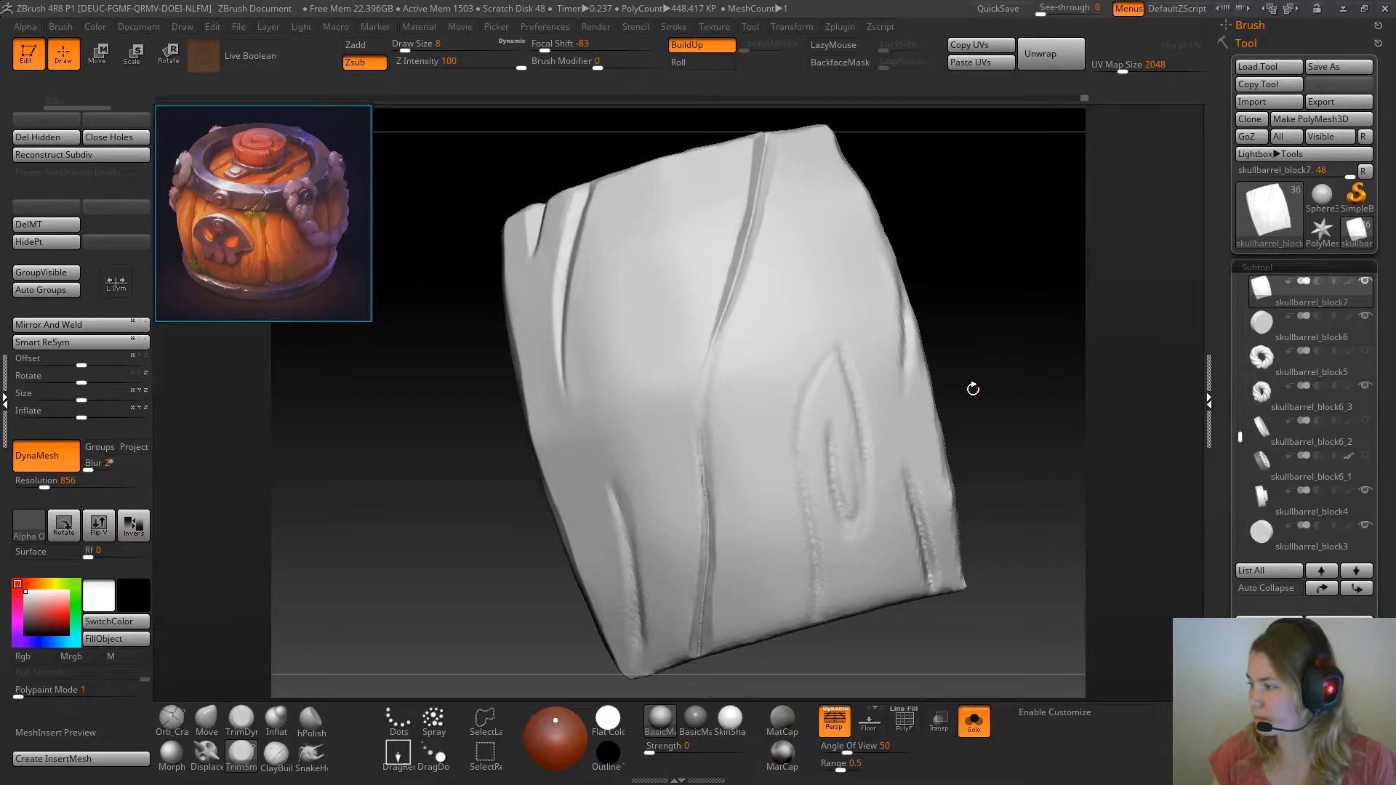
left_click_drag(997, 287, 1013, 311)
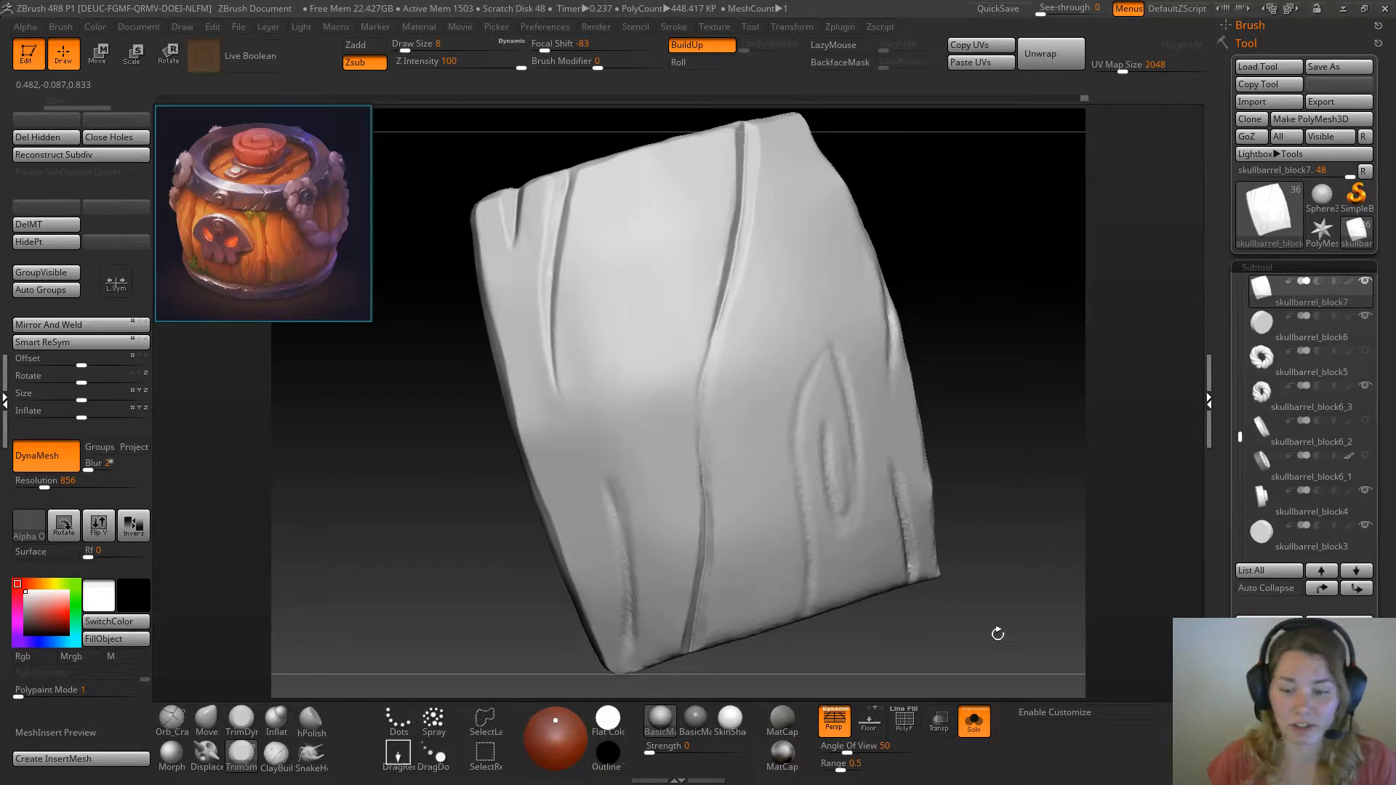
left_click(975, 721)
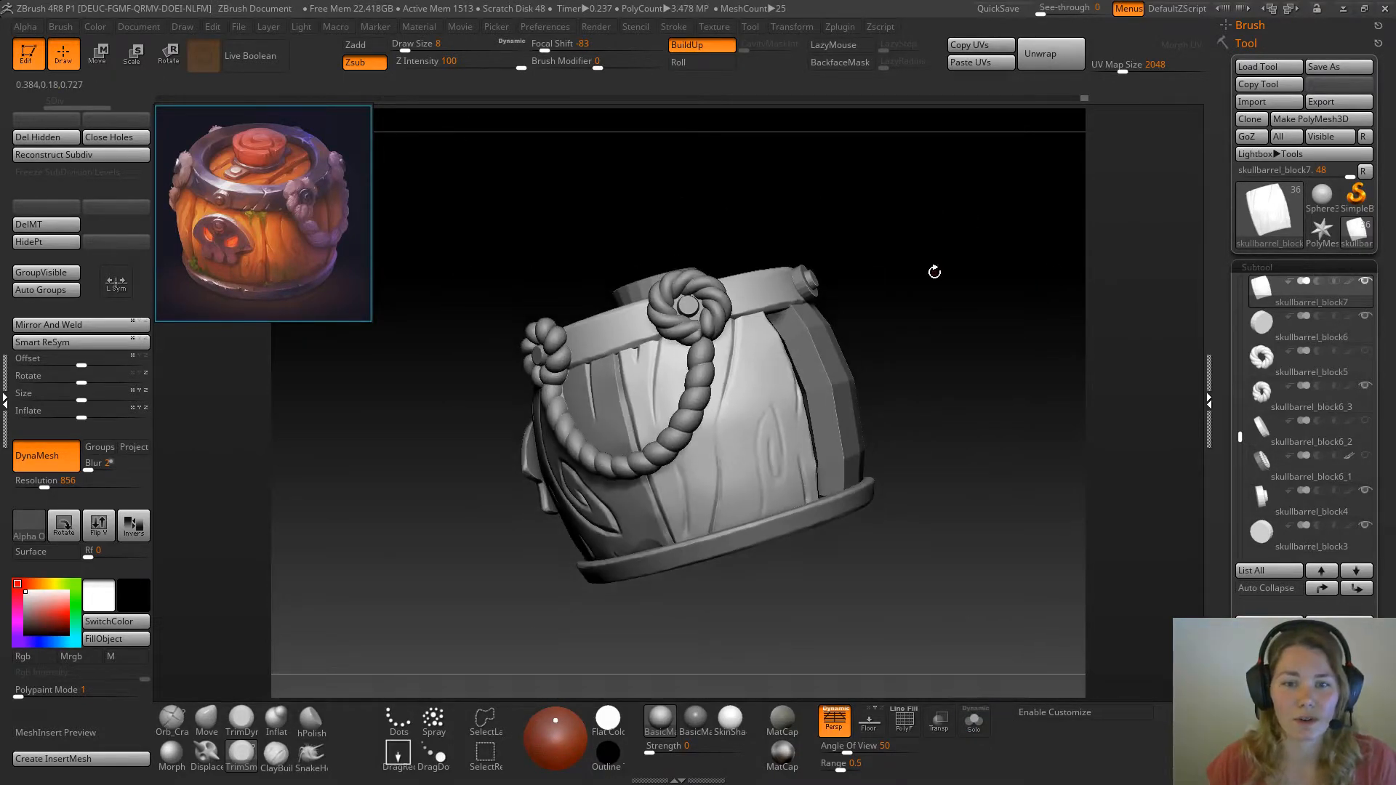
left_click_drag(935, 271, 797, 330)
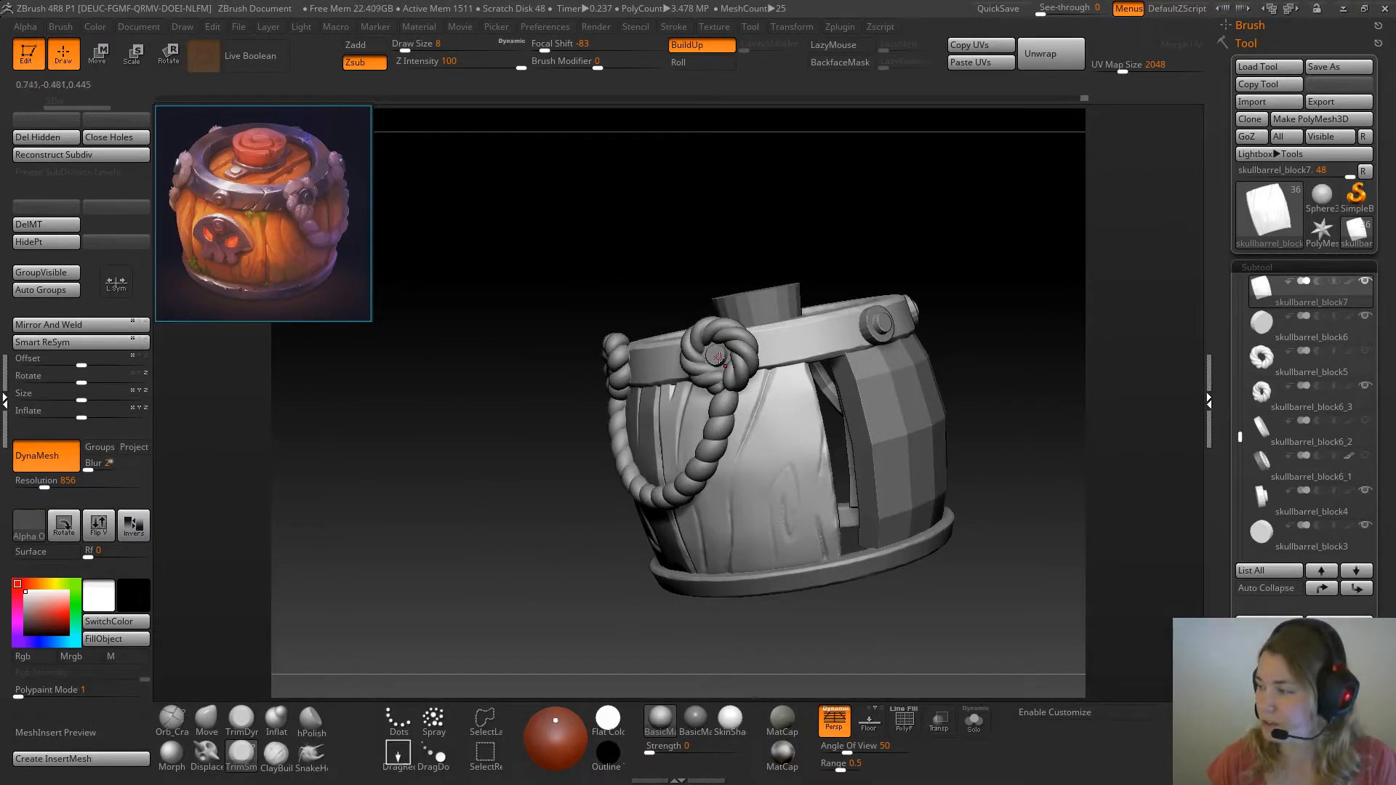
left_click_drag(575, 222, 636, 224)
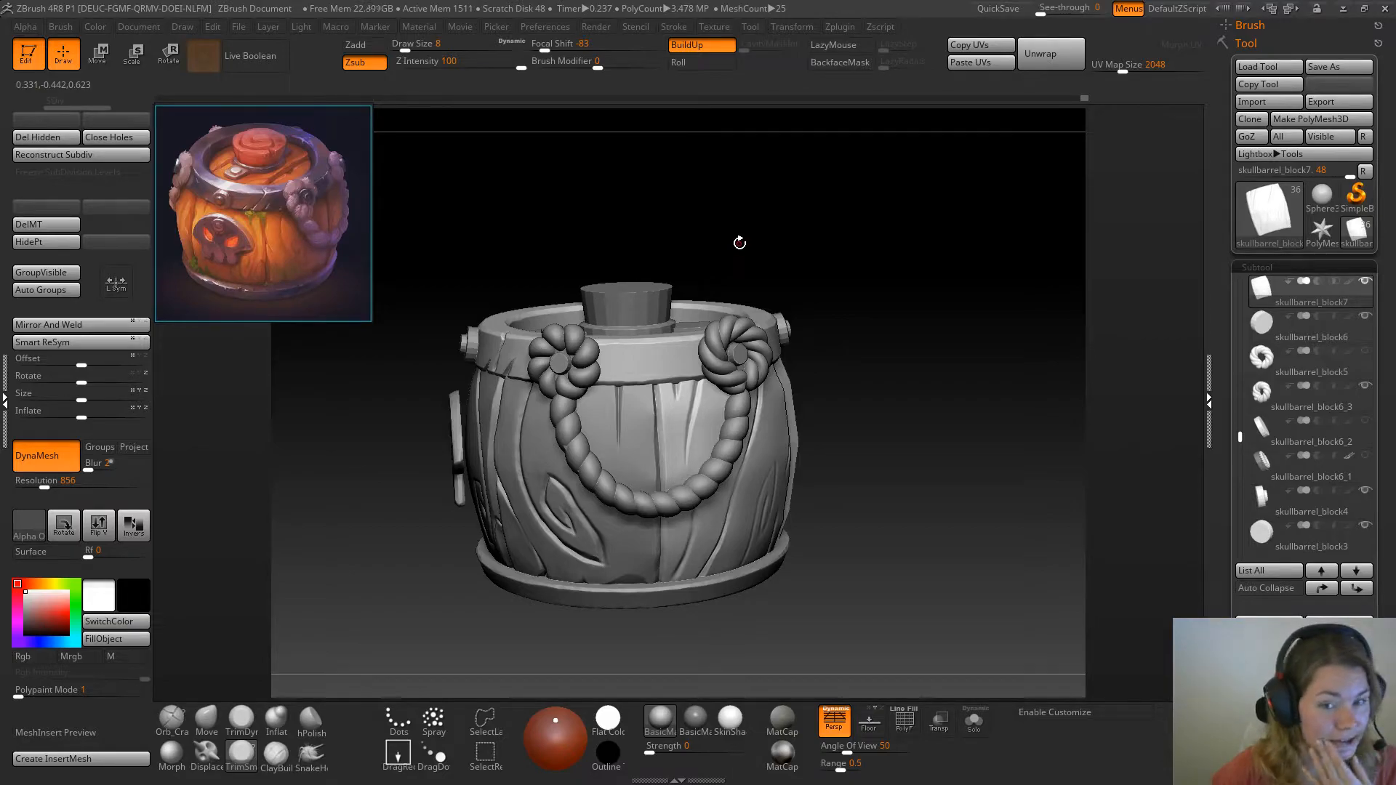
left_click_drag(723, 221, 713, 250)
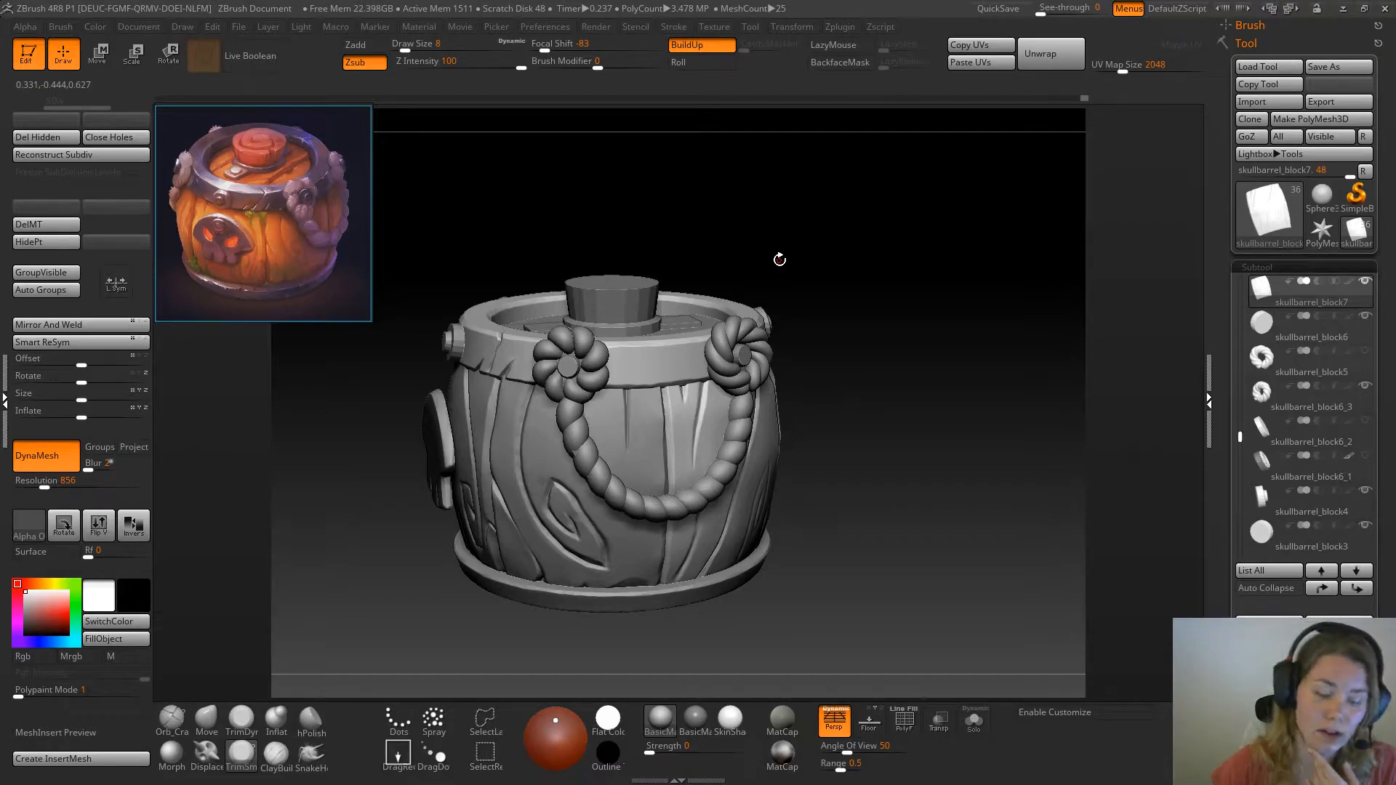
Switch to Maya and minimize the floating windows covering the barrel blockout and its rope meshes
key("super")
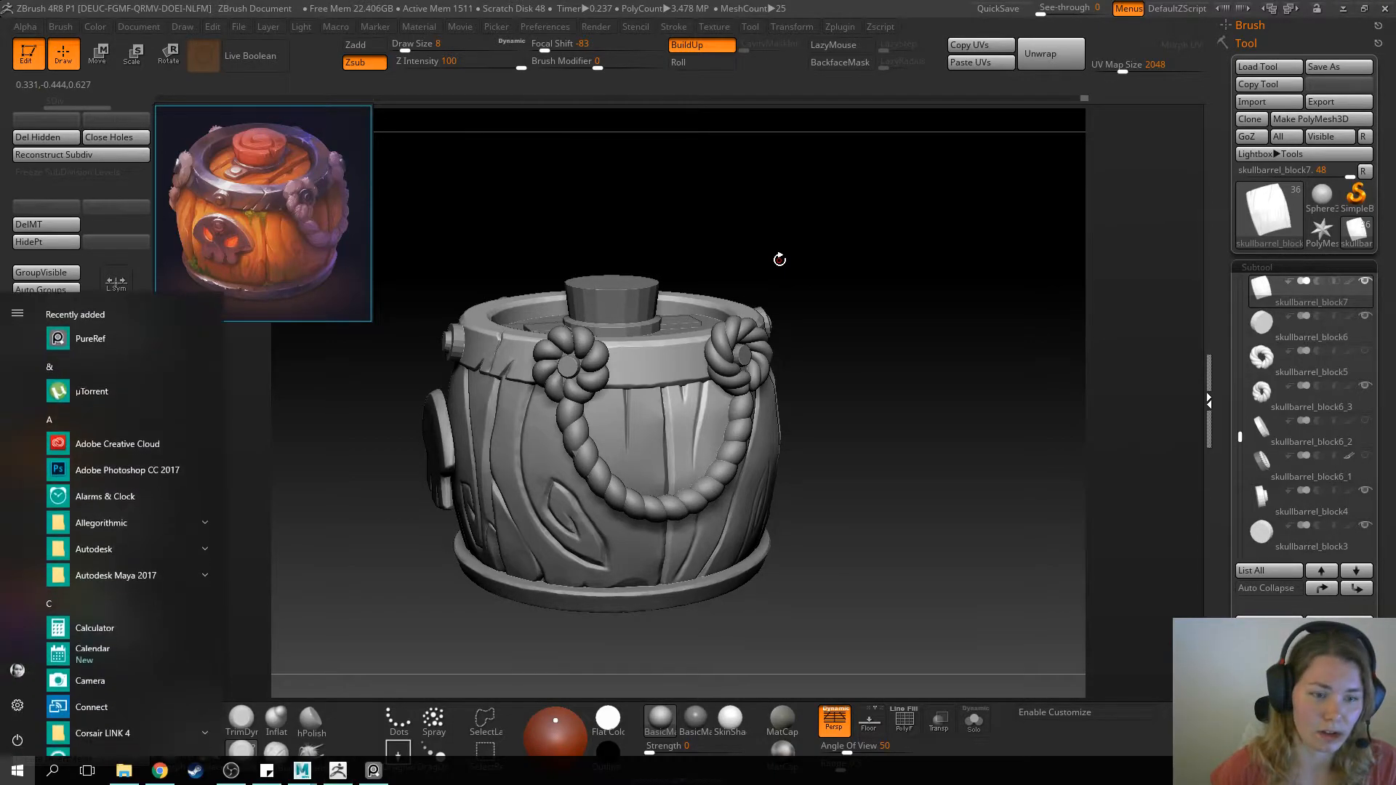
mouse_move(308, 777)
left_click(392, 711)
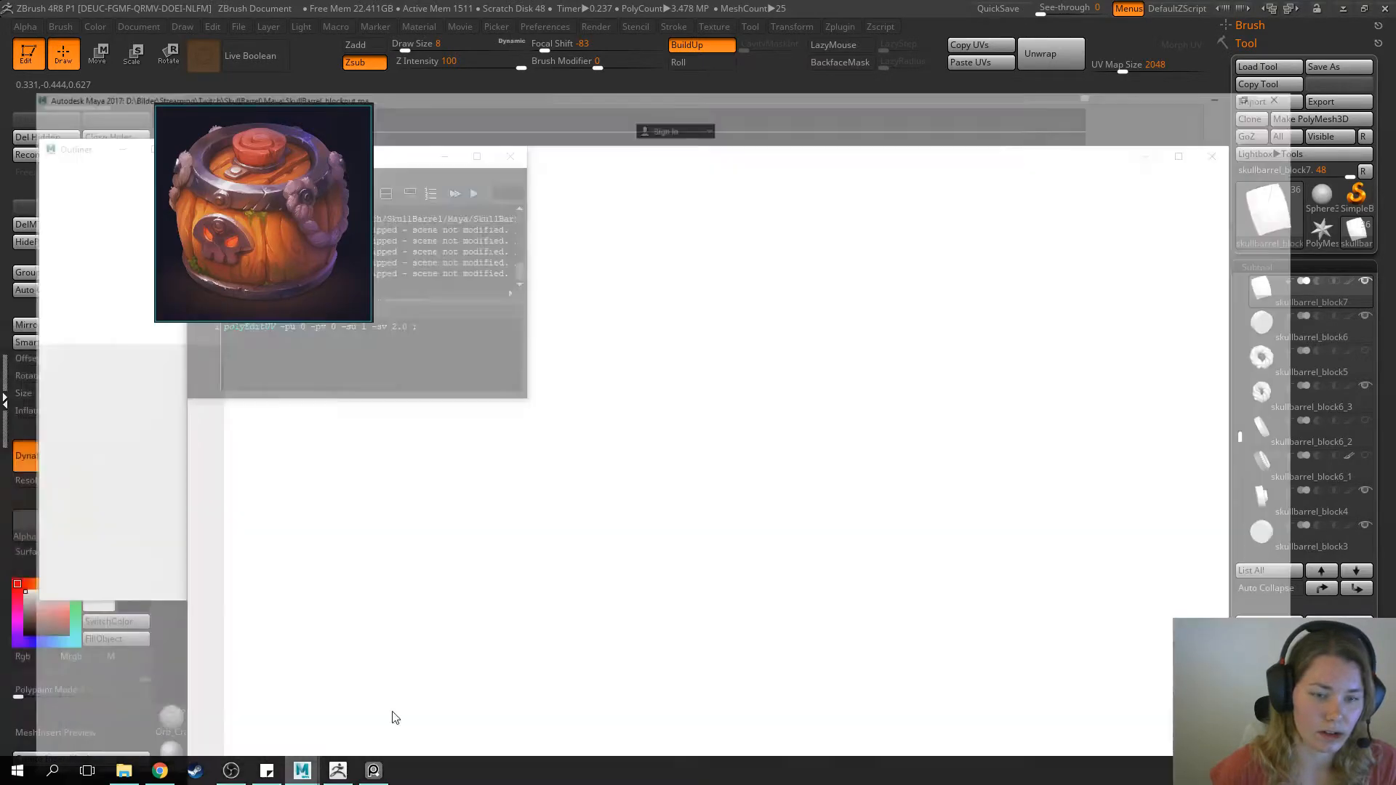
left_click(1212, 156)
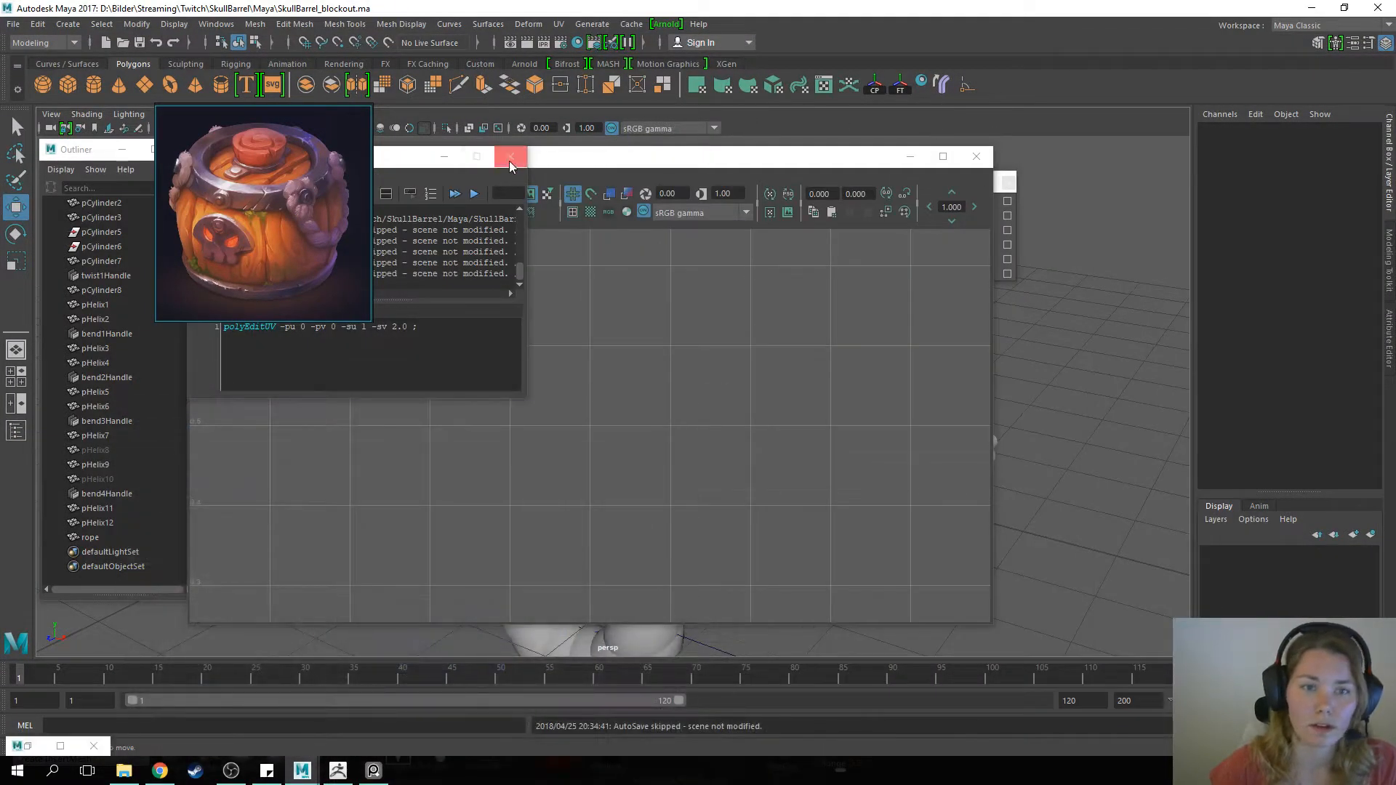
left_click(445, 156)
left_click(910, 156)
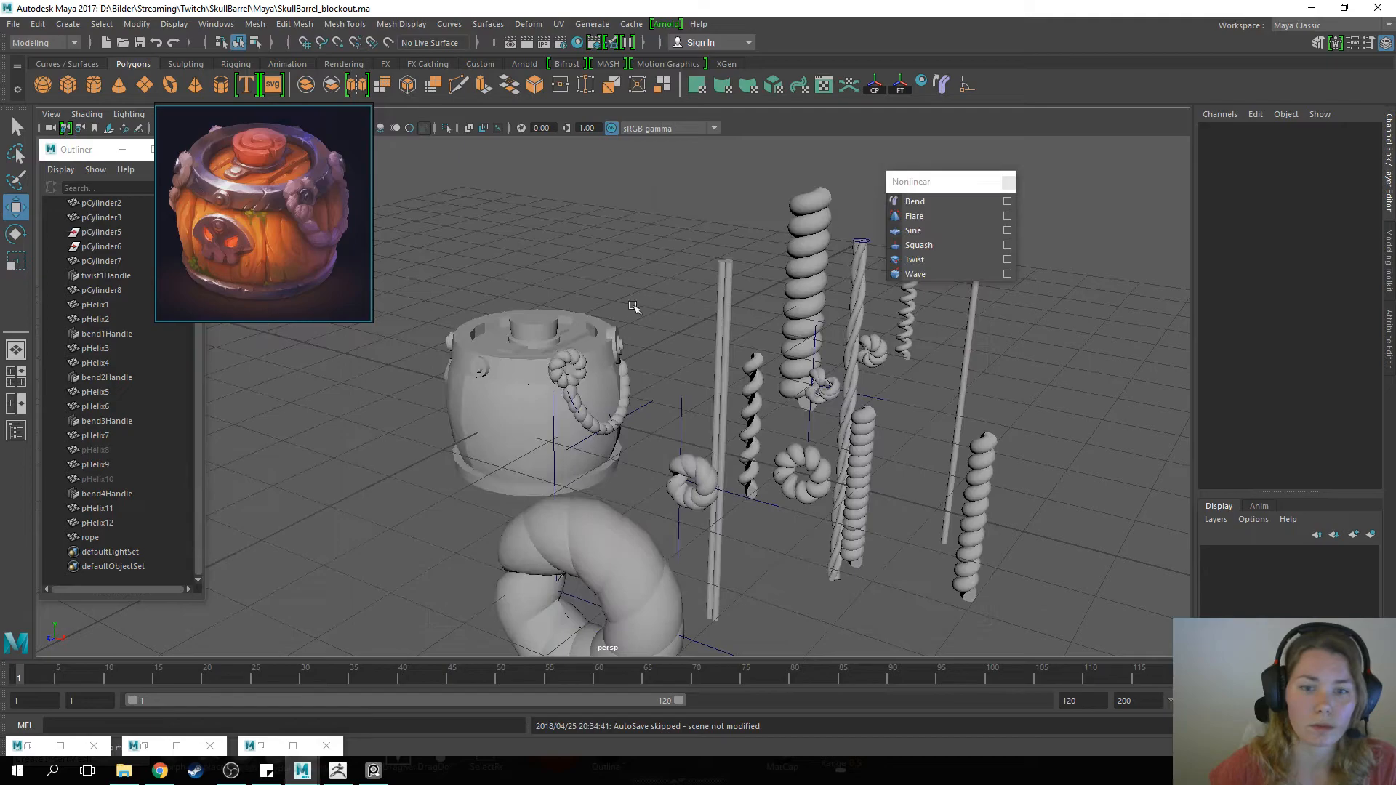
middle_click_drag(786, 356, 649, 383, "alt")
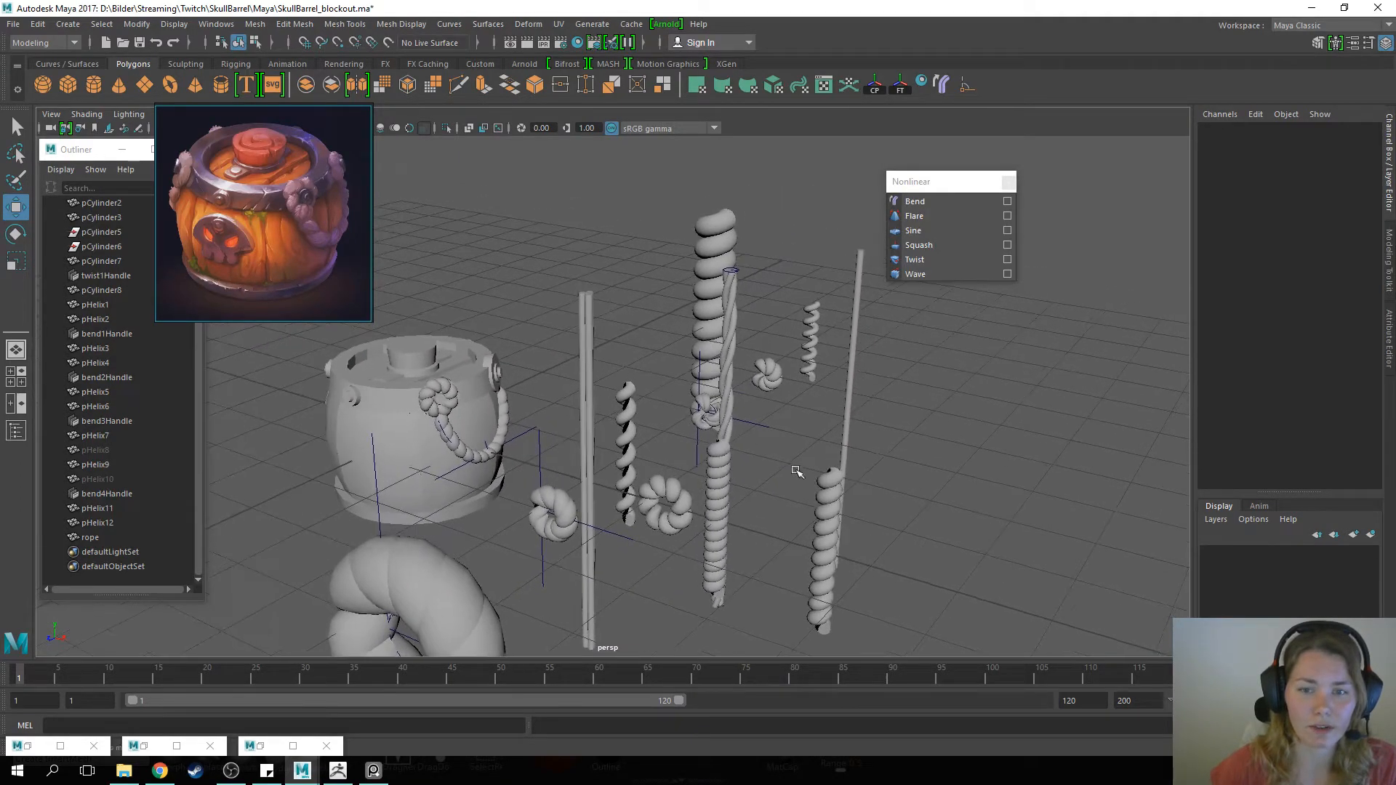
Examine the helix rope, the polygon primitives and the menu sets available, moving the Nonlinear deformer palette slightly higher
left_click(719, 507)
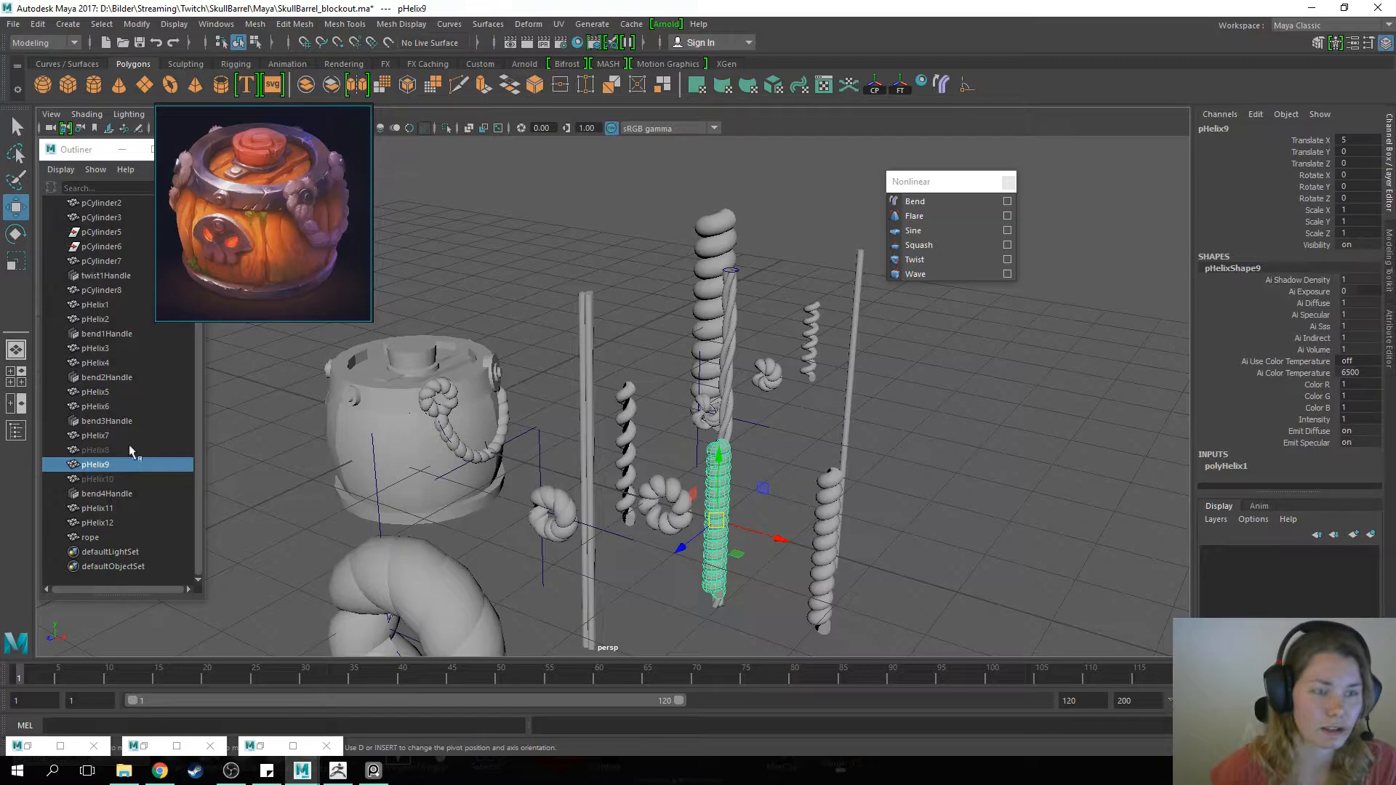
left_click(68, 24)
mouse_move(149, 74)
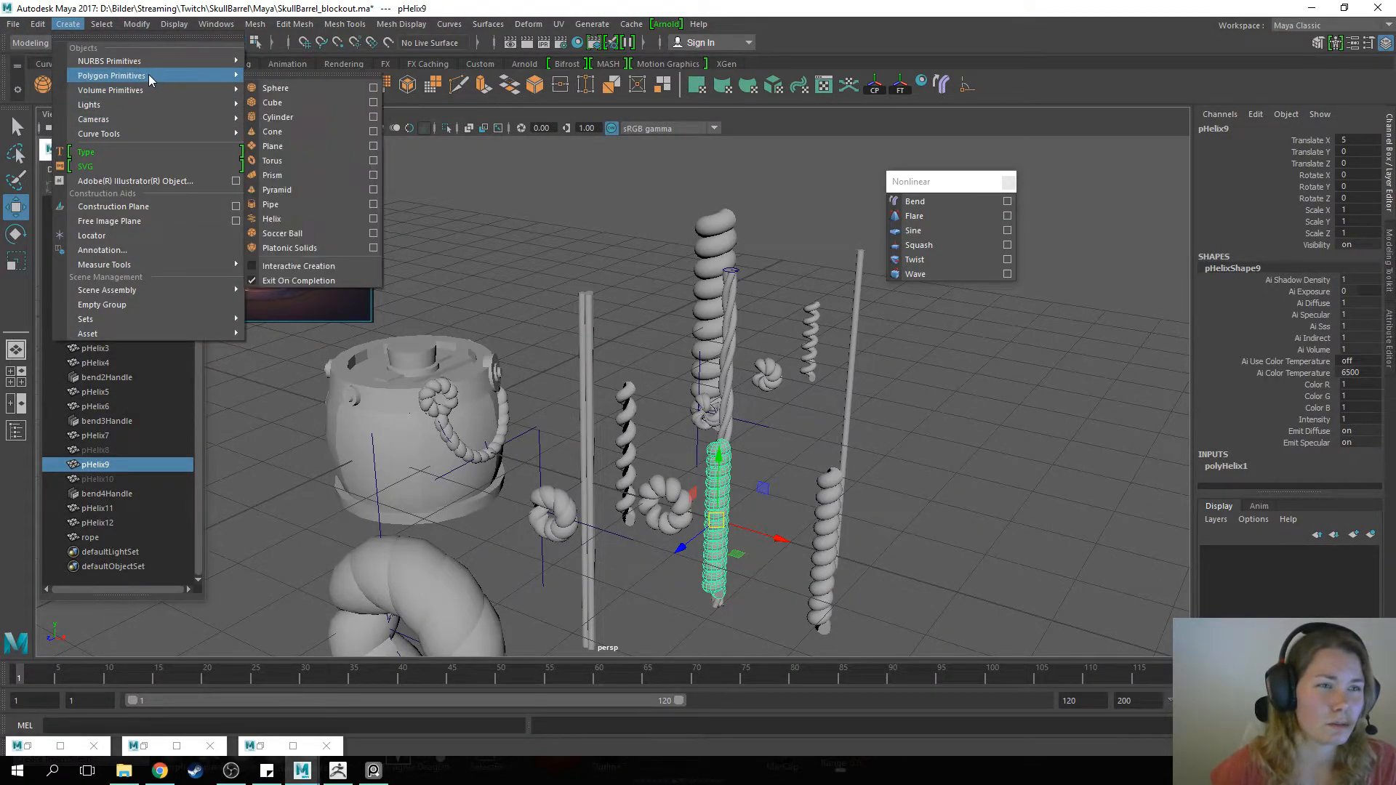
left_click(547, 258)
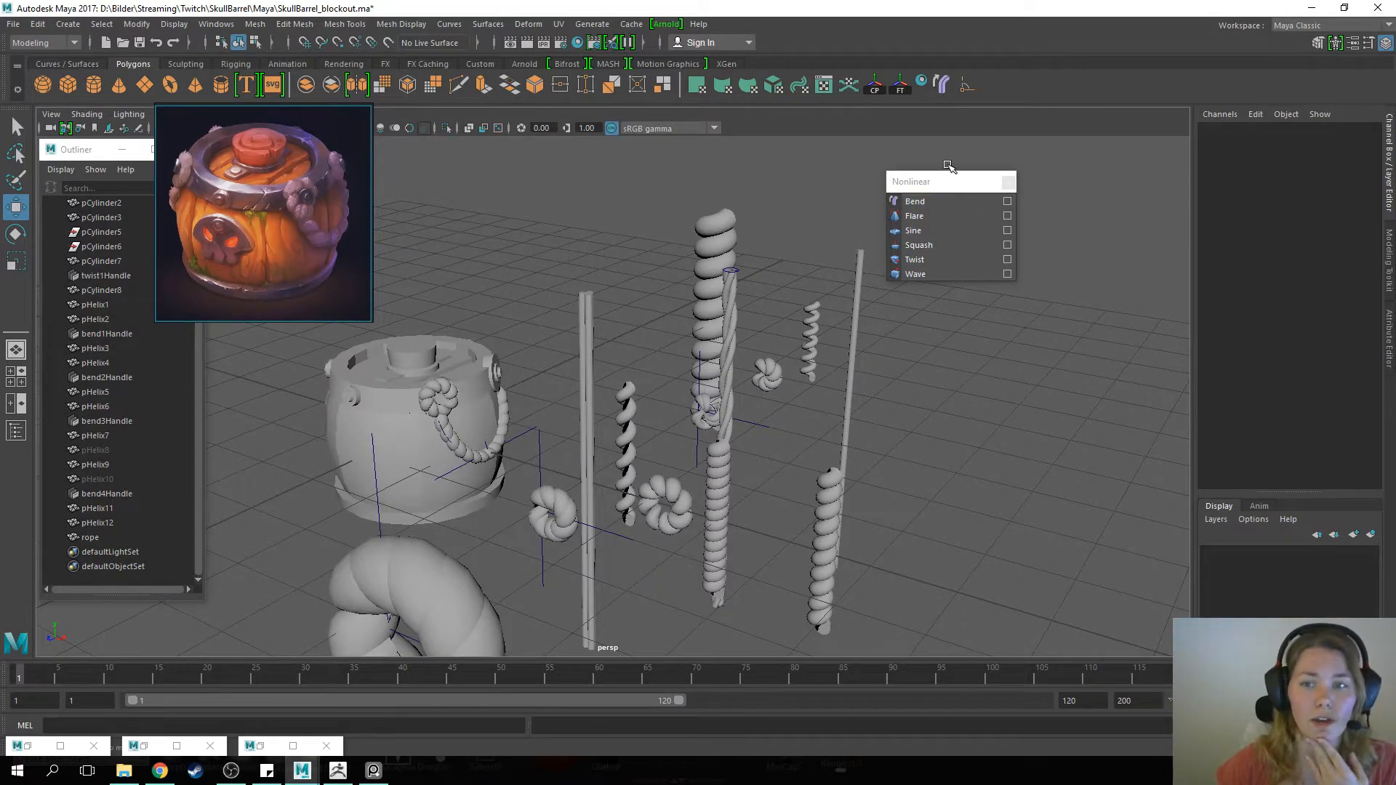
mouse_move(947, 166)
left_mouse_down()
mouse_move(938, 146)
mouse_move(946, 154)
left_mouse_up()
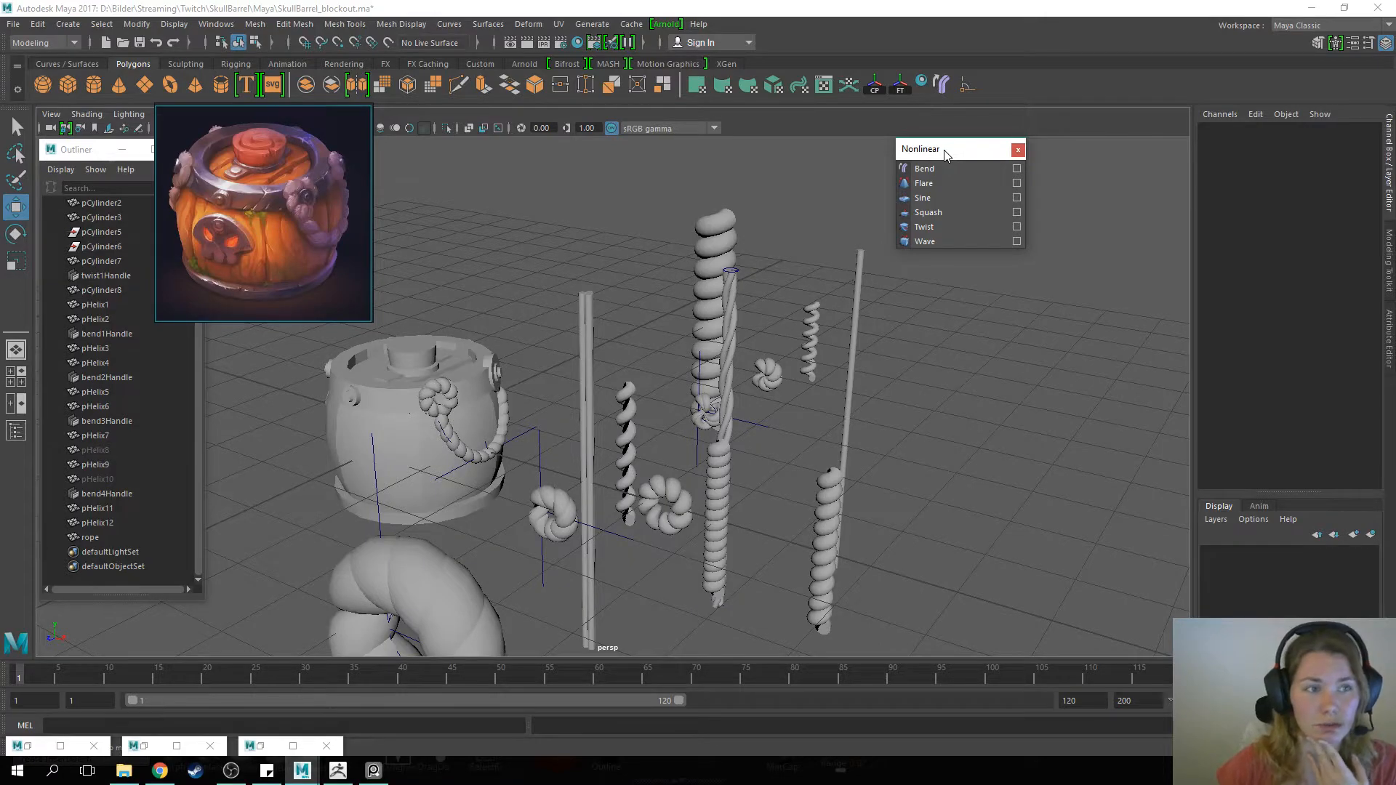
left_click(44, 44)
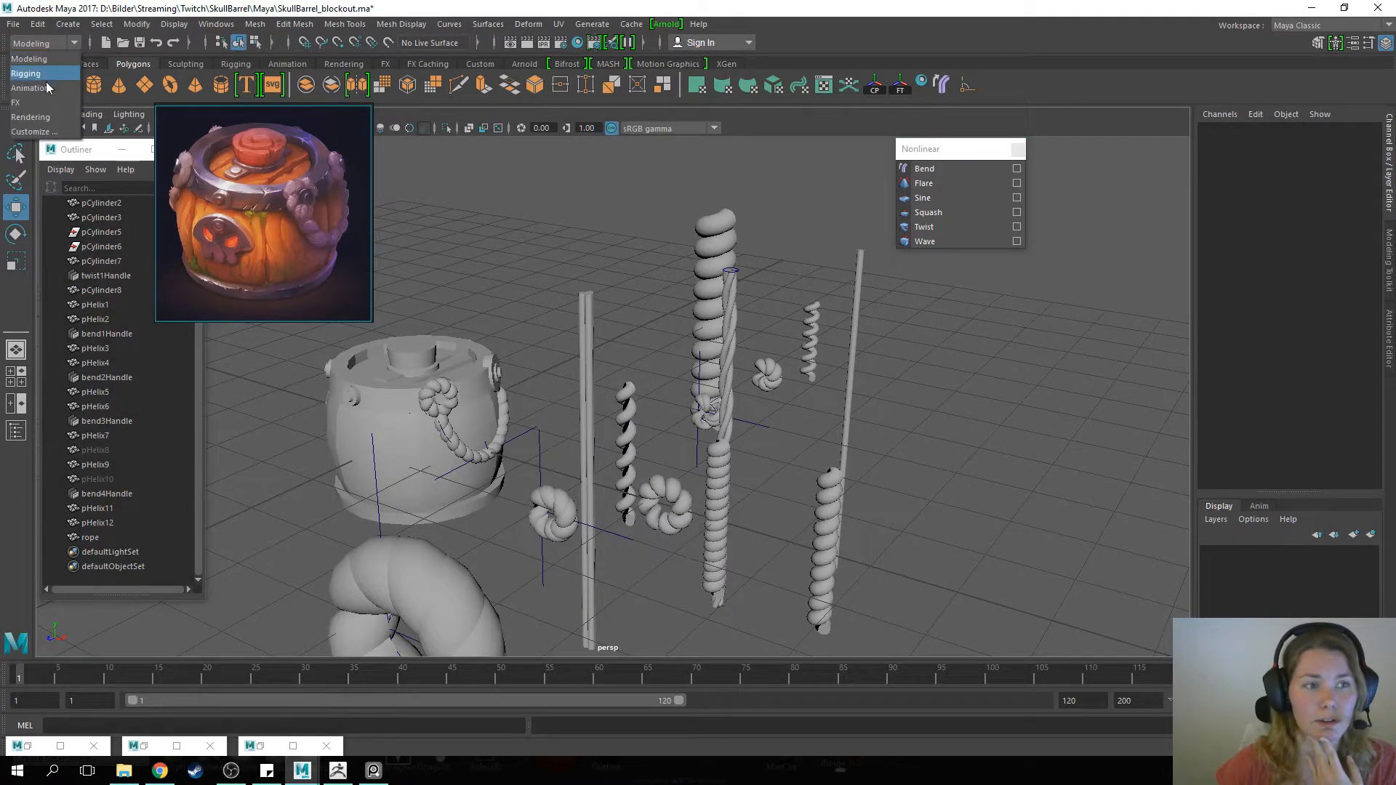
left_click(781, 177)
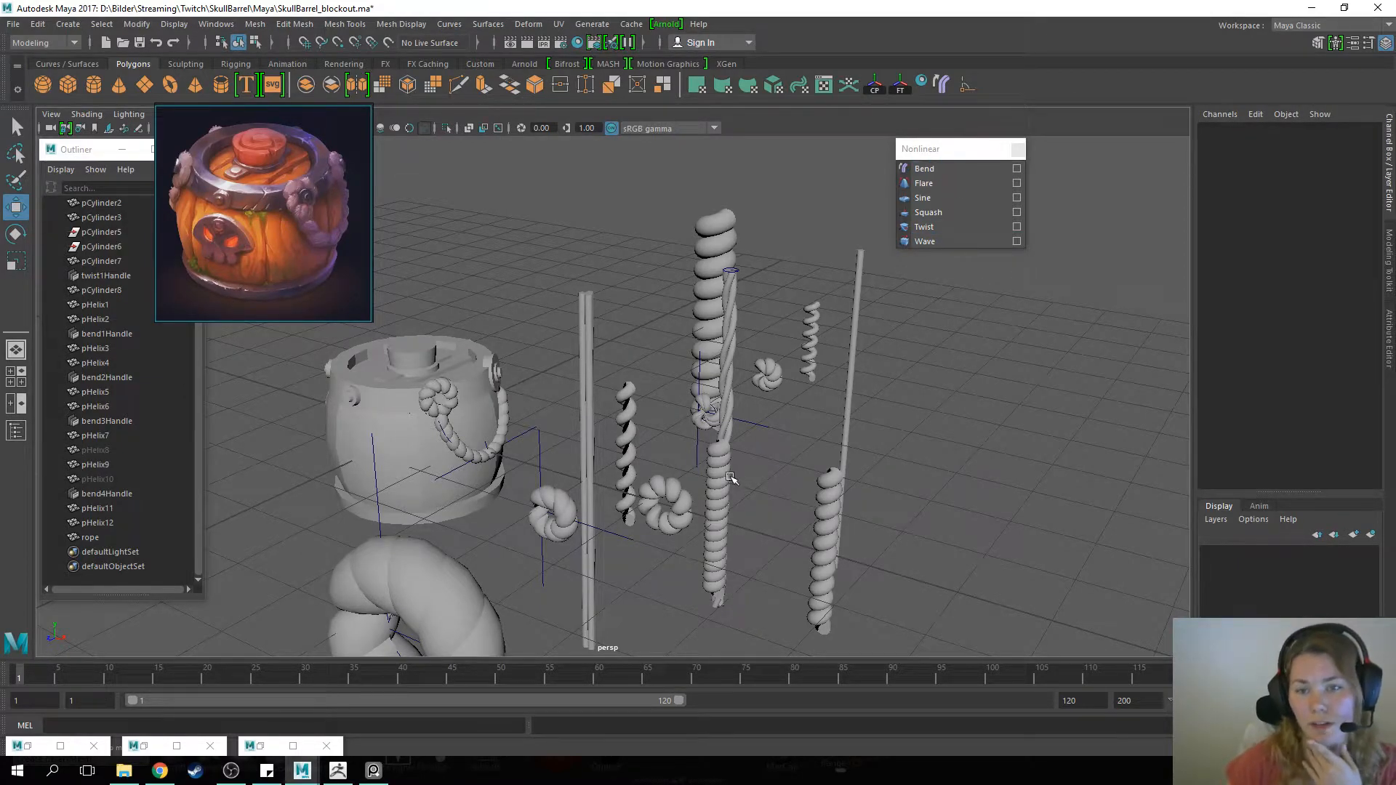
Move the bend handle of the ring-shaped helix nearest the barrel to Translate X 3.063
left_click(563, 513)
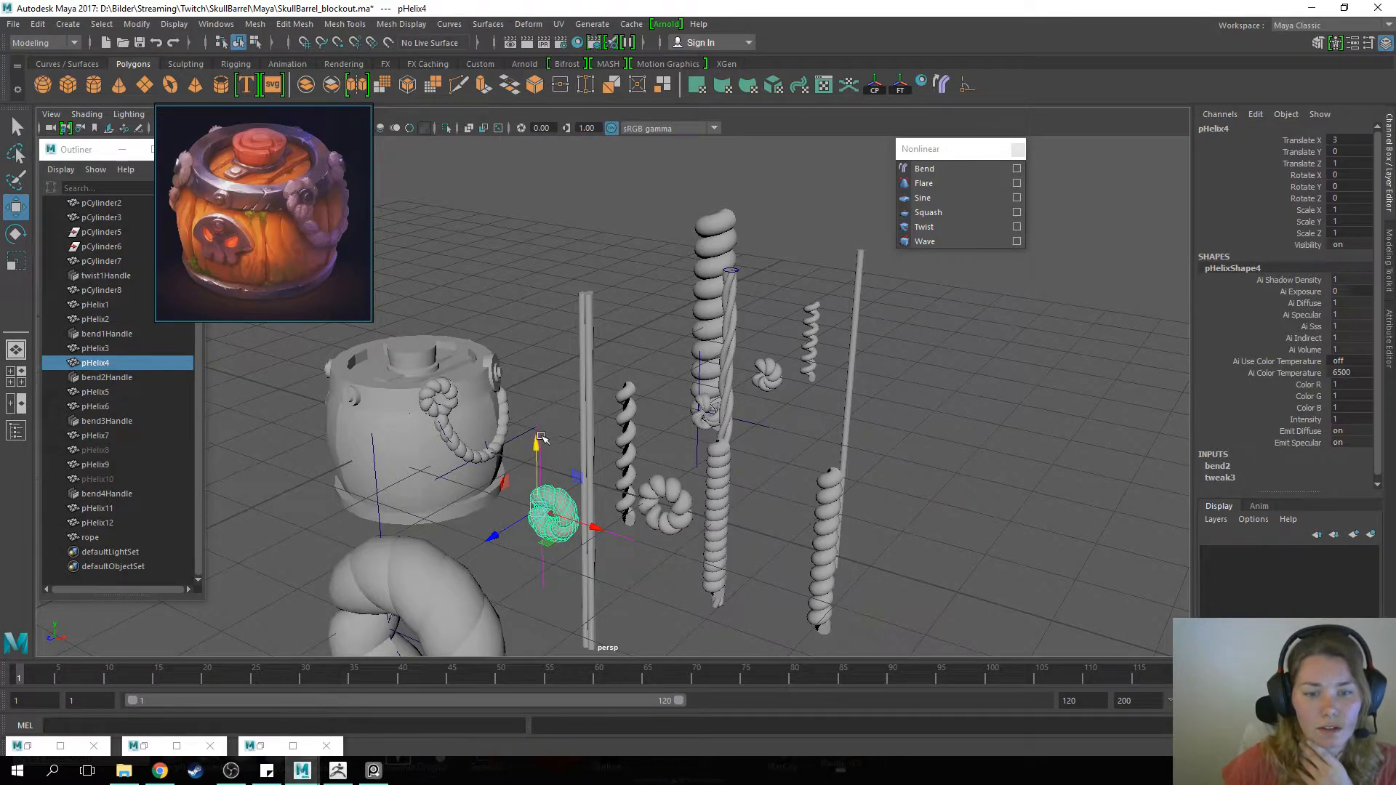
left_click(542, 580)
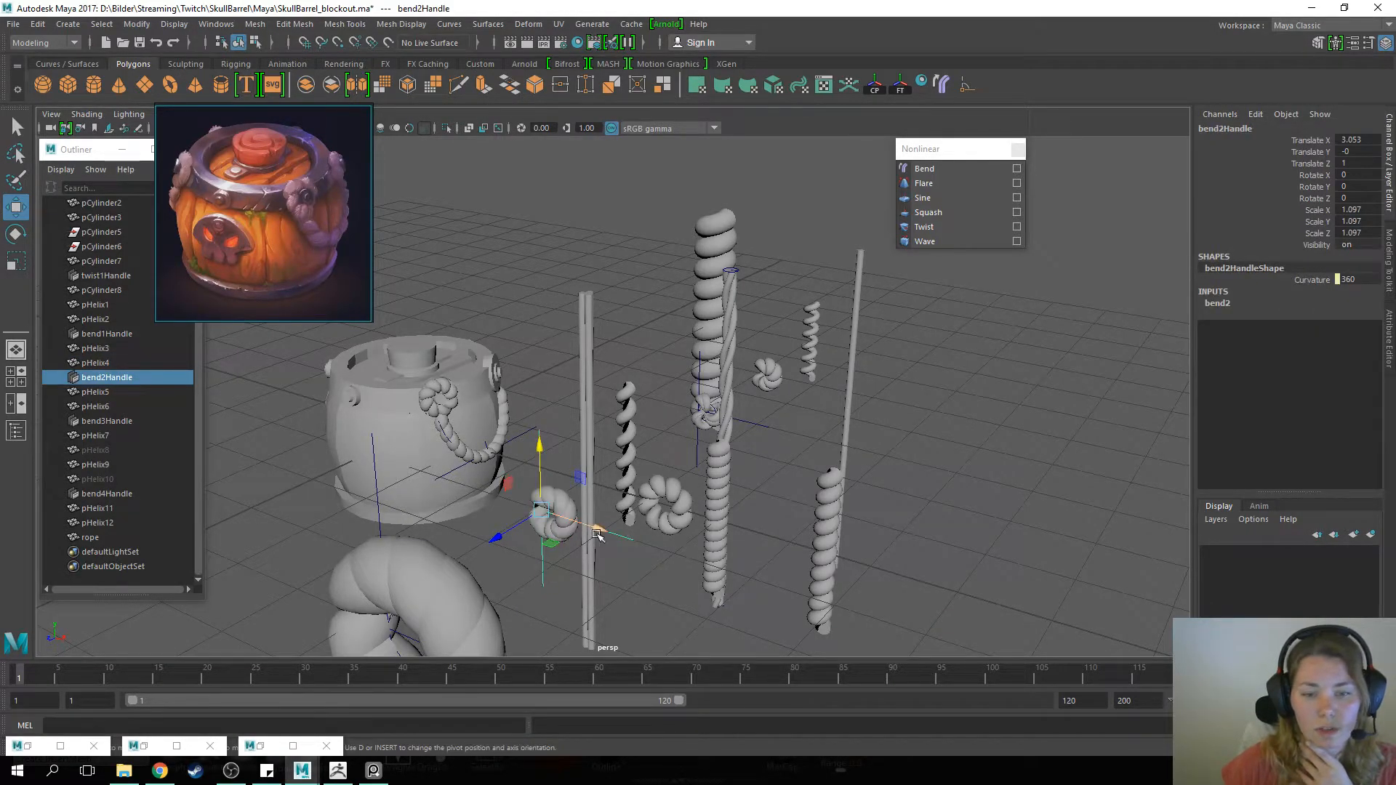
mouse_move(595, 530)
left_mouse_down()
mouse_move(608, 533)
mouse_move(593, 528)
left_mouse_up()
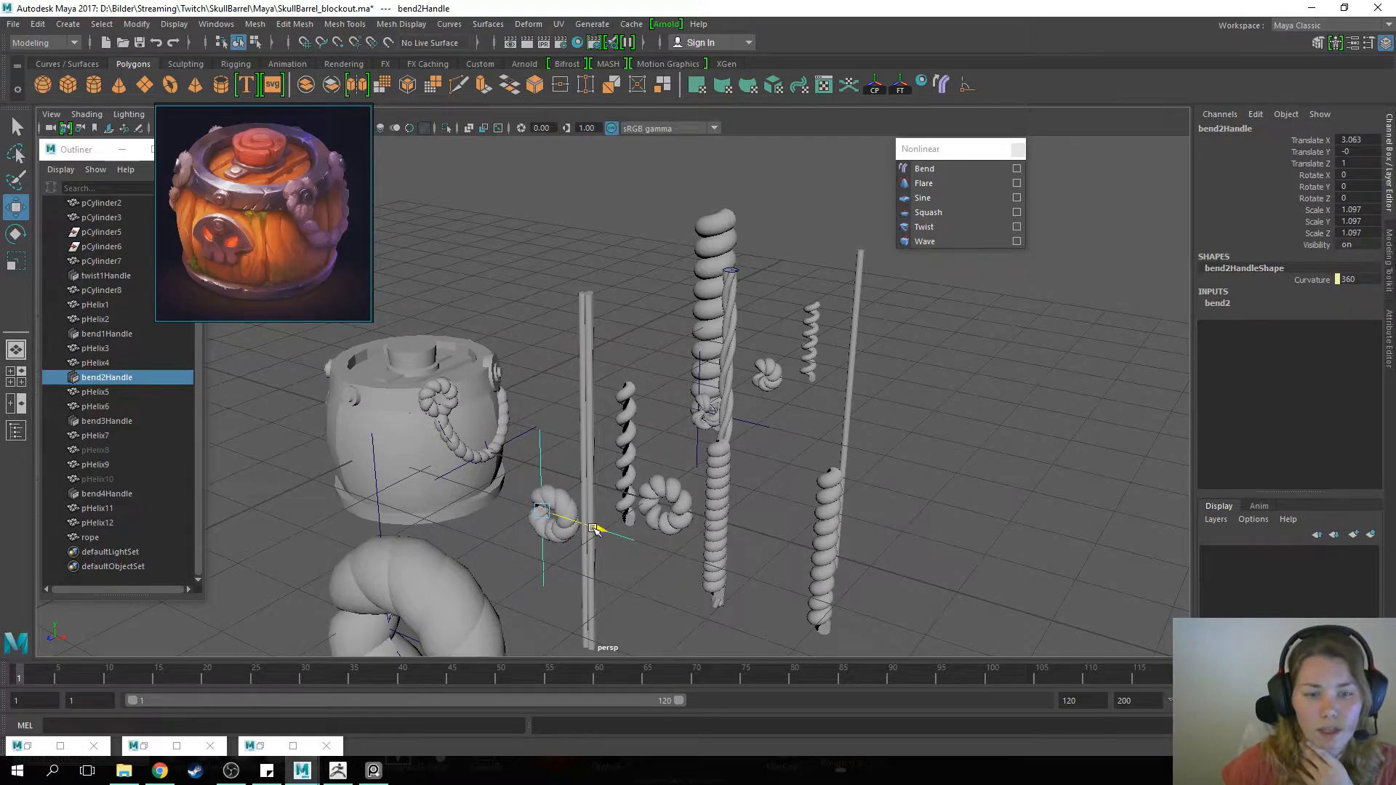
scroll(569, 525, "up", 3)
middle_click_drag(552, 540, 582, 459, "alt")
left_click_drag(564, 463, 605, 499, "alt")
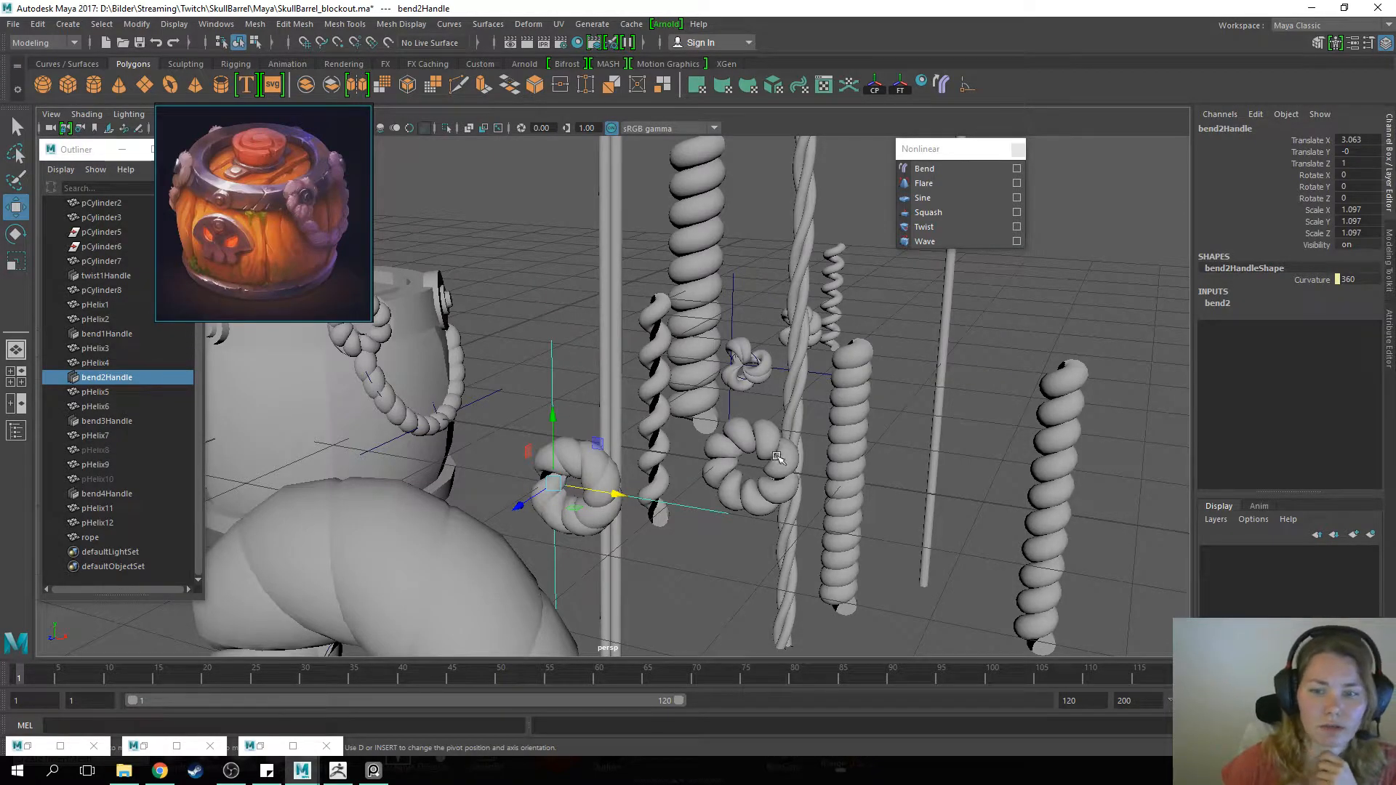
Examine the bent helix rings, the bend3Handle deformer and the finished rope on the barrel in the Maya blockout
left_click(760, 440)
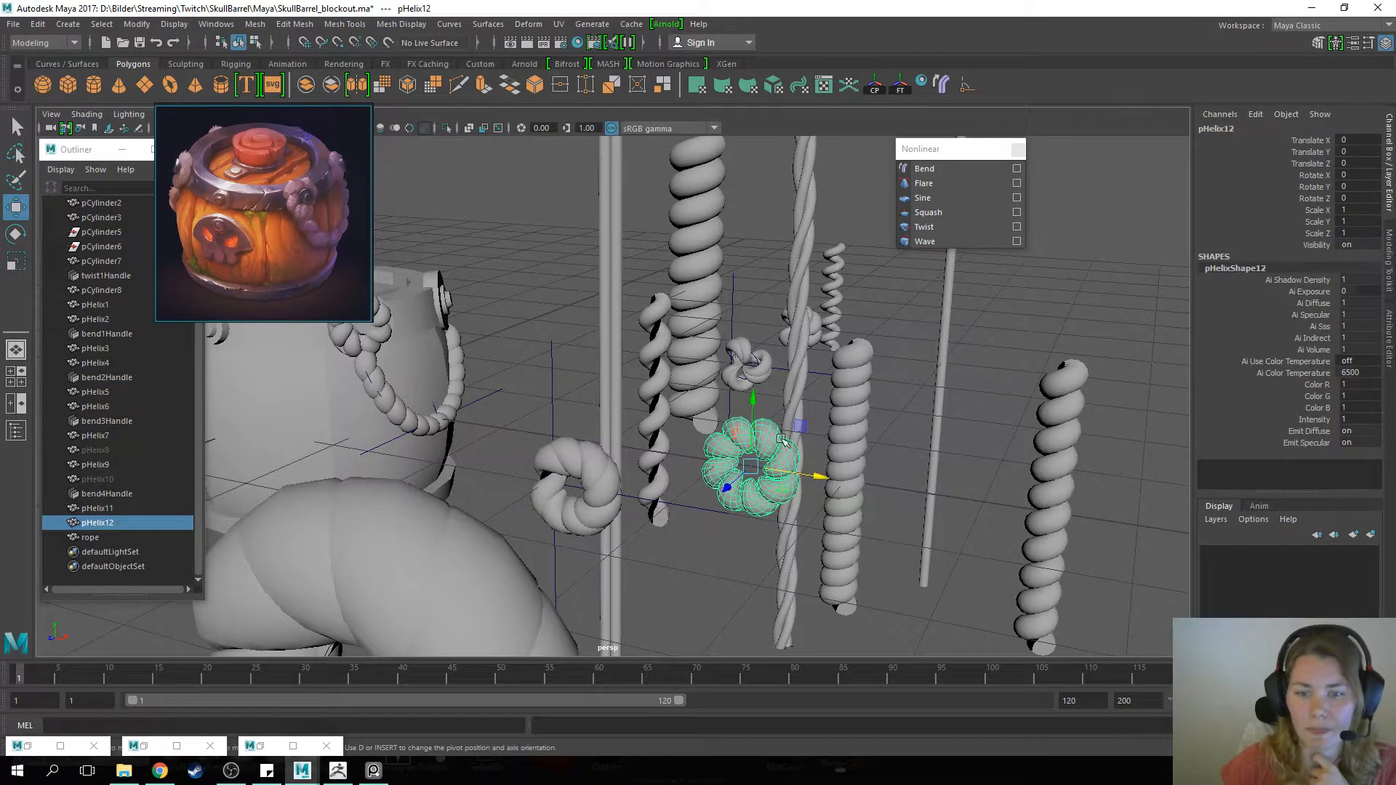
left_click(902, 326)
scroll(728, 380, "up", 3)
scroll(728, 381, "up", 3)
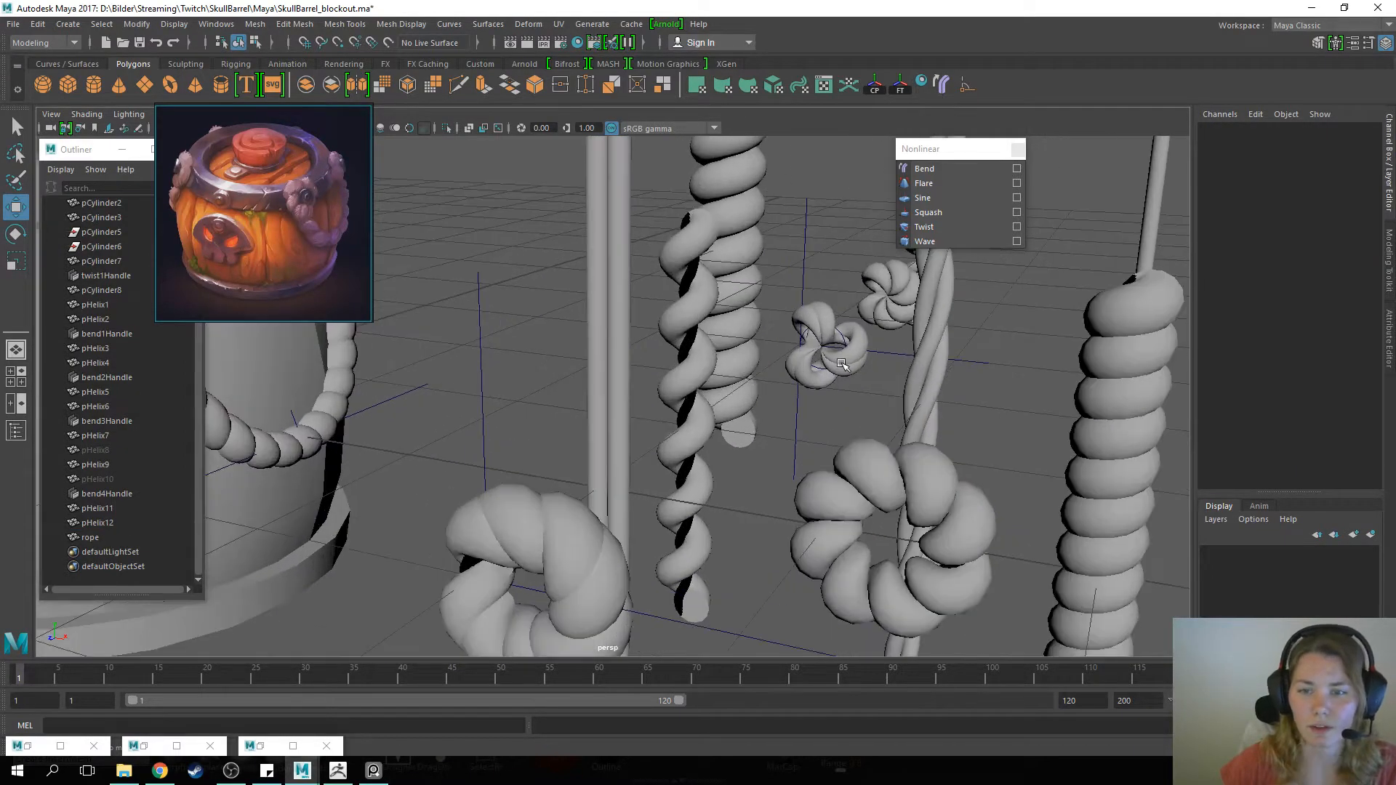
left_click(843, 364)
key("f")
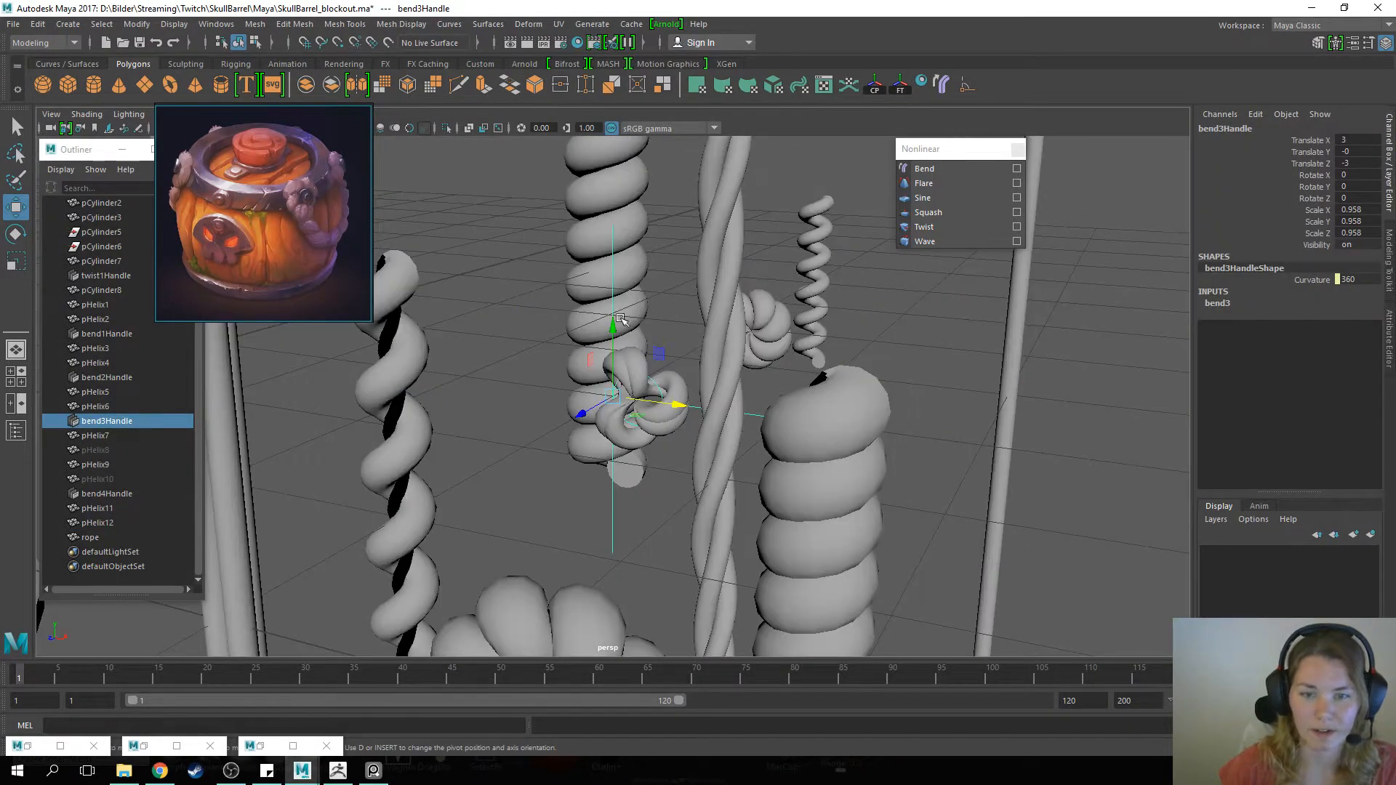
left_click(530, 387)
left_click_drag(531, 387, 585, 397, "alt")
scroll(585, 397, "down", 5)
middle_click_drag(566, 416, 717, 464, "alt")
left_click_drag(717, 464, 547, 547, "alt")
scroll(647, 551, "up", 5)
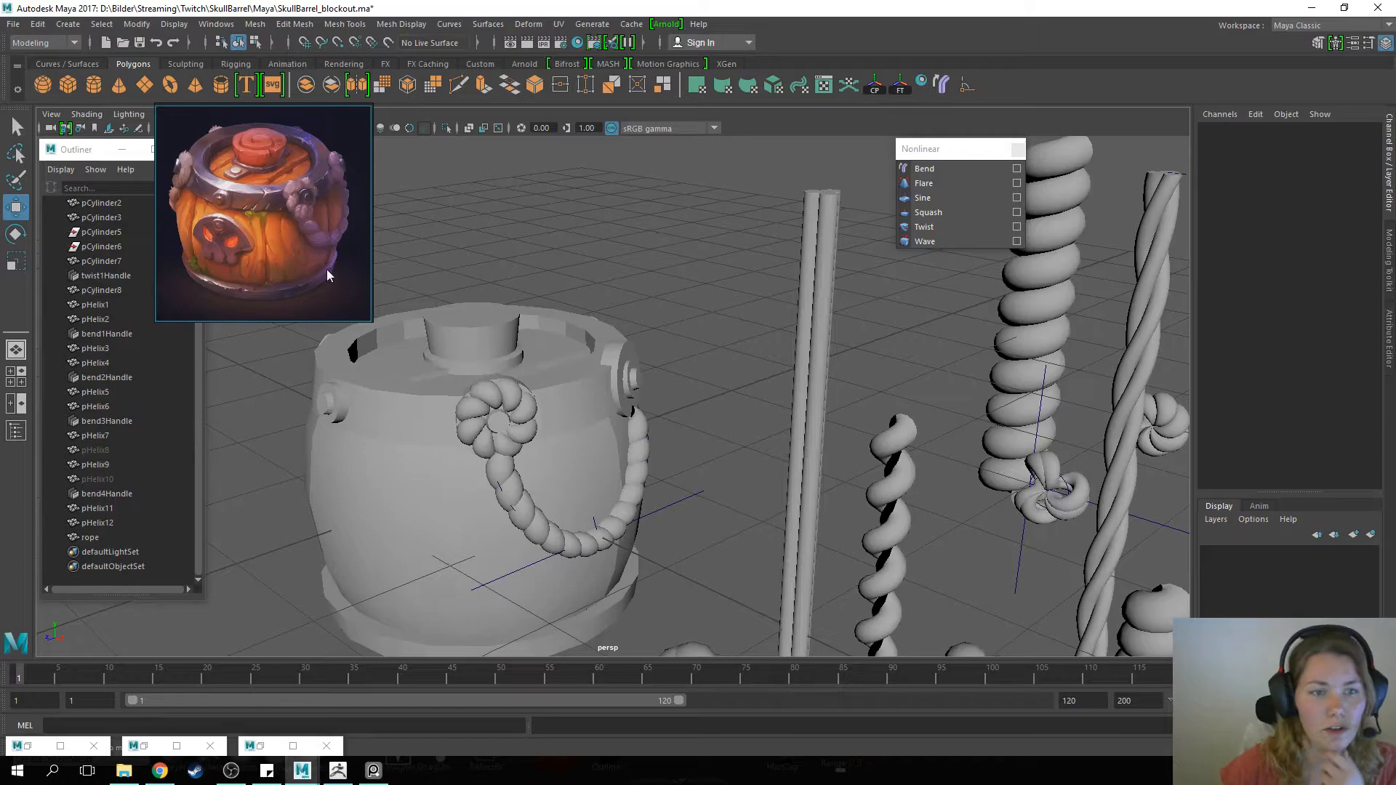
Switch to ZBrush and review the sculpted barrel's rope, planks and lid from several angles
left_click(339, 774)
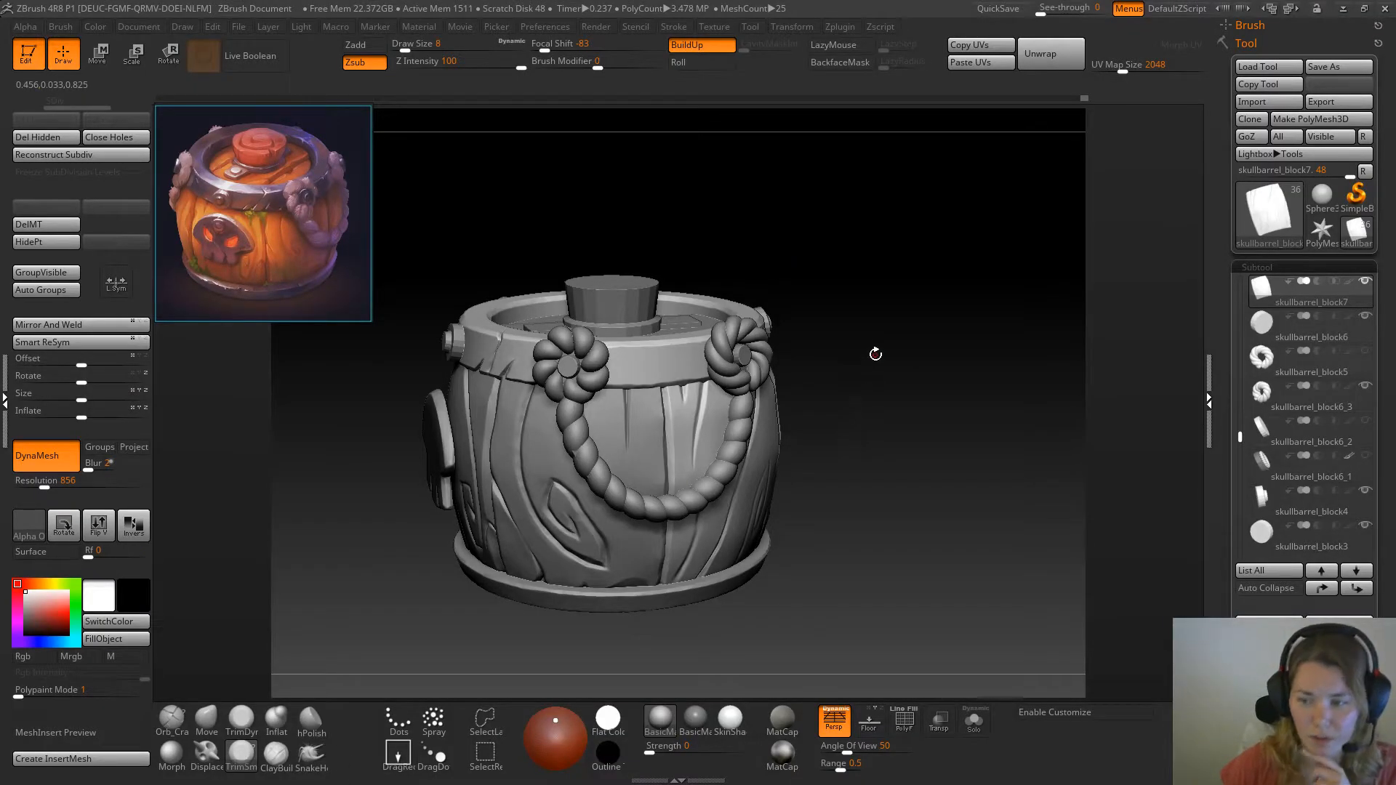
left_click_drag(893, 360, 720, 309)
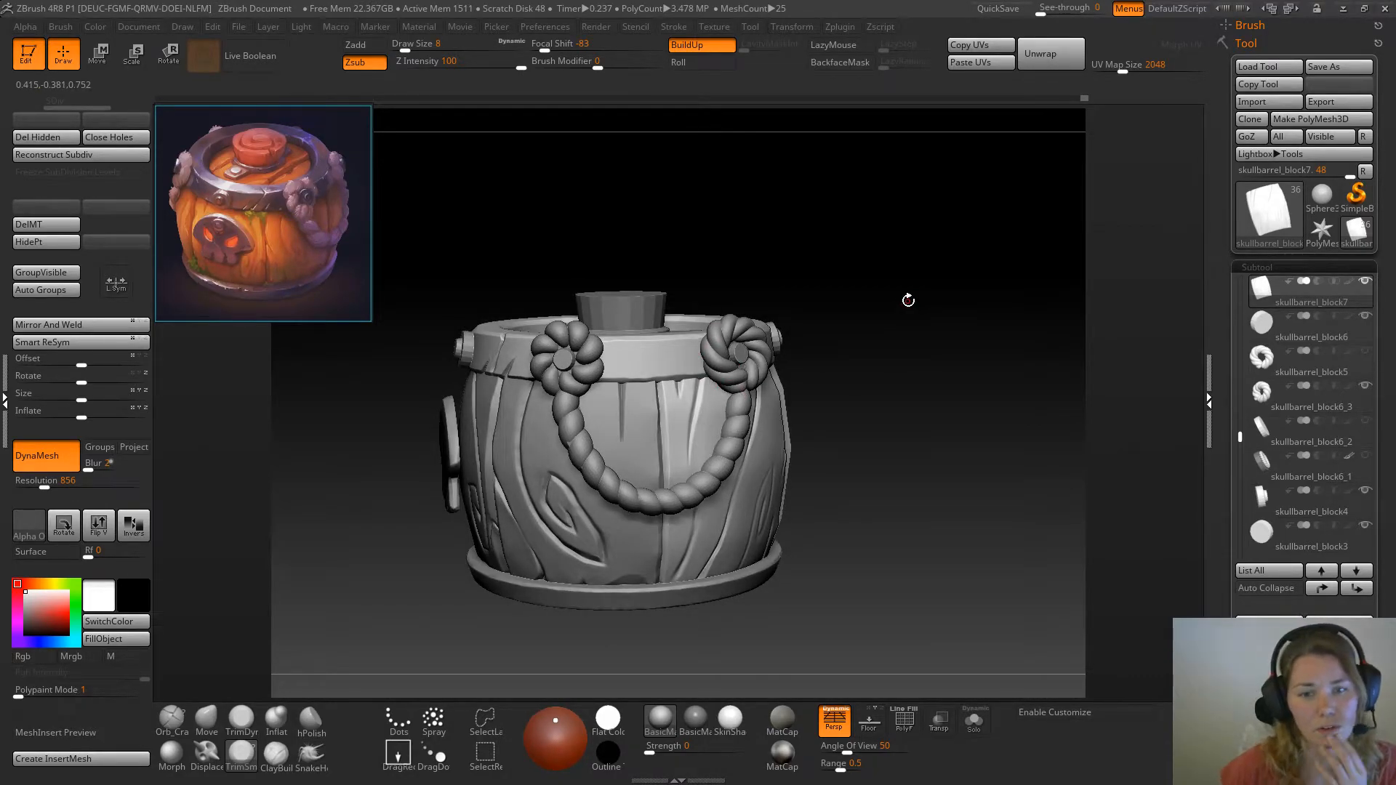
left_click_drag(841, 269, 822, 306)
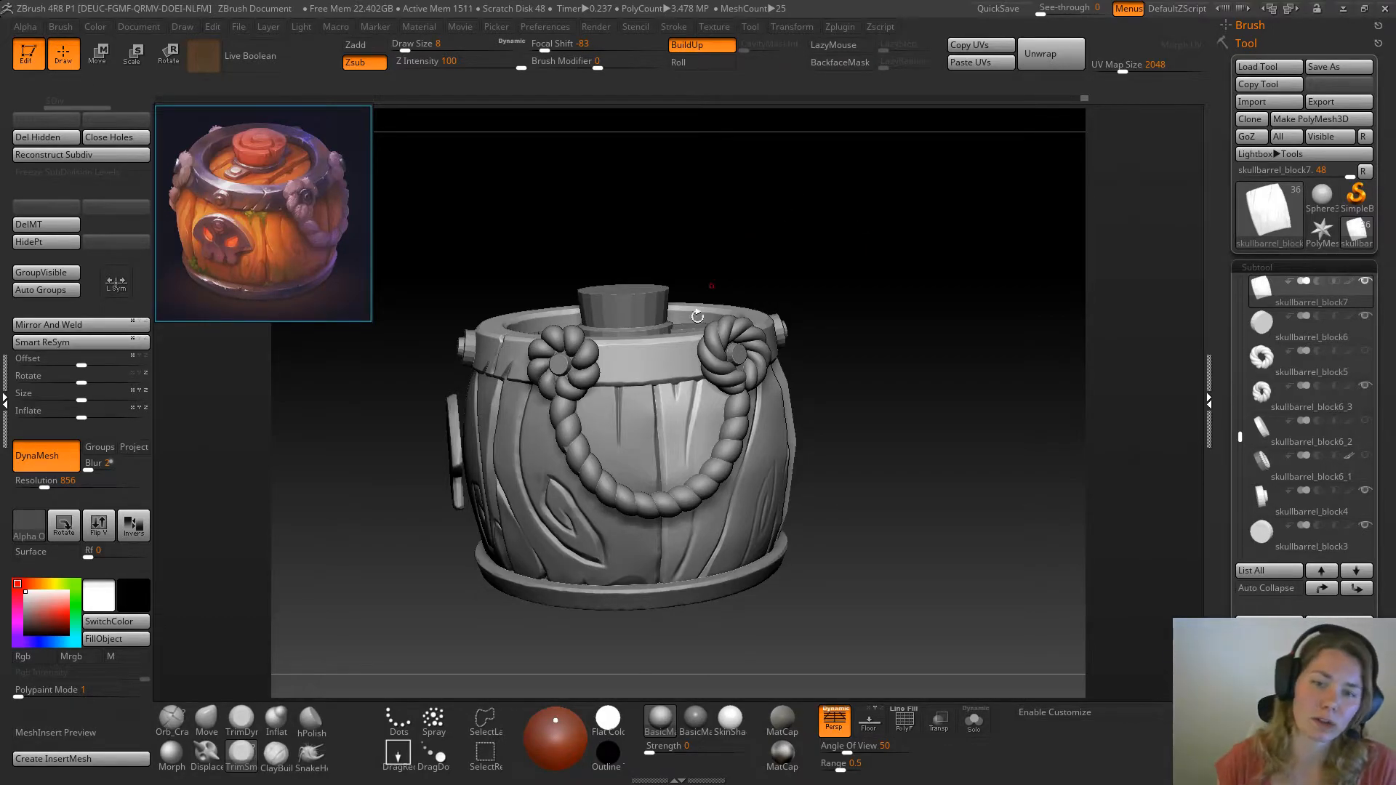
left_click_drag(810, 208, 386, 215)
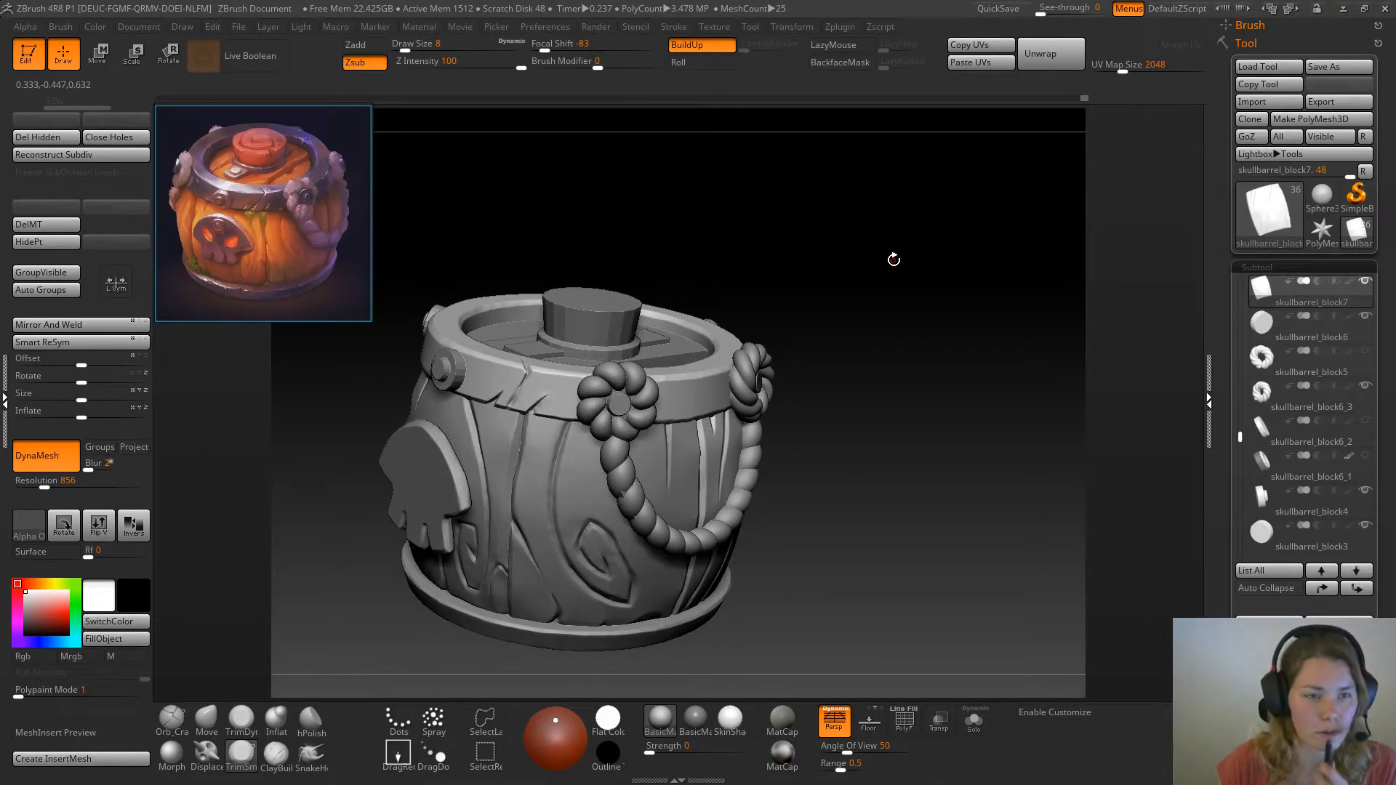
left_click_drag(894, 260, 873, 292)
left_click_drag(845, 265, 666, 414)
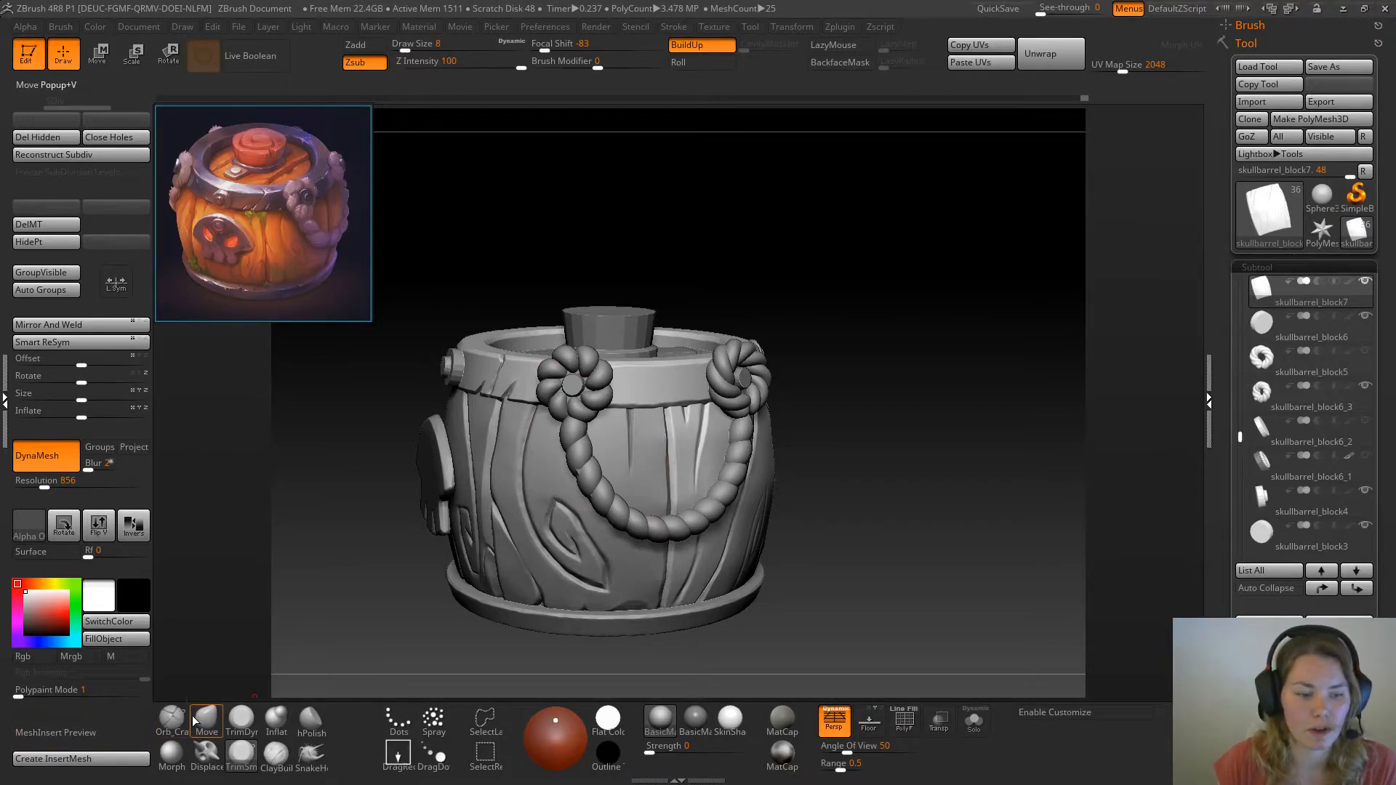
mouse_move(847, 339)
left_mouse_down()
mouse_move(844, 321)
mouse_move(778, 322)
mouse_move(854, 315)
mouse_move(853, 348)
left_mouse_up()
left_click_drag(870, 494, 829, 425)
left_click_drag(808, 362, 772, 367)
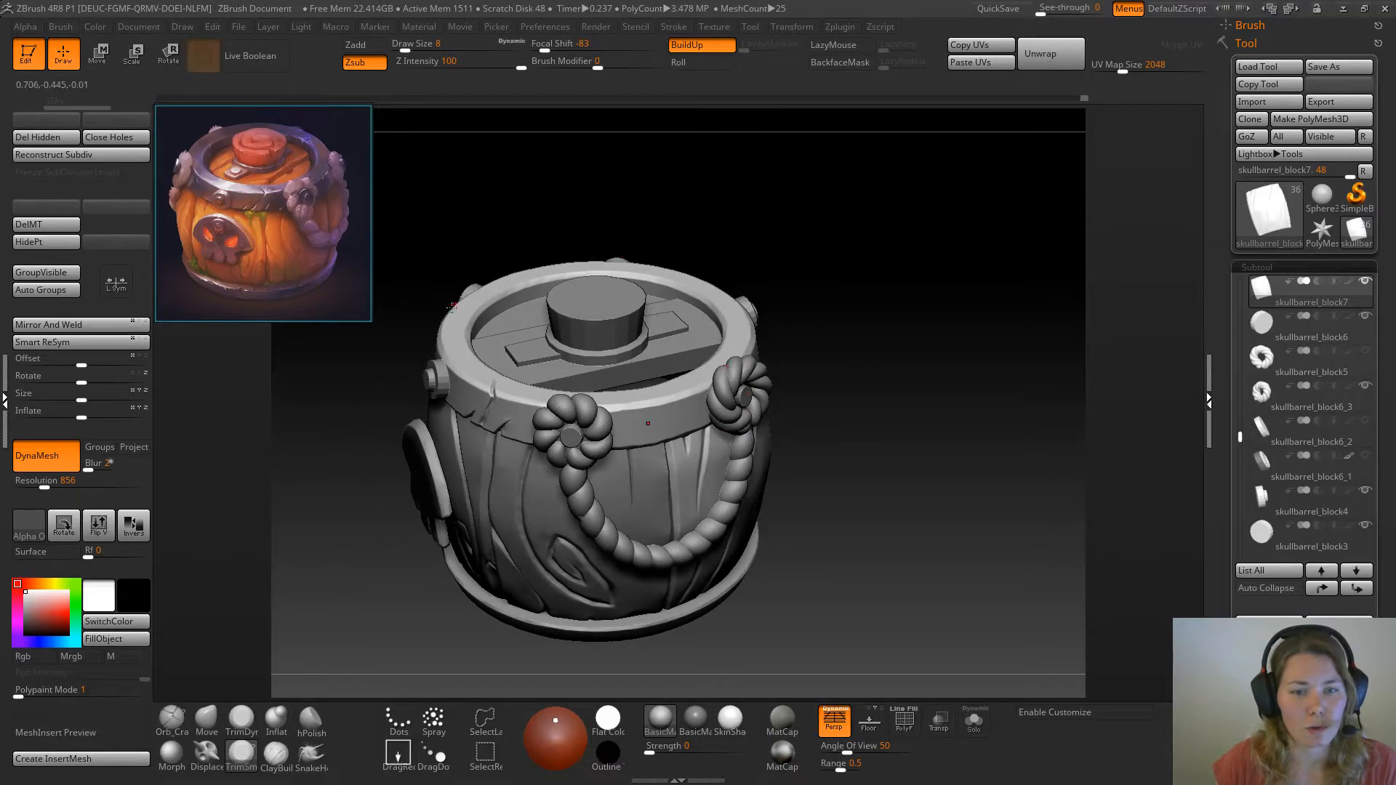
left_click_drag(877, 572, 466, 518)
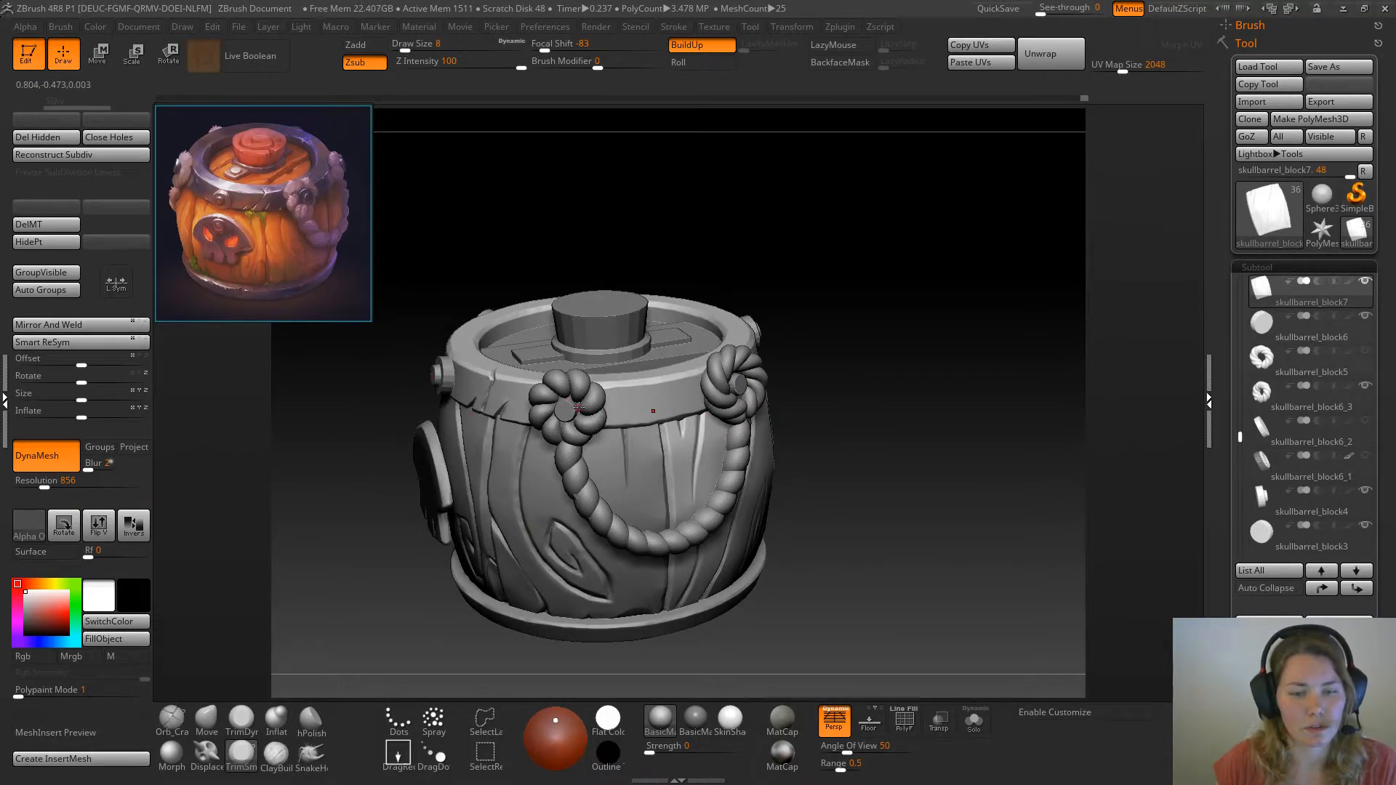
left_click_drag(865, 474, 924, 381)
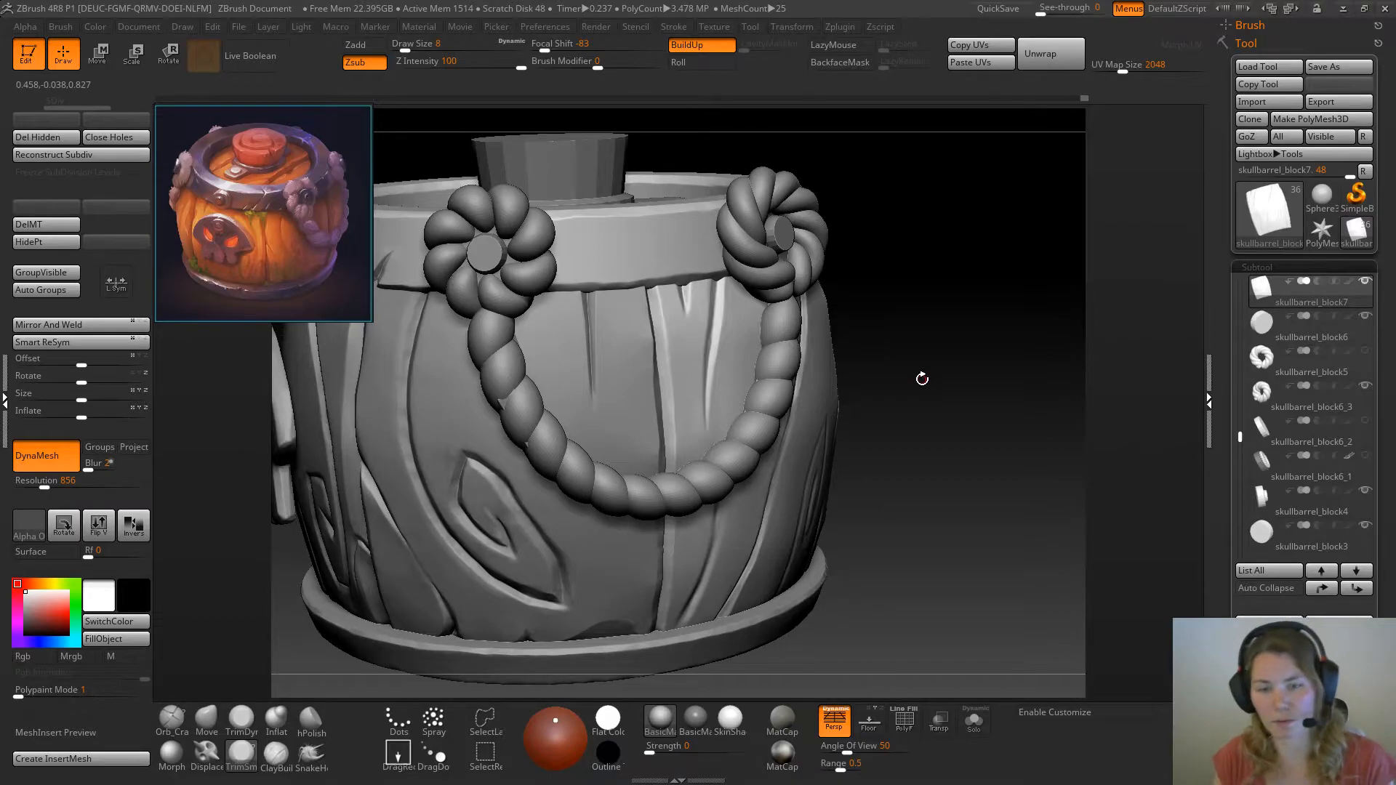
mouse_move(988, 303)
left_mouse_down()
mouse_move(959, 386)
mouse_move(932, 409)
mouse_move(935, 438)
left_mouse_up()
Isolate the knotted plank in Solo mode and trim the middle of its long diagonal crack with the TrimDynamic brush
left_click(974, 721)
left_click_drag(1029, 533, 1001, 477, "alt")
mouse_move(1002, 478)
left_mouse_down()
mouse_move(986, 501)
mouse_move(1006, 484)
mouse_move(1001, 505)
mouse_move(985, 470)
mouse_move(954, 501)
left_mouse_up()
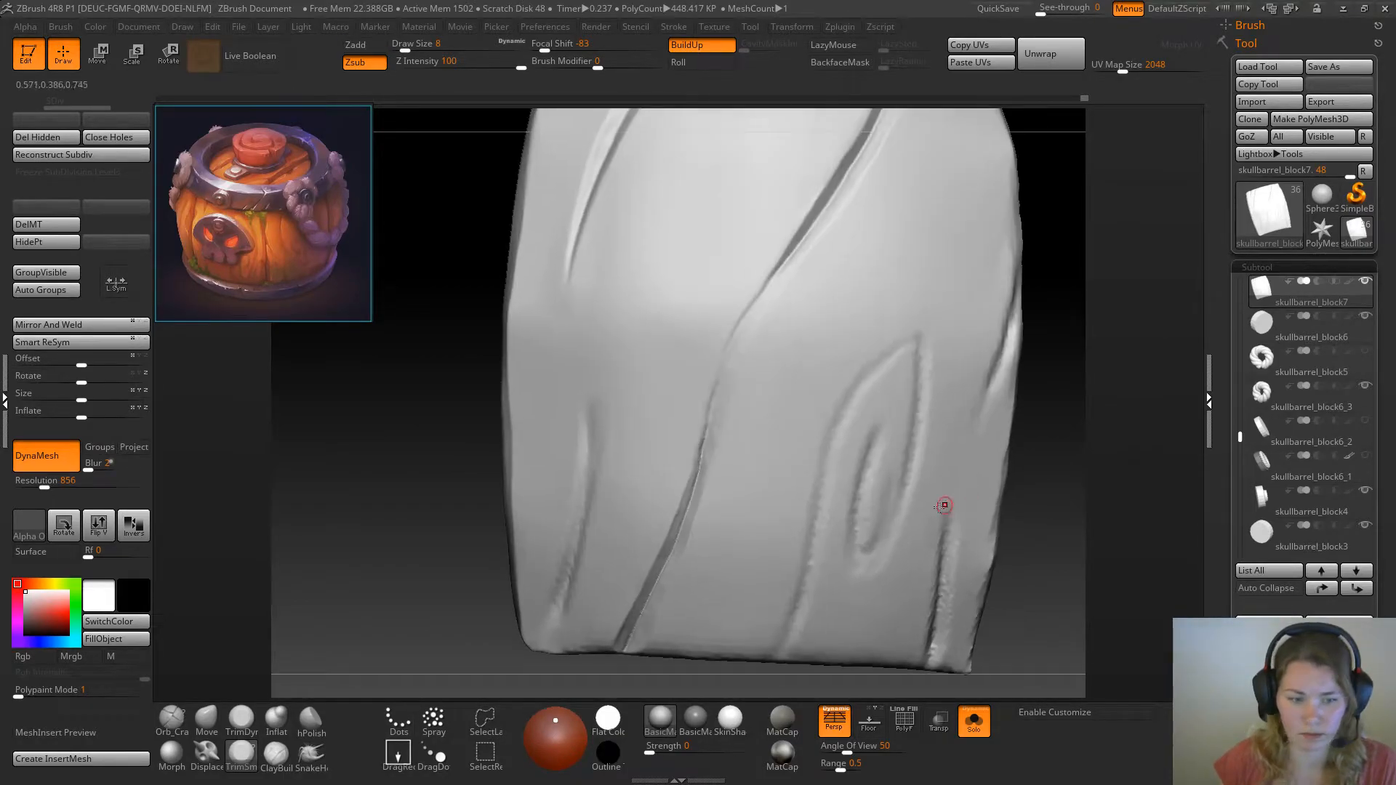
left_click(242, 720)
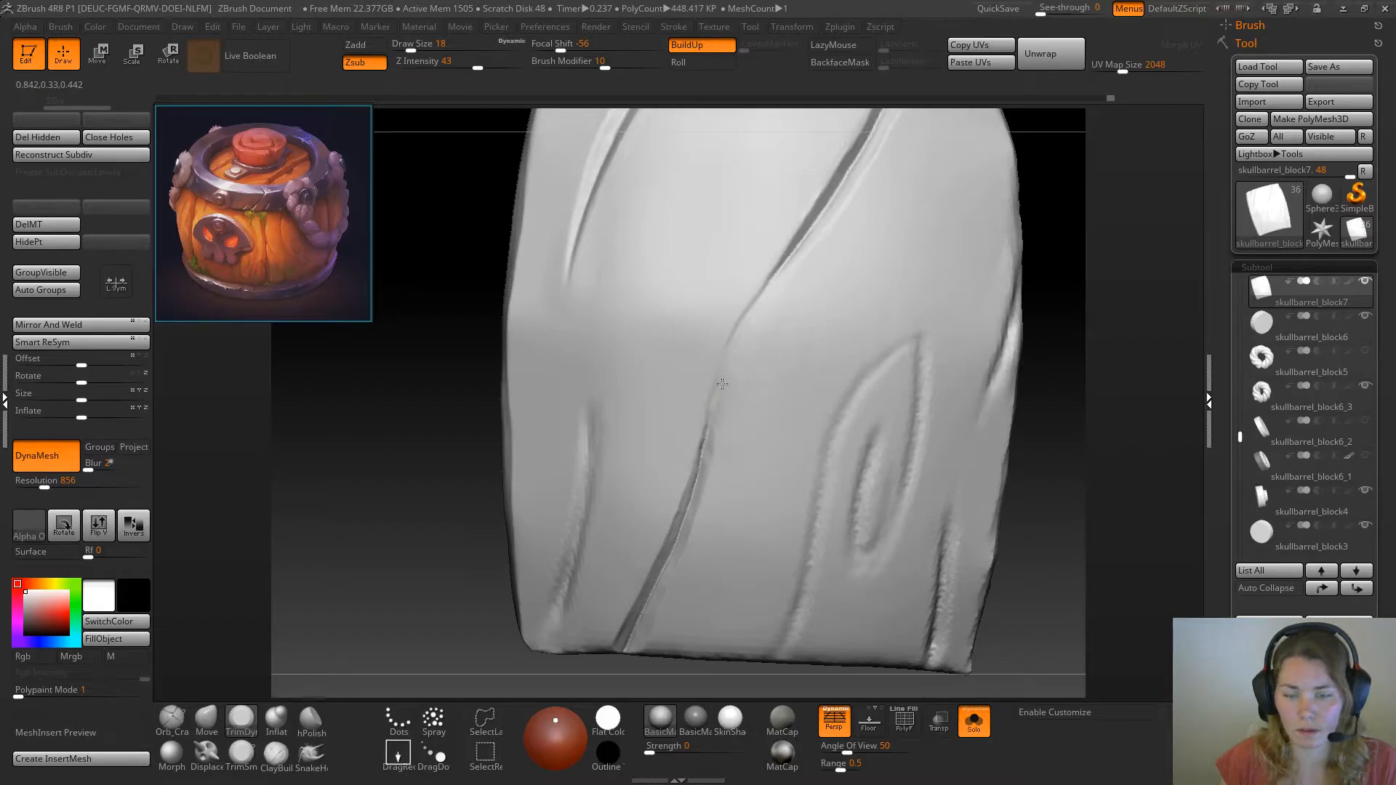
mouse_move(798, 294)
left_mouse_down()
mouse_move(714, 432)
mouse_move(720, 416)
left_mouse_up()
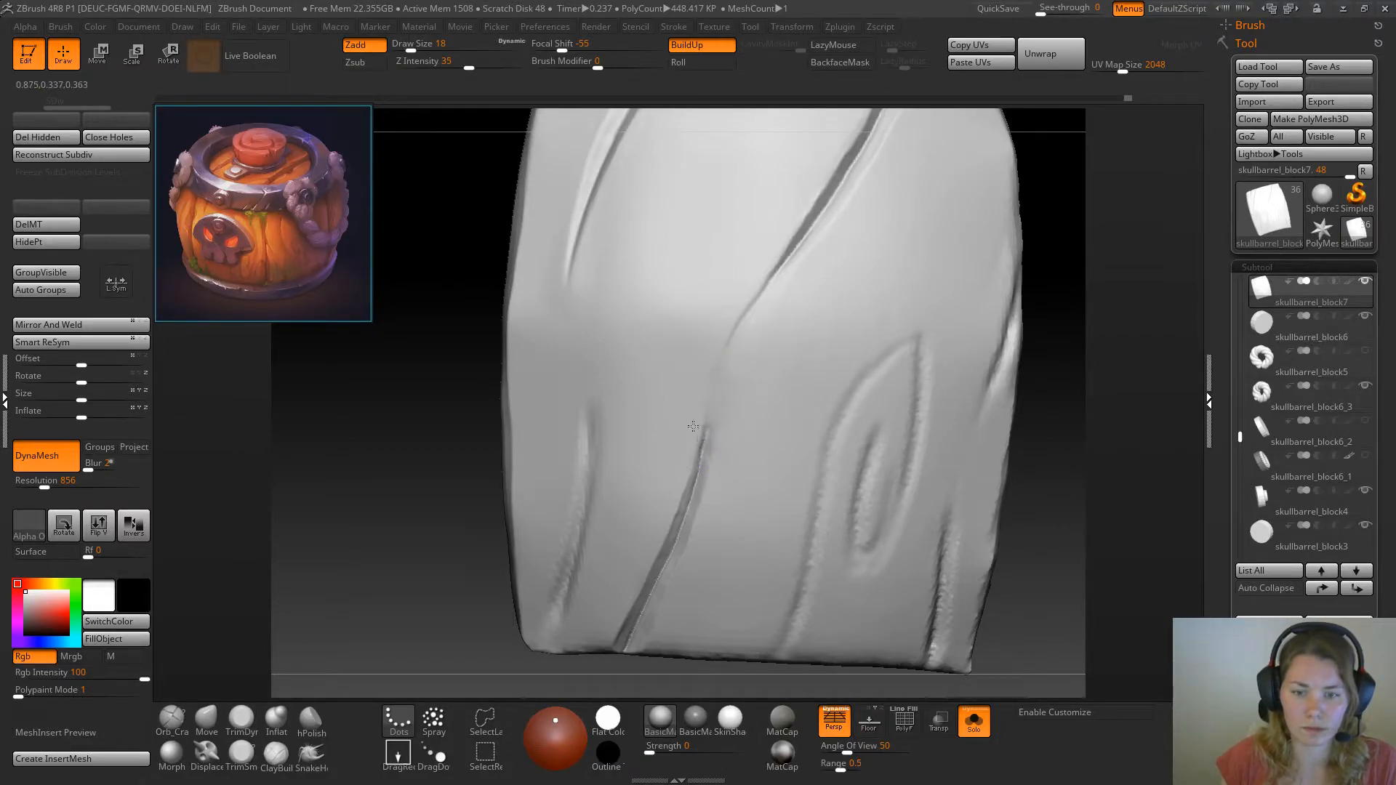
Reduce the TrimDynamic draw size to 11 and bevel the edges along the lower half of the long crack
left_click_drag(373, 514, 362, 592, "alt")
key("space")
left_click_drag(348, 488, 342, 523)
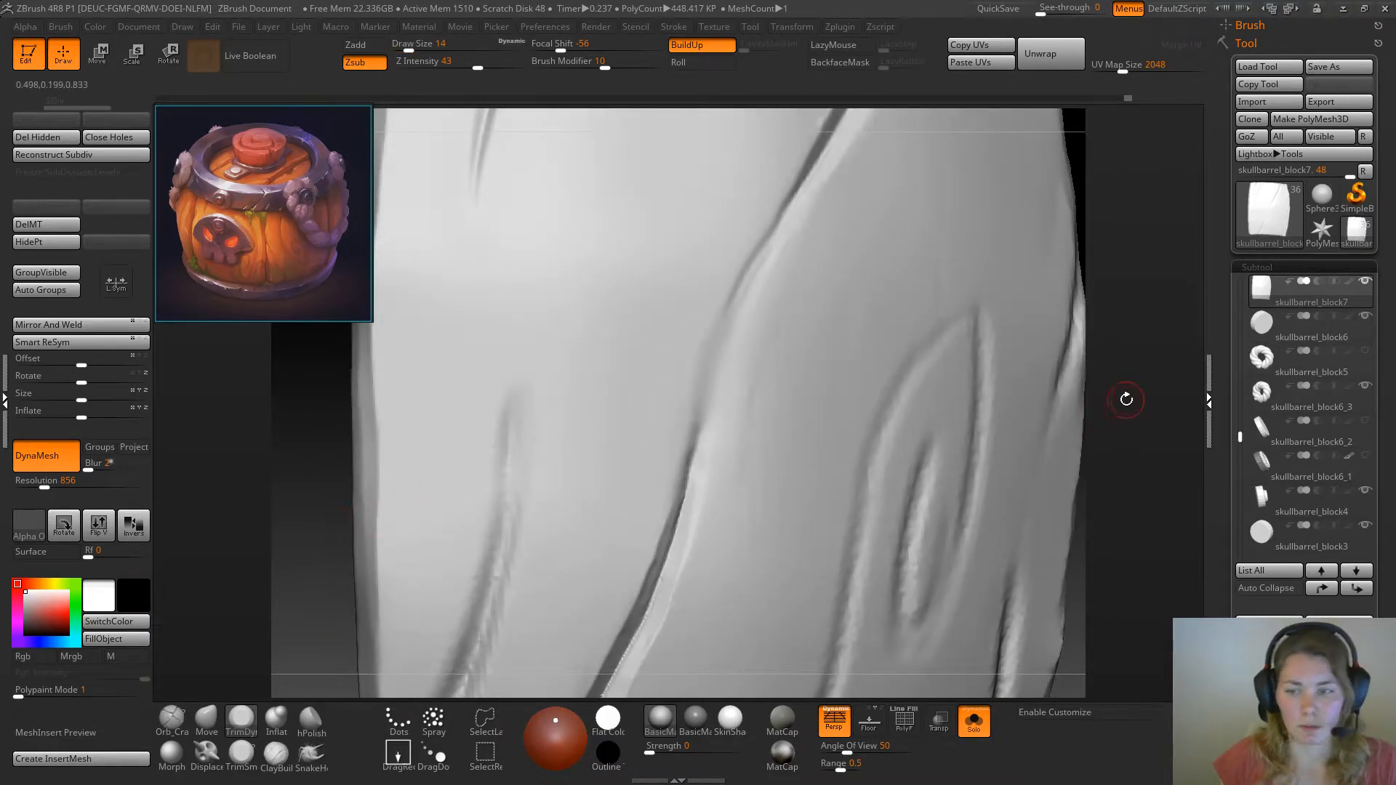
key("space")
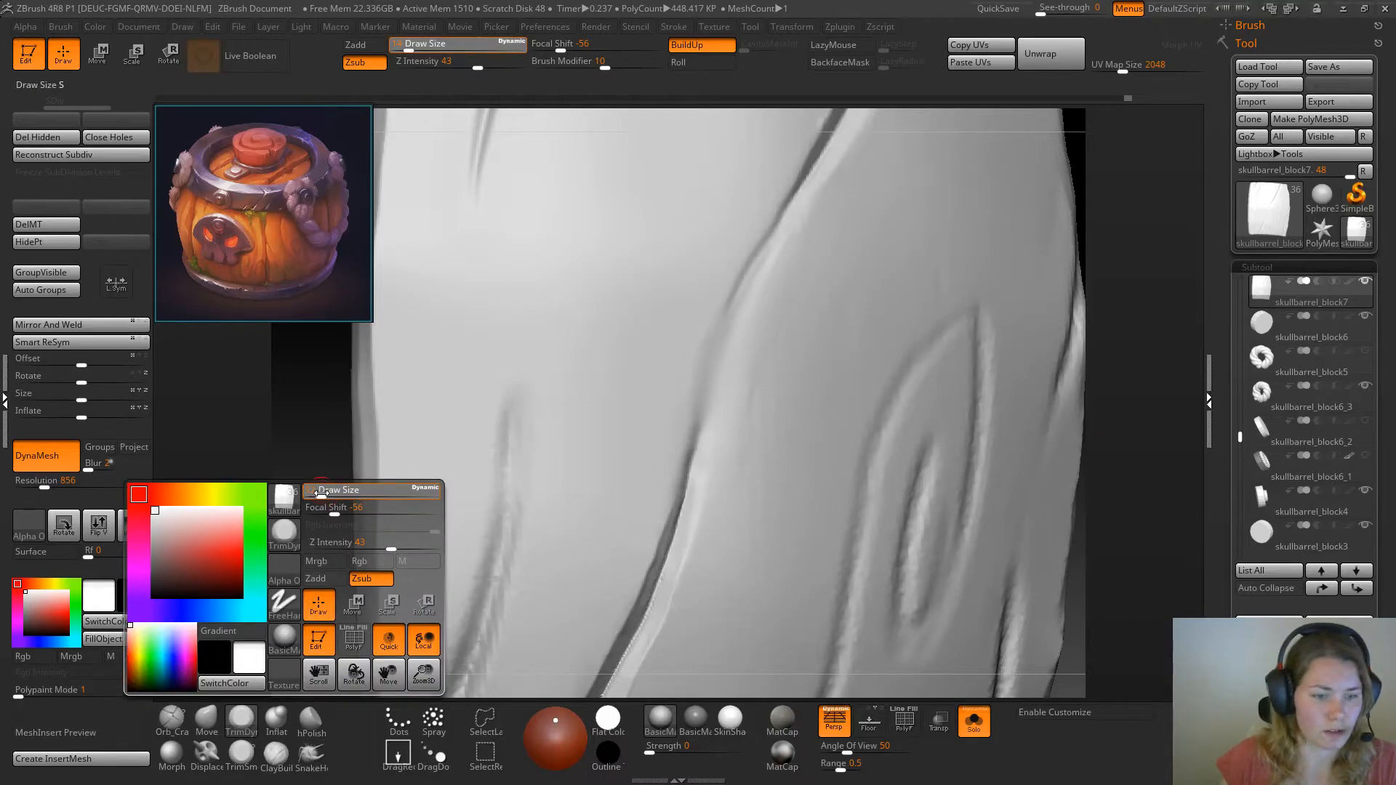
left_click_drag(320, 493, 317, 494)
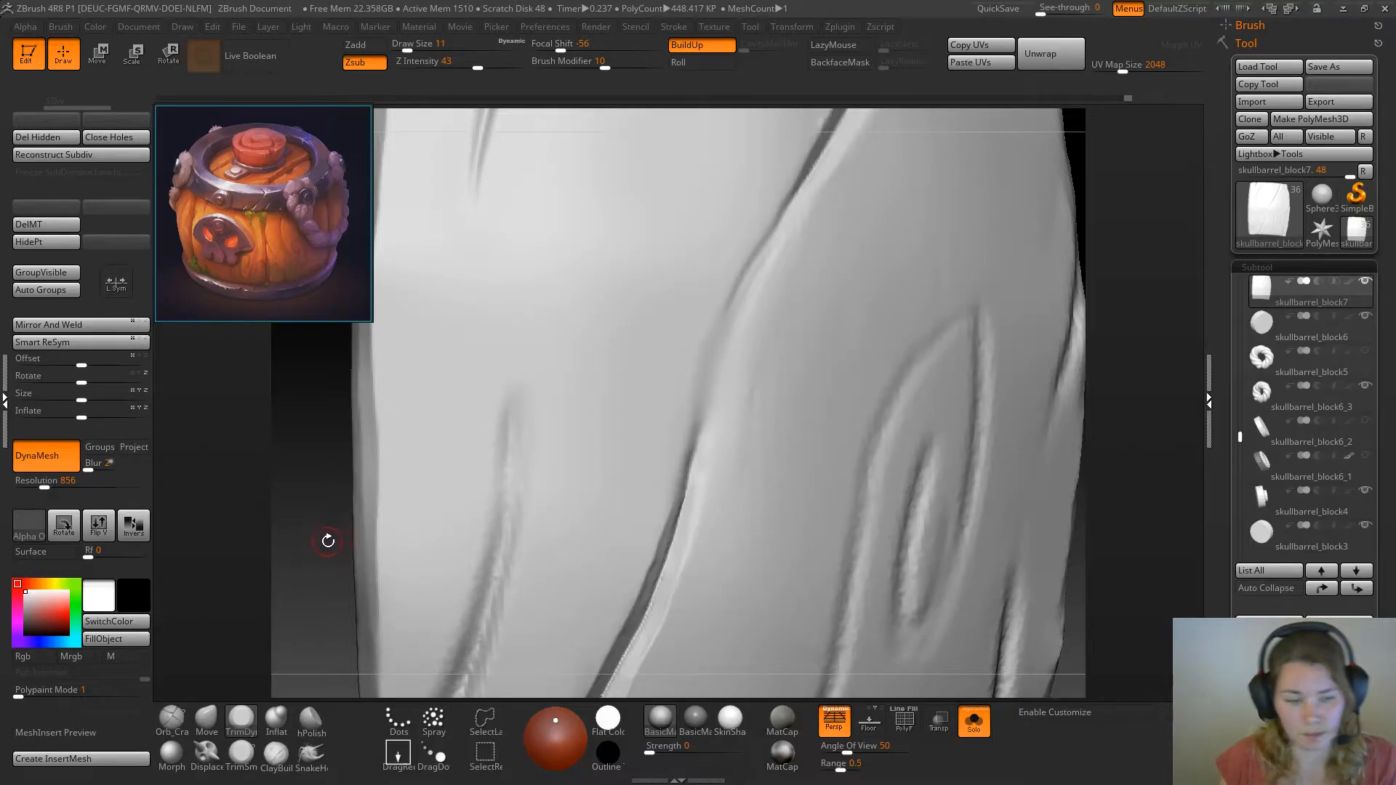
left_click_drag(368, 570, 291, 627)
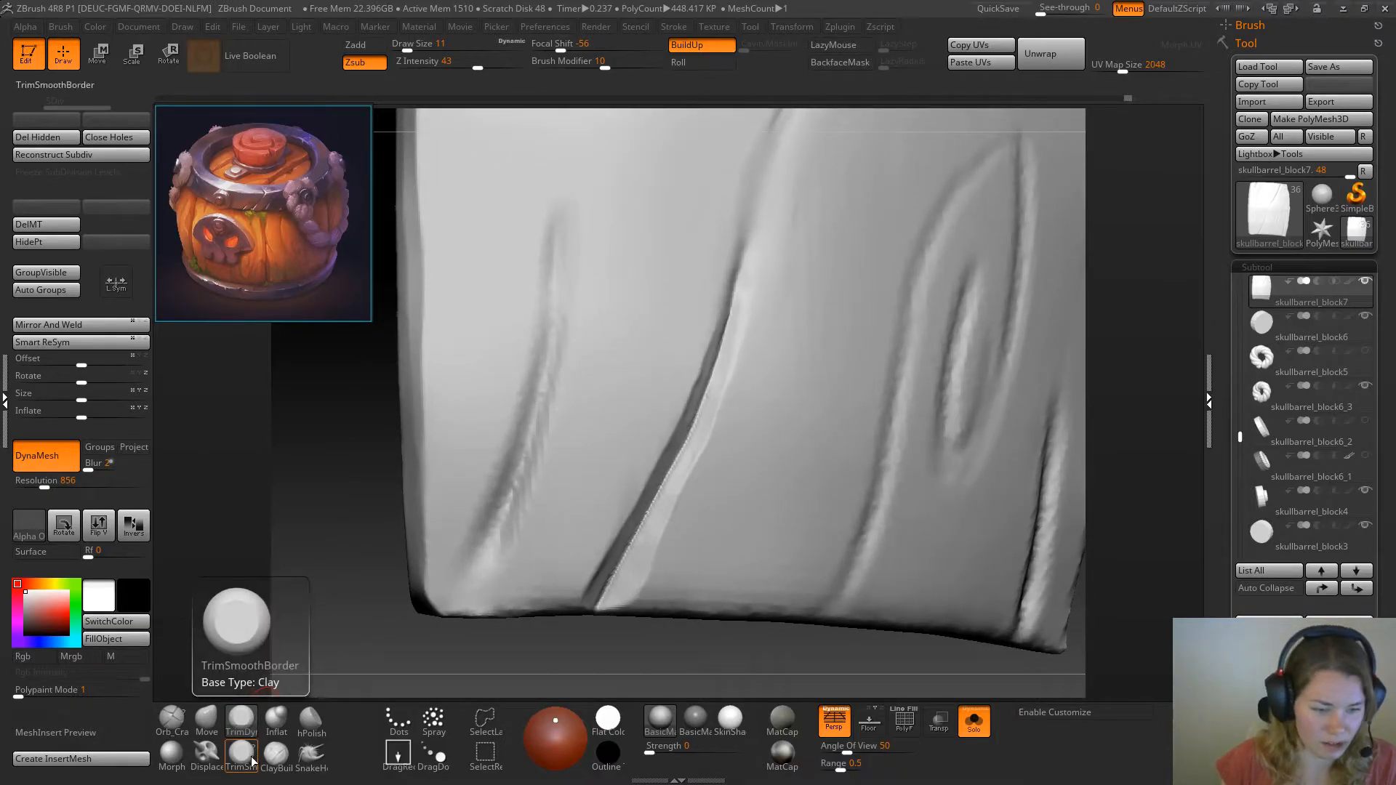
left_click_drag(583, 660, 538, 451)
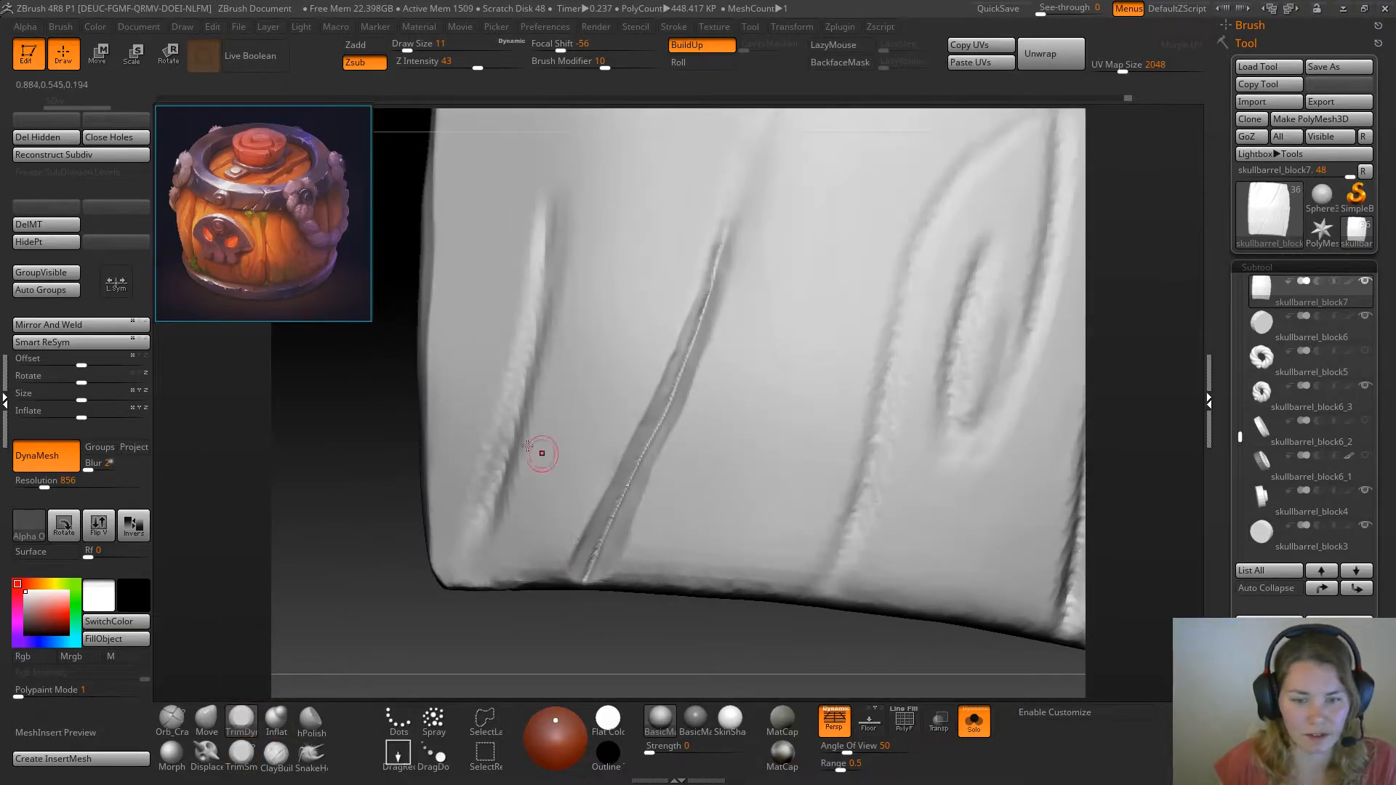
left_click_drag(587, 562, 584, 536)
Trim the crack's wall where it meets the plank's bottom edge and bevel the edge between crack and near corner
left_click_drag(393, 566, 389, 603)
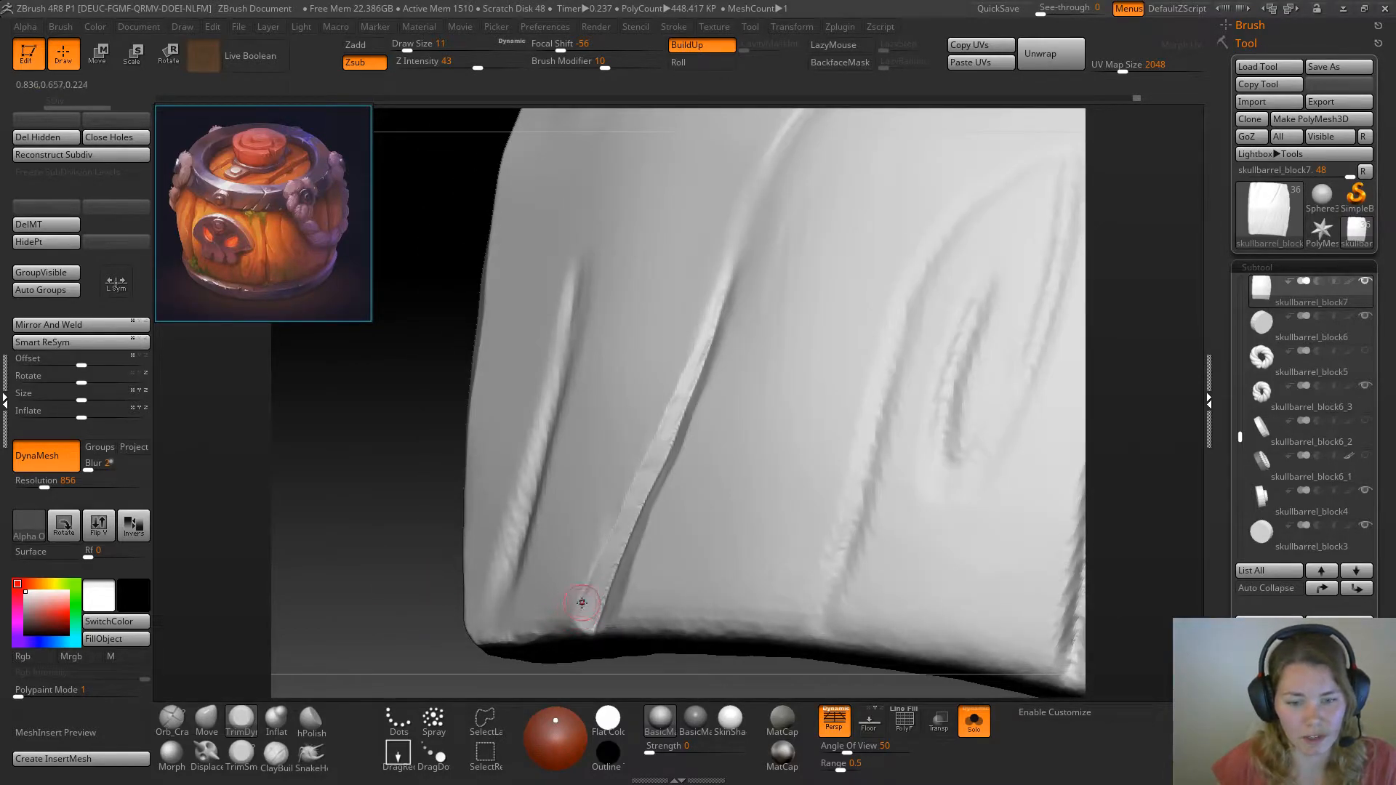
left_click_drag(593, 598, 594, 613)
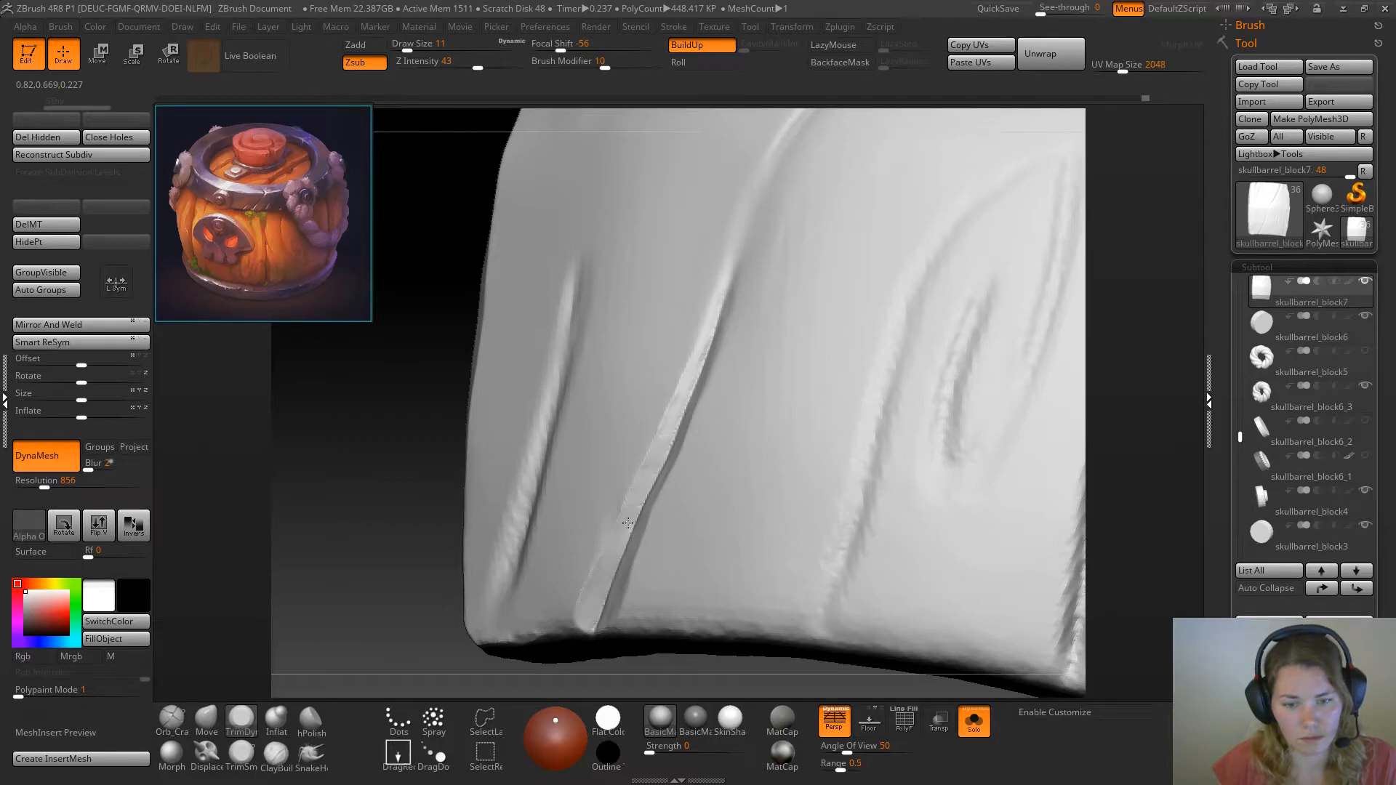
left_click_drag(632, 524, 596, 597)
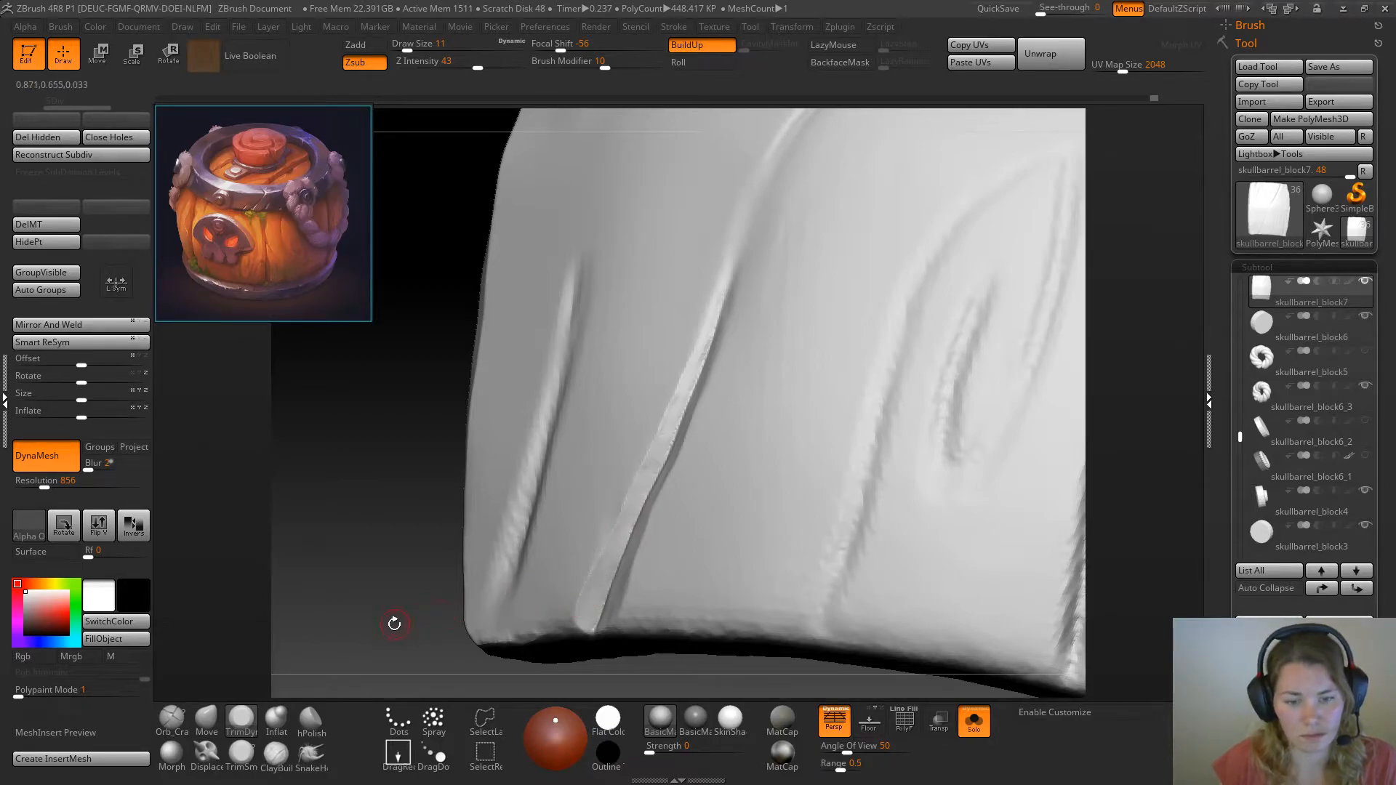
left_click_drag(395, 619, 579, 620)
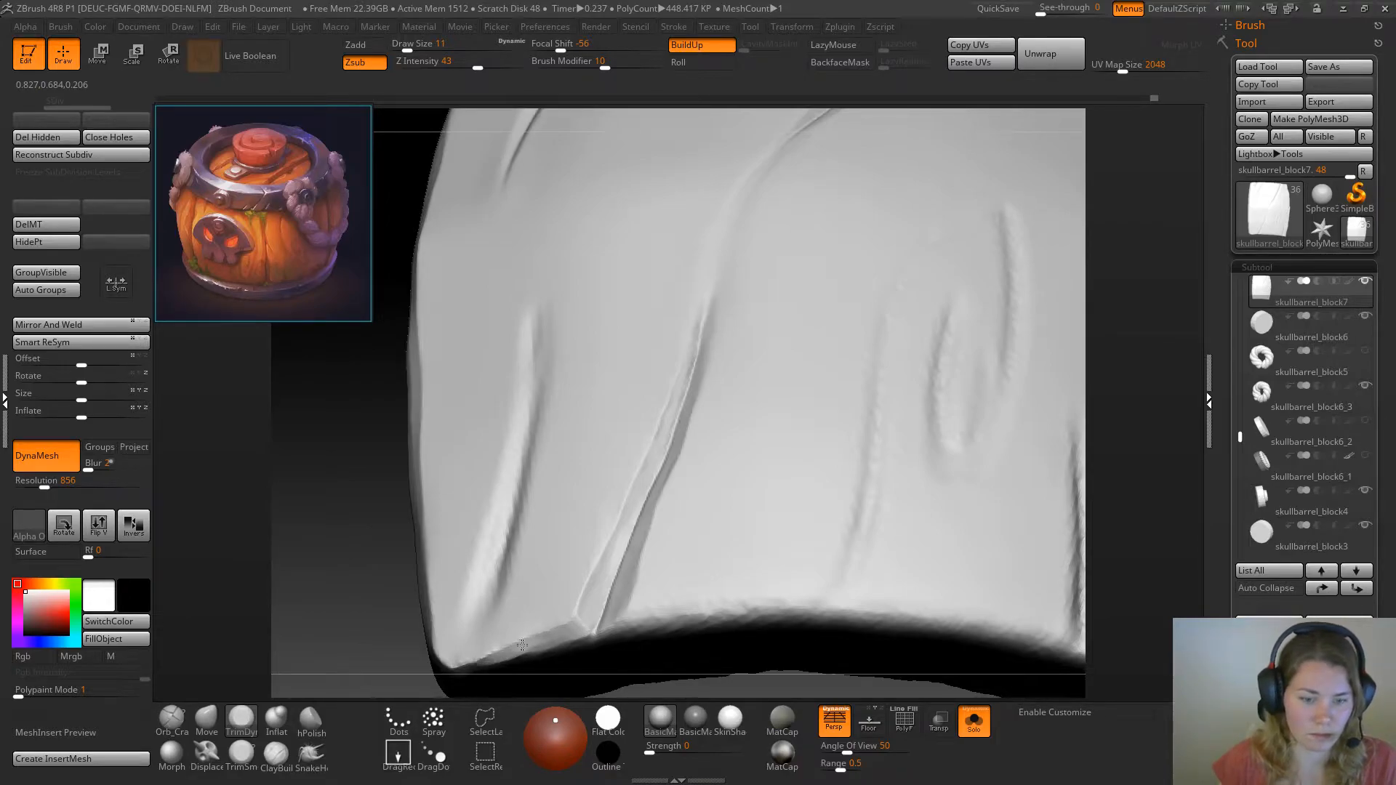
mouse_move(343, 635)
left_mouse_down()
mouse_move(302, 592)
mouse_move(596, 579)
left_mouse_up()
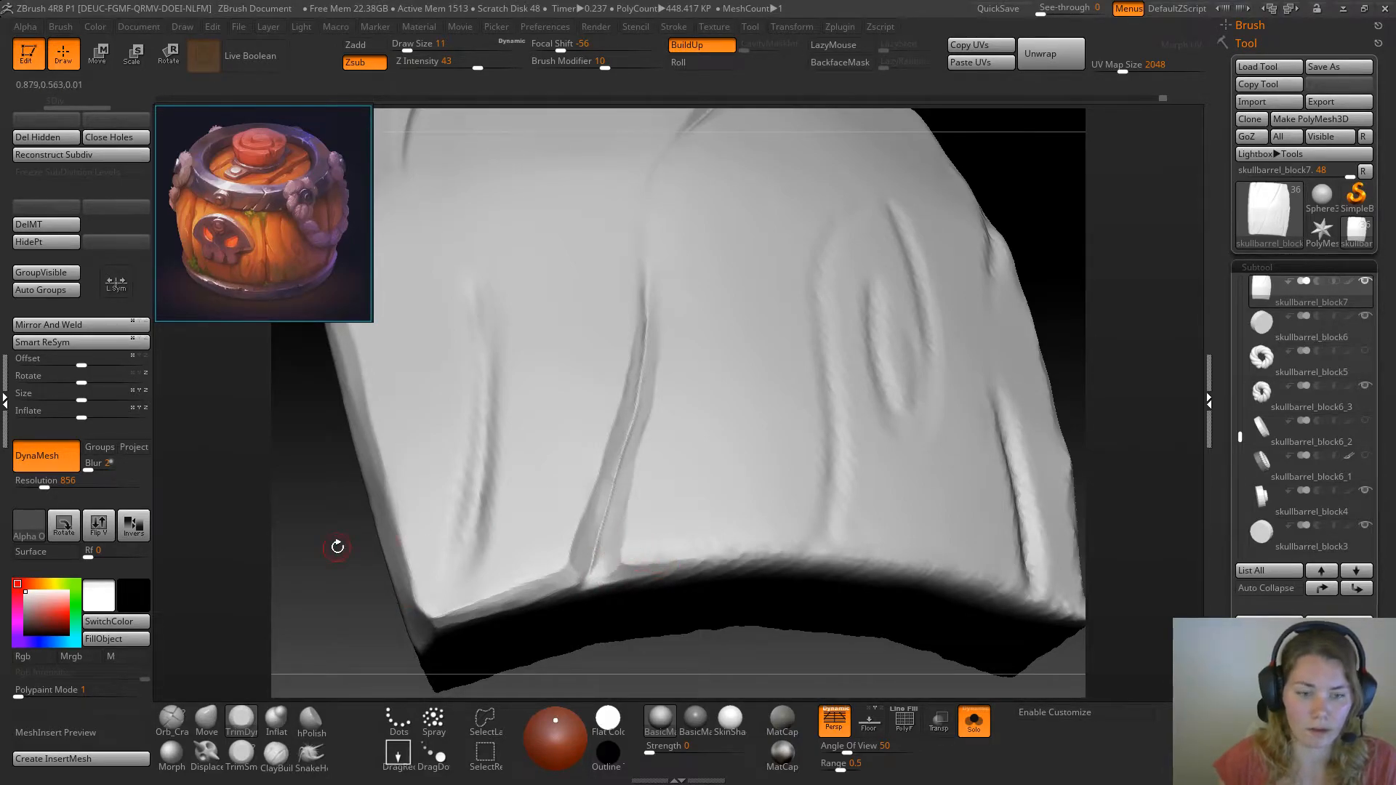
Set the brush to focal shift -40 and draw size 25, and flatten the plank's bottom edge beyond the crack
key("space")
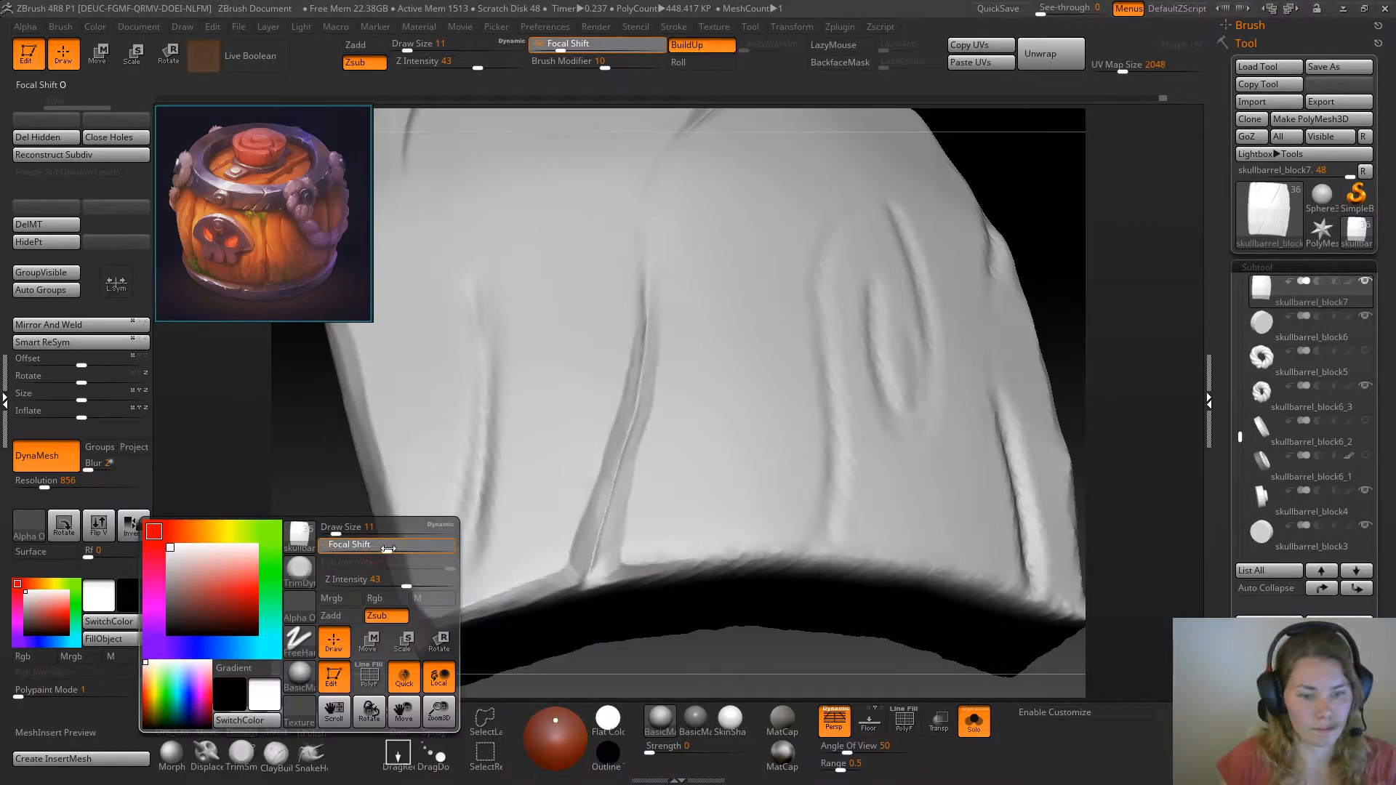
left_click_drag(352, 553, 336, 553)
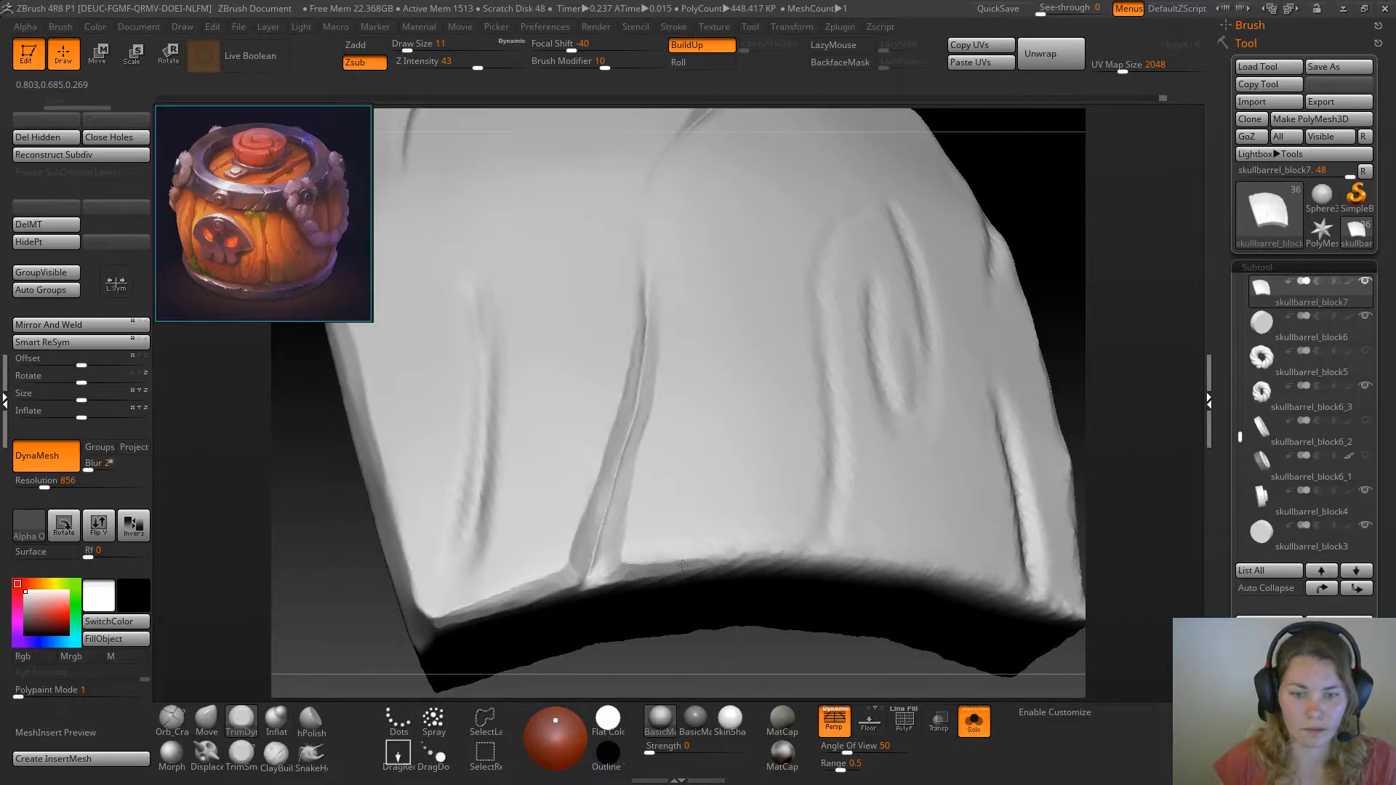
key("space")
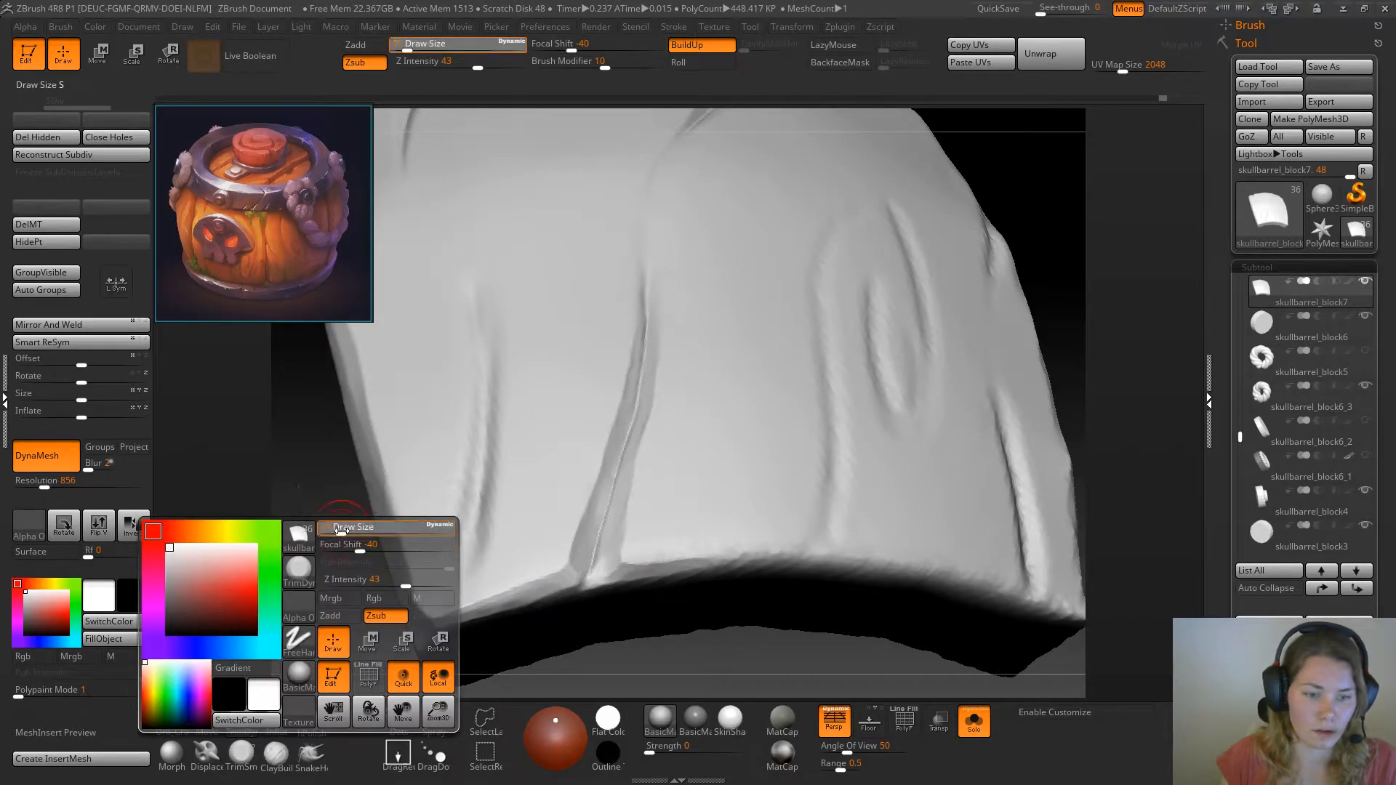
left_click_drag(341, 531, 348, 531)
mouse_move(705, 571)
left_mouse_down()
mouse_move(625, 573)
mouse_move(777, 559)
left_mouse_up()
left_click_drag(678, 569, 618, 571)
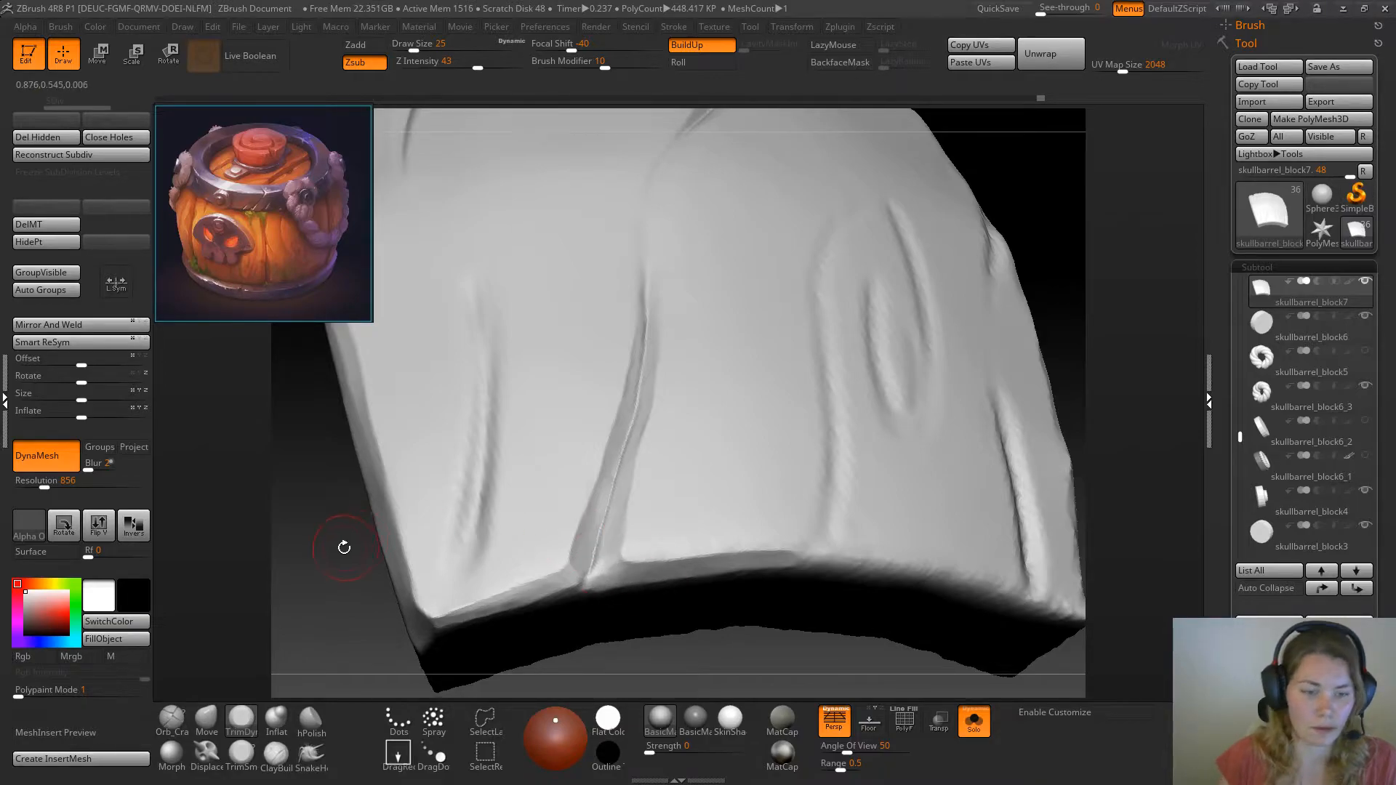
Set draw size 14 and focal shift -54, and refine the bottom edge from the crack's end to the plank's corner
key("space")
left_click_drag(343, 545, 330, 535)
key("space")
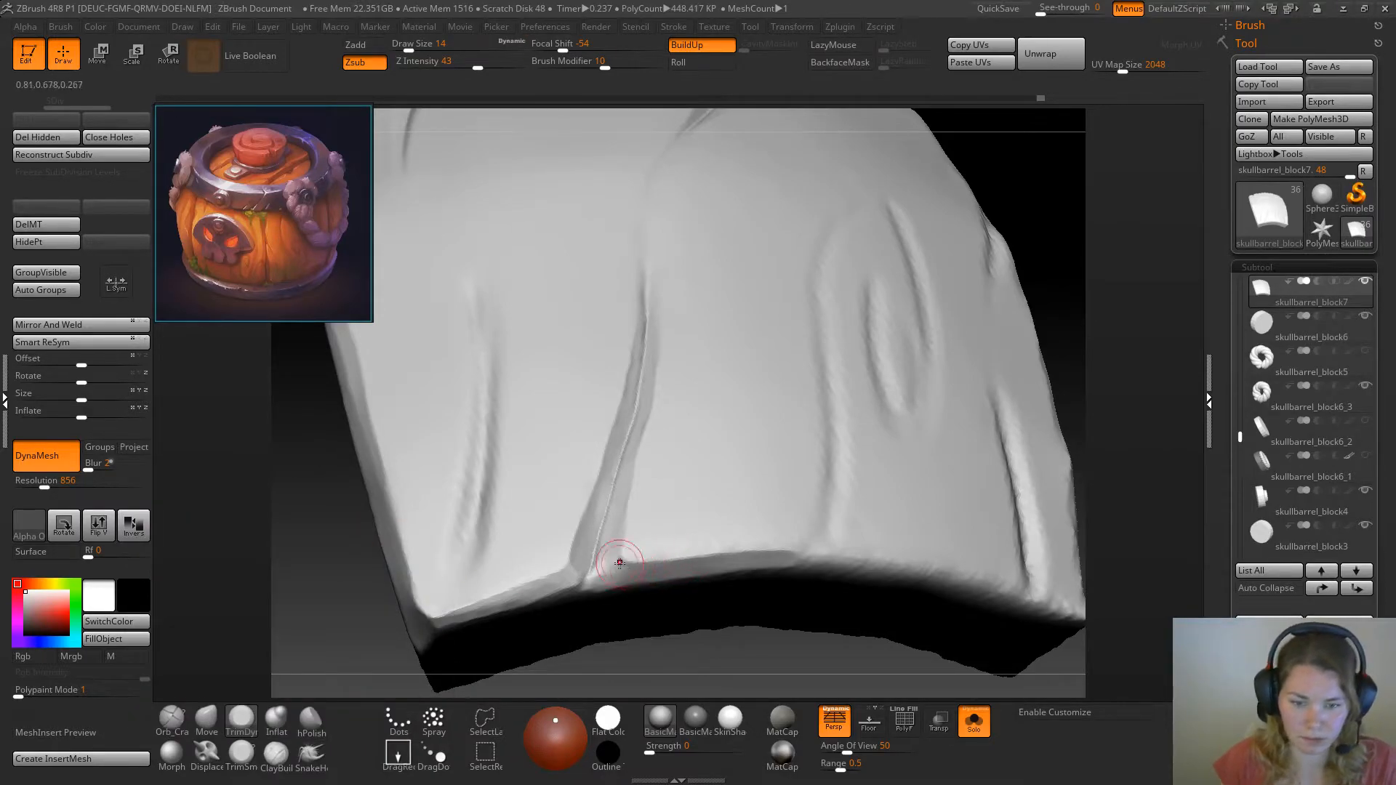
left_click_drag(610, 561, 592, 583)
right_click_drag(592, 582, 484, 574)
mouse_move(459, 580)
left_mouse_down("alt")
mouse_move(439, 545)
mouse_move(399, 557)
mouse_move(432, 597)
left_mouse_up("alt")
mouse_move(993, 355)
left_mouse_down()
mouse_move(1006, 390)
mouse_move(998, 375)
left_mouse_up()
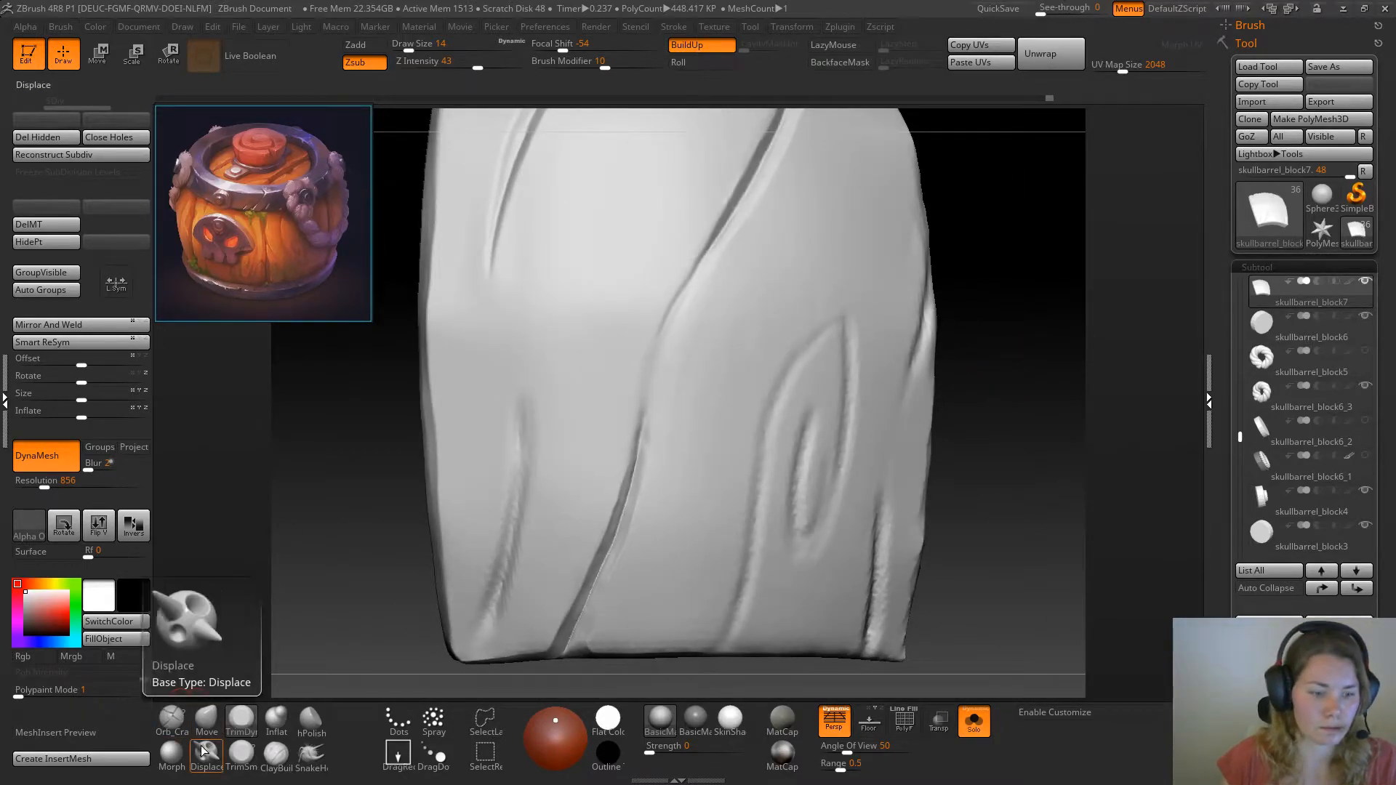
Try the Morph brush on the long crack, dismiss the note and store a morph target for the plank
left_click(180, 762)
left_click(651, 371)
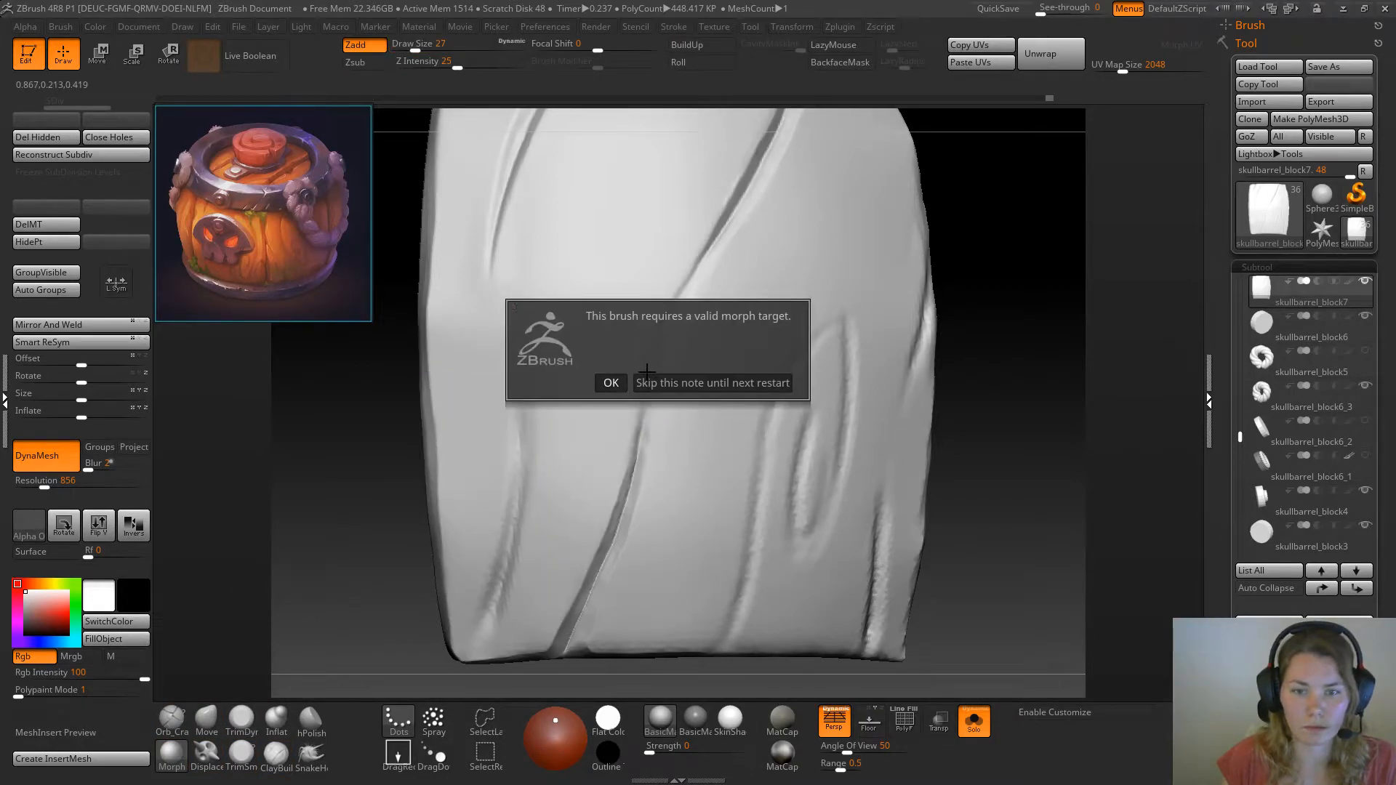
left_click(611, 386)
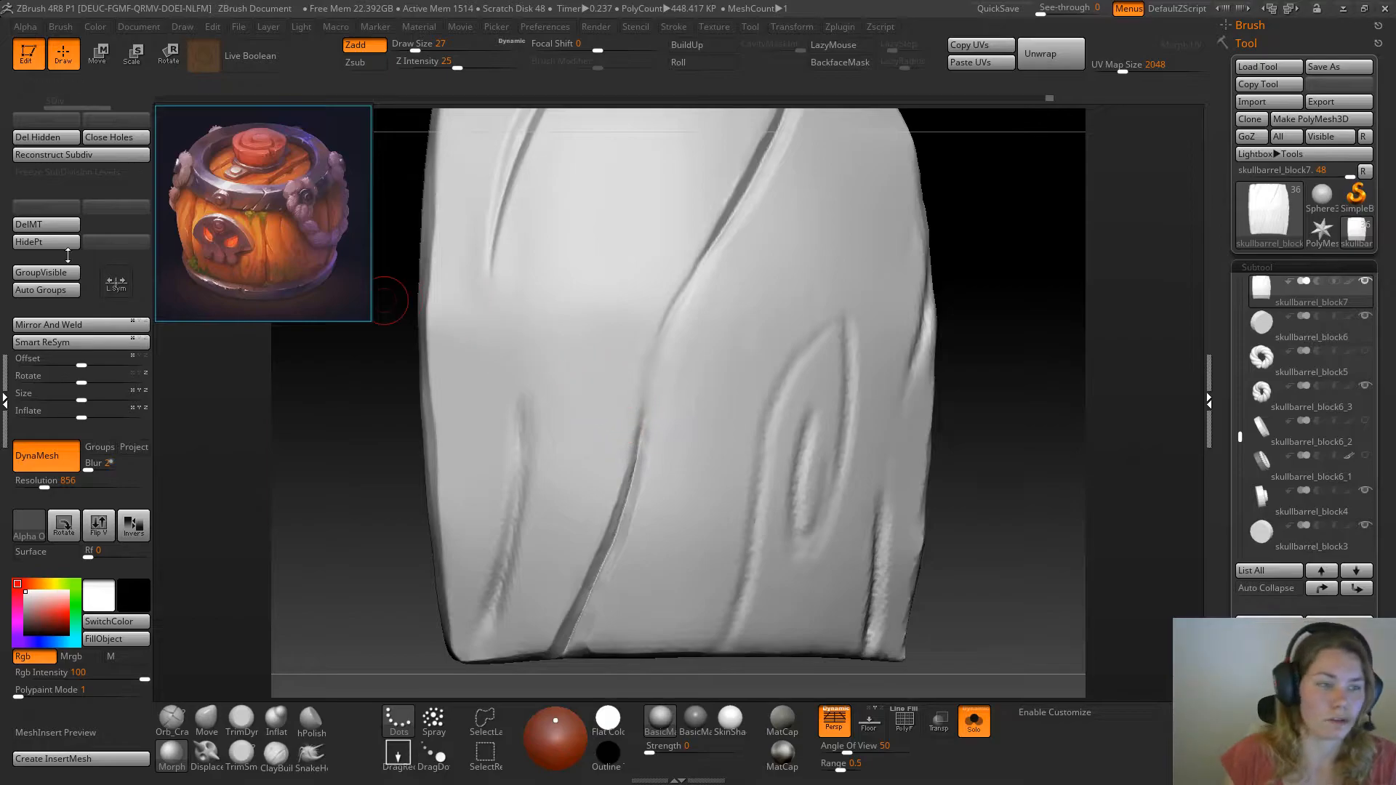
Pick the Orb_Cracks and TrimSmoothBorder brushes in turn, ending on the Pinch brush for the plank's crack
left_click(175, 726)
left_click(240, 755)
mouse_move(325, 562)
left_mouse_down()
mouse_move(312, 549)
mouse_move(326, 562)
left_mouse_up()
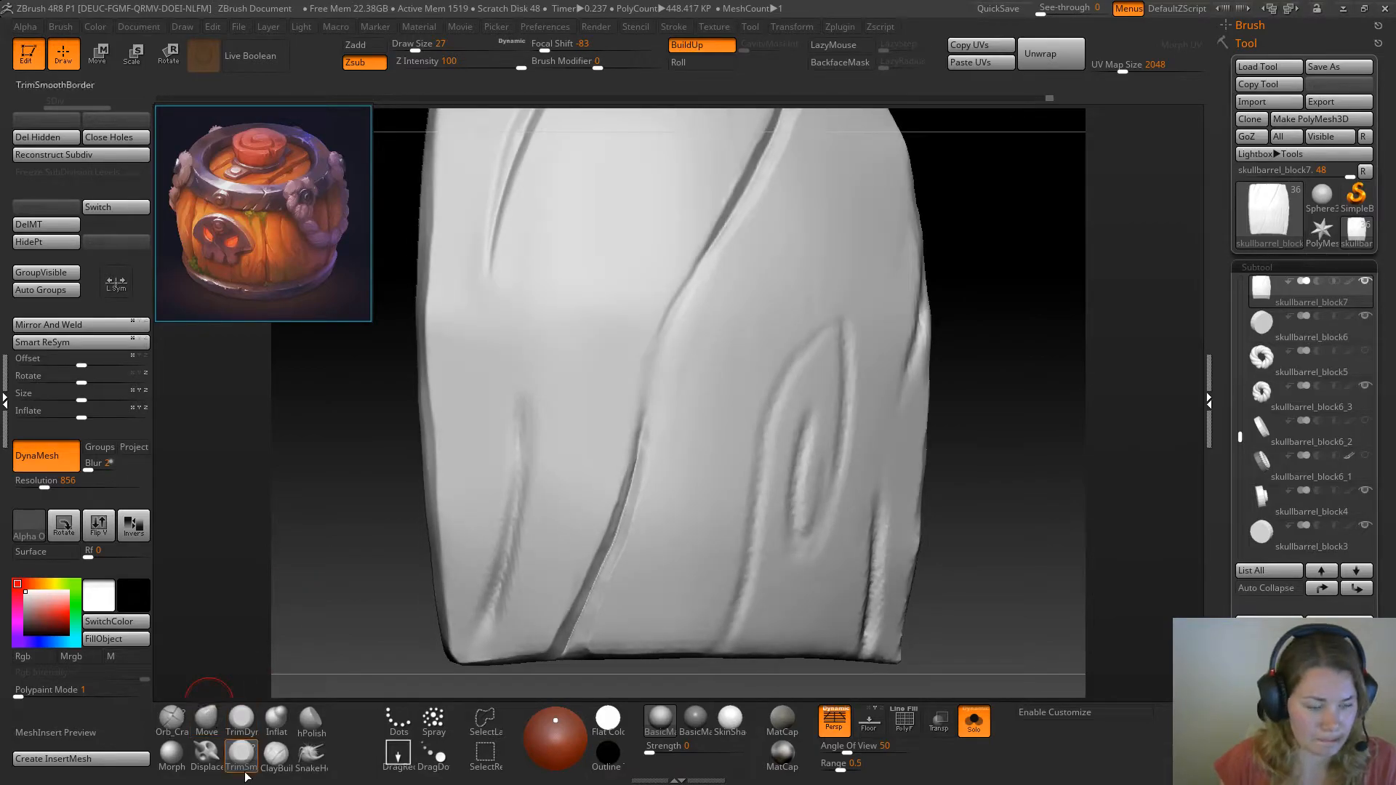
key("b")
key("p")
key("i")
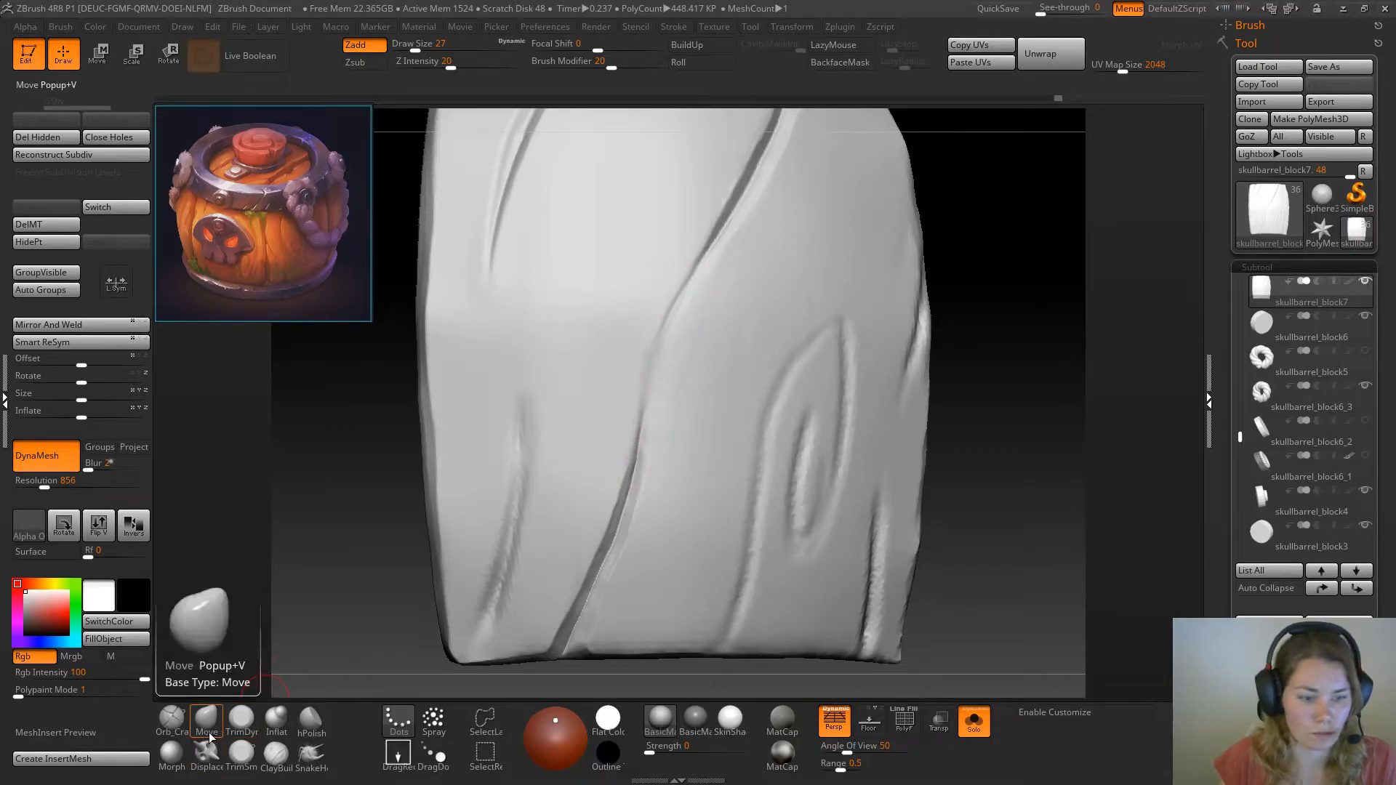
Fill the faint middle of the long crack with the ClayBuildup brush, and smooth it with TrimDynamic at draw size 14
left_click(240, 724)
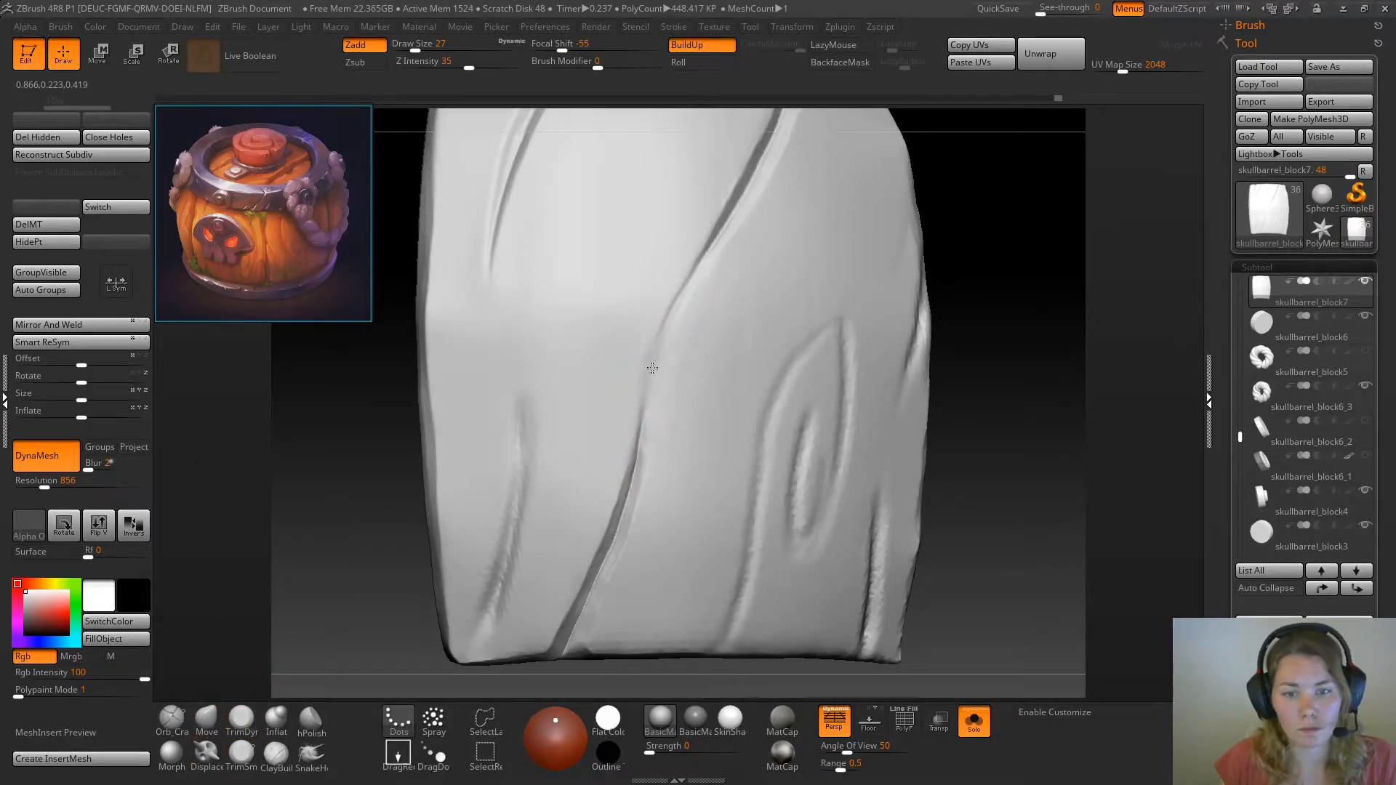
mouse_move(640, 383)
left_mouse_down()
mouse_move(642, 344)
mouse_move(635, 387)
left_mouse_up()
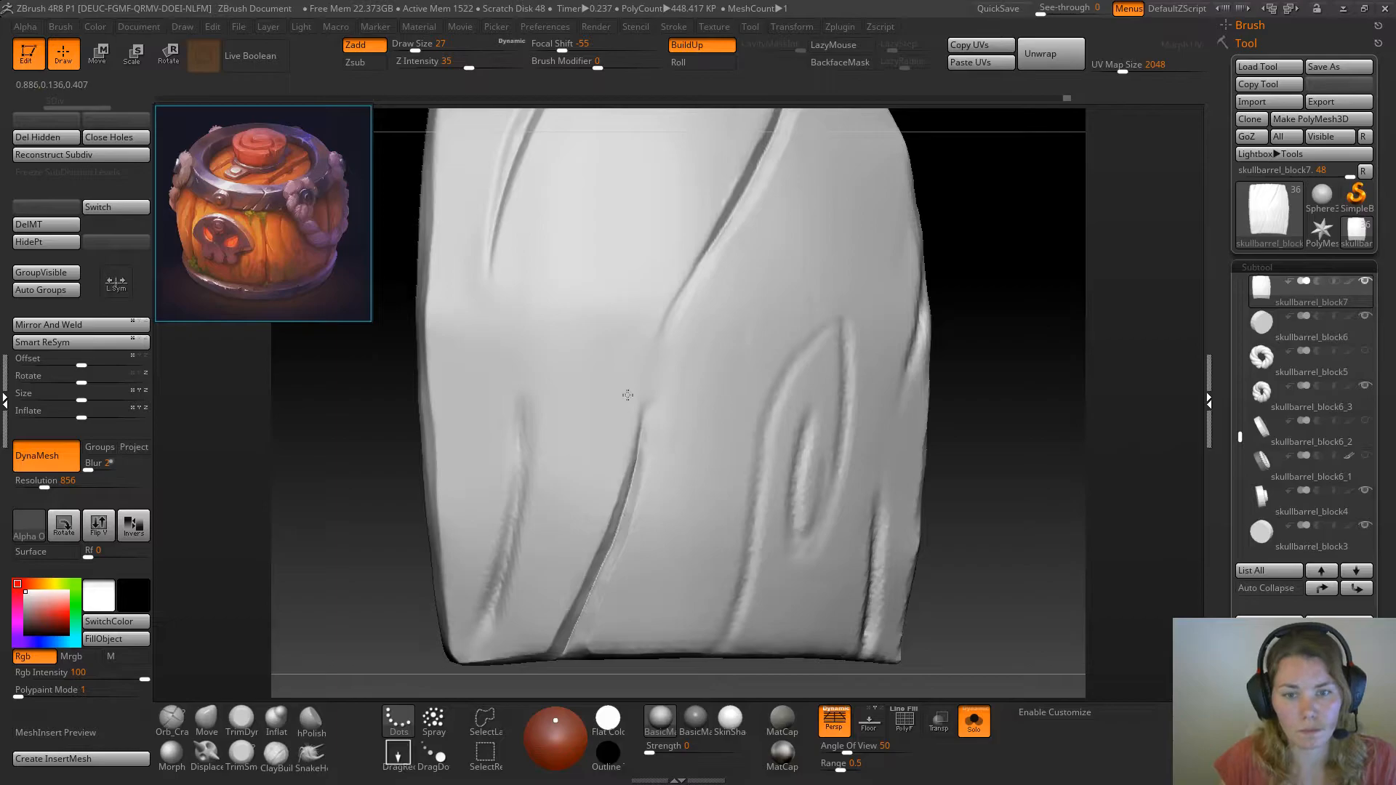
key("space")
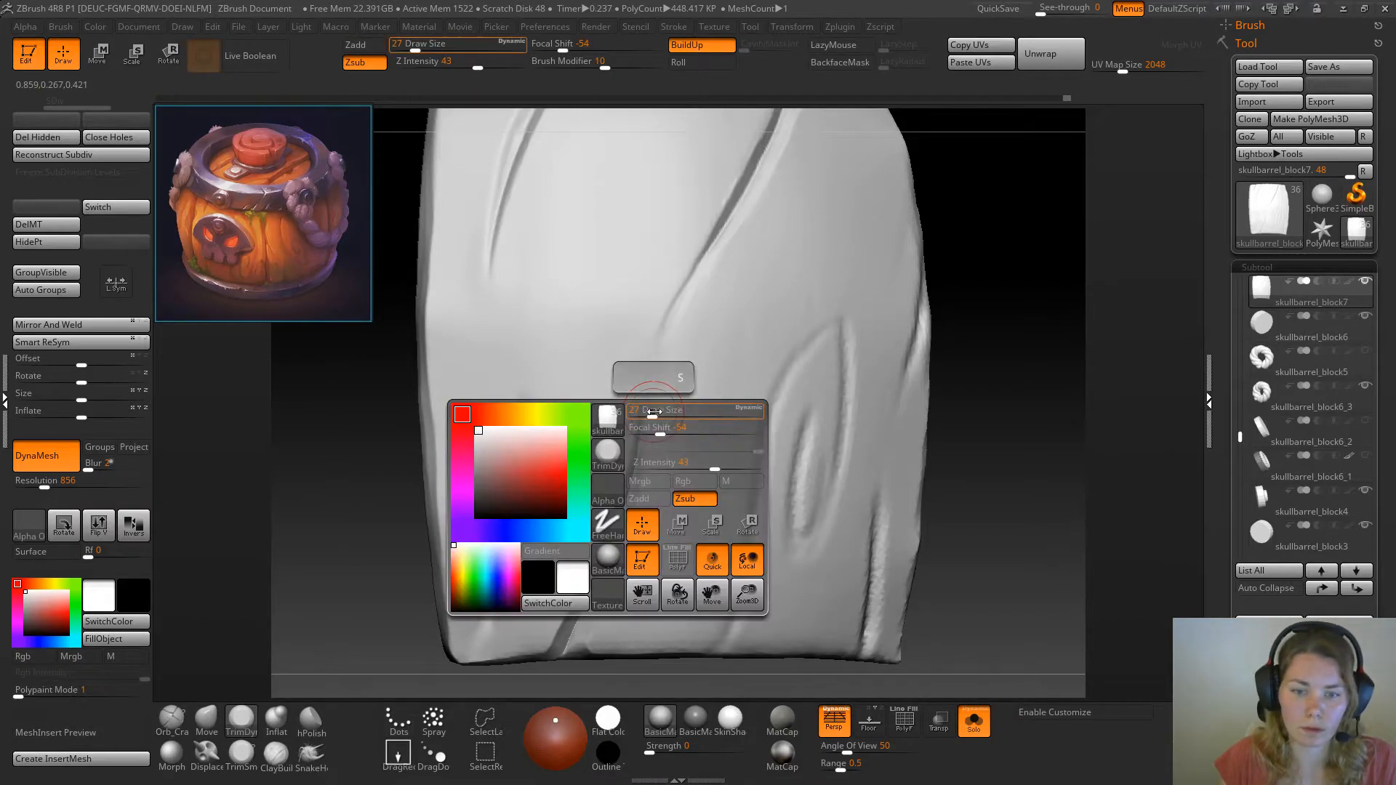
left_click_drag(647, 413, 640, 414)
right_click_drag(645, 402, 826, 393, "ctrl")
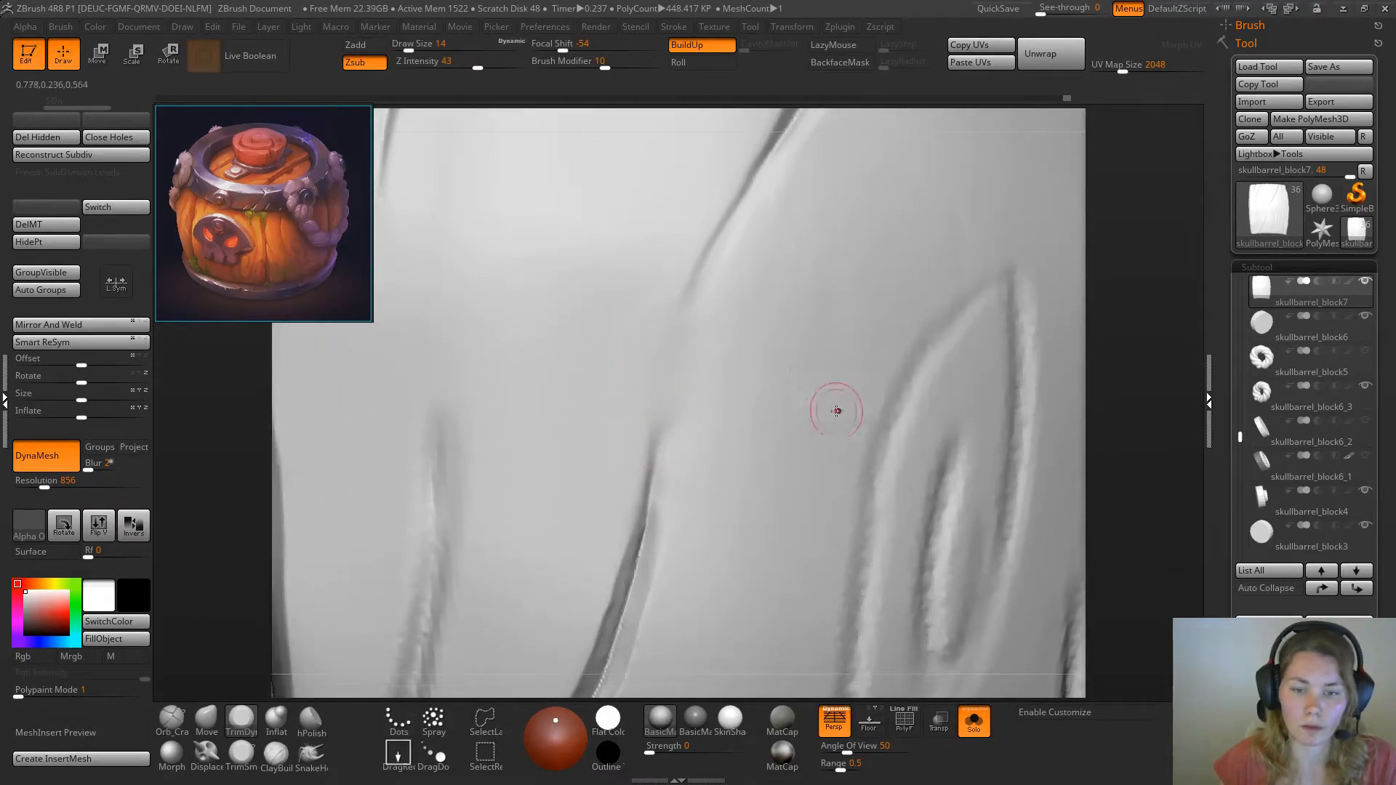
Trim one wall of the long crack's lower section to a sharp tip with TrimSmoothBorder at draw size 7
left_click(246, 759)
left_click_drag(1155, 350, 1055, 367)
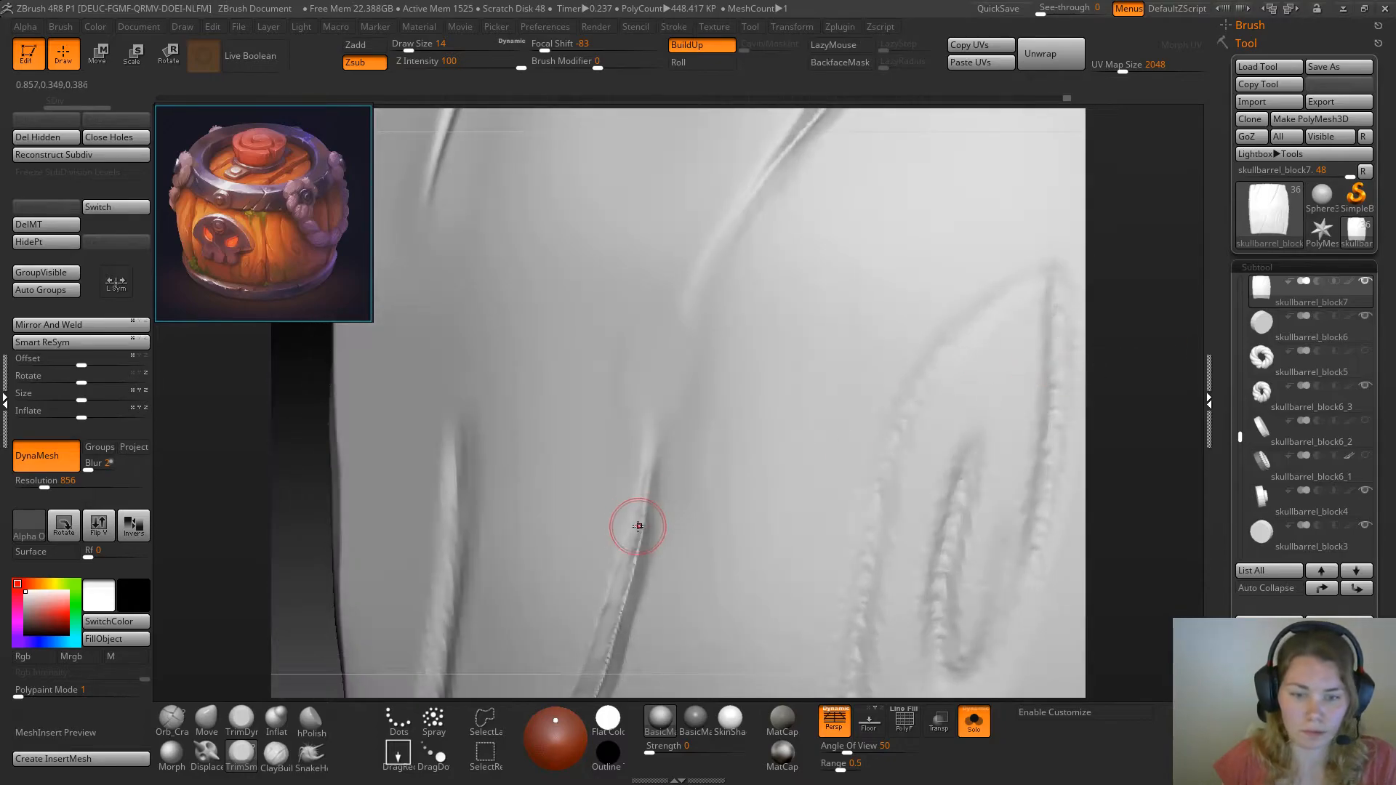
key("space")
mouse_move(634, 543)
left_mouse_down()
mouse_move(649, 460)
mouse_move(638, 518)
left_mouse_up()
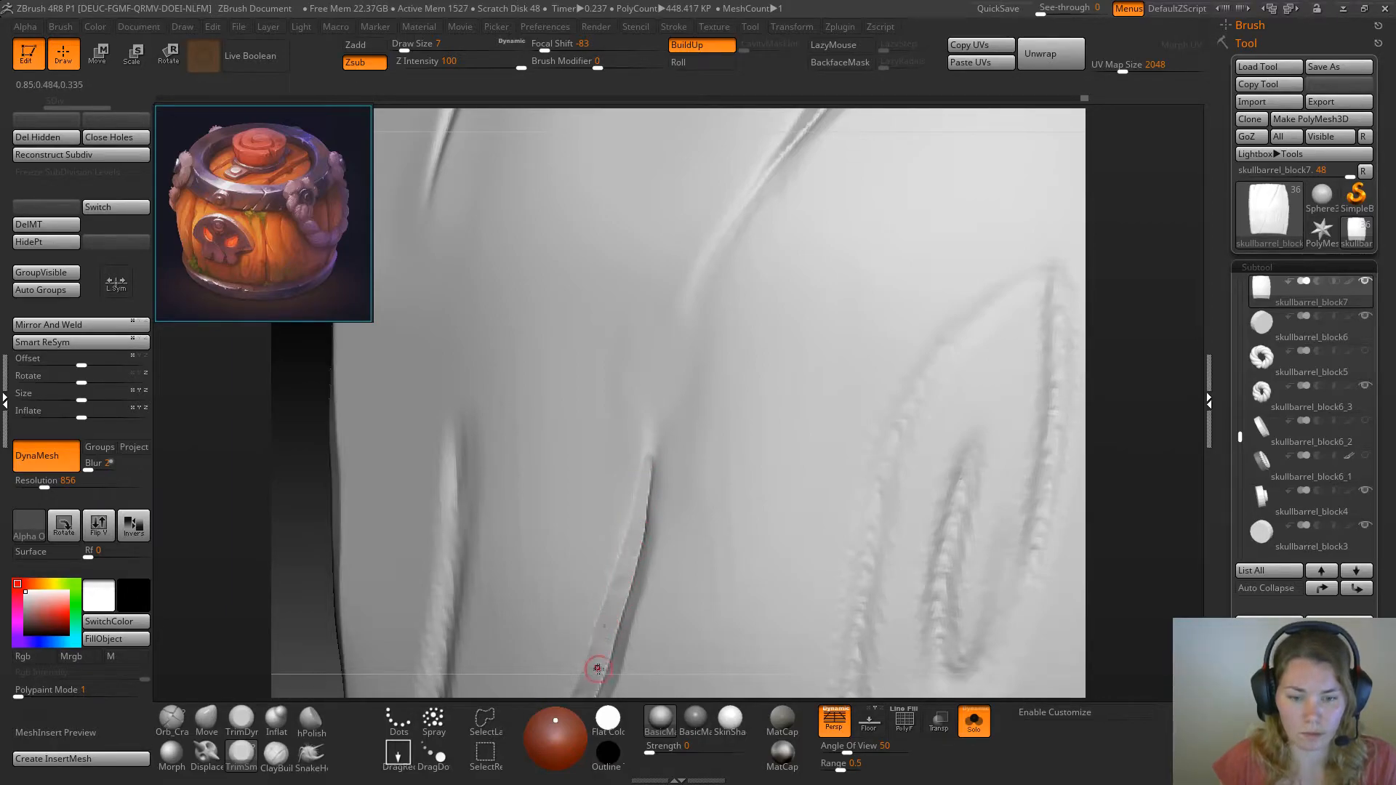
Trim the opposite wall of the long crack's lower section into a clean groove and smooth its edge with TrimDynamic
left_click_drag(1124, 368, 971, 382)
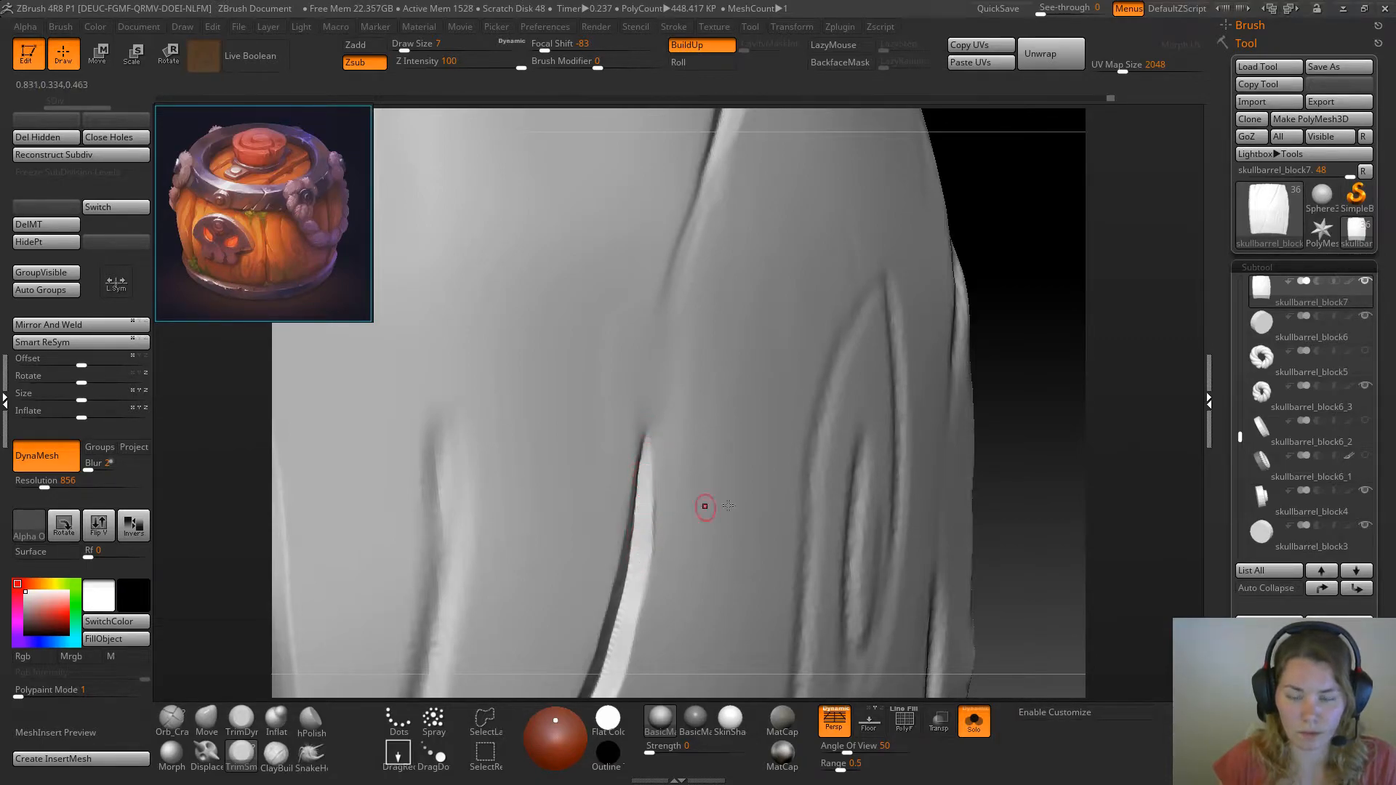
left_click_drag(1099, 402, 657, 518)
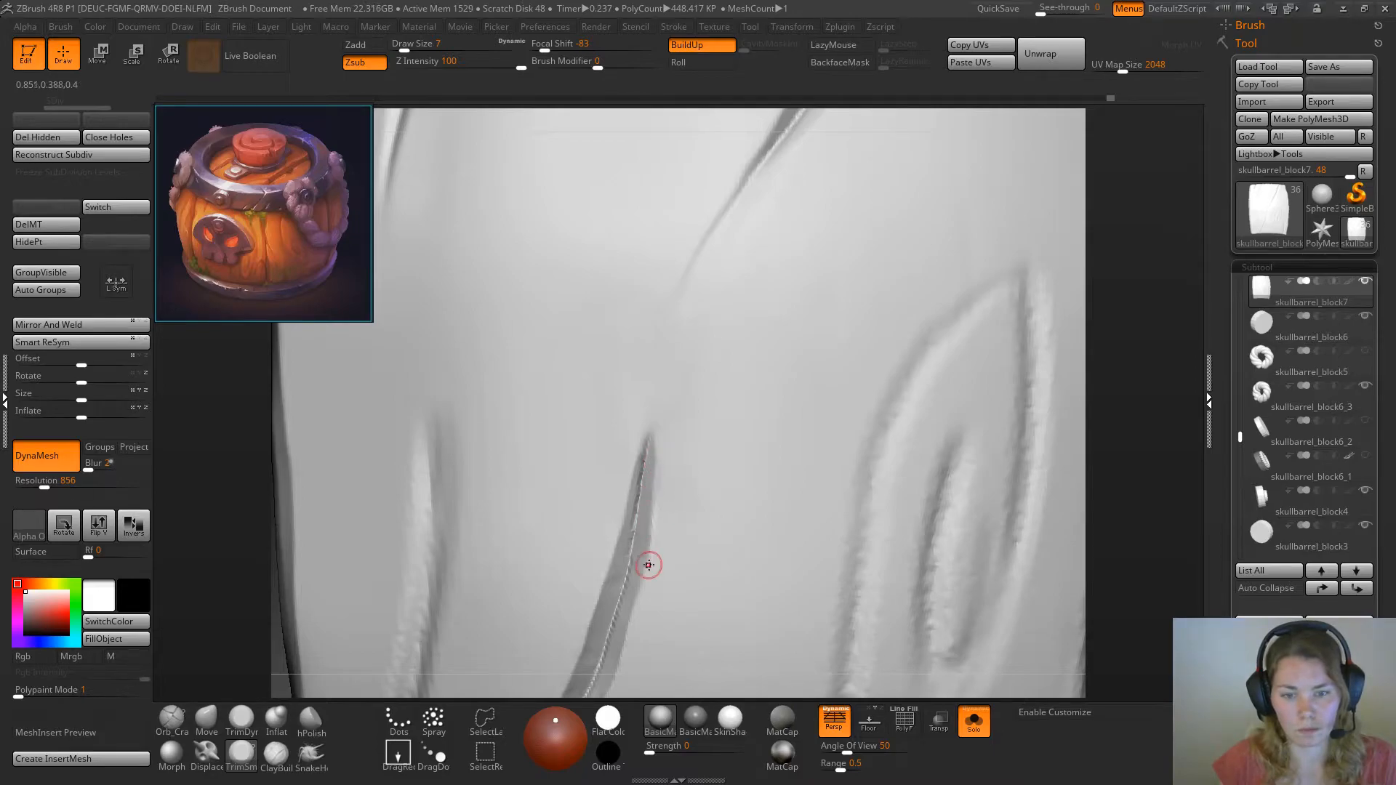
left_click_drag(1139, 350, 1043, 352)
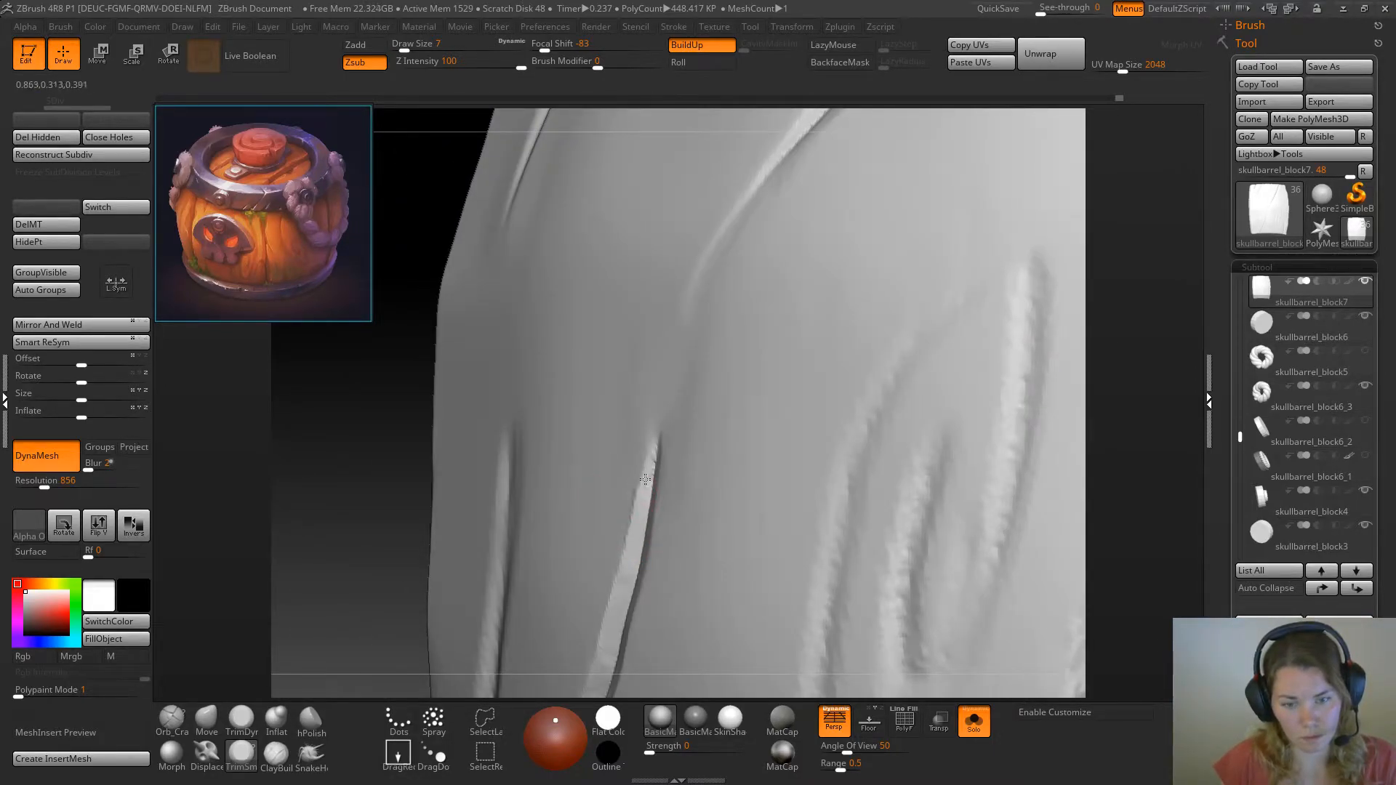
left_click(242, 720)
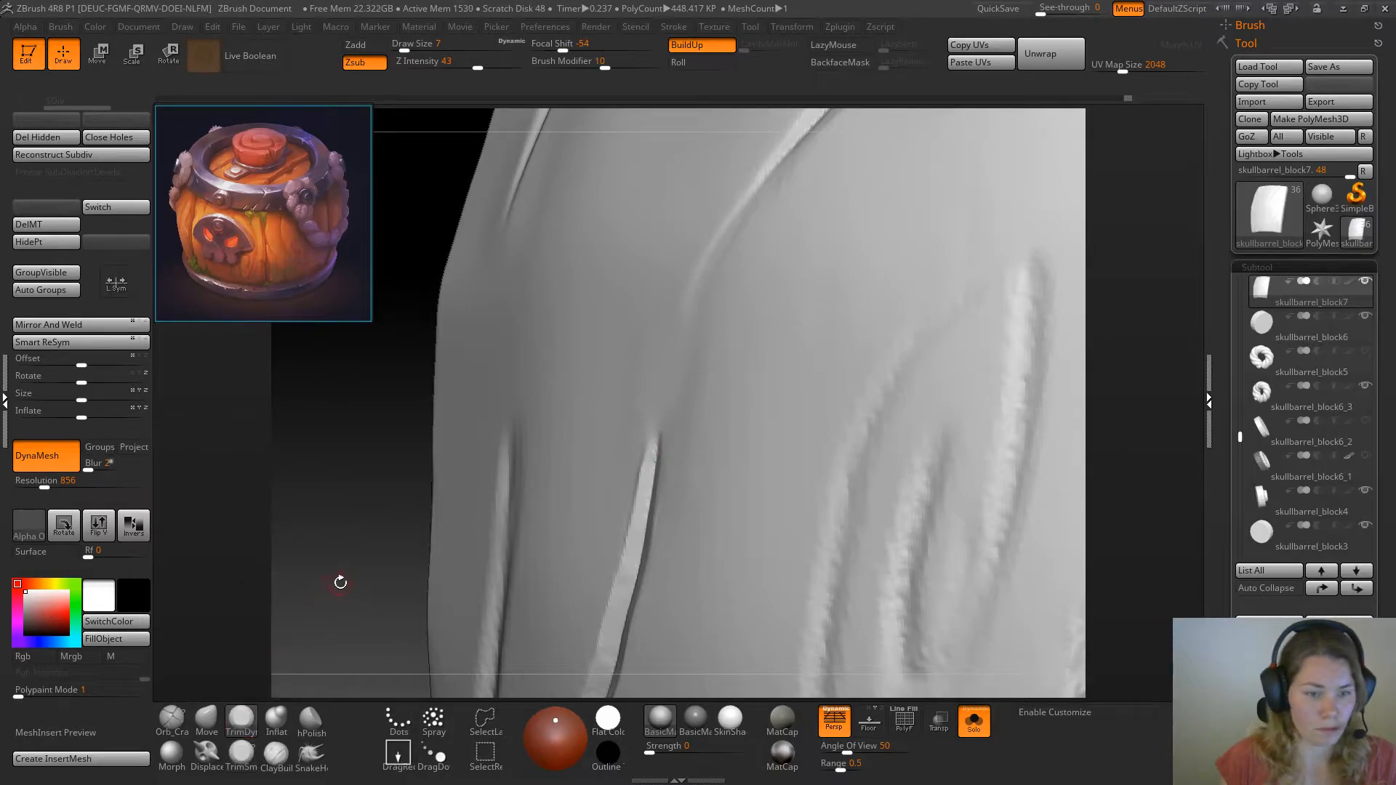
left_click_drag(333, 579, 645, 493)
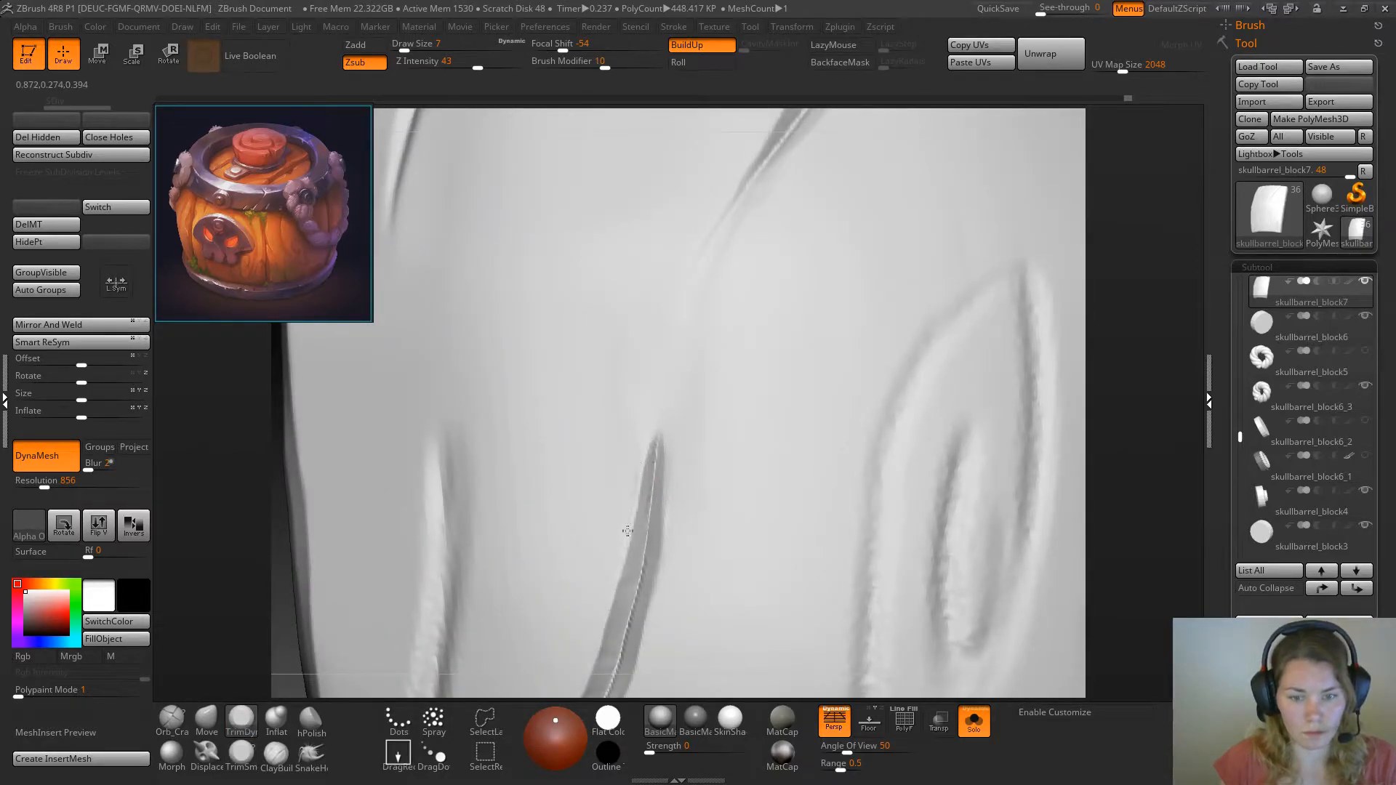
Tighten the tip and center line of the long crack's lower section with the Pinch brush at draw size 14
key("b")
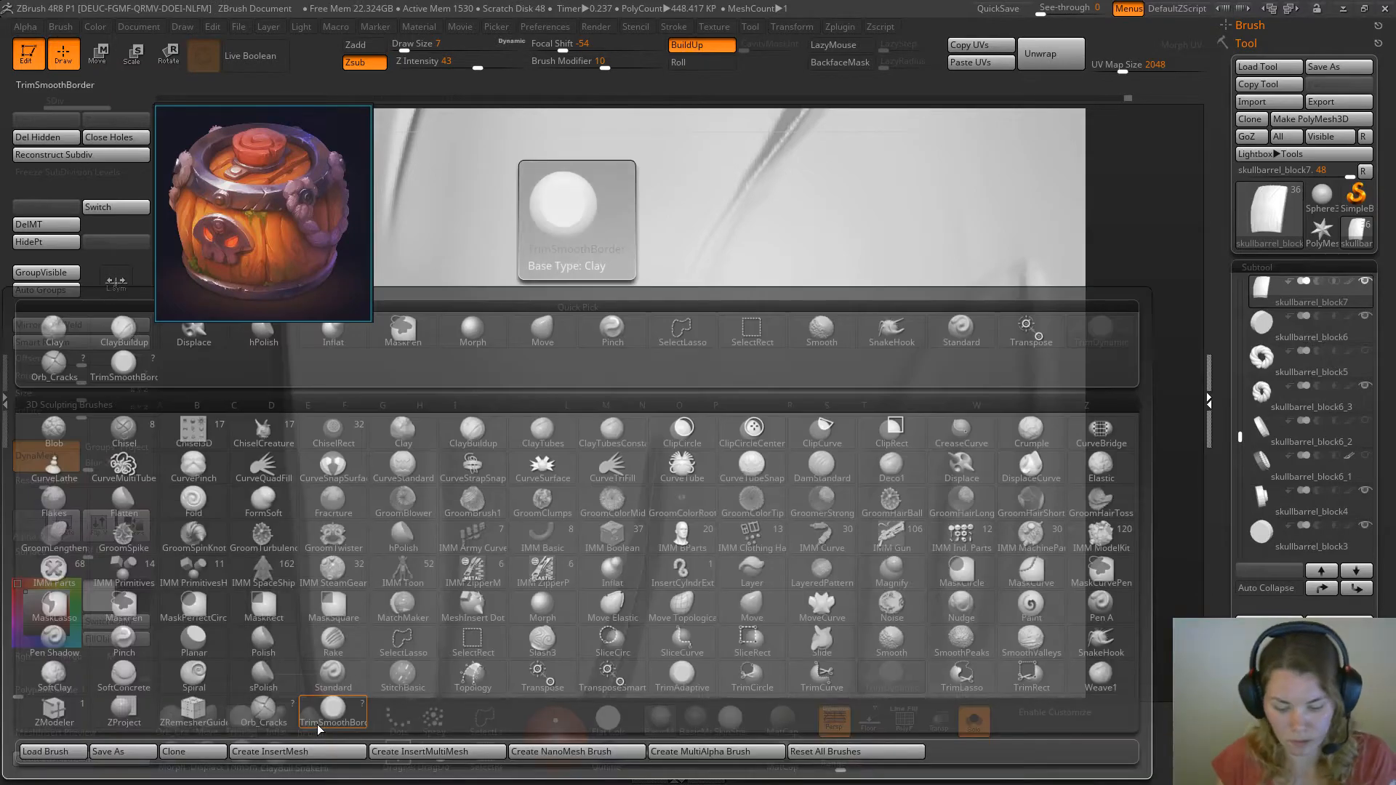
key("p")
key("i")
key("space")
left_click_drag(676, 432, 705, 432)
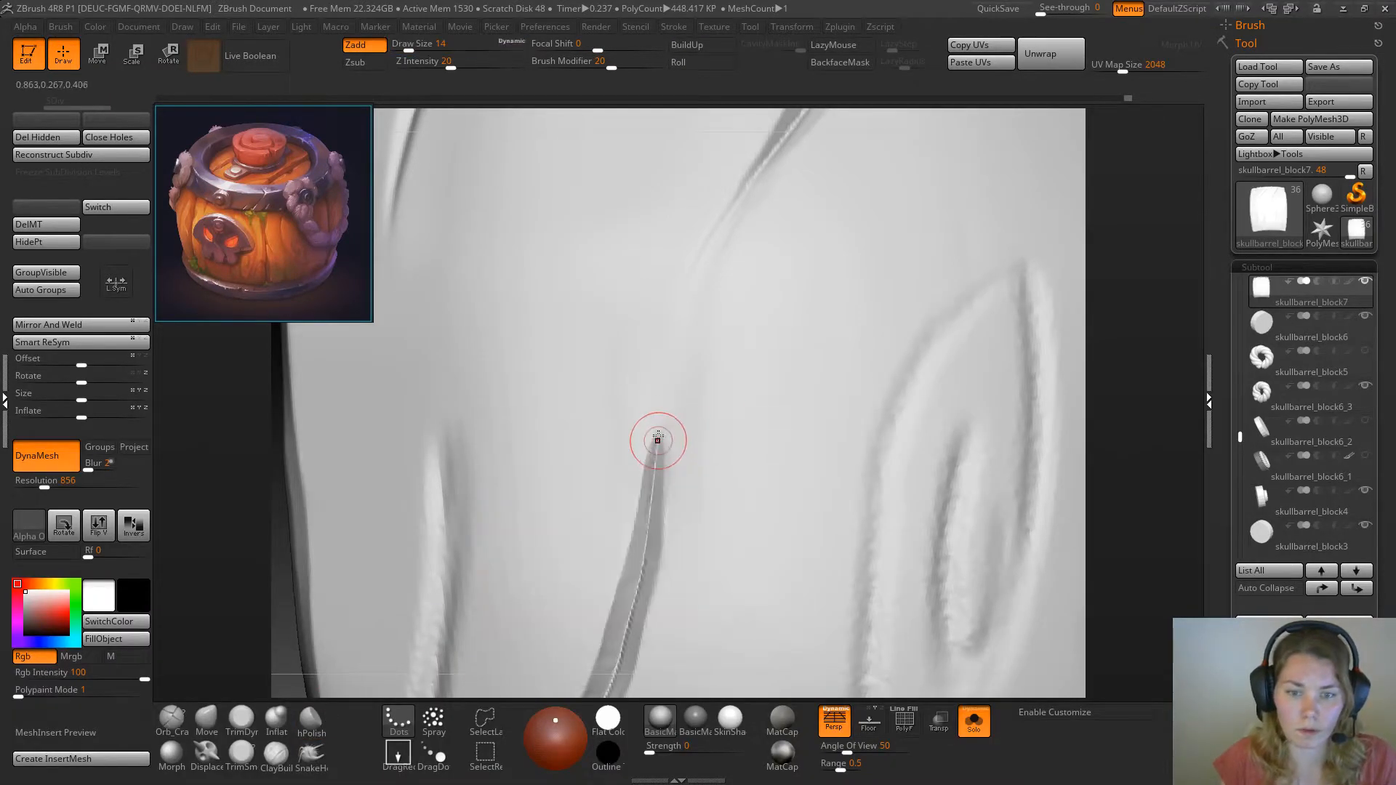
left_click_drag(650, 505, 660, 432)
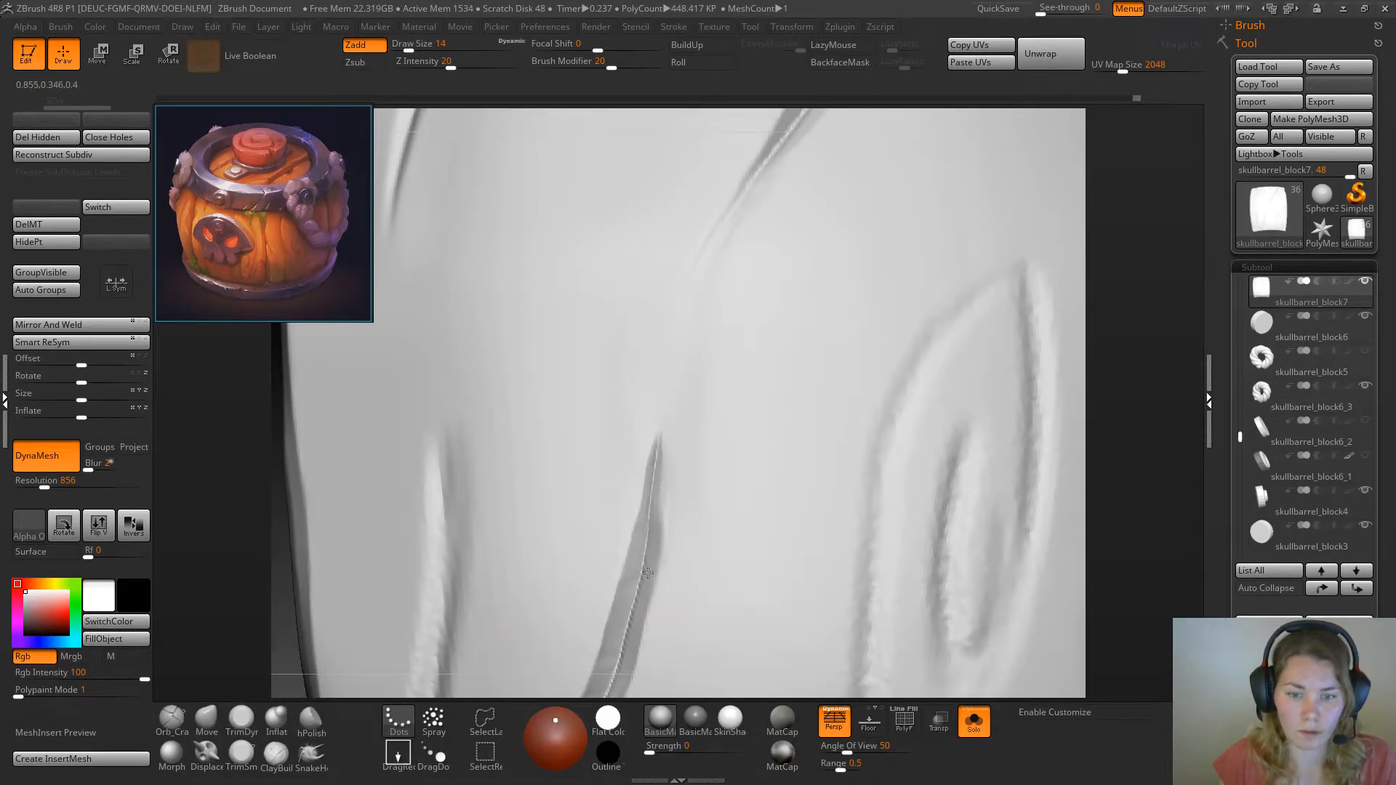
key("ctrl")
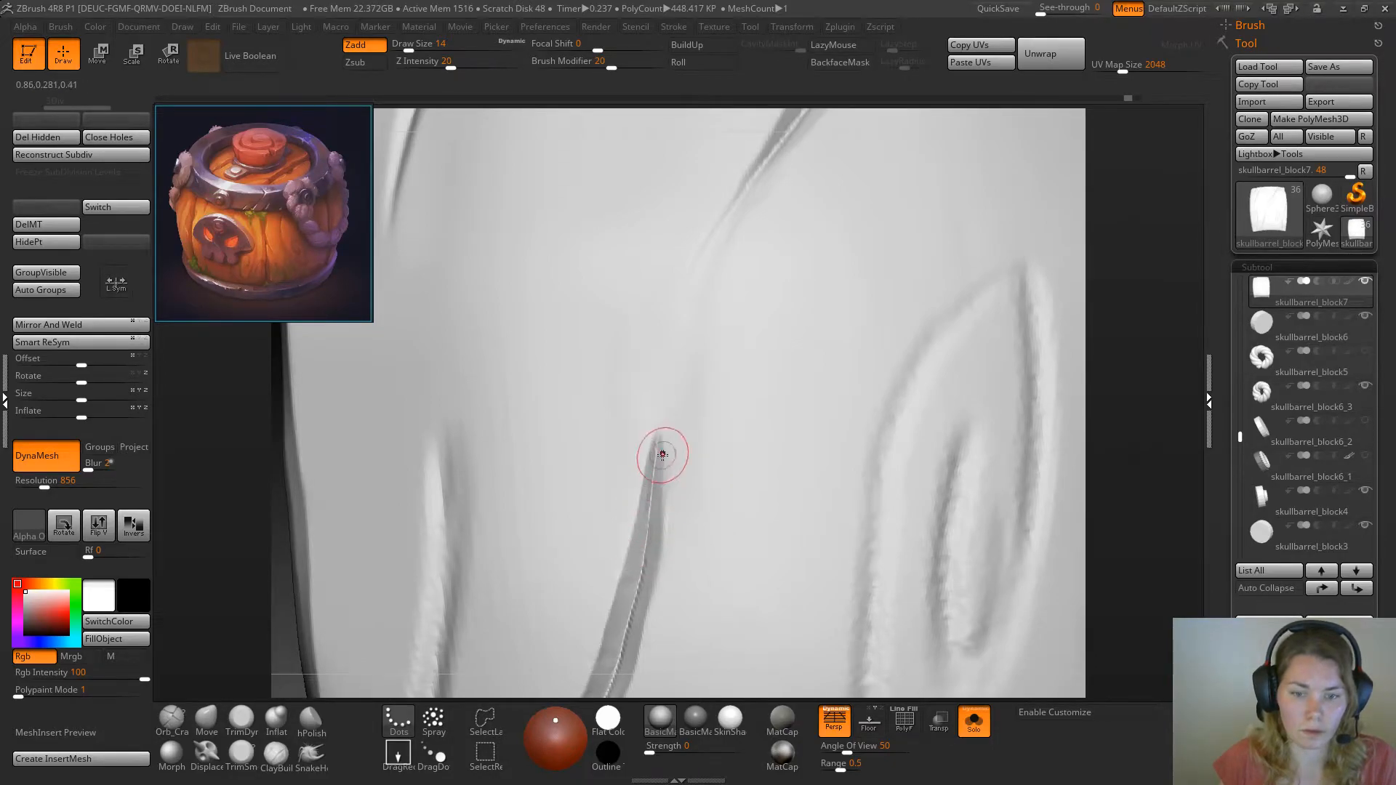
left_click_drag(647, 585, 638, 627)
Set the Pinch brush to draw size 37 and pinch the crack's lower section toward the plank's bottom edge
mouse_move(725, 429)
right_mouse_down("alt")
mouse_move(704, 393)
mouse_move(490, 493)
right_mouse_up("alt")
left_click_drag(489, 492, 517, 474)
key("space")
left_click_drag(717, 480, 705, 502)
left_click_drag(461, 579, 474, 507)
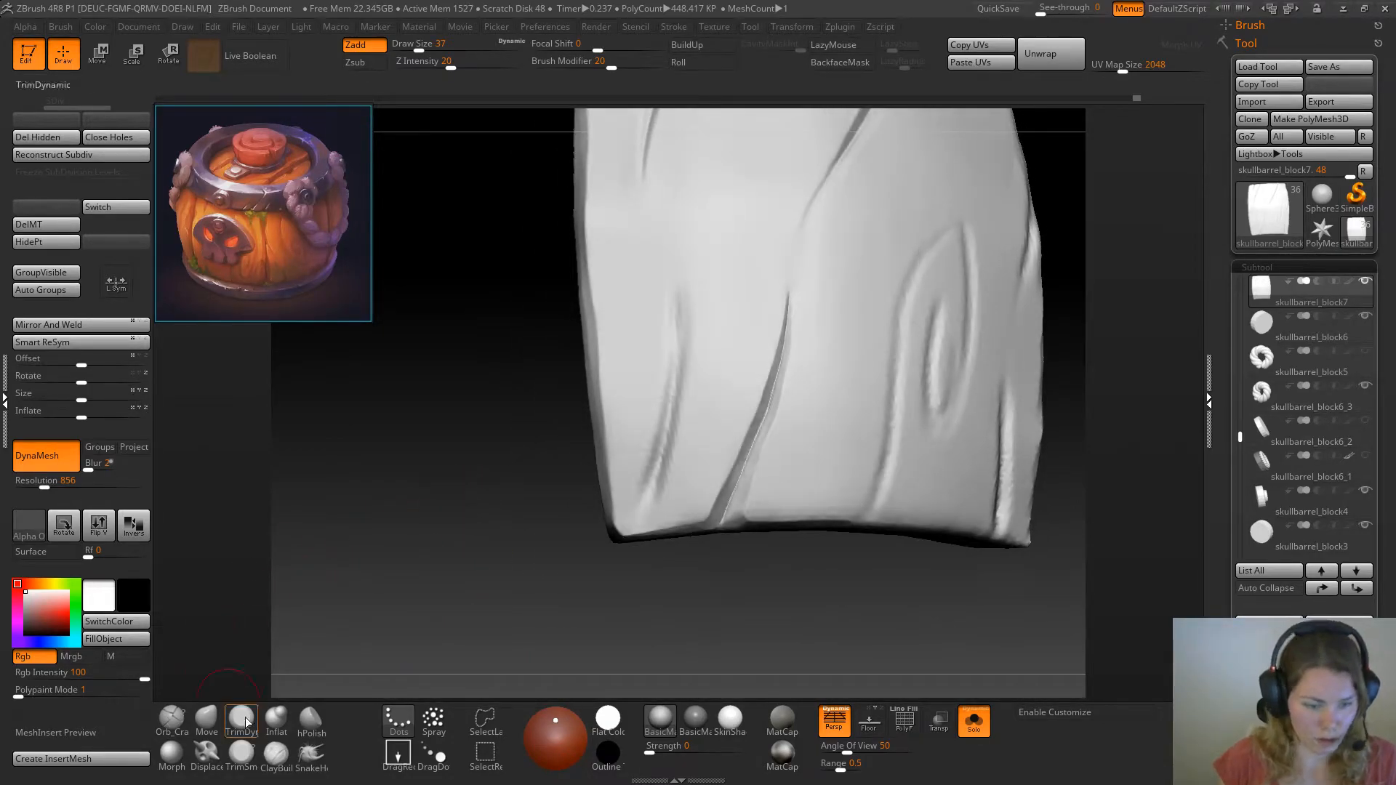
Recarve the short crack near the plank's left corner with Orb_Cracks at draw size 22
left_click(171, 718)
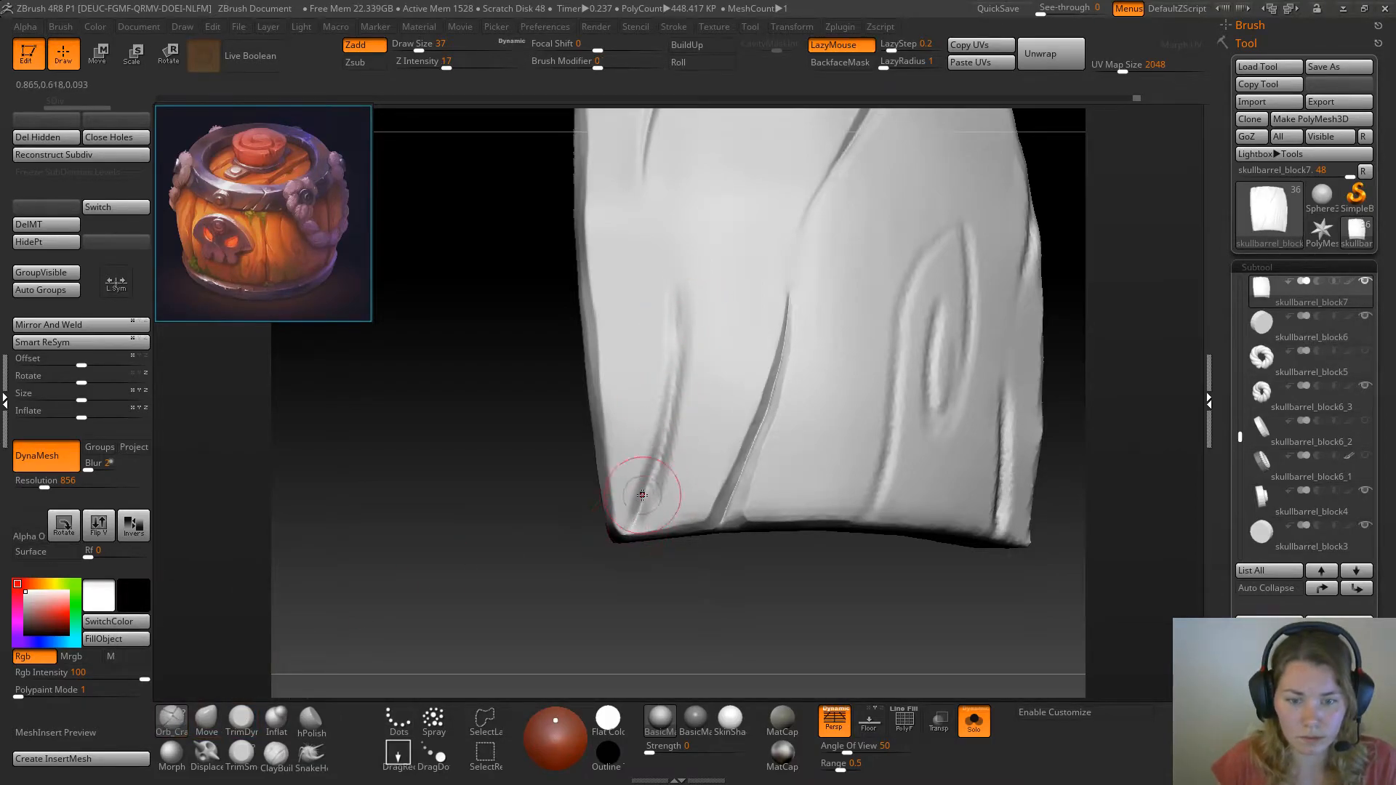
key("space")
left_click_drag(660, 439, 647, 440)
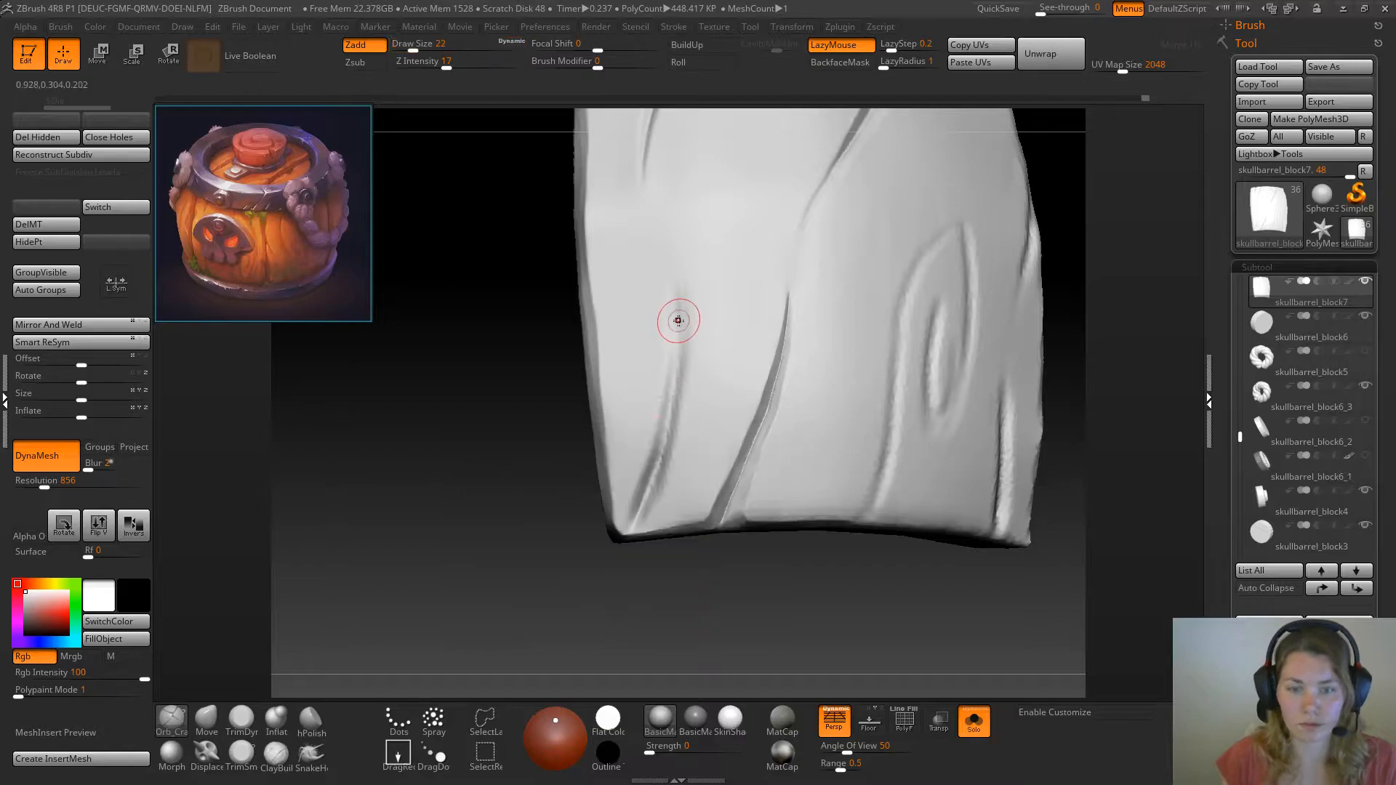
left_click_drag(676, 321, 654, 467)
left_click_drag(668, 416, 641, 493)
Refine the short crack's lower end at the plank's corner with TrimDynamic and TrimSmoothBorder, using draw size 13
left_click(243, 720)
mouse_move(458, 599)
left_mouse_down()
mouse_move(592, 555)
mouse_move(586, 530)
left_mouse_up()
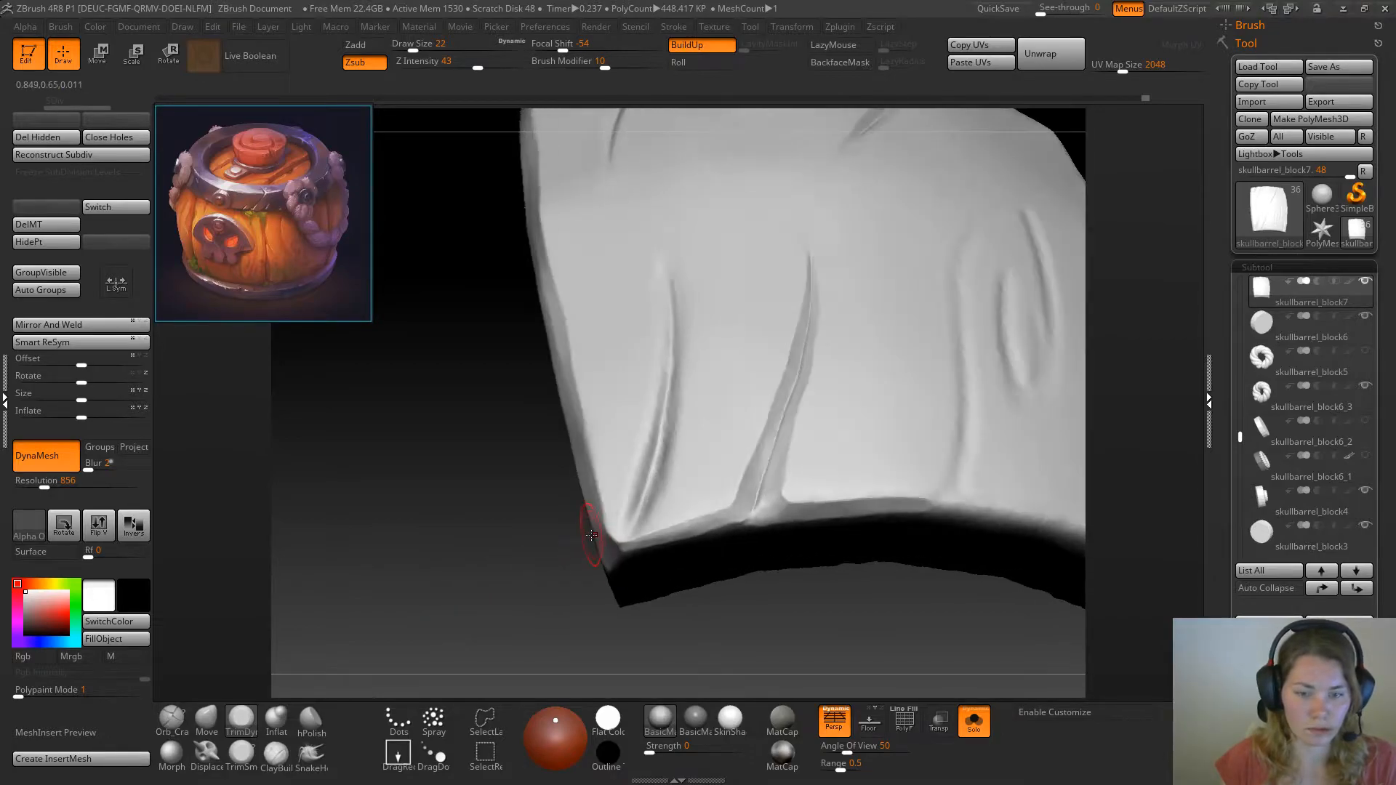
key("space")
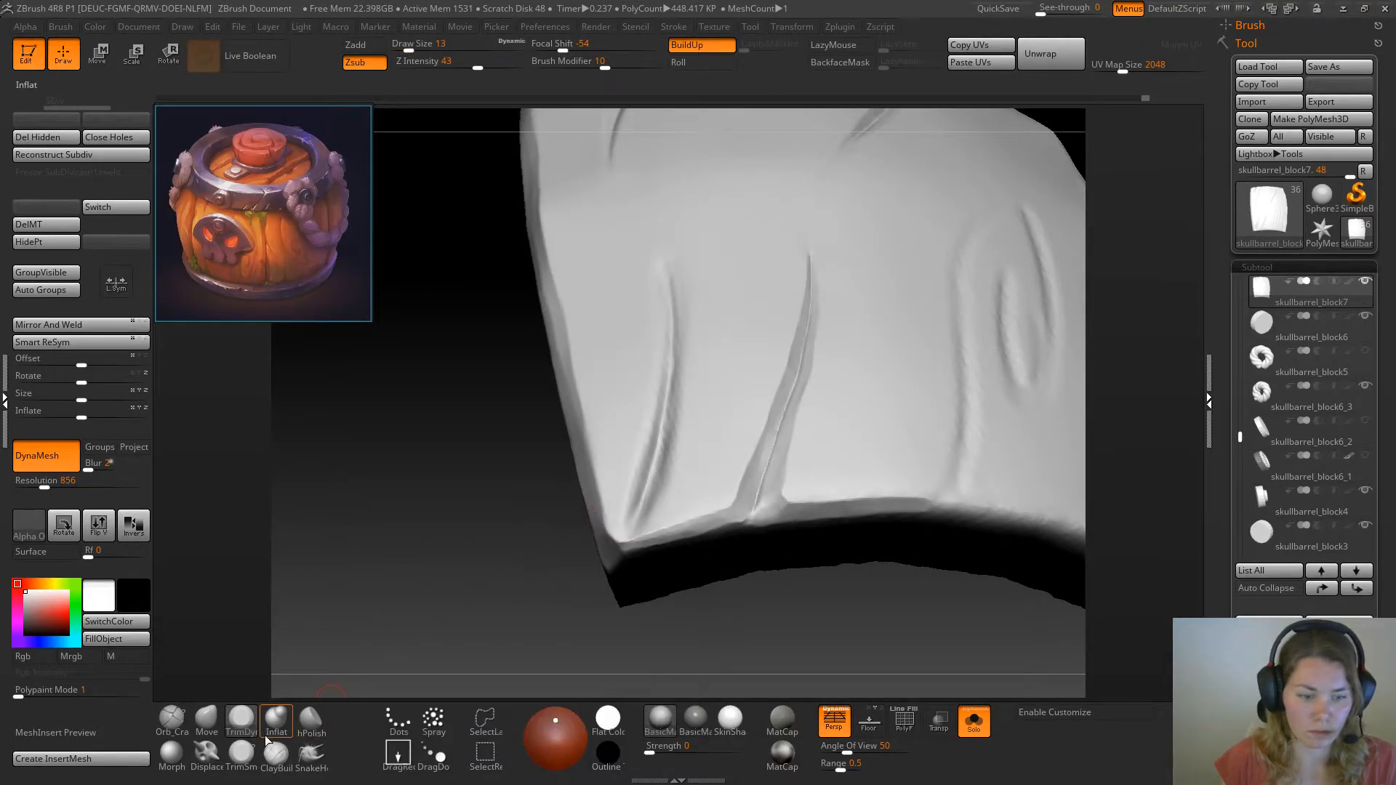
key("shift+space")
left_click_drag(495, 529, 571, 530)
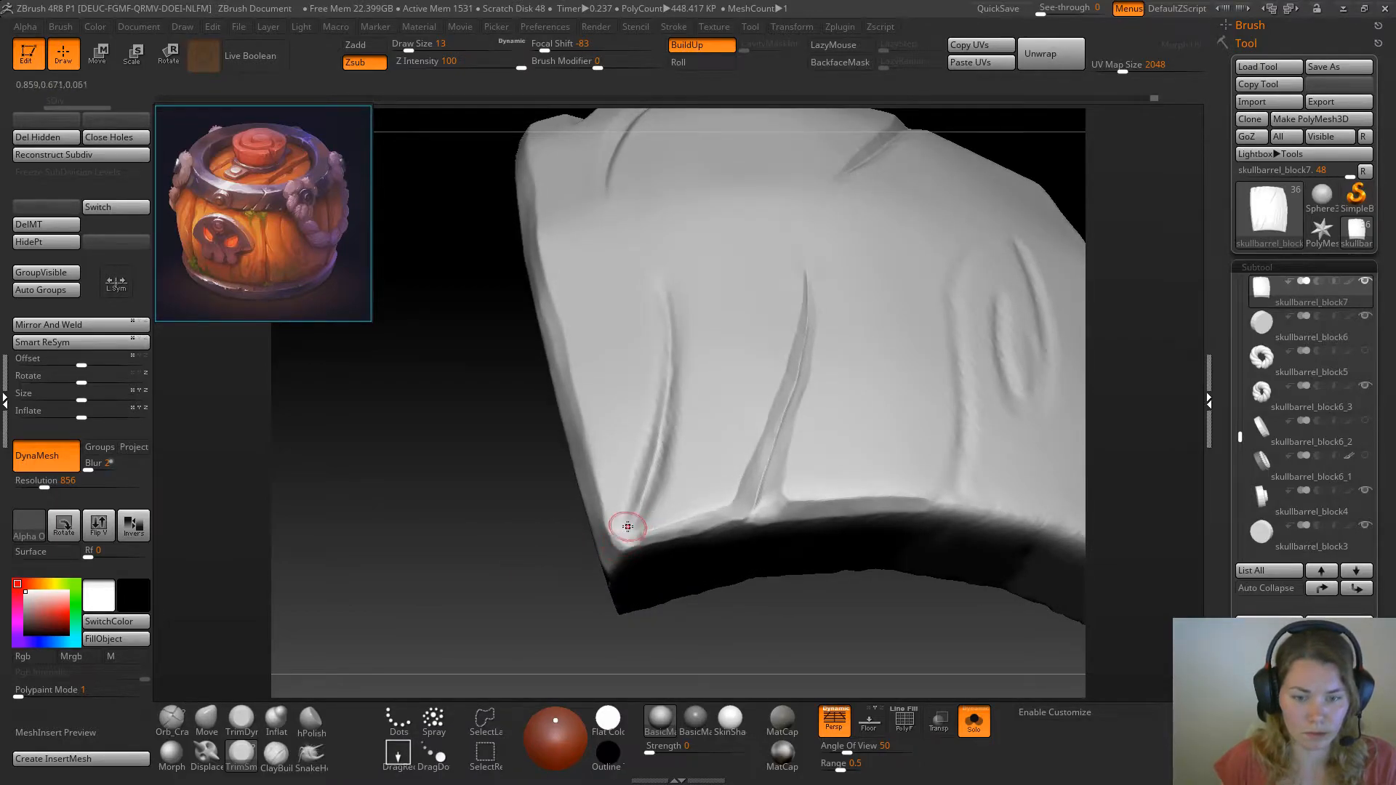
Try to trim the short crack's lower wall from a side angle, and undo those strokes
left_click_drag(531, 552, 667, 529)
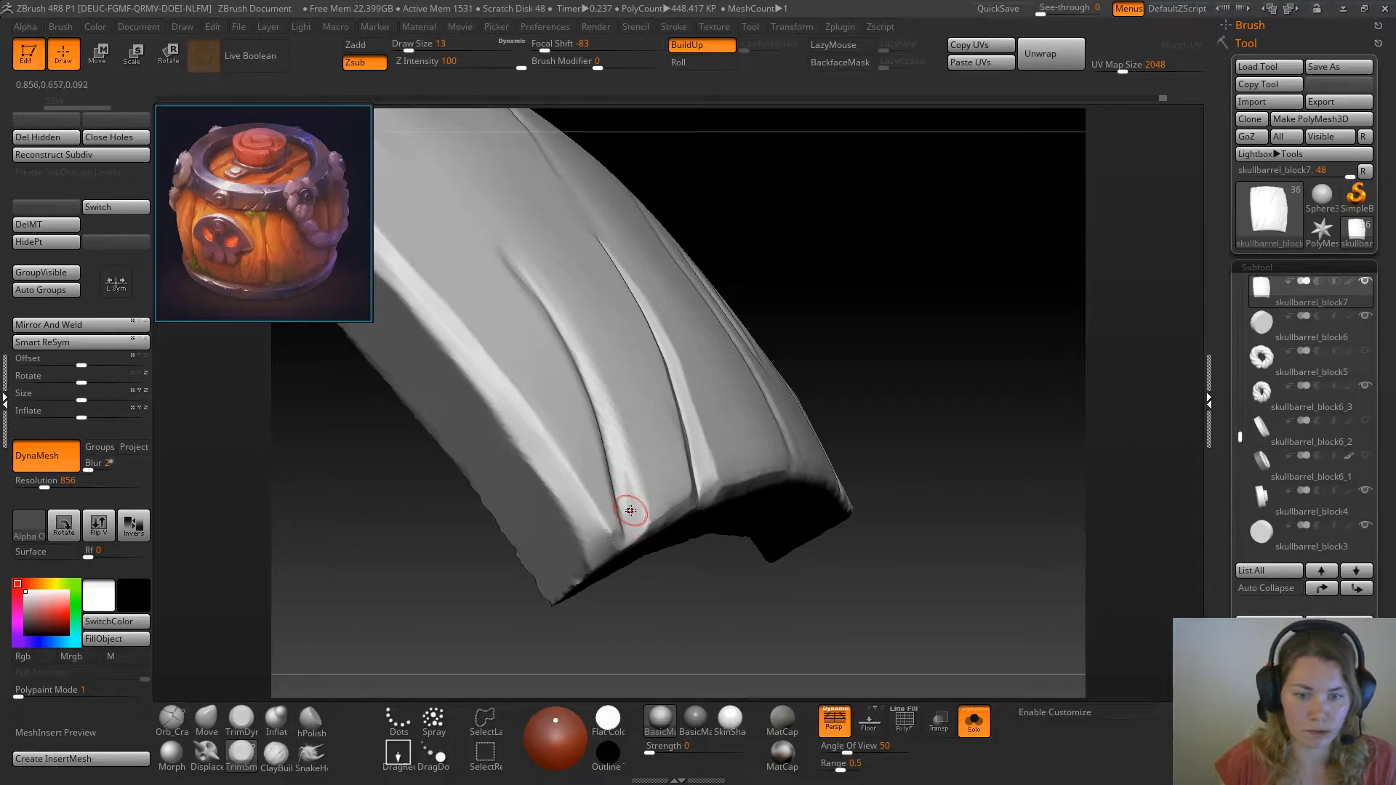
left_click_drag(889, 284, 637, 488)
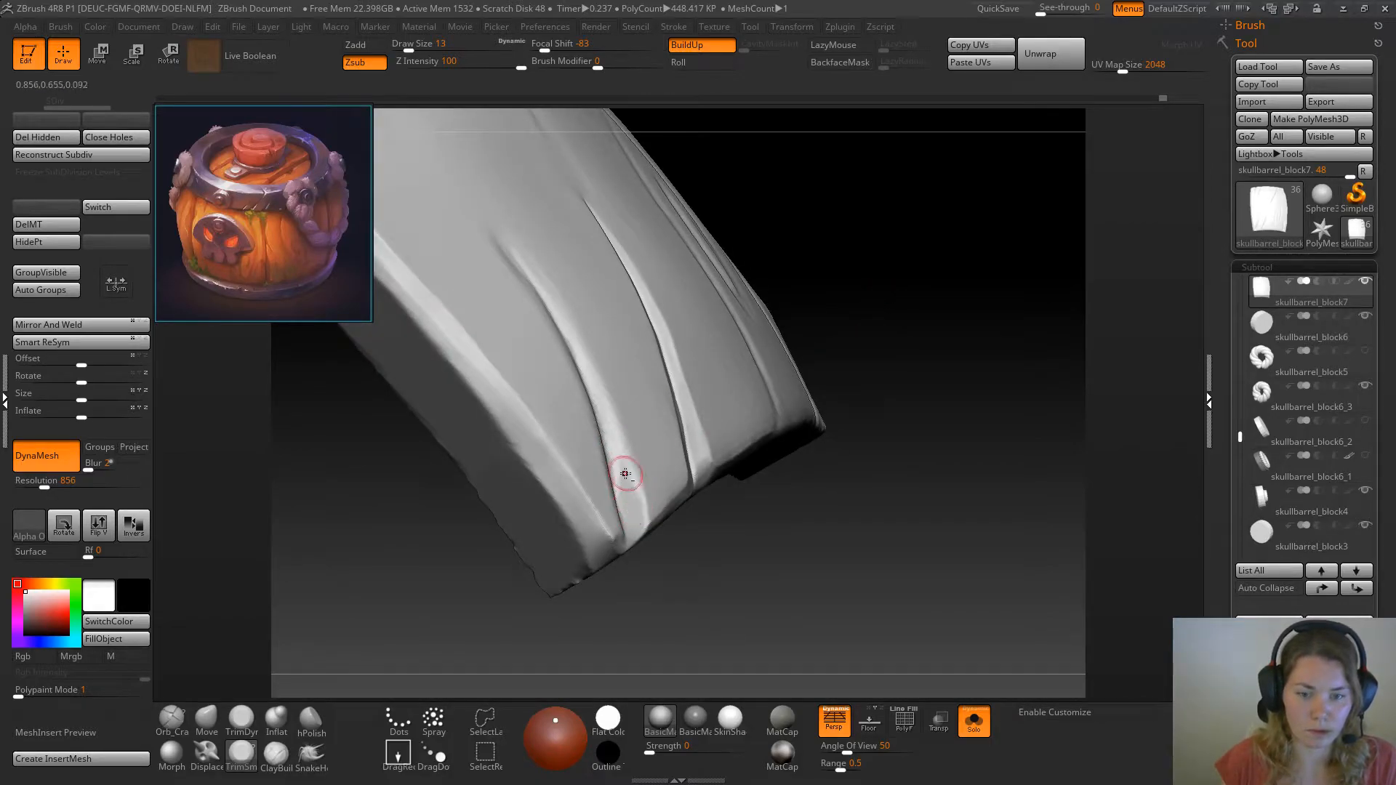
left_click_drag(966, 299, 954, 371)
key("ctrl+z")
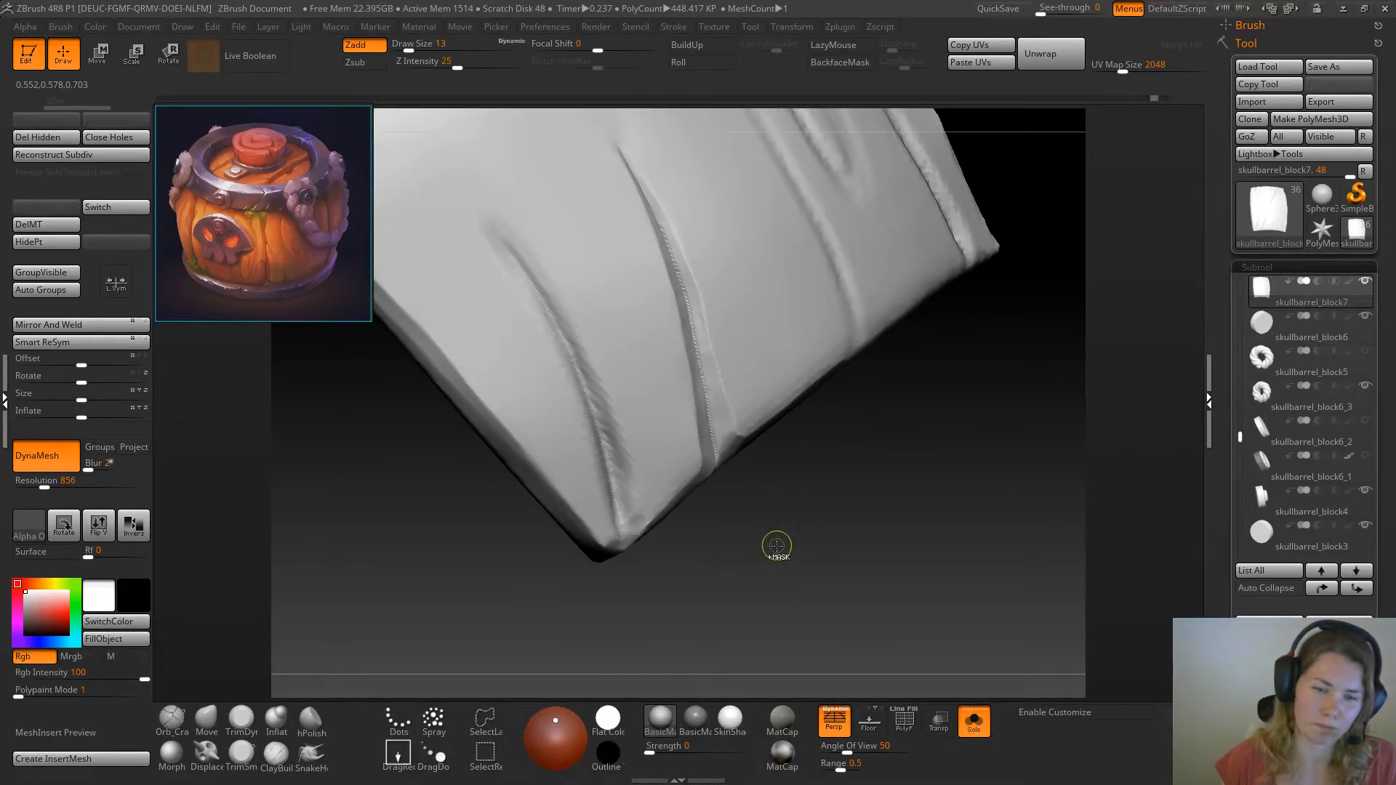
Trim the short crack's wall facing the long crack from the corner upward with TrimSmoothBorder, smoothing it with TrimDynamic
left_click_drag(777, 549, 758, 506)
left_click_drag(739, 570, 623, 494)
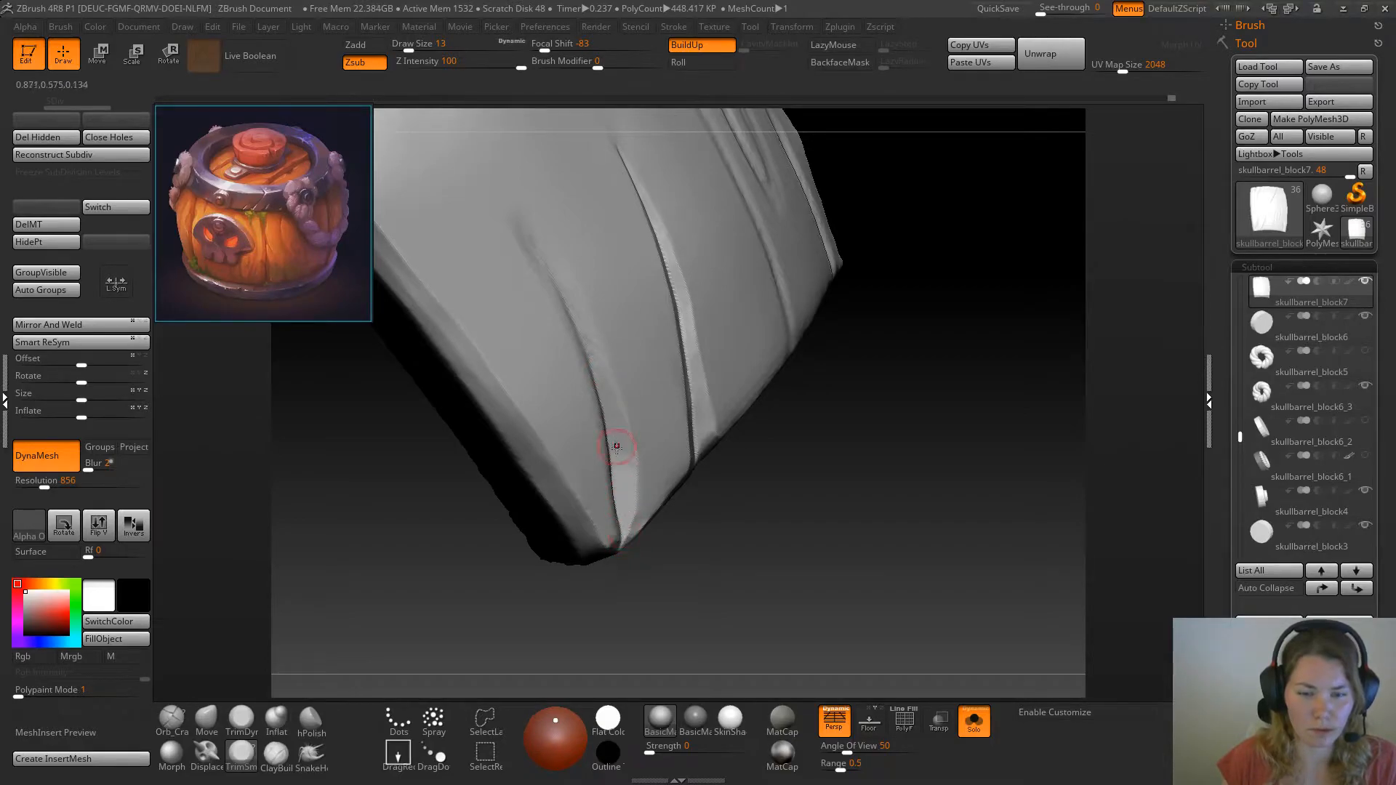
left_click(241, 717)
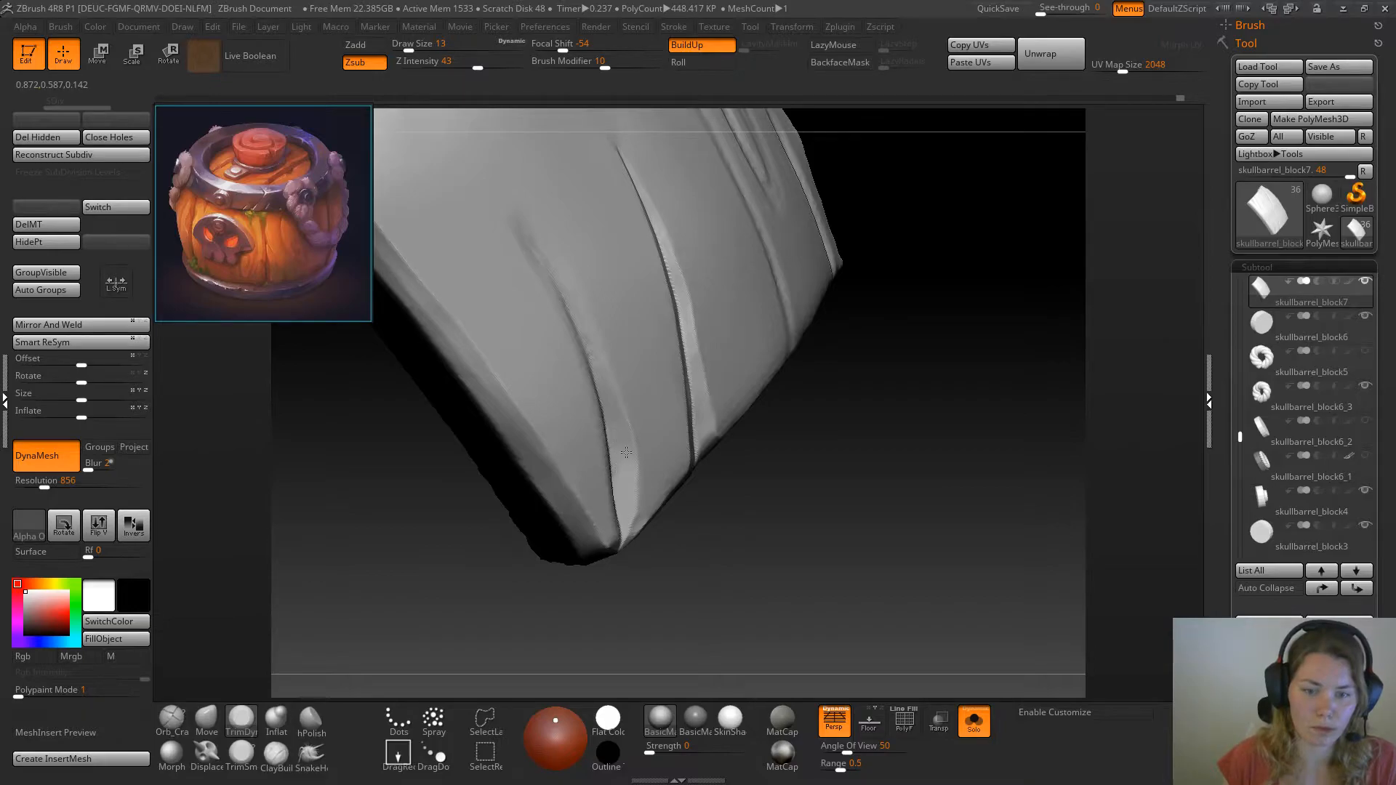
right_click_drag(659, 499, 643, 499)
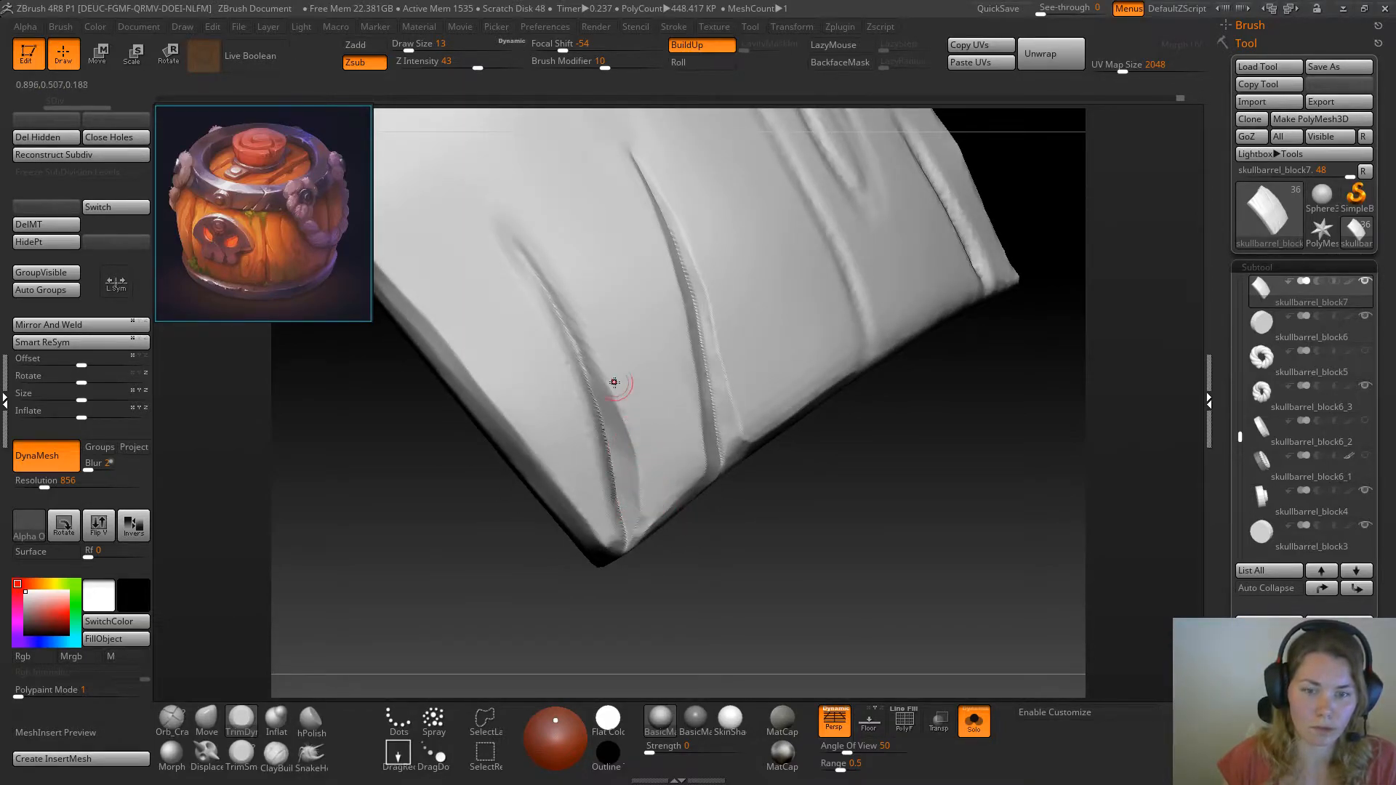
mouse_move(767, 525)
right_mouse_down()
mouse_move(814, 518)
mouse_move(860, 555)
mouse_move(795, 538)
mouse_move(812, 467)
right_mouse_up()
left_click(276, 718)
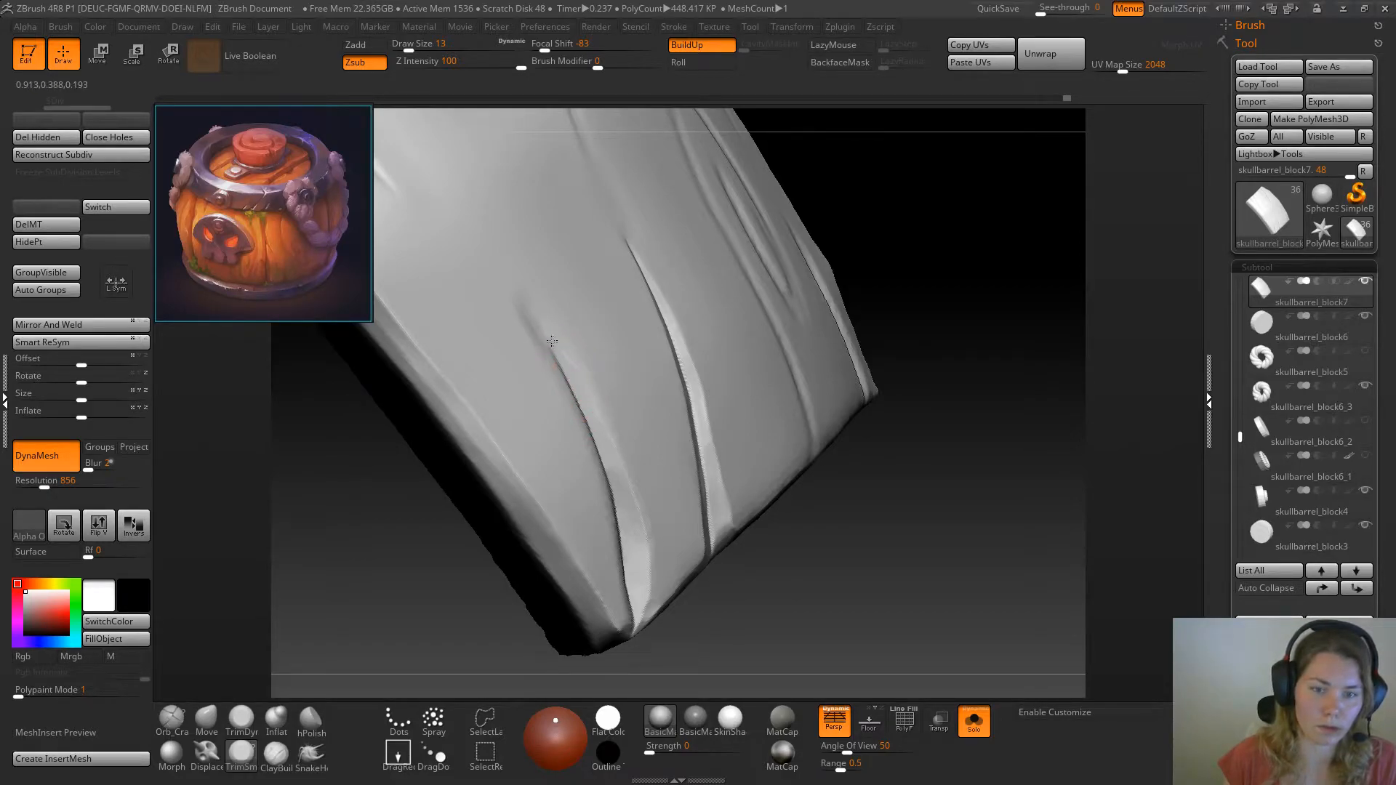
Trim the short crack's outer wall from its upper tip down to the plank's corner with TrimSmoothBorder
left_click_drag(936, 325, 888, 349)
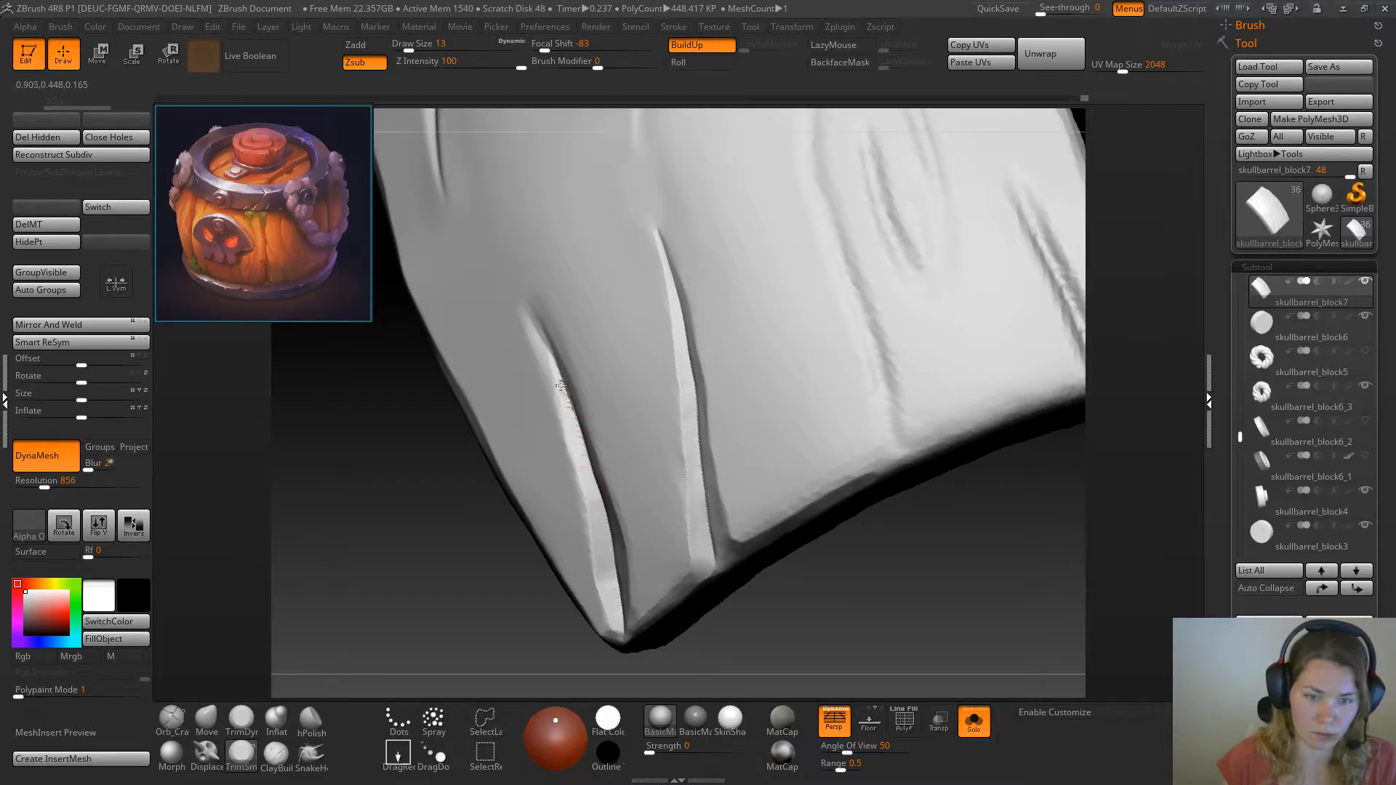
key("ctrl")
left_click_drag(426, 512, 513, 448)
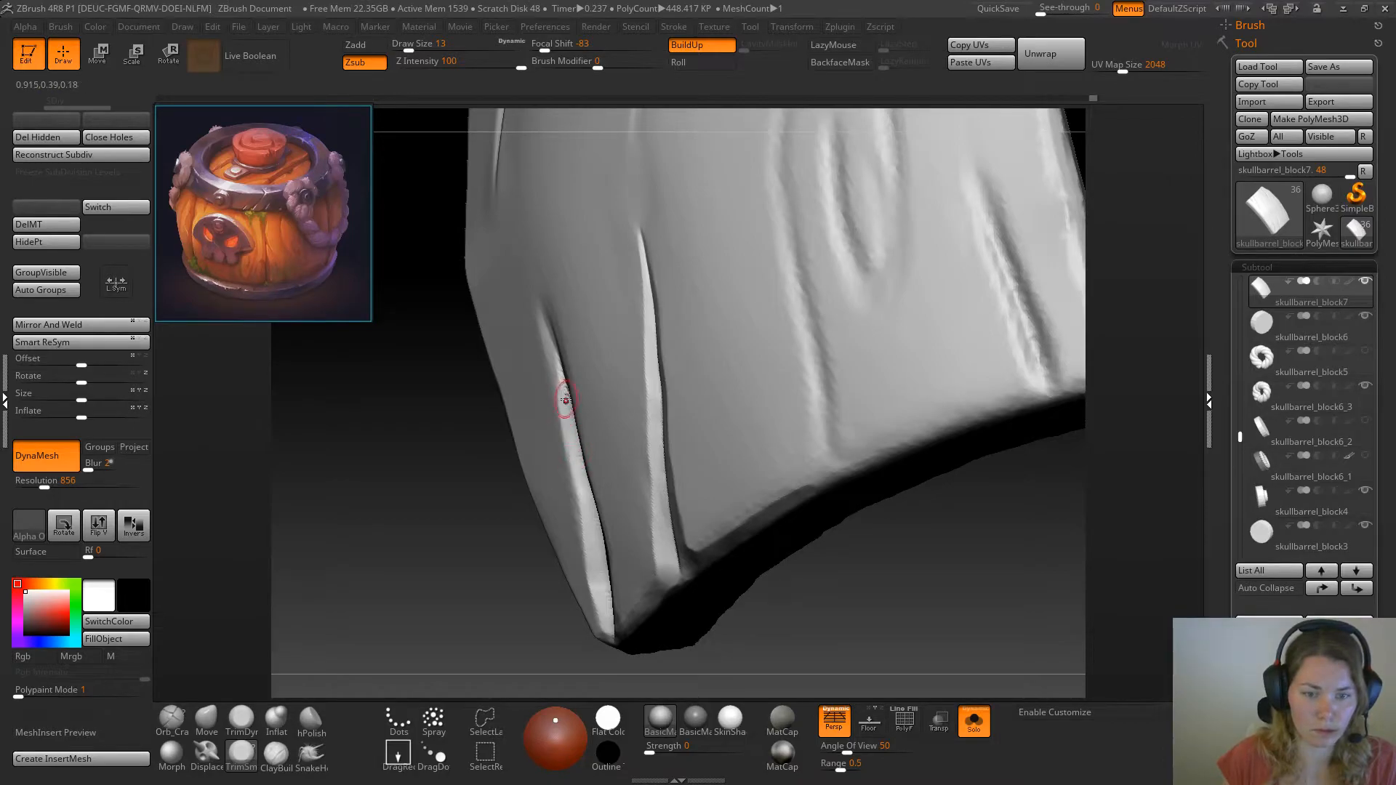
left_click_drag(564, 381, 549, 342)
mouse_move(507, 460)
left_mouse_down()
mouse_move(500, 473)
mouse_move(512, 458)
left_mouse_up()
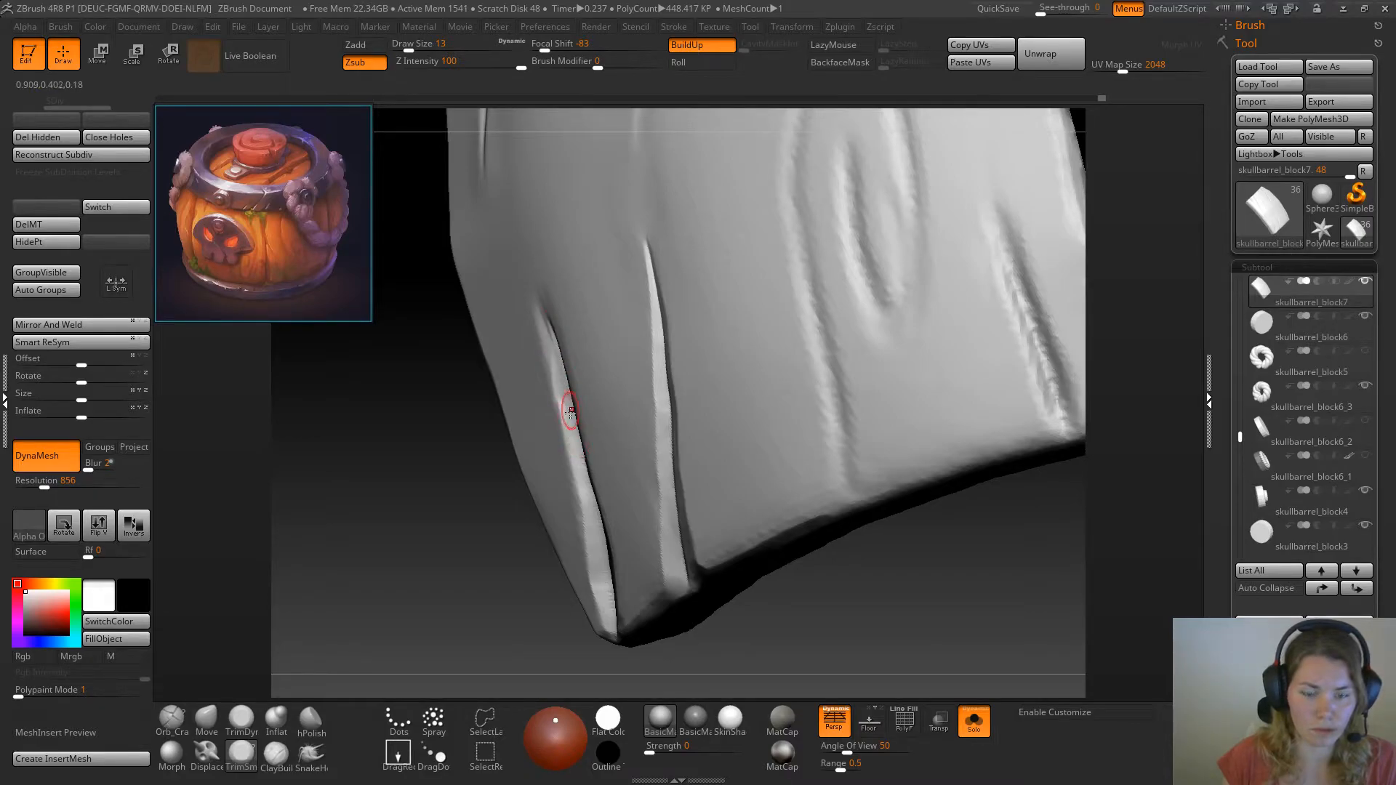
key("shift")
mouse_move(483, 542)
left_mouse_down()
mouse_move(476, 571)
mouse_move(629, 642)
left_mouse_up()
left_click_drag(399, 560, 342, 574)
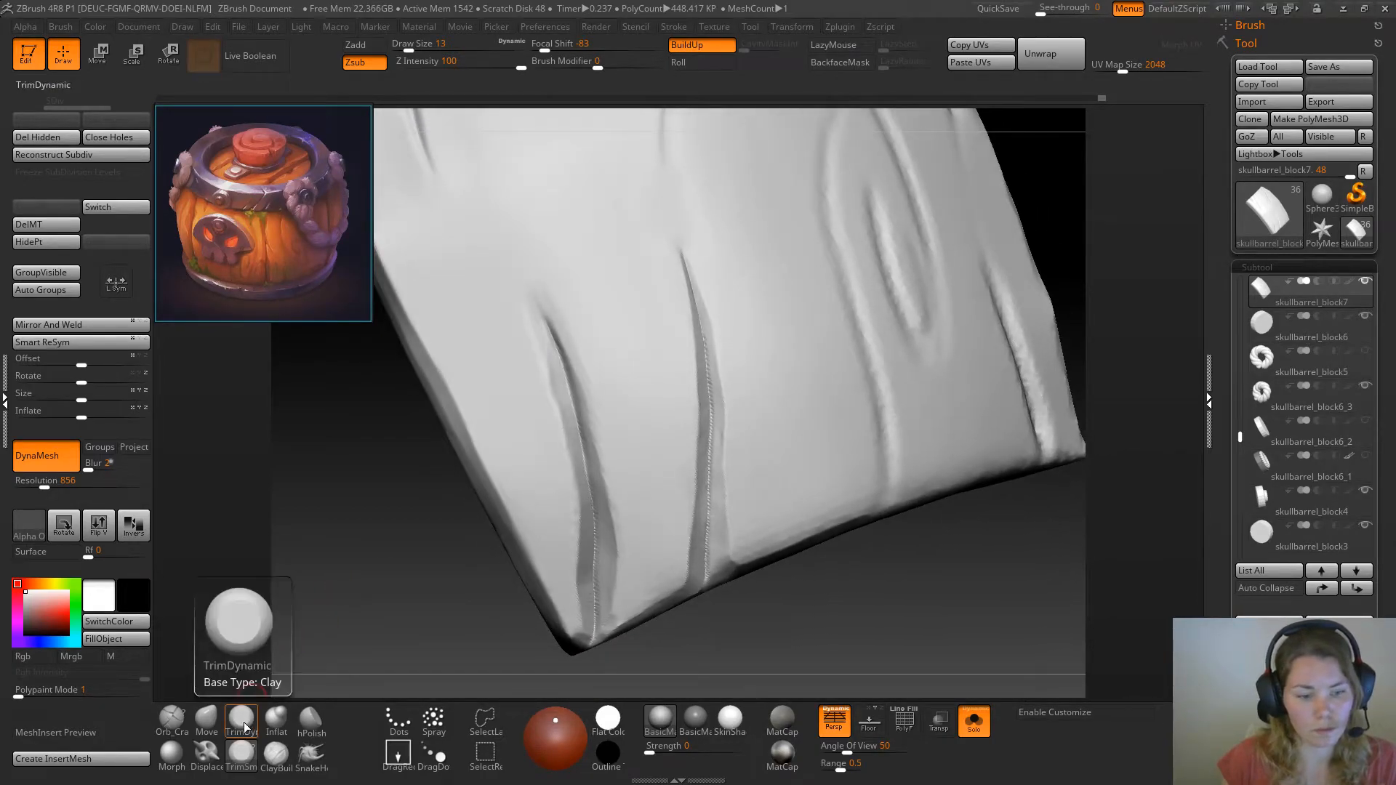
Restore the surface at the short crack's upper tip with the Morph brush, and retrim it with TrimSmoothBorder at draw size 12
left_click(172, 755)
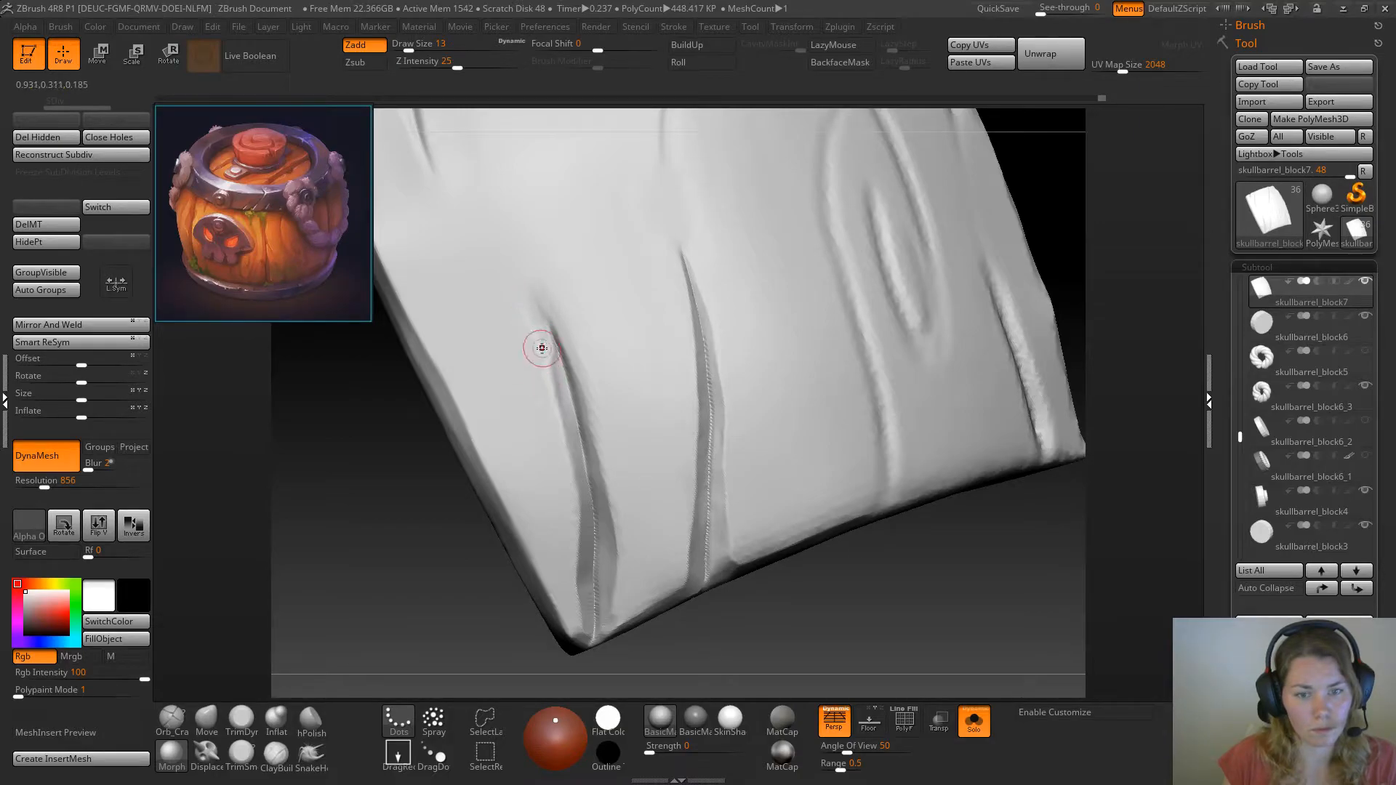
left_click(241, 718)
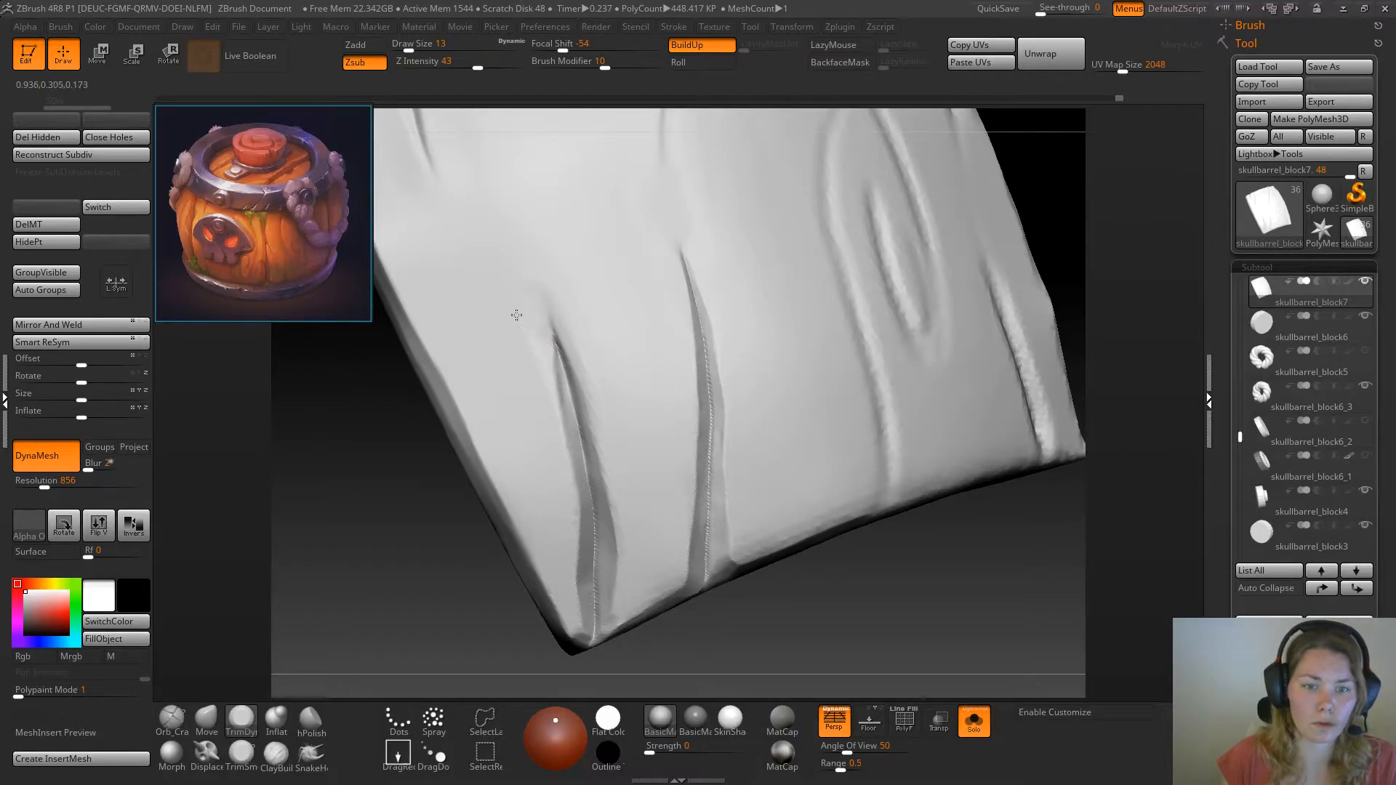
left_click(241, 754)
left_click_drag(371, 621, 351, 624)
right_click(561, 407)
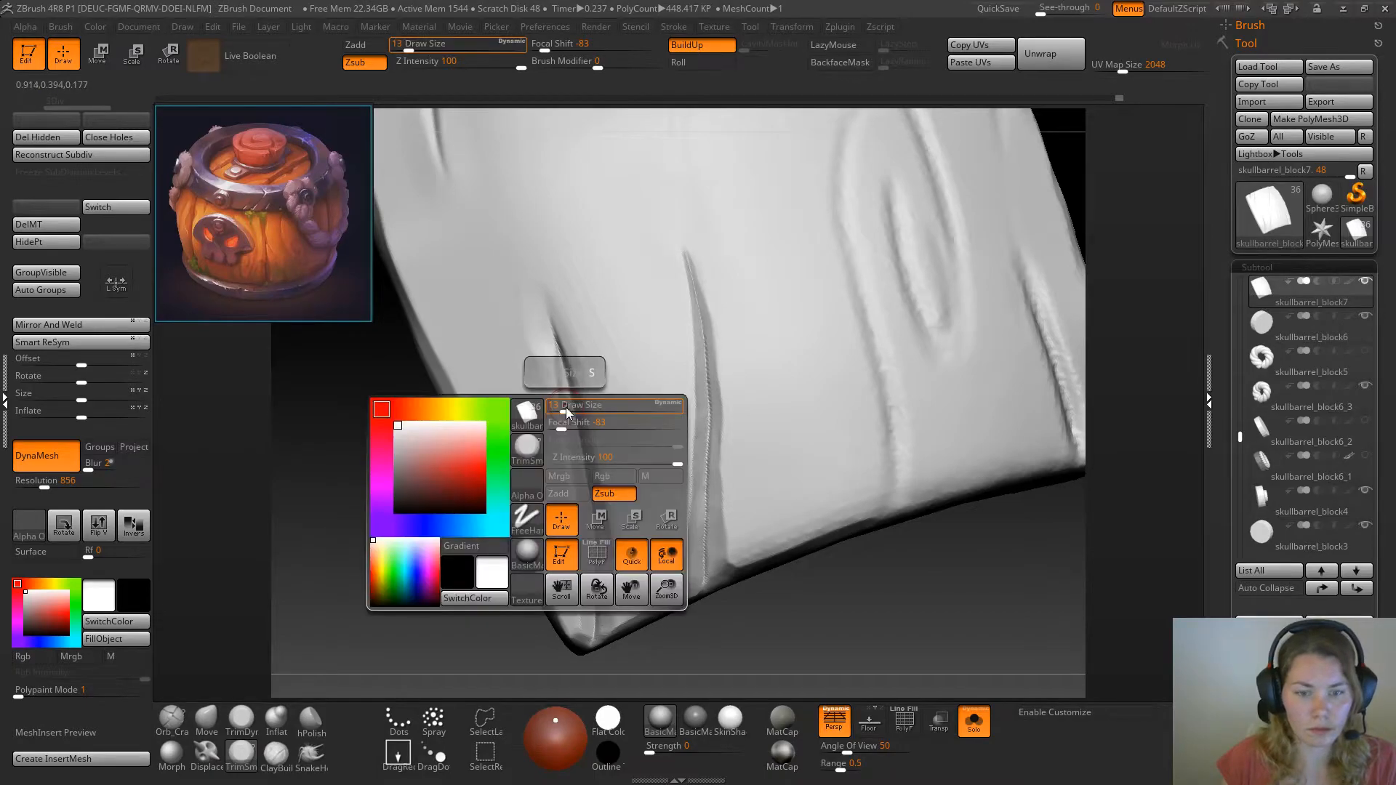
left_click_drag(560, 407, 563, 408)
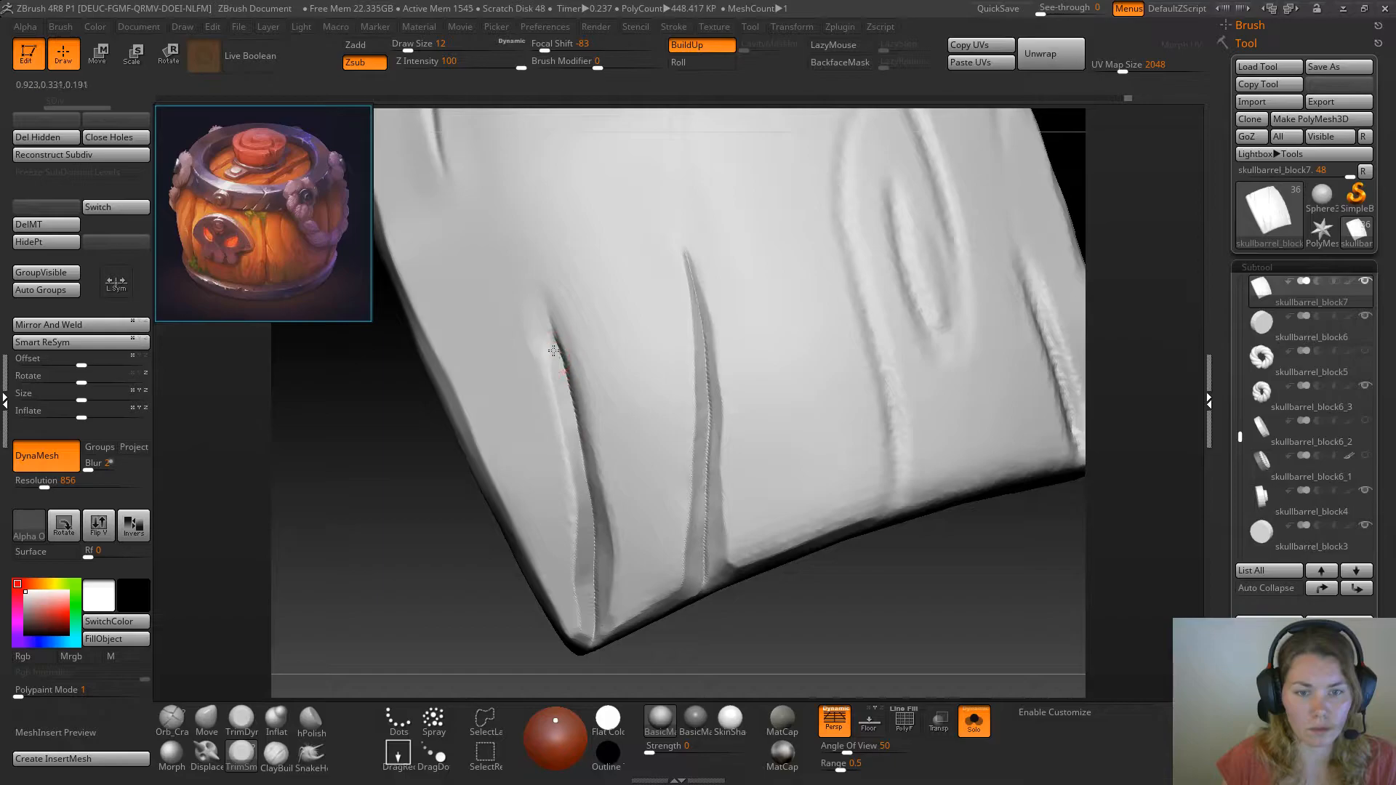
left_click_drag(486, 540, 477, 552)
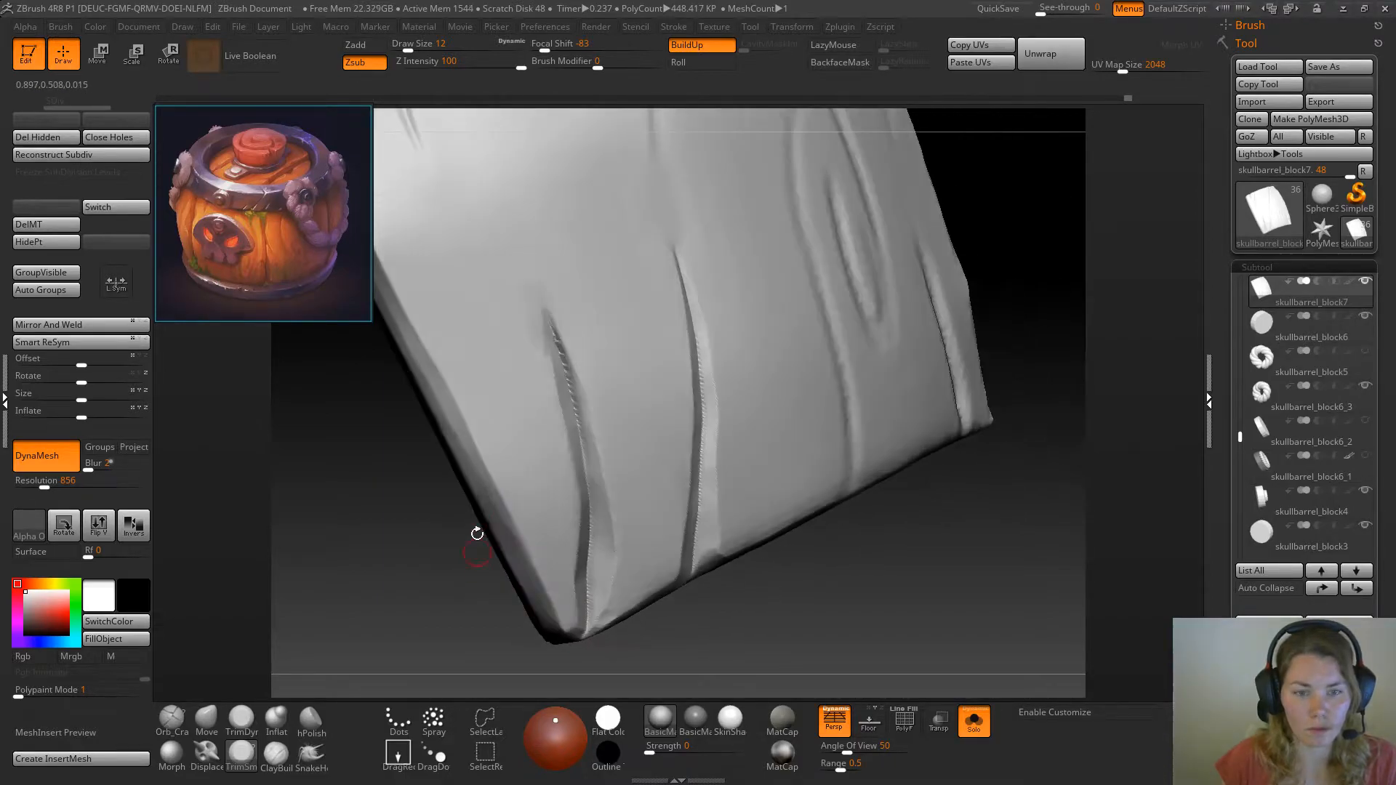
Trim the short crack's wall from its middle up to the tip with TrimSmoothBorder from a side angle, undoing the misplaced stroke
left_click_drag(551, 359, 527, 327)
key("ctrl+z")
left_click_drag(362, 542, 409, 510)
left_click_drag(579, 435, 571, 400)
left_click_drag(395, 582, 452, 540)
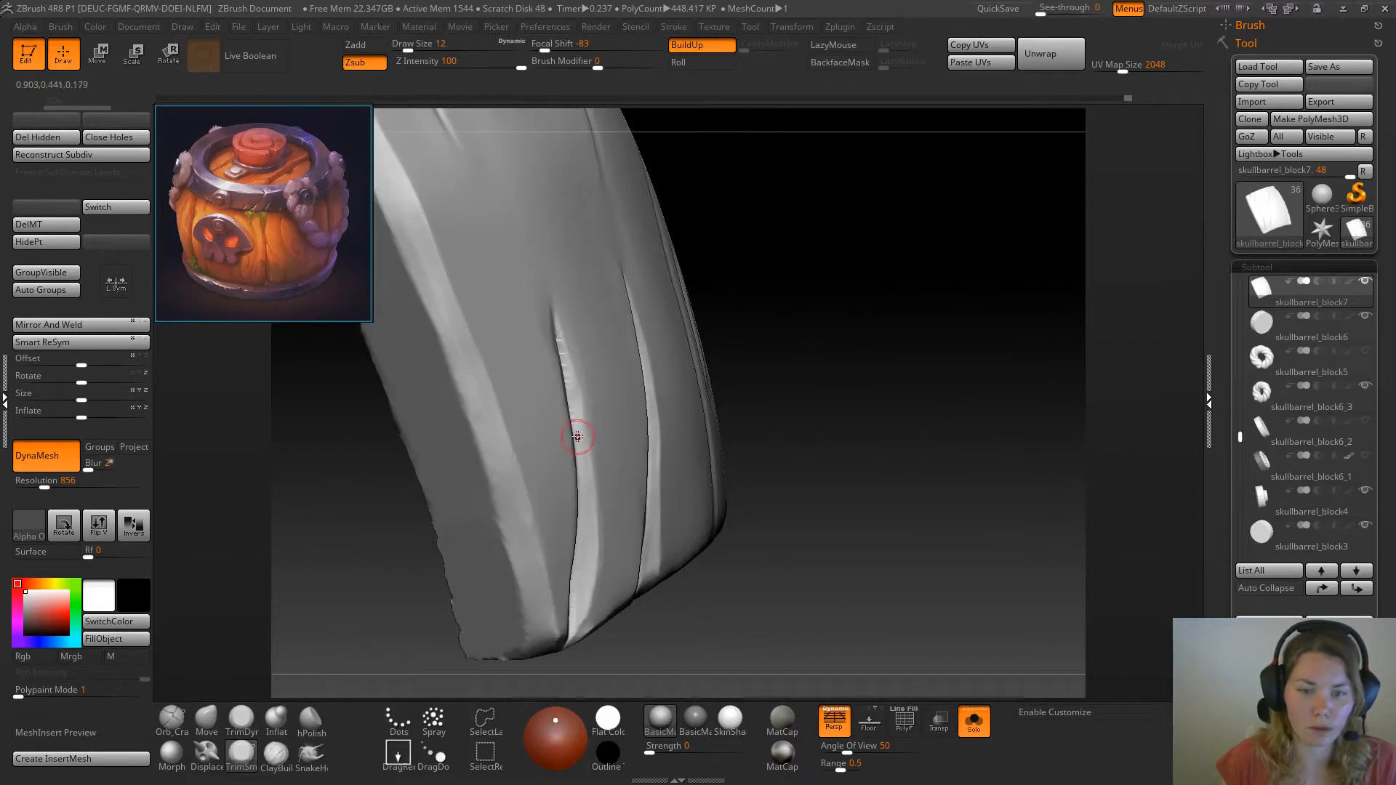
left_click_drag(566, 366, 552, 317)
mouse_move(870, 334)
left_mouse_down()
mouse_move(420, 555)
mouse_move(420, 530)
left_mouse_up()
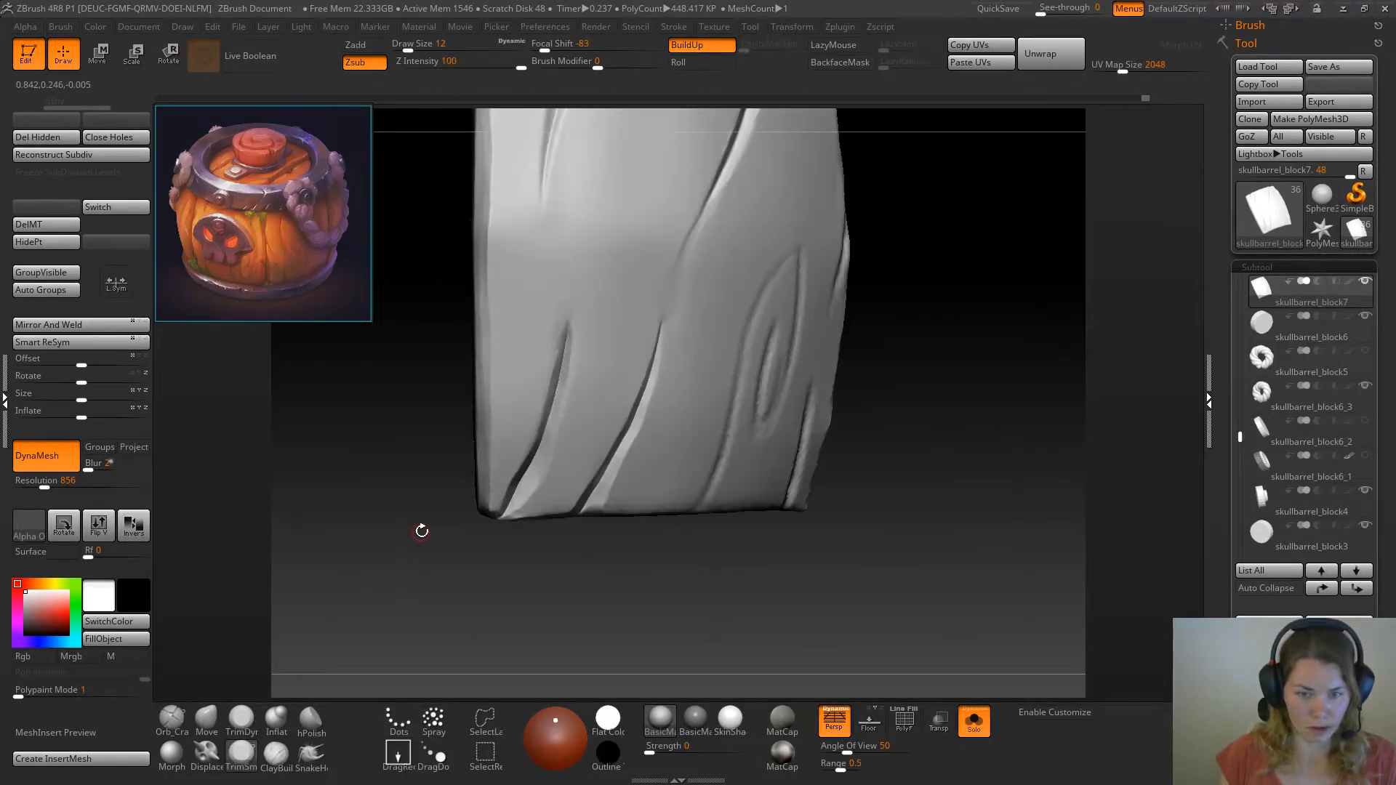
Tighten the short crack by inflating along its length down to the plank's corner with the Inflat brush at draw size 49
key("b")
key("i")
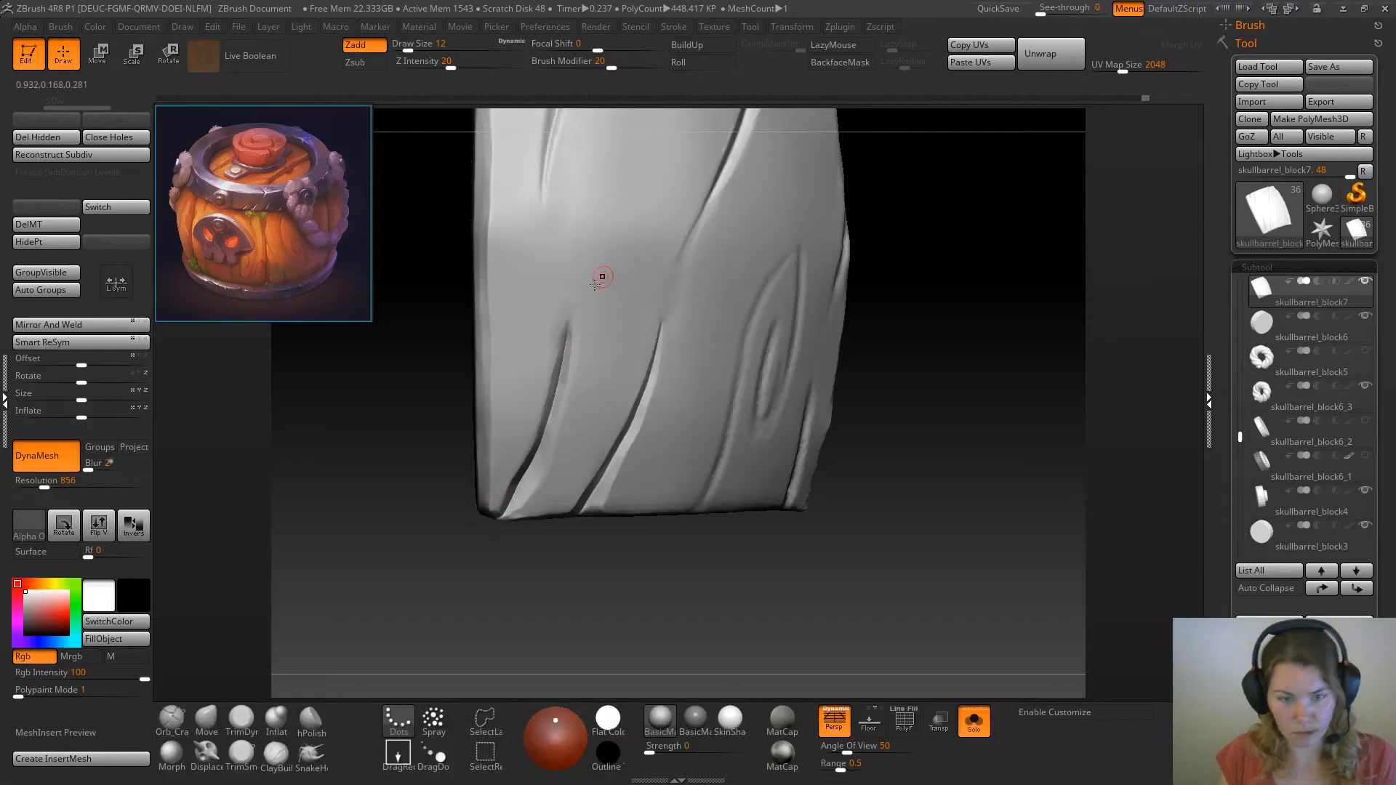
key("space")
left_click(593, 300)
left_click_drag(570, 329, 543, 435)
left_click_drag(557, 355, 507, 503)
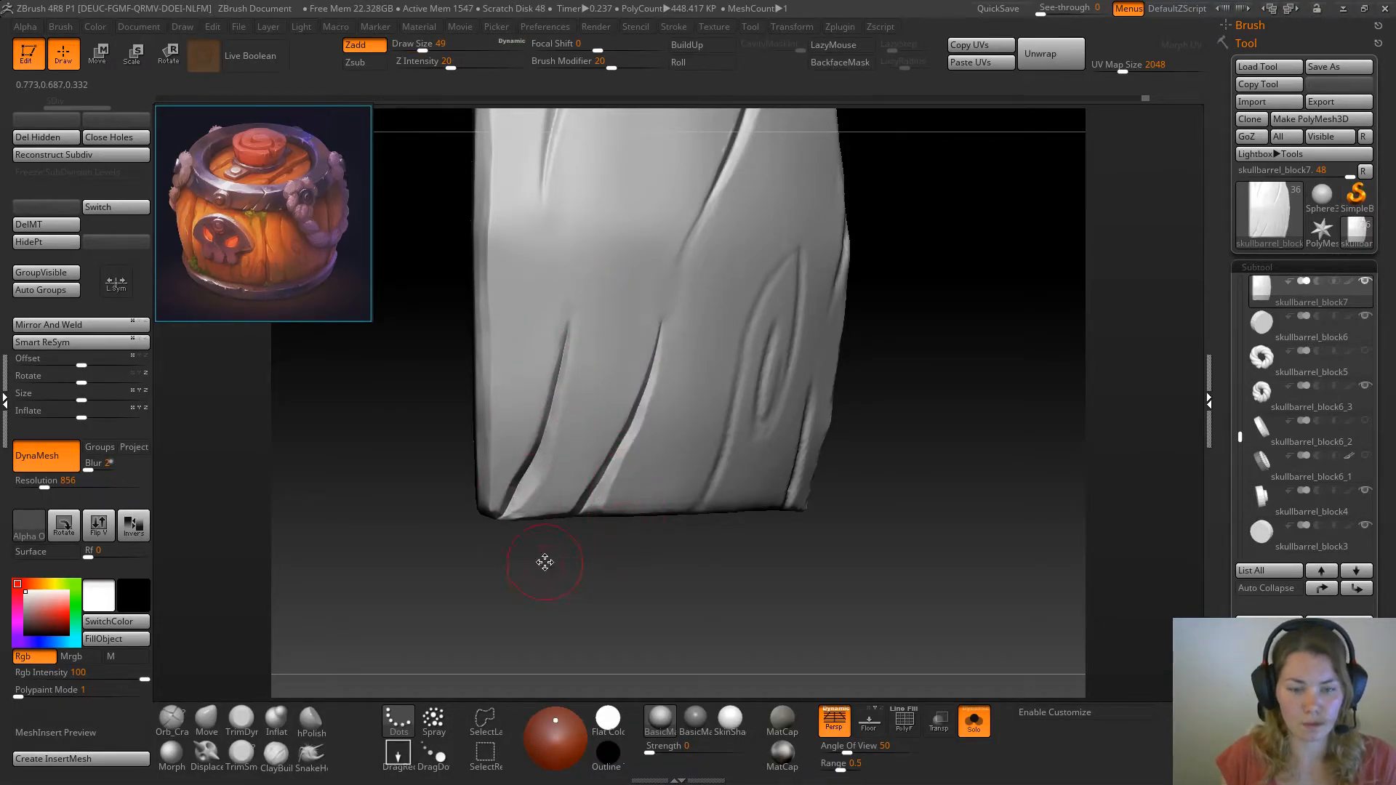
Flatten the plank's bottom edge beside the short crack using TrimDynamic with draw size 17 and focal shift -28
key("space")
left_click(533, 532)
mouse_move(483, 587)
left_mouse_down()
mouse_move(467, 593)
mouse_move(477, 556)
left_mouse_up()
left_click(241, 720)
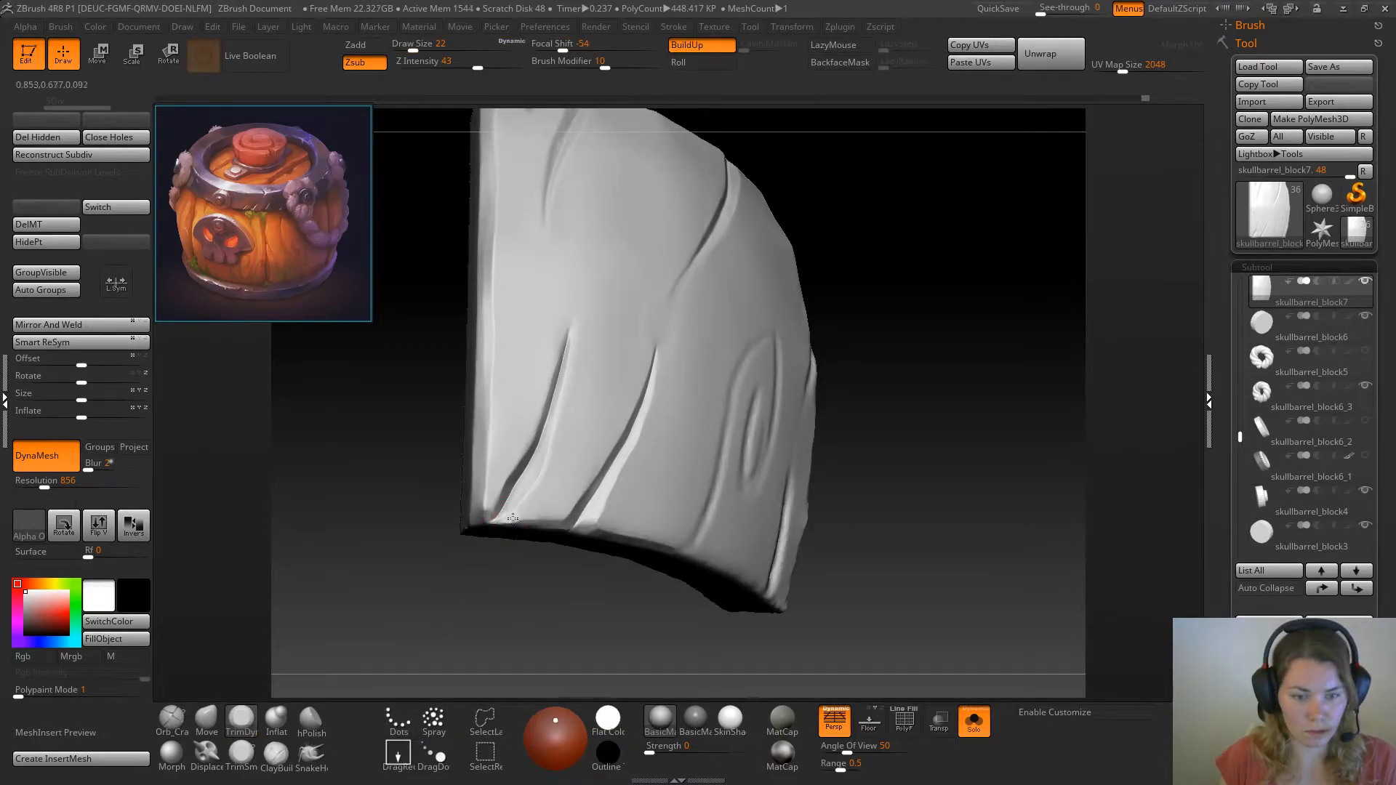
key("ctrl")
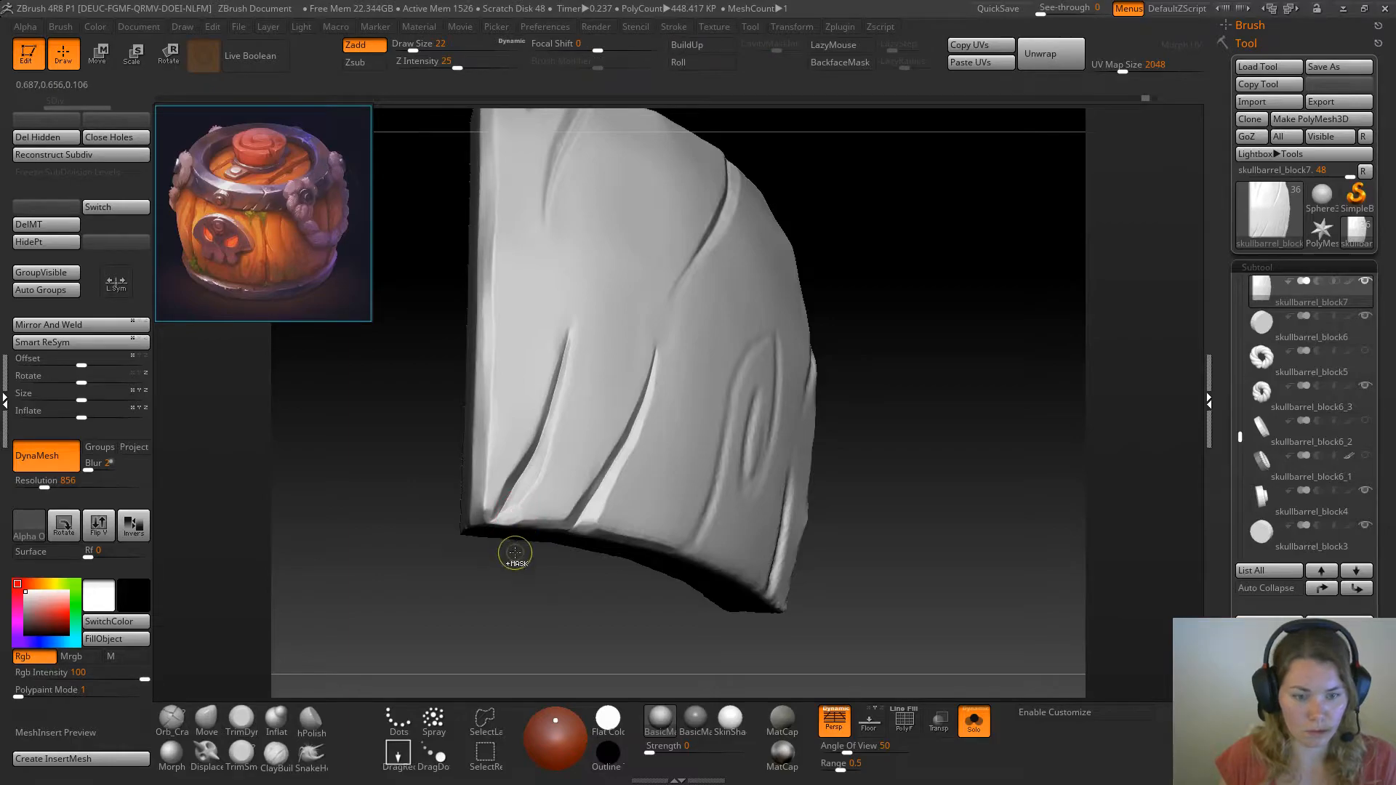
key("space")
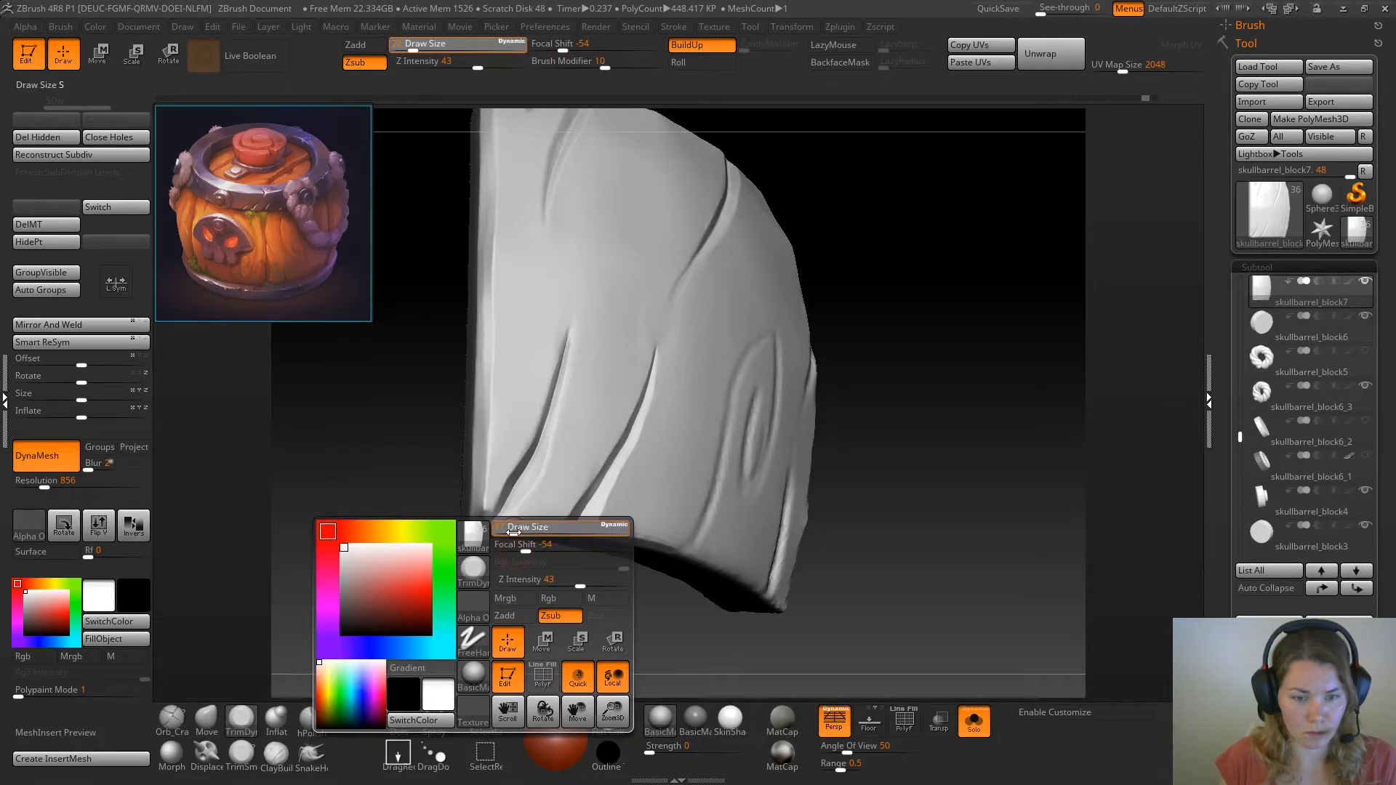
left_click(514, 533)
key("space")
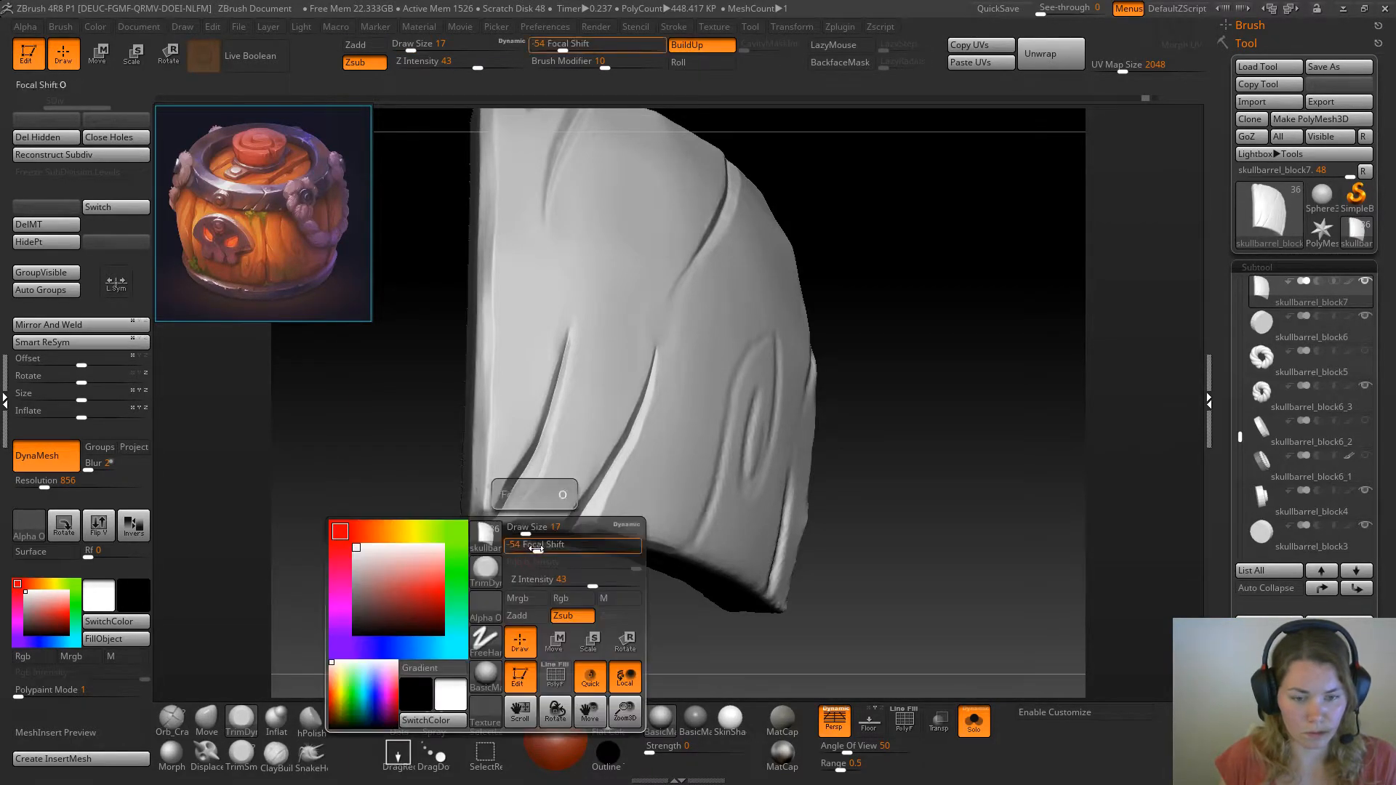
left_click(536, 548)
left_click_drag(554, 547, 518, 518)
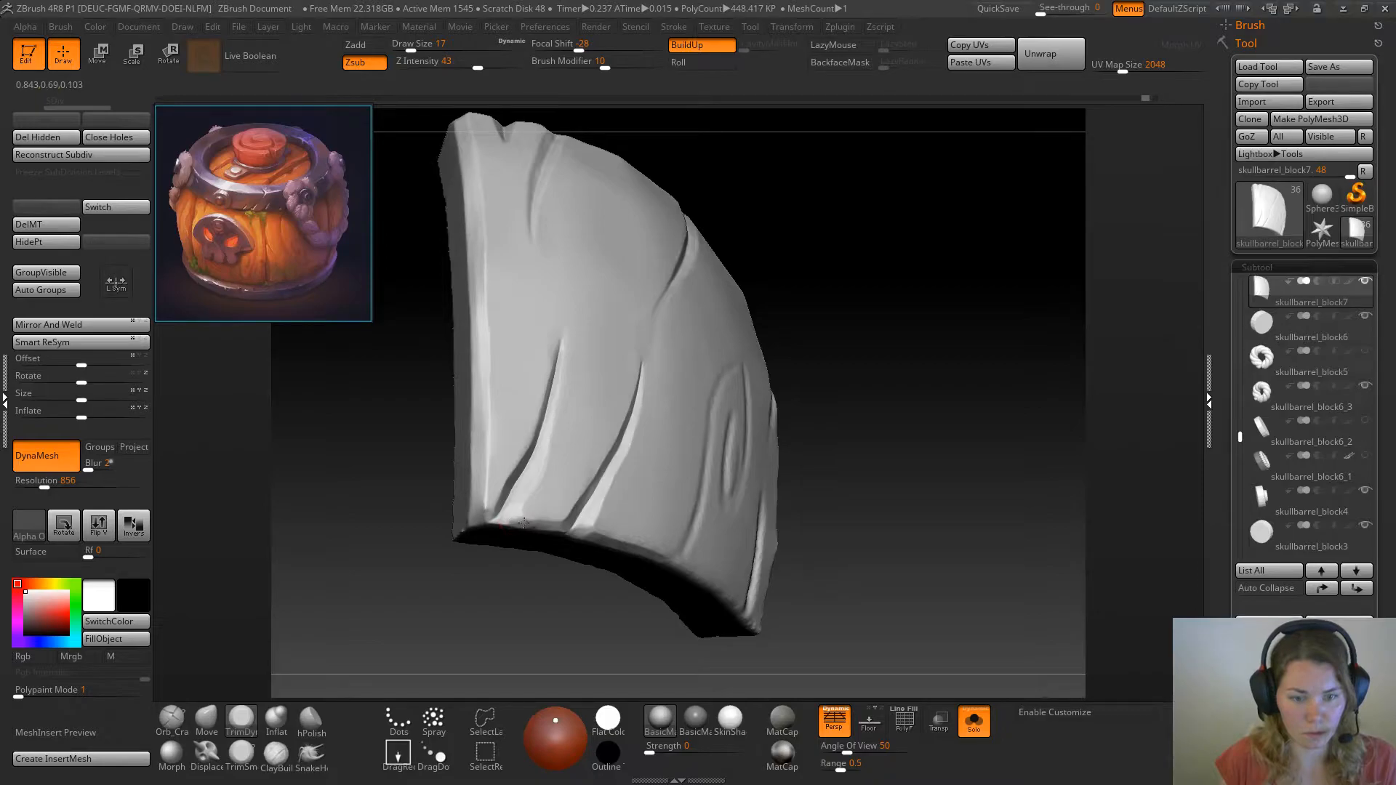
Narrow the short crack by pulling its edges together up to the upper tip with the Move brush at draw size 29
mouse_move(899, 306)
left_mouse_down()
mouse_move(928, 348)
mouse_move(865, 352)
left_mouse_up()
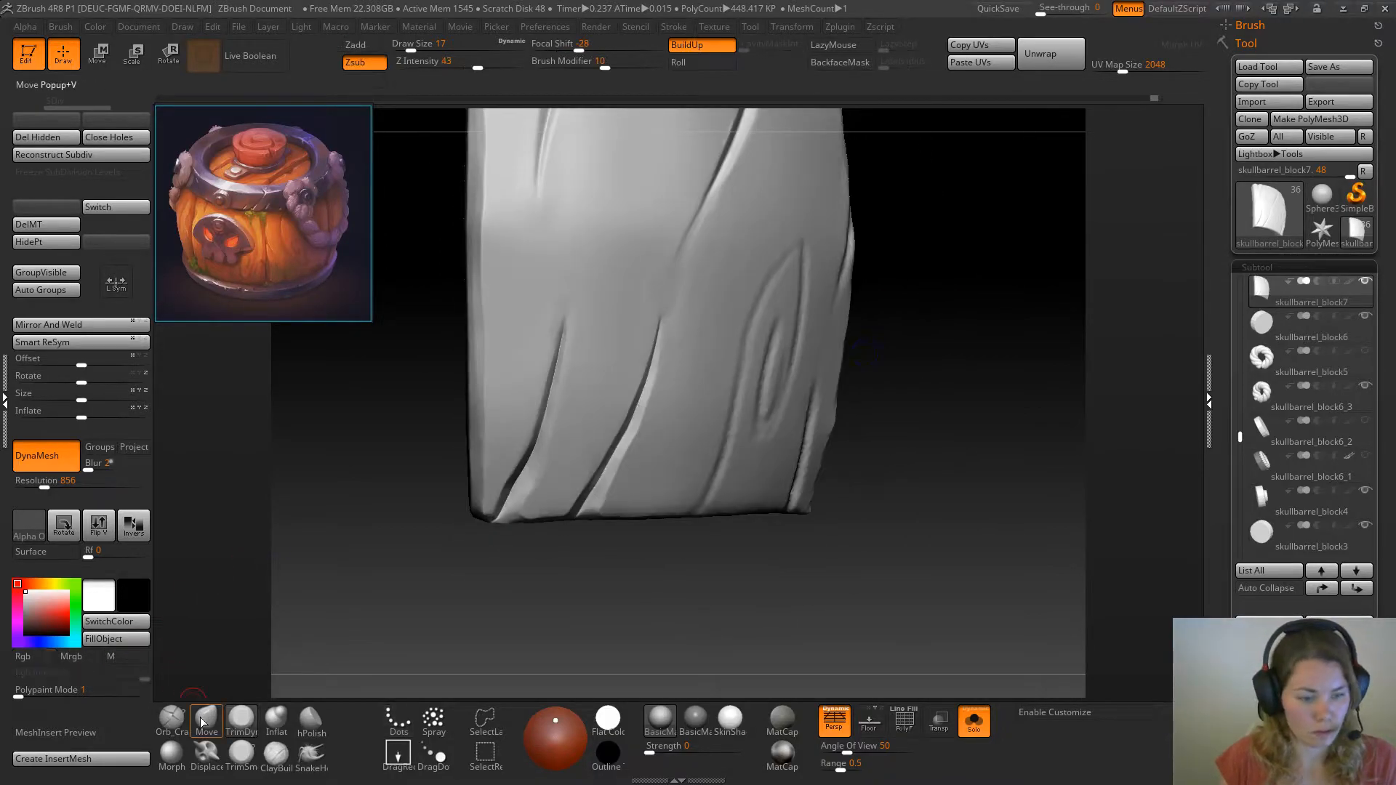
left_click(206, 719)
left_click_drag(393, 640, 349, 638)
key("space")
left_click(536, 493)
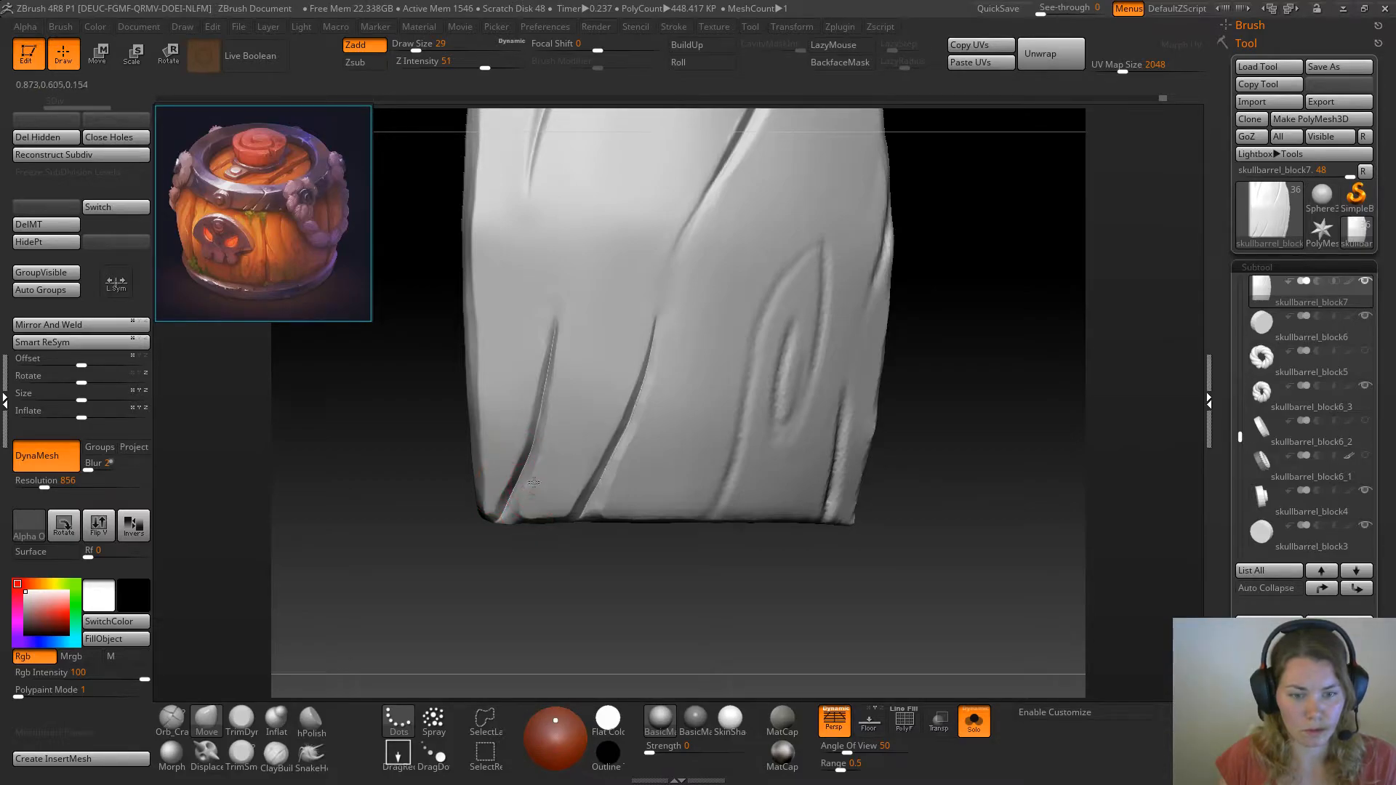
left_click_drag(544, 375, 554, 329, "shift")
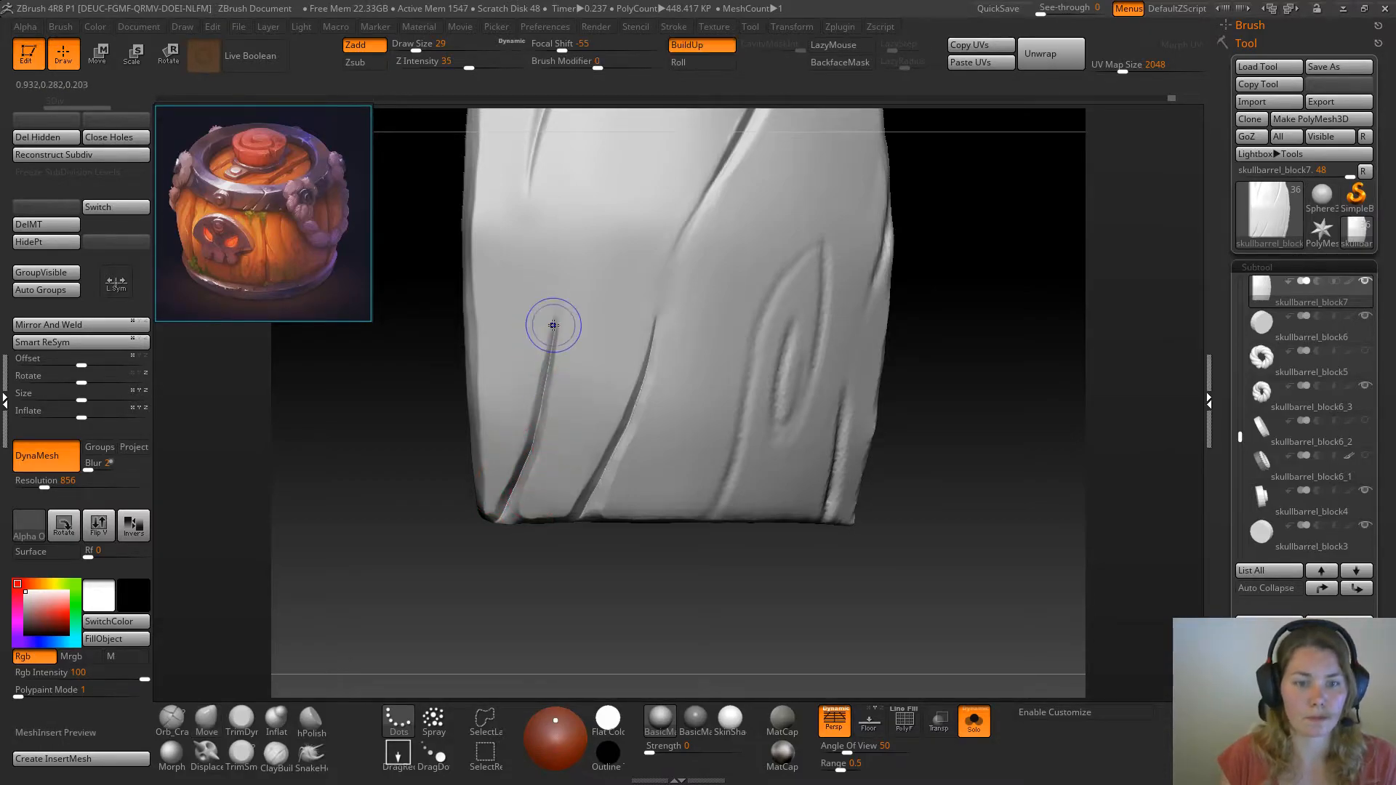
Show the whole barrel to compare the knotted plank with its neighbours, and isolate the plank again
left_click_drag(602, 592, 597, 615)
left_click(988, 720)
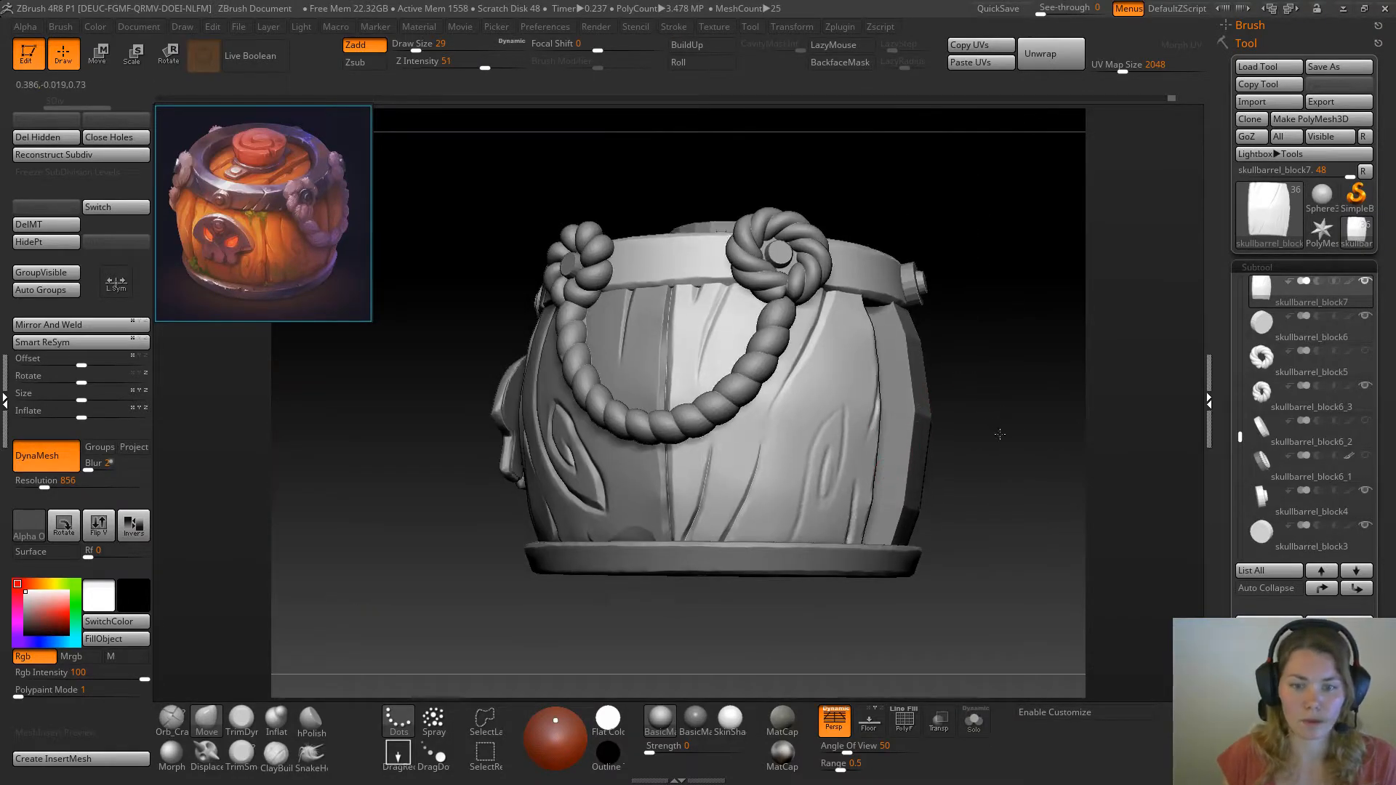
left_click_drag(1002, 442, 910, 681)
left_click(974, 722)
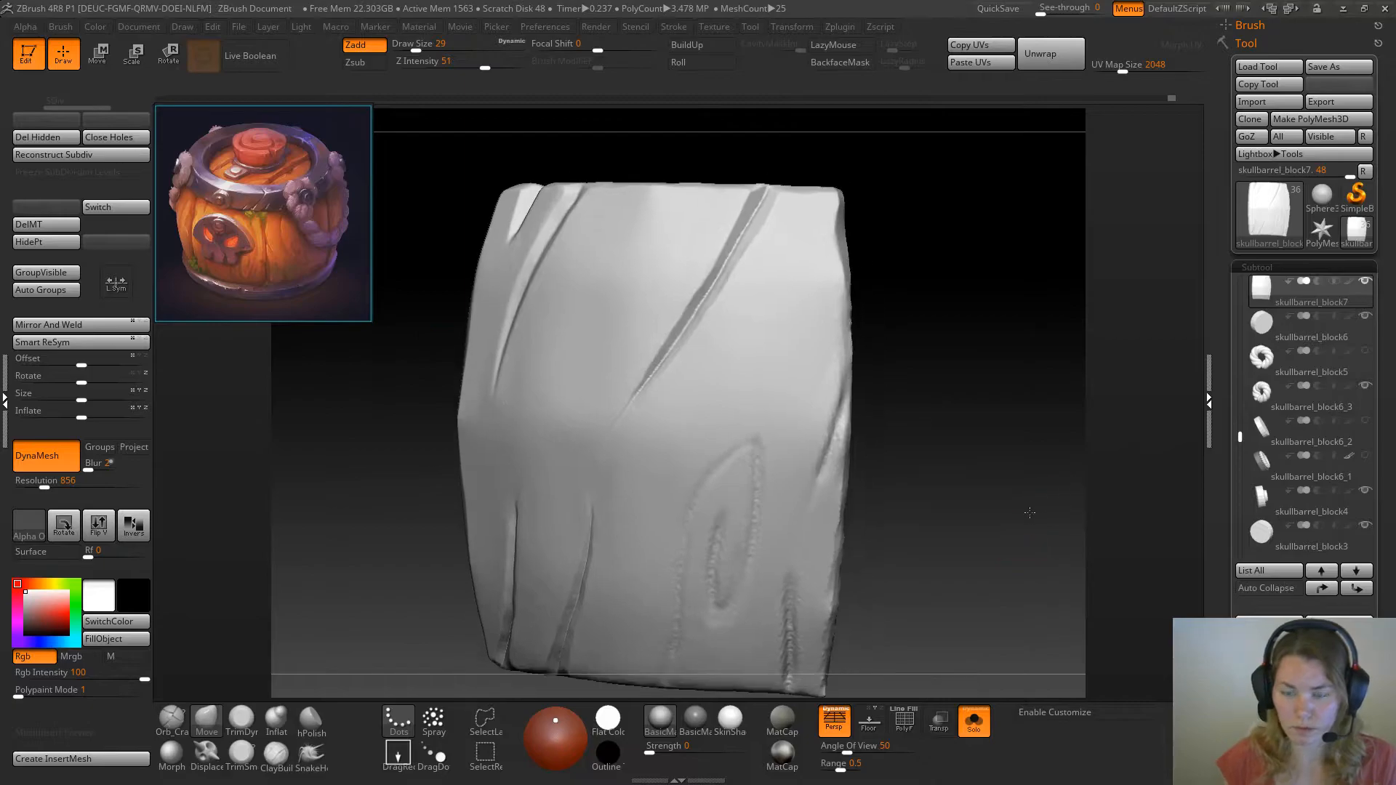
Trim the plank's long side edge near the knot with TrimDynamic and TrimSmoothBorder at draw size 29
left_click(241, 720)
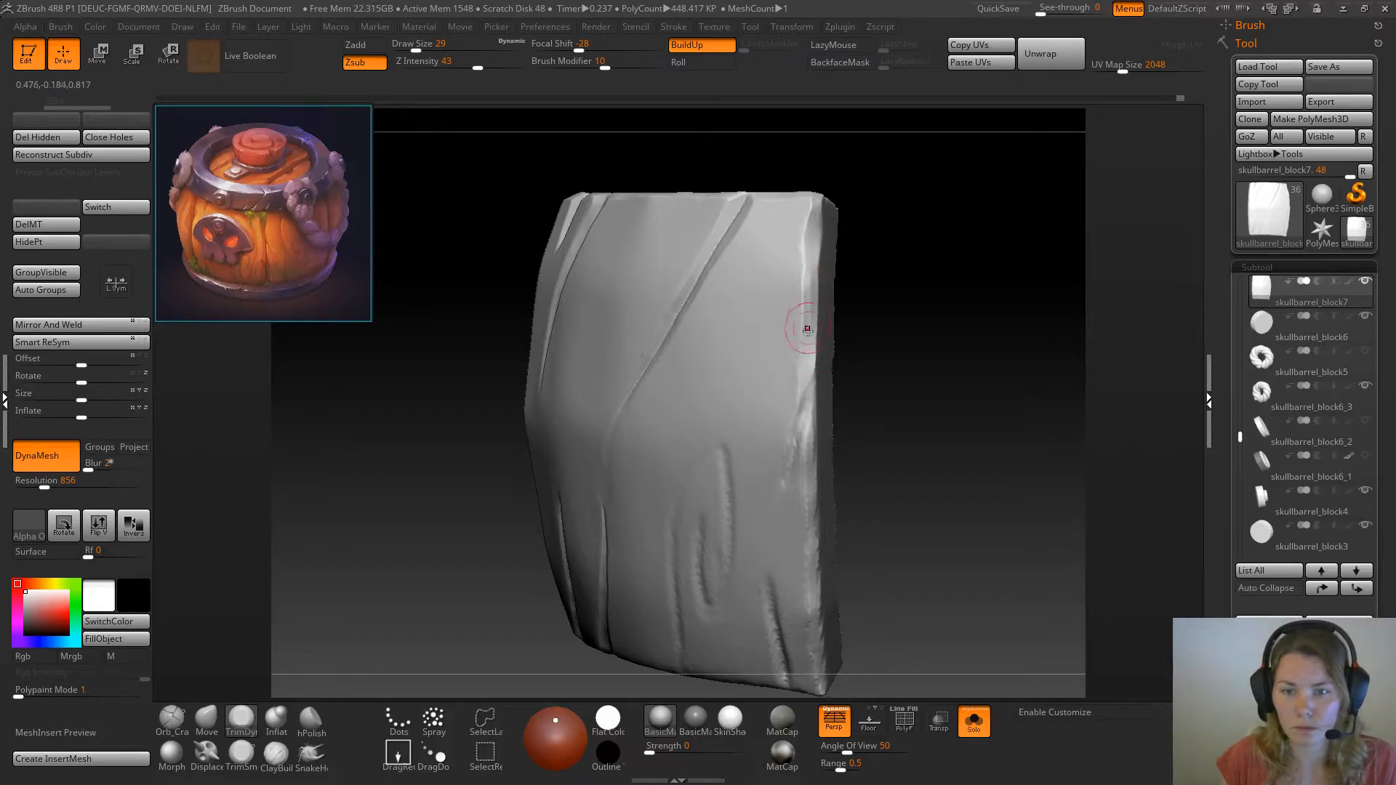
left_click_drag(877, 390, 602, 531)
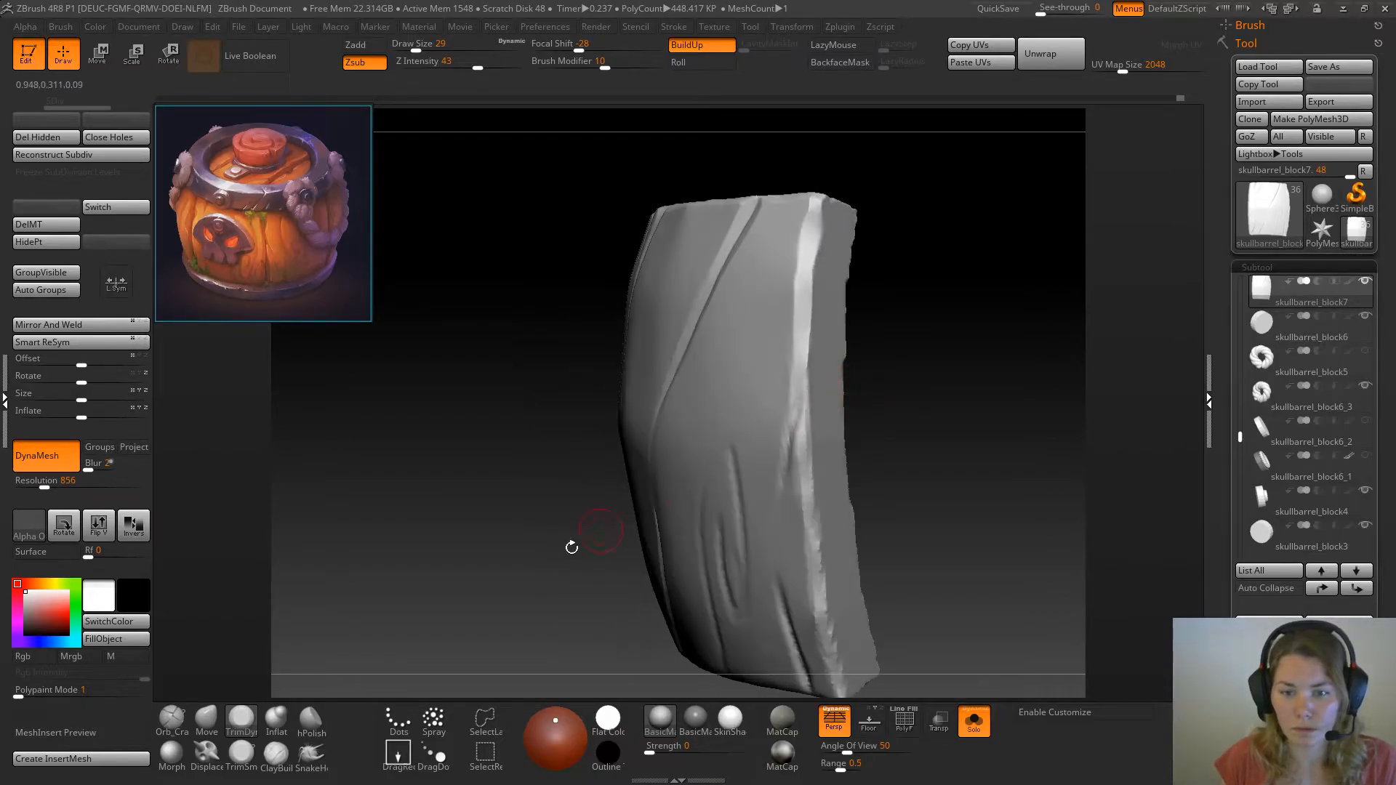
left_click(271, 721)
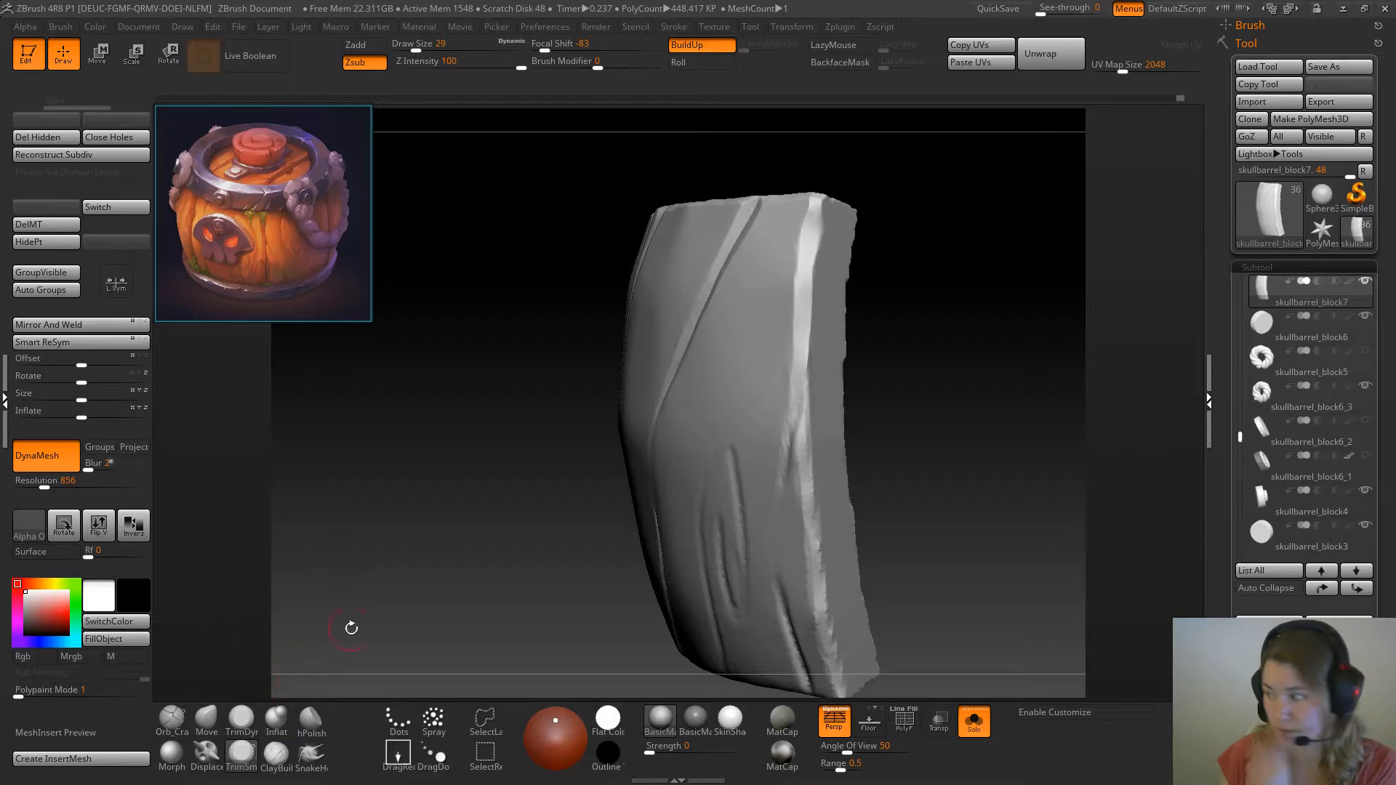
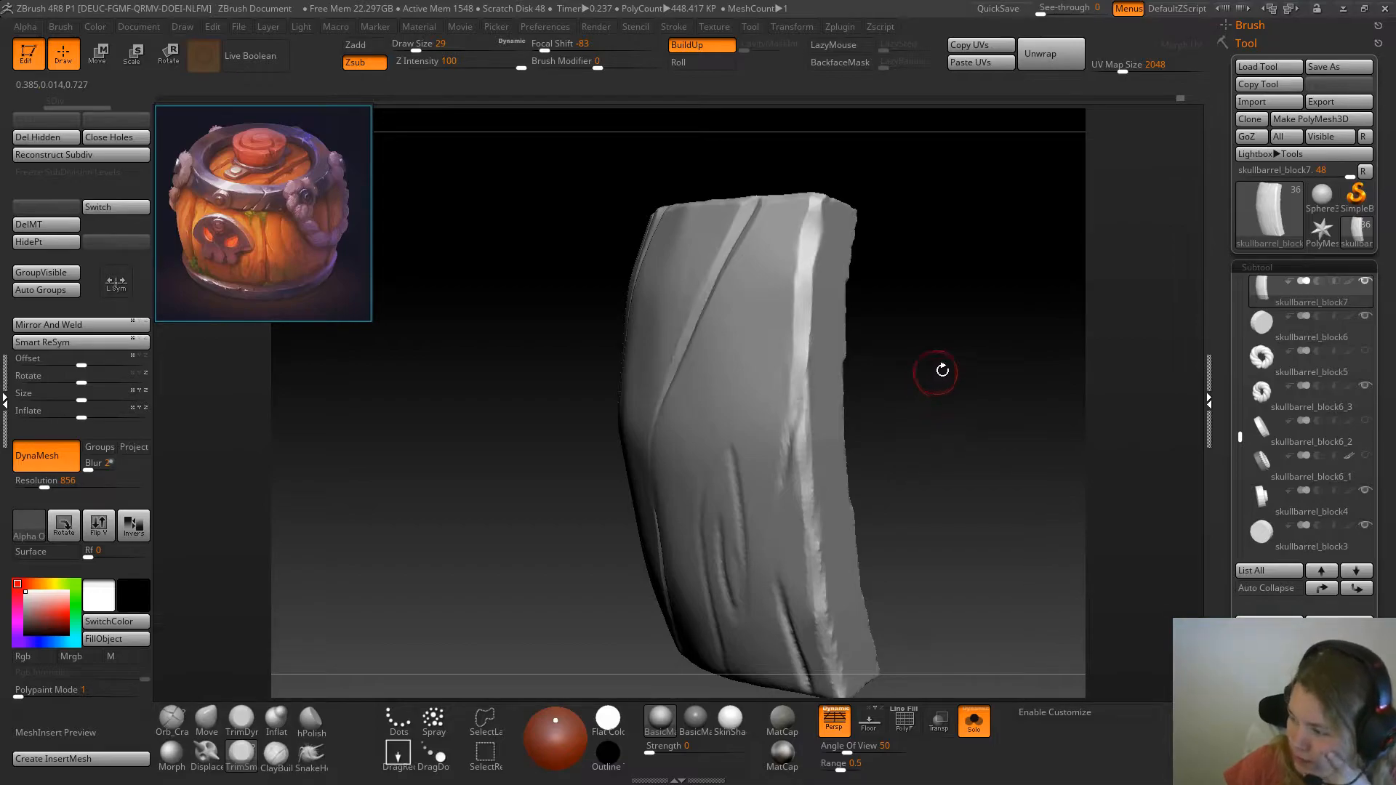
Carve a short split into the plank's side edge beside the knot with TrimSmoothBorder at draw size 13
left_click_drag(896, 385, 848, 386)
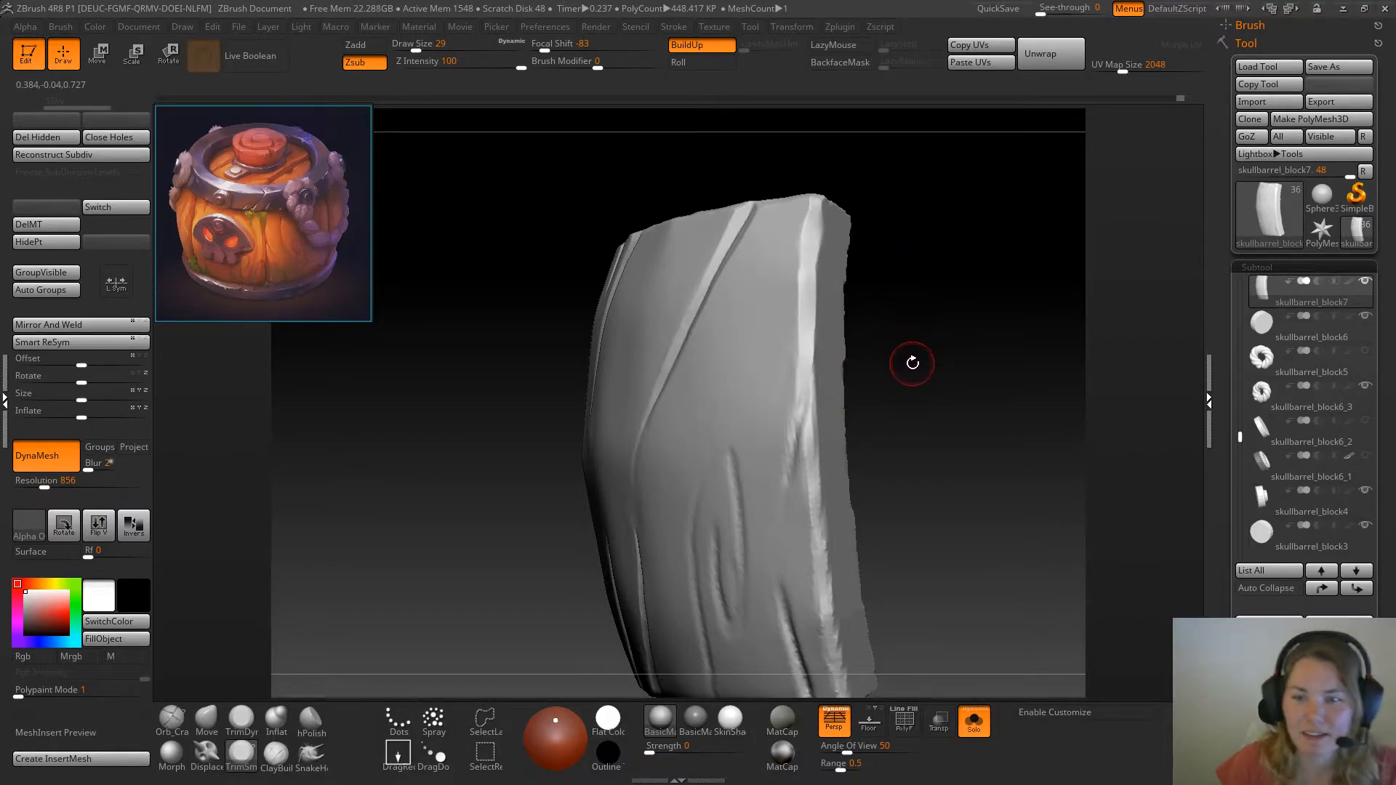
key("space")
left_click_drag(908, 360, 925, 424)
mouse_move(948, 472)
left_mouse_down("alt")
mouse_move(947, 395)
mouse_move(964, 393)
left_mouse_up("alt")
left_click_drag(813, 283, 789, 433)
left_click_drag(795, 368, 784, 427)
mouse_move(945, 314)
left_mouse_down()
mouse_move(963, 329)
mouse_move(826, 343)
left_mouse_up()
key("space")
left_click(841, 343)
mouse_move(813, 211)
left_mouse_down()
mouse_move(873, 305)
mouse_move(806, 367)
left_mouse_up()
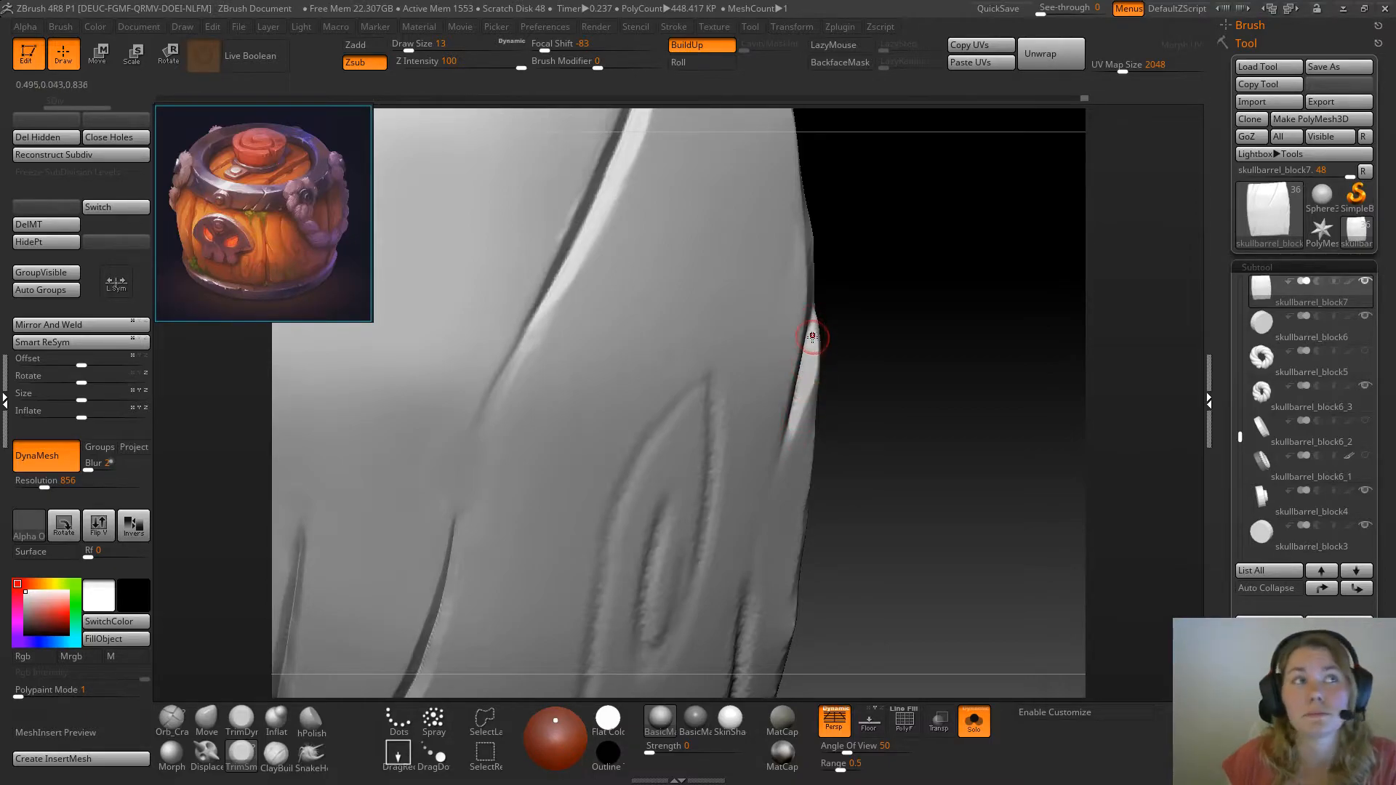
Flatten the inner face of the side-edge split with TrimDynamic at draw size 13 and focal shift -28
left_click_drag(953, 387, 916, 374)
left_click(242, 720)
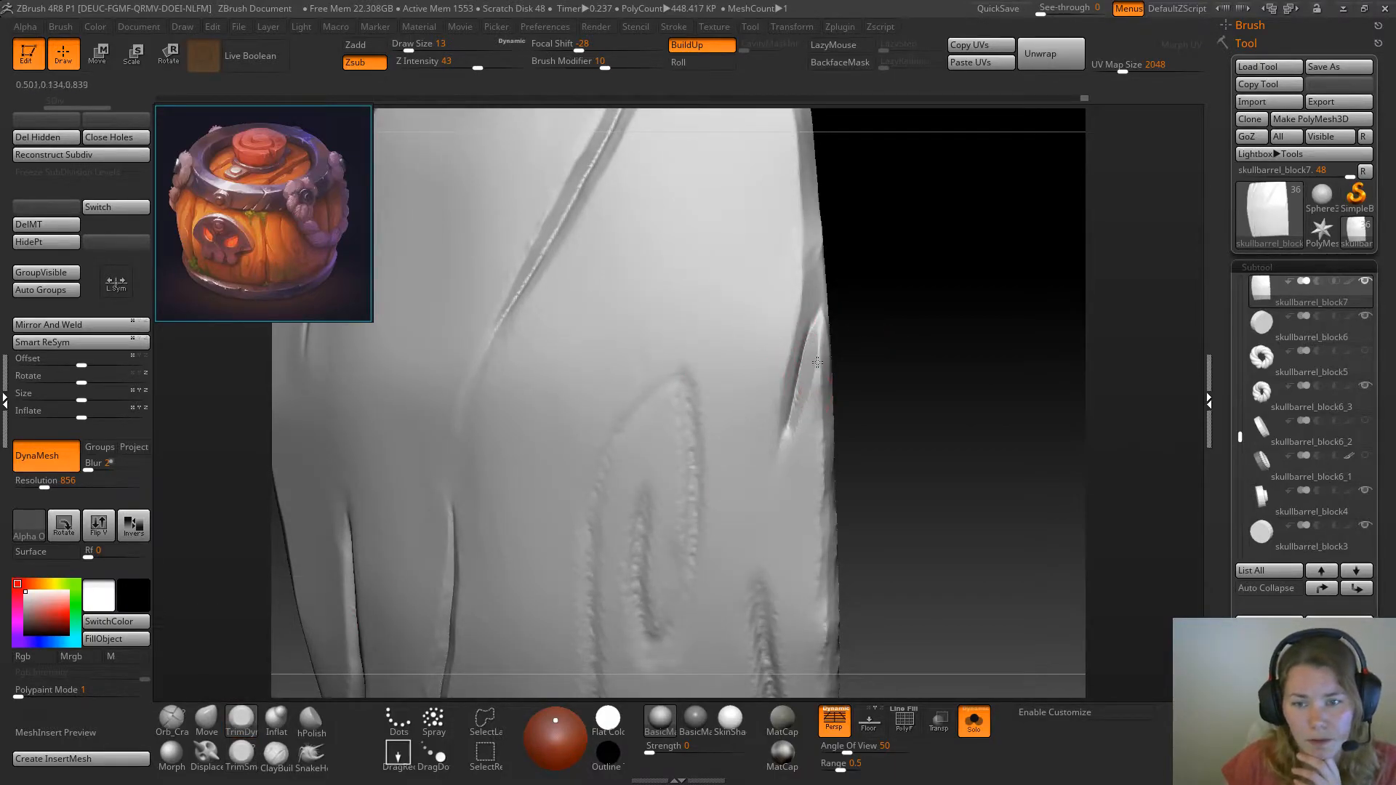
mouse_move(913, 386)
left_mouse_down()
mouse_move(907, 396)
mouse_move(931, 399)
mouse_move(914, 399)
mouse_move(921, 412)
left_mouse_up()
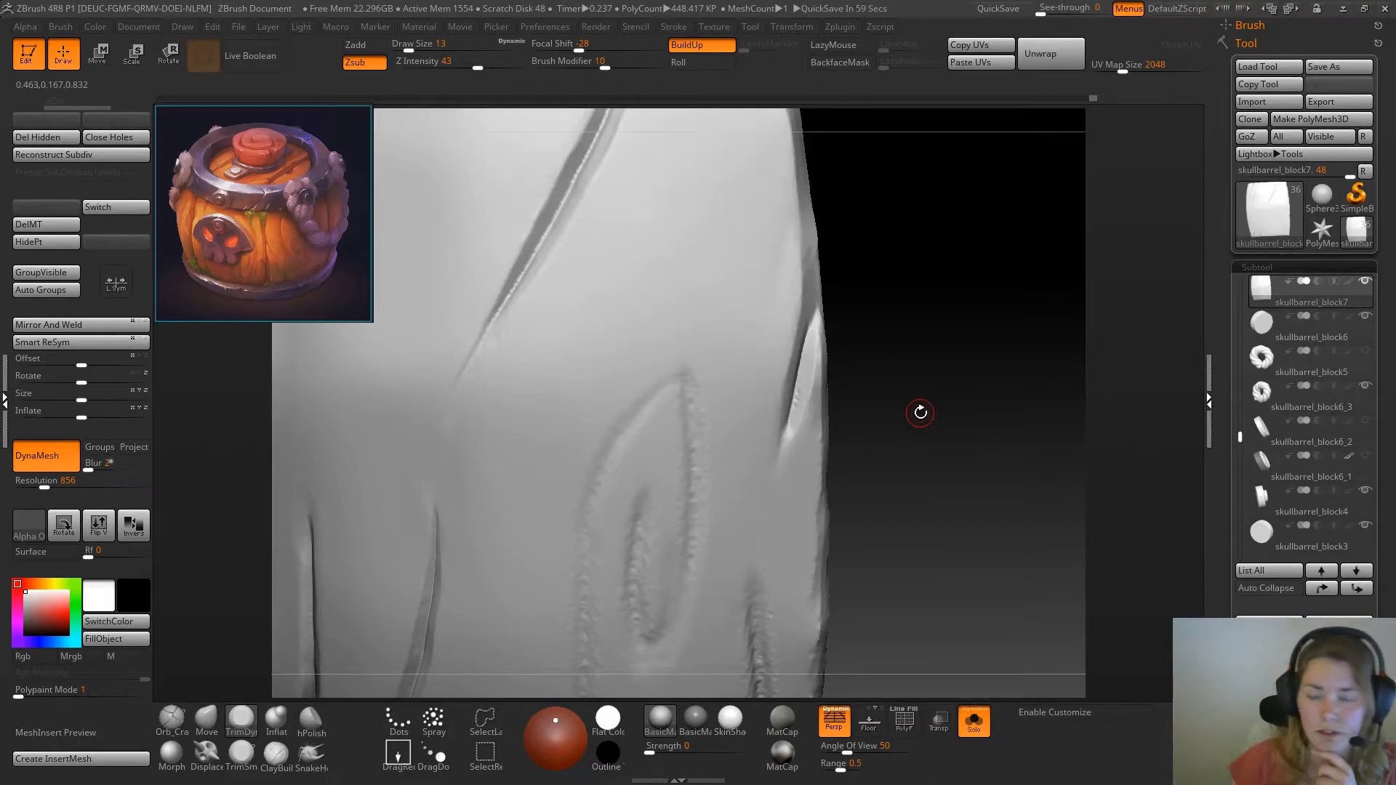
left_click_drag(889, 426, 880, 420)
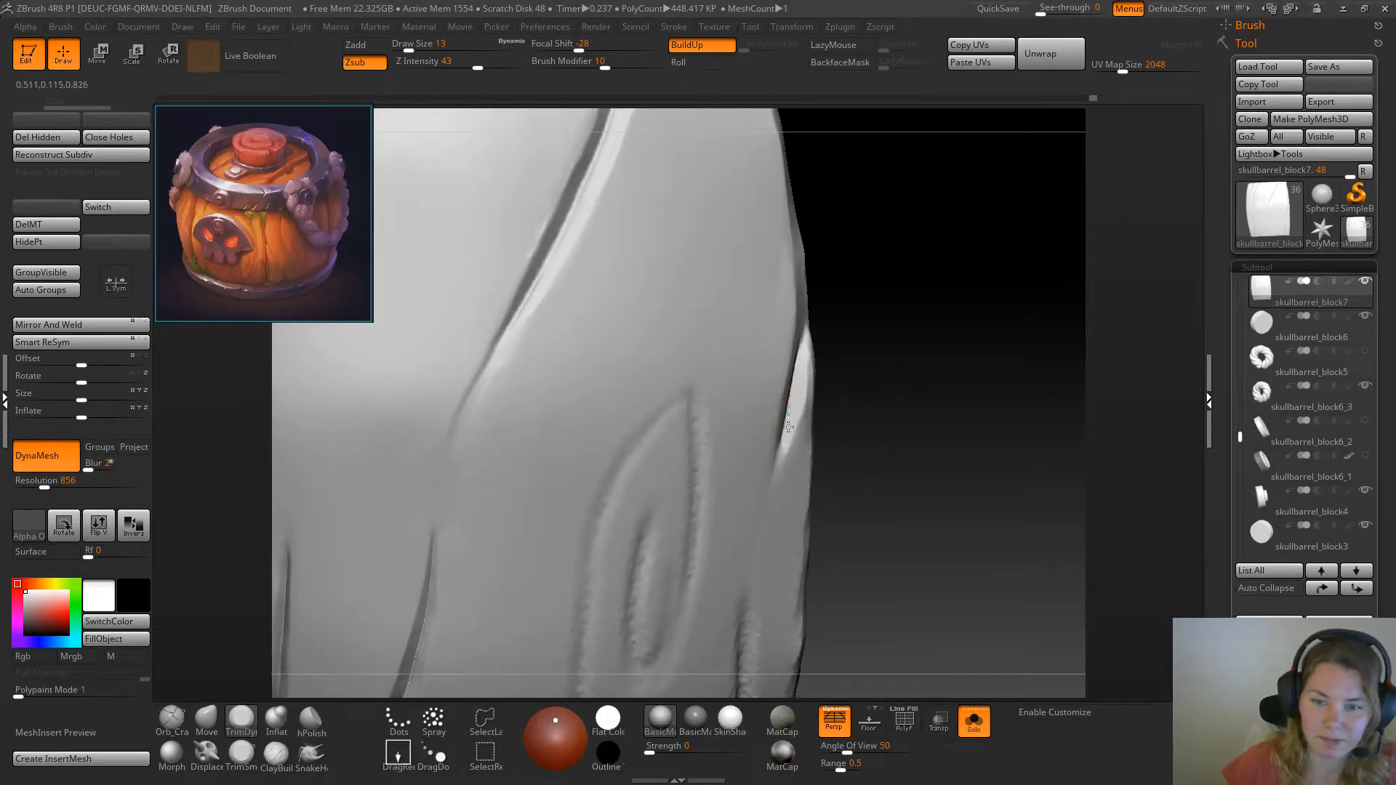
left_click_drag(835, 331, 853, 408)
Extend the side split's lower tip with TrimSmoothBorder at draw size 13 and smooth along its inner rim
left_click(238, 756)
left_click_drag(932, 374, 894, 387)
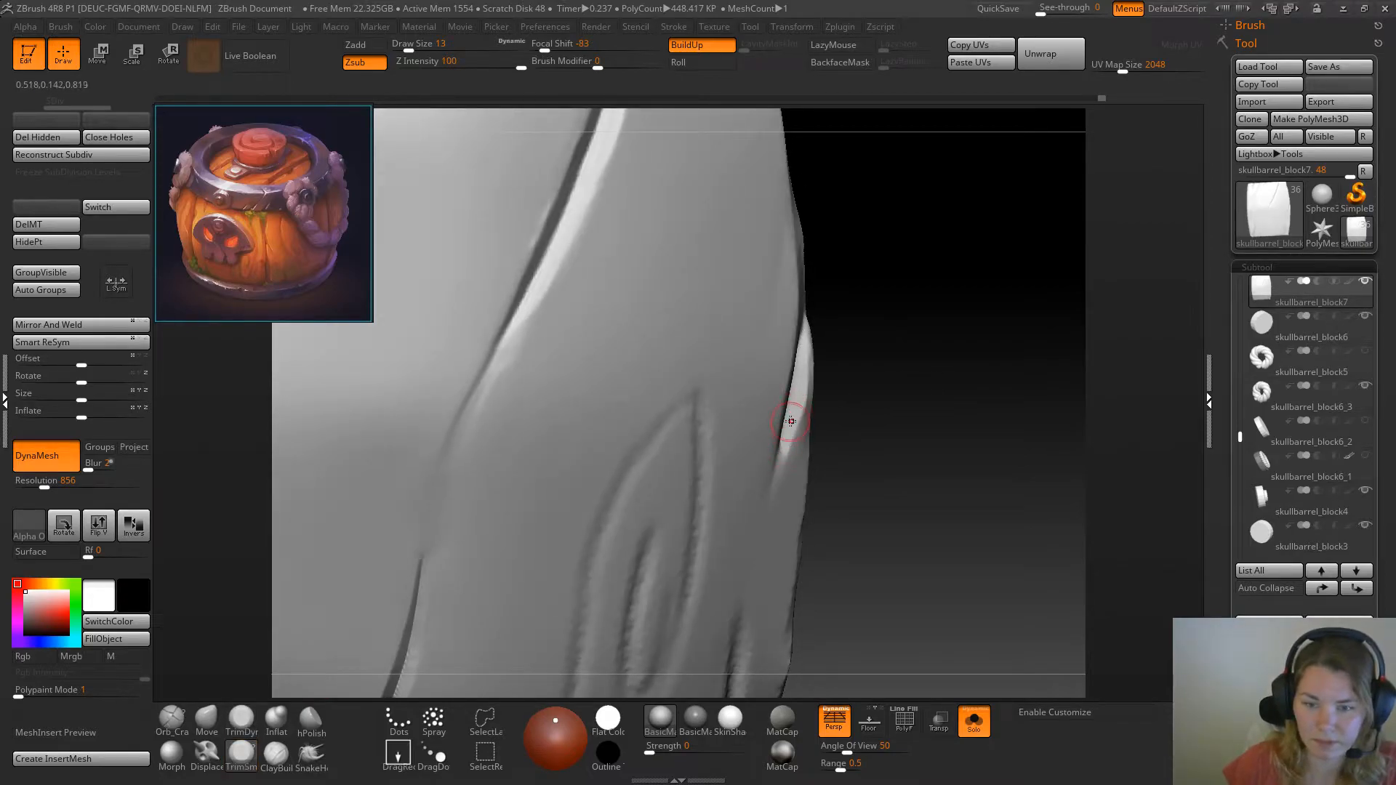
left_click_drag(782, 456, 777, 485)
left_click_drag(878, 426, 895, 370)
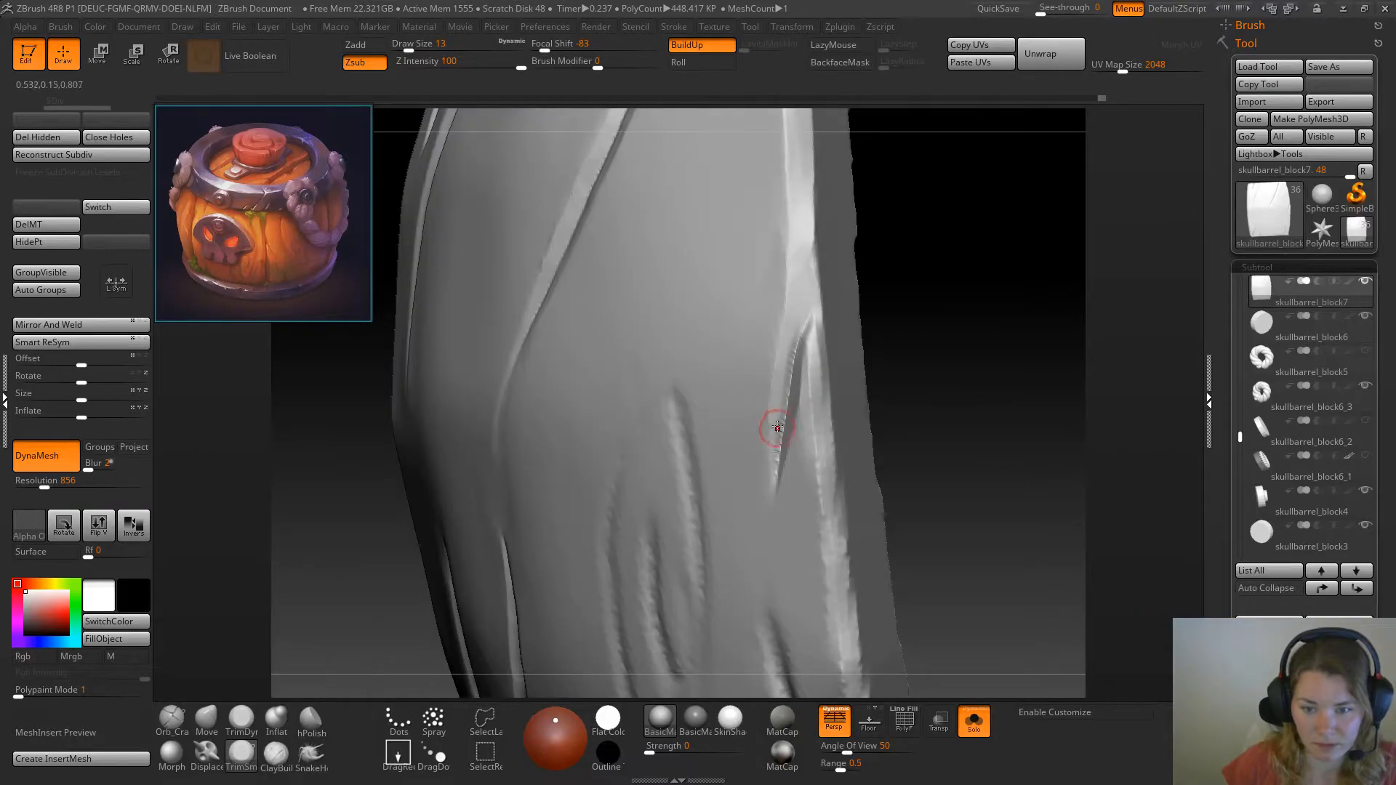
mouse_move(777, 437)
left_mouse_down()
mouse_move(790, 343)
mouse_move(802, 358)
left_mouse_up()
key("ctrl+z")
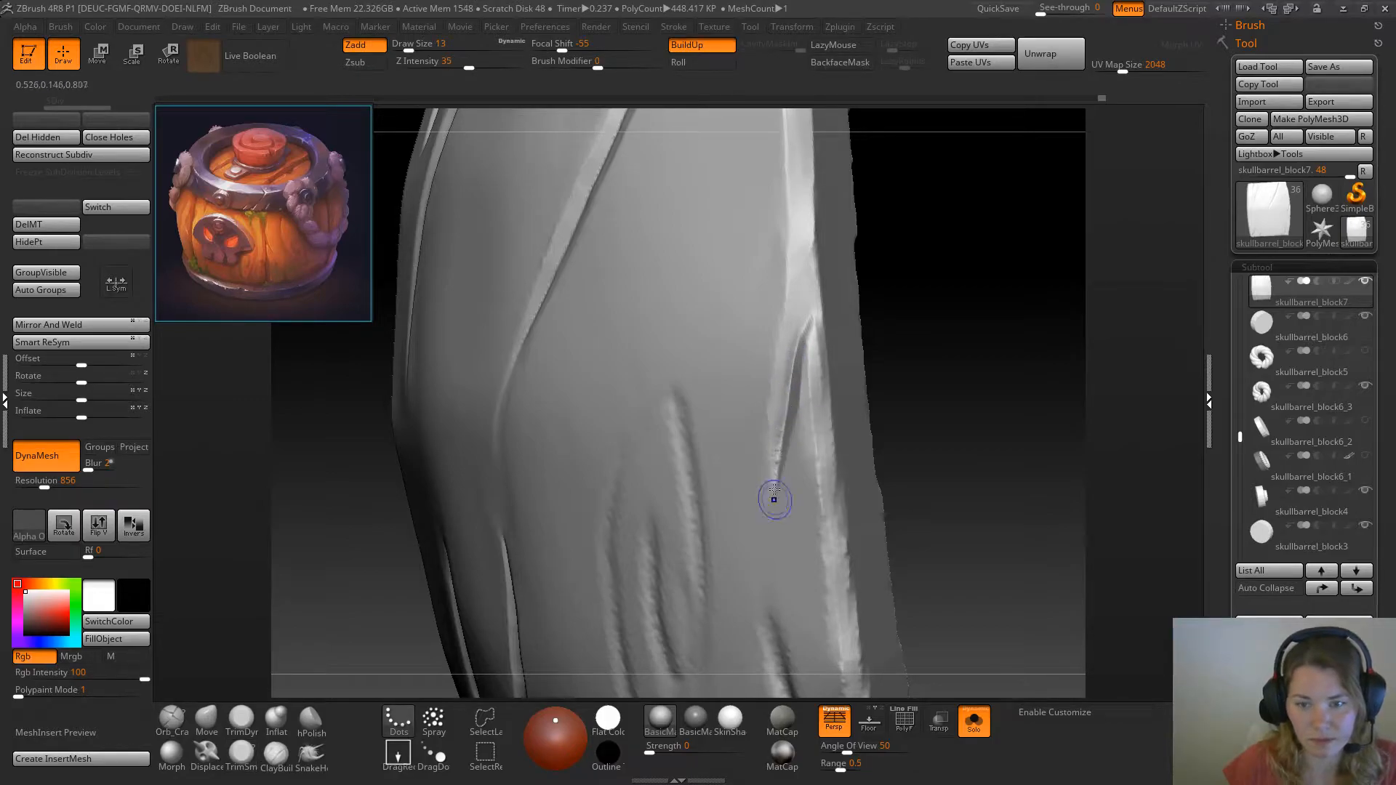
left_click_drag(785, 446, 806, 327, "shift")
Bevel the front rim of the side split with TrimDynamic at draw size 13
left_click(243, 720)
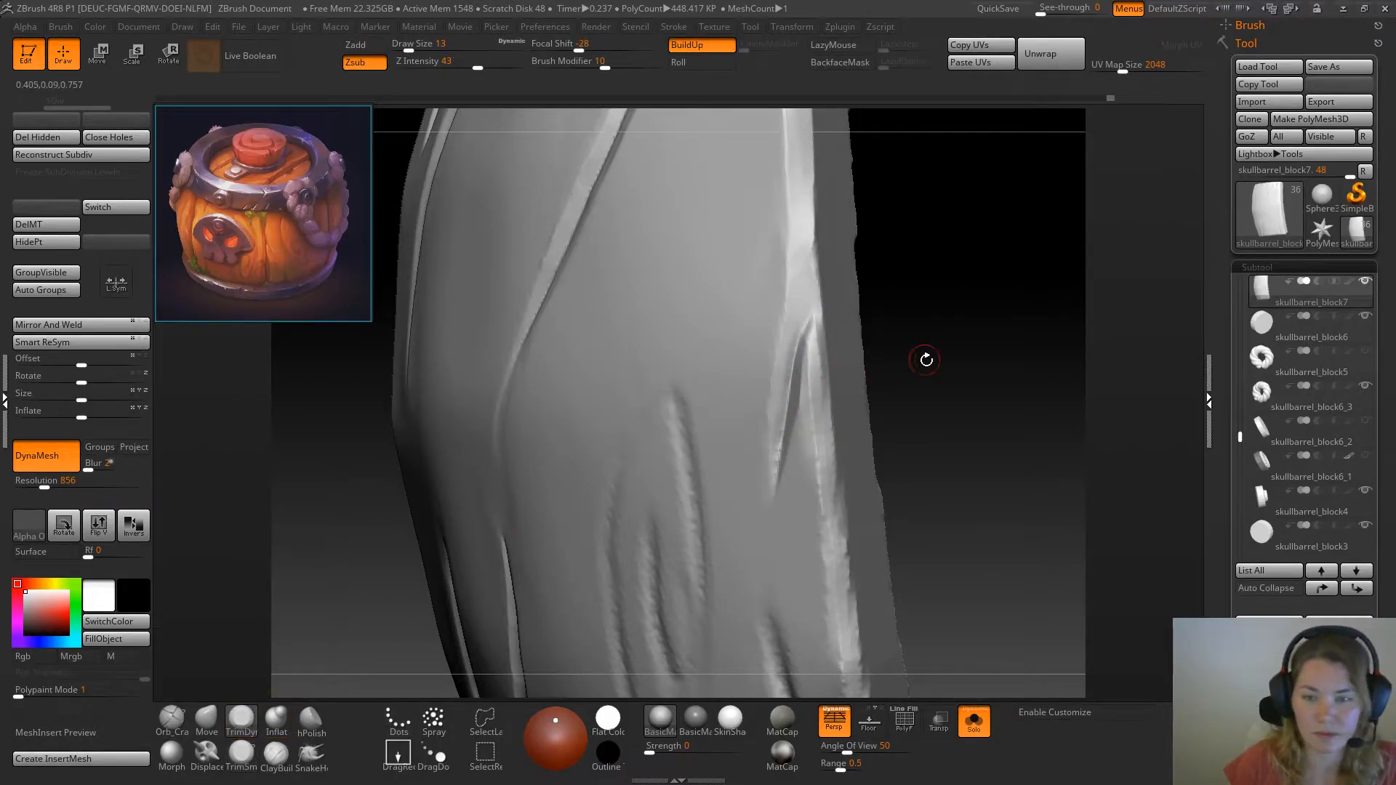
left_click_drag(925, 358, 888, 357)
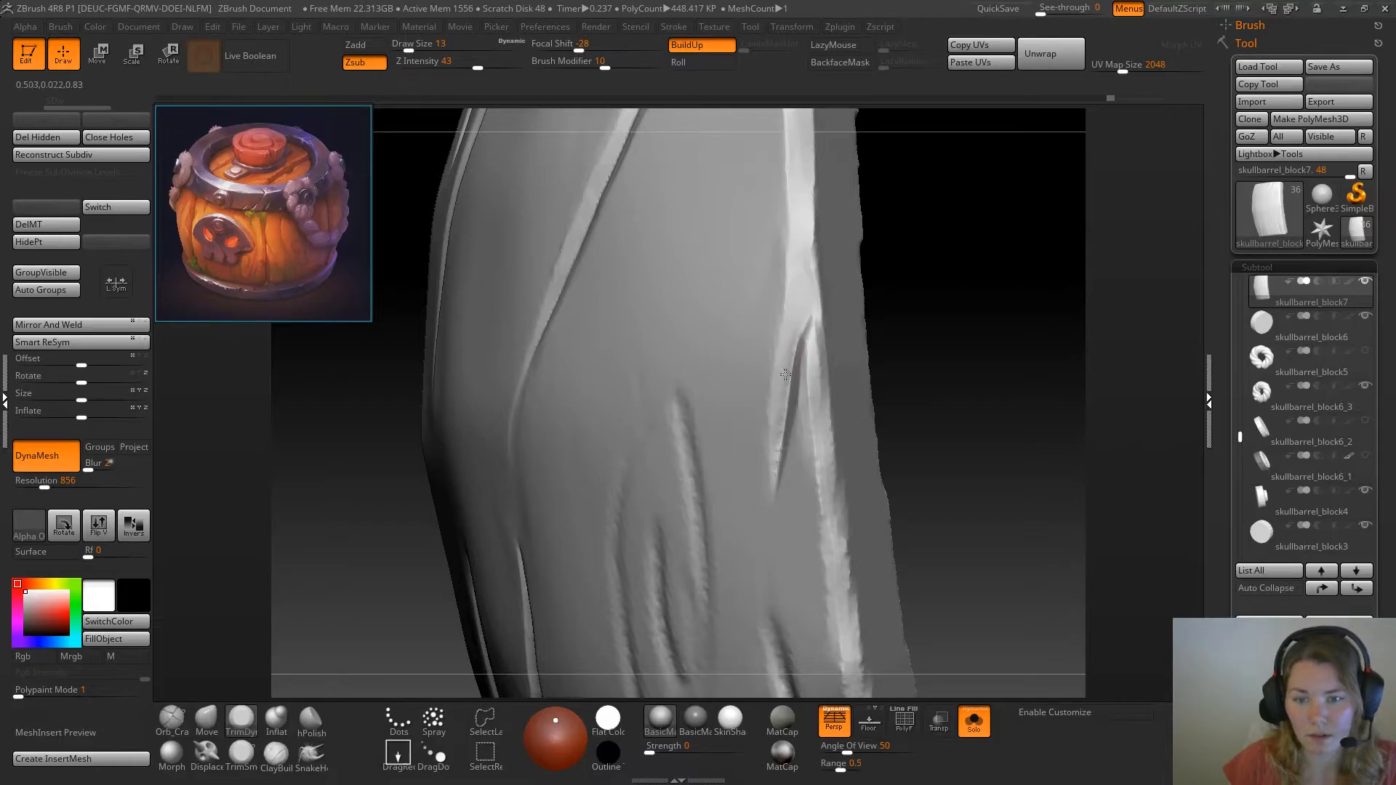
left_click_drag(774, 432, 789, 399)
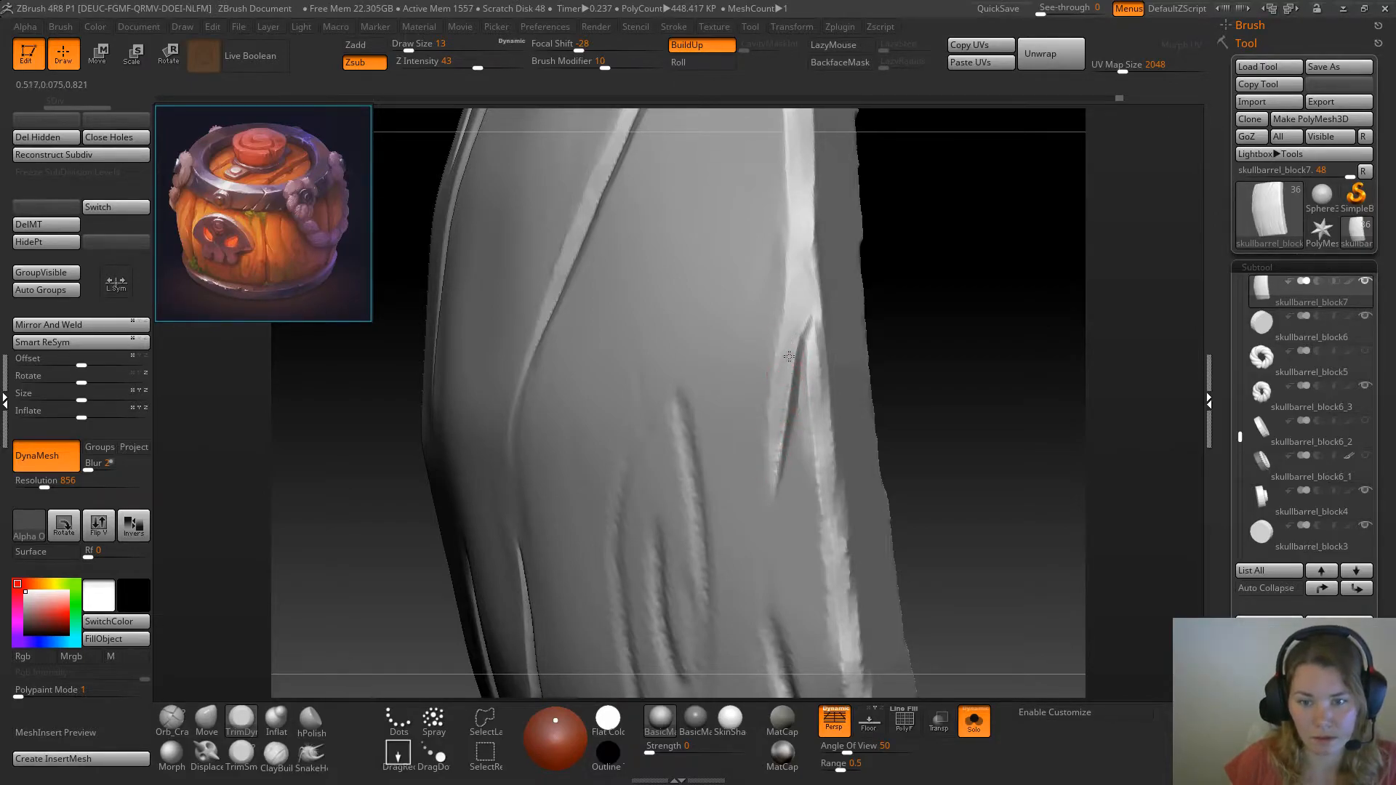
mouse_move(975, 379)
left_mouse_down("alt")
mouse_move(897, 352)
mouse_move(956, 391)
left_mouse_up("alt")
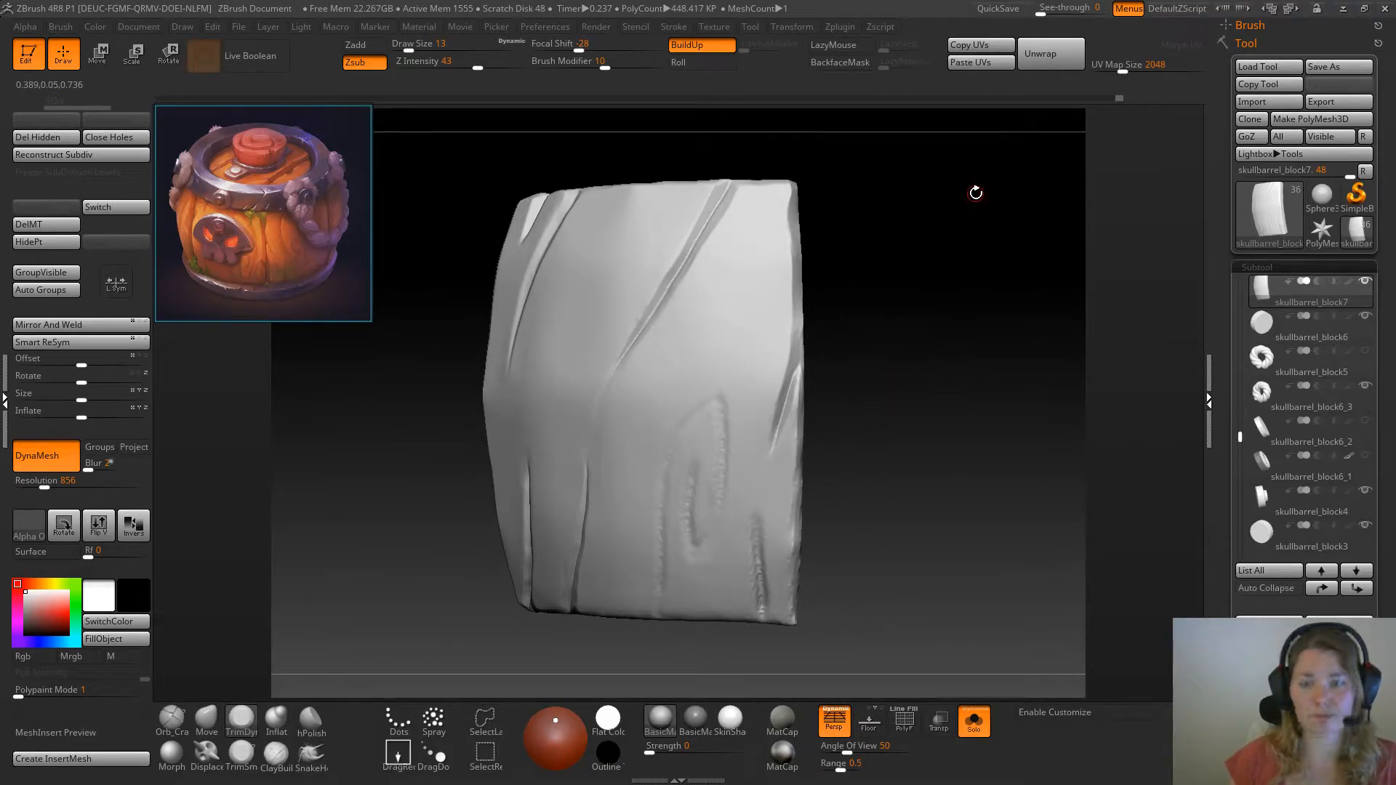
Show the whole barrel to check how the side split reads, and isolate the plank again
left_click_drag(865, 302, 967, 664, "alt")
left_click(975, 721)
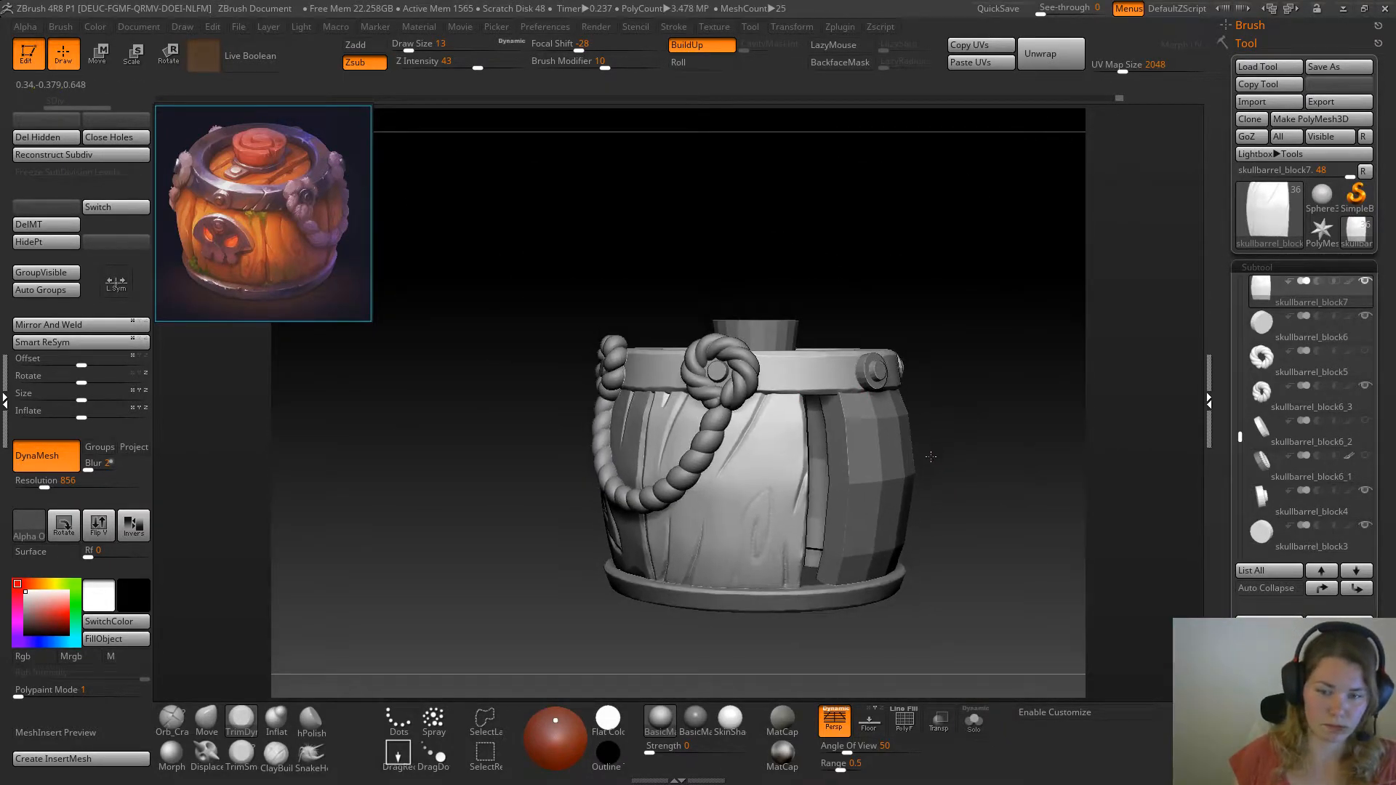
left_click(975, 722)
Reshape the side split's outer lip with the Move brush at draw size 27 and flatten it with TrimDynamic at draw size 20
left_click(206, 720)
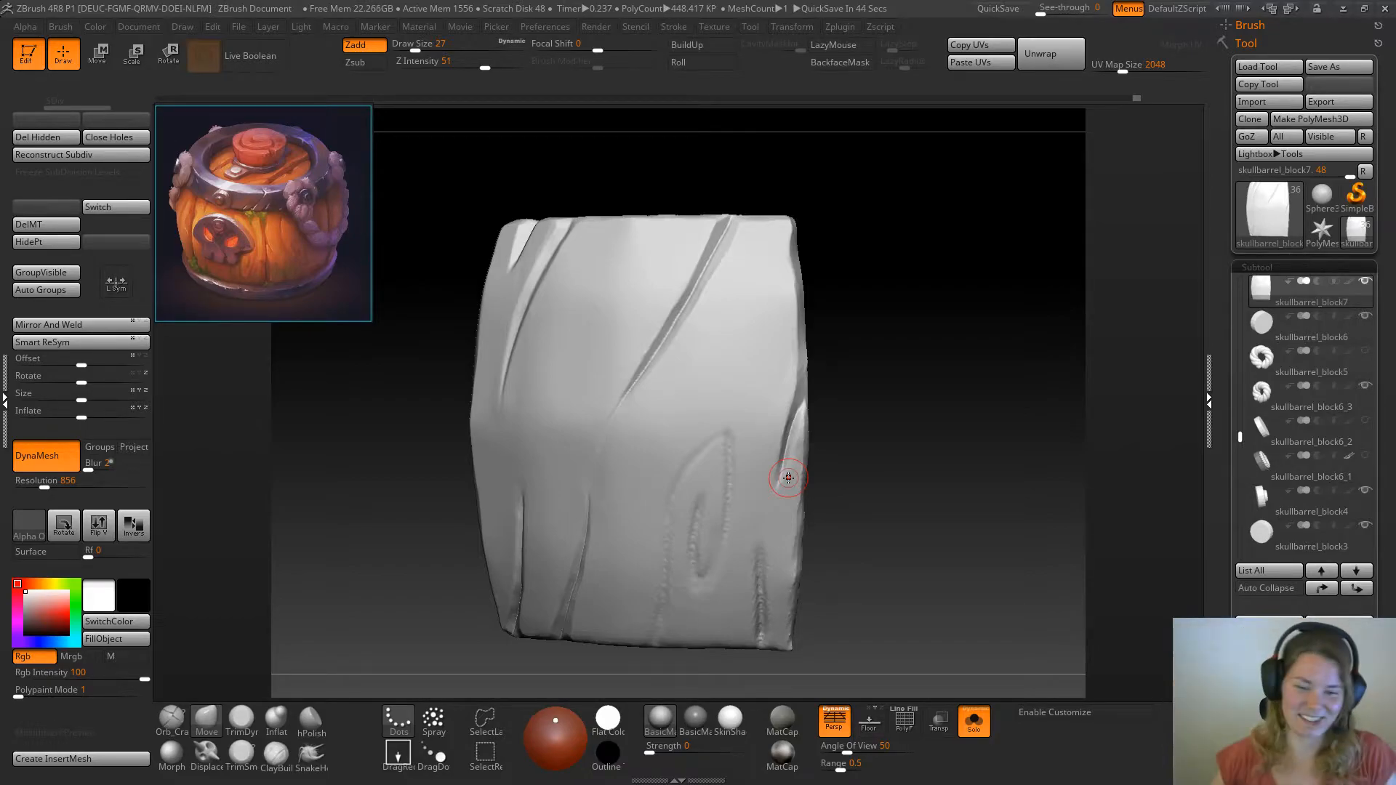
left_click_drag(850, 352, 849, 397)
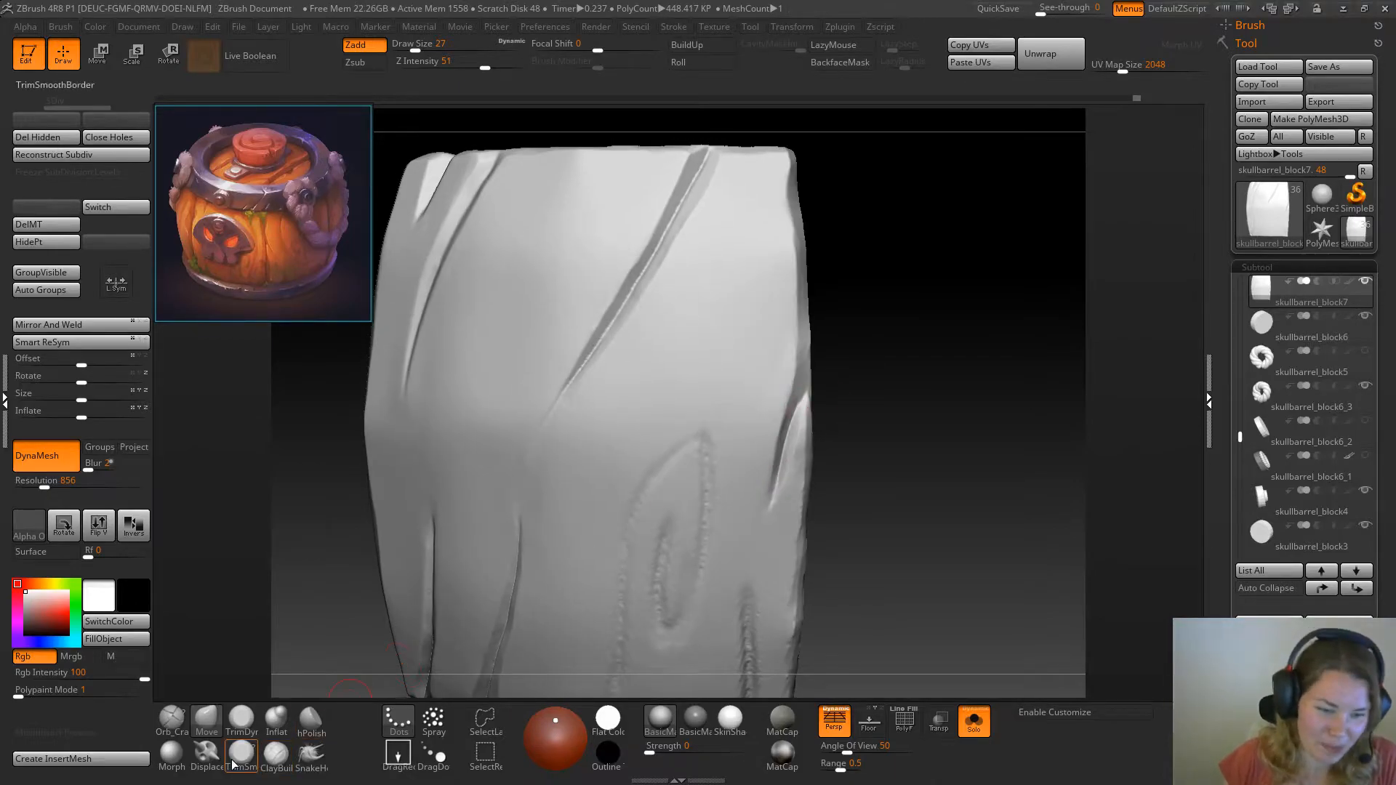
left_click(243, 725)
key("space")
left_click(795, 489)
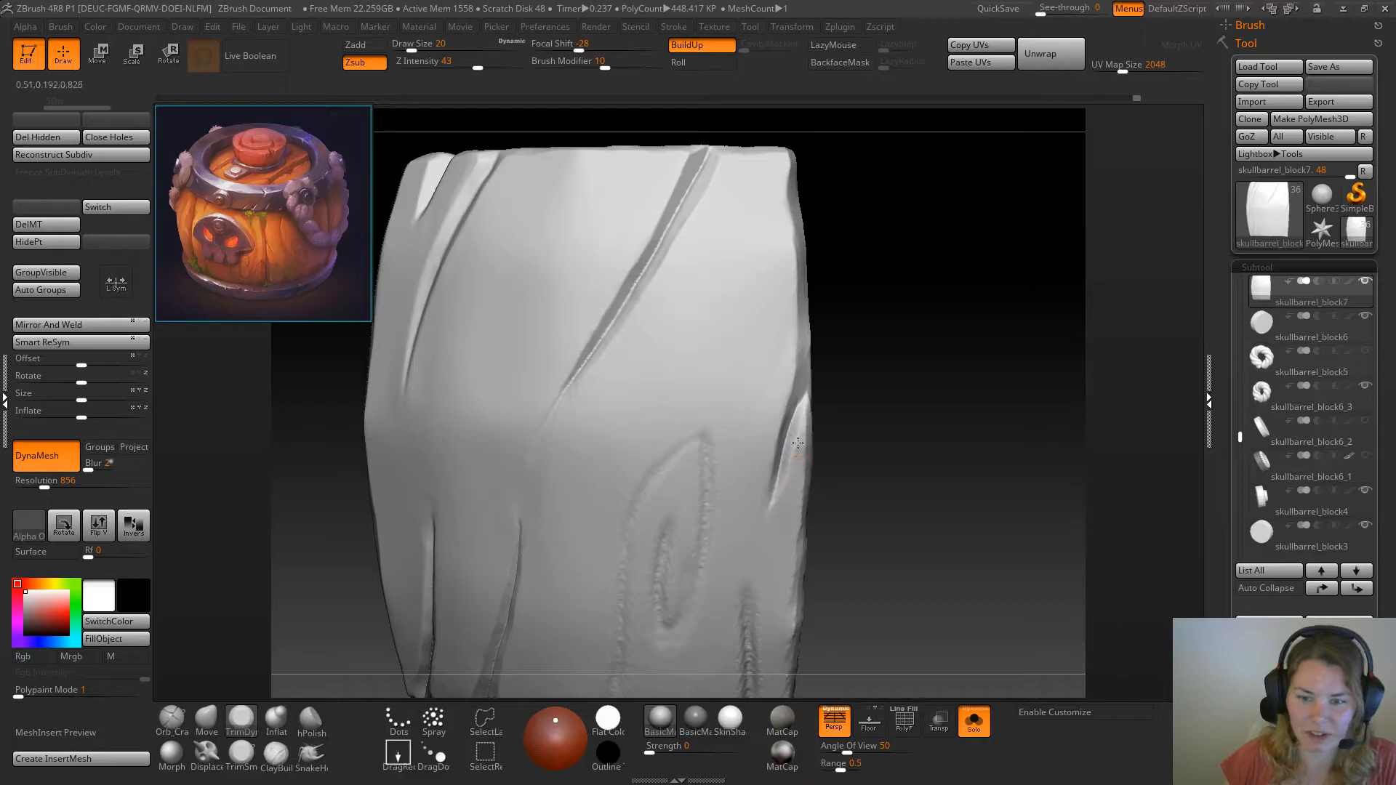
mouse_move(871, 438)
left_mouse_down()
mouse_move(878, 428)
mouse_move(793, 445)
left_mouse_up()
mouse_move(877, 470)
left_mouse_down()
mouse_move(864, 452)
mouse_move(881, 466)
left_mouse_up()
right_click(884, 477)
left_click_drag(942, 393, 815, 429)
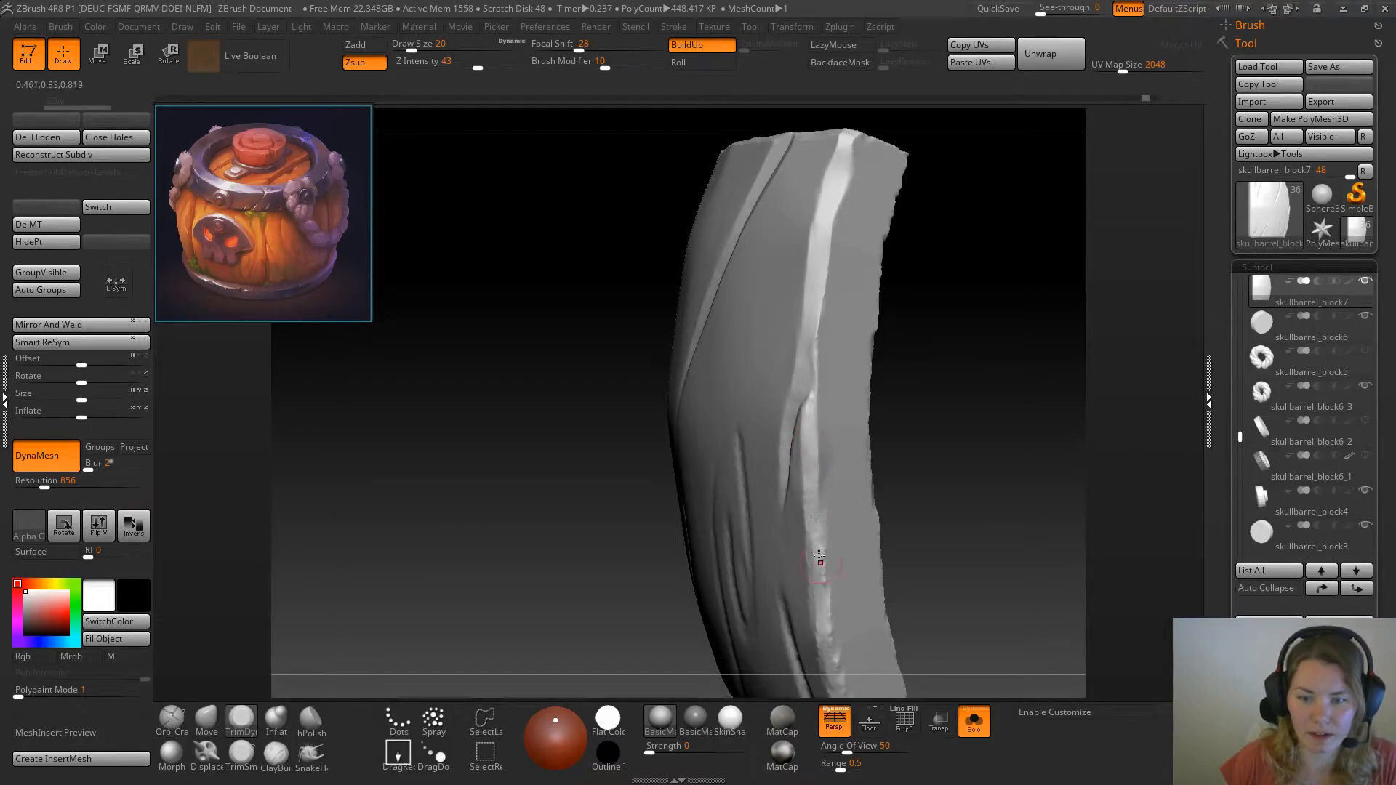
Bevel the plank's lower side edge from the split down to the bottom corner with TrimDynamic at draw size 25
left_click_drag(978, 515, 866, 256)
right_click(943, 358)
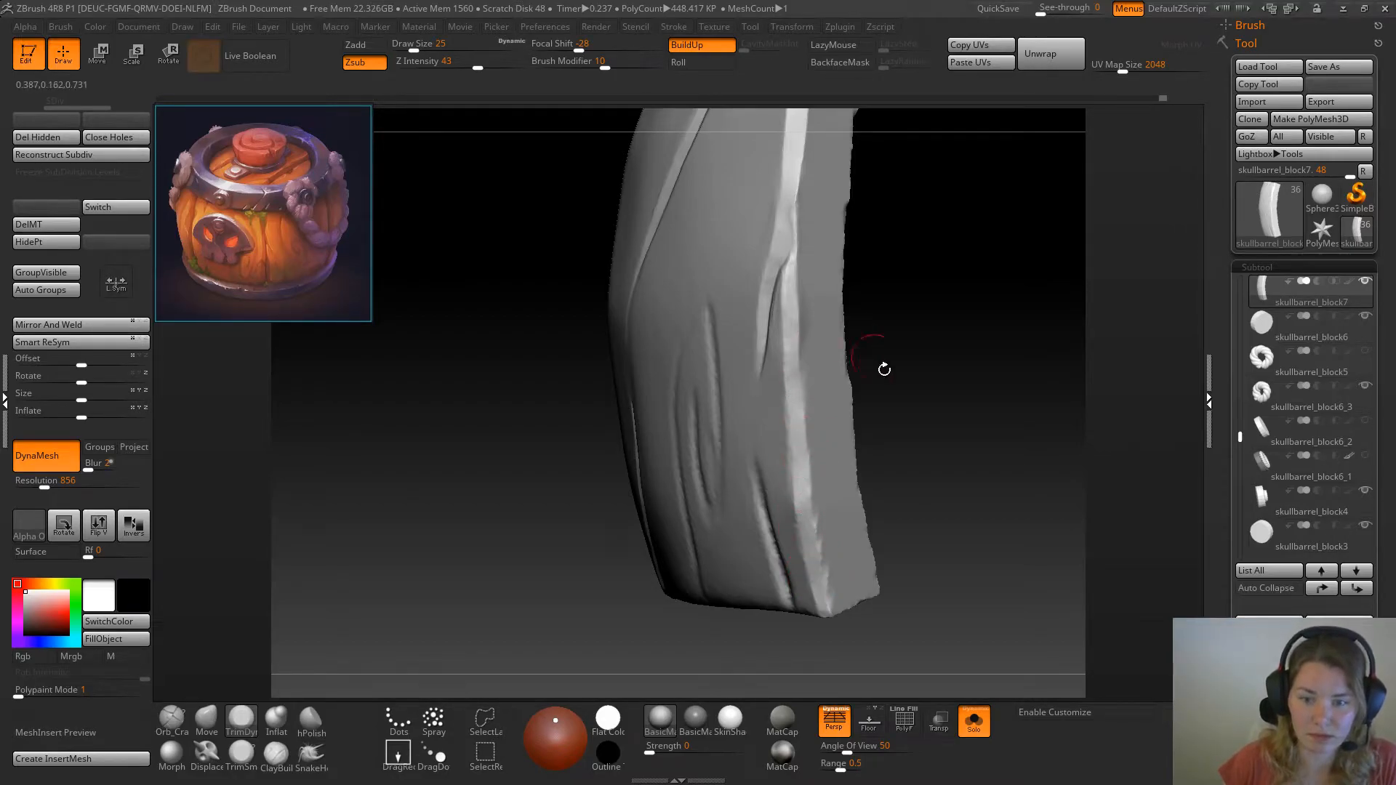
left_click_drag(875, 356, 827, 514)
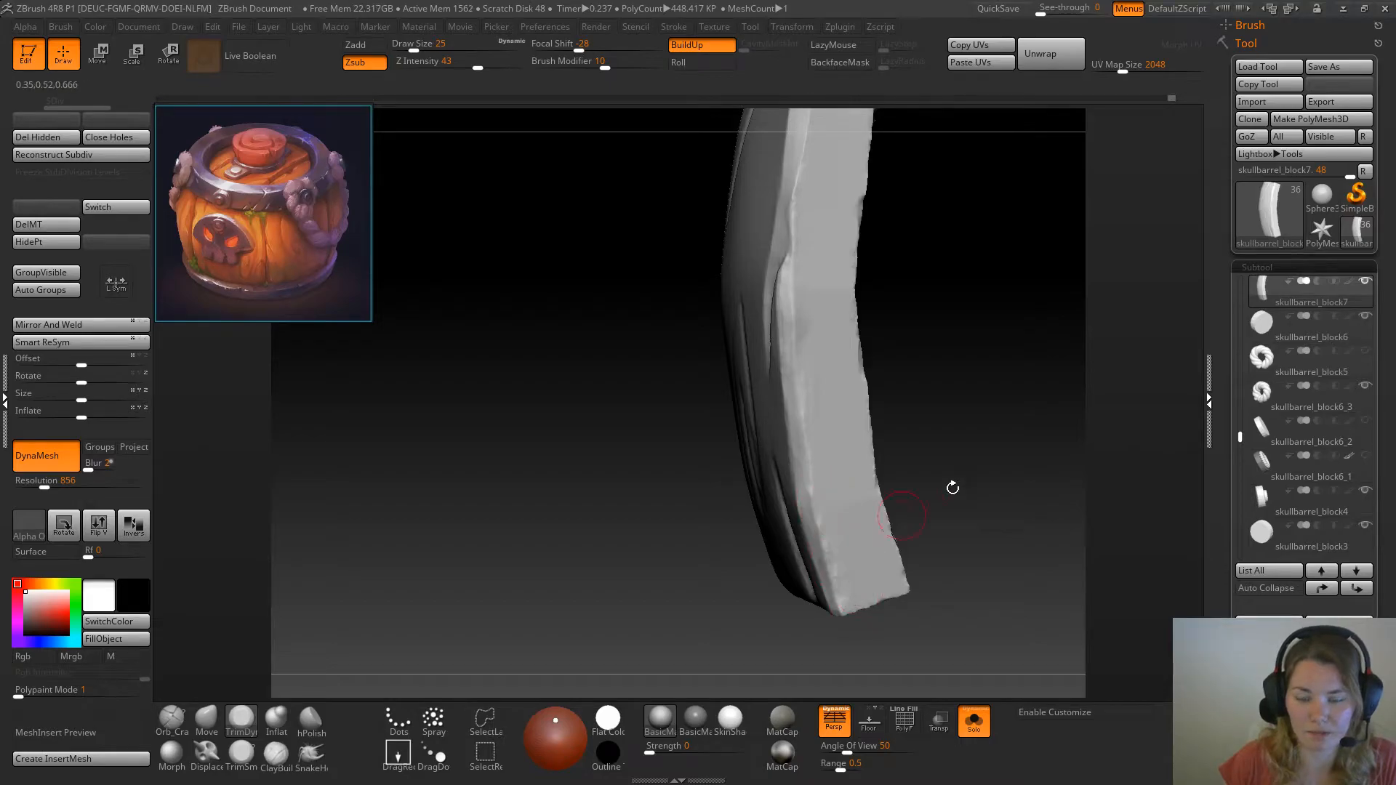
left_click_drag(933, 493, 835, 579)
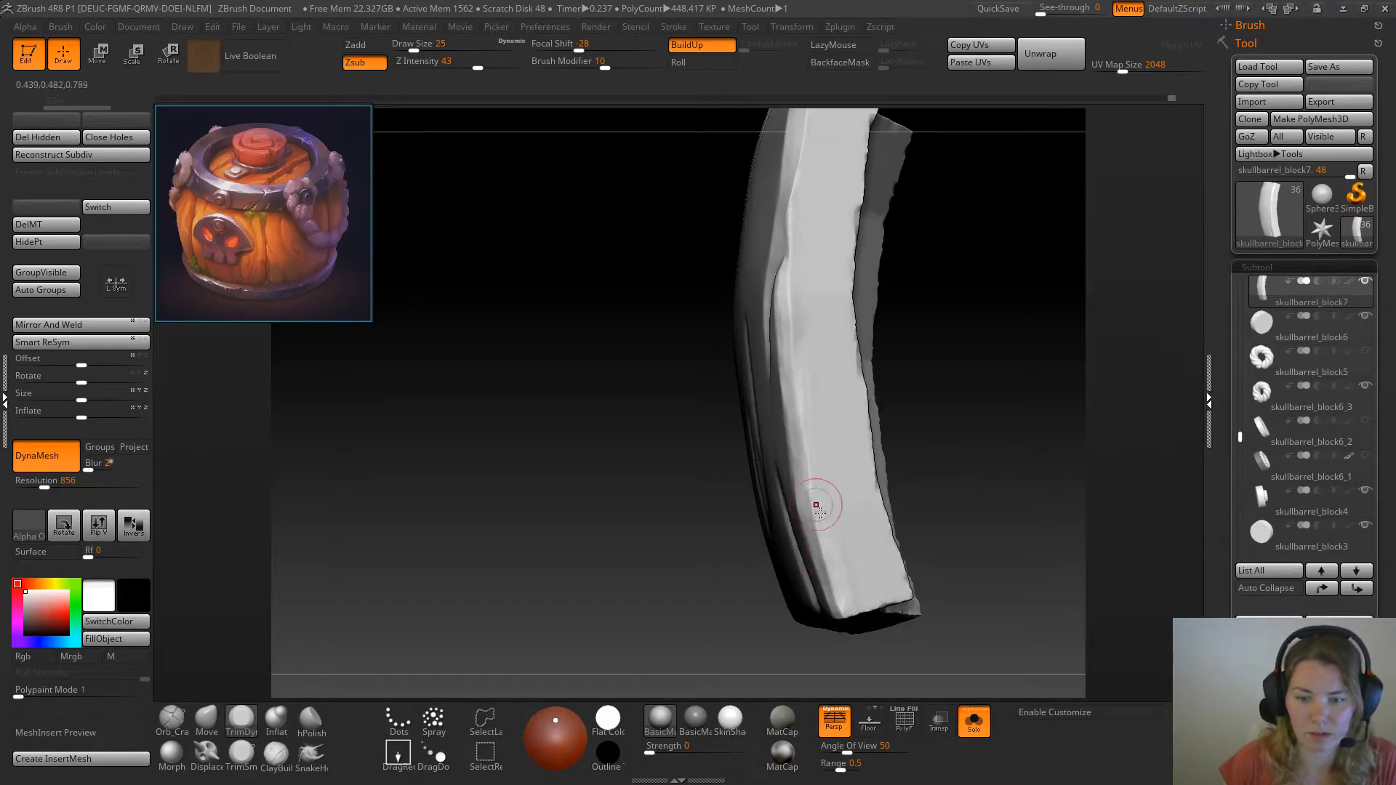
left_click_drag(971, 406, 936, 439)
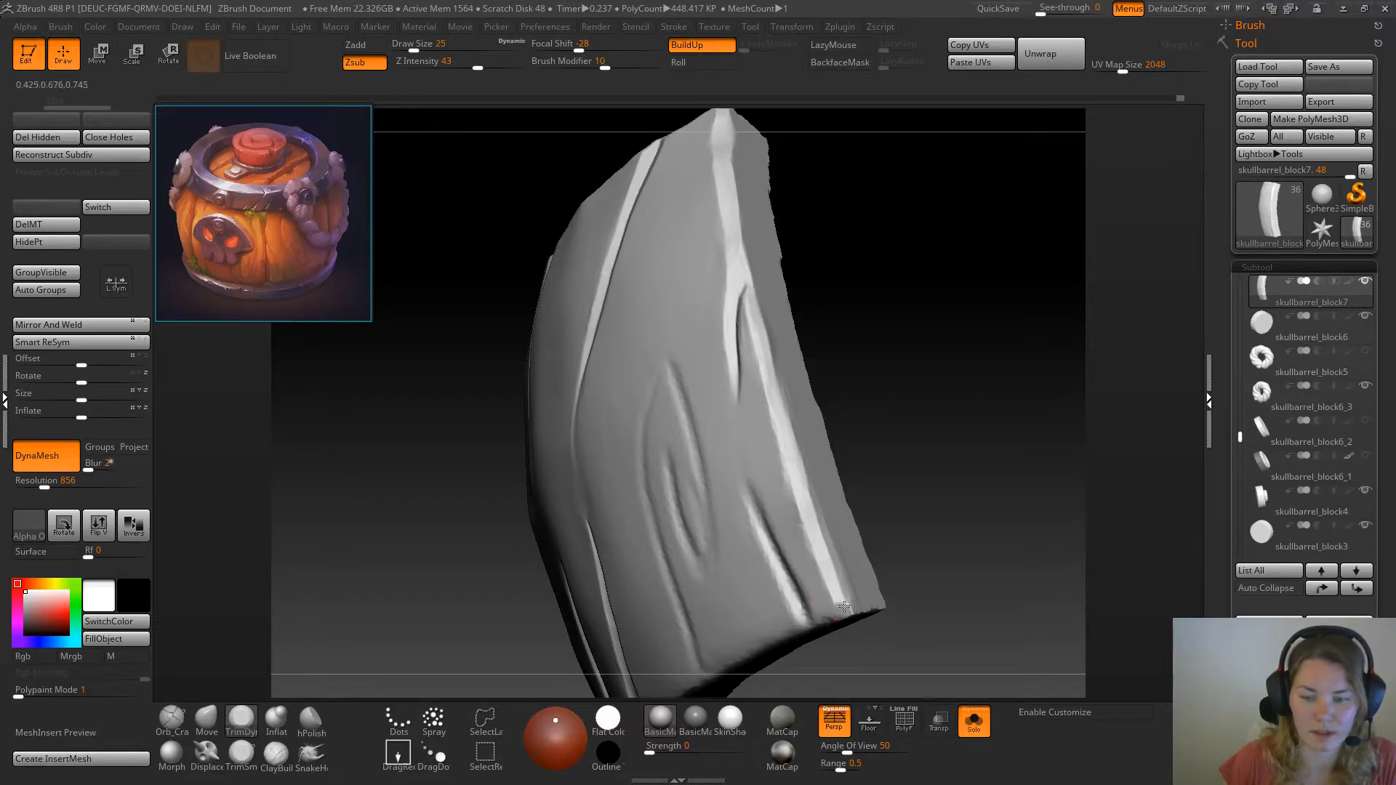
left_click_drag(899, 575, 918, 466)
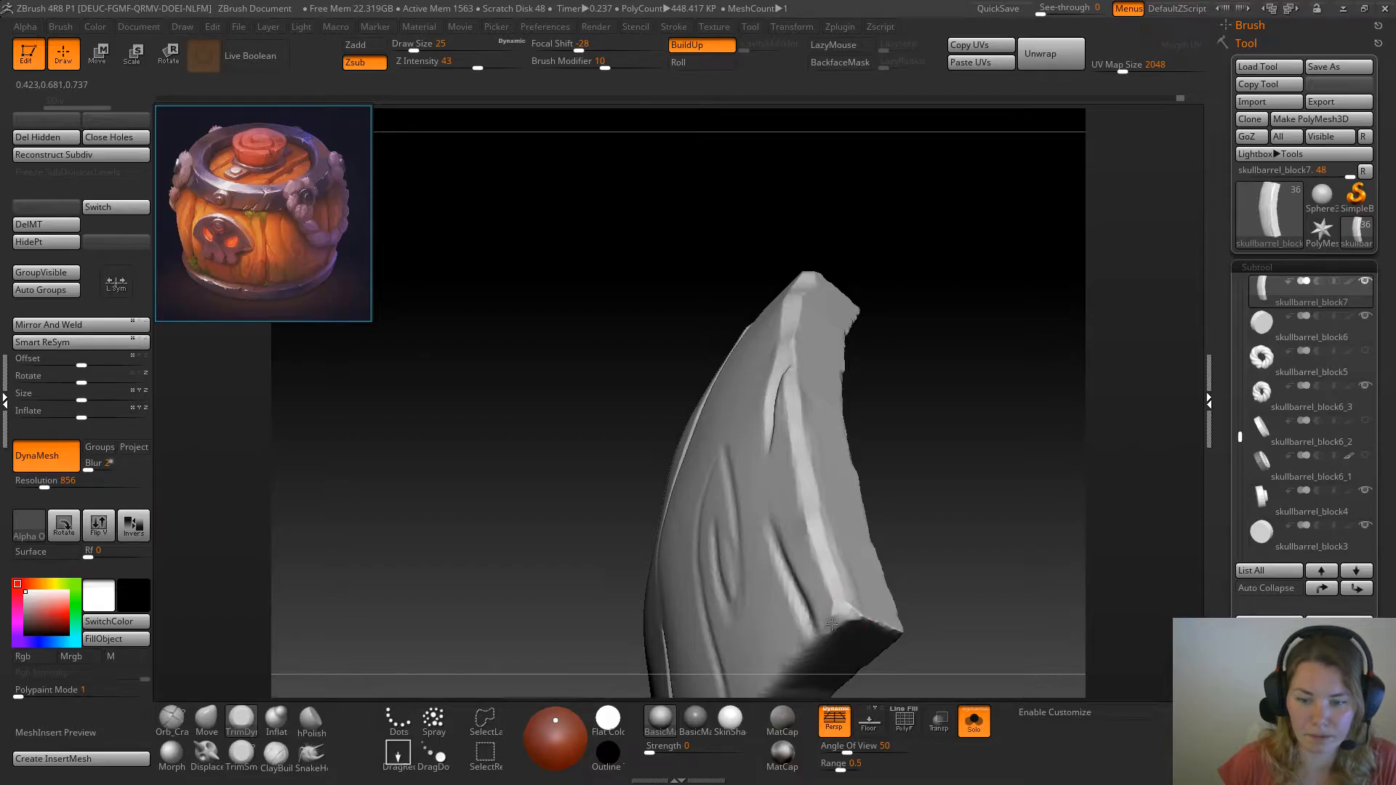
left_click_drag(846, 611, 925, 360)
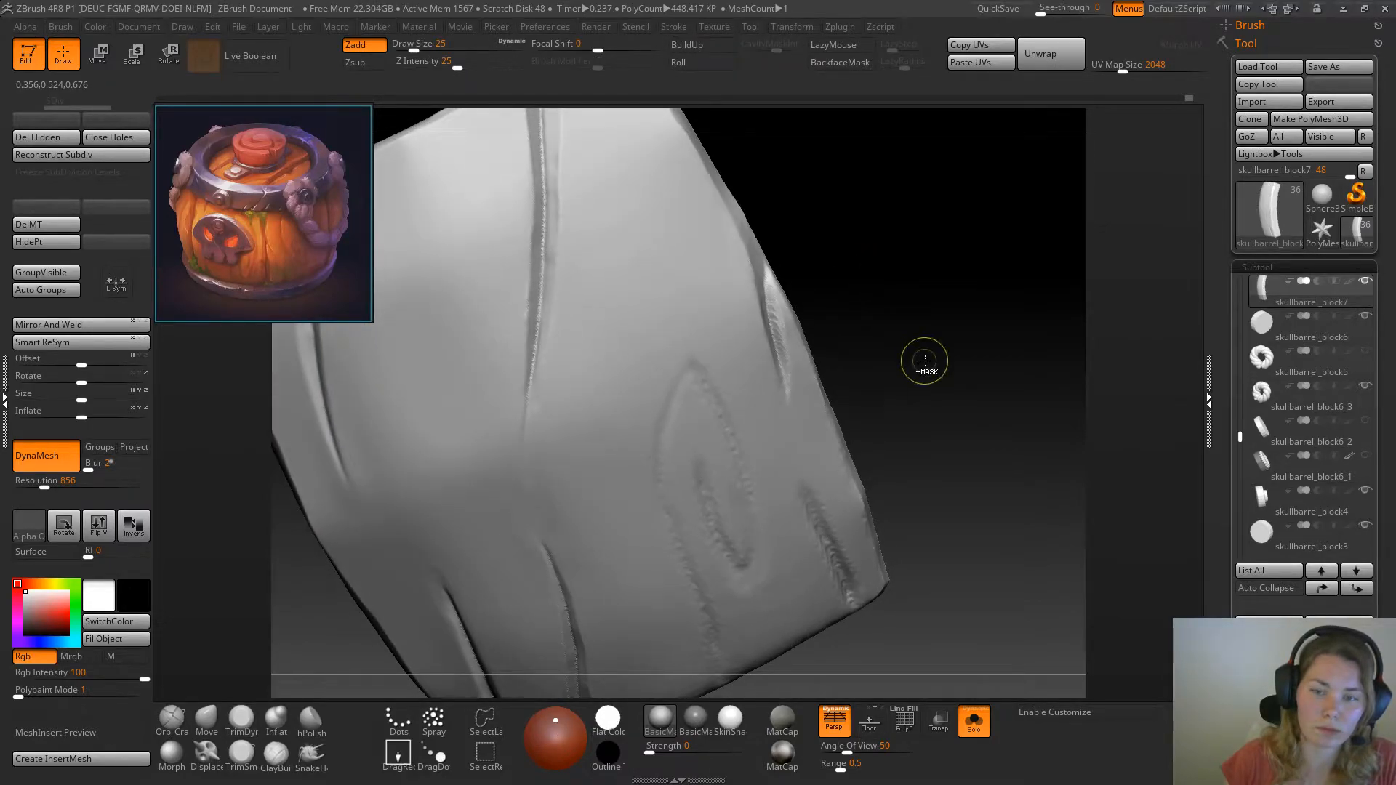
Raise the plank's DynaMesh resolution to 992 and remesh it
key("ctrl+z")
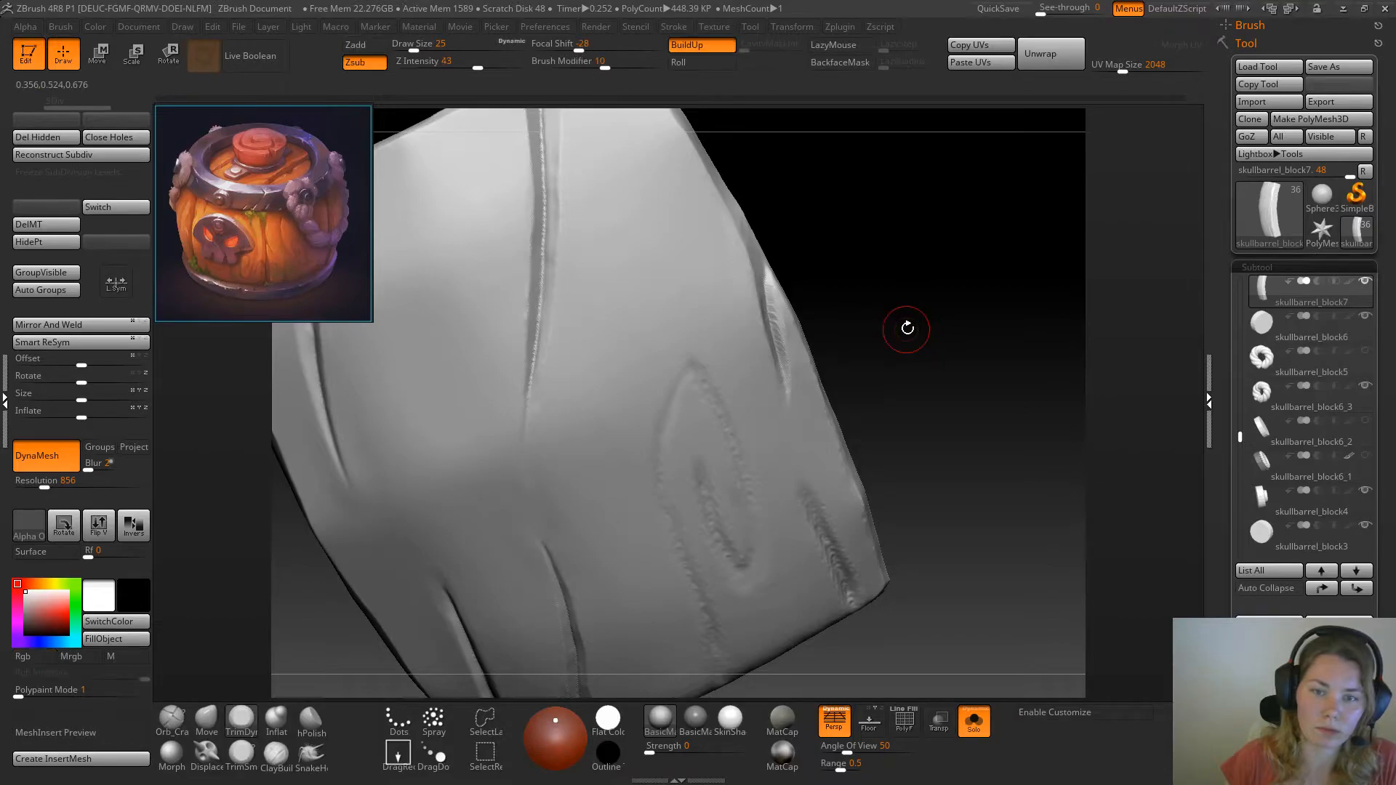
key("ctrl+z")
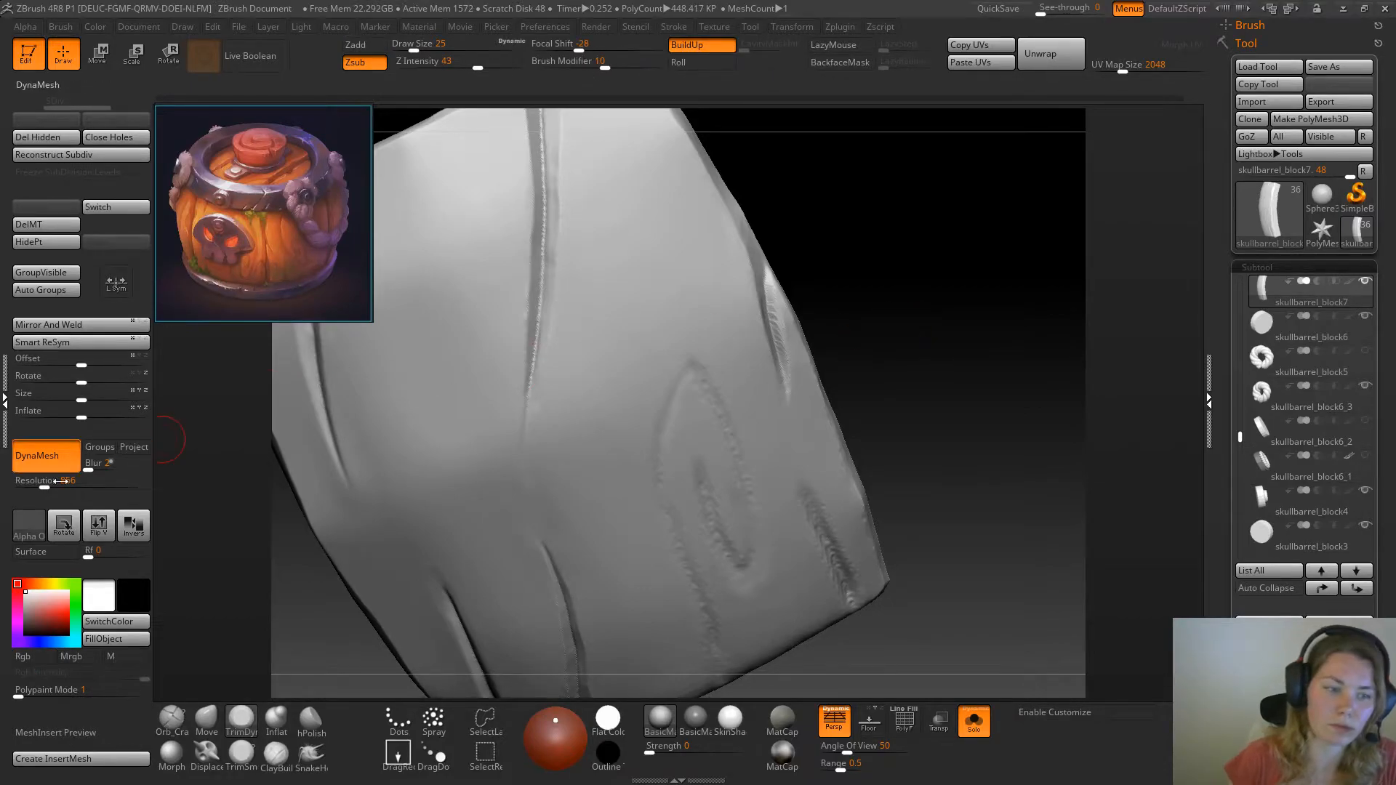
key("ctrl")
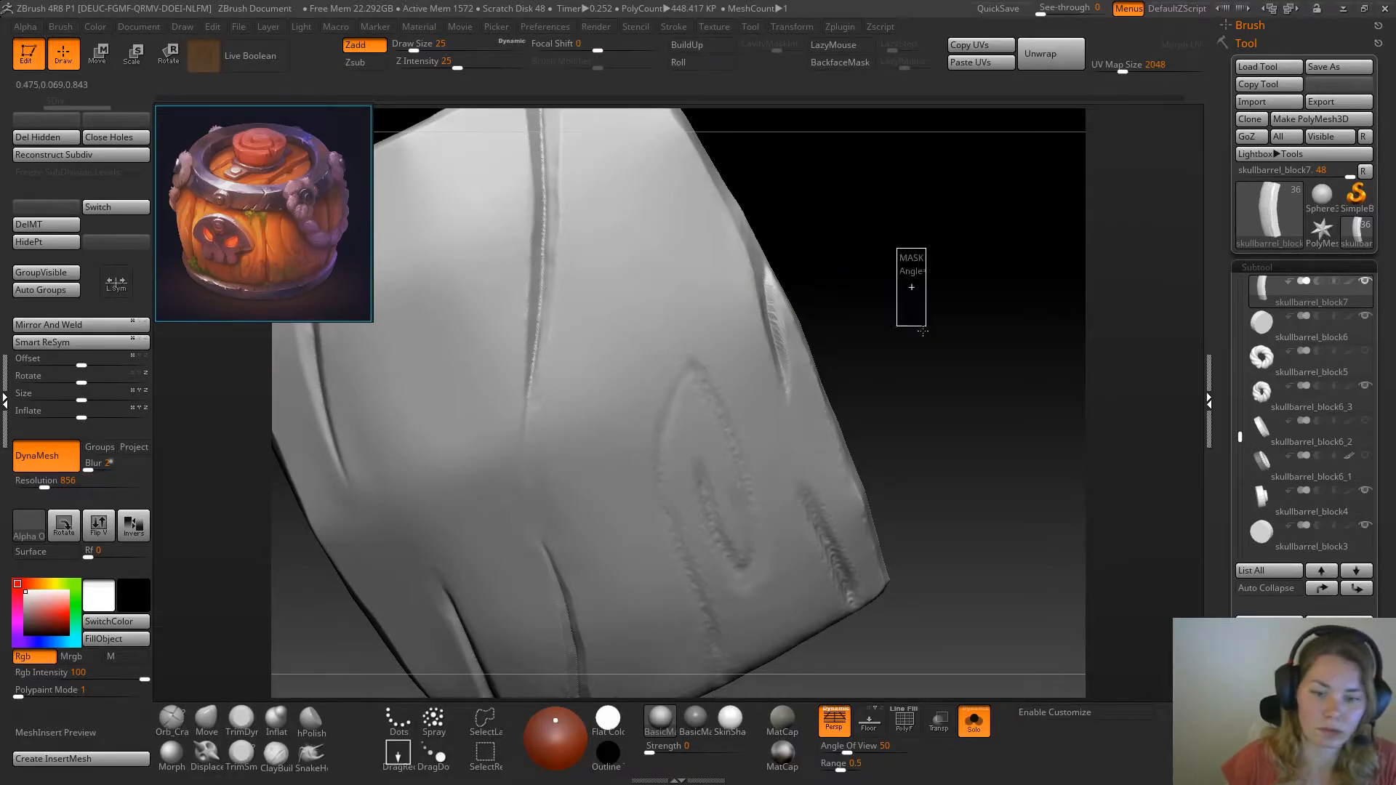
left_click(48, 487)
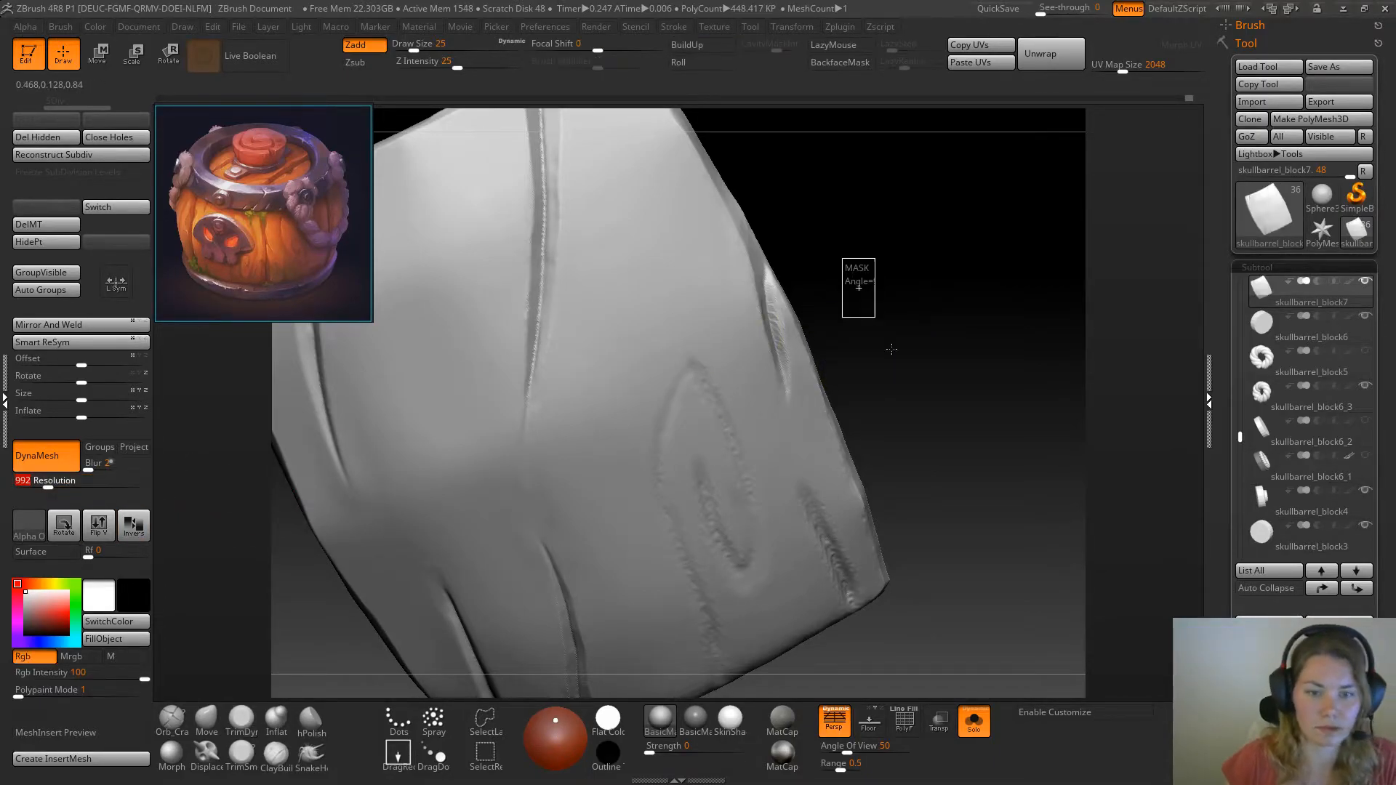
left_click_drag(900, 395, 907, 379, "ctrl")
Recut the inner wall of the side split with TrimSmoothBorder at draw size 13 to sharpen it
left_click_drag(913, 298, 875, 313)
mouse_move(760, 301)
left_mouse_down()
mouse_move(698, 308)
mouse_move(709, 346)
mouse_move(699, 310)
left_mouse_up()
key("space")
left_click(241, 755)
mouse_move(779, 283)
left_mouse_down()
mouse_move(739, 271)
mouse_move(749, 291)
mouse_move(692, 287)
mouse_move(693, 364)
left_mouse_up()
left_click_drag(683, 280, 692, 352)
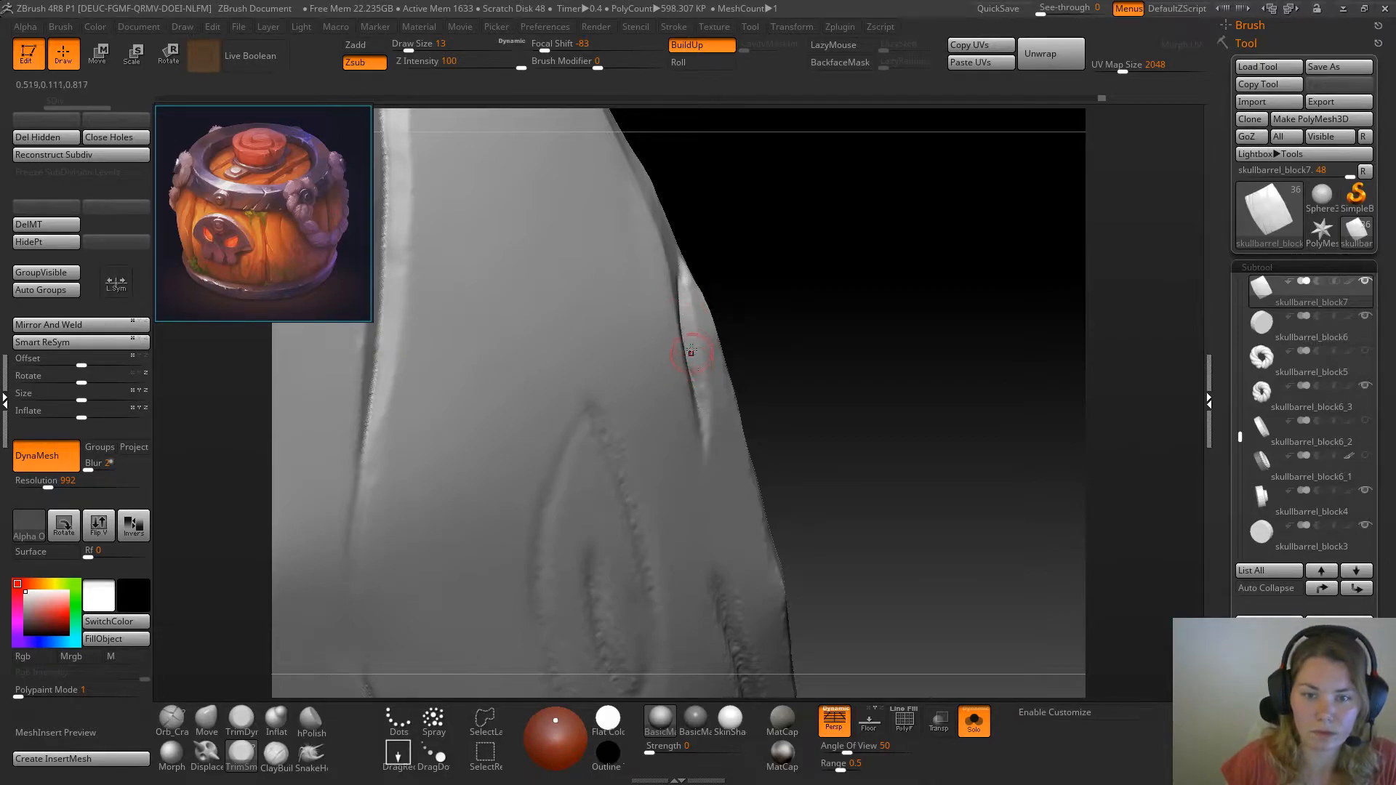
mouse_move(822, 316)
left_mouse_down()
mouse_move(796, 316)
mouse_move(807, 316)
left_mouse_up()
Trim the plank's bottom corner beside the short crack with TrimDynamic at draw size 13
mouse_move(734, 291)
left_mouse_down()
mouse_move(792, 318)
mouse_move(804, 379)
left_mouse_up()
mouse_move(858, 386)
left_mouse_down()
mouse_move(832, 330)
mouse_move(879, 377)
mouse_move(871, 322)
left_mouse_up()
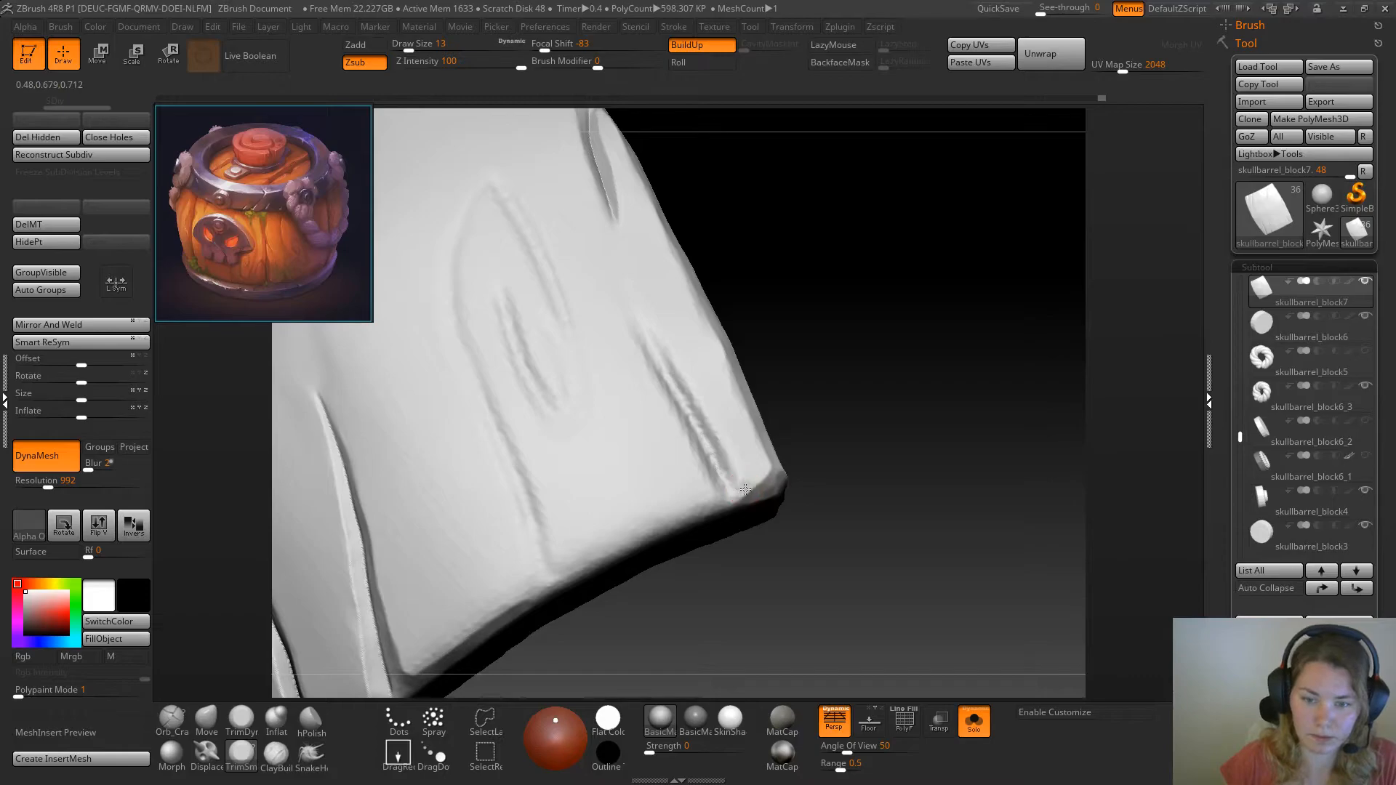
key("ctrl+z")
left_click(242, 718)
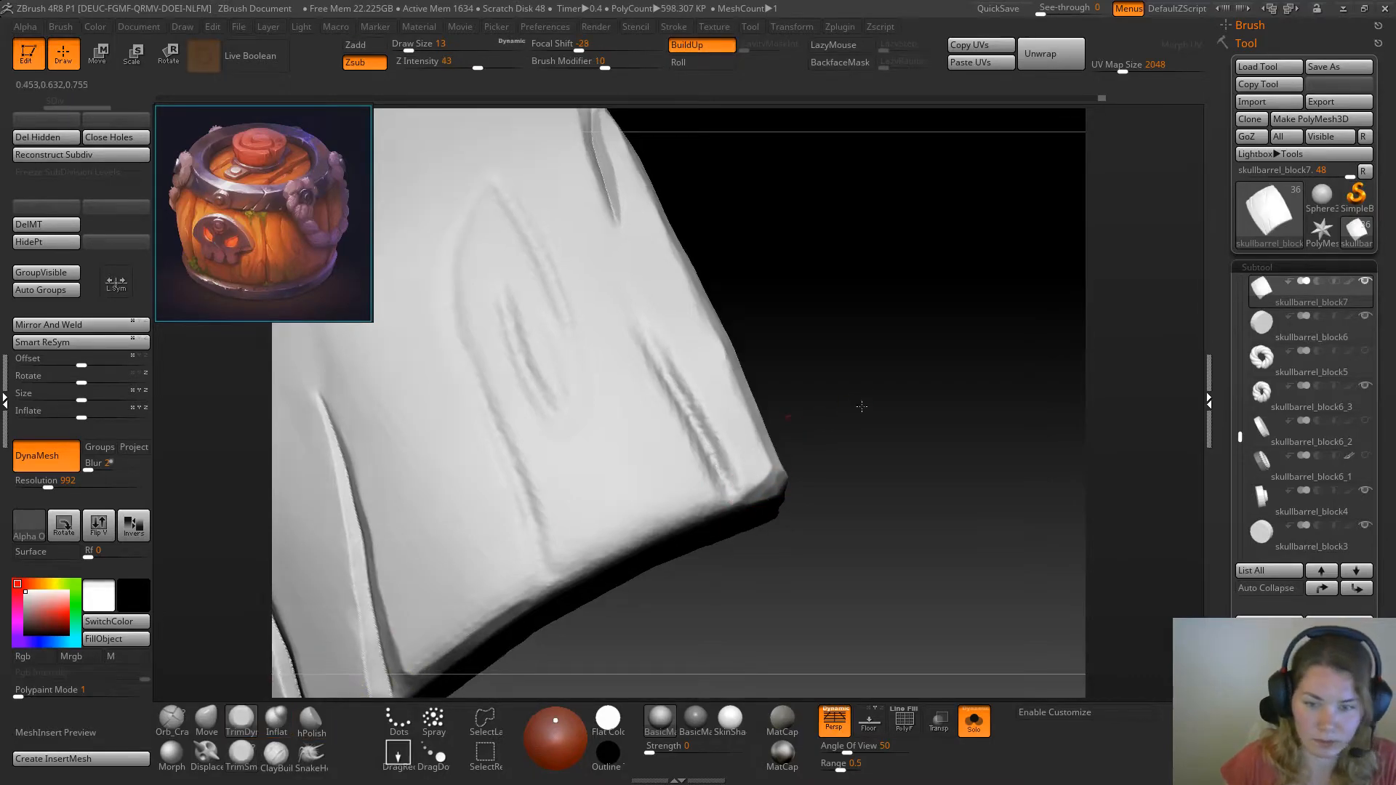
left_click_drag(861, 409, 876, 374)
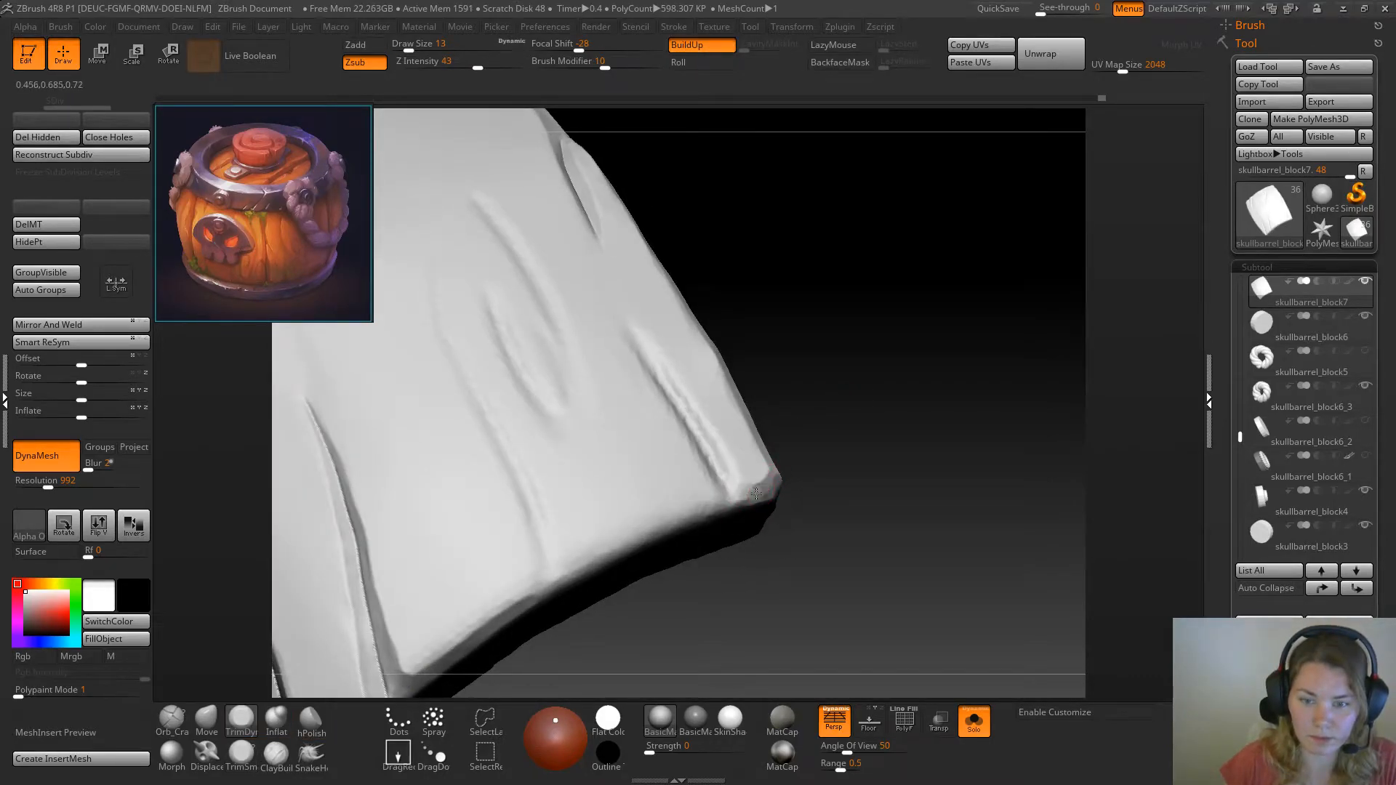
Carve along the short corner crack down to the bottom edge with TrimSmoothBorder at draw size 13
left_click(242, 756)
left_click_drag(786, 357, 830, 373)
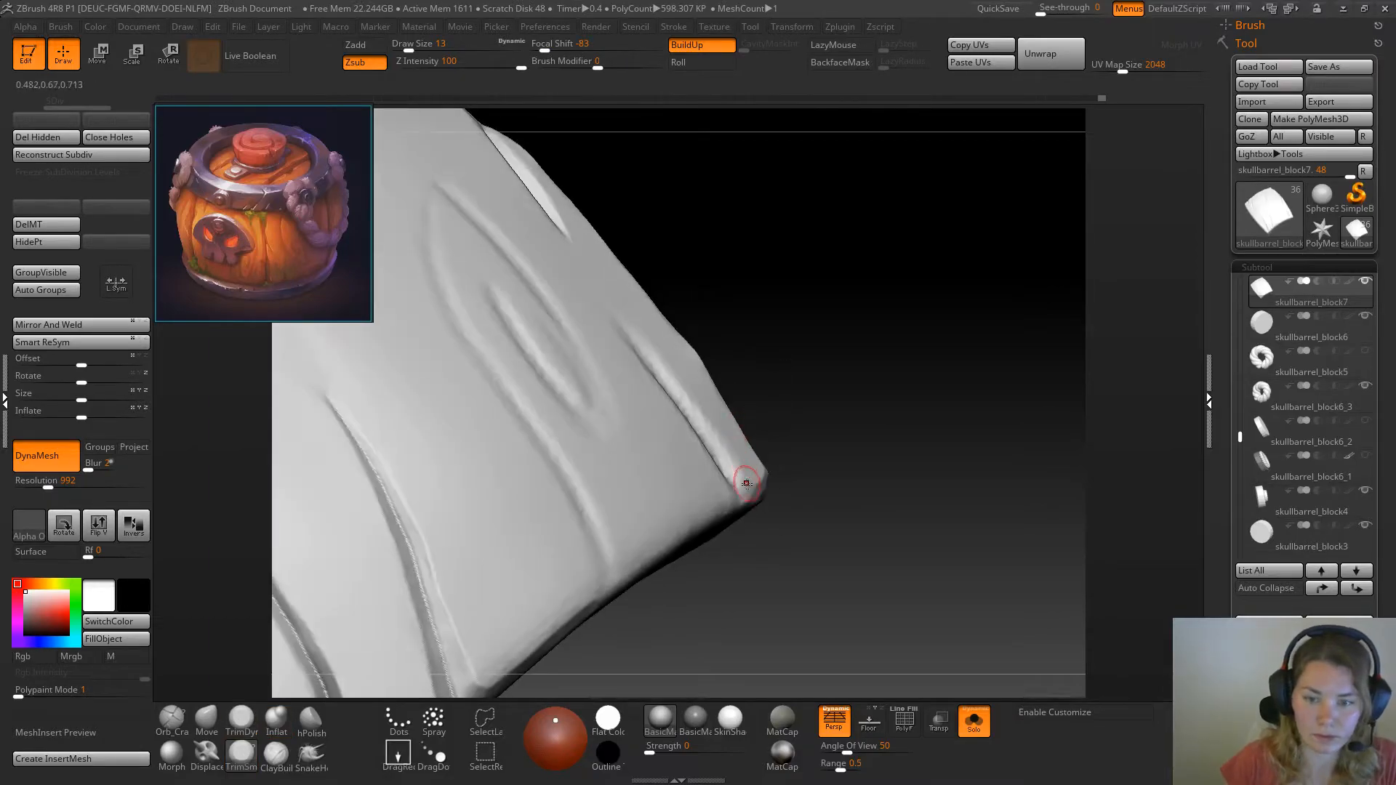
mouse_move(717, 445)
left_mouse_down("shift")
mouse_move(660, 367)
mouse_move(732, 473)
left_mouse_up("shift")
left_click_drag(835, 438, 786, 445)
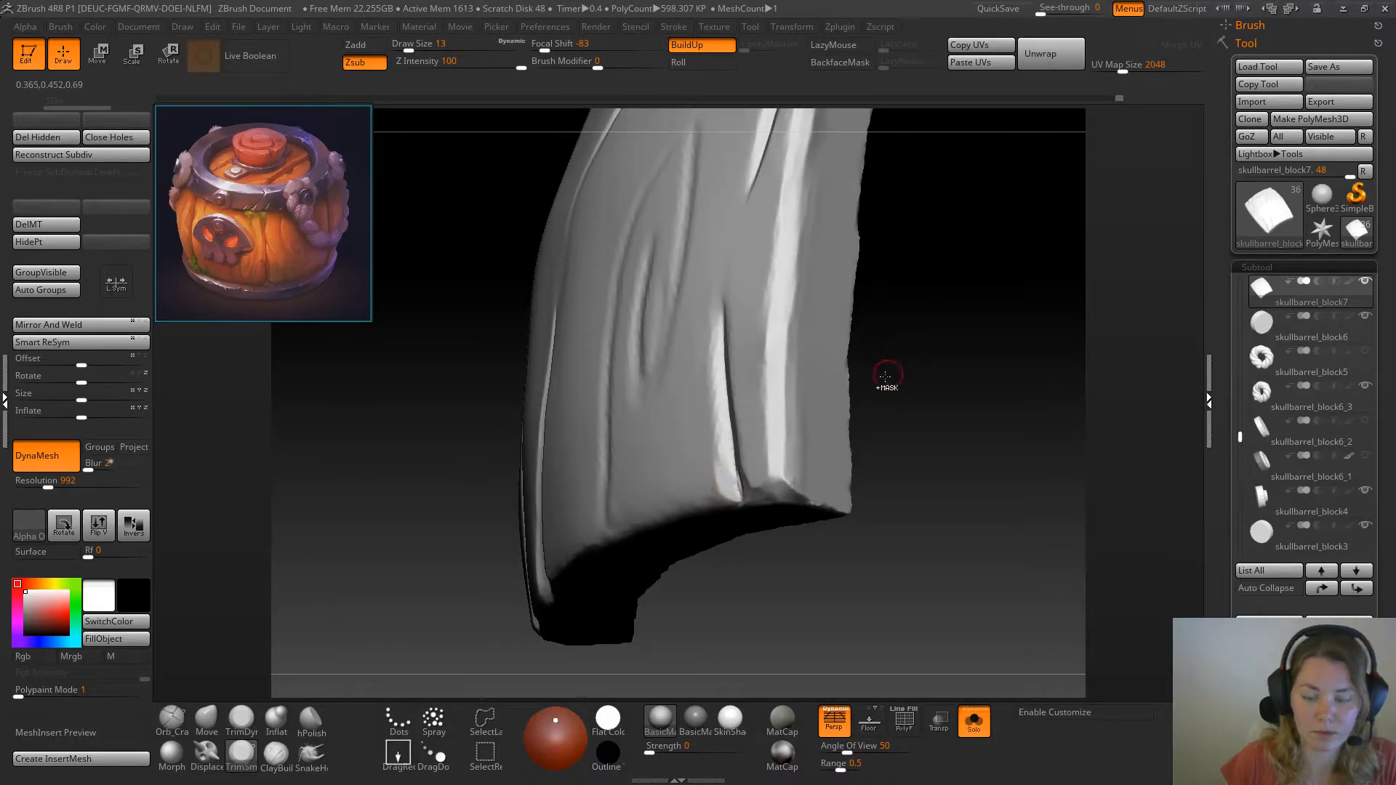
Mask the strip beside the short corner crack and trim the crack's exposed wall with TrimSmoothBorder at draw size 13
left_click_drag(913, 371, 960, 376)
mouse_move(716, 313)
left_mouse_down("ctrl")
mouse_move(757, 488)
mouse_move(762, 396)
mouse_move(775, 425)
mouse_move(713, 284)
left_mouse_up("ctrl")
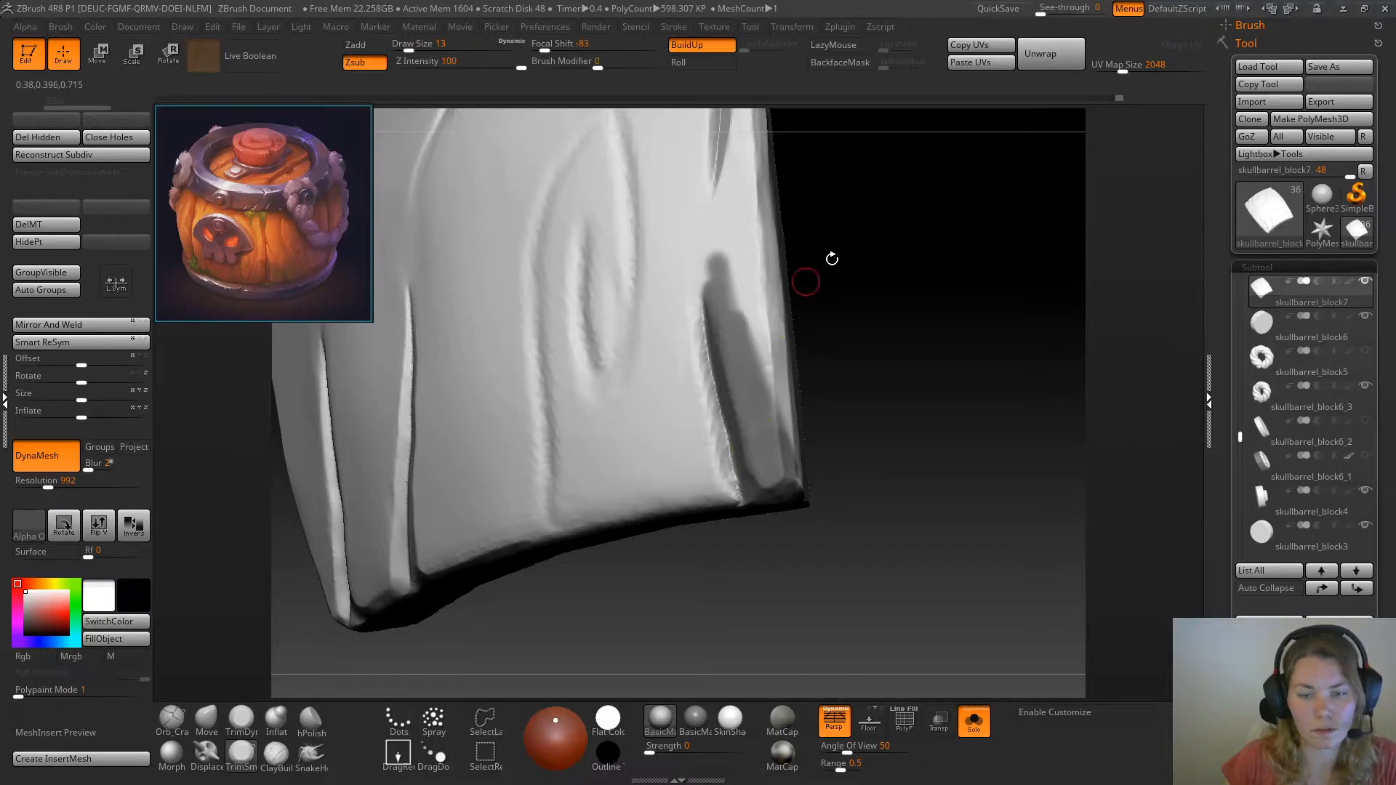
left_click_drag(897, 331, 847, 341)
mouse_move(709, 385)
left_mouse_down()
mouse_move(711, 415)
mouse_move(709, 396)
left_mouse_up()
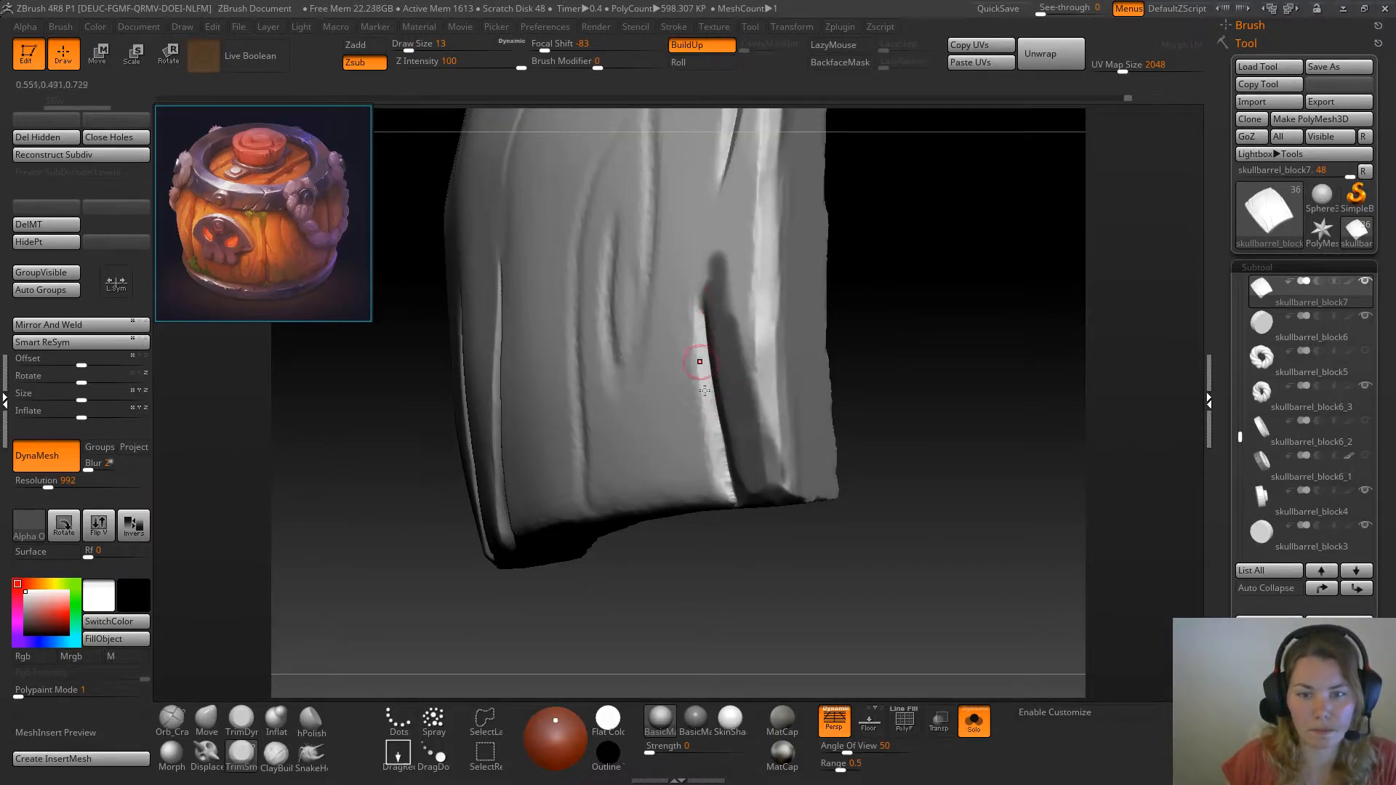
mouse_move(718, 449)
left_mouse_down()
mouse_move(714, 424)
mouse_move(723, 469)
left_mouse_up()
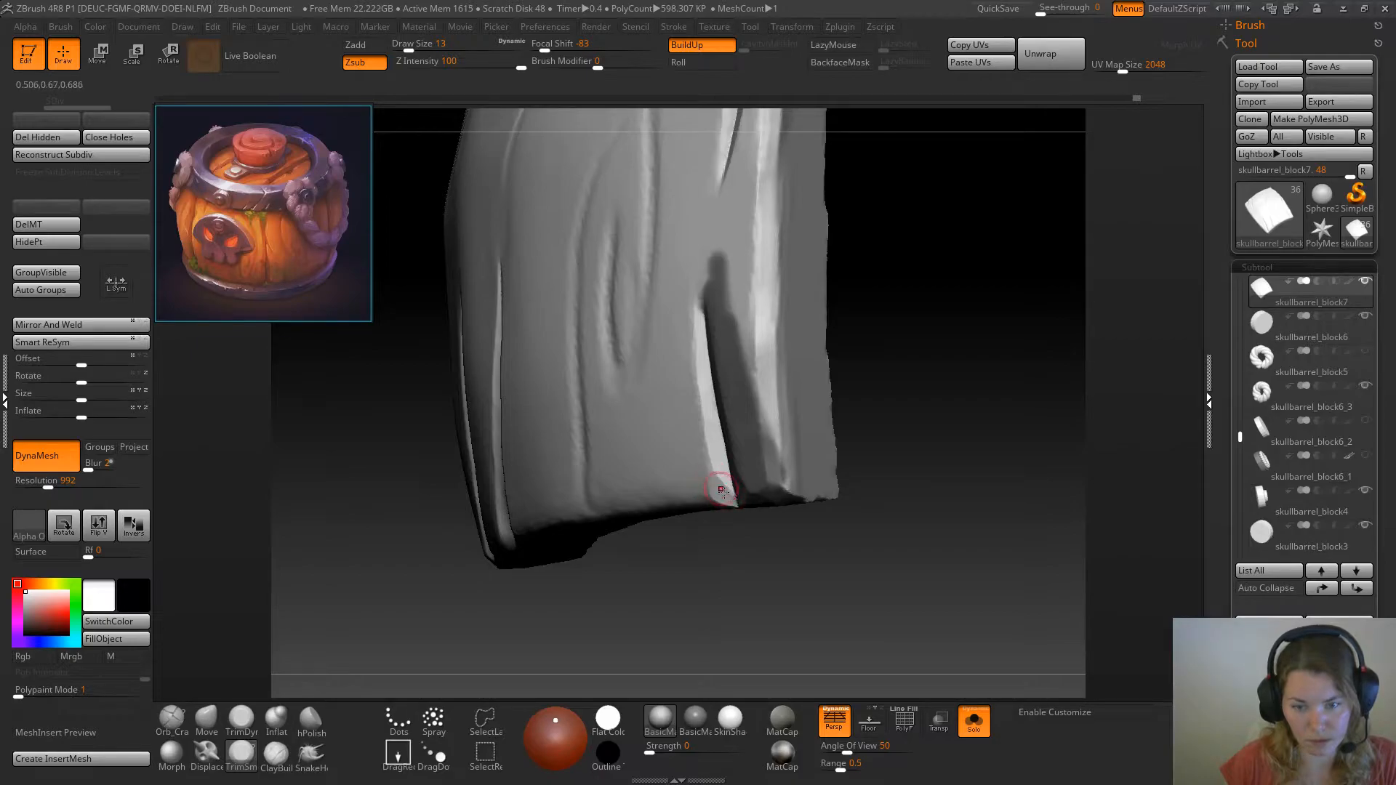
Bevel the plank's bottom edge beside the short corner crack with TrimDynamic and TrimSmoothBorder at draw size 22
left_click_drag(906, 424, 889, 341)
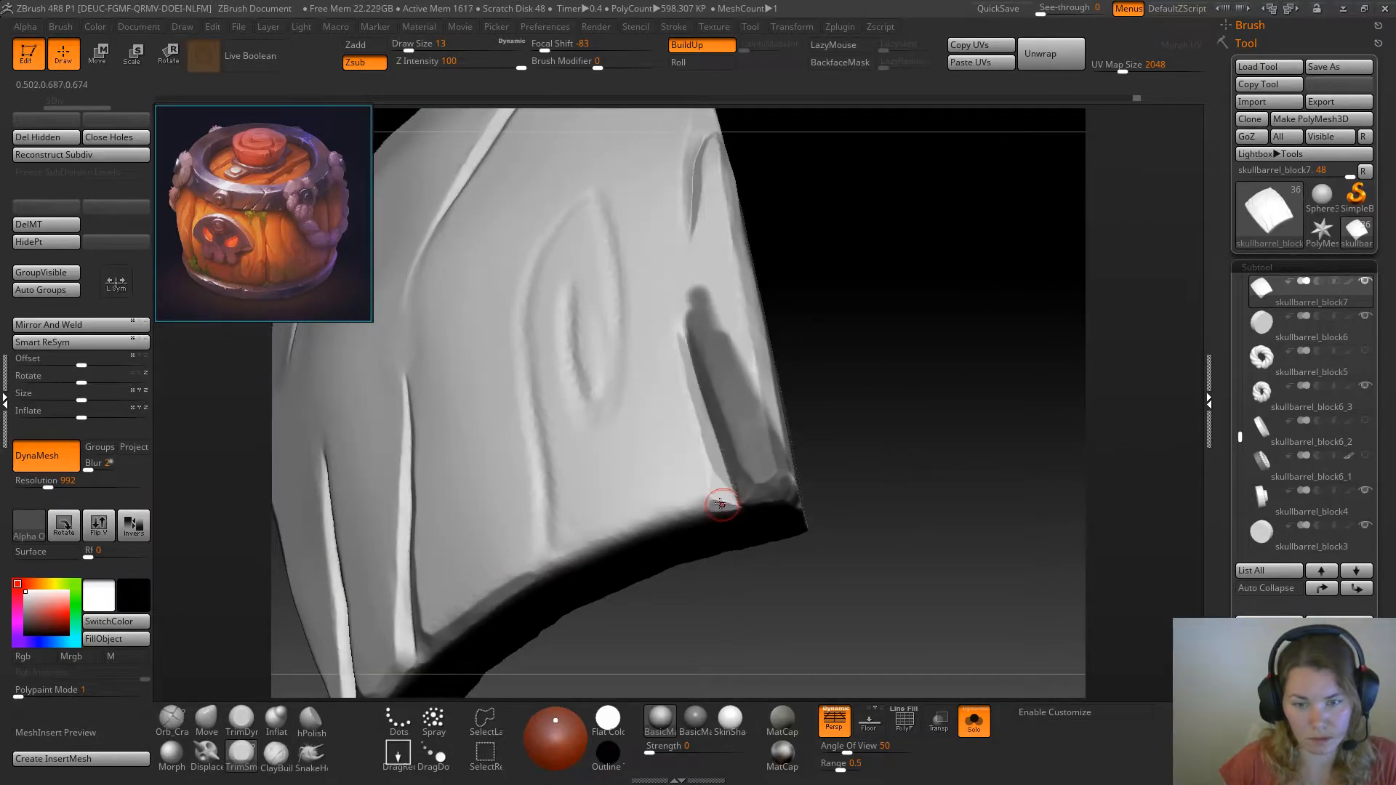
left_click(242, 720)
mouse_move(932, 384)
left_mouse_down()
mouse_move(957, 362)
mouse_move(869, 381)
left_mouse_up()
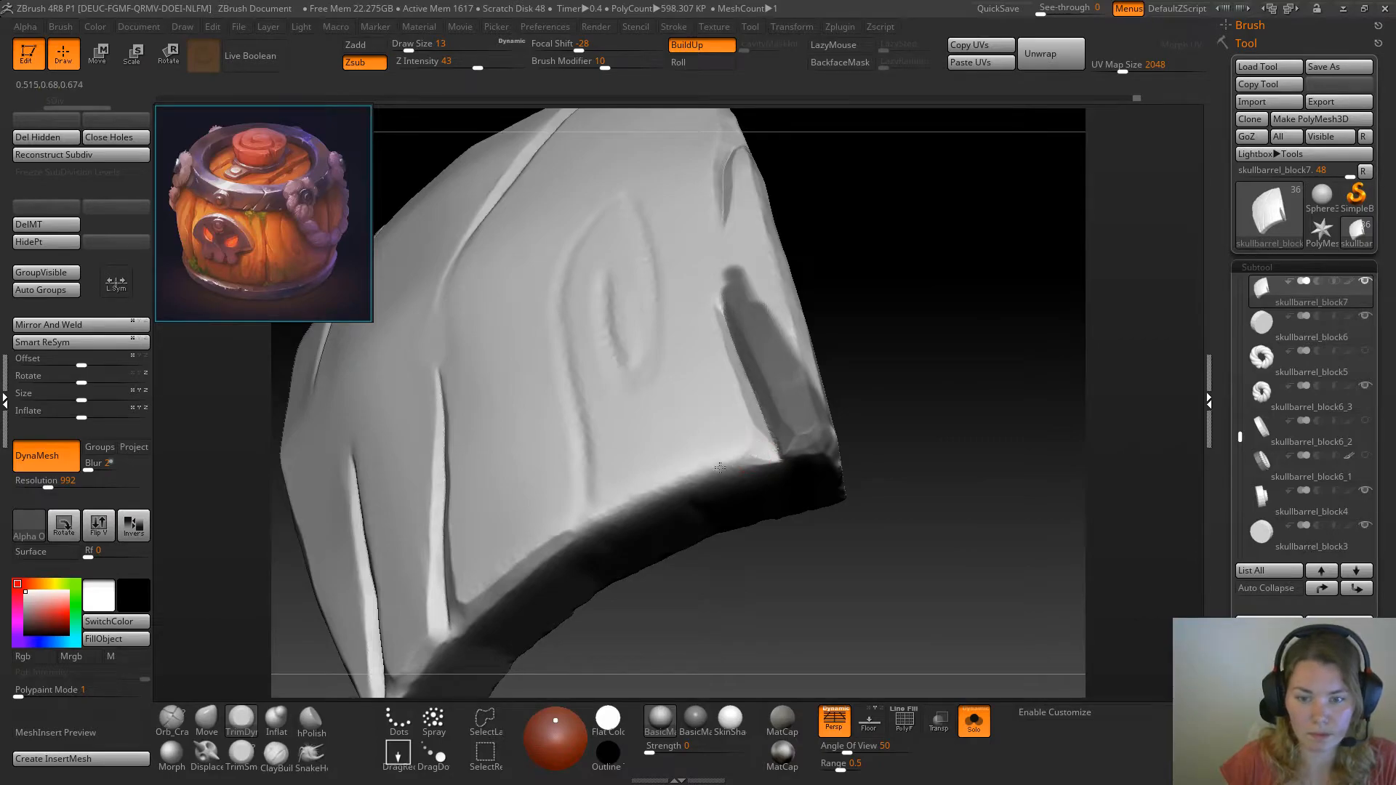
right_click(941, 352)
left_click(941, 356)
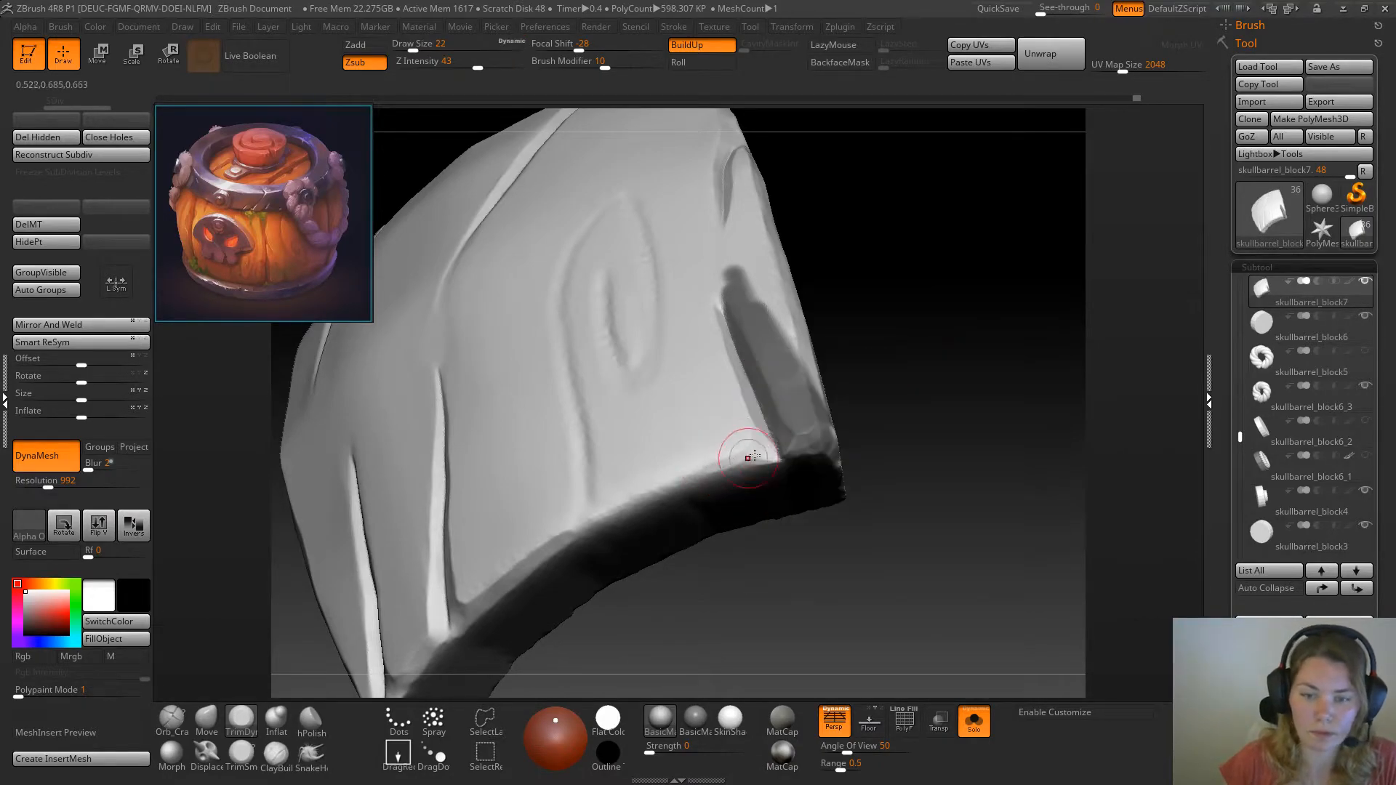
mouse_move(761, 454)
left_mouse_down()
mouse_move(625, 505)
mouse_move(735, 464)
mouse_move(684, 482)
left_mouse_up()
left_click(242, 757)
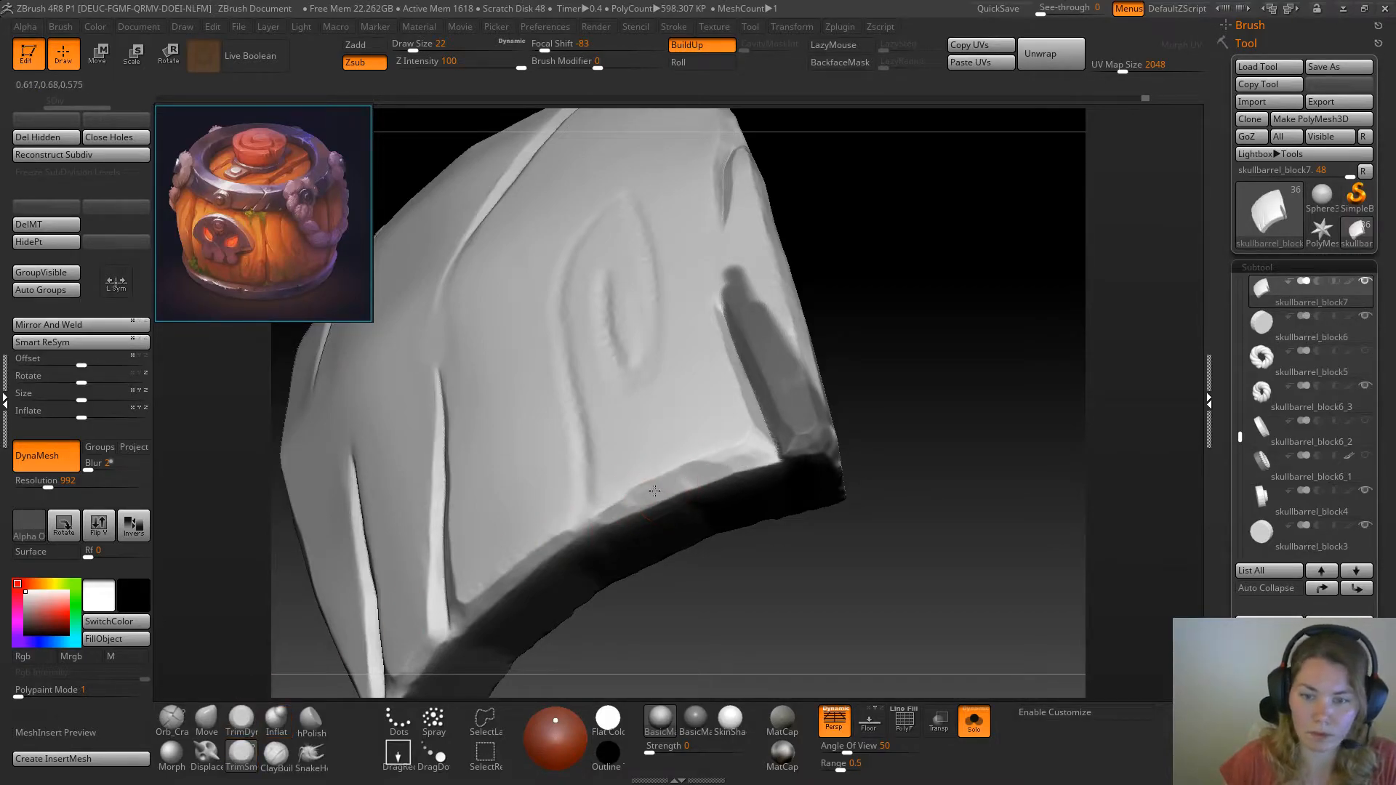
left_click_drag(747, 455, 611, 513)
mouse_move(916, 389)
left_mouse_down()
mouse_move(655, 626)
mouse_move(503, 542)
mouse_move(529, 502)
mouse_move(496, 537)
left_mouse_up()
Clear the mask beside the short corner crack and set the draw size to 16
left_click_drag(951, 290, 854, 293)
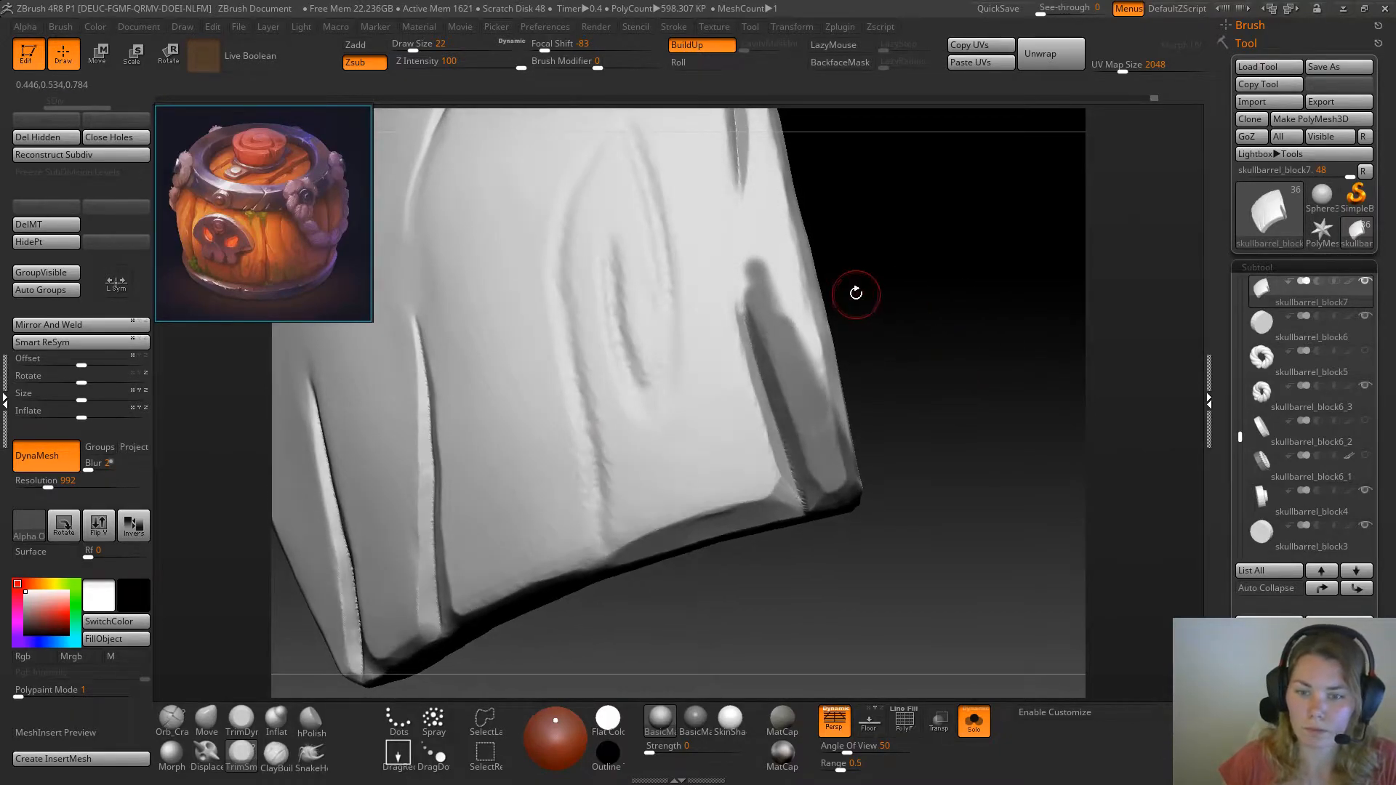
mouse_move(929, 321)
left_mouse_down()
mouse_move(940, 350)
mouse_move(921, 331)
left_mouse_up()
key("space")
left_click(926, 317, "ctrl")
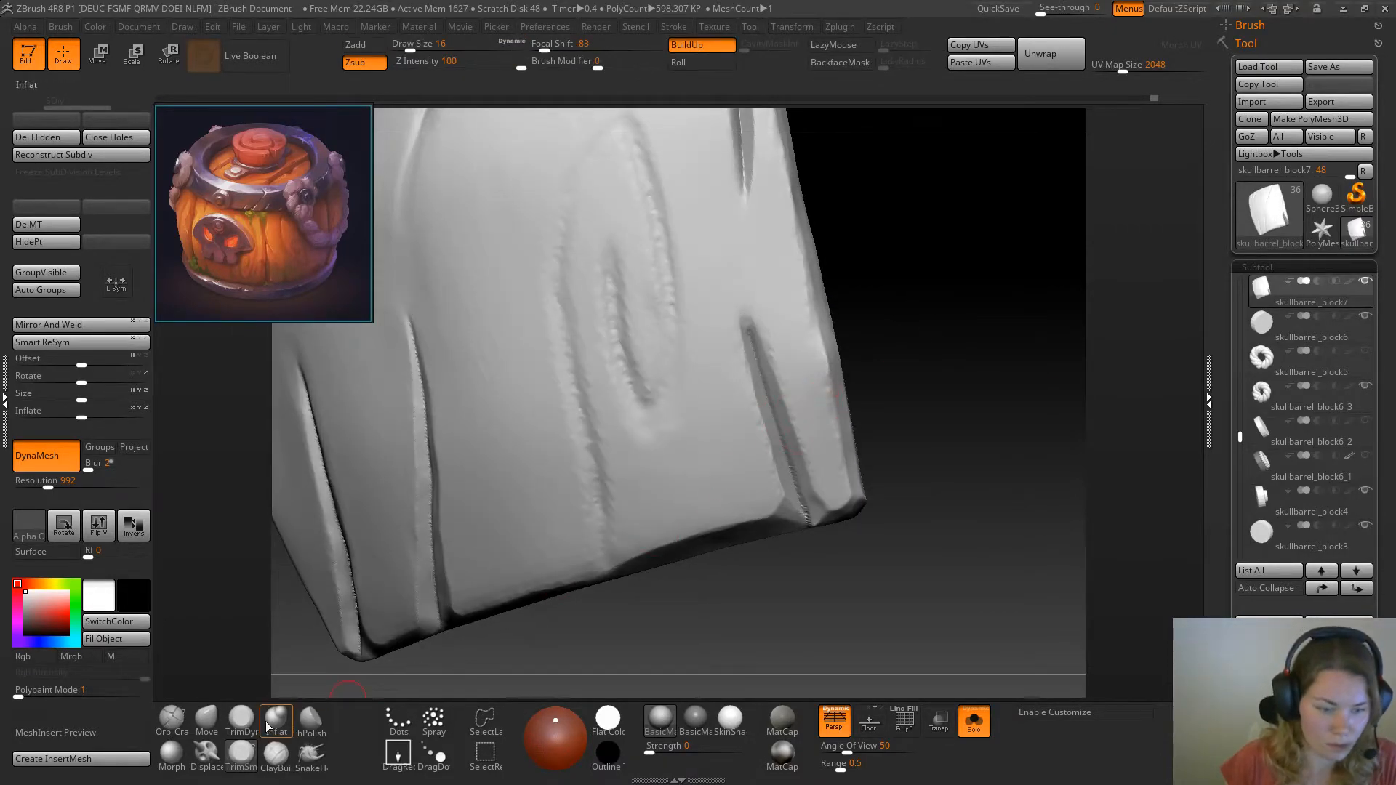
Tighten the short corner crack down to the bottom edge with the Pinch brush at draw size 27
key("b")
key("p")
key("i")
left_click_drag(892, 299, 914, 293)
key("space")
left_click_drag(905, 291, 861, 289)
left_click_drag(753, 313, 800, 499)
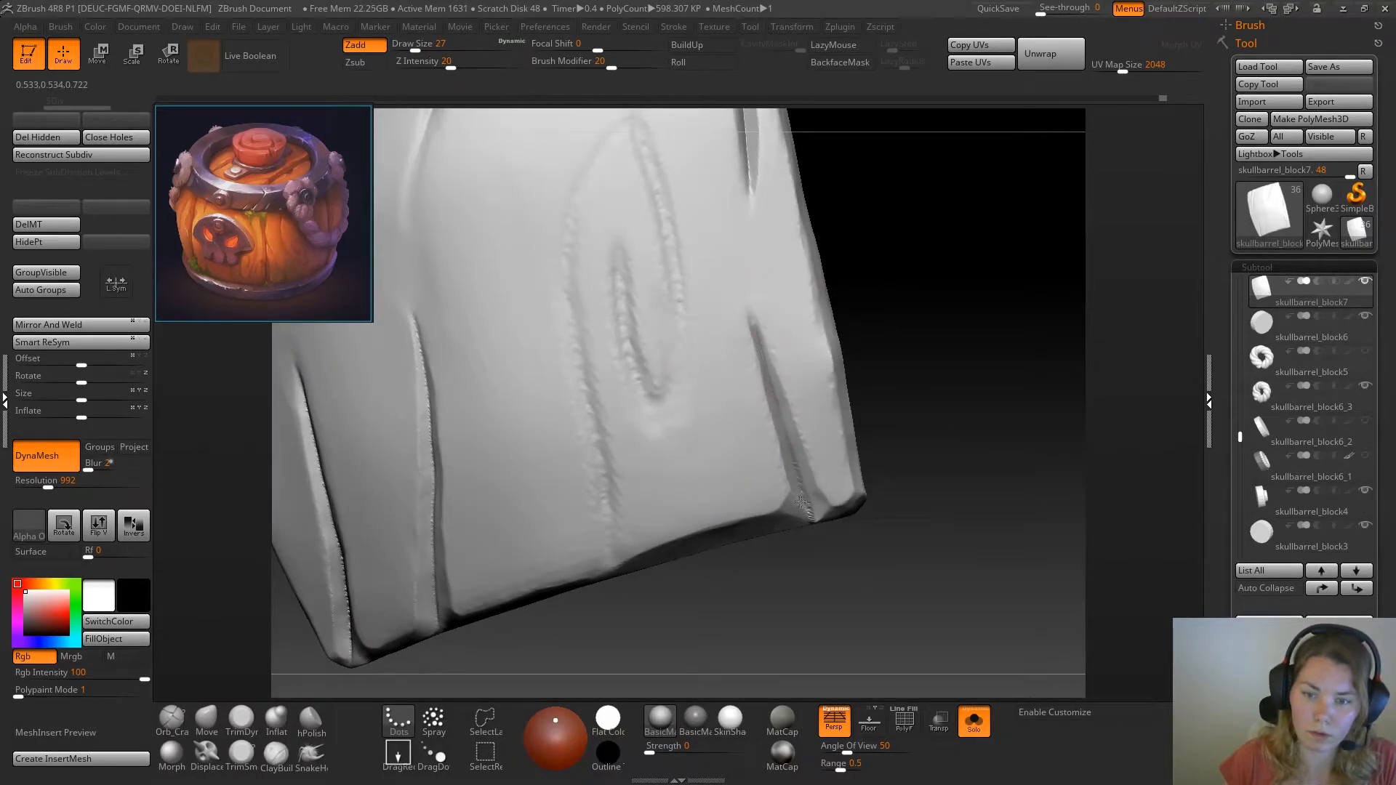
mouse_move(940, 365)
left_mouse_down()
mouse_move(860, 290)
mouse_move(957, 312)
mouse_move(764, 368)
left_mouse_up()
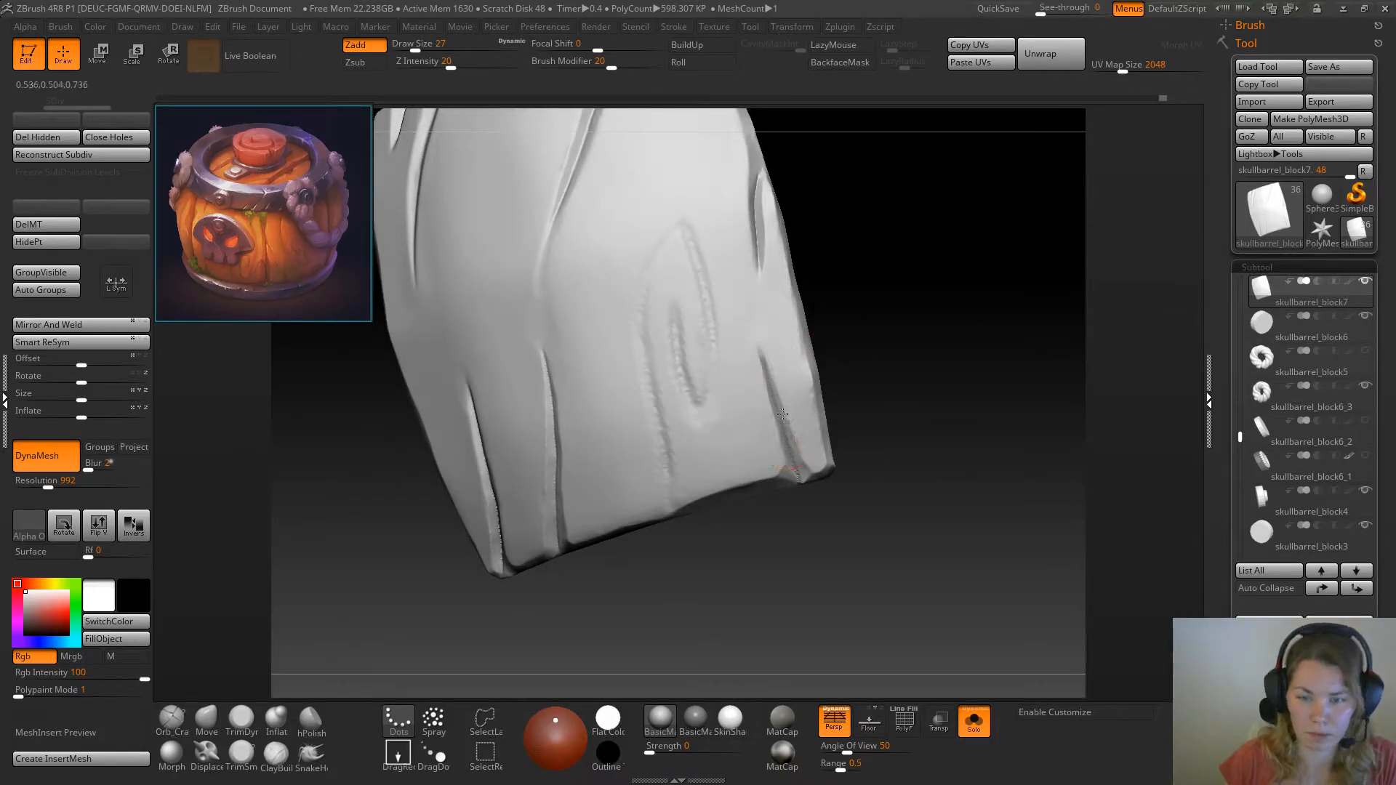
left_click_drag(950, 340, 939, 377)
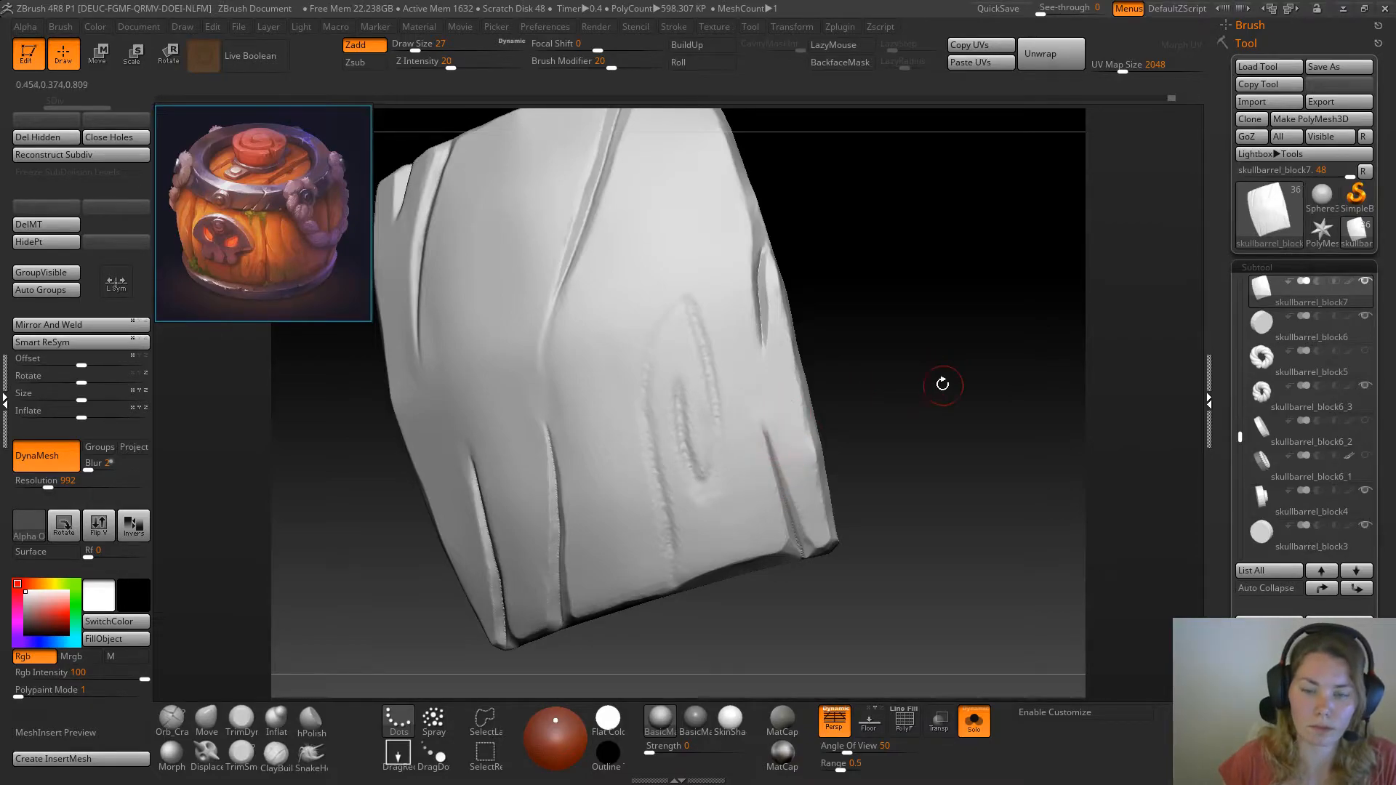
mouse_move(779, 482)
left_mouse_down("shift")
mouse_move(763, 421)
mouse_move(794, 472)
mouse_move(773, 507)
mouse_move(814, 523)
mouse_move(799, 529)
left_mouse_up("shift")
mouse_move(908, 408)
left_mouse_down()
mouse_move(888, 424)
mouse_move(916, 418)
mouse_move(904, 417)
mouse_move(917, 386)
left_mouse_up()
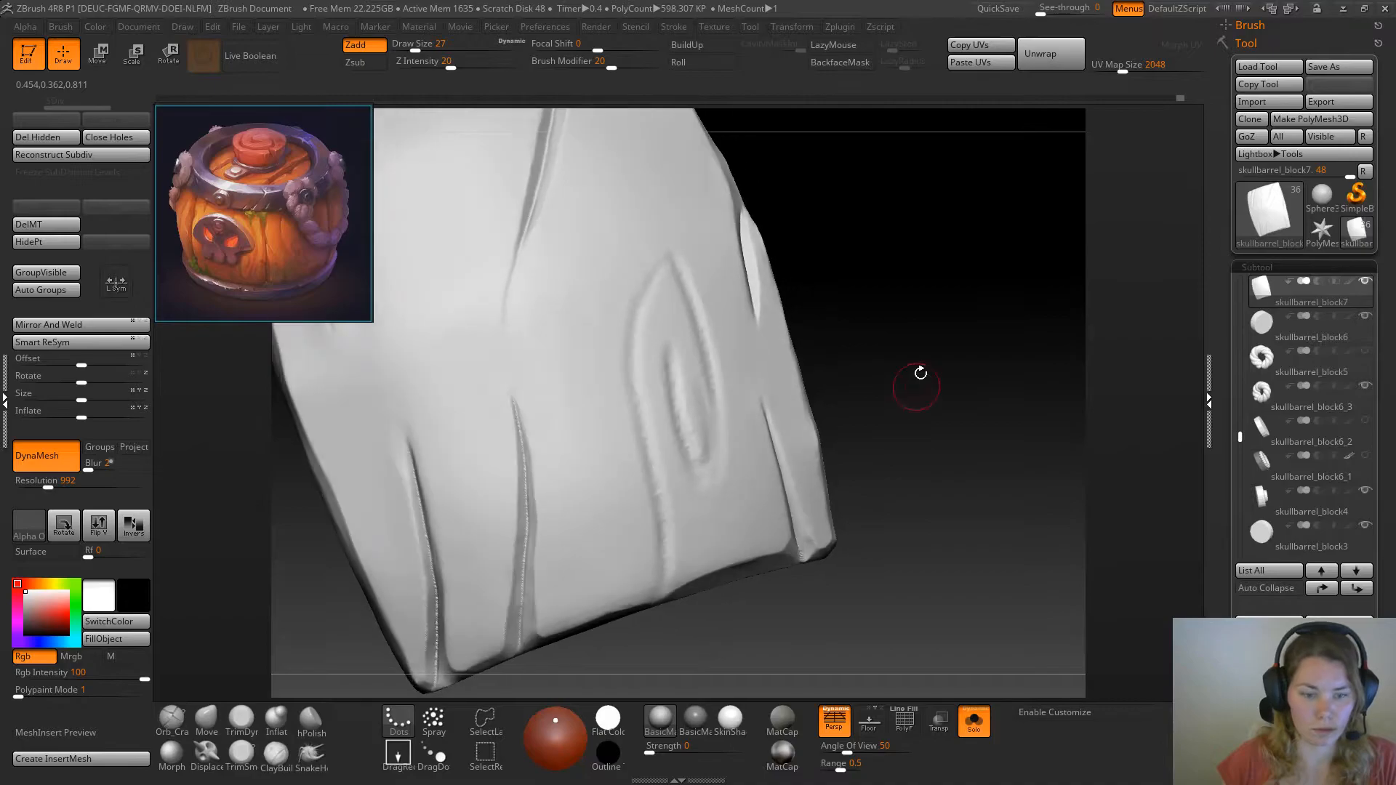
Pinch the two longer bottom cracks on the far side of the knot at draw size 27
mouse_move(510, 413)
left_mouse_down()
mouse_move(530, 542)
mouse_move(518, 626)
left_mouse_up()
left_click_drag(430, 601, 437, 686)
left_click_drag(342, 619, 427, 577)
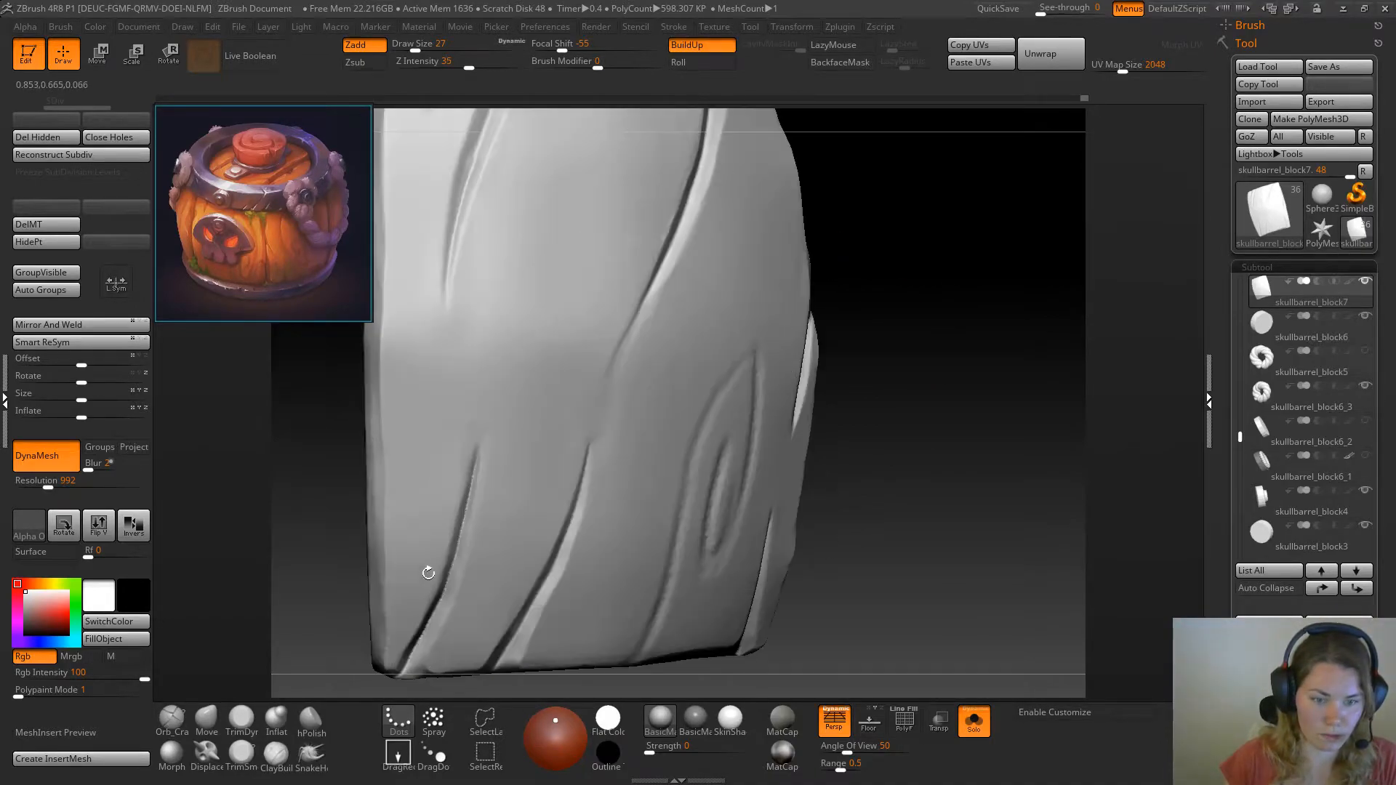
key("1")
mouse_move(876, 465)
left_mouse_down()
mouse_move(930, 372)
mouse_move(894, 377)
mouse_move(925, 389)
mouse_move(901, 339)
mouse_move(879, 380)
mouse_move(825, 341)
mouse_move(935, 445)
mouse_move(894, 349)
mouse_move(904, 417)
mouse_move(895, 403)
mouse_move(951, 415)
left_mouse_up()
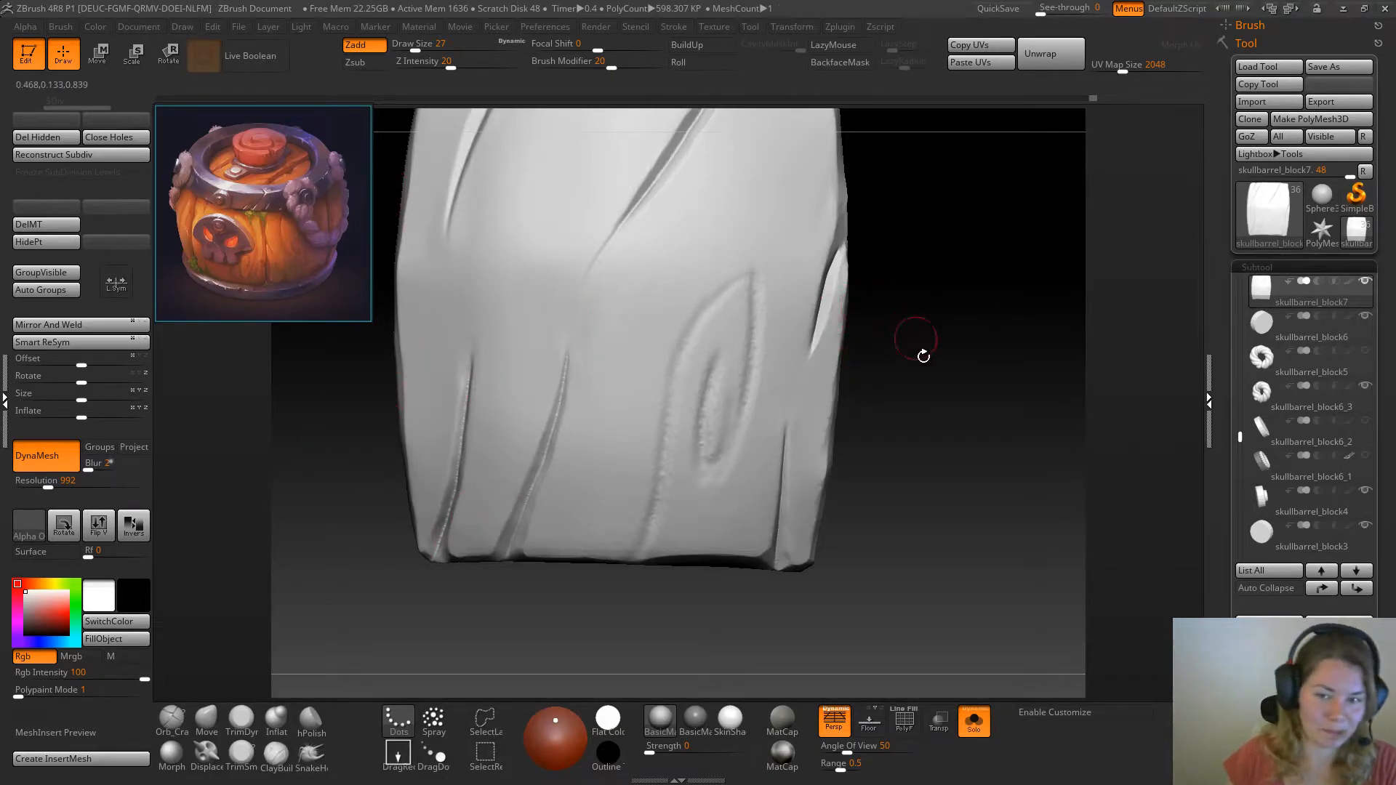
left_click_drag(918, 343, 956, 423)
left_click_drag(921, 345, 956, 422, "alt")
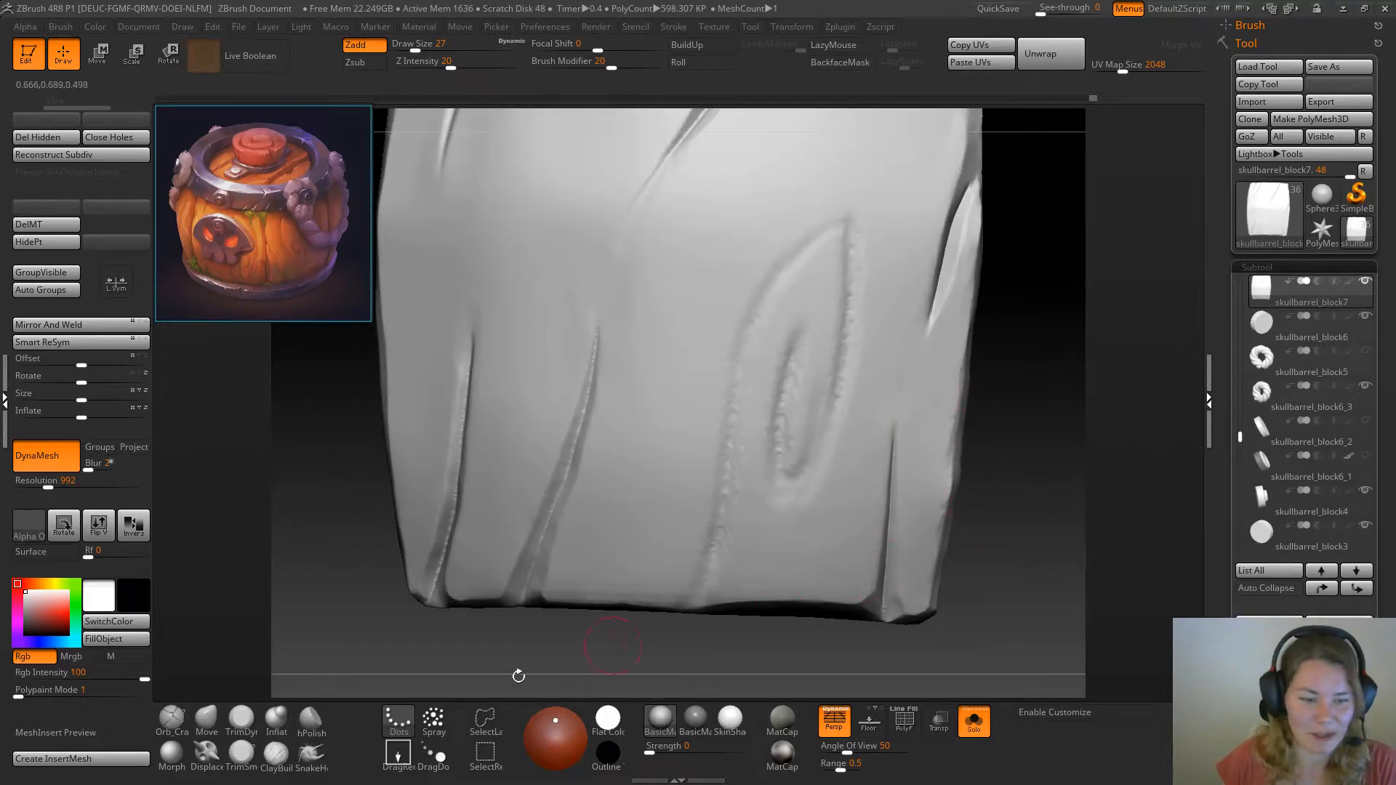
Deepen the knot's inner curved groove with the Orb_Cracks brush at draw size 16
left_click(172, 720)
key("space")
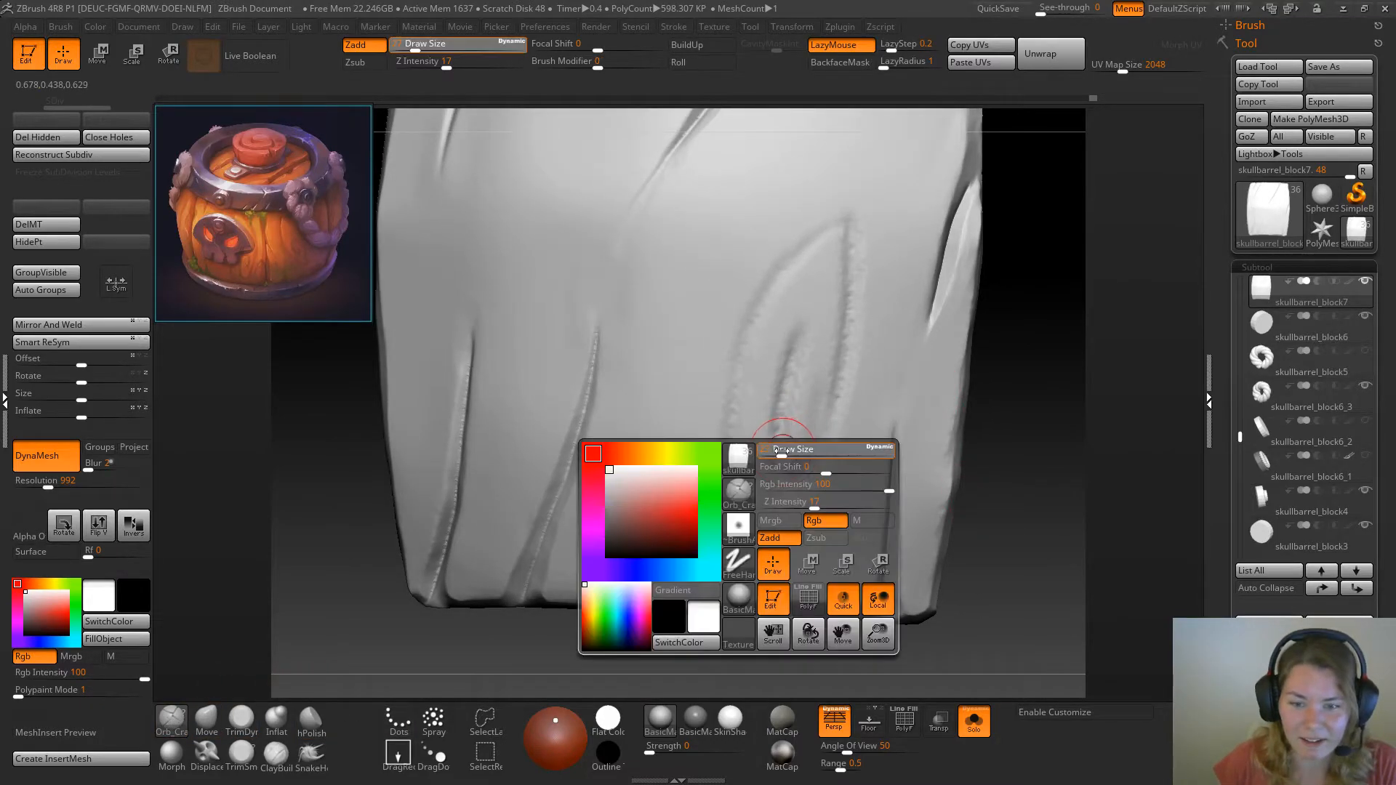
left_click_drag(976, 437, 1007, 420)
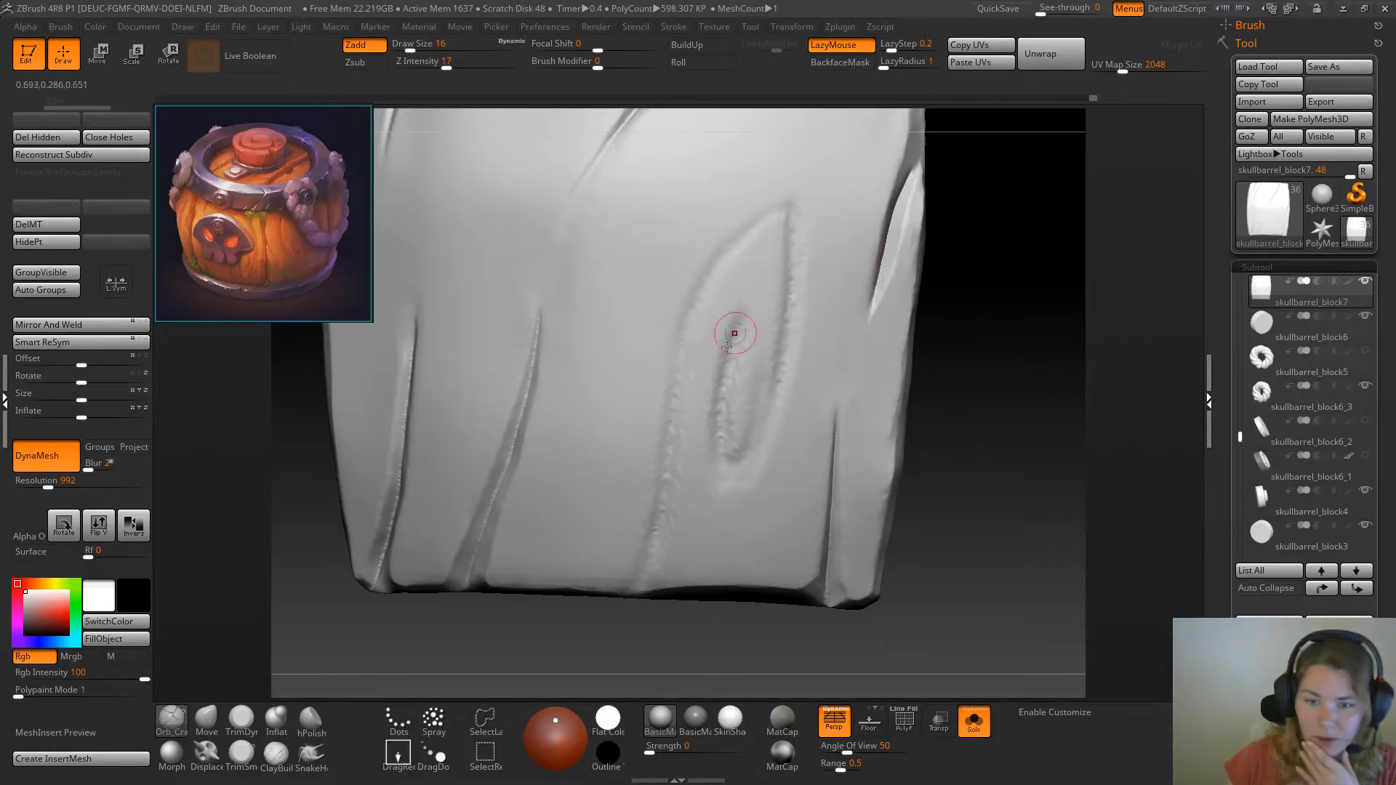
left_click_drag(741, 320, 724, 412)
left_click_drag(734, 344, 723, 439)
left_click_drag(725, 389, 723, 446)
Trace both sides of the knot's outer outline from its upper tip with Orb_Cracks at draw size 16
mouse_move(792, 219)
left_mouse_down()
mouse_move(751, 237)
mouse_move(698, 311)
left_mouse_up()
left_click_drag(749, 228, 683, 344)
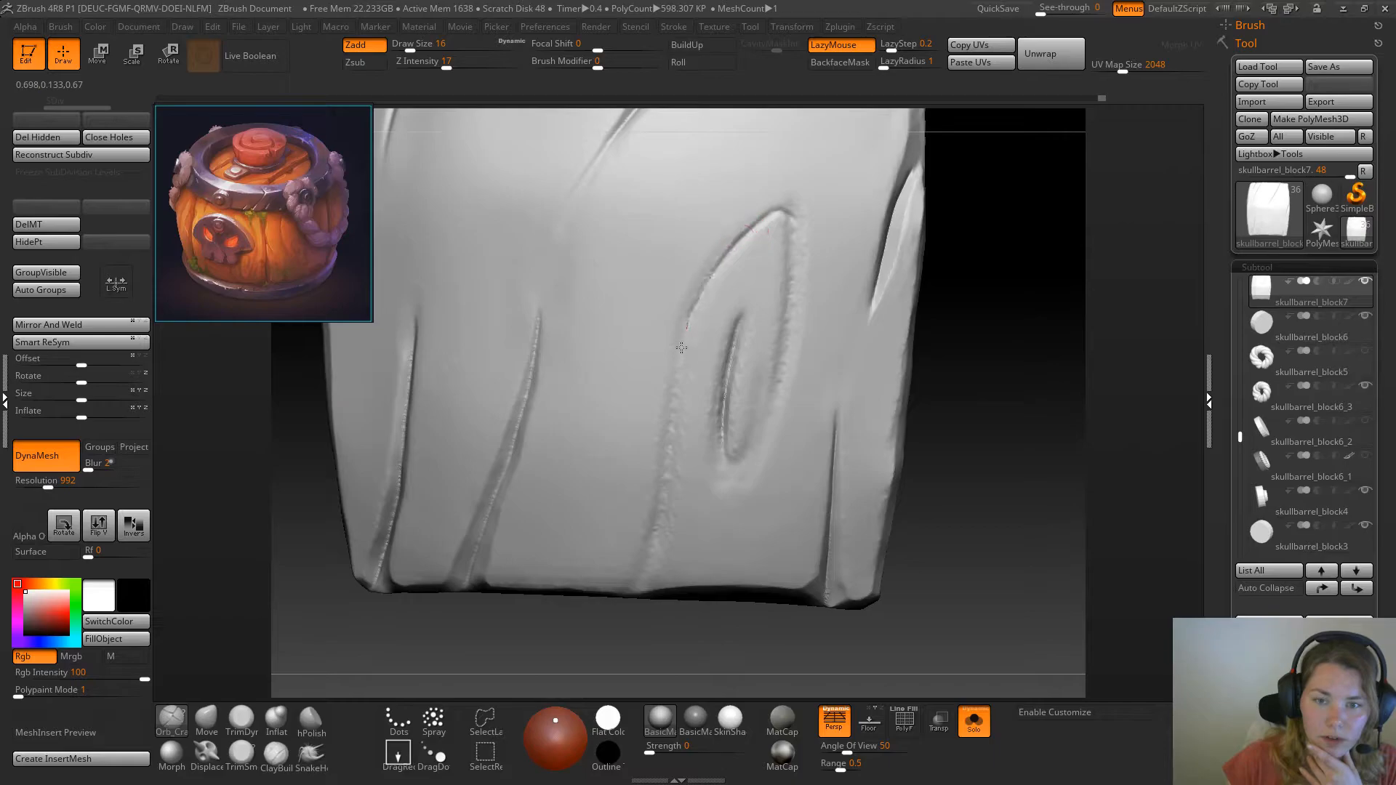
left_click_drag(790, 221, 773, 363)
left_click_drag(788, 210, 793, 305)
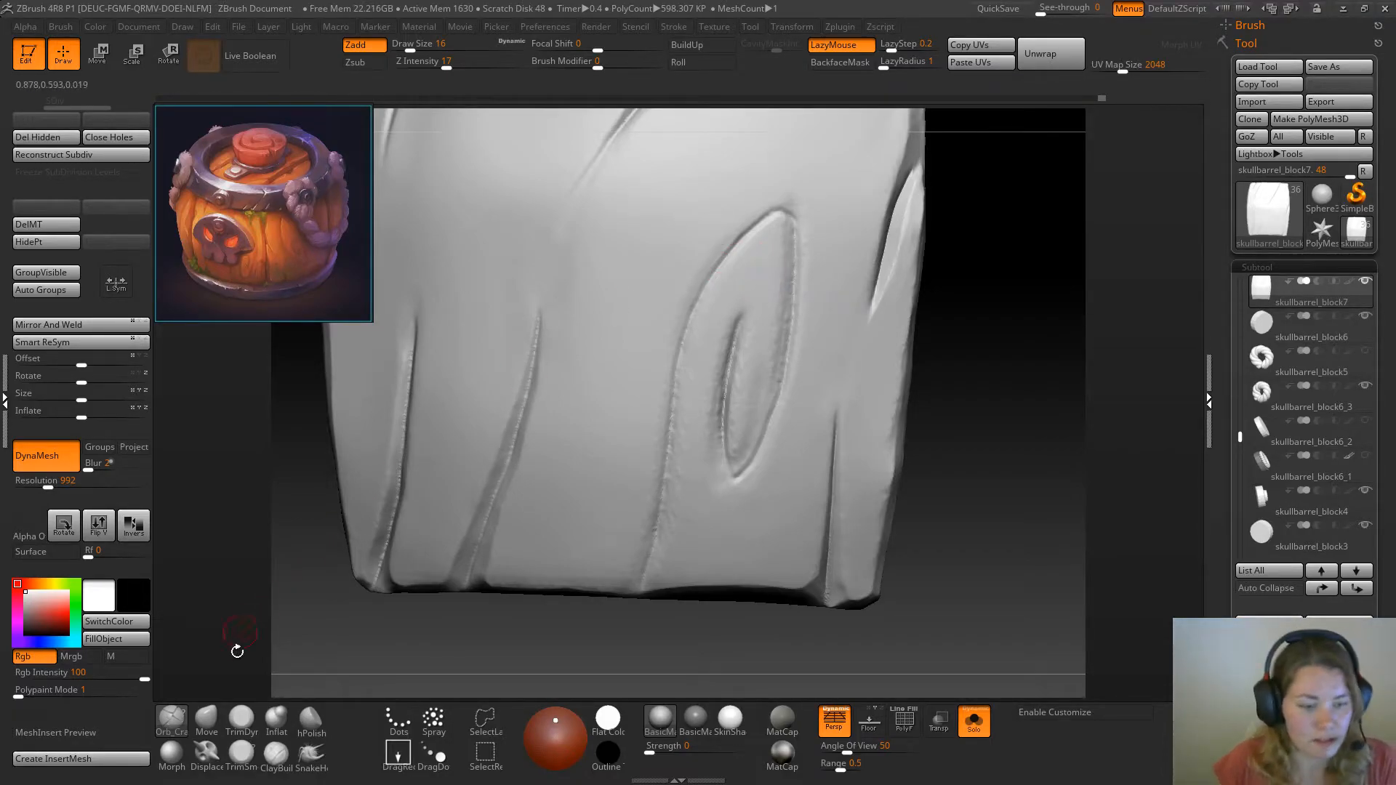
Sharpen the knot outline from its upper tip down the side to the lower tip with Orb_Cracks at draw size 14
left_click(241, 755)
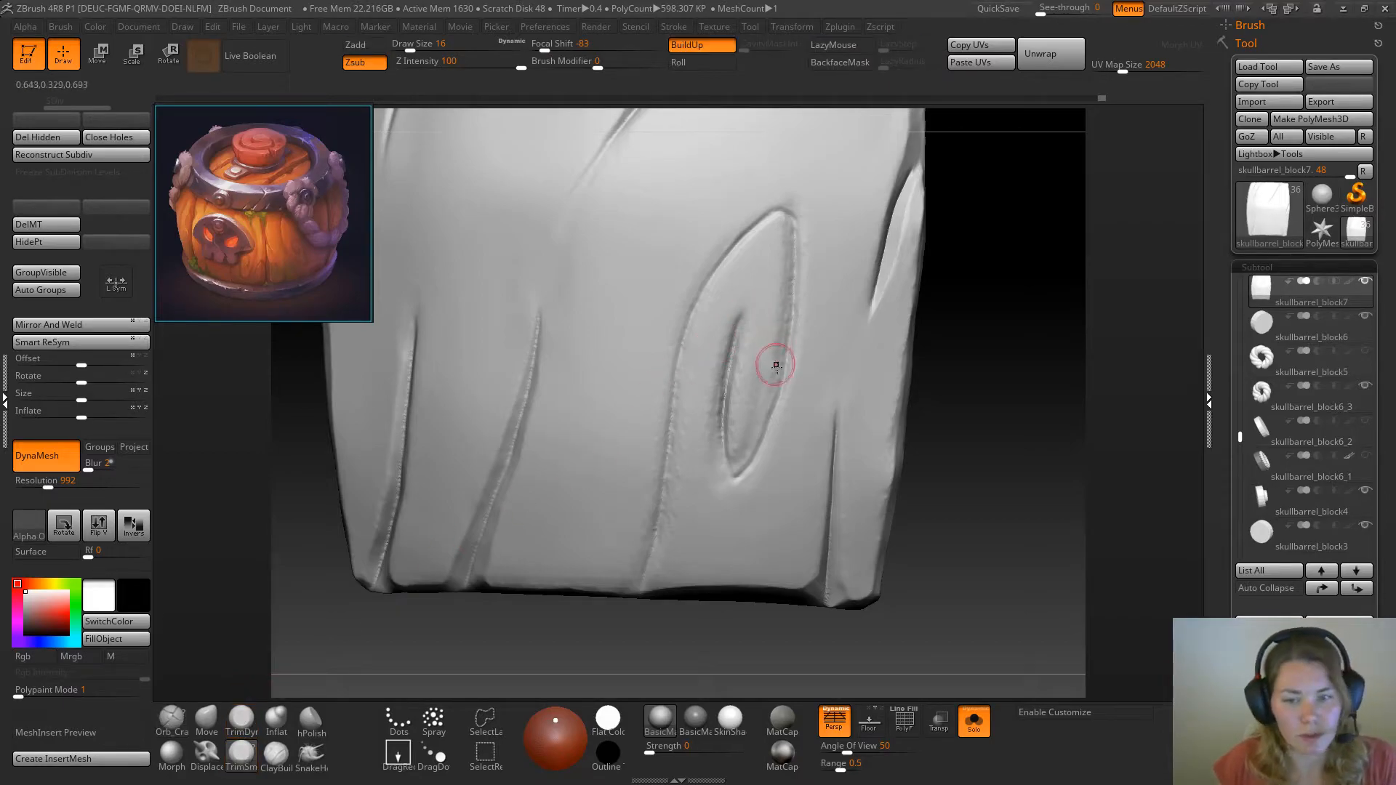
left_click_drag(974, 336, 959, 334)
key("space")
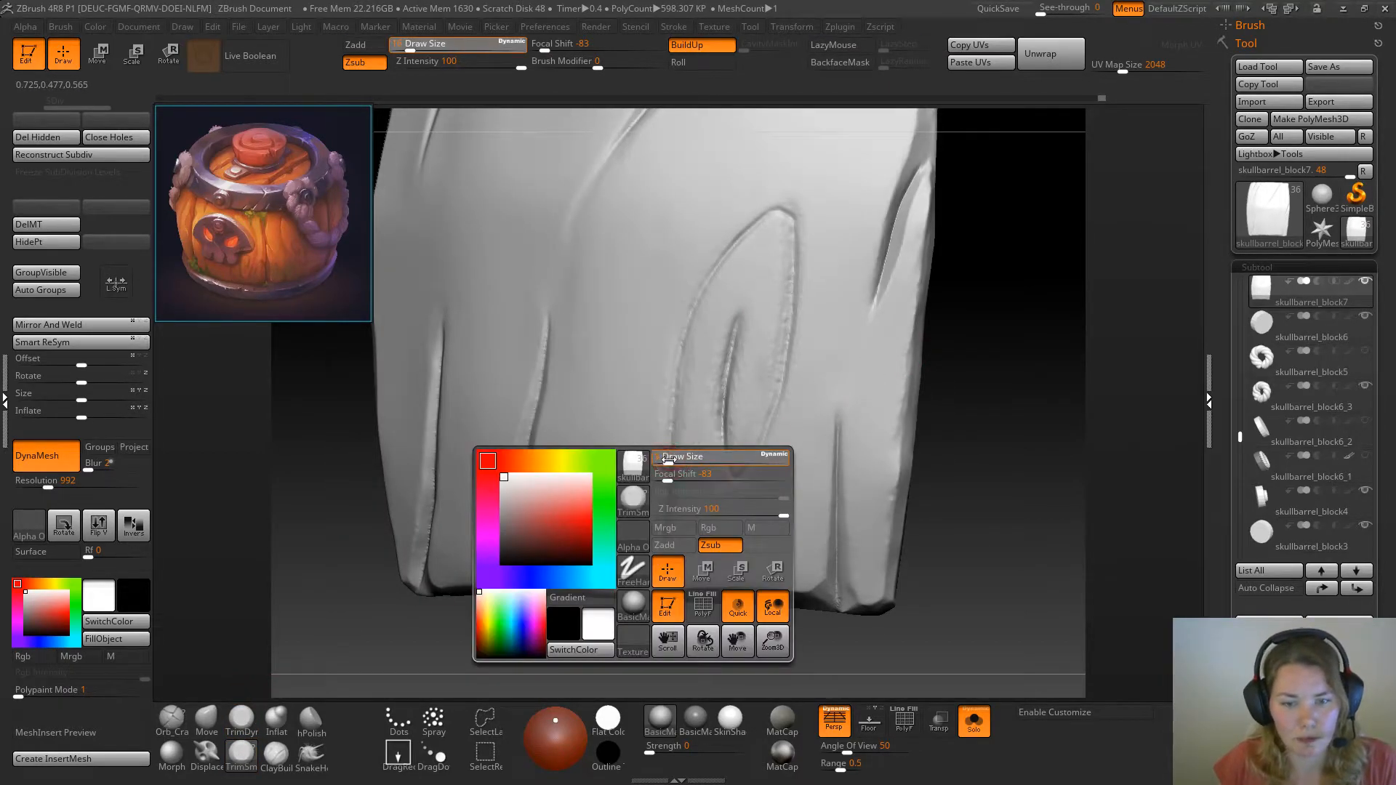
left_click_drag(670, 460, 669, 460)
left_click_drag(996, 465, 883, 447)
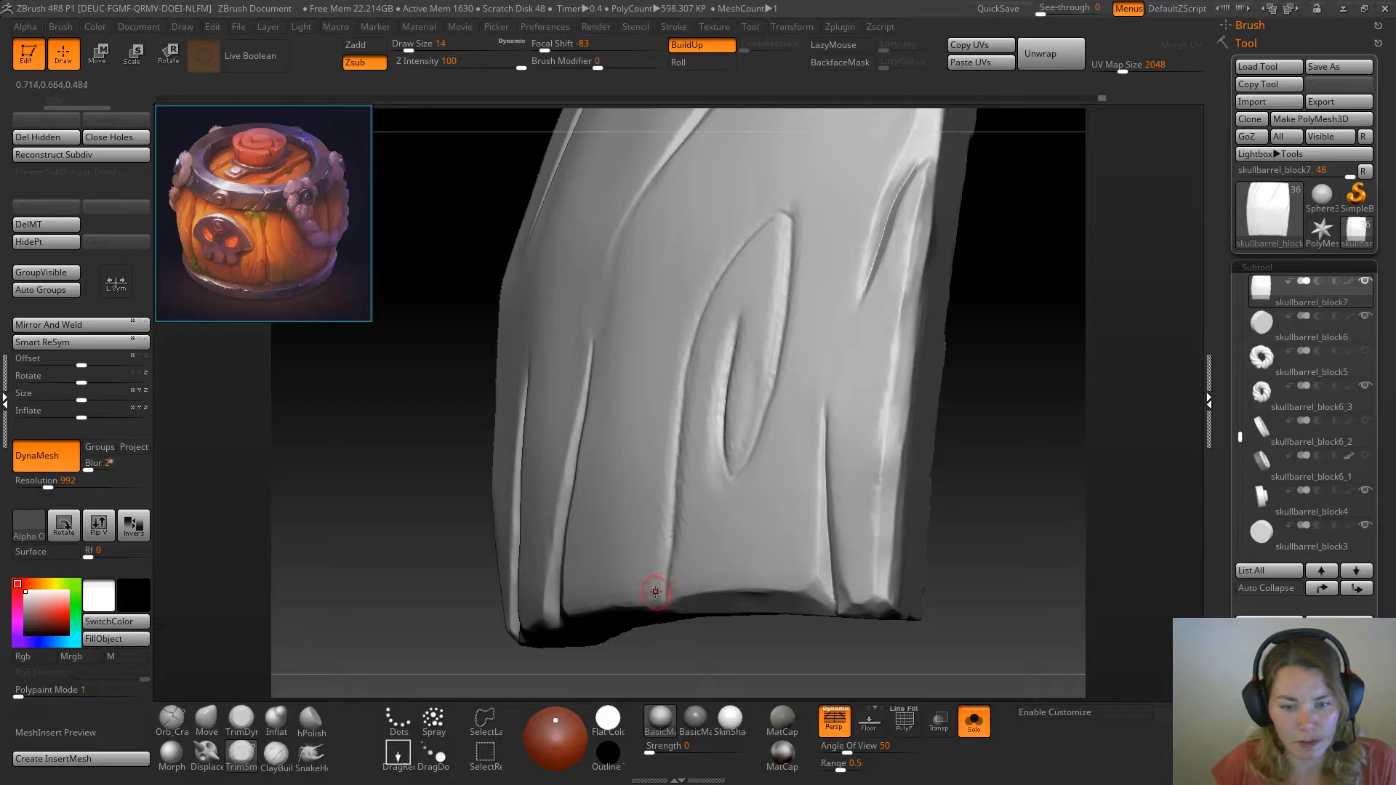
left_click_drag(1022, 473, 975, 396)
left_click(241, 720)
left_click_drag(614, 633, 358, 688)
left_click(172, 721)
left_click_drag(625, 582, 873, 378)
left_click_drag(1061, 364, 1004, 350)
mouse_move(894, 353)
left_mouse_down()
mouse_move(960, 315)
mouse_move(944, 352)
left_mouse_up()
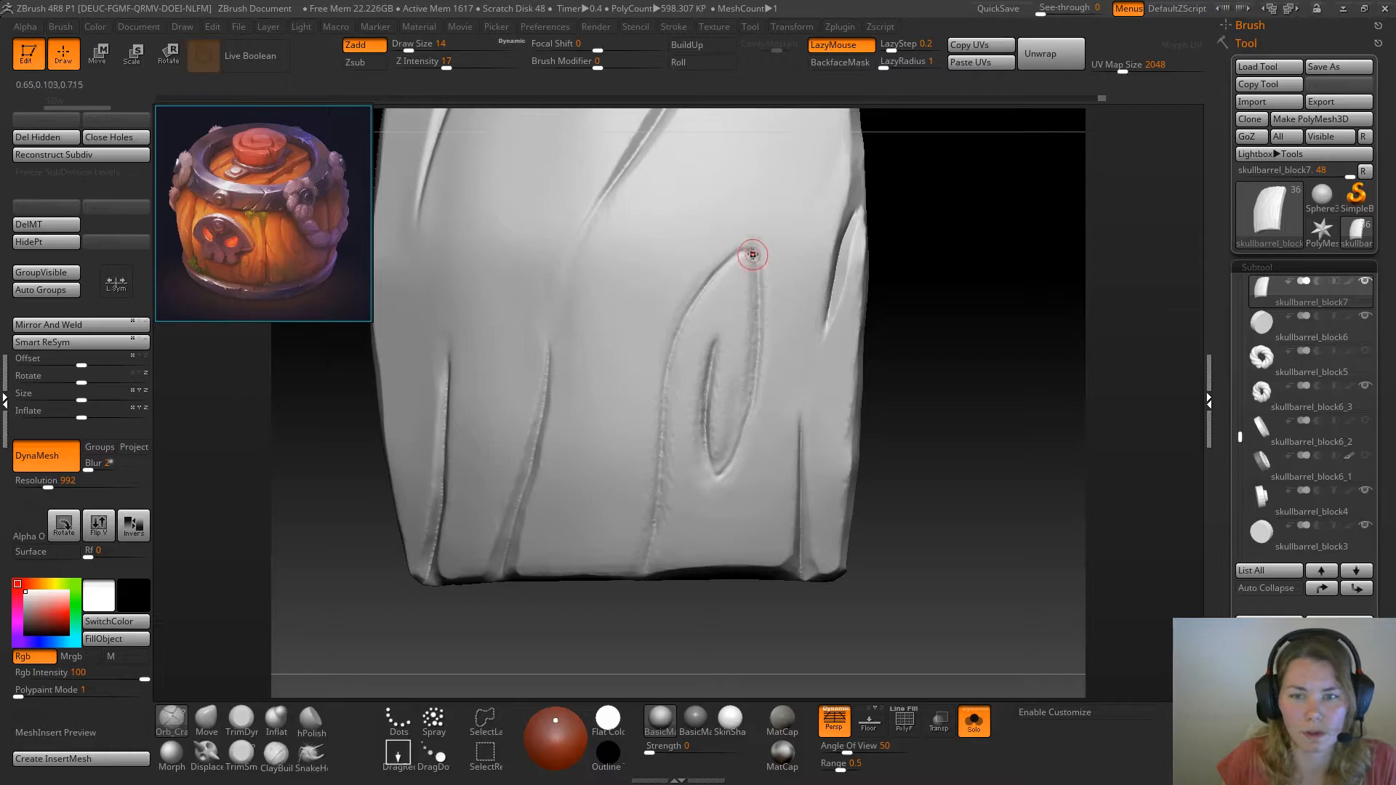
left_click_drag(754, 255, 757, 352)
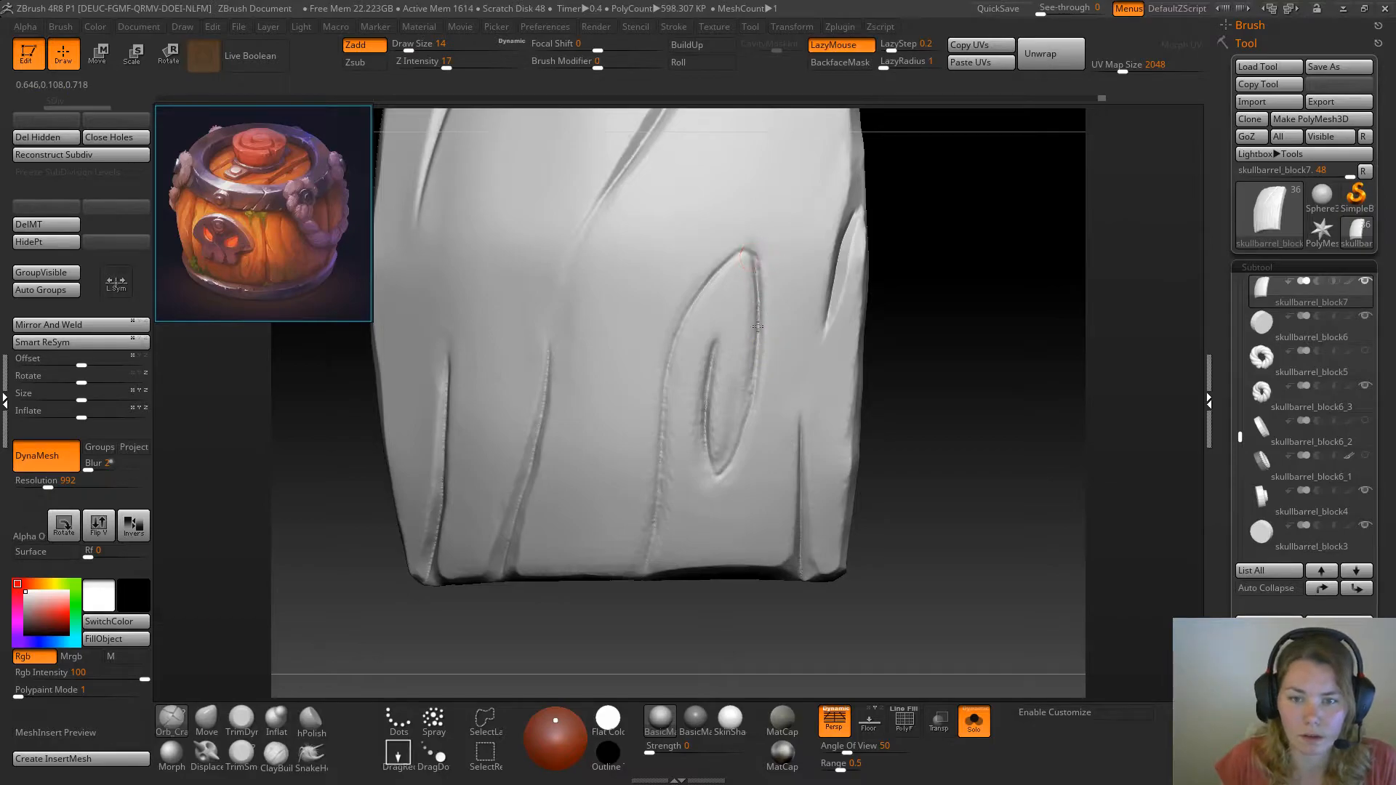
left_click_drag(757, 376, 744, 435)
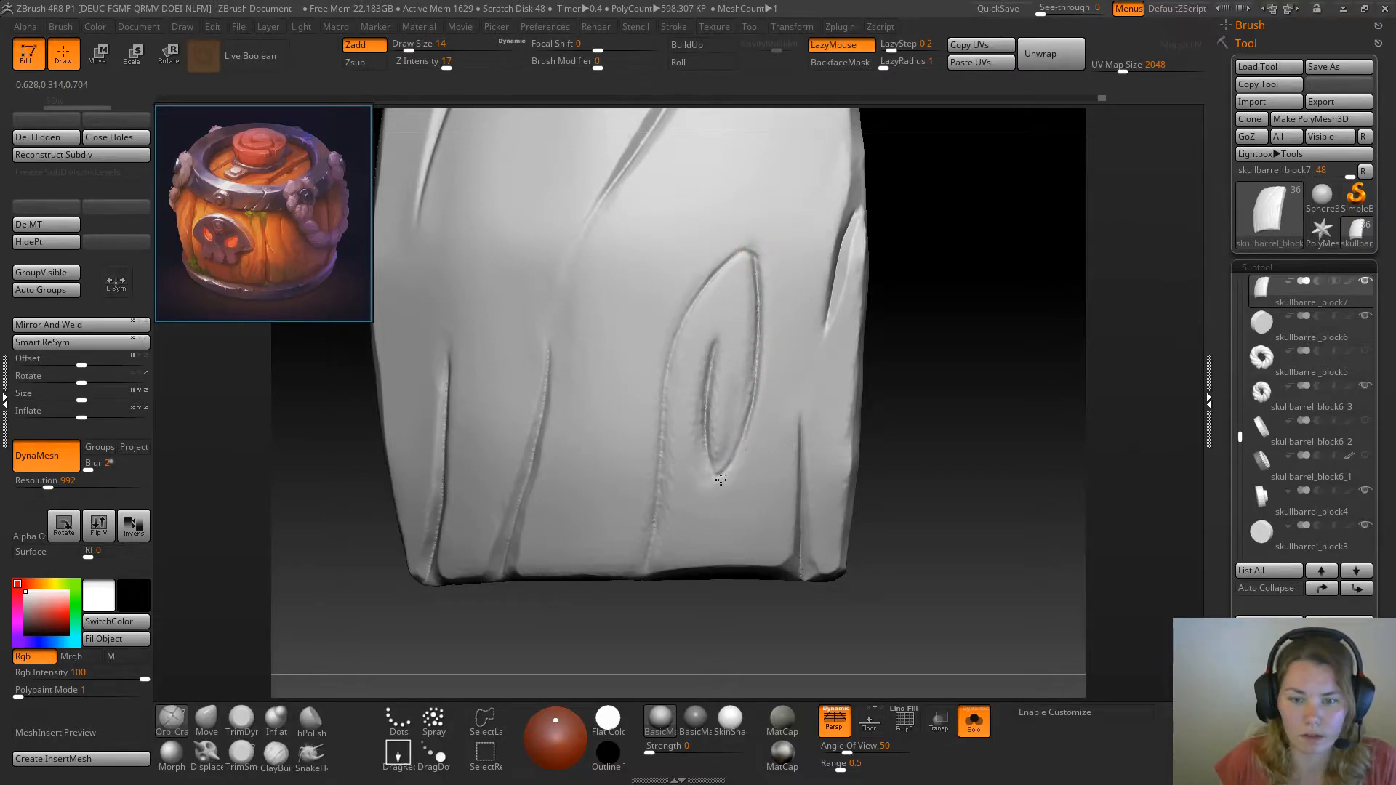
Deepen the long groove running from the plank's bottom edge up to the knot's upper tip with Orb_Cracks at draw size 22
left_click_drag(642, 577, 656, 536)
key("space")
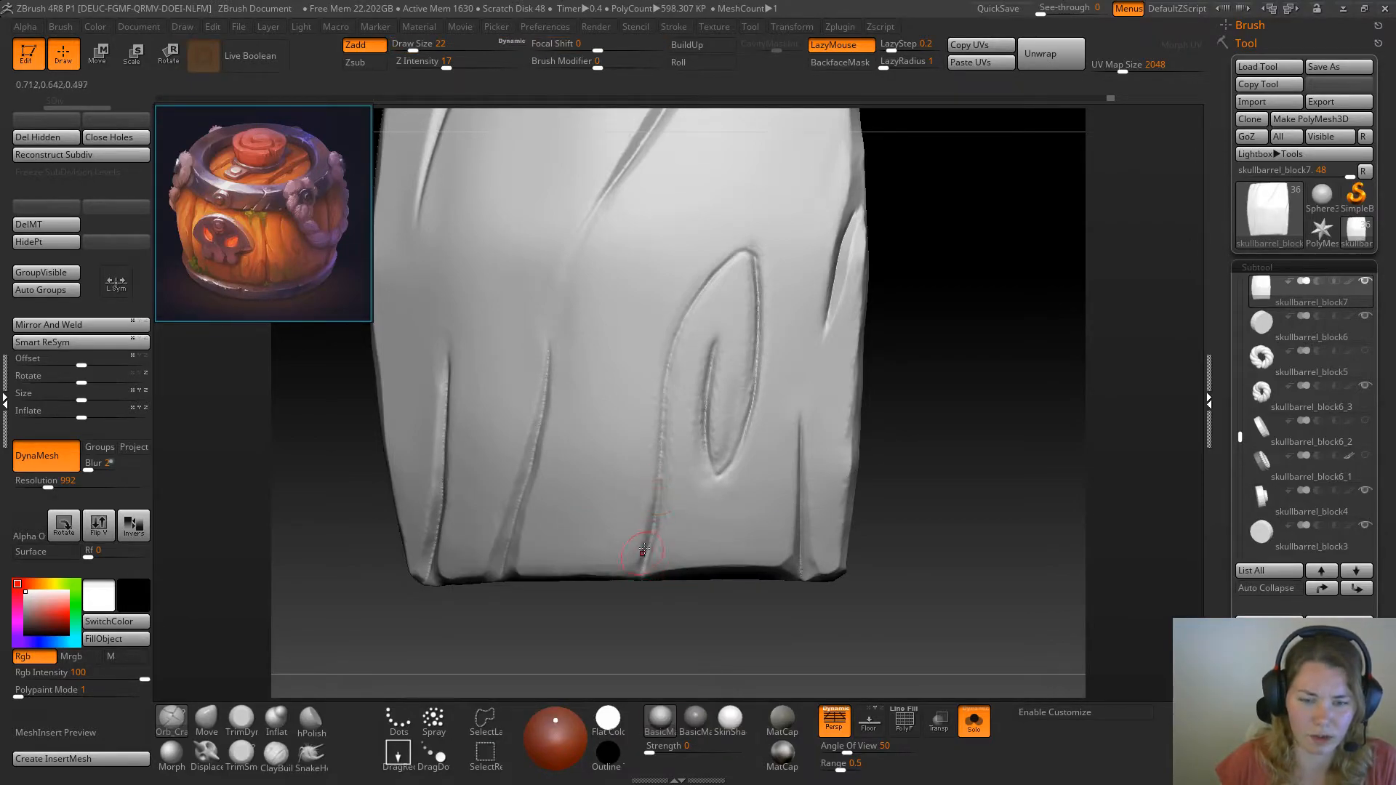
left_click_drag(643, 572, 669, 337)
left_click_drag(659, 507, 664, 421)
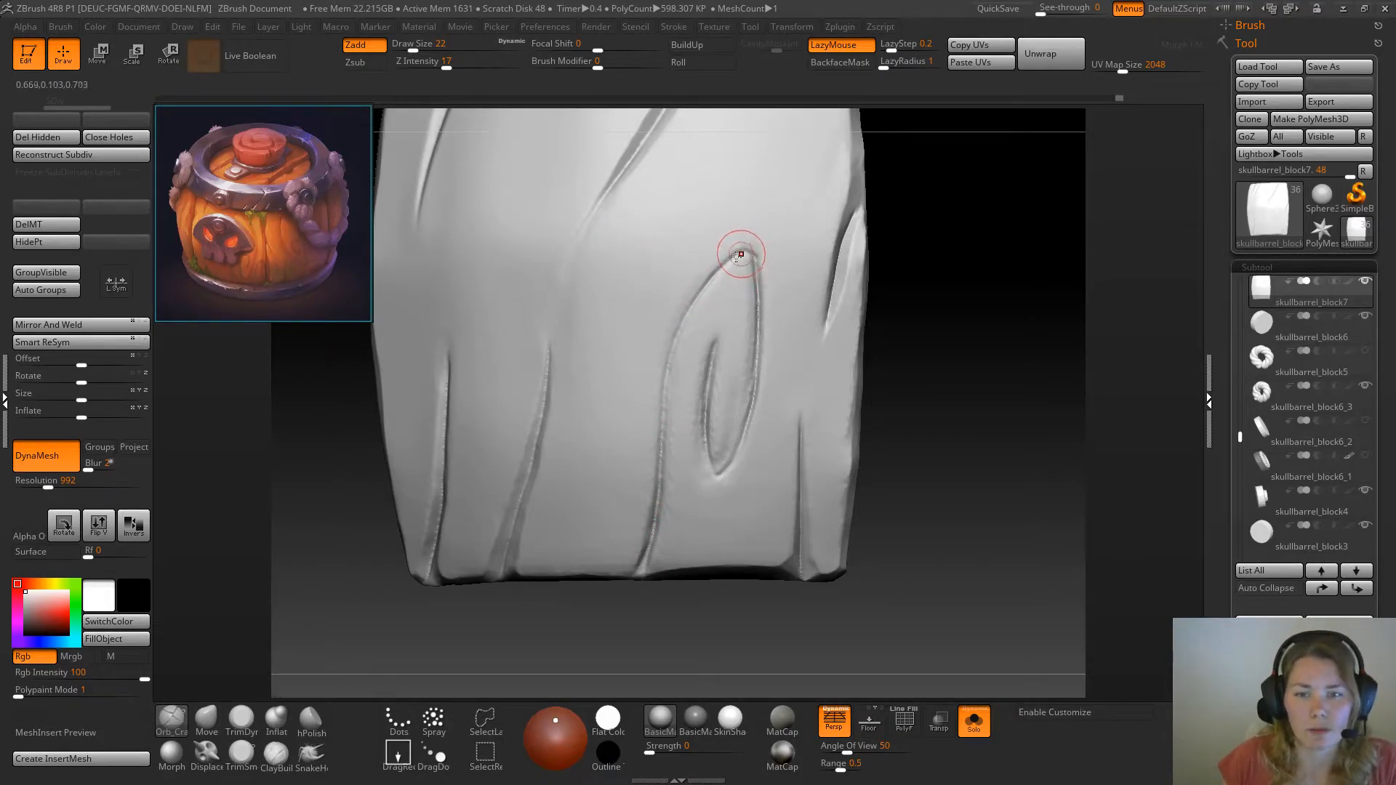
mouse_move(726, 260)
left_mouse_down()
mouse_move(701, 281)
mouse_move(674, 359)
left_mouse_up()
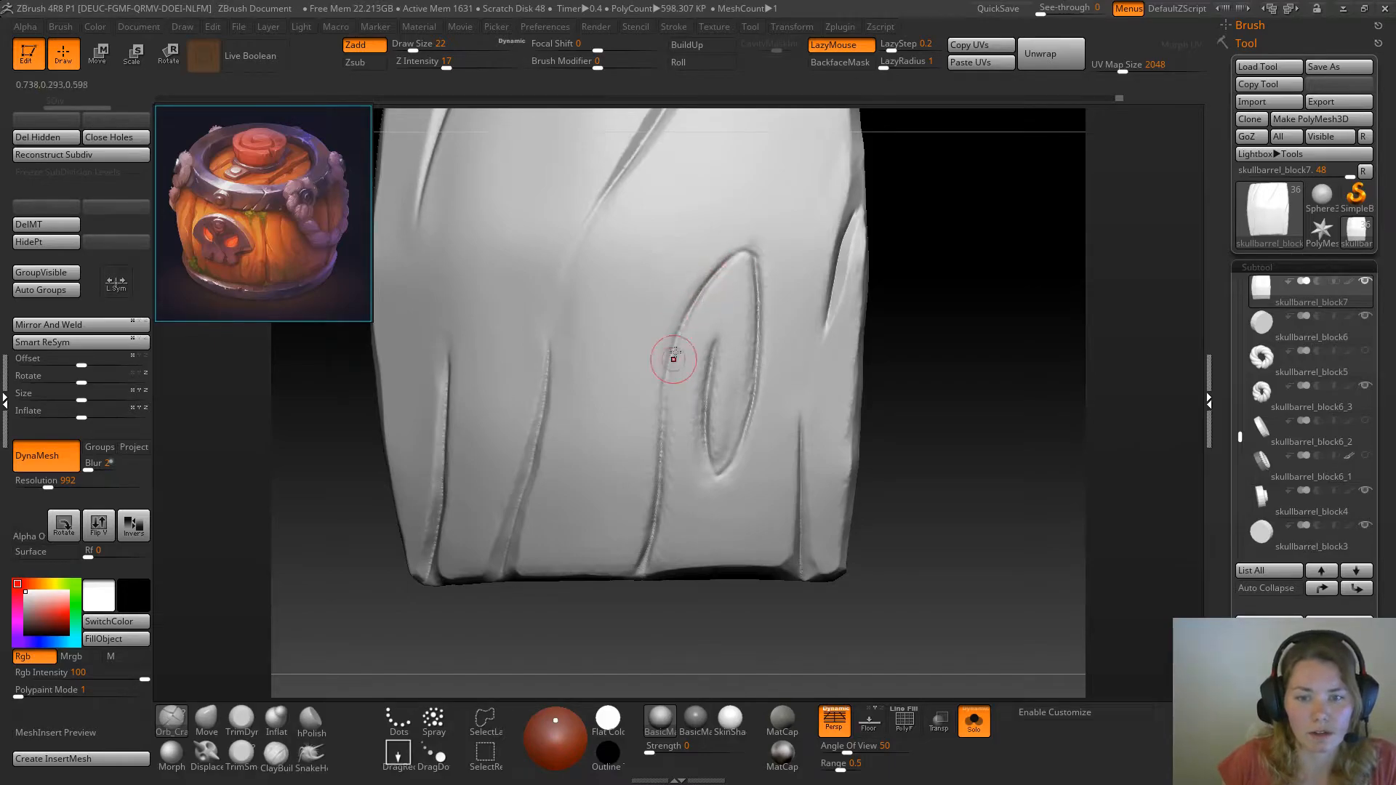
left_click_drag(664, 416, 663, 441)
left_click_drag(668, 387, 647, 556)
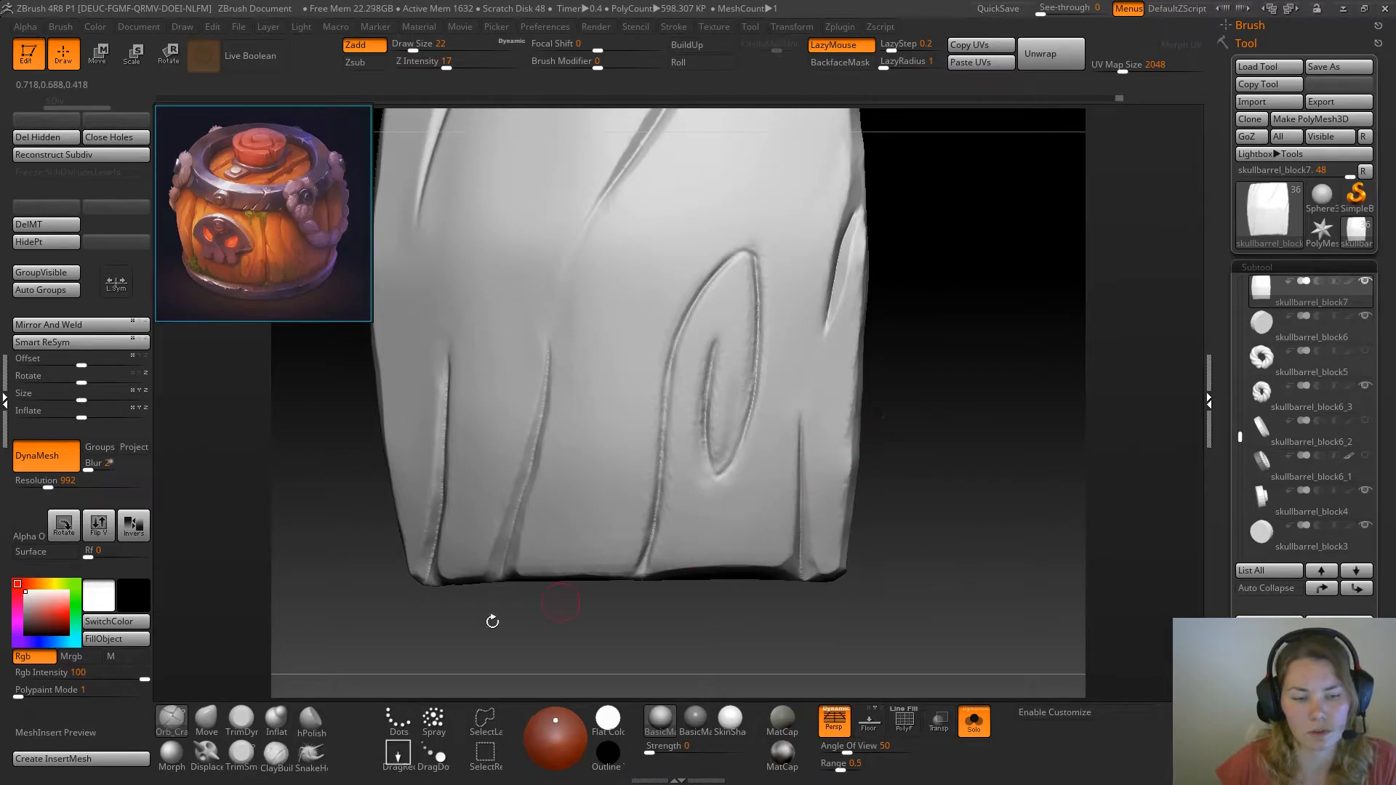
Set TrimSmoothBorder to draw size 11 and mask the strip along the long groove from the bottom edge to the knot's upper tip
left_click(241, 720)
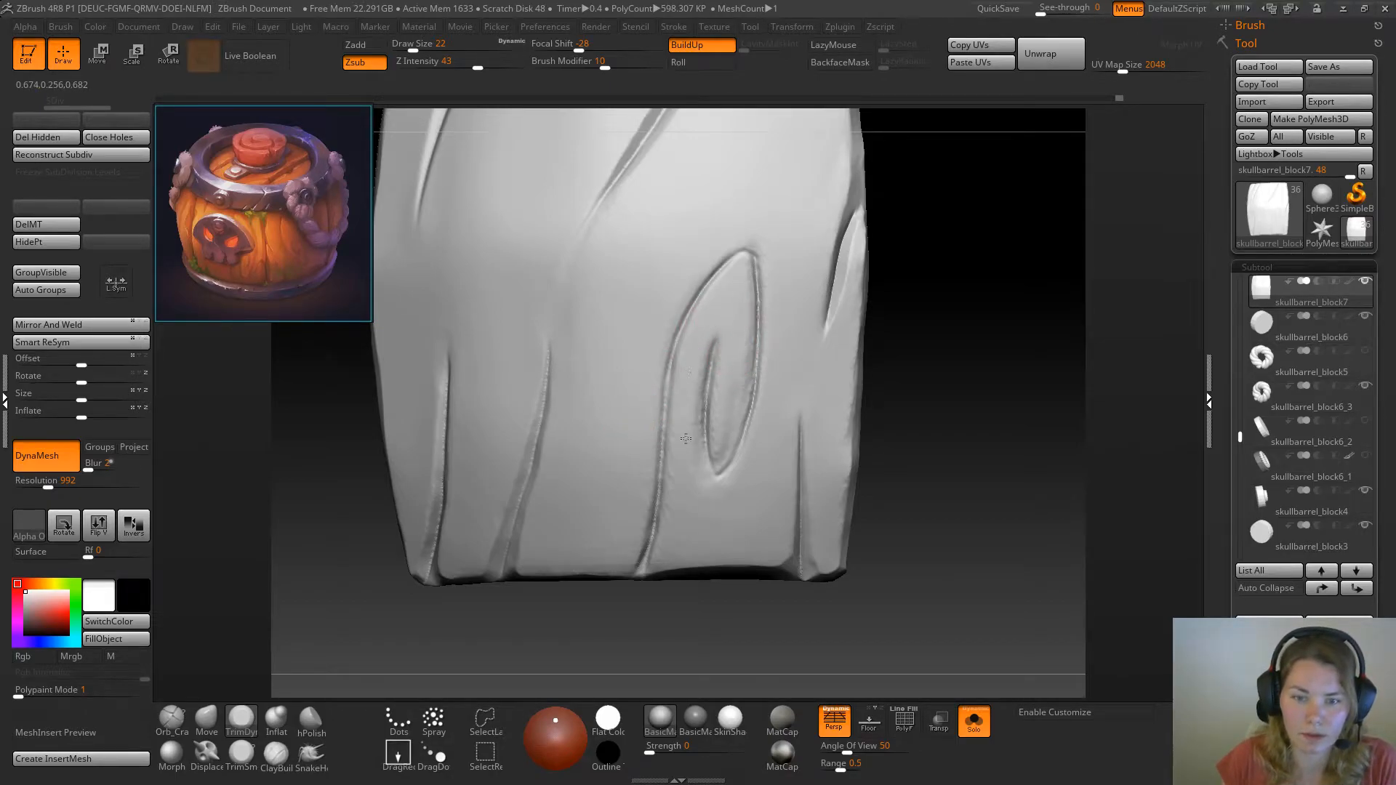
mouse_move(415, 582)
left_mouse_down("alt")
mouse_move(437, 620)
mouse_move(773, 634)
mouse_move(566, 639)
mouse_move(604, 626)
left_mouse_up("alt")
left_click(241, 754)
left_click_drag(463, 661, 739, 536, "alt")
key("space")
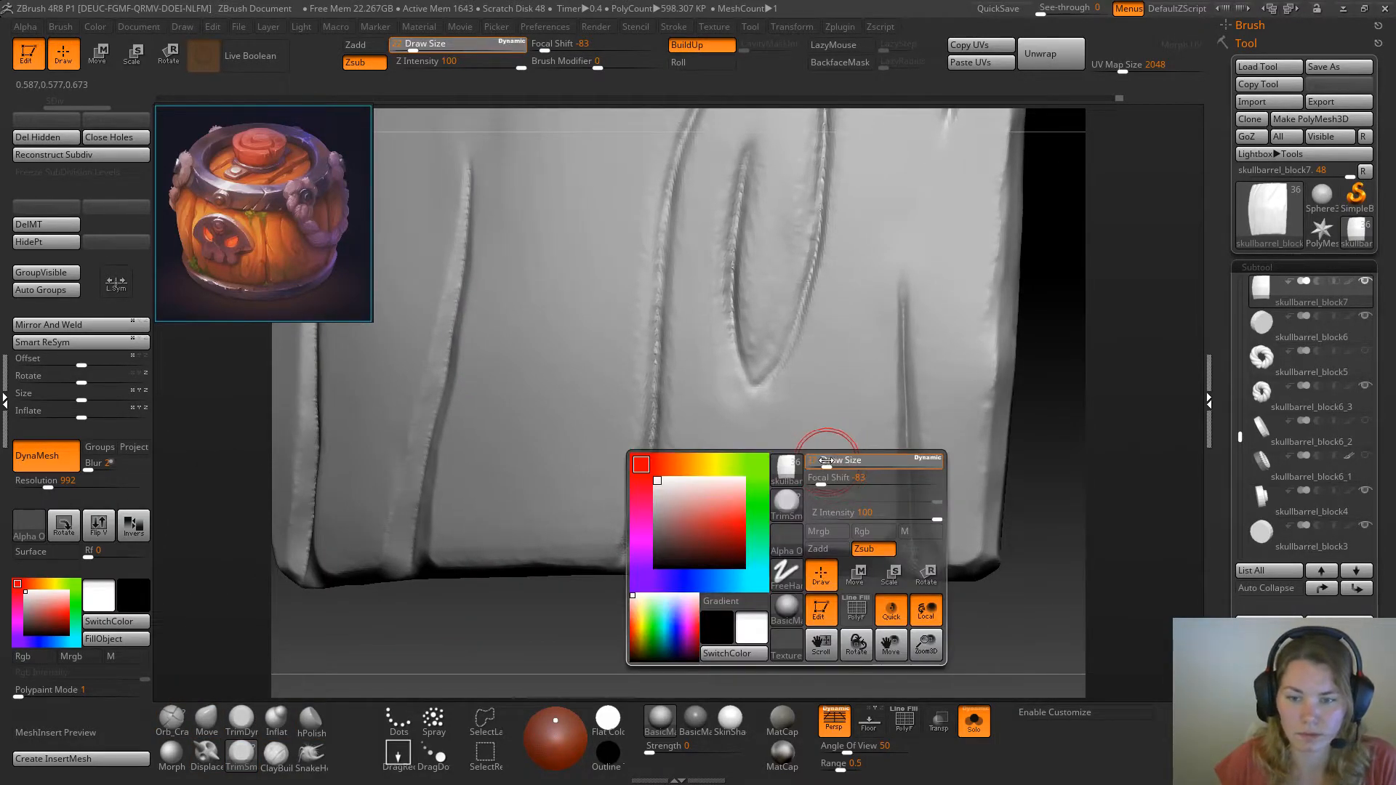
left_click_drag(822, 461, 817, 460)
left_click_drag(1086, 399, 909, 419)
key("space")
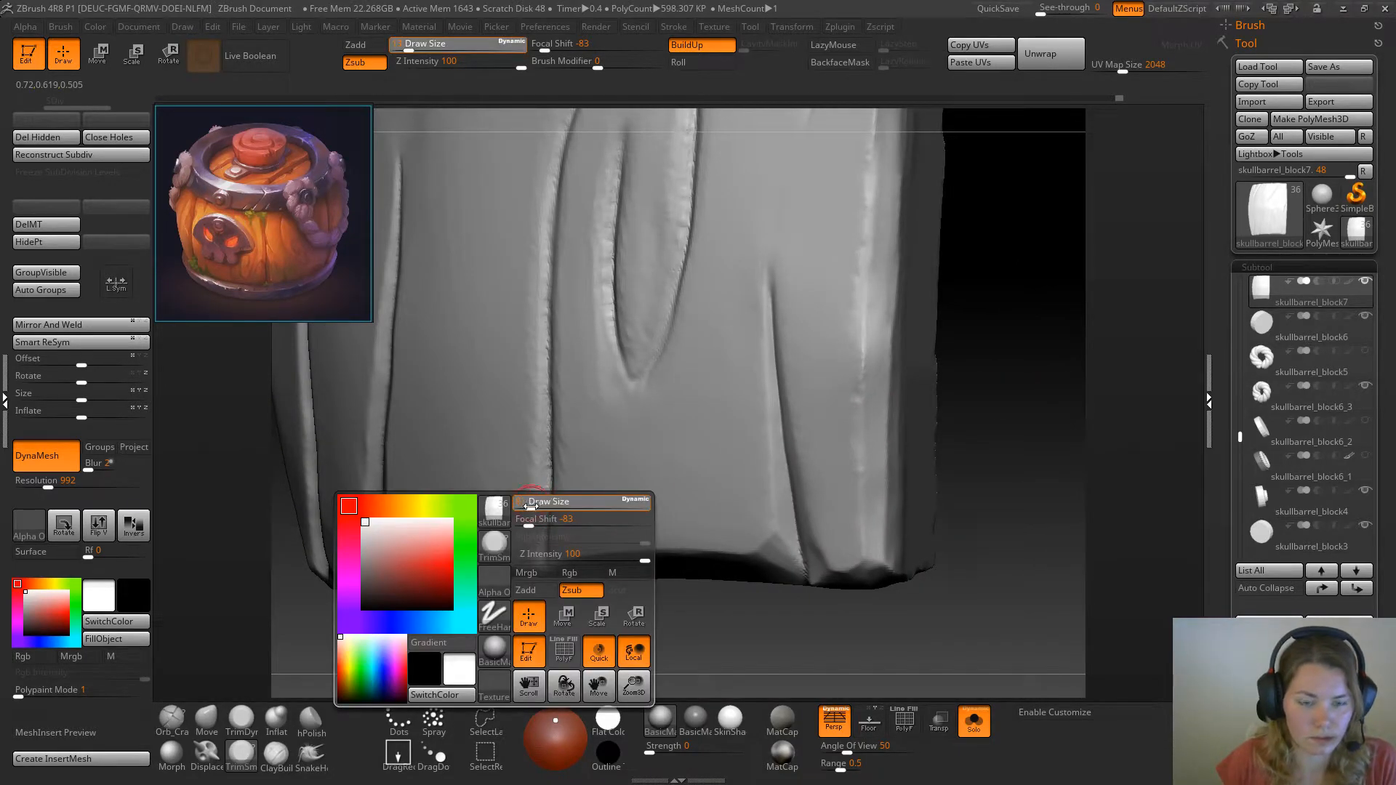
left_click_drag(531, 502, 529, 502)
mouse_move(1038, 356)
left_mouse_down()
mouse_move(1084, 358)
mouse_move(966, 374)
mouse_move(1106, 363)
mouse_move(1088, 360)
left_mouse_up()
mouse_move(932, 338)
left_mouse_down("alt")
mouse_move(1041, 342)
mouse_move(1009, 402)
left_mouse_up("alt")
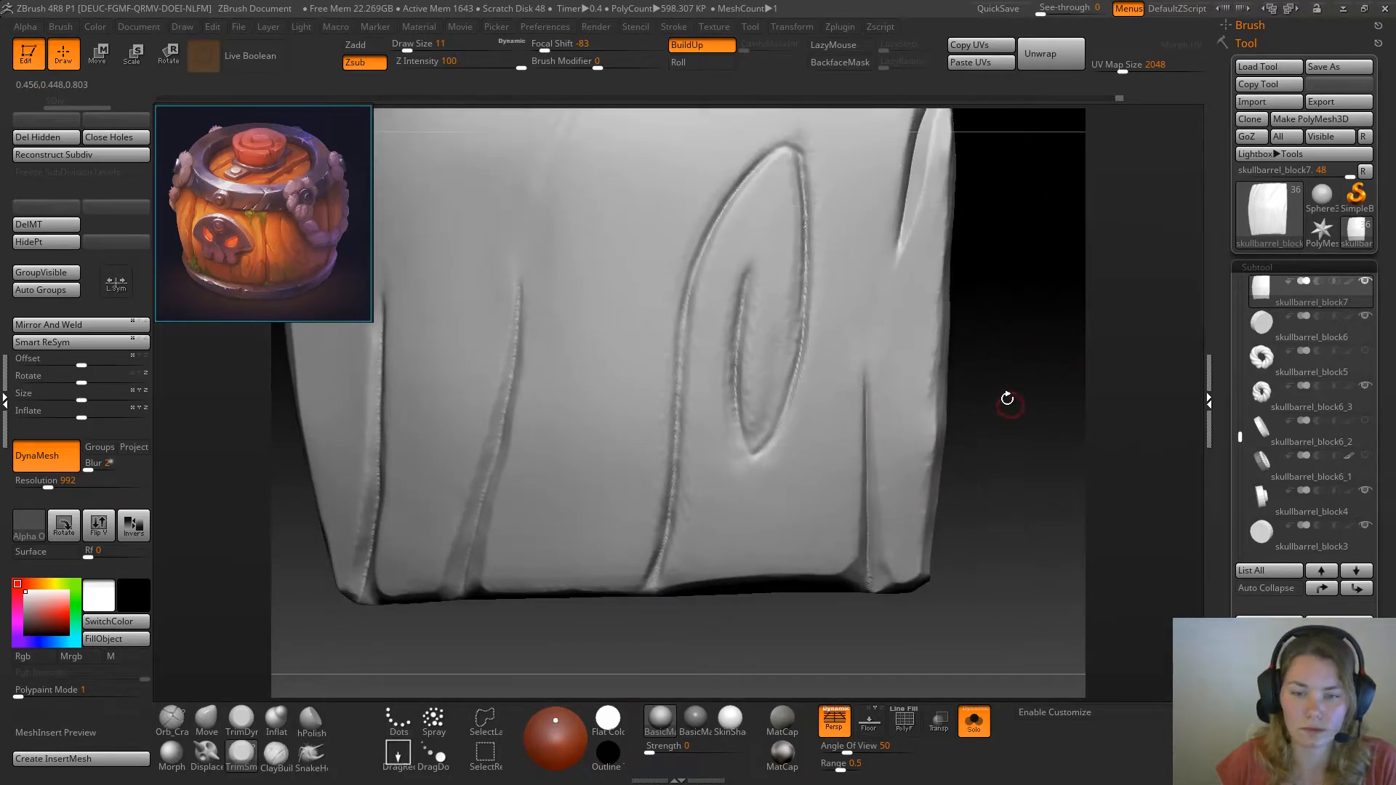
mouse_move(681, 556)
left_mouse_down("ctrl")
mouse_move(668, 592)
mouse_move(706, 283)
mouse_move(794, 149)
mouse_move(728, 247)
mouse_move(692, 390)
mouse_move(681, 502)
mouse_move(706, 458)
mouse_move(680, 509)
mouse_move(704, 532)
mouse_move(694, 574)
mouse_move(707, 371)
mouse_move(750, 221)
mouse_move(720, 444)
mouse_move(768, 193)
mouse_move(748, 202)
left_mouse_up("ctrl")
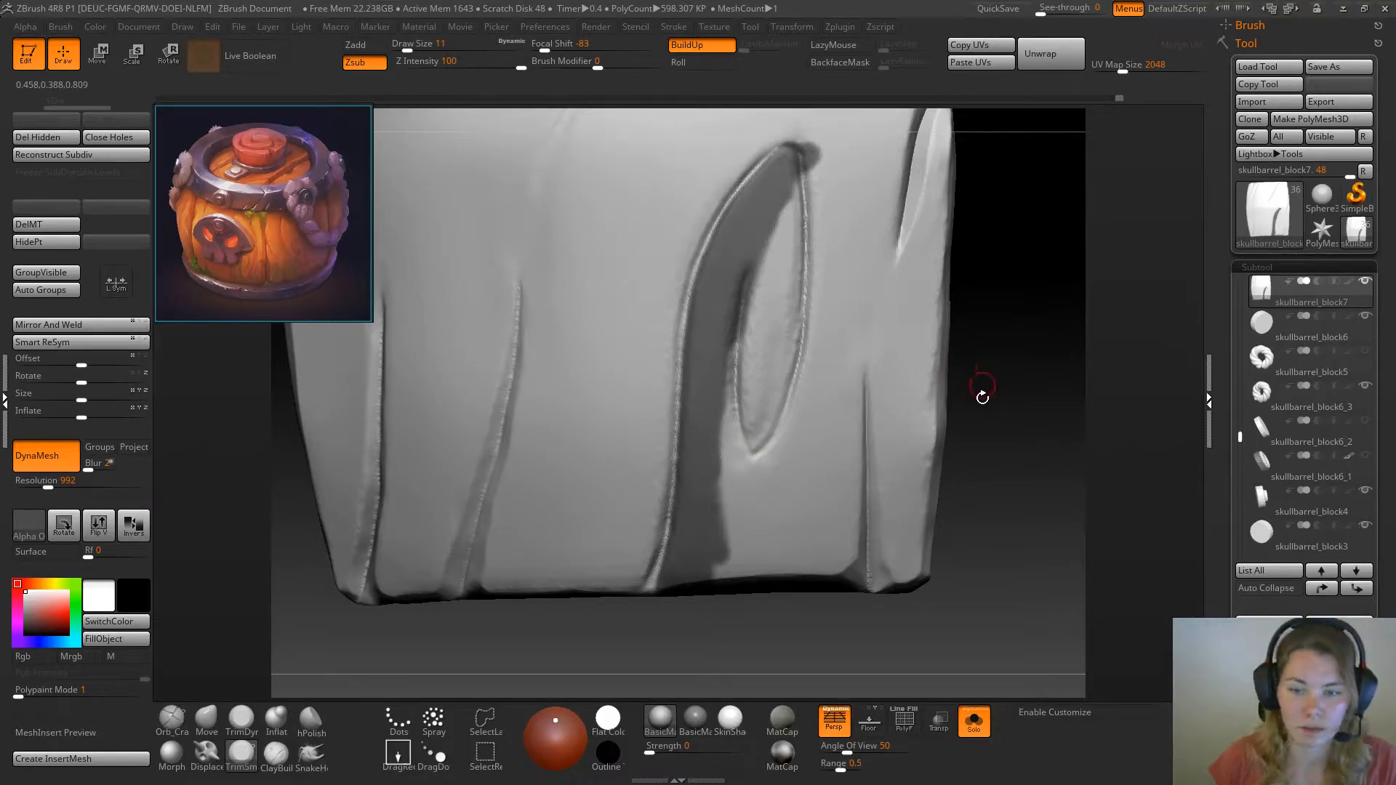
Flatten the outer edge at the foot of the long groove with TrimSmoothBorder and TrimDynamic at draw size 11
left_click_drag(1003, 411, 985, 402)
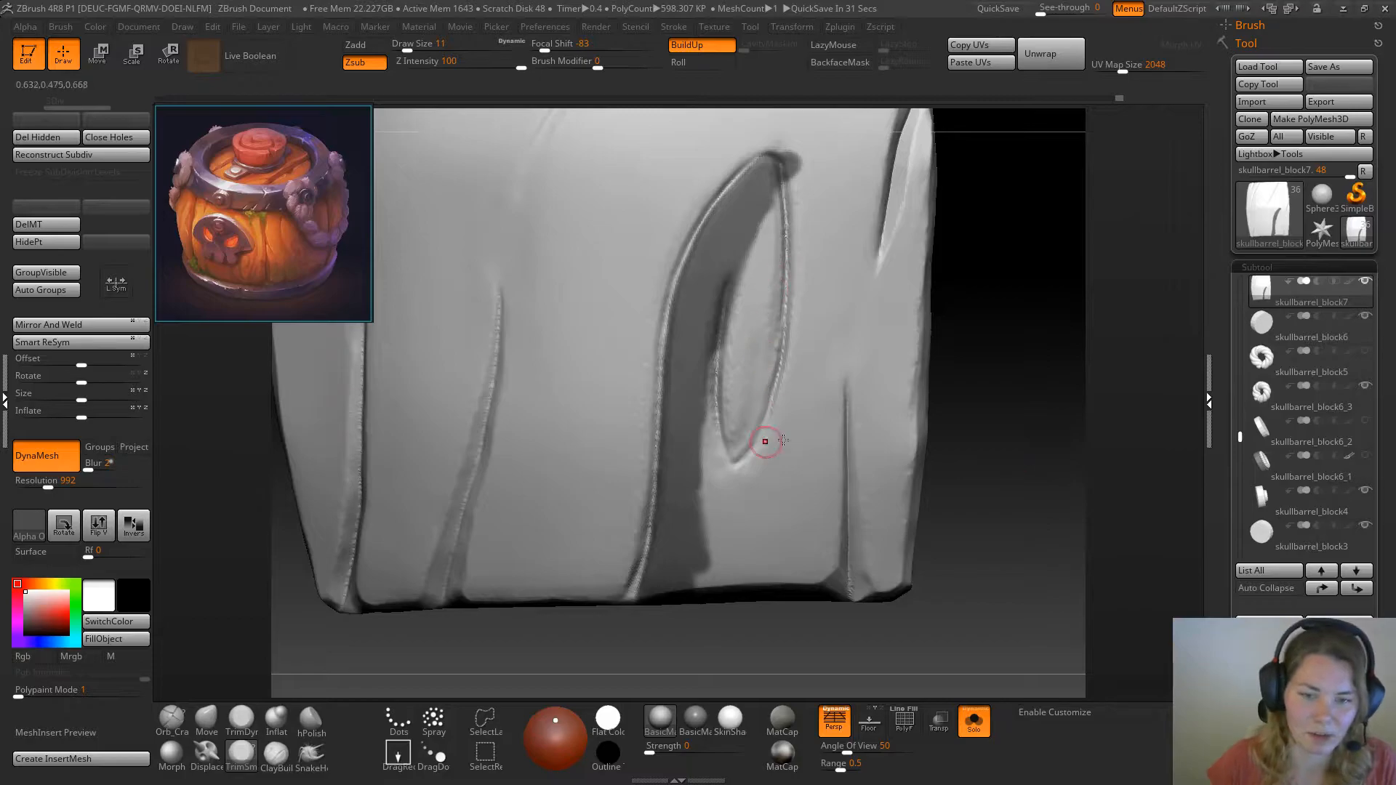
left_click_drag(1050, 383, 914, 390)
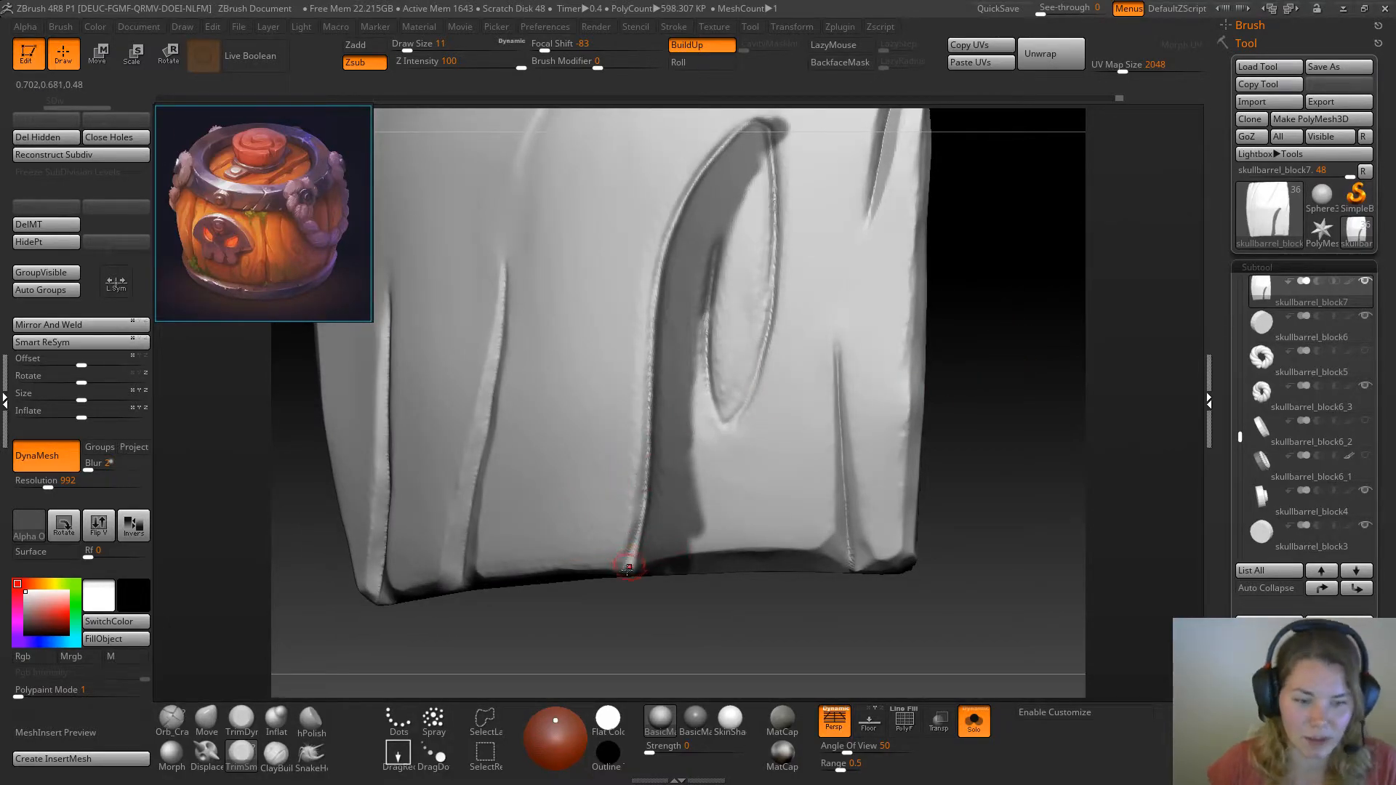
left_click(242, 720)
left_click_drag(526, 643, 568, 656)
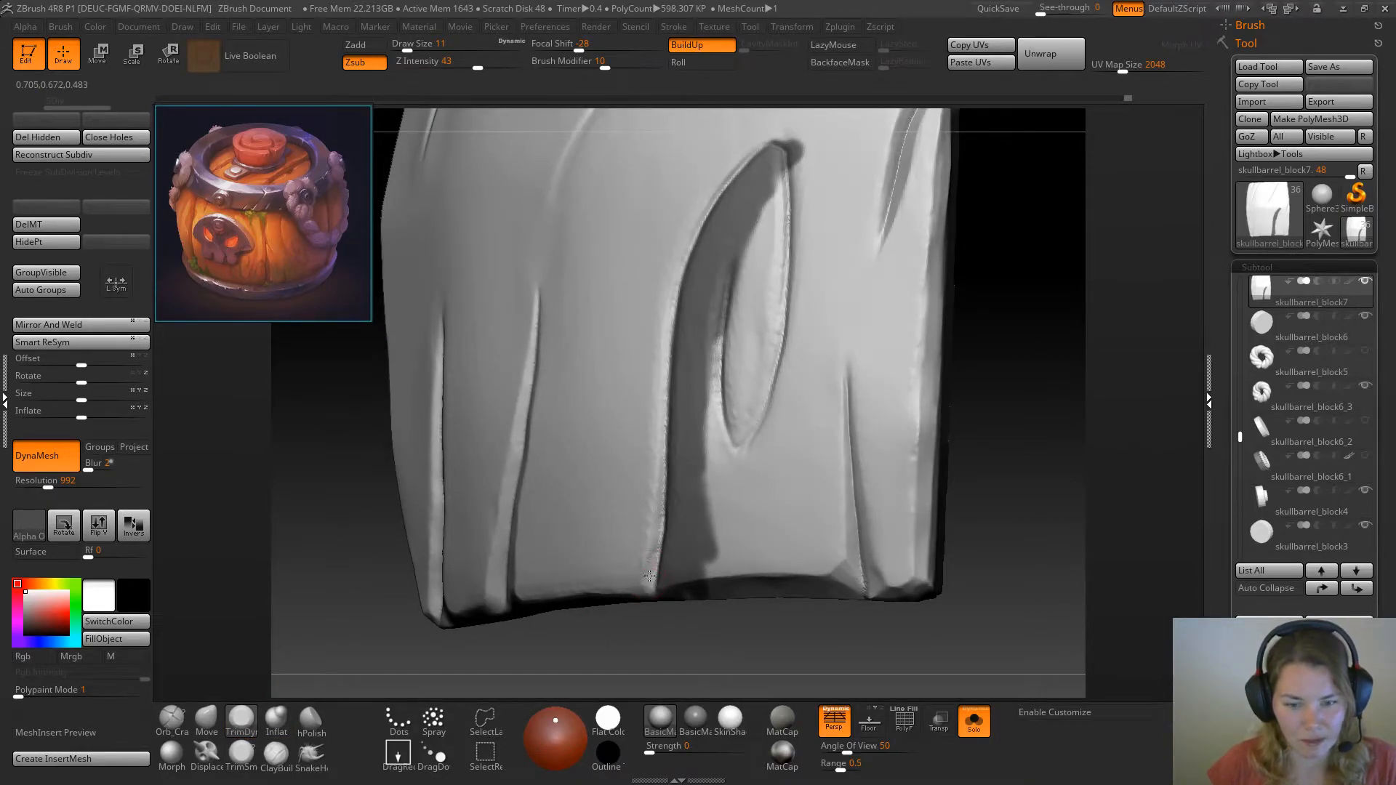
Bevel the long groove's outer edge along its lower half with TrimSmoothBorder at draw size 11
left_click(242, 757)
left_click_drag(400, 660, 414, 632)
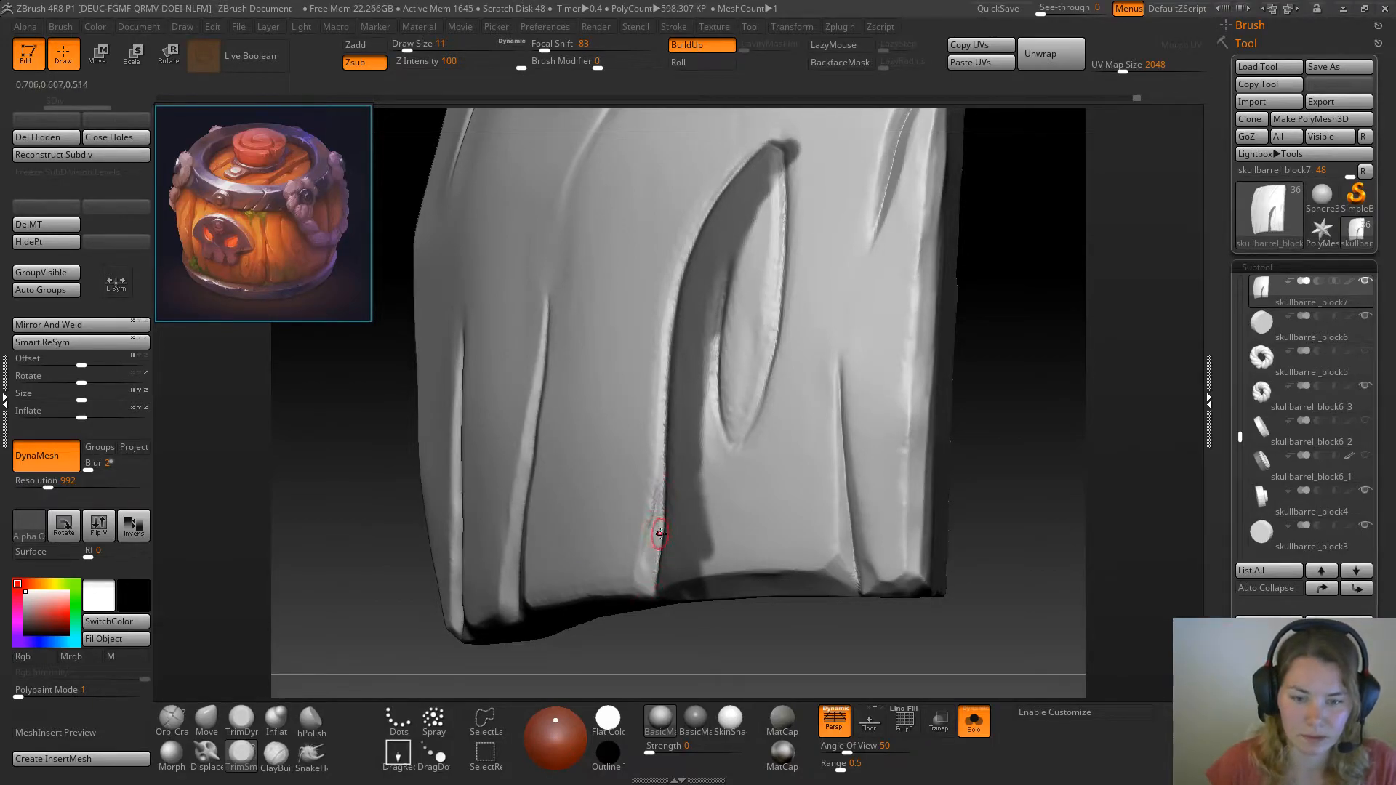
key("ctrl")
left_click_drag(1001, 357, 1031, 365)
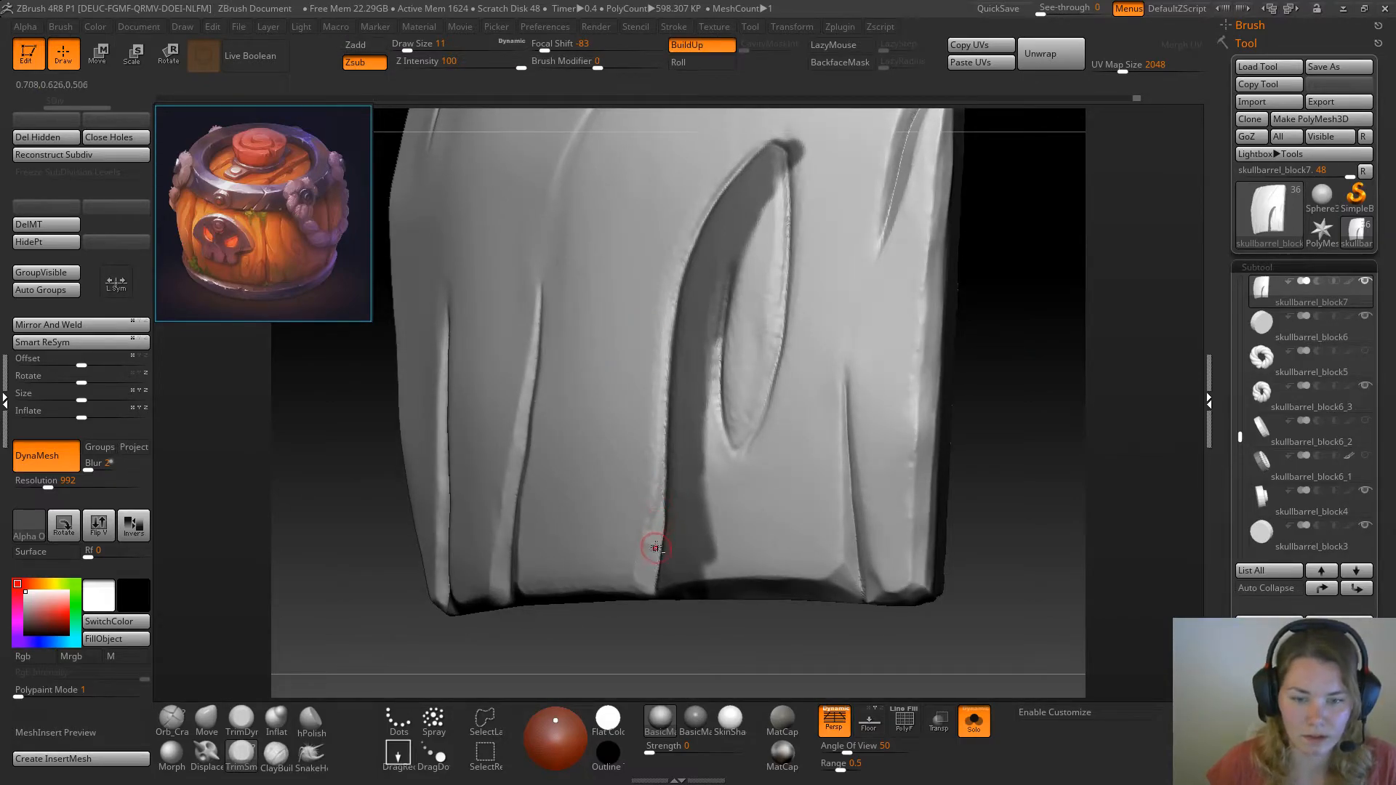
key("ctrl")
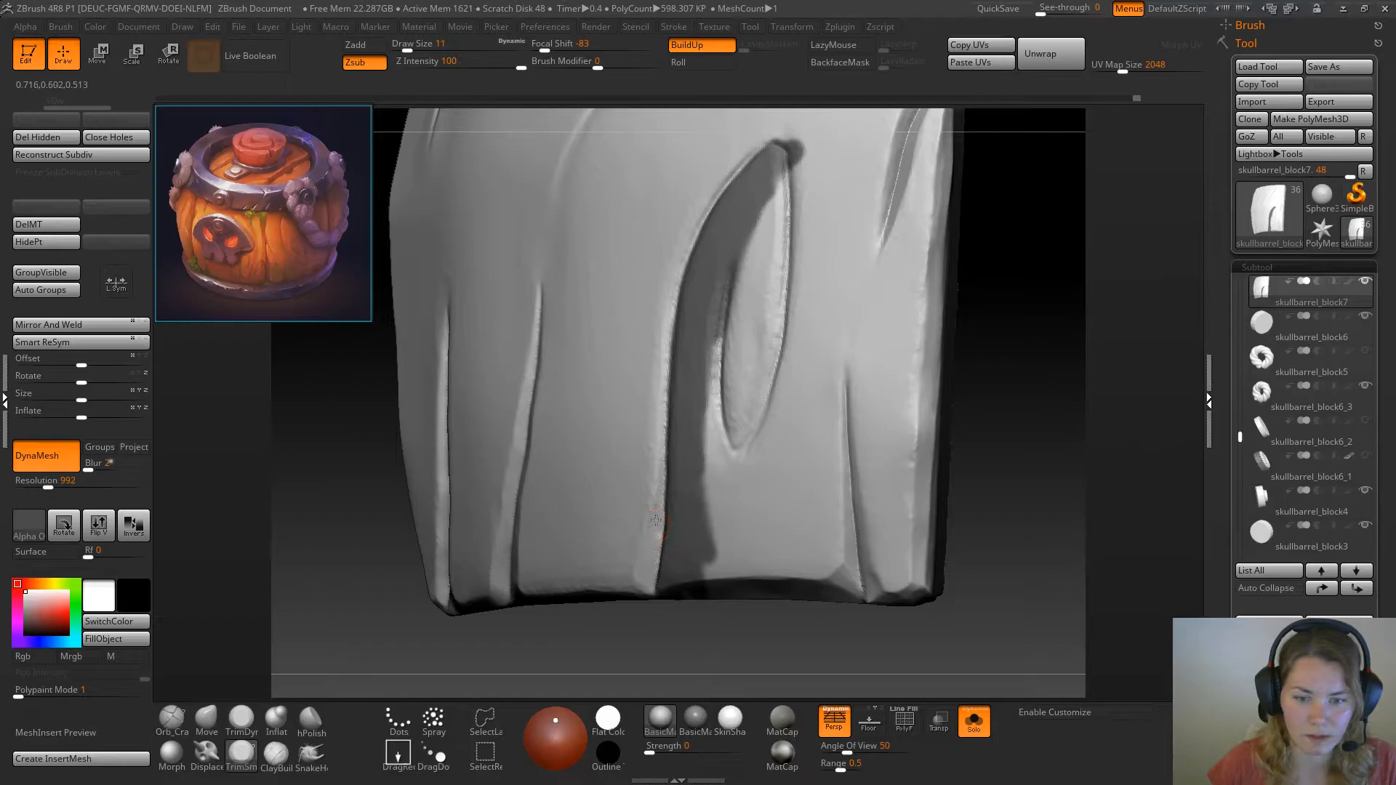
left_click_drag(661, 480, 647, 569)
left_click_drag(658, 500, 662, 437)
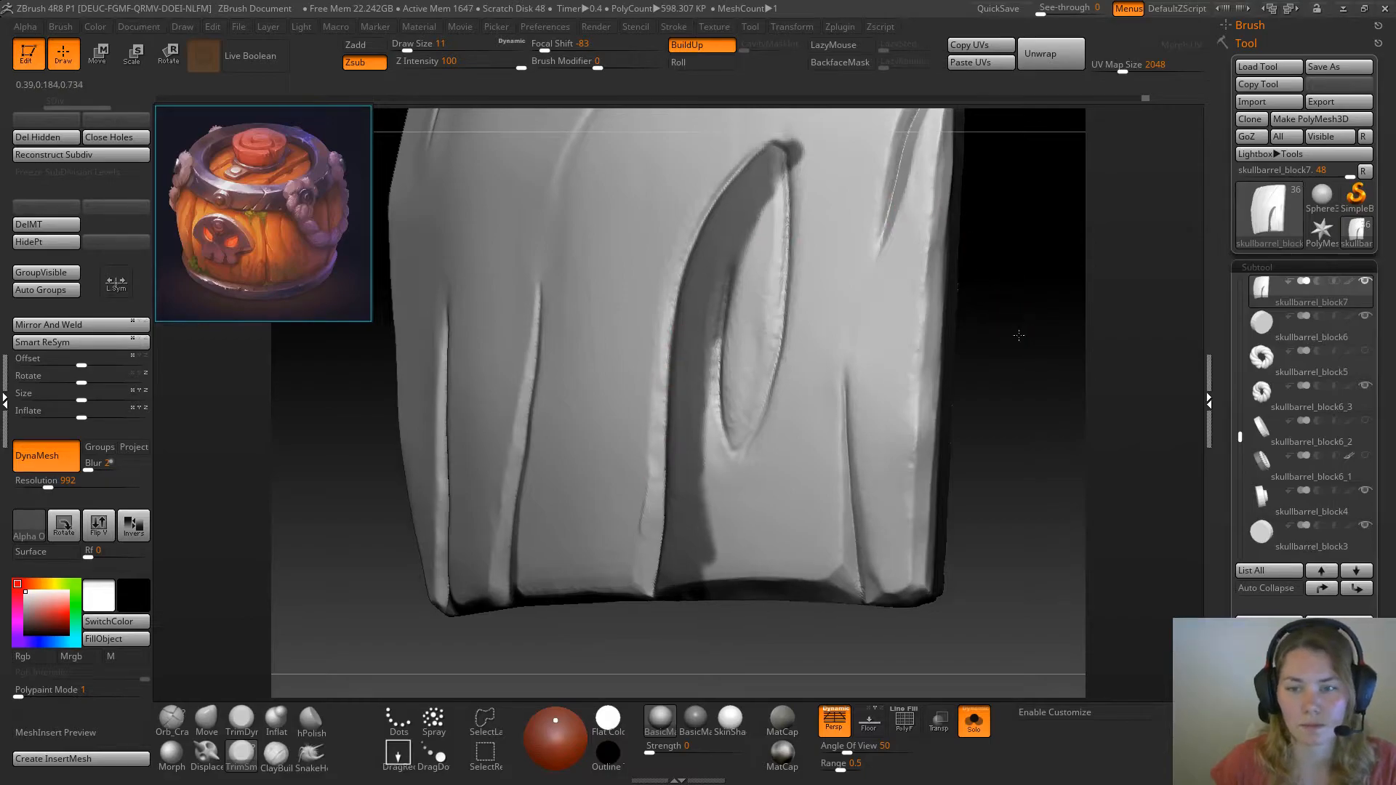
Continue the bevel up the groove's outer edge beside the knot with TrimSmoothBorder, and undo the last stroke
left_click_drag(1029, 331, 807, 352)
left_click_drag(954, 314, 836, 324)
left_click_drag(646, 358, 648, 331)
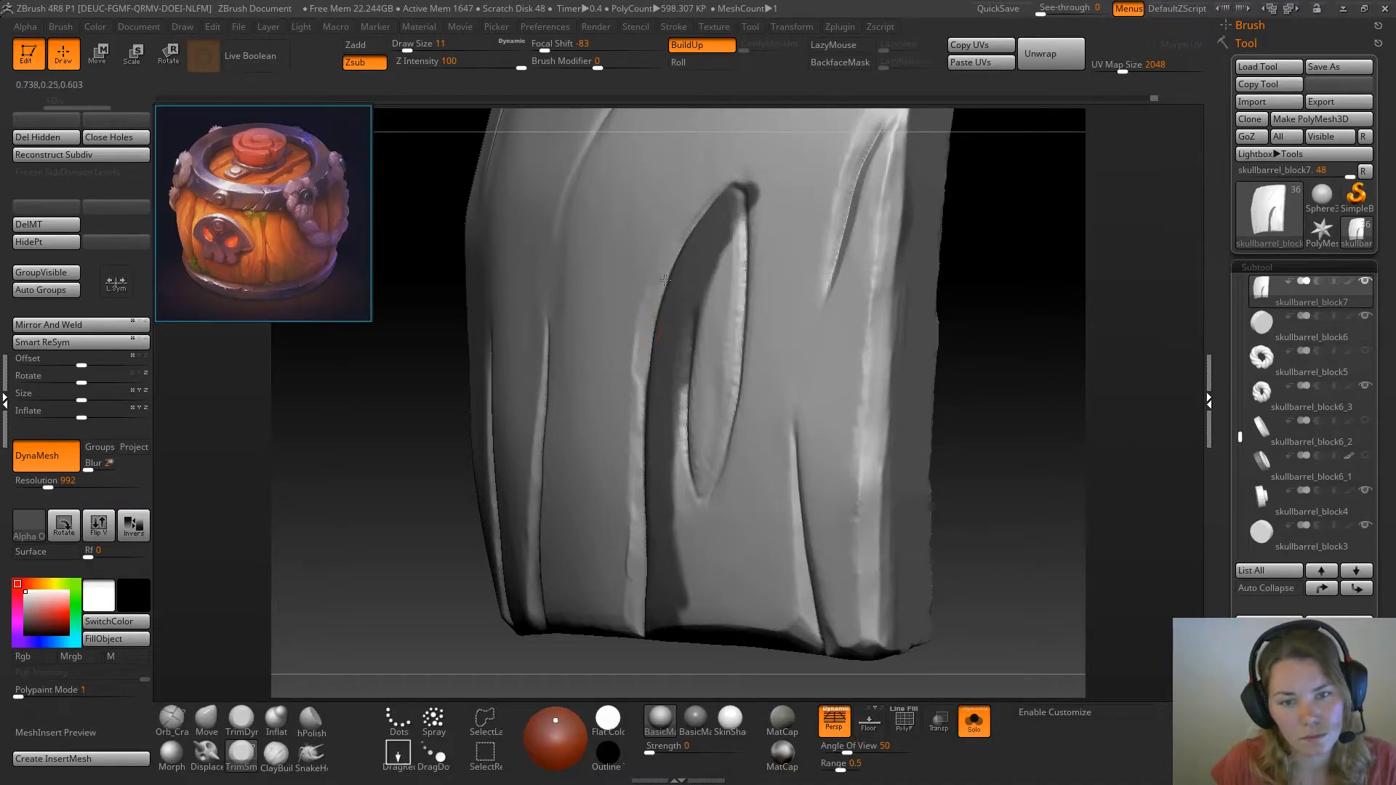
mouse_move(643, 385)
left_mouse_down()
mouse_move(638, 520)
mouse_move(651, 557)
left_mouse_up()
key("ctrl+z")
mouse_move(980, 355)
left_mouse_down()
mouse_move(1007, 368)
mouse_move(986, 359)
left_mouse_up()
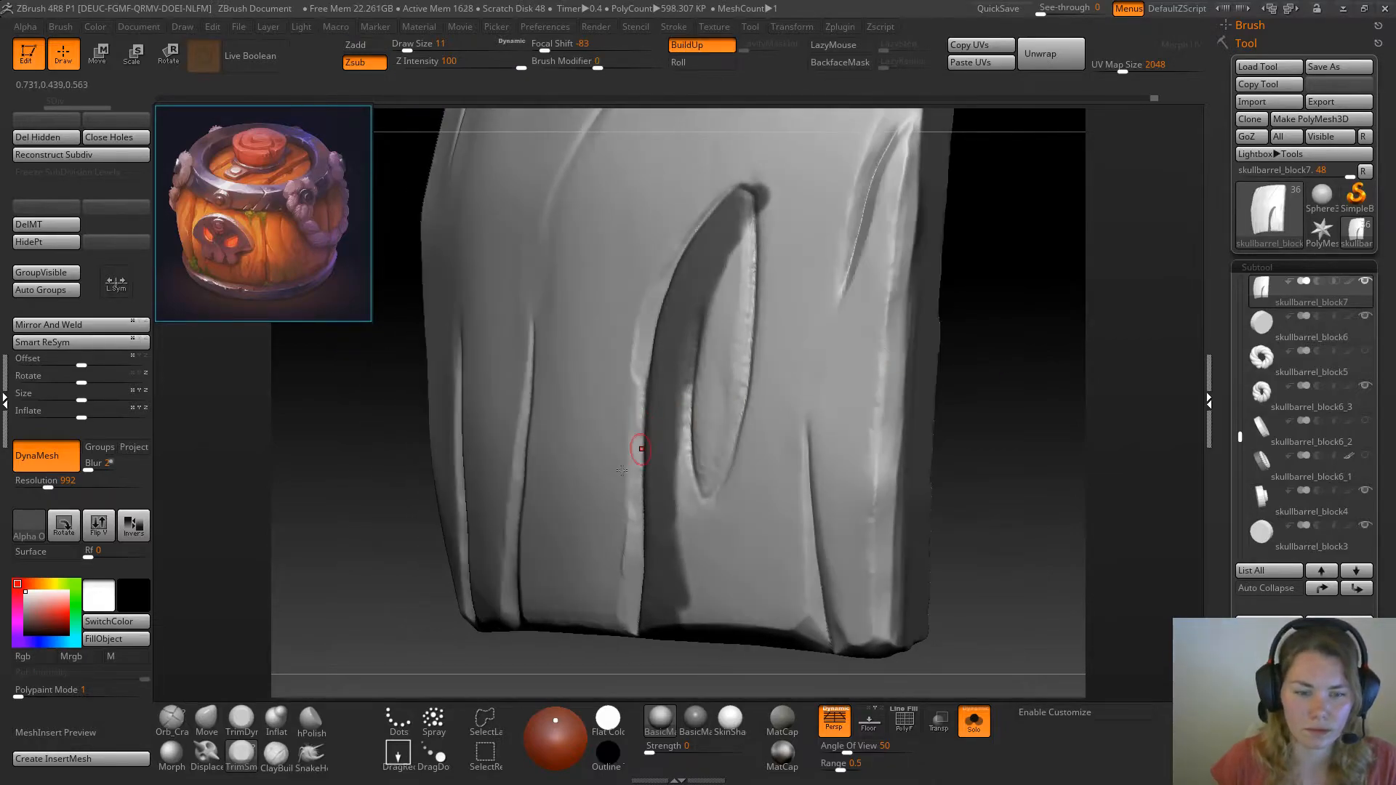
Recut the long groove from the knot's upper tip down toward the plank's bottom edge with Orb_Cracks at draw size 18
left_click(173, 720)
left_click_drag(309, 592, 378, 567)
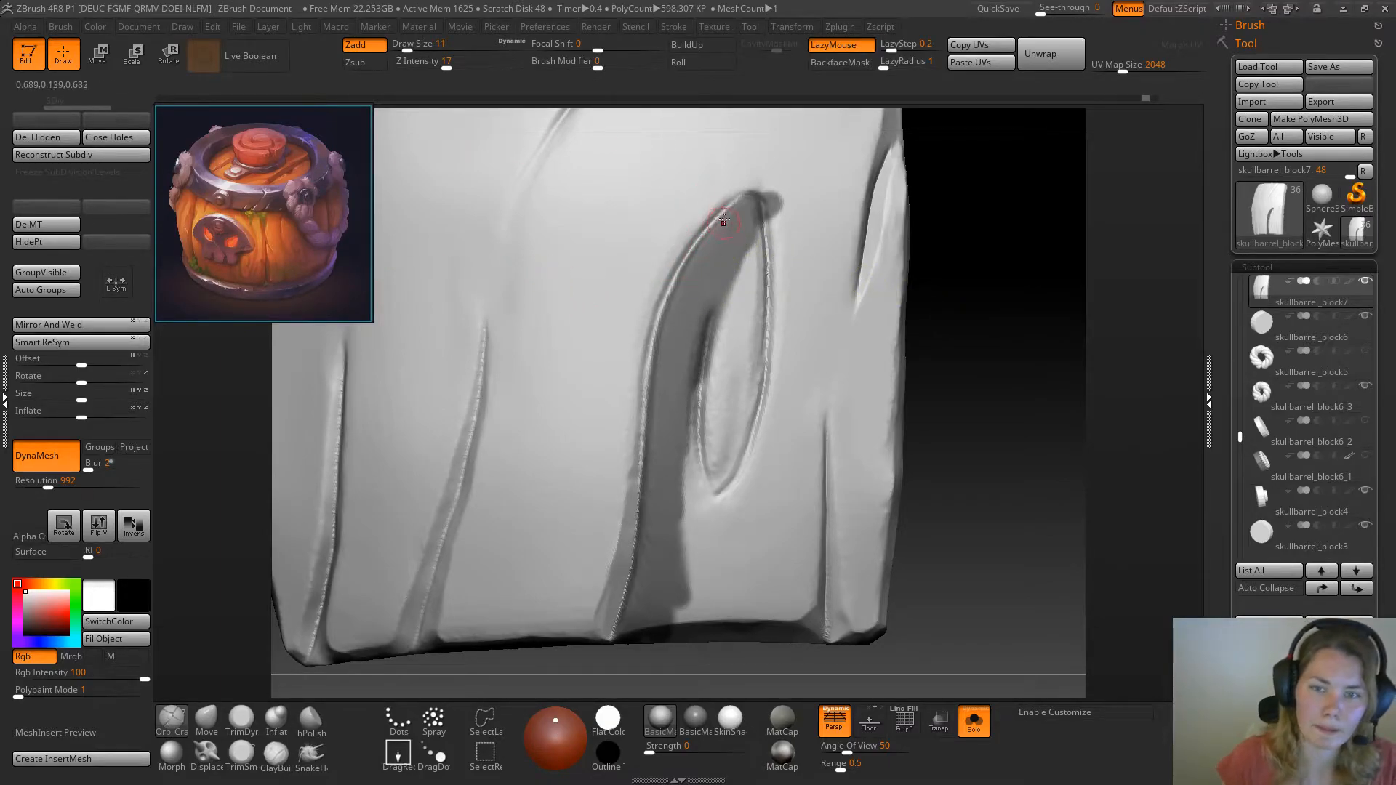
left_click_drag(722, 213, 657, 329)
key("space")
left_click_drag(946, 283, 950, 284)
mouse_move(742, 197)
left_mouse_down()
mouse_move(655, 309)
mouse_move(626, 530)
left_mouse_up()
left_click_drag(649, 364, 627, 567)
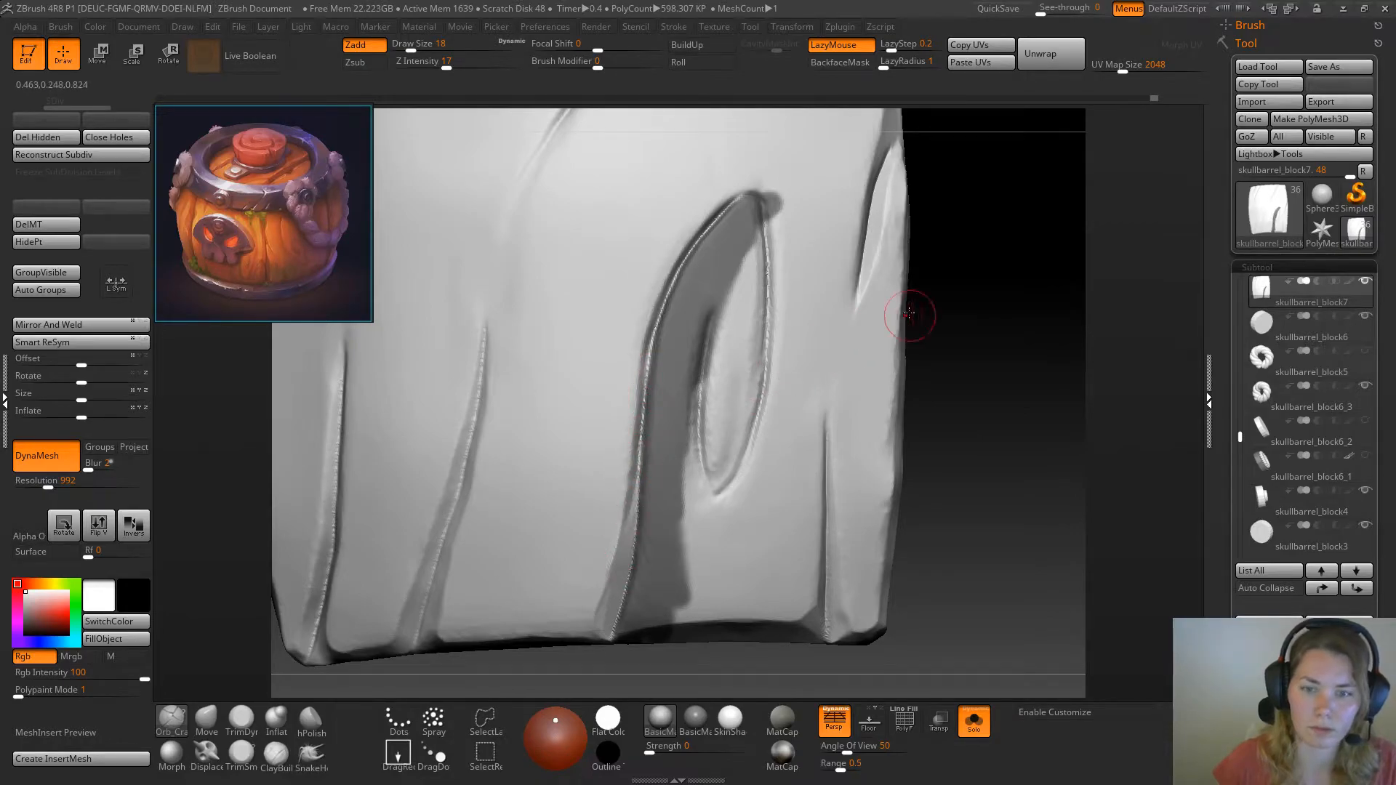
Set TrimSmoothBorder to draw size 12 and bevel the groove's outer edge around the knot's upper tip
left_click(241, 719)
left_click(241, 753)
key("space")
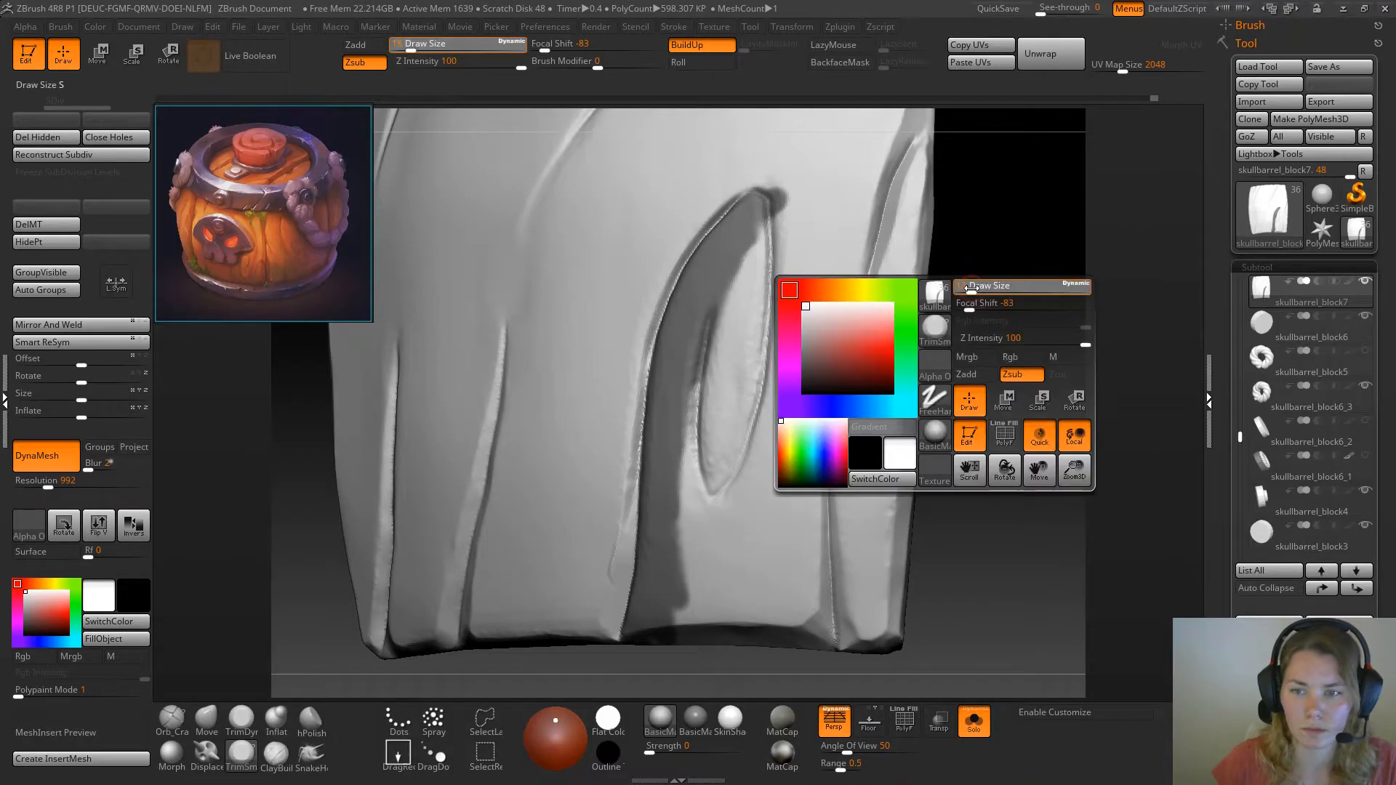
left_click_drag(971, 288, 968, 288)
mouse_move(719, 219)
left_mouse_down()
mouse_move(696, 242)
mouse_move(709, 226)
left_mouse_up()
left_click_drag(987, 267, 930, 244)
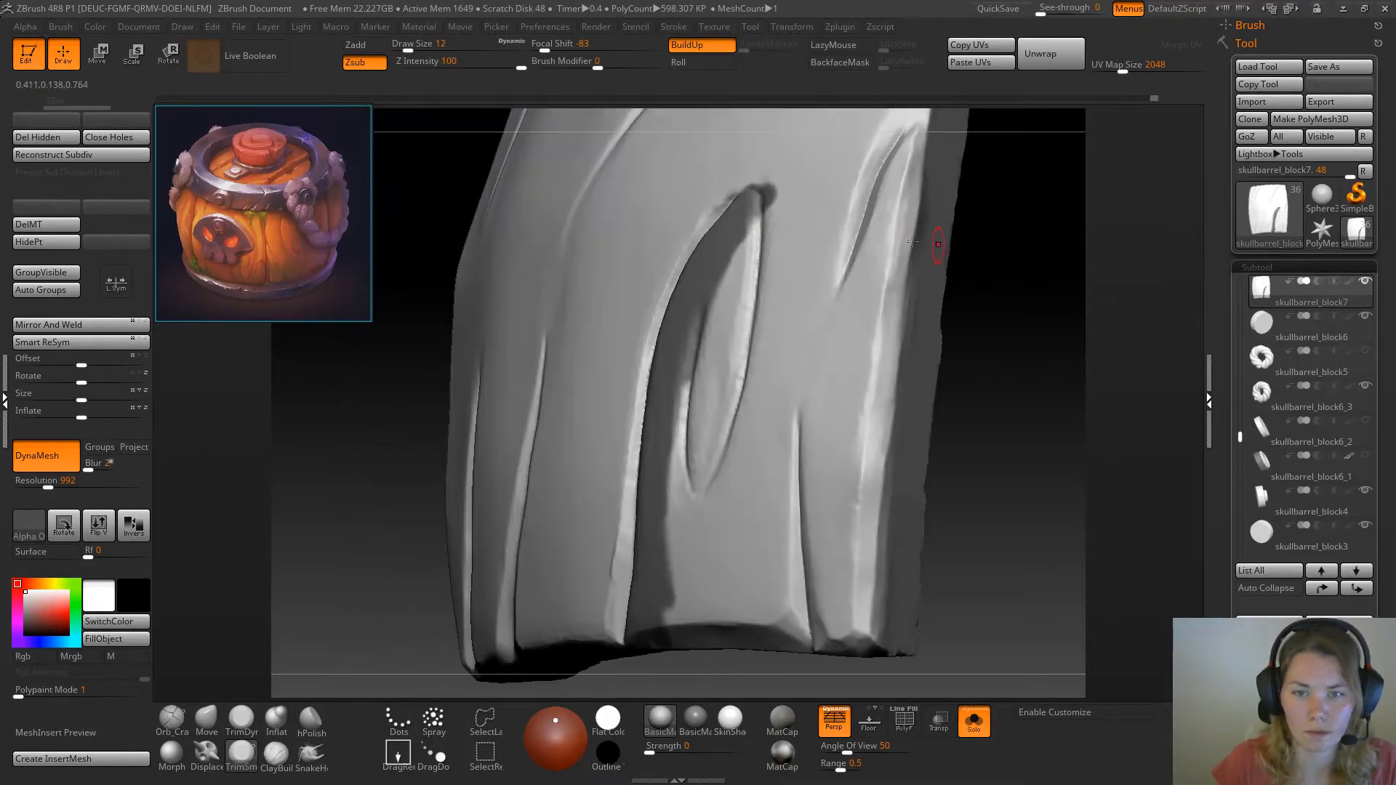
left_click_drag(706, 226, 734, 195)
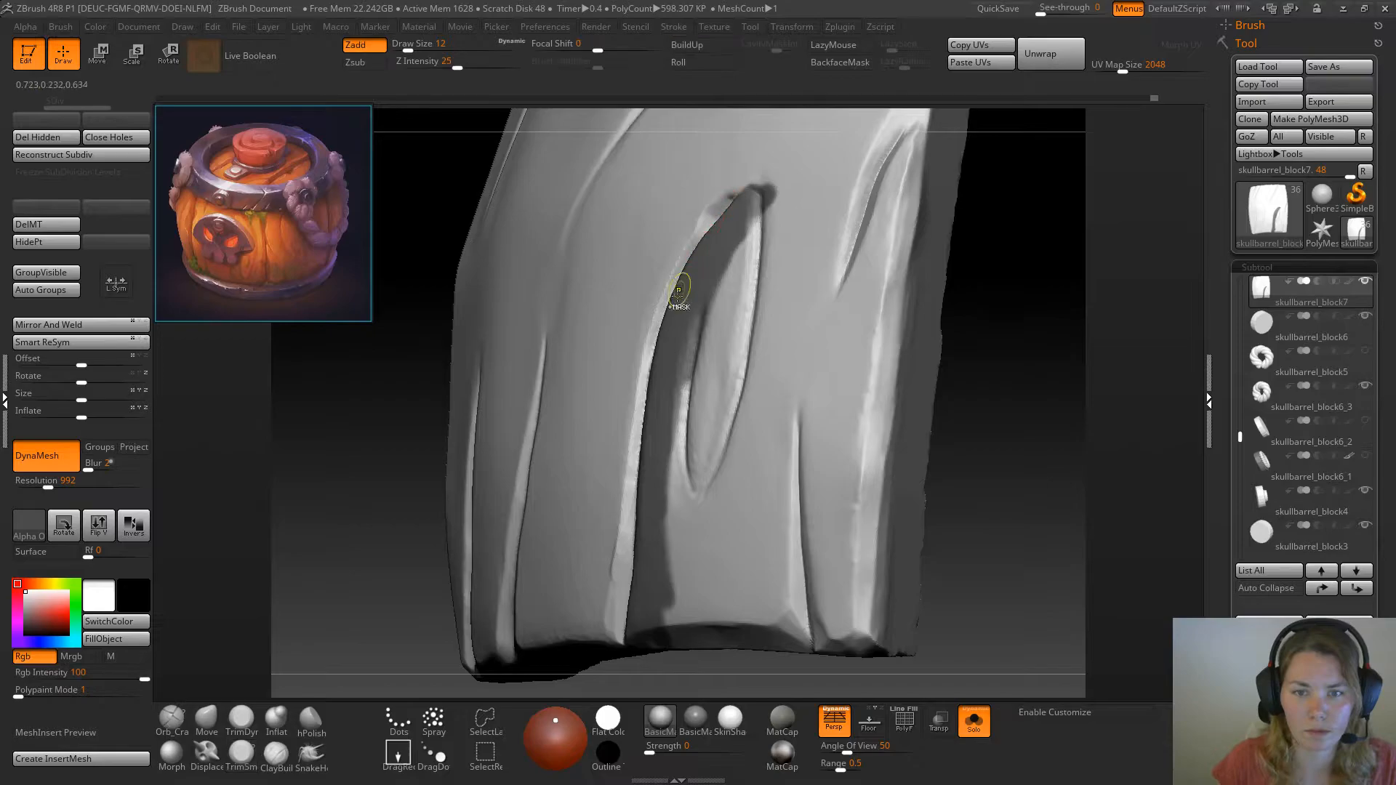
Even out the bevel on the groove's upper curve with TrimDynamic and TrimSmoothBorder, from beside the knot to its tip
left_click(239, 719)
left_click_drag(364, 525, 320, 533)
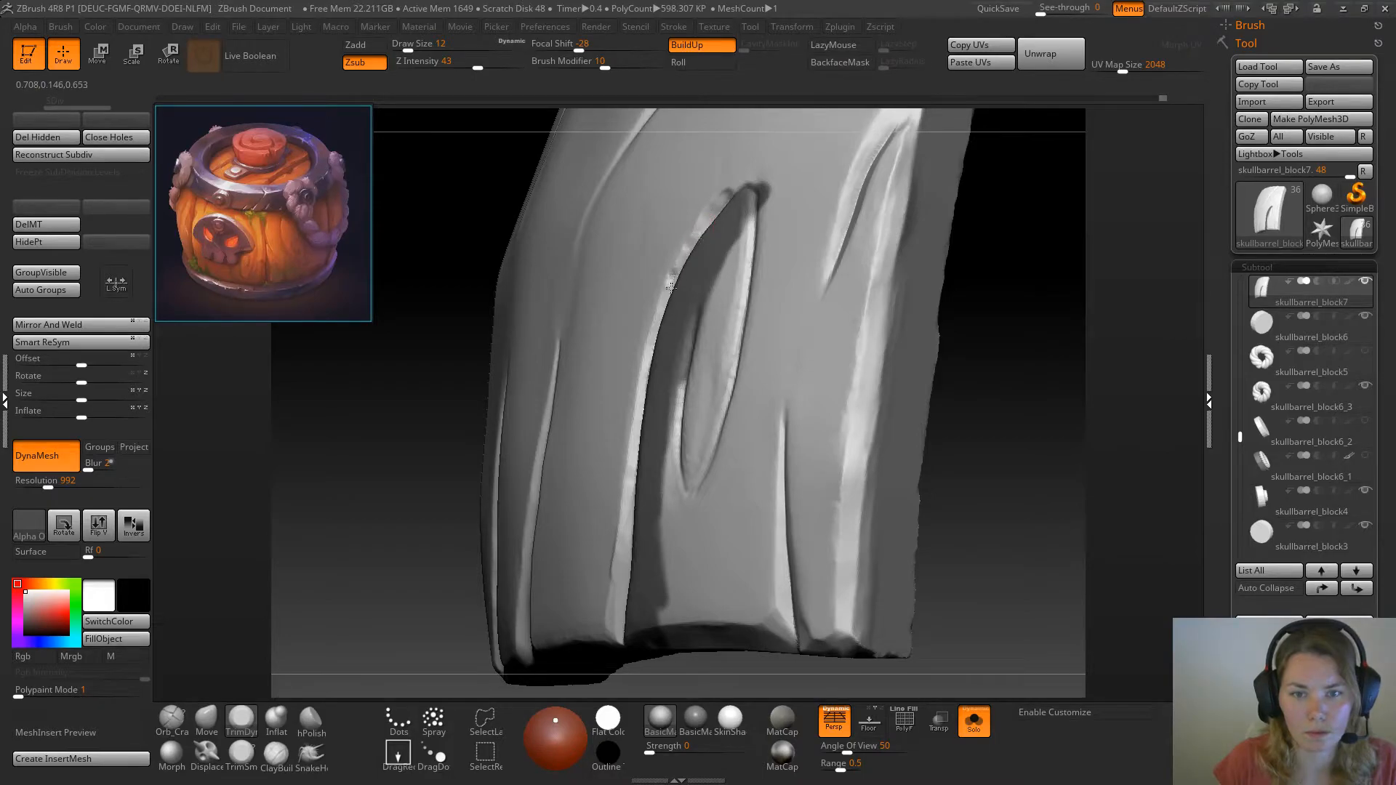
left_click(241, 757)
left_click_drag(374, 555, 393, 542)
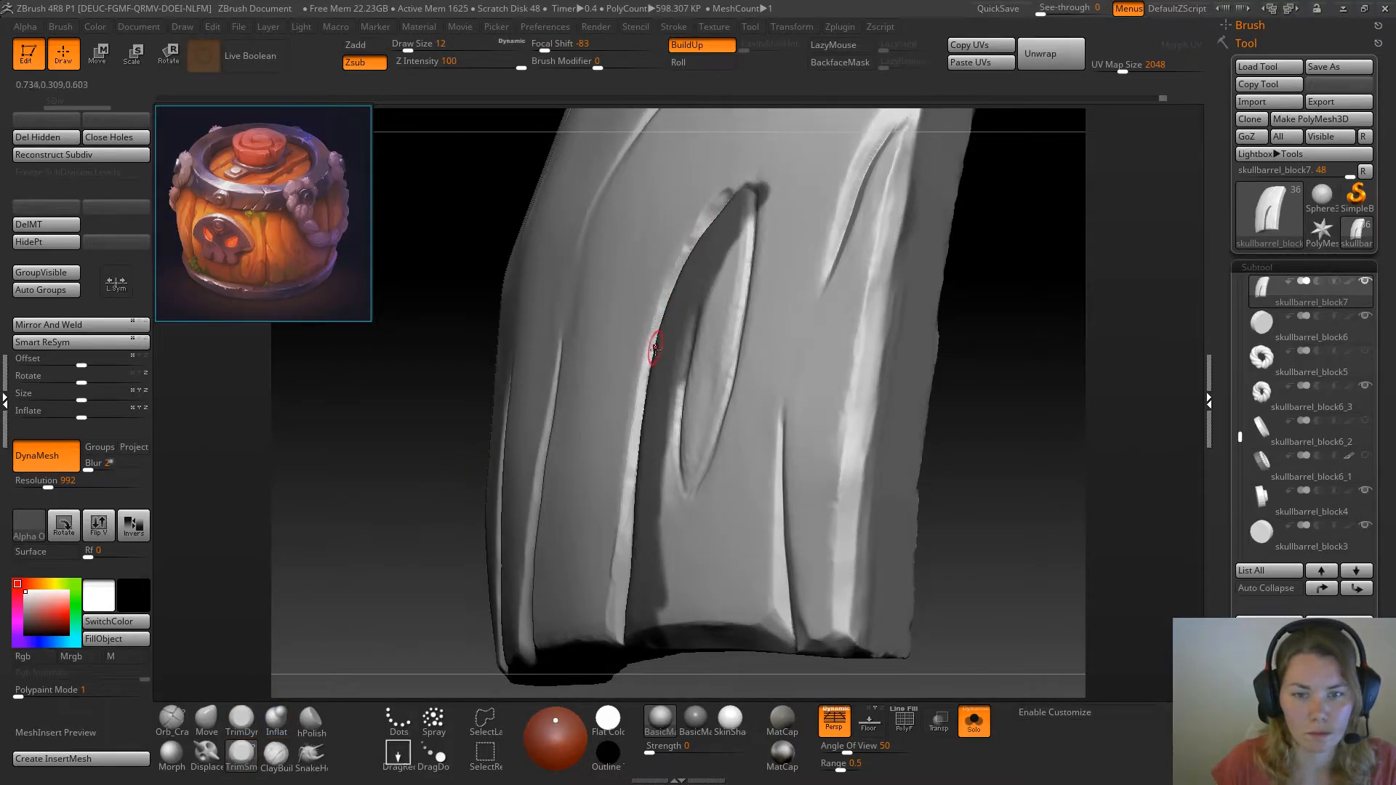
left_click_drag(661, 314, 651, 331)
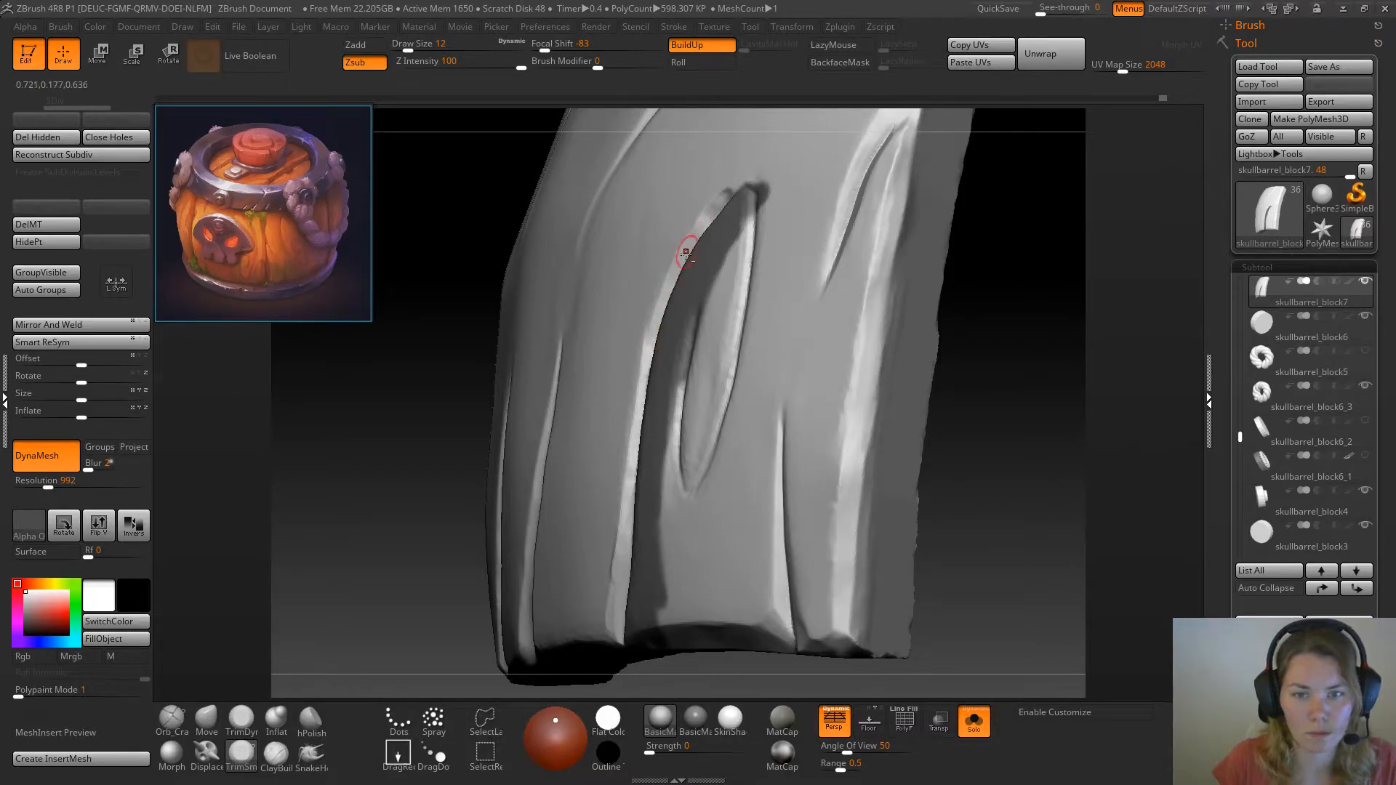
left_click_drag(699, 230, 739, 182)
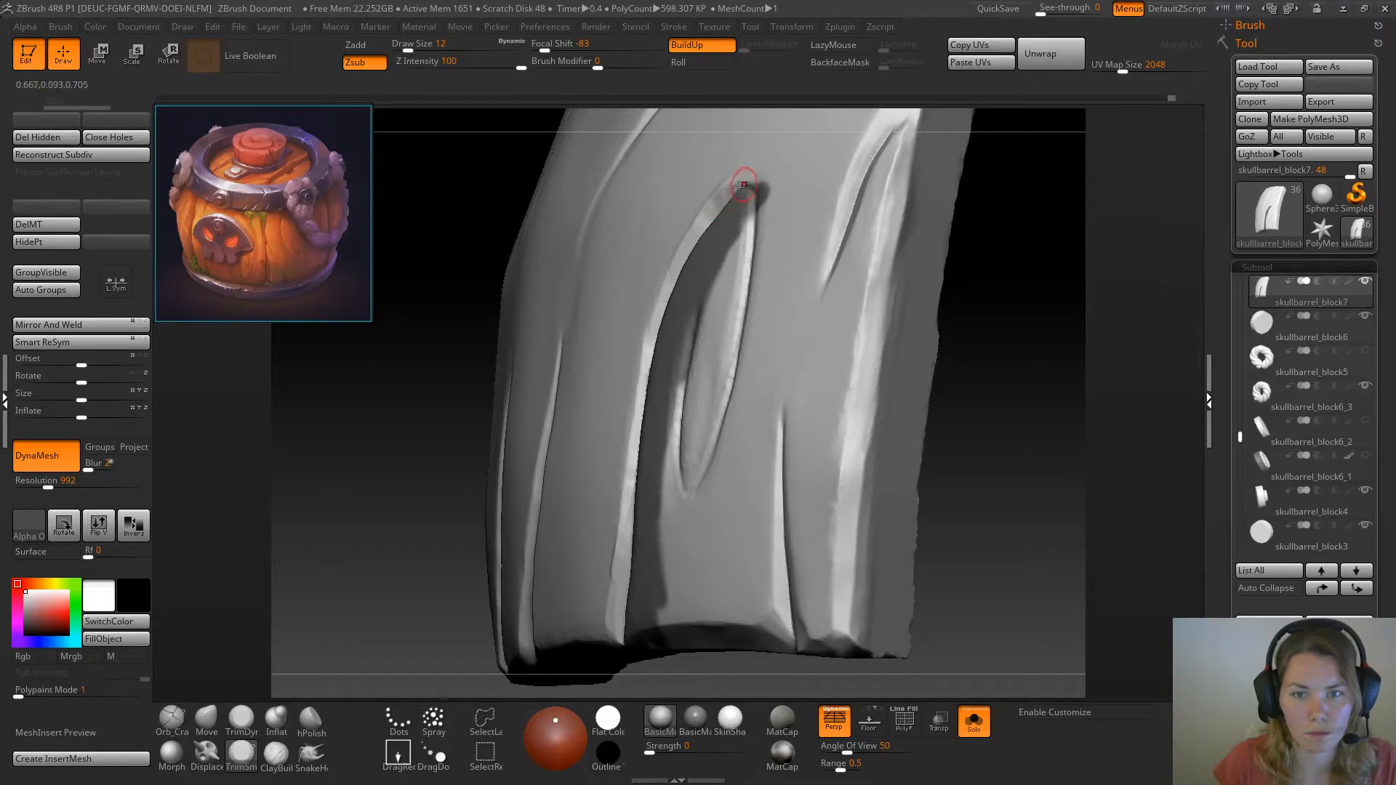
mouse_move(653, 356)
left_mouse_down()
mouse_move(657, 326)
mouse_move(643, 380)
left_mouse_up()
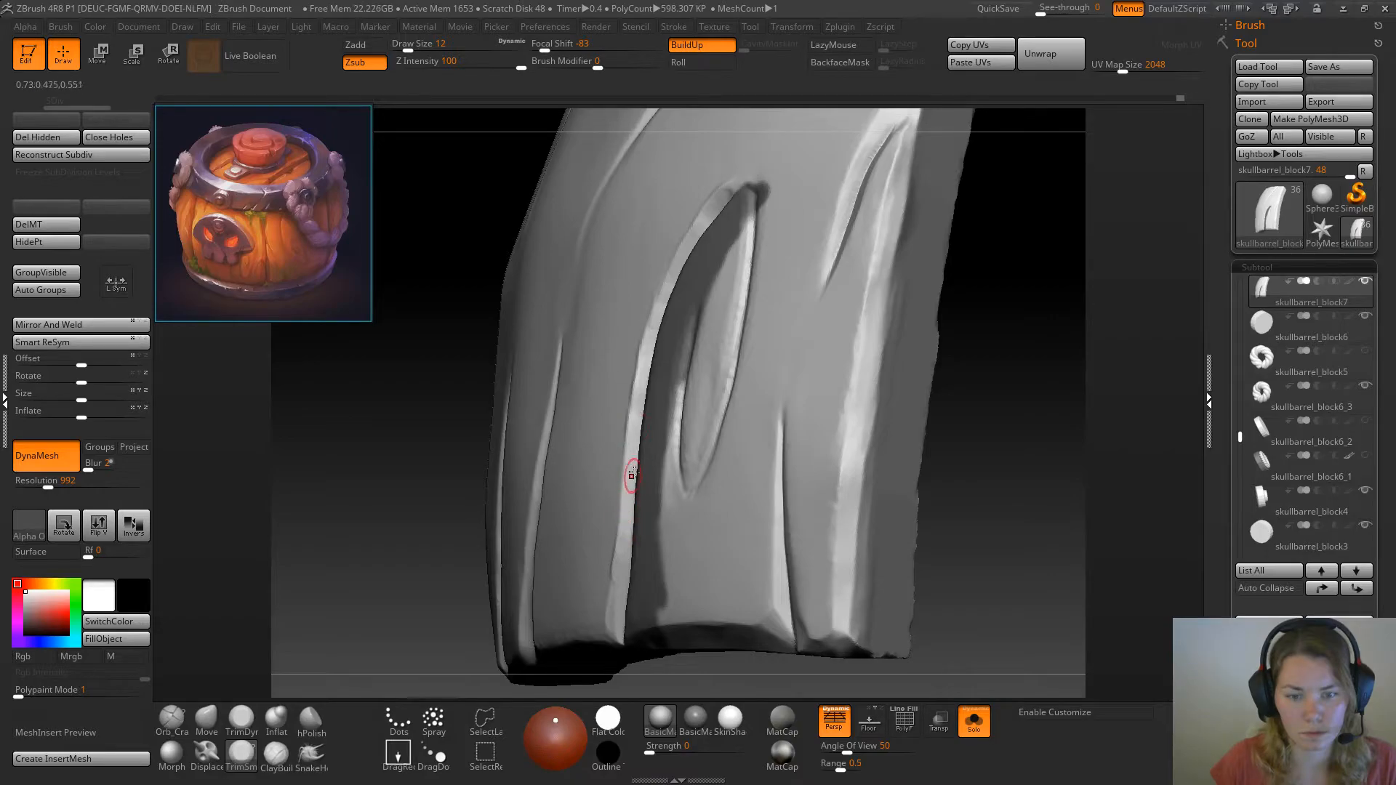
Blend the plank surface beside the groove's beveled outer edge with TrimDynamic at draw size 12
left_click_drag(1054, 345, 1019, 349)
left_click(241, 720)
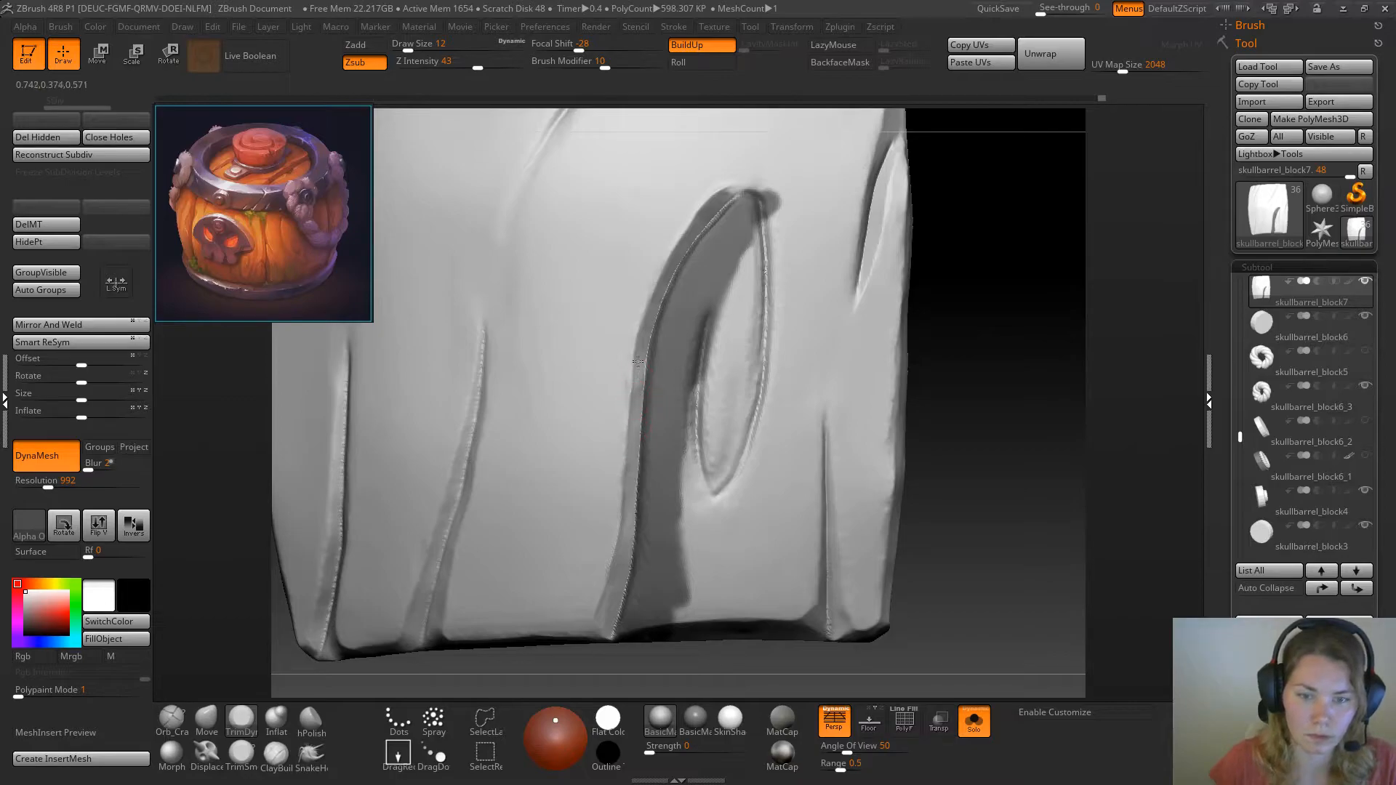
left_click_drag(620, 422, 624, 397, "shift")
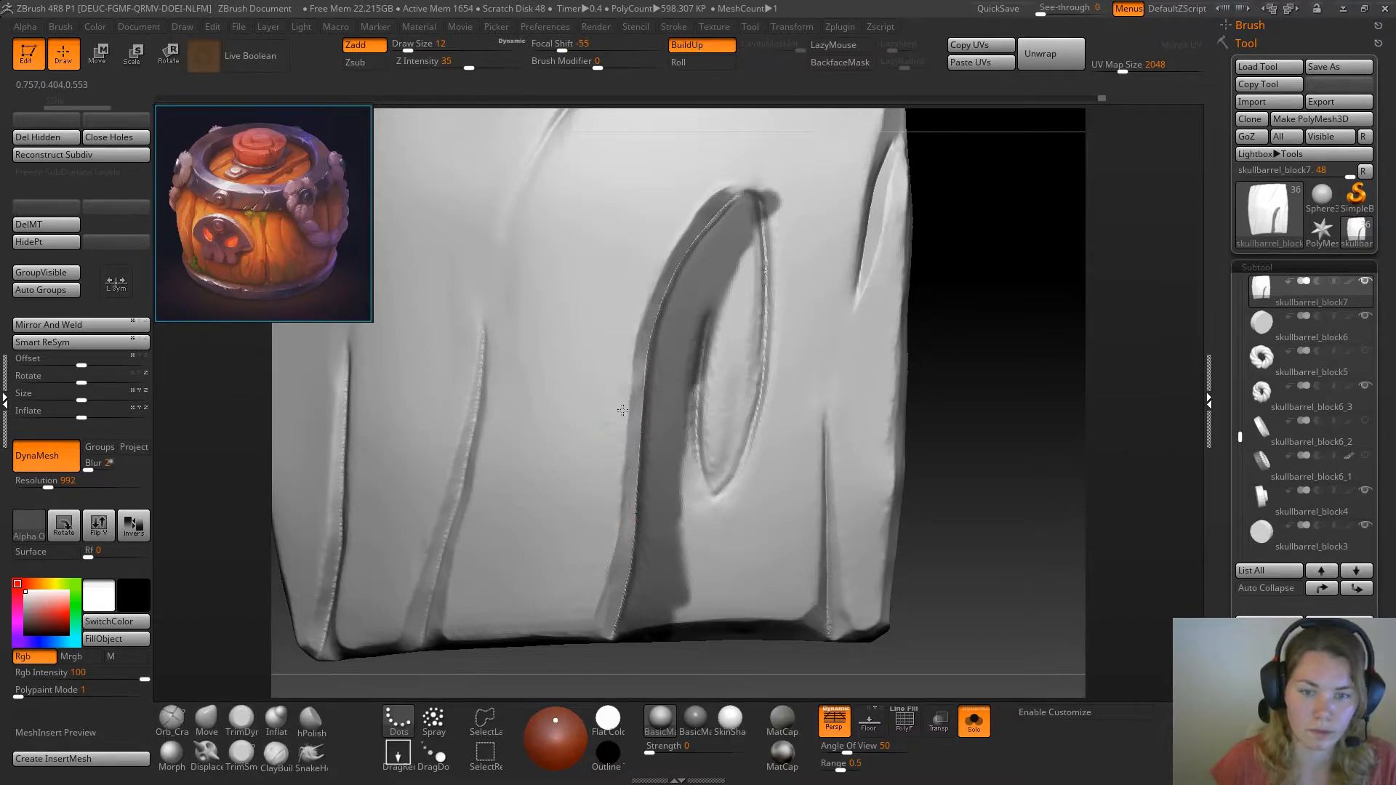
left_click_drag(1001, 308, 913, 314)
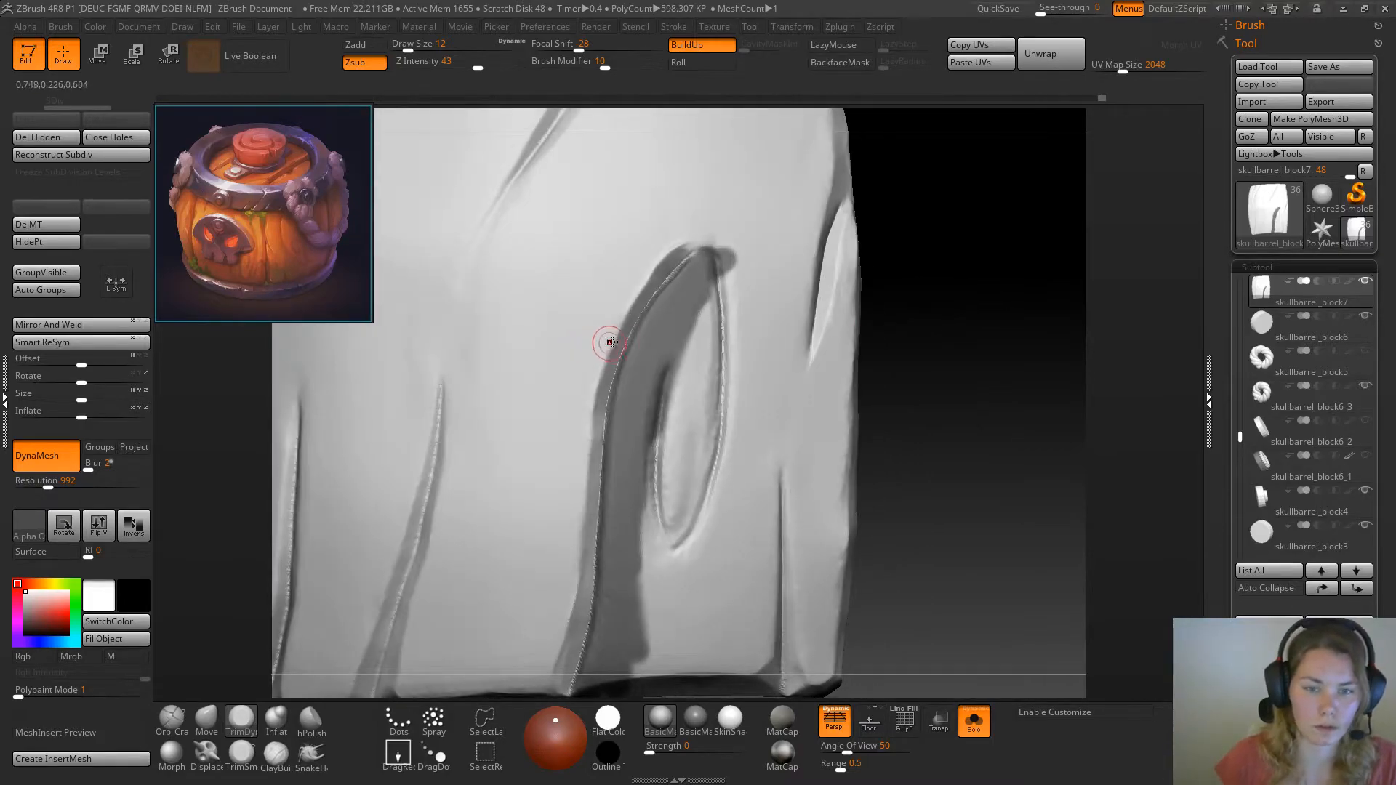
left_click_drag(583, 492, 604, 345, "shift")
Clear the mask along the groove and update the plank's DynaMesh
mouse_move(913, 237)
left_mouse_down()
mouse_move(957, 349)
mouse_move(962, 287)
mouse_move(983, 359)
left_mouse_up()
left_click_drag(888, 312, 918, 489, "ctrl")
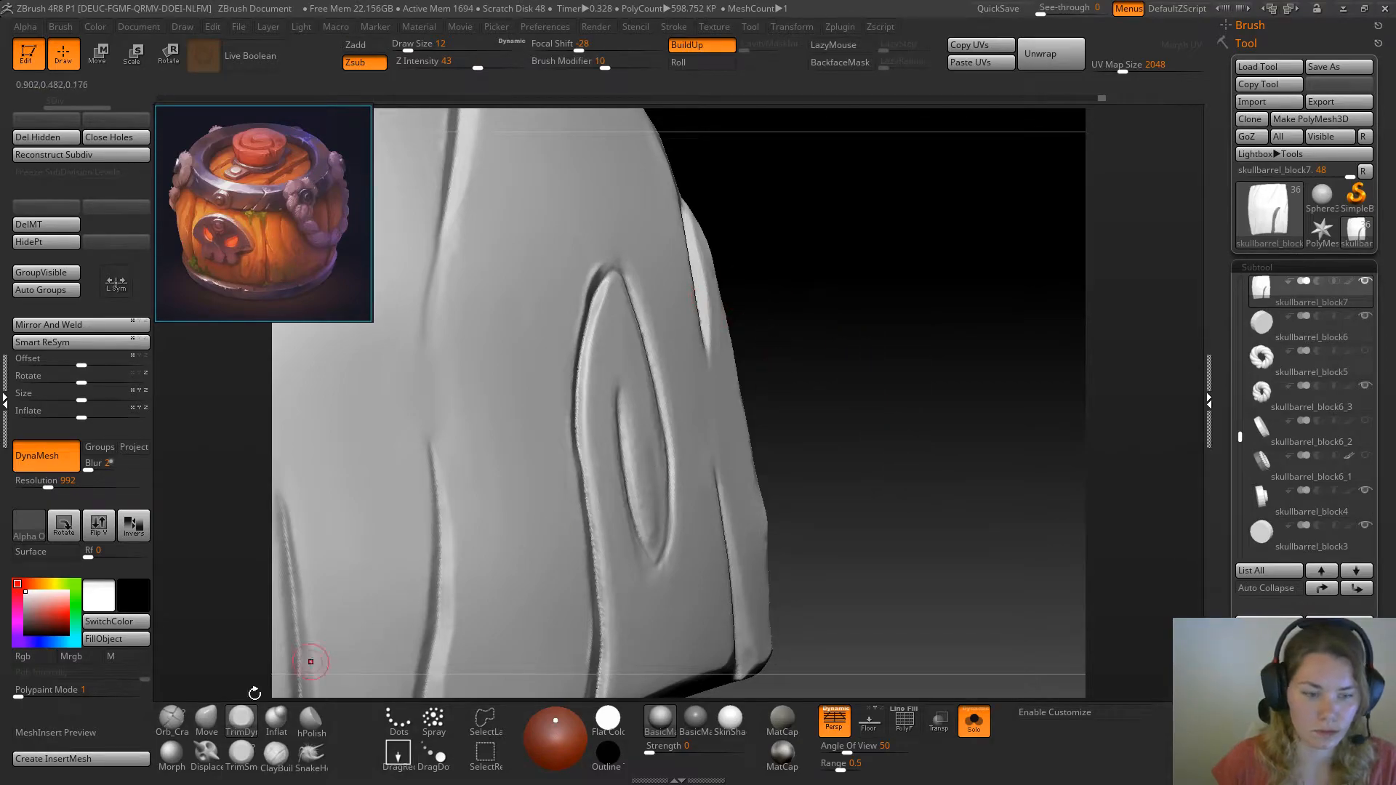
mouse_move(867, 376)
left_mouse_down()
mouse_move(848, 342)
mouse_move(739, 444)
left_mouse_up()
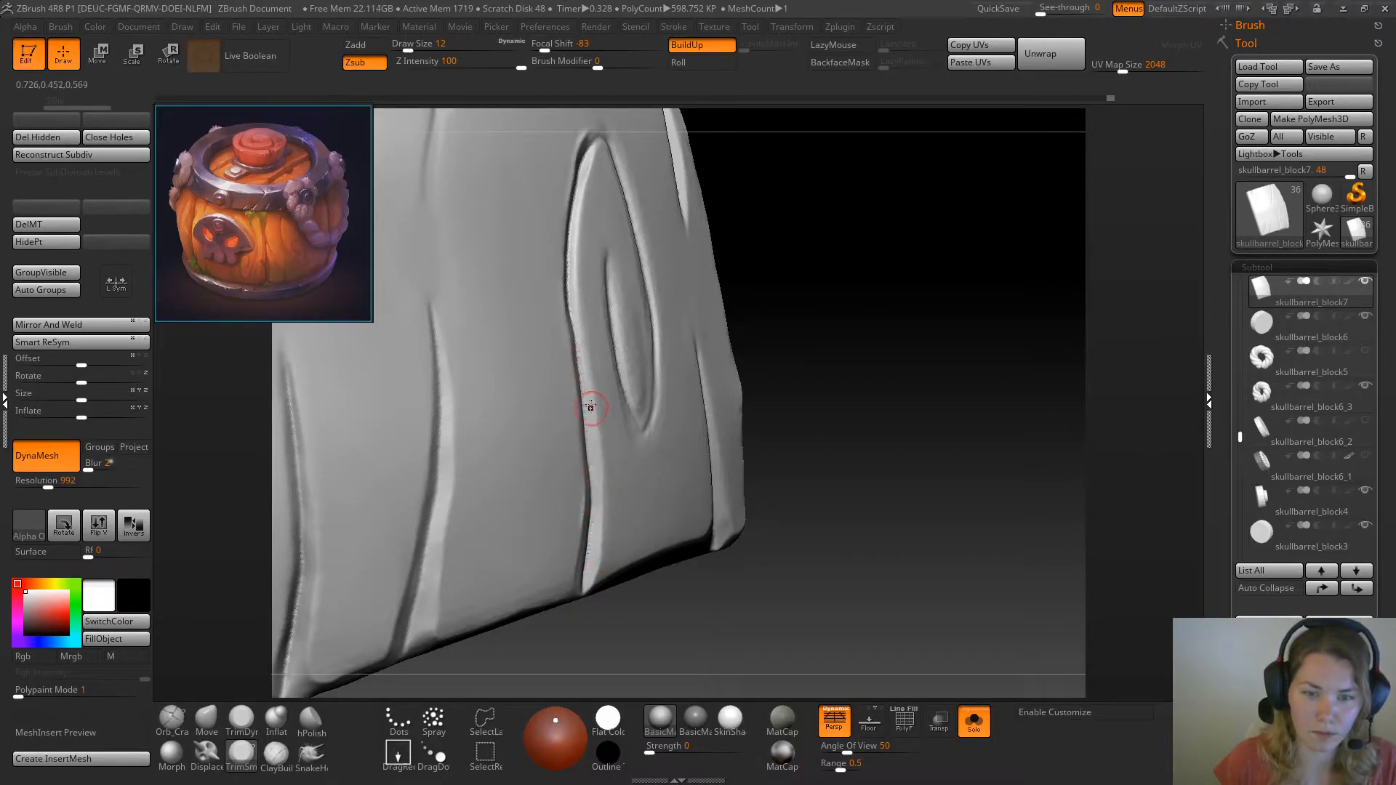
Clean up the unmasked groove's bevel from its lower half to the knot's upper tip with TrimSmoothBorder at draw size 12
left_click_drag(741, 270, 758, 307)
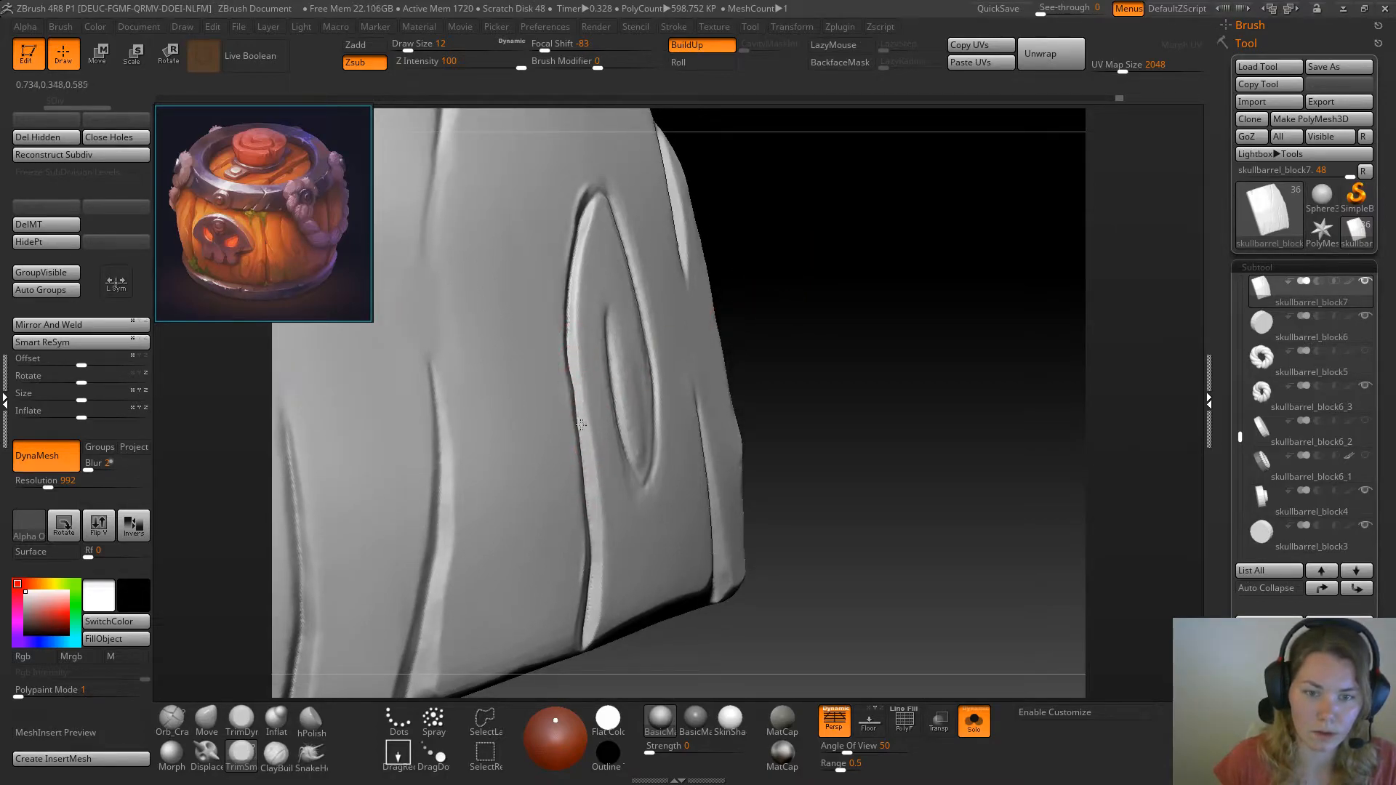
mouse_move(779, 271)
left_mouse_down()
mouse_move(651, 288)
mouse_move(574, 337)
mouse_move(575, 358)
left_mouse_up()
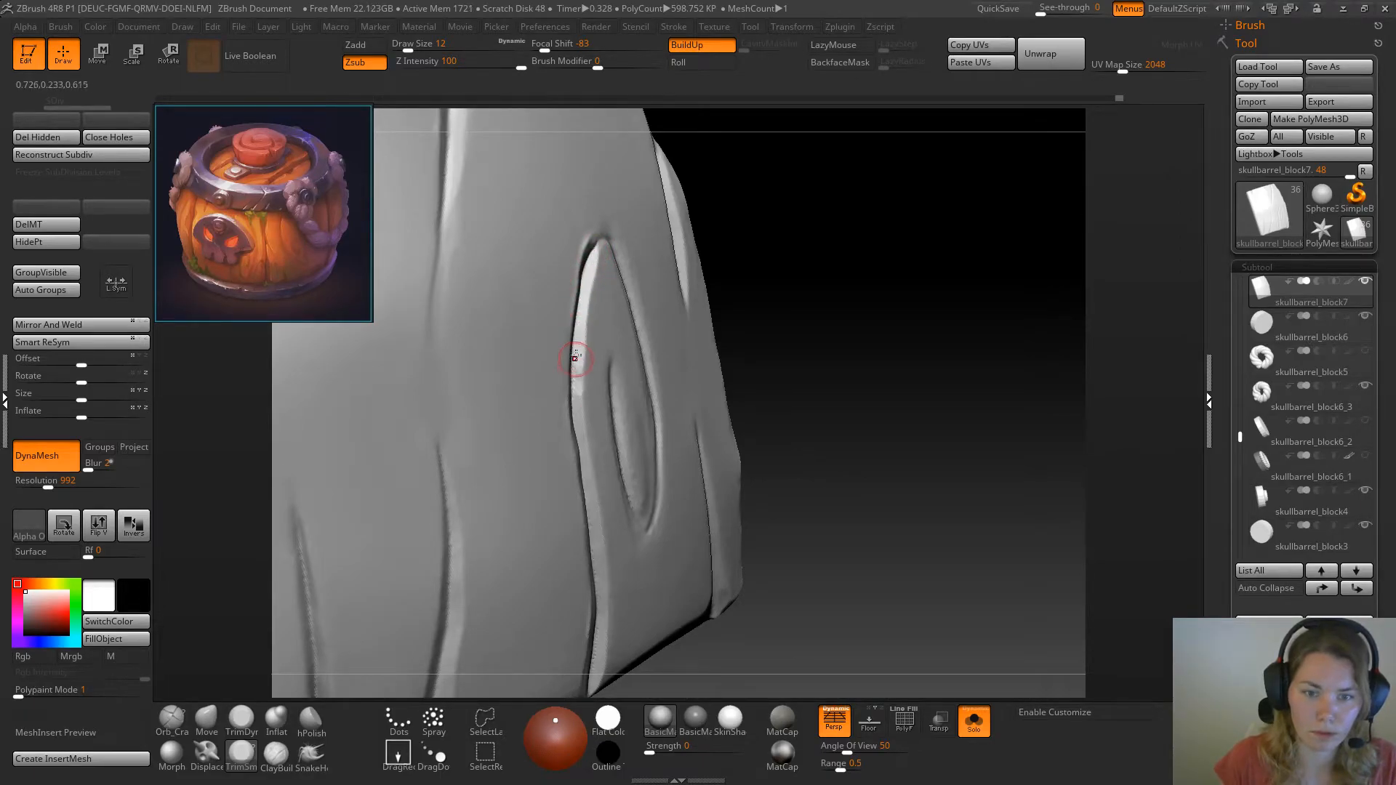
left_click_drag(793, 280, 608, 268)
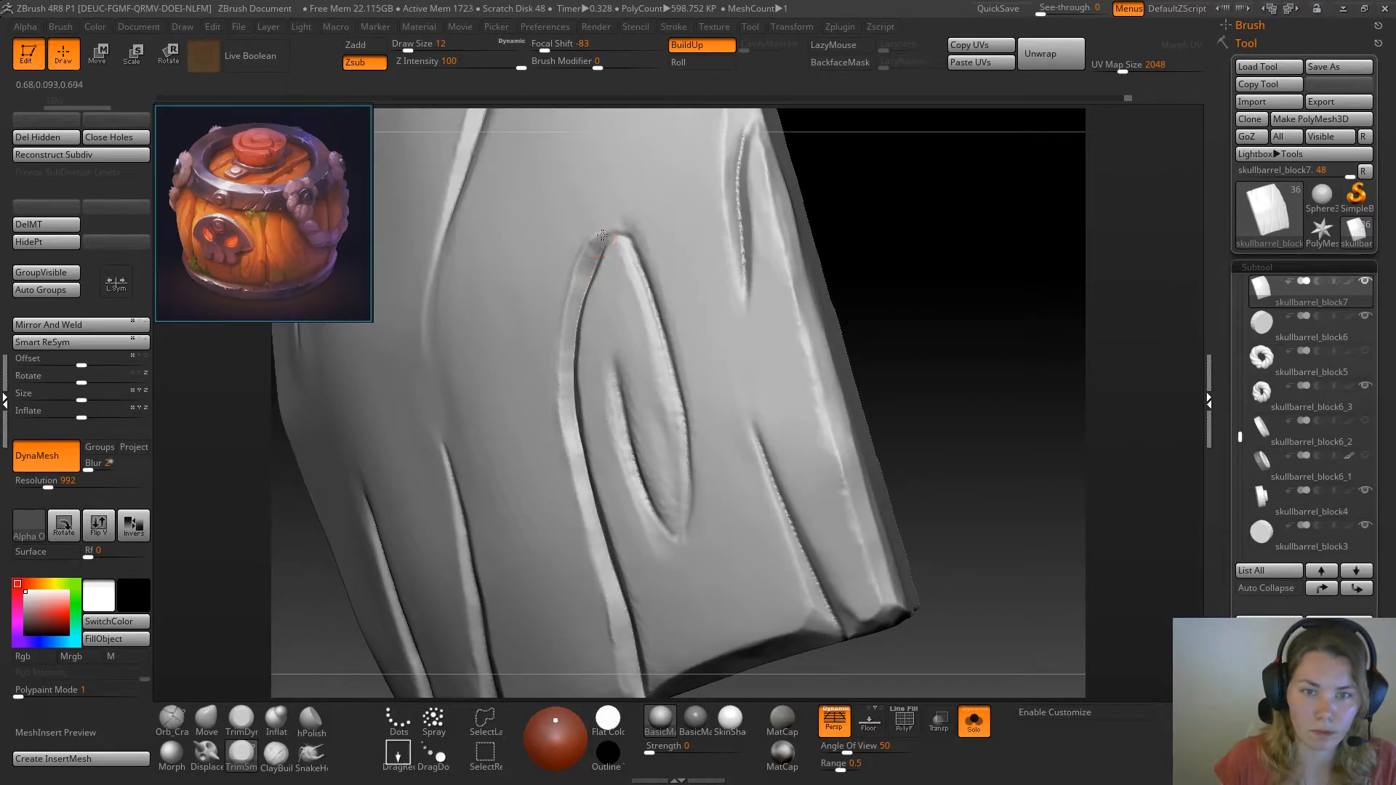
left_click_drag(598, 243, 616, 228)
Sharpen the knot's inner crack and its outline down to the lower tip with Orb_Cracks at draw size 12
mouse_move(880, 240)
left_mouse_down()
mouse_move(945, 243)
mouse_move(918, 268)
mouse_move(932, 279)
mouse_move(922, 286)
mouse_move(962, 269)
mouse_move(948, 284)
left_mouse_up()
left_click(173, 720)
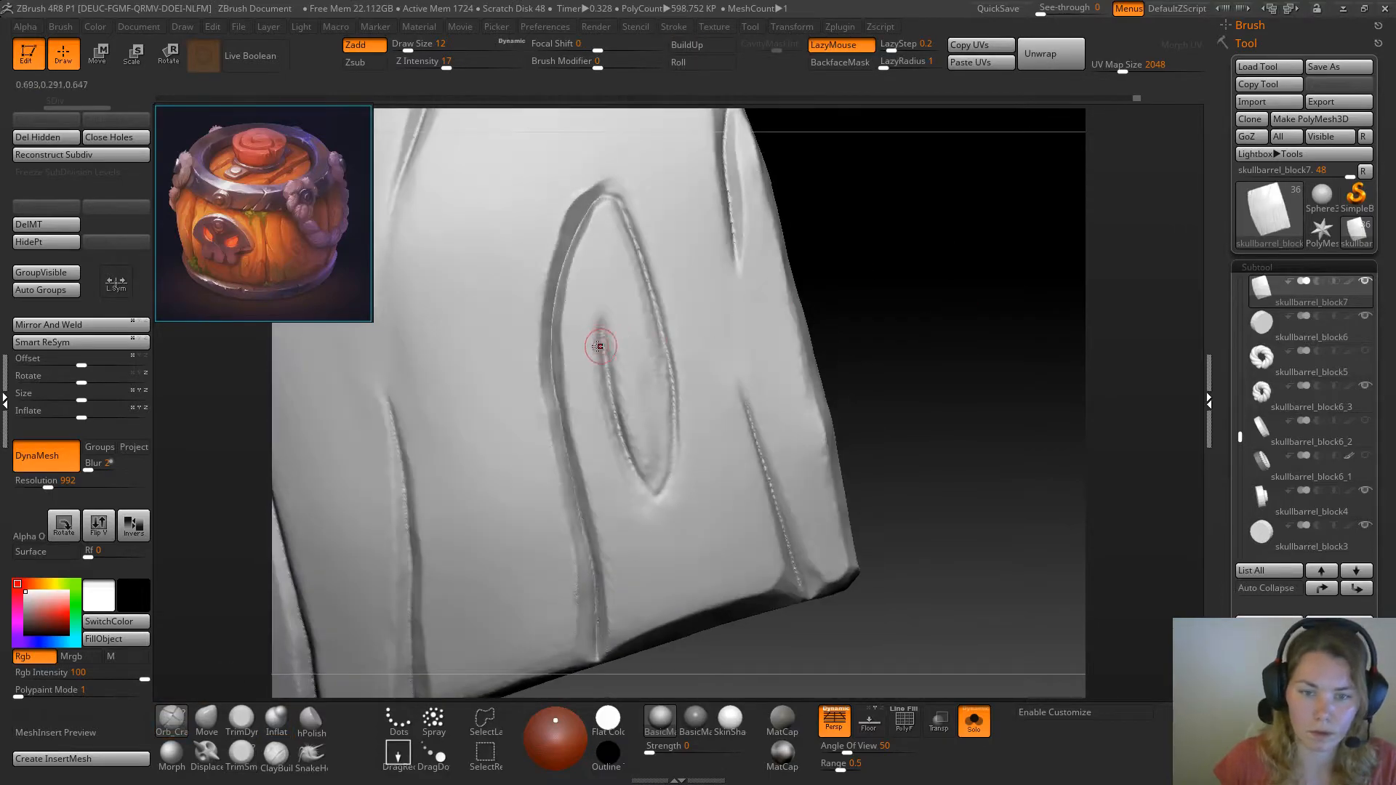
mouse_move(602, 330)
left_mouse_down()
mouse_move(631, 464)
mouse_move(659, 497)
left_mouse_up()
left_click_drag(613, 195, 630, 233)
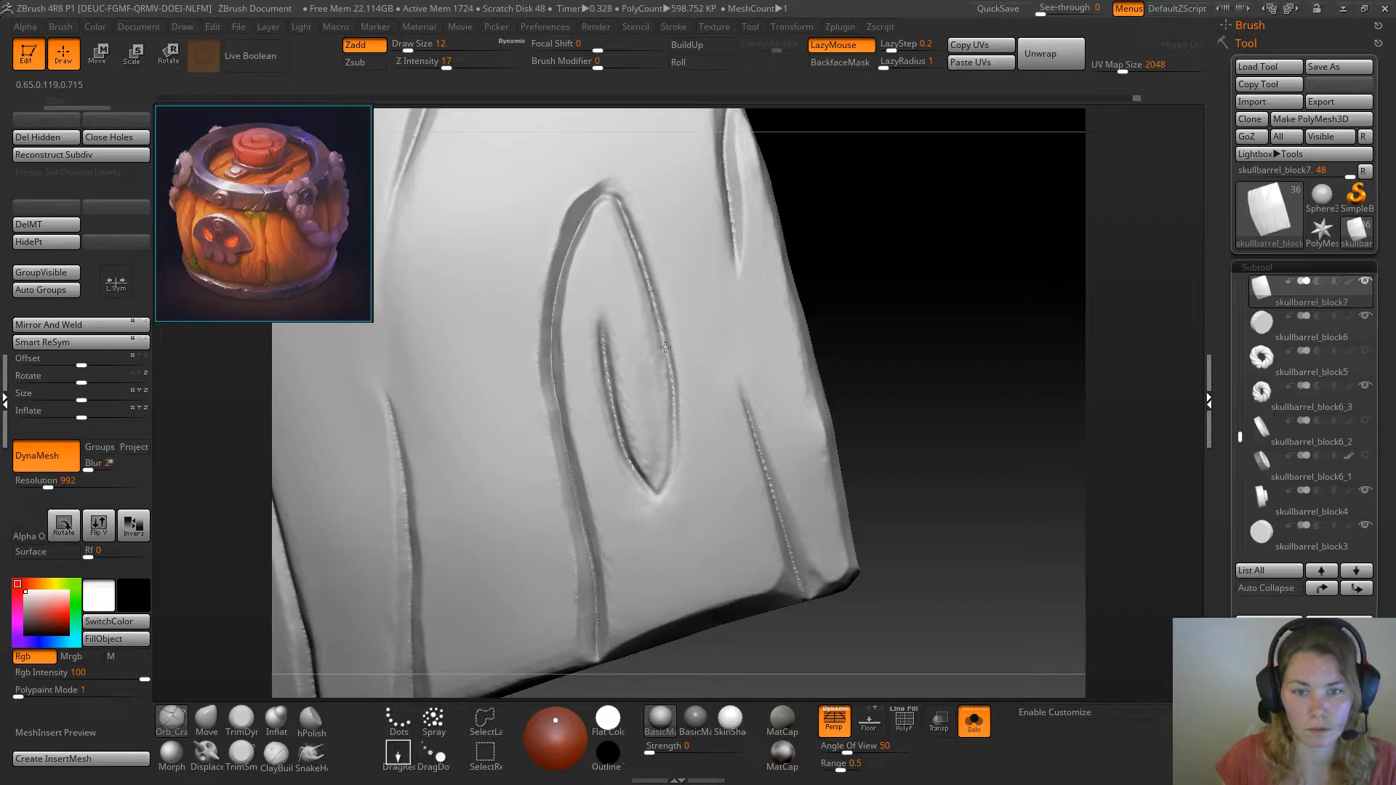
left_click_drag(654, 496, 644, 478)
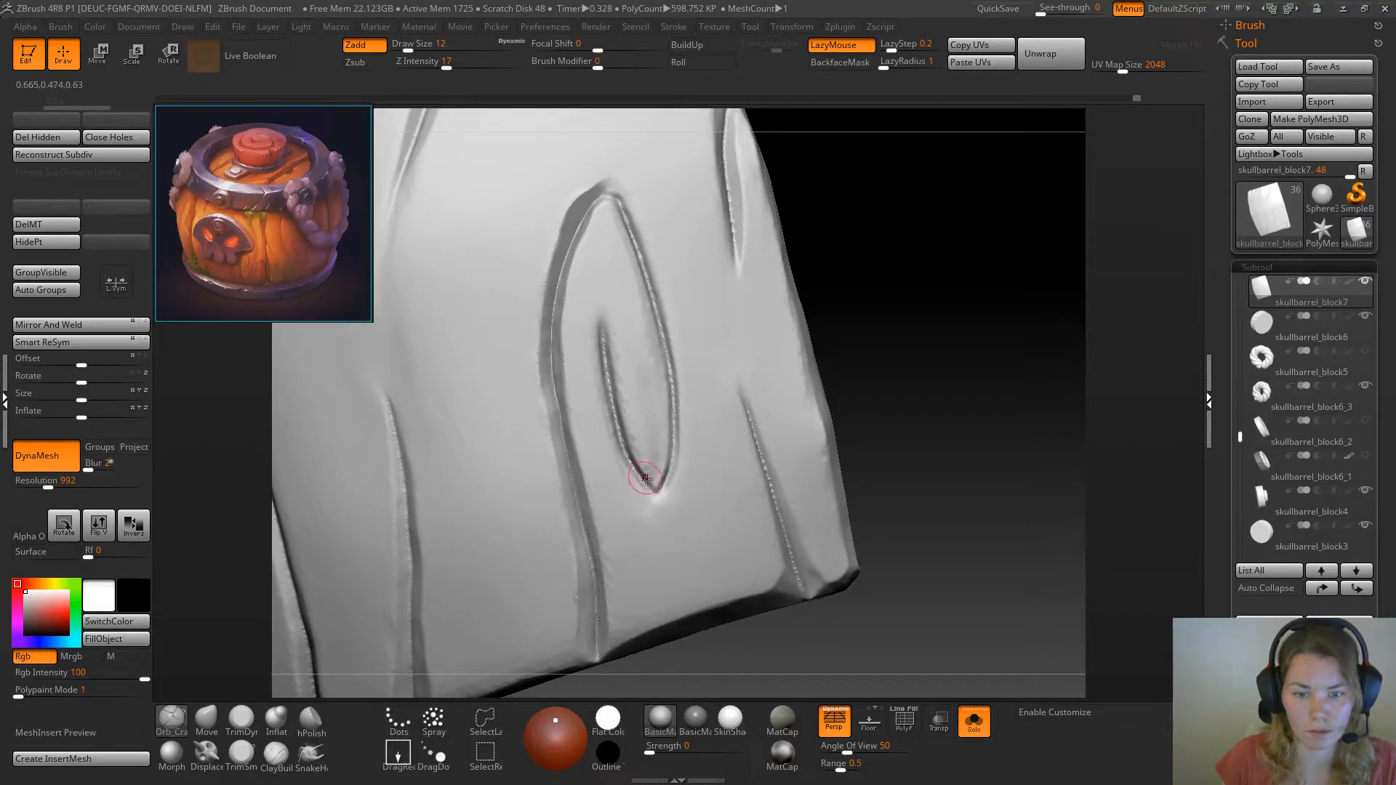
Bevel the knot's outer edge on the side away from the groove, tip to tip, with TrimSmoothBorder at draw size 12
left_click(241, 757)
left_click_drag(894, 233, 654, 134)
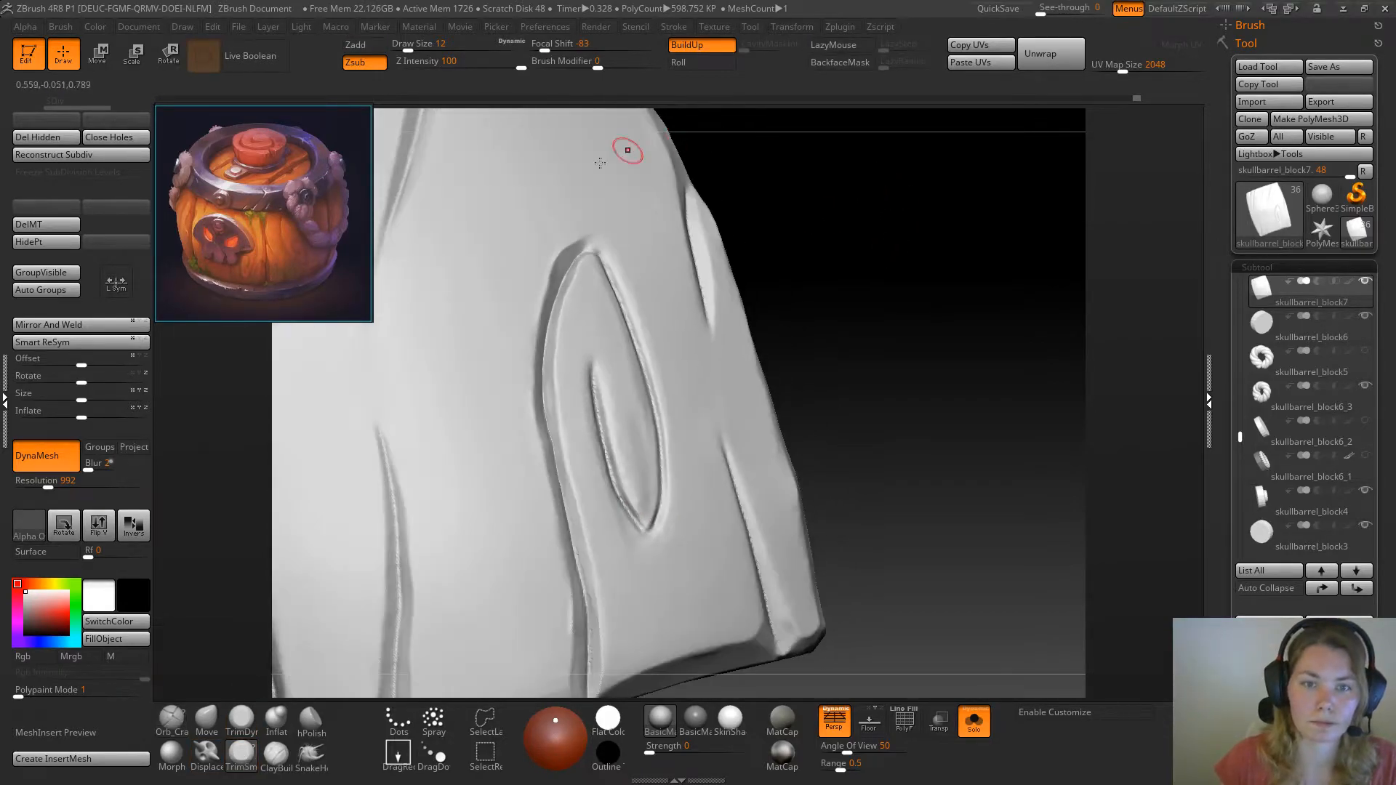
mouse_move(605, 261)
left_mouse_down()
mouse_move(593, 246)
mouse_move(623, 293)
left_mouse_up()
mouse_move(647, 370)
left_mouse_down()
mouse_move(664, 476)
mouse_move(657, 421)
mouse_move(665, 464)
mouse_move(654, 542)
left_mouse_up()
mouse_move(793, 338)
left_mouse_down()
mouse_move(873, 312)
mouse_move(748, 352)
mouse_move(911, 291)
left_mouse_up()
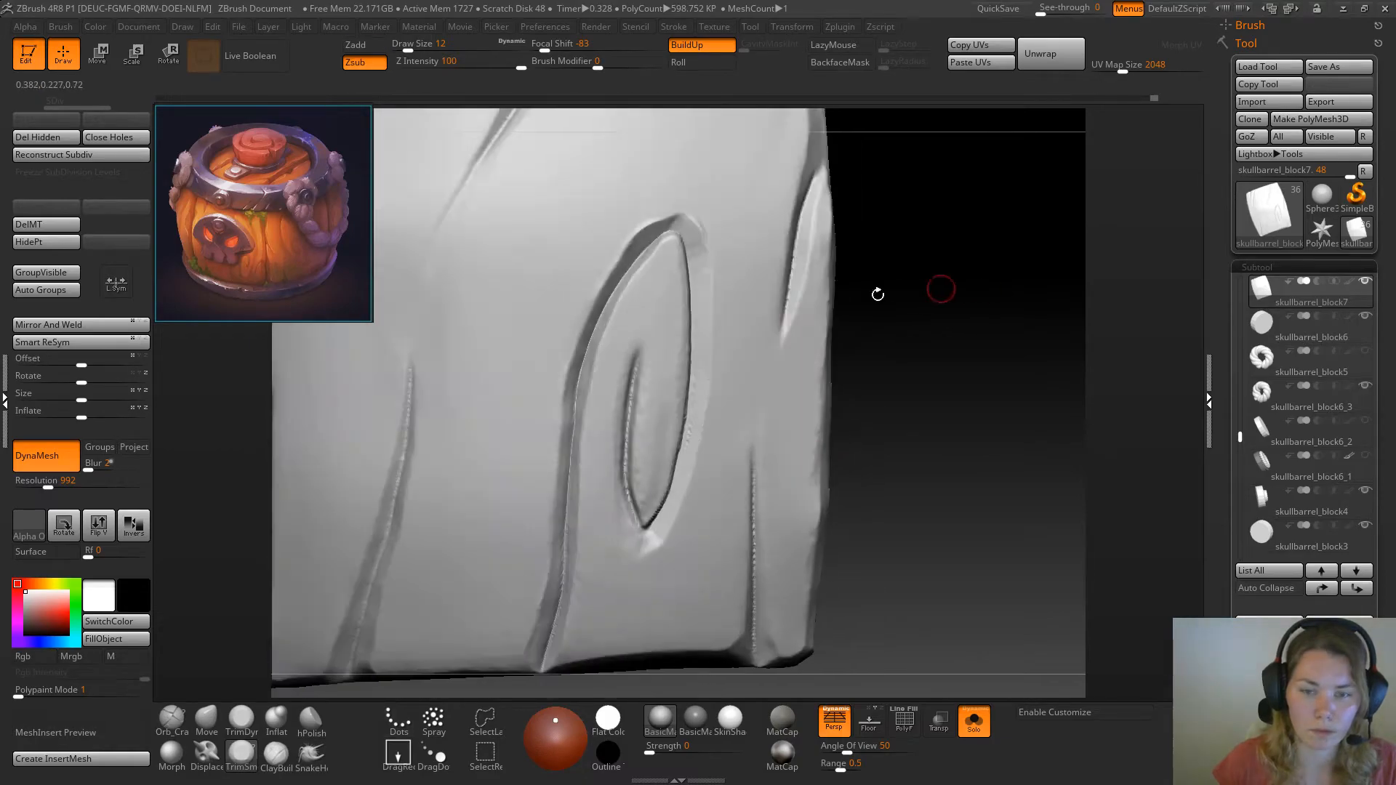
left_click_drag(699, 217, 716, 322)
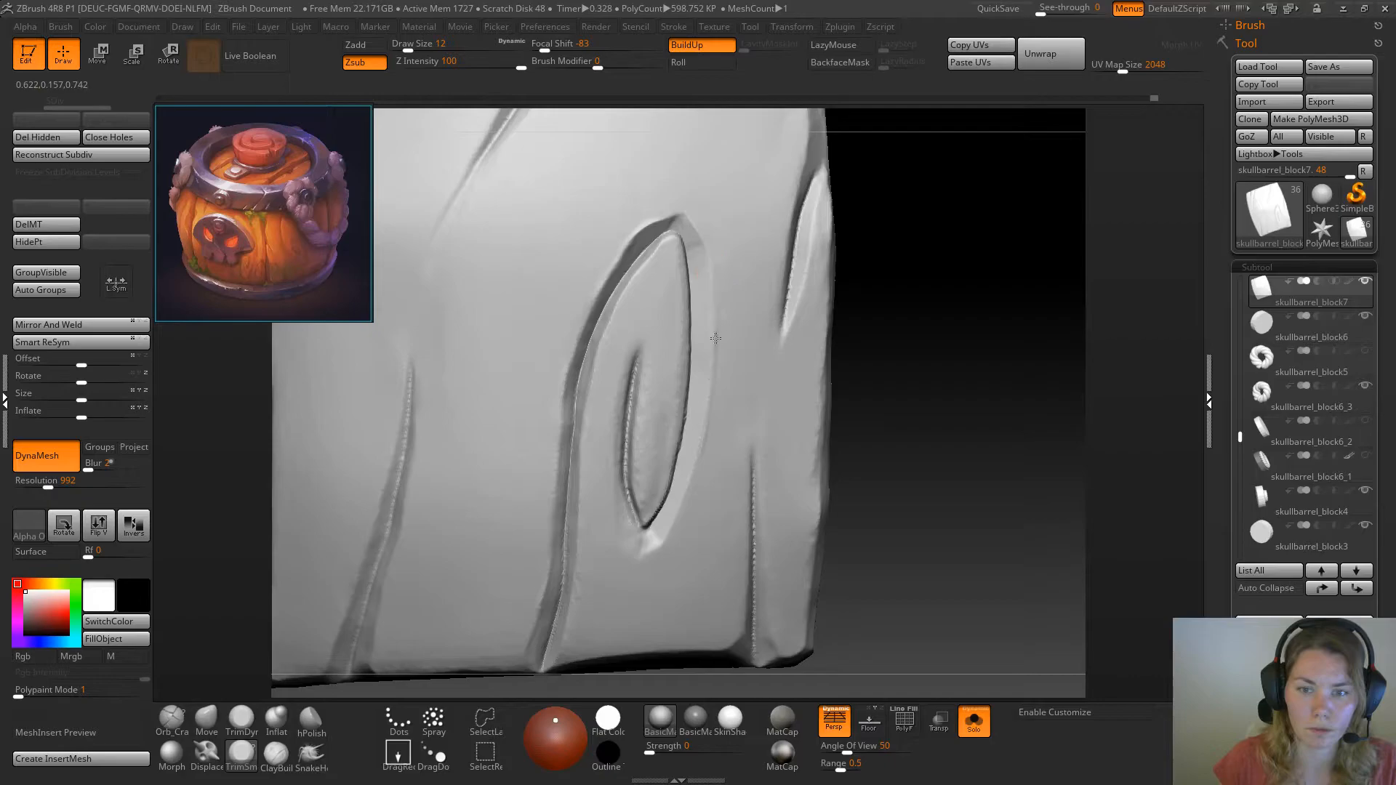
Adjust the shape of the knot area with the Move brush at draw size 23
mouse_move(950, 339)
left_mouse_down()
mouse_move(985, 324)
mouse_move(876, 344)
mouse_move(949, 292)
left_mouse_up()
left_click(202, 726)
key("s")
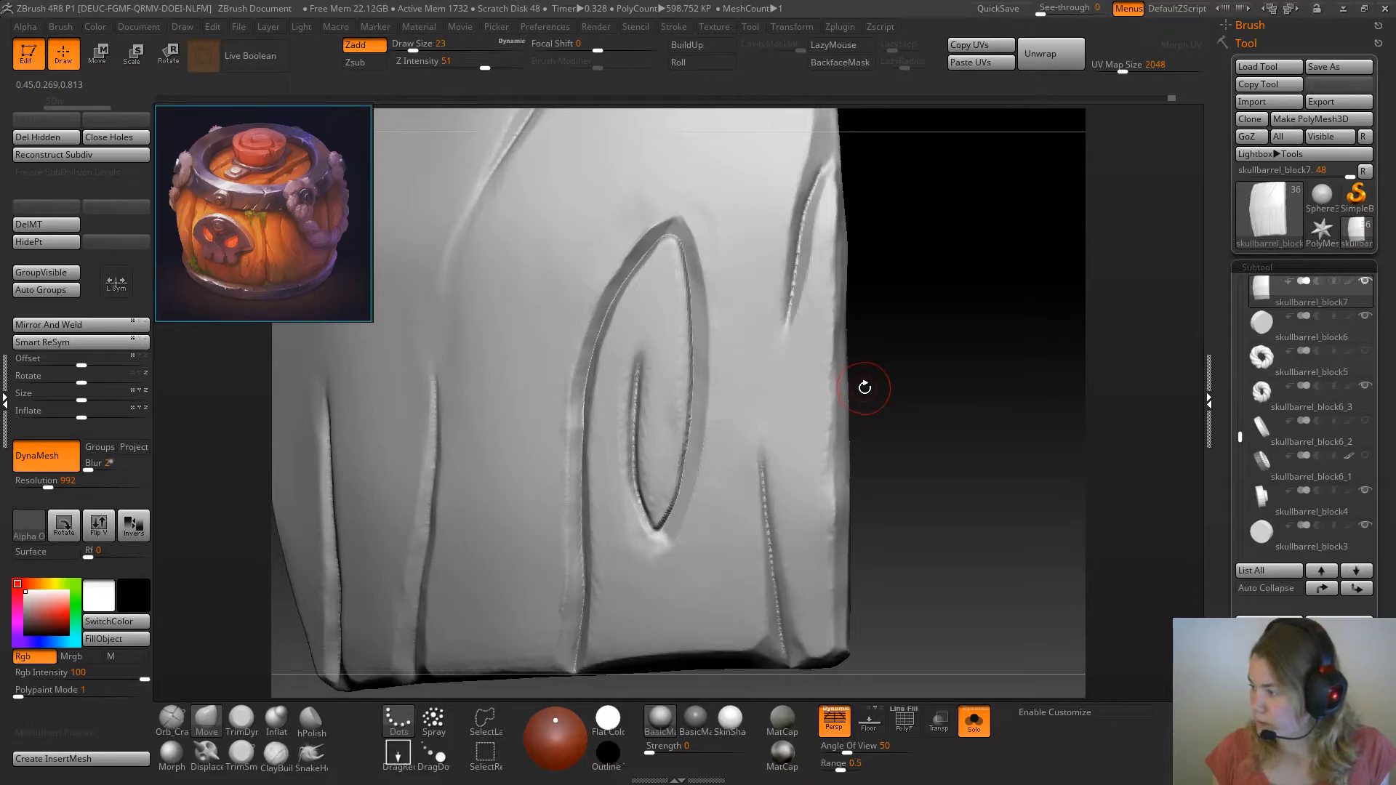
Flatten the raised knot's edge on the side away from the long groove with TrimDynamic at draw size 16
mouse_move(935, 339)
left_mouse_down()
mouse_move(965, 272)
mouse_move(925, 311)
mouse_move(965, 307)
mouse_move(932, 313)
left_mouse_up()
left_click(242, 722)
key("space")
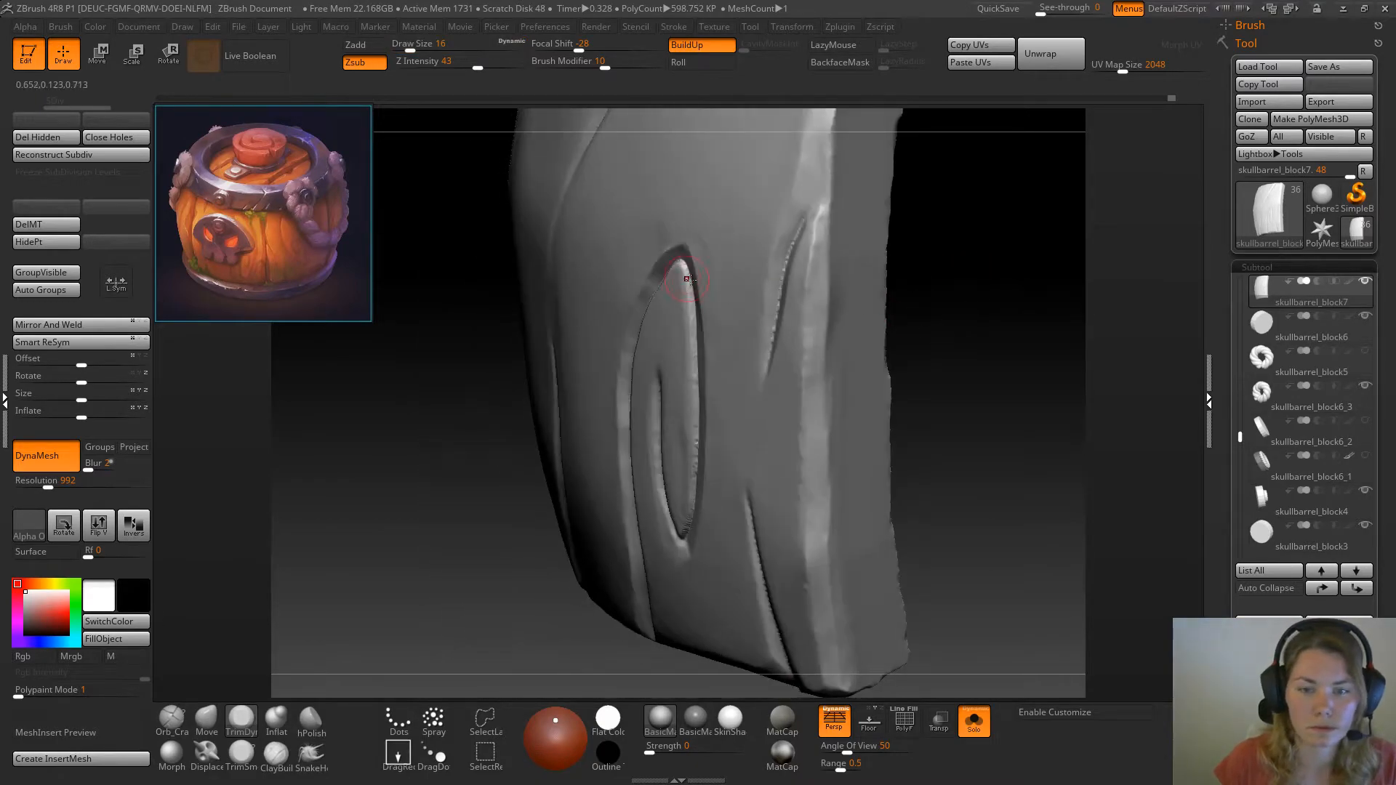
left_click_drag(688, 285, 685, 269)
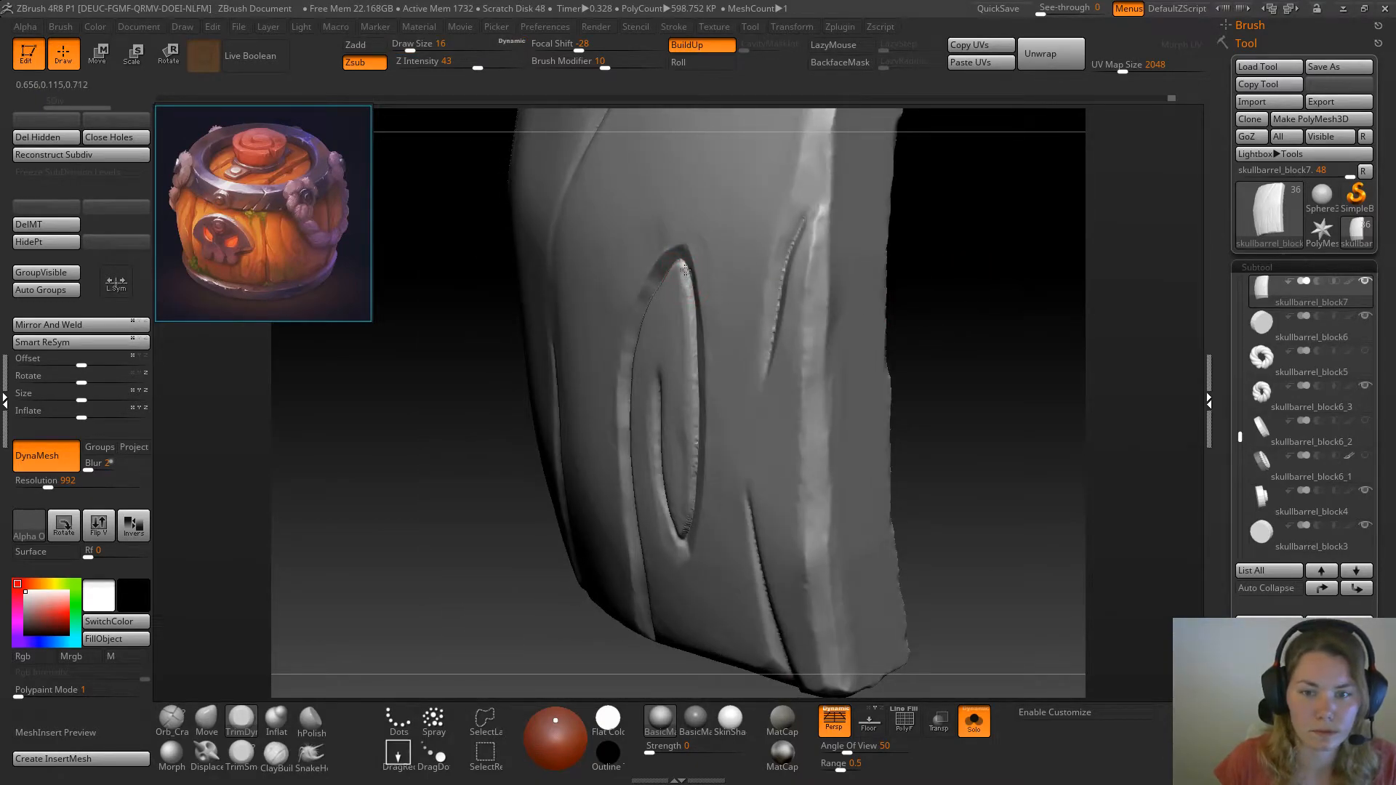
mouse_move(973, 283)
left_mouse_down()
mouse_move(976, 267)
mouse_move(963, 269)
left_mouse_up()
right_click_drag(747, 421, 740, 438, "ctrl")
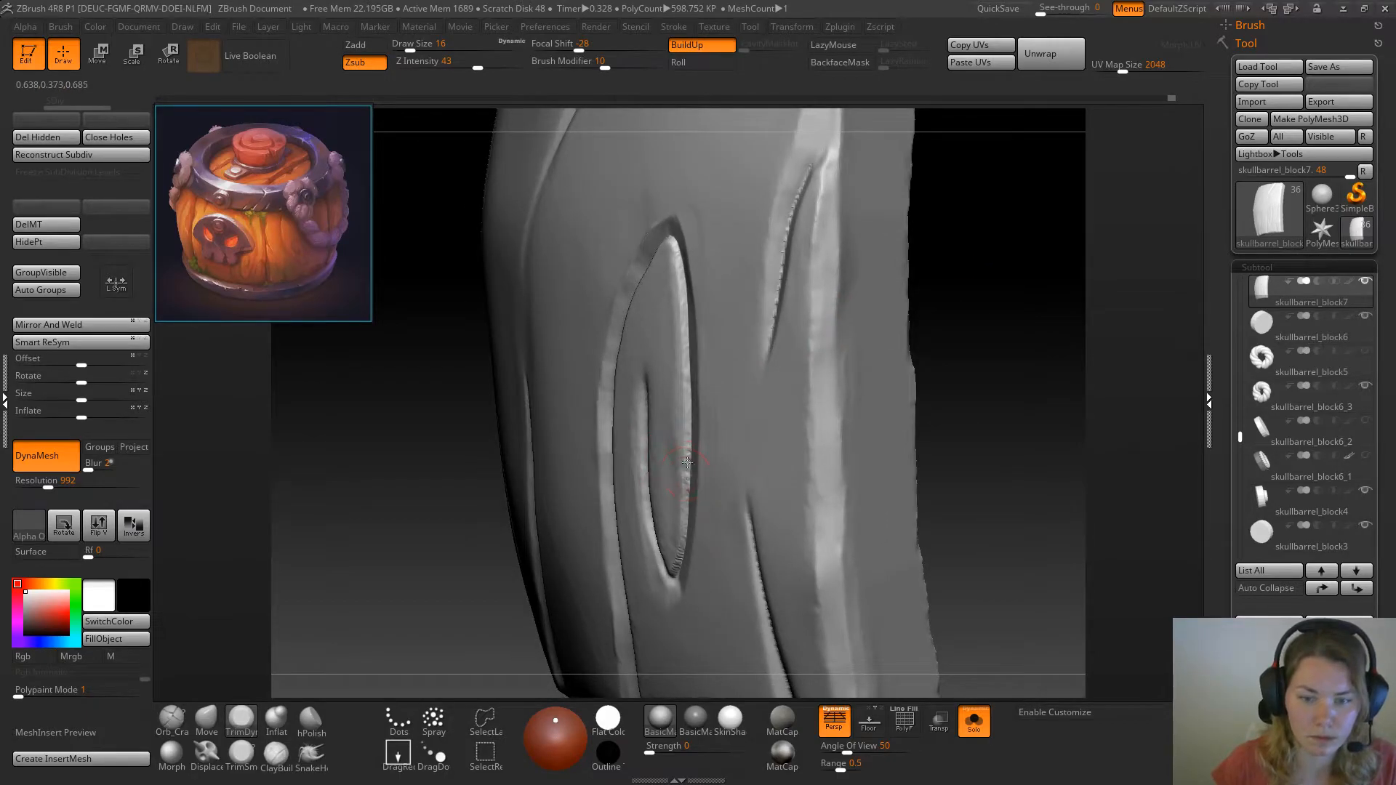
left_click_drag(973, 374, 1014, 366)
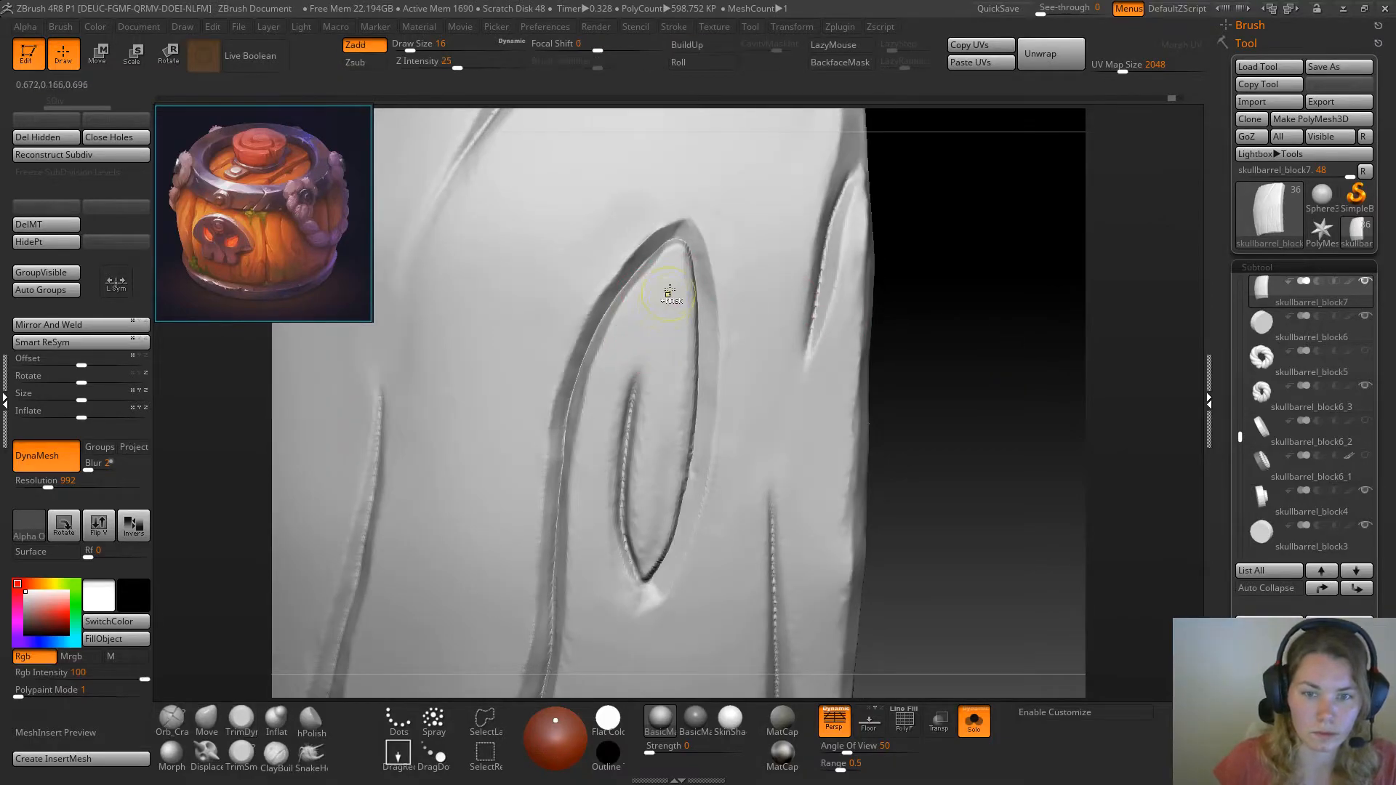
Try beveling the raised knot's edge away from the groove with TrimSmoothBorder at draw size 11, then undo the trimming
left_click_drag(941, 318, 888, 308)
left_click(242, 755)
left_click_drag(969, 372, 836, 399)
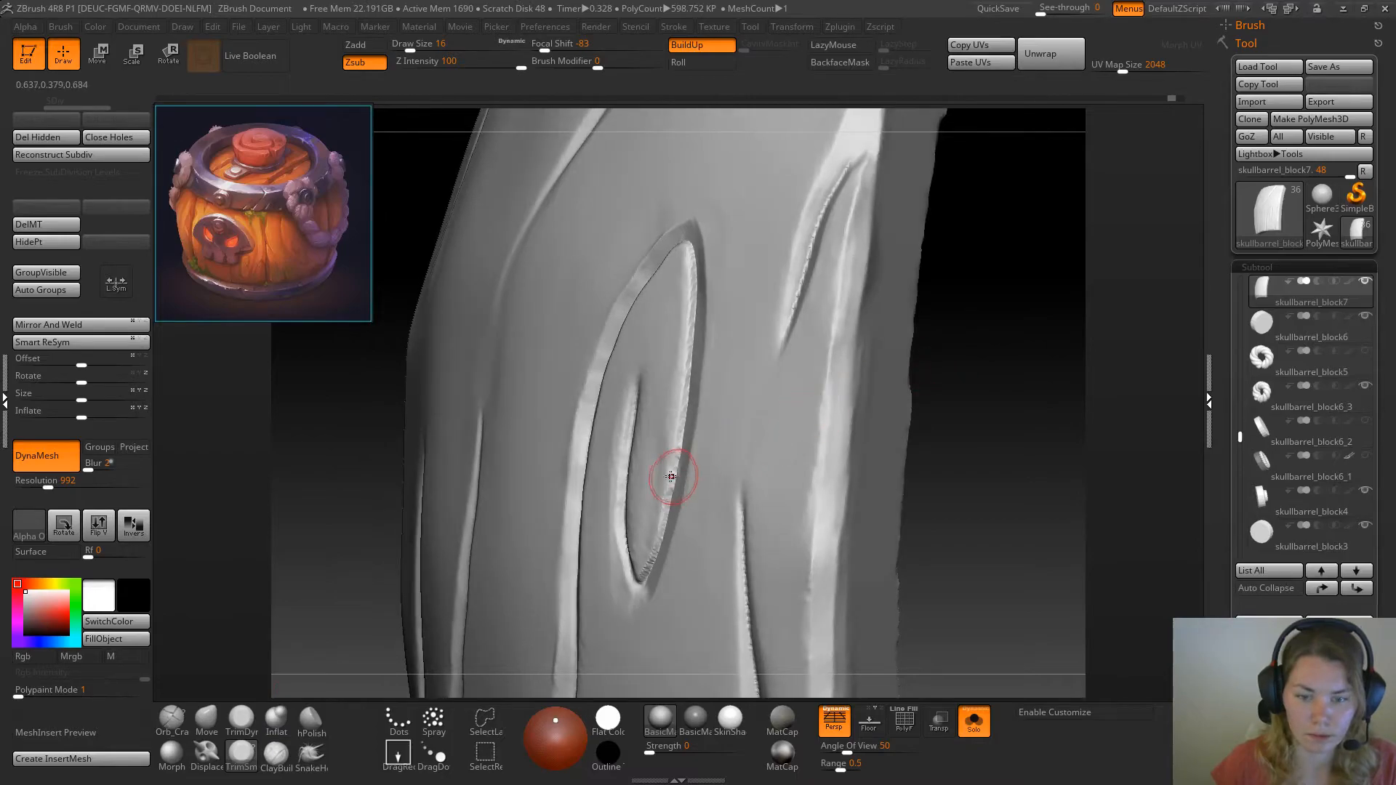
key("space")
left_click_drag(664, 482, 660, 483)
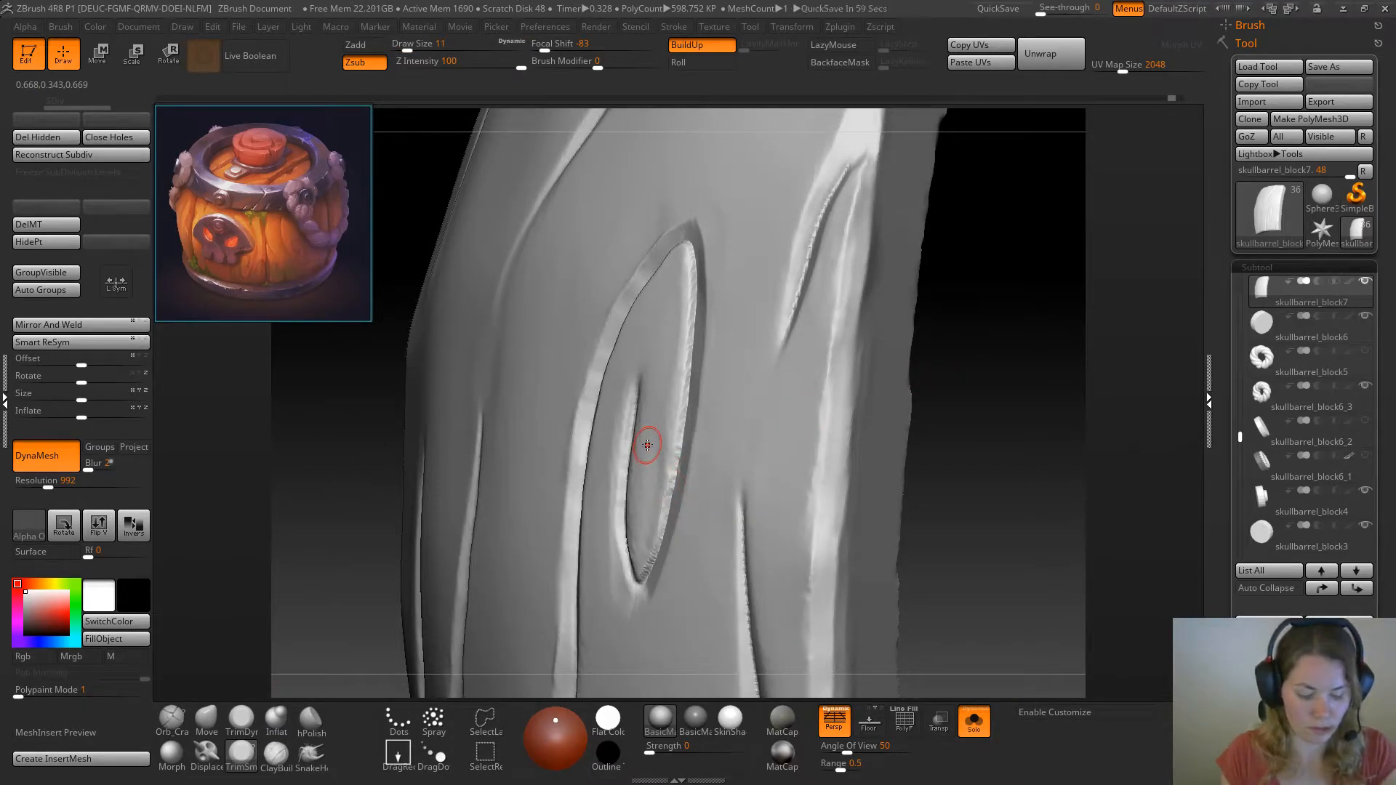
left_click_drag(974, 391, 916, 377)
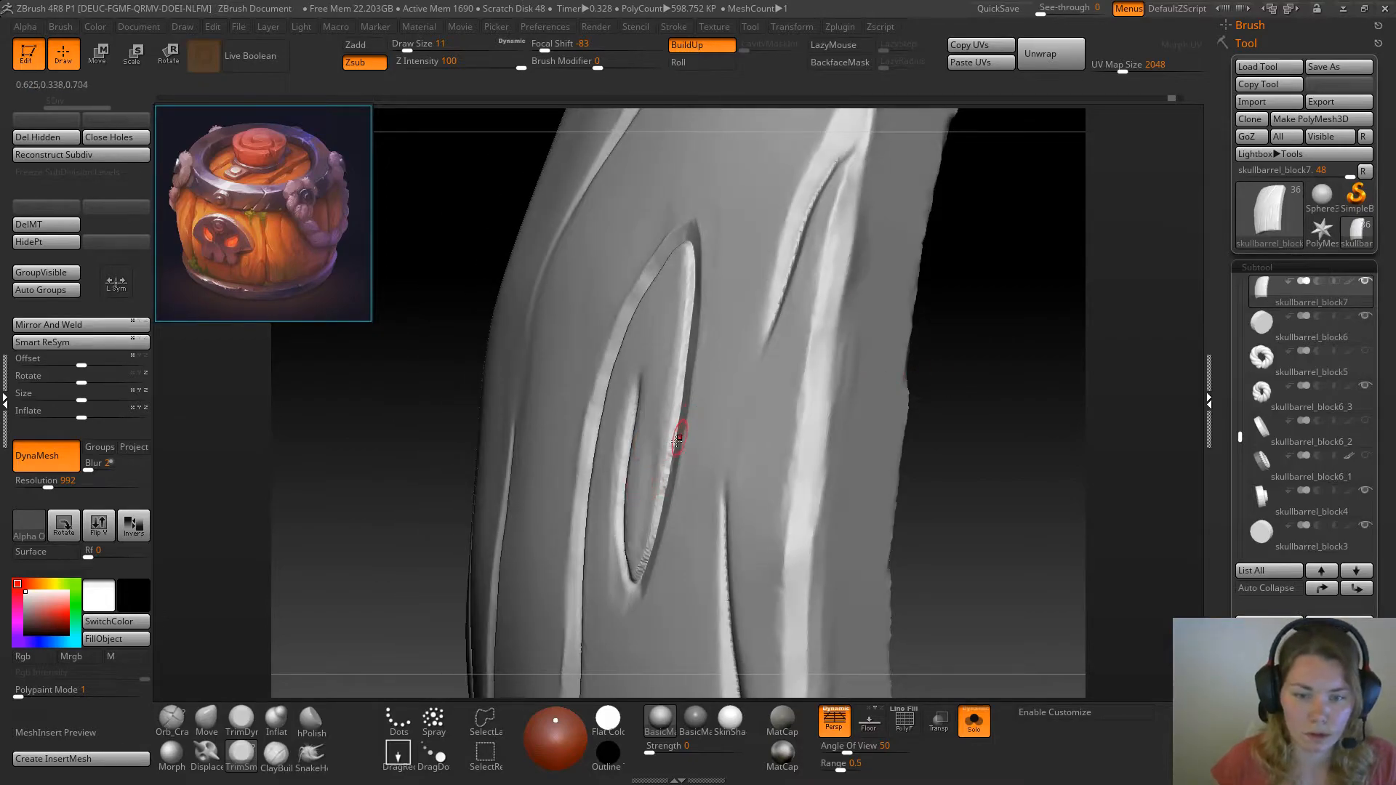
left_click_drag(668, 453, 688, 256)
left_click_drag(1025, 329, 1050, 344)
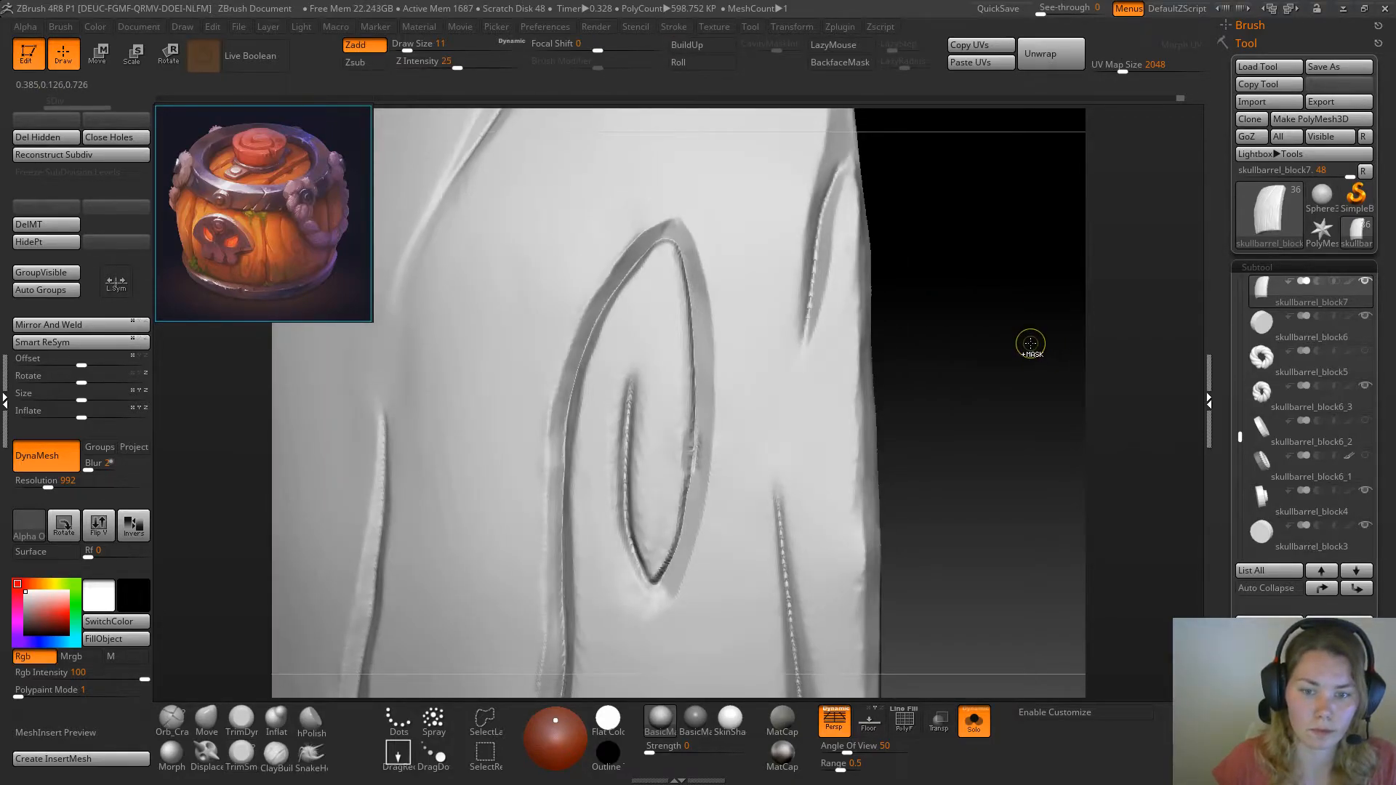
key("ctrl+z")
Mask the knot's outer bevel on the side away from the groove, from the upper tip around the lower tip
left_click_drag(1021, 335, 1013, 331)
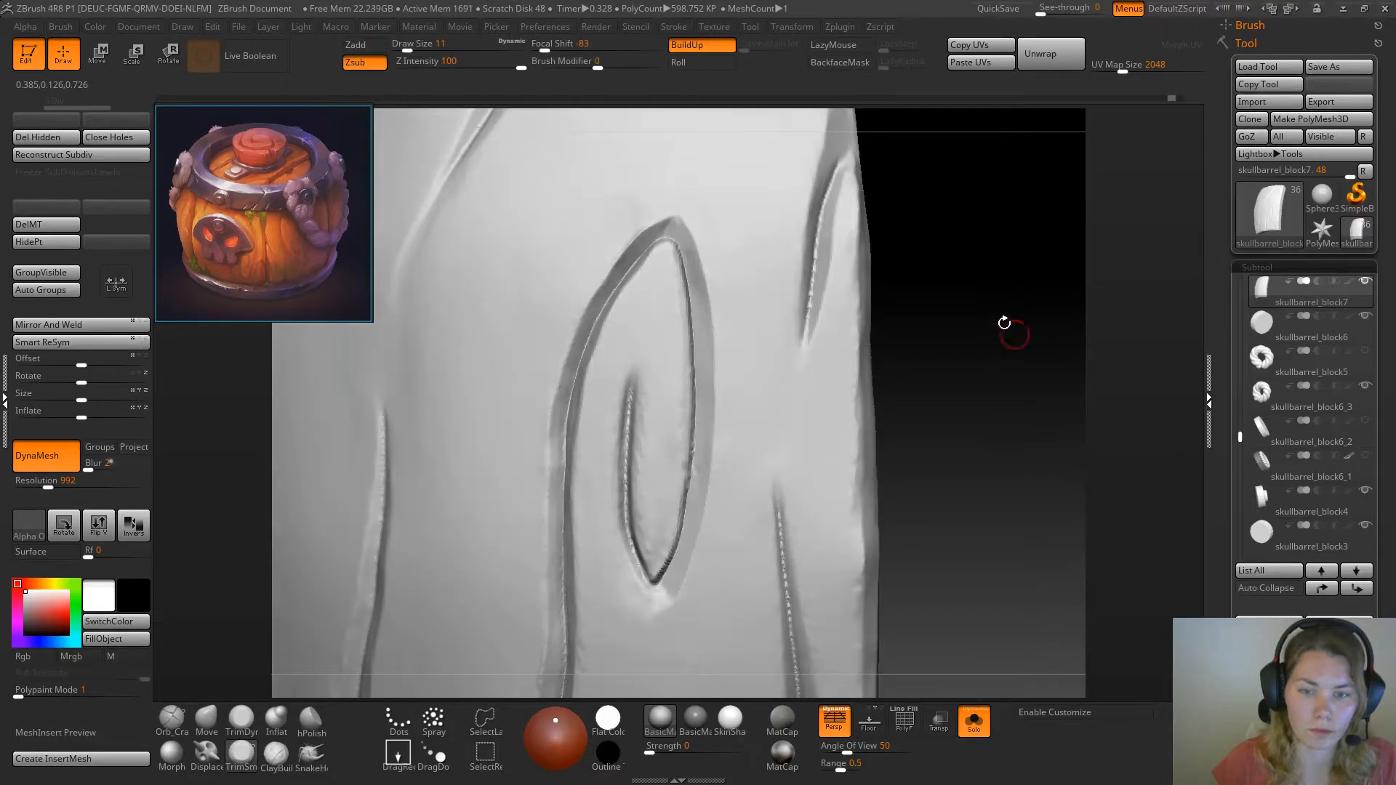
mouse_move(705, 223)
left_mouse_down("ctrl")
mouse_move(683, 236)
mouse_move(709, 372)
mouse_move(700, 495)
mouse_move(658, 623)
left_mouse_up("ctrl")
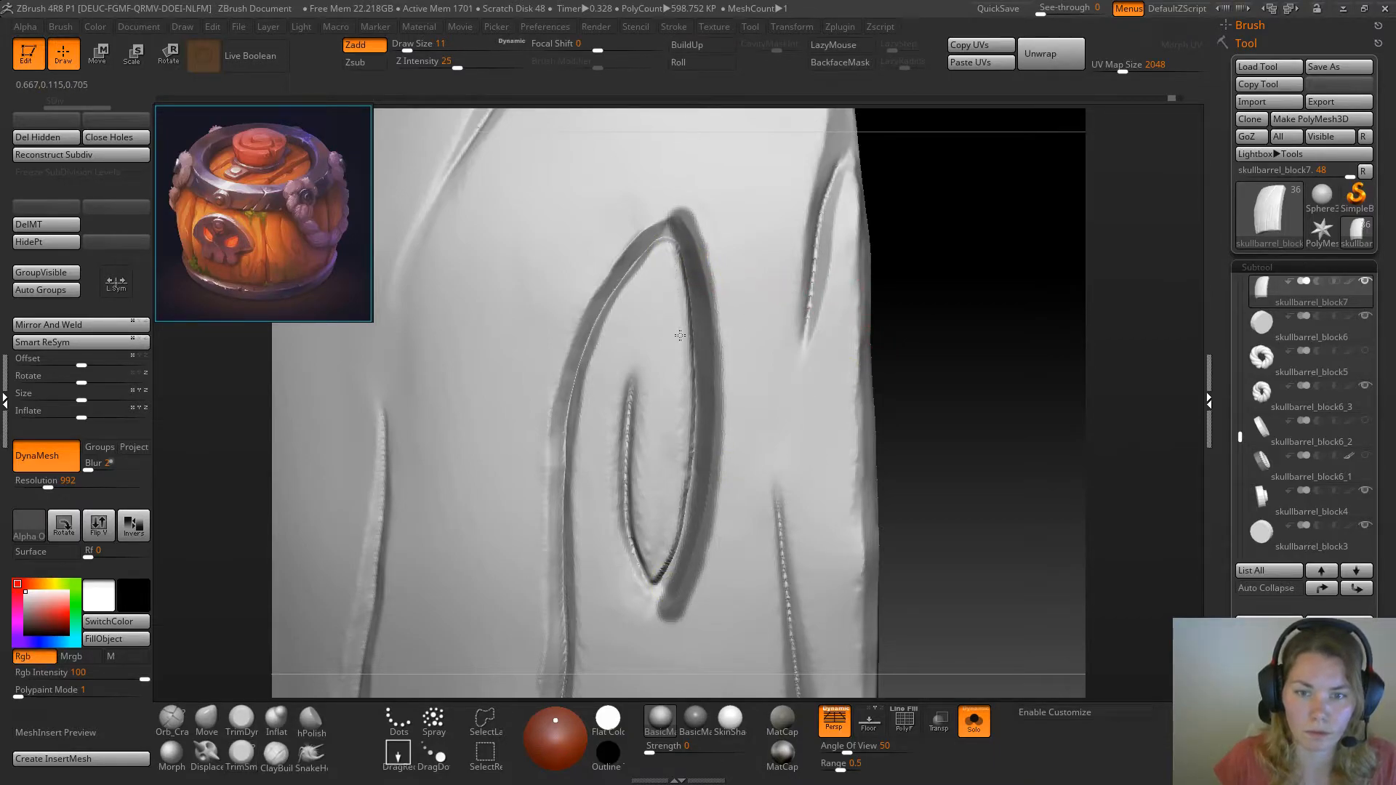
left_click_drag(941, 369, 915, 371)
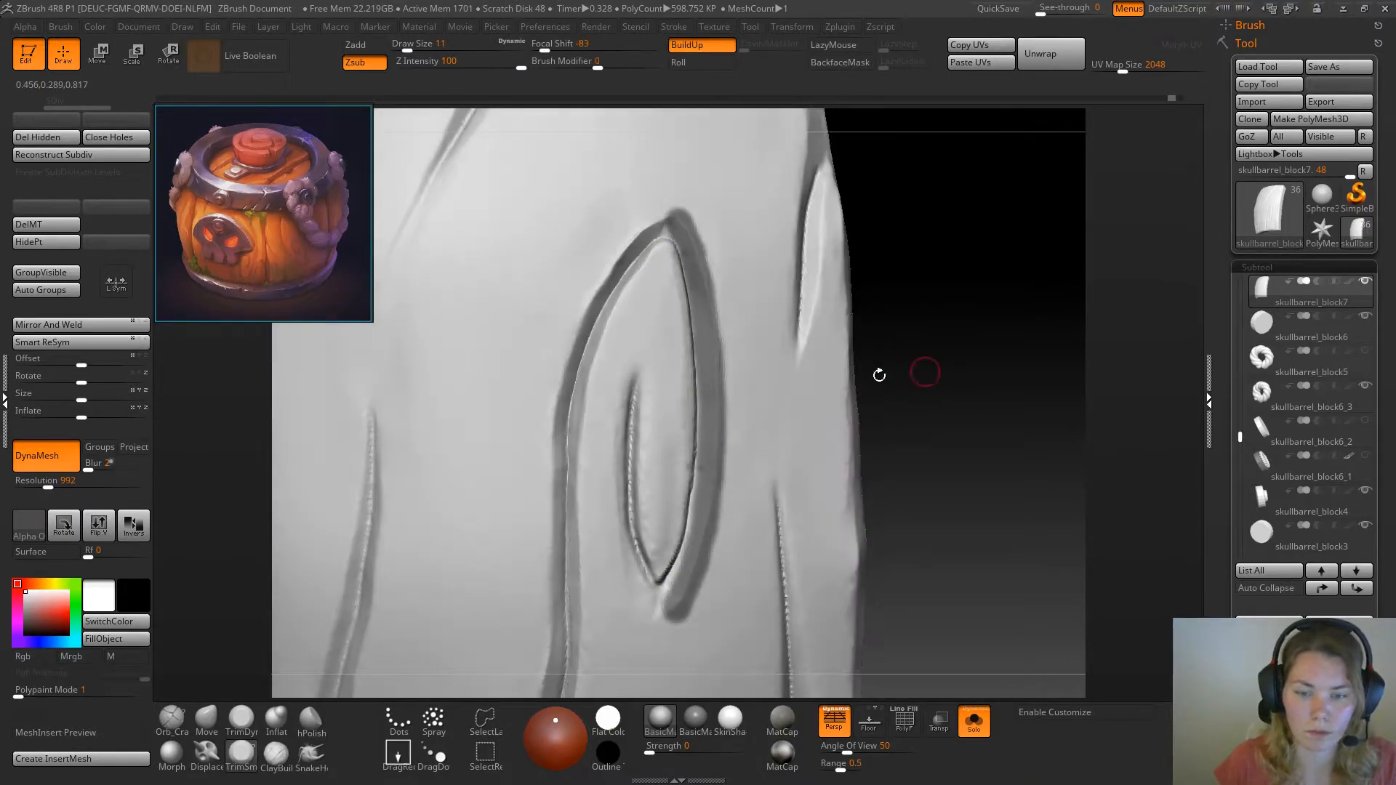
left_click_drag(692, 552, 672, 596, "ctrl")
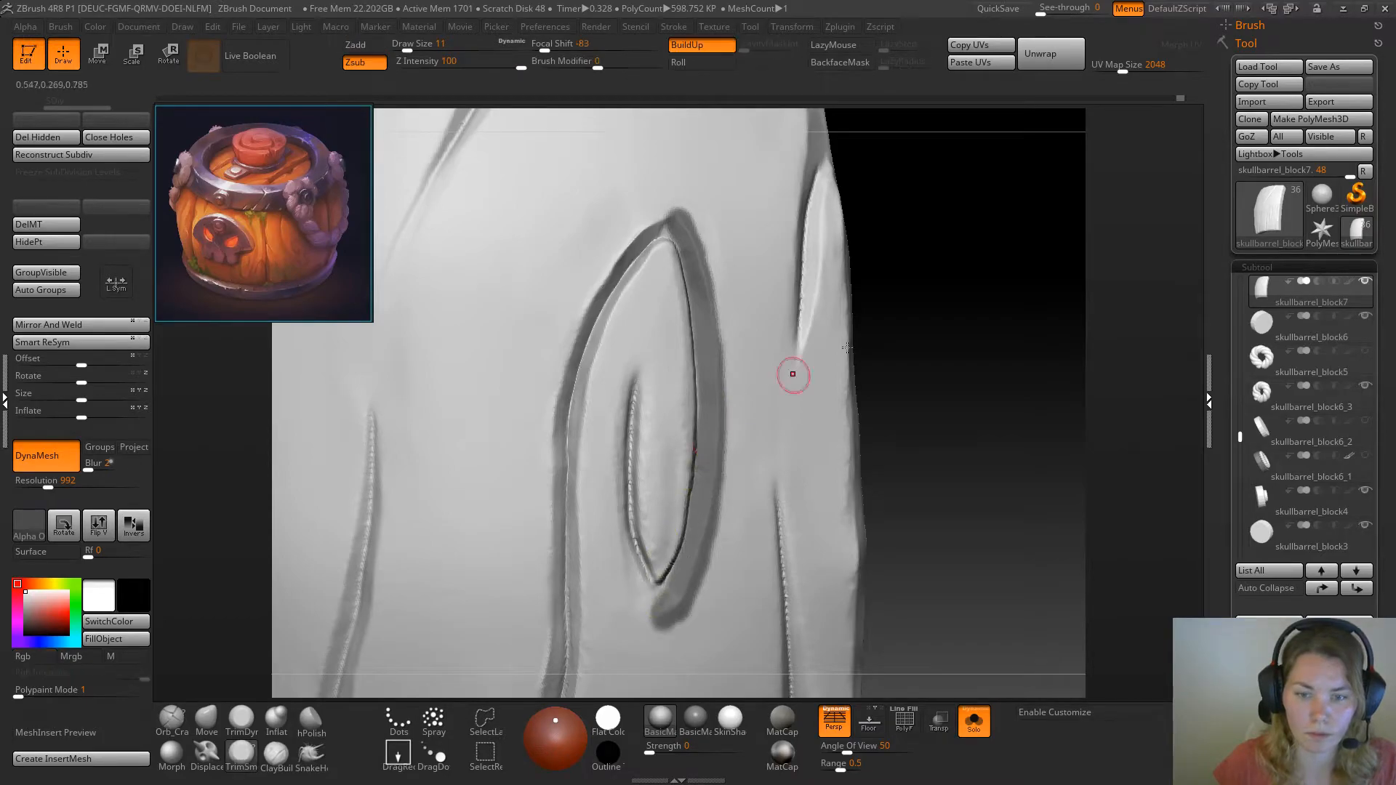
Bevel the raised knot's edge beside the mask with TrimSmoothBorder at draw size 11, undoing the last strokes near the lower end
left_click_drag(938, 363, 800, 323)
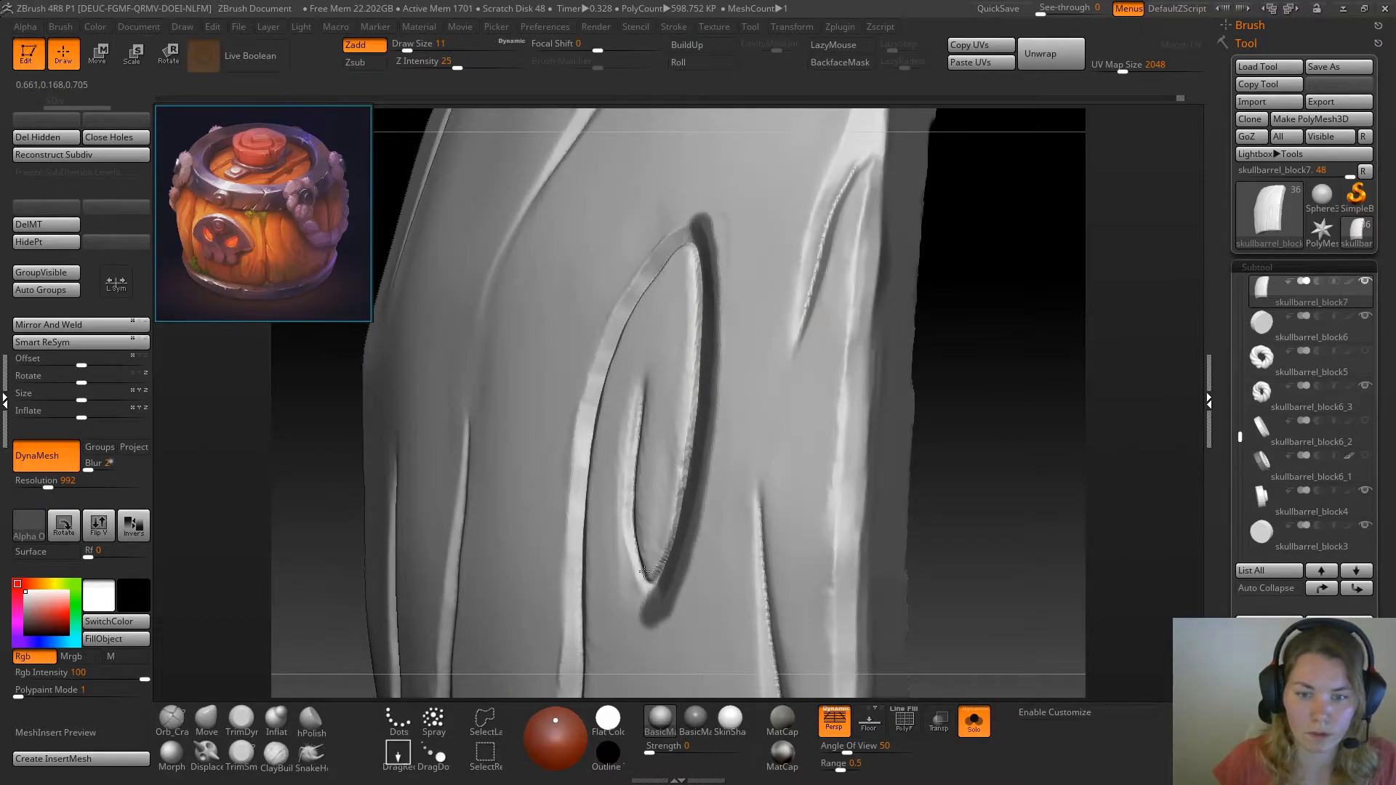
left_click_drag(646, 570, 648, 540, "shift")
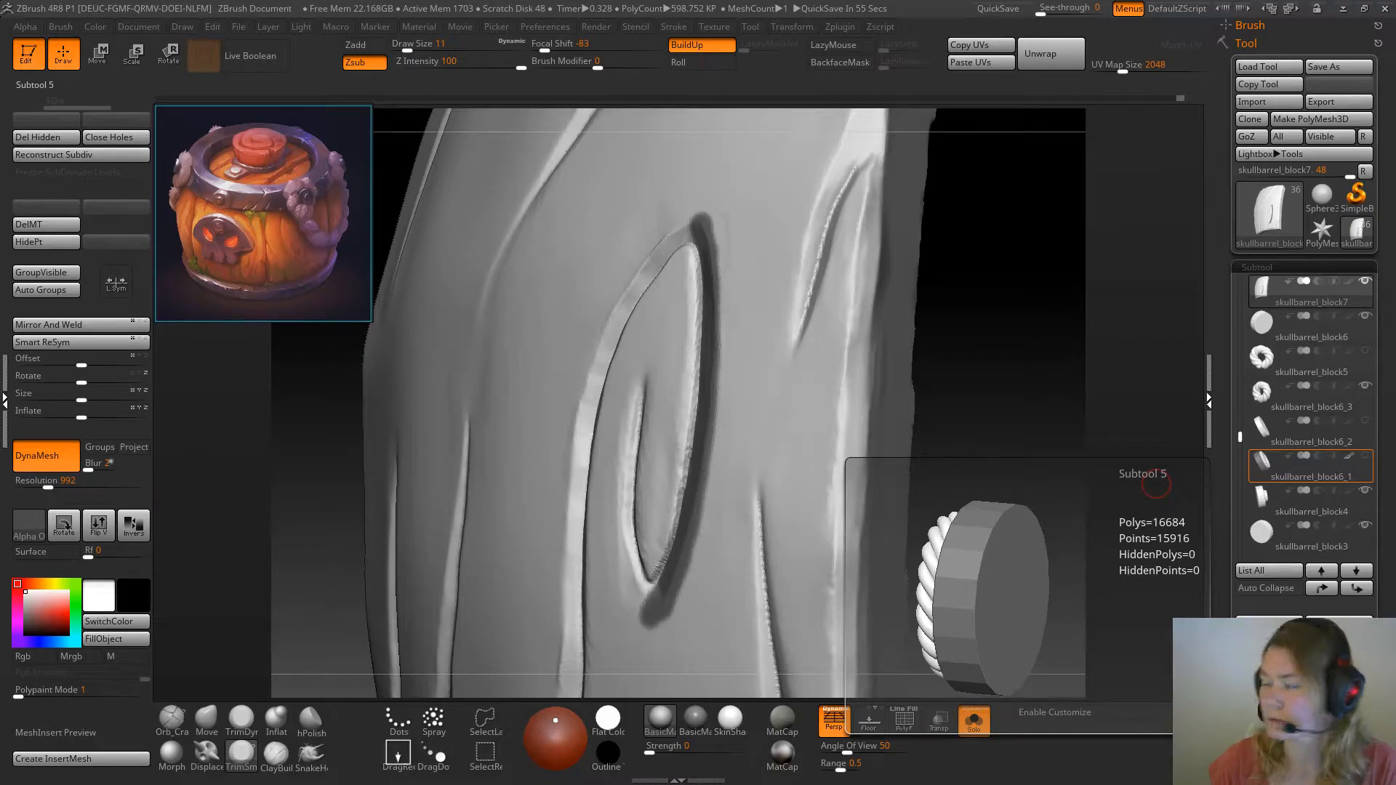
left_click_drag(1017, 346, 971, 343)
mouse_move(697, 276)
left_mouse_down()
mouse_move(694, 248)
mouse_move(695, 413)
mouse_move(694, 377)
mouse_move(657, 573)
left_mouse_up()
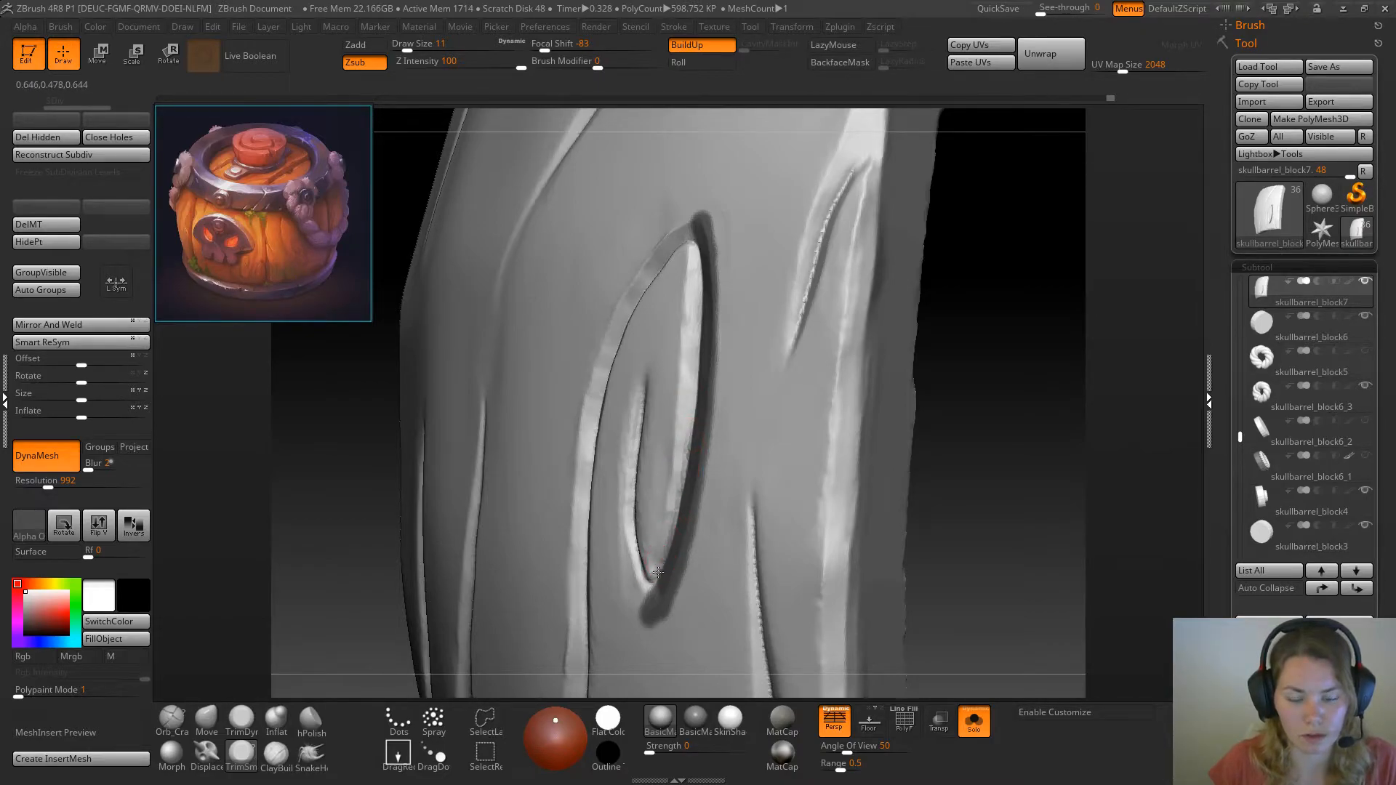
left_click_drag(669, 493, 667, 529)
key("ctrl+z")
key("ctrl+z")
key("ctrl+z")
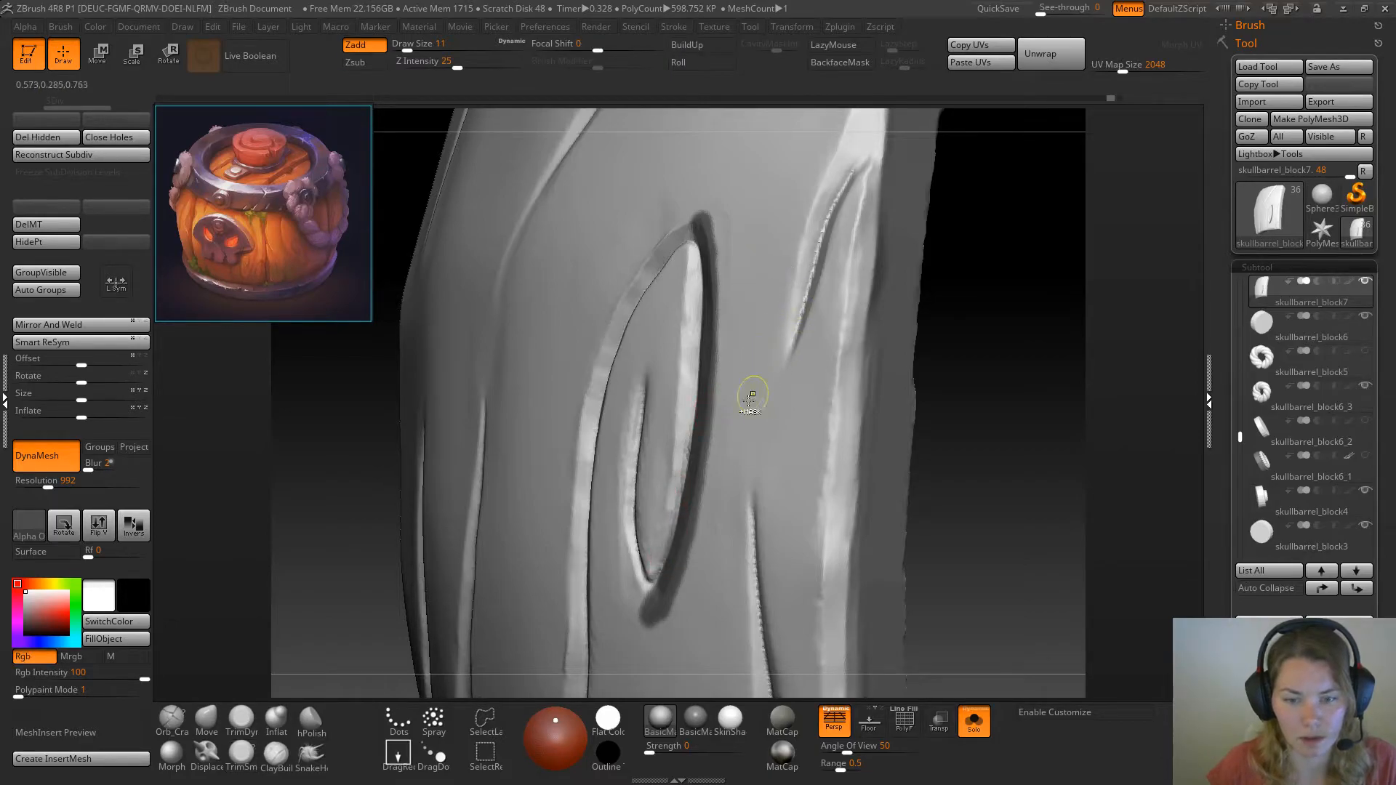
Even out the raised knot's bevel beside the mask from its upper tip down to the lower tip
left_click_drag(1004, 368, 1024, 387)
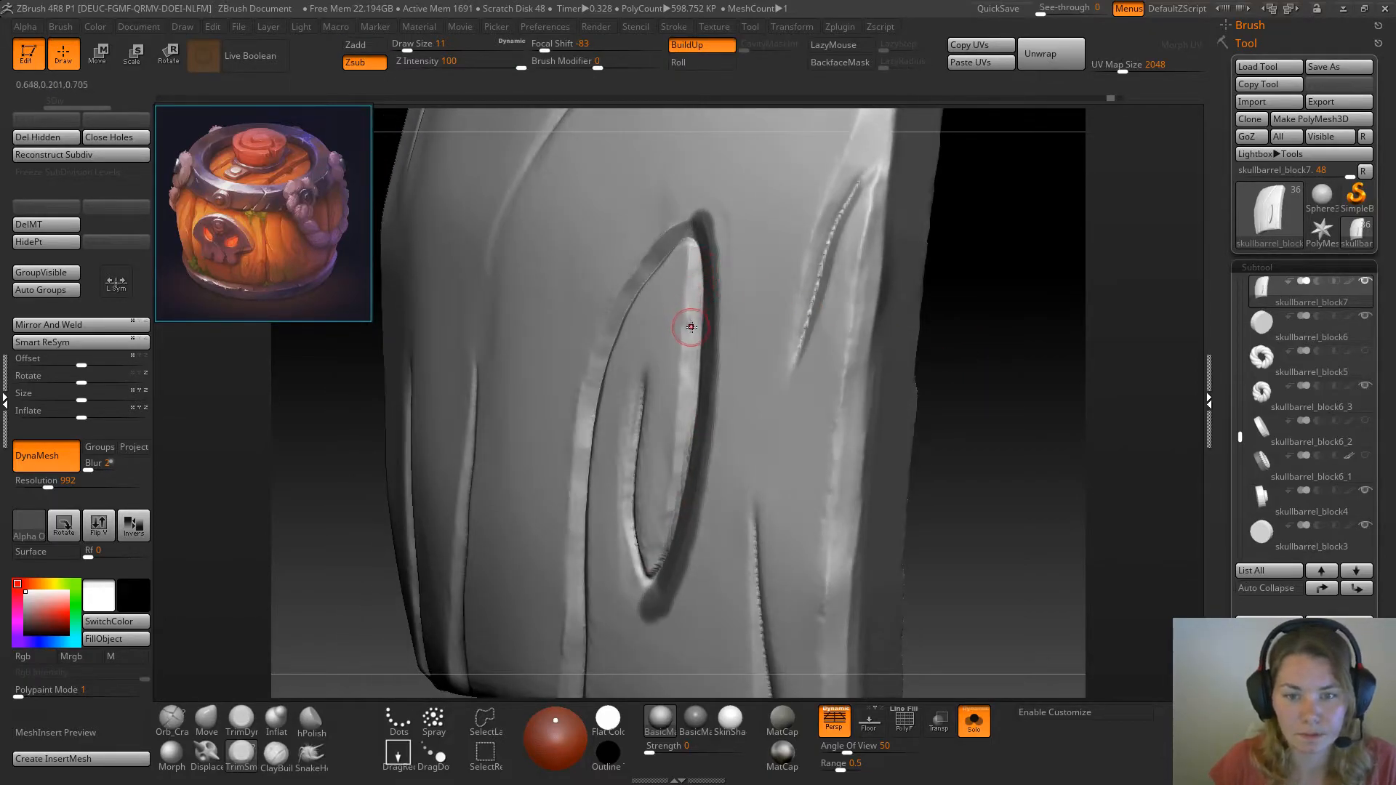
left_click_drag(694, 303, 694, 252)
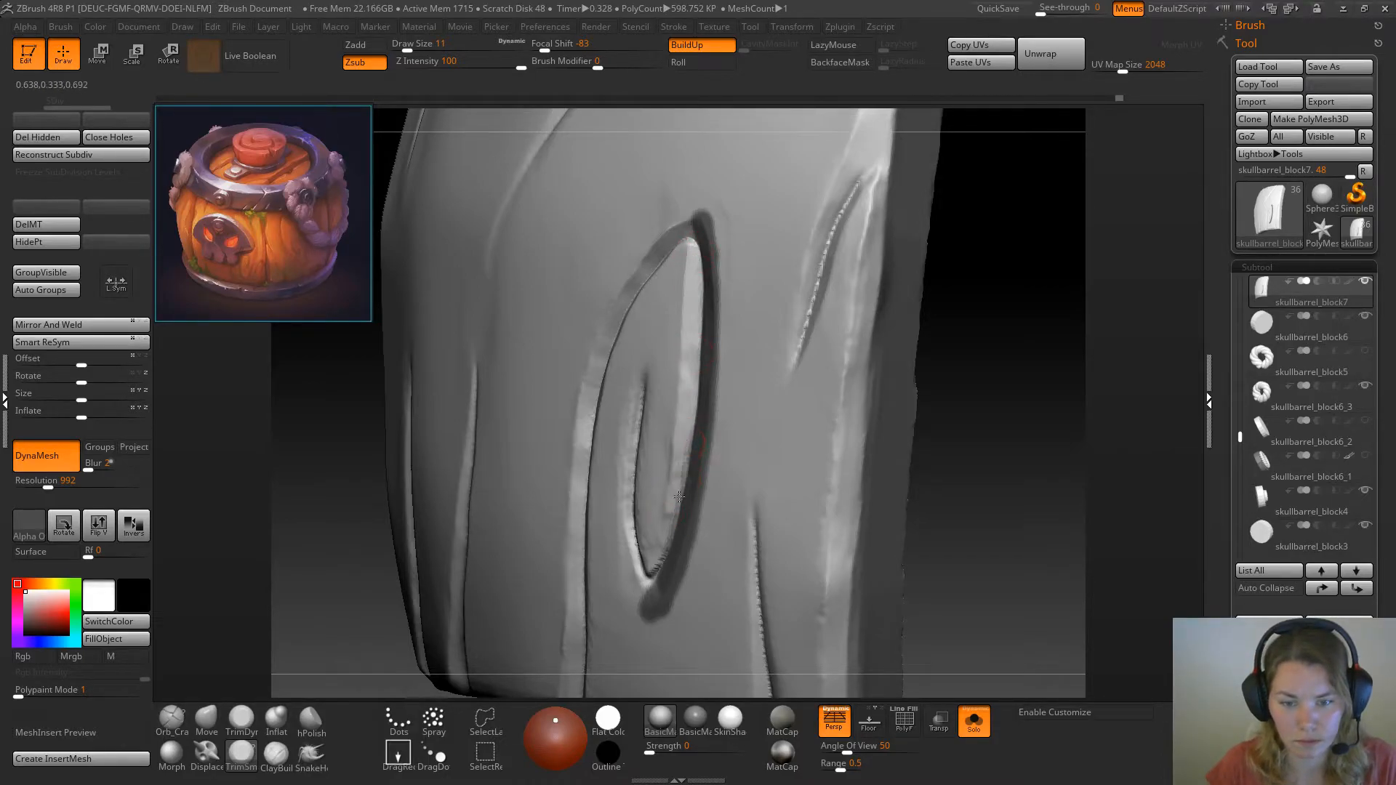
left_click_drag(990, 414, 710, 489)
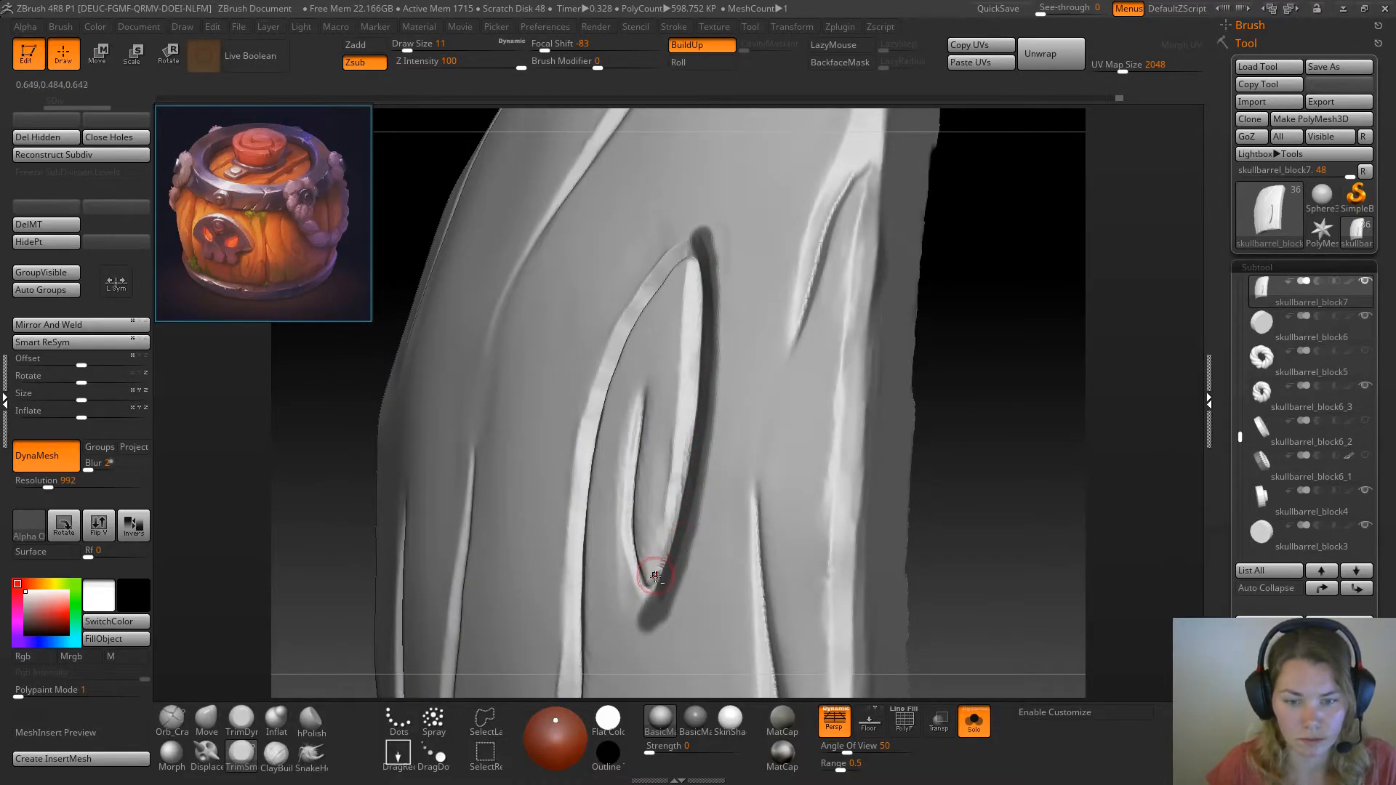
left_click_drag(653, 584, 664, 545)
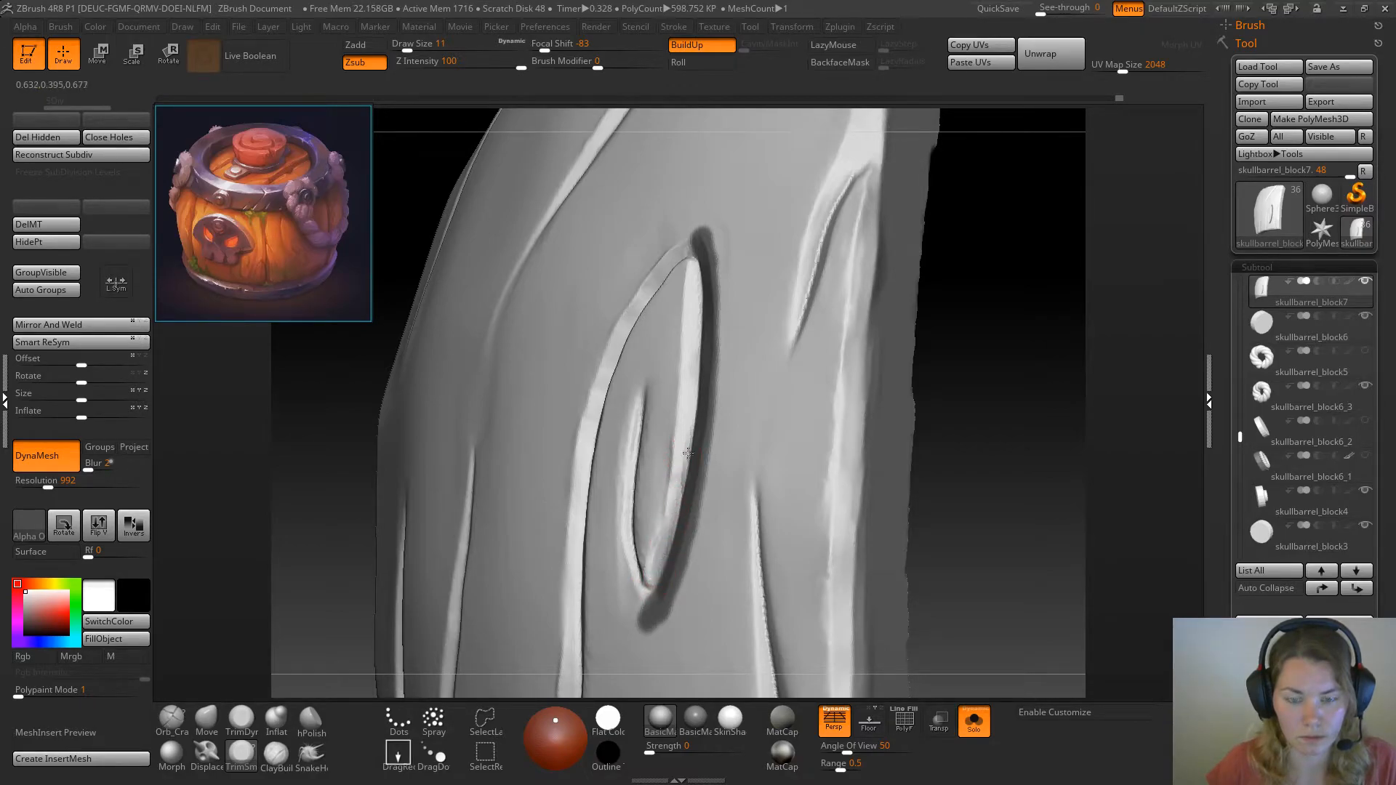
left_click_drag(1030, 398, 1042, 422)
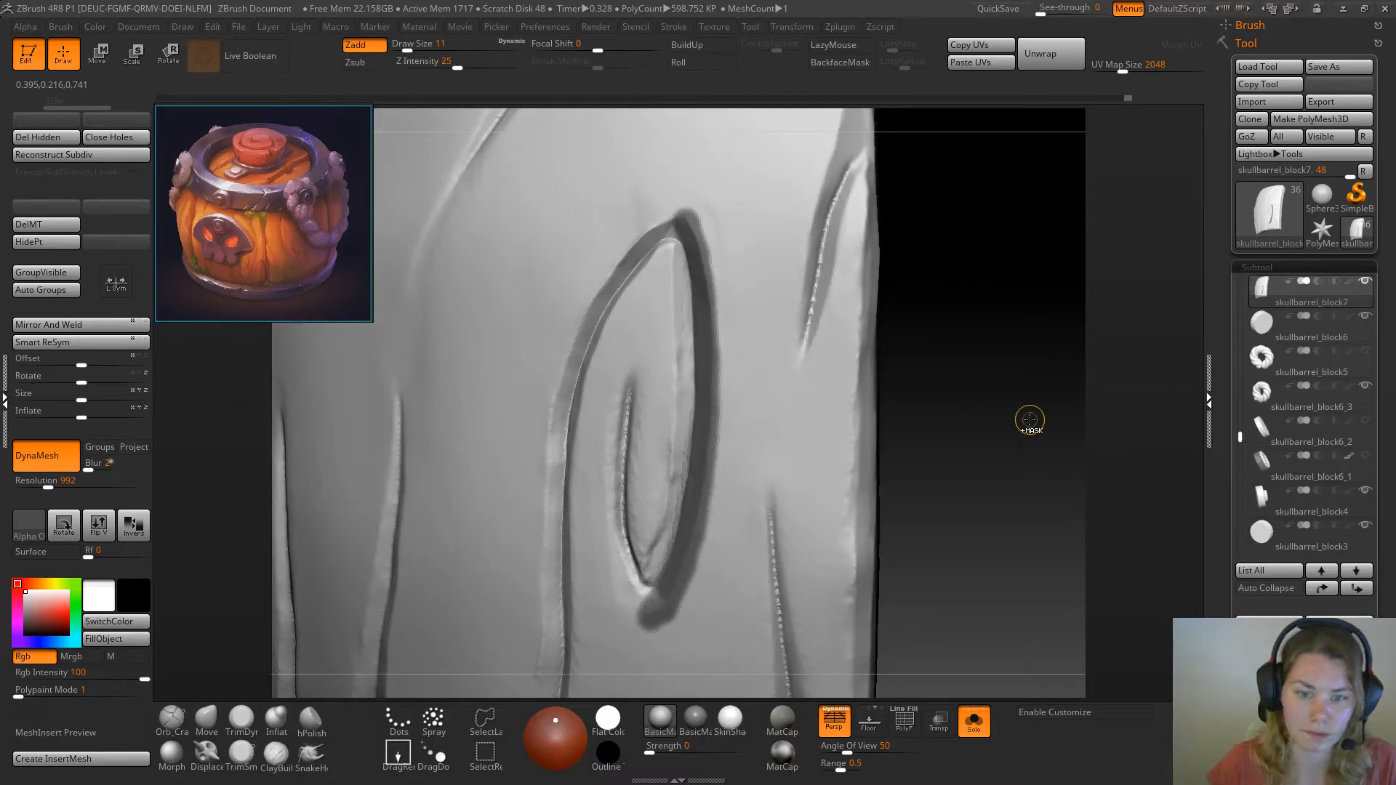
Flatten the knot's face around the inner crack and along the groove side with TrimDynamic at draw size 20
mouse_move(1023, 424)
left_mouse_down()
mouse_move(1034, 438)
mouse_move(1040, 416)
left_mouse_up()
left_click(241, 718)
key("space")
left_click_drag(649, 378, 655, 377)
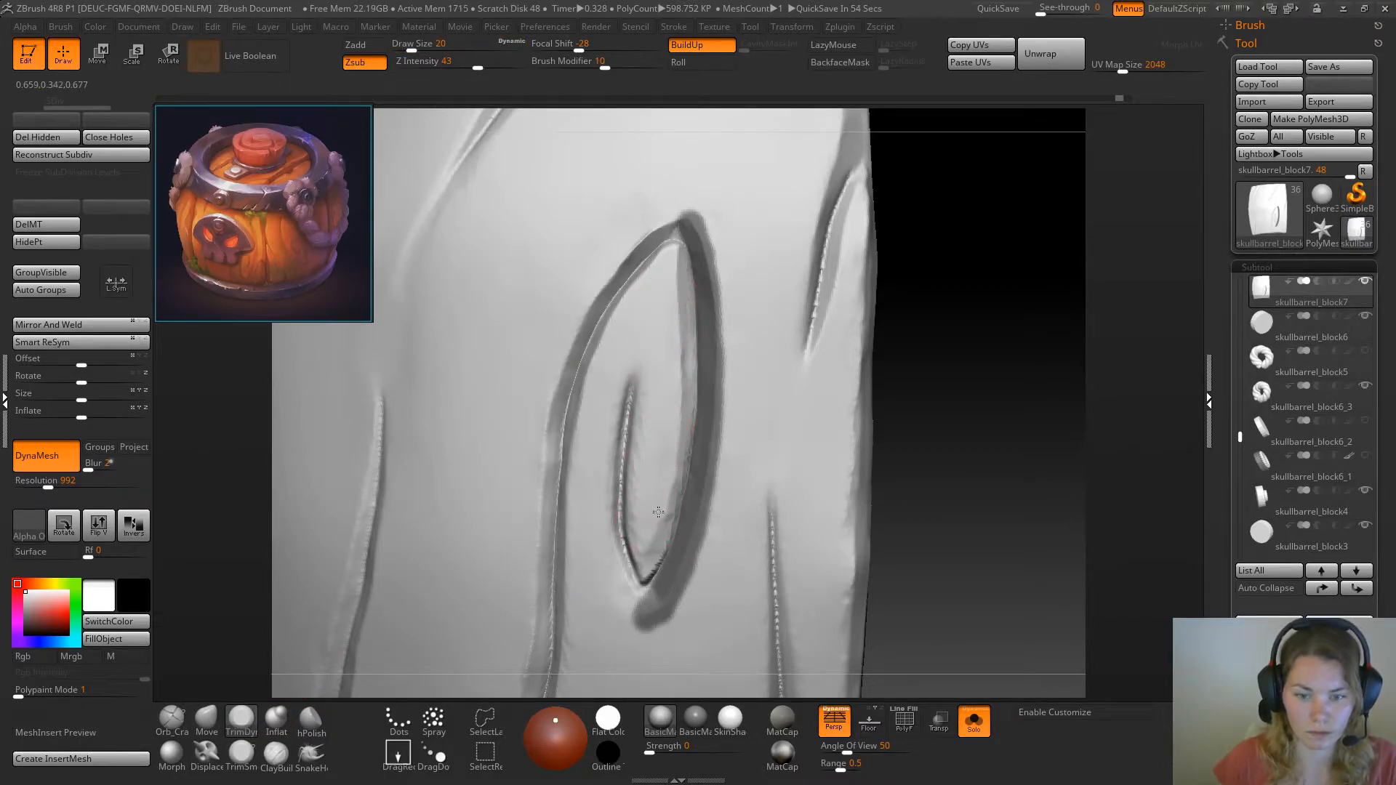
left_click_drag(644, 465, 648, 491)
left_click_drag(648, 343, 655, 498)
left_click_drag(651, 313, 592, 498)
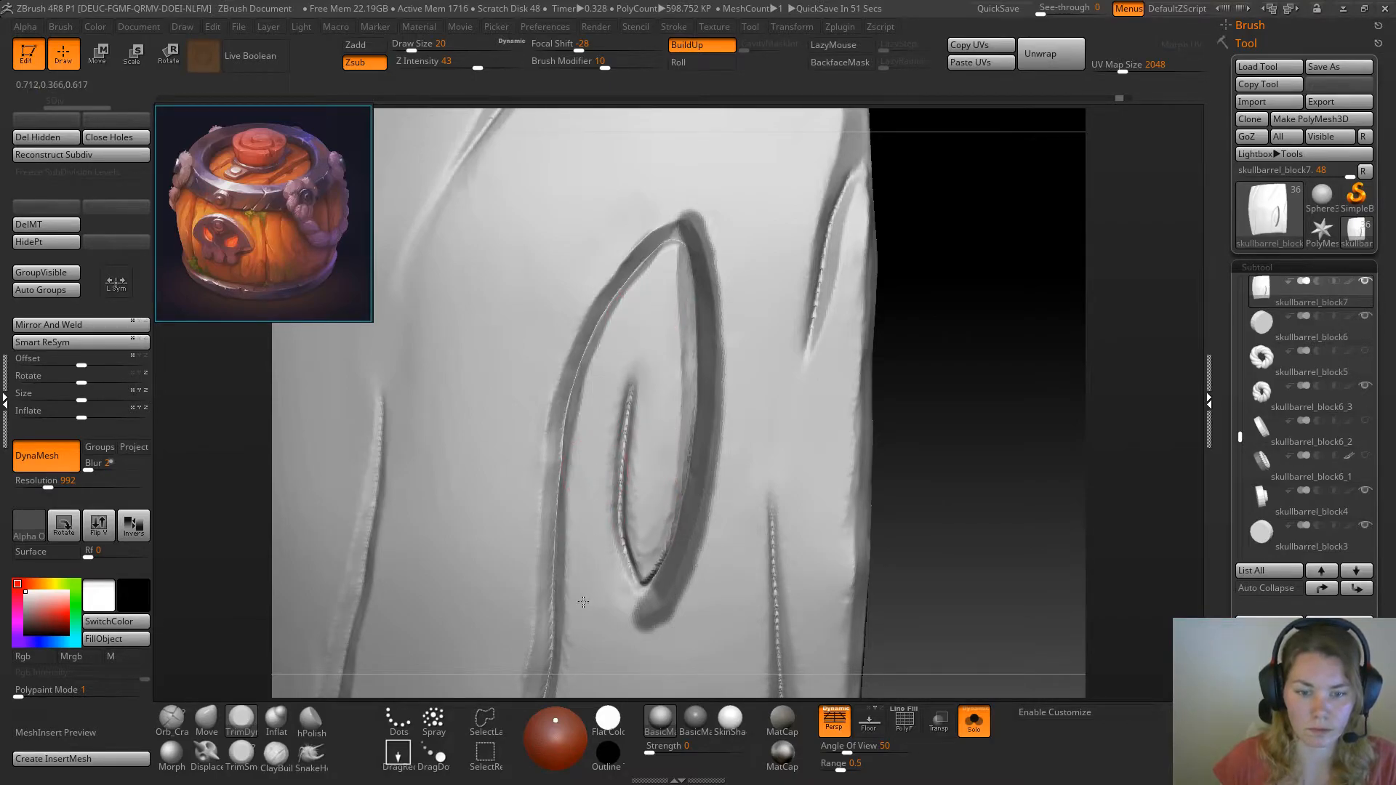
Smooth the knot's new bevel beside the mask with TrimDynamic at draw size 12
left_click_drag(951, 323, 763, 321)
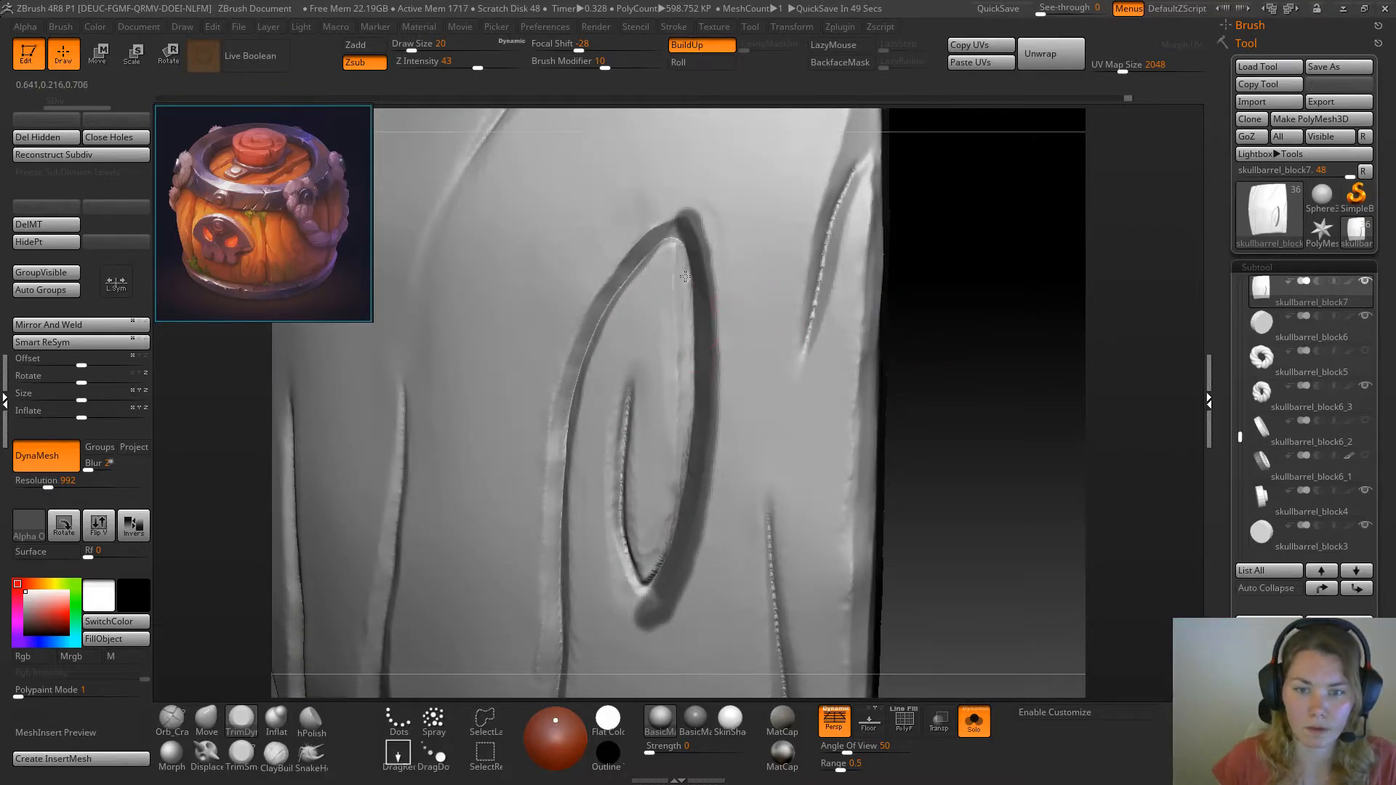
key("space")
left_click_drag(683, 369, 677, 370)
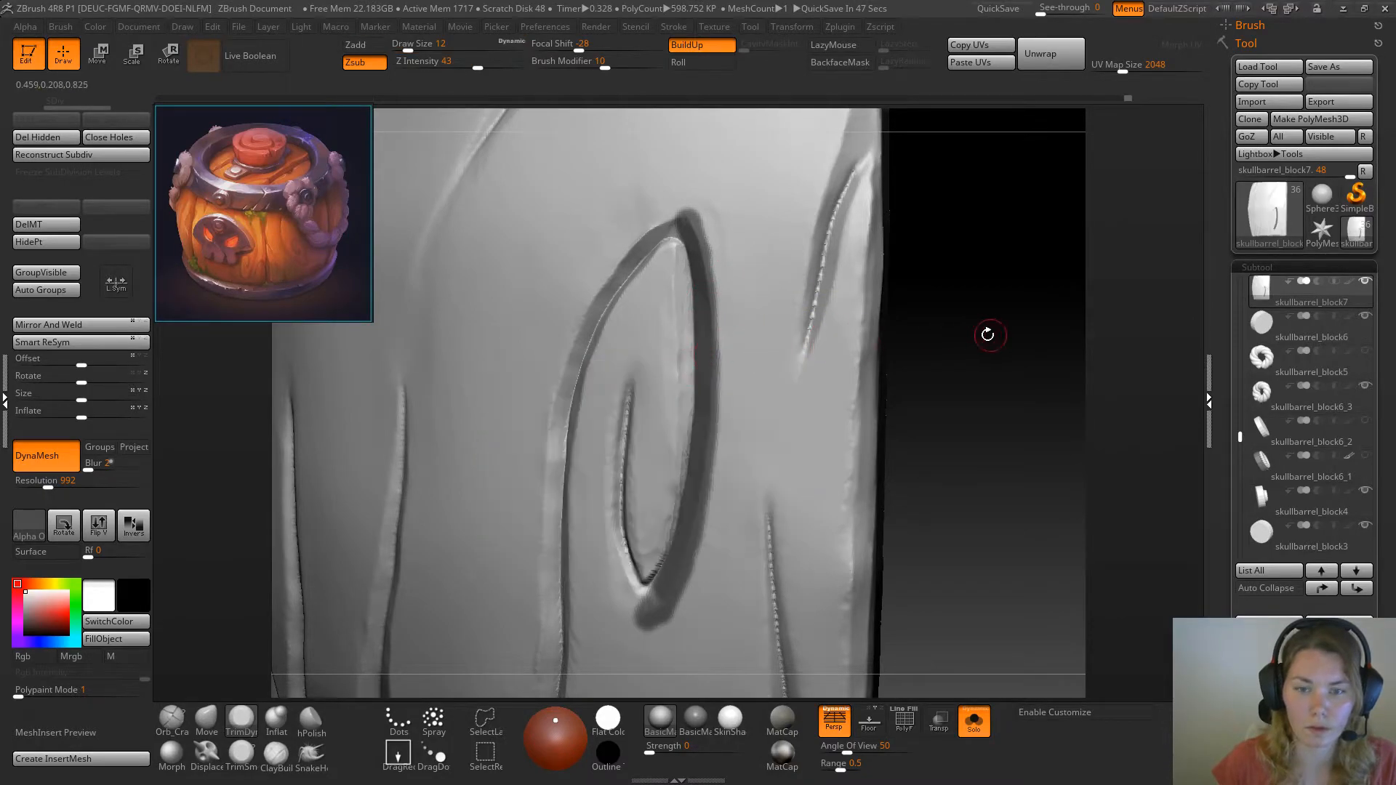
left_click_drag(989, 335, 688, 287)
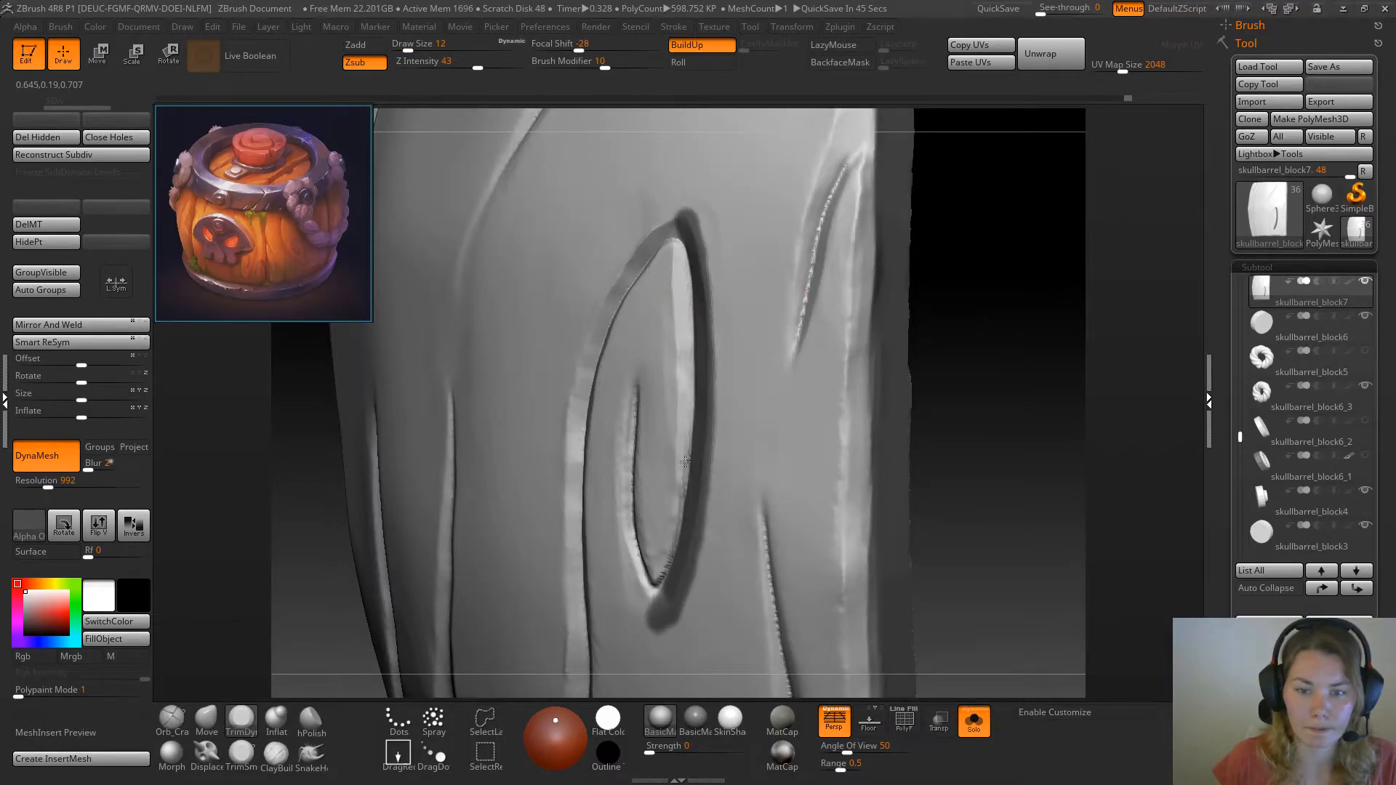
Clear the mask and trim the lower end of the knot's bevel with TrimSmoothBorder at draw size 12
left_click(994, 309, "ctrl")
mouse_move(1021, 299)
left_mouse_down("ctrl")
mouse_move(1035, 404)
mouse_move(1041, 353)
mouse_move(1027, 364)
mouse_move(1003, 336)
mouse_move(971, 337)
left_mouse_up("ctrl")
left_click(241, 755)
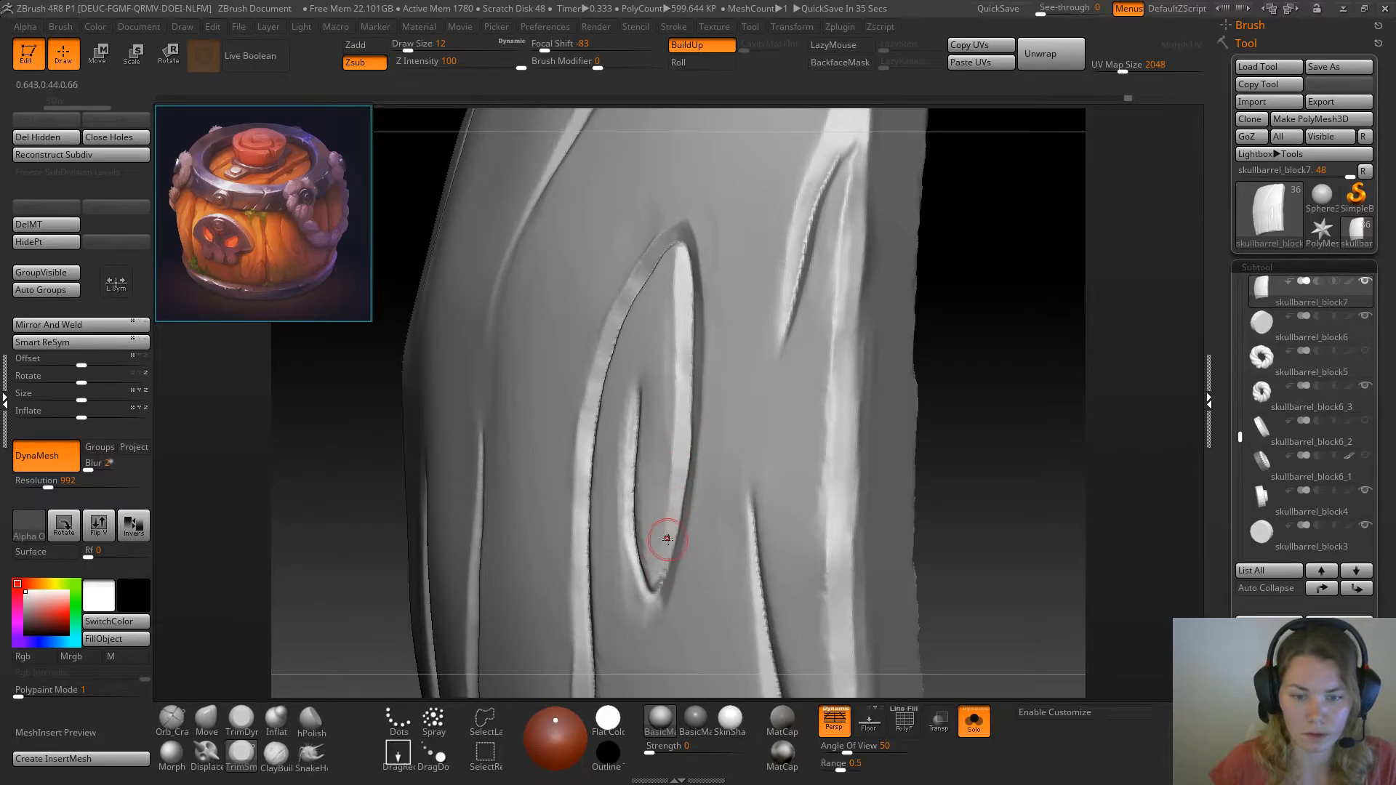
left_click_drag(664, 560, 661, 575)
Bevel both edges of the knot's inner crack down to the lower tip with TrimSmoothBorder at draw size 12
left_click_drag(979, 371, 1068, 373)
left_click_drag(902, 408, 928, 400)
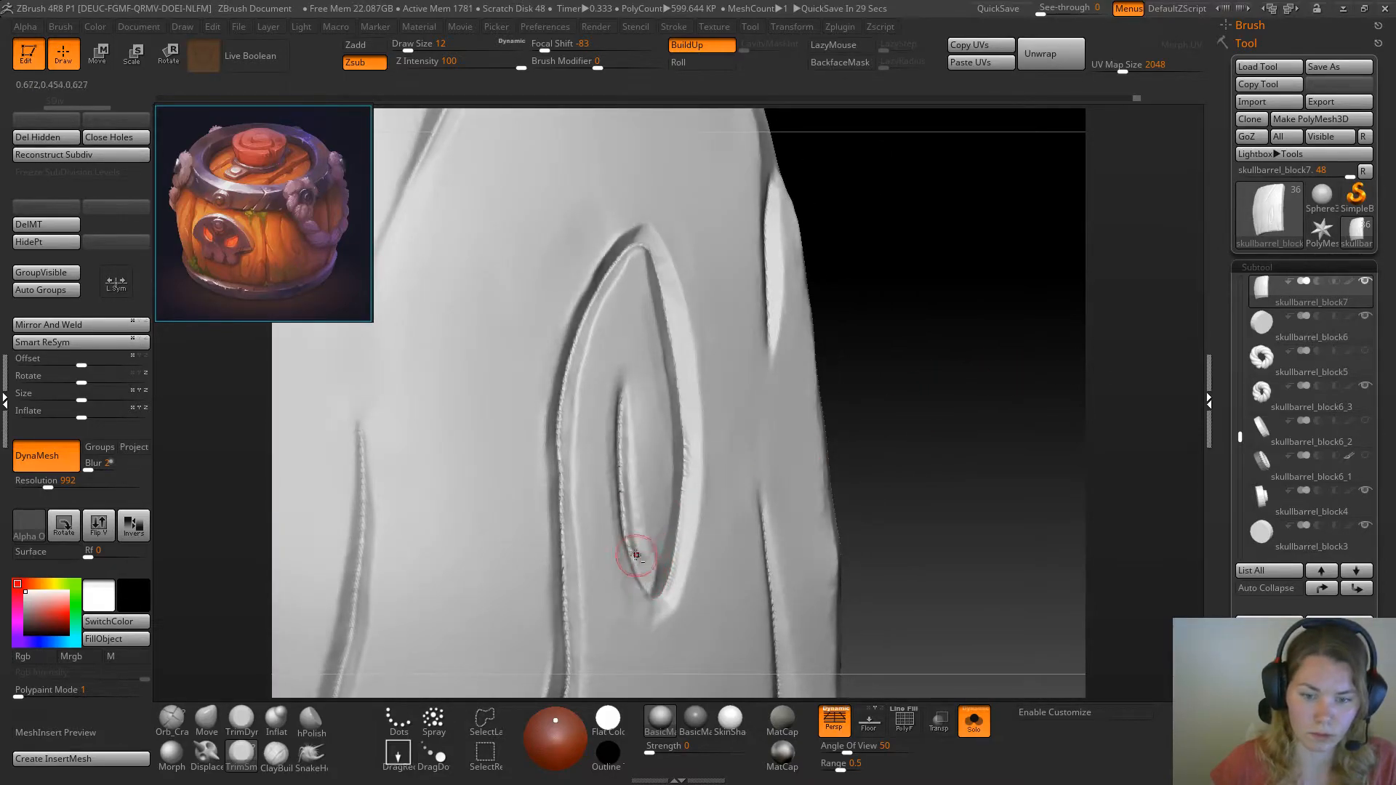
mouse_move(633, 550)
left_mouse_down()
mouse_move(624, 426)
mouse_move(626, 474)
mouse_move(651, 467)
mouse_move(630, 536)
mouse_move(623, 462)
mouse_move(645, 578)
left_mouse_up()
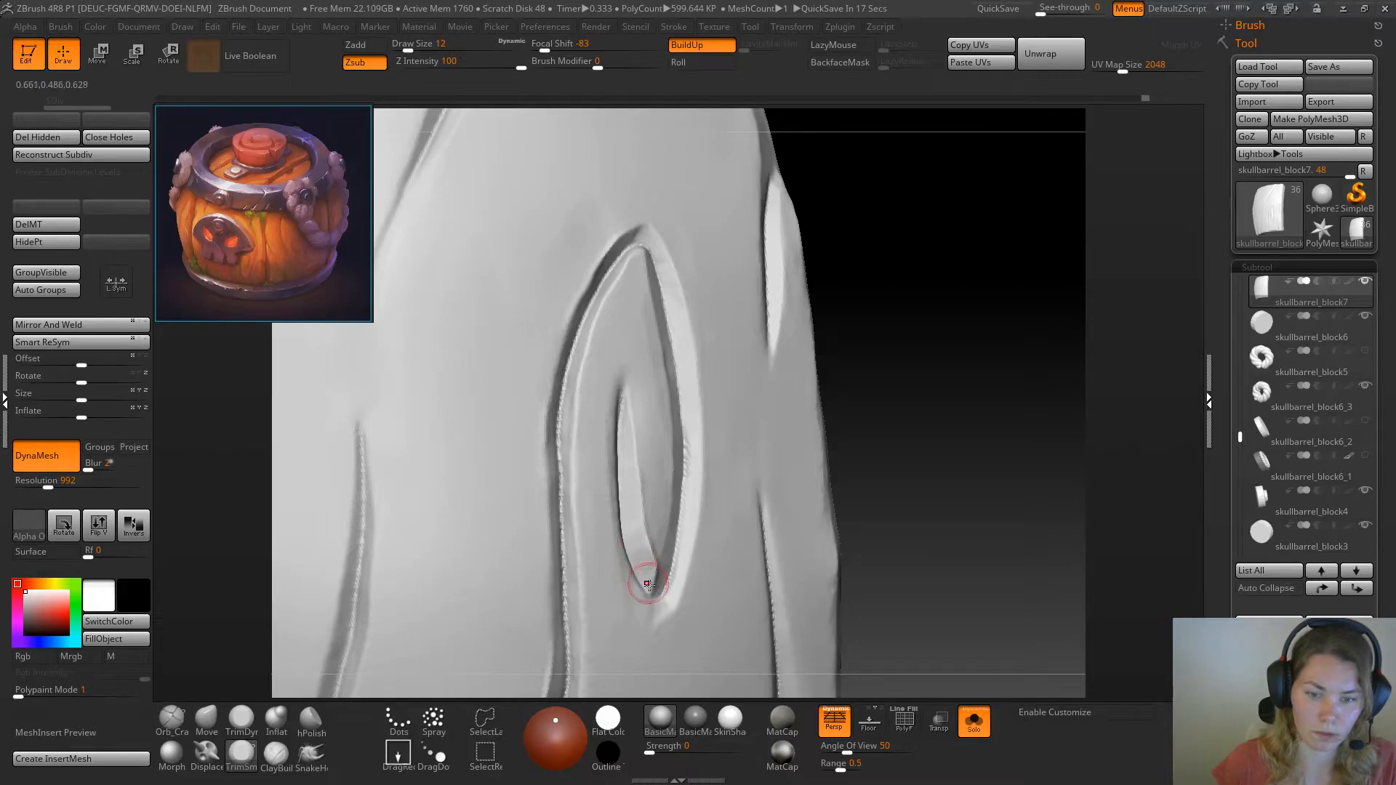
right_click_drag(642, 455, 858, 411)
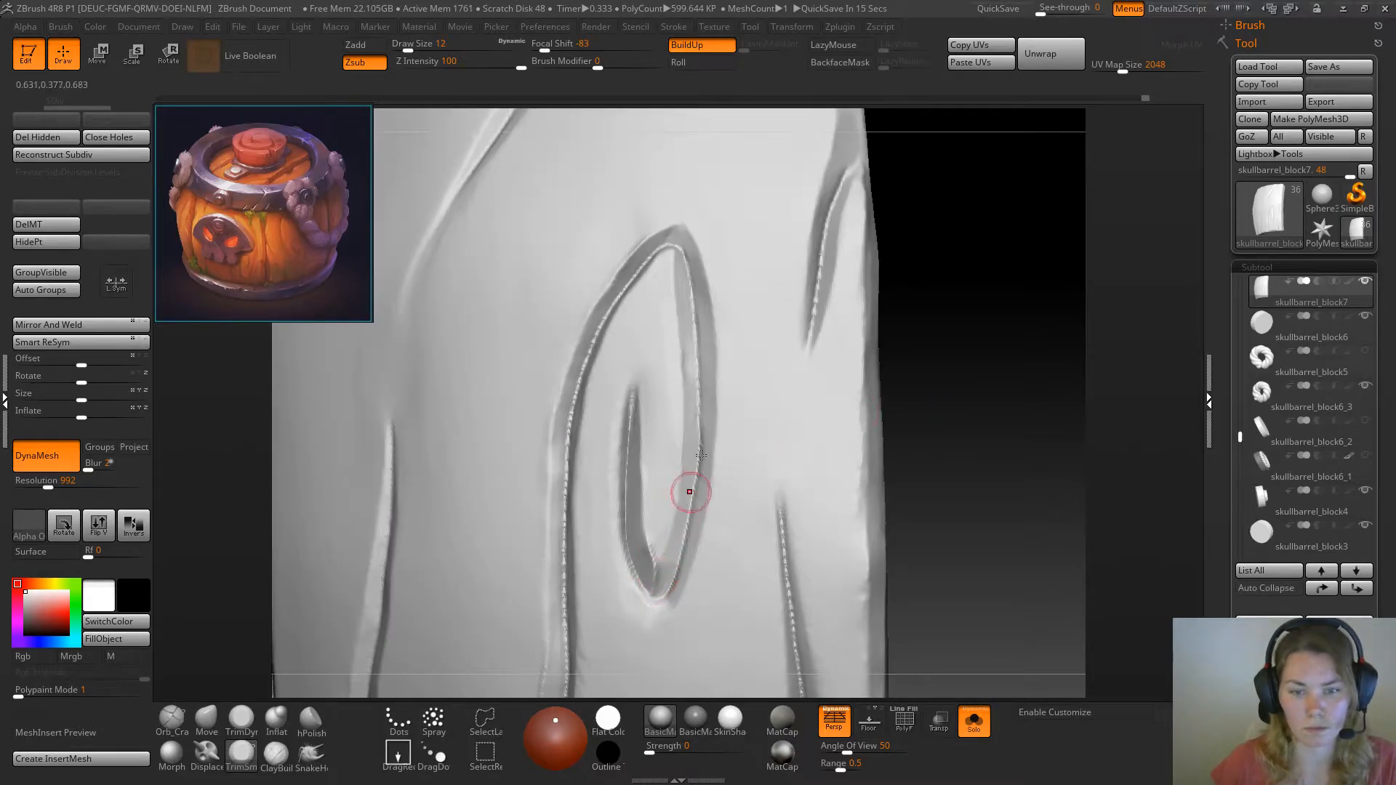
right_click_drag(739, 349, 741, 374)
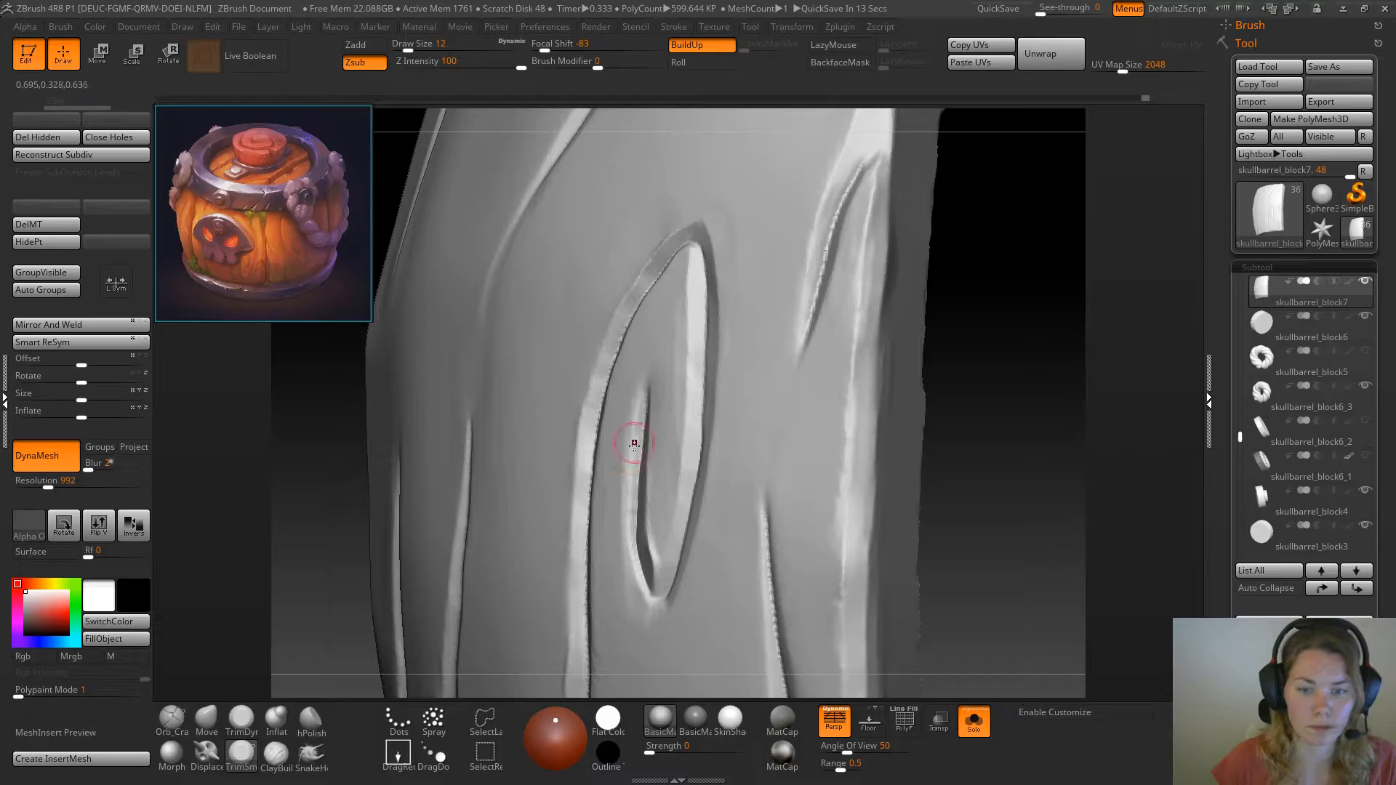
mouse_move(637, 423)
left_mouse_down()
mouse_move(636, 395)
mouse_move(632, 571)
mouse_move(649, 603)
left_mouse_up()
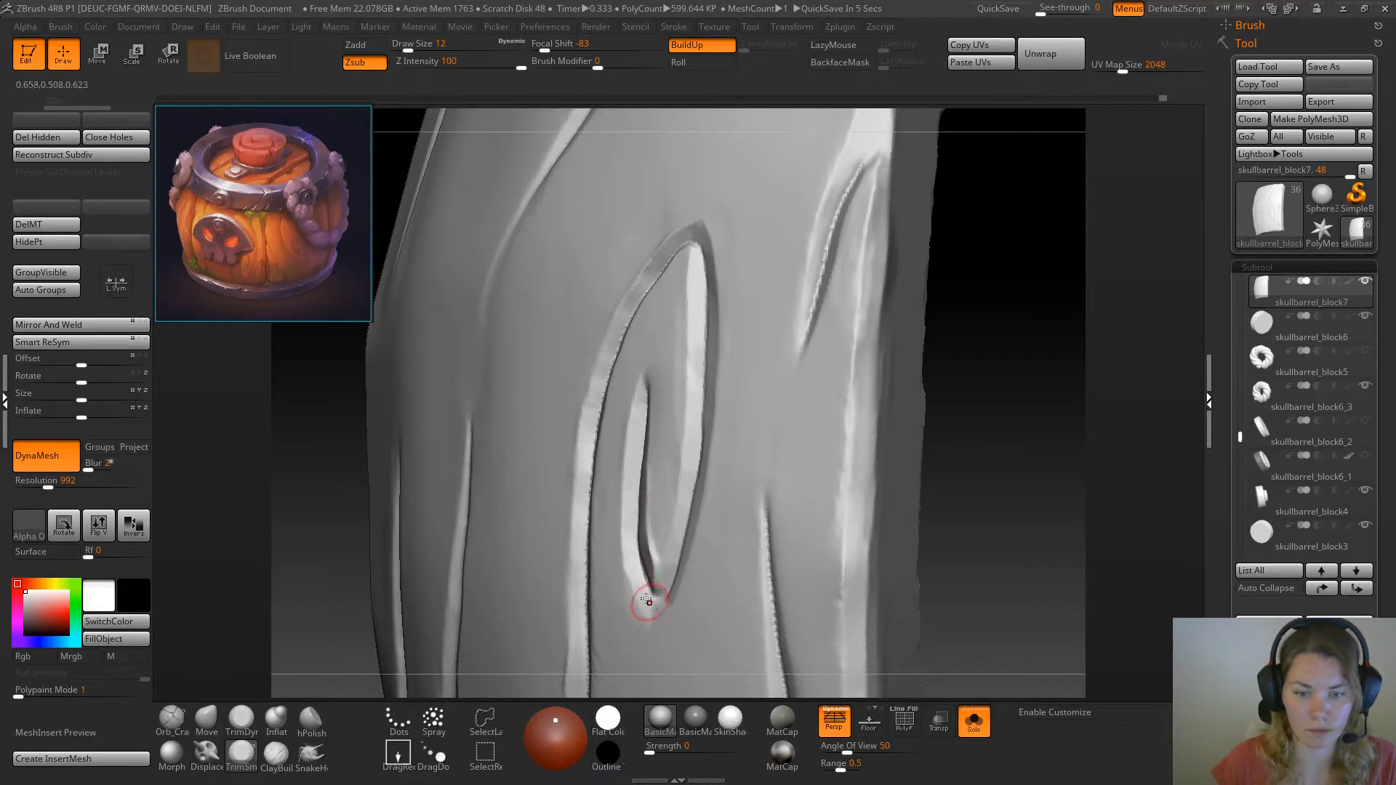
Bevel the knot's outer edge around the lower tip and clean up the side away from the groove
left_click_drag(1038, 372, 1034, 339)
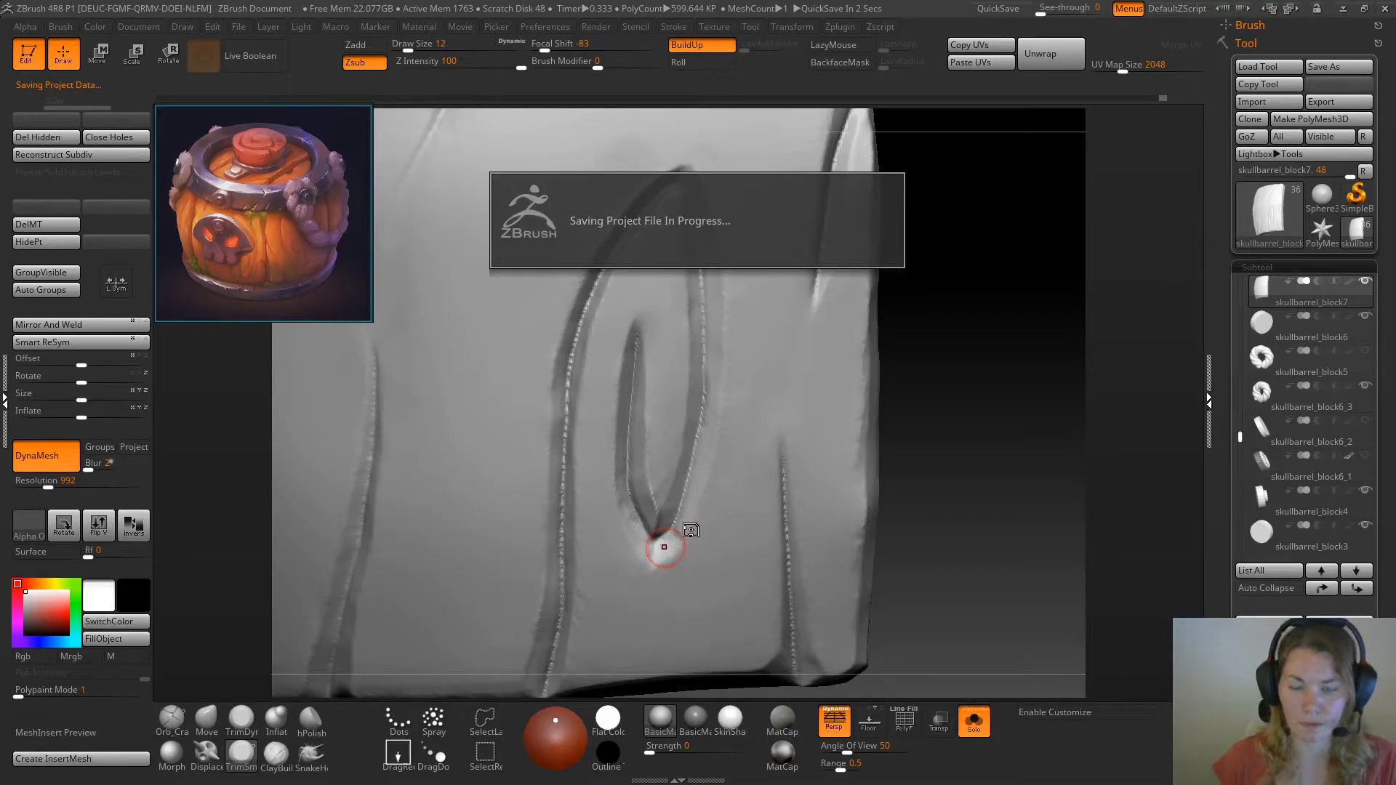
right_click_drag(663, 550, 689, 532)
left_click_drag(706, 335, 672, 547)
left_click_drag(699, 490, 670, 562, "shift")
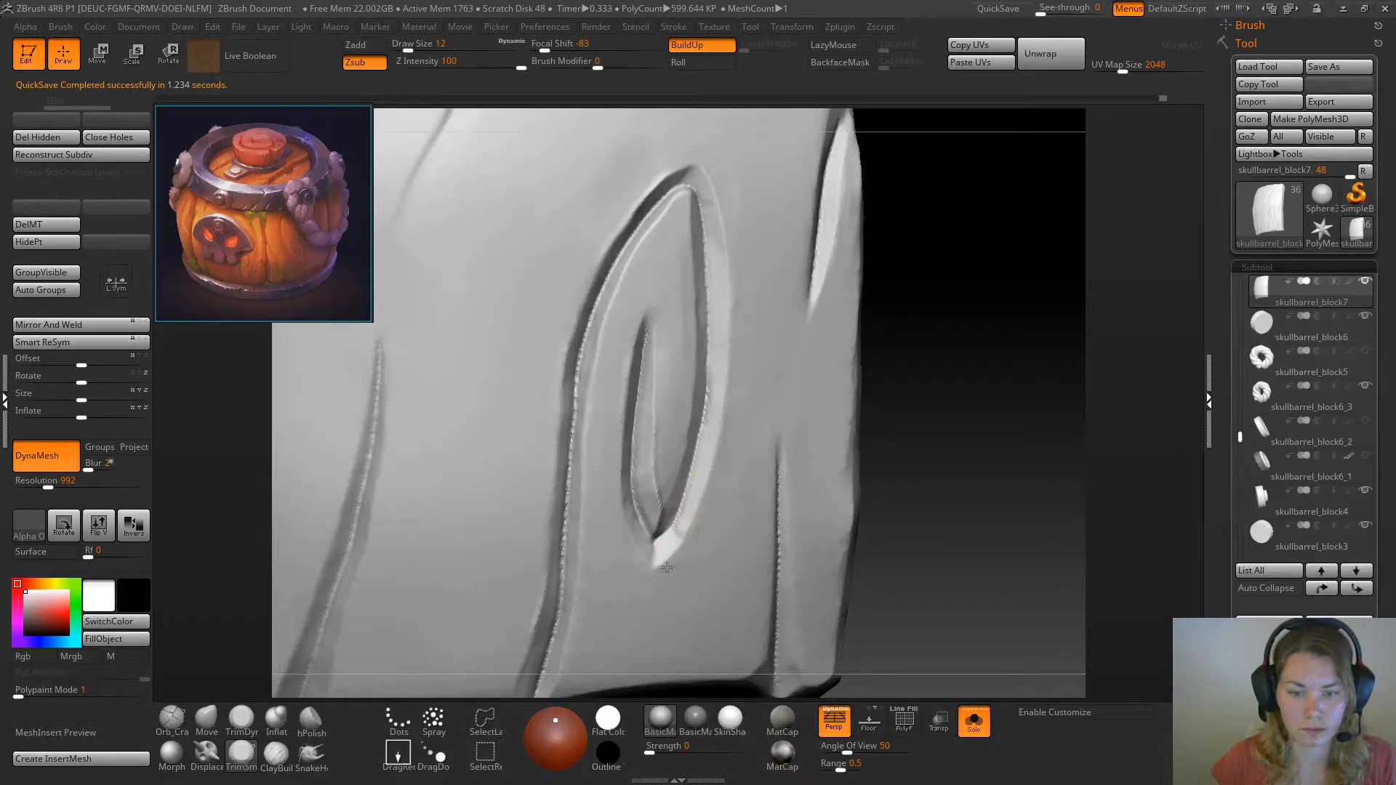
left_click_drag(964, 429, 876, 440)
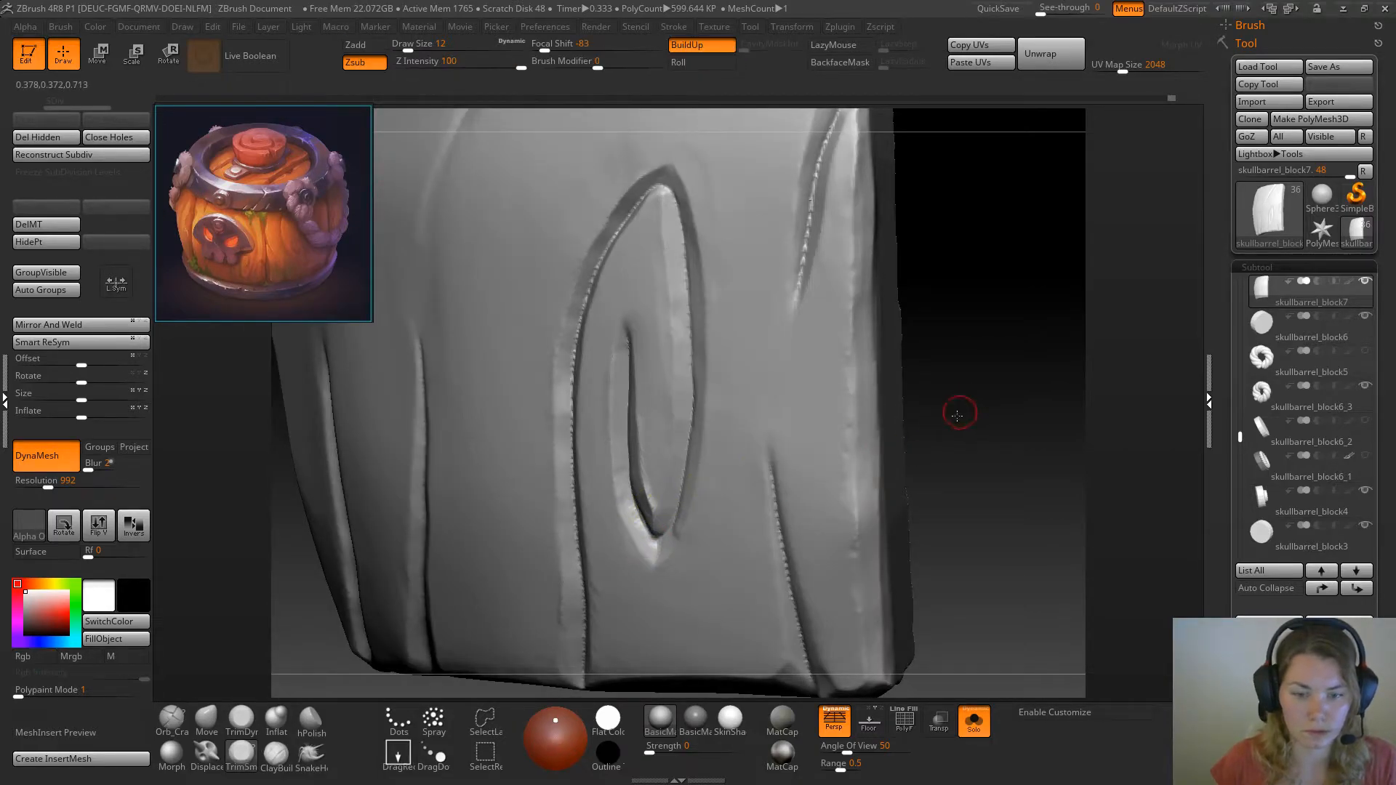
Flatten the bevel at the lower end of the knot's inner crack with TrimDynamic at draw size 12 and smooth the knot's upper edge
left_click_drag(960, 408, 916, 418)
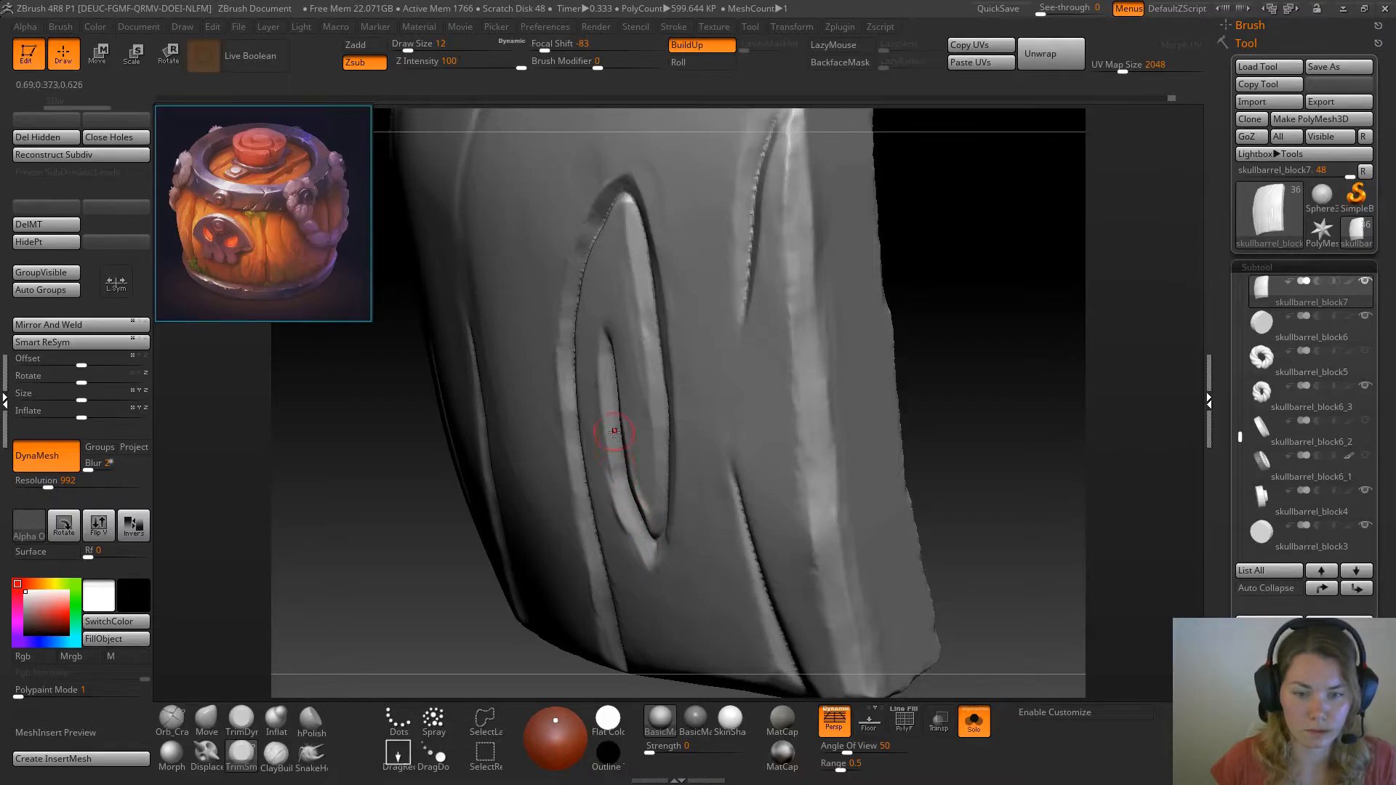
left_click(241, 720)
left_click_drag(313, 627, 418, 600)
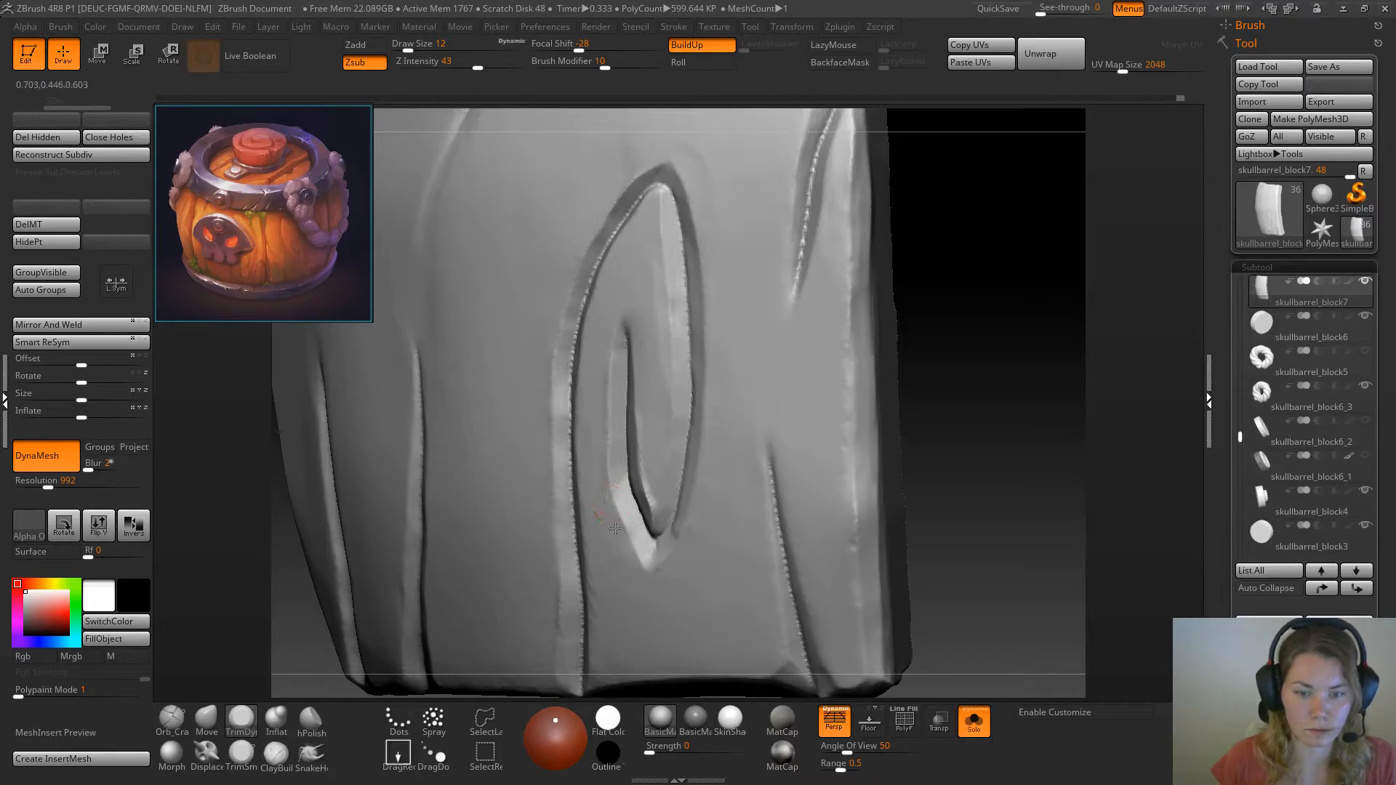
left_click_drag(582, 297, 599, 258, "shift")
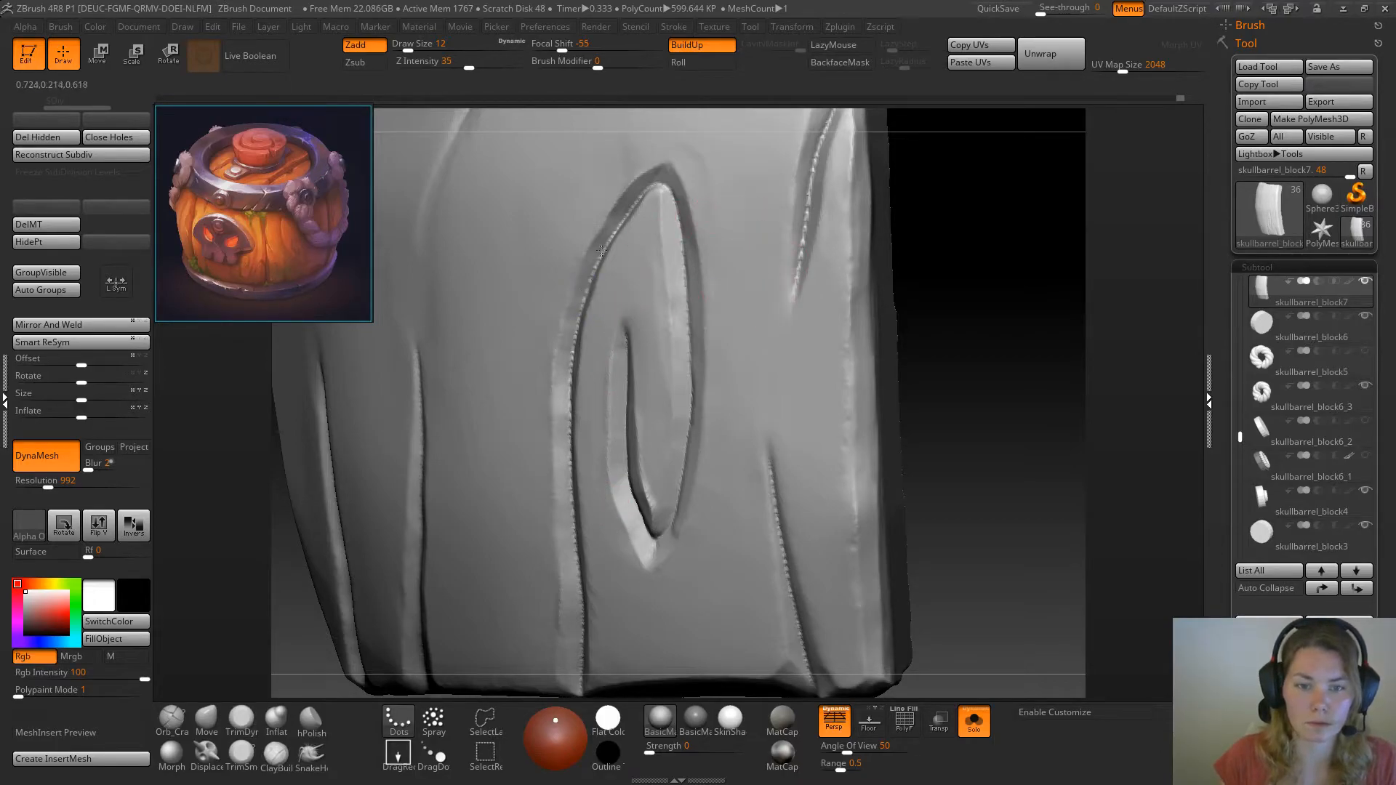
Flatten the knot's face between its inner crack and outer edge with TrimDynamic at draw size 29
mouse_move(981, 290)
left_mouse_down()
mouse_move(795, 211)
mouse_move(1007, 275)
mouse_move(1010, 286)
mouse_move(944, 307)
mouse_move(966, 305)
left_mouse_up()
key("space")
left_click_drag(651, 357, 650, 499)
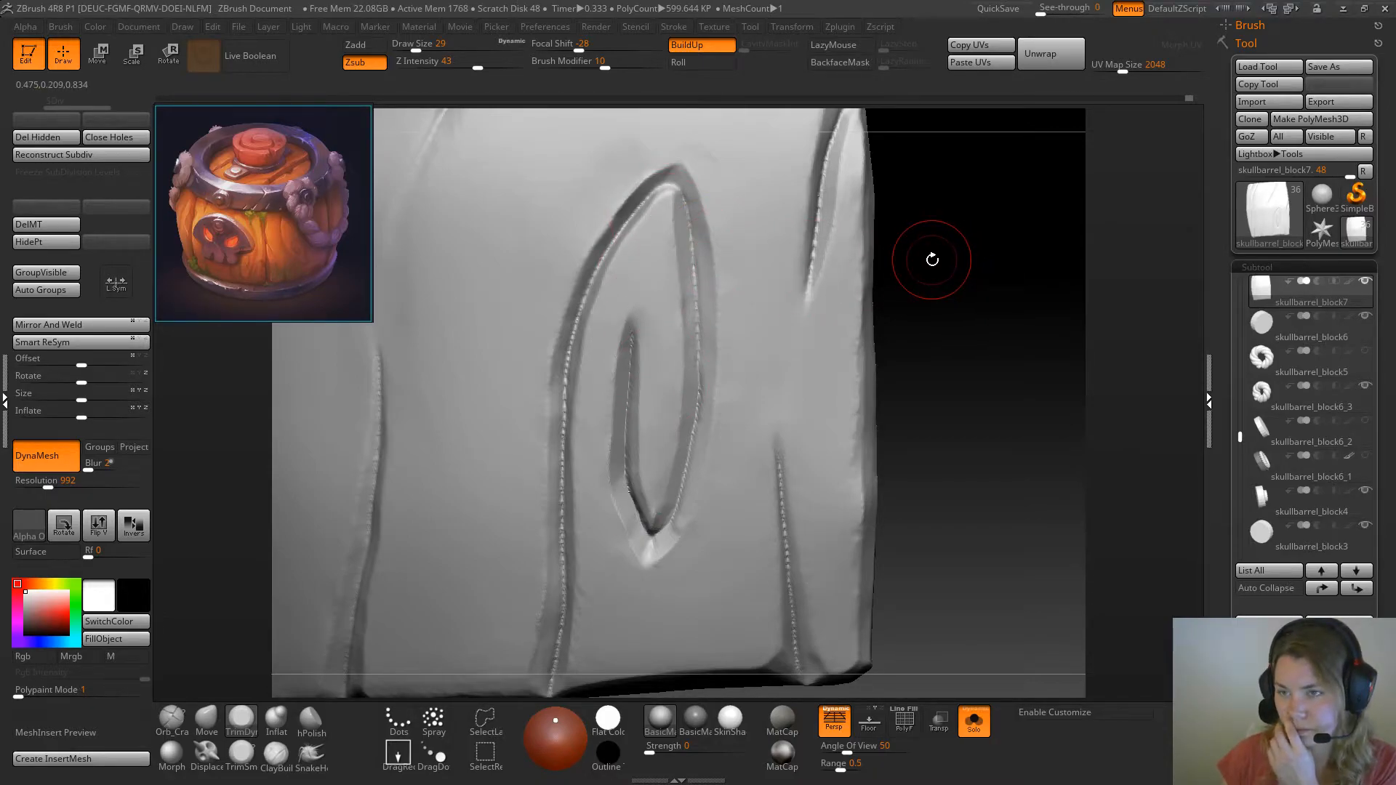
Bevel the knot's edges around its upper tip with TrimSmoothBorder, using draw size 14 and finer strokes at 9
key("space")
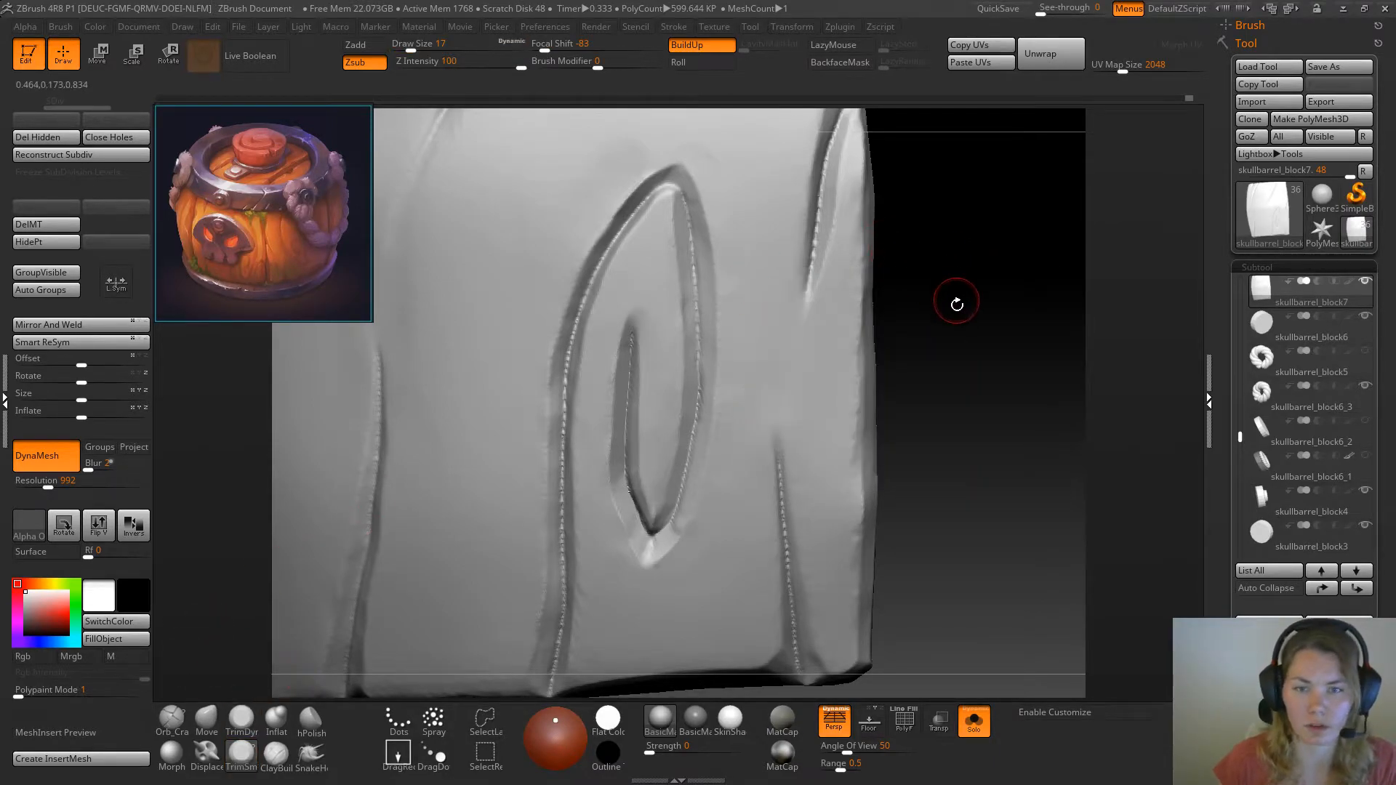
left_click_drag(950, 296, 963, 333, "shift")
key("space")
left_click(929, 243)
left_click_drag(930, 245, 913, 280)
mouse_move(688, 222)
left_mouse_down()
mouse_move(658, 243)
mouse_move(665, 234)
left_mouse_up()
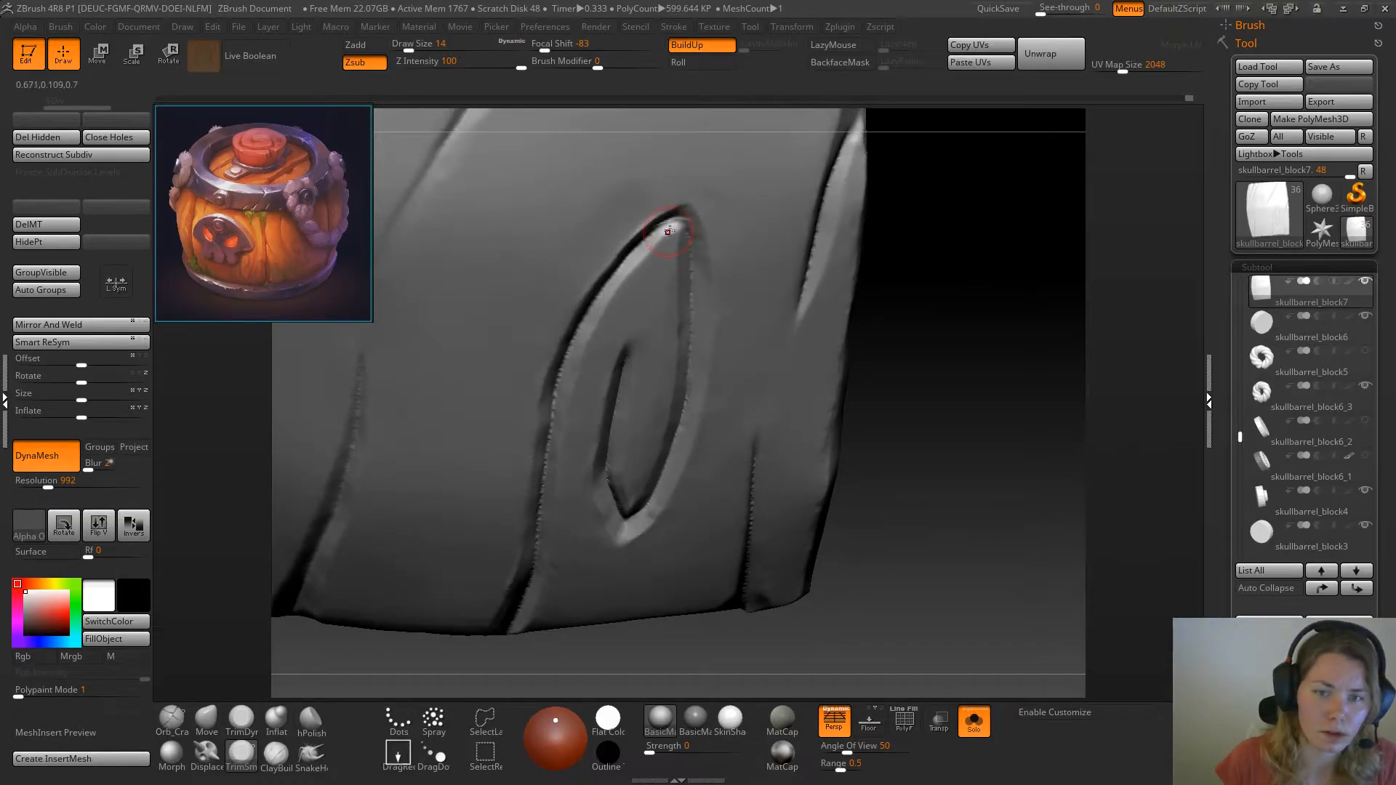
key("space")
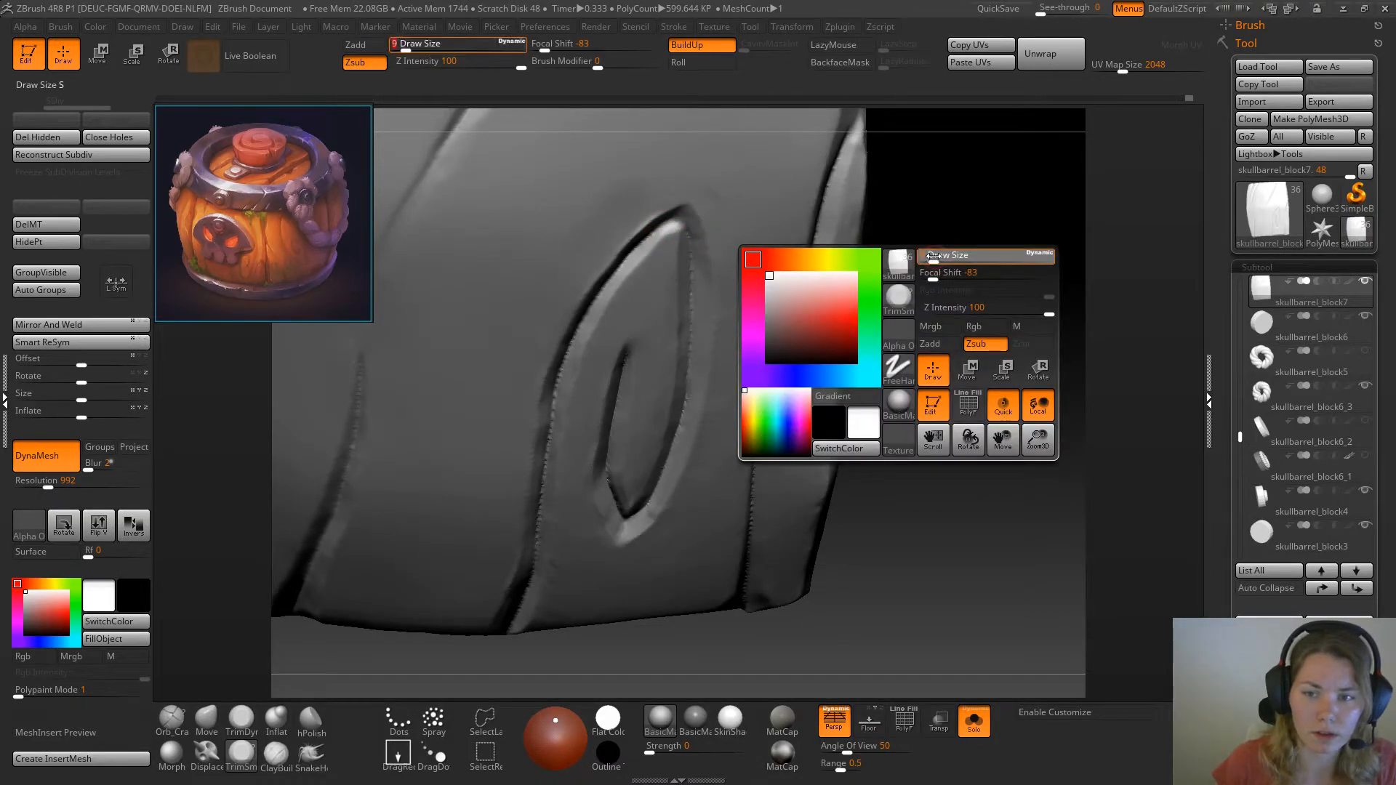
left_click_drag(935, 256, 861, 247)
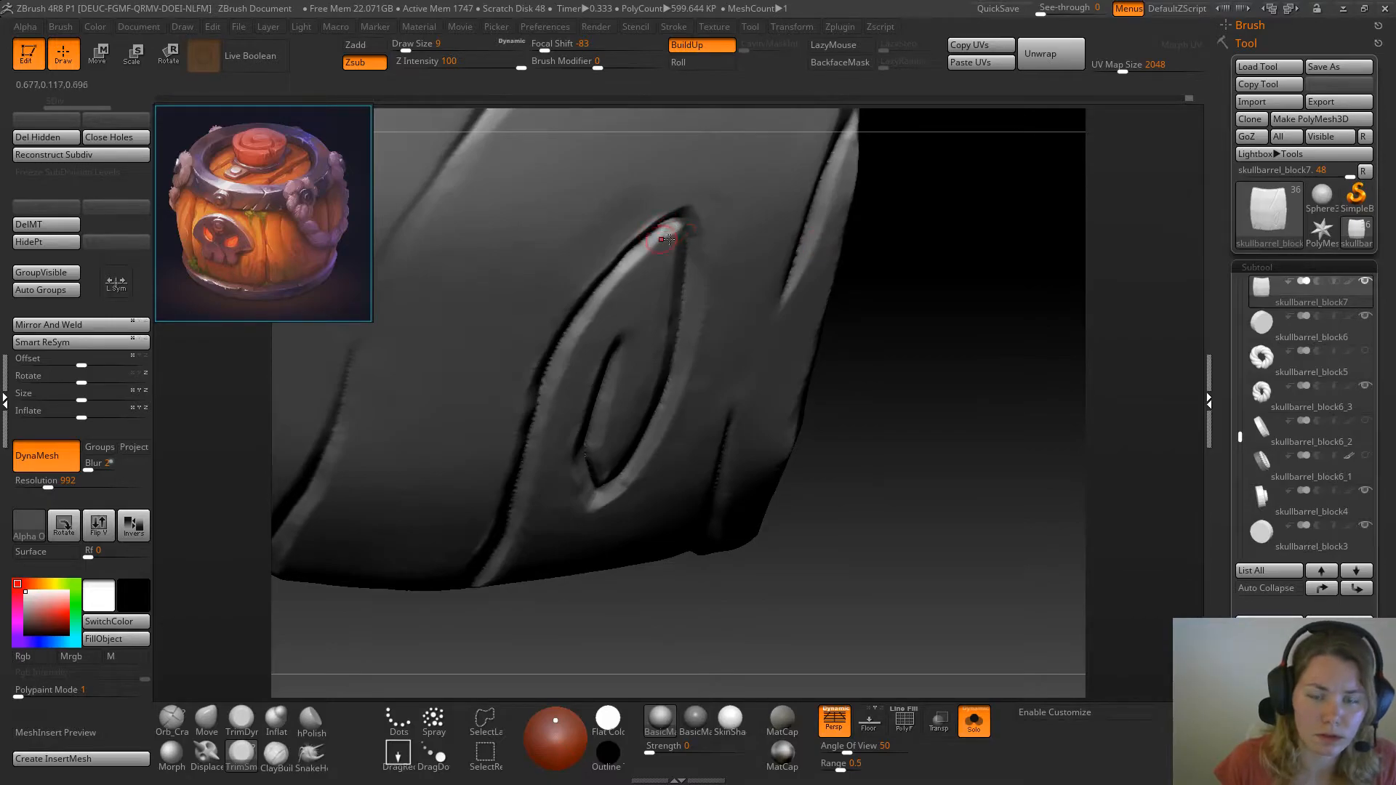
left_click_drag(936, 231, 918, 251)
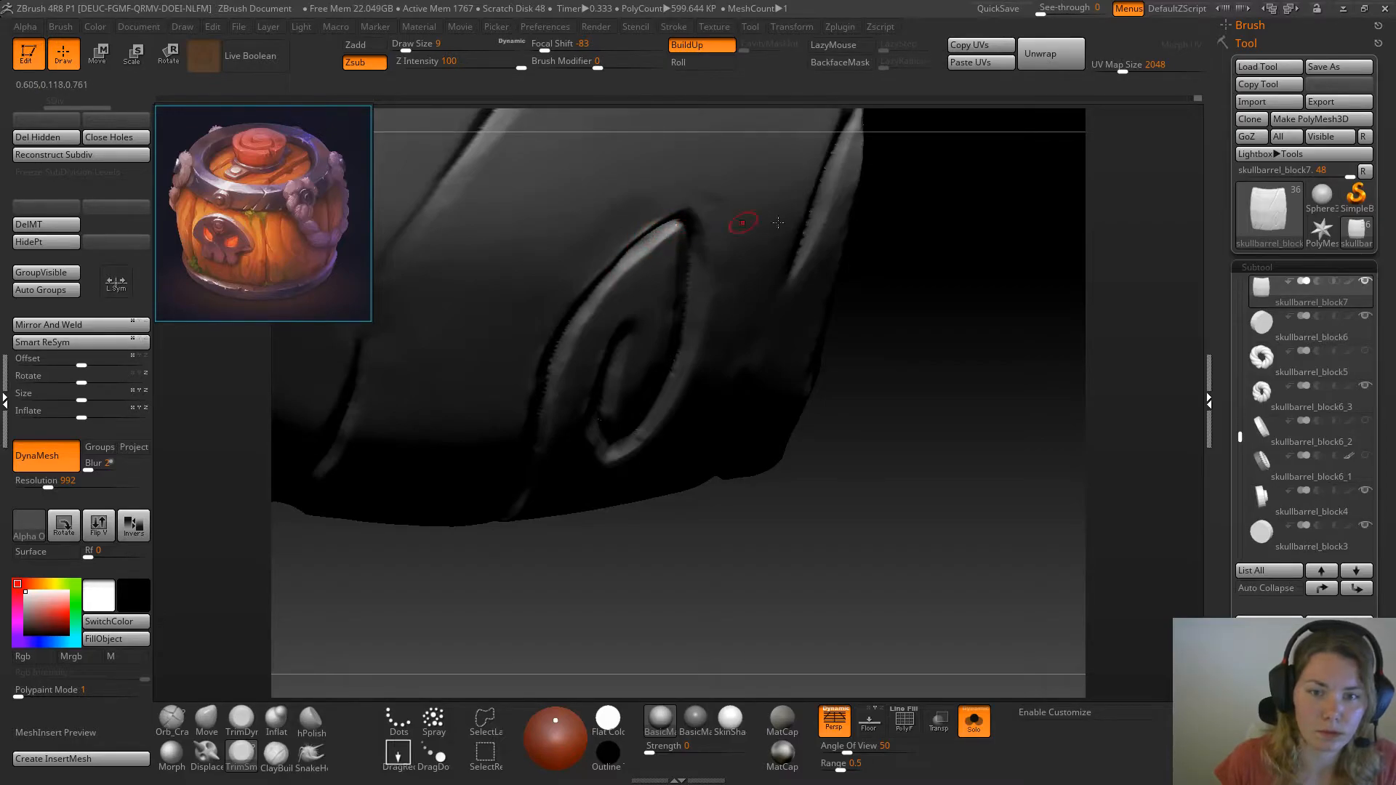
left_click_drag(931, 227, 820, 195)
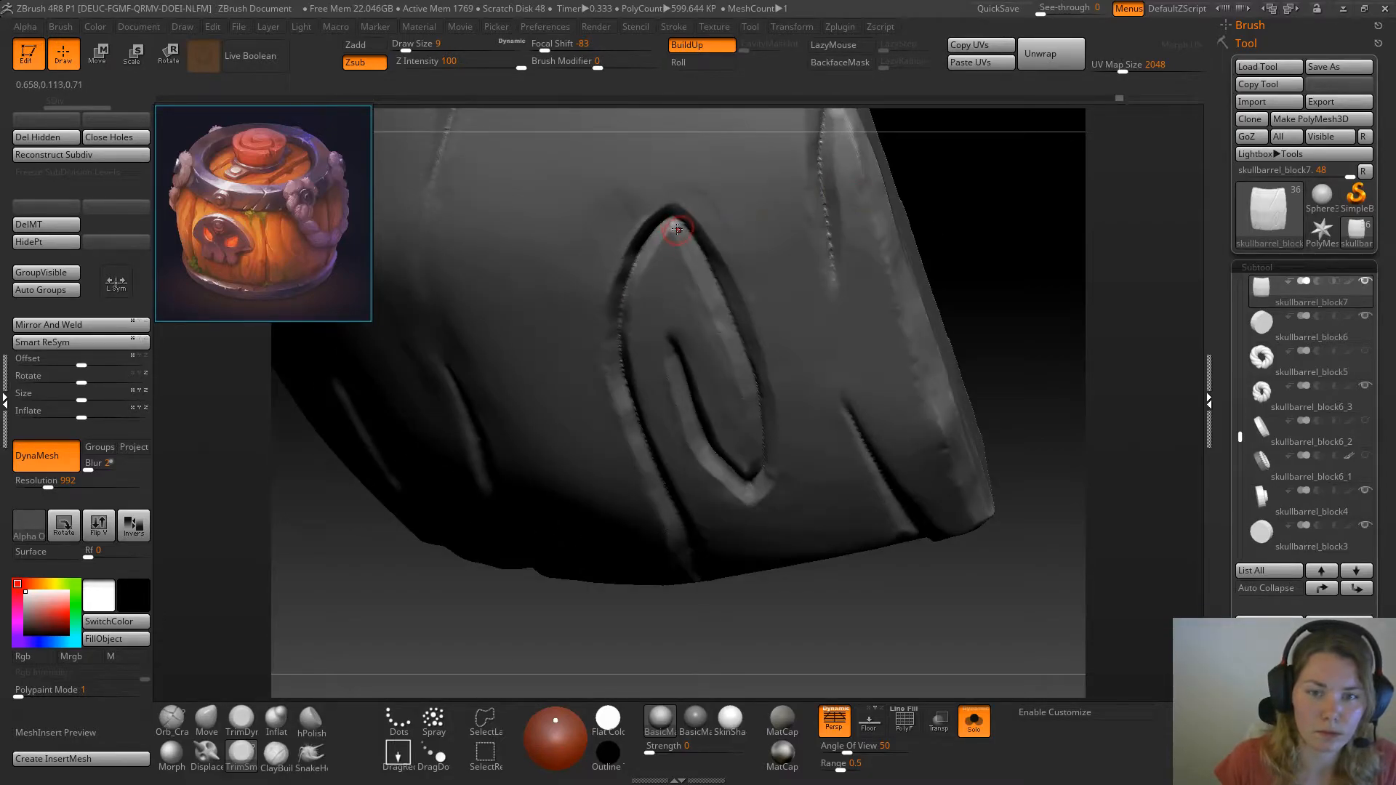
left_click_drag(1000, 256, 712, 225)
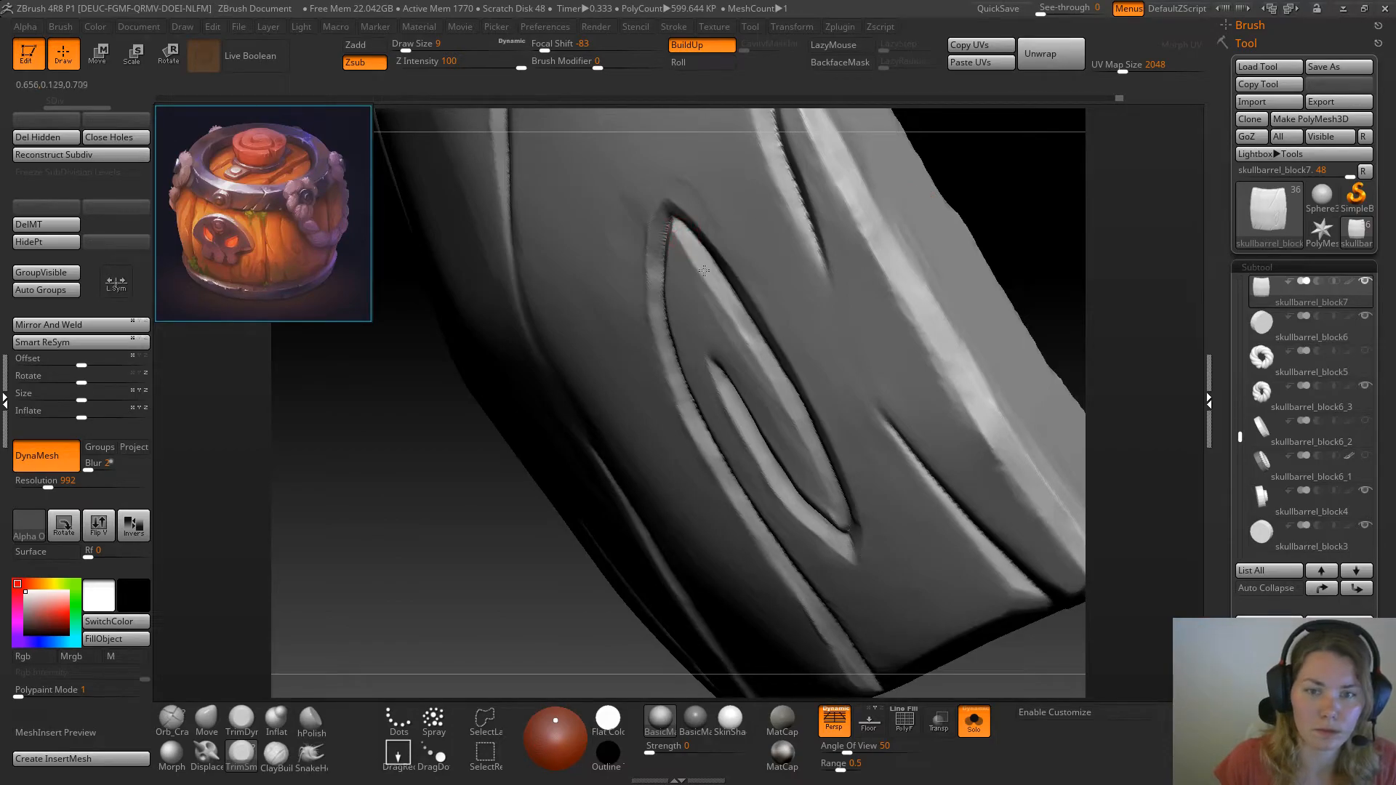
left_click_drag(433, 586, 760, 371)
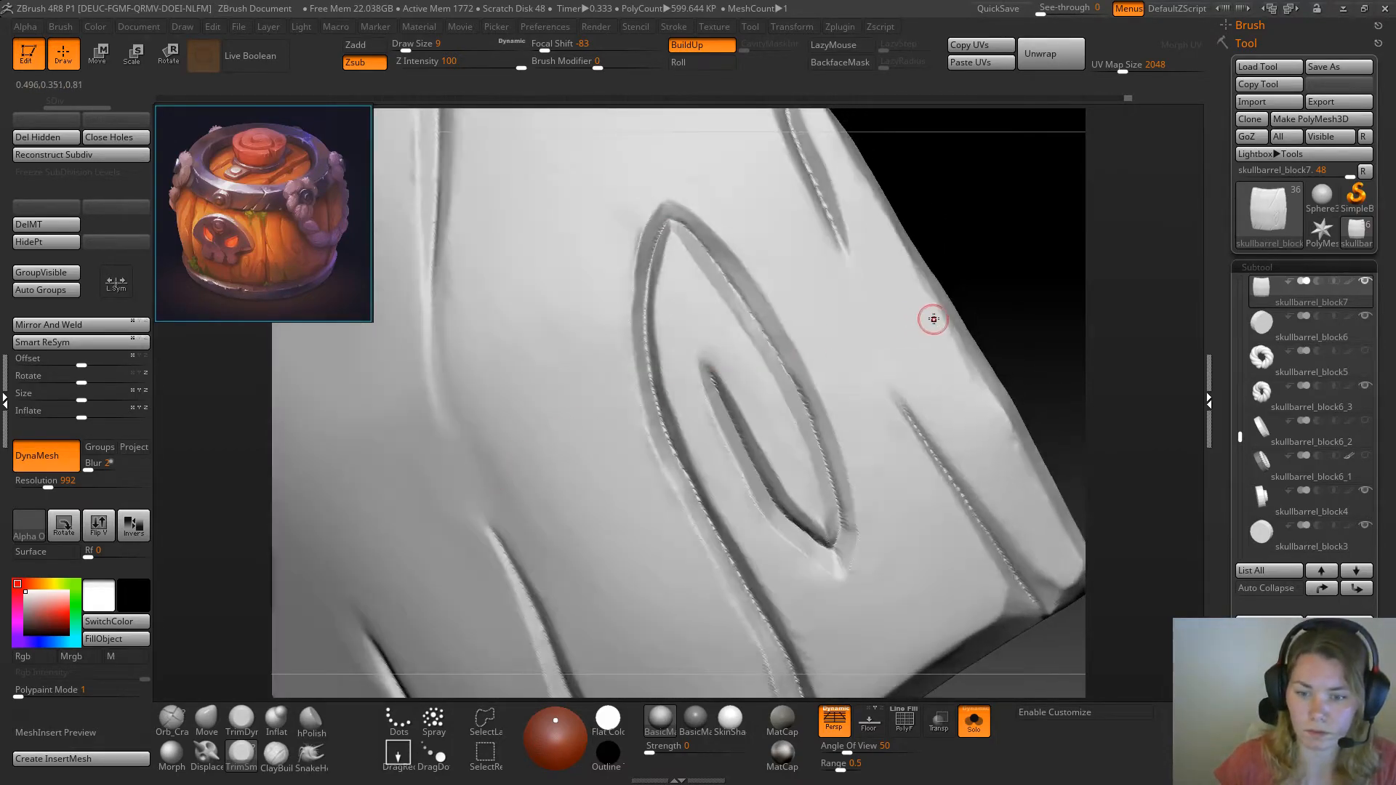
Trim the inner edge of the knot's crack near its lower end with TrimSmoothBorder at draw size 9
mouse_move(1025, 284)
left_mouse_down()
mouse_move(967, 228)
mouse_move(702, 391)
mouse_move(718, 399)
left_mouse_up()
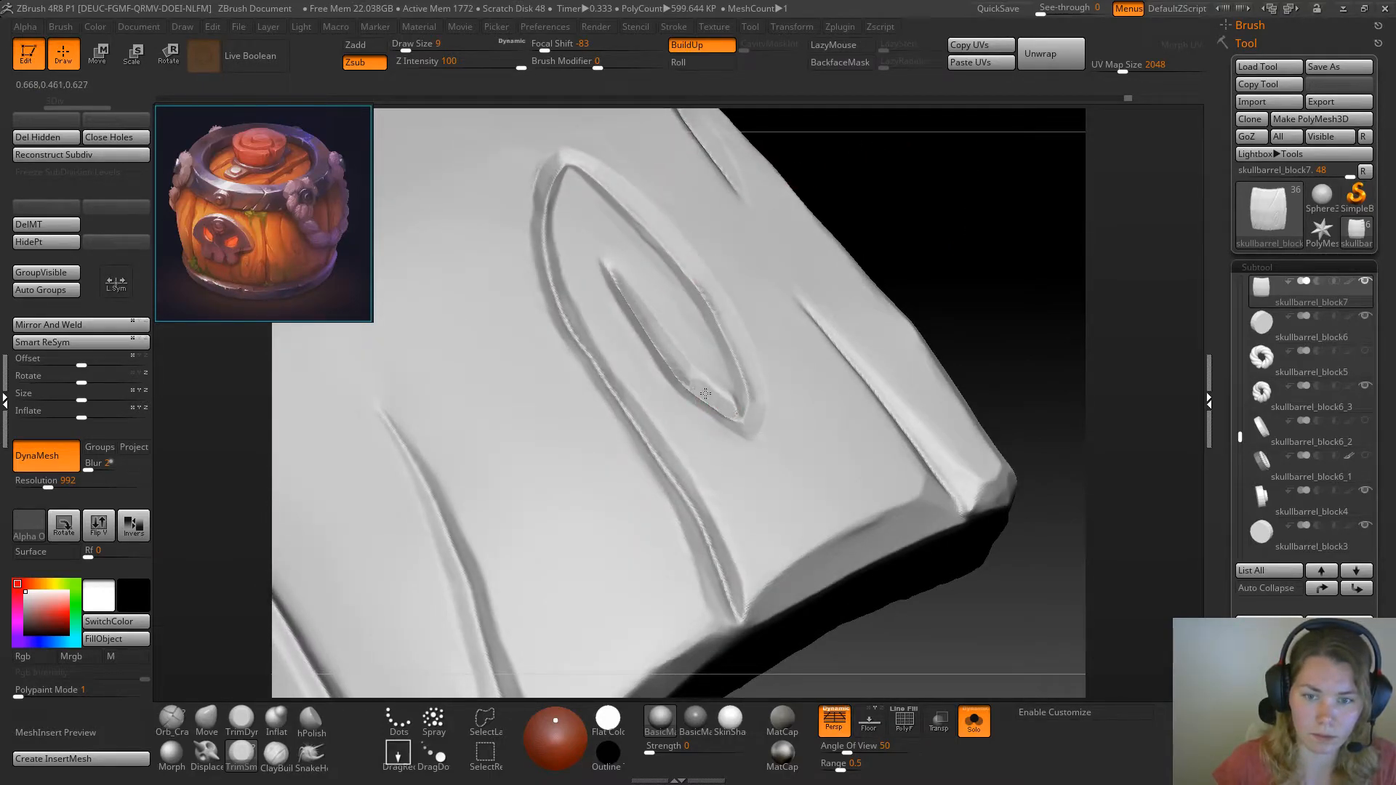
left_click_drag(684, 374, 669, 346)
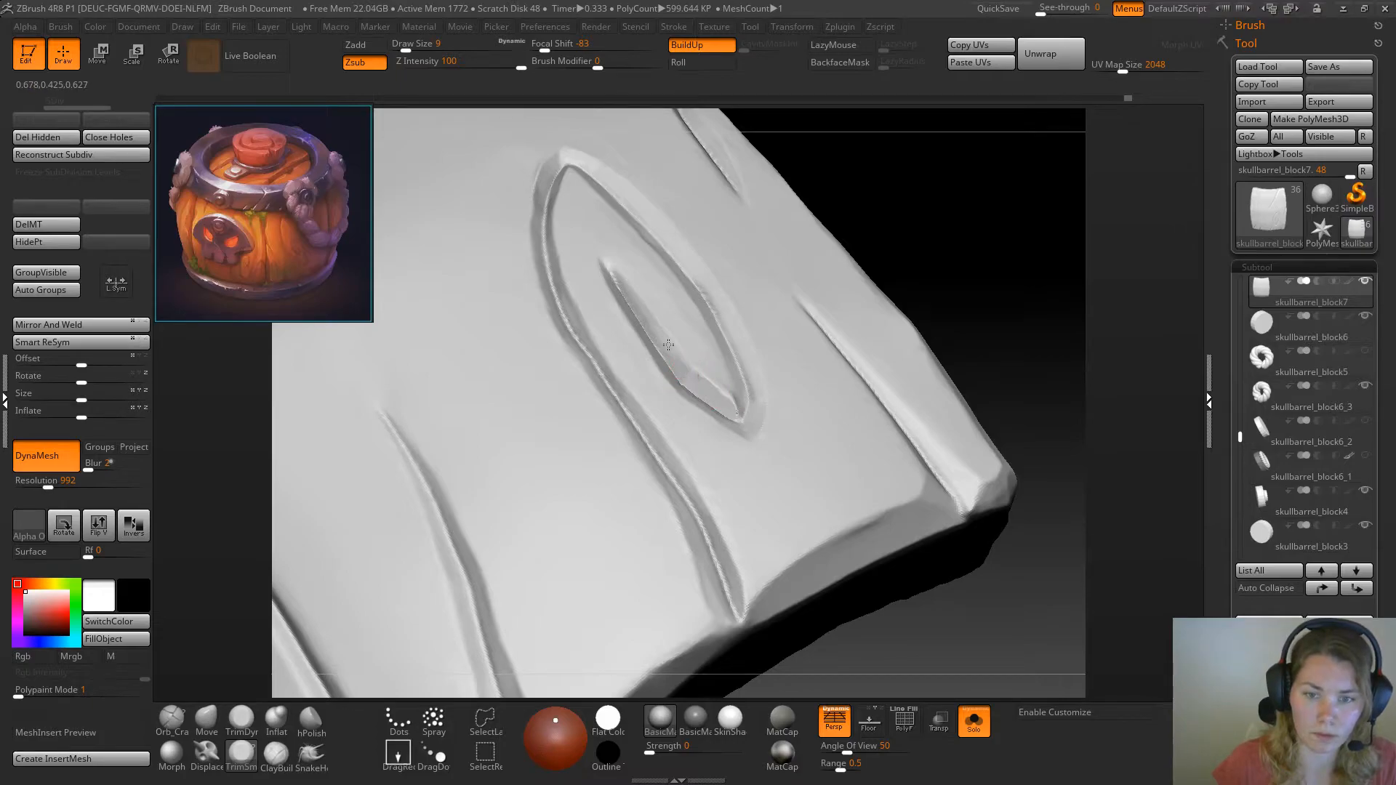
mouse_move(972, 240)
left_mouse_down()
mouse_move(957, 258)
mouse_move(882, 228)
mouse_move(966, 281)
mouse_move(400, 549)
left_mouse_up()
Reshape the knot's outline and bow its inner crack outward with the Move brush at draw size 41
left_click(205, 722)
key("space")
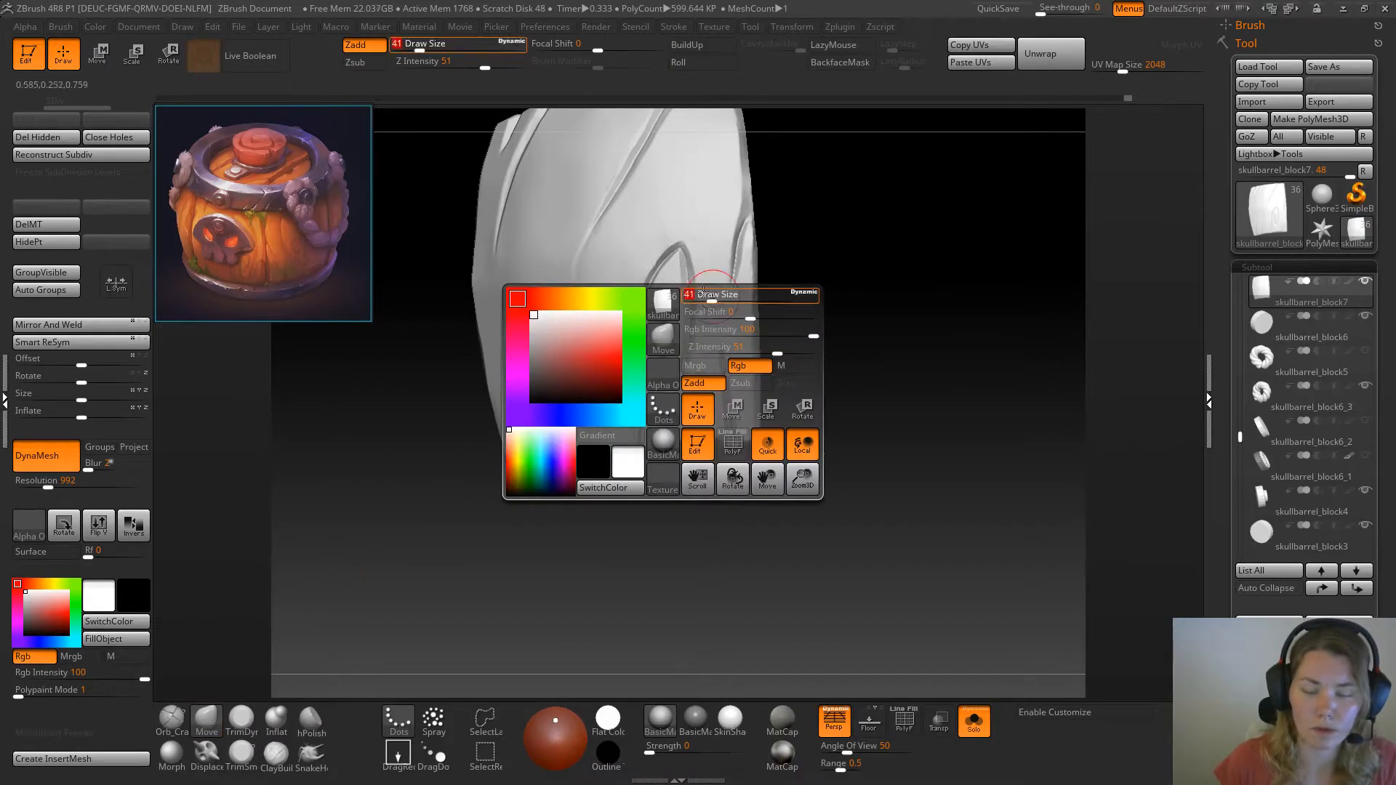
left_click_drag(696, 289, 688, 278)
left_click_drag(686, 277, 682, 294)
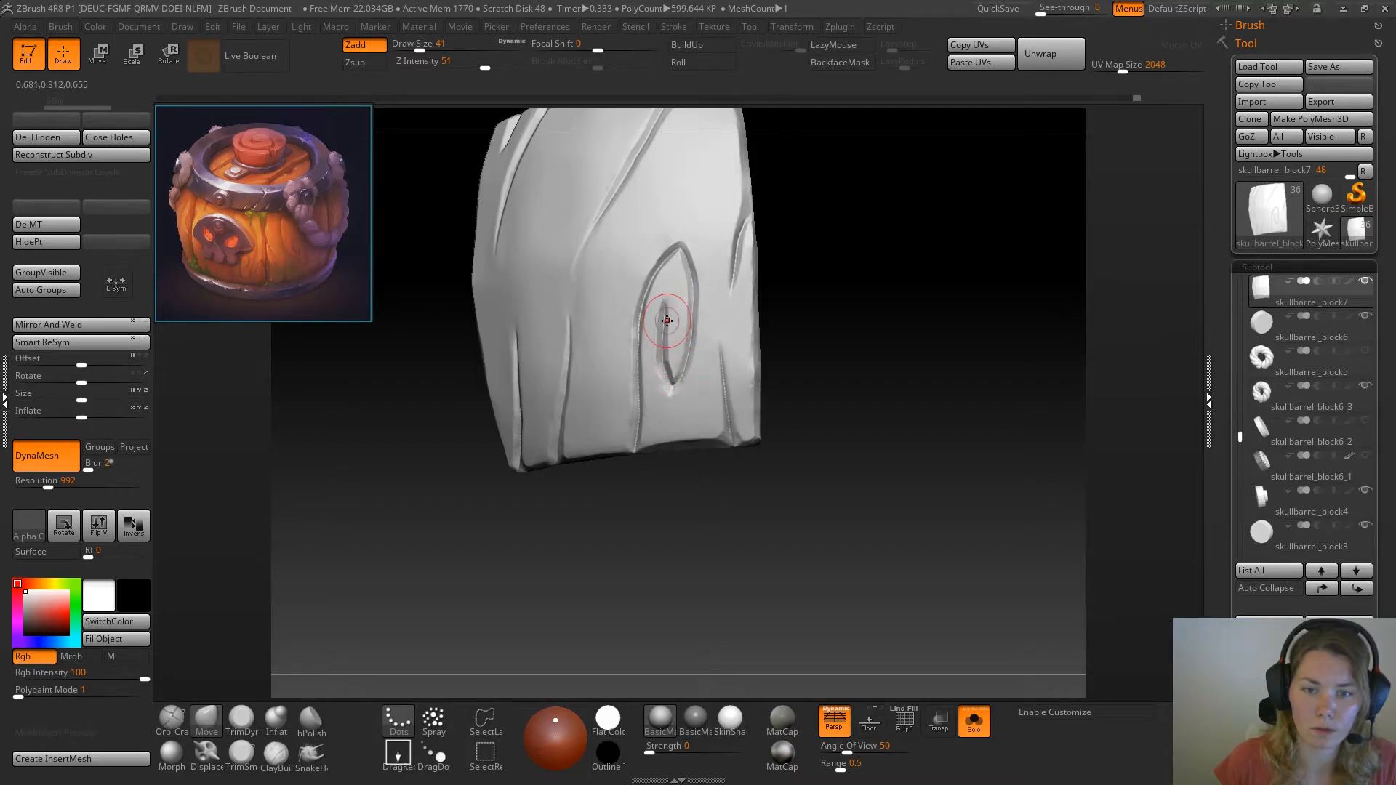
left_click_drag(666, 344, 657, 348)
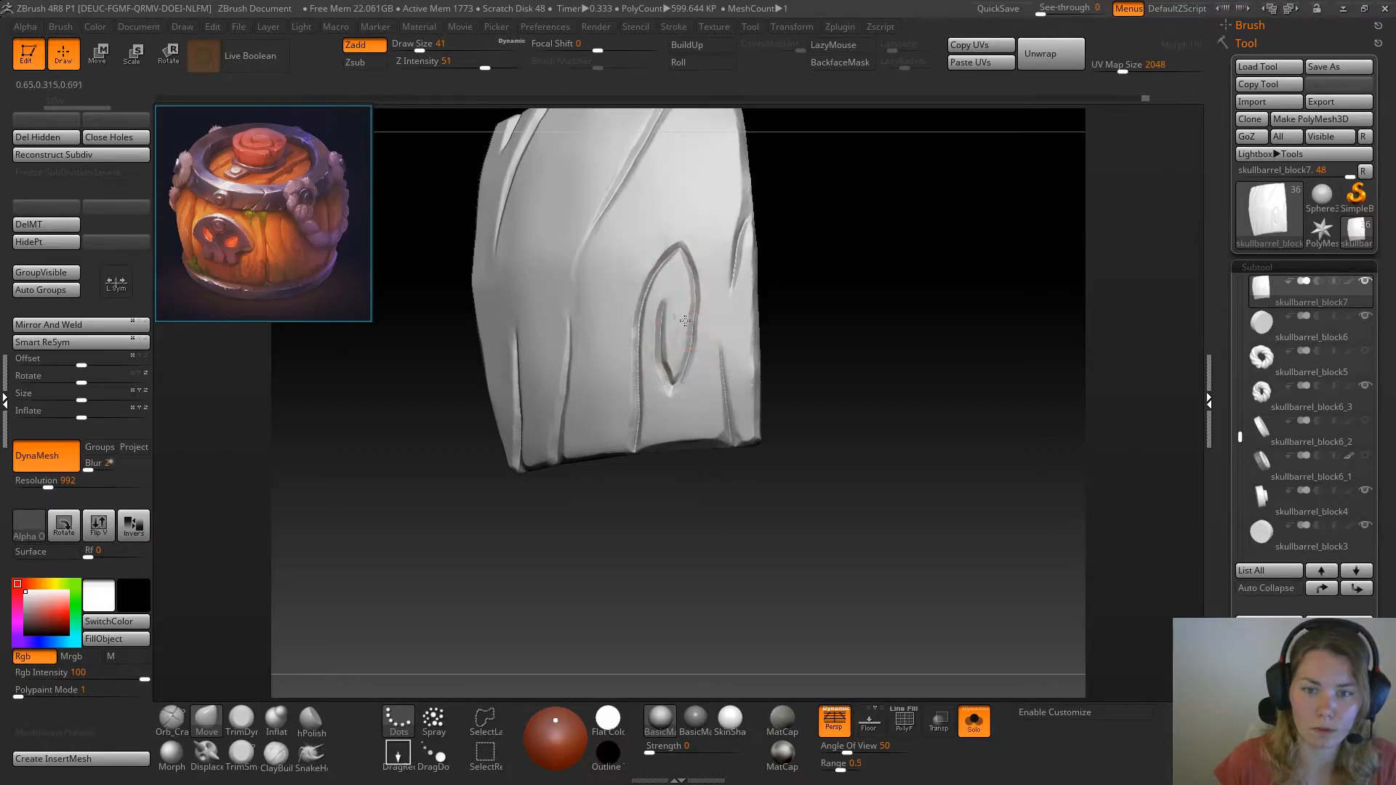
left_click_drag(840, 328, 854, 336)
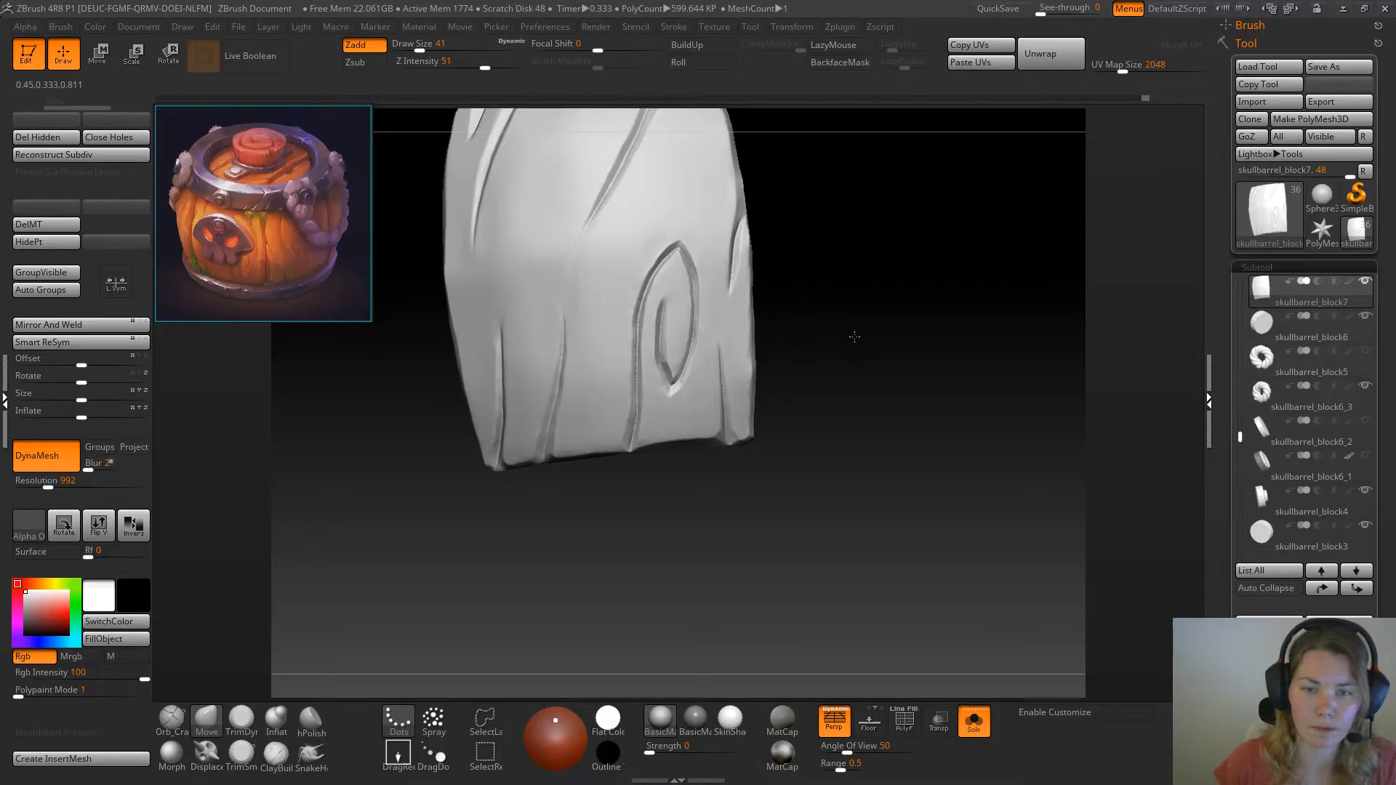
Tighten the knot's inner crack and the long groove along its side with the Pinch brush at draw size 41
key("b")
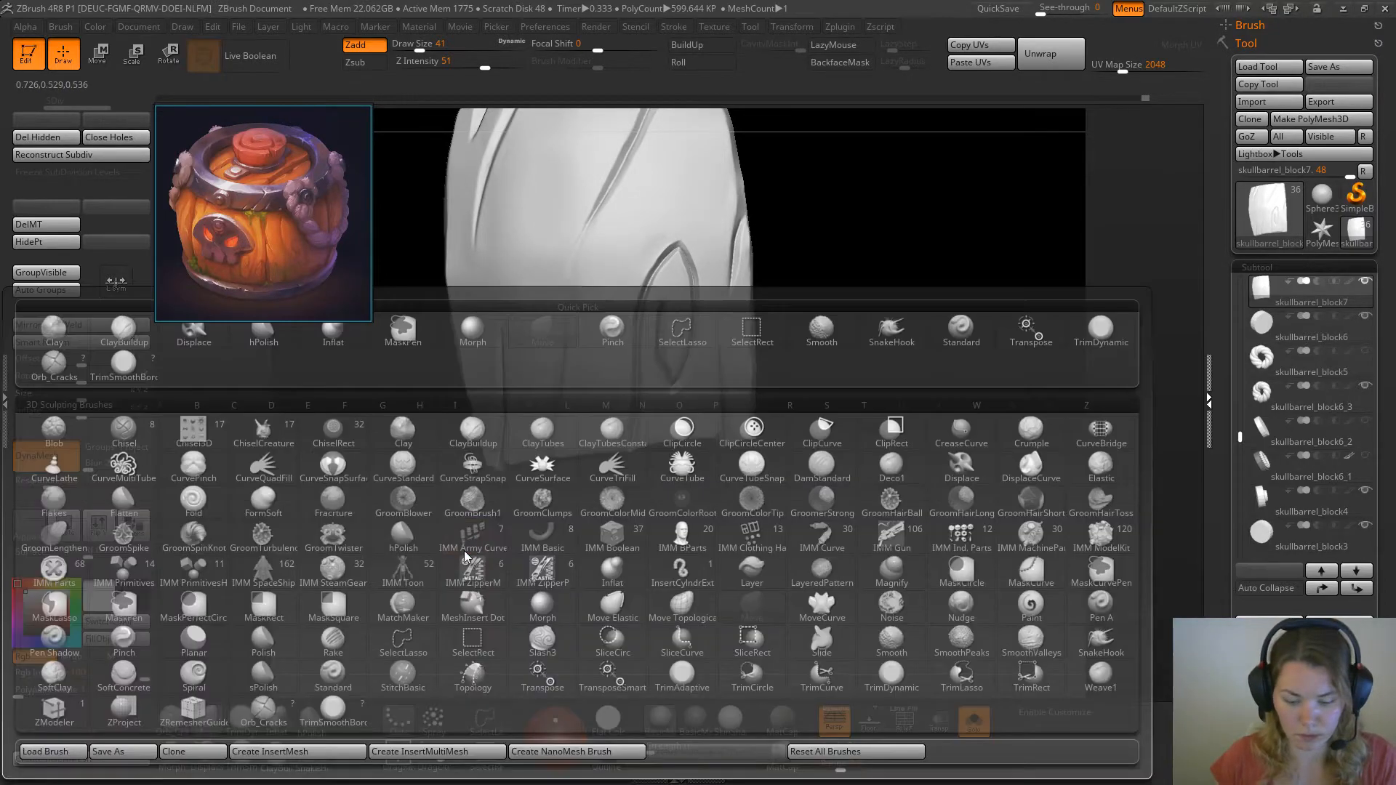
left_click(469, 549)
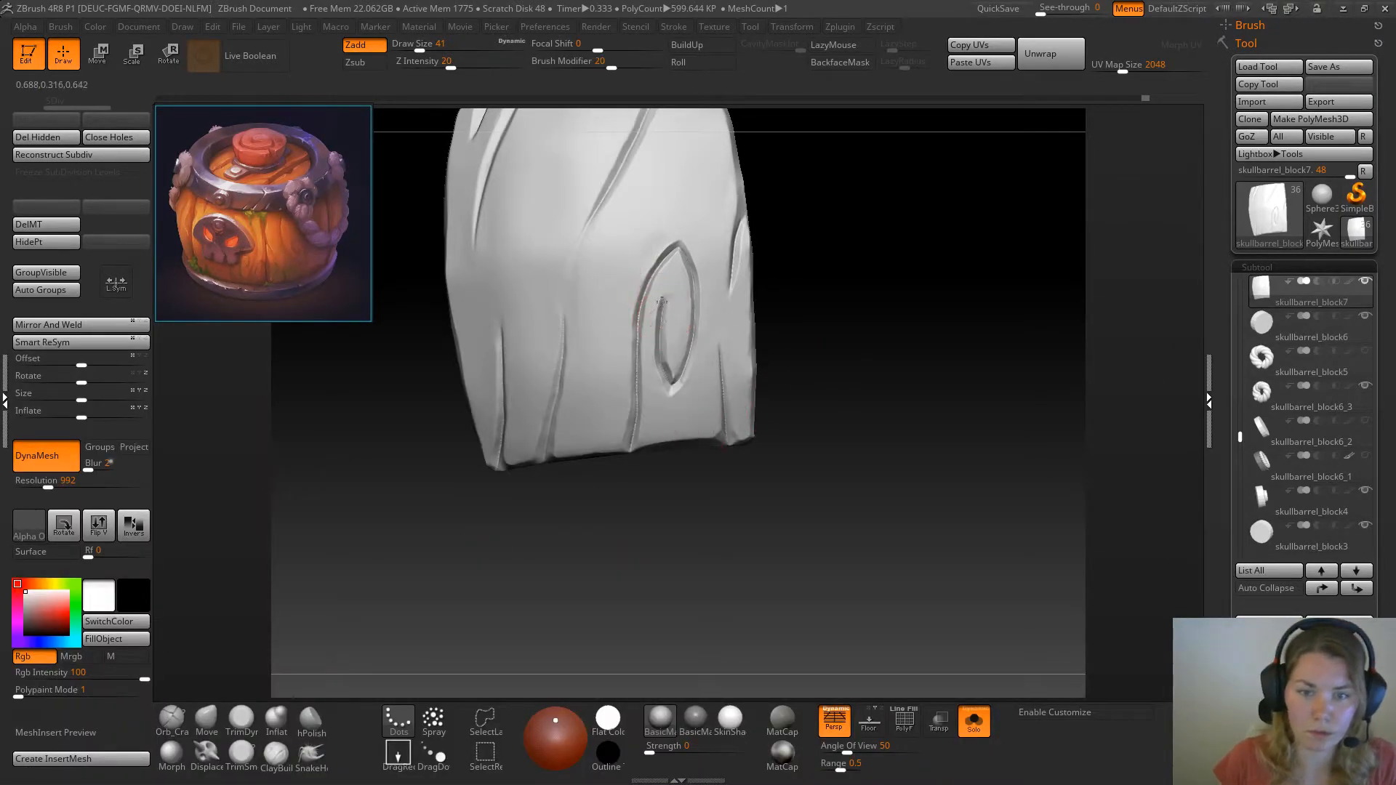
left_click_drag(659, 328, 662, 343)
left_click_drag(682, 248, 633, 419)
left_click_drag(640, 301, 667, 252)
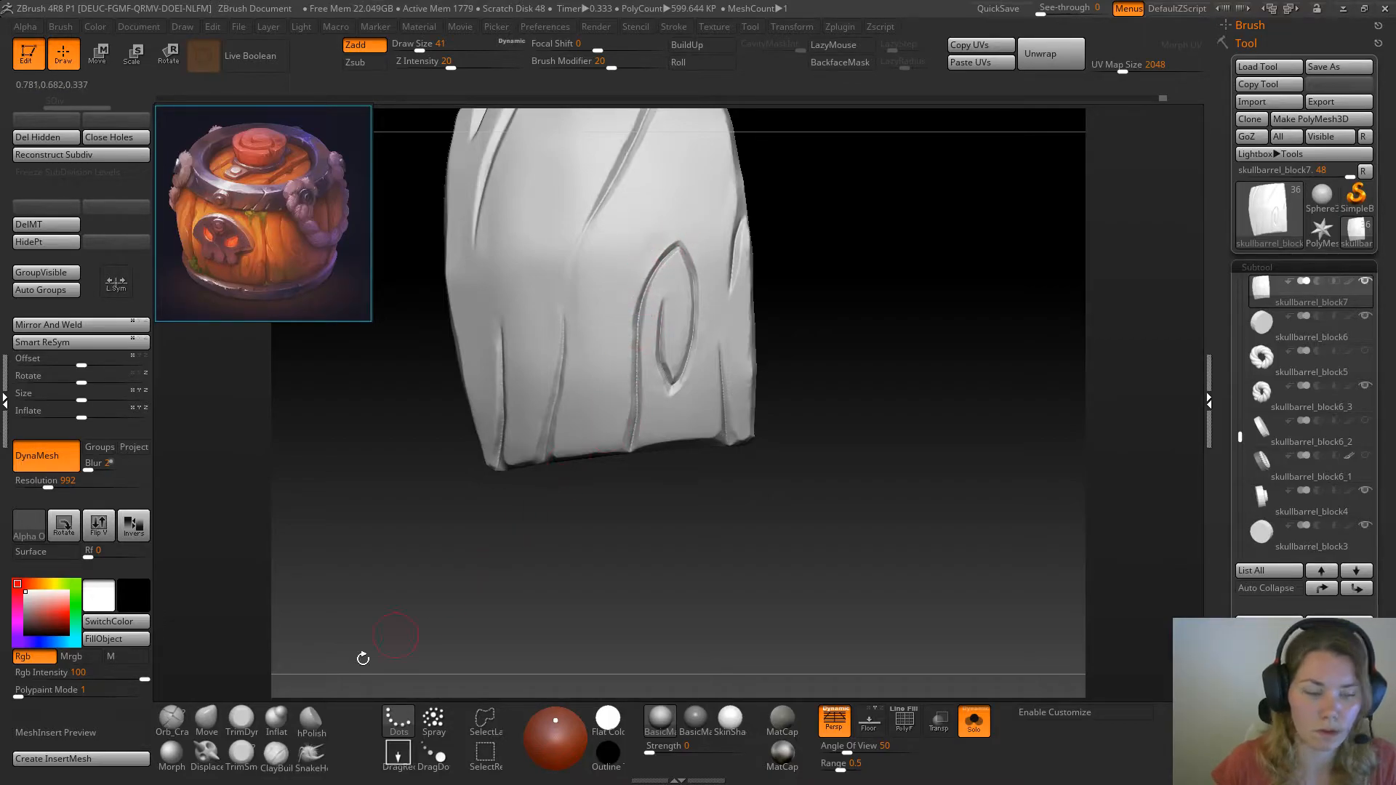
Flatten the lower end of the groove running down from the knot with TrimDynamic at draw size 25
left_click(241, 720)
mouse_move(632, 461)
left_mouse_down()
mouse_move(633, 483)
mouse_move(599, 430)
left_mouse_up()
key("space")
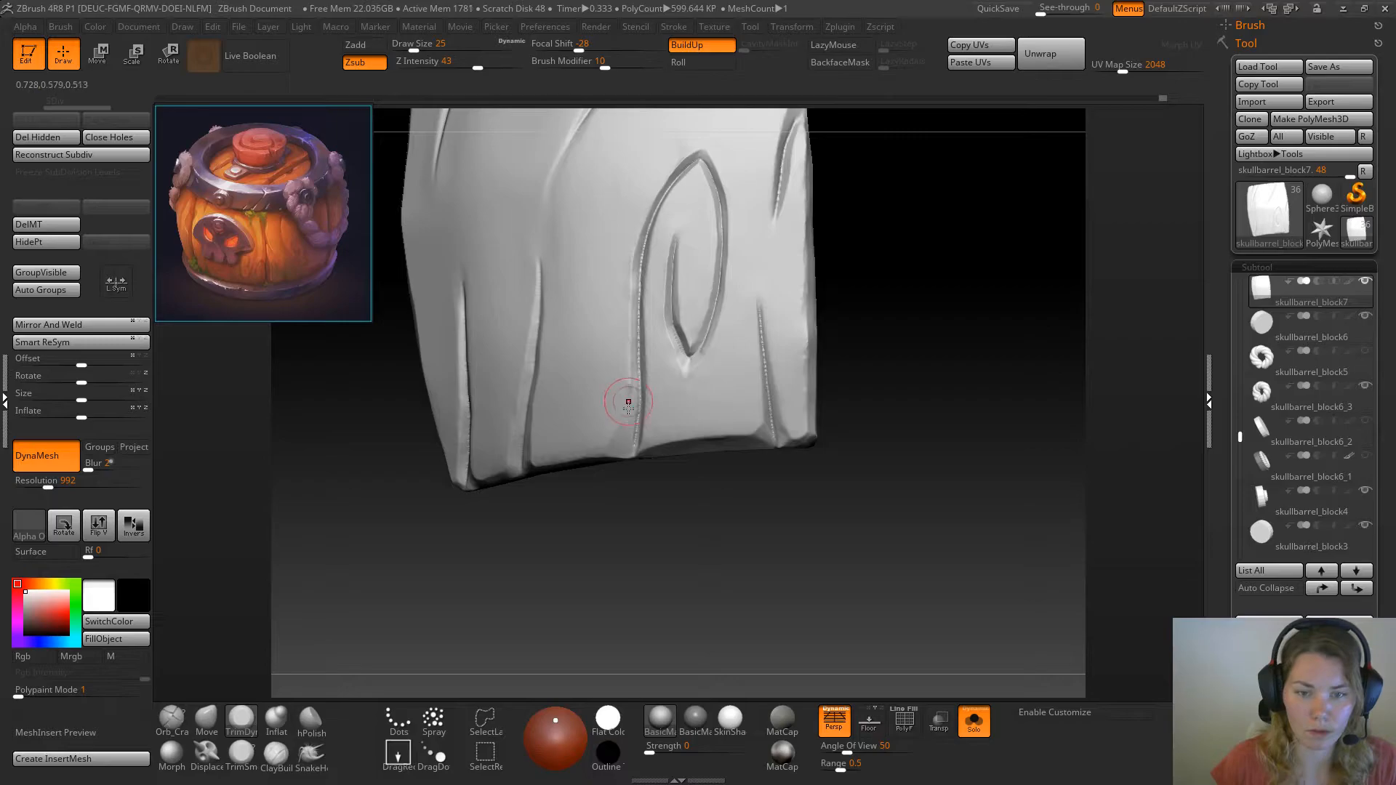
left_click_drag(888, 334, 676, 417)
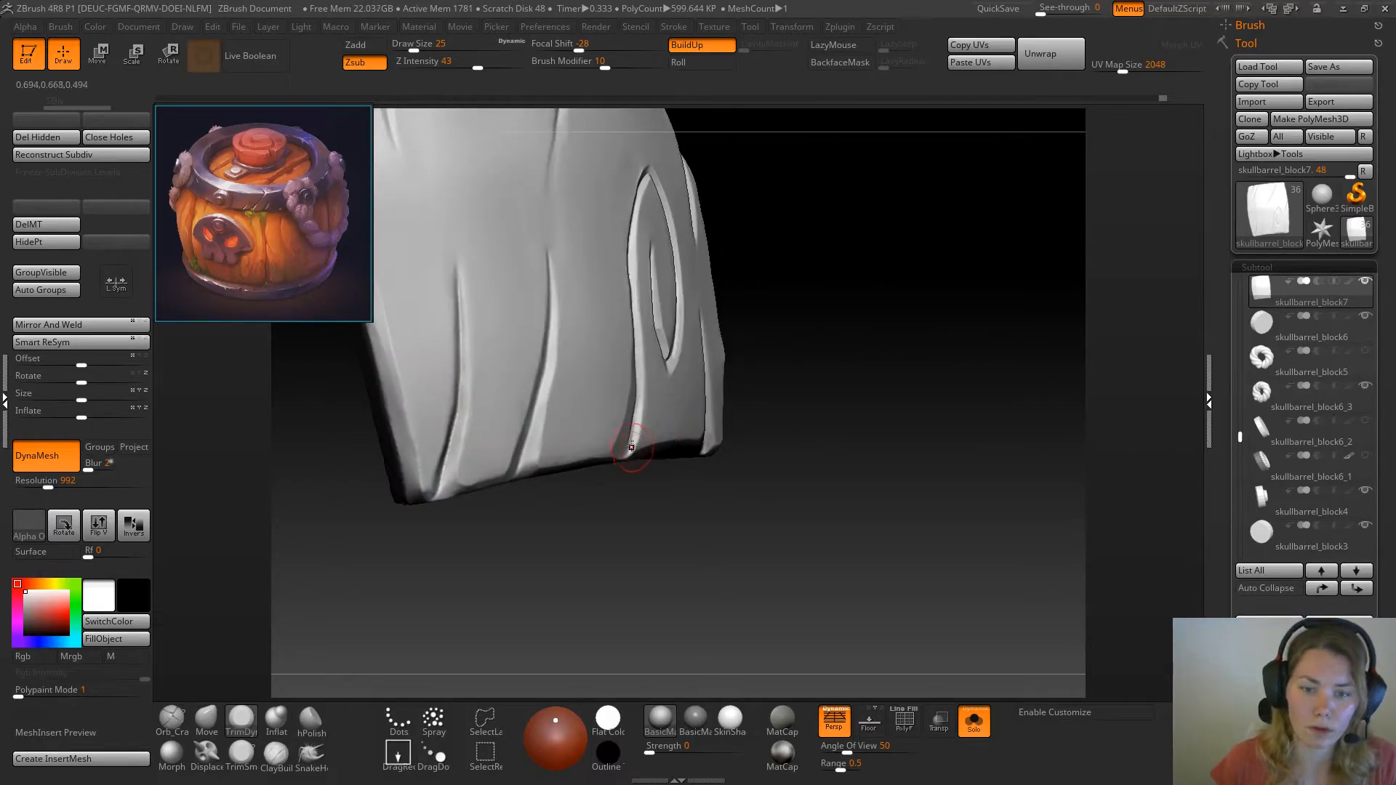
Widen the bevel where the knot's long groove meets the plank's bottom edge with TrimSmoothBorder at draw size 18
left_click(276, 720)
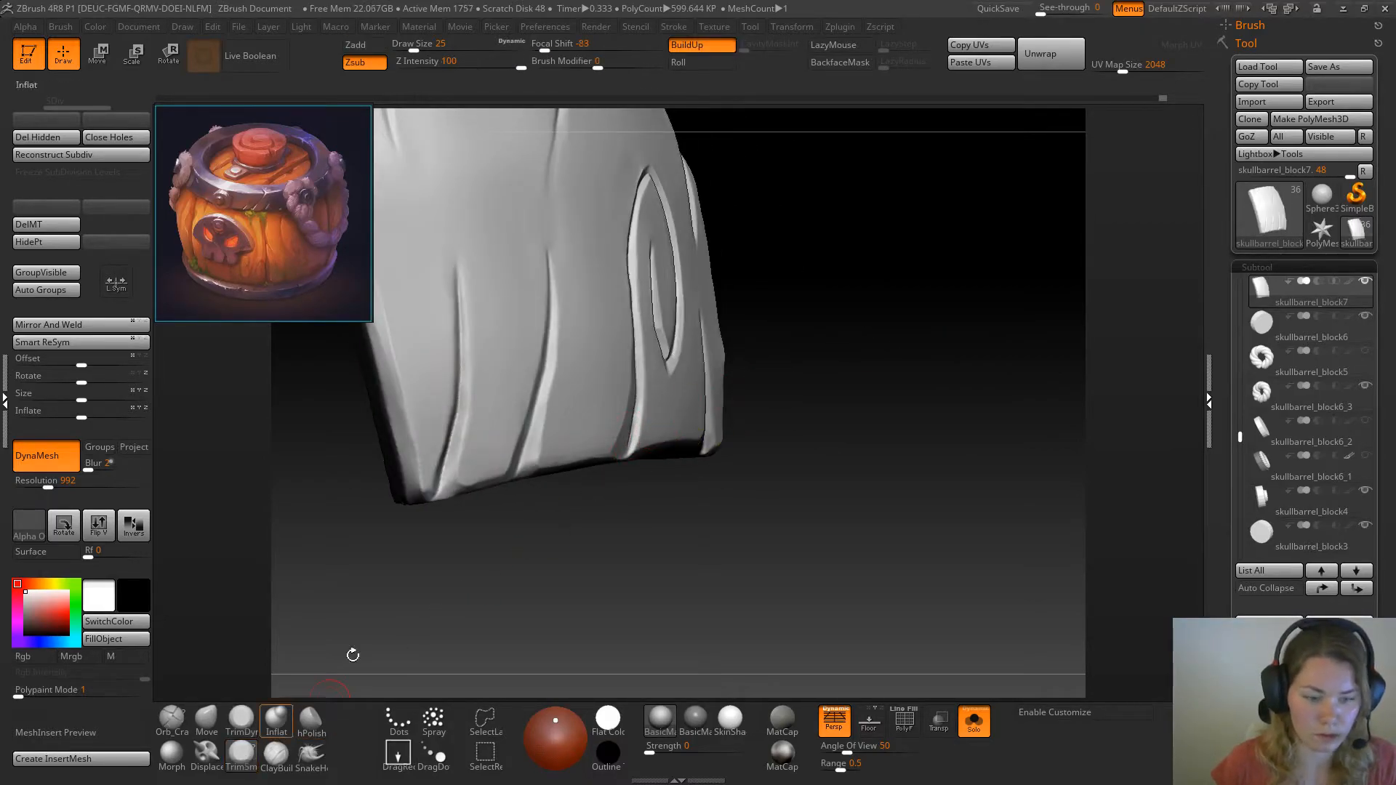
left_click_drag(779, 445, 842, 380)
key("space")
left_click(635, 456)
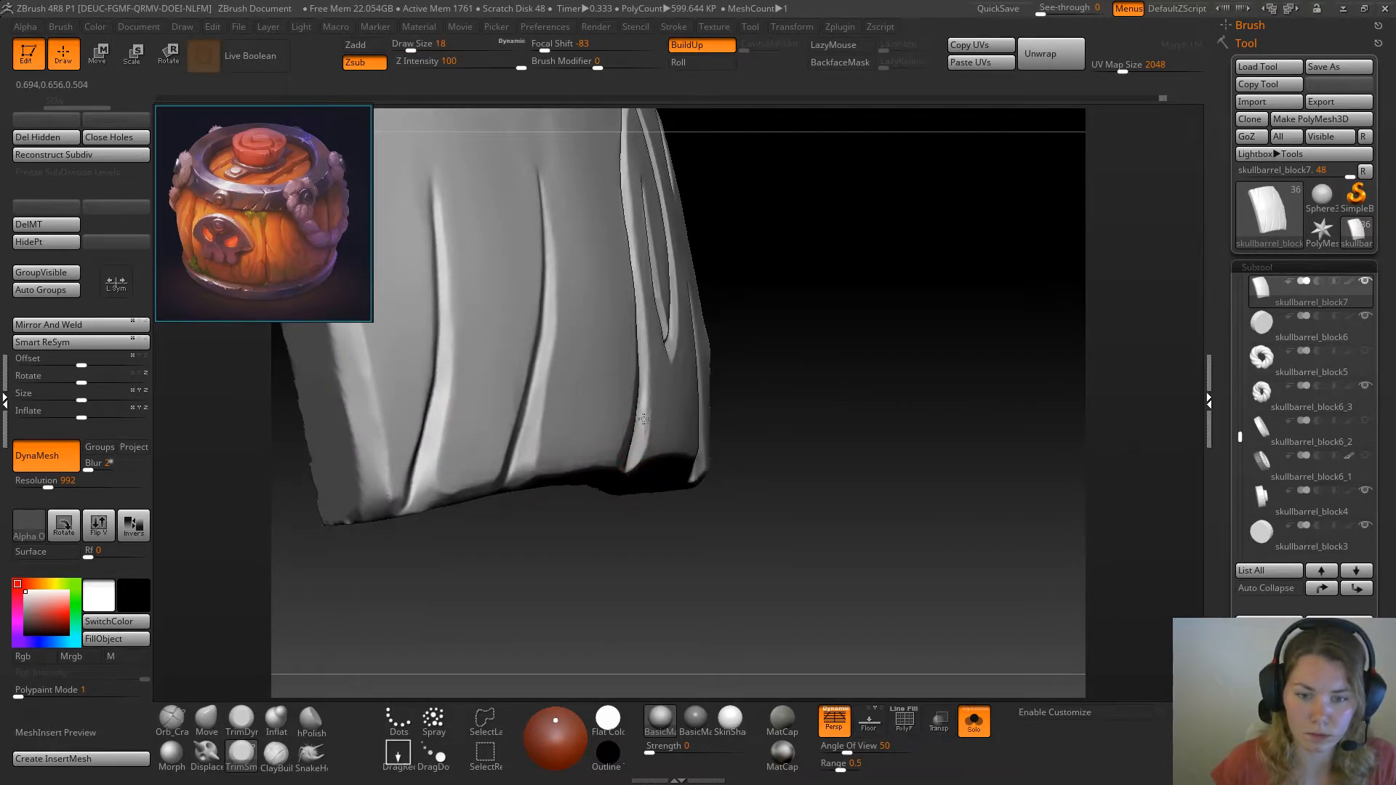
left_click_drag(646, 408, 647, 368)
mouse_move(770, 371)
left_mouse_down()
mouse_move(742, 396)
mouse_move(683, 363)
mouse_move(548, 352)
left_mouse_up()
Flatten the plank's bottom edge and the groove ends along it with TrimDynamic at draw size 18
left_click(241, 725)
left_click_drag(587, 539, 641, 452)
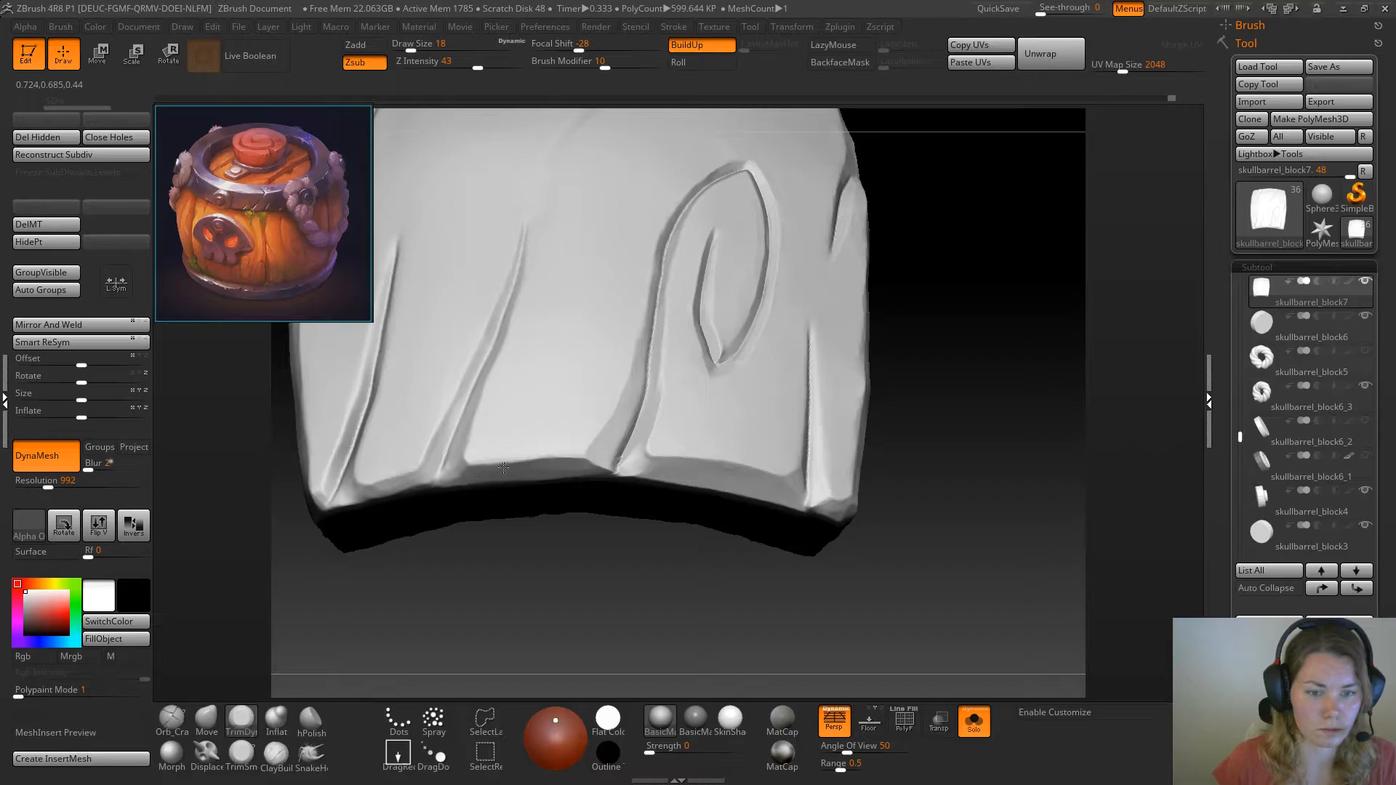
mouse_move(897, 303)
left_mouse_down()
mouse_move(939, 303)
mouse_move(939, 365)
left_mouse_up()
Check the plank against the whole barrel, isolate it again and flatten its upper corner with TrimDynamic at draw size 33
left_click(974, 722)
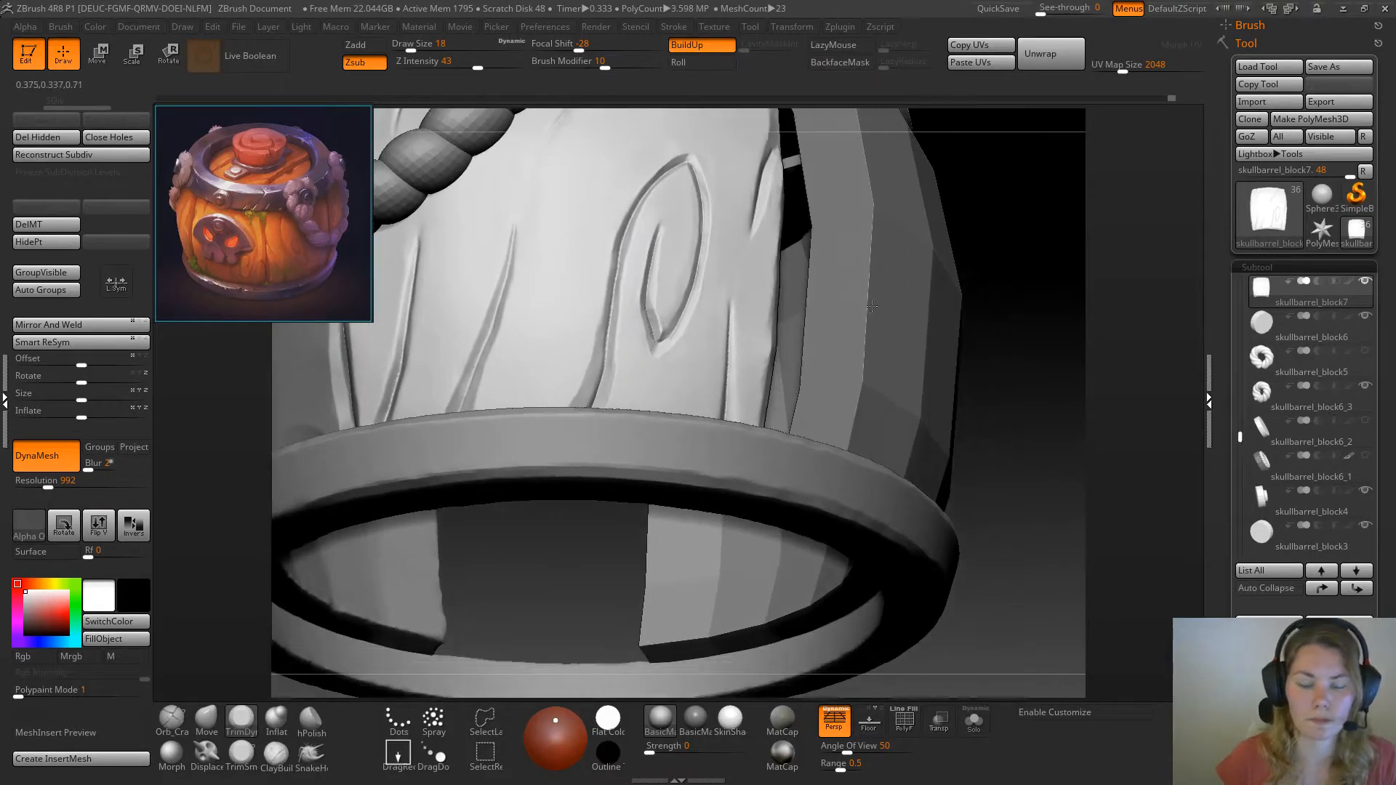
key("f")
left_click_drag(955, 303, 873, 369)
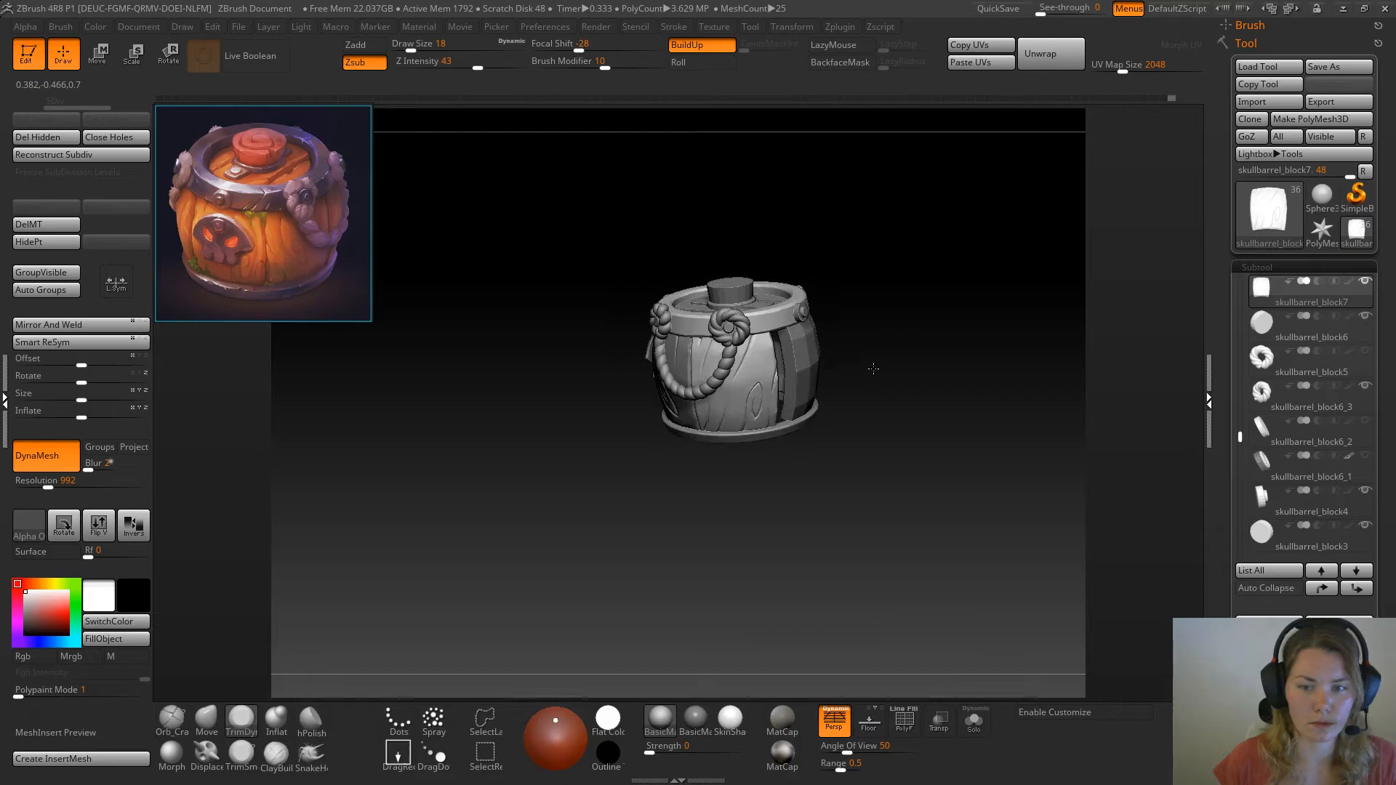
left_click_drag(958, 347, 849, 358)
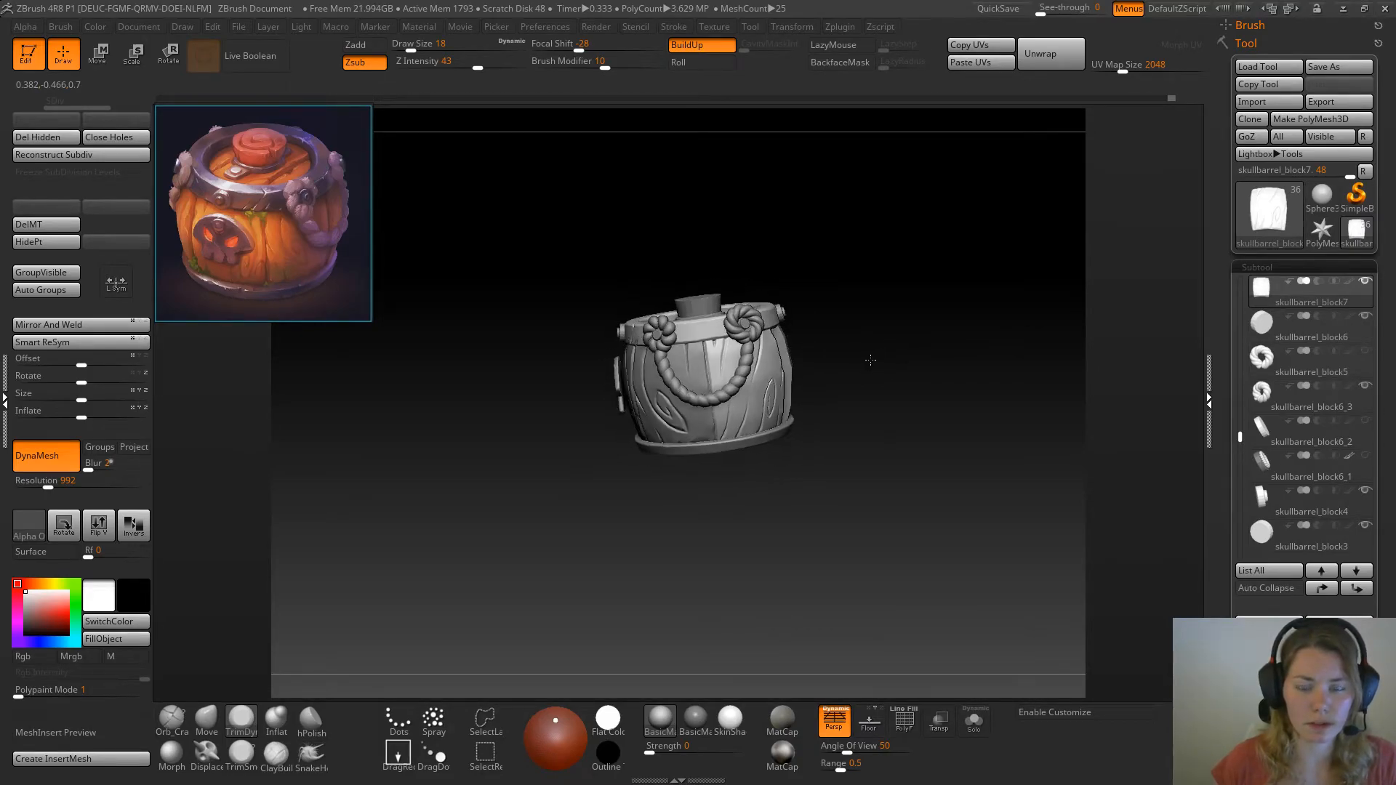
left_click_drag(849, 357, 709, 469)
left_click(972, 722)
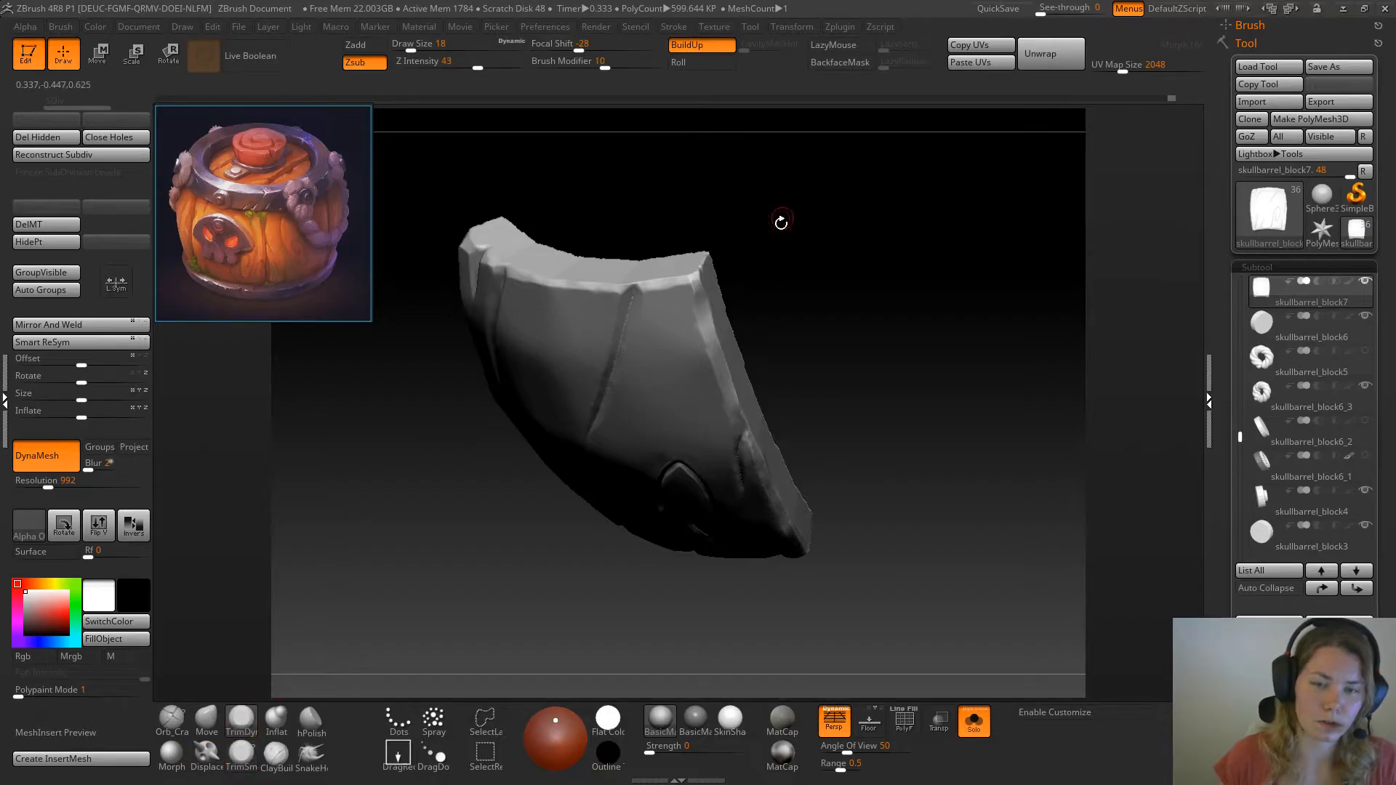
left_click_drag(782, 218, 662, 342)
left_click_drag(676, 316, 682, 316)
mouse_move(672, 314)
left_mouse_down()
mouse_move(670, 328)
mouse_move(669, 313)
left_mouse_up()
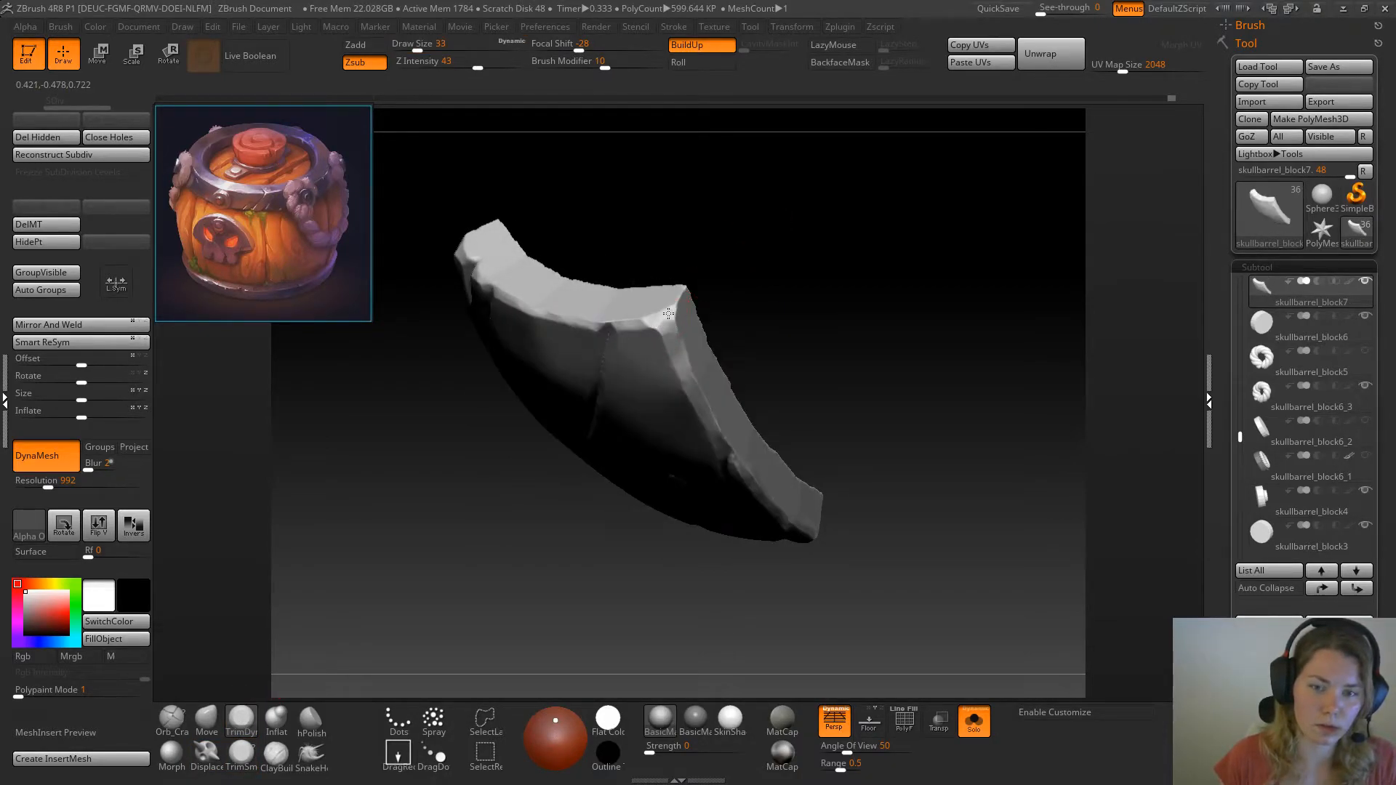
Compare the plank with its neighbours on the full barrel and flatten its long side edge with TrimDynamic at draw size 33
left_click(973, 719)
mouse_move(919, 656)
left_mouse_down("alt")
mouse_move(900, 595)
mouse_move(957, 490)
mouse_move(950, 516)
mouse_move(926, 506)
mouse_move(978, 512)
mouse_move(995, 535)
mouse_move(952, 520)
mouse_move(950, 427)
mouse_move(954, 548)
mouse_move(927, 676)
left_mouse_up("alt")
left_click(975, 724)
left_click(975, 724)
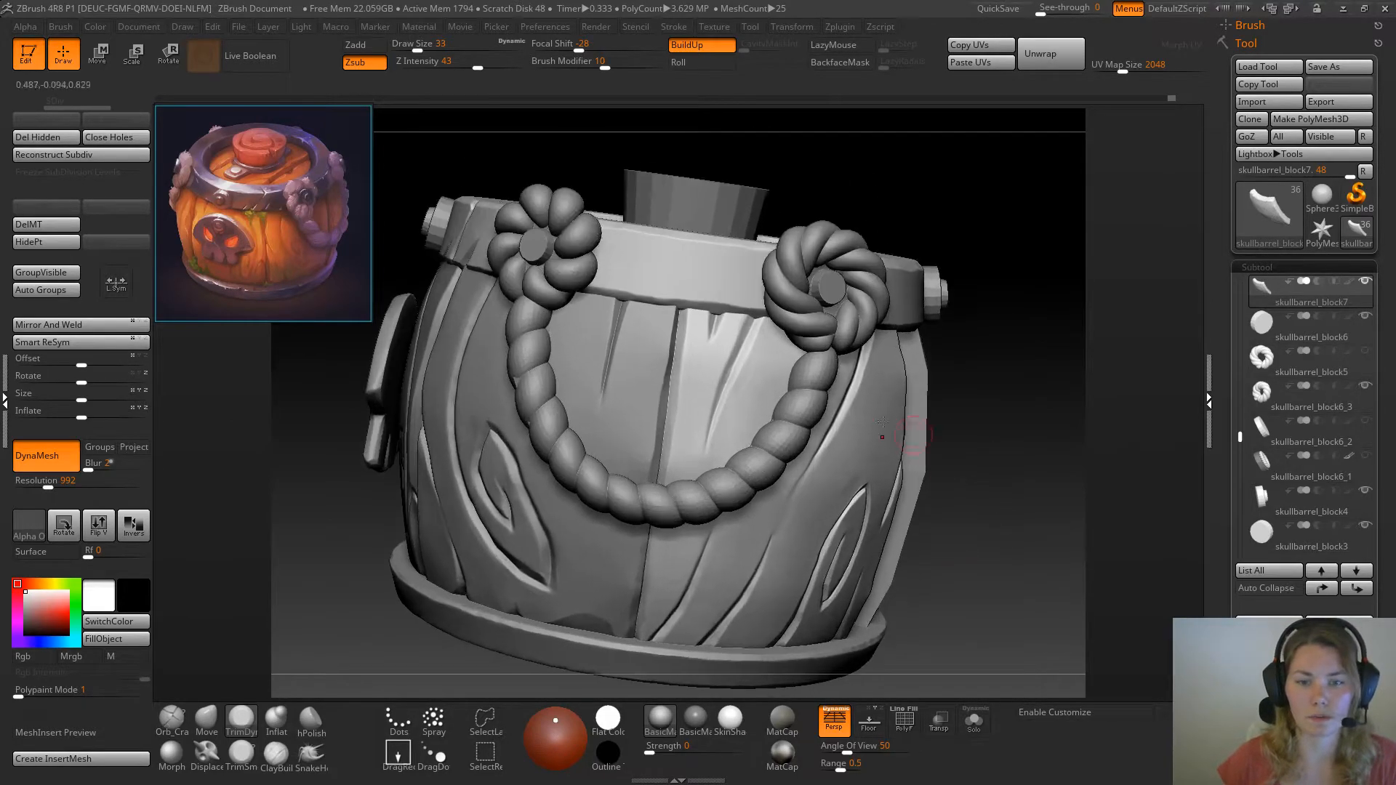
left_click(684, 392, "alt")
left_click(974, 720)
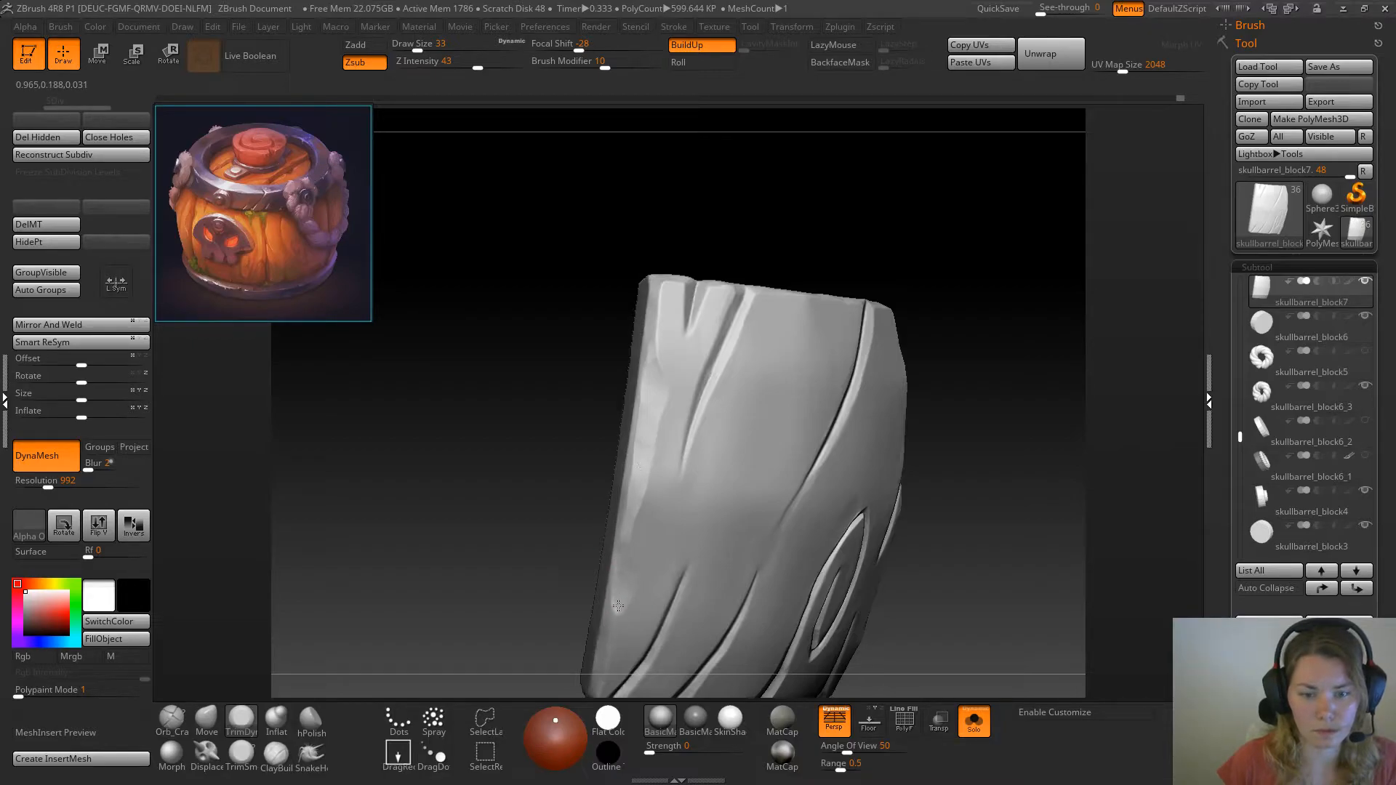
left_click(975, 721)
mouse_move(954, 647)
left_mouse_down("alt")
mouse_move(919, 482)
mouse_move(941, 523)
mouse_move(998, 520)
mouse_move(986, 520)
left_mouse_up("alt")
Adjust the plank's side edge against the neighbouring plank inside the rope loop with the Move brush at draw size 49
left_click(207, 727)
key("space")
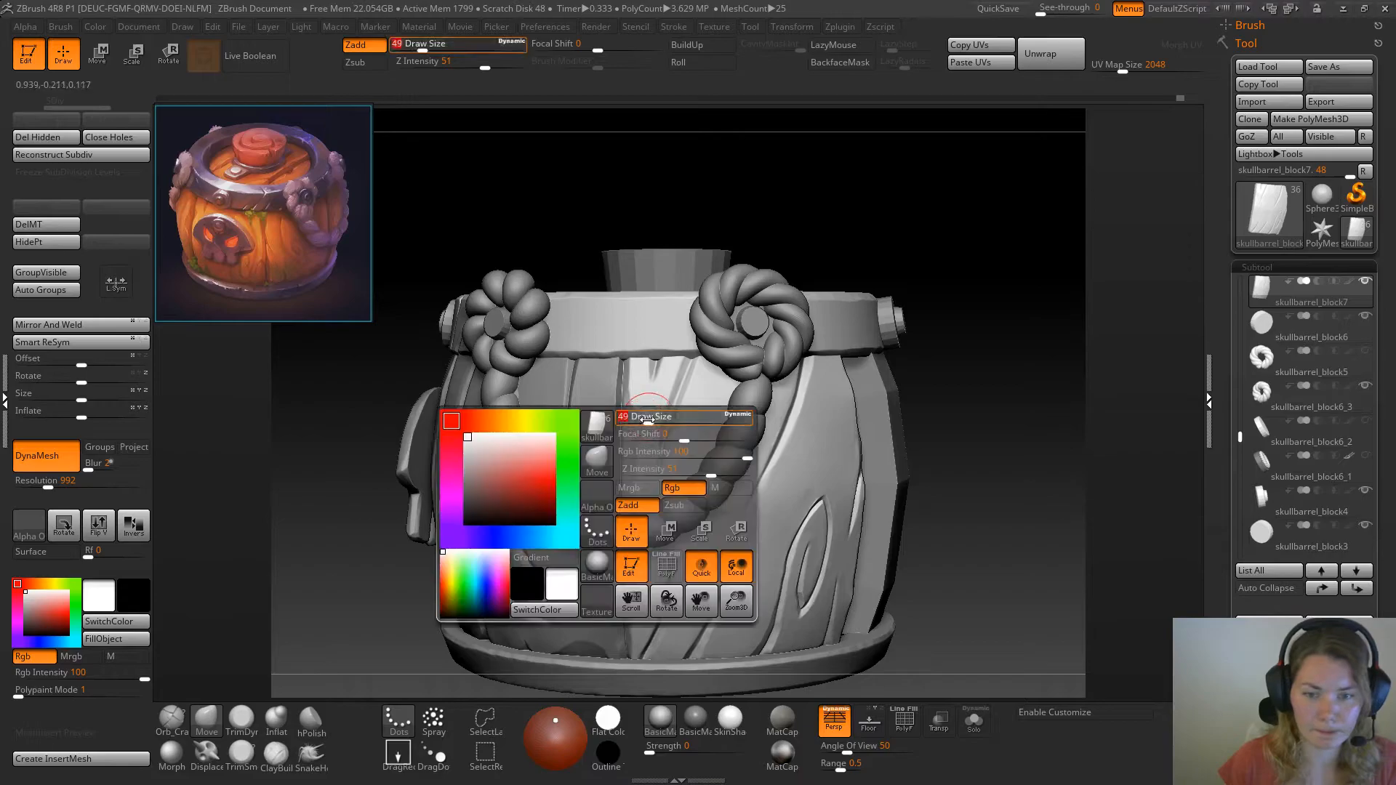
mouse_move(635, 386)
left_mouse_down()
mouse_move(631, 366)
mouse_move(671, 363)
left_mouse_up()
left_click_drag(639, 461, 636, 457)
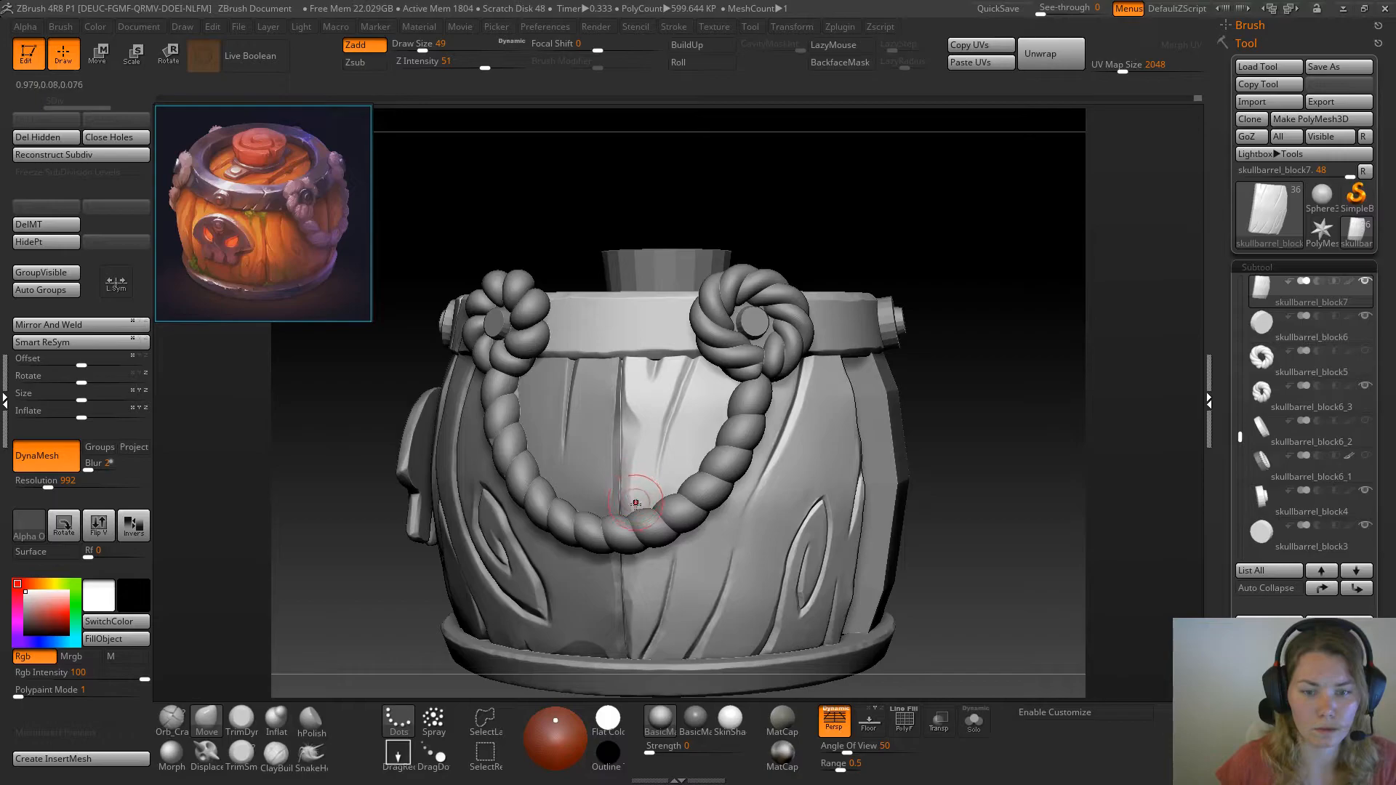
Adjust the lower side edge of the plank below the rope loop with the Move brush at draw size 49
left_click_drag(934, 527, 928, 497)
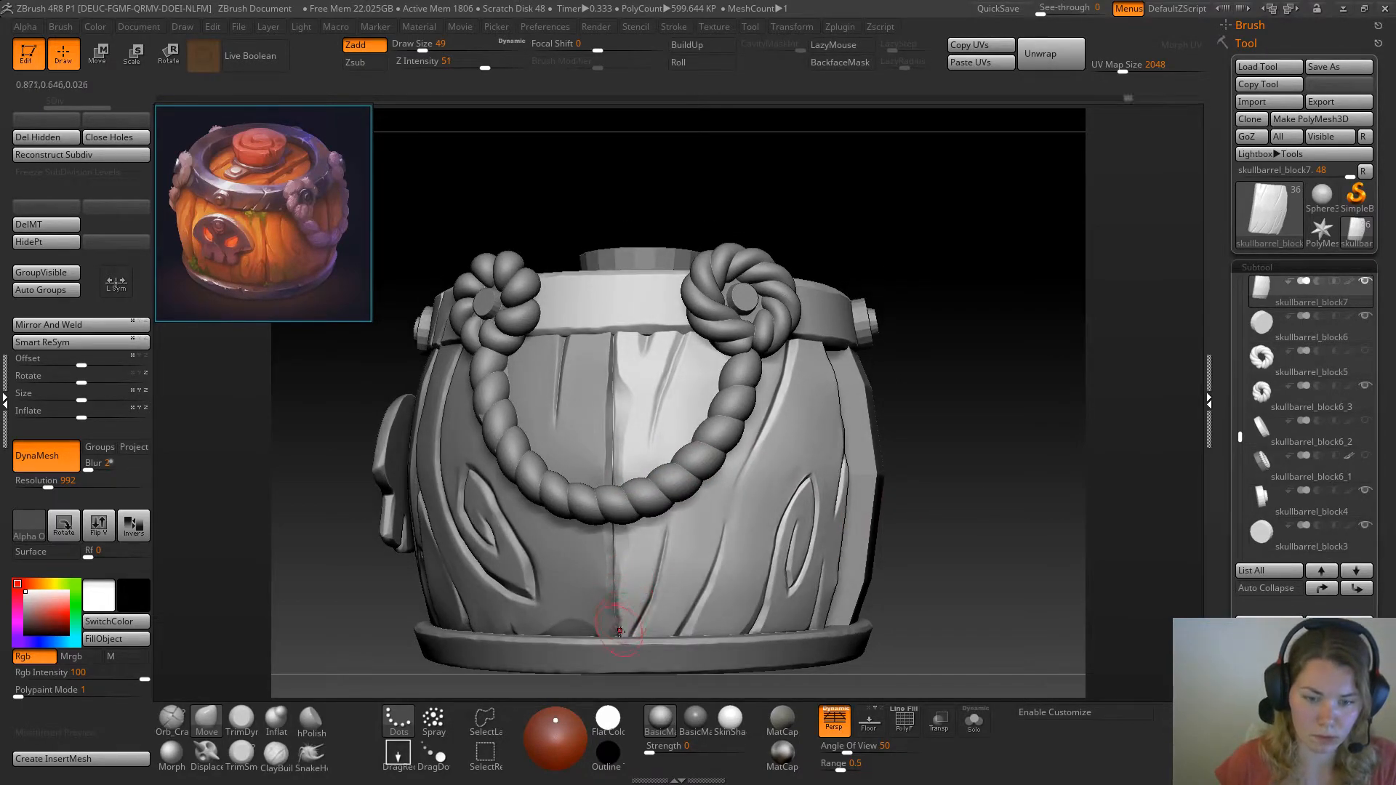
left_click_drag(621, 630, 627, 625)
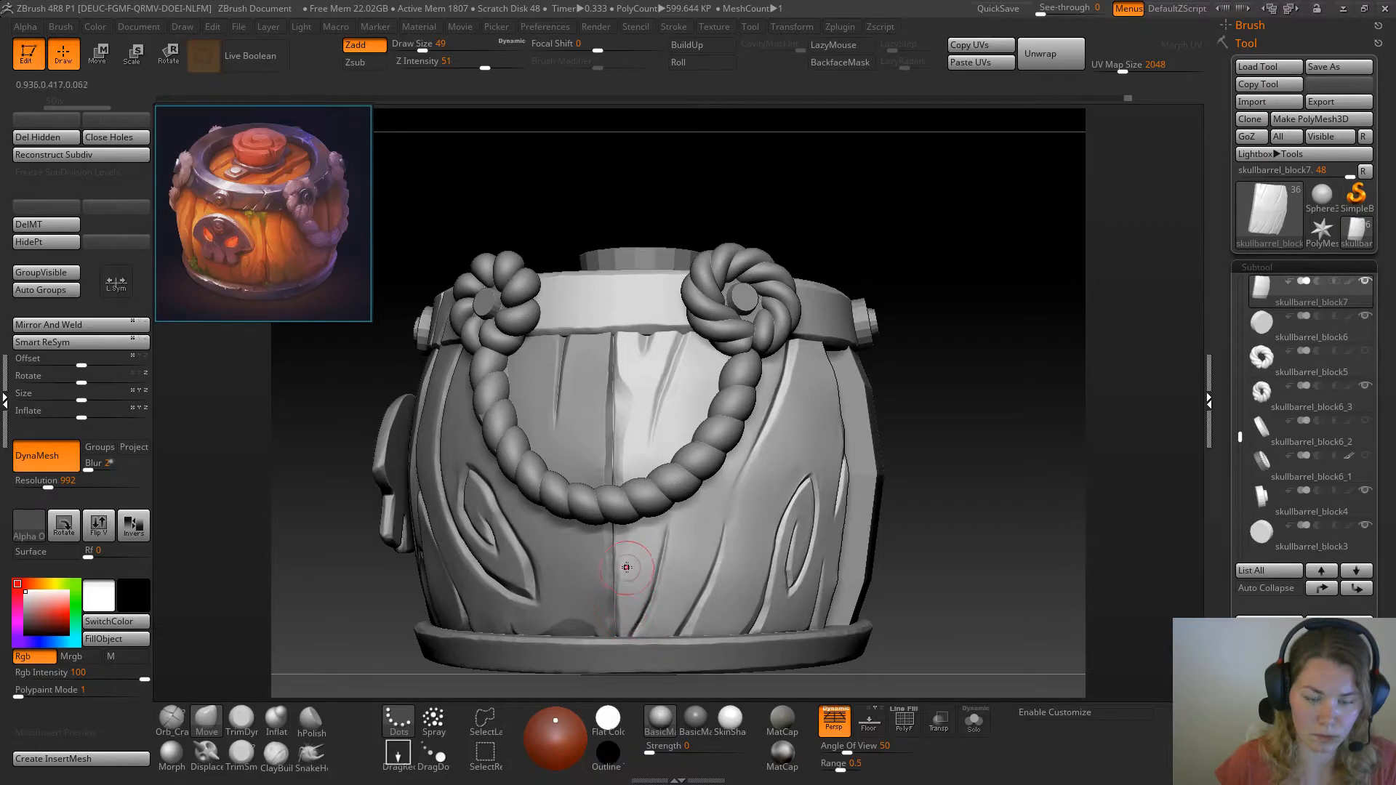
left_click_drag(1004, 458, 663, 487)
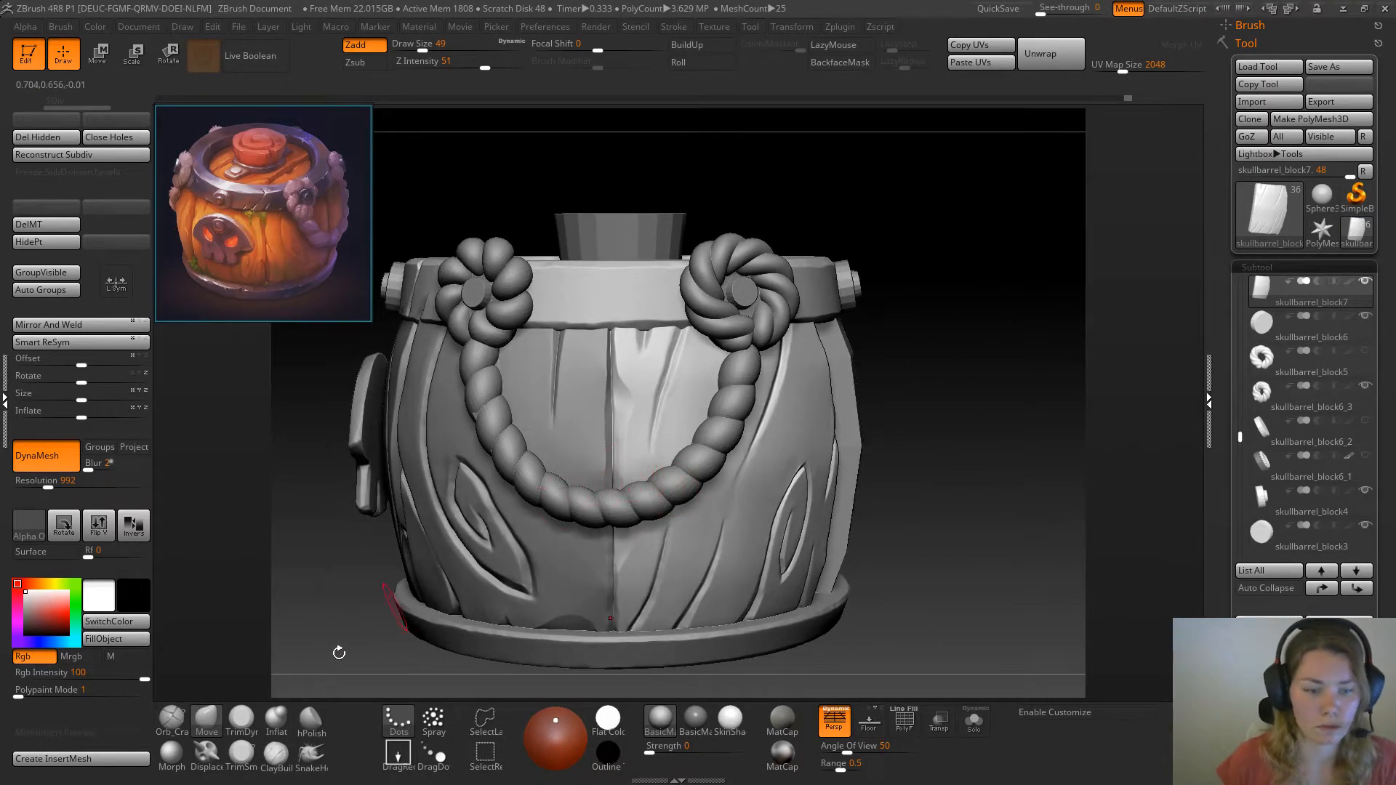
Touch up the plank's side edge inside the rope loop with a brush at draw size 29 and Z intensity 20
key("b")
key("p")
key("i")
key("space")
left_click_drag(628, 373, 624, 374)
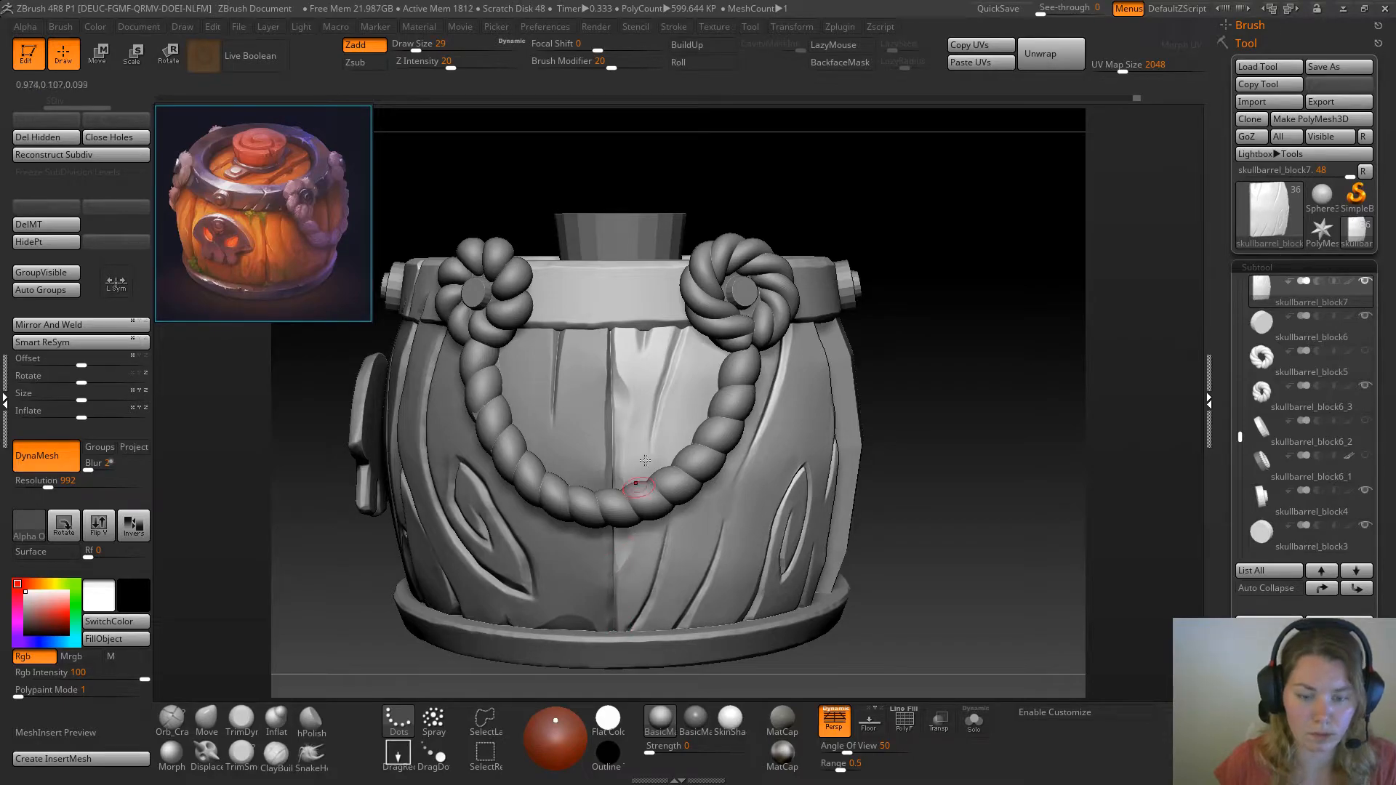
Select the adjacent knotted plank and fit its side edge to the seam behind the rope with the Move brush at draw size 41
left_click(593, 468, "alt")
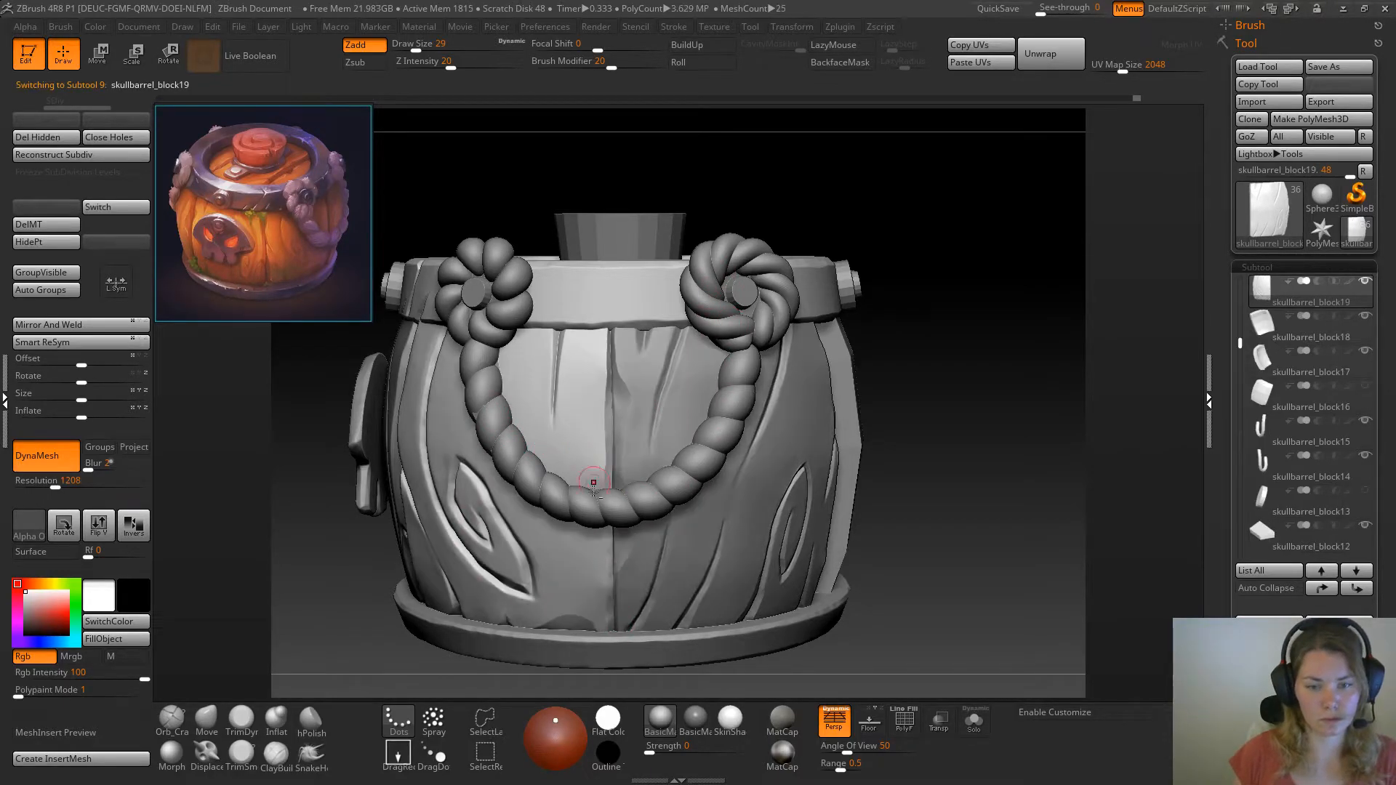
left_click(239, 724)
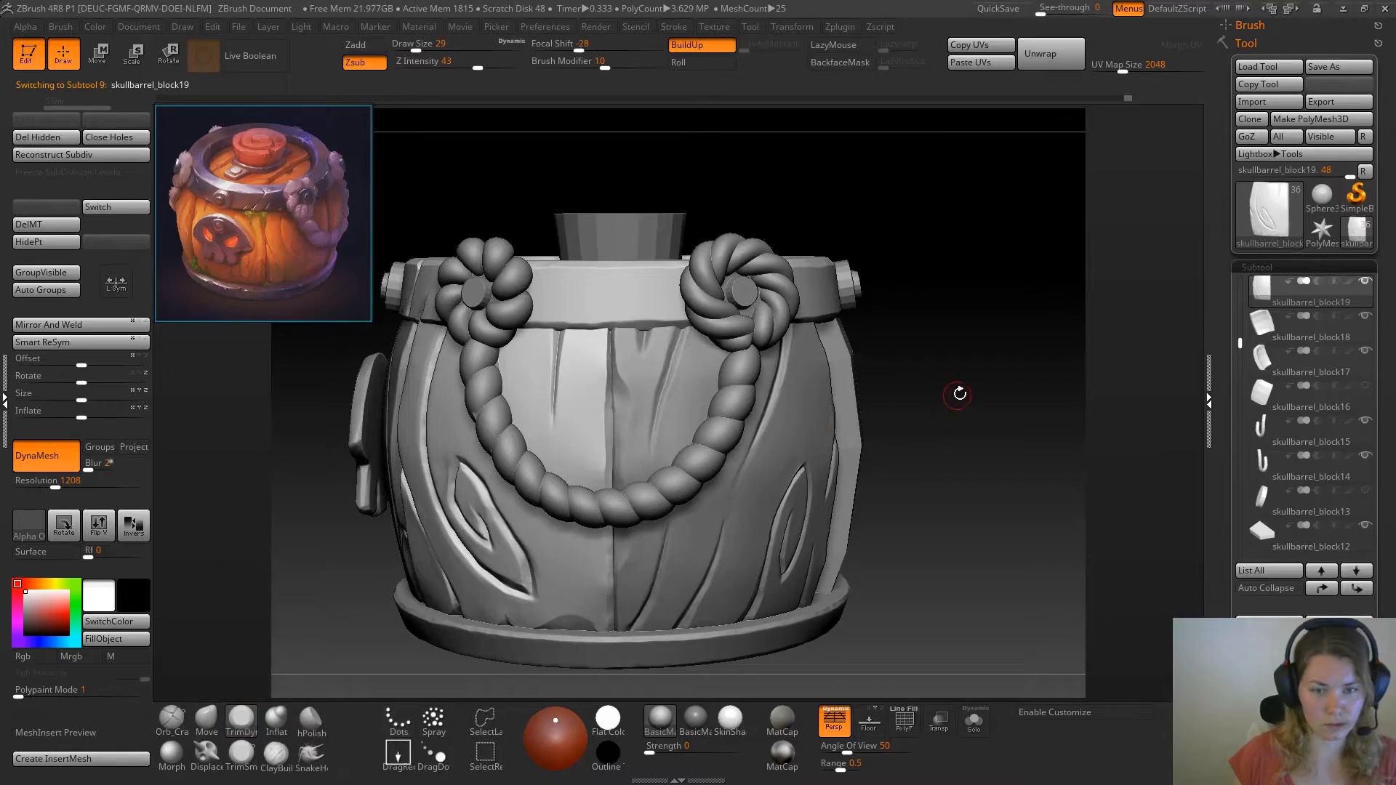
left_click_drag(959, 393, 934, 389)
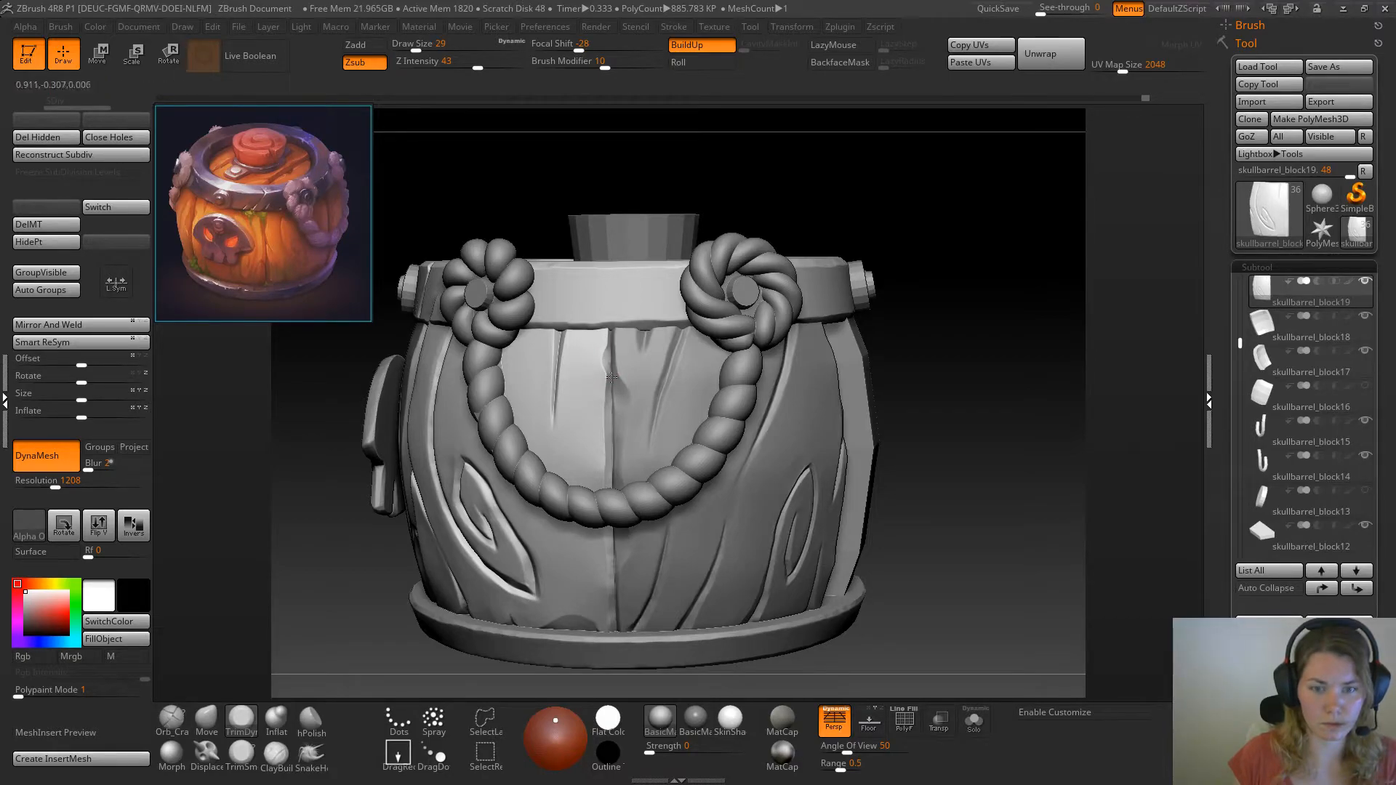
left_click(207, 720)
key("space")
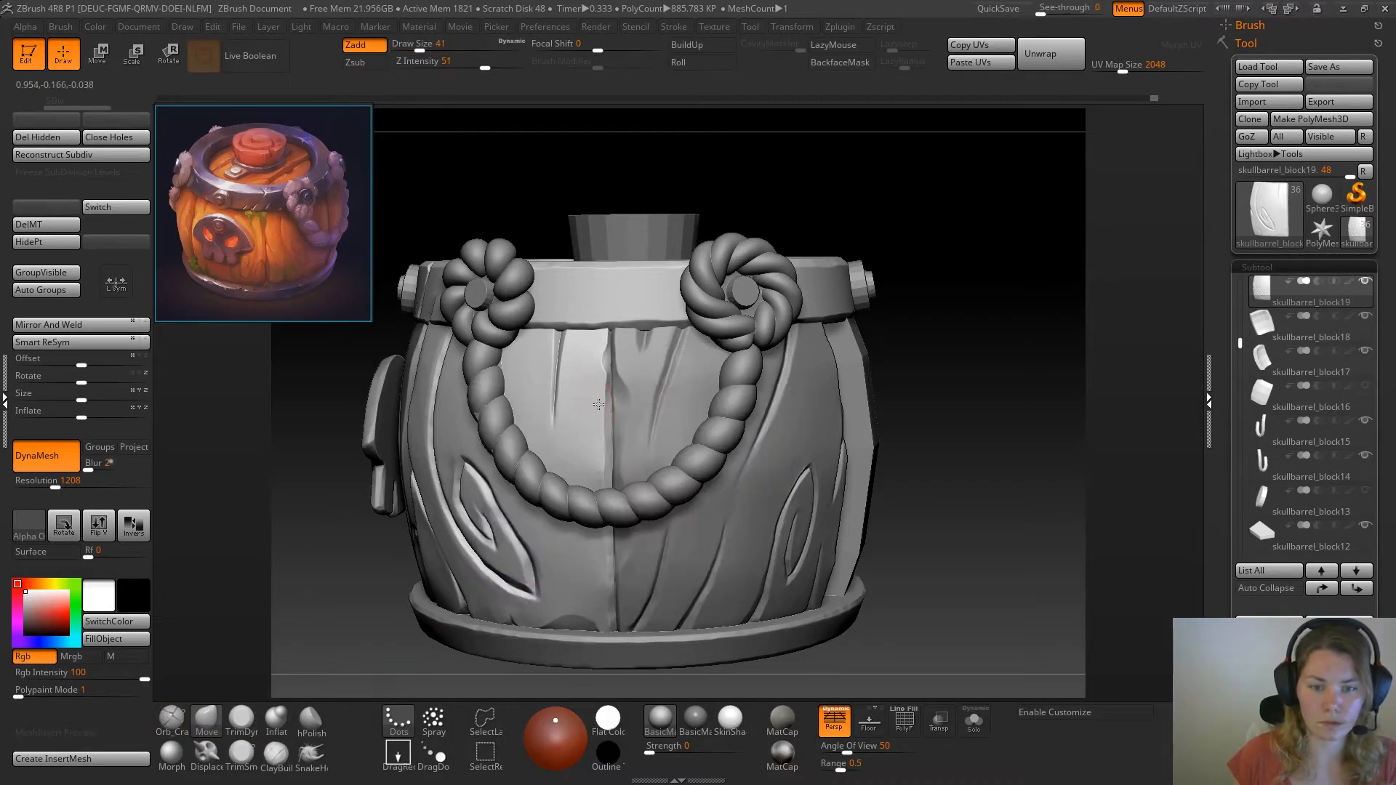
mouse_move(599, 441)
left_mouse_down()
mouse_move(586, 470)
mouse_move(601, 484)
left_mouse_up()
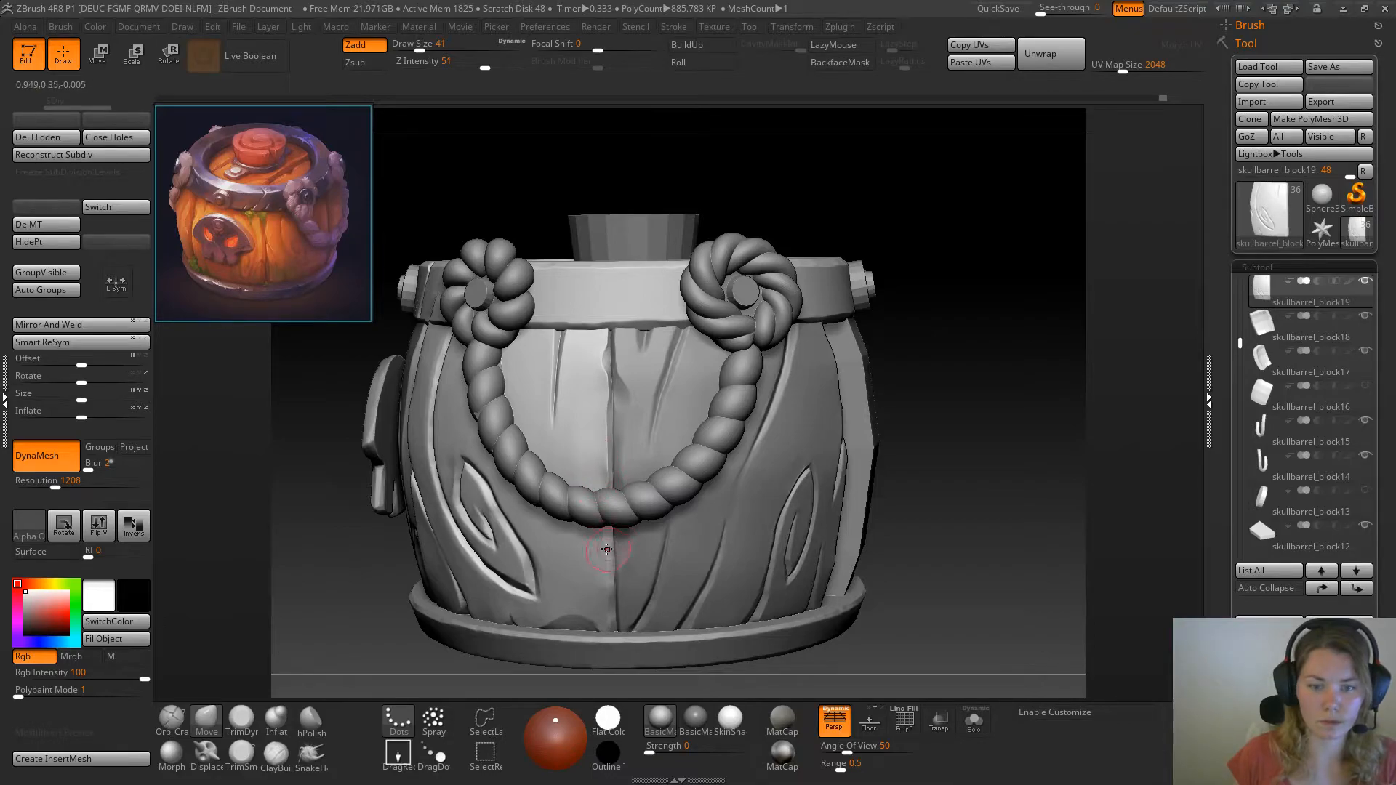
key("ctrl+z")
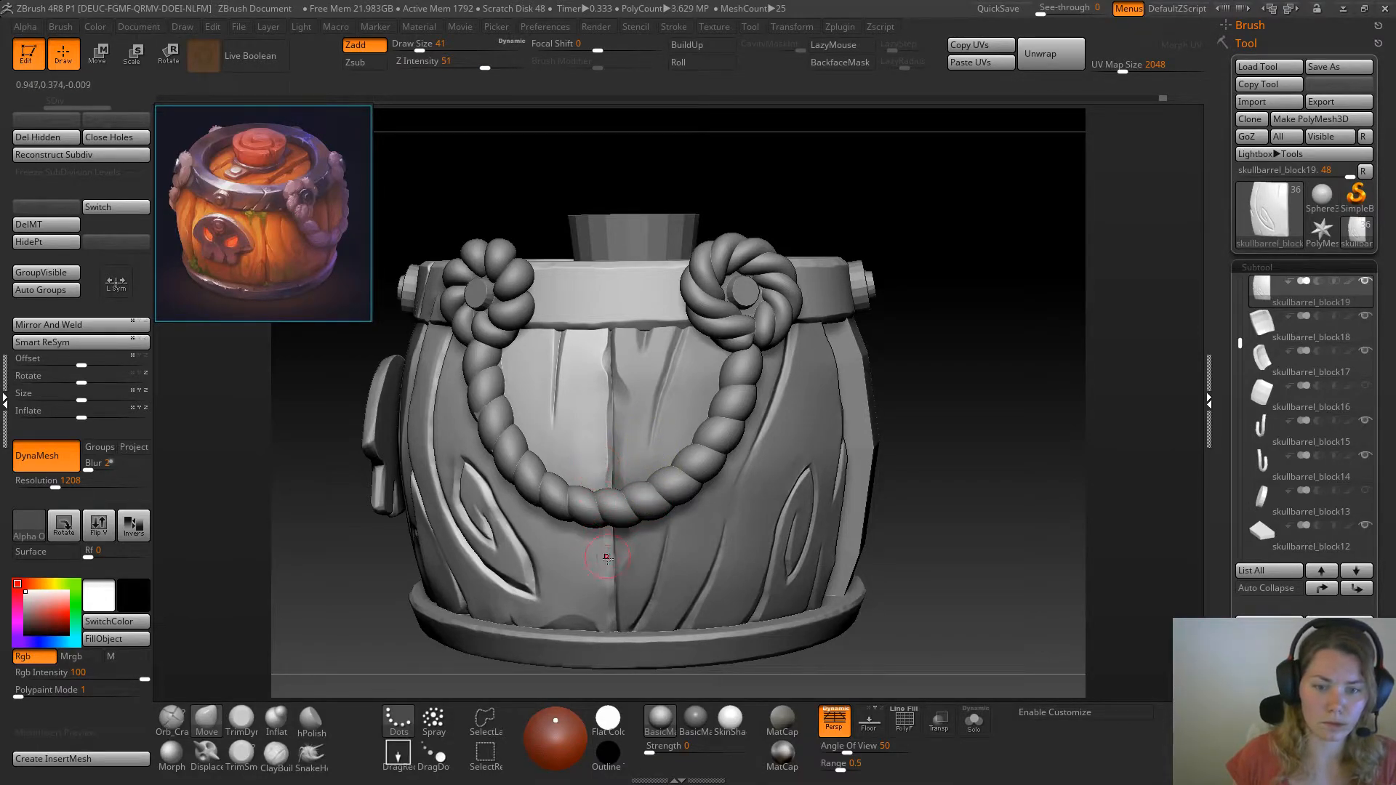
left_click_drag(596, 563, 597, 582)
Flatten the lower end of the knotted plank's side edge with TrimDynamic at draw size 41 and check the plank in isolation
left_click(241, 721)
right_click_drag(689, 625, 625, 623)
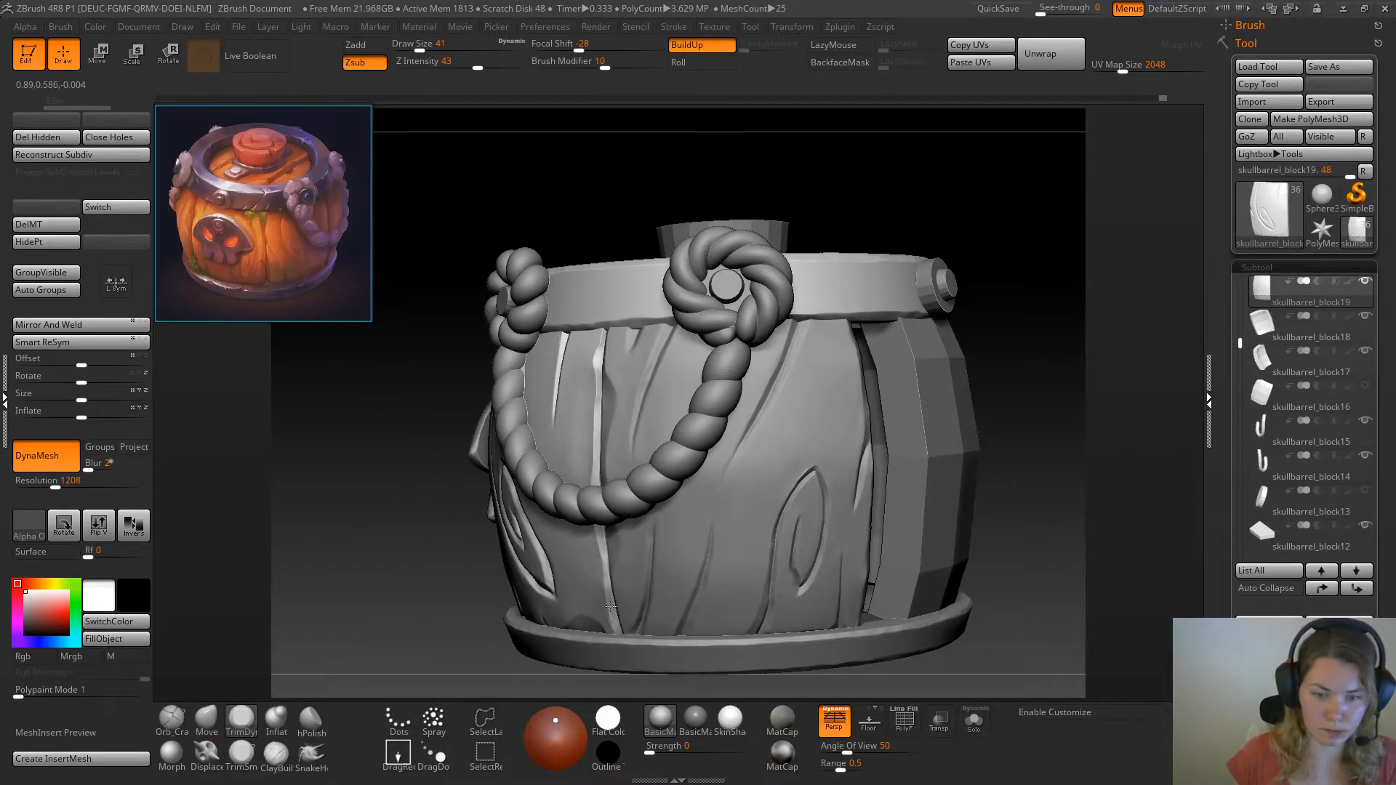
left_click_drag(608, 585, 610, 615)
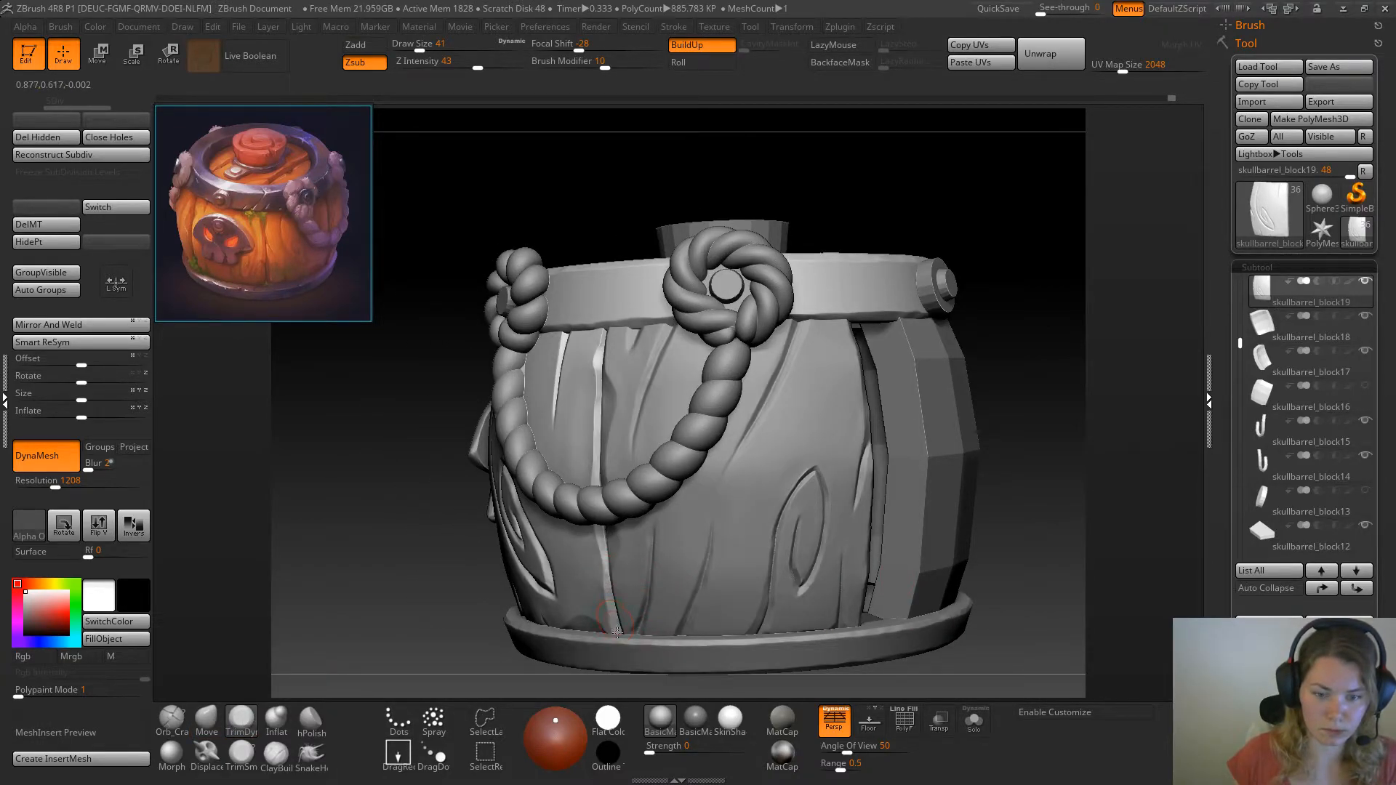
left_click_drag(394, 595, 494, 591)
left_click_drag(858, 502, 806, 439, "alt")
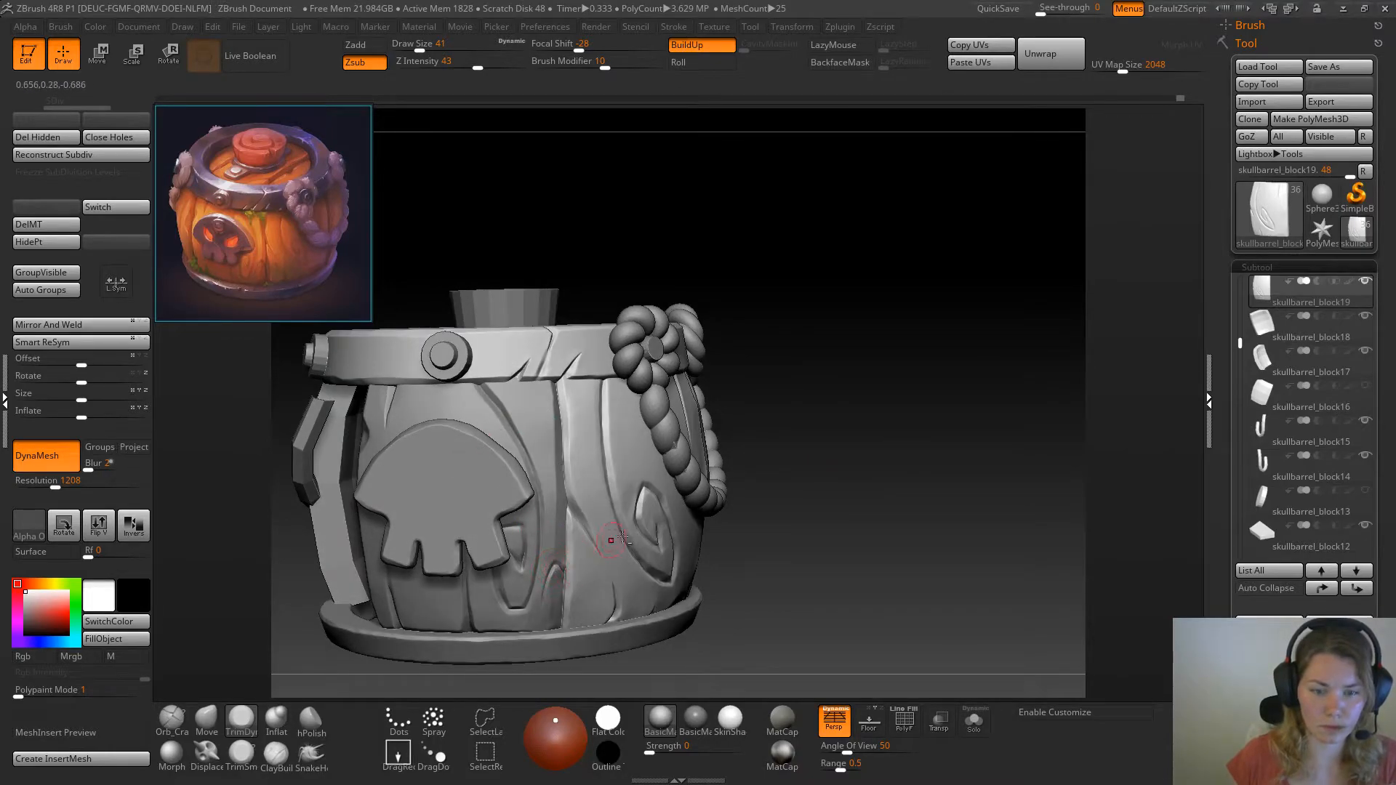
left_click(975, 720)
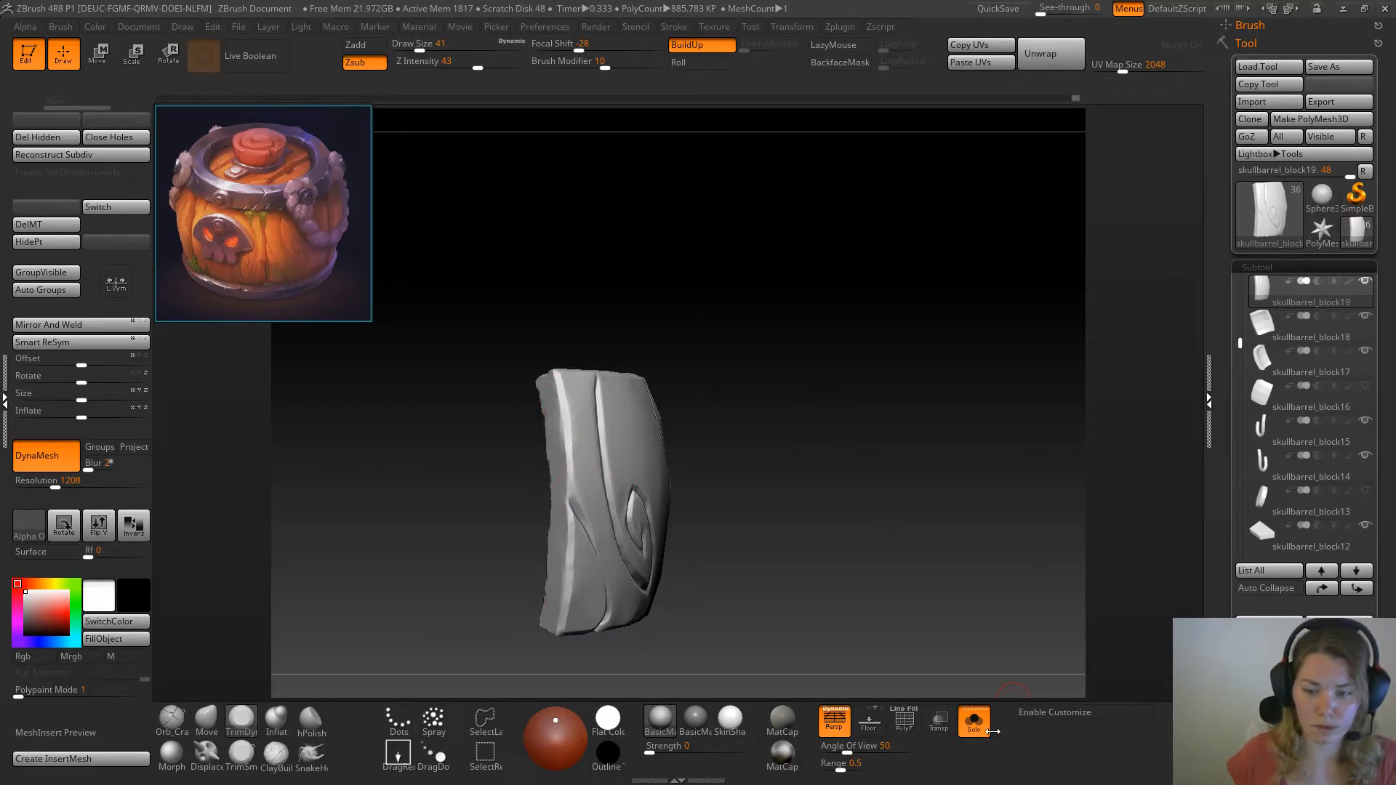
left_click(974, 720)
left_click_drag(909, 461, 870, 430)
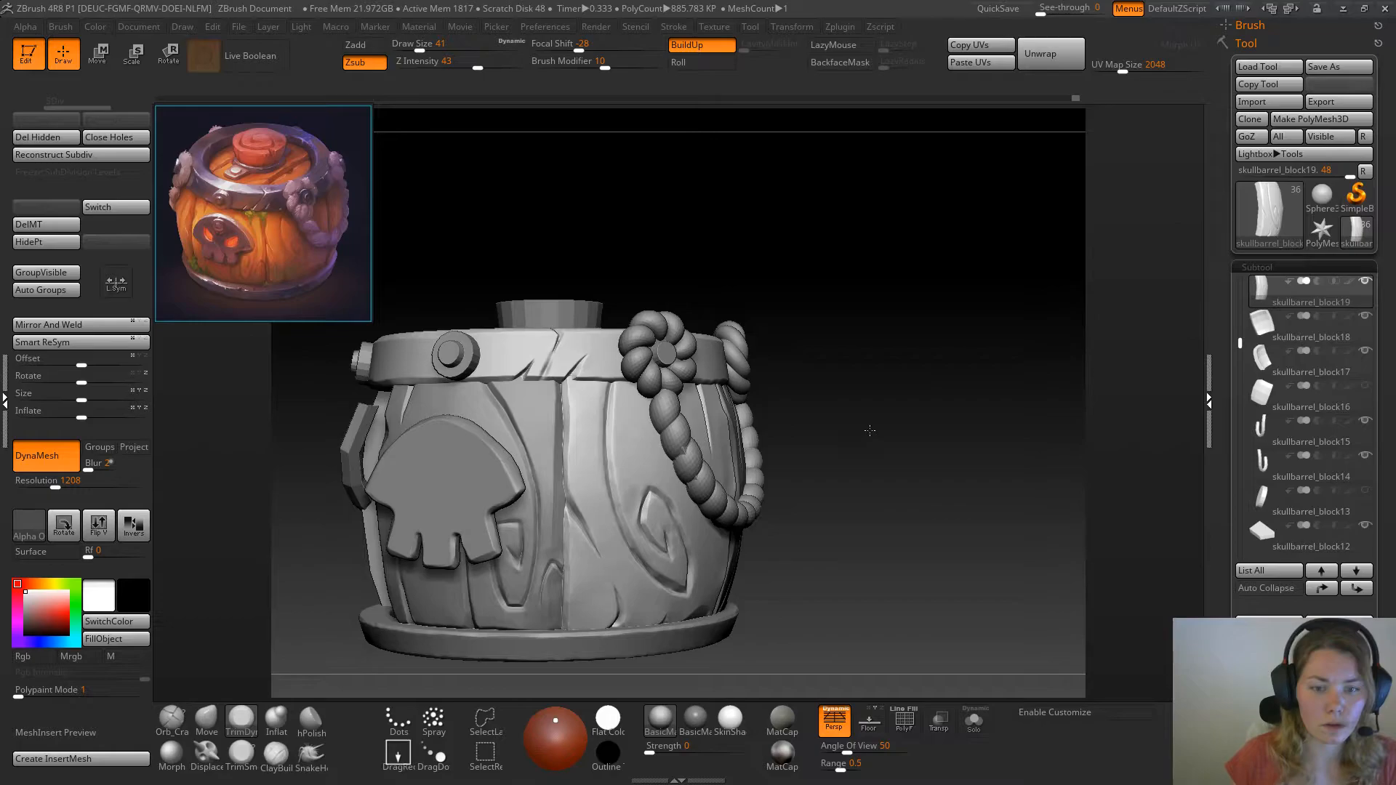
Select the plank behind the skull and reshape the upper part of its seam edge with the Move brush at draw size 51
left_click(207, 723)
key("space")
left_click_drag(584, 437, 588, 436)
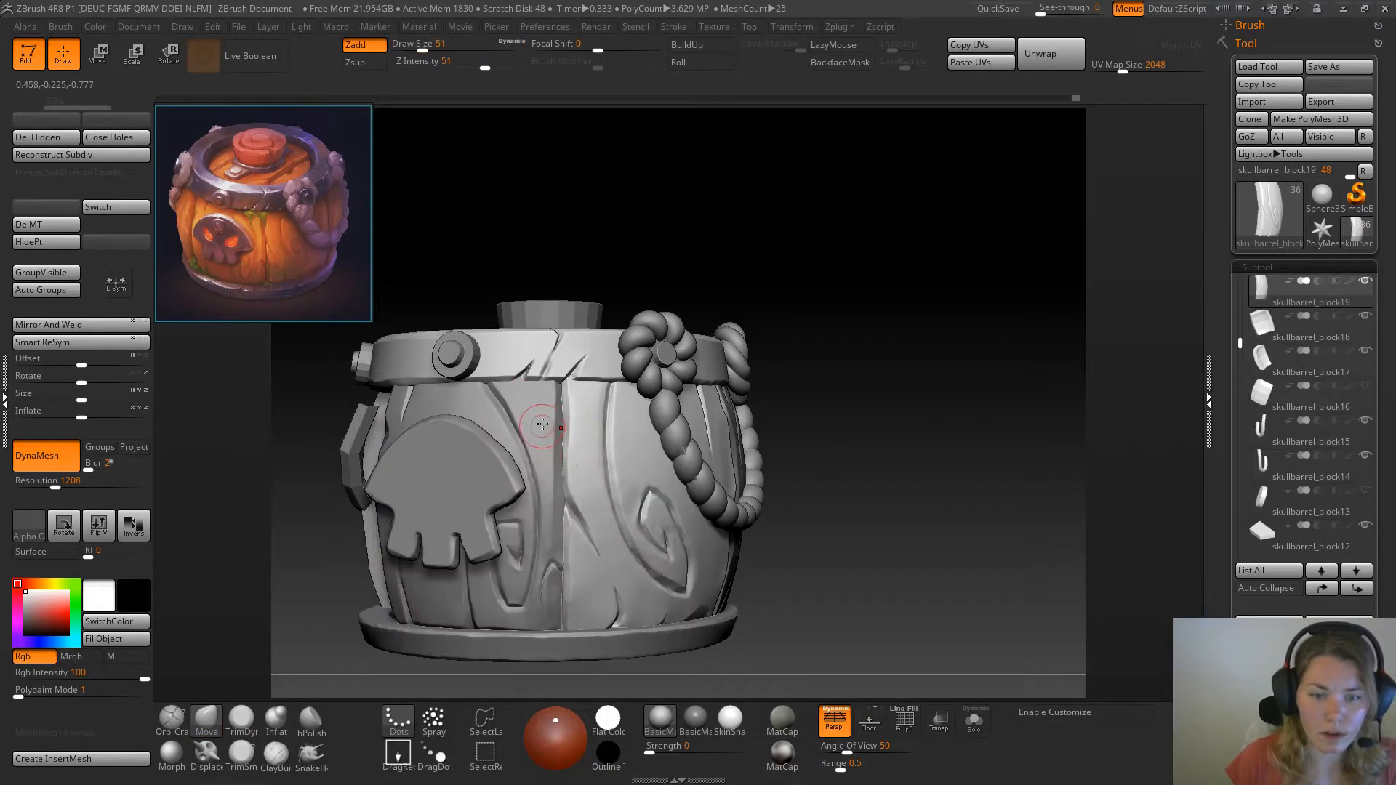
left_click(541, 423, "alt")
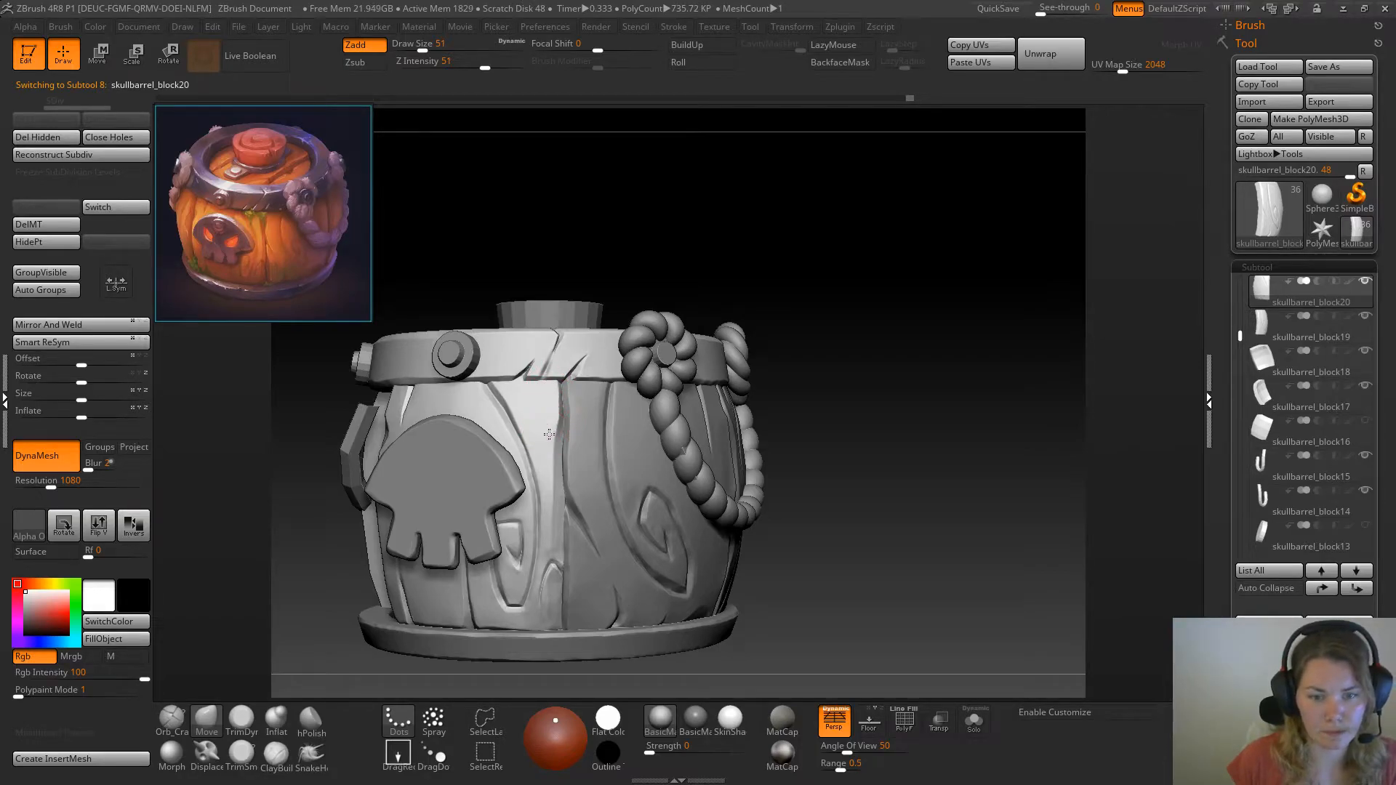
left_click_drag(547, 448, 550, 391)
mouse_move(546, 459)
left_mouse_down()
mouse_move(548, 476)
mouse_move(555, 419)
left_mouse_up()
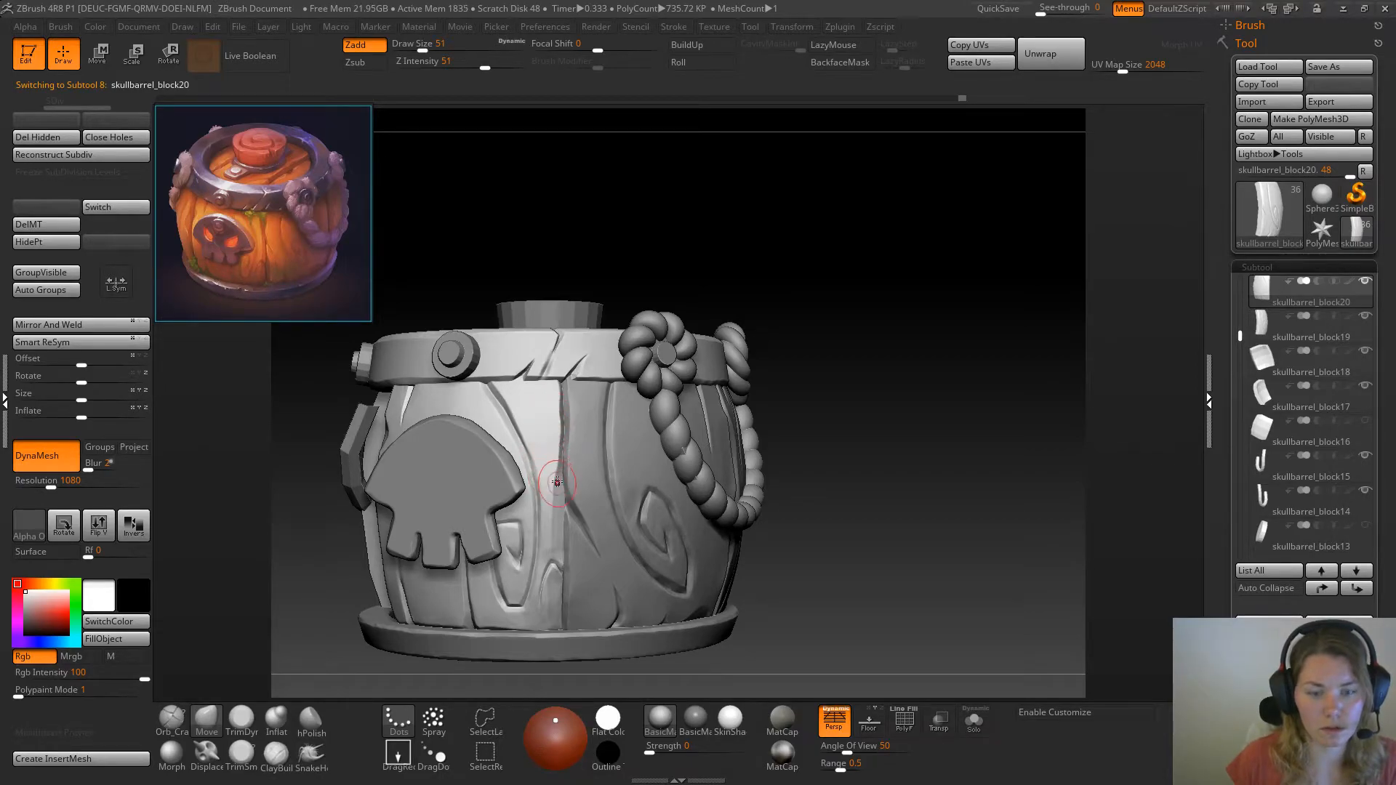
left_click_drag(555, 479, 550, 499)
Refine the middle and lower part of the skull plank's seam edge with the Move brush at draw size 41
key("space")
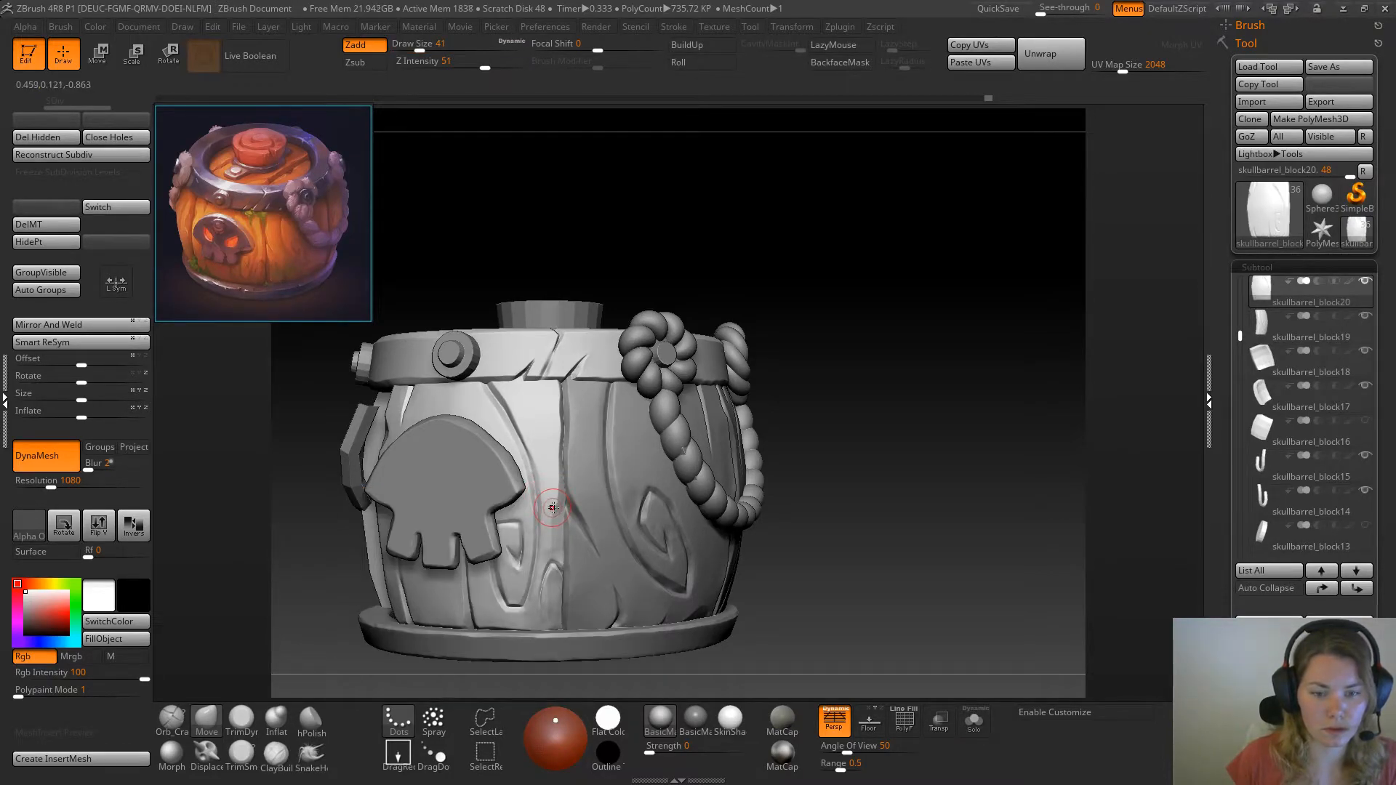
left_click_drag(557, 478, 557, 509)
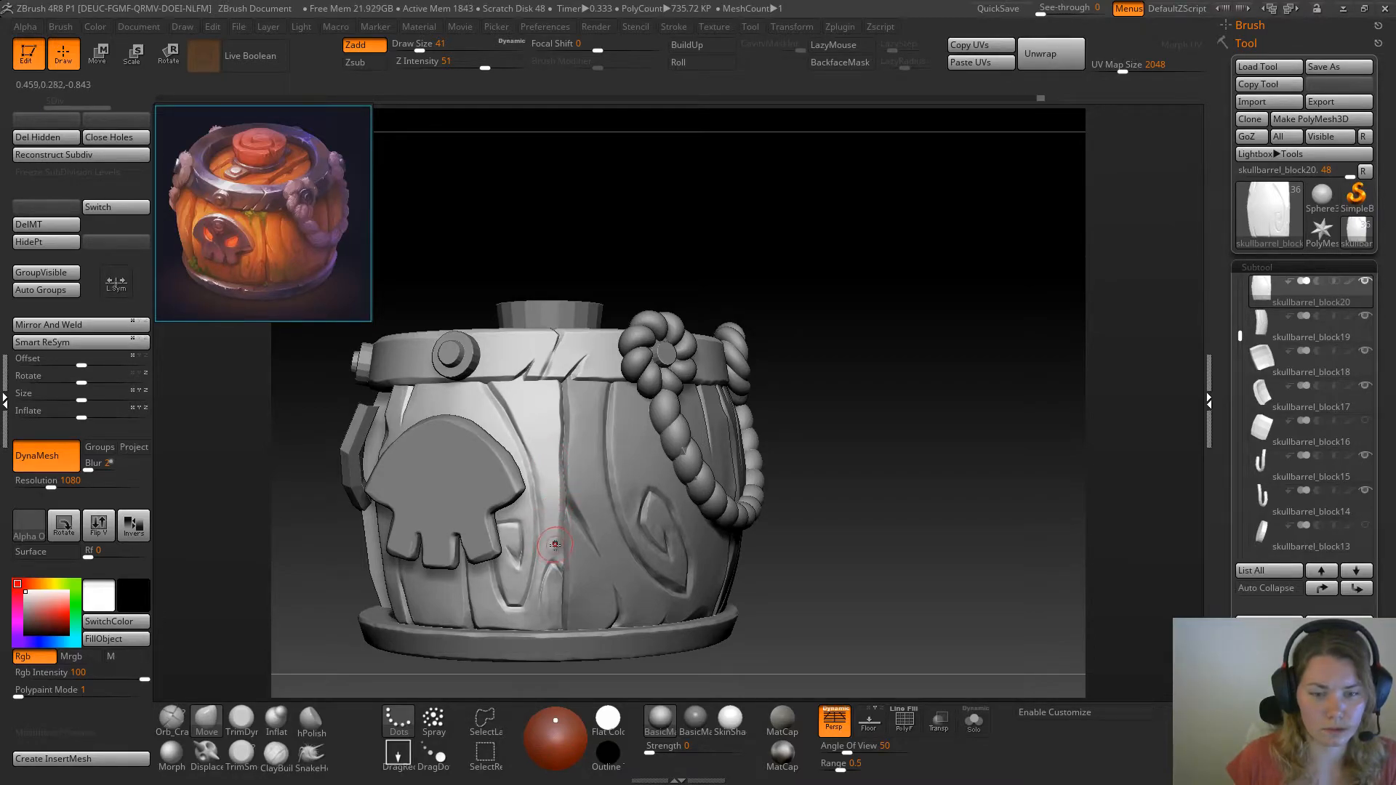
left_click_drag(554, 553, 555, 548)
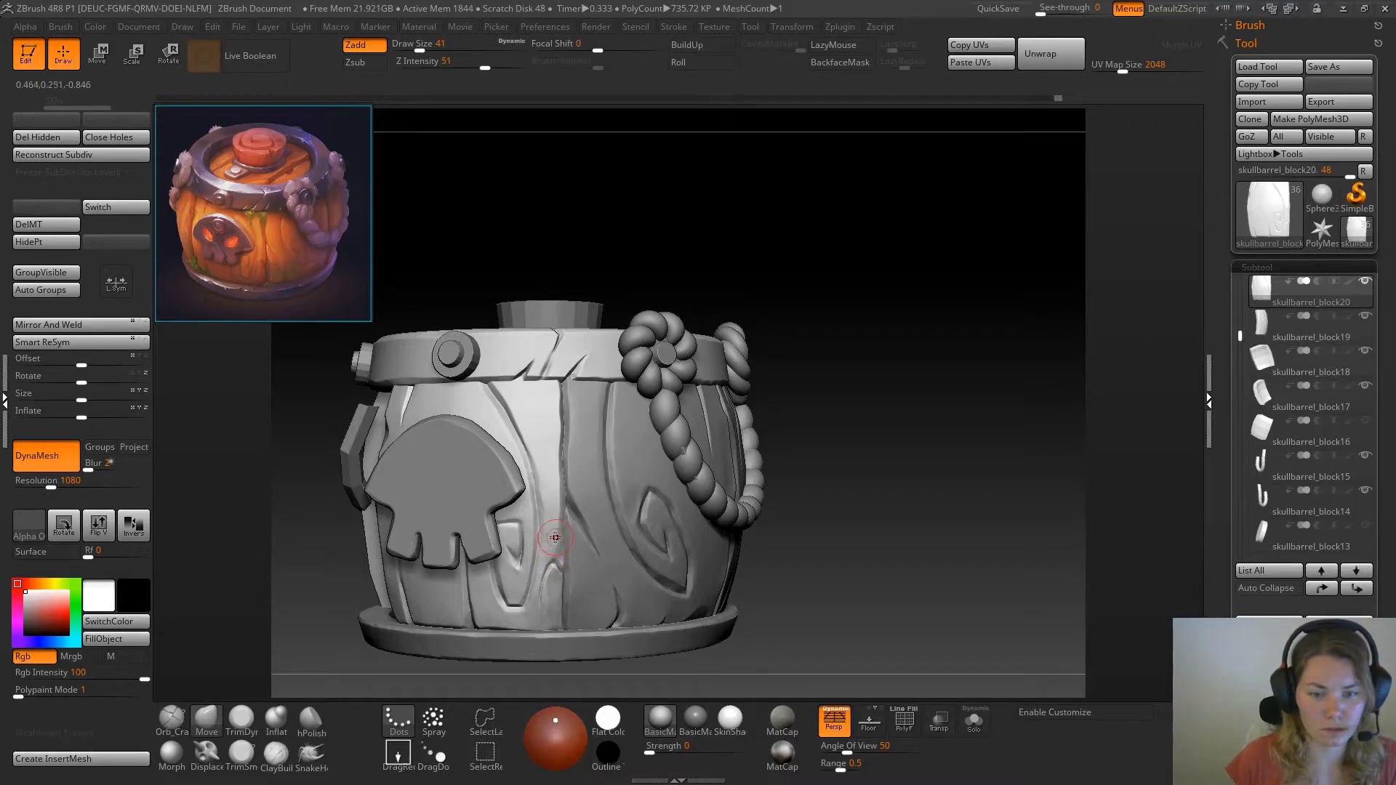
Isolate the skull plank and flatten its side edge near the small knot with TrimDynamic at draw size 41
left_click(974, 721)
left_click_drag(858, 583, 793, 584)
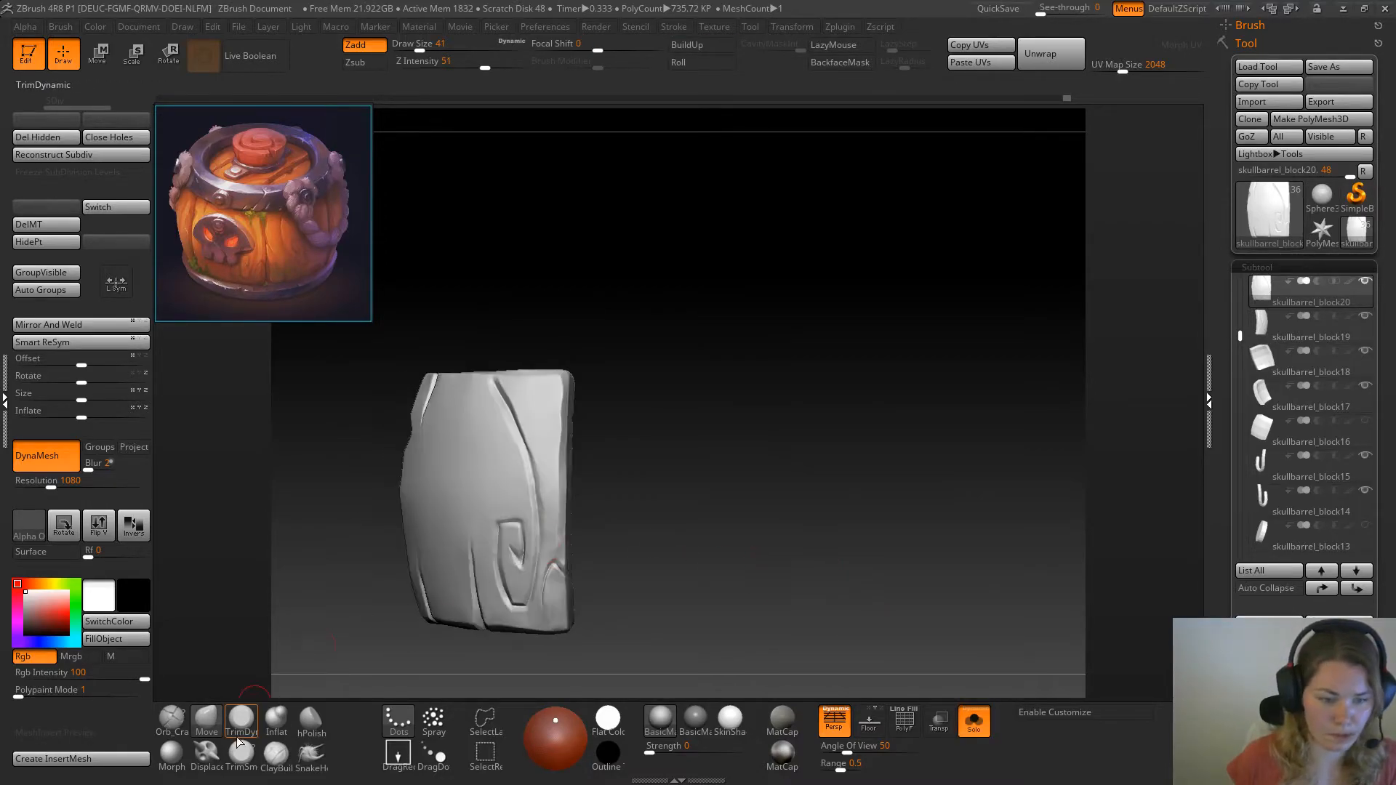
left_click(242, 720)
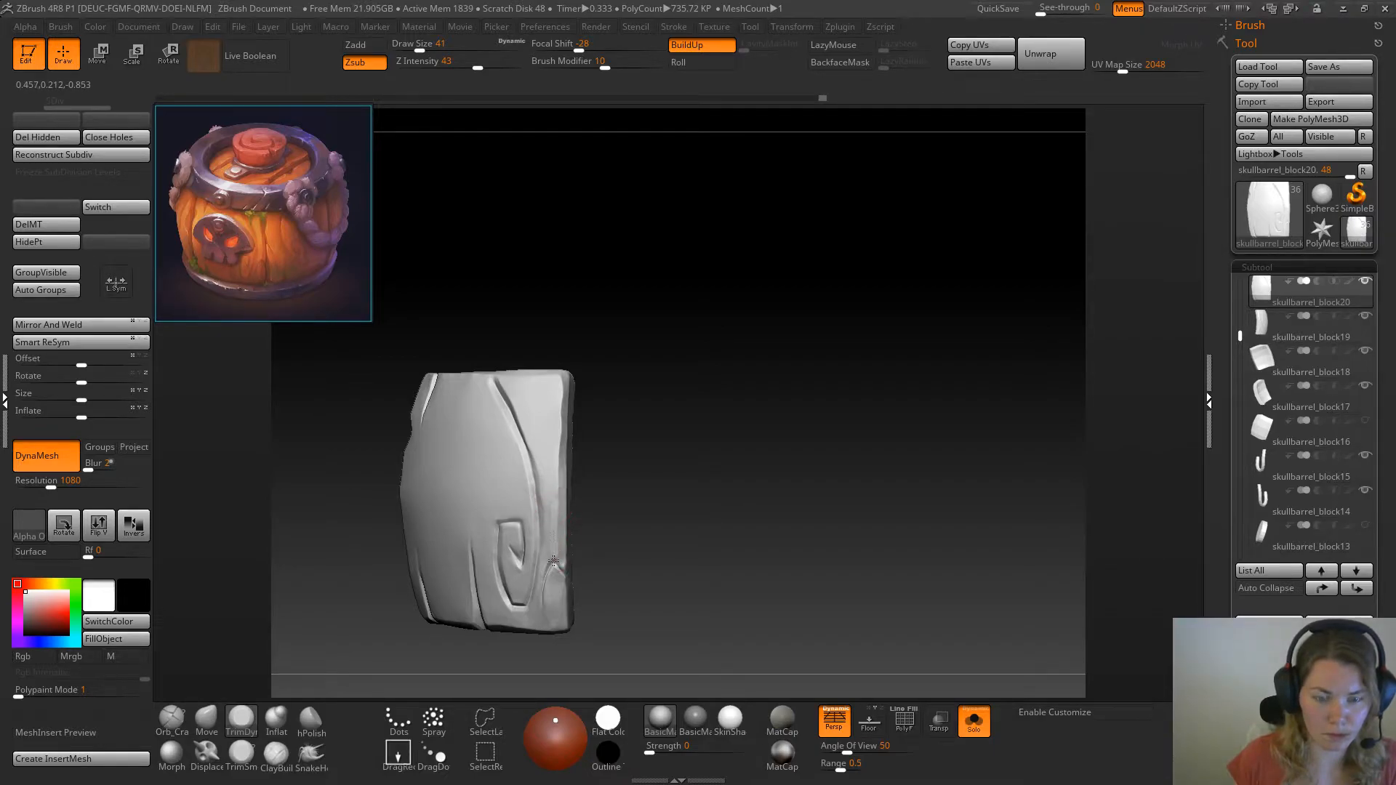
mouse_move(585, 535)
left_mouse_down()
mouse_move(633, 527)
mouse_move(574, 543)
left_mouse_up()
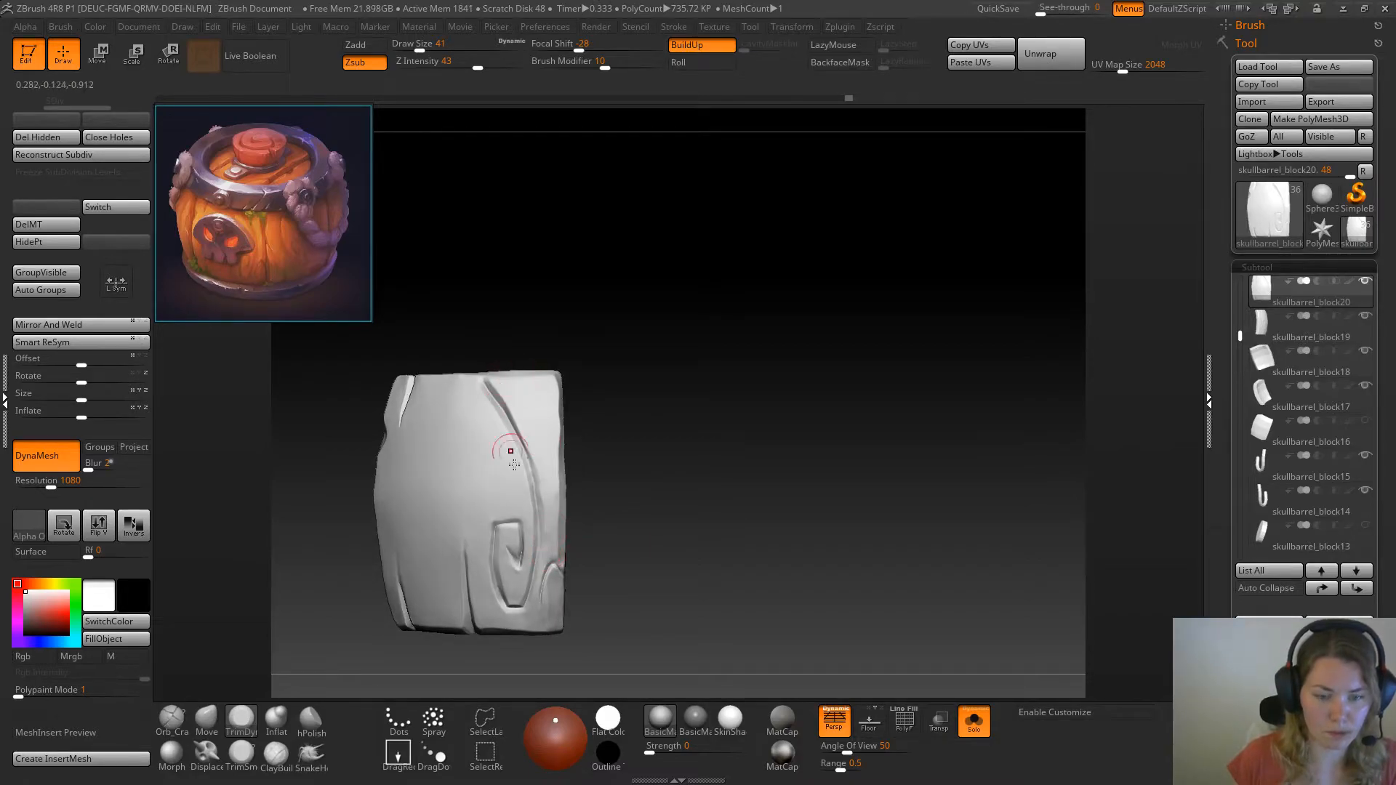
Show the whole barrel and adjust the skull plank's opposite edge beside the open gap with the Move brush at draw size 59
left_click(975, 720)
mouse_move(818, 434)
left_mouse_down()
mouse_move(813, 405)
mouse_move(836, 433)
mouse_move(890, 428)
mouse_move(756, 415)
mouse_move(820, 483)
mouse_move(814, 430)
left_mouse_up()
mouse_move(790, 517)
left_mouse_down("shift")
mouse_move(769, 514)
mouse_move(839, 520)
left_mouse_up("shift")
left_click(206, 720)
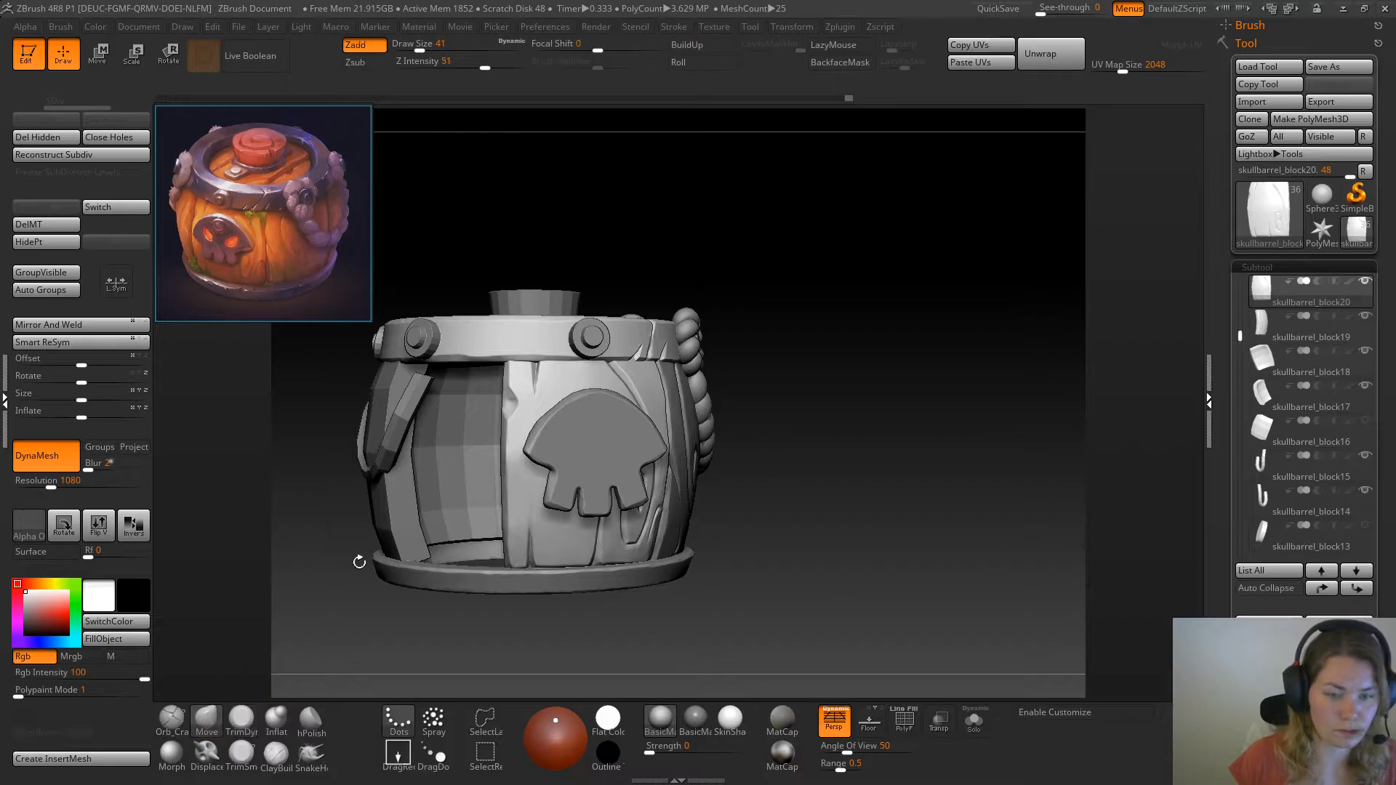
key("space")
left_click_drag(530, 418, 537, 418)
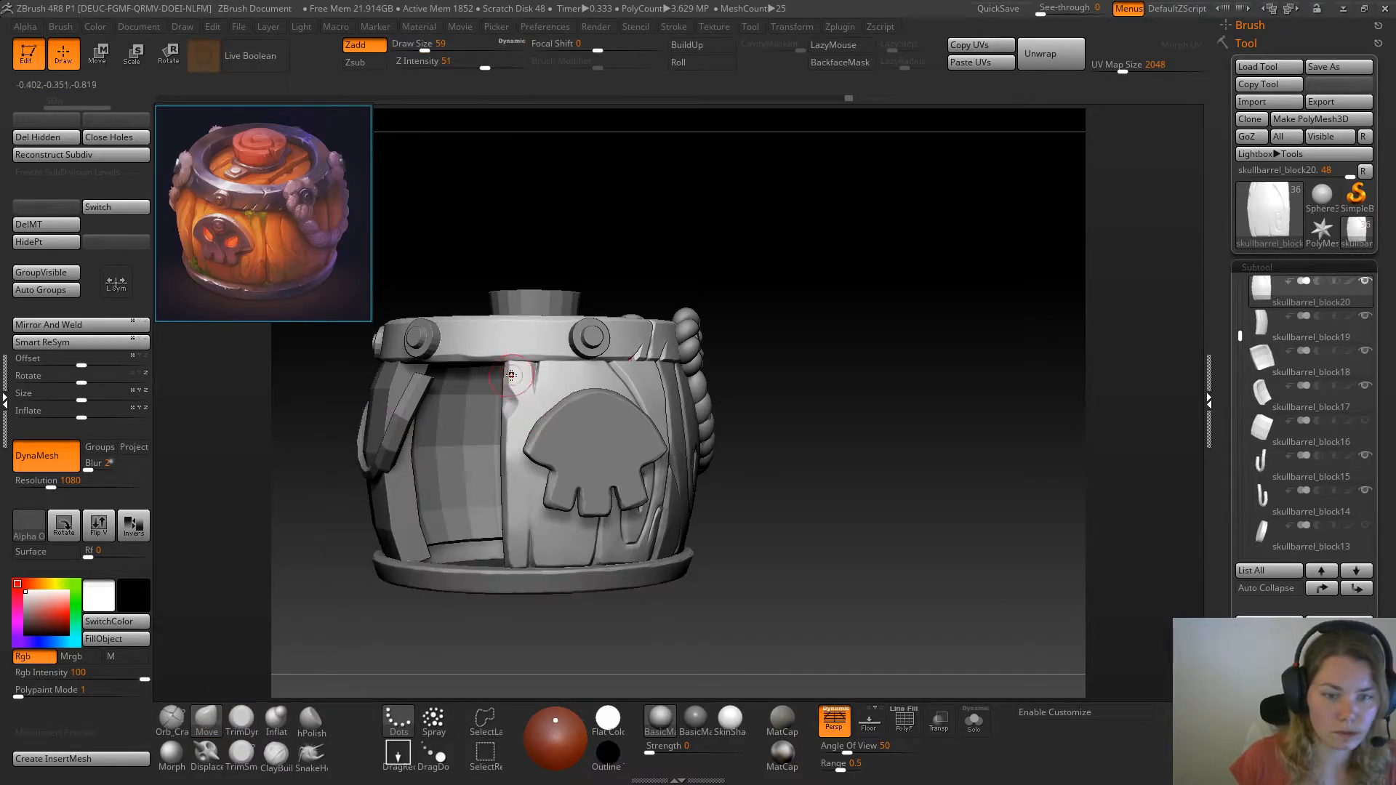
left_click_drag(510, 368, 508, 373)
left_click_drag(508, 478, 507, 476)
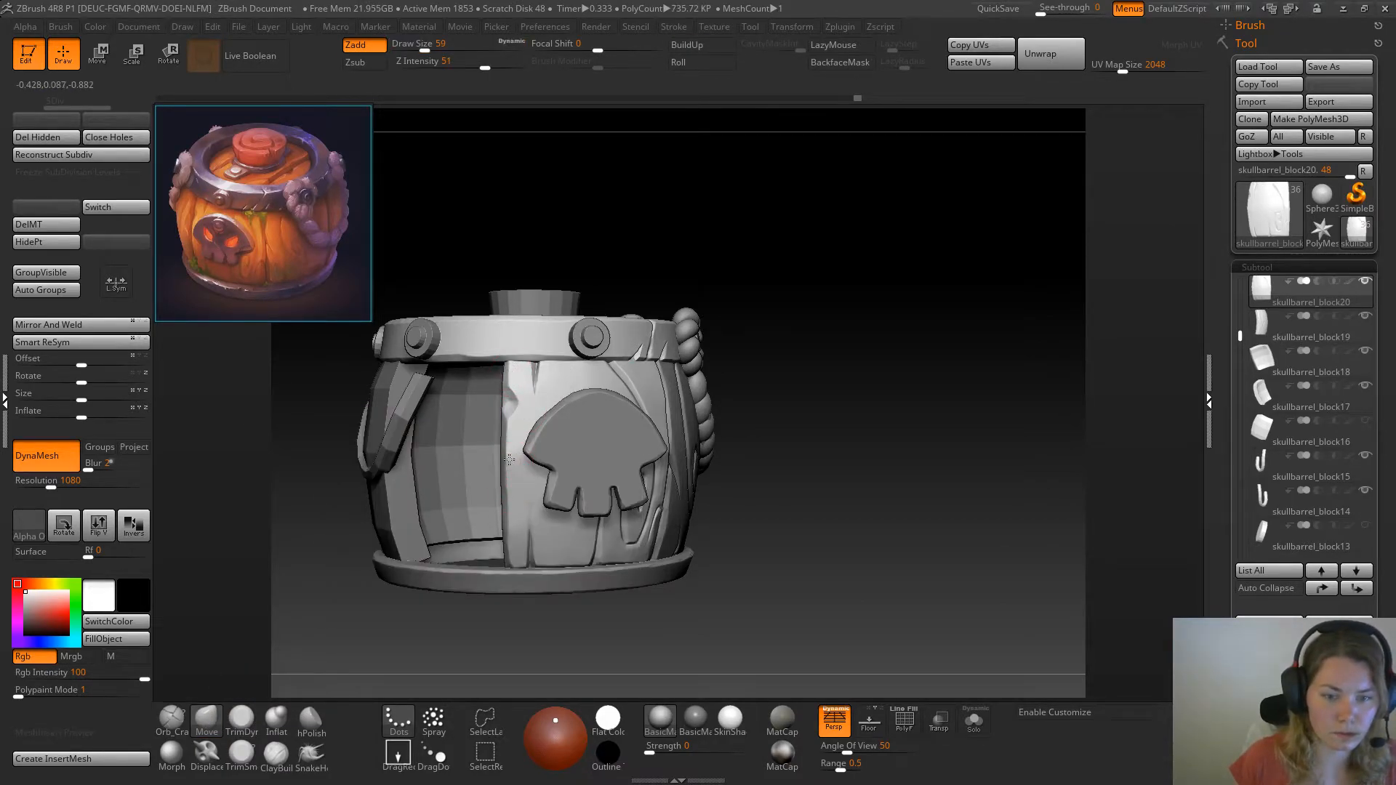
Flatten the lower part of the skull plank's edge along the open gap with TrimDynamic at draw size 41
key("b")
key("t")
key("d")
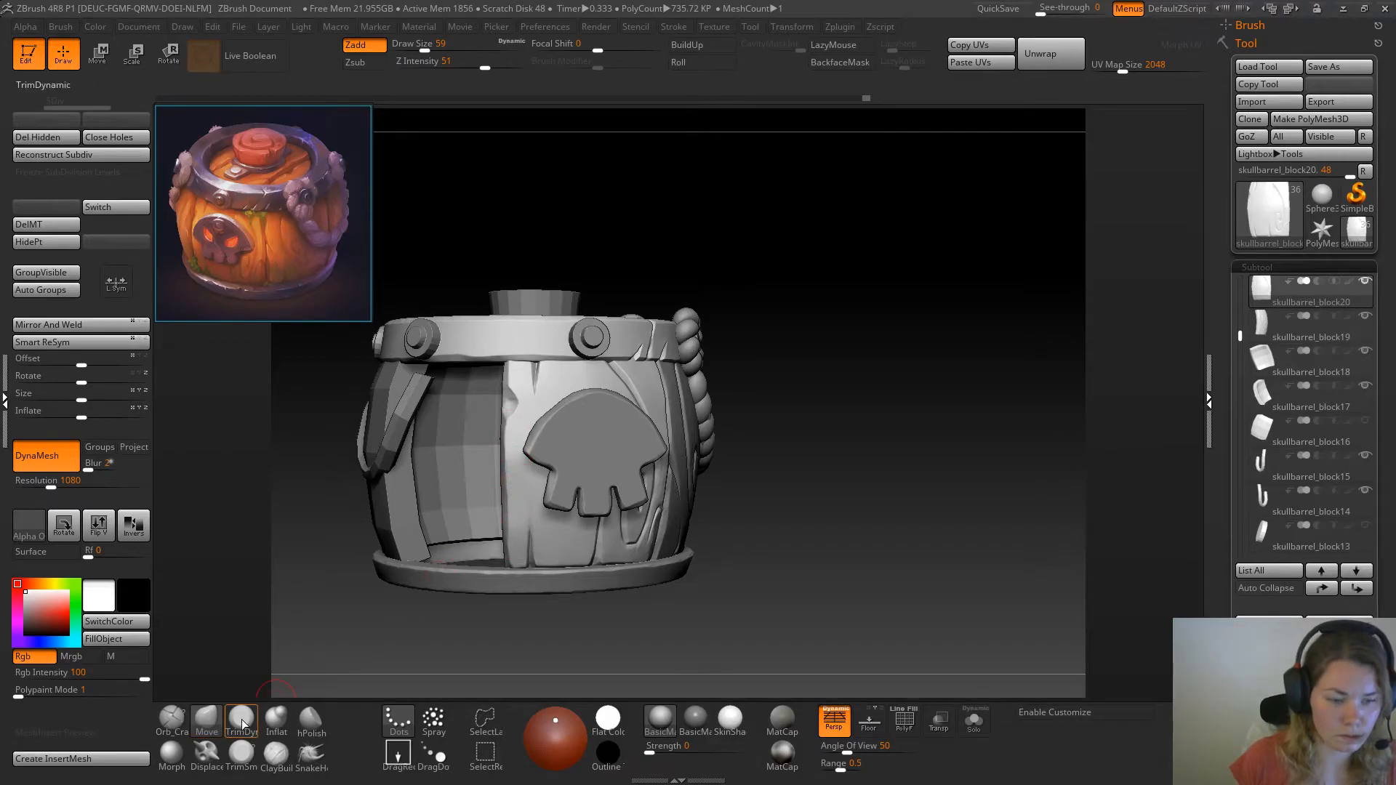
key("space")
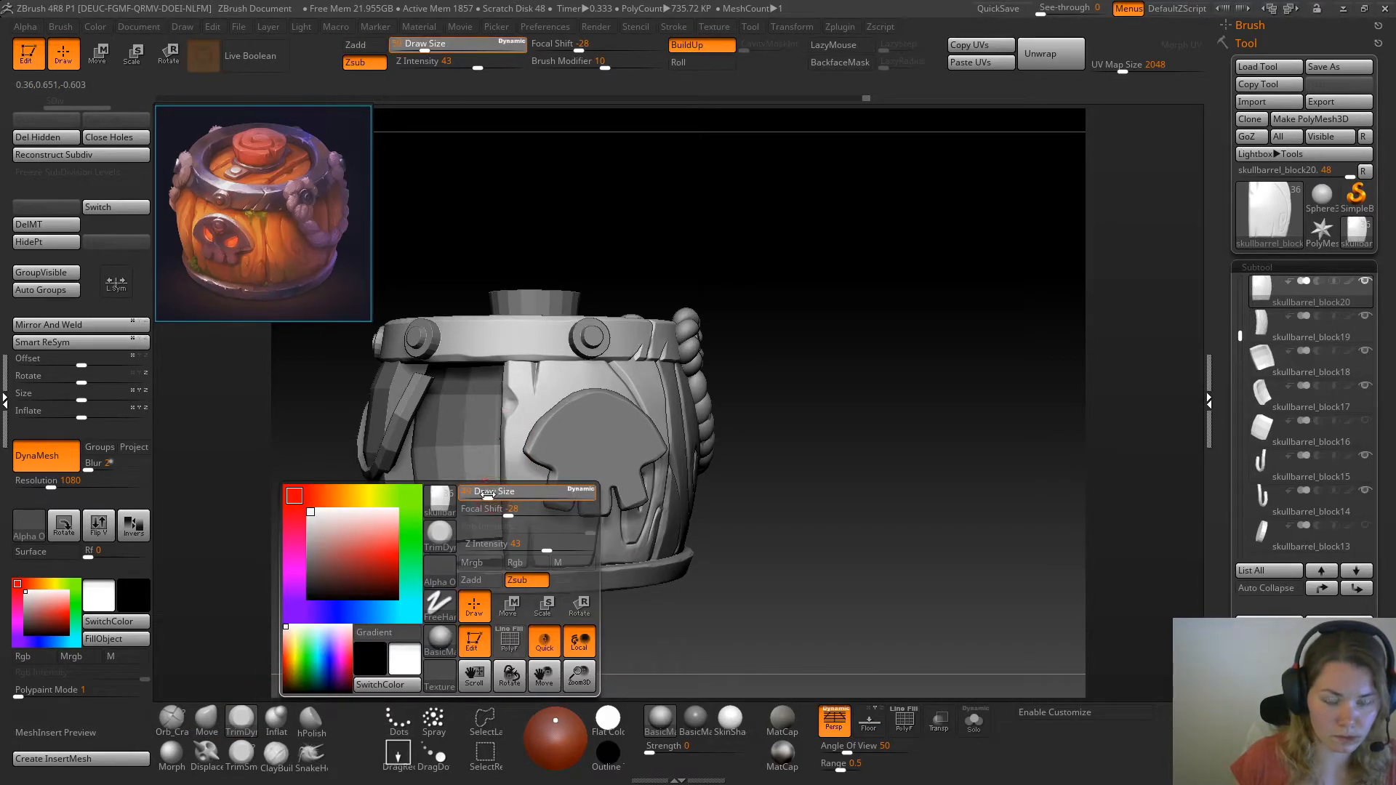
left_click_drag(487, 494, 502, 494)
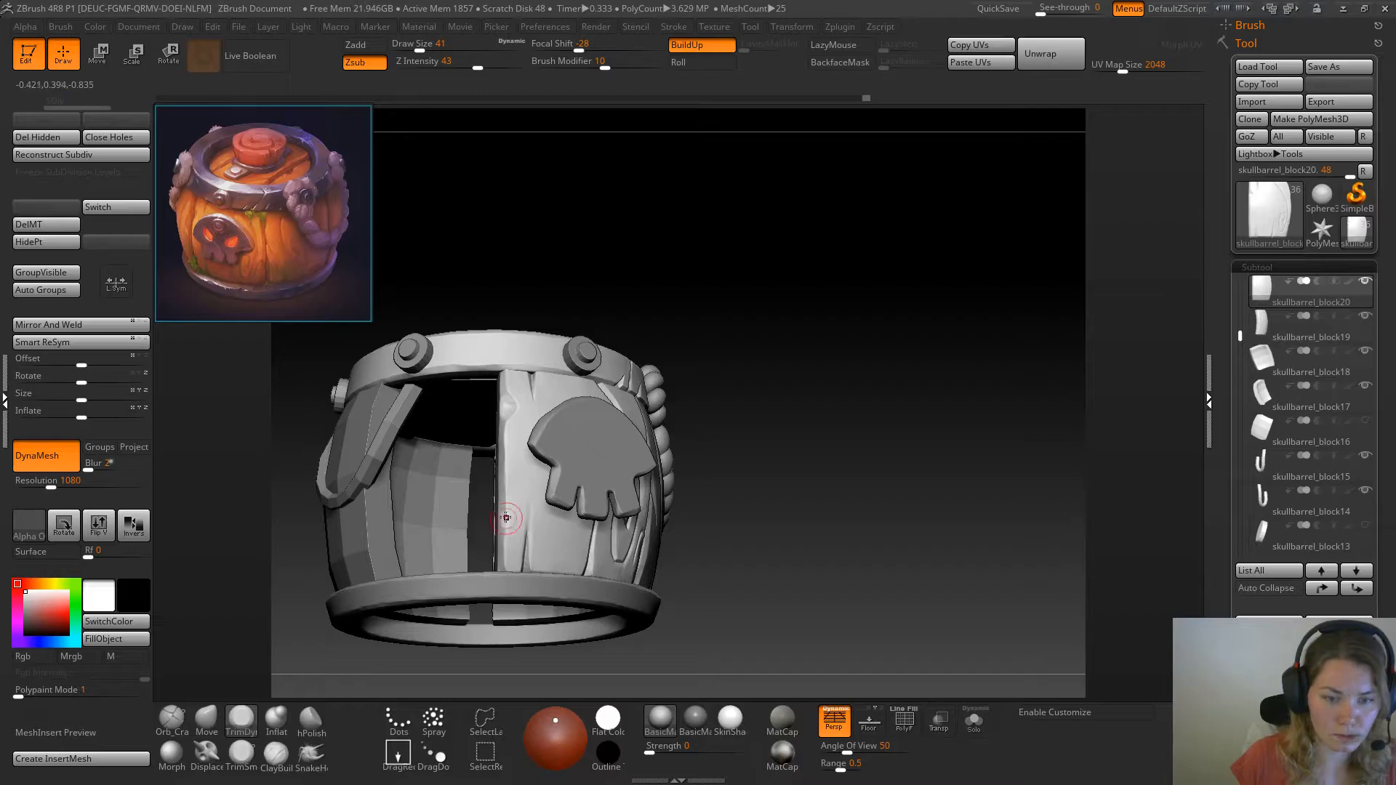
left_click_drag(506, 517, 500, 549)
left_click_drag(814, 495, 795, 531)
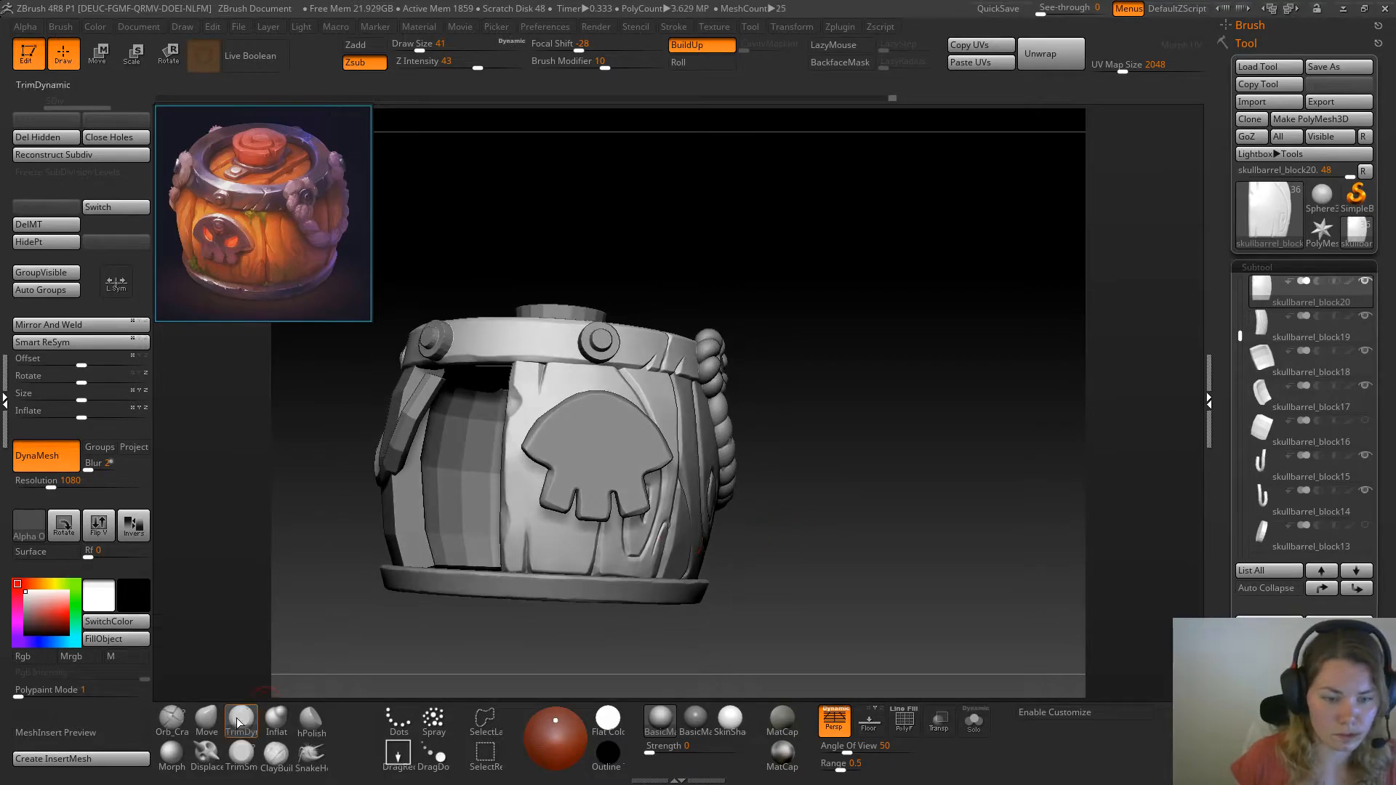
key("b")
key("s")
key("t")
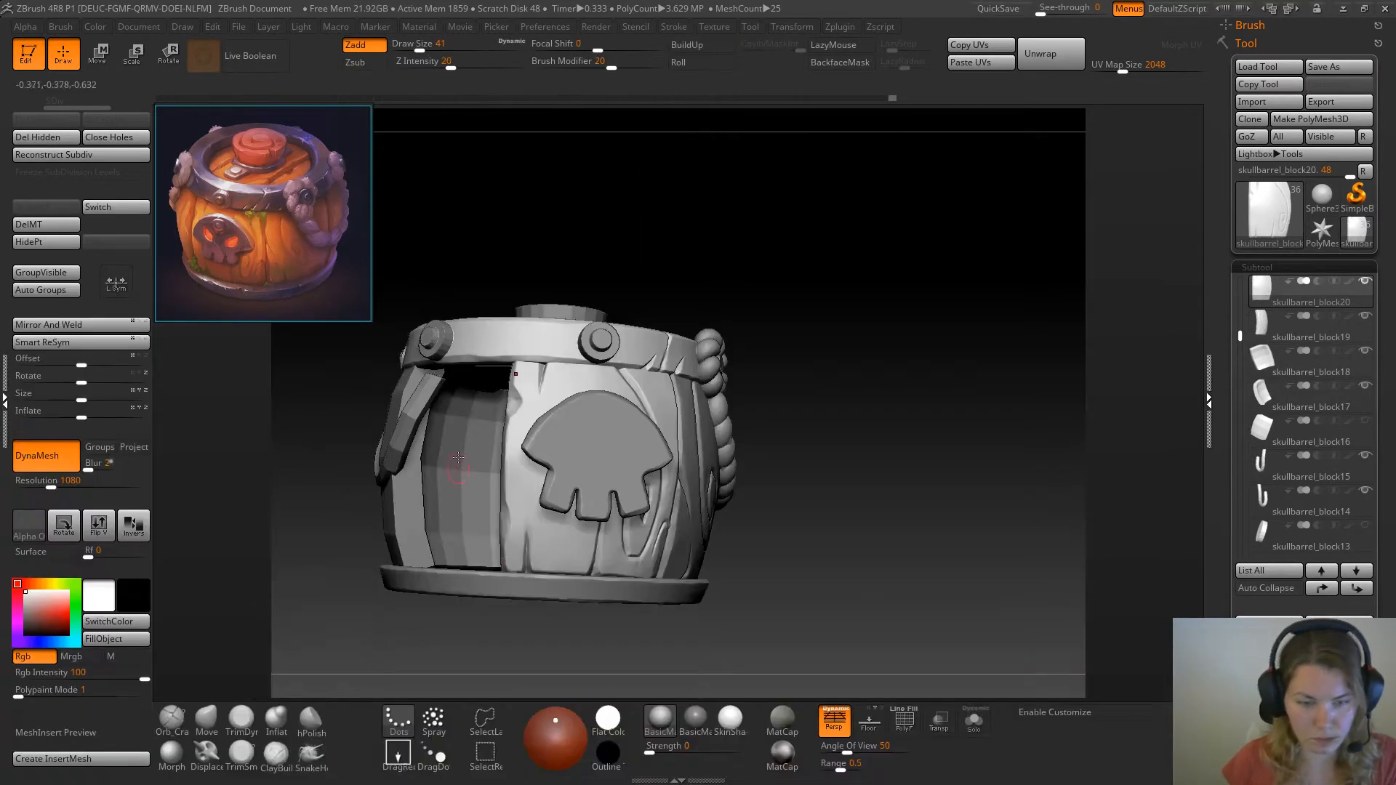
left_click_drag(505, 552, 507, 569)
Flatten the skull plank's bottom edge beside the lower split with TrimSmoothBorder at draw size 29
mouse_move(816, 553)
left_mouse_down()
mouse_move(873, 560)
mouse_move(773, 555)
mouse_move(756, 571)
left_mouse_up()
left_click(241, 755)
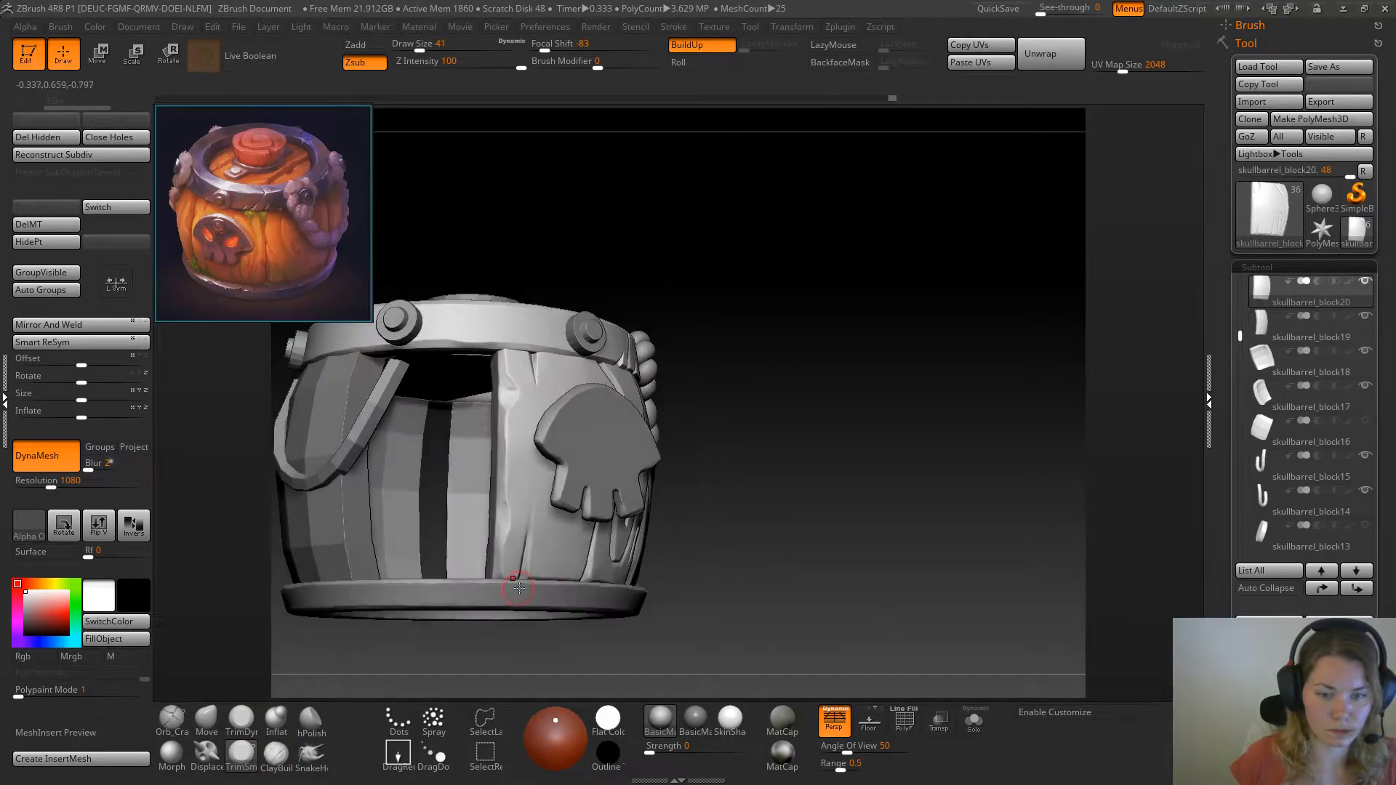
key("space")
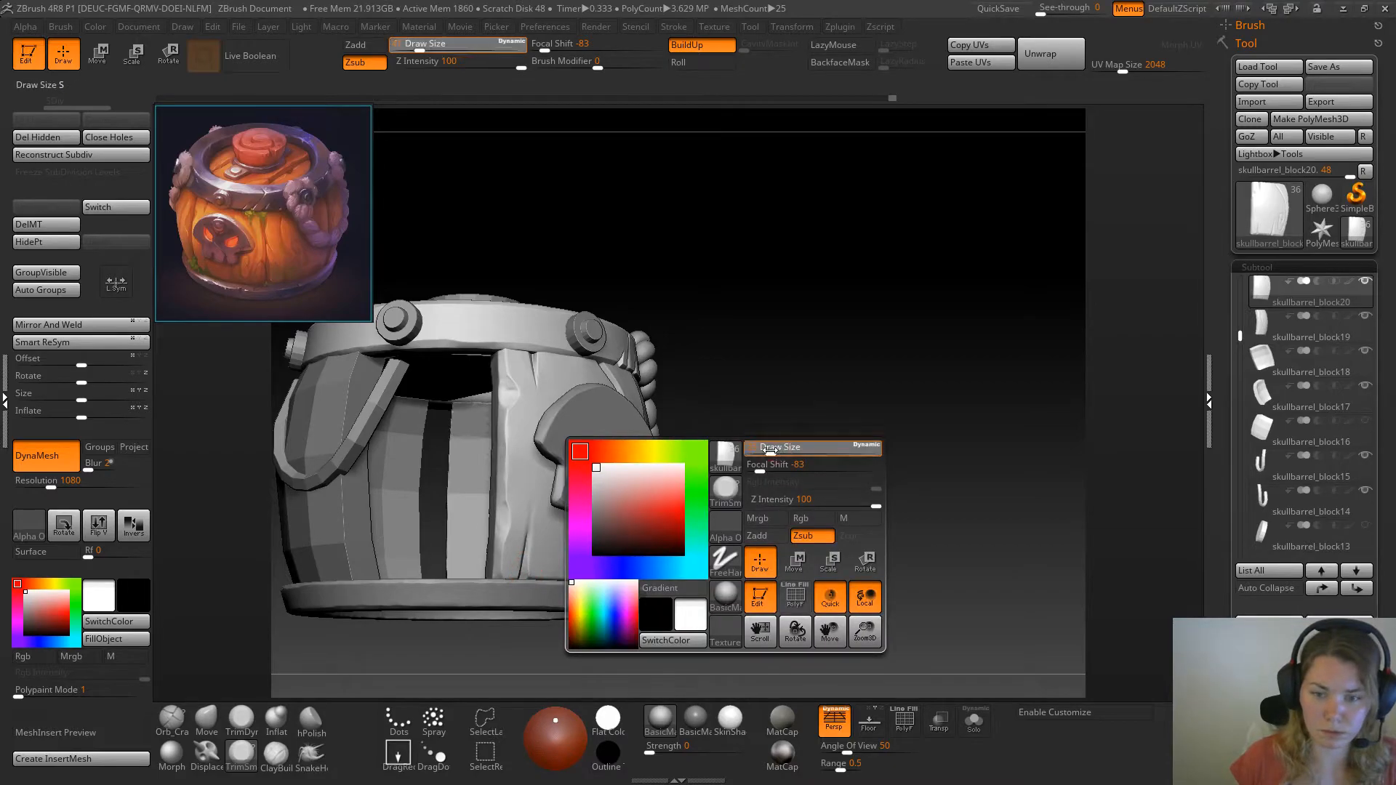
left_click_drag(769, 450, 765, 451)
left_click_drag(756, 480, 744, 465)
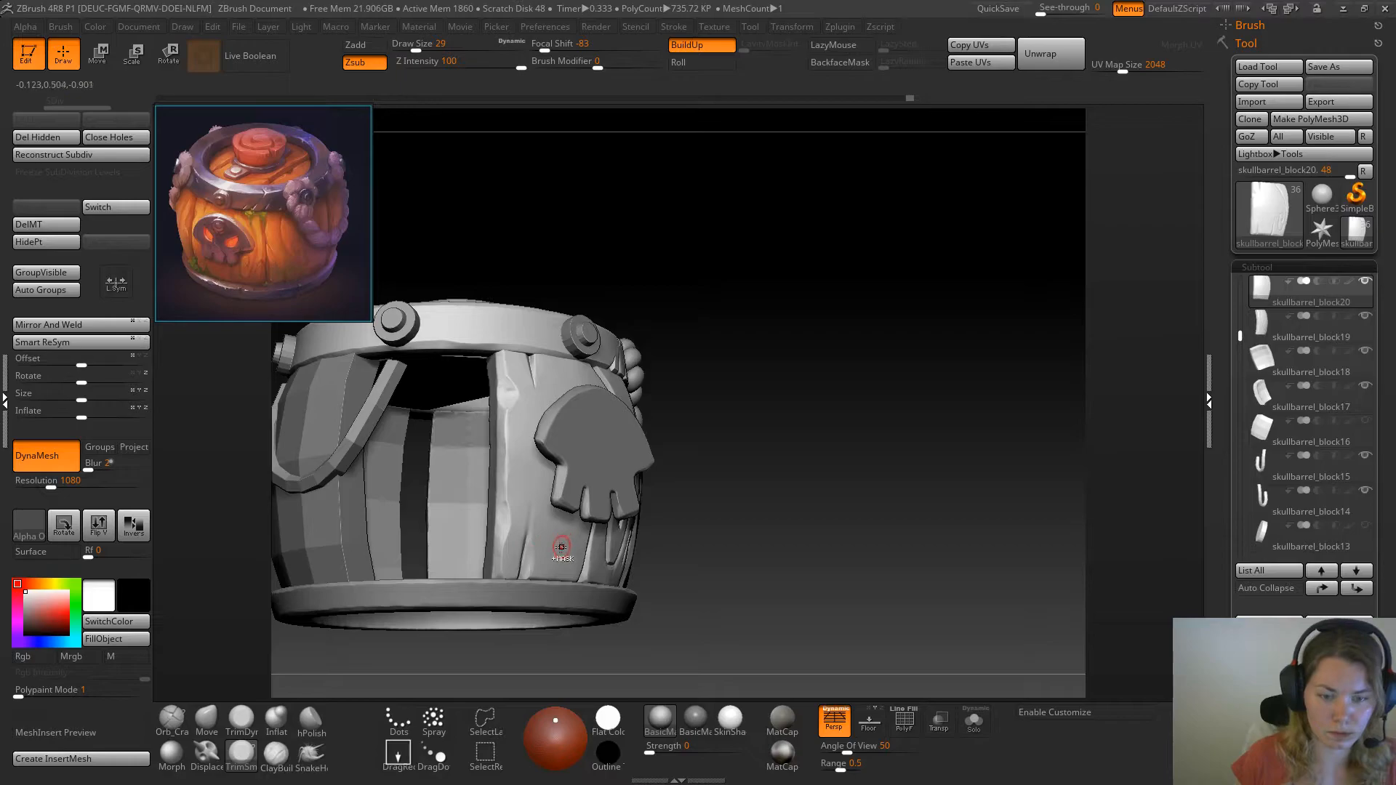
key("ctrl")
key("ctrl+z")
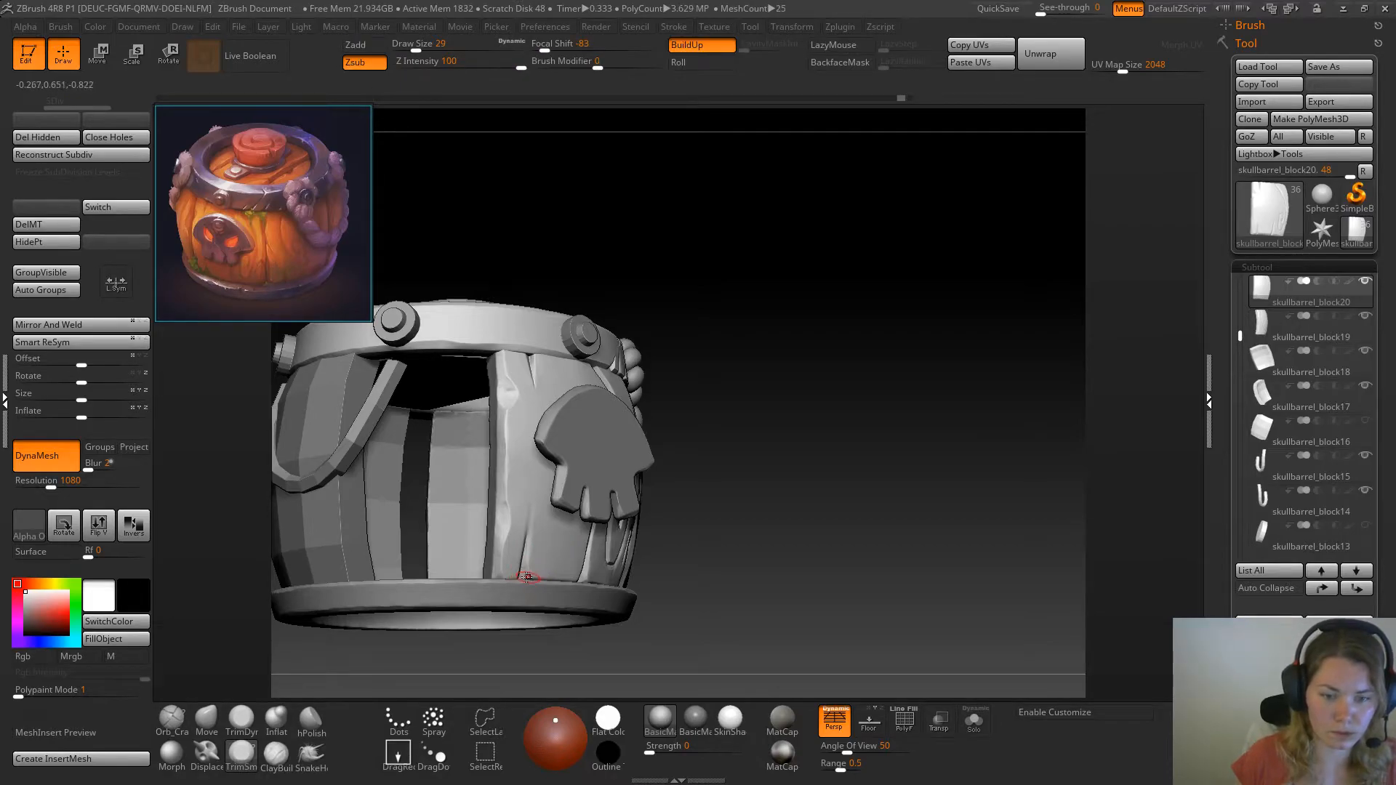
left_click_drag(529, 578, 546, 577)
left_click_drag(442, 654, 408, 668, "ctrl")
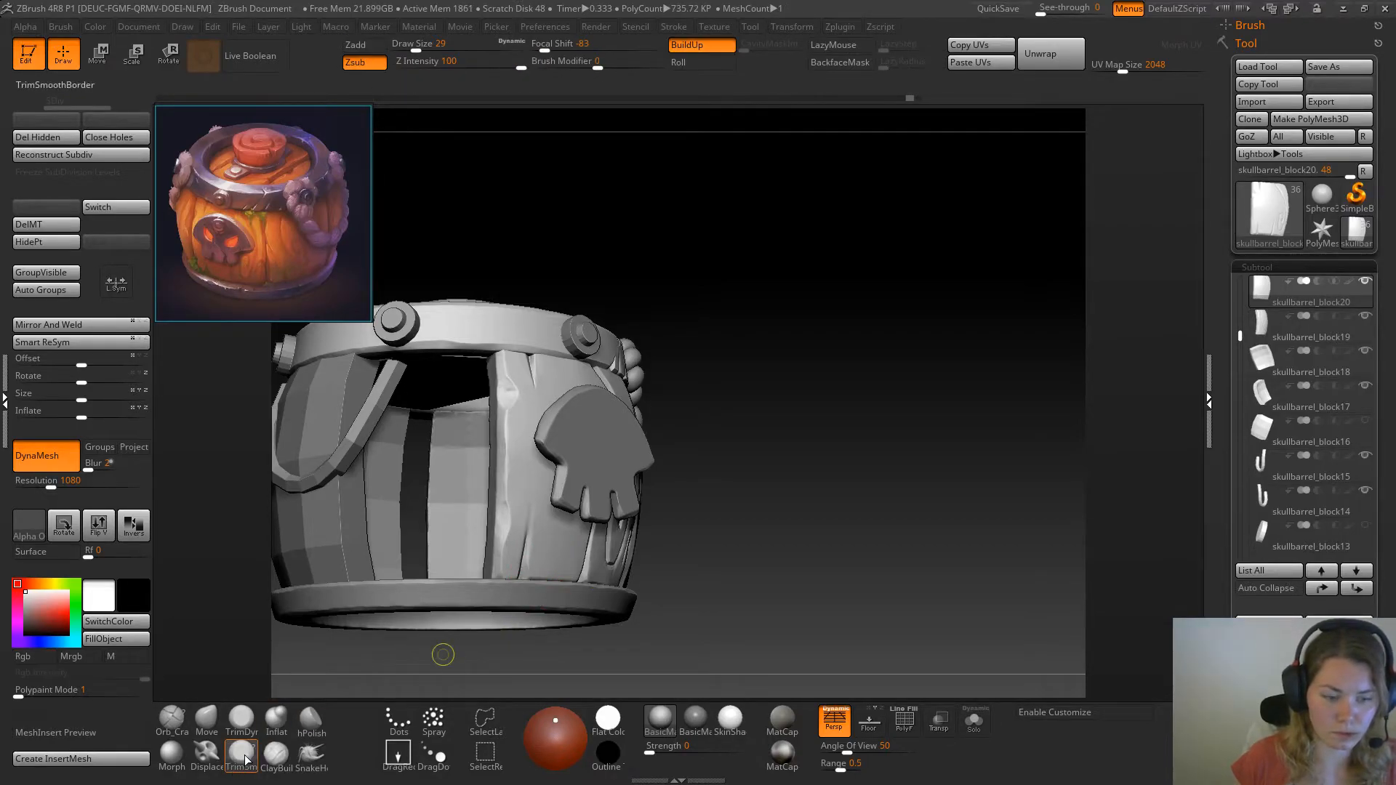
Isolate the skull plank and refine its bottom edge with TrimDynamic and TrimSmoothBorder at draw size 29
left_click(241, 719)
left_click_drag(752, 618, 717, 543)
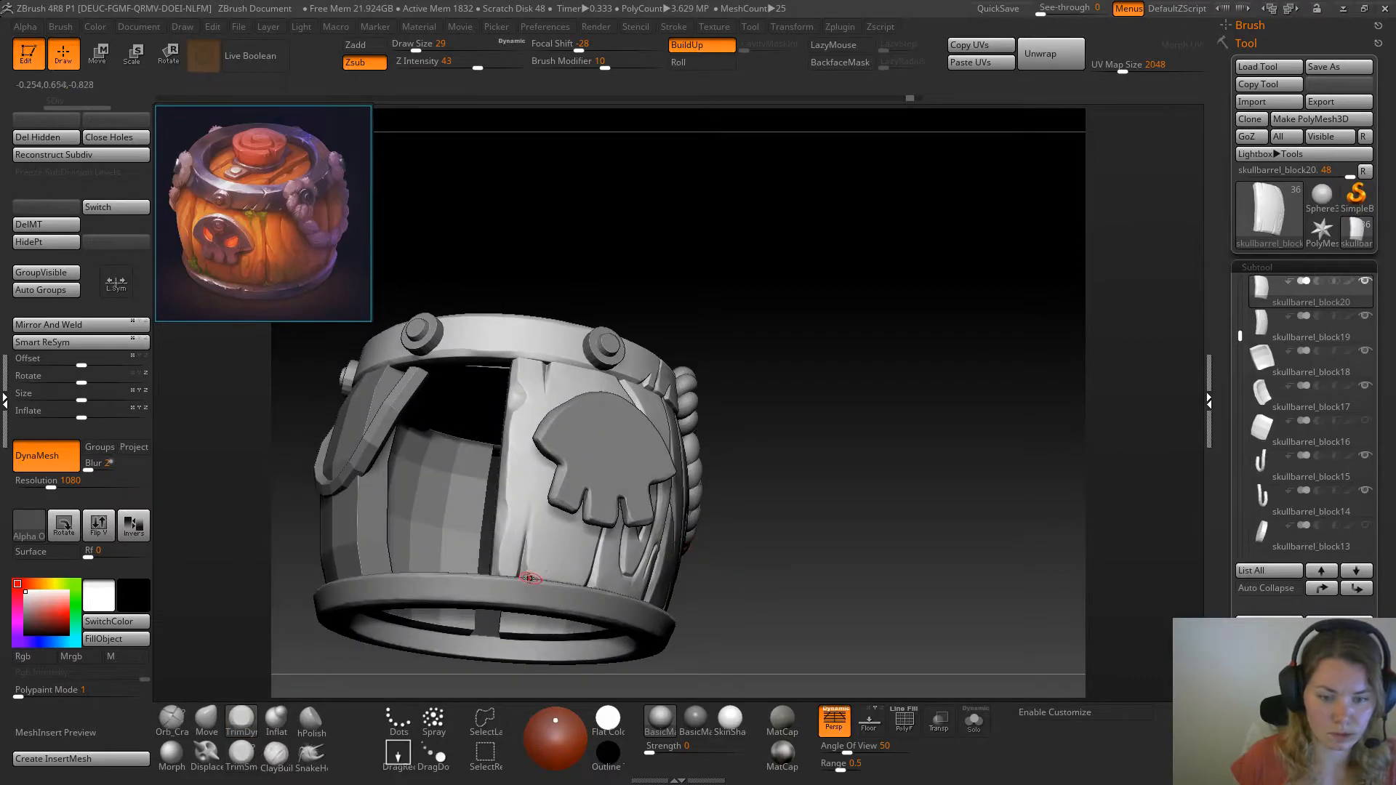
left_click(974, 721)
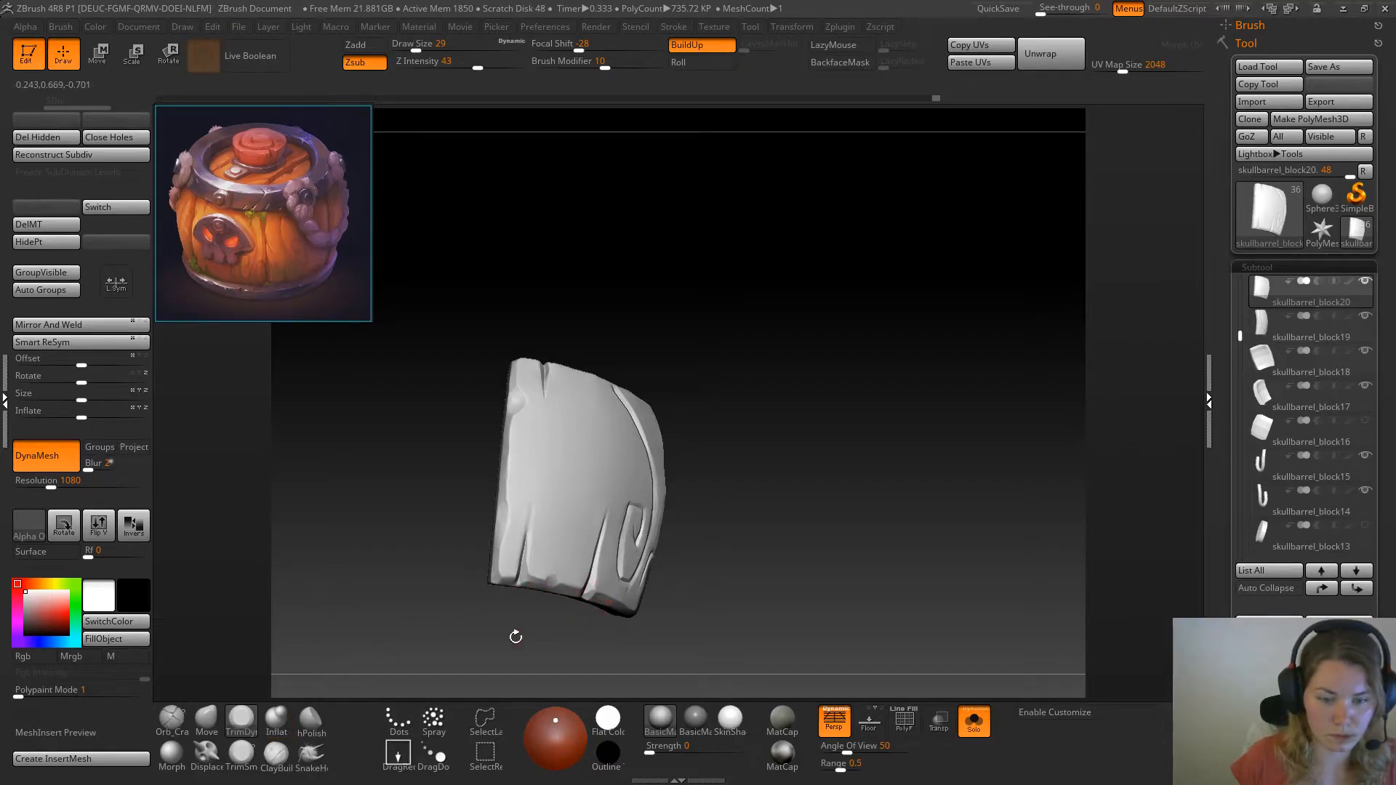
left_click(240, 761)
left_click_drag(728, 544, 704, 501)
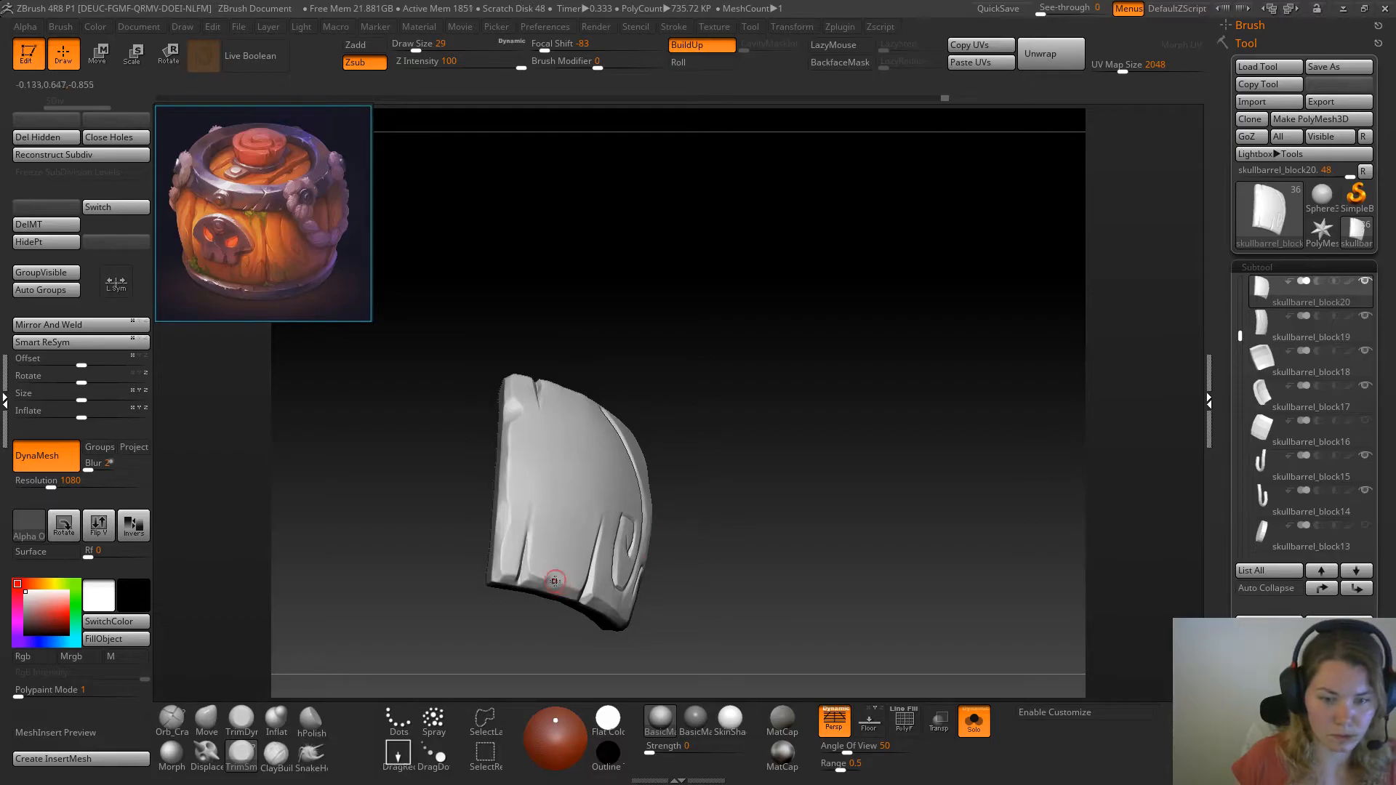
left_click_drag(715, 550, 677, 555)
left_click_drag(789, 532, 794, 573)
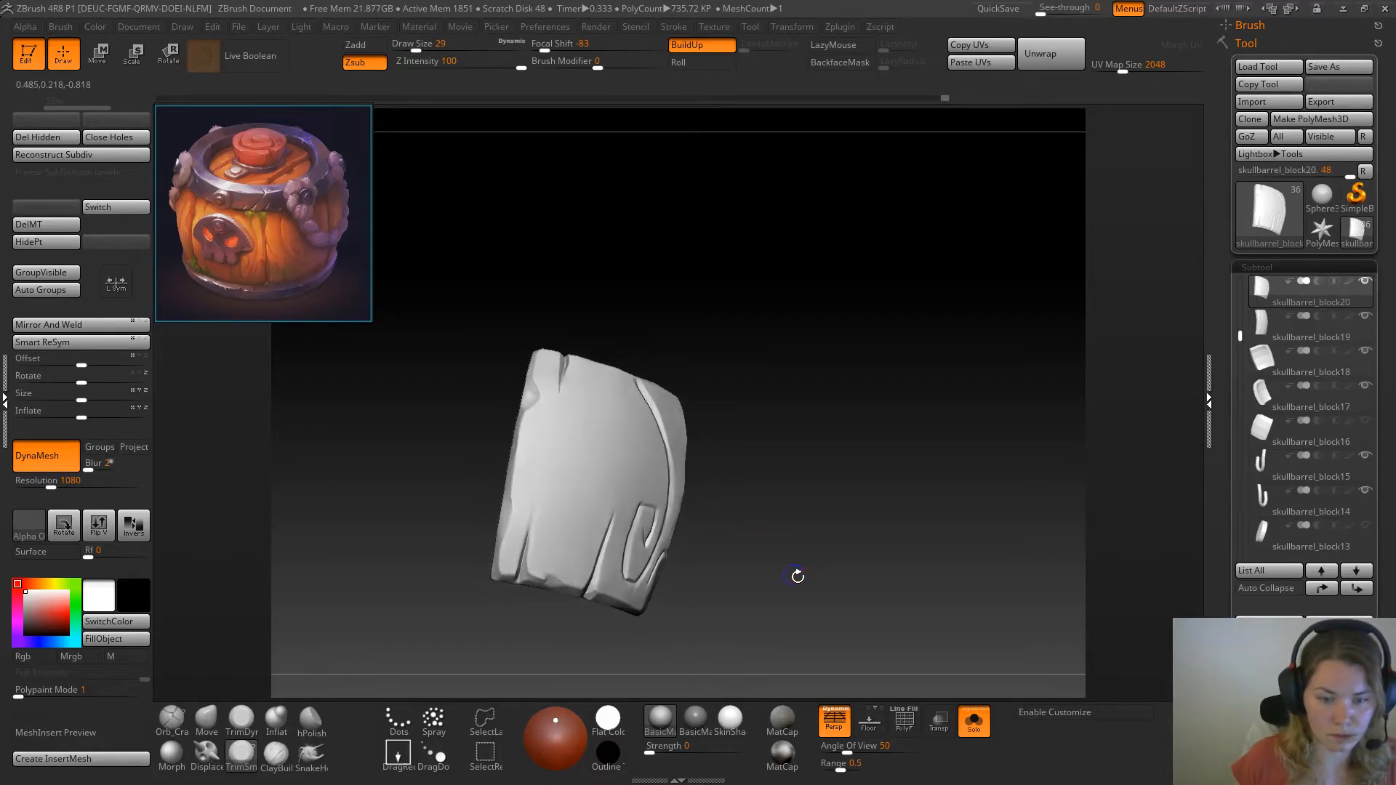
Show the whole barrel and save the tool as skullbarrel07
left_click(975, 721)
left_click_drag(928, 589, 920, 400, "alt")
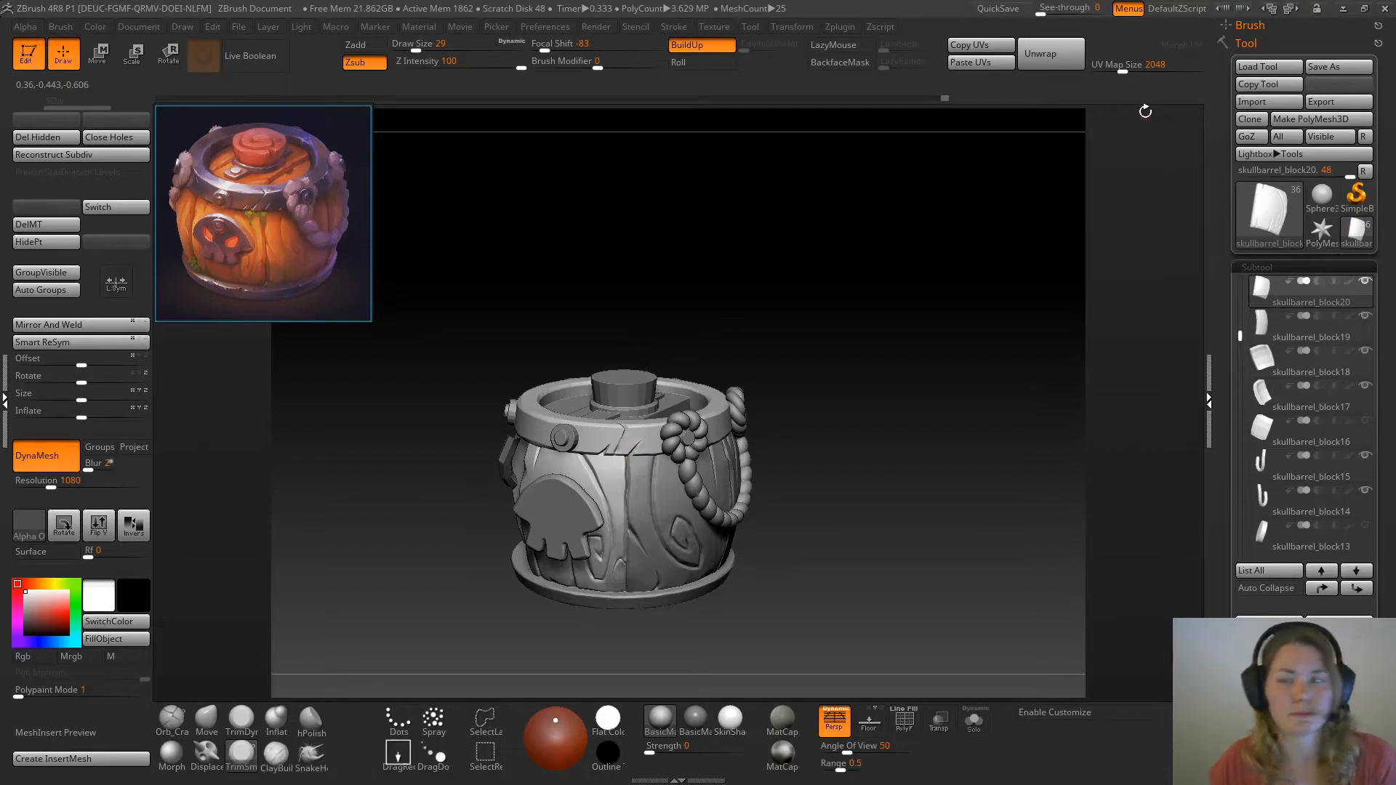
left_click(1339, 66)
left_click(413, 391)
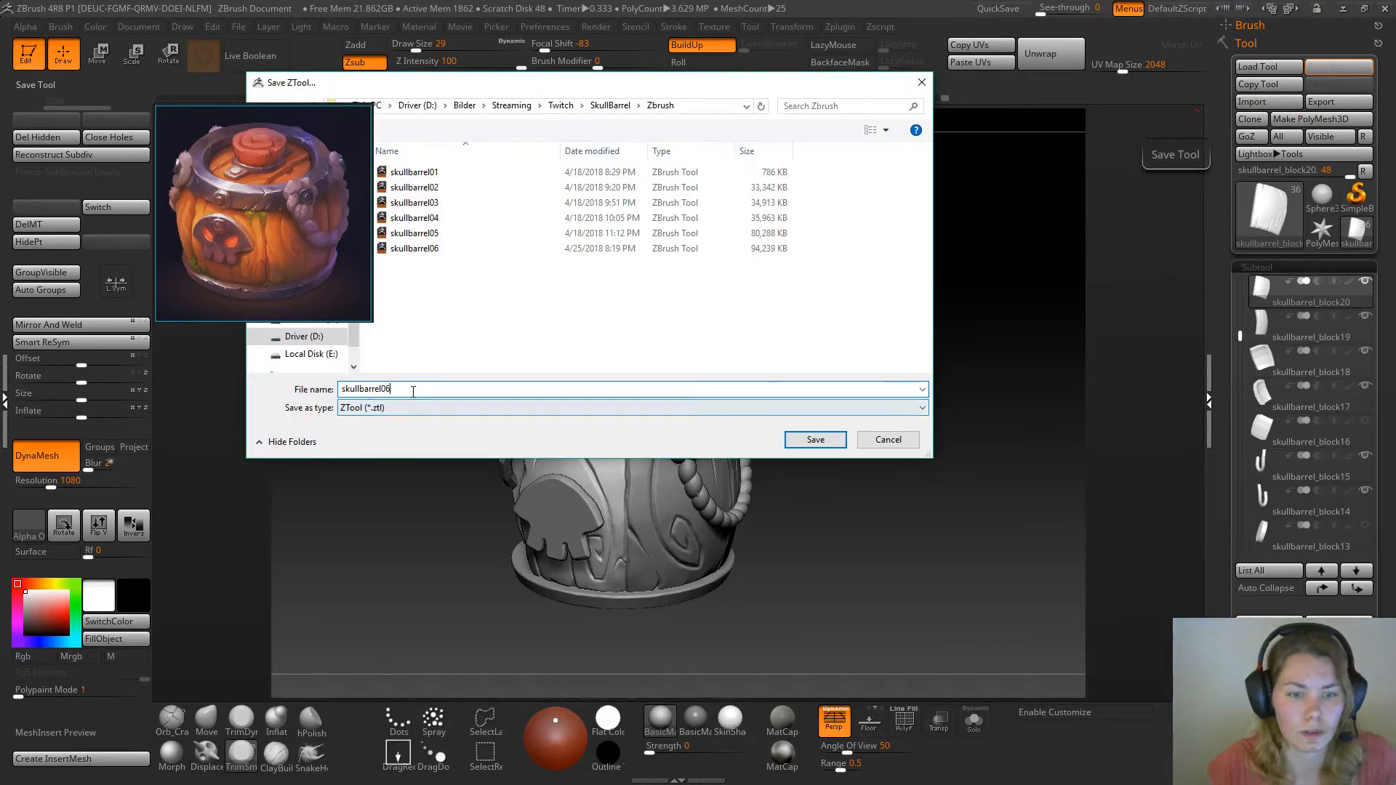
key("BackSpace")
type("7")
key("Return")
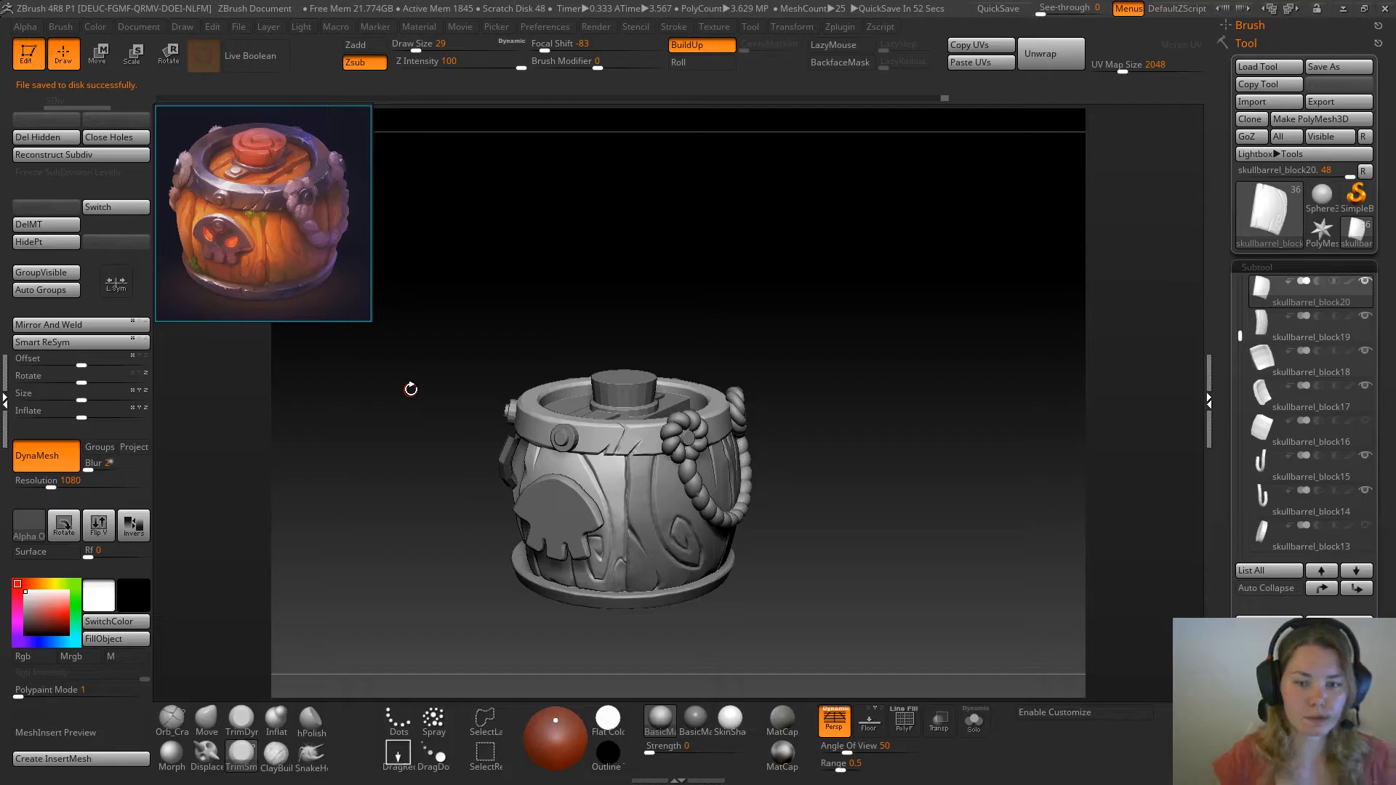
Select the metal ring around the barrel's rim and inspect it briefly in isolation
mouse_move(865, 422)
left_mouse_down()
mouse_move(870, 352)
mouse_move(878, 399)
mouse_move(866, 405)
left_mouse_up()
left_click(629, 414, "alt")
left_click_drag(827, 332, 796, 405)
left_click(592, 462, "alt")
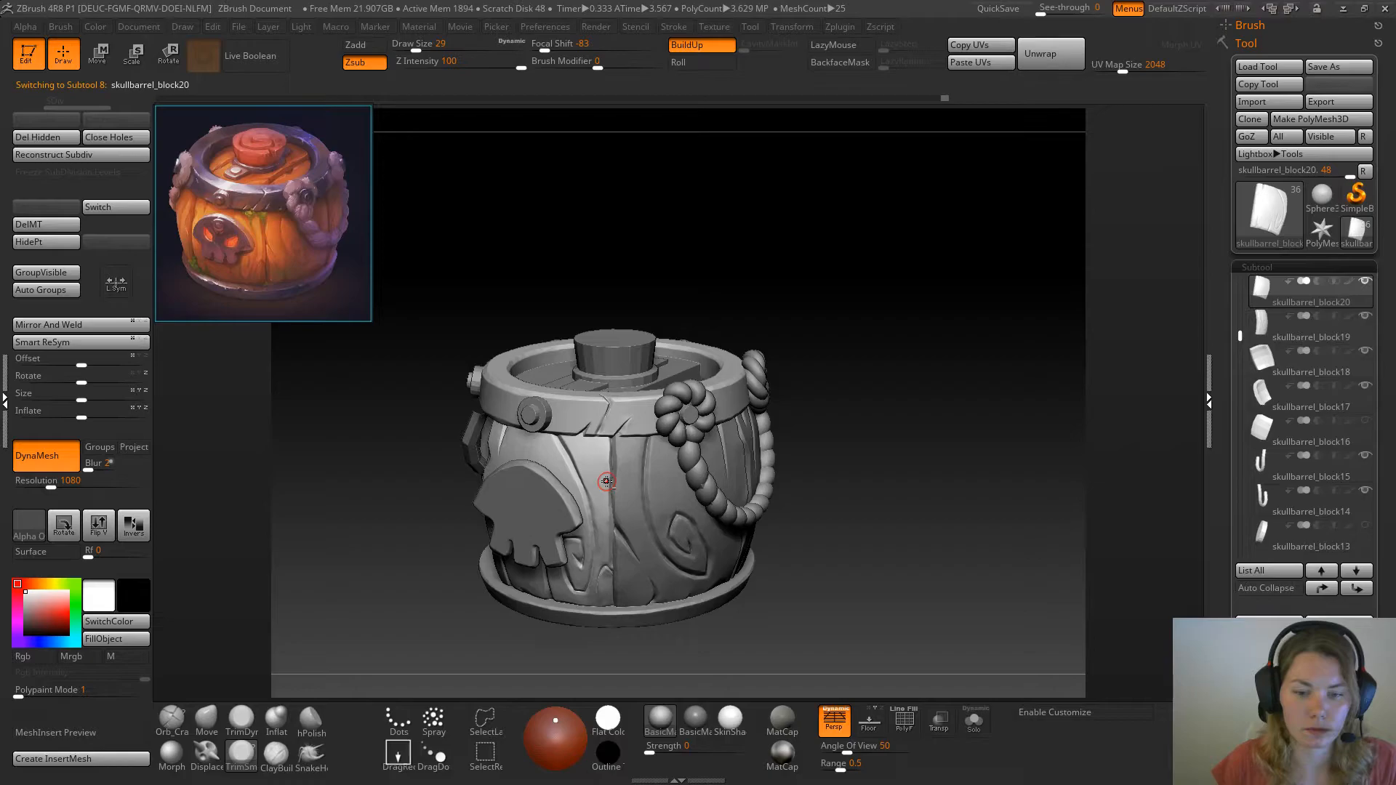
left_click(629, 415, "alt")
left_click_drag(836, 349, 858, 502)
left_click(972, 722)
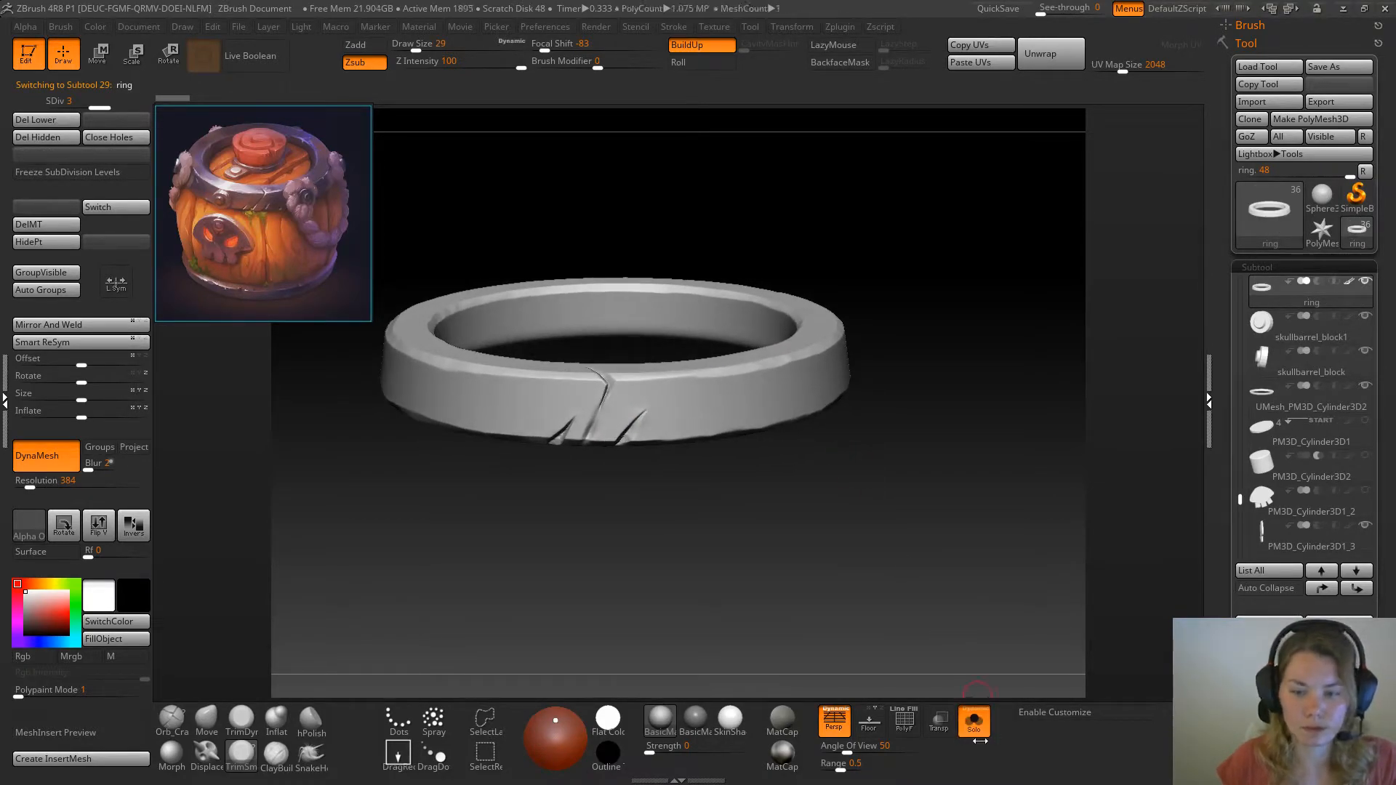
left_click(974, 723)
left_click_drag(977, 338, 972, 320)
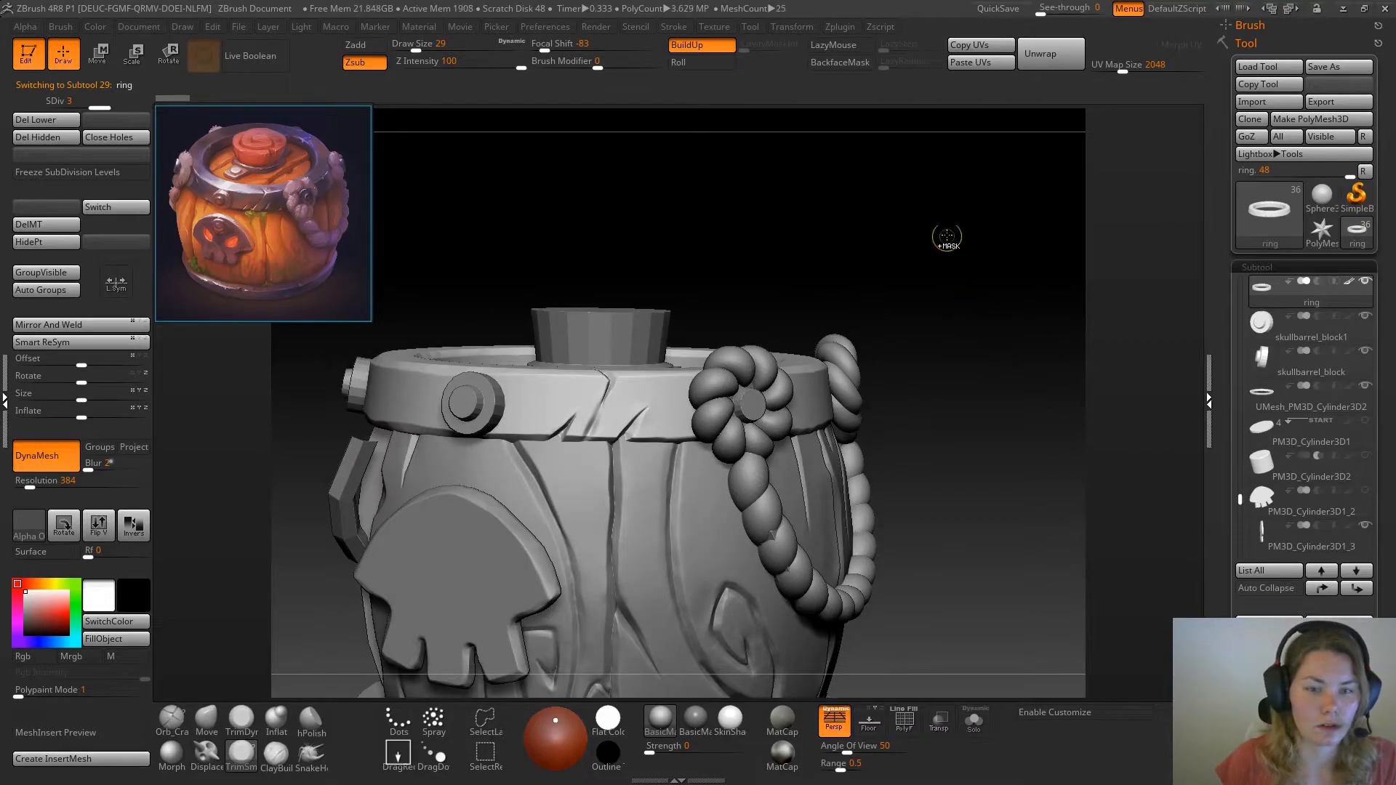
Set the DynaMesh resolution to 856 and try to remesh the metal ring
left_click(45, 488)
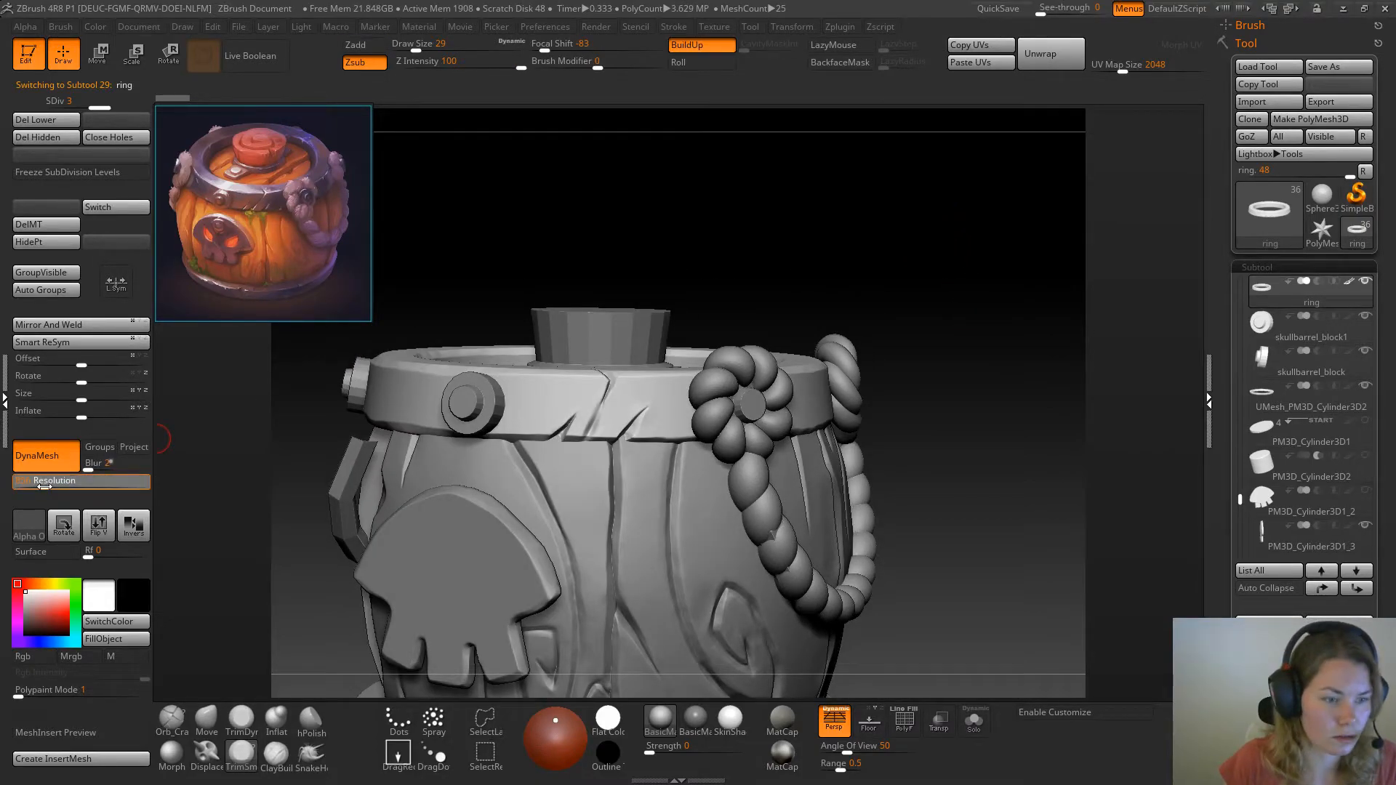
type("856")
key("Return")
left_click_drag(906, 250, 936, 314, "ctrl")
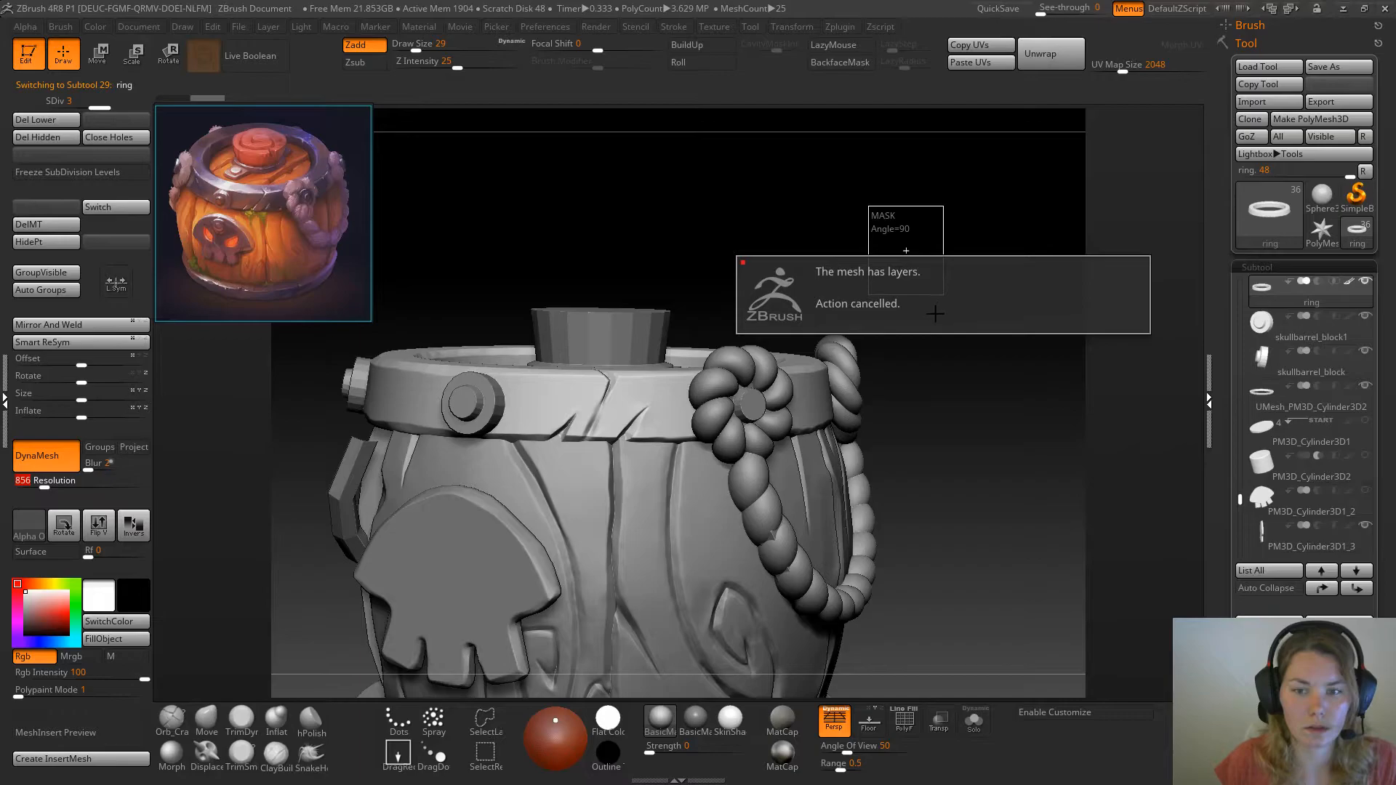
Bake the metal ring's layers into its mesh and fill the ring with white
left_click_drag(1384, 512, 1344, 564)
left_click(1255, 677)
left_click(1298, 448)
left_click(1255, 214)
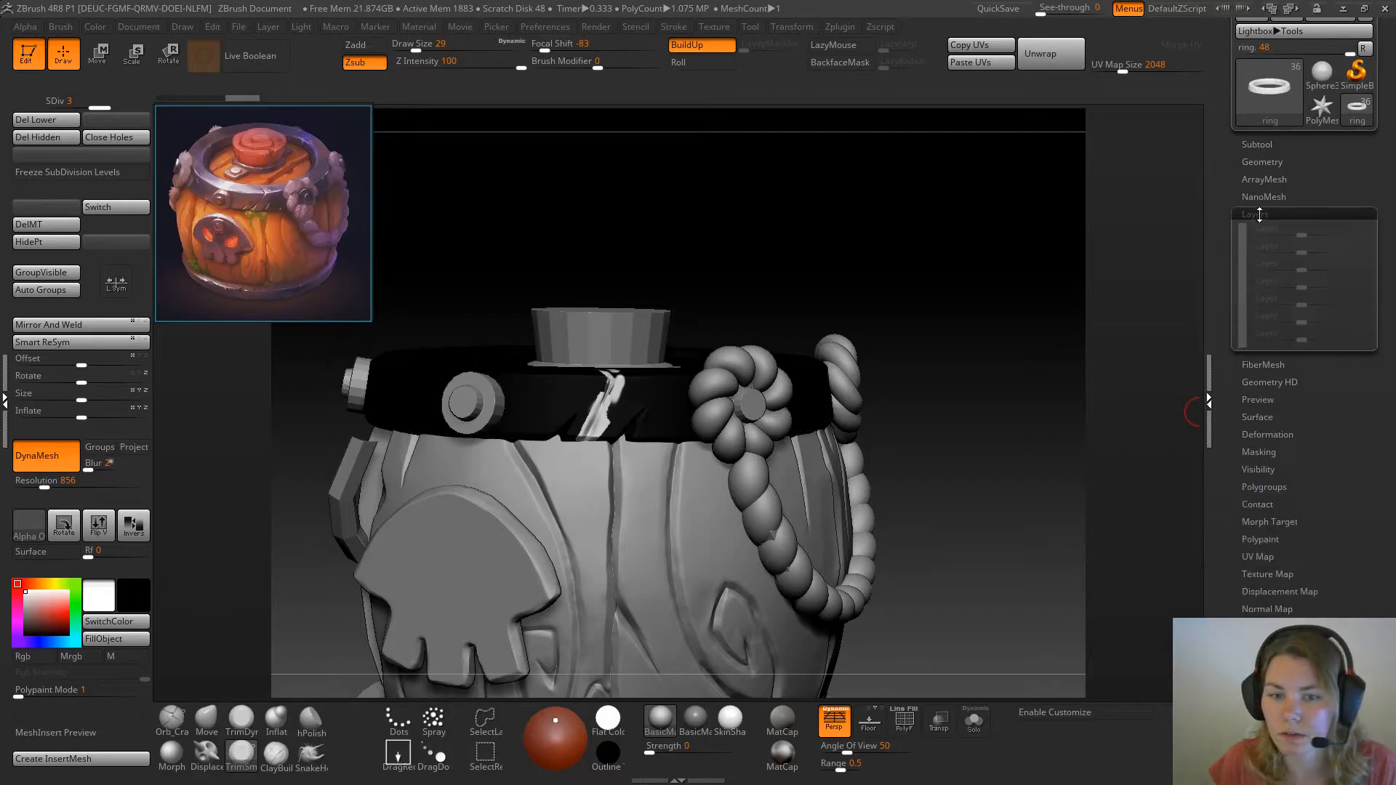
left_click(119, 641)
Remesh the metal ring with DynaMesh at resolution 856
left_click(1258, 144)
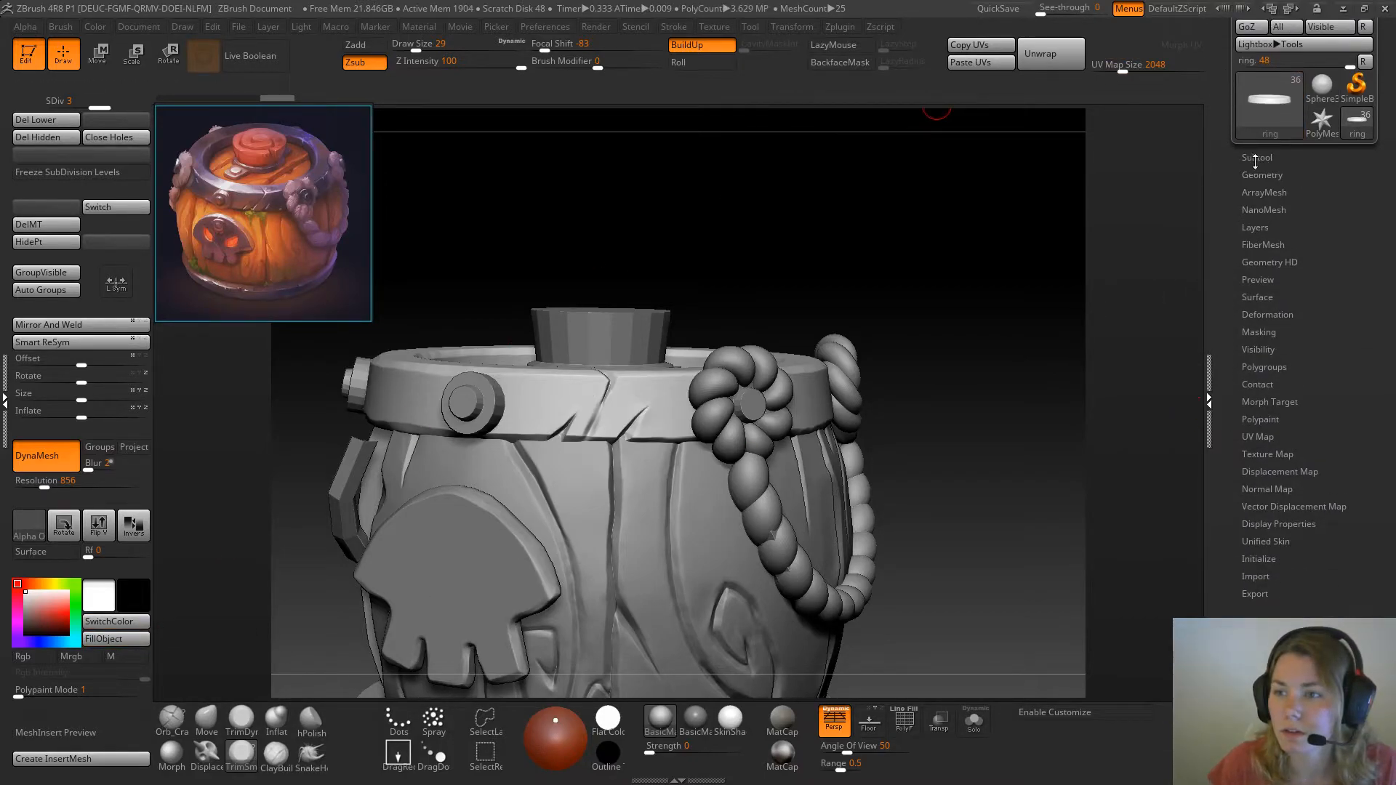
mouse_move(894, 243)
left_mouse_down()
mouse_move(909, 283)
mouse_move(928, 243)
mouse_move(947, 474)
left_mouse_up()
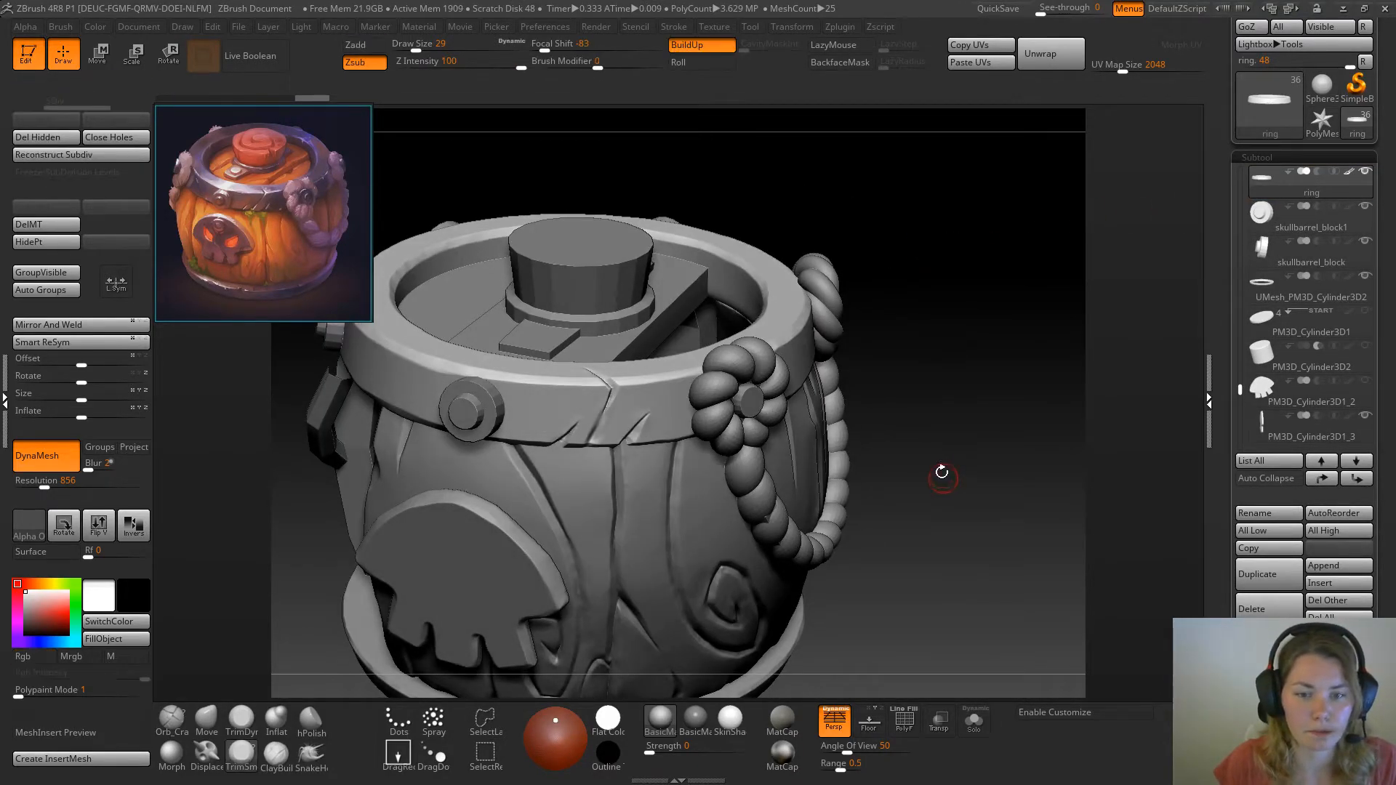
mouse_move(934, 320)
left_mouse_down("alt")
mouse_move(972, 378)
mouse_move(963, 355)
left_mouse_up("alt")
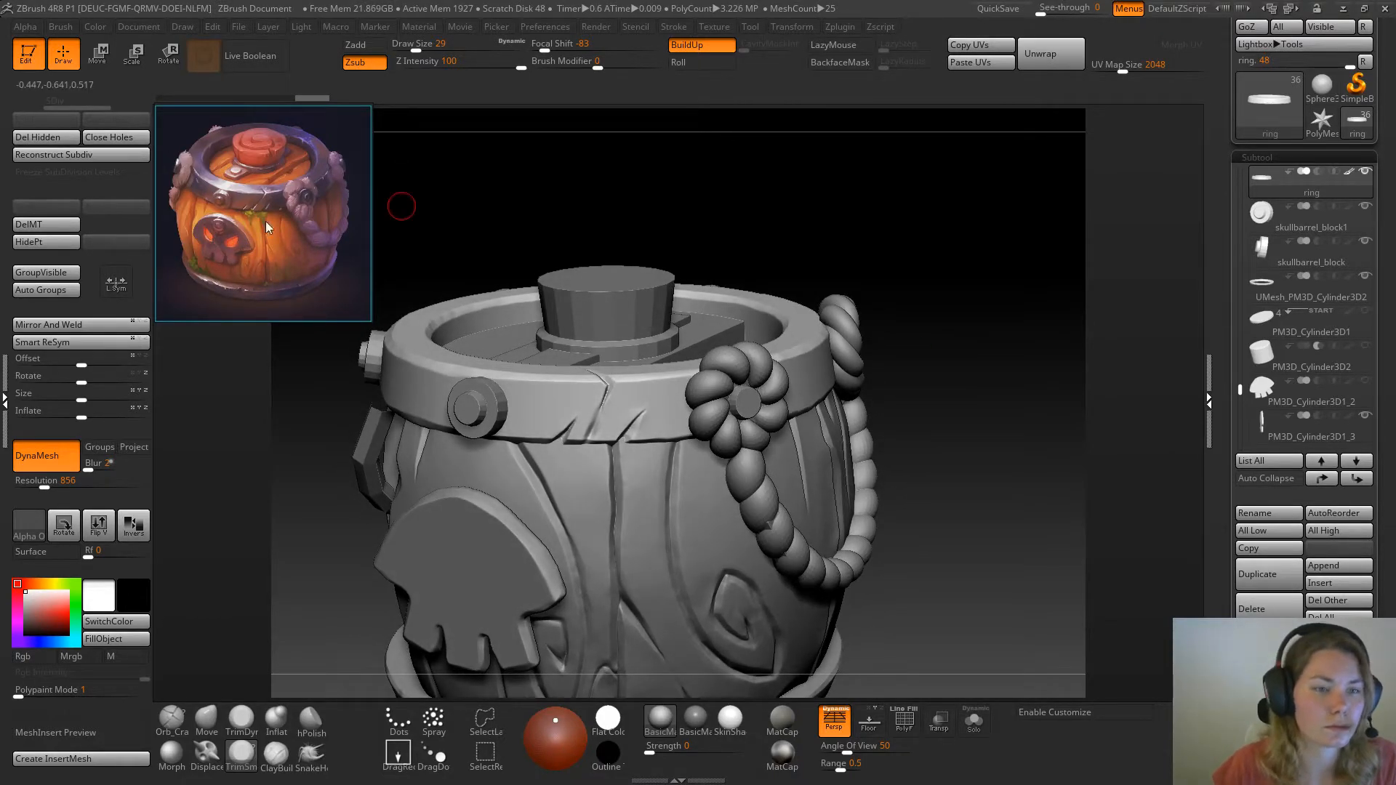
Enlarge the reference image around the metal ring's cracks and compare them with the model's ring
scroll(295, 230, "up", 5)
mouse_move(272, 237)
middle_mouse_down()
mouse_move(336, 291)
mouse_move(372, 290)
mouse_move(237, 264)
mouse_move(272, 261)
middle_mouse_up()
scroll(304, 285, "down", 2)
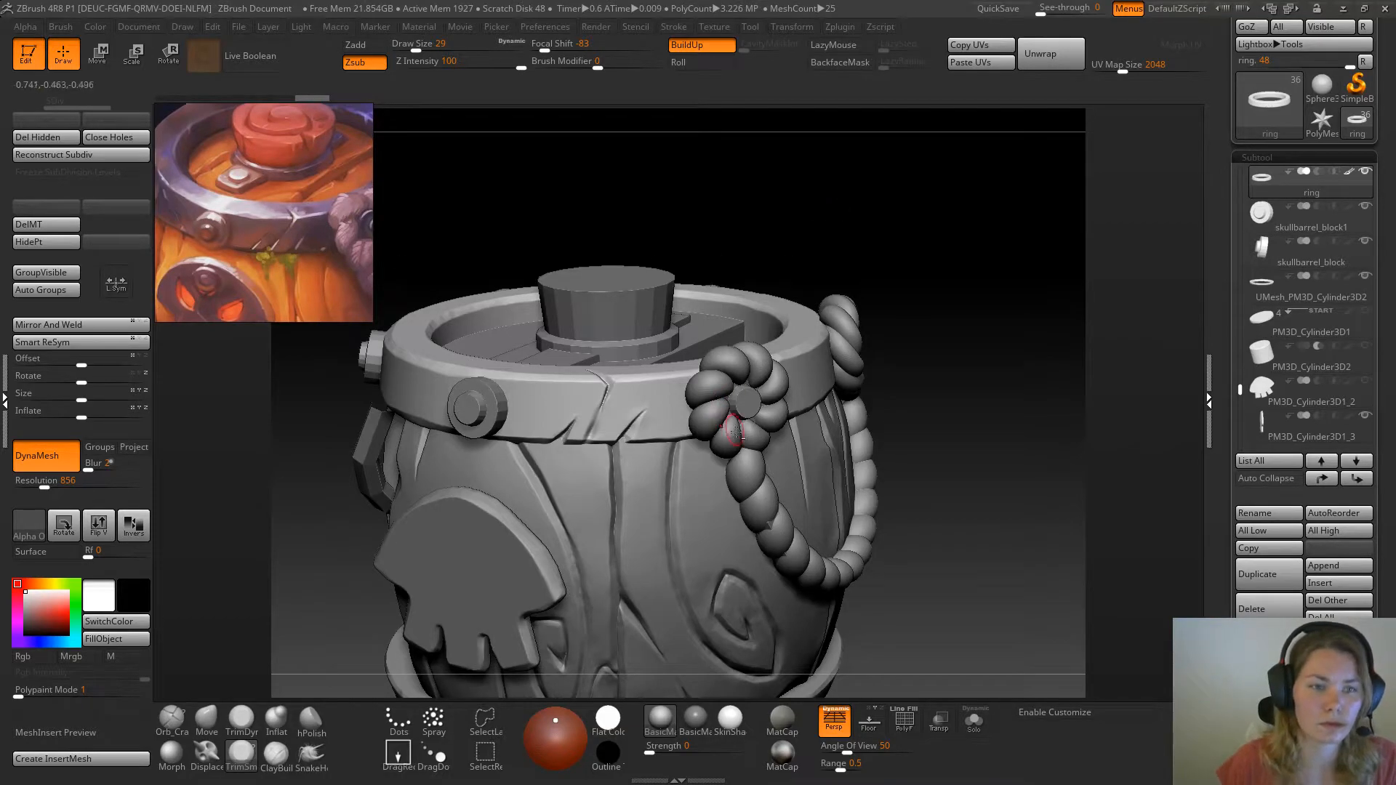
right_click_drag(735, 430, 733, 304, "ctrl")
left_click_drag(803, 233, 810, 199)
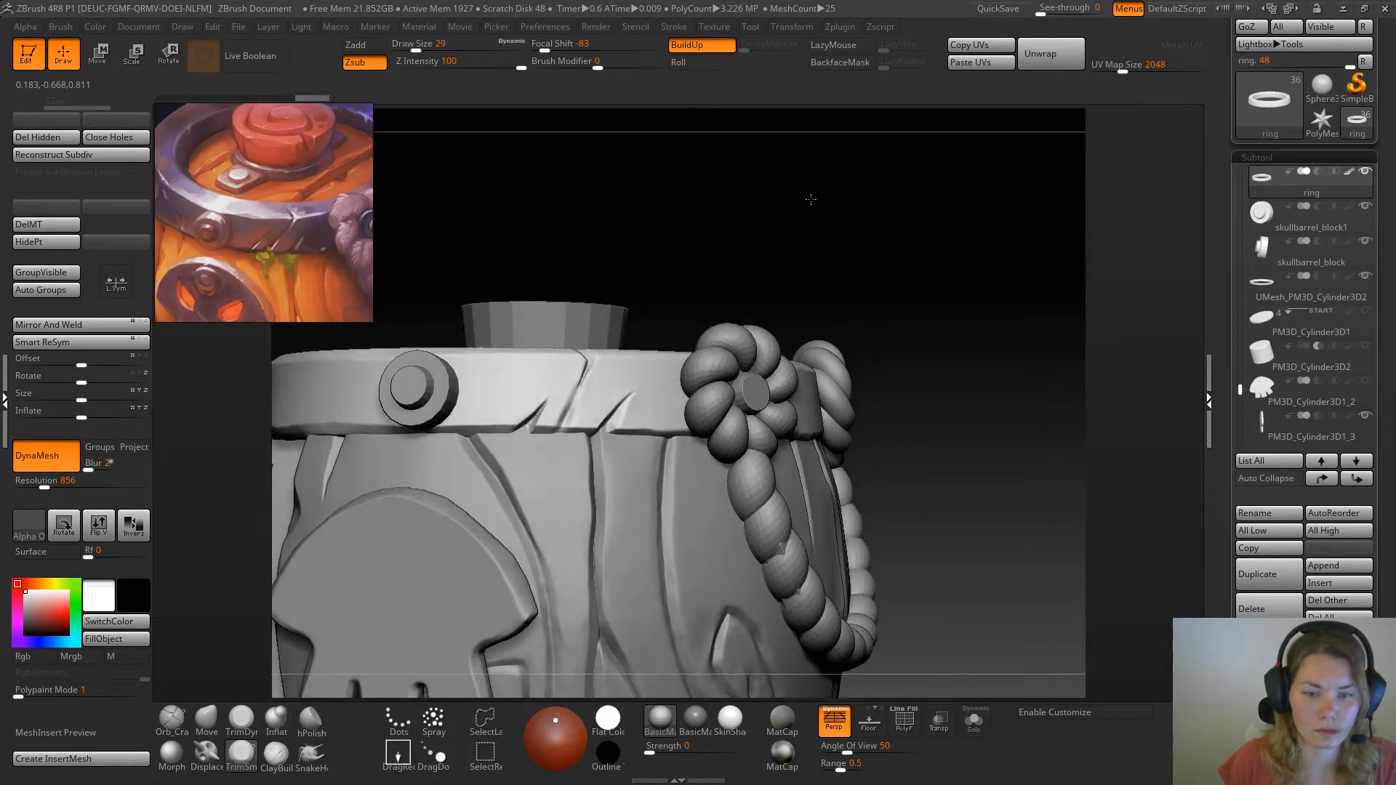
Isolate the metal ring and flatten the middle of its long crack with TrimDynamic at draw size 29
left_click(974, 720)
mouse_move(929, 555)
left_mouse_down()
mouse_move(871, 260)
mouse_move(895, 237)
left_mouse_up()
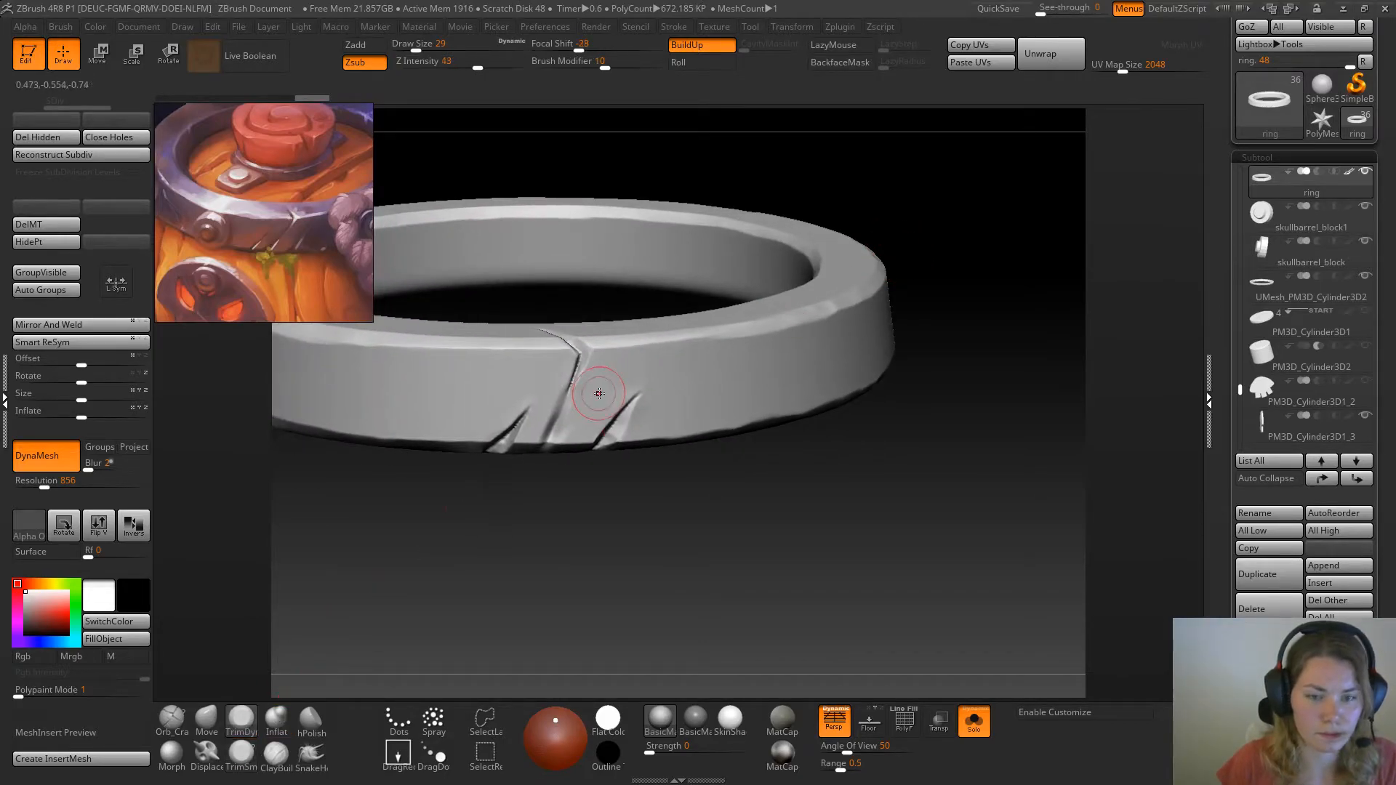
mouse_move(566, 404)
left_mouse_down()
mouse_move(554, 405)
mouse_move(581, 392)
left_mouse_up()
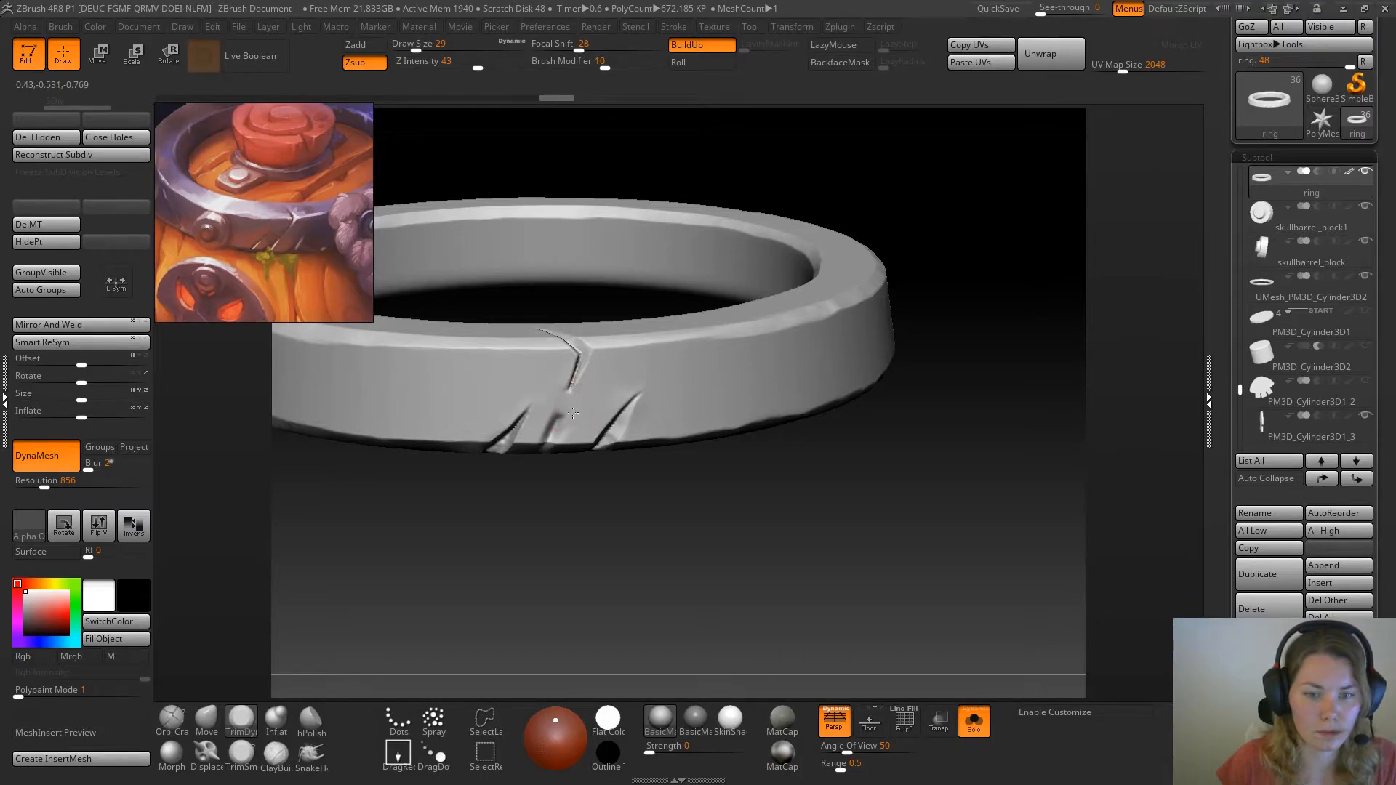
Recut the middle notch at the ring's lower edge with the Orb_Cracks brush at draw size 18
left_click(173, 719)
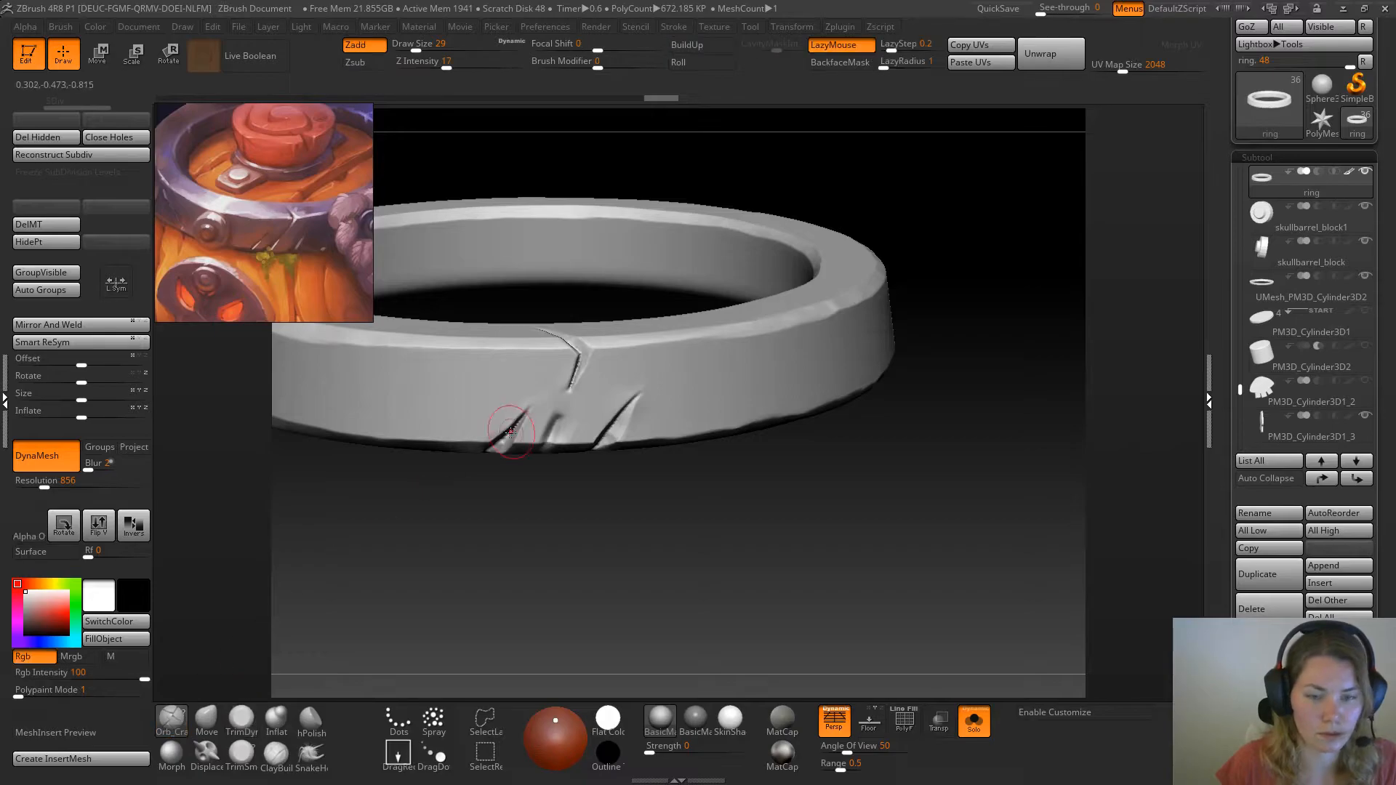
key("space")
left_click_drag(554, 430, 554, 427)
Clean up the ring's middle notch with TrimSmoothBorder, reducing the draw size to 11
left_click(241, 755)
left_click_drag(465, 582, 507, 534)
left_click_drag(554, 436, 561, 420)
mouse_move(766, 401)
left_mouse_down()
mouse_move(546, 428)
mouse_move(543, 442)
left_mouse_up()
key("space")
left_click_drag(474, 502, 481, 557)
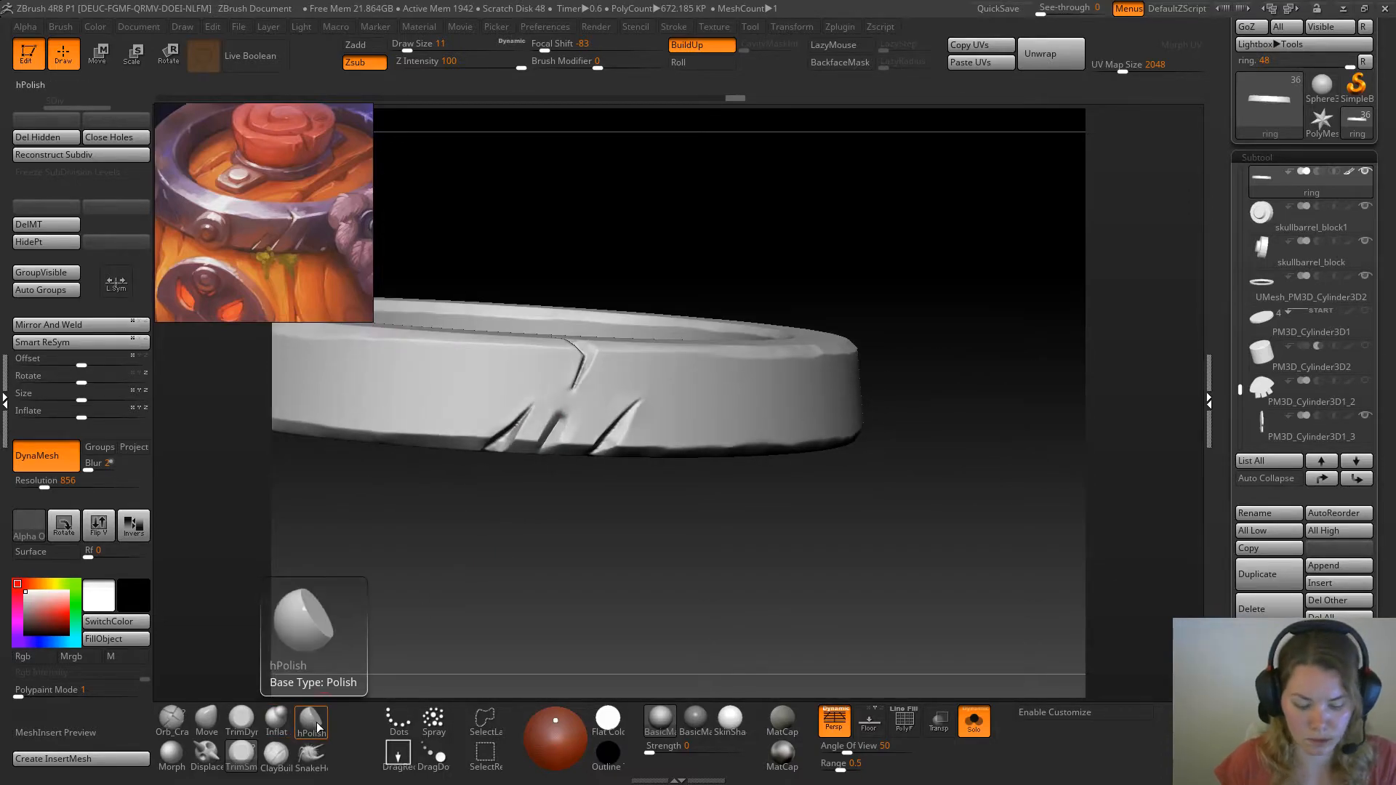
Sharpen the upper end of the ring's middle notch with the Pinch brush
key("b")
key("p")
key("i")
key("space")
mouse_move(551, 420)
left_mouse_down()
mouse_move(550, 437)
mouse_move(560, 419)
left_mouse_up()
Flatten the side of the ring's middle notch with TrimDynamic at draw size 29
key("space")
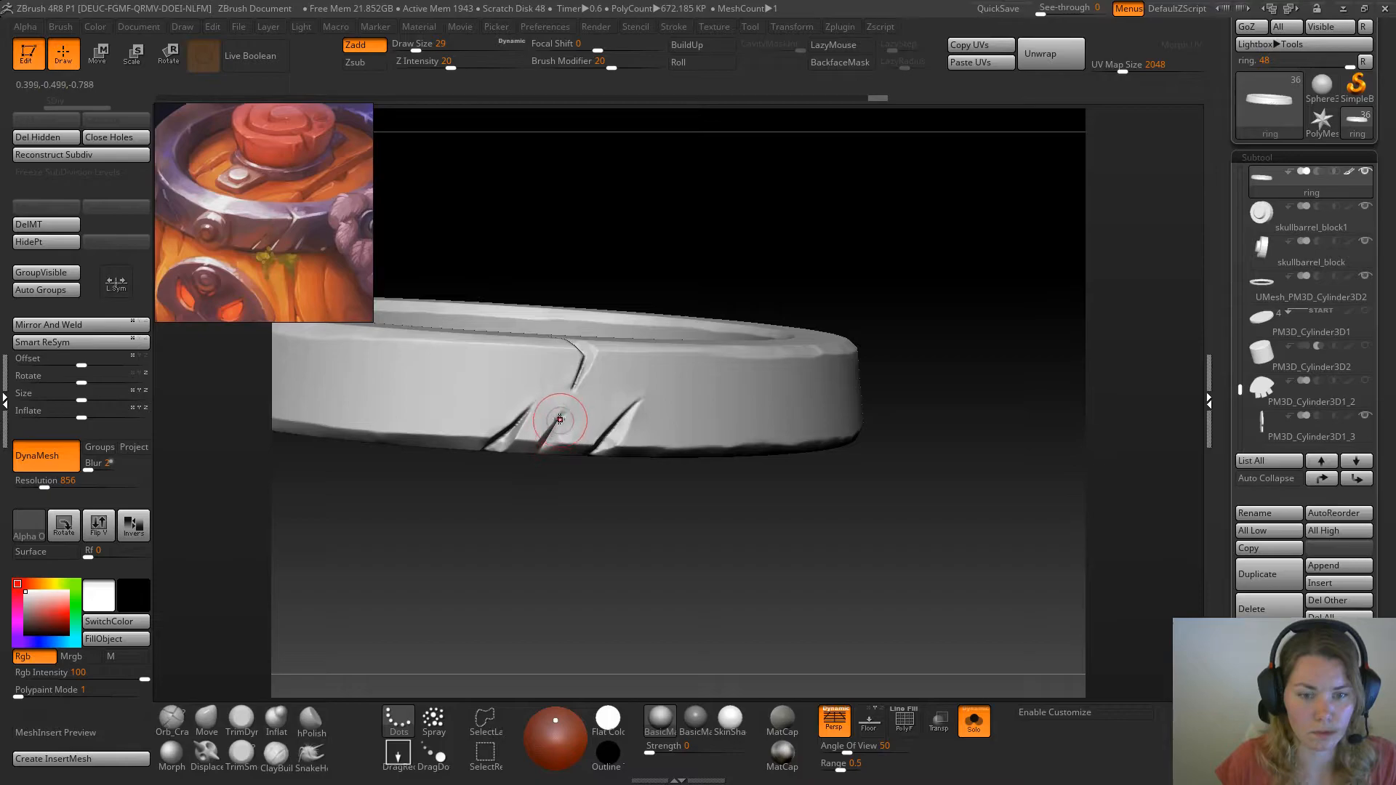
left_click(247, 726)
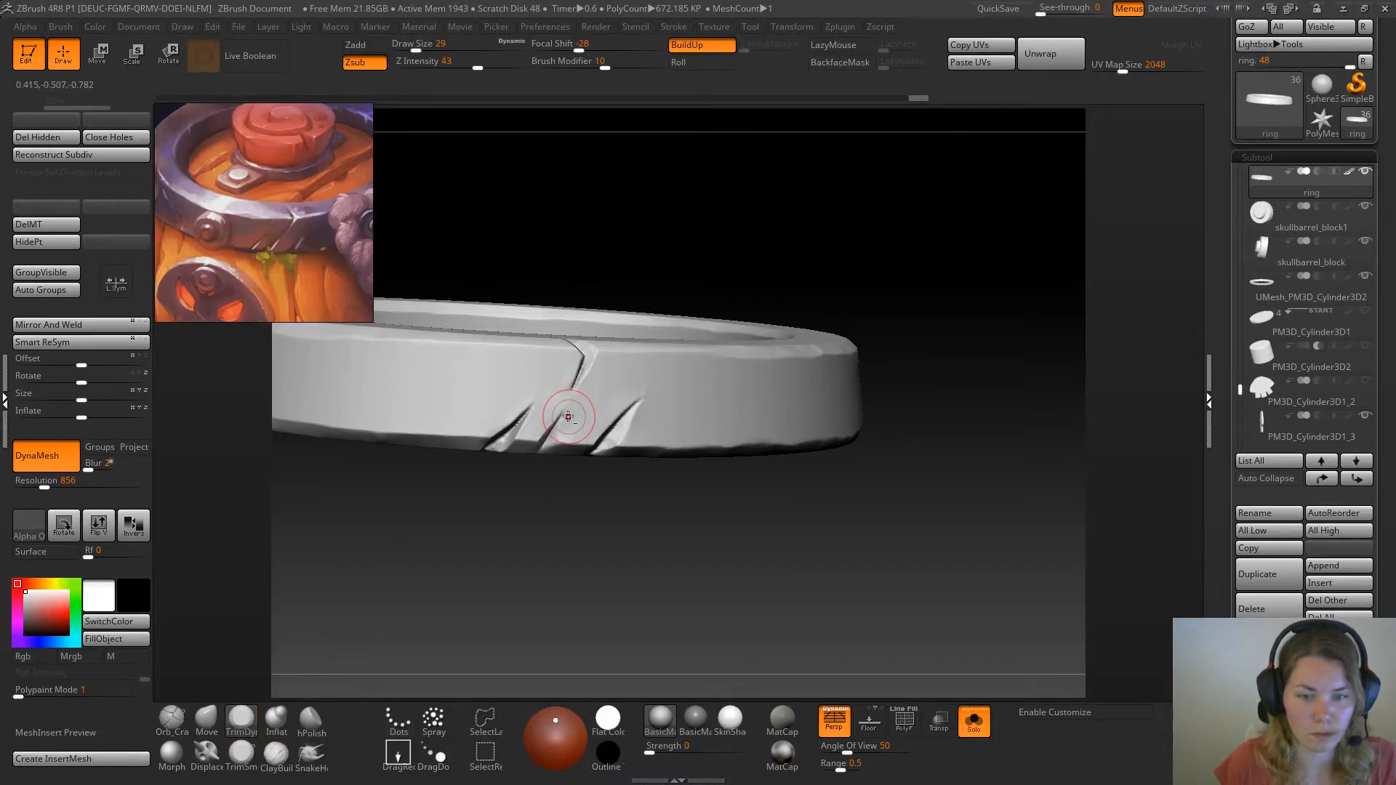
left_click_drag(563, 417, 551, 440)
left_click_drag(563, 422, 551, 441)
mouse_move(495, 540)
left_mouse_down()
mouse_move(480, 517)
mouse_move(506, 527)
left_mouse_up()
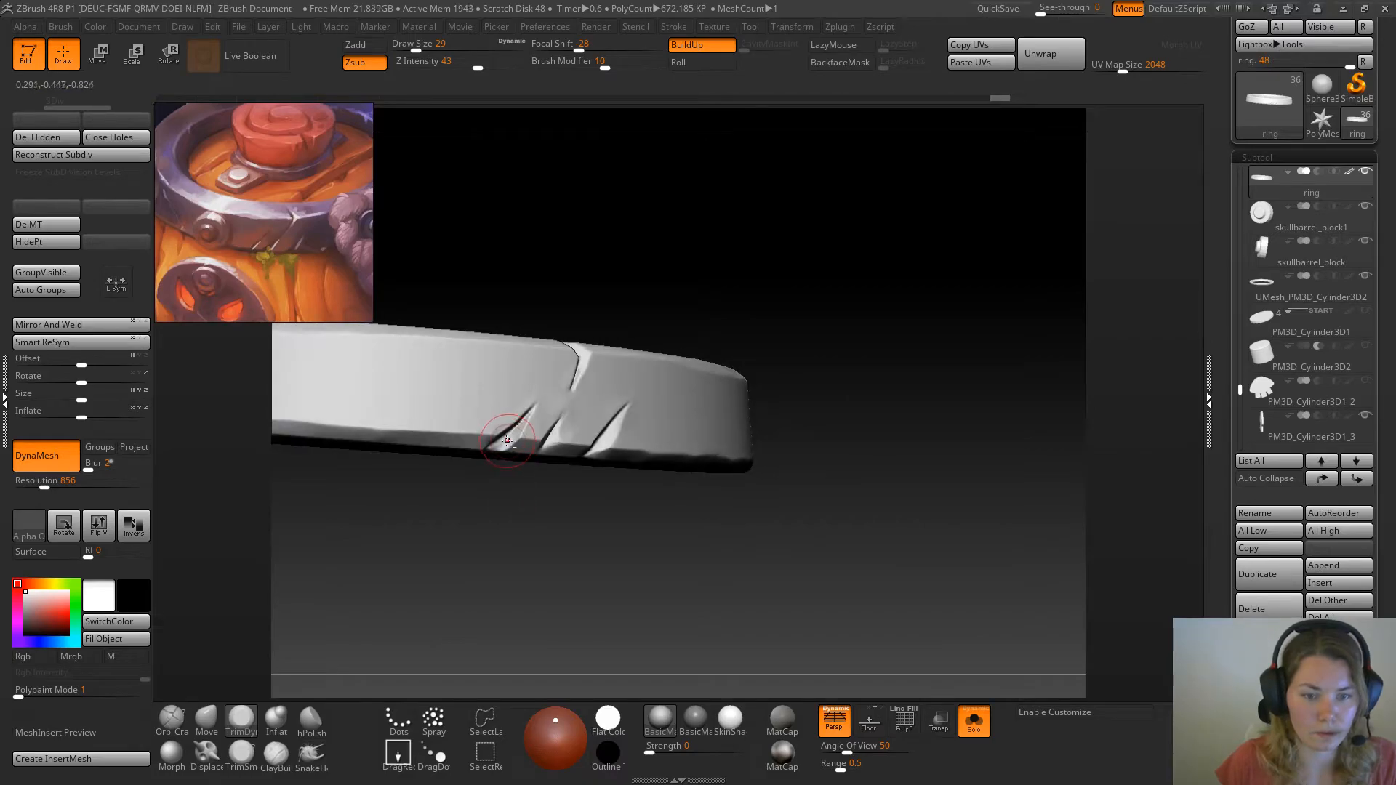
Bevel the inside of the ring's leftmost notch with TrimSmoothBorder at draw size 22
left_click(251, 752)
left_click_drag(429, 584, 448, 558)
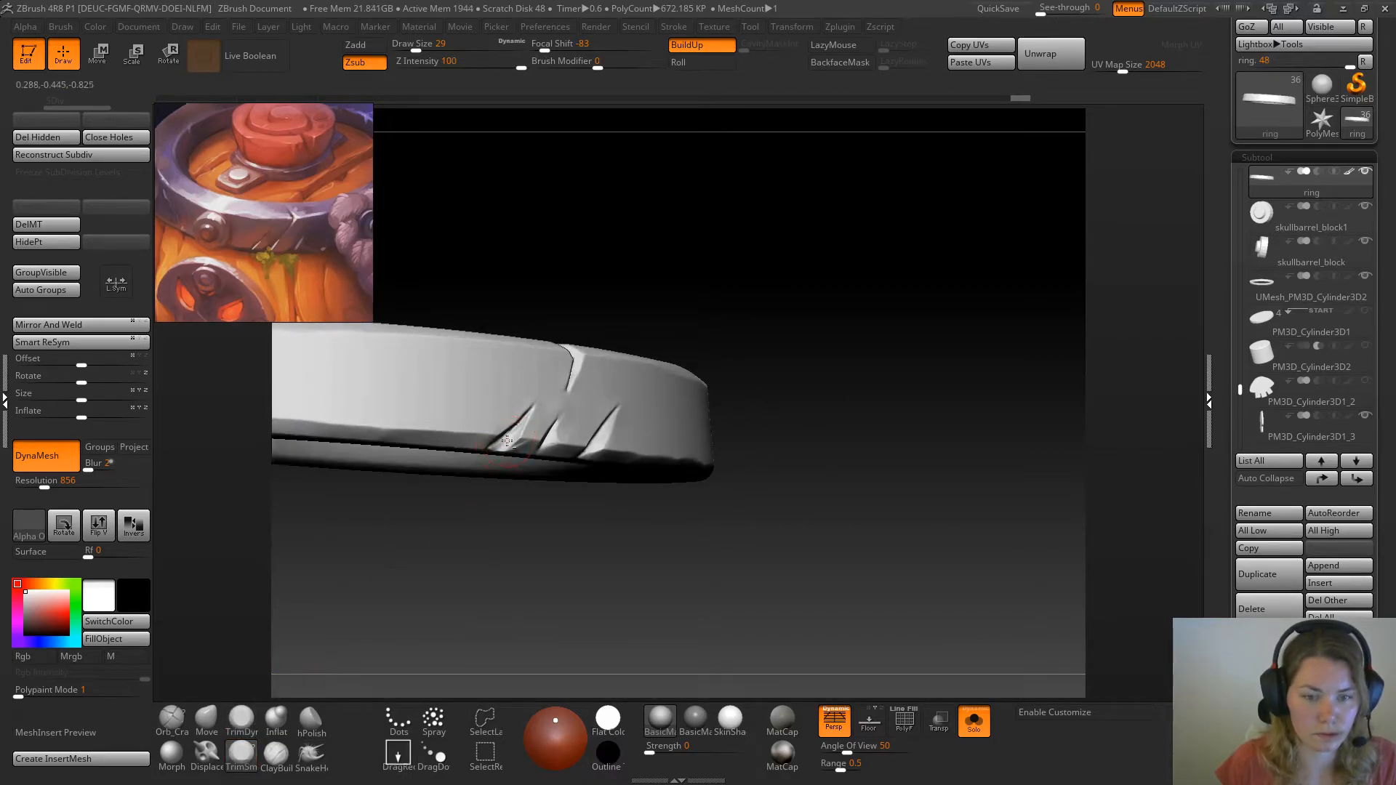
key("space")
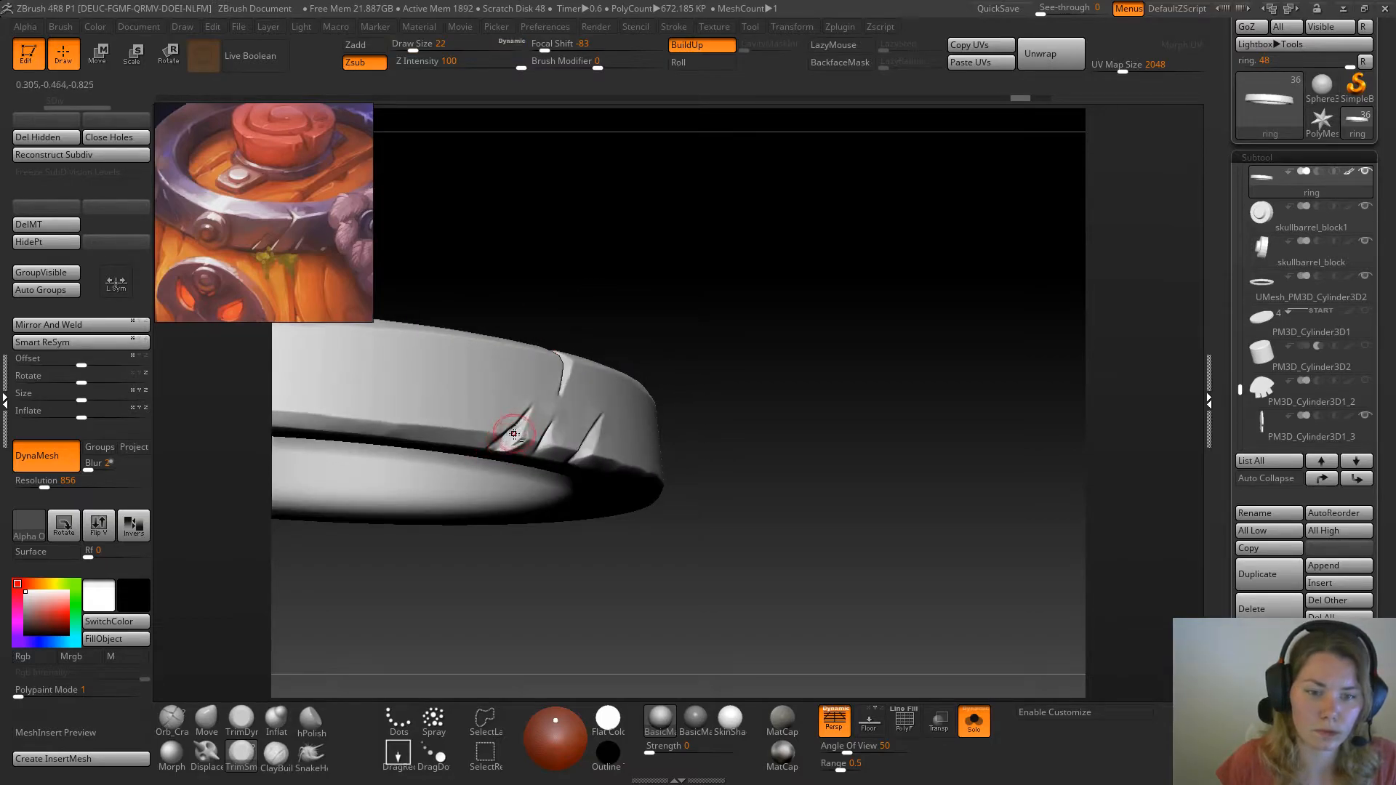
mouse_move(713, 341)
left_mouse_down()
mouse_move(730, 321)
mouse_move(711, 315)
mouse_move(758, 312)
mouse_move(685, 346)
left_mouse_up()
Smooth the bevel inside the ring's leftmost notch with TrimDynamic at draw size 14
left_click(242, 720)
key("space")
left_click_drag(608, 311, 626, 308)
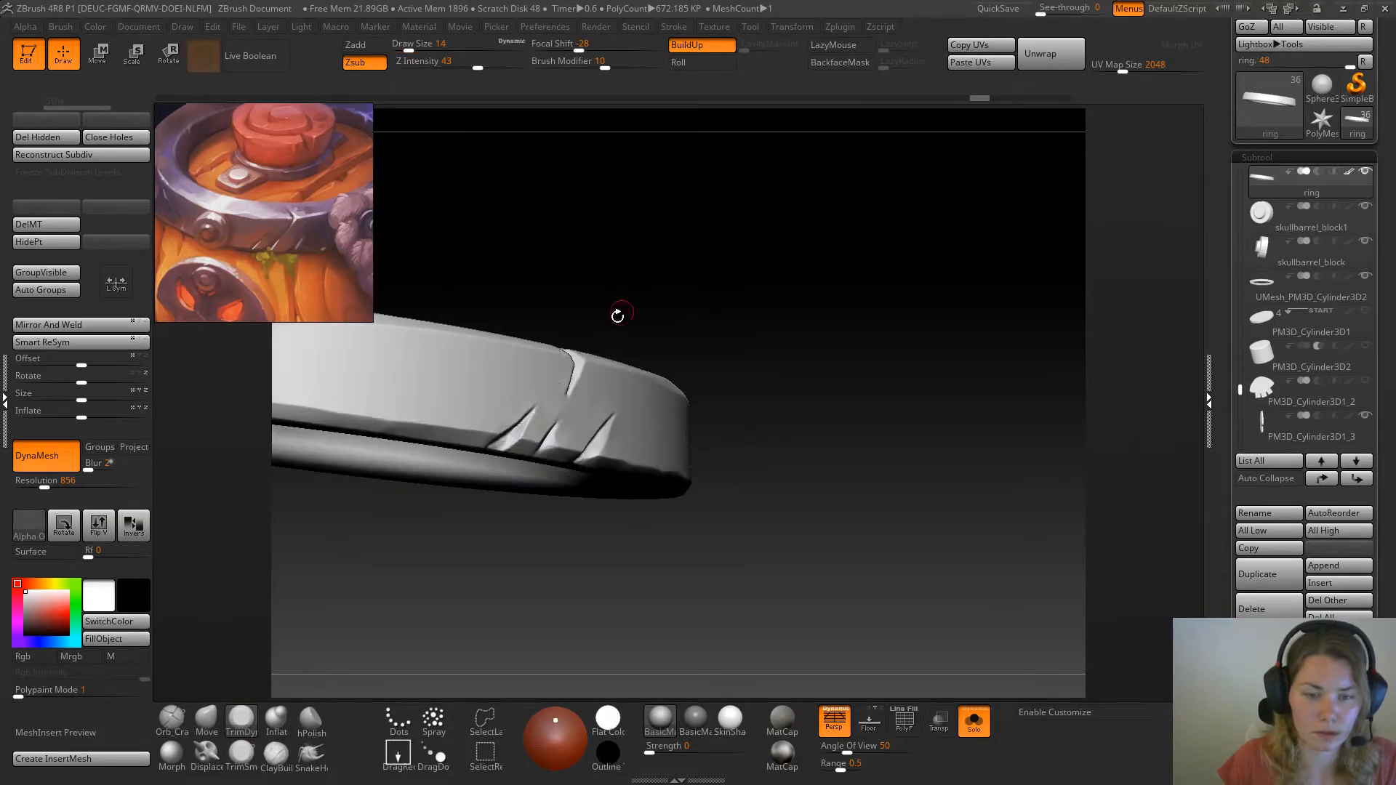
left_click_drag(506, 442, 502, 445)
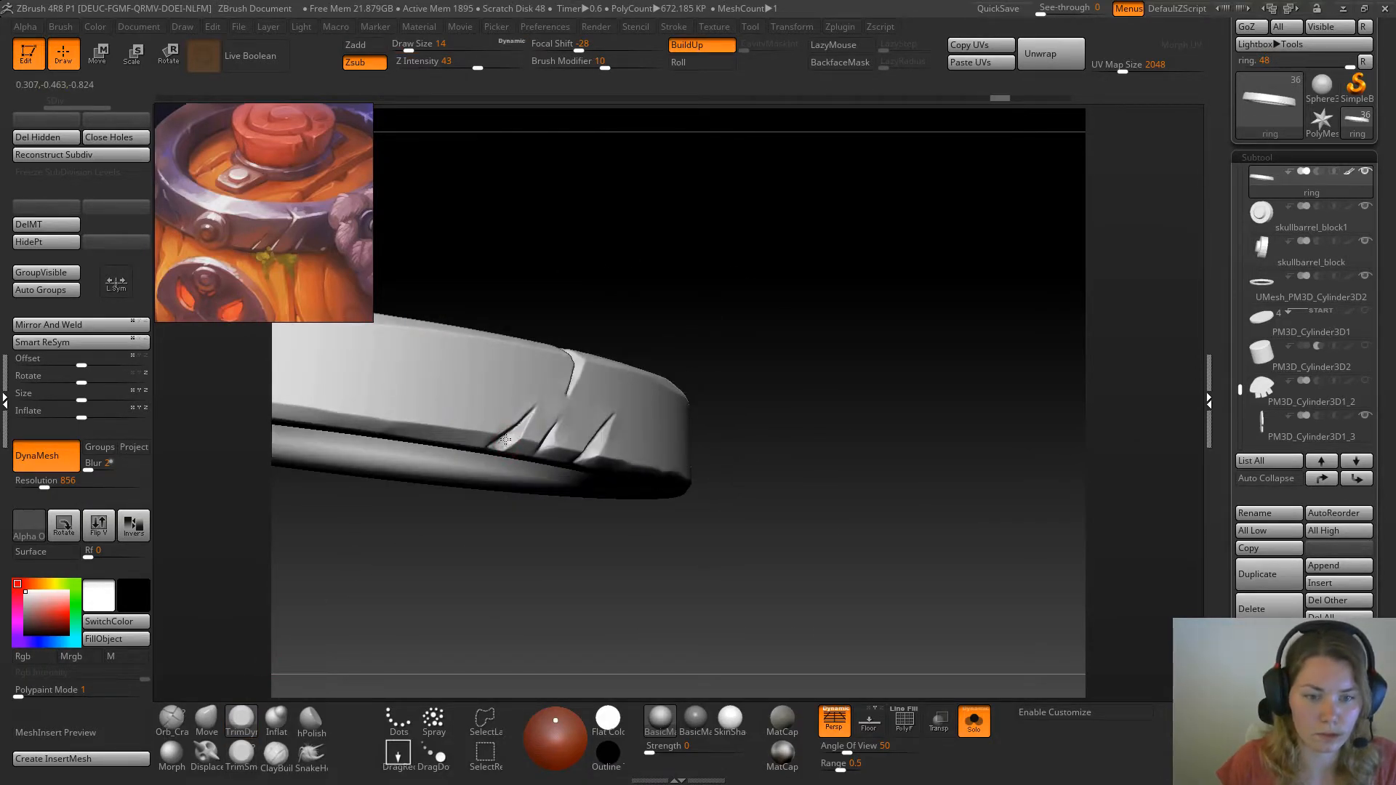
Flatten the lower end of the ring's leftmost notch with TrimDynamic at draw size 14
left_click_drag(516, 433, 505, 445)
left_click_drag(518, 434, 507, 447)
left_click_drag(504, 532, 507, 465)
Trim the edge of the crack at the ring's upper rim with TrimDynamic at draw size 14, undoing the first stroke
mouse_move(601, 359)
left_mouse_down()
mouse_move(579, 331)
mouse_move(611, 420)
left_mouse_up()
key("ctrl+z")
left_click_drag(705, 335, 705, 515)
left_click_drag(620, 361, 610, 381)
left_click_drag(1028, 262, 836, 267)
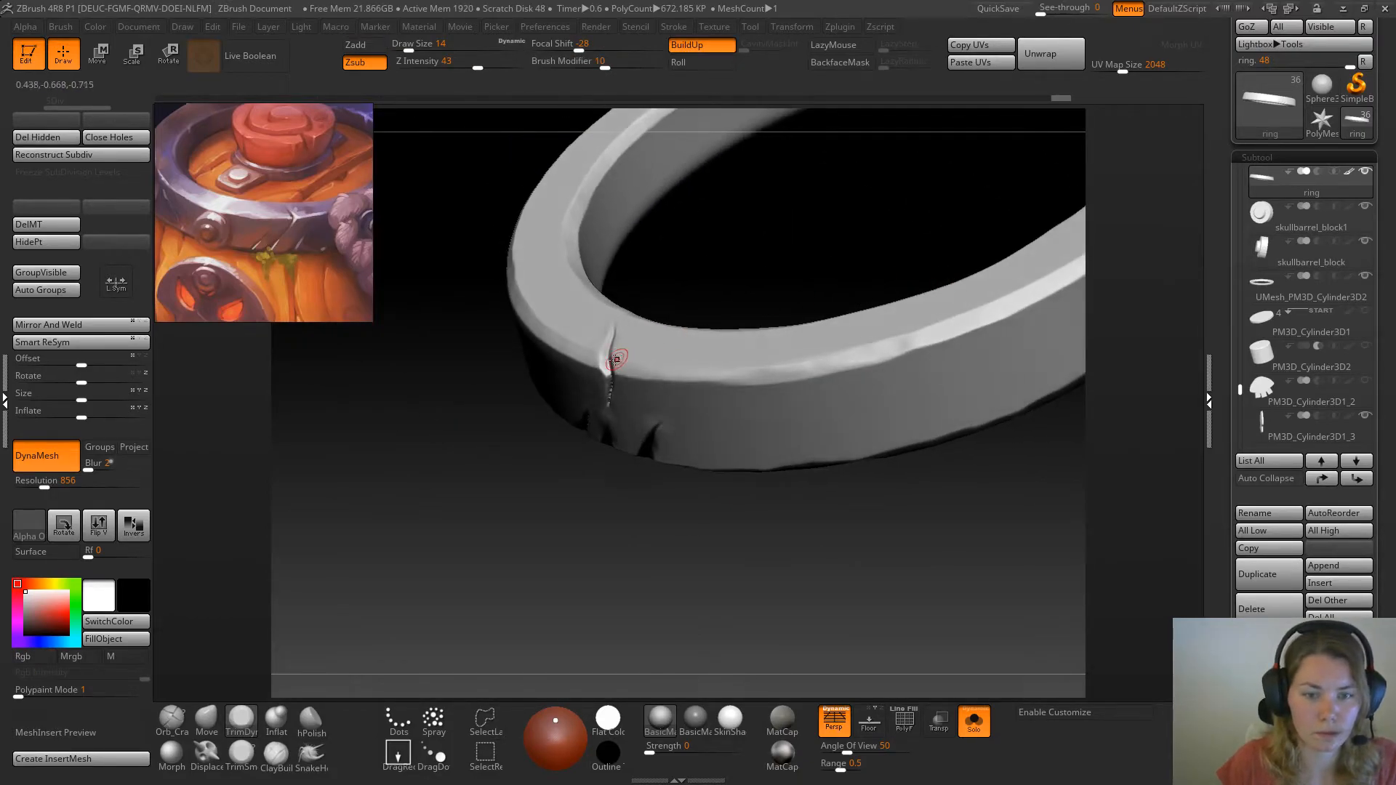
left_click_drag(460, 564, 679, 536)
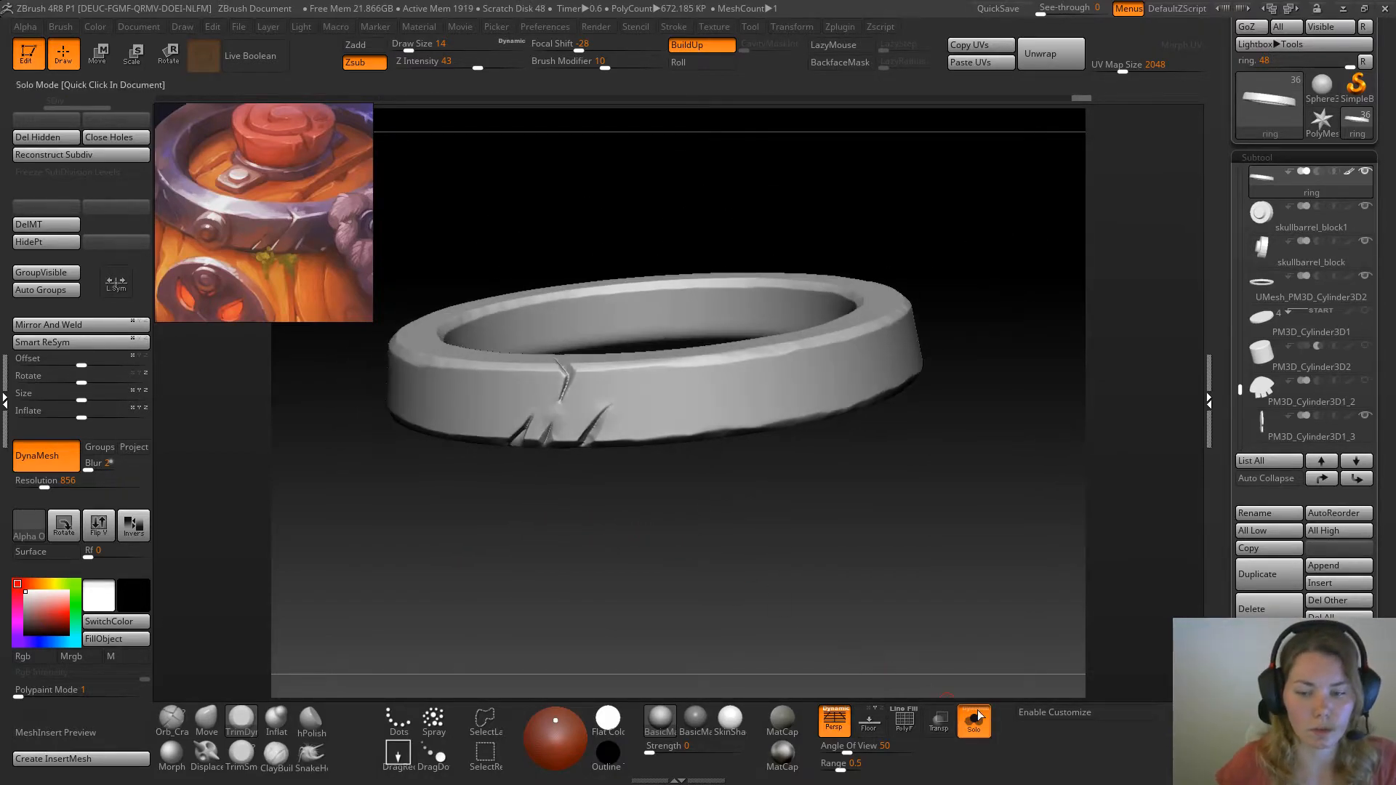
Compare the ring with the full barrel and cut a small extra notch into its lower edge beside the three existing ones with Orb_Cracks
left_click(974, 722)
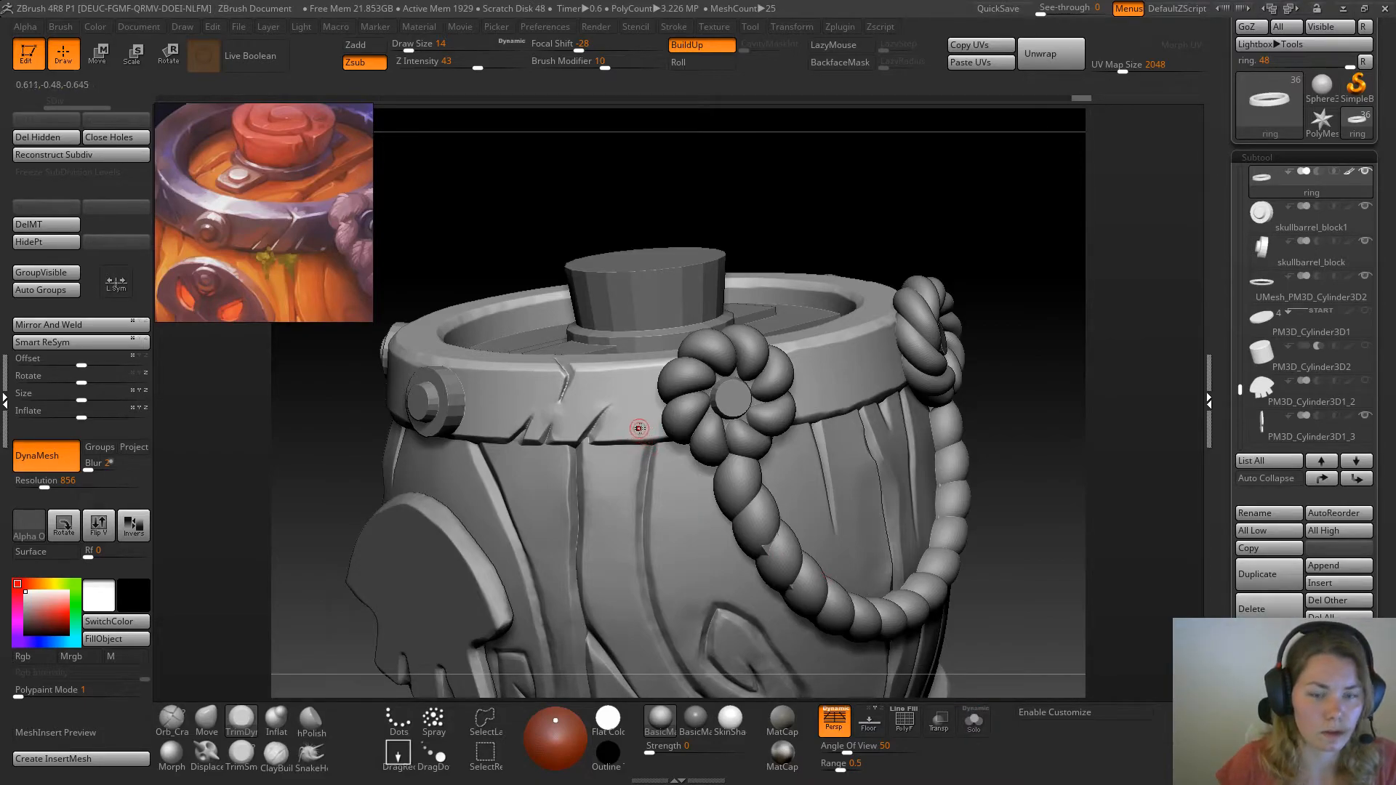
left_click(975, 722)
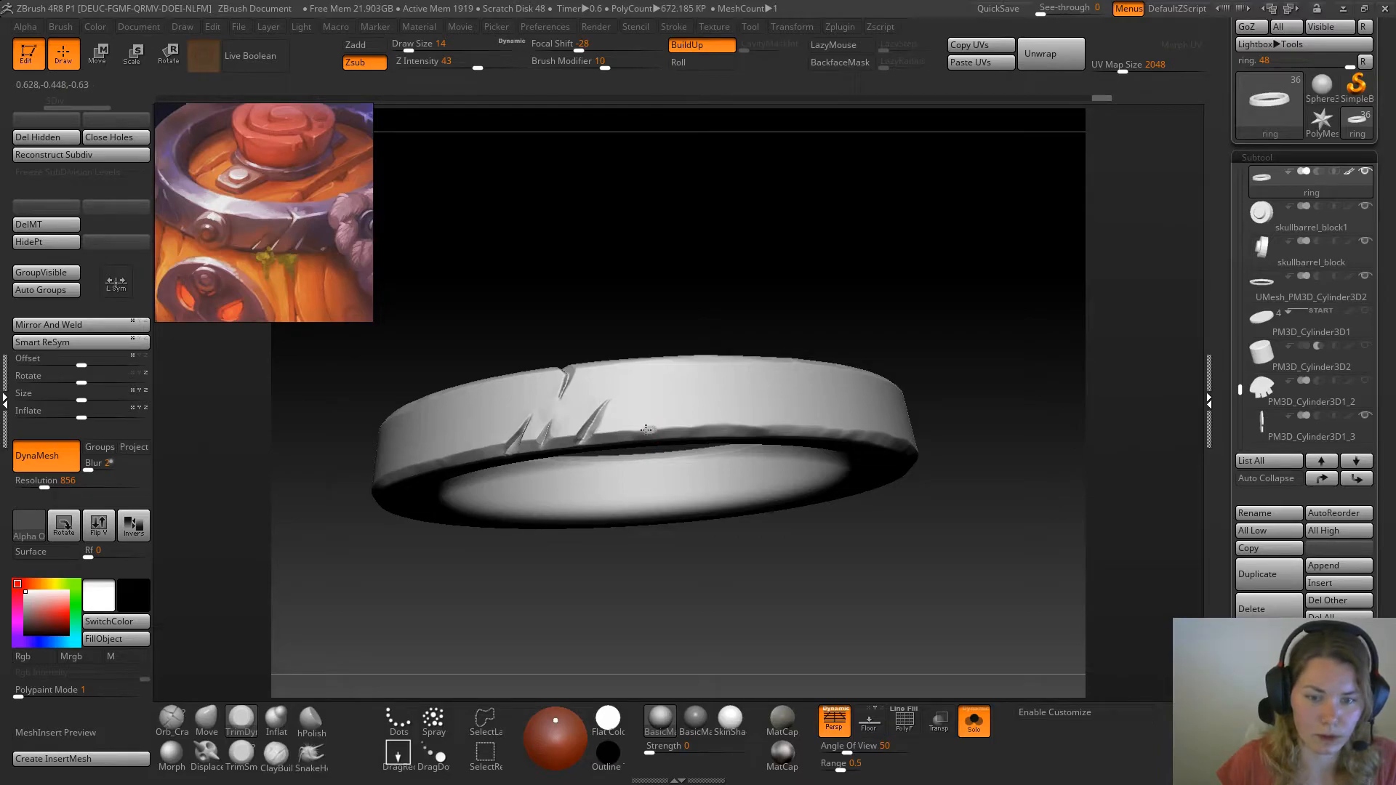
left_click(975, 722)
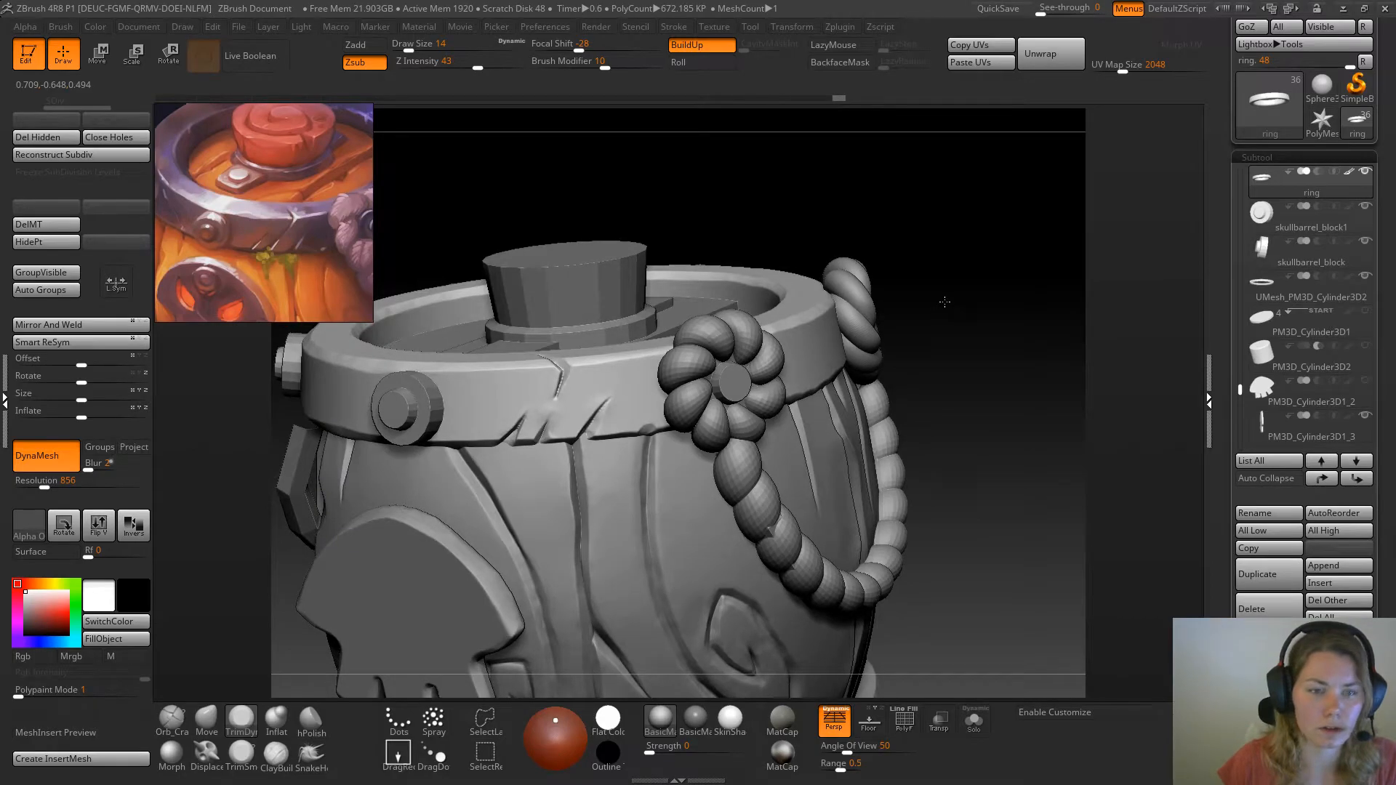
left_click(177, 725)
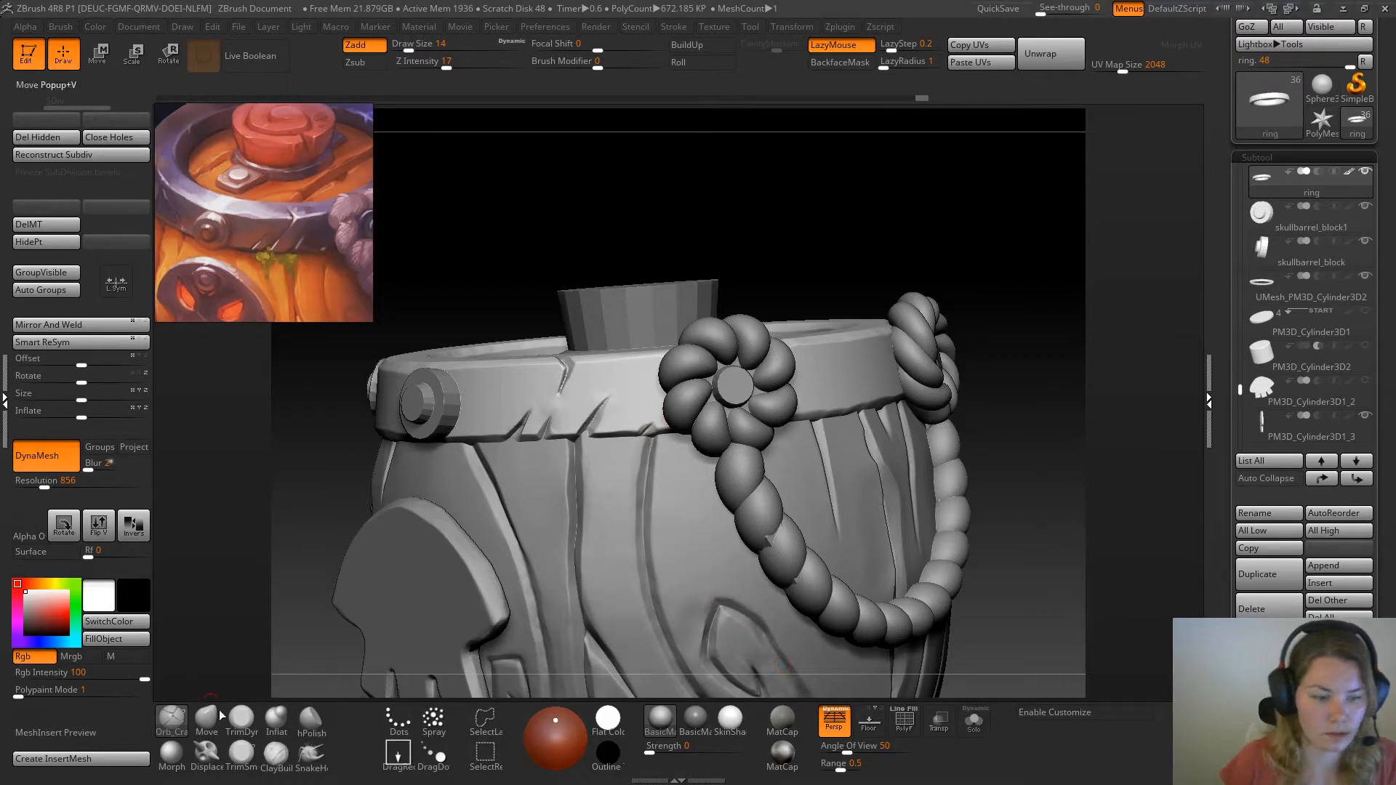
Switch the brush back to TrimDynamic and isolate the ring in Solo mode
left_click(241, 720)
left_click(974, 721)
left_click_drag(991, 599, 650, 349)
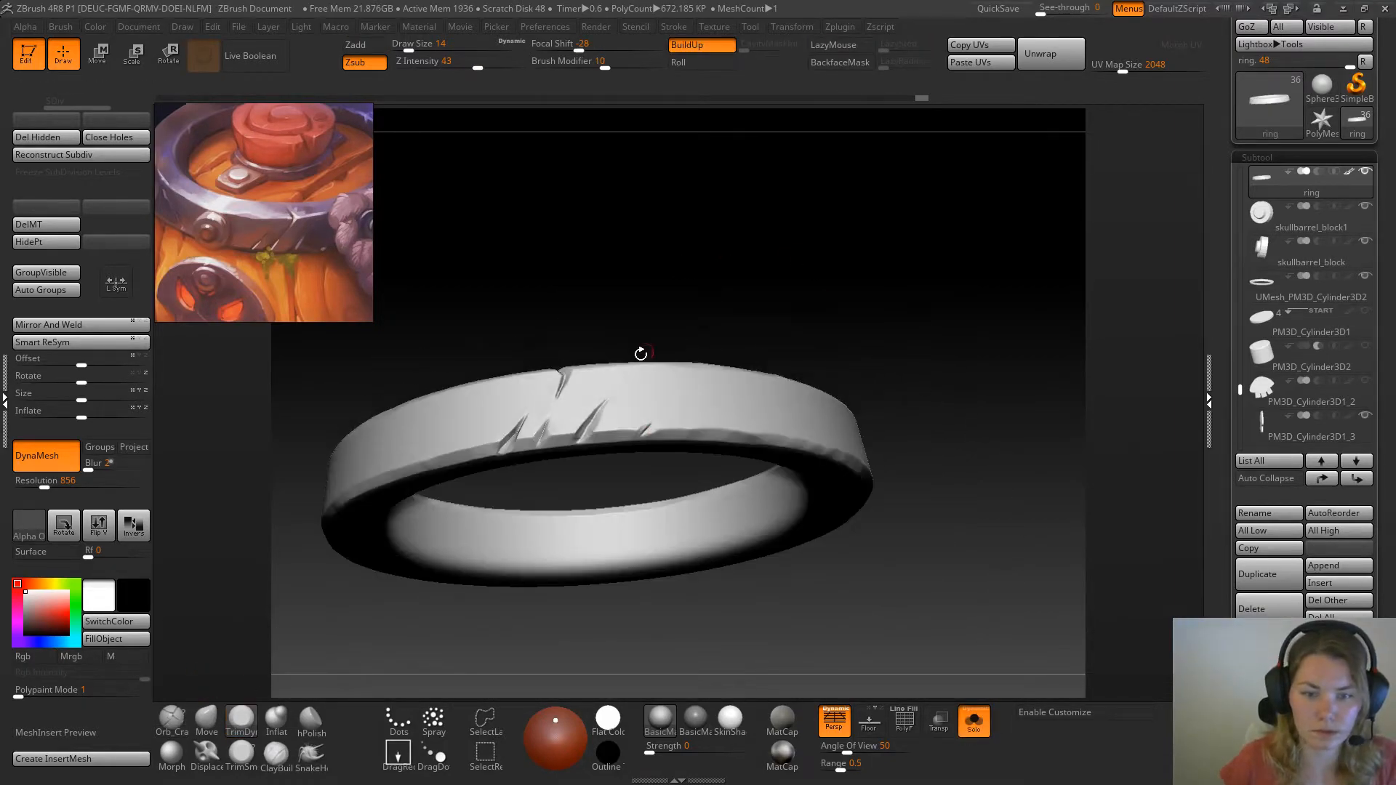
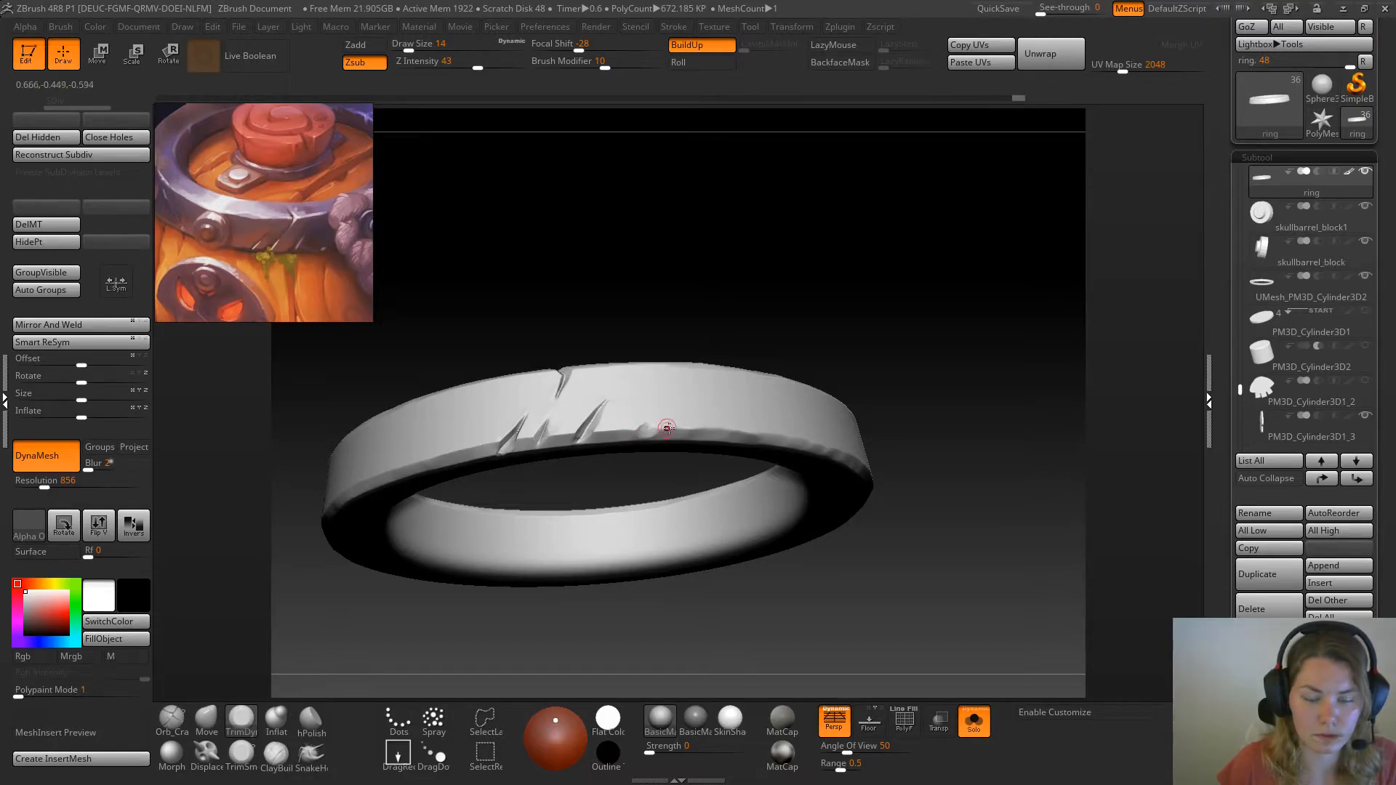
Refine the small extra notch on the ring's lower edge, switch to the Move brush and turn off Solo mode
right_click_drag(677, 400, 654, 447)
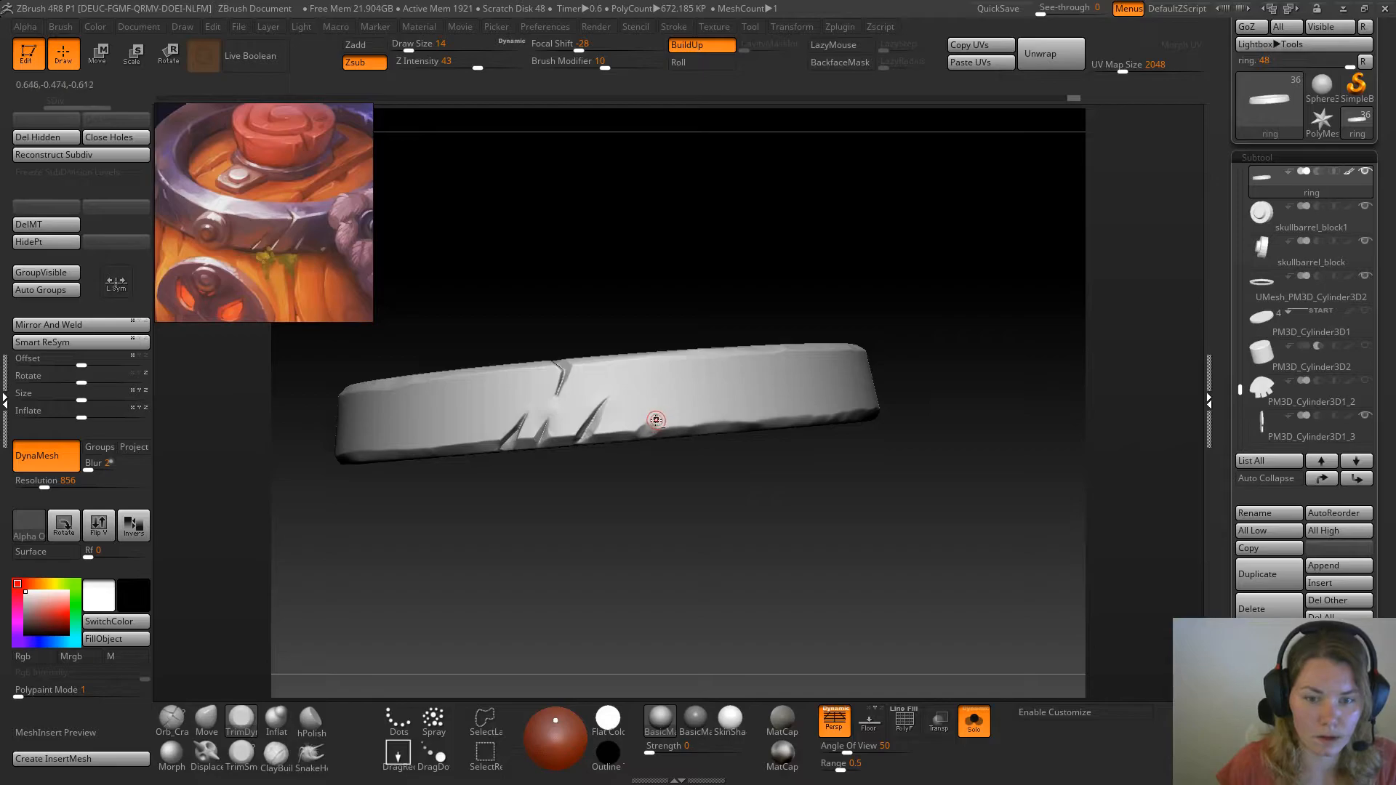
left_click(211, 724)
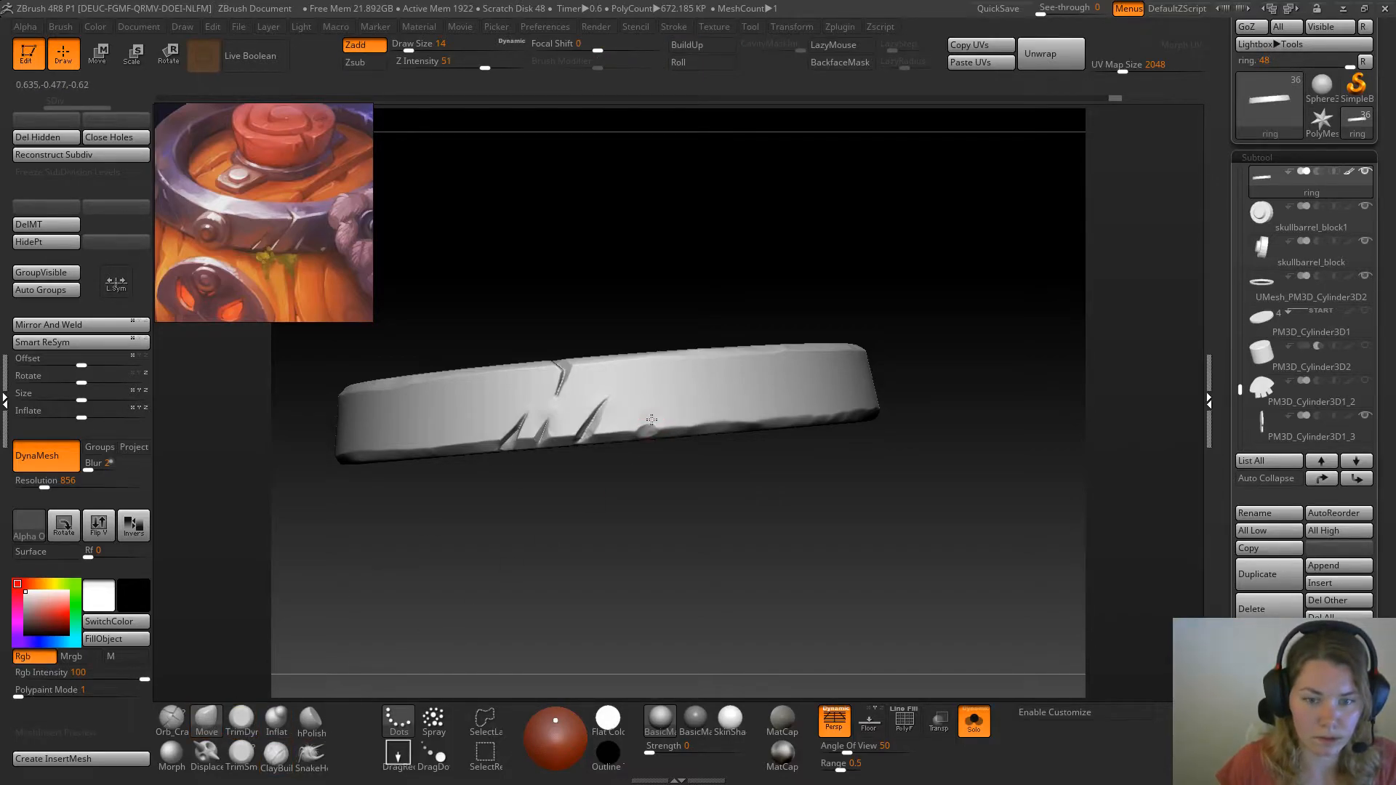
left_click(974, 722)
right_click_drag(869, 455, 889, 289, "ctrl")
mouse_move(740, 281)
right_mouse_down()
mouse_move(876, 269)
mouse_move(925, 271)
mouse_move(920, 283)
right_mouse_up()
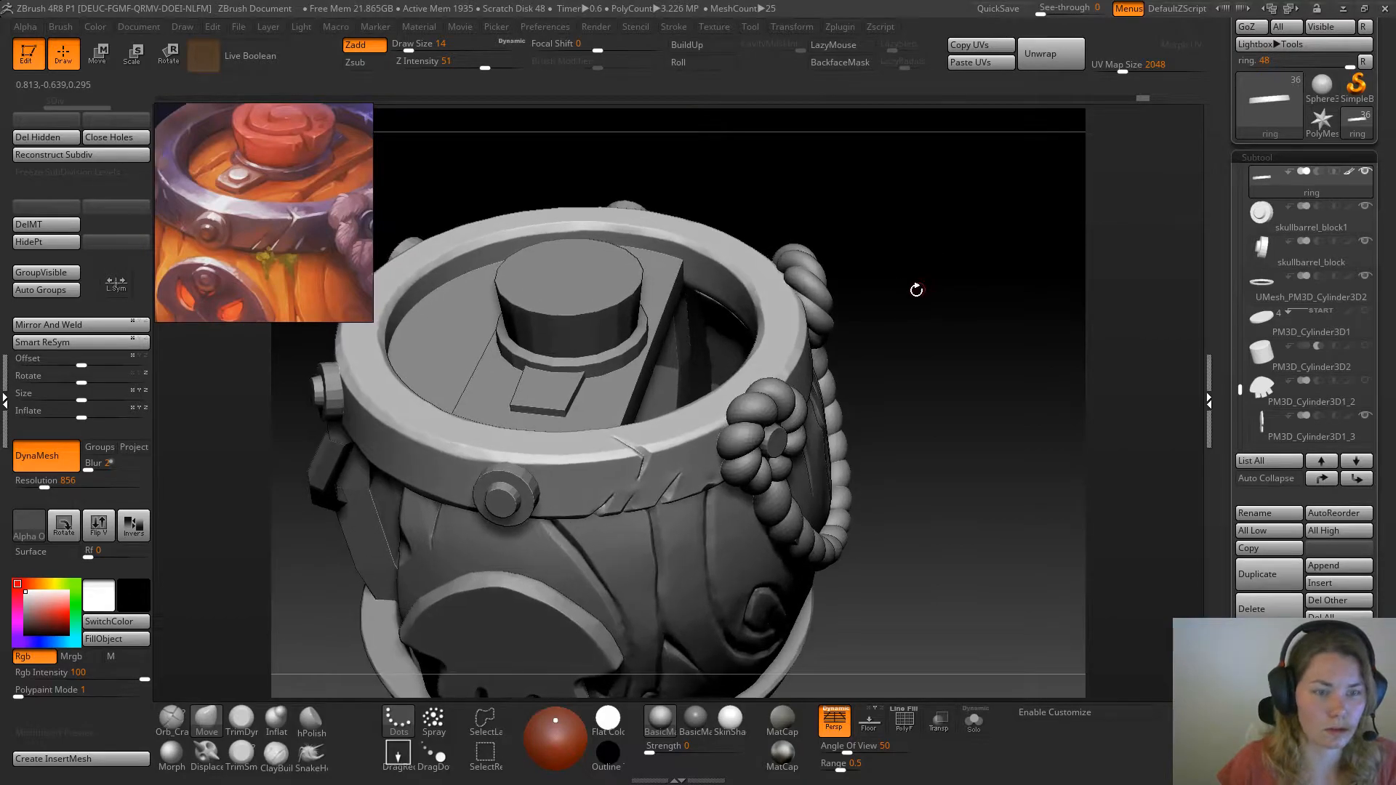
Chip the ring's upper outer edge between the front bolt and the crack with TrimDynamic at draw sizes 33 and 23
left_click(242, 720)
key("space")
left_click_drag(573, 457, 546, 465)
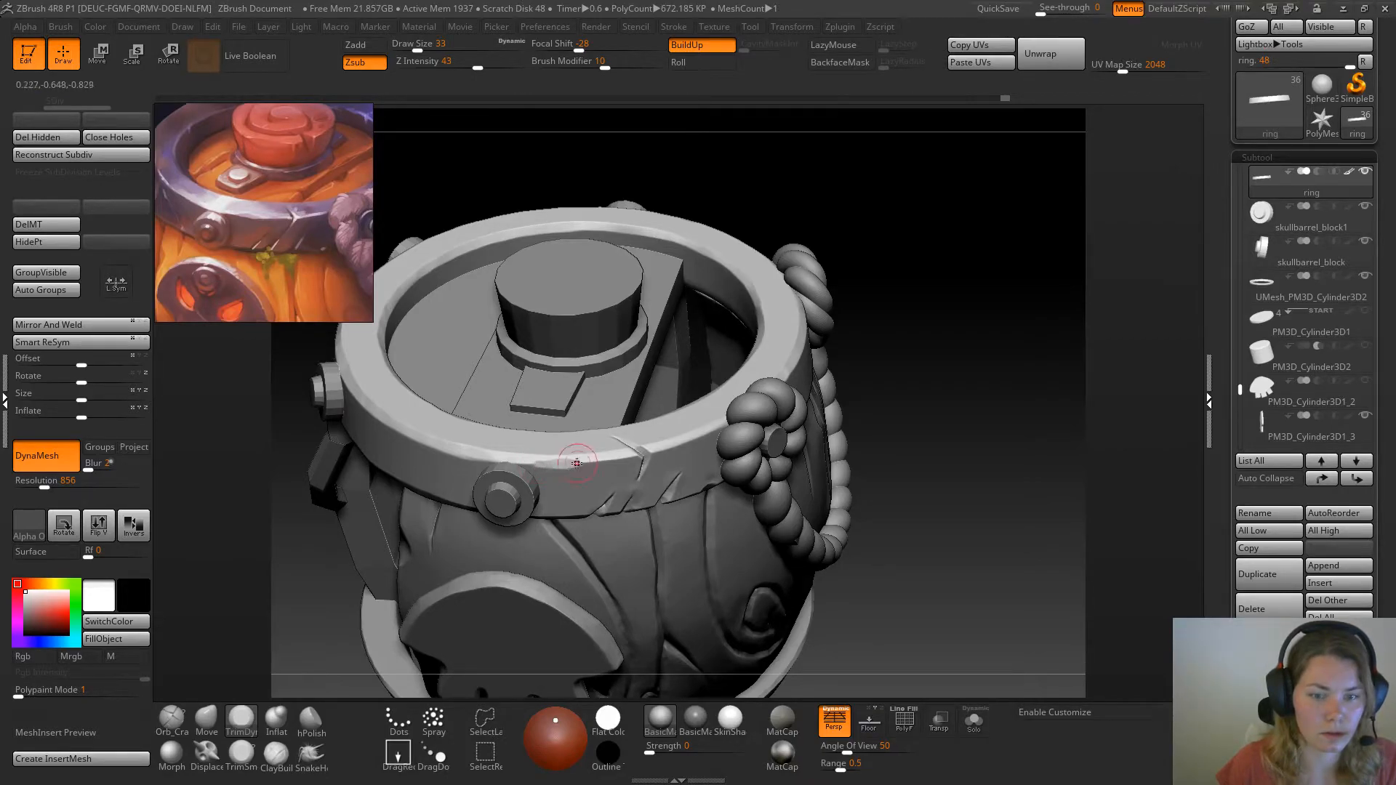
left_click_drag(536, 463, 573, 461)
left_click(195, 756)
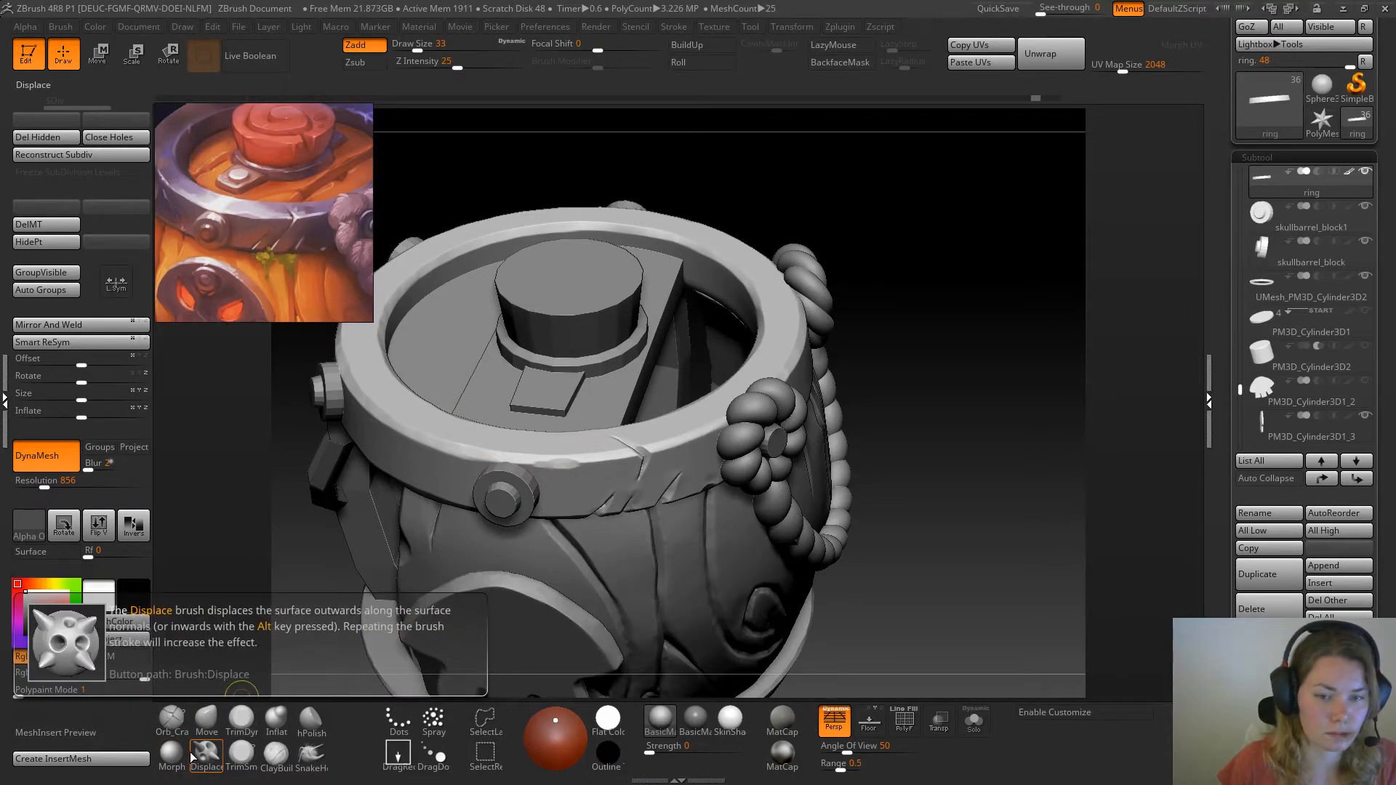
left_click(242, 720)
key("space")
left_click_drag(551, 470, 544, 470)
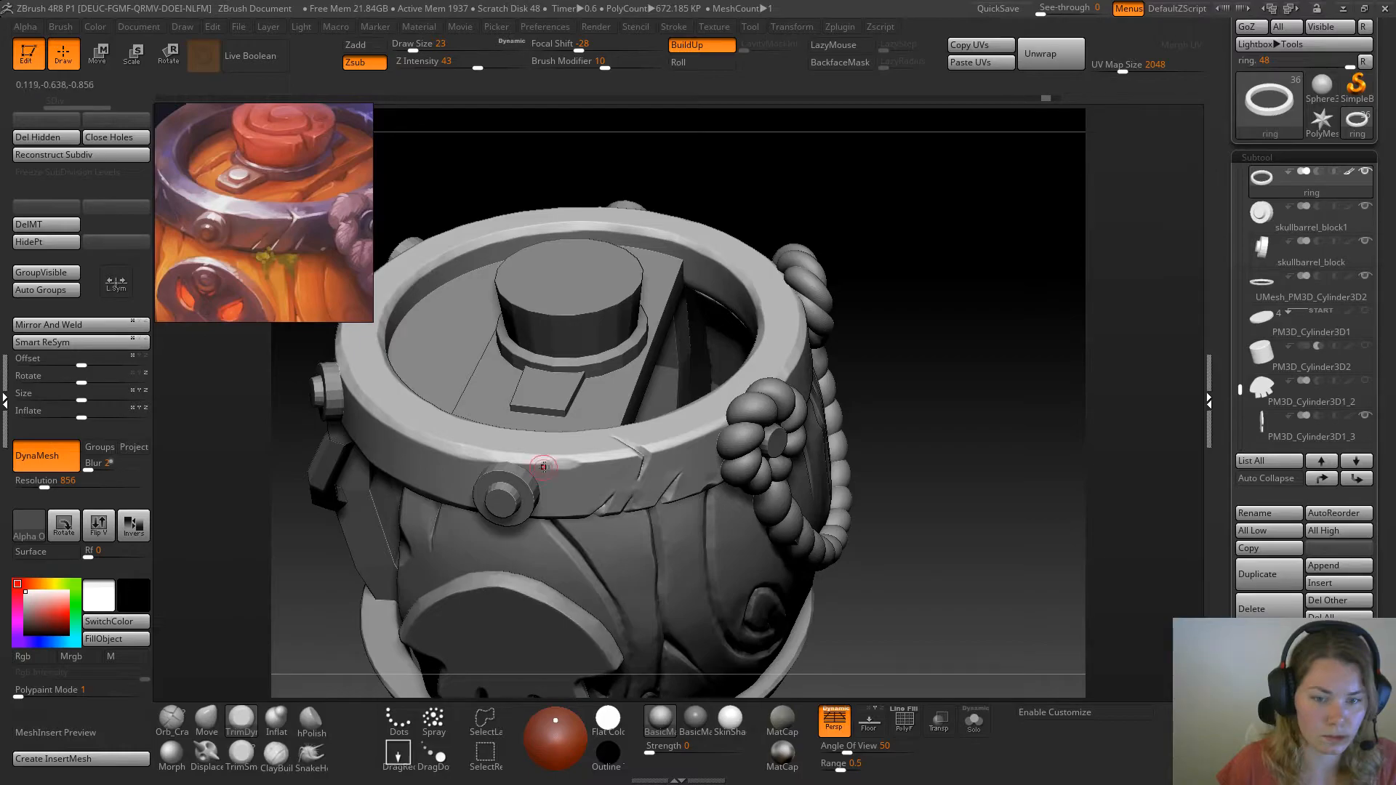
left_click_drag(557, 465, 571, 465)
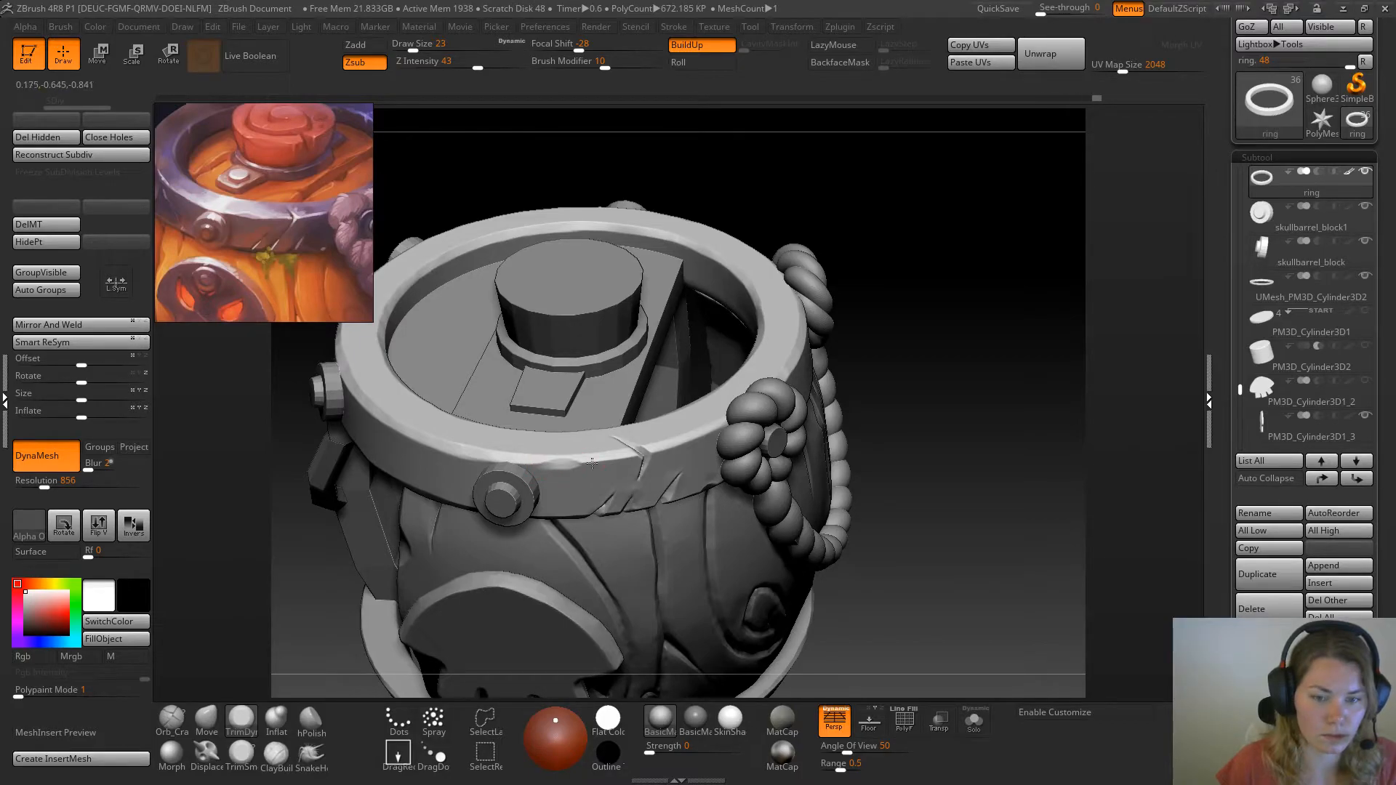
Carve a diagonal crack across the ring's outer face beside the neighbouring bolt with Orb_Cracks at draw size 23
left_click_drag(945, 399, 926, 315, "alt")
left_click_drag(996, 364, 803, 335)
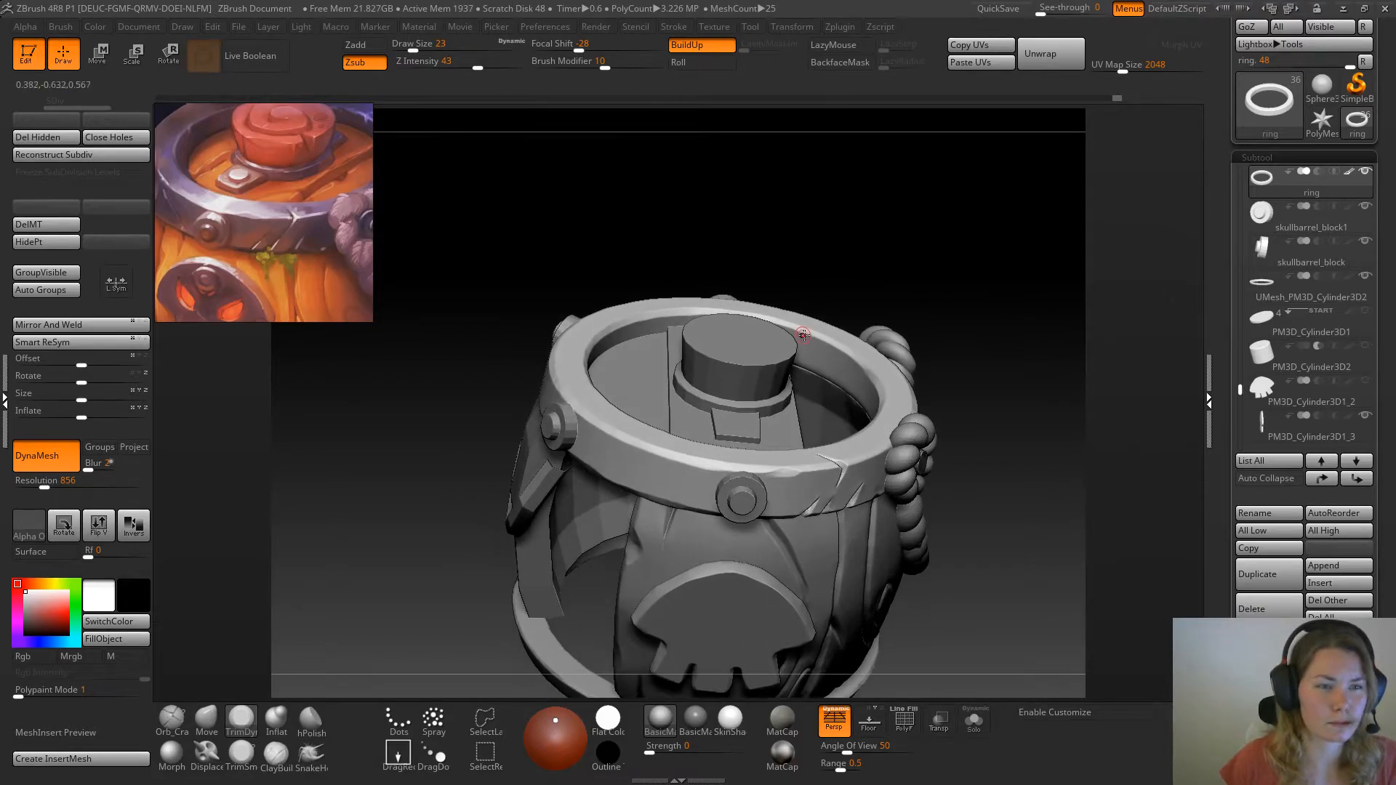
left_click_drag(832, 183, 776, 168)
mouse_move(424, 536)
left_mouse_down()
mouse_move(450, 502)
mouse_move(502, 492)
left_mouse_up()
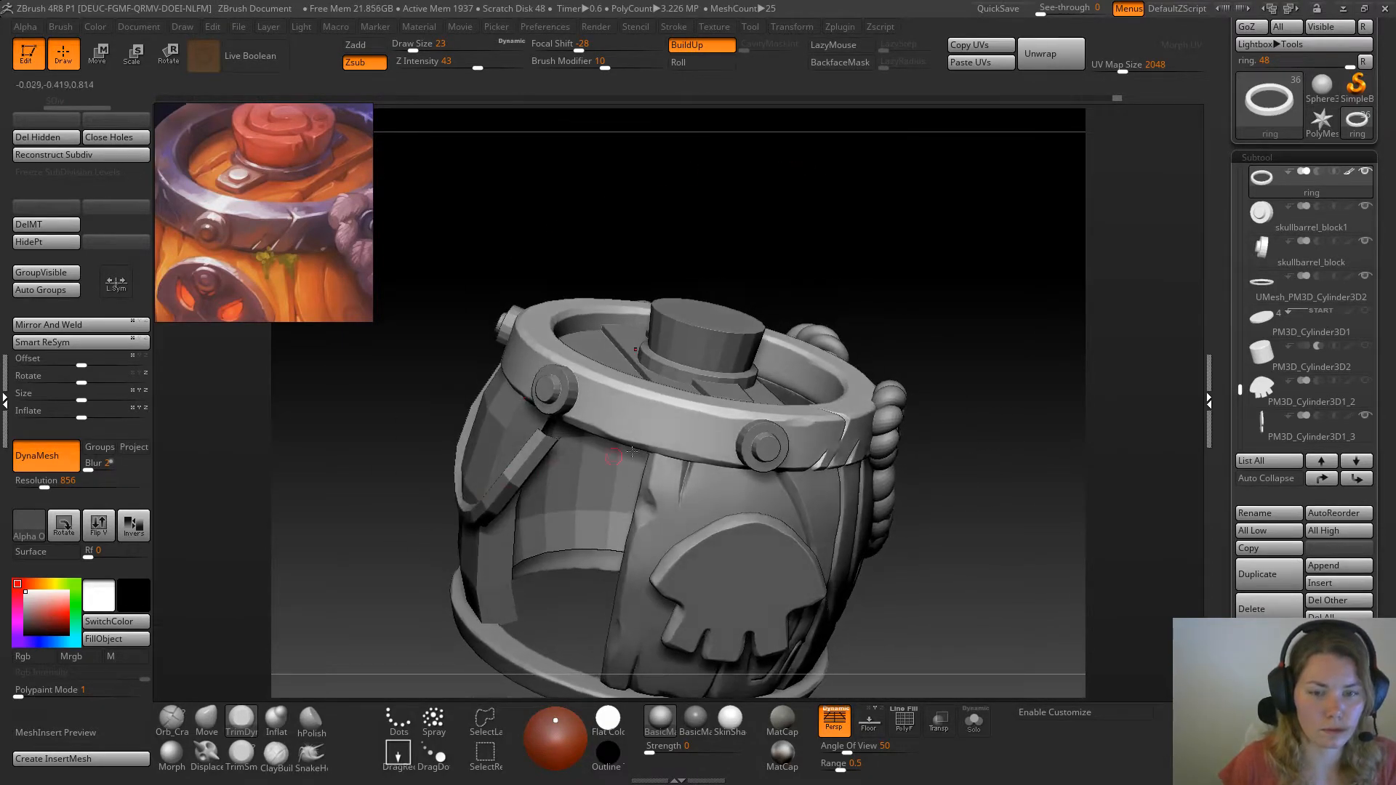
left_click(183, 734)
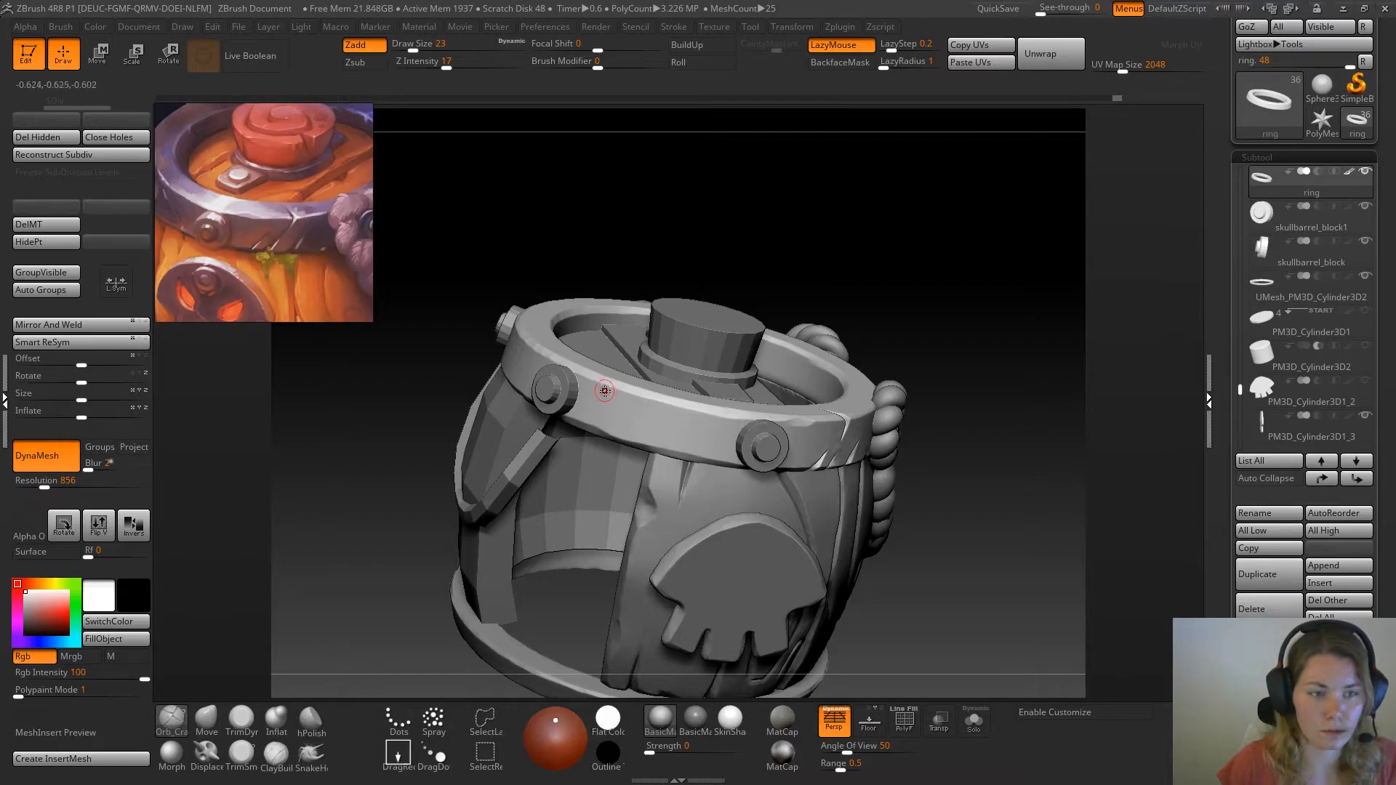
left_click_drag(604, 391, 627, 435)
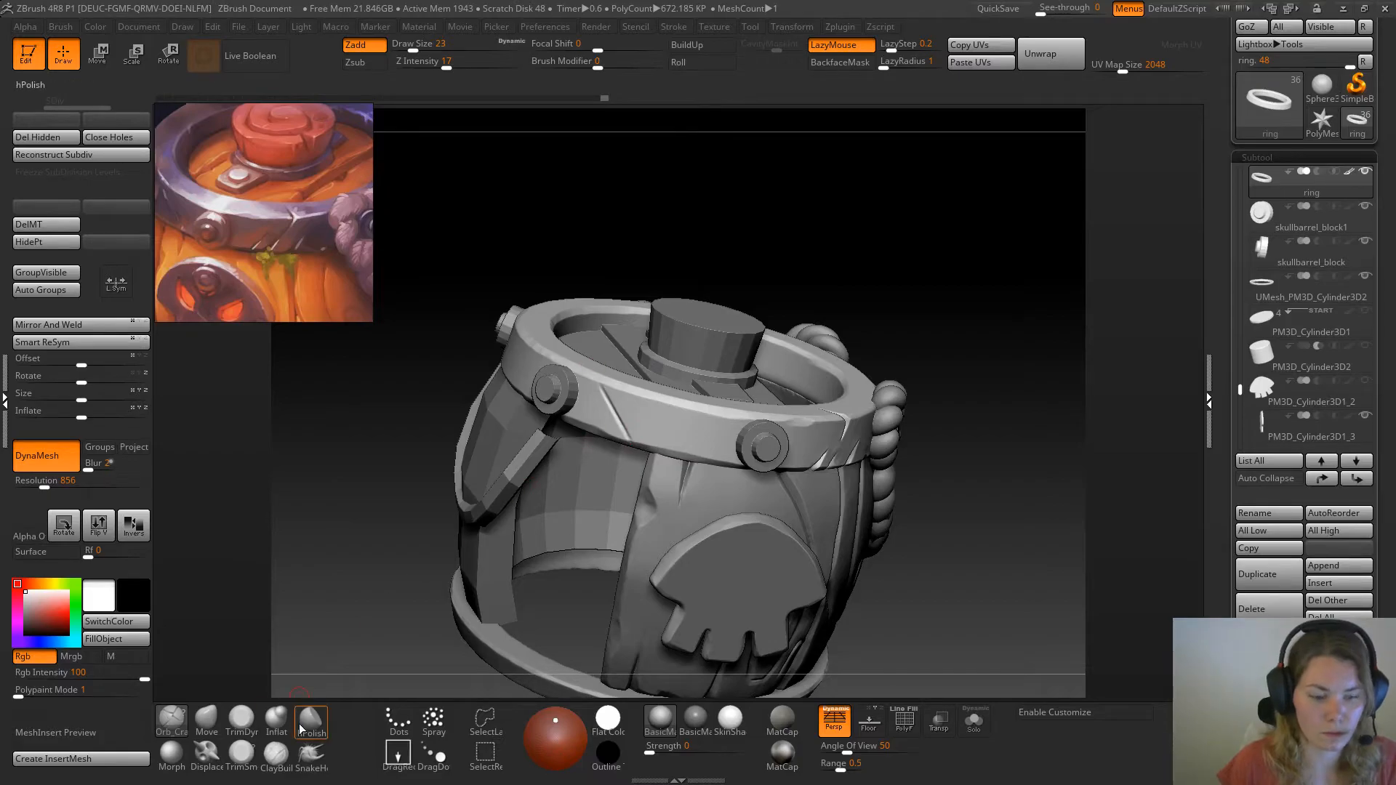
Tighten the new diagonal crack along its length with the Pinch brush at draw size 39
key("b")
left_click(445, 429)
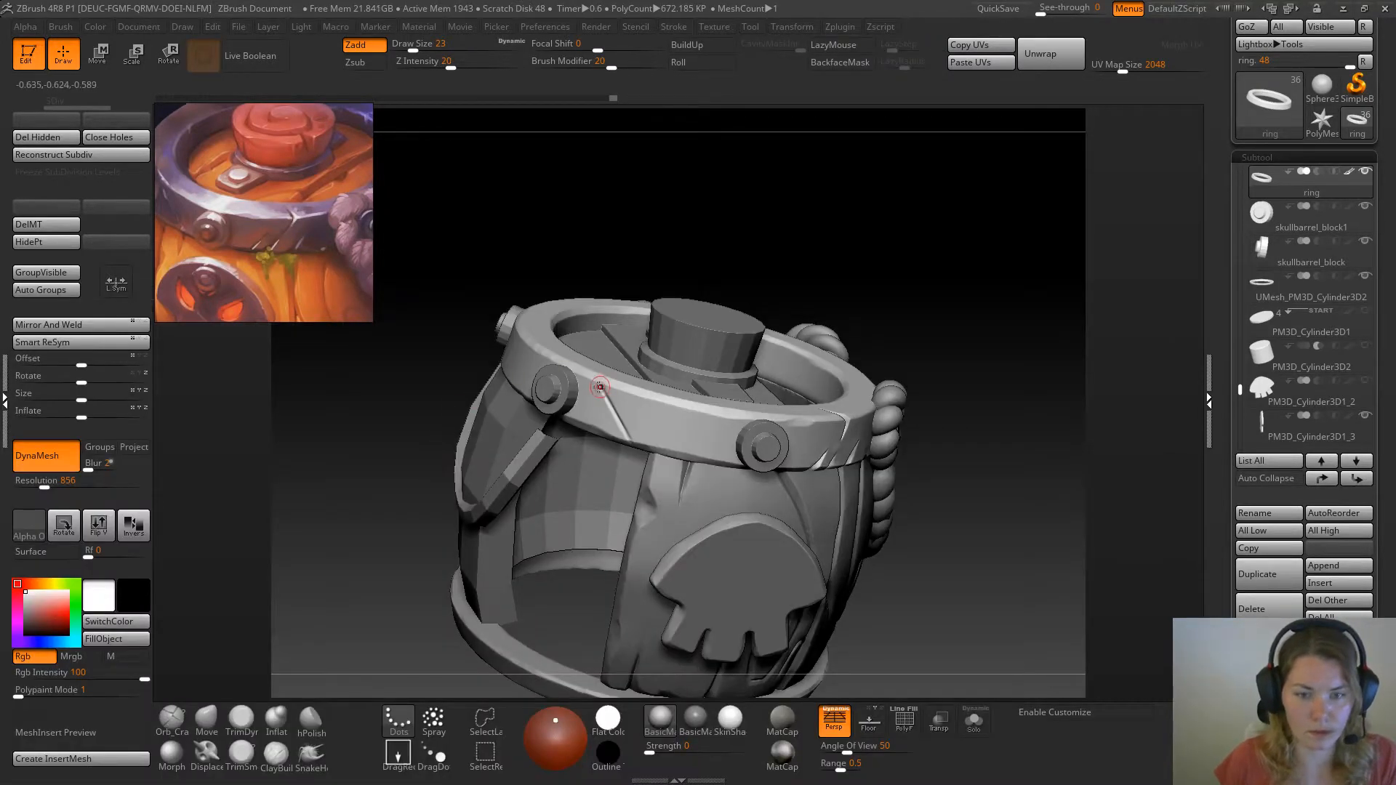
key("space")
left_click_drag(599, 387, 604, 388)
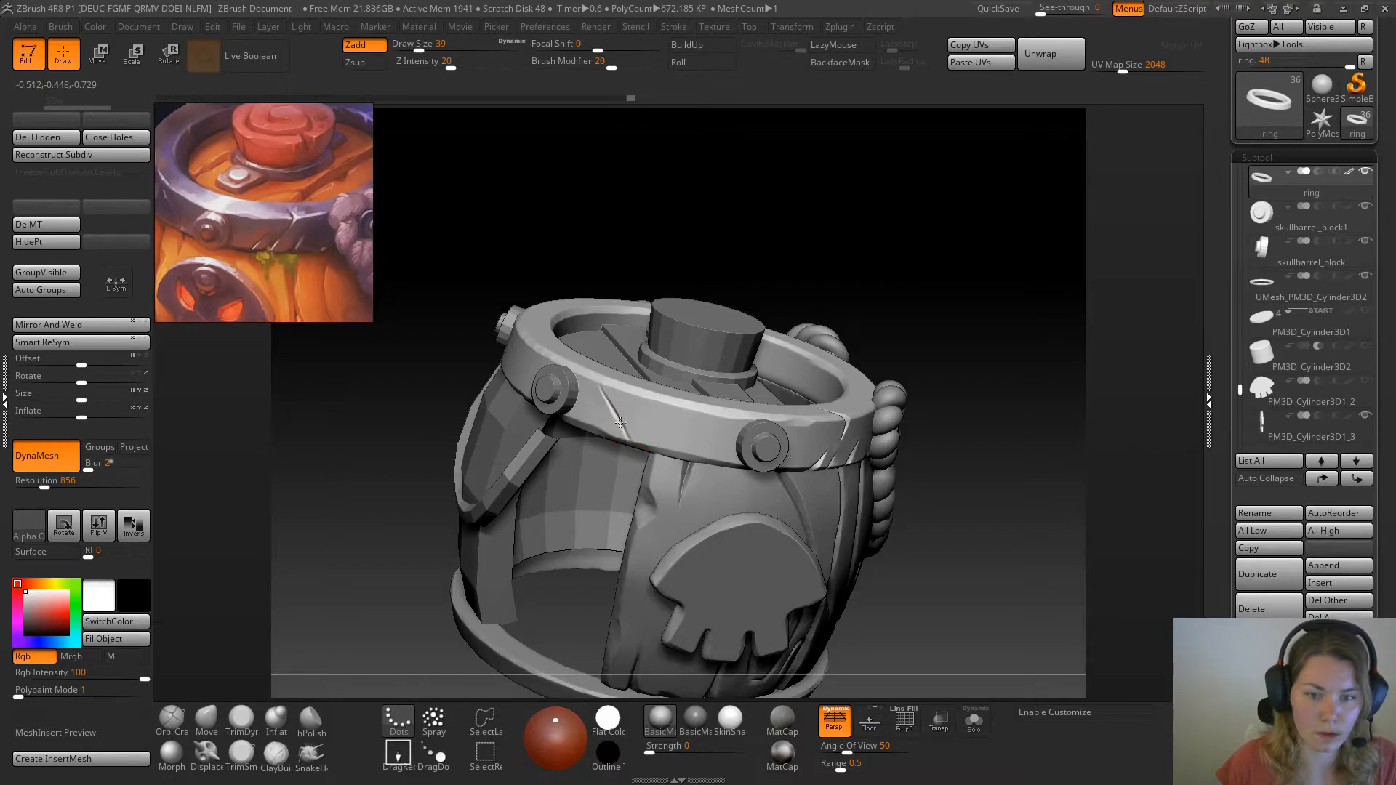
left_click_drag(606, 401, 599, 388)
left_click_drag(628, 435, 607, 398)
left_click_drag(912, 306, 649, 434)
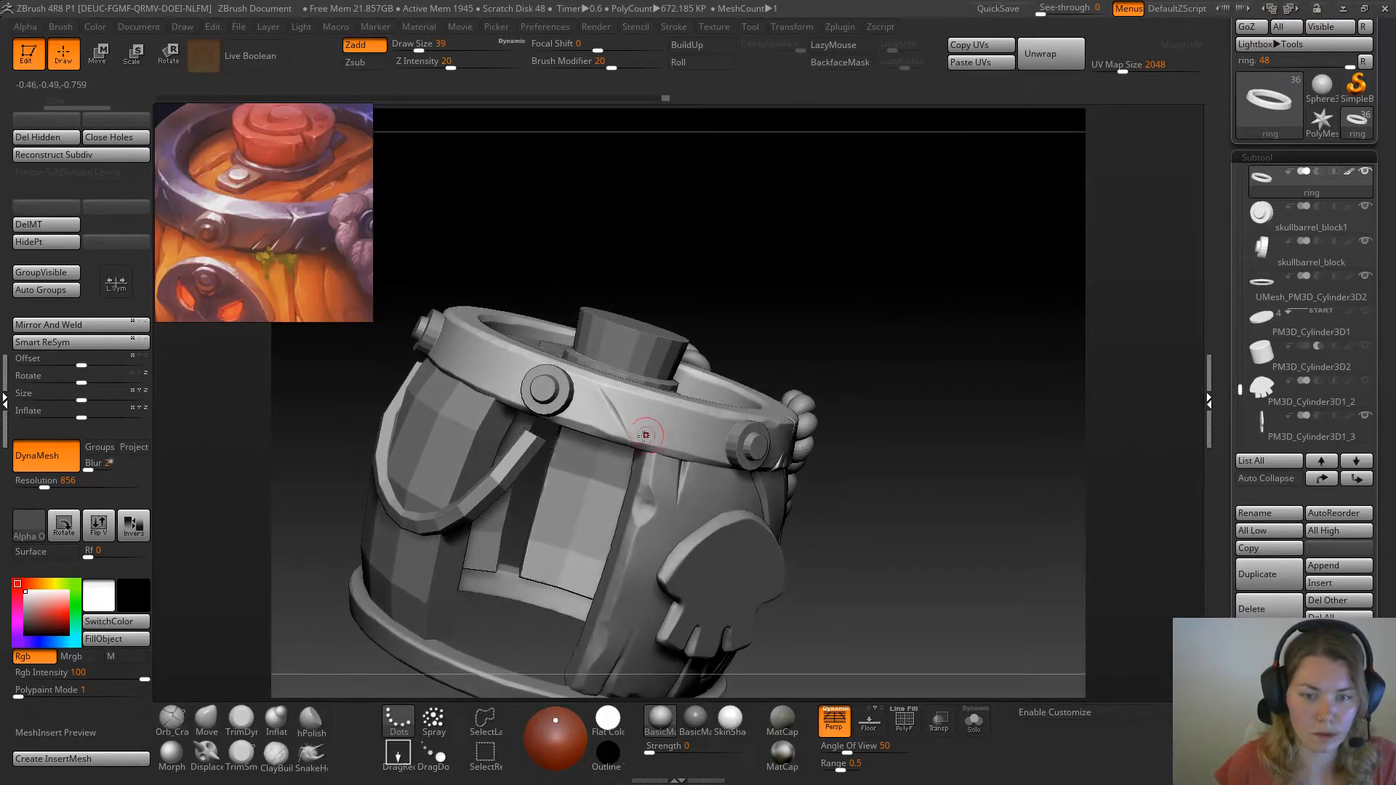
Build up the ring's lower edge beneath the bolt next to the new crack with the Clay brush at draw size 25
mouse_move(906, 328)
left_mouse_down()
mouse_move(866, 328)
mouse_move(920, 303)
mouse_move(937, 251)
mouse_move(957, 263)
left_mouse_up()
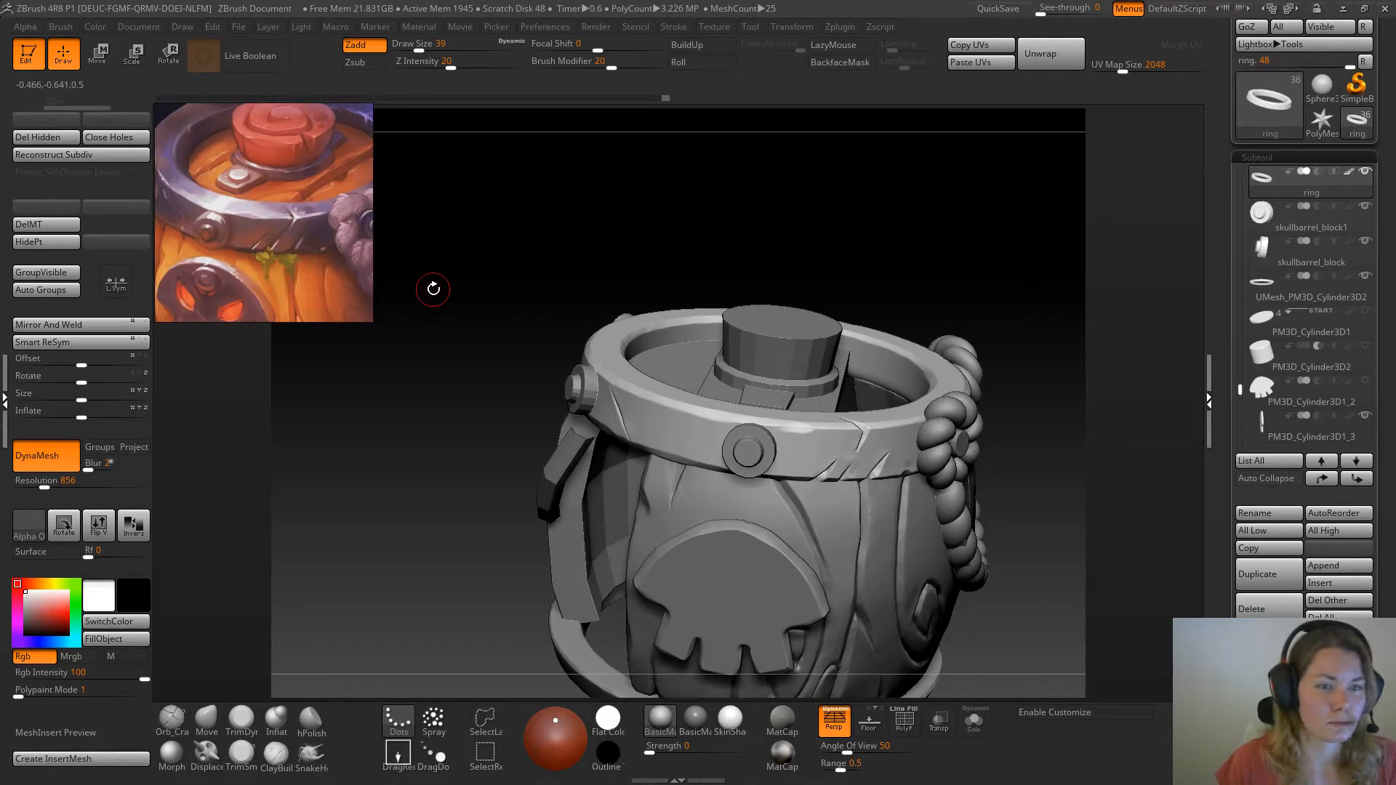
mouse_move(505, 337)
left_mouse_down()
mouse_move(523, 394)
mouse_move(692, 334)
mouse_move(727, 359)
mouse_move(836, 318)
mouse_move(766, 302)
mouse_move(776, 287)
mouse_move(586, 336)
left_mouse_up()
left_click(241, 720)
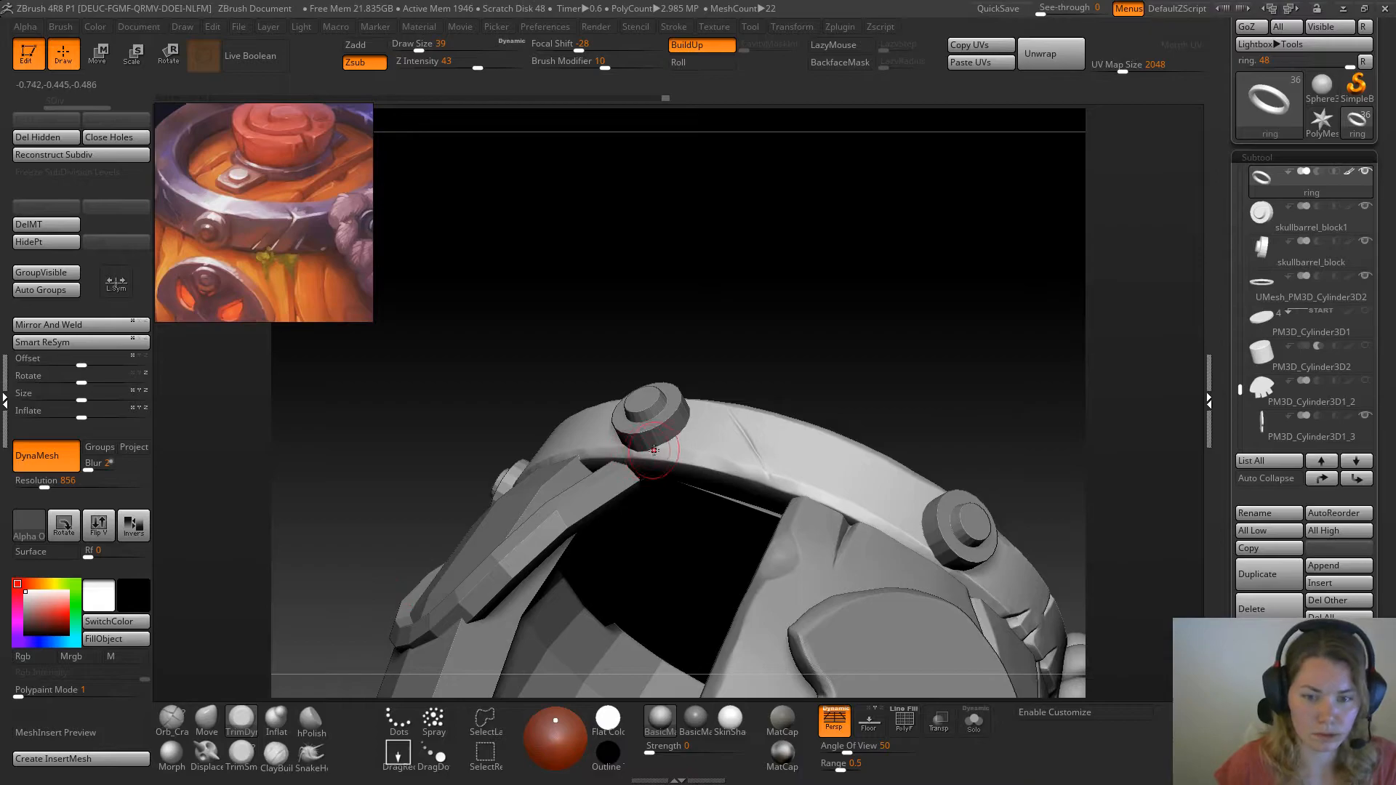
key("space")
left_click_drag(659, 448, 659, 448)
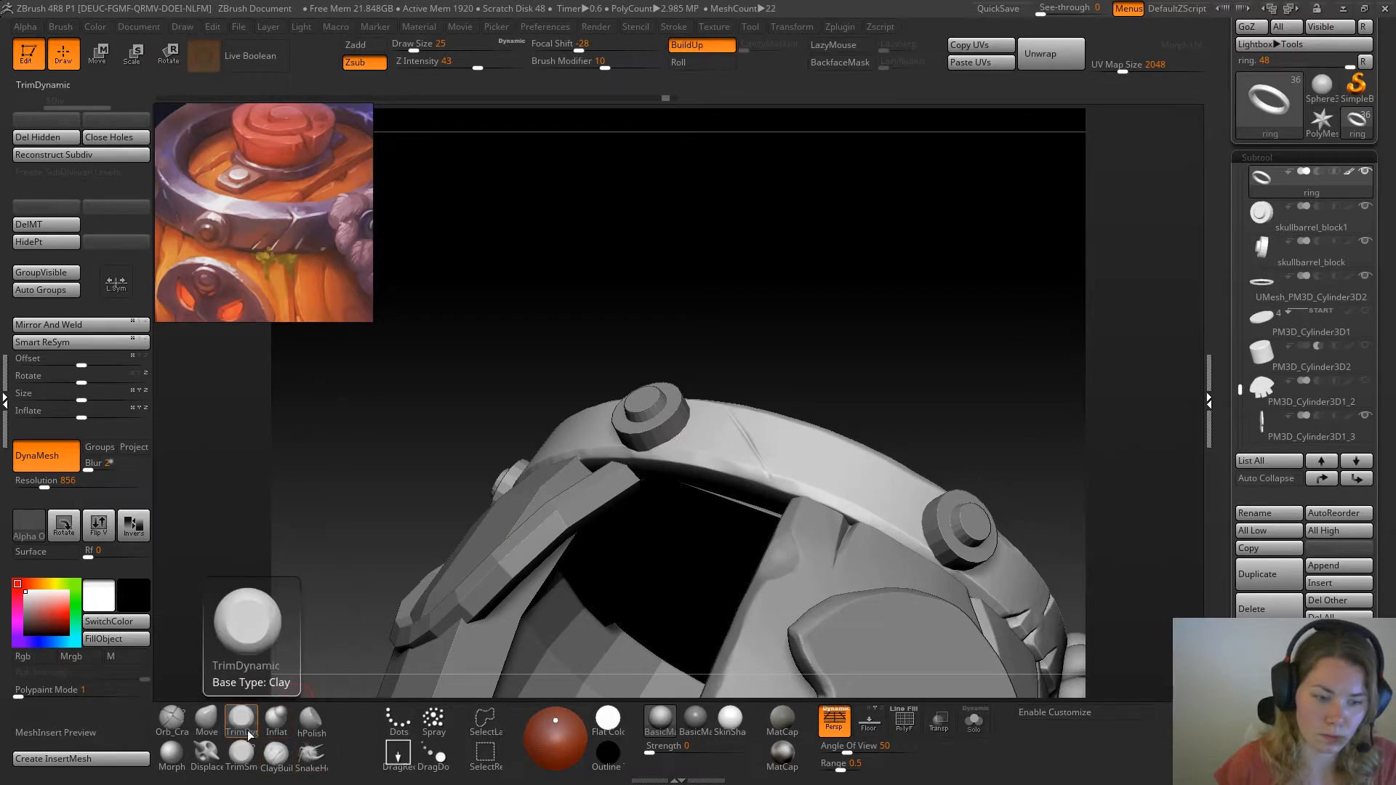
key("b")
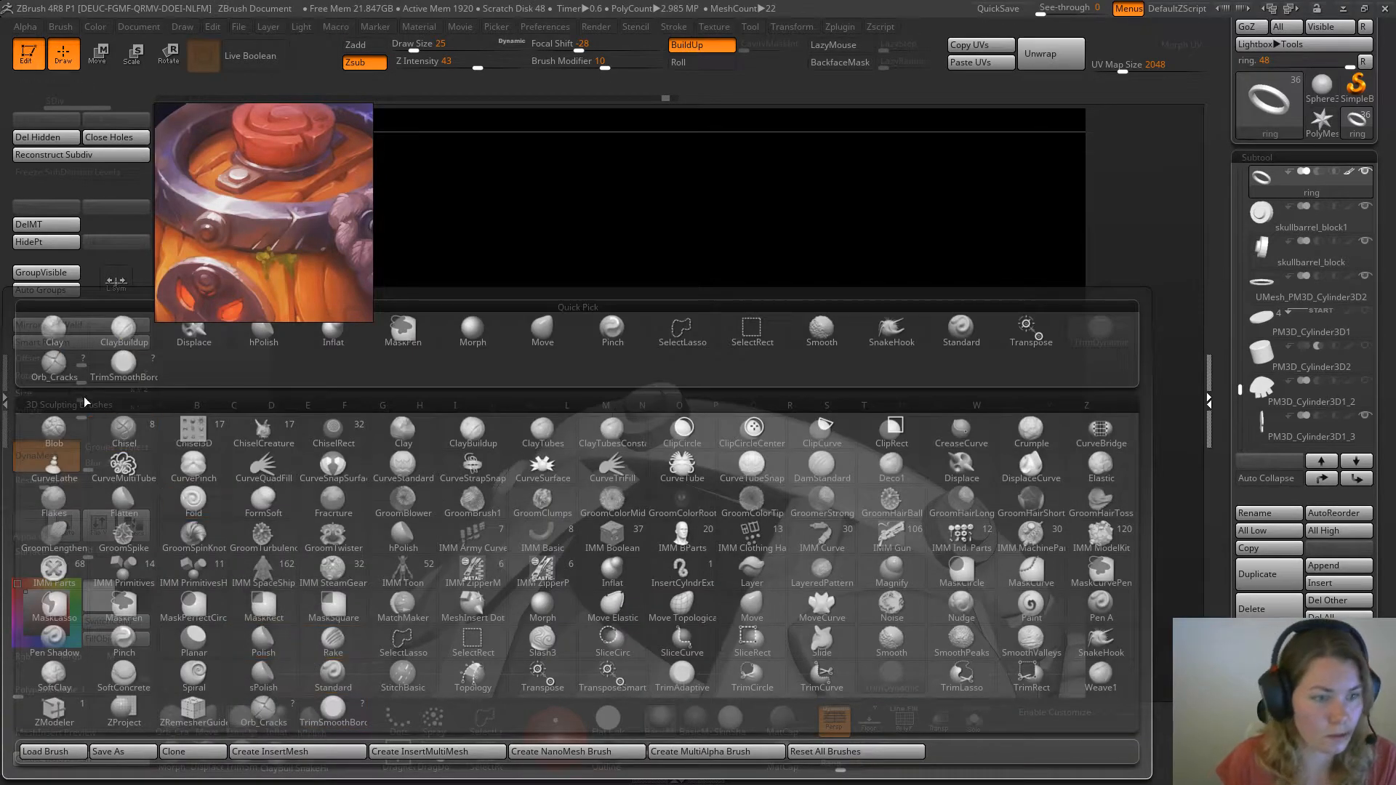
left_click(57, 338)
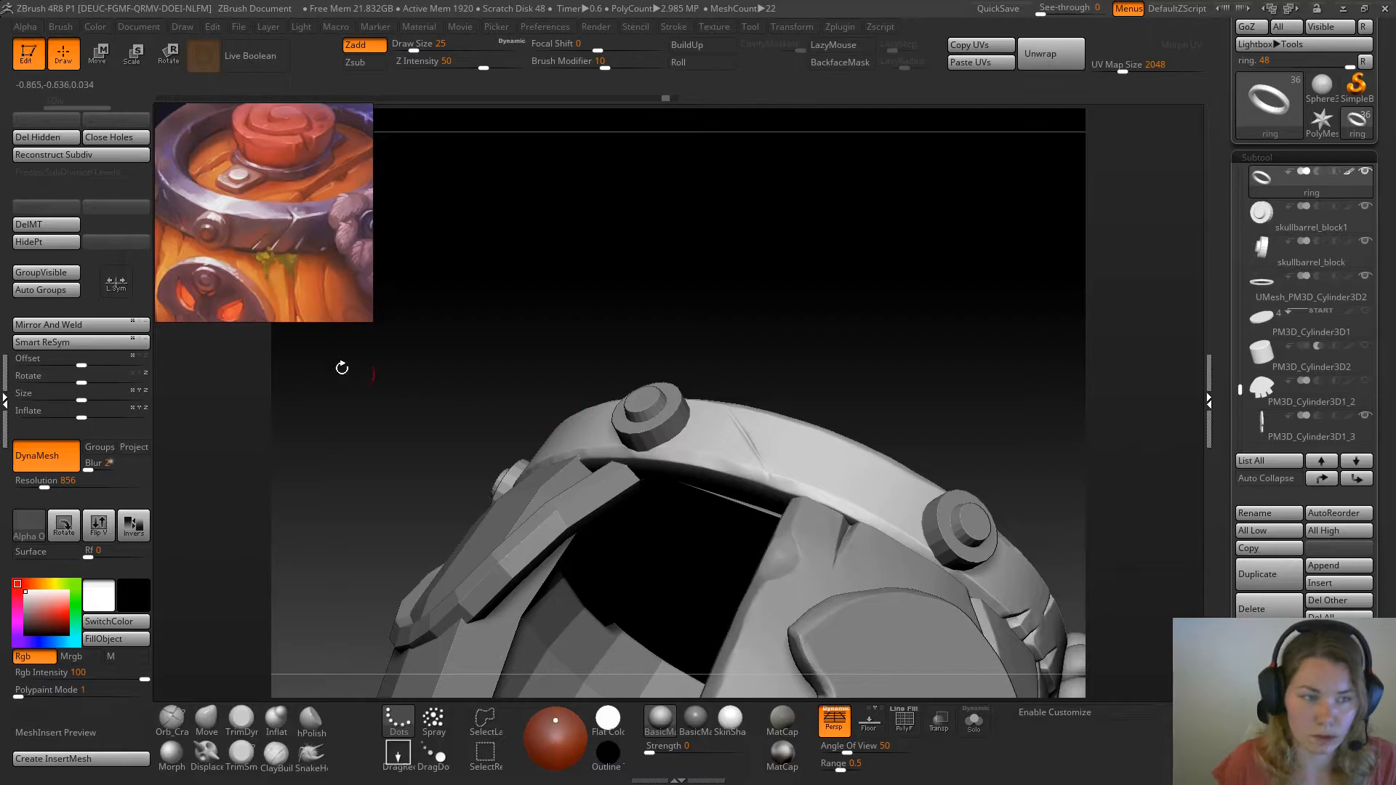
left_click(650, 449)
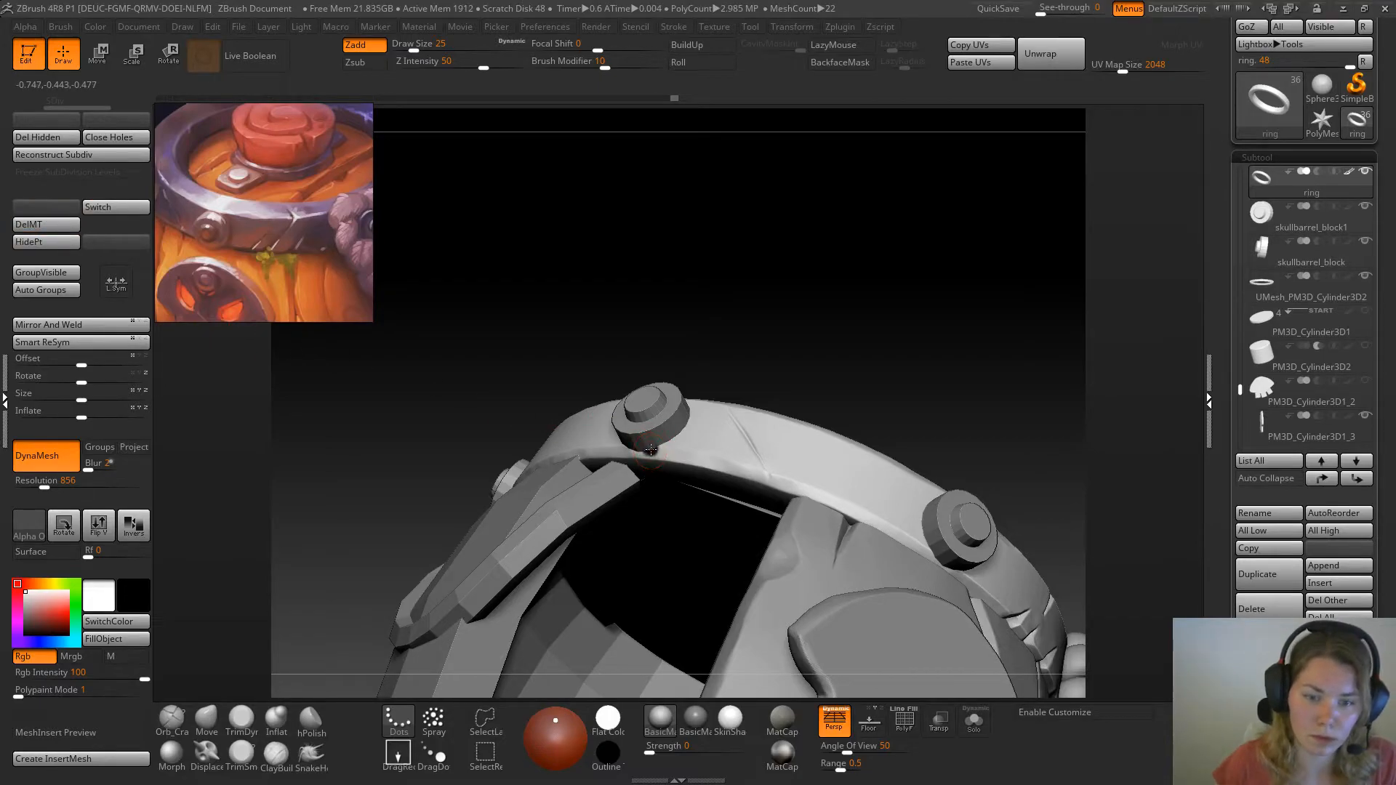
left_click(669, 434)
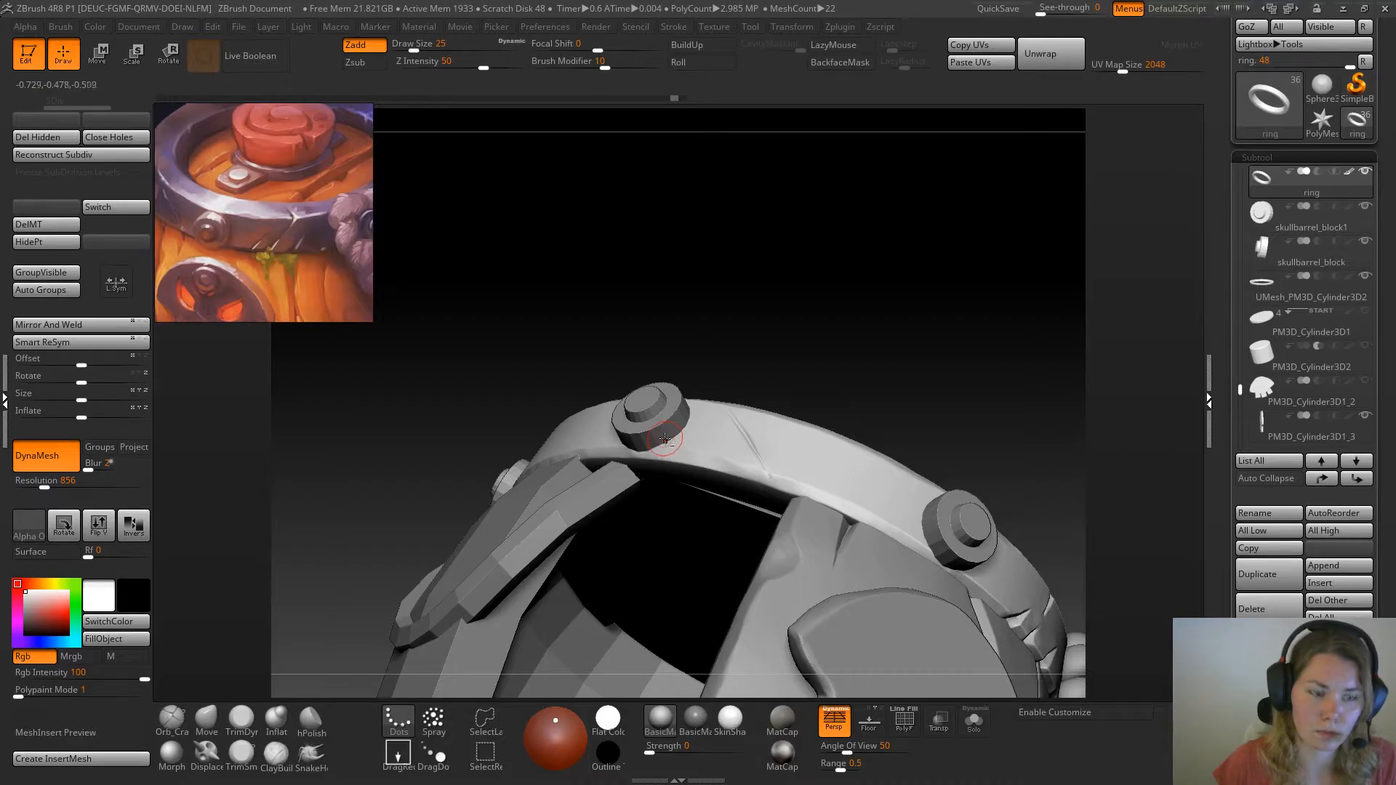
left_click(23, 656)
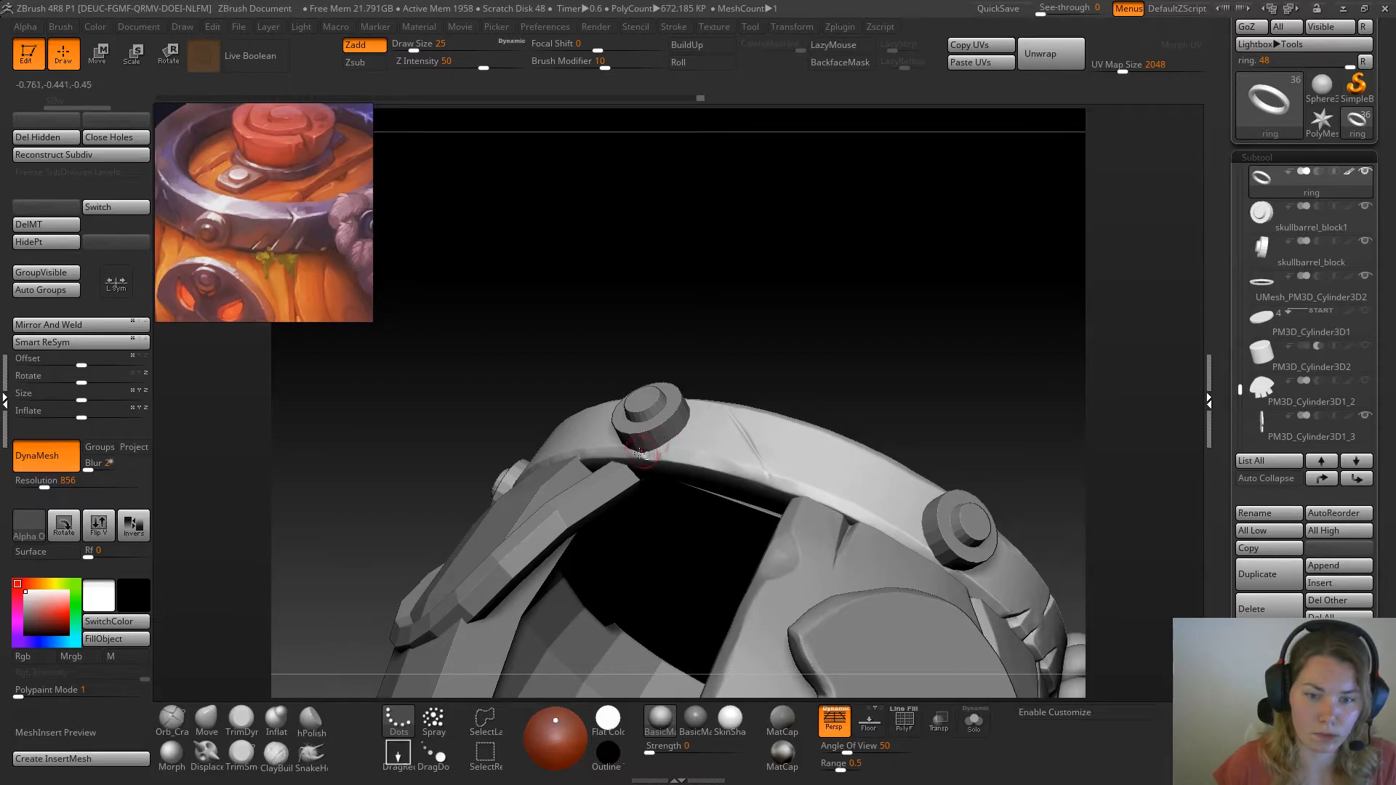
Flatten the built-up lower edge beneath the bolt with TrimDynamic at draw size 25
left_click(241, 720)
left_click_drag(454, 480, 655, 452)
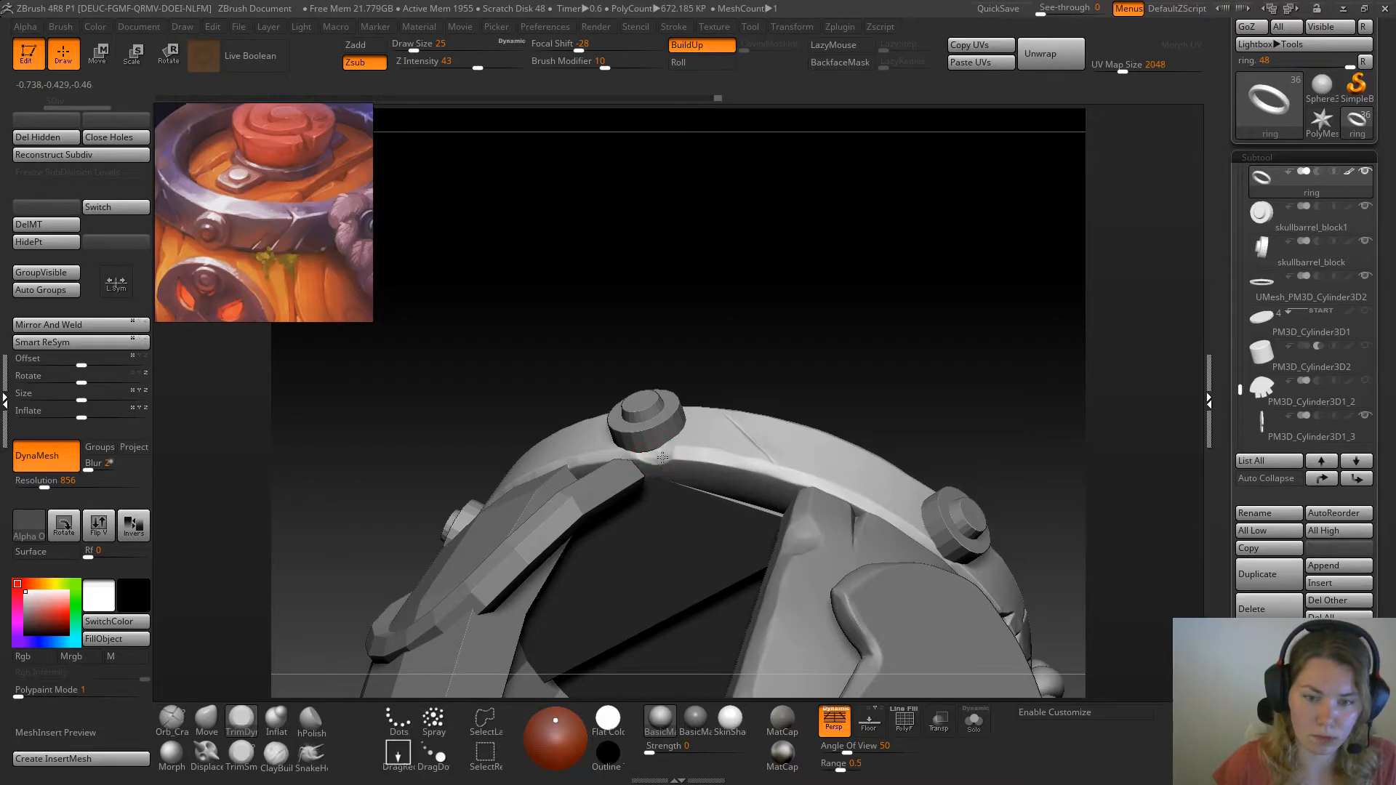
left_click_drag(800, 334, 783, 445)
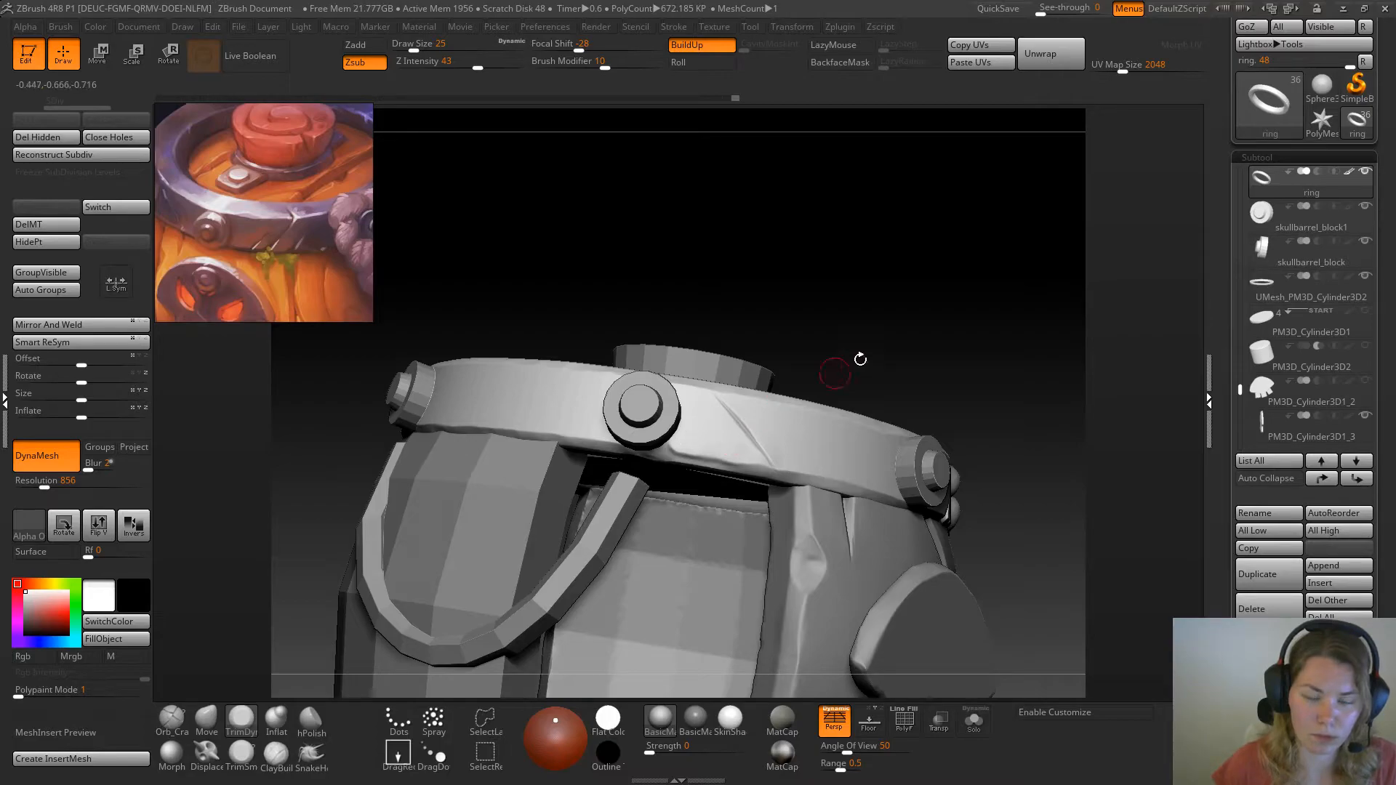
left_click_drag(842, 364, 670, 437)
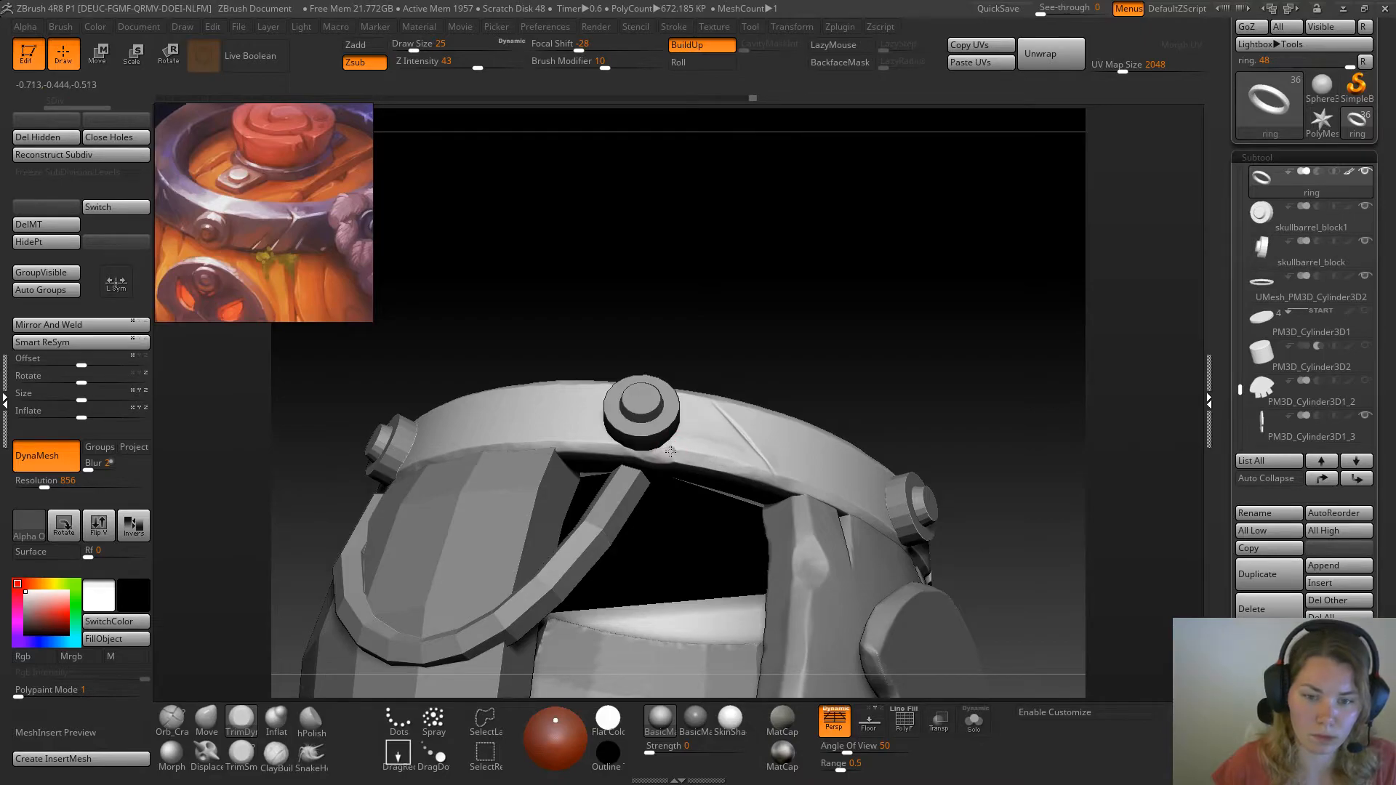
Nudge the ring's lower edge on both sides of the bolt with the Move brush at draw size 25
left_click_drag(773, 234, 789, 345)
left_click(207, 718)
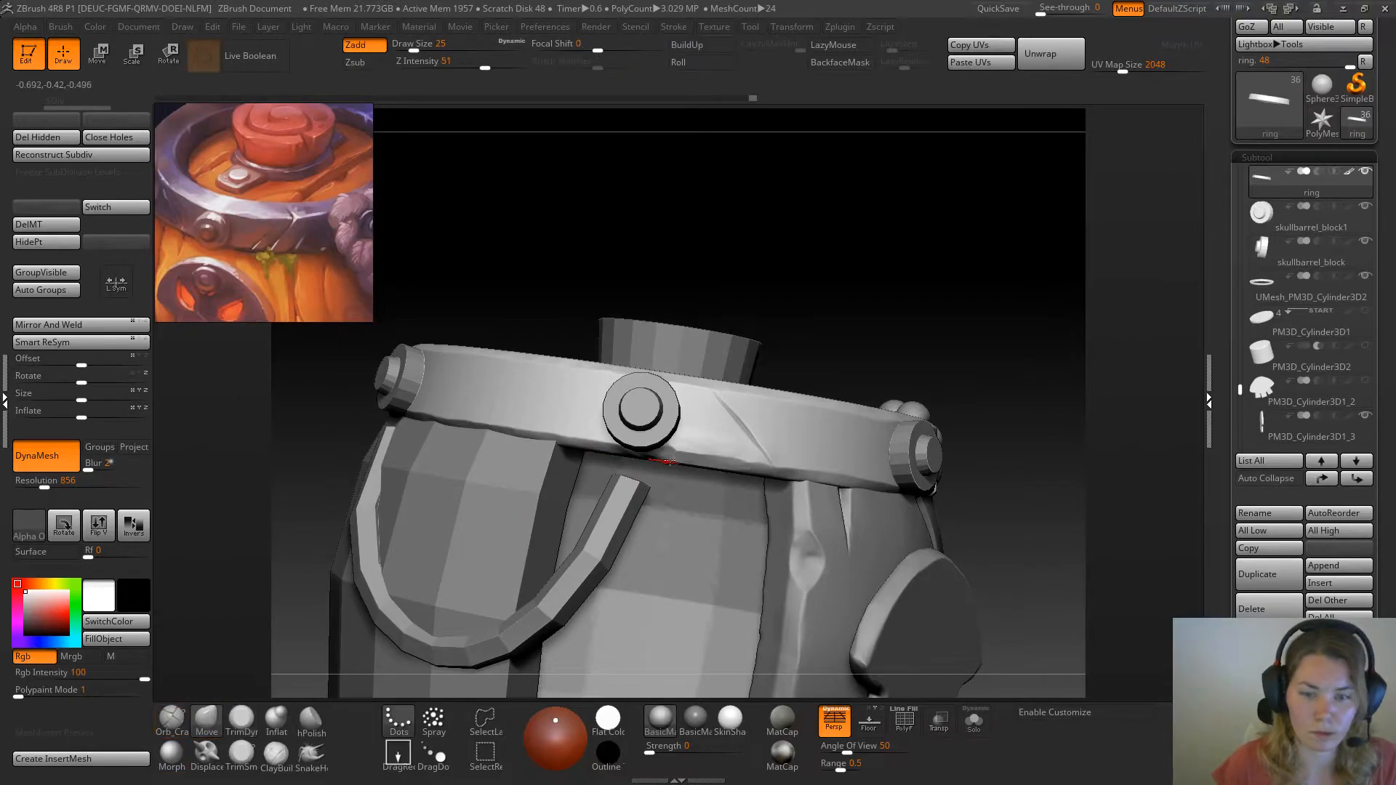
left_click_drag(676, 448, 688, 443)
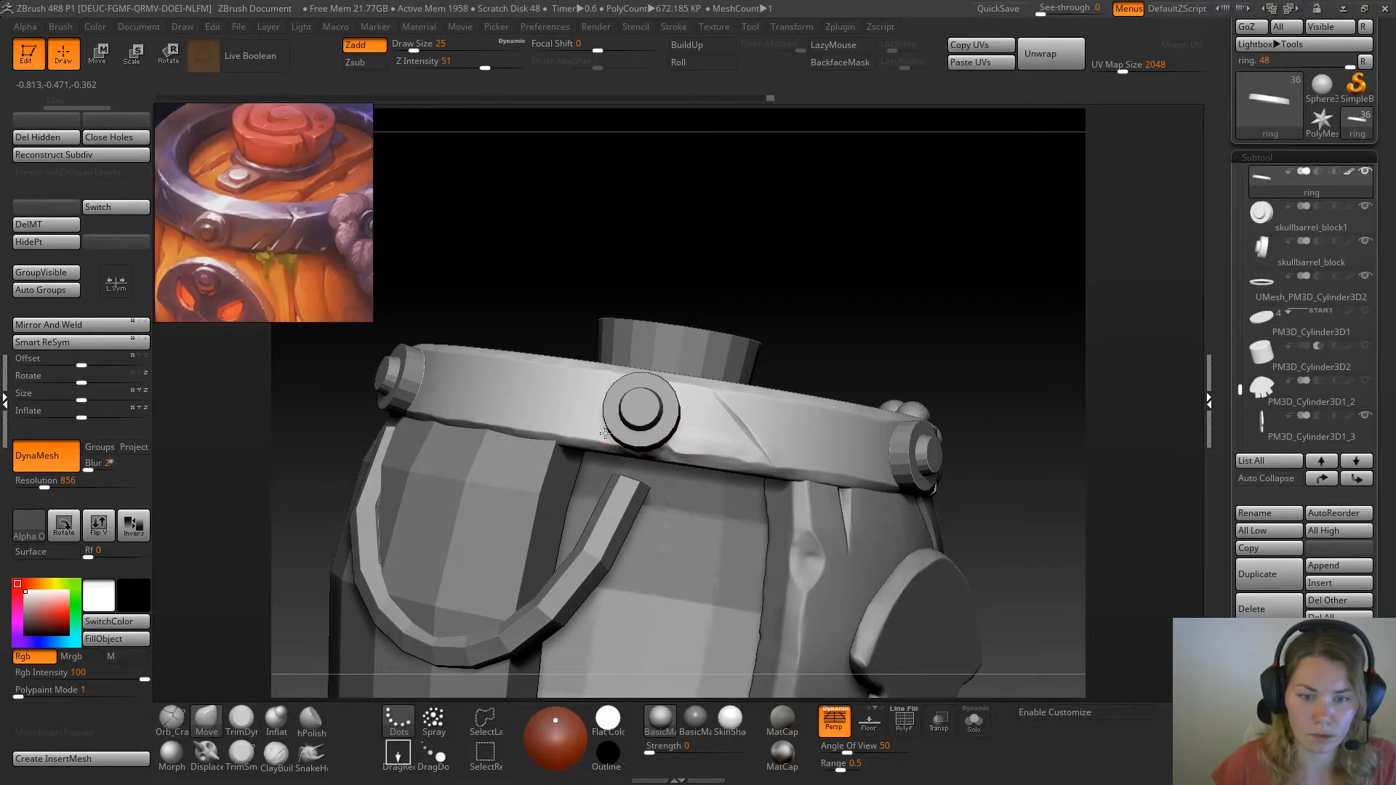
left_click_drag(601, 433, 596, 431)
Reshape the lower end of the diagonal crack with the Move brush and trim it with TrimDynamic
mouse_move(866, 275)
left_mouse_down()
mouse_move(829, 256)
mouse_move(841, 264)
left_mouse_up()
left_click_drag(685, 304, 715, 306)
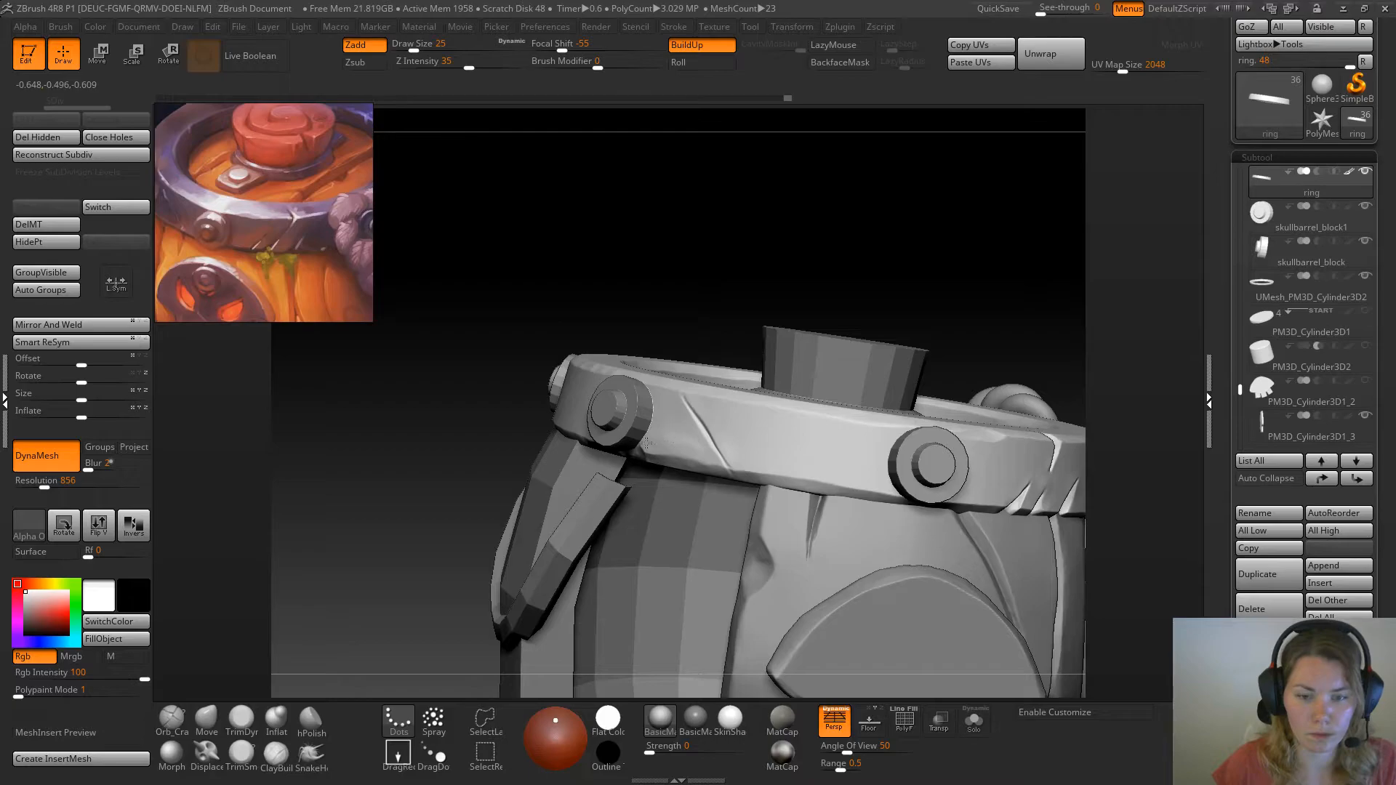
left_click_drag(696, 448, 704, 439, "shift")
left_click_drag(904, 282, 836, 240)
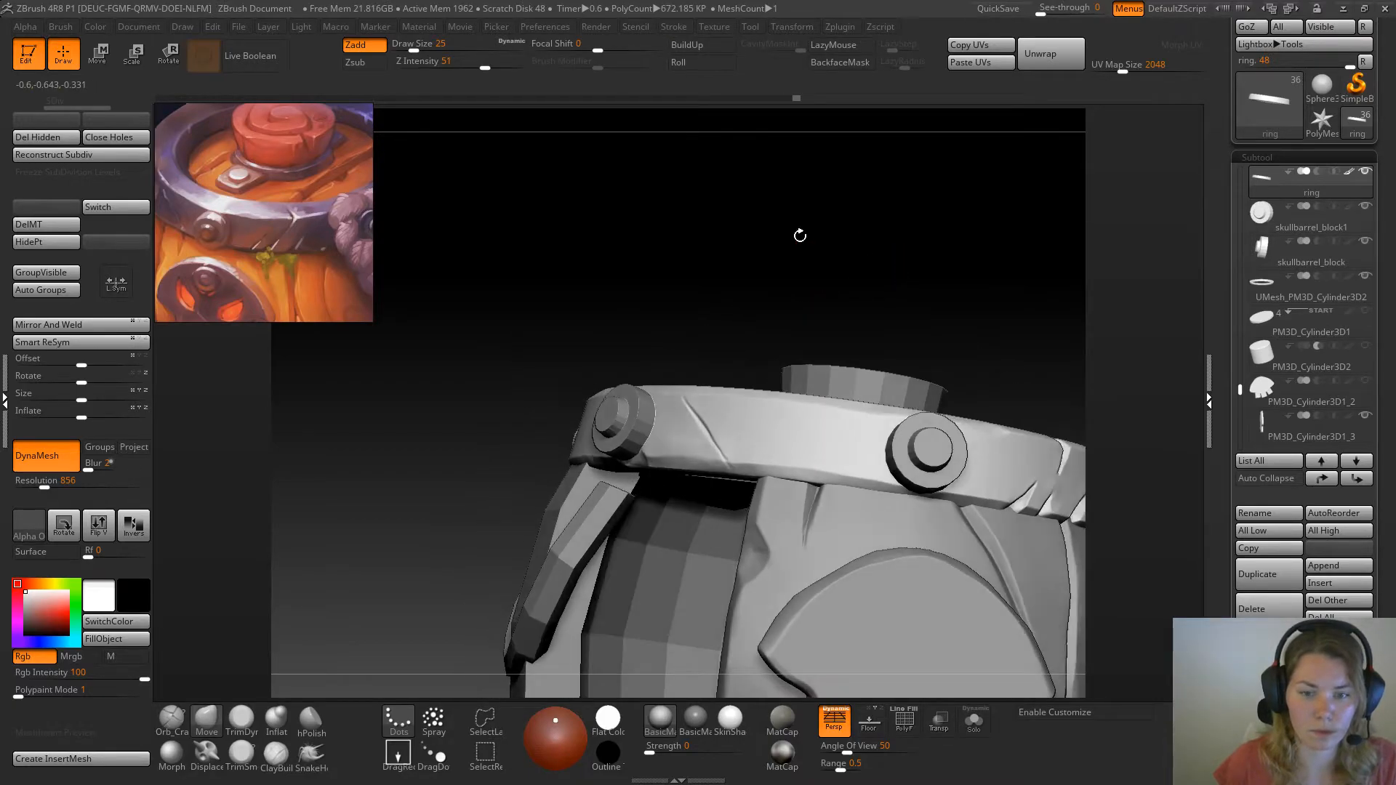
left_click(241, 720)
left_click_drag(297, 657, 363, 640)
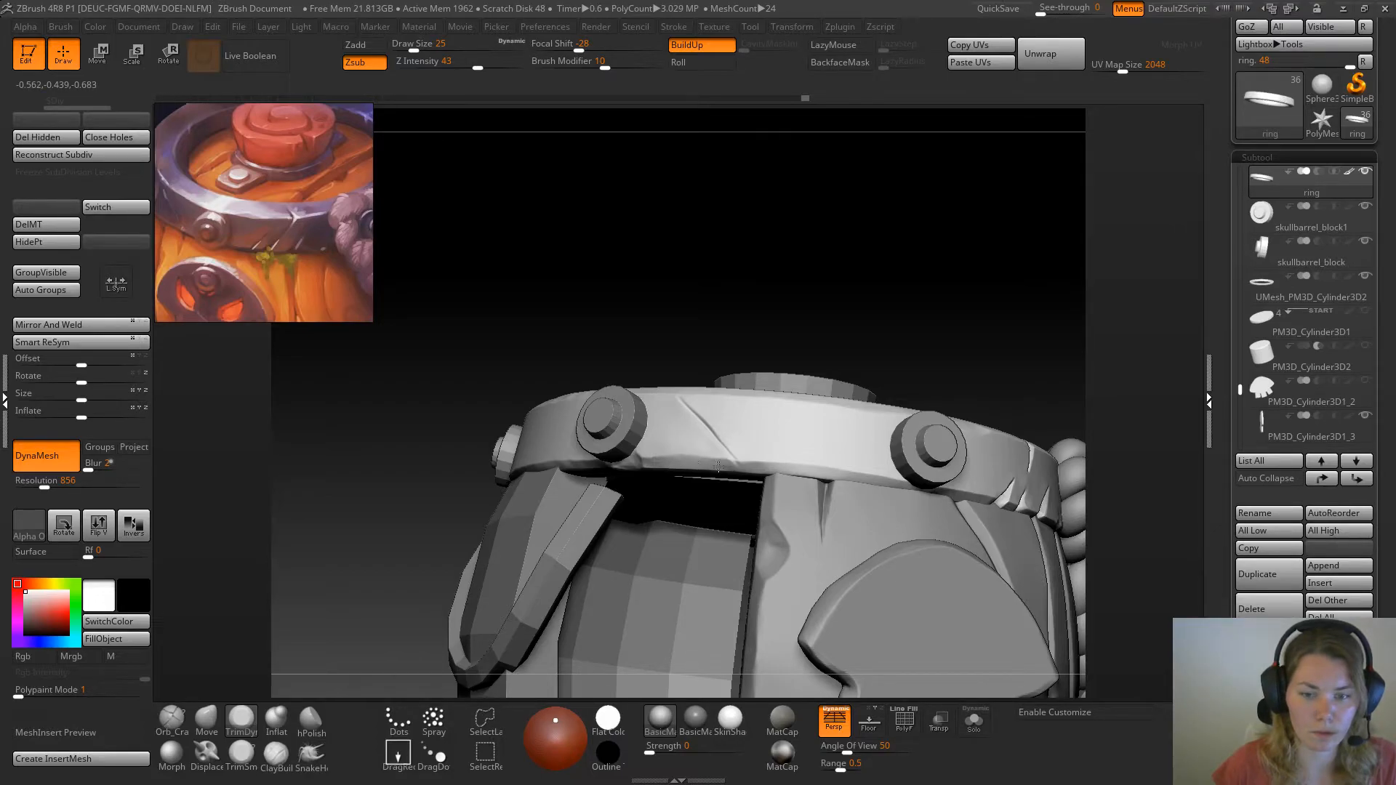
Shift the reference image to show more of the ring, and carve a small notch into its inner top edge with Orb_Cracks
left_click_drag(904, 346, 849, 241)
left_click_drag(1001, 277, 858, 225)
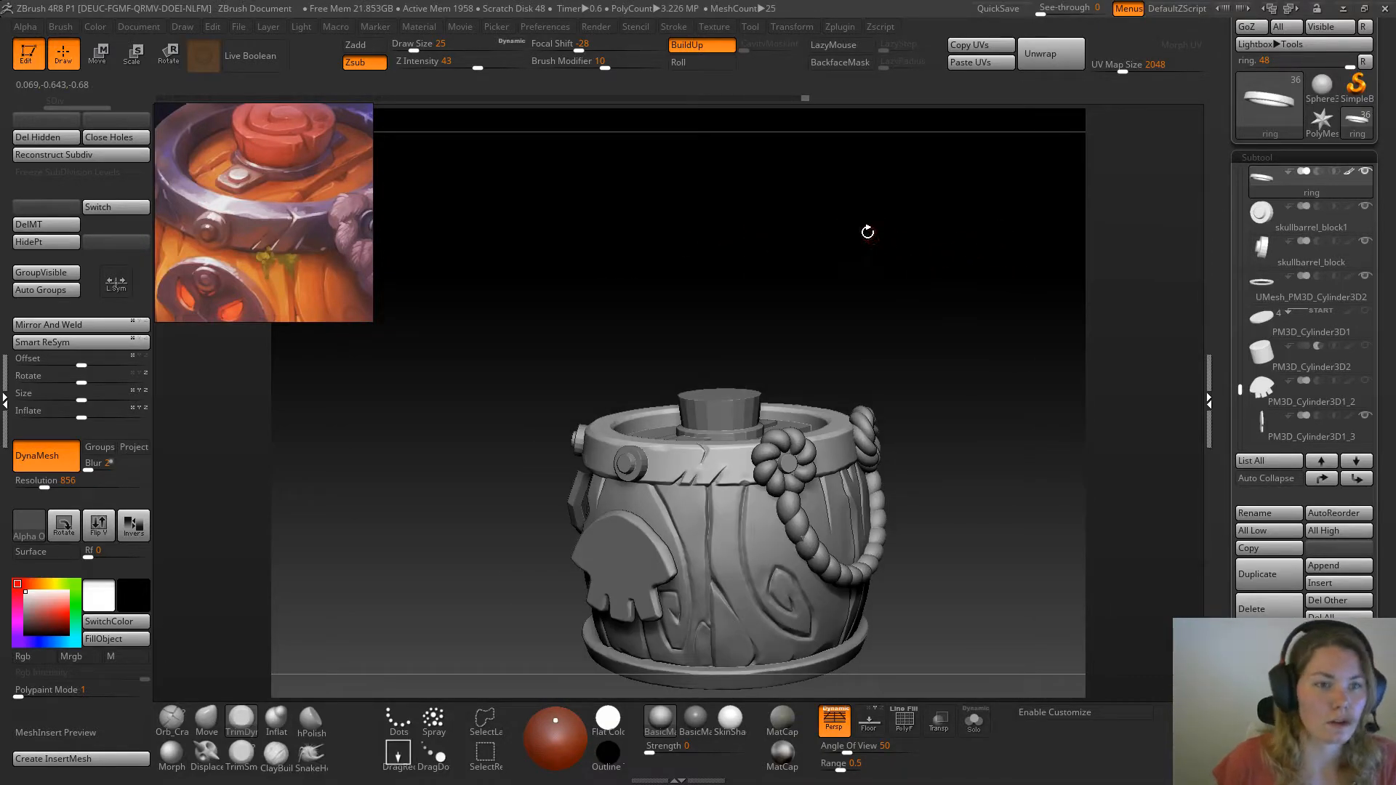
middle_click_drag(256, 199, 336, 265)
left_click_drag(758, 291, 709, 386)
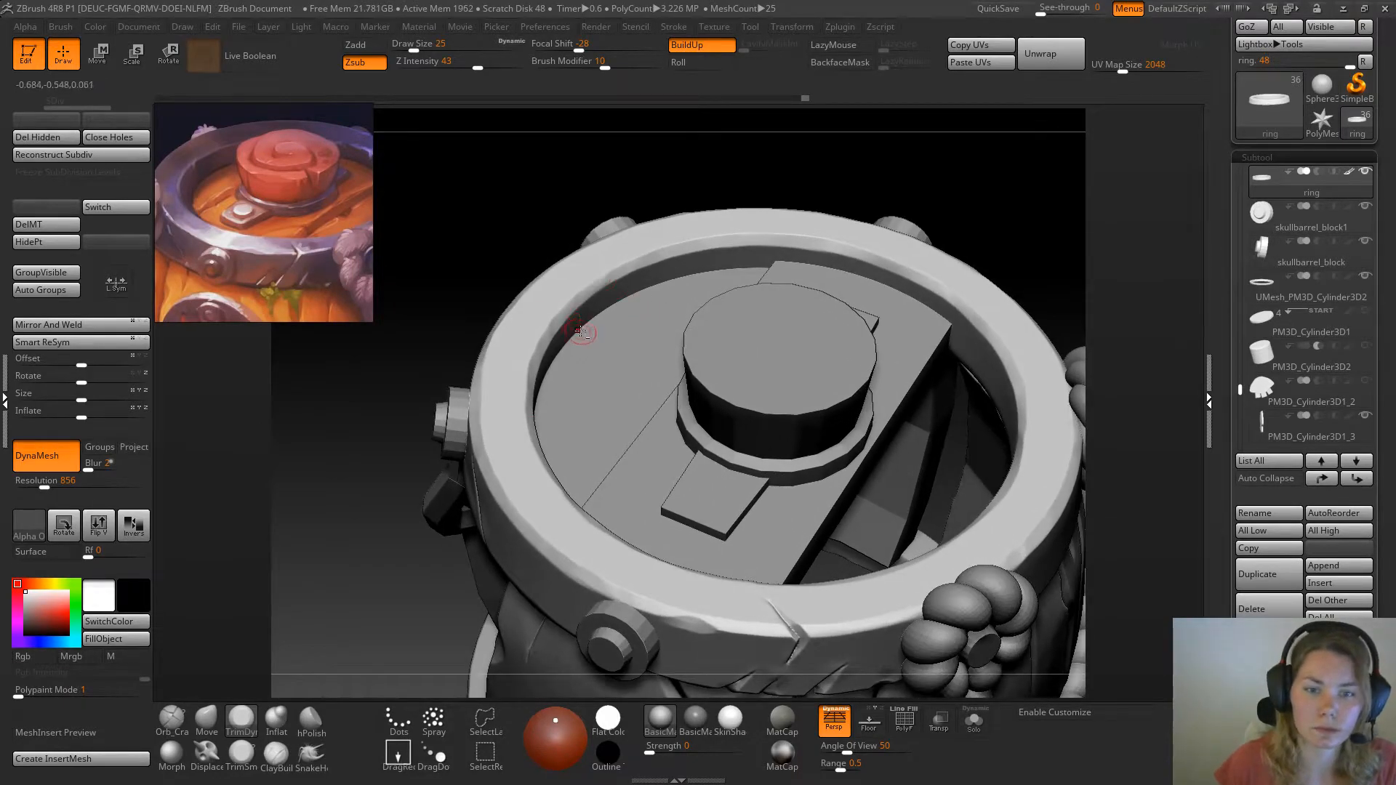
left_click(172, 720)
left_click_drag(274, 576, 358, 468)
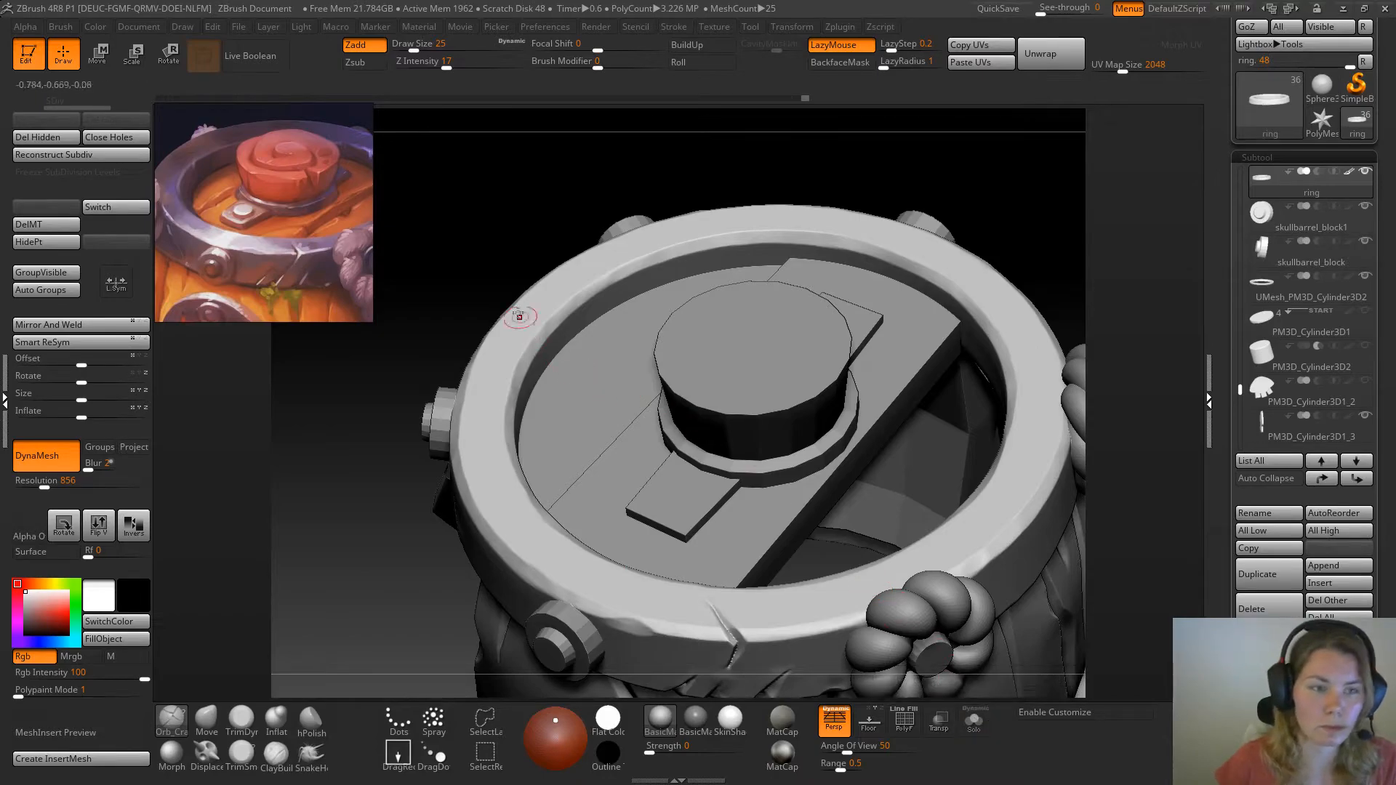
left_click_drag(552, 316, 553, 332)
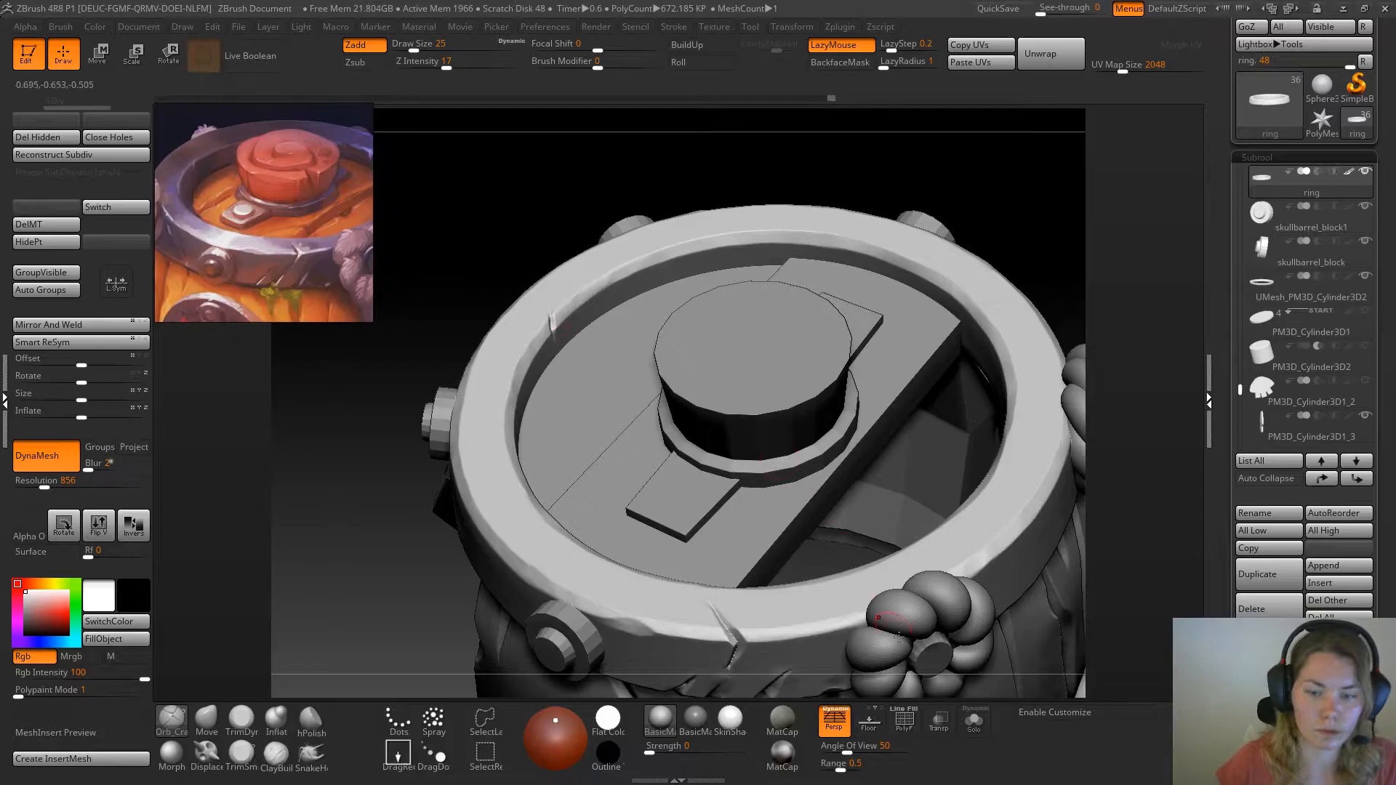
Isolate the ring and trim the faces of the small notch in its inner top edge with TrimSmoothBorder at draw size 14
left_click(976, 725)
left_click_drag(822, 492, 731, 448, "alt")
key("space")
left_click_drag(575, 371, 570, 371)
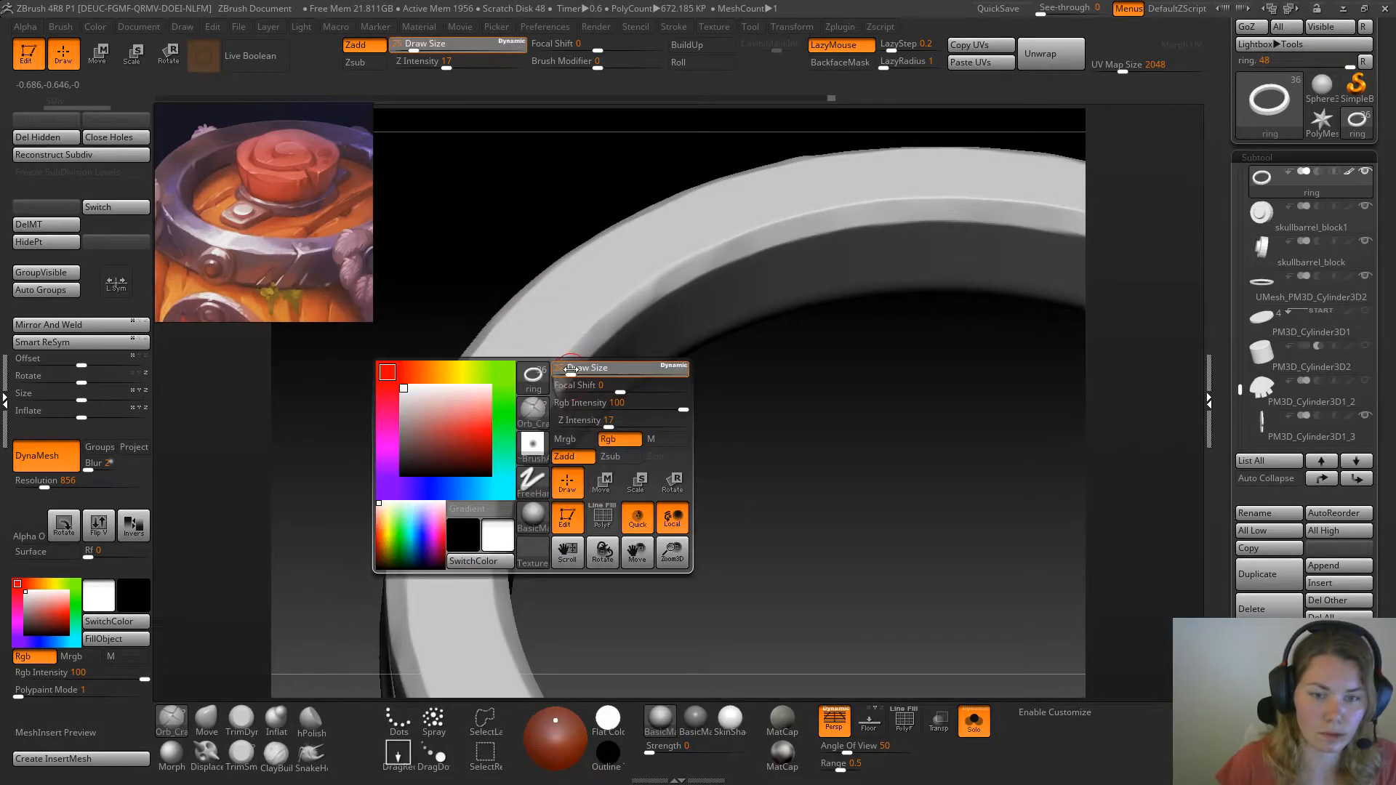
left_click(241, 755)
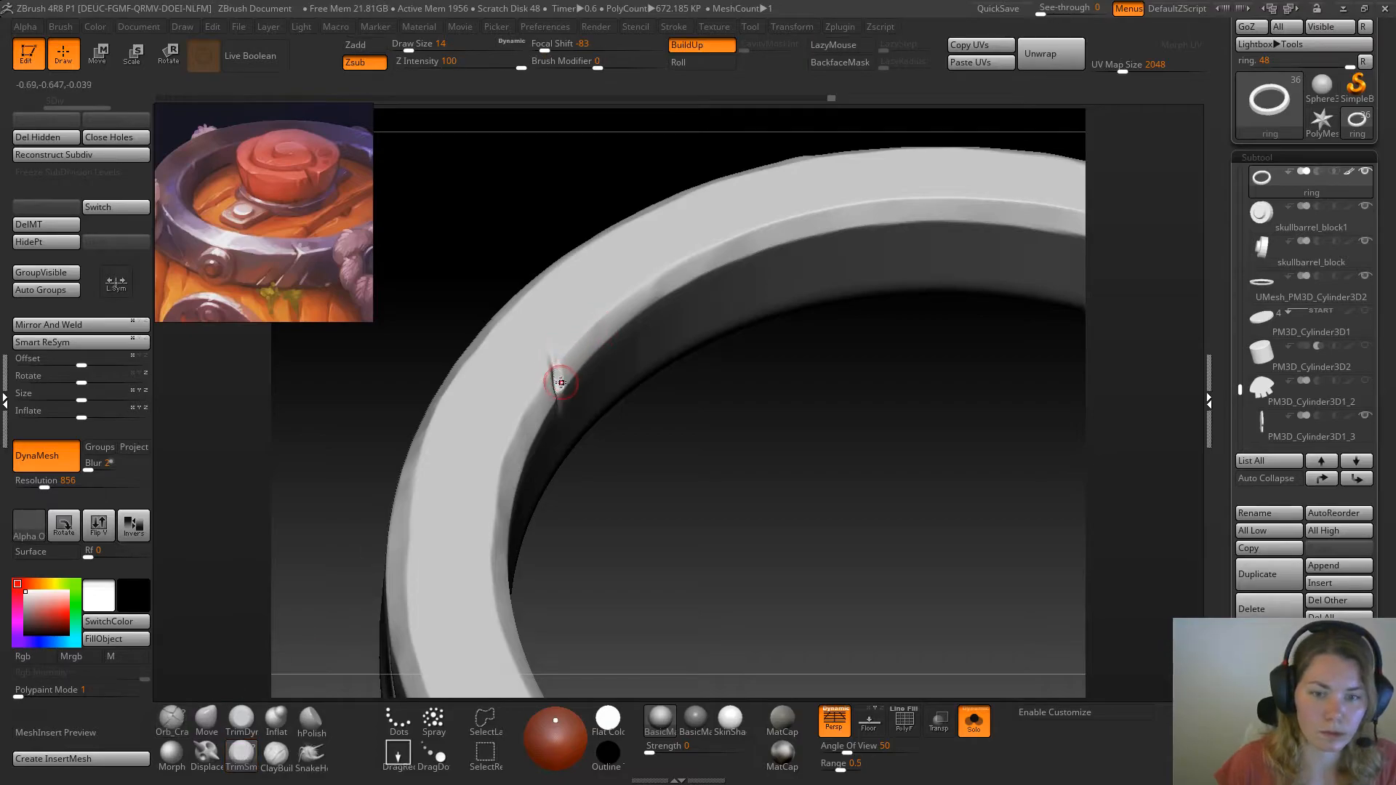
left_click_drag(558, 367, 558, 370)
left_click_drag(560, 372, 560, 375)
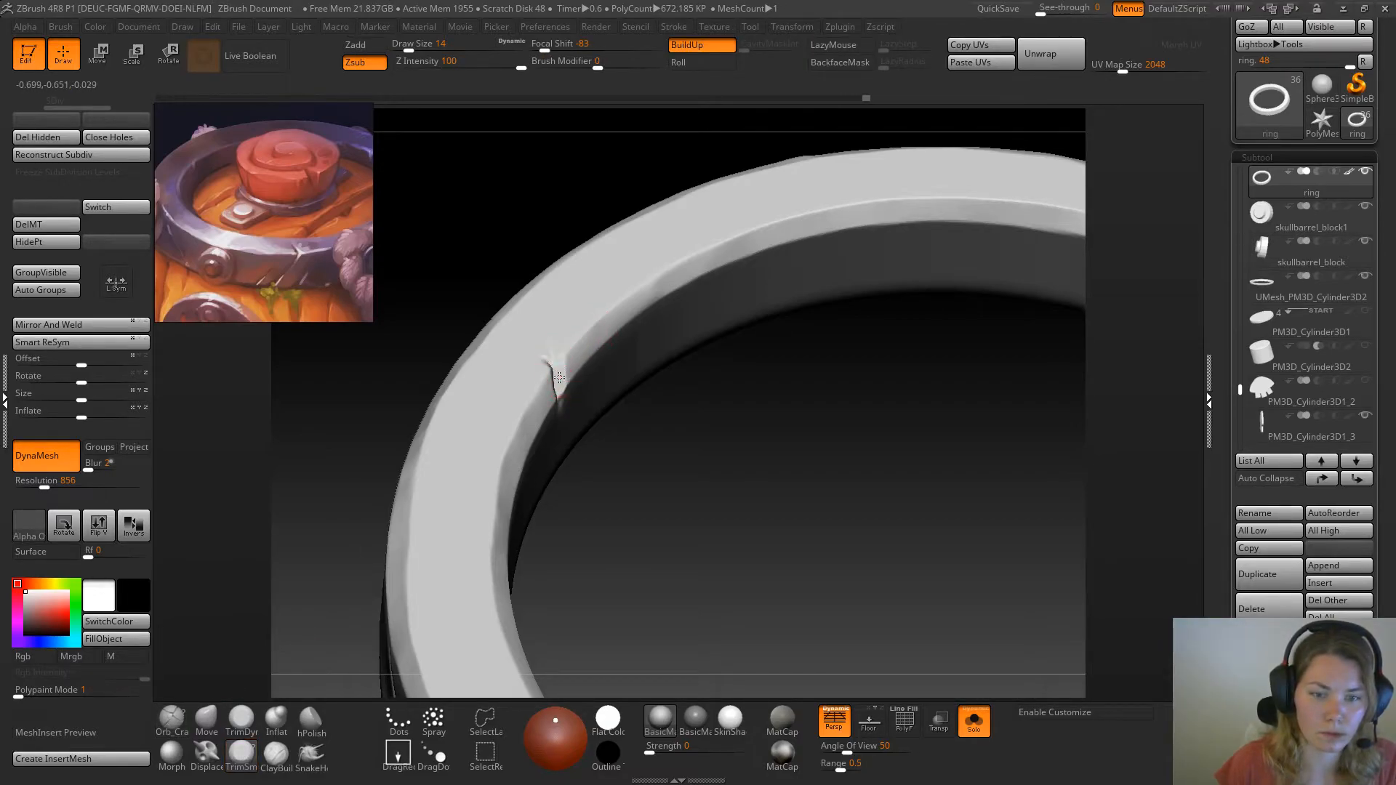
mouse_move(723, 413)
left_mouse_down()
mouse_move(633, 413)
mouse_move(742, 407)
left_mouse_up()
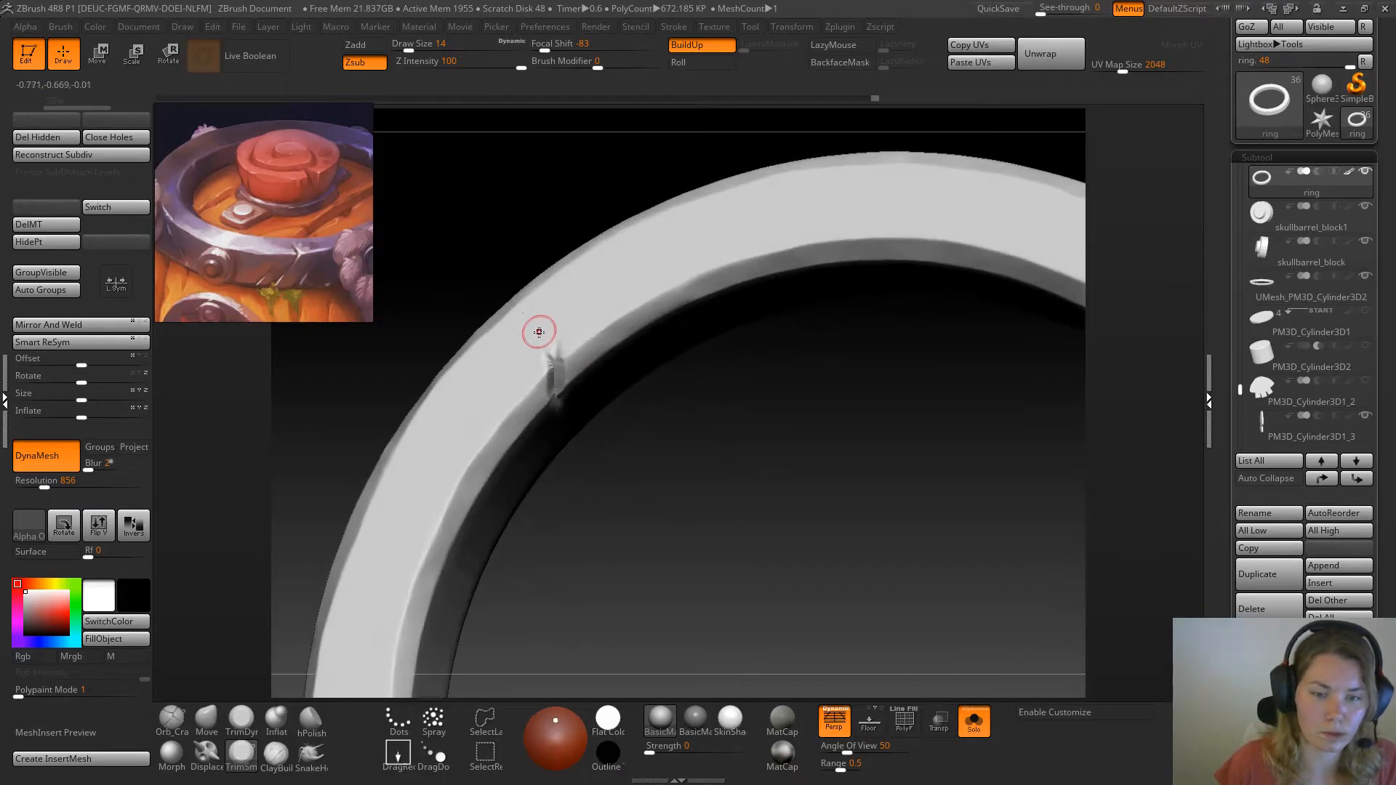
Update the ring's DynaMesh and store a new morph target for the Morph brush
left_click(173, 754)
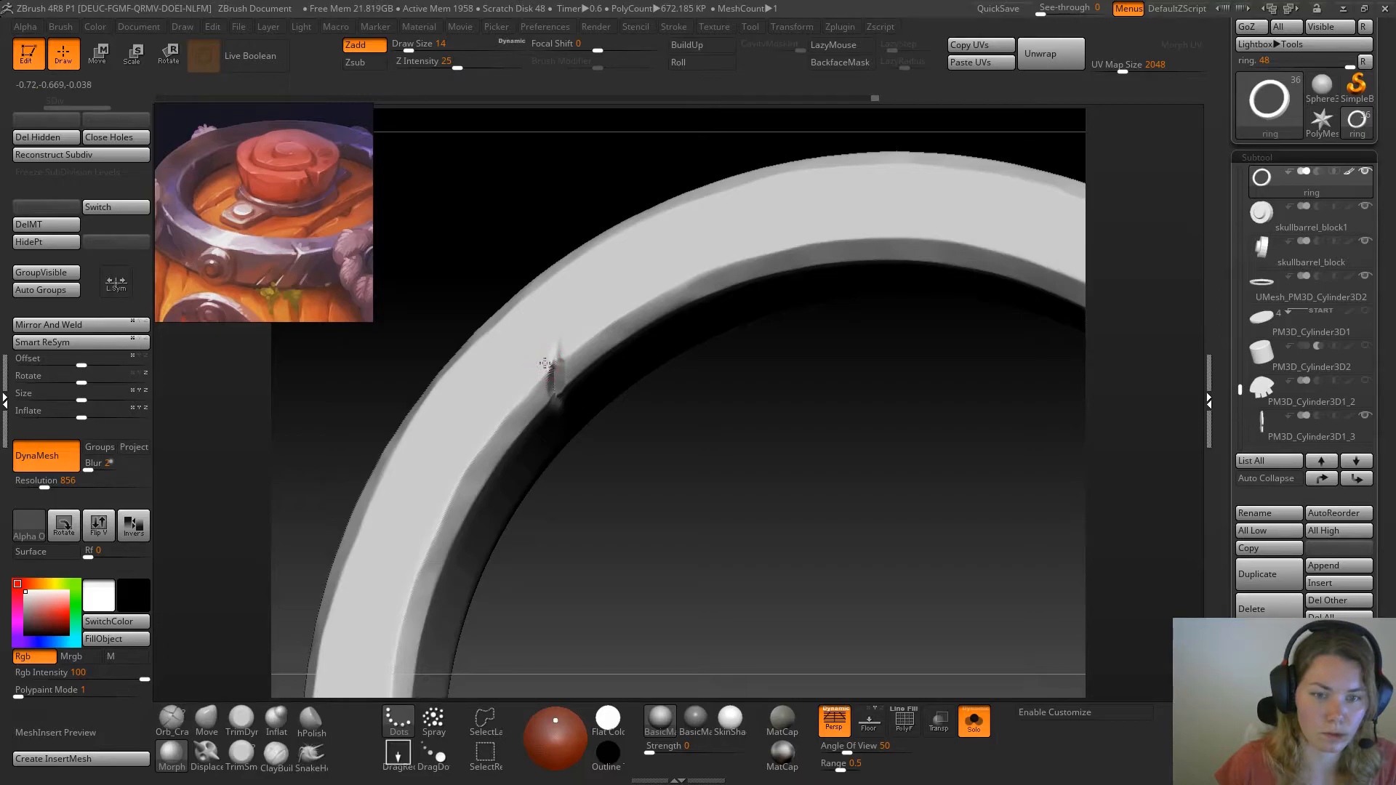
left_click_drag(608, 322, 804, 563)
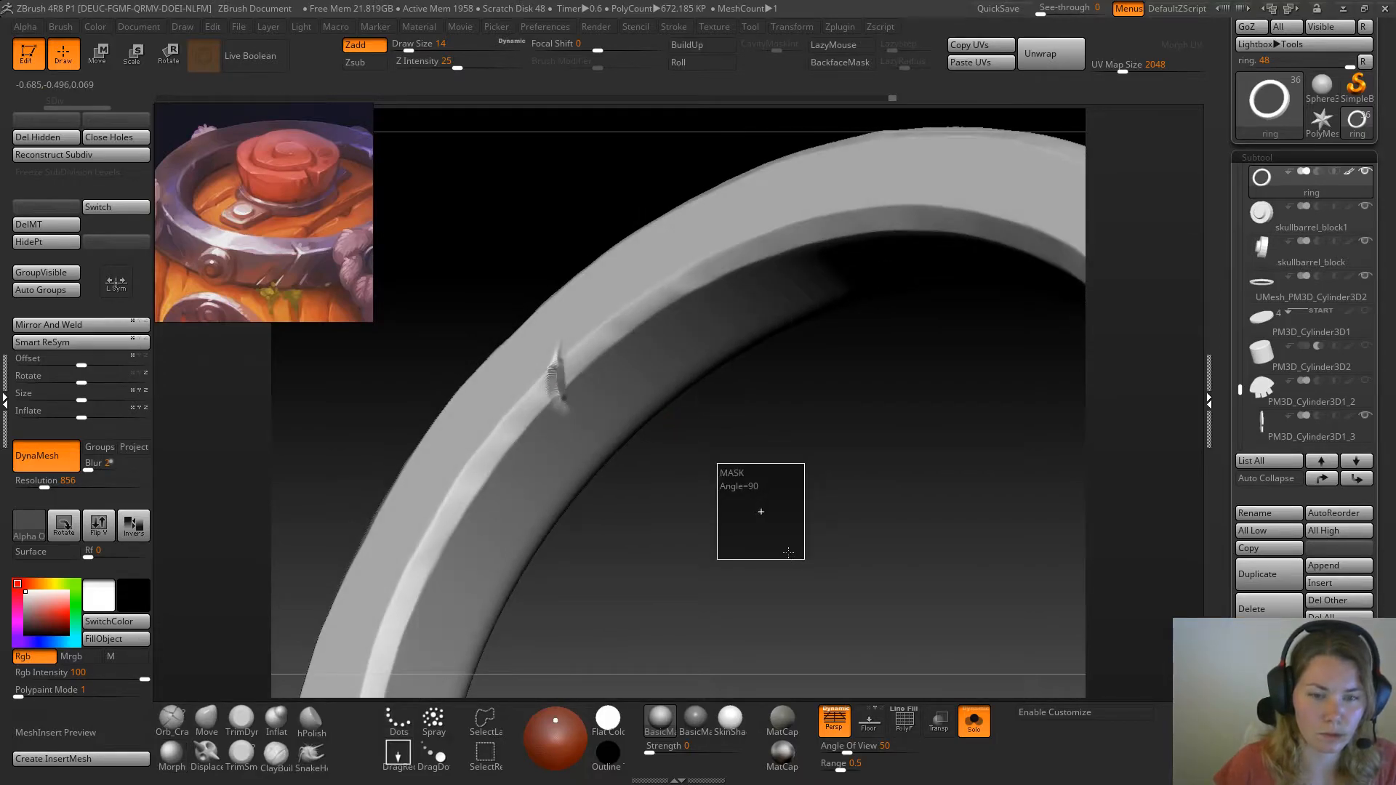
left_click_drag(769, 503, 359, 488)
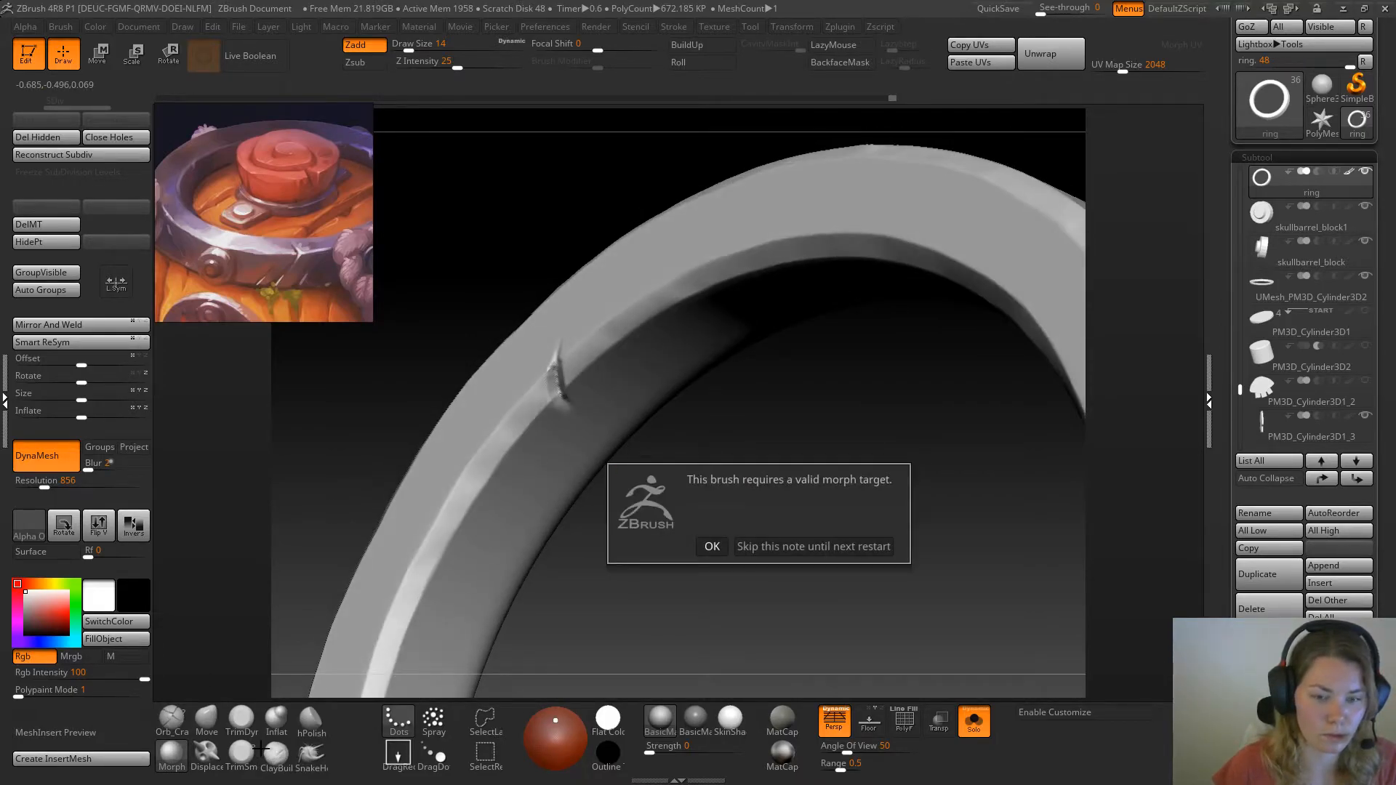
left_click(711, 546)
left_click(64, 209)
mouse_move(773, 508)
left_mouse_down()
mouse_move(603, 530)
mouse_move(552, 376)
mouse_move(560, 390)
left_mouse_up()
Deepen the inner-edge notch with TrimSmoothBorder, masking the surface beside it to trim one face cleanly
left_click(243, 756)
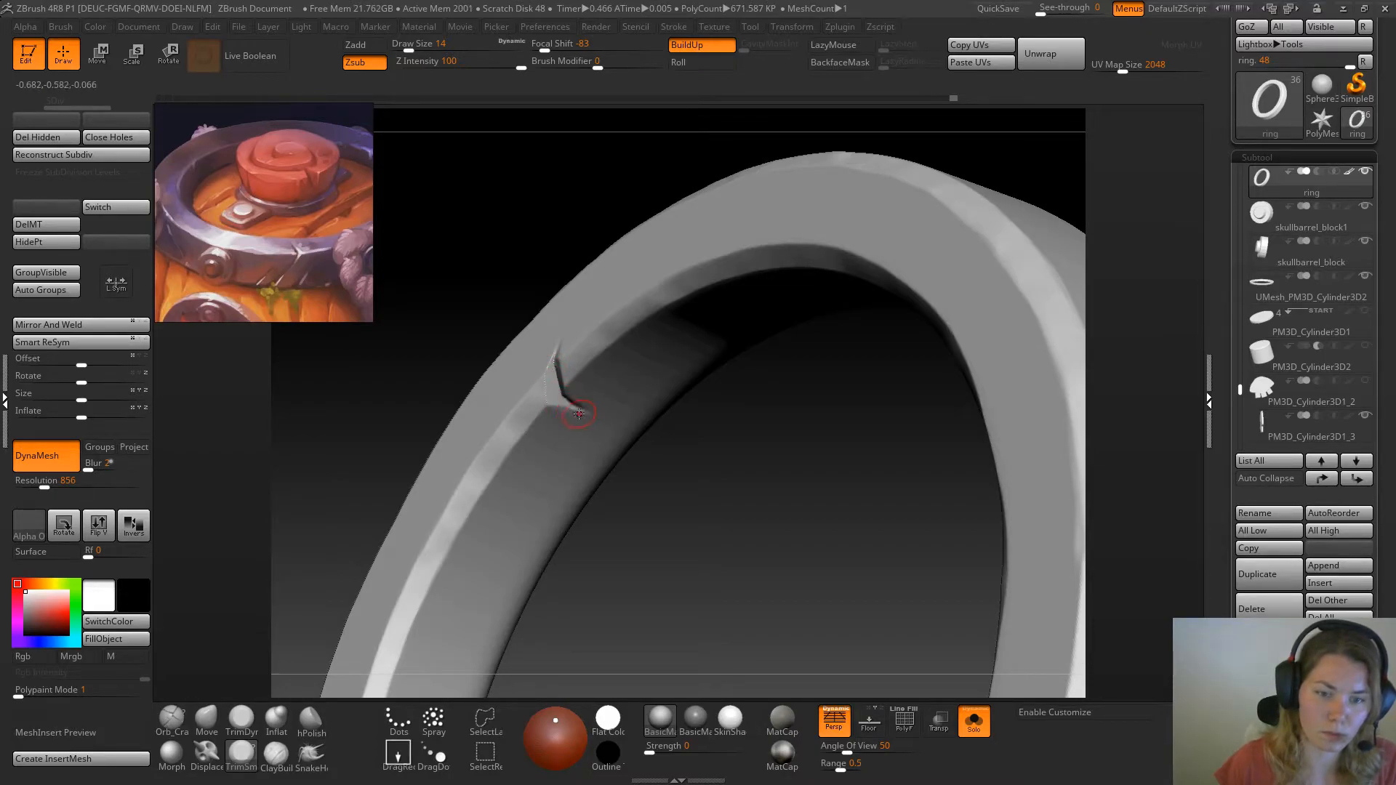
left_click_drag(430, 400, 611, 321)
mouse_move(586, 218)
left_mouse_down()
mouse_move(590, 249)
mouse_move(527, 255)
mouse_move(523, 225)
mouse_move(536, 342)
mouse_move(554, 340)
mouse_move(549, 403)
left_mouse_up()
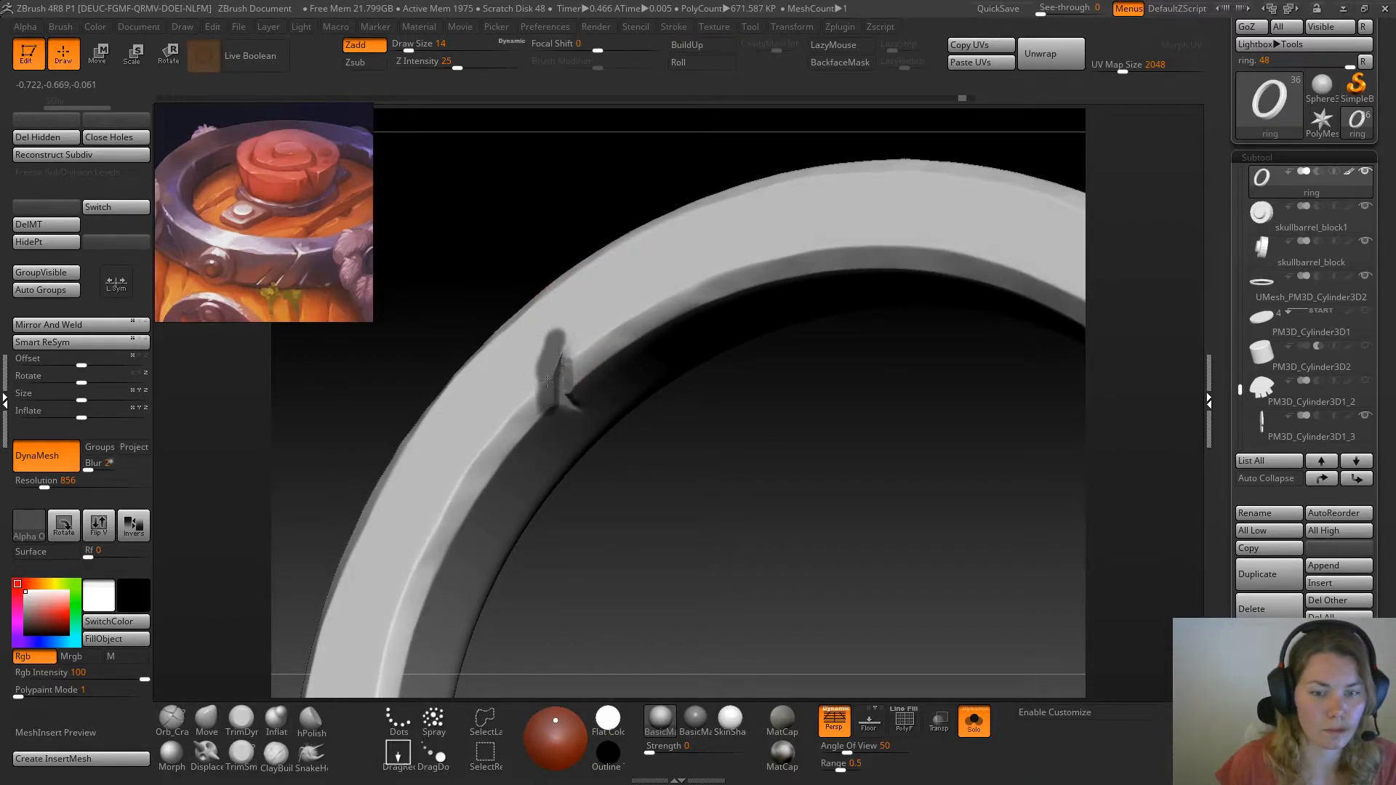
left_click_drag(475, 309, 552, 349)
key("ctrl")
right_click_drag(538, 310, 572, 351)
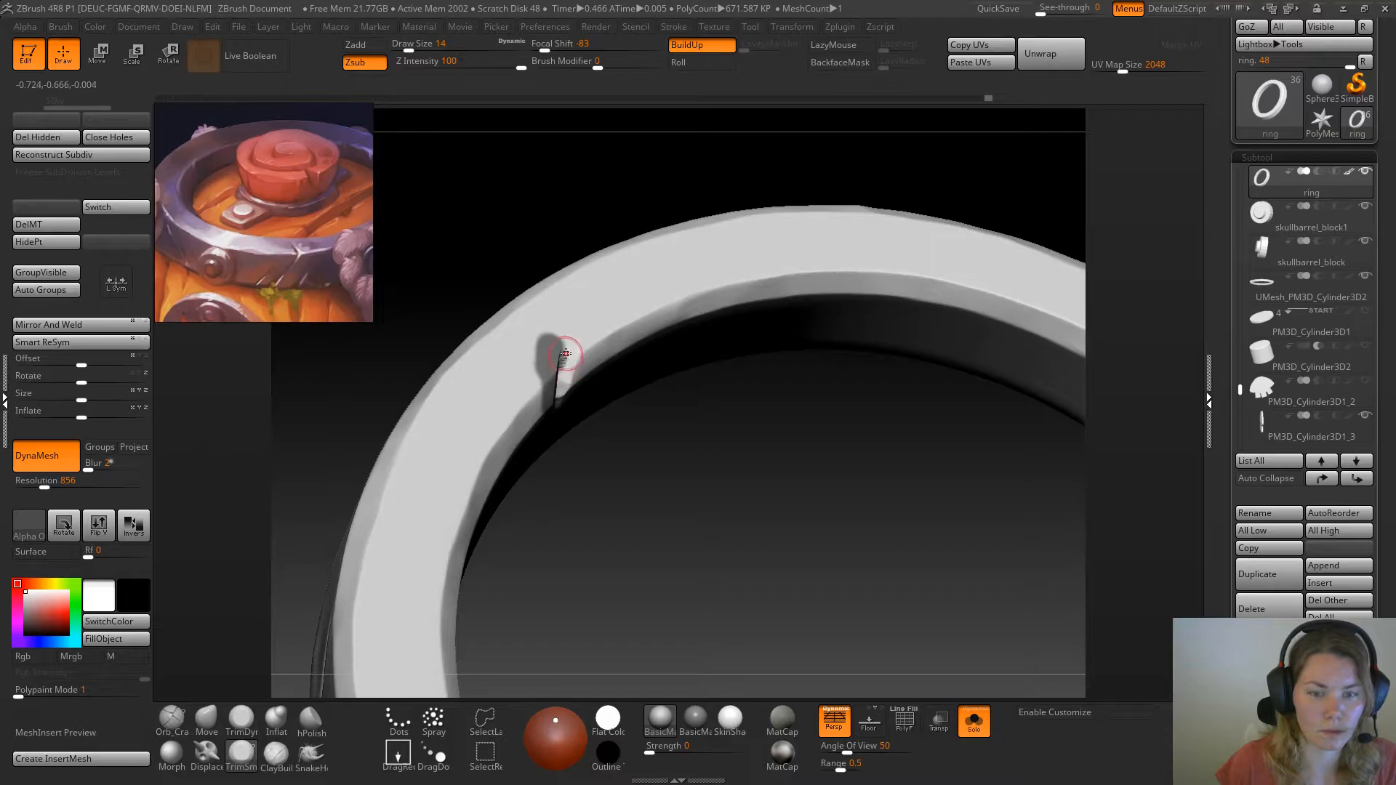
Undo the last stroke, then clear the mask beside the notch and update the ring's DynaMesh
key("ctrl+z")
left_click(651, 441, "ctrl")
left_click_drag(652, 441, 704, 528, "ctrl")
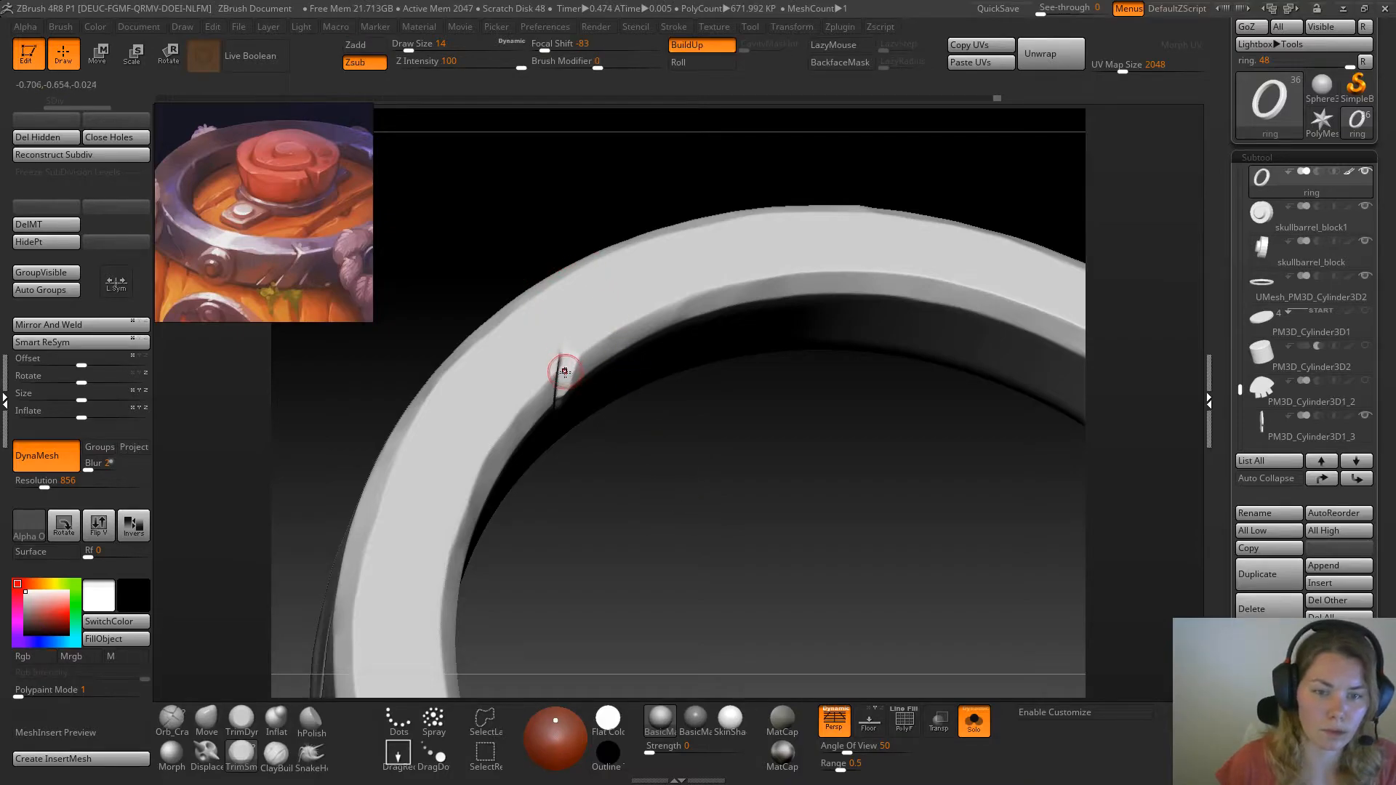
Sharpen the notch's faces with TrimSmoothBorder at draw size 9 and refine its lower end with TrimDynamic
mouse_move(670, 473)
left_mouse_down()
mouse_move(533, 381)
mouse_move(560, 370)
mouse_move(566, 347)
left_mouse_up()
key("space")
left_click_drag(599, 234, 630, 281)
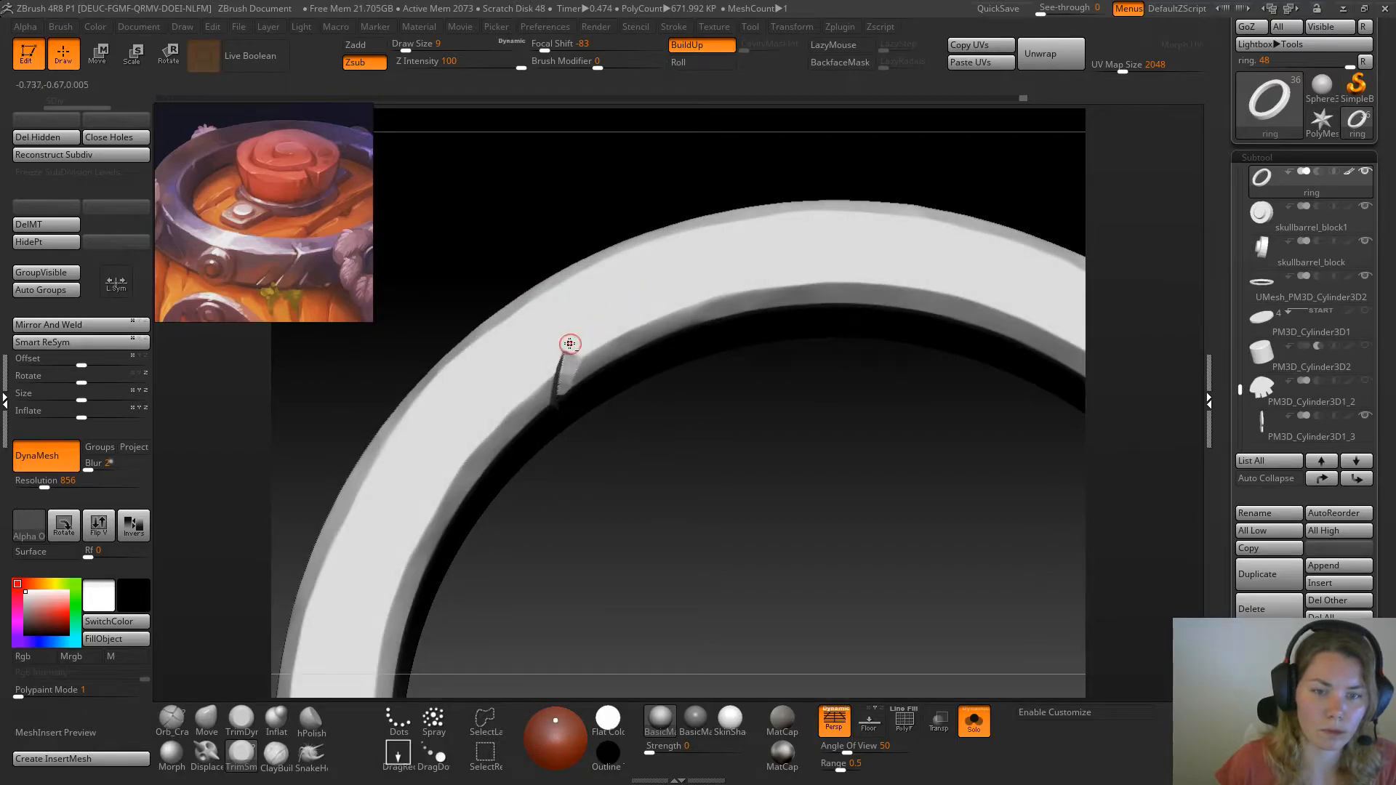
mouse_move(575, 352)
left_mouse_down()
mouse_move(559, 352)
mouse_move(560, 408)
left_mouse_up()
left_click_drag(629, 483, 572, 381)
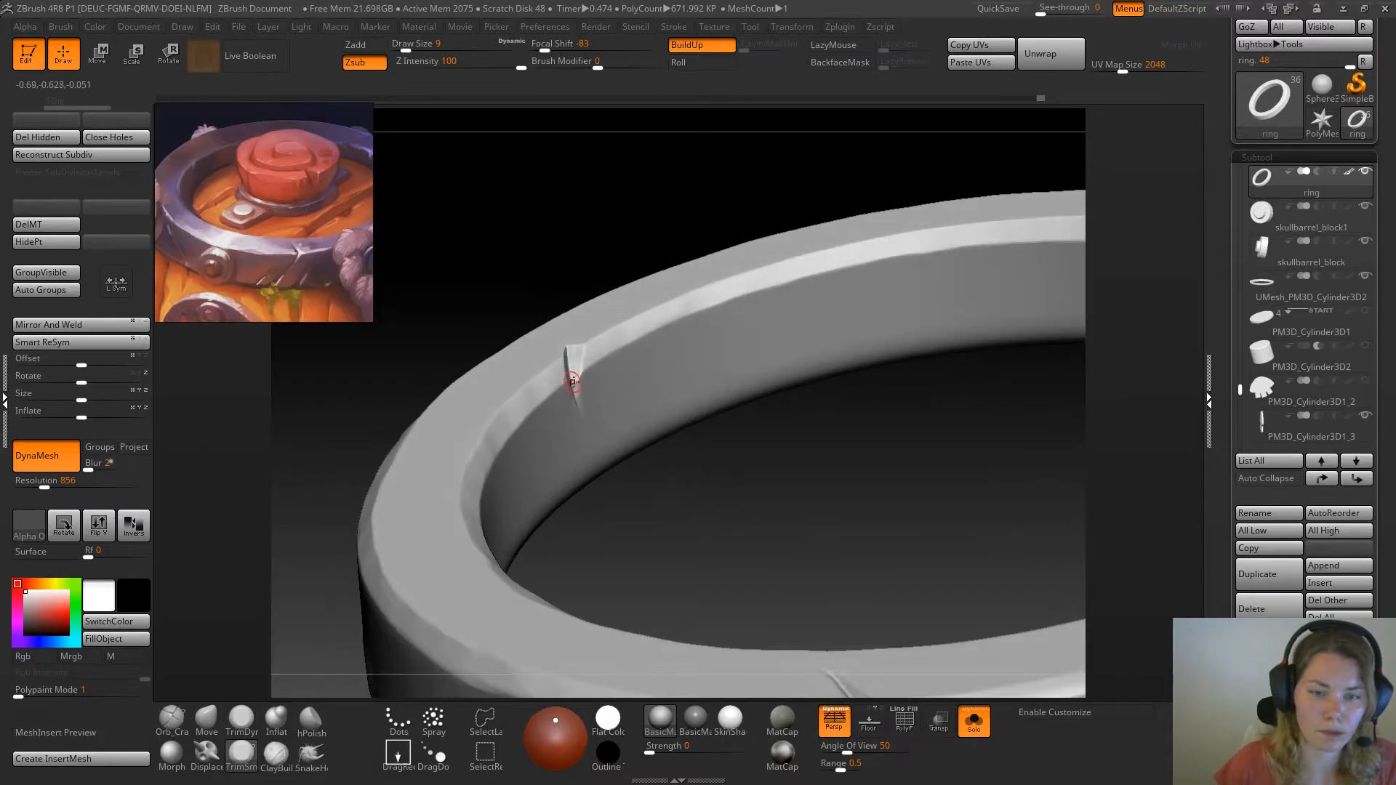
left_click(244, 720)
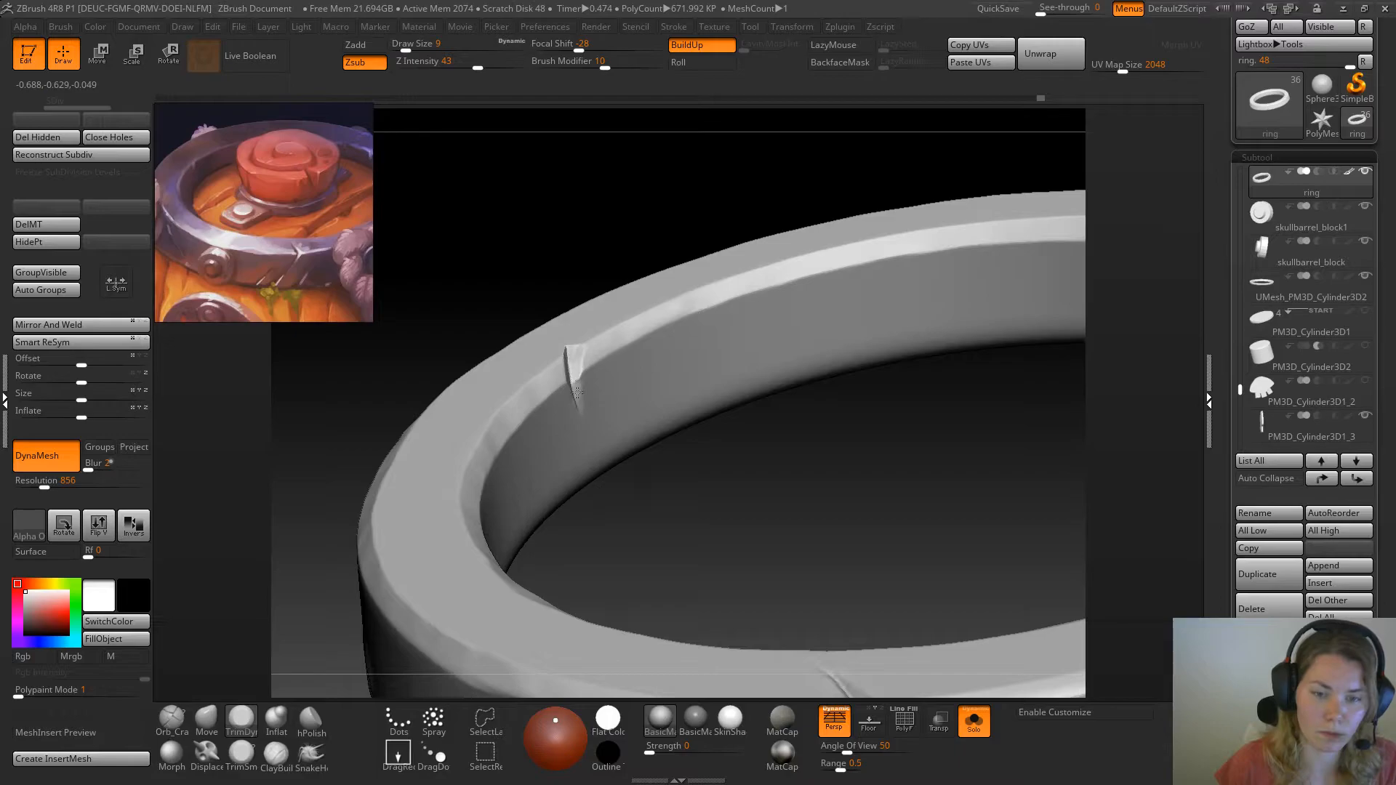
Examine the ring's cracks and notches from several angles, both isolated and together with the whole barrel
key("f")
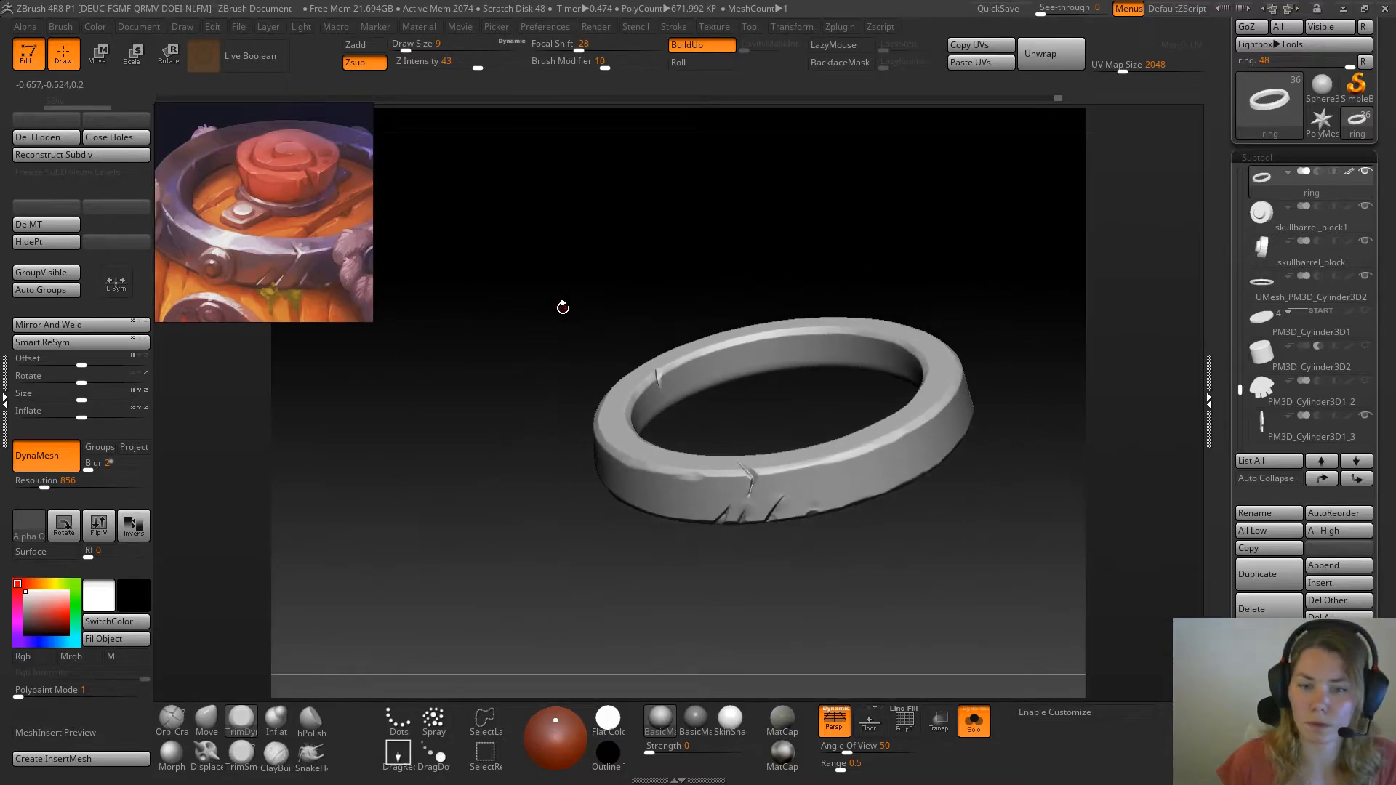
left_click(974, 720)
left_click_drag(699, 240, 851, 237)
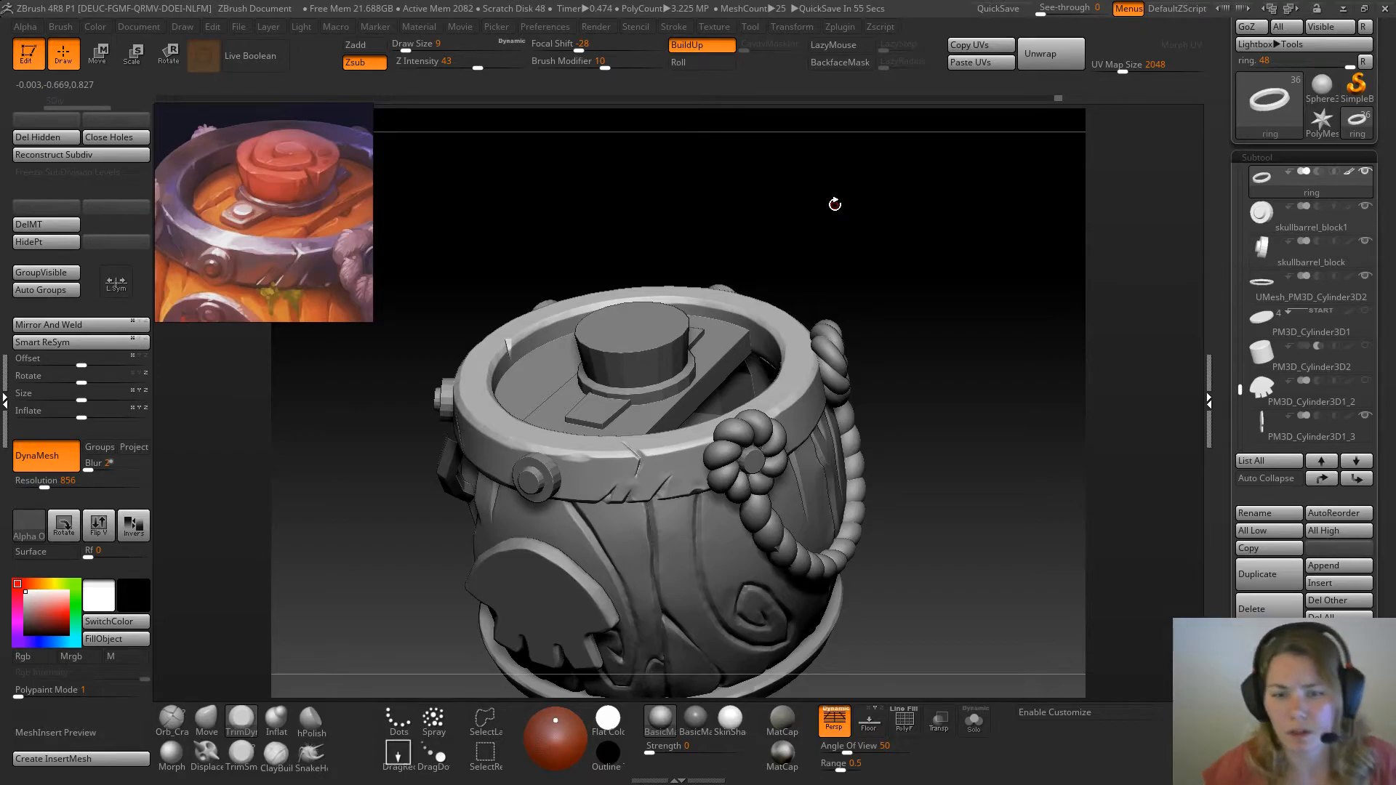
mouse_move(1311, 361)
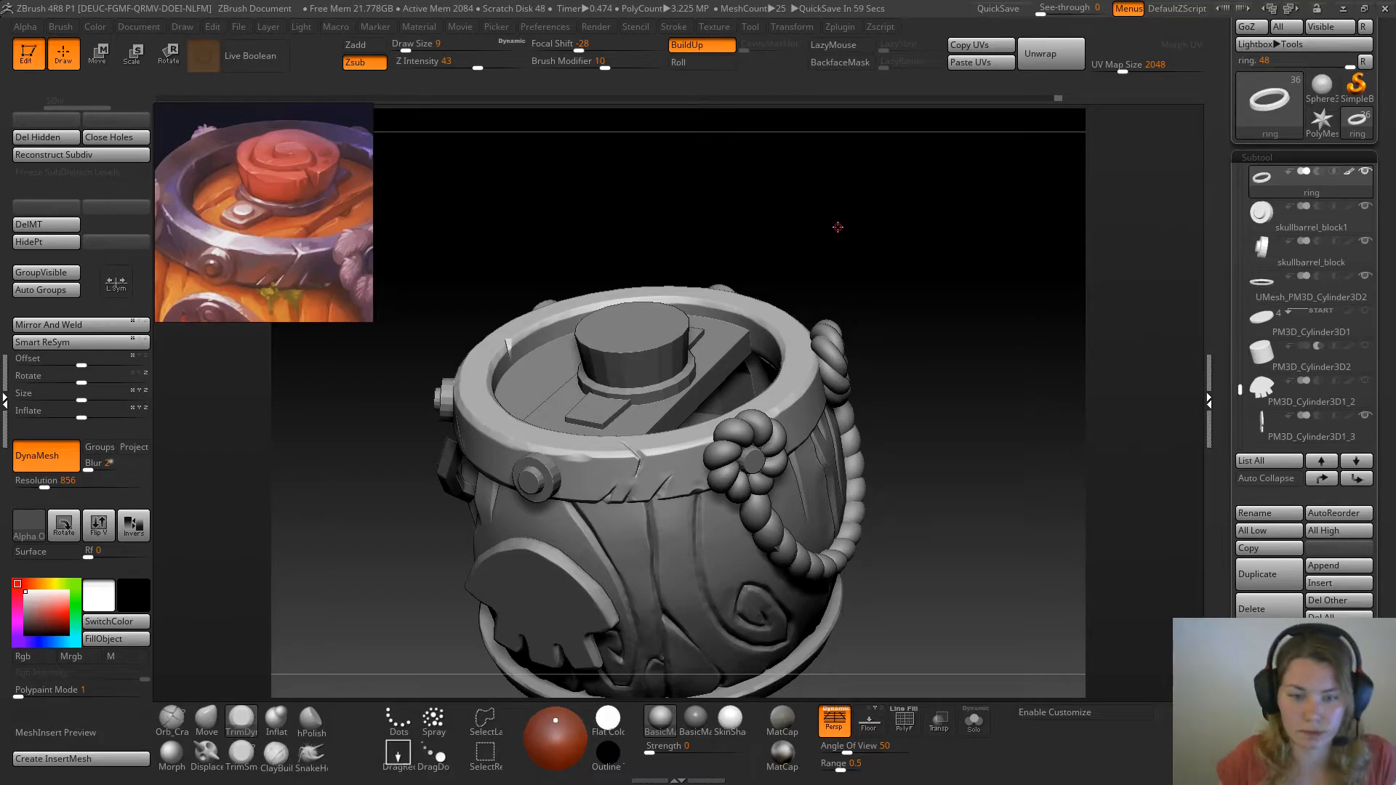
left_click_drag(309, 465, 377, 496, "alt")
left_click(980, 728)
mouse_move(902, 627)
left_mouse_down()
mouse_move(904, 592)
mouse_move(913, 646)
left_mouse_up()
left_click(974, 731)
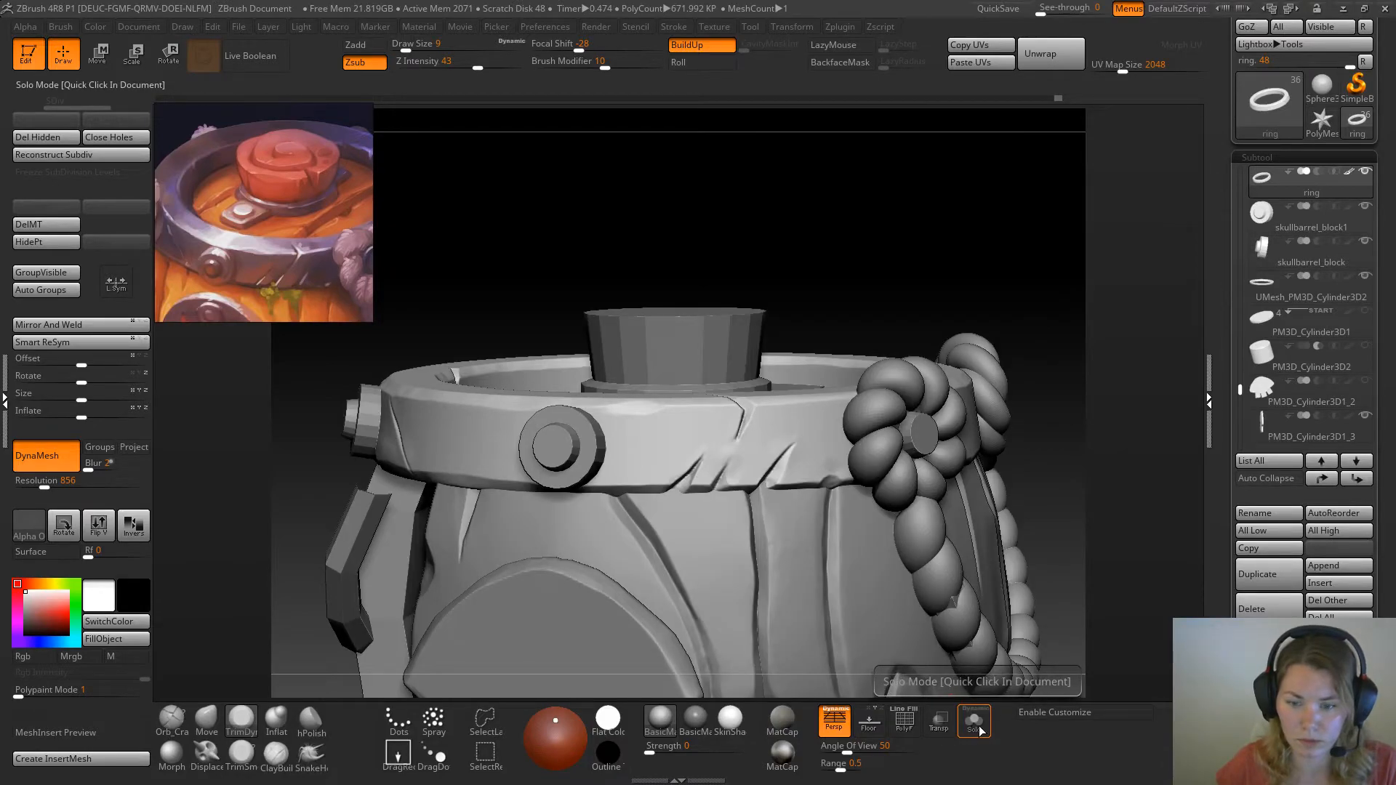
left_click(974, 728)
left_click_drag(950, 566, 843, 386, "alt")
left_click_drag(855, 273, 884, 309)
left_click_drag(934, 216, 890, 337, "alt")
left_click_drag(567, 233, 710, 349, "alt")
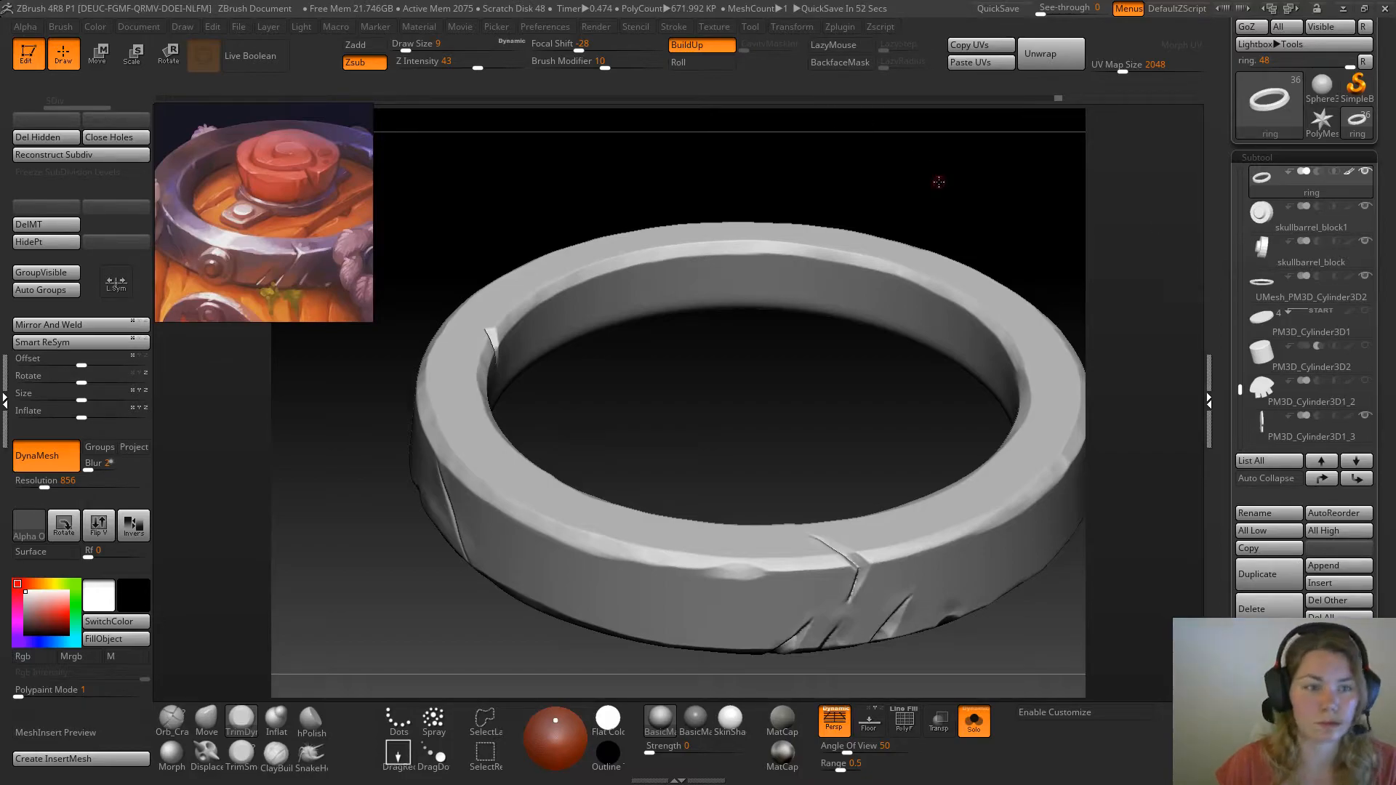
left_click_drag(711, 412, 544, 521, "alt")
left_click_drag(967, 664, 865, 614, "alt")
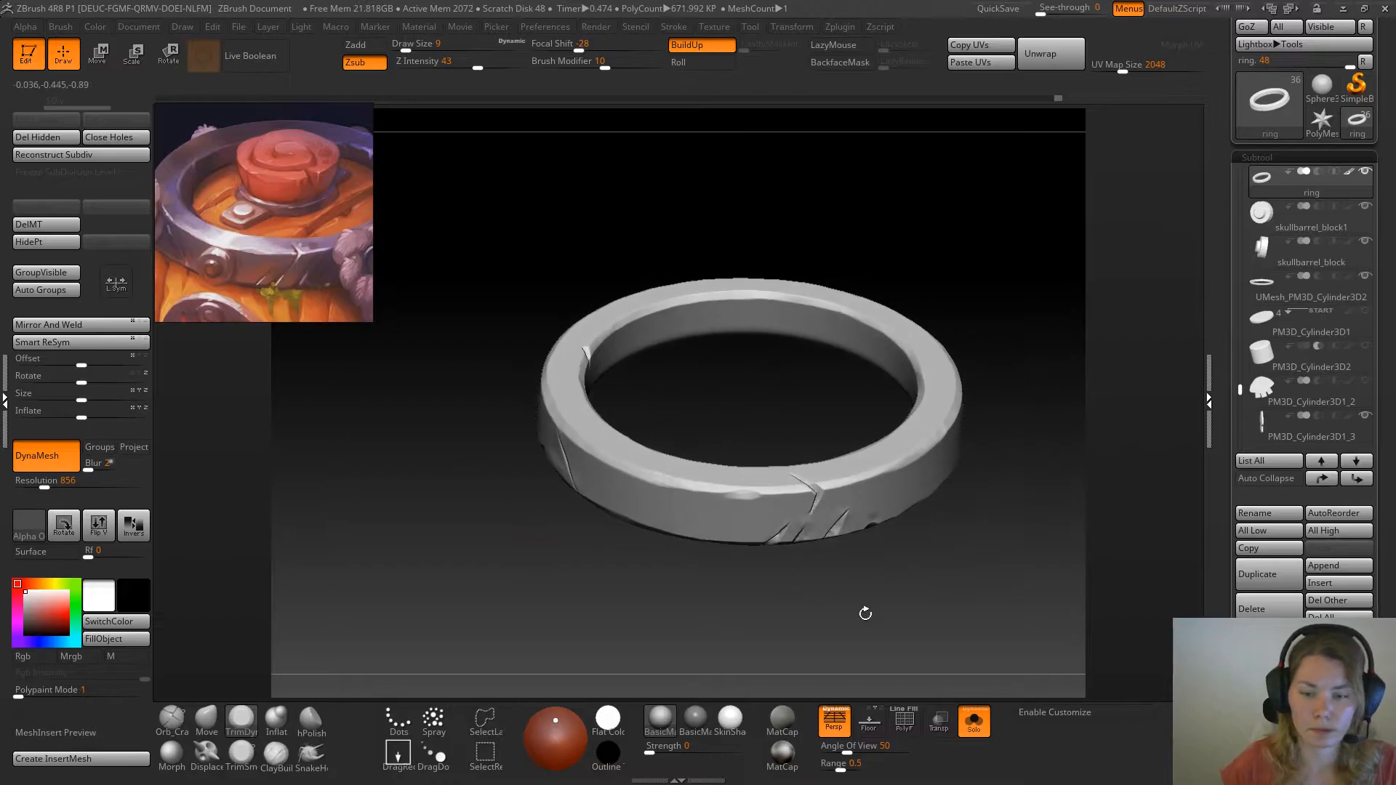
left_click(973, 720)
Zoom the reference image out to show the whole barrel and enlarge the reference overlay
mouse_move(1030, 642)
left_mouse_down()
mouse_move(1009, 623)
mouse_move(1047, 627)
left_mouse_up()
left_click_drag(654, 655, 567, 522, "alt")
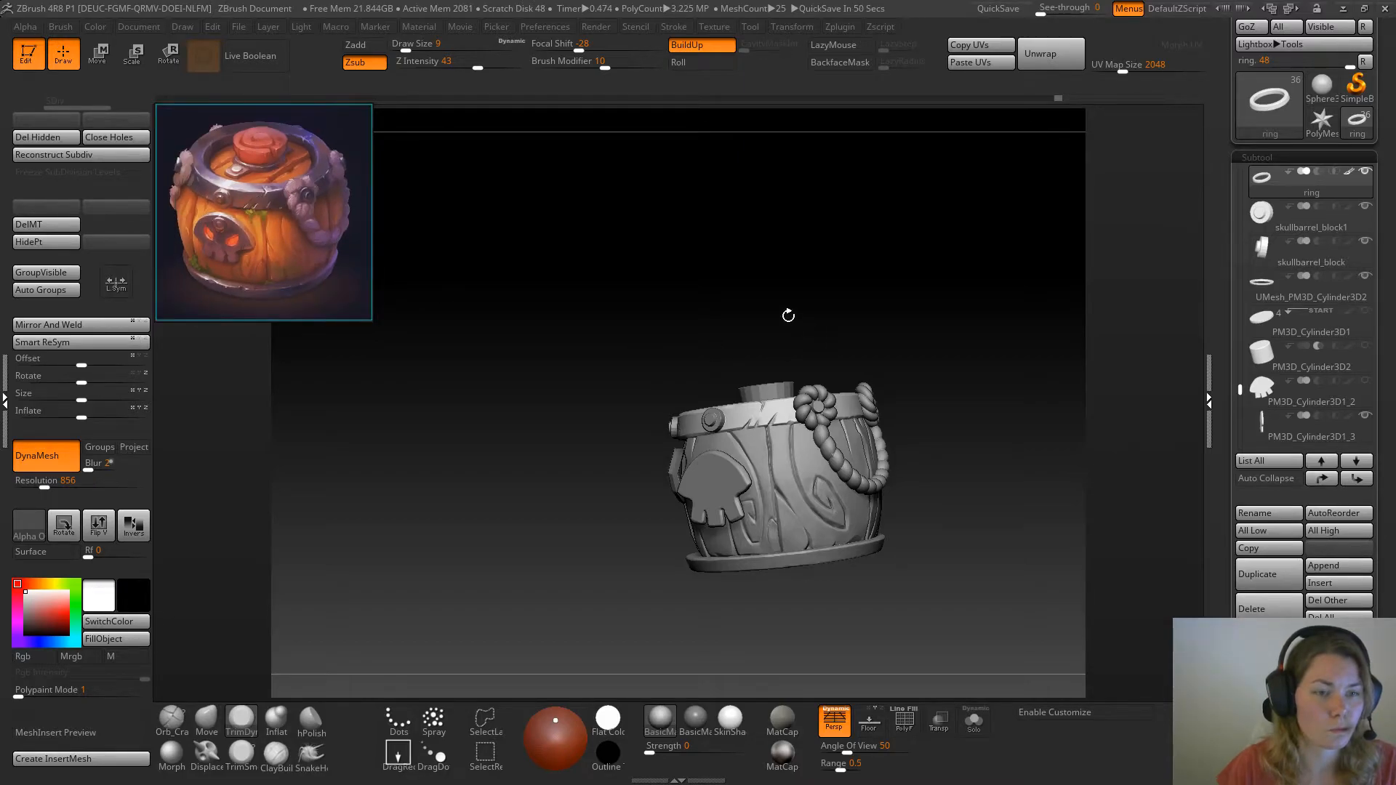
left_click_drag(372, 322, 483, 420)
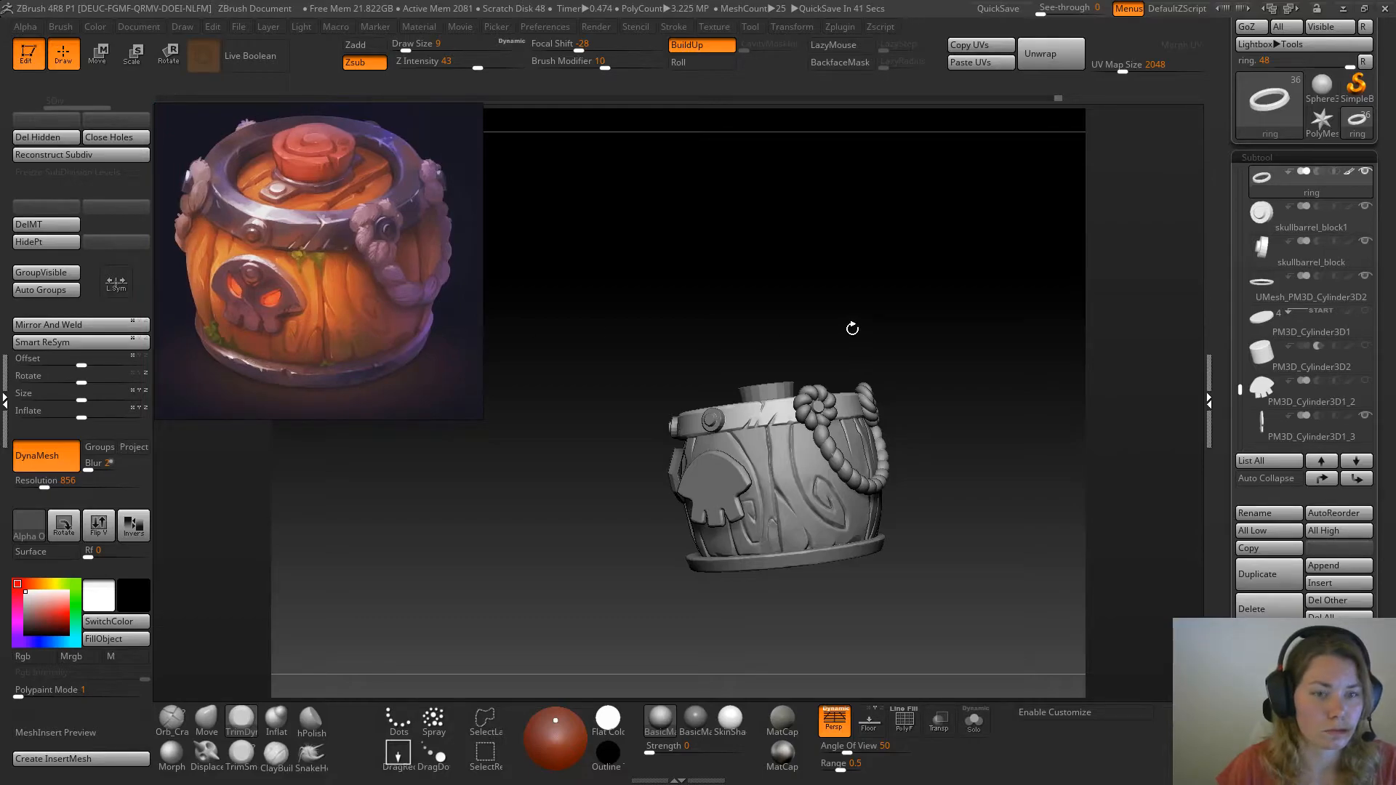
Carve a short crack into the ring's upper outer edge between the two rope knots with Orb_Cracks at draw size 12
right_click_drag(856, 420, 866, 358, "ctrl")
mouse_move(1075, 353)
right_mouse_down("alt")
mouse_move(997, 328)
mouse_move(1054, 215)
mouse_move(979, 204)
mouse_move(991, 296)
mouse_move(1058, 356)
right_mouse_up("alt")
left_click(171, 719)
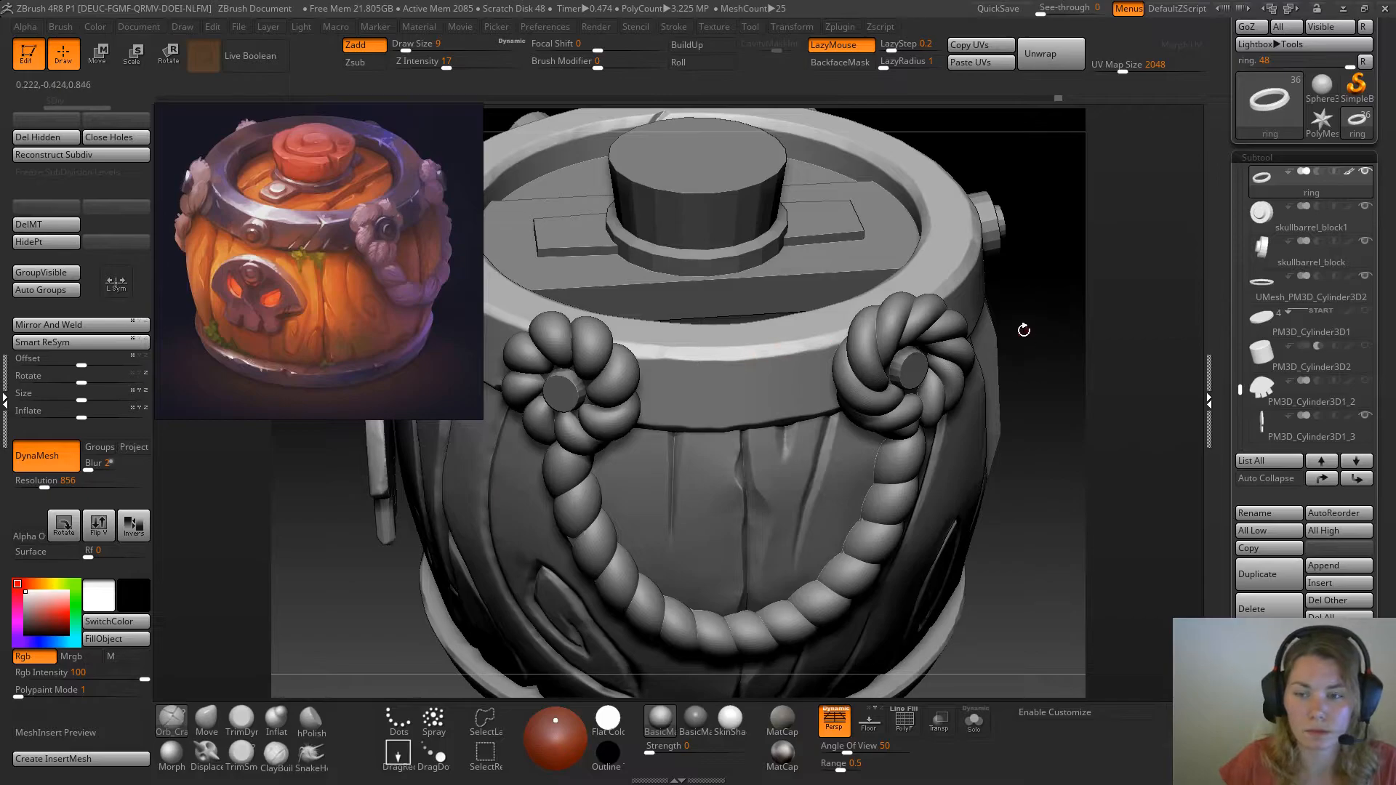
right_click_drag(1025, 331, 1029, 334)
left_click_drag(1029, 334, 1024, 335)
key("space")
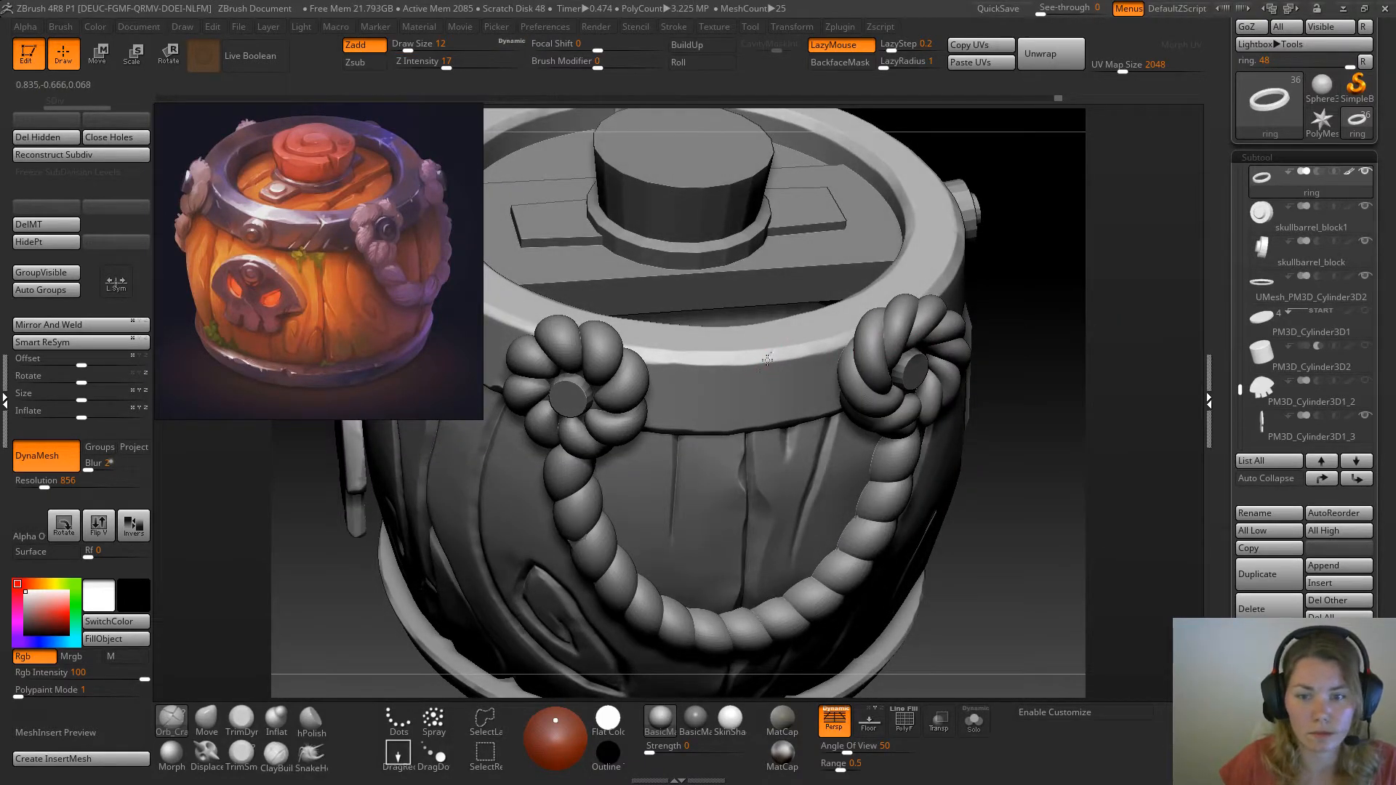
left_click_drag(775, 348, 775, 354)
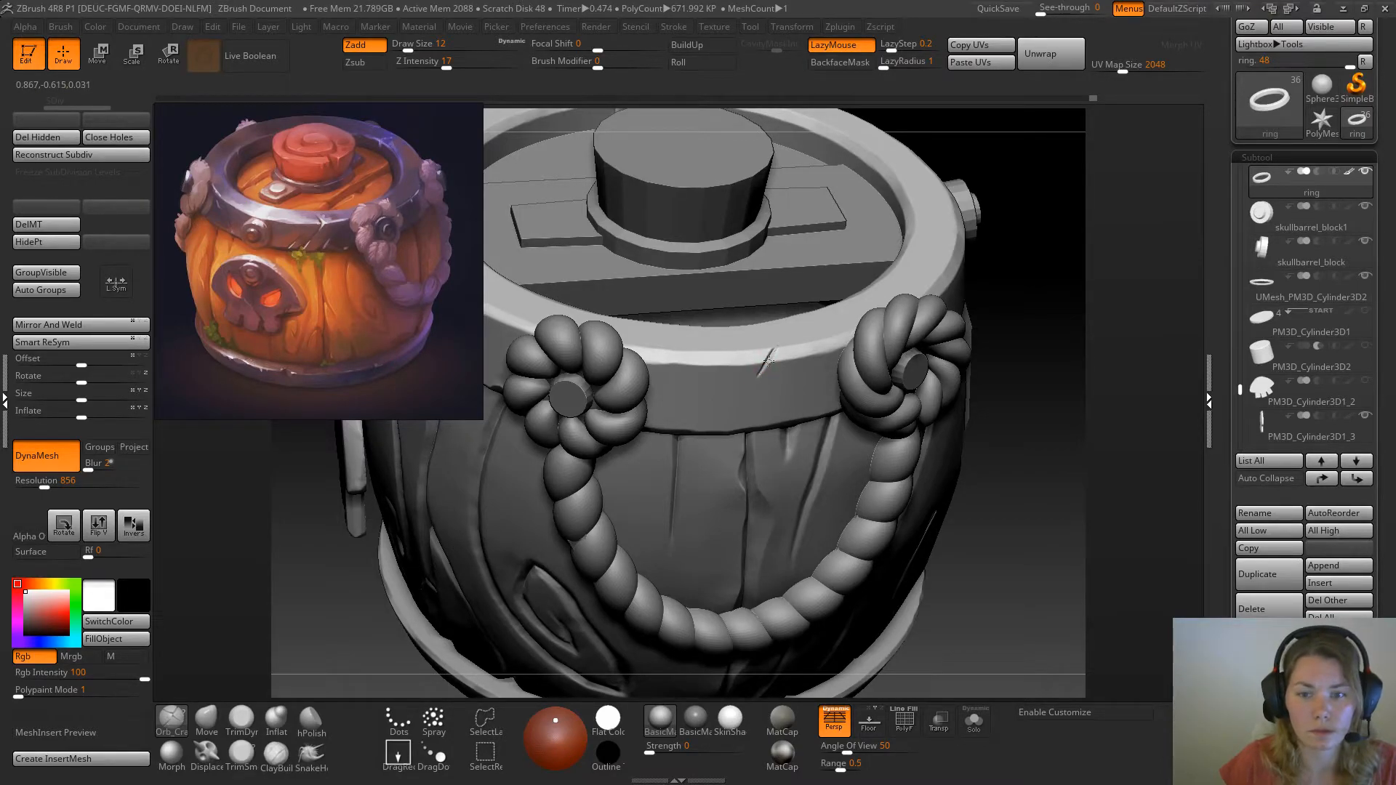
Isolate the ring, carve a slanted notch into its lower edge with Orb_Cracks, and refine the upper crack at draw size 17
left_click_drag(1032, 489, 1024, 440)
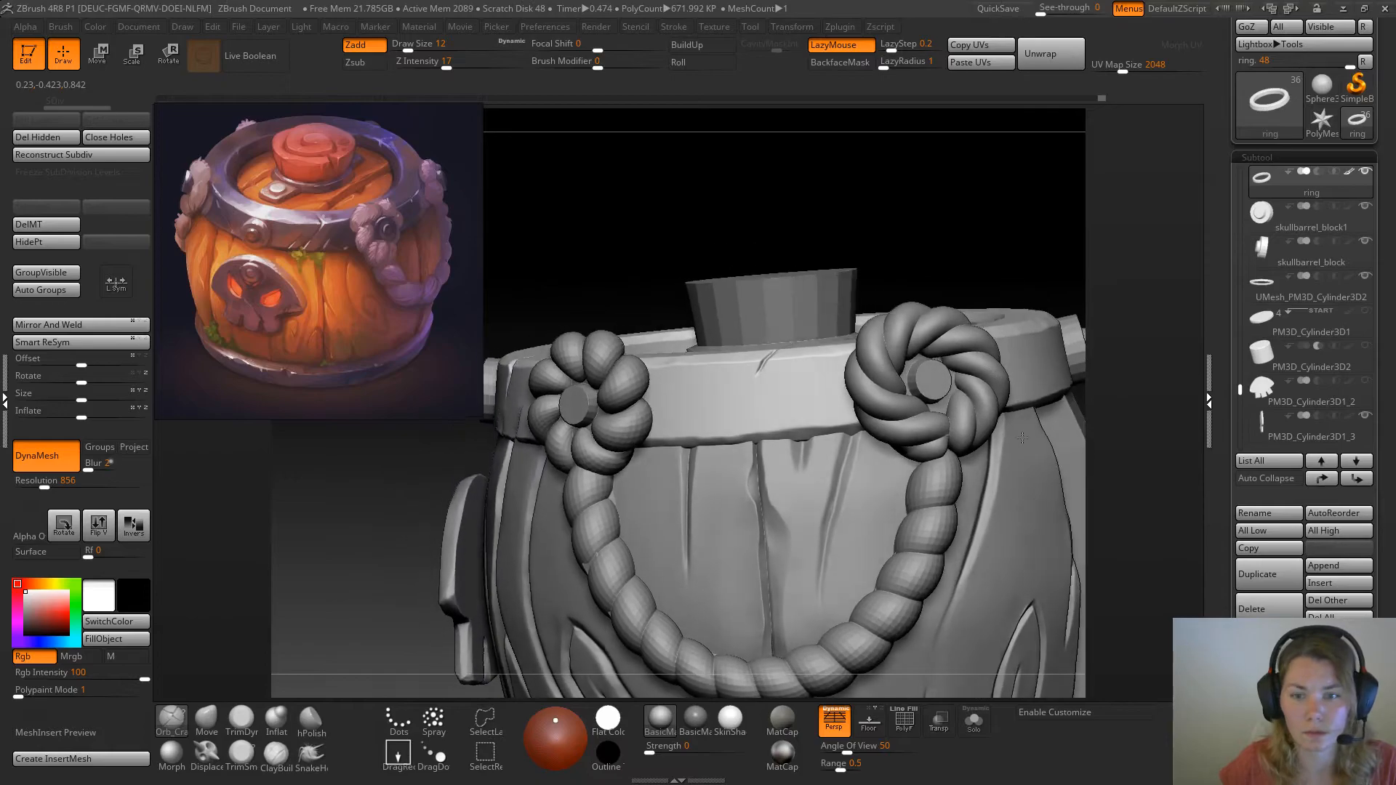
mouse_move(940, 565)
left_mouse_down()
mouse_move(818, 420)
mouse_move(834, 432)
left_mouse_up()
key("space")
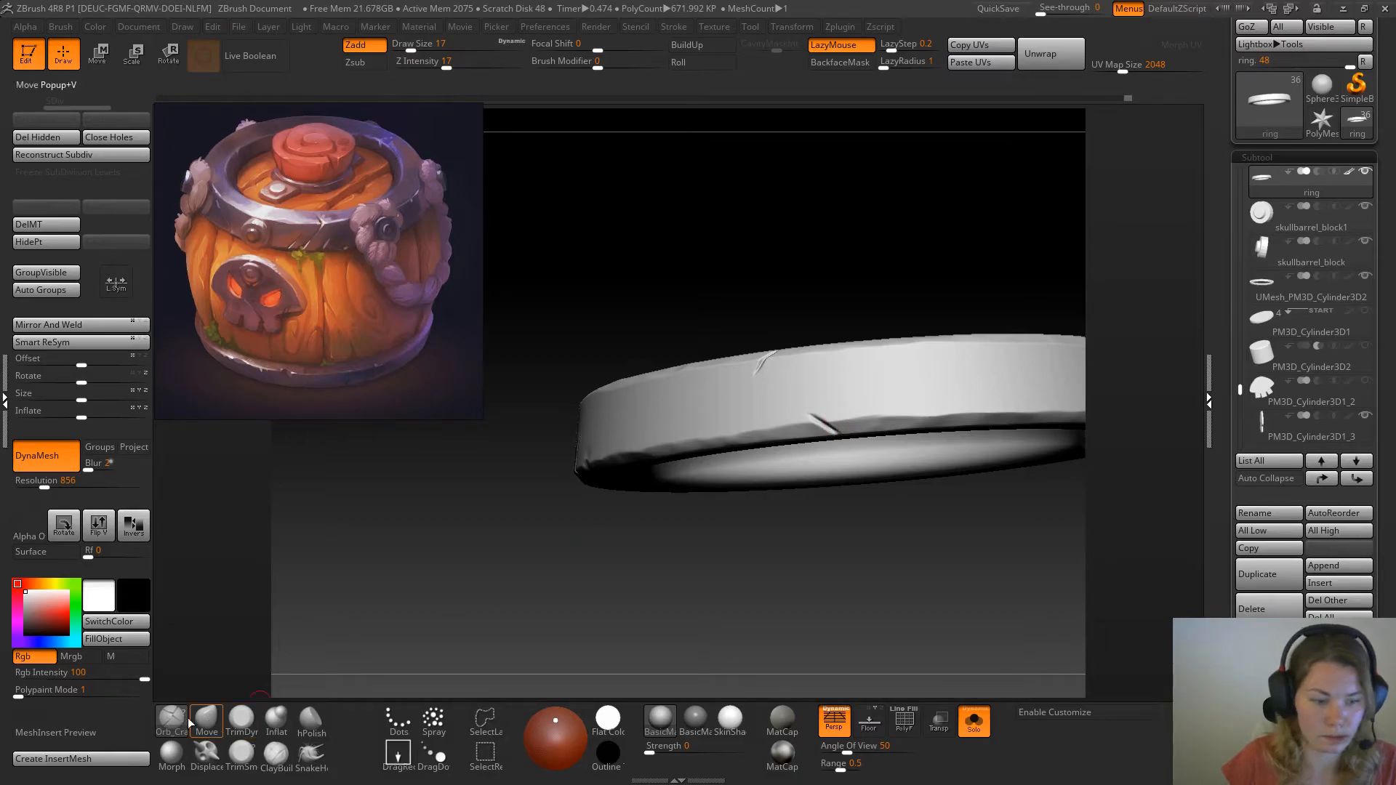
key("b")
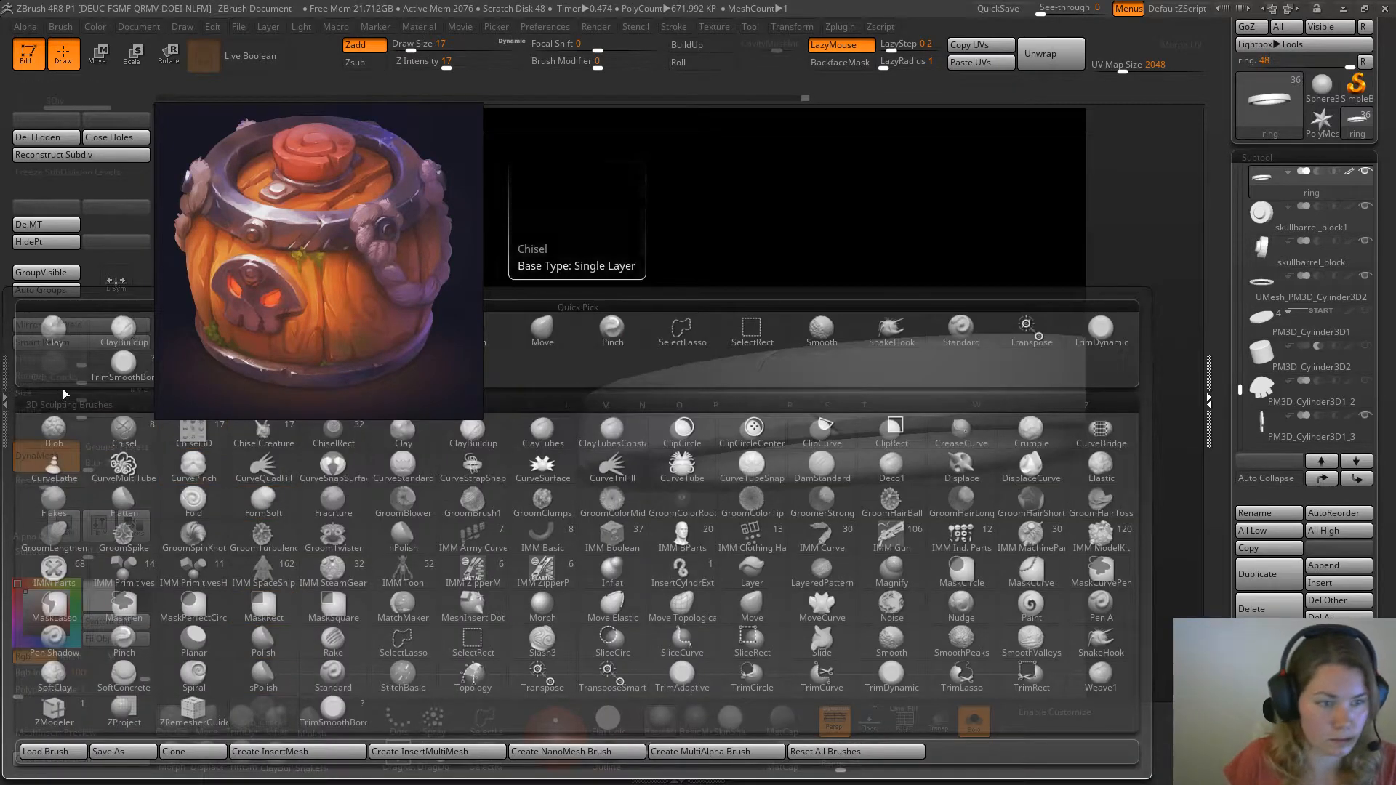
left_click(142, 368)
left_click_drag(716, 310, 763, 356)
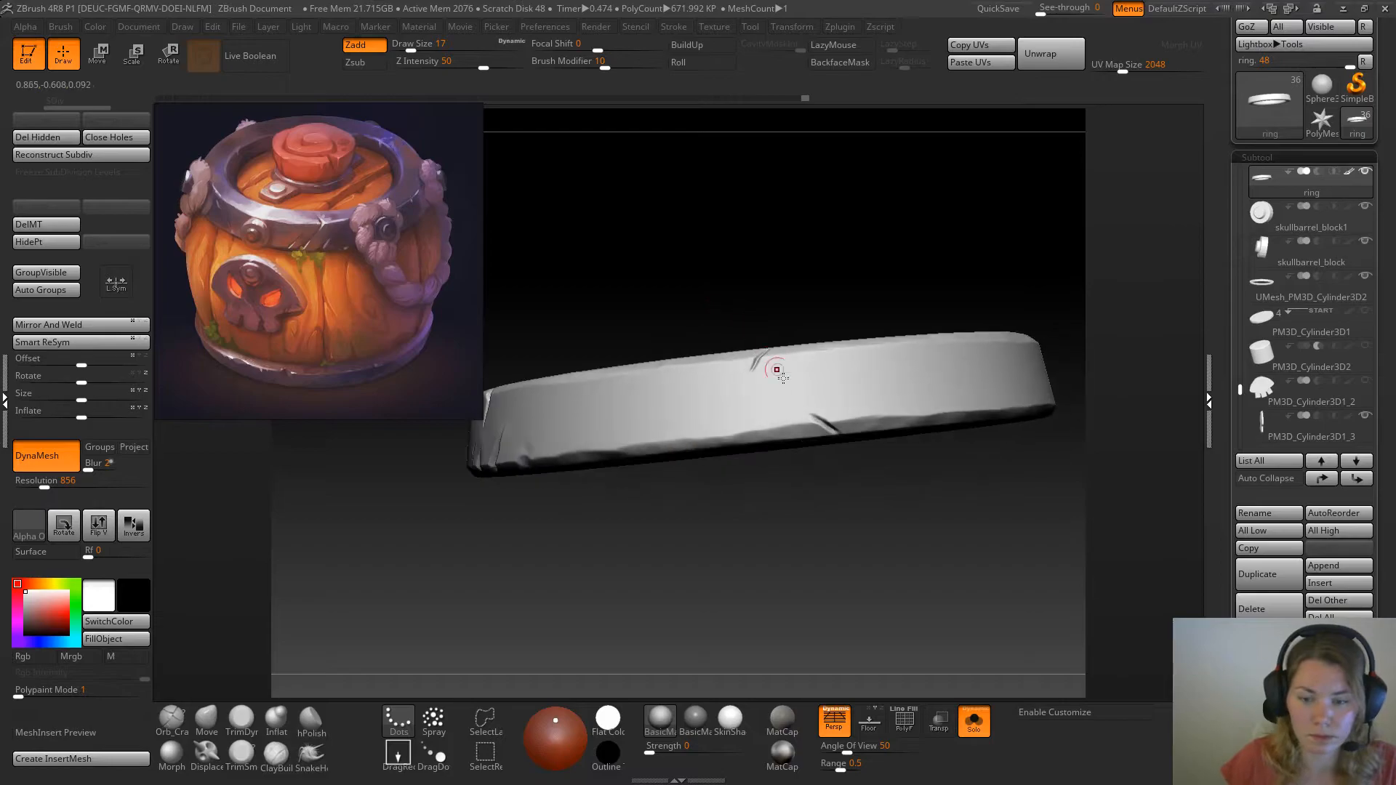
Show the whole barrel, chip the ring's upper edge beside the left rope knot, and trim the chip with TrimDynamic at draw size 17
left_click(974, 720)
left_click_drag(826, 229, 747, 332)
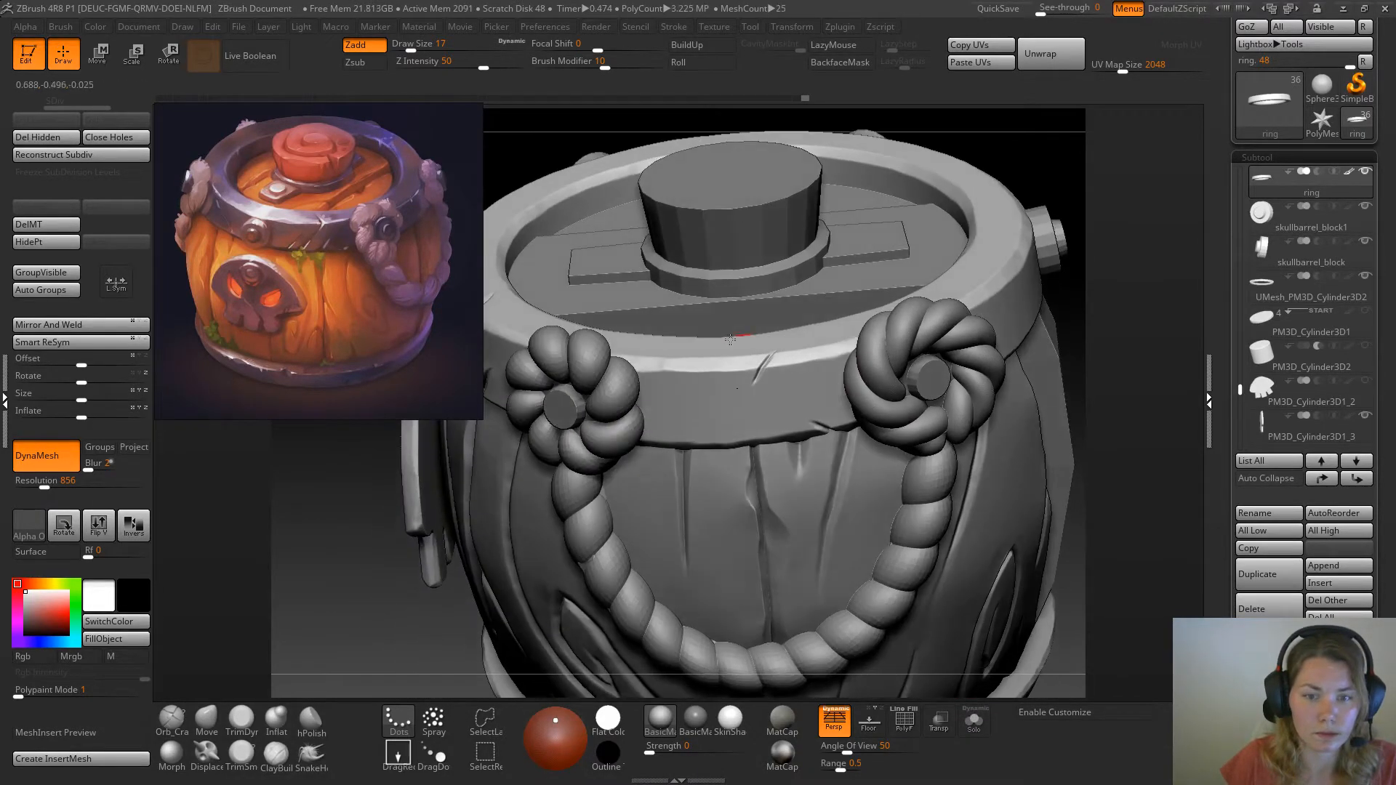
left_click_drag(1074, 301, 1068, 320)
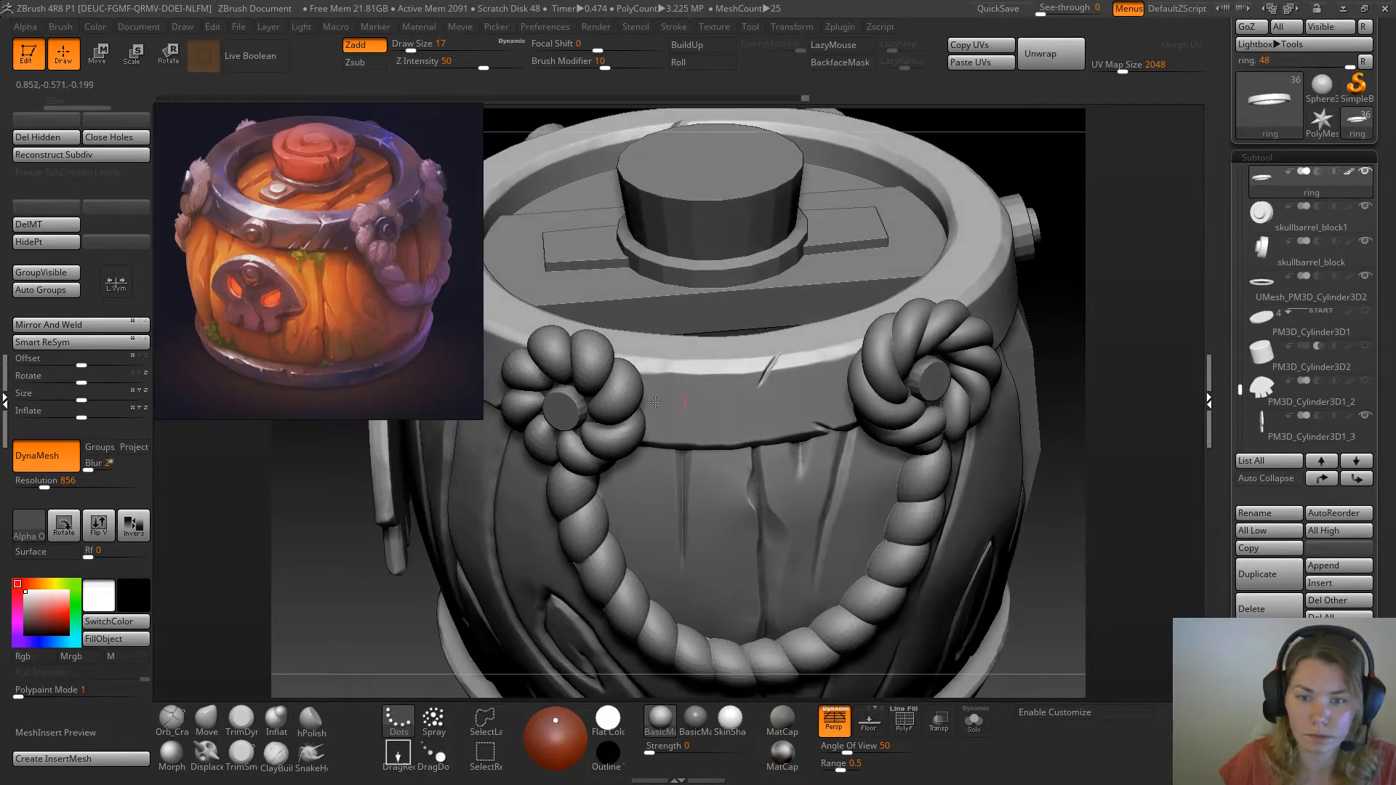
left_click_drag(644, 371, 642, 370)
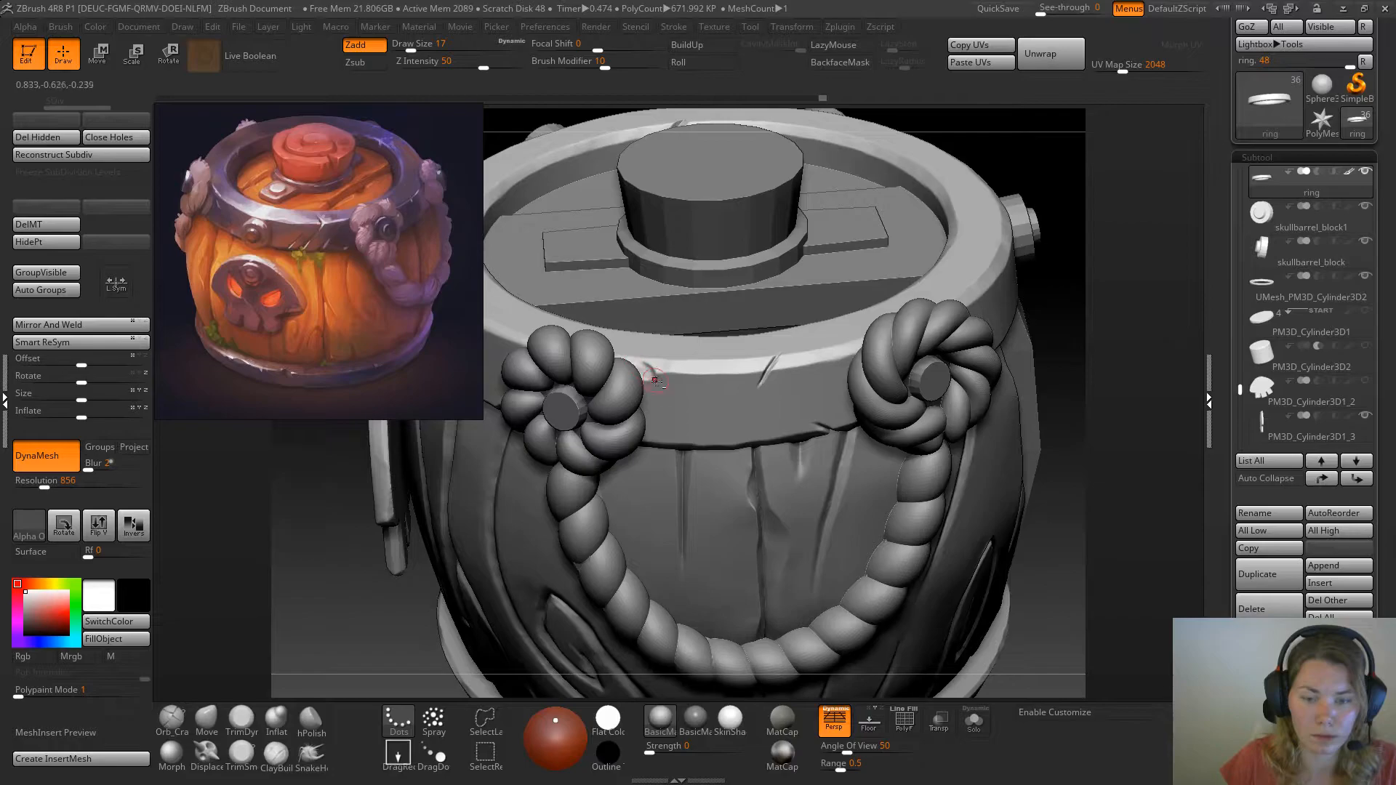
left_click(241, 723)
left_click_drag(307, 635, 349, 631)
left_click_drag(652, 370, 658, 376)
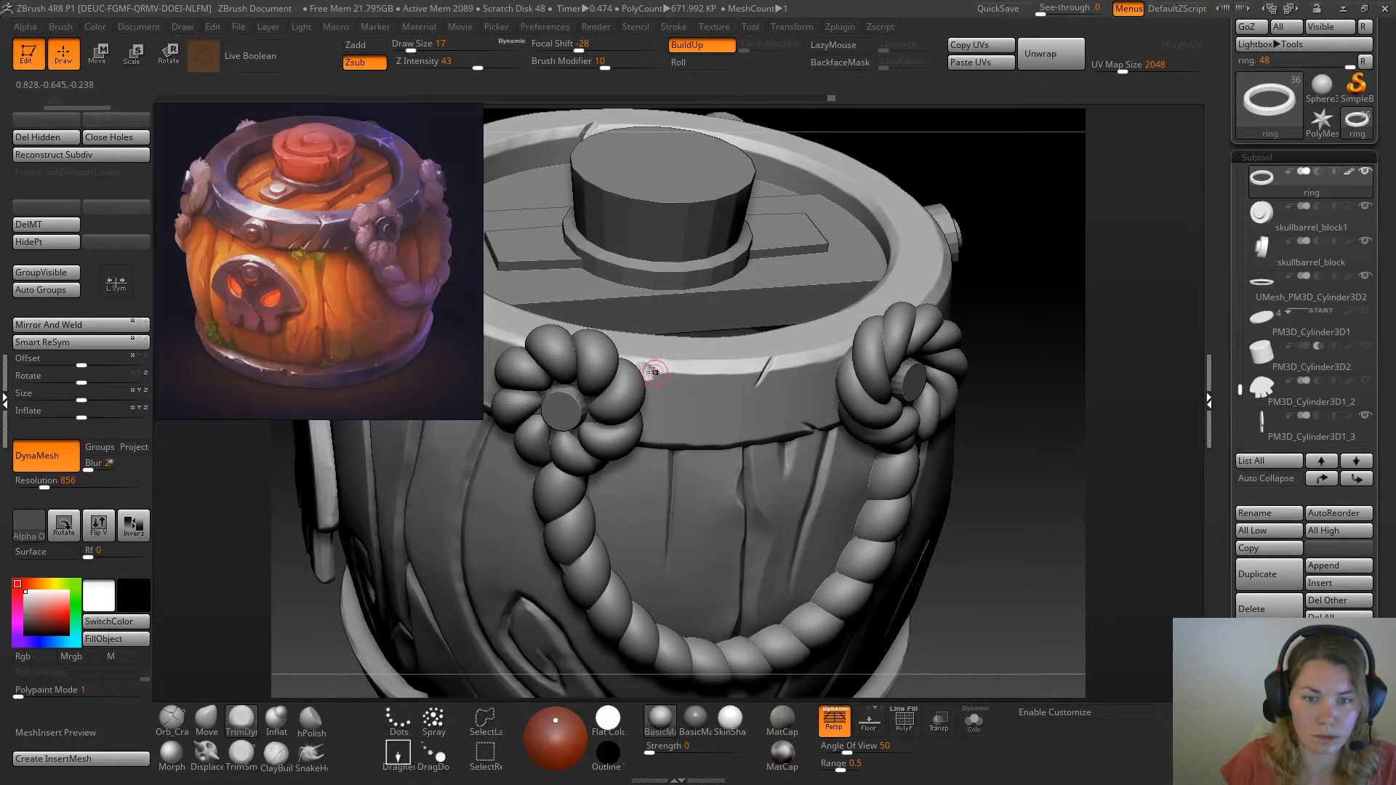
Switch to another sculpting brush at draw size 13 and rework the chip beside the left rope knot
left_click(174, 724)
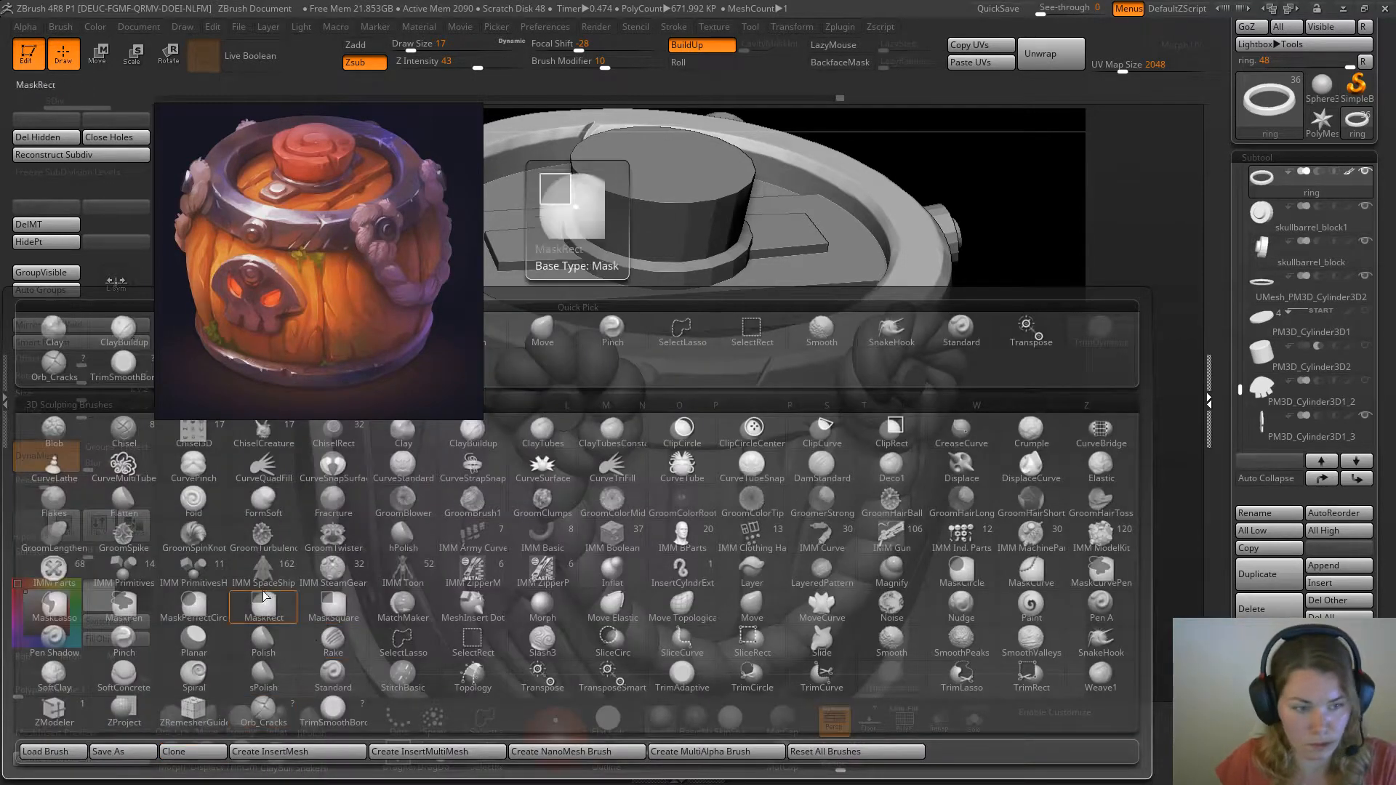
left_click(67, 364)
right_click_drag(611, 473, 626, 412)
key("space")
left_click_drag(646, 398, 646, 393)
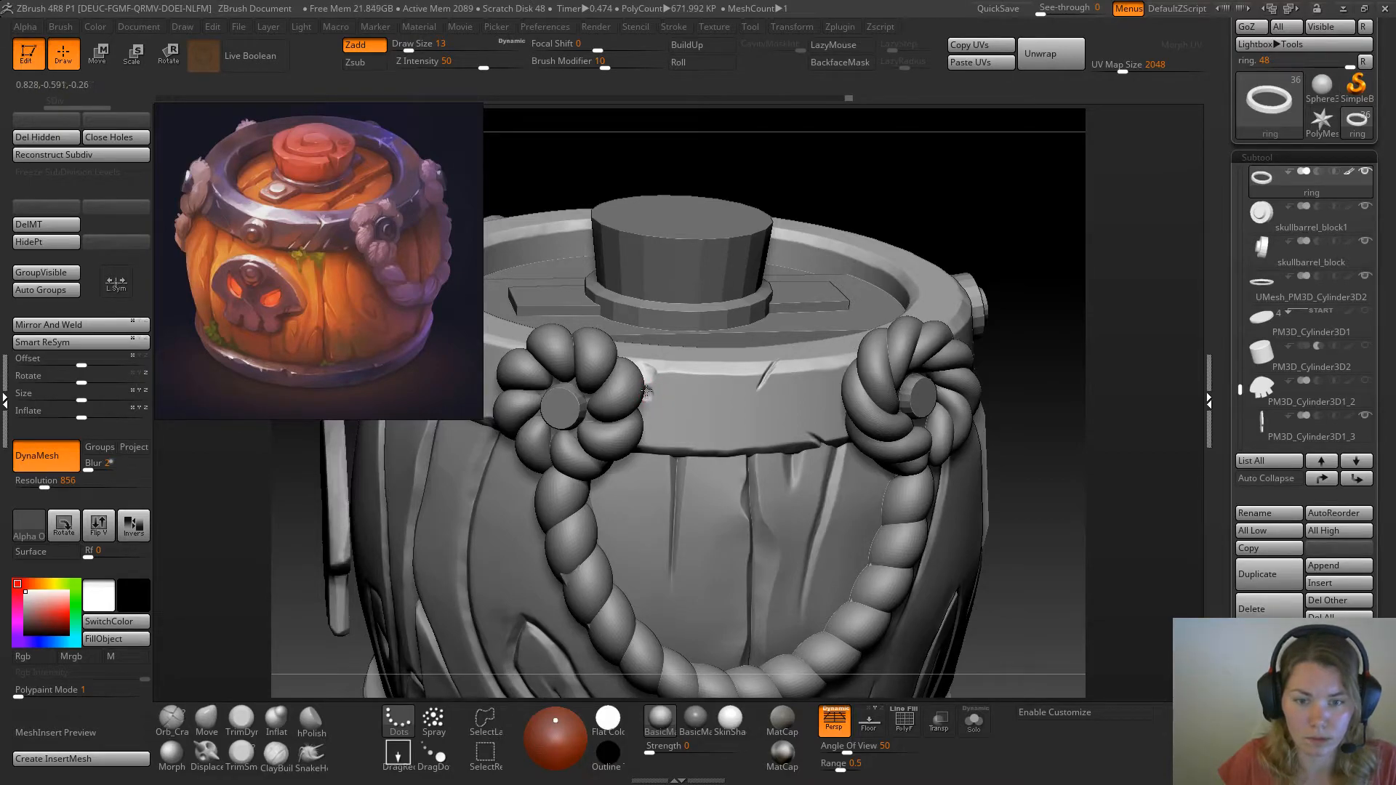
Try reworking the chip beside the left rope knot with Move and TrimDynamic at draw size 13, and undo the last stroke
key("ctrl")
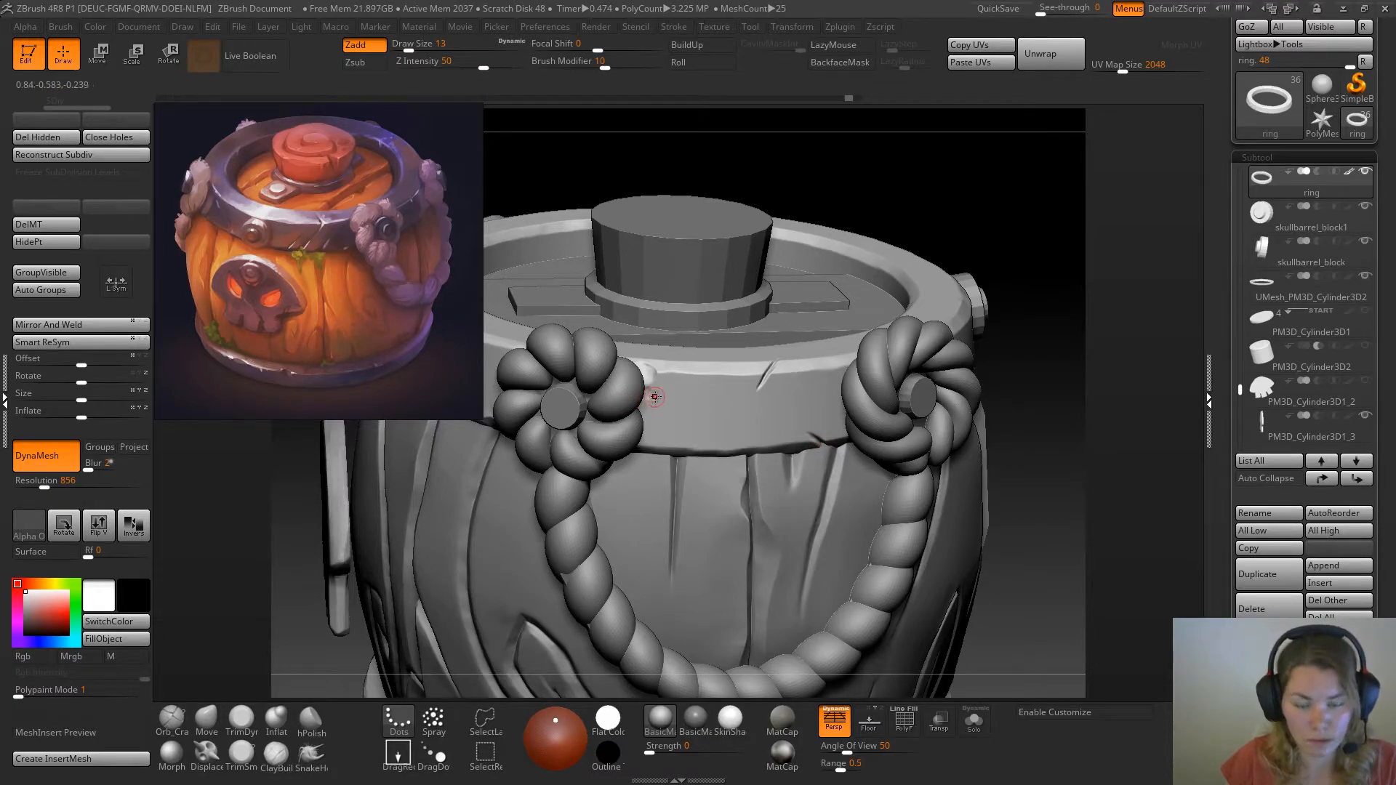
left_click(208, 718)
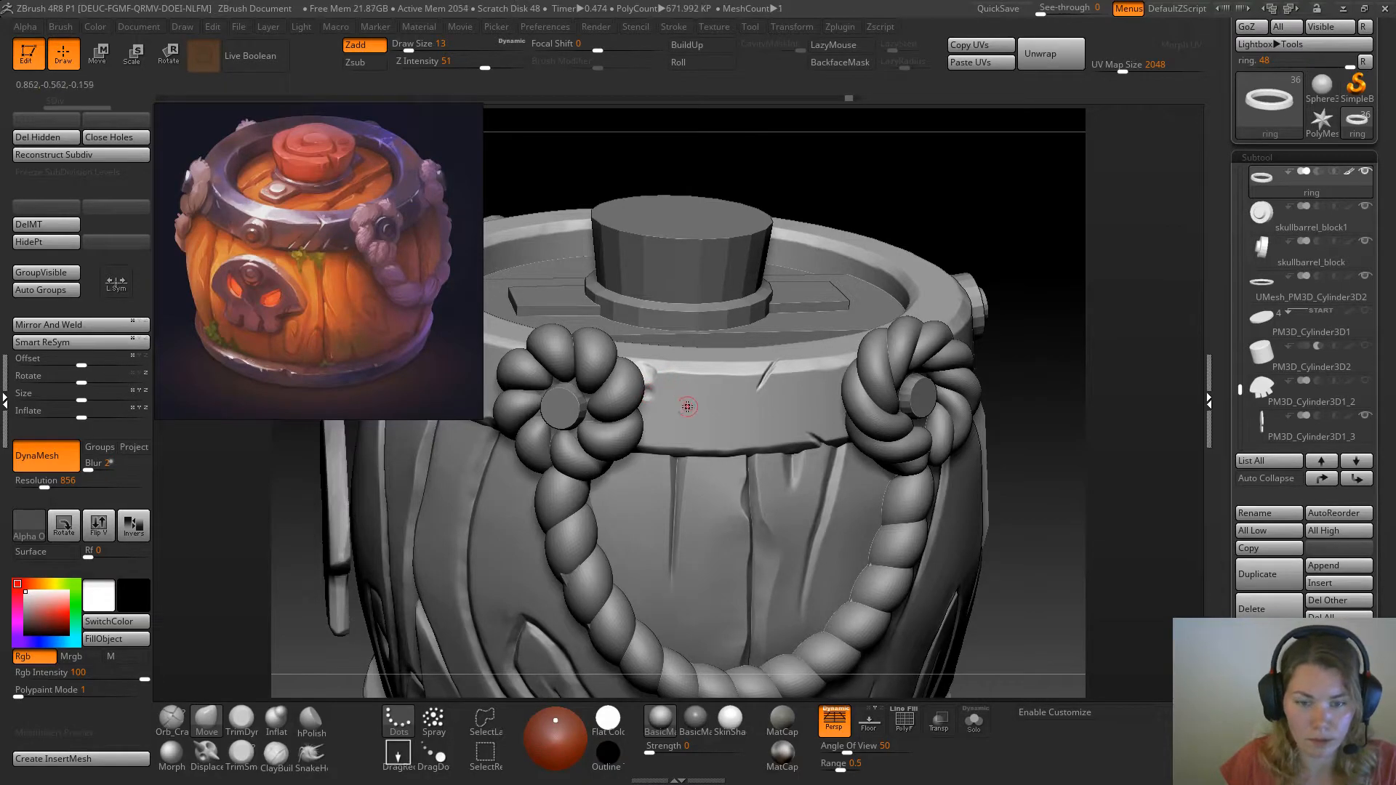
key("b")
key("t")
key("d")
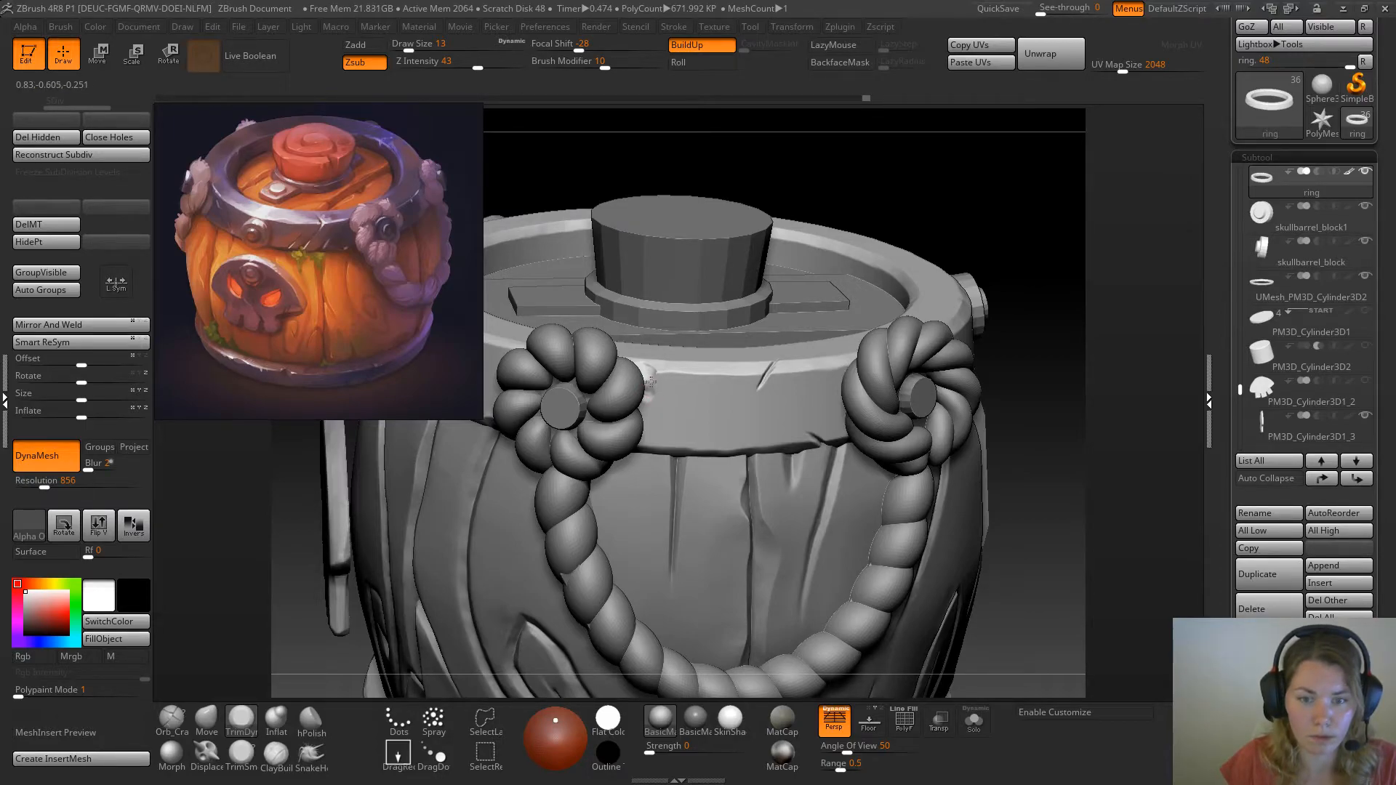
key("ctrl+z")
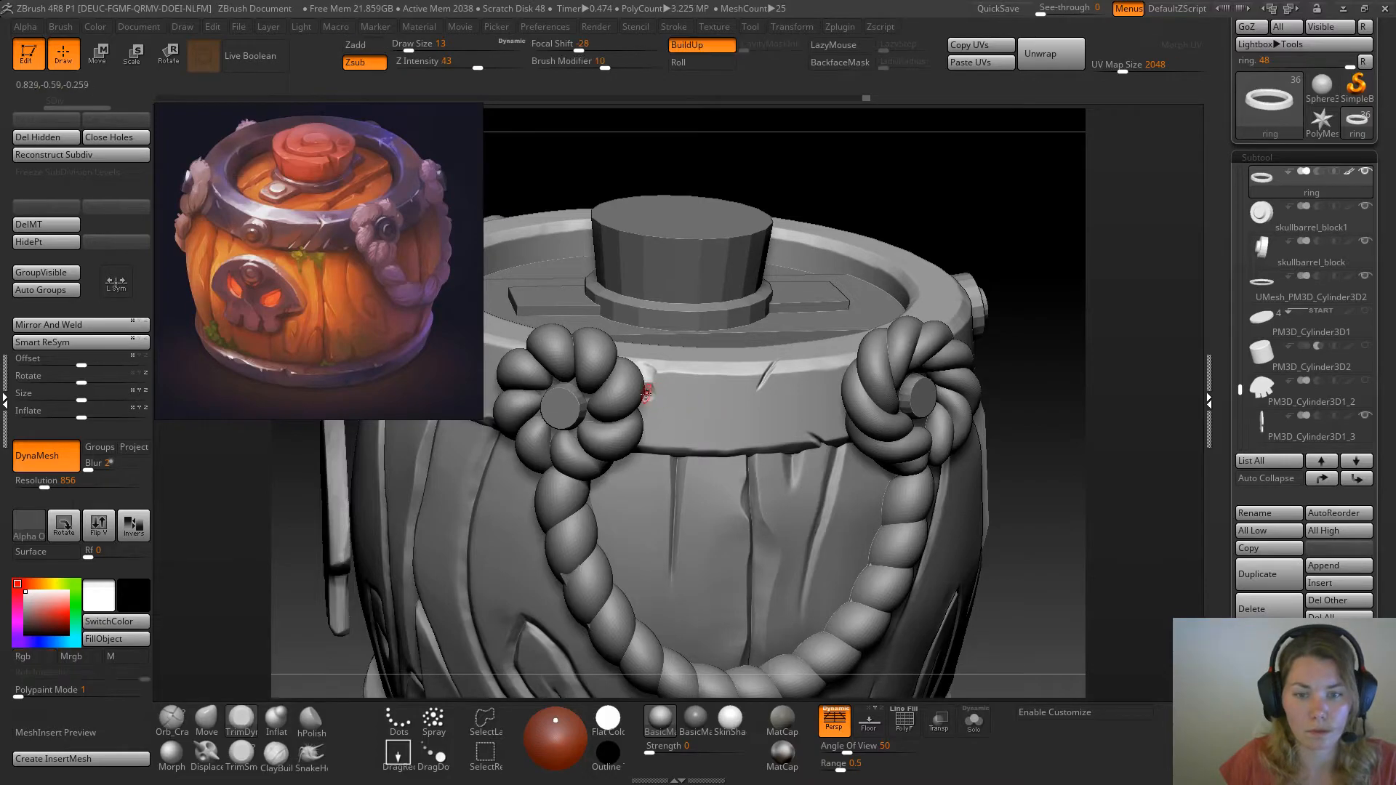
Isolate the ring and trim the edges of its upper crack with TrimSmoothBorder at draw size 11
left_click_drag(1030, 238, 762, 585)
left_click(240, 754)
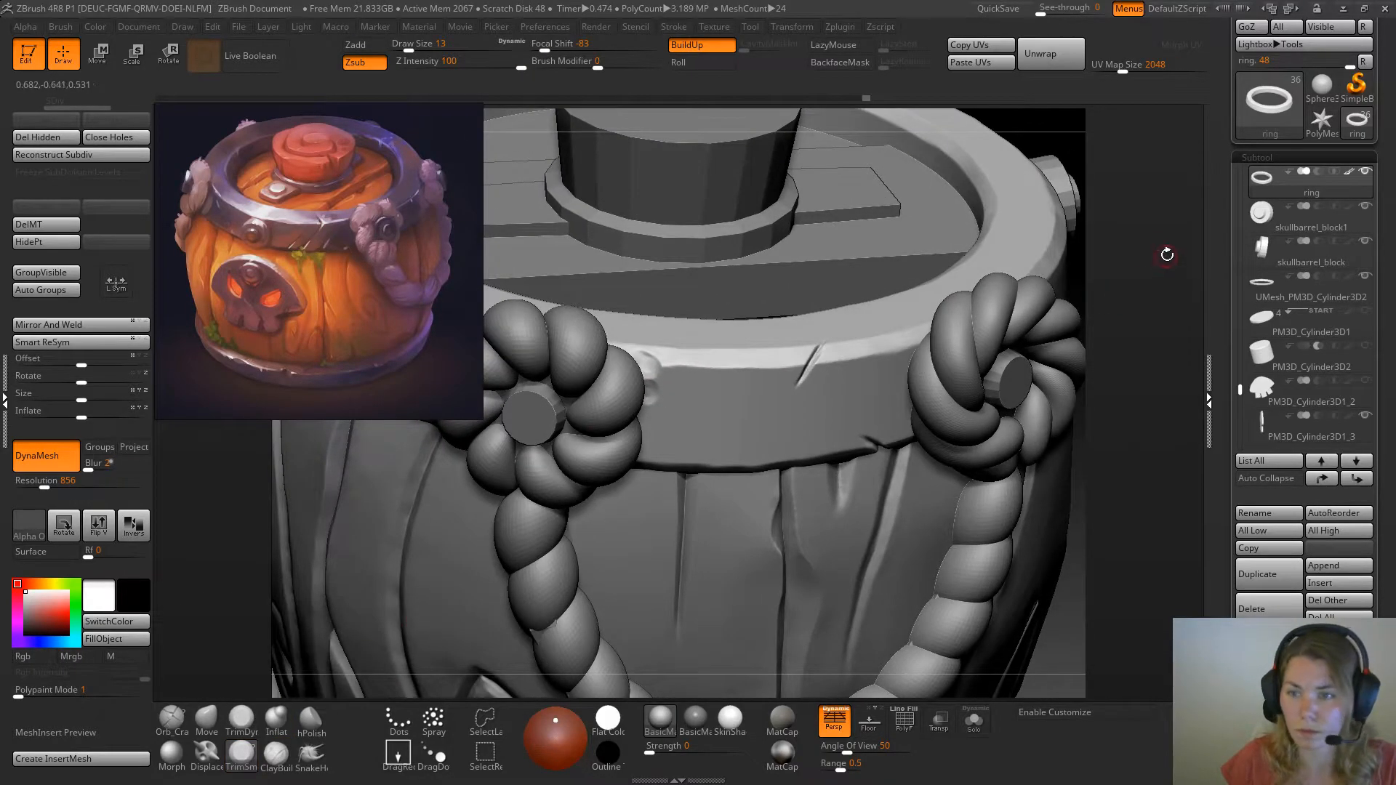
left_click_drag(1069, 149, 1003, 168)
mouse_move(1049, 307)
left_mouse_down()
mouse_move(1033, 309)
mouse_move(1042, 281)
left_mouse_up()
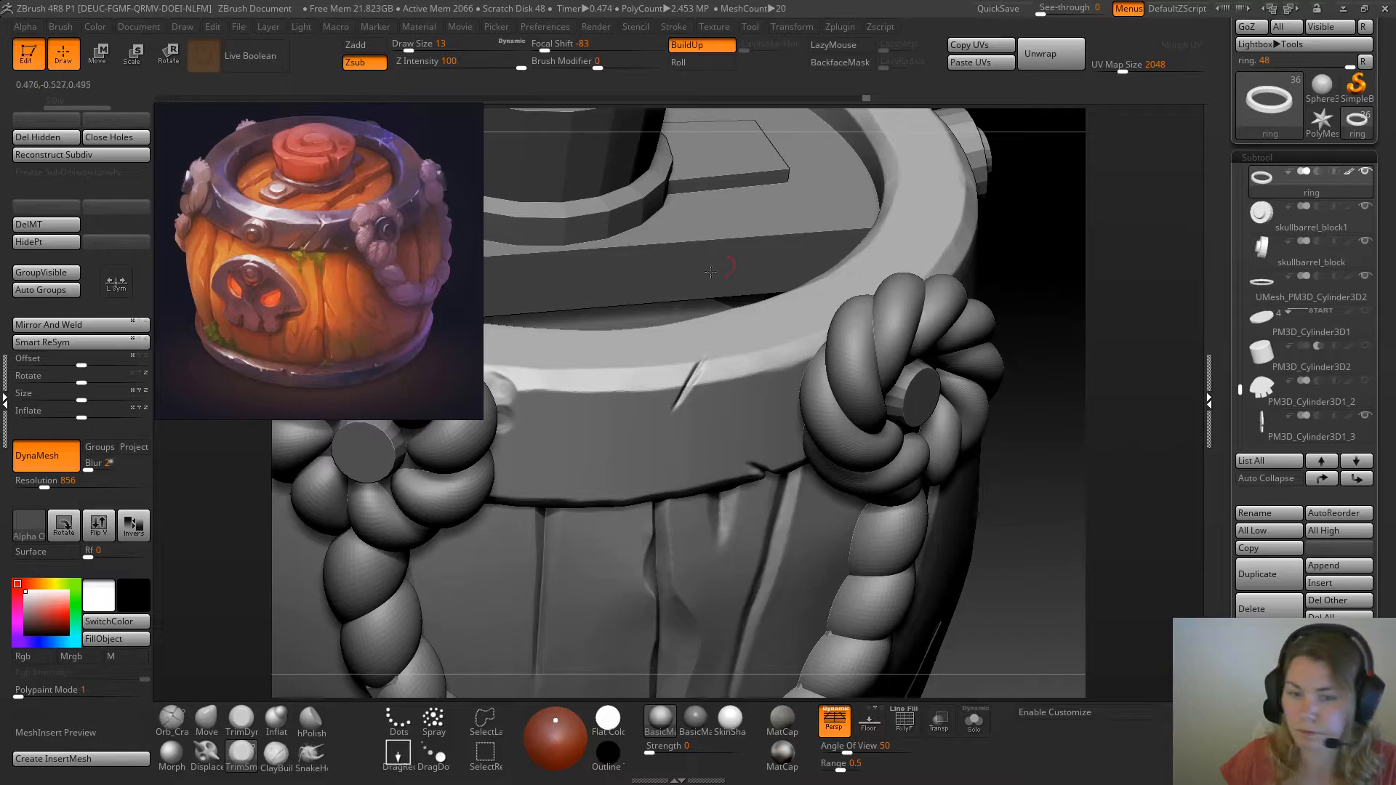
right_click_drag(846, 346, 956, 366, "ctrl")
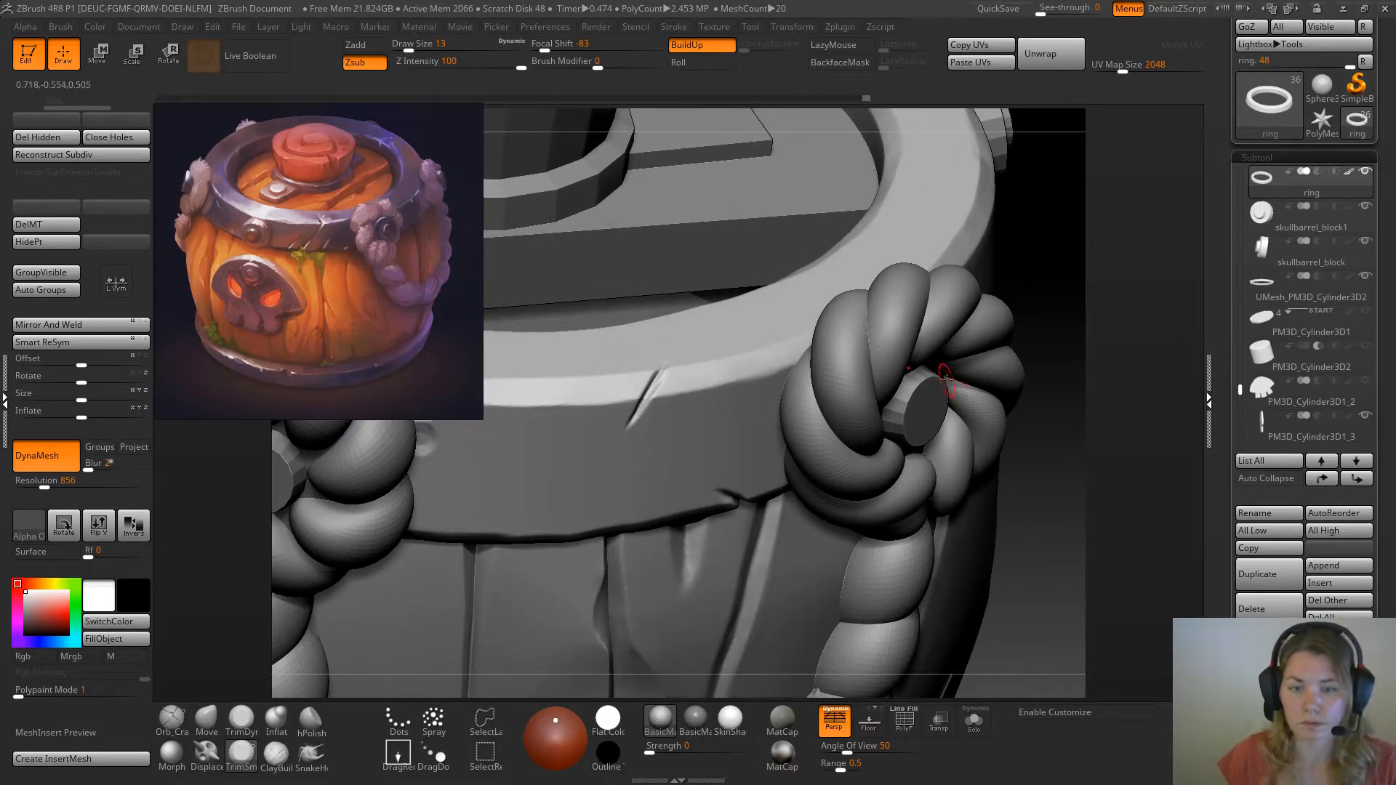
left_click(974, 720)
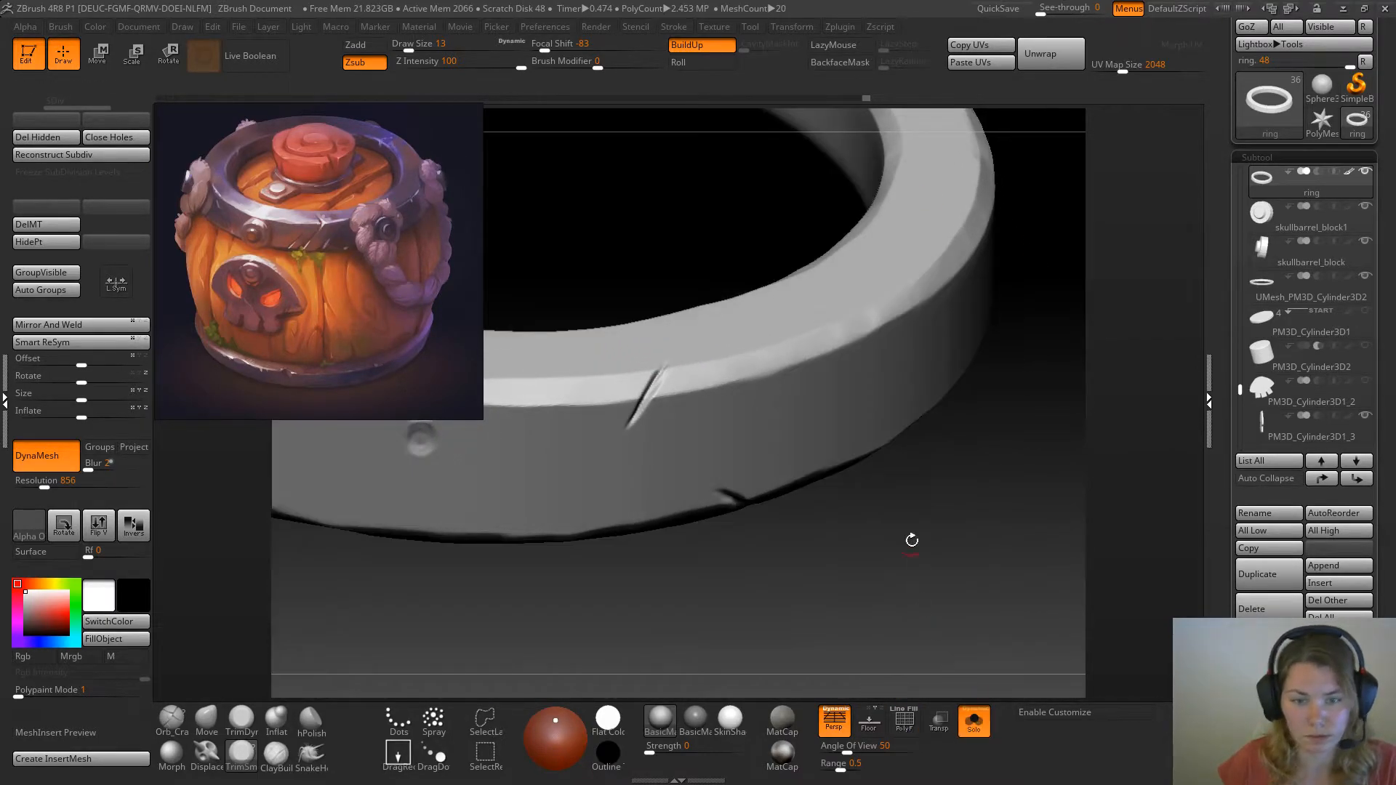
left_click_drag(892, 520, 894, 492)
left_click_drag(749, 384, 741, 406)
right_click_drag(741, 406, 754, 400, "ctrl")
key("space")
left_click_drag(744, 408, 725, 424)
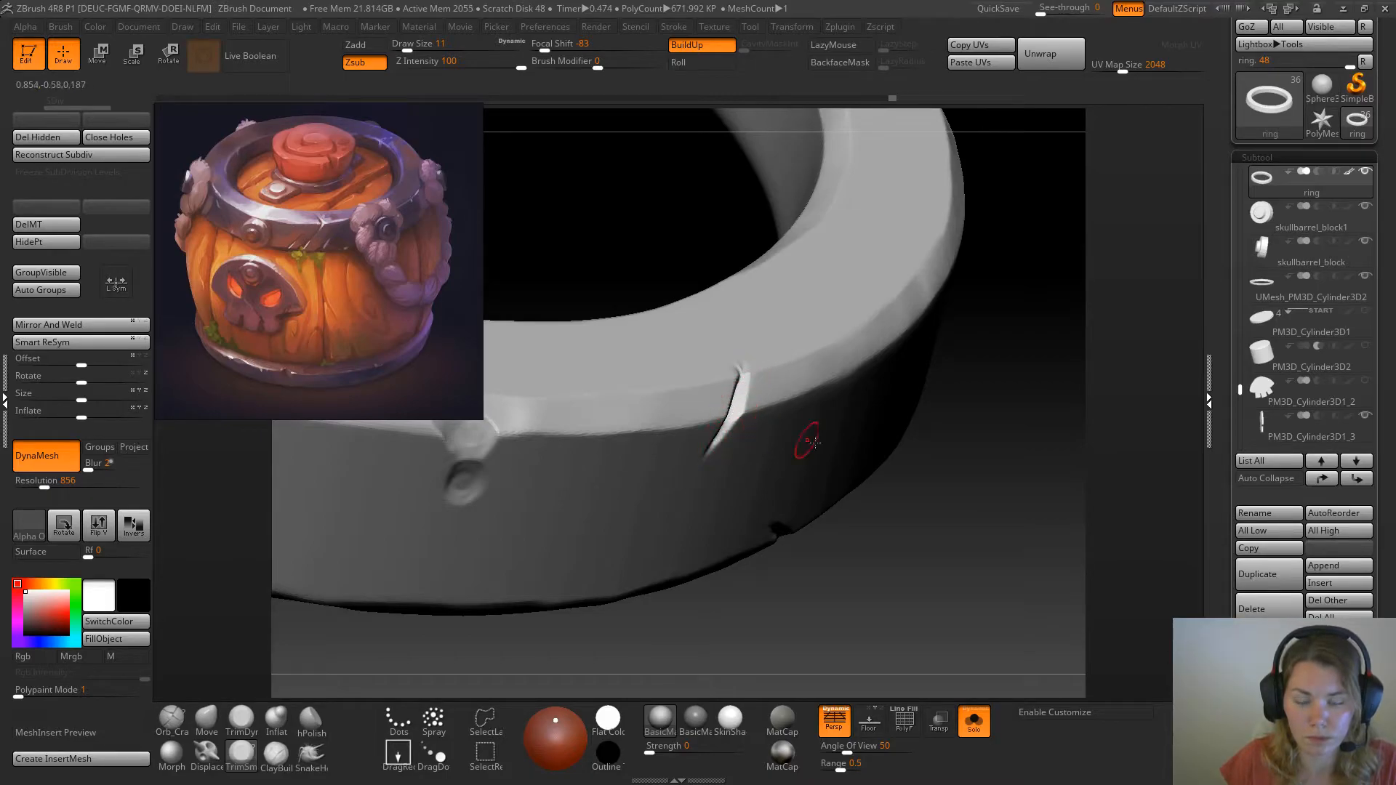
Widen and clean the upper crack's side walls and its top end on the isolated ring with TrimSmoothBorder
right_click_drag(796, 437, 903, 463)
left_click_drag(743, 393, 711, 438)
right_click_drag(734, 436, 797, 480)
mouse_move(748, 385)
left_mouse_down()
mouse_move(727, 406)
mouse_move(756, 372)
mouse_move(755, 397)
mouse_move(723, 417)
left_mouse_up()
left_click_drag(909, 627, 946, 651)
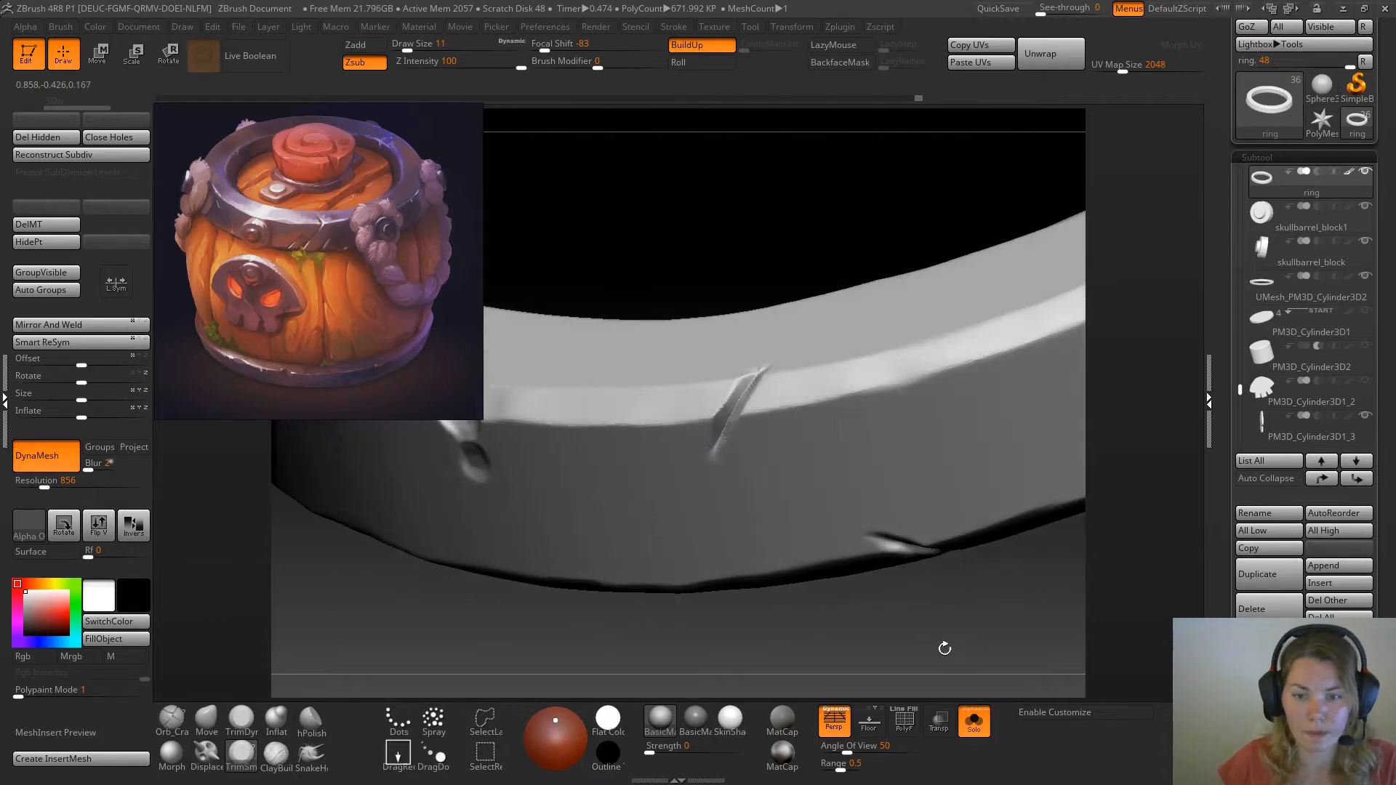
left_click_drag(766, 365, 786, 361, "shift")
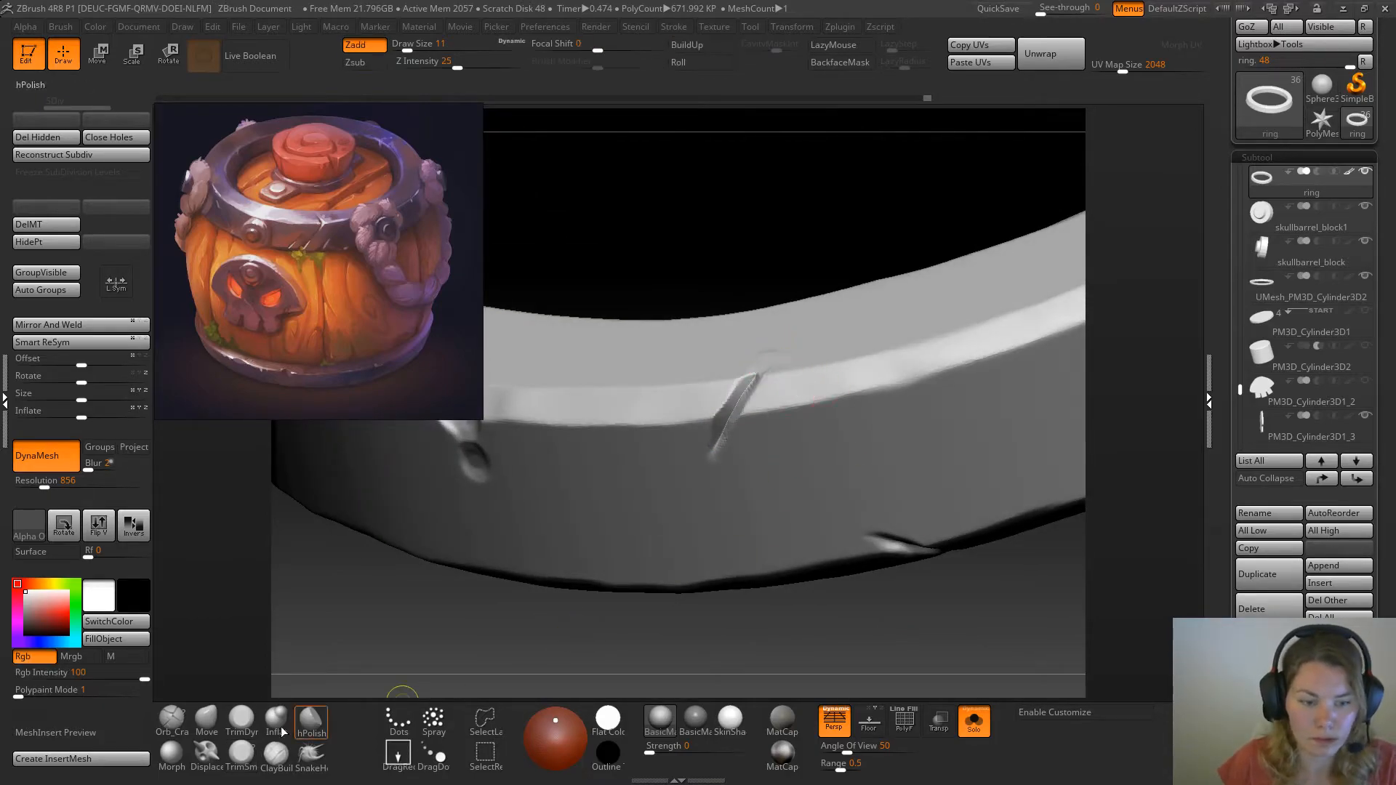
Soften the upper crack's rim with TrimDynamic at draw size 11 and show the whole barrel
left_click_drag(399, 692, 495, 574)
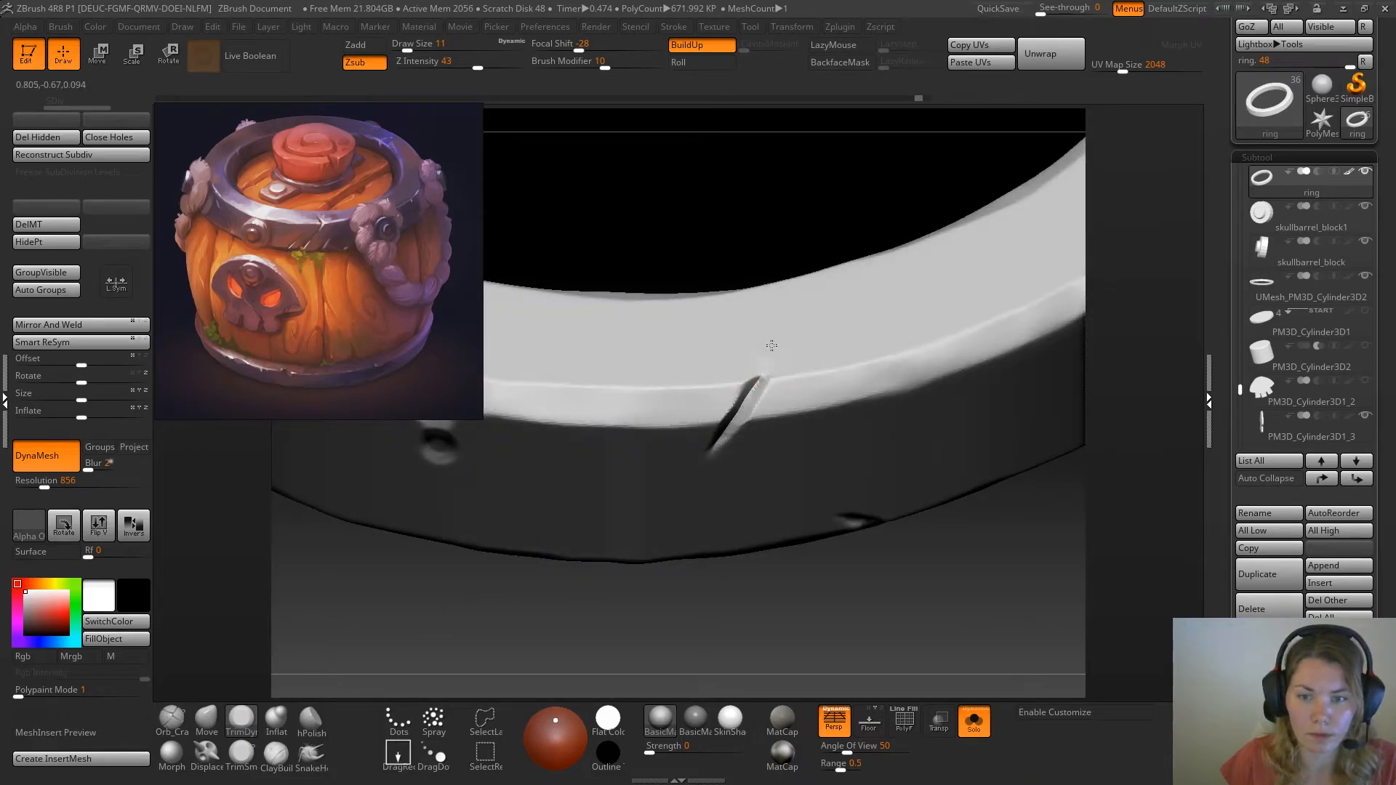
left_click_drag(862, 600, 912, 490)
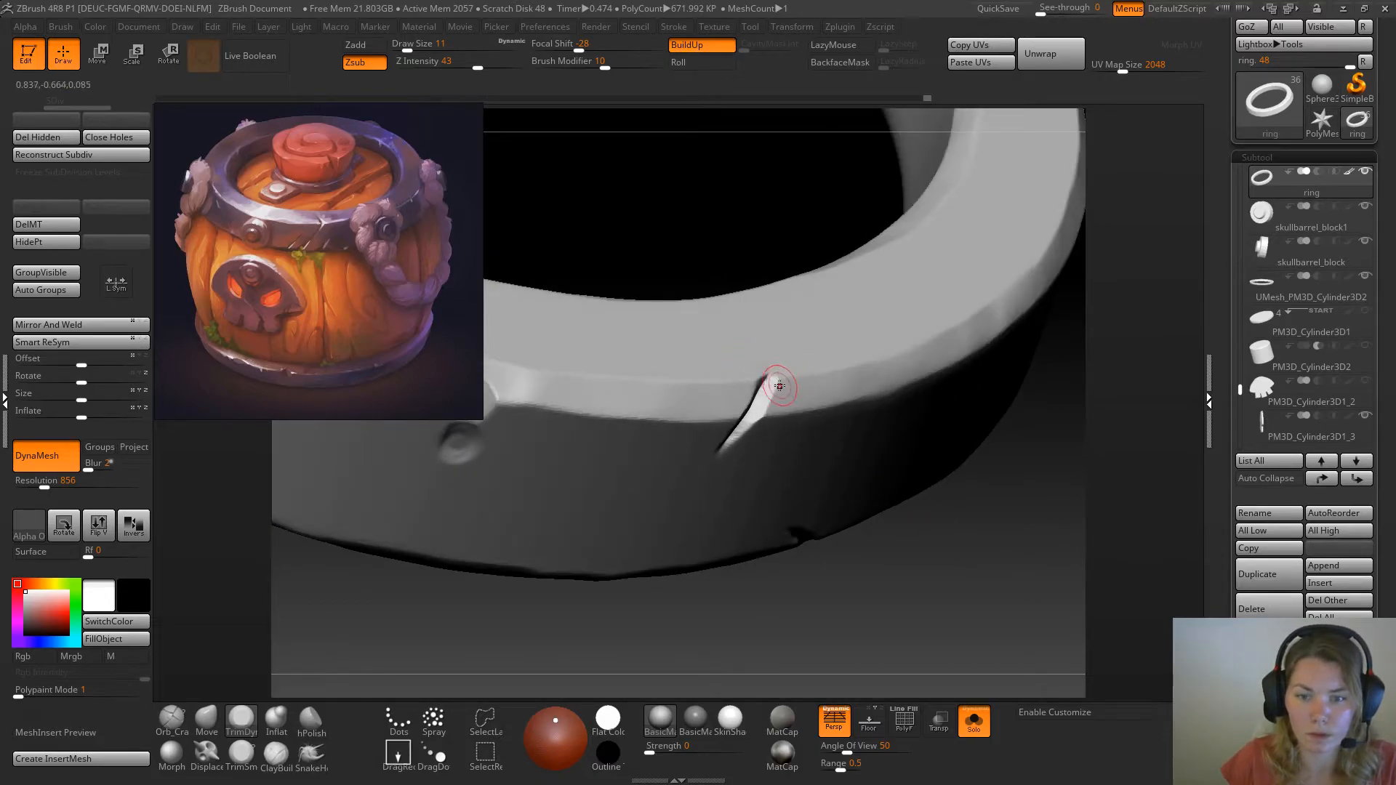
left_click_drag(768, 390, 744, 429)
mouse_move(808, 593)
left_mouse_down()
mouse_move(862, 607)
mouse_move(888, 581)
mouse_move(860, 553)
left_mouse_up()
left_click(974, 721)
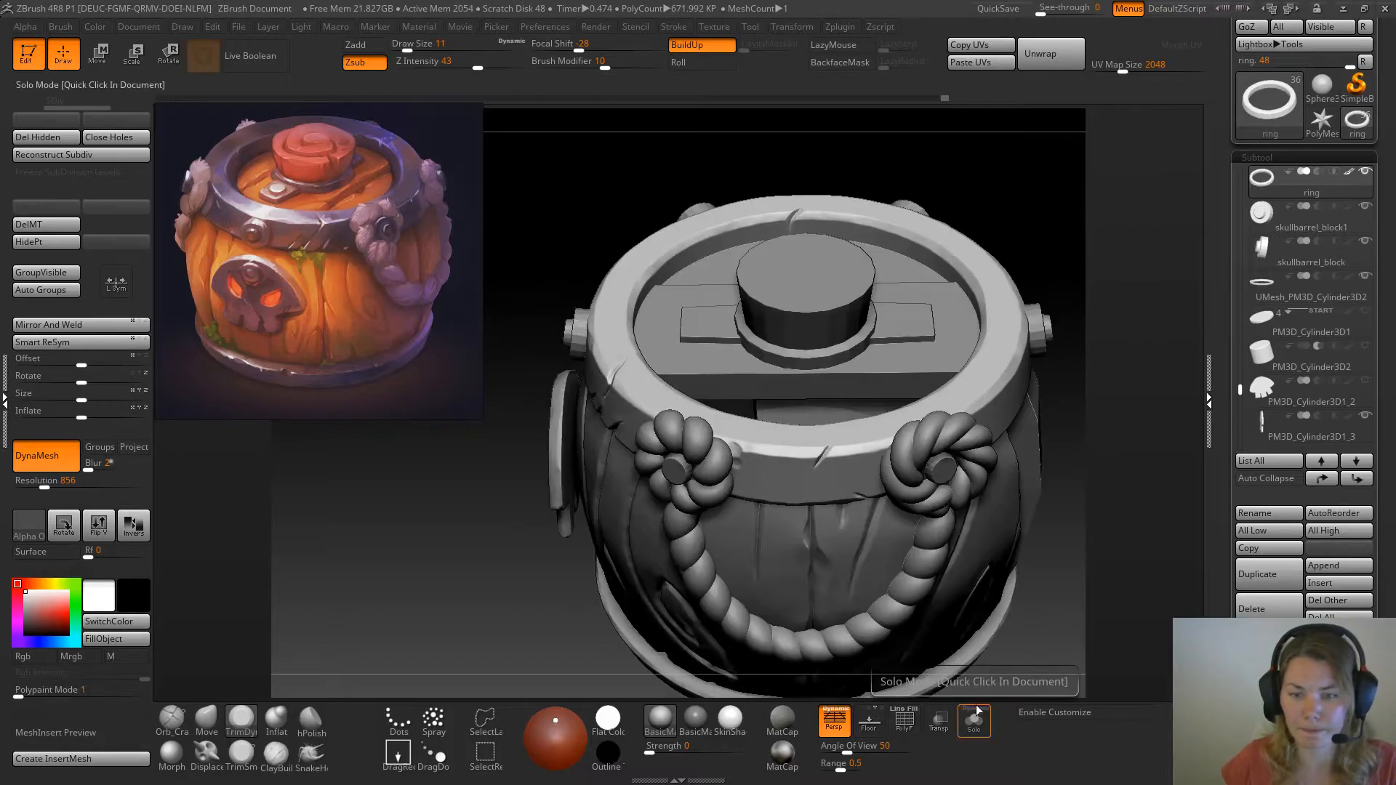
Isolate the ring, trim the slanted notch in its lower edge with TrimSmoothBorder at draw size 11, and show the whole barrel
left_click_drag(1072, 460, 1062, 349)
left_click_drag(958, 262, 948, 317, "alt")
mouse_move(865, 299)
left_mouse_down()
mouse_move(869, 342)
mouse_move(891, 347)
mouse_move(683, 557)
left_mouse_up()
left_click(975, 722)
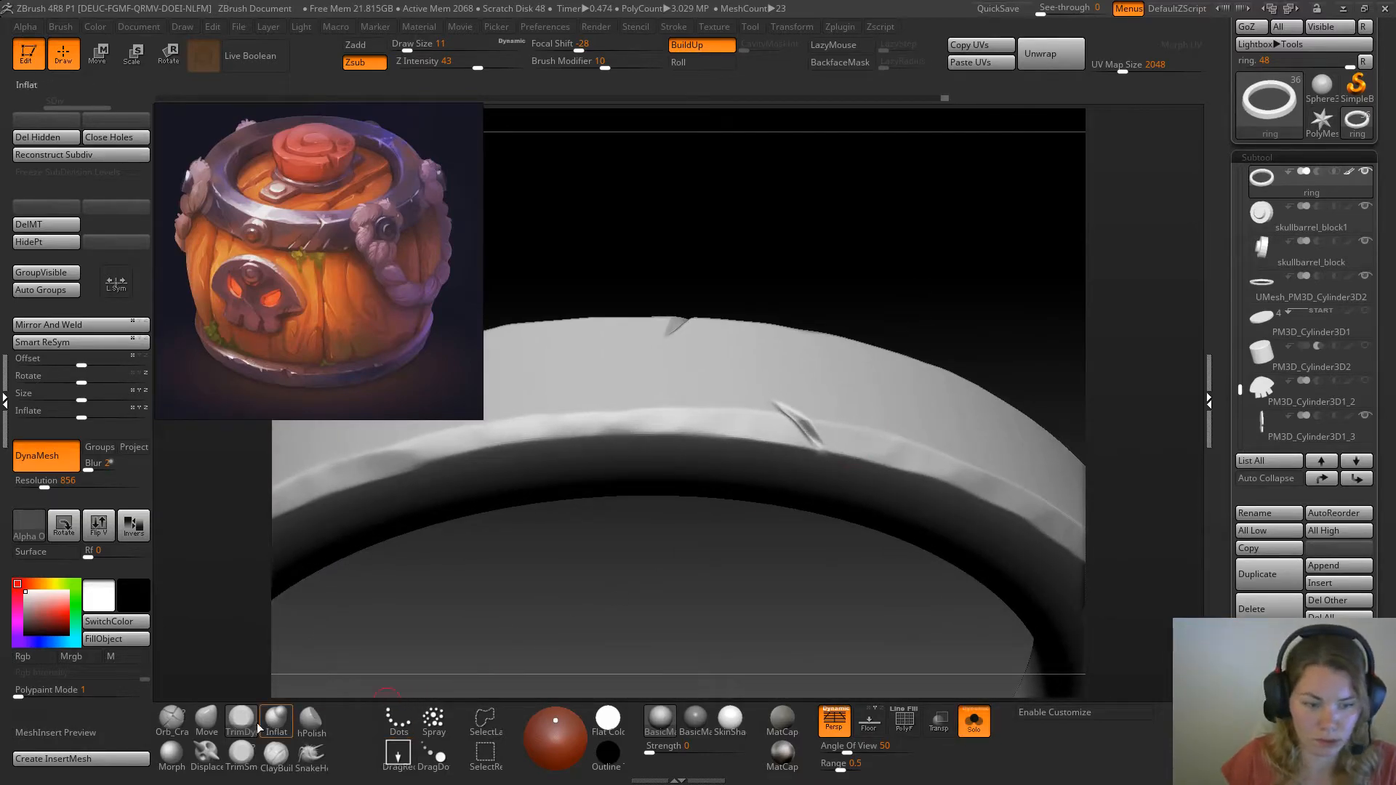
left_click(241, 755)
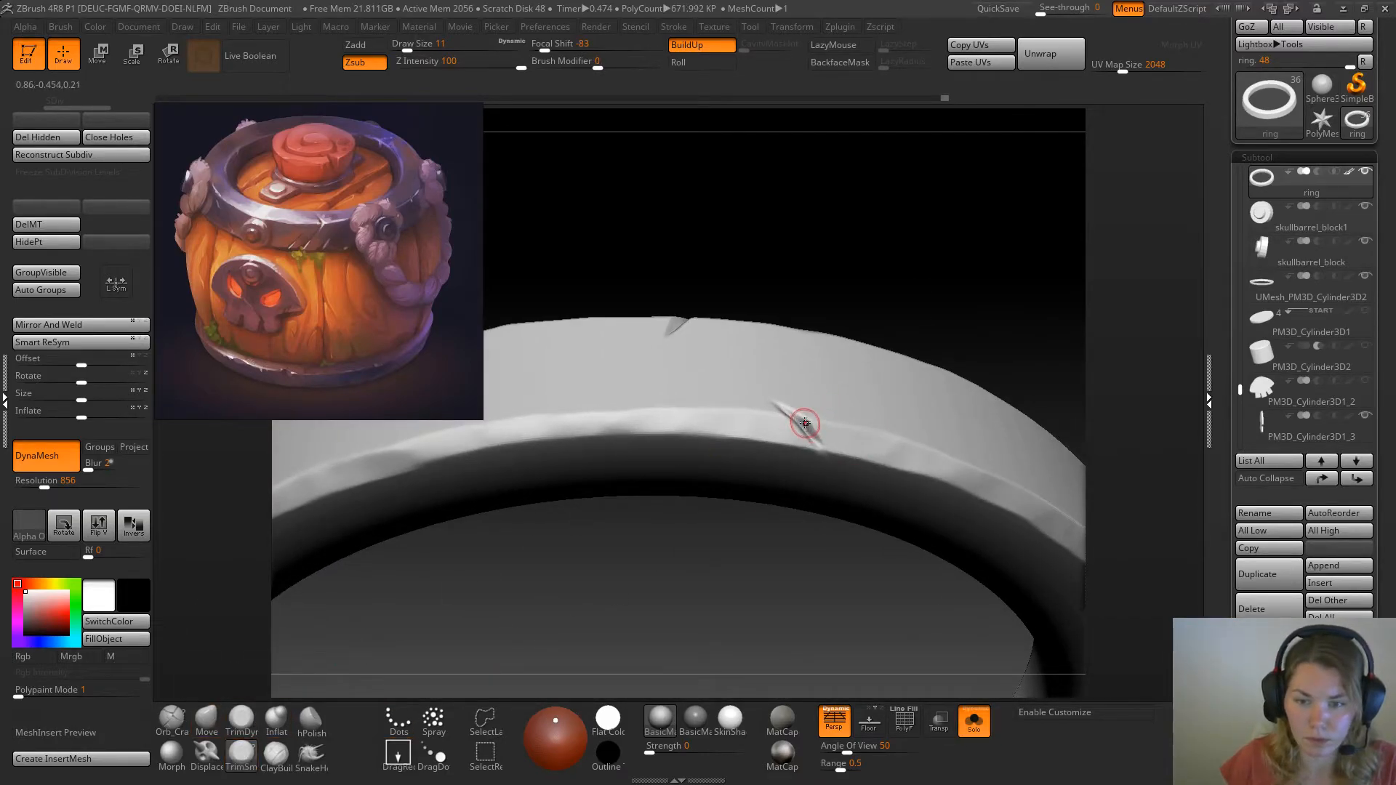
mouse_move(800, 419)
left_mouse_down()
mouse_move(779, 401)
mouse_move(816, 435)
left_mouse_up()
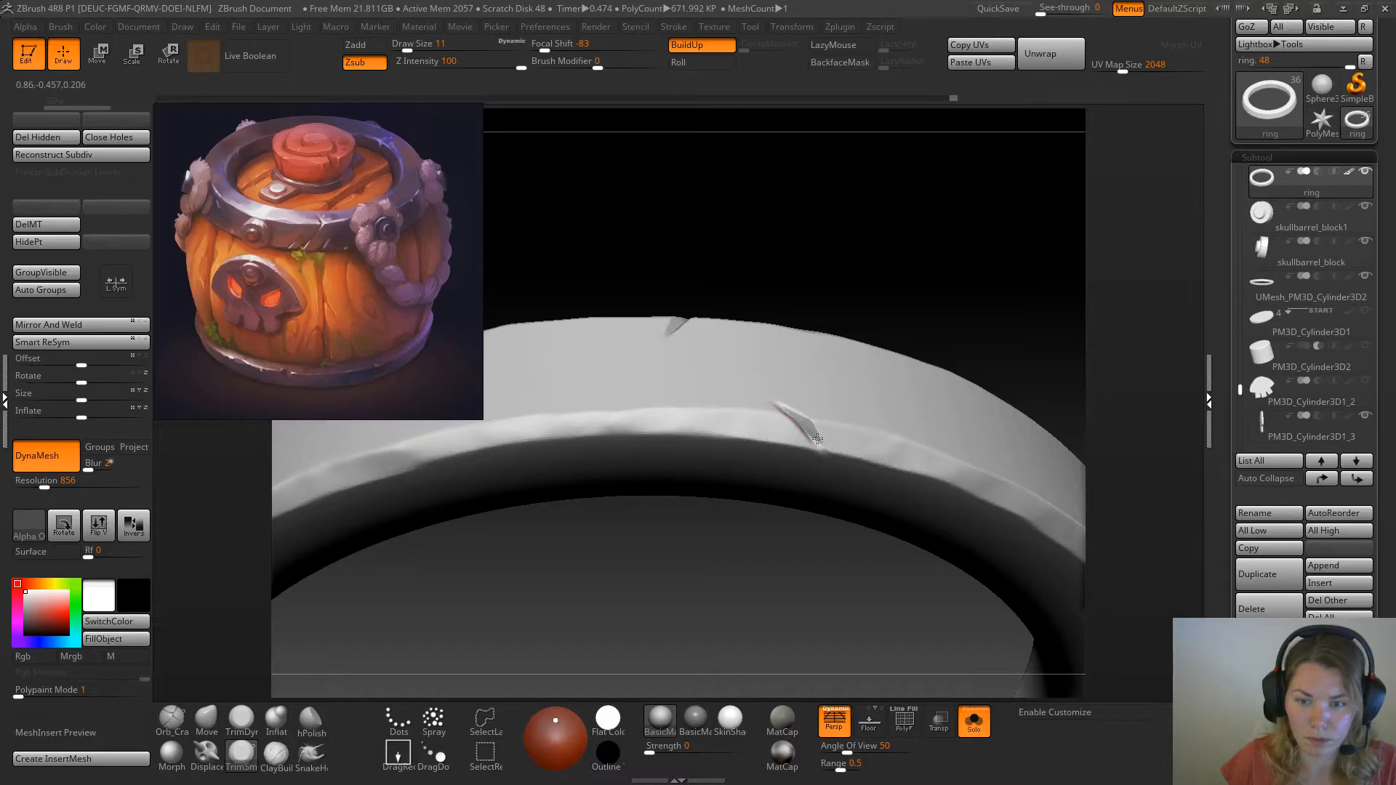
left_click_drag(952, 302, 796, 368)
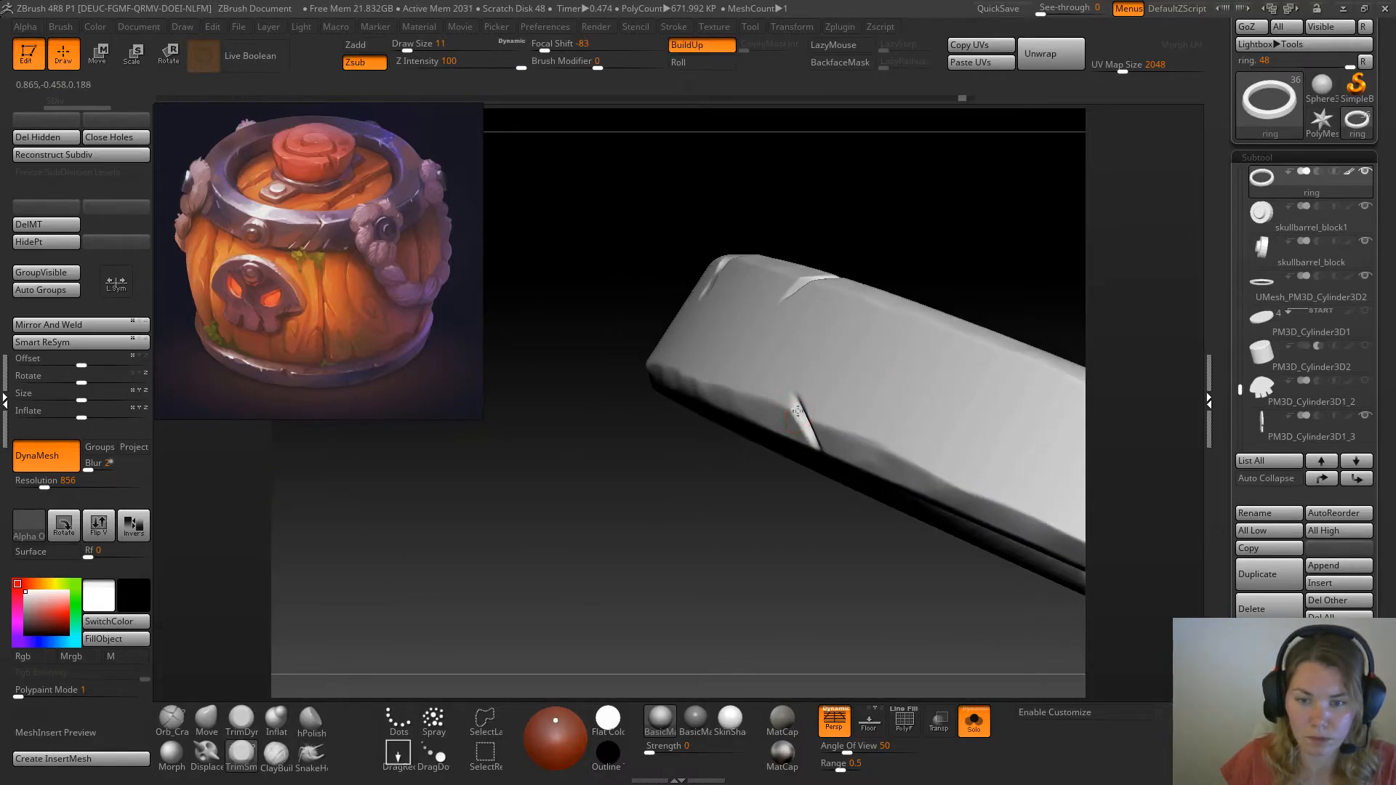
left_click_drag(687, 556, 740, 550)
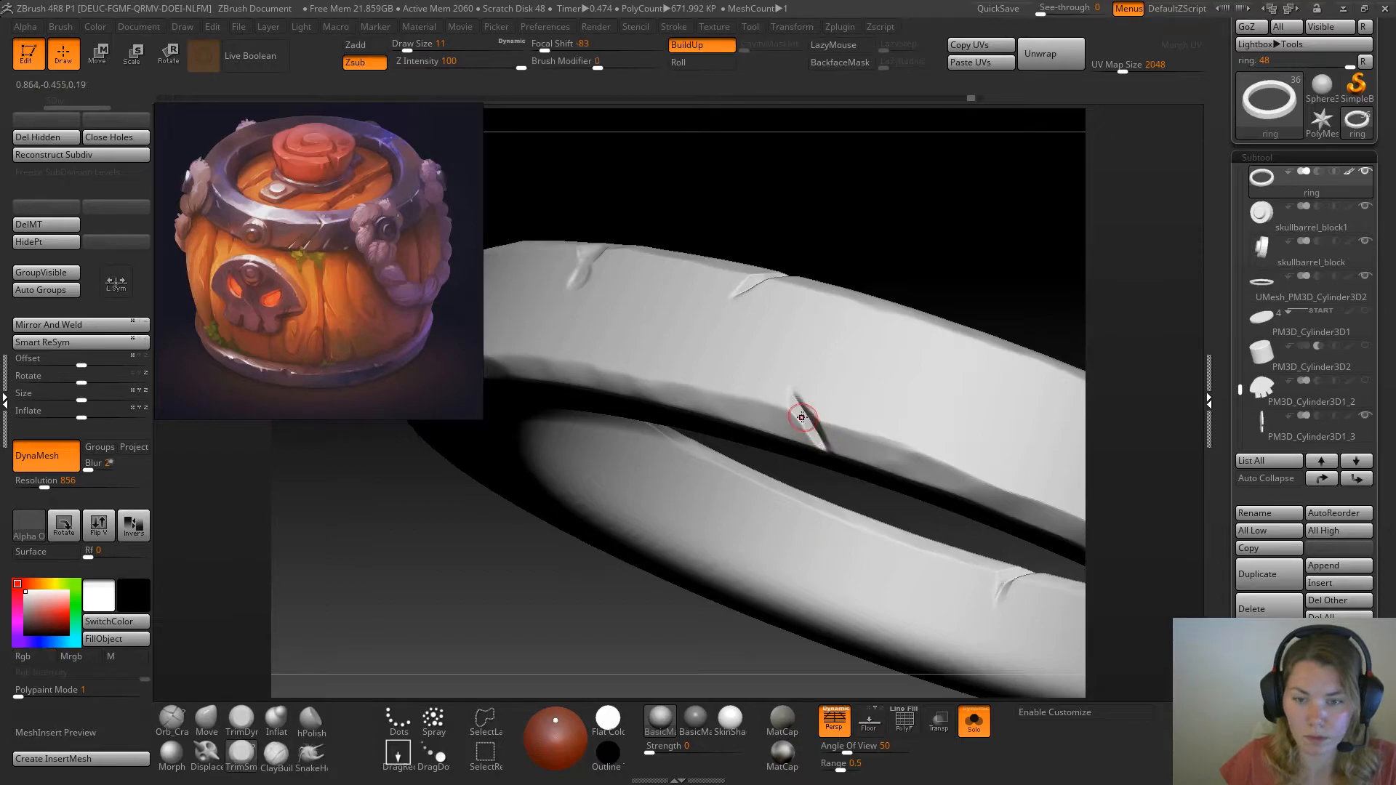
mouse_move(954, 255)
left_mouse_down()
mouse_move(926, 333)
mouse_move(871, 277)
mouse_move(899, 294)
mouse_move(883, 354)
mouse_move(889, 300)
mouse_move(944, 235)
mouse_move(950, 256)
mouse_move(914, 254)
mouse_move(891, 331)
left_mouse_up()
left_click(967, 723)
Restore the ring surface at the chip beside the left rope knot with the Morph brush, and store a new morph target
left_click(182, 758)
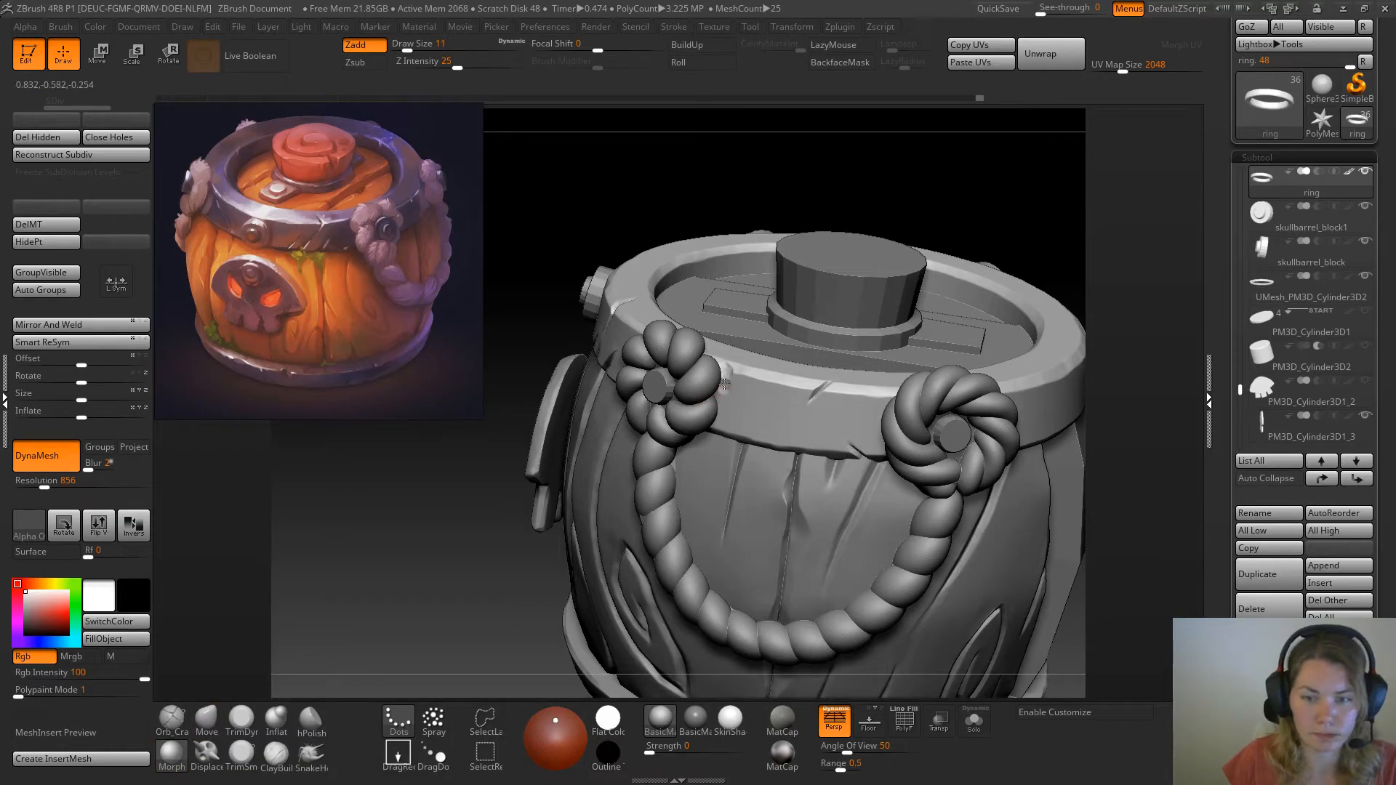
left_click(725, 389)
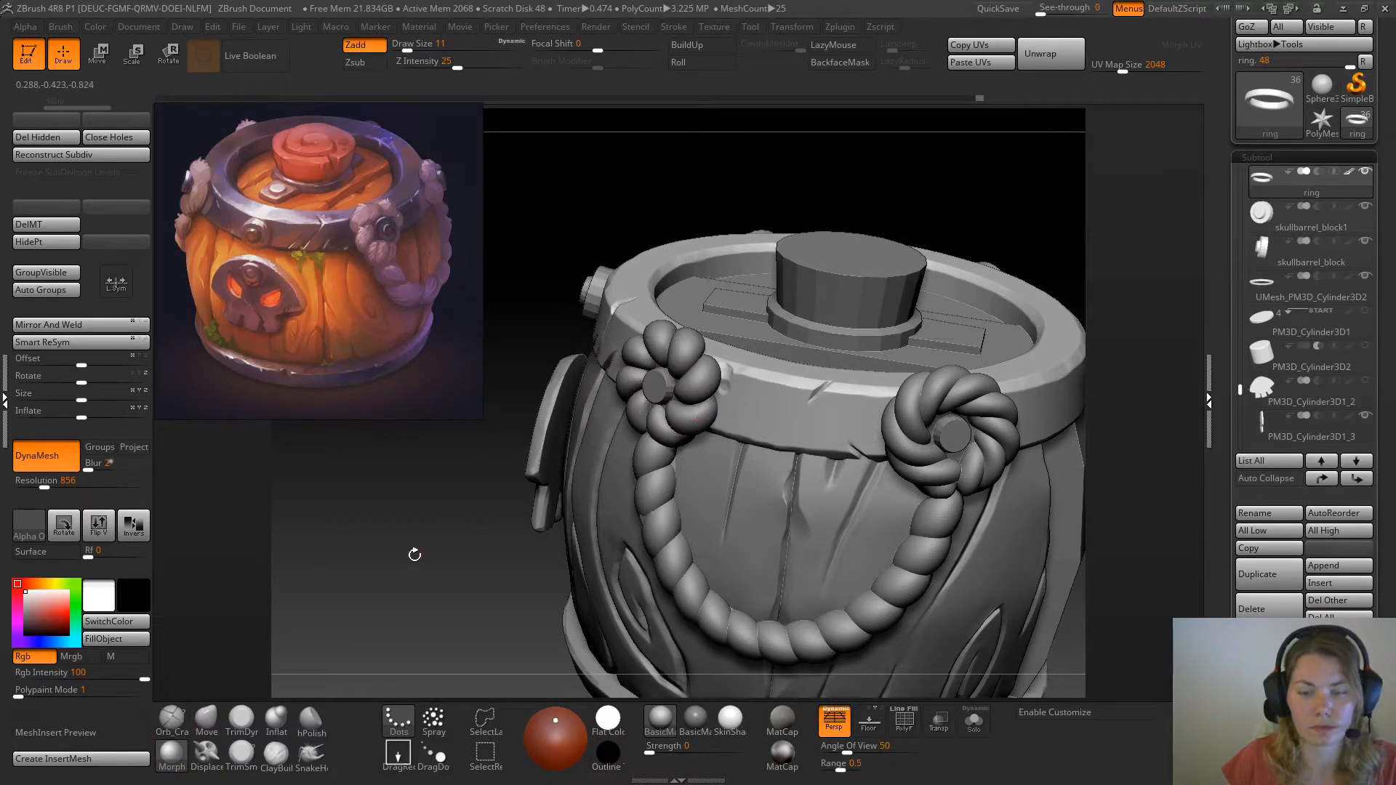
left_click(232, 722)
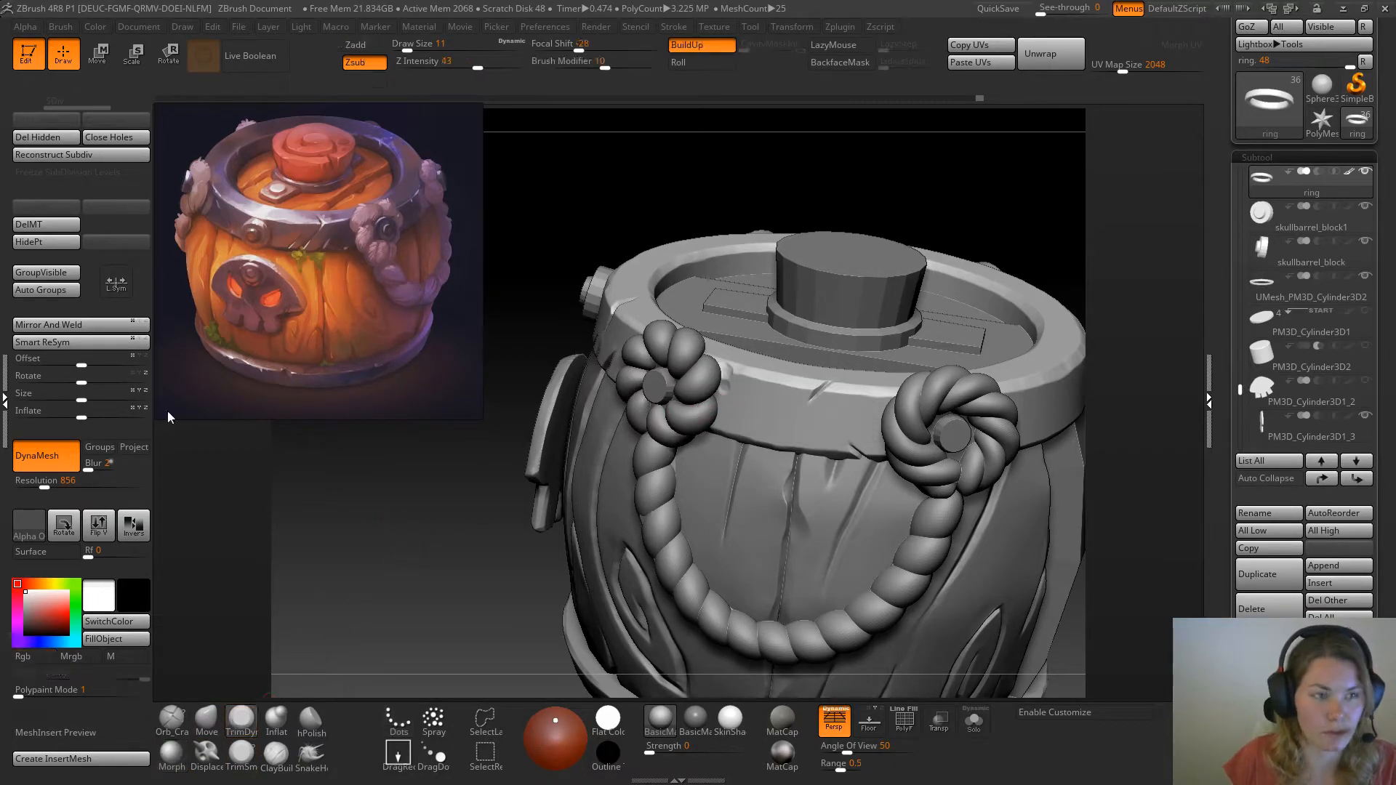
left_click(56, 210)
Trim the ring's upper edge beside the left rope knot with TrimDynamic at draw size 29
mouse_move(399, 503)
left_mouse_down("alt")
mouse_move(352, 548)
mouse_move(303, 652)
left_mouse_up("alt")
key("space")
left_click_drag(731, 422, 743, 422)
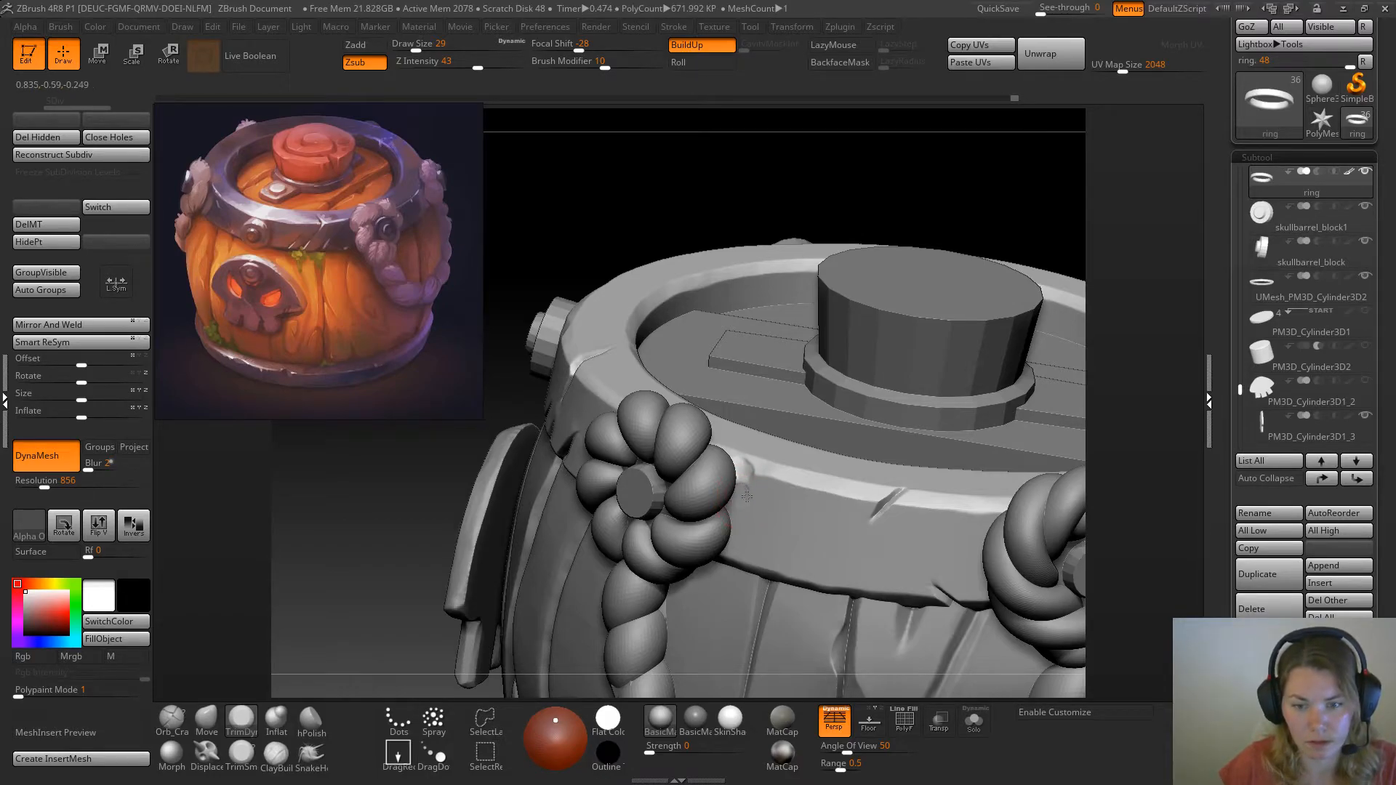
mouse_move(752, 505)
left_mouse_down("shift")
mouse_move(739, 499)
mouse_move(752, 500)
left_mouse_up("shift")
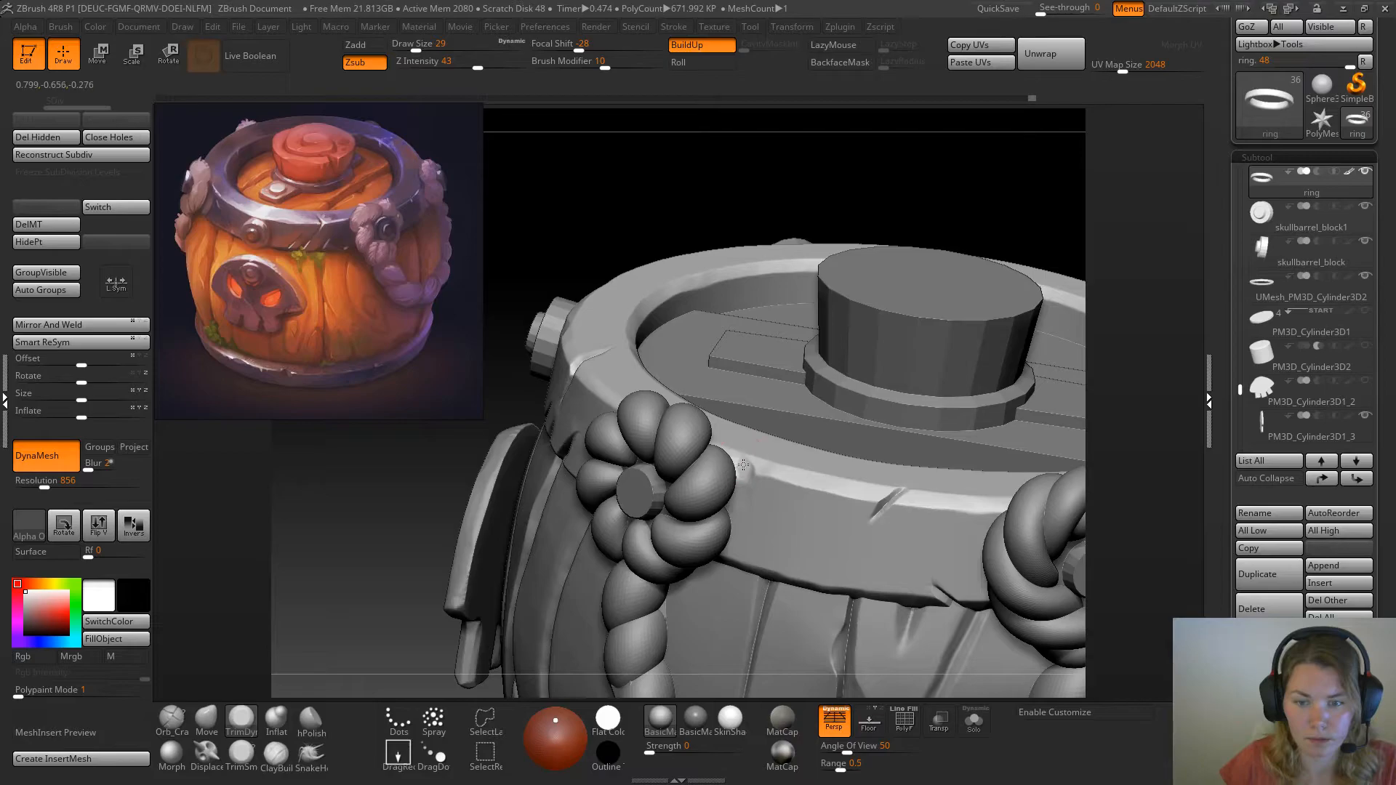
left_click_drag(739, 463, 758, 470)
mouse_move(779, 484)
left_mouse_down()
mouse_move(728, 482)
mouse_move(749, 474)
mouse_move(750, 487)
left_mouse_up()
Rework the ring's edge beside the left rope knot with Clay and flatten it with TrimDynamic at draw size 20
key("space")
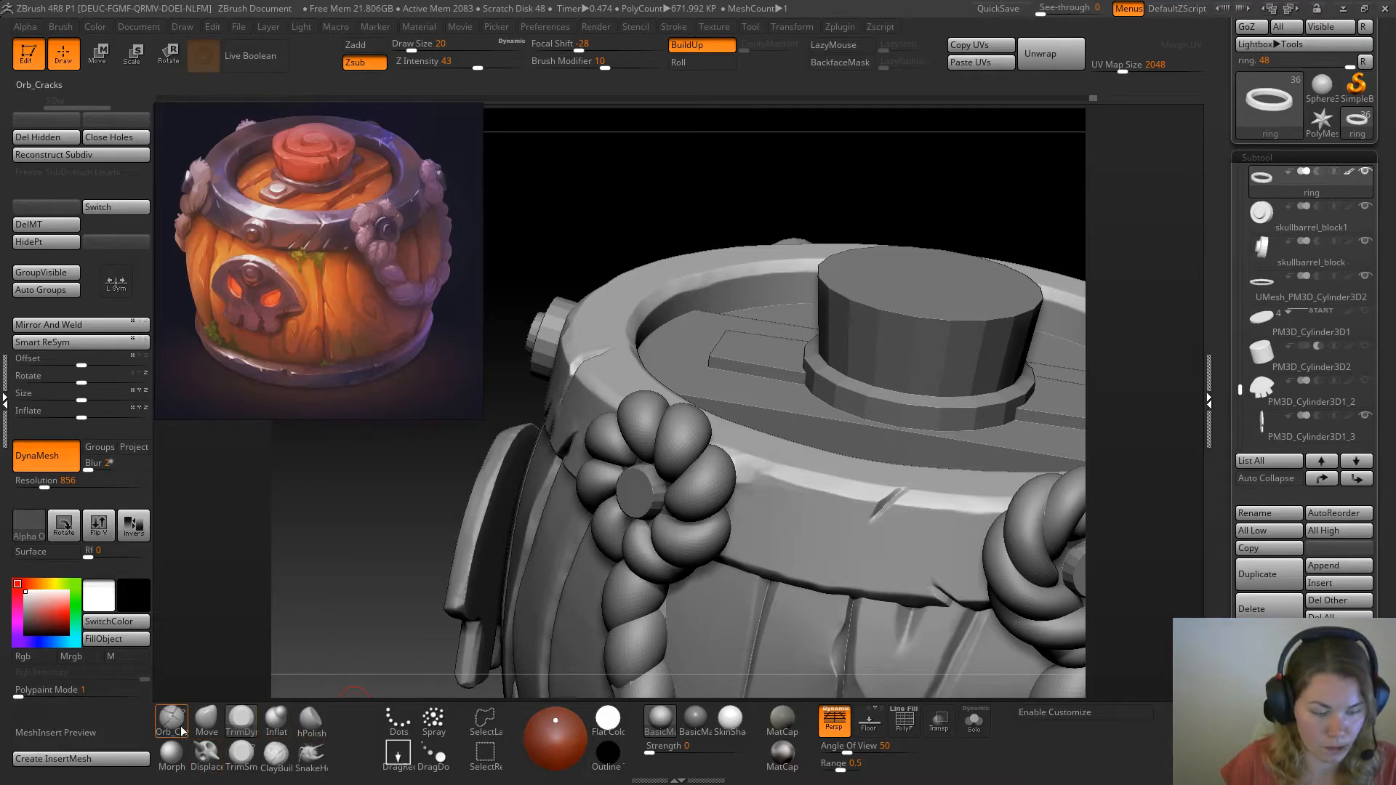
key("b")
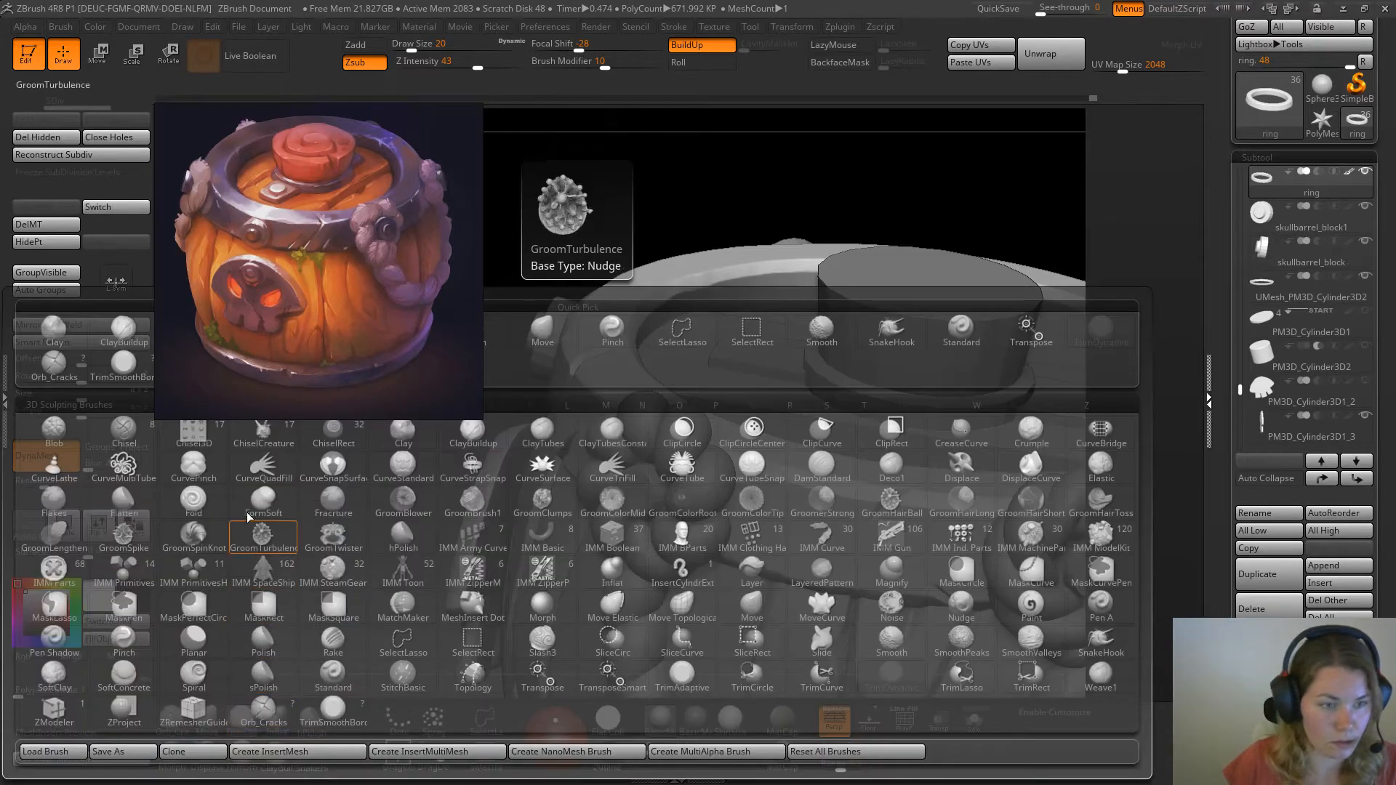
left_click(64, 333)
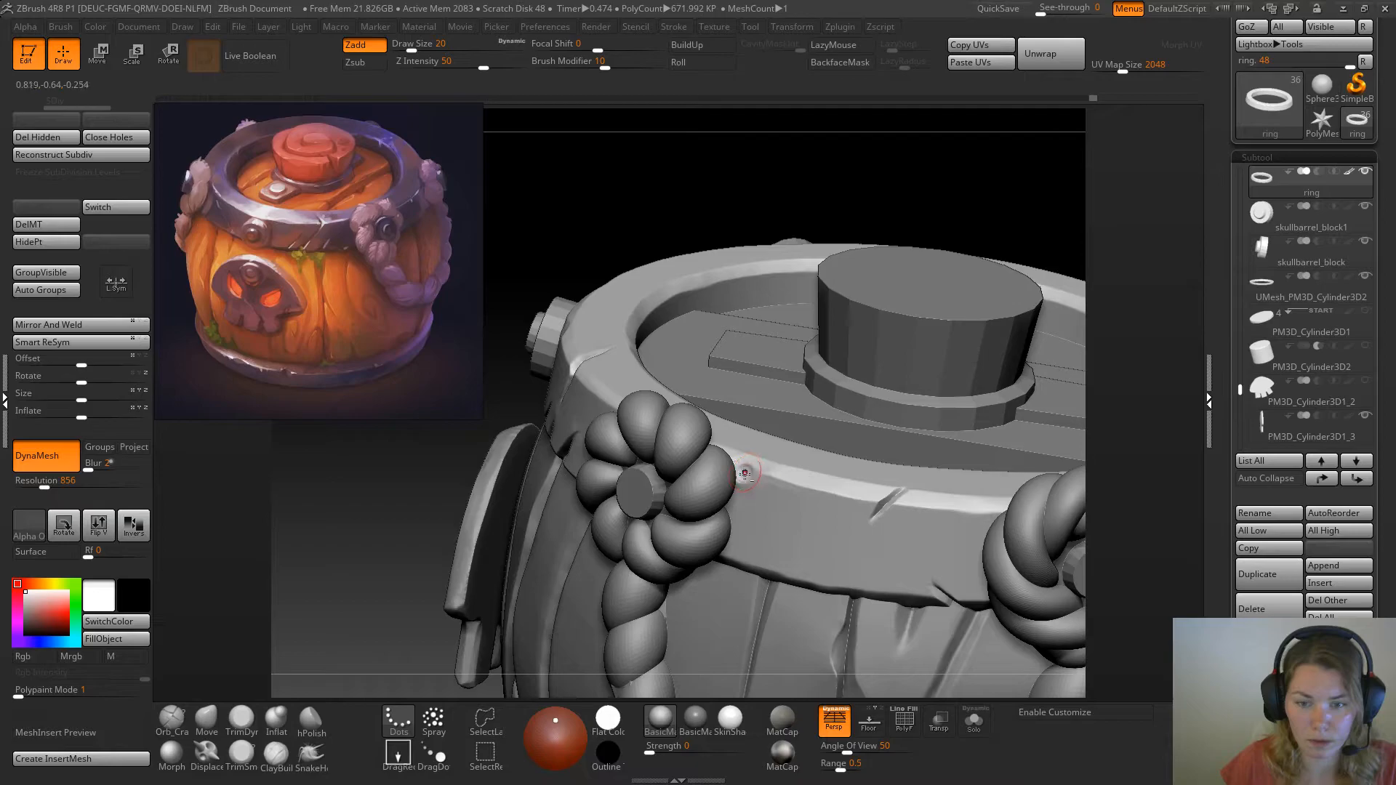
key("b")
key("t")
key("d")
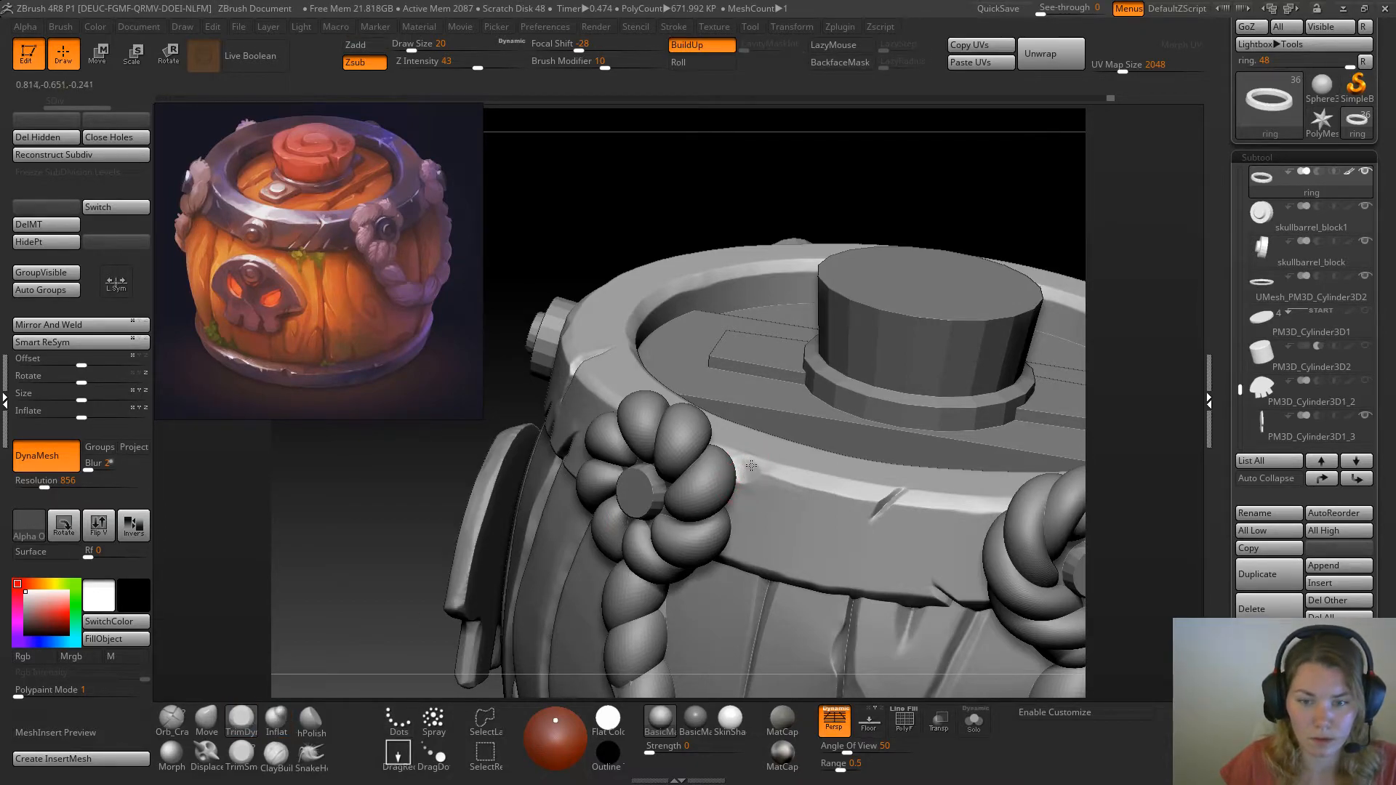
left_click_drag(740, 472, 769, 468)
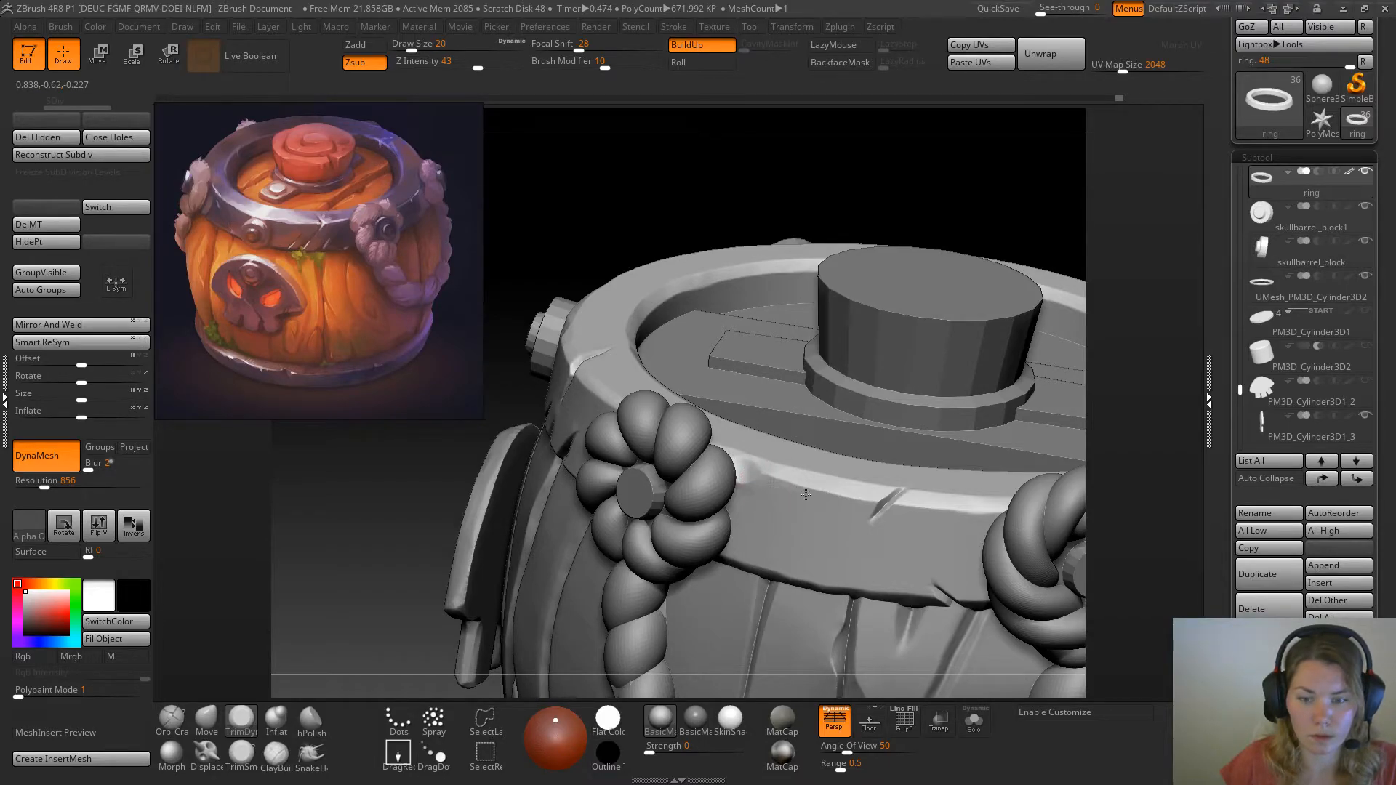
Push a small dent into the ring's upper outer edge beside the right rope knot with Move at draw size 8
right_click_drag(828, 496, 371, 495)
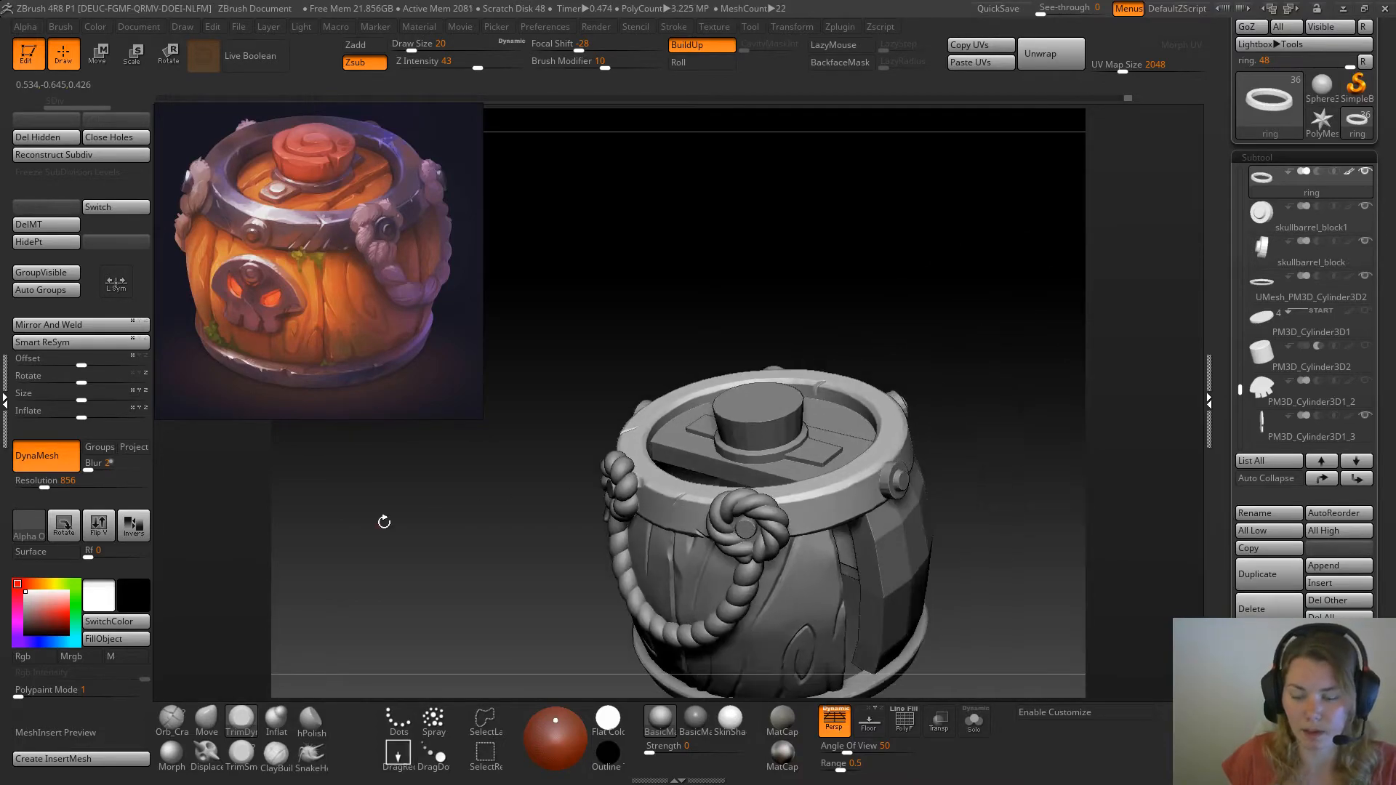
mouse_move(1028, 444)
right_mouse_down()
mouse_move(1013, 405)
mouse_move(1023, 434)
right_mouse_up()
right_click_drag(1059, 375, 927, 309, "alt")
mouse_move(1020, 402)
right_mouse_down()
mouse_move(1052, 406)
mouse_move(895, 408)
mouse_move(875, 473)
right_mouse_up()
key("b")
key("m")
key("v")
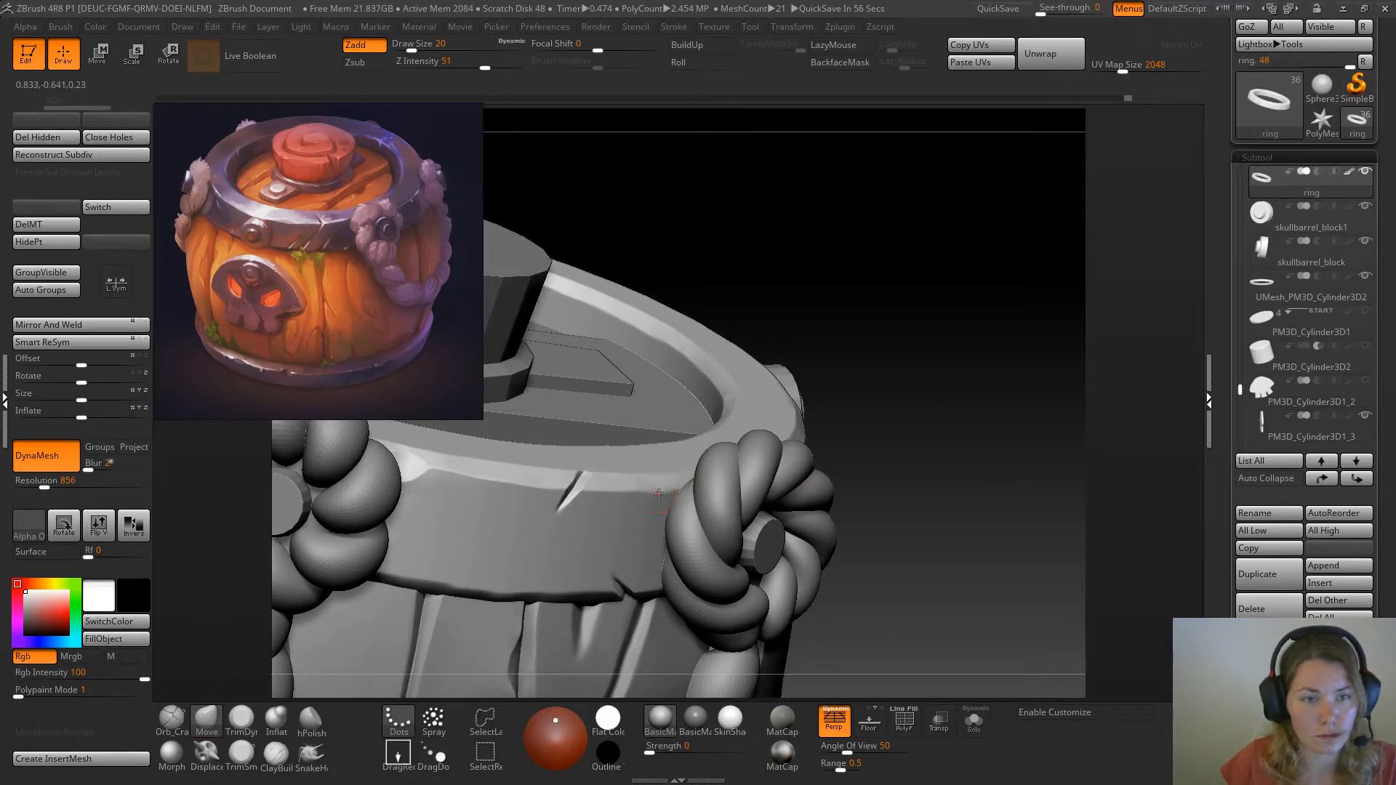
left_click_drag(653, 494, 656, 488)
key("space")
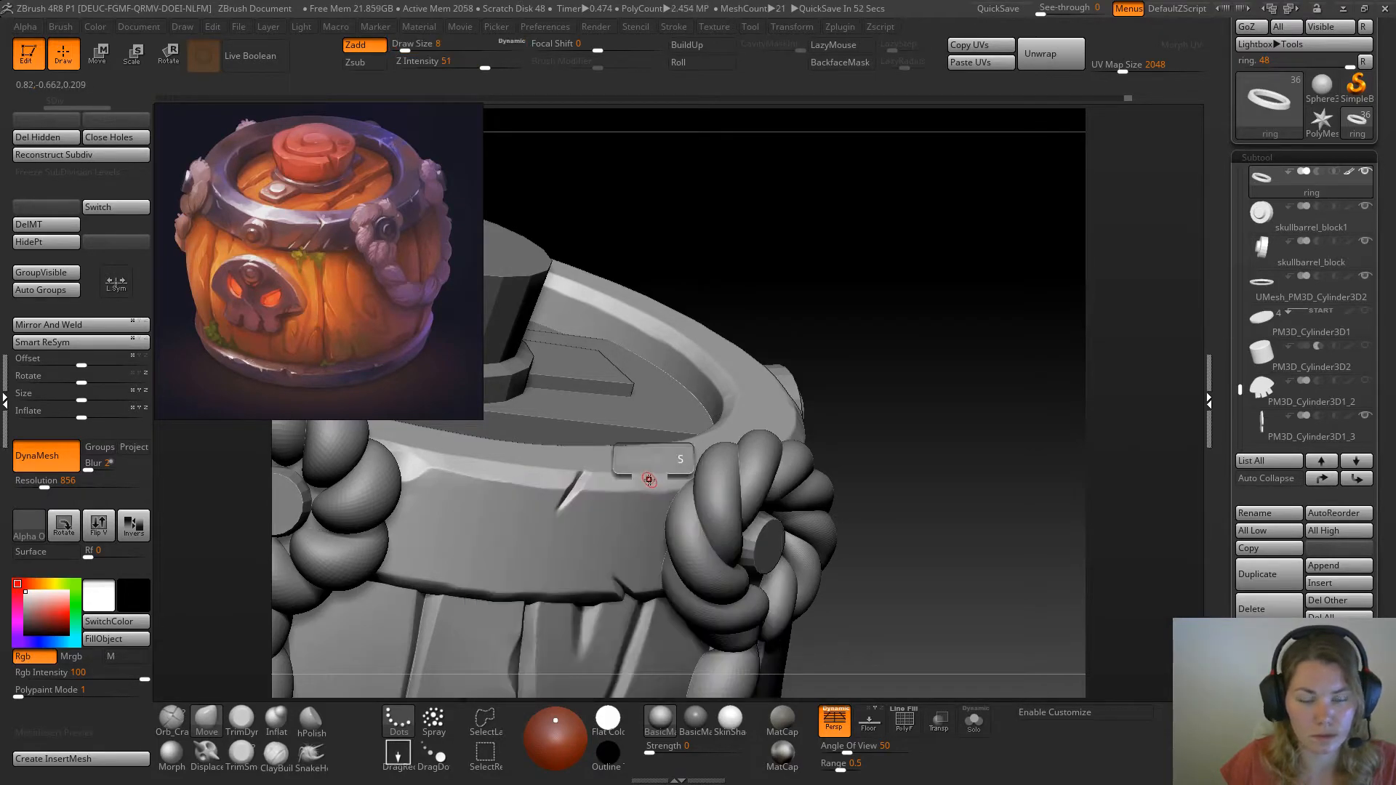
Trim the small dent beside the right rope knot with TrimDynamic at draw size 8
left_click(235, 724)
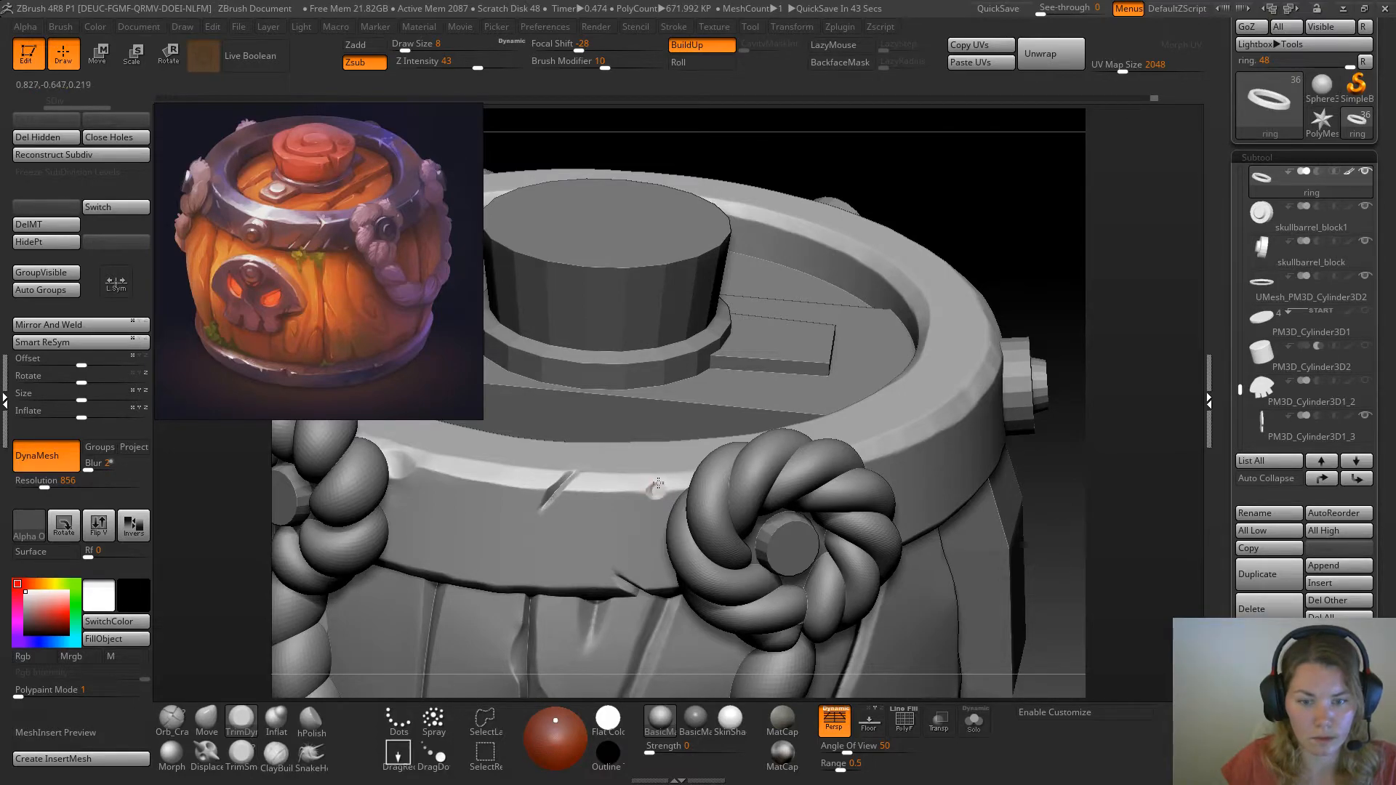
right_click_drag(888, 427, 839, 290, "ctrl")
right_click_drag(997, 339, 927, 334, "ctrl")
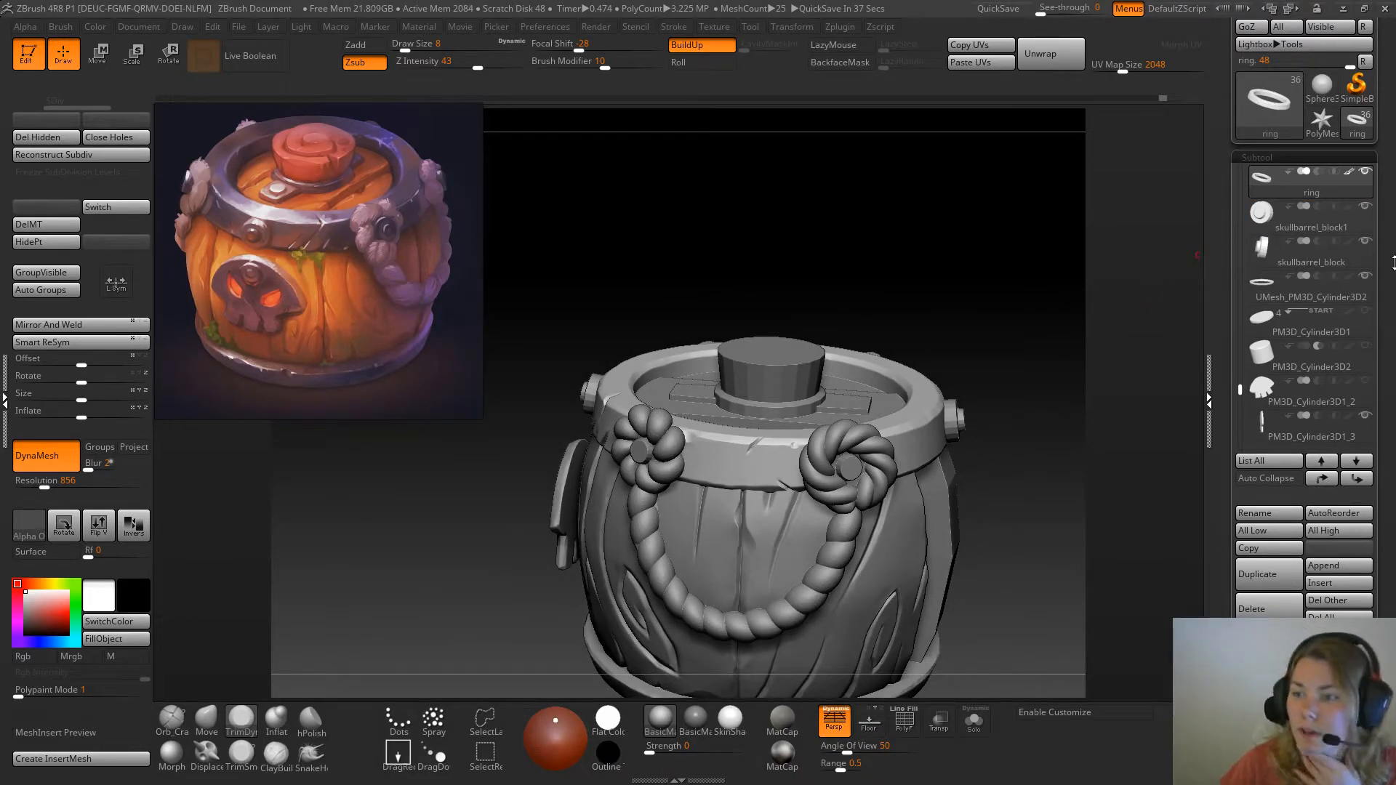
scroll(1367, 276, "up", 1)
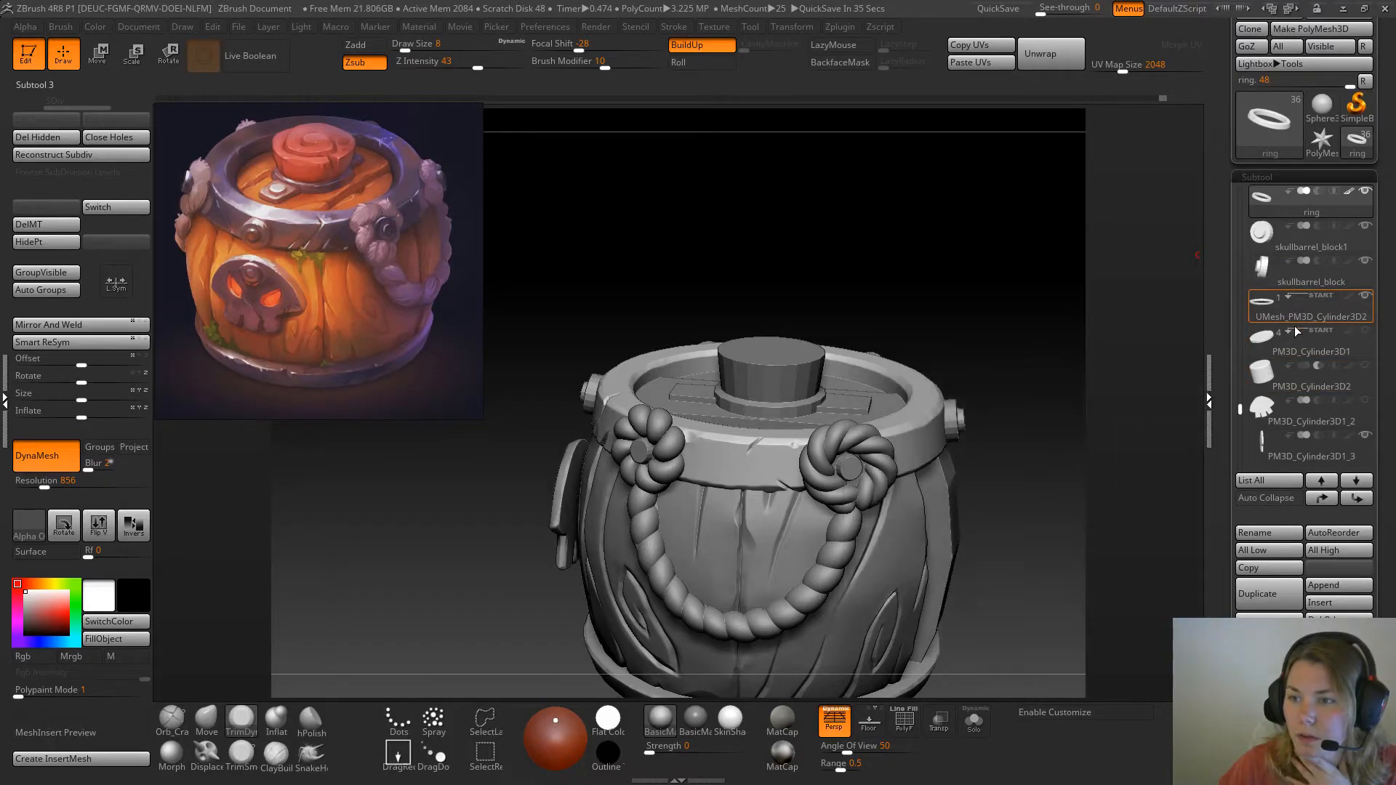
Hide the spiral rope knot skullbarrel_block6_3 beside the front plank and show the petal-shaped rope knot in its place
left_click_drag(1241, 409, 1249, 328)
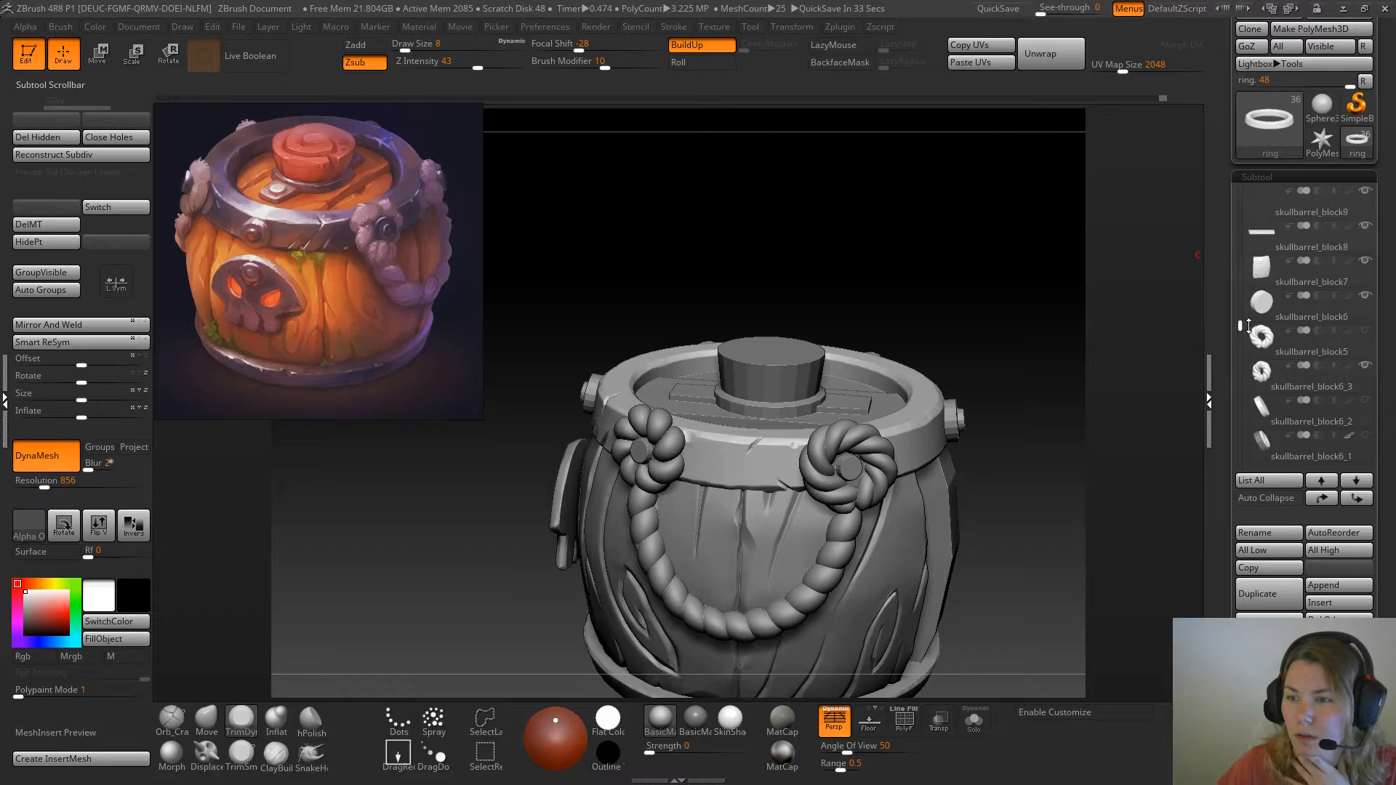
left_click(1367, 366)
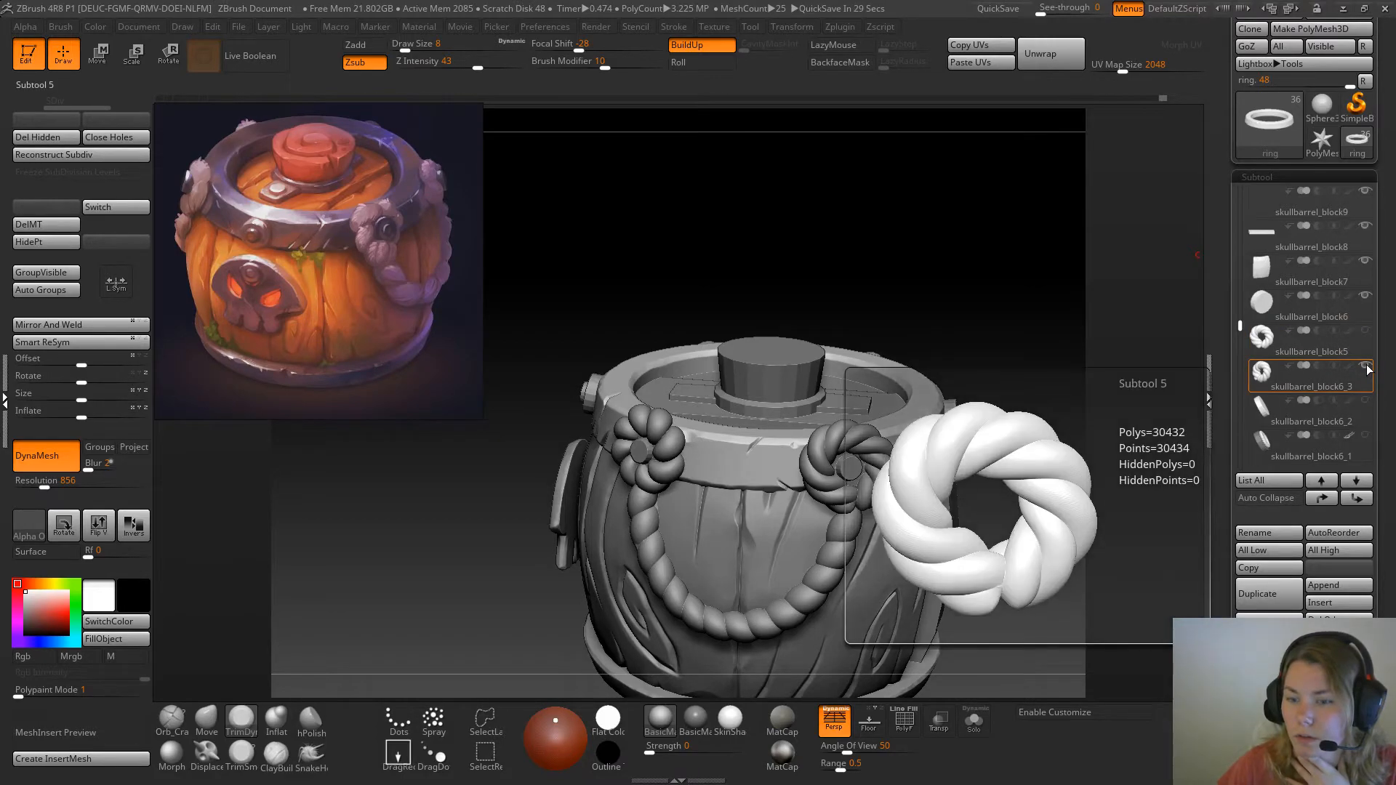
left_click(1256, 277)
left_click_drag(1242, 243, 1231, 184)
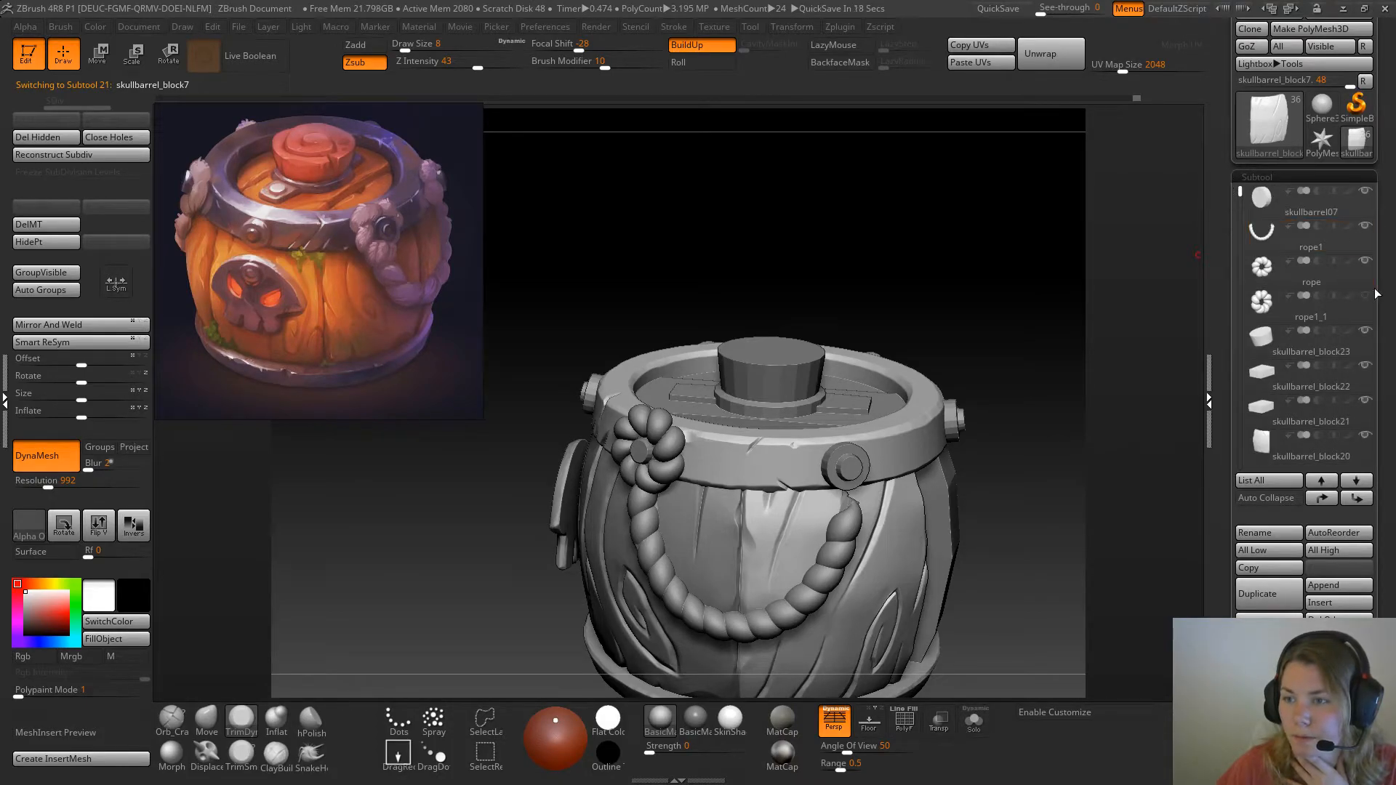
Examine the ring, rope knot, rivets and wooden planks from several angles around the barrel's right side
mouse_move(950, 233)
left_mouse_down()
mouse_move(986, 231)
mouse_move(897, 218)
mouse_move(963, 211)
mouse_move(942, 240)
mouse_move(967, 258)
mouse_move(945, 255)
mouse_move(923, 216)
mouse_move(957, 211)
mouse_move(953, 180)
mouse_move(910, 143)
mouse_move(998, 174)
mouse_move(941, 238)
left_mouse_up()
left_click_drag(1005, 306, 991, 268)
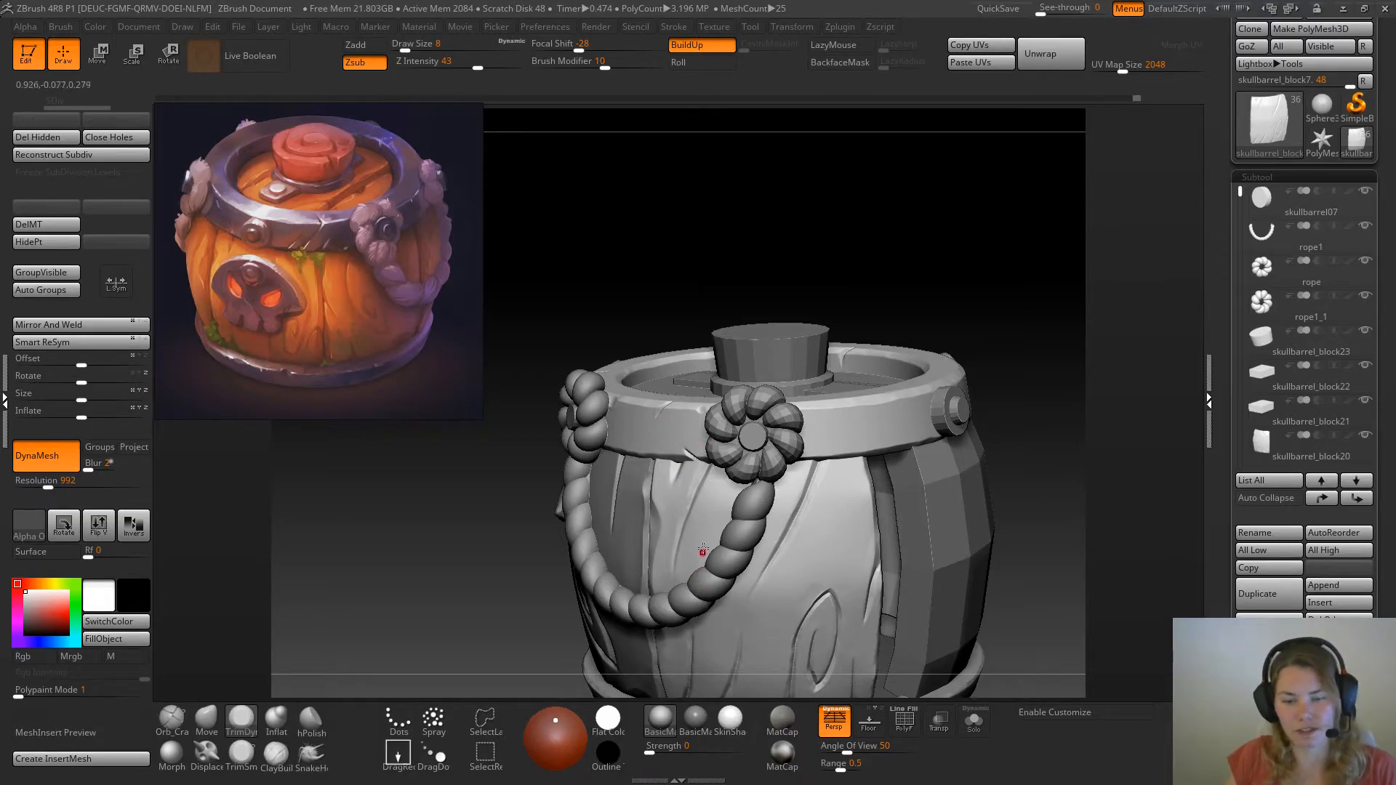
left_click_drag(940, 298, 915, 191, "alt")
right_click_drag(893, 291, 894, 462, "ctrl")
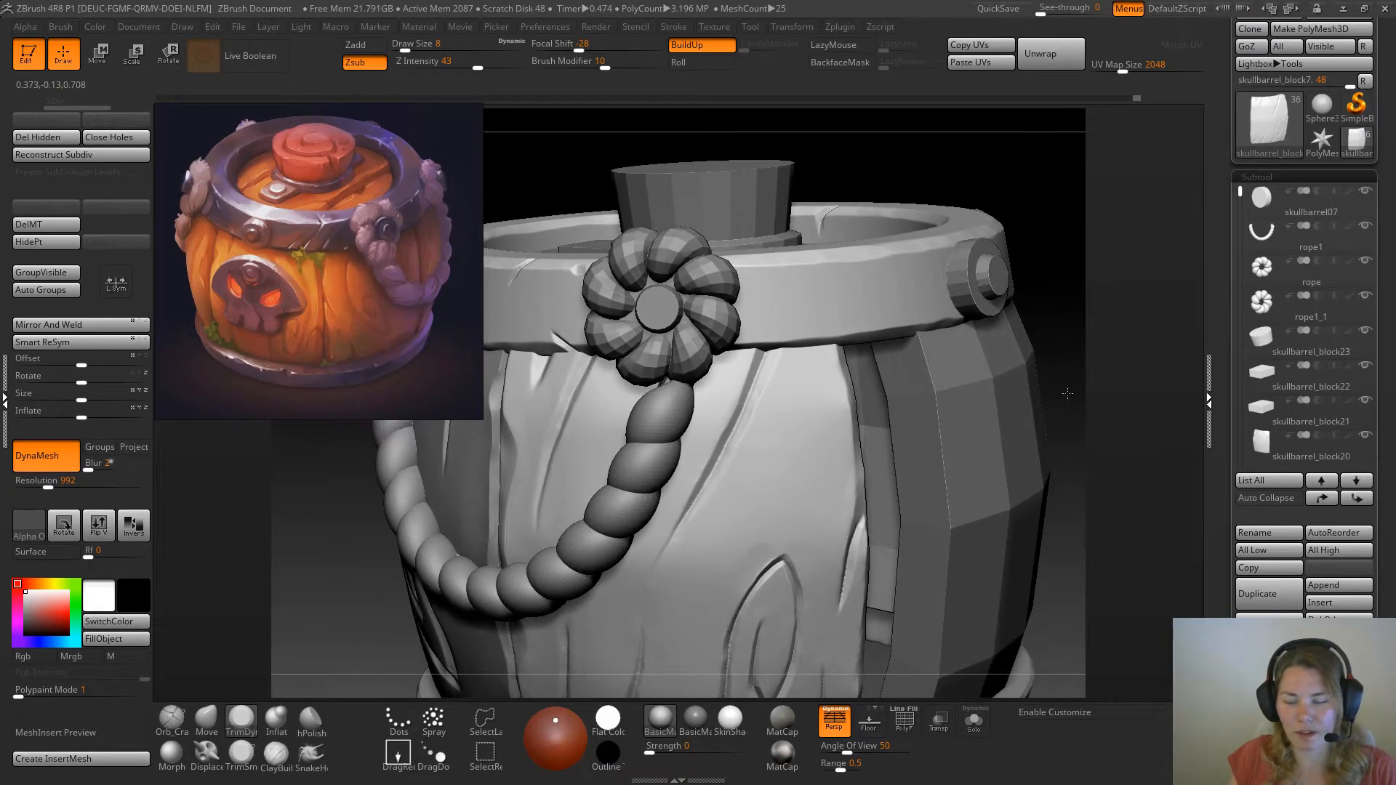
left_click_drag(1074, 403, 995, 269, "alt")
mouse_move(1032, 426)
left_mouse_down()
mouse_move(1000, 420)
mouse_move(1030, 415)
mouse_move(1018, 424)
left_mouse_up()
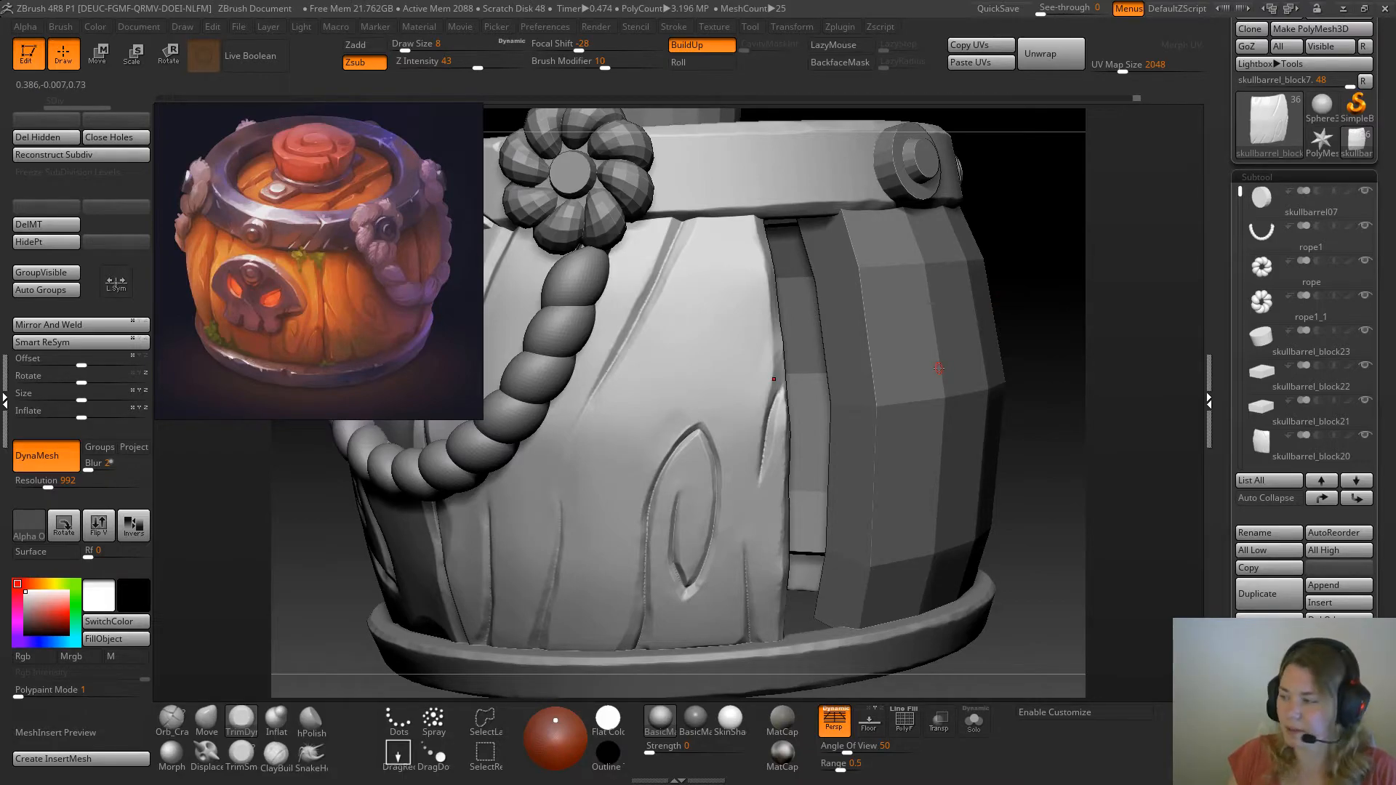
right_click_drag(943, 394, 958, 450, "ctrl")
right_click_drag(1008, 307, 967, 343, "alt")
right_click_drag(968, 232, 1041, 446)
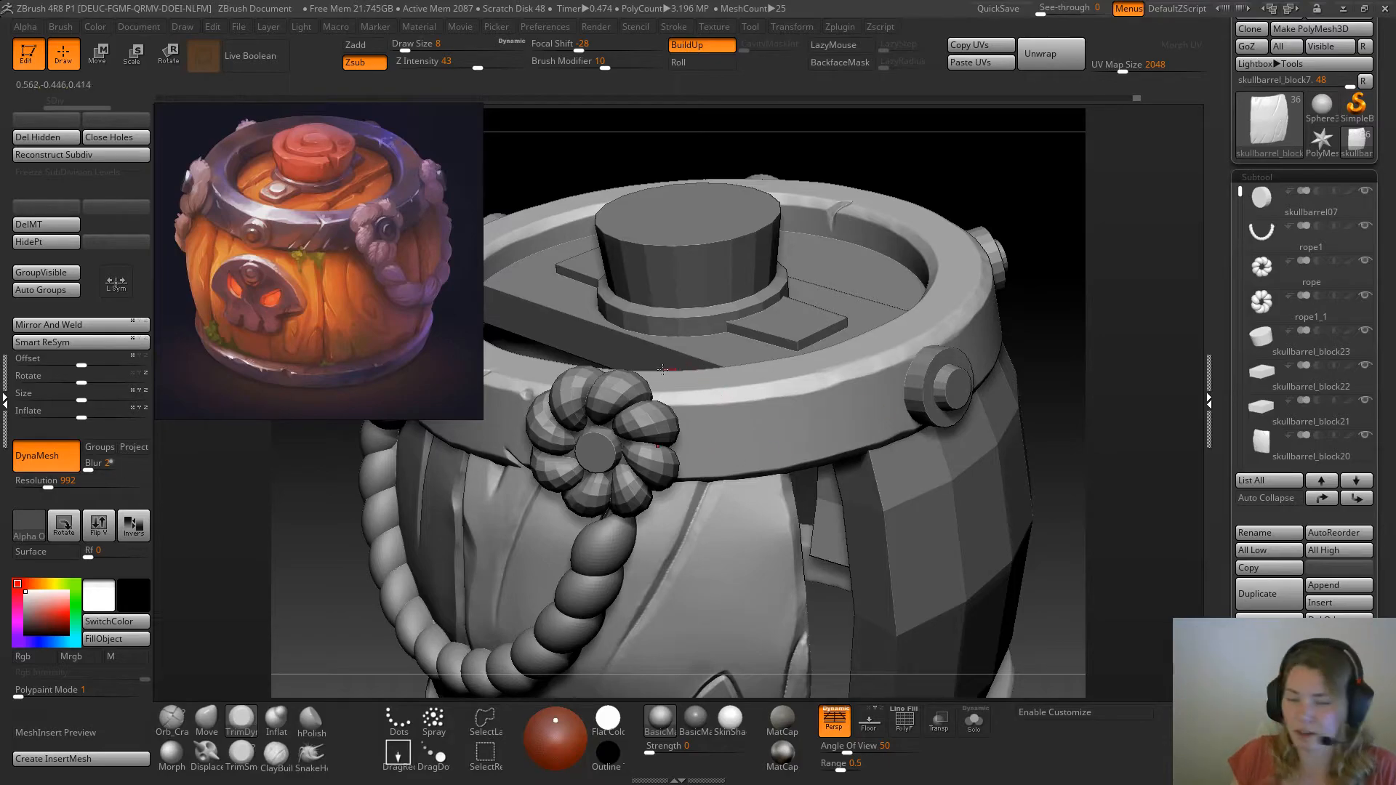
Isolate the ring and push two small dents into its outer edge between rope knot and rivet with Move at draw sizes 8 and 6
right_click_drag(610, 403, 622, 473, "ctrl")
right_click_drag(1153, 352, 1091, 419, "alt")
mouse_move(1091, 419)
right_mouse_down("ctrl")
mouse_move(1142, 313)
mouse_move(1130, 374)
right_mouse_up("ctrl")
left_click(207, 720)
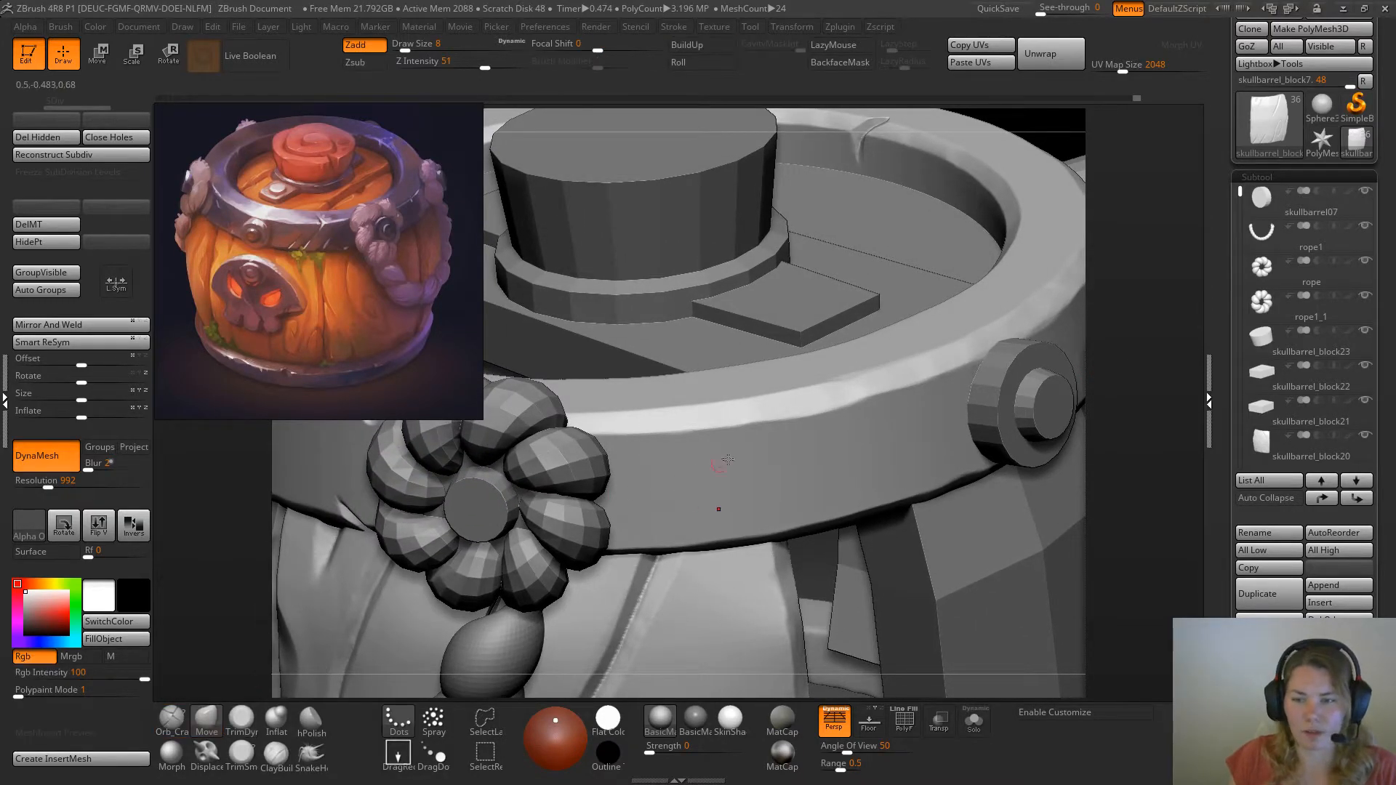
left_click_drag(1172, 360, 882, 399)
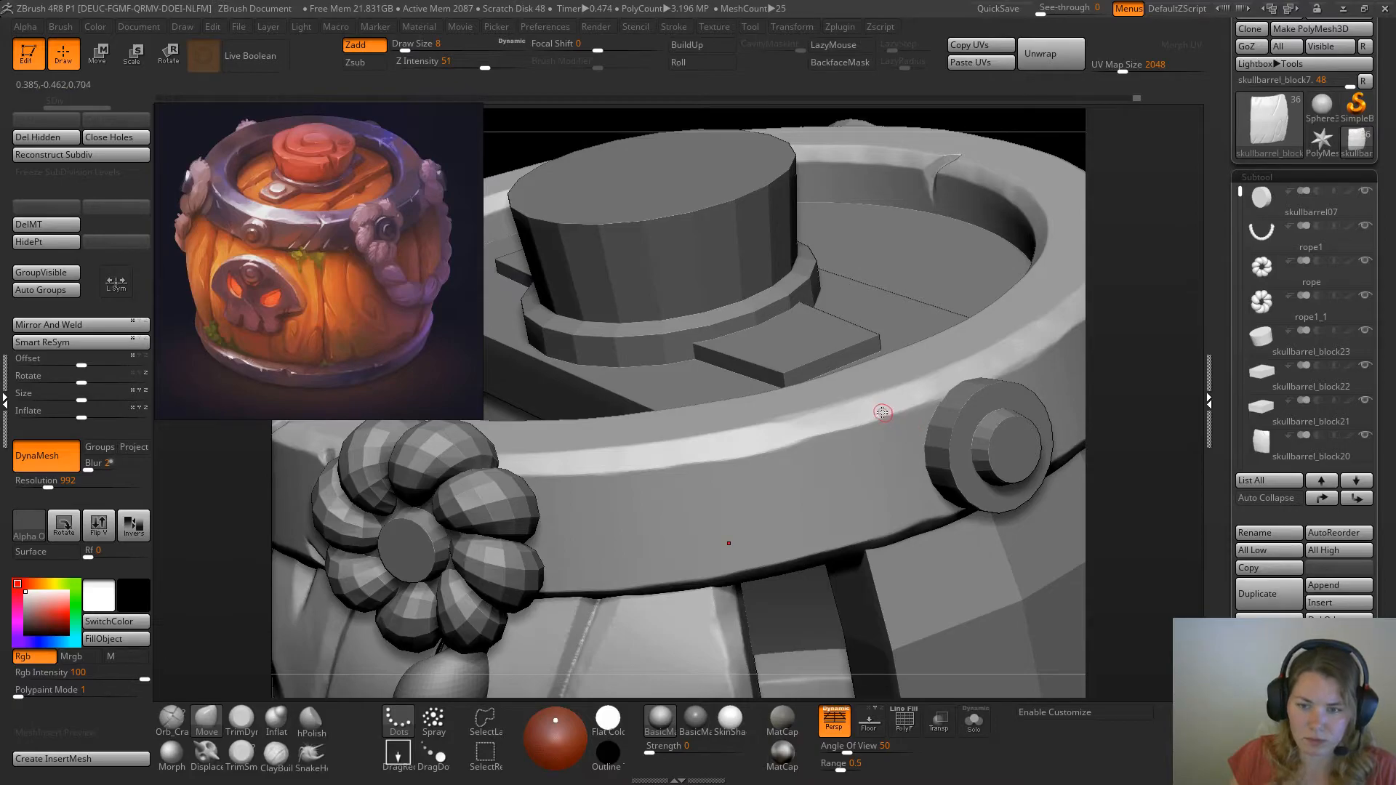
left_click_drag(1139, 396, 1141, 414)
left_click(974, 721)
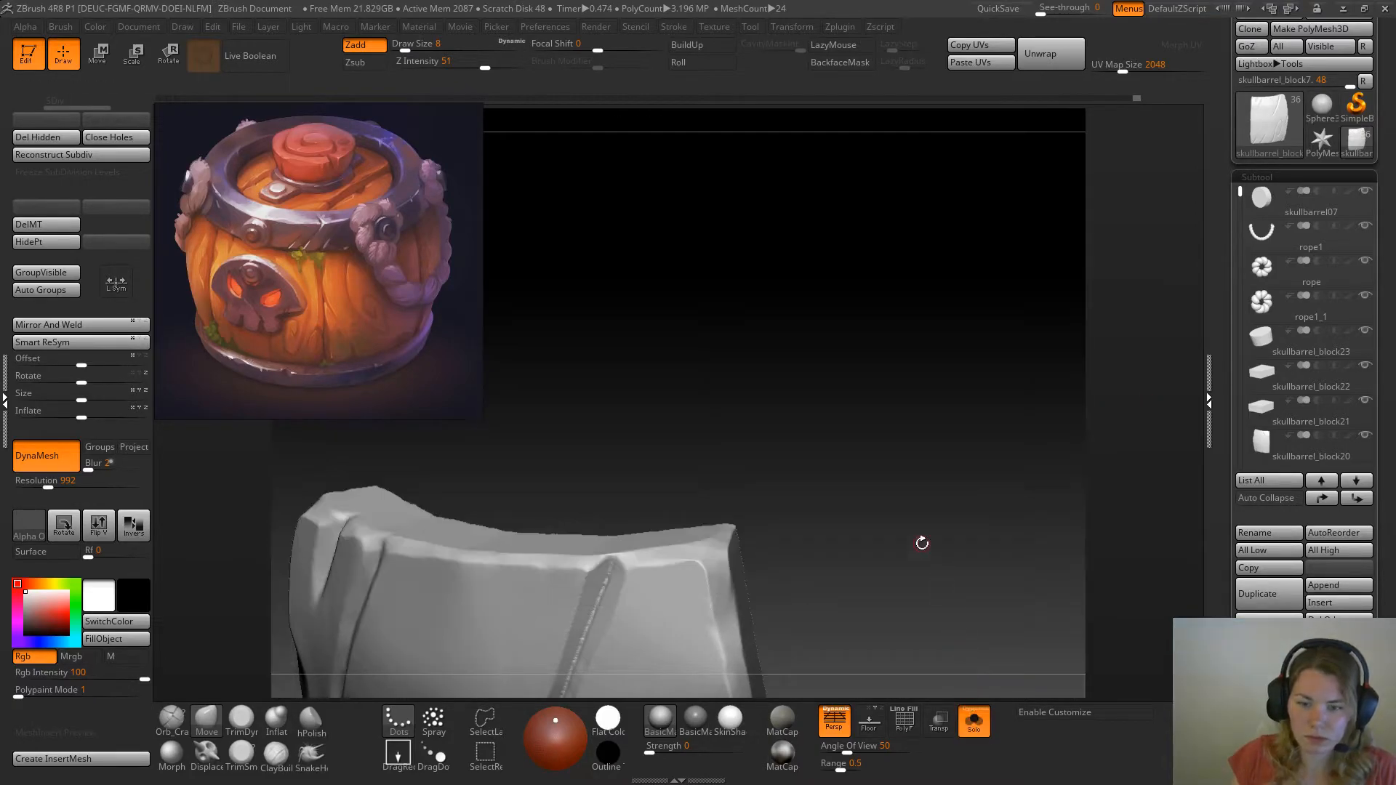
left_click(974, 720)
left_click(859, 469, "alt")
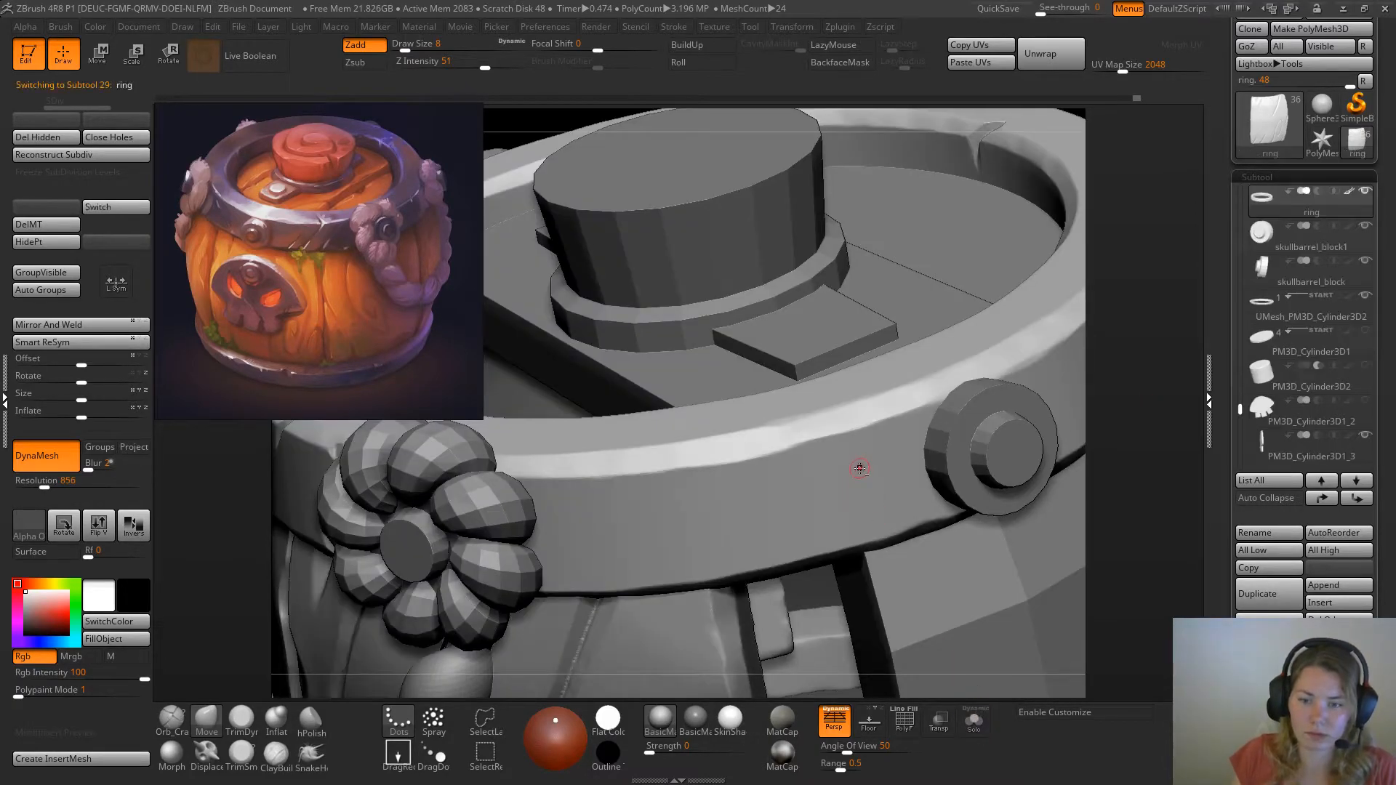
left_click(974, 720)
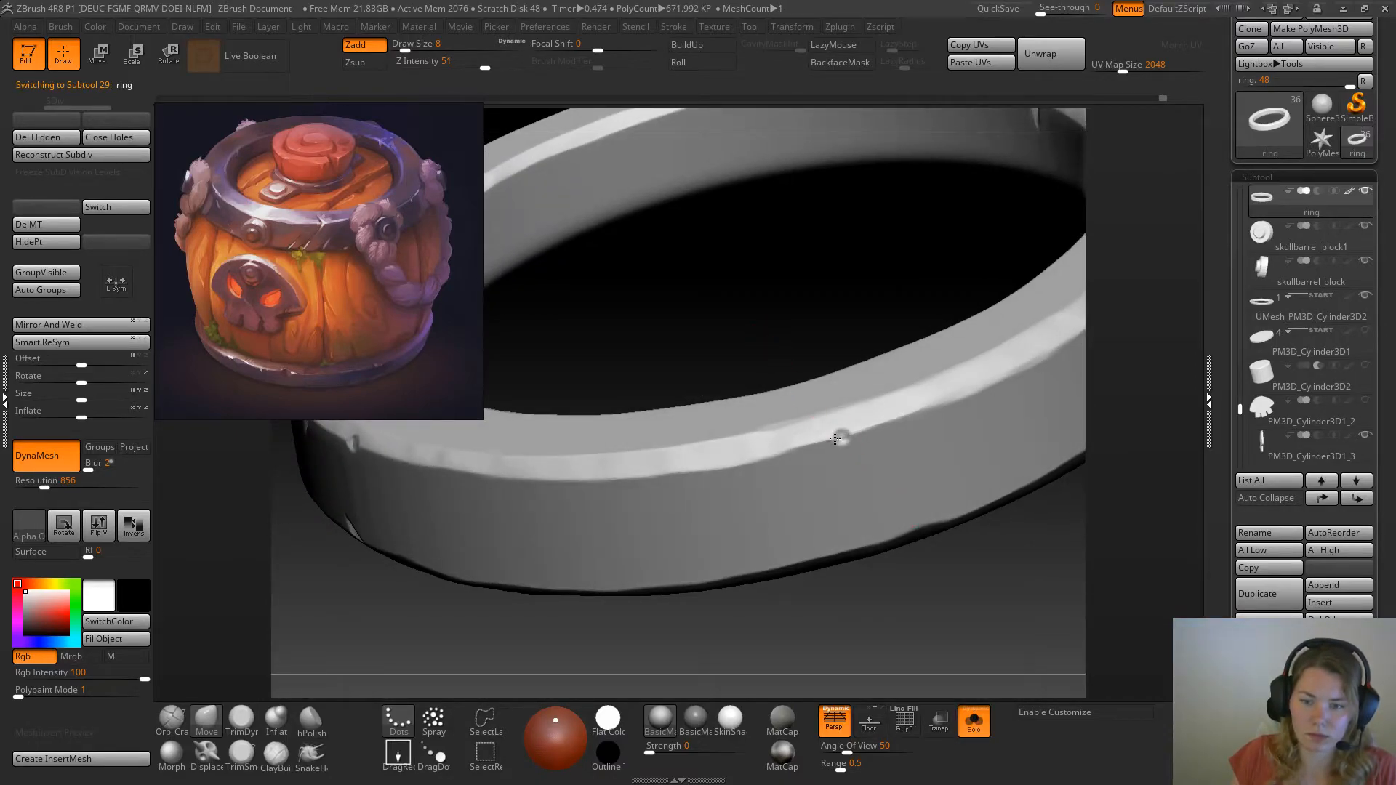
key("space")
left_click_drag(833, 460, 829, 461)
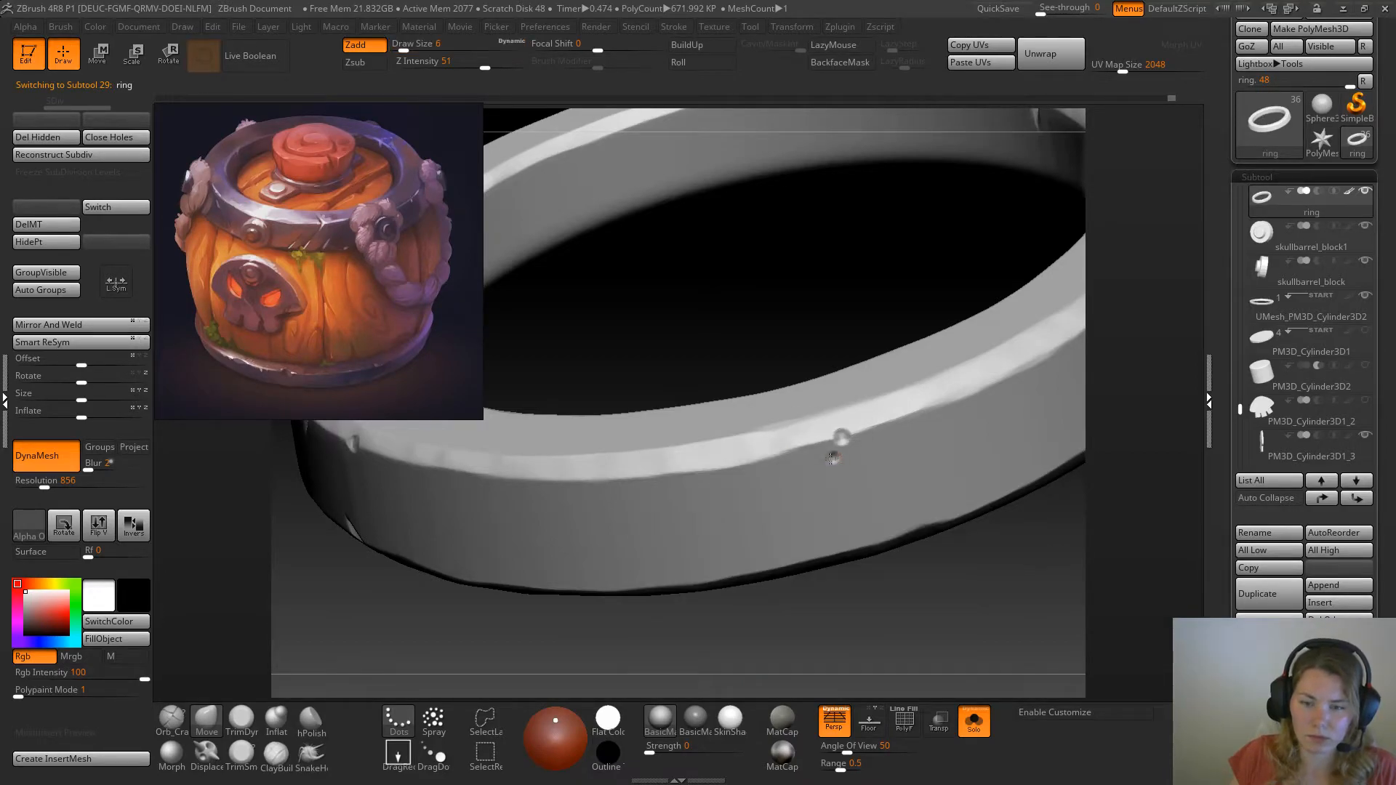
Trim the two outer-edge dents with TrimDynamic at draw sizes 13 and 8, and bring back the other barrel parts
left_click(242, 719)
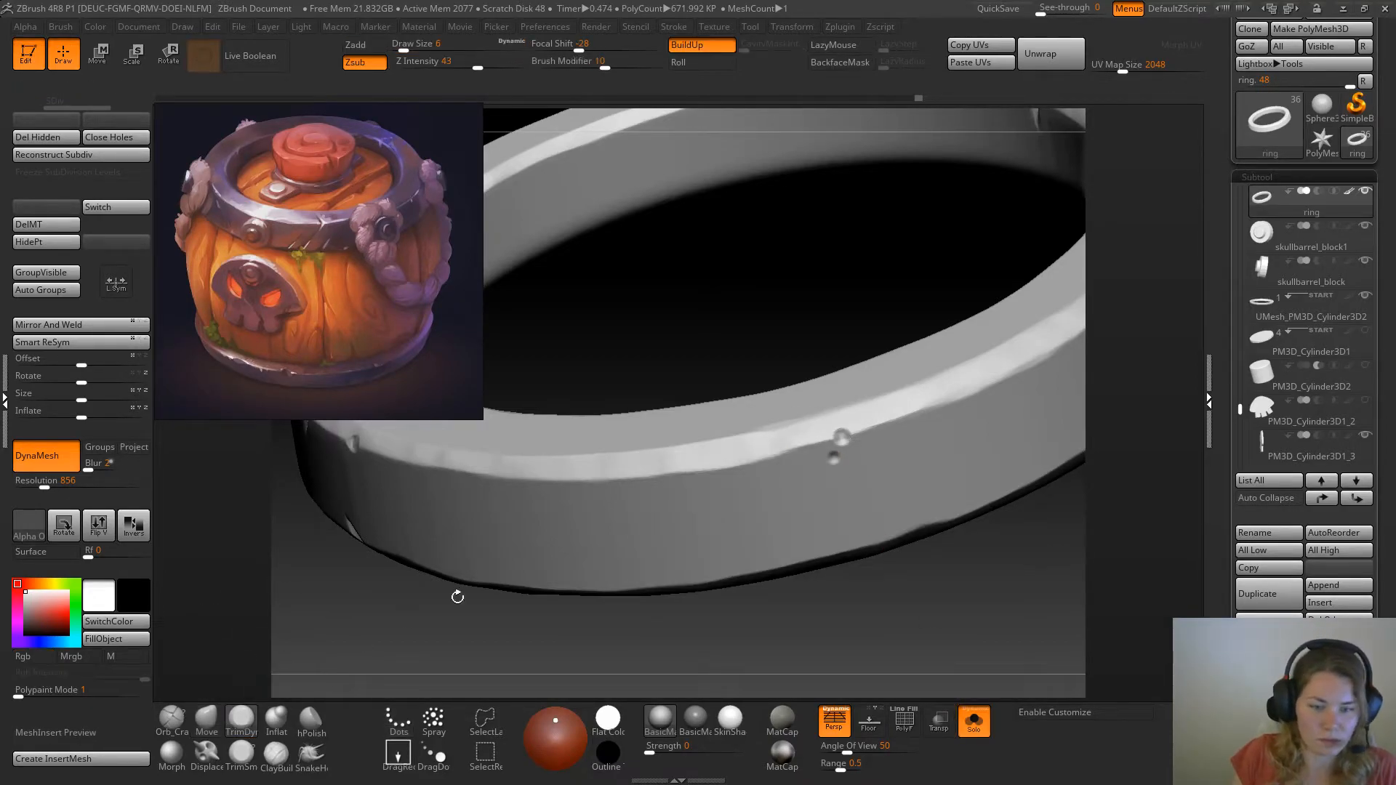
key("space")
left_click_drag(850, 435, 846, 433)
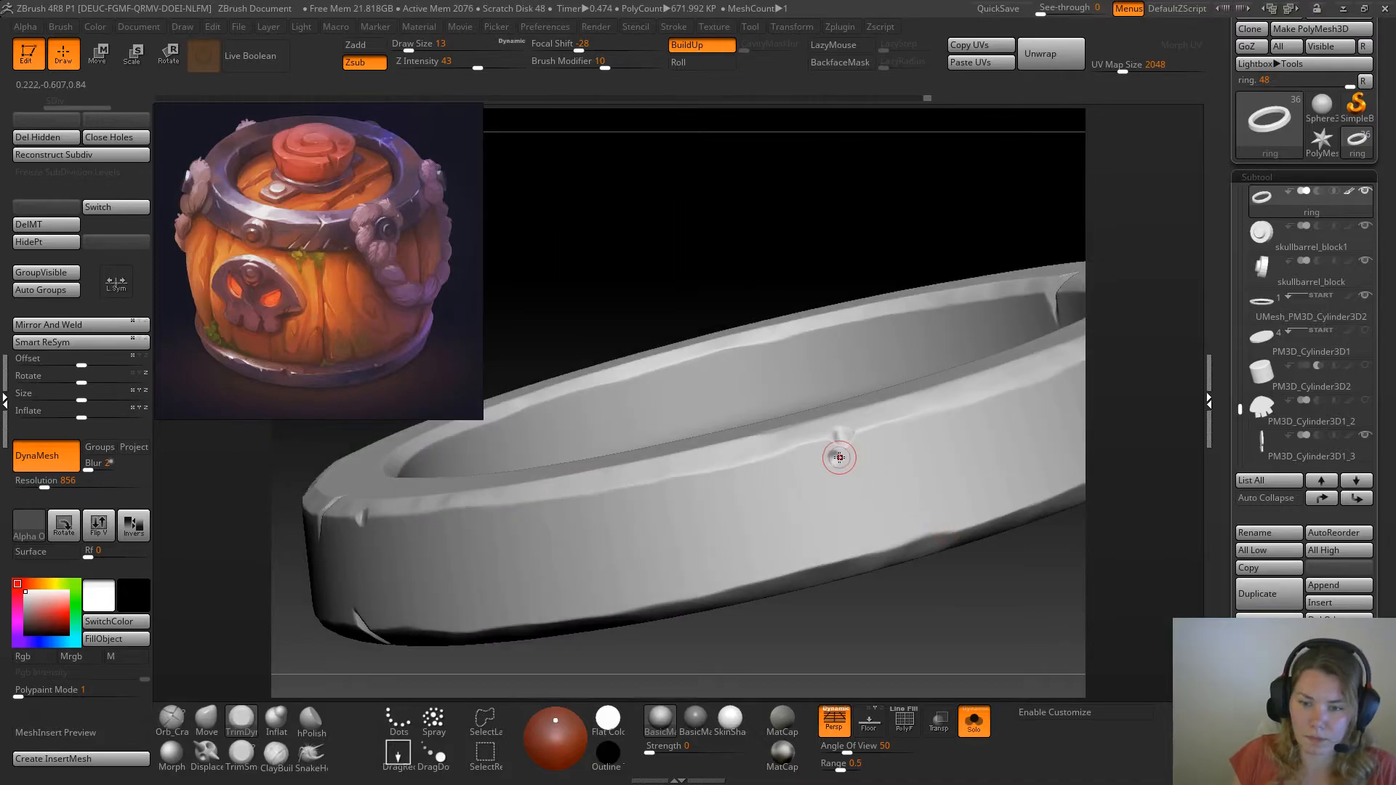
key("space")
left_click_drag(834, 458, 837, 461)
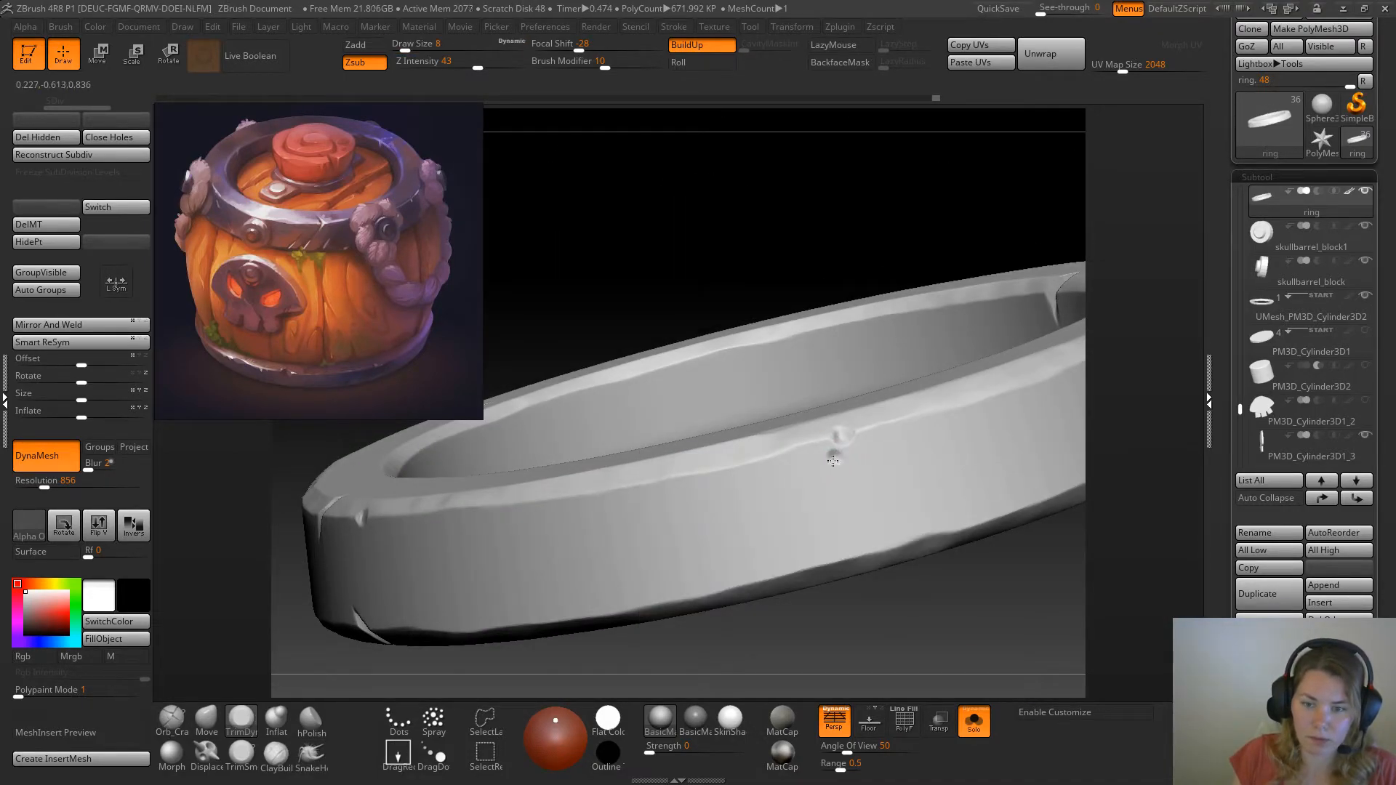
left_click(974, 723)
left_click_drag(1128, 397, 1158, 448)
left_click_drag(839, 458, 837, 455)
mouse_move(1037, 430)
right_mouse_down("ctrl")
mouse_move(1046, 402)
mouse_move(1028, 461)
mouse_move(1138, 399)
mouse_move(1095, 398)
right_mouse_up("ctrl")
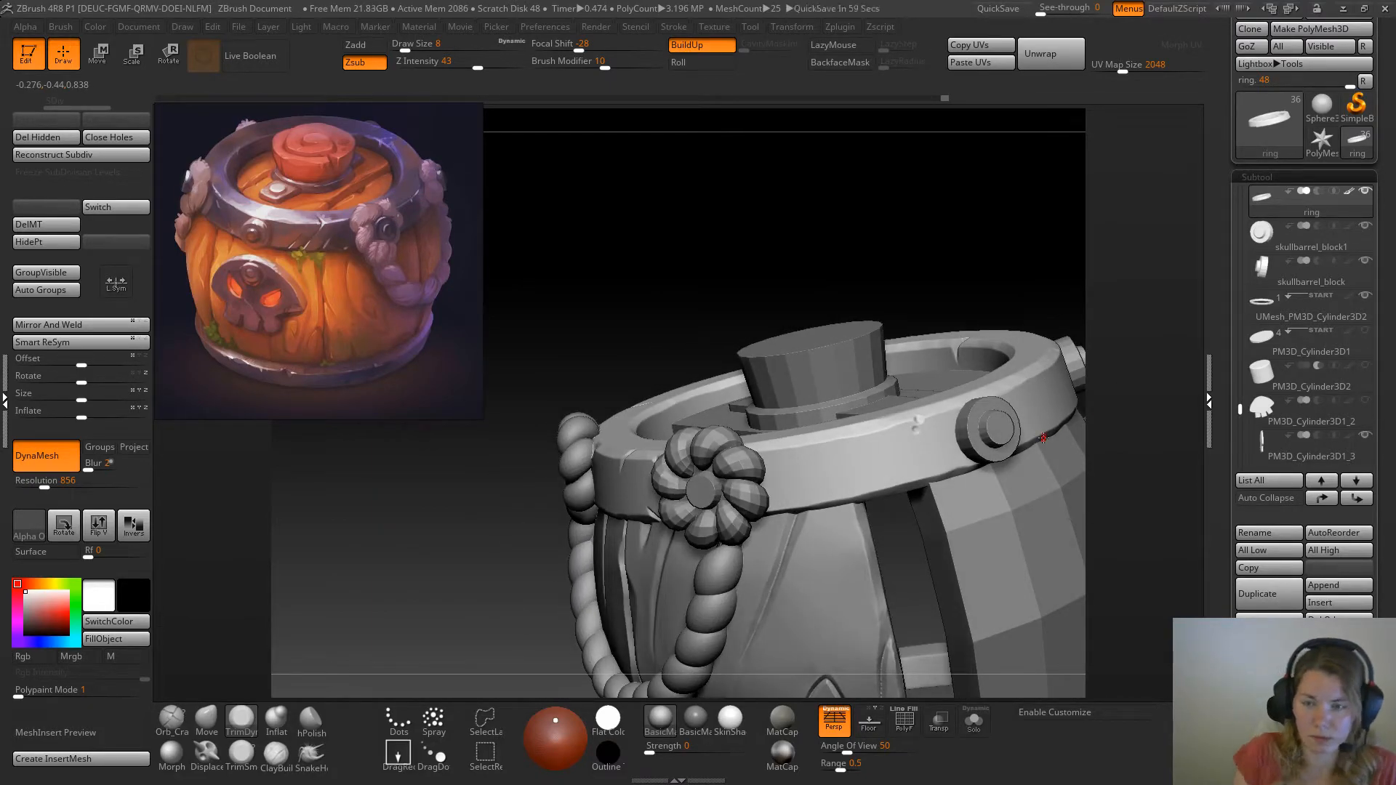
Push two small dents into the ring's inner upper edge with Move and trim them with TrimDynamic at draw size 8
mouse_move(909, 373)
right_mouse_down()
mouse_move(982, 243)
mouse_move(1028, 286)
mouse_move(1045, 381)
mouse_move(1013, 521)
mouse_move(1026, 509)
mouse_move(1026, 399)
mouse_move(689, 358)
mouse_move(765, 402)
mouse_move(888, 368)
mouse_move(957, 321)
mouse_move(975, 389)
mouse_move(916, 293)
mouse_move(966, 248)
mouse_move(904, 221)
mouse_move(1006, 221)
mouse_move(660, 264)
mouse_move(738, 318)
right_mouse_up()
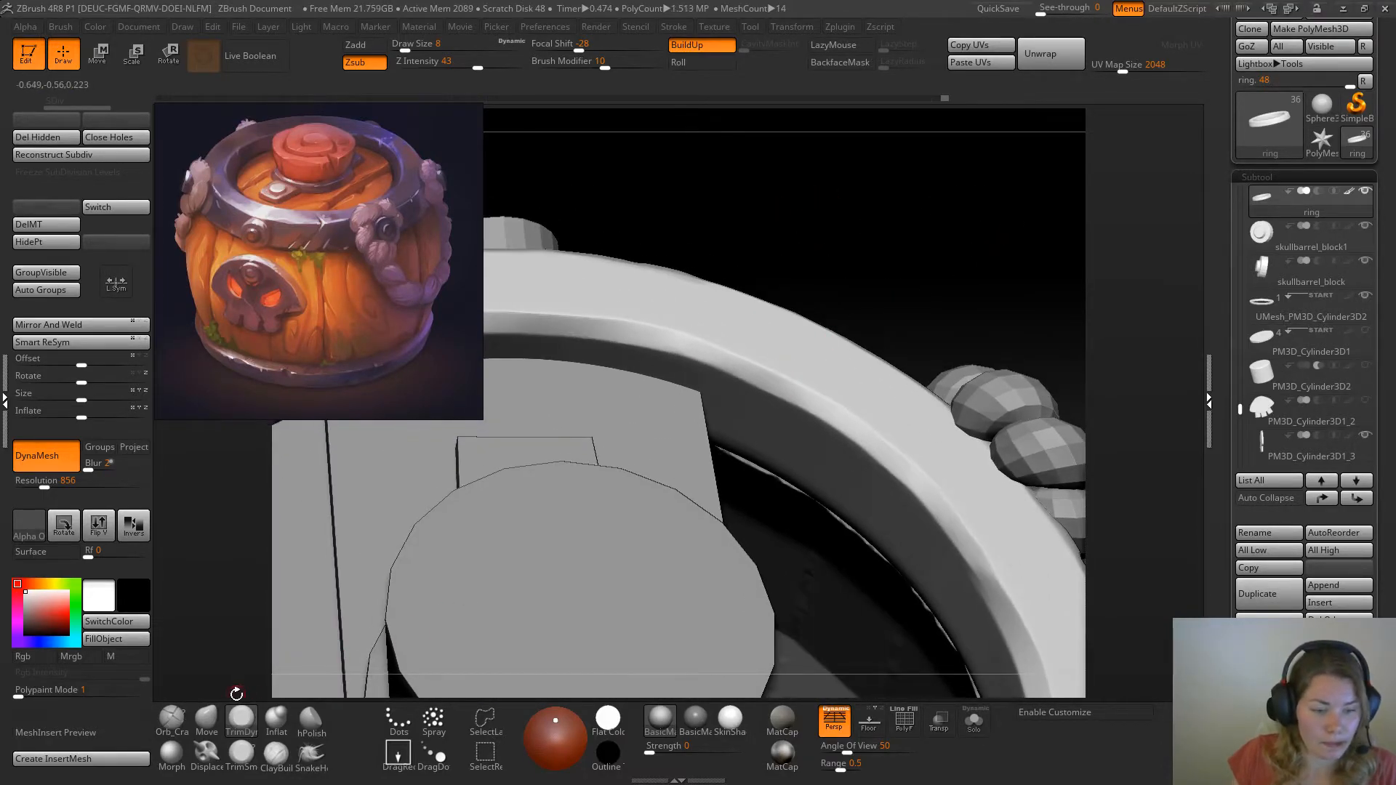
left_click(208, 720)
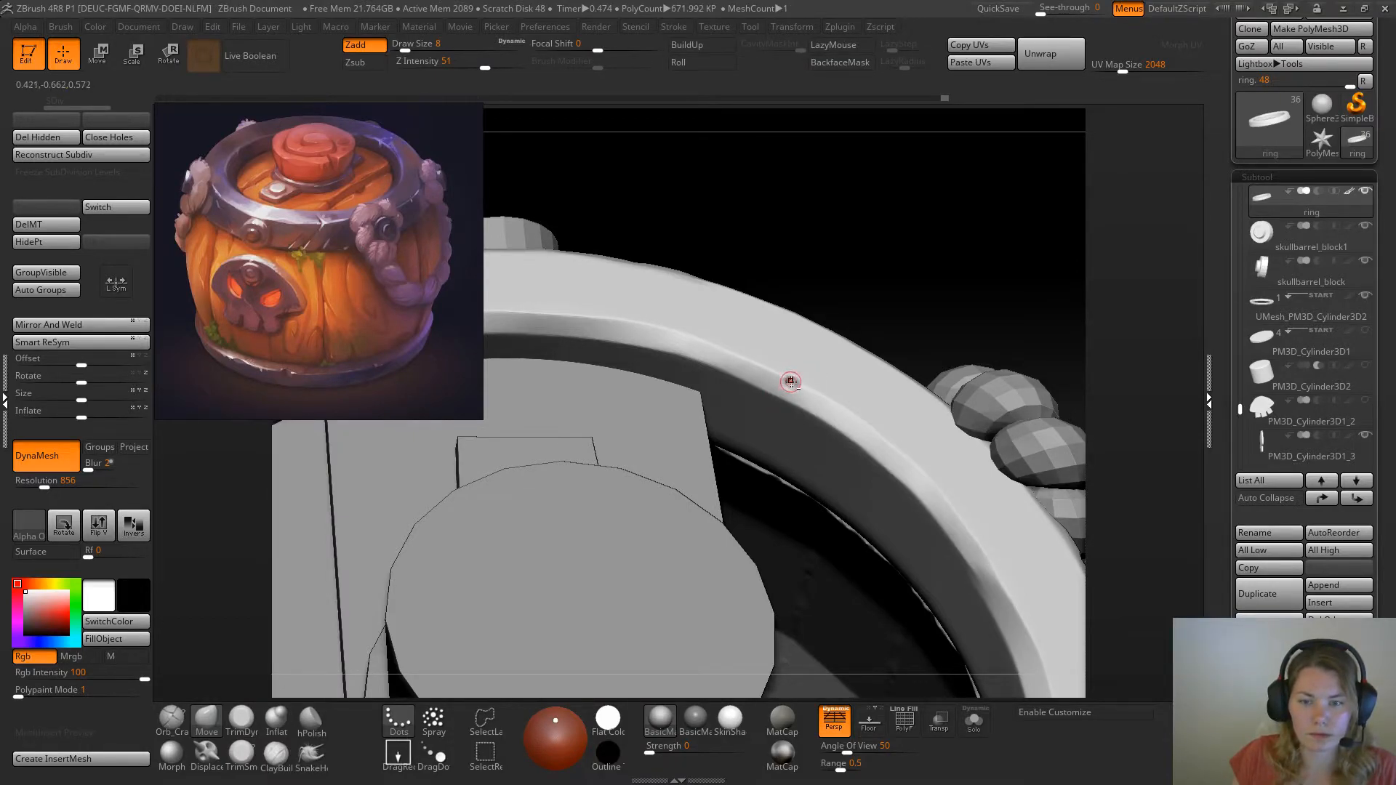
left_click(240, 719)
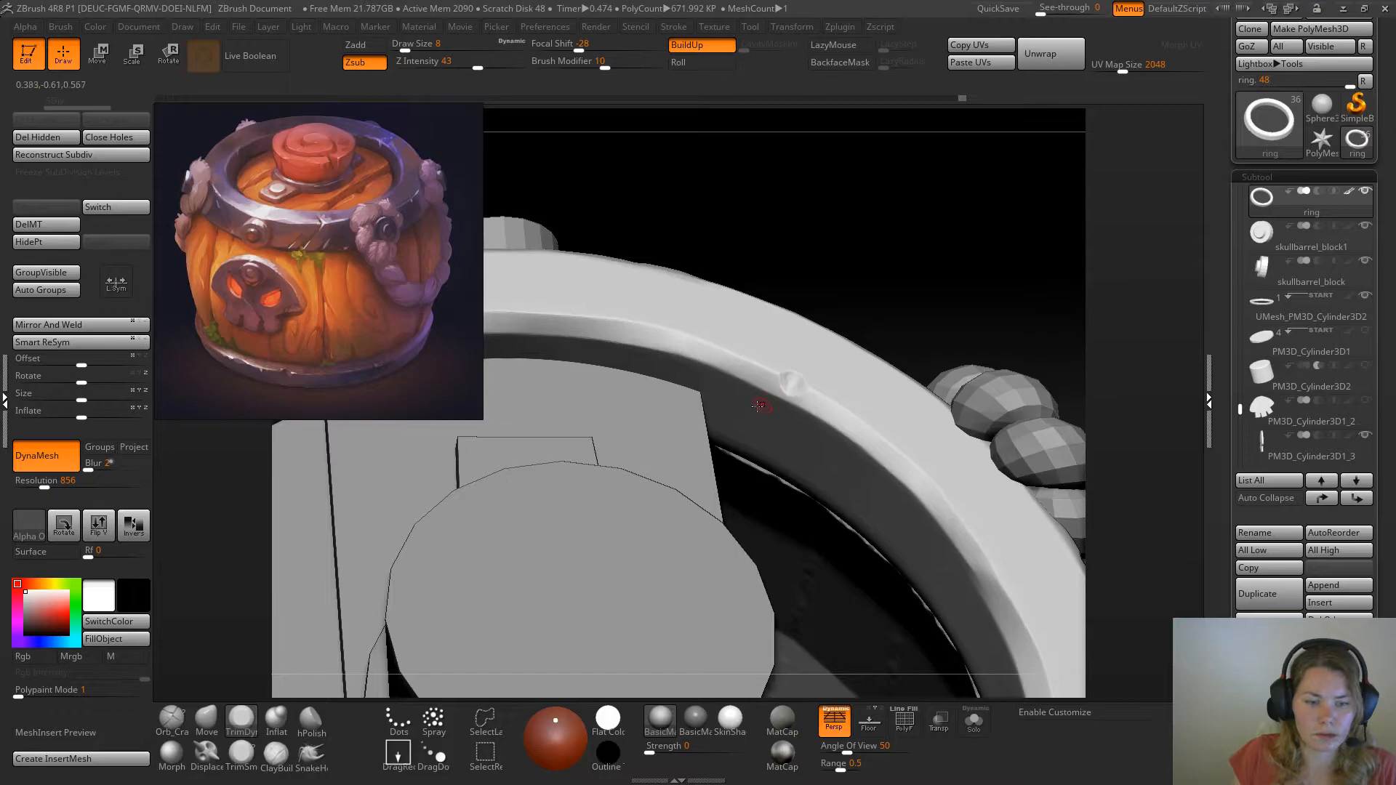
key("b")
key("m")
key("v")
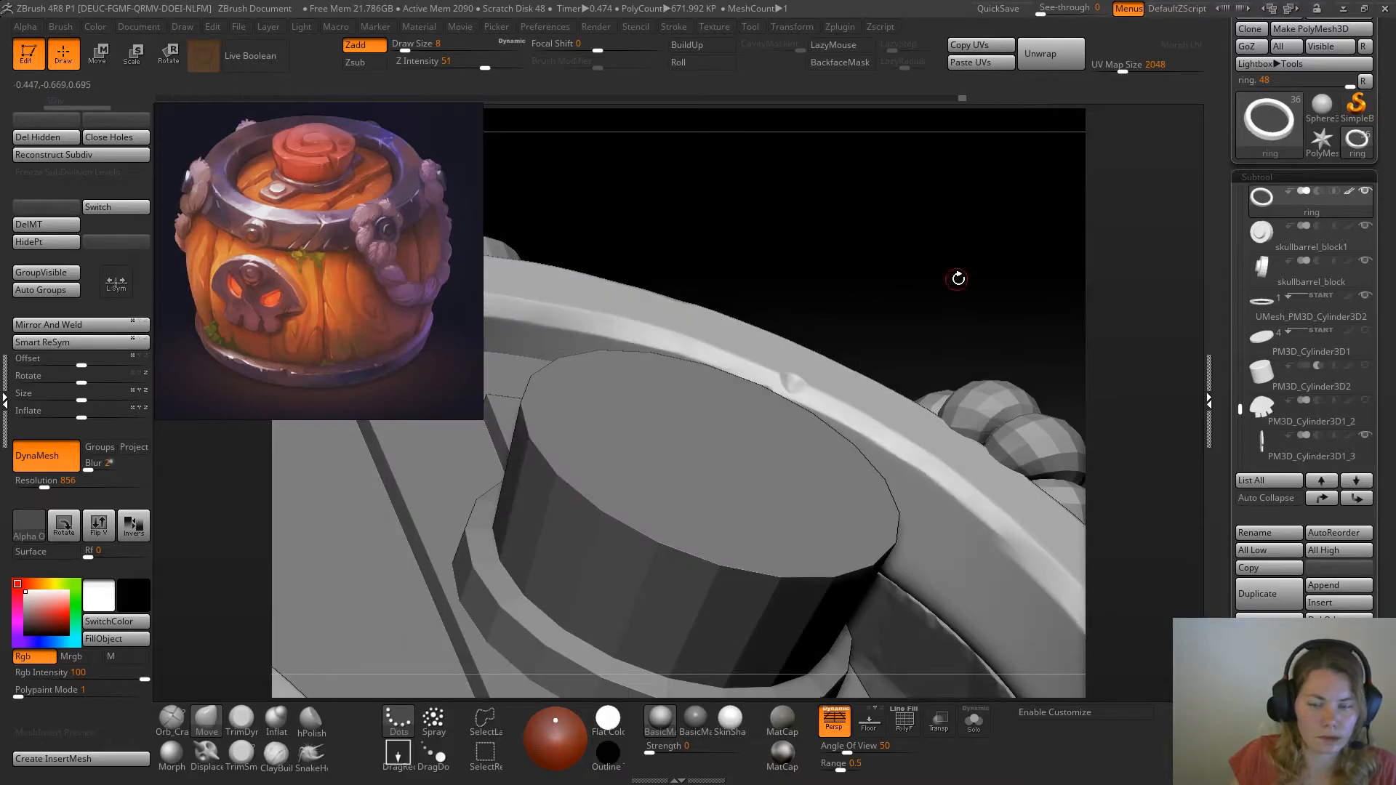
left_click_drag(957, 281, 904, 353)
left_click(973, 722)
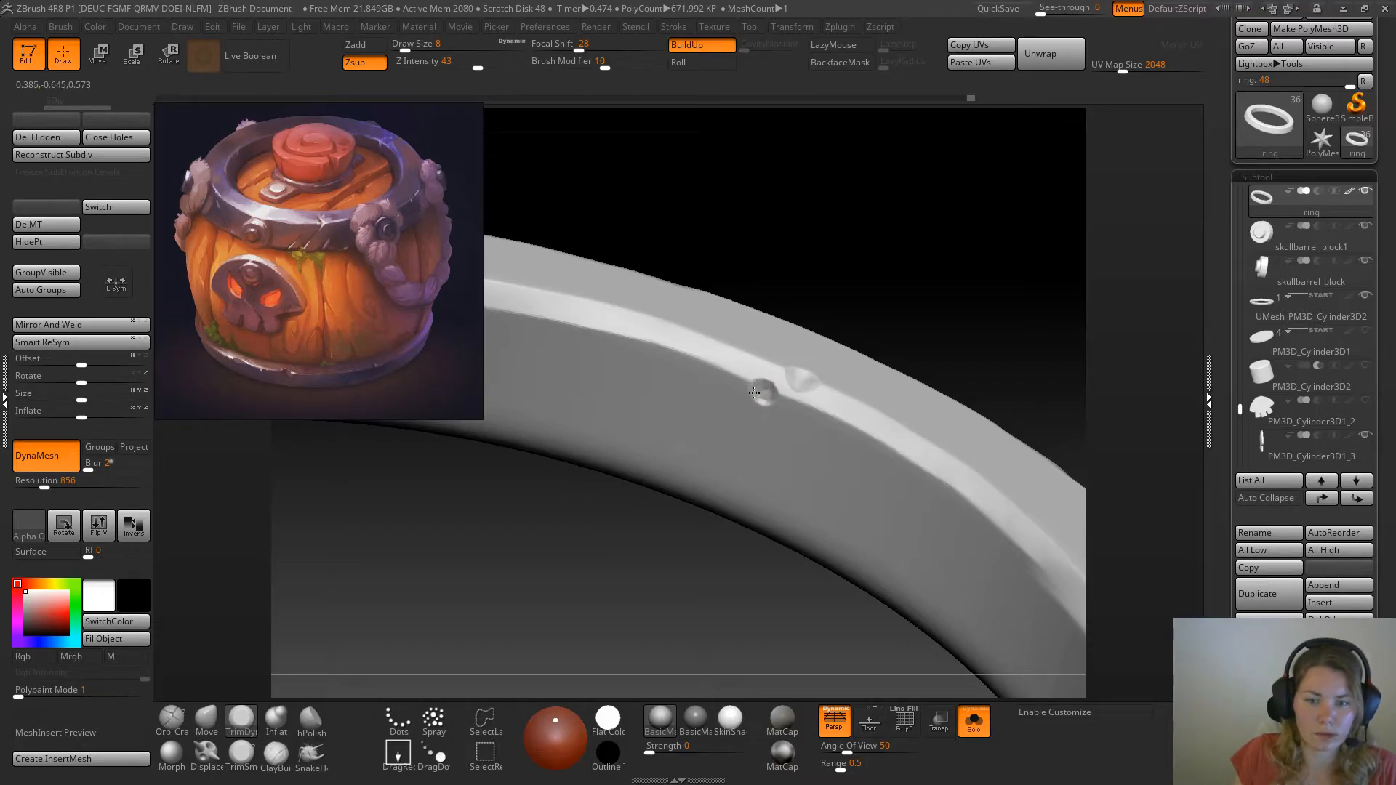
left_click_drag(844, 306, 912, 355, "alt")
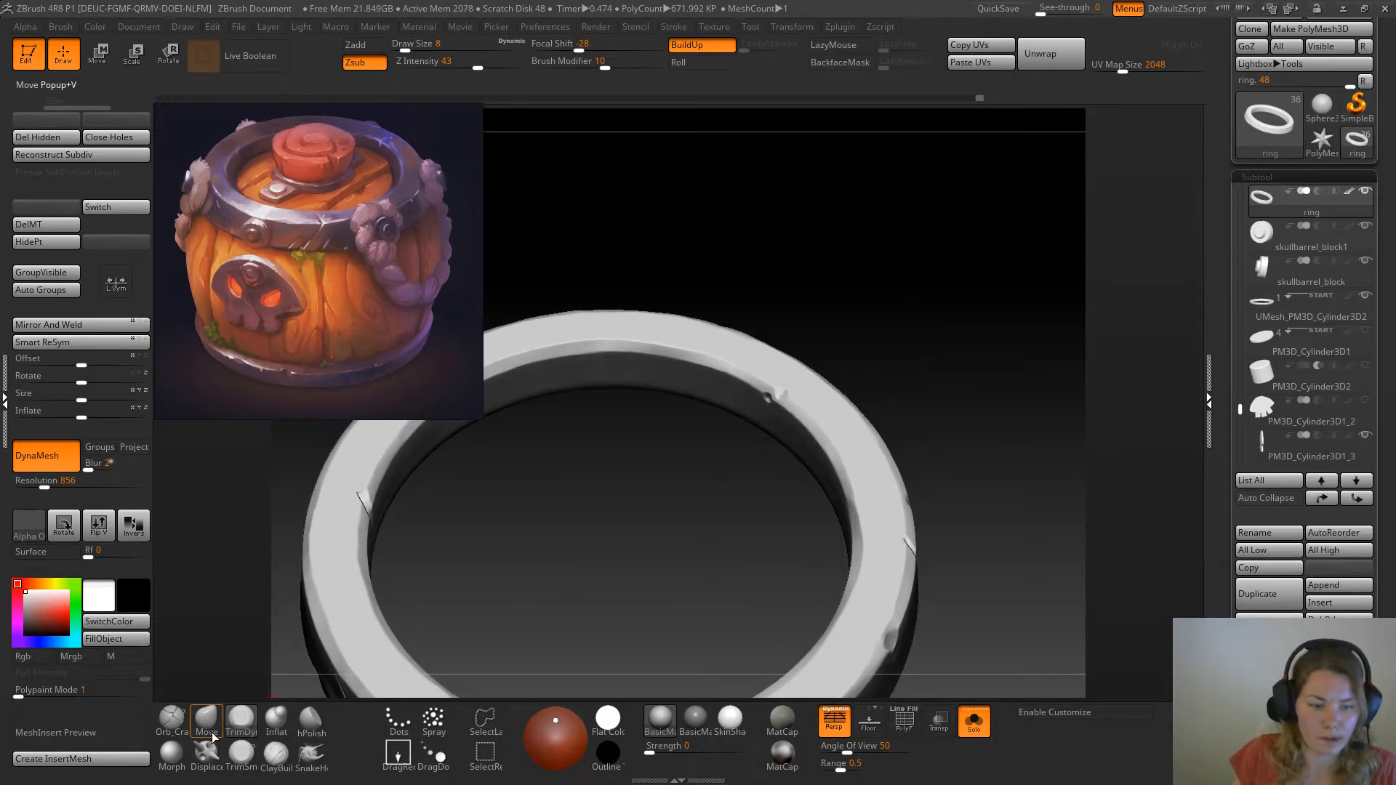
Show the whole barrel and carve a thin crack across the ring's inner upper edge with the Orb_Cracks brush
left_click(172, 718)
left_click(974, 722)
left_click_drag(981, 633, 944, 318)
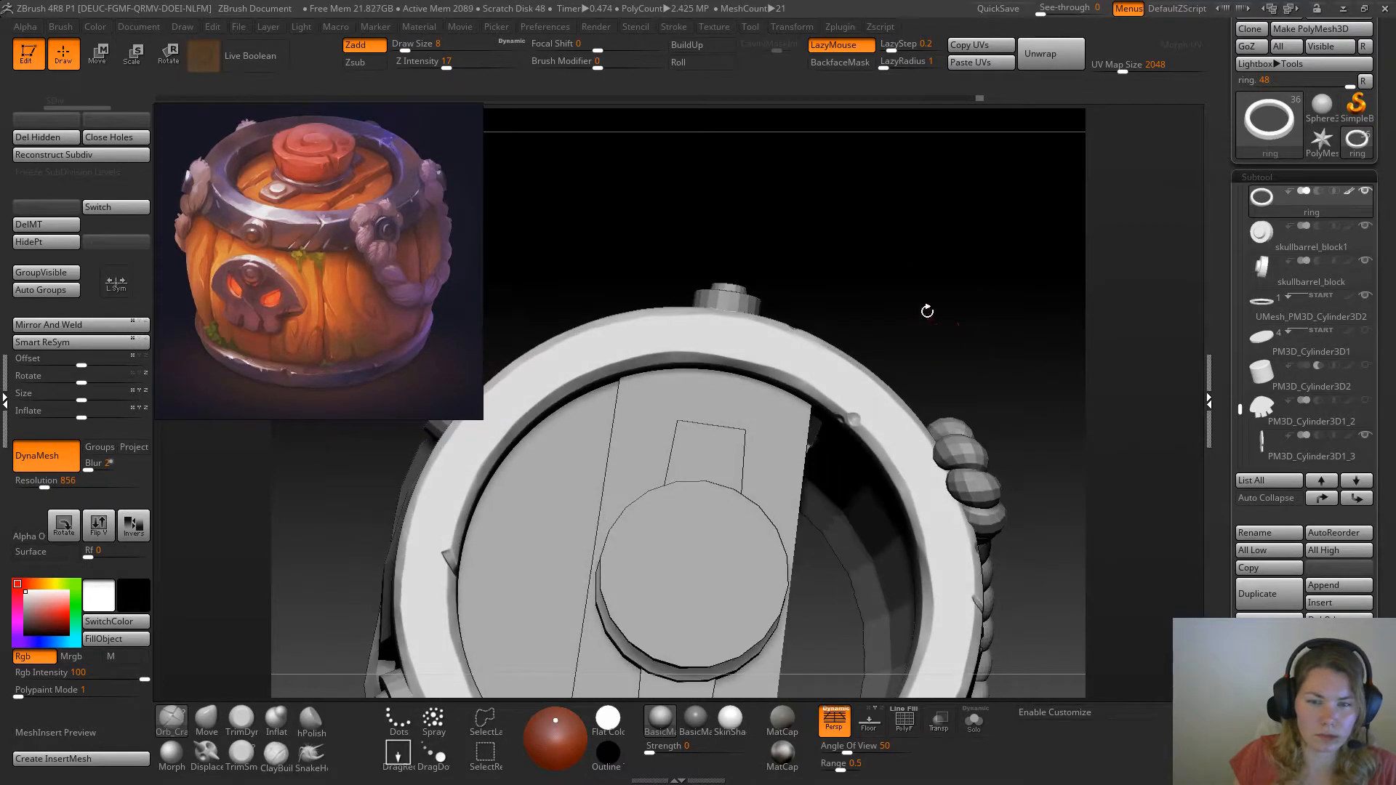
mouse_move(1013, 390)
left_mouse_down()
mouse_move(1003, 255)
mouse_move(1001, 275)
mouse_move(989, 264)
mouse_move(1001, 325)
mouse_move(992, 293)
mouse_move(984, 351)
left_mouse_up()
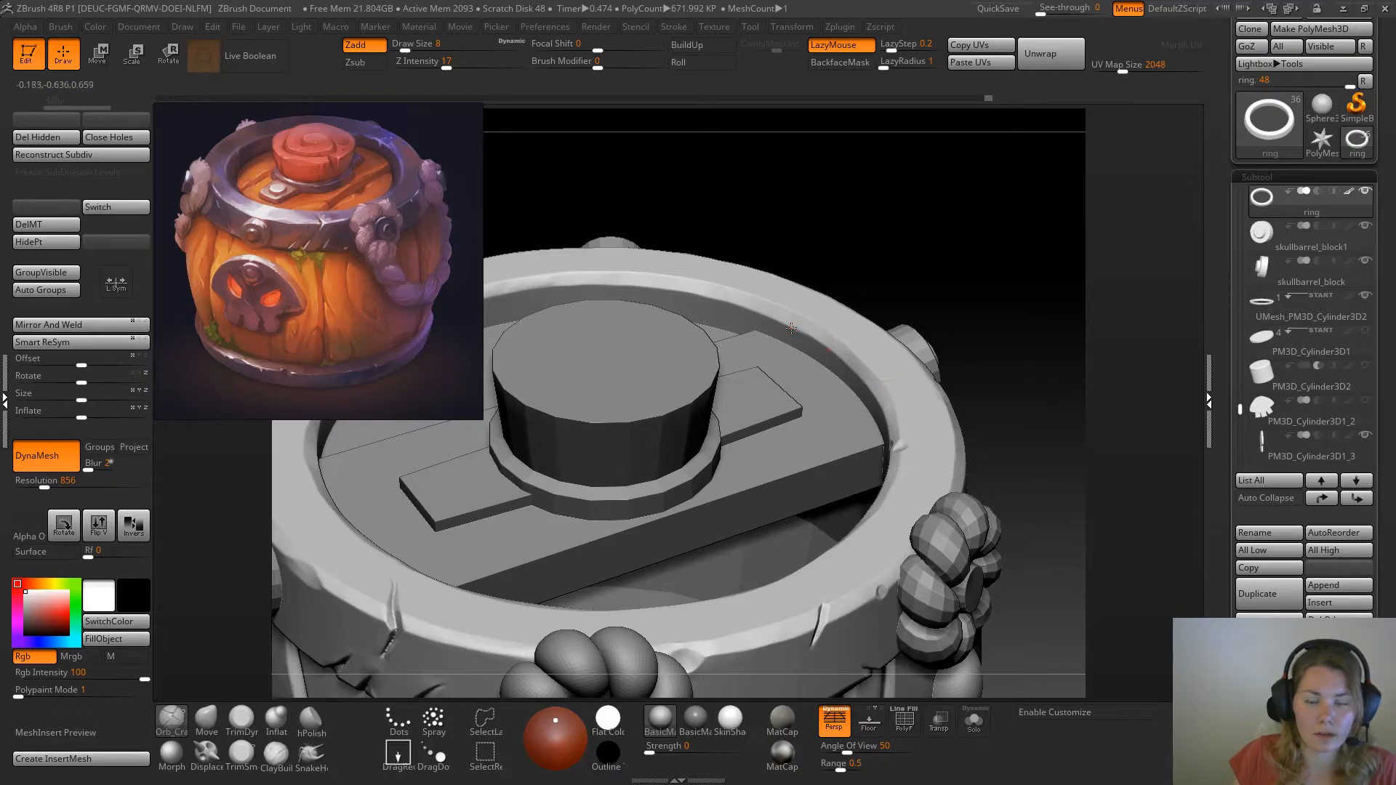
key("space")
left_click_drag(888, 293, 891, 294)
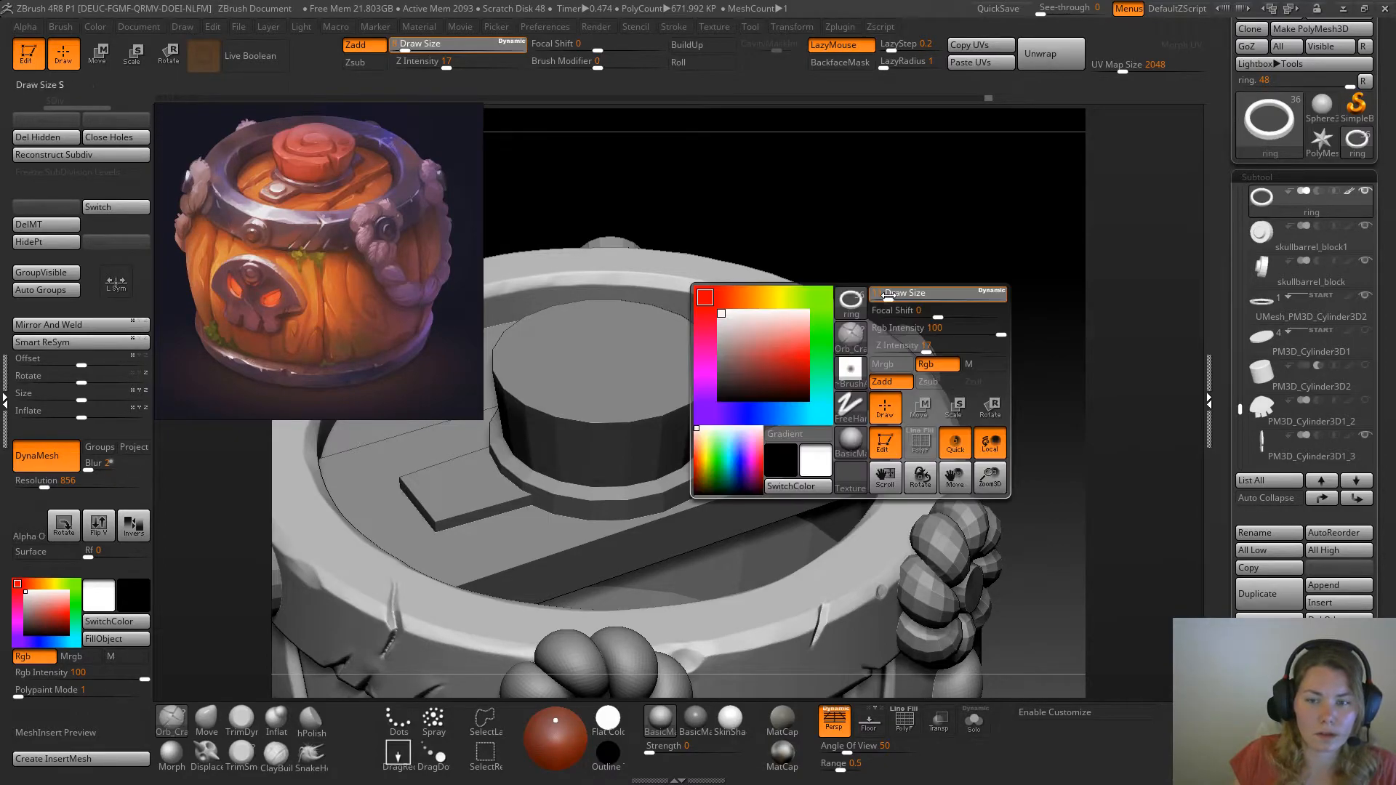
mouse_move(963, 359)
left_mouse_down()
mouse_move(954, 320)
mouse_move(1020, 364)
mouse_move(957, 381)
mouse_move(973, 430)
left_mouse_up()
mouse_move(1042, 304)
left_mouse_down("alt")
mouse_move(866, 281)
mouse_move(878, 437)
left_mouse_up("alt")
left_click_drag(1044, 383, 962, 341, "alt")
Deepen the crack across the bevel and inner wall with Orb_Cracks at draw size 13, and remesh the isolated ring with DynaMesh
mouse_move(750, 446)
left_mouse_down()
mouse_move(835, 442)
mouse_move(750, 454)
left_mouse_up()
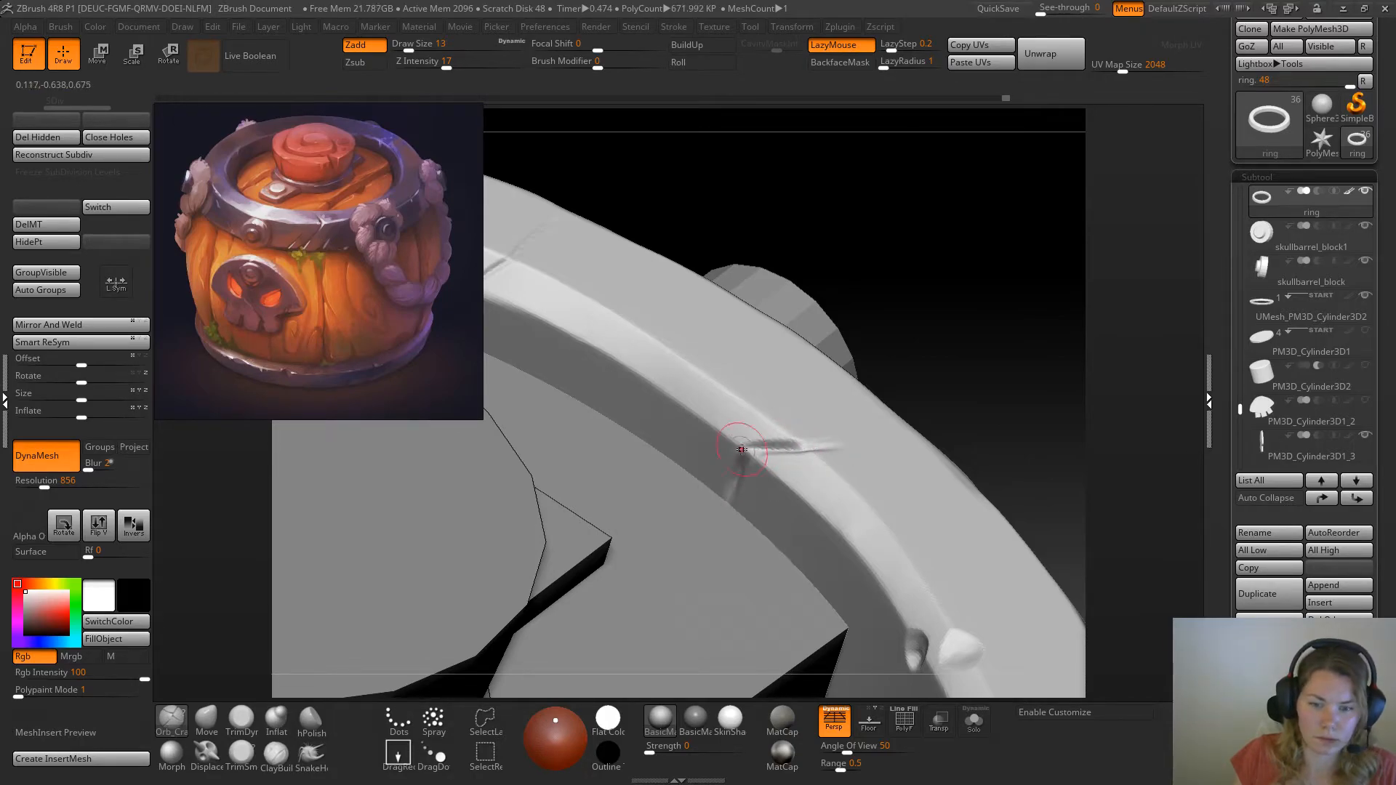
left_click_drag(736, 453, 827, 445)
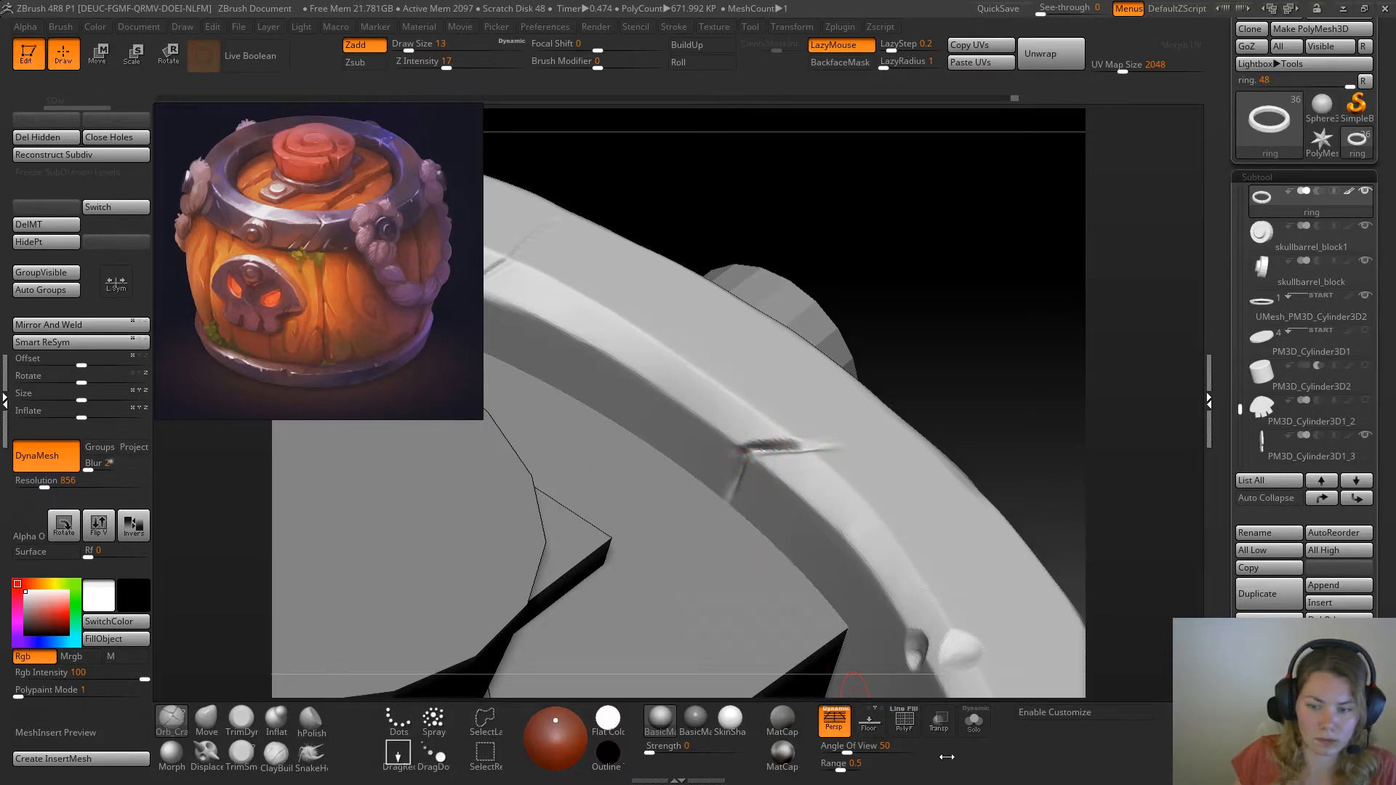
left_click(974, 721)
key("ctrl")
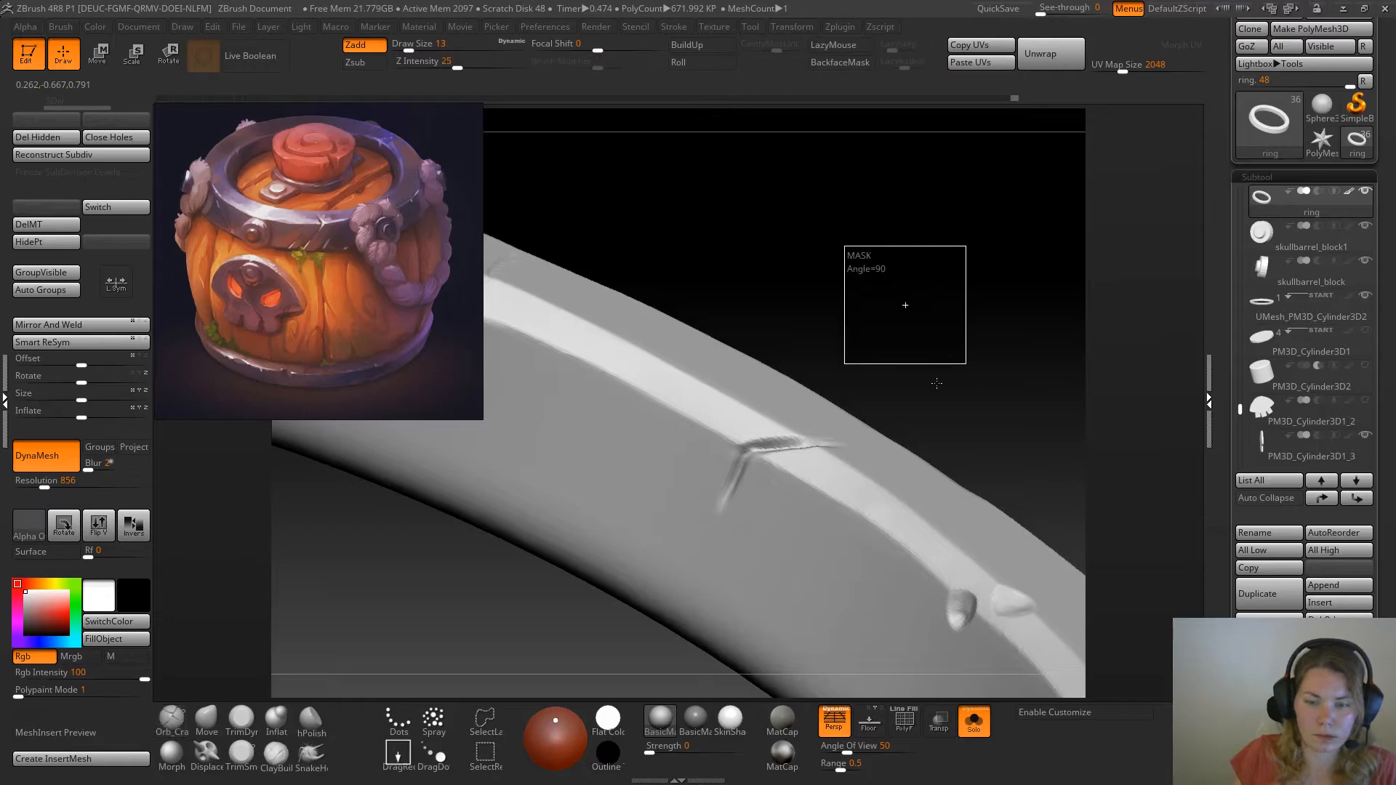
Trim the edge of the new inner crack with the TrimSm brush at draw sizes 7 and 4
left_click(241, 720)
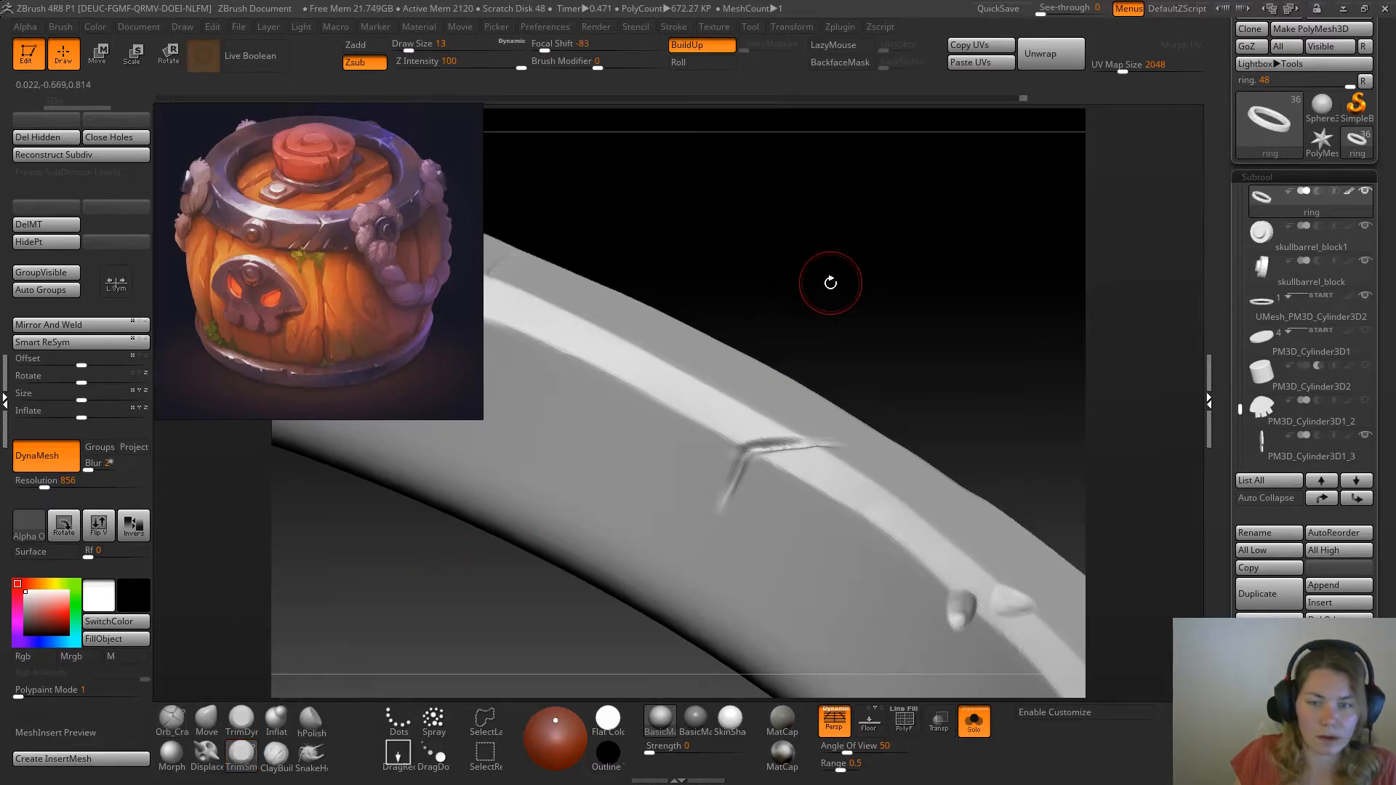
key("space")
left_click(823, 286)
mouse_move(825, 288)
left_mouse_down()
mouse_move(836, 305)
mouse_move(919, 296)
left_mouse_up()
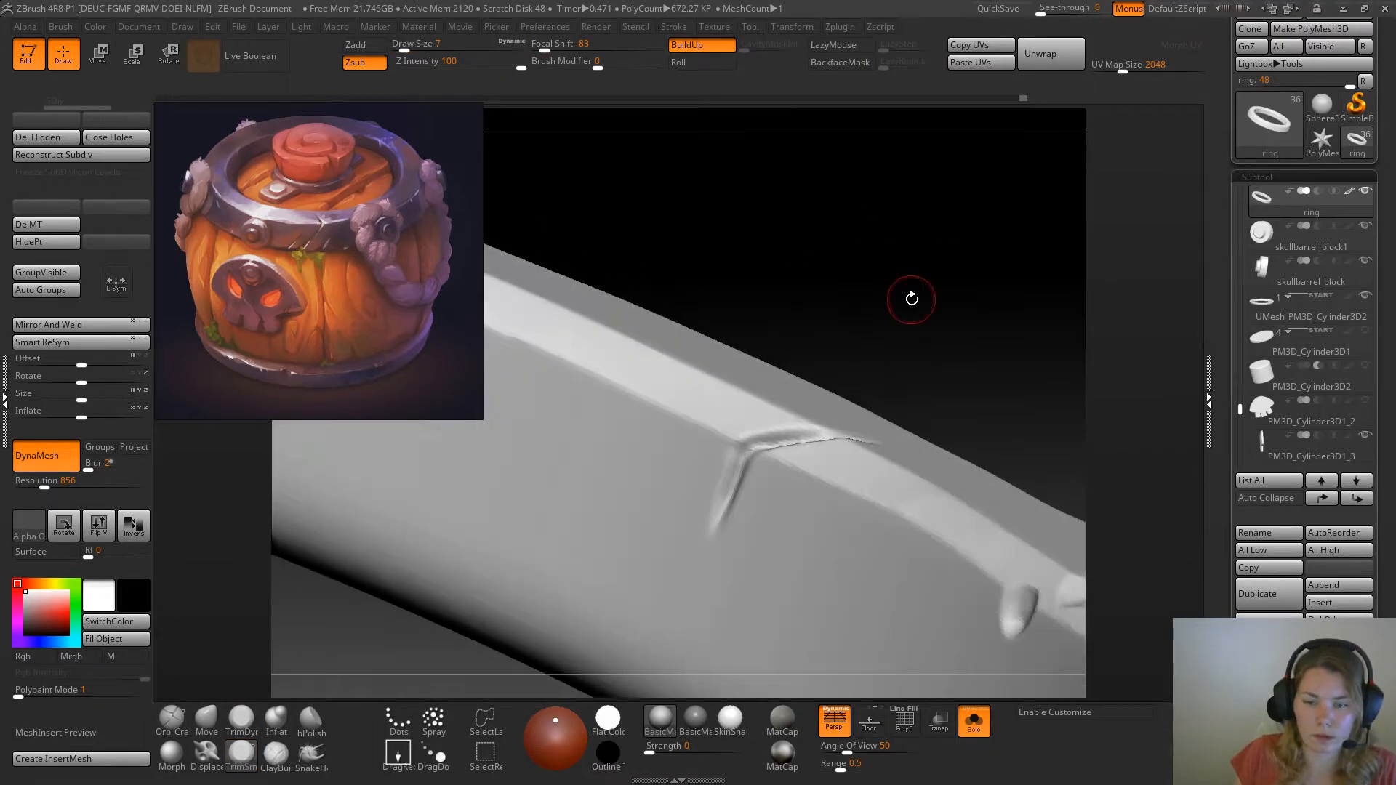
key("space")
left_click_drag(810, 432, 790, 437)
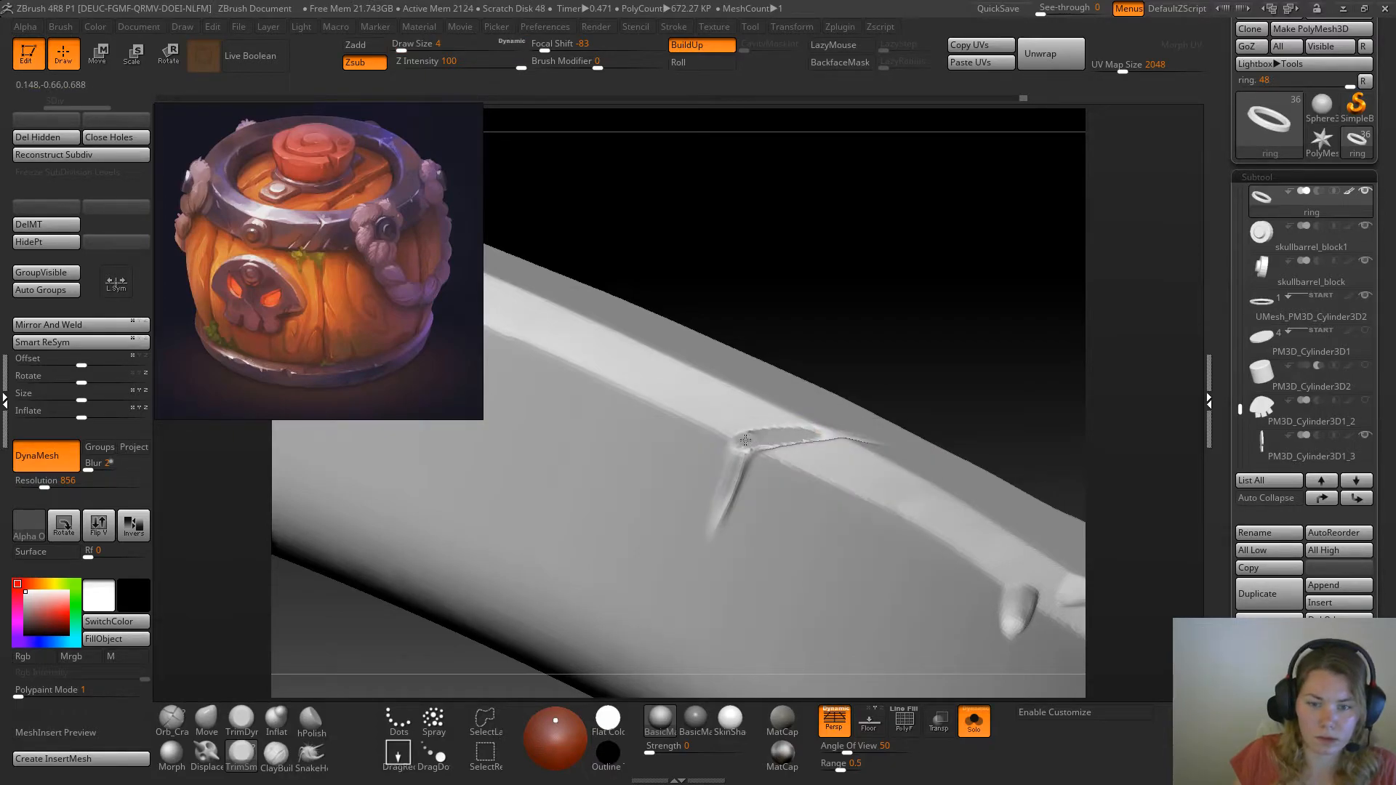
Flatten the side of the inner crack further with the TrimSm brush at draw size 6 and remesh the ring with DynaMesh
key("space")
left_click(864, 379)
key("space")
left_click(870, 371)
mouse_move(893, 351)
left_mouse_down()
mouse_move(876, 342)
mouse_move(902, 291)
left_mouse_up()
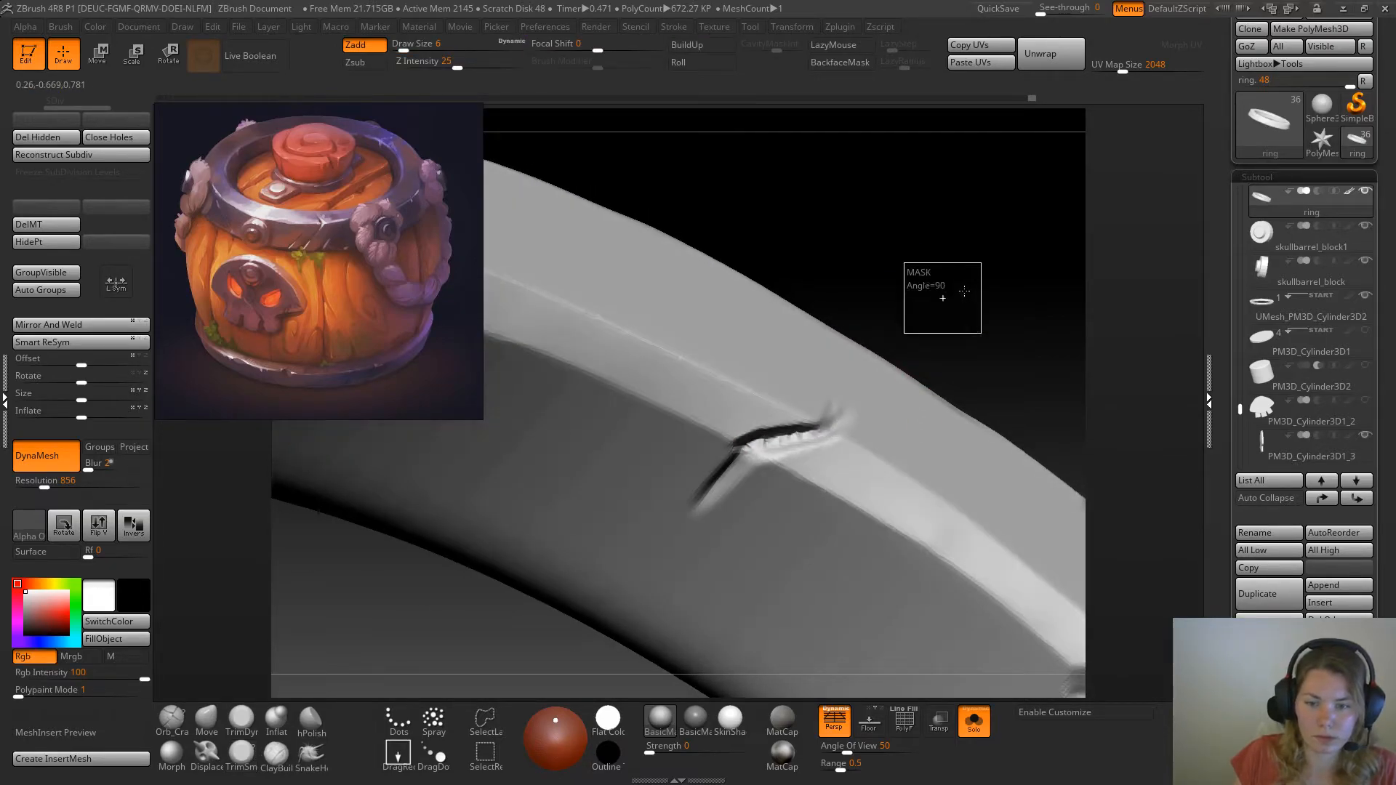
mouse_move(974, 338)
left_mouse_down()
mouse_move(805, 427)
mouse_move(815, 438)
mouse_move(774, 444)
mouse_move(788, 441)
left_mouse_up()
key("ctrl+z")
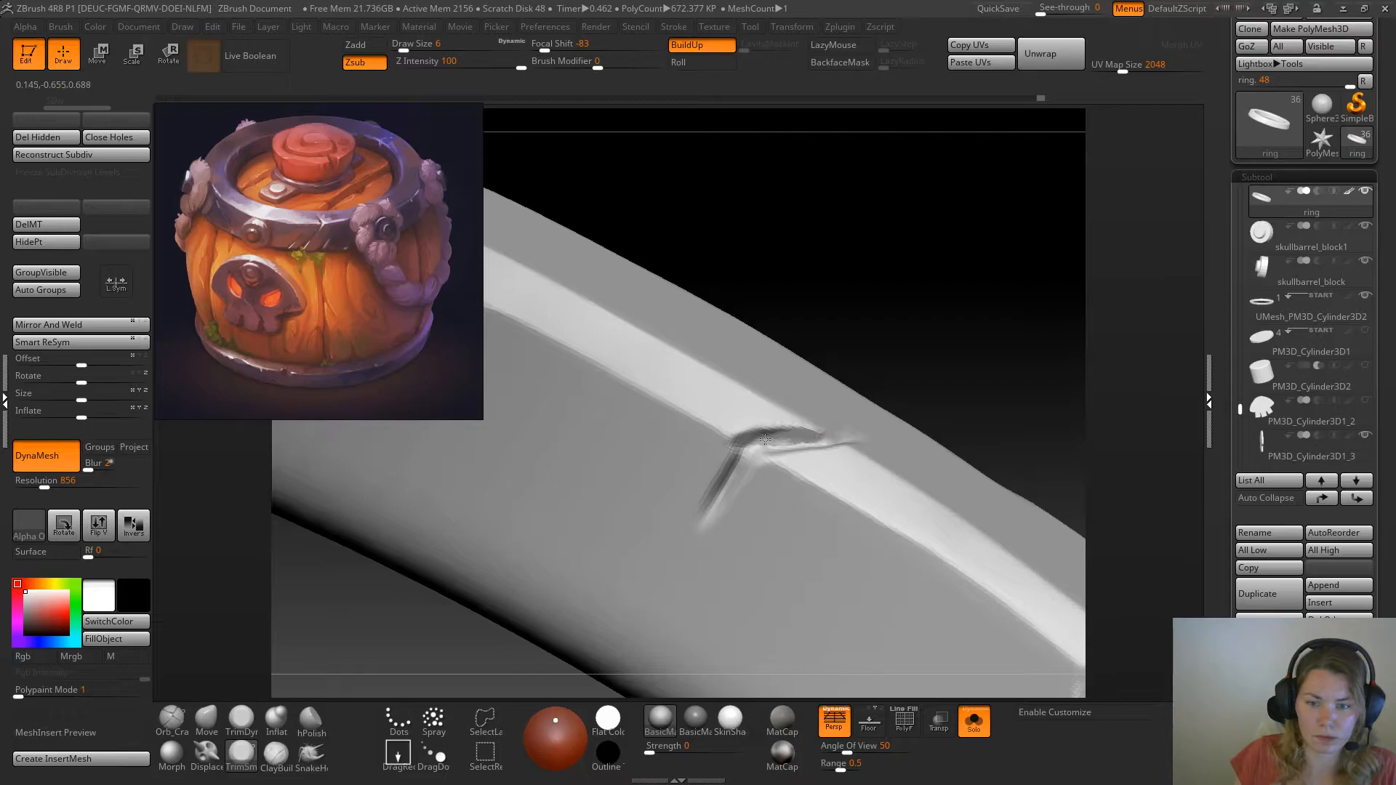
left_click_drag(991, 327, 771, 462)
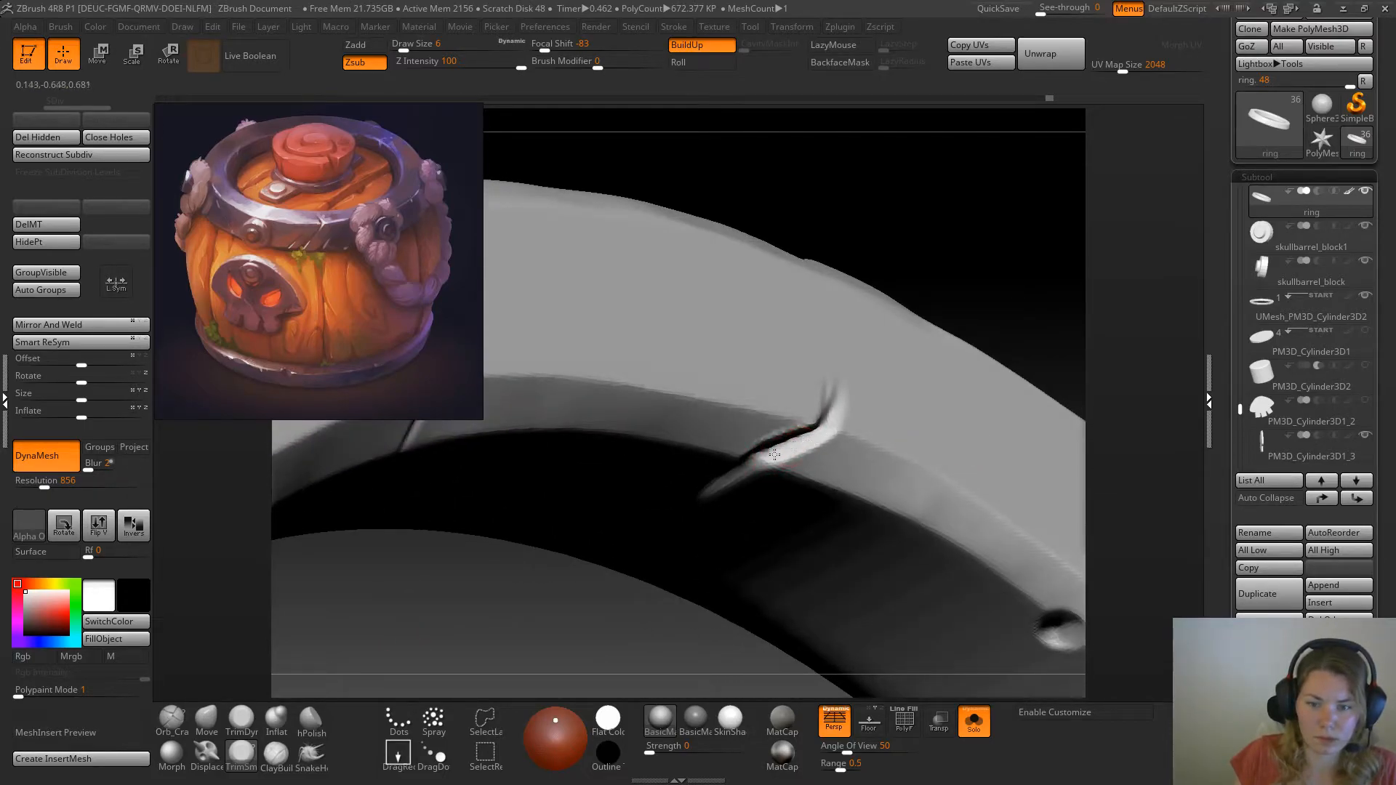
Flatten the inner crack's walls with TrimSm at draw size 6, and remesh the ring at DynaMesh resolution 1112
left_click_drag(985, 296, 789, 406)
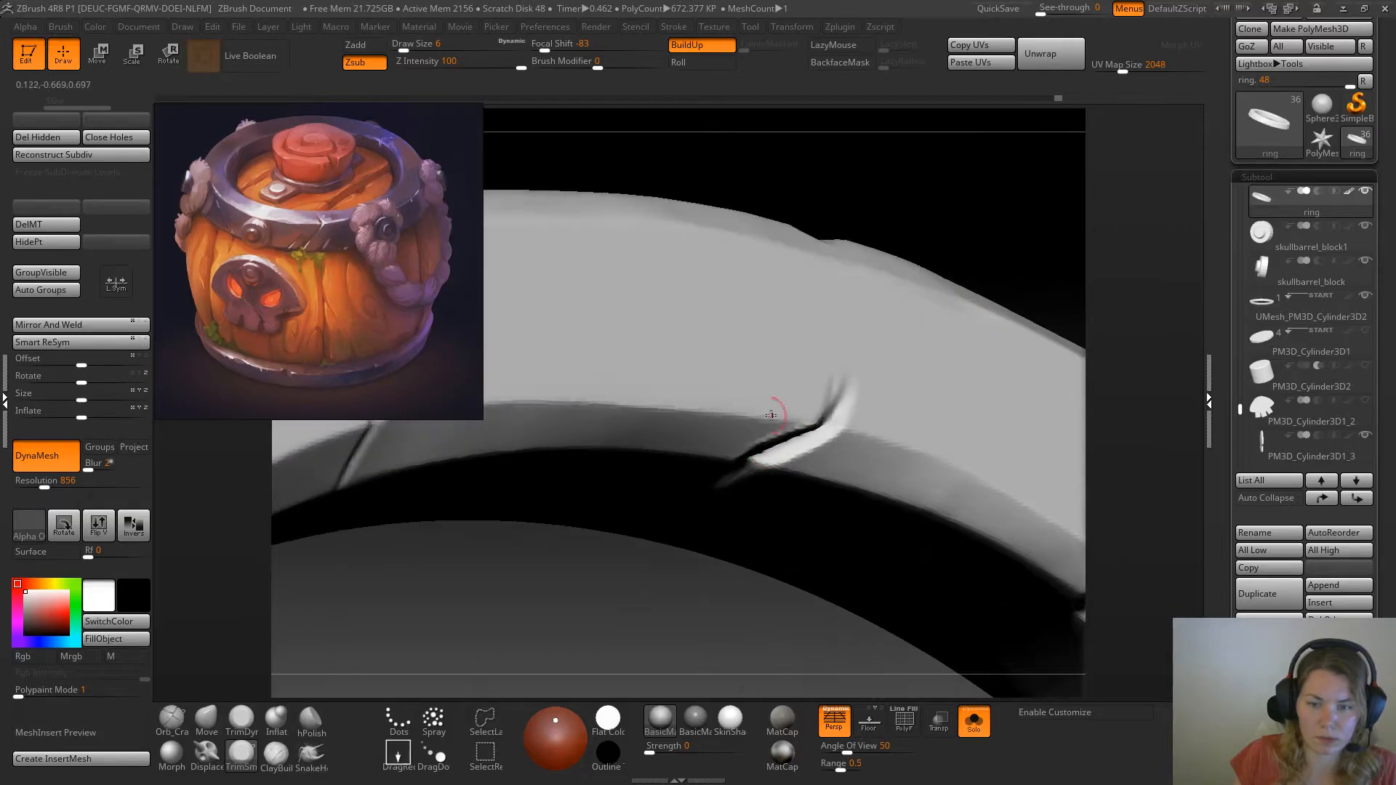
left_click_drag(702, 596, 764, 457)
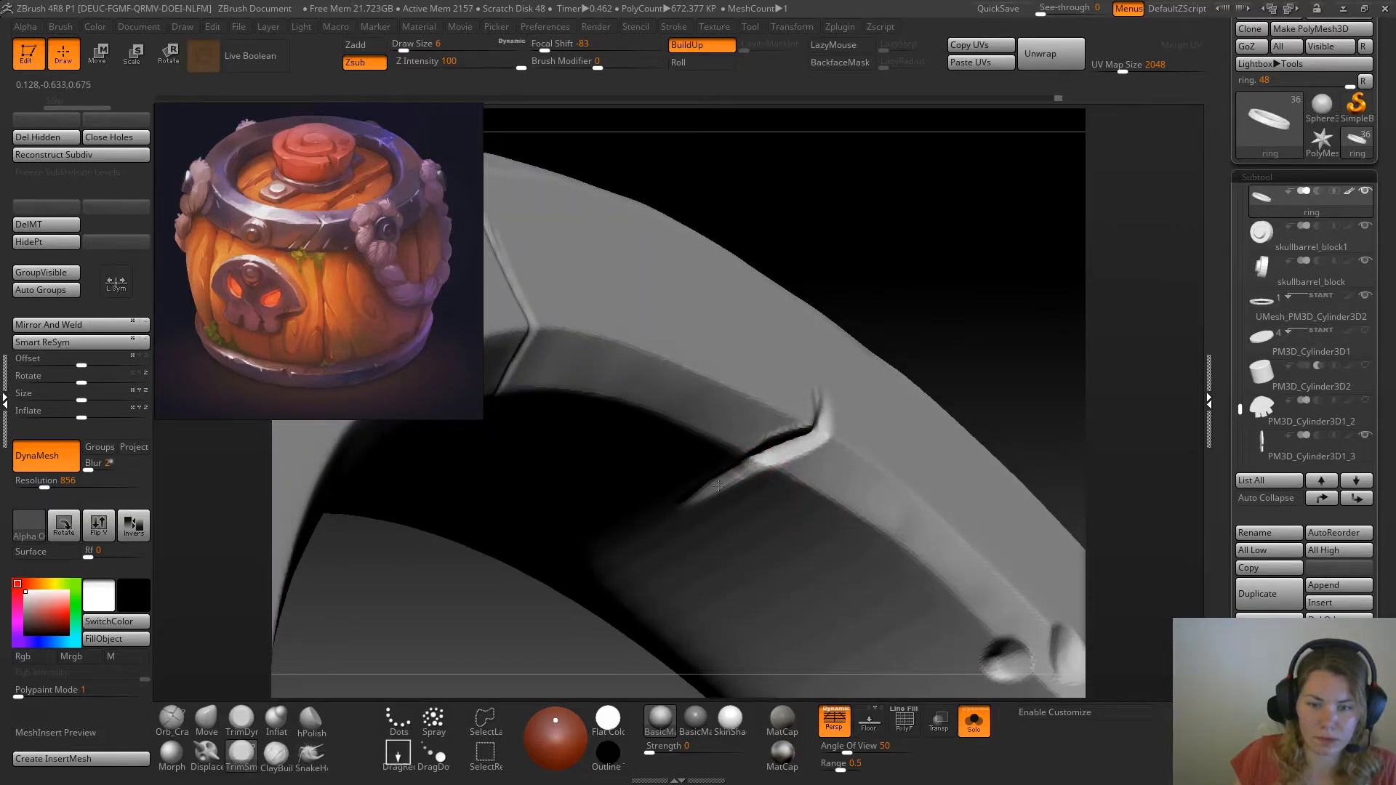
left_click_drag(920, 323, 892, 284)
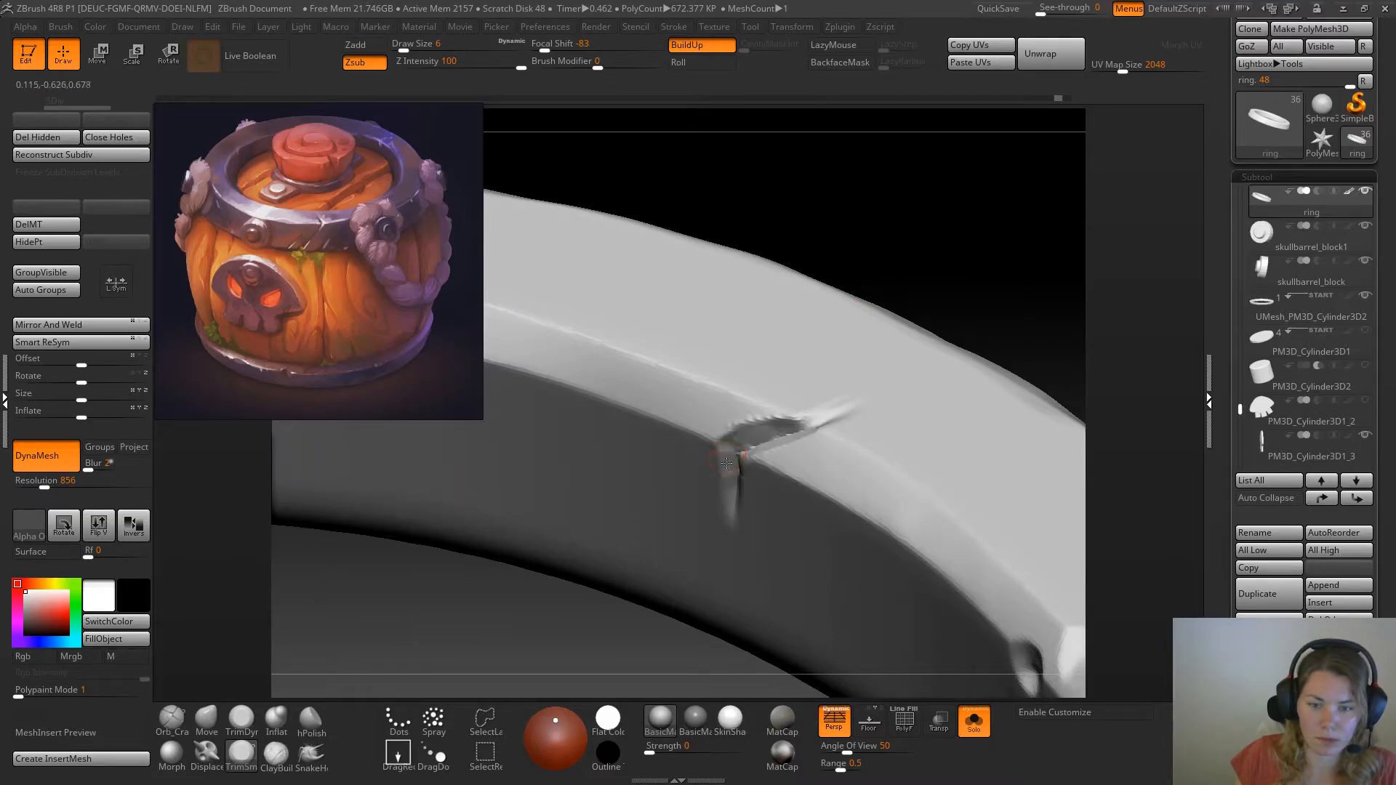
right_click_drag(726, 497, 767, 464)
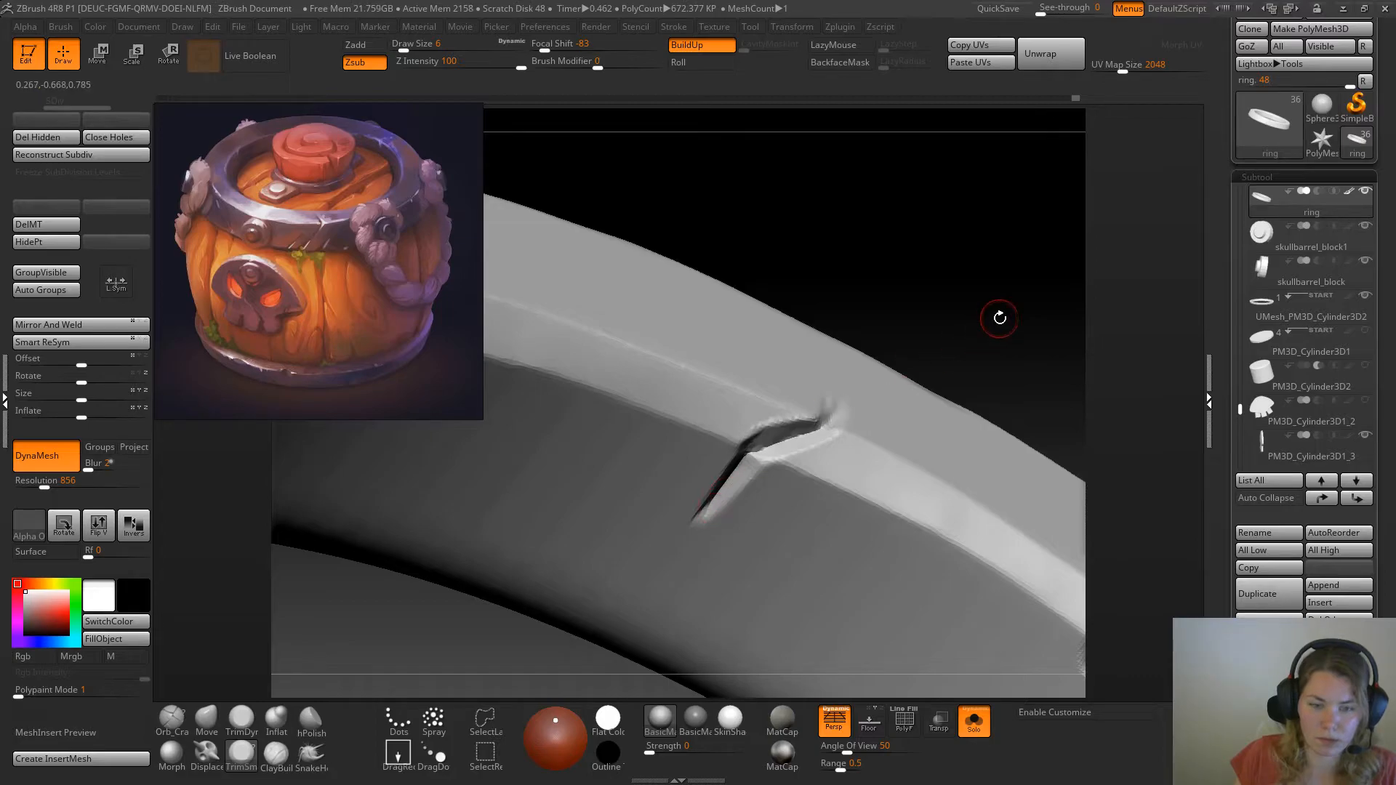
left_click_drag(48, 480, 56, 480)
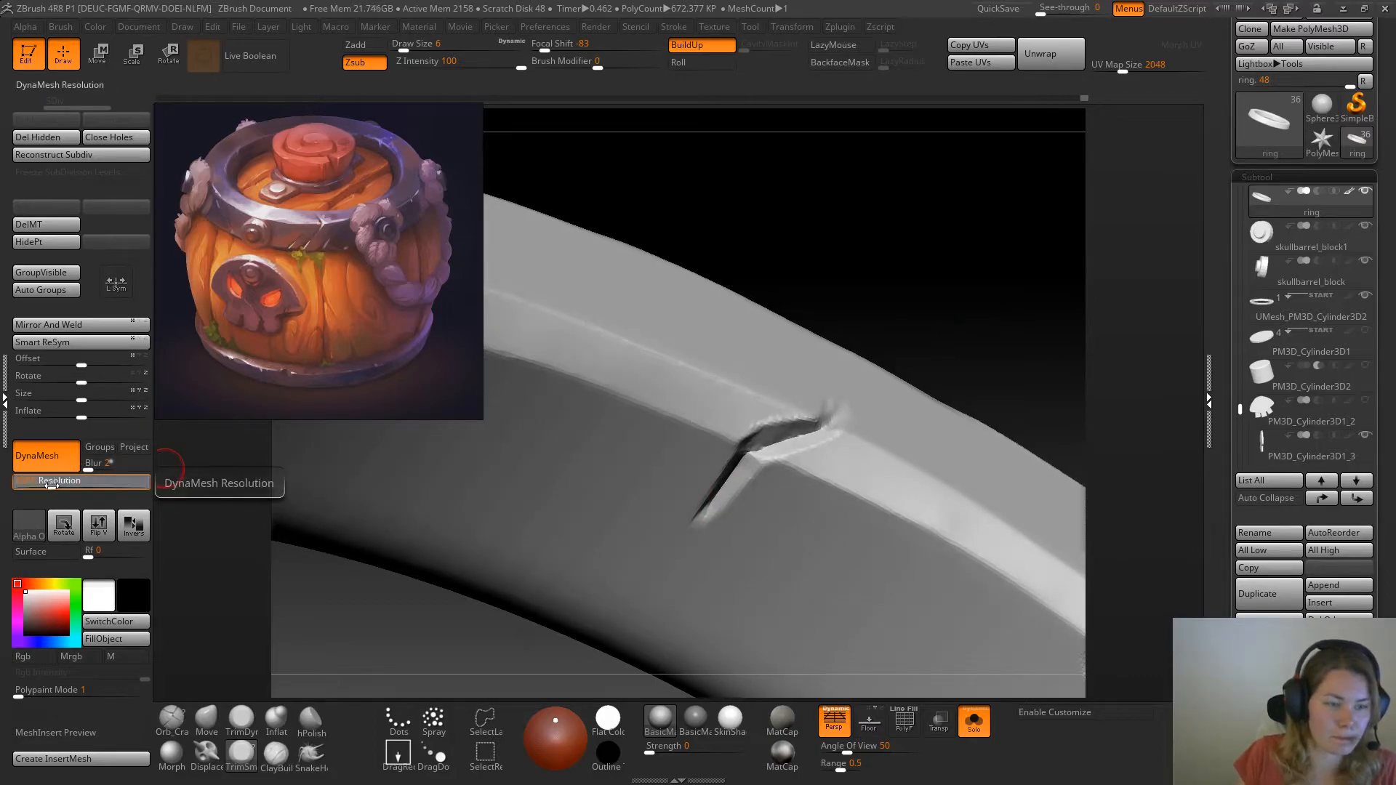
left_click_drag(953, 280, 944, 424, "ctrl")
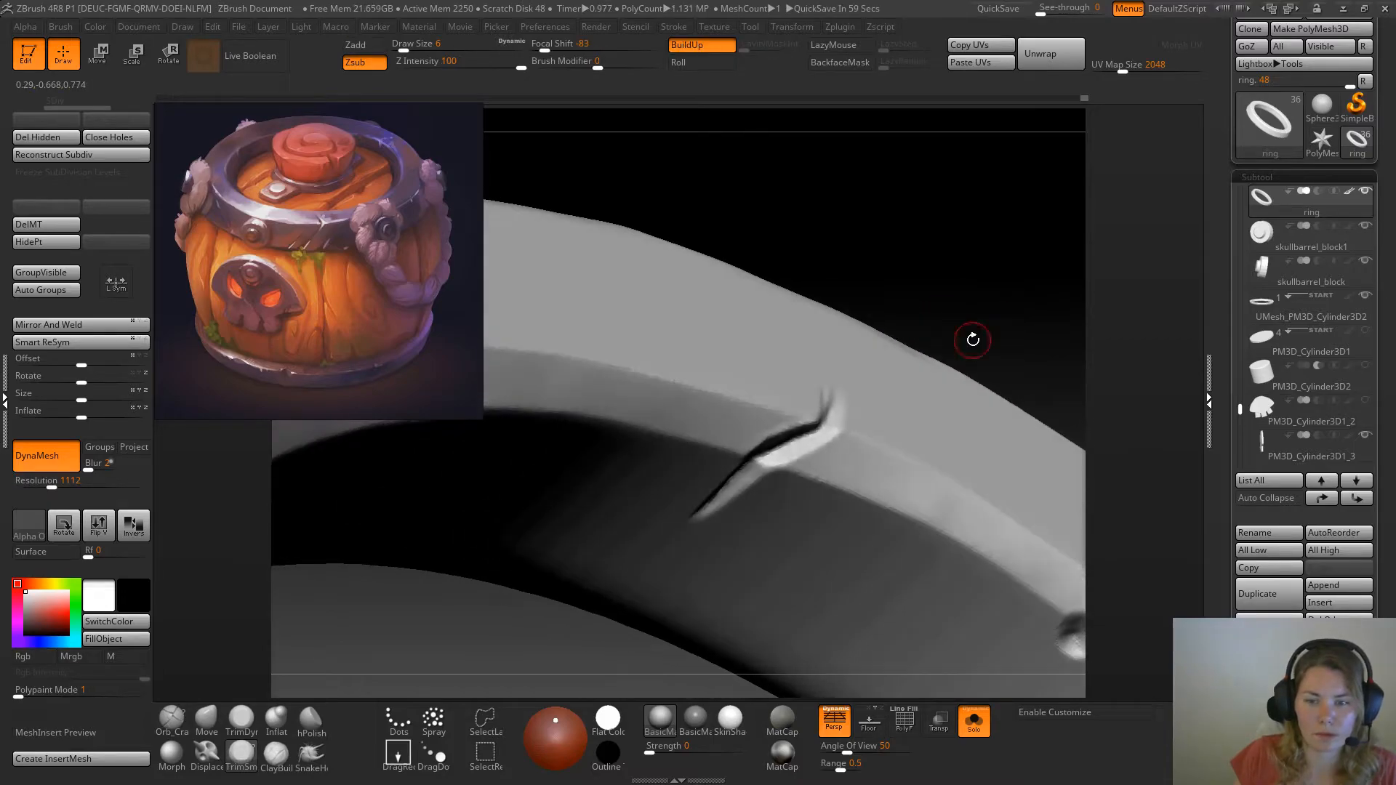
Trim the crack's walls and its tip on the ring's upper face into clean, flat facets with TrimSm at draw size 6
left_click_drag(796, 447, 773, 458)
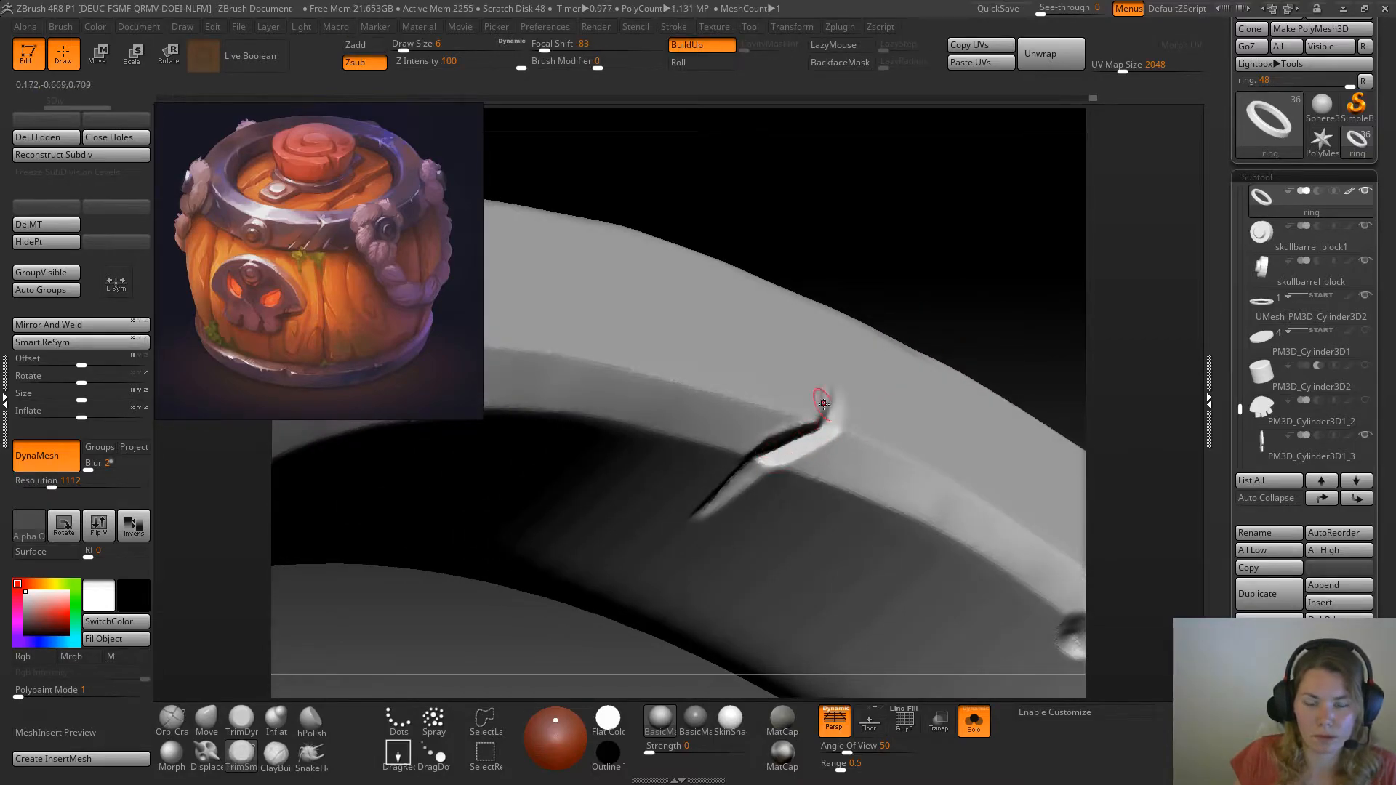
right_click_drag(774, 458, 837, 443)
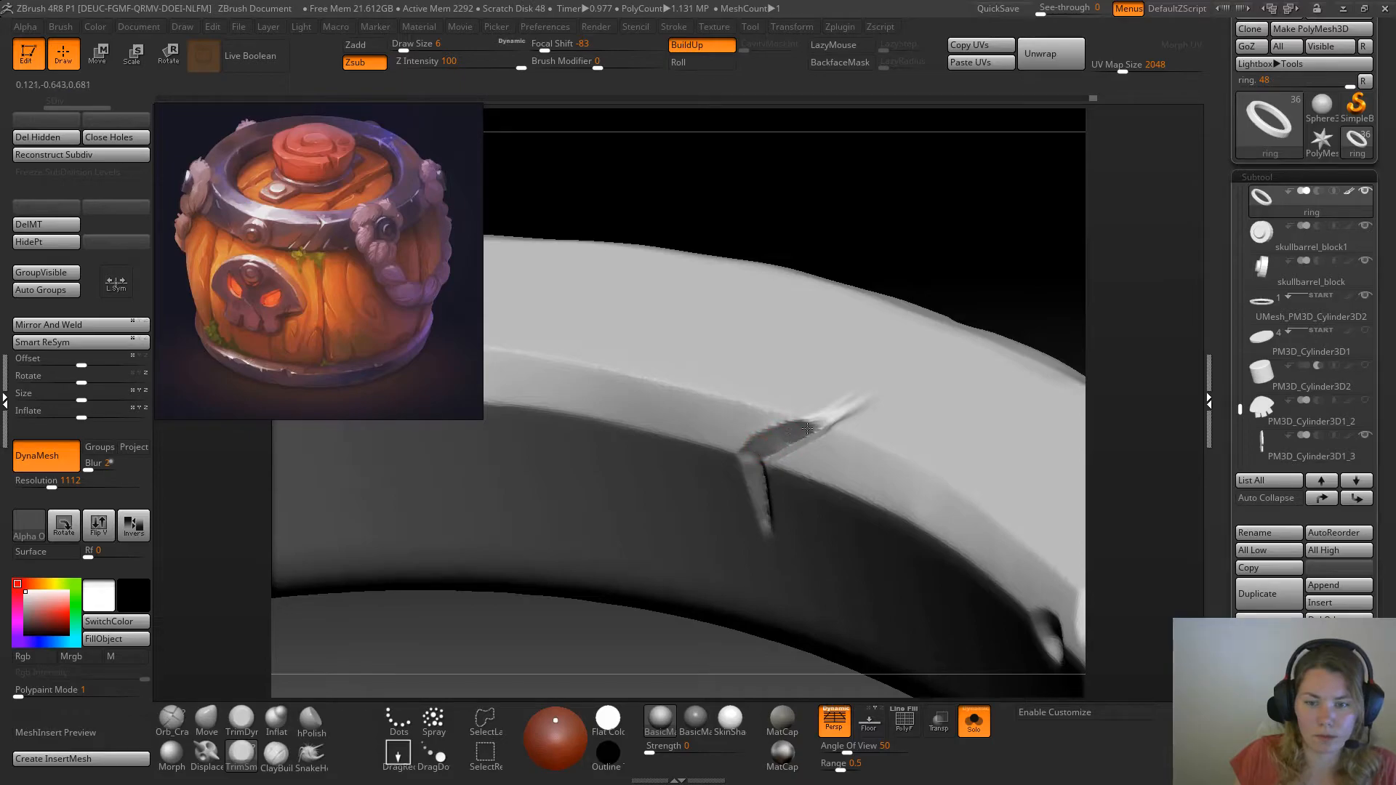
left_click_drag(1003, 297, 990, 336)
left_click_drag(830, 430, 827, 429)
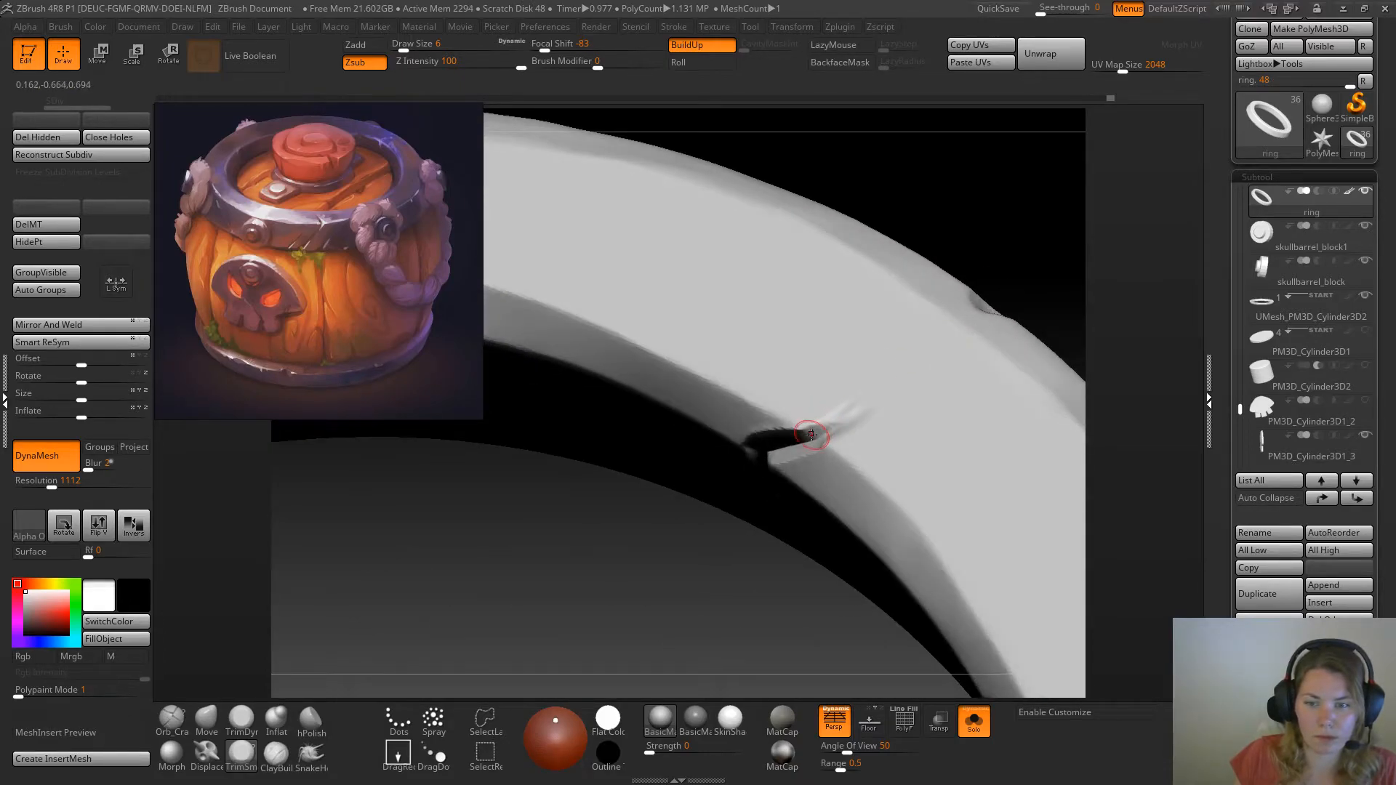
mouse_move(829, 427)
left_mouse_down()
mouse_move(861, 403)
mouse_move(823, 402)
mouse_move(864, 393)
mouse_move(818, 404)
left_mouse_up()
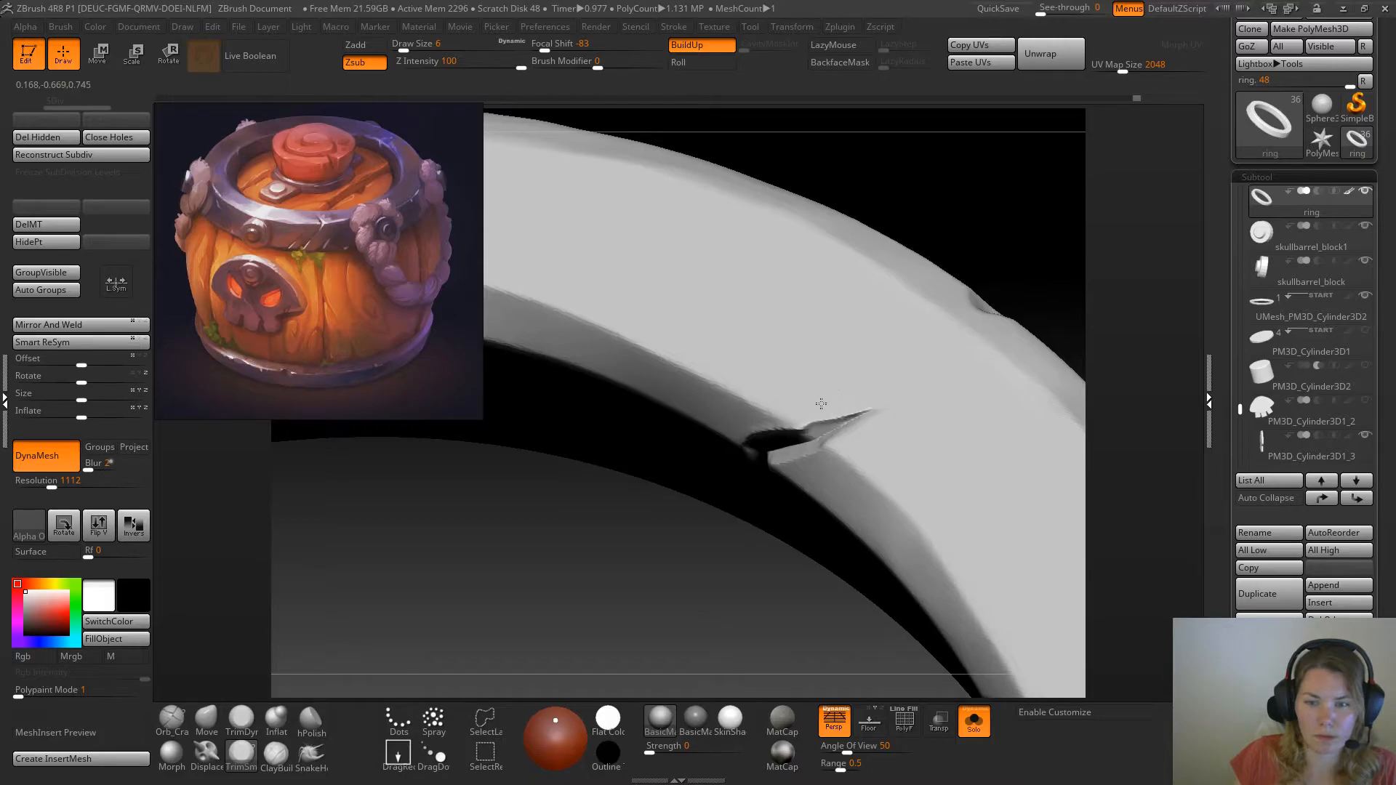
mouse_move(1044, 258)
left_mouse_down()
mouse_move(1019, 243)
mouse_move(1007, 260)
left_mouse_up()
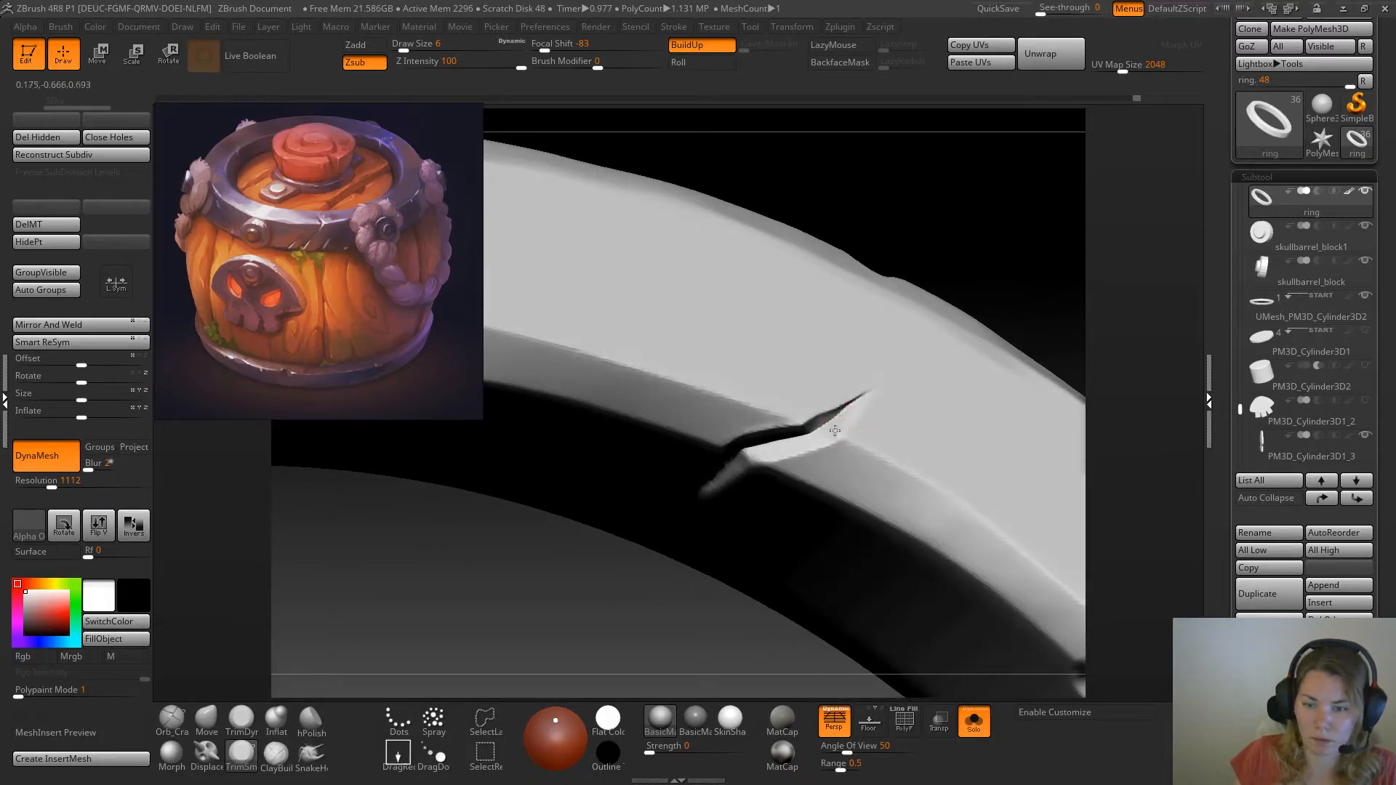
left_click_drag(834, 428, 843, 420)
left_click_drag(982, 269, 870, 251)
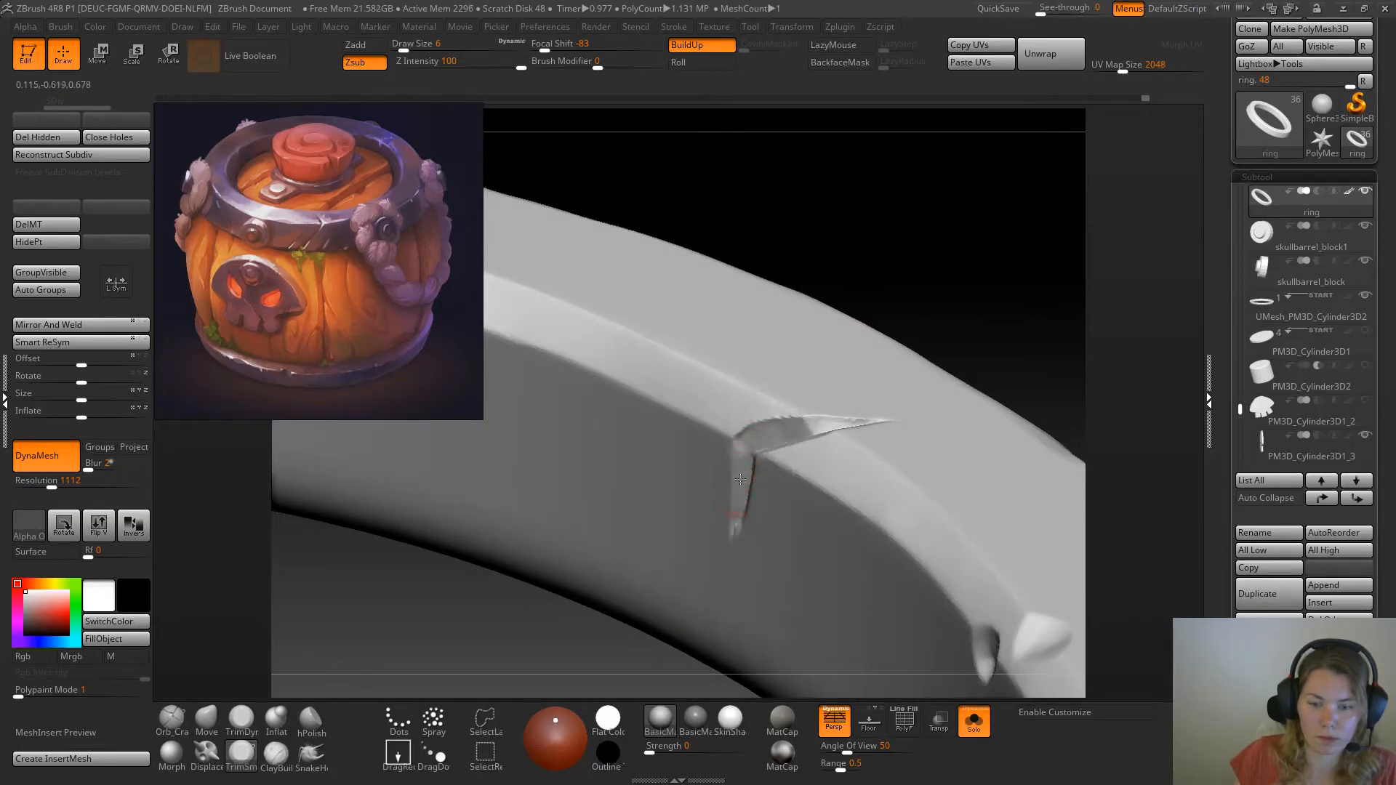
left_click_drag(895, 320, 785, 461)
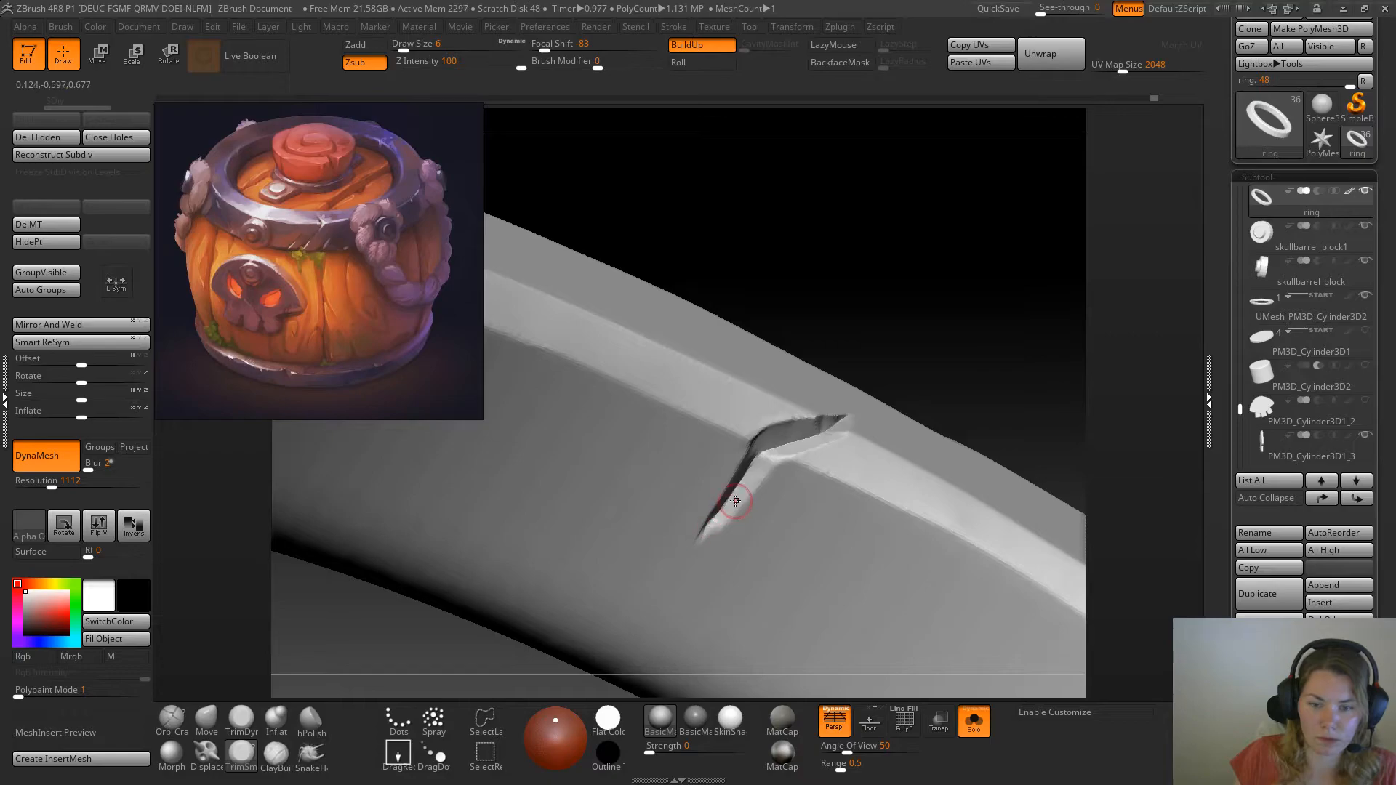
Refine the crack's edges across the inner wall, bevel and upper face with a Zadd brush at draw size 17
key("b")
left_click(332, 720)
key("space")
left_click_drag(707, 551, 734, 502)
left_click_drag(928, 341, 935, 392)
left_click_drag(869, 413, 736, 446)
left_click_drag(902, 280, 866, 243, "alt")
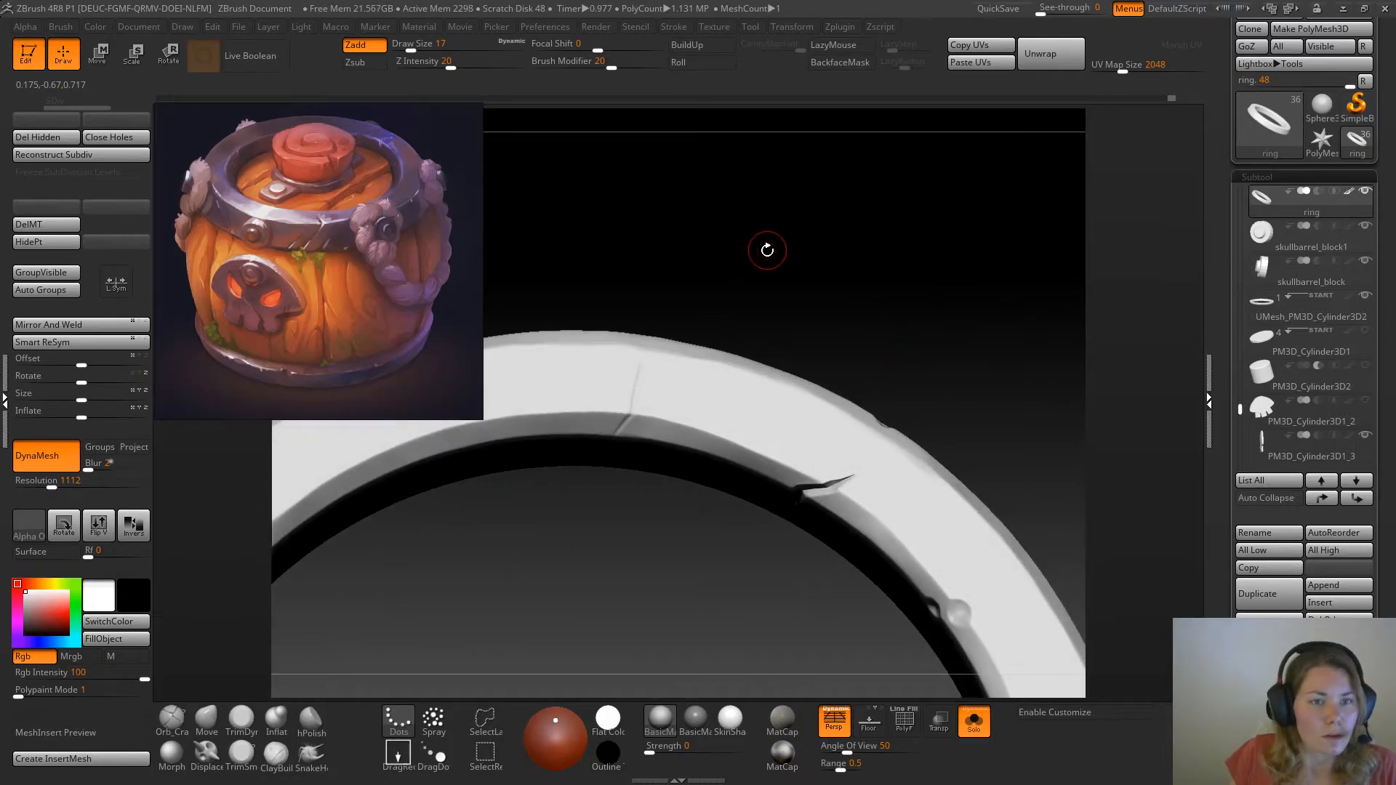
Deepen the thin line across the ring's upper face and over its bevels with Orb_Cracks at draw size 14
mouse_move(771, 255)
left_mouse_down()
mouse_move(820, 261)
mouse_move(814, 276)
left_mouse_up()
left_click(172, 720)
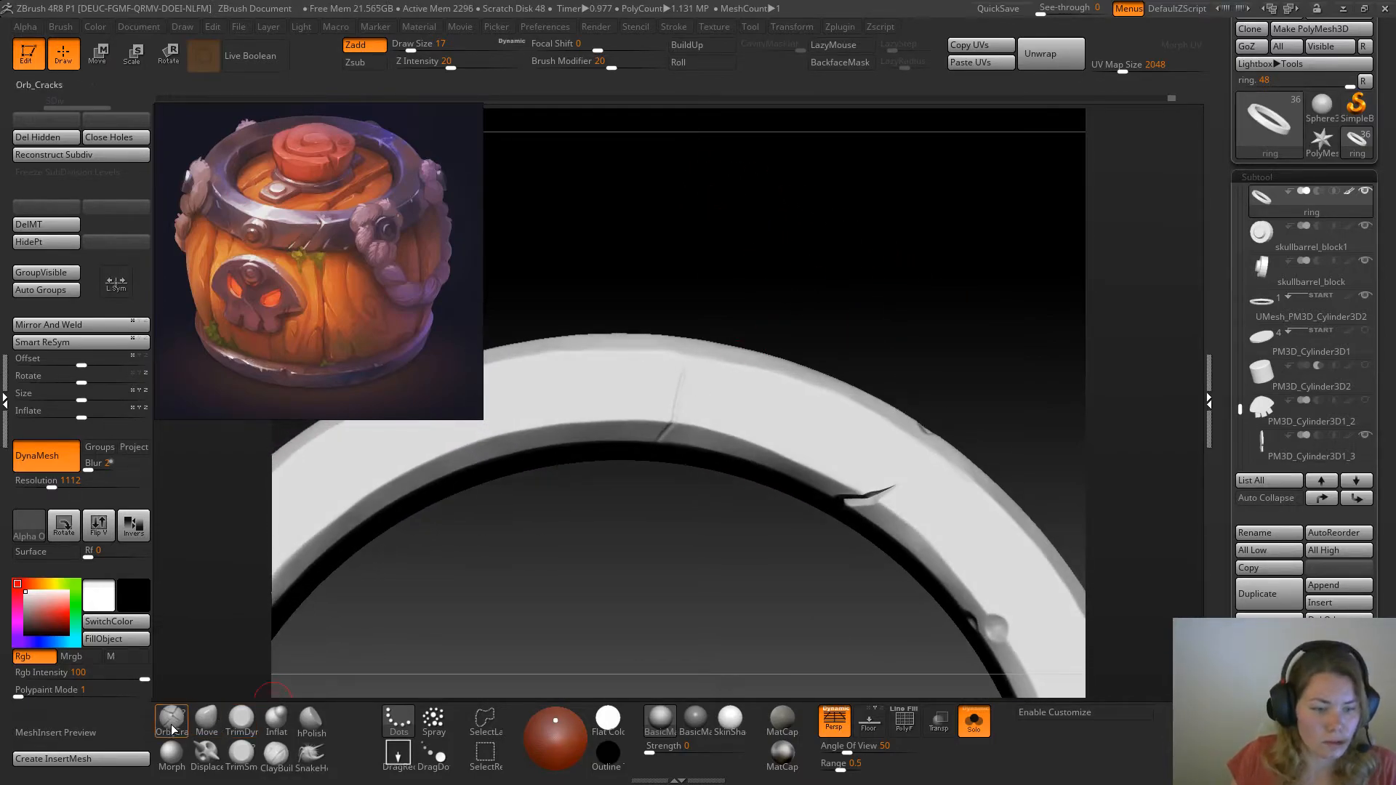
key("space")
left_click_drag(683, 358, 679, 358)
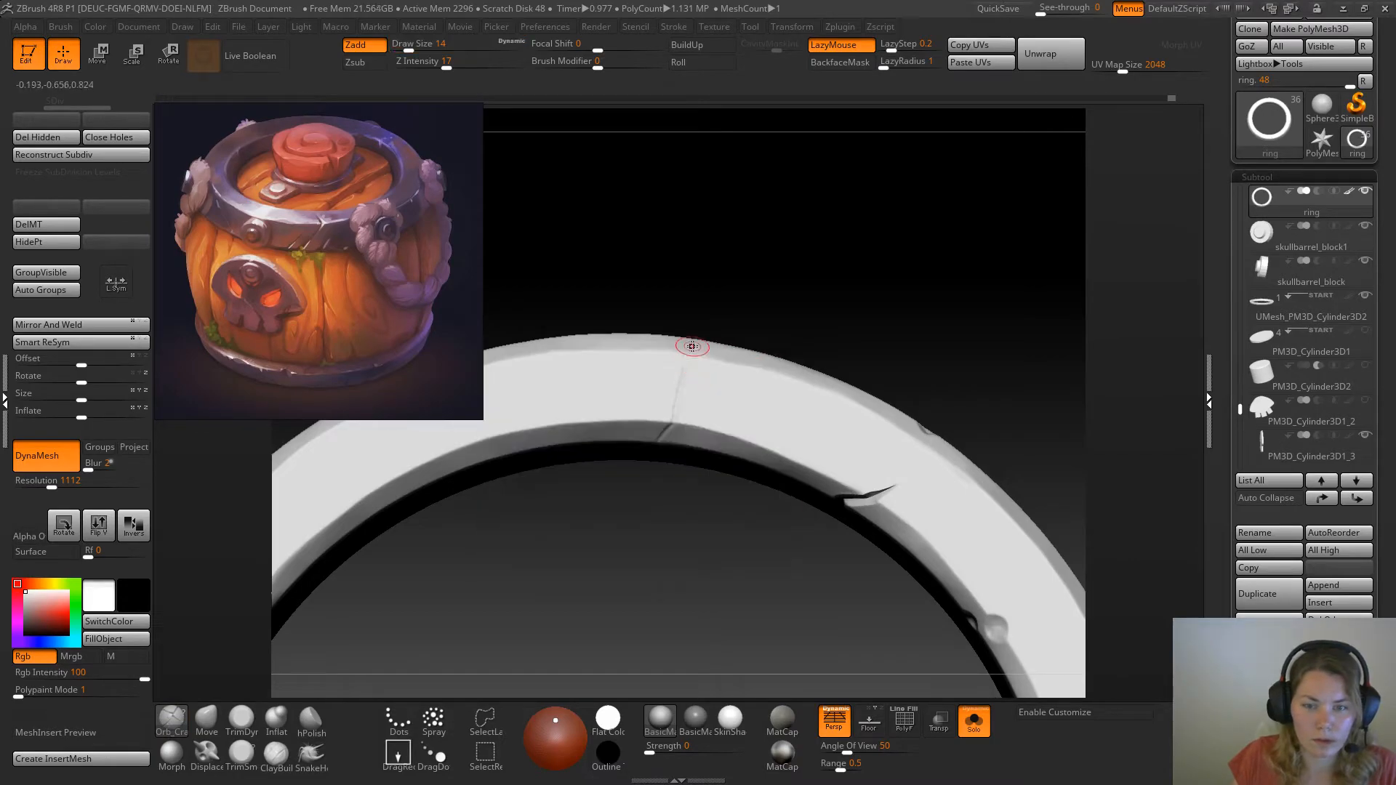
left_click_drag(660, 436, 685, 449)
left_click_drag(806, 312, 633, 445)
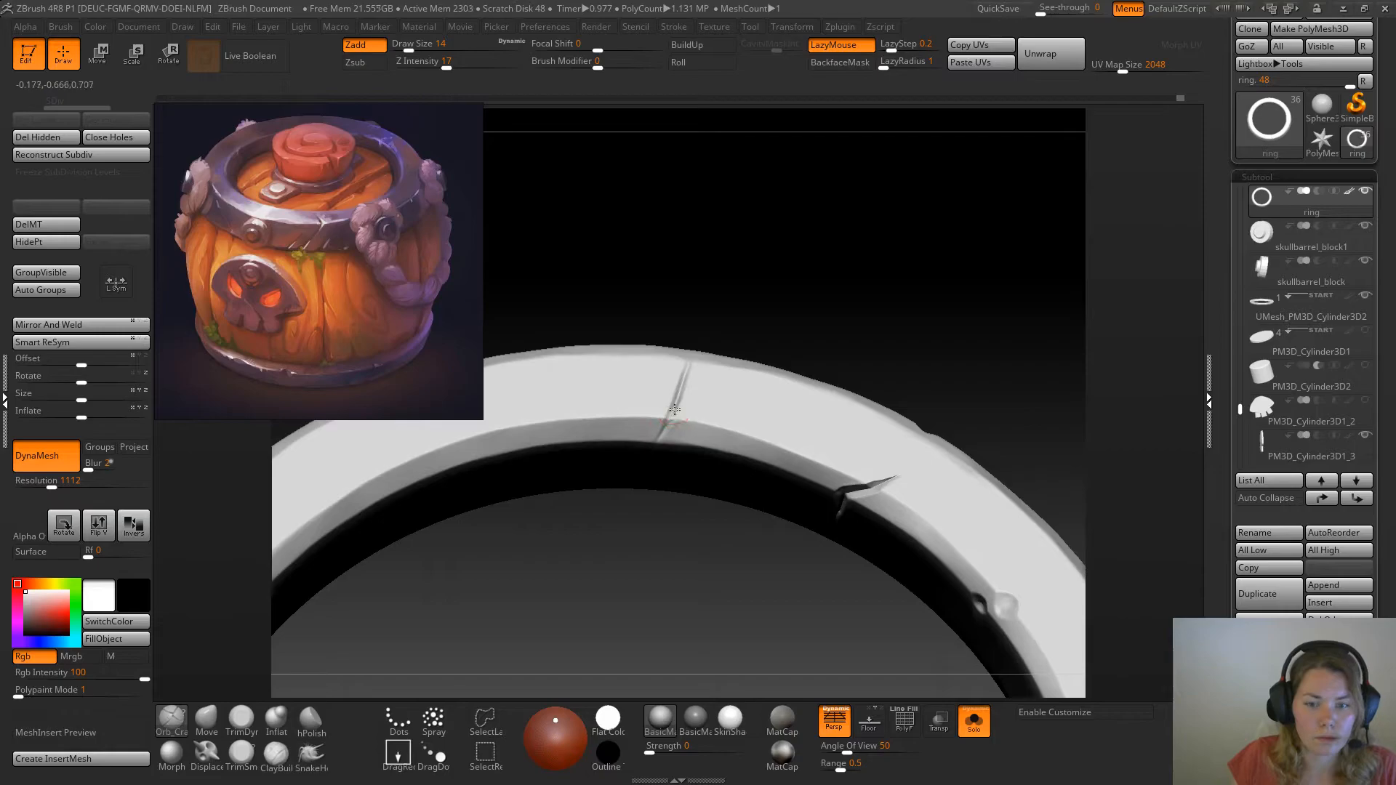
left_click_drag(837, 272, 686, 363)
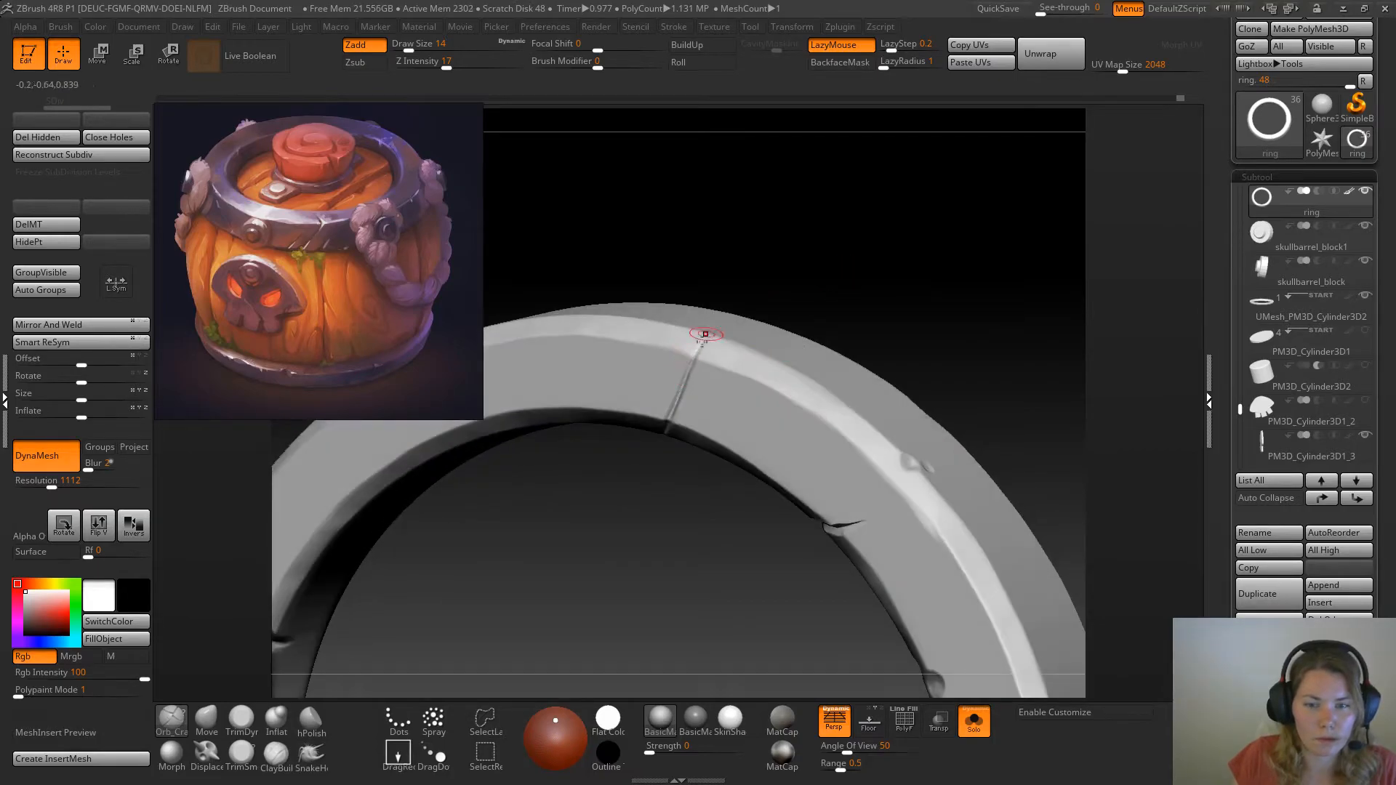
left_click_drag(845, 258, 713, 399)
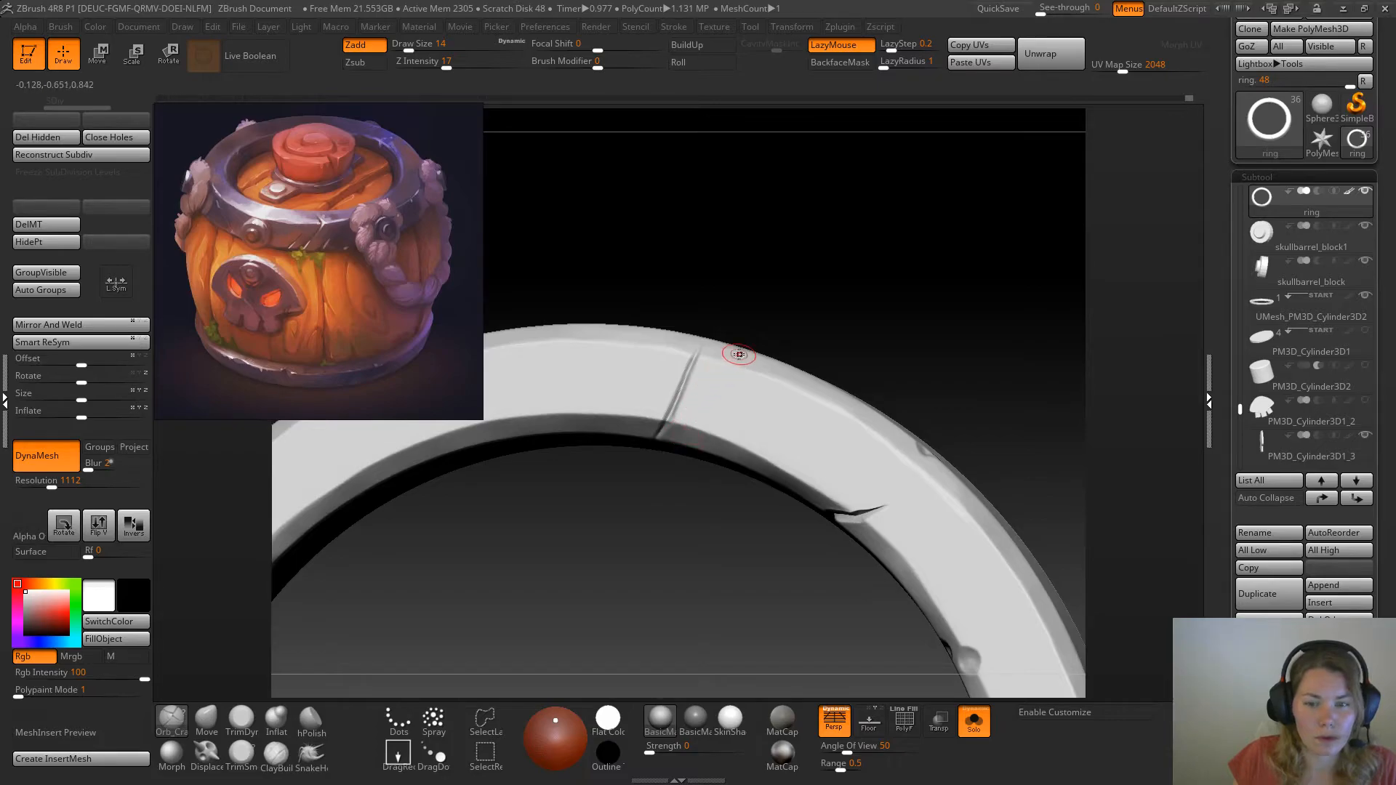
Carve a parallel scratch on each side of the thin crack with Orb_Cracks and remesh the ring with DynaMesh
left_click_drag(737, 363, 695, 428)
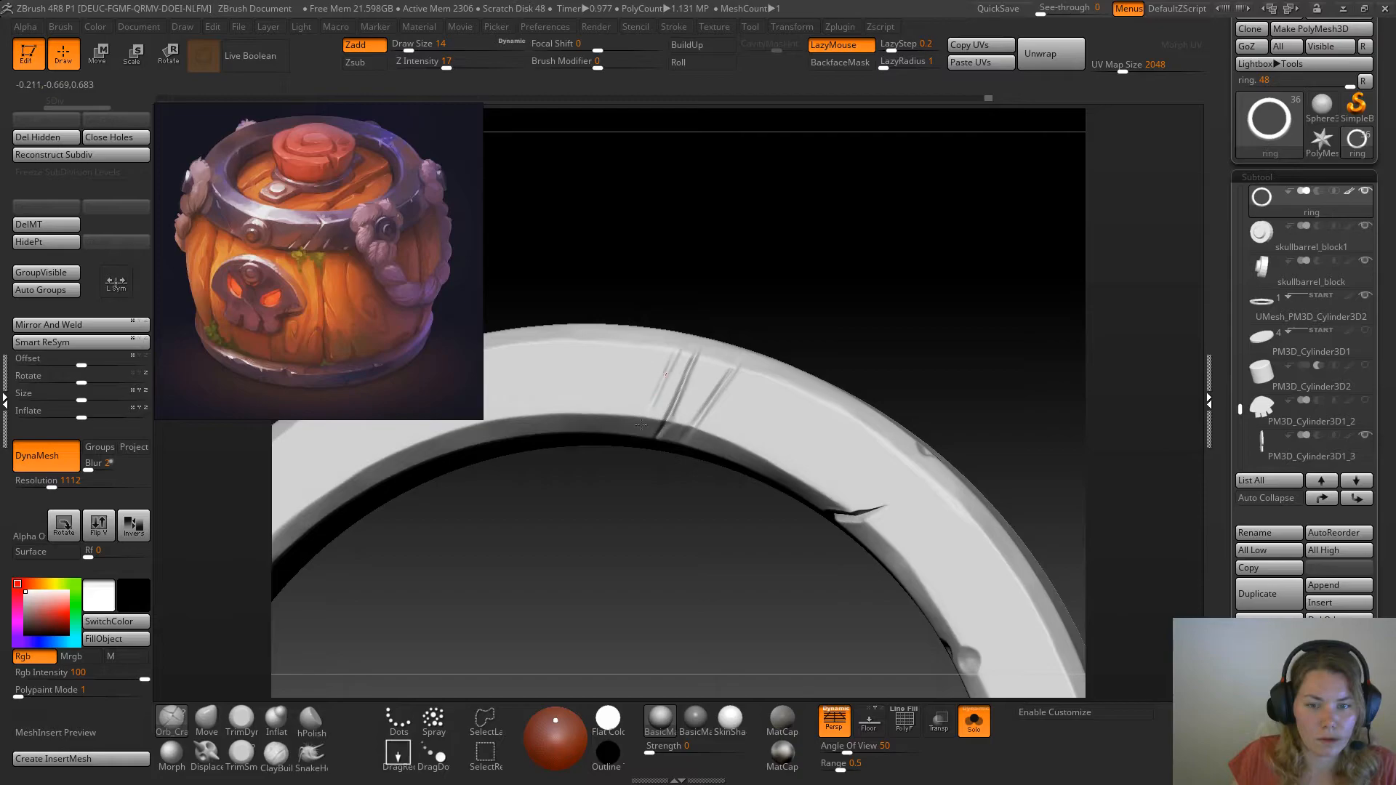
mouse_move(804, 327)
left_mouse_down()
mouse_move(842, 265)
mouse_move(796, 268)
left_mouse_up()
key("ctrl")
Deepen and extend the three parallel scratches on the ring's upper face with Orb_Cracks at draw size 8
key("space")
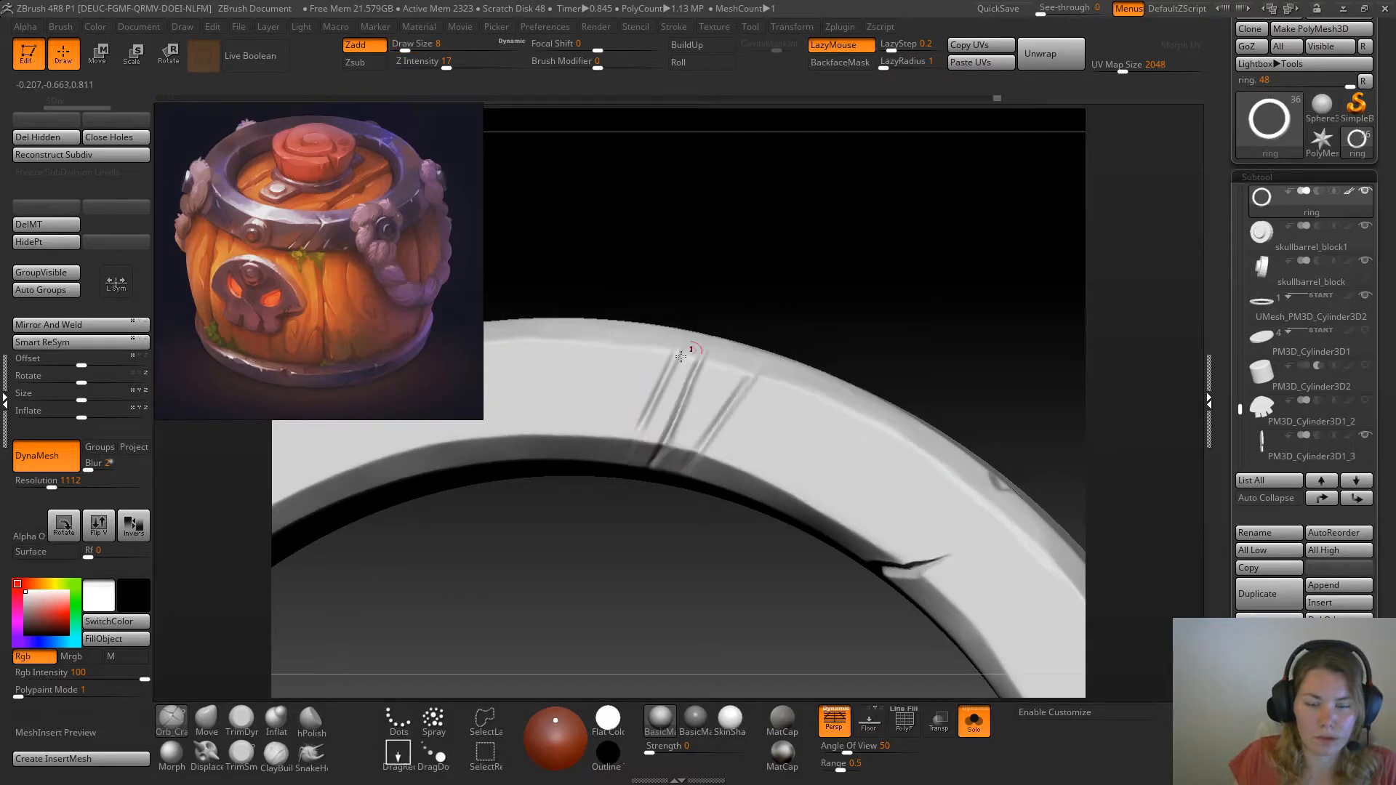
left_click_drag(673, 359, 635, 438)
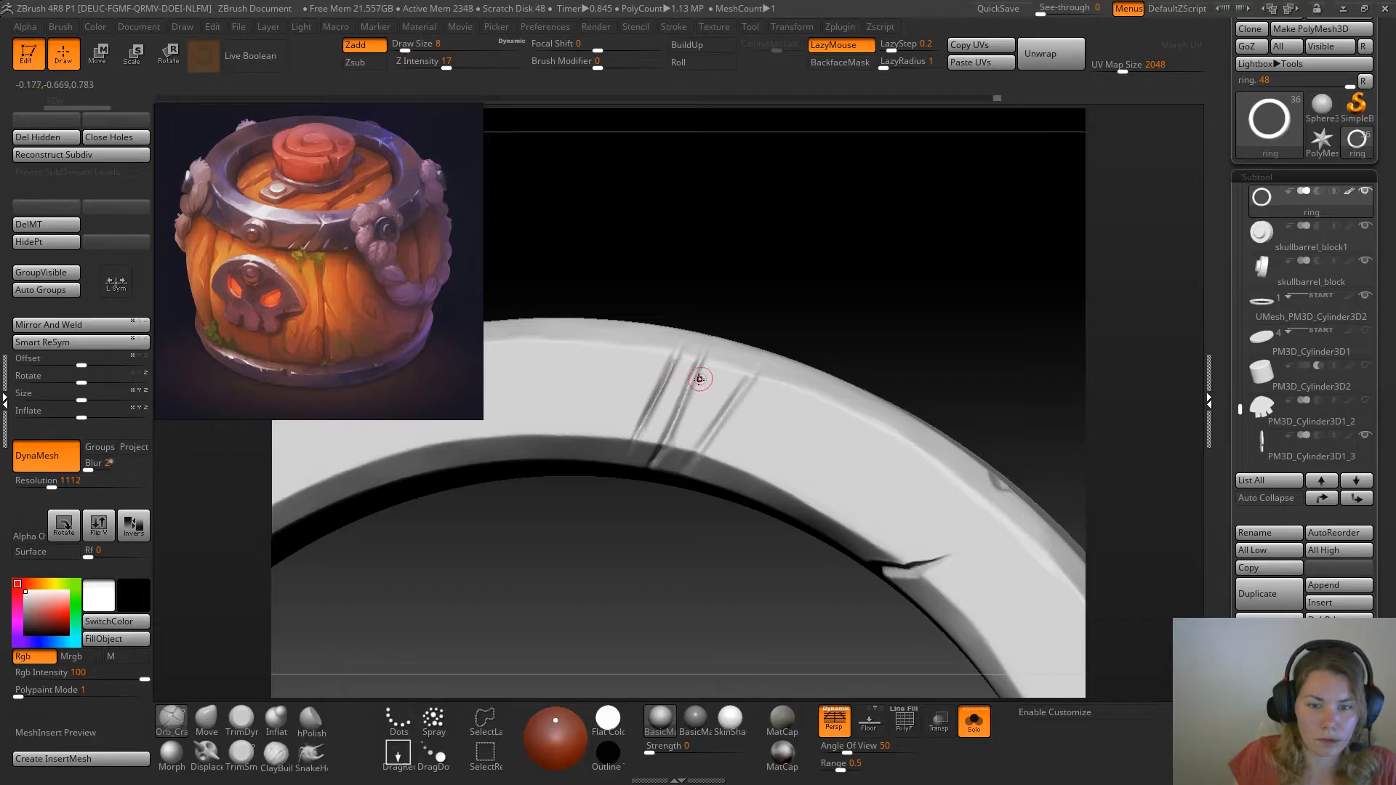
left_click_drag(823, 259, 821, 270)
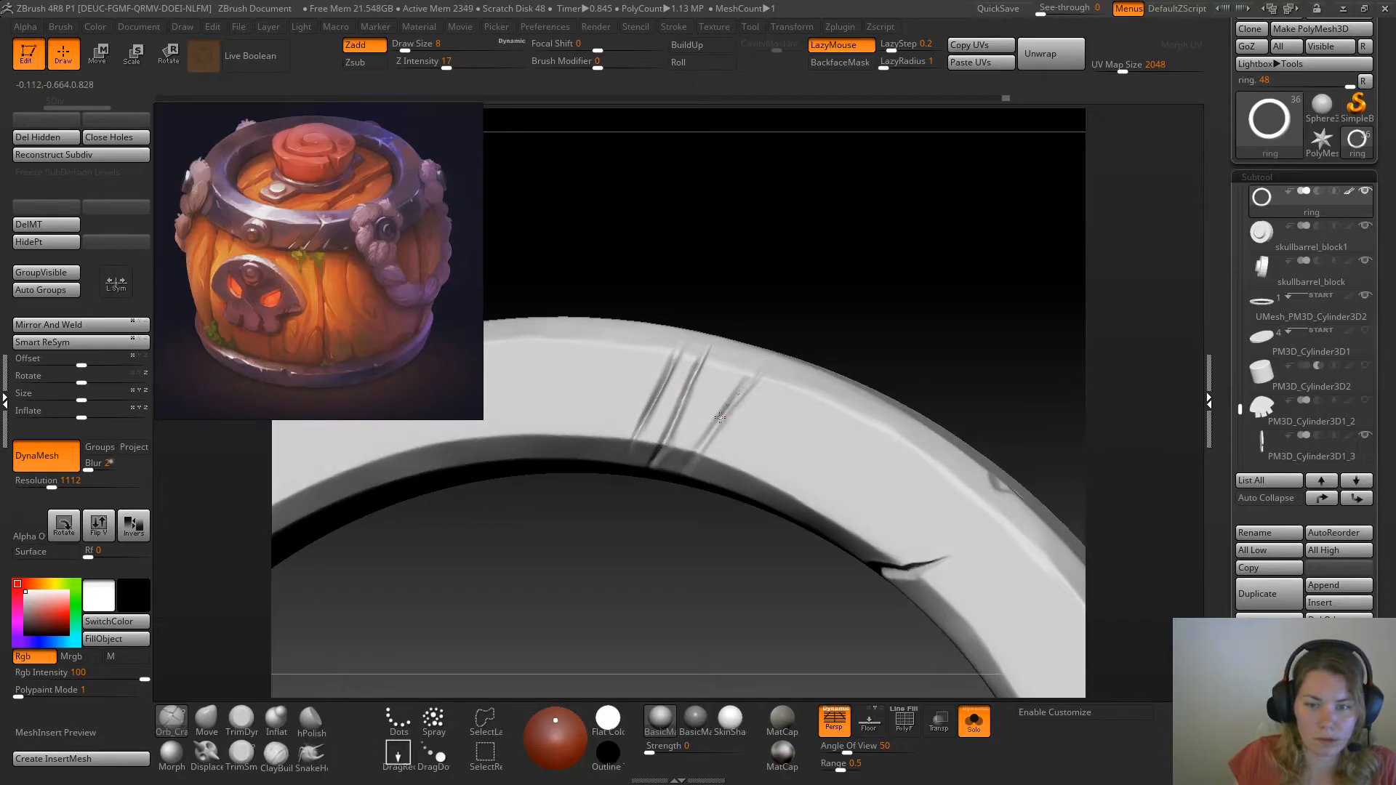
left_click_drag(746, 384, 699, 449)
Remesh the ring with DynaMesh and trim the side of the scratch nearest the large crack with TrimSm at draw size 5
left_click(240, 753)
left_click_drag(413, 564, 429, 618, "alt")
left_click_drag(997, 311, 983, 288)
left_click_drag(876, 245, 944, 315, "ctrl")
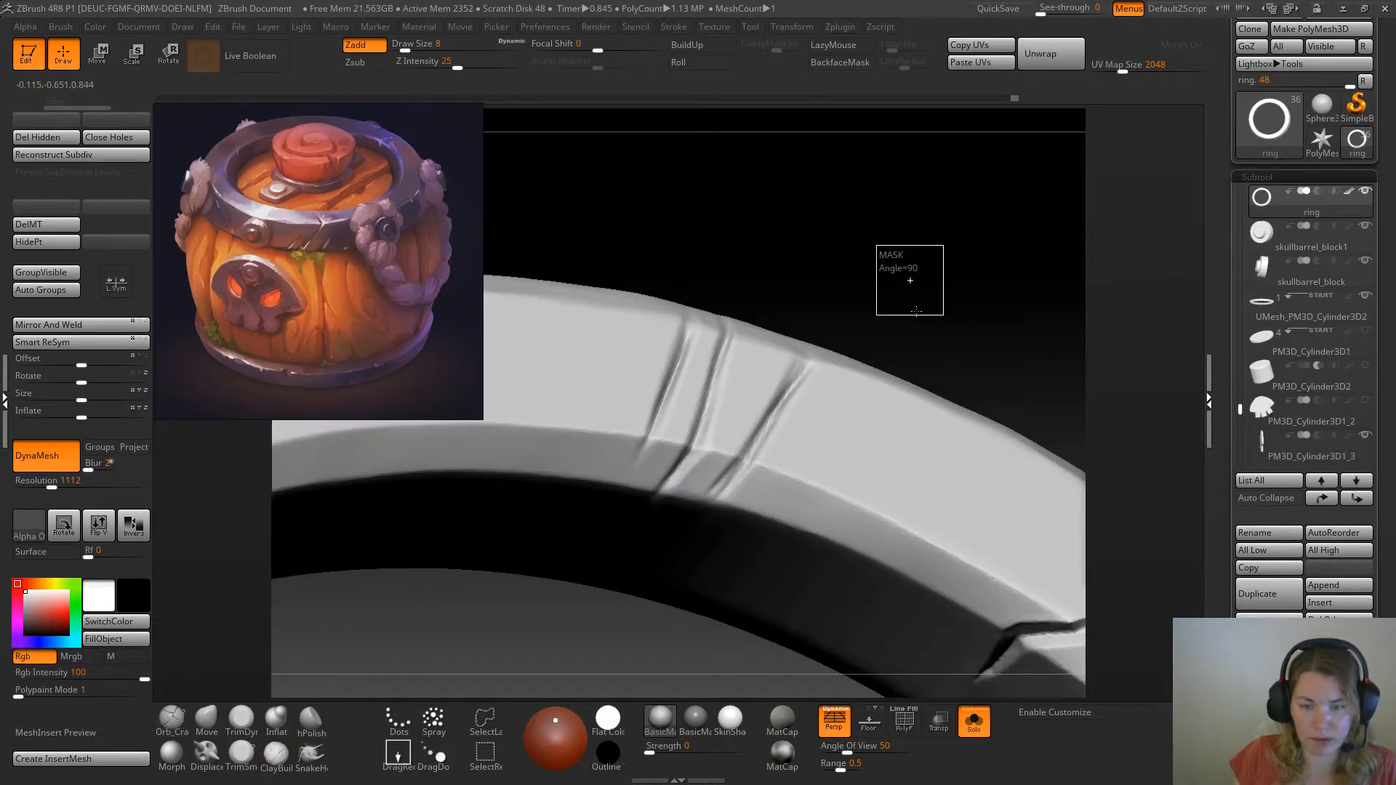
key("space")
mouse_move(930, 267)
left_mouse_down()
mouse_move(945, 256)
mouse_move(948, 274)
mouse_move(914, 349)
left_mouse_up()
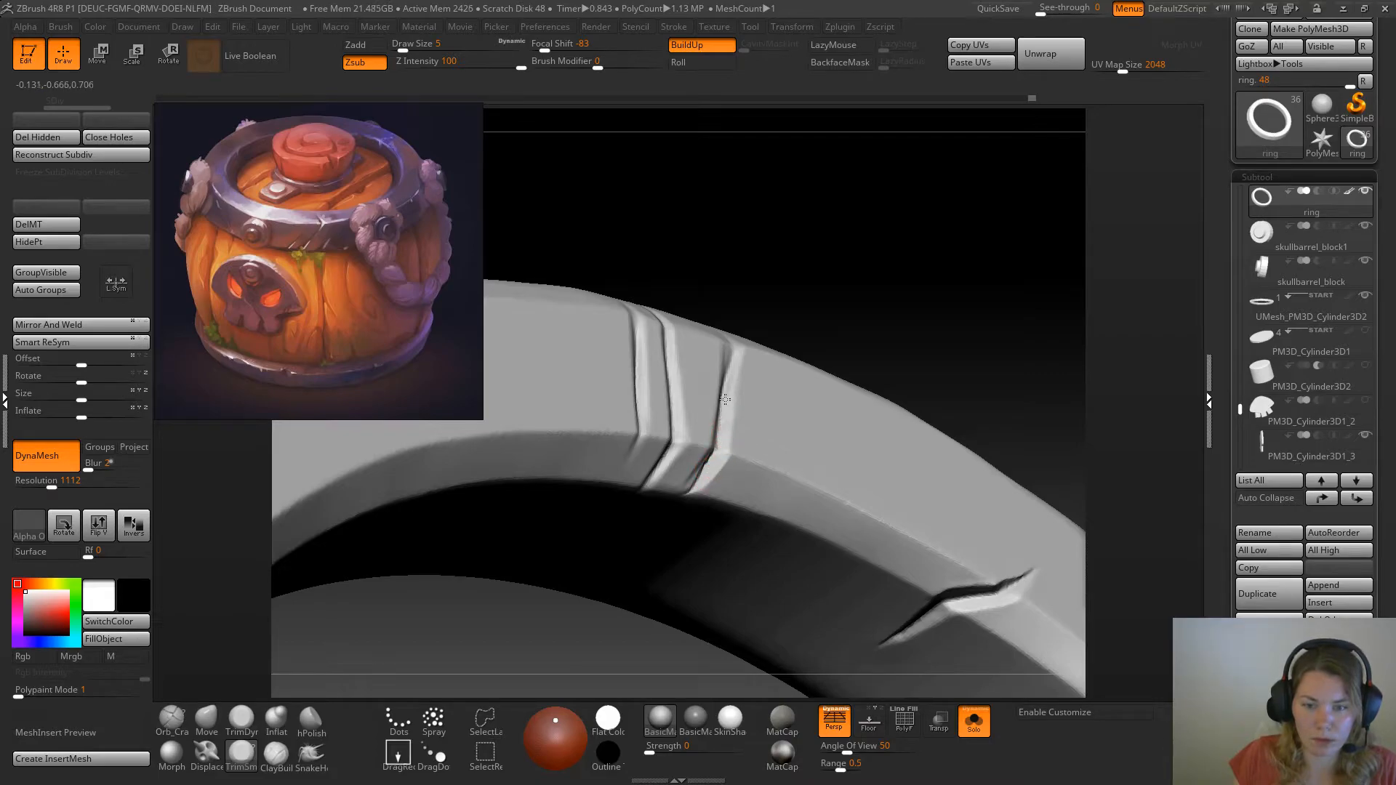
mouse_move(829, 256)
left_mouse_down()
mouse_move(761, 286)
mouse_move(794, 290)
left_mouse_up()
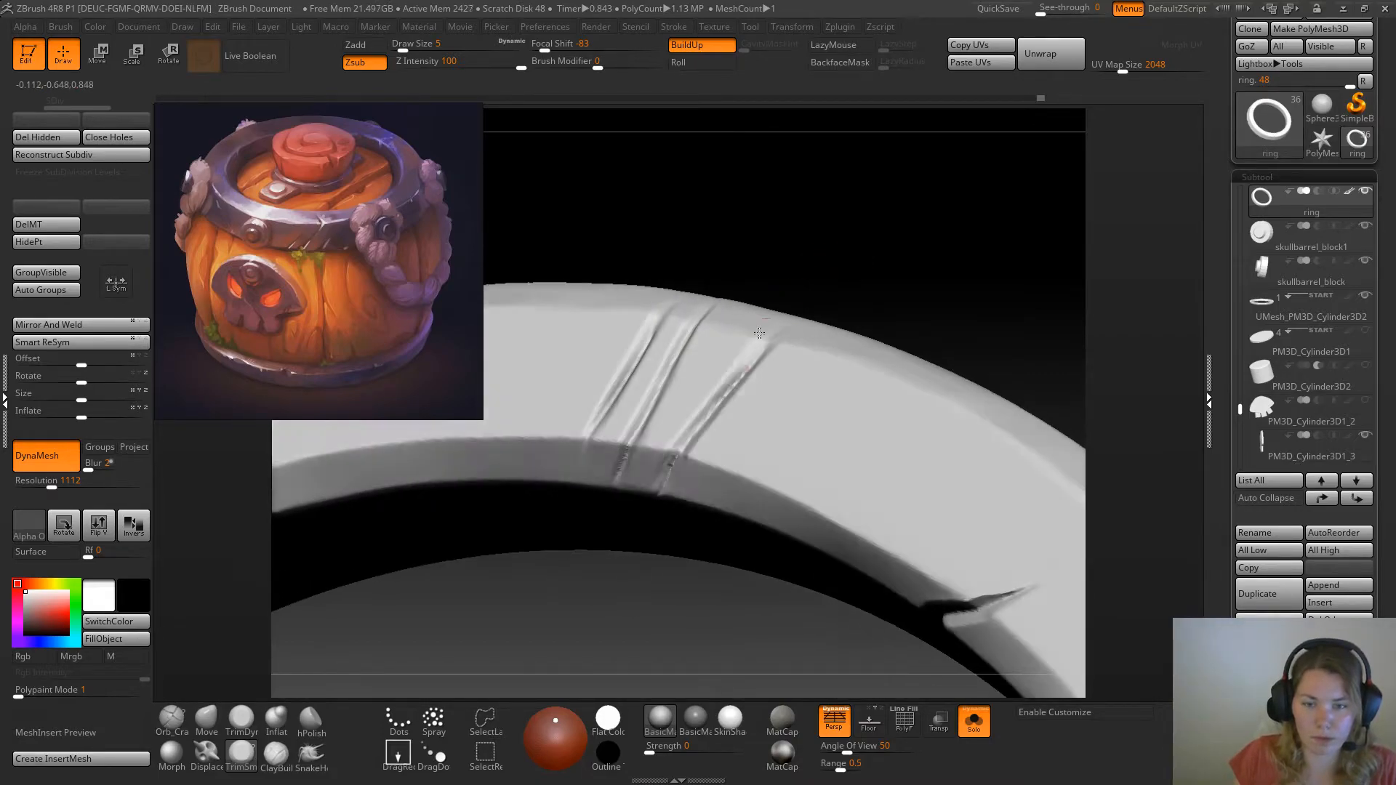
left_click_drag(716, 400, 736, 378)
left_click_drag(876, 255, 731, 384)
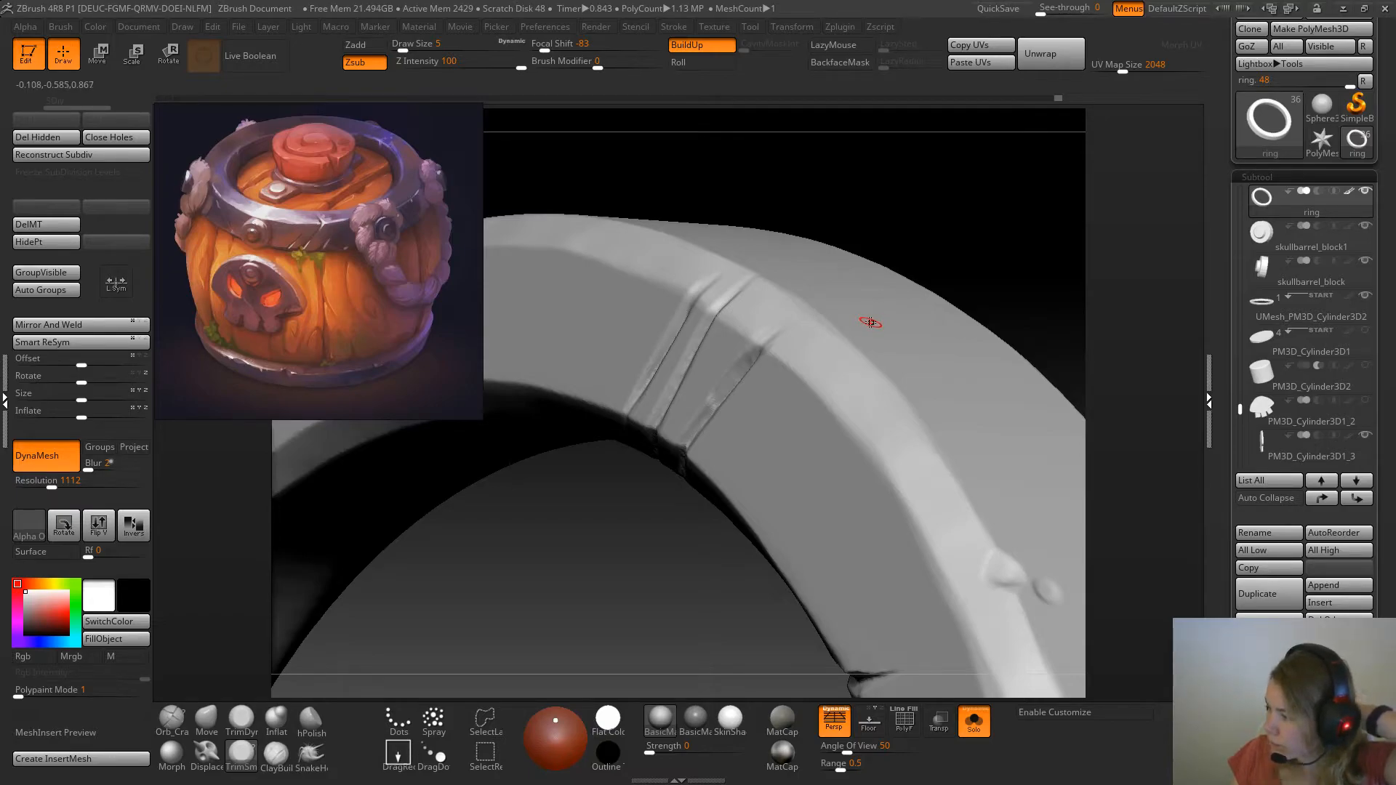
Widen the scratch nearest the large crack by trimming its edge from the outer end down to the inner bevel
left_click_drag(948, 254, 906, 267)
left_click_drag(749, 361, 703, 409)
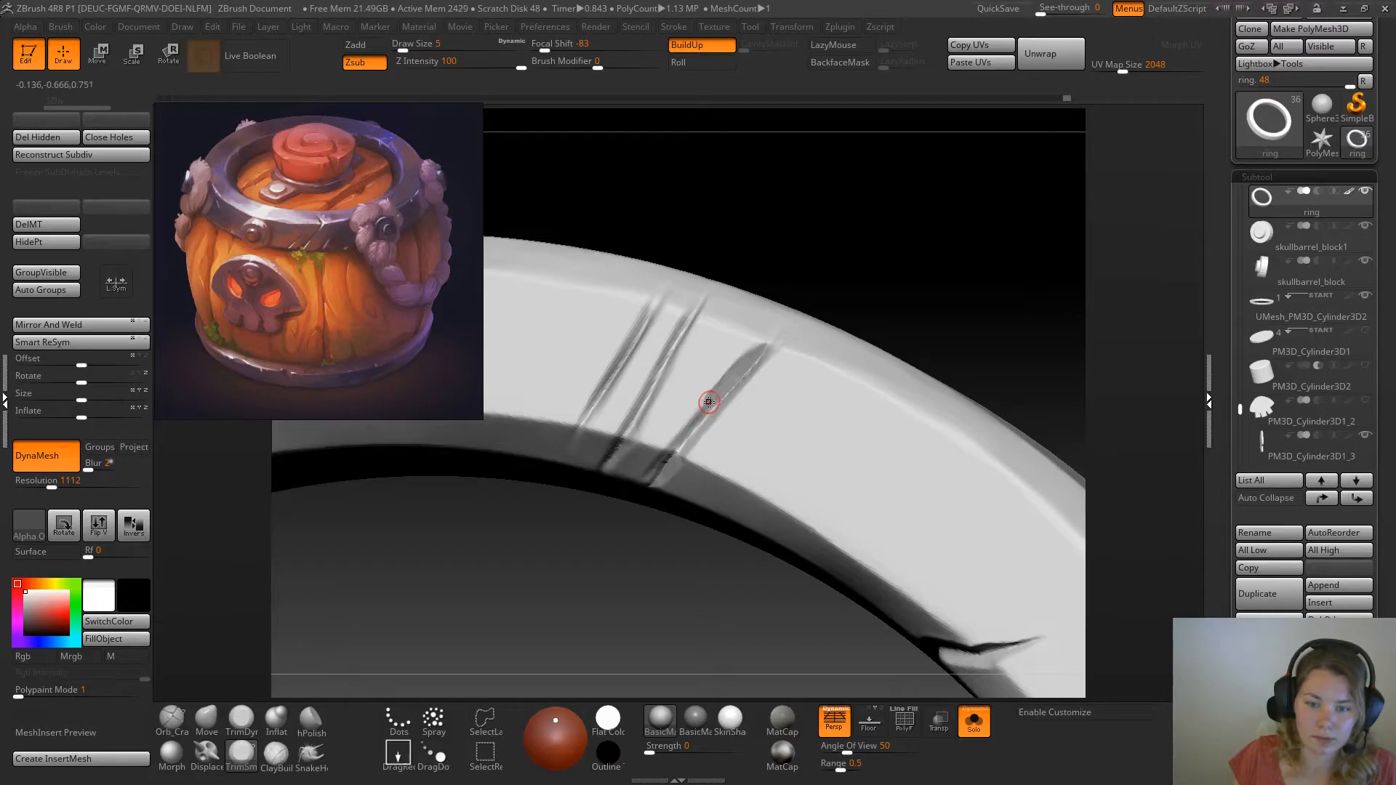
left_click_drag(706, 408, 675, 446)
mouse_move(913, 304)
left_mouse_down()
mouse_move(885, 328)
mouse_move(835, 316)
left_mouse_up()
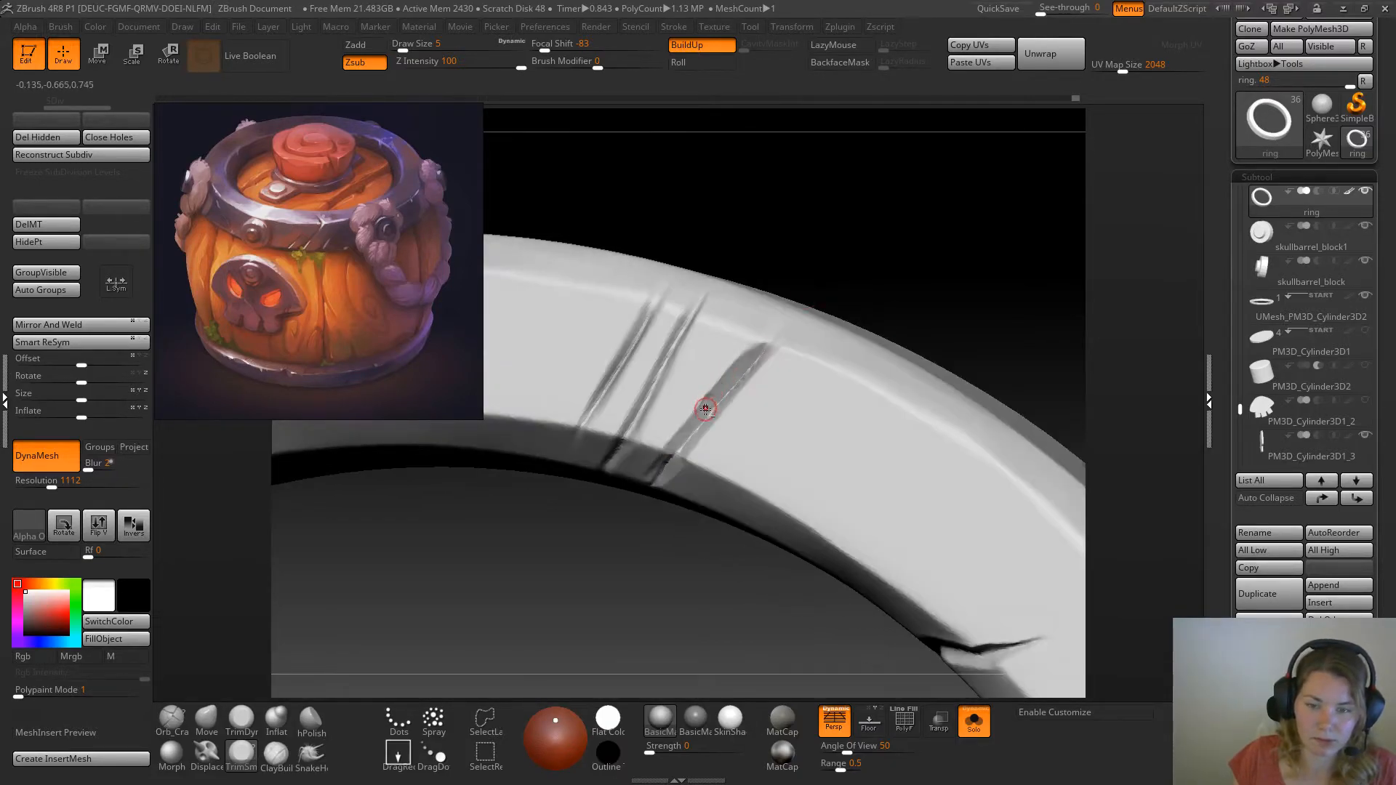
left_click_drag(938, 247, 860, 272)
Trim the widened scratch's lower end into a chip on the inner bevel and remesh the ring with DynaMesh
left_click_drag(658, 424, 638, 438)
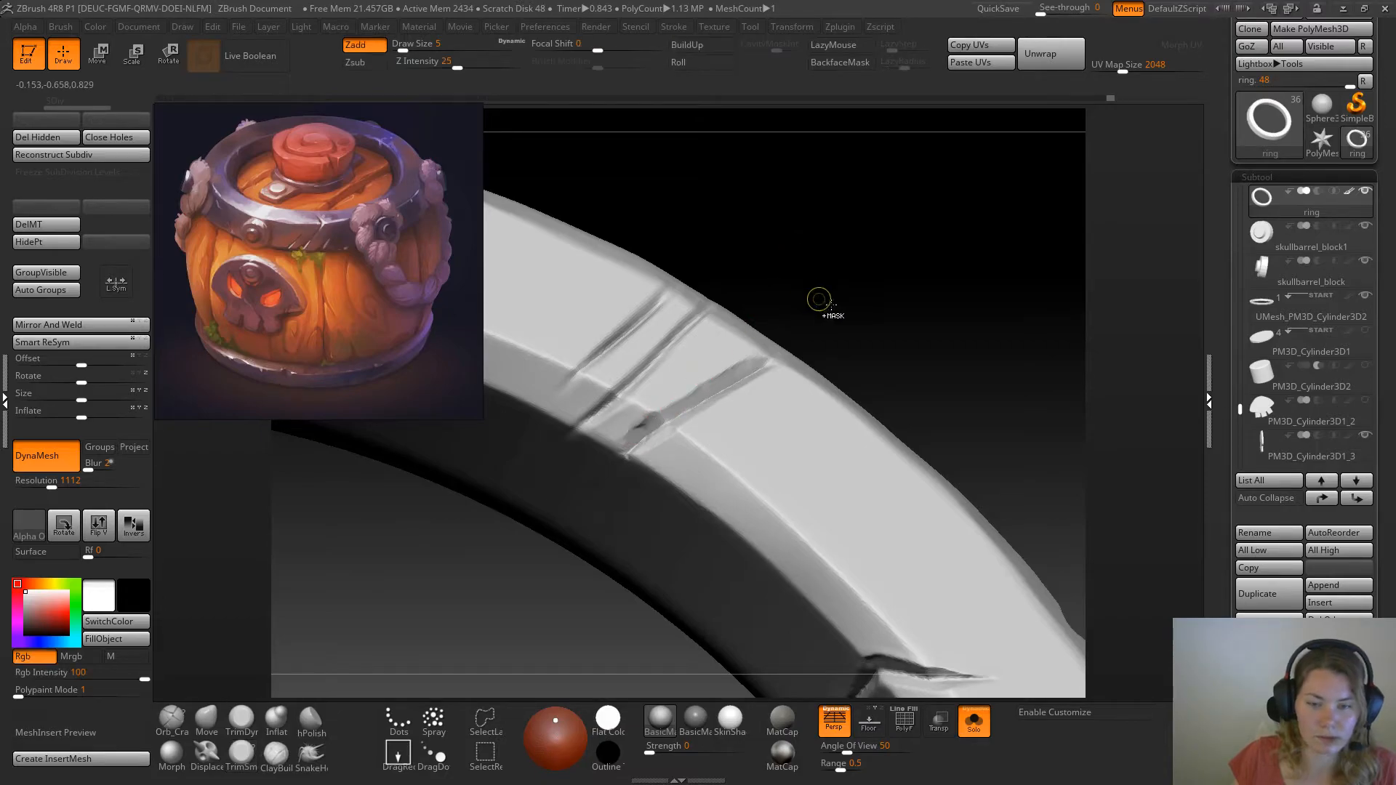
mouse_move(887, 251)
left_mouse_down("ctrl")
mouse_move(931, 333)
mouse_move(909, 302)
left_mouse_up("ctrl")
left_click_drag(666, 414, 636, 435)
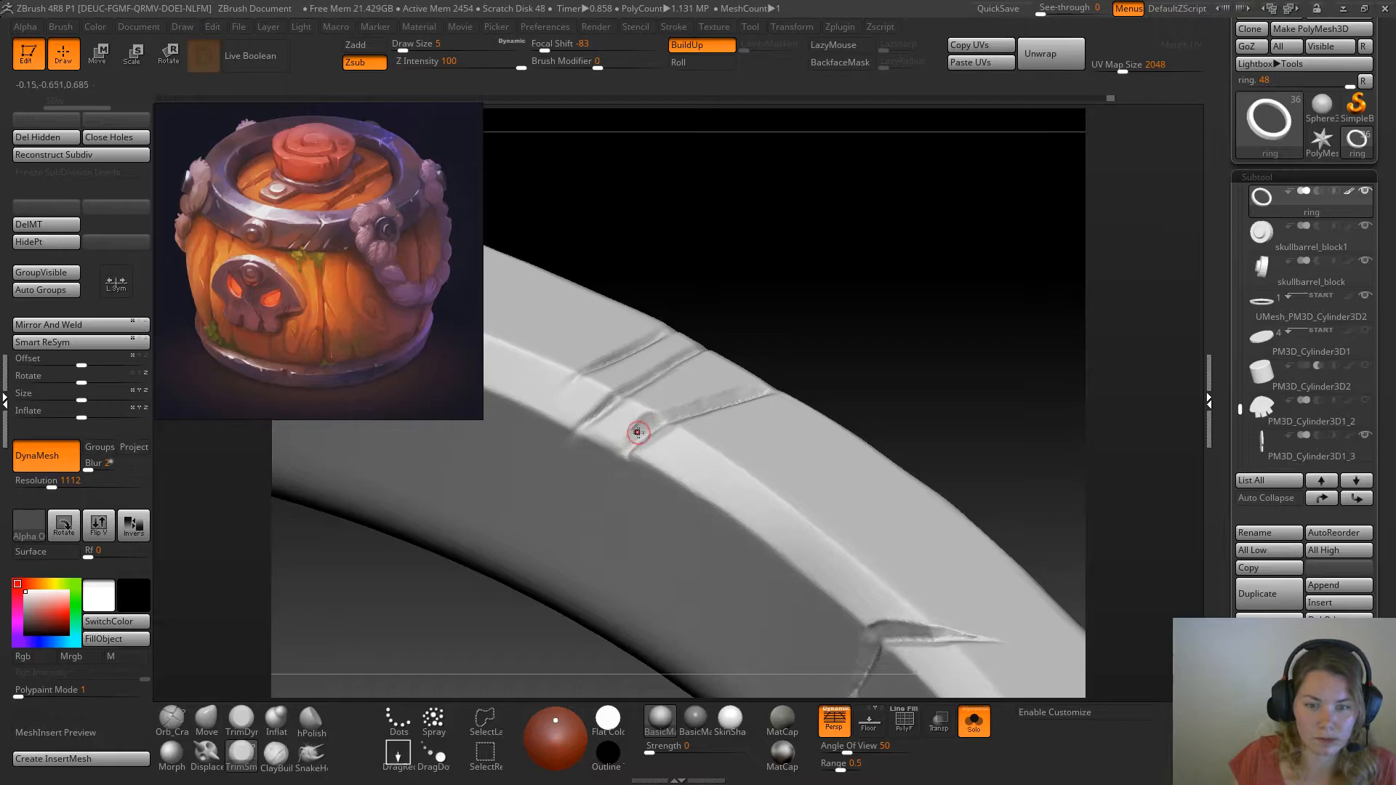
left_click_drag(860, 307, 861, 334)
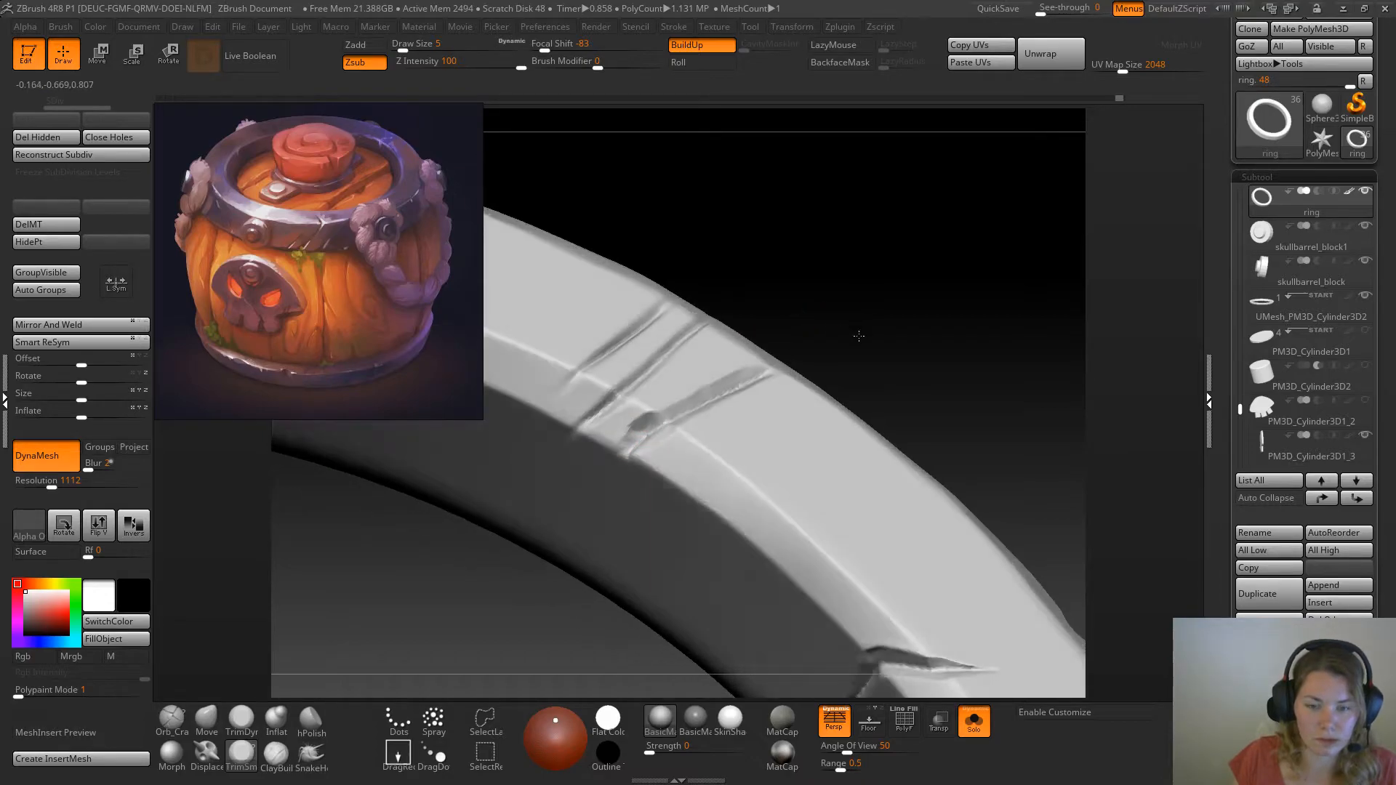
Flatten the chip between the scratches on the ring's inner bevel with the TrimDynamic brush at draw size 5
left_click(243, 720)
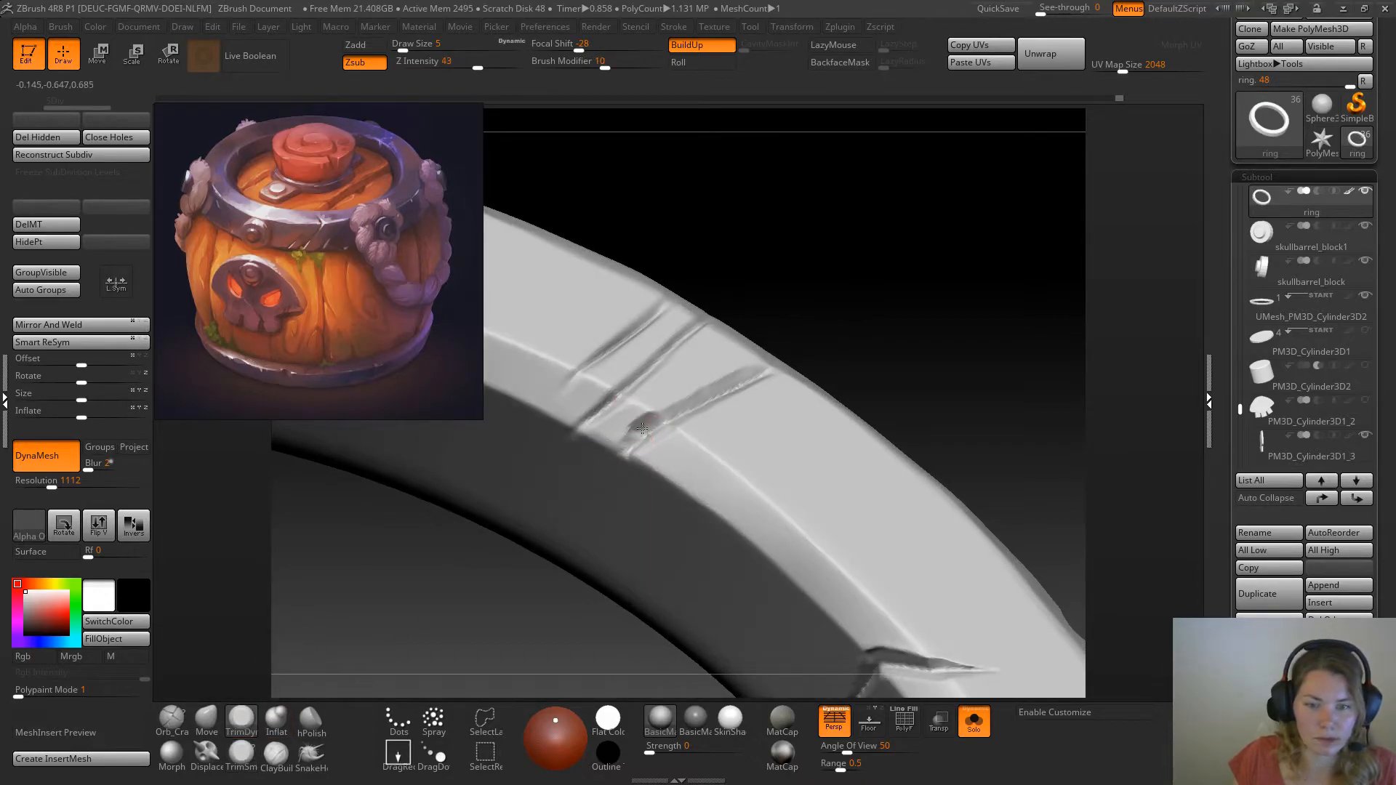
left_click(242, 757)
left_click_drag(898, 272, 771, 343)
left_click(241, 720)
mouse_move(629, 433)
left_mouse_down()
mouse_move(636, 416)
mouse_move(602, 437)
left_mouse_up()
left_click_drag(881, 314, 592, 490)
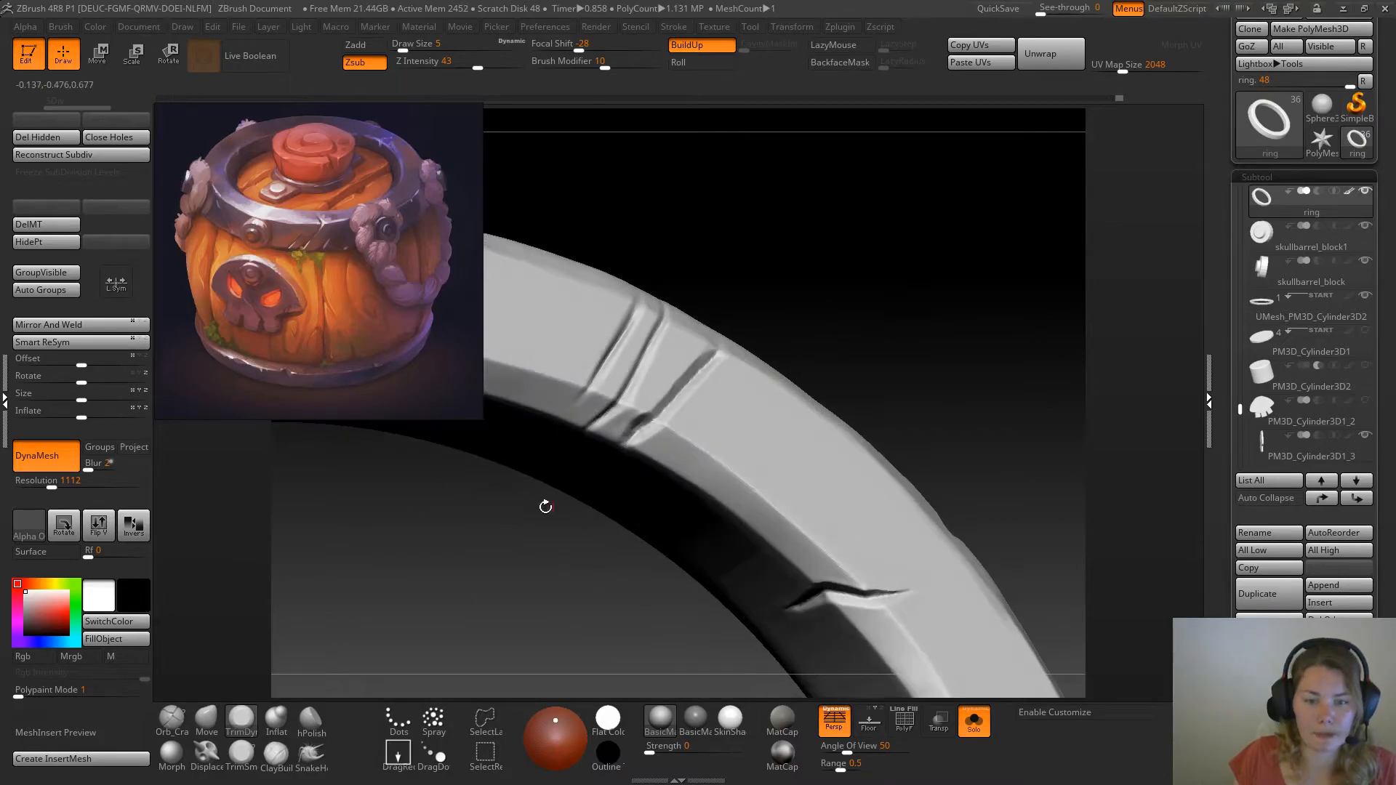
Tighten the scratch nearest the large crack with strokes along its length at draw size 16
key("b")
left_click(282, 678)
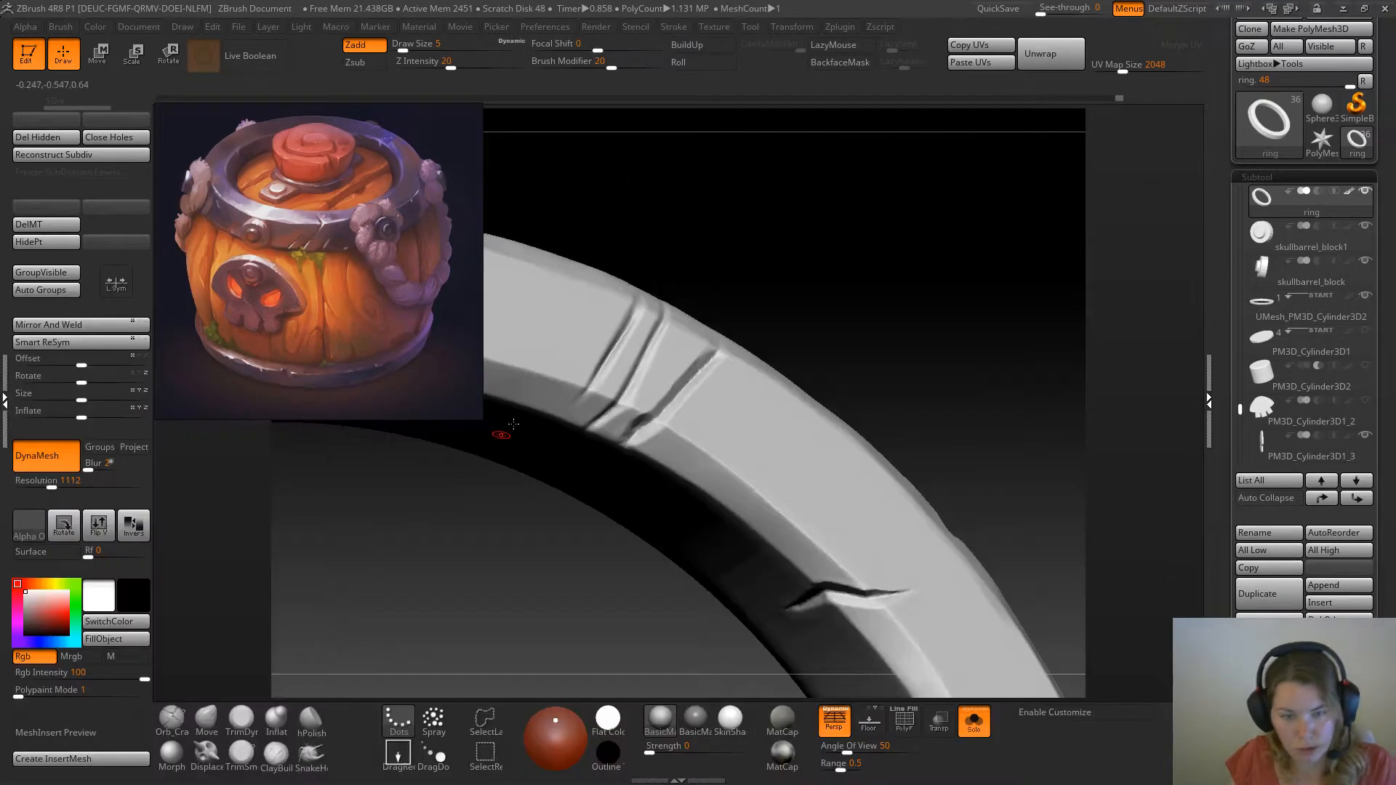
key("bracketright")
left_click_drag(850, 319, 808, 344)
mouse_move(688, 387)
left_mouse_down()
mouse_move(708, 365)
mouse_move(659, 412)
left_mouse_up()
left_click_drag(713, 355, 637, 436)
left_click_drag(850, 280, 835, 316)
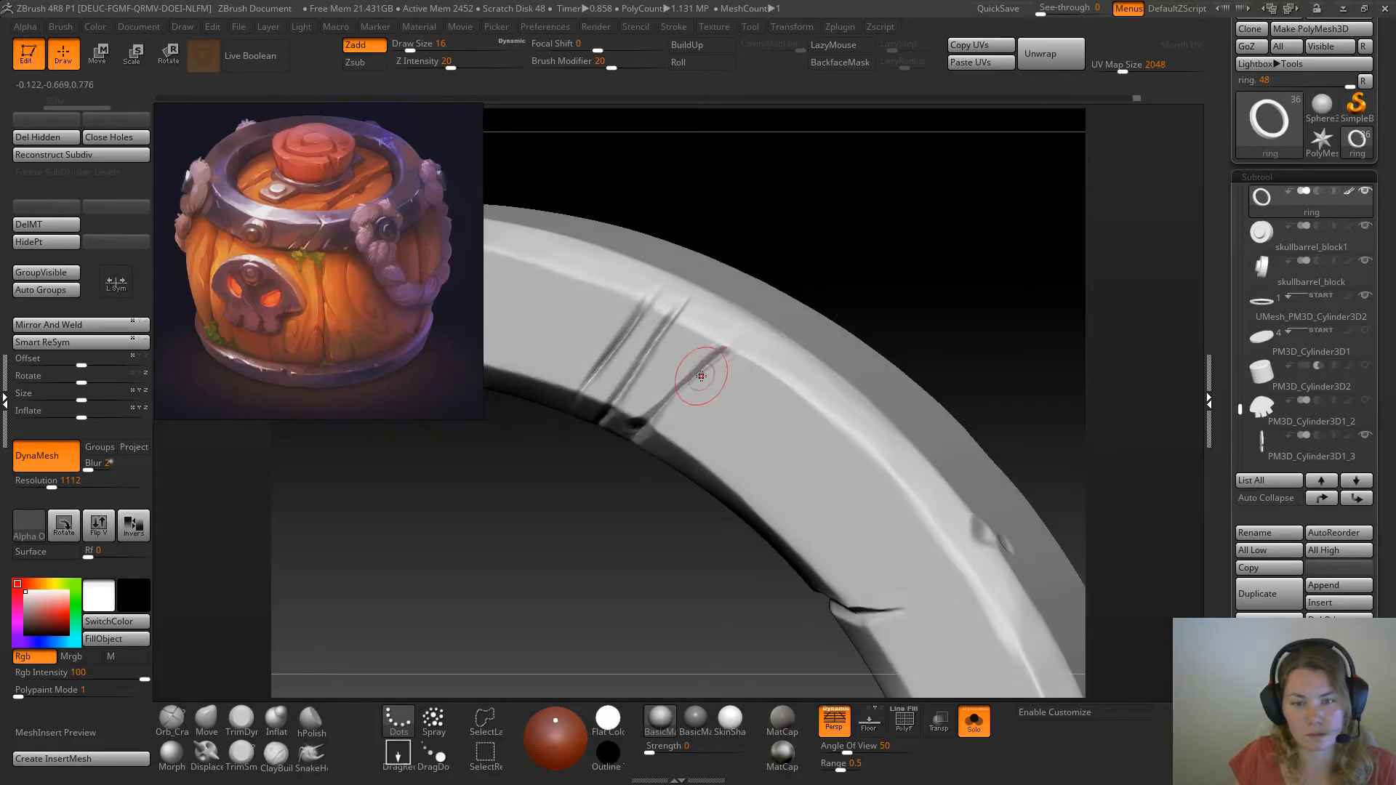
Deepen the outer end of the scratch nearest the large crack with the Orb_Cracks brush
left_click(173, 718)
left_click_drag(919, 228, 906, 212)
left_click_drag(742, 340, 713, 364)
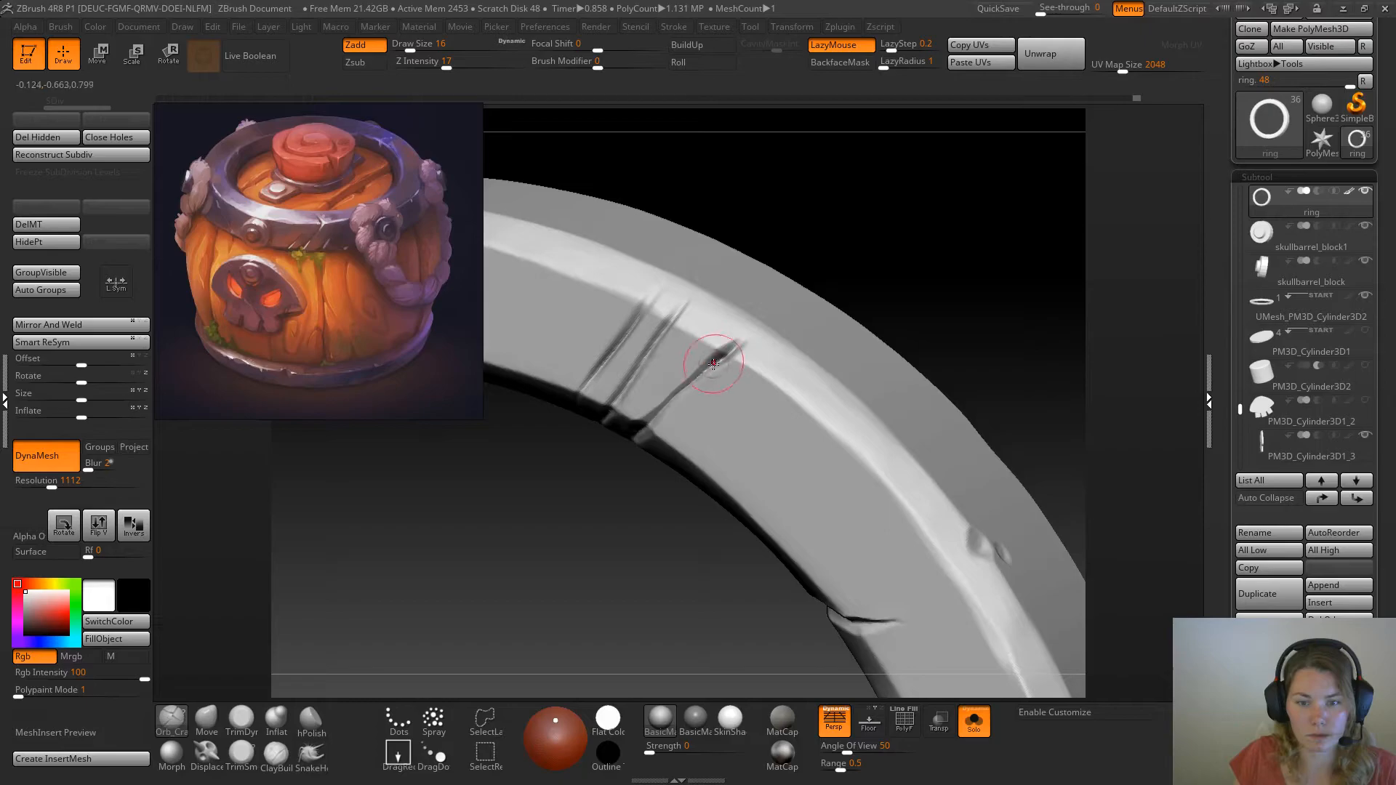
Trim the outer end of the scratch nearest the large crack into a wider chip with TrimSmoothBorder at draw size 9
left_click(241, 753)
mouse_move(895, 229)
left_mouse_down()
mouse_move(893, 262)
mouse_move(920, 216)
left_mouse_up()
key("space")
left_click_drag(675, 319, 721, 304)
left_click_drag(877, 241, 927, 291, "ctrl")
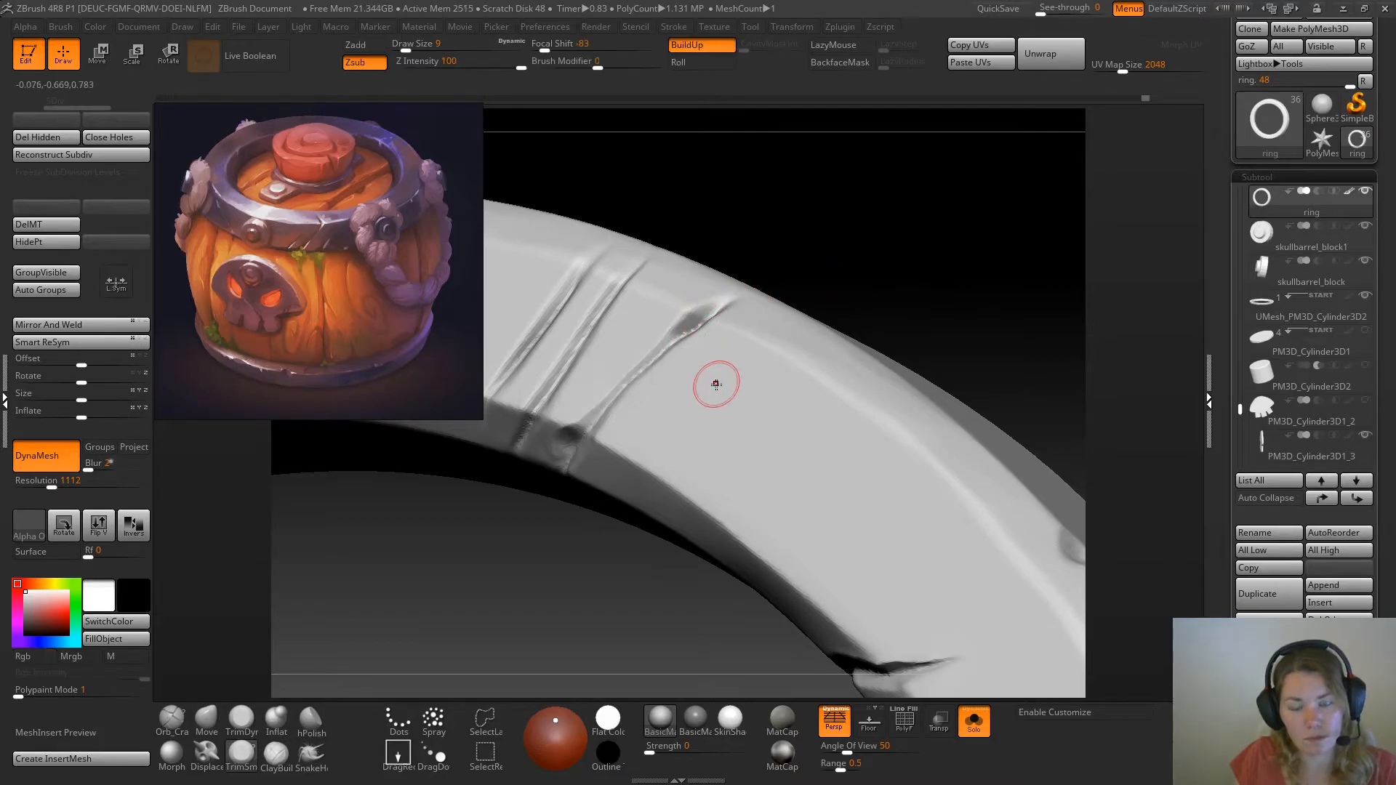
left_click_drag(686, 311, 730, 297)
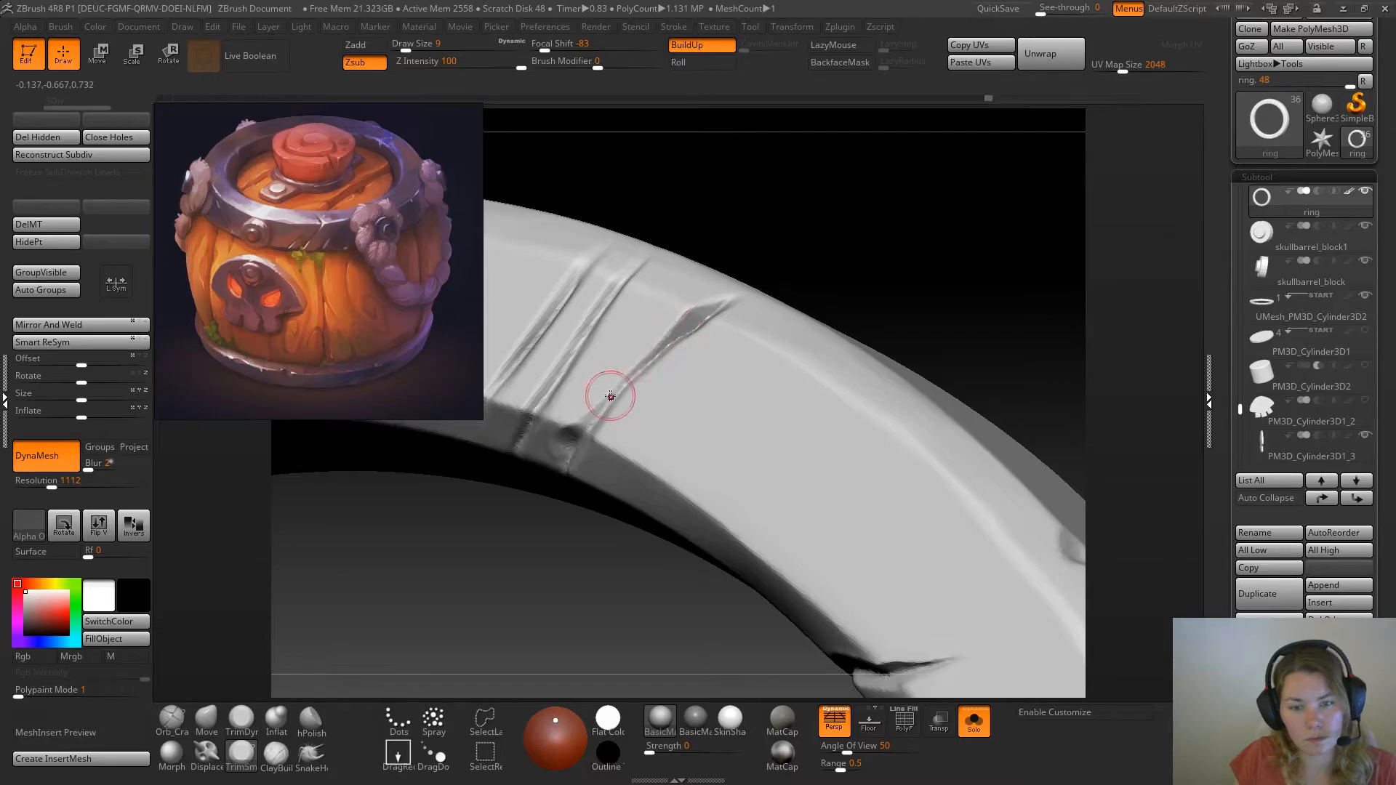
Raise the DynaMesh resolution to 1464 and remesh the ring
left_click_drag(803, 266, 921, 257)
left_click_drag(52, 486, 62, 486)
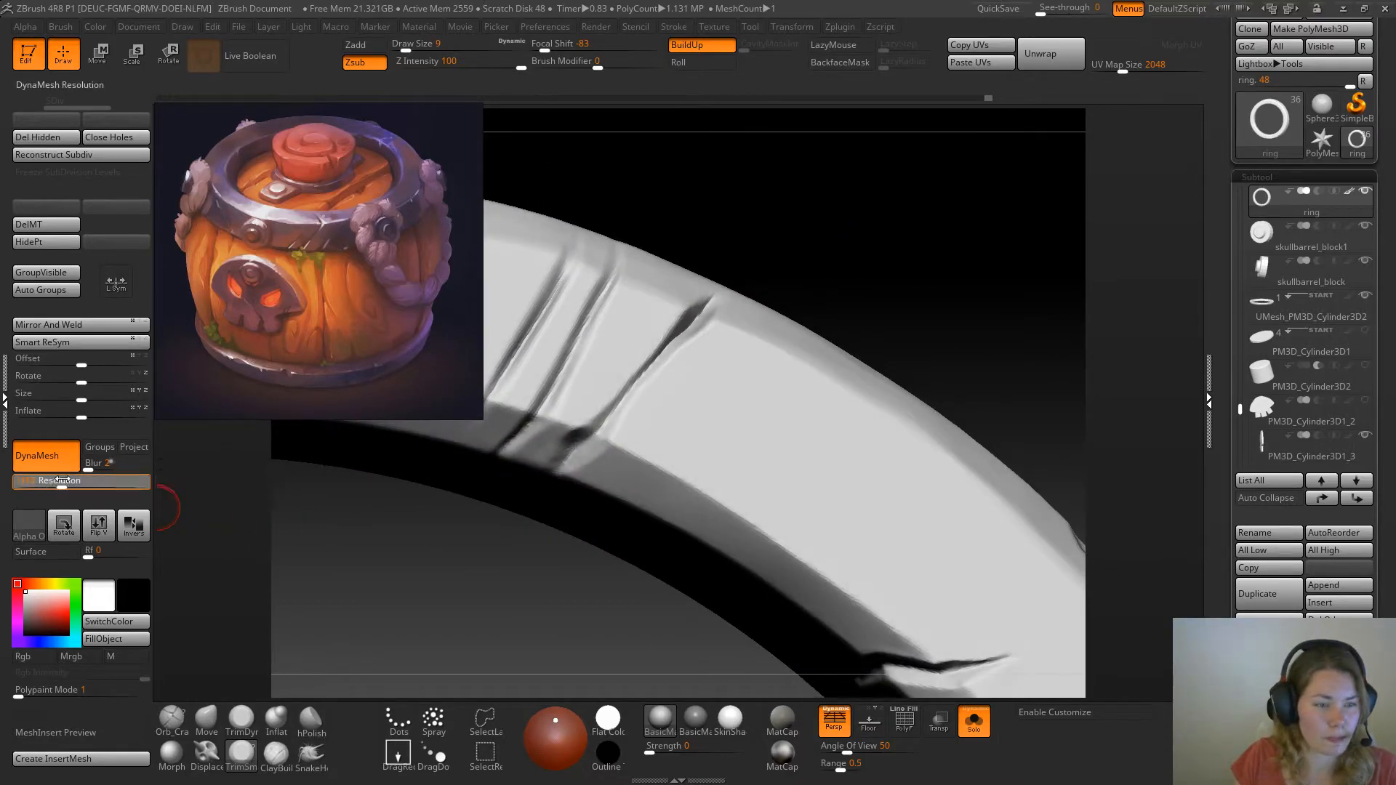
mouse_move(832, 262)
left_mouse_down("ctrl")
mouse_move(900, 320)
mouse_move(857, 305)
left_mouse_up("ctrl")
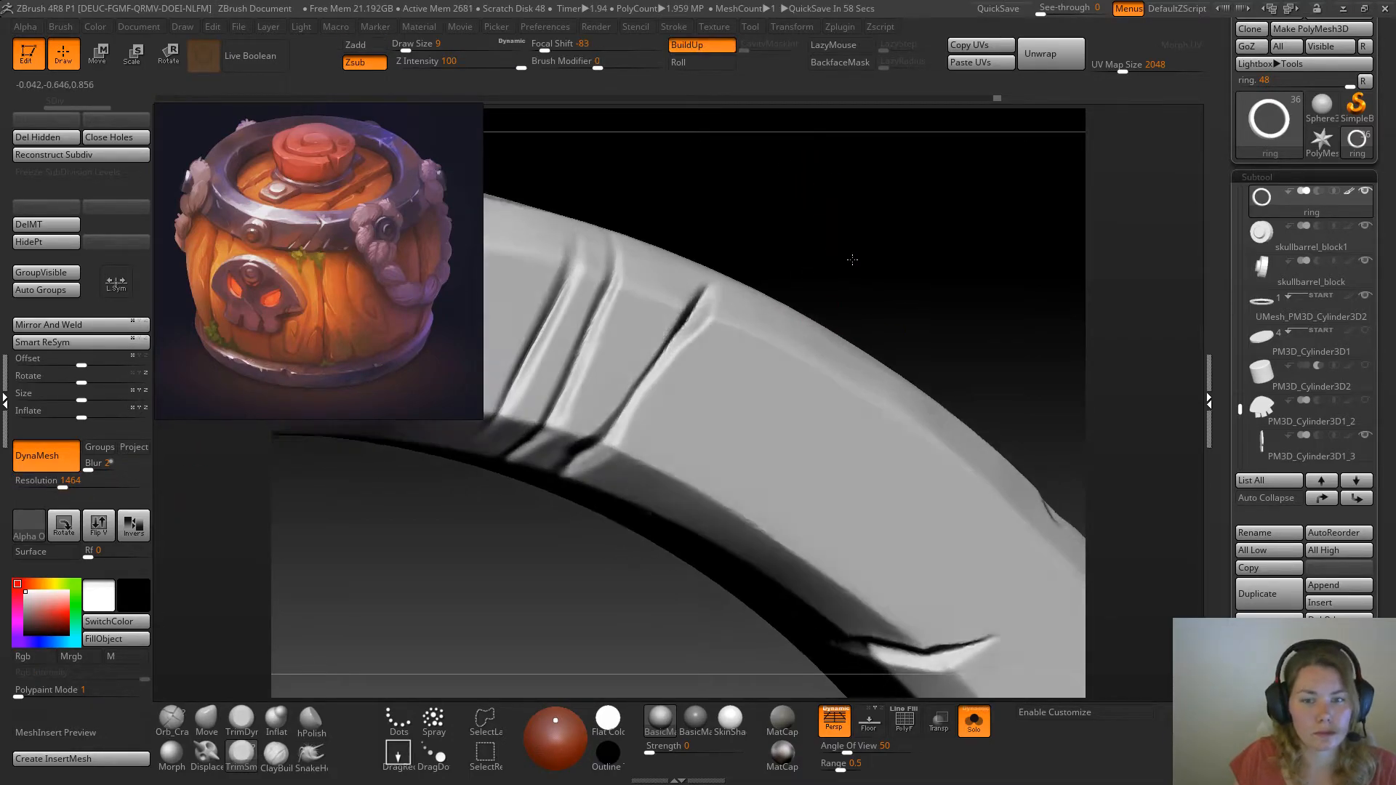
Trim the edge of the scratch nearest the large crack from its outer chip towards the inner bevel with TrimSmoothBorder
left_click(241, 719)
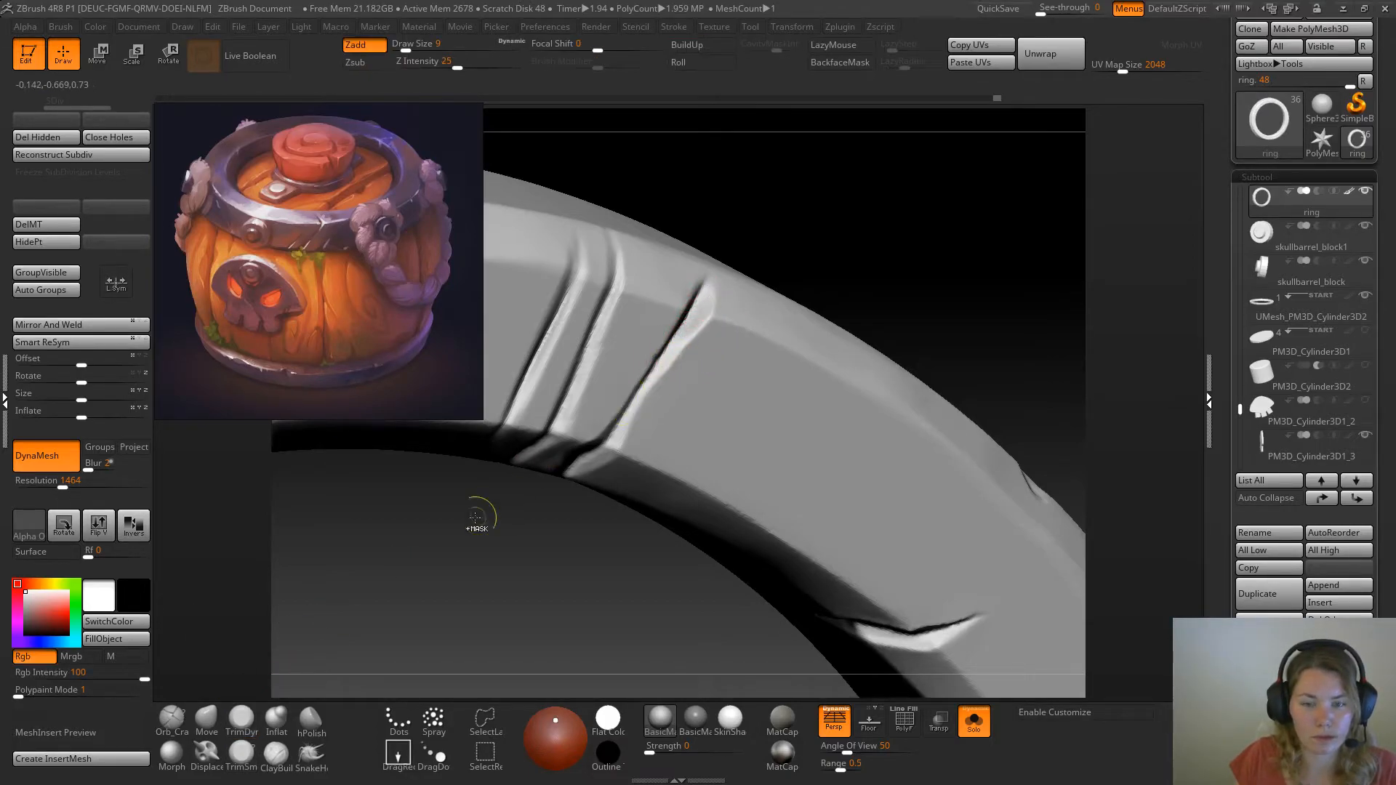
left_click(241, 755)
left_click_drag(837, 220, 777, 291)
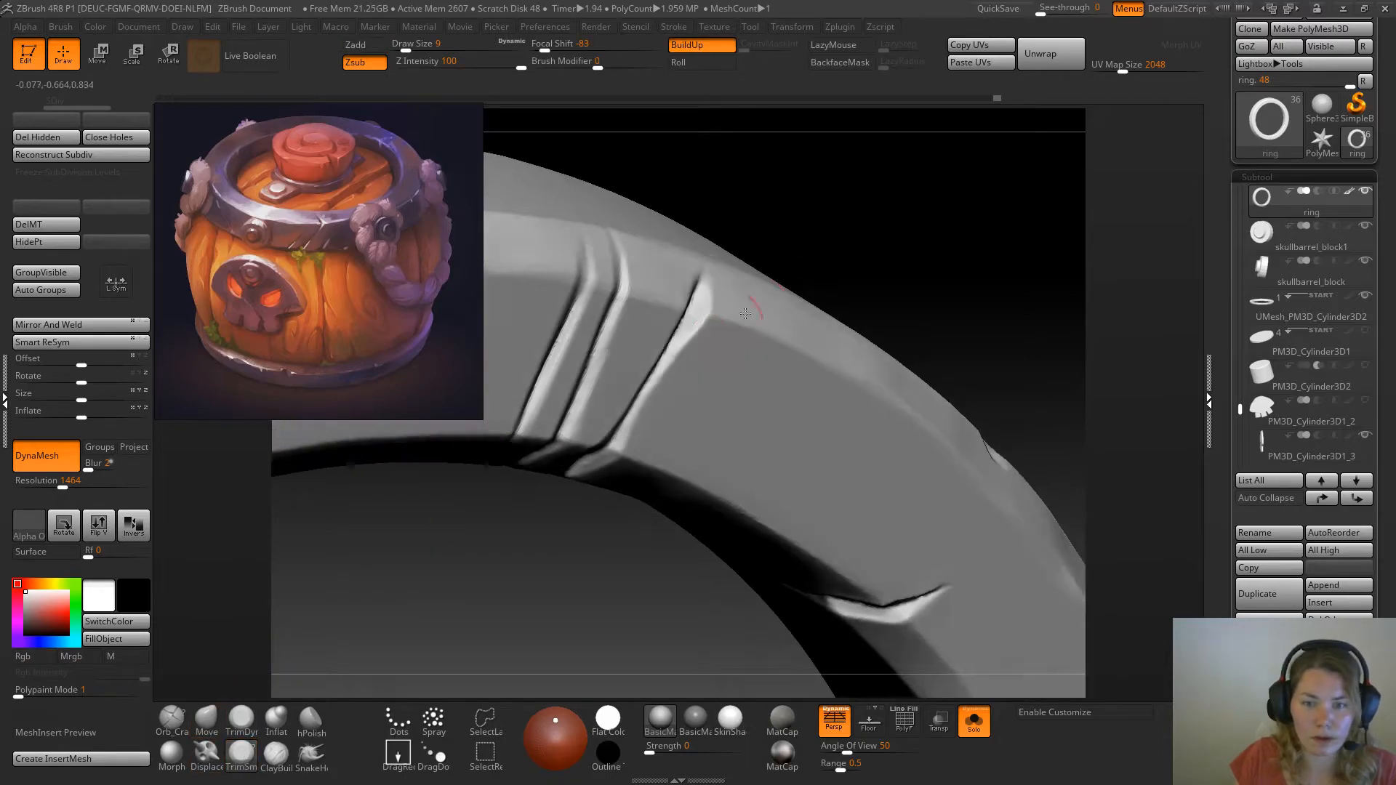
left_click_drag(688, 334, 628, 426)
mouse_move(605, 518)
left_mouse_down()
mouse_move(570, 526)
mouse_move(566, 510)
left_mouse_up()
Refine the middle and lower edges of the scratch nearest the large crack with TrimSmoothBorder at draw size 7
key("space")
left_click_drag(614, 430, 610, 429)
mouse_move(826, 293)
left_mouse_down()
mouse_move(661, 398)
mouse_move(714, 366)
mouse_move(694, 380)
left_mouse_up()
left_click_drag(699, 376, 704, 373, "shift")
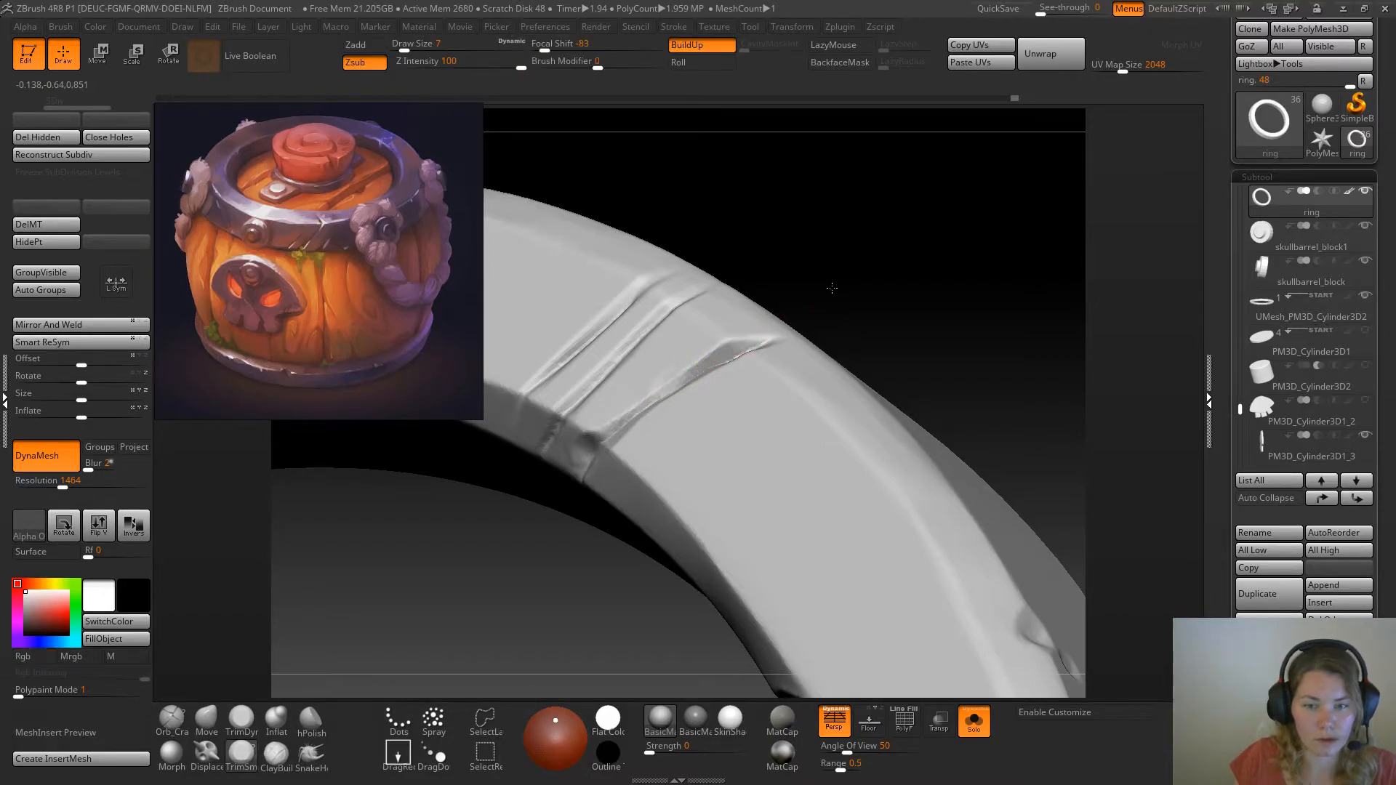
left_click_drag(832, 287, 806, 306)
mouse_move(681, 383)
left_mouse_down()
mouse_move(608, 432)
mouse_move(603, 416)
mouse_move(669, 395)
mouse_move(658, 401)
left_mouse_up()
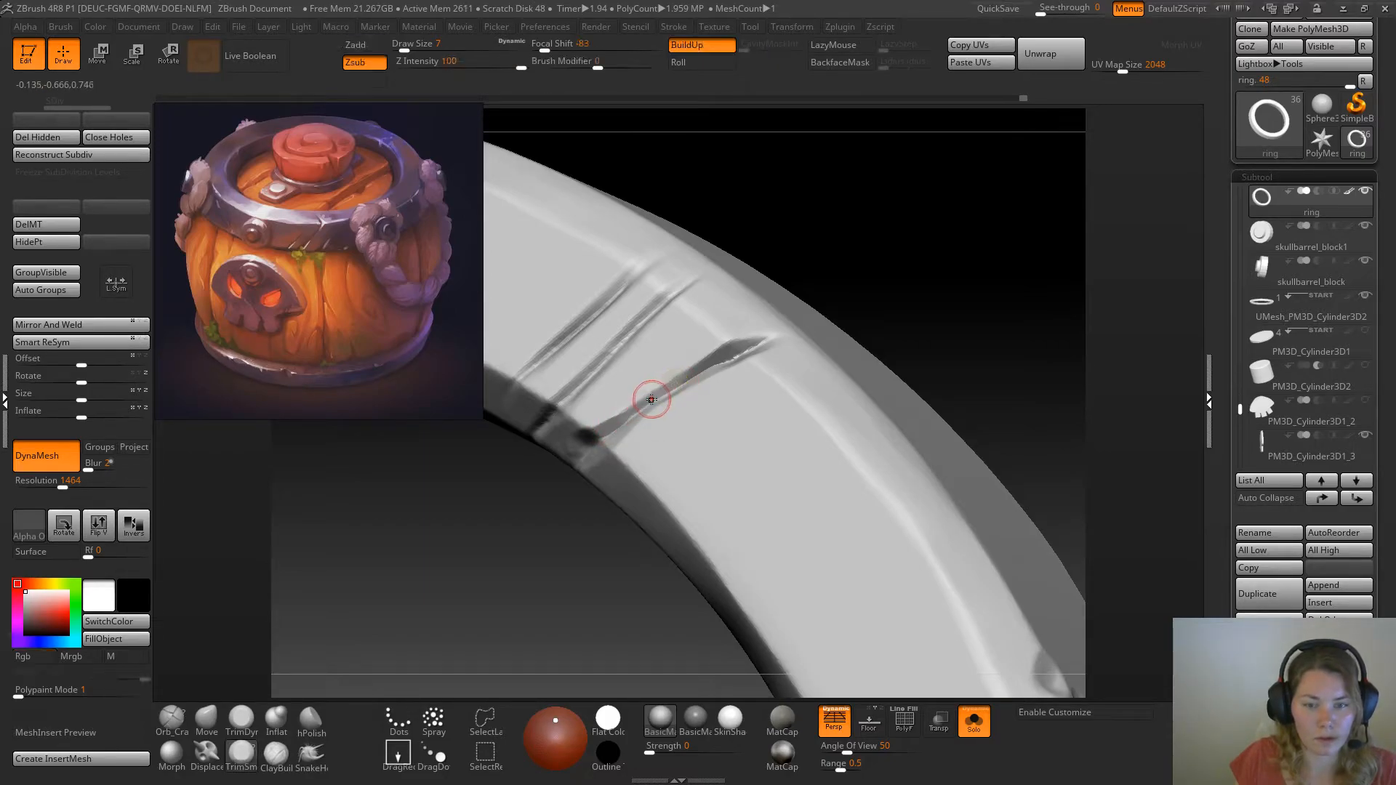
Trim the scratch's lower end where it meets the inner bevel, reducing the TrimSmoothBorder draw size to 6
mouse_move(923, 268)
left_mouse_down()
mouse_move(933, 289)
mouse_move(970, 262)
mouse_move(960, 251)
left_mouse_up()
left_click_drag(609, 436, 600, 442)
left_click(241, 720)
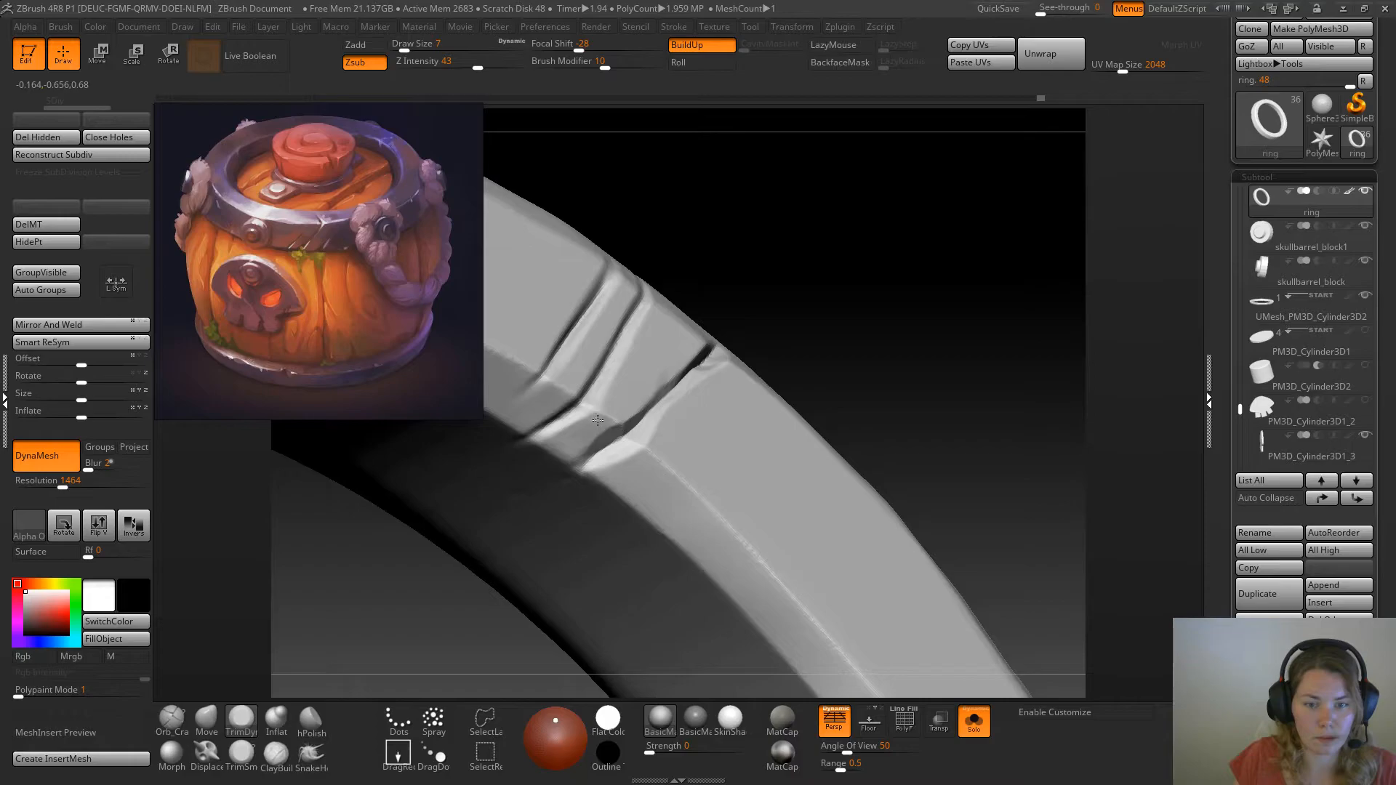
mouse_move(839, 346)
left_mouse_down()
mouse_move(851, 305)
mouse_move(840, 349)
left_mouse_up()
left_click(241, 756)
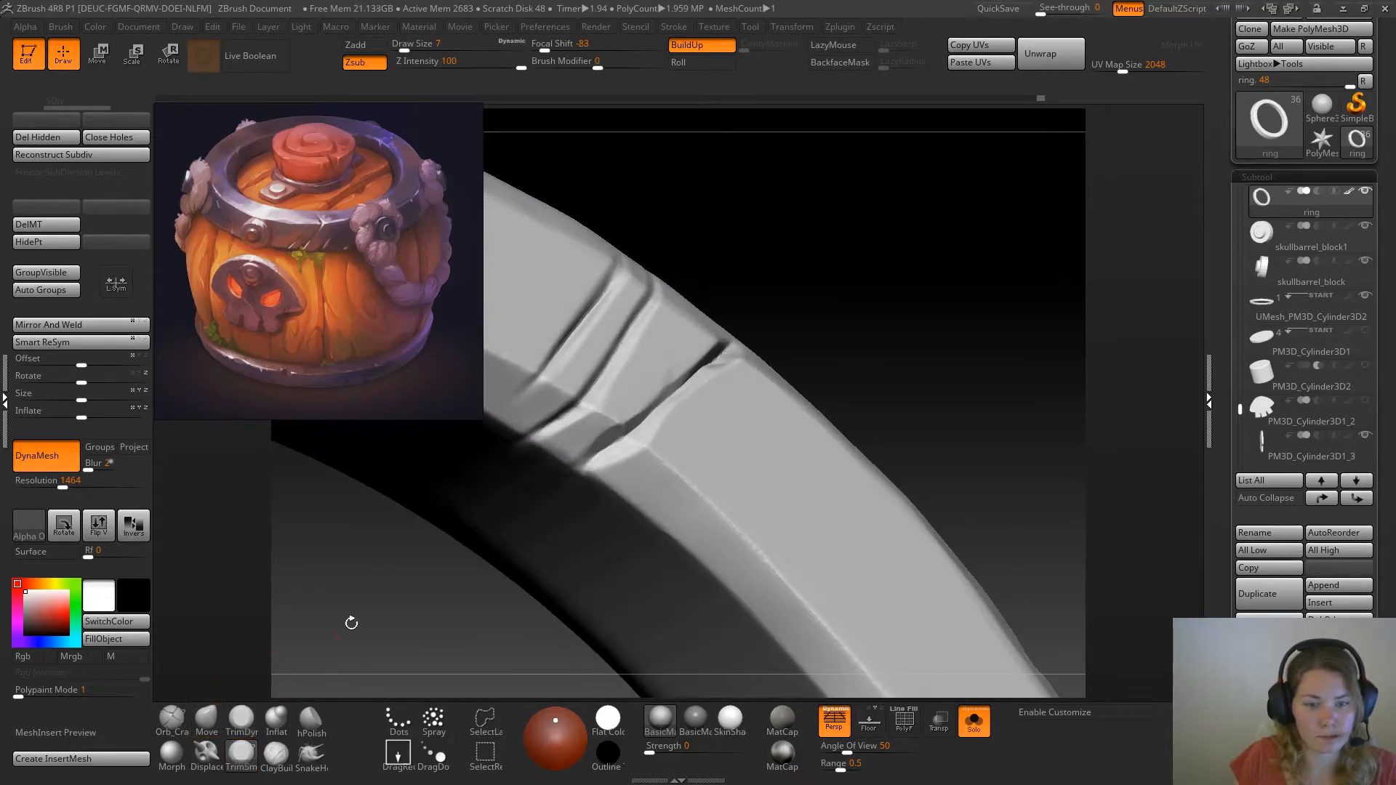
left_click_drag(877, 293, 863, 340)
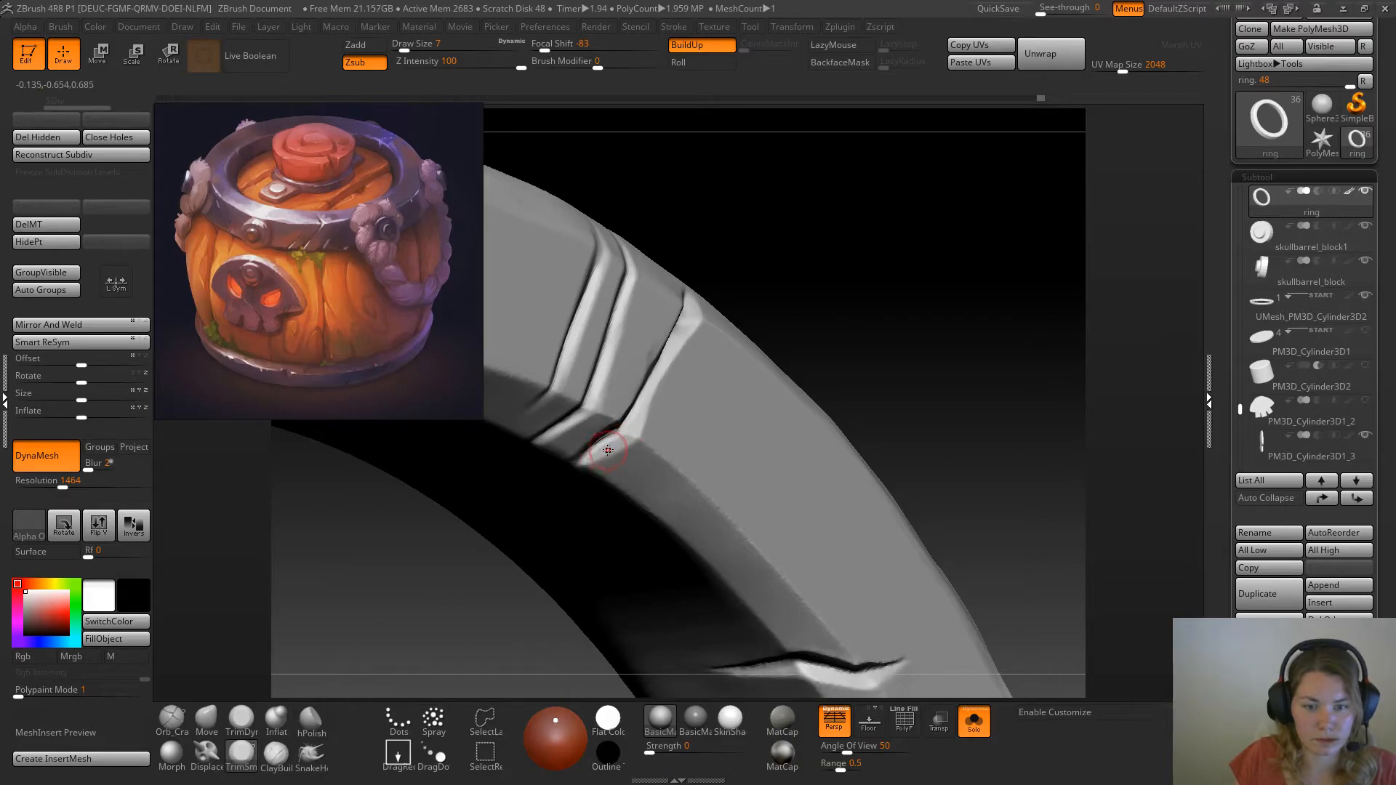
key("space")
left_click_drag(835, 322, 826, 314)
left_click_drag(612, 447, 627, 434)
mouse_move(841, 298)
left_mouse_down()
mouse_move(874, 260)
mouse_move(883, 273)
mouse_move(882, 228)
mouse_move(920, 296)
mouse_move(843, 233)
left_mouse_up()
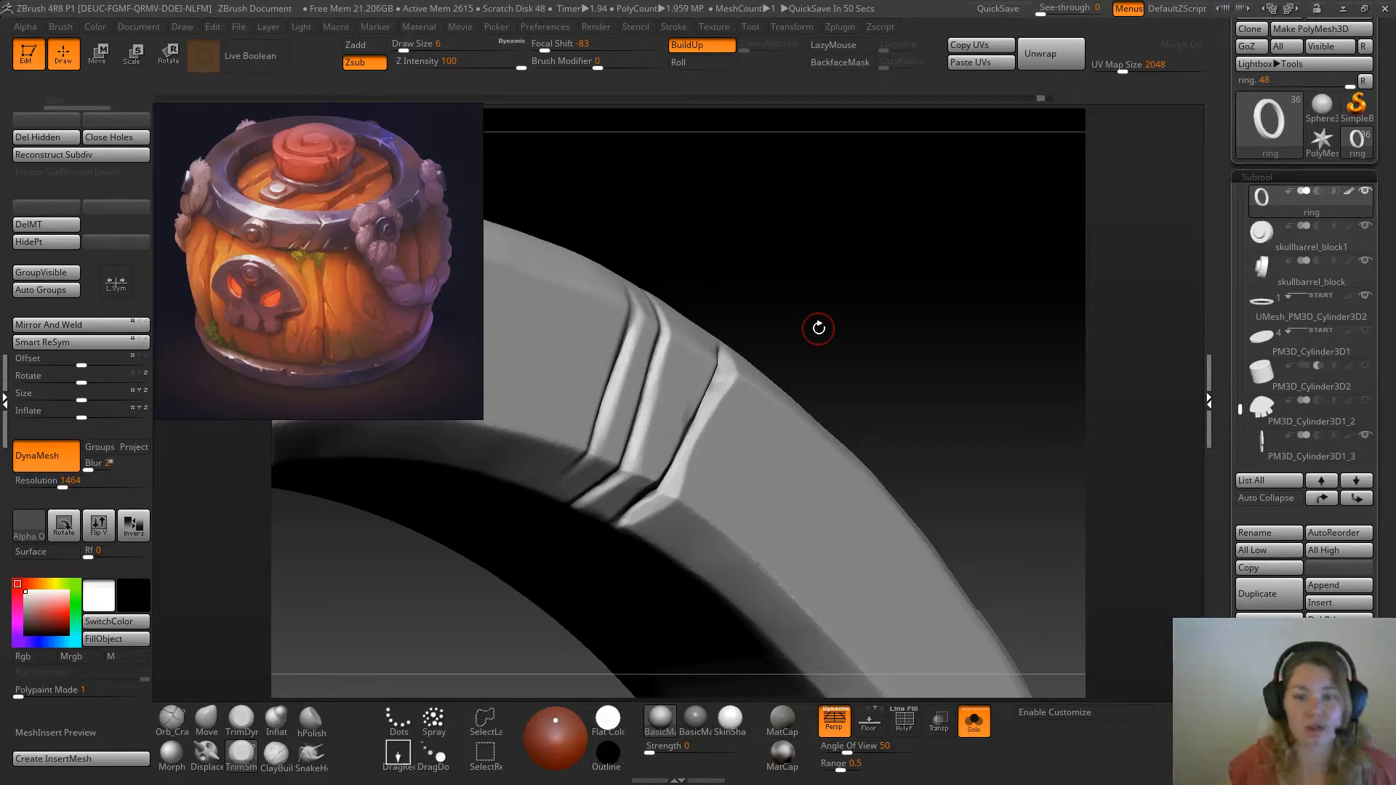
left_click_drag(819, 328, 844, 296)
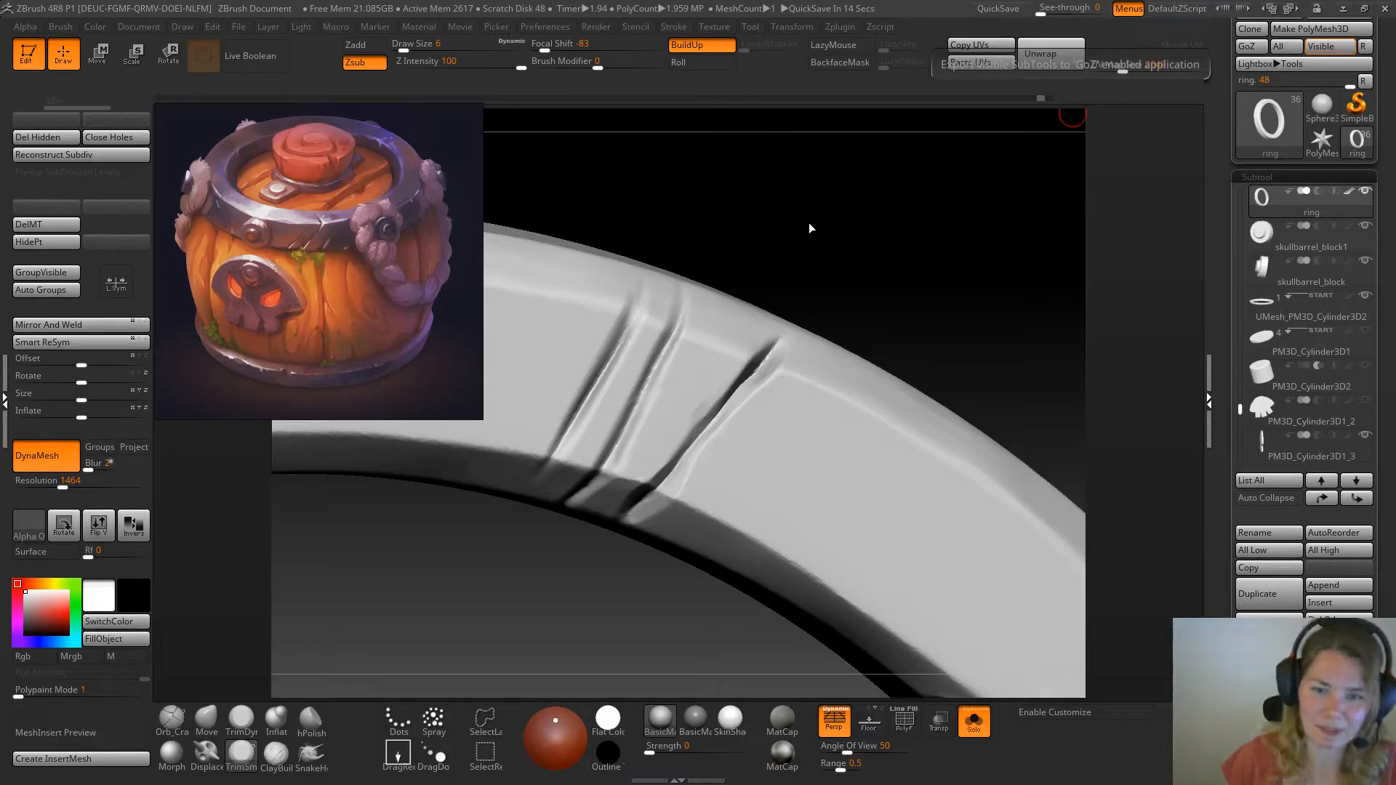
Trim the middle and outer end of the scratch nearest the large crack at draw size 6
mouse_move(888, 267)
left_mouse_down()
mouse_move(882, 218)
mouse_move(860, 237)
mouse_move(870, 255)
left_mouse_up()
mouse_move(715, 412)
left_mouse_down()
mouse_move(742, 368)
mouse_move(795, 337)
left_mouse_up()
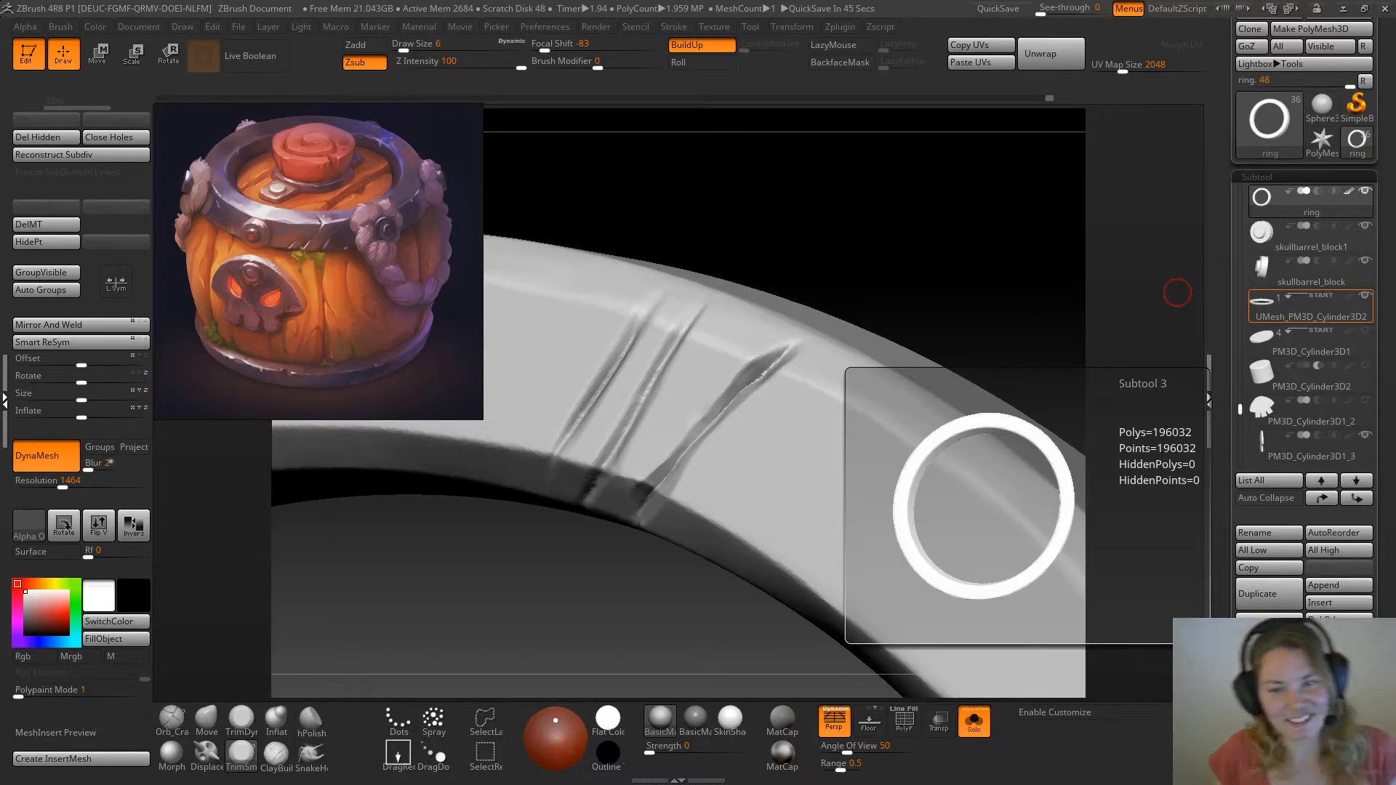
mouse_move(835, 253)
left_mouse_down()
mouse_move(836, 231)
mouse_move(872, 270)
mouse_move(917, 278)
mouse_move(892, 290)
left_mouse_up()
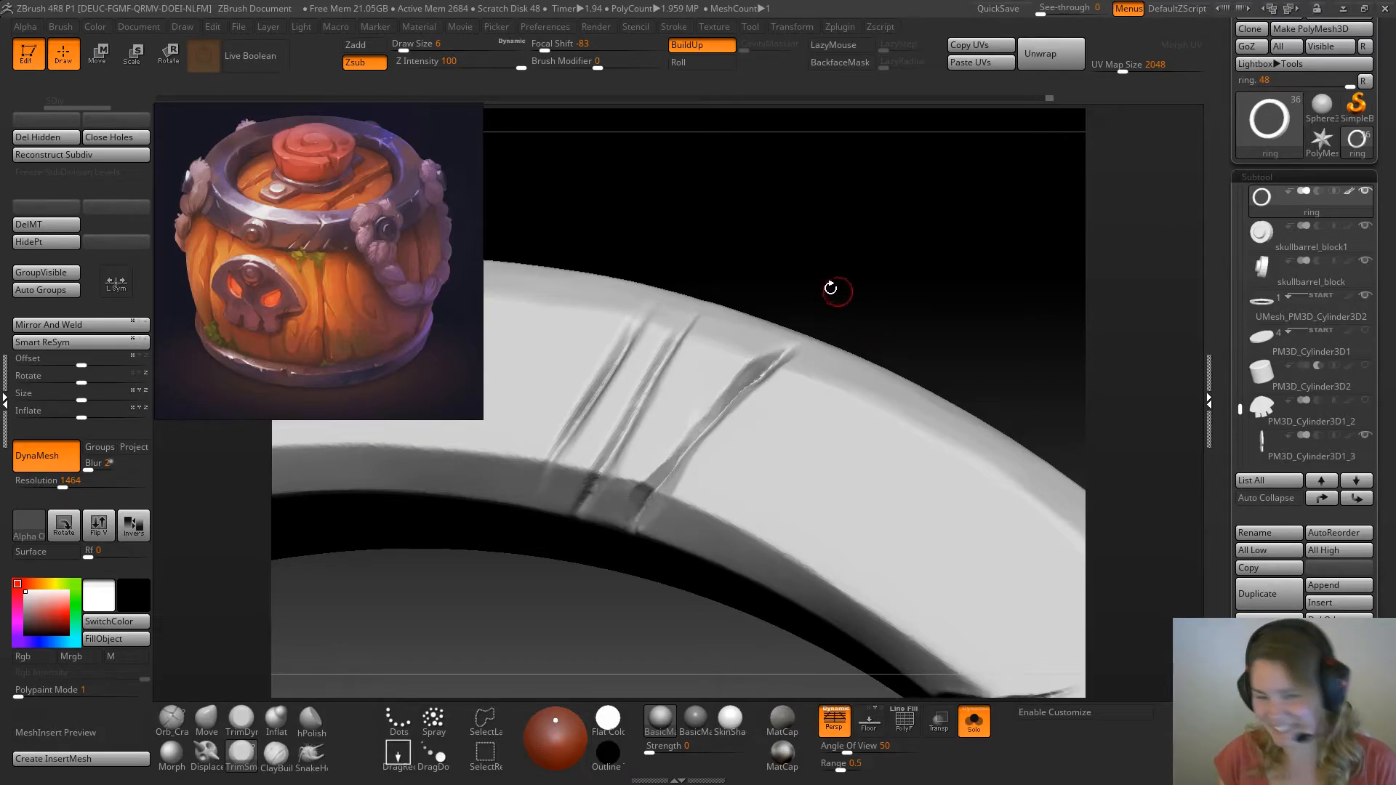
mouse_move(836, 230)
left_mouse_down()
mouse_move(949, 203)
mouse_move(892, 222)
left_mouse_up()
left_click_drag(776, 364, 791, 345)
Show the whole barrel and examine the ring's cracks and scratches from several angles against the reference
mouse_move(958, 321)
left_mouse_down()
mouse_move(906, 285)
mouse_move(910, 346)
mouse_move(835, 271)
left_mouse_up()
mouse_move(976, 423)
left_mouse_down("alt")
mouse_move(976, 332)
mouse_move(932, 324)
mouse_move(963, 437)
mouse_move(960, 408)
left_mouse_up("alt")
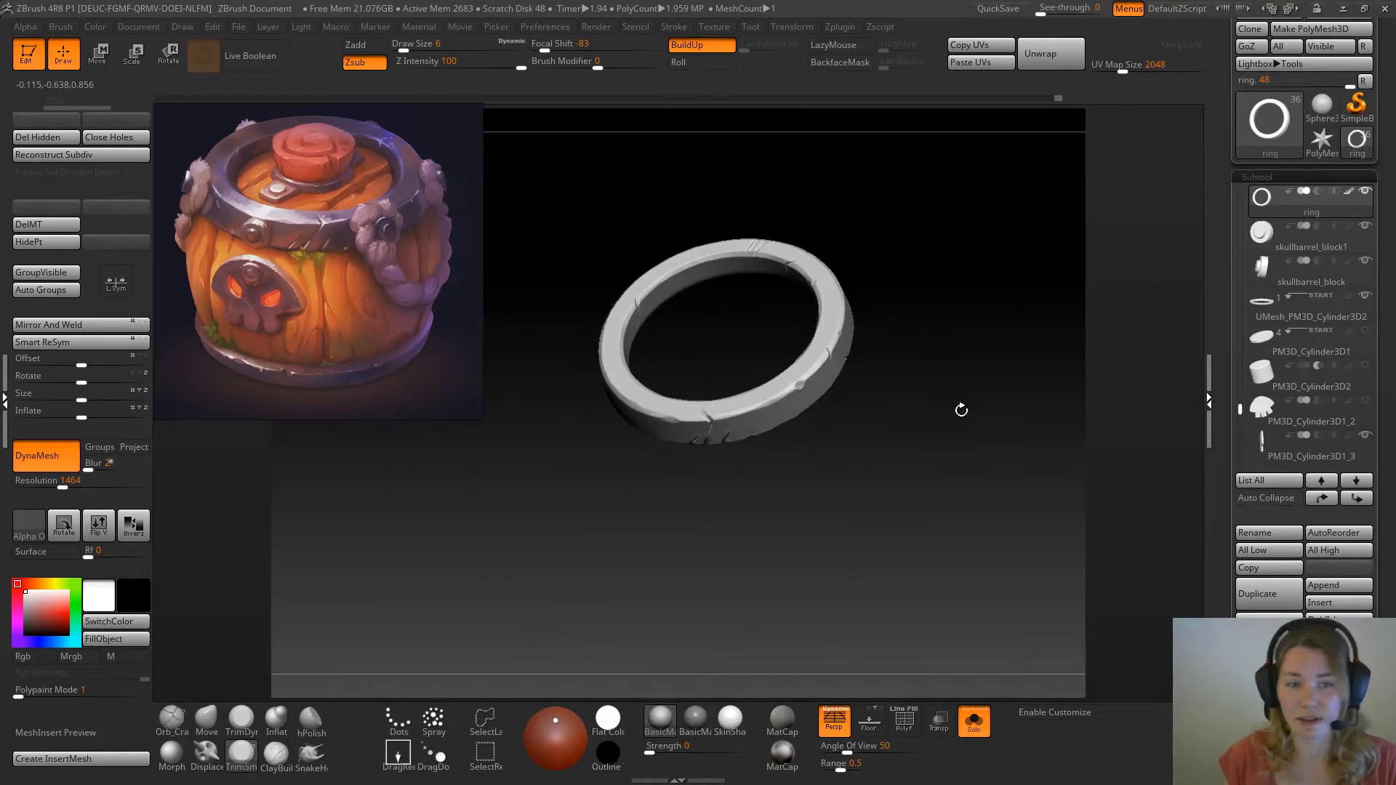
left_click(975, 722)
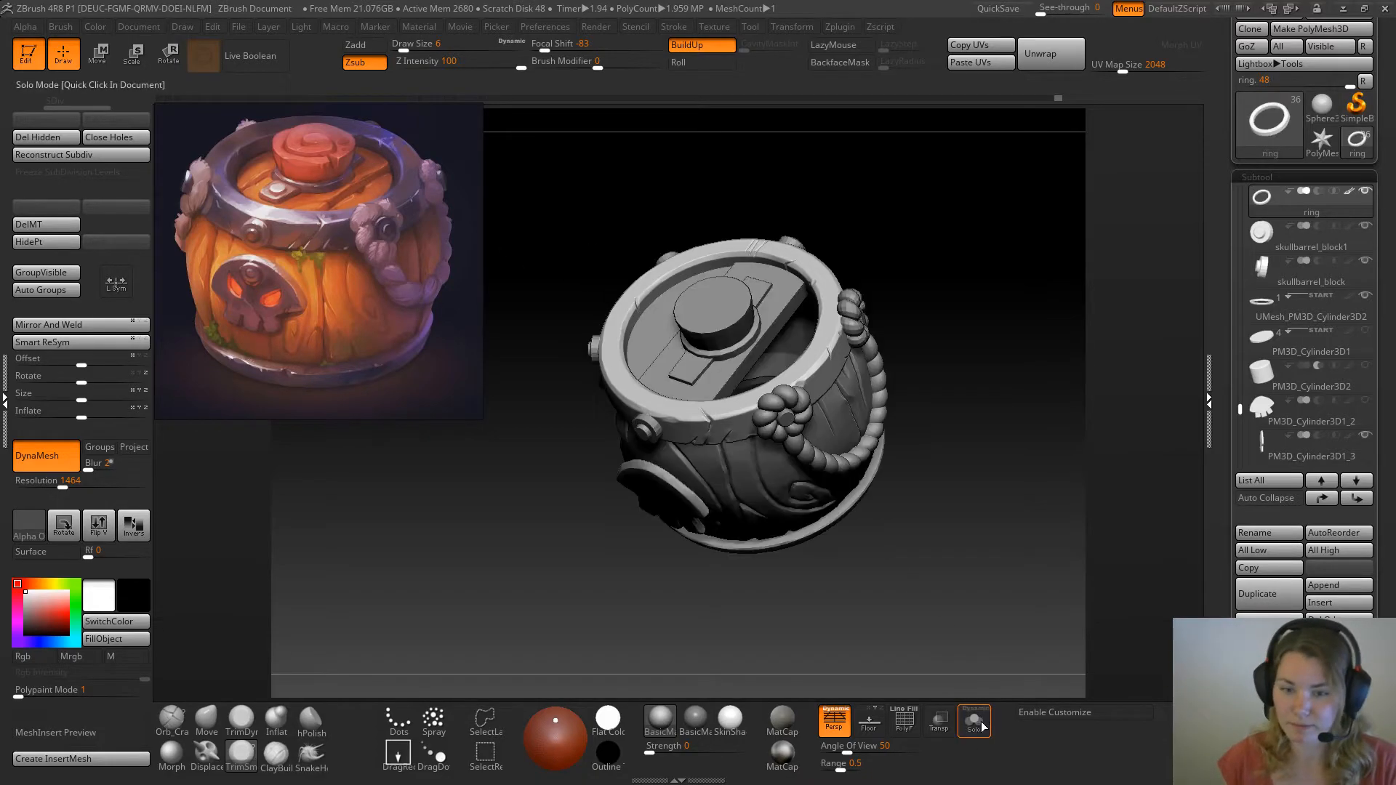
left_click_drag(951, 580, 978, 371)
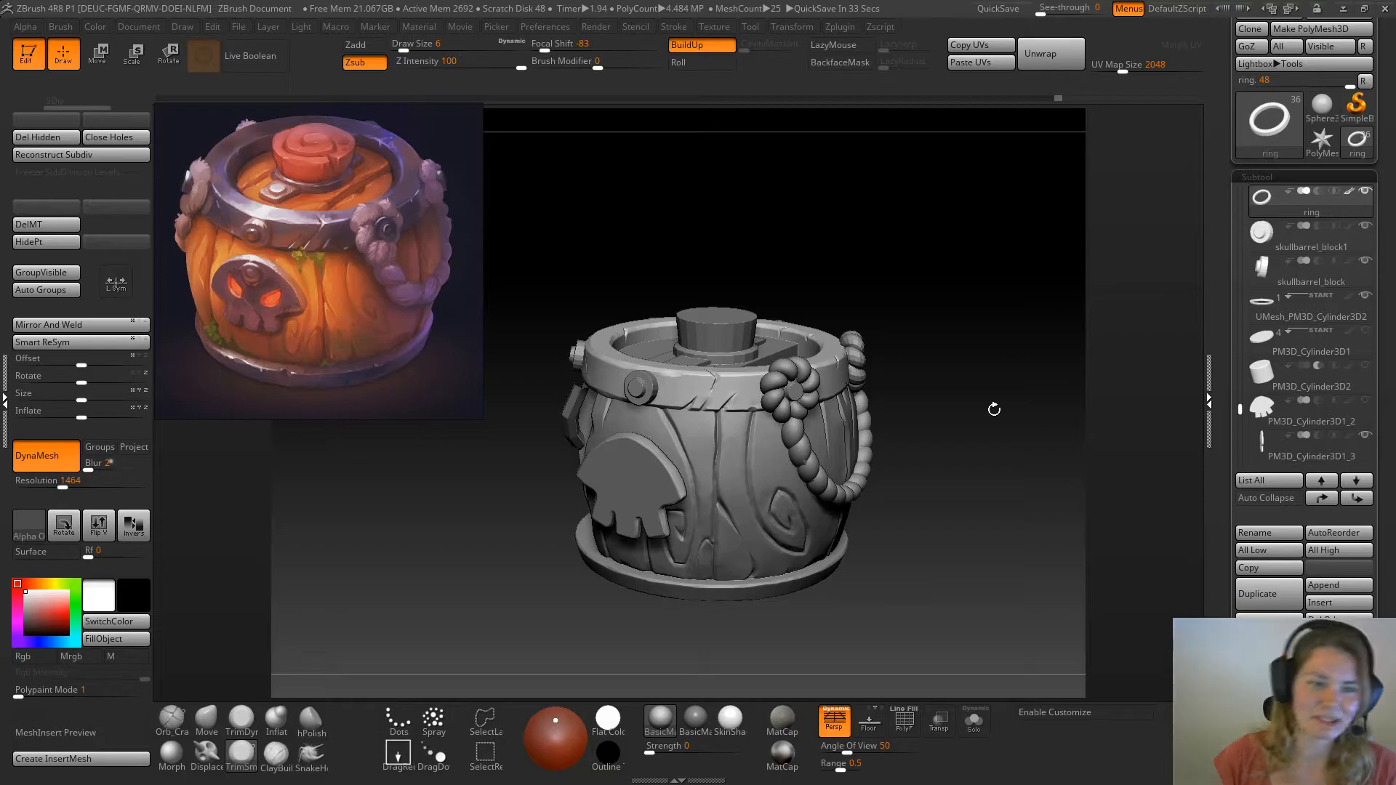
mouse_move(858, 262)
left_mouse_down()
mouse_move(864, 250)
mouse_move(860, 265)
mouse_move(848, 256)
mouse_move(853, 277)
left_mouse_up()
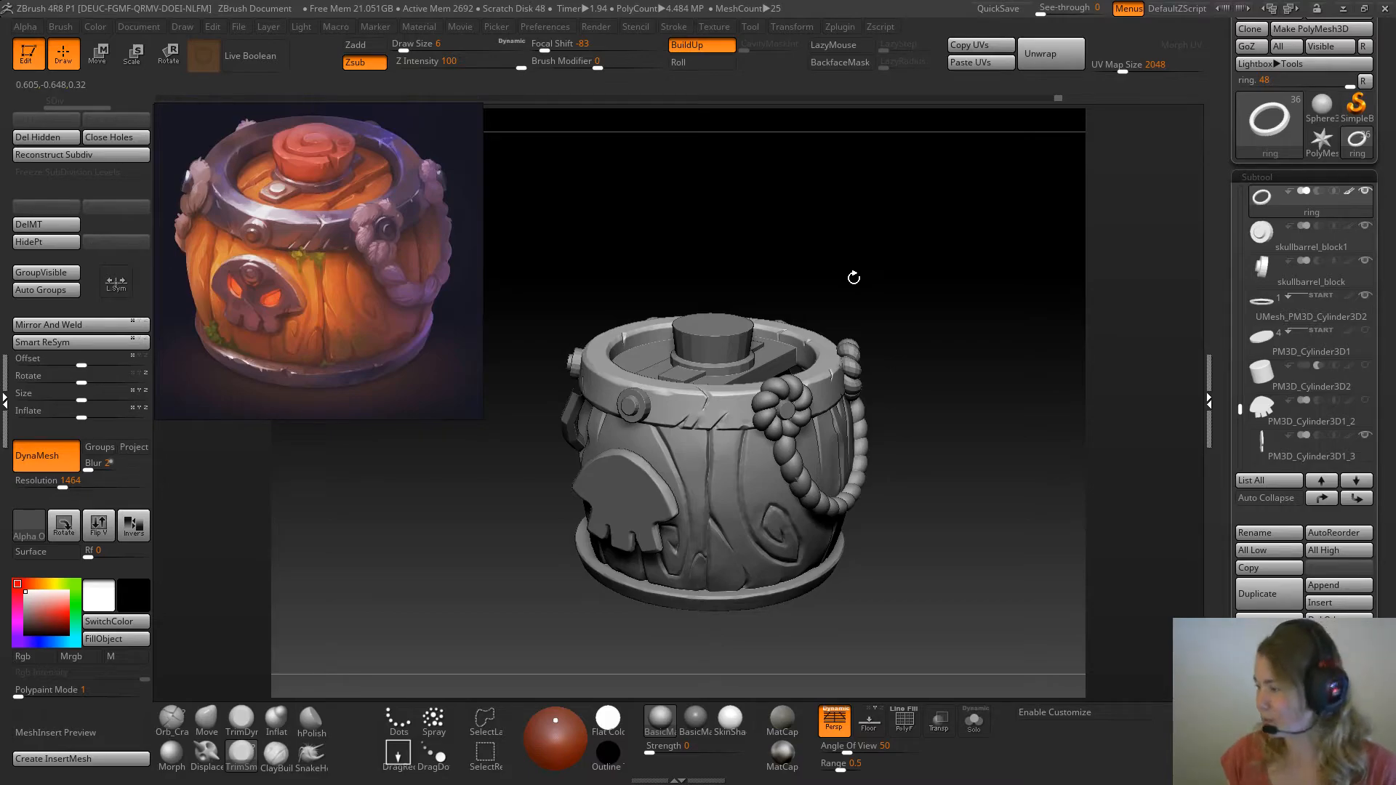
left_click_drag(912, 280, 964, 372, "alt")
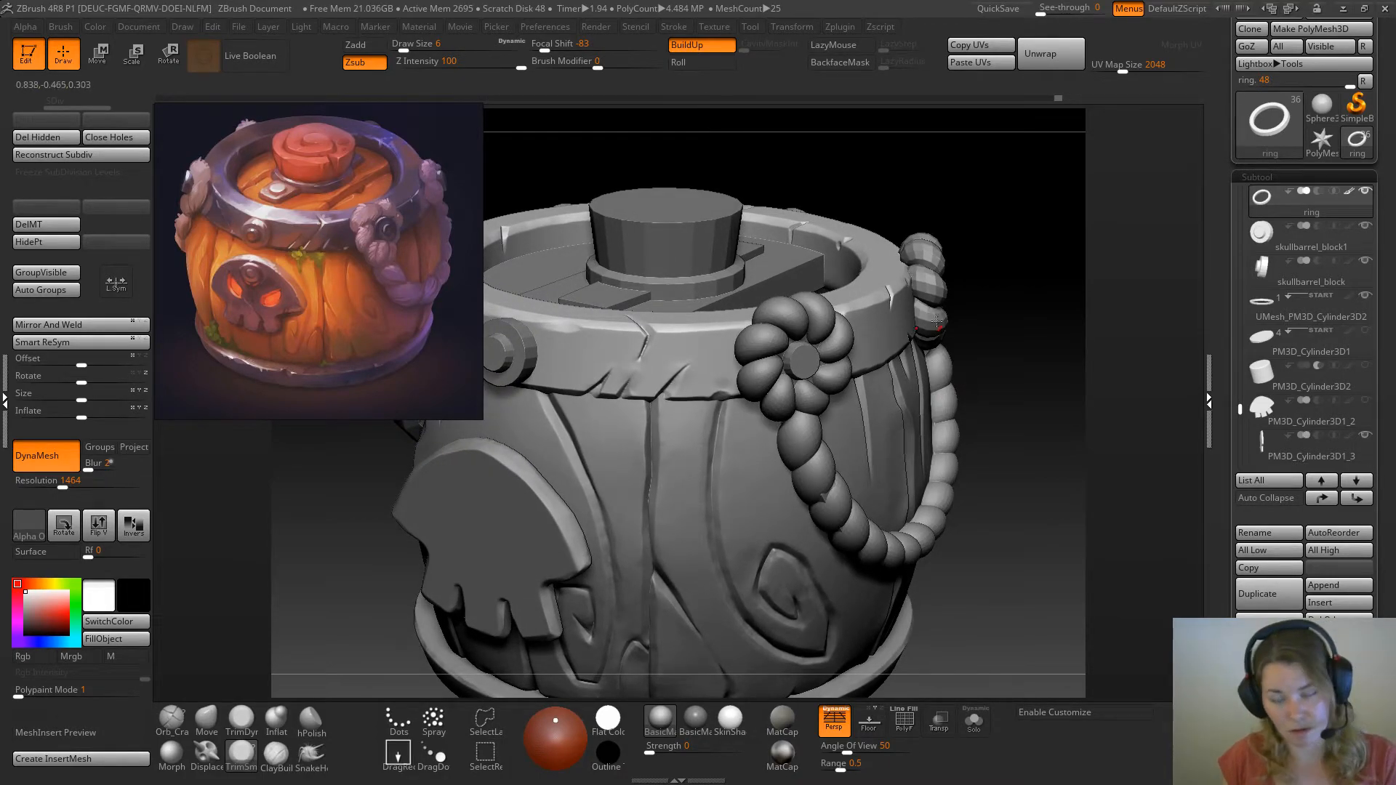
left_click_drag(1046, 345, 1010, 408, "alt")
left_click_drag(1015, 469, 1013, 551, "alt")
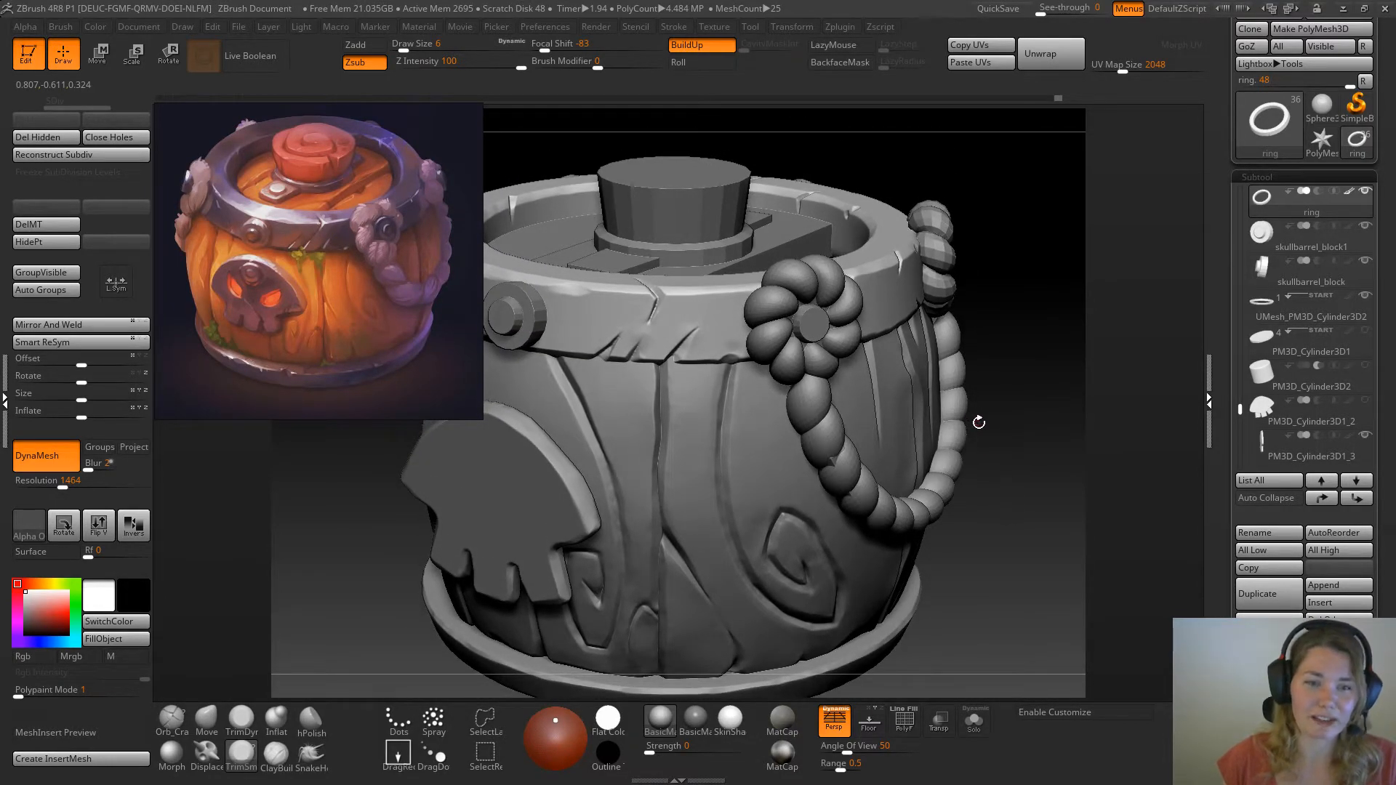
left_click_drag(959, 354, 991, 409, "alt")
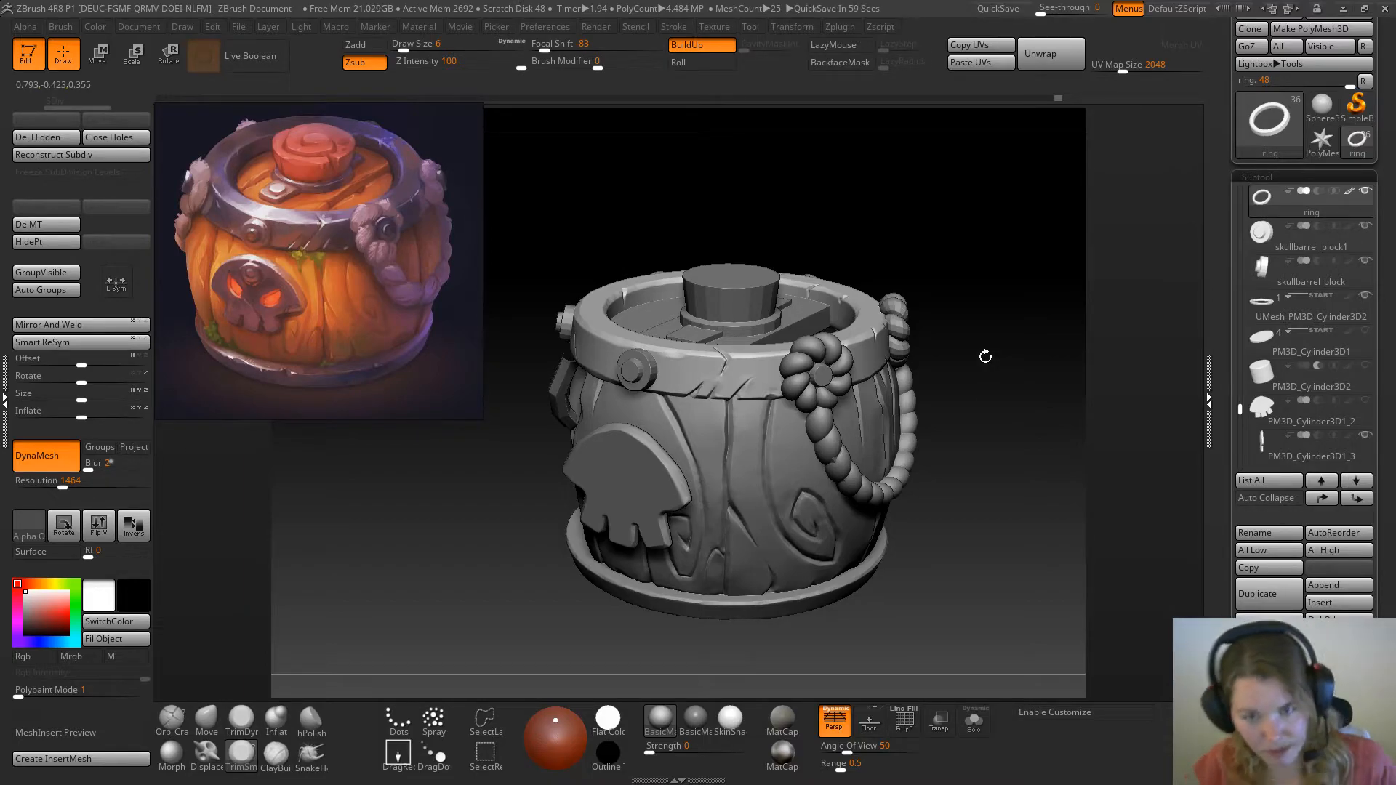
left_click_drag(907, 187, 1029, 220, "alt")
mouse_move(860, 154)
left_mouse_down()
mouse_move(883, 194)
mouse_move(867, 179)
left_mouse_up()
left_click_drag(977, 302, 1016, 393)
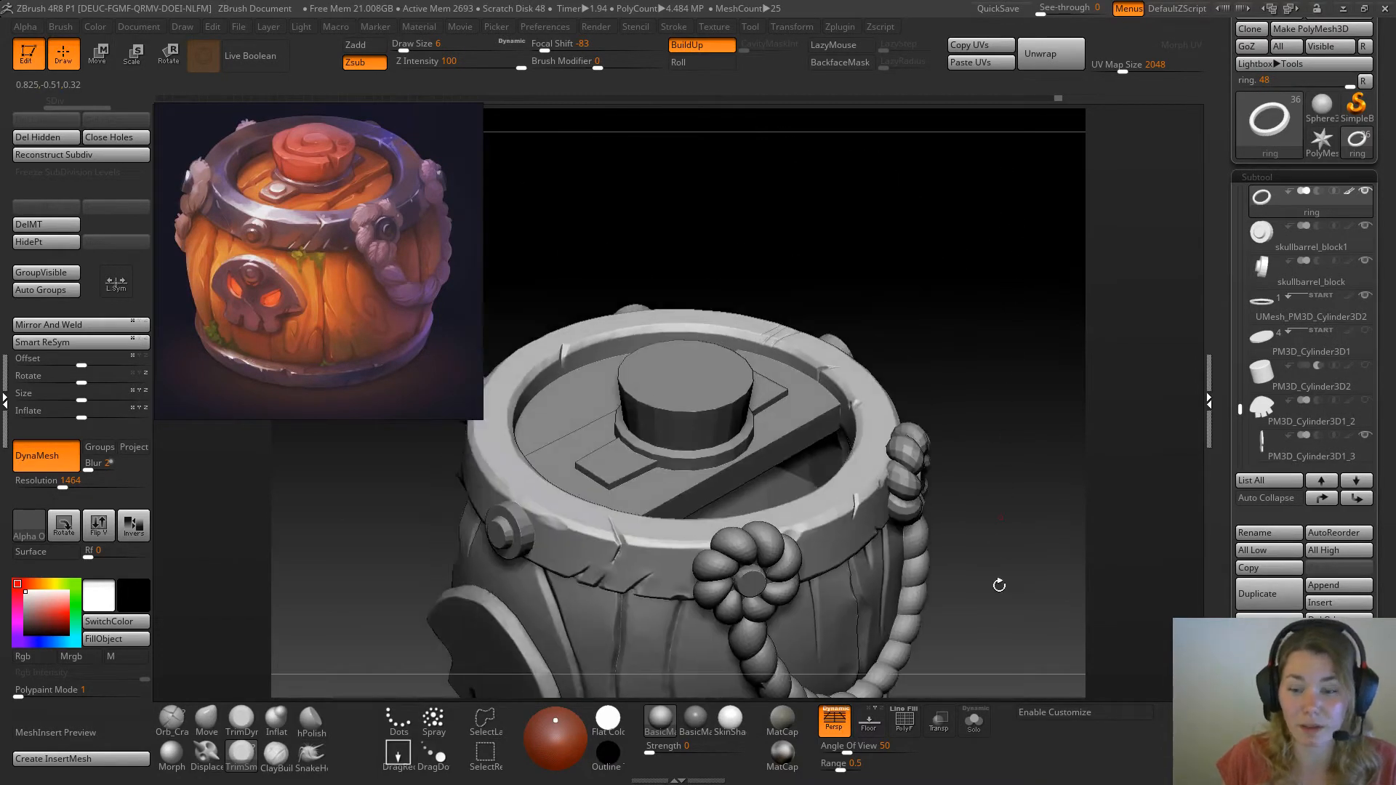
Isolate the ring and deepen the pair of parallel scratches farther from the large crack with Orb_Cracks at draw size 7
left_click(974, 722)
left_click_drag(936, 252, 975, 357, "alt")
left_click_drag(974, 219, 934, 273, "alt")
left_click_drag(967, 130, 1040, 342, "alt")
left_click_drag(953, 204, 1000, 311, "alt")
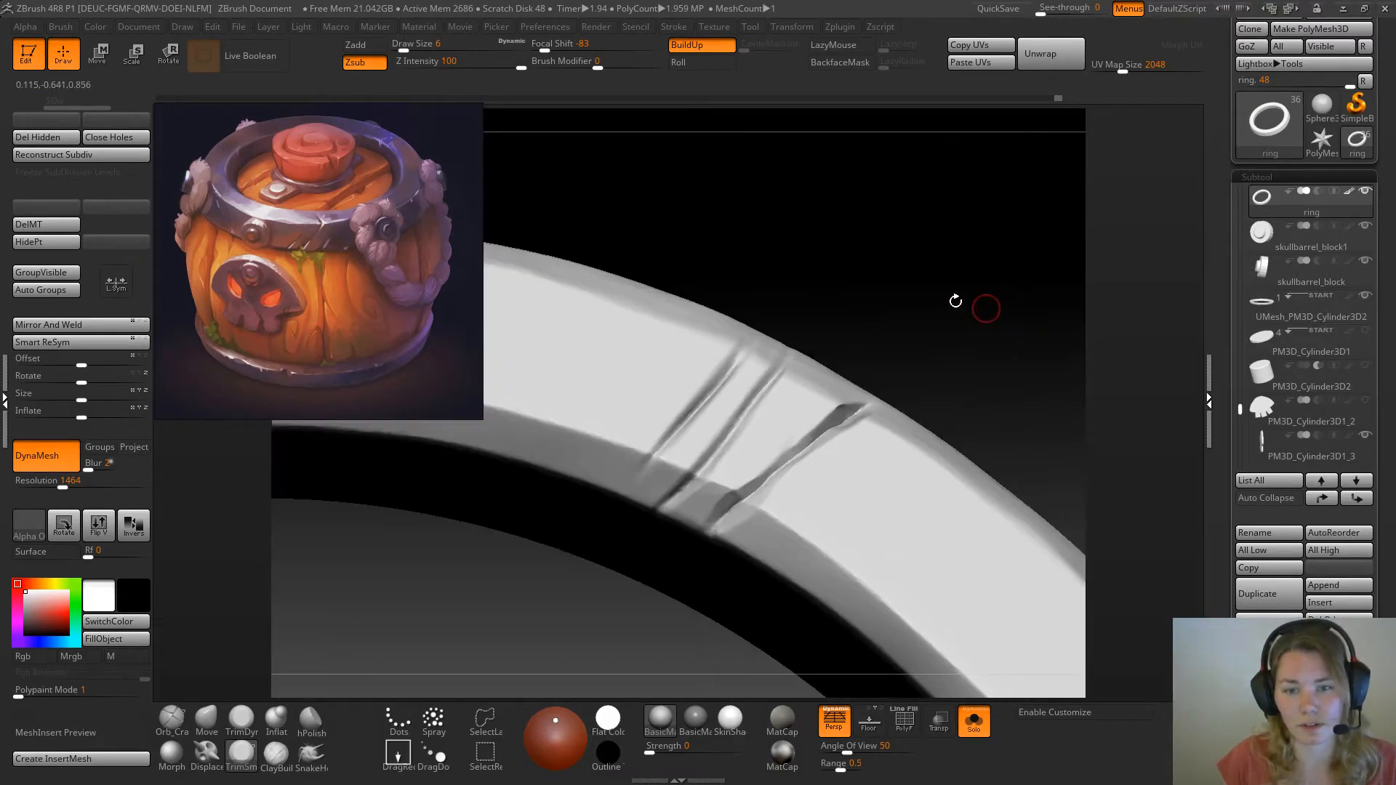
left_click_drag(909, 487, 841, 291, "alt")
mouse_move(938, 211)
left_mouse_down("alt")
mouse_move(949, 256)
mouse_move(708, 359)
mouse_move(789, 348)
left_mouse_up("alt")
key("space")
key("space")
mouse_move(982, 256)
left_mouse_down()
mouse_move(1000, 303)
mouse_move(941, 287)
mouse_move(915, 259)
mouse_move(966, 287)
mouse_move(779, 461)
left_mouse_up()
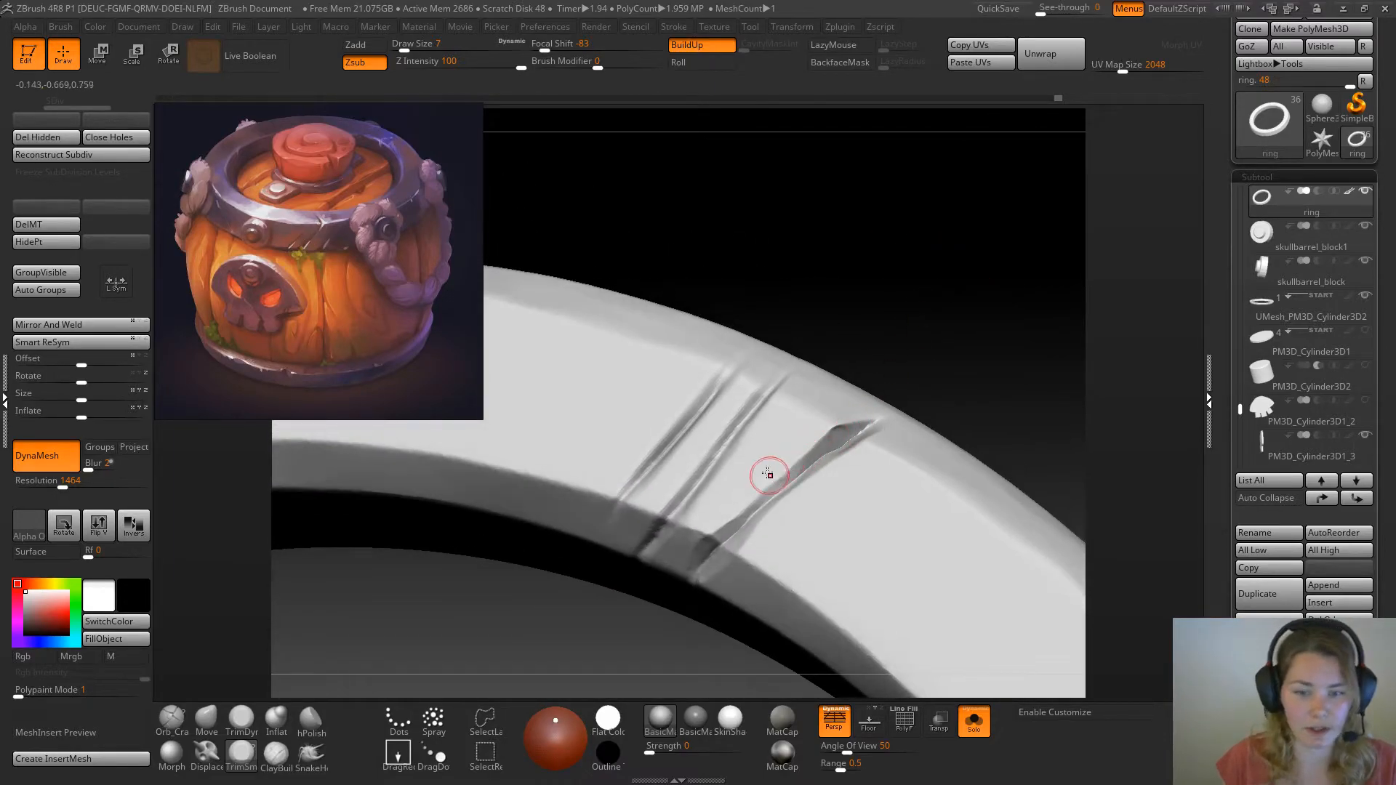
left_click(172, 718)
mouse_move(798, 315)
left_mouse_down()
mouse_move(831, 352)
mouse_move(633, 522)
left_mouse_up()
left_click_drag(700, 448, 615, 551)
left_click_drag(719, 340, 585, 518)
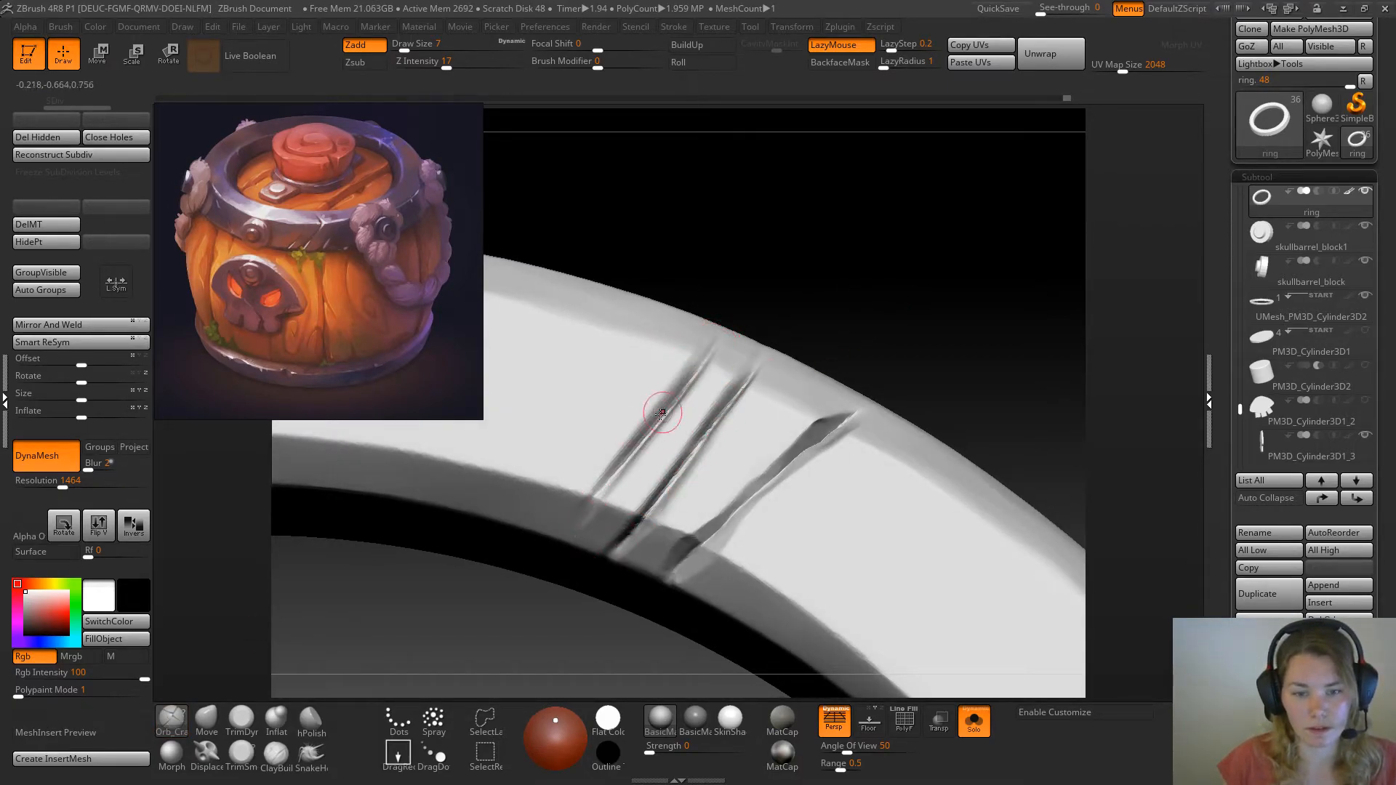
Widen the outer half of the scratch farthest from the large crack with TrimSmoothBorder at draw size 7
left_click(241, 753)
mouse_move(836, 321)
left_mouse_down()
mouse_move(823, 301)
mouse_move(848, 318)
left_mouse_up()
key("space")
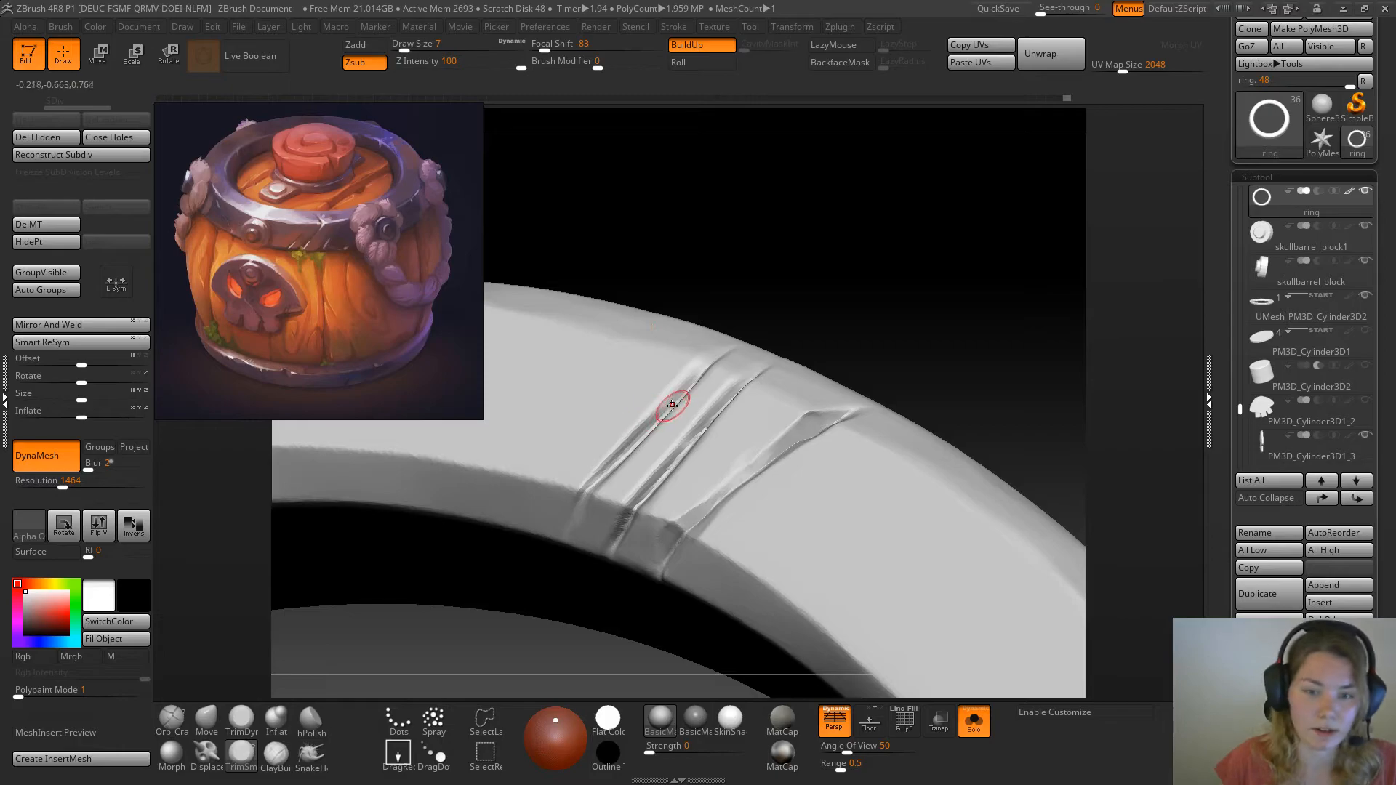
mouse_move(674, 398)
left_mouse_down()
mouse_move(743, 331)
mouse_move(702, 362)
mouse_move(717, 350)
left_mouse_up()
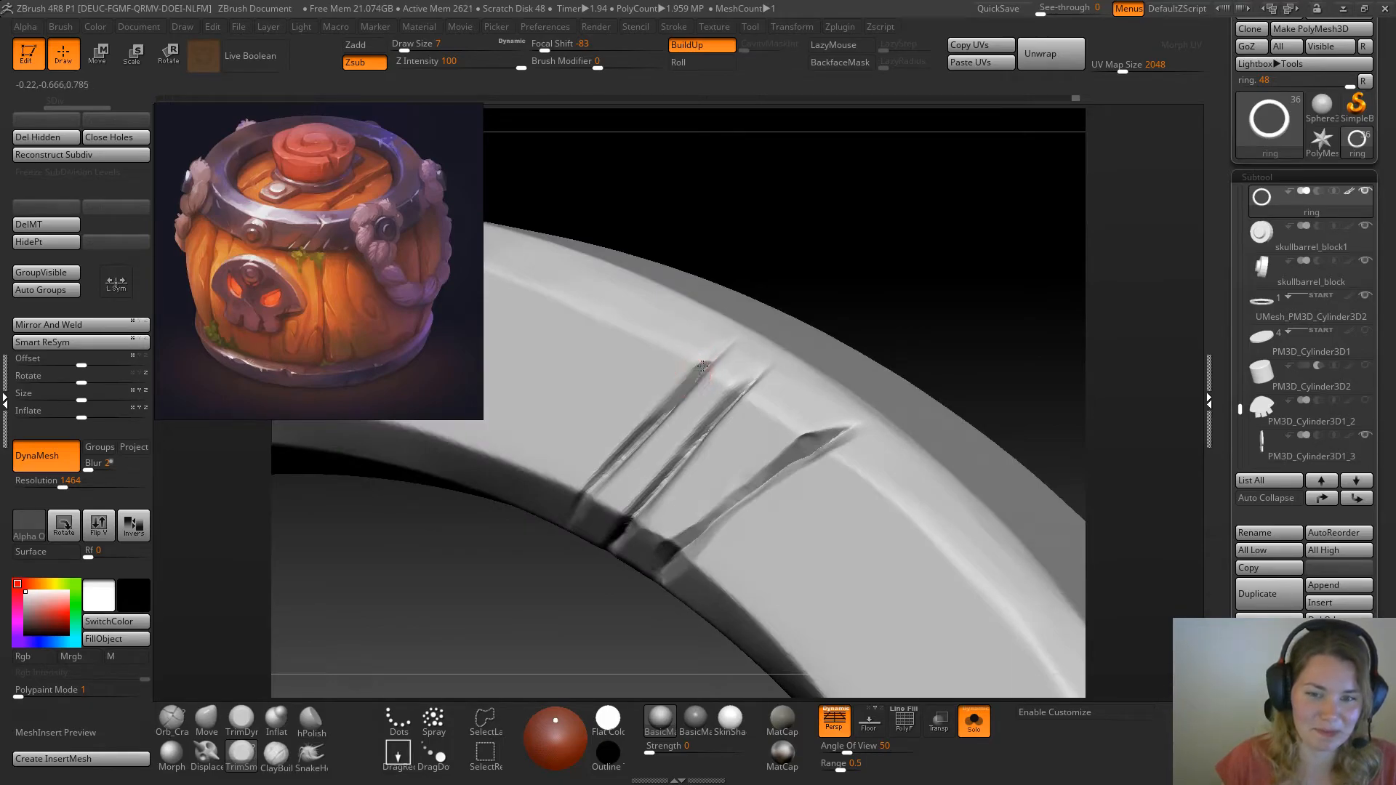
left_click_drag(648, 420, 667, 405)
Trim the side of the farthest scratch down to the inner bevel and even its edge, then set the draw size to 6
left_click_drag(876, 308, 909, 269)
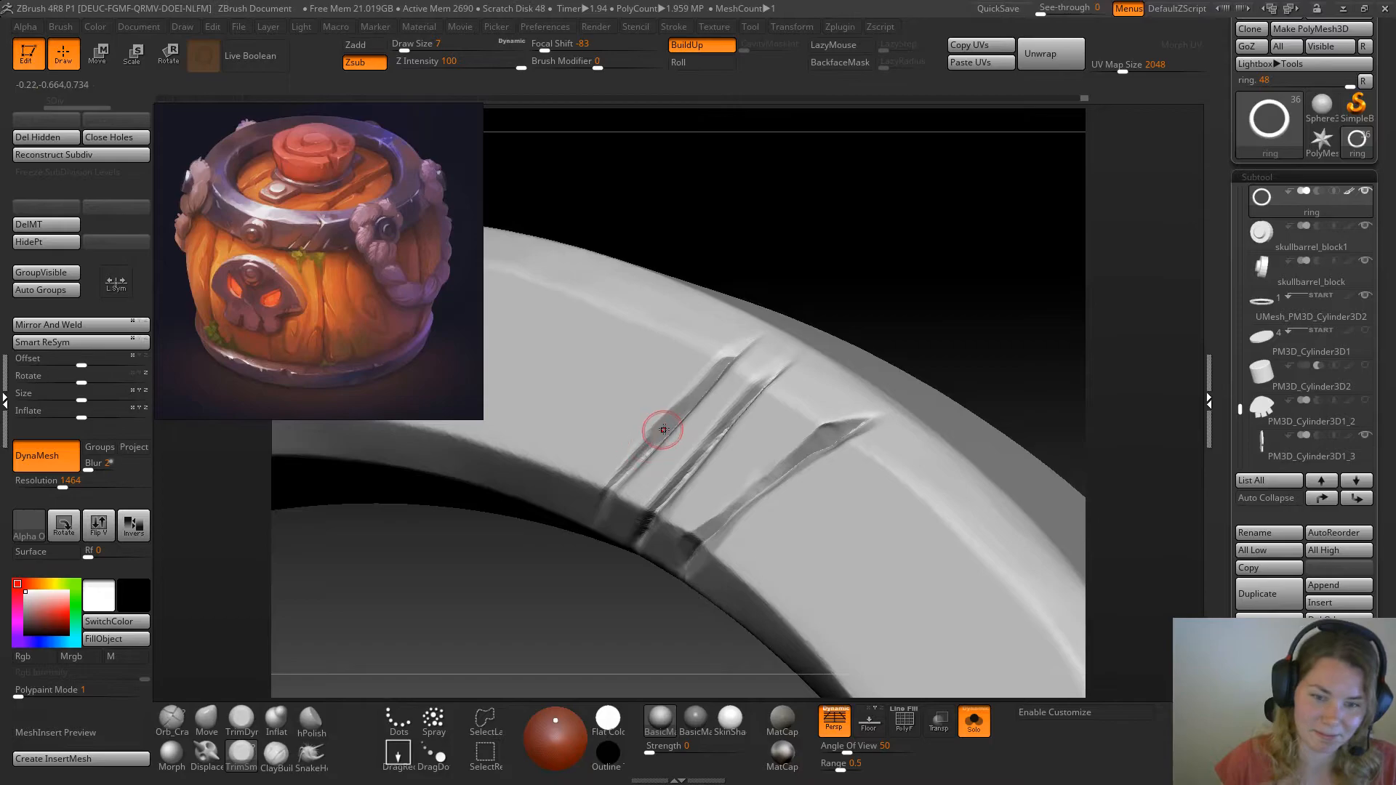
left_click_drag(649, 445, 611, 480)
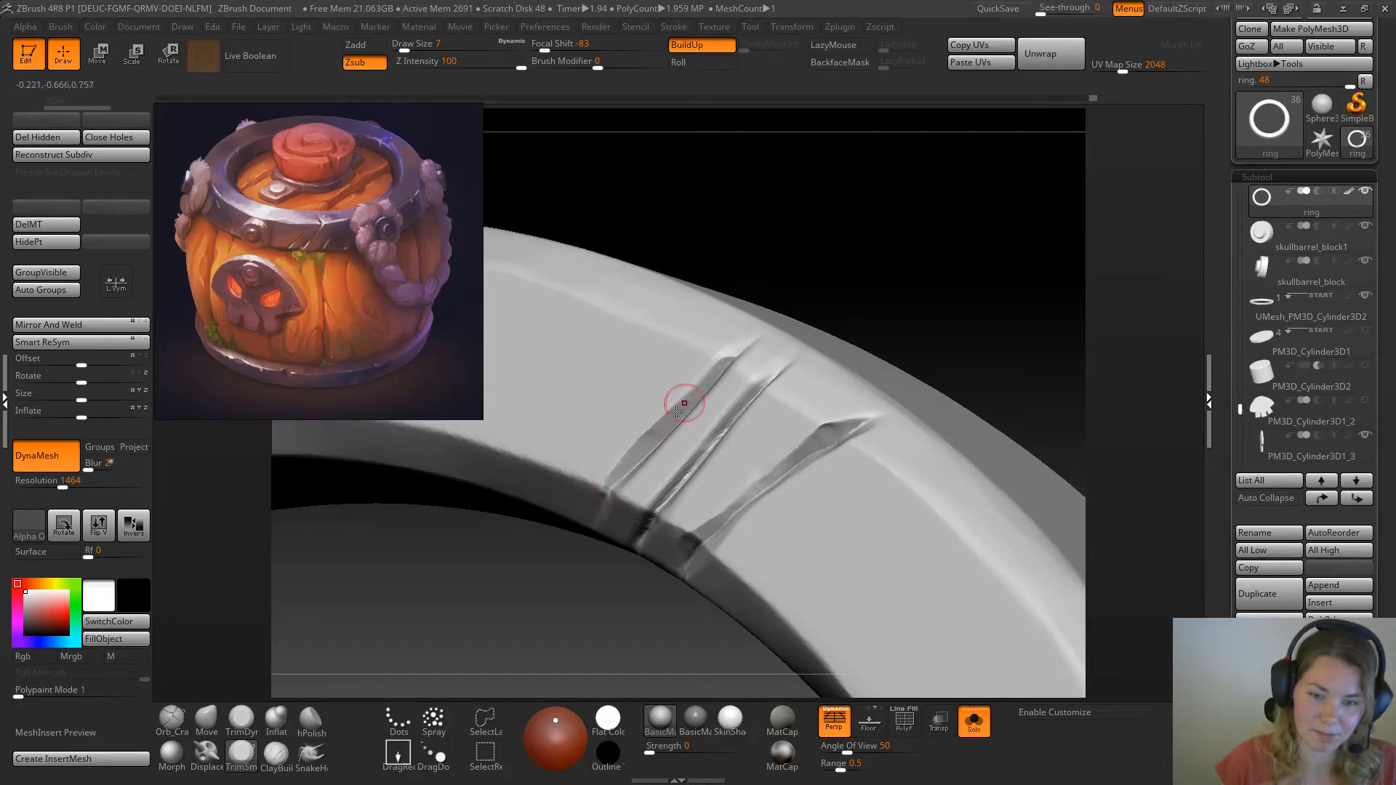
left_click_drag(724, 369, 723, 363)
left_click_drag(915, 221, 912, 290)
mouse_move(721, 372)
left_mouse_down()
mouse_move(731, 340)
mouse_move(641, 506)
left_mouse_up()
left_click_drag(902, 276, 873, 247)
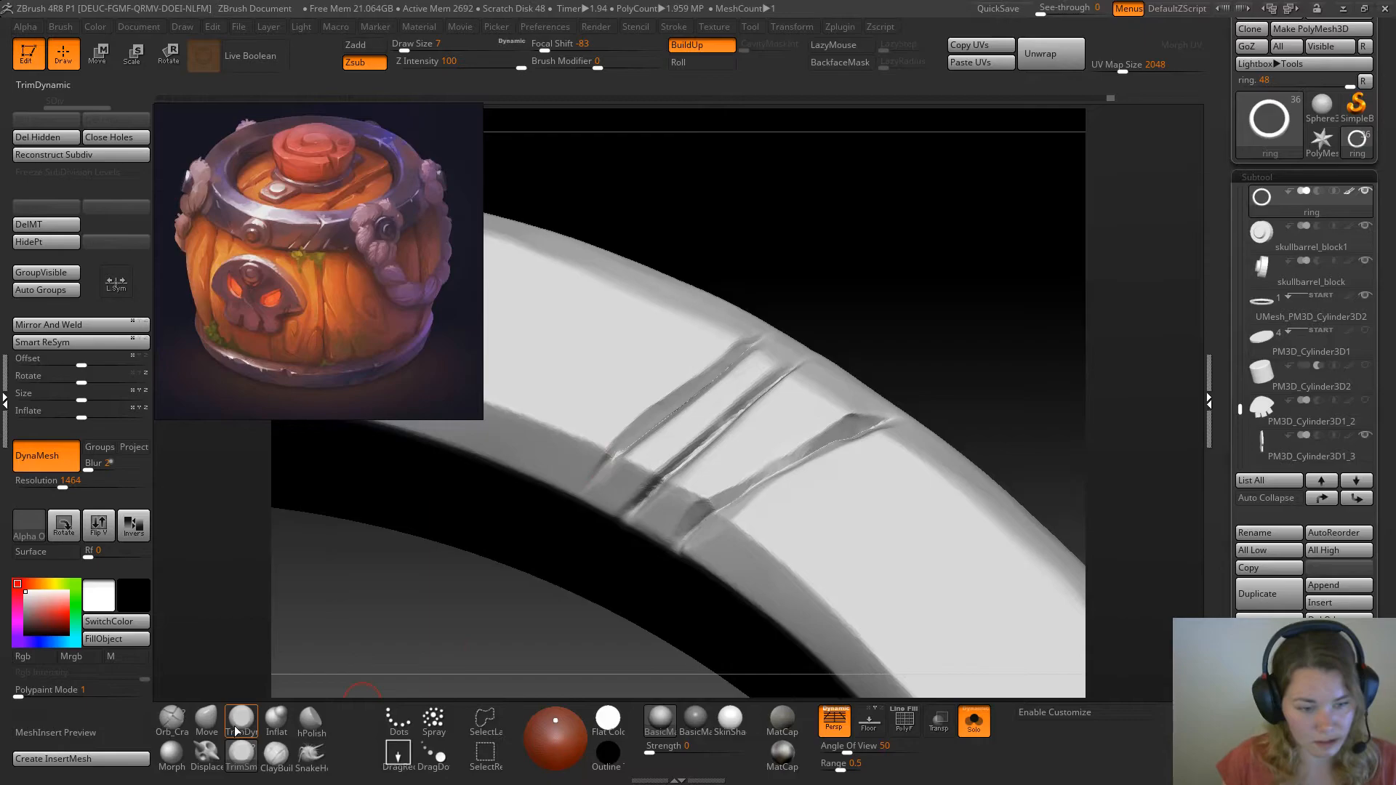
key("space")
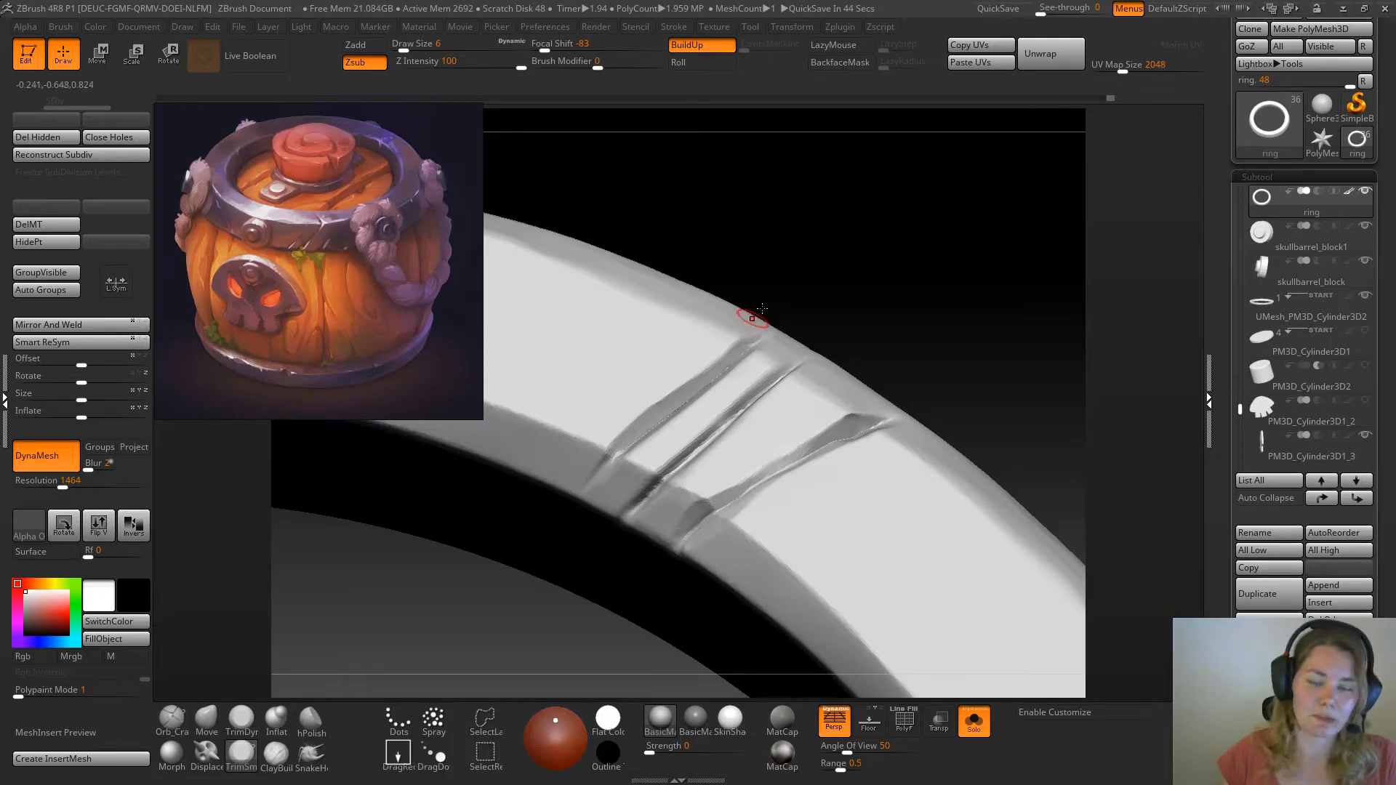
Widen the middle scratch across the ring's flat face with TrimSmoothBorder at draw size 6
left_click_drag(854, 300, 910, 298)
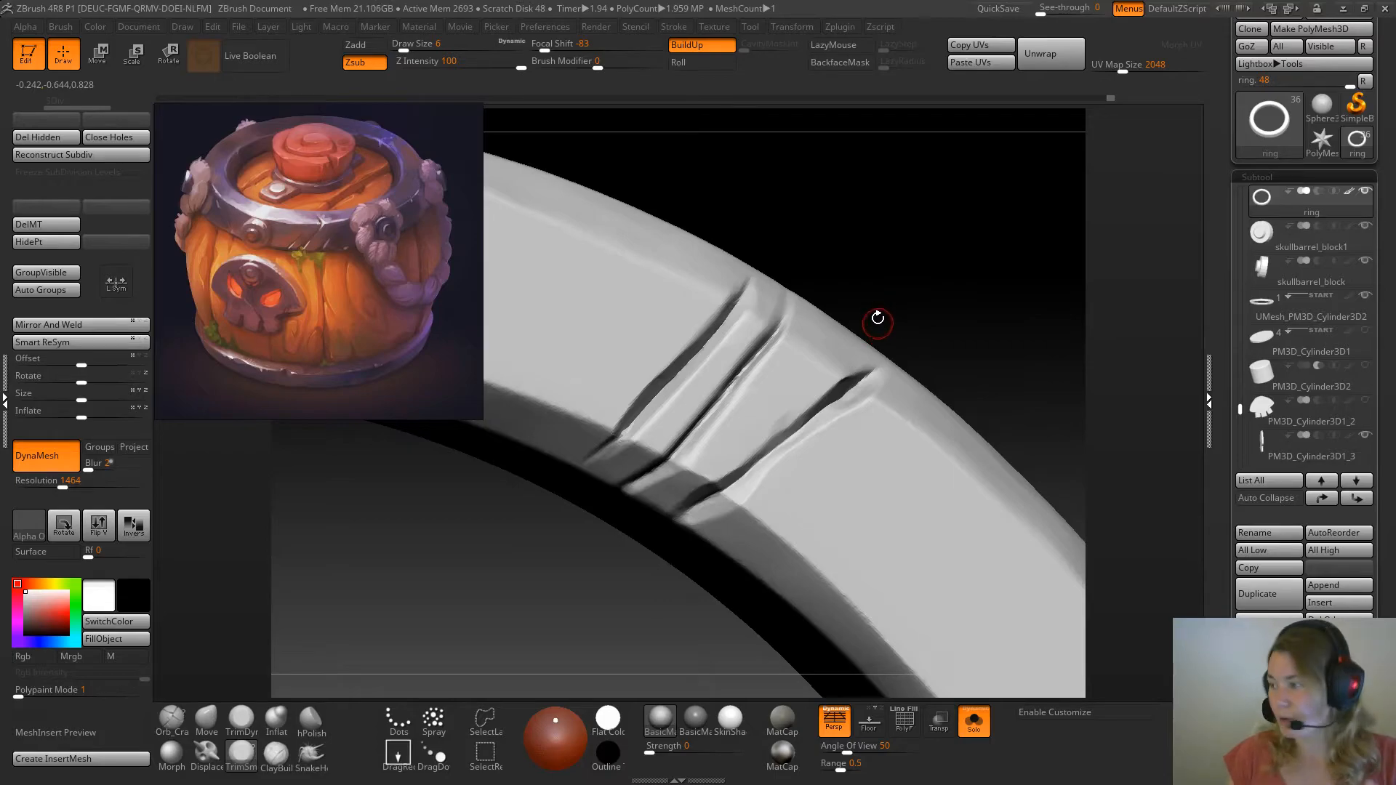
left_click_drag(898, 251, 889, 281)
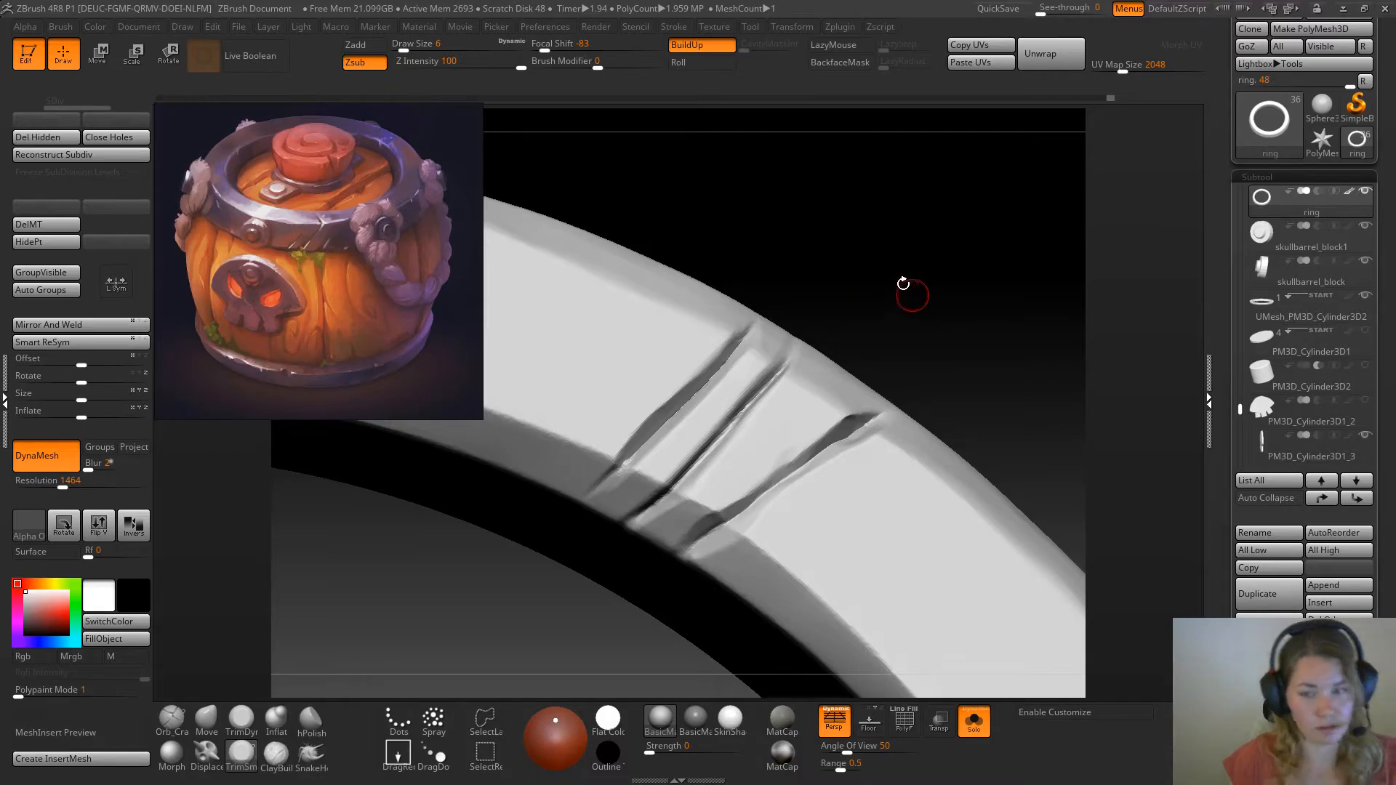
left_click_drag(907, 291, 956, 314)
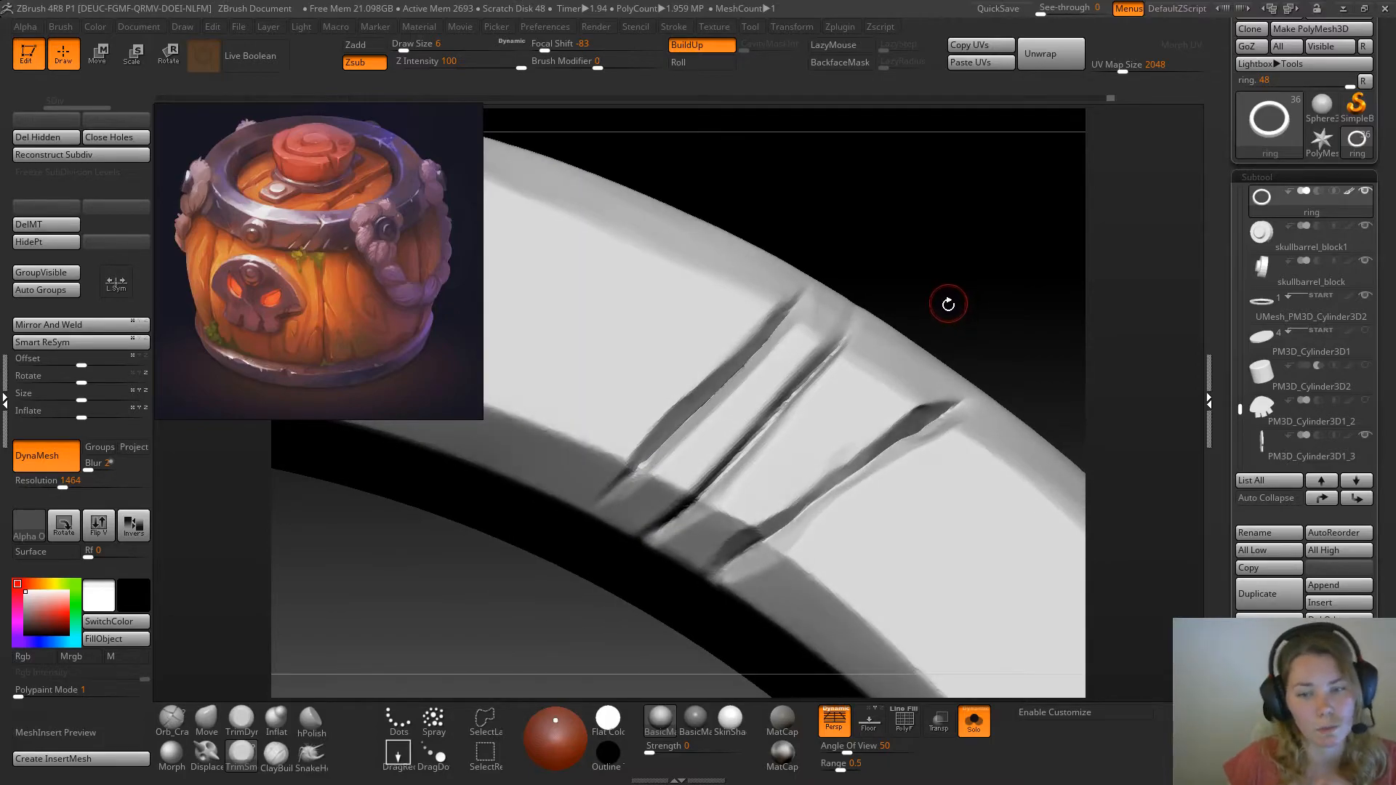
mouse_move(899, 241)
left_mouse_down()
mouse_move(997, 271)
mouse_move(884, 246)
left_mouse_up()
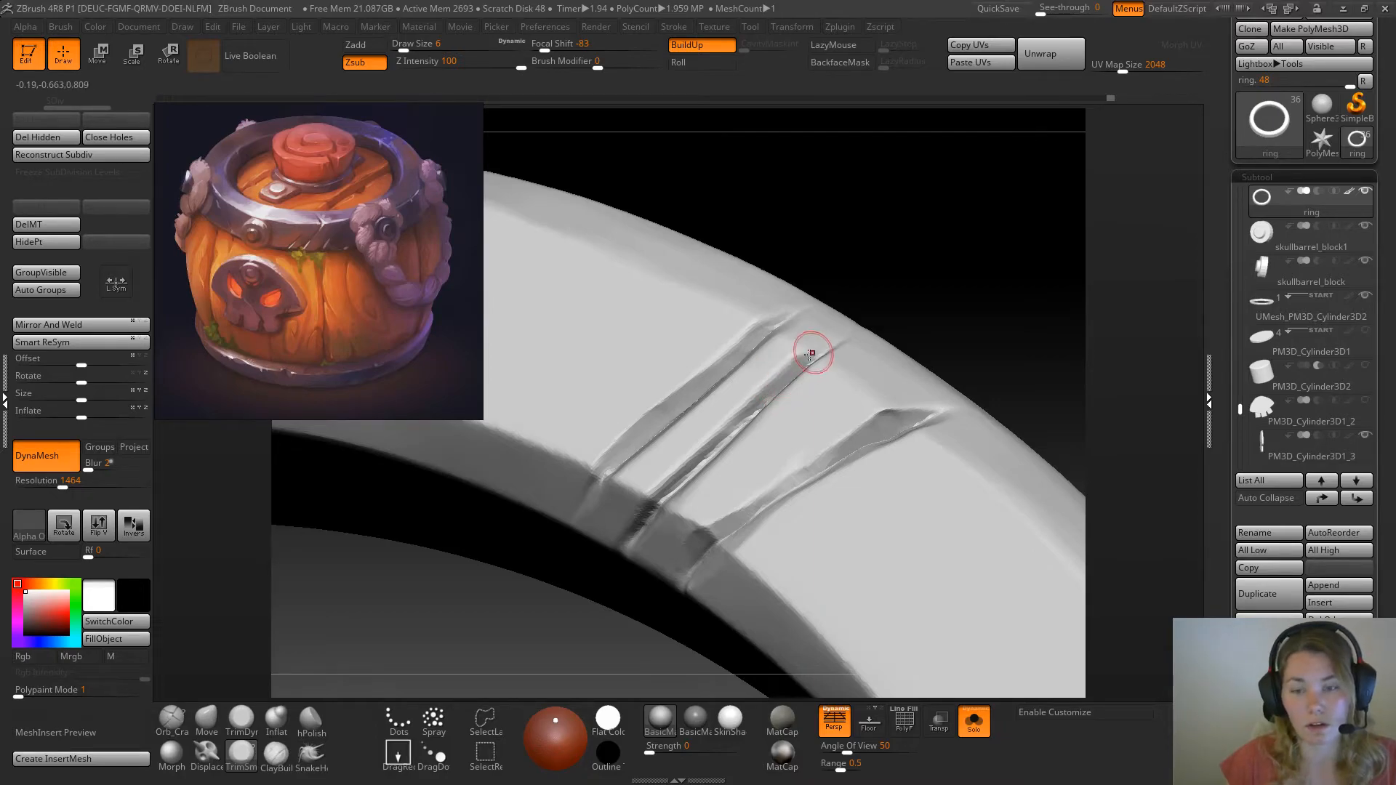
left_click_drag(956, 259, 947, 290)
left_click_drag(762, 398, 836, 348)
key("ctrl+z")
mouse_move(995, 232)
left_mouse_down()
mouse_move(1013, 299)
mouse_move(1018, 268)
mouse_move(995, 224)
mouse_move(1005, 246)
mouse_move(920, 285)
left_mouse_up()
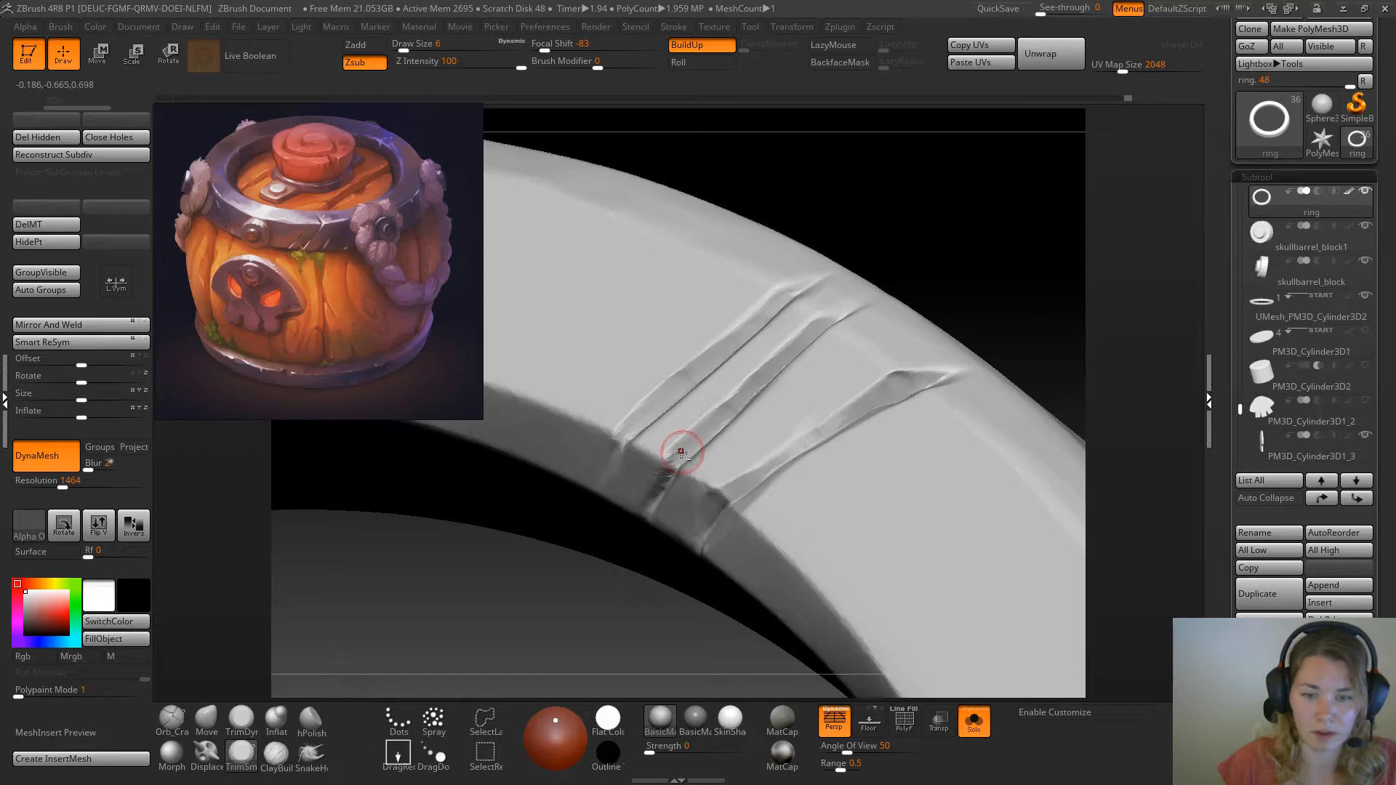
left_click_drag(938, 267, 998, 311)
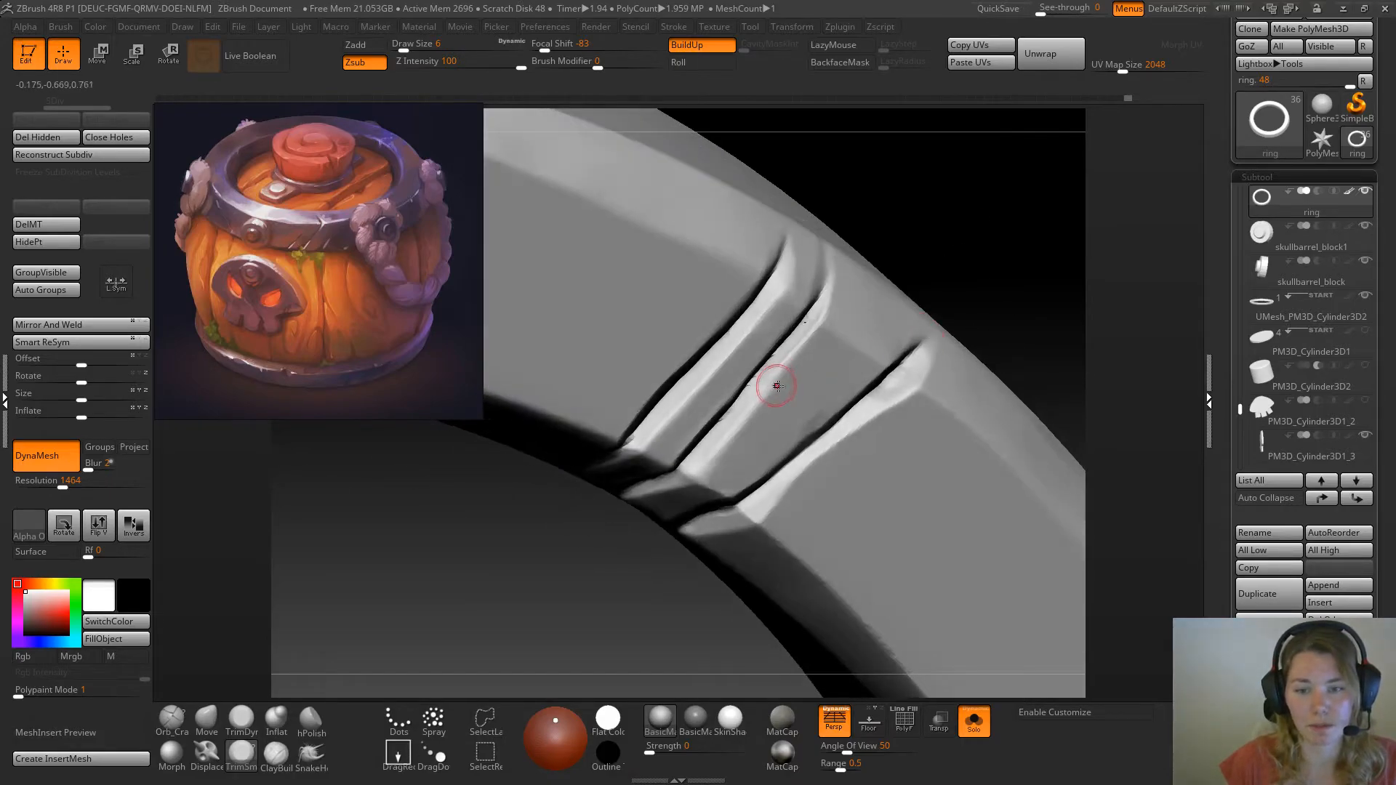
mouse_move(870, 293)
left_mouse_down()
mouse_move(927, 208)
mouse_move(935, 237)
mouse_move(941, 225)
left_mouse_up()
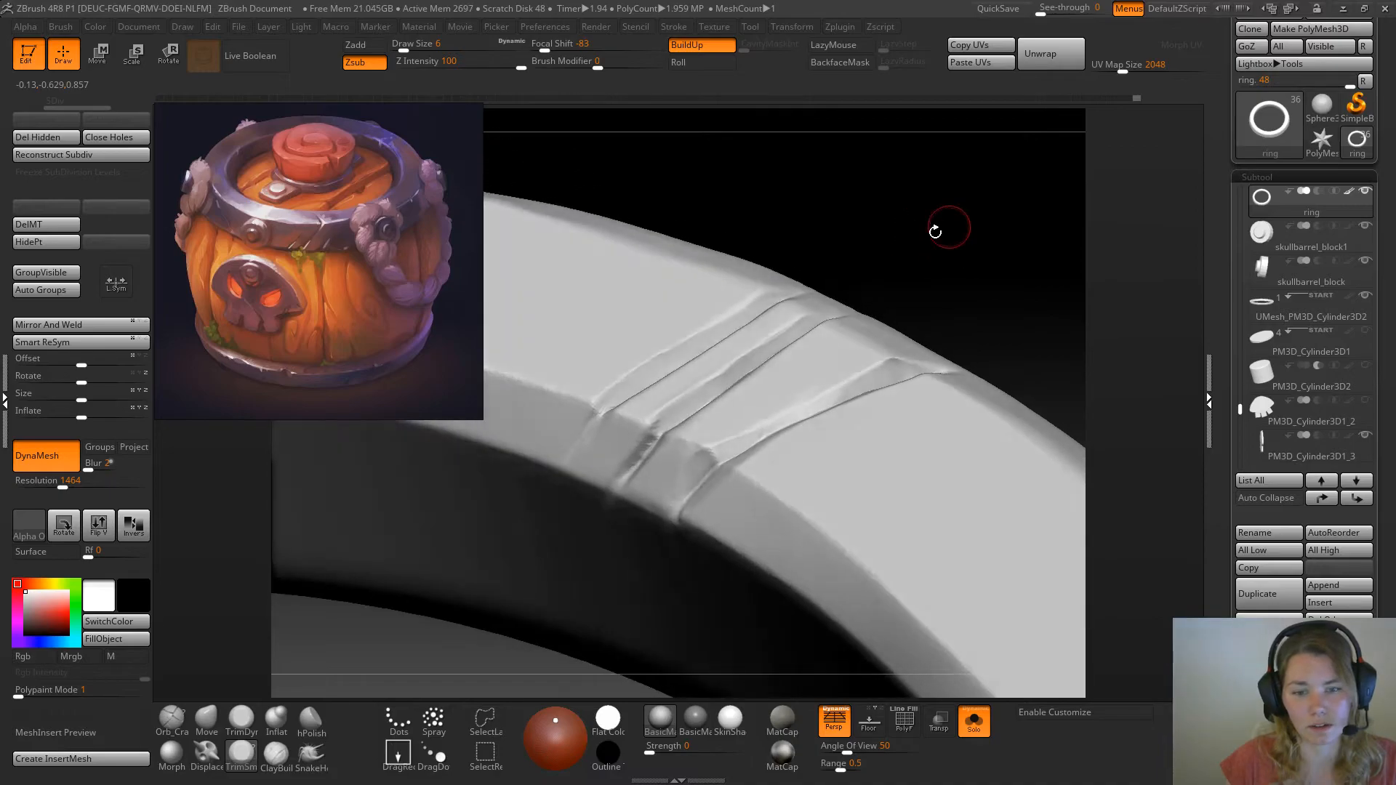
Trim the inner ends of the close pair of scratches down across the ring's inner bevel
left_click_drag(657, 423, 646, 438)
mouse_move(912, 260)
left_mouse_down()
mouse_move(957, 290)
mouse_move(942, 254)
mouse_move(936, 266)
left_mouse_up()
left_click_drag(654, 438, 618, 482)
left_click_drag(950, 229, 961, 274)
left_click_drag(624, 422, 598, 444)
mouse_move(908, 227)
left_mouse_down()
mouse_move(883, 313)
mouse_move(923, 231)
mouse_move(885, 243)
left_mouse_up()
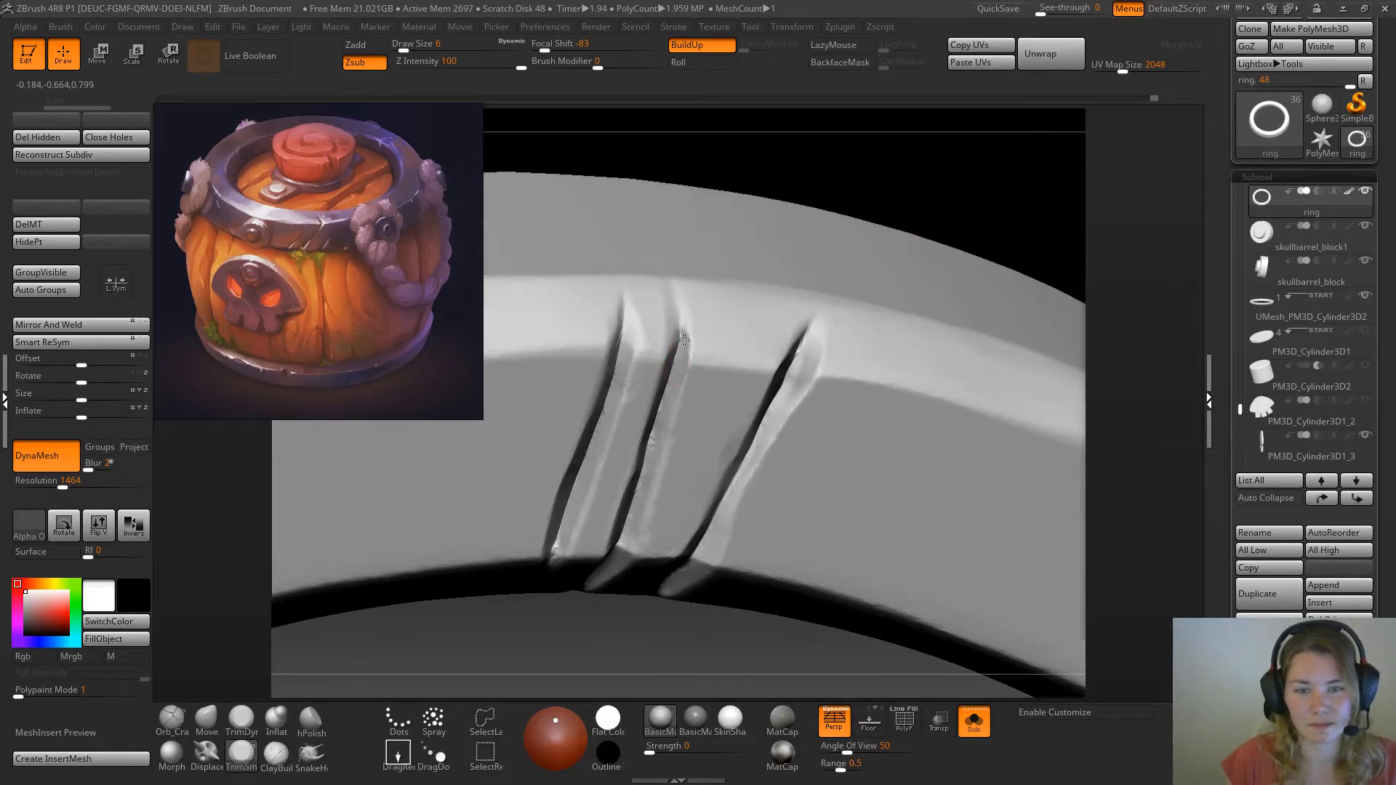
Even the walls of the close pair of scratches and trim the farthest one's end at the outer bevel
mouse_move(916, 187)
left_mouse_down()
mouse_move(624, 321)
mouse_move(663, 431)
left_mouse_up()
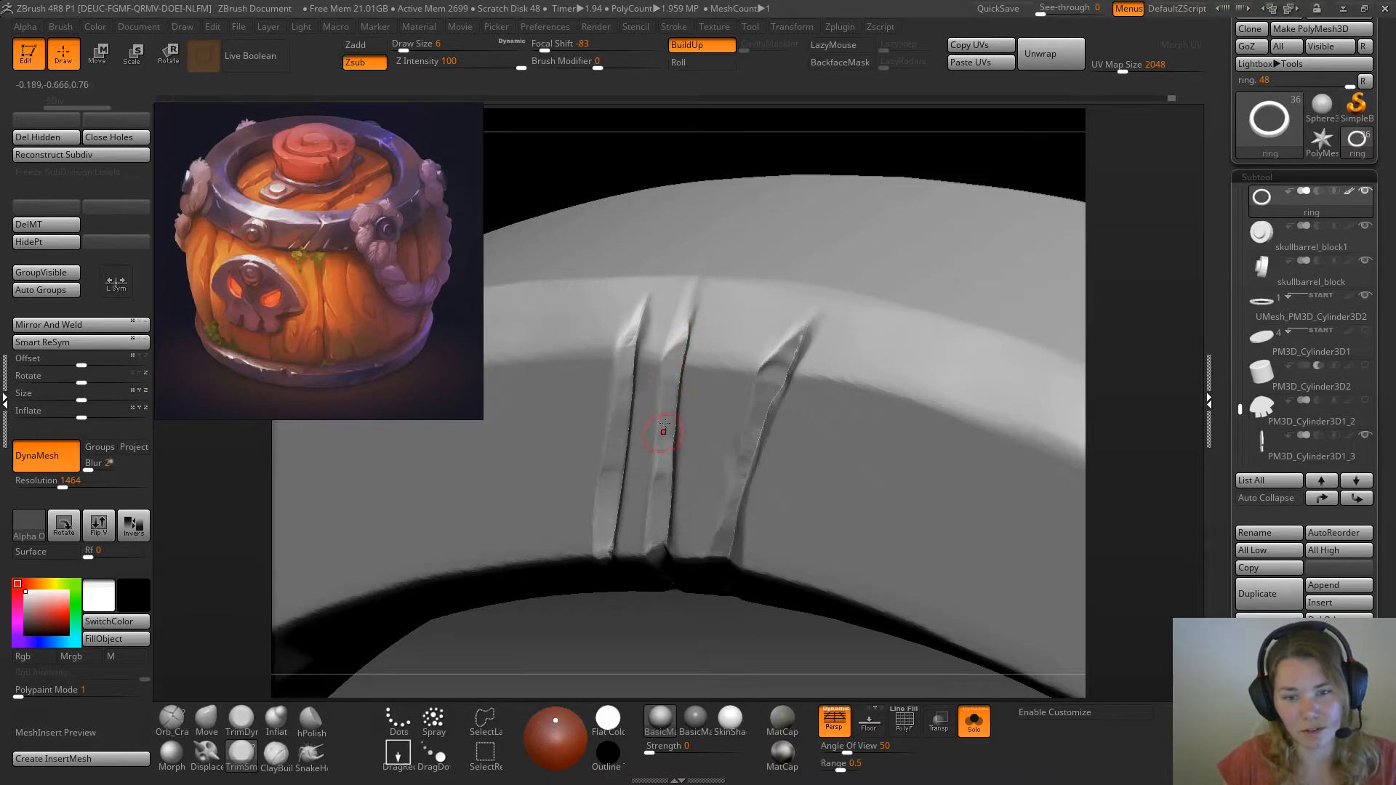
left_click_drag(922, 154, 751, 315)
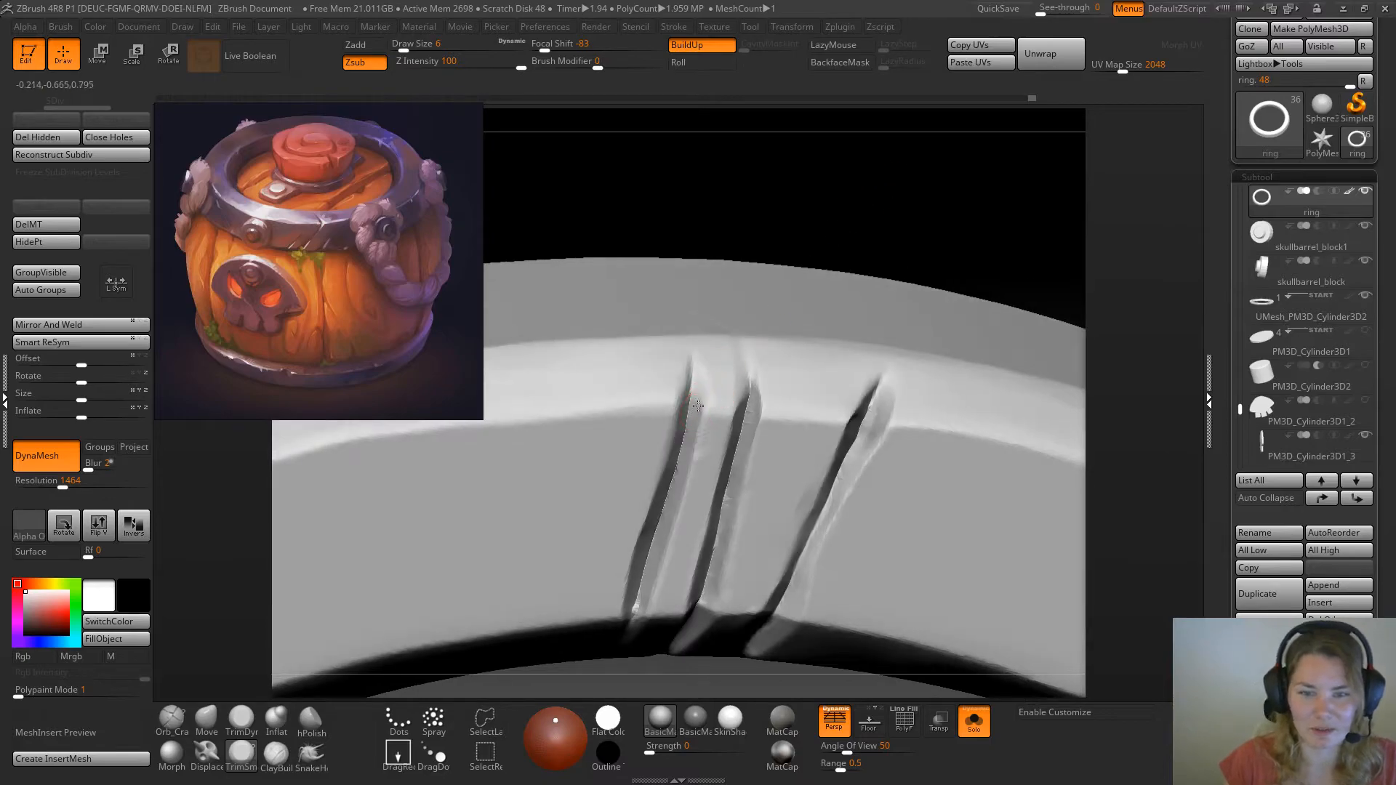
left_click_drag(832, 205, 699, 407)
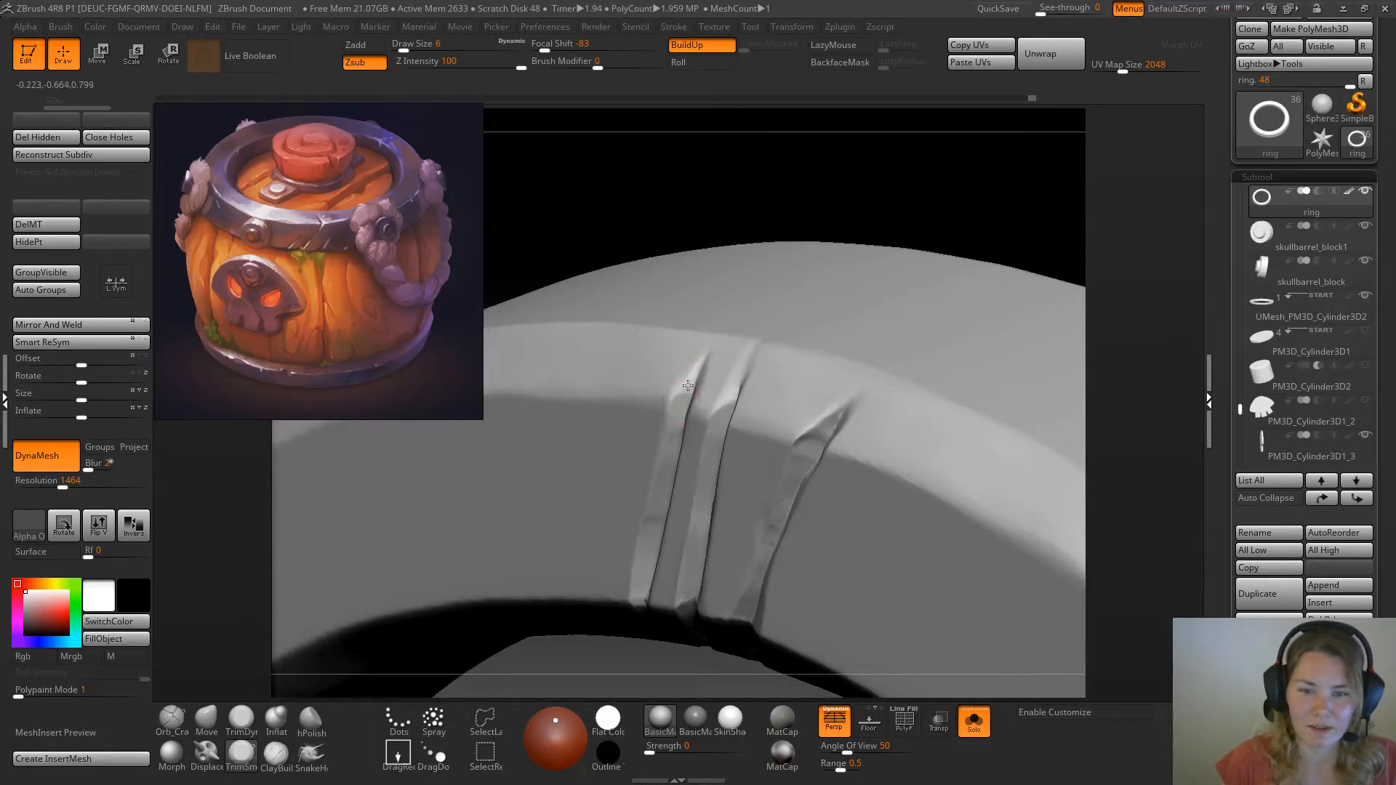
left_click_drag(759, 233, 433, 619)
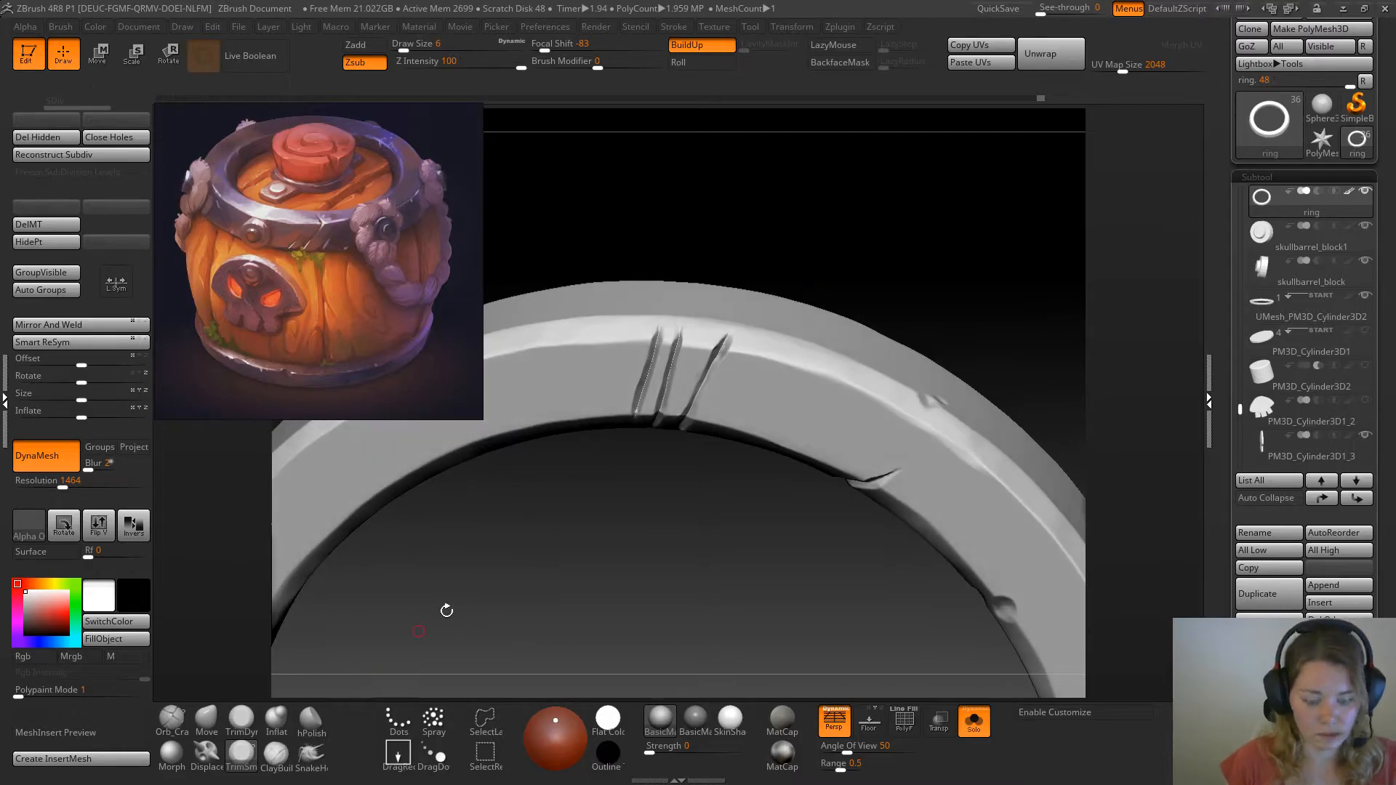
Tighten the grooves of all three parallel scratches along their length with the Pinch brush at draw size 13
key("b")
key("p")
key("i")
mouse_move(789, 254)
left_mouse_down("alt")
mouse_move(782, 289)
mouse_move(811, 196)
left_mouse_up("alt")
key("space")
left_click(642, 358)
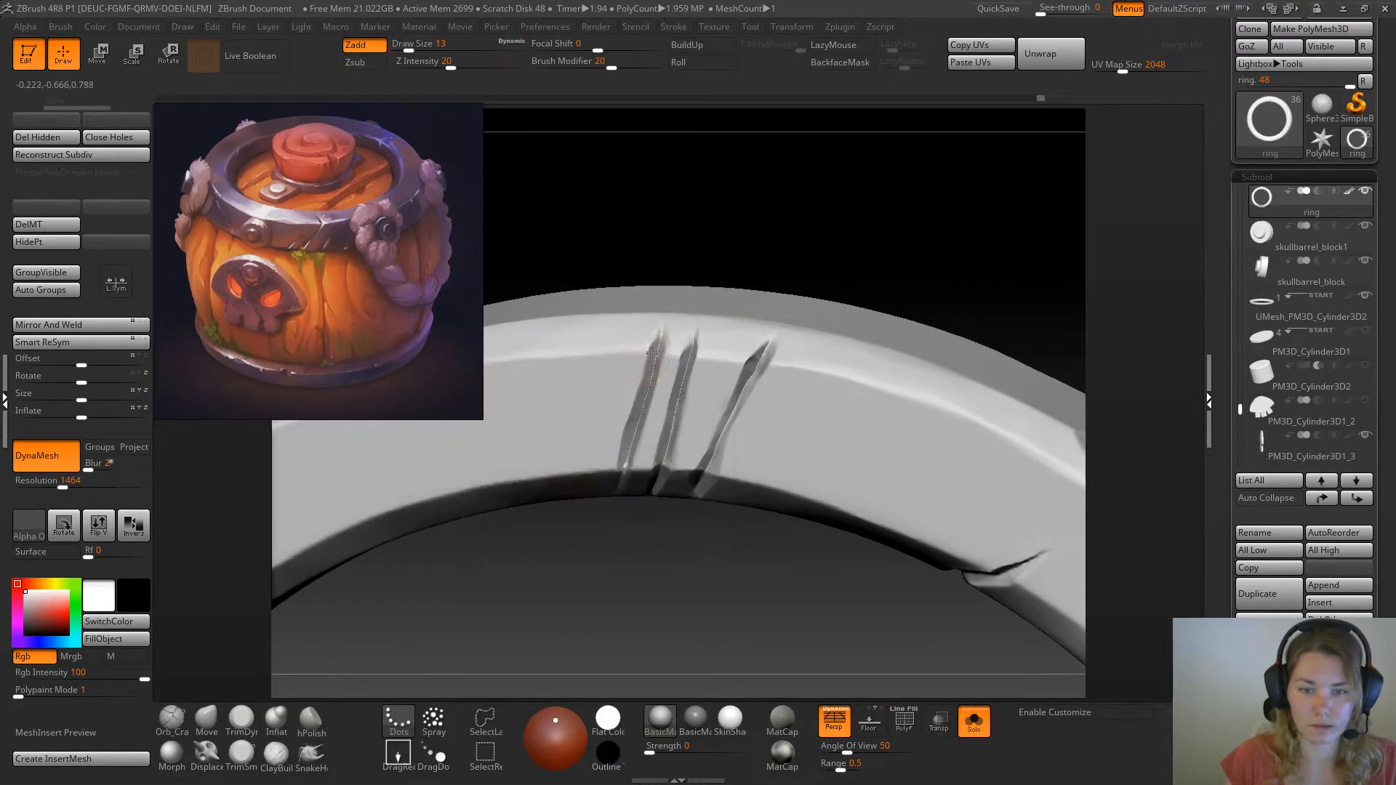
left_click_drag(654, 360, 623, 469)
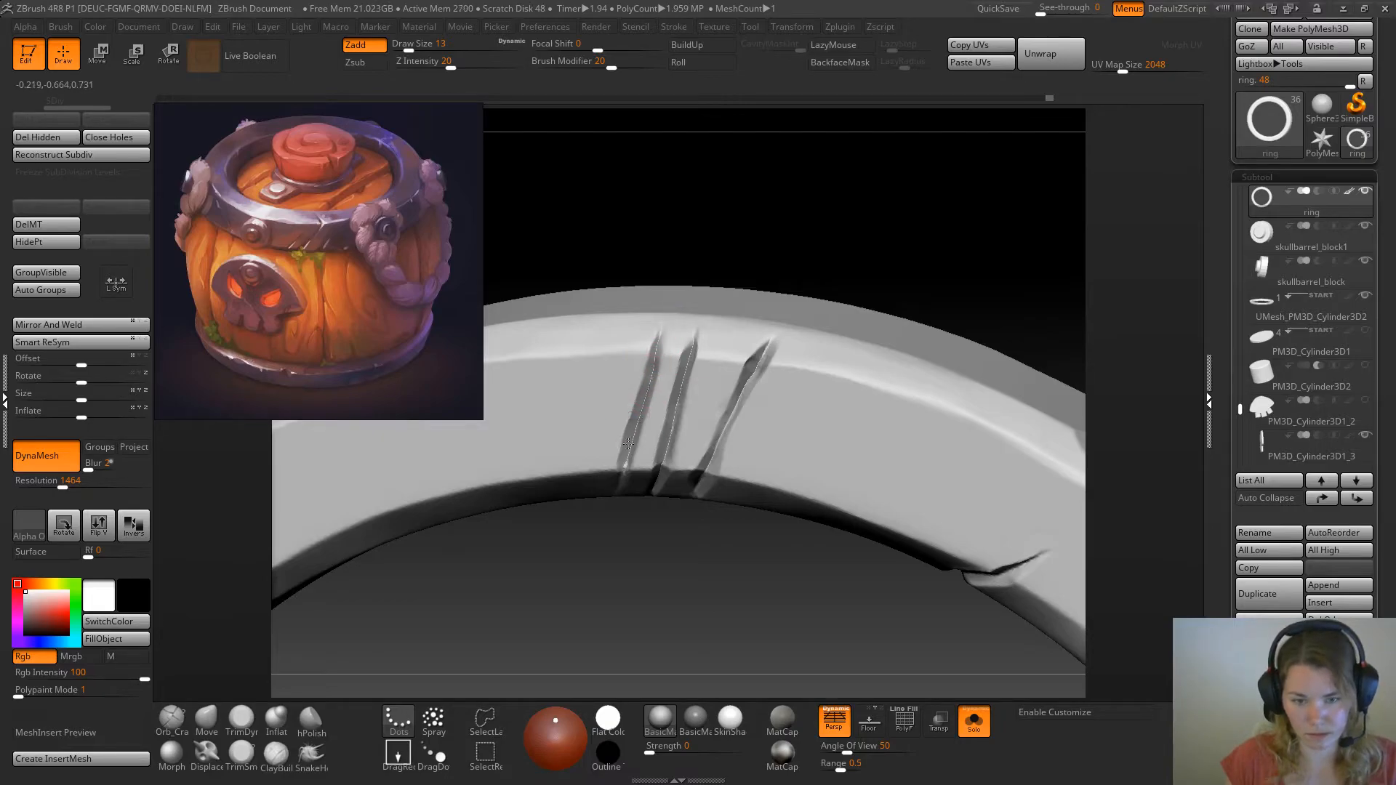
left_click_drag(684, 370, 661, 464)
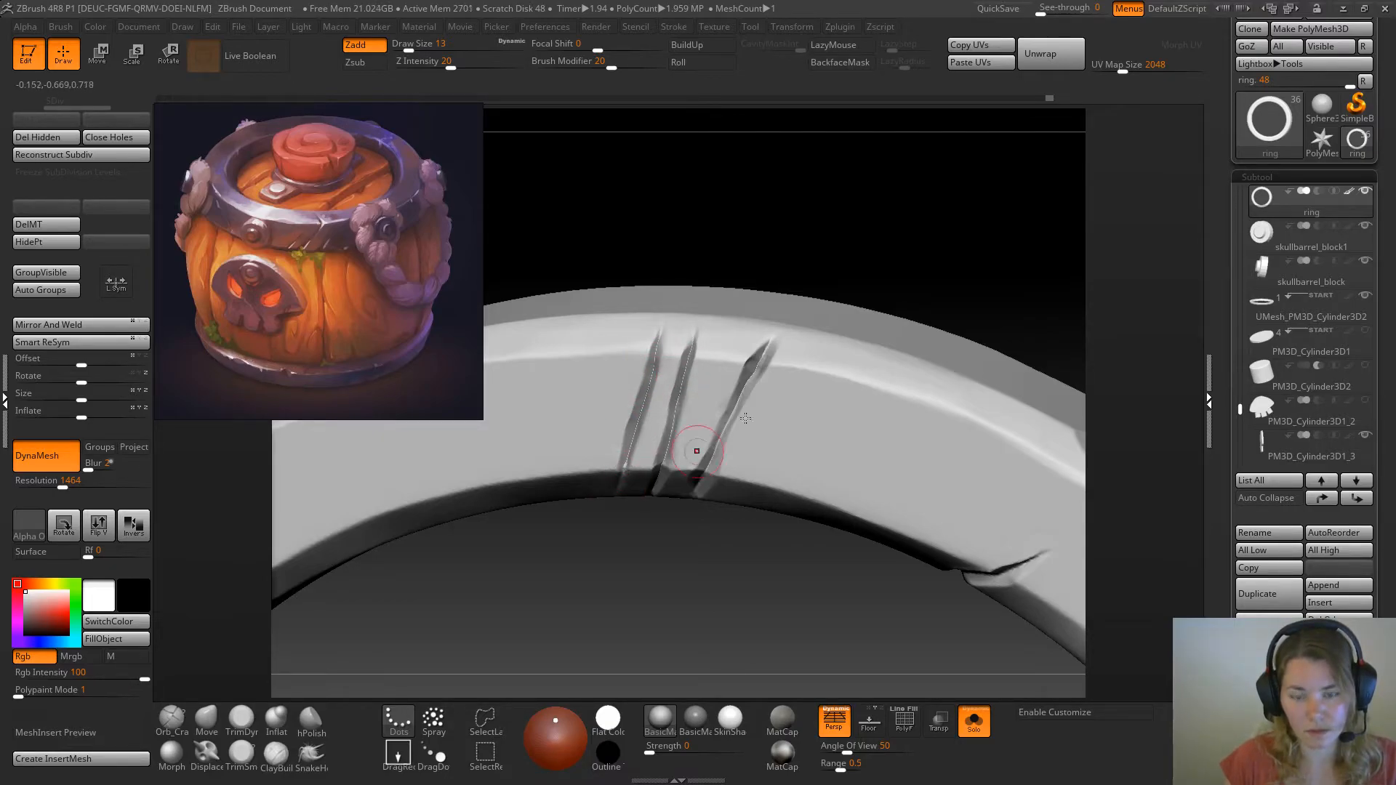
left_click_drag(754, 355, 714, 457)
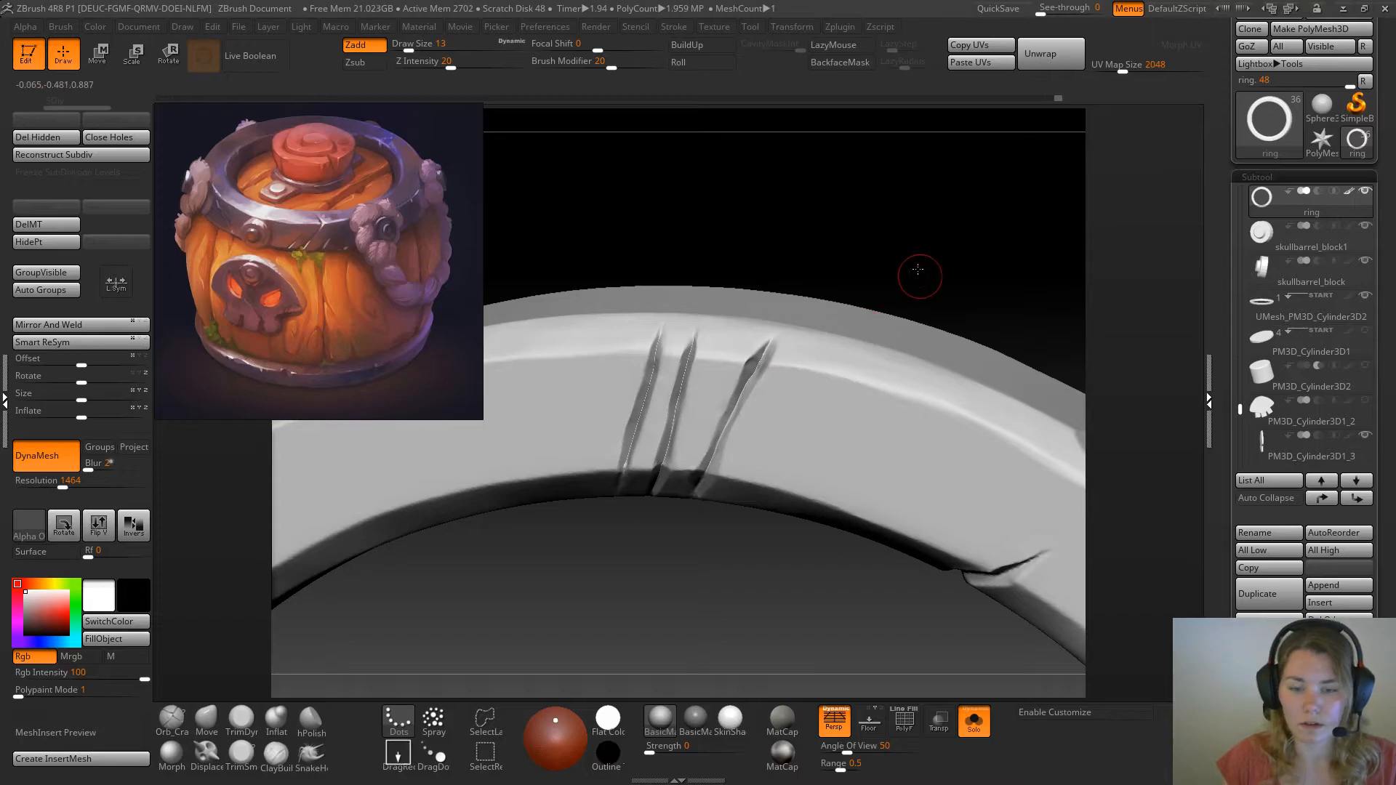
left_click_drag(920, 274, 919, 222)
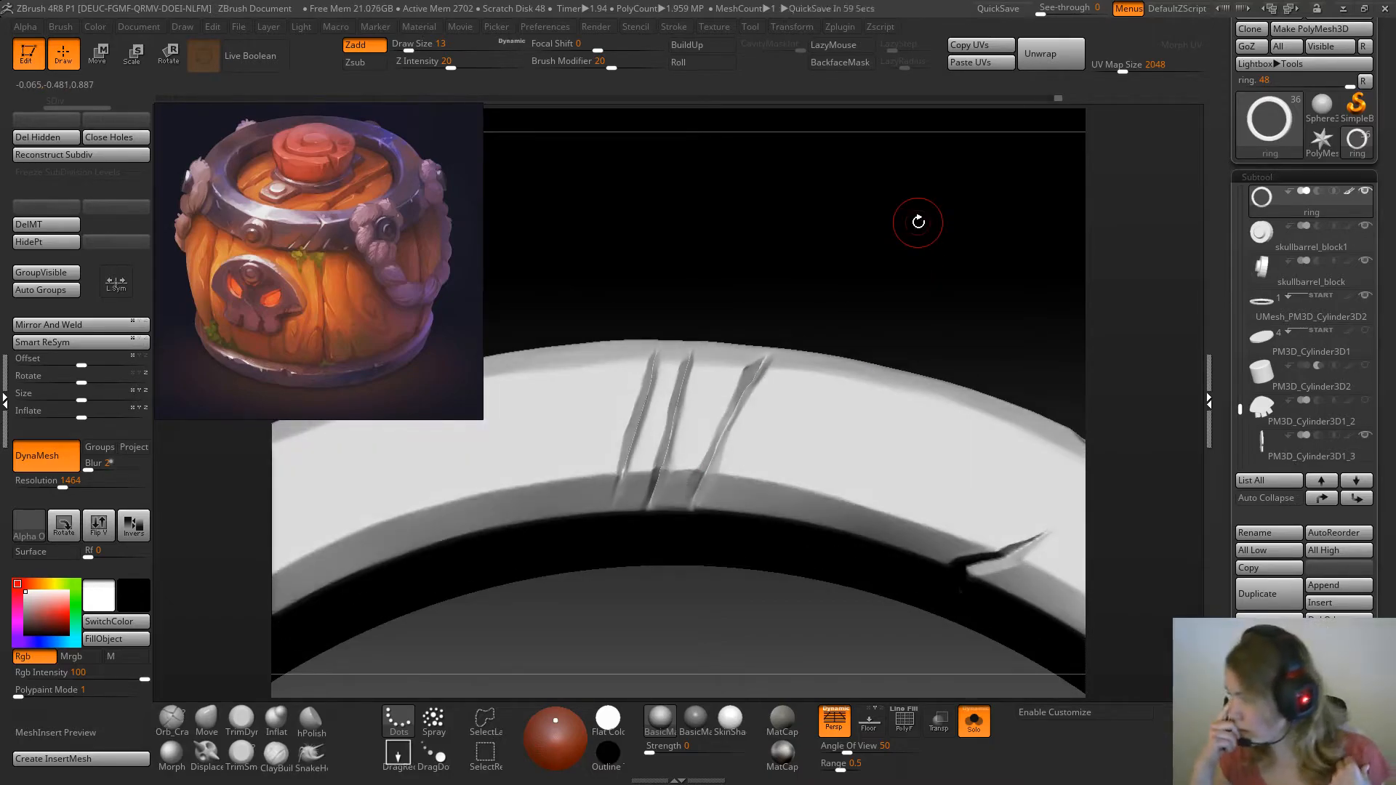
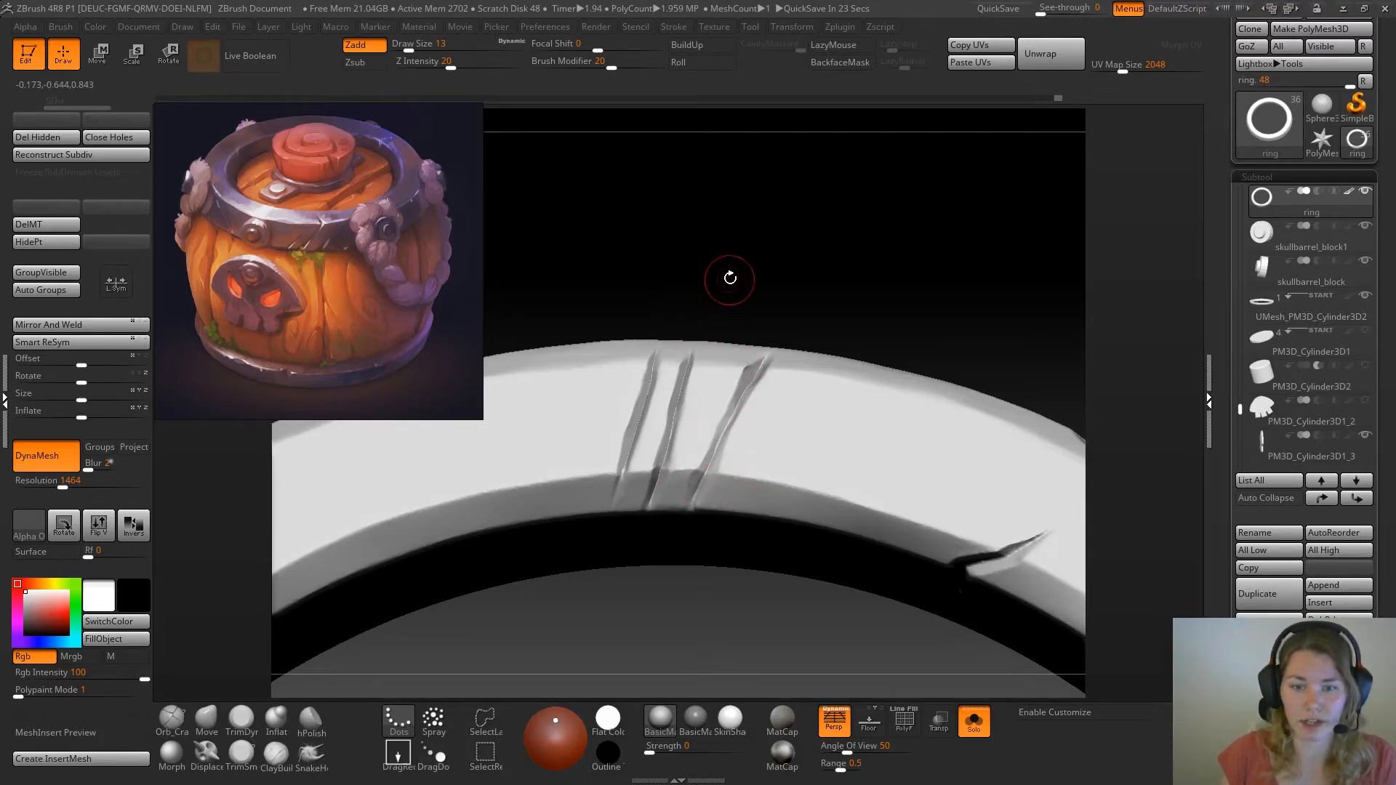
Refine the grooves of the three scratches across the ring's flat face, using the current brush at draw size 4
key("space")
left_click(728, 281)
left_click_drag(771, 299, 823, 355, "alt")
left_click_drag(904, 211, 915, 242)
mouse_move(717, 247)
left_mouse_down()
mouse_move(778, 259)
mouse_move(804, 219)
mouse_move(879, 174)
mouse_move(889, 120)
left_mouse_up()
key("space")
left_click(793, 225)
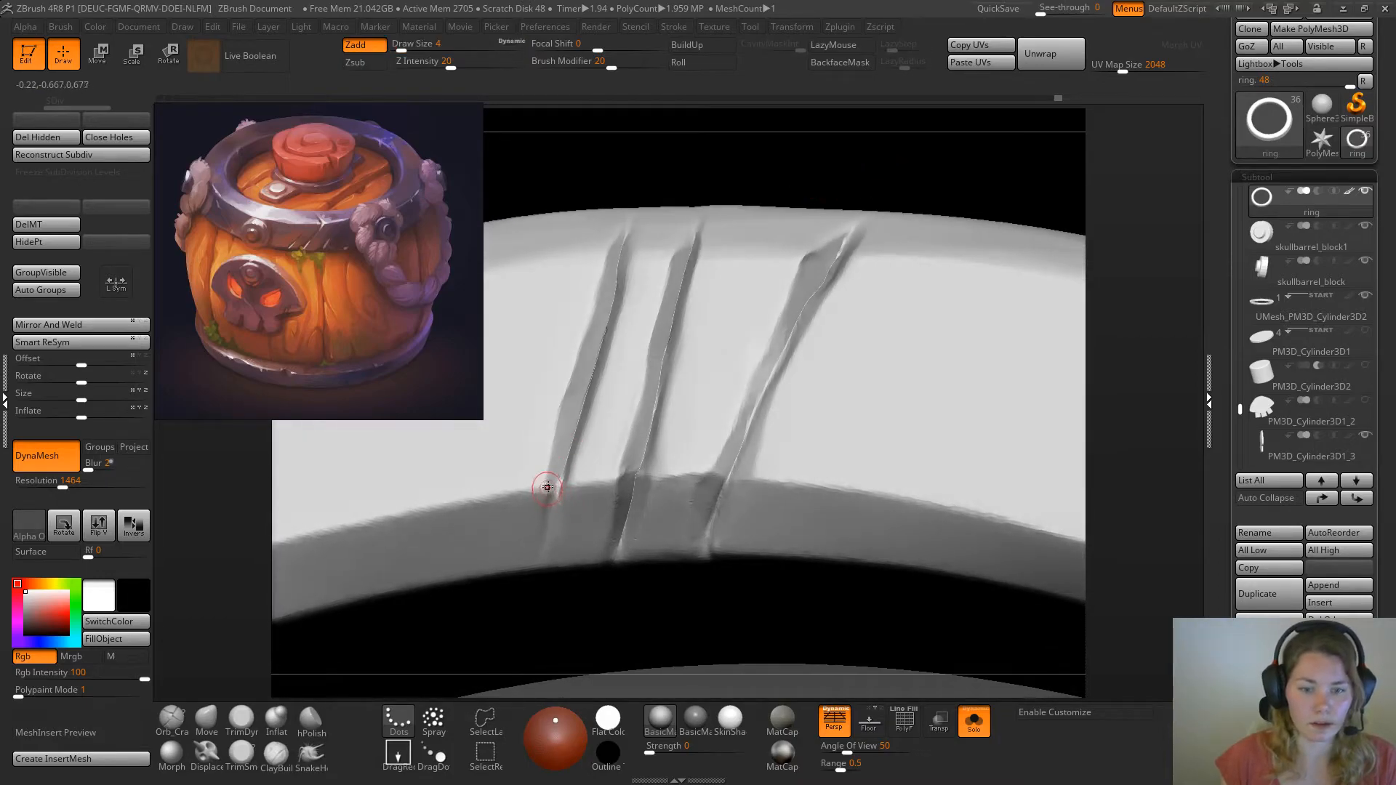
left_click_drag(819, 191, 826, 228, "alt")
left_click_drag(826, 227, 903, 141)
Sculpt the ends of the three scratches along the ring's inner edge with the current brush at draw size 11
key("b")
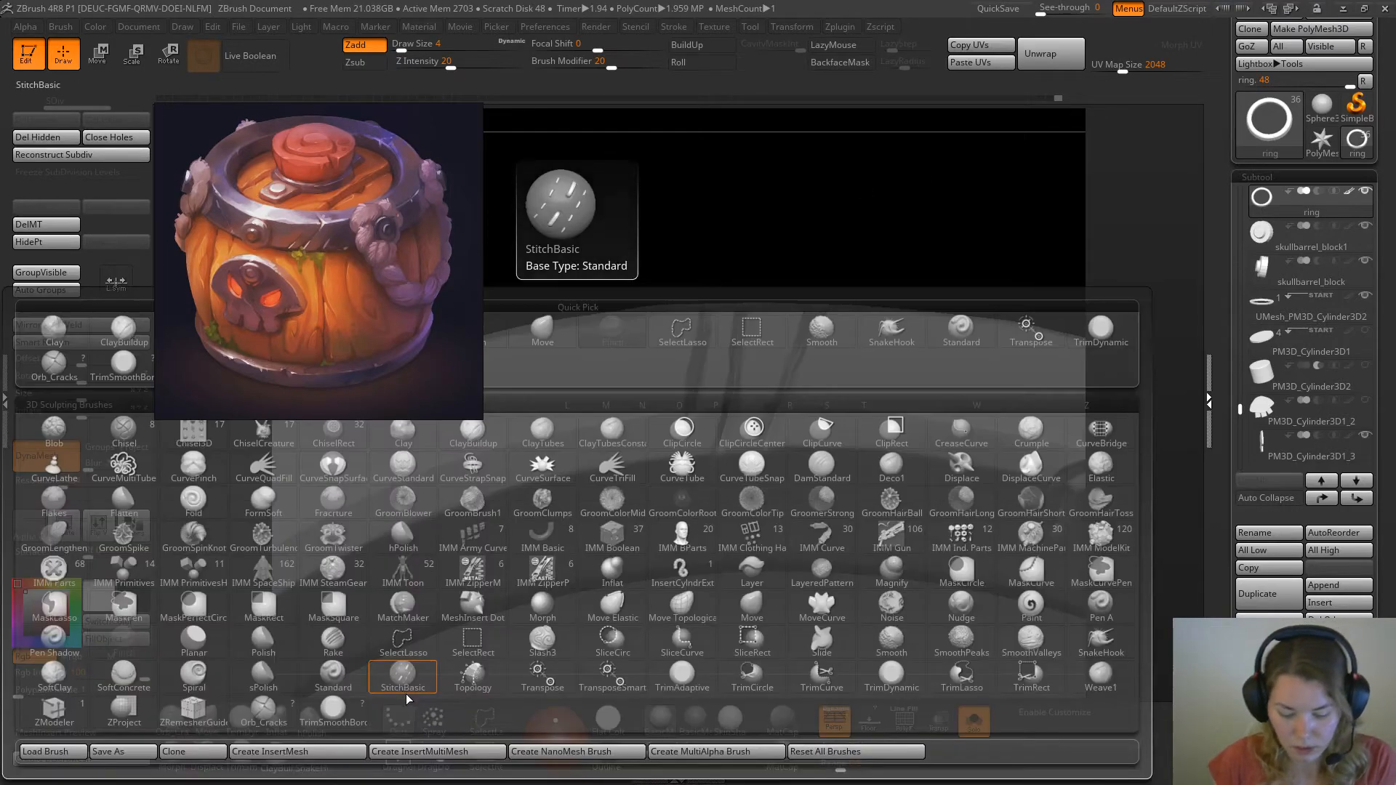
key("Escape")
key("space")
left_click_drag(779, 433, 784, 432)
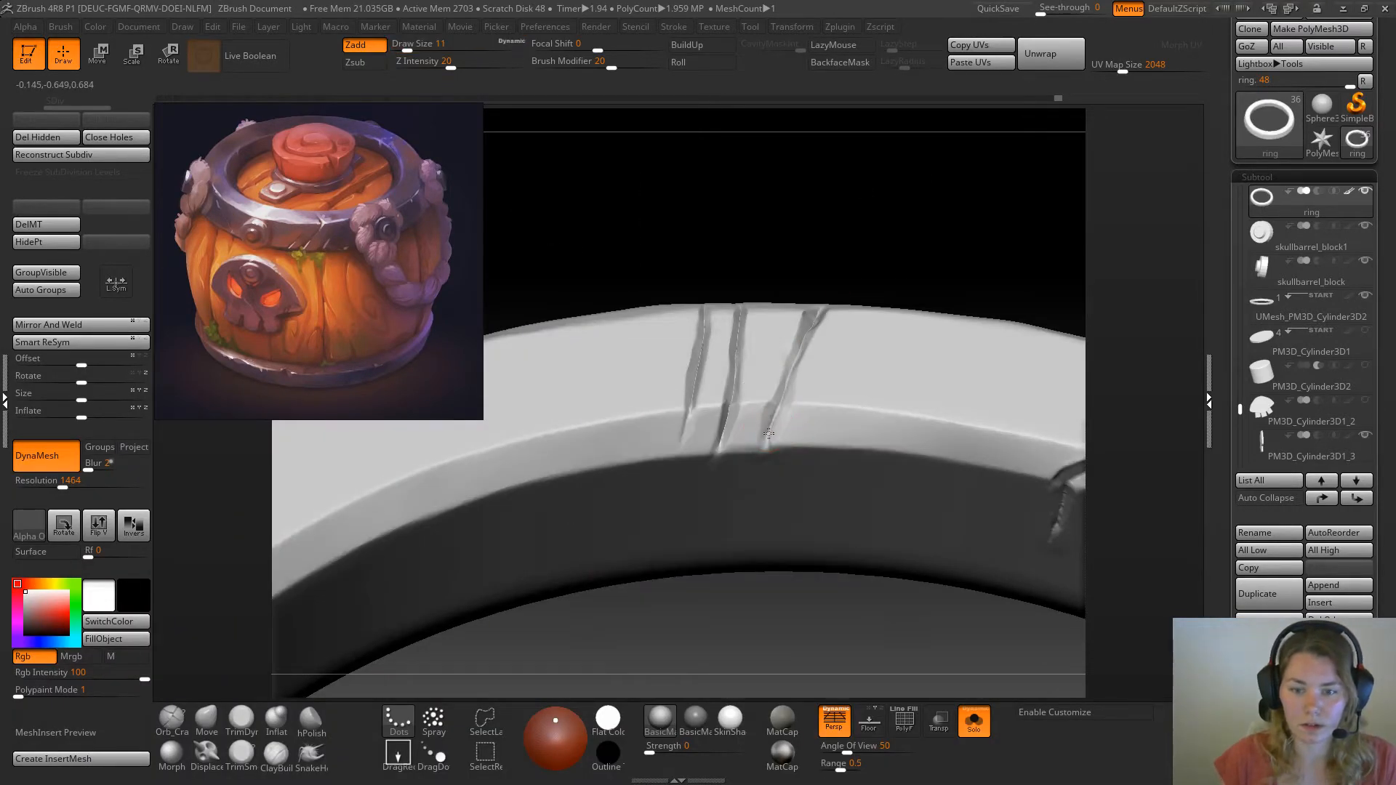
right_click_drag(798, 397, 804, 437)
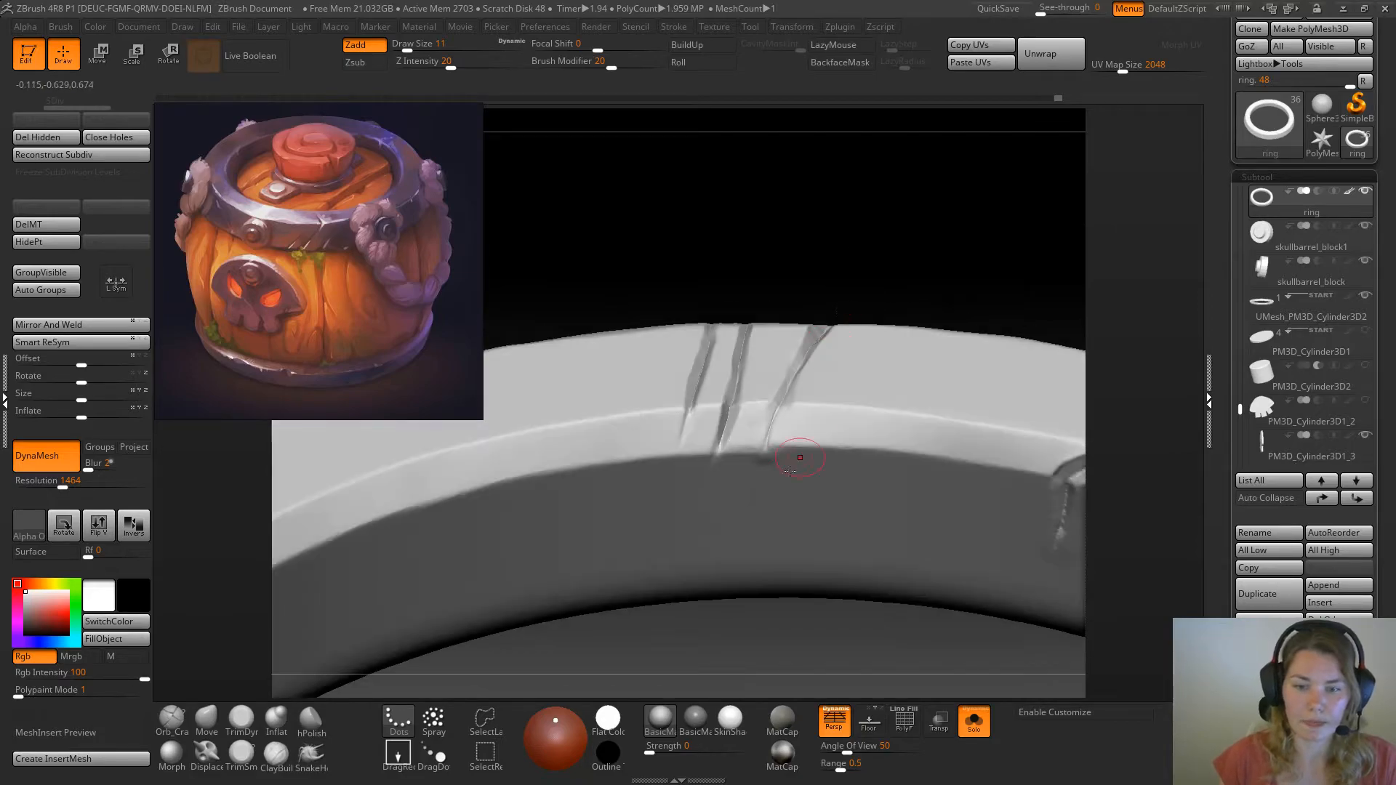
left_click_drag(764, 472, 765, 466, "shift")
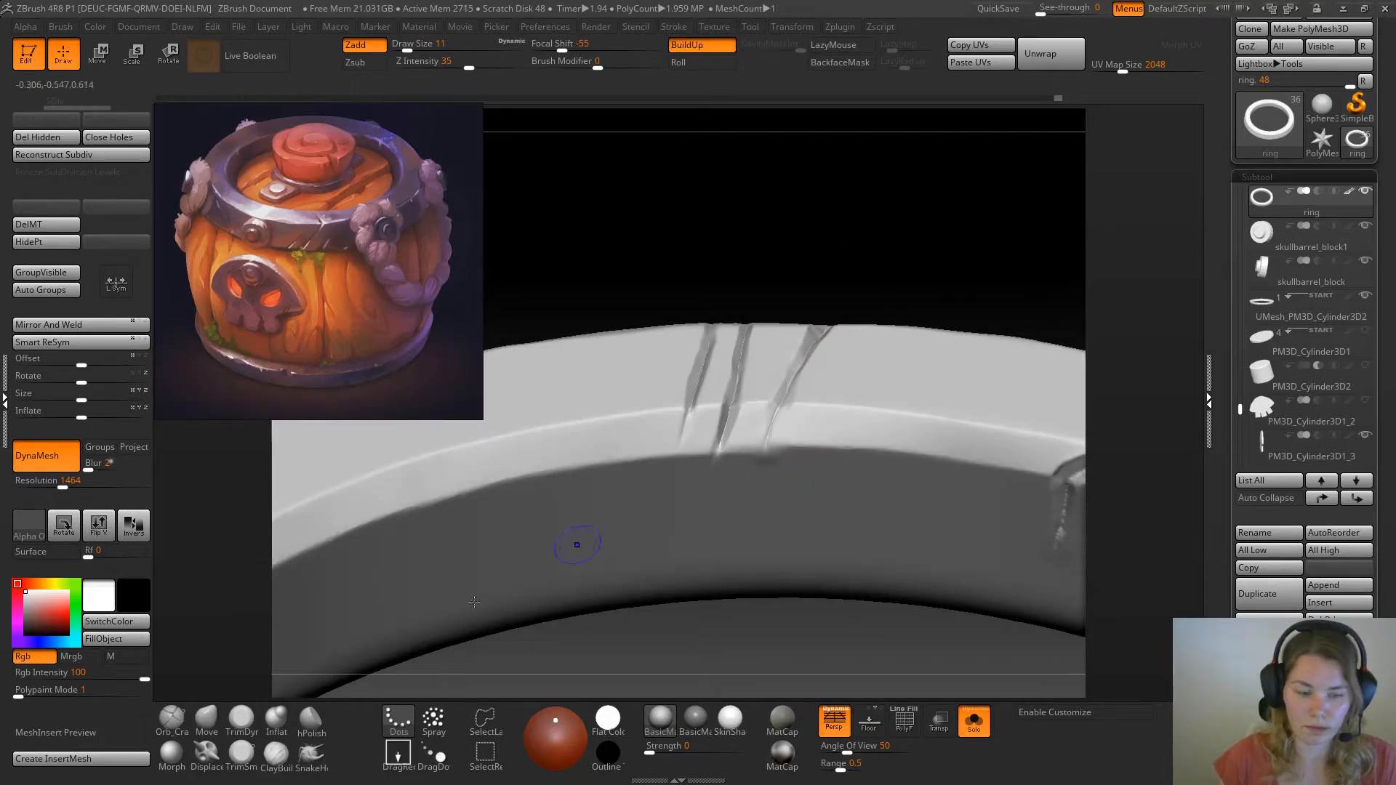
Flatten the ring's inner edge around the scratch ends with the TrimDynamic brush
left_click(242, 720)
right_click_drag(494, 524, 800, 368)
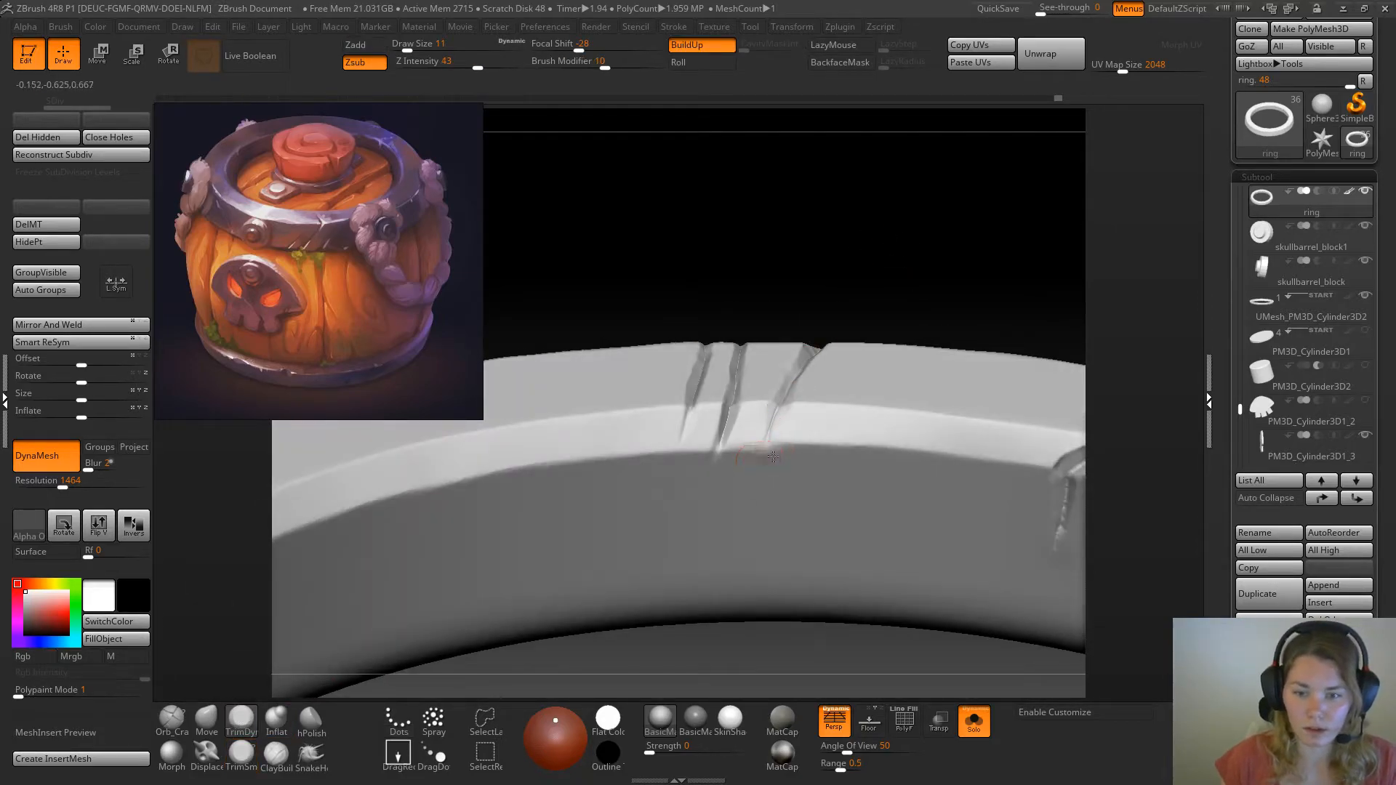
right_click_drag(791, 427, 749, 436)
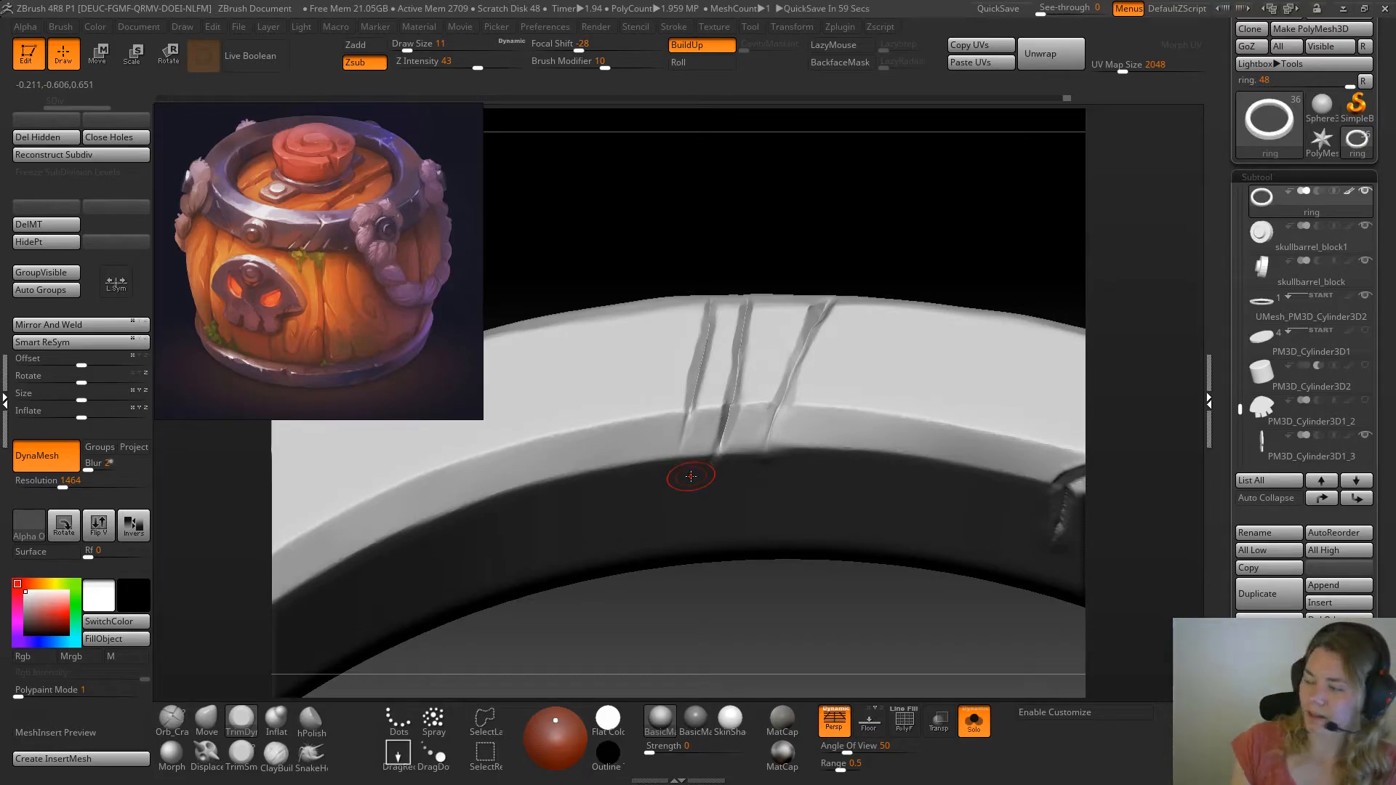
Trim the sides and outer ends of the three scratches with the TrimSmoothBorder brush at draw size 5
left_click_drag(827, 250, 863, 224)
mouse_move(676, 299)
left_mouse_down("alt")
mouse_move(774, 320)
mouse_move(778, 279)
left_mouse_up("alt")
mouse_move(680, 154)
left_mouse_down("alt")
mouse_move(686, 271)
mouse_move(688, 235)
left_mouse_up("alt")
key("space")
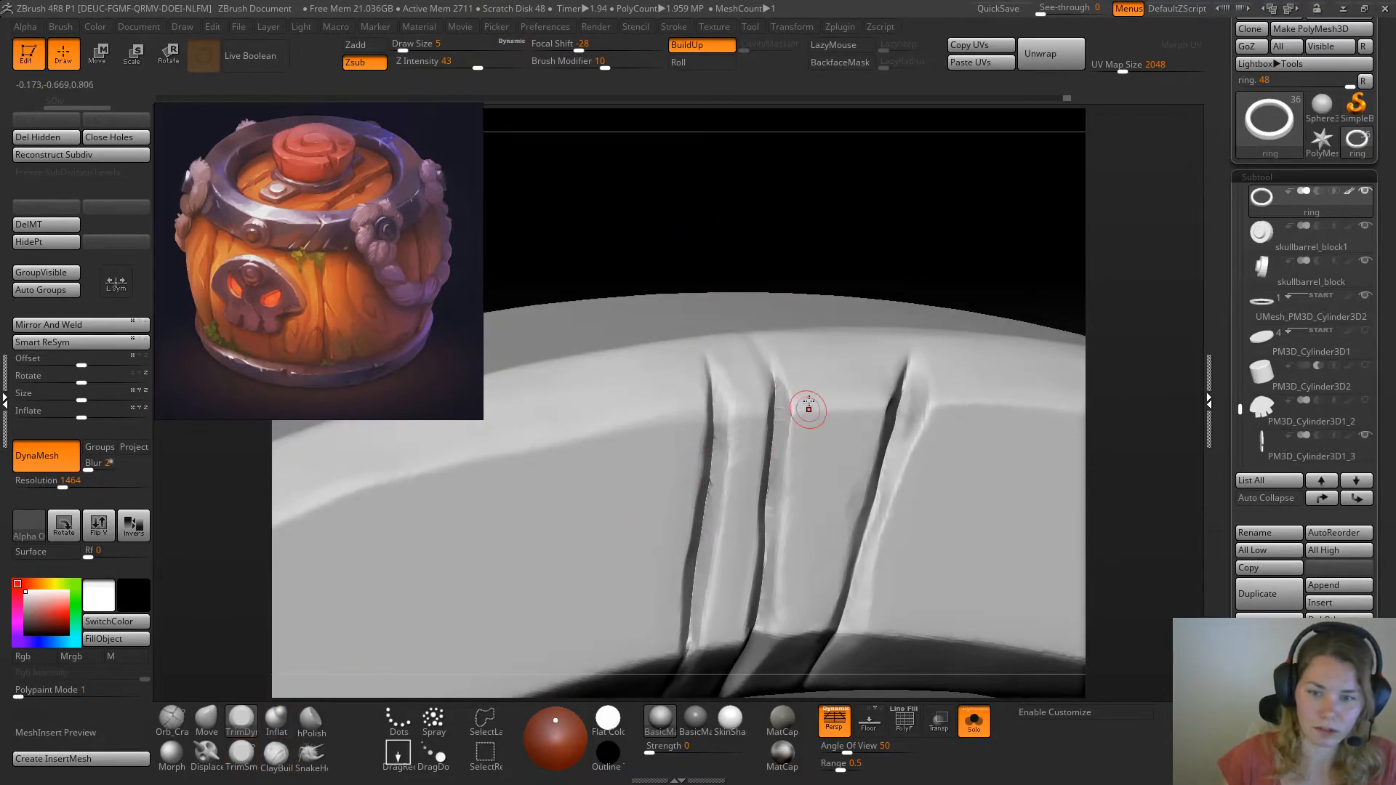
left_click(236, 762)
left_click_drag(861, 220, 864, 235)
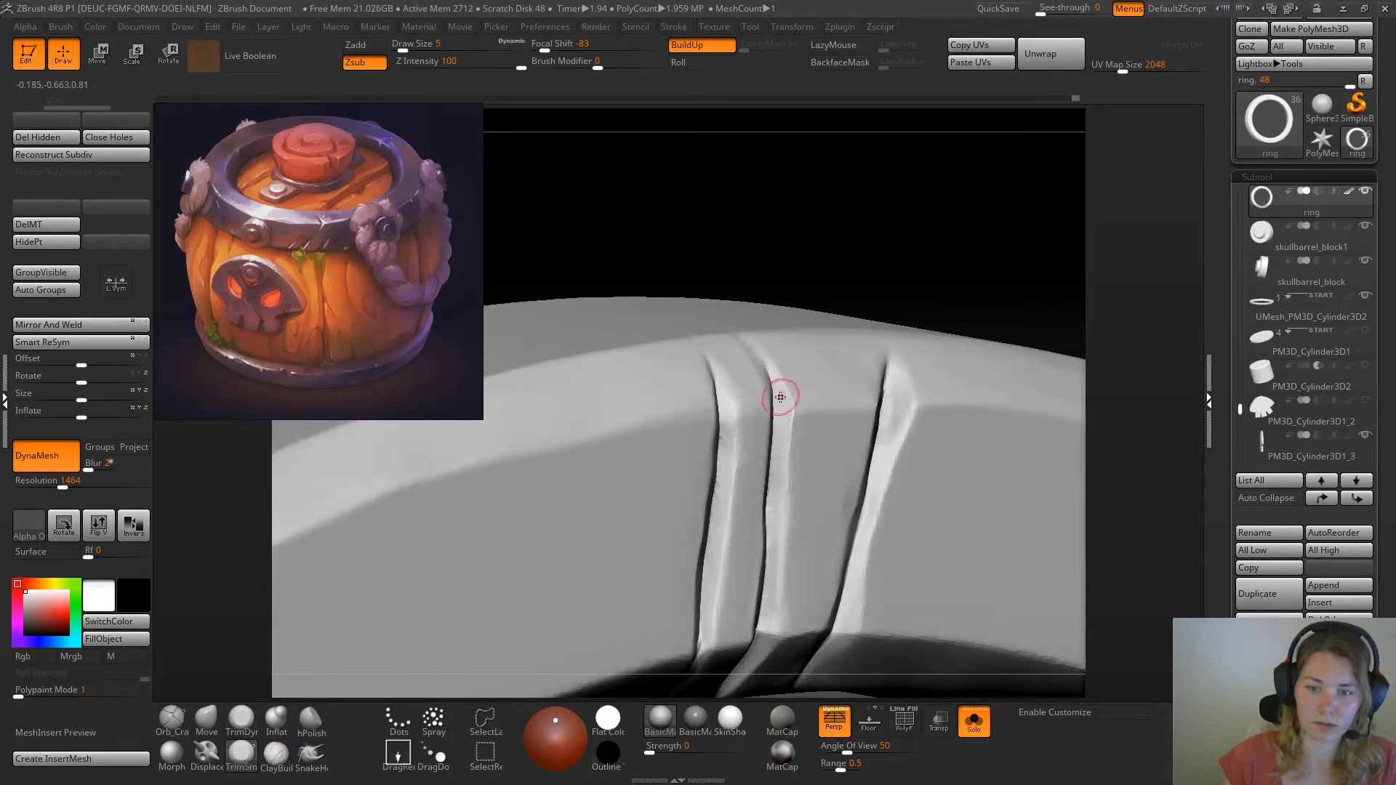
left_click_drag(779, 333, 769, 360)
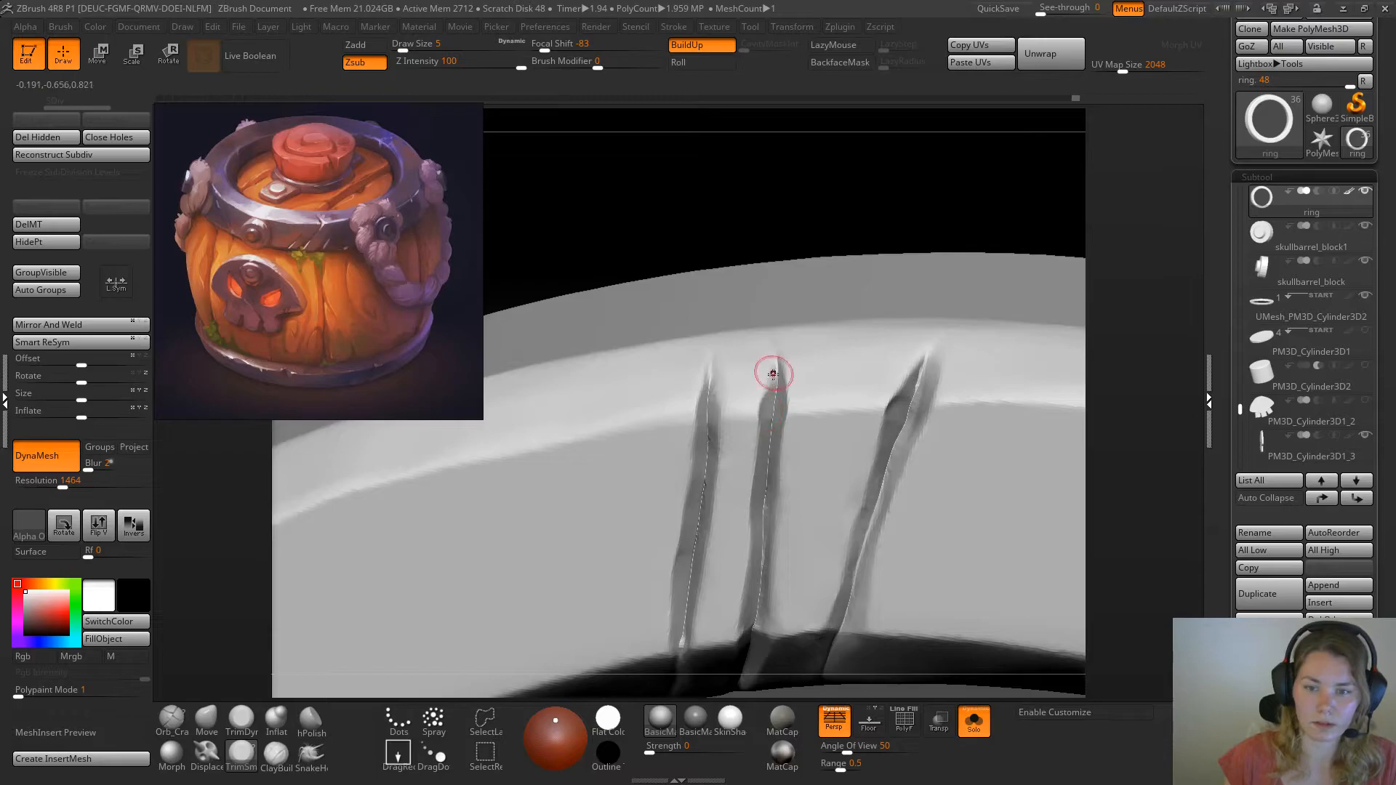
left_click_drag(794, 239, 730, 429)
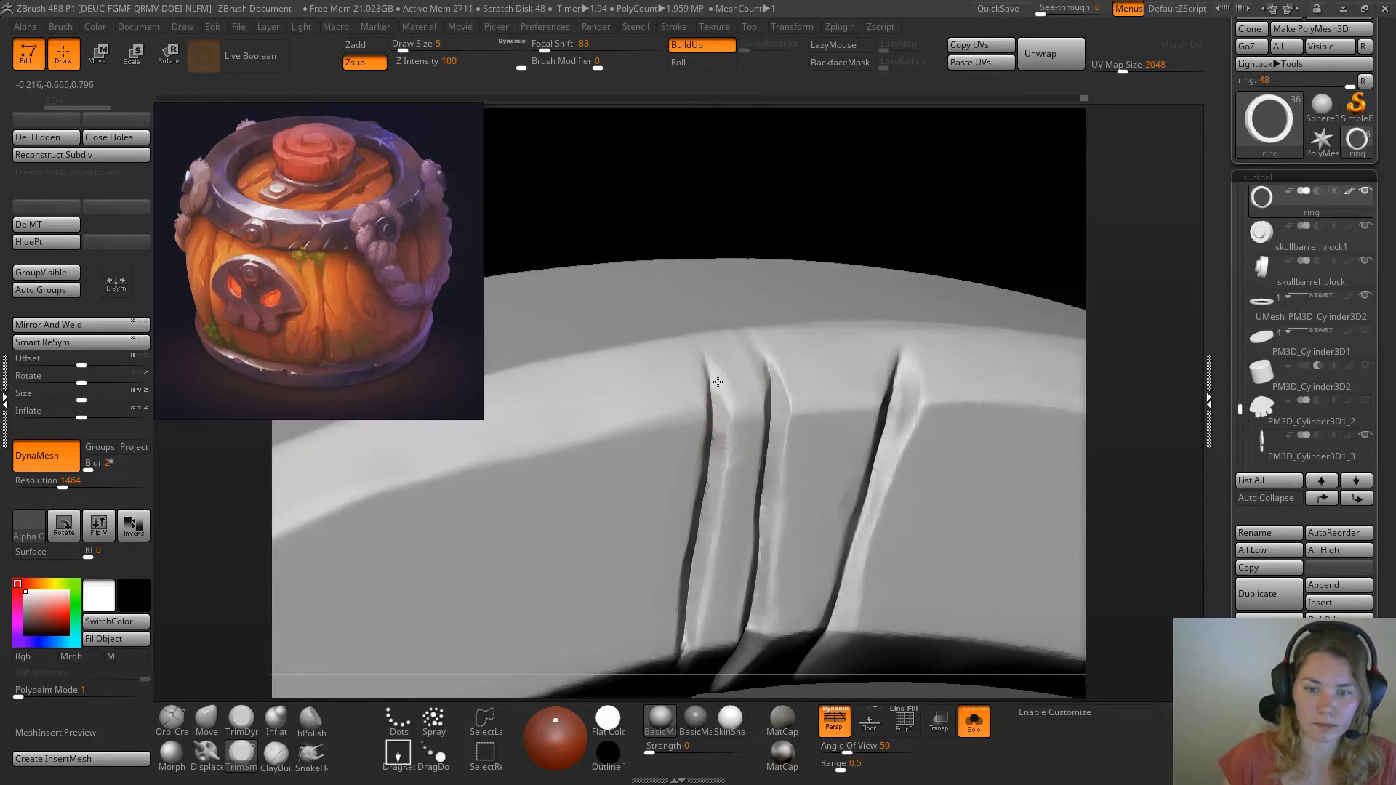
mouse_move(864, 248)
left_mouse_down("alt")
mouse_move(836, 233)
mouse_move(786, 292)
left_mouse_up("alt")
mouse_move(796, 591)
left_mouse_down()
mouse_move(772, 500)
mouse_move(823, 551)
mouse_move(980, 485)
mouse_move(972, 533)
left_mouse_up()
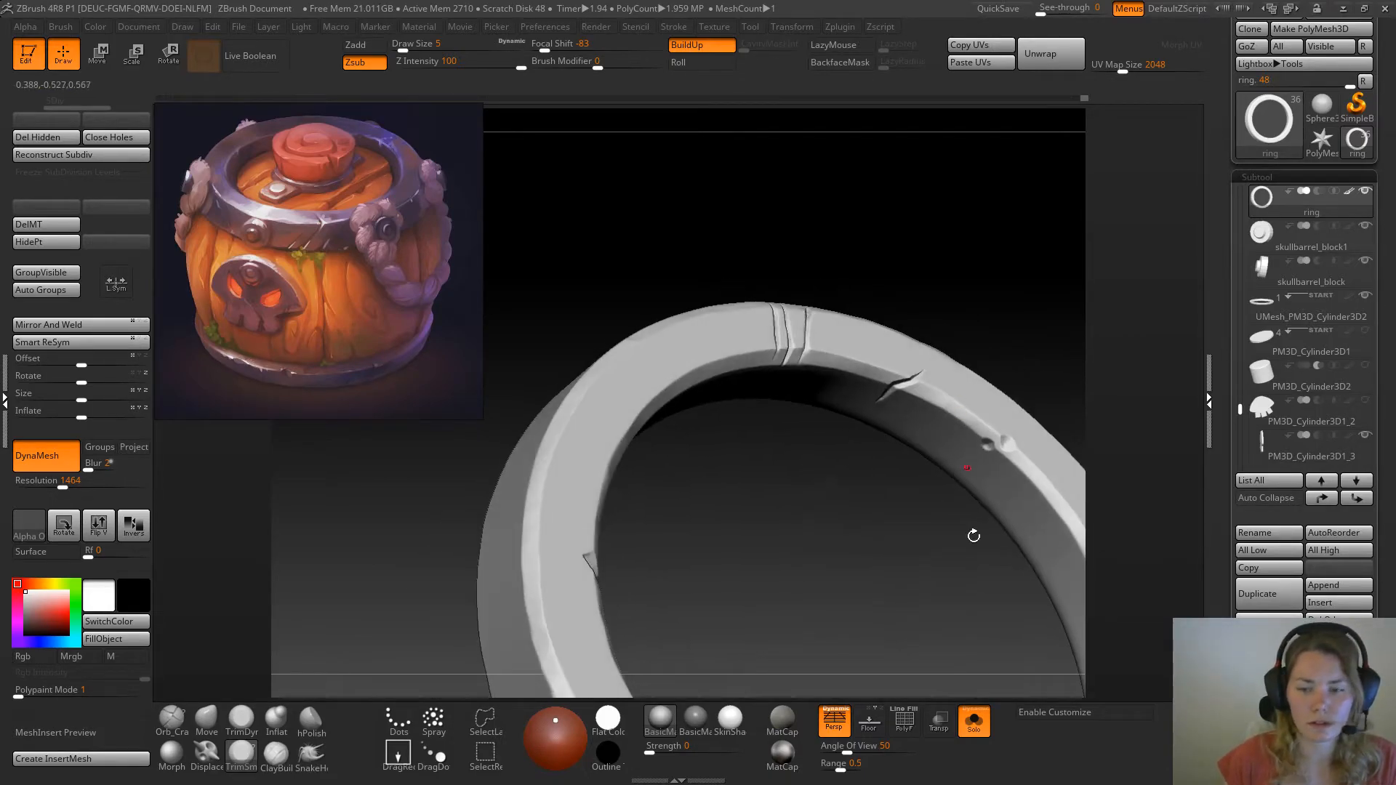
Compare the scratched ring with the rest of the barrel, then isolate the ring again
left_click(975, 721)
left_click_drag(1015, 451, 734, 518, "alt")
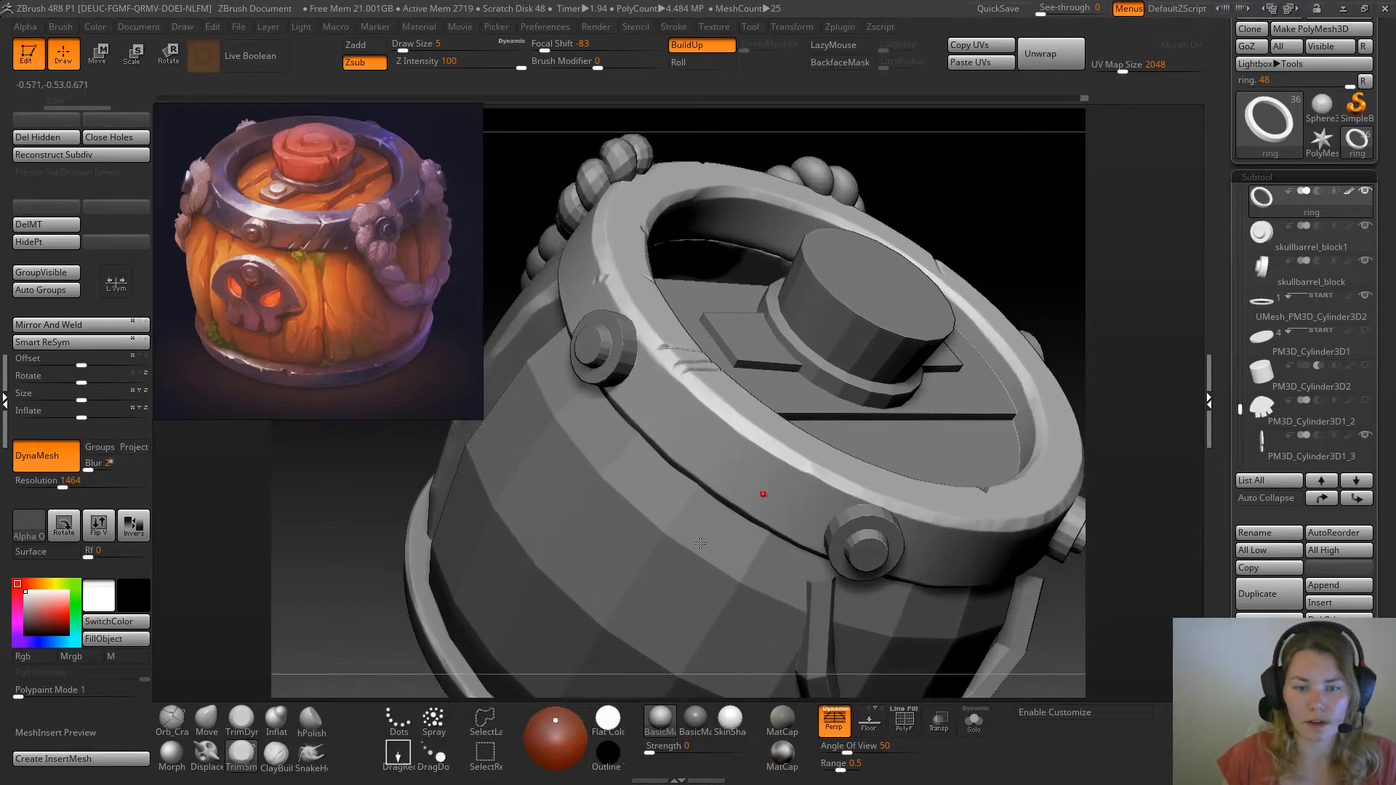
left_click_drag(339, 620, 775, 371)
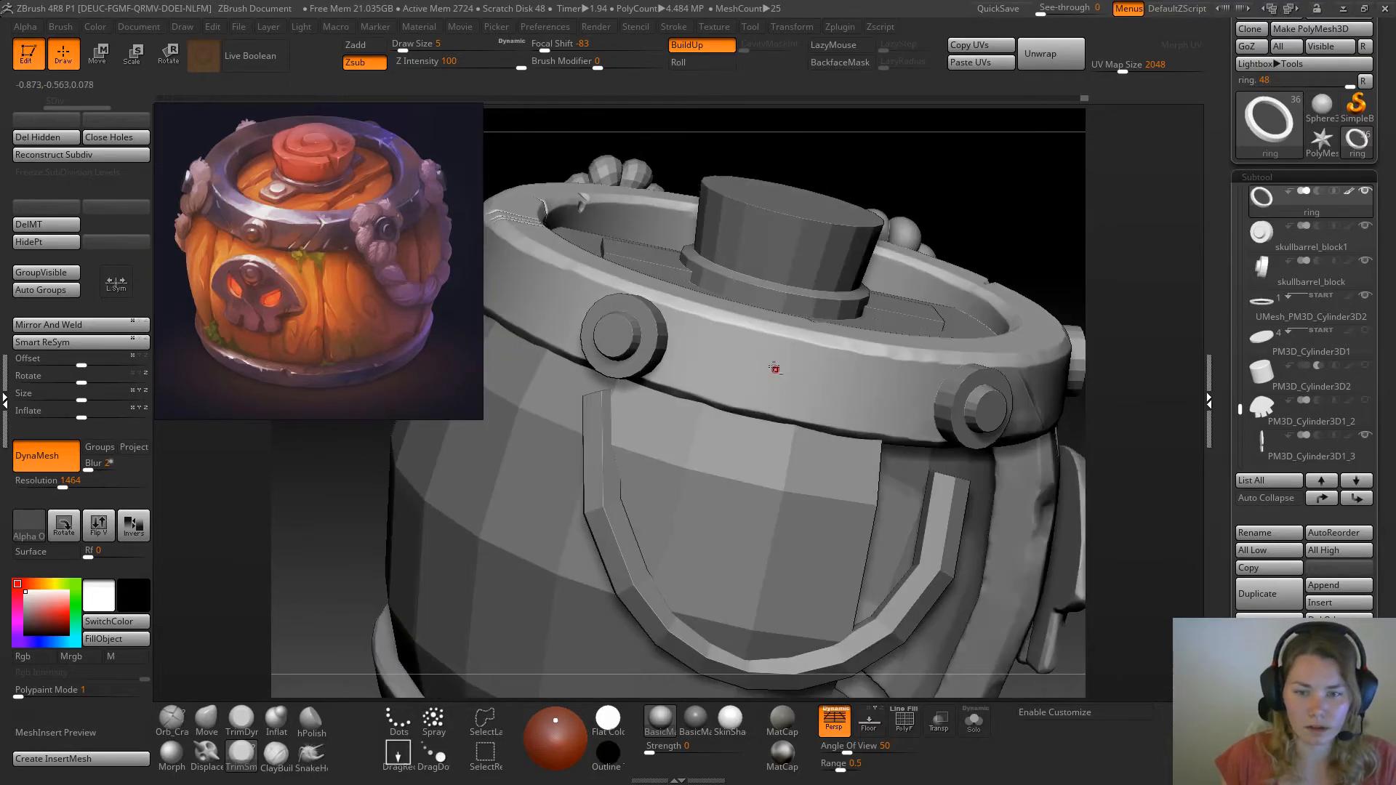
left_click(977, 722)
left_click_drag(916, 553, 522, 626)
Dent the ring's upper edge beside the rivet with the Move brush at draw size 8, and flatten it with TrimDynamic
key("b")
key("m")
key("v")
left_click_drag(461, 565, 542, 561)
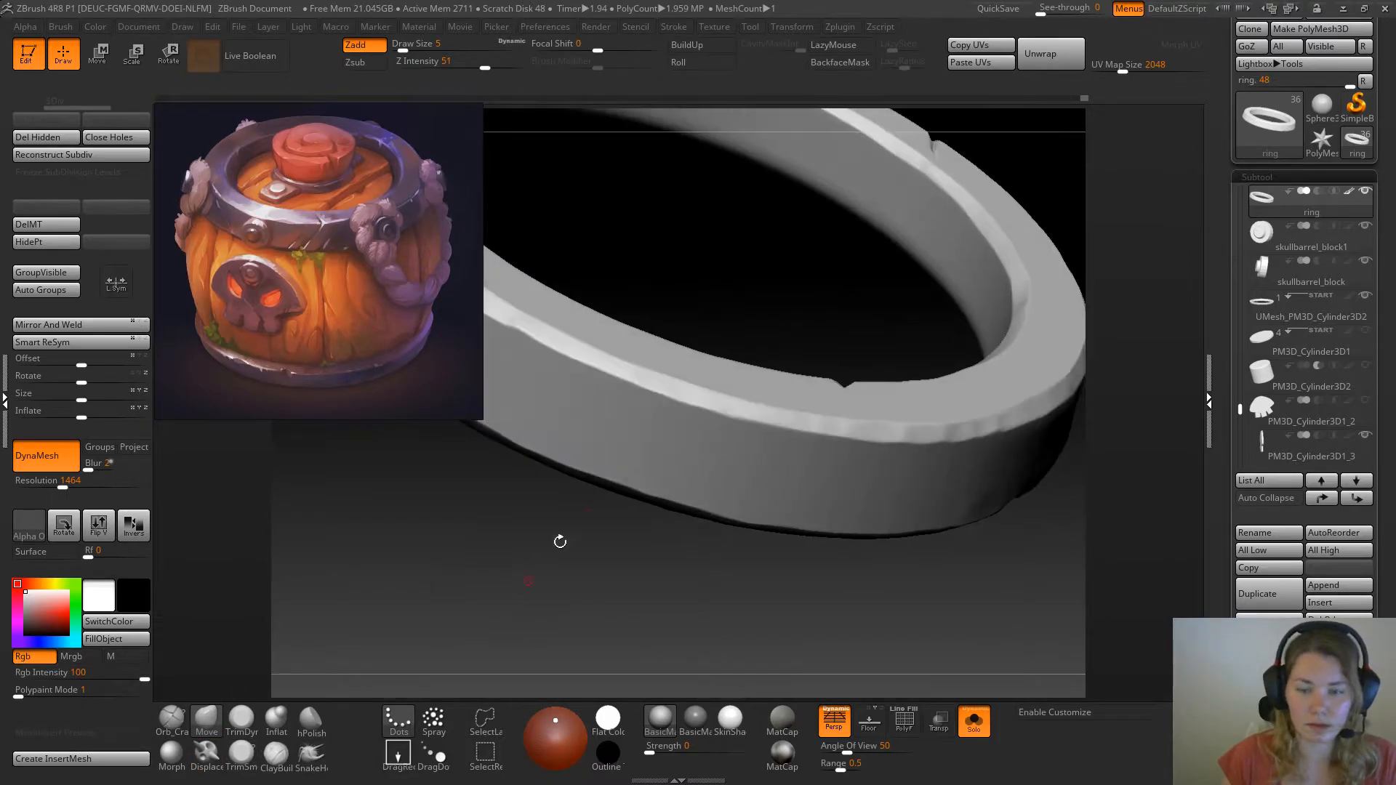
left_click(976, 723)
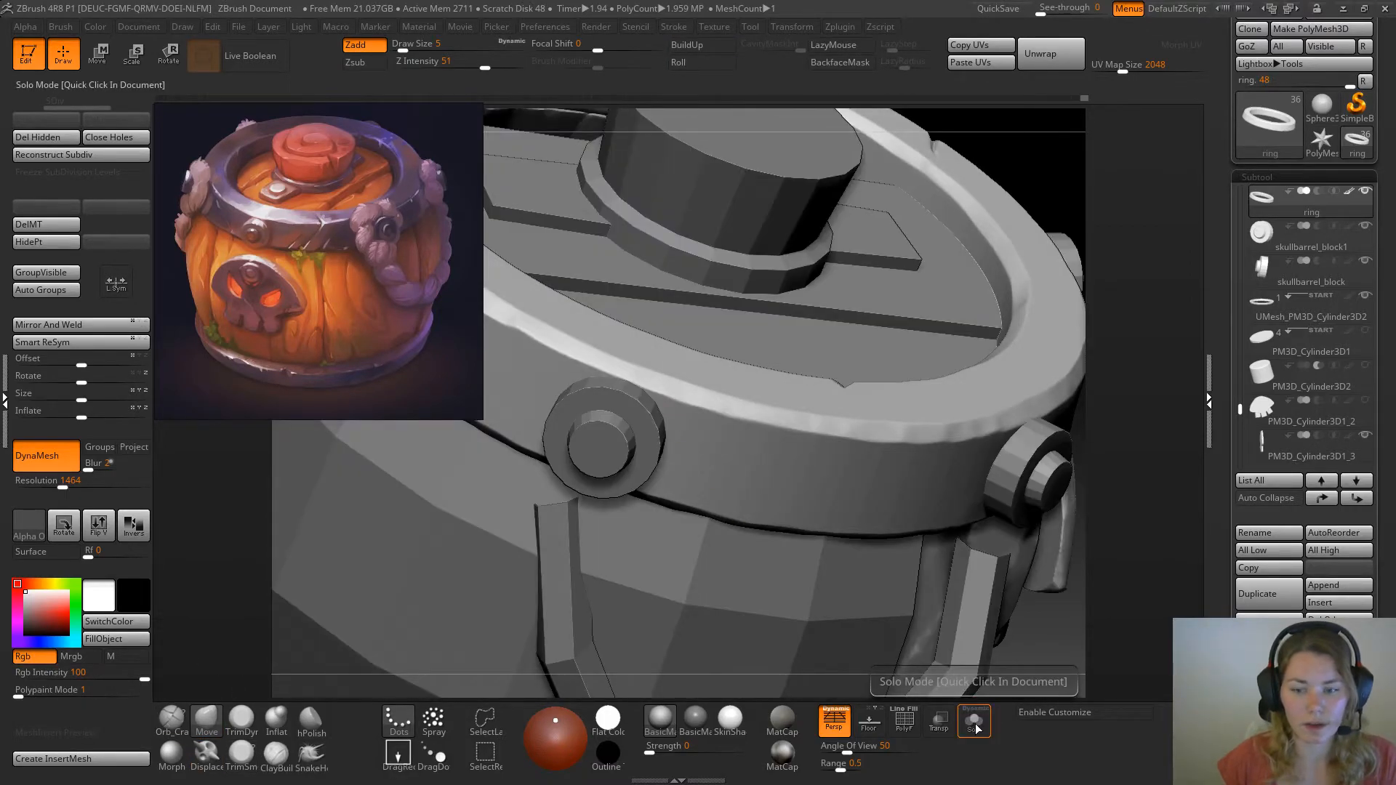
left_click(976, 723)
key("space")
left_click_drag(660, 406, 667, 406)
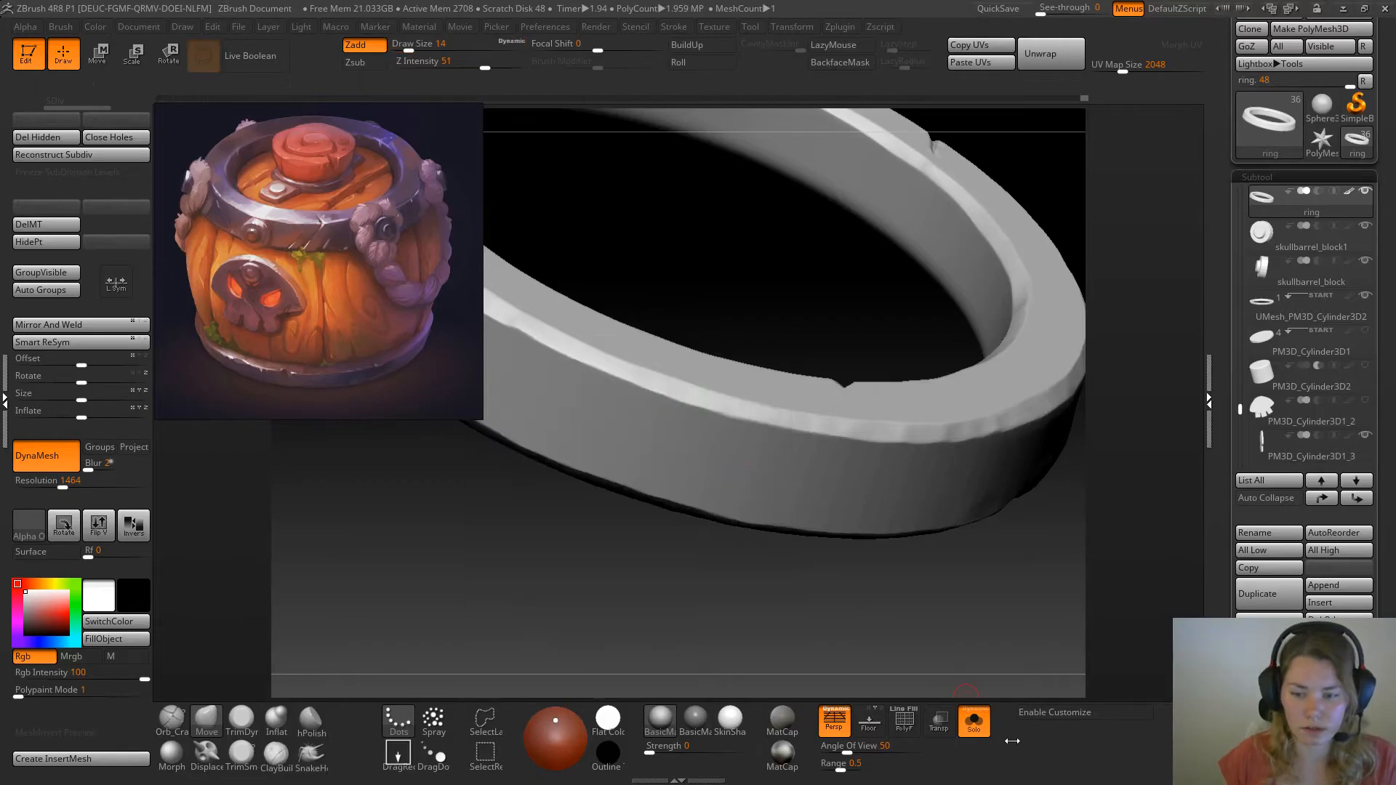
left_click(974, 722)
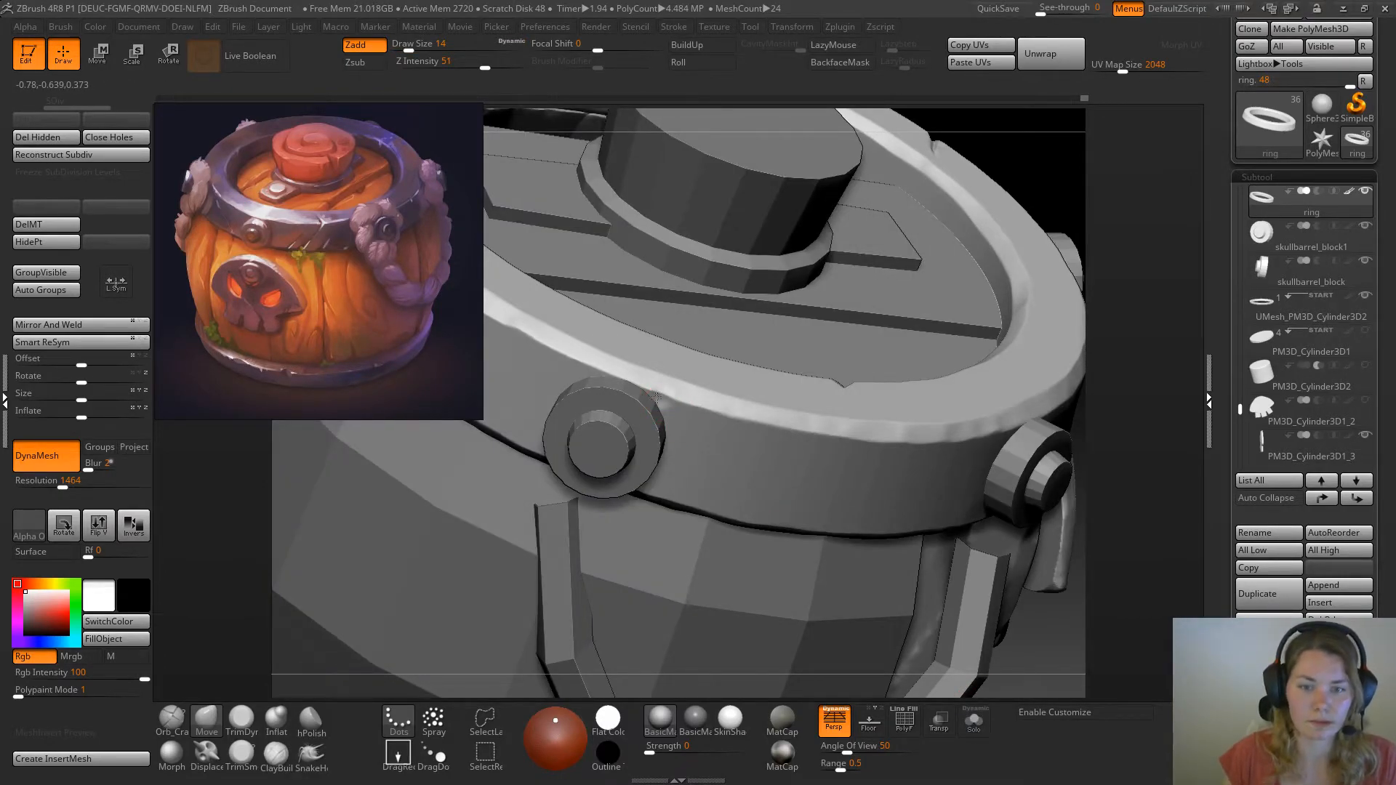
key("space")
left_click_drag(668, 394, 661, 392)
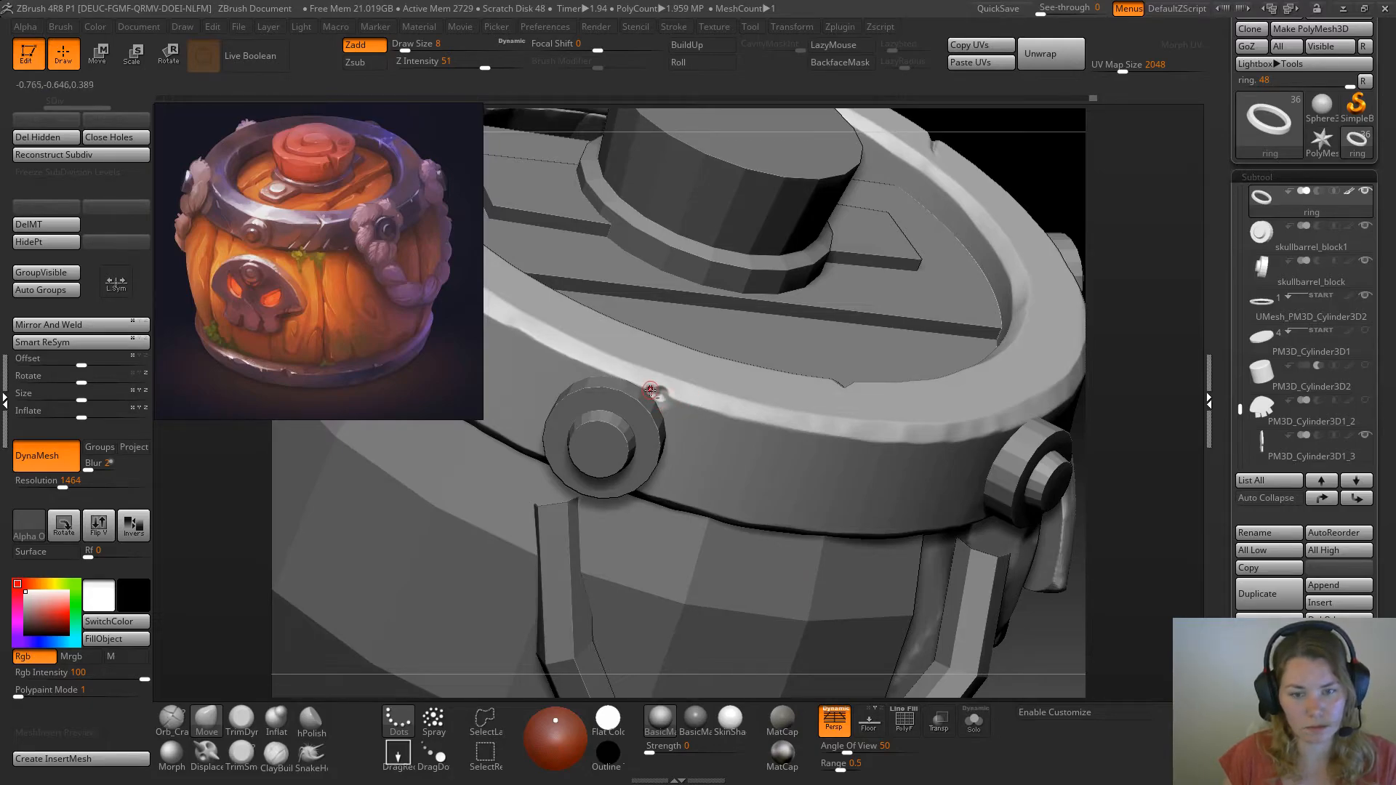
left_click(242, 720)
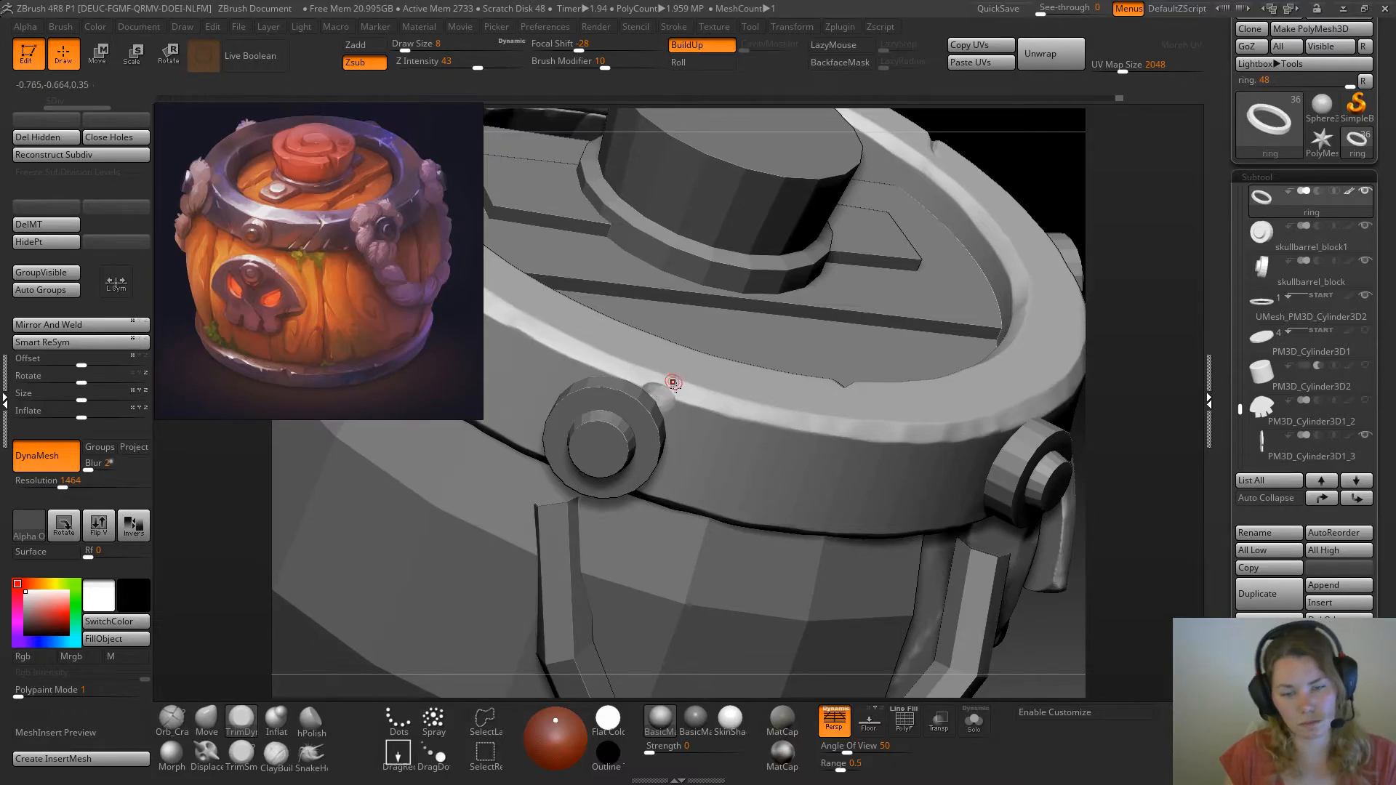
Push in the ring's lower edge beneath the same rivet with the Move brush at draw size 9
left_click_drag(1115, 525, 1086, 472, "alt")
mouse_move(1060, 561)
left_mouse_down()
mouse_move(1032, 528)
mouse_move(1074, 521)
mouse_move(1022, 465)
mouse_move(989, 324)
mouse_move(939, 244)
mouse_move(937, 259)
mouse_move(1039, 260)
left_mouse_up()
mouse_move(1038, 260)
left_mouse_down()
mouse_move(864, 229)
mouse_move(840, 187)
left_mouse_up()
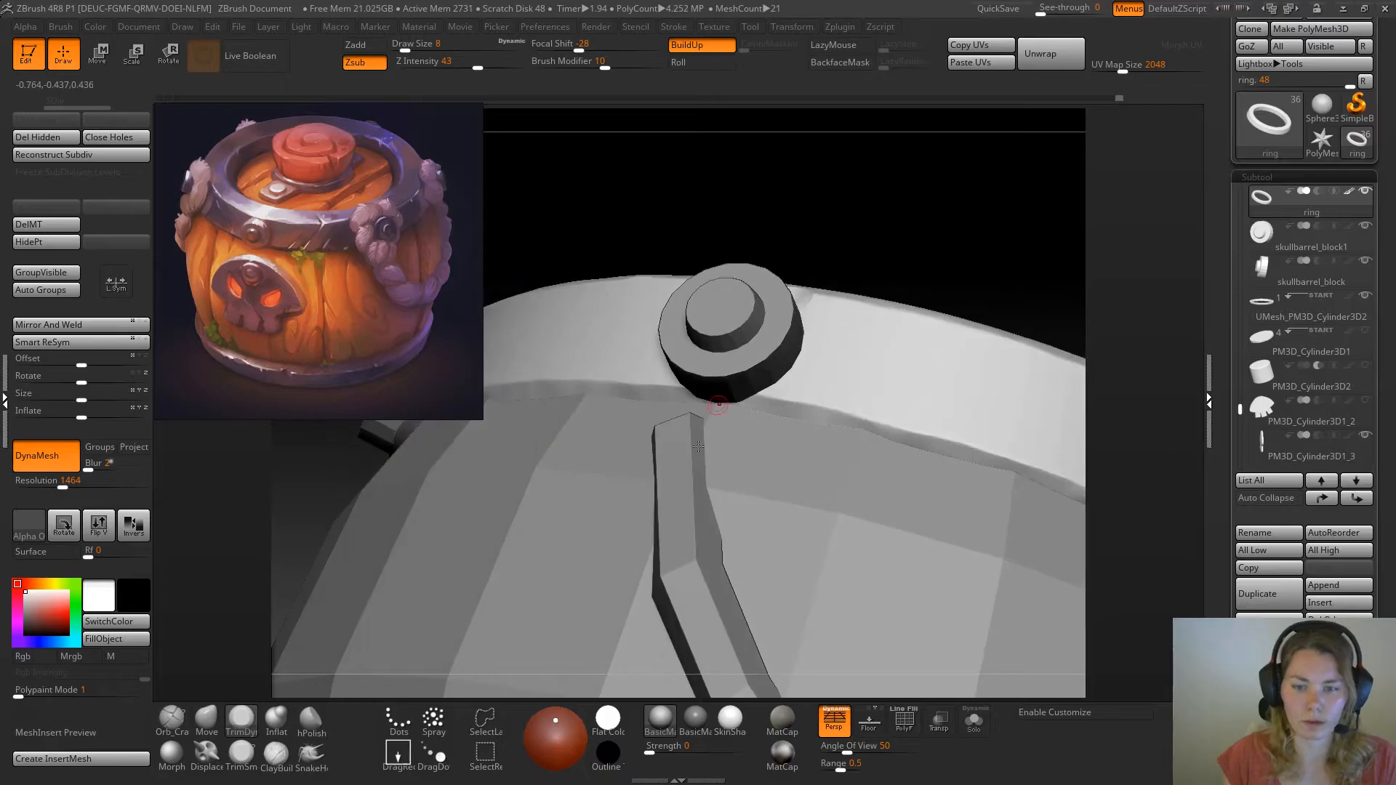
left_click(207, 720)
key("space")
left_click(777, 392)
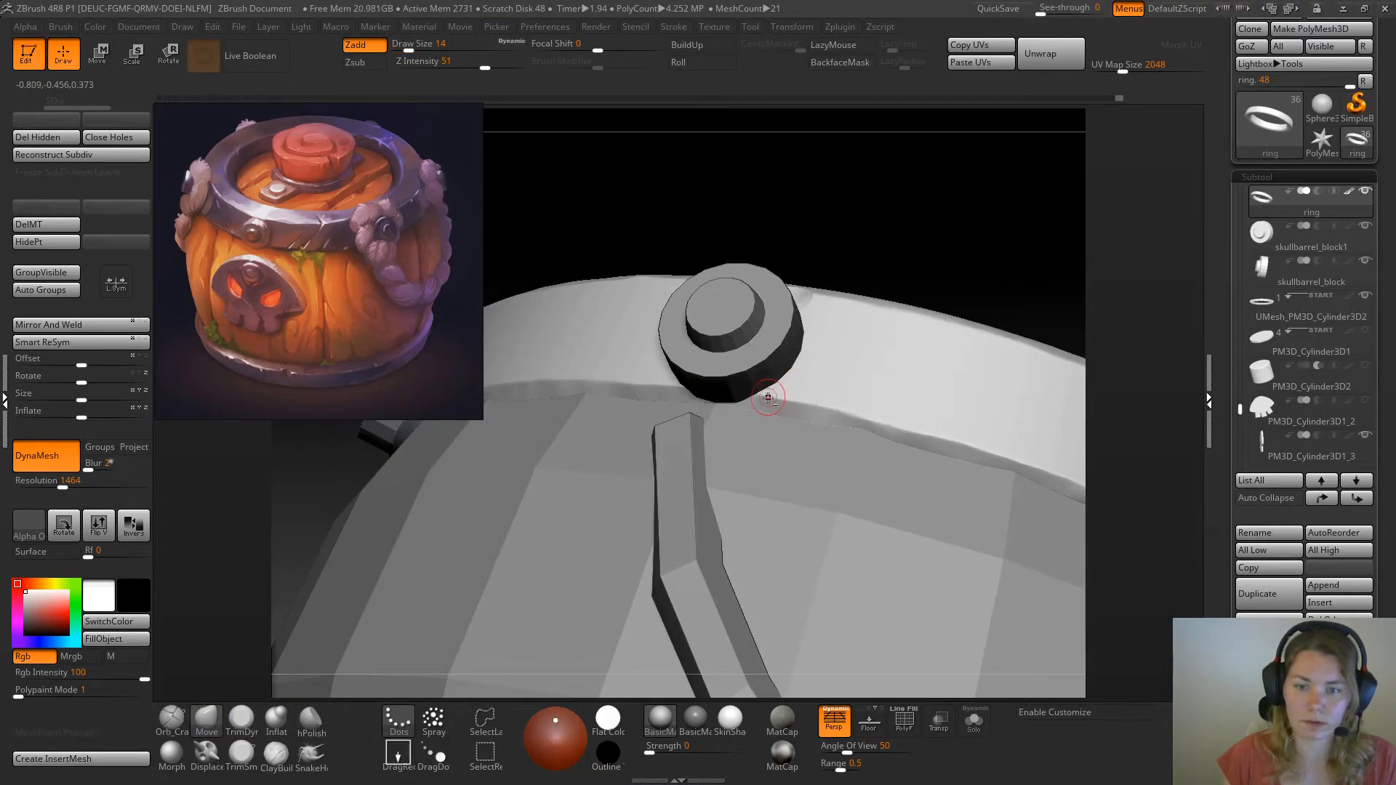
key("space")
left_click_drag(786, 395, 768, 391)
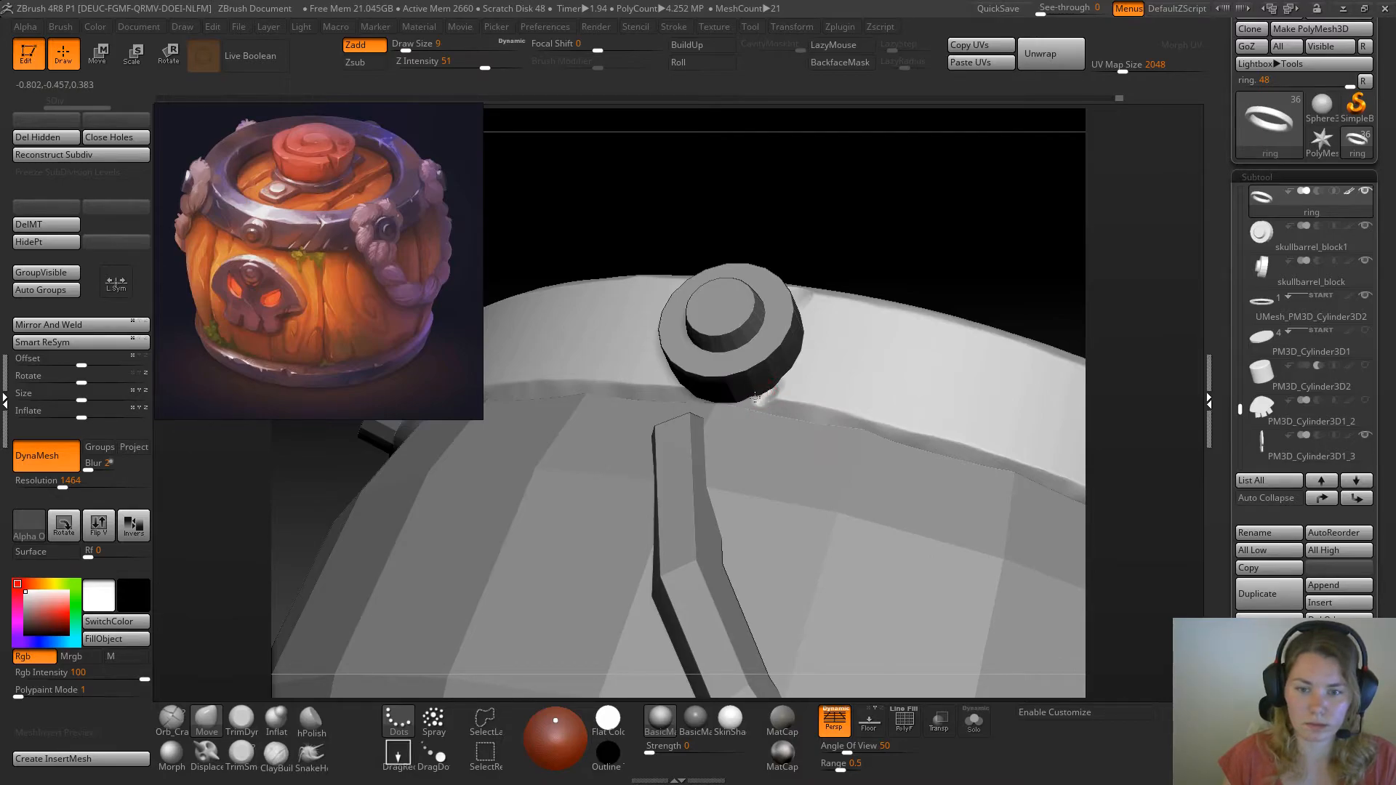
Flatten the dent in the ring's lower edge with TrimDynamic, isolating the ring to reach the area behind the rivet
left_click_drag(936, 256, 953, 298)
left_click(241, 720)
left_click_drag(936, 239, 972, 243)
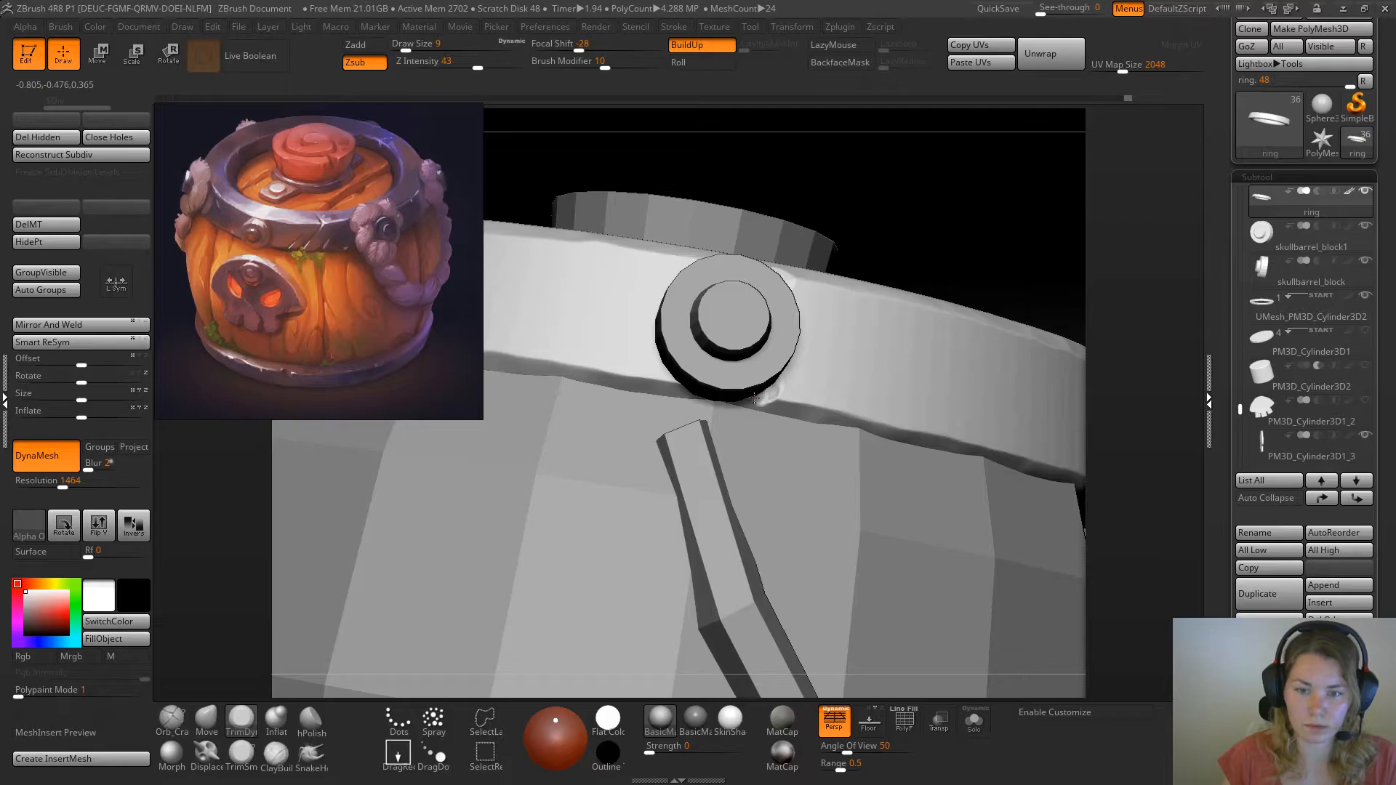
left_click(973, 722)
mouse_move(881, 247)
left_mouse_down()
mouse_move(763, 386)
mouse_move(773, 367)
left_mouse_up()
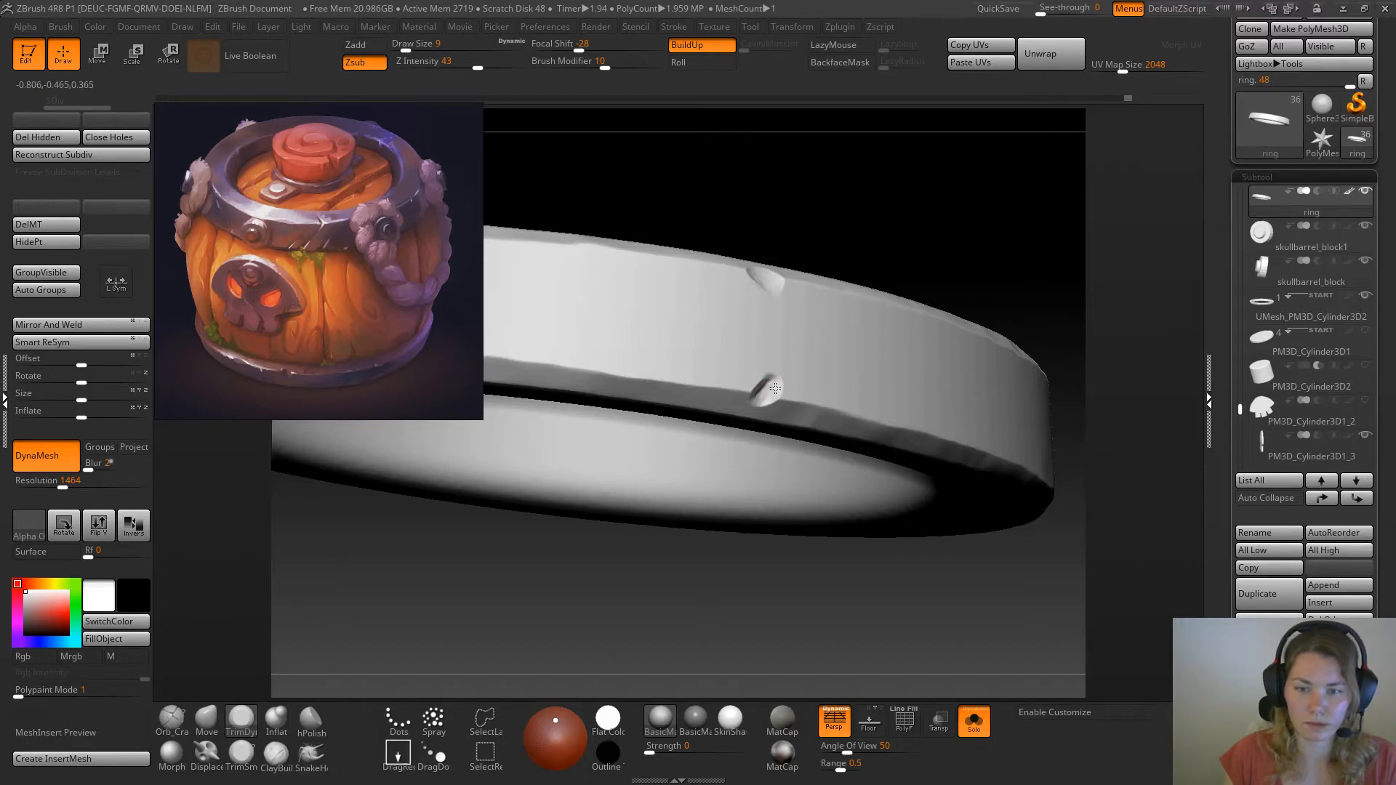
Show the full barrel and carve a diagonal crack into the ring's side between two rivets with Orb_Cracks at draw size 17
left_click(974, 721)
right_click_drag(972, 342, 995, 203, "ctrl")
mouse_move(995, 204)
left_mouse_down()
mouse_move(983, 263)
mouse_move(1001, 291)
mouse_move(779, 374)
mouse_move(630, 509)
mouse_move(470, 580)
mouse_move(872, 301)
mouse_move(826, 373)
mouse_move(919, 263)
mouse_move(863, 296)
left_mouse_up()
left_click(174, 721)
left_click_drag(919, 242, 829, 338)
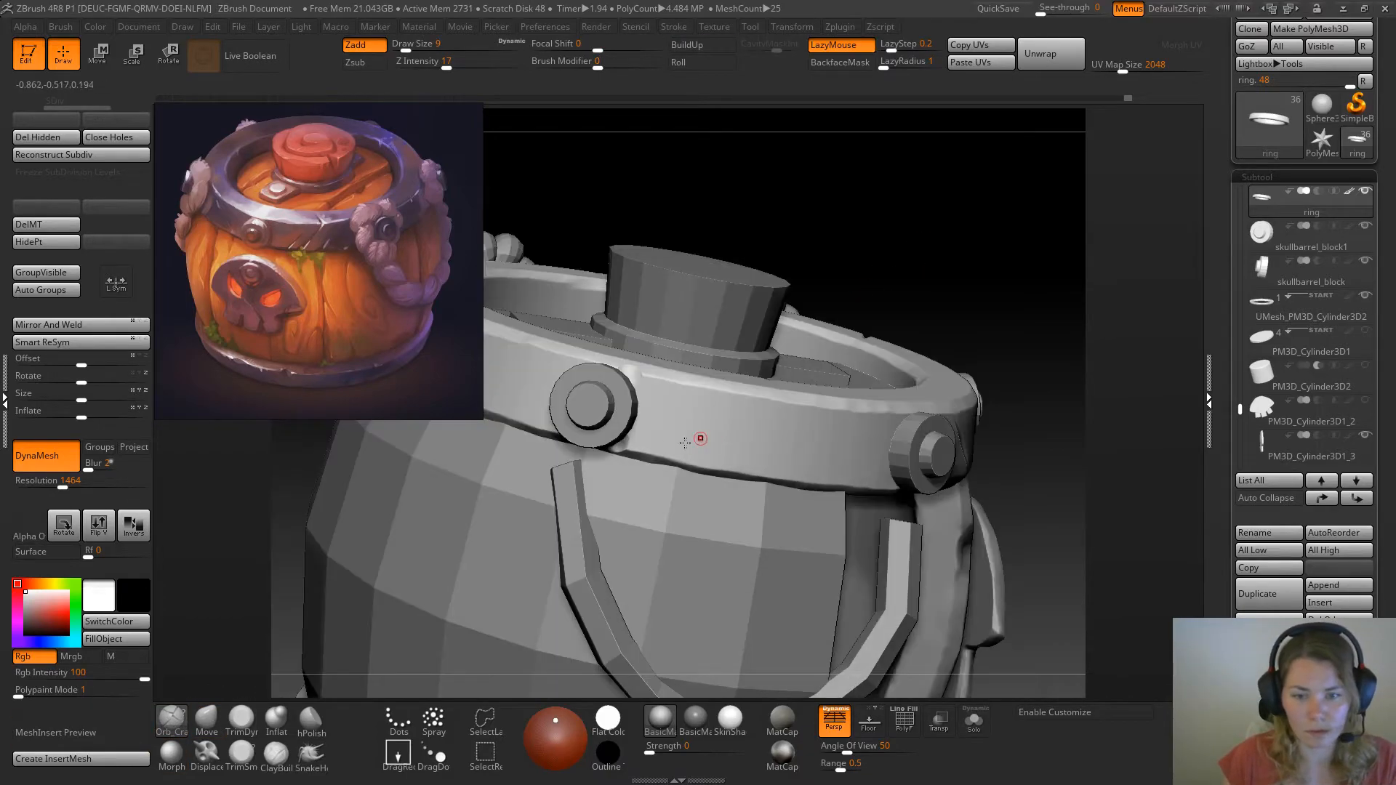
mouse_move(736, 410)
left_mouse_down()
mouse_move(659, 454)
mouse_move(738, 433)
left_mouse_up()
key("ctrl+z")
key("space")
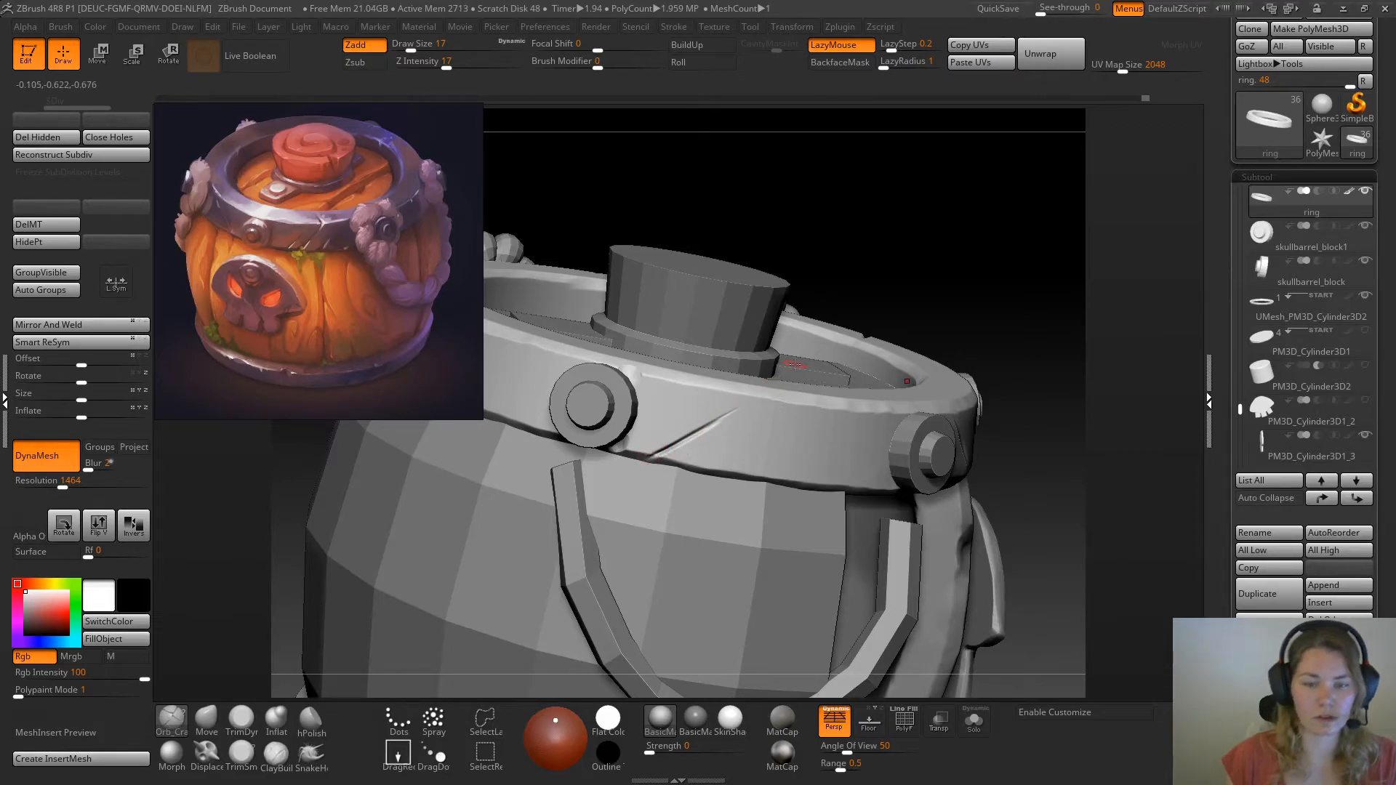
Soften the diagonal crack on the ring's side with the Morph brush
right_click_drag(784, 309, 868, 259, "ctrl")
left_click_drag(872, 223, 705, 460)
left_click(171, 753)
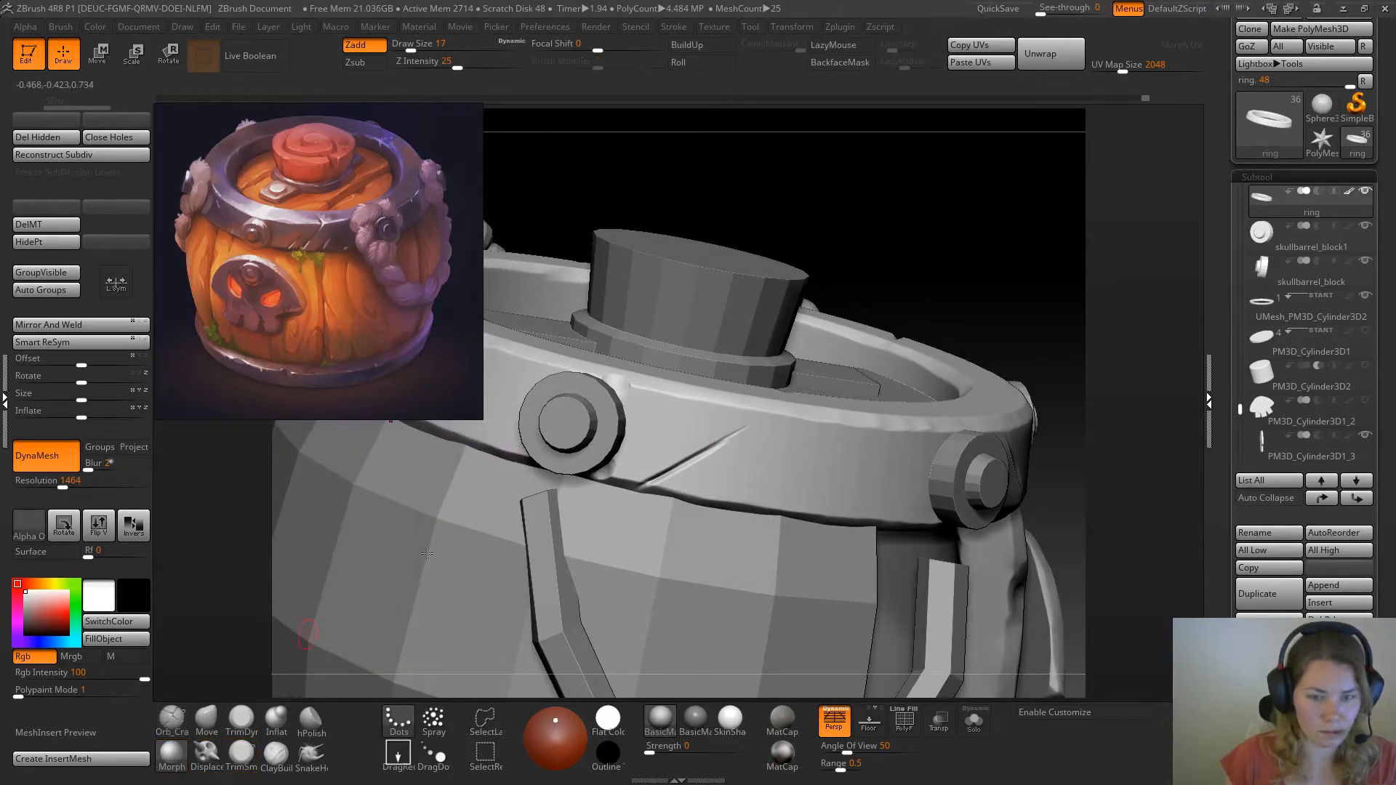
left_click(727, 448)
left_click(685, 476)
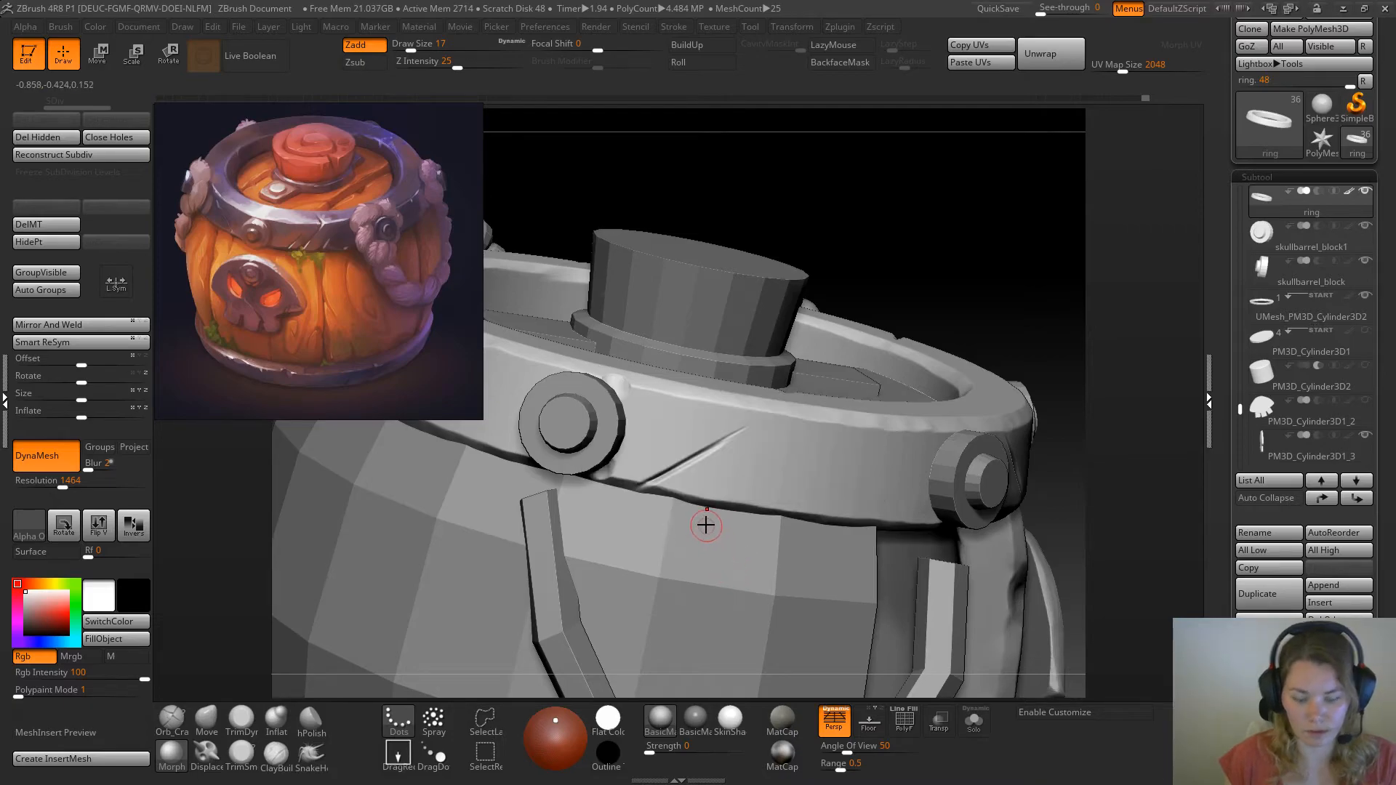
Flatten the surface along the diagonal crack with the TrimDynamic brush
left_click(239, 719)
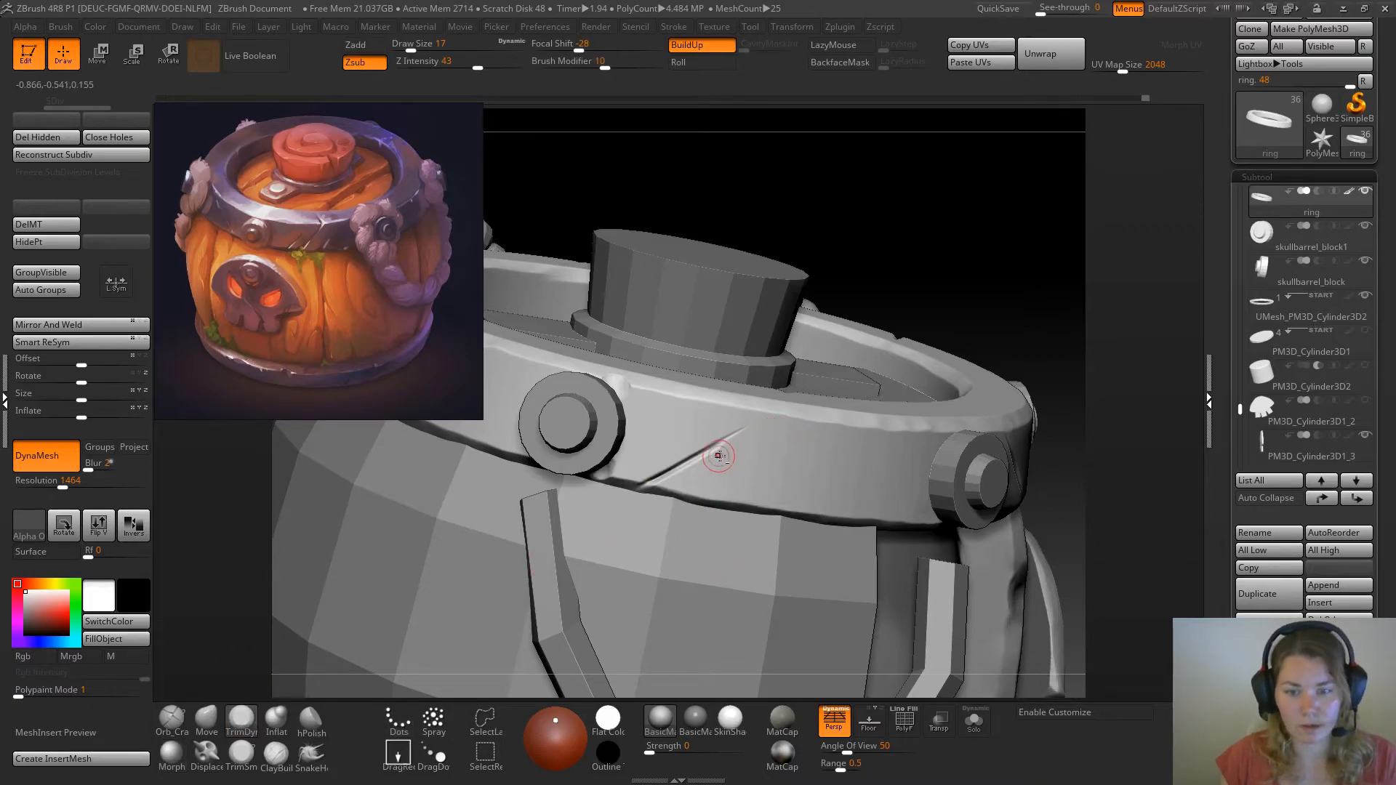
mouse_move(755, 419)
left_mouse_down()
mouse_move(709, 456)
mouse_move(740, 423)
left_mouse_up()
left_click_drag(909, 306, 799, 462, "alt")
left_click_drag(976, 277, 991, 224)
Bevel the edges of the diagonal crack with TrimSmoothBorder at draw sizes 11 and 12, isolating the ring to inspect it
left_click(244, 755)
key("space")
mouse_move(905, 220)
left_mouse_down()
mouse_move(933, 227)
mouse_move(886, 137)
mouse_move(819, 96)
left_mouse_up()
key("space")
left_click_drag(763, 517, 761, 517)
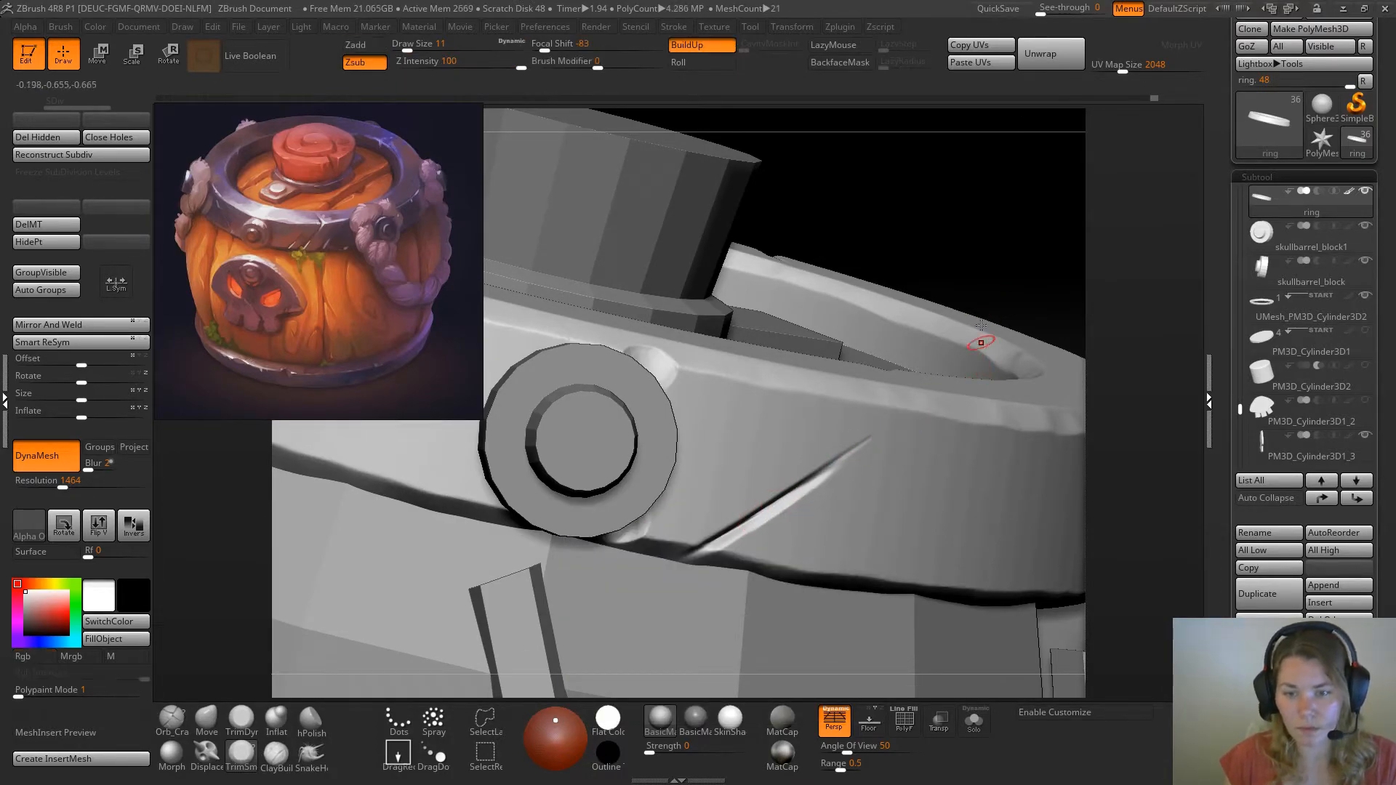
key("space")
mouse_move(994, 248)
left_mouse_down()
mouse_move(857, 327)
mouse_move(920, 281)
left_mouse_up()
left_click(975, 720)
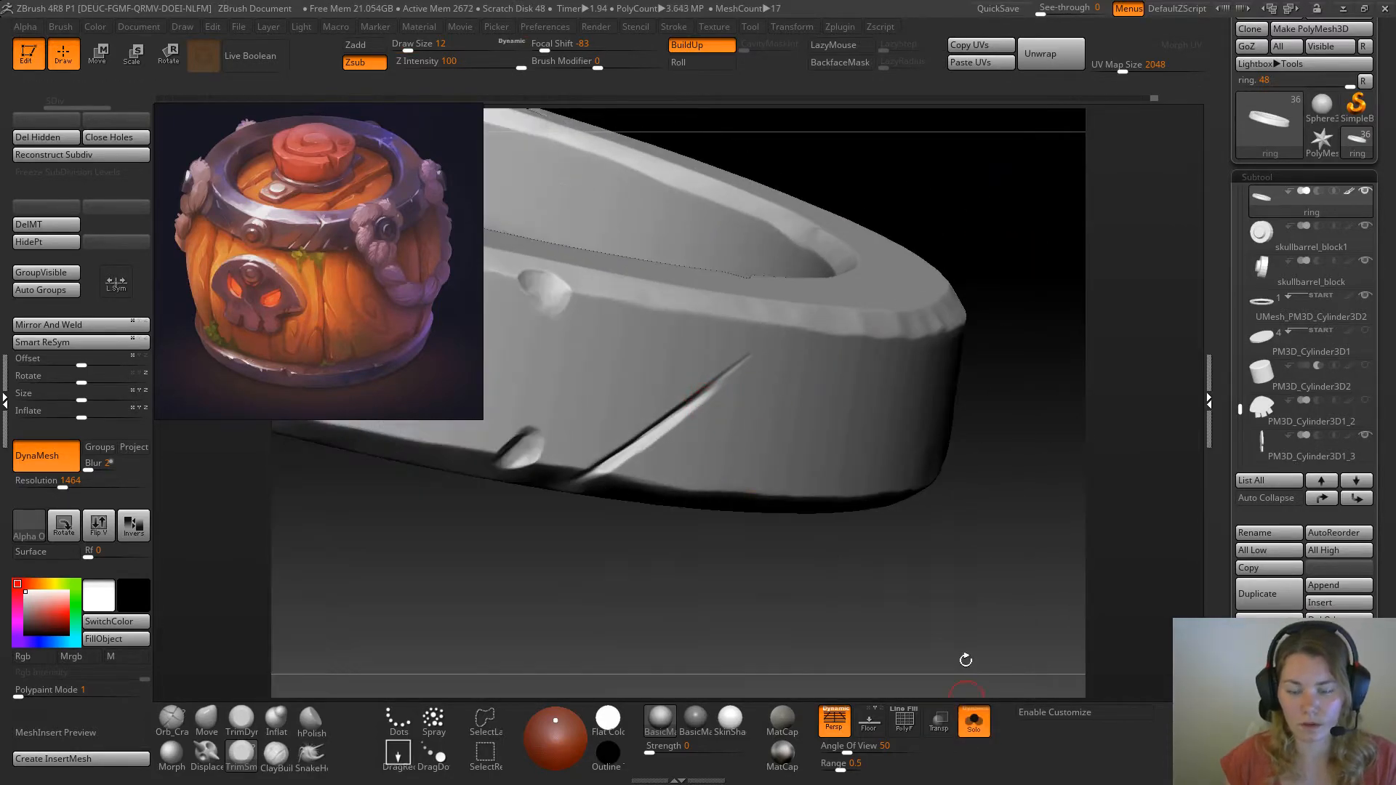
left_click_drag(965, 679, 1001, 440)
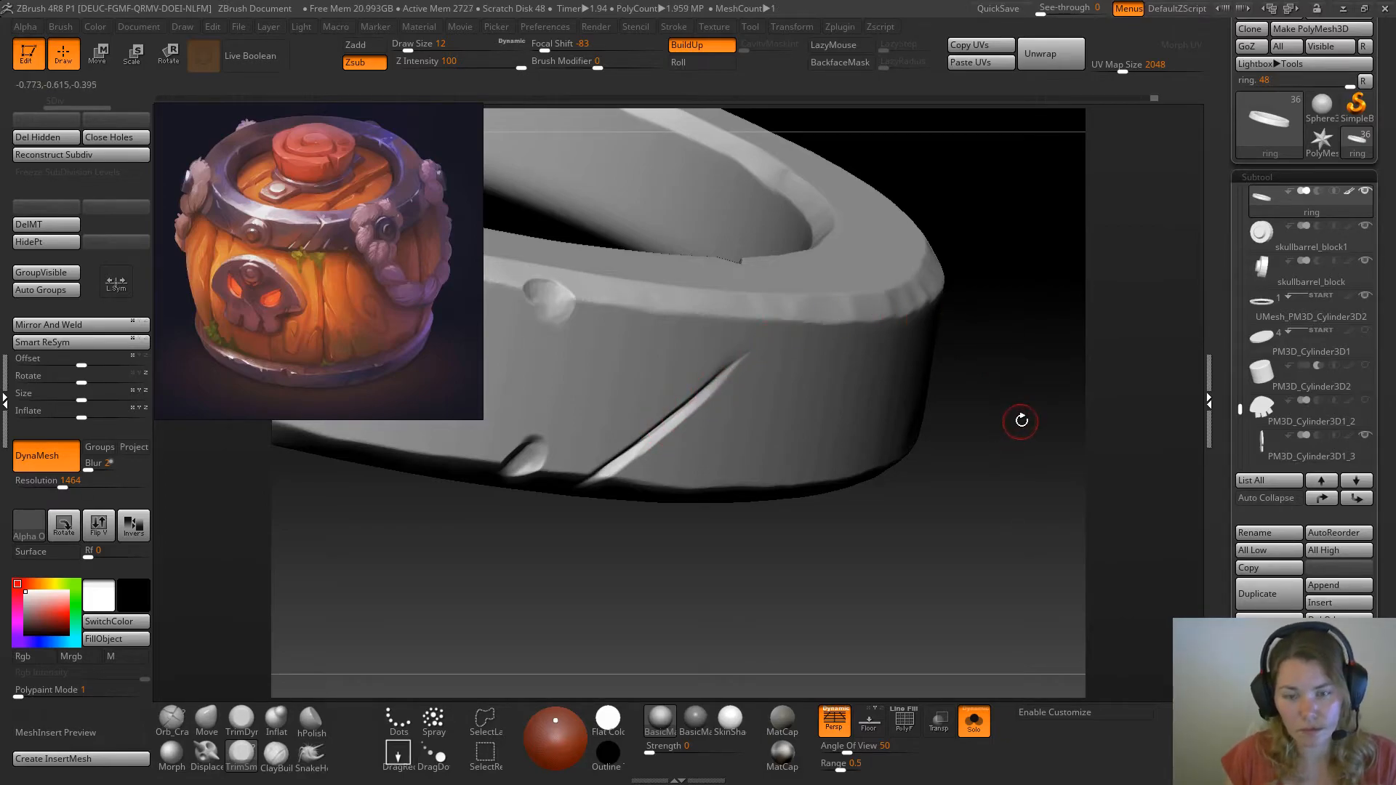
left_click_drag(1028, 429, 972, 340)
mouse_move(827, 257)
left_mouse_down()
mouse_move(816, 335)
mouse_move(801, 249)
left_mouse_up()
Show the complete barrel and examine the ring's damage from all sides against the reference image
left_click(974, 722)
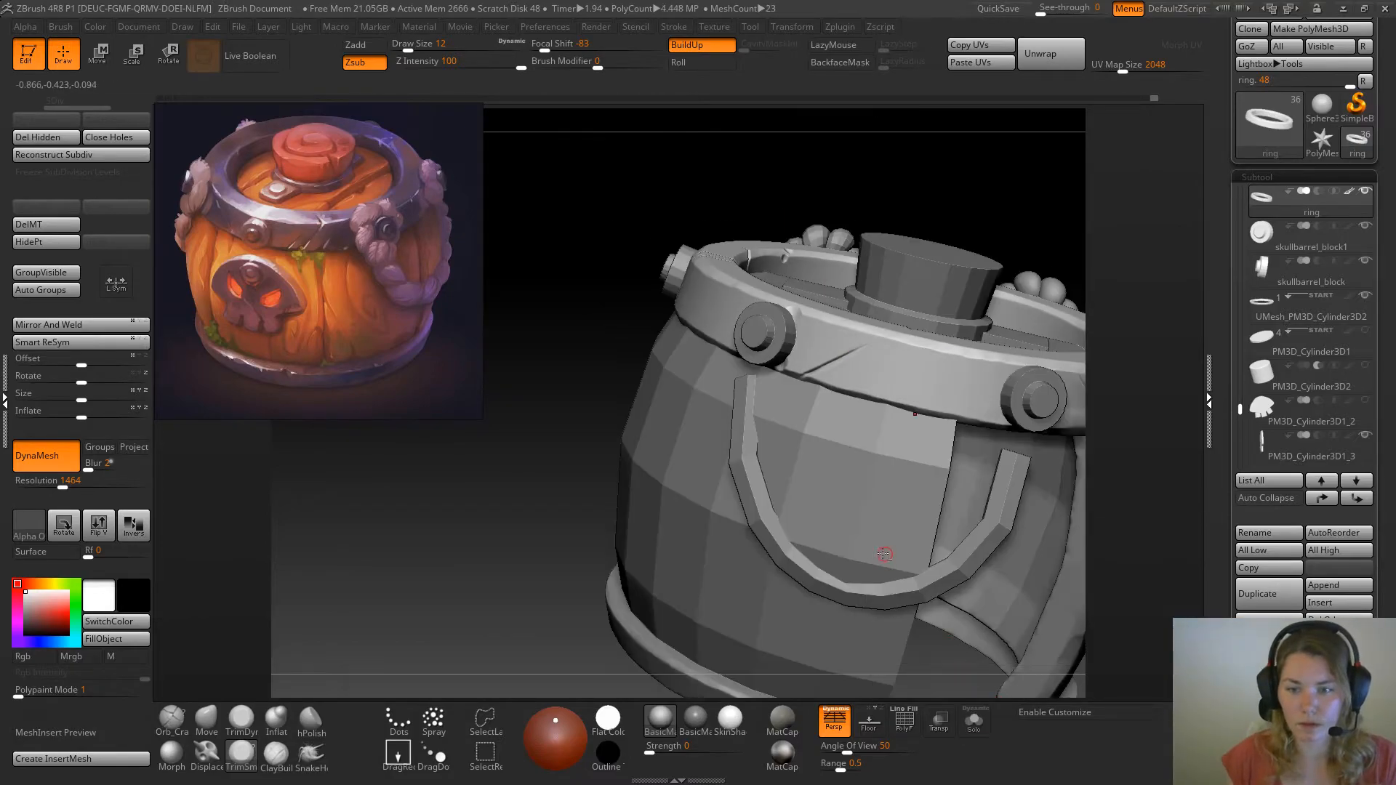
left_click_drag(612, 367, 473, 473)
left_click_drag(1037, 213, 888, 267)
left_click_drag(1008, 371, 951, 371)
left_click_drag(731, 320, 1002, 401, "alt")
left_click_drag(1002, 401, 1053, 393)
left_click_drag(1054, 393, 900, 245, "alt")
mouse_move(900, 244)
left_mouse_down()
mouse_move(889, 278)
mouse_move(878, 249)
left_mouse_up()
left_click_drag(935, 371, 1050, 338, "alt")
left_click_drag(914, 229, 870, 241)
left_click_drag(869, 241, 846, 262, "shift")
mouse_move(506, 324)
left_mouse_down()
mouse_move(570, 317)
mouse_move(586, 386)
left_mouse_up()
mouse_move(632, 247)
left_mouse_down()
mouse_move(638, 293)
mouse_move(806, 202)
left_mouse_up()
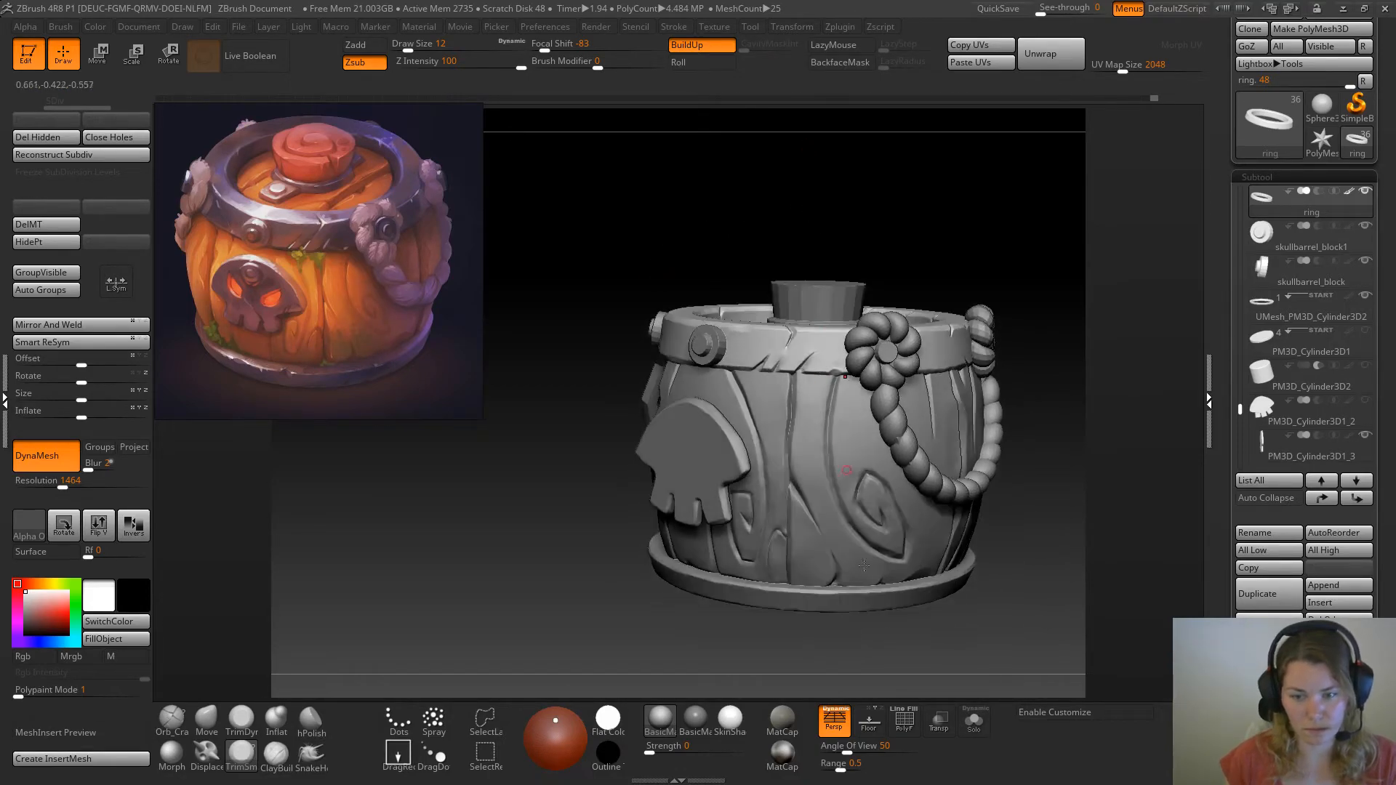
Select the middle plank of the barrel lid (skullbarrel_block8) and isolate it in Solo mode
left_click(974, 720)
left_click(982, 723)
left_click_drag(1022, 639, 1003, 547)
left_click(819, 430, "alt")
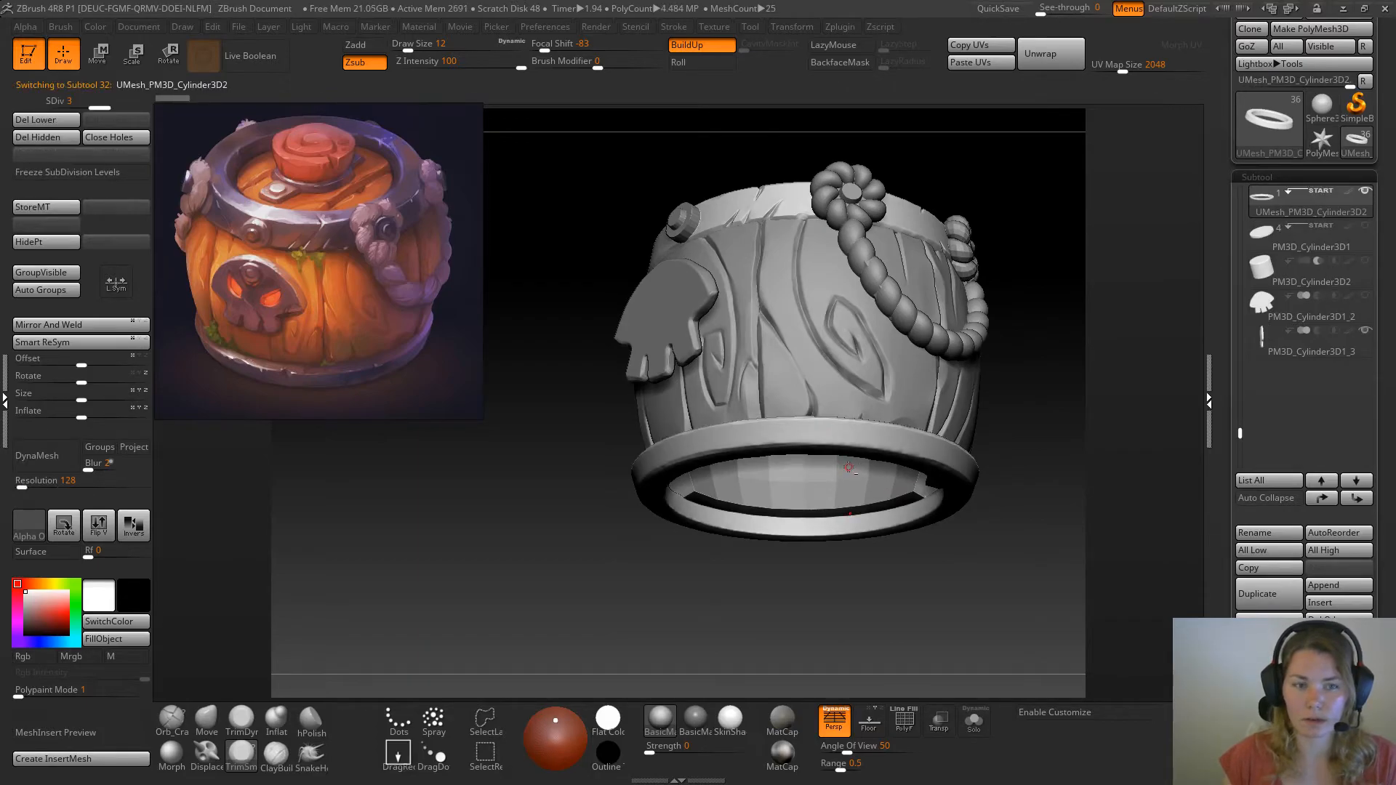
left_click_drag(965, 552, 983, 612)
left_click_drag(1024, 522, 1006, 659, "alt")
left_click(720, 442, "alt")
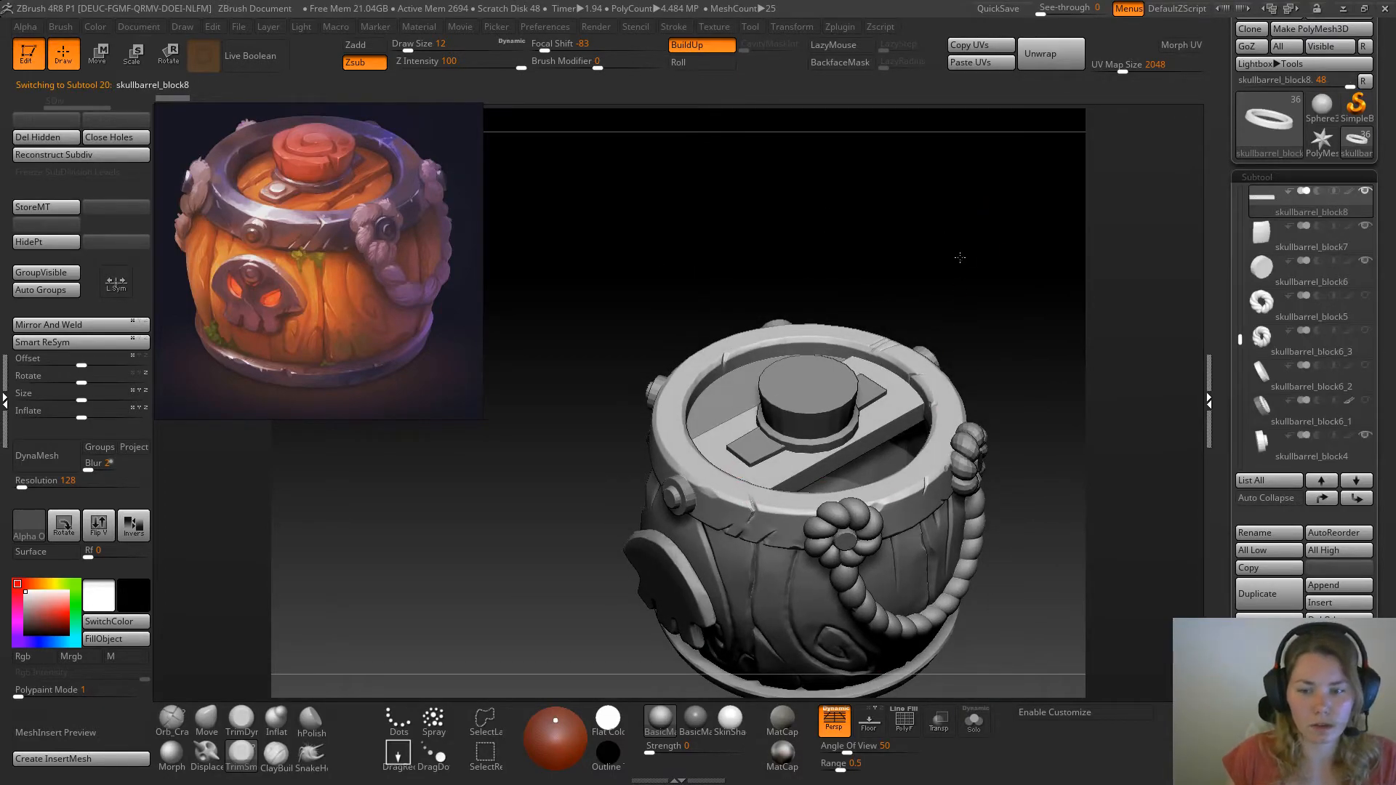
left_click_drag(985, 252, 902, 267, "alt")
left_click(972, 727)
left_click_drag(968, 509, 933, 433)
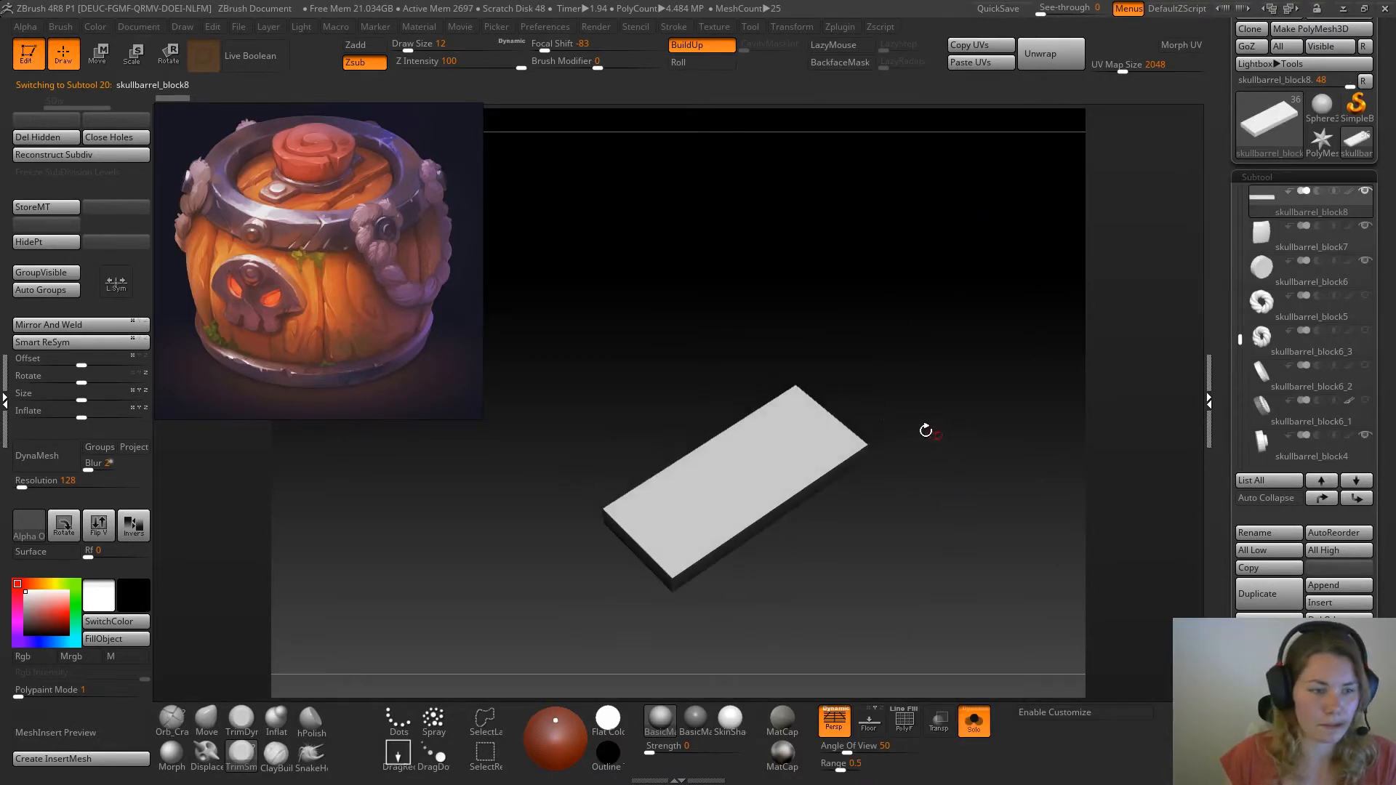
Turn the isolated plank into a DynaMesh, setting the draw size to 25 and the DynaMesh resolution to 480
left_click(44, 456)
key("space")
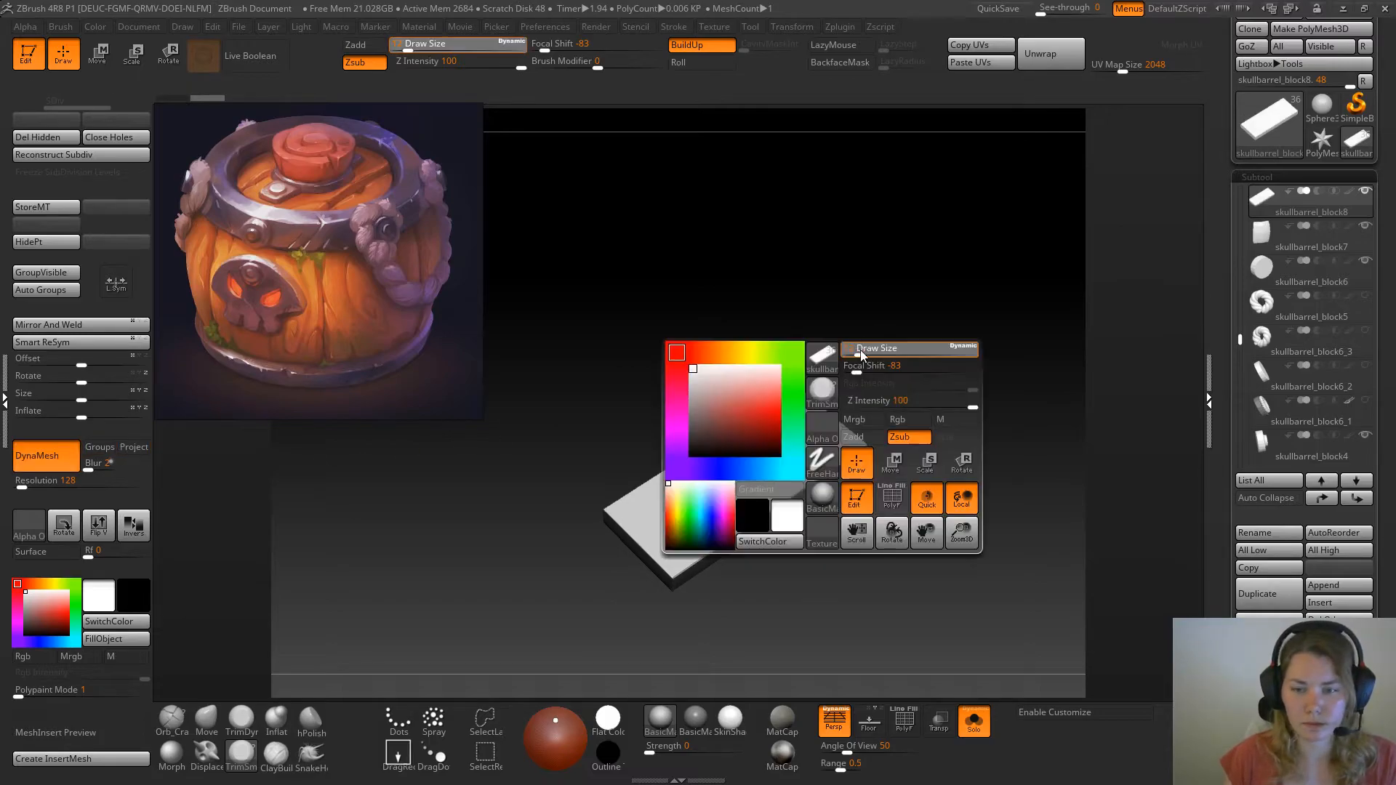
left_click(865, 351)
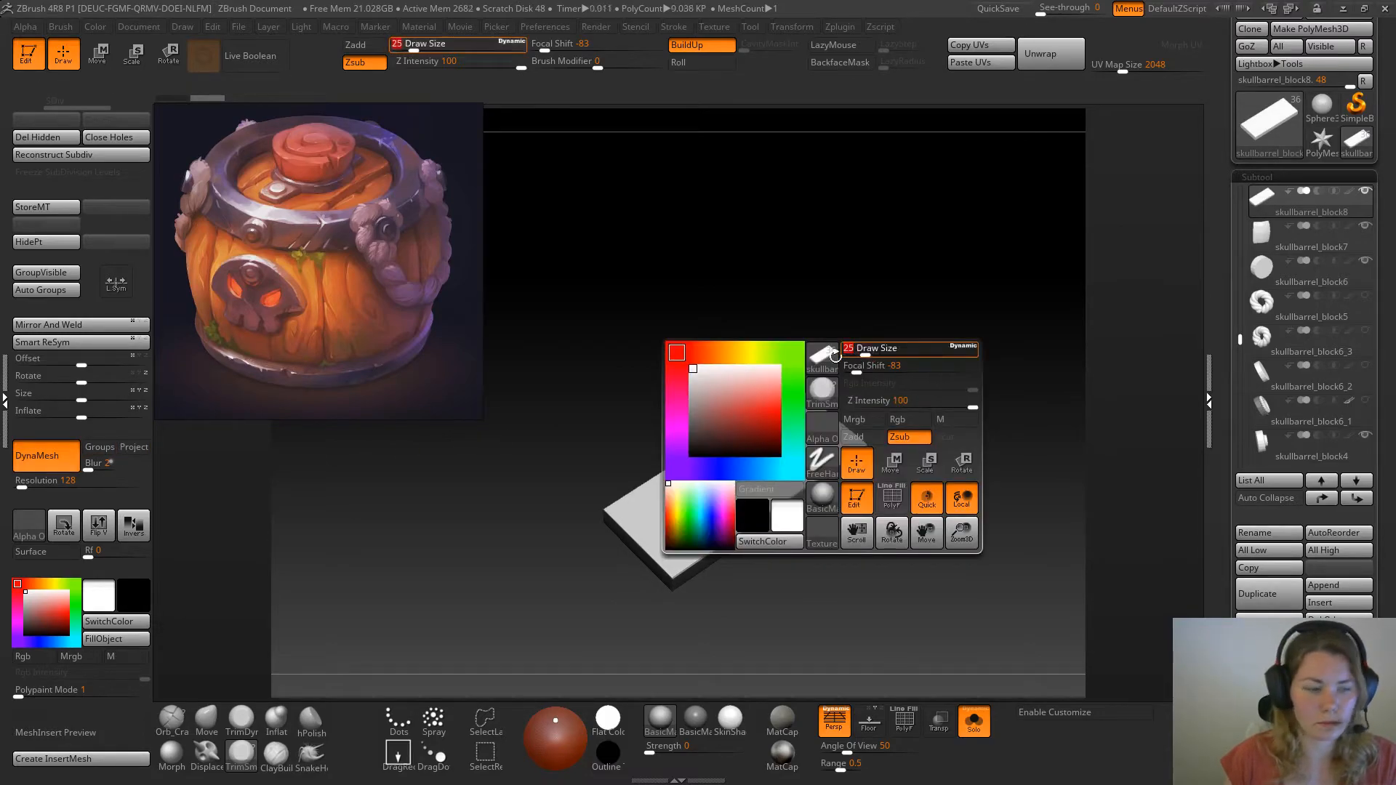
left_click(33, 486)
left_click_drag(698, 234, 788, 364, "ctrl")
left_click_drag(882, 536, 808, 580, "alt")
left_click_drag(626, 350, 614, 338)
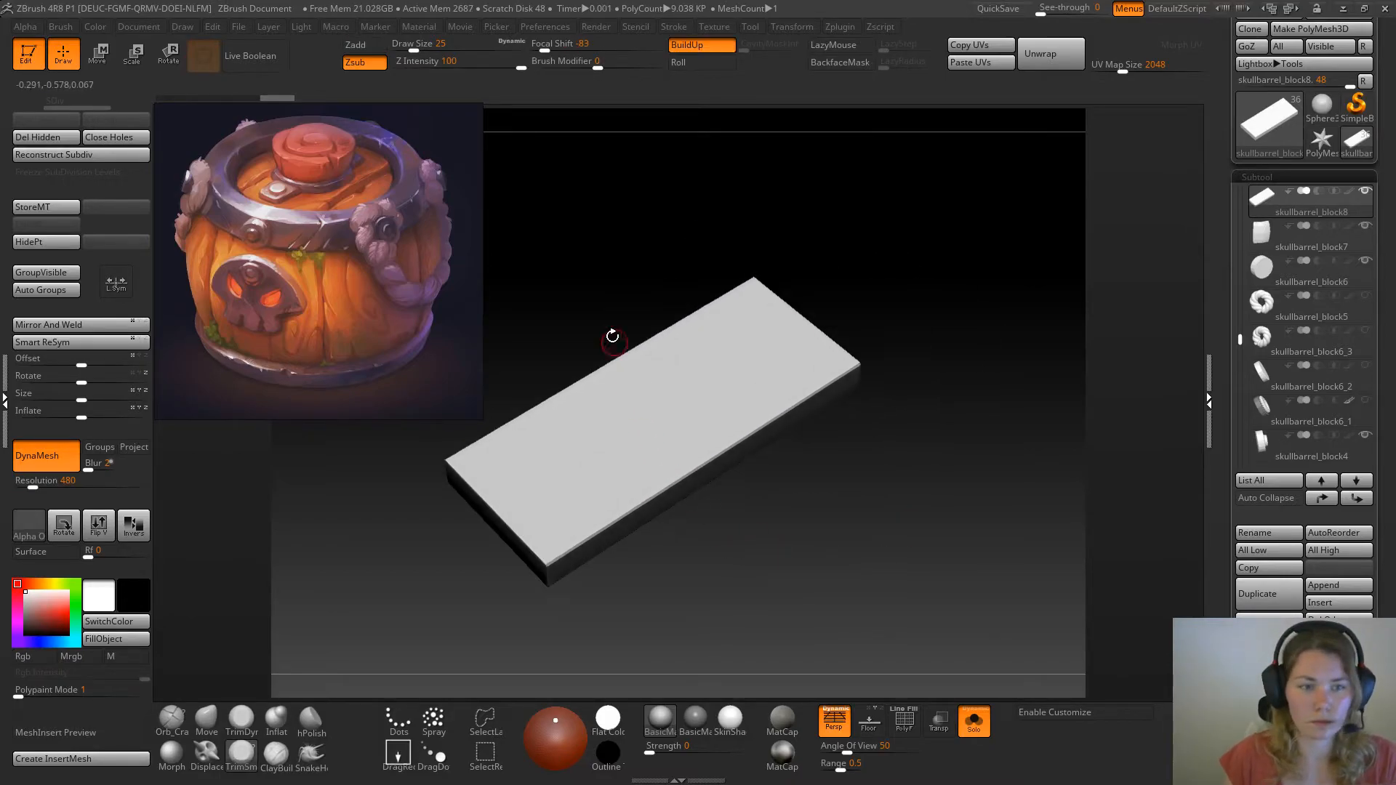
Bevel the plank's long front upper edge with the TrimDynamic brush at draw size 35
key("space")
left_click(649, 294)
left_click(241, 719)
left_click_drag(552, 562, 694, 468)
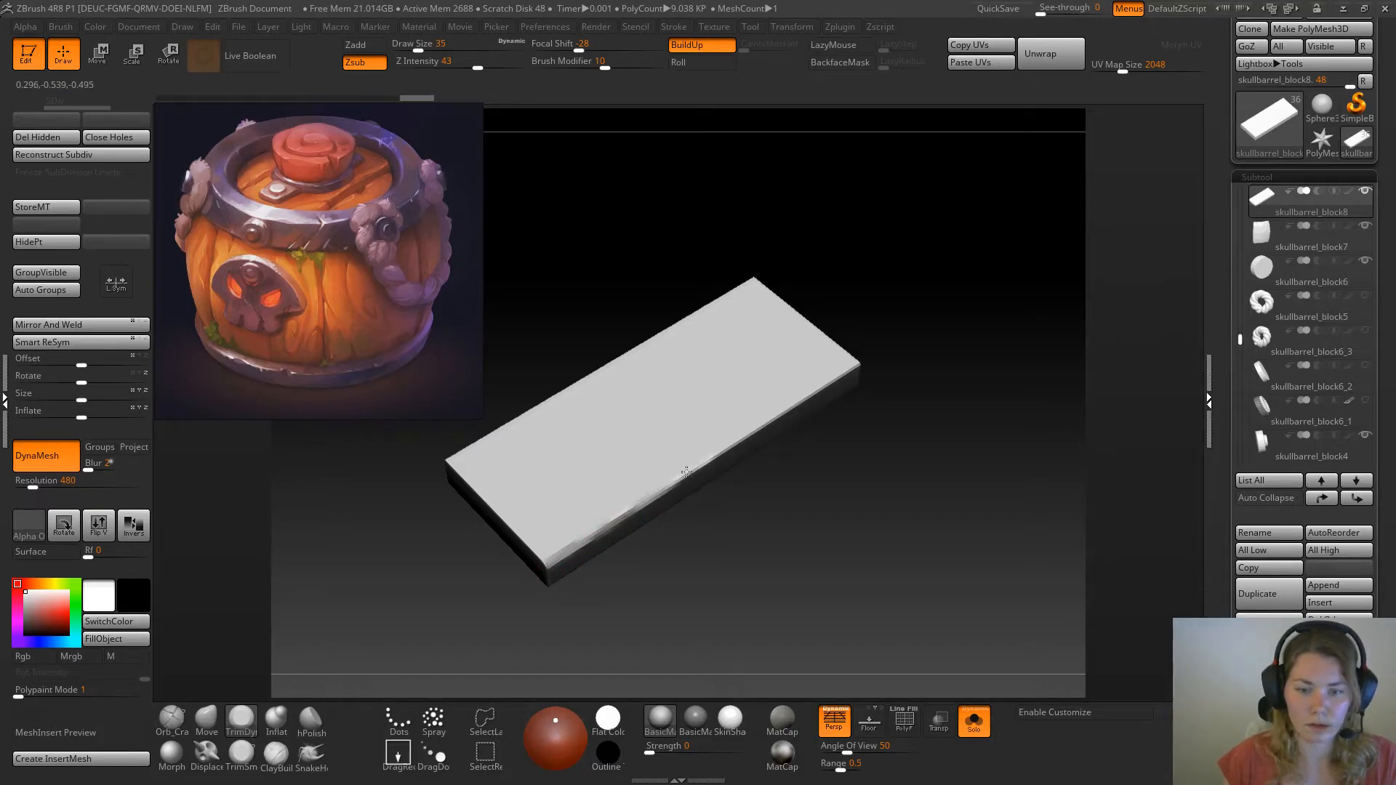
left_click_drag(763, 424, 830, 384)
left_click_drag(926, 311, 904, 327)
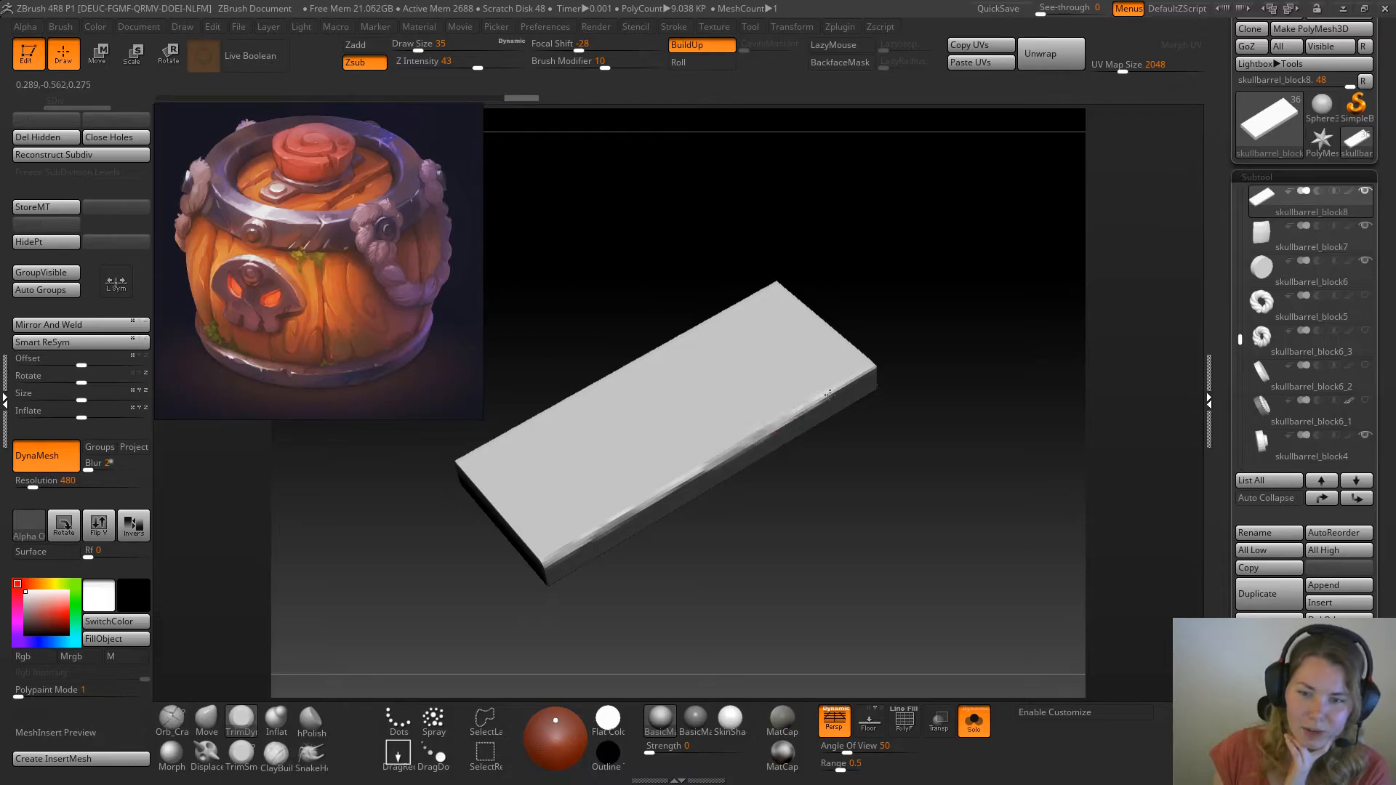
left_click_drag(975, 339, 804, 536)
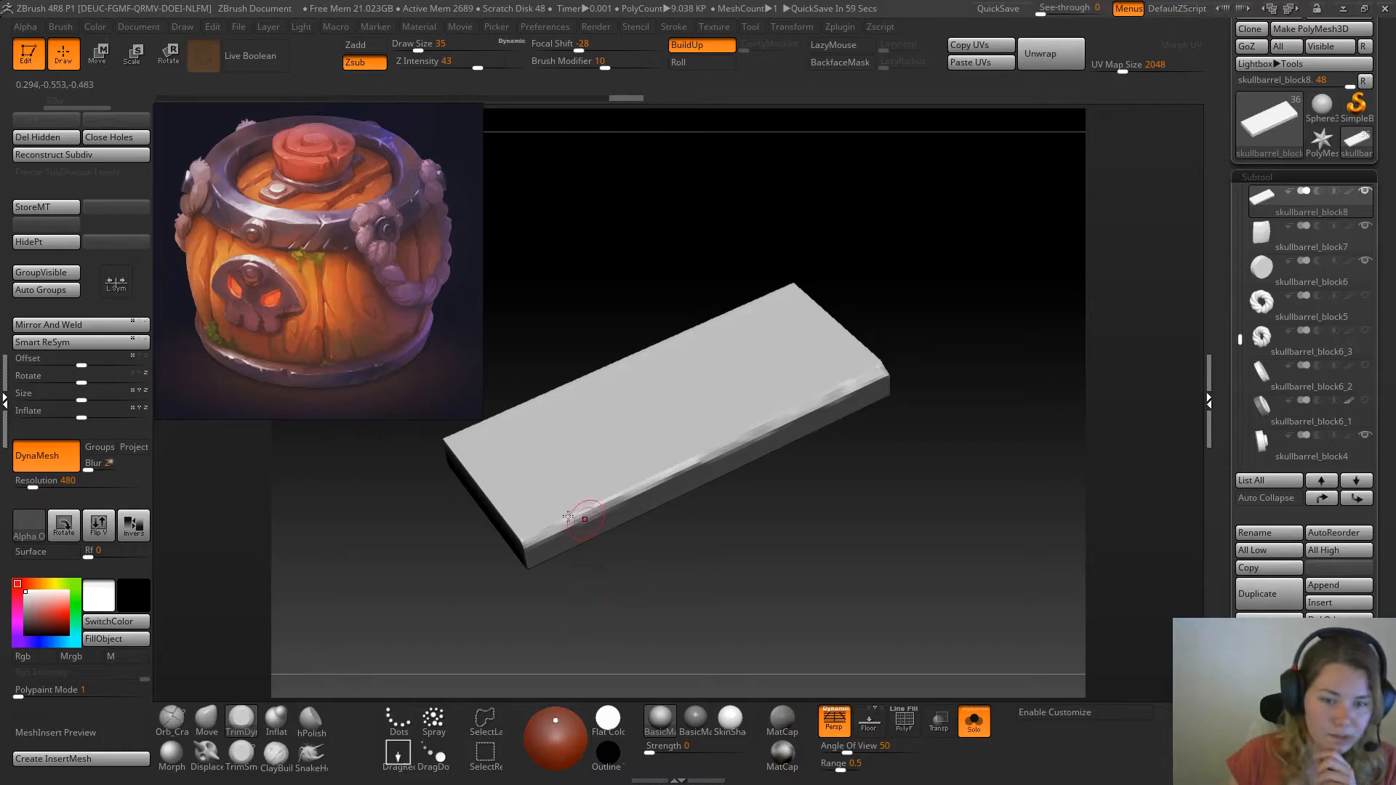
left_click_drag(580, 517, 565, 526)
mouse_move(646, 484)
left_mouse_down()
mouse_move(605, 504)
mouse_move(722, 451)
left_mouse_up()
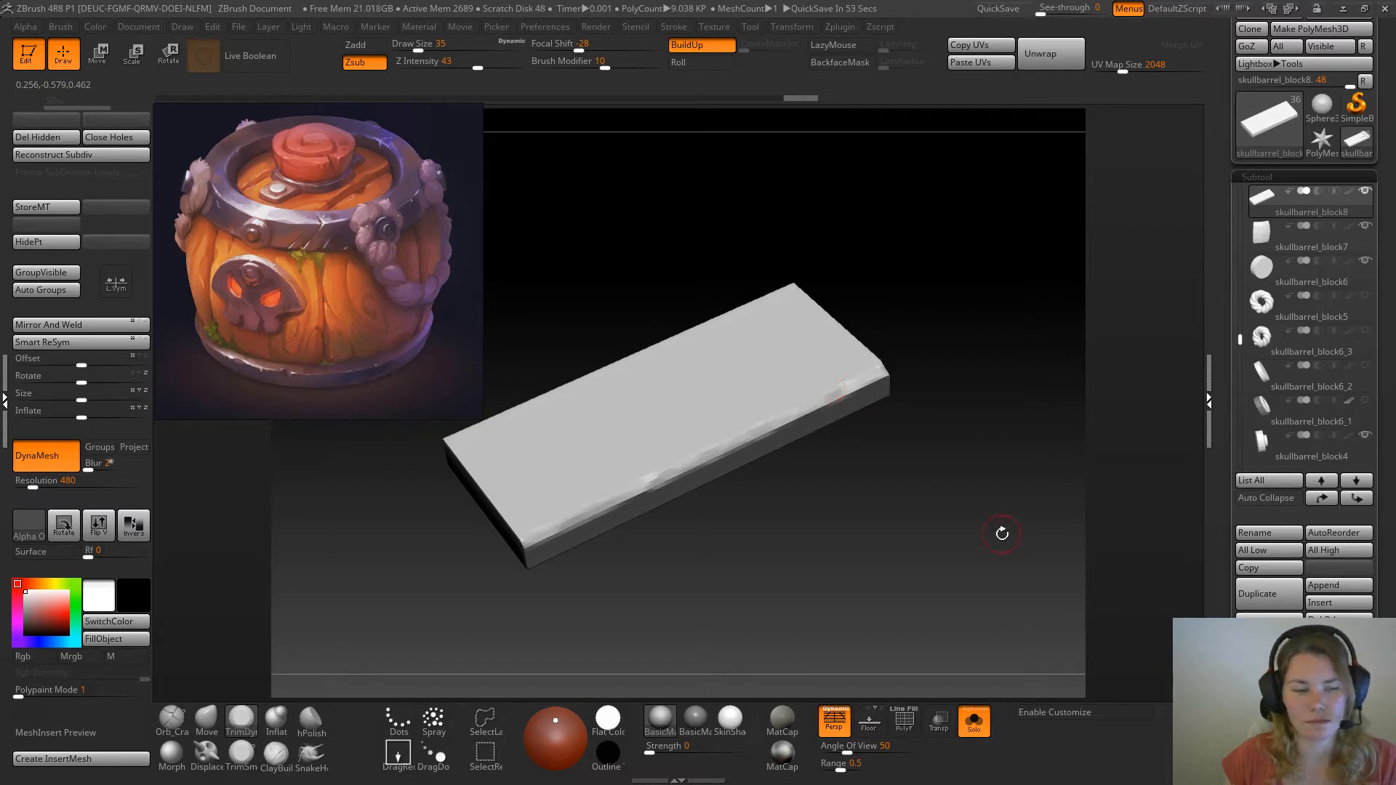
Remesh the plank at DynaMesh resolution 712 and rework the bevel on its long front edge with TrimDynamic
left_click(39, 484)
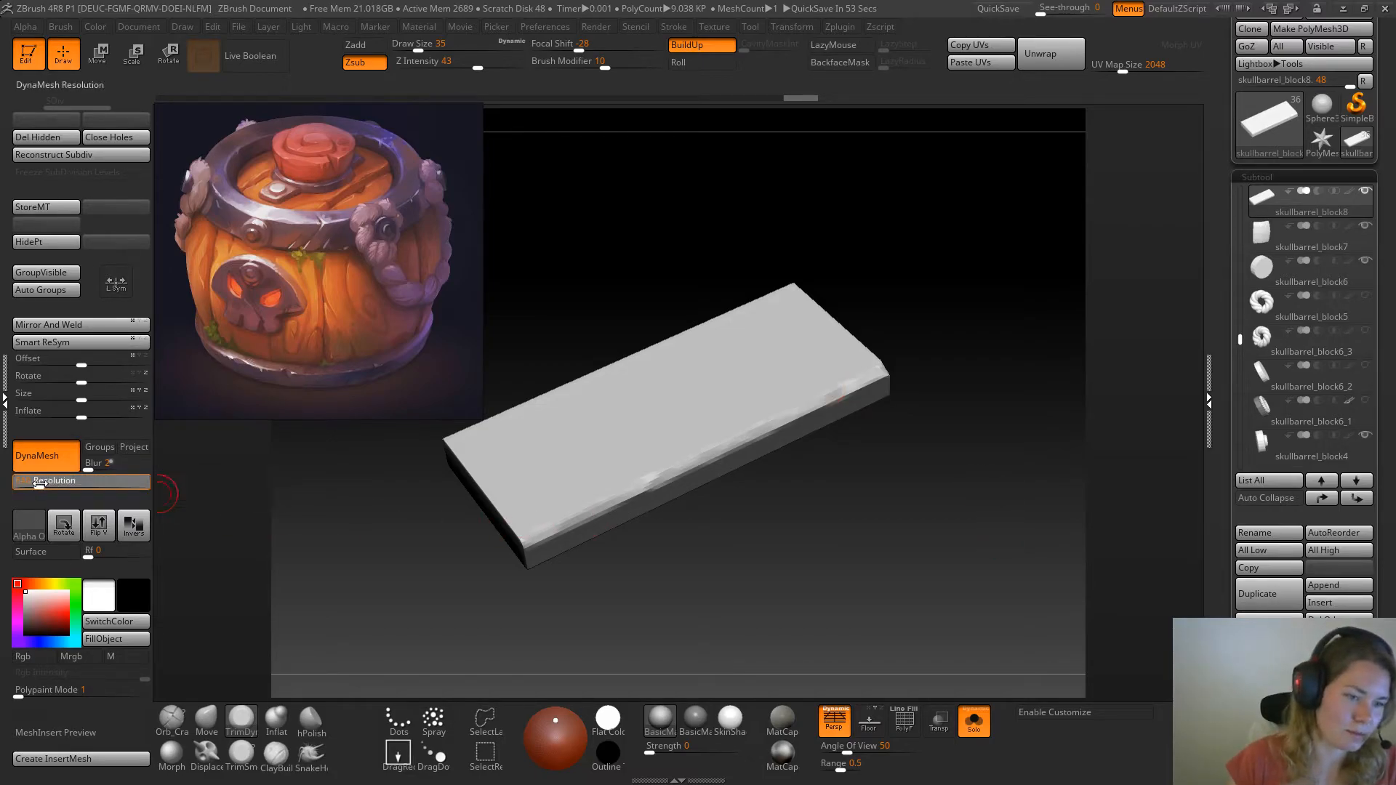
left_click_drag(938, 256, 996, 397, "ctrl")
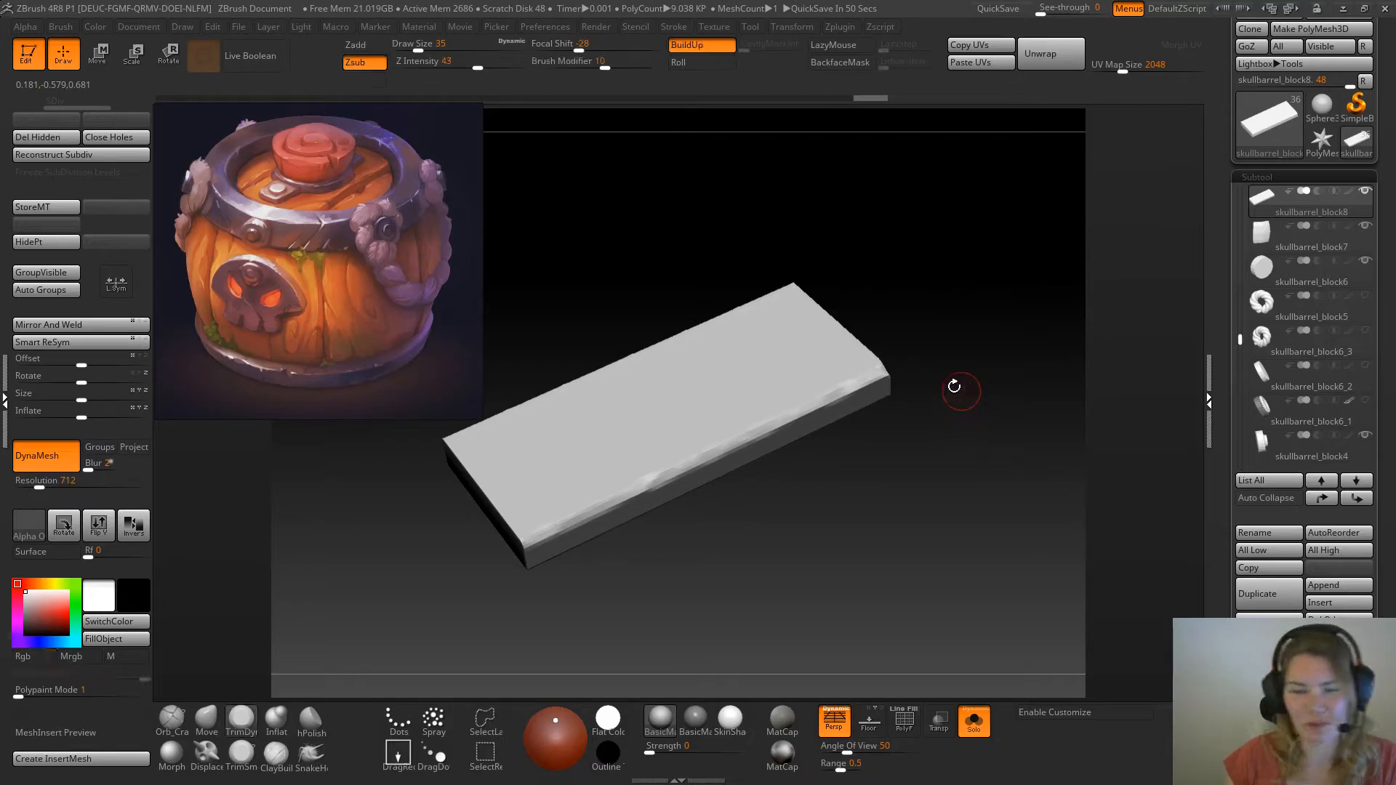
left_click_drag(562, 525, 660, 472)
left_click_drag(750, 516, 749, 549)
key("ctrl+z")
left_click_drag(648, 477, 539, 536)
Even out the bevel along the plank's long front edge with the TrimSmoothBorder brush
left_click(242, 756)
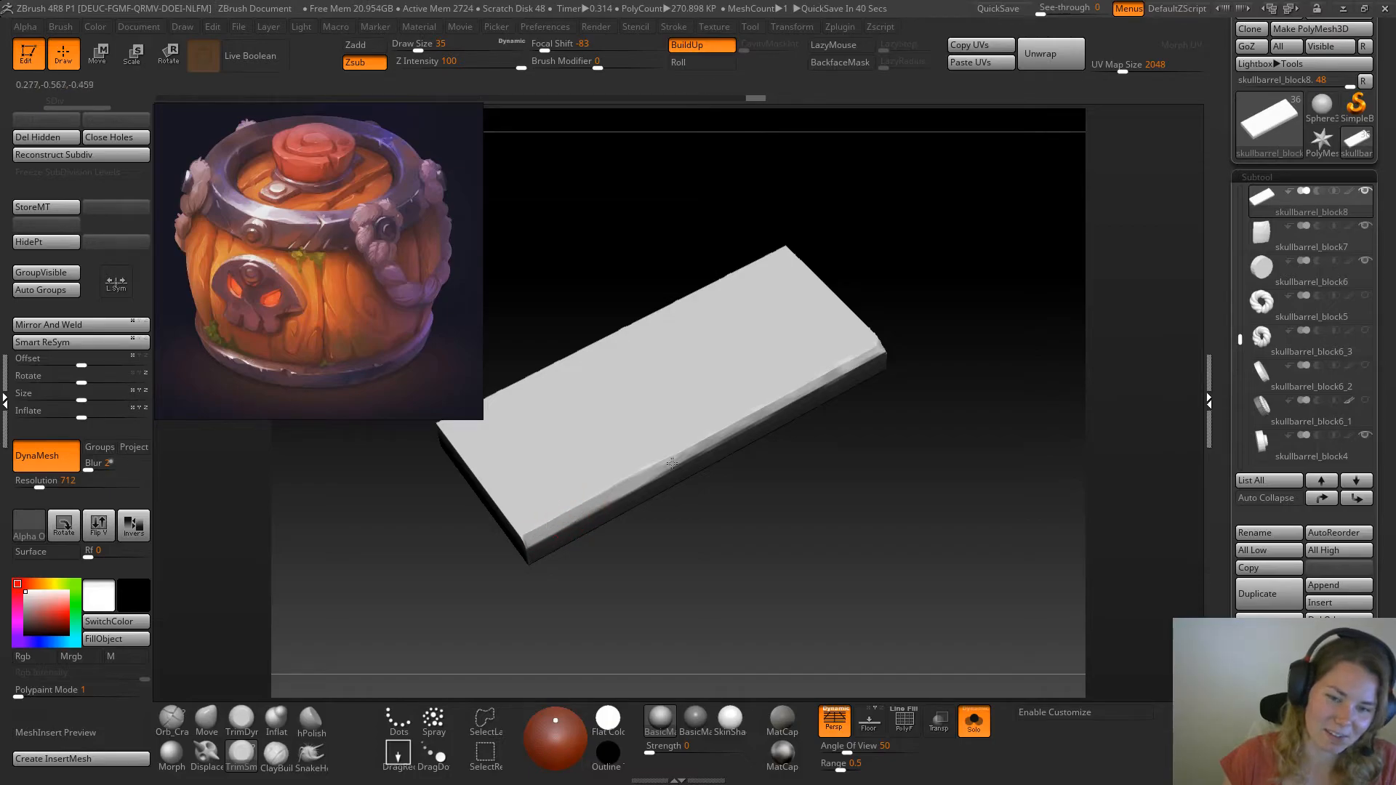
left_click_drag(809, 385, 733, 426)
left_click_drag(835, 371, 814, 384)
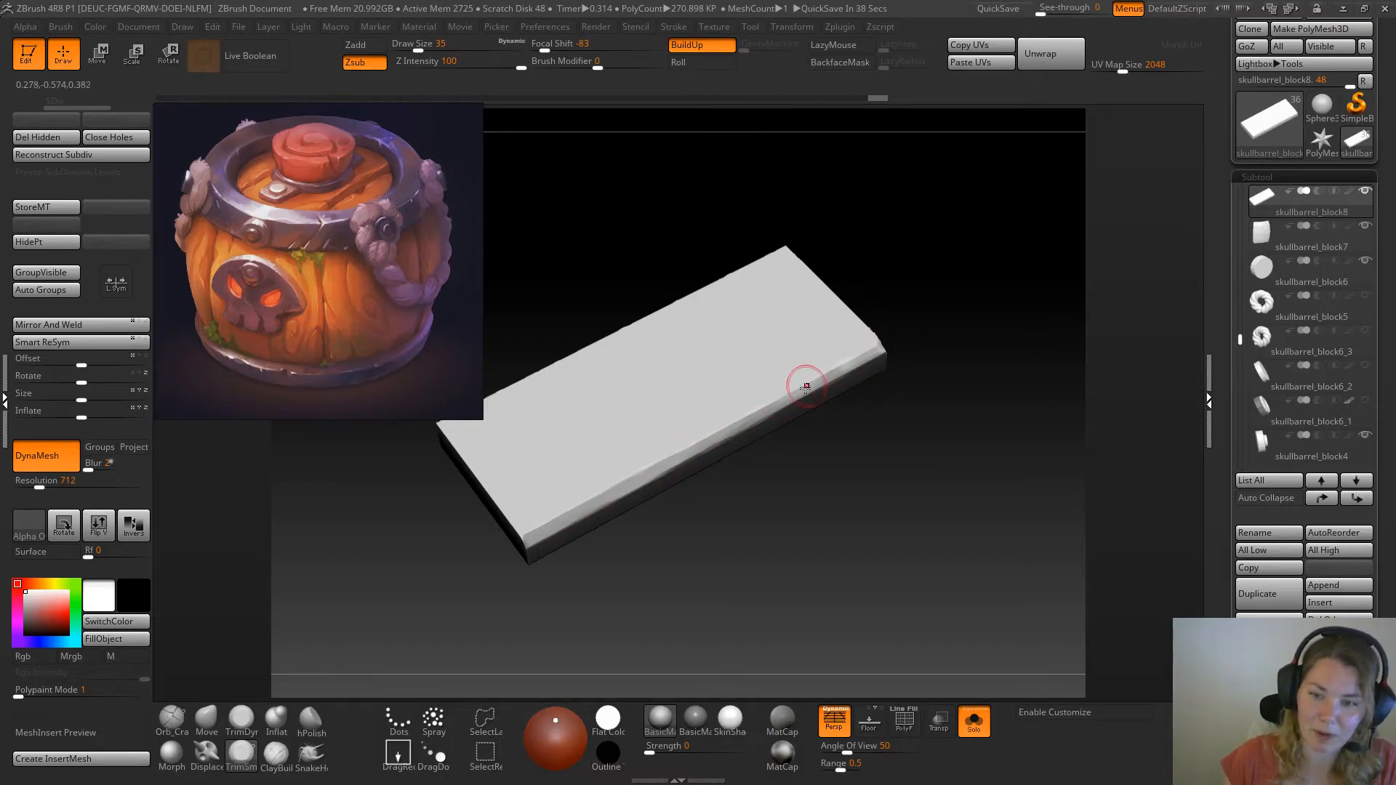
Trim the plank's front corner with TrimDynamic and check the plank's fit within the full barrel
left_click(242, 720)
left_click_drag(726, 546, 776, 533)
left_click_drag(629, 515, 634, 504)
left_click(972, 727)
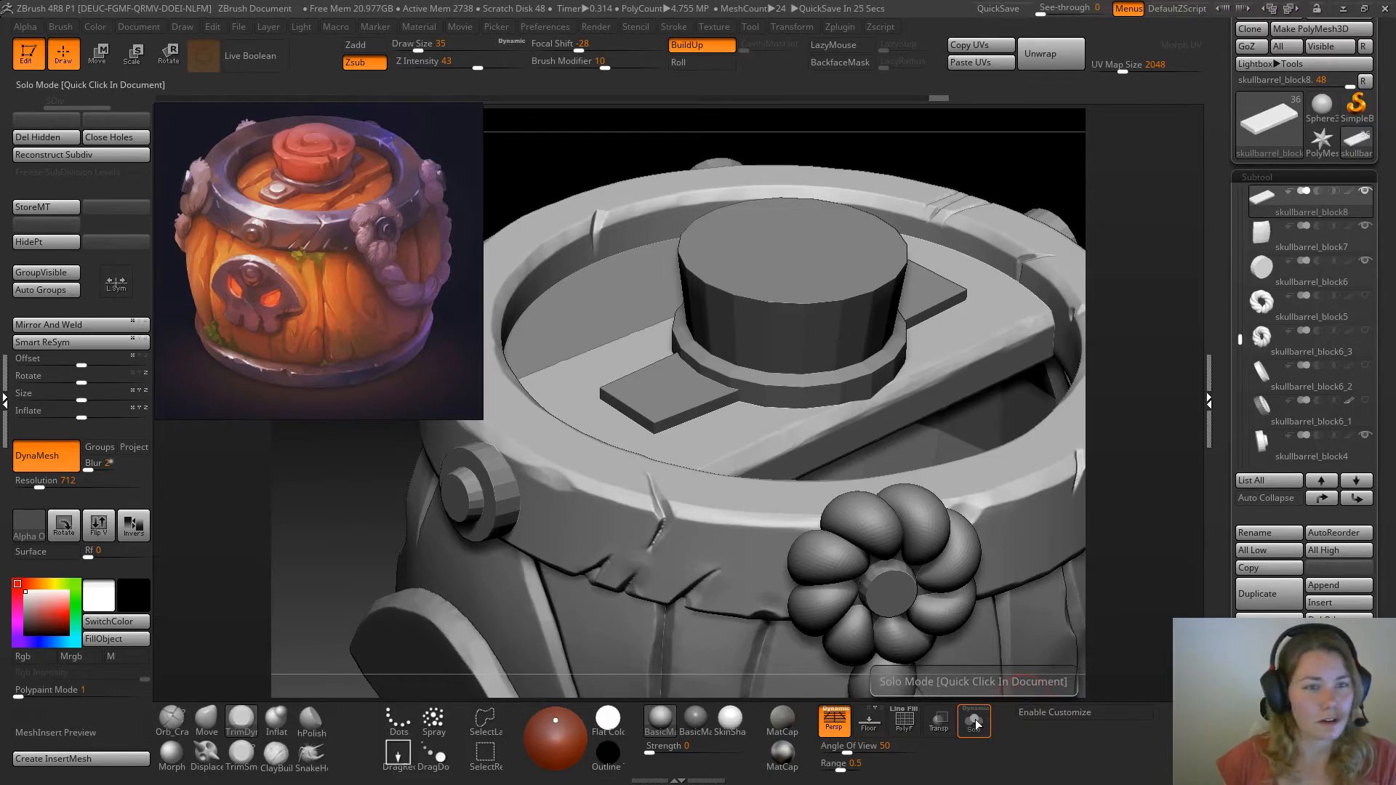
left_click(976, 723)
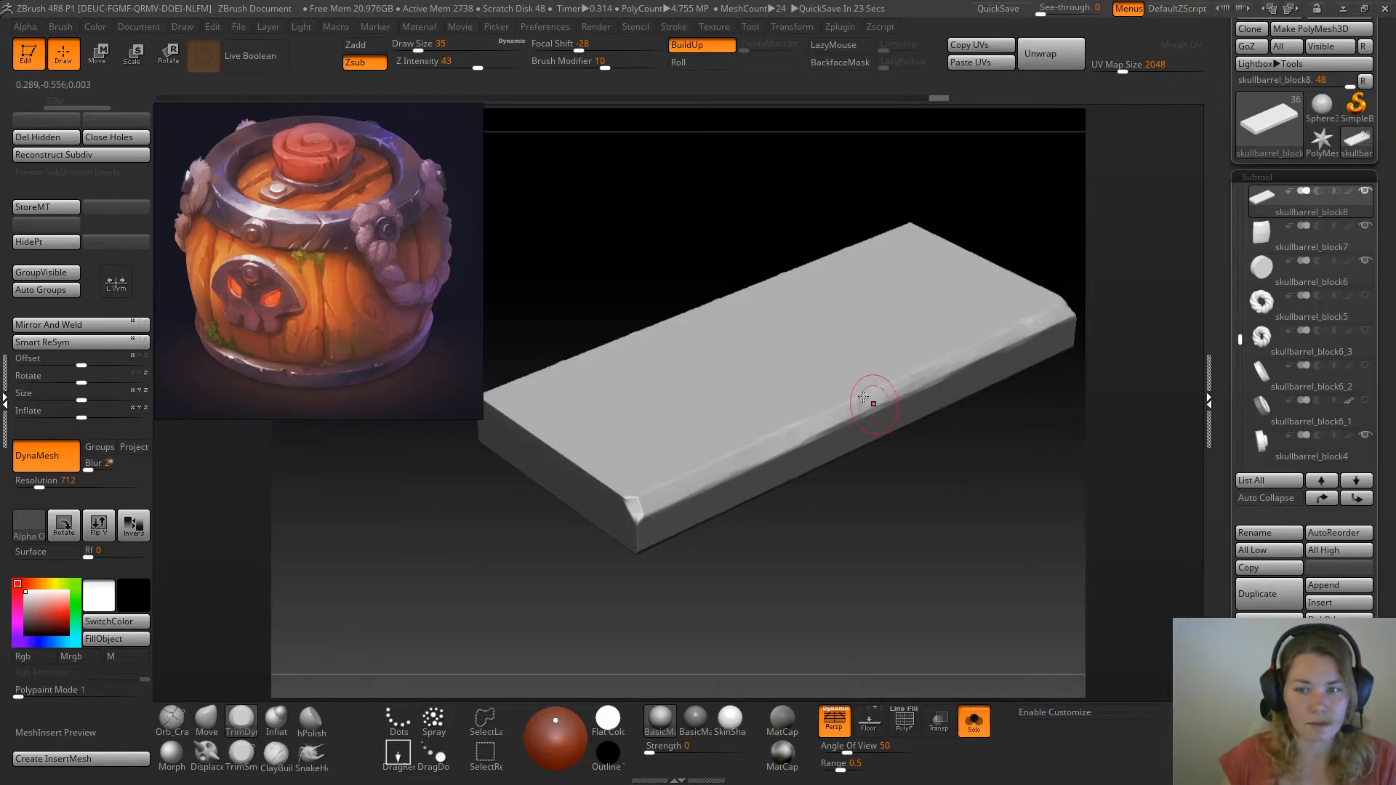
Bevel the plank's opposite long upper edge with irregular TrimDynamic strokes along its whole length
left_click_drag(702, 185, 658, 464)
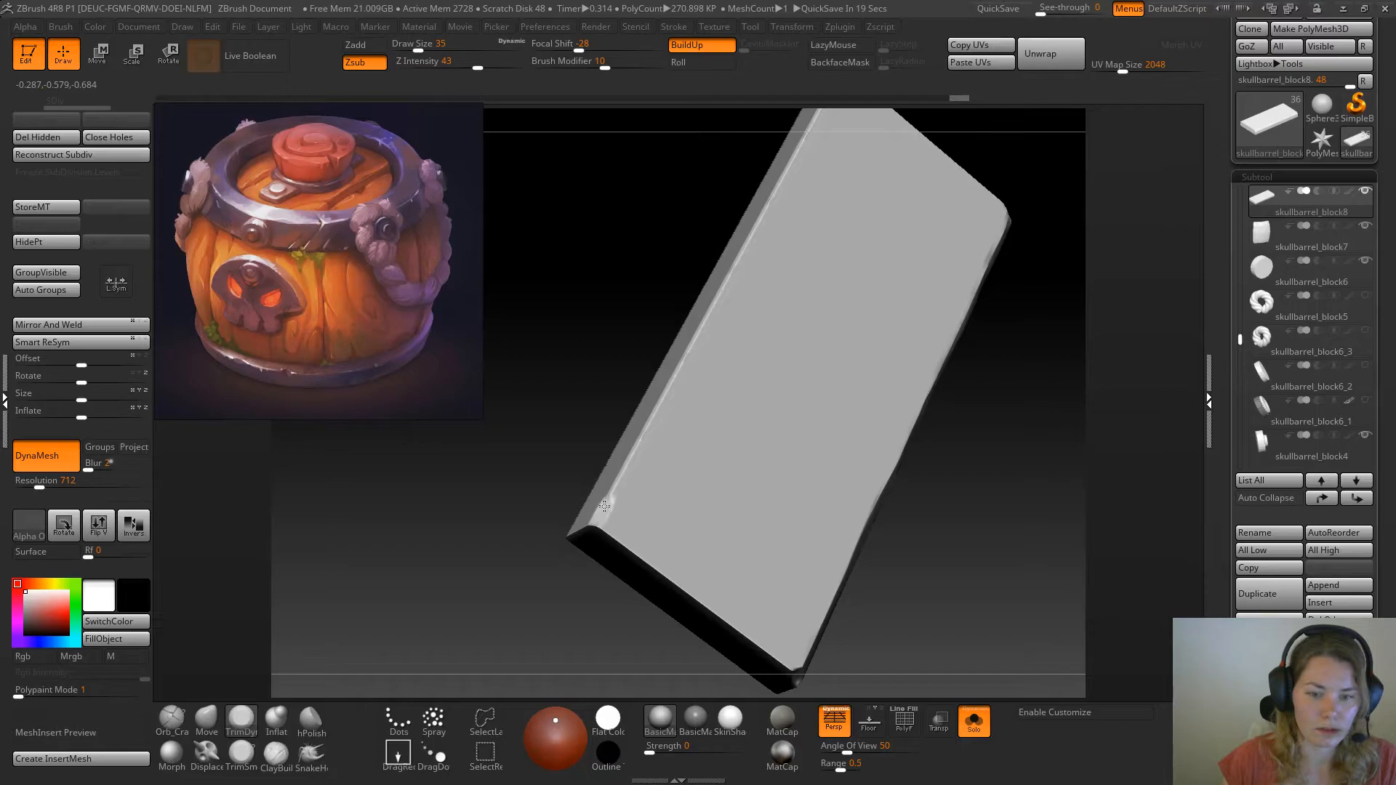
left_click_drag(623, 290, 762, 249)
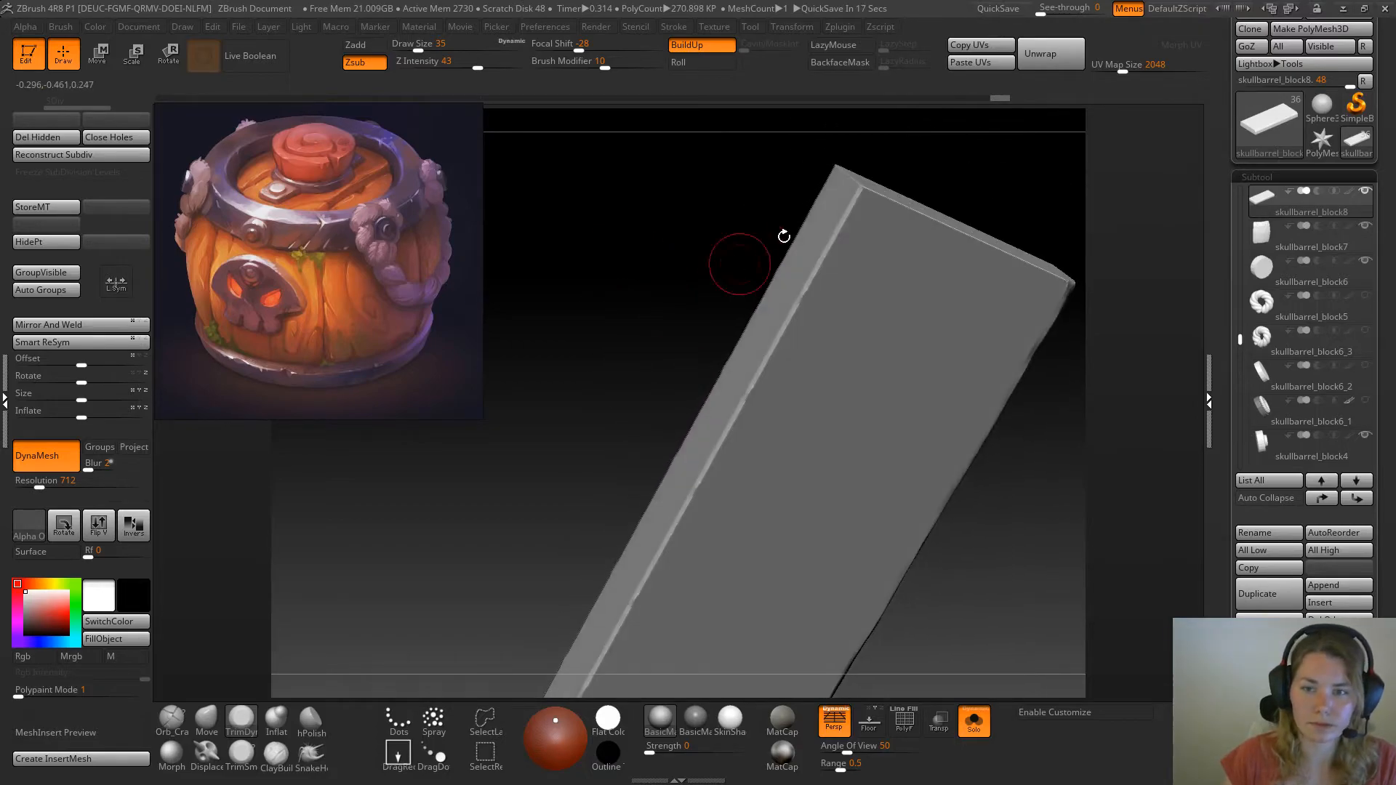
mouse_move(867, 188)
left_mouse_down()
mouse_move(735, 406)
mouse_move(735, 307)
left_mouse_up()
left_click_drag(821, 251, 759, 384)
left_click_drag(793, 323, 730, 435)
left_click_drag(758, 374, 693, 473)
left_click_drag(649, 419, 682, 416)
left_click_drag(847, 251, 779, 339)
mouse_move(746, 386)
left_mouse_down()
mouse_move(602, 614)
mouse_move(738, 404)
left_mouse_up()
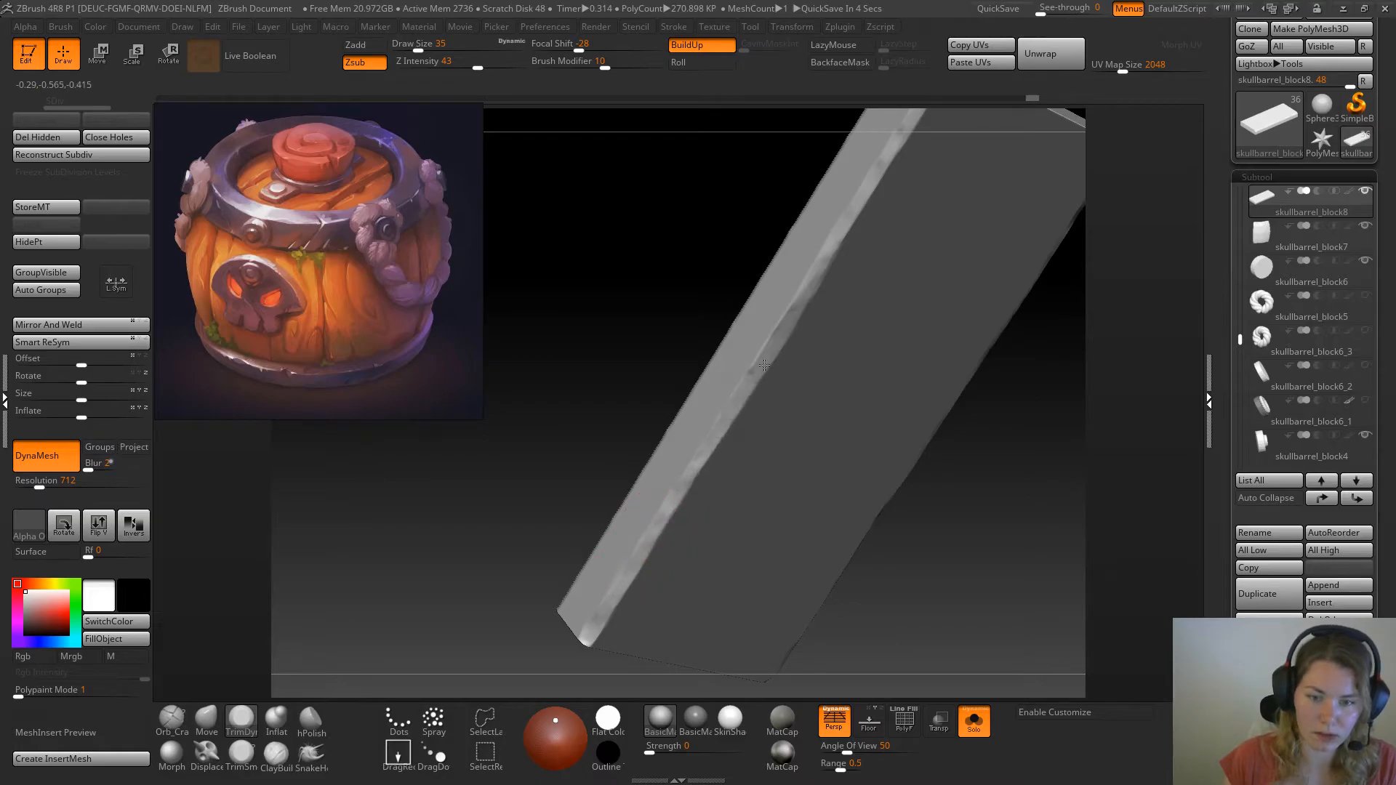
left_click_drag(770, 352, 751, 382)
left_click_drag(645, 501, 602, 609)
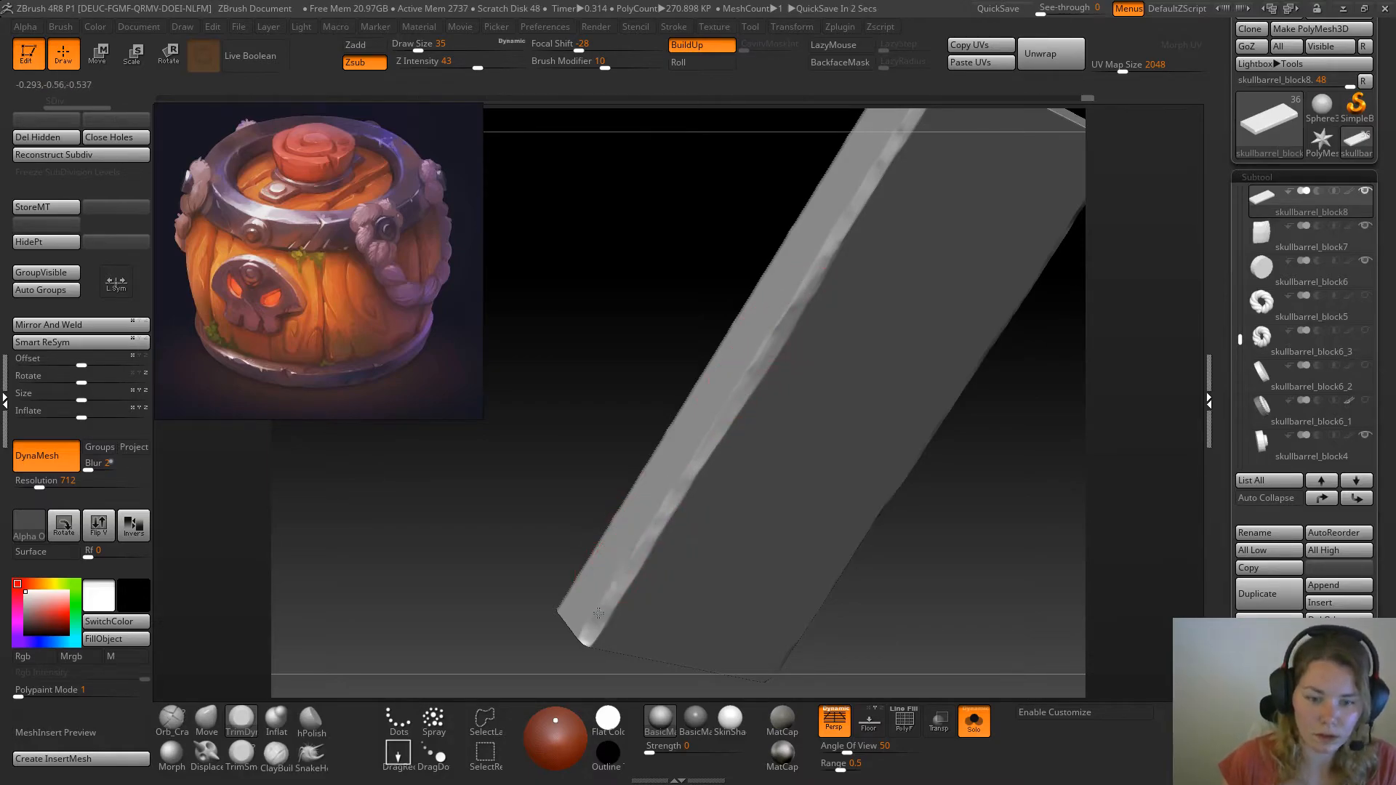
left_click_drag(497, 345, 621, 474)
left_click_drag(539, 586, 954, 490)
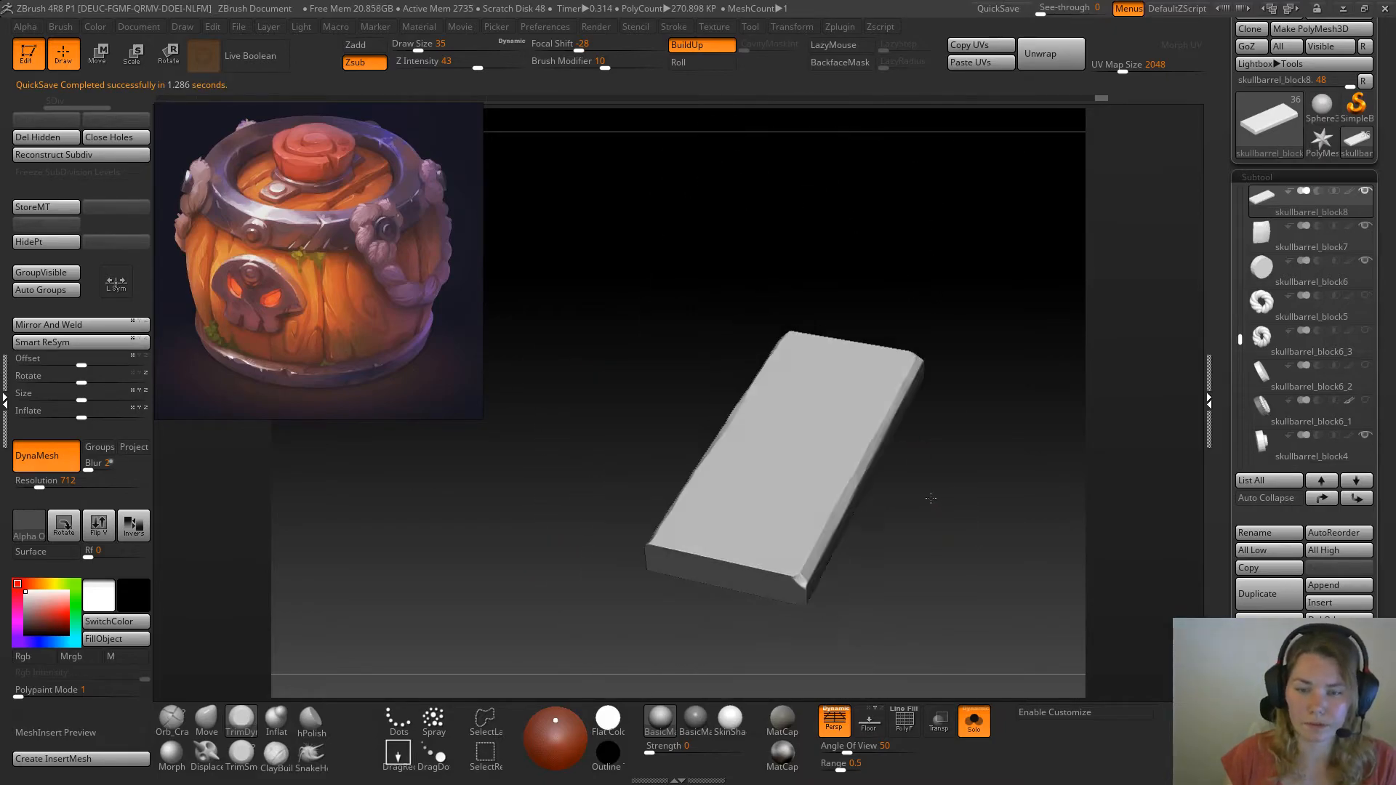
Show the full barrel, duplicate the plank, and move the copy sideways next to the original over the lid opening
left_click(974, 722)
left_click_drag(1026, 234, 946, 217)
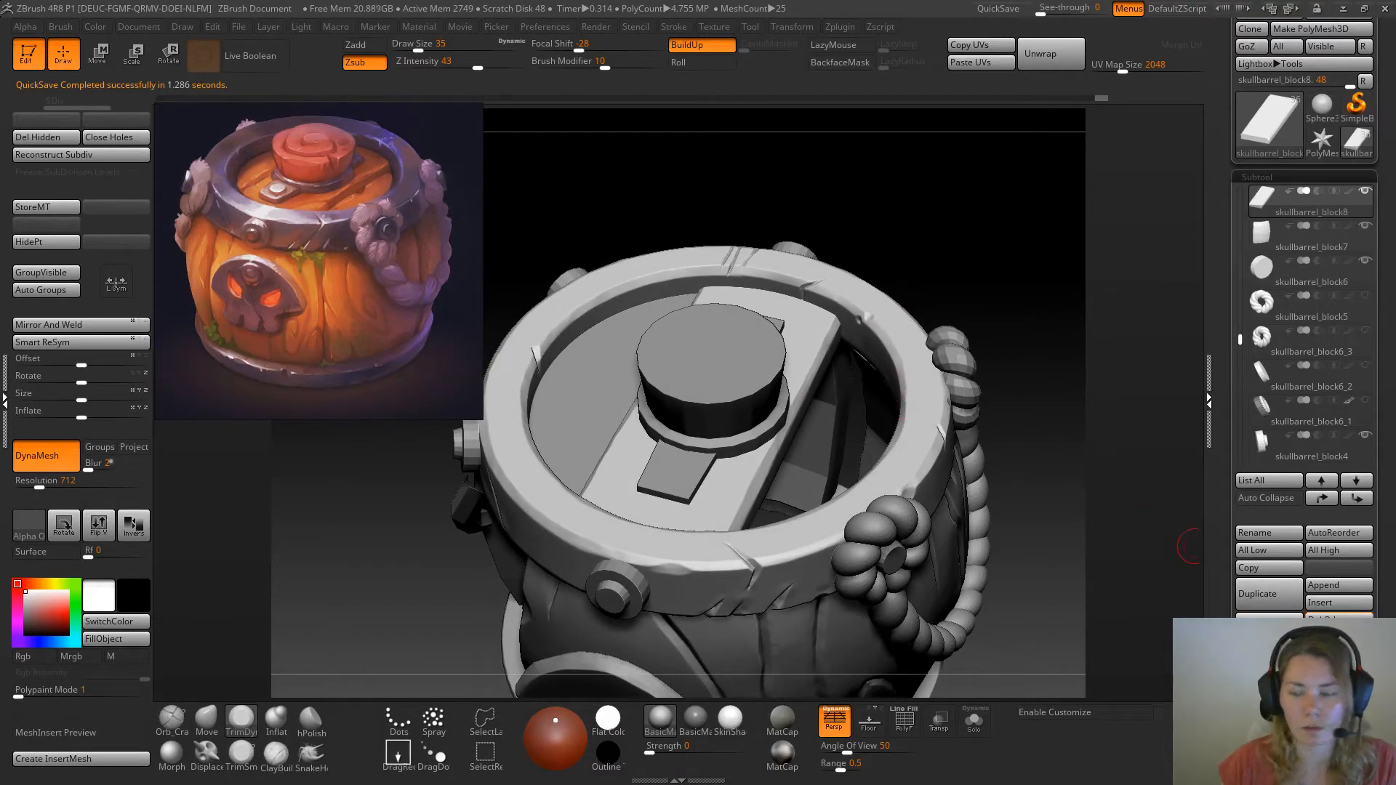
left_click(1266, 600)
left_click_drag(997, 197, 1004, 272)
key("w")
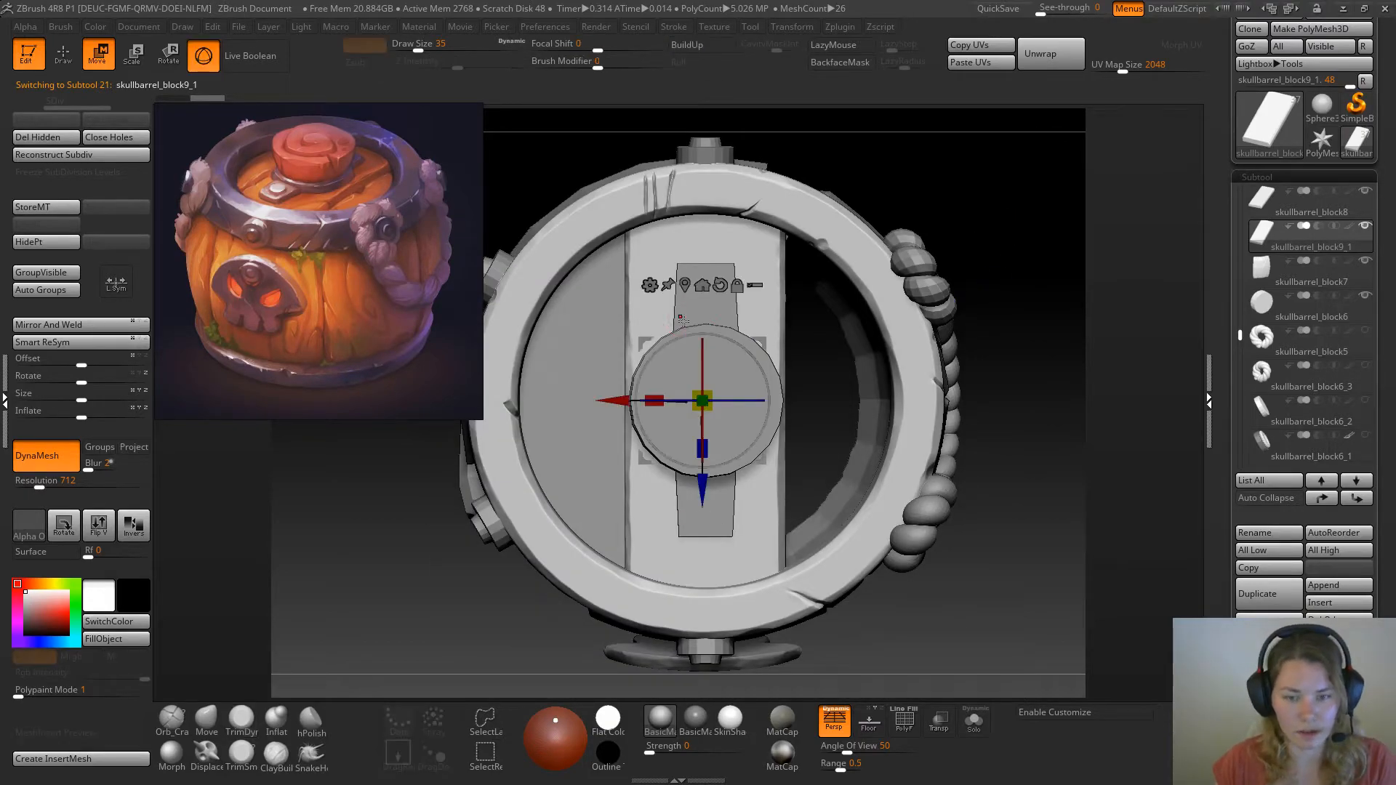
left_click_drag(616, 401, 474, 401)
left_click_drag(337, 493, 497, 467)
left_click_drag(689, 408, 690, 417)
left_click_drag(842, 228, 479, 462)
key("q")
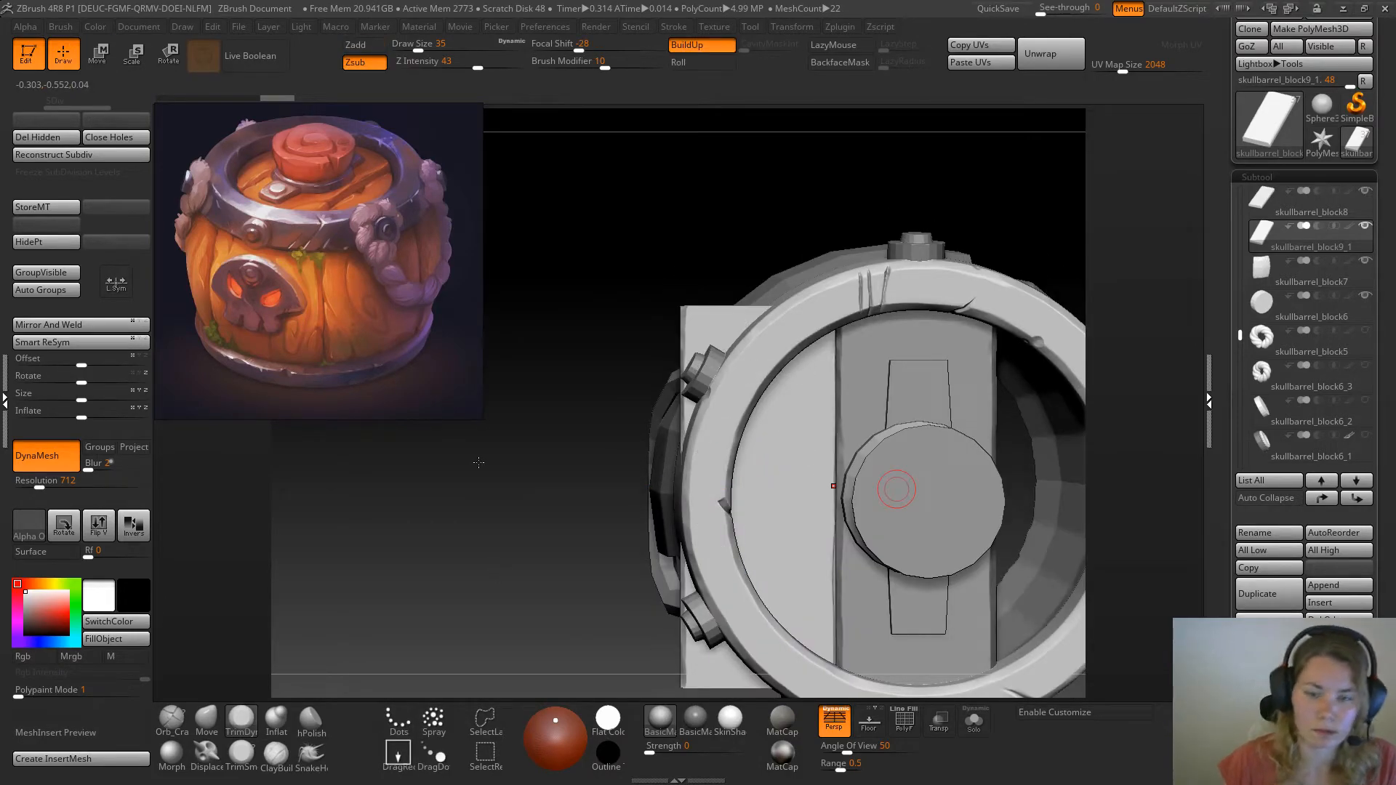
Set the active selection brush to SelectLasso
left_click_drag(568, 509, 488, 476, "alt")
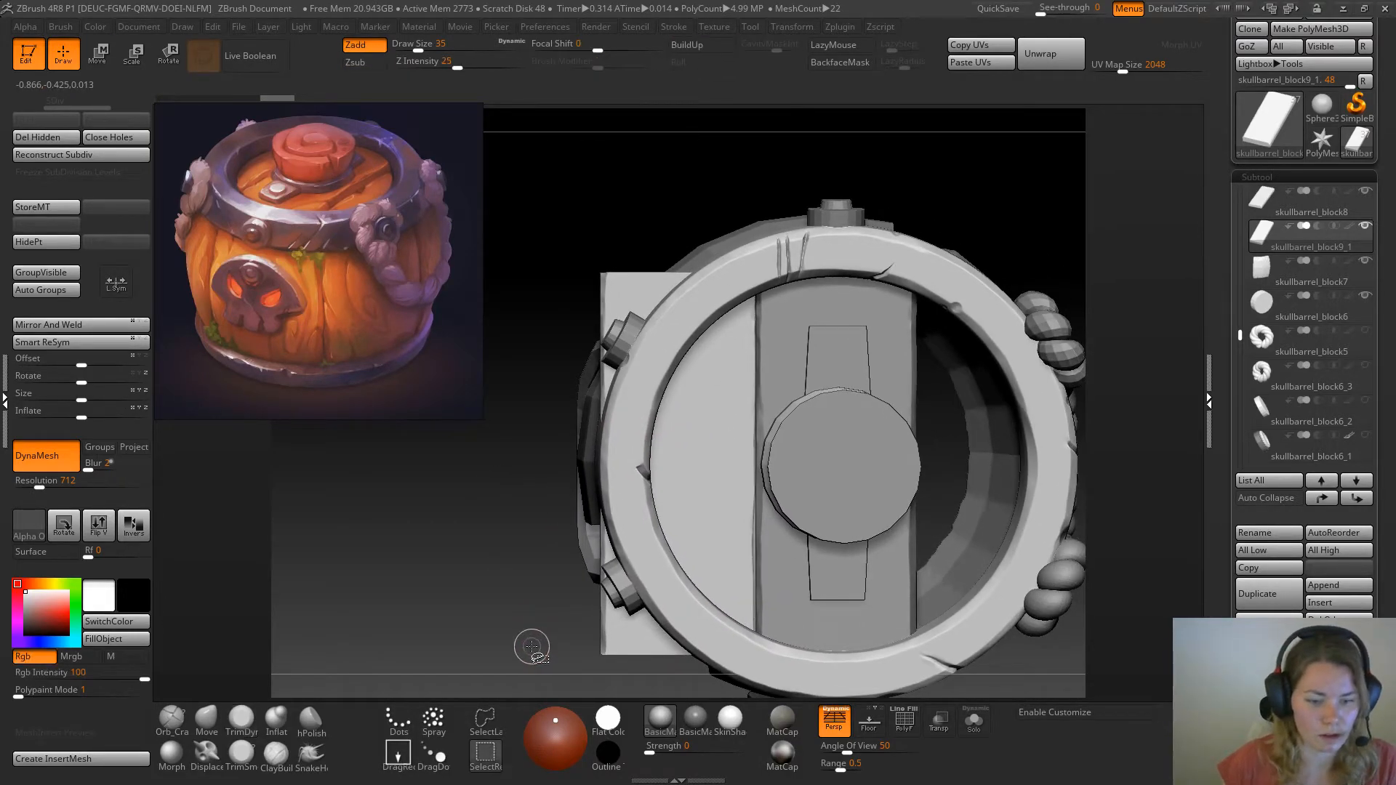
left_click(485, 752)
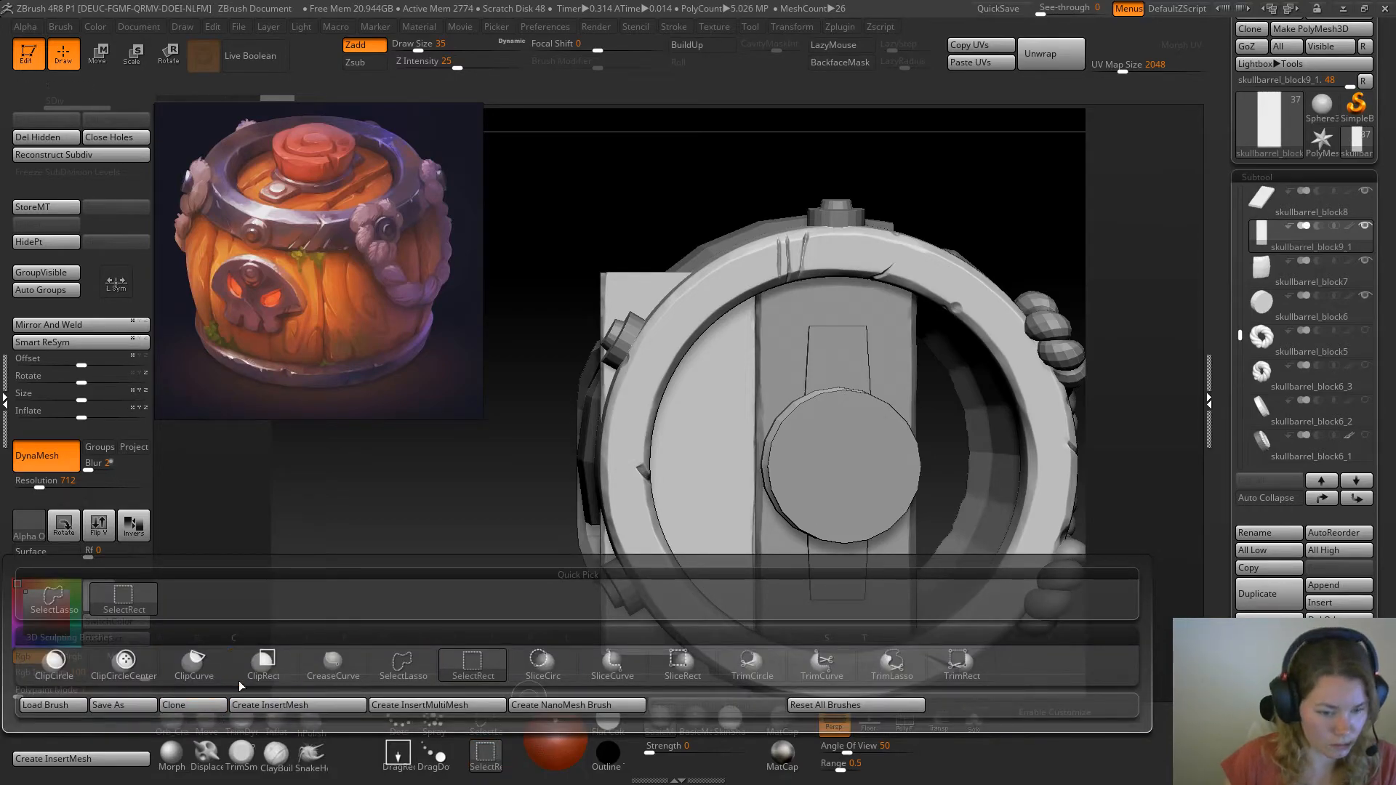
mouse_move(211, 680)
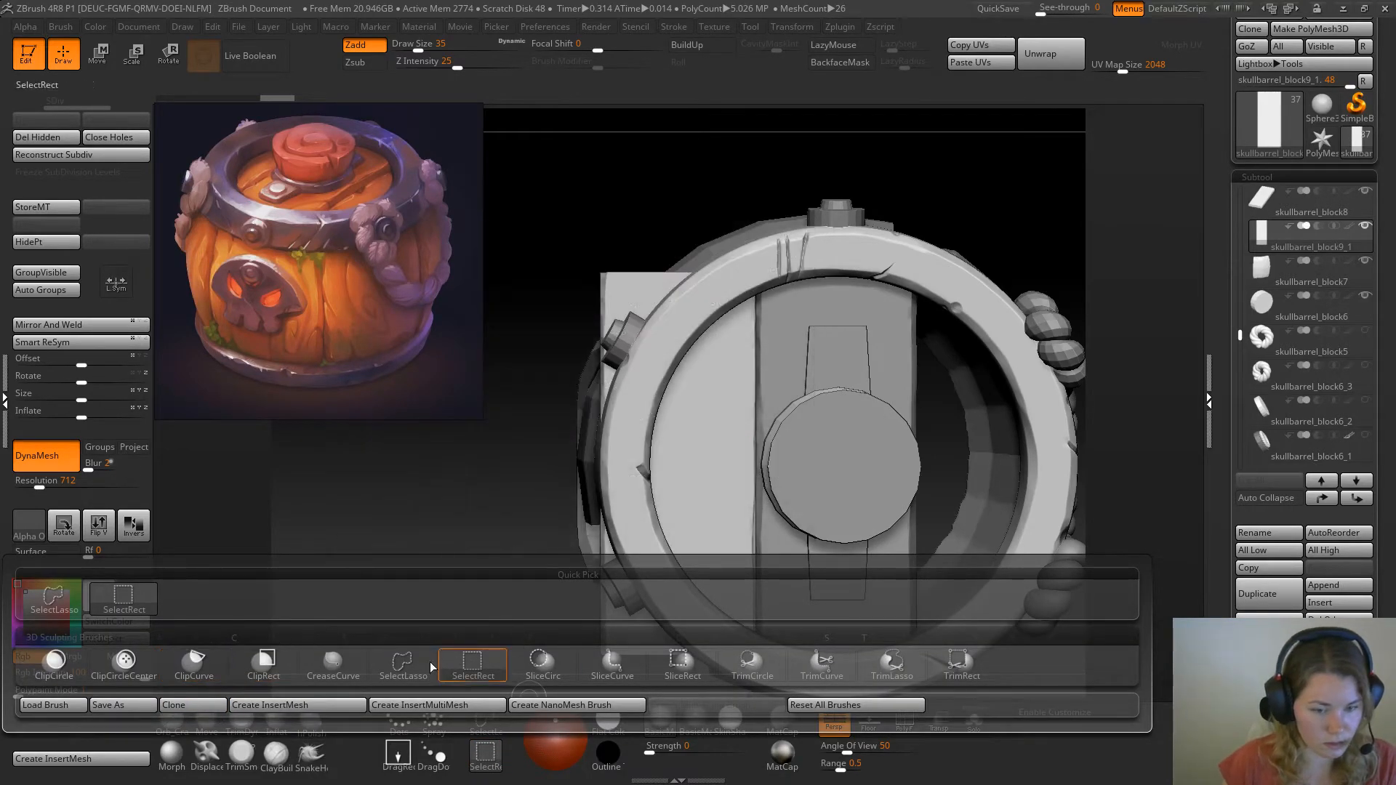
mouse_move(411, 676)
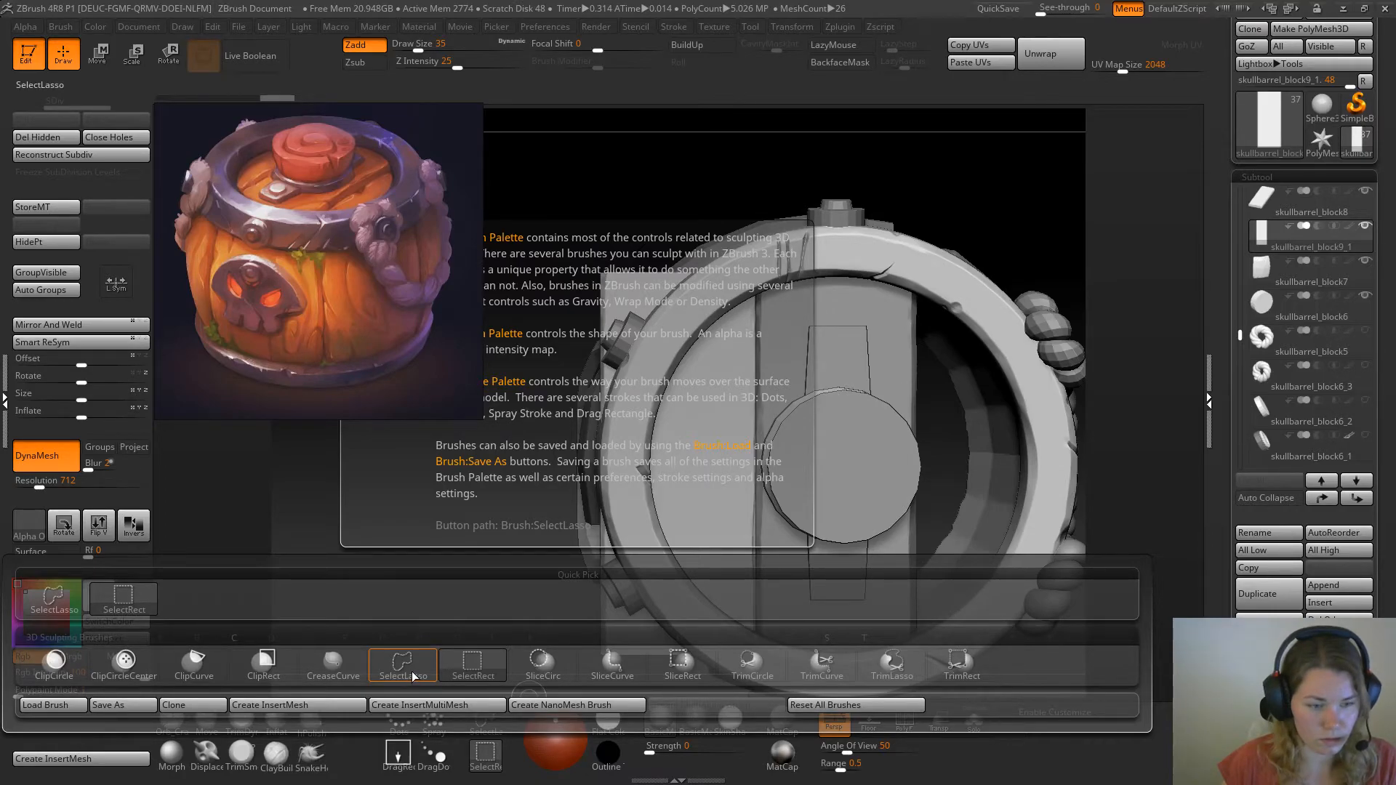
left_click(413, 677)
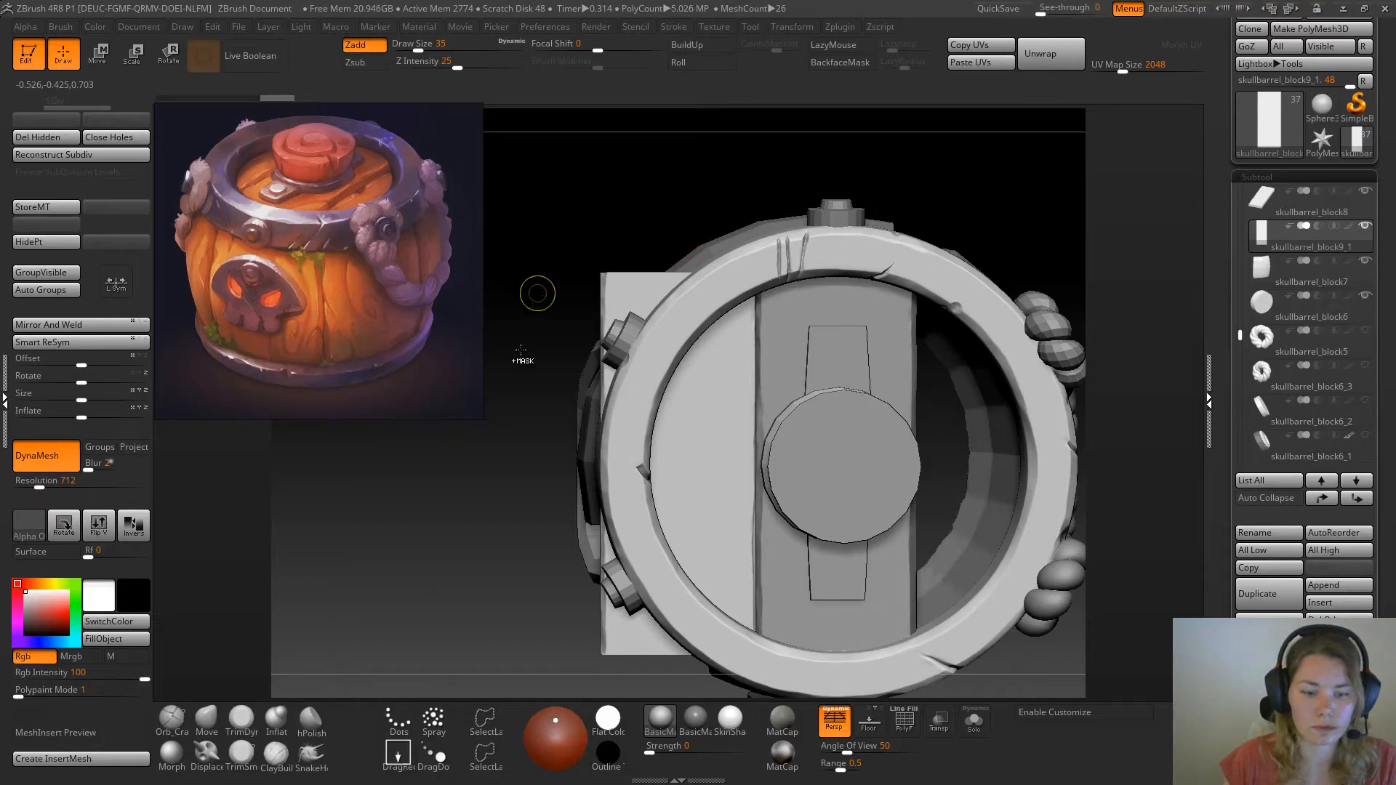
mouse_move(390, 761)
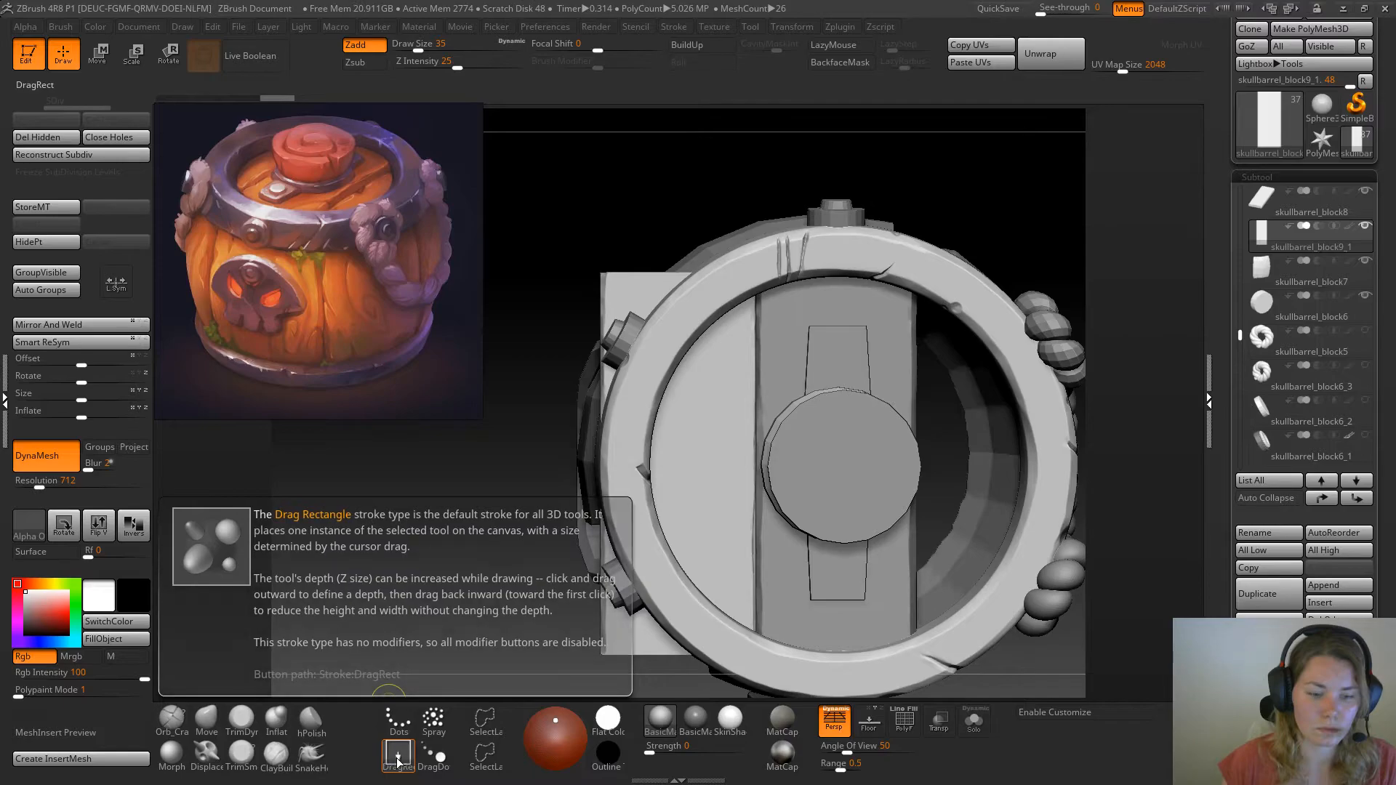
mouse_move(400, 732)
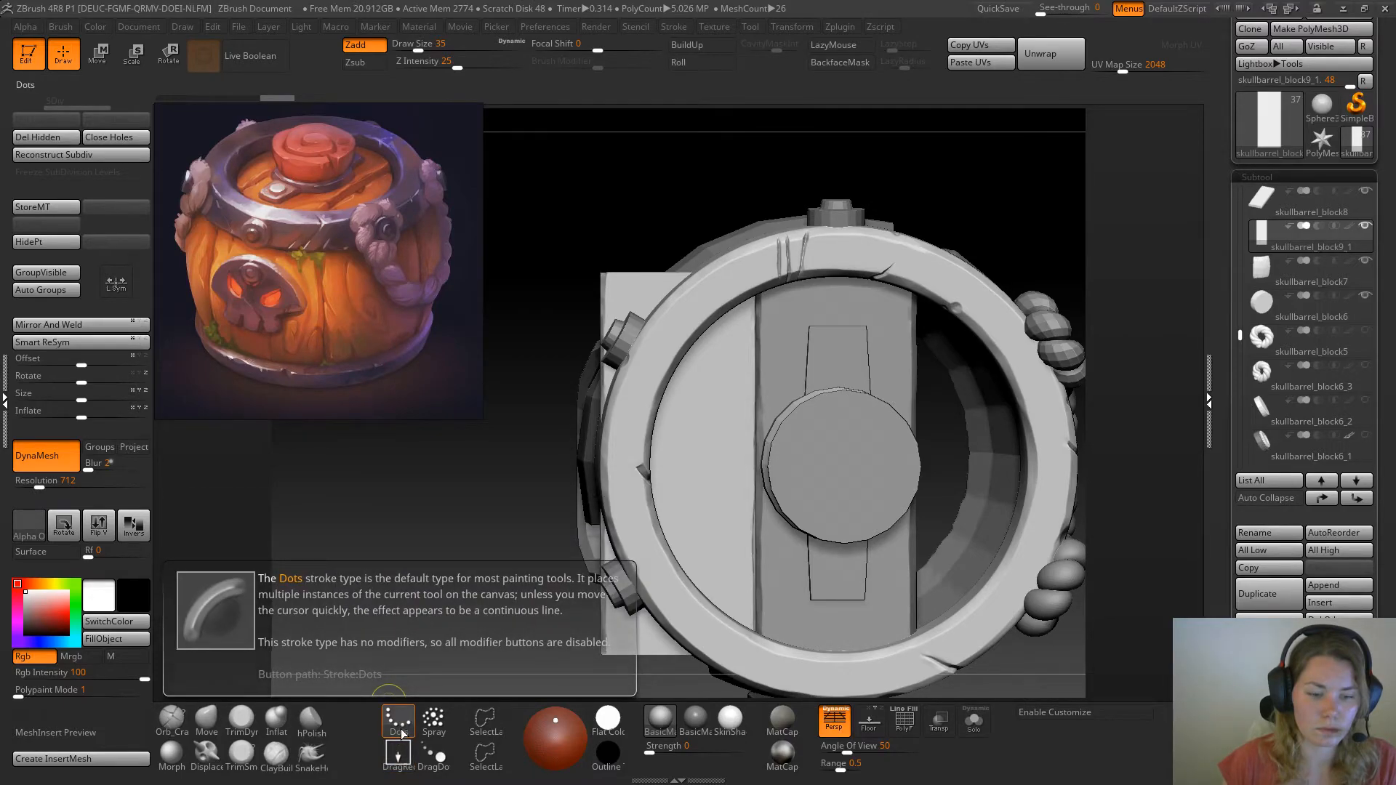
left_click(495, 726, "ctrl")
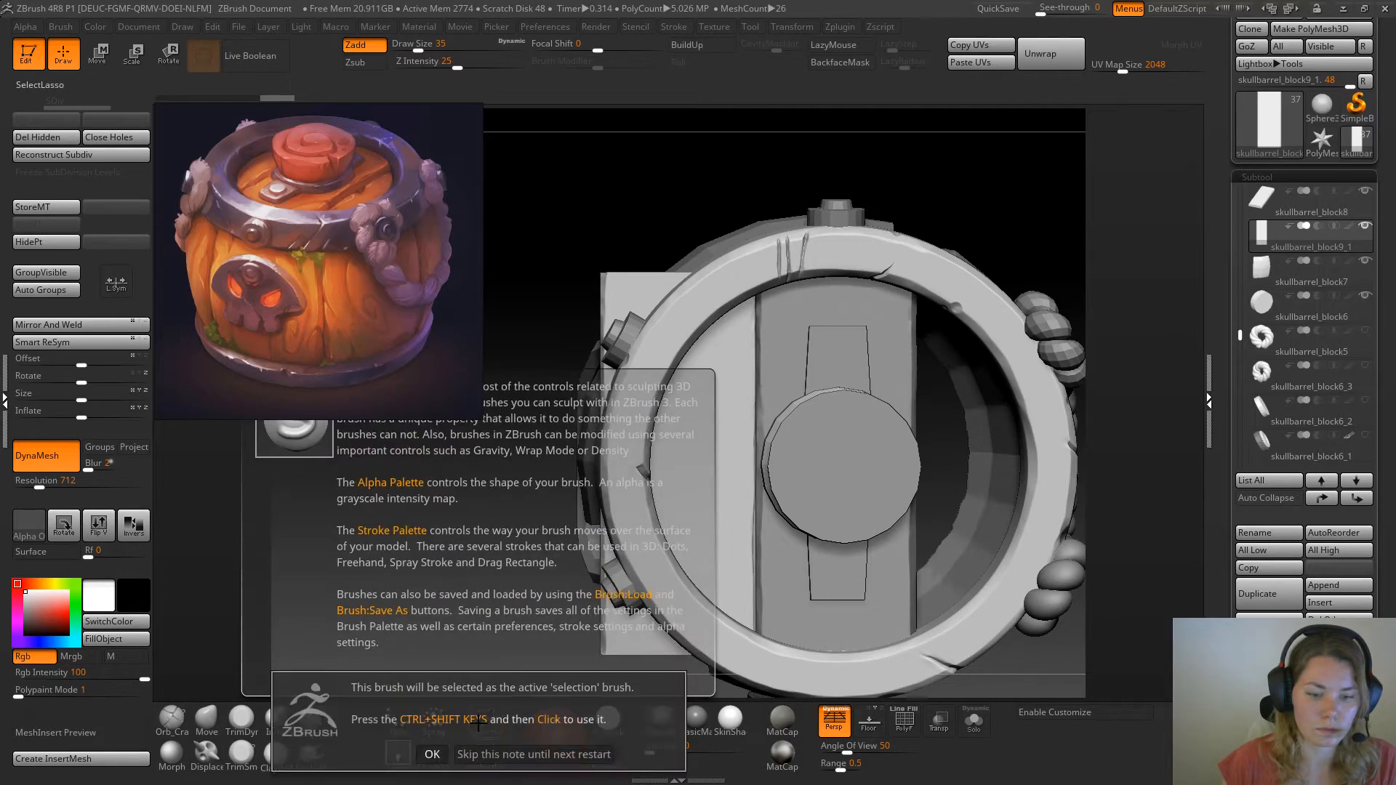
left_click(432, 753, "ctrl")
Mask the upper outer part of the duplicated plank that sticks out beyond the metal ring, using a lasso mask
mouse_move(600, 243)
left_mouse_down("ctrl+shift")
mouse_move(588, 429)
mouse_move(639, 421)
mouse_move(736, 277)
mouse_move(680, 234)
left_mouse_up("ctrl+shift")
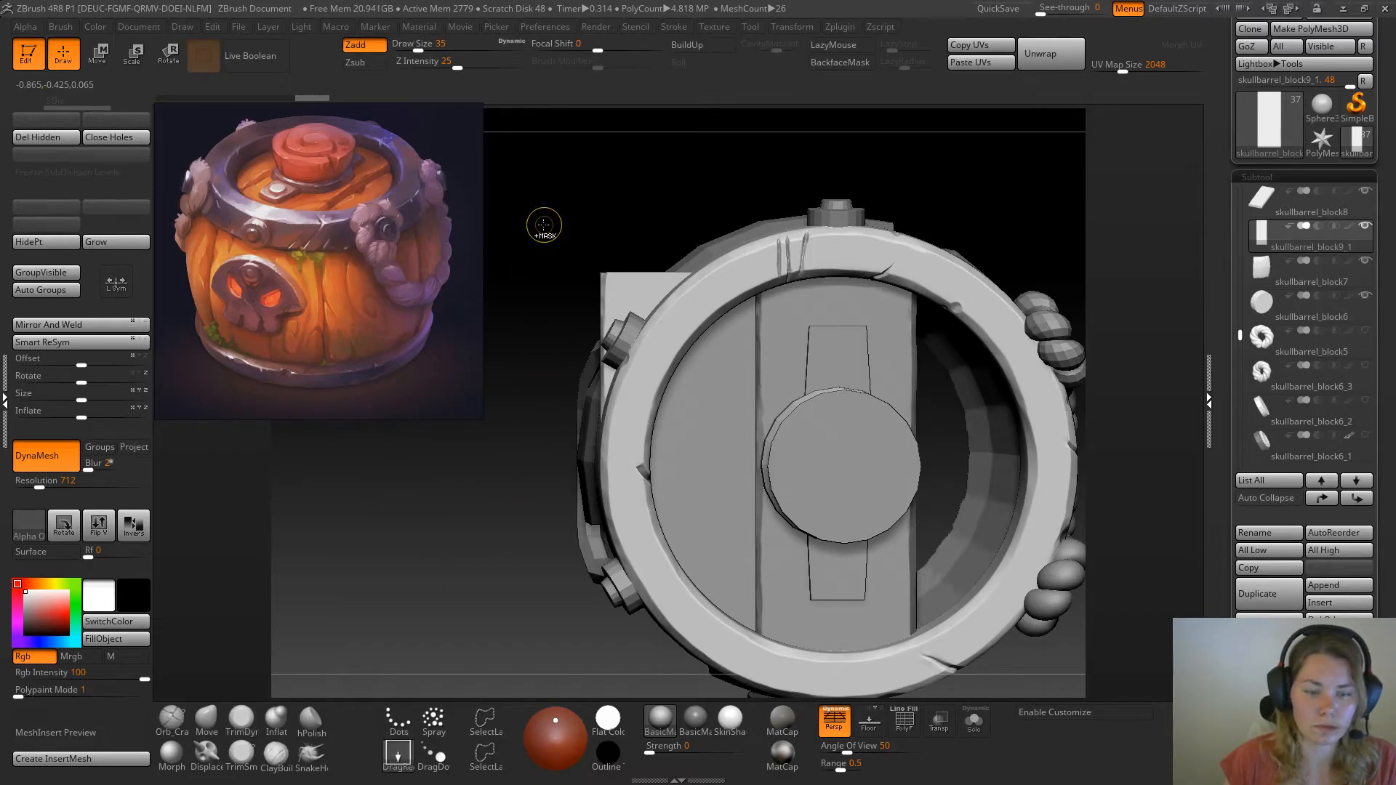
mouse_move(541, 231)
left_mouse_down("ctrl")
mouse_move(656, 491)
mouse_move(810, 640)
left_mouse_up("ctrl")
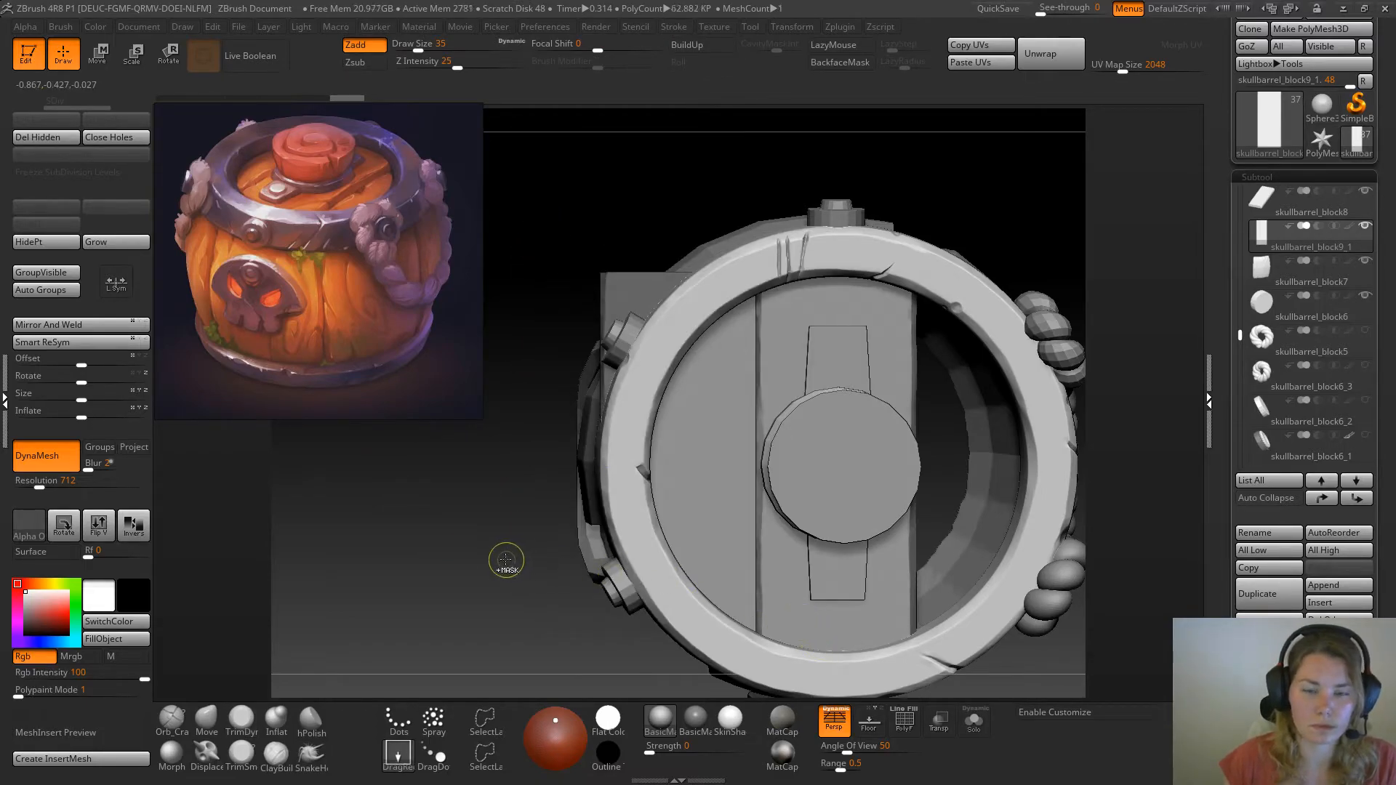
key("b")
key("t")
key("d")
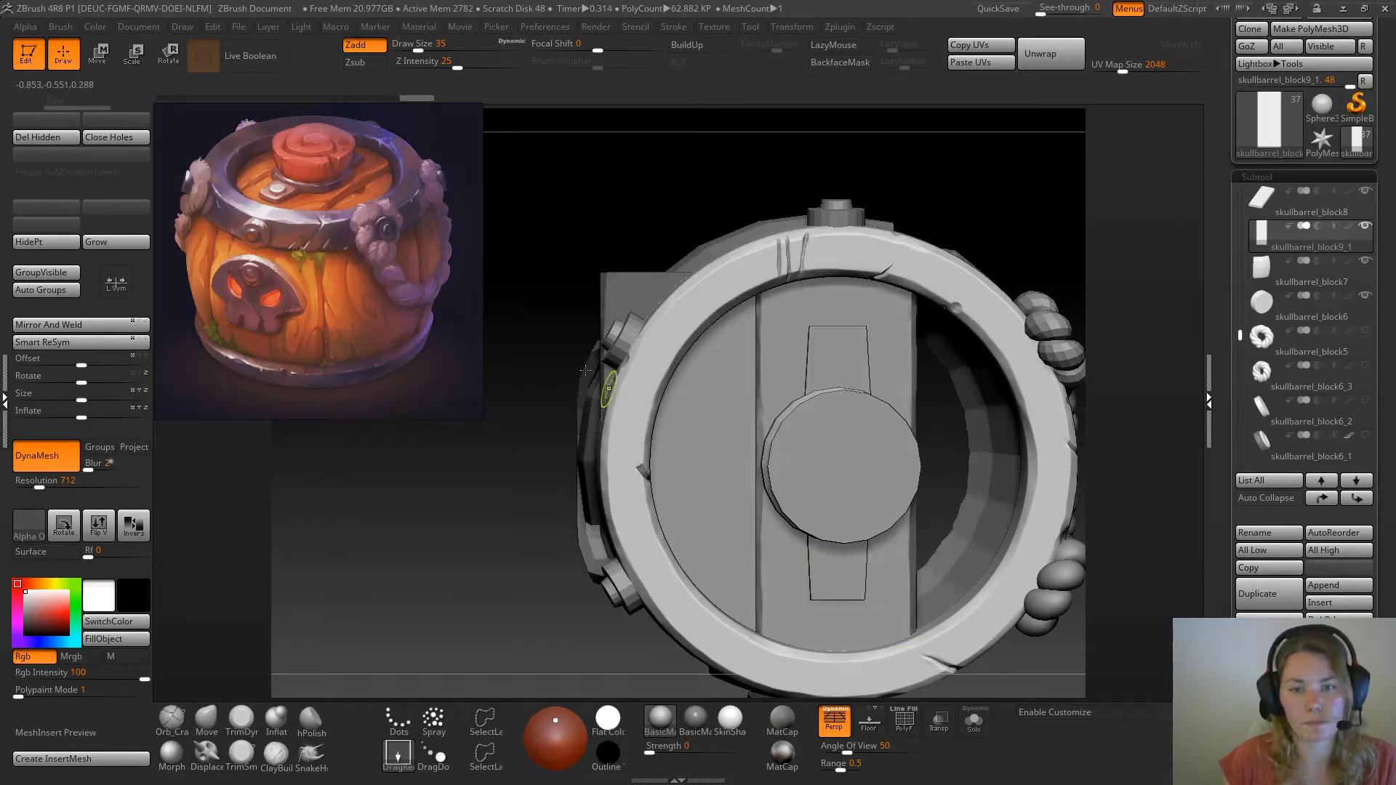
left_click(552, 346, "ctrl+shift")
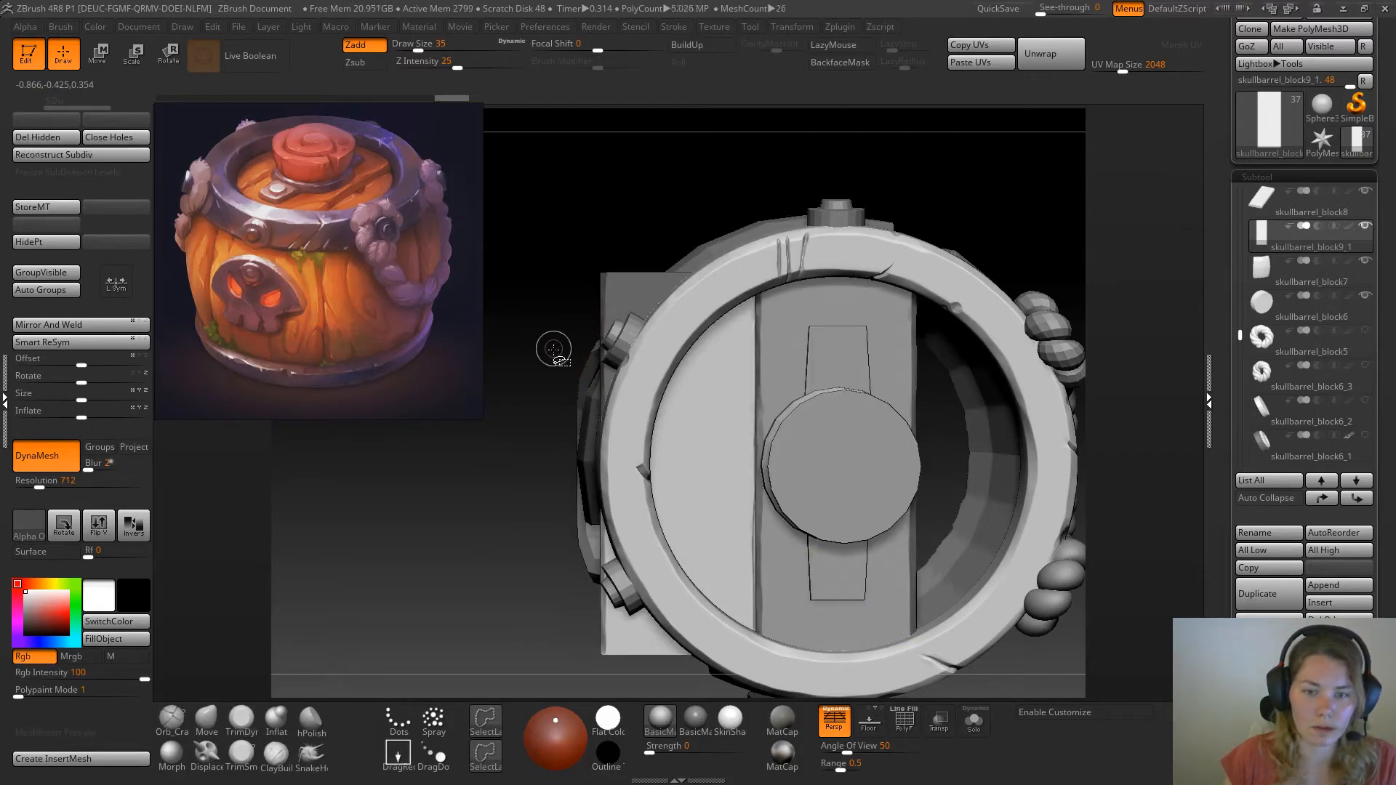
Extend the lasso mask over the duplicated plank's lower outer part so everything outside the metal ring is masked
mouse_move(548, 437)
left_mouse_down("ctrl")
mouse_move(643, 560)
mouse_move(611, 591)
mouse_move(644, 683)
left_mouse_up("ctrl")
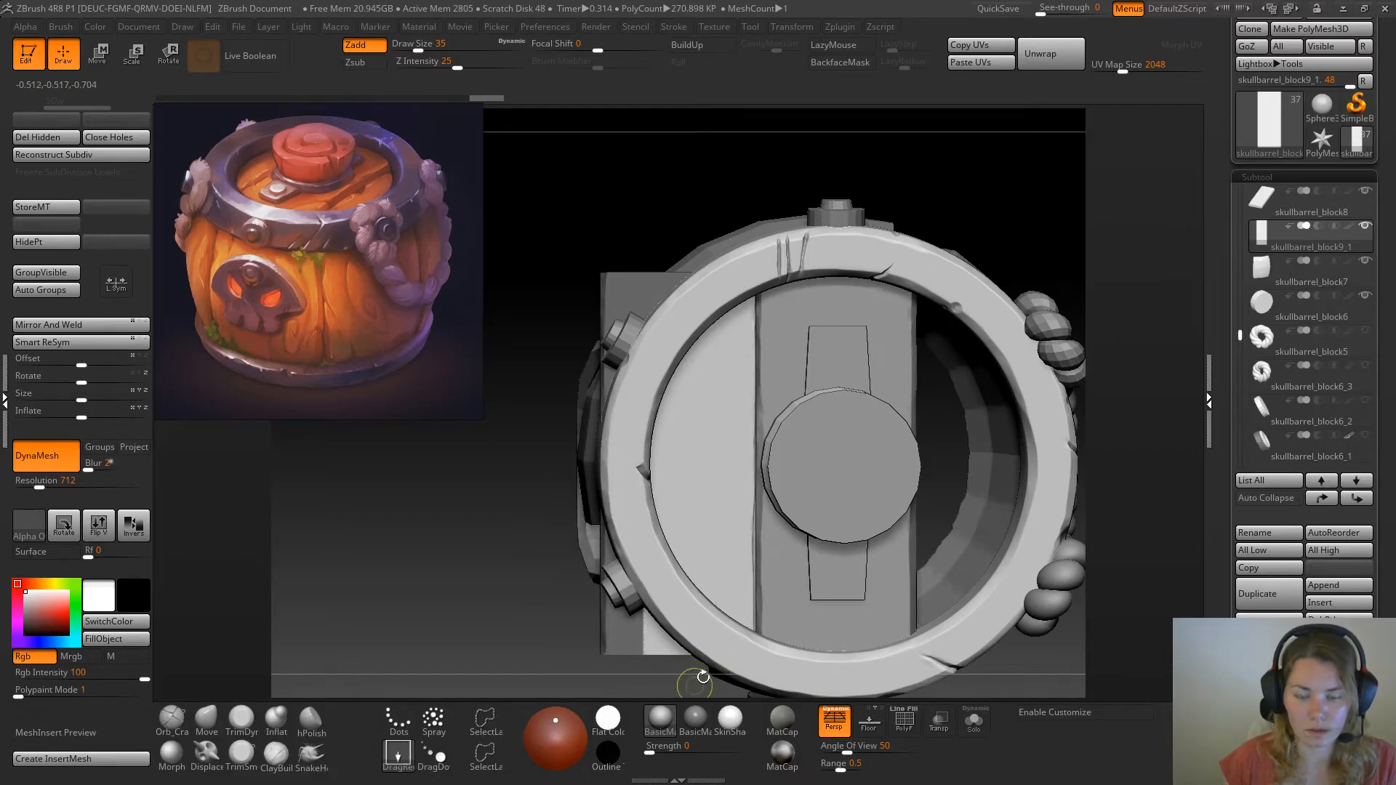
left_click_drag(507, 570, 476, 439, "alt")
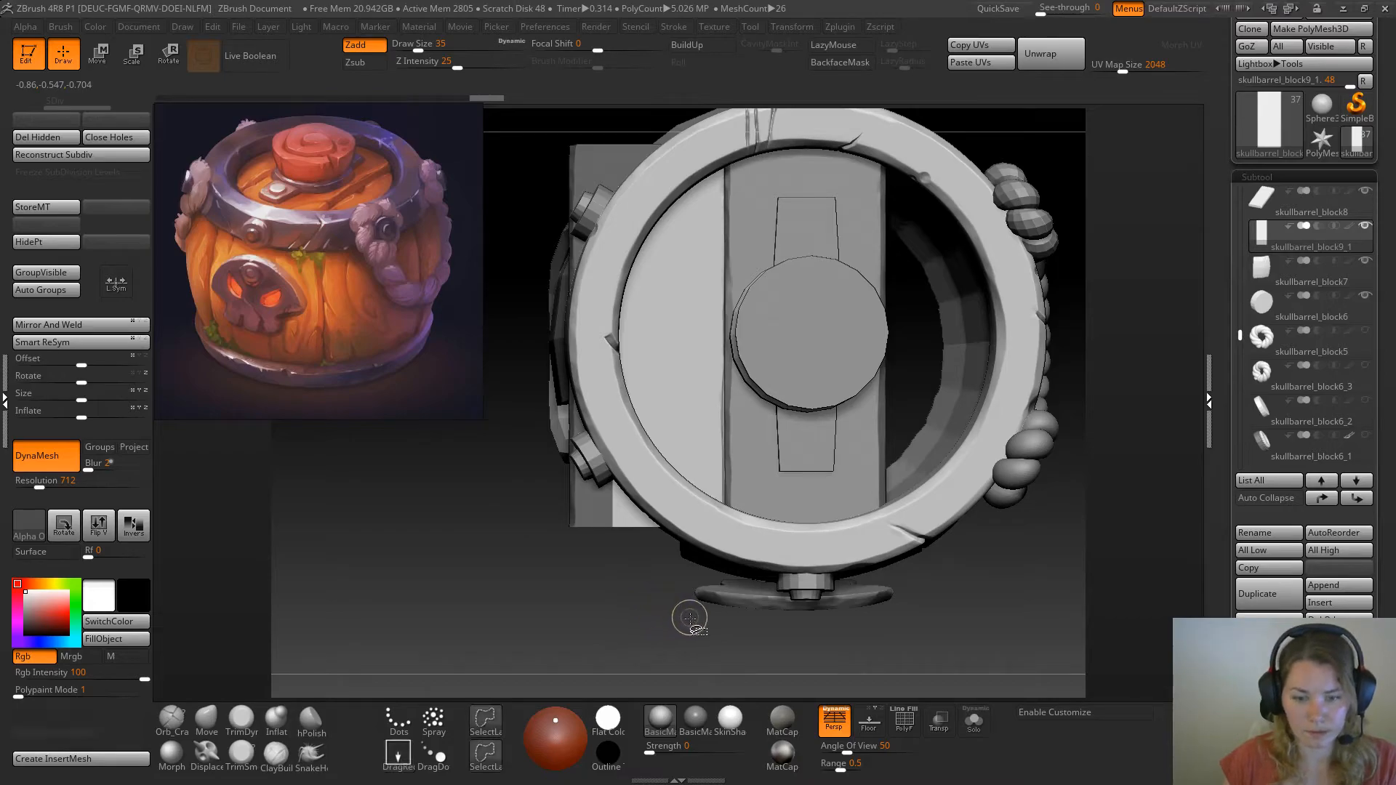
mouse_move(666, 614)
left_mouse_down("ctrl+shift")
mouse_move(688, 545)
mouse_move(639, 453)
mouse_move(567, 367)
mouse_move(524, 553)
mouse_move(662, 576)
left_mouse_up("ctrl+shift")
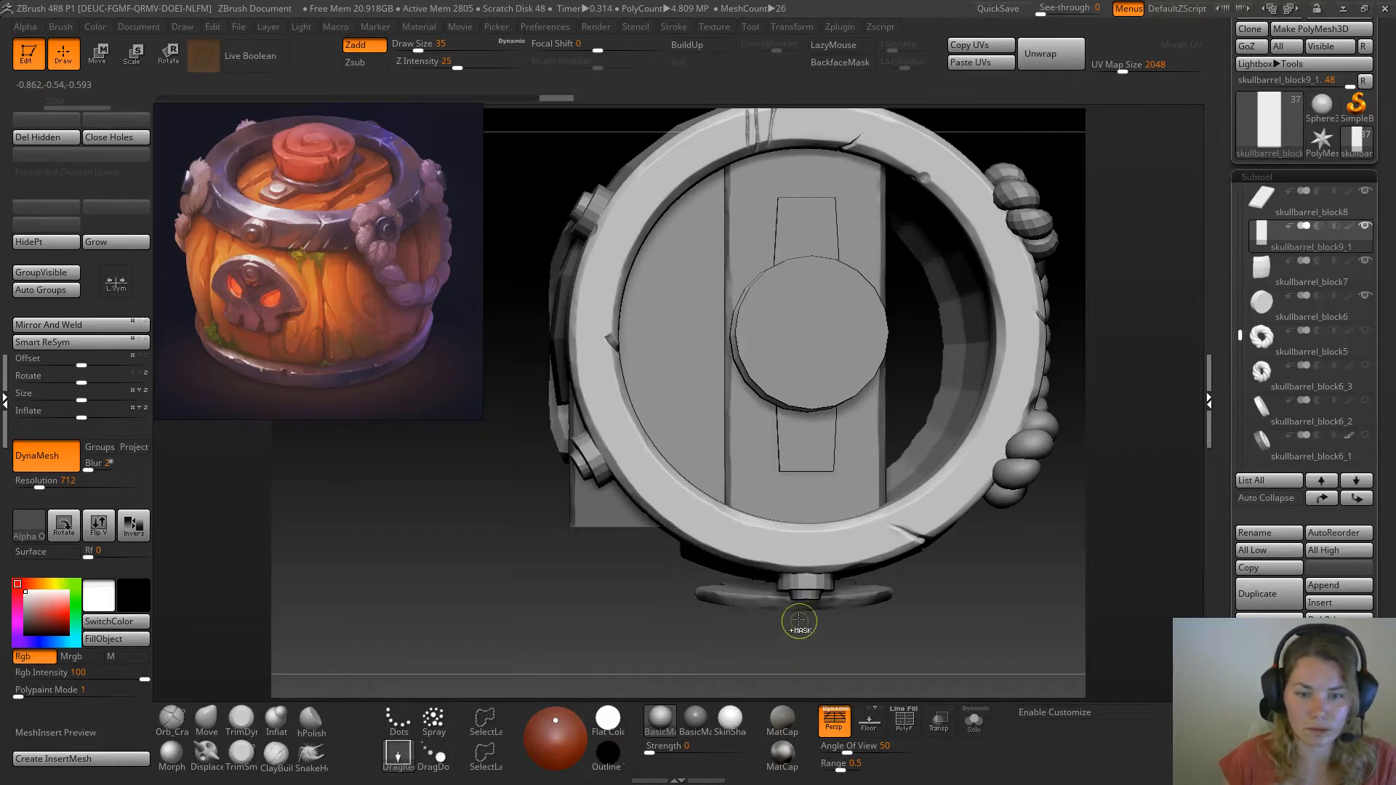
left_click(561, 580, "ctrl")
left_click(564, 581, "ctrl")
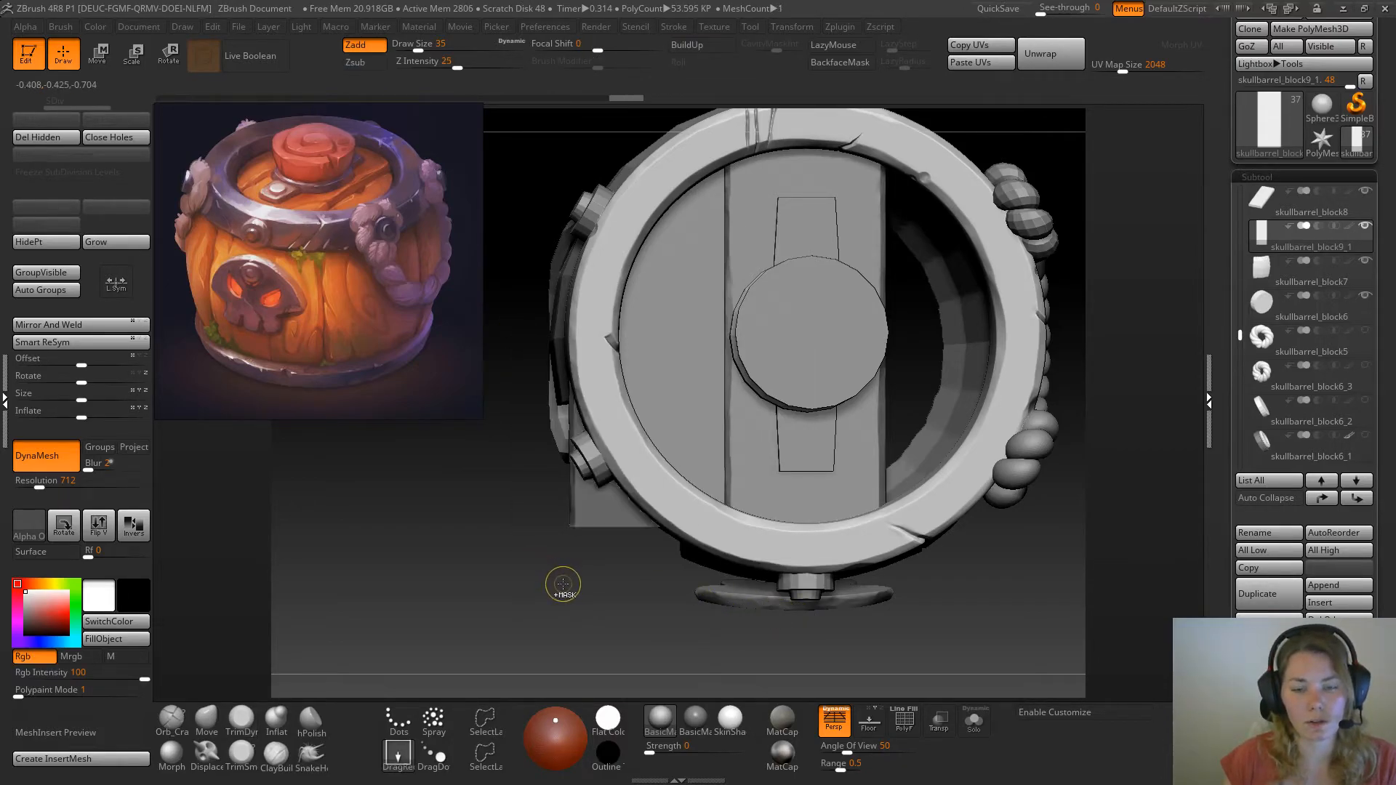
left_click(558, 577, "ctrl+shift")
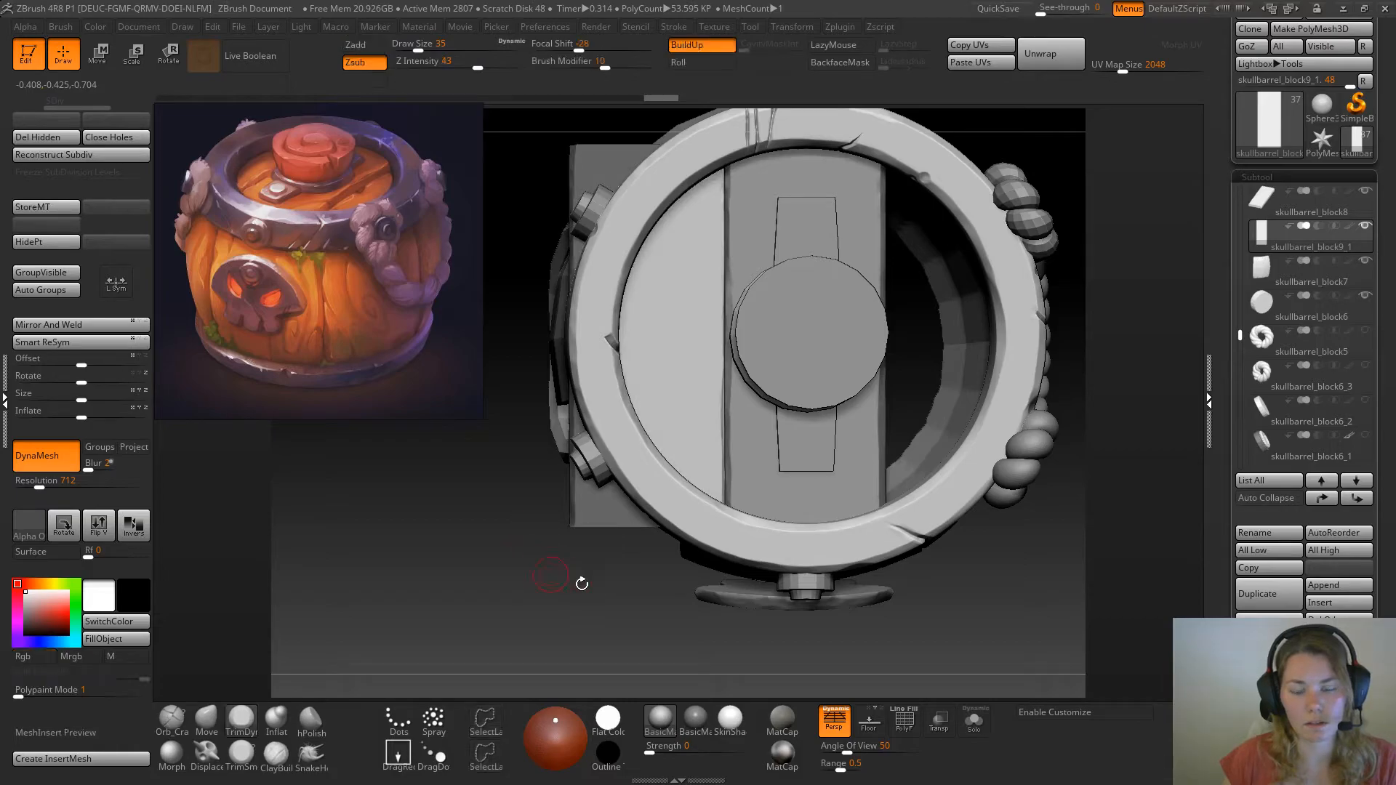
Isolate the duplicated plank and turn its masked outer area into a separate polygroup
left_click(968, 723)
left_click_drag(849, 337, 867, 450, "alt")
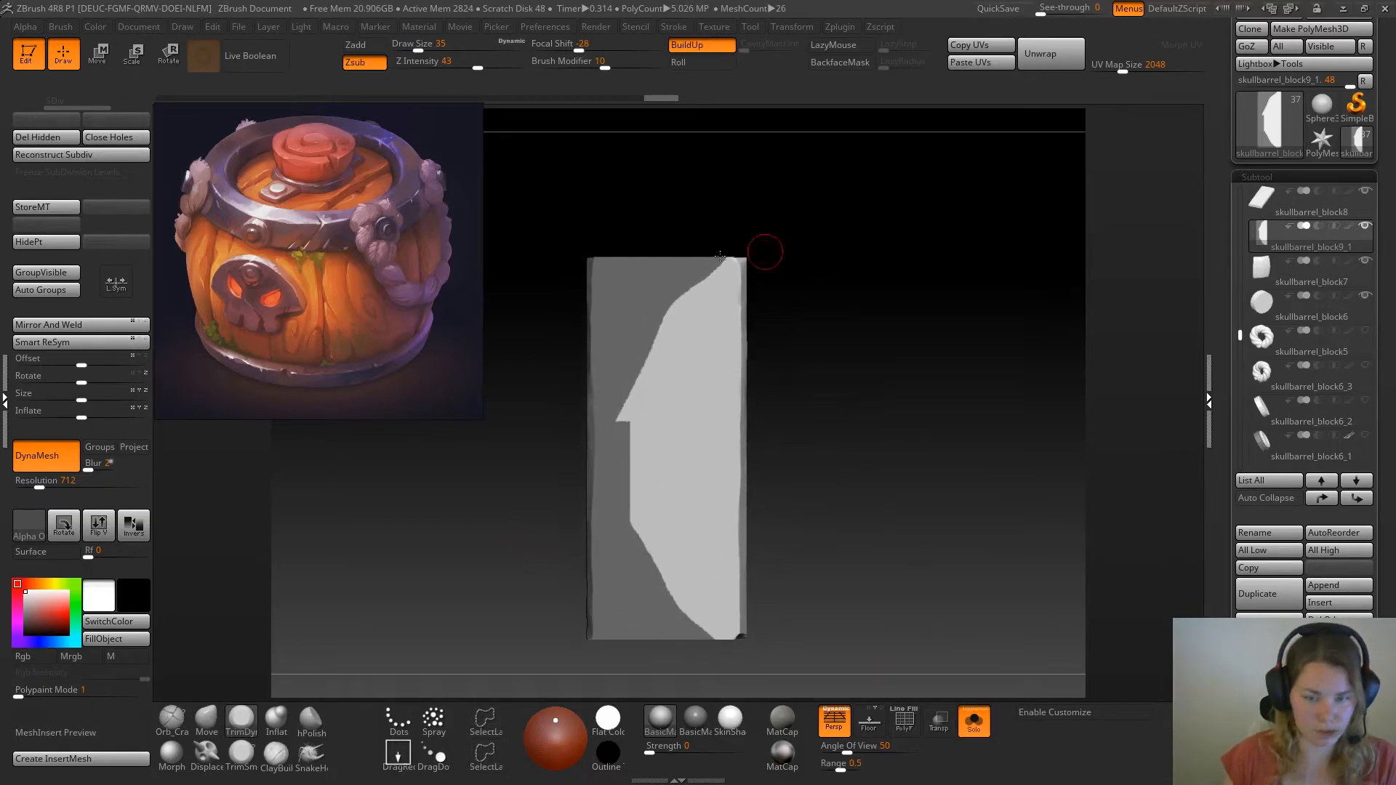
left_click_drag(969, 583, 947, 520, "alt")
left_click_drag(1373, 680, 1373, 536)
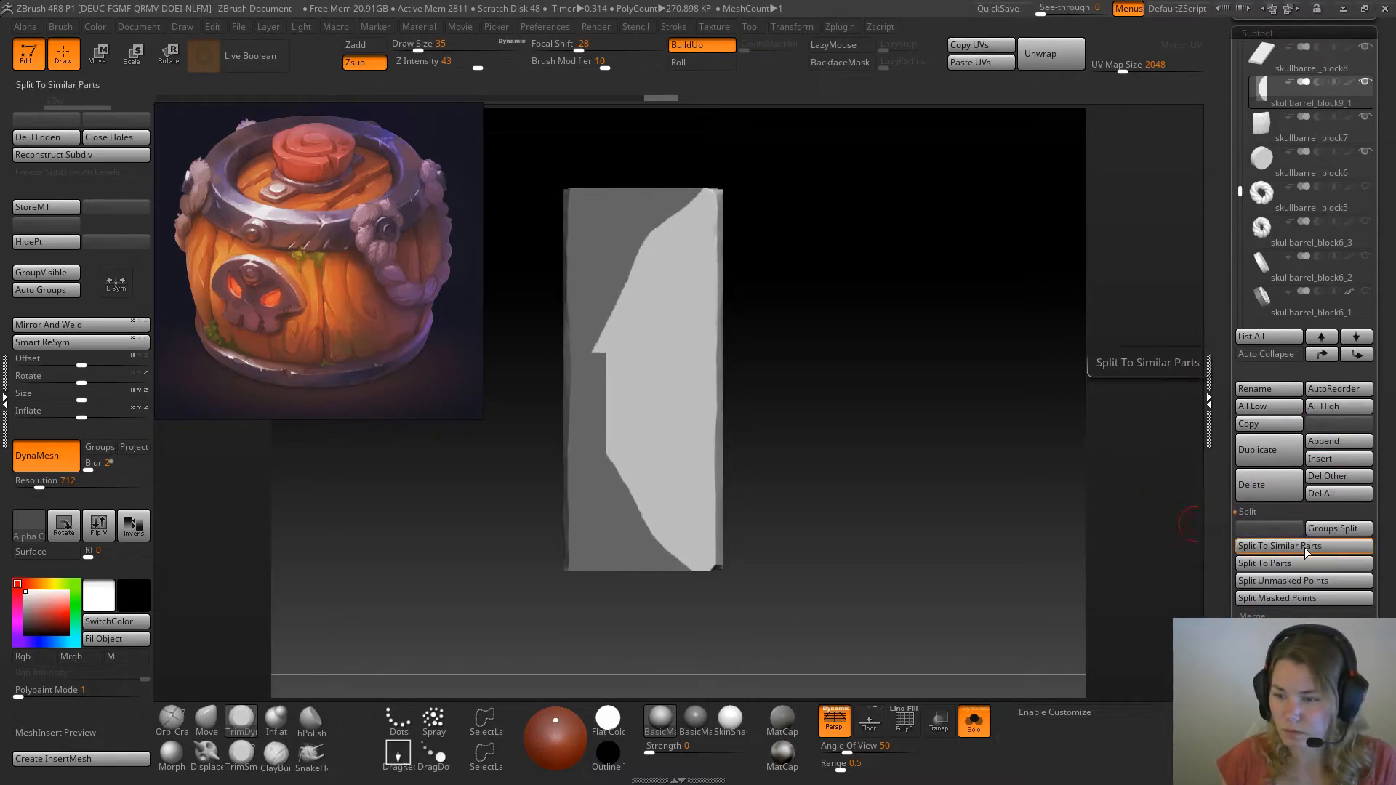
left_click_drag(1225, 525, 1225, 271)
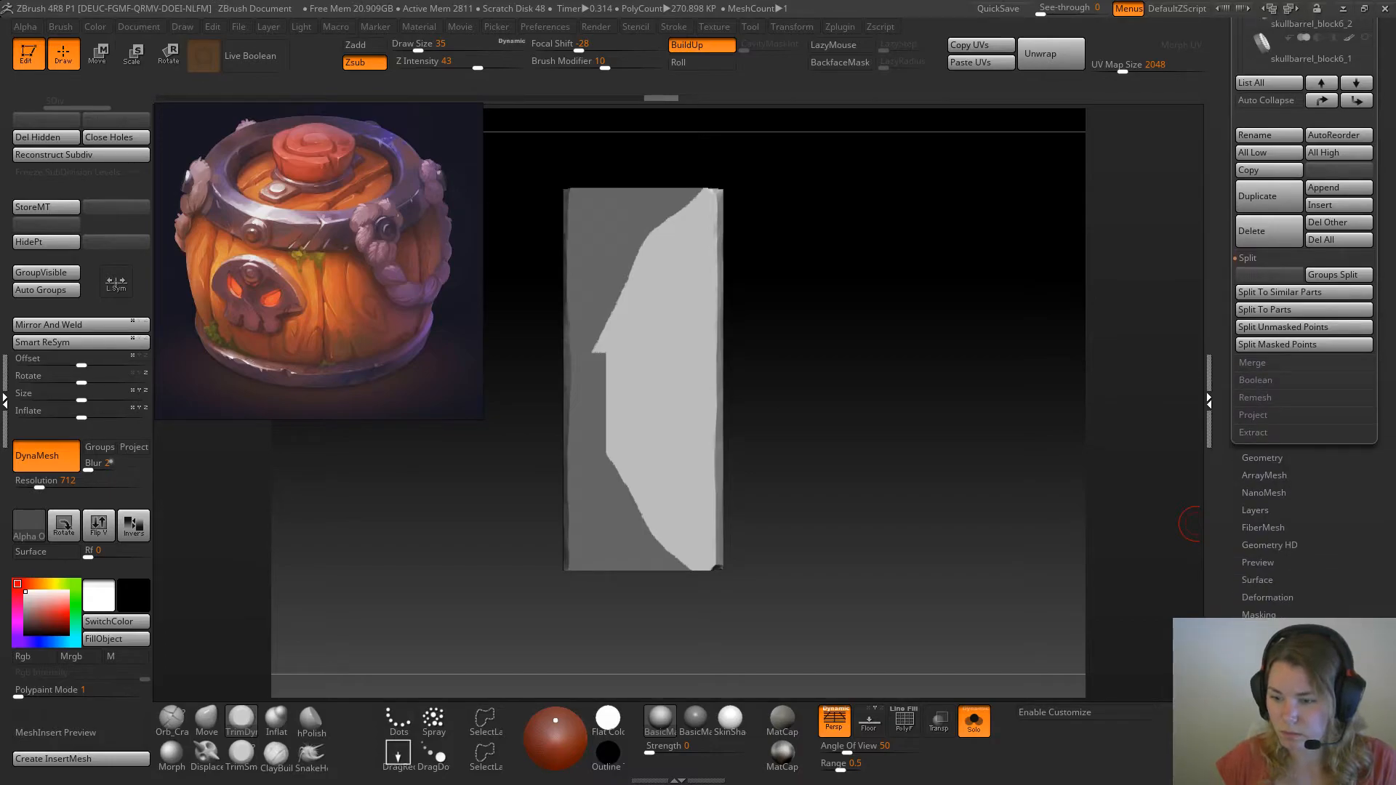
left_click(1265, 650)
left_click_drag(1370, 248, 1347, 569)
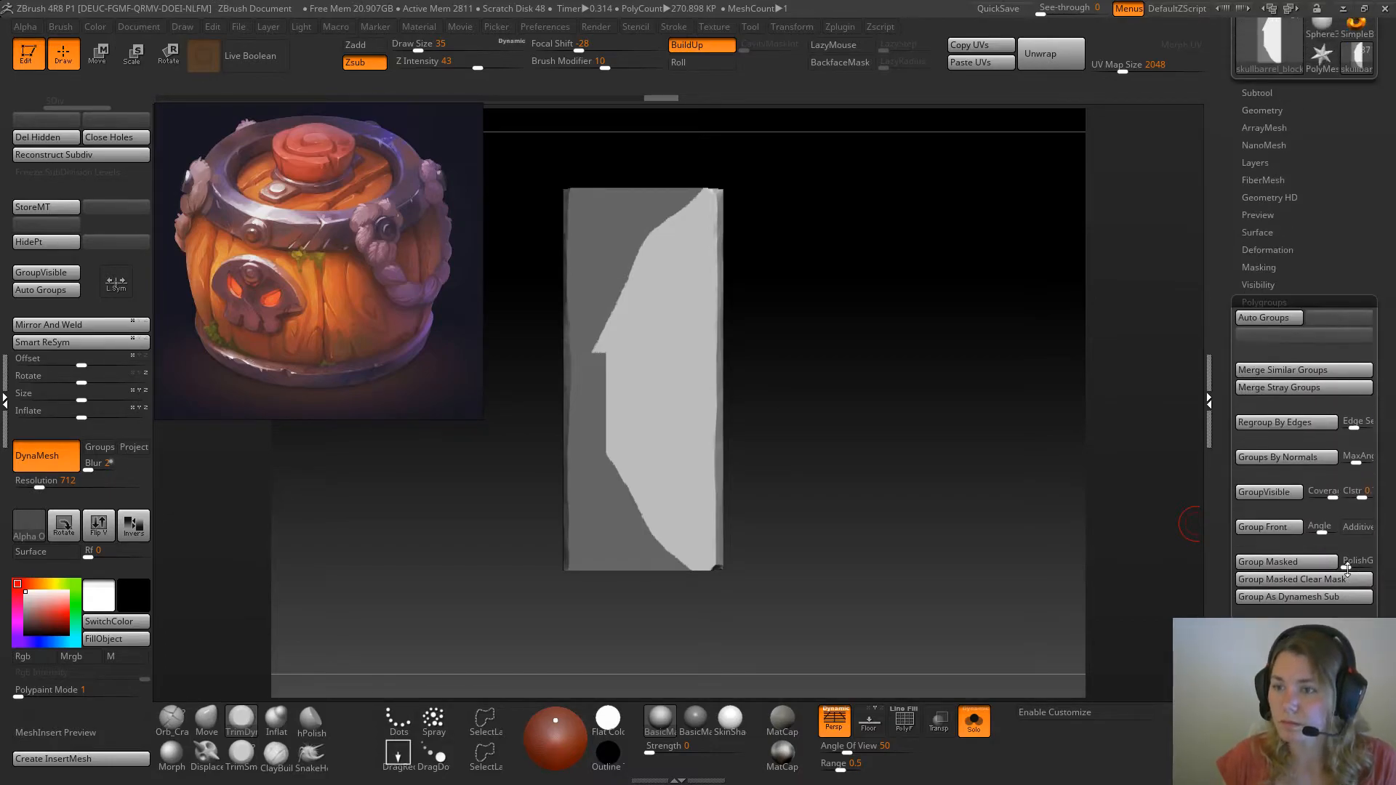
left_click(1275, 559)
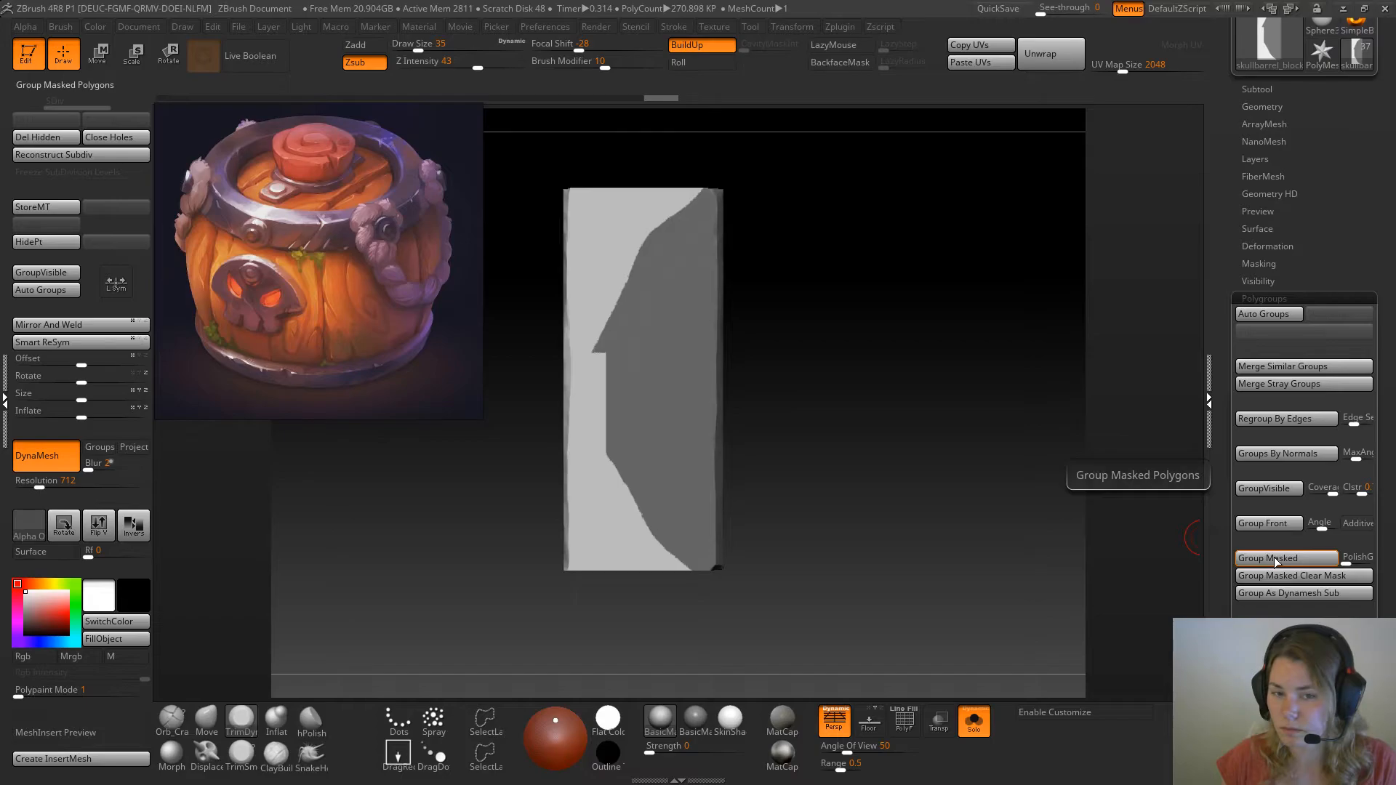
Display the polygroups on the full barrel, hide the plank copy's outer polygroup, and clear the mask
left_click(905, 721)
left_click(975, 722)
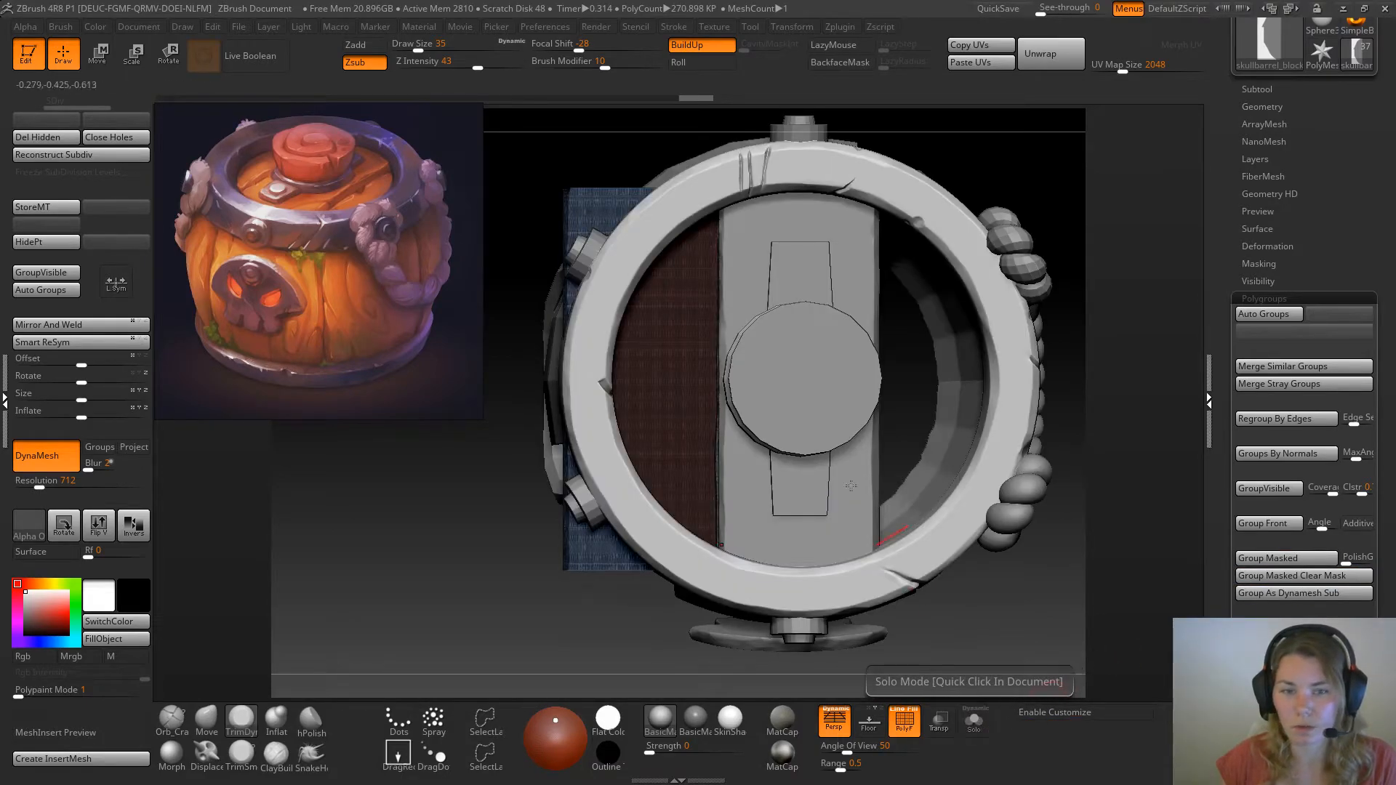
left_click(584, 194, "ctrl+shift")
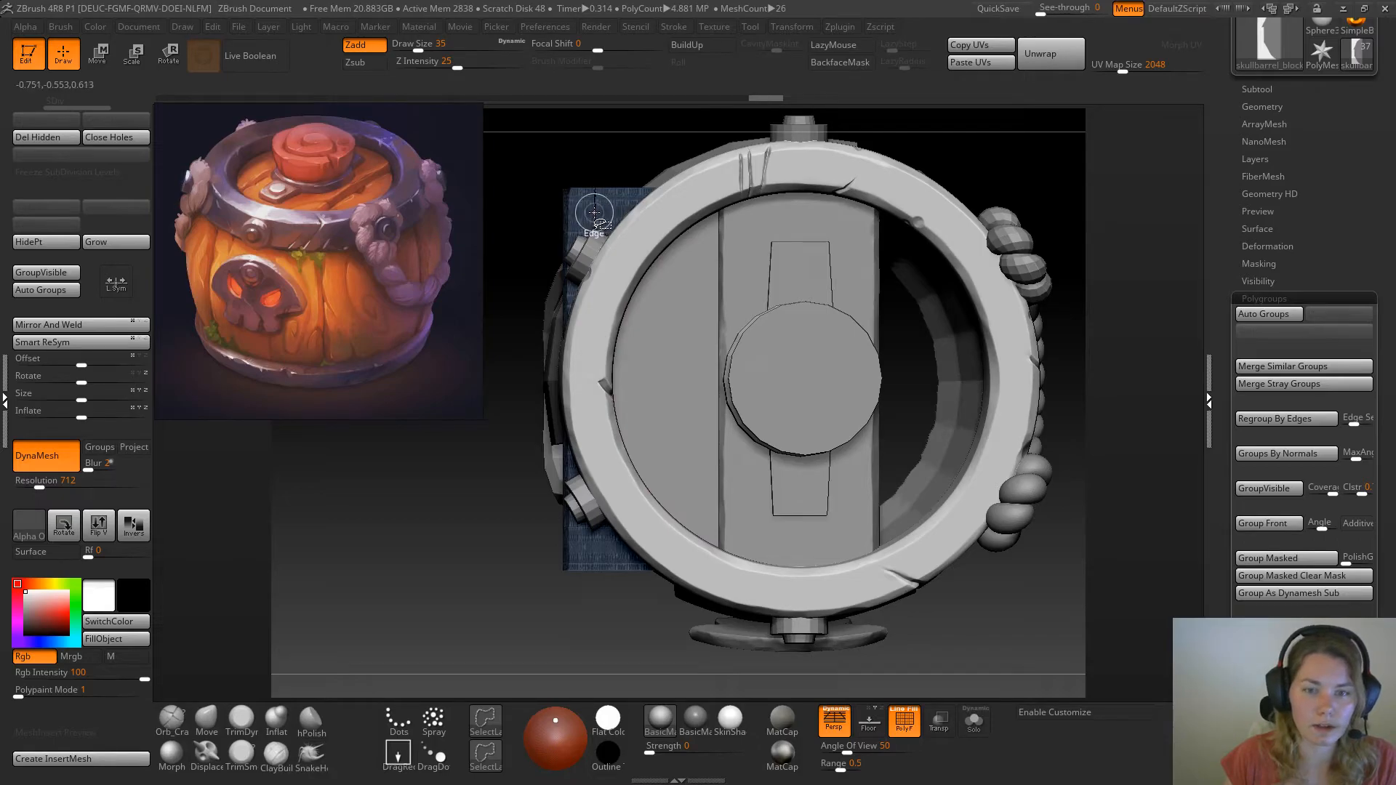
left_click(593, 209, "ctrl+shift")
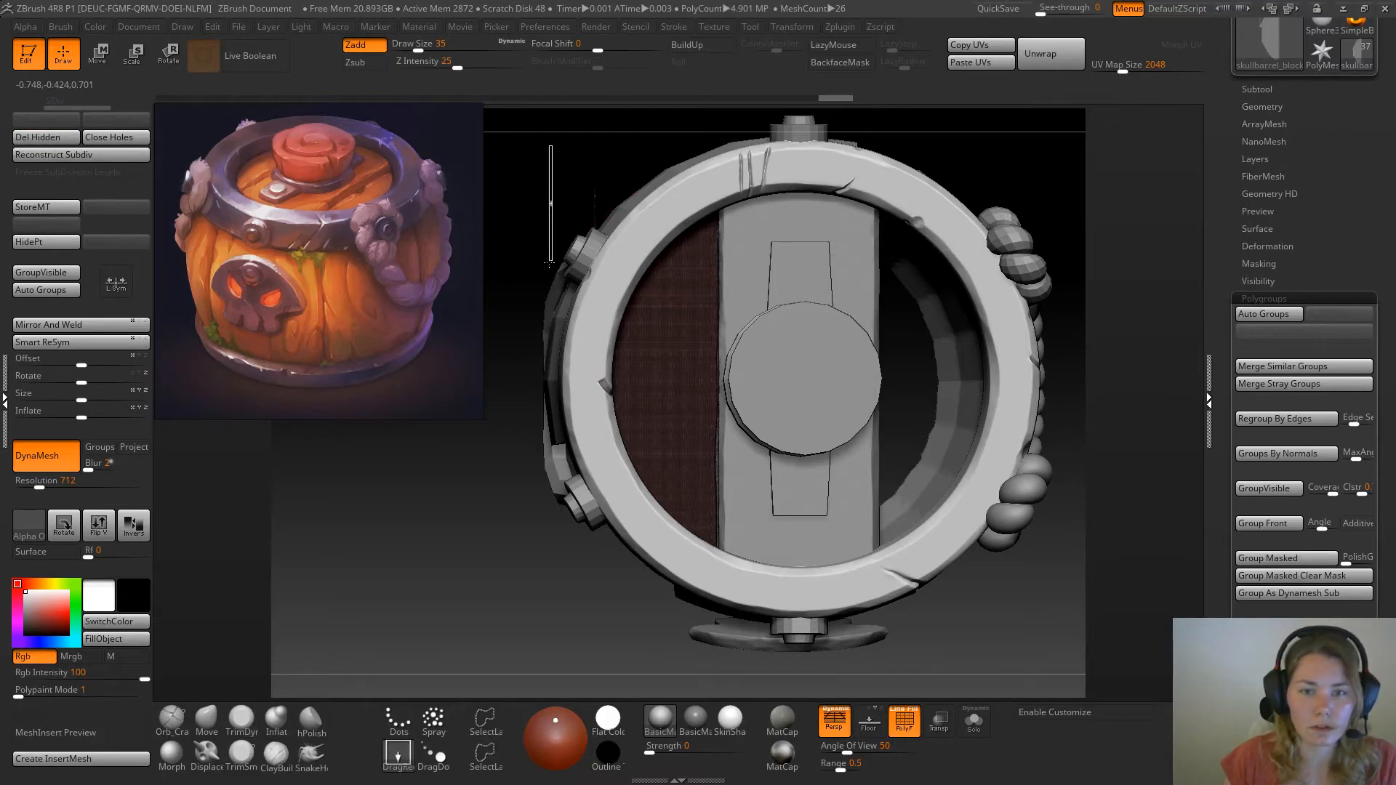
left_click_drag(547, 233, 547, 233, "ctrl")
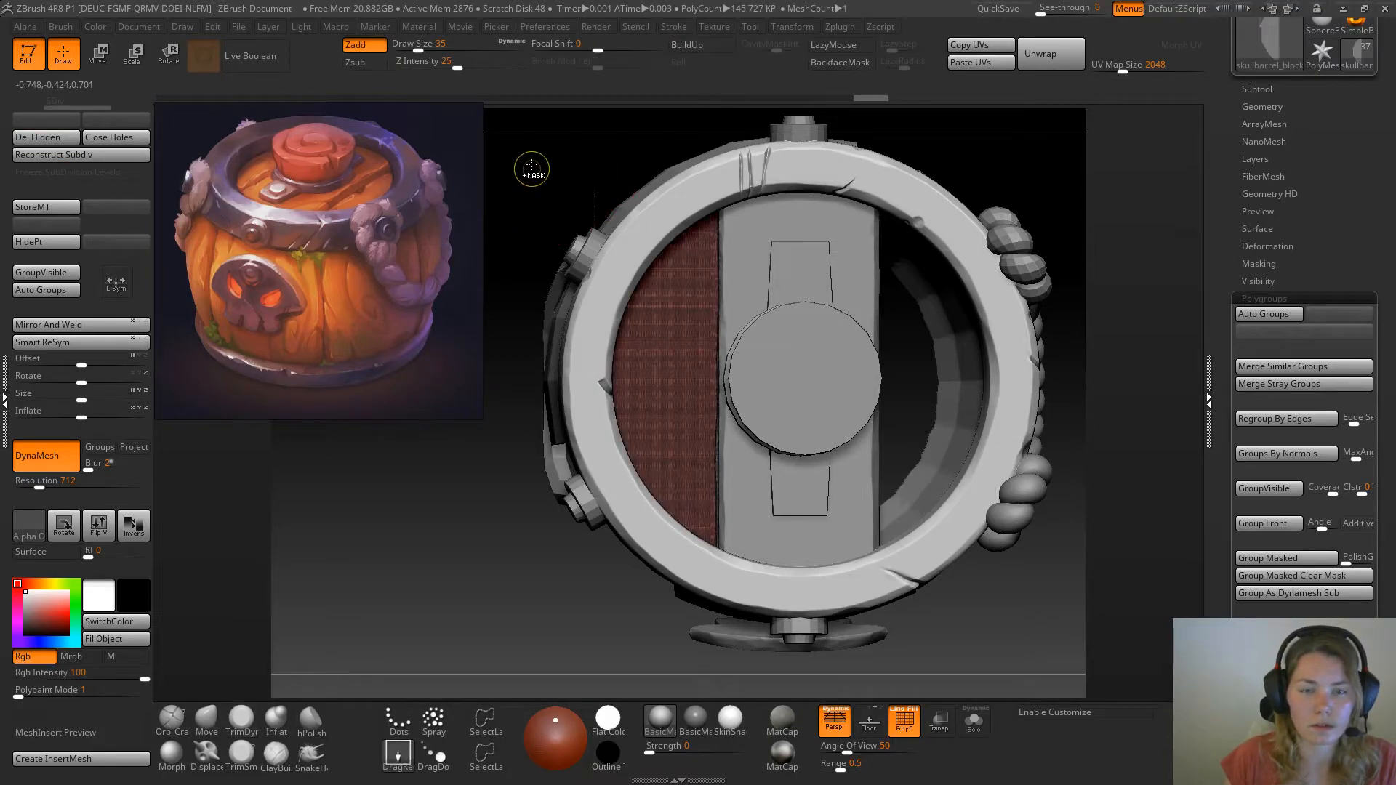
Try to lasso away the stray fragment of the plank copy outside the metal ring, checking it from several angles
left_click_drag(536, 289, 538, 260, "ctrl")
key("ctrl+z")
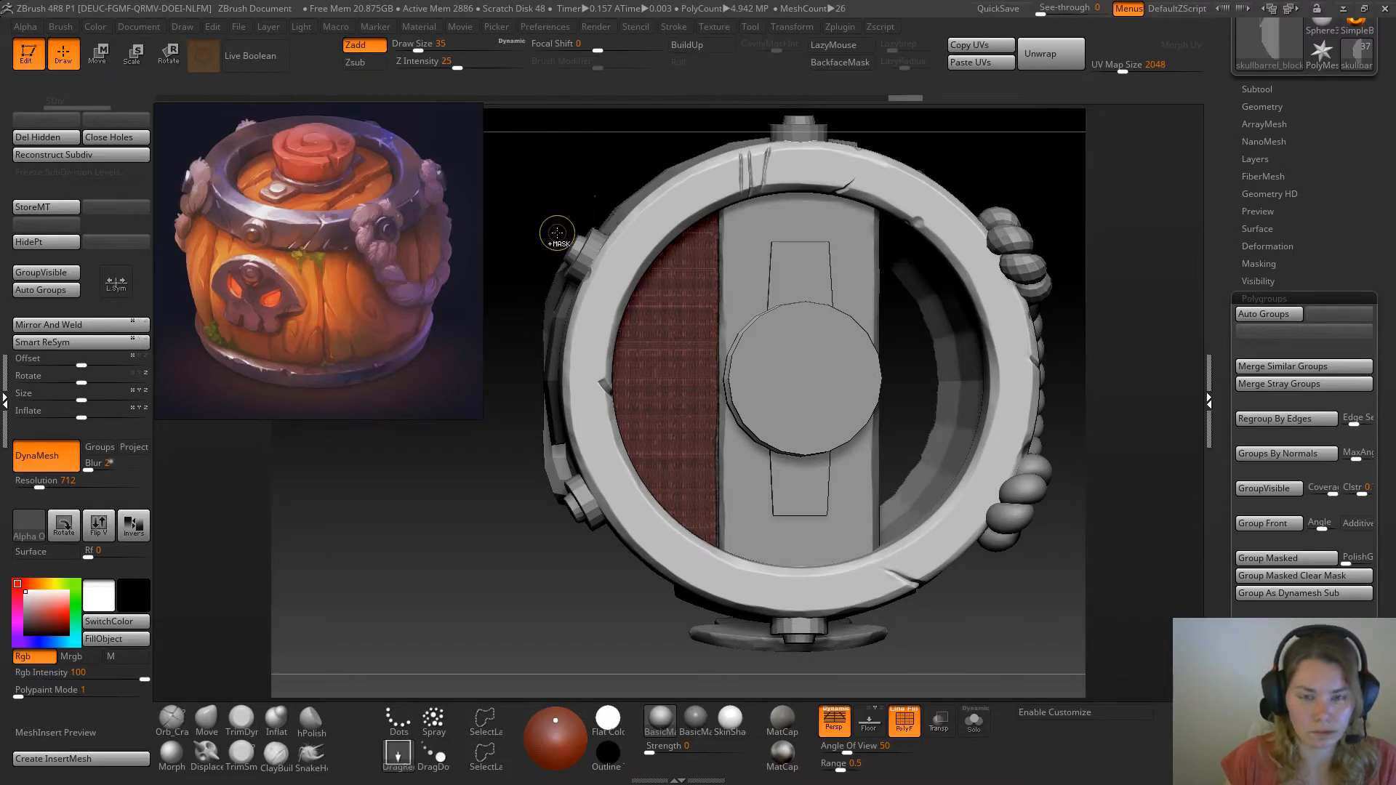
mouse_move(547, 167)
left_mouse_down("ctrl+shift")
mouse_move(634, 255)
mouse_move(574, 143)
left_mouse_up("ctrl+shift")
left_click(563, 190, "ctrl+shift")
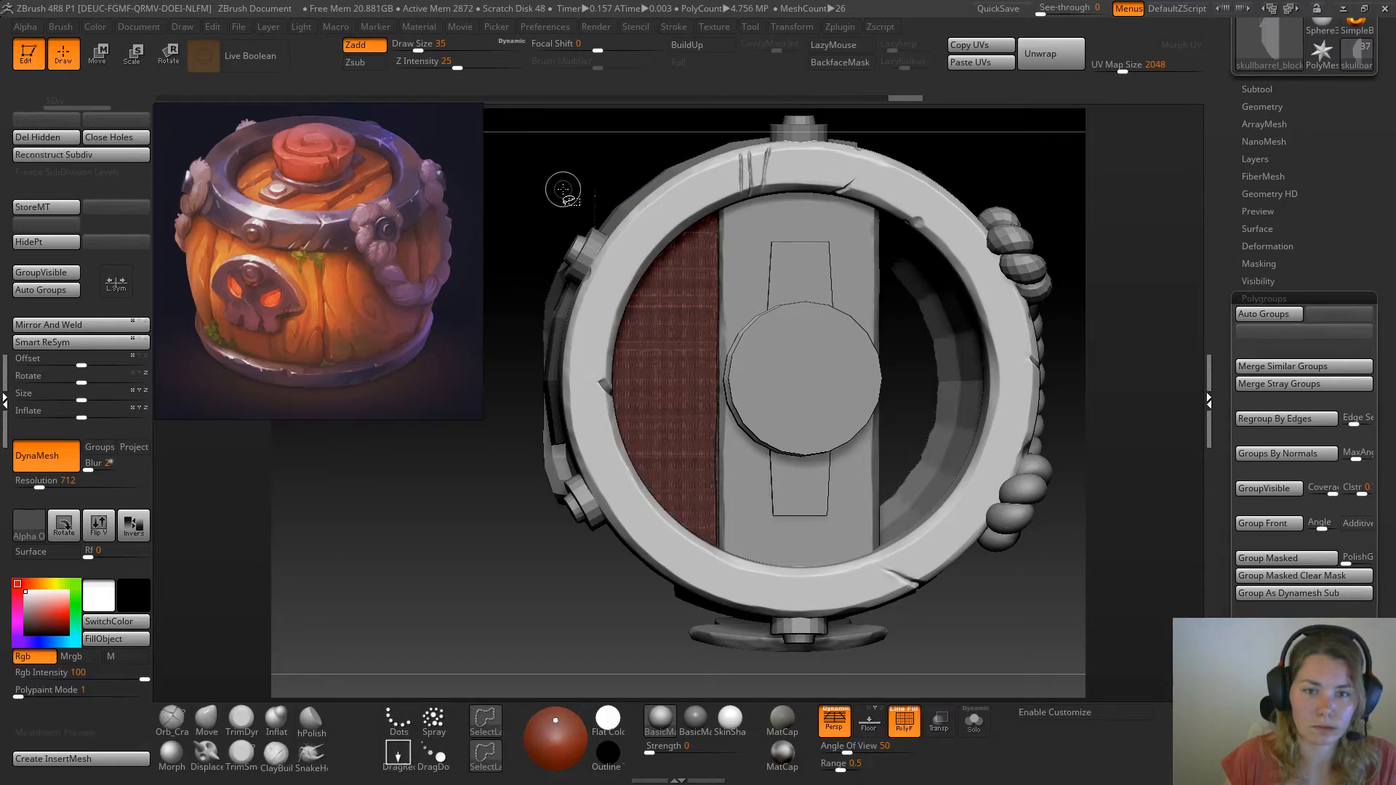
mouse_move(549, 164)
left_mouse_down("ctrl+shift")
mouse_move(586, 302)
mouse_move(640, 310)
left_mouse_up("ctrl+shift")
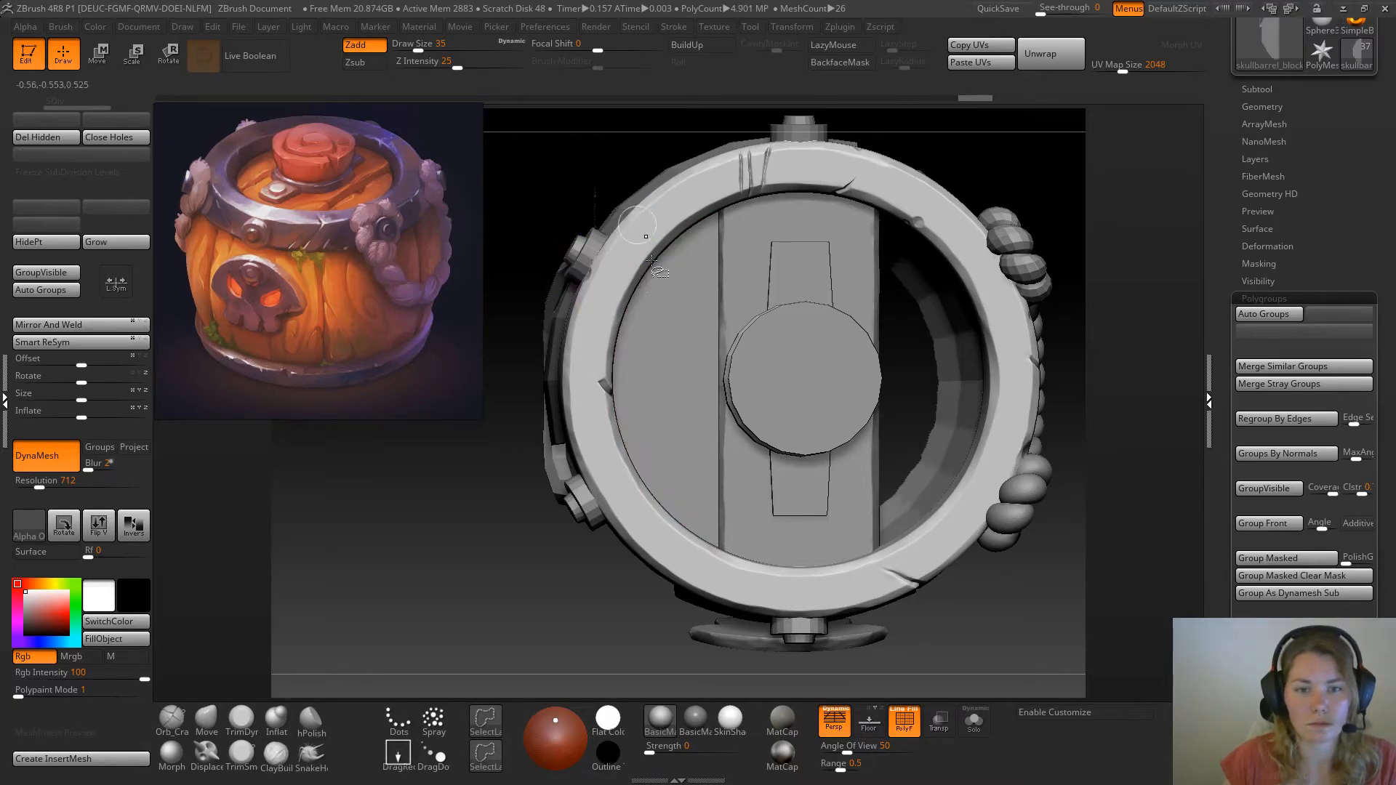
left_click(505, 488, "ctrl+shift")
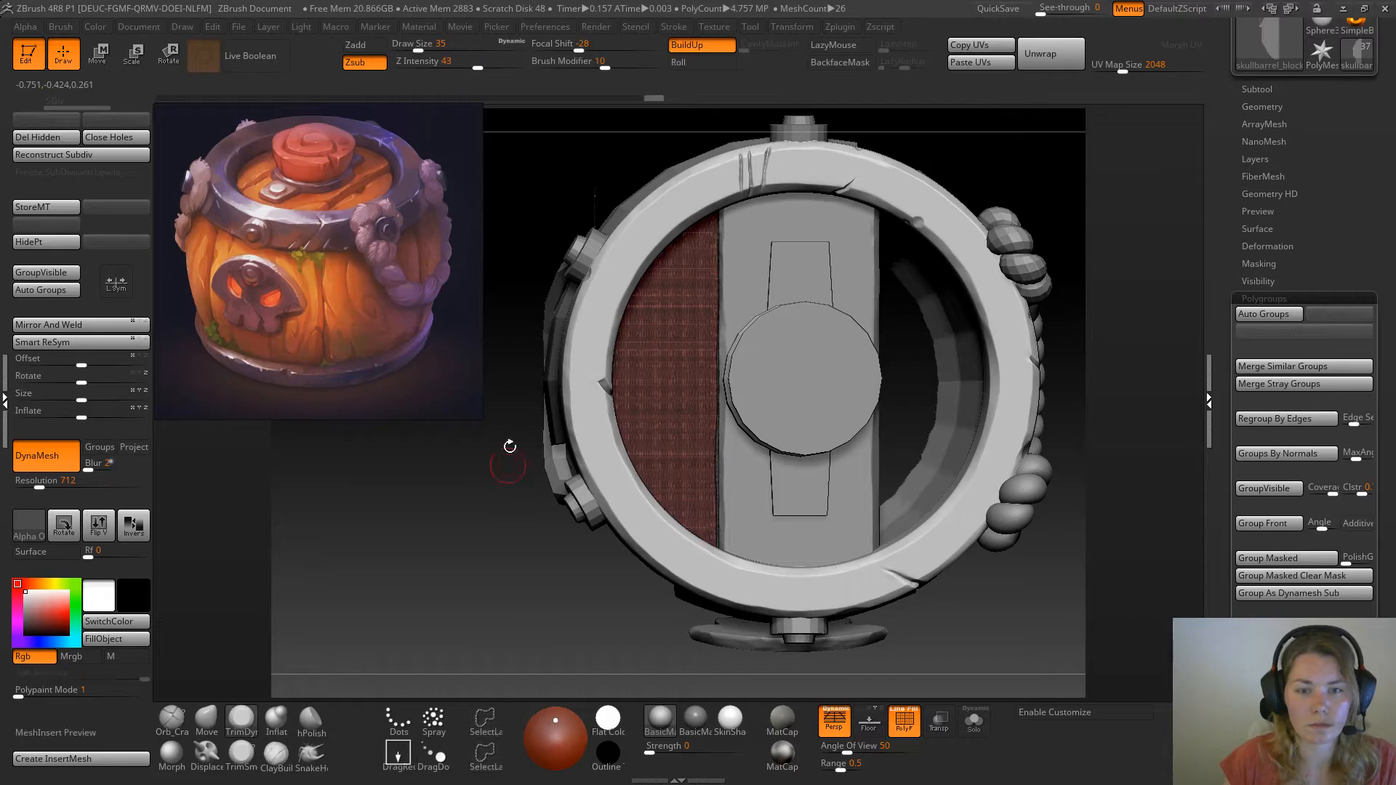
mouse_move(493, 572)
left_mouse_down()
mouse_move(534, 603)
mouse_move(363, 436)
mouse_move(638, 318)
mouse_move(484, 605)
left_mouse_up()
left_click_drag(540, 204, 564, 309)
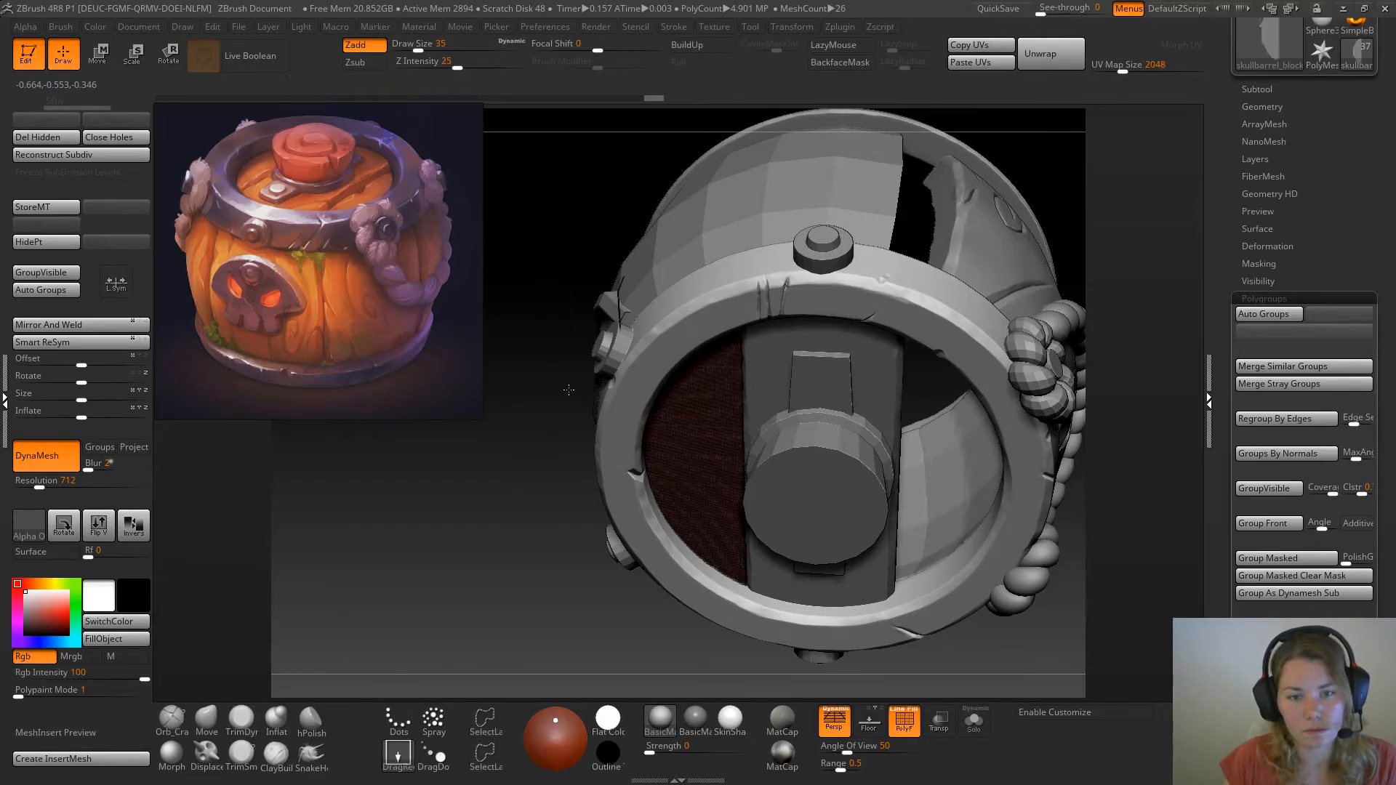
left_click_drag(565, 236, 673, 423, "ctrl+shift")
left_click_drag(550, 429, 534, 400)
left_click_drag(582, 221, 665, 396, "ctrl")
mouse_move(582, 237)
left_mouse_down("ctrl+shift")
mouse_move(604, 435)
mouse_move(665, 306)
mouse_move(620, 333)
left_mouse_up("ctrl+shift")
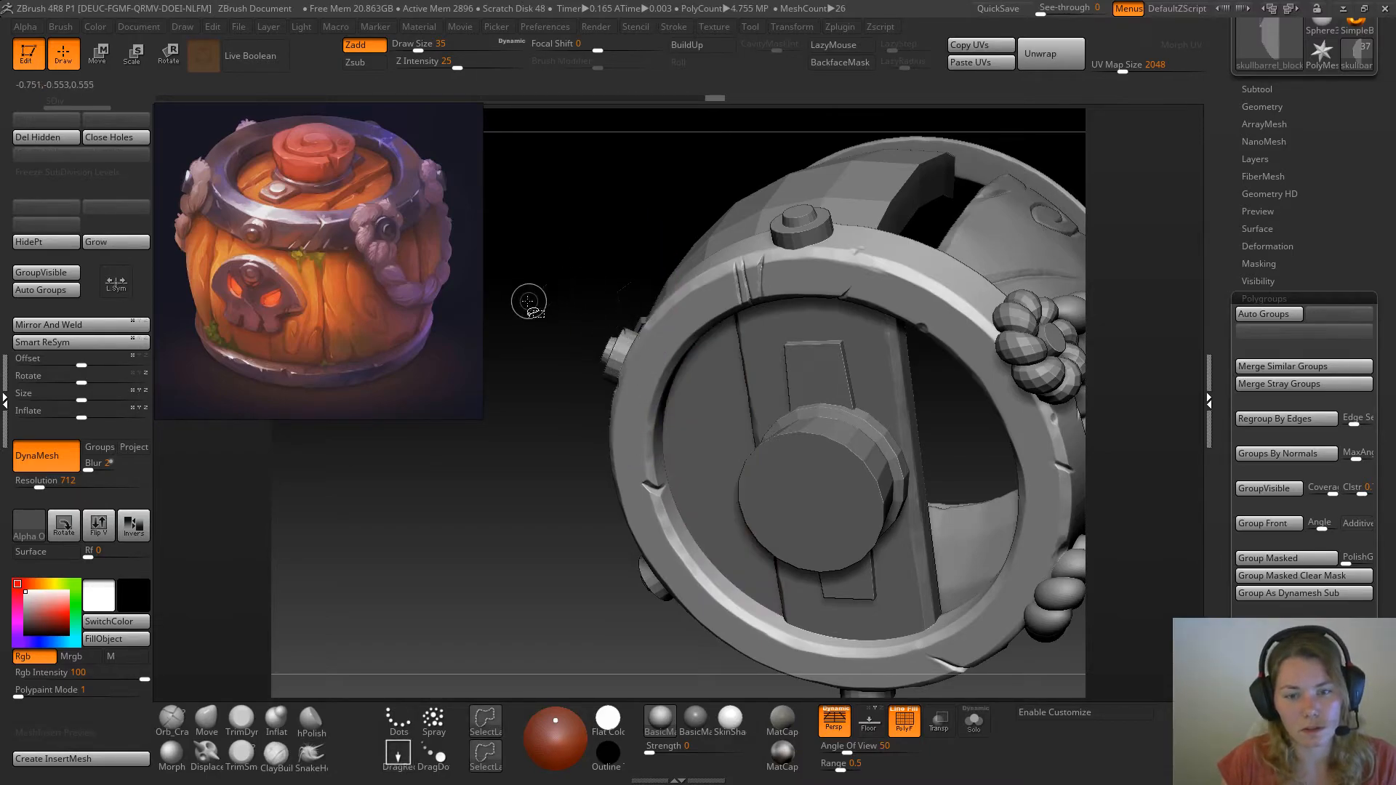
left_click(580, 314, "ctrl+shift")
Activate TrimDynamic, turn off the polygroup display, and isolate the central lid plank
key("b")
key("t")
key("d")
left_click_drag(648, 614, 633, 498)
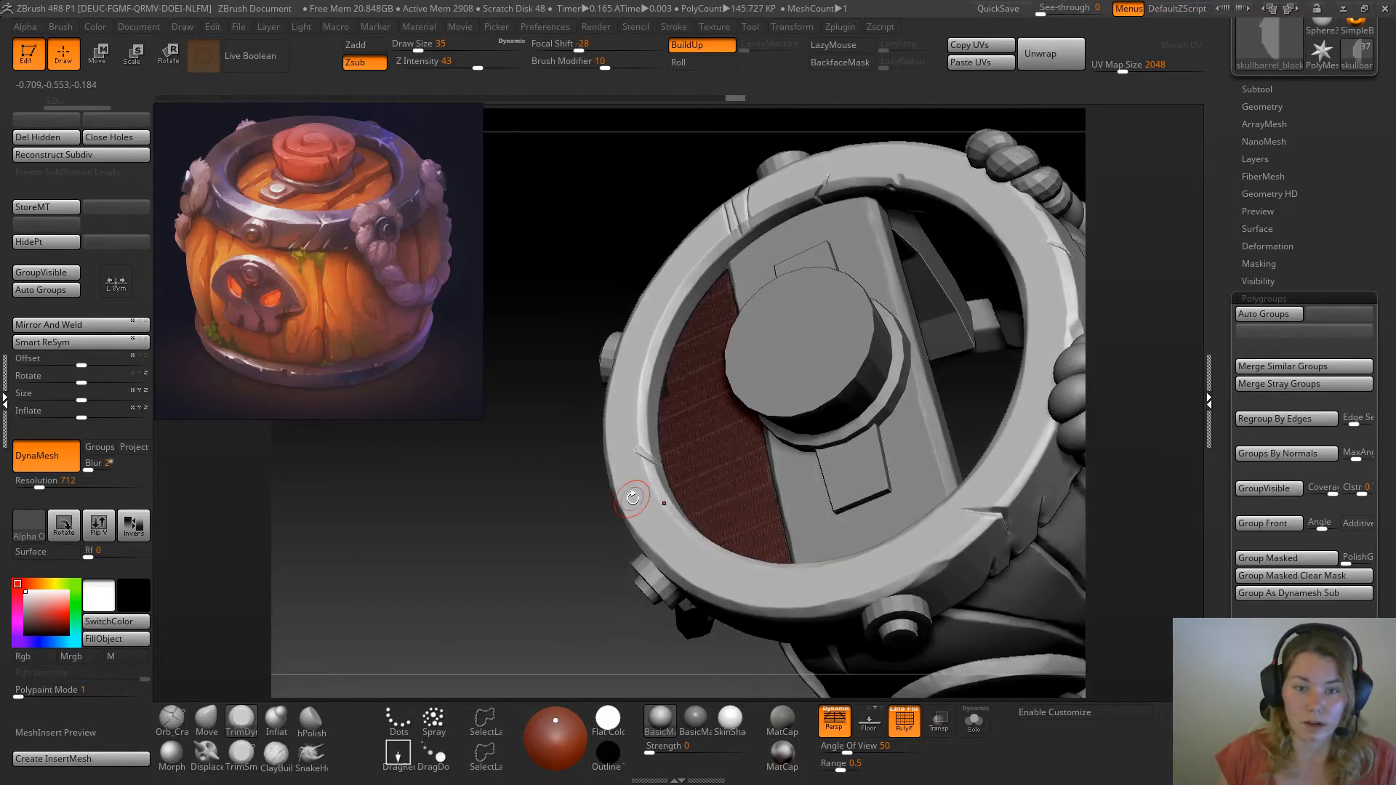
left_click(904, 721)
left_click_drag(593, 627, 614, 648, "alt")
left_click(867, 464, "alt")
left_click(975, 720)
left_click_drag(1018, 570, 910, 514)
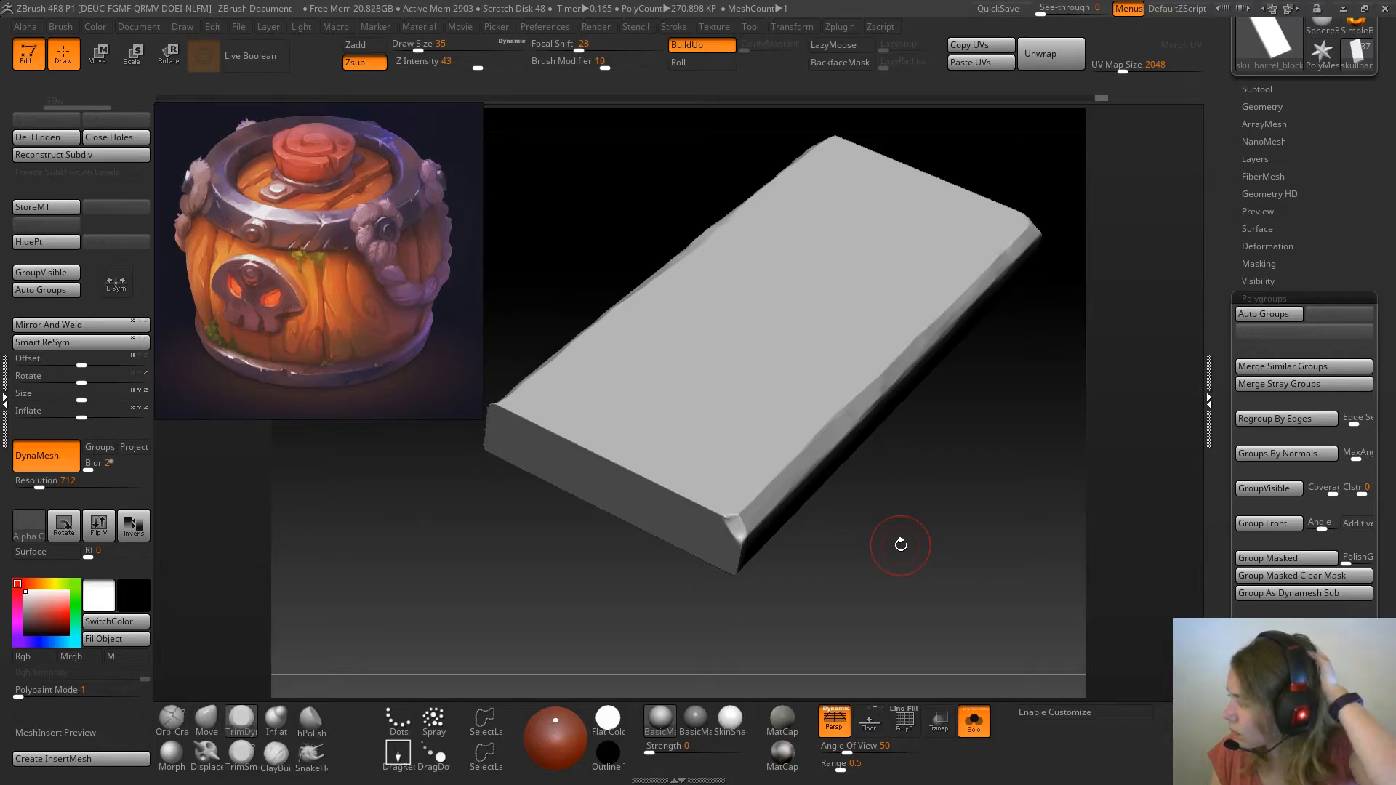
Carve a curved crack into the central plank's upper face near its front end with the Orb_Cracks brush, and show the full barrel
mouse_move(957, 493)
left_mouse_down()
mouse_move(916, 526)
mouse_move(613, 526)
left_mouse_up()
left_click(172, 720)
right_click_drag(572, 546, 580, 543)
mouse_move(608, 512)
left_mouse_down()
mouse_move(546, 572)
mouse_move(670, 467)
mouse_move(645, 492)
left_mouse_up()
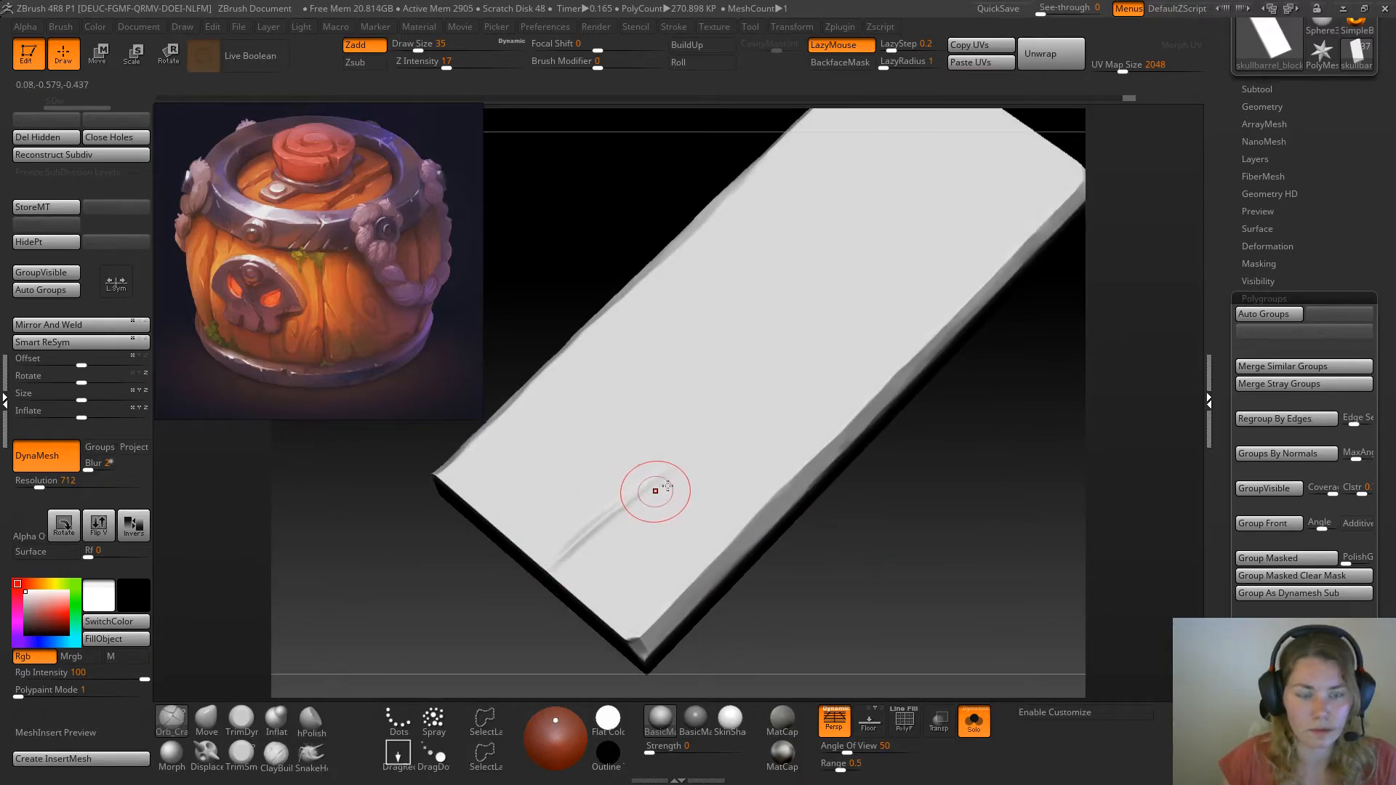
left_click(986, 733)
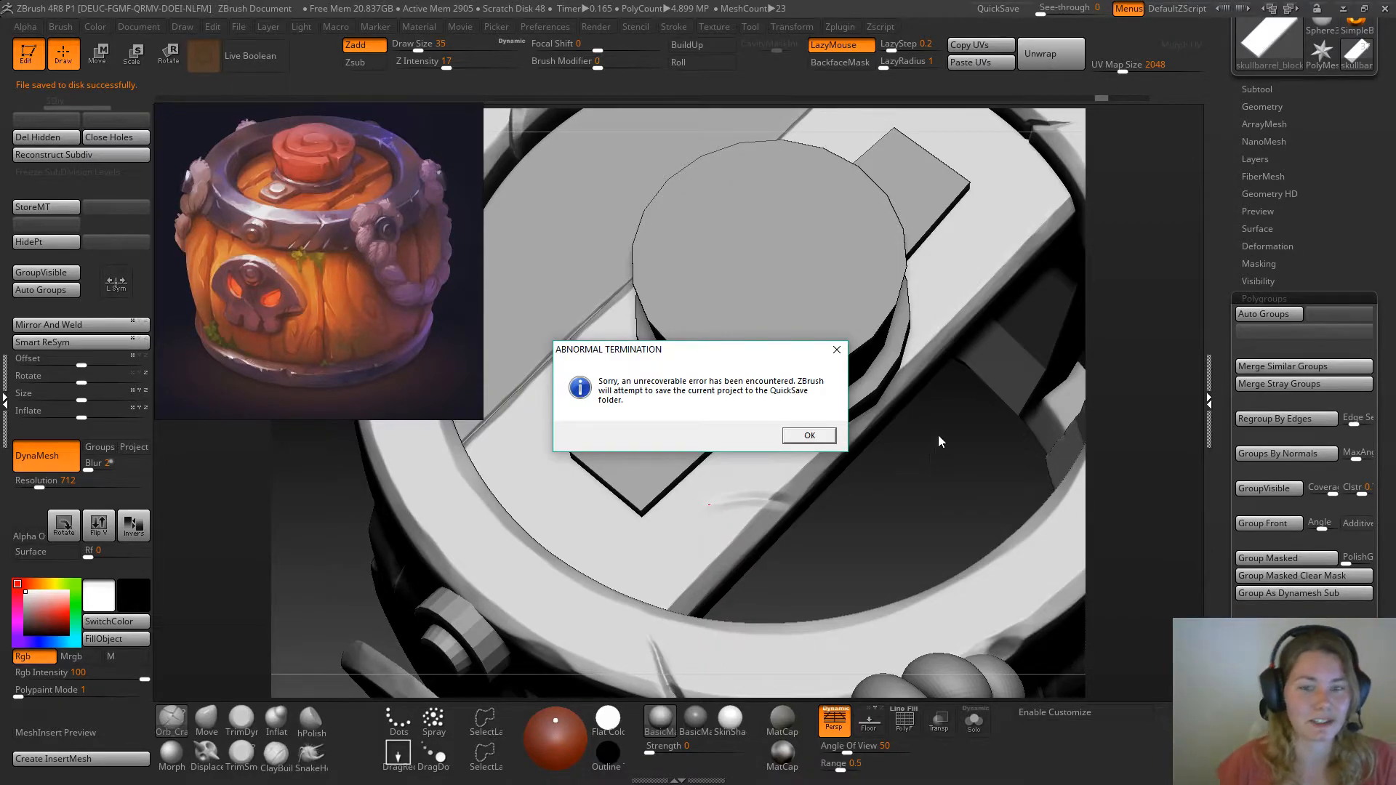
Acknowledge the crash and file recovery notices, and relaunch ZBrush 4R8
left_click(821, 439)
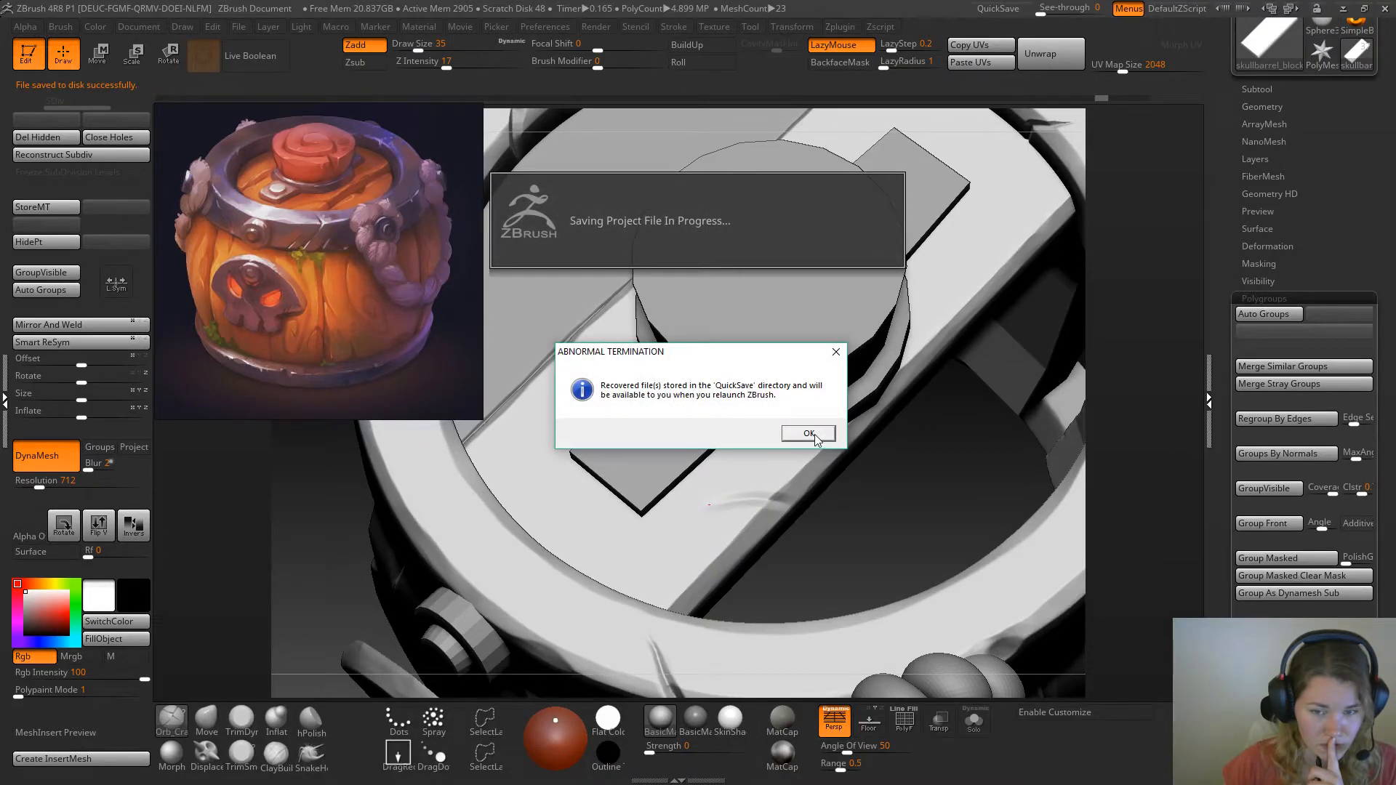
left_click(815, 435)
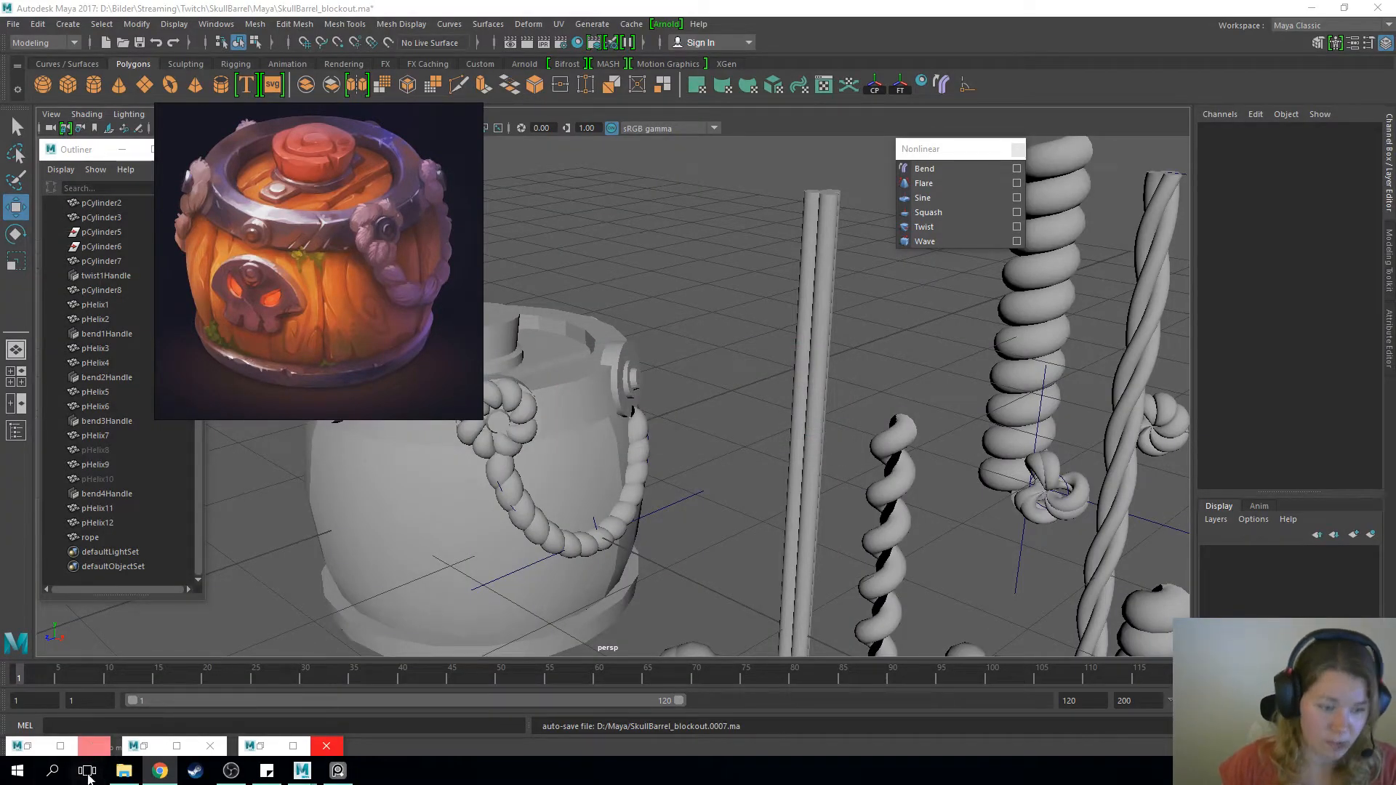
left_click(54, 773)
type("zbrush")
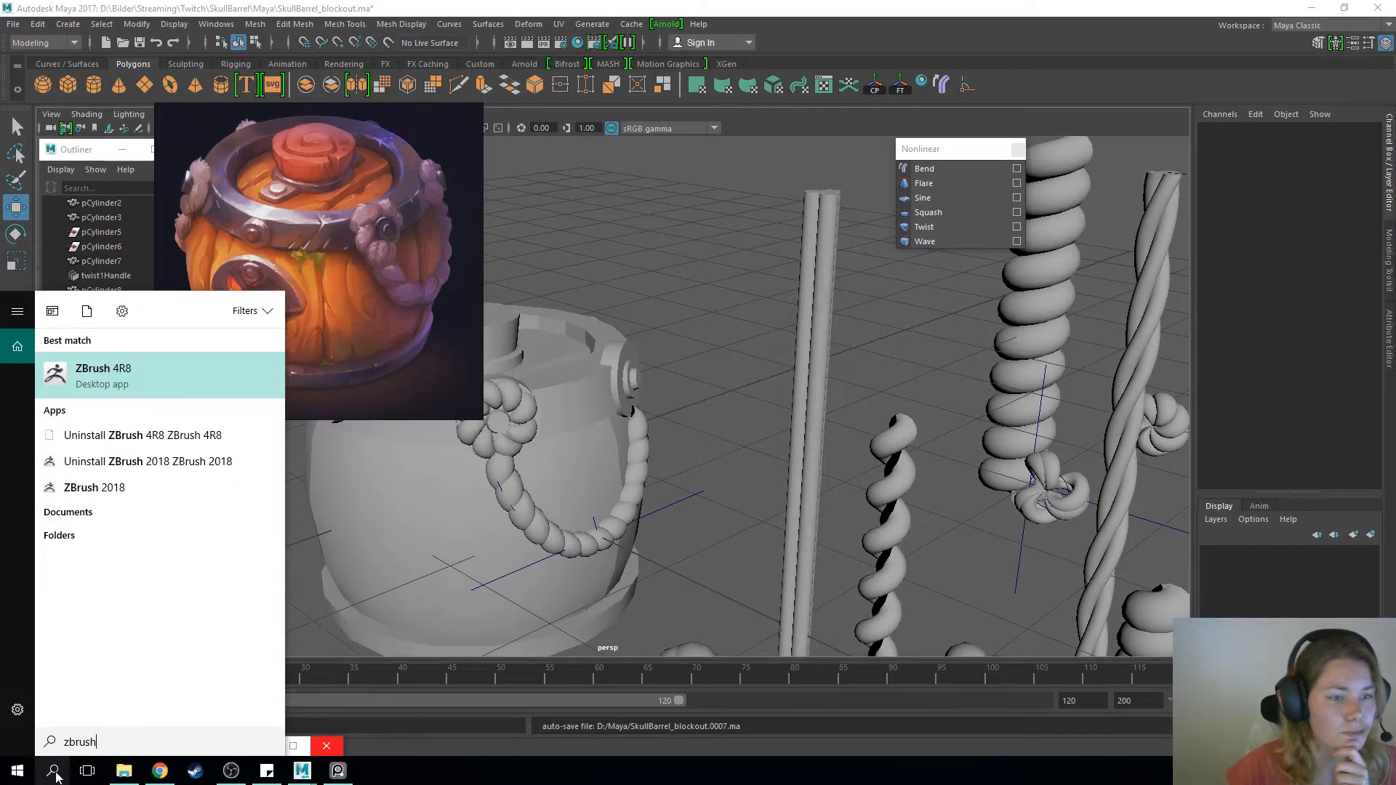
key("Return")
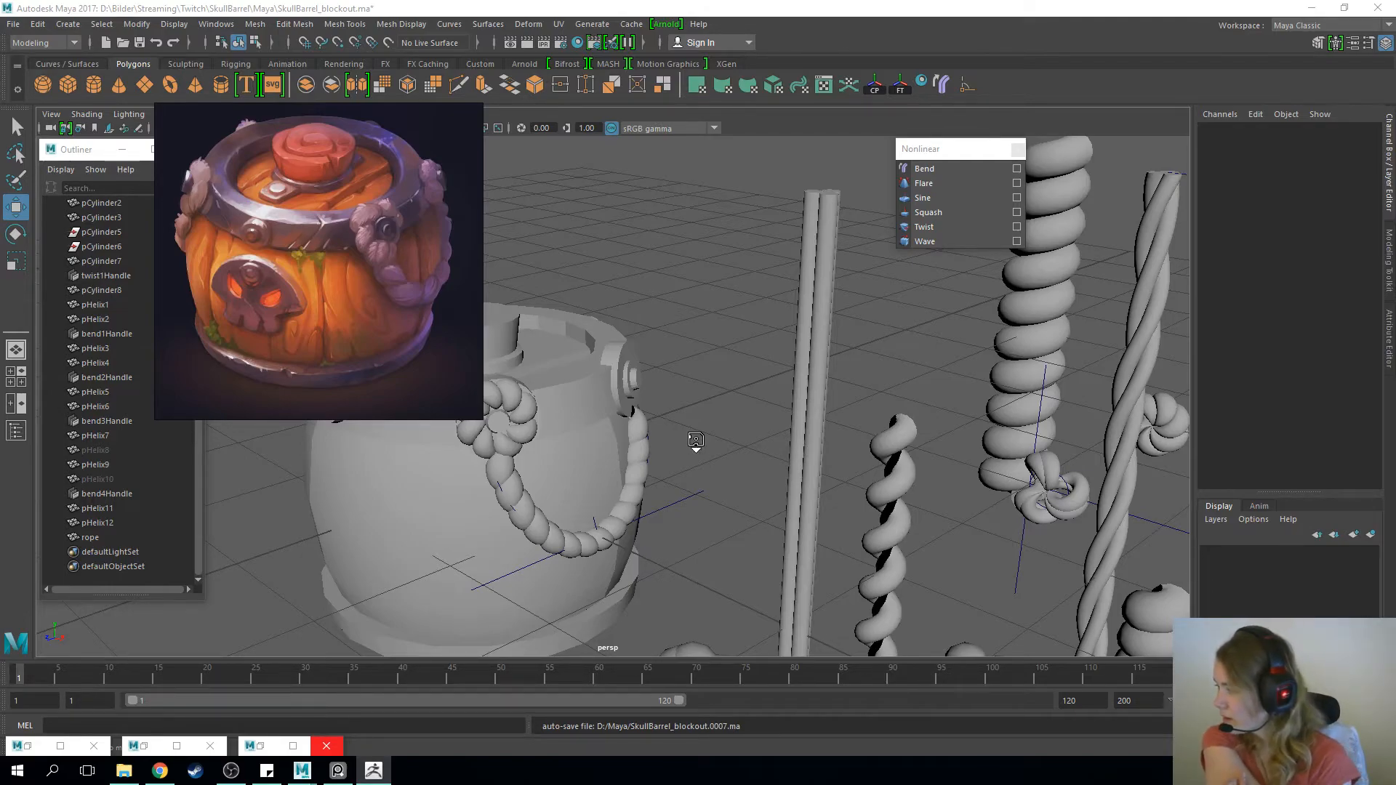
key("alt+Tab")
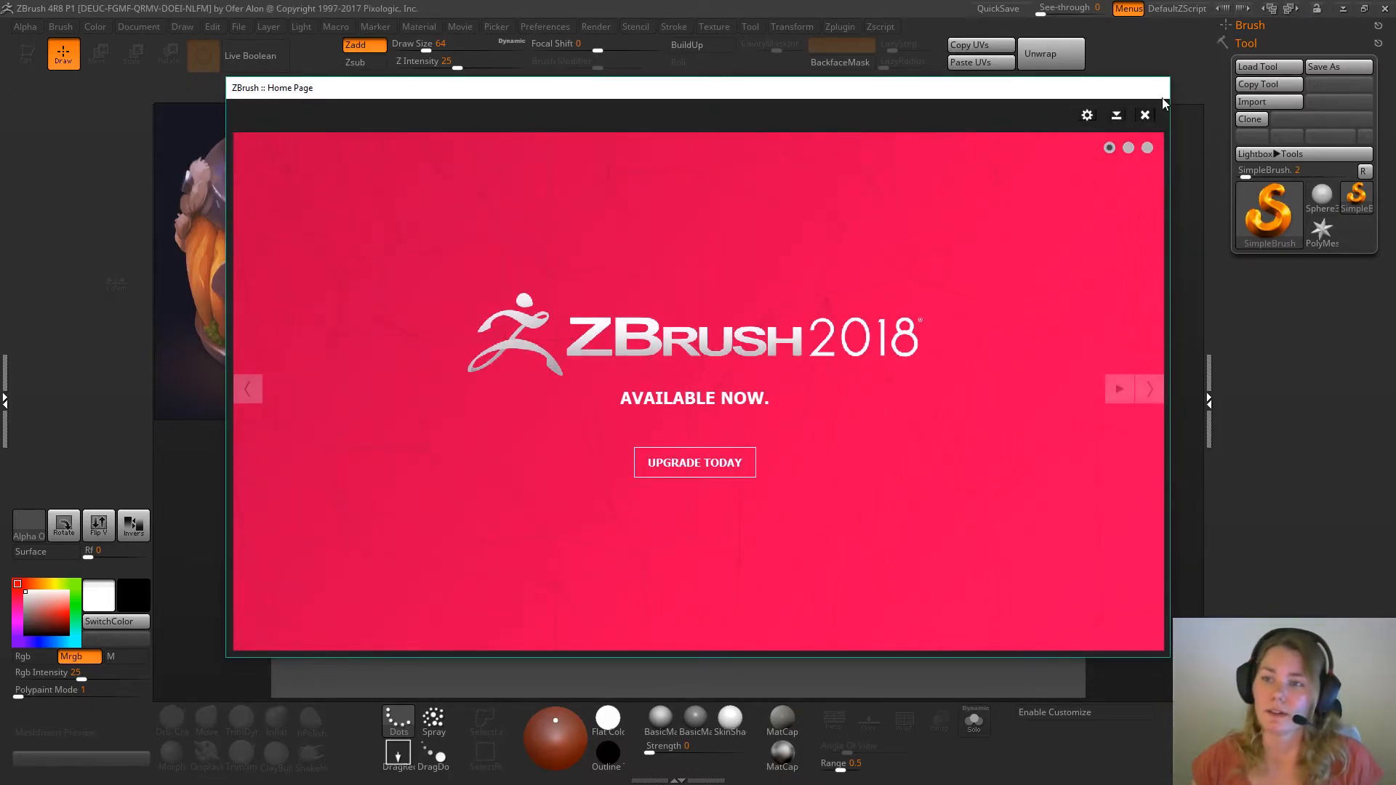
Close the start page and hide the LightBox file browser to clear the empty canvas
left_click(1146, 115)
key("Return")
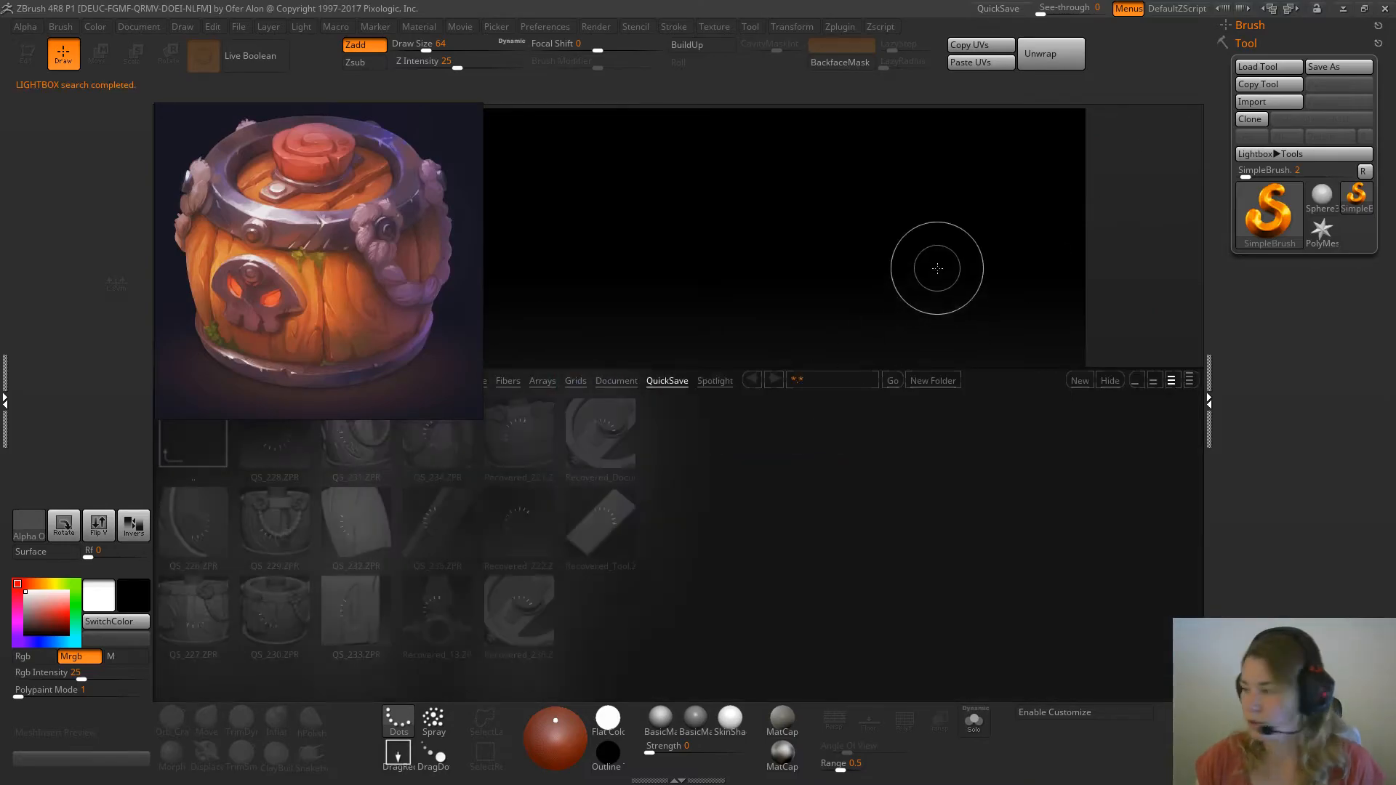
left_click(1111, 381)
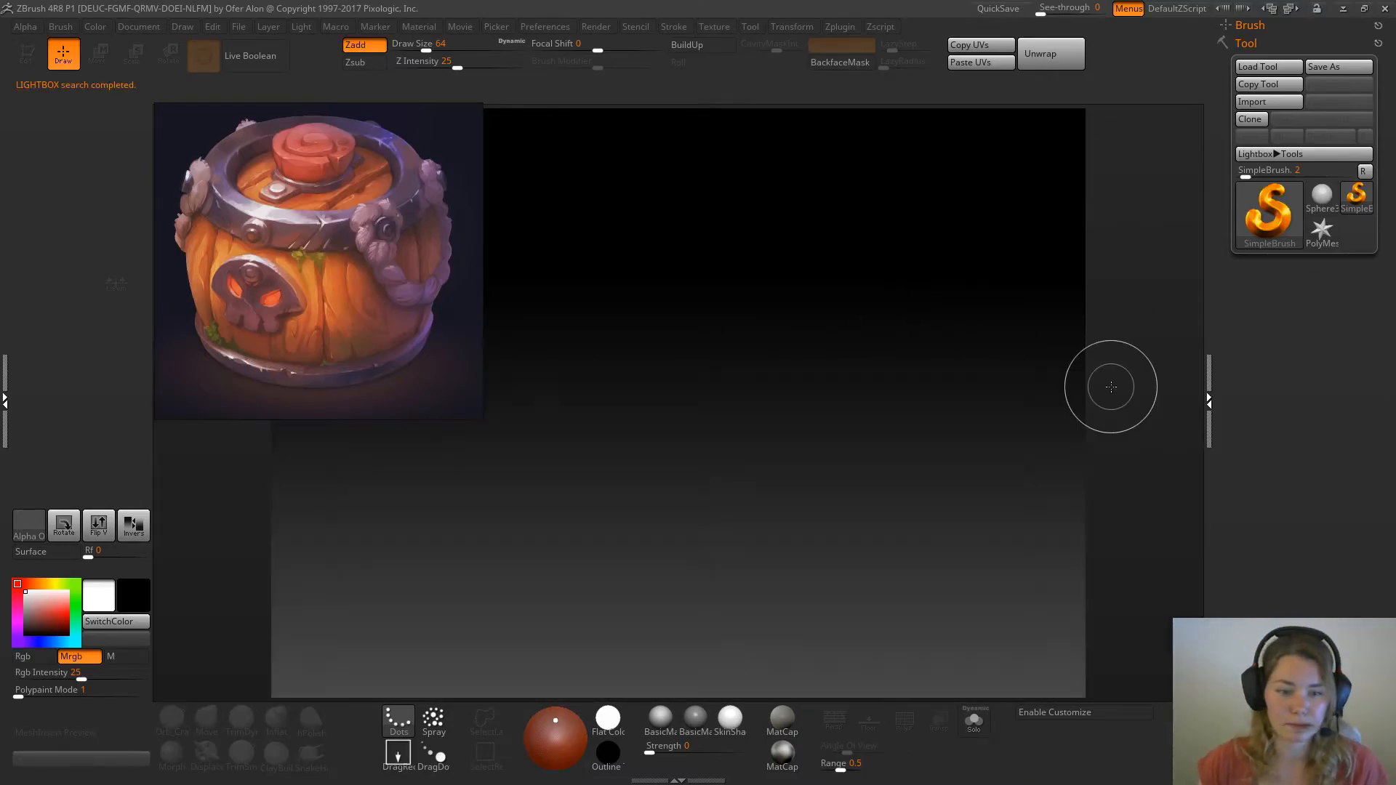
Load Recovered_Tool.ZTL from the QuickSave files, draw the barrel onto the canvas in Edit mode, and hide the file browser
key("comma")
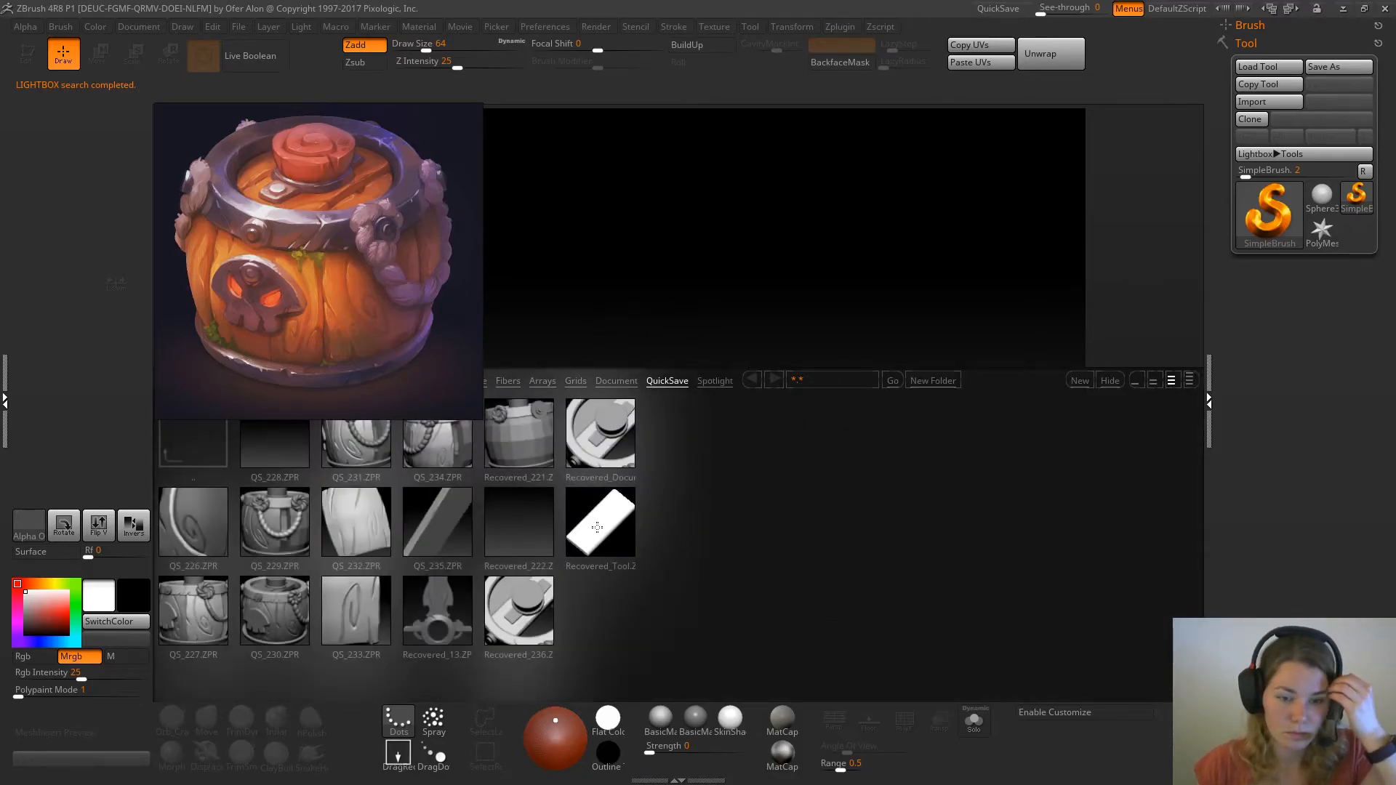
double_click(596, 529)
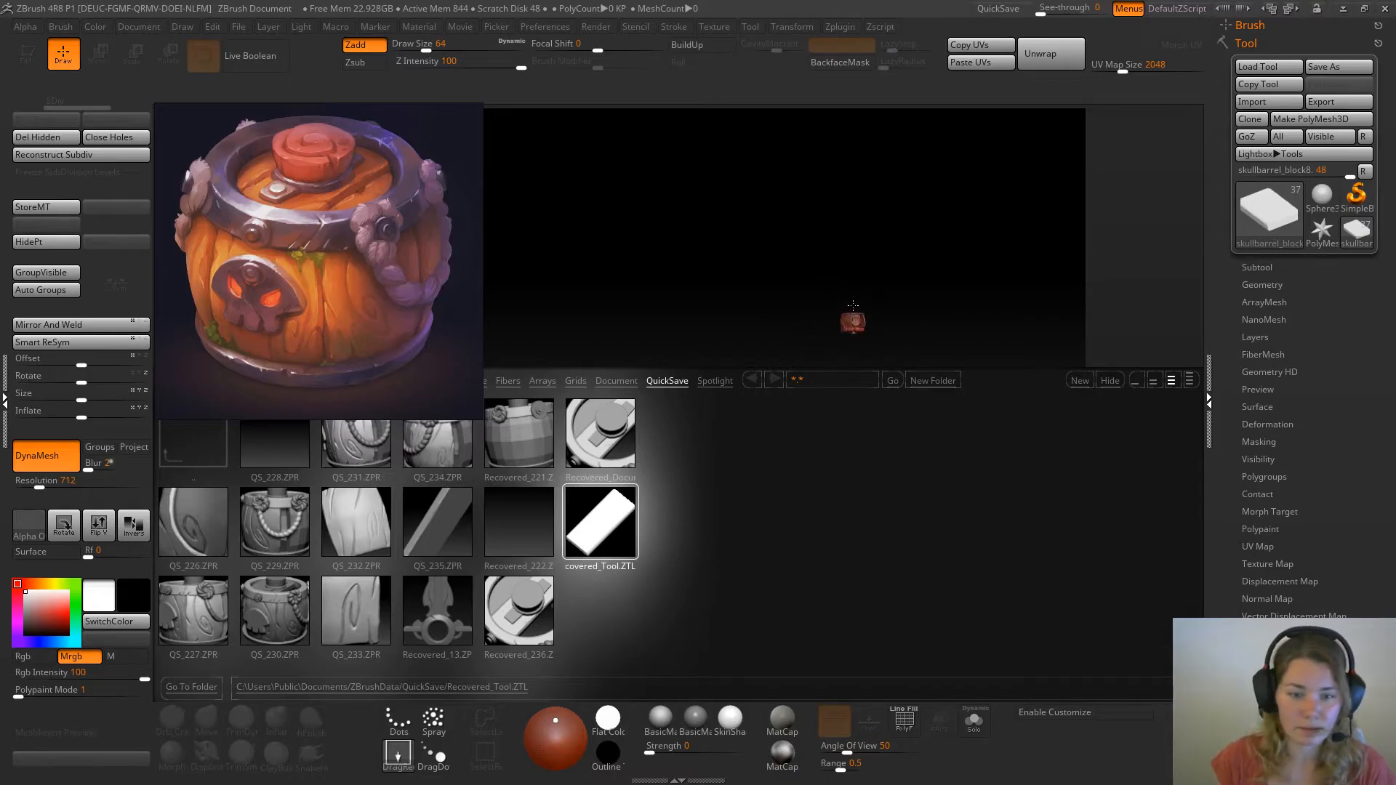
left_click_drag(852, 323, 946, 339)
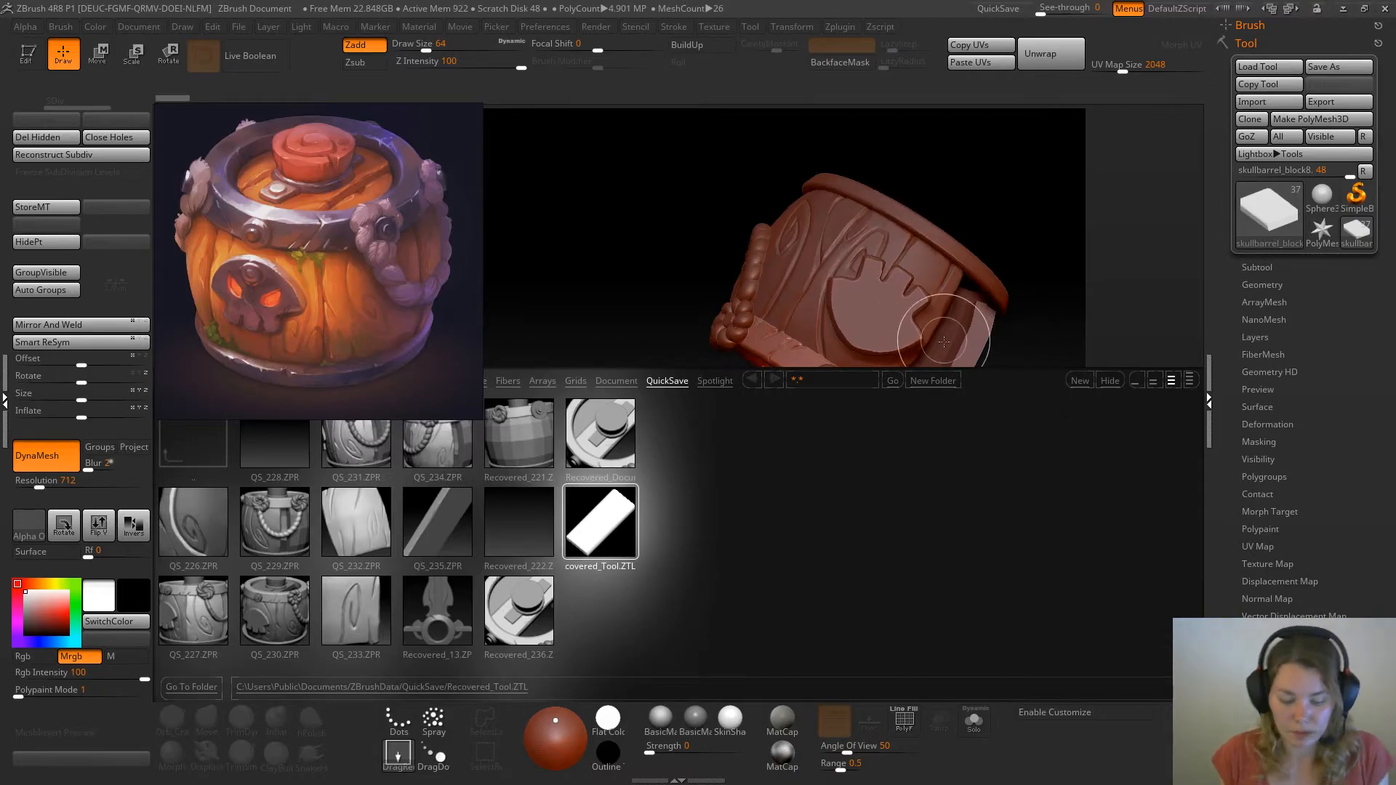
key("t")
left_click(1110, 380)
left_click_drag(1106, 386, 736, 374)
Apply BasicMaterial to the barrel and inspect the central lid plank, both isolated and in place
left_click(661, 720)
left_click_drag(979, 526, 774, 643, "alt")
left_click_drag(905, 466, 1040, 688, "alt")
left_click(975, 720)
left_click_drag(945, 444, 821, 484)
left_click(982, 723)
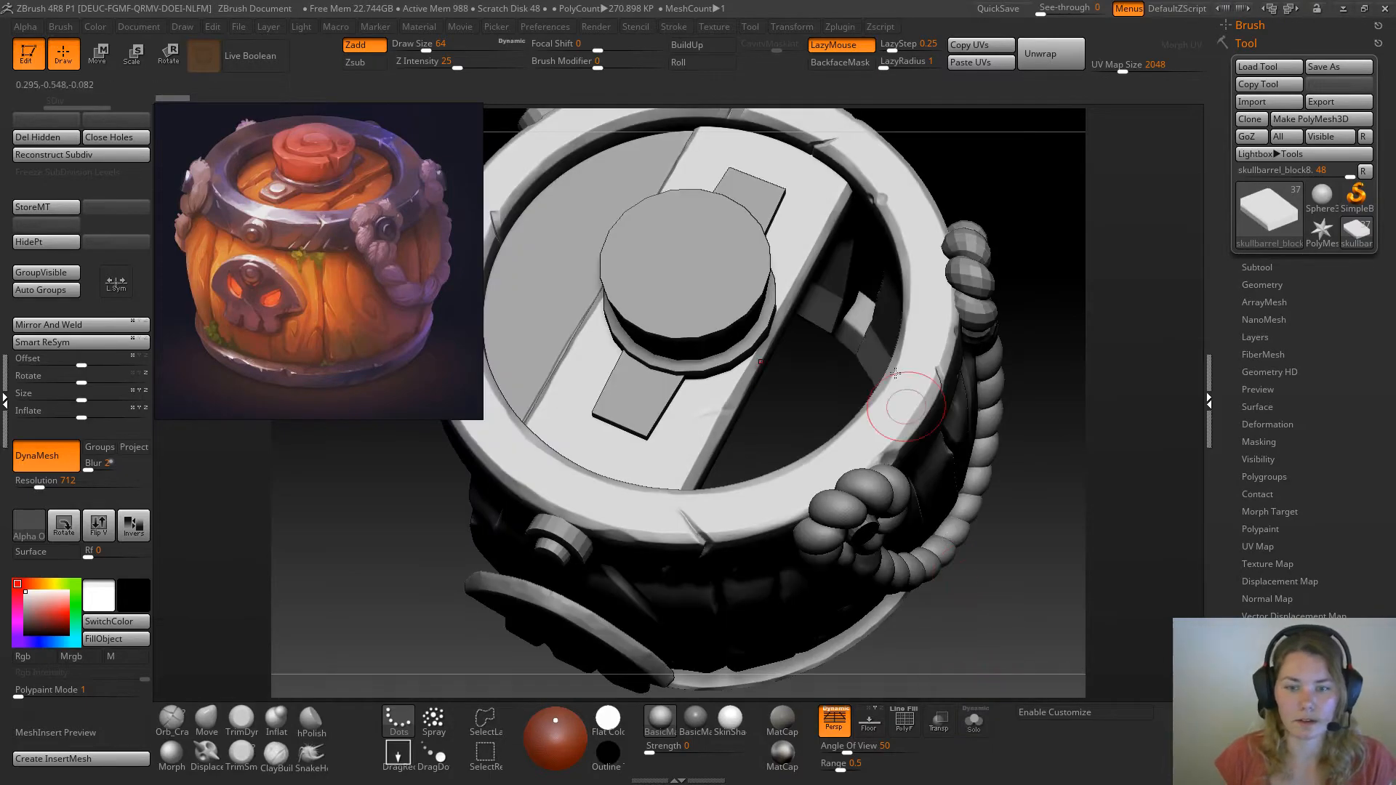
left_click_drag(1049, 299, 1030, 355)
Carve a curved crack across the central plank's front corner with the Orb_Cracks brush at draw size 37
left_click(171, 718)
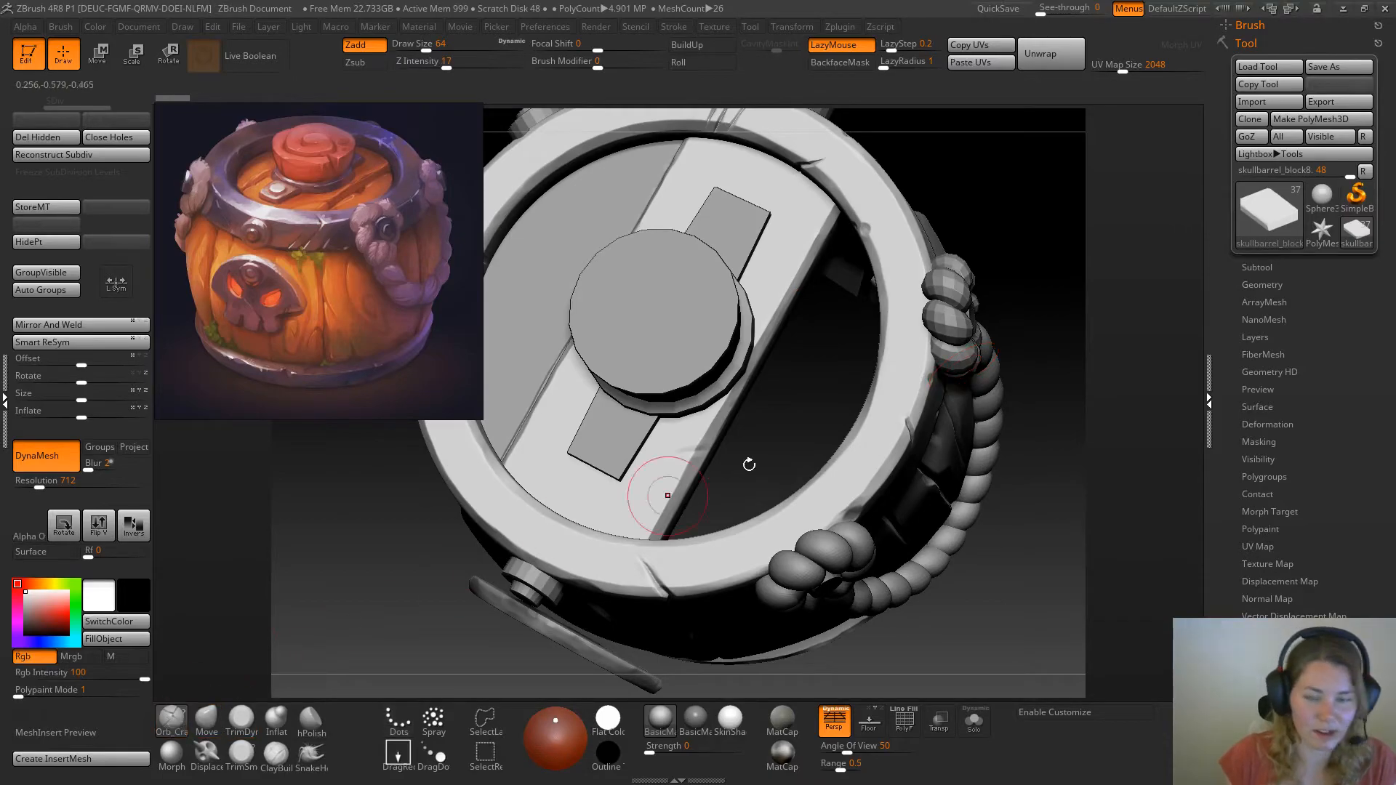
left_click(976, 723)
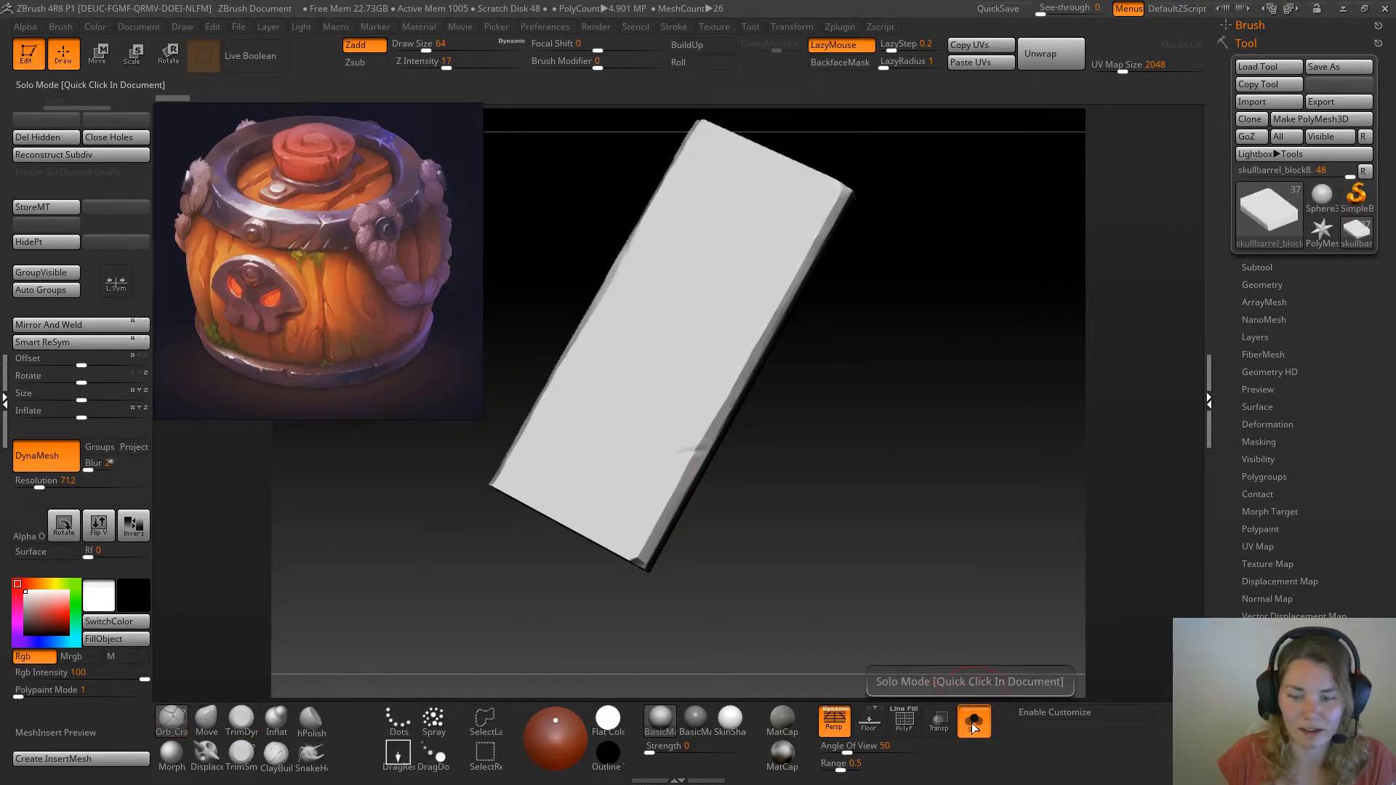
left_click(975, 723)
mouse_move(782, 405)
left_mouse_down()
mouse_move(817, 403)
mouse_move(773, 437)
mouse_move(818, 420)
mouse_move(818, 435)
mouse_move(691, 501)
left_mouse_up()
key("space")
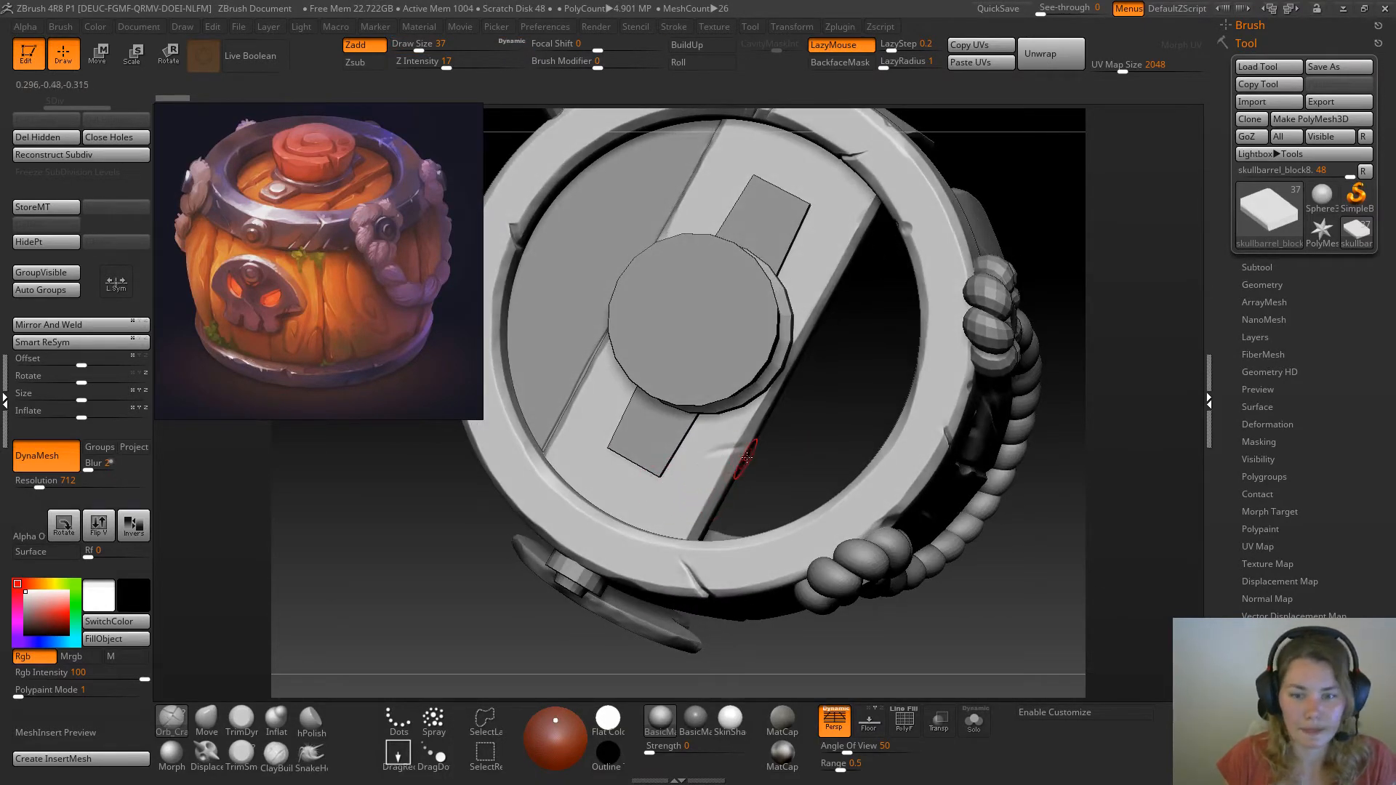
mouse_move(747, 445)
left_mouse_down()
mouse_move(672, 496)
mouse_move(664, 487)
mouse_move(655, 502)
mouse_move(699, 460)
mouse_move(639, 531)
left_mouse_up()
left_click_drag(696, 464, 669, 494)
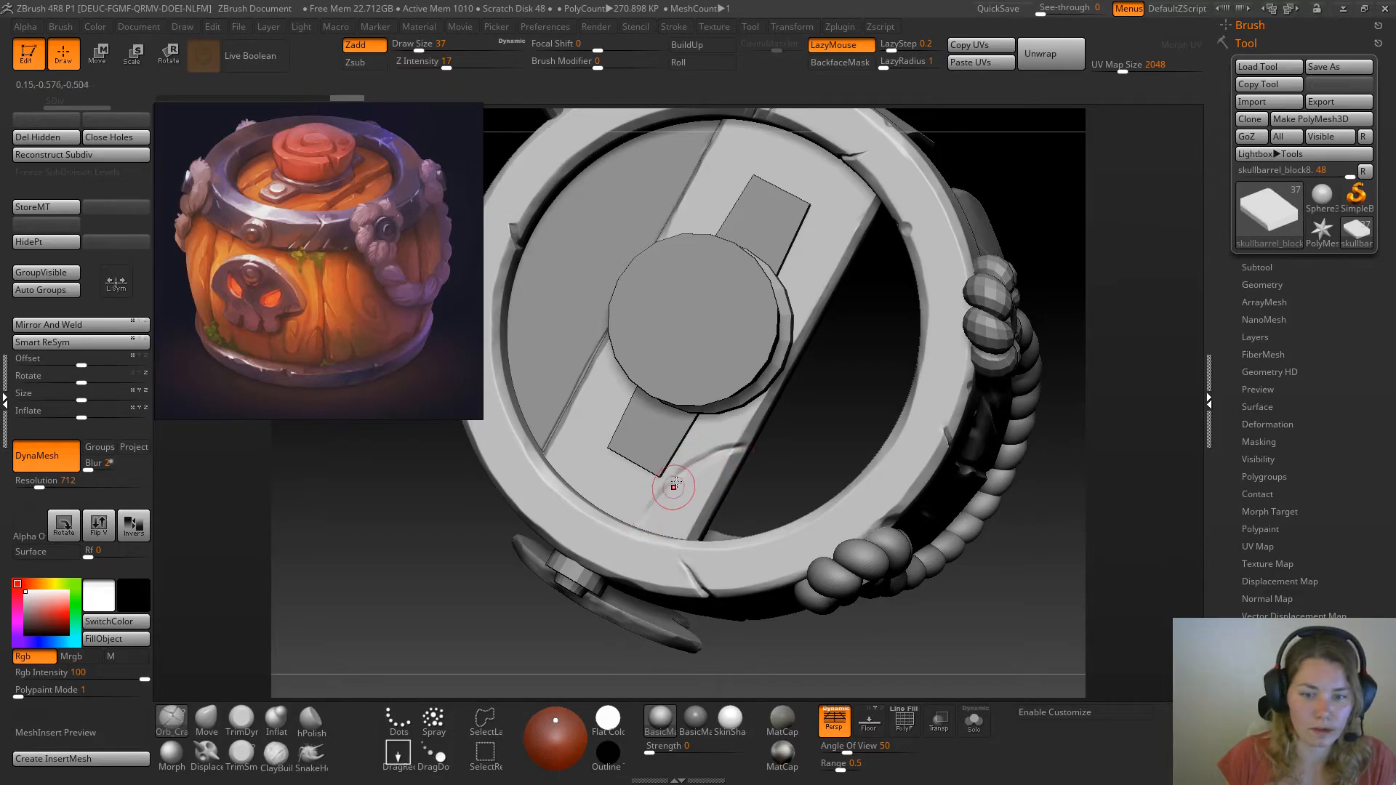
left_click_drag(633, 537, 628, 543)
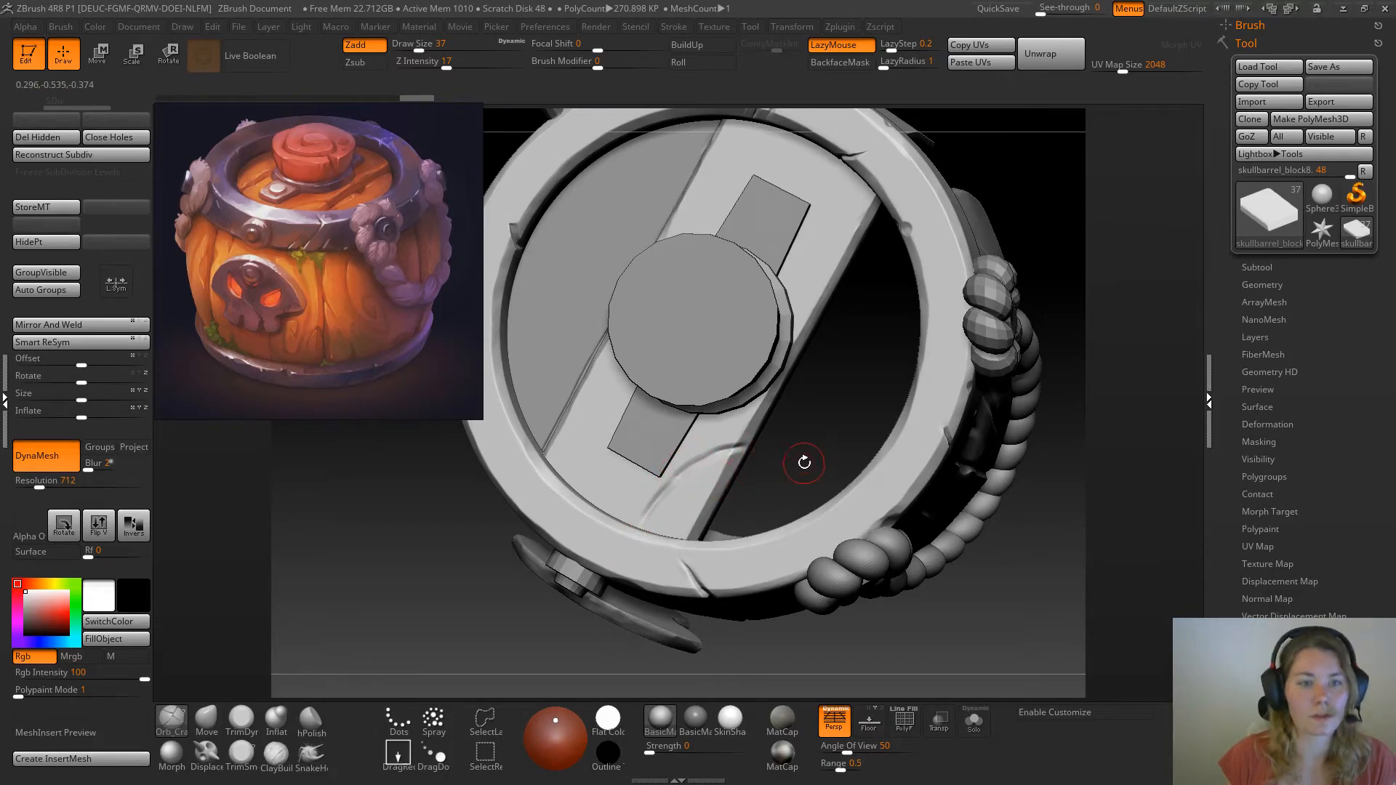
Isolate the central plank, deepen the curved crack at its front corner, and show the full barrel again
left_click(974, 723)
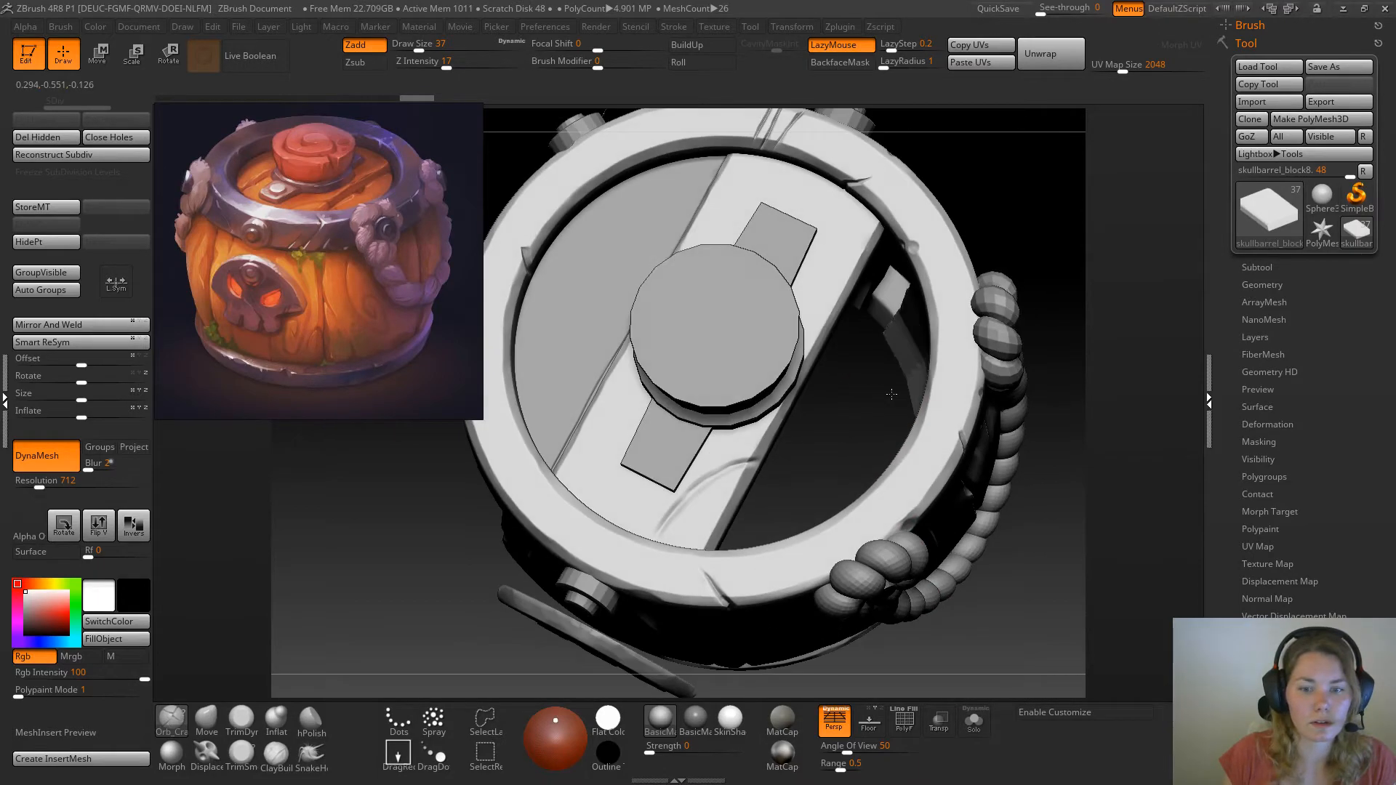
left_click(974, 723)
mouse_move(748, 462)
left_mouse_down()
mouse_move(680, 492)
mouse_move(660, 540)
left_mouse_up()
left_click_drag(706, 482, 643, 567)
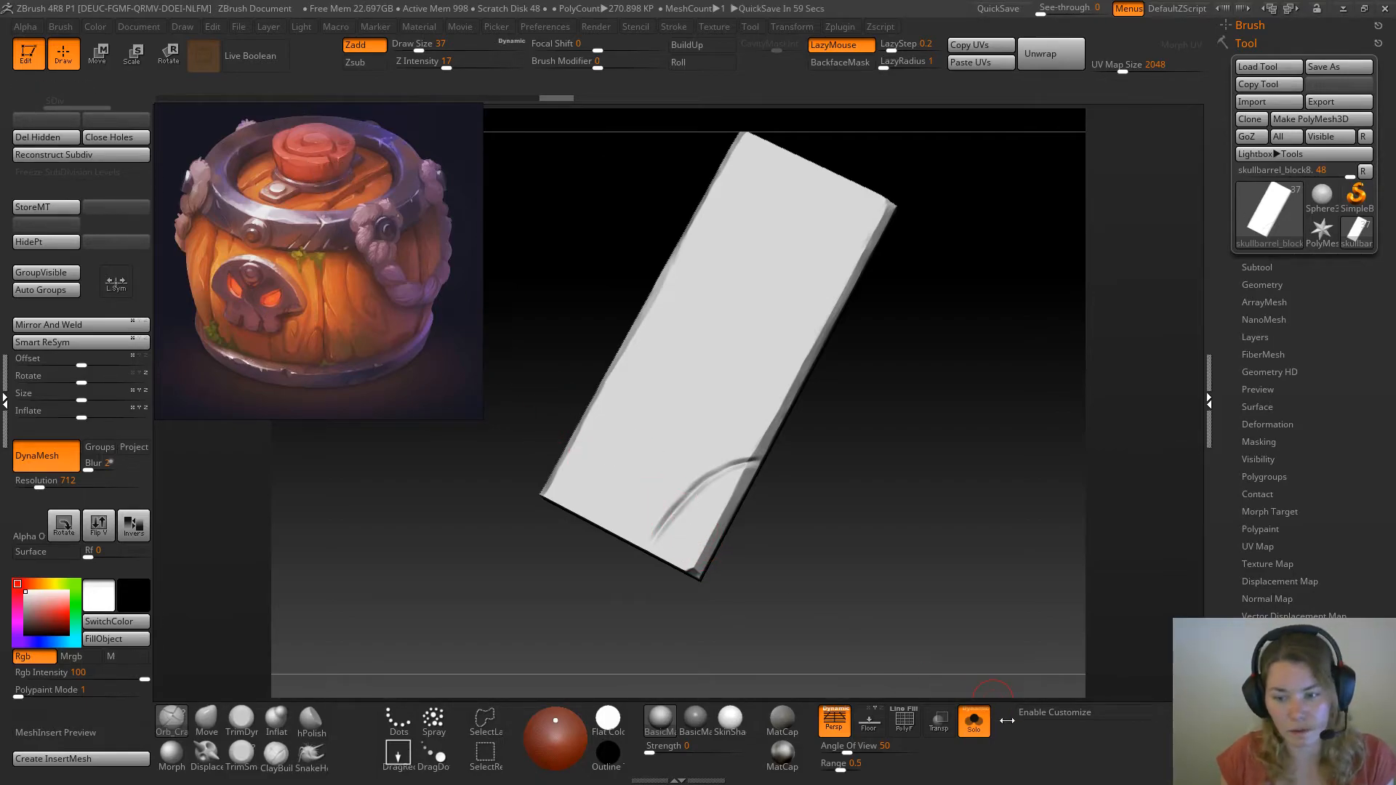
left_click(974, 722)
Carve short diagonal cracks into the central plank's upper face at its far end with Orb_Cracks
left_click_drag(1033, 149, 1006, 198, "alt")
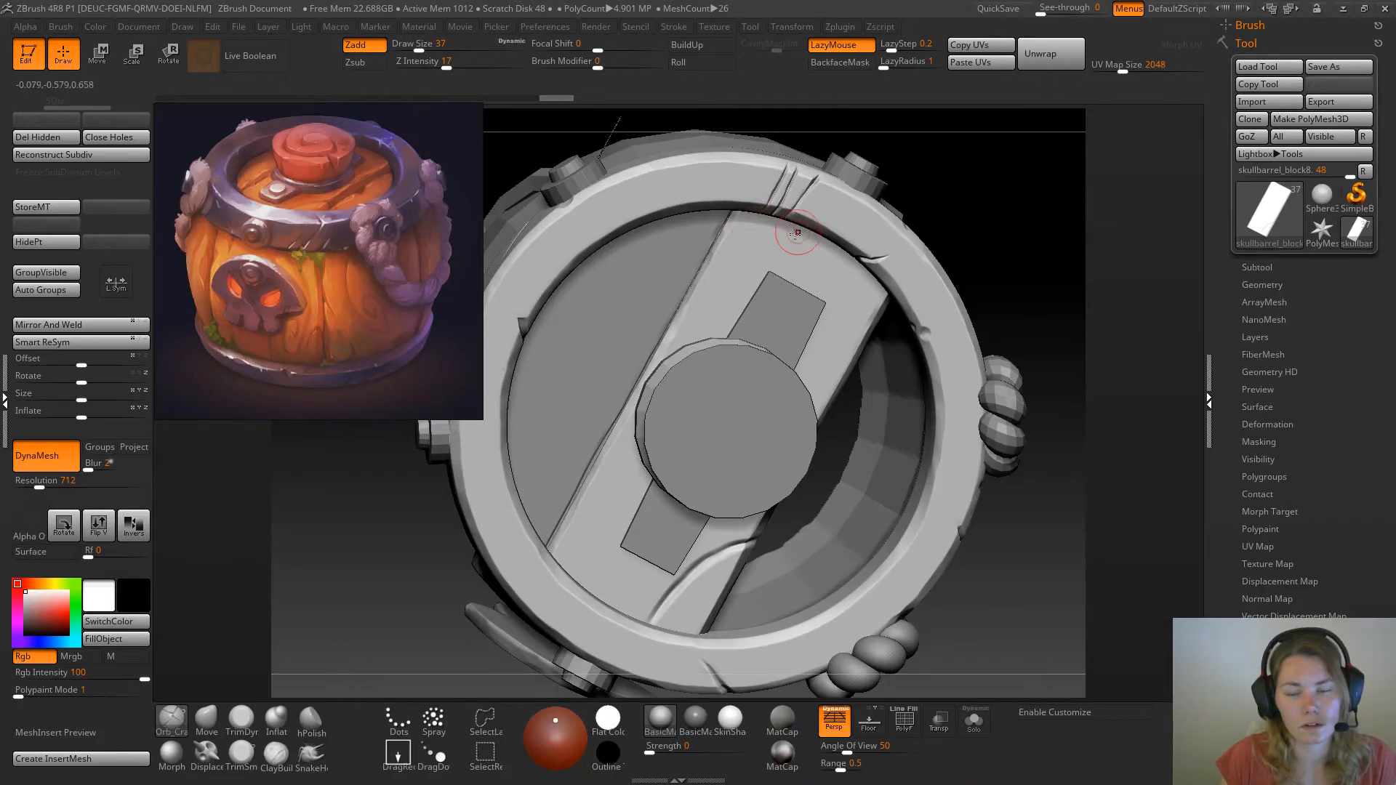
left_click_drag(997, 203, 967, 208)
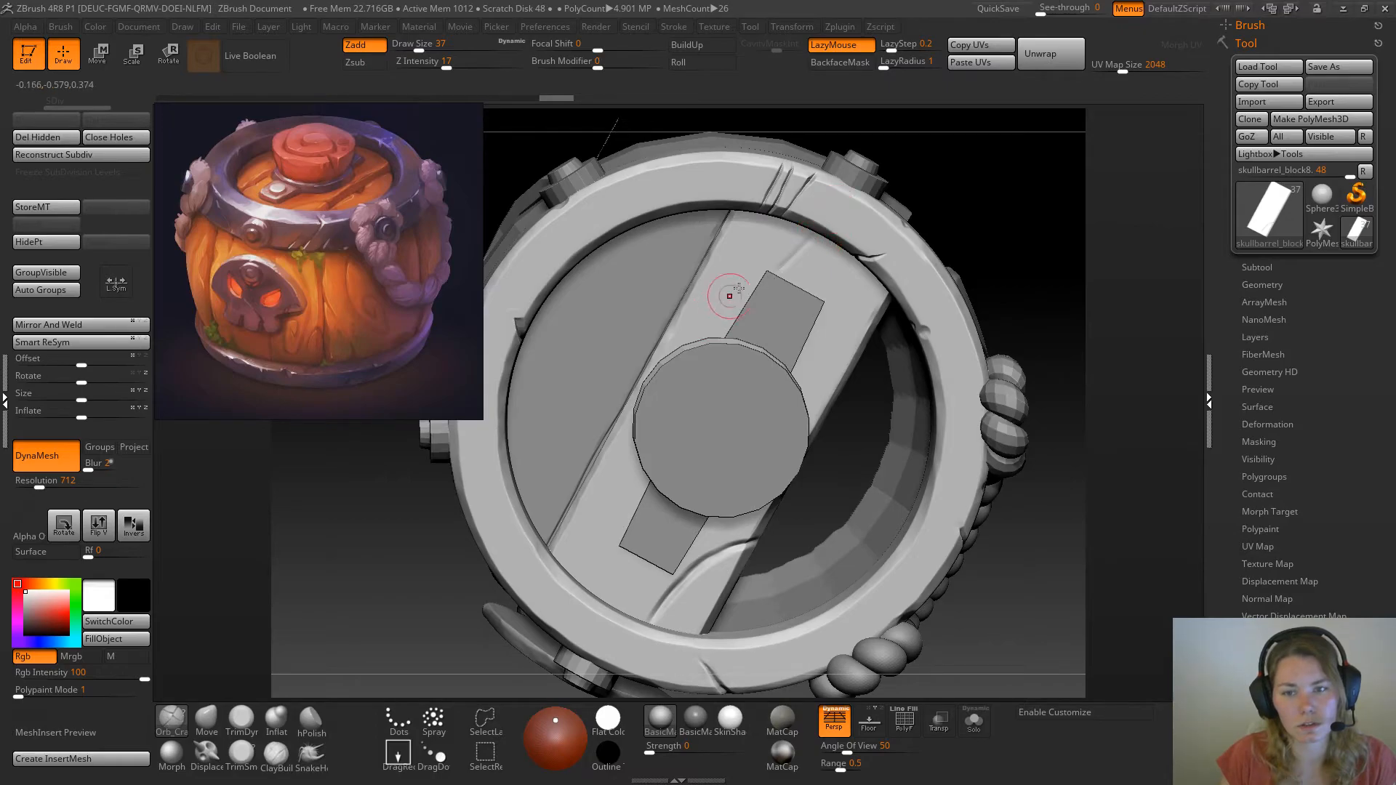
left_click_drag(715, 319, 705, 323)
mouse_move(791, 256)
left_mouse_down()
mouse_move(680, 337)
mouse_move(708, 321)
left_mouse_up()
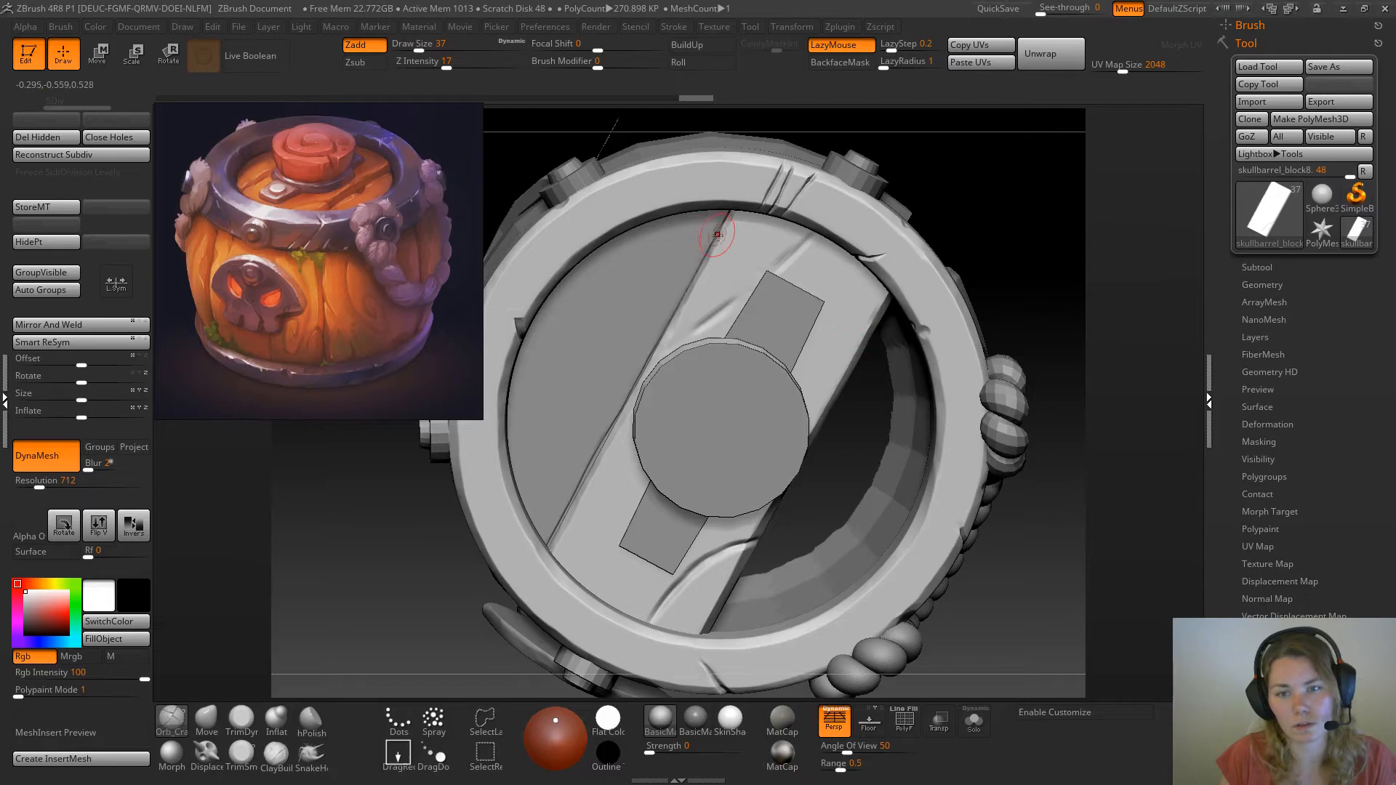
mouse_move(707, 257)
left_mouse_down()
mouse_move(789, 196)
mouse_move(649, 296)
left_mouse_up()
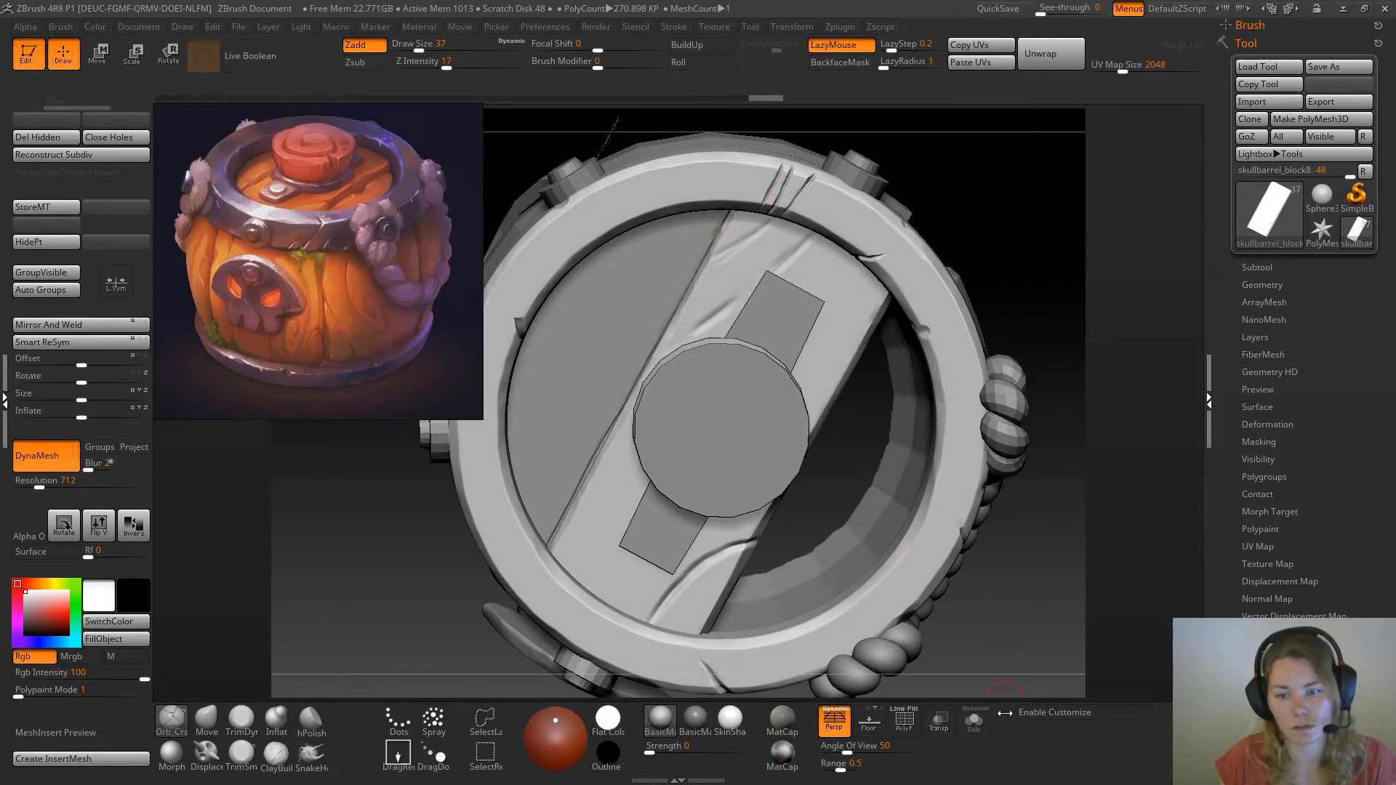
Isolate the central plank and extend its far-end marks into two longer diagonal cracks
left_click(977, 718)
left_click_drag(712, 261, 790, 203)
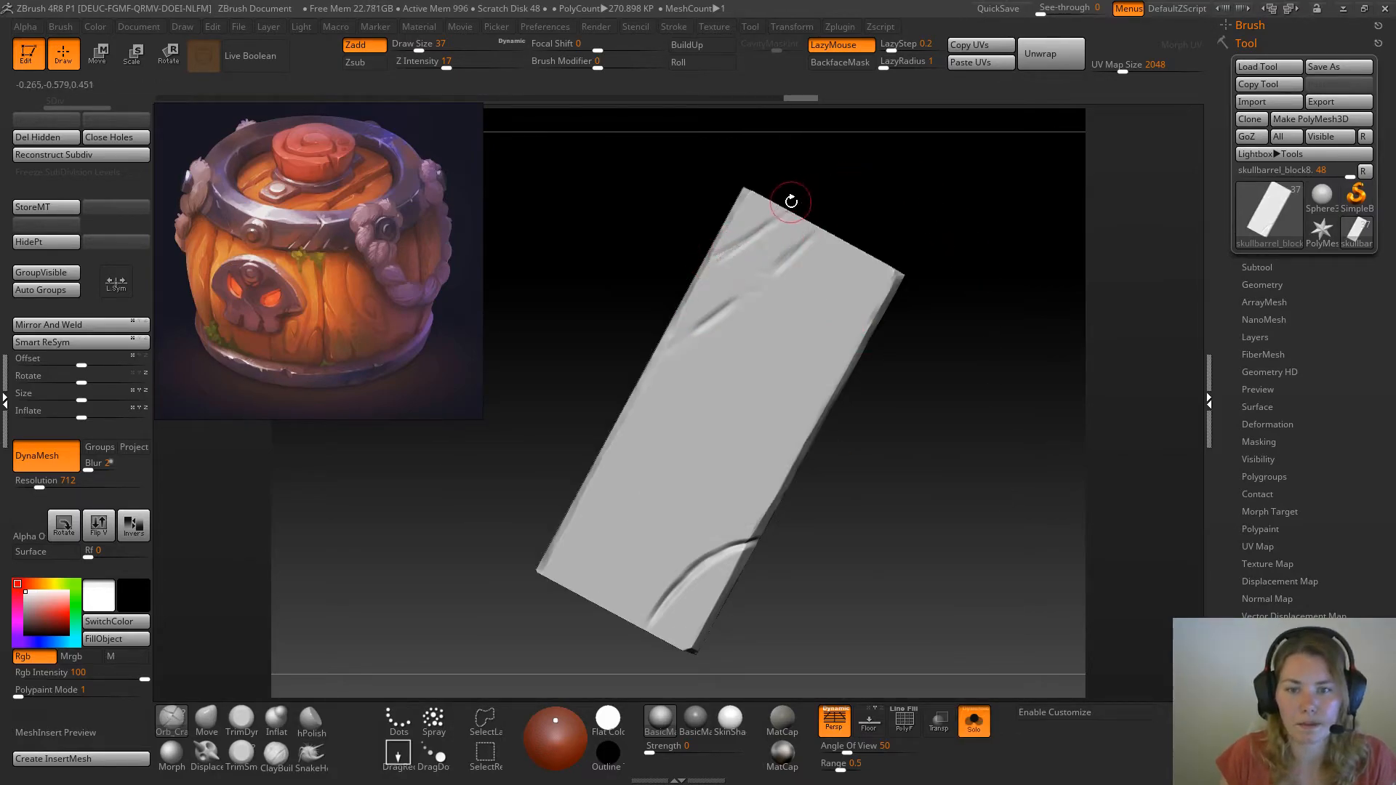
left_click_drag(709, 261, 790, 210)
left_click_drag(665, 344, 781, 259)
left_click_drag(724, 305, 816, 228)
left_click_drag(720, 255, 786, 209)
Deepen the curved front crack and extend it down to the plank's front end
left_click_drag(996, 382, 978, 427, "alt")
left_click_drag(902, 574, 920, 424, "alt")
left_click_drag(672, 567, 640, 585)
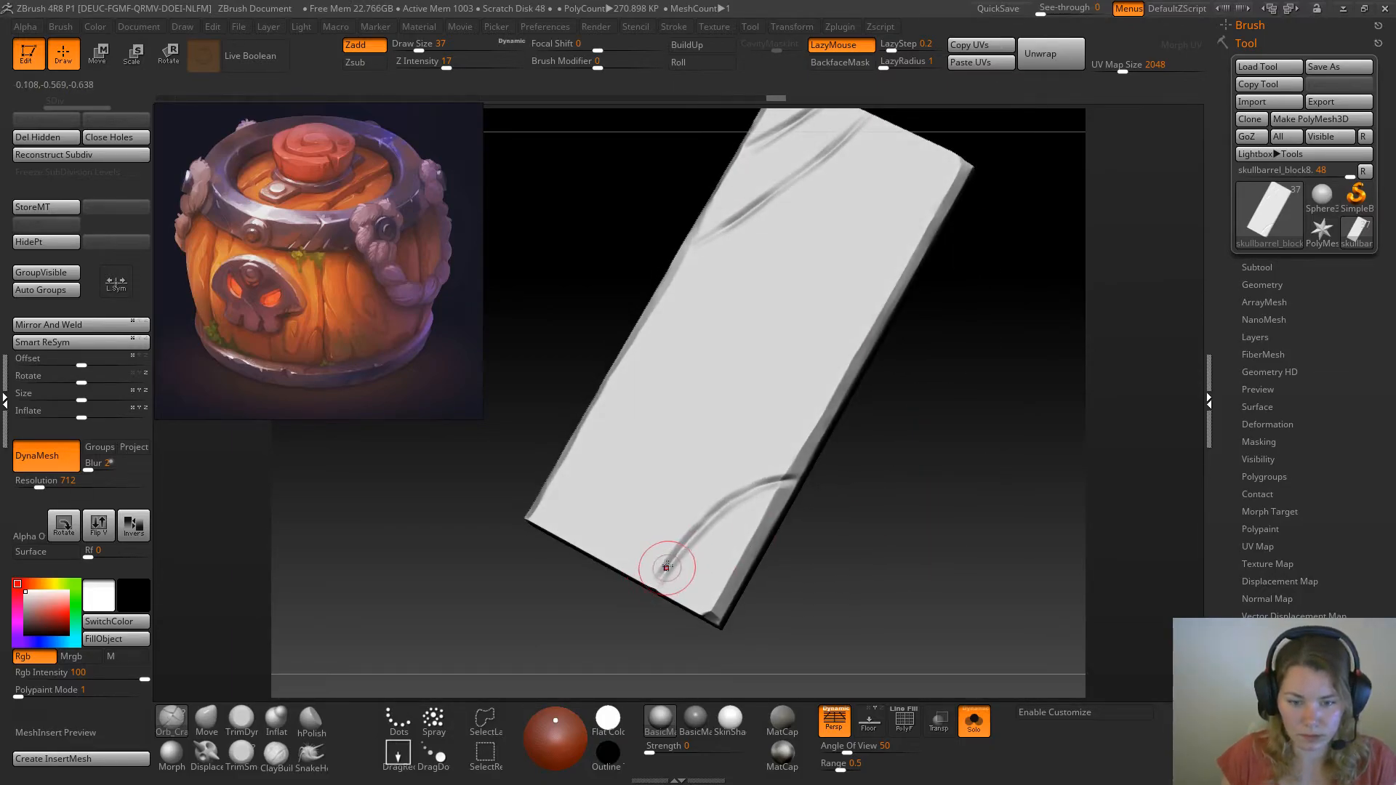
mouse_move(798, 486)
left_mouse_down()
mouse_move(718, 510)
mouse_move(735, 499)
mouse_move(655, 583)
left_mouse_up()
Go over the two diagonal far-end cracks once more and review the plank within the full barrel
left_click_drag(955, 451, 954, 543)
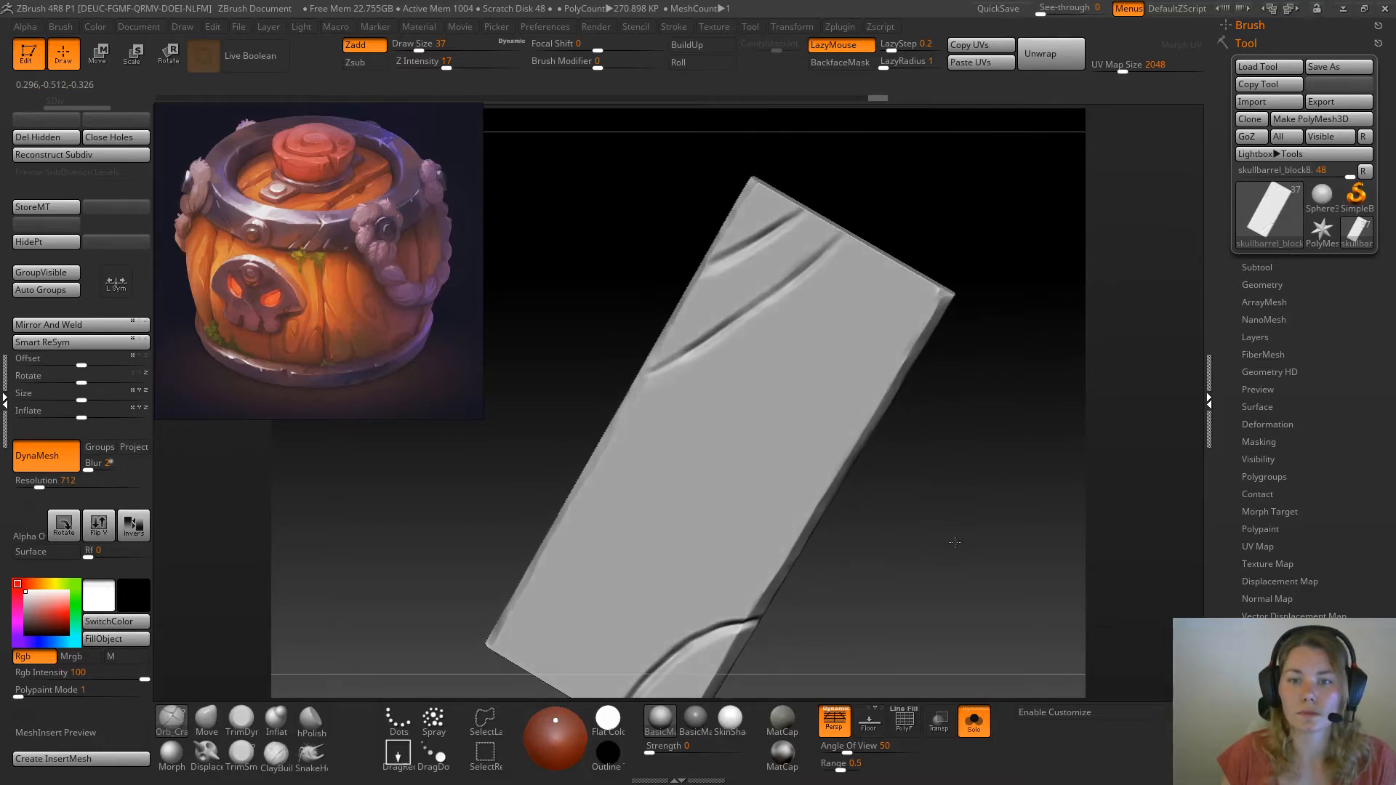
mouse_move(845, 239)
left_mouse_down()
mouse_move(694, 350)
mouse_move(785, 289)
left_mouse_up()
left_click_drag(806, 211, 707, 262)
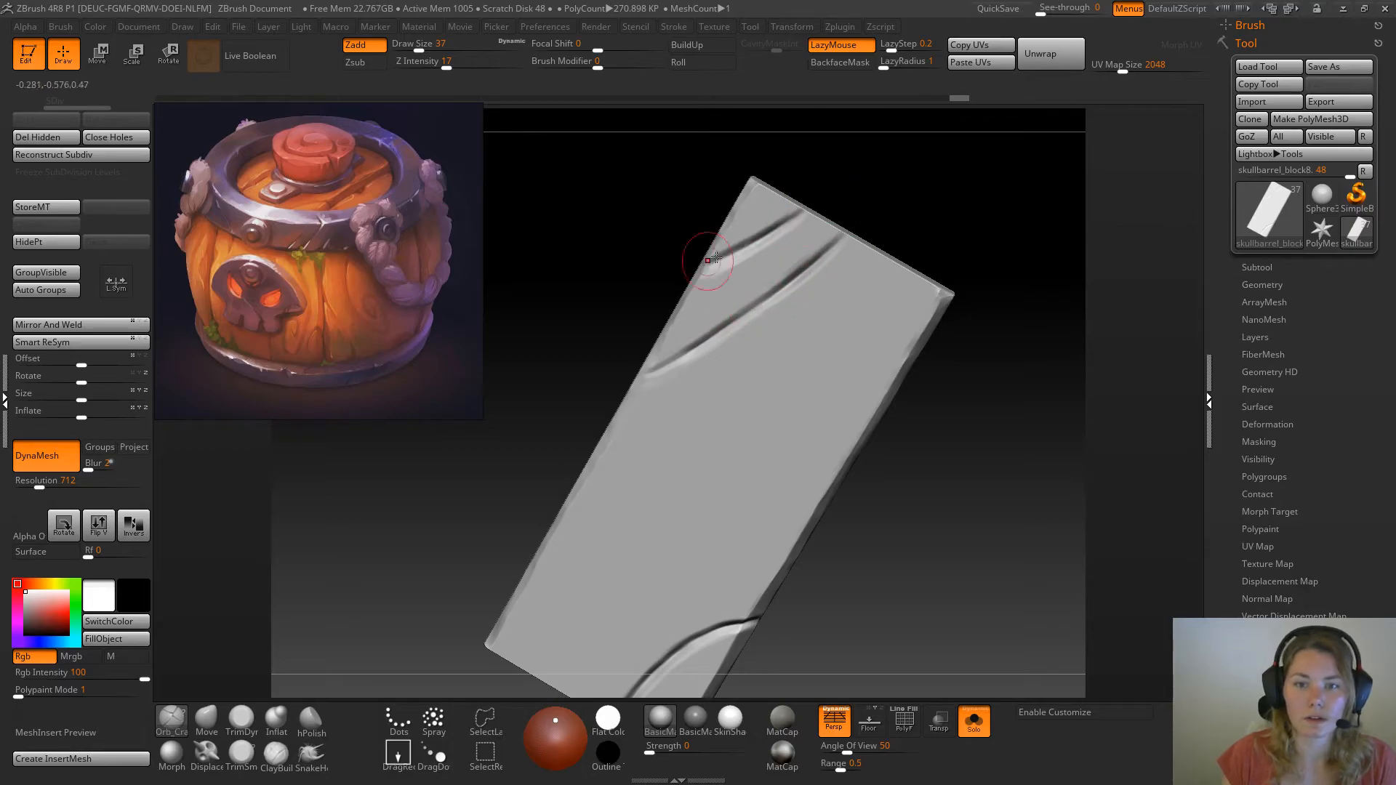
left_click(974, 722)
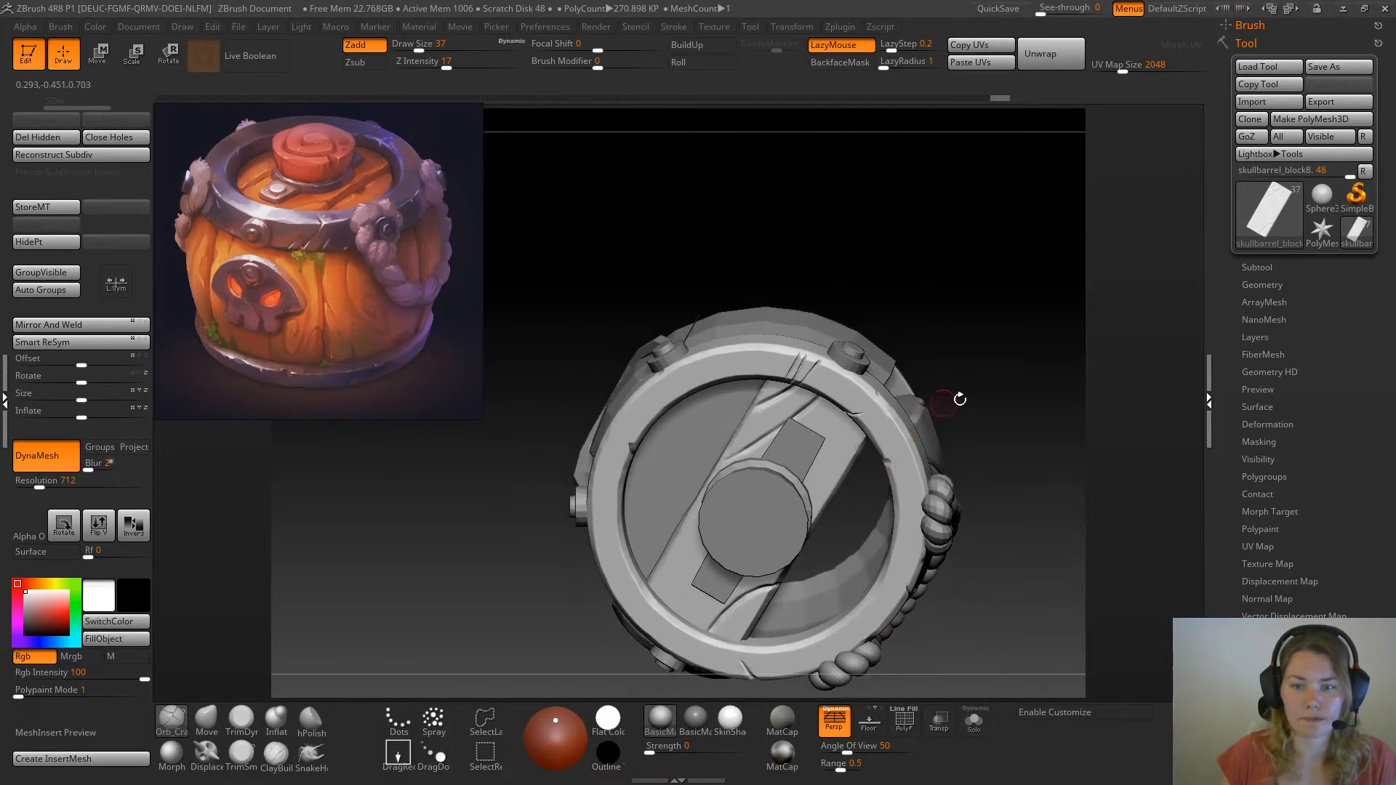
mouse_move(988, 366)
left_mouse_down()
mouse_move(995, 384)
mouse_move(1062, 385)
mouse_move(975, 369)
mouse_move(1010, 424)
mouse_move(1019, 380)
mouse_move(1059, 427)
mouse_move(991, 350)
mouse_move(997, 393)
mouse_move(989, 374)
left_mouse_up()
left_click_drag(975, 313, 995, 466, "alt")
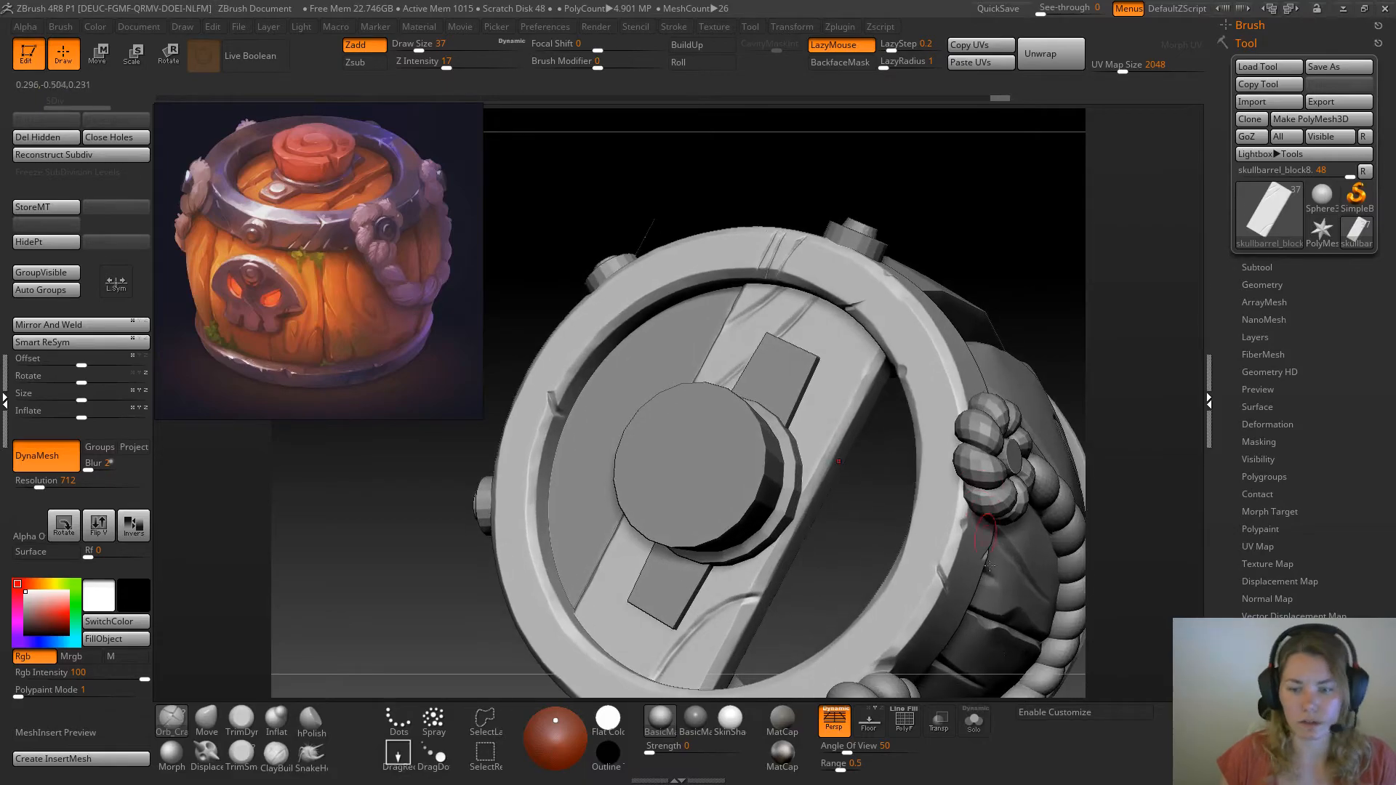
Isolate the central plank around its front end and activate the Move brush with a draw size of 20
left_click(974, 737)
left_click_drag(908, 276, 954, 477, "alt")
mouse_move(902, 640)
left_mouse_down("alt")
mouse_move(960, 429)
mouse_move(951, 452)
mouse_move(873, 451)
left_mouse_up("alt")
key("space")
left_click(952, 430)
left_click(207, 721)
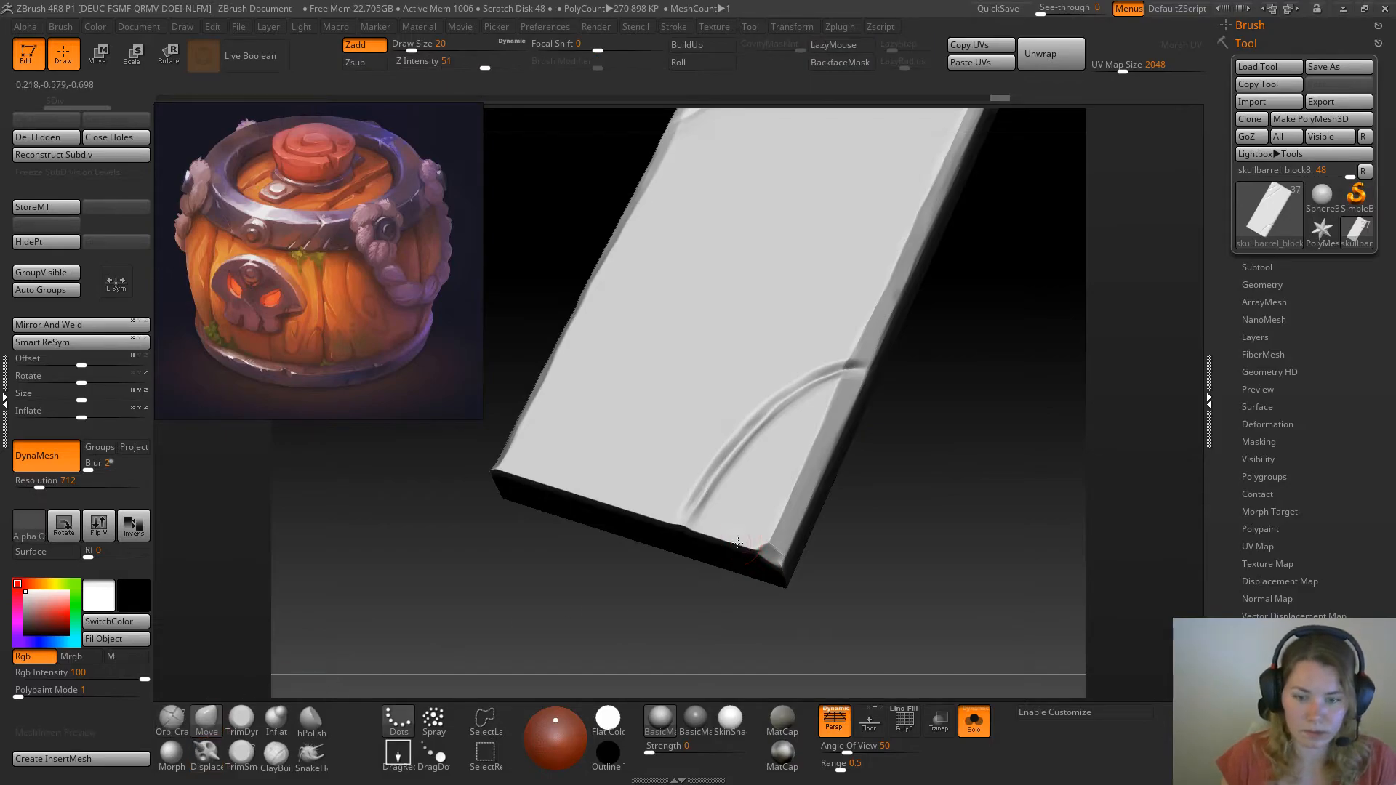
mouse_move(866, 578)
left_mouse_down()
mouse_move(846, 569)
mouse_move(923, 580)
mouse_move(939, 564)
left_mouse_up()
Chip and flatten the plank's front upper edge beside the curved crack with TrimDynamic, undoing an unwanted stroke
left_click(241, 721)
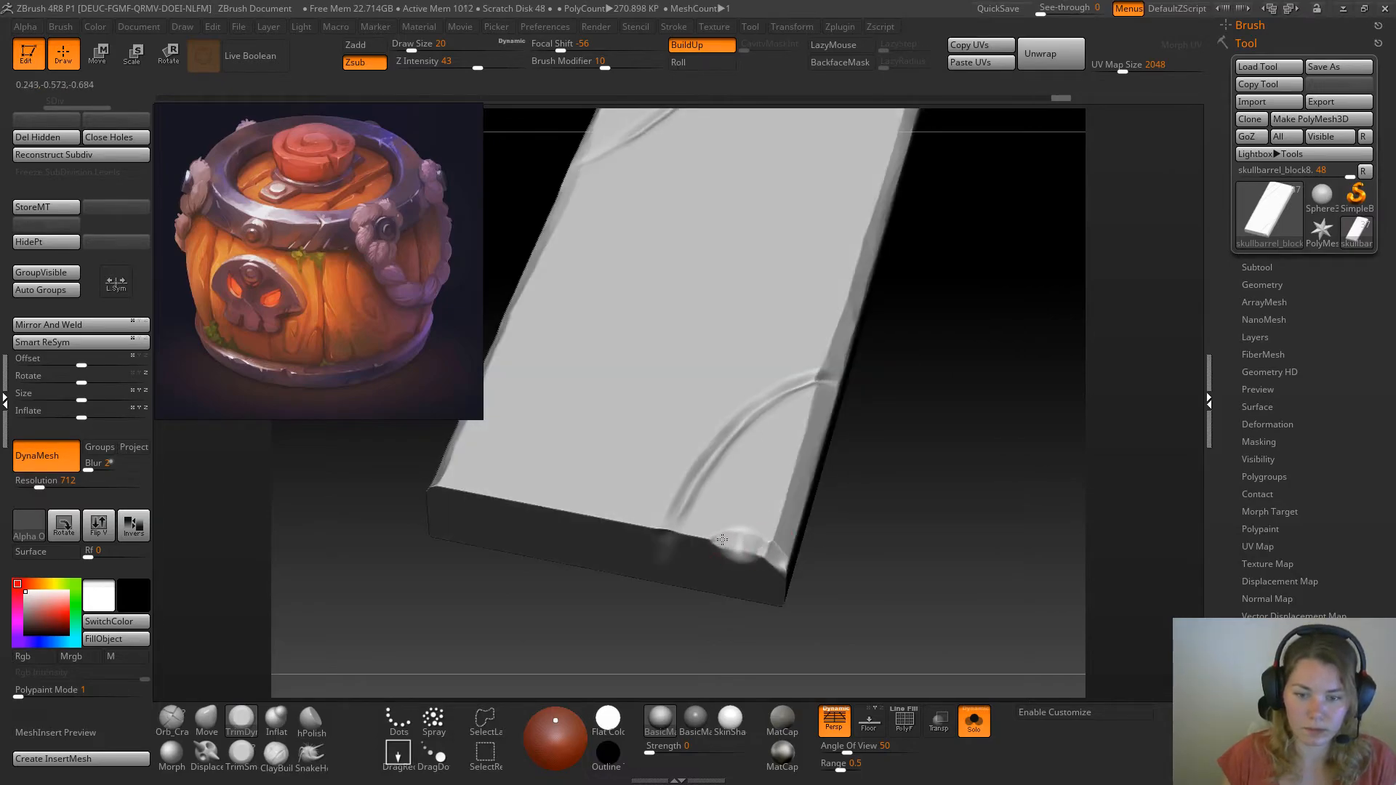
left_click_drag(711, 538, 733, 536)
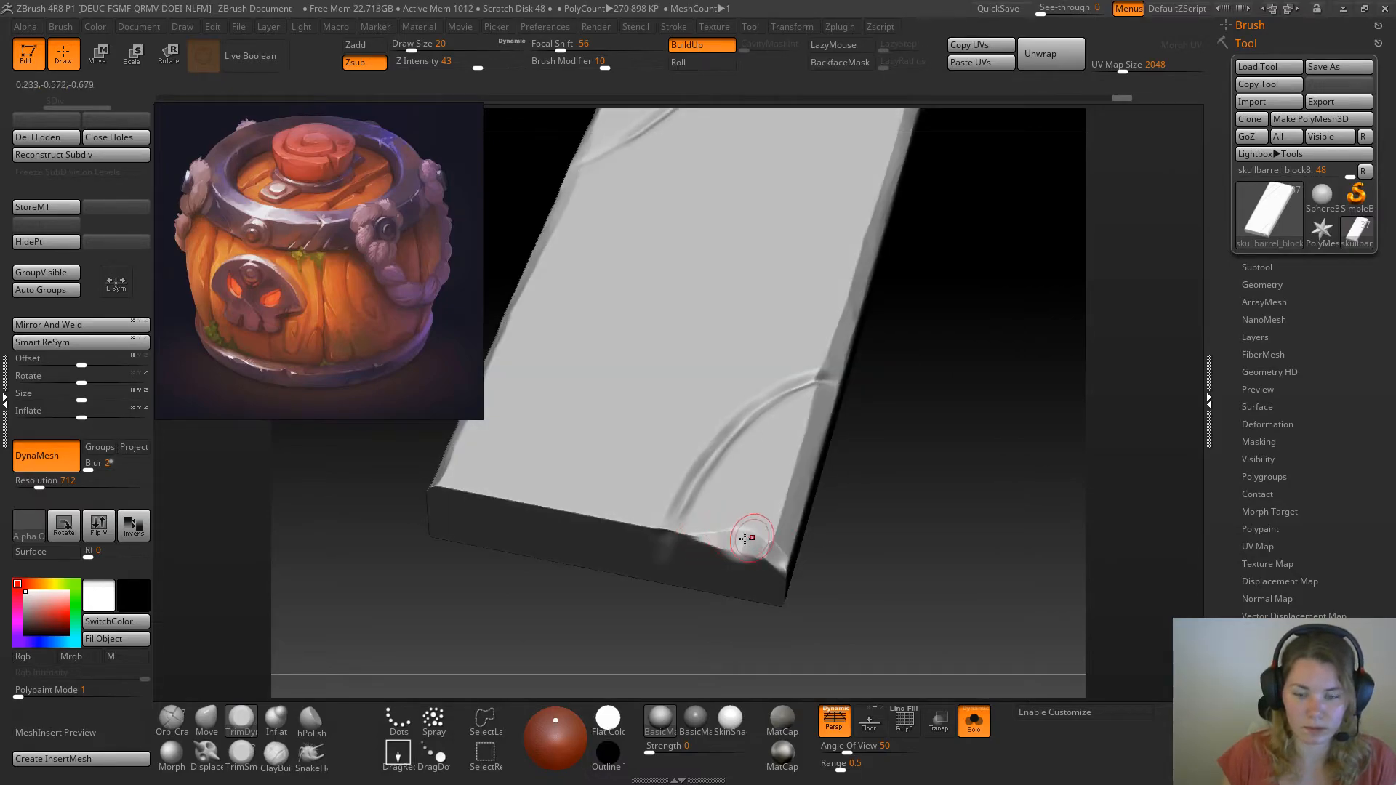
key("ctrl+z")
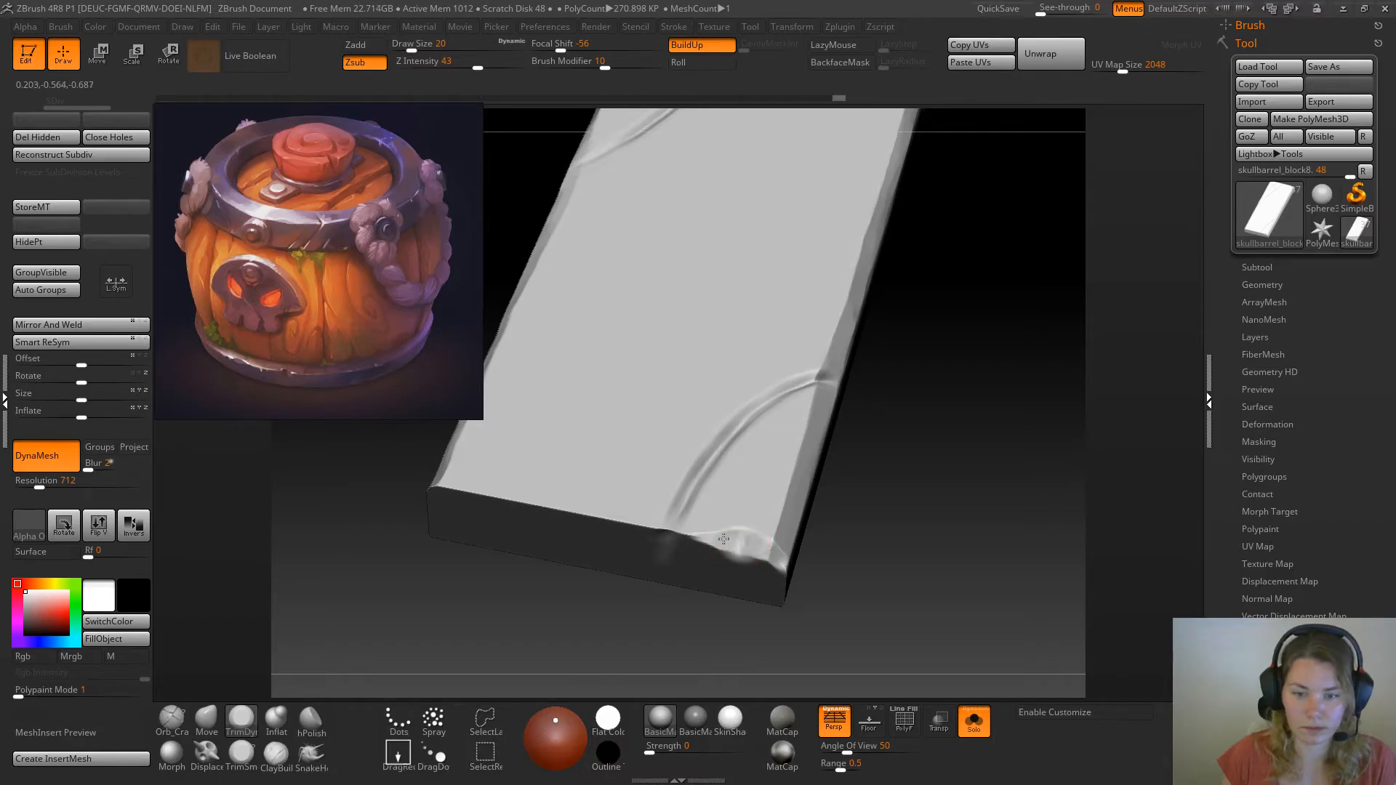
left_click_drag(896, 461, 919, 503)
mouse_move(686, 531)
left_mouse_down()
mouse_move(711, 537)
mouse_move(690, 497)
left_mouse_up()
mouse_move(938, 402)
left_mouse_down()
mouse_move(876, 473)
mouse_move(837, 478)
mouse_move(914, 418)
left_mouse_up()
left_click_drag(688, 491, 545, 499)
mouse_move(973, 437)
left_mouse_down()
mouse_move(985, 497)
mouse_move(871, 454)
mouse_move(663, 485)
left_mouse_up()
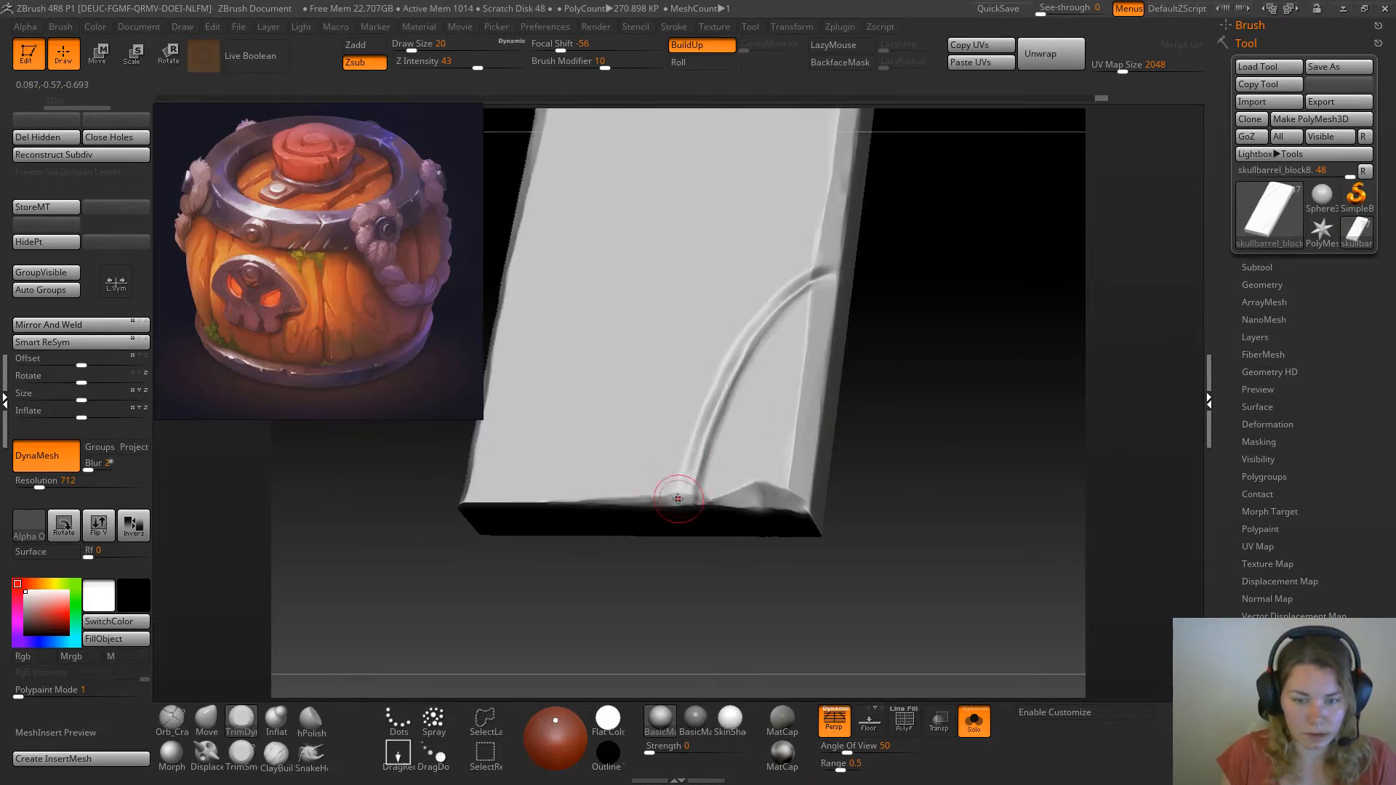
Check the plank's front end against the metal rim, isolate the plank, and trim more of its front upper edge
left_click(975, 720)
left_click_drag(907, 265, 924, 349)
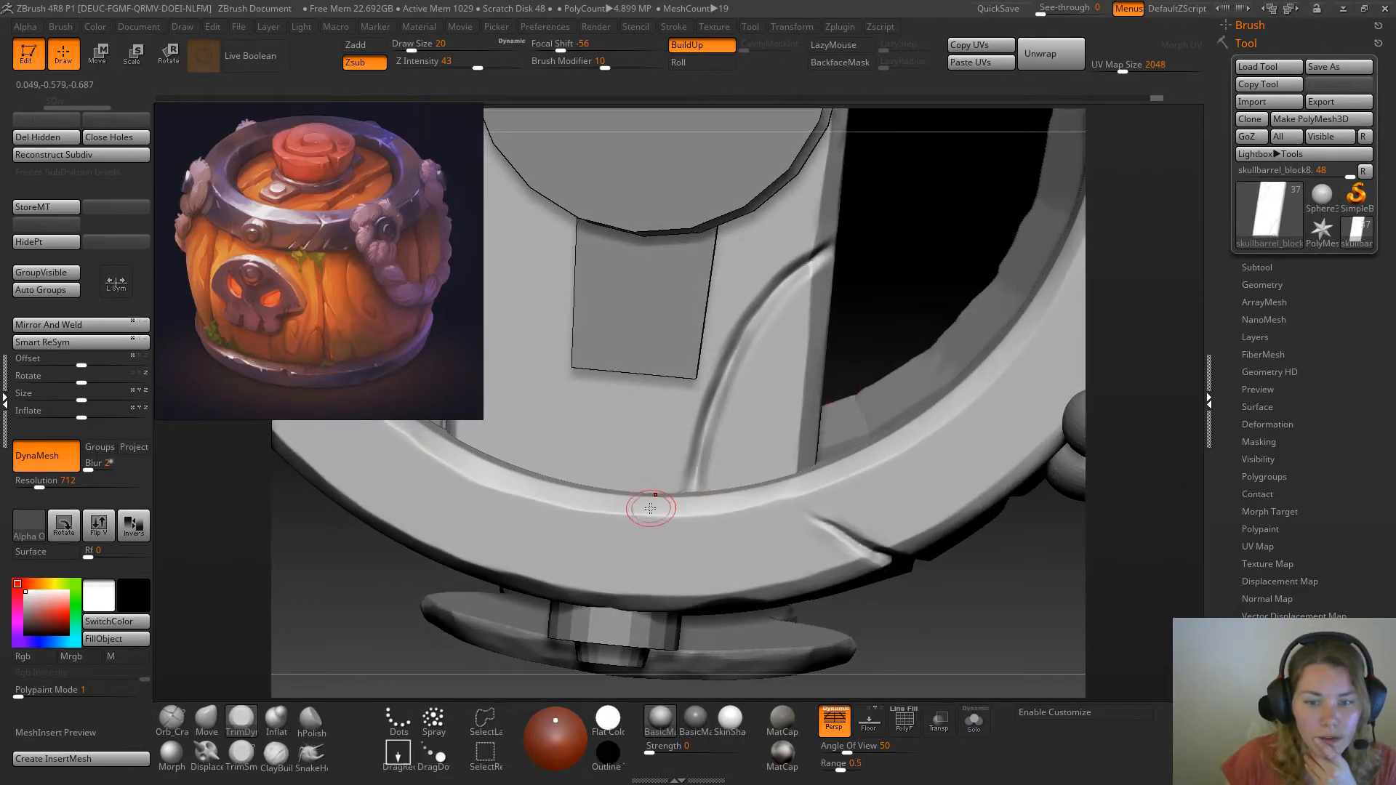
left_click(975, 720)
left_click_drag(767, 579, 762, 558)
left_click_drag(673, 575, 669, 552)
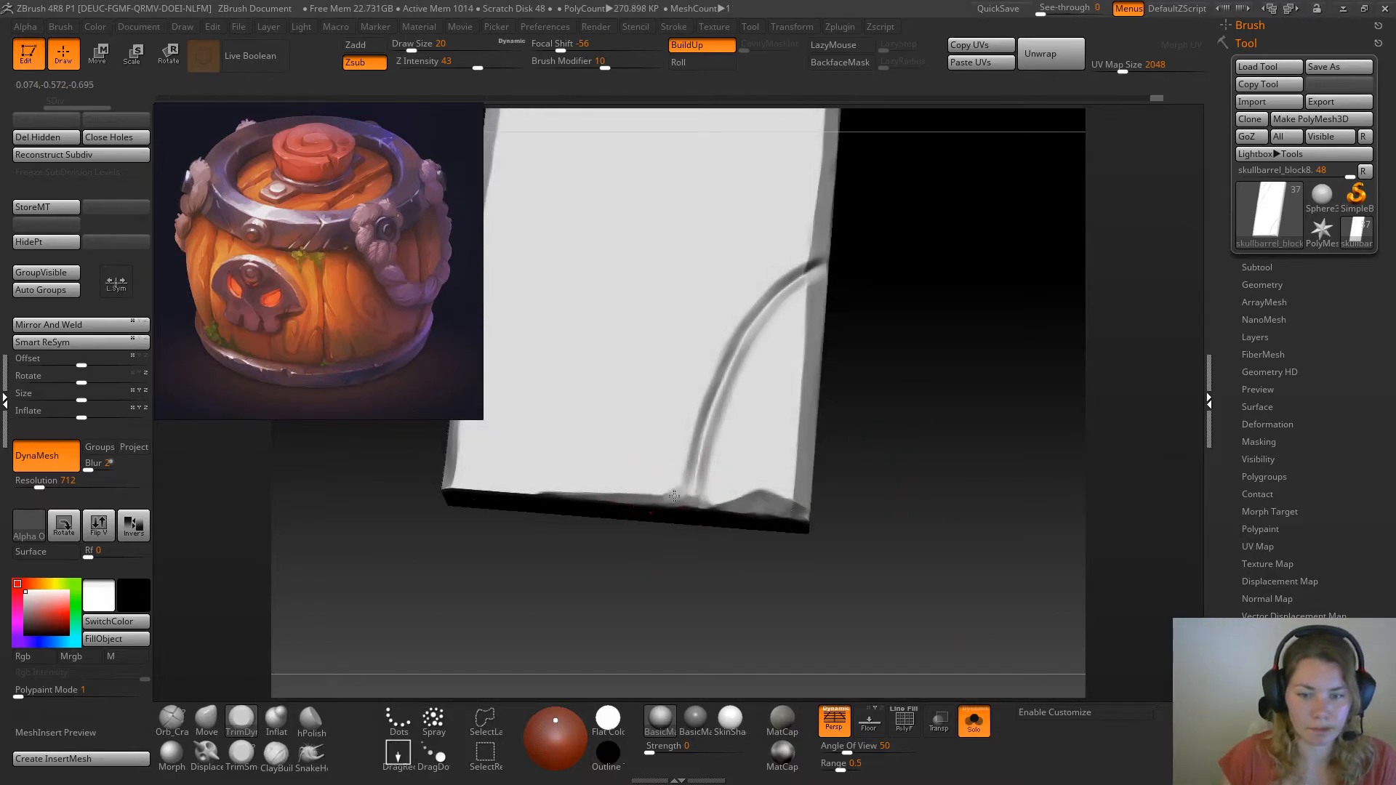
left_click_drag(677, 497, 501, 476)
left_click_drag(903, 457, 899, 467)
left_click_drag(674, 485, 684, 474)
Widen and bevel the sides of the curved crack with the TrimSmoothBorder brush at draw size 13
mouse_move(899, 419)
left_mouse_down()
mouse_move(910, 424)
mouse_move(816, 324)
mouse_move(832, 334)
mouse_move(774, 374)
left_mouse_up()
left_click(242, 753)
key("space")
left_click(813, 336)
left_click_drag(738, 426, 706, 495)
left_click_drag(883, 391, 946, 412)
left_click(595, 98)
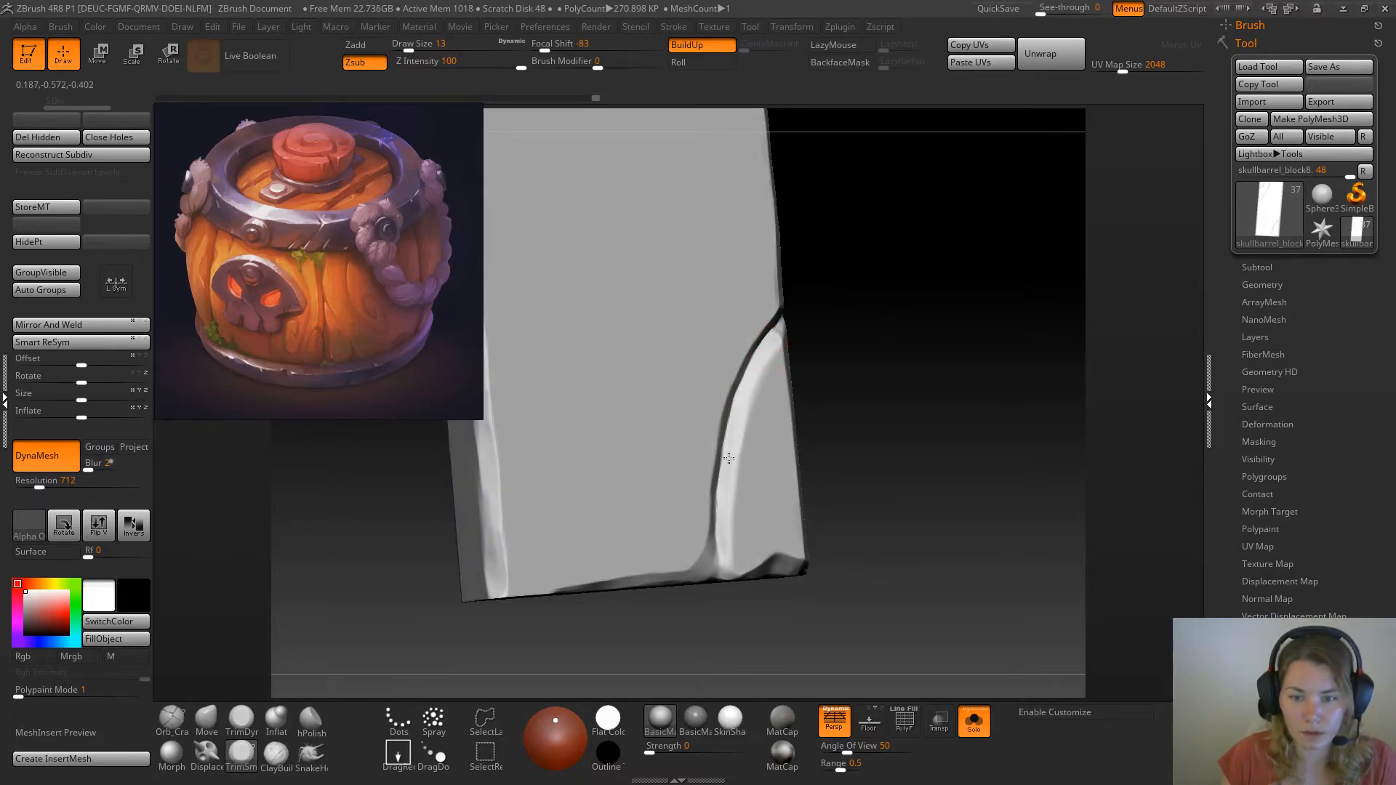
key("ctrl+shift+z")
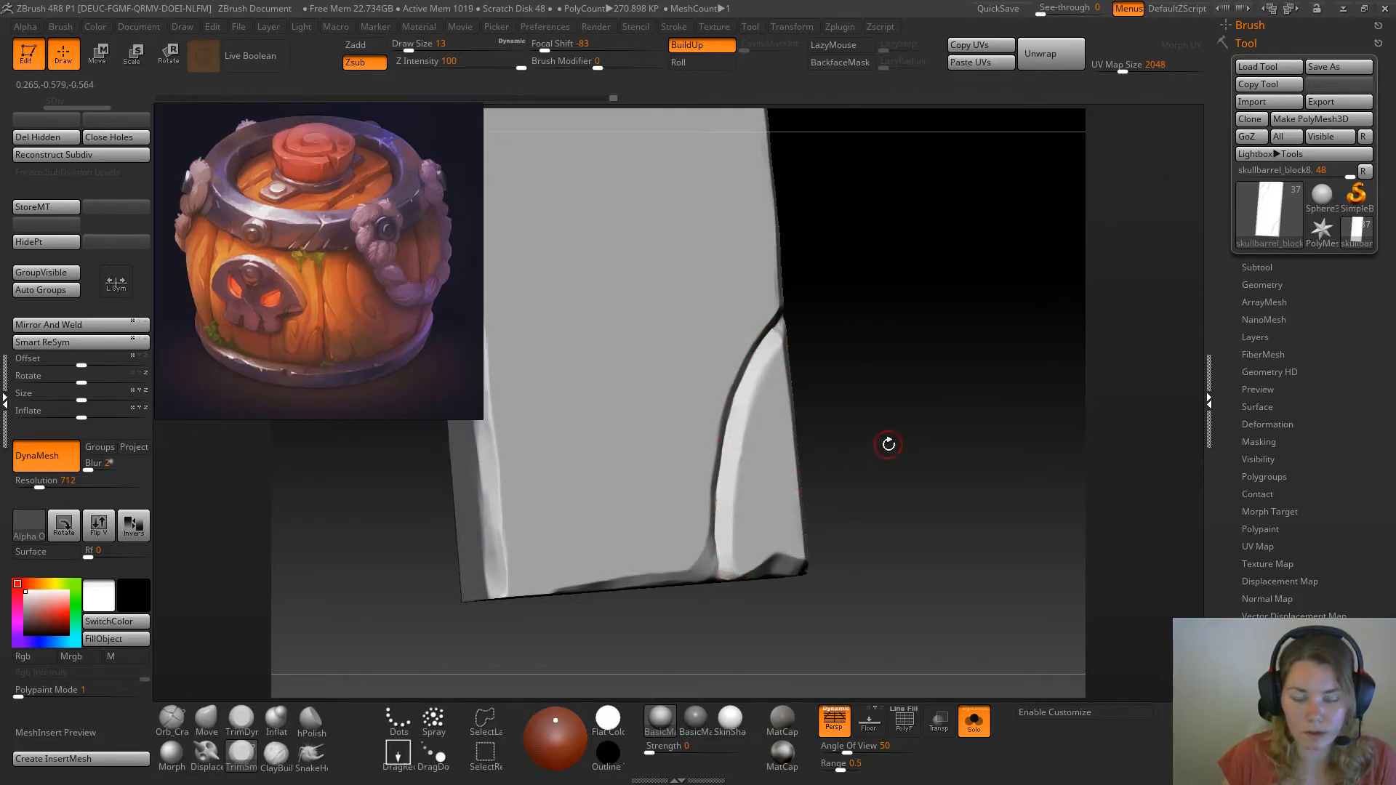
key("ctrl+shift+z")
key("ctrl+shift+z")
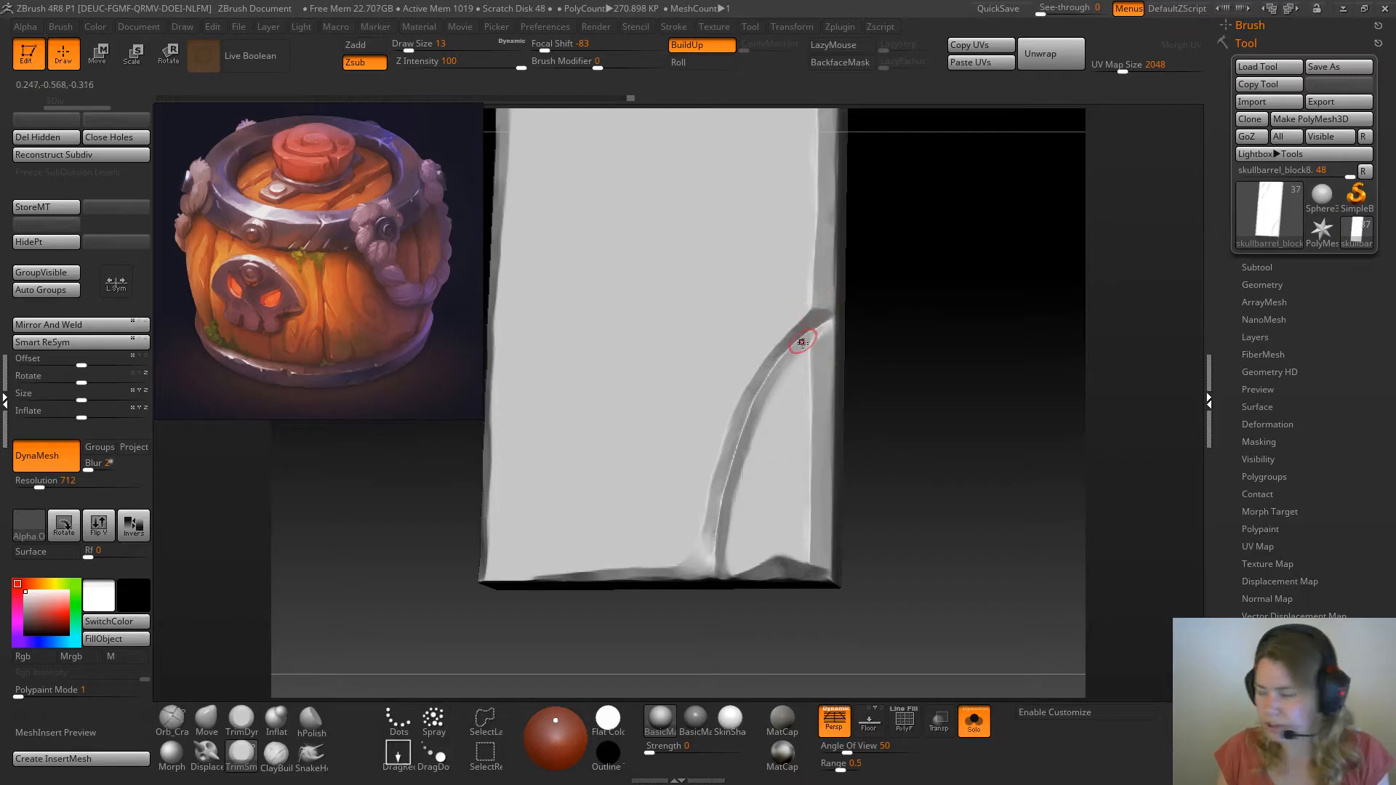
Flatten the sides of the curved crack at the plank's front end with TrimDynamic at draw size 13
left_click(241, 720)
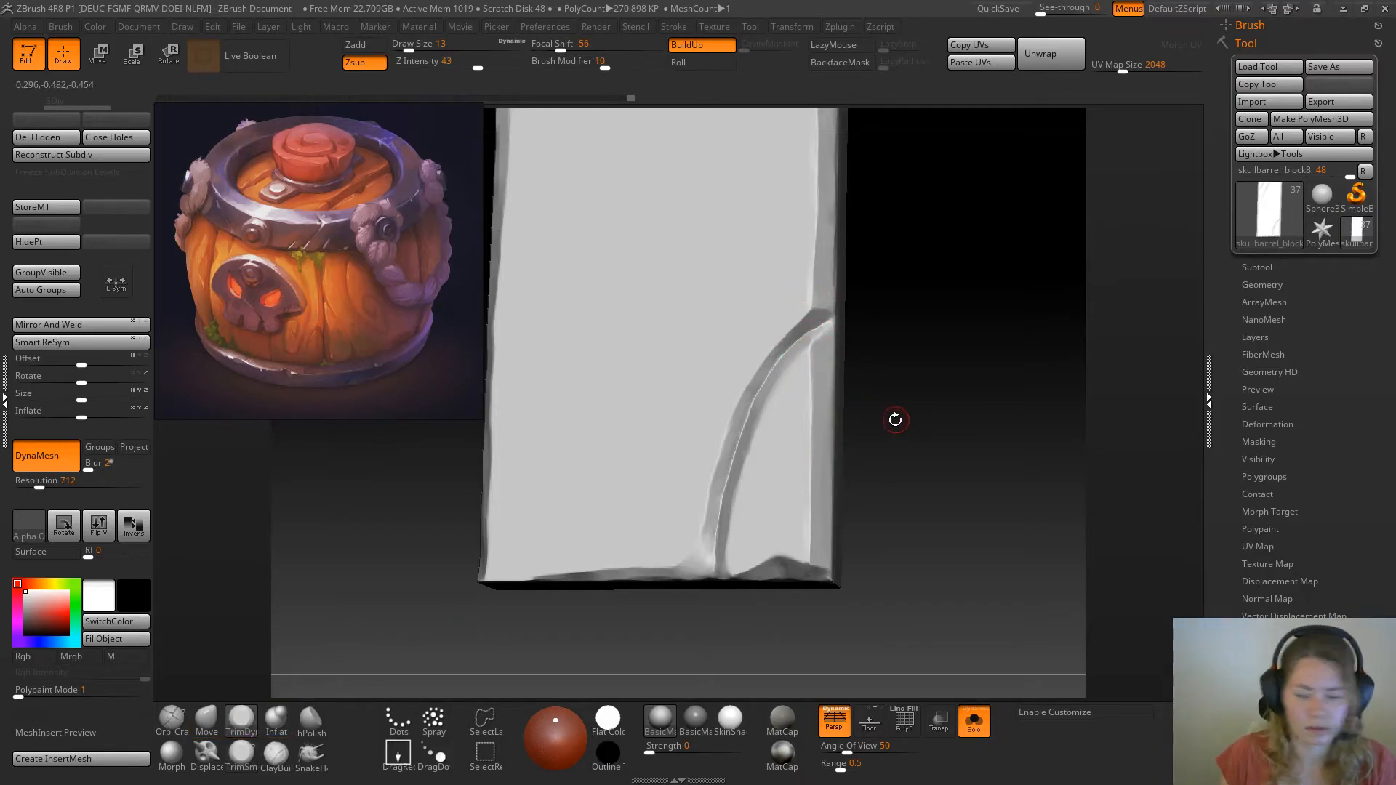
left_click_drag(894, 414, 885, 437)
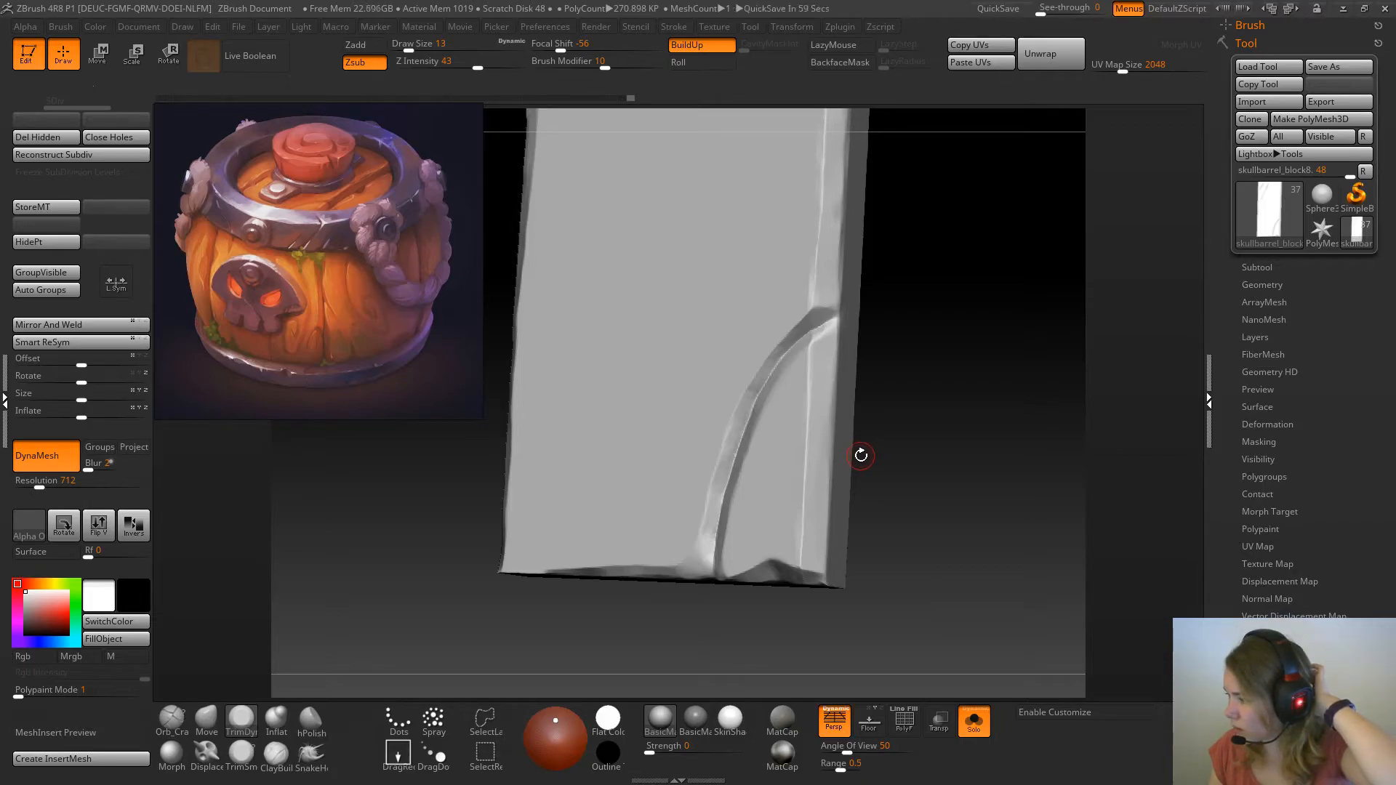
left_click_drag(923, 337, 945, 430)
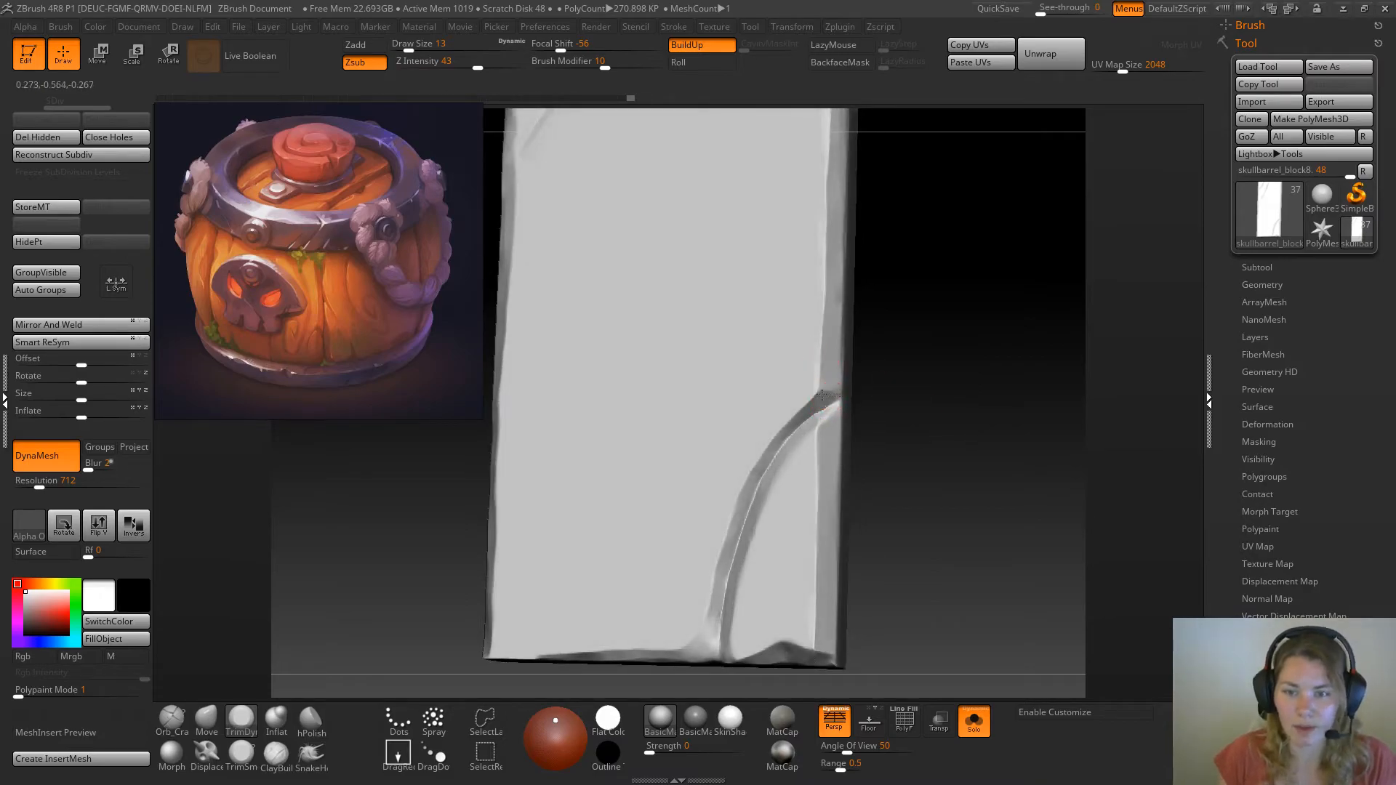
left_click_drag(753, 474, 752, 487)
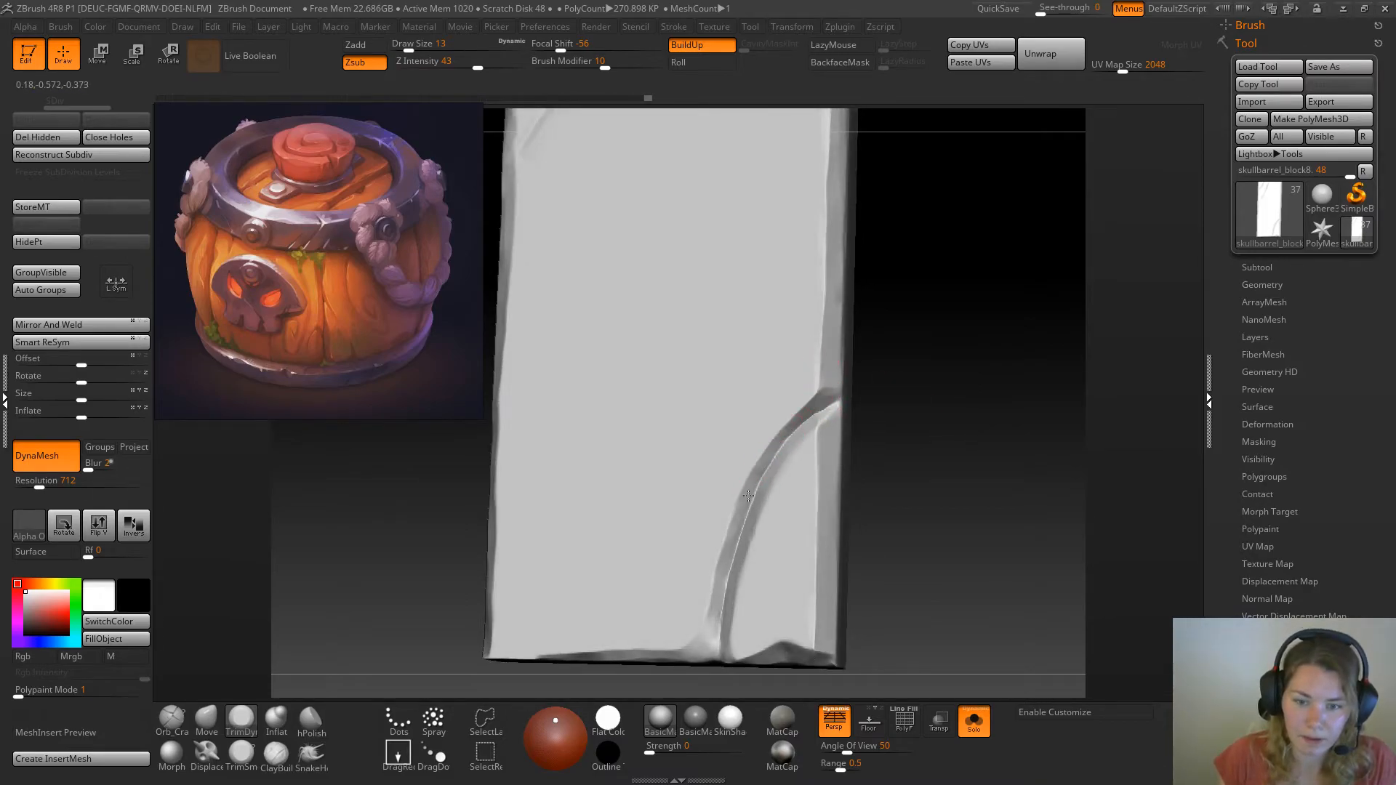
mouse_move(948, 504)
left_mouse_down()
mouse_move(957, 461)
mouse_move(942, 455)
left_mouse_up()
left_click_drag(737, 586, 738, 590)
left_click_drag(927, 465, 839, 444)
left_click_drag(731, 563, 736, 574)
left_click_drag(750, 508, 752, 504)
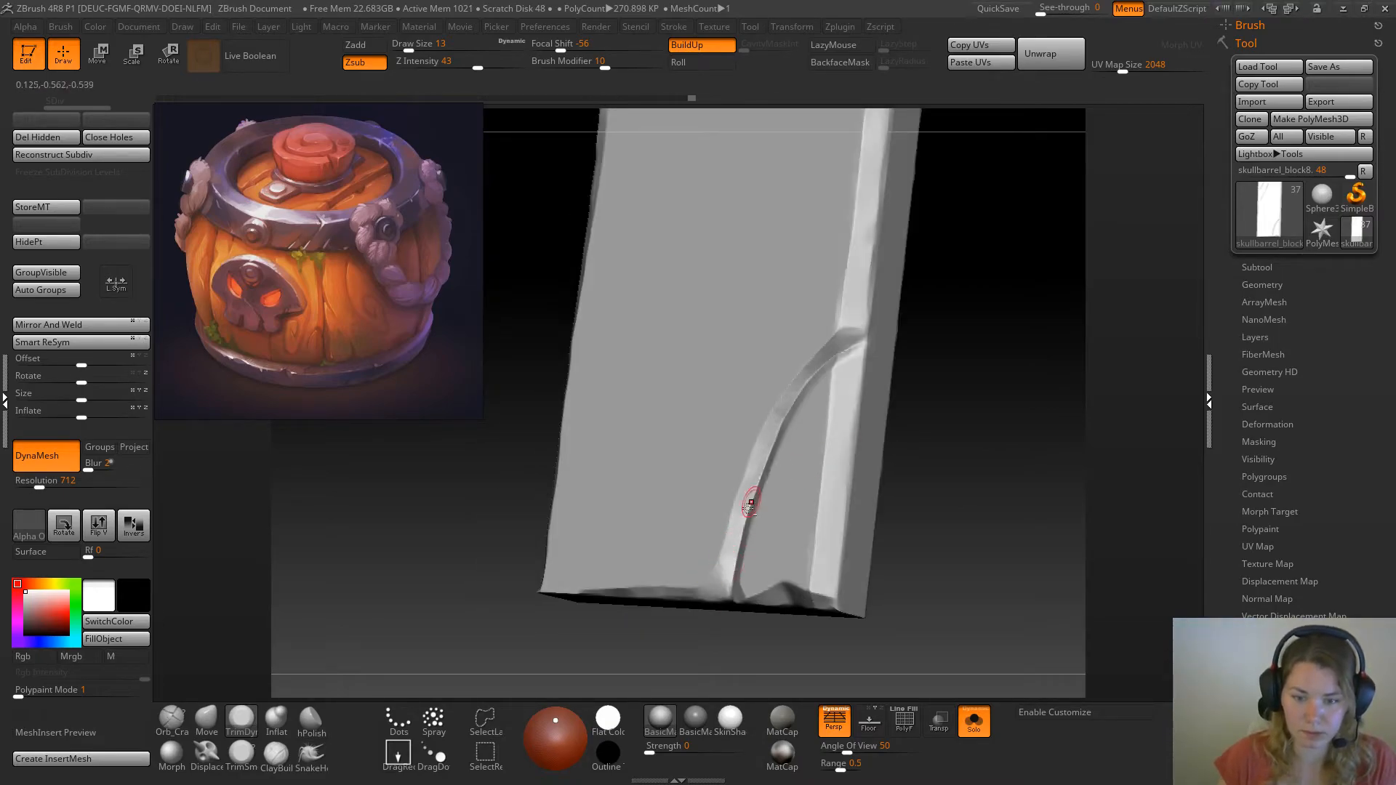
left_click_drag(992, 366, 848, 368)
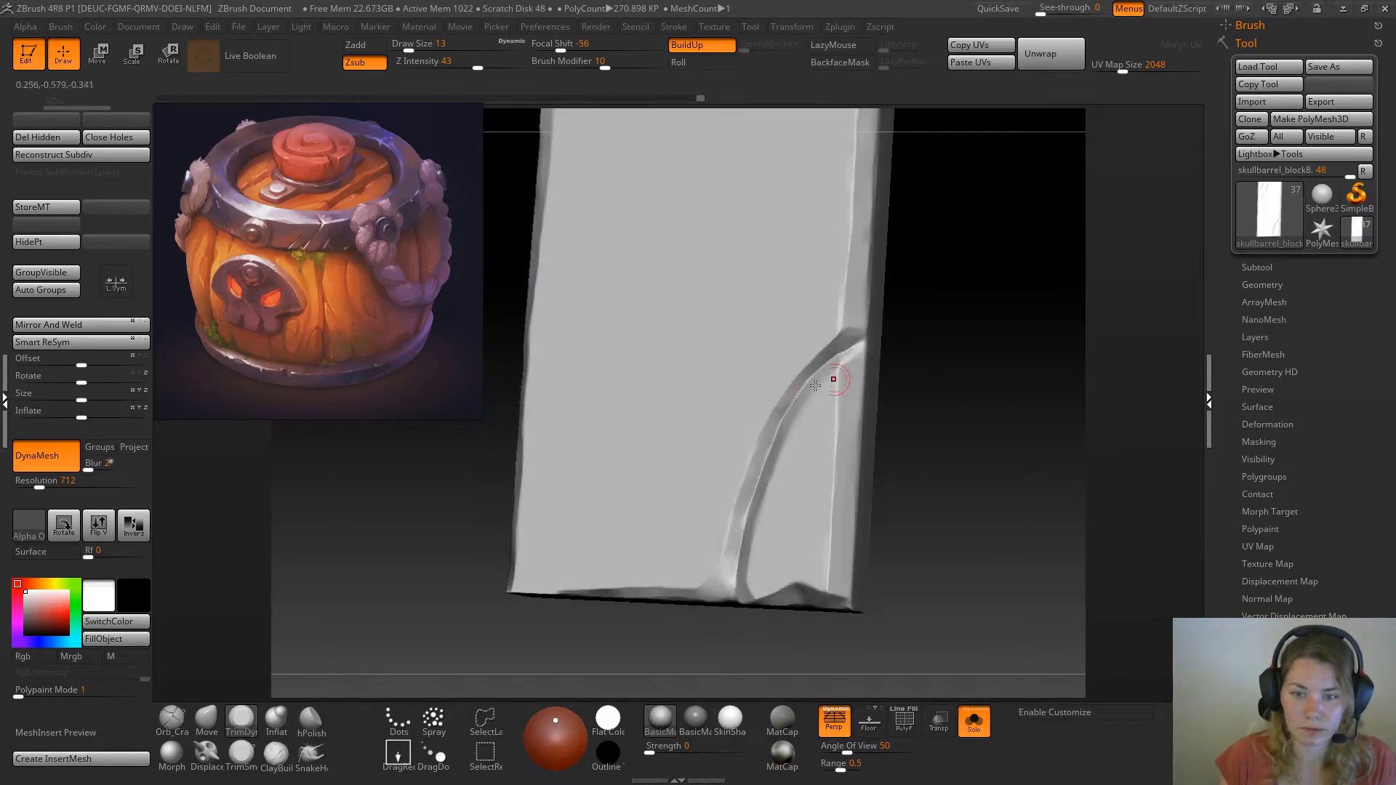
Remesh the plank with DynaMesh at resolution 712 and trim the curved crack where it meets the plank's side edge
mouse_move(934, 326)
left_mouse_down()
mouse_move(983, 404)
mouse_move(976, 427)
mouse_move(976, 408)
mouse_move(948, 421)
mouse_move(960, 399)
mouse_move(969, 446)
mouse_move(939, 408)
mouse_move(937, 459)
mouse_move(969, 530)
mouse_move(945, 377)
mouse_move(854, 396)
left_mouse_up()
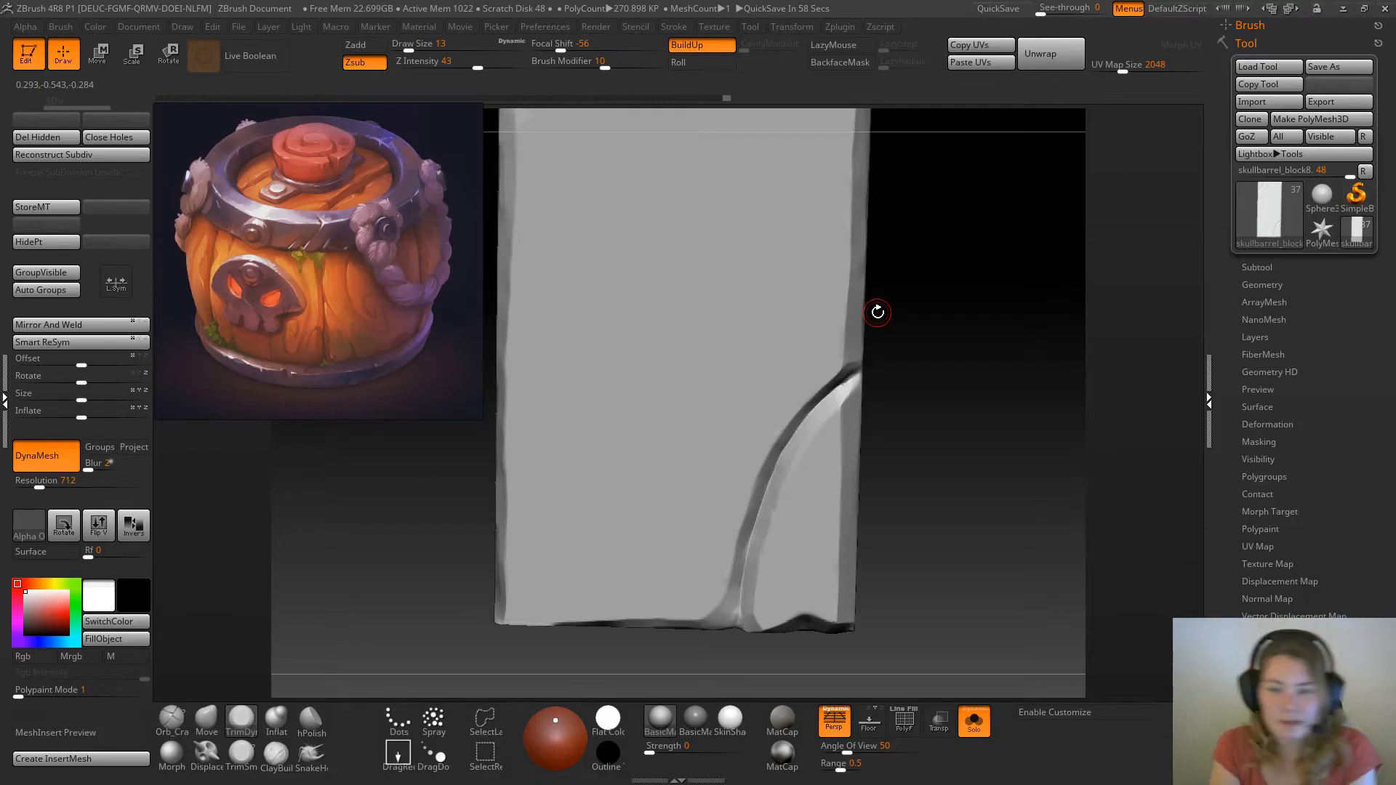
mouse_move(960, 412)
left_mouse_down()
mouse_move(895, 294)
mouse_move(977, 436)
mouse_move(959, 403)
left_mouse_up()
right_click(959, 403)
left_click_drag(946, 297, 992, 486, "ctrl")
left_click_drag(935, 418, 914, 393)
mouse_move(913, 393)
left_mouse_down("alt")
mouse_move(841, 371)
mouse_move(858, 365)
left_mouse_up("alt")
left_click_drag(854, 368, 846, 372)
left_click_drag(979, 419, 943, 425)
left_click_drag(839, 362, 855, 363)
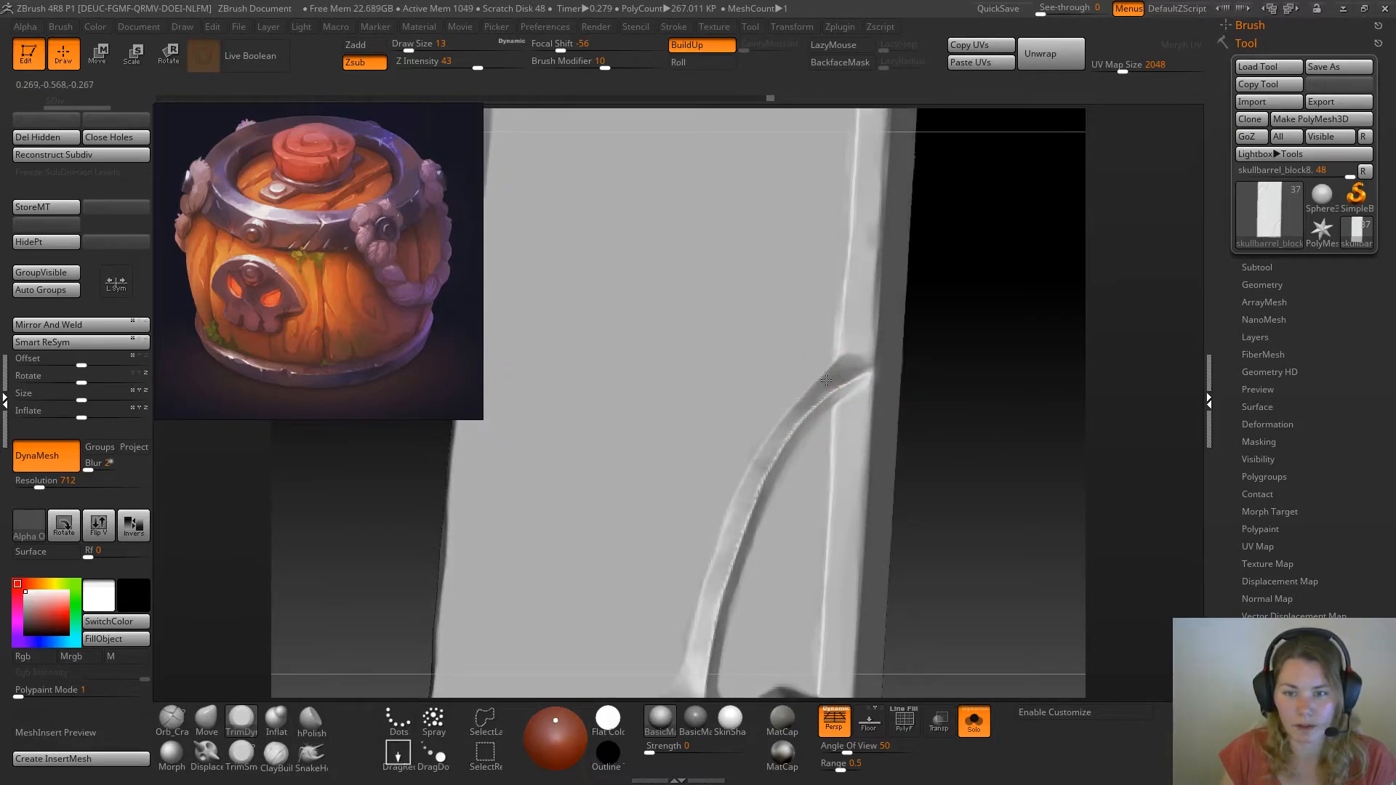
Tighten the curved crack with the Pinch brush at draw size 33 and check it against the whole lid before isolating the plank again
mouse_move(975, 445)
left_mouse_down()
mouse_move(981, 437)
mouse_move(1006, 497)
left_mouse_up()
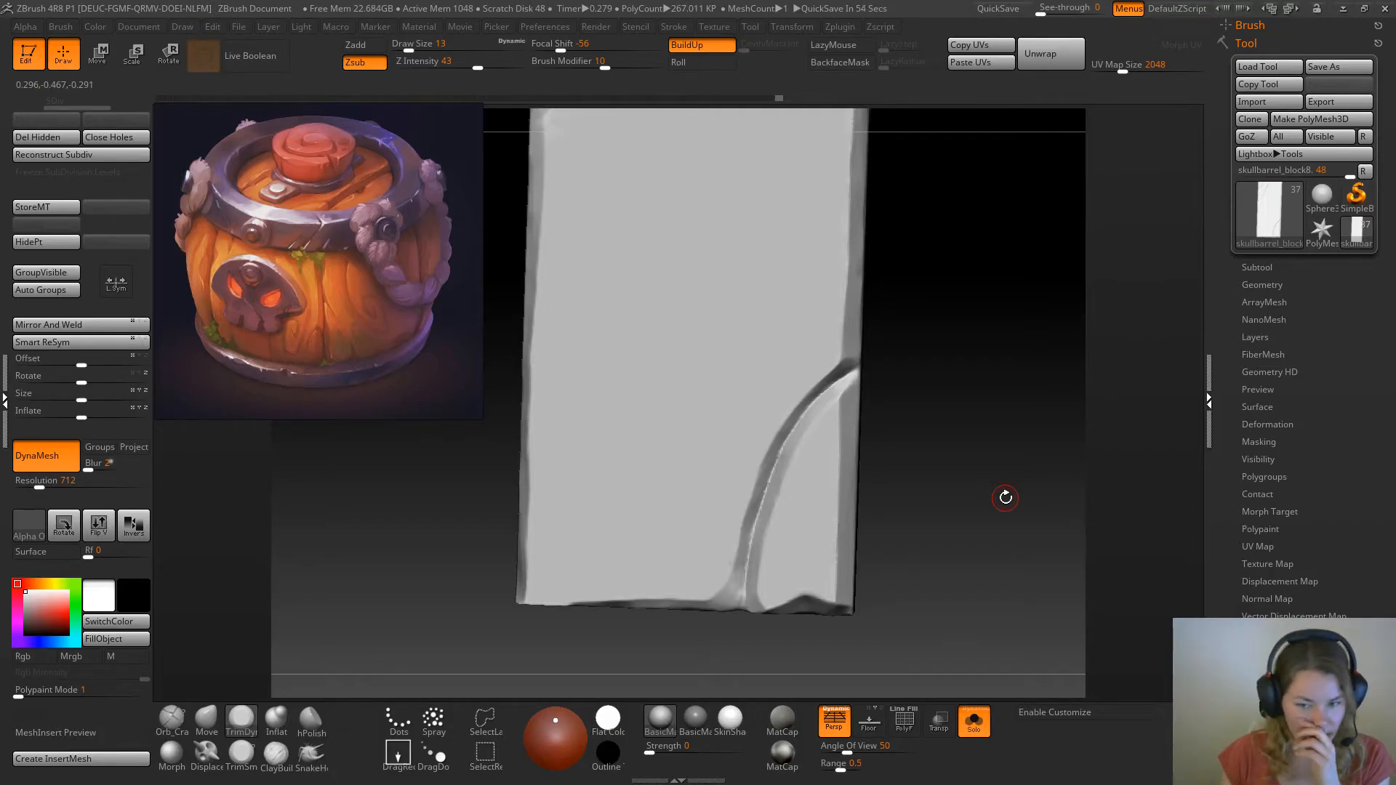
left_click_drag(873, 321, 881, 378, "alt")
left_click_drag(955, 521, 941, 471, "alt")
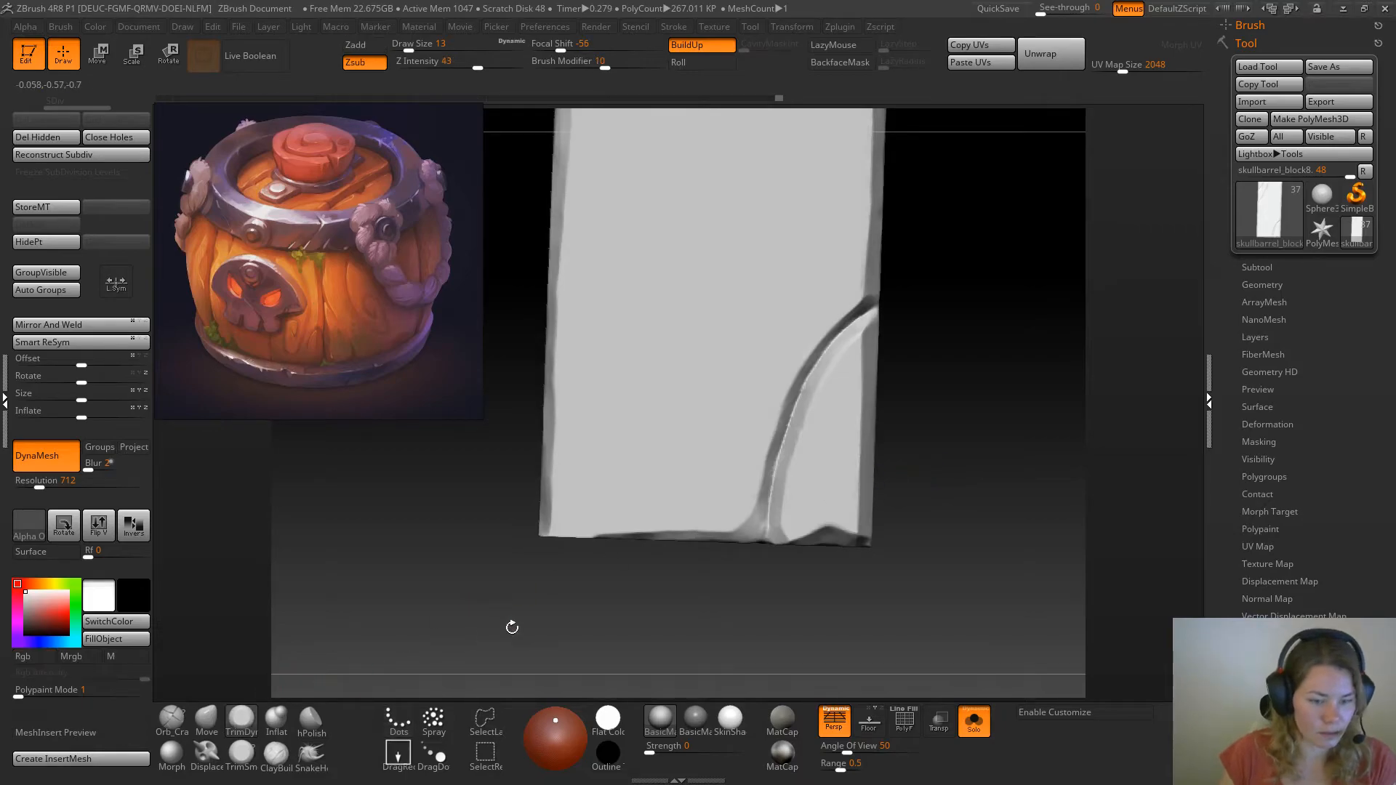
key("b")
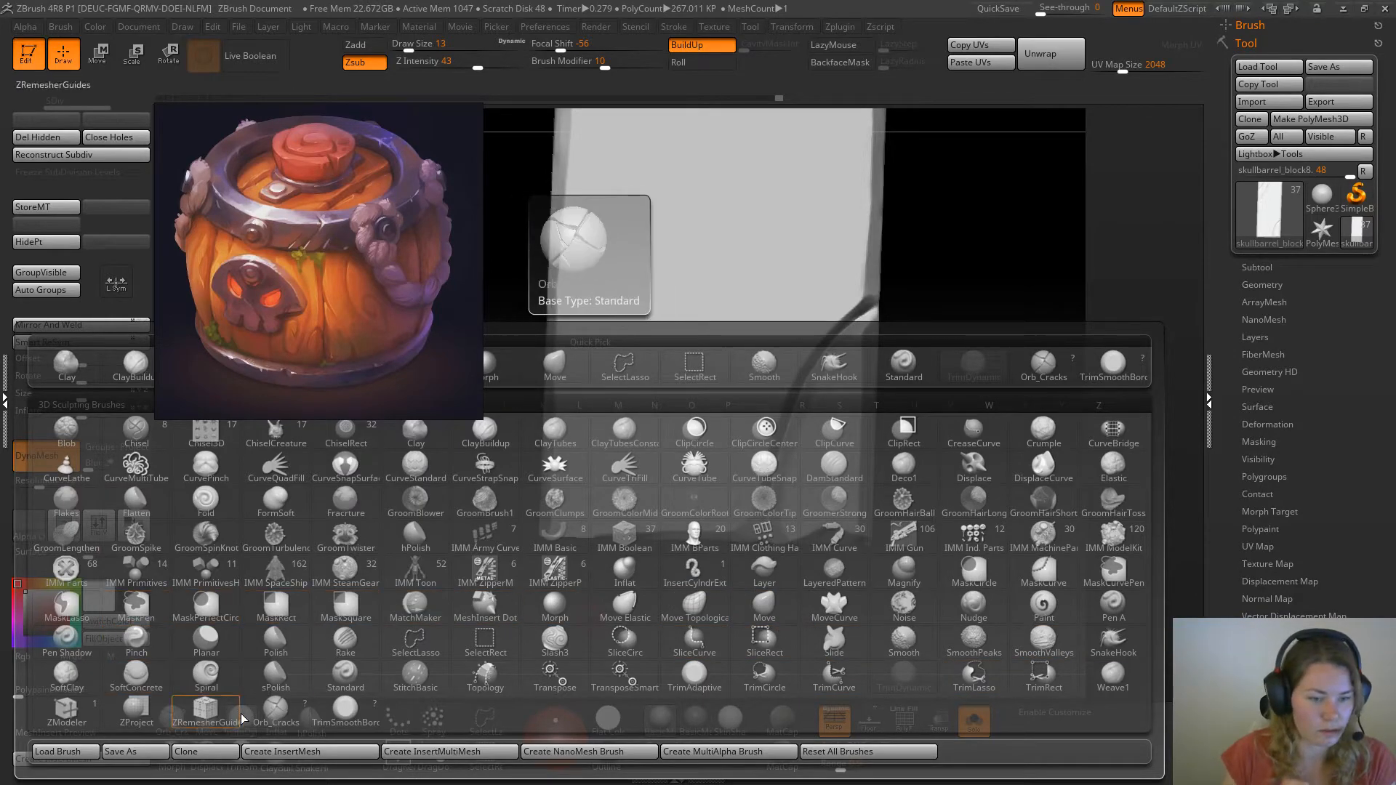
key("p")
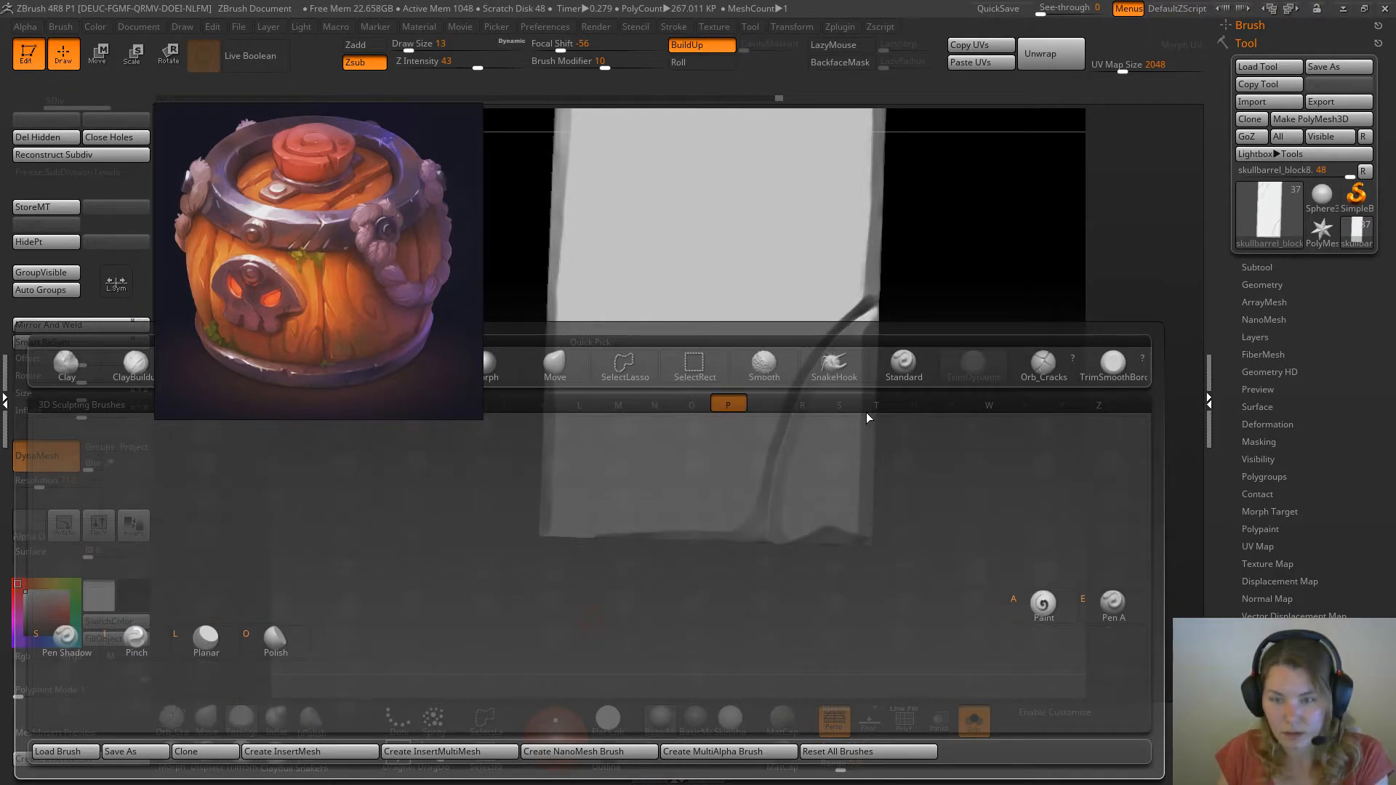
key("i")
key("space")
left_click_drag(804, 378, 815, 378)
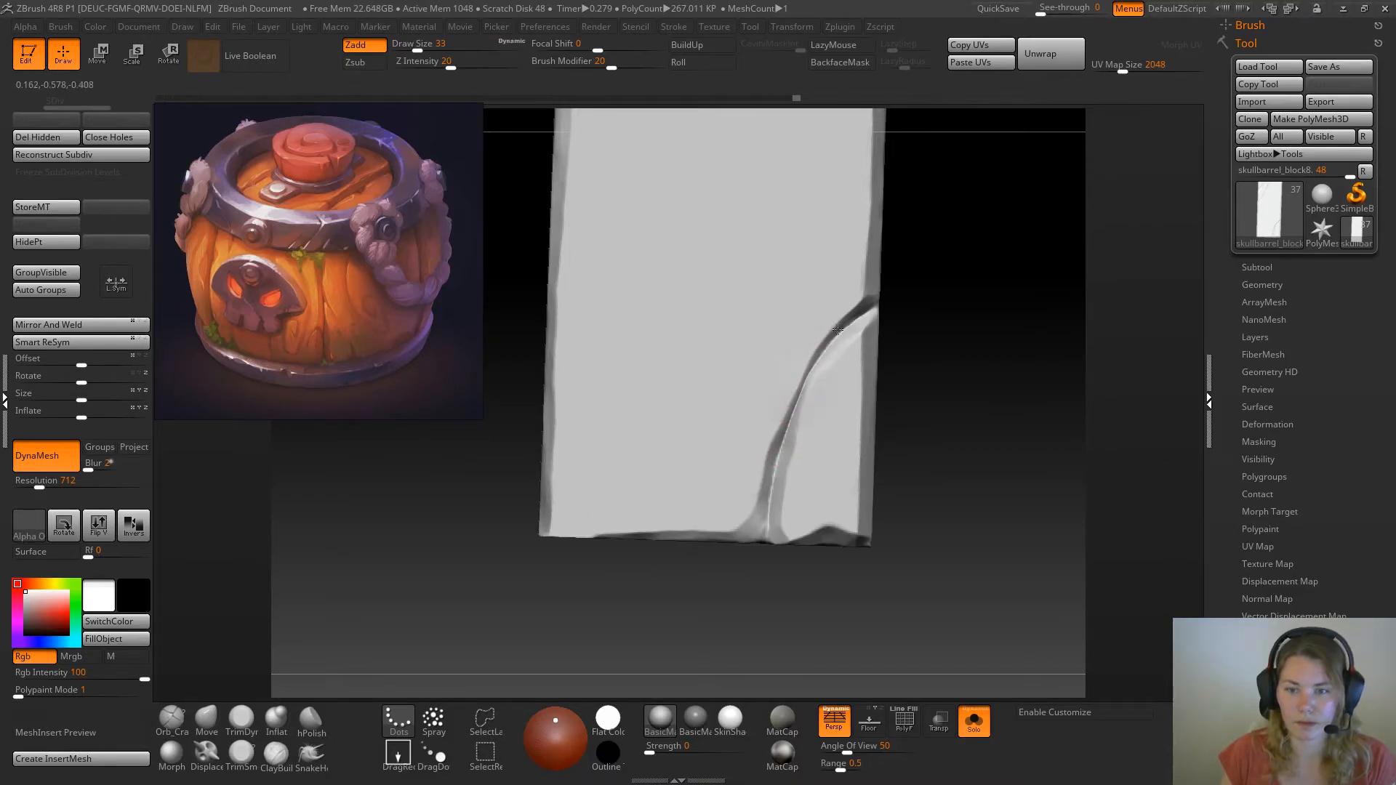
mouse_move(795, 392)
left_mouse_down()
mouse_move(833, 336)
mouse_move(778, 458)
mouse_move(768, 524)
left_mouse_up()
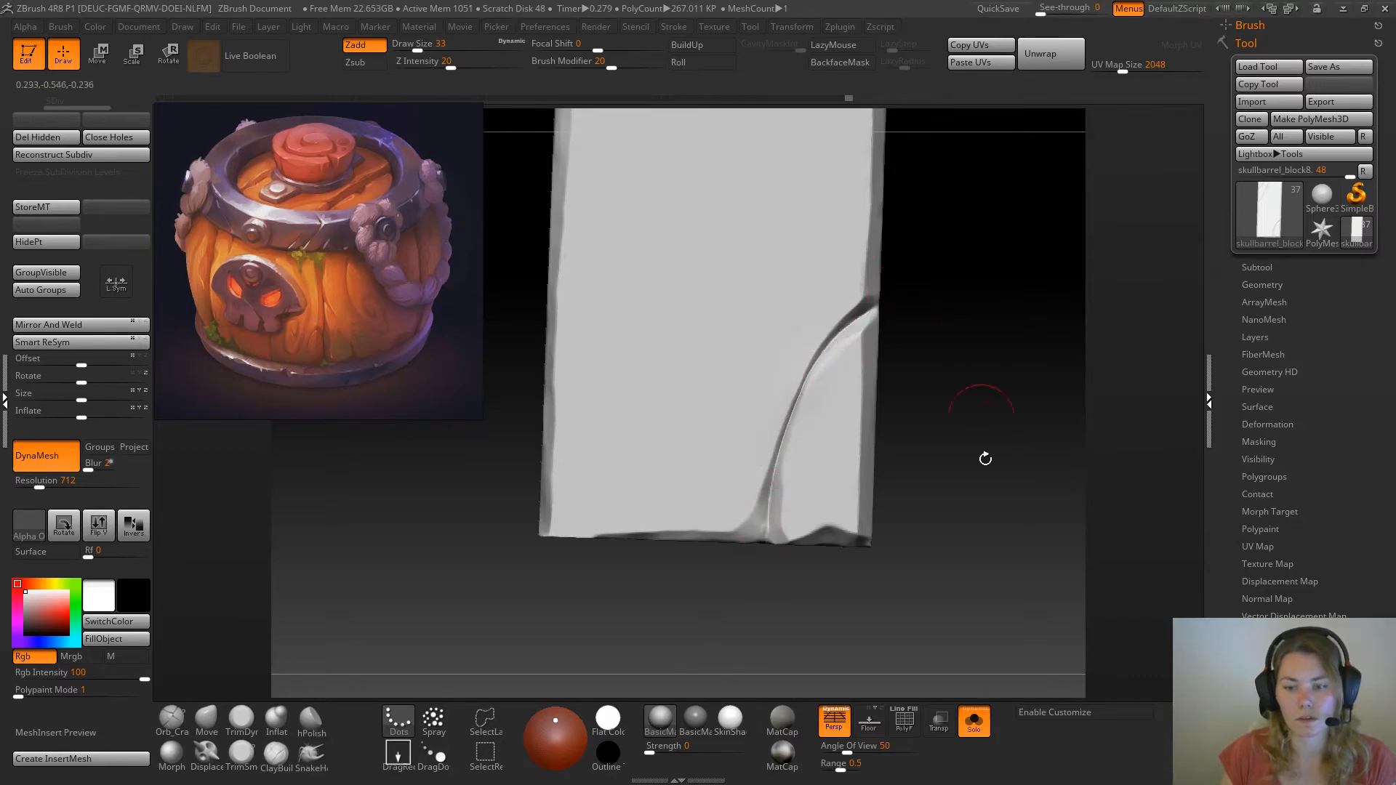
left_click(975, 725)
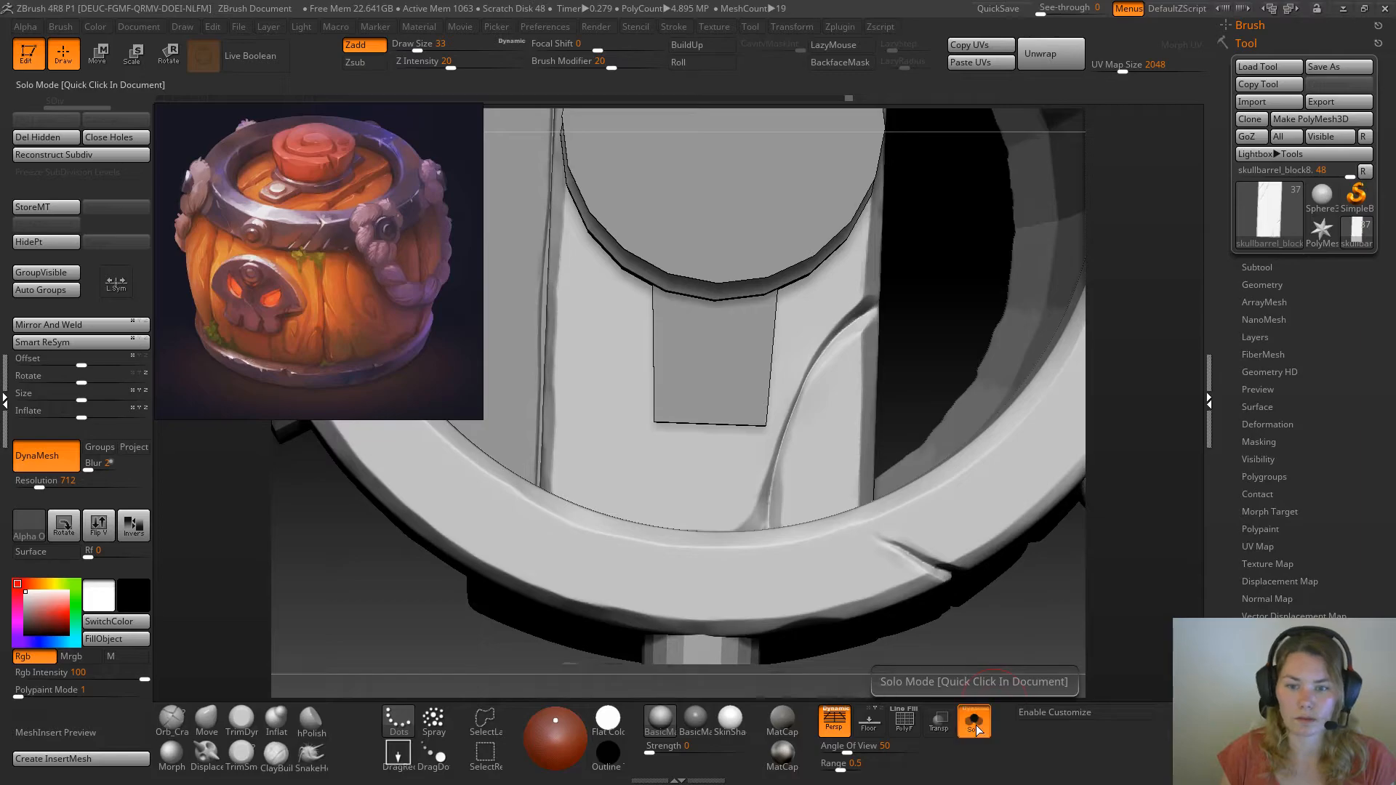
left_click(975, 726)
Deepen the two diagonal cracks at the plank's opposite end with Orb_Cracks at draw size 20, carrying them out over the edges
left_click_drag(971, 372, 909, 469)
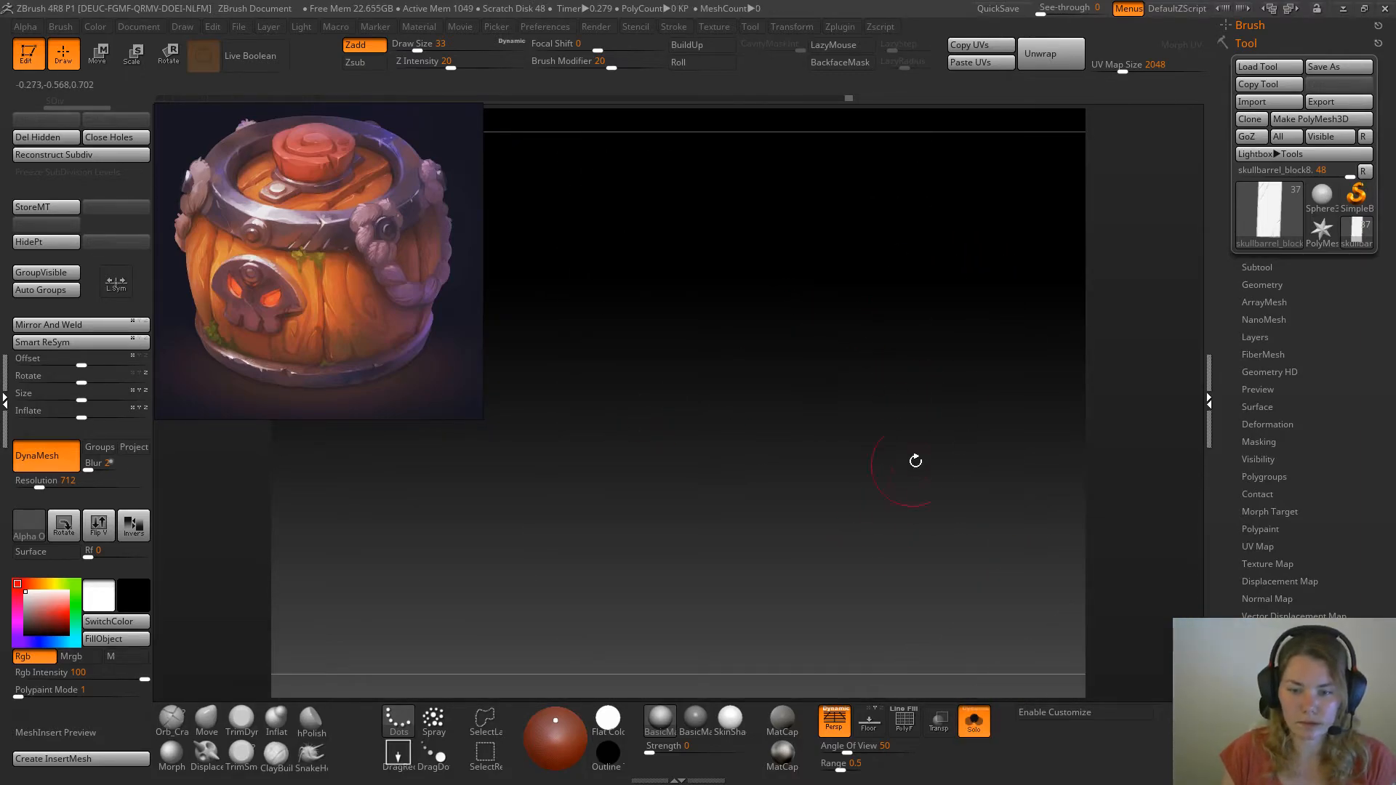
left_click_drag(999, 532, 981, 424)
key("space")
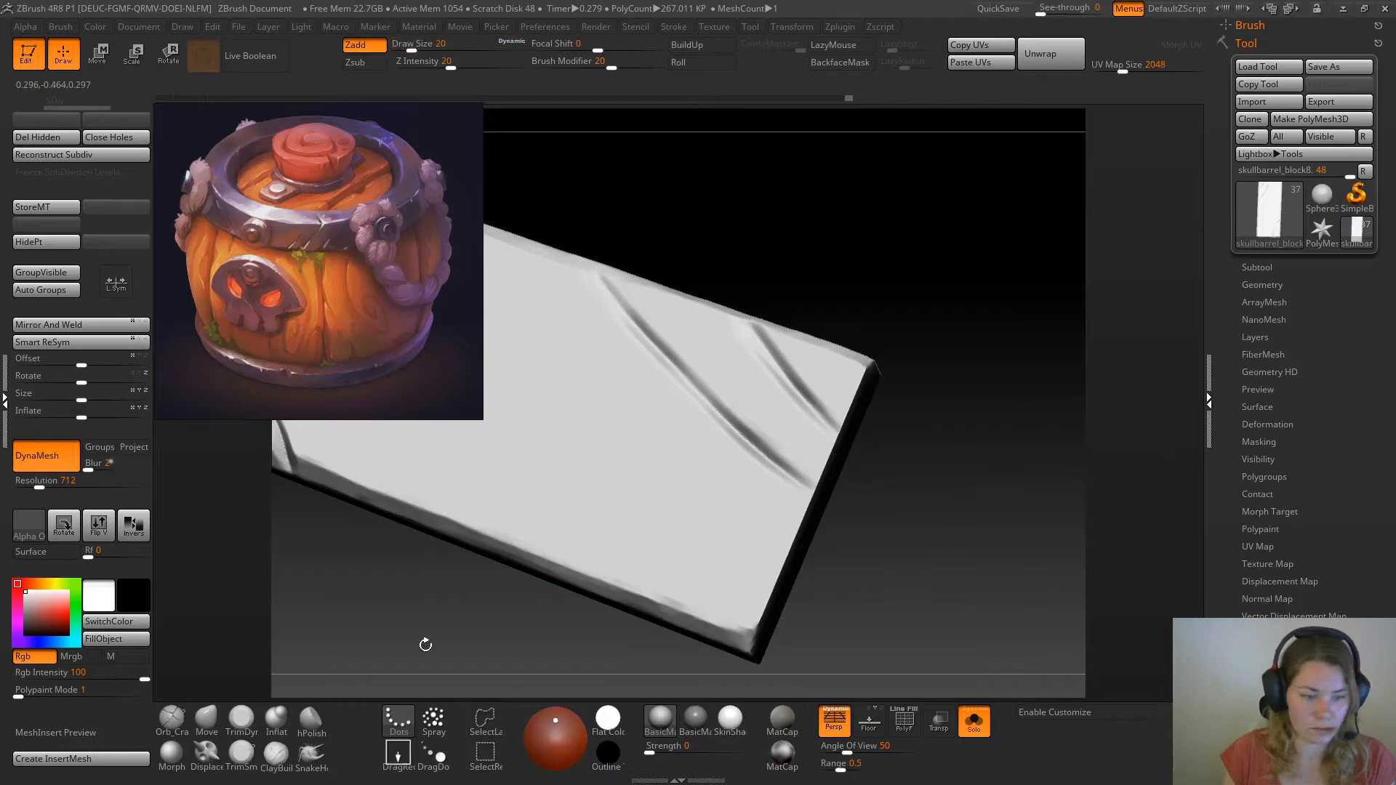
left_click(171, 724)
mouse_move(906, 524)
left_mouse_down()
mouse_move(911, 555)
mouse_move(873, 534)
left_mouse_up()
left_click_drag(828, 465, 803, 449)
mouse_move(945, 237)
left_mouse_down()
mouse_move(970, 262)
mouse_move(977, 323)
mouse_move(916, 310)
left_mouse_up()
left_click_drag(578, 255, 630, 327)
left_click_drag(979, 269, 941, 274)
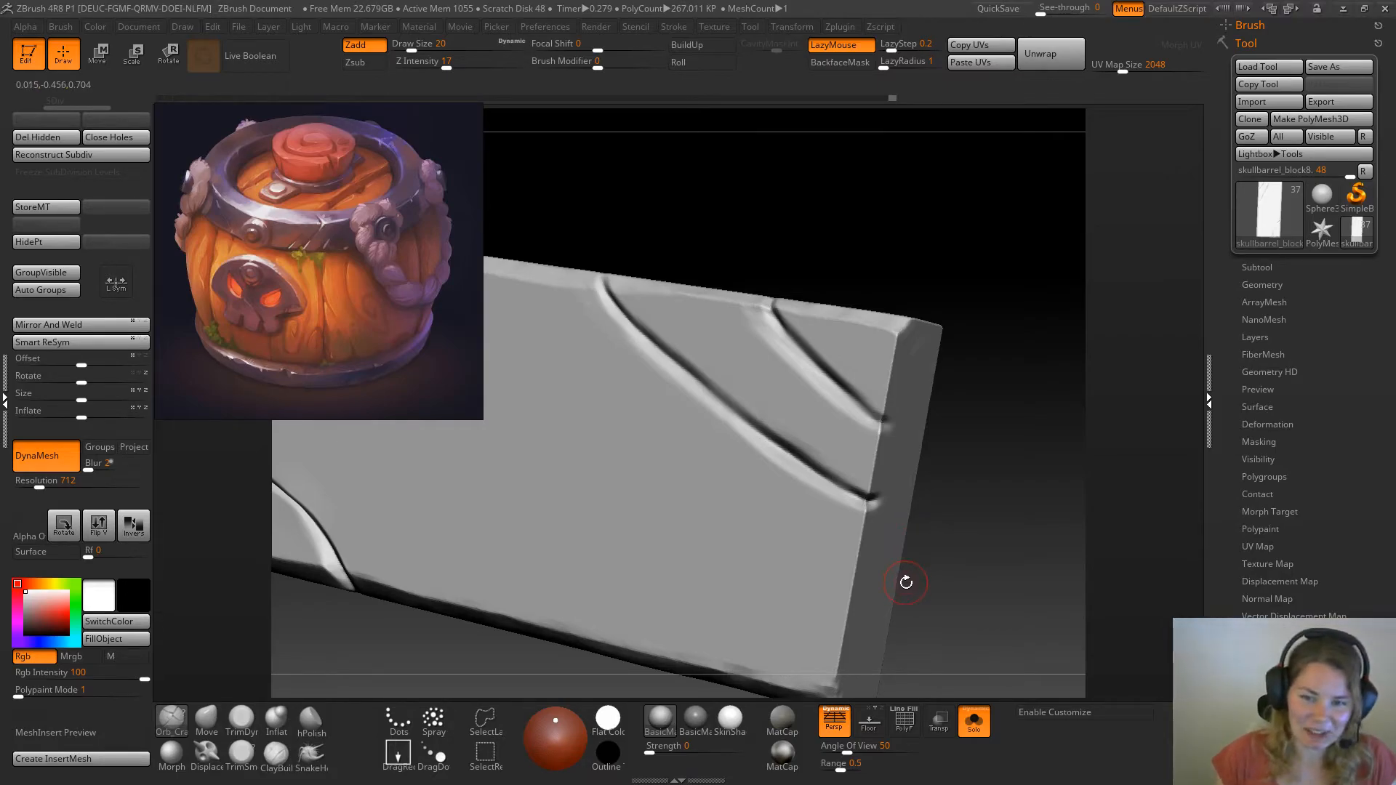
Reshape the corner piece beside the shorter diagonal crack with the Move brush at draw size 18 and intensity 51
left_click_drag(935, 240, 953, 250, "shift")
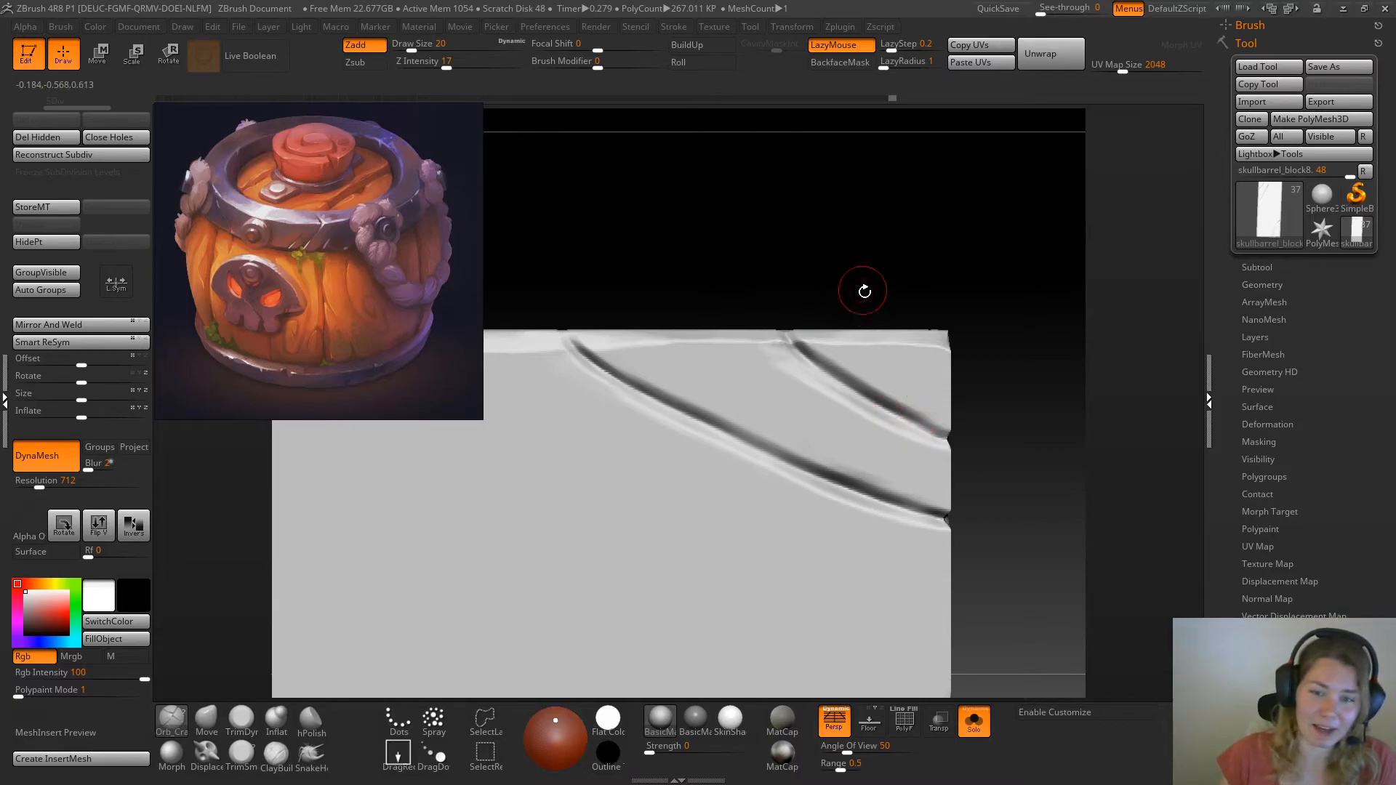
left_click_drag(729, 228, 795, 228, "alt")
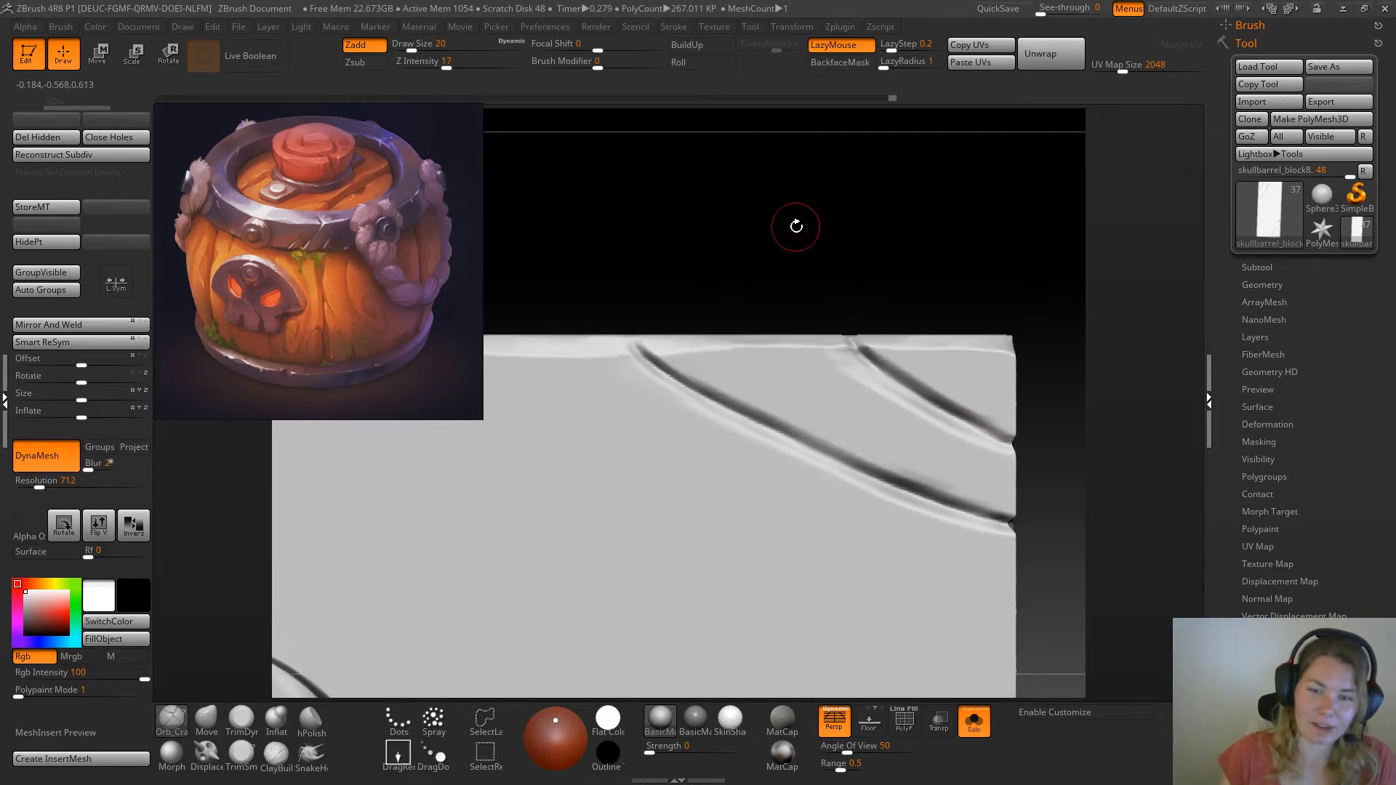
mouse_move(858, 280)
left_mouse_down()
mouse_move(894, 262)
mouse_move(851, 250)
mouse_move(932, 250)
mouse_move(890, 223)
mouse_move(945, 275)
left_mouse_up()
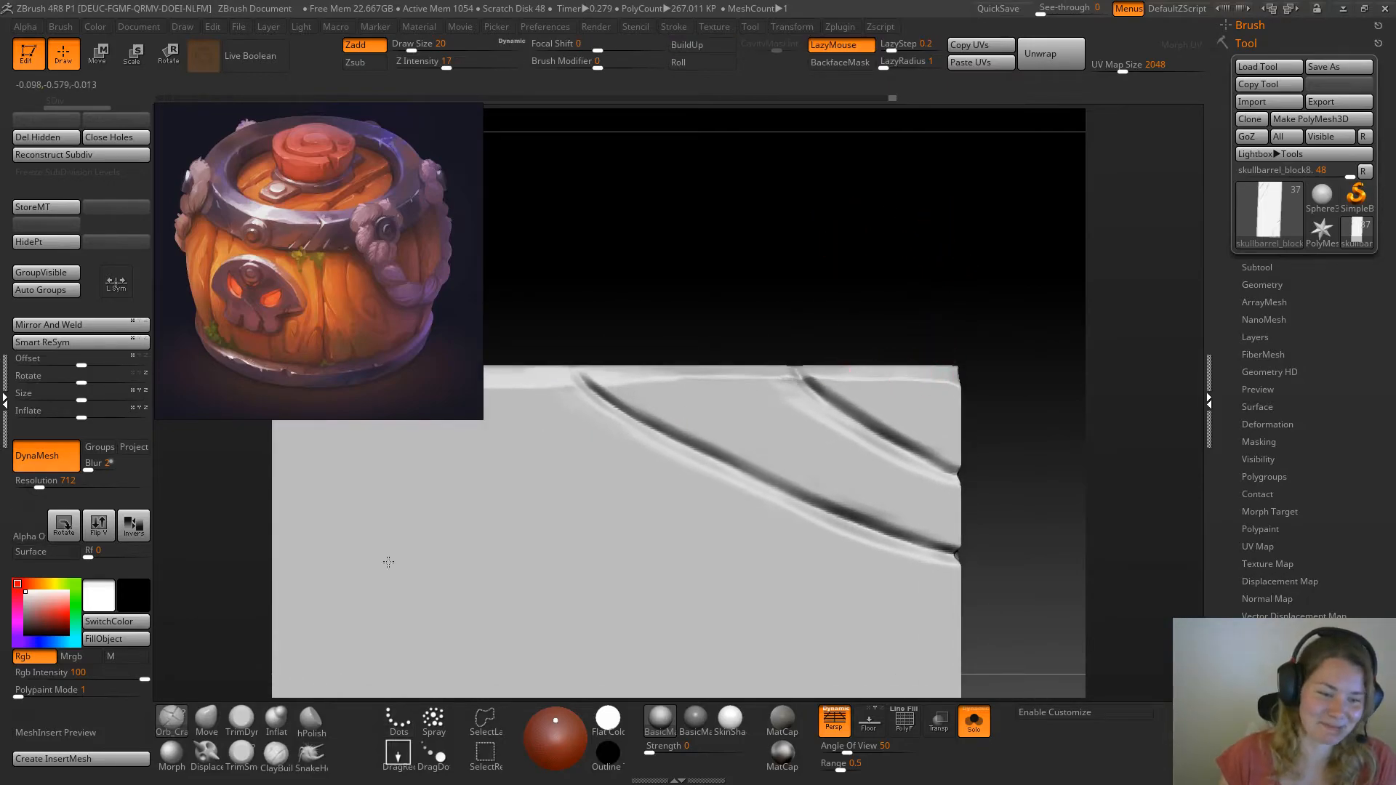
left_click(241, 719)
left_click_drag(935, 274, 888, 287)
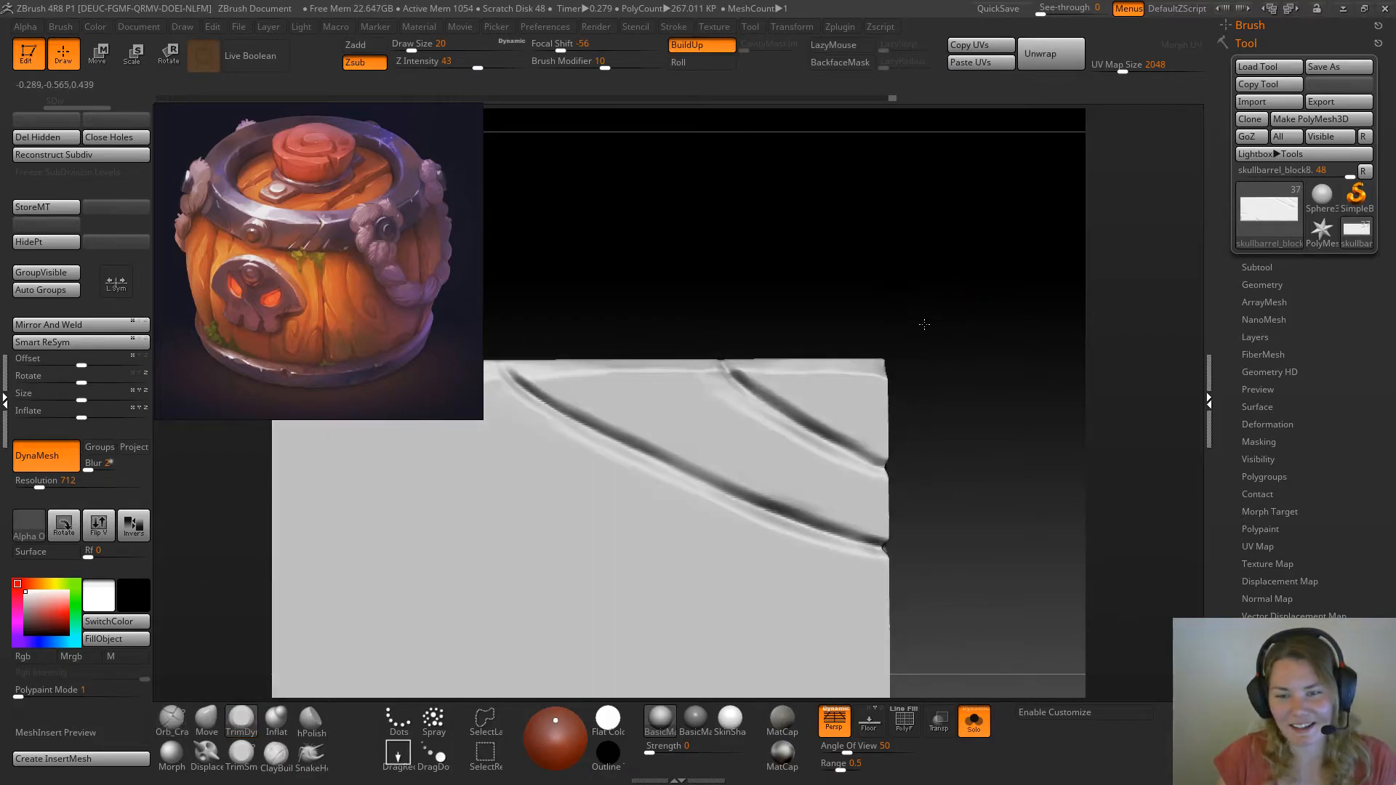
left_click(207, 724)
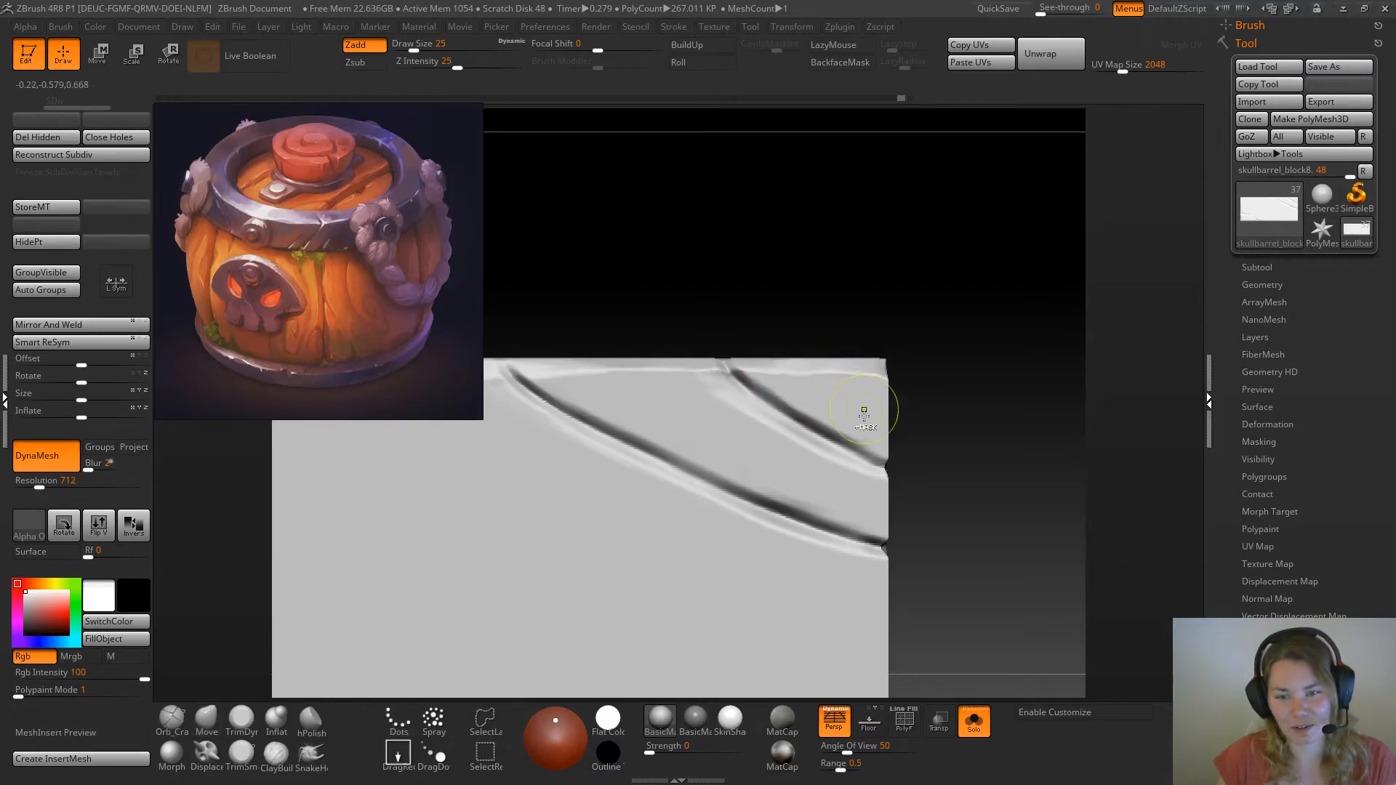
key("space")
mouse_move(832, 401)
left_mouse_down()
mouse_move(786, 397)
mouse_move(871, 438)
mouse_move(877, 422)
mouse_move(767, 382)
left_mouse_up()
key("space")
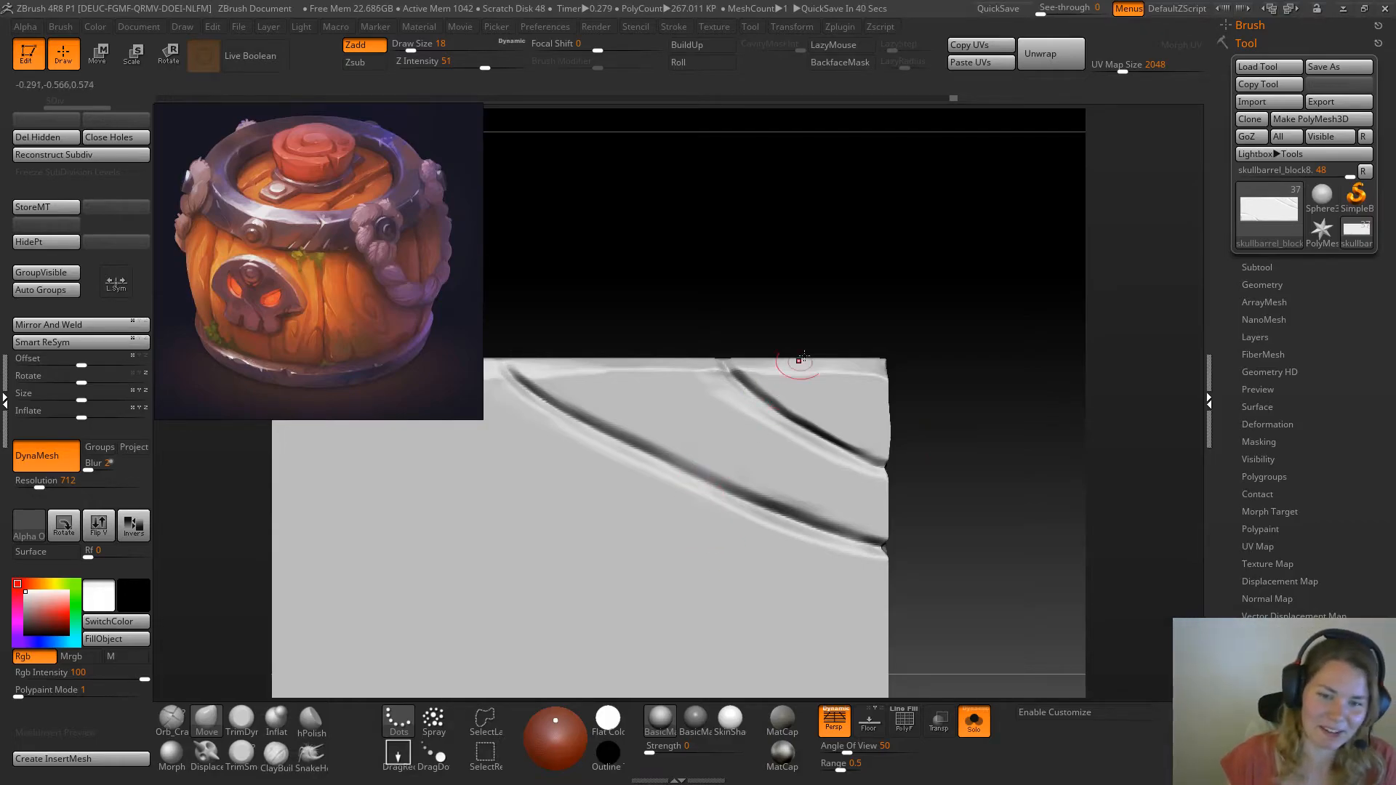
Wear down the edges and corner beside the shorter diagonal crack with TrimDynamic at draw size 11
left_click(242, 725)
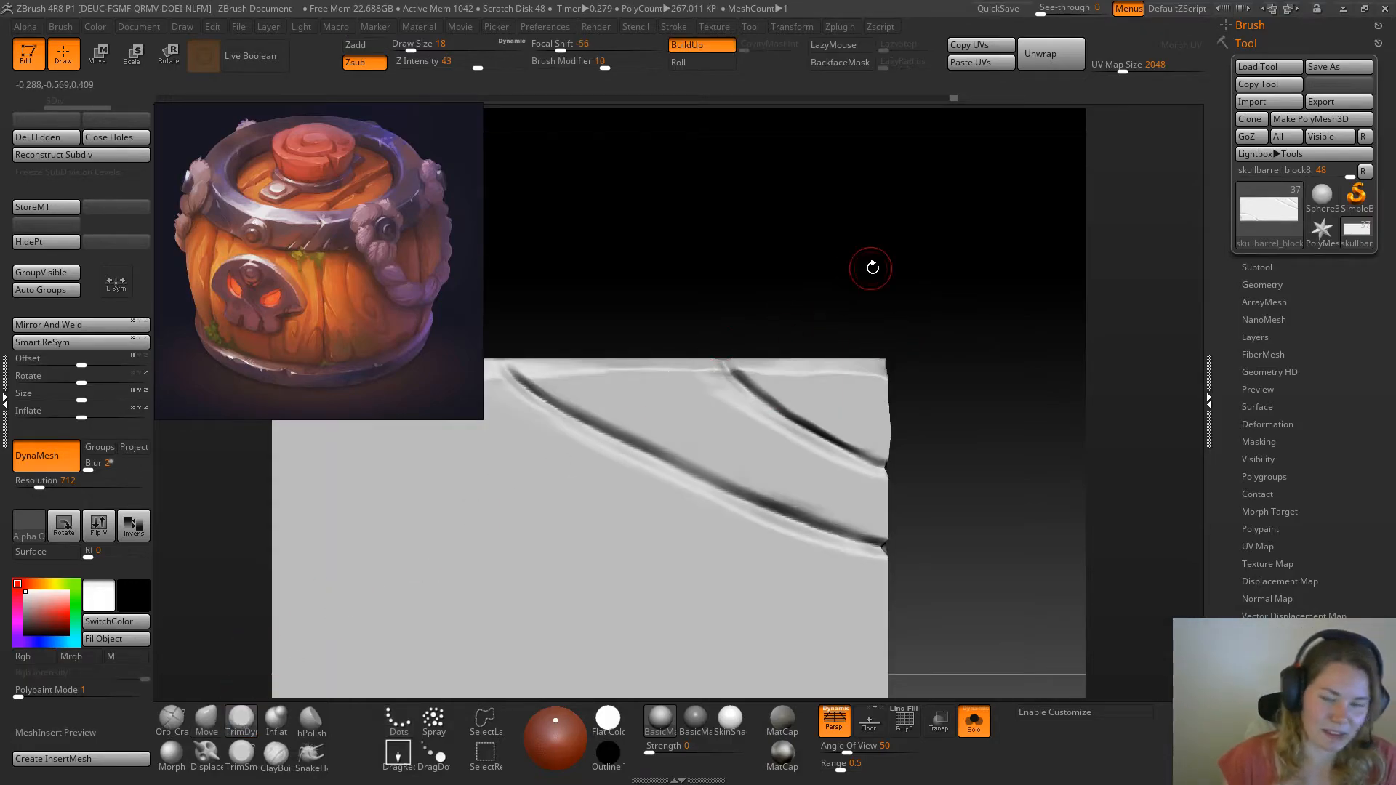
left_click_drag(870, 265, 860, 306, "alt")
key("space")
mouse_move(930, 357)
left_mouse_down()
mouse_move(937, 334)
mouse_move(929, 402)
mouse_move(973, 468)
mouse_move(938, 330)
mouse_move(941, 352)
mouse_move(923, 334)
mouse_move(991, 418)
mouse_move(836, 467)
mouse_move(1032, 338)
mouse_move(726, 333)
left_mouse_up()
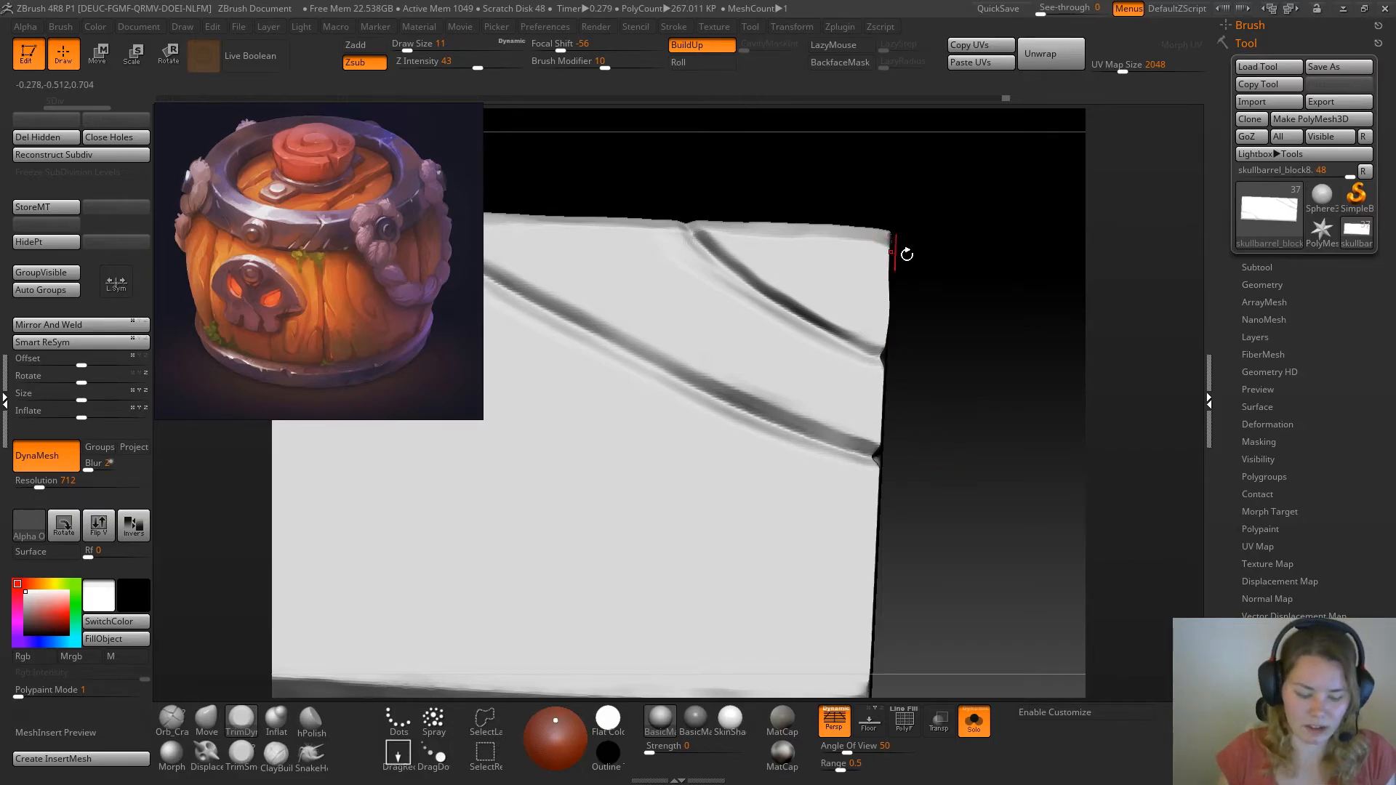
left_click_drag(950, 237, 944, 299)
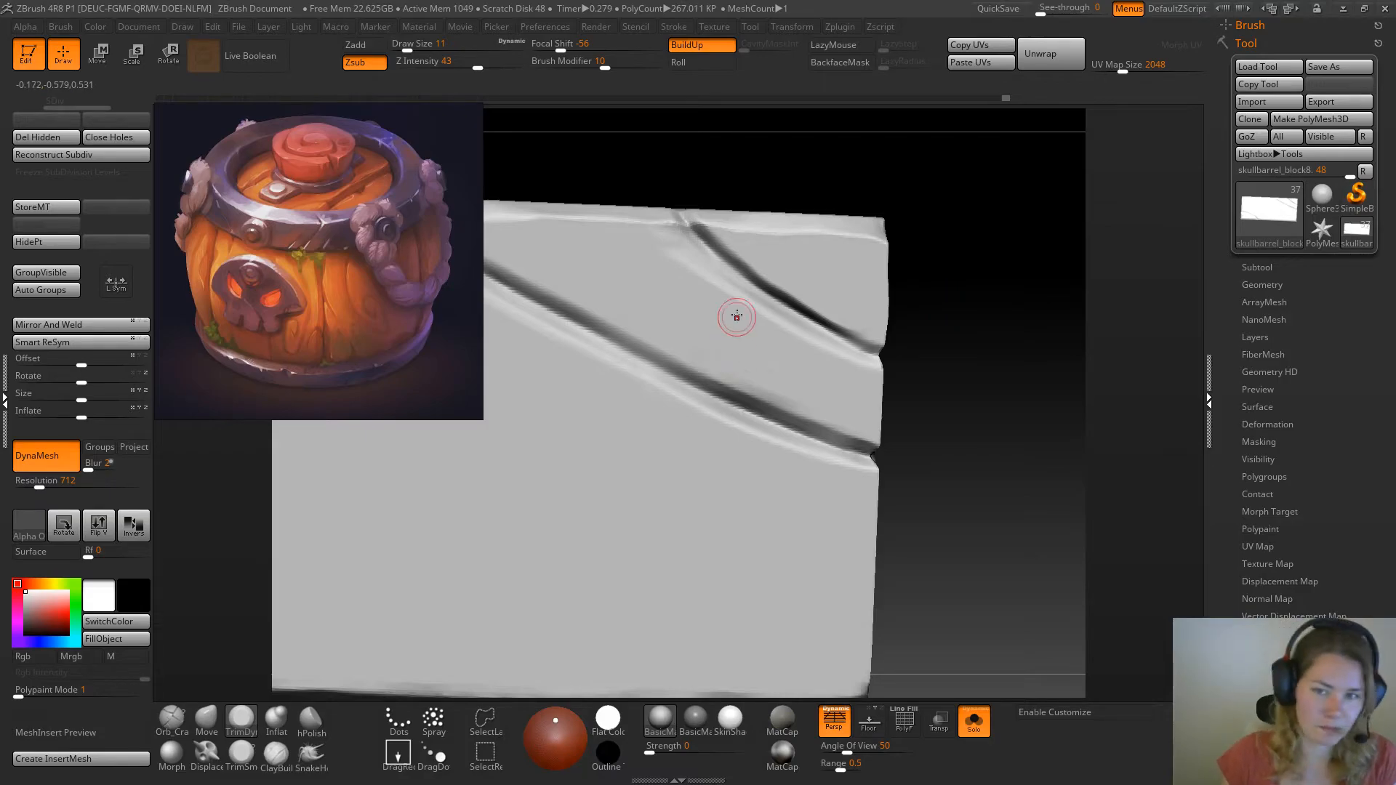
left_click_drag(967, 277, 932, 325)
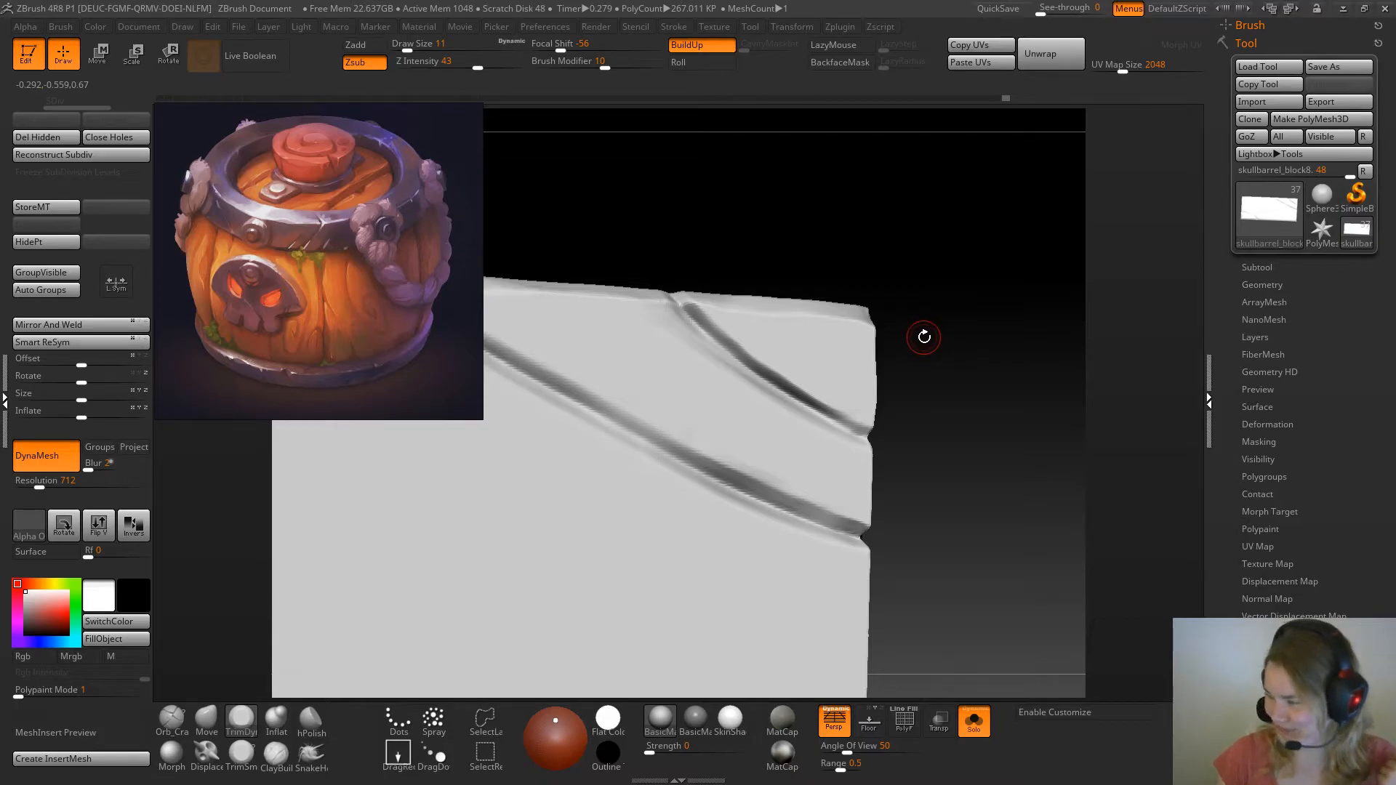
Widen and bevel both sides of the shorter diagonal crack with TrimDynamic from its start to the plank's end edge
left_click_drag(861, 200, 801, 330)
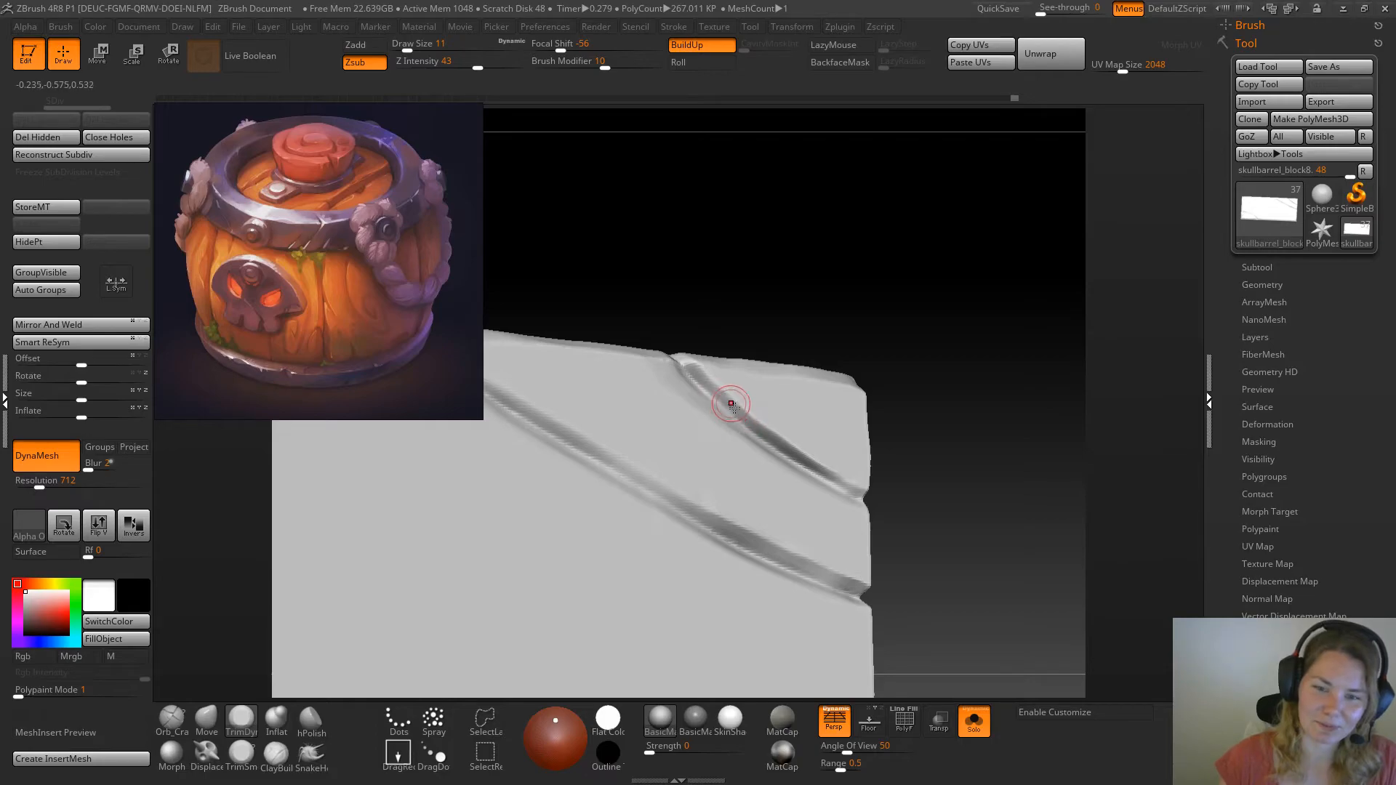
left_click_drag(714, 393, 864, 496)
left_click_drag(945, 399, 937, 402)
mouse_move(848, 483)
left_mouse_down()
mouse_move(864, 493)
mouse_move(758, 432)
left_mouse_up()
mouse_move(851, 248)
left_mouse_down()
mouse_move(881, 294)
mouse_move(848, 296)
mouse_move(800, 261)
mouse_move(689, 277)
left_mouse_up()
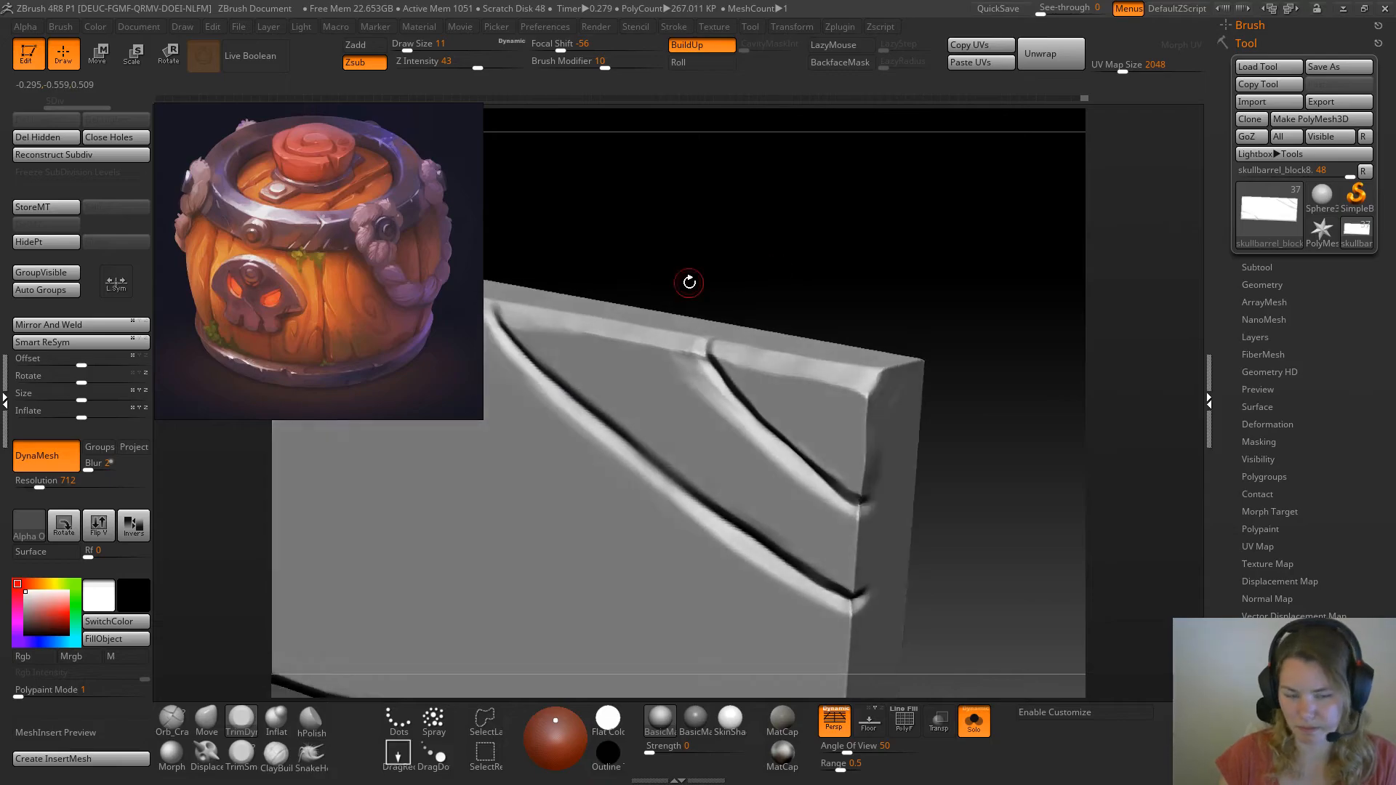
left_click_drag(790, 234, 704, 333)
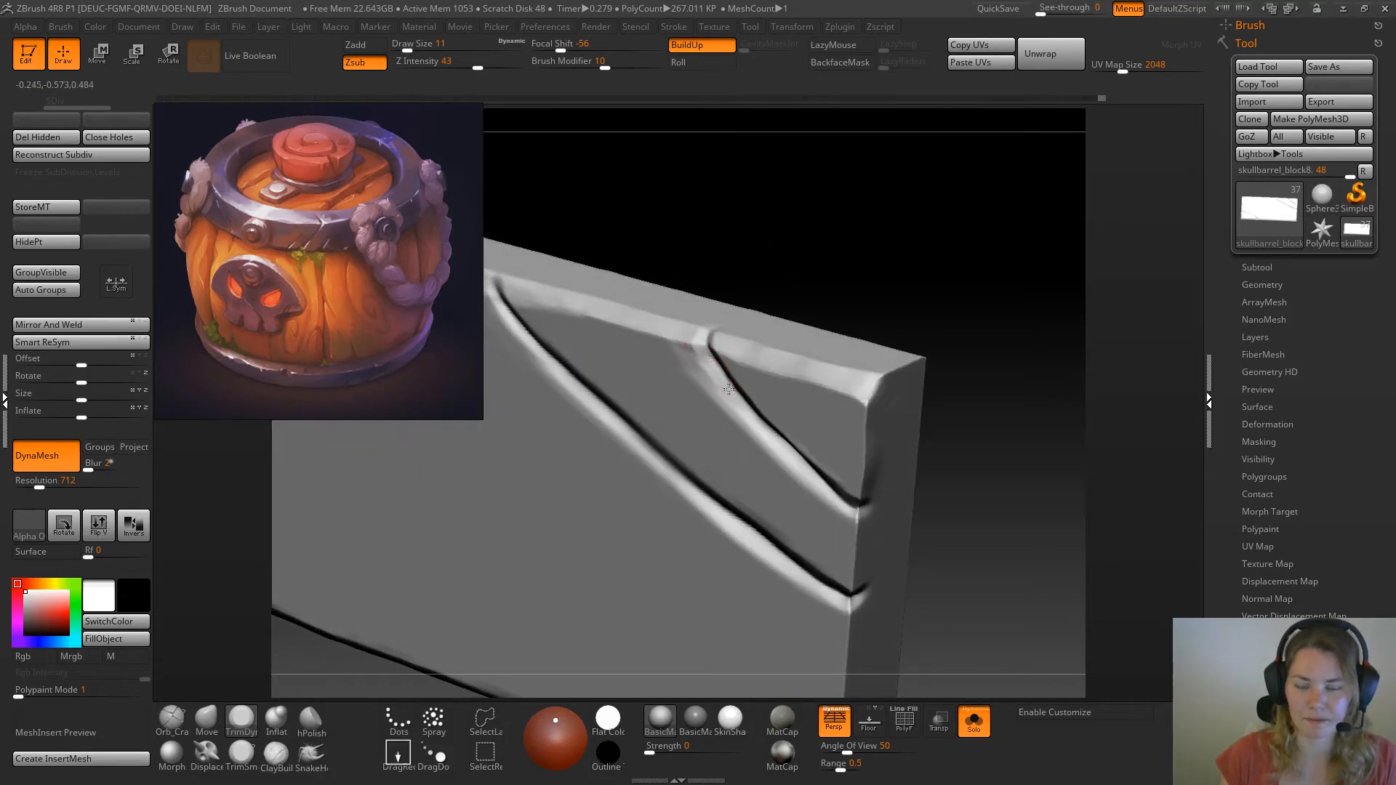
left_click_drag(953, 286, 854, 335)
Flatten and widen the walls of the longer diagonal crack with the TrimSmoothBorder brush at draw size 11
key("shift")
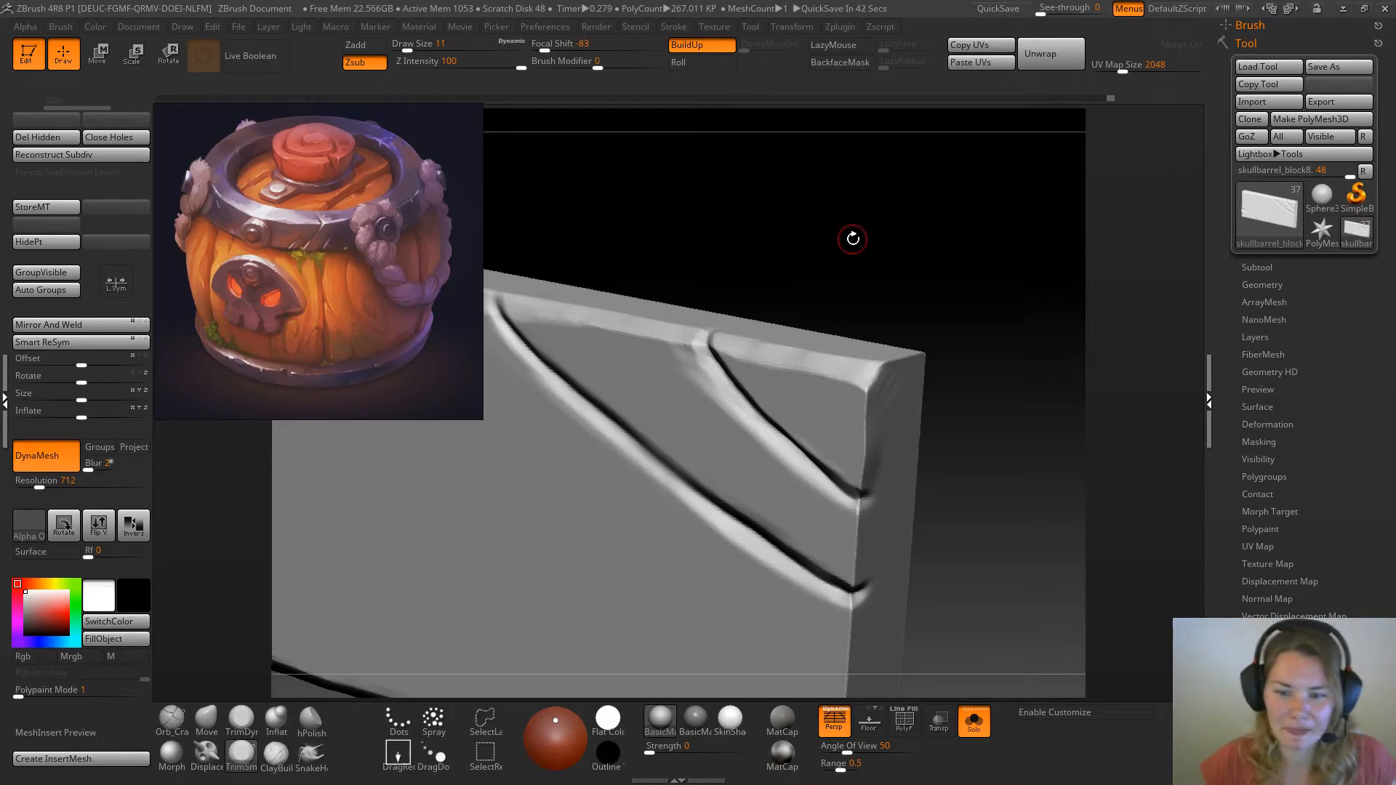
mouse_move(833, 279)
left_mouse_down()
mouse_move(897, 237)
mouse_move(914, 271)
mouse_move(858, 290)
left_mouse_up()
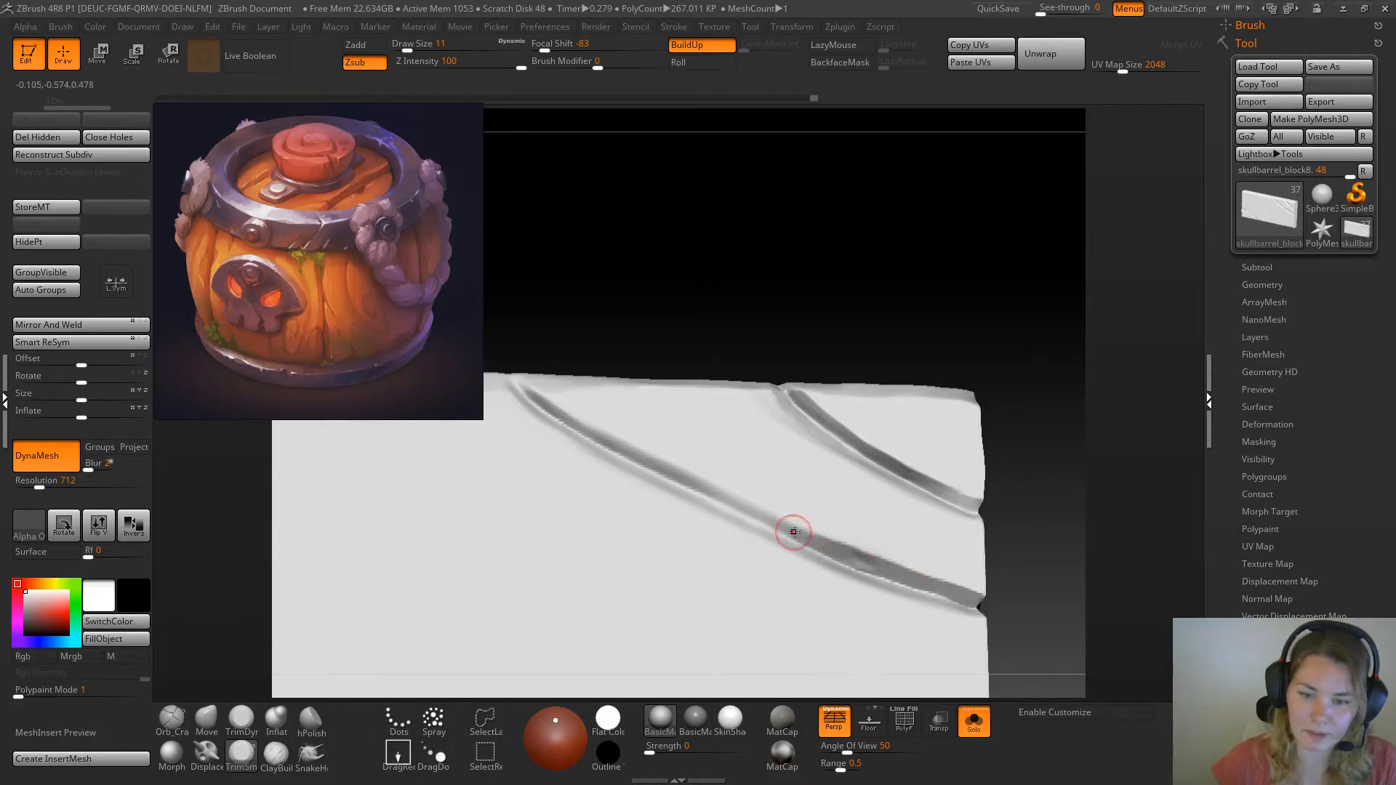
left_click_drag(861, 560, 828, 547)
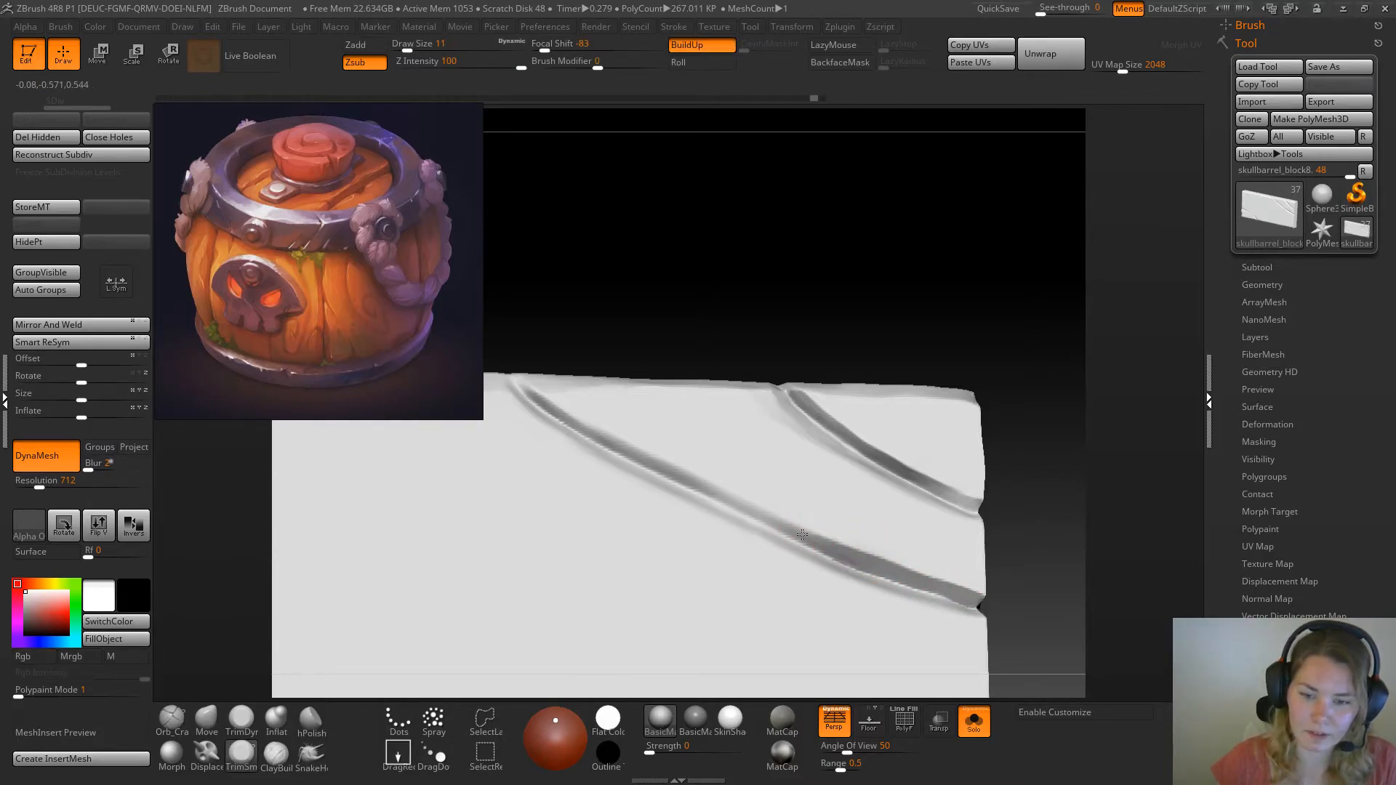
left_click_drag(587, 331, 538, 401)
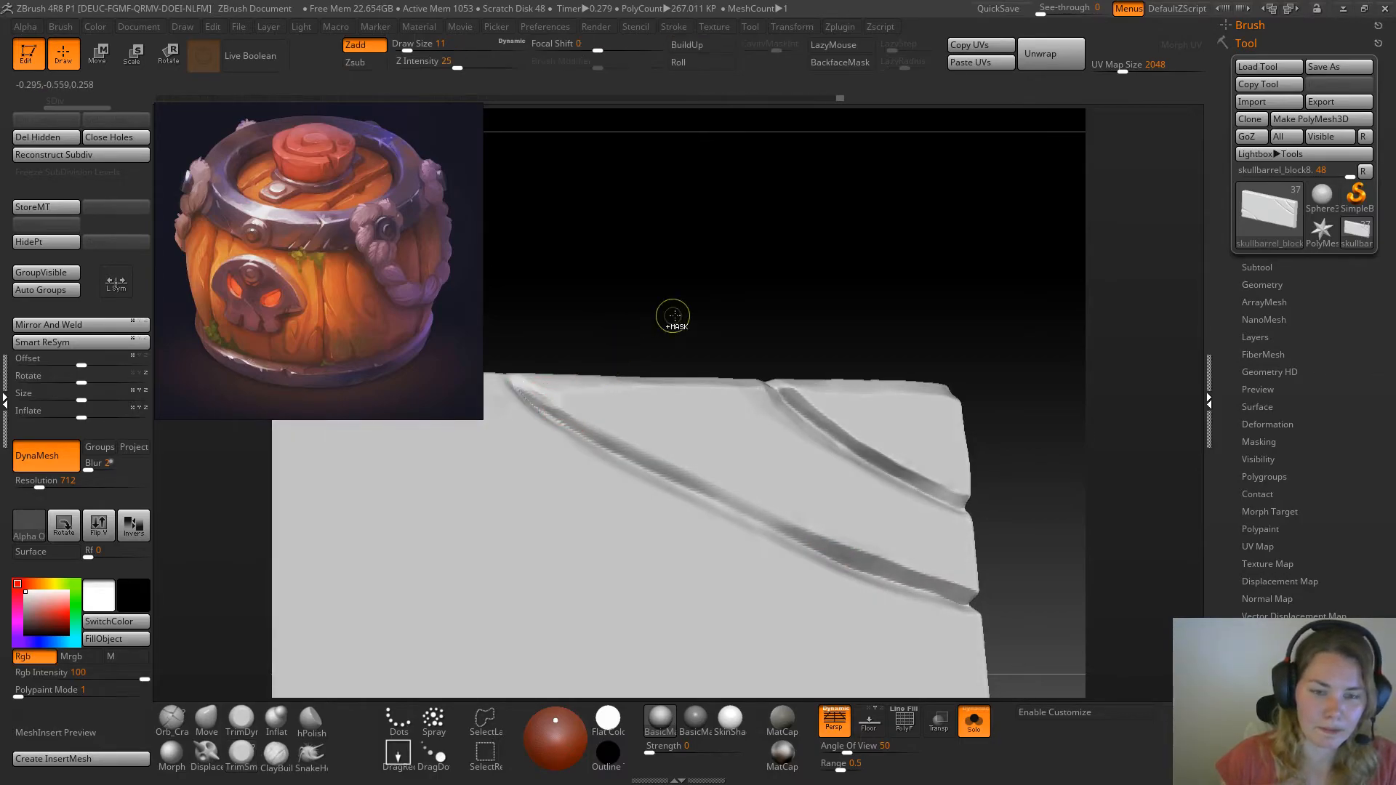
Flatten the walls of the longer diagonal crack with the TrimSmoothBorder brush at draw size 11
left_click_drag(670, 321, 637, 317)
left_click_drag(551, 407, 756, 512)
left_click_drag(944, 302, 915, 344)
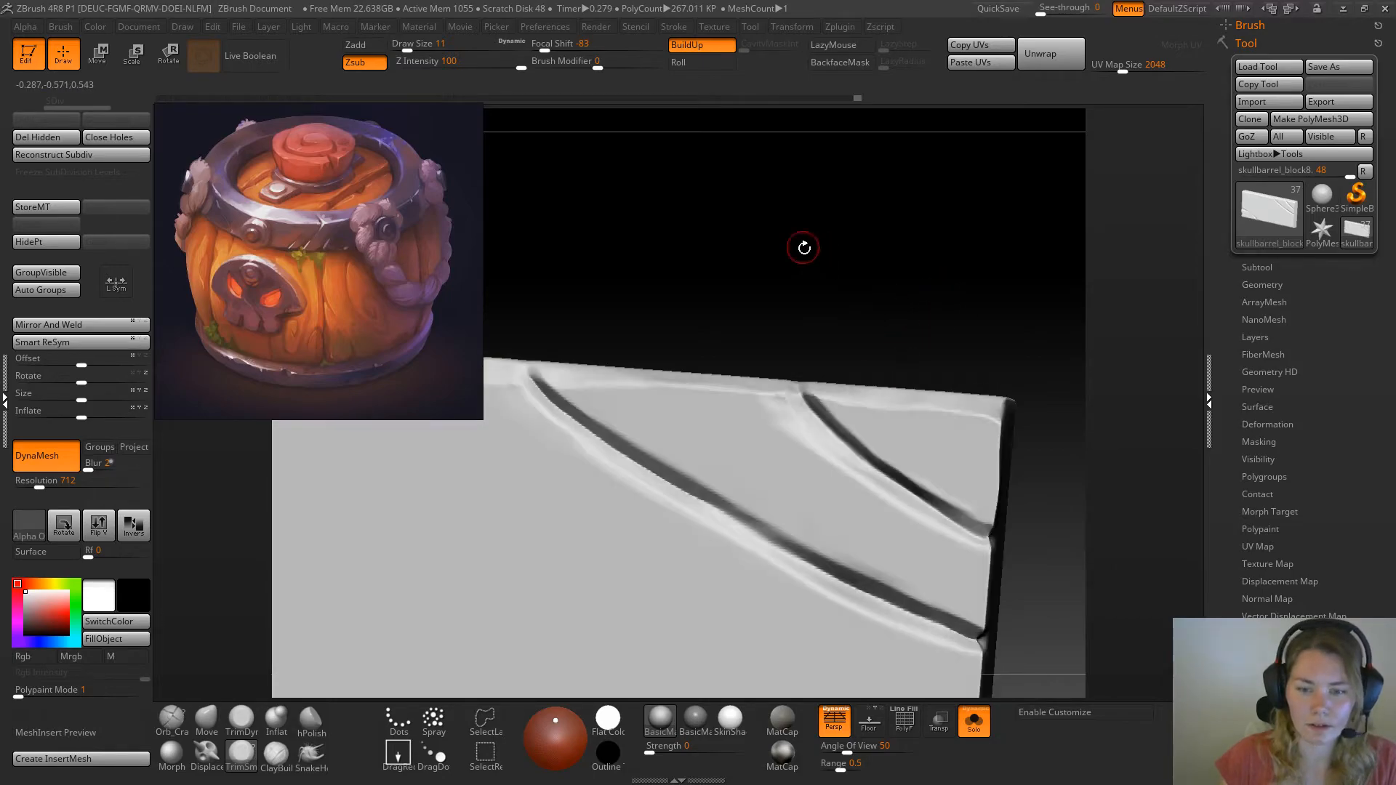
left_click_drag(801, 246, 864, 255, "alt")
left_click_drag(864, 254, 821, 270)
left_click_drag(792, 209, 764, 236)
mouse_move(634, 365)
left_mouse_down()
mouse_move(646, 389)
mouse_move(627, 361)
left_mouse_up()
mouse_move(688, 430)
left_mouse_down()
mouse_move(677, 424)
mouse_move(858, 574)
left_mouse_up()
mouse_move(899, 349)
left_mouse_down()
mouse_move(923, 299)
mouse_move(957, 280)
mouse_move(866, 211)
left_mouse_up()
left_click_drag(699, 449, 761, 477)
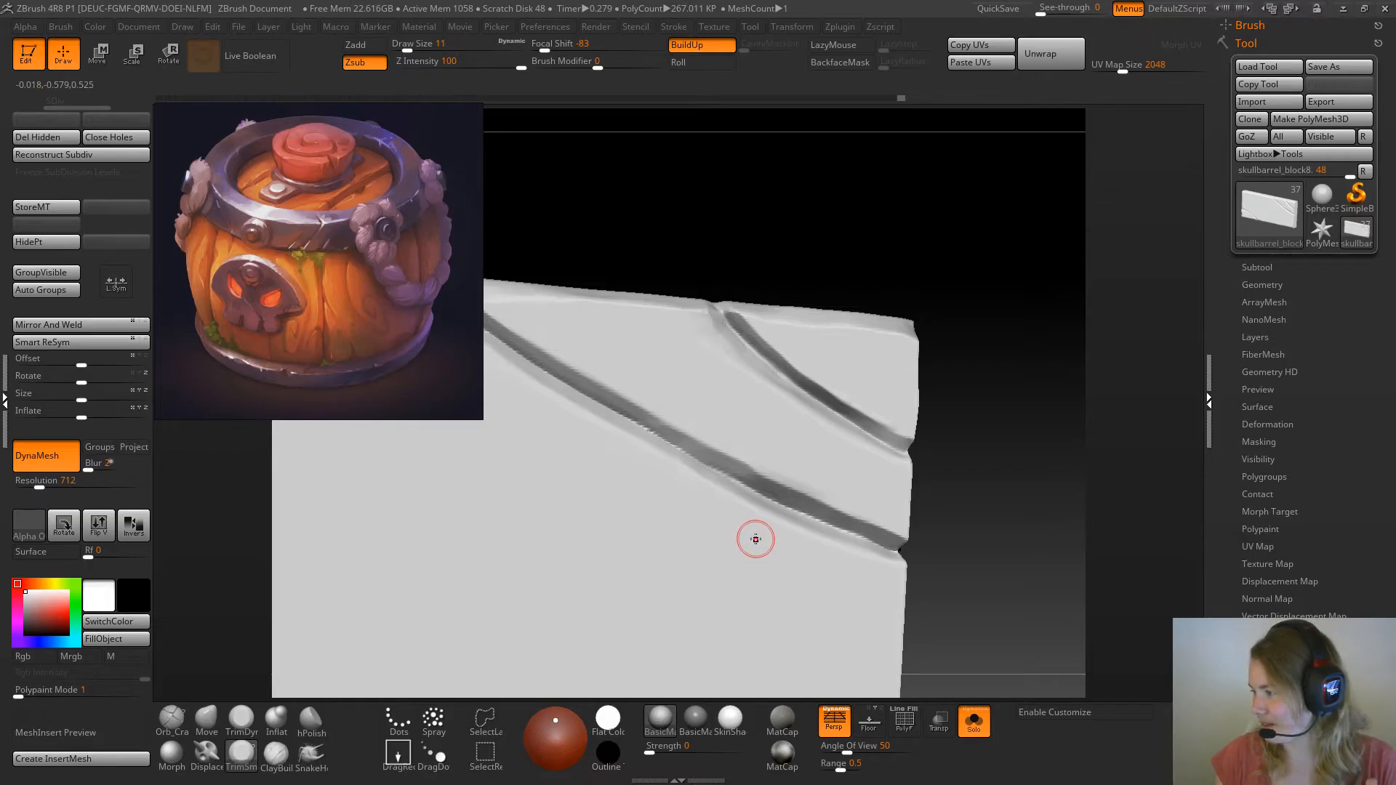
mouse_move(864, 224)
left_mouse_down()
mouse_move(865, 244)
mouse_move(841, 259)
mouse_move(855, 238)
mouse_move(838, 215)
mouse_move(938, 206)
mouse_move(866, 212)
mouse_move(882, 199)
mouse_move(883, 286)
mouse_move(835, 265)
mouse_move(901, 243)
mouse_move(881, 309)
mouse_move(797, 405)
left_mouse_up()
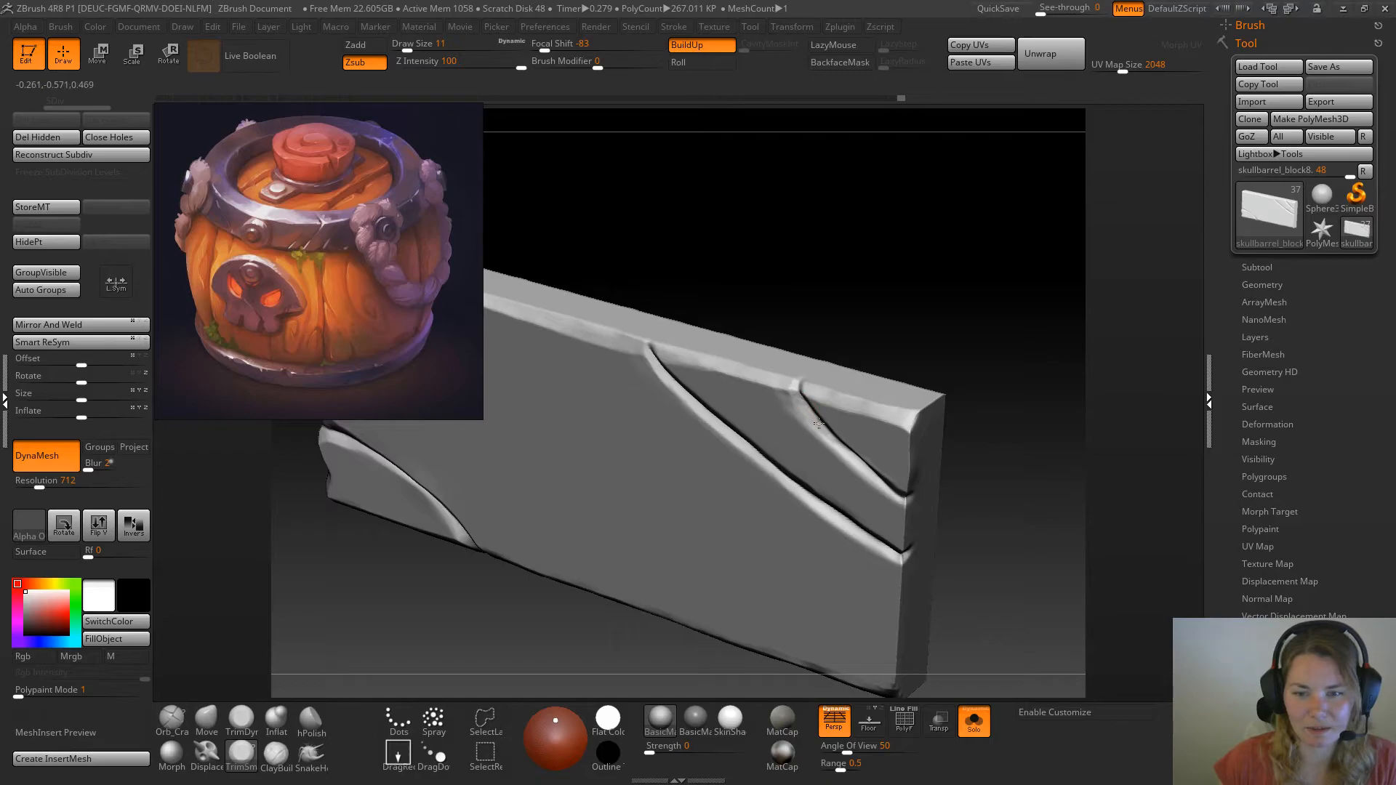
Trim the edge beside the shorter crack's start with TrimDynamic at draw size 18 and focal shift -44
left_click_drag(872, 348, 942, 315, "shift")
left_click(245, 721)
key("space")
key("space")
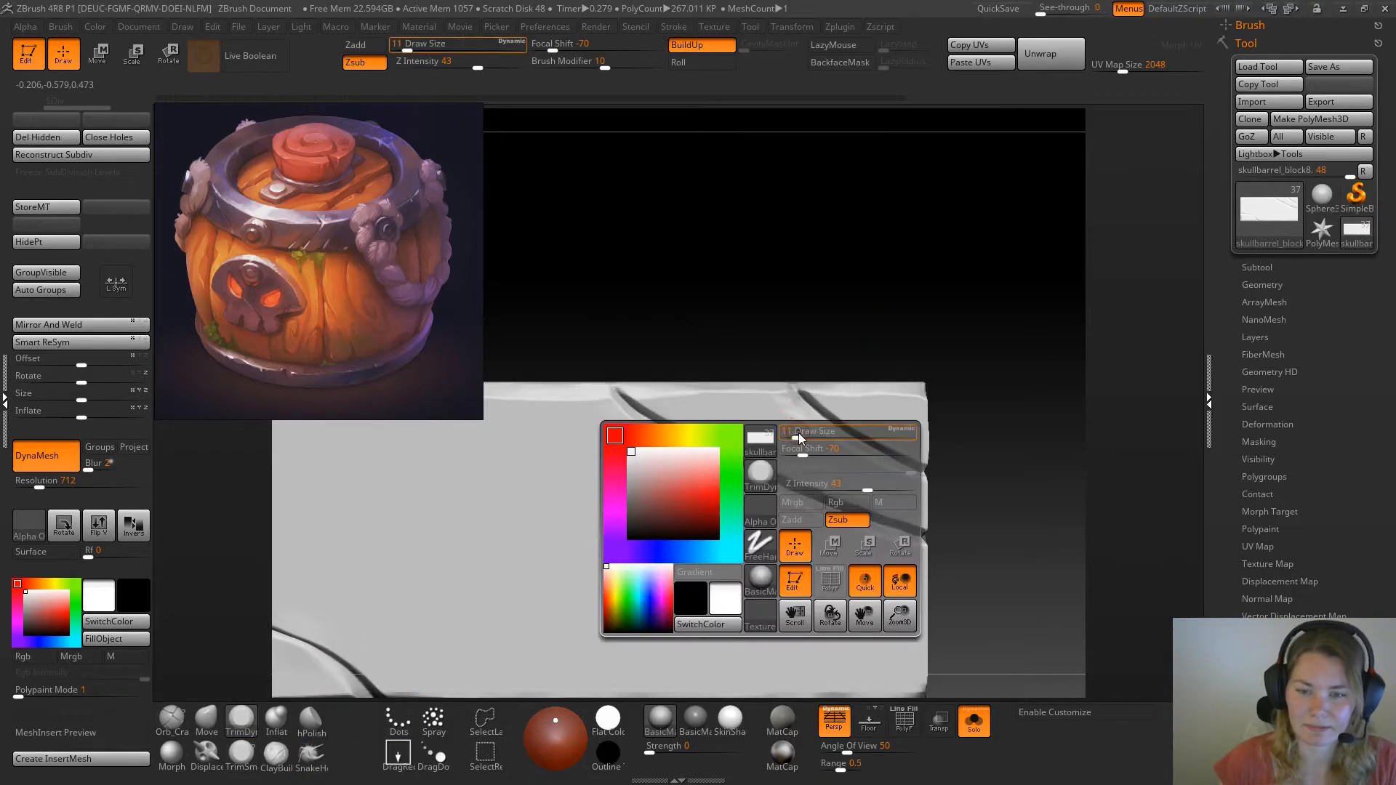
left_click_drag(803, 436, 826, 472)
key("space")
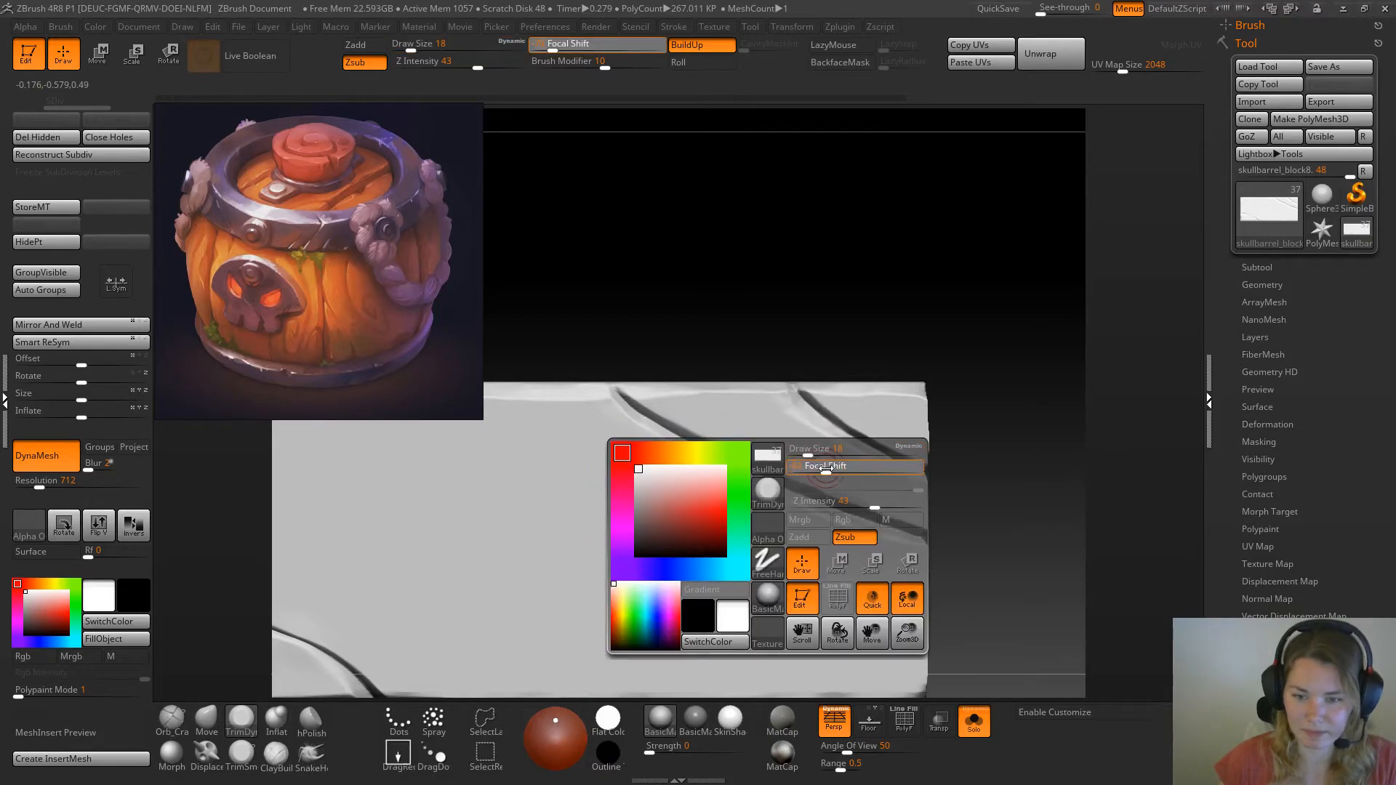
mouse_move(805, 423)
left_mouse_down()
mouse_move(782, 400)
mouse_move(810, 424)
left_mouse_up()
key("ctrl+z")
mouse_move(810, 423)
left_mouse_down()
mouse_move(823, 437)
mouse_move(795, 425)
left_mouse_up()
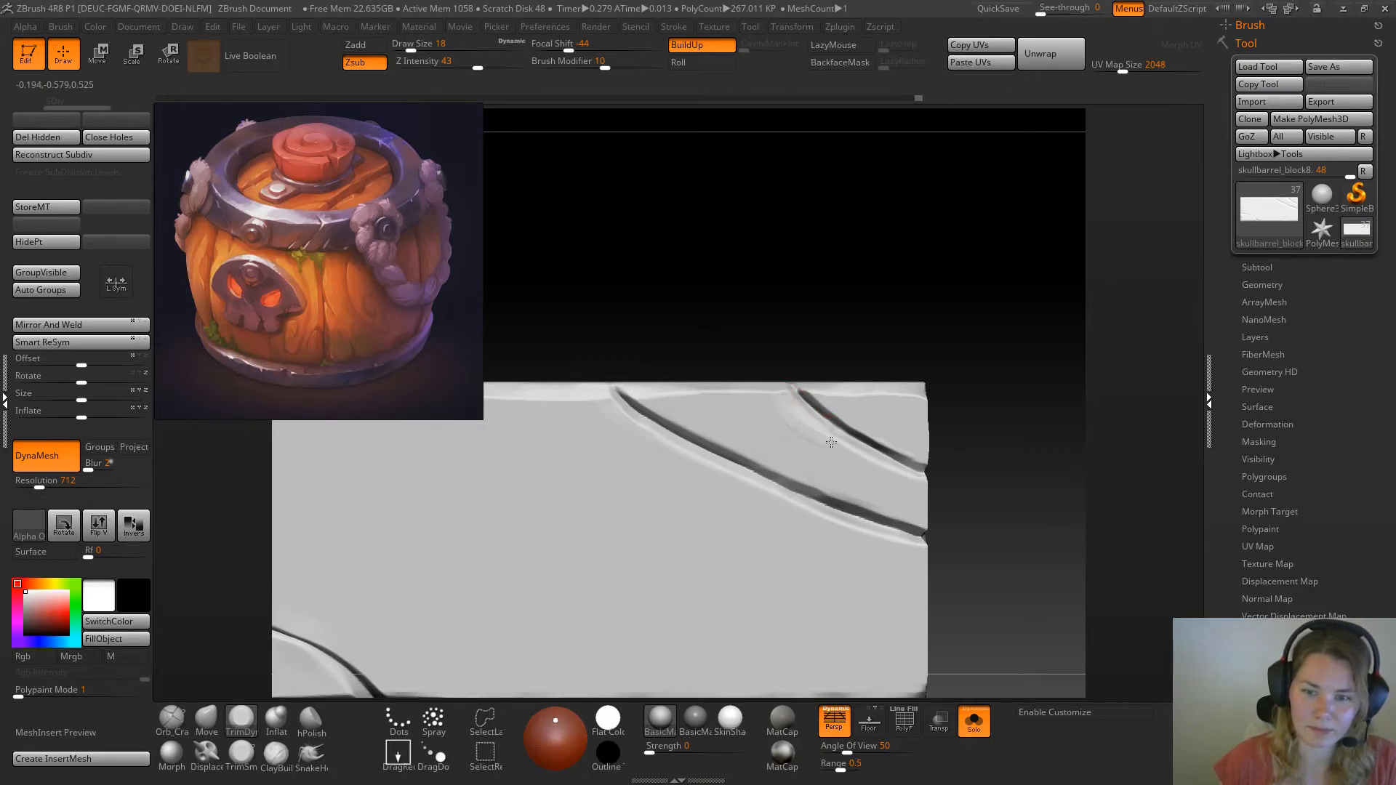
Set TrimDynamic's focal shift to -24 and soften the bevel at the start of the shorter crack
key("space")
left_click_drag(842, 463, 851, 463)
mouse_move(805, 421)
left_mouse_down()
mouse_move(824, 444)
mouse_move(809, 437)
mouse_move(861, 437)
mouse_move(774, 406)
mouse_move(841, 449)
mouse_move(776, 404)
mouse_move(799, 417)
left_mouse_up()
left_click(242, 756)
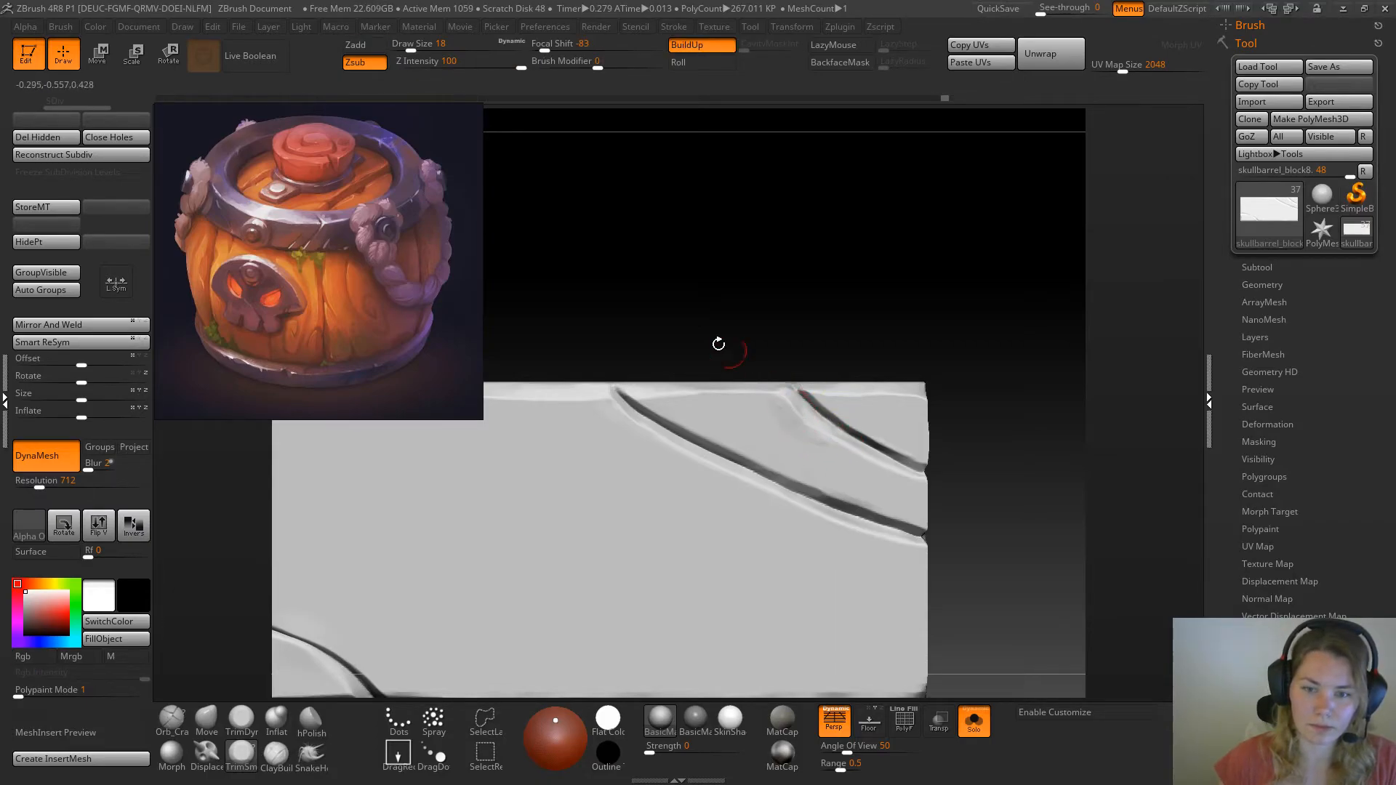
left_click(237, 723)
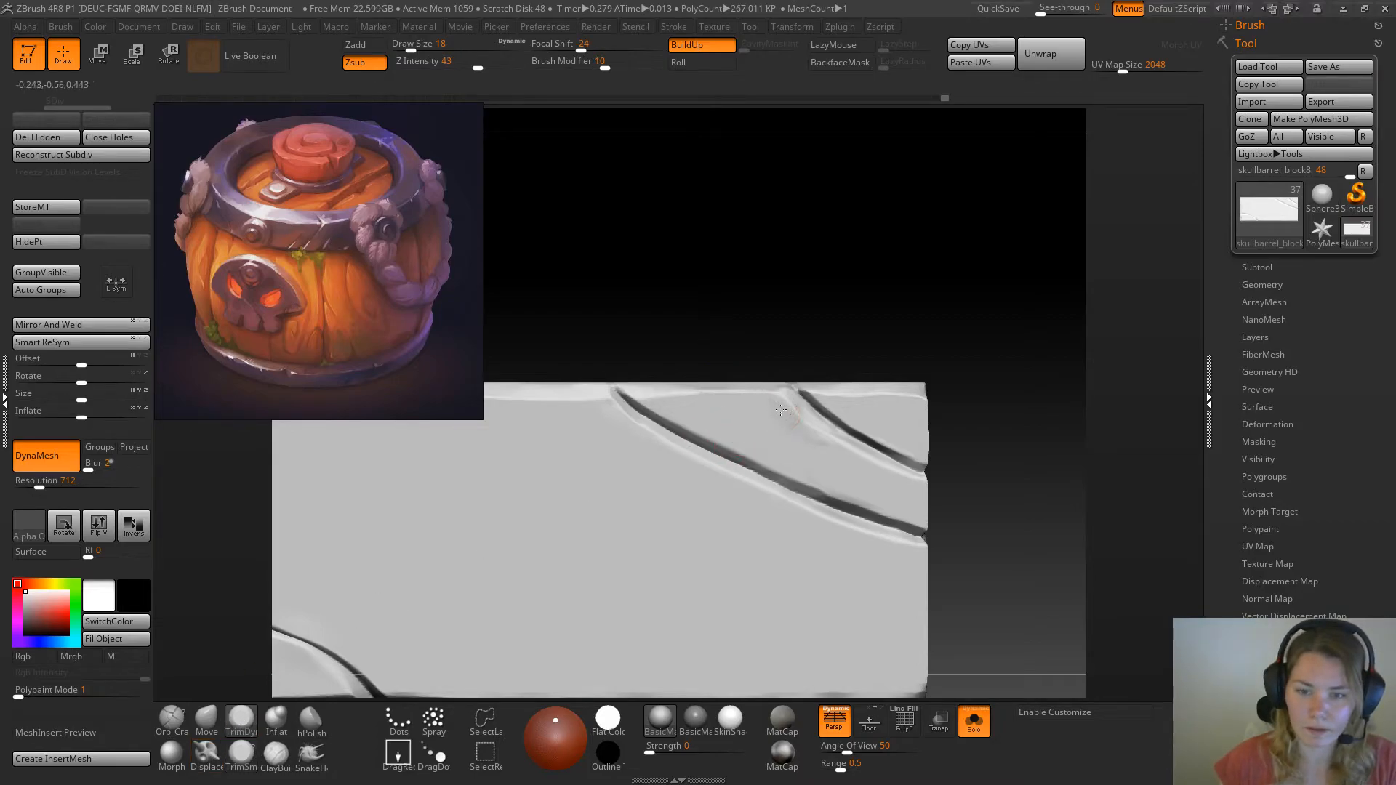
left_click_drag(902, 299, 856, 331)
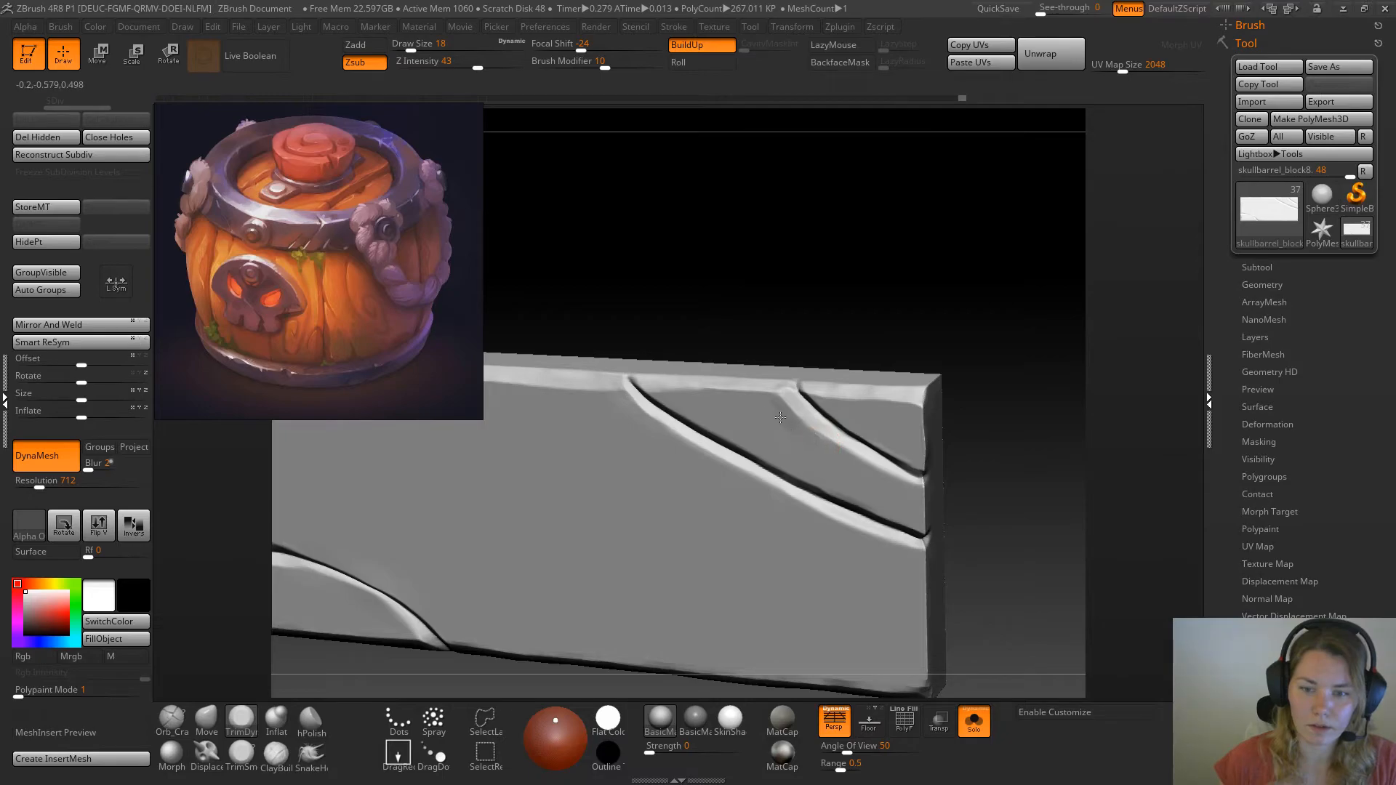
left_click_drag(777, 406, 782, 412)
mouse_move(786, 328)
left_mouse_down()
mouse_move(851, 296)
mouse_move(849, 268)
left_mouse_up()
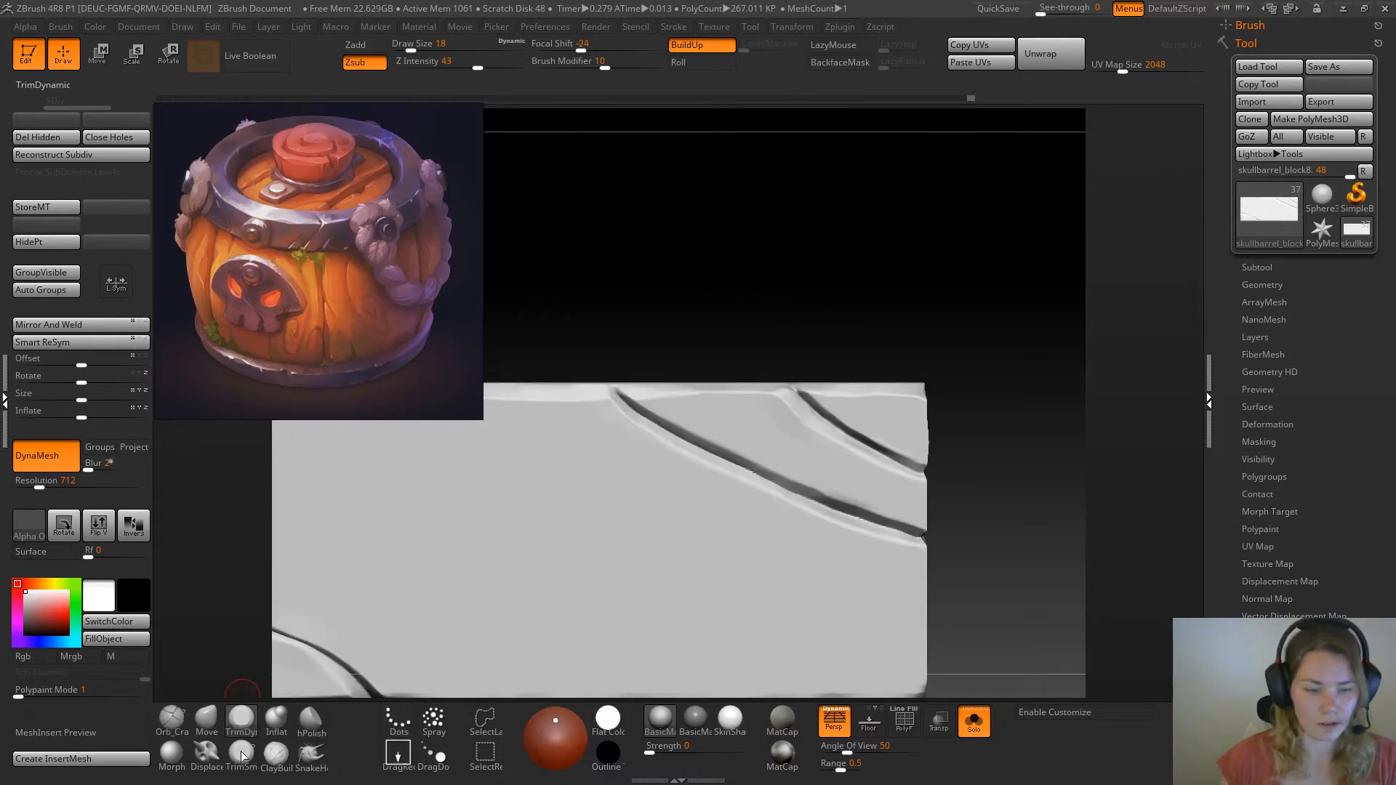
Sharpen the groove of the shorter diagonal crack with the Pinch brush at draw size 25
key("b")
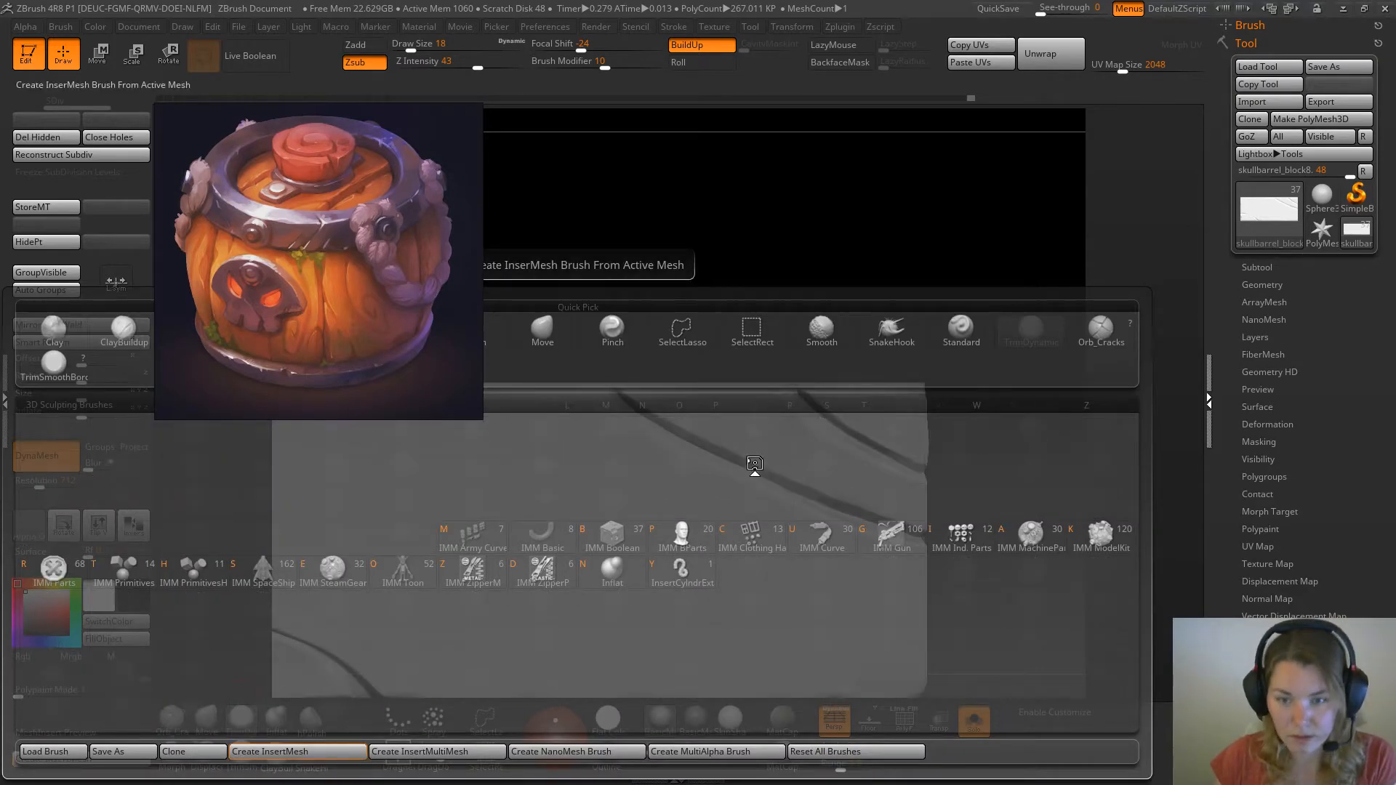
key("p")
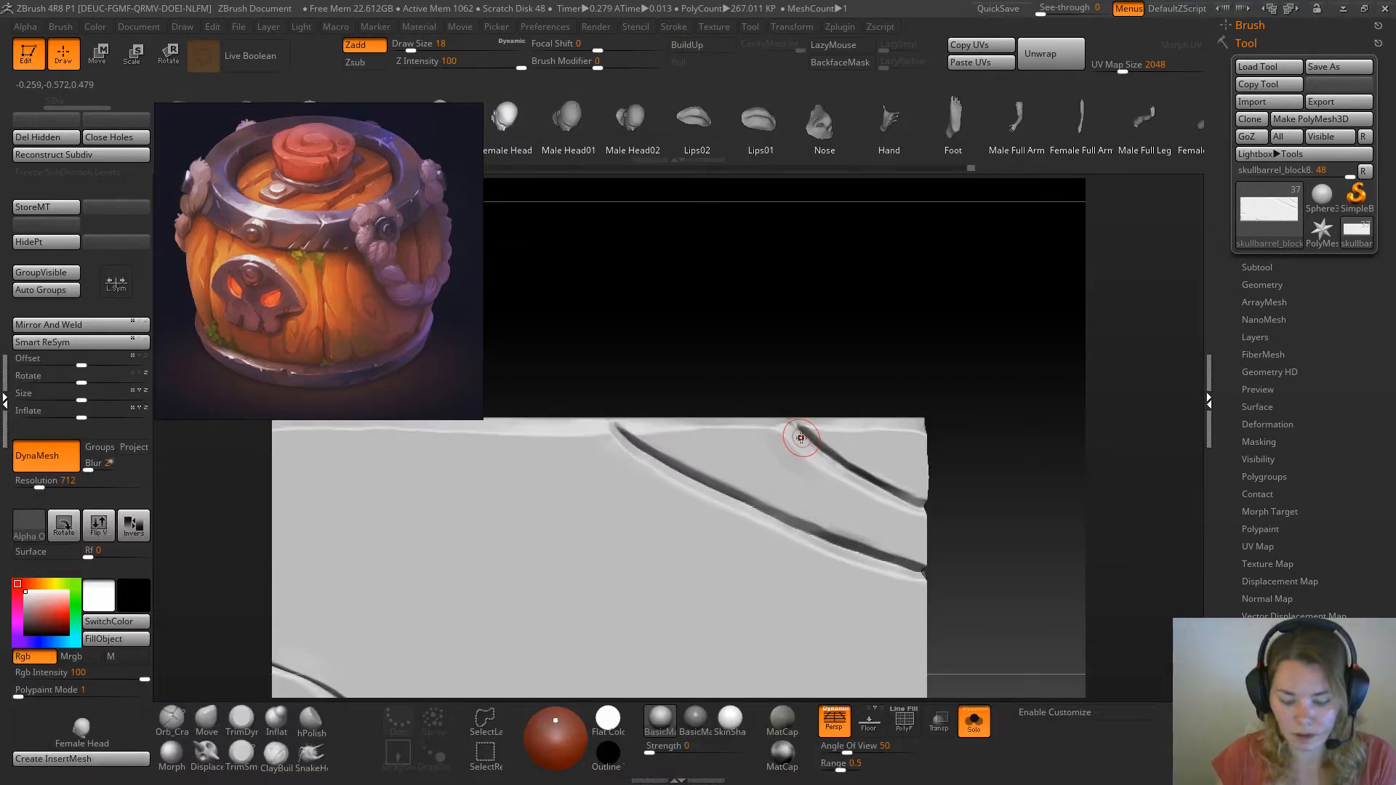
key("b")
key("p")
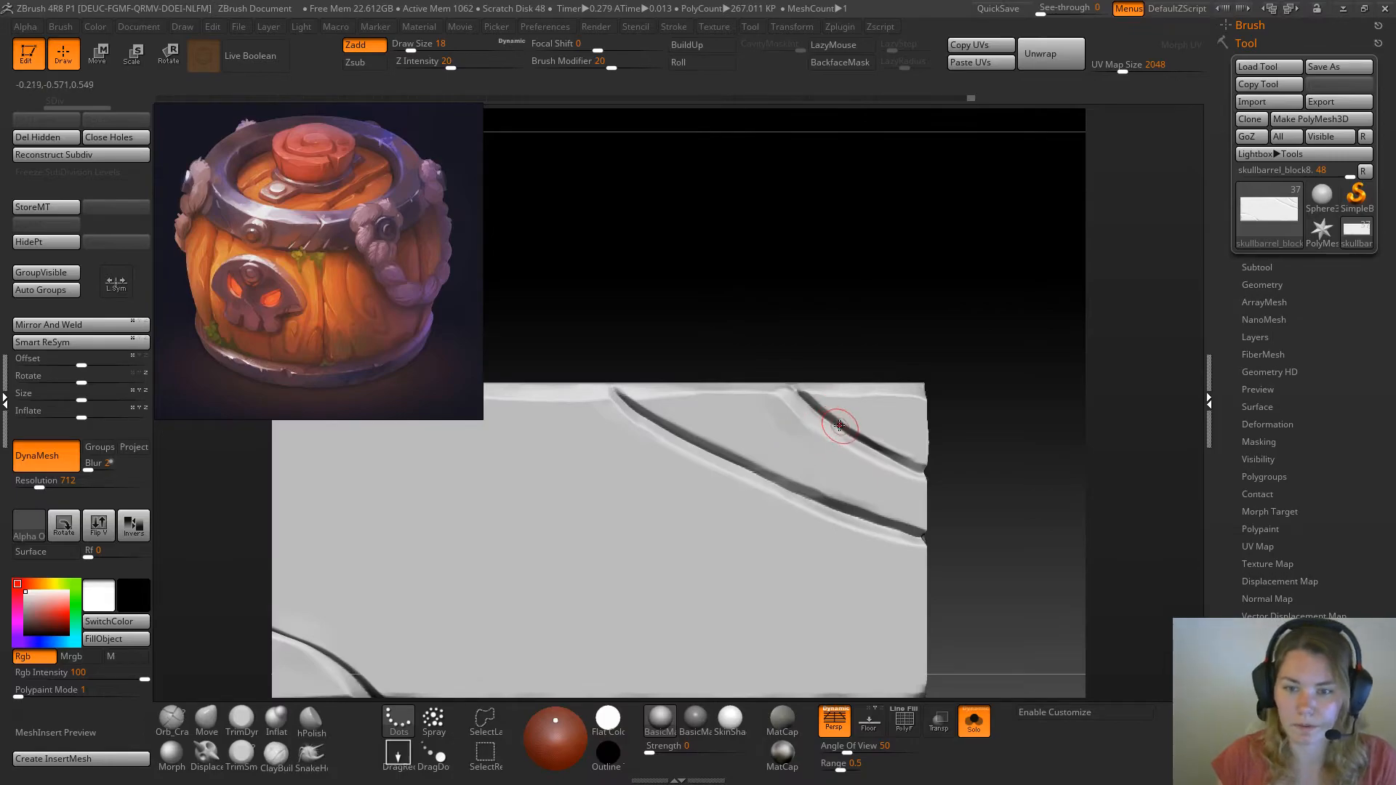
key("space")
left_click_drag(877, 441, 880, 441)
left_click_drag(880, 448, 808, 403)
left_click_drag(878, 452, 891, 457)
left_click_drag(829, 422, 826, 417)
Pinch the middle stretch of the longer diagonal crack to sharpen its groove
left_click_drag(1012, 432, 978, 386, "alt")
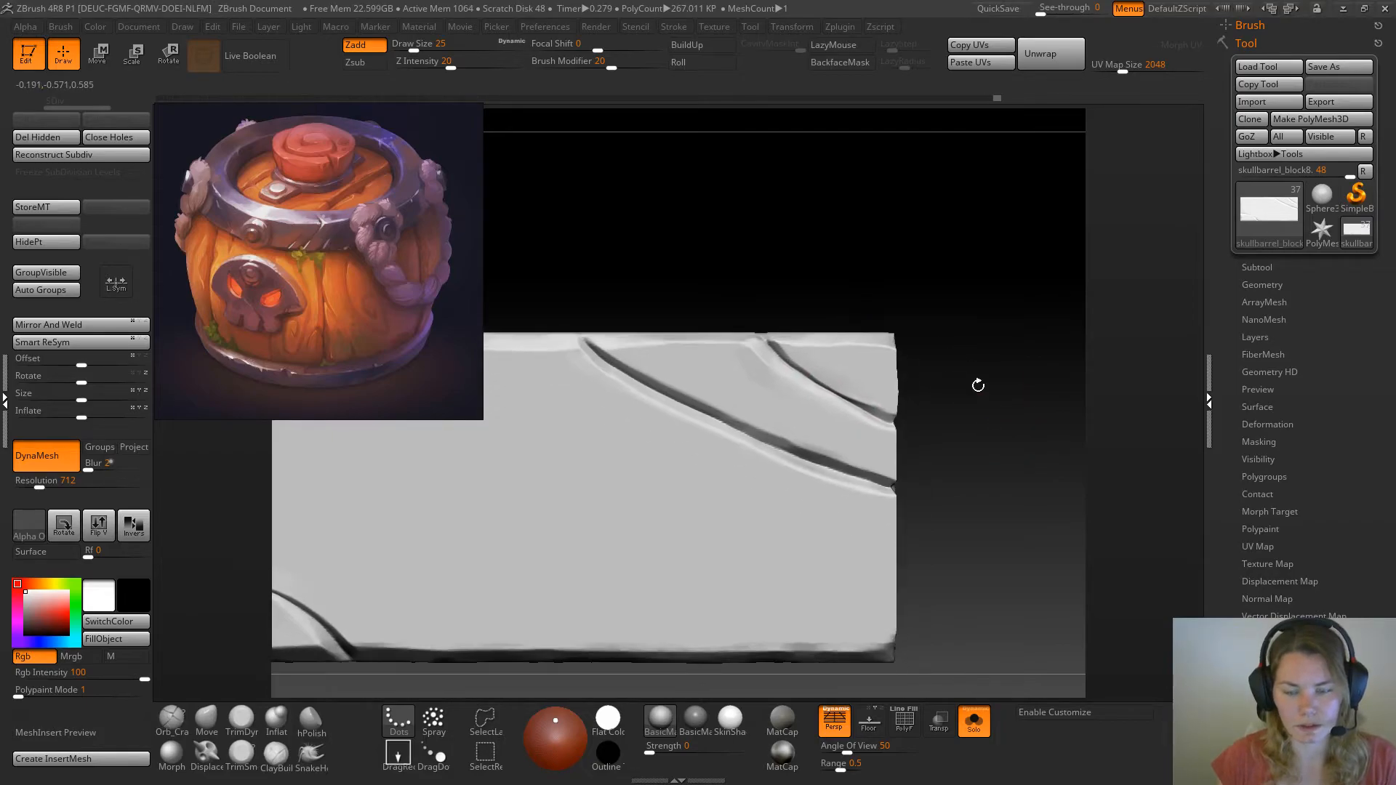
mouse_move(713, 420)
left_mouse_down()
mouse_move(678, 408)
mouse_move(815, 459)
mouse_move(715, 405)
mouse_move(786, 447)
left_mouse_up()
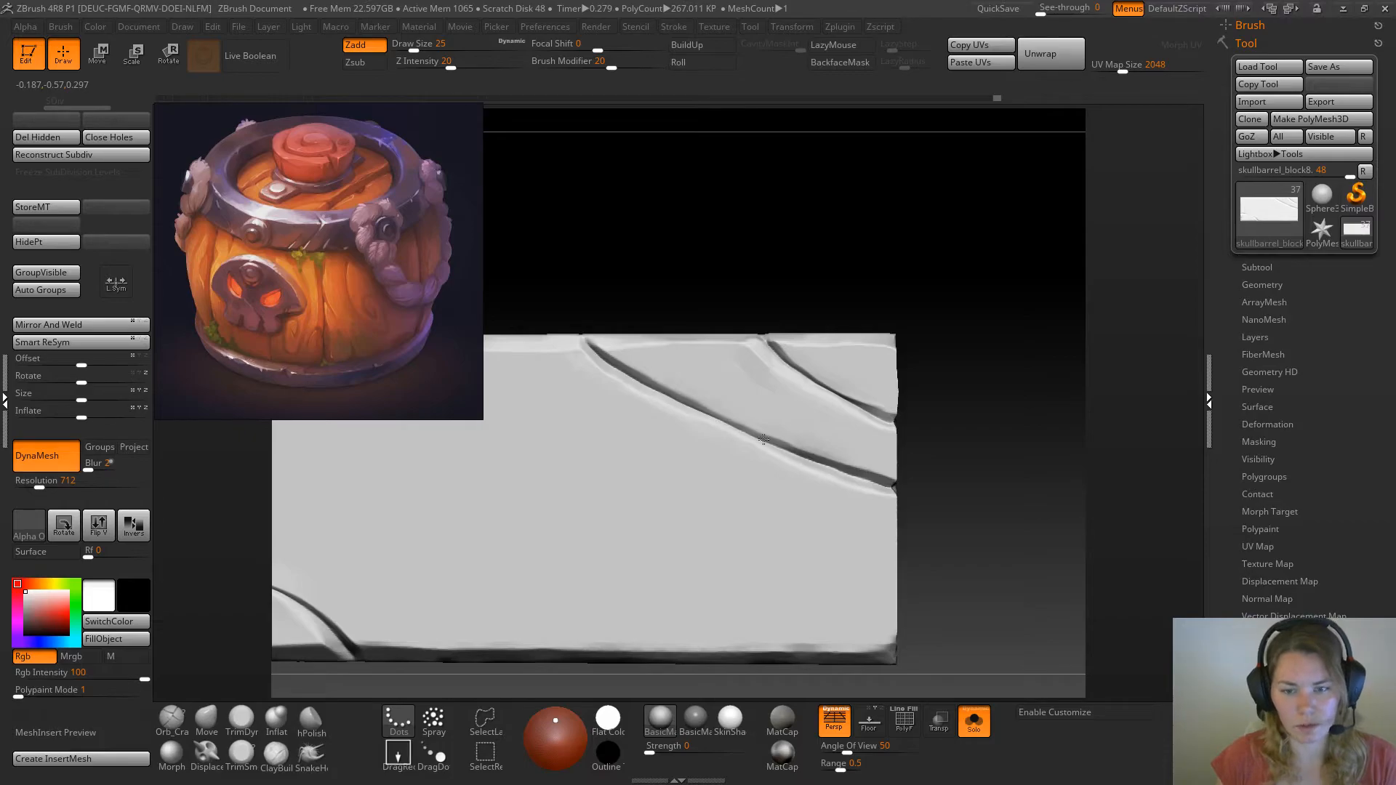
left_click_drag(822, 230, 853, 250)
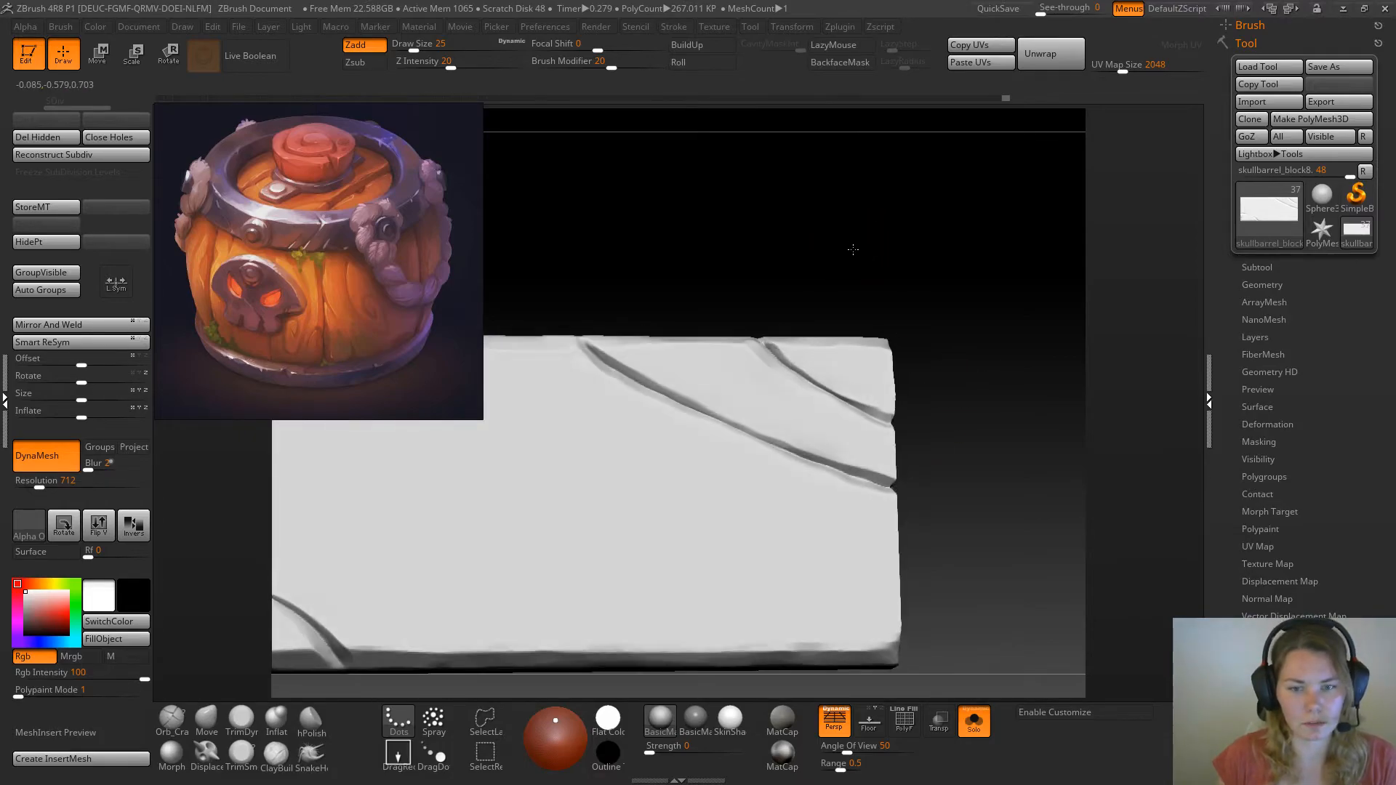
Flatten the edge near the start of the longer crack with TrimSmoothBorder at draw size 13
key("shift+space")
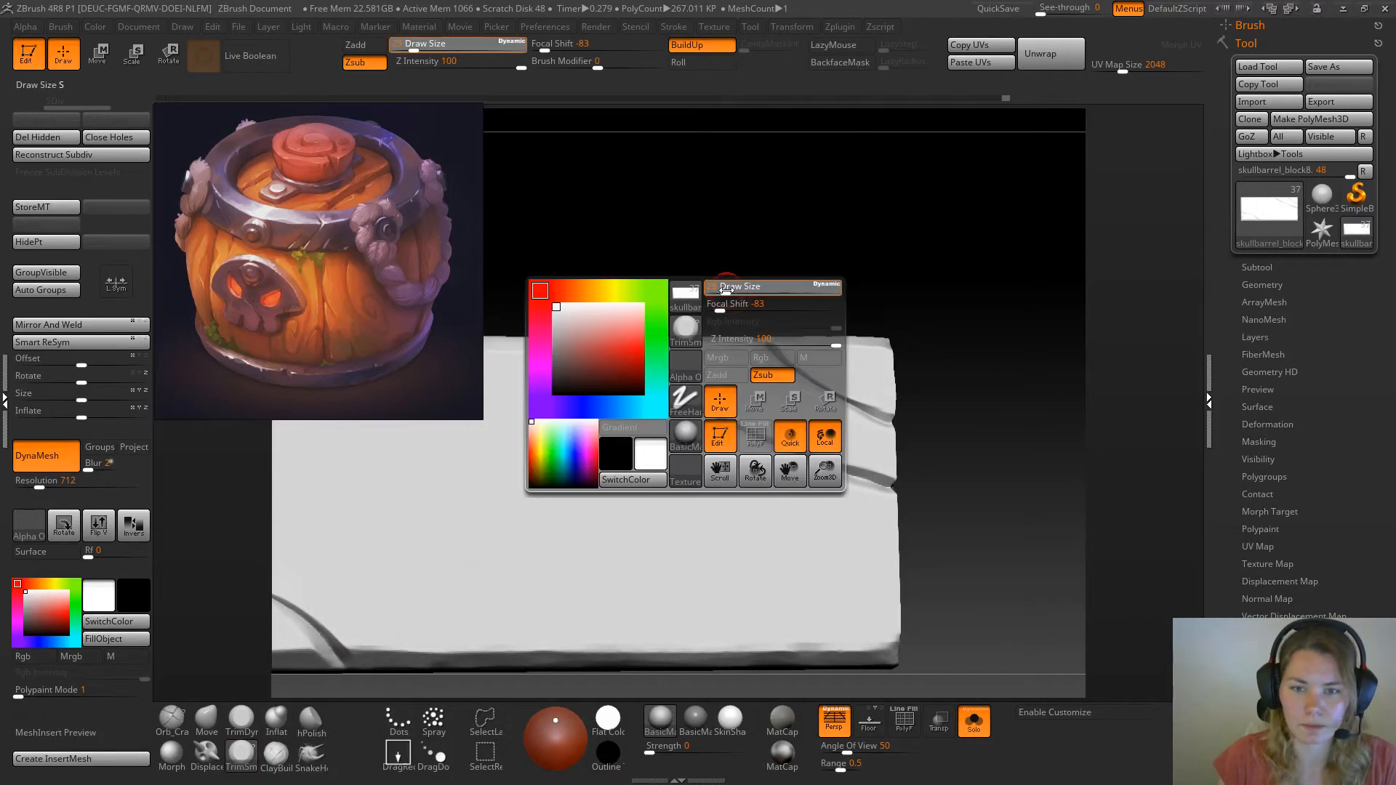
left_click(724, 290)
mouse_move(729, 276)
left_mouse_down("alt")
mouse_move(739, 321)
mouse_move(745, 225)
mouse_move(885, 240)
left_mouse_up("alt")
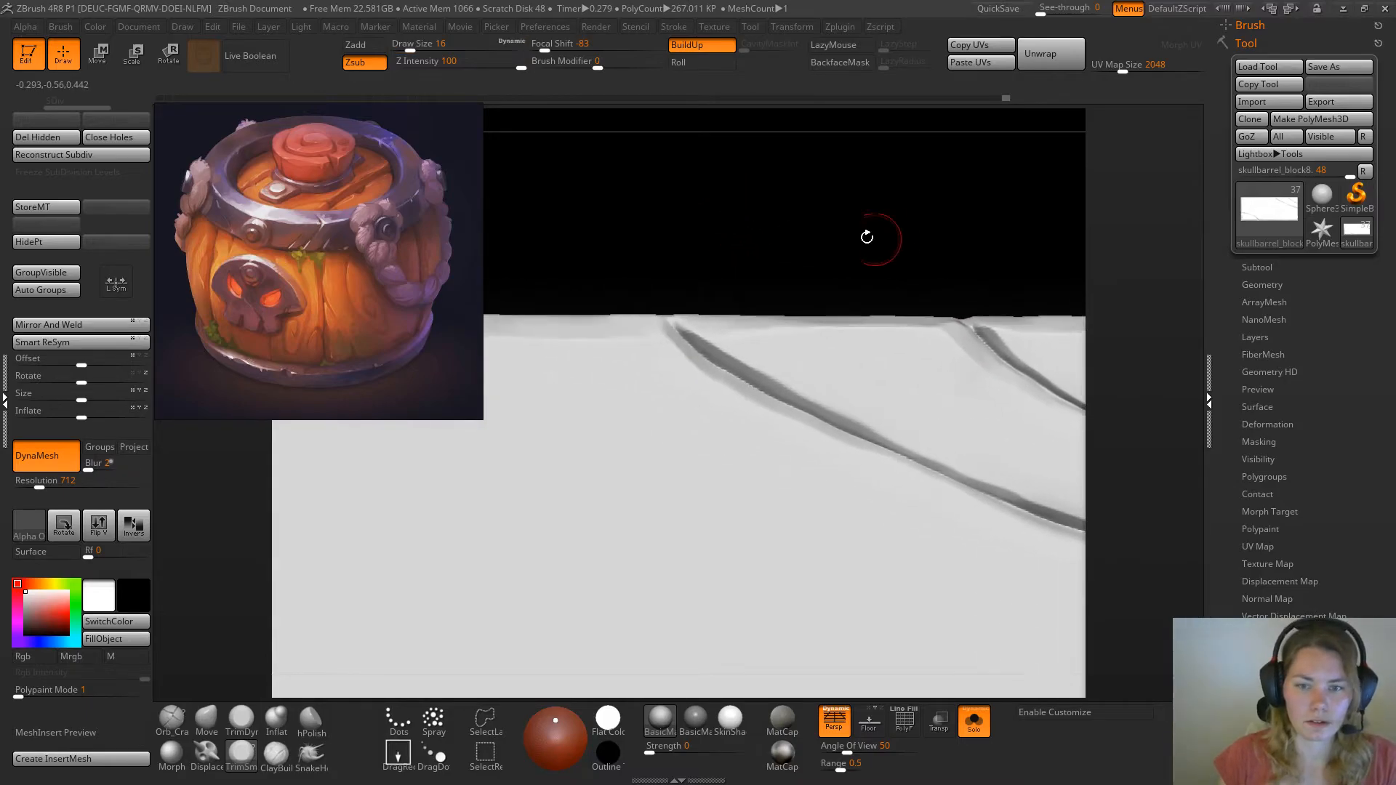
key("space")
left_click_drag(765, 369, 759, 366)
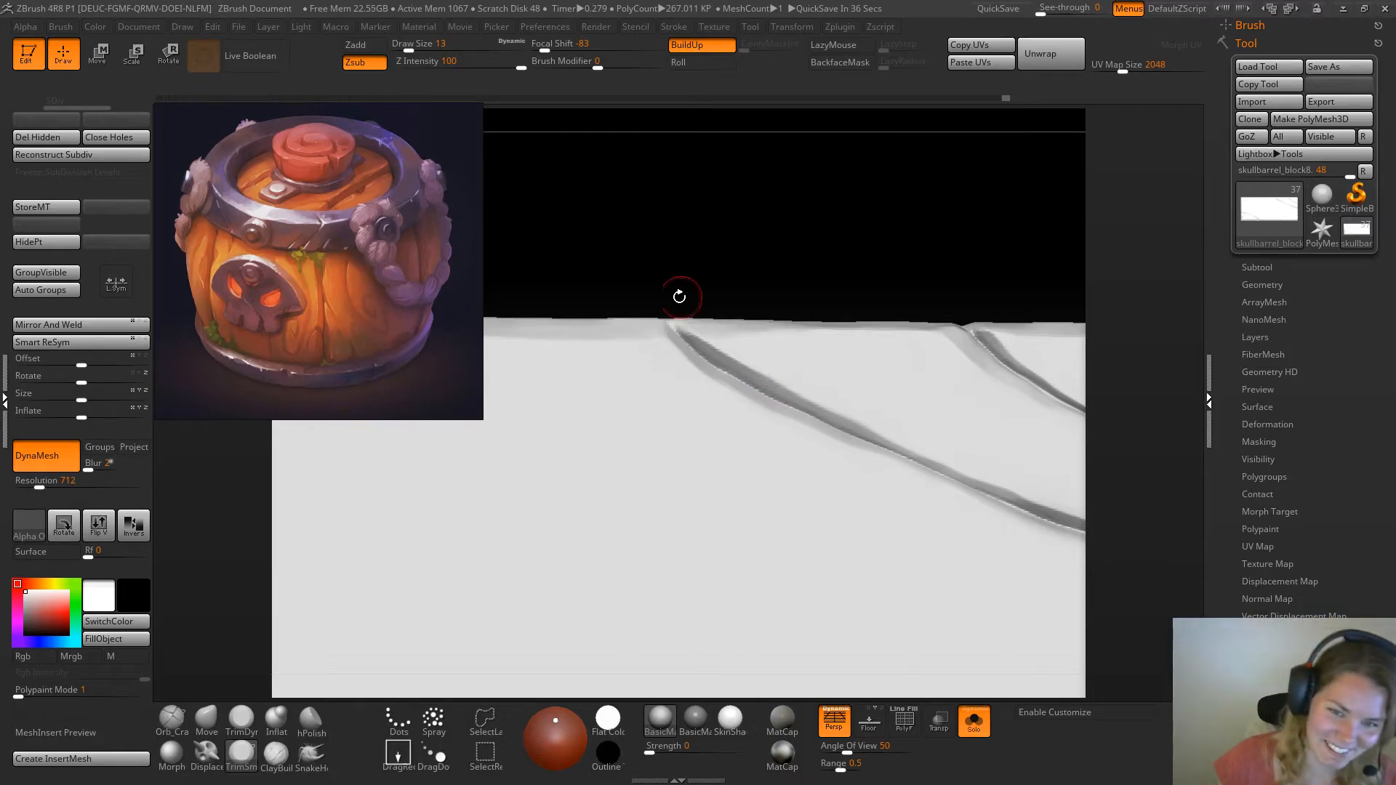
Bevel the lower edge of the longer diagonal crack with TrimSmoothBorder, working from the plank's end toward the middle
left_click_drag(749, 237, 789, 274)
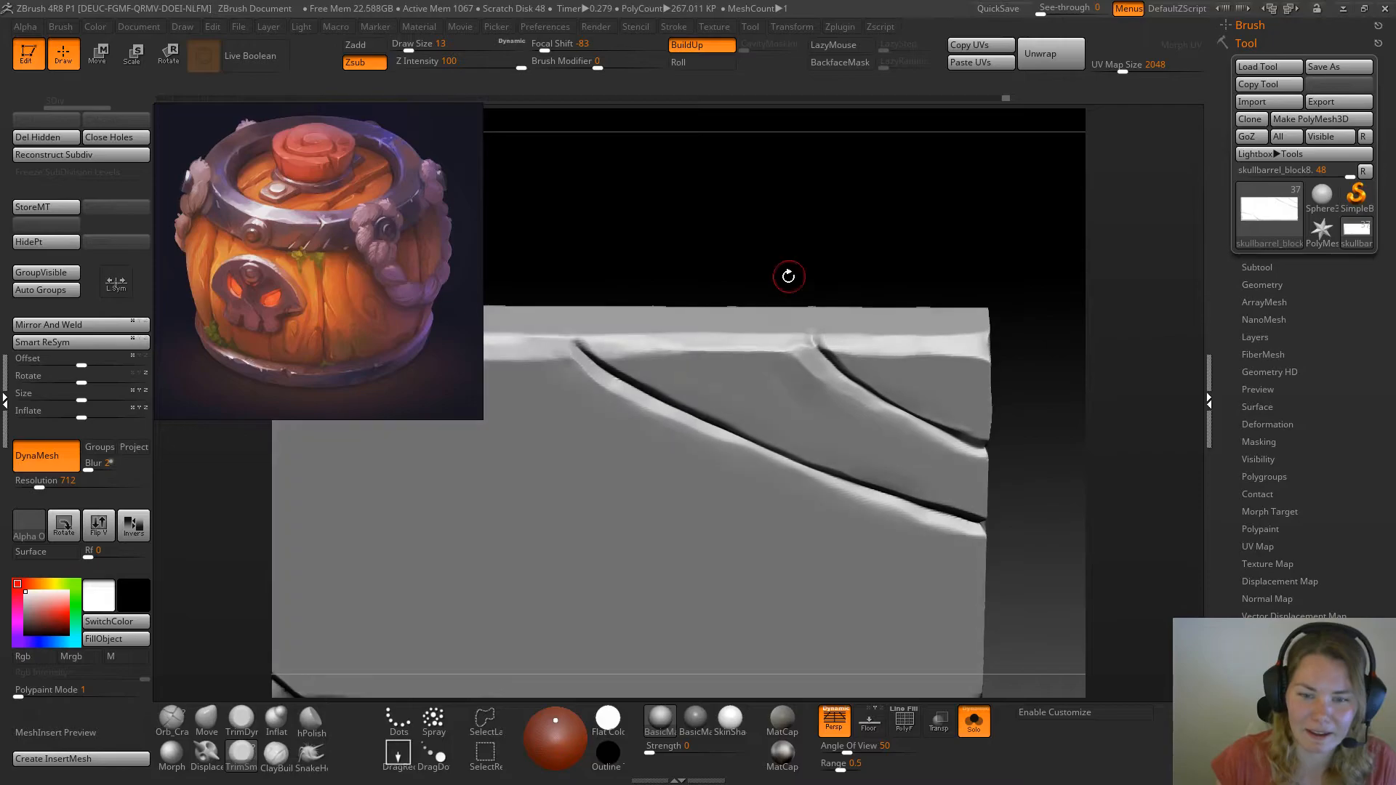
mouse_move(1044, 505)
left_mouse_down()
mouse_move(1007, 458)
mouse_move(923, 473)
mouse_move(740, 400)
left_mouse_up()
mouse_move(935, 226)
left_mouse_down()
mouse_move(951, 183)
mouse_move(982, 164)
left_mouse_up()
left_click_drag(849, 439, 752, 398)
left_click_drag(800, 251, 757, 342)
left_click_drag(916, 218, 896, 235)
left_click_drag(726, 405, 707, 398)
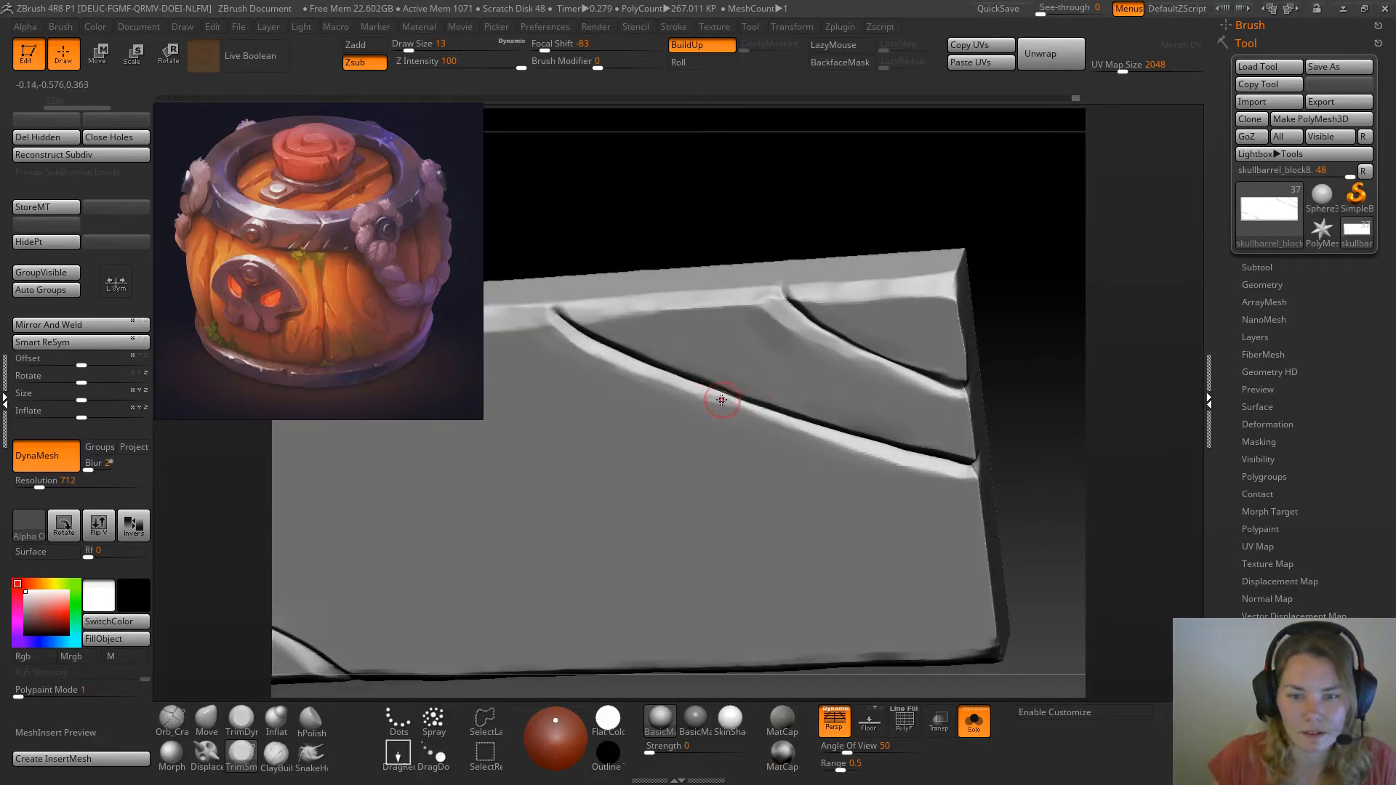
Trim the longer crack's upper edge along its middle stretch, on the strip between the two cracks
left_click_drag(1027, 370, 1015, 310)
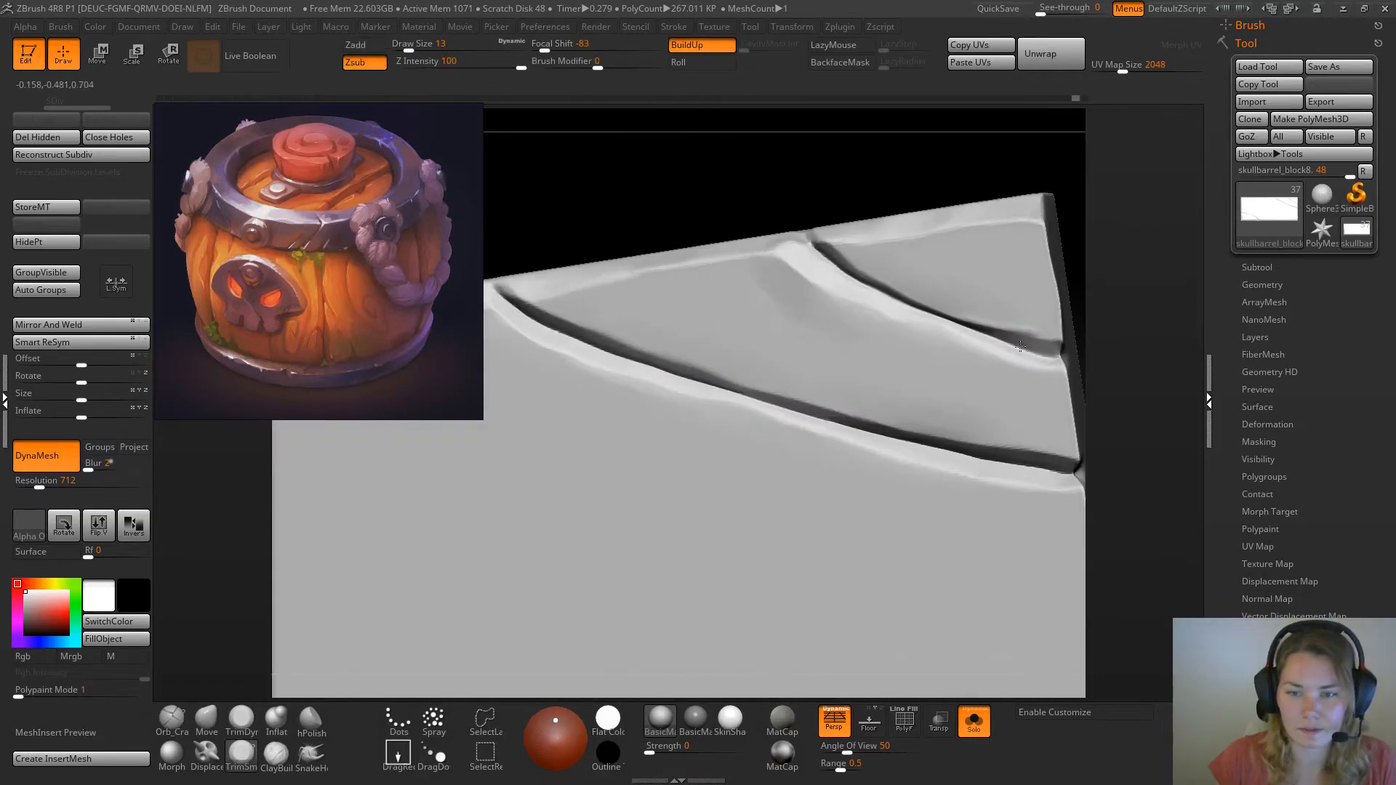
left_click_drag(704, 372, 882, 403, "ctrl")
left_click_drag(729, 180, 727, 247)
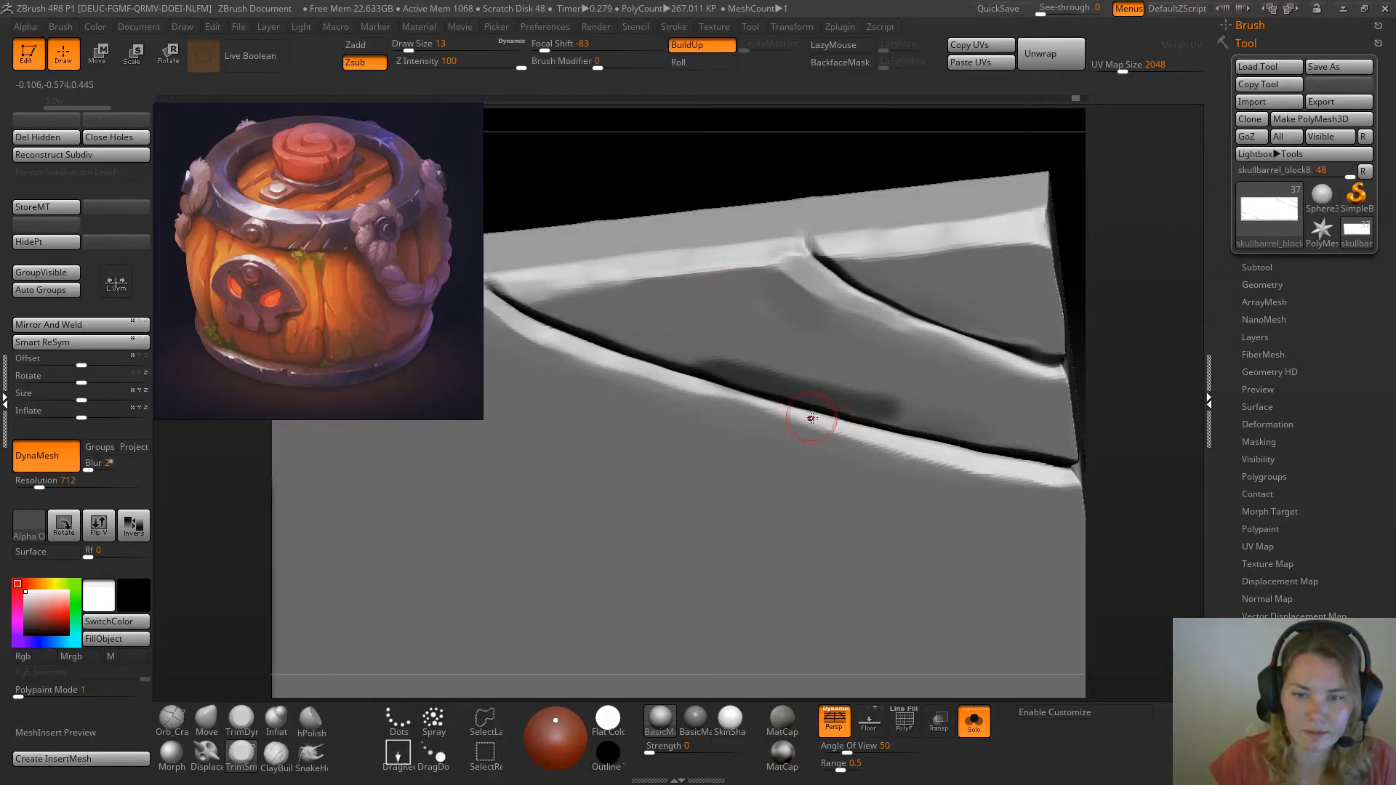
mouse_move(790, 171)
left_mouse_down("alt")
mouse_move(811, 279)
mouse_move(816, 180)
mouse_move(847, 233)
left_mouse_up("alt")
left_click(812, 189, "ctrl")
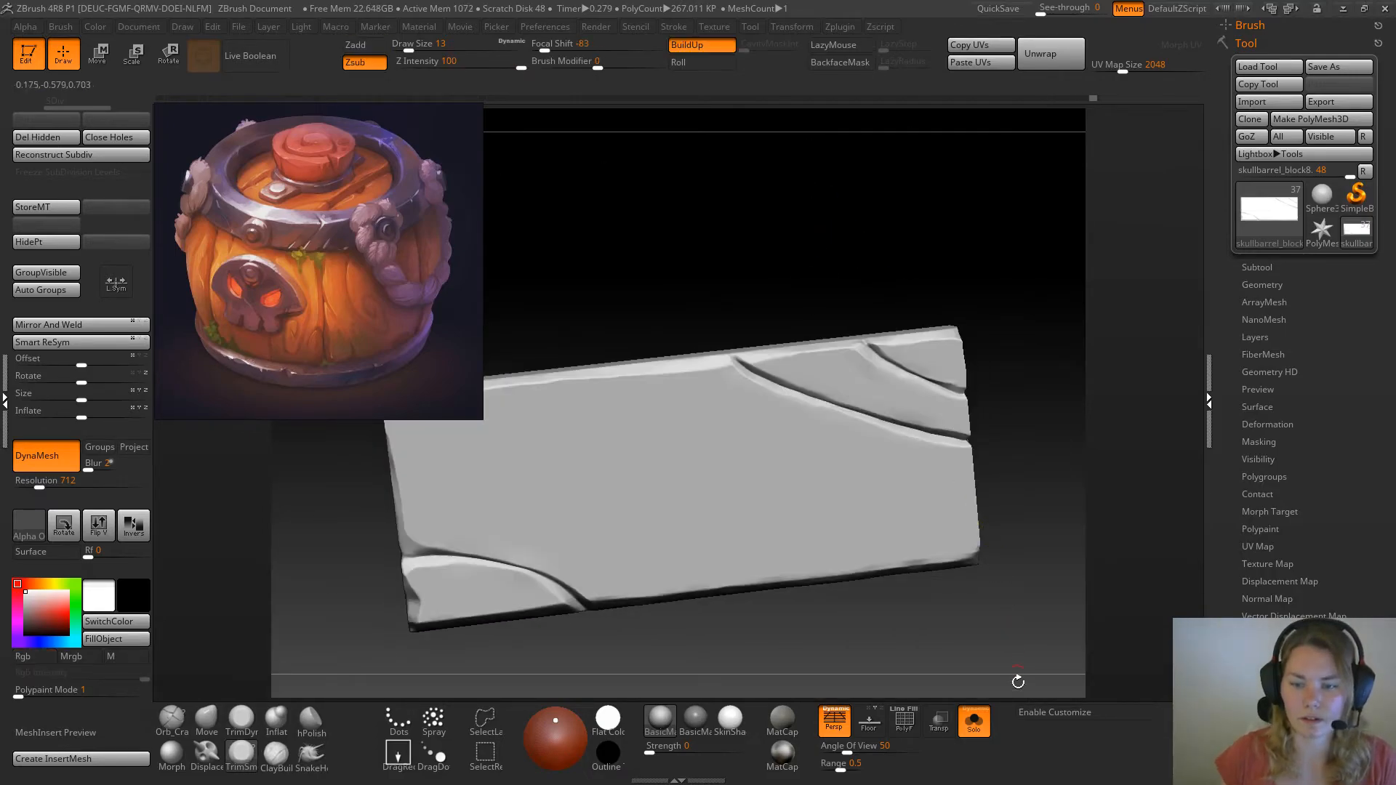
Show the whole barrel again and make the lid plank beside the central plank the active subtool
left_click(978, 718)
mouse_move(1033, 640)
left_mouse_down("alt")
mouse_move(1019, 416)
mouse_move(1024, 453)
left_mouse_up("alt")
key("f")
left_click_drag(891, 369, 1004, 470, "alt")
mouse_move(1004, 470)
left_mouse_down()
mouse_move(994, 448)
mouse_move(1008, 496)
mouse_move(978, 461)
left_mouse_up()
left_click(705, 369, "alt")
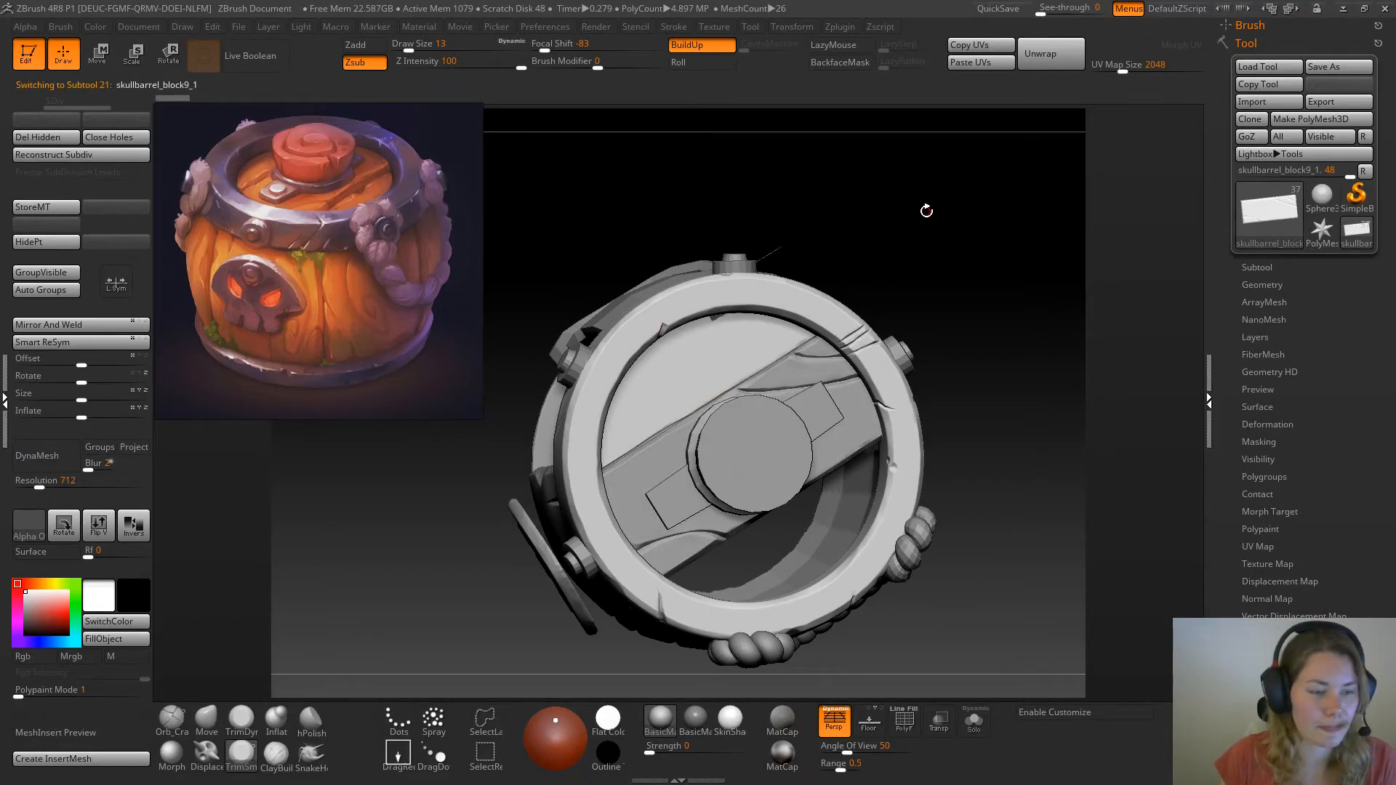
Clear the side plank's mask, convert it to DynaMesh at resolution 504, and isolate it
left_click_drag(38, 485, 33, 486)
left_click(42, 467)
left_click_drag(874, 235, 902, 263, "ctrl")
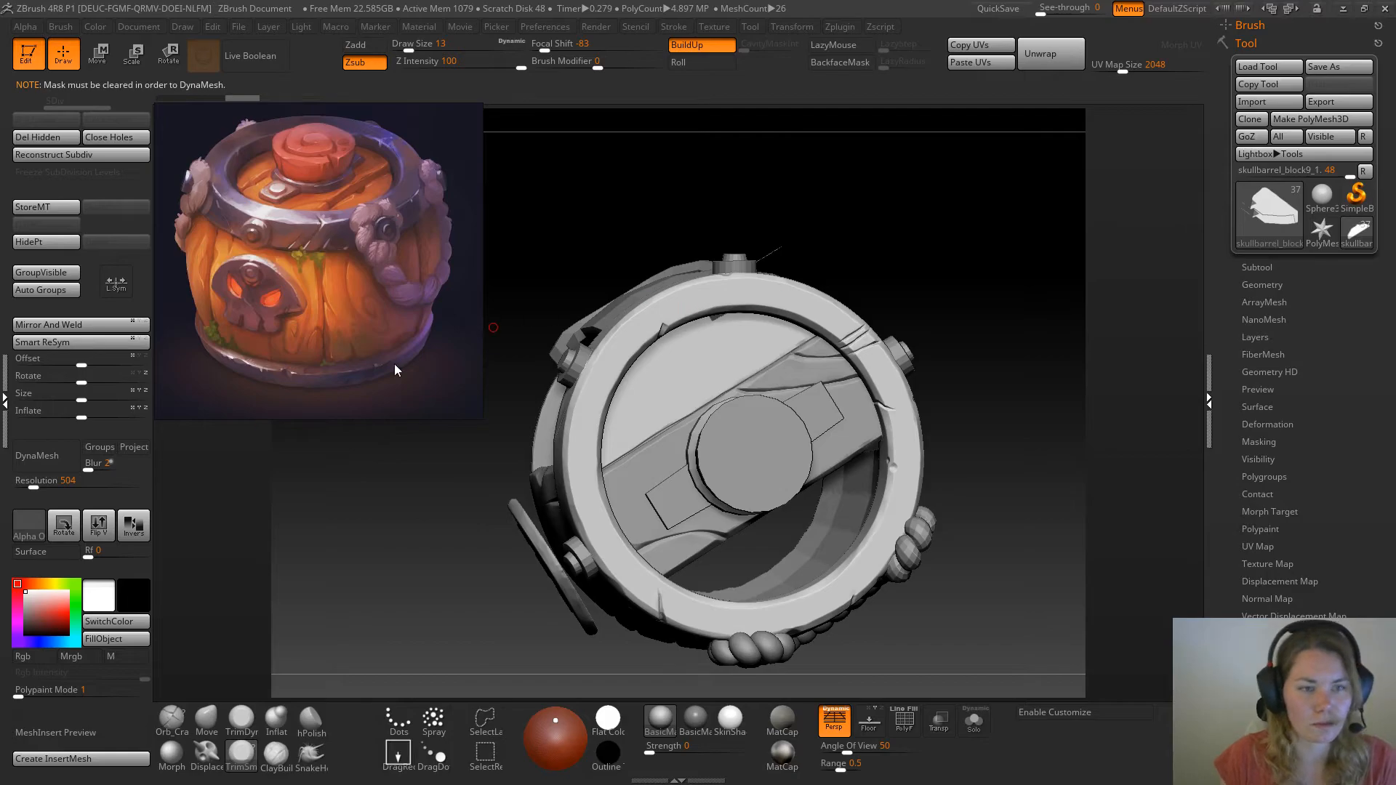
left_click_drag(667, 125, 731, 132, "alt")
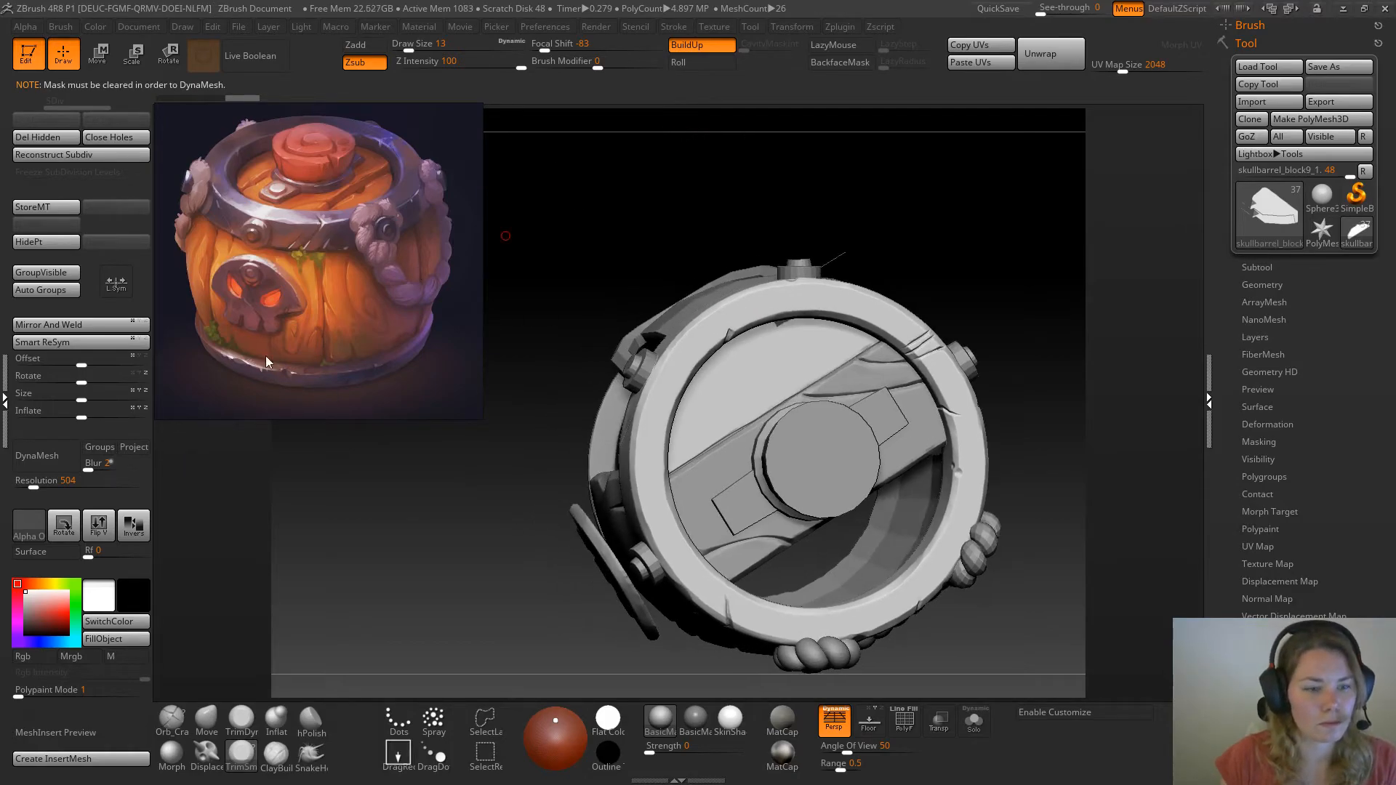
left_click(37, 466)
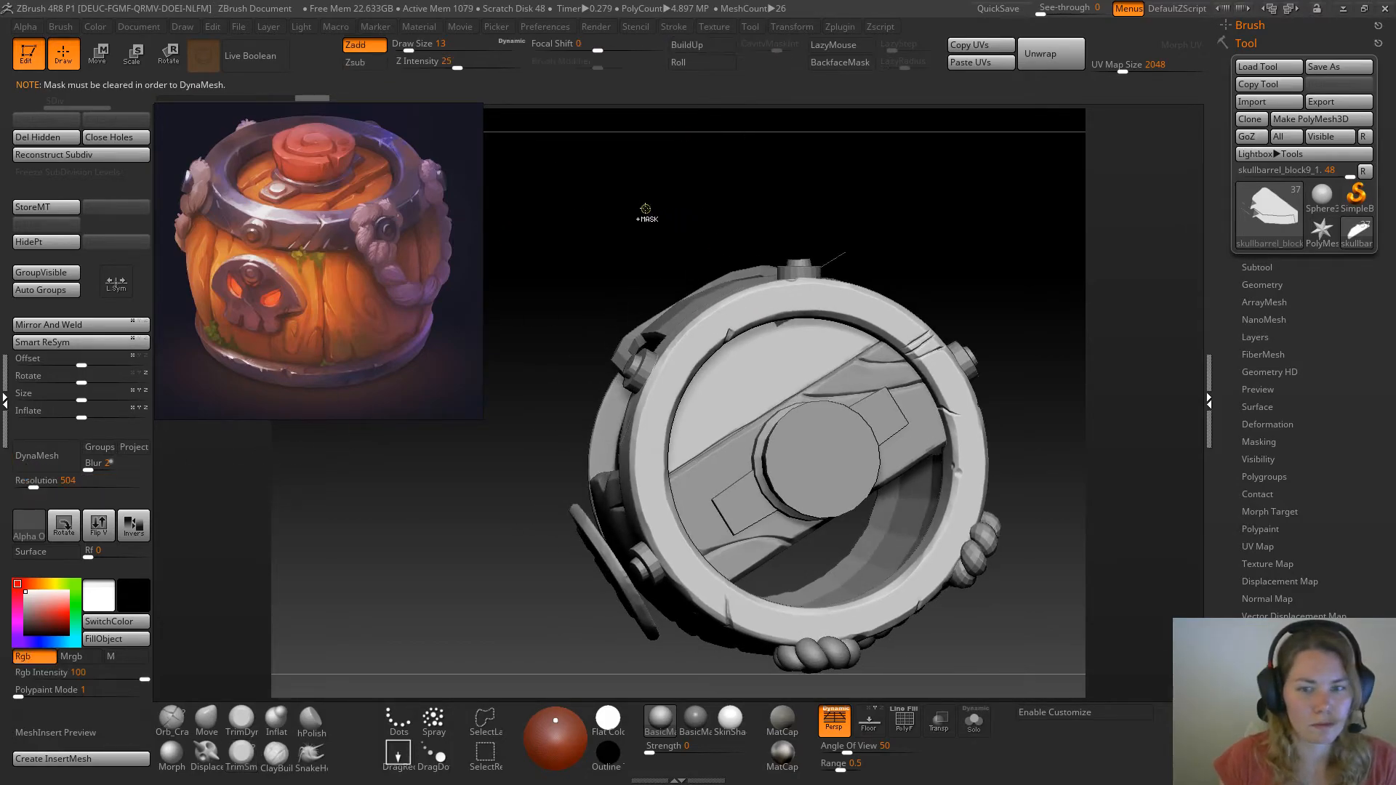
left_click_drag(648, 208, 682, 232, "ctrl")
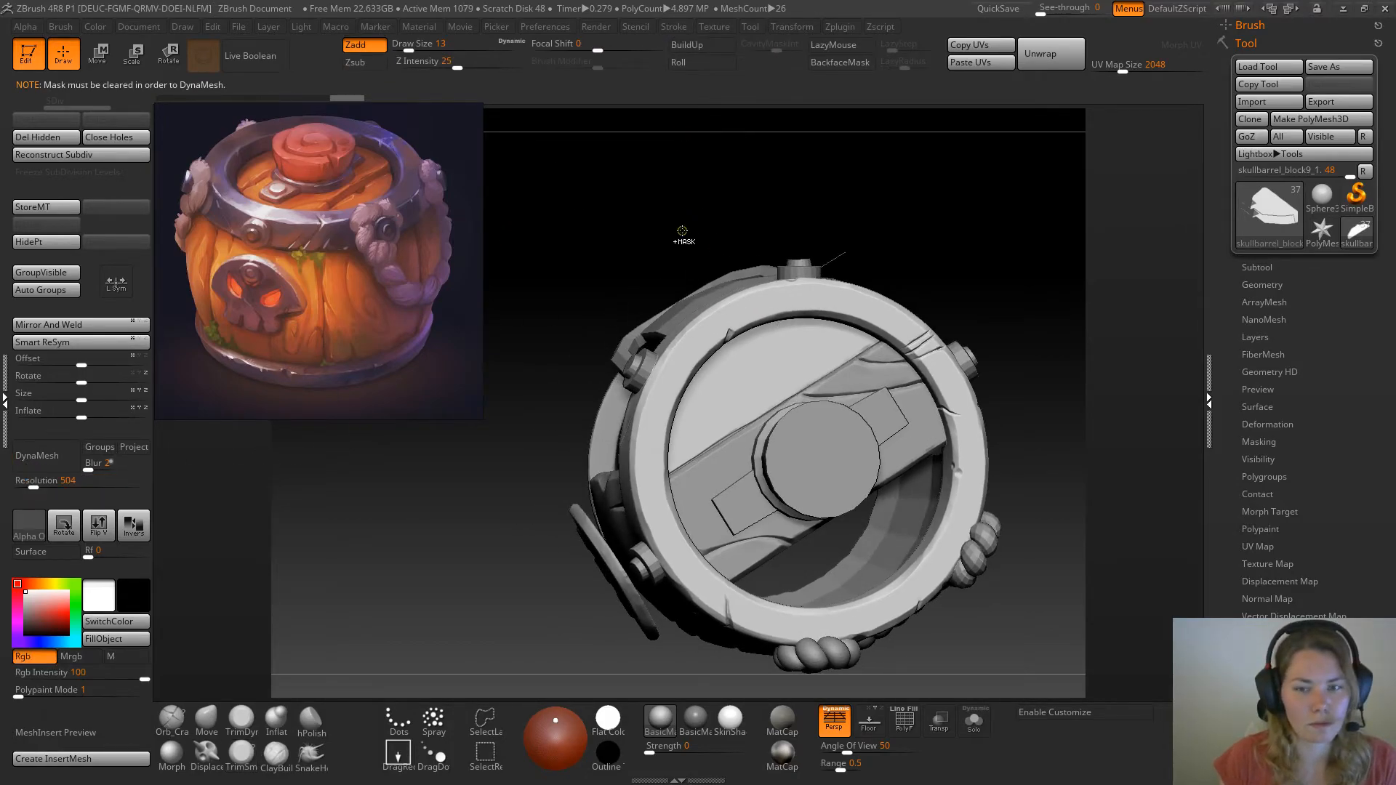
left_click(37, 456)
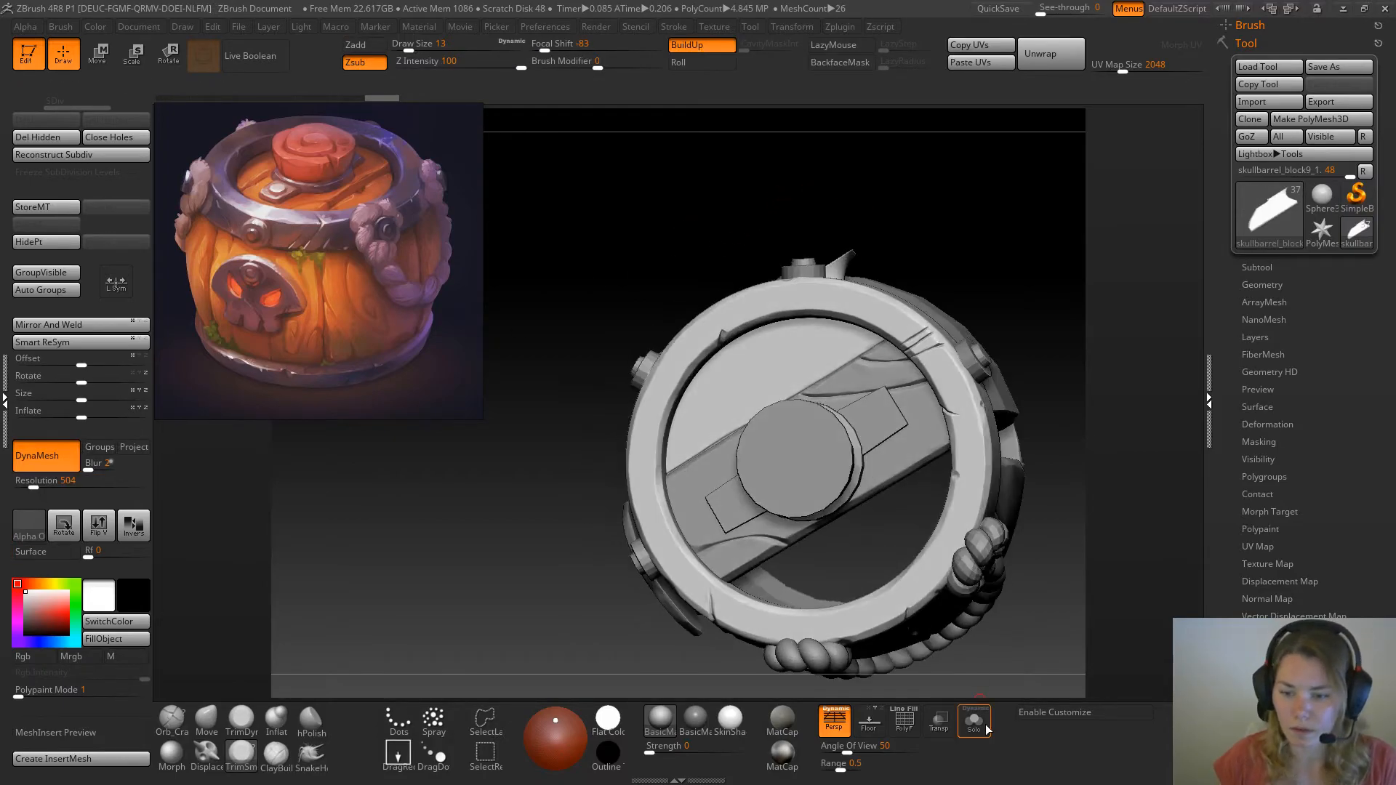
left_click(974, 720)
left_click_drag(973, 290, 887, 389, "shift")
key("ctrl+shift")
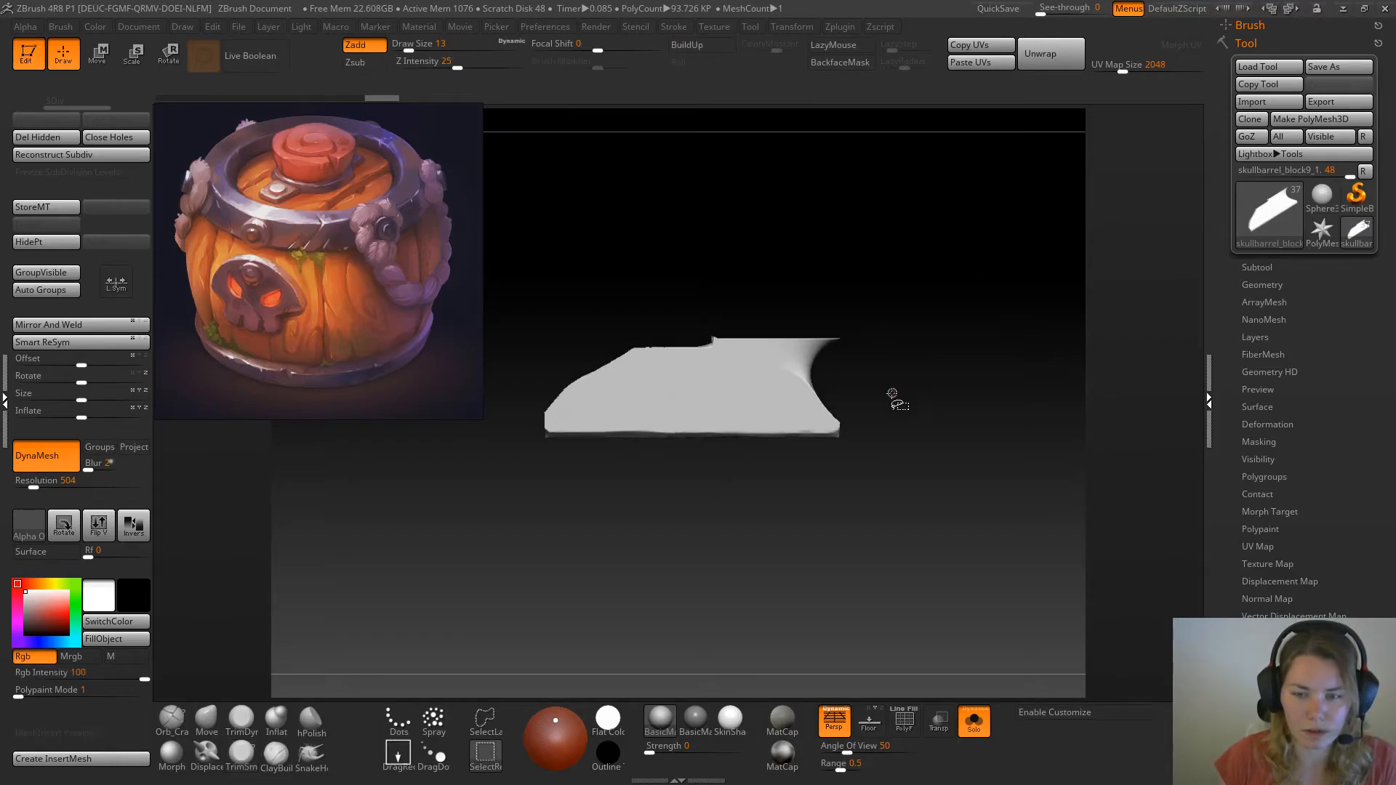
mouse_move(875, 405)
left_mouse_down("ctrl+shift")
mouse_move(861, 312)
mouse_move(817, 240)
mouse_move(762, 224)
mouse_move(789, 234)
left_mouse_up("ctrl+shift")
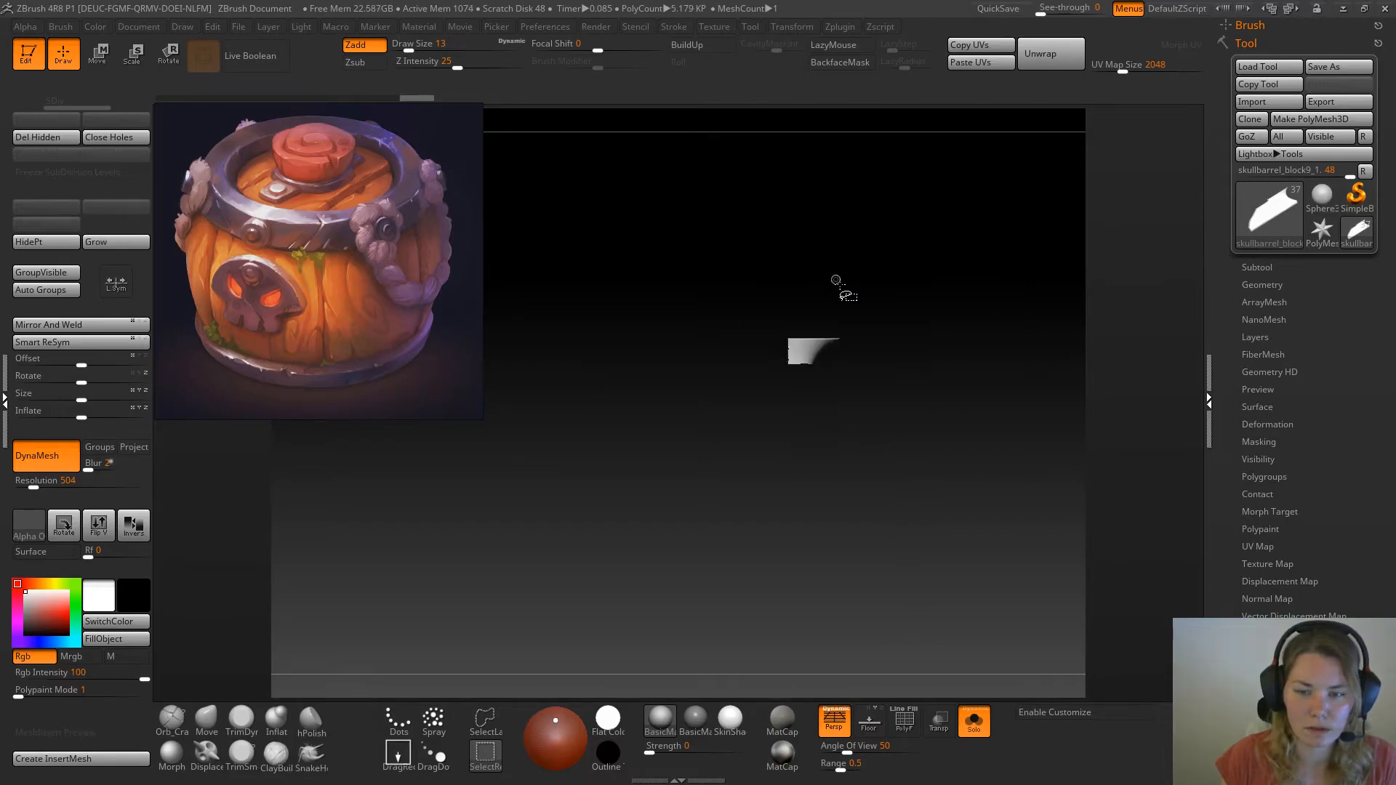
left_click(909, 395, "ctrl+shift")
left_click_drag(910, 258, 789, 366, "ctrl+shift")
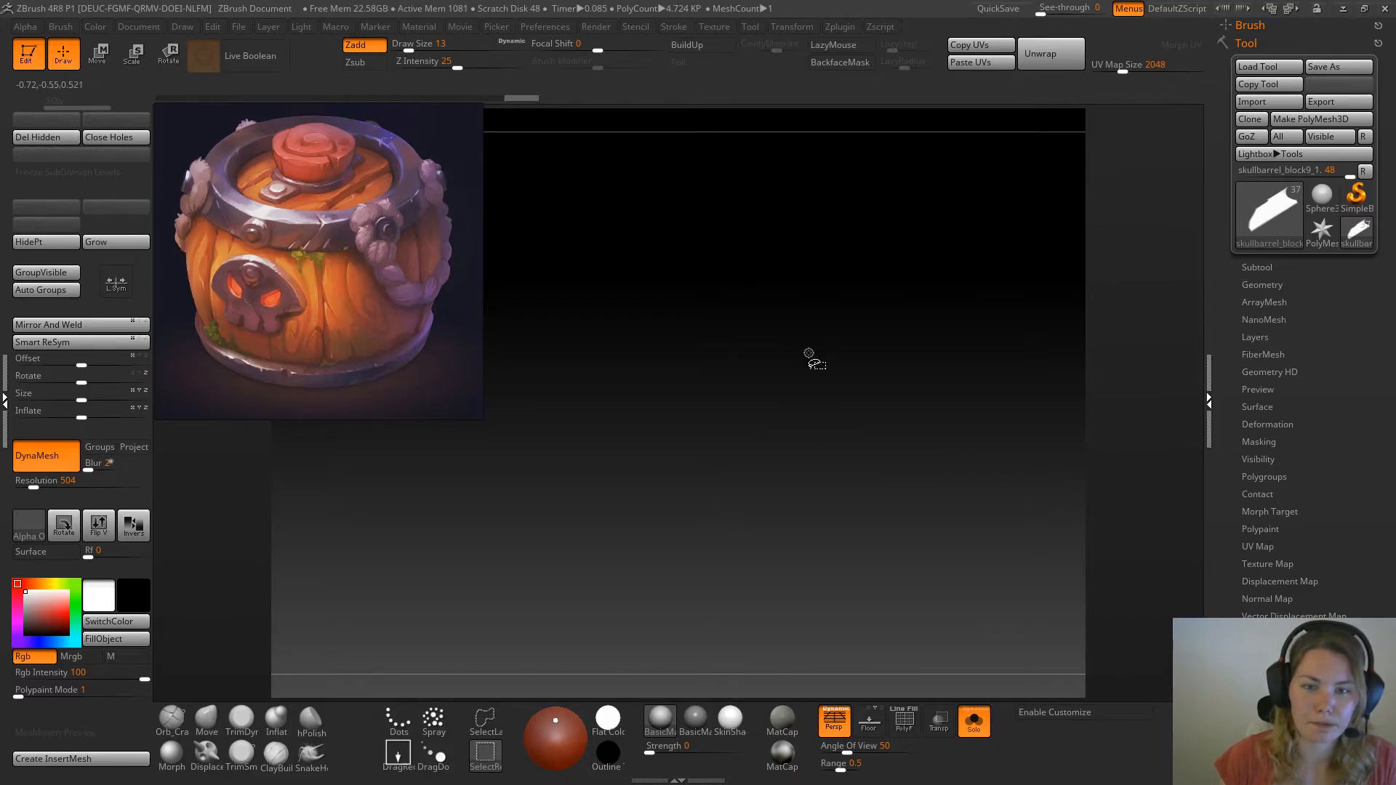
left_click(812, 360, "ctrl+shift")
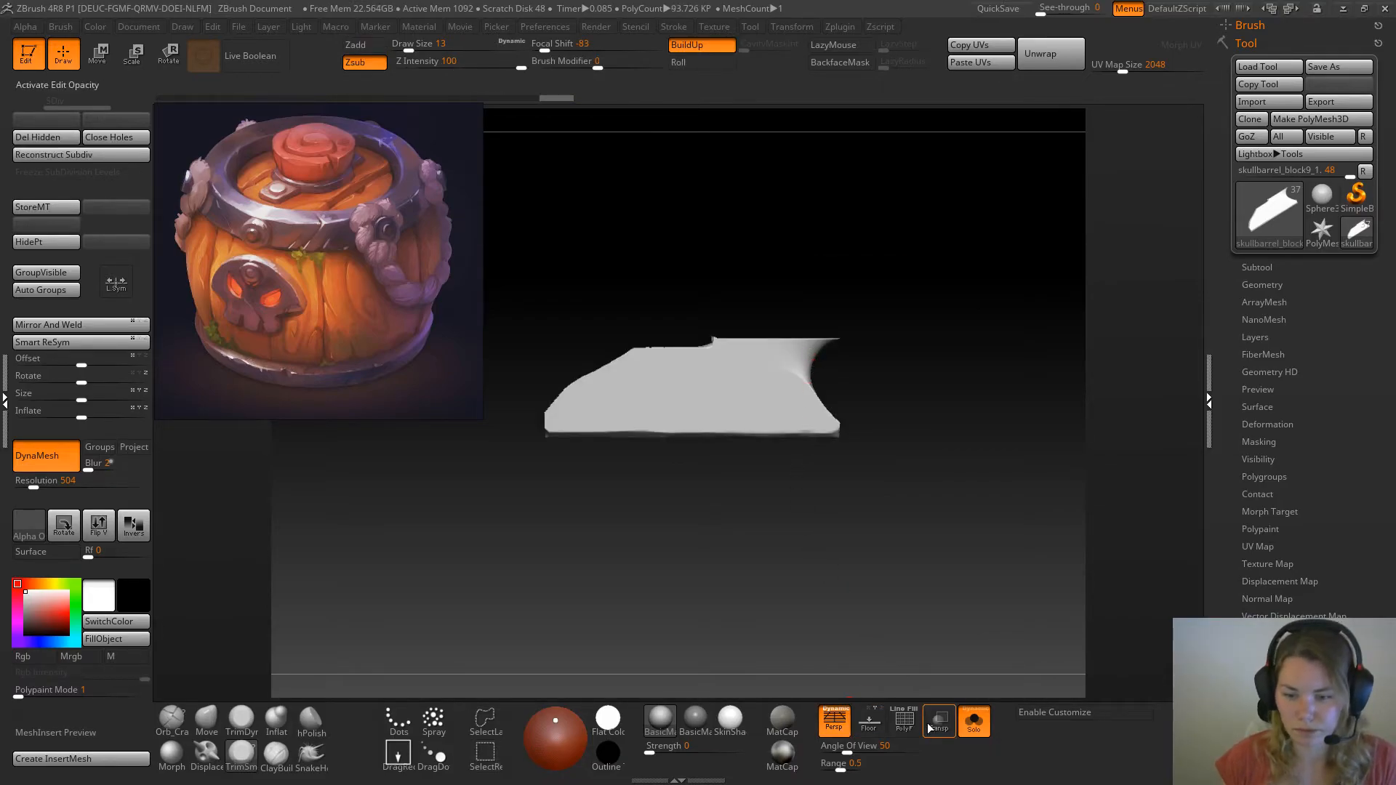
Delete the leftover corner polygroup from the isolated side plank and show the whole barrel again without the polyframe
left_click(909, 727)
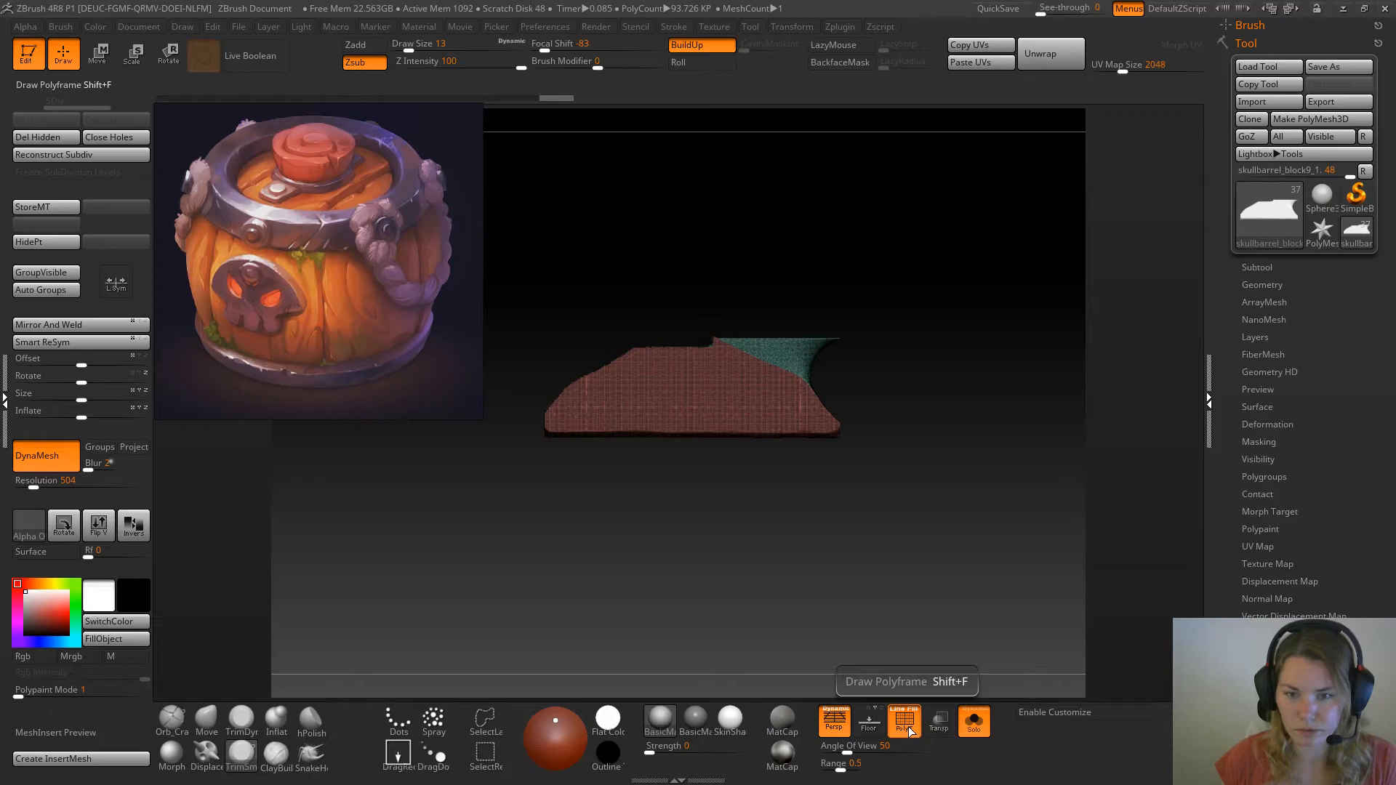
left_click(782, 349, "ctrl+shift")
left_click(784, 350, "ctrl+shift")
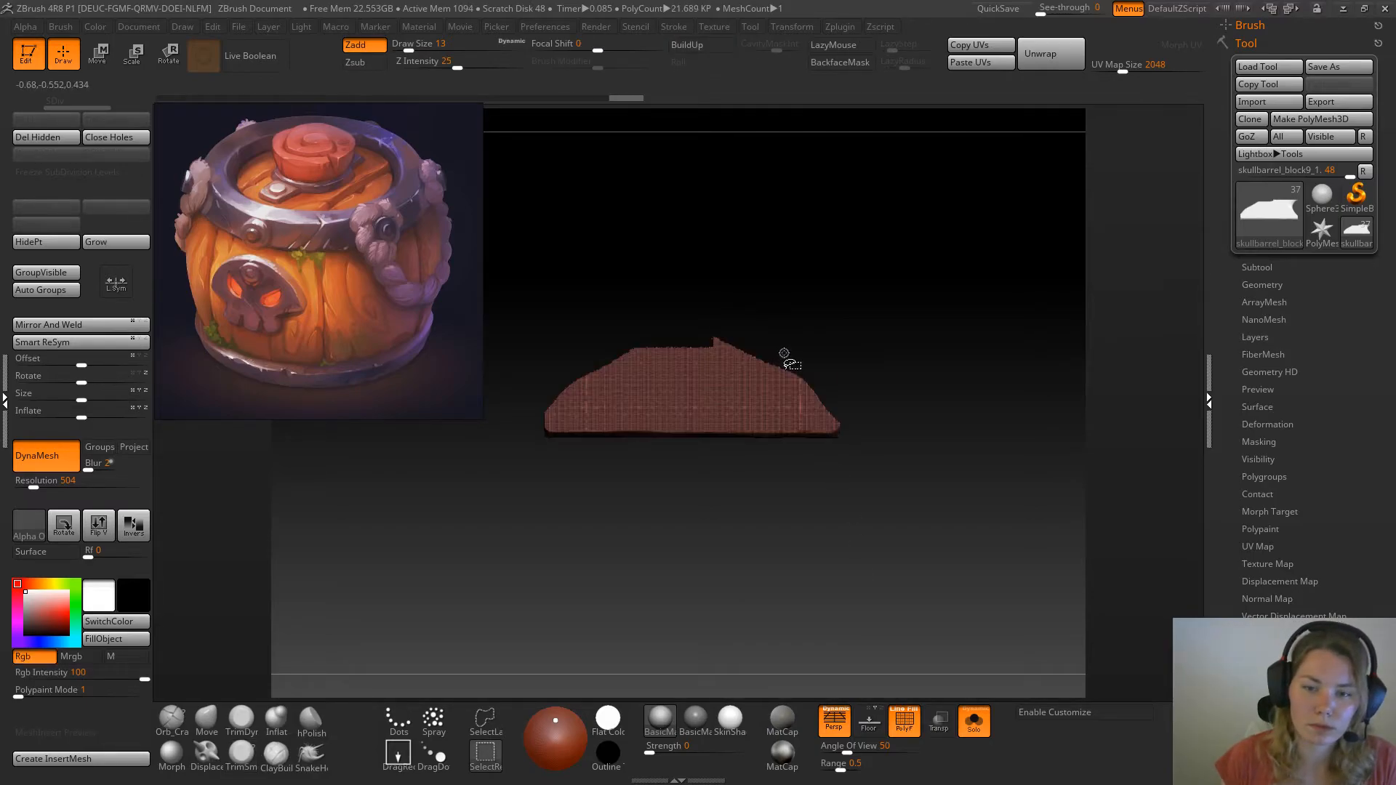
left_click(32, 140)
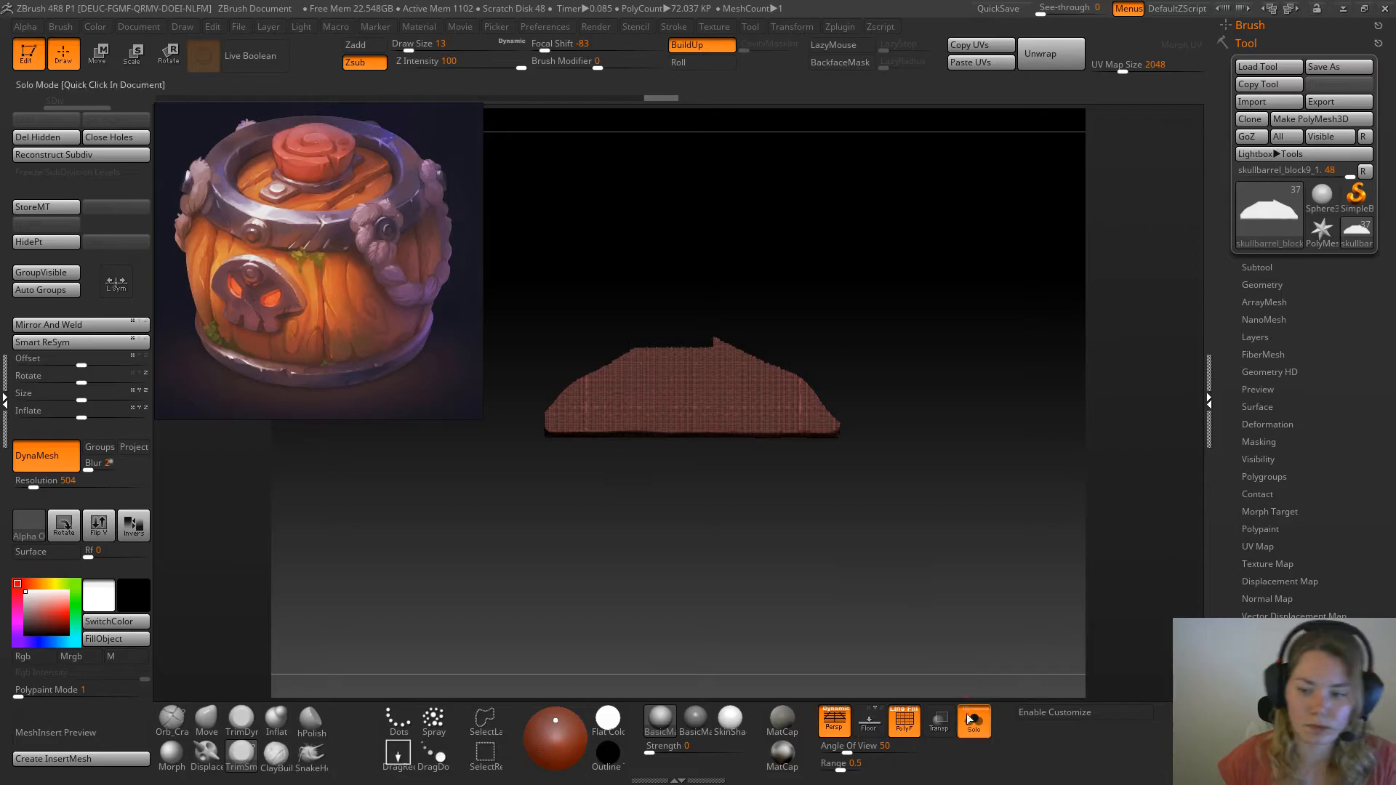
left_click(968, 717)
left_click(908, 724)
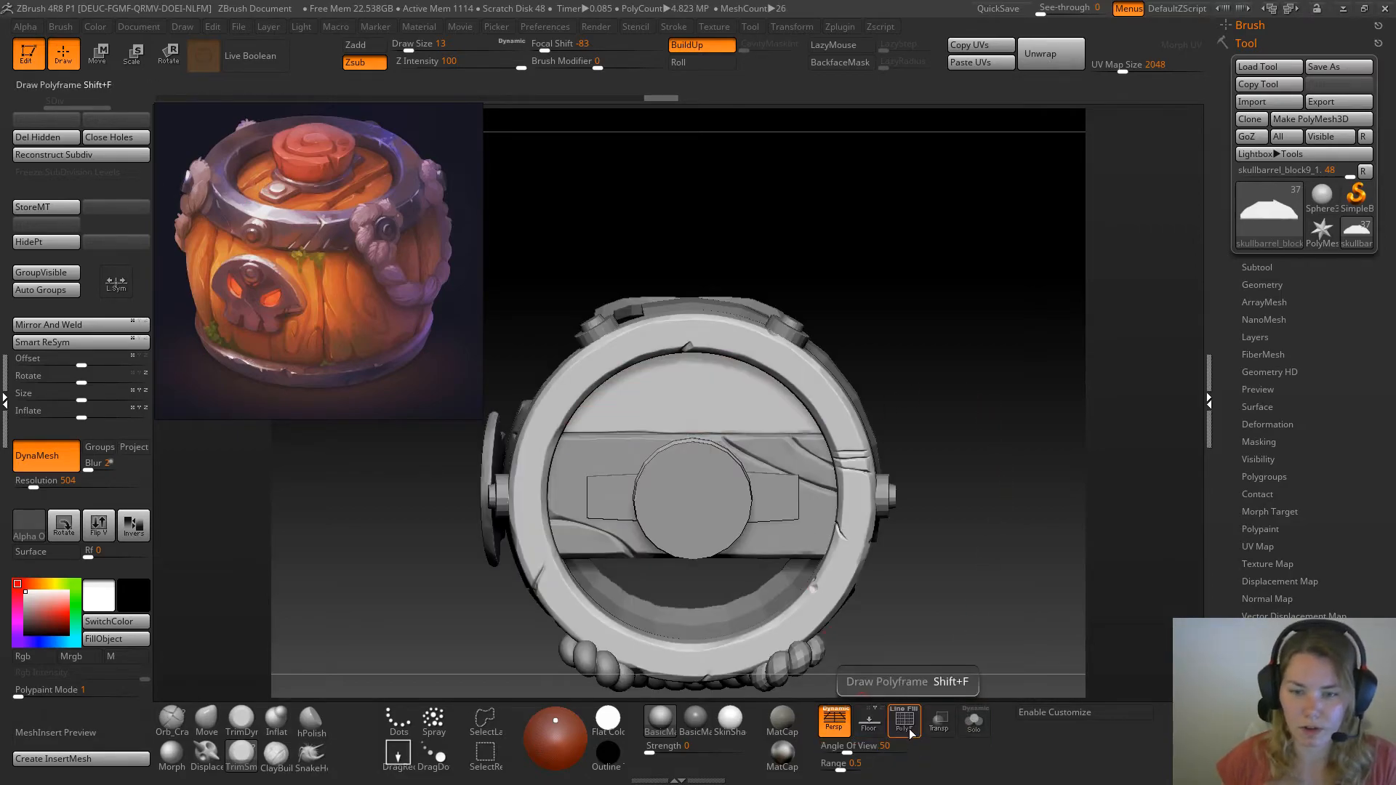
Raise the side lid plank slightly along the barrel's vertical axis with the Move gizmo and return to drawing mode
left_click_drag(898, 332, 914, 345, "alt")
left_click_drag(896, 196, 1011, 365, "ctrl")
mouse_move(985, 435)
left_mouse_down()
mouse_move(1001, 394)
mouse_move(1013, 434)
left_mouse_up()
left_click_drag(951, 330, 1026, 333, "alt")
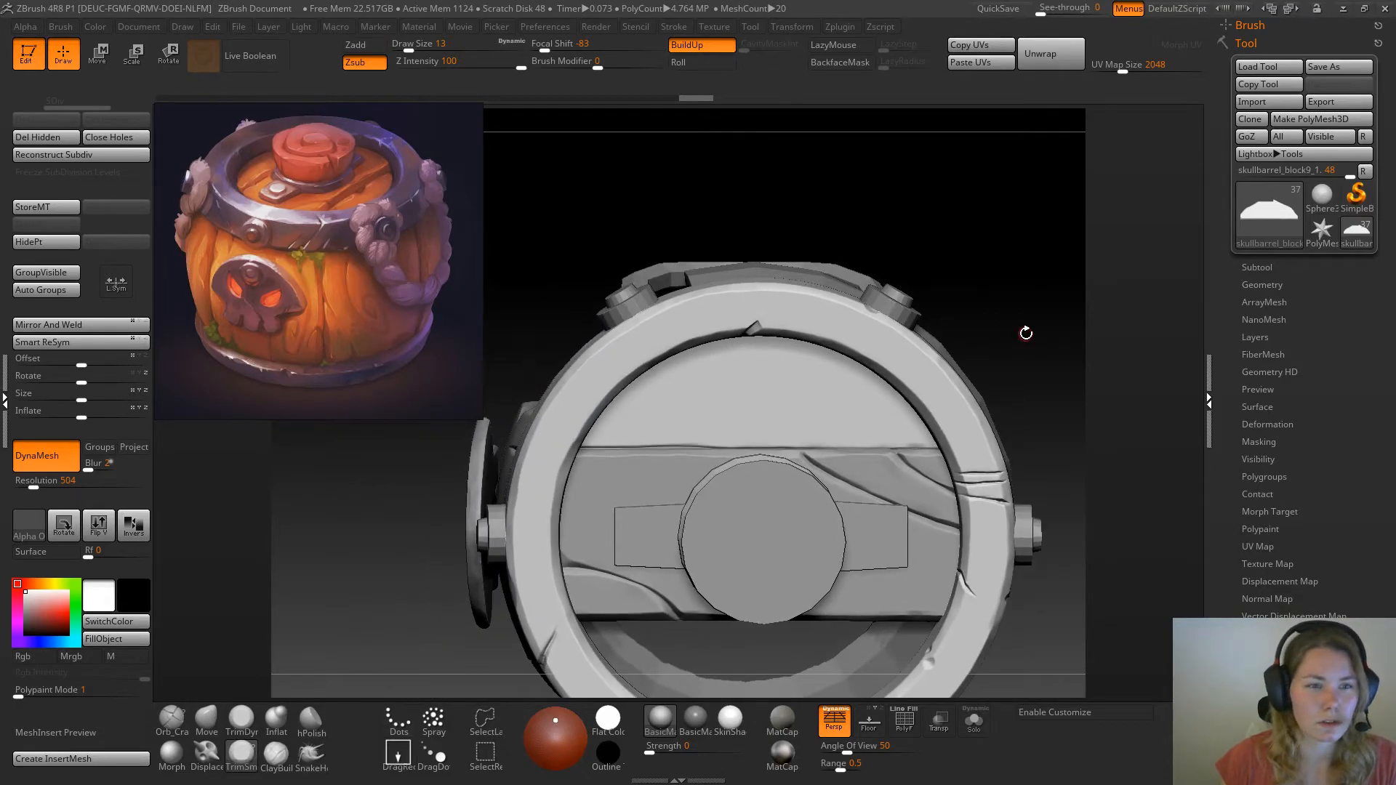
left_click_drag(1068, 612, 866, 648)
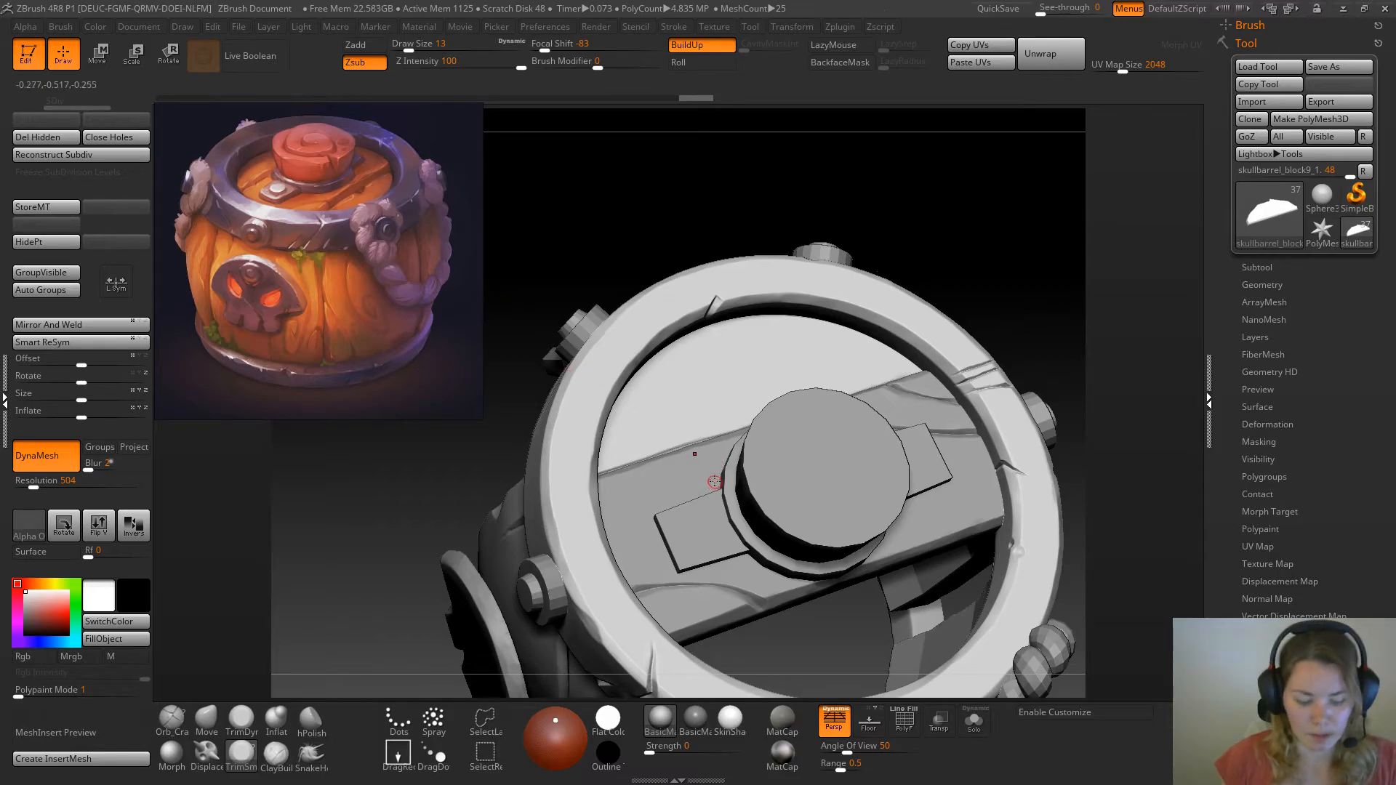
mouse_move(958, 229)
left_mouse_down()
mouse_move(946, 138)
mouse_move(935, 219)
left_mouse_up()
key("w")
left_click_drag(717, 421, 724, 409)
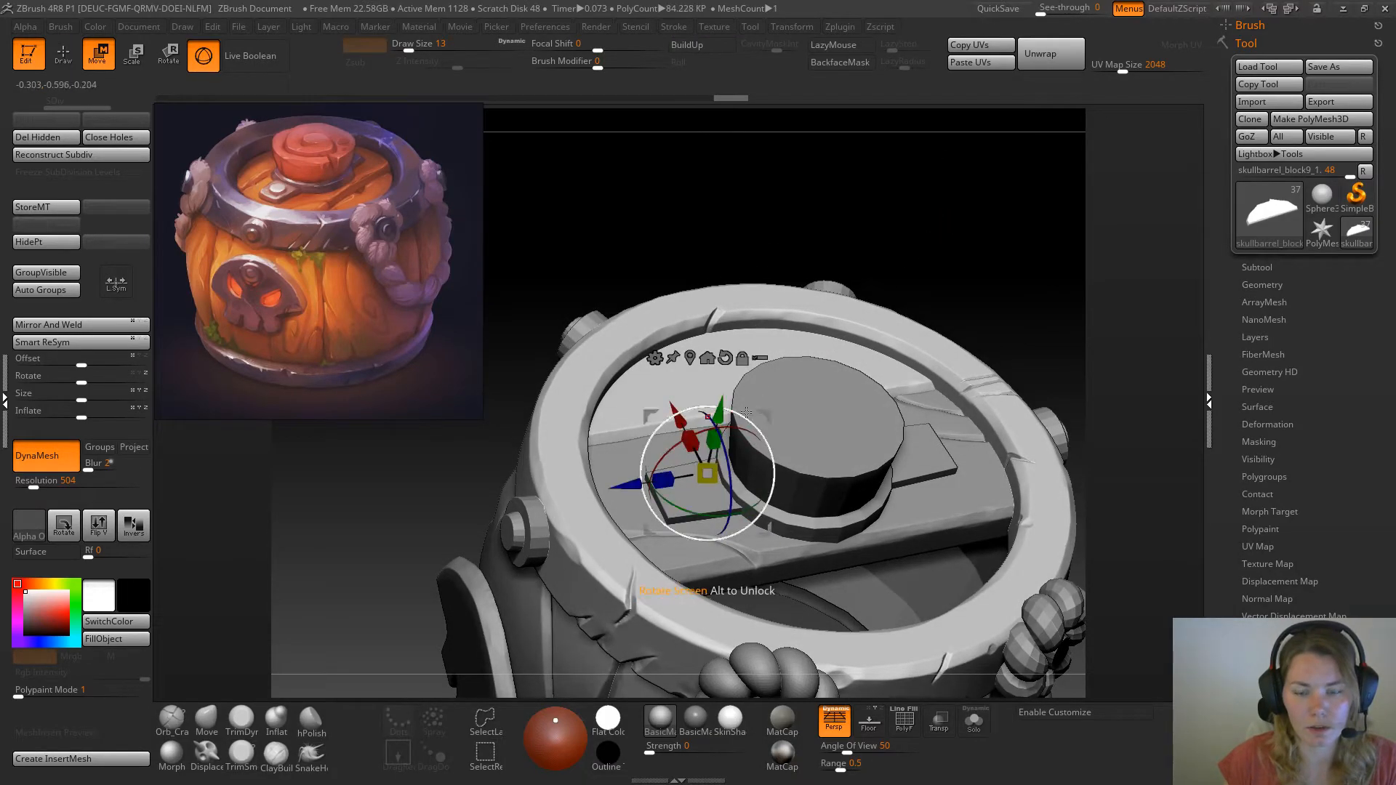
key("q")
mouse_move(948, 268)
left_mouse_down()
mouse_move(1004, 299)
mouse_move(1006, 357)
left_mouse_up()
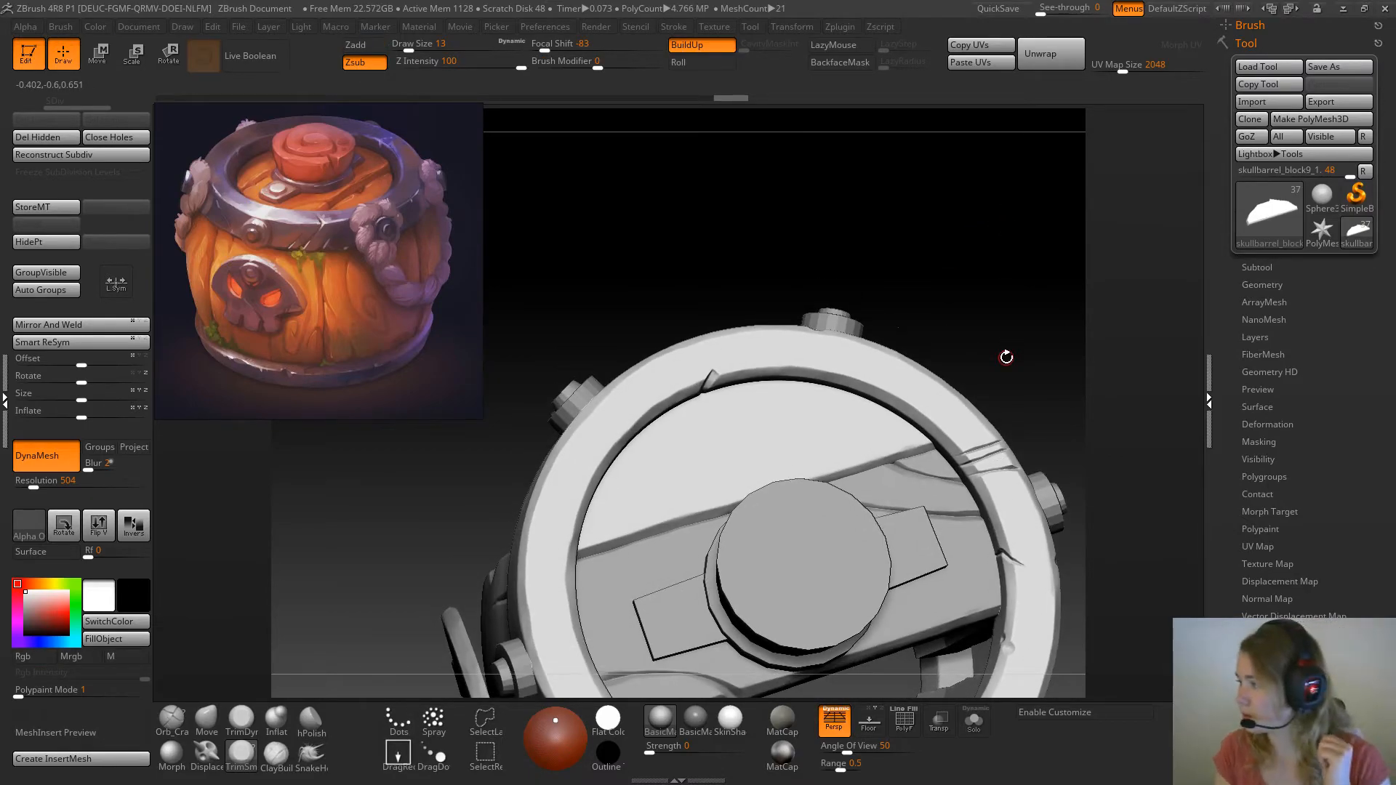
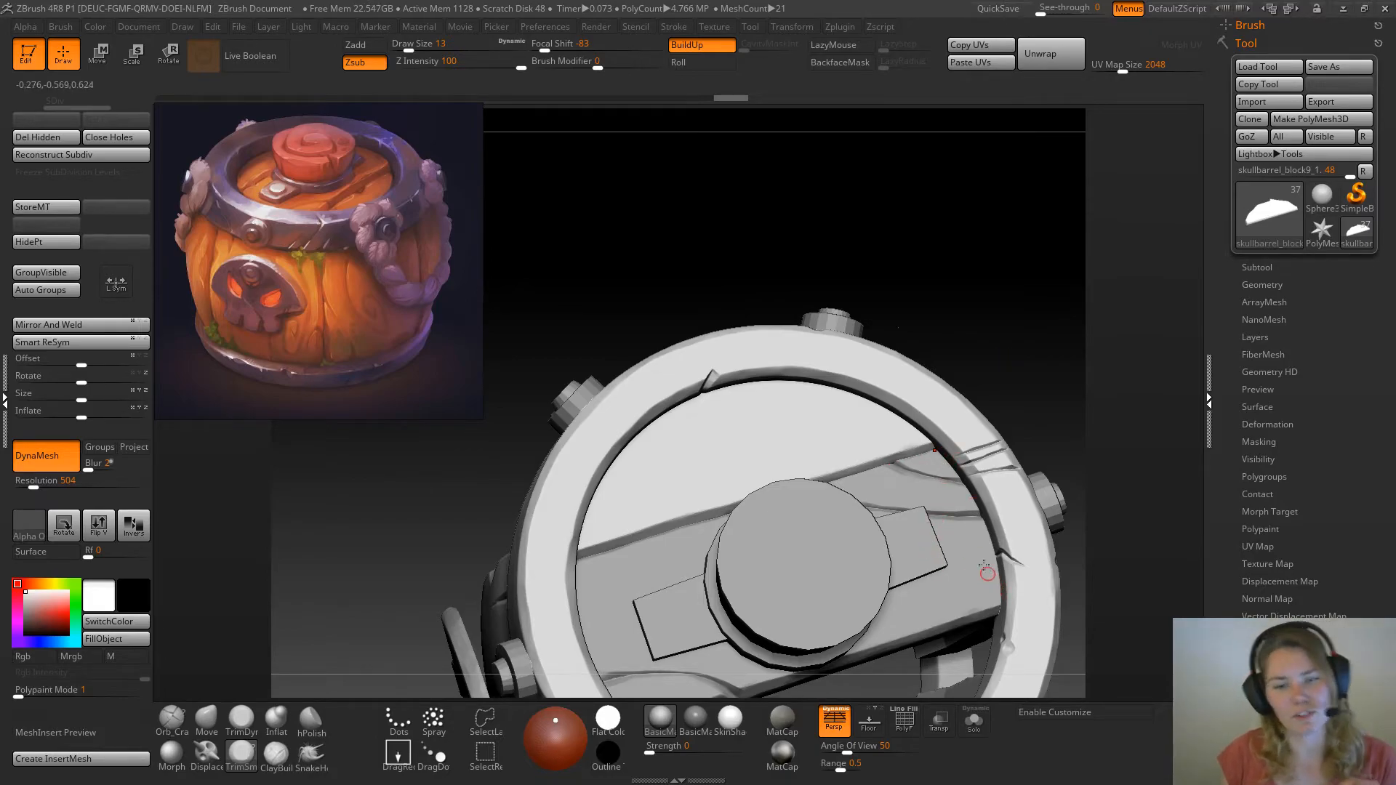
Isolate the side lid plank and raise the trim brush's draw size to 31
left_click_drag(963, 267, 934, 281)
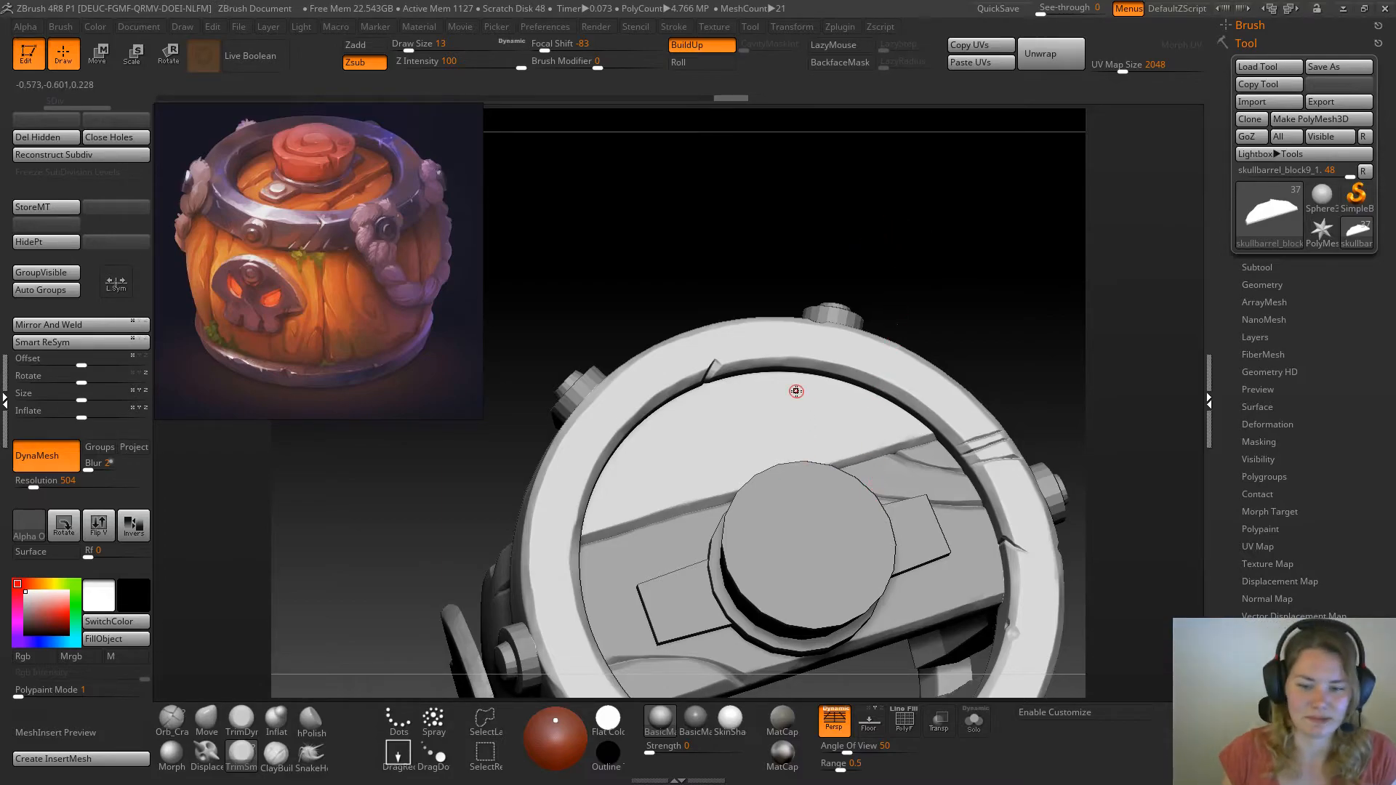
key("space")
left_click(711, 229)
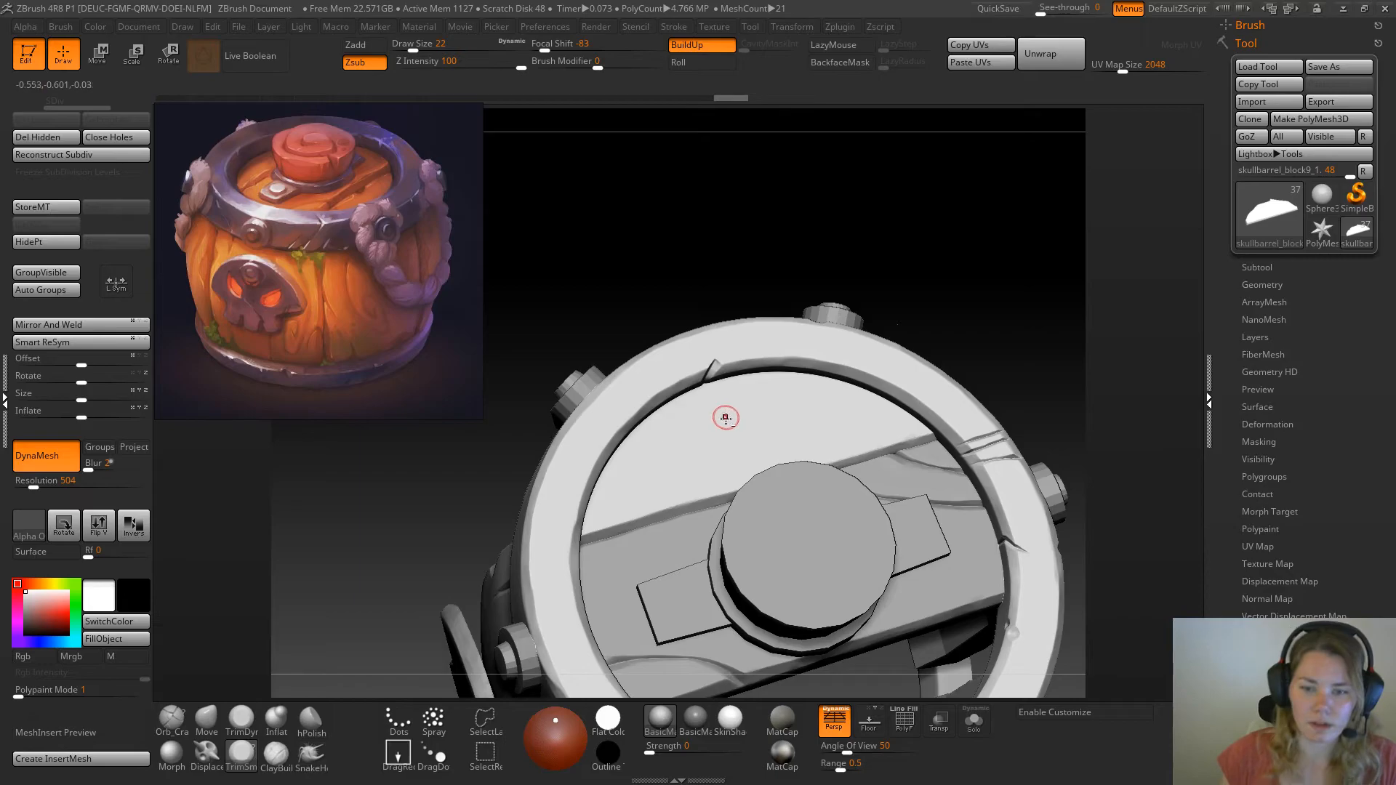
right_click_drag(782, 355, 787, 415, "alt")
right_click_drag(663, 239, 724, 139, "alt")
right_click_drag(611, 196, 682, 351)
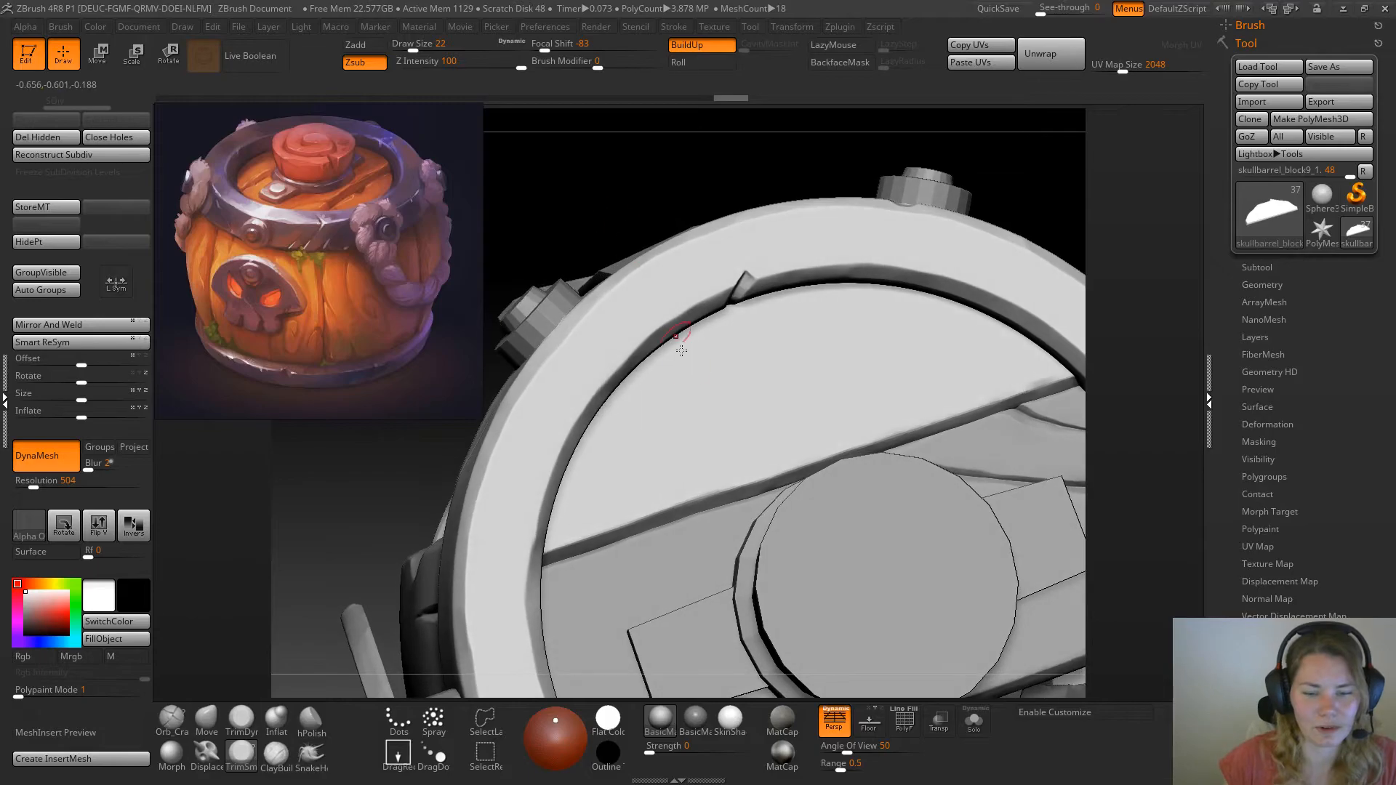
left_click(974, 720)
key("space")
left_click_drag(704, 401, 713, 401)
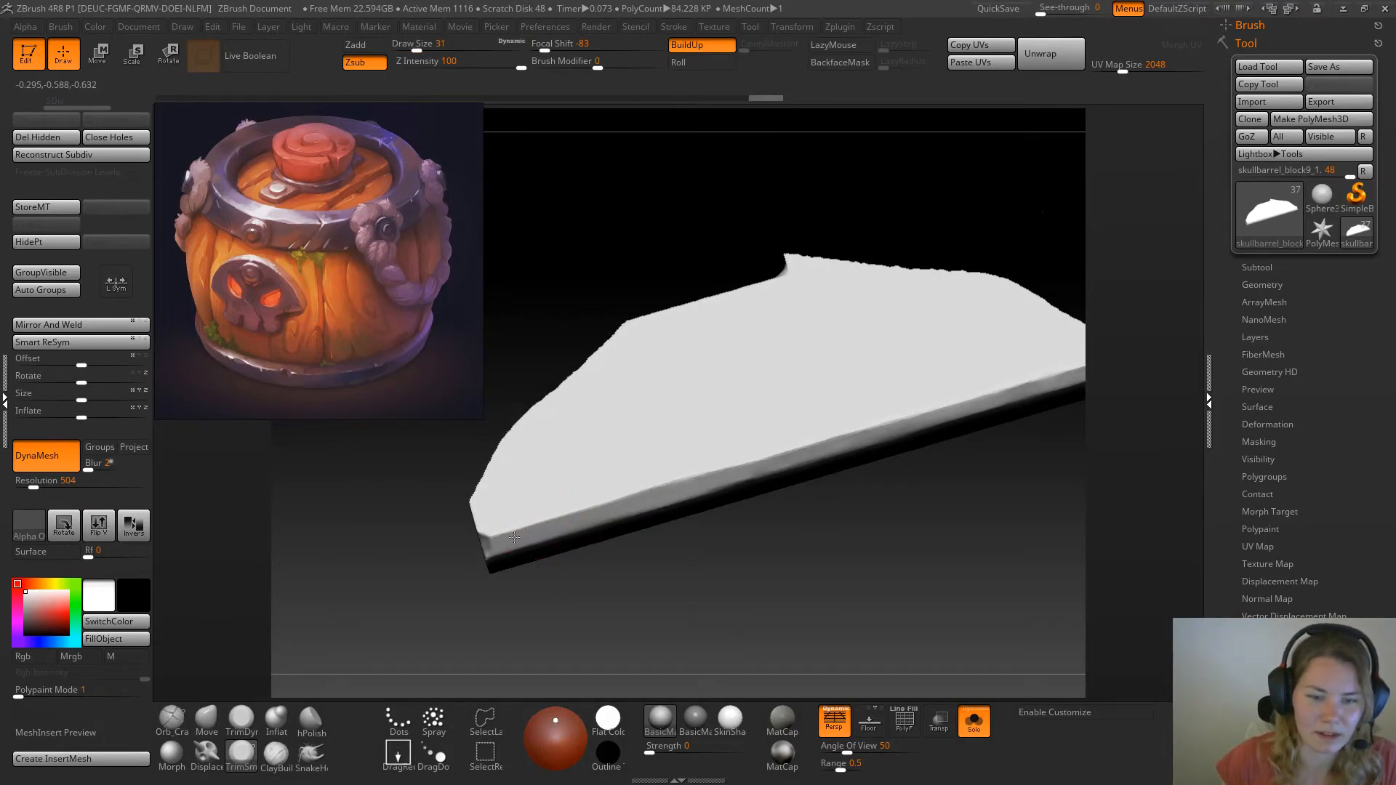
Try trimming the plank's long front edge, and undo the strokes that distort its mesh
left_click_drag(726, 483, 693, 483)
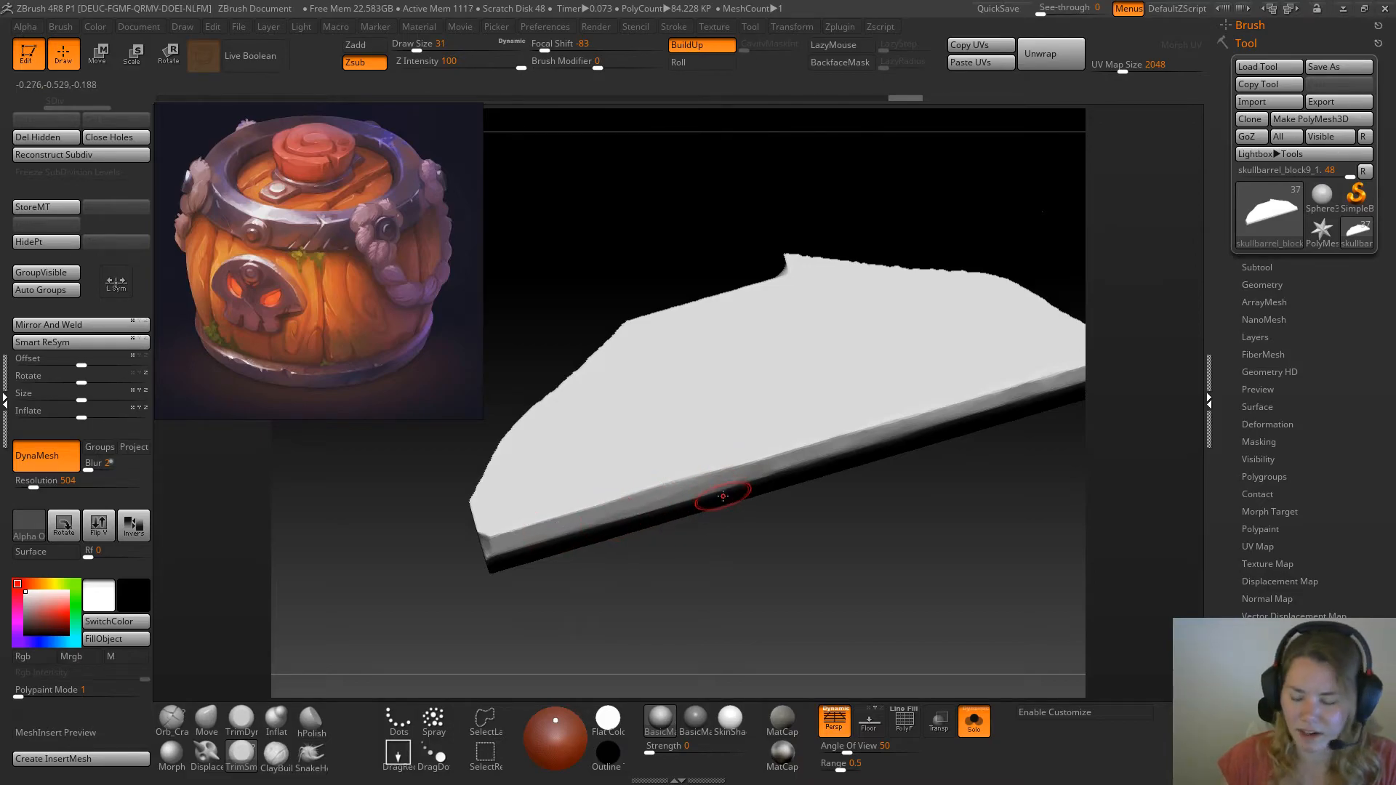
key("ctrl+z")
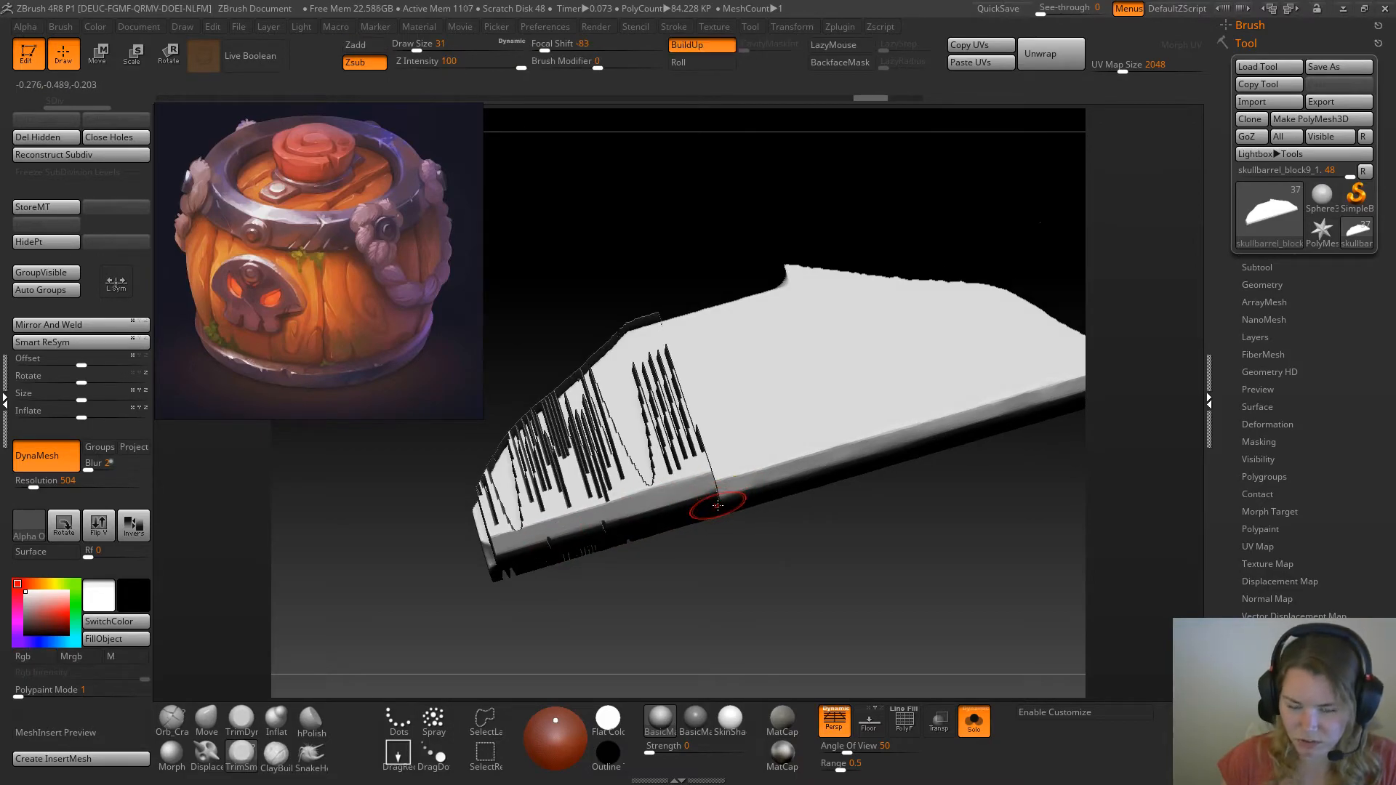
key("ctrl+z")
key("ctrl+z")
key("ctrl+z")
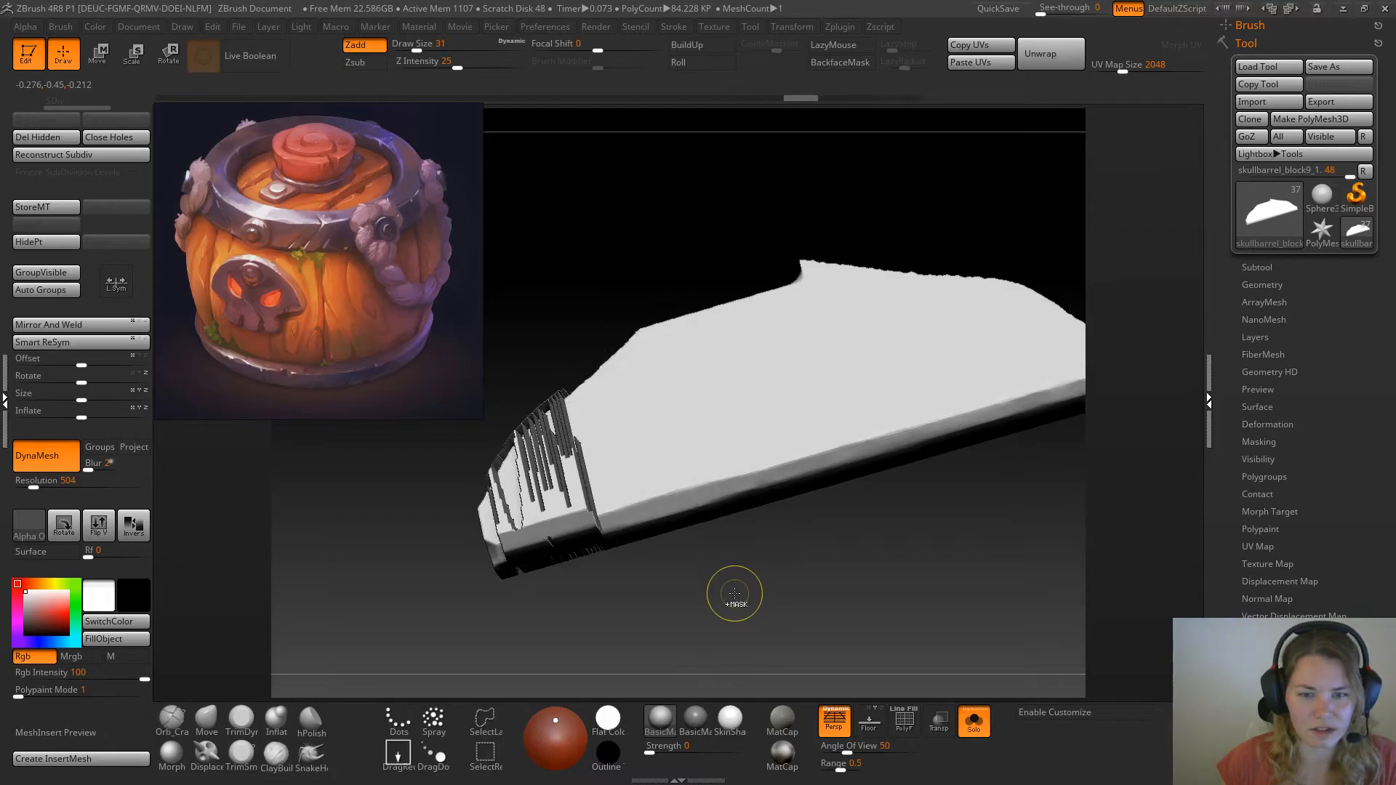
key("ctrl+z")
key("ctrl+z")
key("ctrl+z")
key("ctrl+z")
key("ctrl+z")
key("ctrl+z")
key("ctrl+z")
key("ctrl+z")
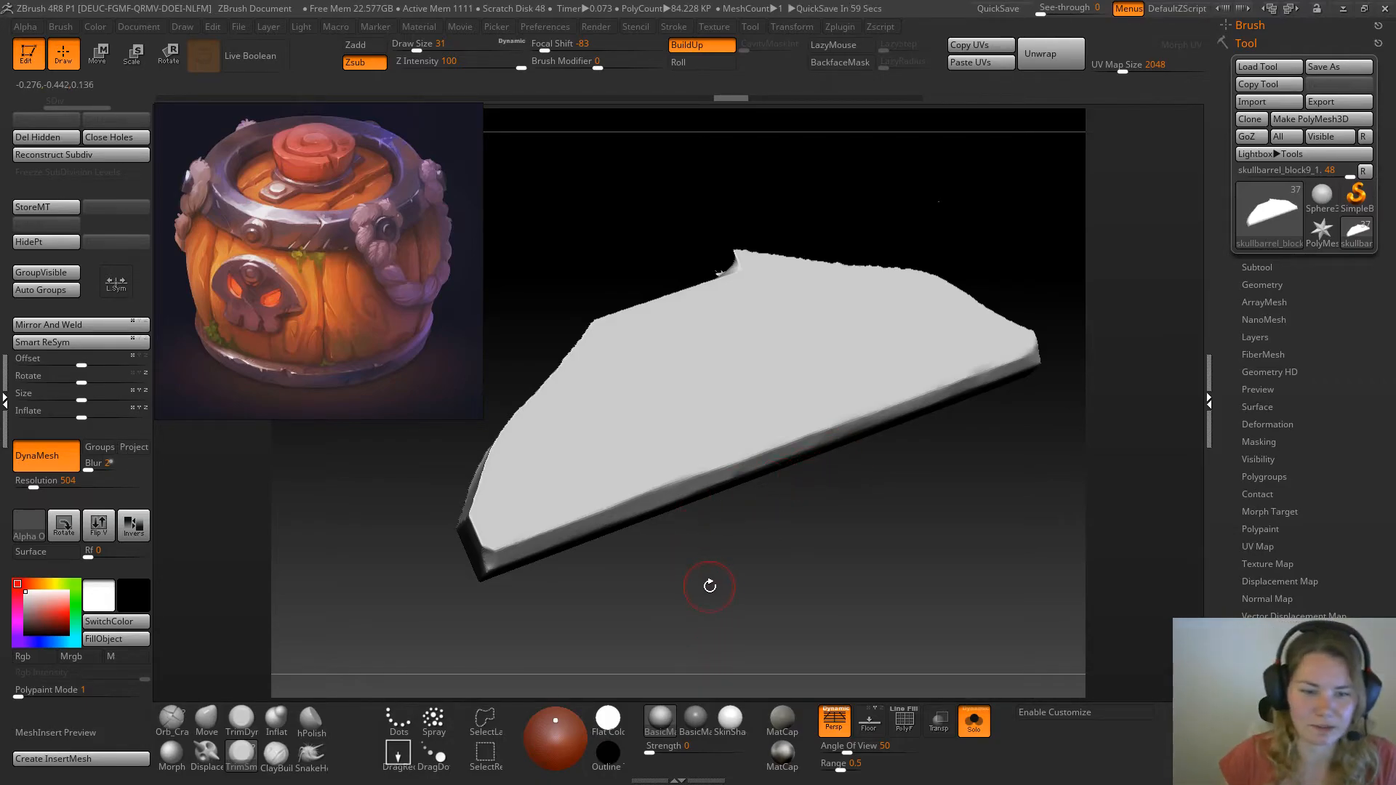
Trim the plank's front corner and carve a short diagonal crack across the nearby long edge with the Orb_Cracks brush
left_click_drag(709, 583, 613, 538)
left_click_drag(489, 549, 491, 566)
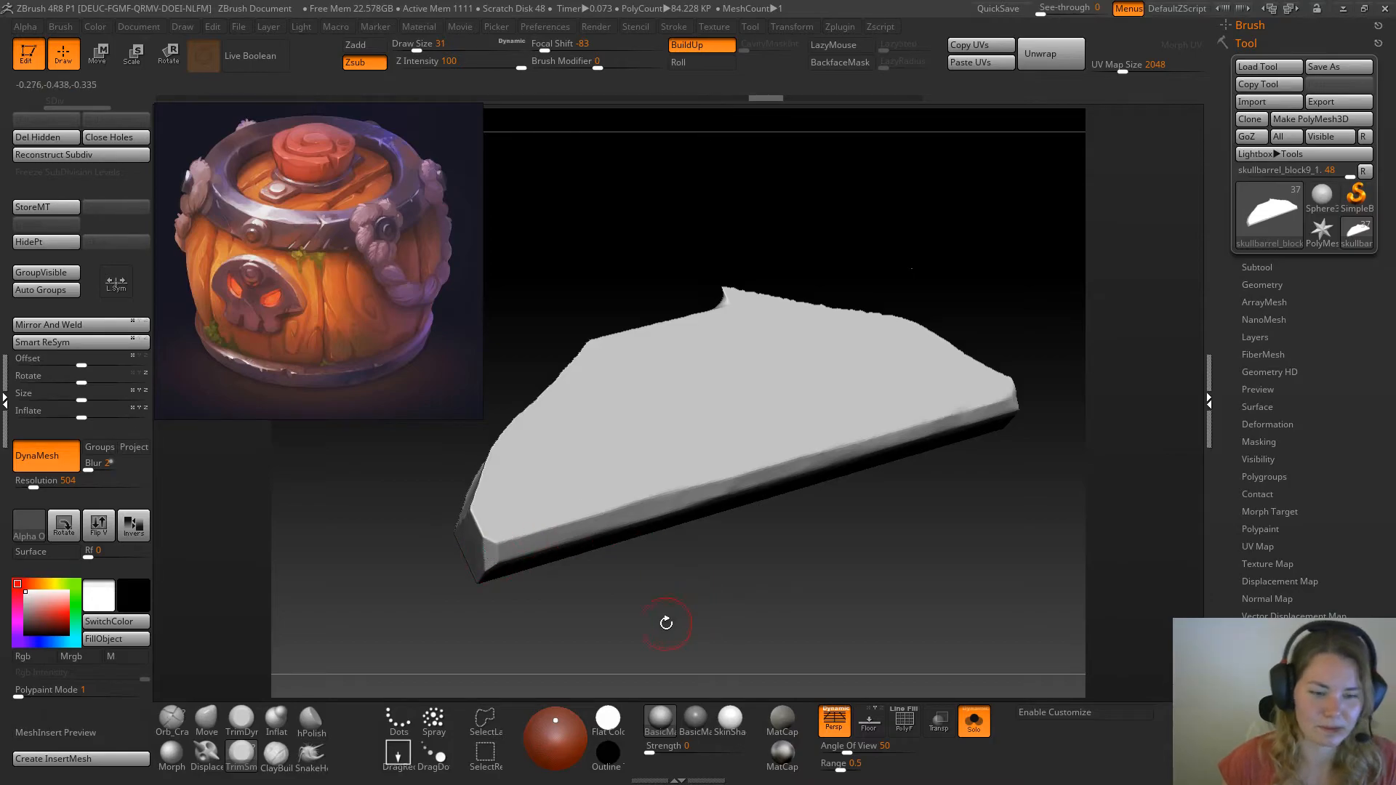
left_click(173, 720)
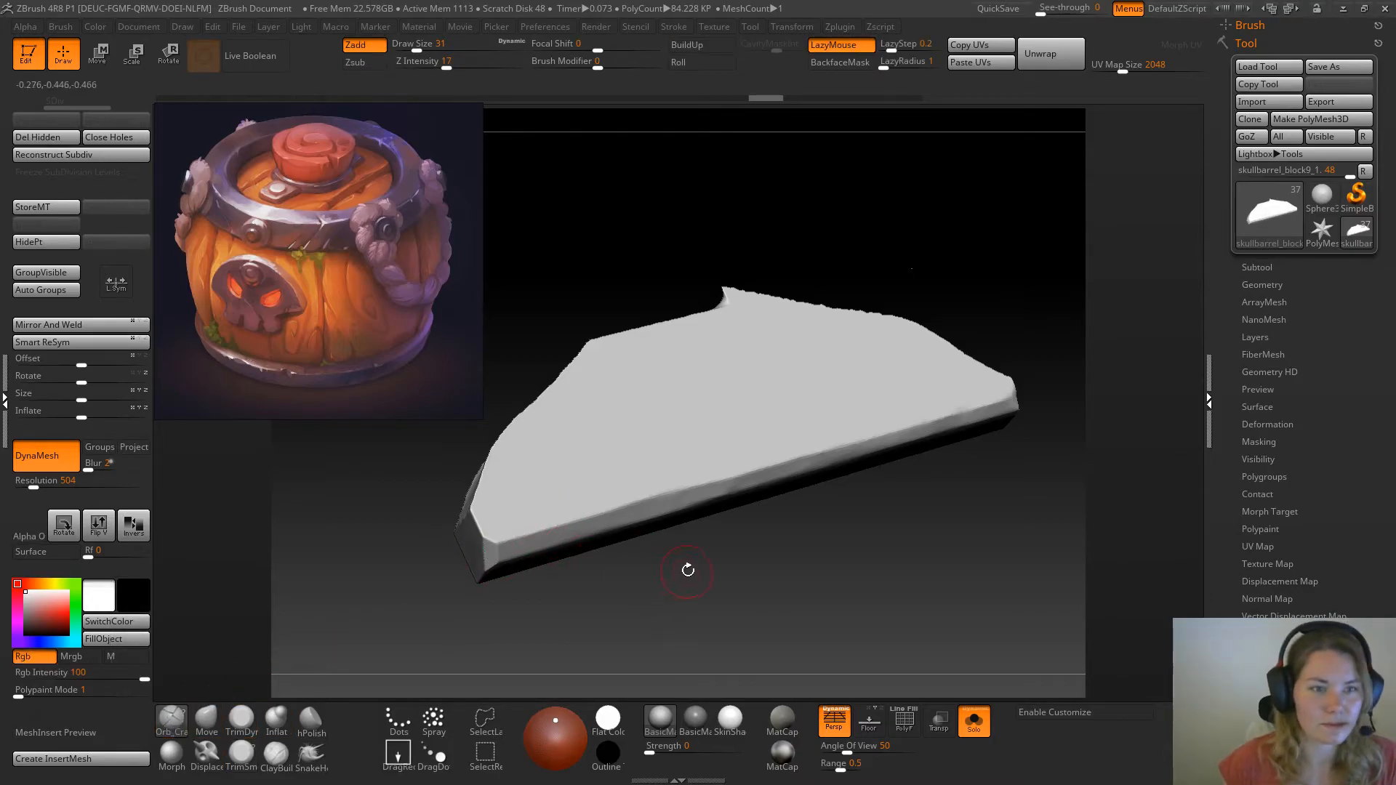
left_click_drag(686, 549, 690, 576)
left_click_drag(623, 484, 560, 529)
Trim along the crack with the TrimSmooth brush at draw size 20 and raise the DynaMesh resolution to 664
left_click(242, 752)
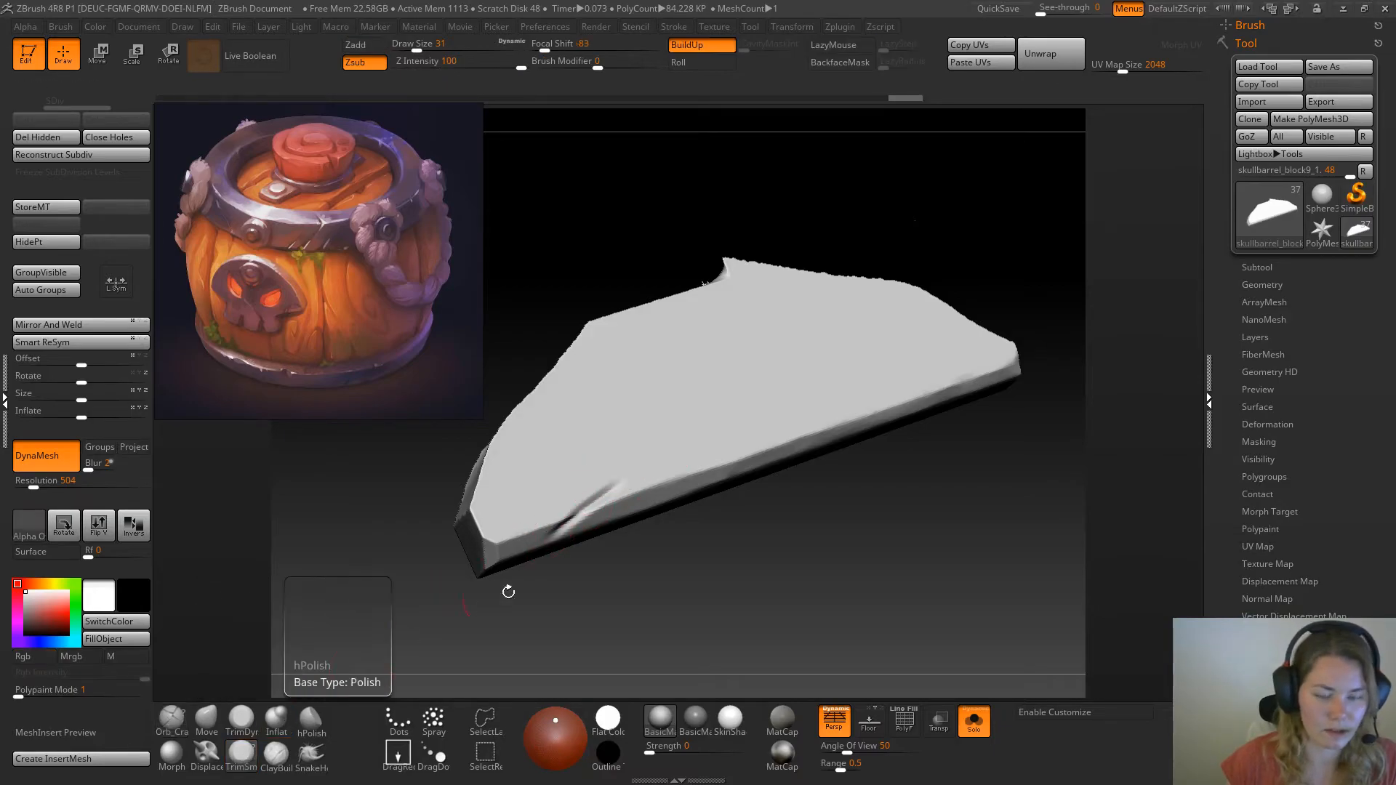
key("space")
mouse_move(662, 528)
left_mouse_down()
mouse_move(702, 577)
mouse_move(711, 537)
mouse_move(706, 557)
left_mouse_up()
left_click_drag(603, 195, 686, 240, "ctrl")
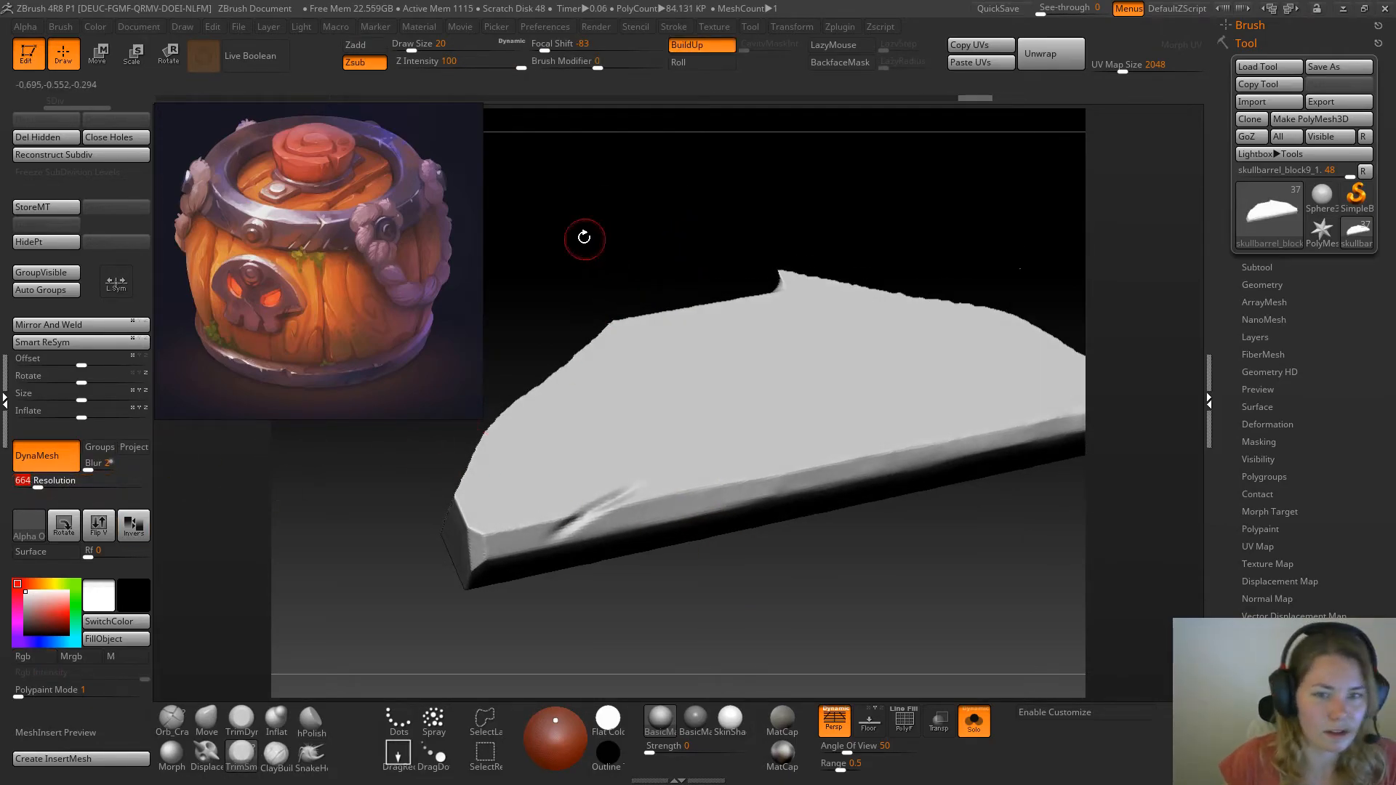
left_click_drag(634, 251, 524, 405)
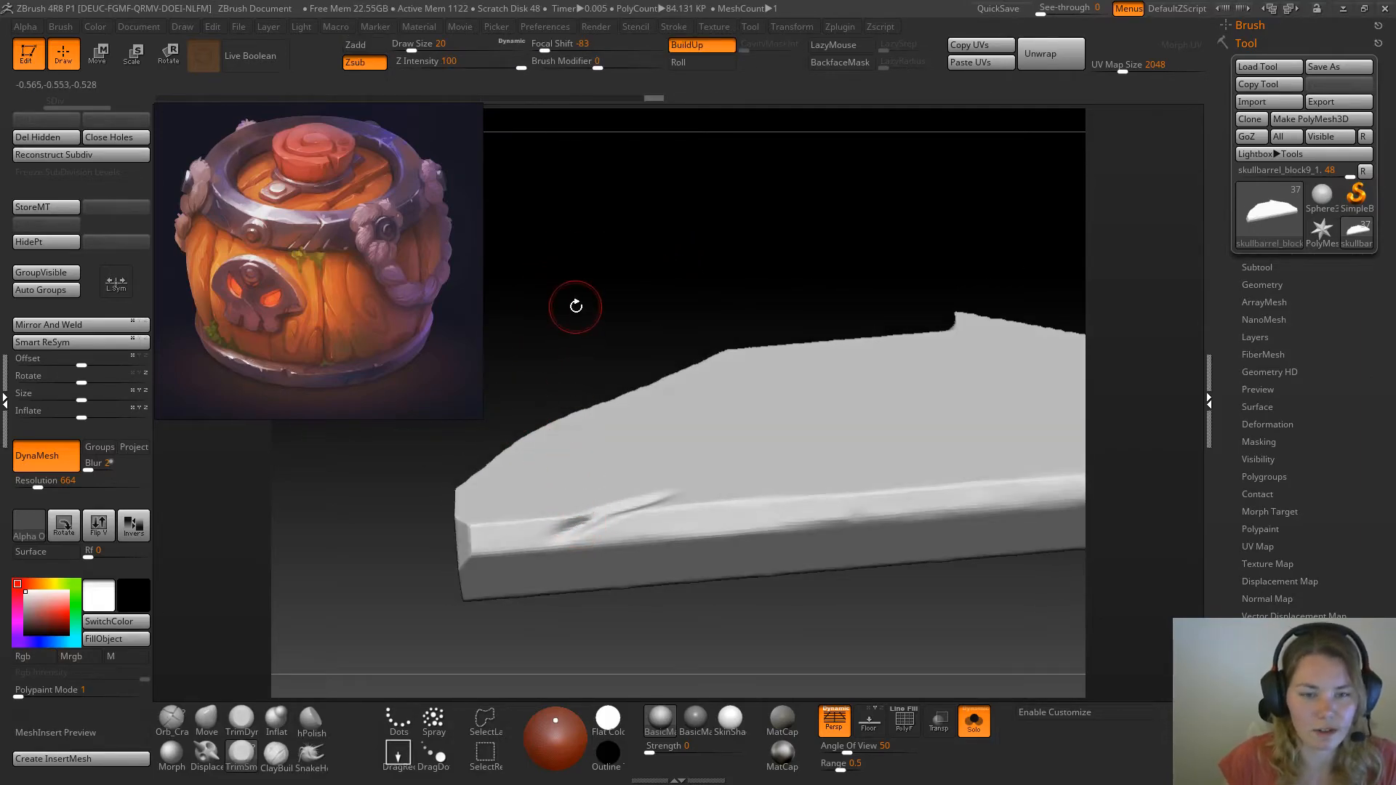
Widen the crack into a splintered notch on the plank's edge with the trim brush at draw size 14
key("space")
left_click_drag(574, 314, 568, 314)
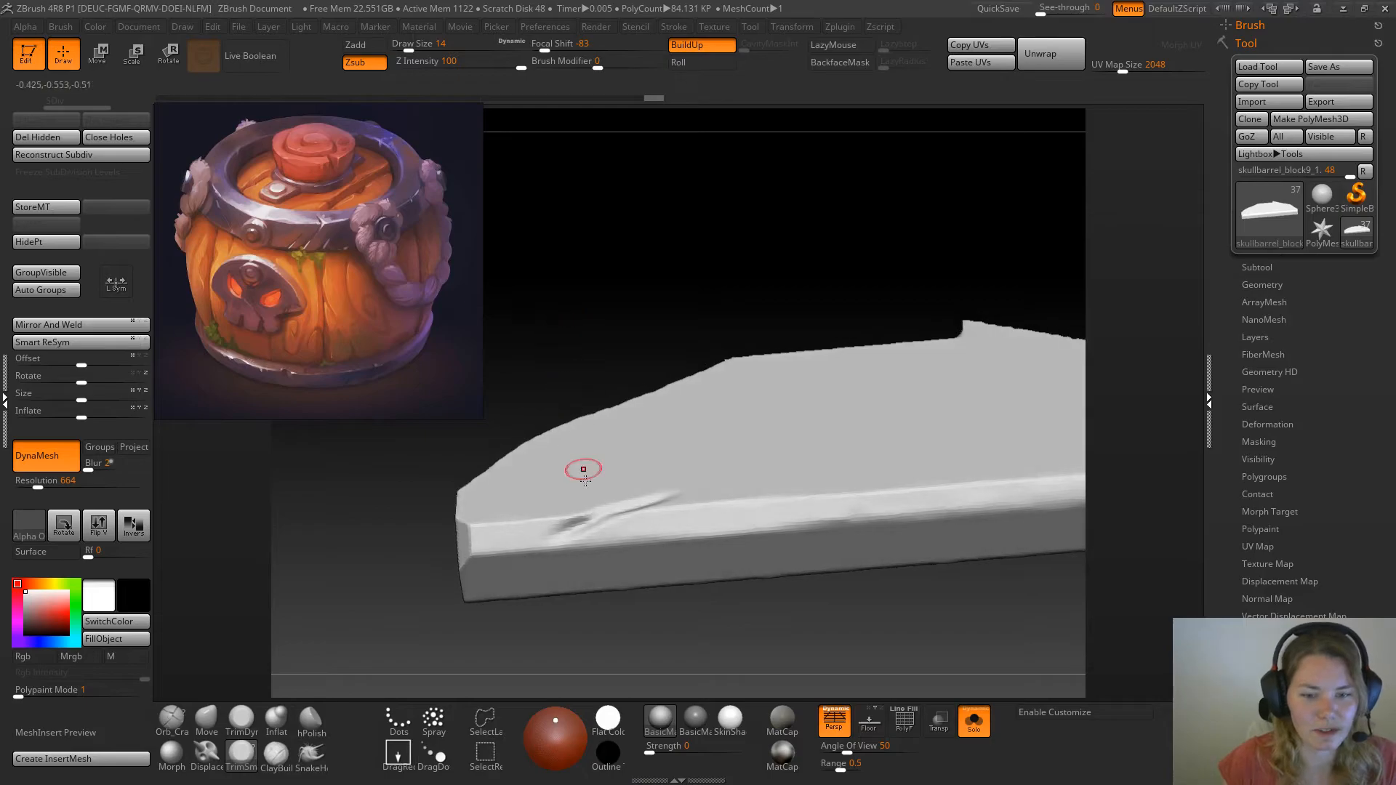
mouse_move(567, 524)
left_mouse_down()
mouse_move(555, 528)
mouse_move(616, 503)
left_mouse_up()
left_click_drag(599, 340, 574, 429)
mouse_move(573, 526)
left_mouse_down()
mouse_move(555, 517)
mouse_move(629, 500)
mouse_move(648, 371)
mouse_move(703, 597)
left_mouse_up()
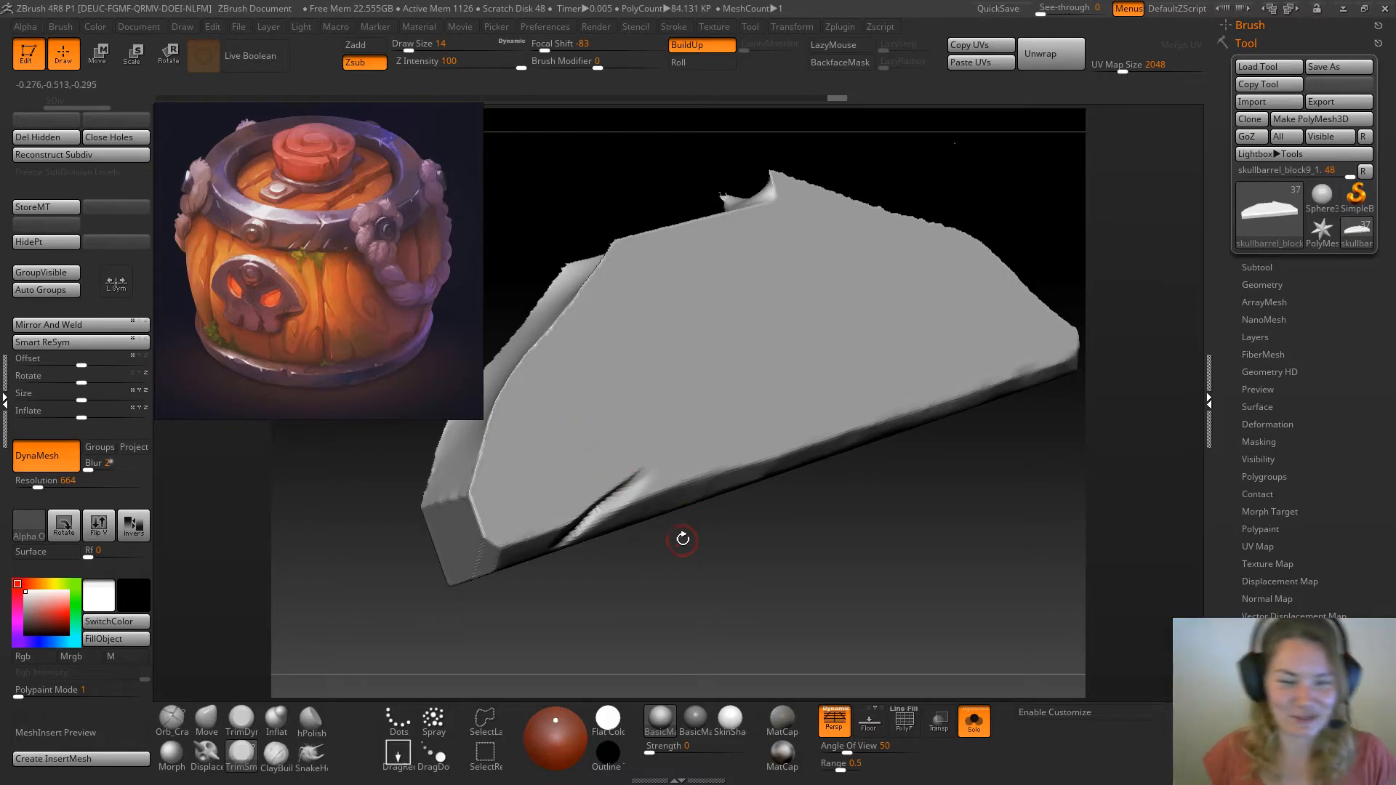
mouse_move(692, 548)
left_mouse_down()
mouse_move(677, 520)
mouse_move(674, 553)
mouse_move(673, 520)
left_mouse_up()
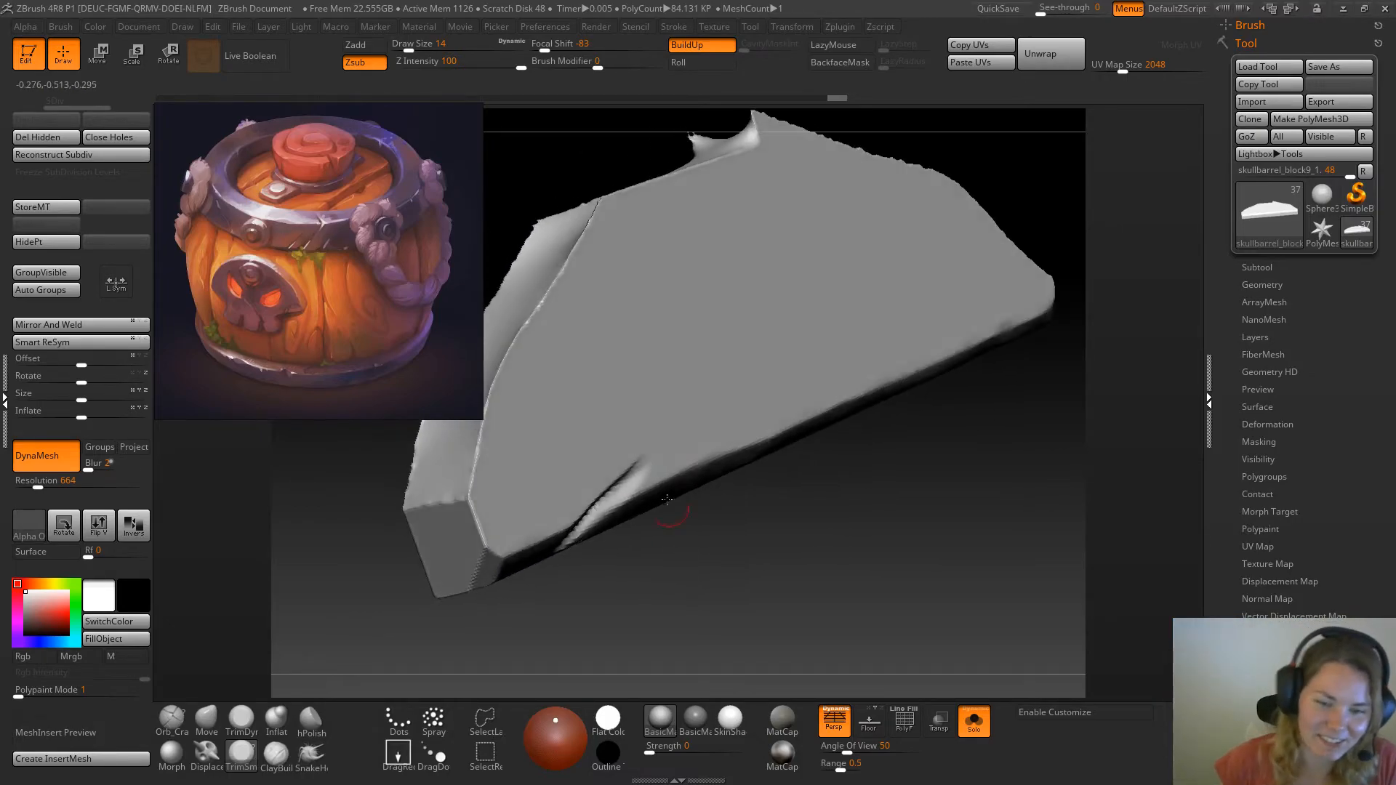
mouse_move(657, 571)
left_mouse_down()
mouse_move(624, 508)
mouse_move(666, 567)
mouse_move(677, 553)
mouse_move(632, 509)
mouse_move(652, 555)
mouse_move(686, 554)
mouse_move(633, 520)
left_mouse_up()
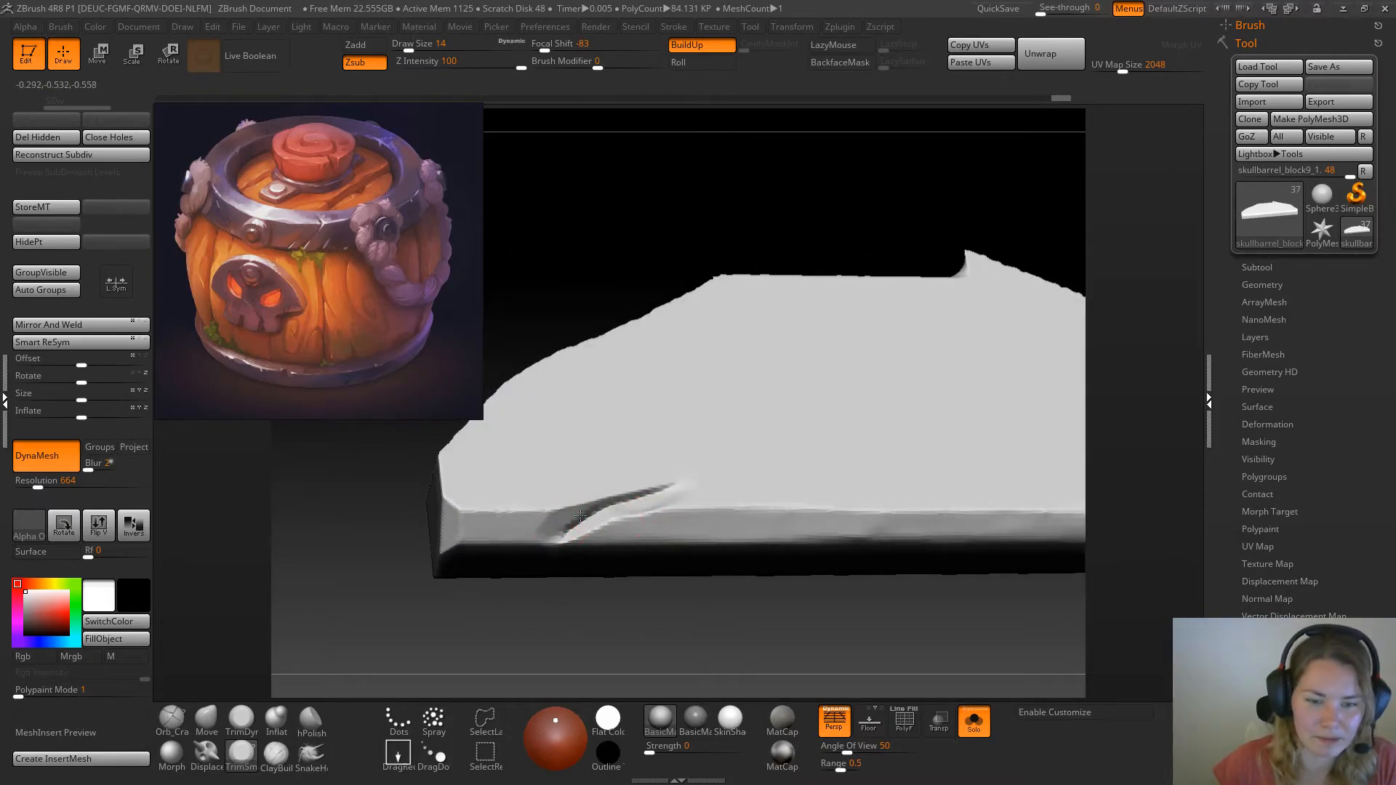
Remesh the plank with DynaMesh and smooth the notch's surfaces with the TrimDynamic brush
left_click_drag(603, 329, 637, 452)
mouse_move(675, 592)
left_mouse_down()
mouse_move(619, 610)
mouse_move(775, 630)
mouse_move(713, 617)
mouse_move(732, 647)
mouse_move(656, 629)
left_mouse_up()
left_click(242, 720)
left_click_drag(534, 631, 635, 622)
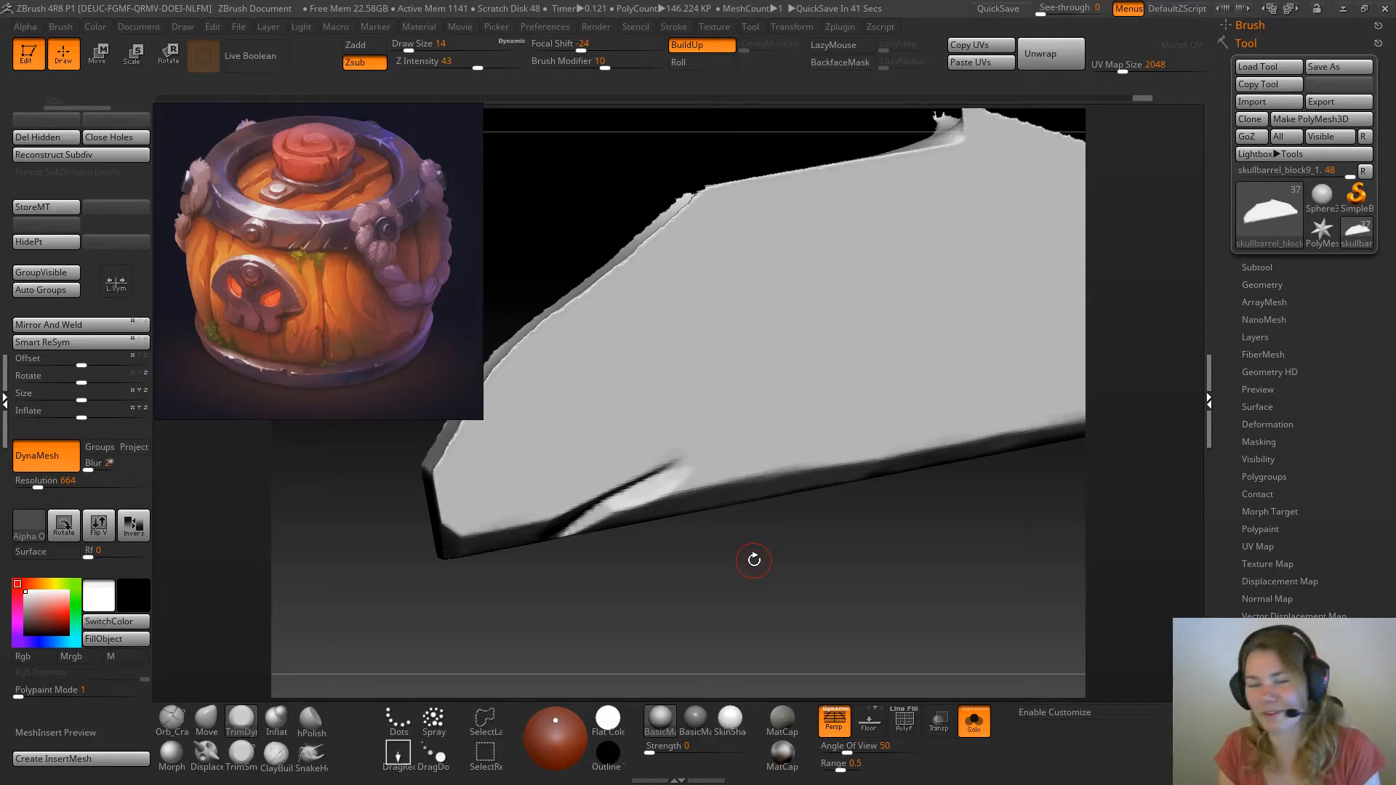
left_click_drag(573, 594, 581, 483)
mouse_move(575, 543)
left_mouse_down()
mouse_move(601, 523)
mouse_move(580, 535)
left_mouse_up()
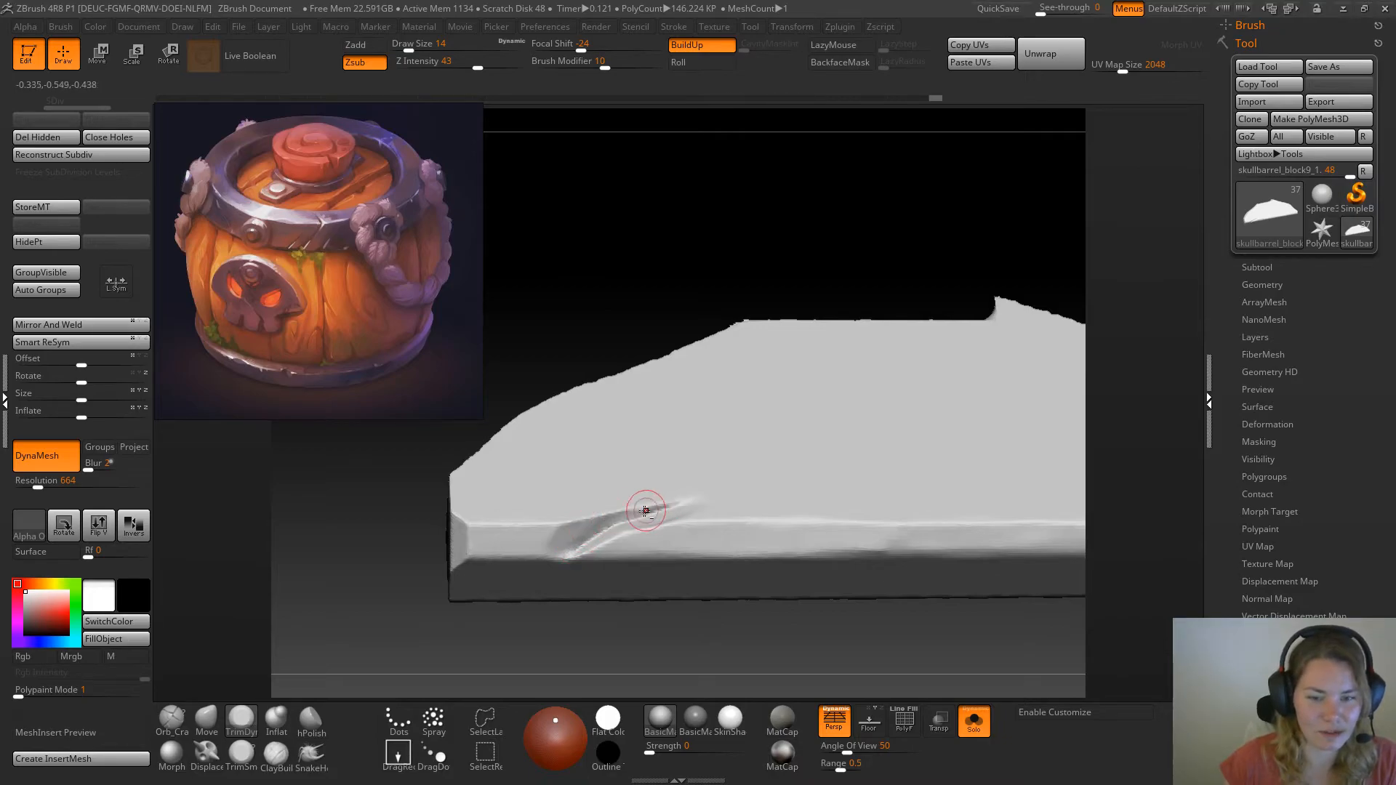
Refine the shape of the notch's edges with the Move brush at draw size 27
mouse_move(659, 640)
left_mouse_down()
mouse_move(673, 670)
mouse_move(679, 611)
mouse_move(767, 608)
mouse_move(713, 565)
left_mouse_up()
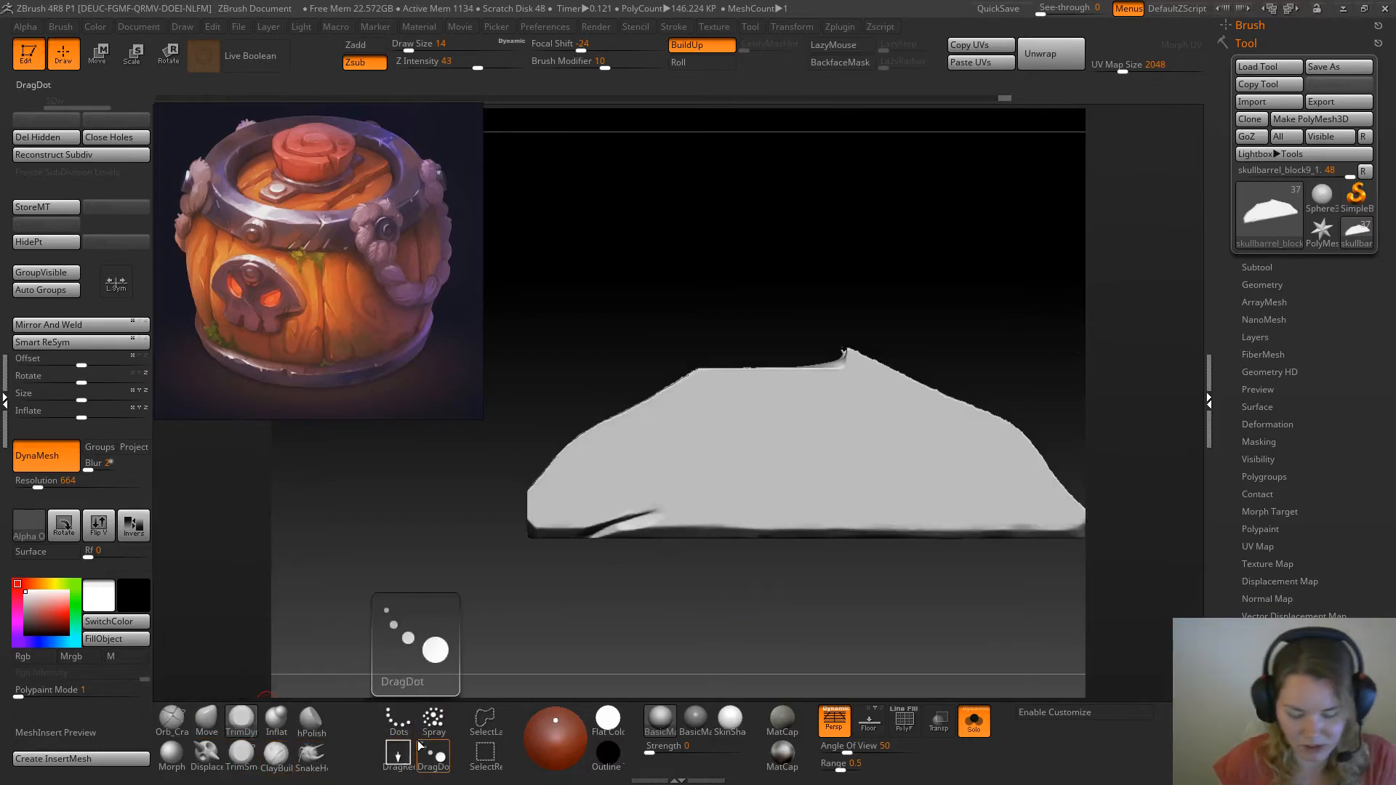
key("b")
key("i")
key("space")
left_click(670, 503)
left_click_drag(646, 553, 665, 569, "alt")
left_click_drag(666, 521, 561, 550)
left_click(207, 720)
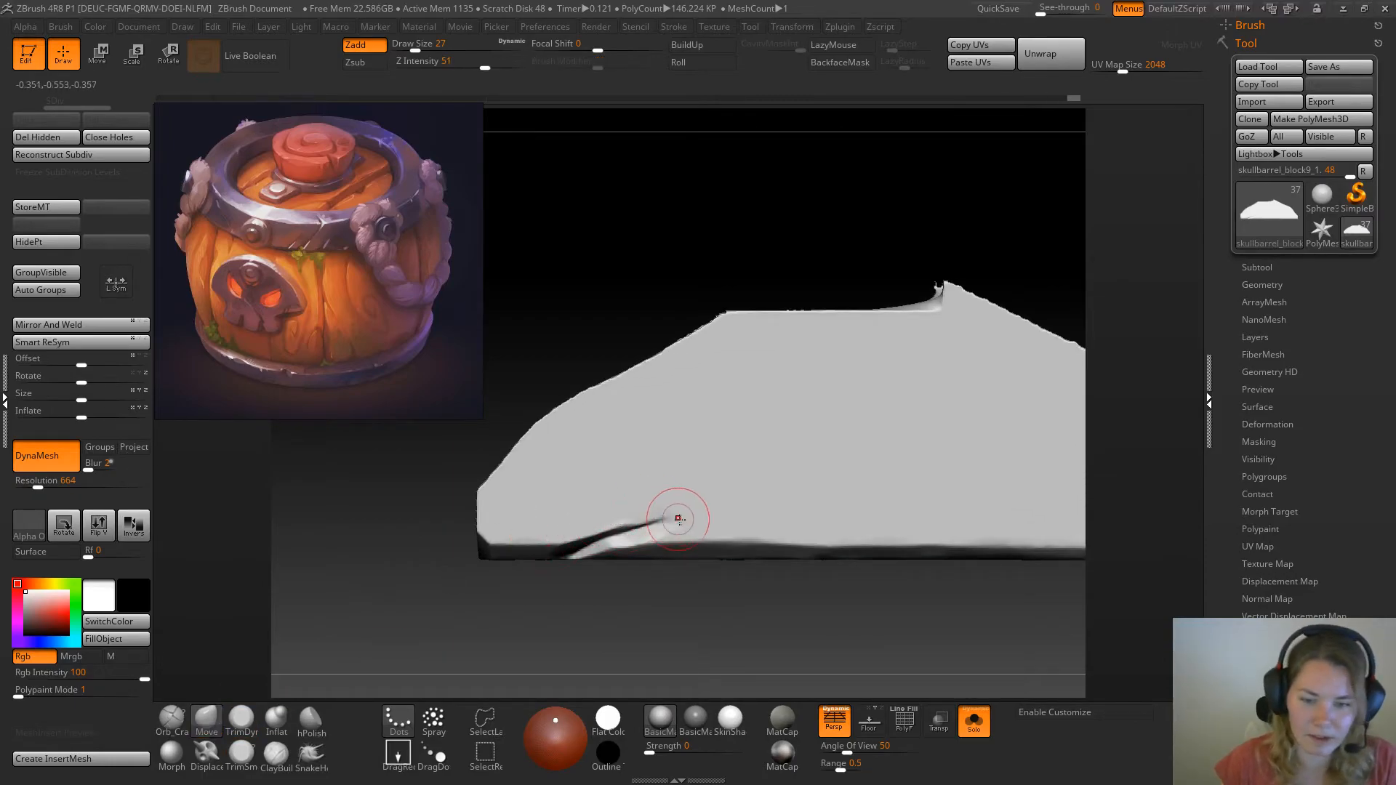
left_click_drag(552, 530, 651, 507)
key("space")
left_click_drag(662, 670, 700, 623)
Show the whole barrel again and hide skullbarrel_block12 in the subtool list to get a clearer look at the lid
left_click(974, 720)
right_click_drag(944, 634, 758, 420, "ctrl")
left_click_drag(741, 329, 703, 330, "shift")
right_click_drag(695, 342, 1083, 551, "ctrl")
left_click(1258, 267)
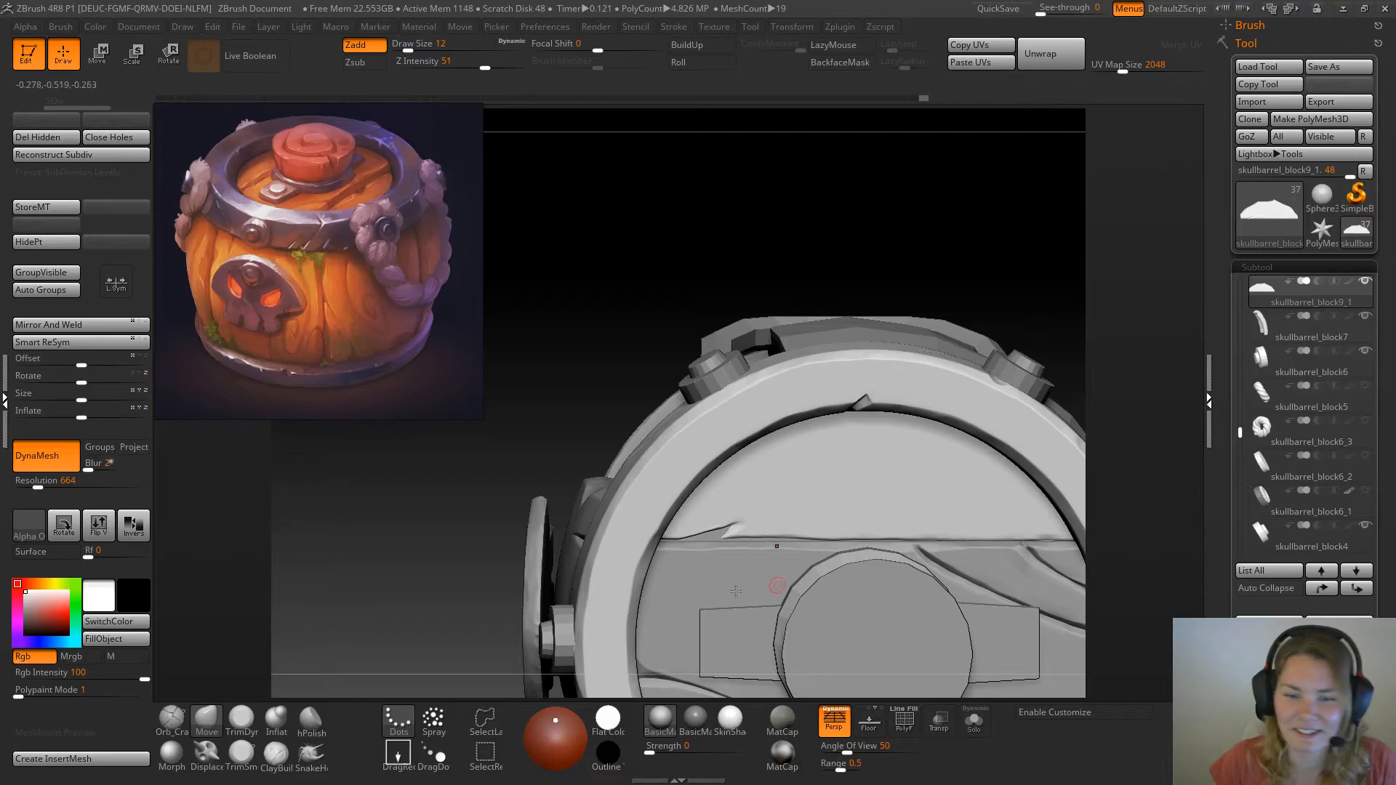
left_click(711, 536, "alt")
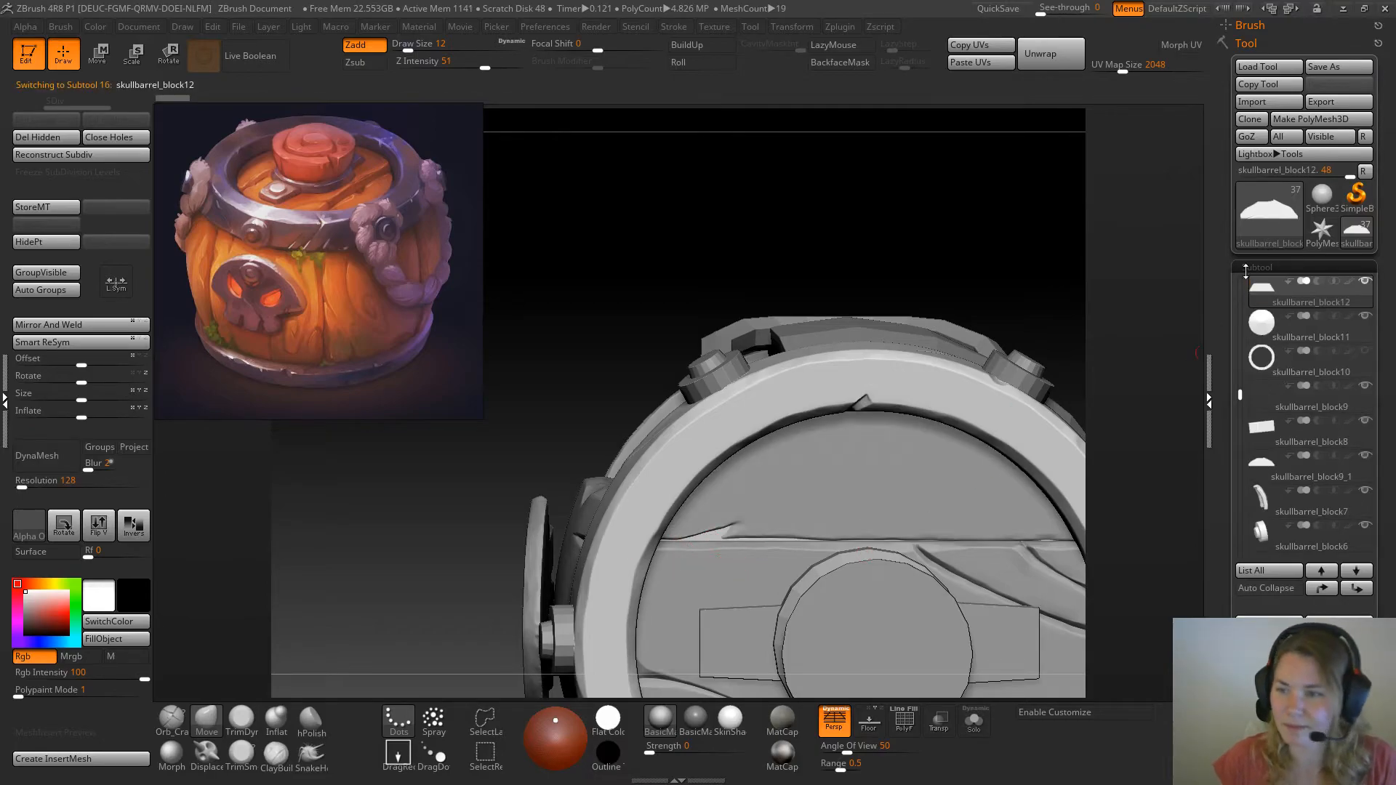
left_click(1260, 324)
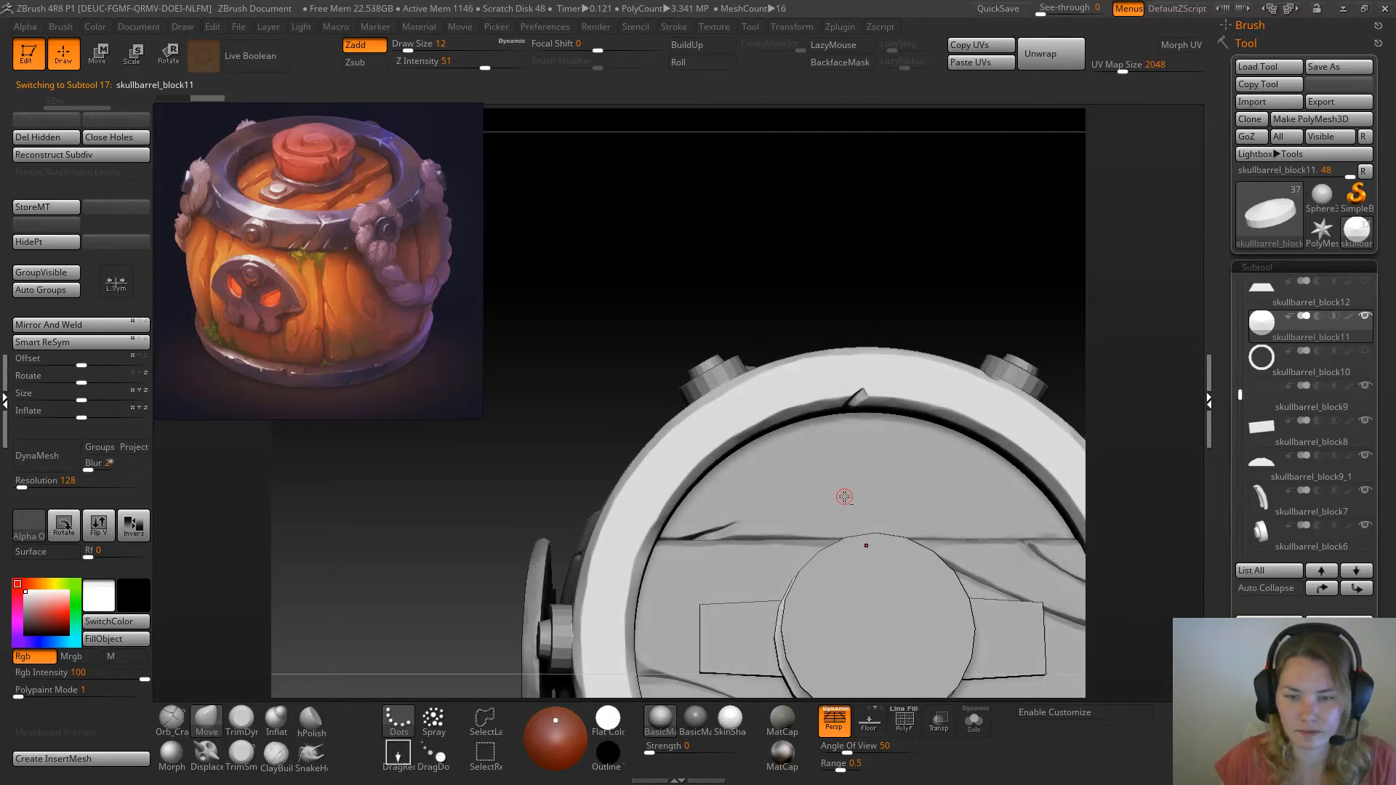
Make the side lid plank the active subtool again and isolate it
left_click(841, 495, "alt")
left_click(974, 720)
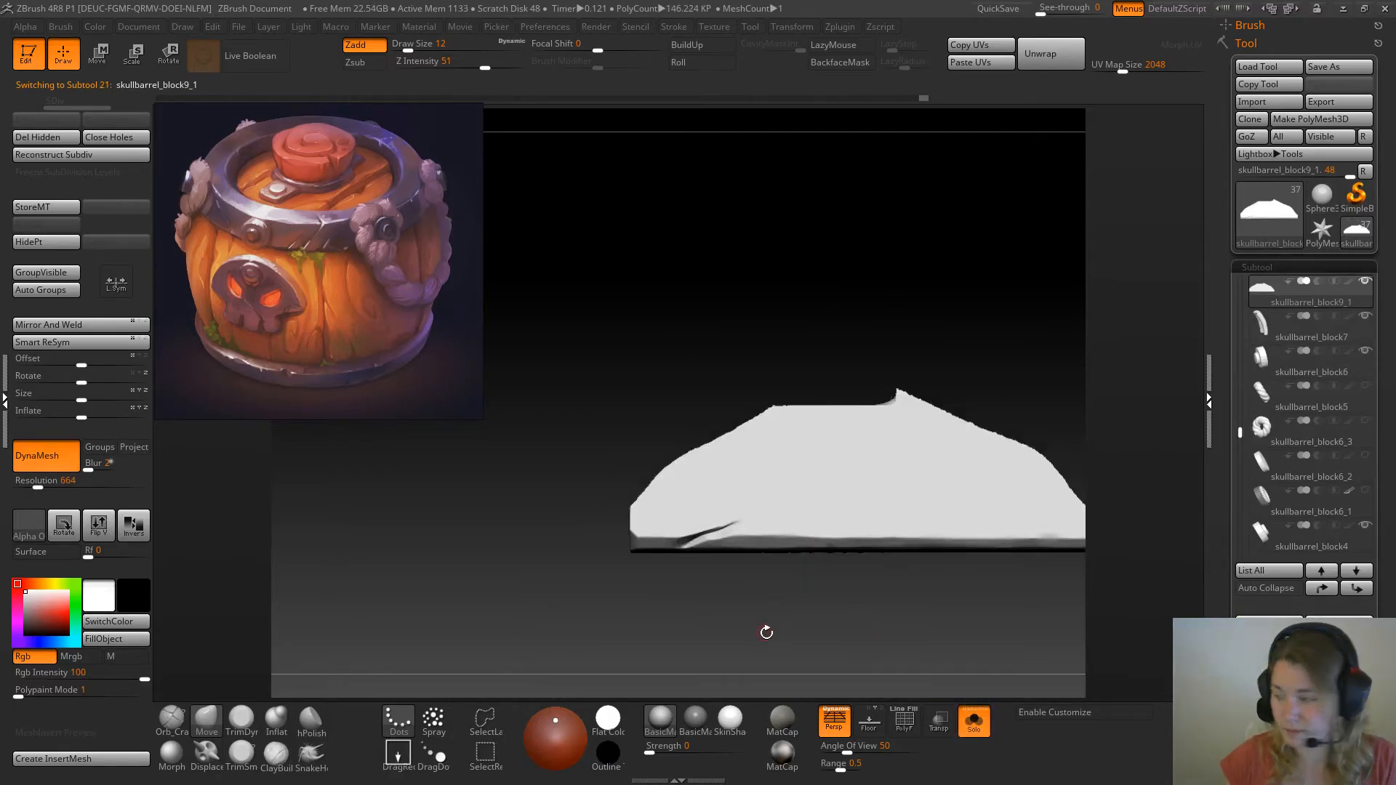
right_click_drag(739, 540, 757, 604, "ctrl")
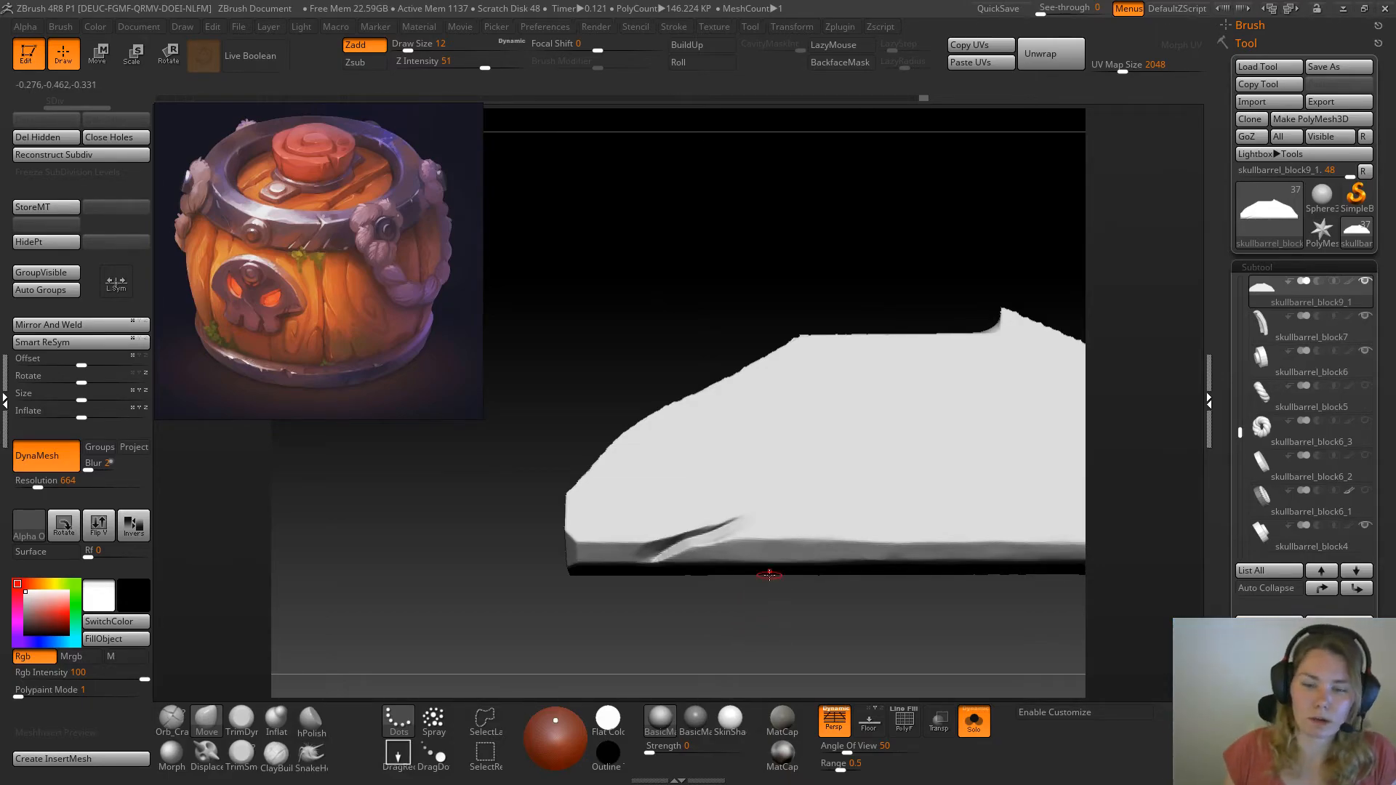
Switch to the skull barrel blockout in Maya and move the reference image clear of the barrel
key("super")
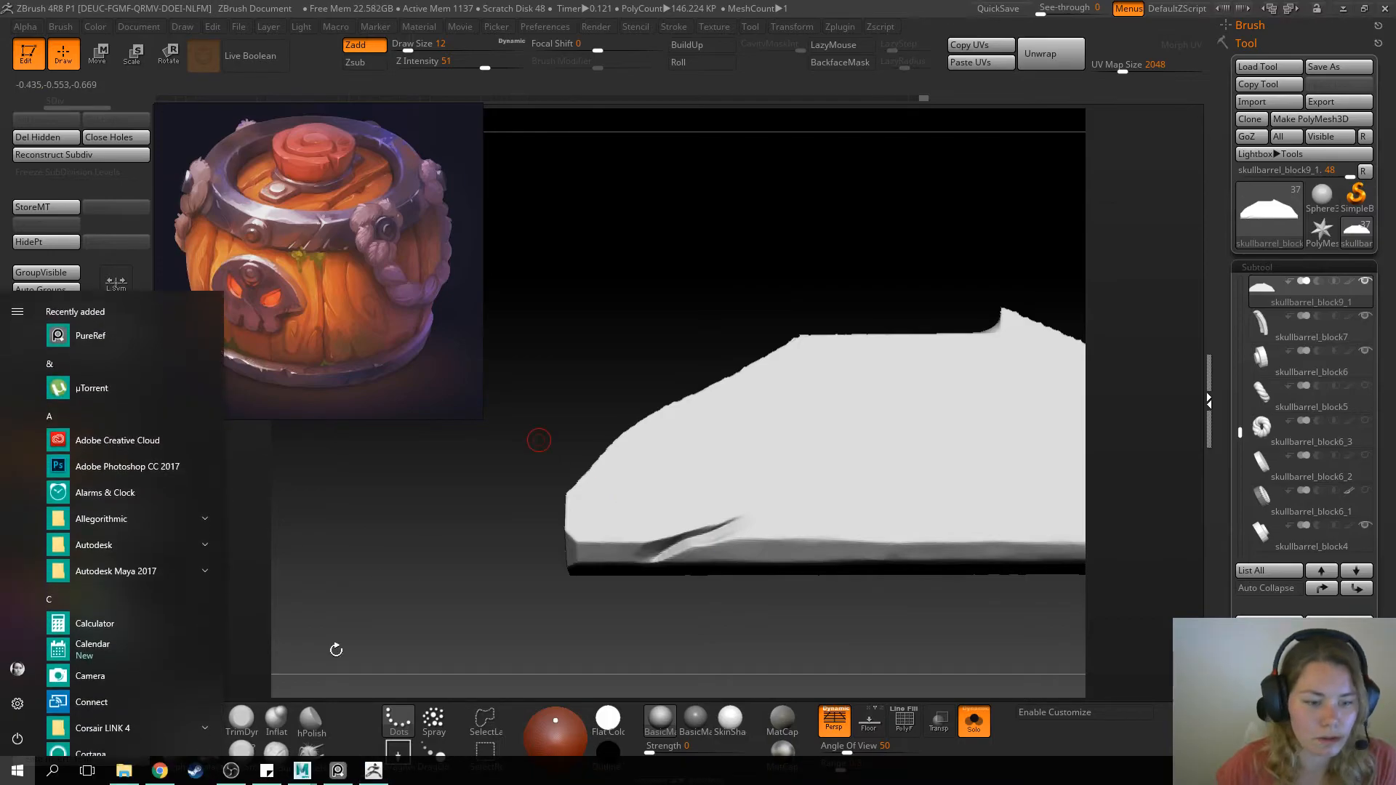
mouse_move(302, 771)
left_click(346, 679)
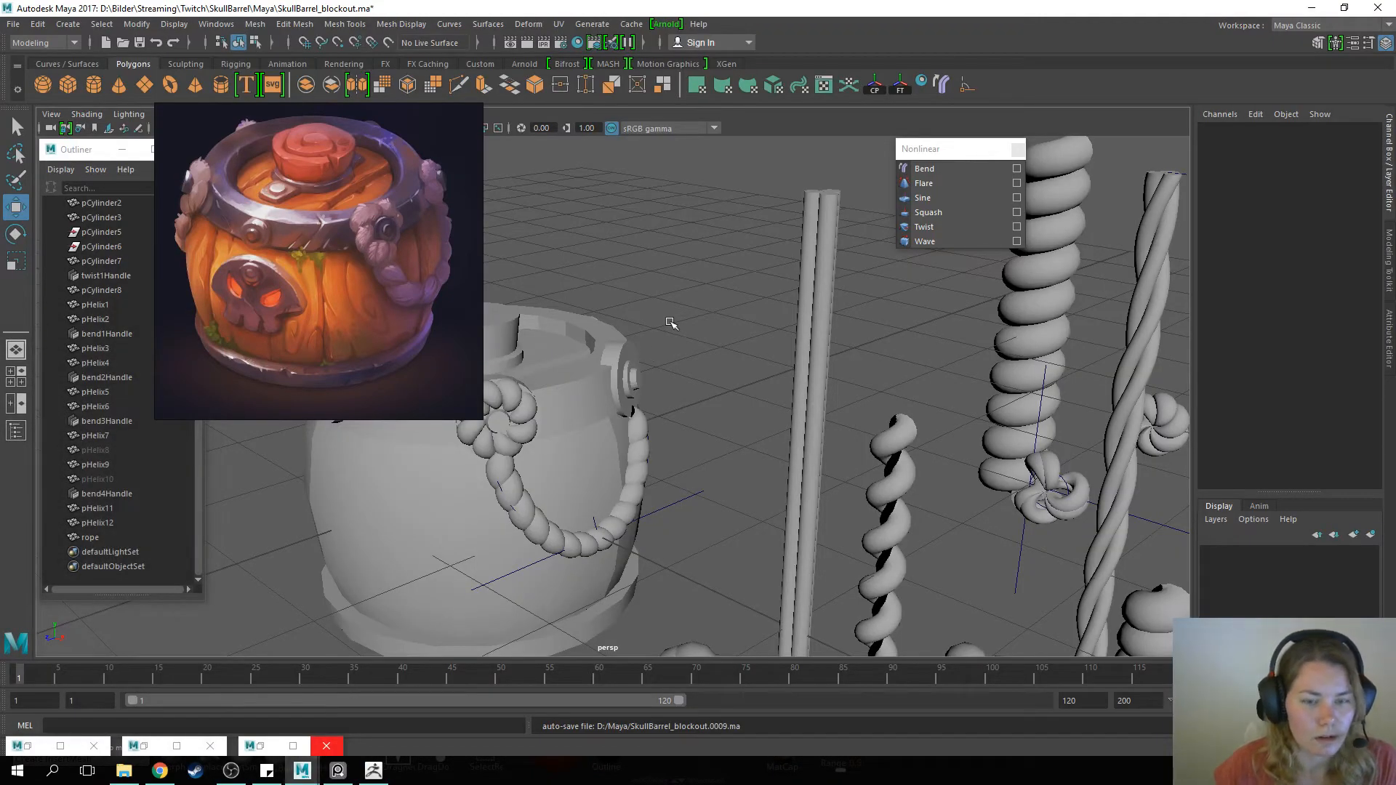
left_click_drag(406, 195, 254, 126)
left_click(644, 218)
left_click_drag(509, 363, 596, 445, "alt")
middle_click_drag(596, 446, 707, 274, "alt")
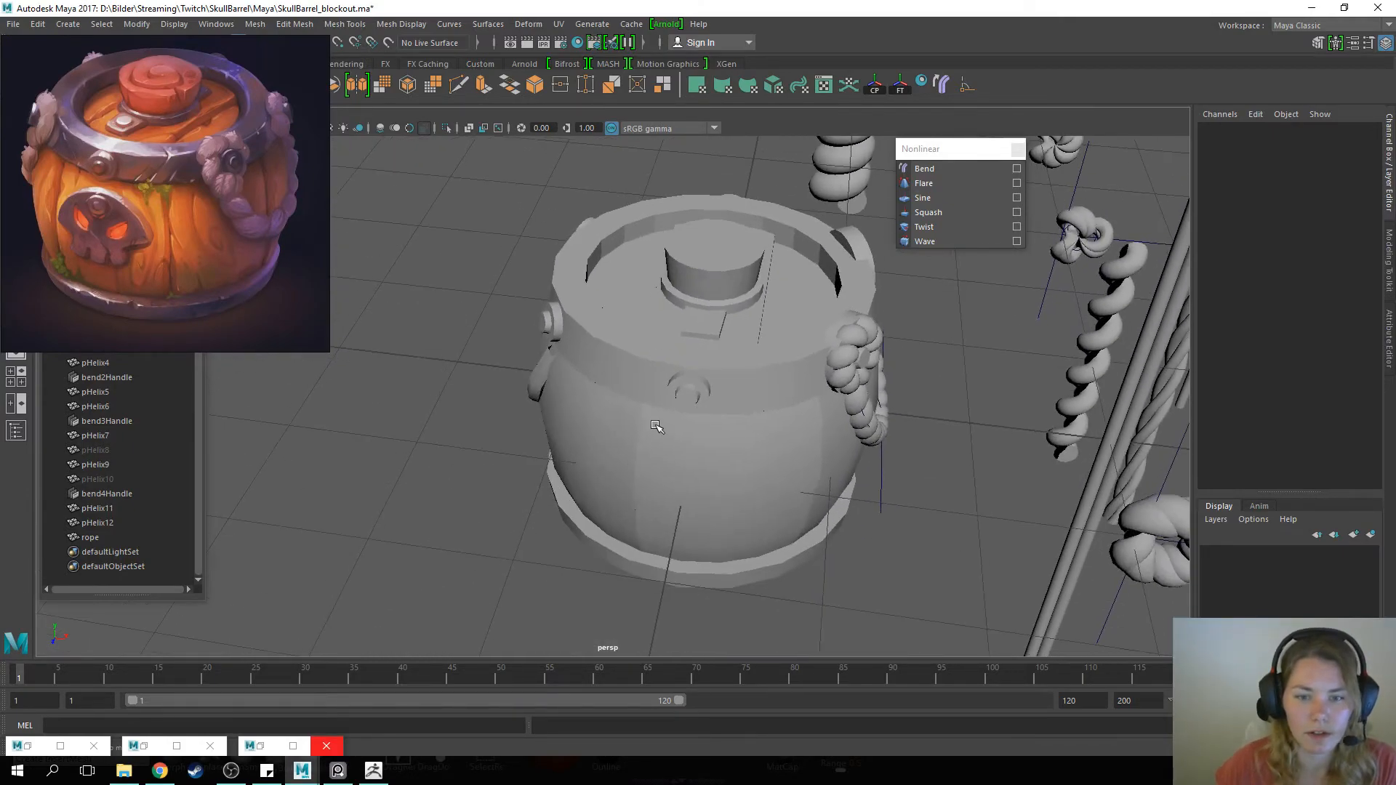
Examine the blockout's lid, plug and top rim, selecting the rim mesh for a closer look
left_click(659, 502)
left_click_drag(765, 470, 739, 384, "alt")
left_click(689, 310)
left_click_drag(698, 311, 821, 283, "alt")
left_click(577, 331)
left_click_drag(688, 271, 694, 345, "alt")
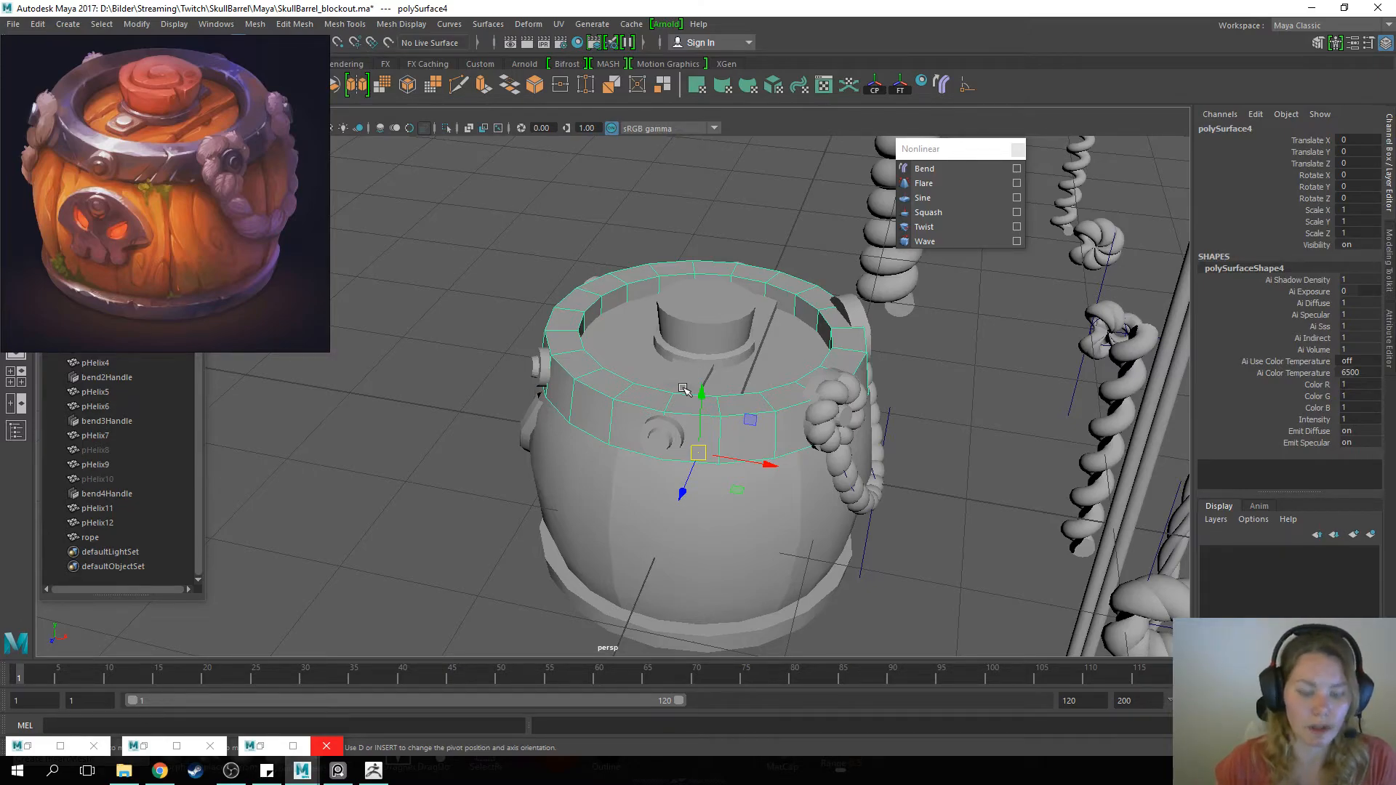
scroll(774, 475, "up", 2)
scroll(777, 462, "down", 1)
mouse_move(816, 411)
left_mouse_down("alt")
mouse_move(802, 384)
mouse_move(797, 402)
left_mouse_up("alt")
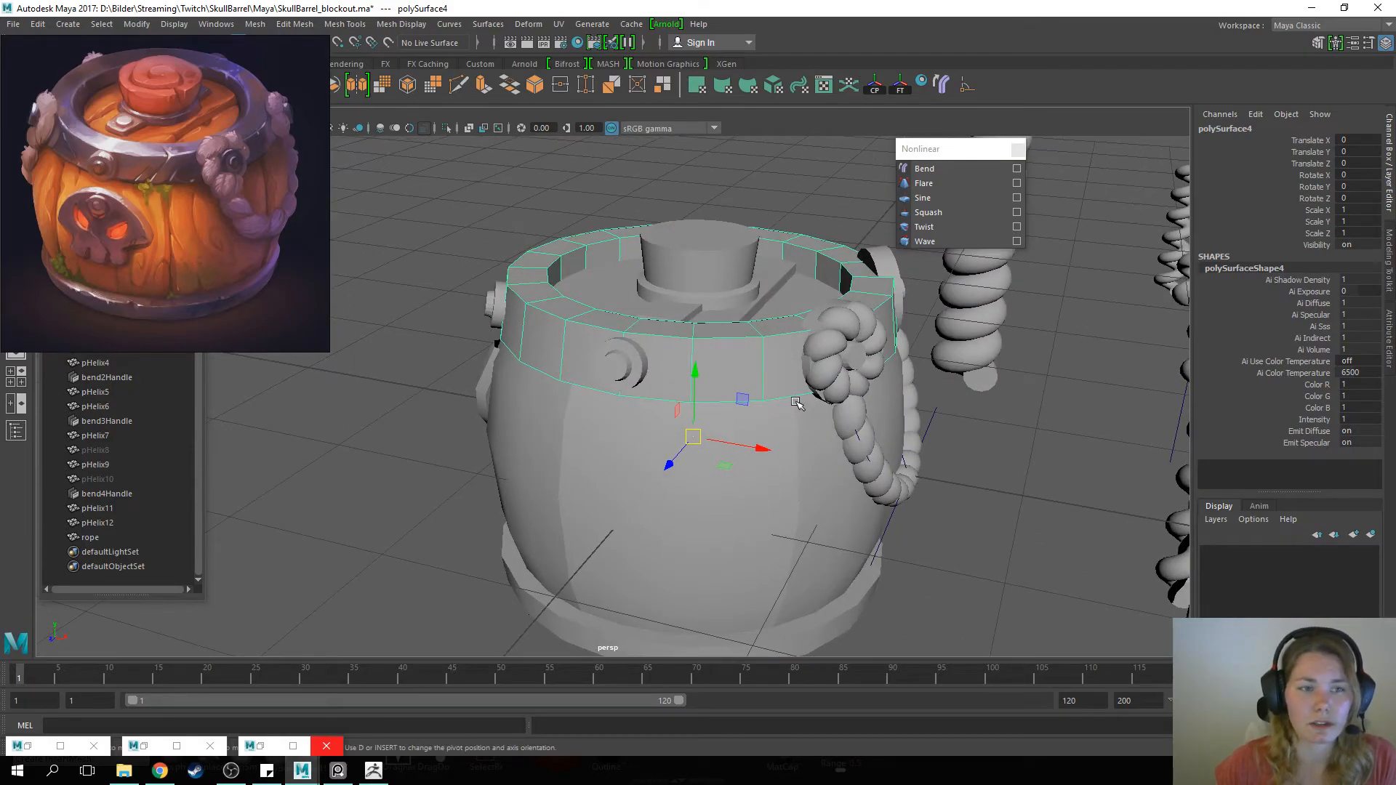
scroll(796, 403, "down", 2)
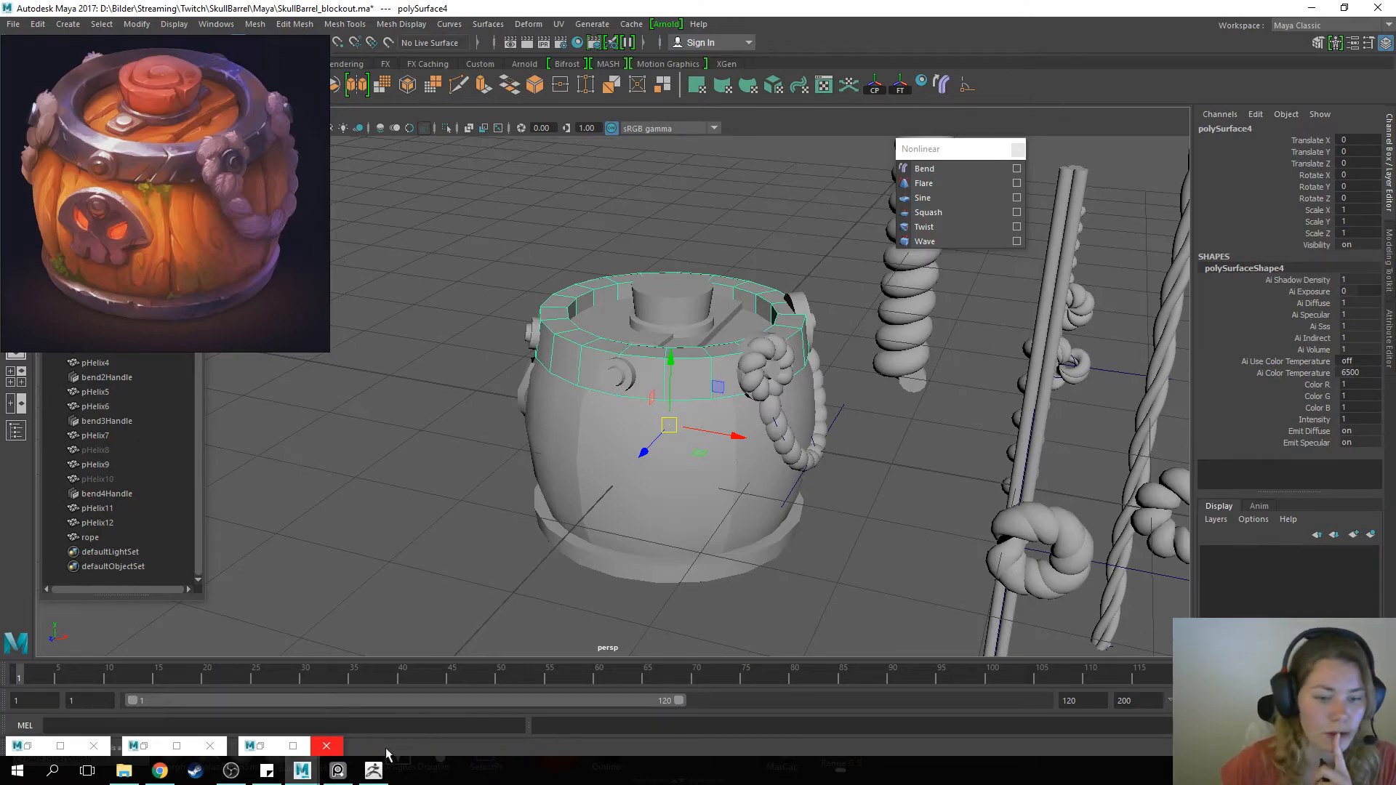
Switch back to ZBrush and move the reference image back beside the isolated plank
left_click(373, 770)
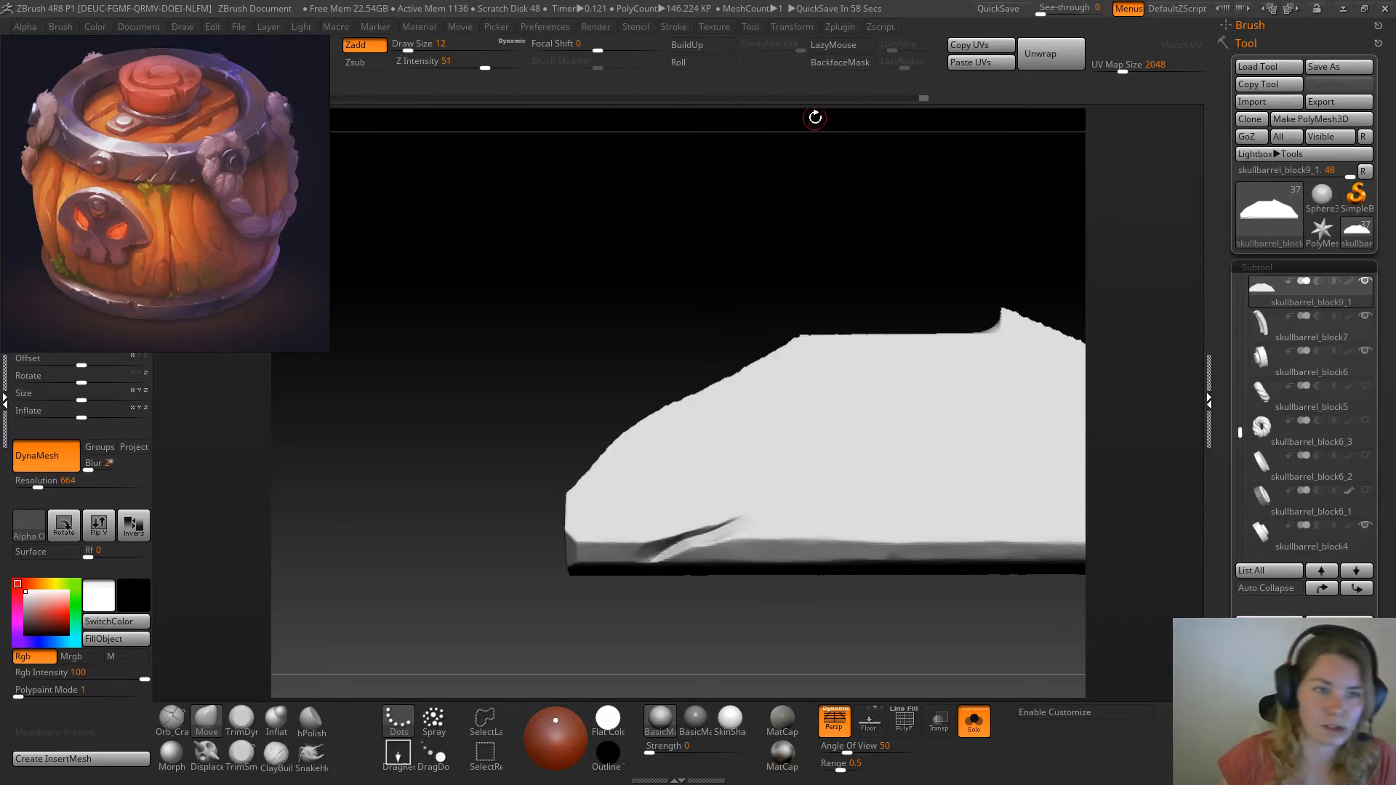
left_click_drag(185, 151, 314, 212)
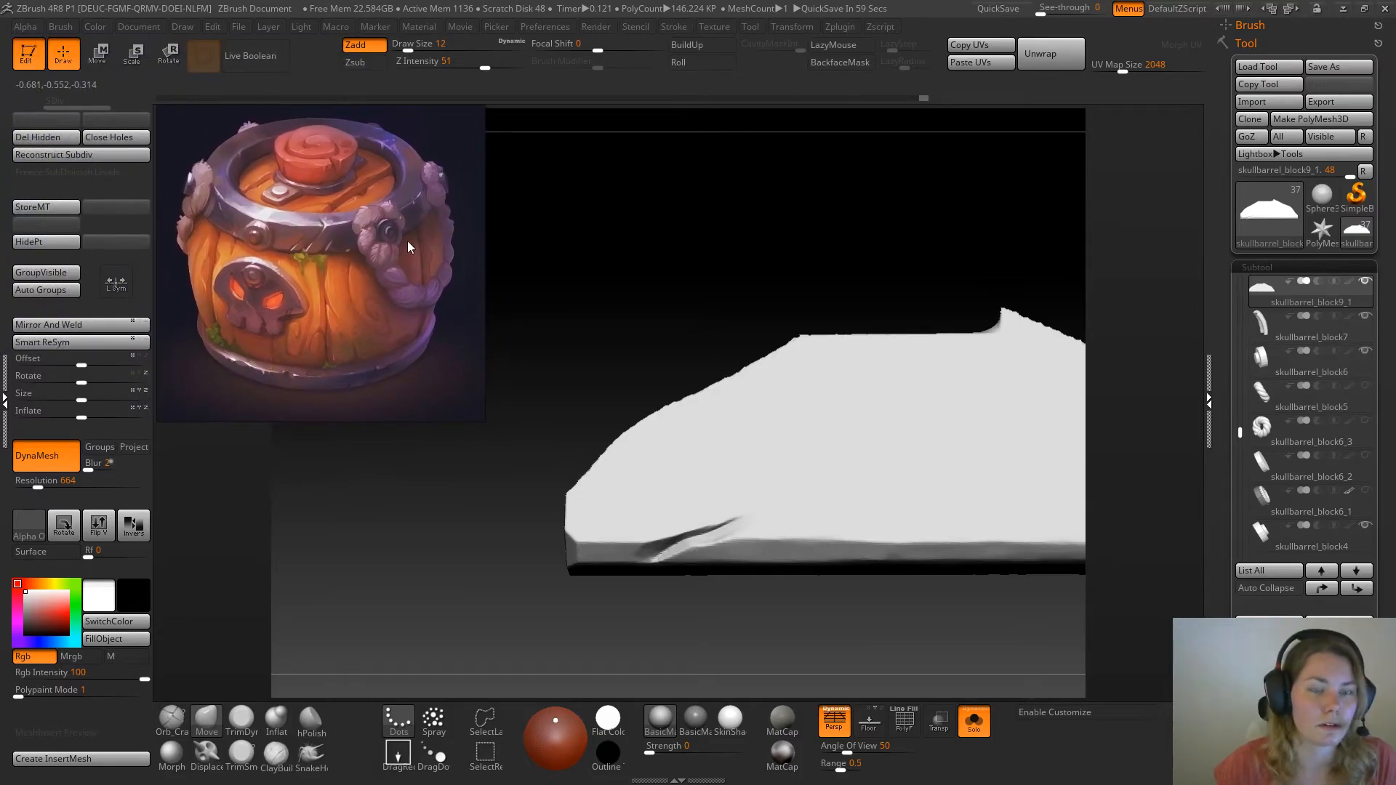
left_click_drag(653, 234, 646, 230)
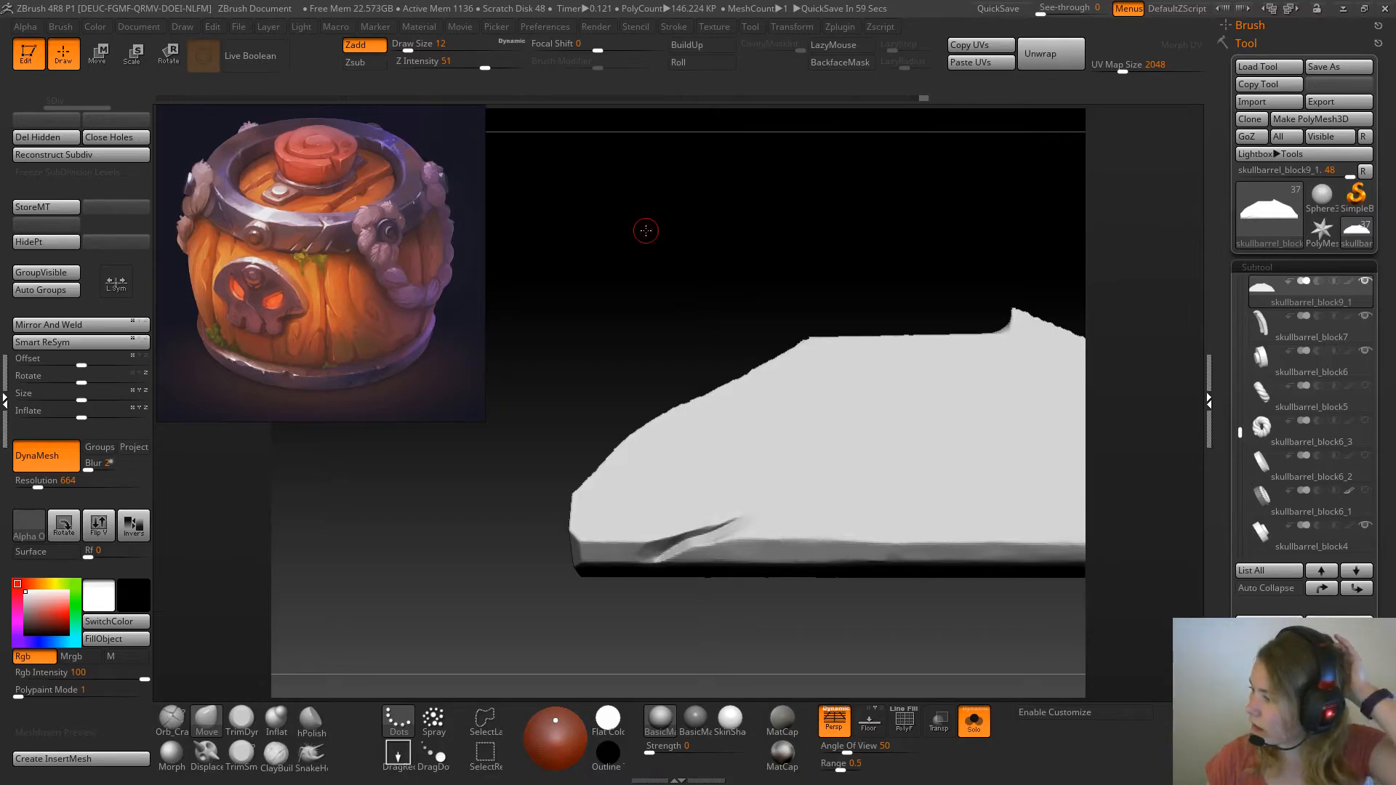
left_click_drag(645, 231, 627, 236)
left_click_drag(666, 328, 649, 298)
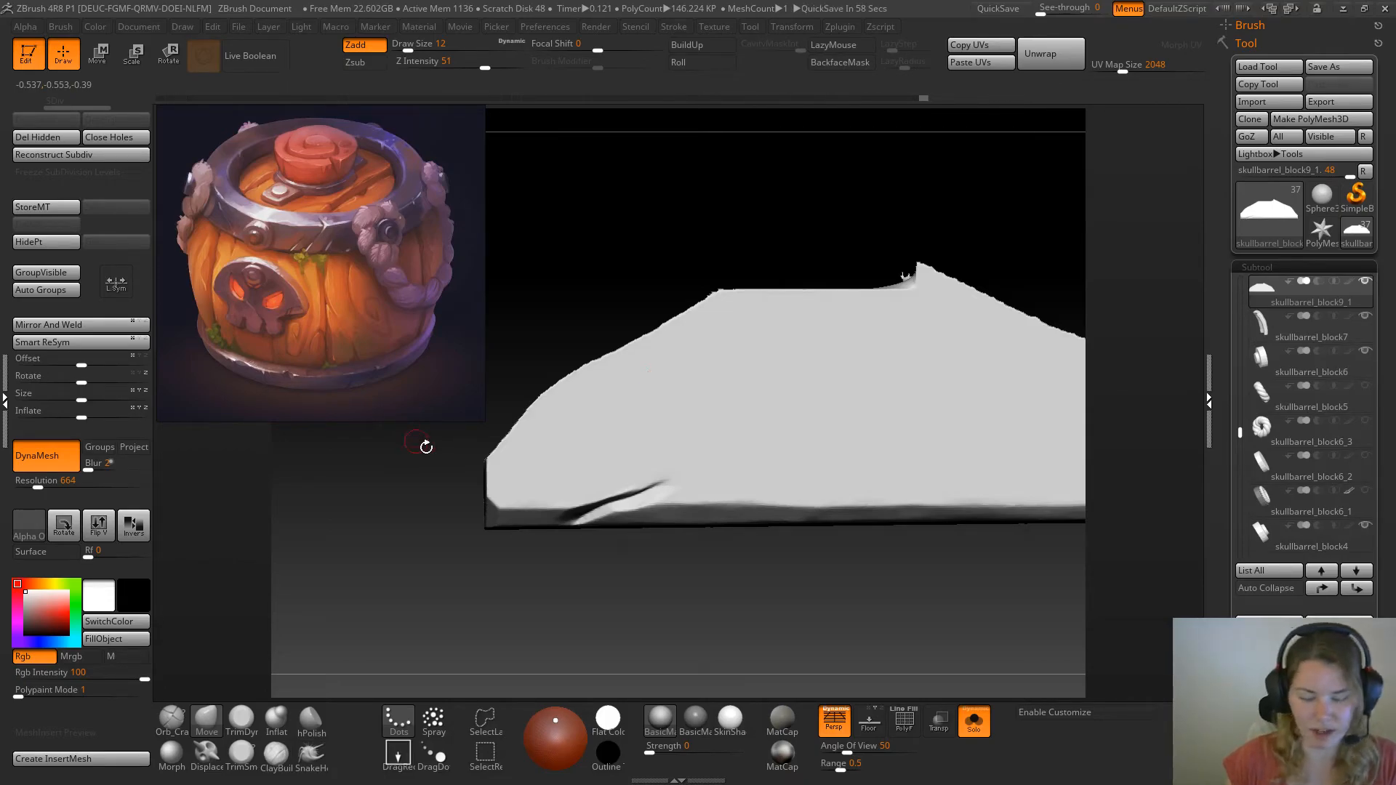
left_click_drag(580, 274, 592, 259, "alt")
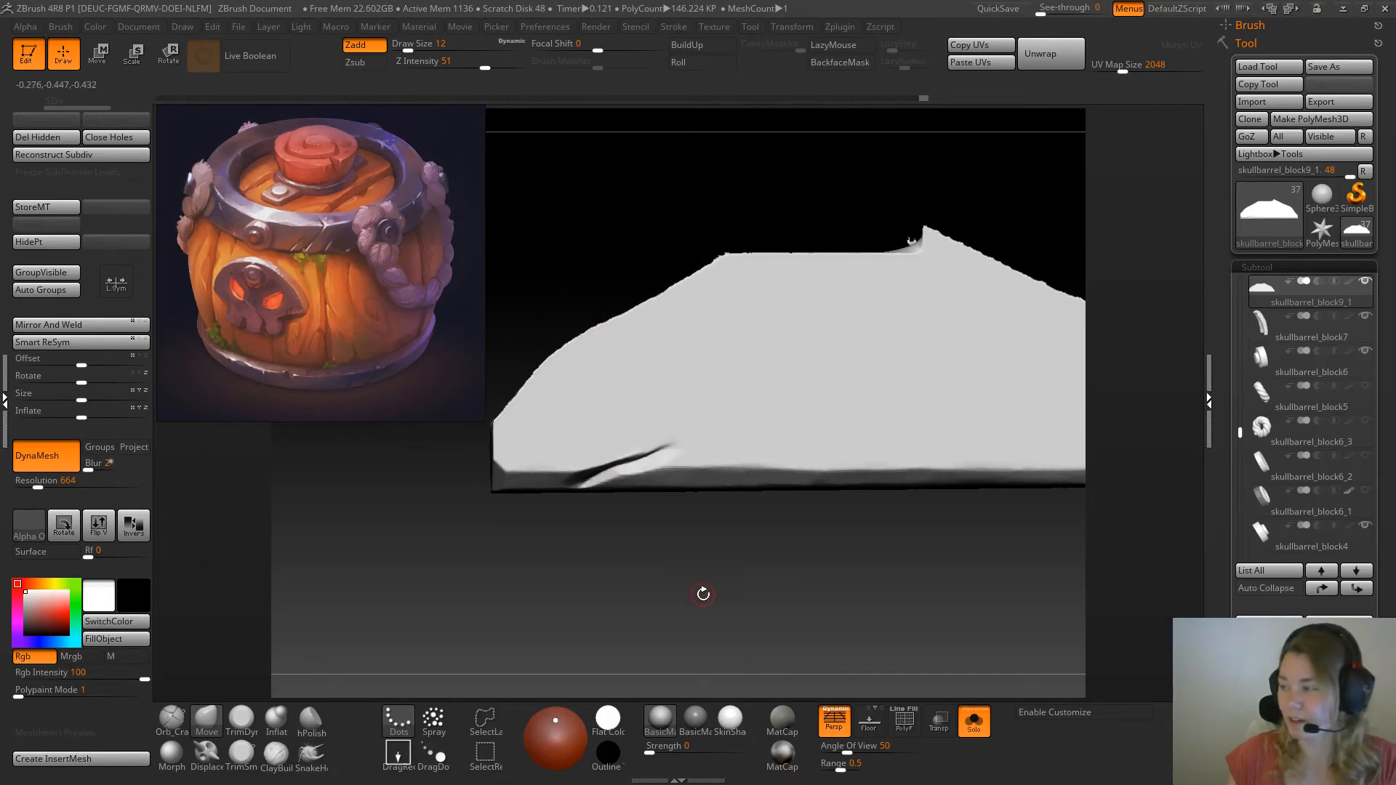
left_click_drag(699, 600, 698, 564, "alt")
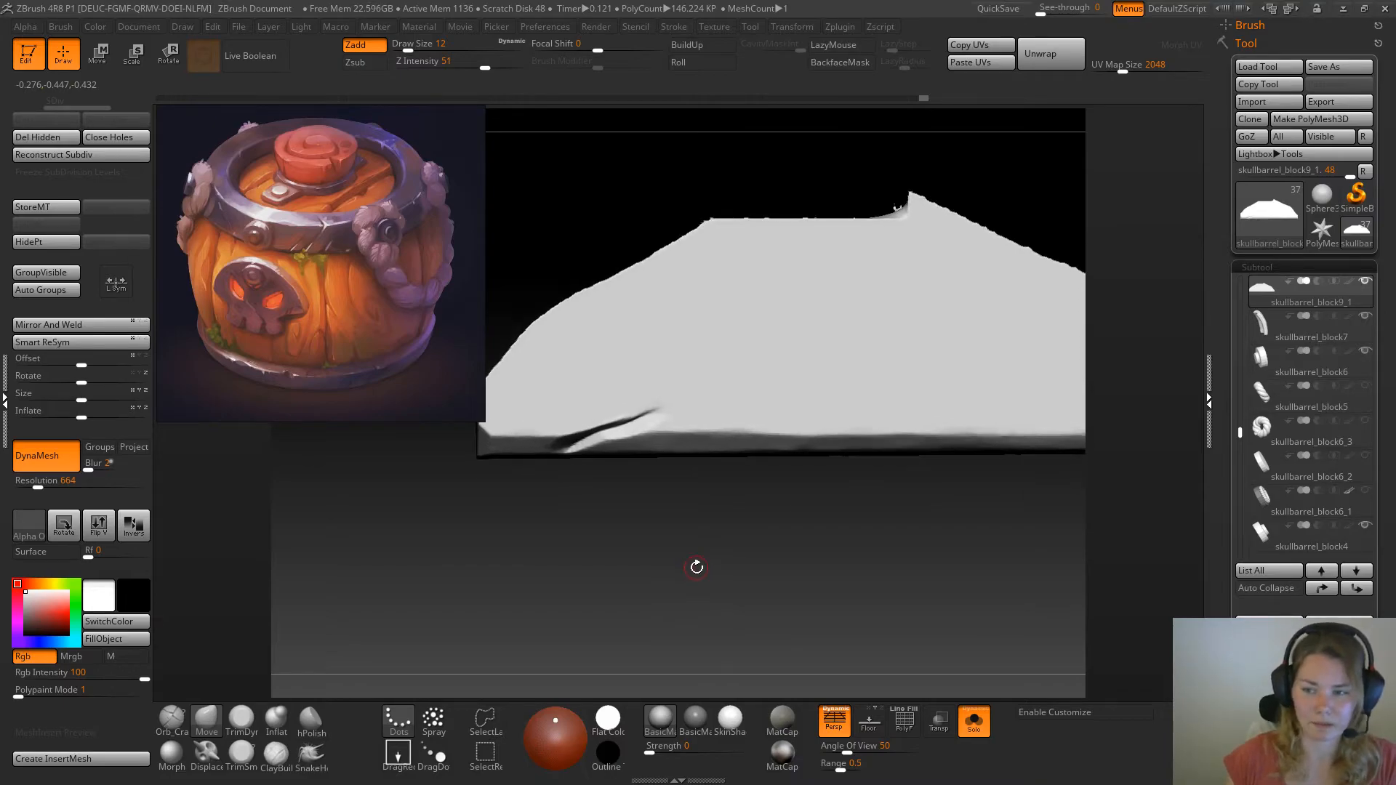
left_click_drag(648, 508, 662, 539, "alt")
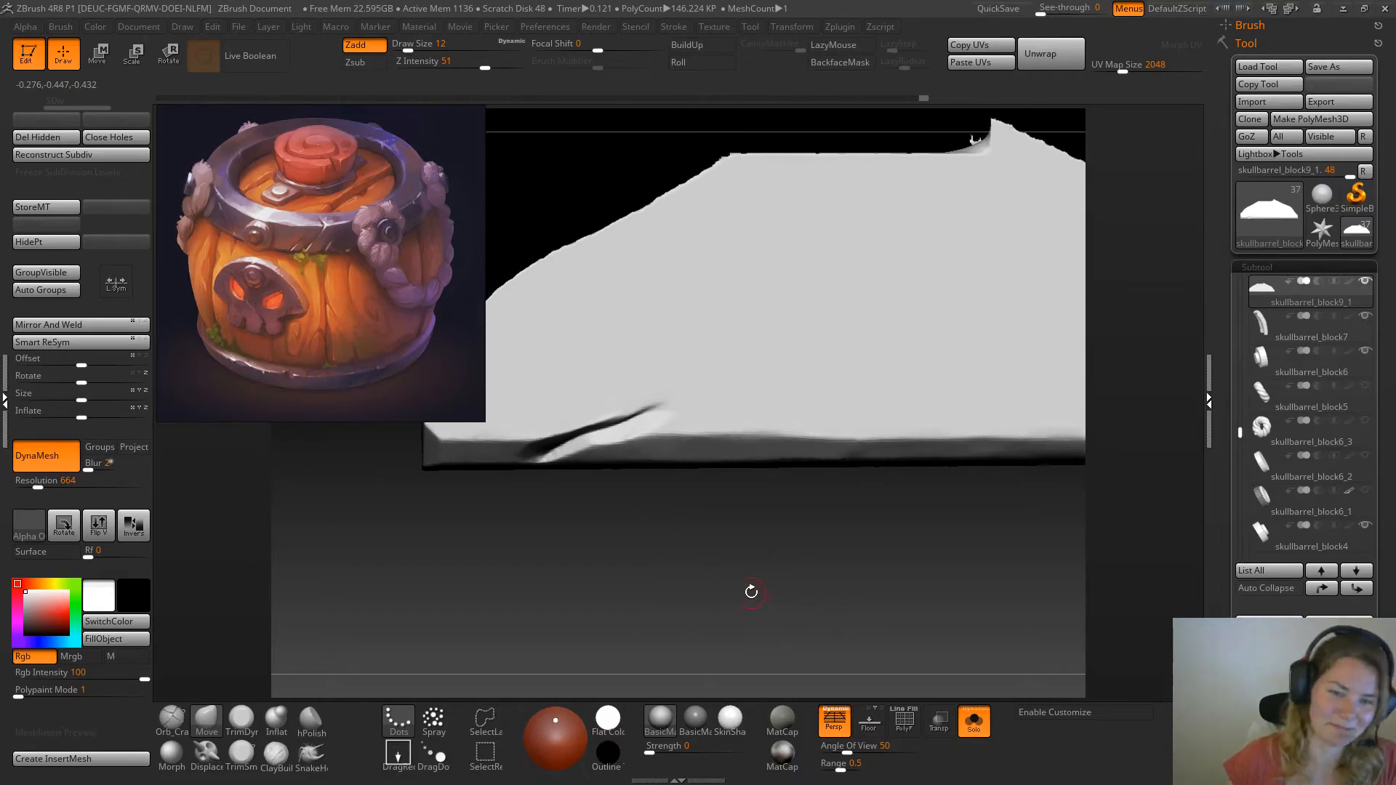
left_click_drag(752, 589, 789, 606, "alt")
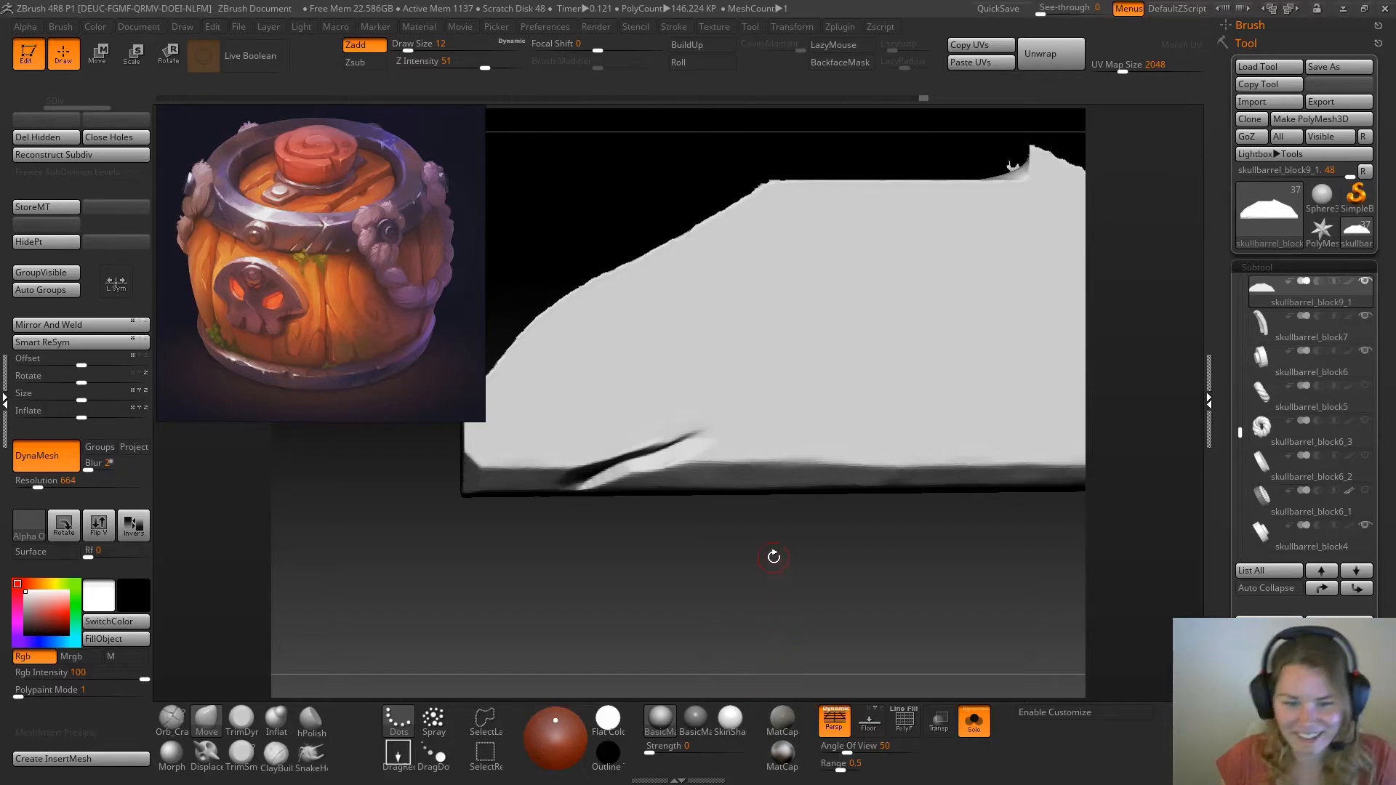
left_click_drag(636, 574, 691, 539, "alt")
mouse_move(741, 623)
left_mouse_down("alt")
mouse_move(692, 543)
mouse_move(763, 578)
mouse_move(715, 581)
mouse_move(703, 607)
left_mouse_up("alt")
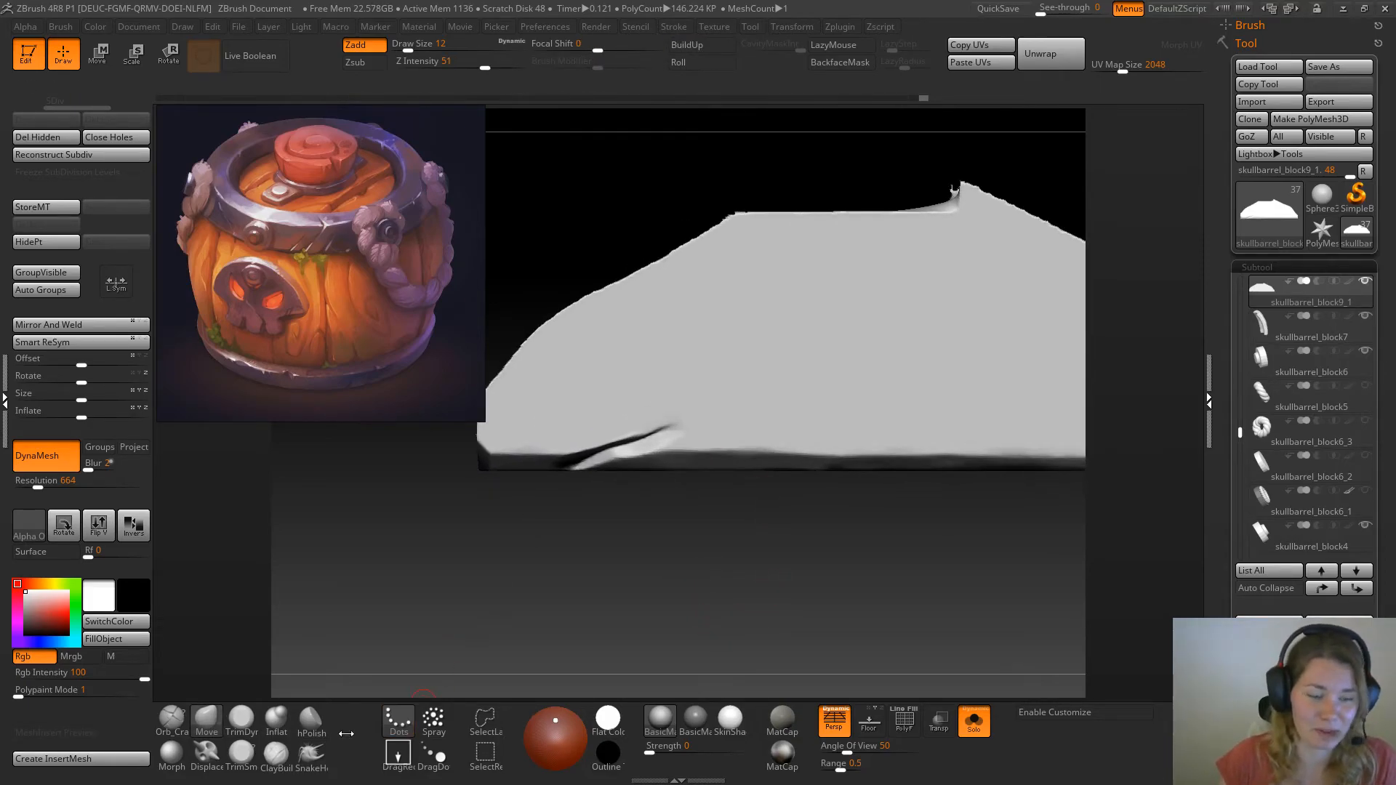
left_click(245, 720)
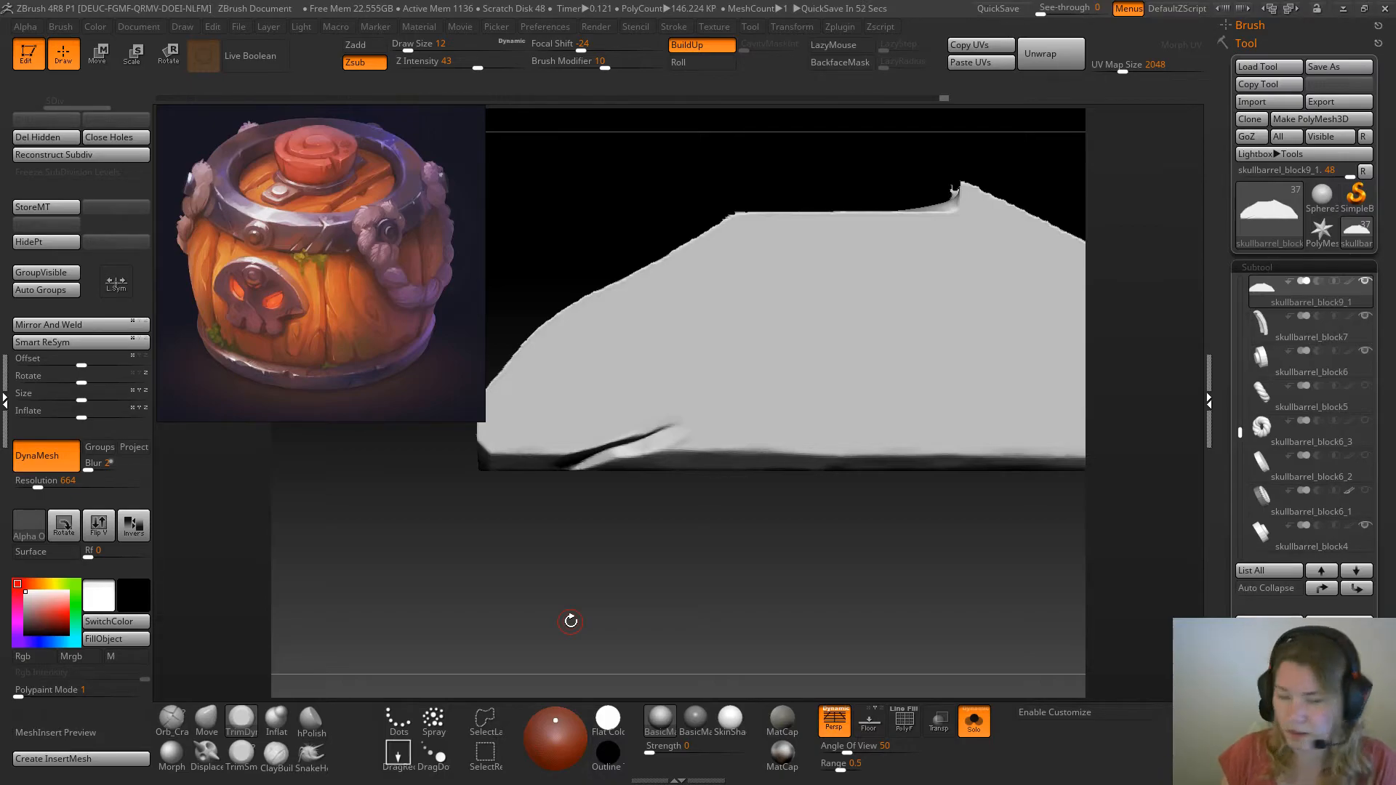
left_click_drag(570, 536, 598, 538)
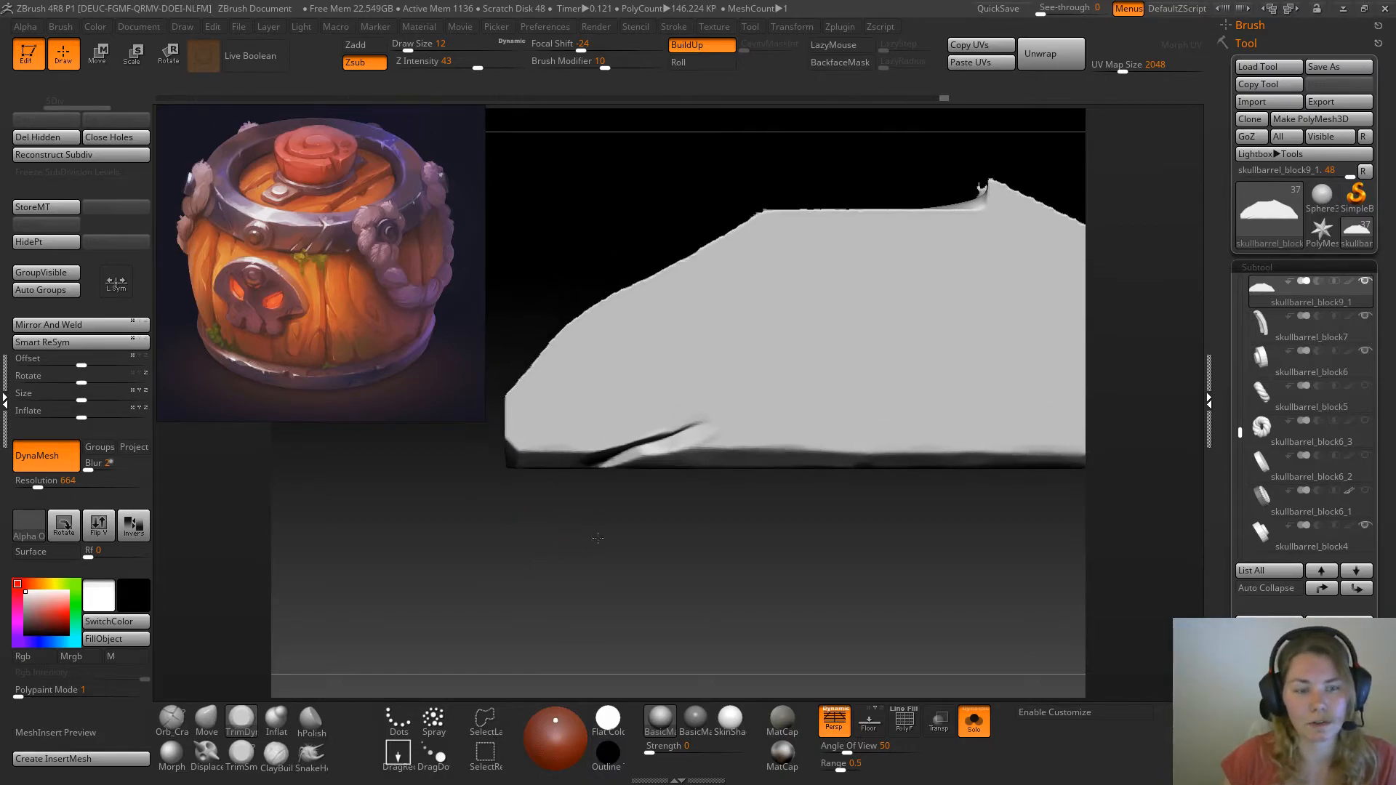
Compare the side plank with the whole barrel lid from several angles, ending with the plank isolated
left_click(975, 721)
right_click_drag(920, 537, 544, 555, "ctrl")
left_click_drag(523, 534, 557, 418)
right_click_drag(664, 439, 800, 404, "ctrl")
left_click(975, 724)
left_click_drag(985, 524, 826, 364)
Carve a long lengthwise crack near the plank's straight edge with the Orb Cracks brush at draw size 25, starting from the uncracked end
left_click(172, 720)
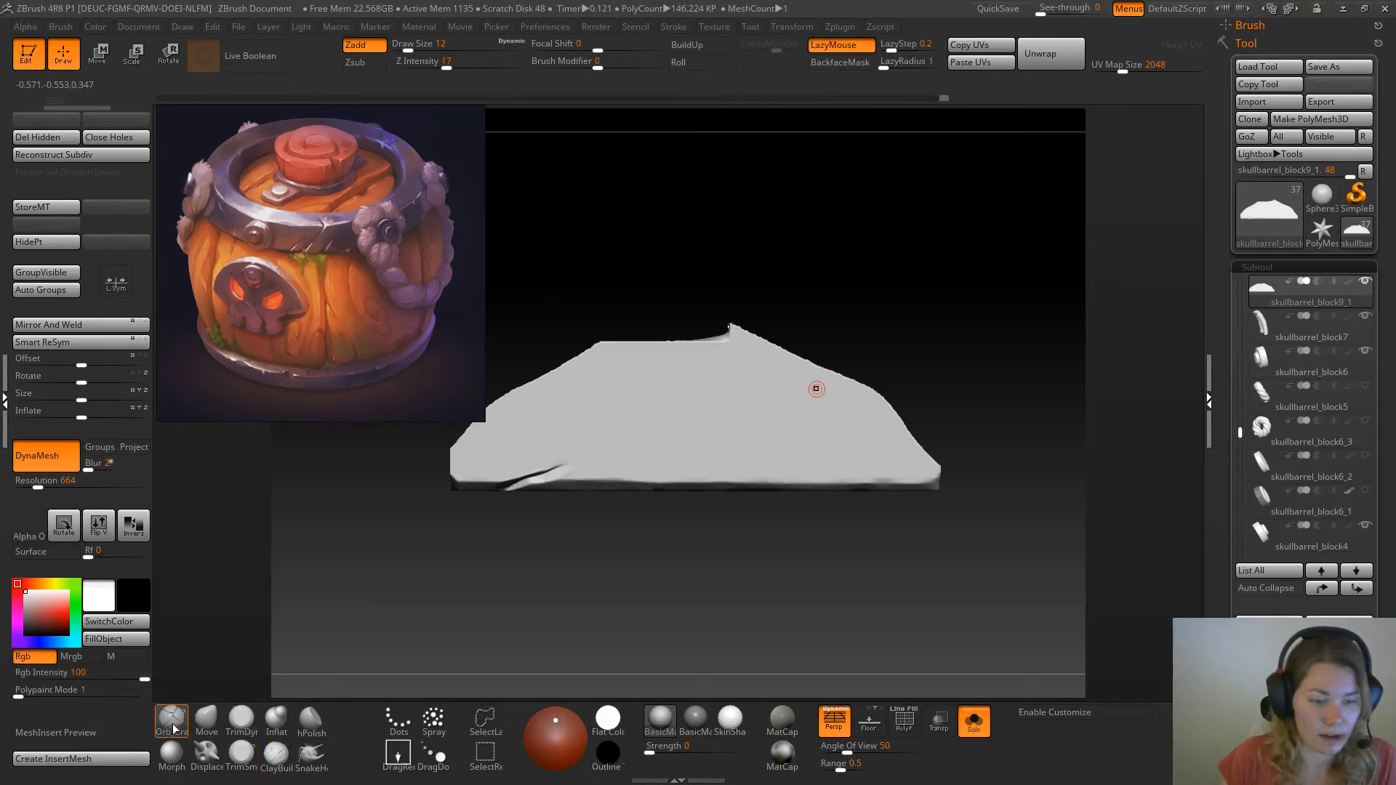
right_click_drag(890, 430, 1014, 638)
left_click(974, 723)
left_click_drag(671, 143, 579, 177, "alt")
left_click(974, 723)
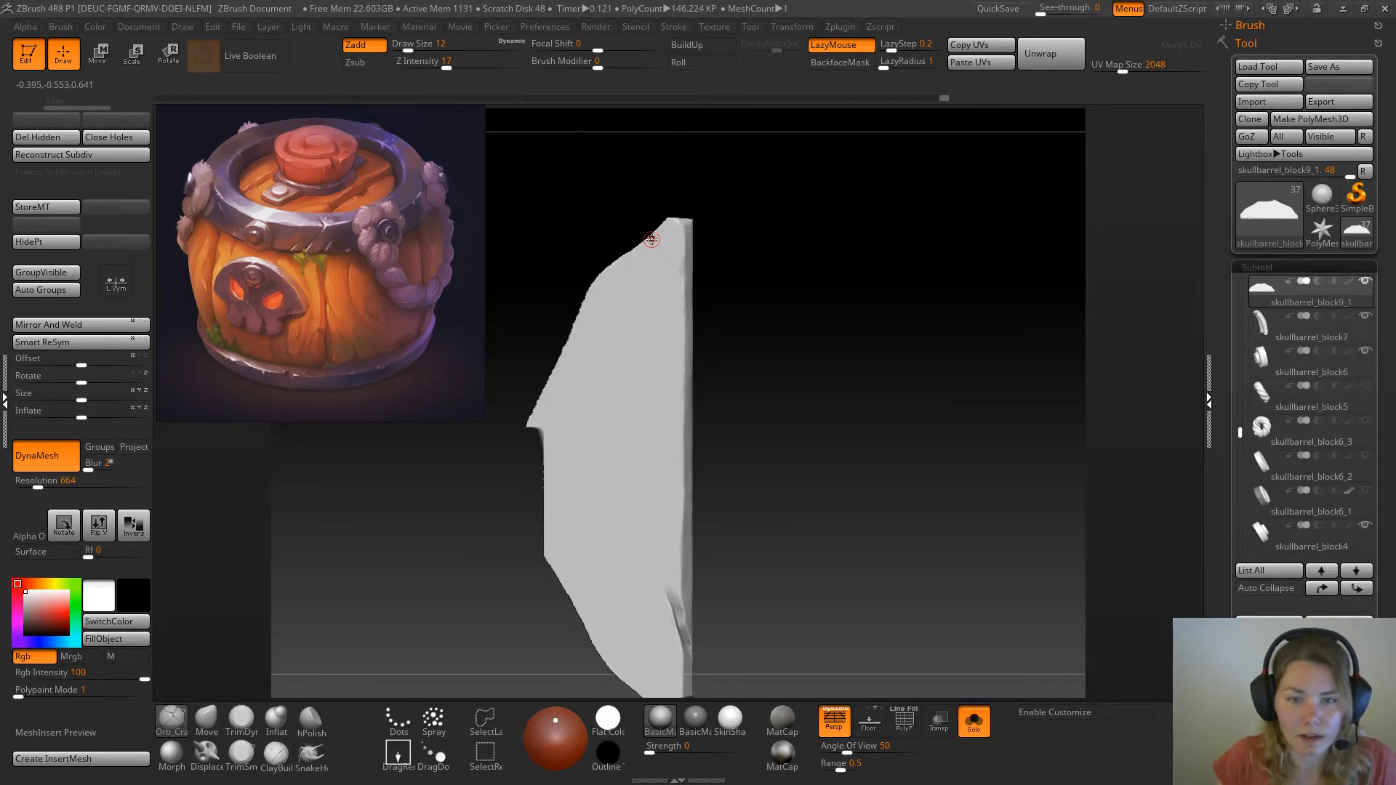
key("space")
left_click_drag(677, 374, 683, 373)
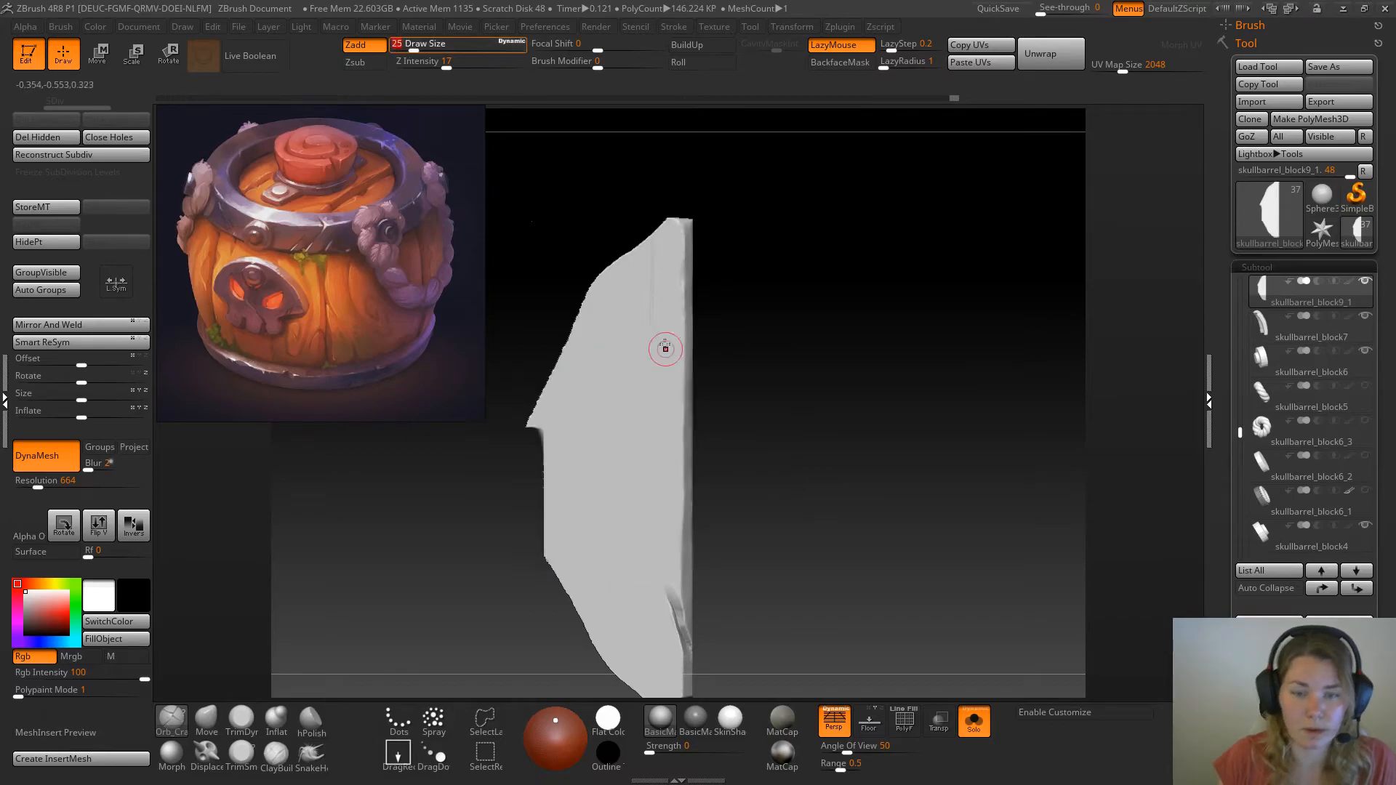
mouse_move(653, 236)
left_mouse_down()
mouse_move(645, 381)
mouse_move(647, 272)
mouse_move(647, 356)
mouse_move(752, 210)
mouse_move(651, 291)
mouse_move(641, 455)
left_mouse_up()
left_click_drag(649, 367, 645, 570)
left_click_drag(643, 427, 635, 566)
Continue the long crack over the rim at the plank's end so it cuts into the side face
left_click_drag(781, 568, 808, 432, "alt")
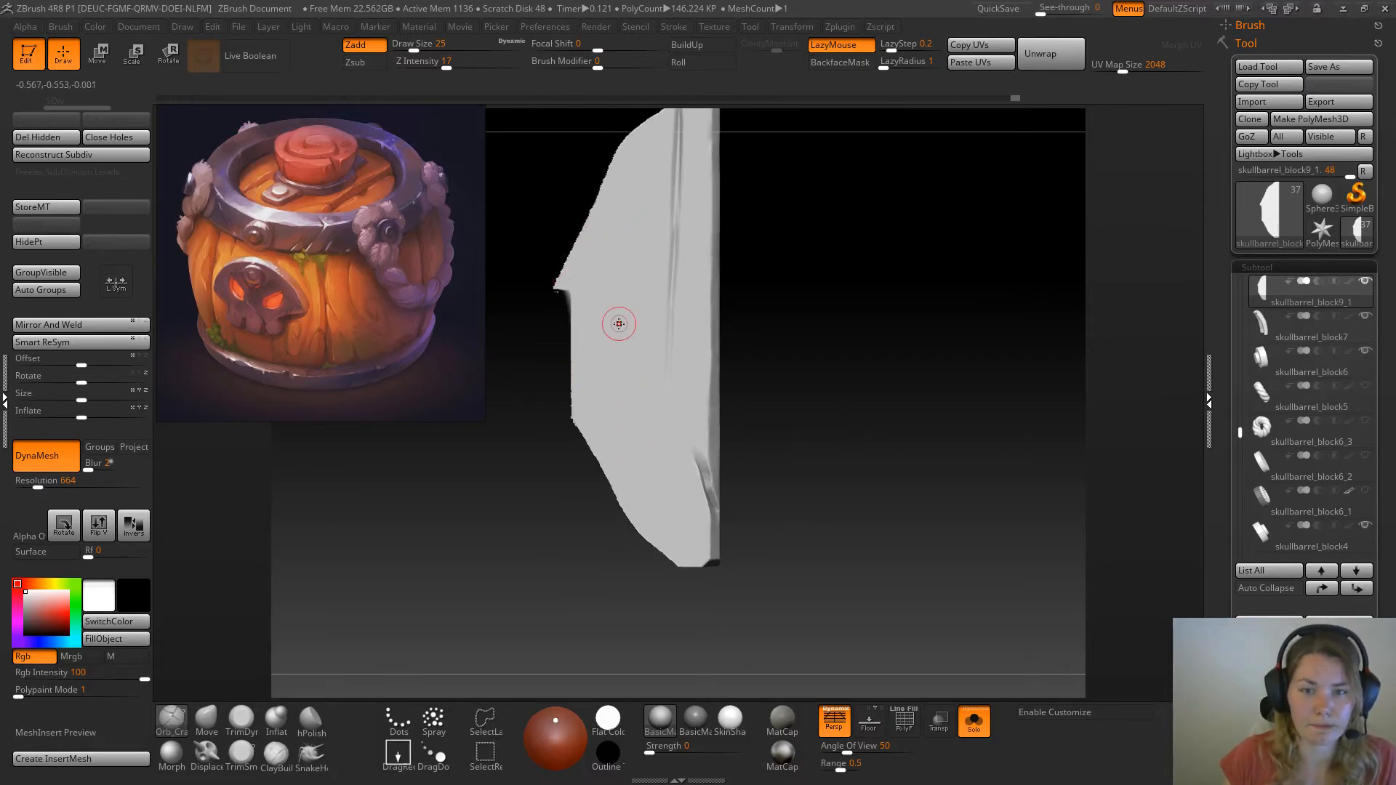
left_click_drag(805, 280, 811, 371, "alt")
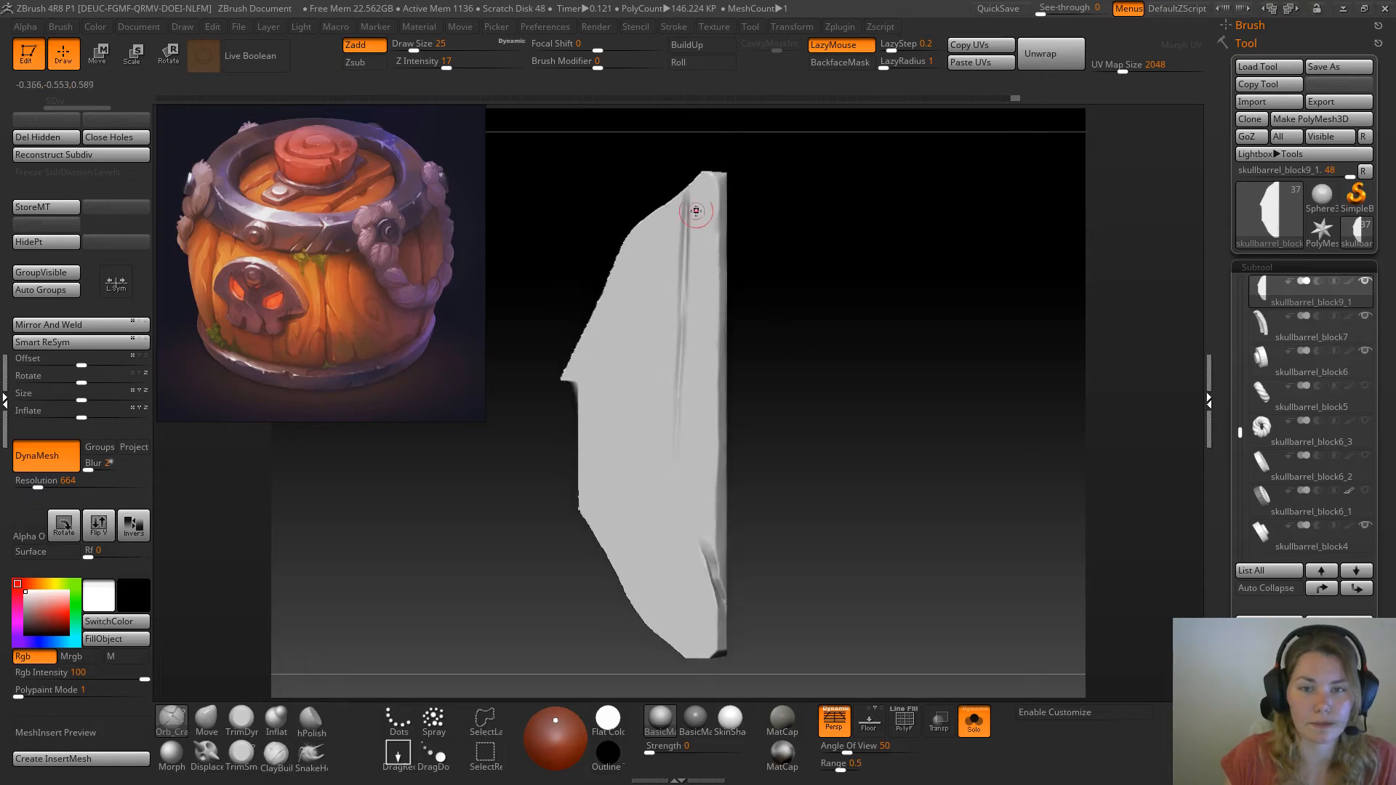
left_click_drag(816, 235, 849, 280)
left_click_drag(687, 192, 681, 201)
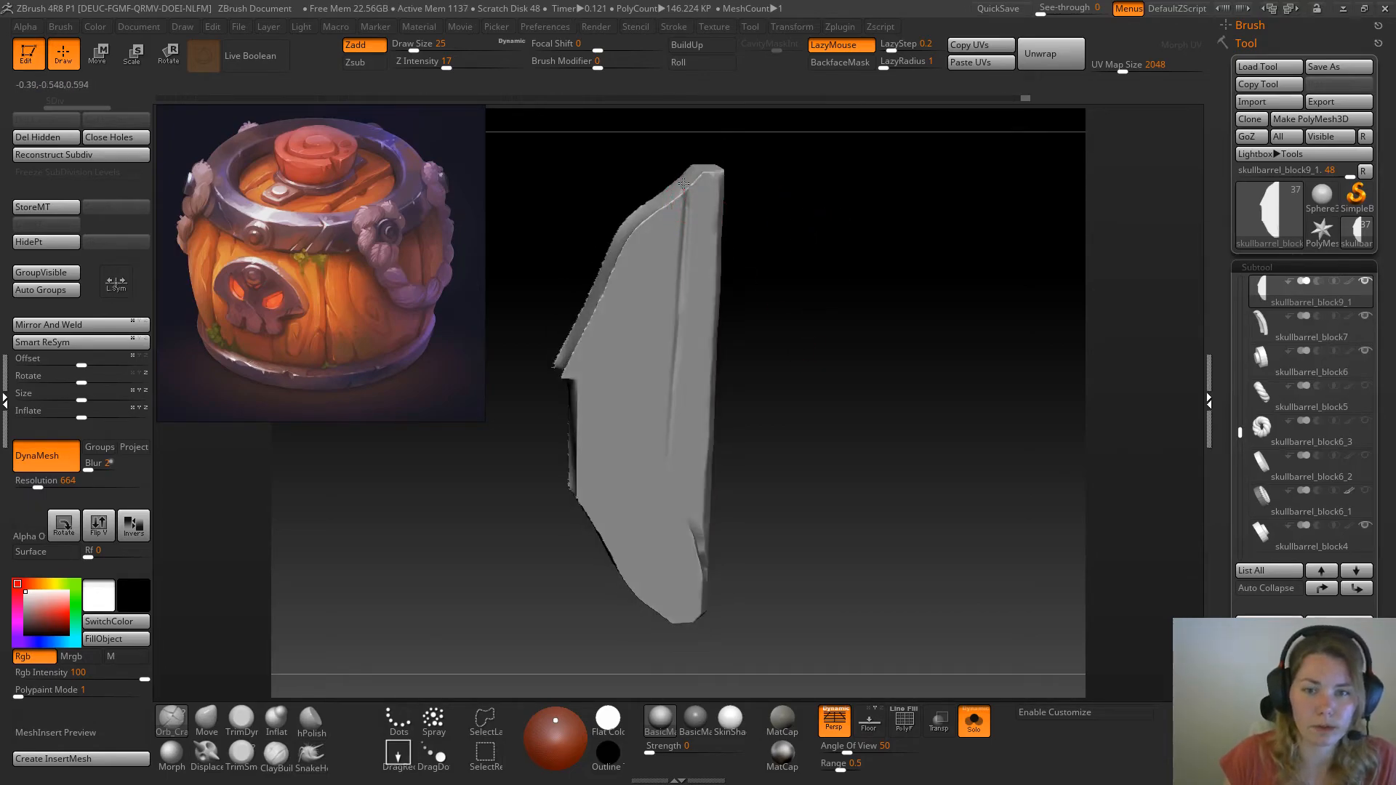
left_click_drag(771, 168, 791, 216)
left_click_drag(685, 192, 682, 189)
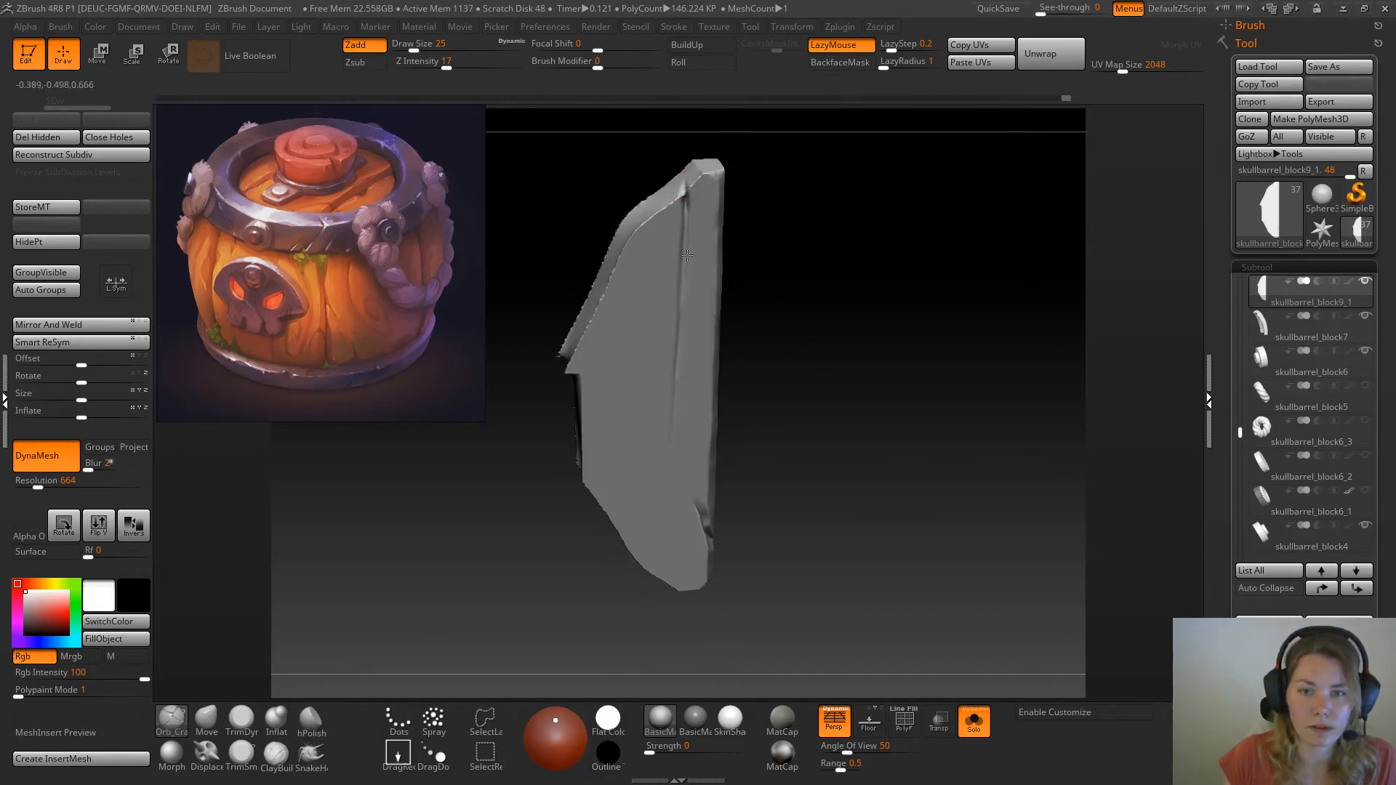
left_click_drag(801, 295, 858, 265, "shift")
Check the plank within the full lid and carve a second lengthwise crack from the plank's curved outer edge up past the notch
left_click(975, 731)
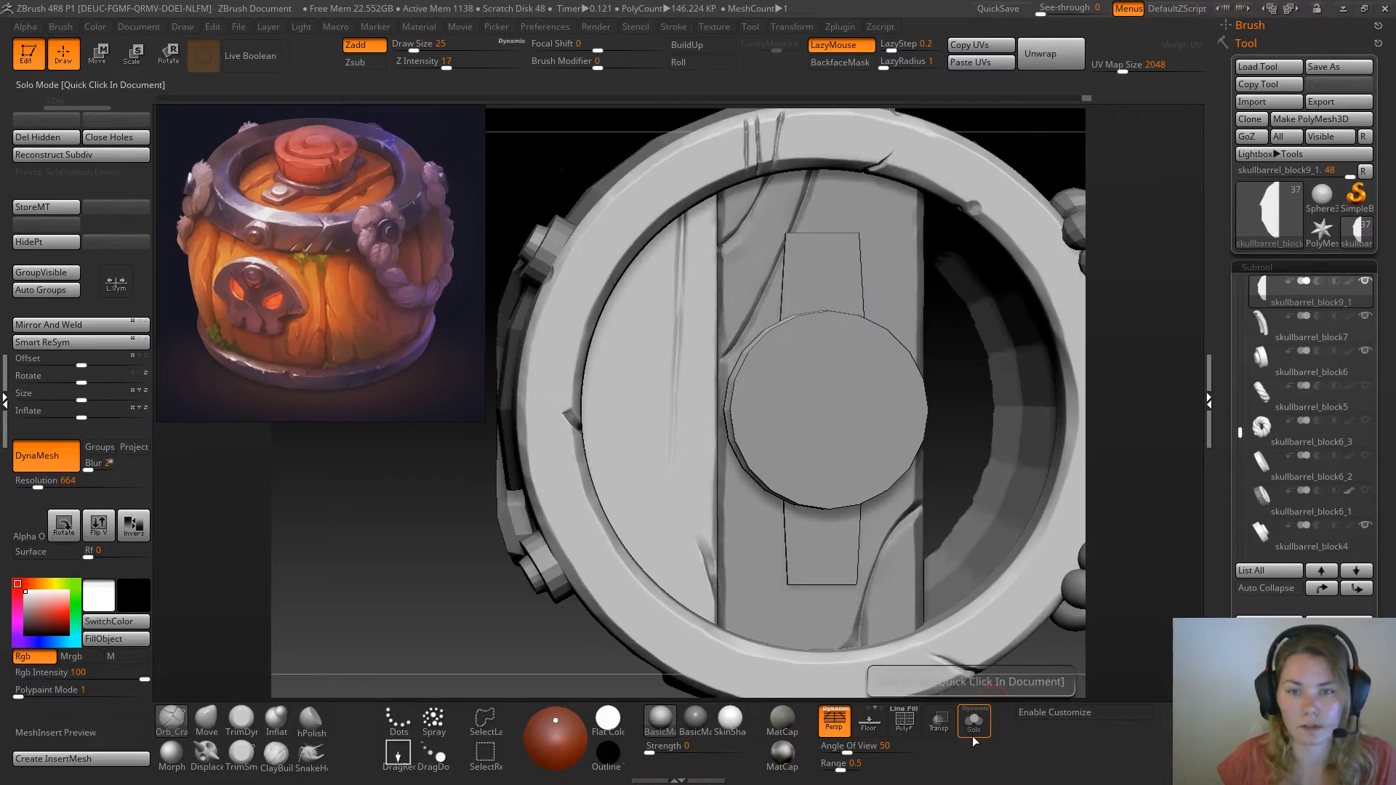
left_click(975, 727)
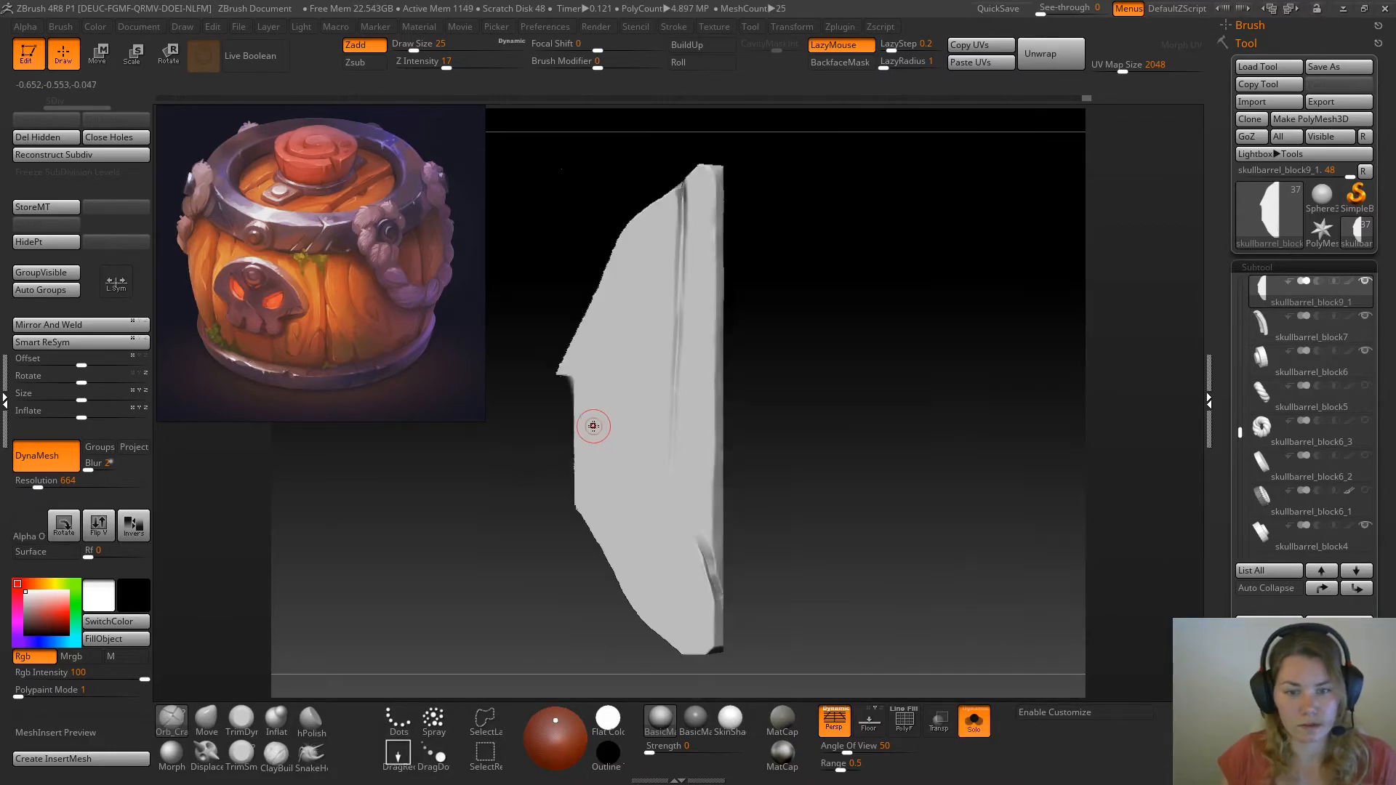
mouse_move(621, 570)
left_mouse_down()
mouse_move(618, 348)
mouse_move(617, 568)
left_mouse_up()
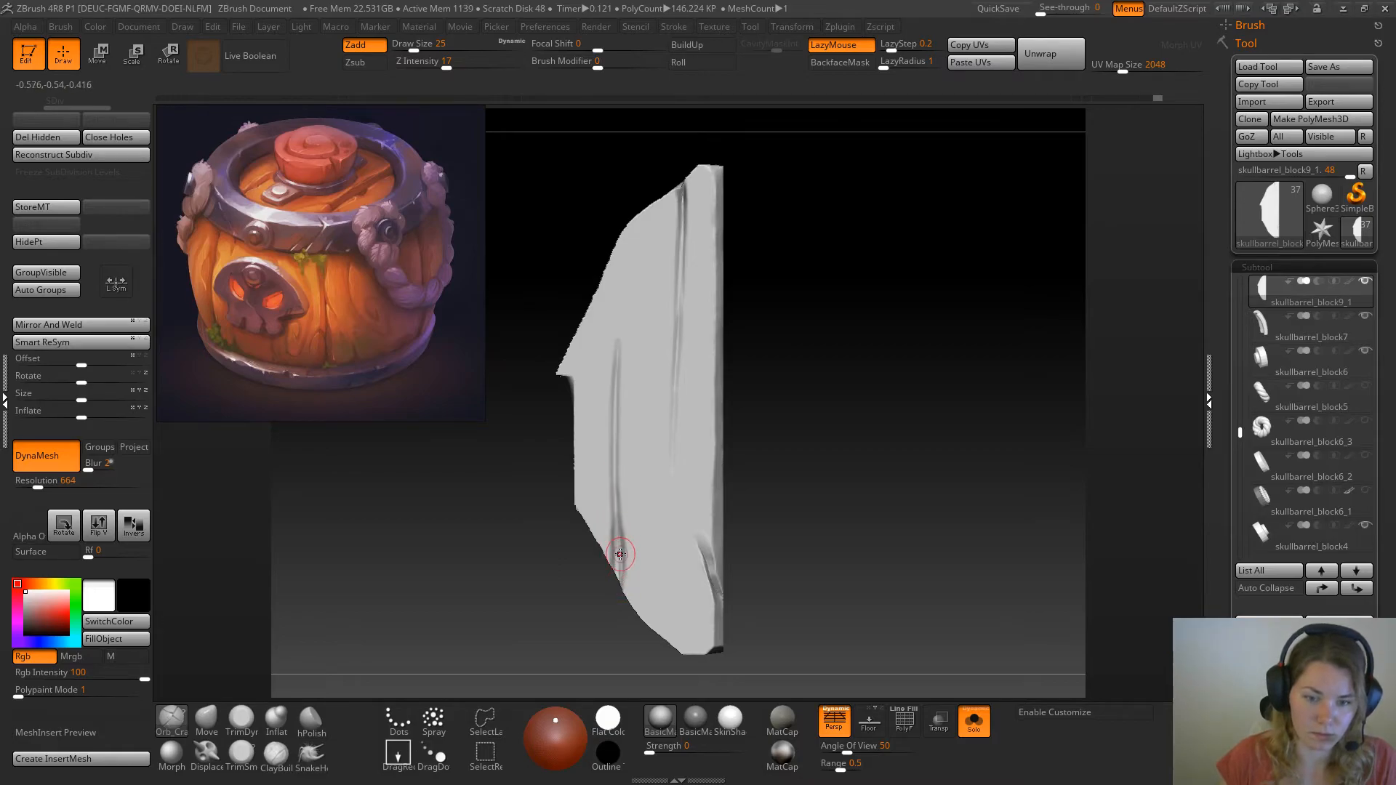
right_click_drag(851, 454, 888, 513, "ctrl")
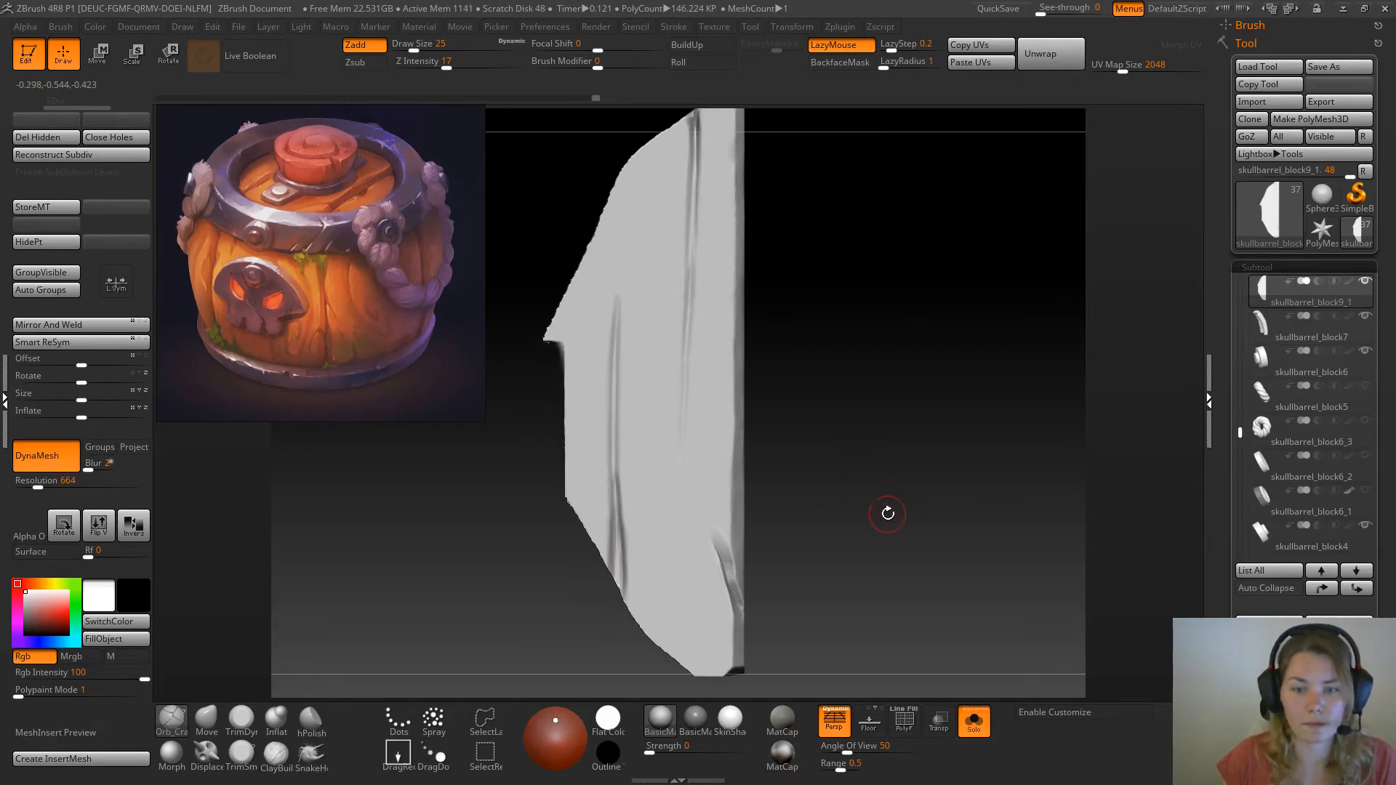
Trim the wide end of the outer crack into a crisp bevel with the TrimSmoothBorder brush at draw size 16
left_click(242, 720)
left_click_drag(862, 483, 914, 466)
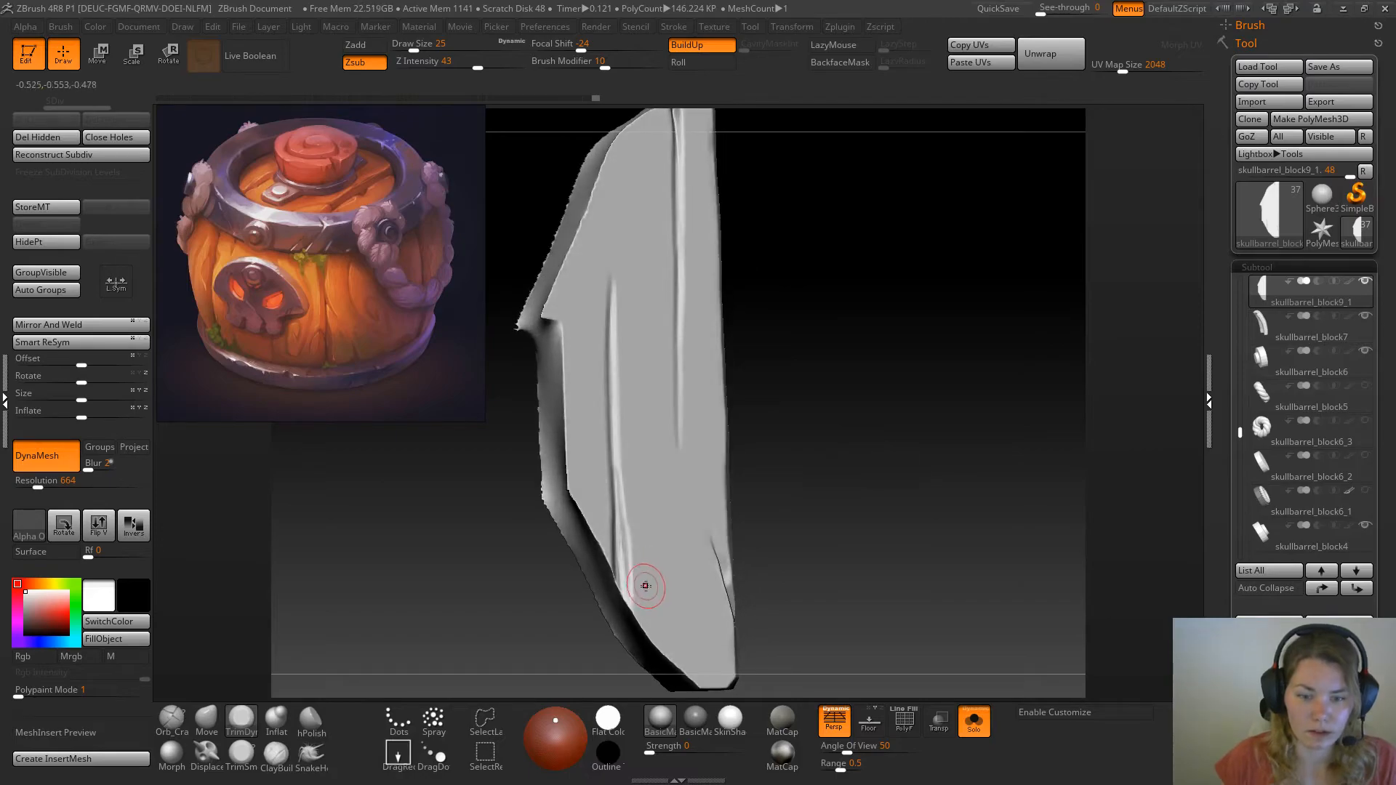
left_click(242, 752)
left_click_drag(832, 401, 844, 502)
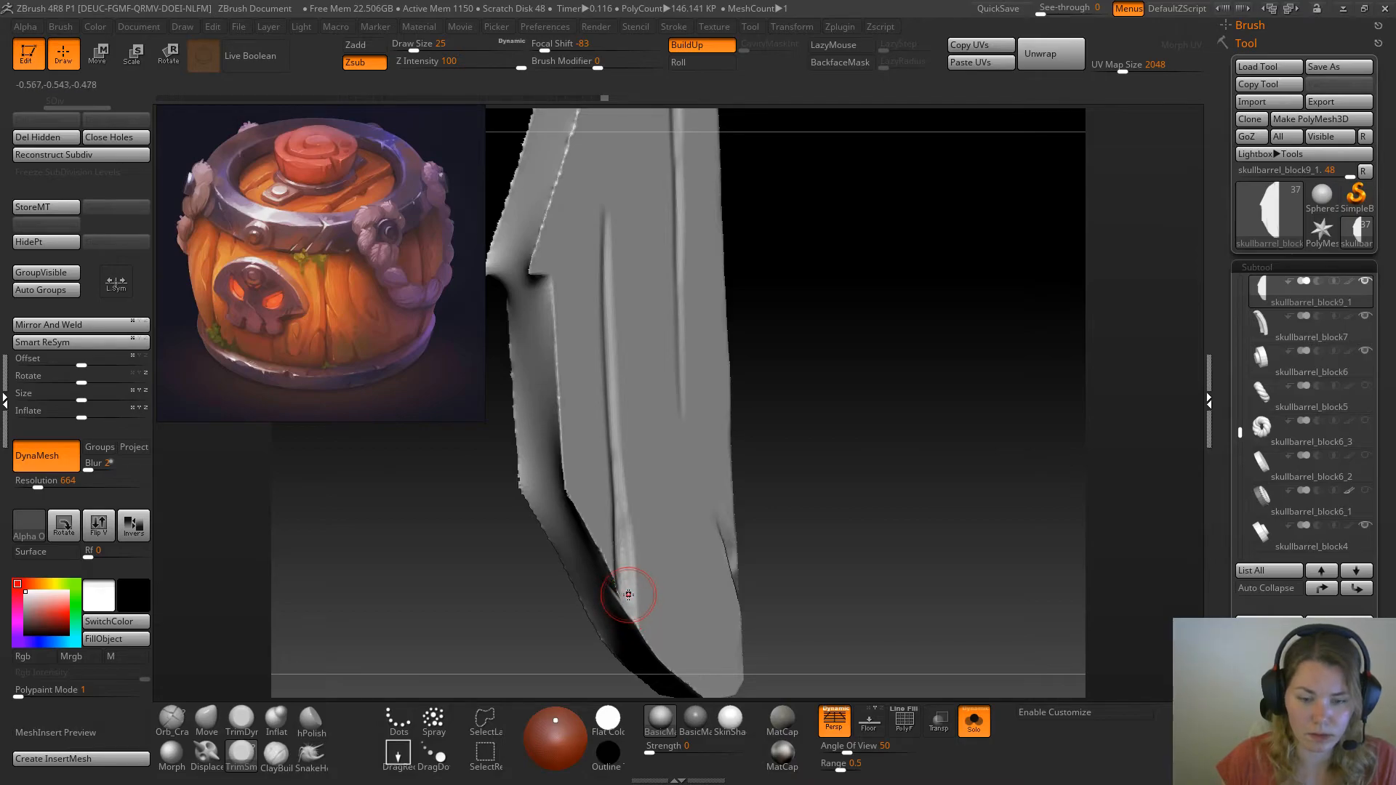
key("space")
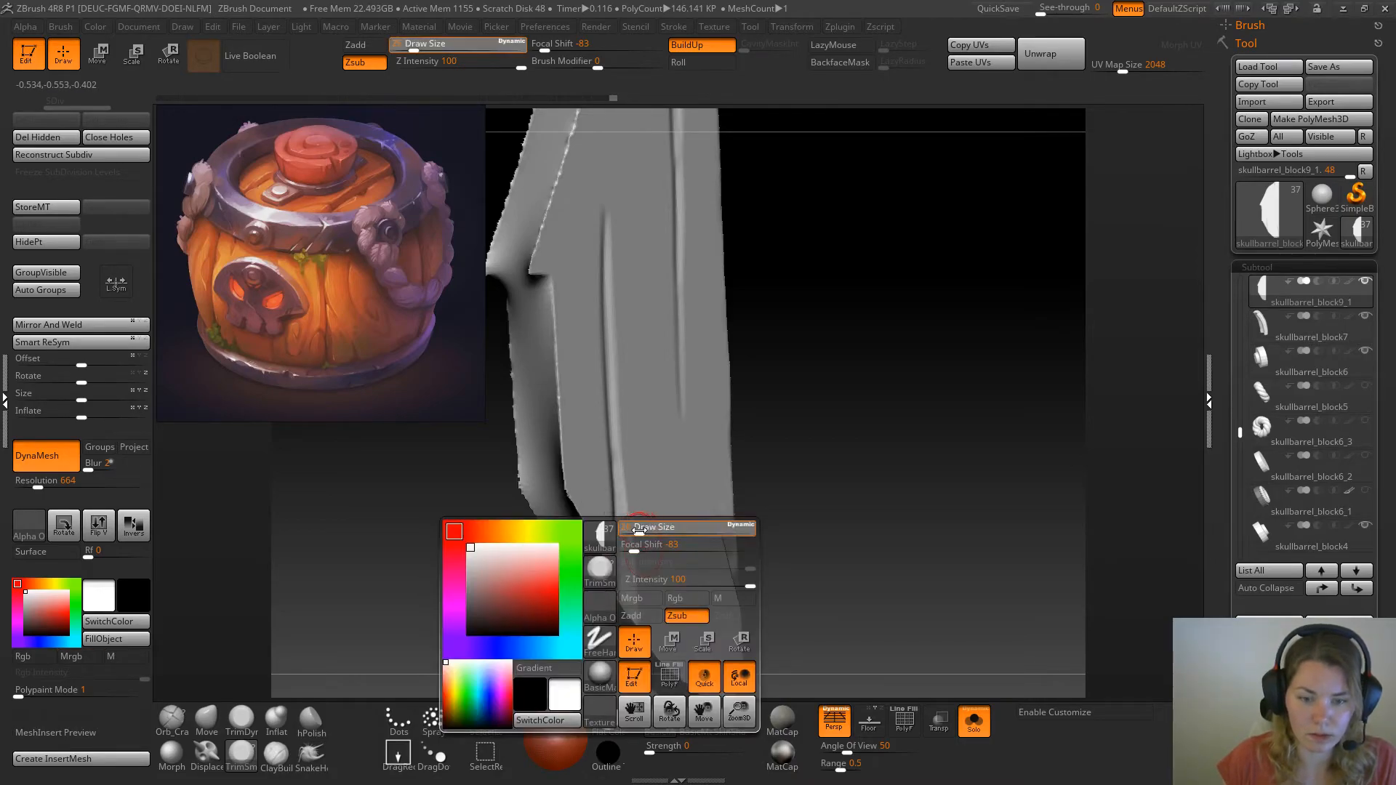
left_click(640, 531)
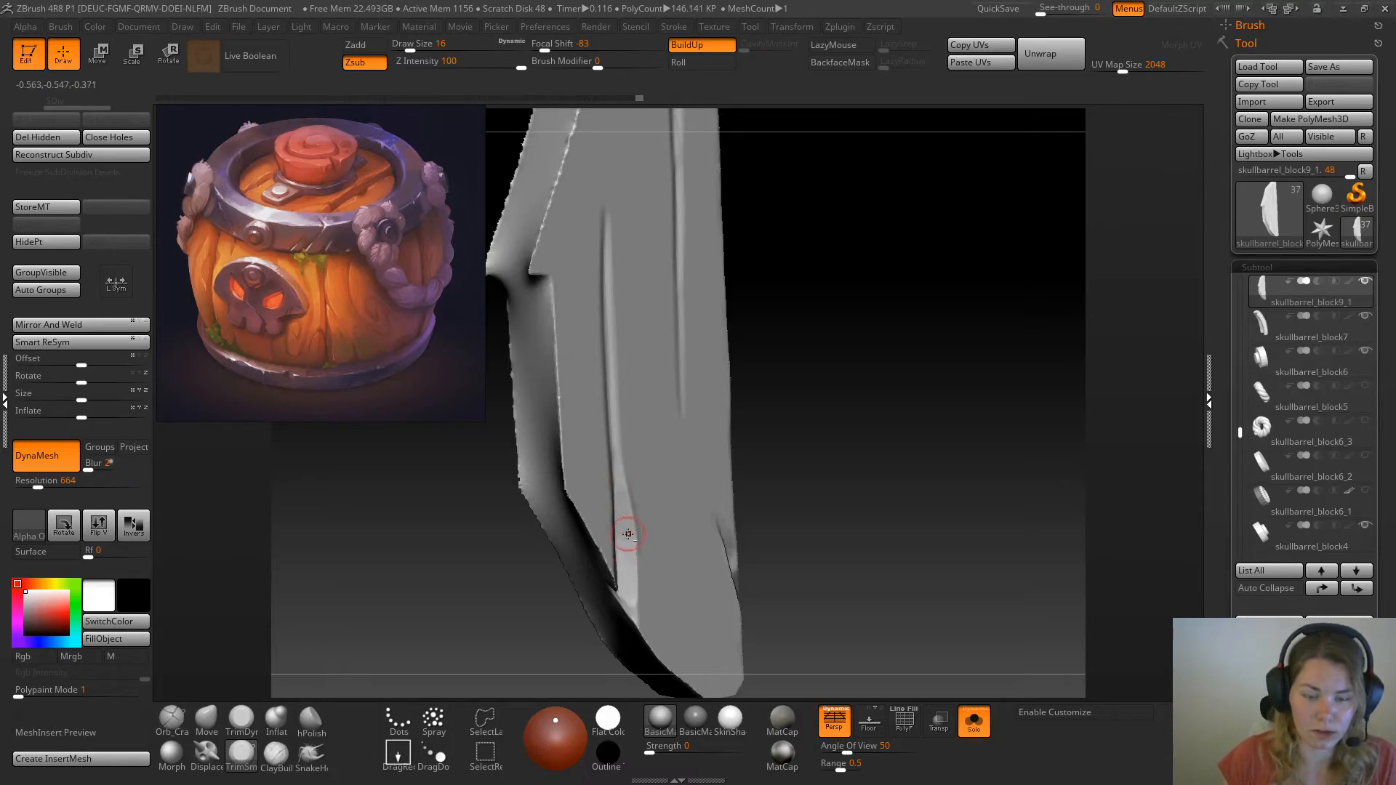
left_click_drag(920, 416, 828, 440)
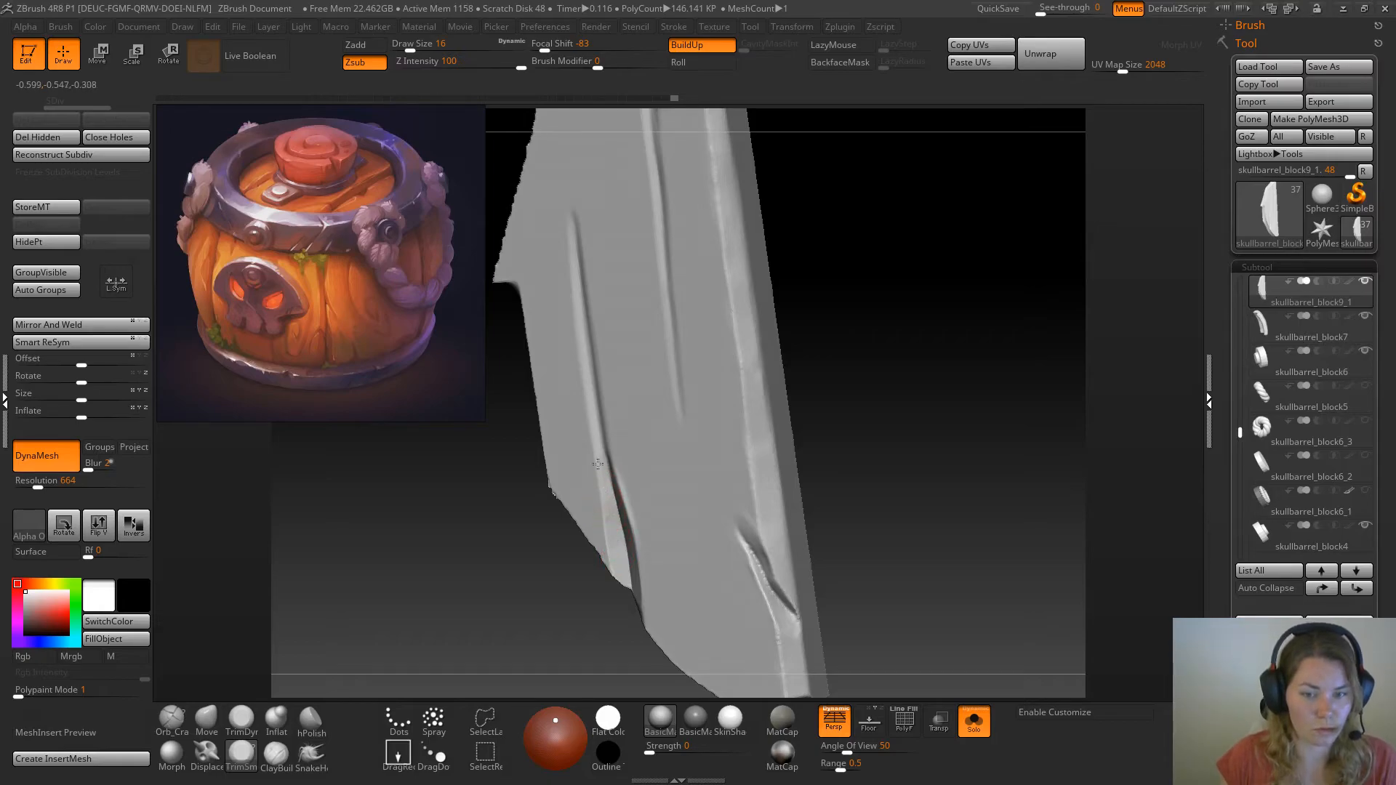
mouse_move(917, 282)
left_mouse_down()
mouse_move(883, 315)
mouse_move(899, 306)
left_mouse_up()
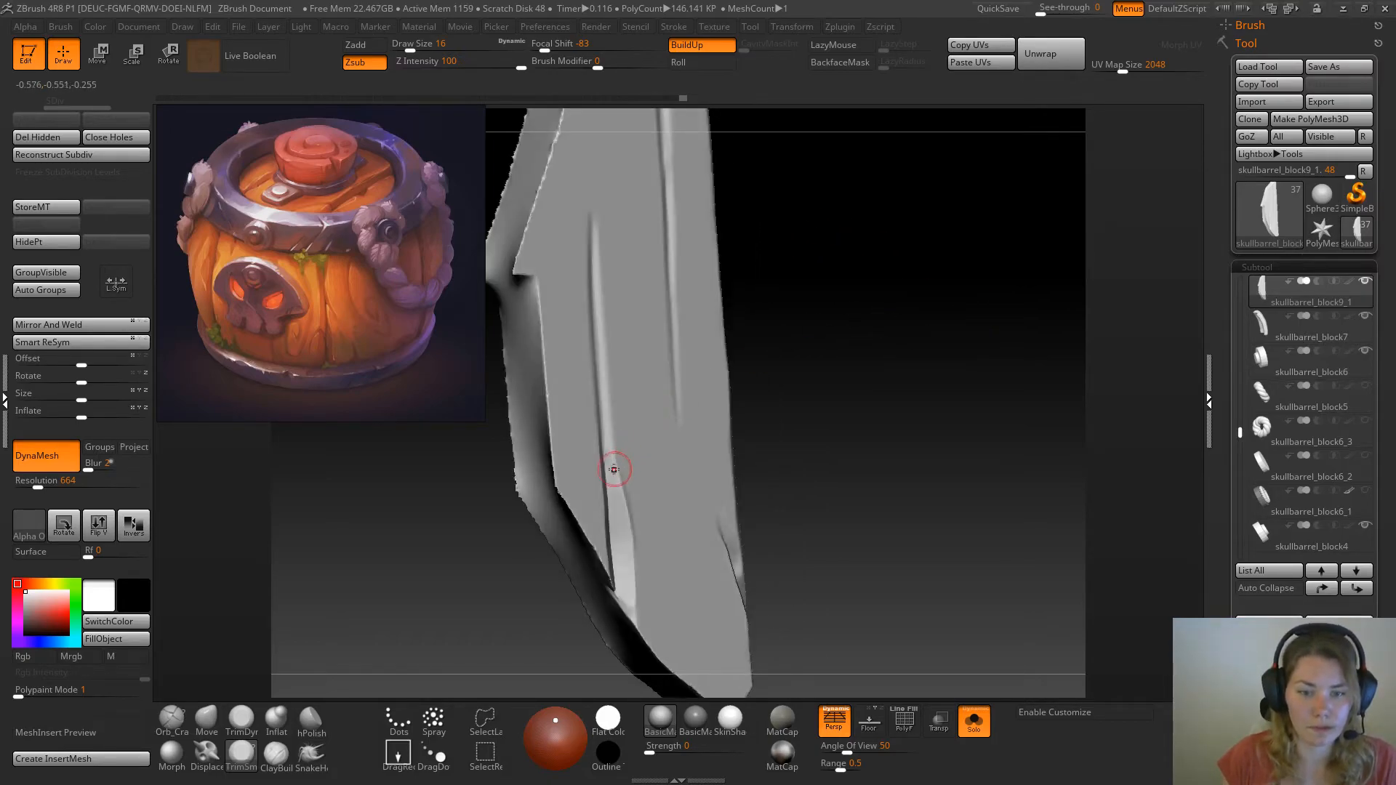
mouse_move(731, 322)
left_mouse_down()
mouse_move(810, 365)
mouse_move(597, 486)
left_mouse_up()
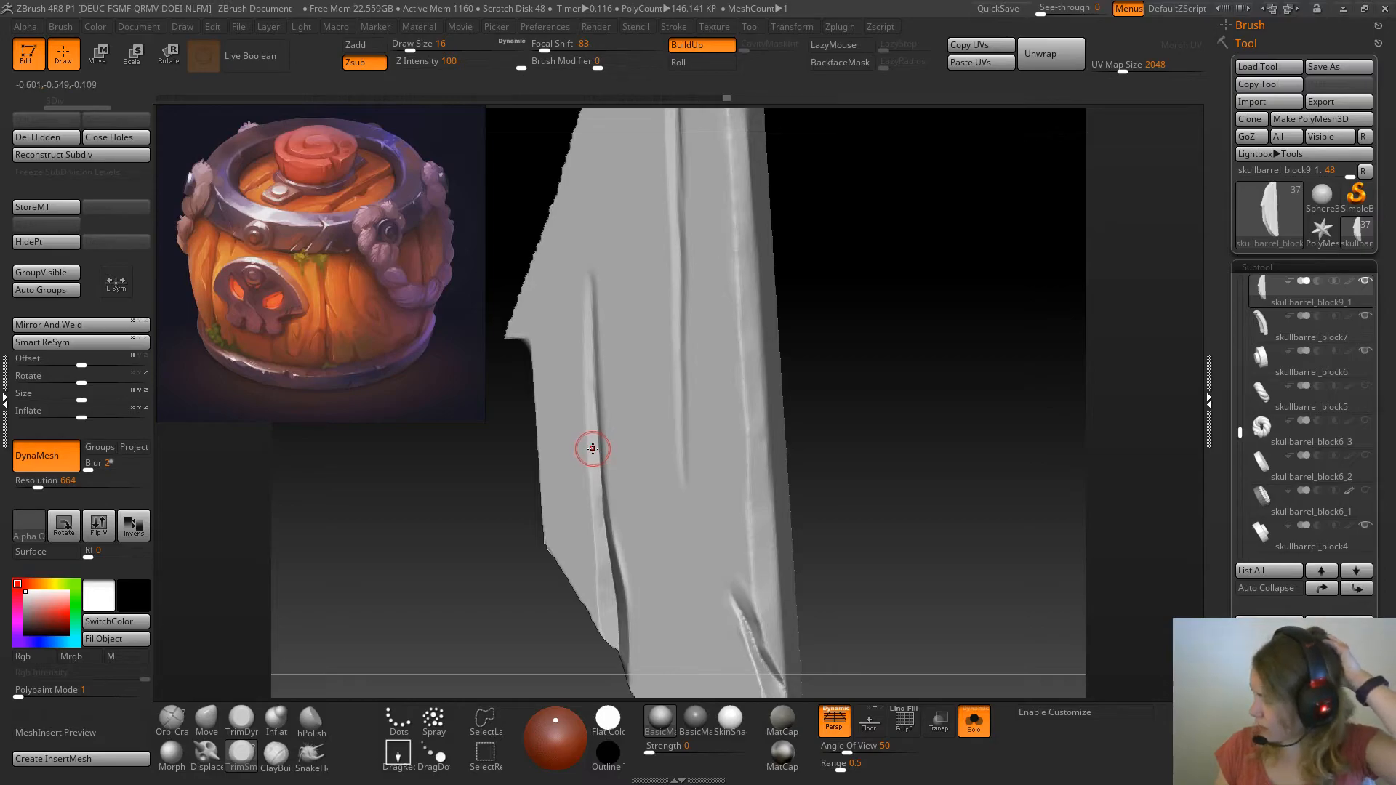
mouse_move(892, 324)
left_mouse_down()
mouse_move(913, 315)
mouse_move(938, 331)
mouse_move(941, 405)
mouse_move(960, 400)
left_mouse_up()
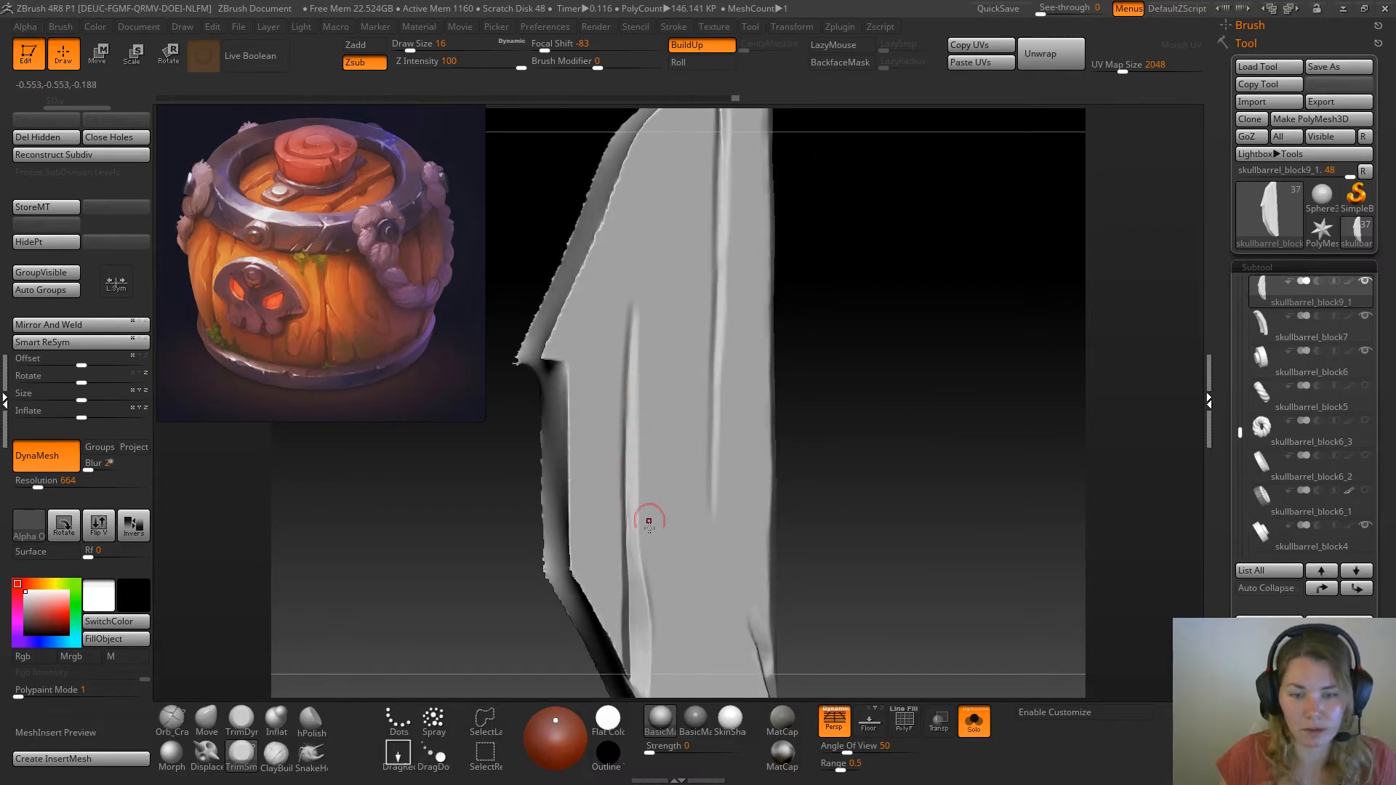
left_click_drag(832, 468, 916, 436)
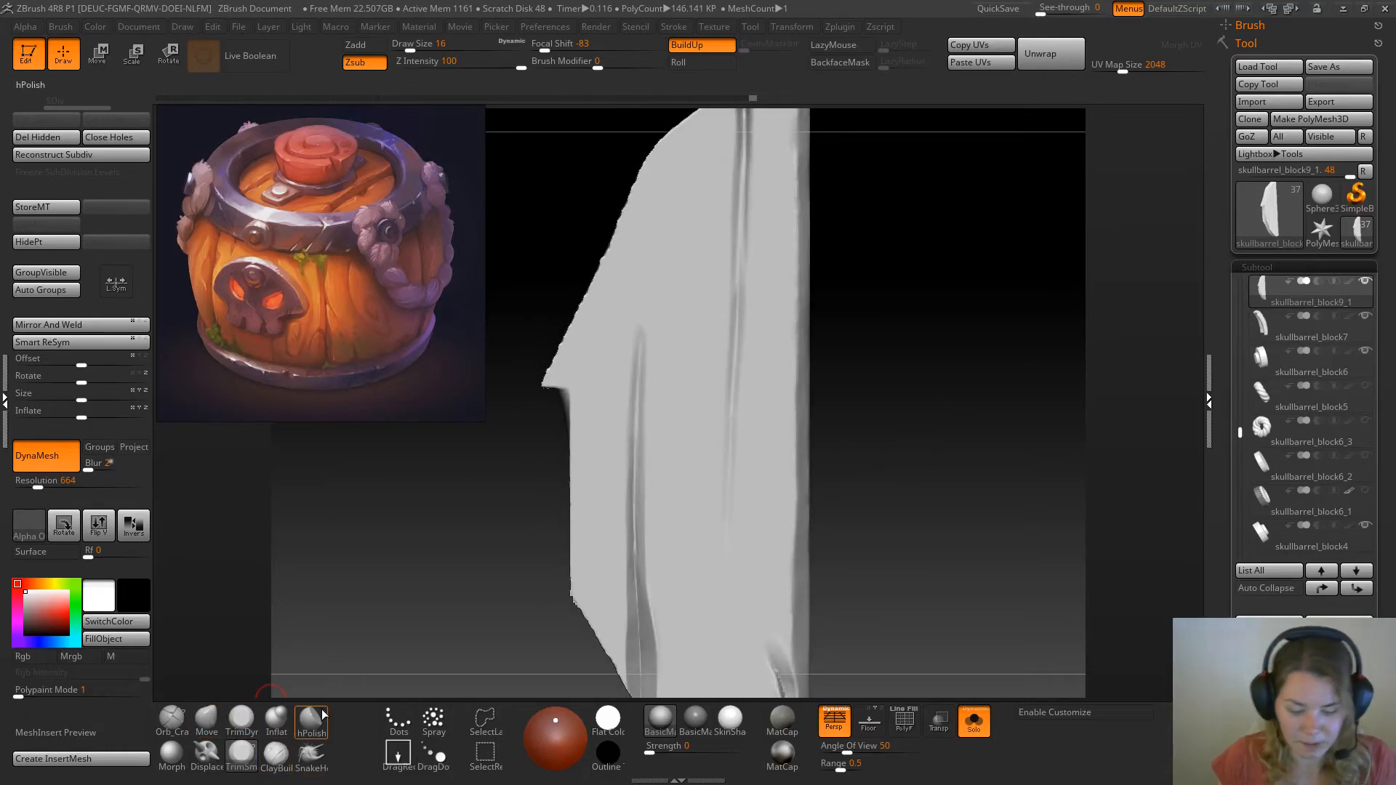
Try to tighten the narrow end of the outer crack with the Pinch brush at draw size 27
key("b")
key("p")
key("i")
key("space")
left_click_drag(657, 368, 662, 368)
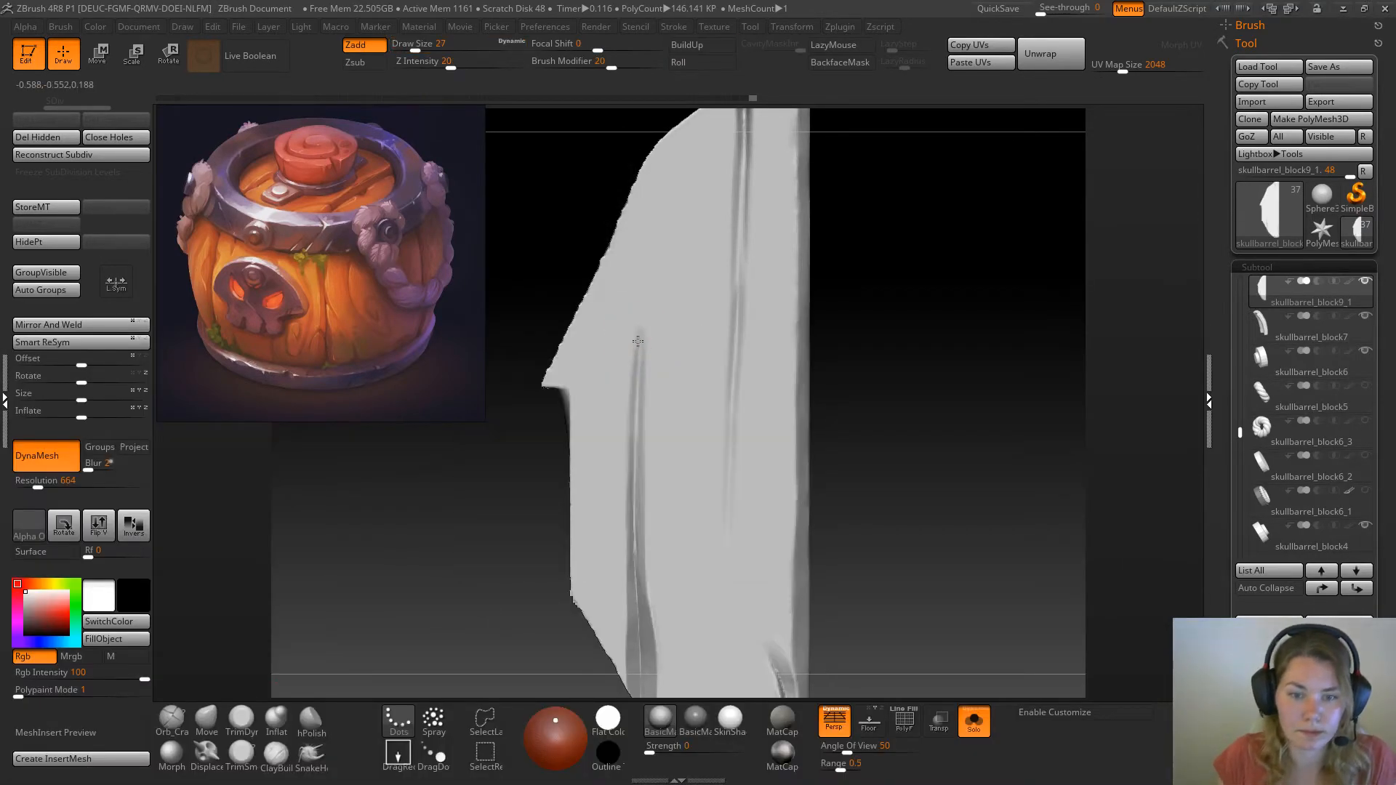
Shorten the outer crack by flattening its narrow end with the TrimDynamic brush at draw size 27
left_click(241, 720)
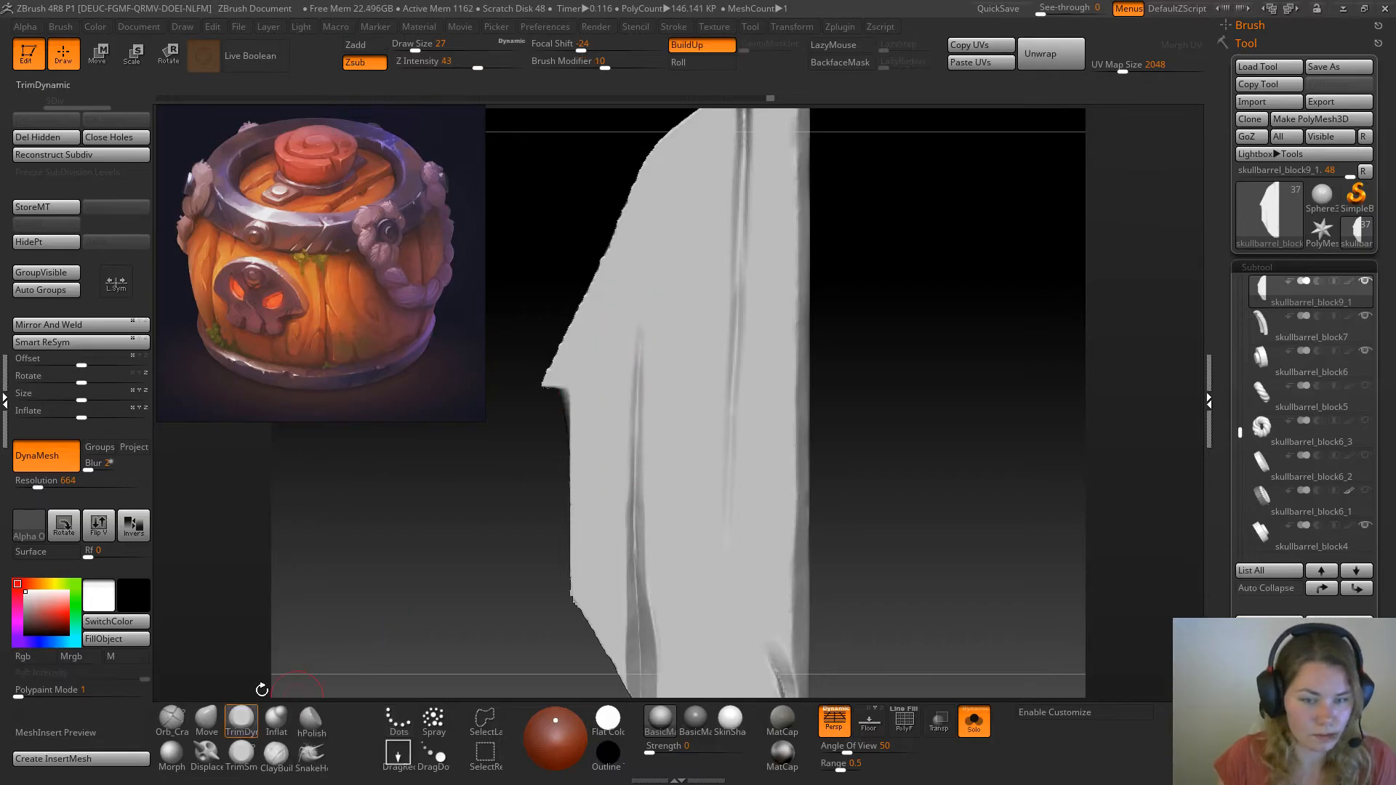
left_click_drag(639, 410, 637, 328)
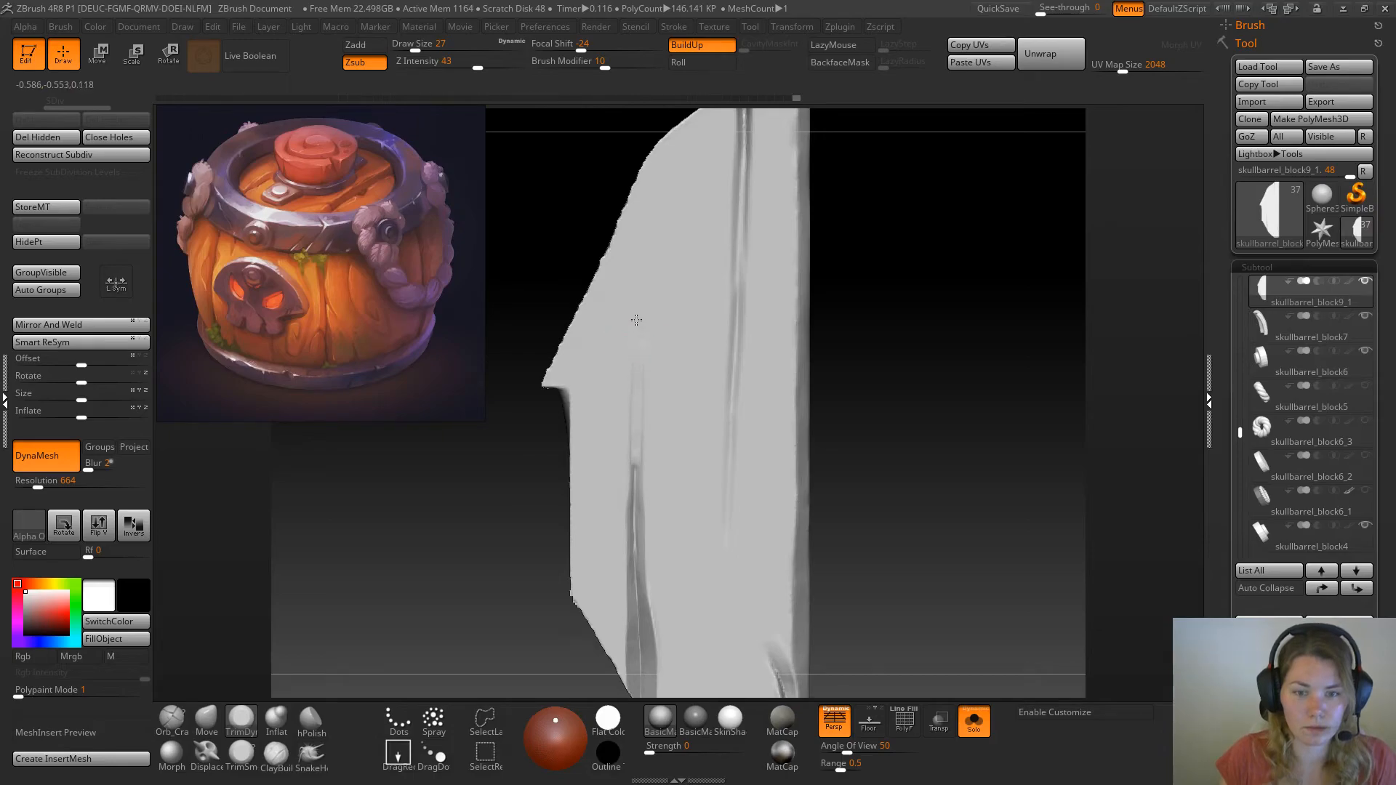
mouse_move(634, 399)
left_mouse_down()
mouse_move(641, 427)
mouse_move(618, 486)
left_mouse_up()
left_click_drag(640, 440, 651, 501)
Even out the flattened surface beyond the outer crack's tip with the TrimSmoothBorder brush, increasing the draw size to 31
left_click(242, 755)
left_click_drag(915, 425, 898, 429)
key("space")
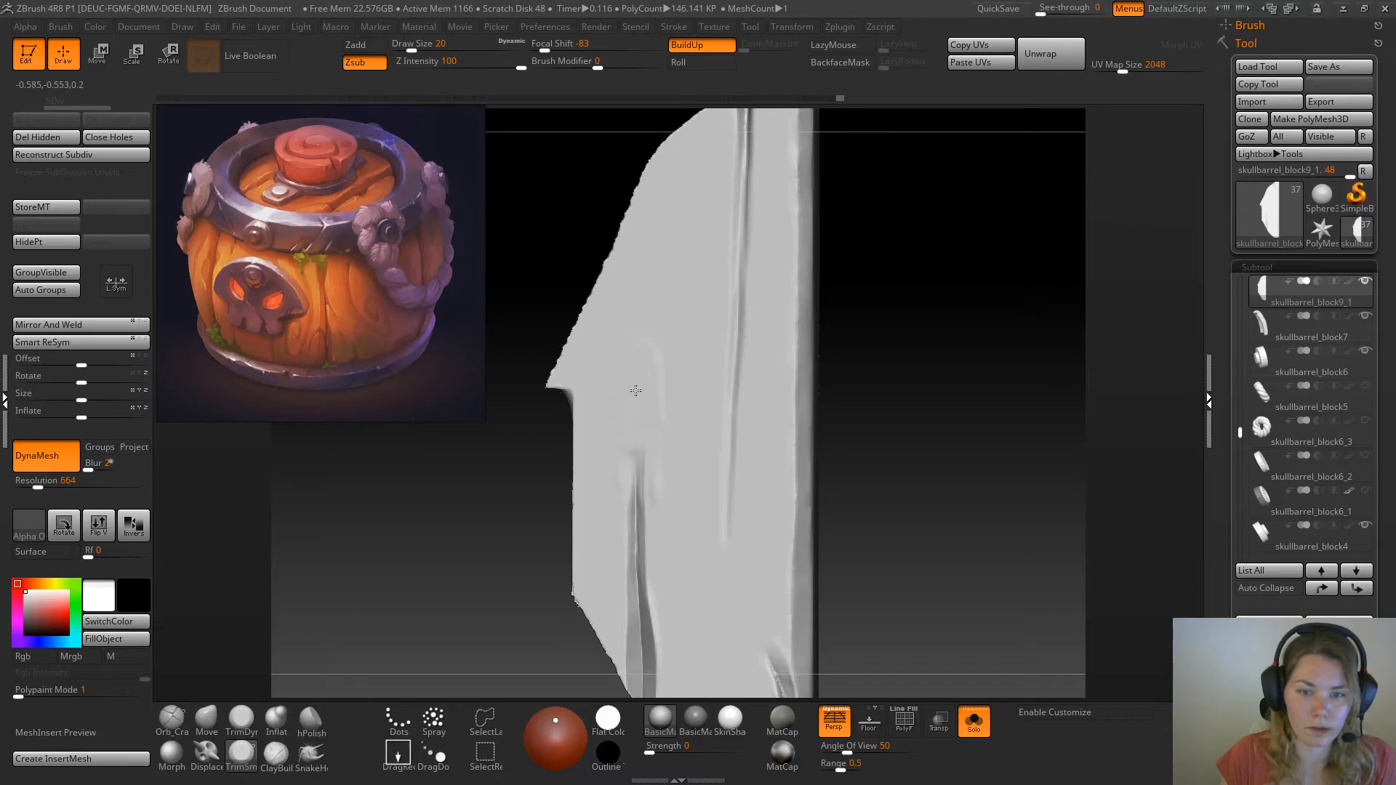
left_click_drag(531, 475, 552, 474)
key("bracketright")
left_click_drag(668, 288, 640, 375)
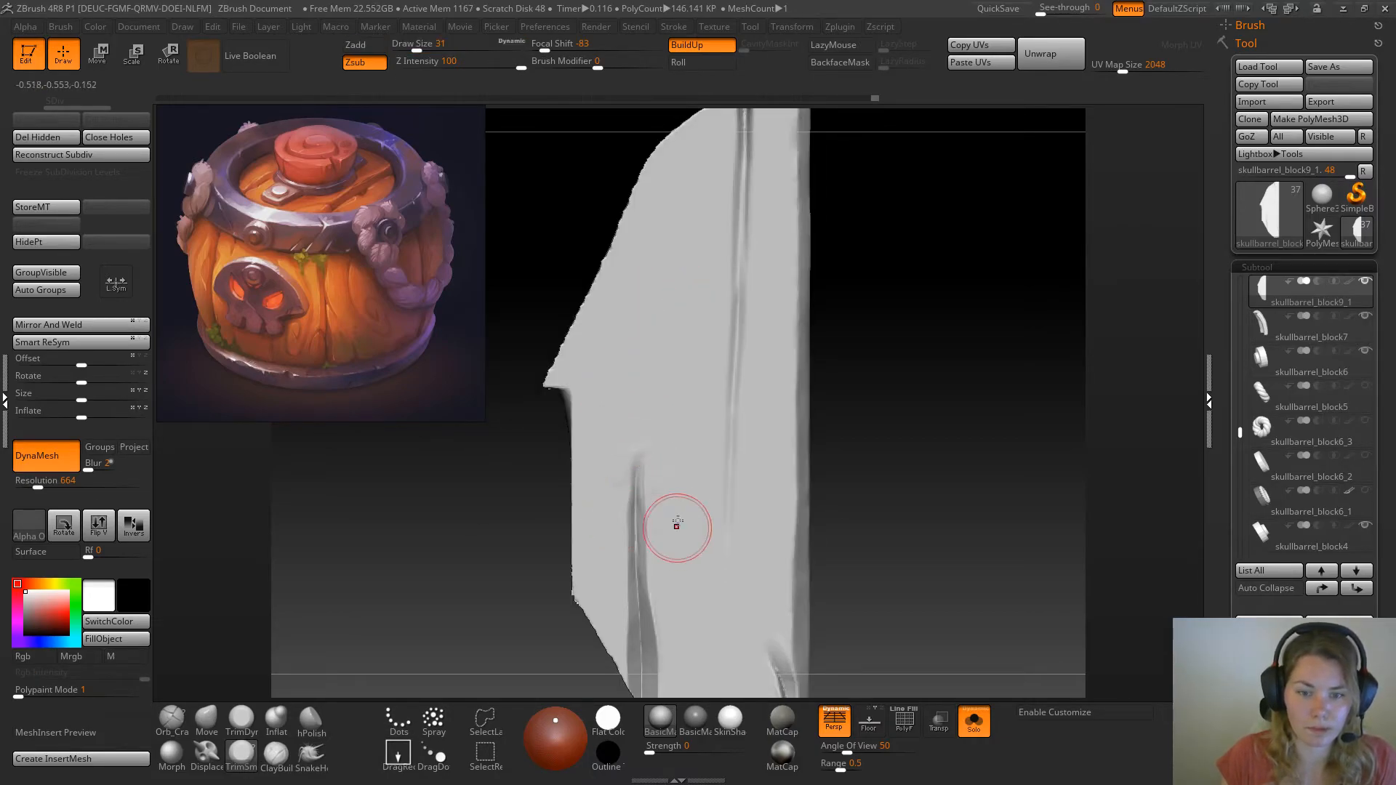
Clean up the surface around the shortened crack's tip with the TrimSmoothBorder brush at draw size 18
key("space")
left_click_drag(870, 448, 934, 438)
left_click_drag(663, 518, 655, 522)
left_click_drag(892, 404, 834, 408)
left_click_drag(653, 466, 650, 483)
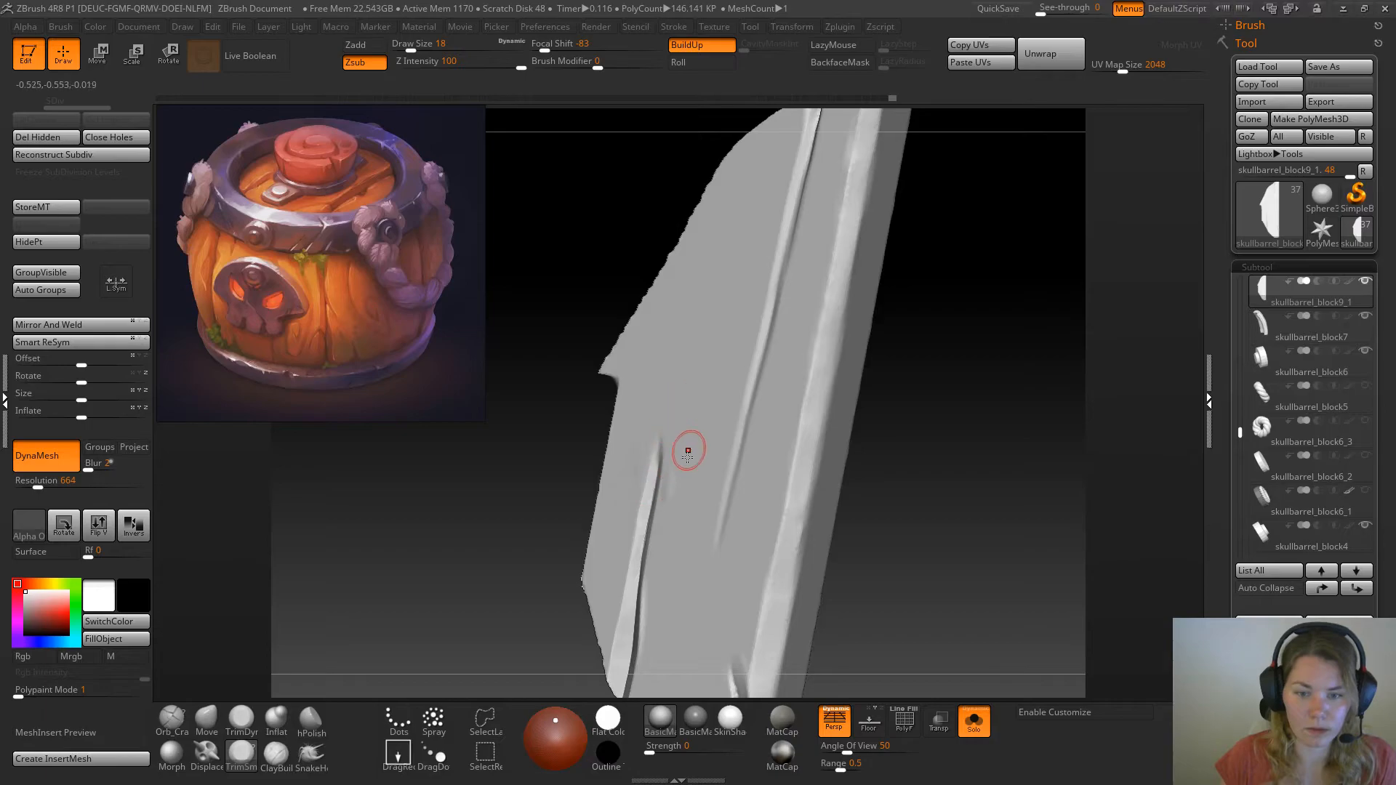
left_click_drag(918, 461, 985, 458, "shift")
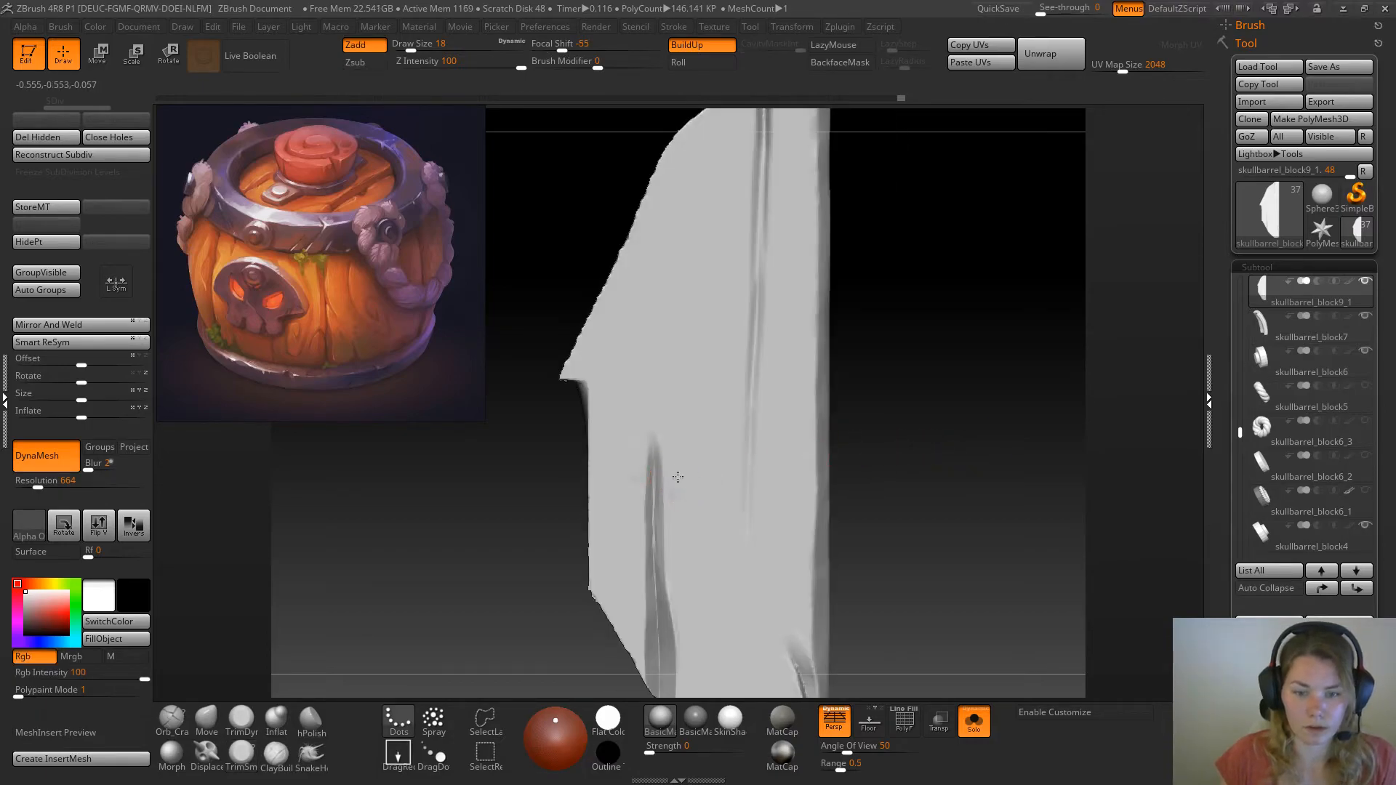
Tighten the lower, wider part of the outer crack with the Pinch brush at draw size 37
mouse_move(925, 299)
left_mouse_down()
mouse_move(927, 458)
mouse_move(926, 302)
left_mouse_up()
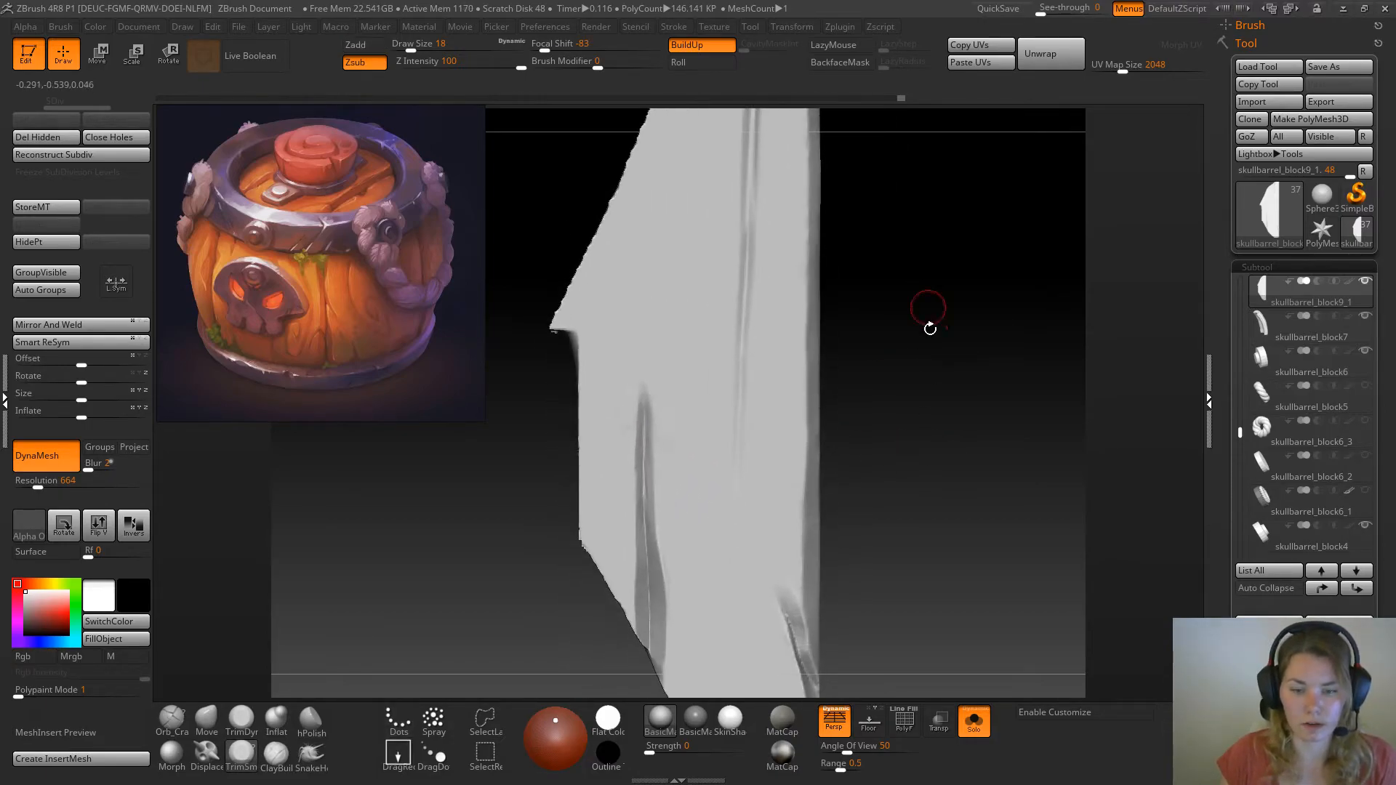
key("b")
key("i")
left_click(419, 49)
left_click_drag(643, 466, 653, 604)
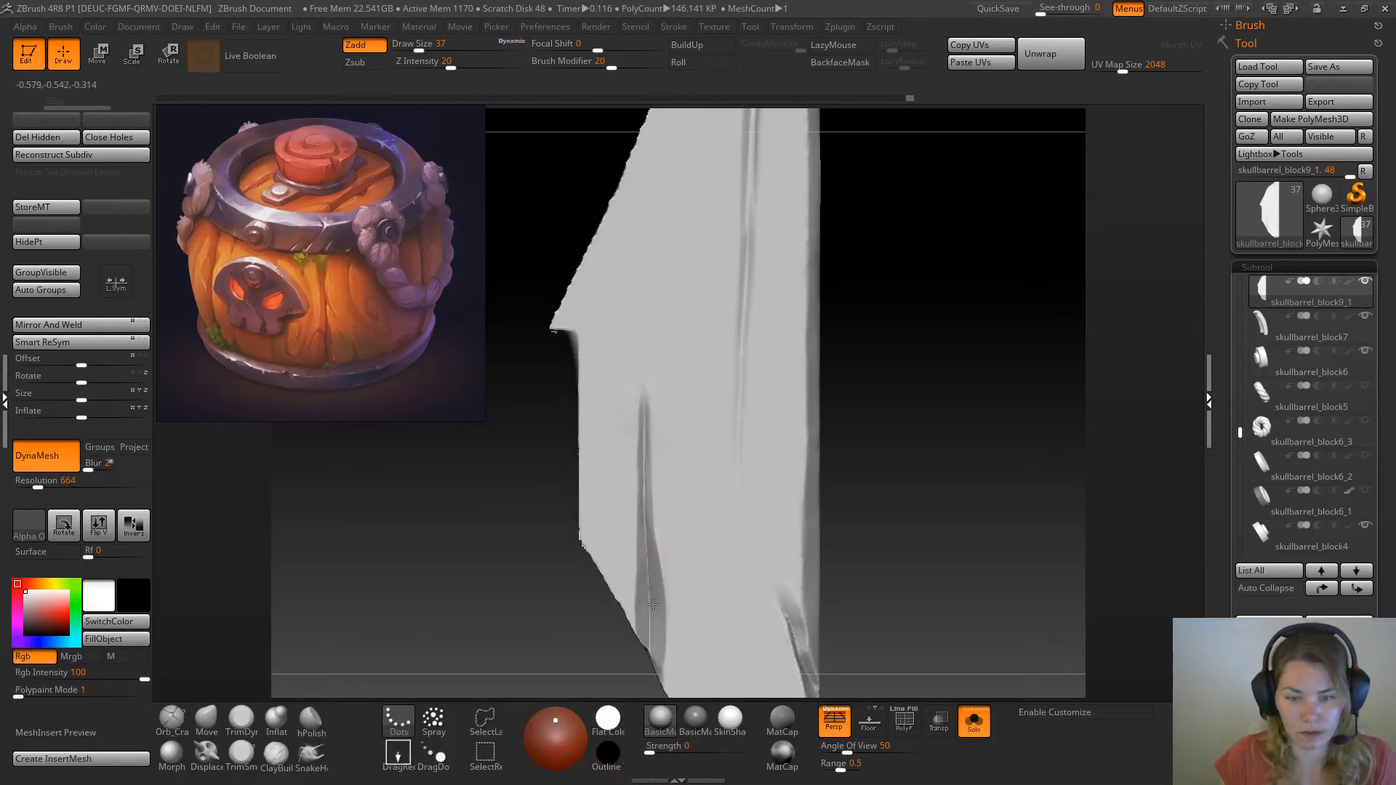
left_click_drag(926, 371, 894, 396)
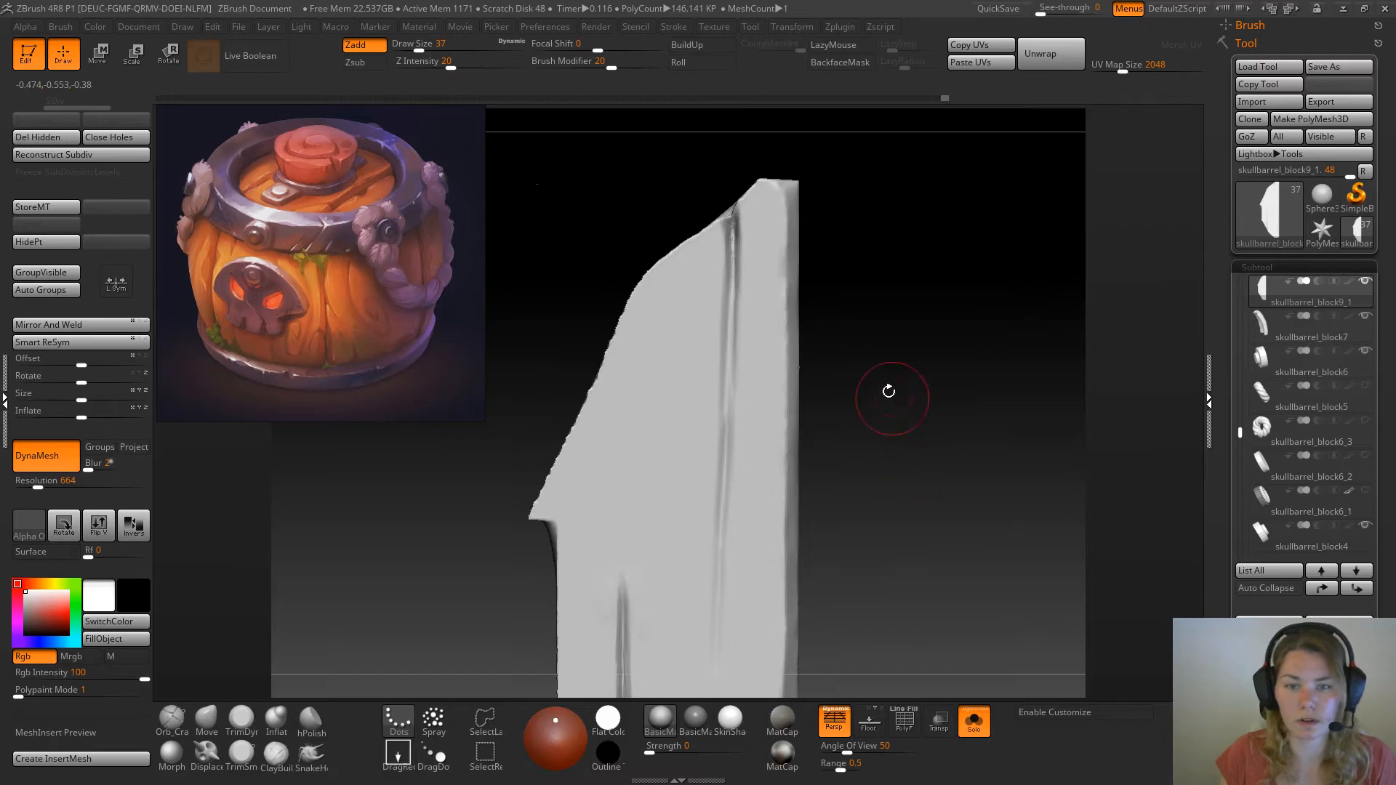
Trim the walls of the inner crack's upper end with the TrimSmoothBorder brush at draw size 17
left_click(242, 755)
key("space")
left_click_drag(812, 297, 805, 295)
left_click_drag(876, 285, 923, 279)
key("space")
left_click_drag(731, 232, 728, 221)
left_click_drag(805, 184, 718, 219)
left_click_drag(842, 232, 728, 262)
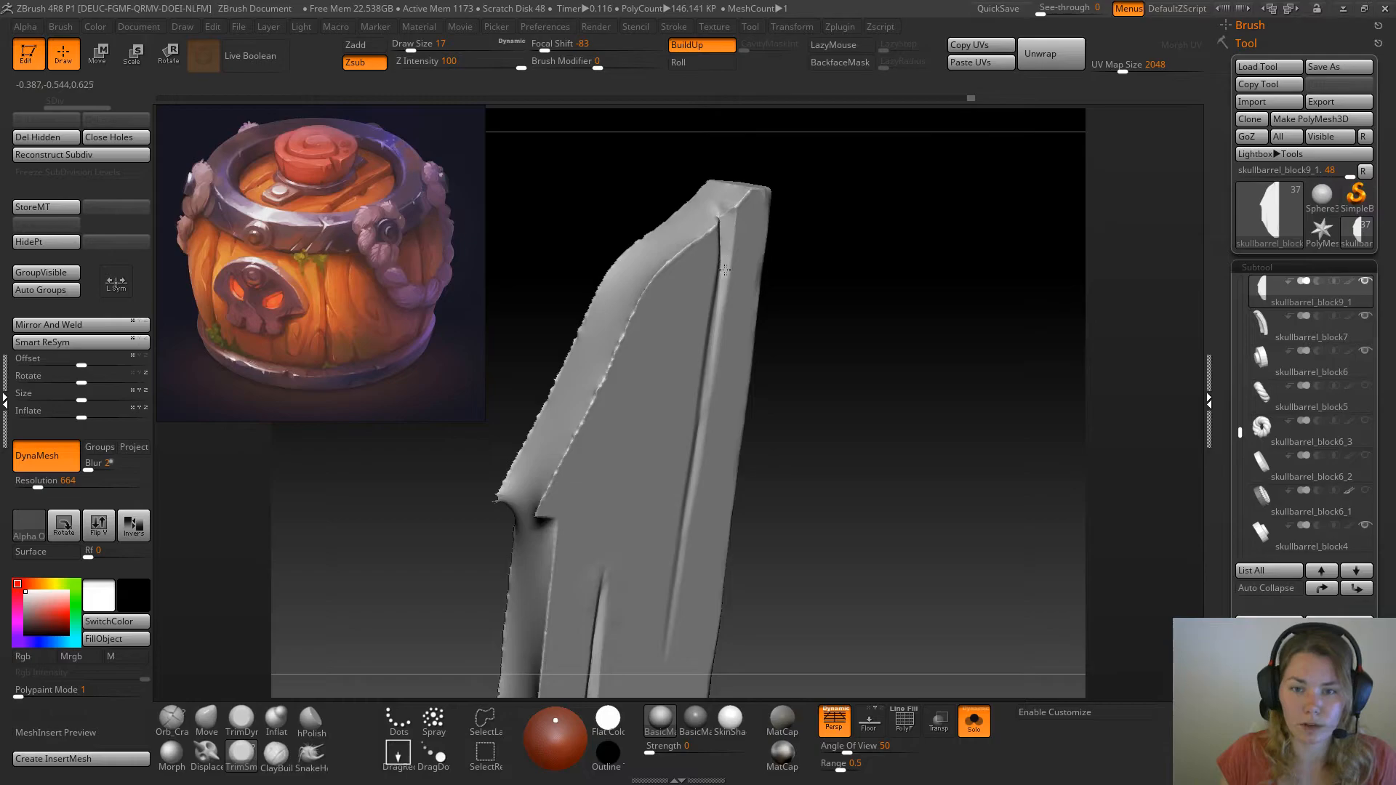
left_click_drag(819, 256, 844, 276)
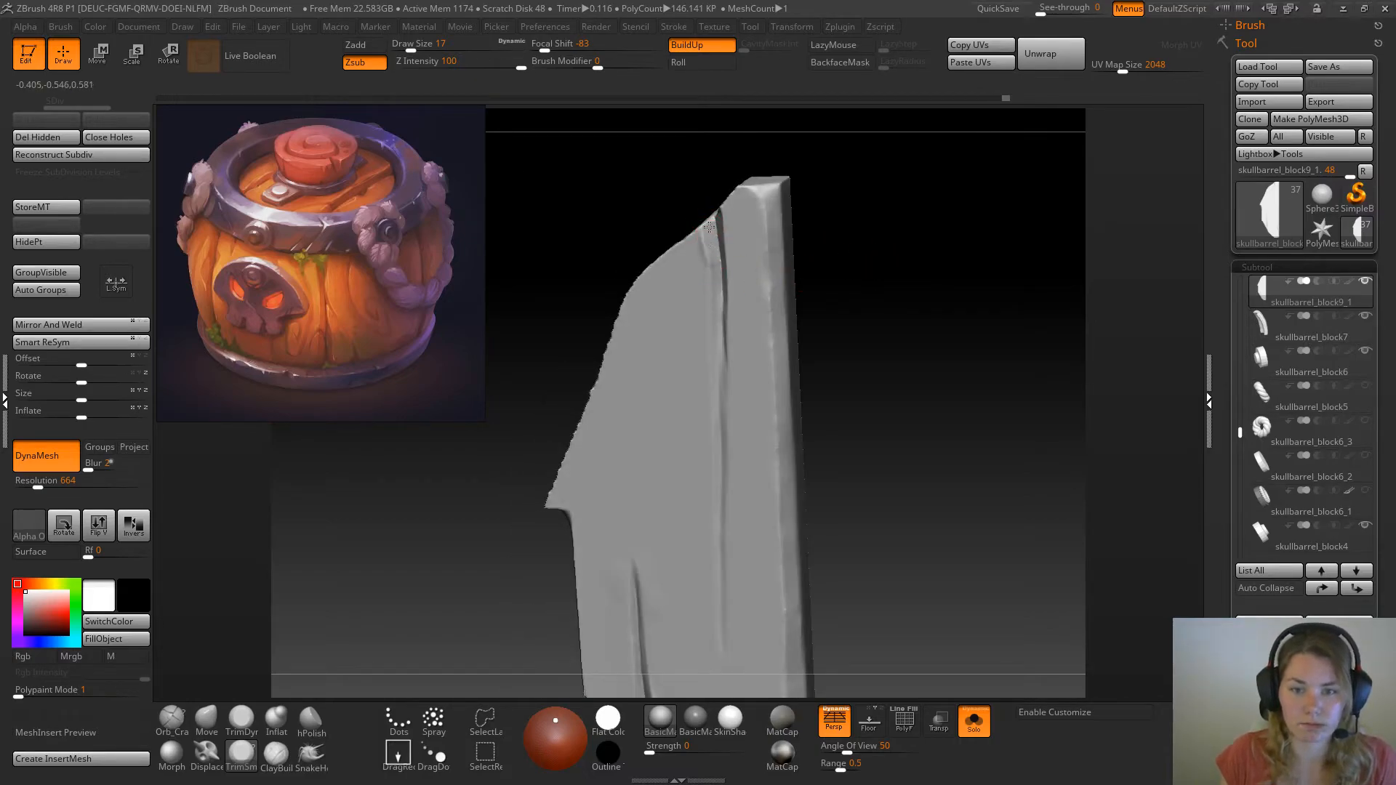
left_click_drag(901, 312, 873, 309)
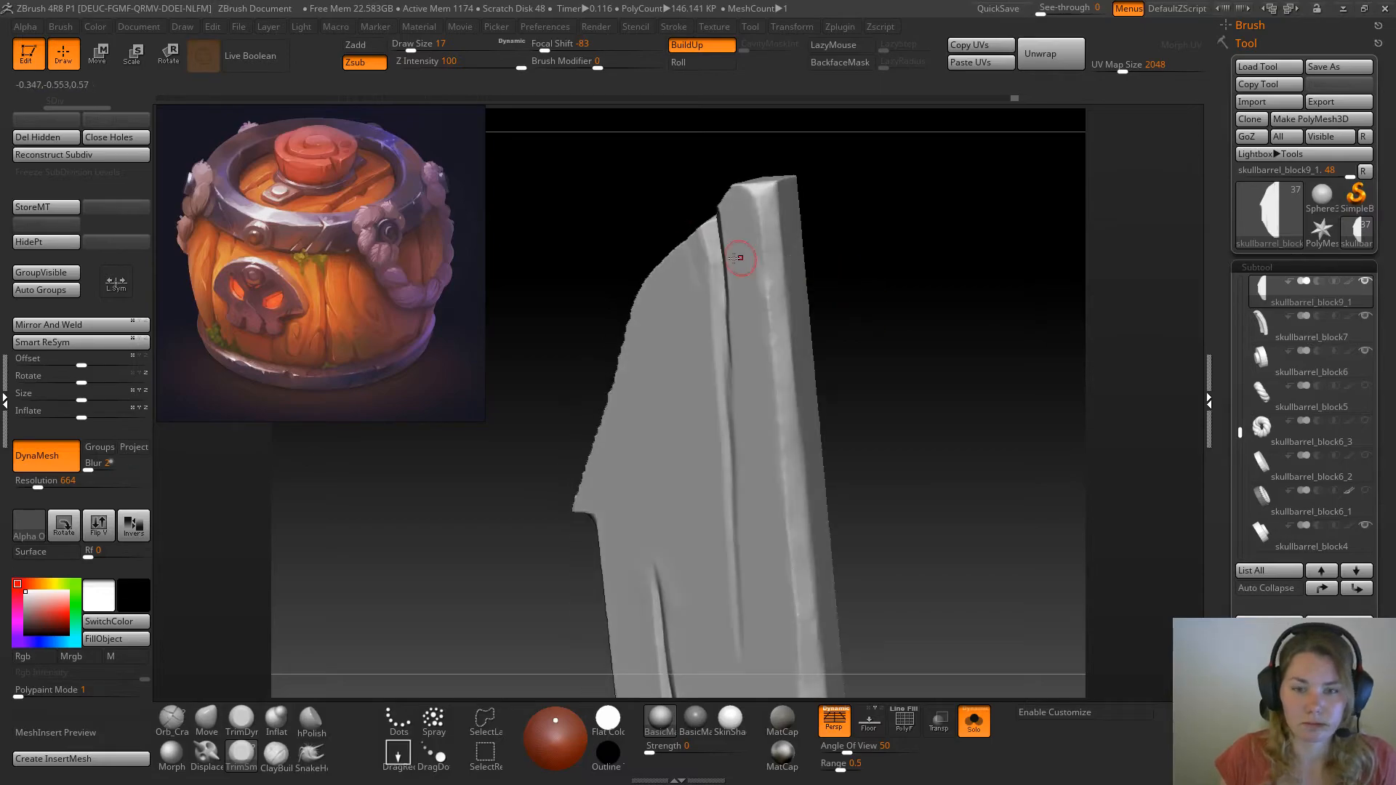
Flatten and even out the inner crack's walls along its middle stretch with the TrimSmoothBorder brush at draw size 17
left_click_drag(720, 352, 725, 434)
left_click_drag(878, 407, 922, 406)
mouse_move(853, 301)
left_mouse_down()
mouse_move(874, 304)
mouse_move(796, 313)
left_mouse_up()
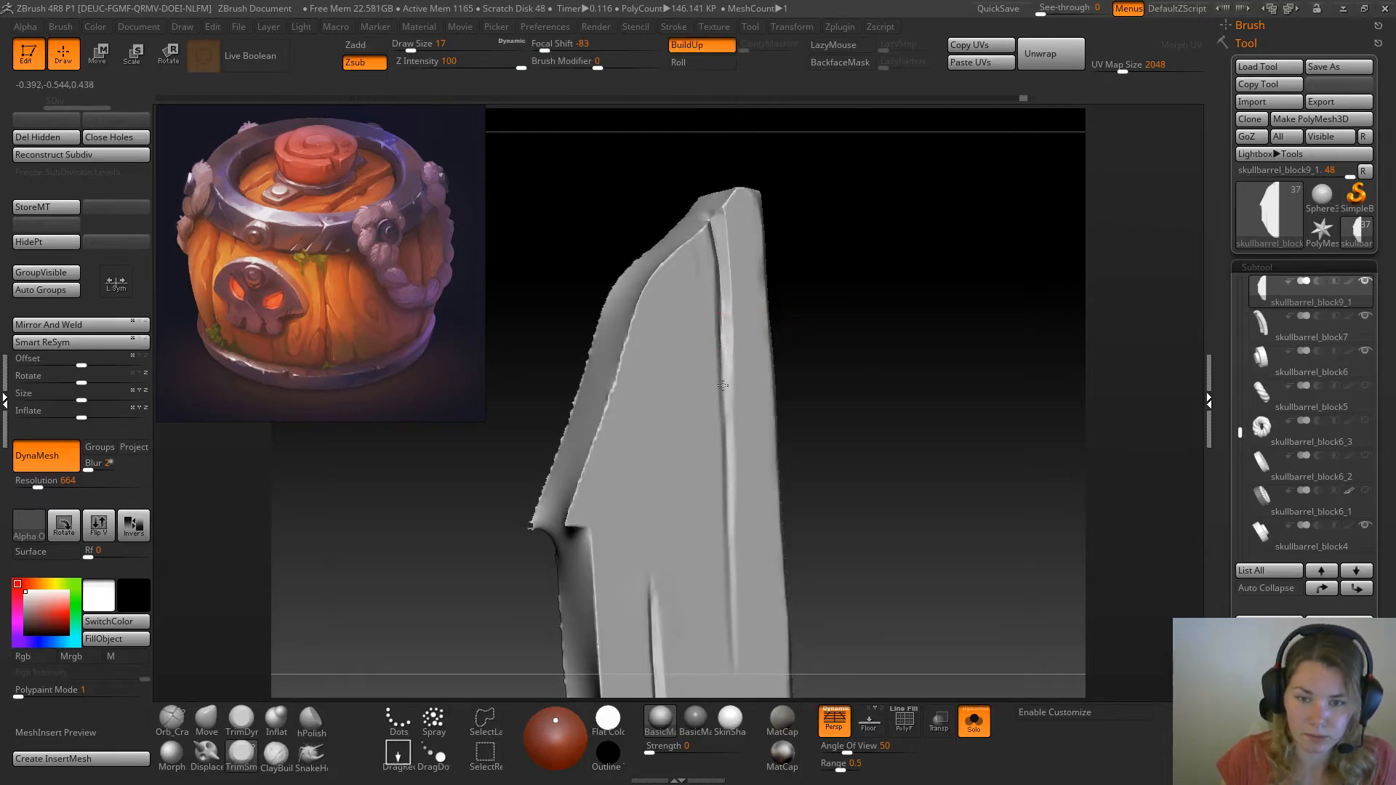
left_click_drag(848, 390, 826, 387)
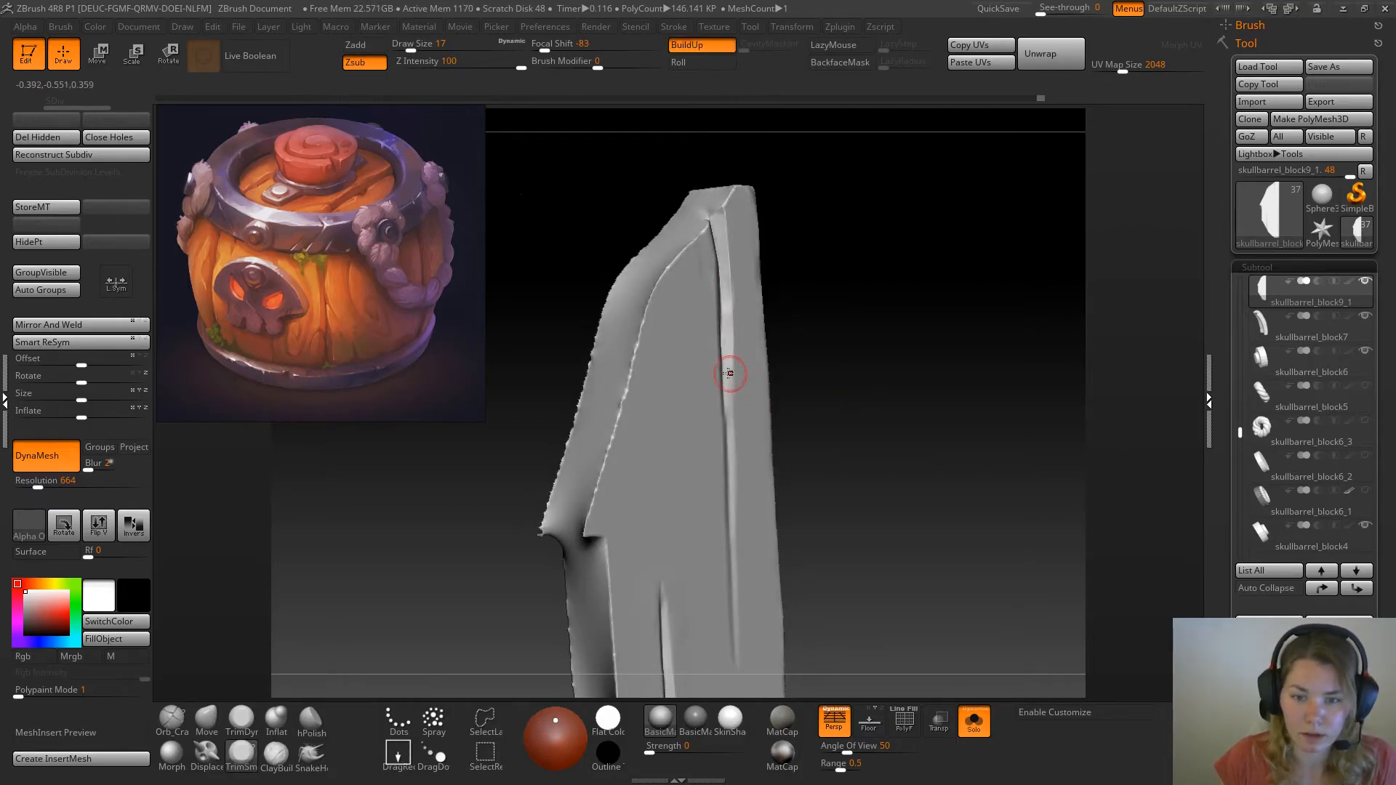
left_click_drag(928, 408, 844, 400)
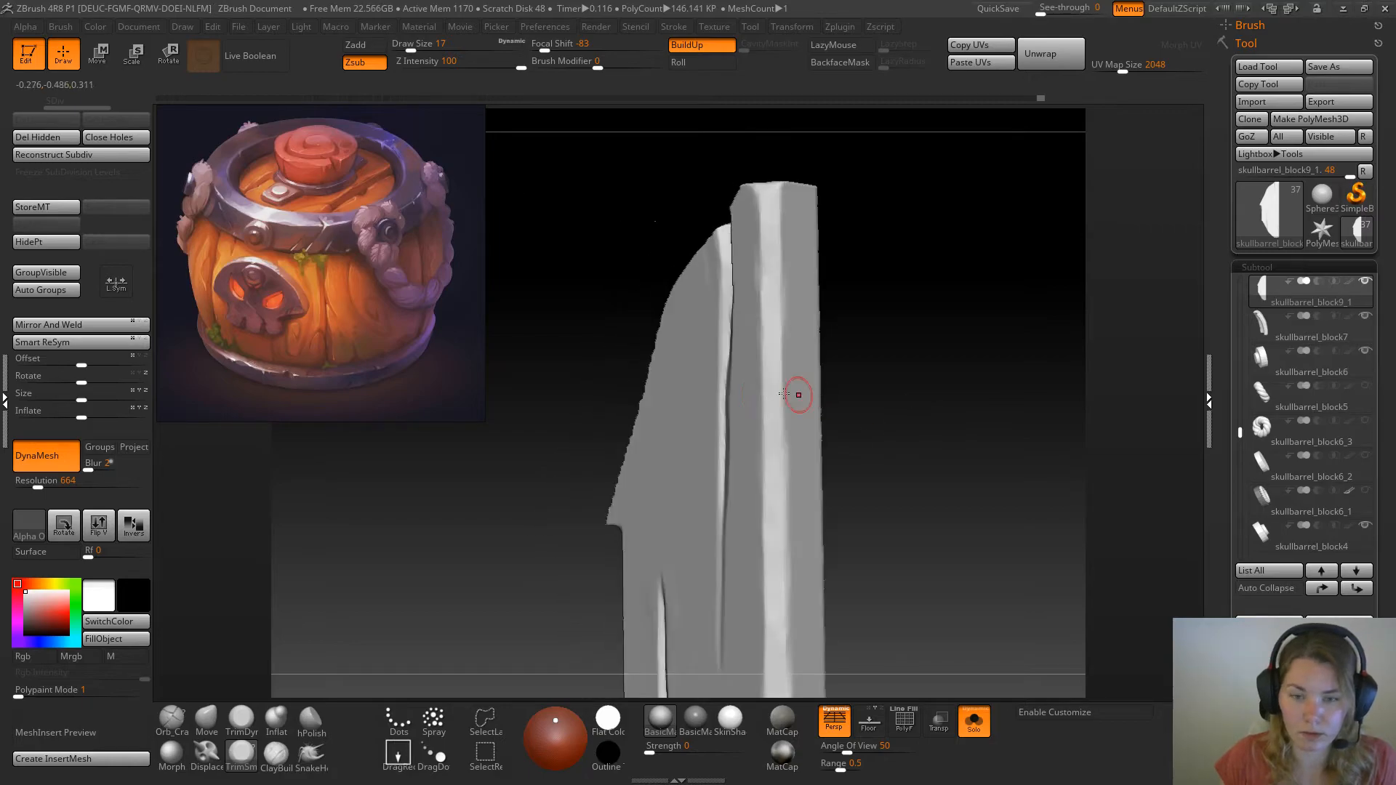
left_click_drag(723, 354, 719, 483)
left_click_drag(876, 473, 964, 493)
left_click_drag(964, 493, 941, 399, "alt")
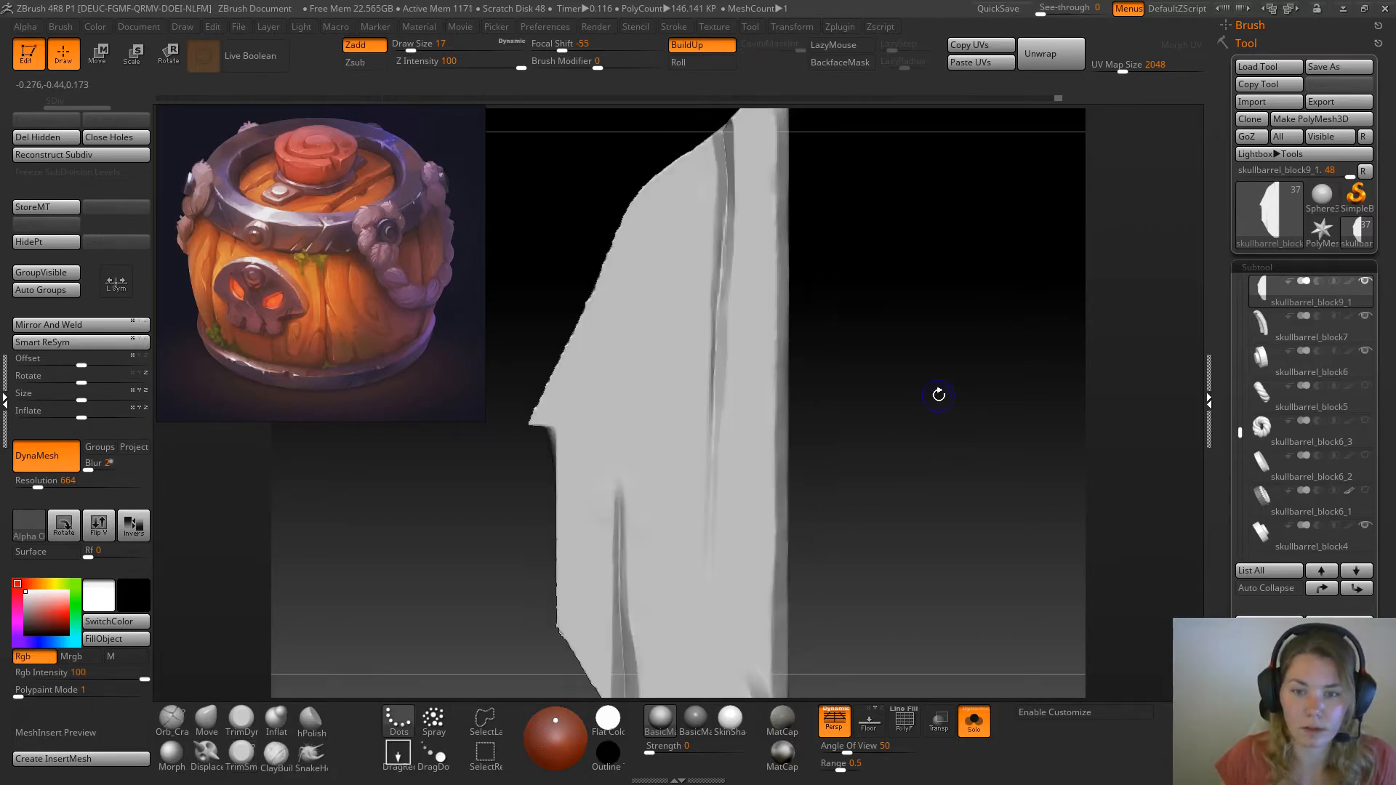
left_click_drag(874, 241, 829, 245)
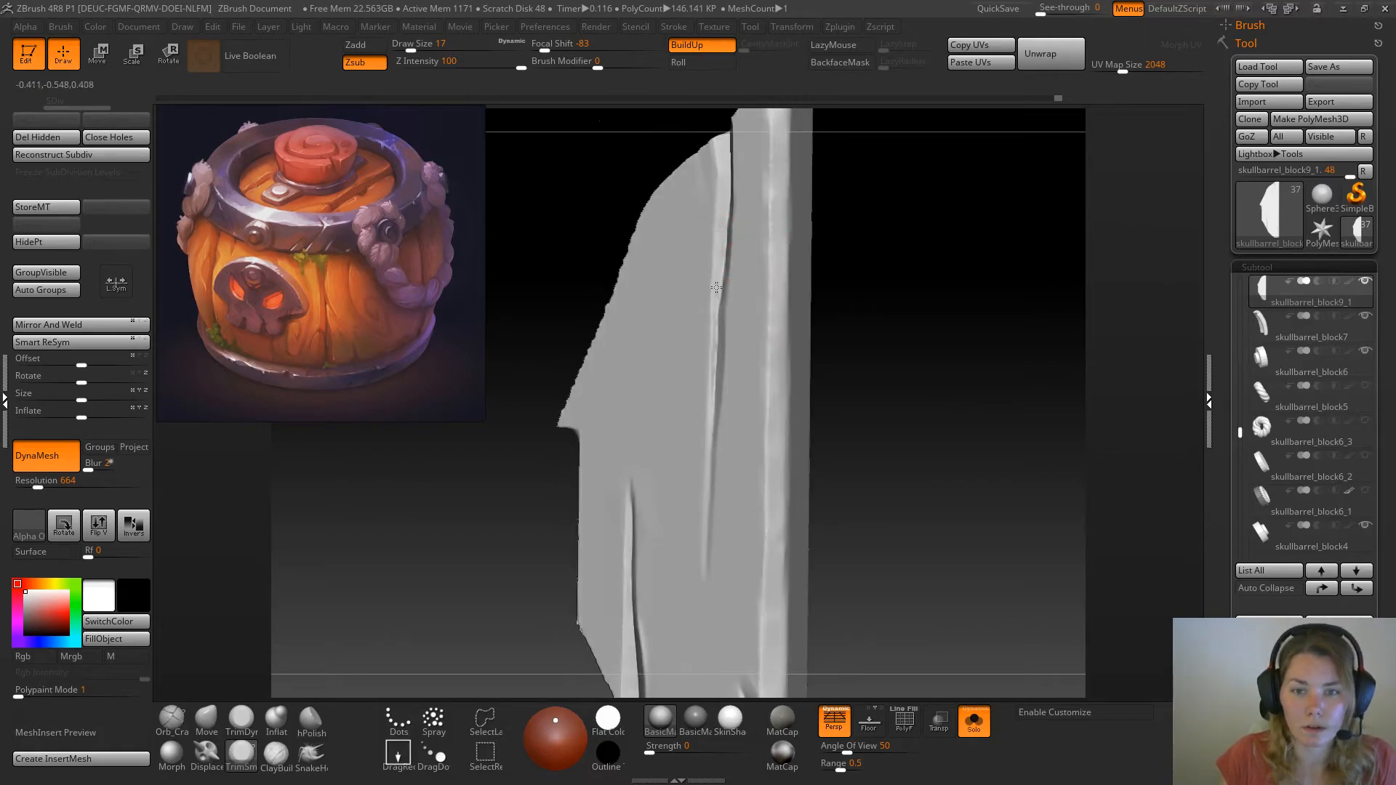
left_click_drag(969, 456, 889, 385, "shift")
Shorten the inner crack by flattening its faint lower tip with the TrimDynamic brush at draw size 17
left_click(242, 721)
key("space")
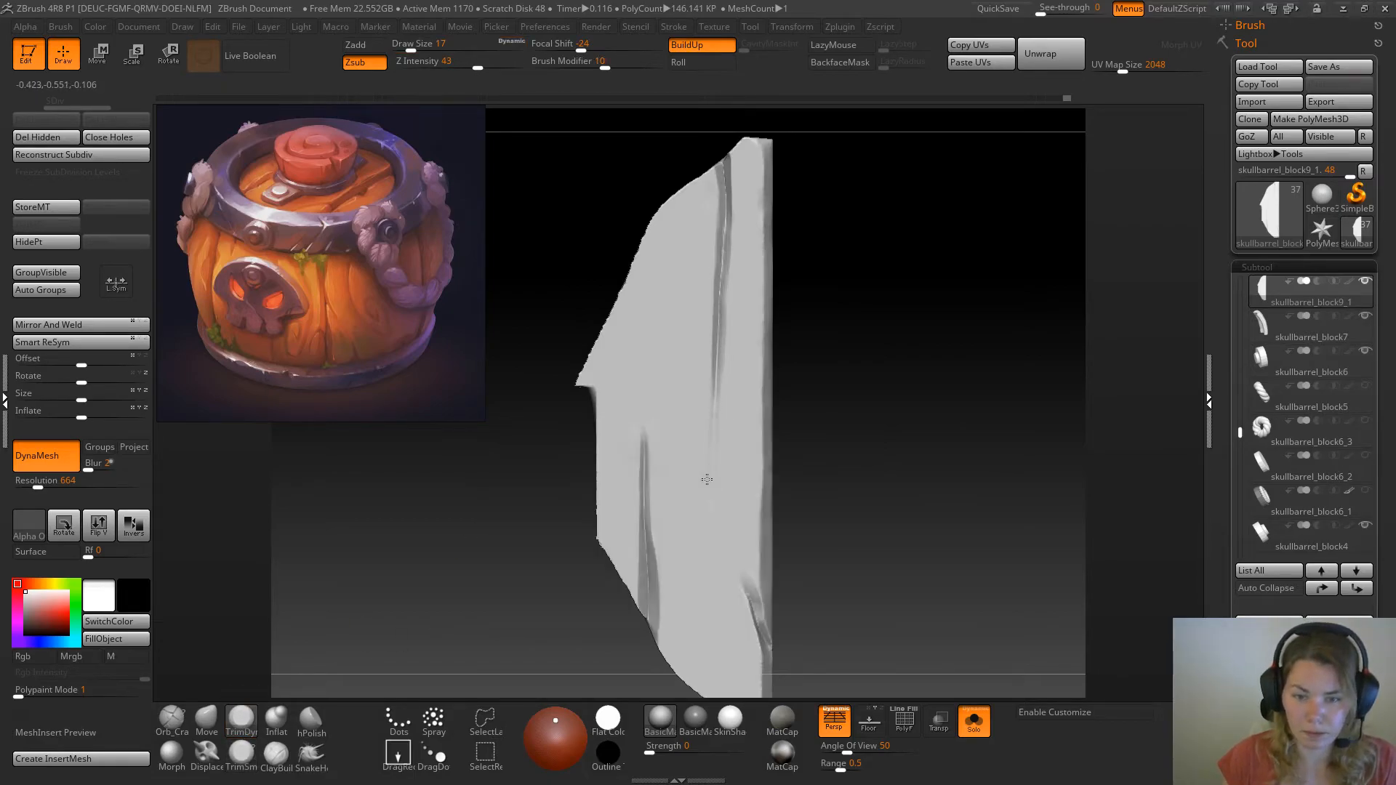
mouse_move(714, 465)
left_mouse_down()
mouse_move(712, 496)
mouse_move(717, 455)
left_mouse_up()
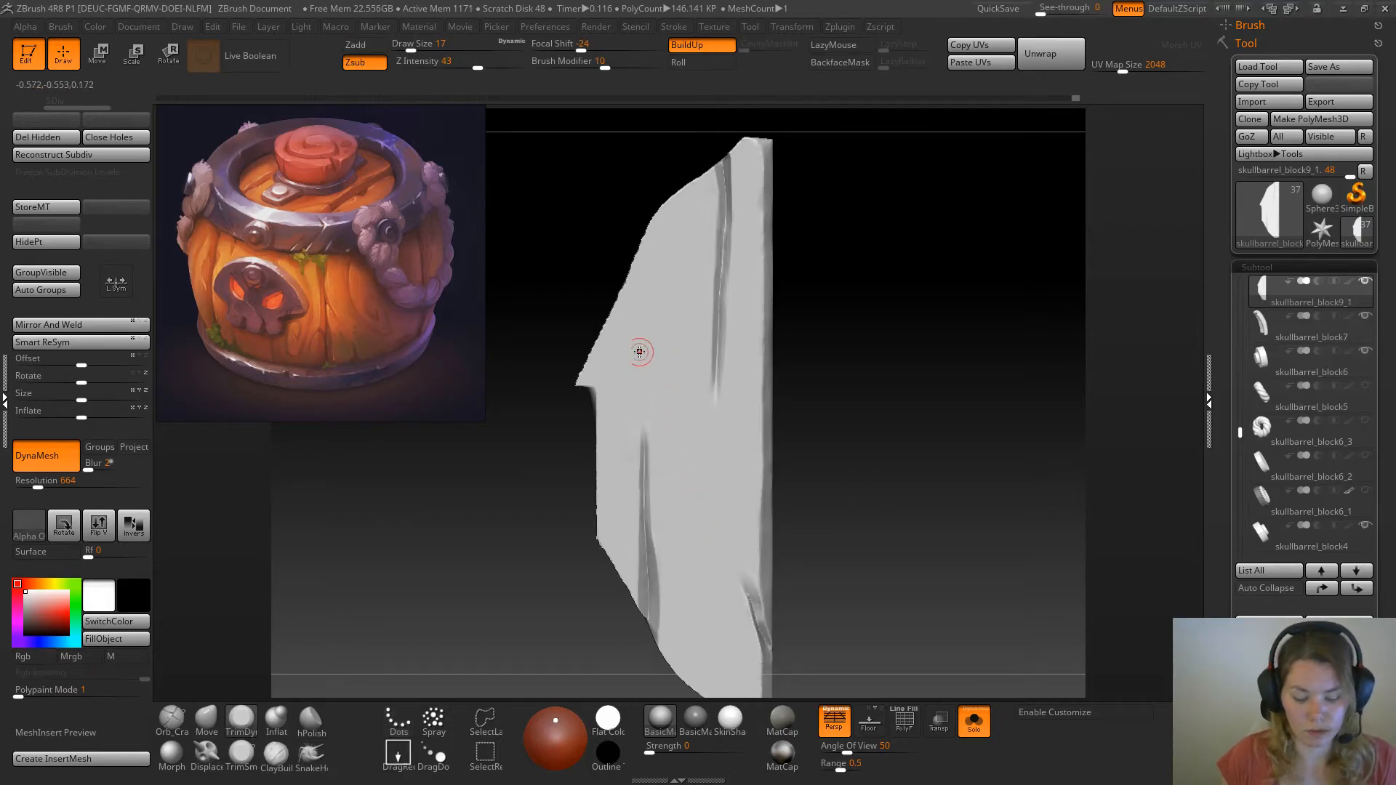
Deepen the inner crack along its whole length, from the lower tip to the upper plank edge, with the DamStandard brush
key("b")
key("d")
key("s")
key("space")
left_click_drag(703, 401, 725, 161)
mouse_move(839, 299)
left_mouse_down()
mouse_move(880, 299)
mouse_move(851, 294)
mouse_move(870, 316)
left_mouse_up()
Flatten the inner crack's wall near the upper plank edge with the TrimDynamic brush at draw size 22
key("space")
key("b")
key("t")
key("d")
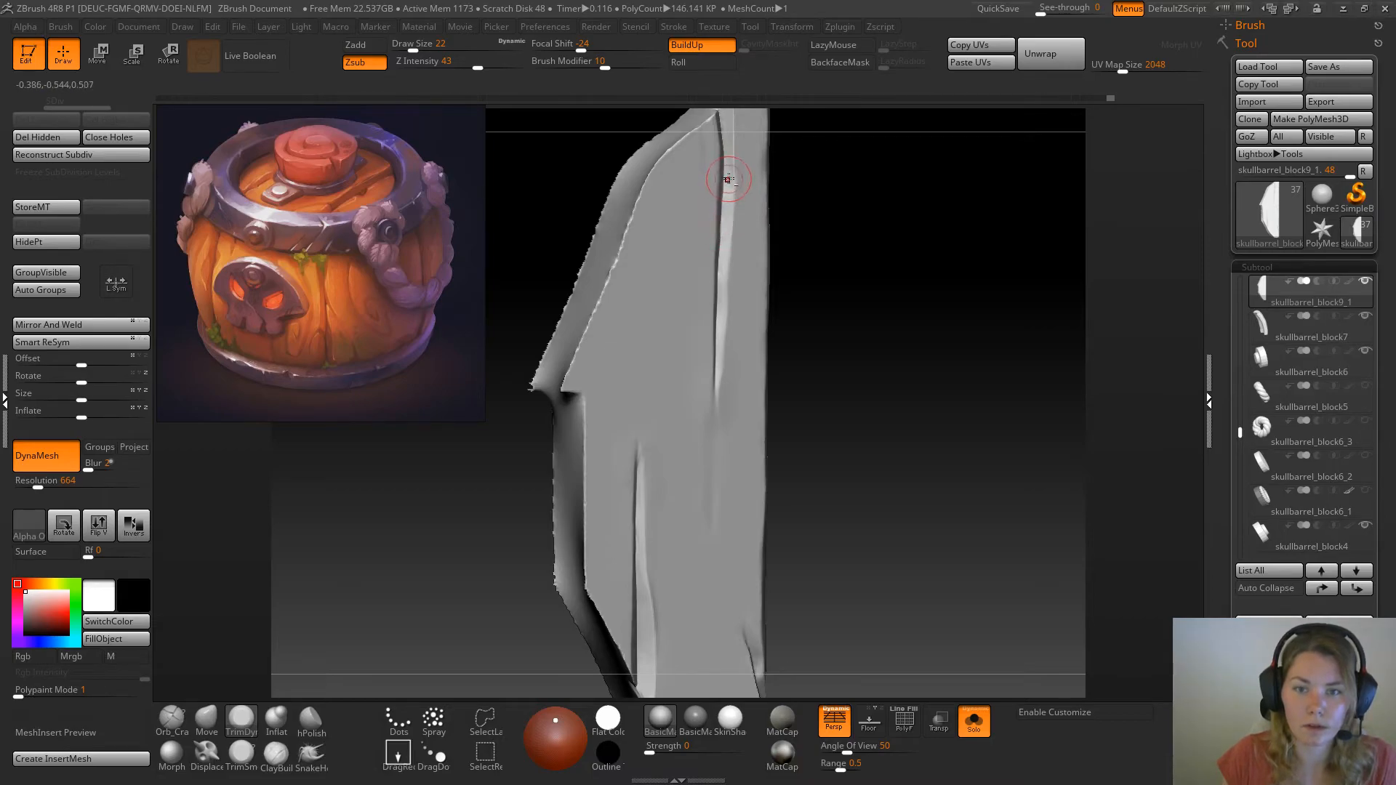
left_click_drag(773, 266, 808, 211)
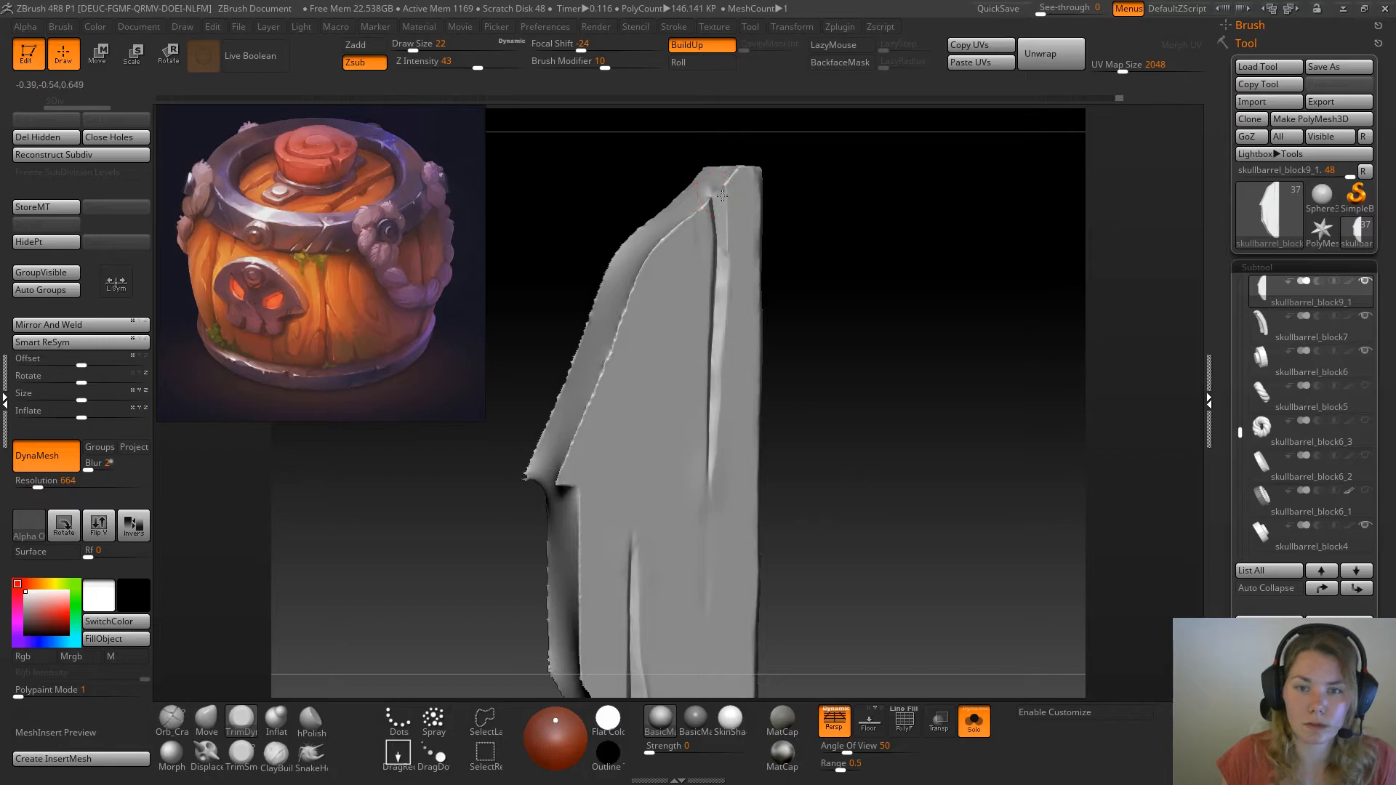
left_click_drag(723, 196, 724, 263)
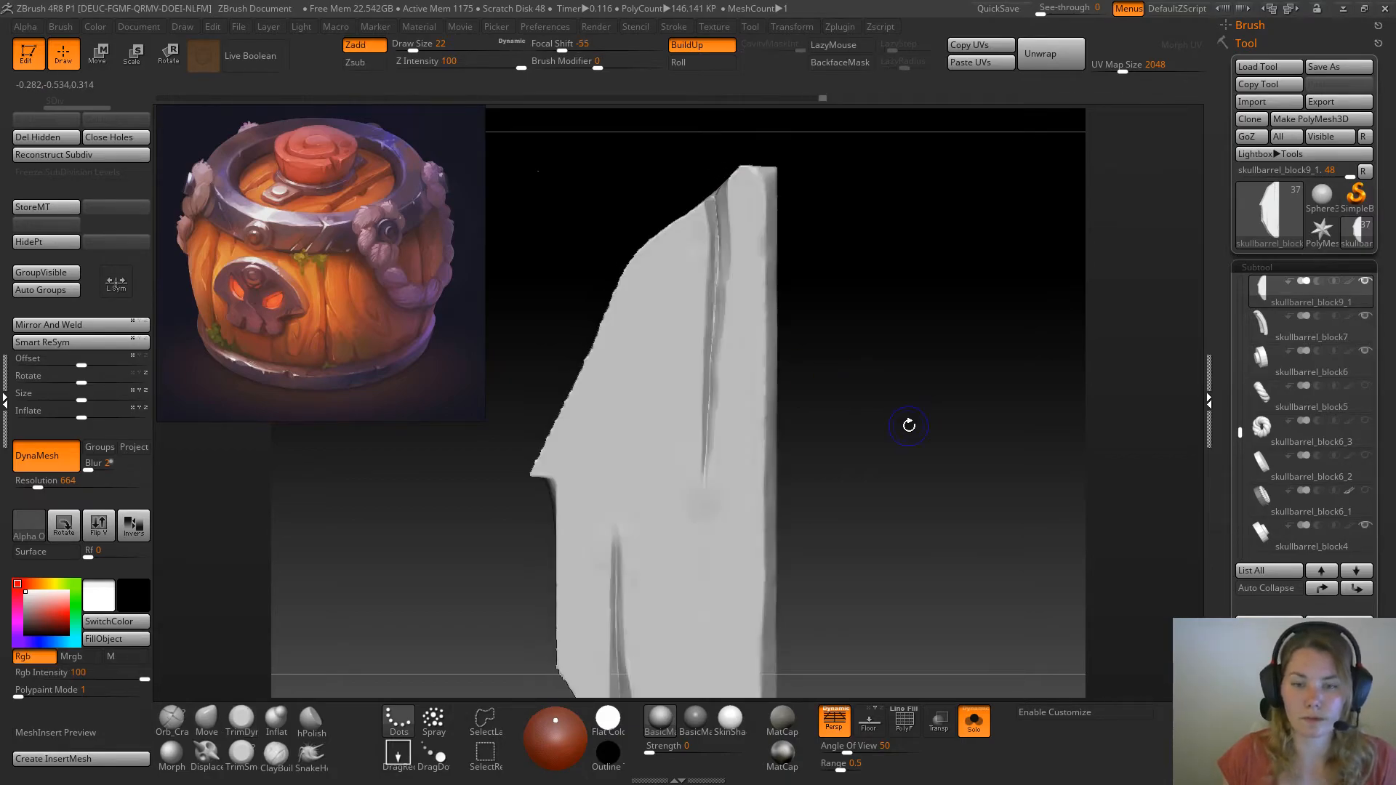
Show the whole barrel again and try the Orb_Cracks brush on the side lid plank, increasing the draw size to 33
left_click(974, 722)
right_click_drag(938, 516, 695, 302, "ctrl")
left_click_drag(640, 590, 609, 496)
right_click_drag(608, 496, 606, 572, "ctrl")
mouse_move(582, 566)
left_mouse_down()
mouse_move(613, 526)
mouse_move(615, 613)
mouse_move(533, 609)
left_mouse_up()
left_click(172, 720)
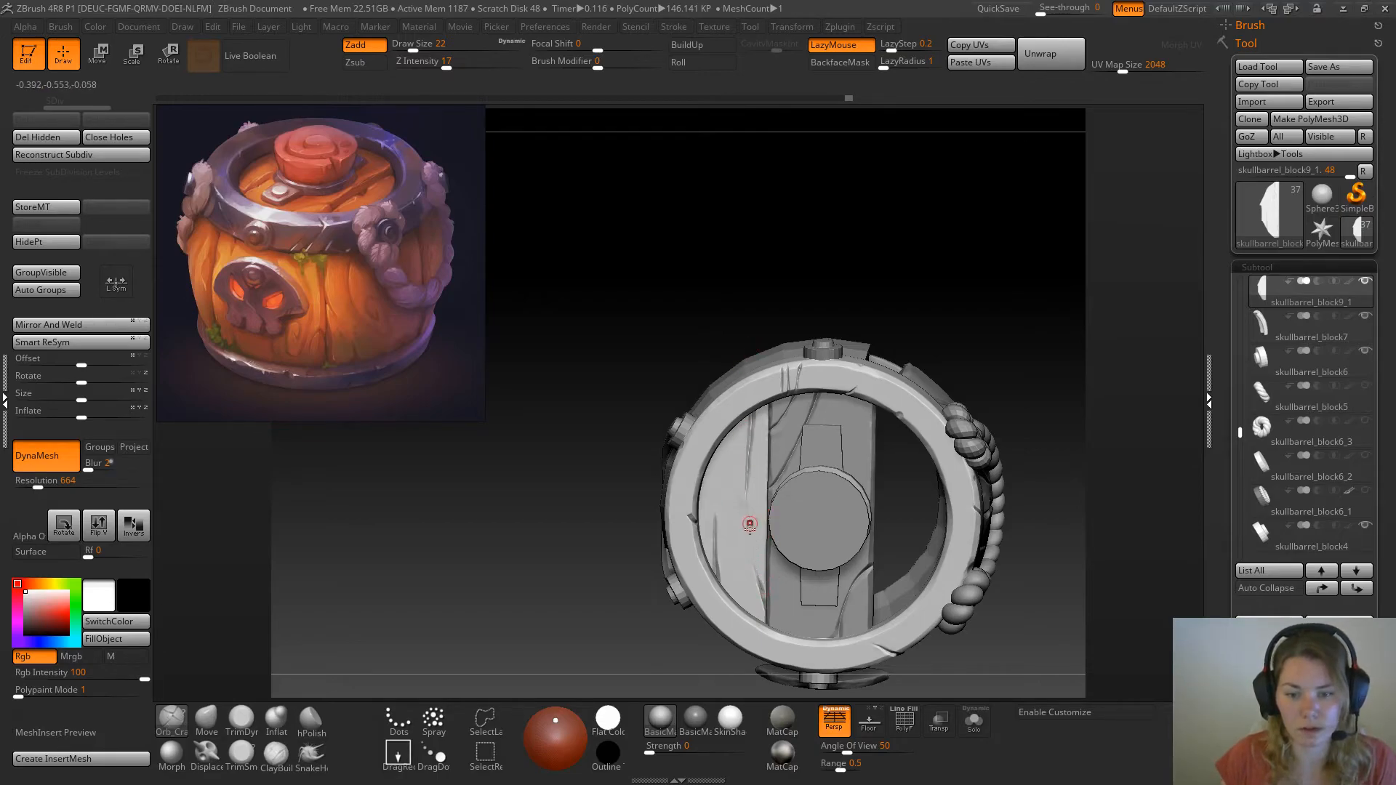
key("ctrl")
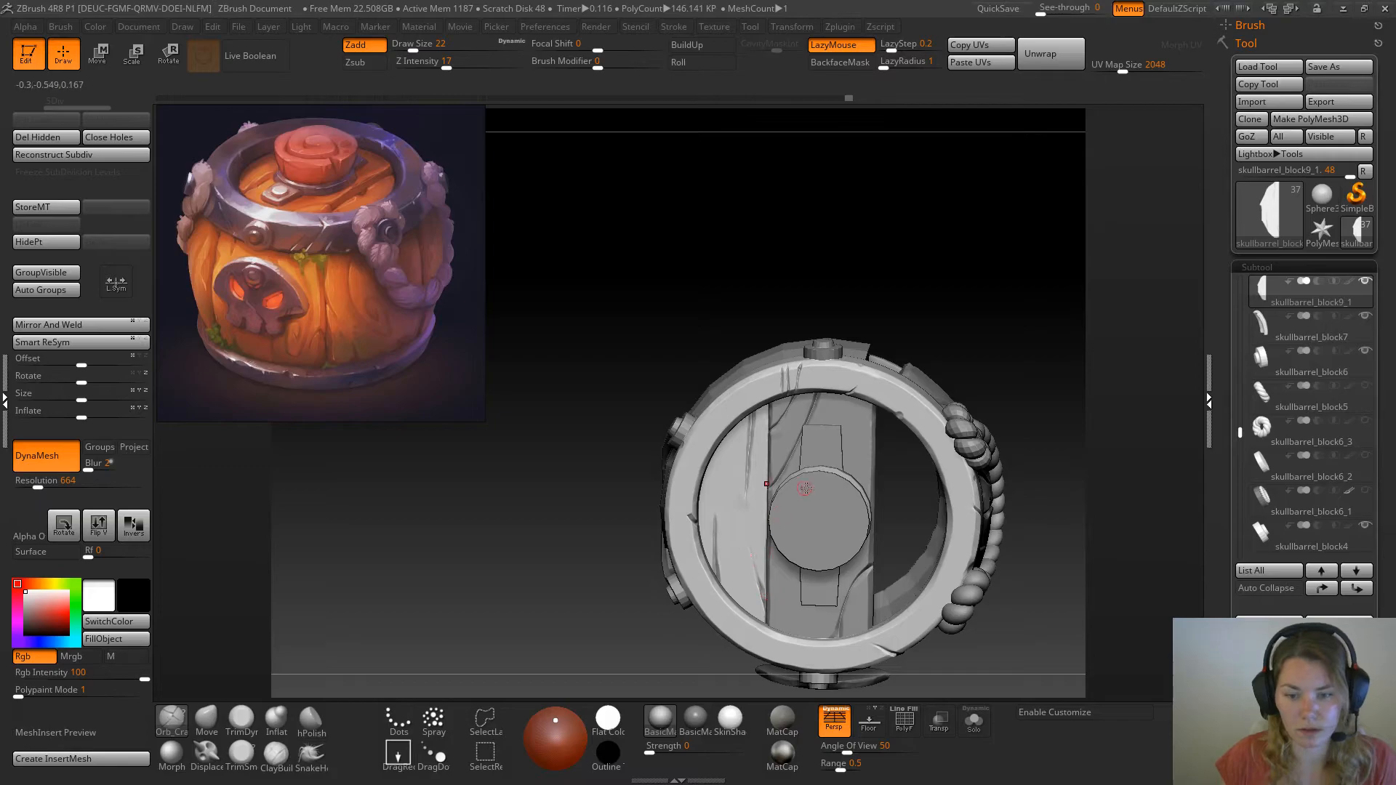
key("ctrl")
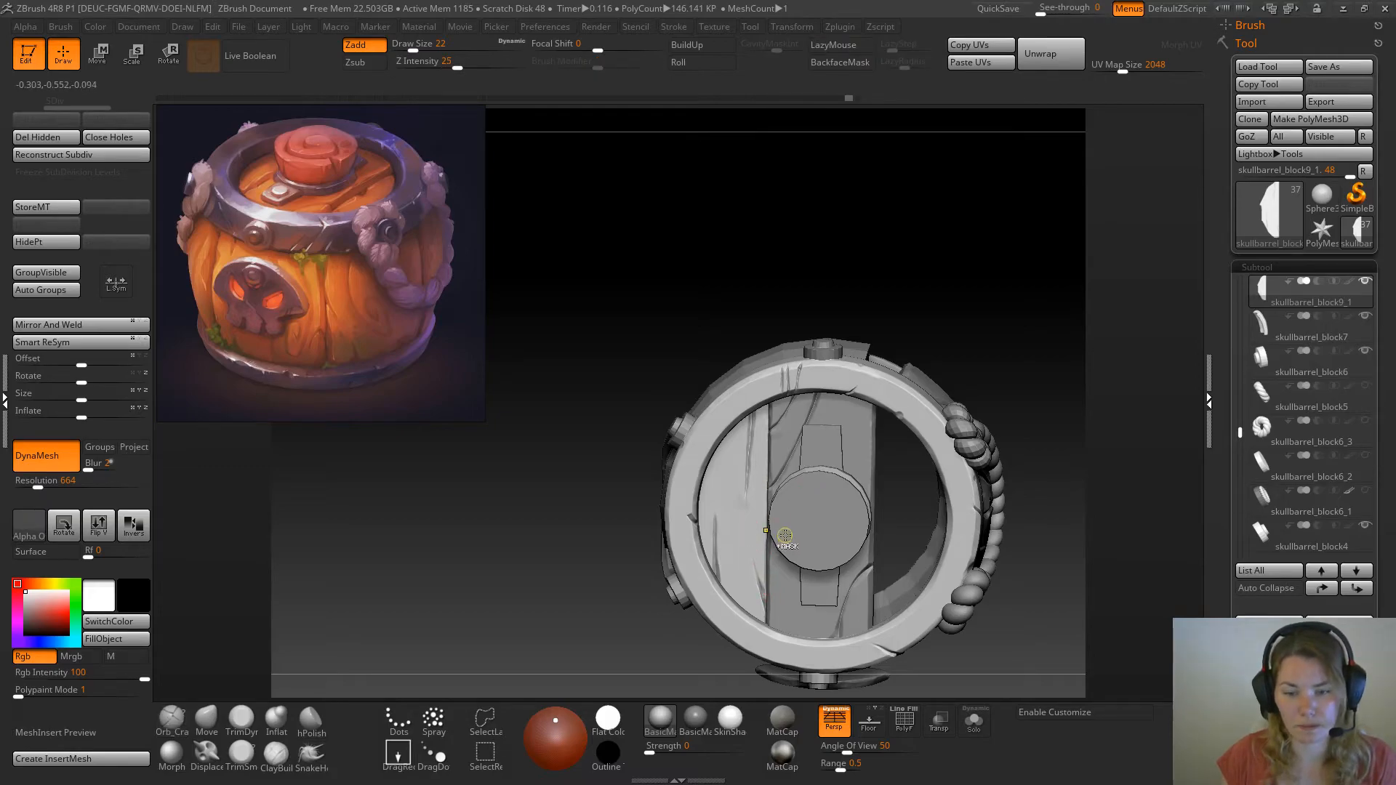
right_click_drag(770, 500, 767, 524, "ctrl")
key("space")
left_click_drag(731, 492, 741, 511)
Select the middle lid plank and examine the barrel's lid, skull front and rope side against the painted reference
left_click(898, 421, "alt")
mouse_move(539, 580)
left_mouse_down()
mouse_move(514, 542)
mouse_move(512, 458)
mouse_move(518, 576)
left_mouse_up()
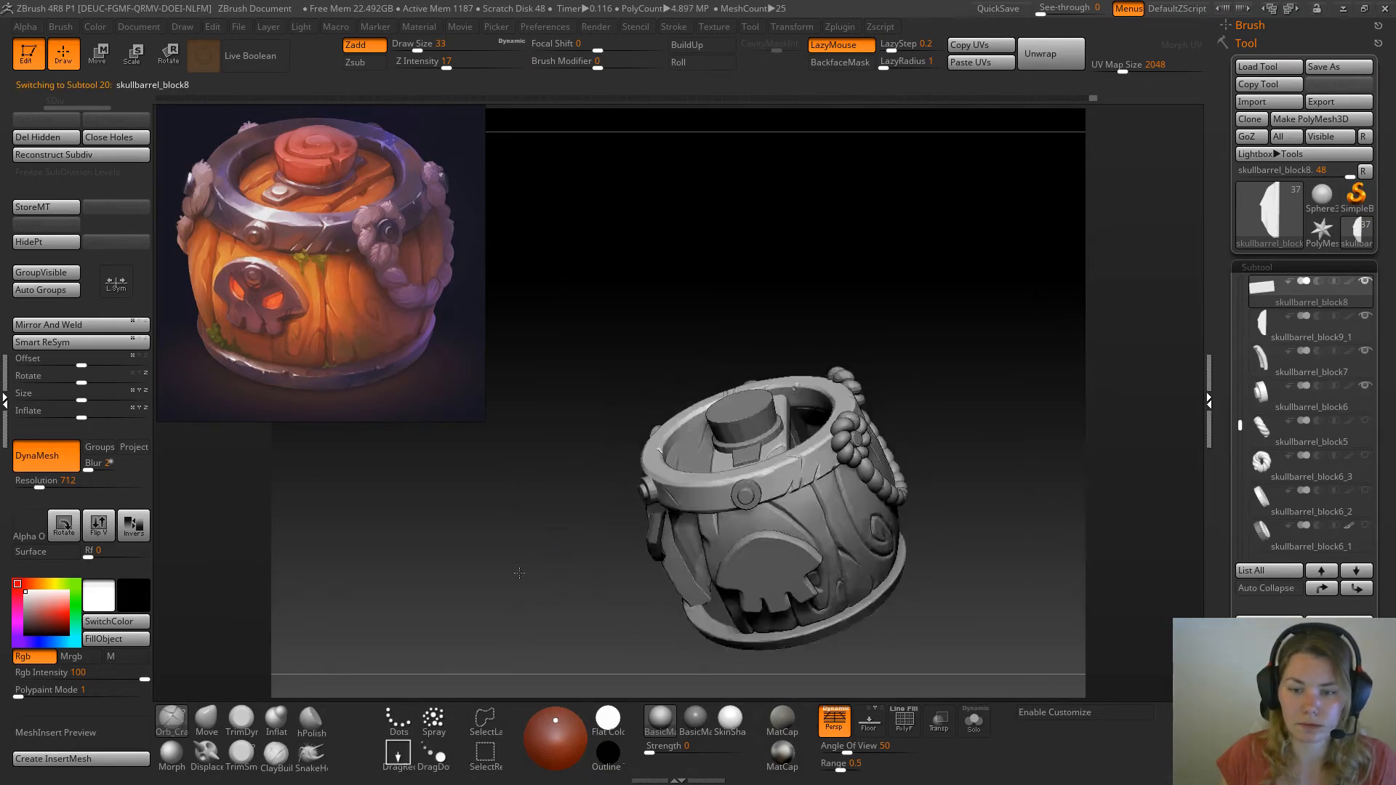
left_click_drag(960, 525, 996, 472)
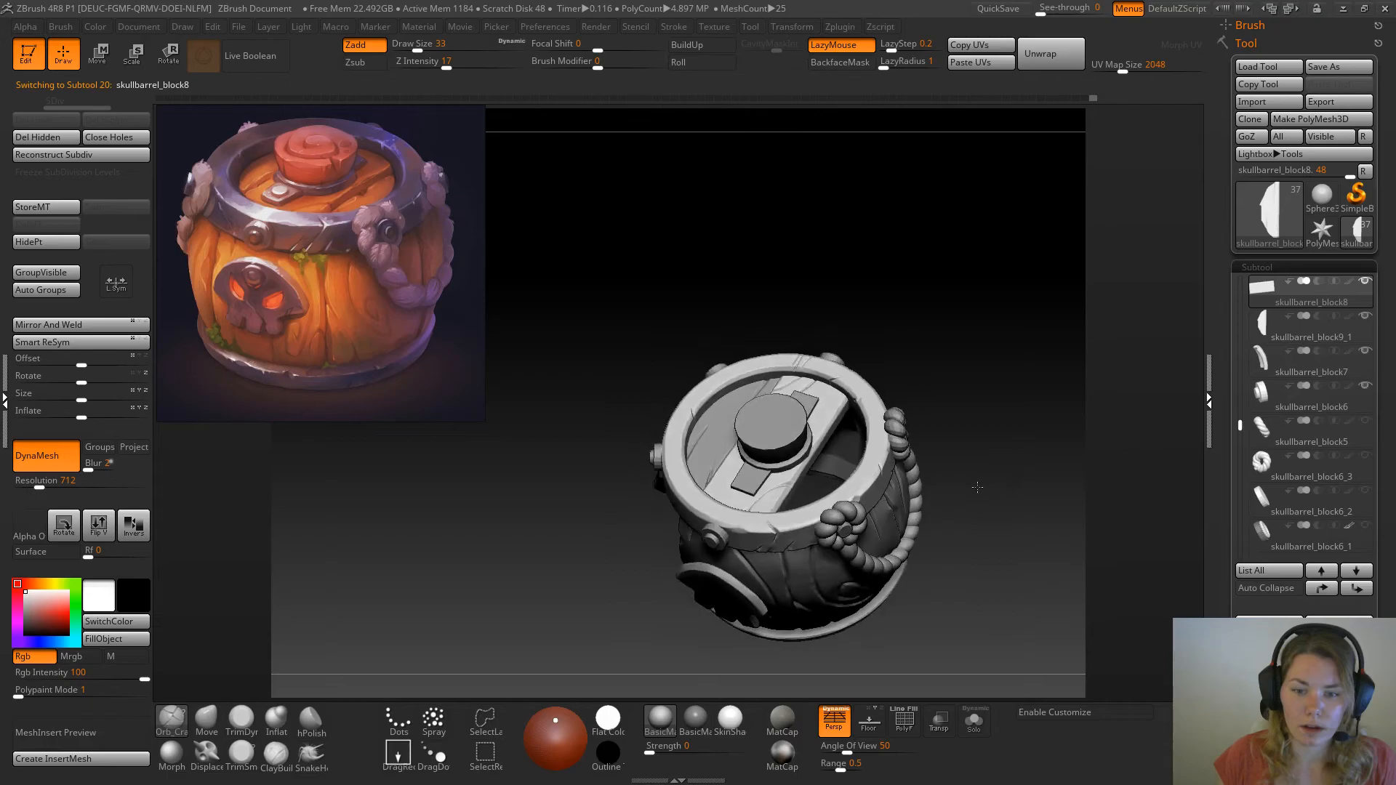
mouse_move(1003, 462)
left_mouse_down()
mouse_move(993, 517)
mouse_move(990, 486)
left_mouse_up()
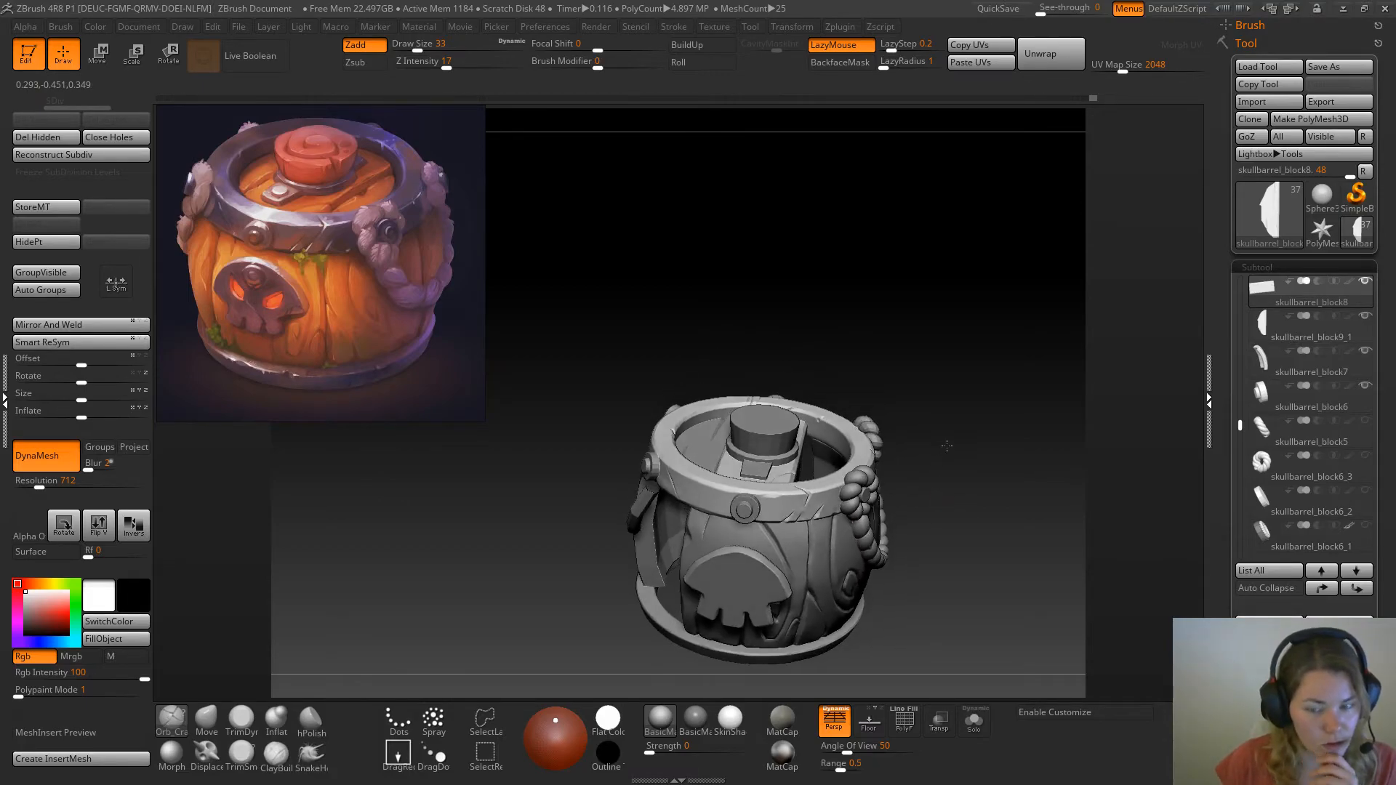
left_click_drag(933, 429, 839, 617)
left_click_drag(978, 471, 920, 644)
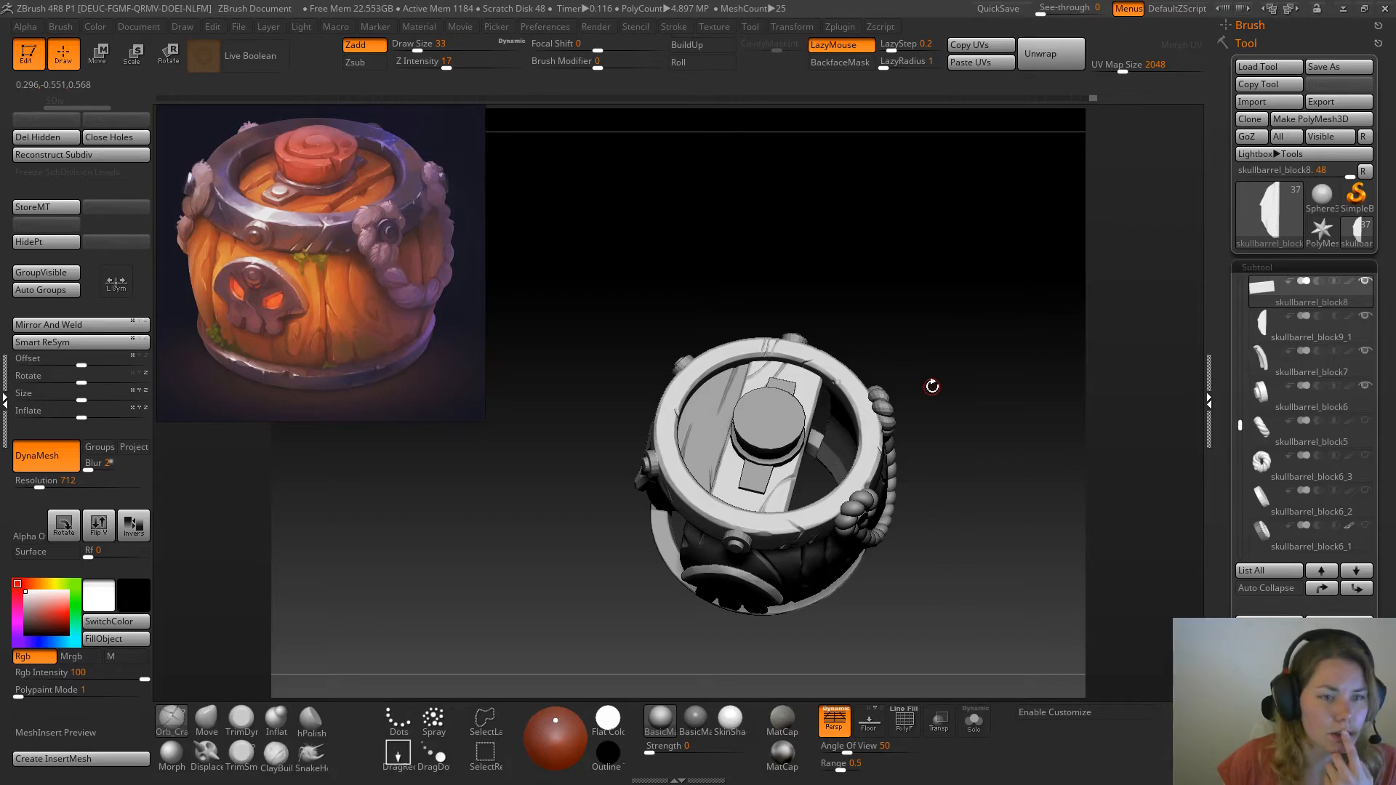
left_click_drag(886, 308, 876, 392, "alt")
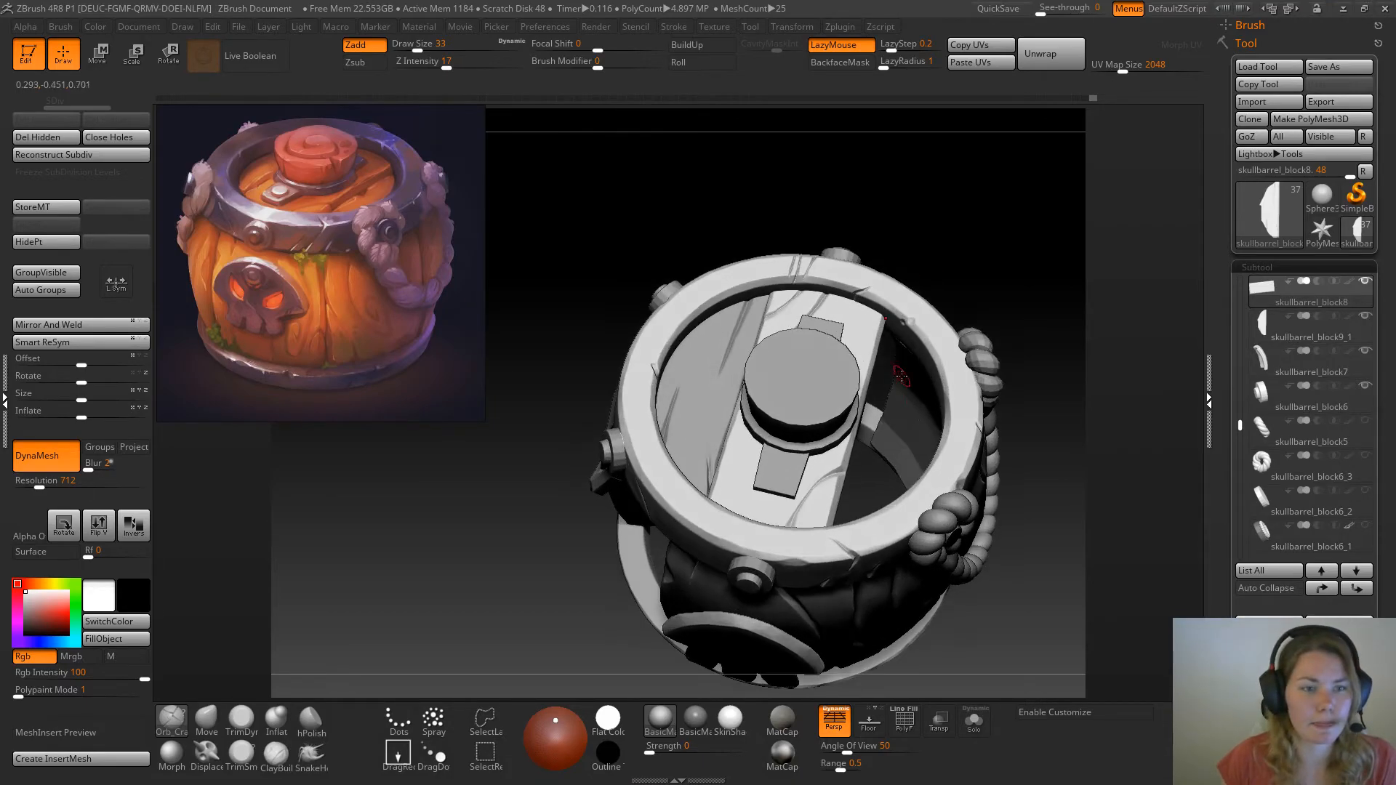
left_click_drag(499, 586, 508, 505)
left_click_drag(514, 599, 466, 564)
left_click_drag(966, 291, 833, 211)
left_click_drag(953, 354, 740, 244)
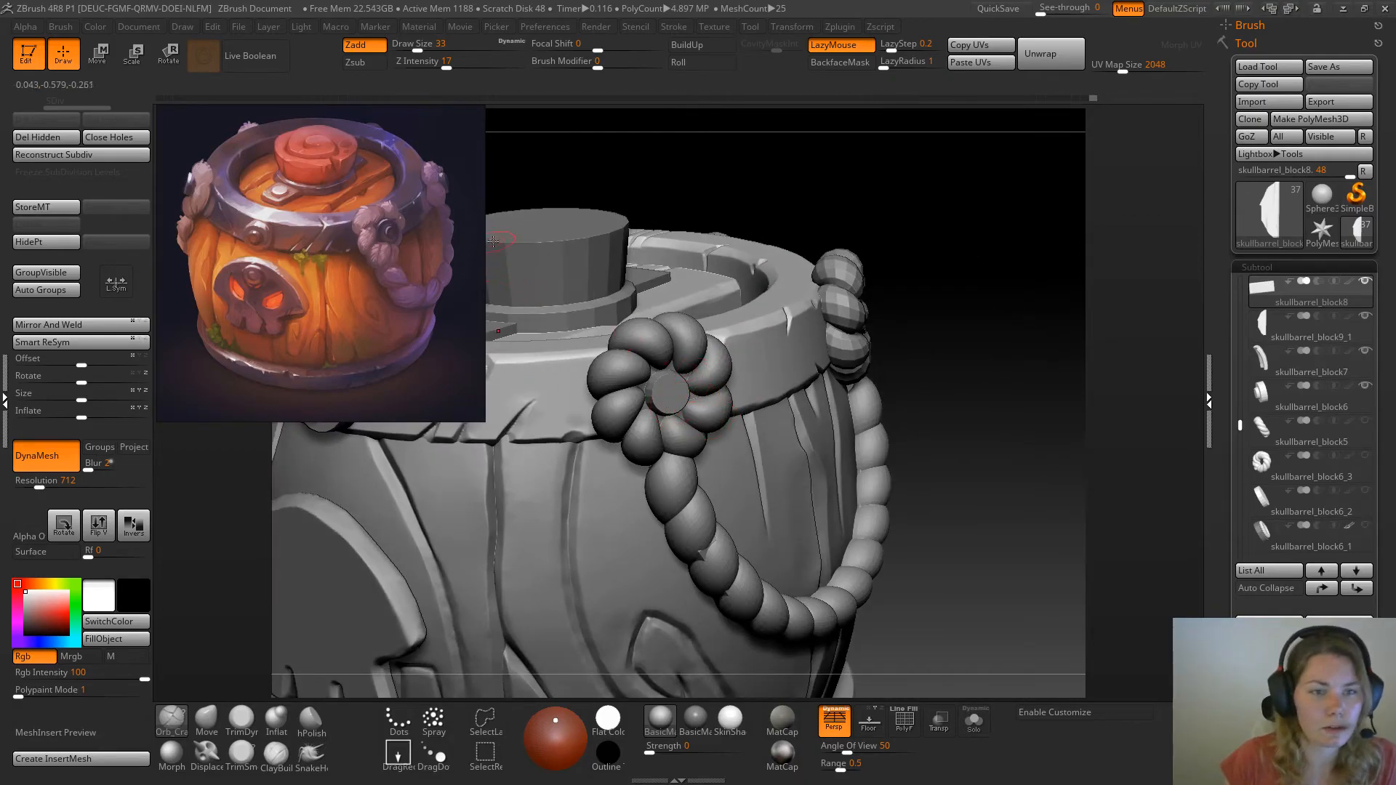
Select the rivet inside the front rope knot and isolate it in close view
left_click(680, 398, "alt")
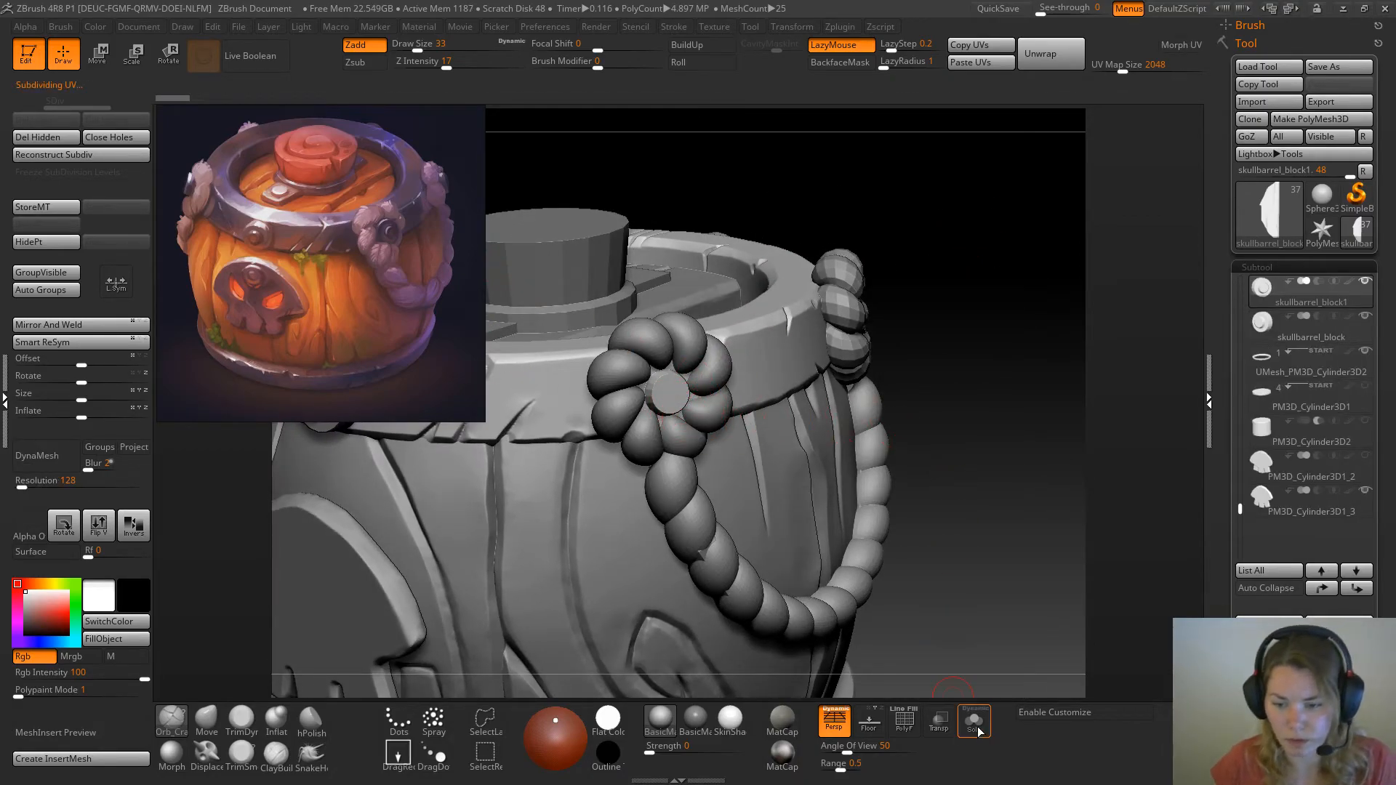
left_click(974, 722)
left_click_drag(967, 440, 961, 508)
key("w")
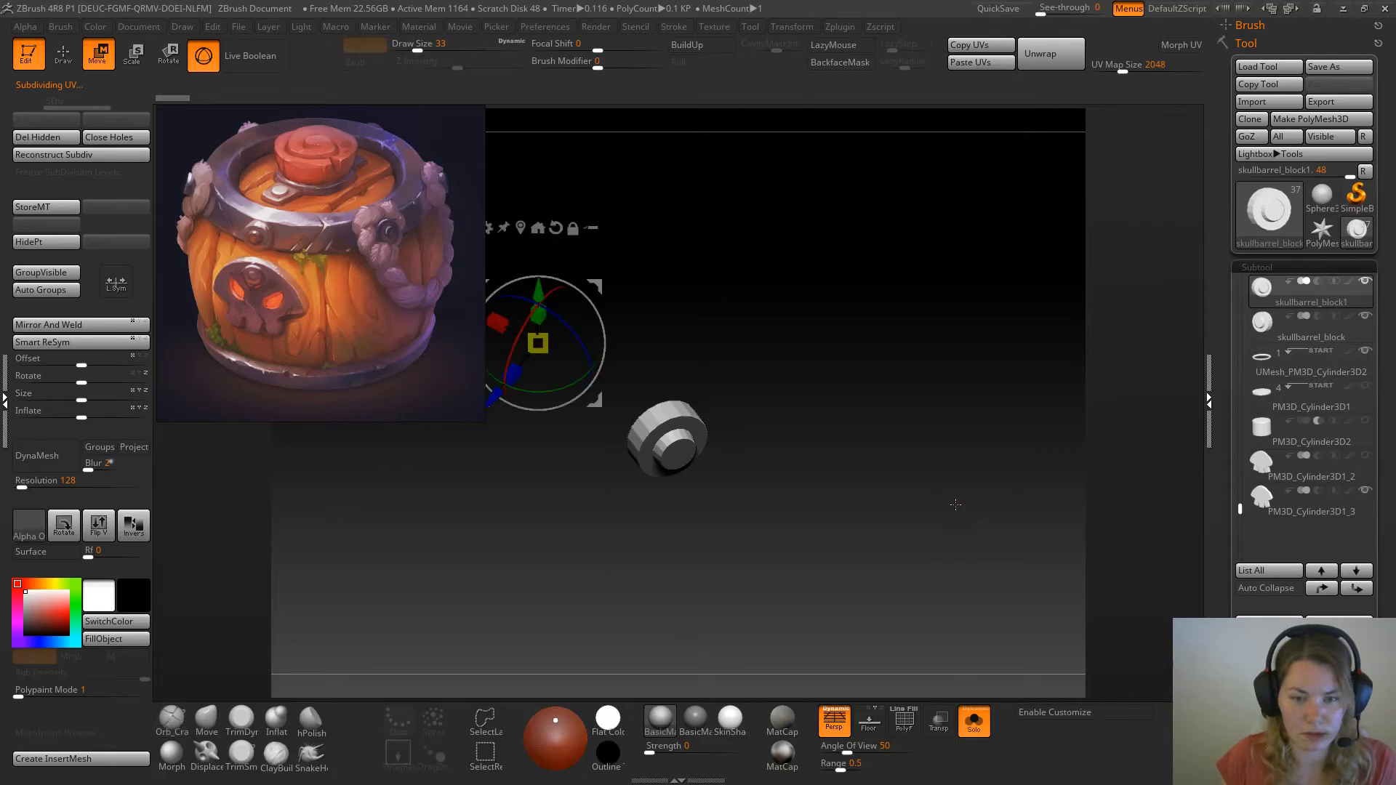
left_click(985, 715)
left_click_drag(960, 620, 952, 574)
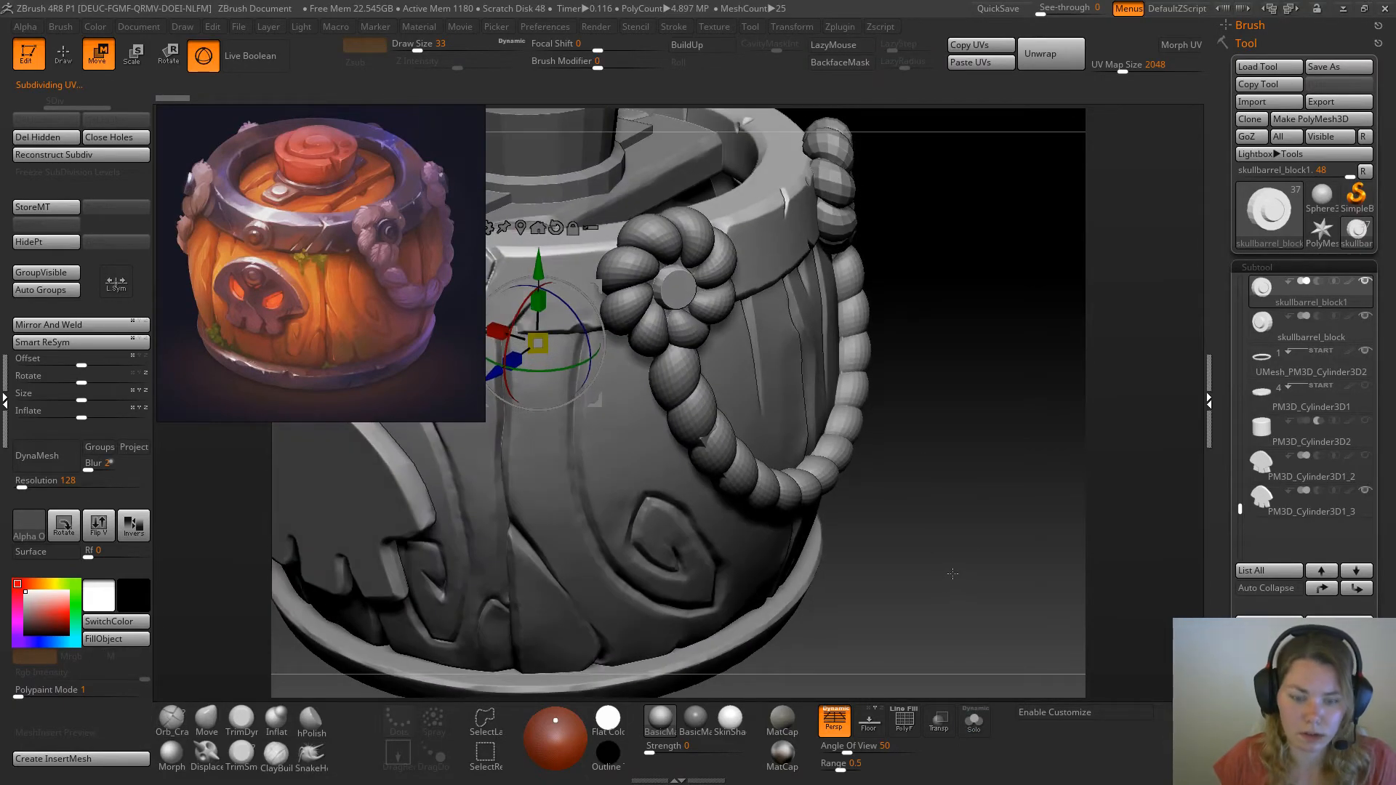
key("q")
mouse_move(960, 373)
left_mouse_down("alt")
mouse_move(976, 398)
mouse_move(1128, 451)
mouse_move(997, 602)
left_mouse_up("alt")
left_click(973, 720)
left_click_drag(998, 546, 909, 412, "alt")
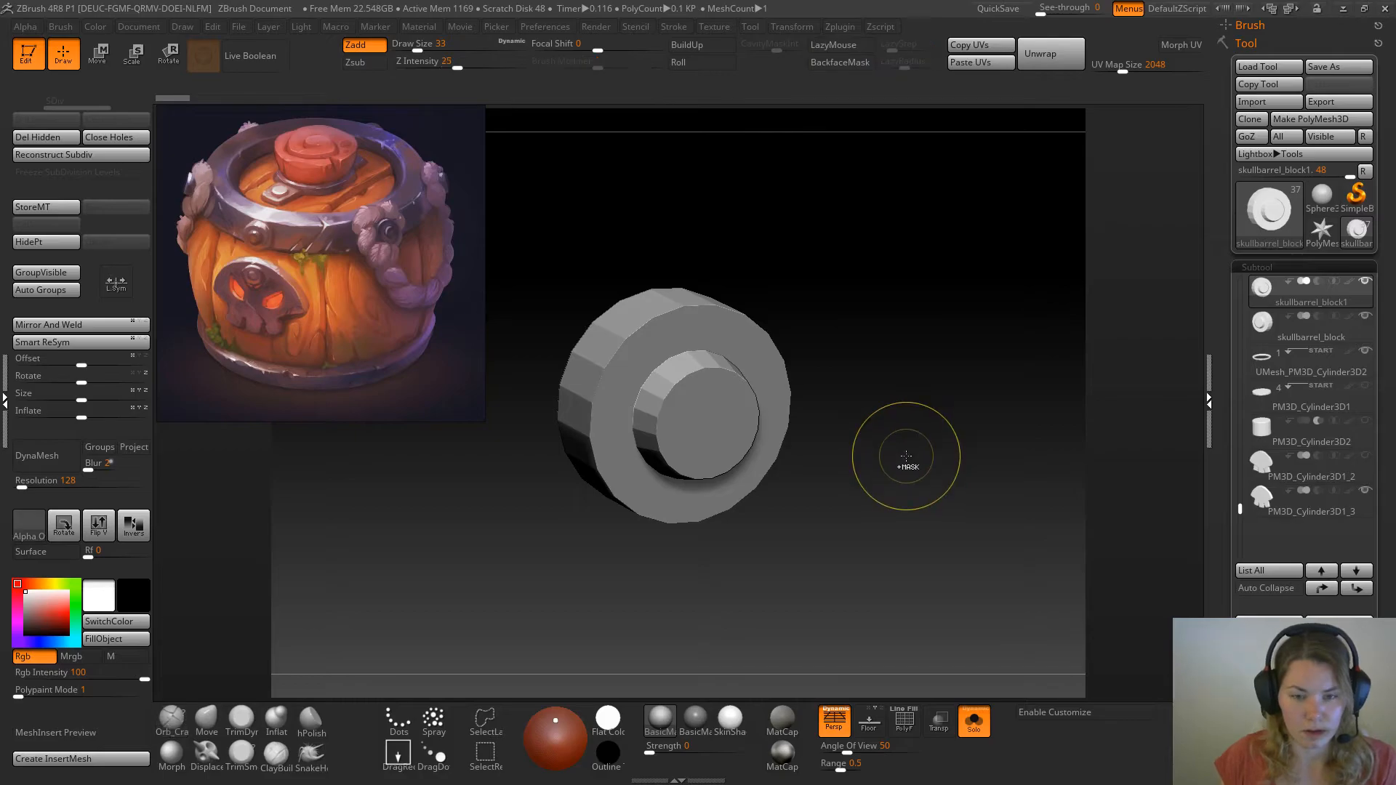
Subdivide the rivet to level 3 with smoothing, delete its lower subdivision levels and convert it to DynaMesh
key("ctrl+d")
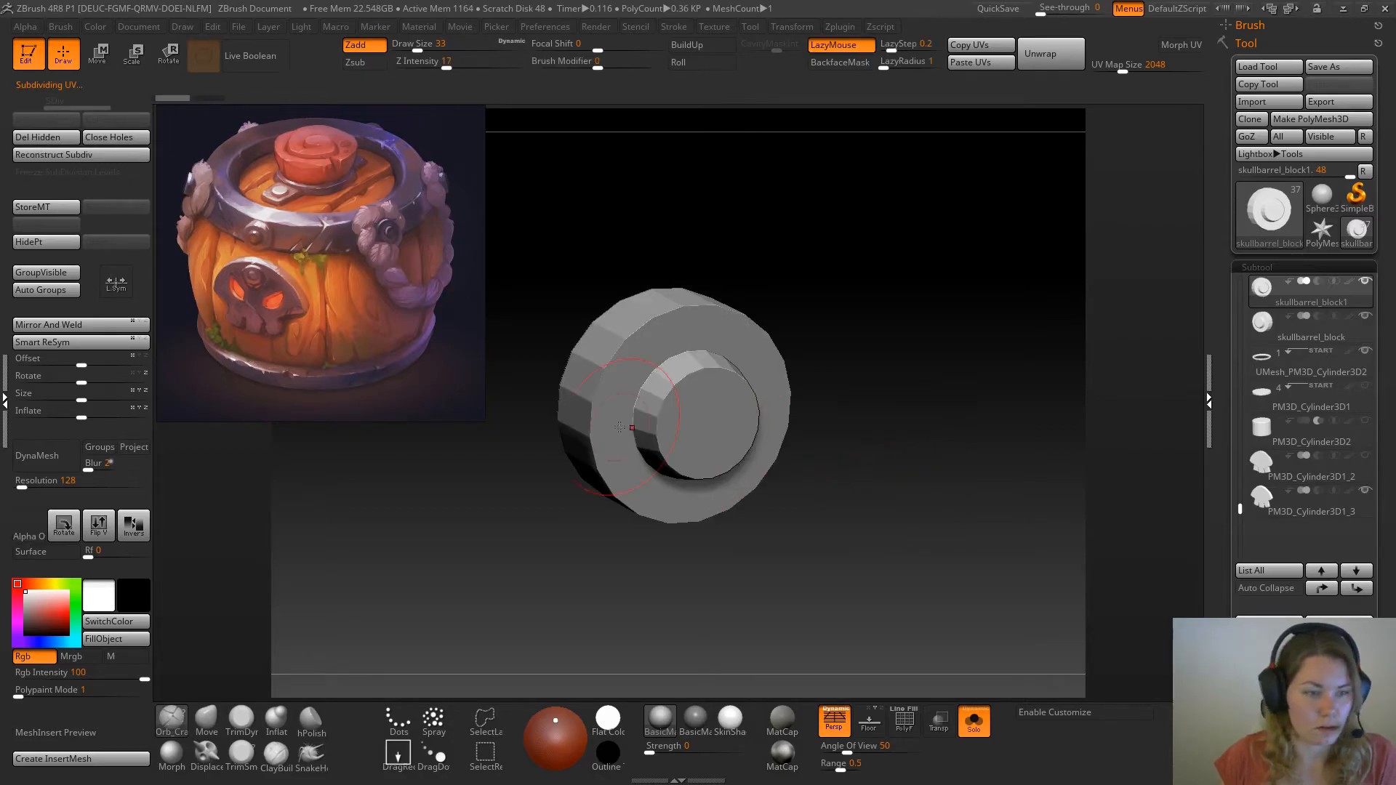
key("shift+d")
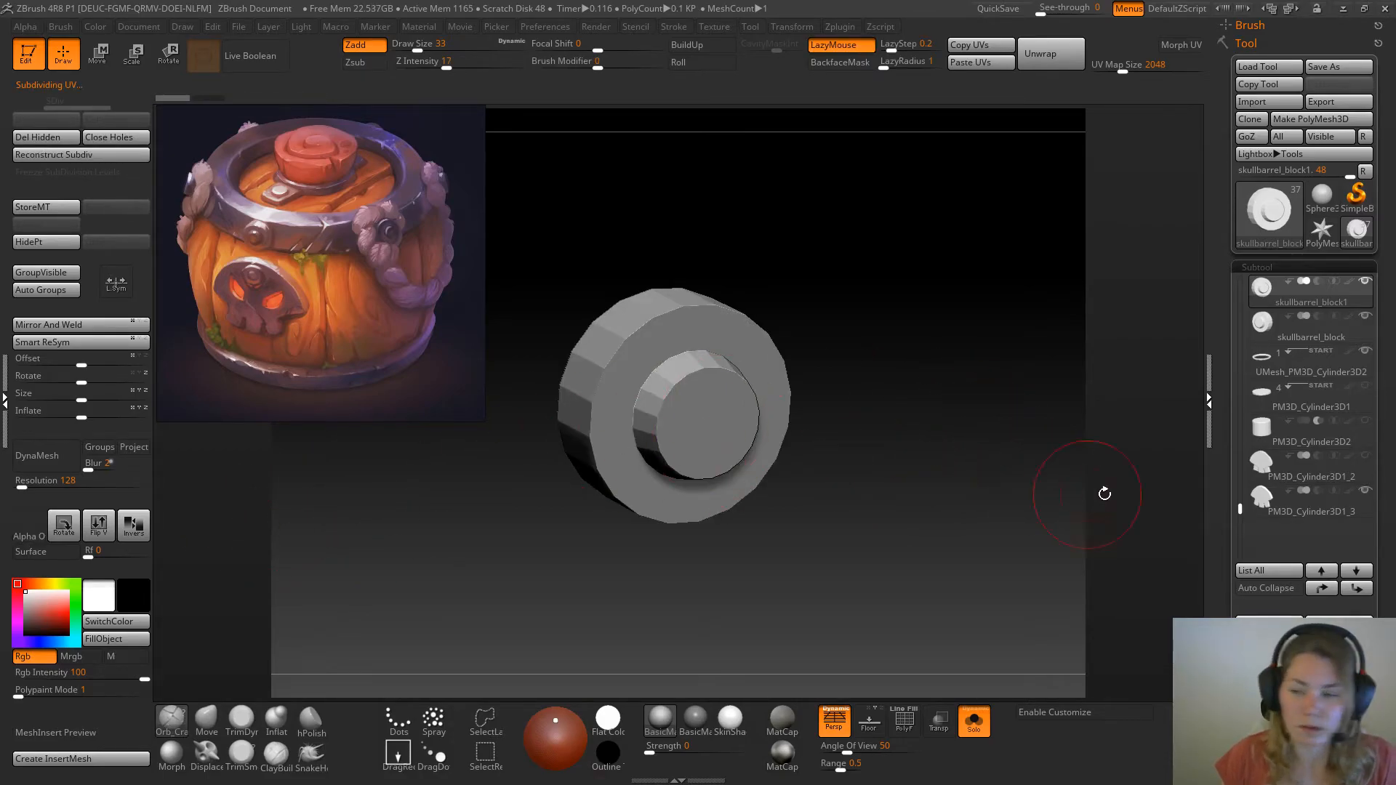
left_click(1277, 268)
left_click(1262, 284)
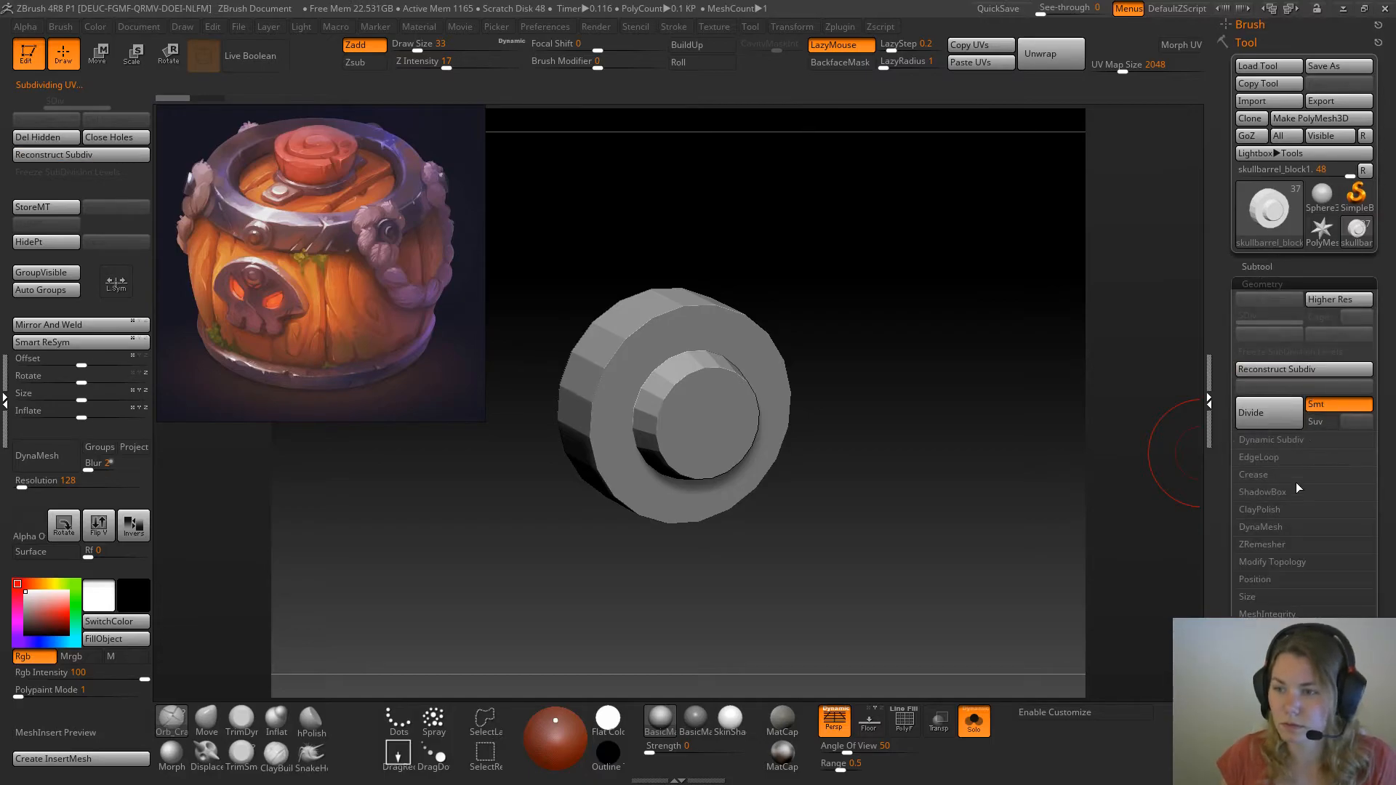
left_click(1297, 417)
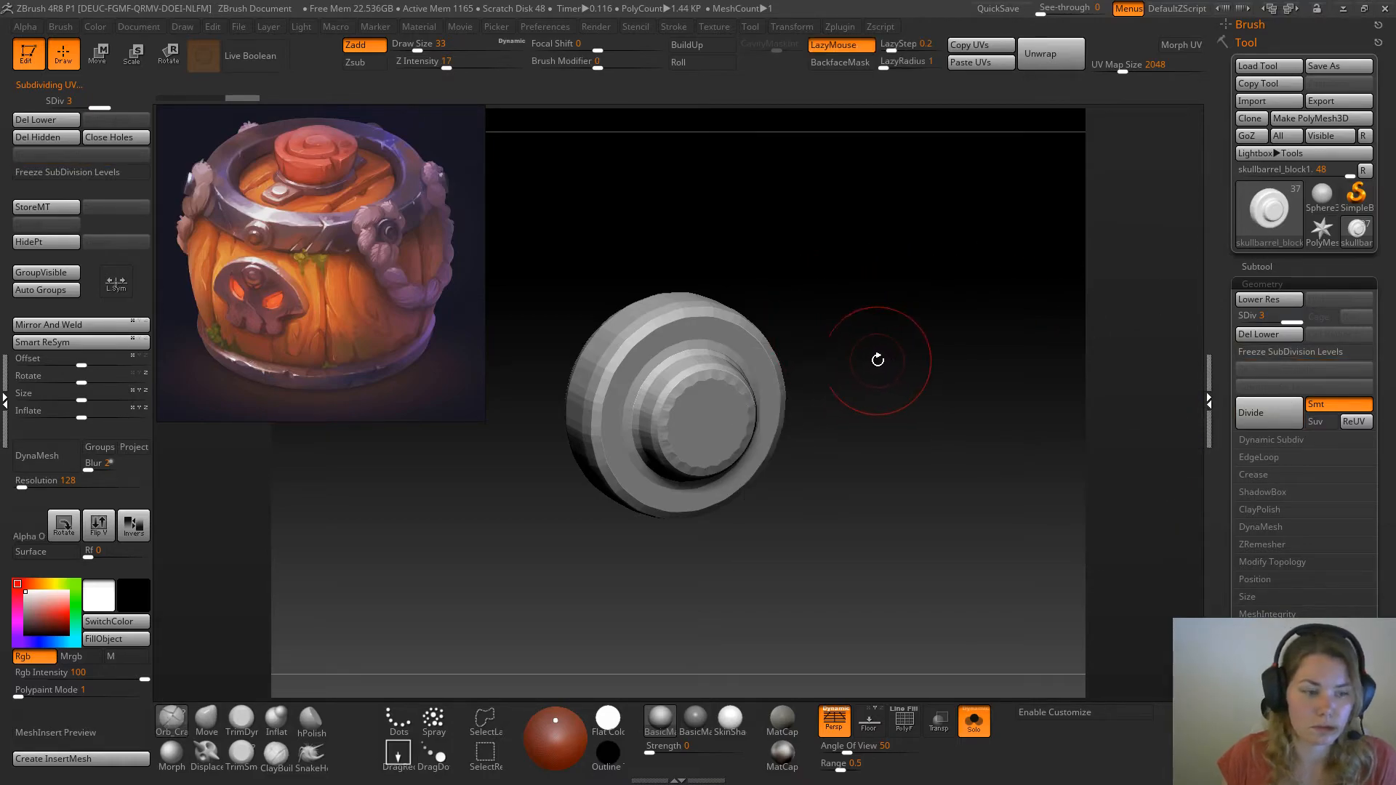
left_click(52, 121)
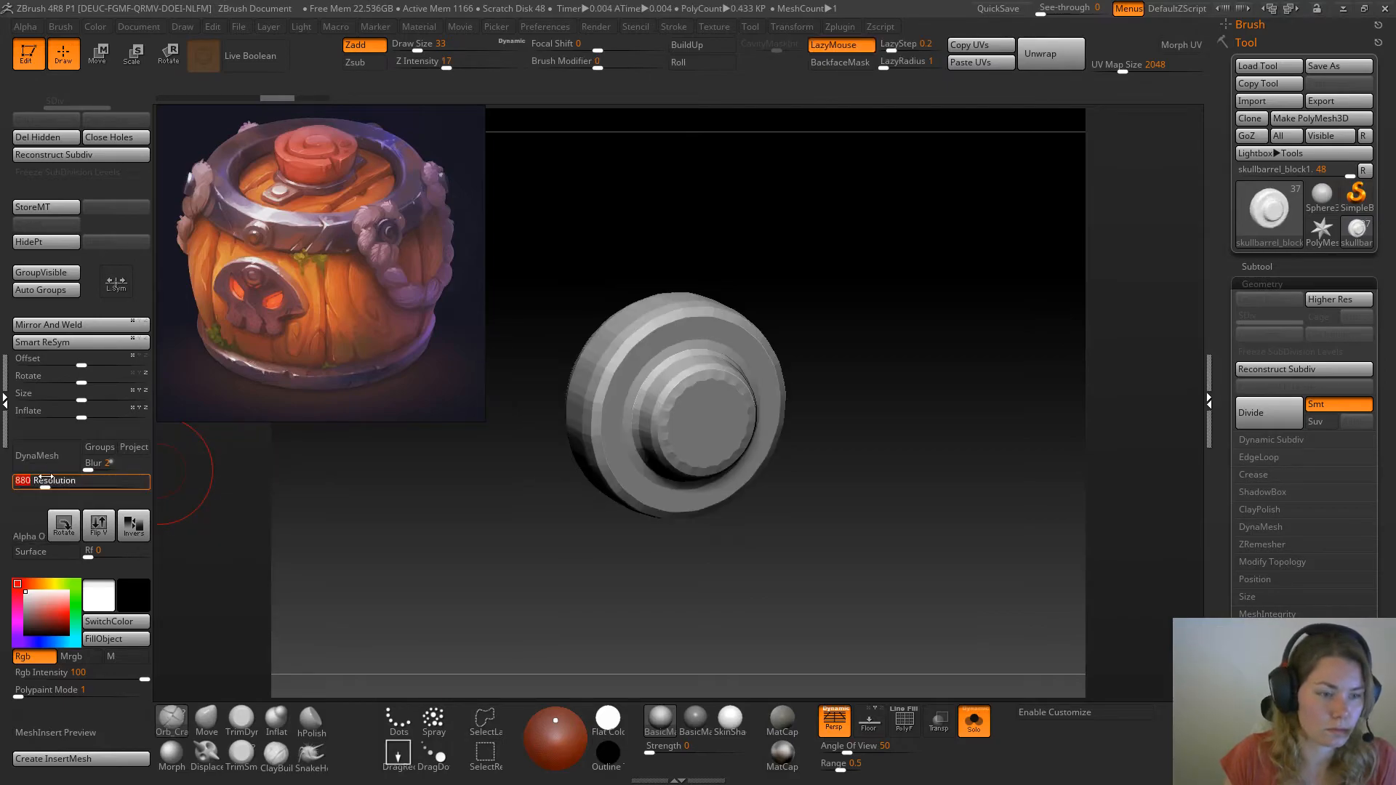
left_click(44, 460)
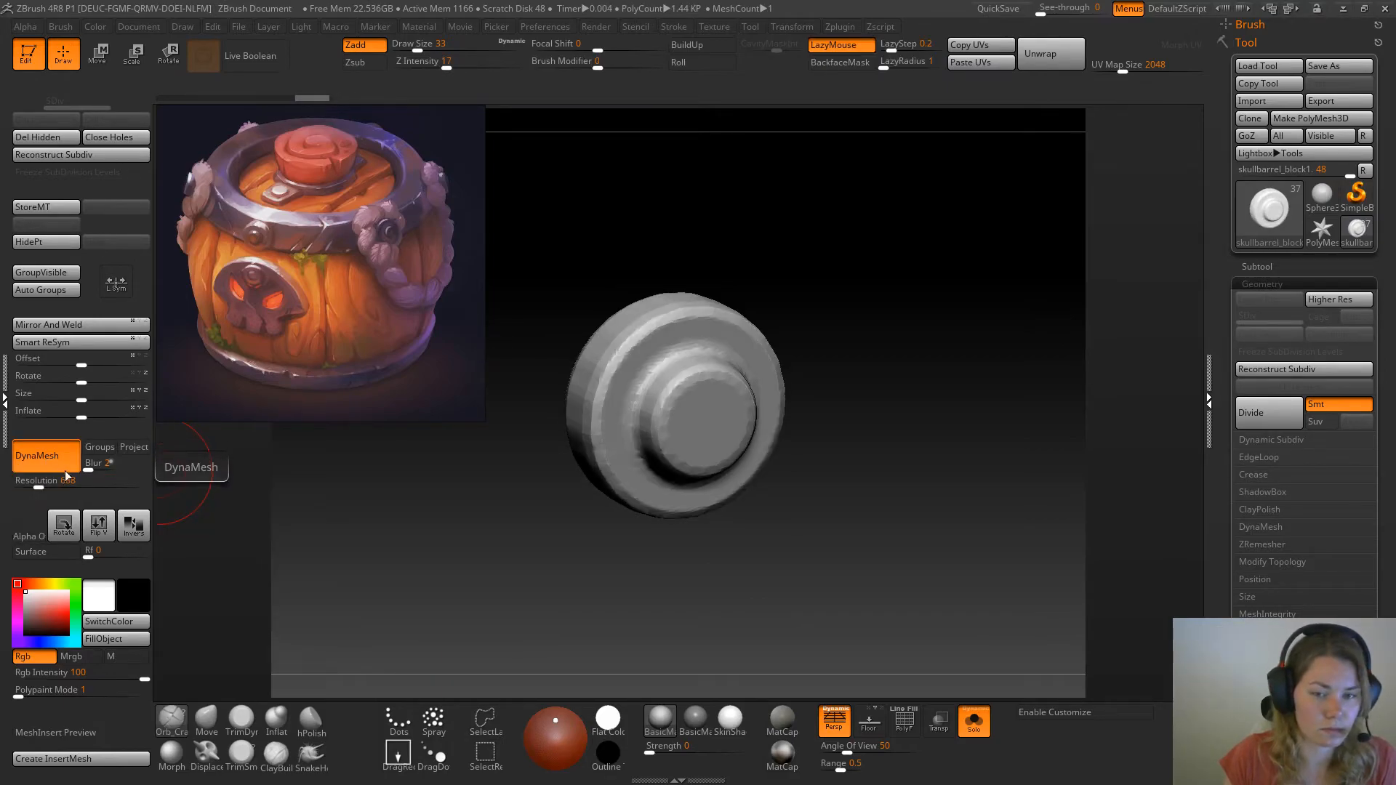
Trim the rivet's outer ring edge with the TrimDynamic brush at draw size 18
key("space")
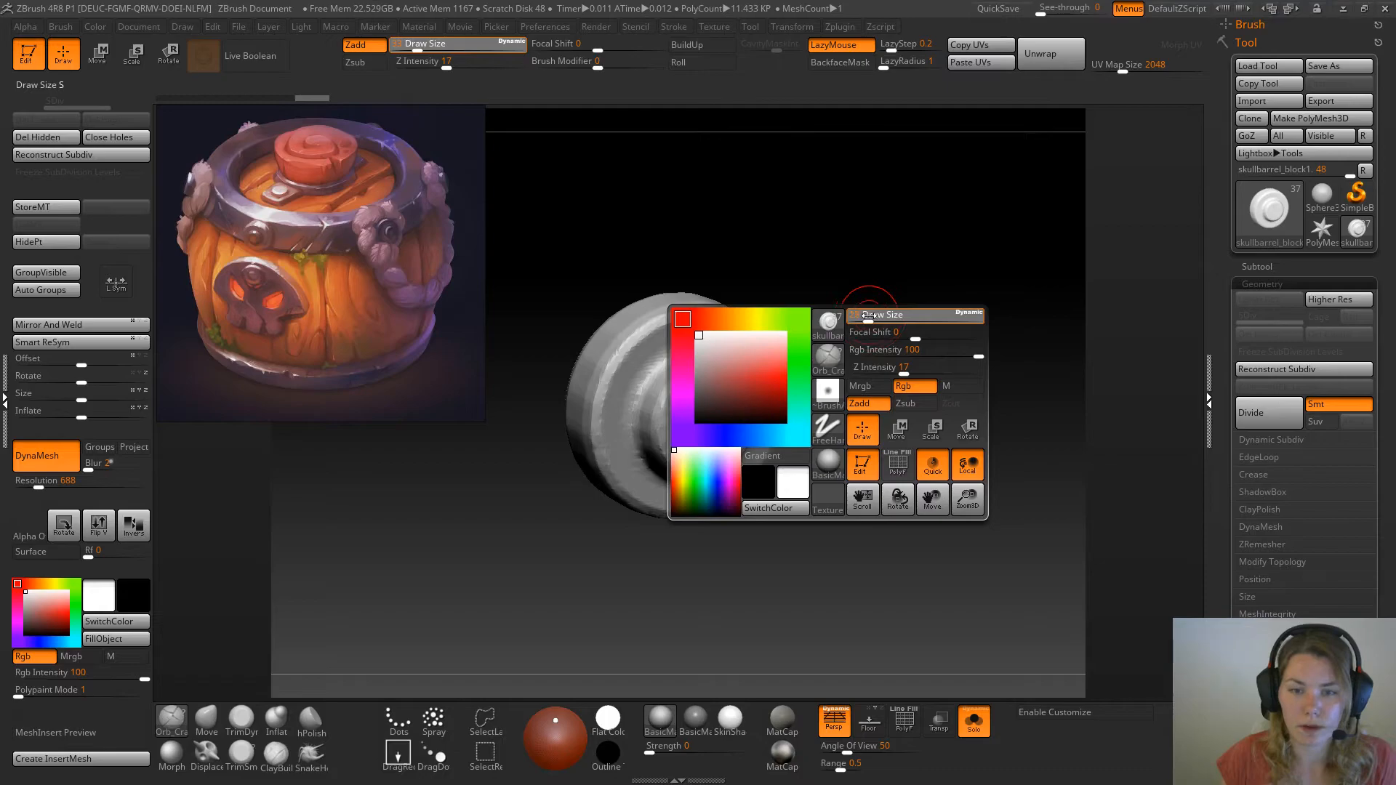
left_click(241, 720)
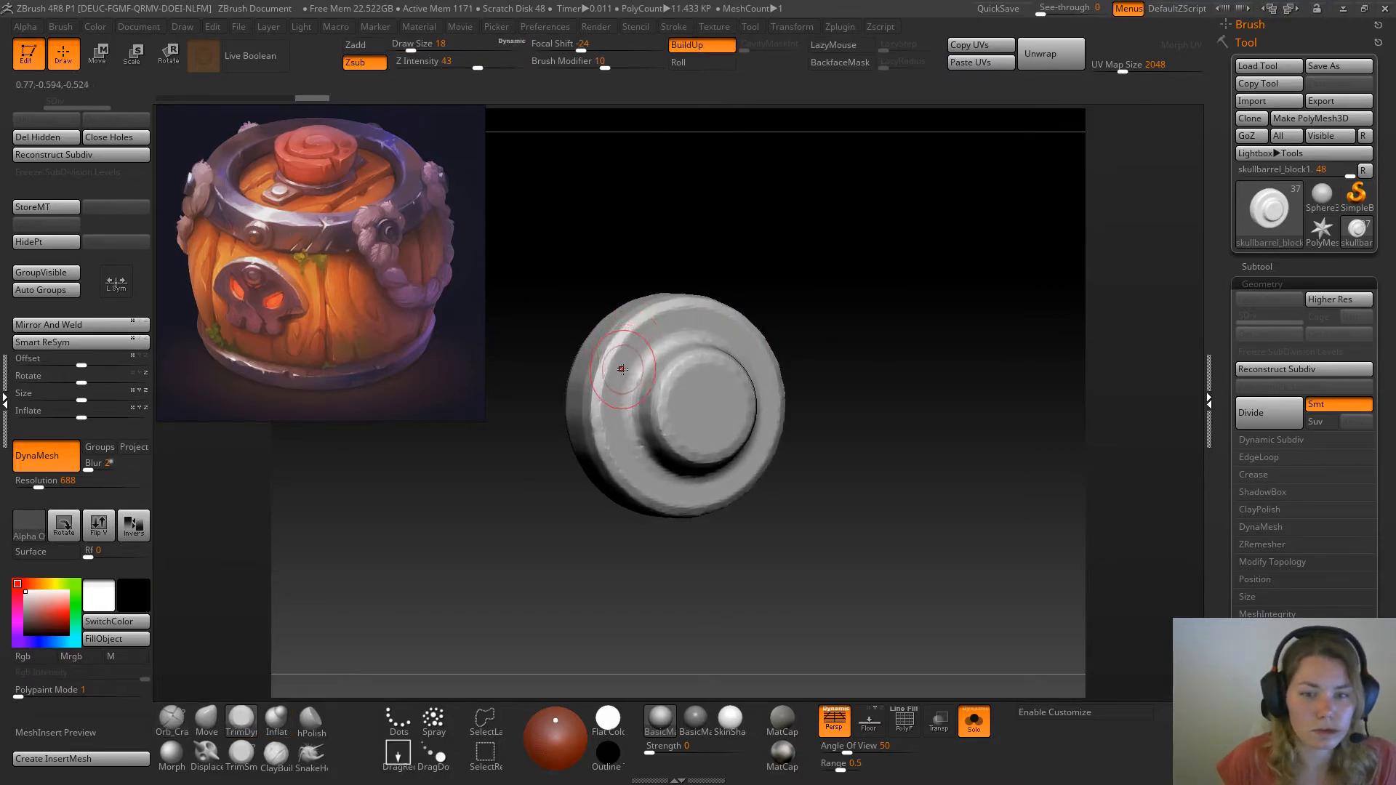
mouse_move(836, 384)
left_mouse_down()
mouse_move(854, 476)
mouse_move(832, 483)
mouse_move(988, 479)
mouse_move(935, 393)
mouse_move(859, 379)
left_mouse_up()
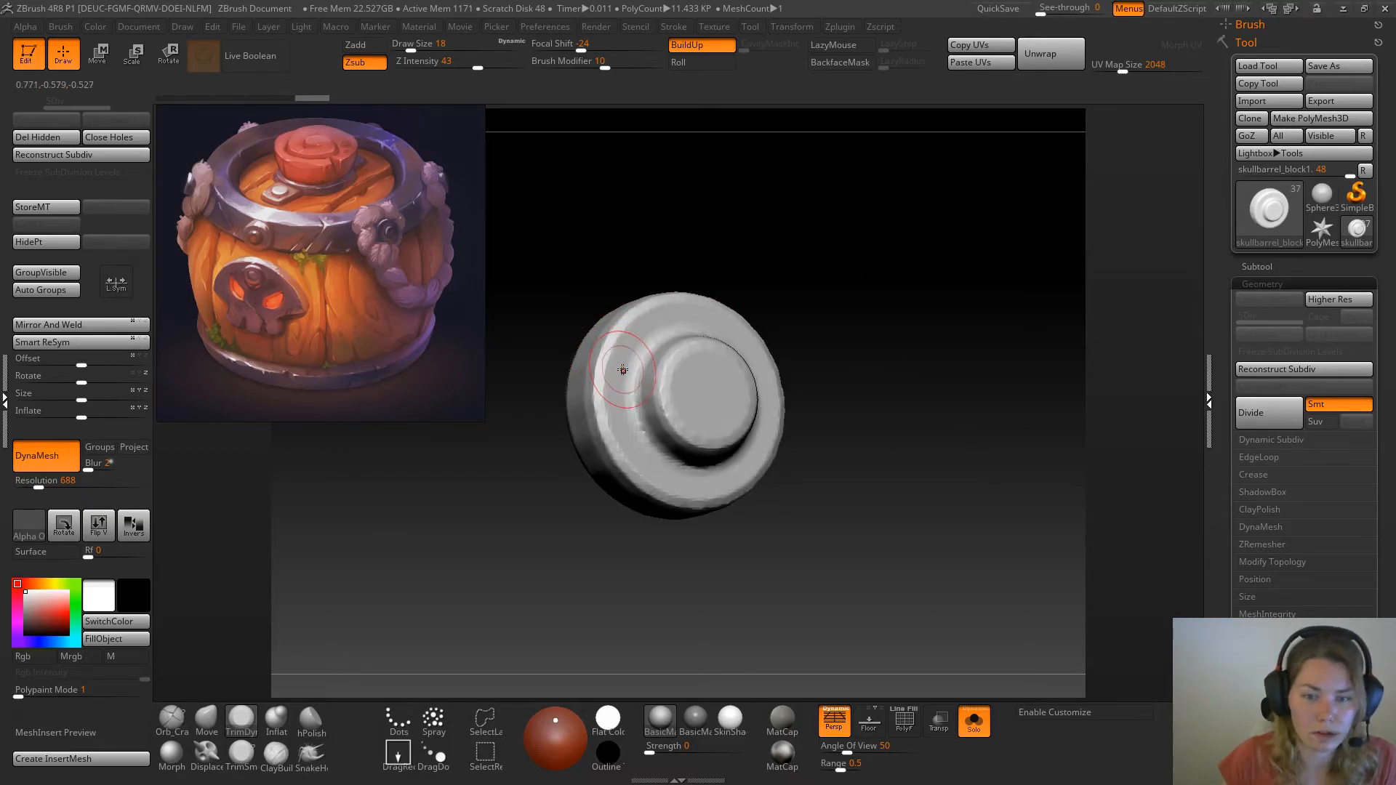
mouse_move(615, 357)
left_mouse_down()
mouse_move(614, 398)
mouse_move(616, 372)
left_mouse_up()
mouse_move(647, 321)
left_mouse_down()
mouse_move(661, 314)
mouse_move(764, 374)
mouse_move(768, 415)
left_mouse_up()
left_click_drag(860, 500, 804, 495)
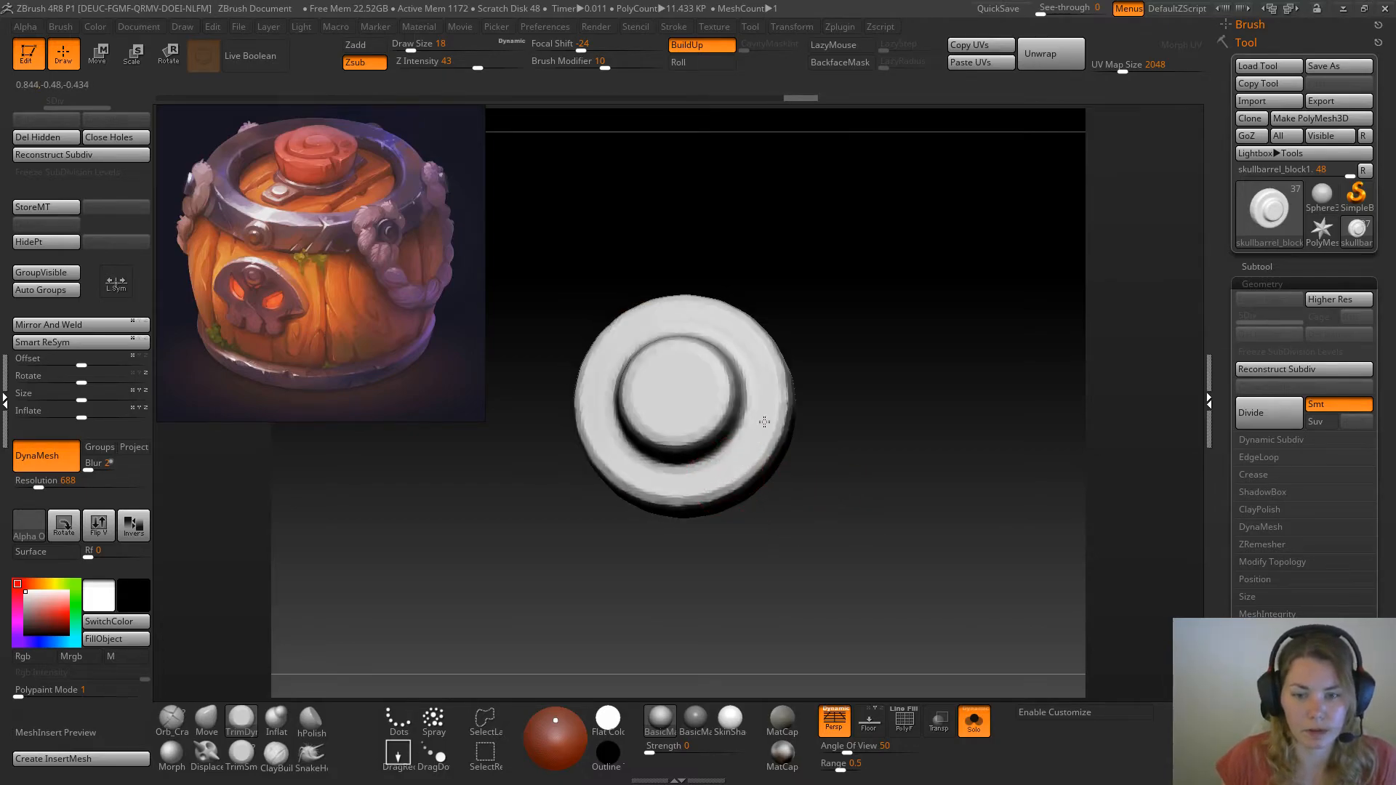
Flatten the rivet's ring face and the top of its central stud with TrimDynamic
mouse_move(680, 489)
left_mouse_down()
mouse_move(623, 463)
mouse_move(600, 416)
left_mouse_up()
left_click_drag(816, 255, 871, 275)
left_click_drag(684, 395, 663, 386)
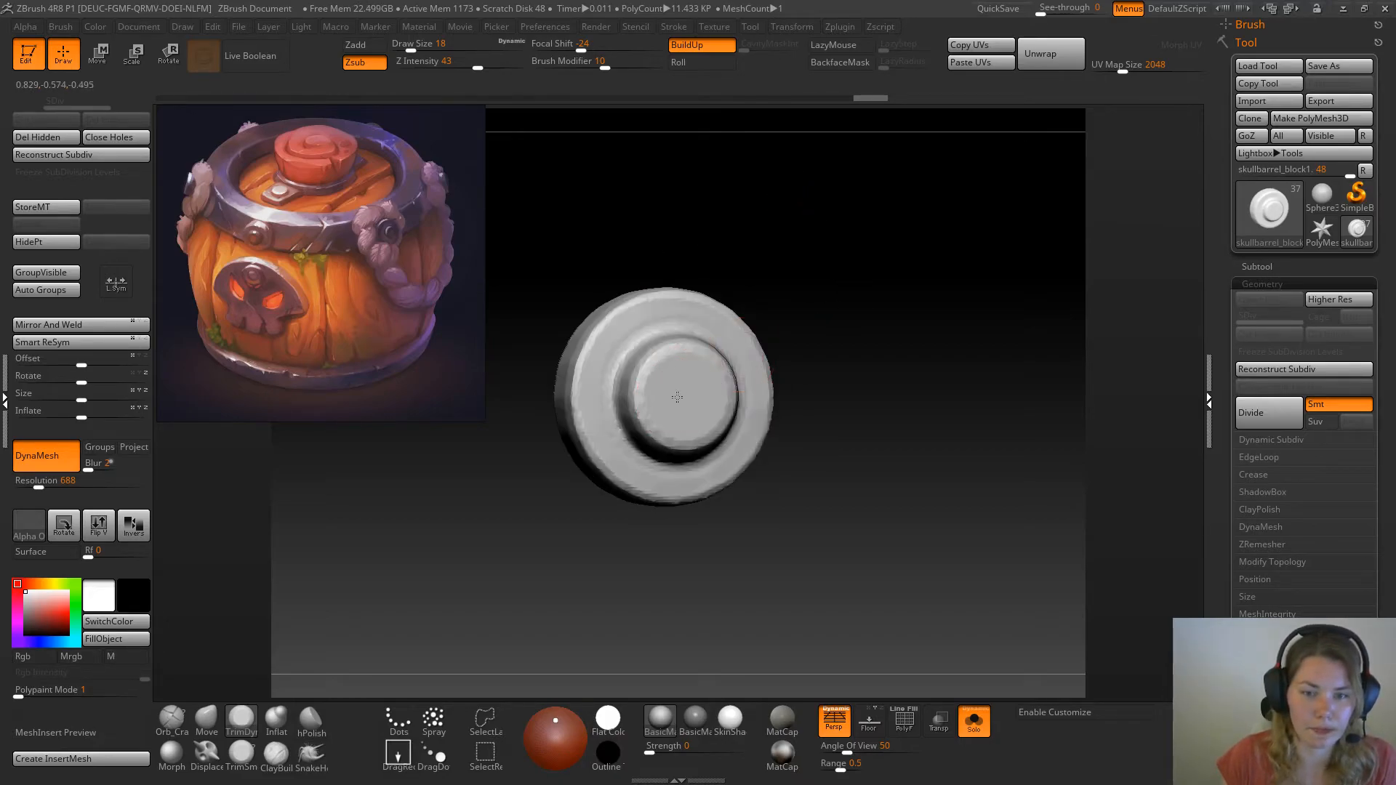
mouse_move(679, 420)
left_mouse_down()
mouse_move(709, 397)
mouse_move(666, 380)
mouse_move(672, 404)
left_mouse_up()
left_click_drag(770, 194, 826, 200)
mouse_move(661, 407)
left_mouse_down("shift")
mouse_move(660, 367)
mouse_move(713, 377)
left_mouse_up("shift")
Reduce the draw size to 12 and remesh the rivet with DynaMesh at resolution 832
key("space")
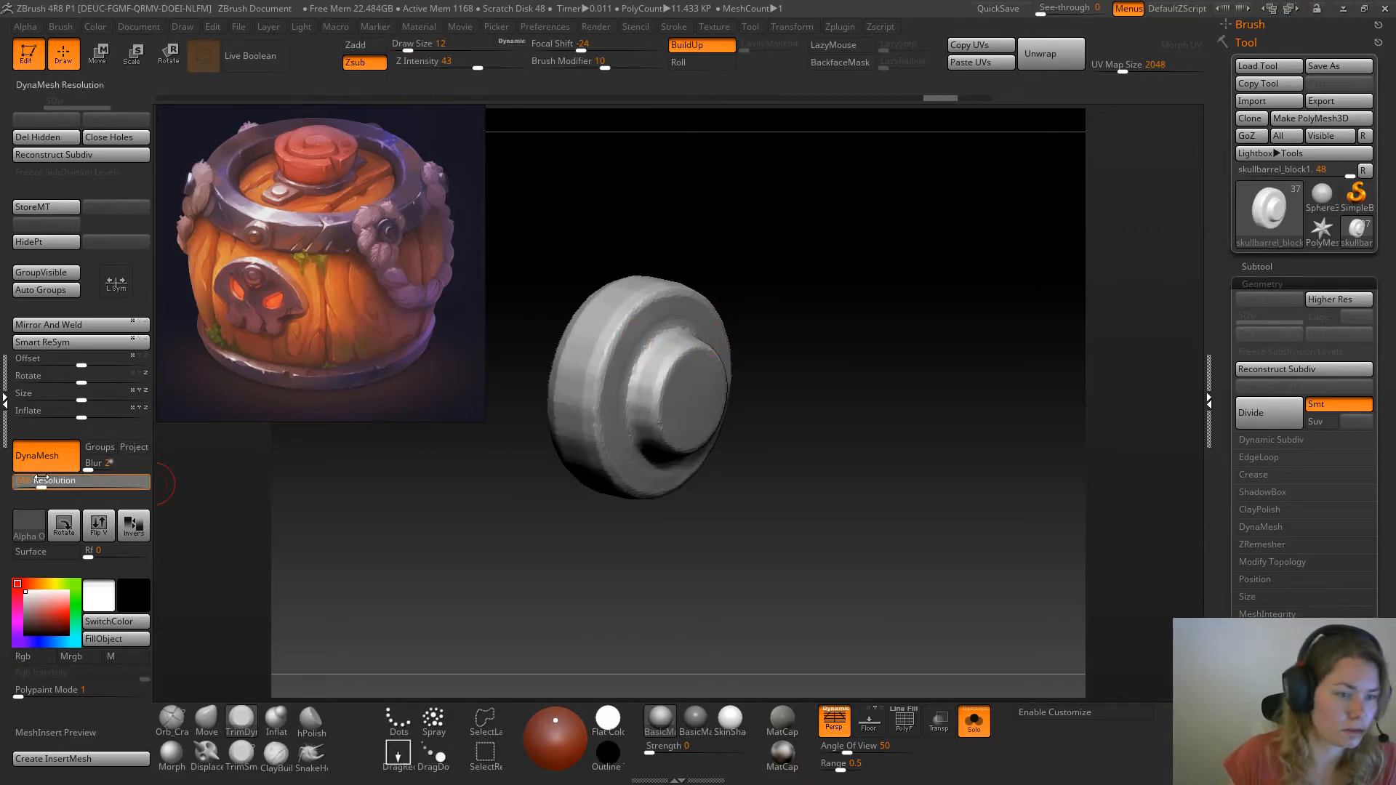
left_click_drag(43, 480, 44, 480)
left_click_drag(853, 240, 901, 466, "ctrl")
Smooth the faceted outer side wall of the rivet all the way around
mouse_move(859, 384)
left_mouse_down()
mouse_move(844, 386)
mouse_move(845, 265)
mouse_move(581, 356)
left_mouse_up()
key("shift")
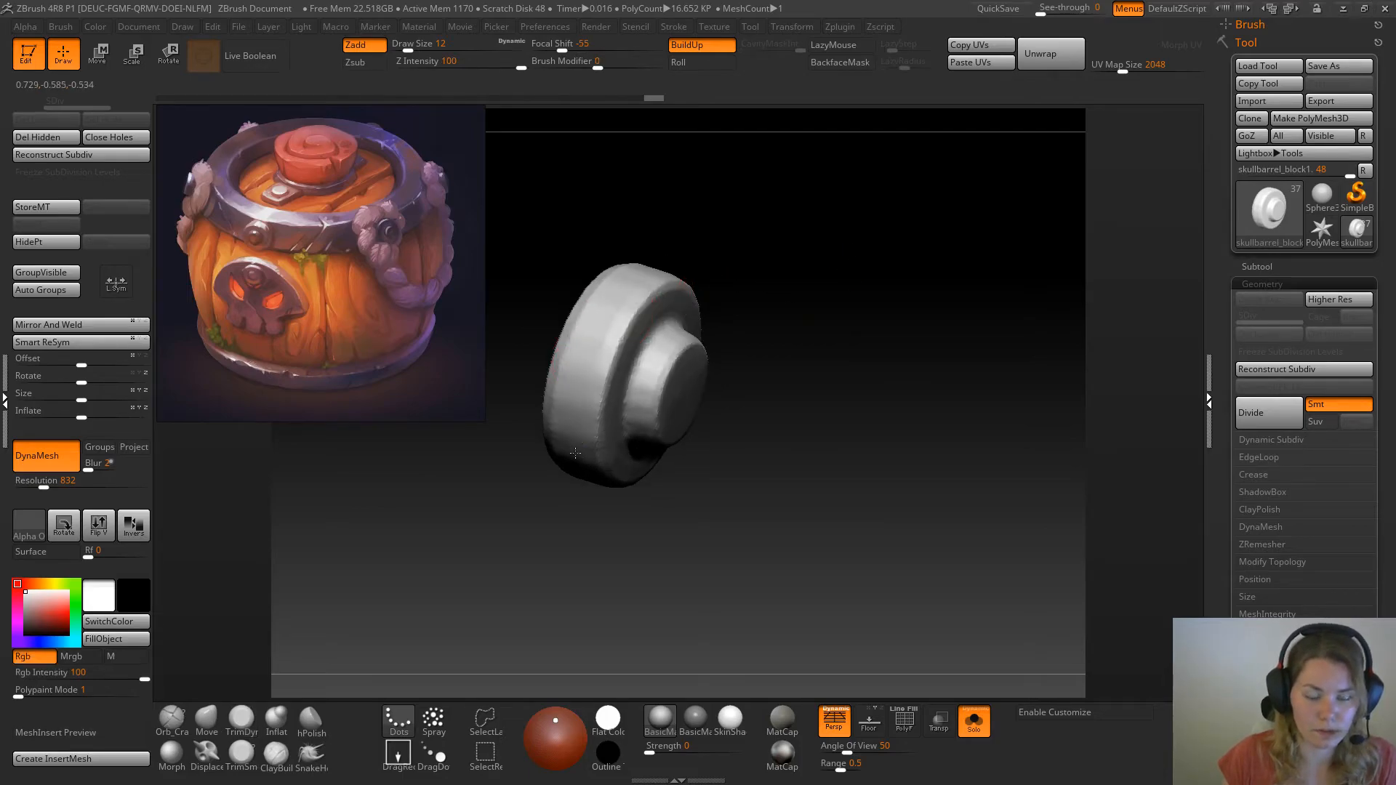
left_click_drag(572, 452, 622, 318)
left_click_drag(804, 212, 674, 248)
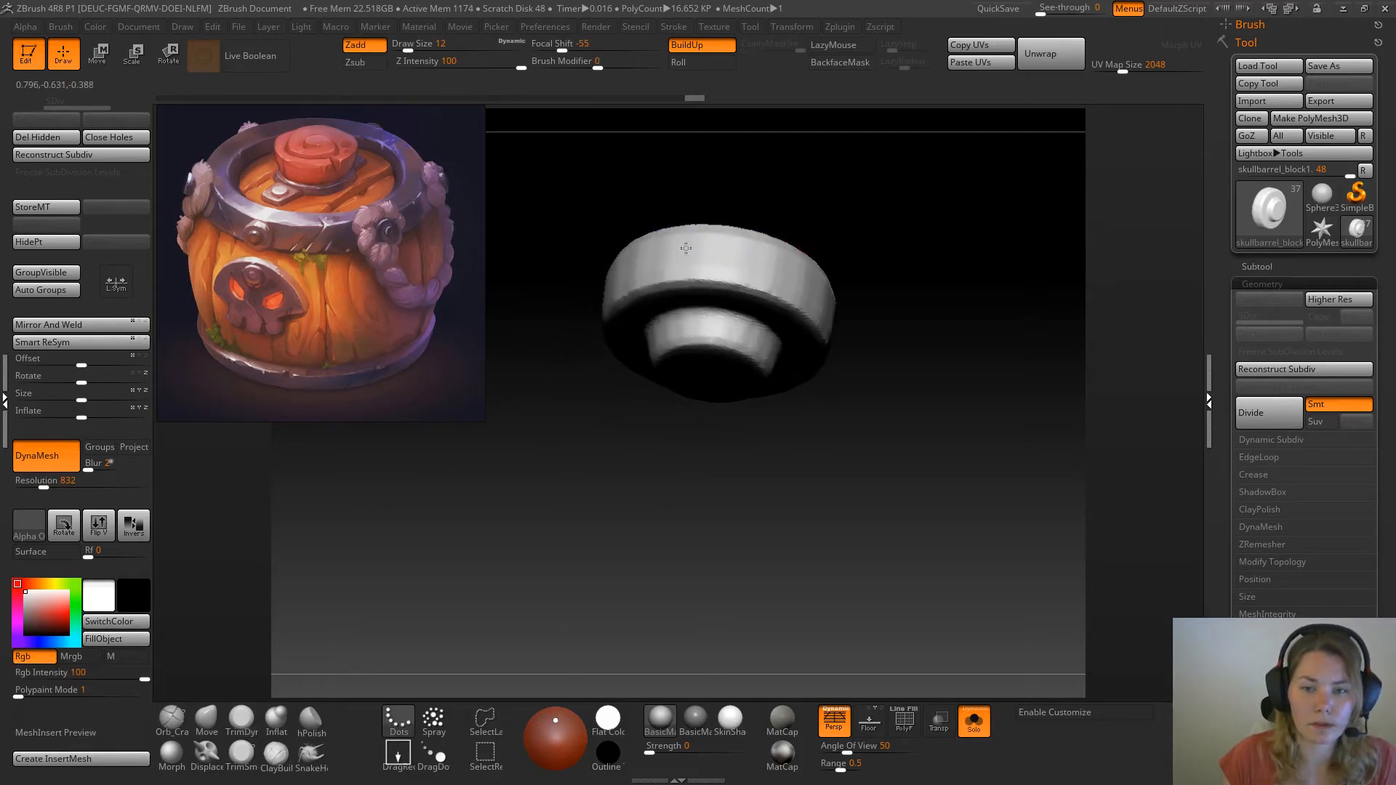
left_click_drag(804, 208, 680, 257)
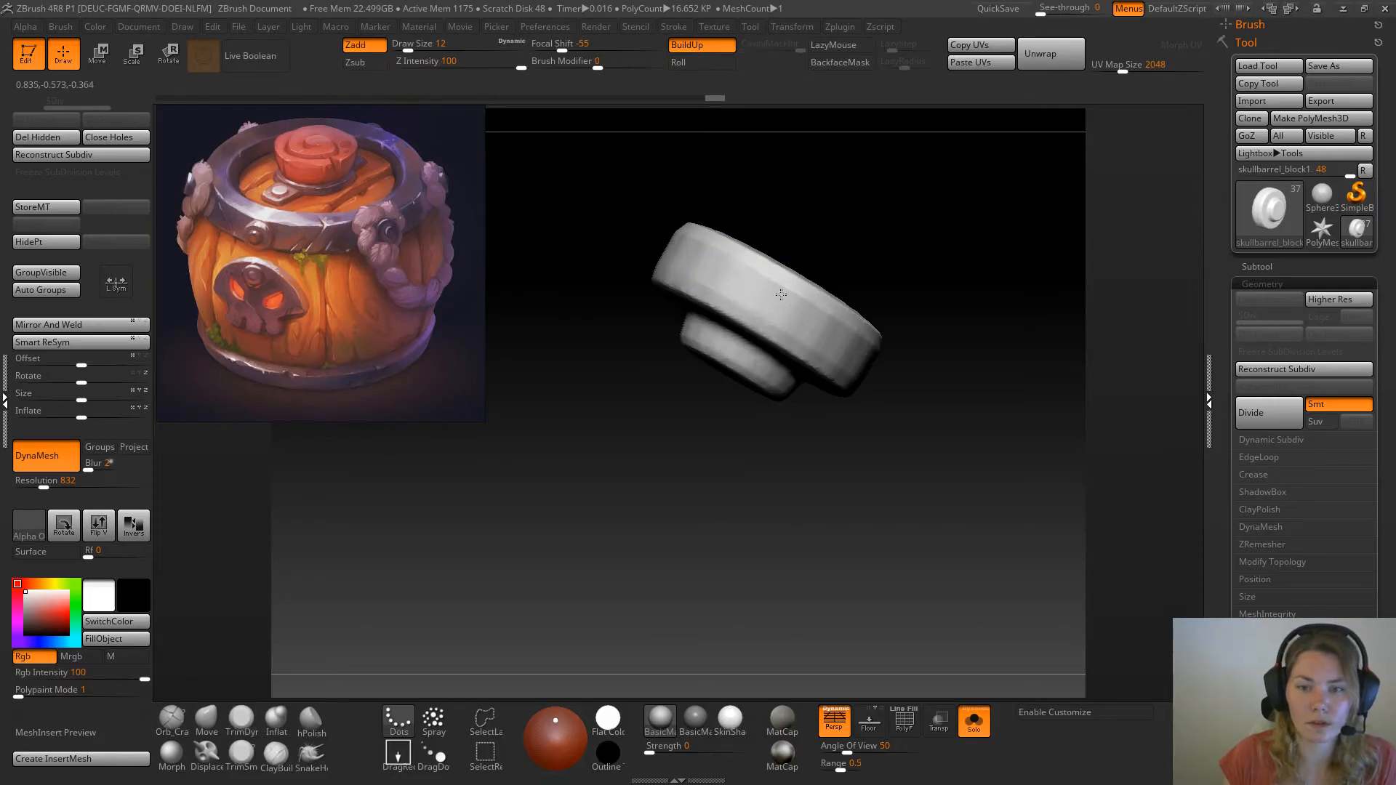
left_click_drag(963, 330, 882, 280)
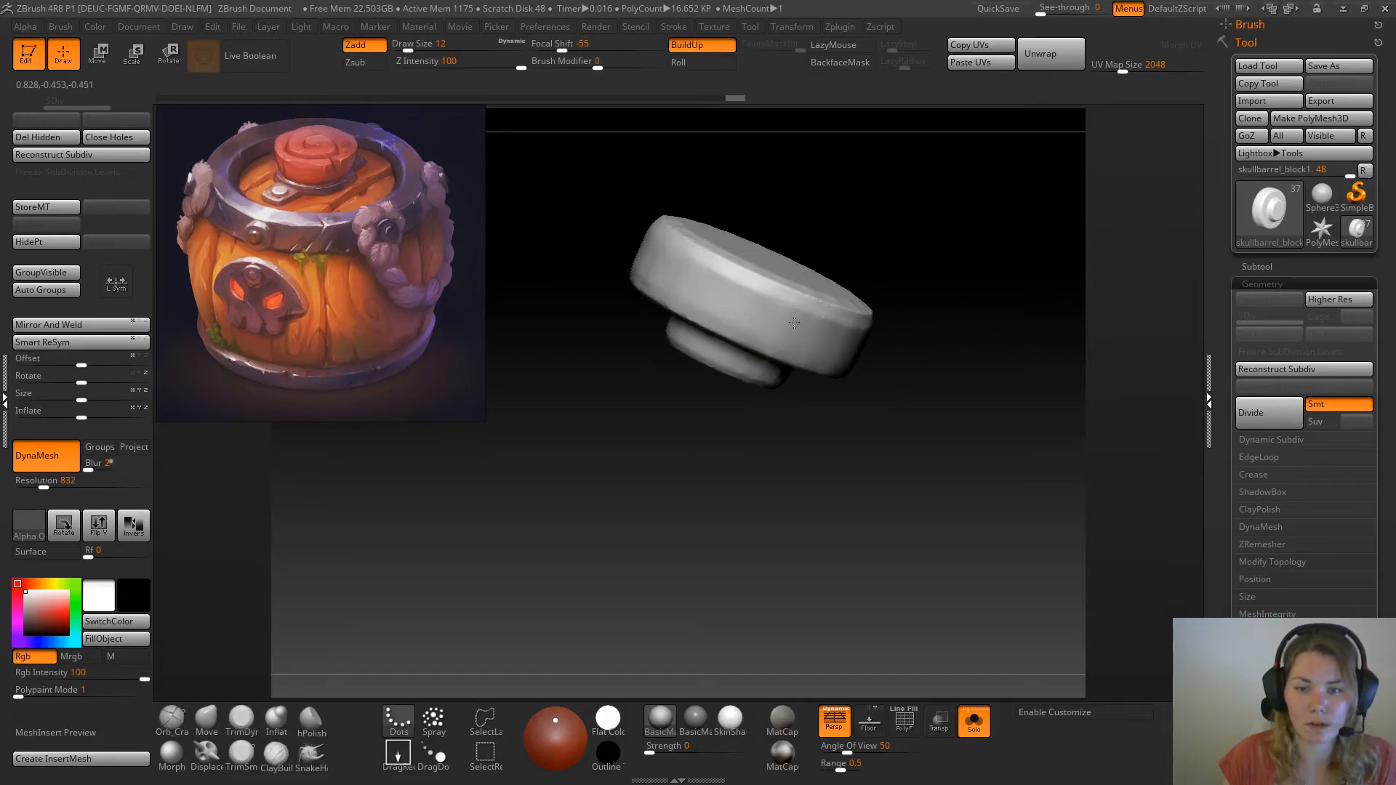
left_click_drag(957, 364, 717, 312)
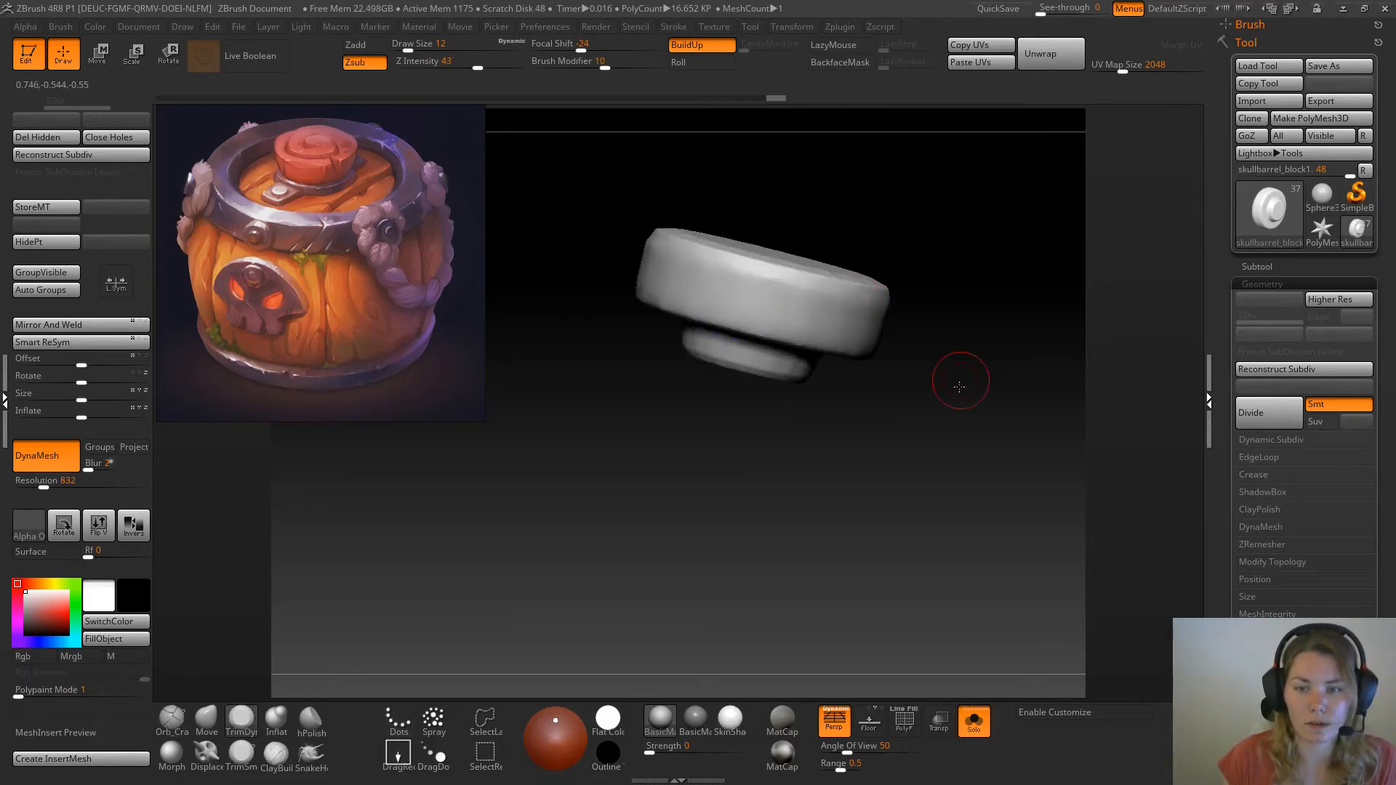
Trim the rivet's side wall and ring face, switching from TrimDynamic to the TrimSmoothBorder brush
left_click_drag(961, 387, 757, 302)
left_click_drag(674, 493, 601, 301)
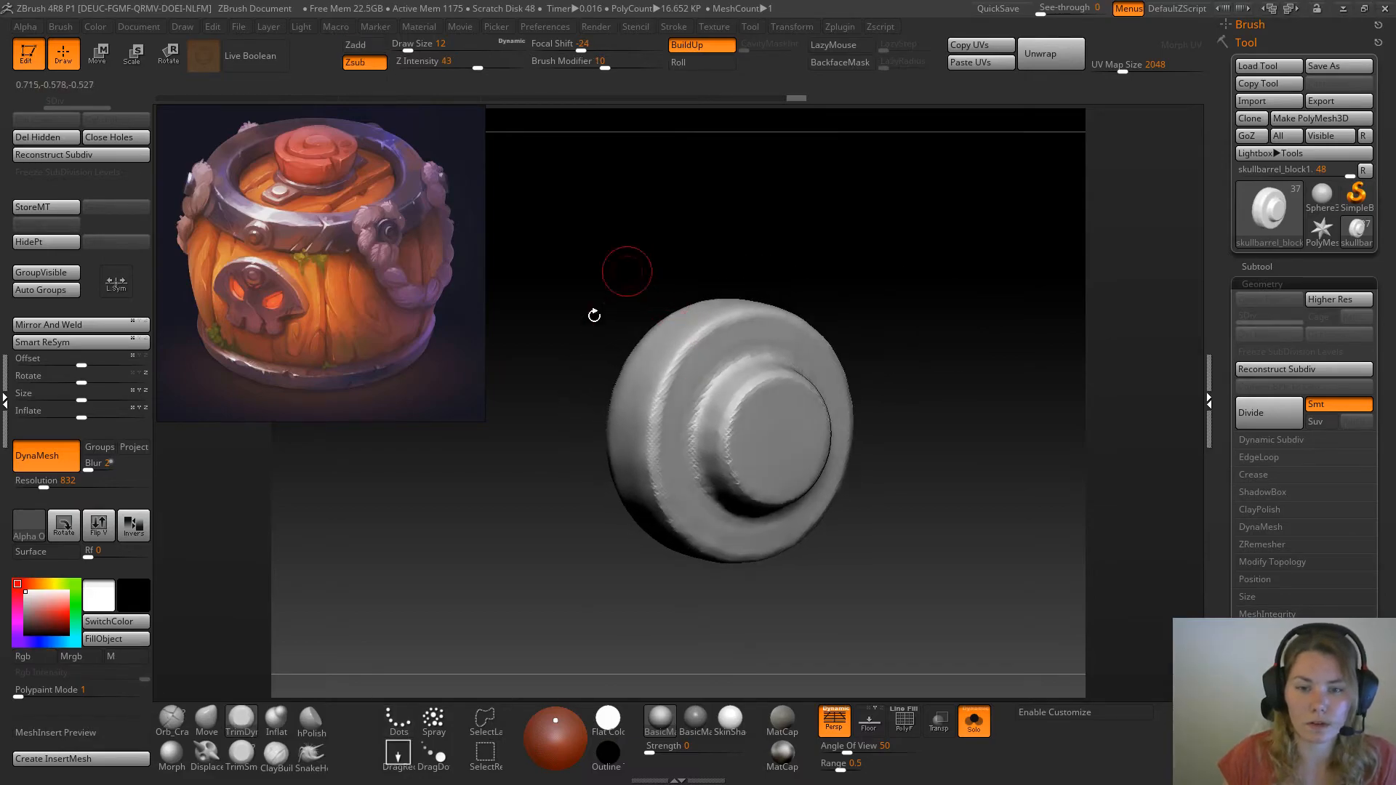
left_click_drag(706, 343, 709, 350)
left_click(242, 754)
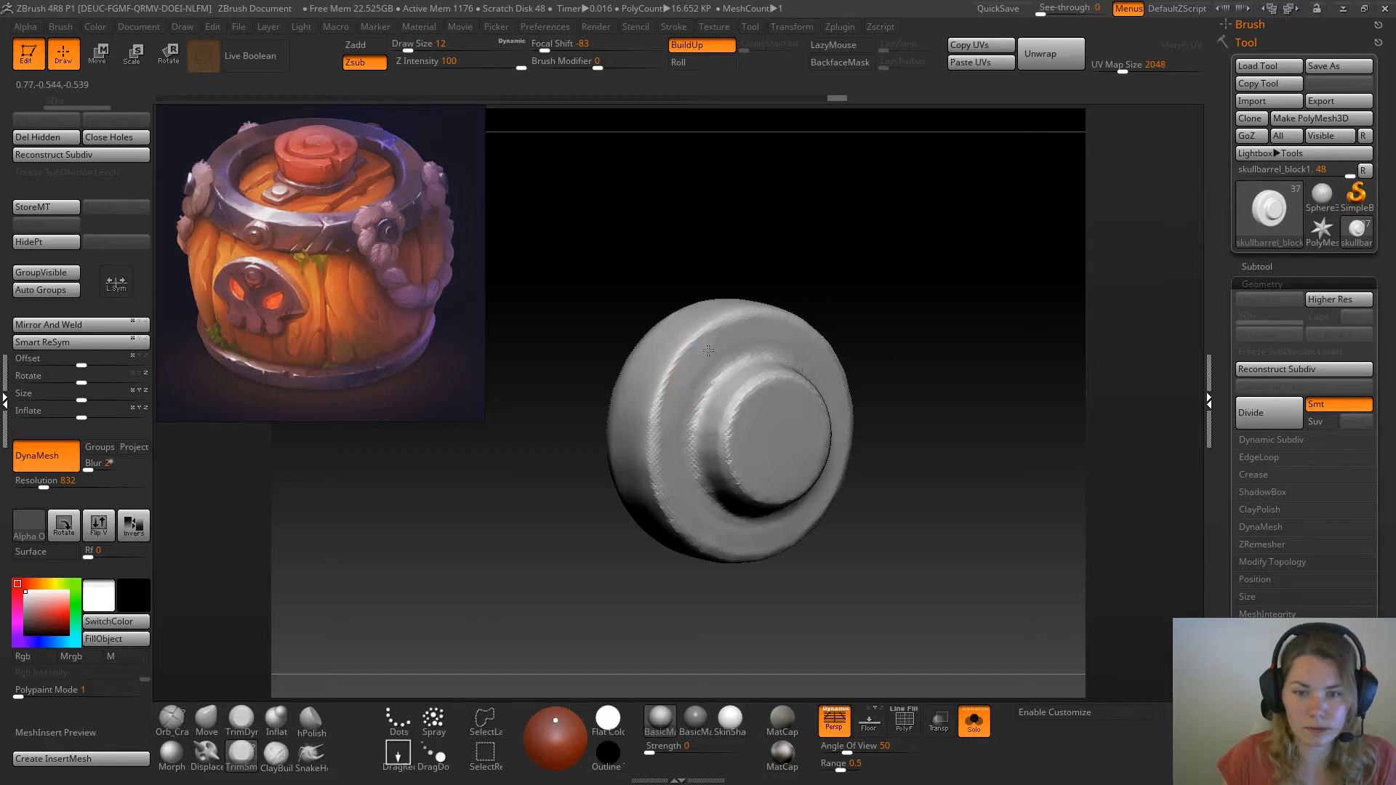
left_click_drag(671, 406, 680, 504)
mouse_move(673, 385)
left_mouse_down()
mouse_move(736, 324)
mouse_move(796, 327)
left_mouse_up()
left_click_drag(924, 288, 873, 290)
mouse_move(795, 333)
left_mouse_down()
mouse_move(848, 368)
mouse_move(873, 445)
mouse_move(800, 531)
mouse_move(731, 519)
mouse_move(700, 495)
left_mouse_up()
Subdivide the rivet once to level 2 and bevel its outer rim with the TrimDynamic brush
left_click(243, 720)
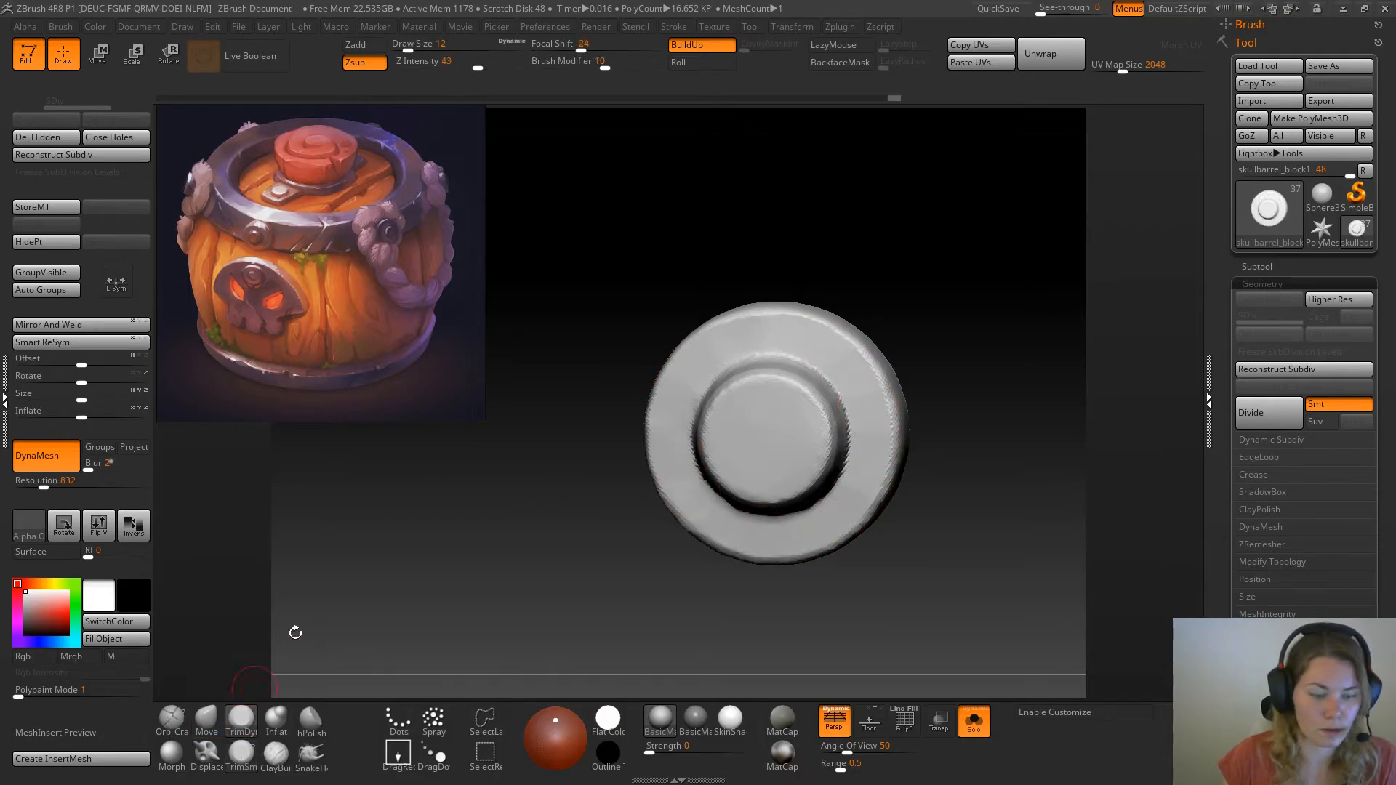
left_click_drag(276, 658, 658, 385)
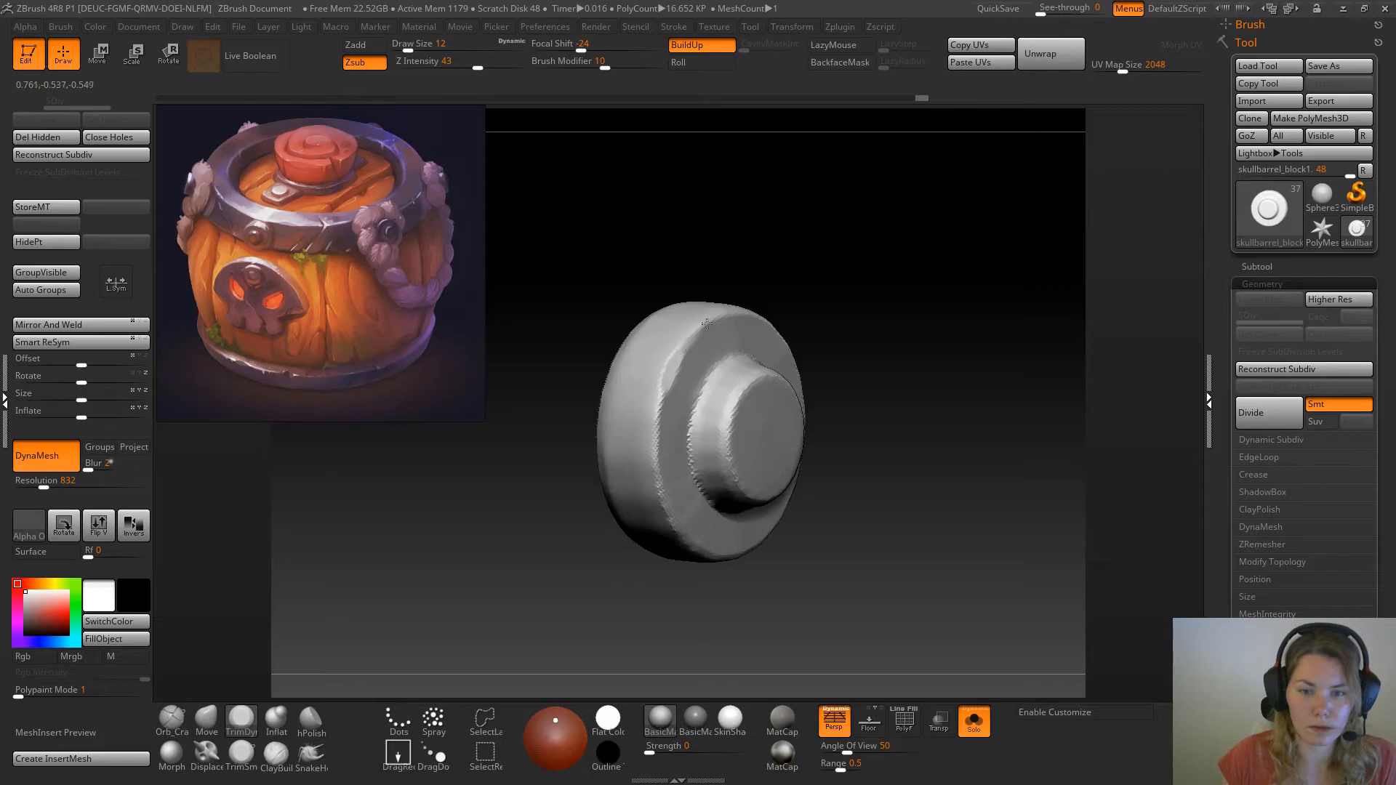
key("ctrl+d")
left_click_drag(820, 314, 830, 299)
mouse_move(677, 360)
left_mouse_down()
mouse_move(667, 380)
mouse_move(703, 321)
mouse_move(657, 427)
mouse_move(668, 496)
left_mouse_up()
Continue trimming the bevel around the rivet's outer rim and undo the last stroke
left_click_drag(838, 317, 960, 306)
left_click_drag(943, 396, 944, 403)
left_click_drag(991, 477, 985, 395)
mouse_move(919, 335)
left_mouse_down()
mouse_move(922, 410)
mouse_move(906, 448)
left_mouse_up()
key("ctrl")
key("ctrl+z")
Finish the outer rim bevel and smooth the transition between the ring and the central stud
mouse_move(746, 540)
left_mouse_down()
mouse_move(754, 500)
mouse_move(905, 430)
left_mouse_up()
left_click_drag(862, 471, 774, 469)
mouse_move(895, 237)
left_mouse_down()
mouse_move(951, 299)
mouse_move(934, 311)
left_mouse_up()
key("shift")
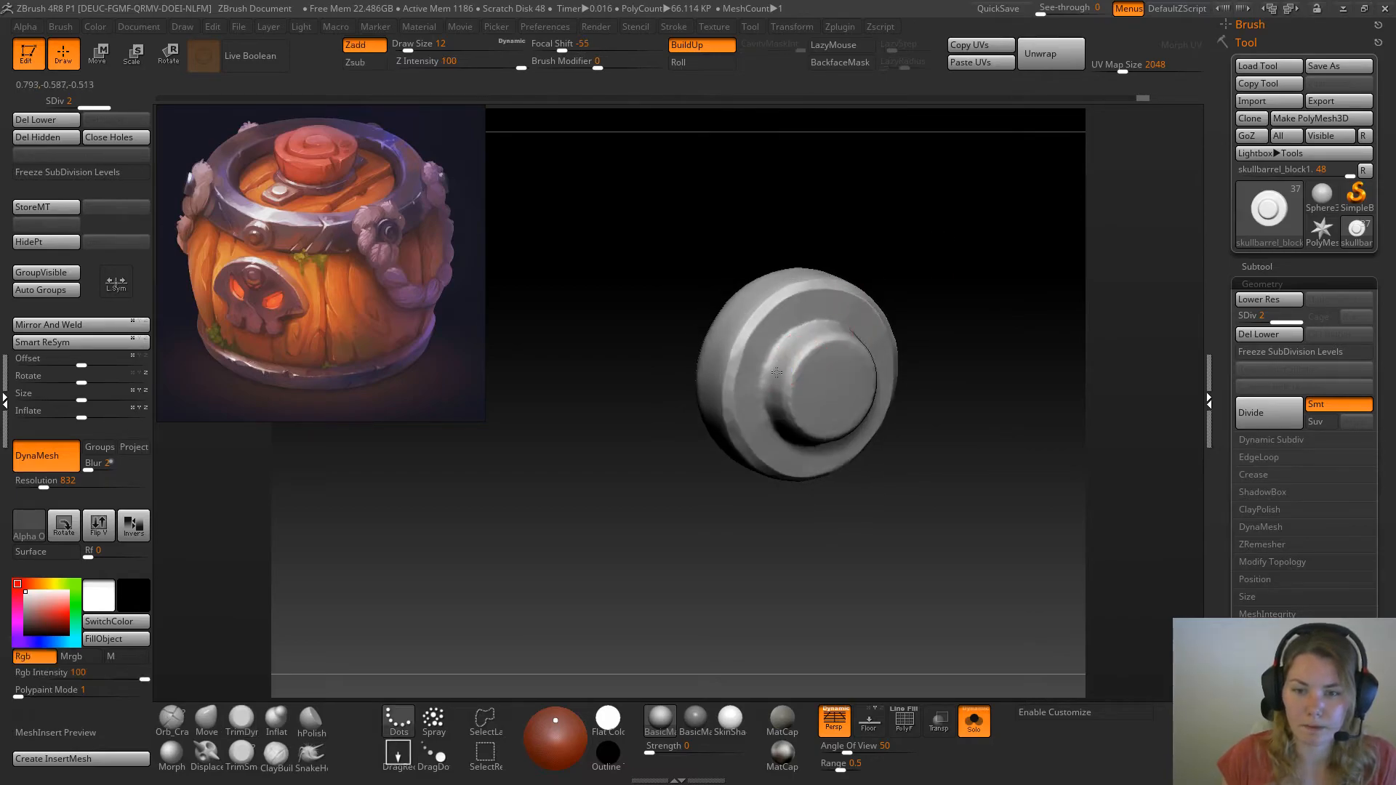
left_click_drag(817, 348, 820, 345)
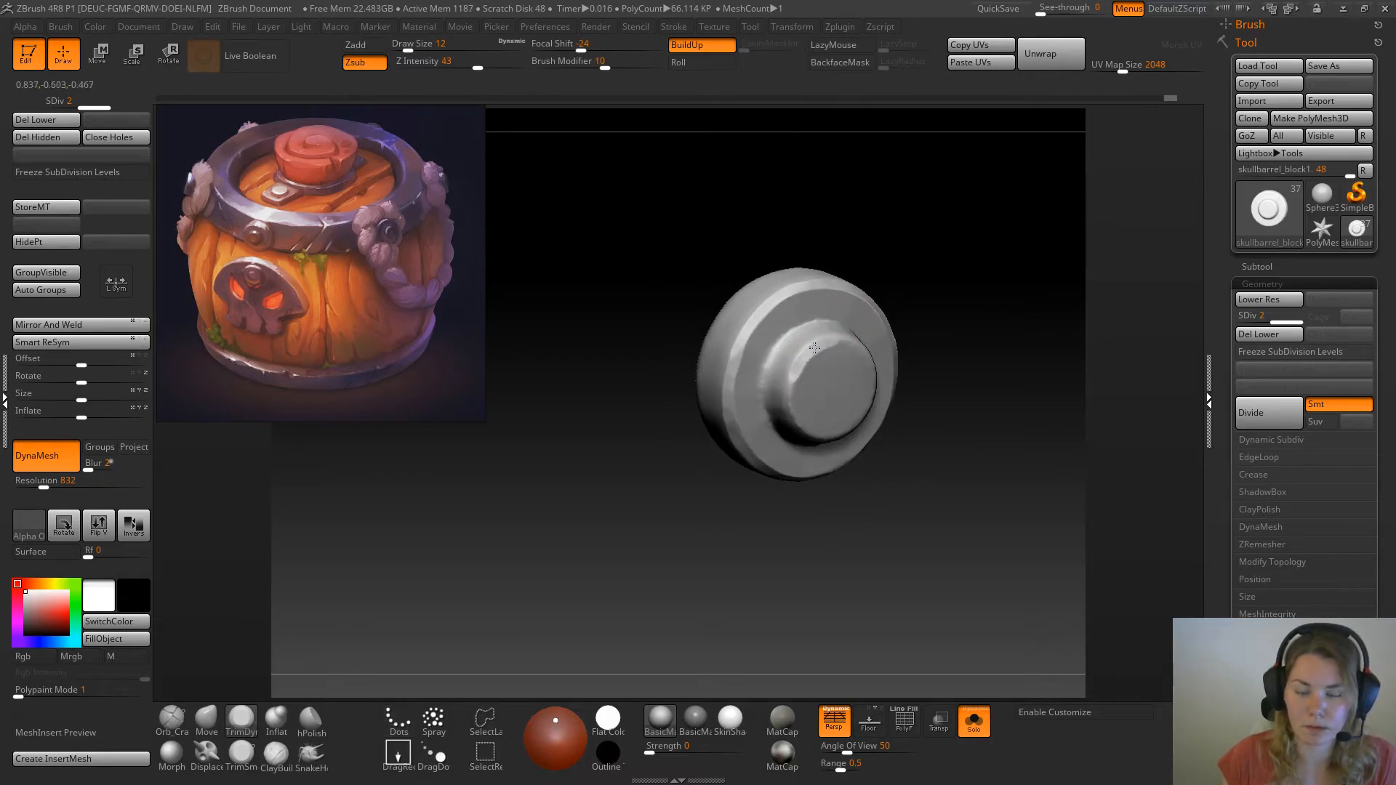
Bevel the top edge of the rivet's central stud with TrimDynamic strokes around it
left_click_drag(950, 293, 844, 334)
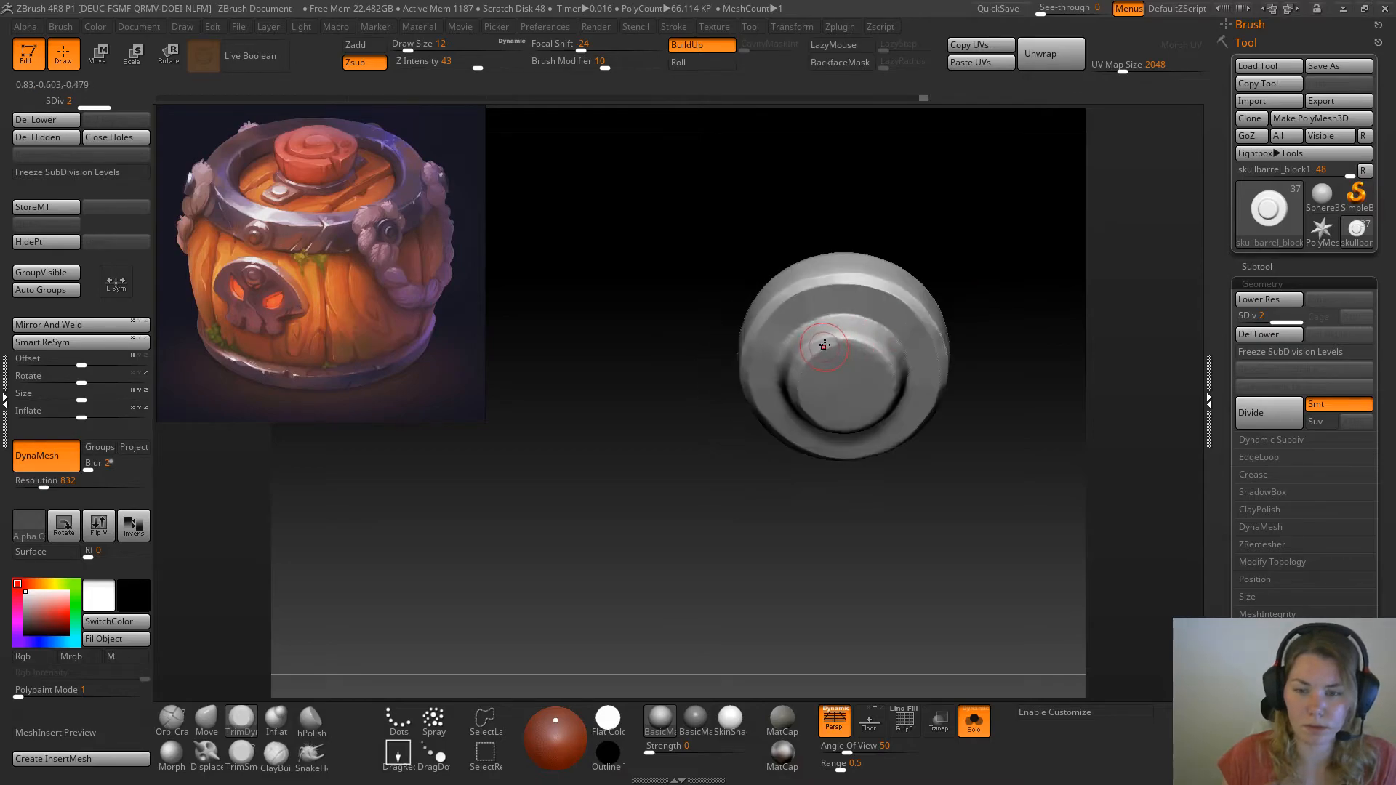
left_click_drag(1015, 324, 873, 364)
left_click_drag(769, 426, 827, 437)
left_click_drag(596, 452, 639, 530)
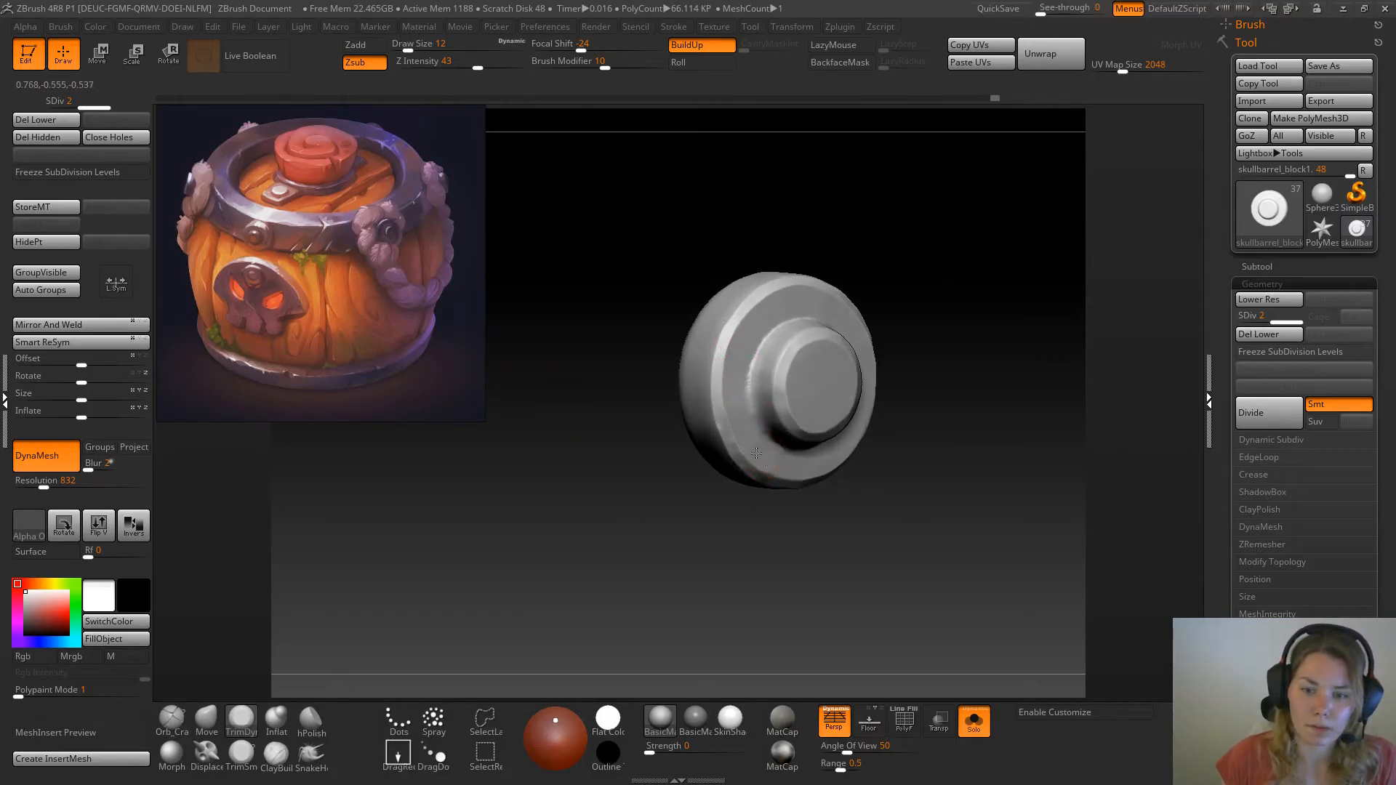
Trim uneven worn facets into the rivet's outer rim and the side of its central stud
left_click_drag(820, 242, 873, 302)
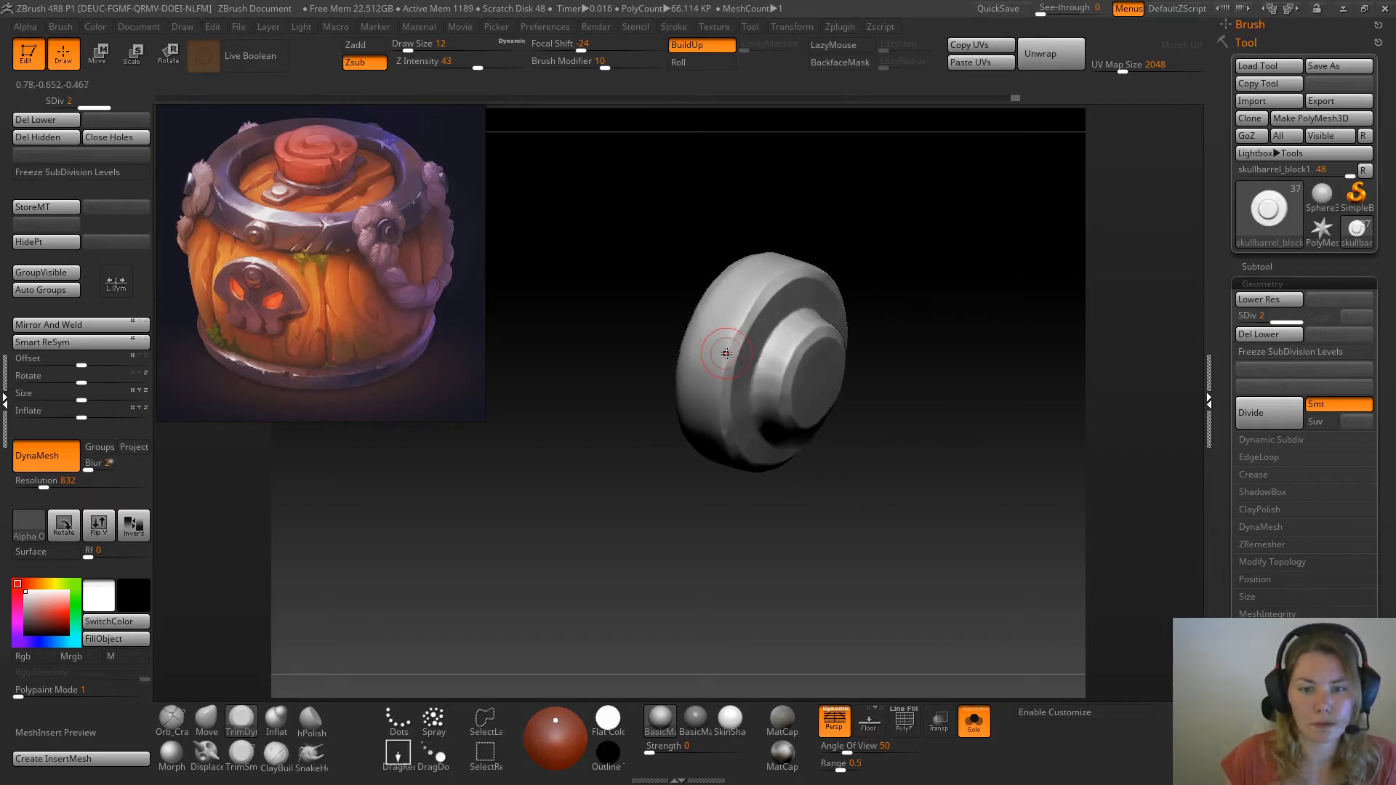
left_click_drag(543, 461, 717, 344)
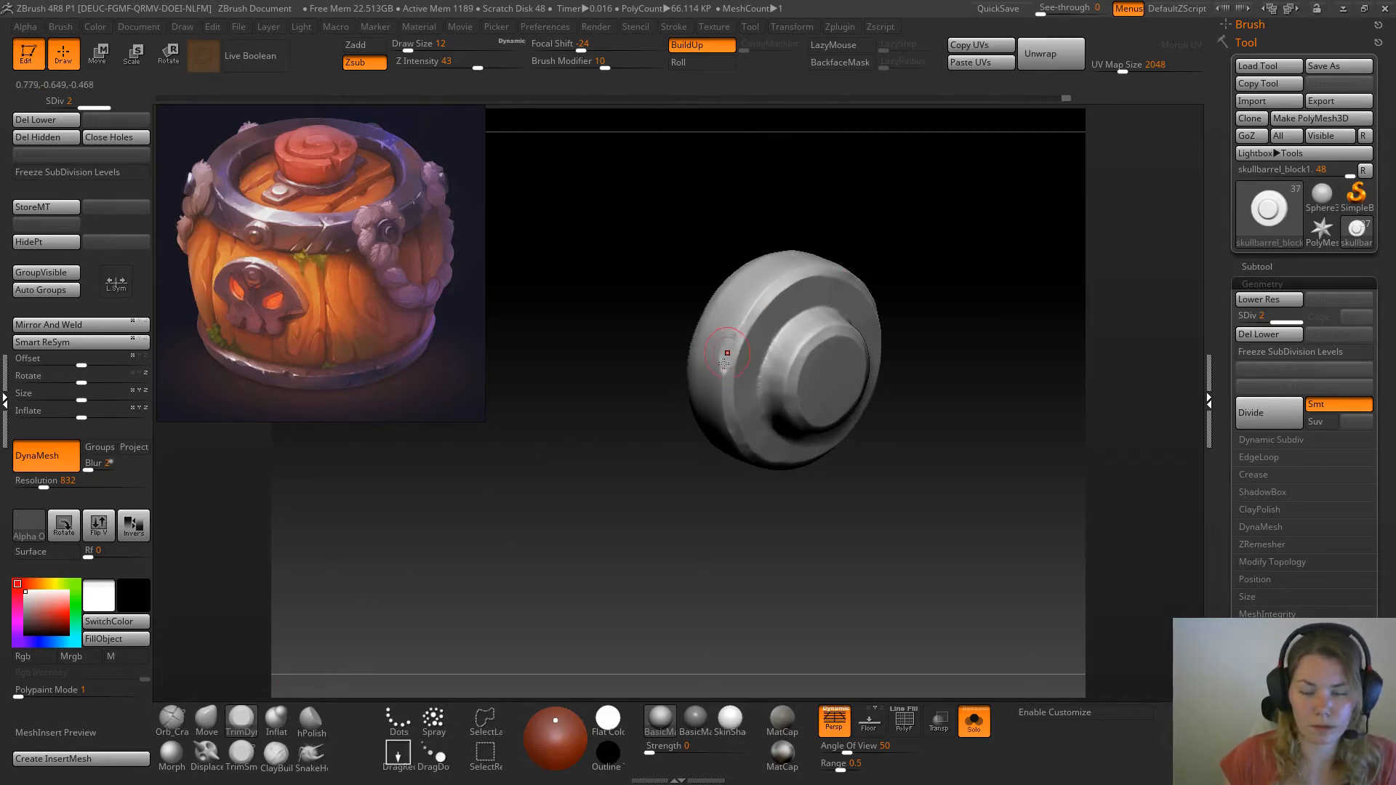
left_click_drag(727, 354, 730, 341)
left_click_drag(1004, 307, 897, 306)
left_click_drag(977, 264, 876, 320)
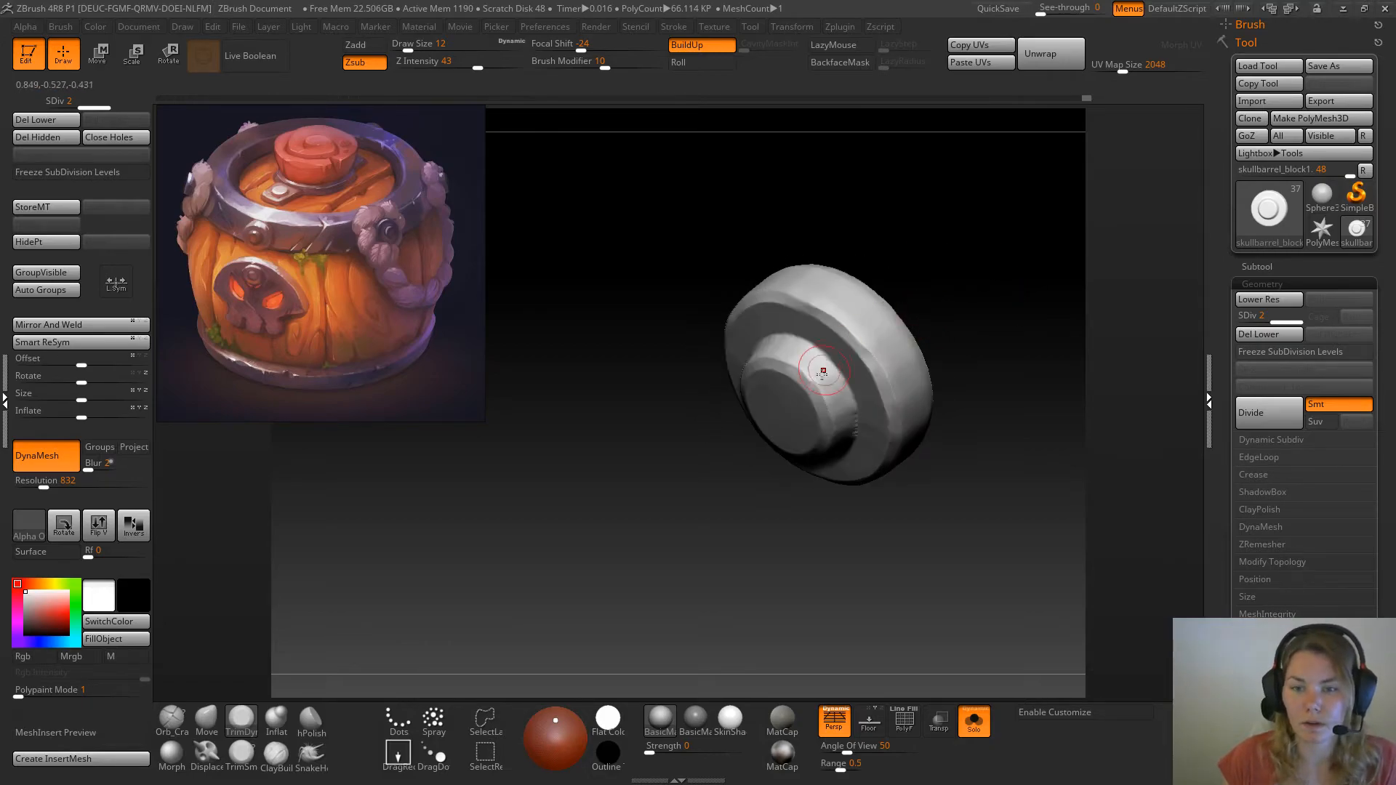
left_click_drag(813, 379, 825, 384, "shift")
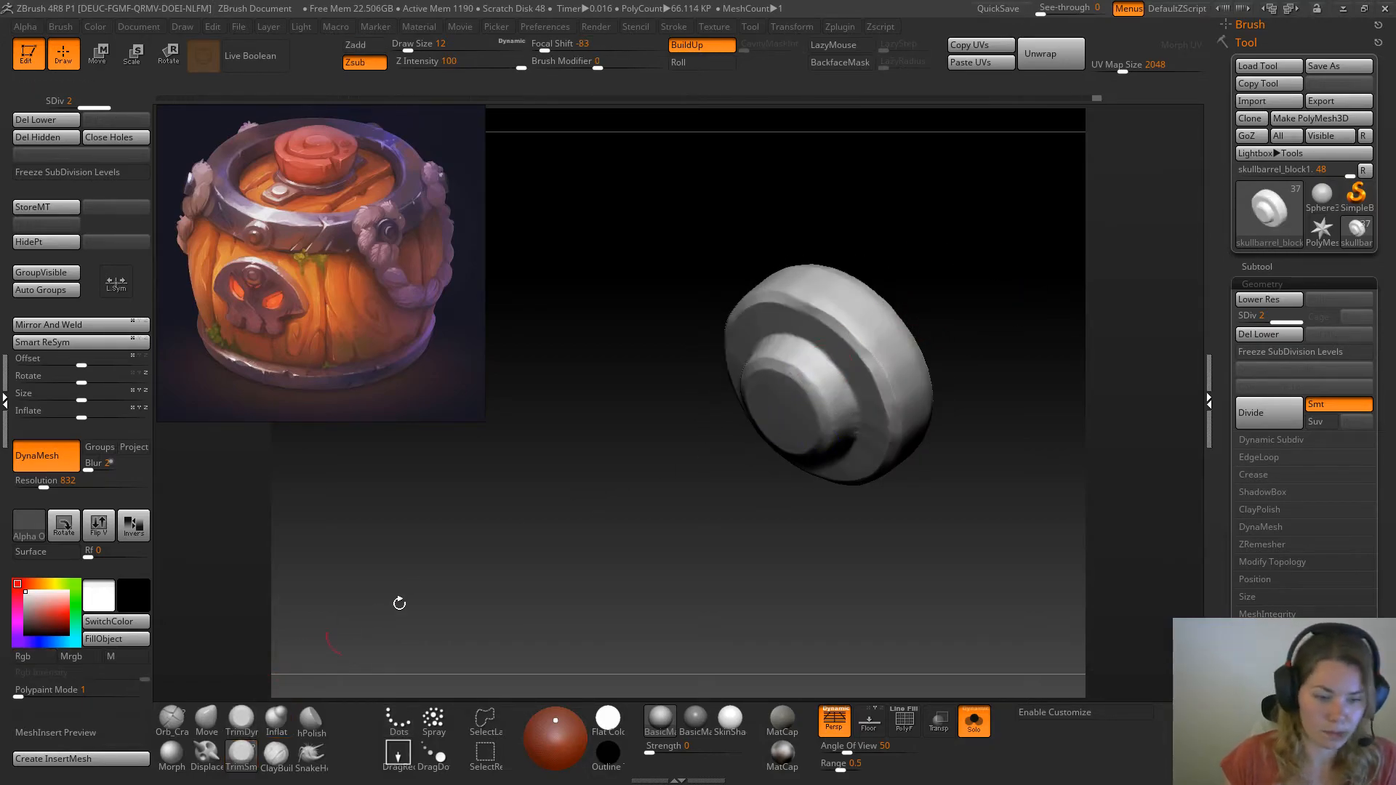
Refine the ring face and outer rim of the rivet with the TrimSmoothBorder brush at draw size 12
left_click_drag(374, 614, 509, 568, "shift")
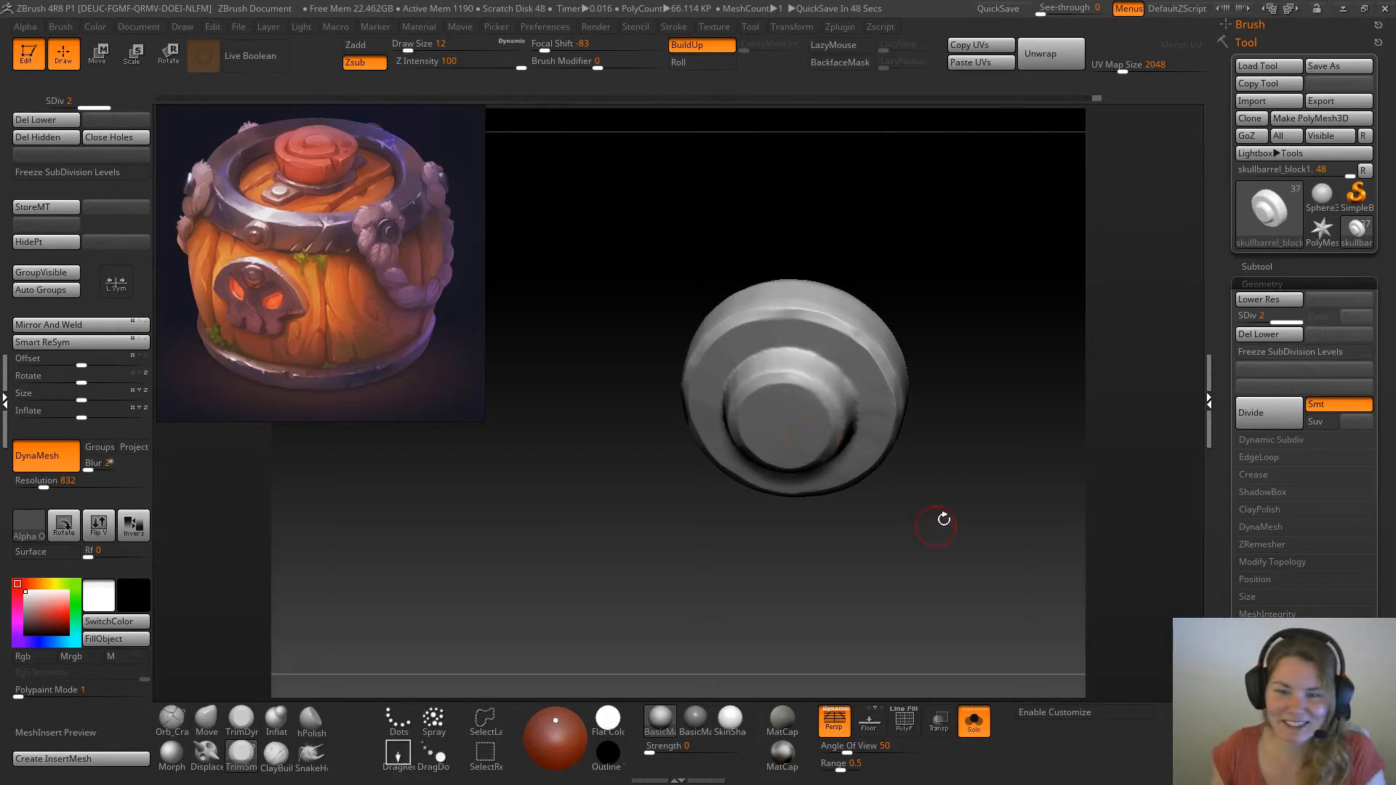
mouse_move(947, 302)
left_mouse_down("shift")
mouse_move(919, 314)
mouse_move(963, 298)
left_mouse_up("shift")
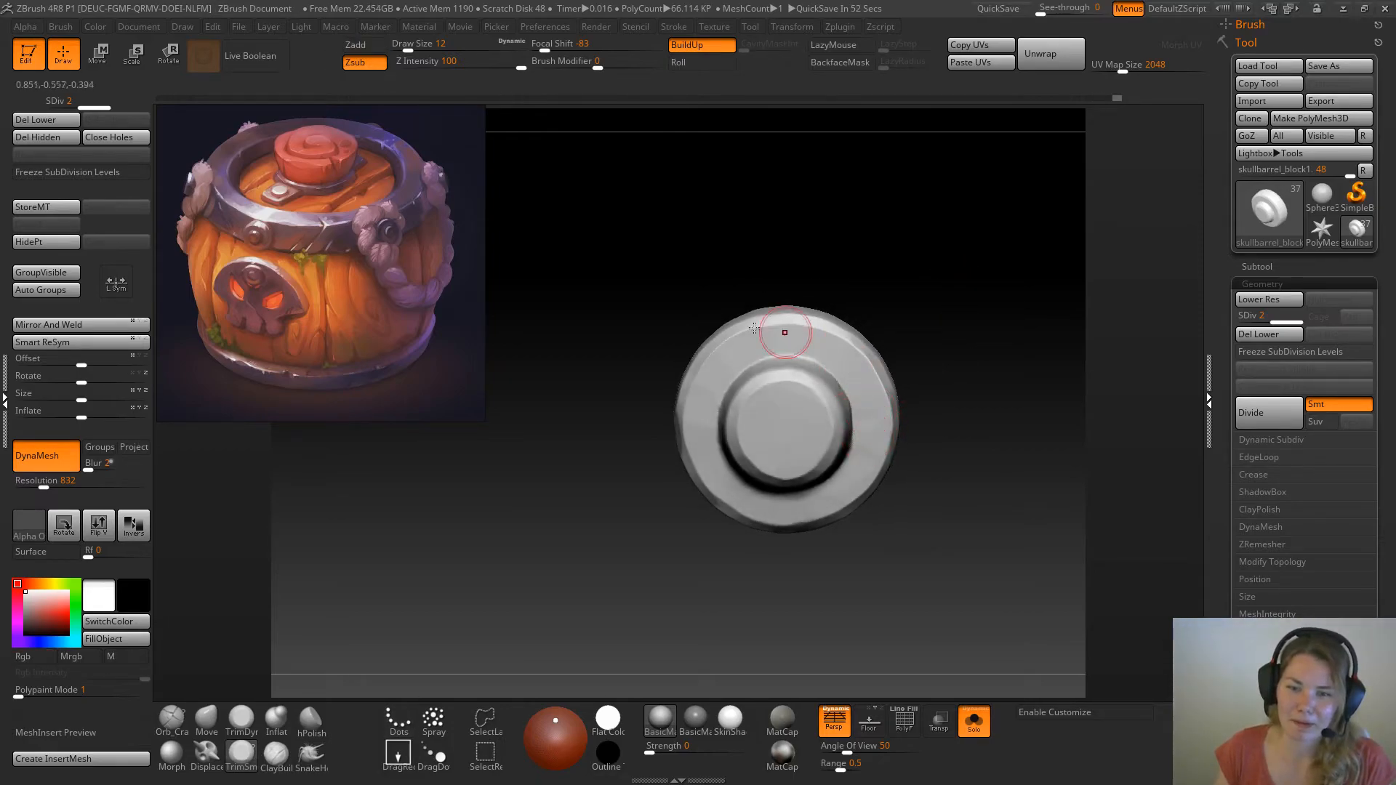
mouse_move(795, 343)
left_mouse_down()
mouse_move(721, 373)
mouse_move(703, 434)
left_mouse_up()
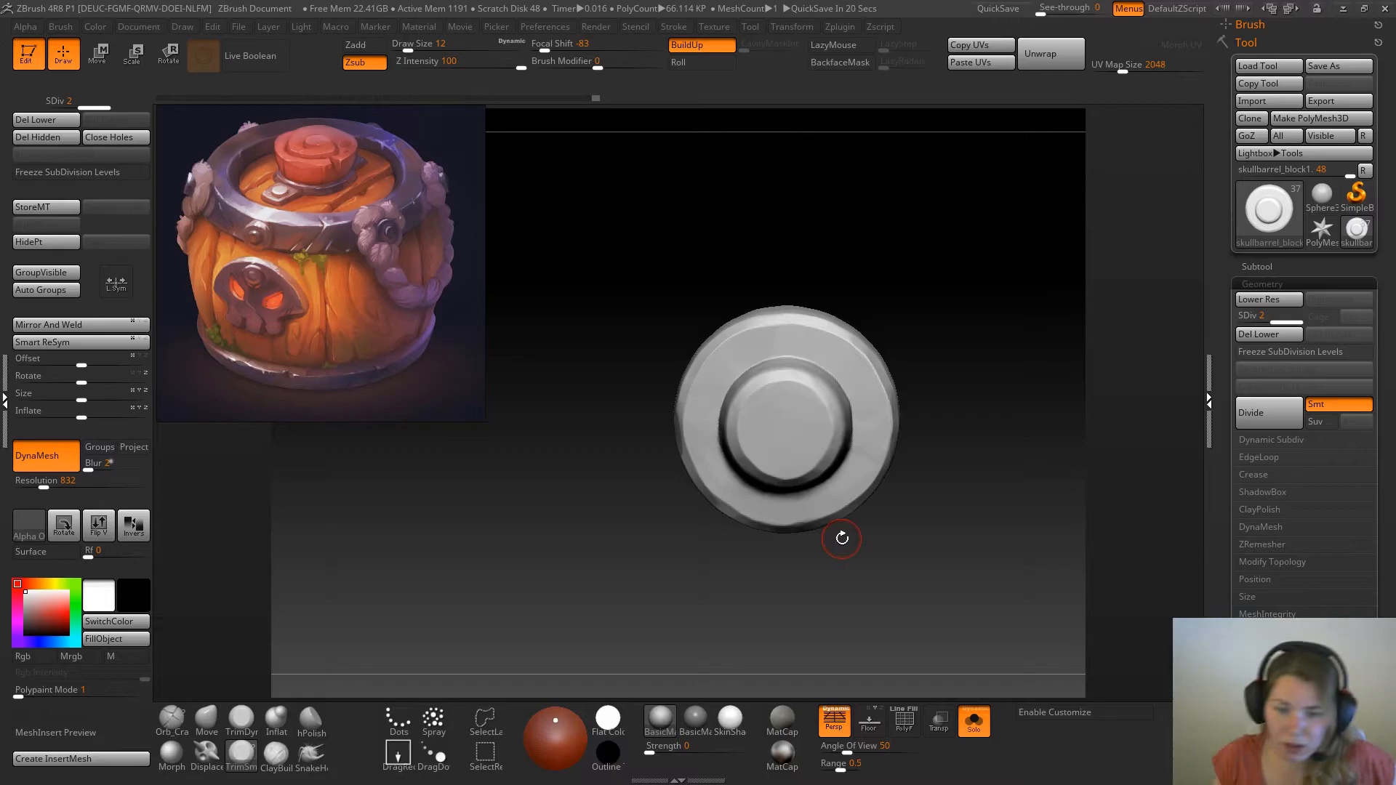
mouse_move(850, 210)
left_mouse_down()
mouse_move(901, 259)
mouse_move(923, 259)
mouse_move(885, 281)
left_mouse_up()
mouse_move(701, 440)
left_mouse_down()
mouse_move(766, 502)
mouse_move(811, 504)
mouse_move(857, 421)
left_mouse_up()
mouse_move(922, 278)
left_mouse_down()
mouse_move(926, 312)
mouse_move(904, 290)
left_mouse_up()
Return to TrimDynamic at draw size 14 and cut facets into the central stud's upper side
key("space")
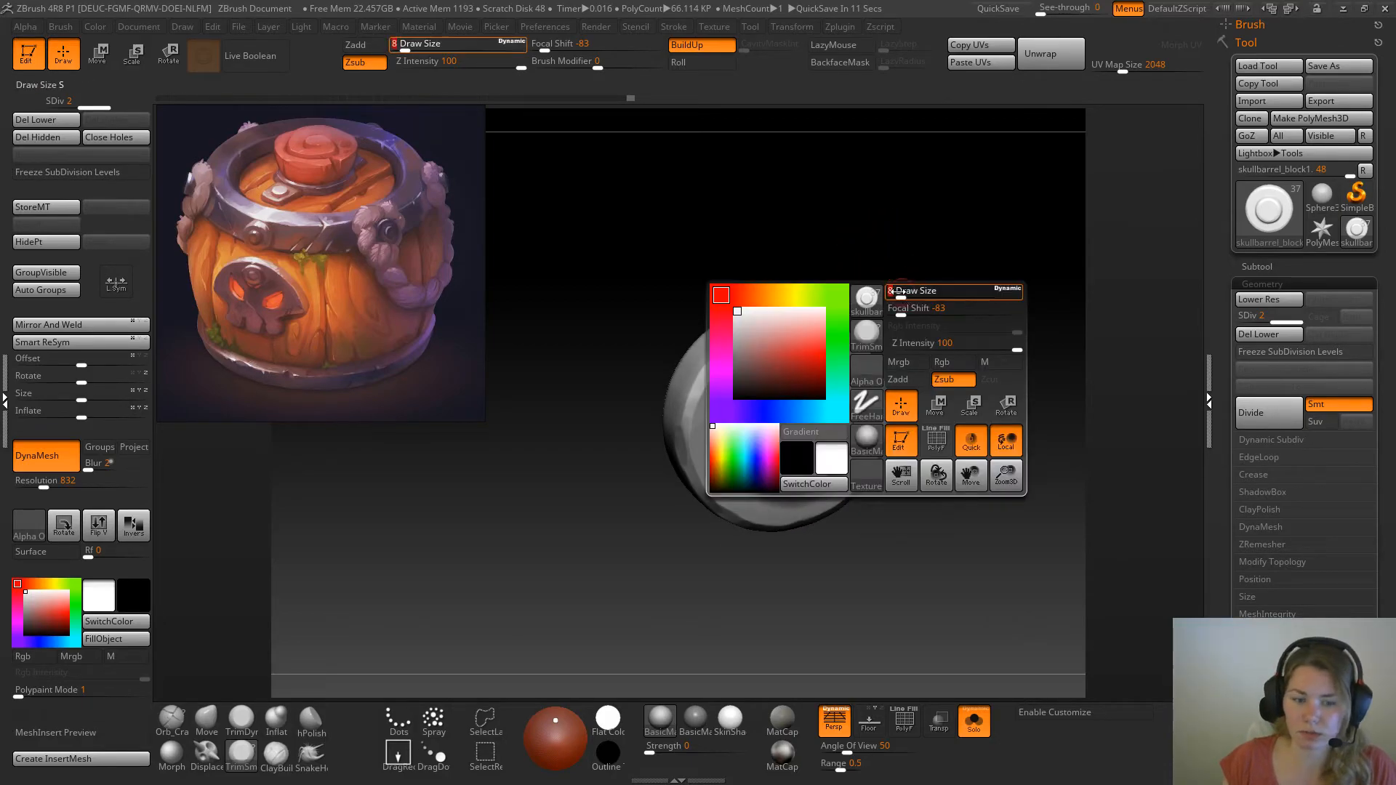
left_click(238, 717)
left_click_drag(829, 221, 878, 236)
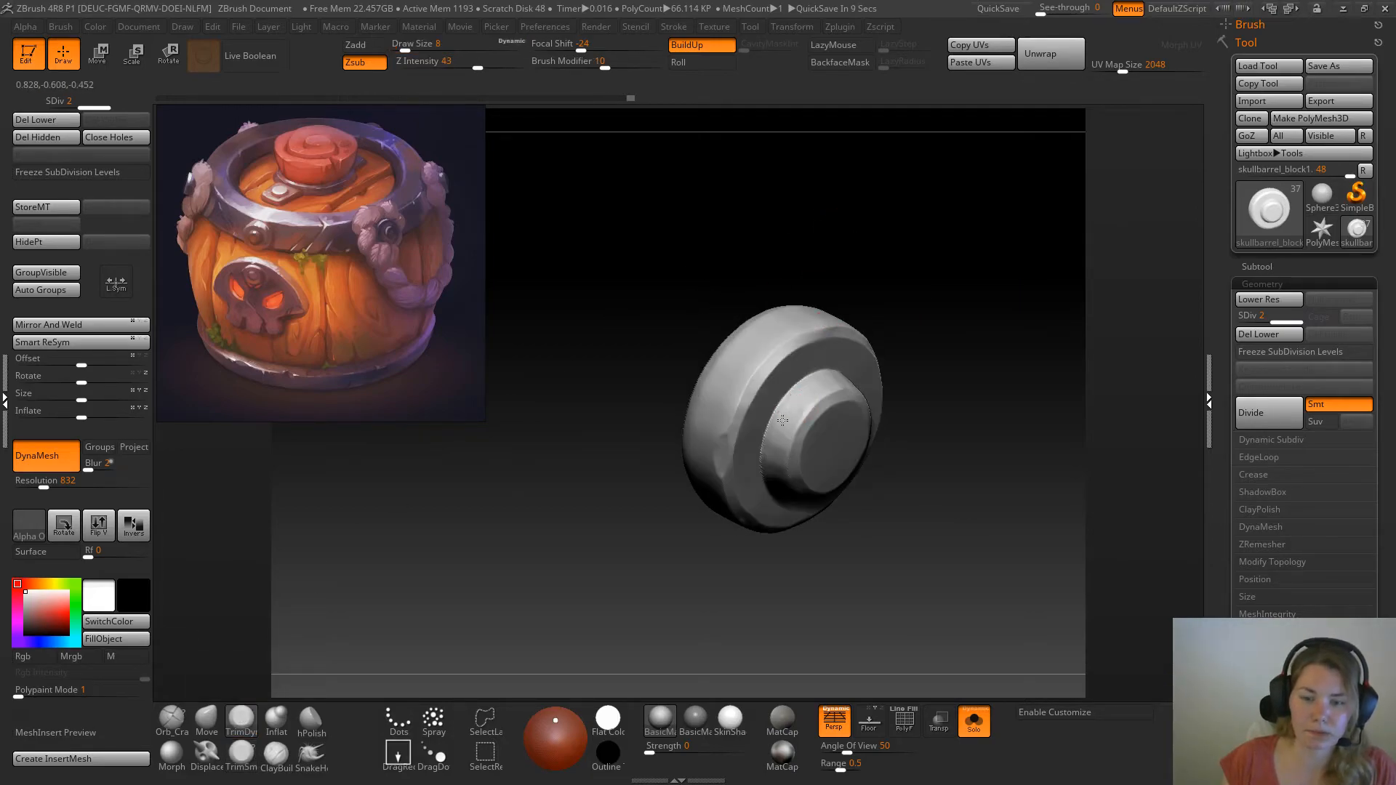
key("space")
left_click_drag(813, 396, 818, 397)
left_click_drag(928, 420, 922, 462)
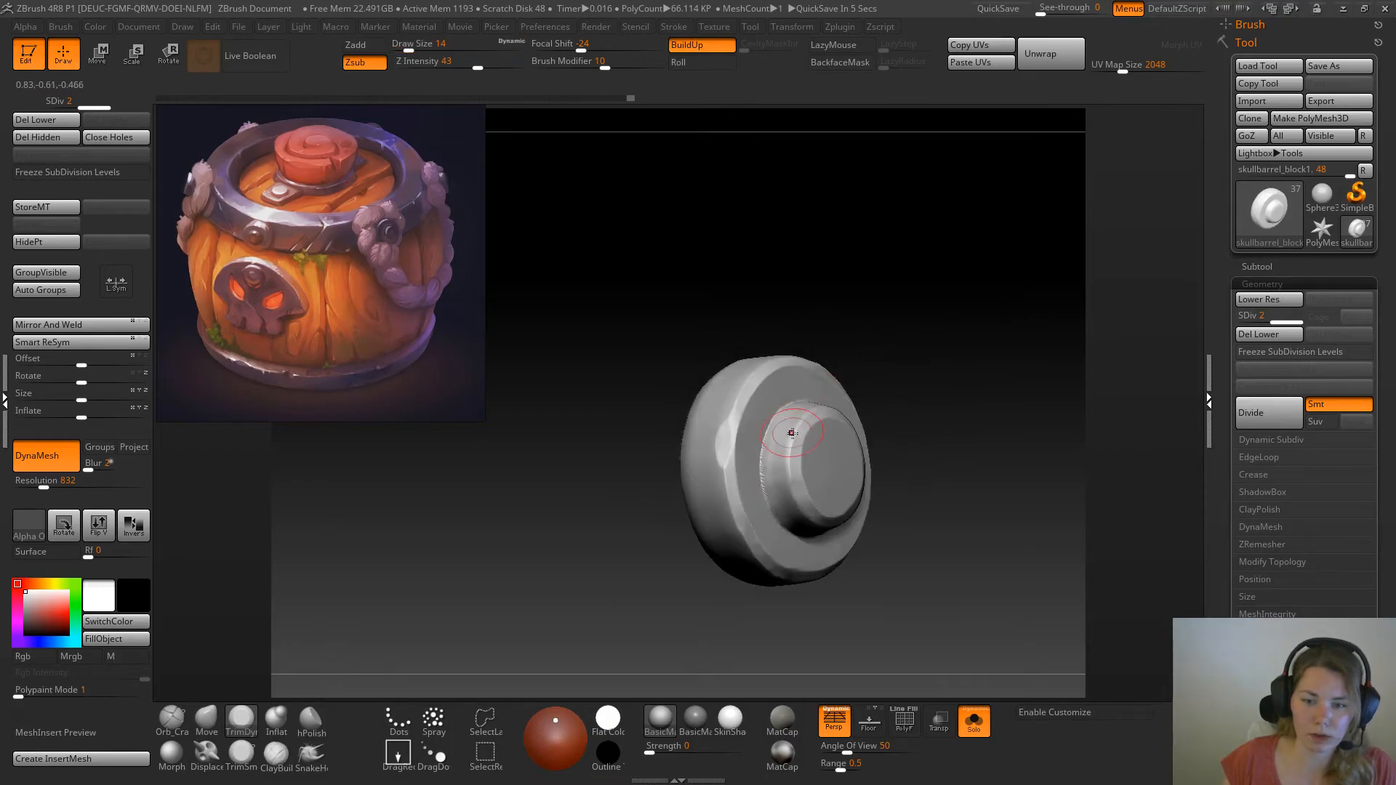
left_click_drag(924, 408, 876, 465)
left_click_drag(820, 409, 877, 416)
Continue the hammered facets around the remaining side and top edge of the rivet's central stud
left_click_drag(978, 407, 928, 437)
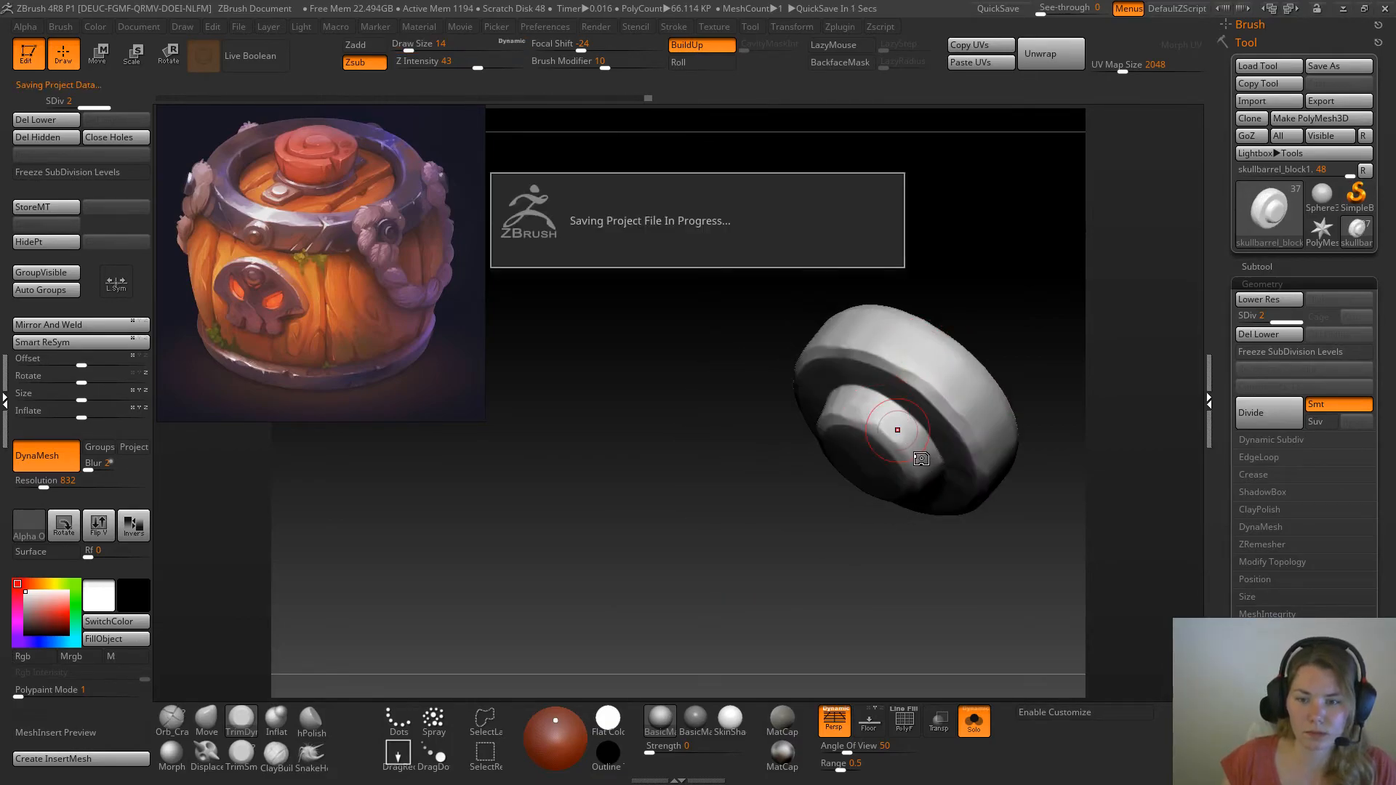
right_click_drag(913, 462, 901, 474)
left_click_drag(821, 509, 902, 447)
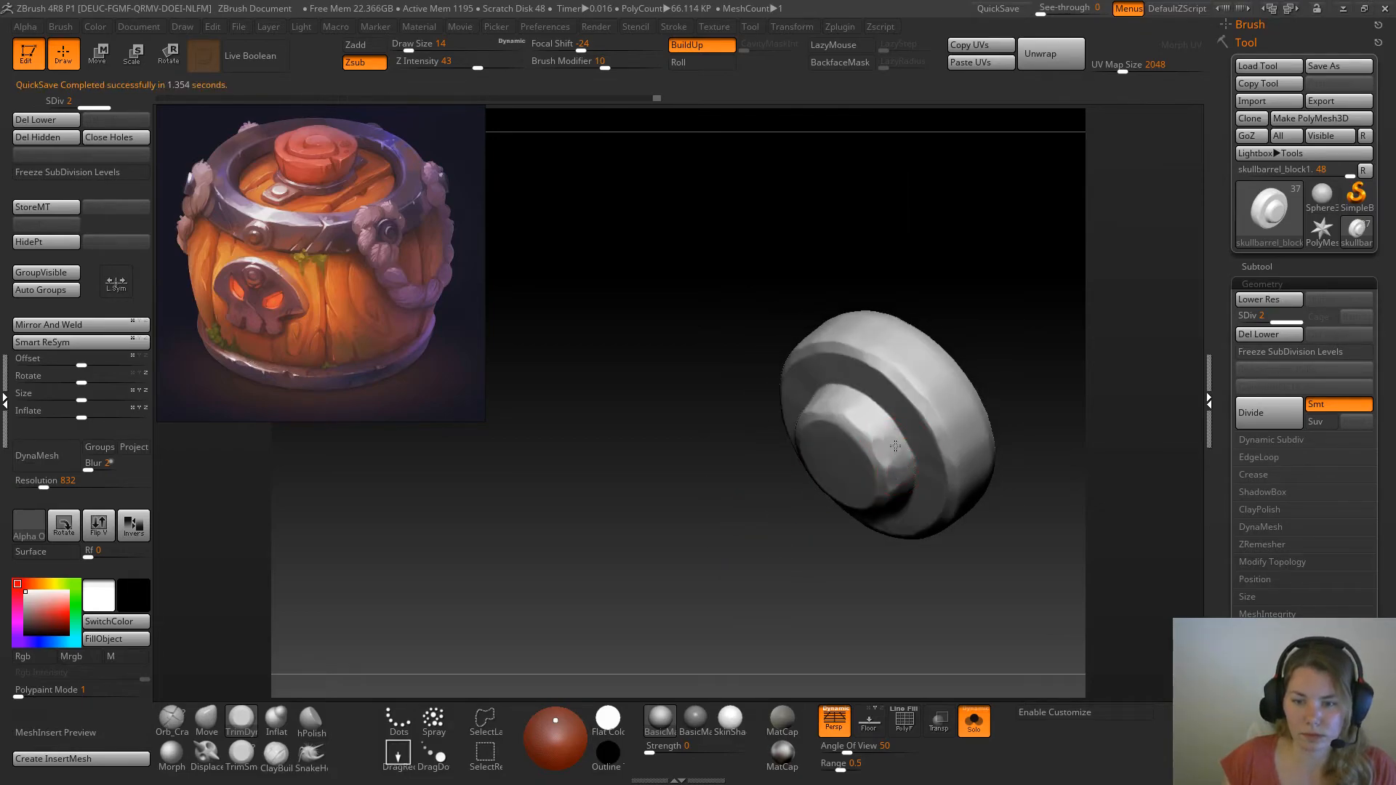
left_click_drag(939, 250, 853, 418)
right_click_drag(871, 409, 802, 427)
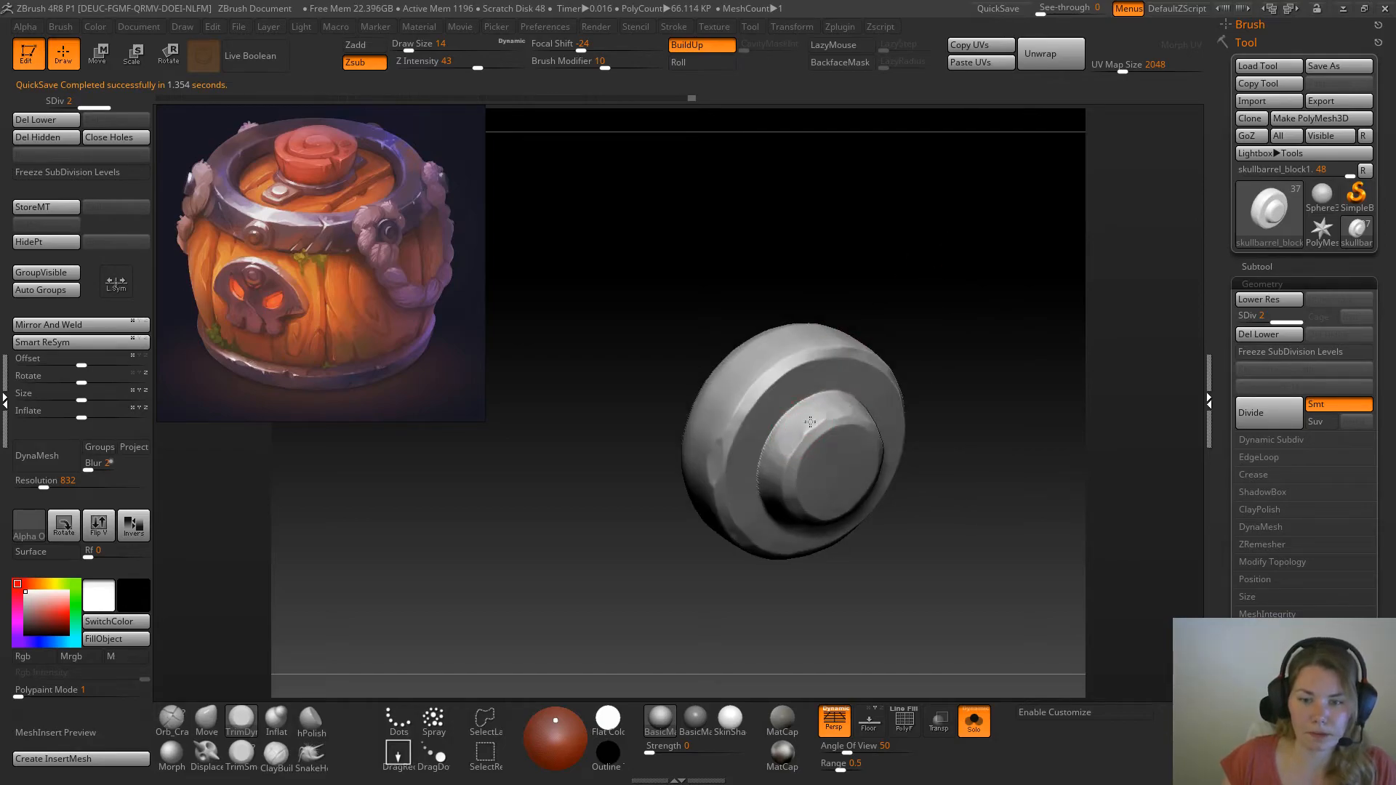
left_click_drag(919, 312, 787, 455)
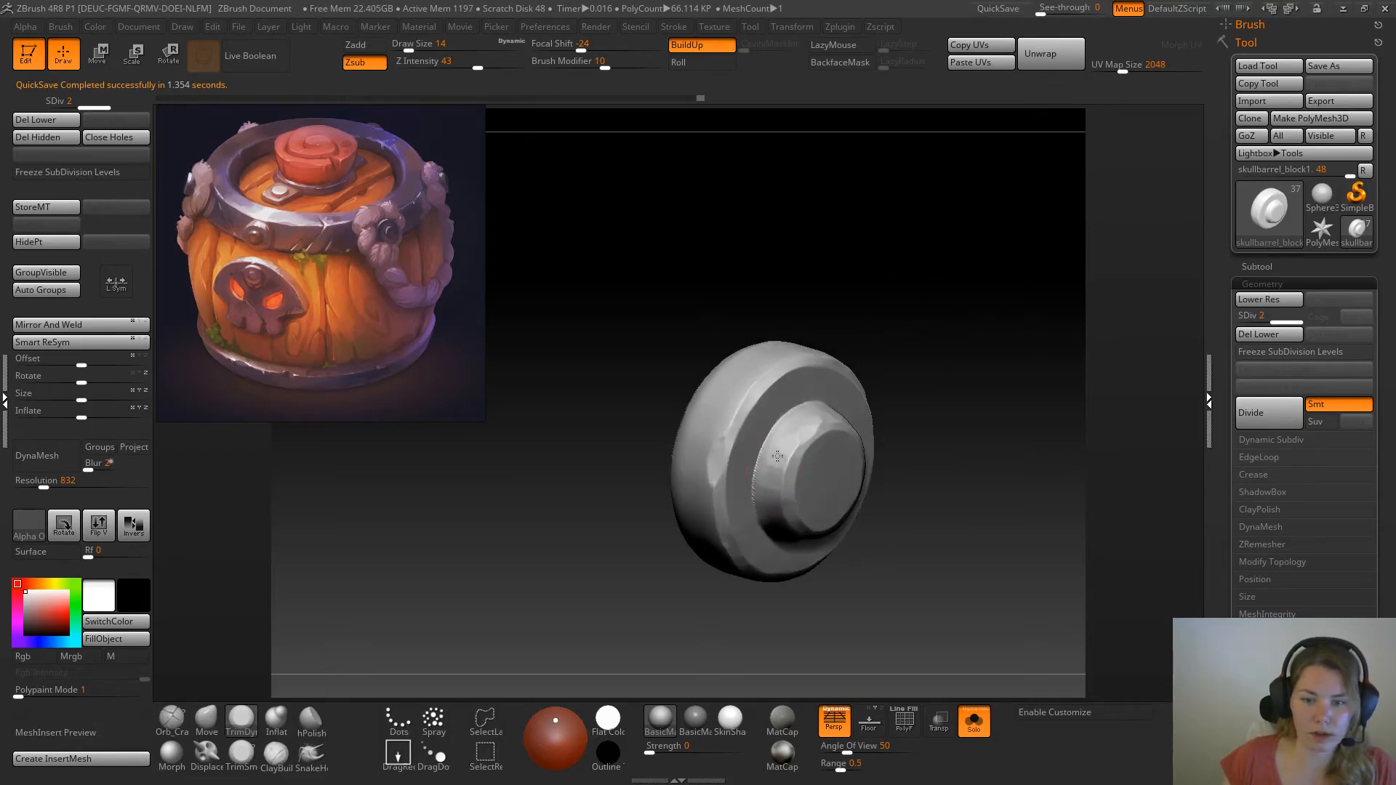
left_click_drag(942, 404, 778, 509)
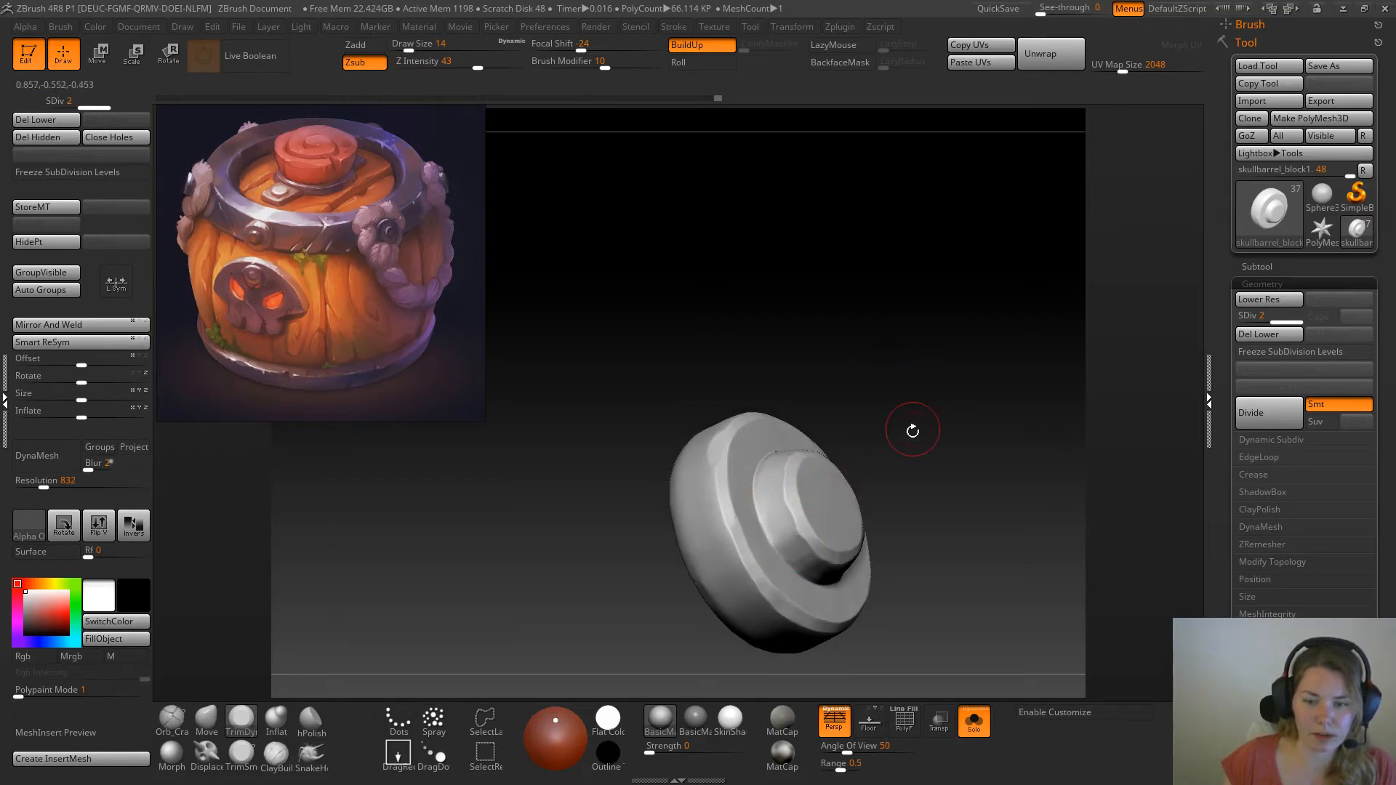
left_click_drag(914, 429, 825, 562)
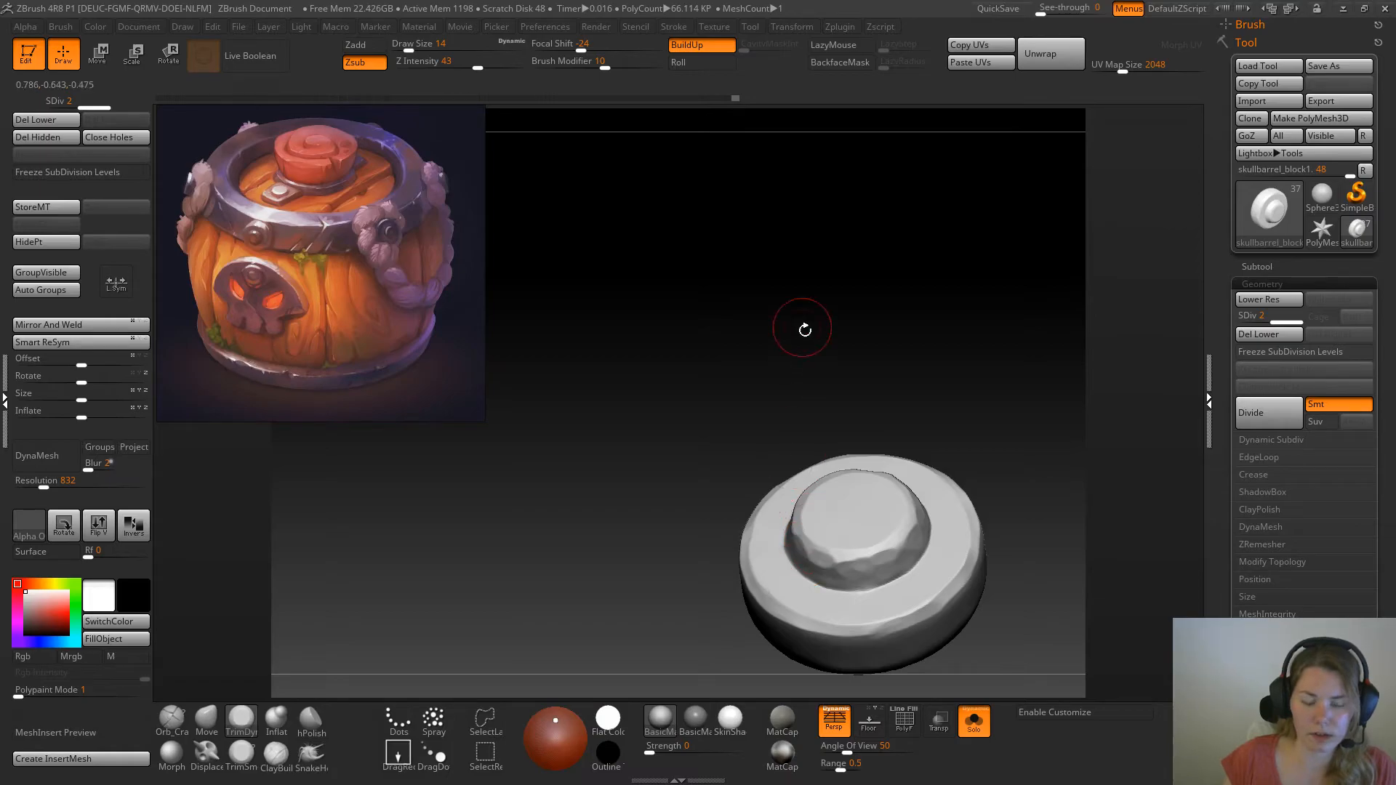
Cut more uneven worn facets around the edge of the rivet's outer ring with TrimDynamic at draw size 14
left_click_drag(803, 327, 796, 520)
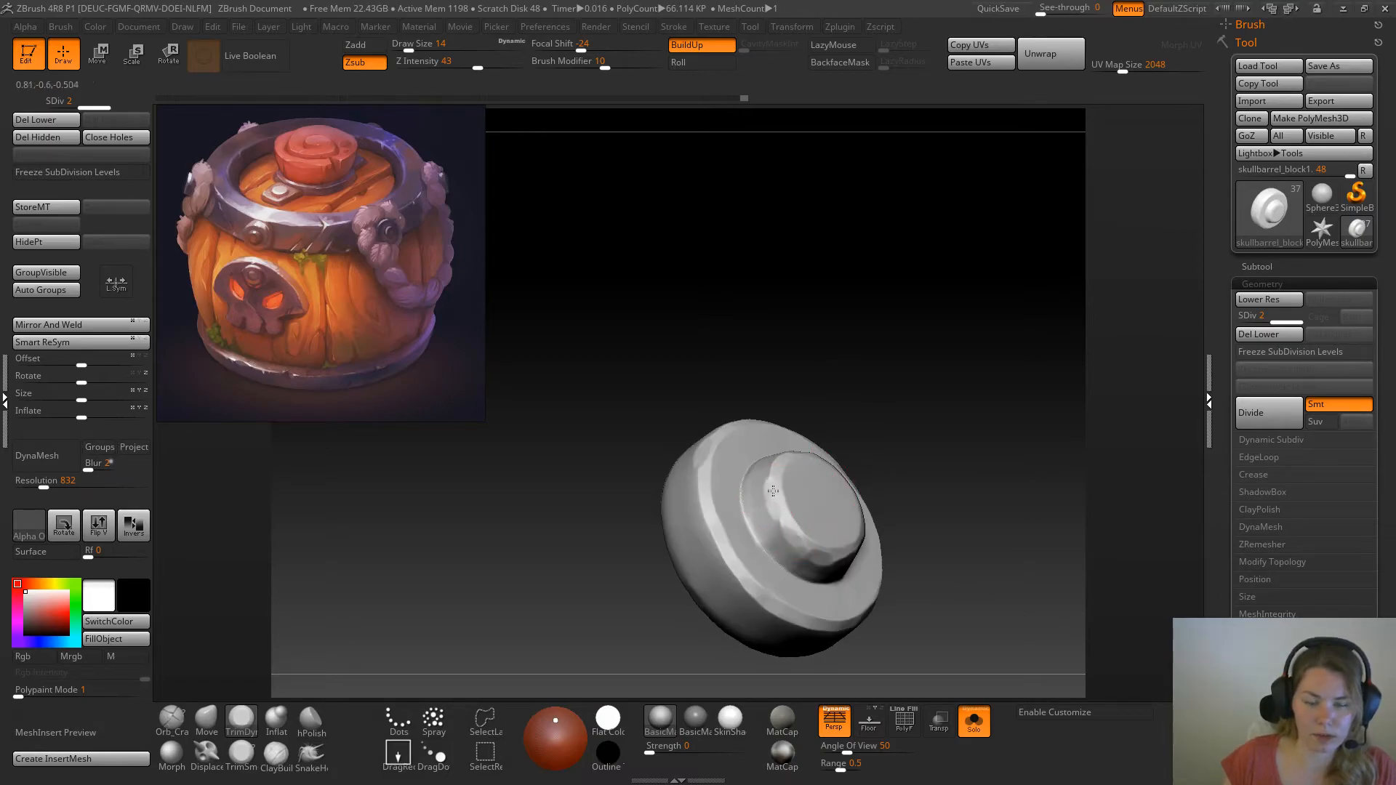
left_click_drag(880, 317, 860, 395)
left_click_drag(891, 320, 888, 406)
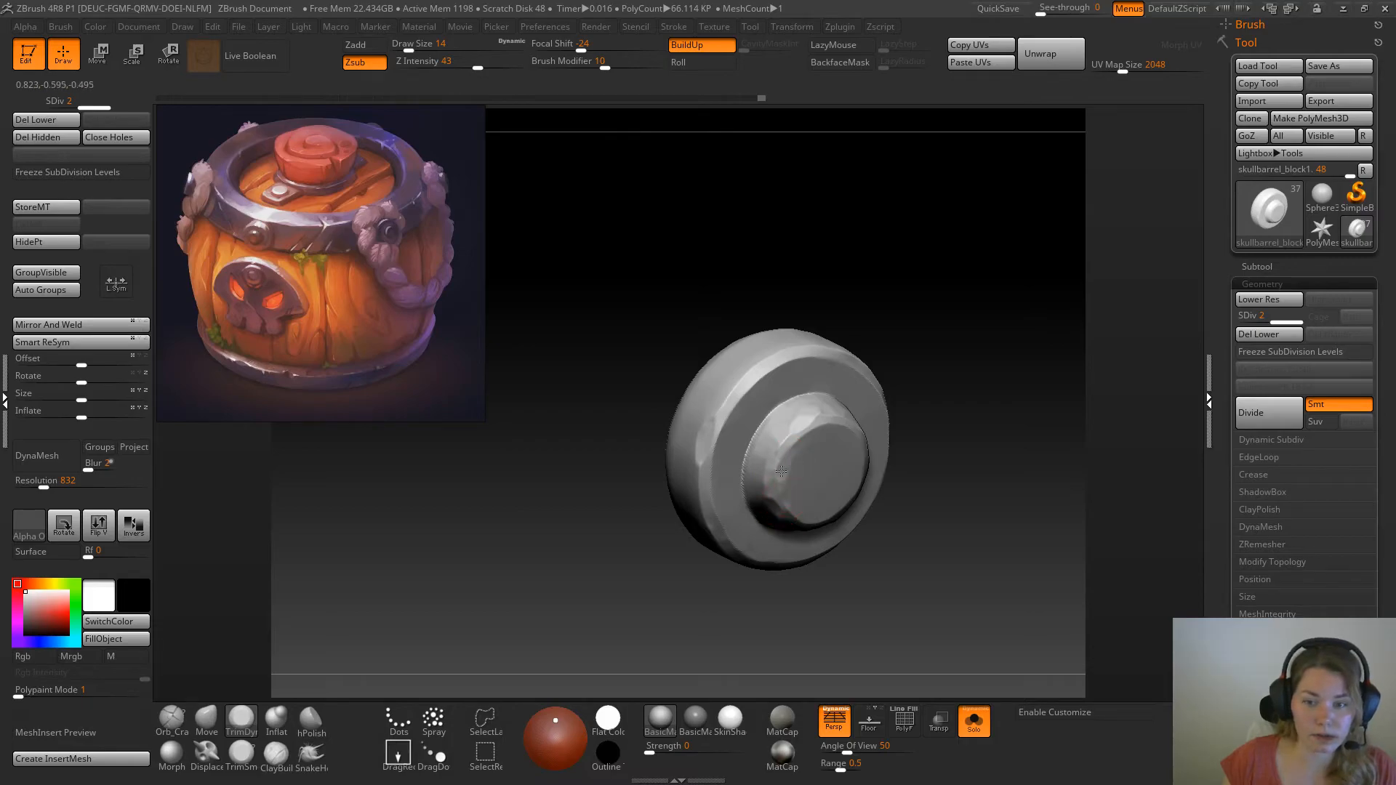
left_click_drag(954, 315, 829, 306)
left_click_drag(922, 230, 919, 246)
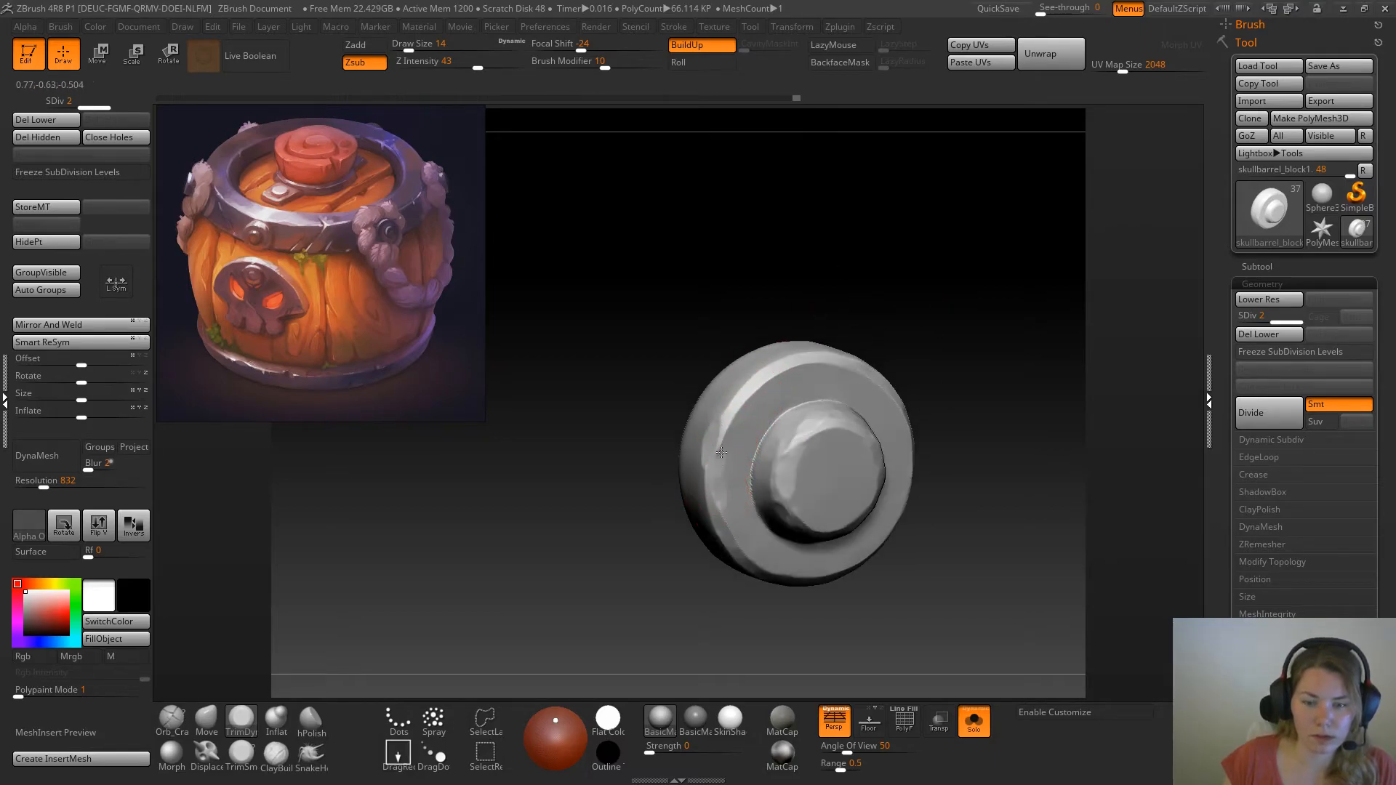
left_click_drag(871, 237, 882, 298)
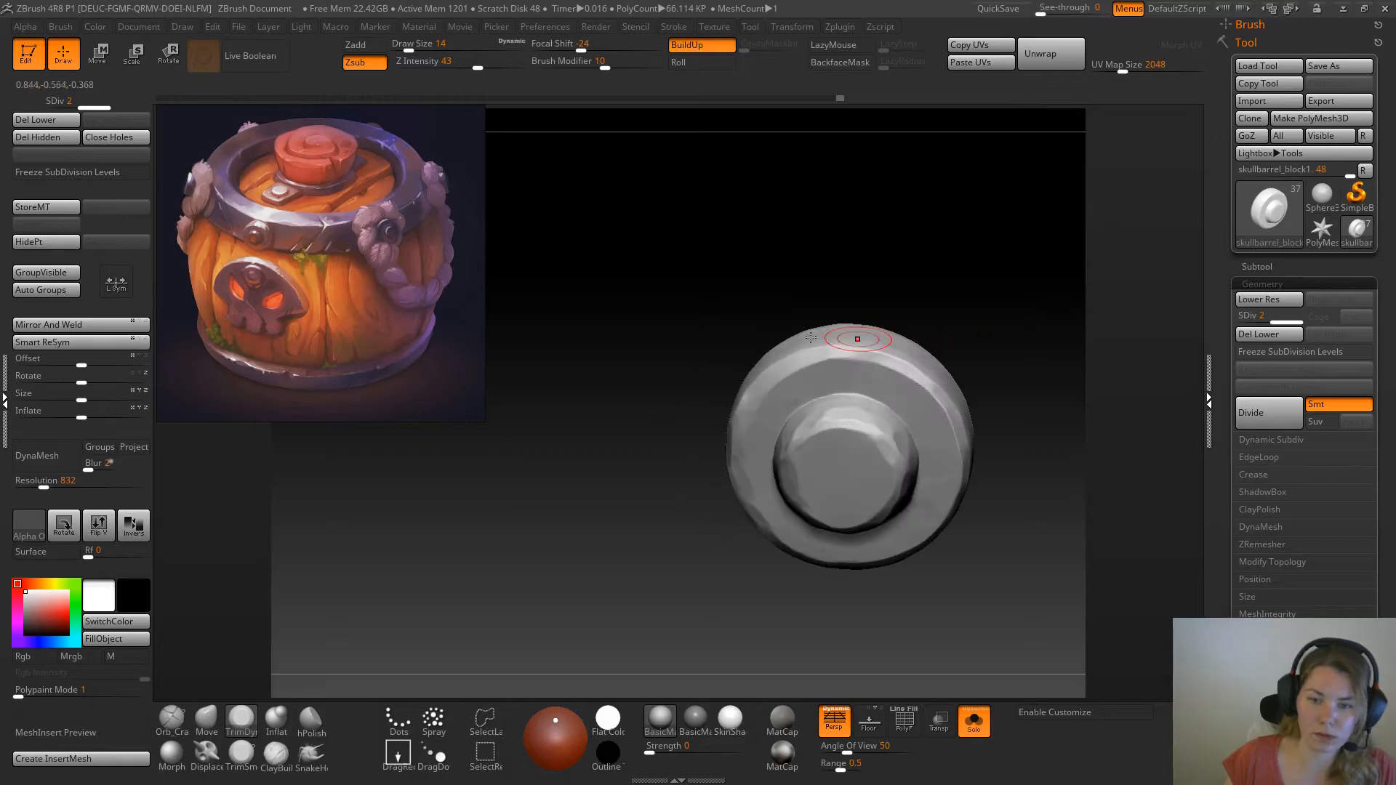
left_click_drag(851, 271, 808, 349)
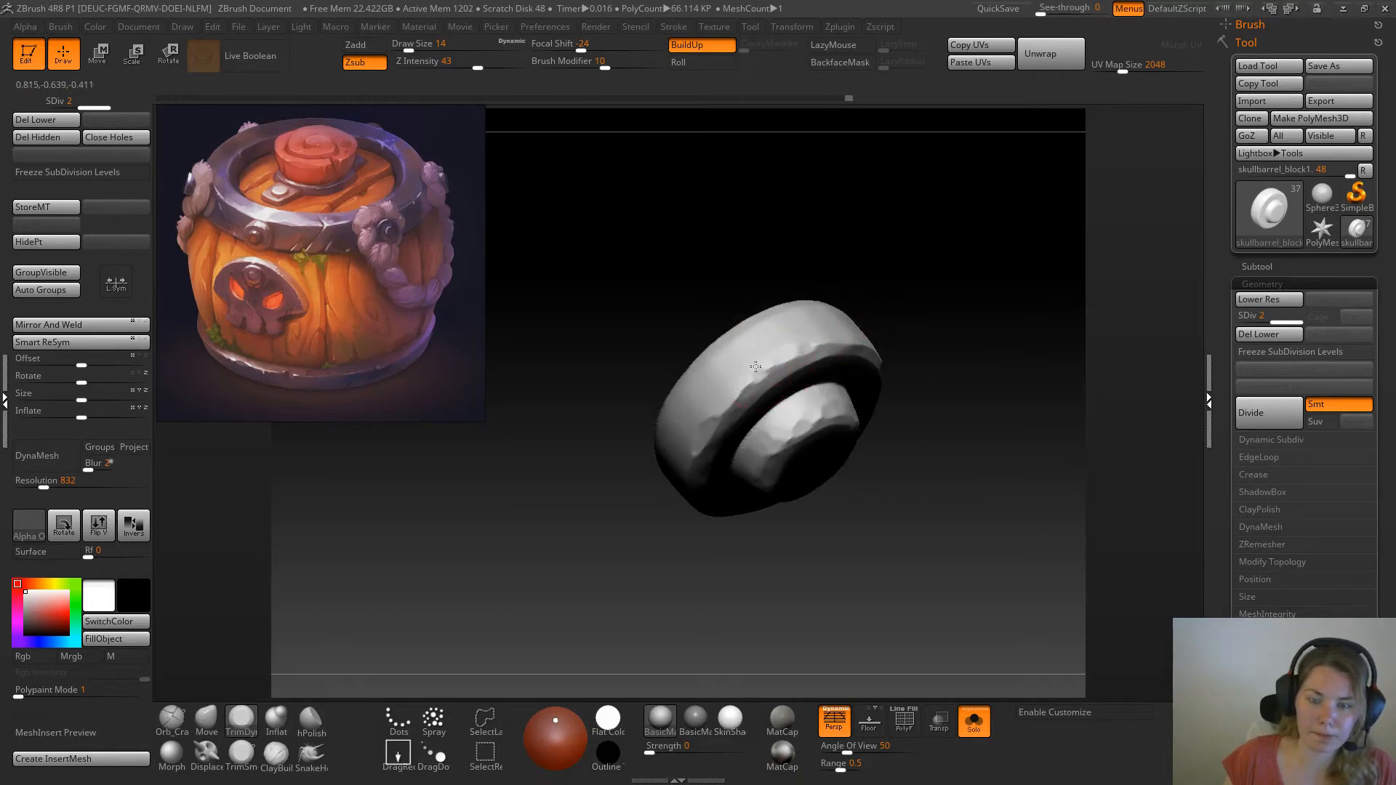
left_click_drag(822, 255, 757, 349)
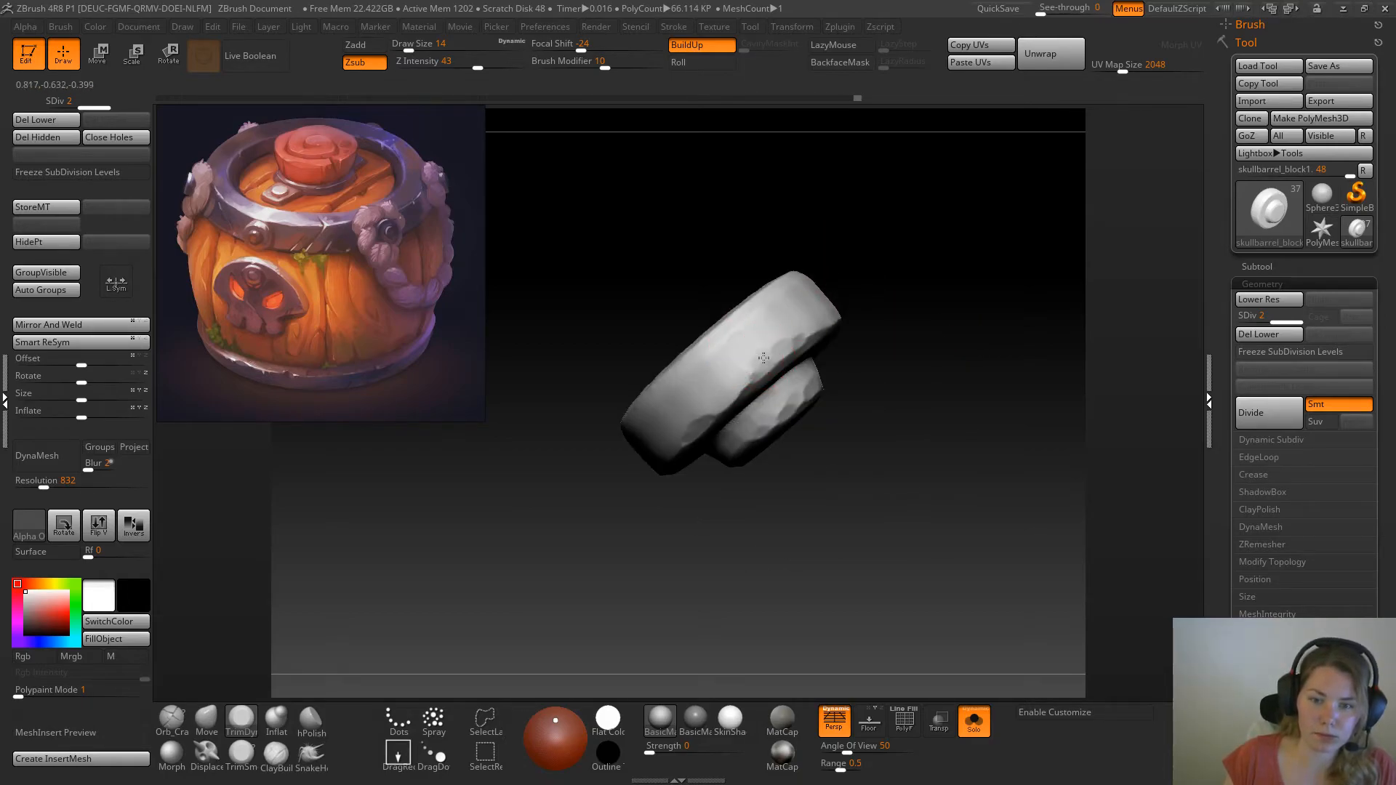
Trim broad facets into the side wall of the rivet's ring at draw size 27, and undo the last stroke
key("space")
left_click(801, 299)
left_click_drag(730, 382, 738, 353)
left_click_drag(771, 261, 651, 258)
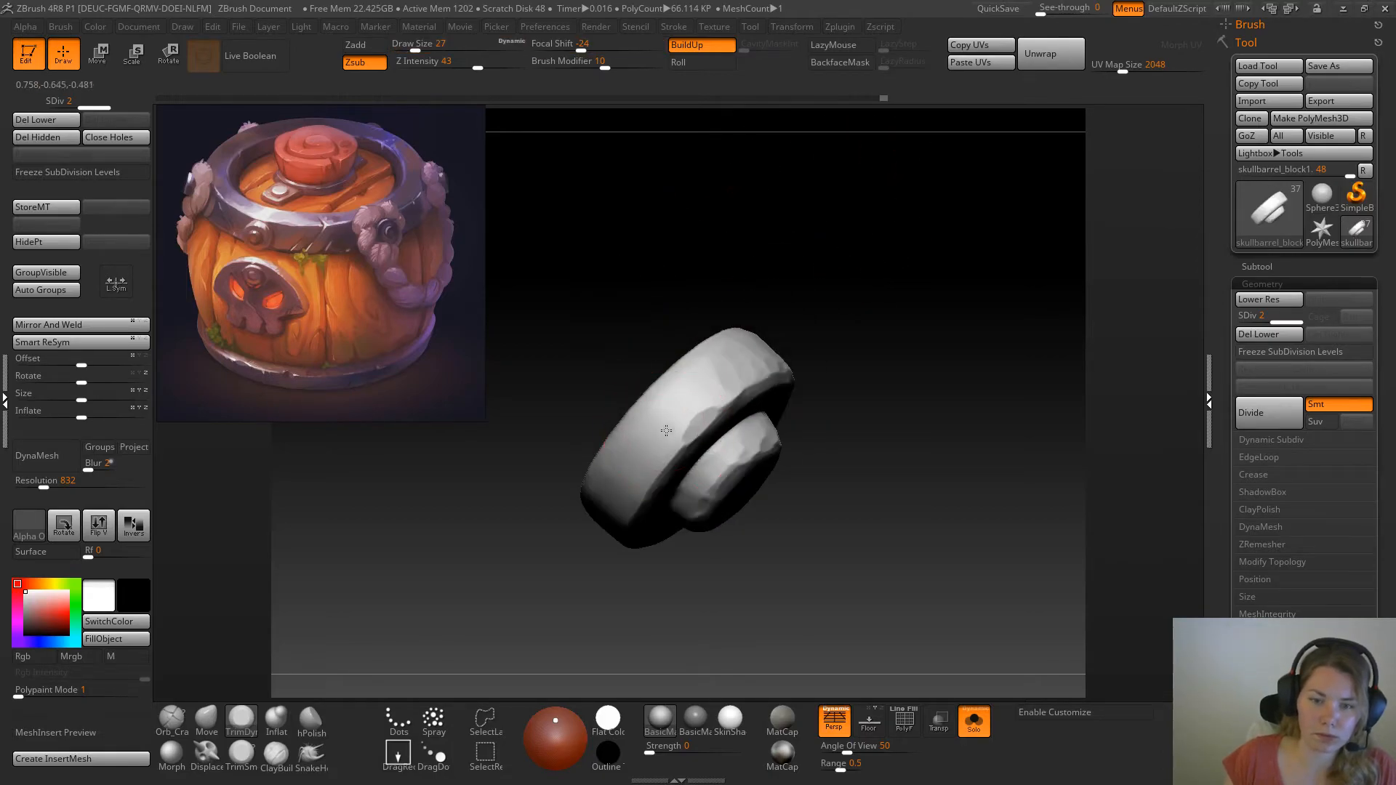
left_click_drag(714, 402, 701, 378)
mouse_move(826, 259)
left_mouse_down()
mouse_move(841, 293)
mouse_move(807, 342)
left_mouse_up()
mouse_move(668, 449)
left_mouse_down()
mouse_move(664, 460)
mouse_move(675, 442)
left_mouse_up()
mouse_move(720, 377)
left_mouse_down()
mouse_move(726, 321)
mouse_move(729, 366)
mouse_move(716, 349)
left_mouse_up()
key("ctrl+z")
Set the draw size to 16 and cut hammered facets around the rest of the ring's side wall
key("space")
left_click_drag(663, 460, 698, 437)
left_click_drag(806, 323, 756, 328)
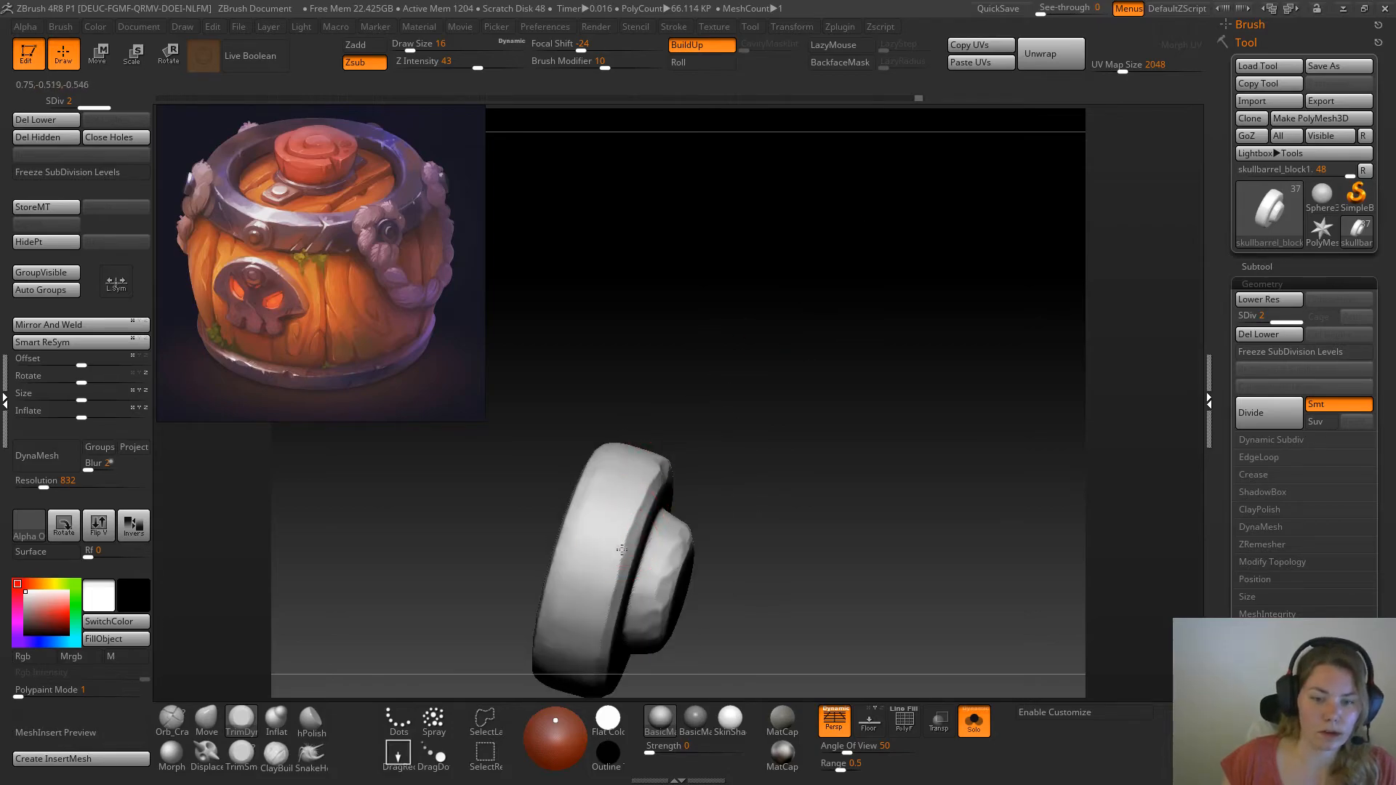
left_click_drag(710, 483, 658, 418)
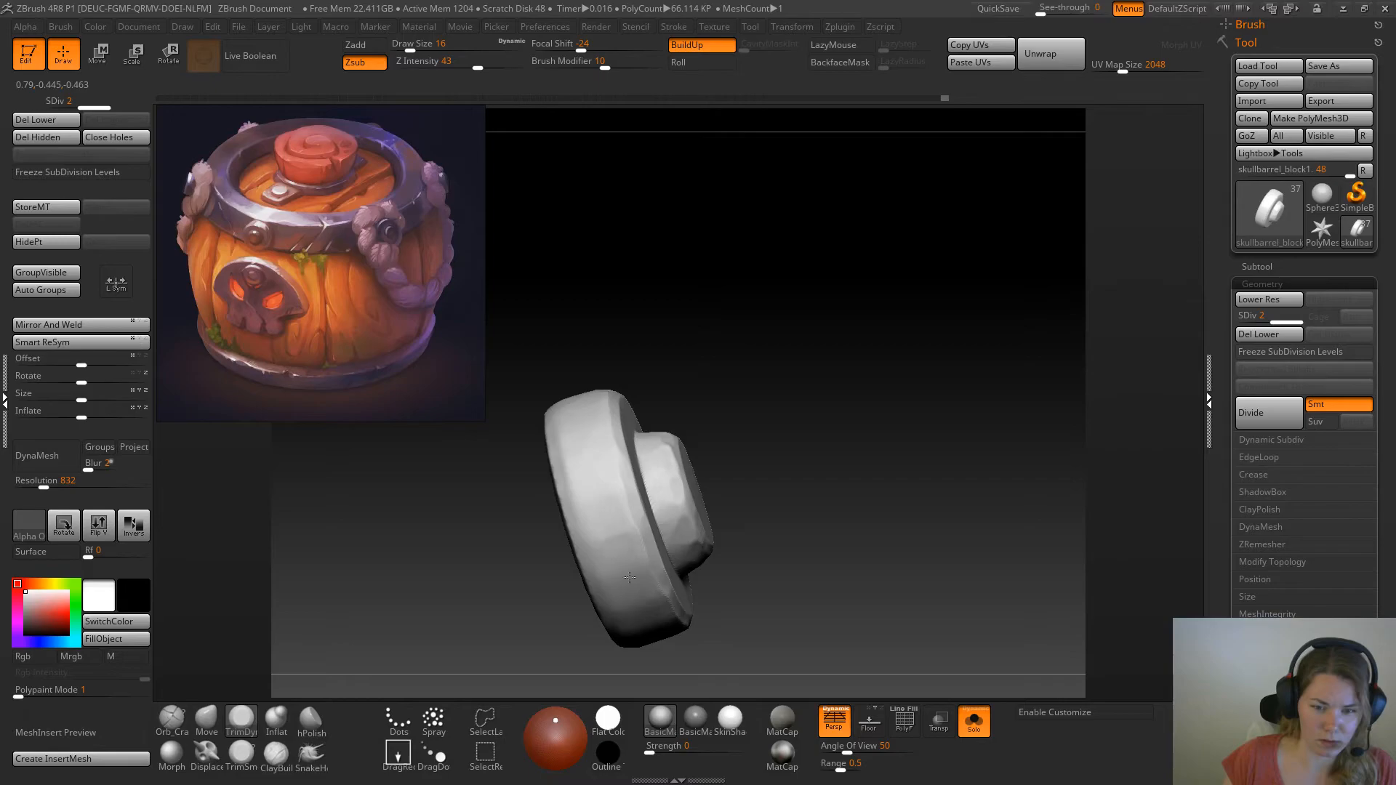
left_click_drag(871, 468, 826, 364)
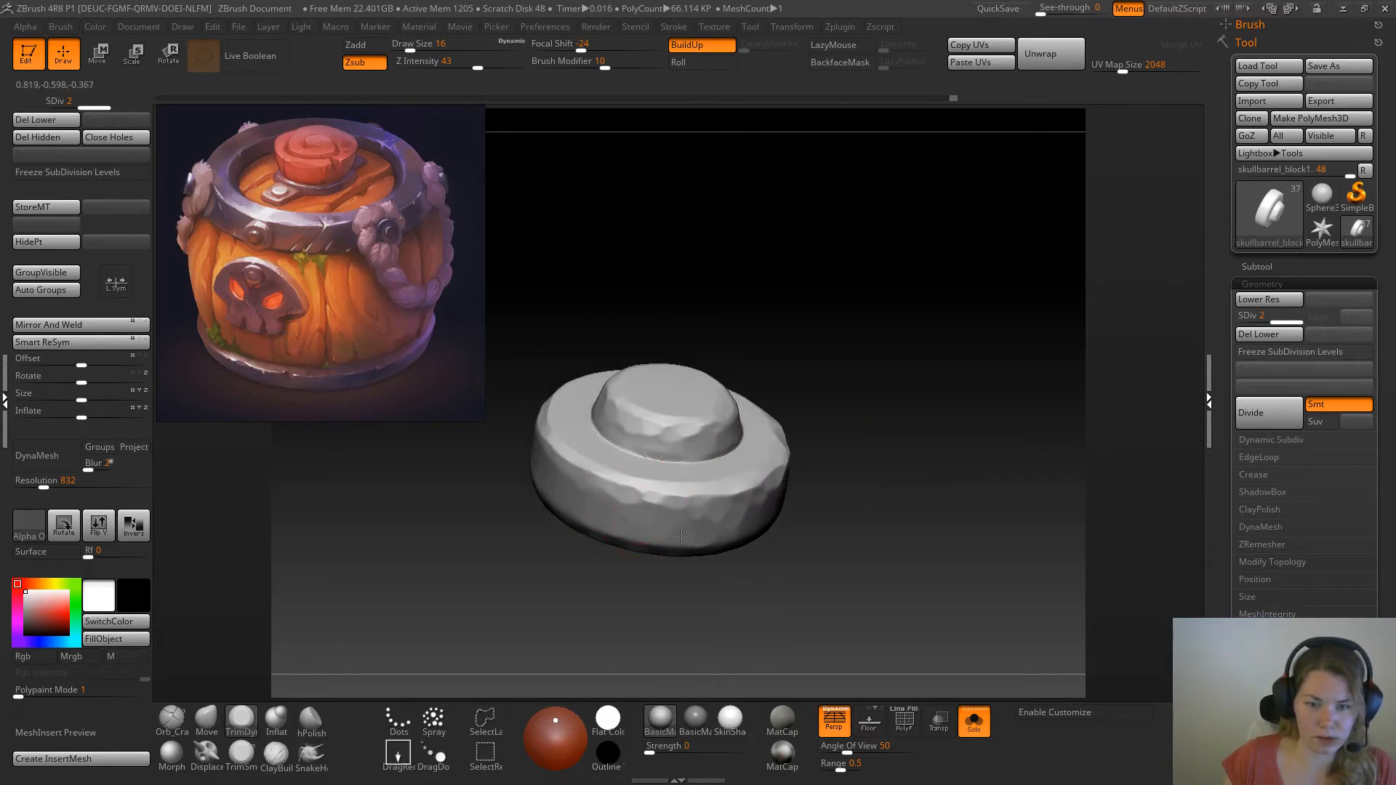
left_click_drag(860, 382, 851, 473)
Show the whole barrel again and move the rivet outward from the rope knot with the transpose line
left_click(985, 722)
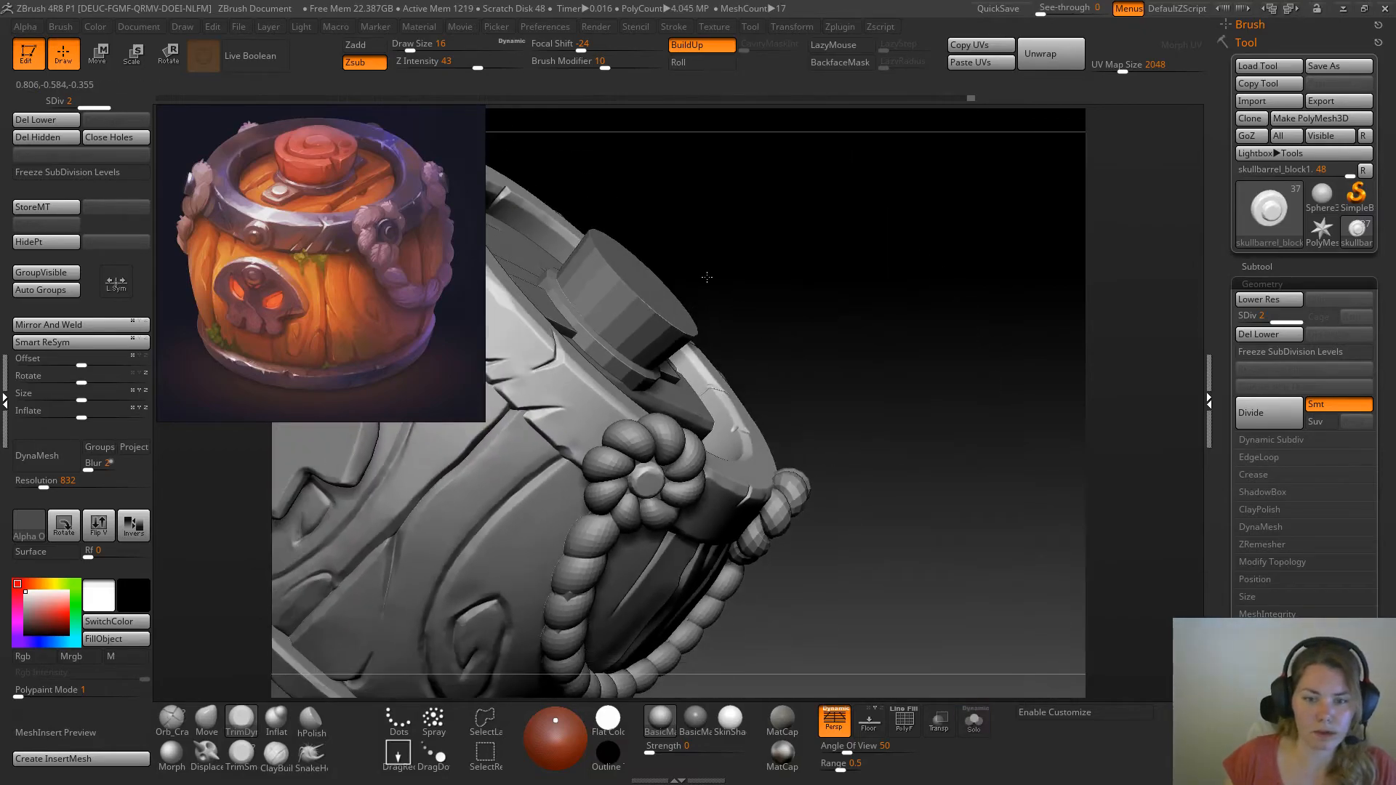
left_click_drag(965, 345, 832, 390)
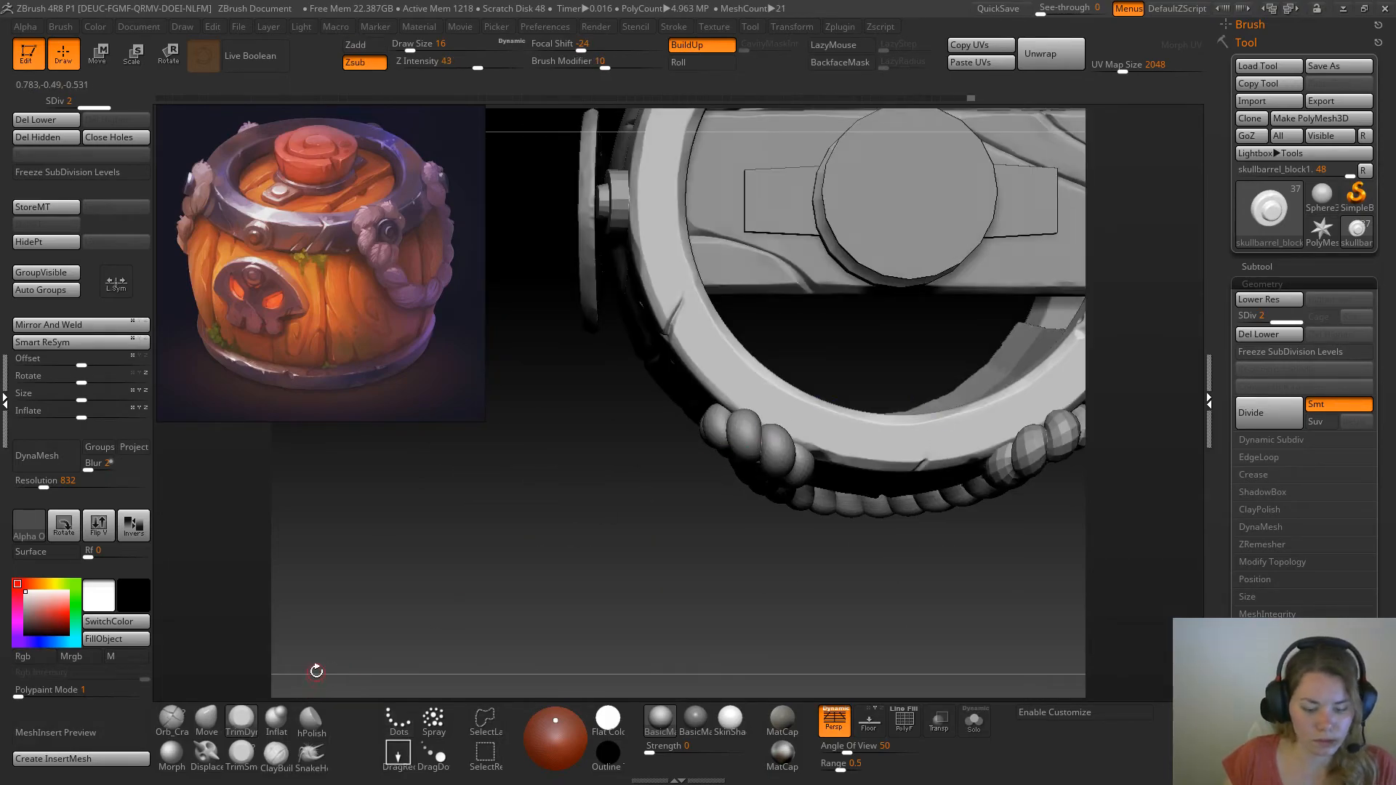
key("w")
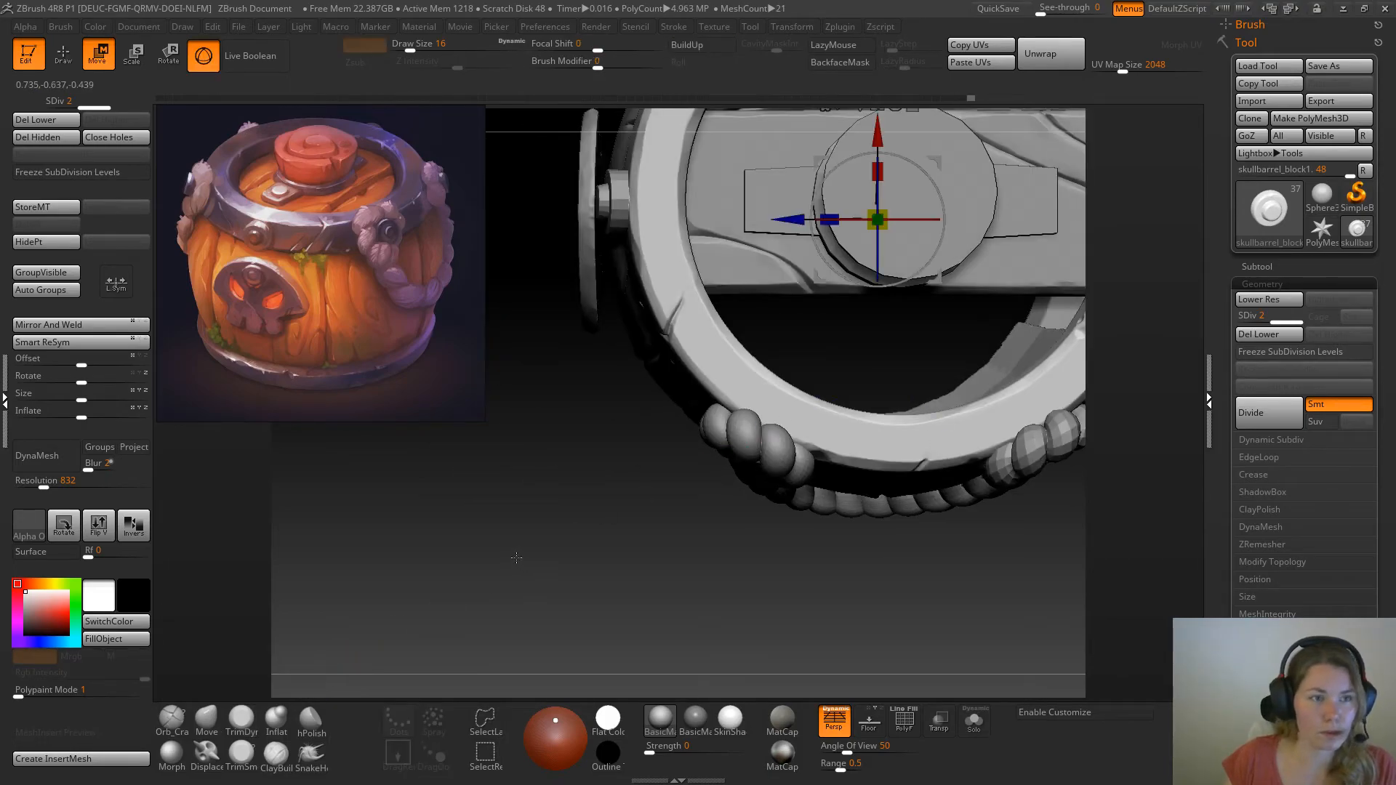
left_click(205, 56)
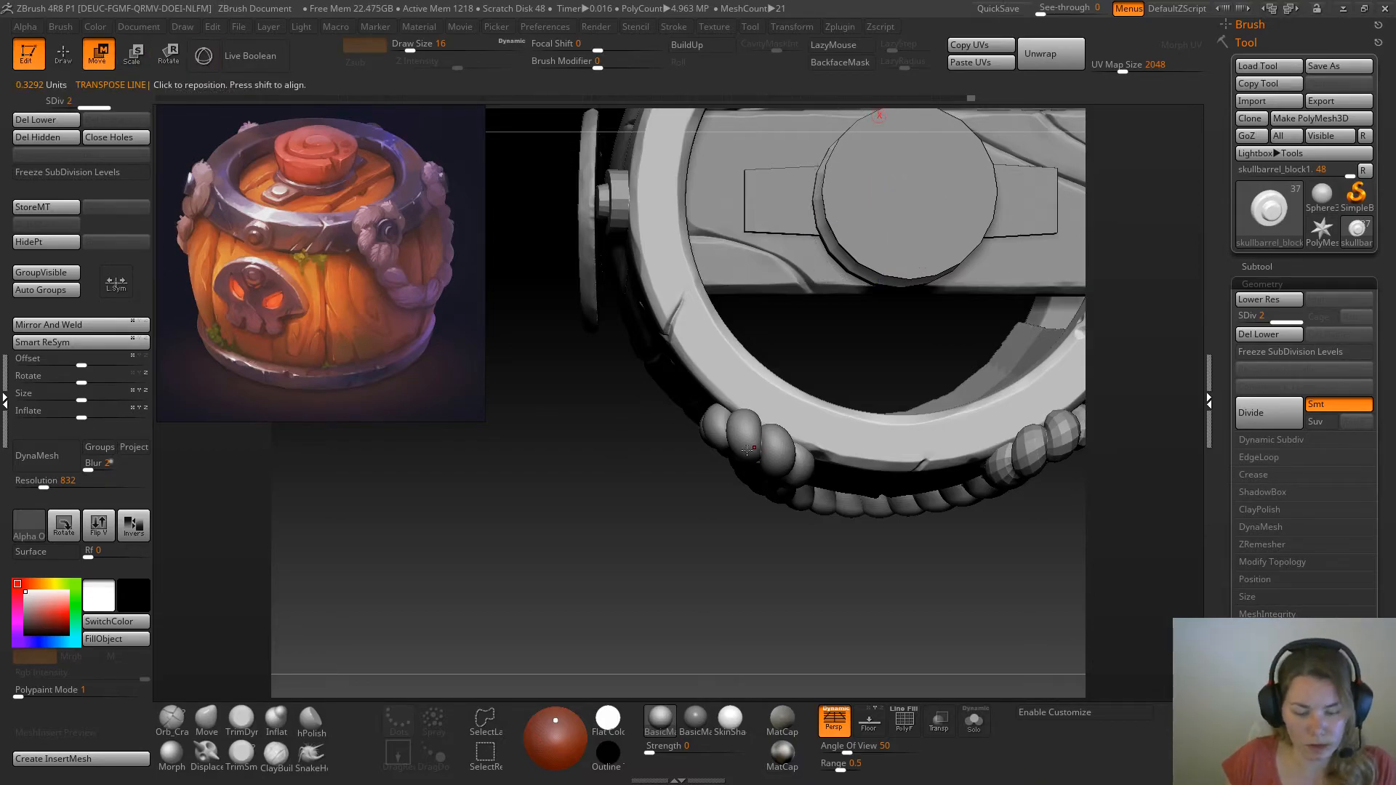
left_click_drag(766, 455, 751, 493)
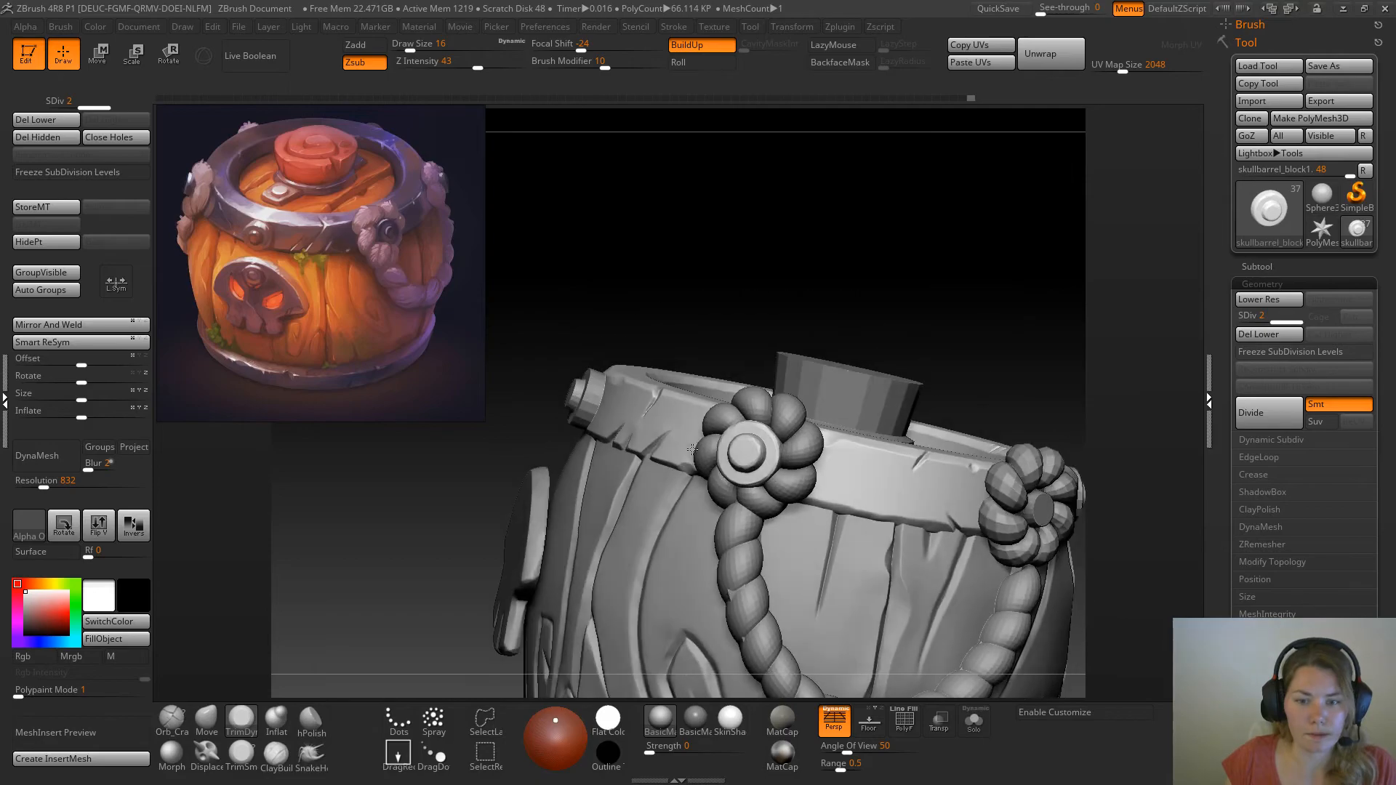
left_click_drag(692, 449, 387, 231)
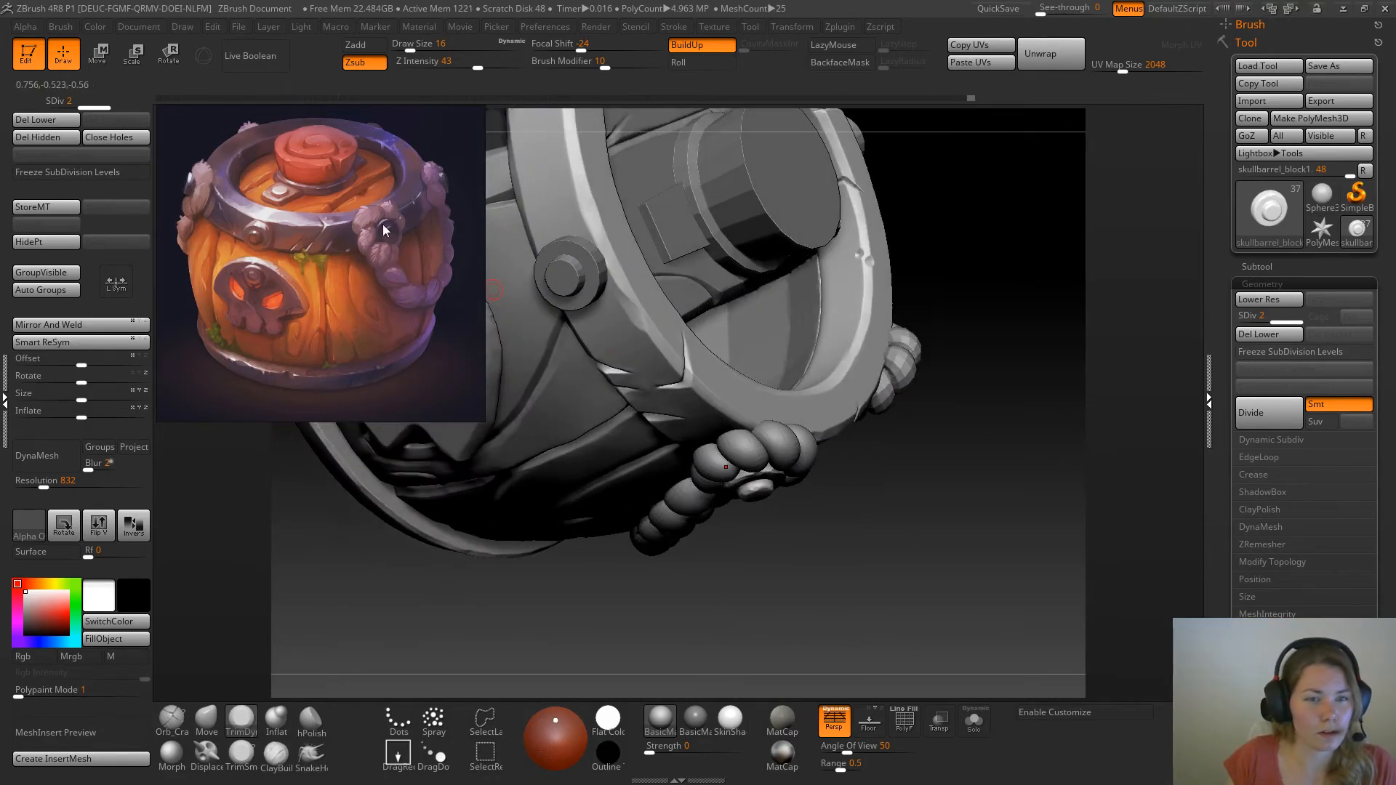
Check the rivet against the reference and shift it slightly inward so it sits snugly in the knot's centre
left_click_drag(445, 329, 836, 292)
left_click_drag(1000, 599, 927, 254)
left_click_drag(971, 429, 935, 458, "alt")
left_click_drag(879, 206, 924, 293)
key("w")
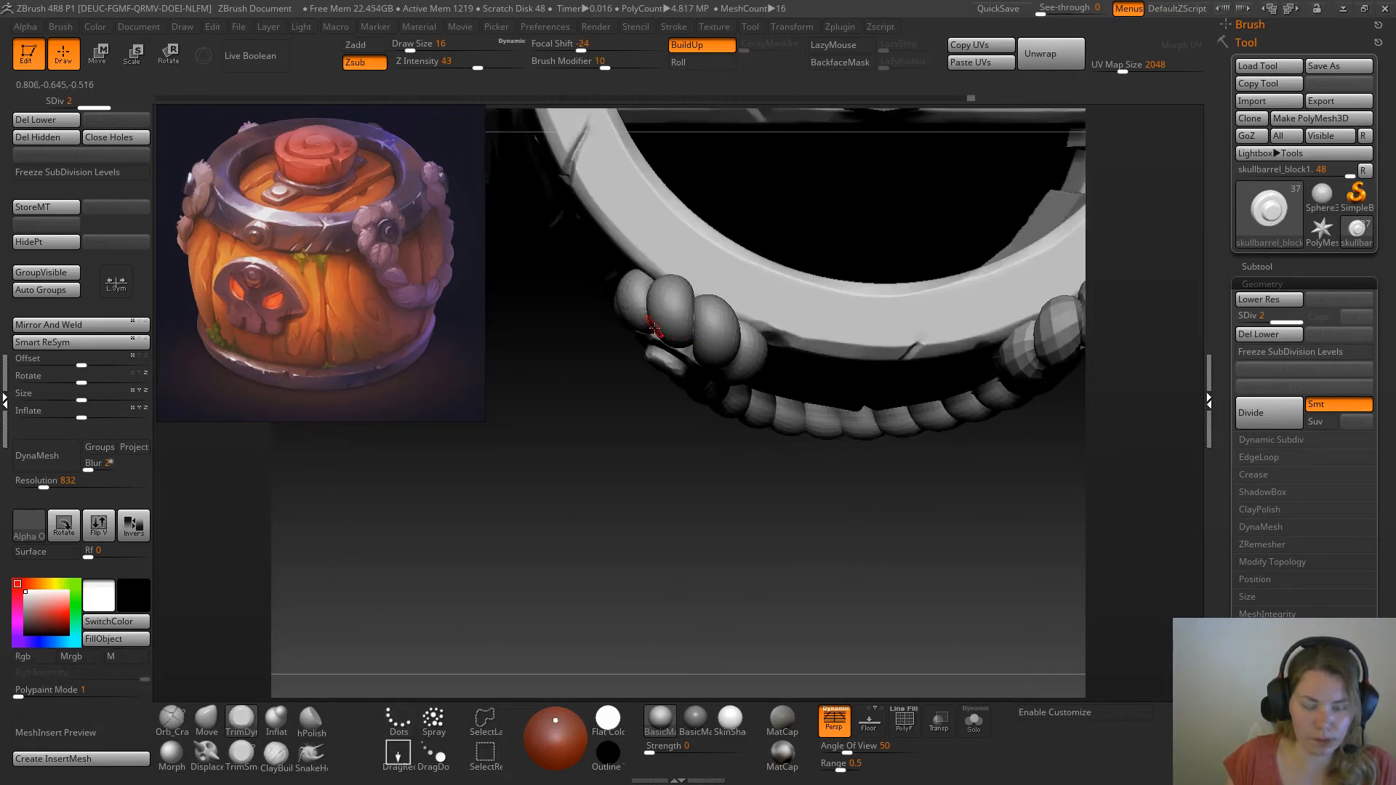
left_click_drag(666, 353, 708, 252)
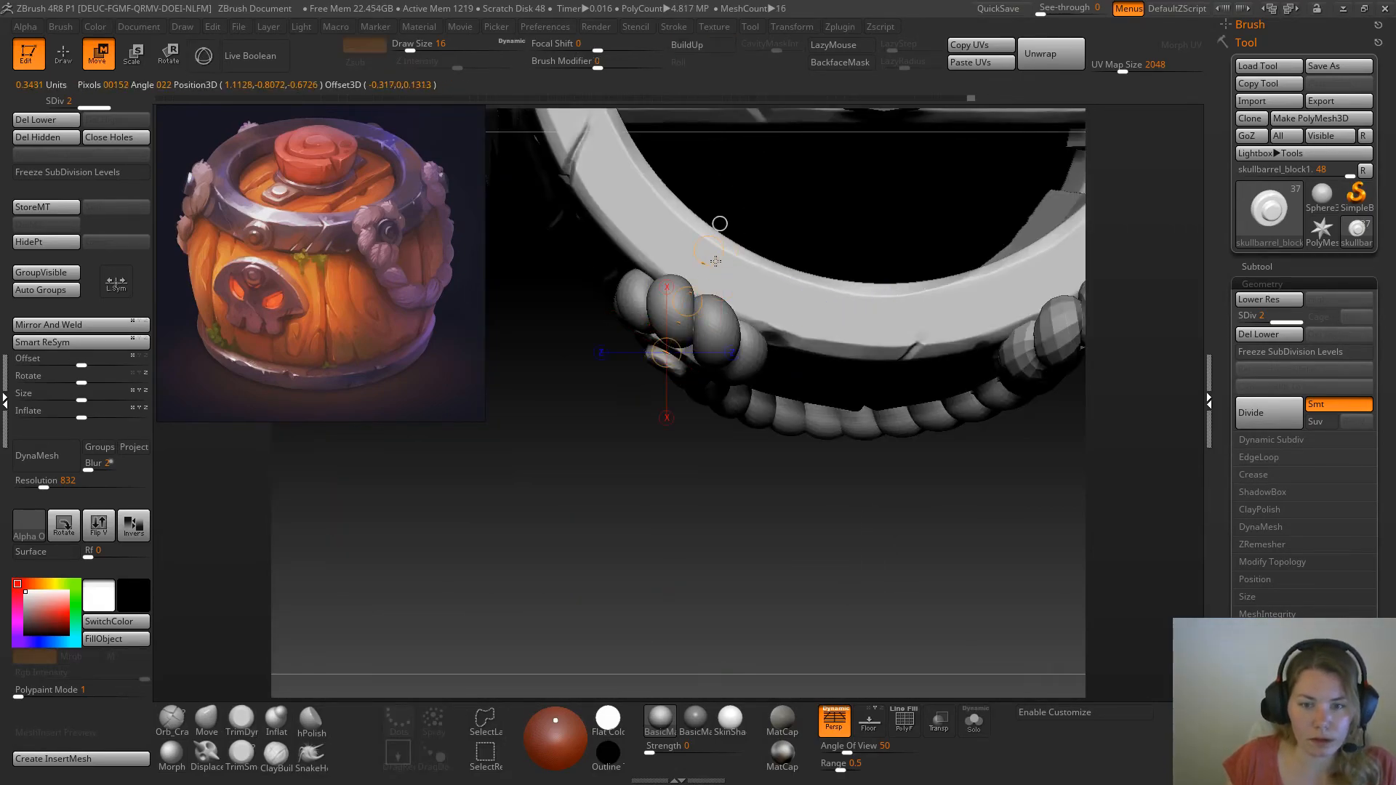
left_click_drag(687, 302, 691, 299)
key("q")
Duplicate the finished rivet and move the copy across to the rope knot at the other end of the rope
mouse_move(636, 481)
left_mouse_down()
mouse_move(702, 312)
mouse_move(902, 218)
mouse_move(882, 212)
mouse_move(941, 209)
mouse_move(936, 237)
mouse_move(975, 227)
mouse_move(915, 237)
mouse_move(1011, 358)
left_mouse_up()
left_click(1266, 266)
left_click(1309, 327)
left_click_drag(1063, 556, 1043, 680)
key("w")
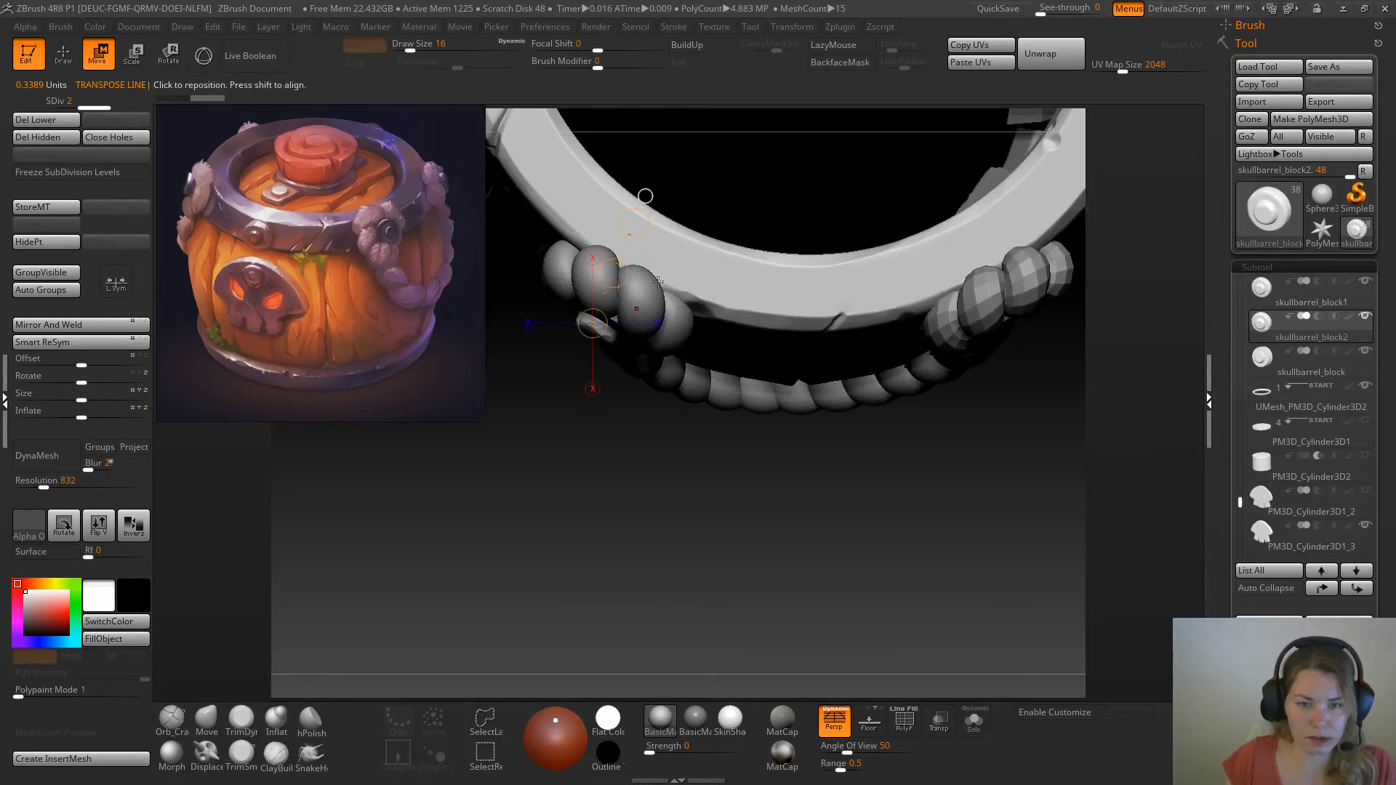
left_click(619, 304)
left_click(684, 306)
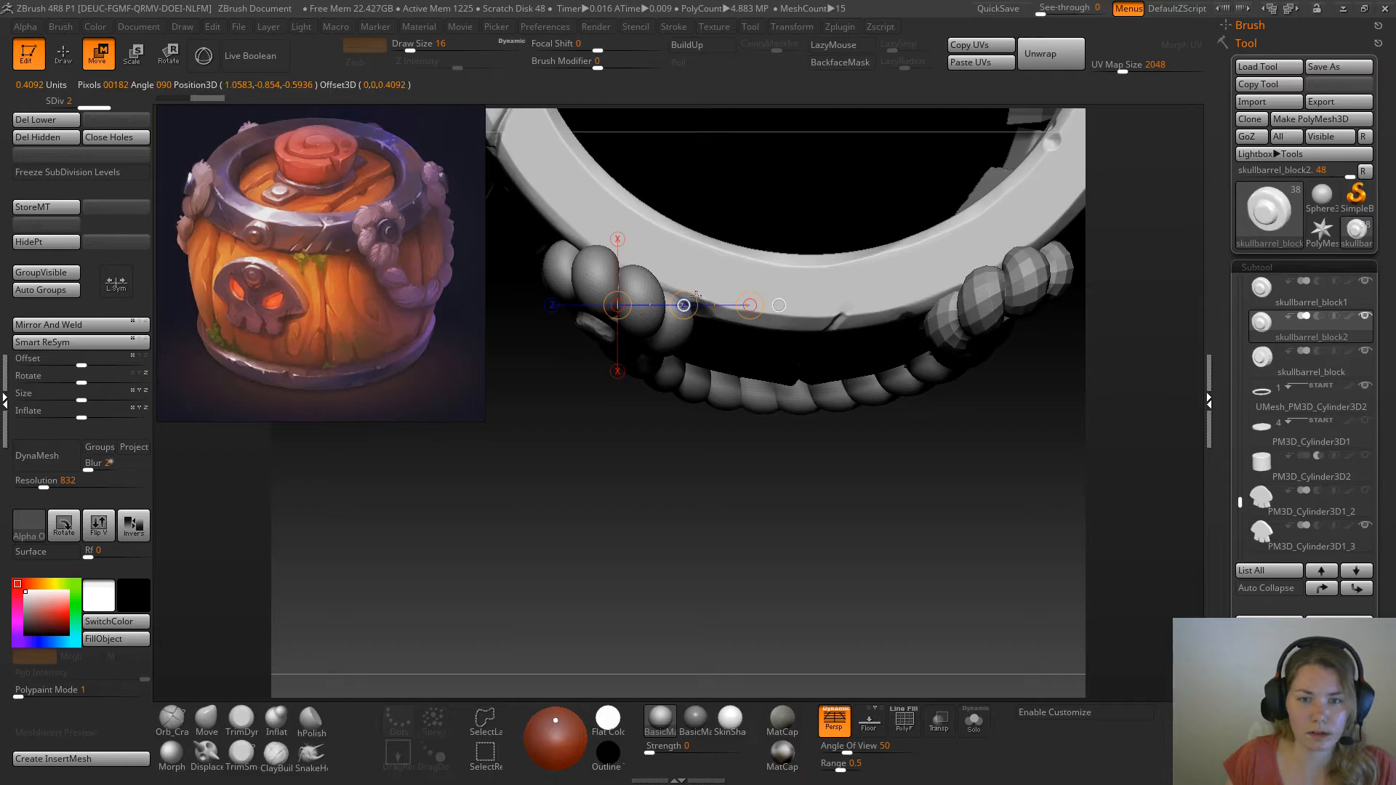
left_click(595, 321)
left_click_drag(643, 336, 1036, 347)
left_click_drag(1103, 462, 751, 489, "alt")
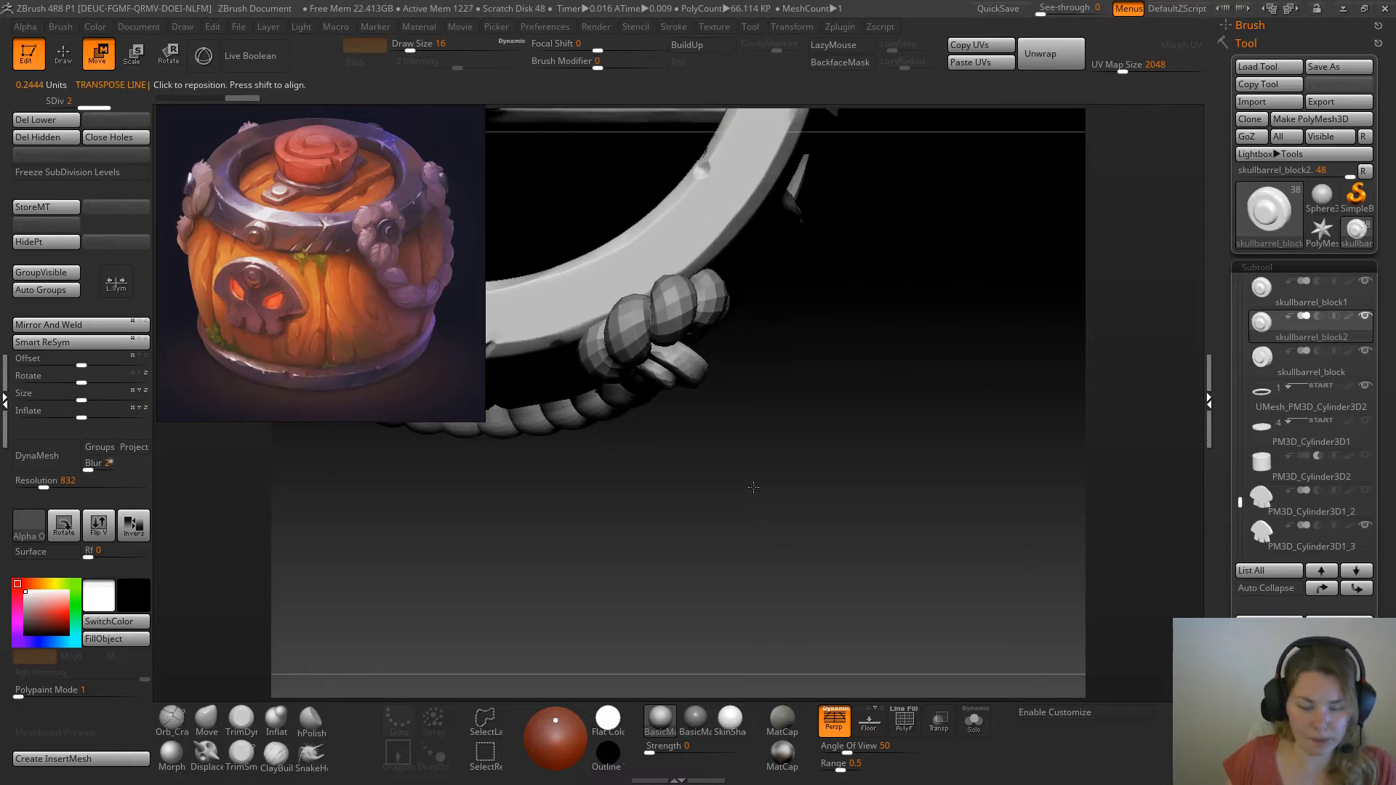
Rotate the copied rivet to face outward in line with the second rope knot
key("r")
mouse_move(654, 349)
left_mouse_down()
mouse_move(699, 371)
mouse_move(707, 358)
left_mouse_up()
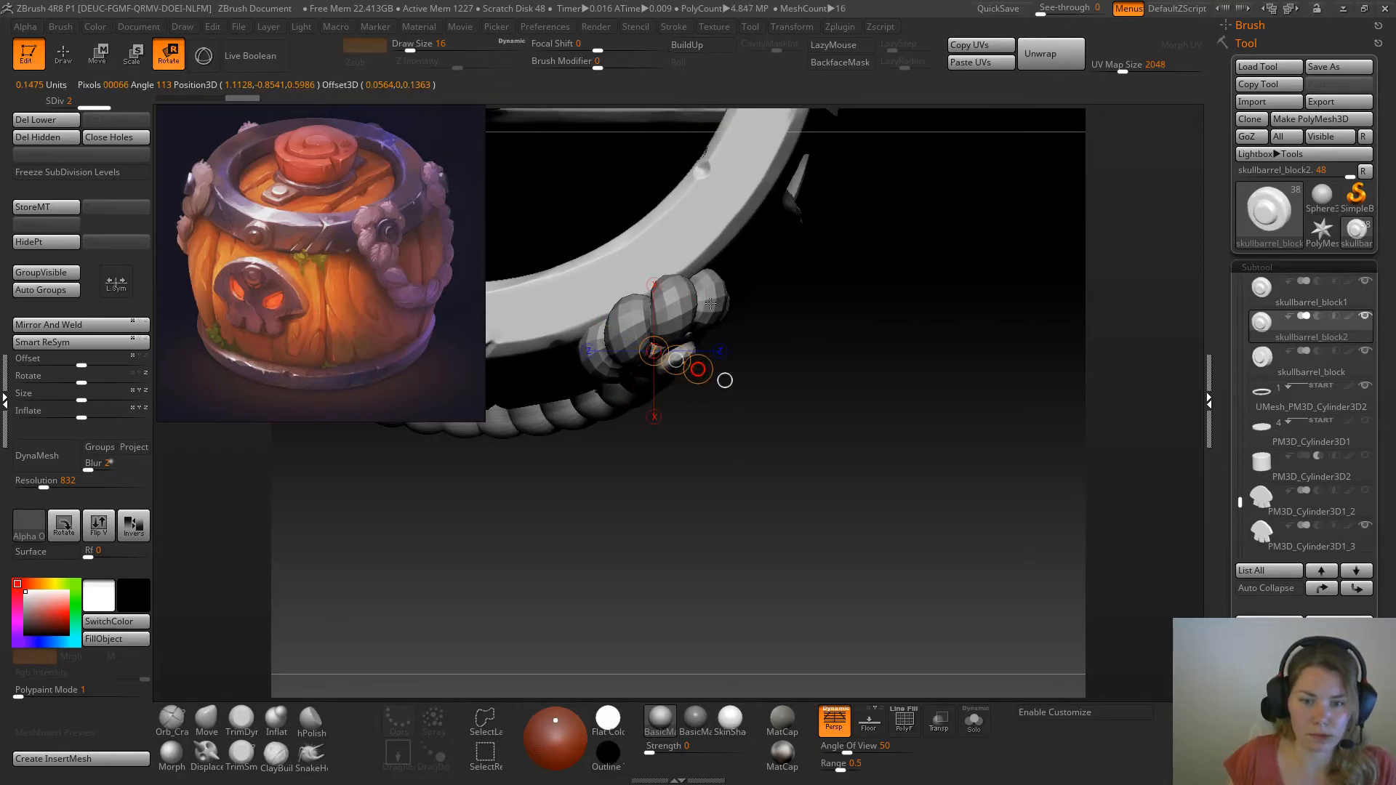
key("q")
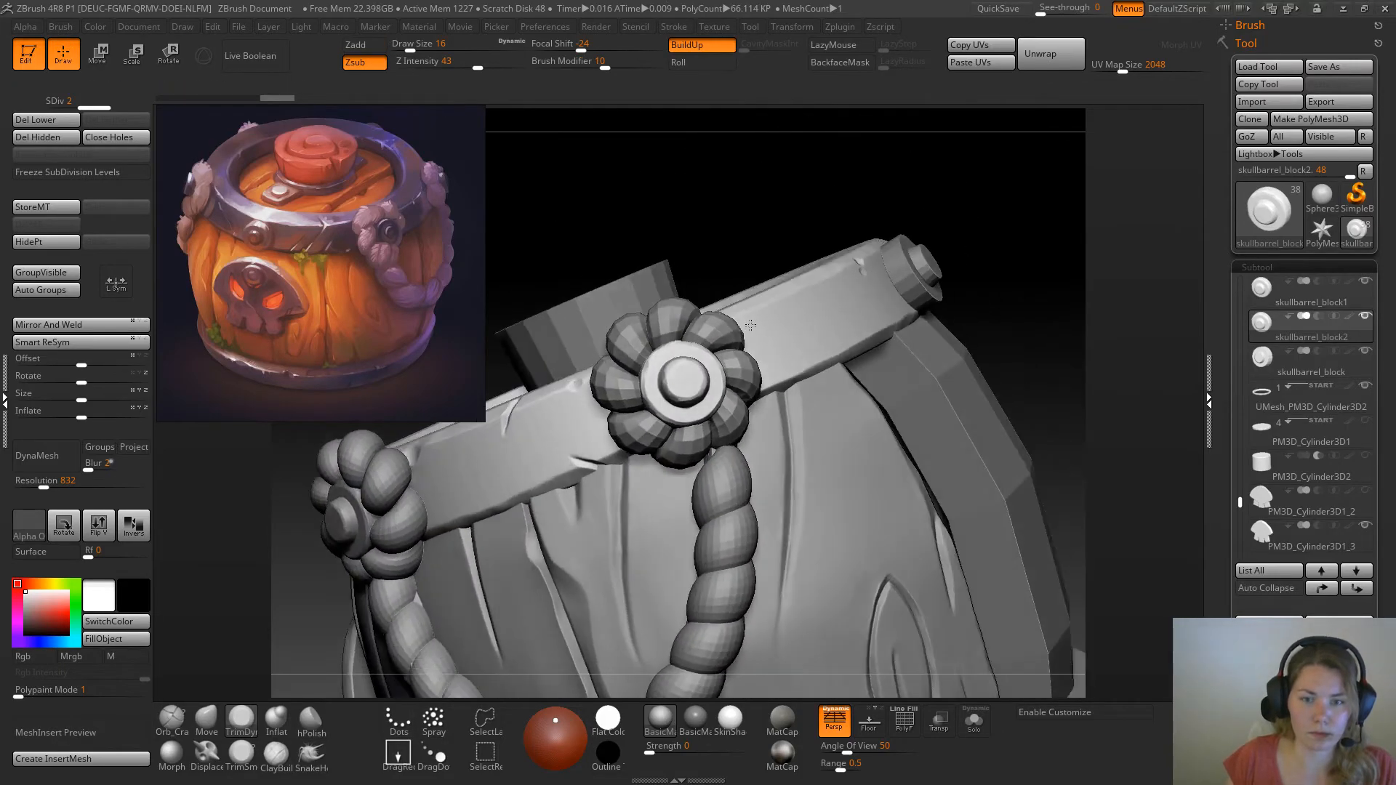
mouse_move(750, 325)
right_mouse_down()
mouse_move(756, 344)
mouse_move(798, 342)
mouse_move(766, 341)
right_mouse_up()
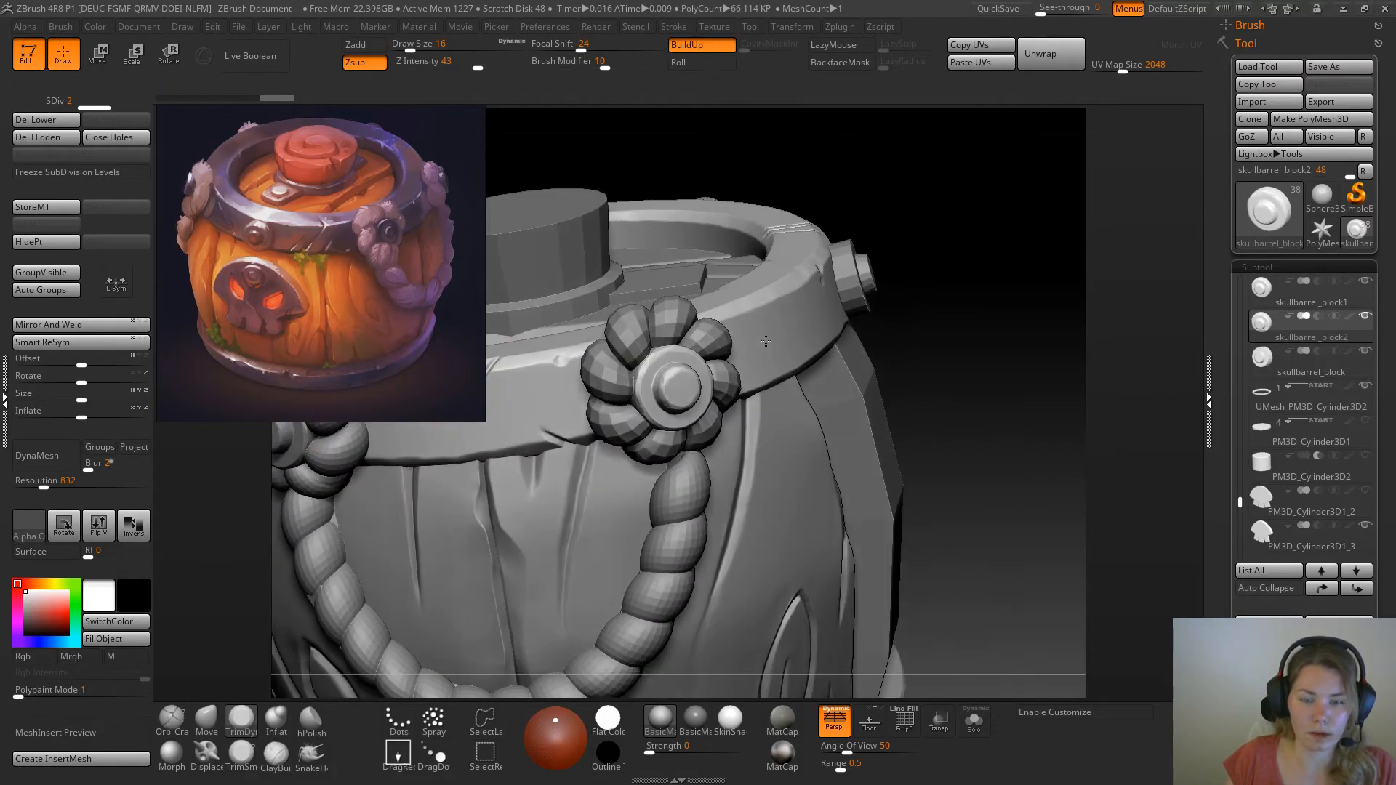
left_click_drag(982, 387, 945, 320)
key("r")
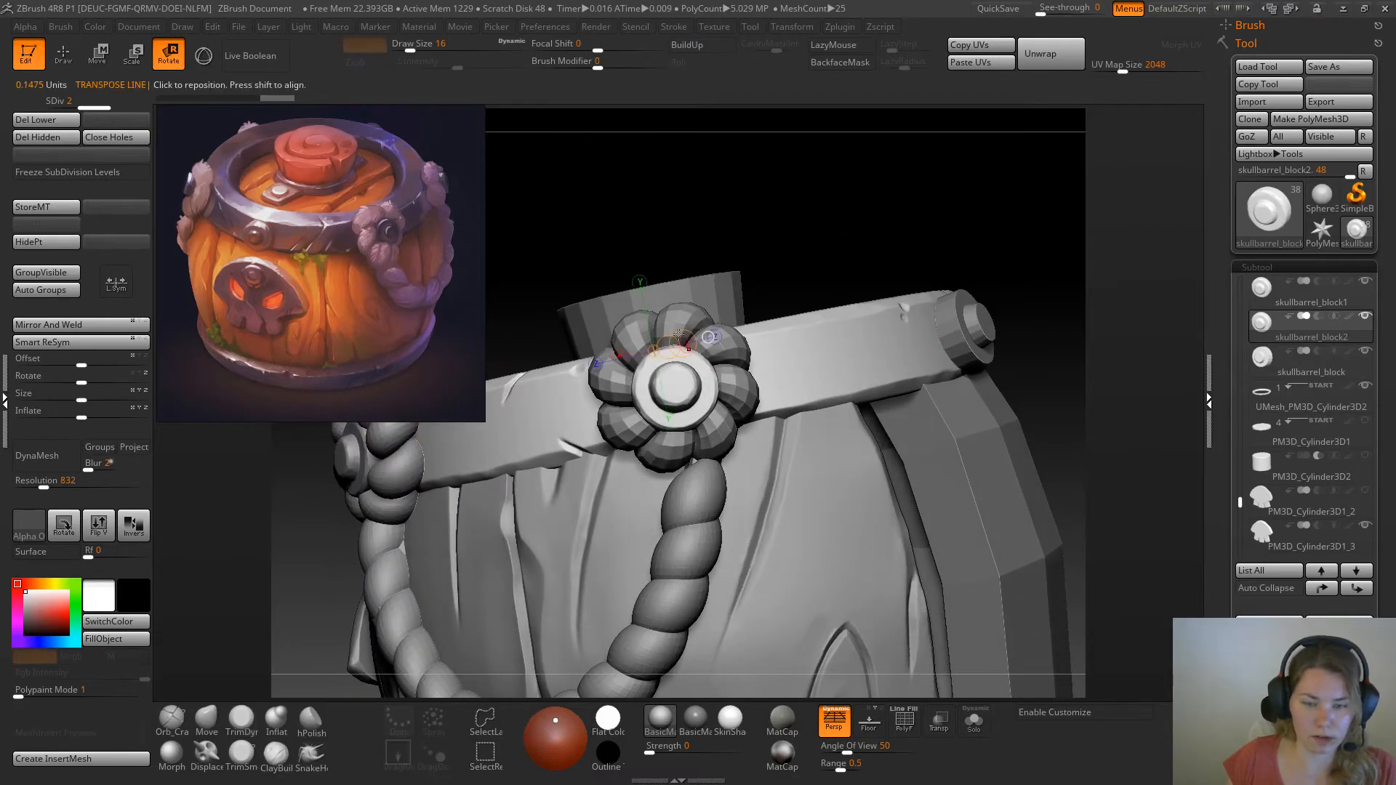
mouse_move(683, 383)
left_mouse_down()
mouse_move(777, 346)
mouse_move(761, 391)
left_mouse_up()
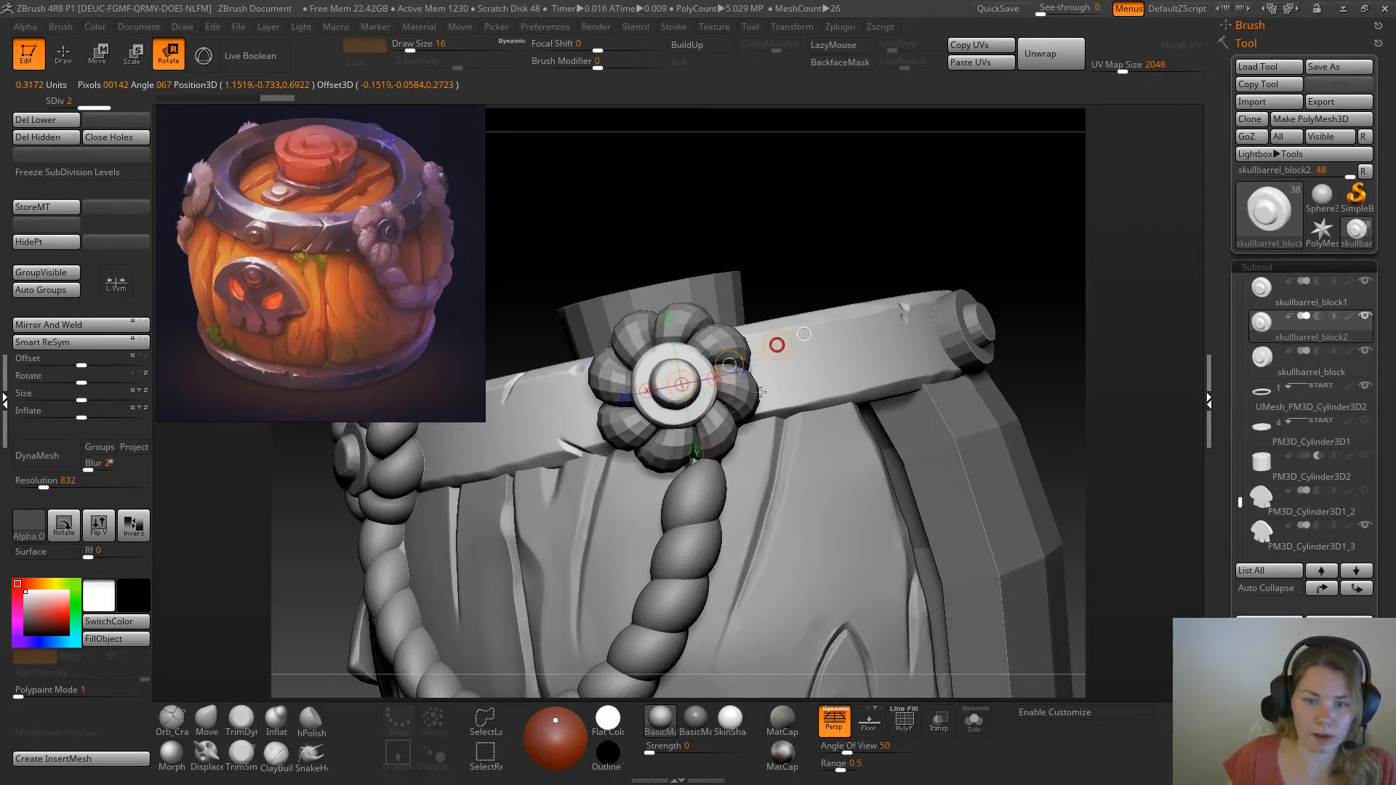
Move the copied rivet into the centre of the second knot, fine-tune its fit, and check both rivets around the barrel
key("w")
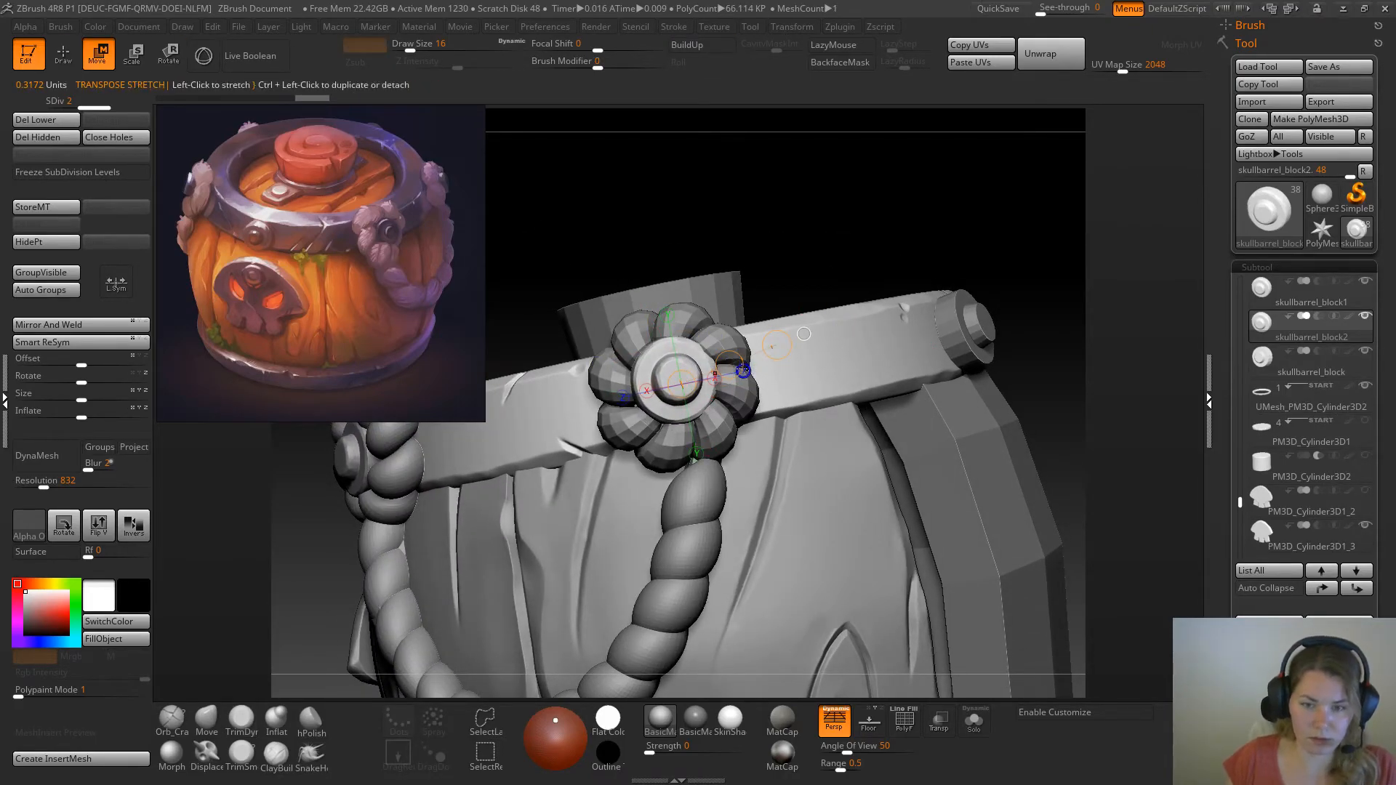
left_click_drag(786, 247, 815, 414)
left_click_drag(649, 372, 718, 344)
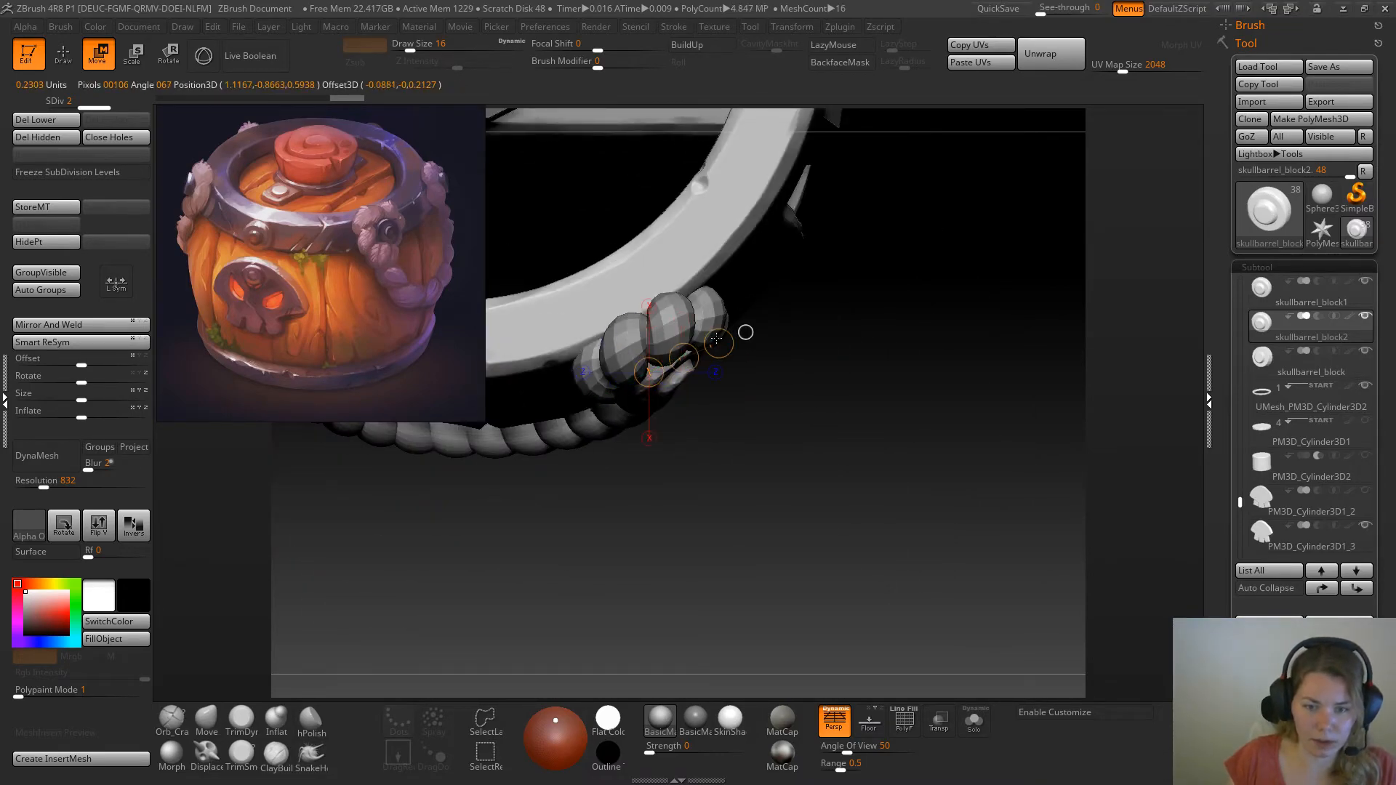
key("e")
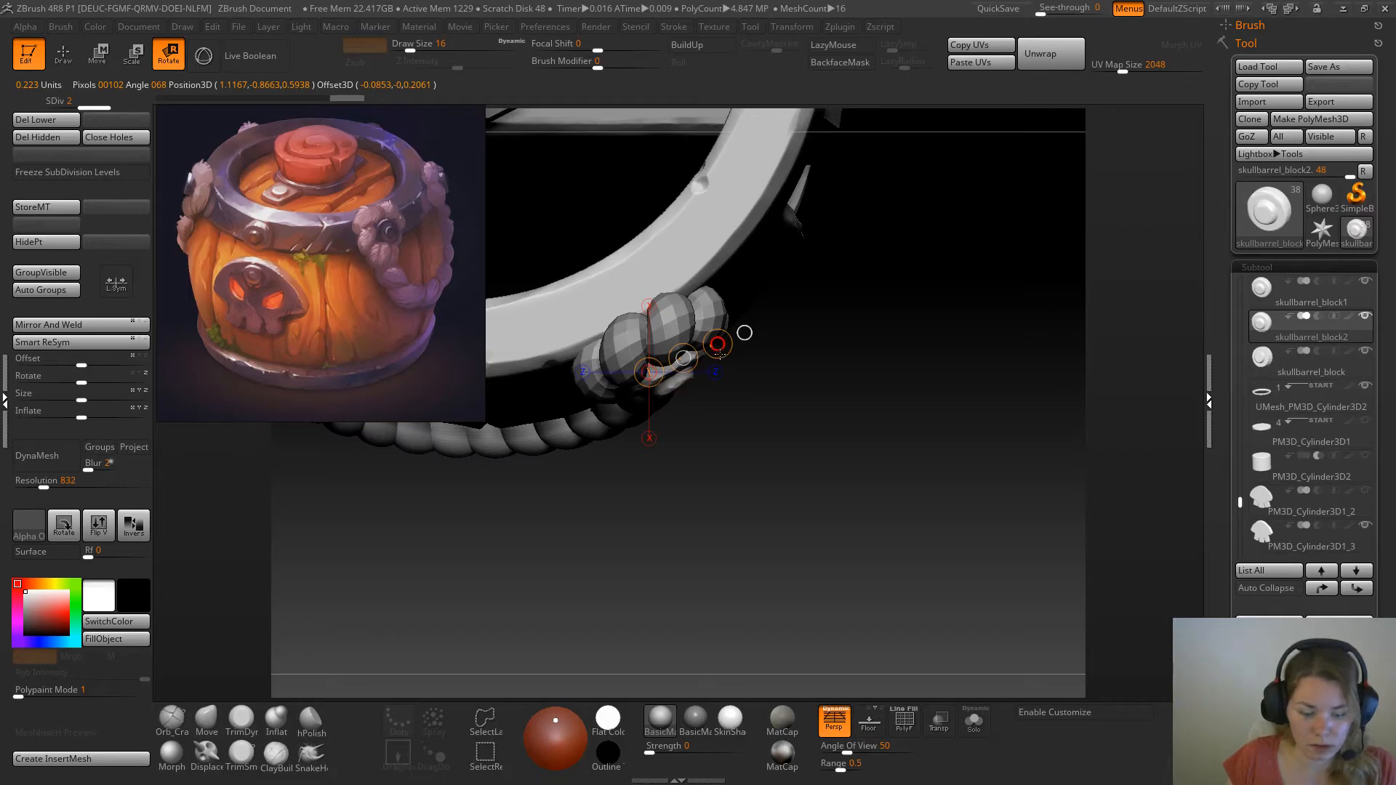
key("w")
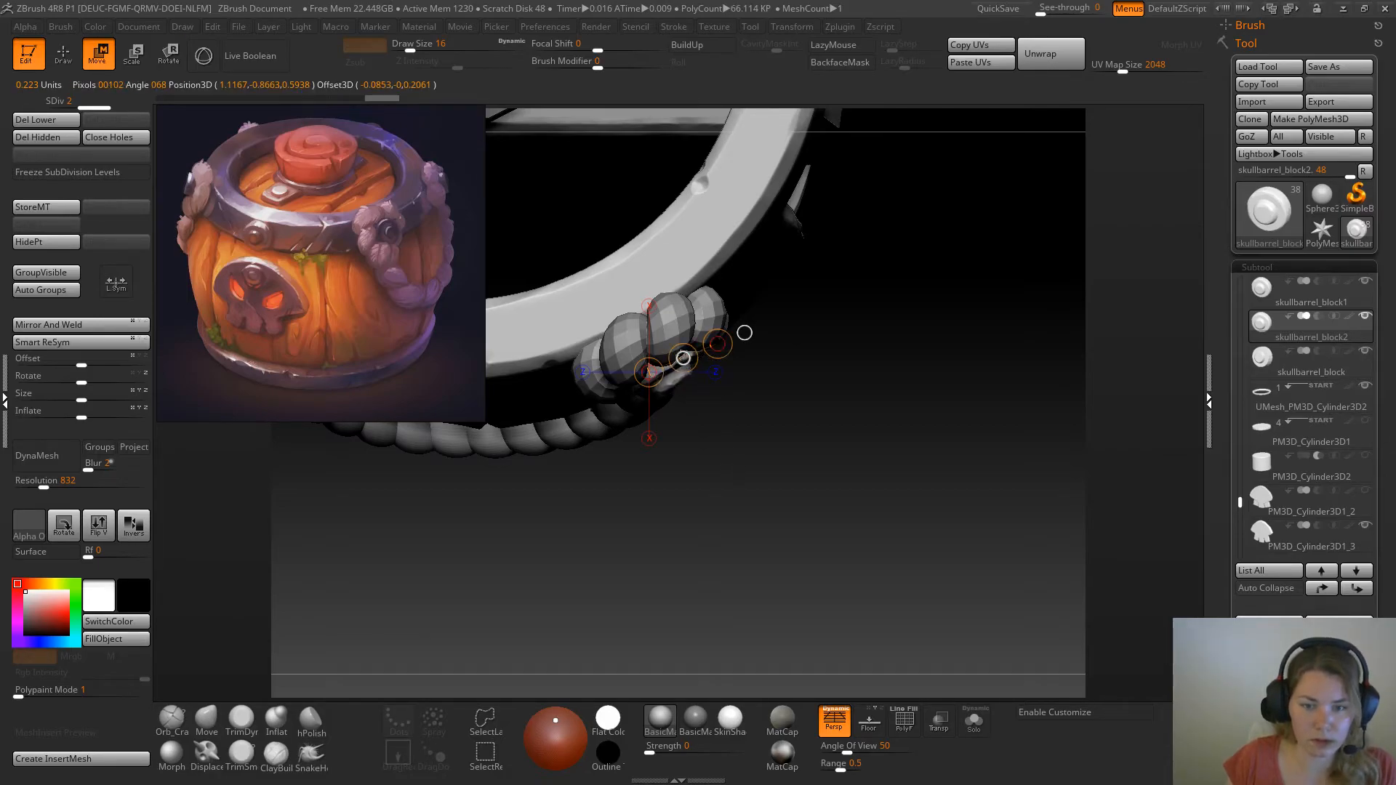
key("q")
left_click_drag(753, 536, 756, 260)
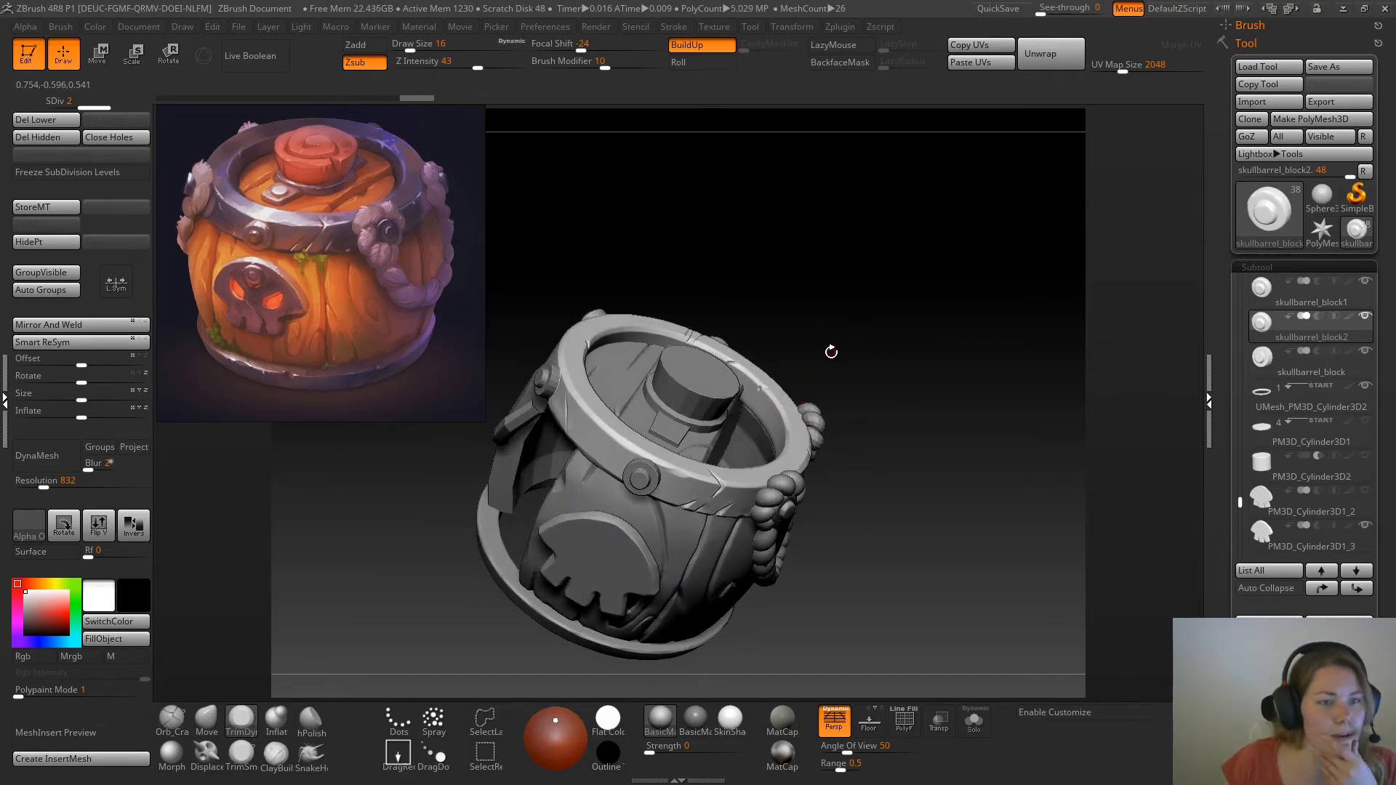
left_click_drag(830, 350, 836, 277)
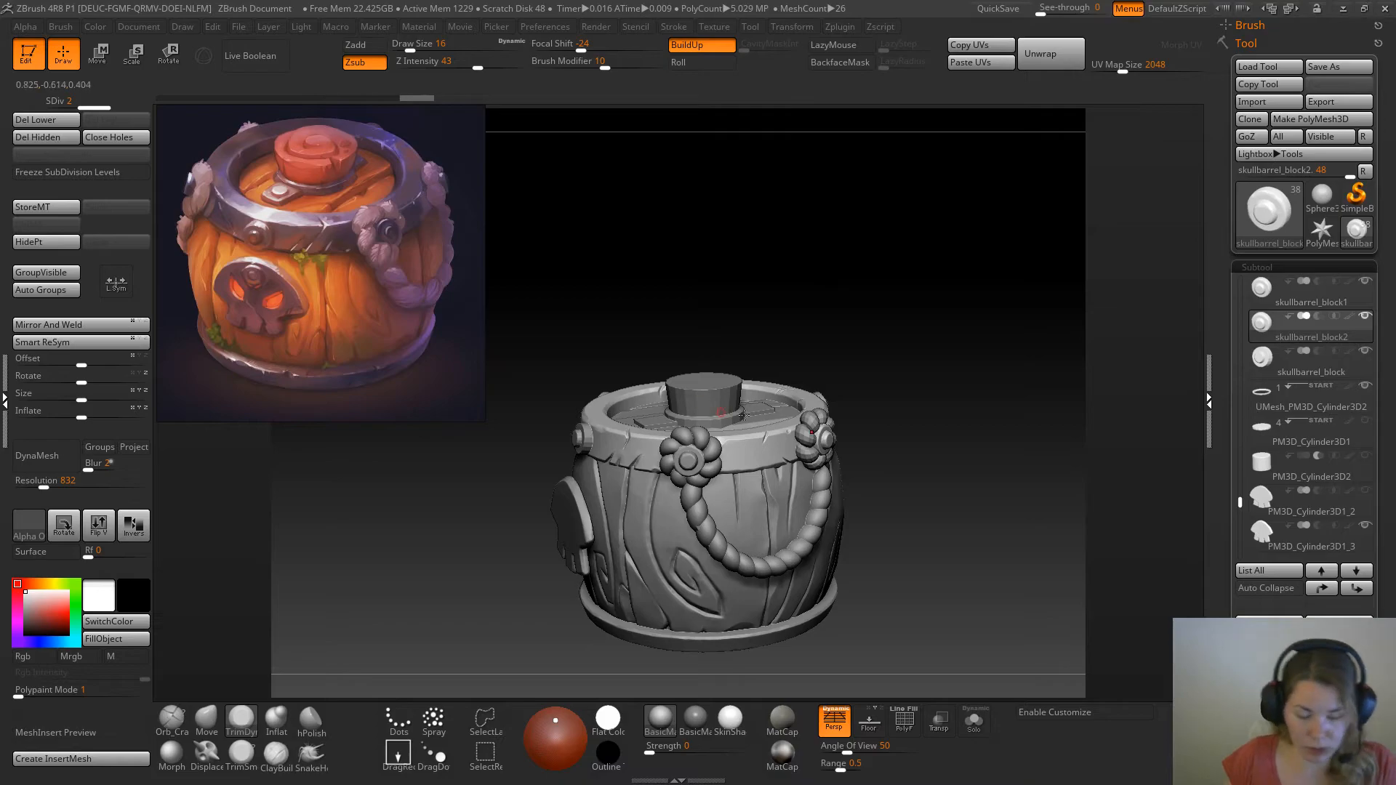
left_click_drag(798, 370, 889, 476, "alt")
left_click_drag(936, 379, 1067, 355, "alt")
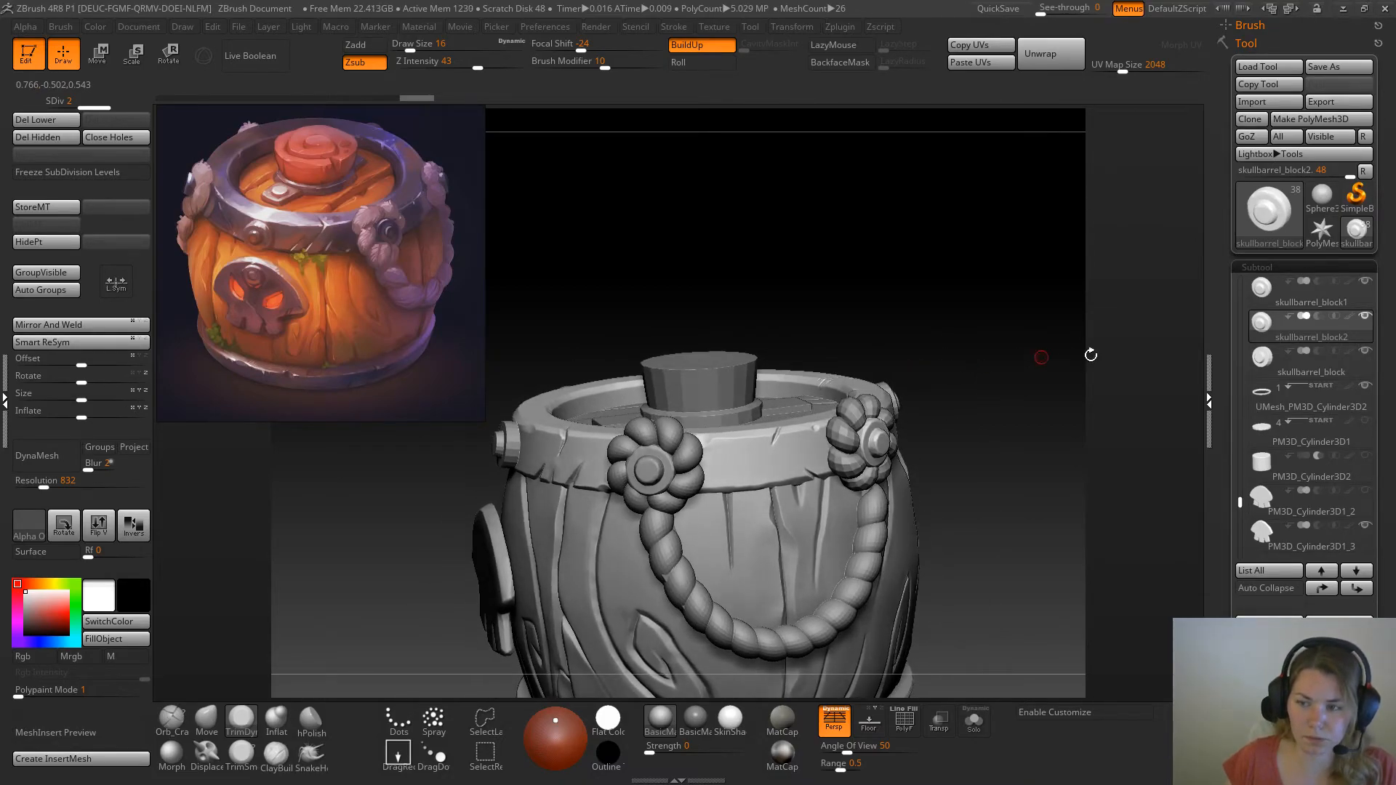
Save the tool as skullbarrel08 in the SkullBarrel project's Zbrush folder
left_click(1314, 352)
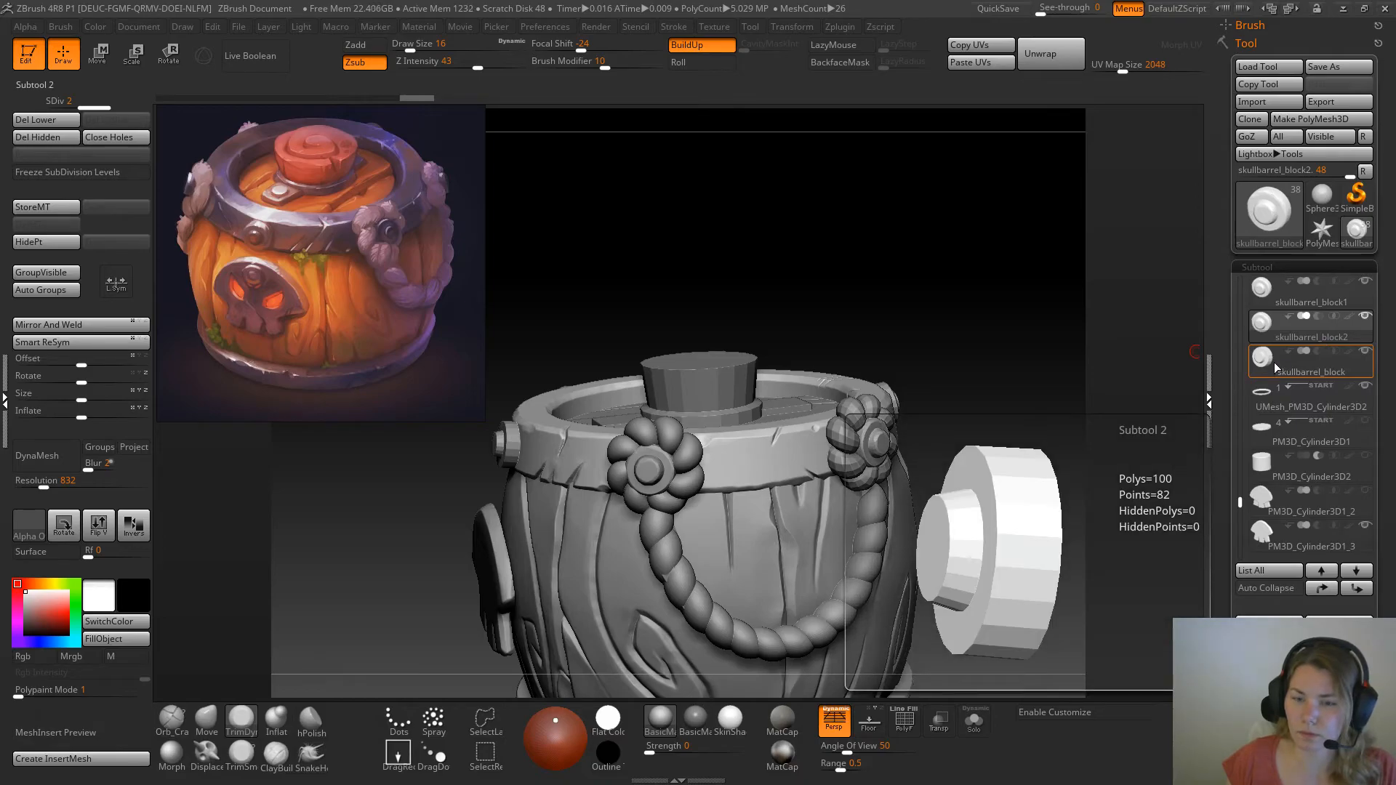
left_click(1339, 67)
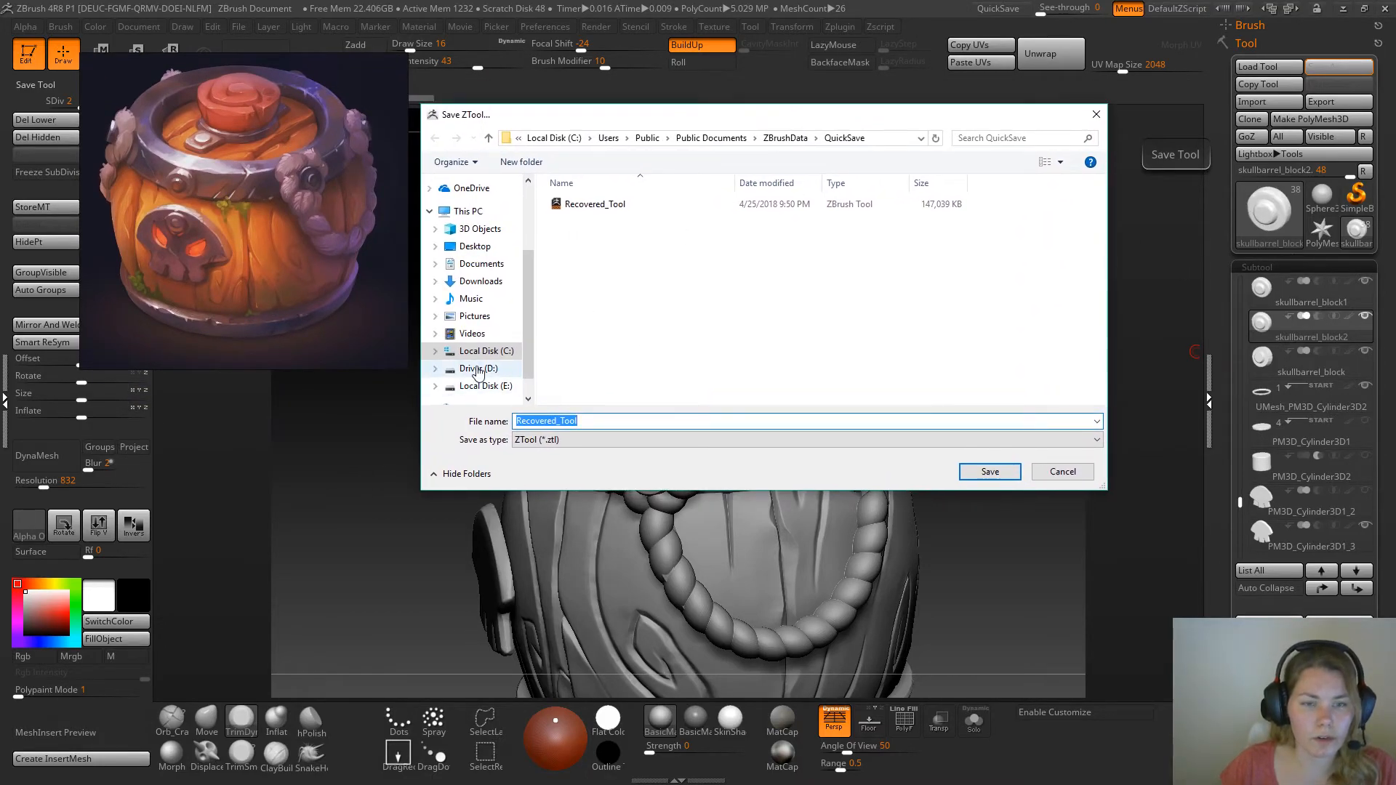
scroll(469, 265, "up", 2)
left_click(479, 252)
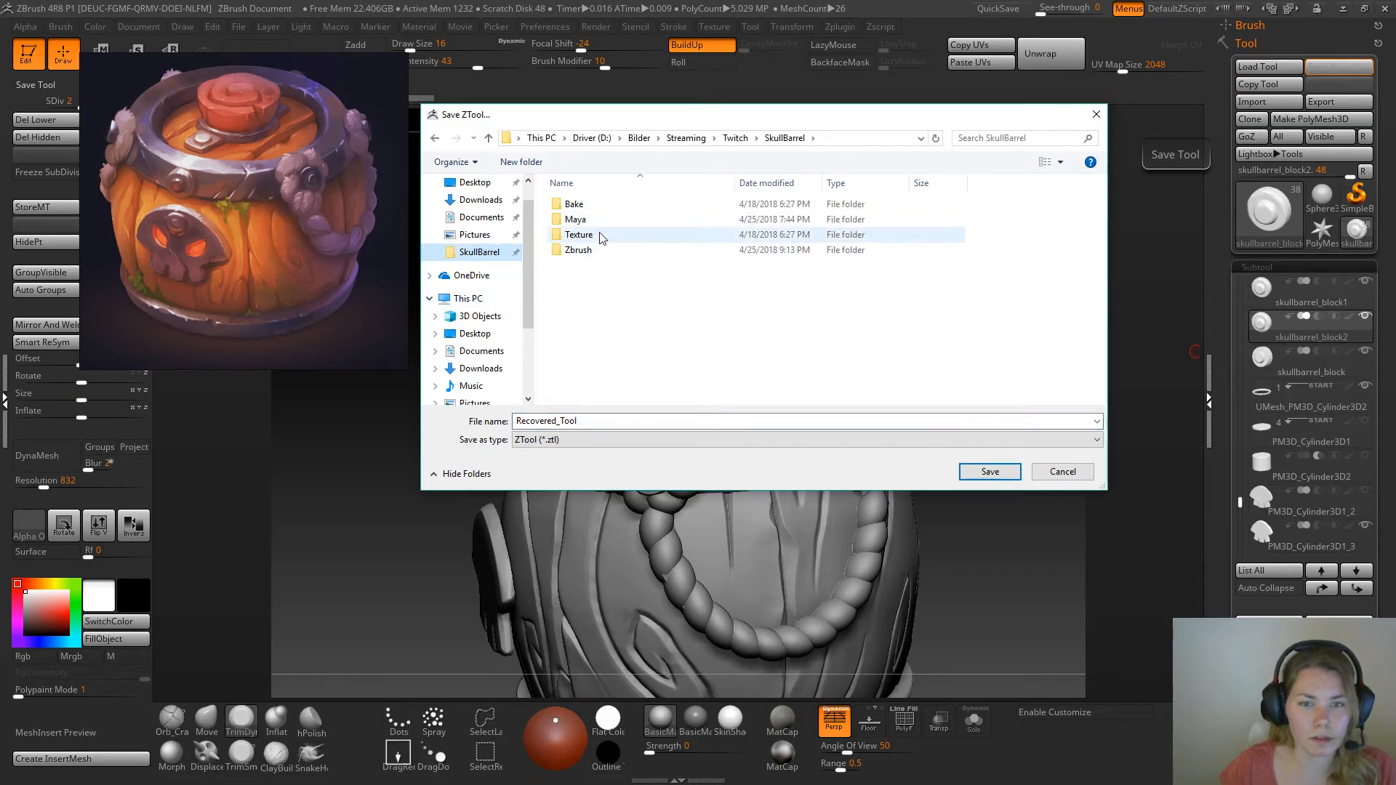
double_click(578, 250)
left_click(589, 296)
left_click(596, 421)
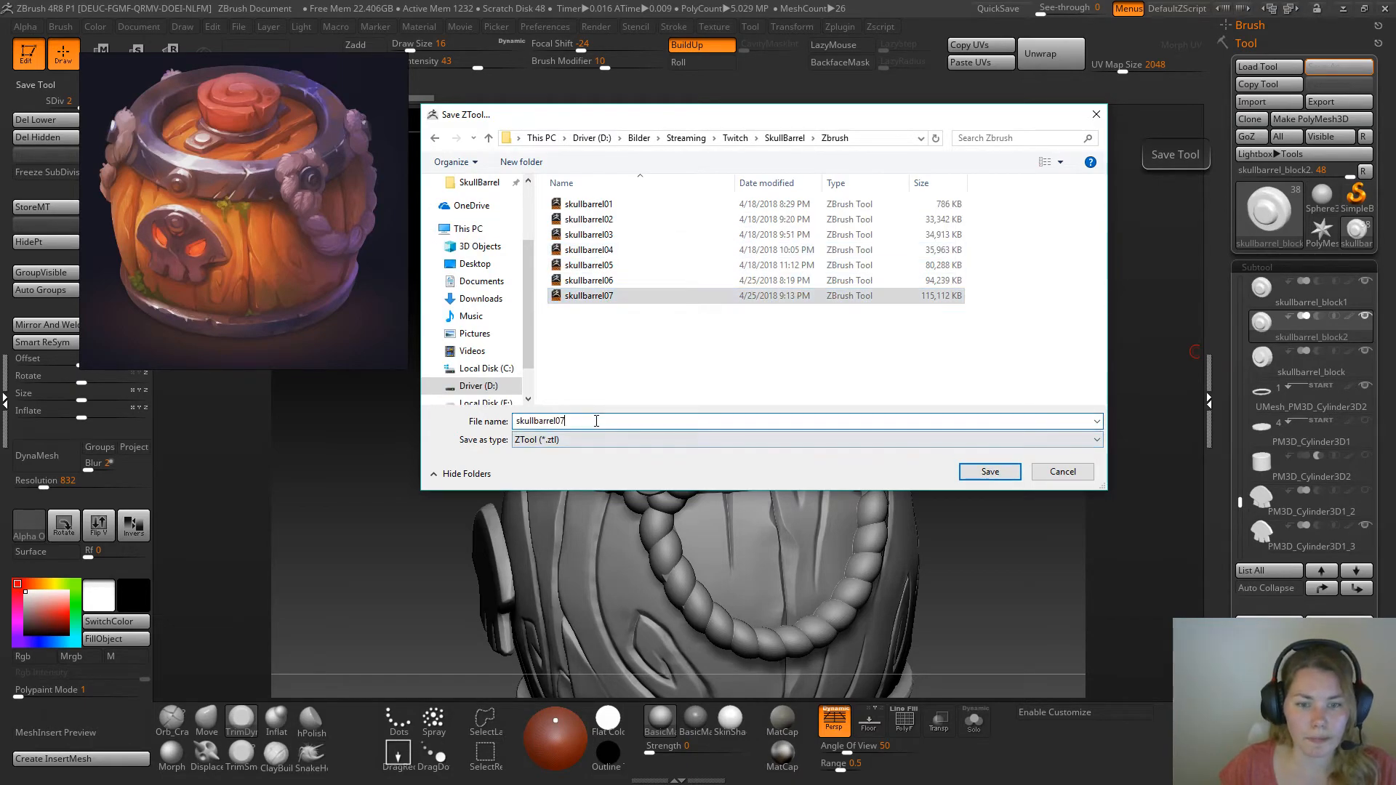
key("BackSpace")
type("8")
key("Return")
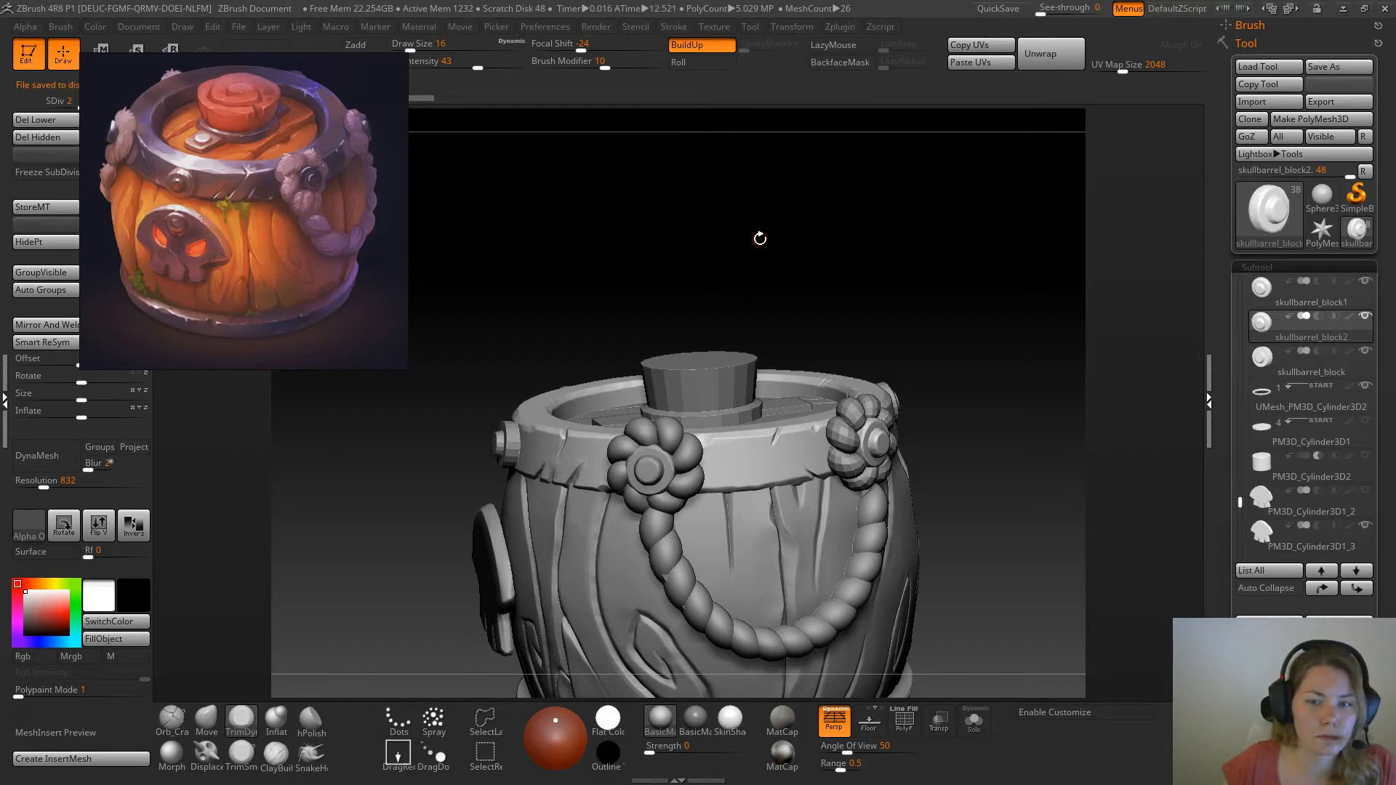
Select the low-poly metal plate beside the cork on the skull side, convert it to DynaMesh, and set the resolution to 264
left_click_drag(745, 276, 645, 379)
left_click(612, 391, "alt")
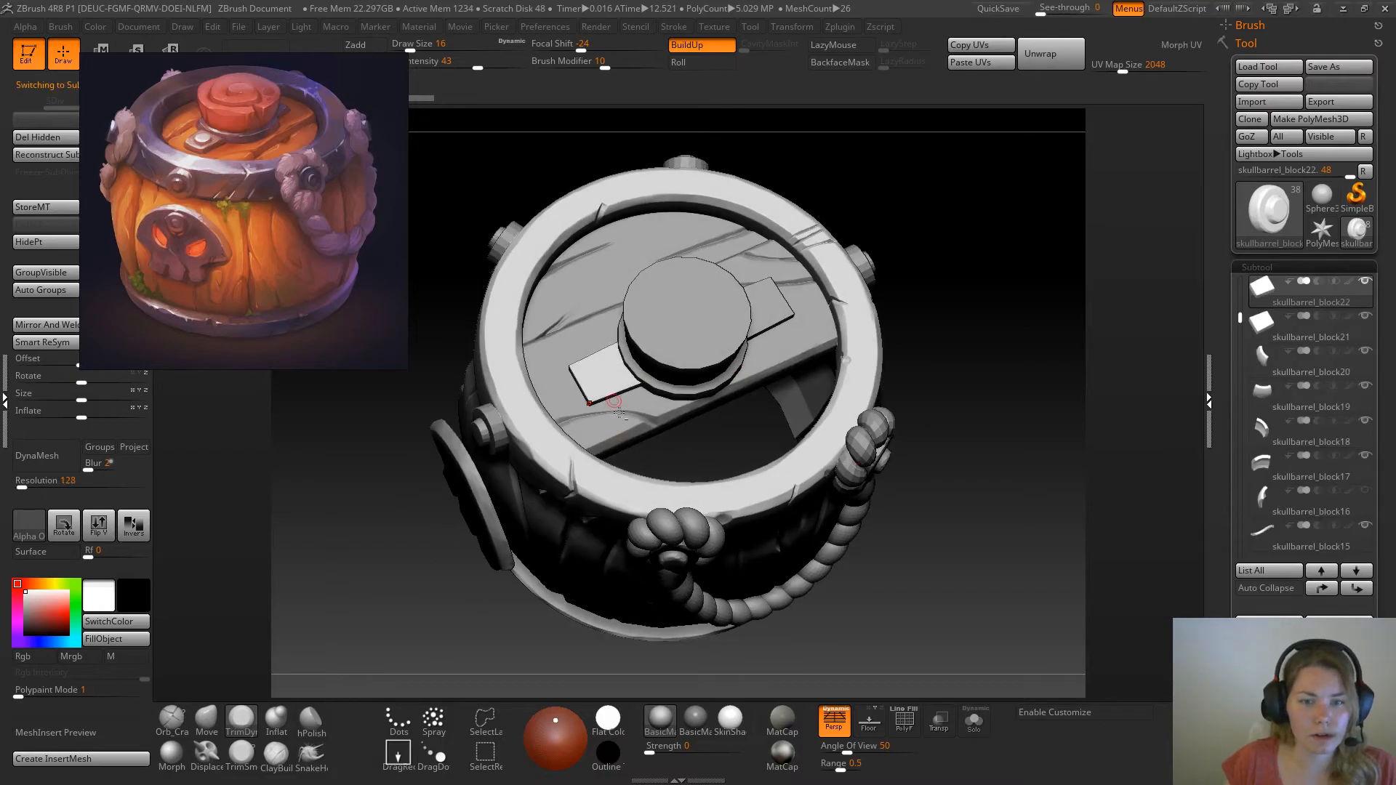
left_click_drag(771, 391, 794, 425, "alt")
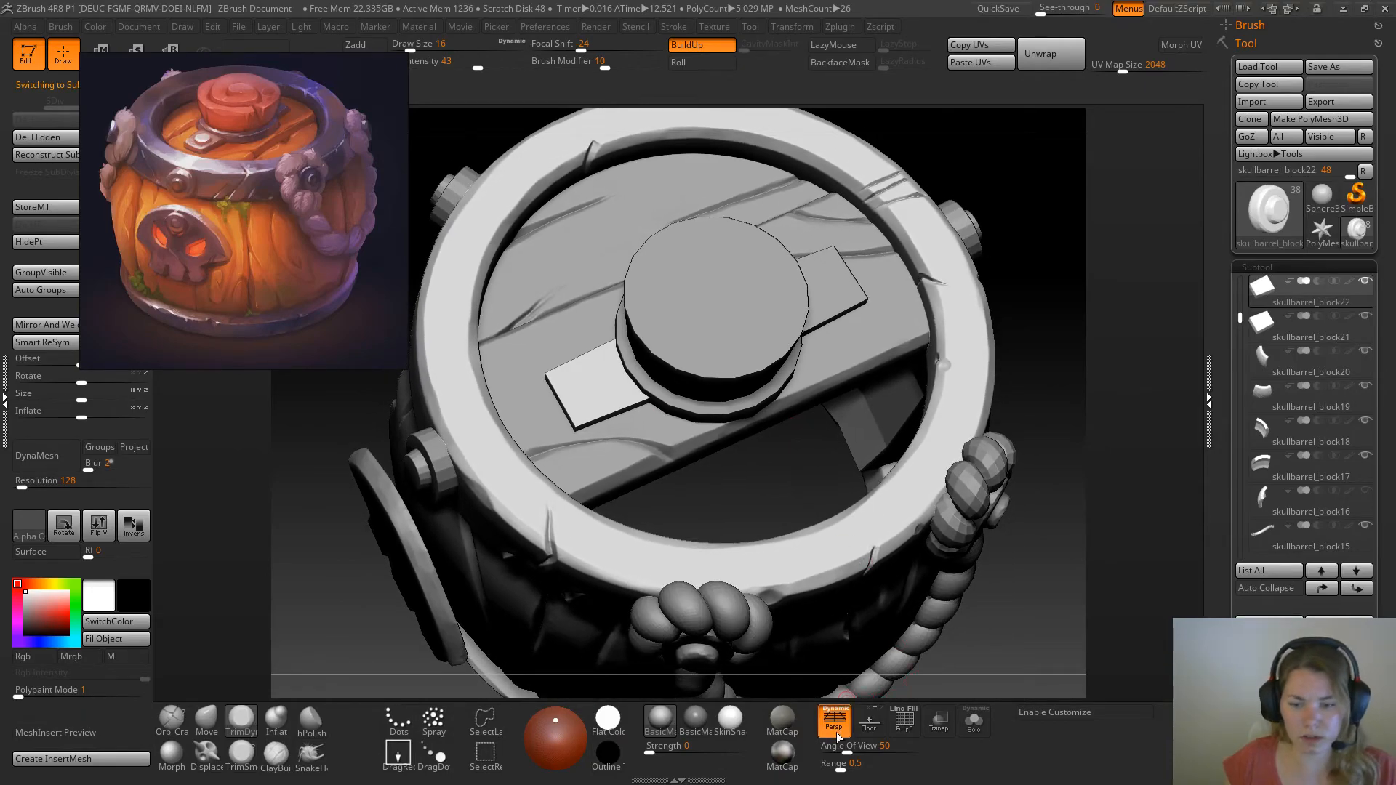
left_click_drag(1028, 501, 1044, 435)
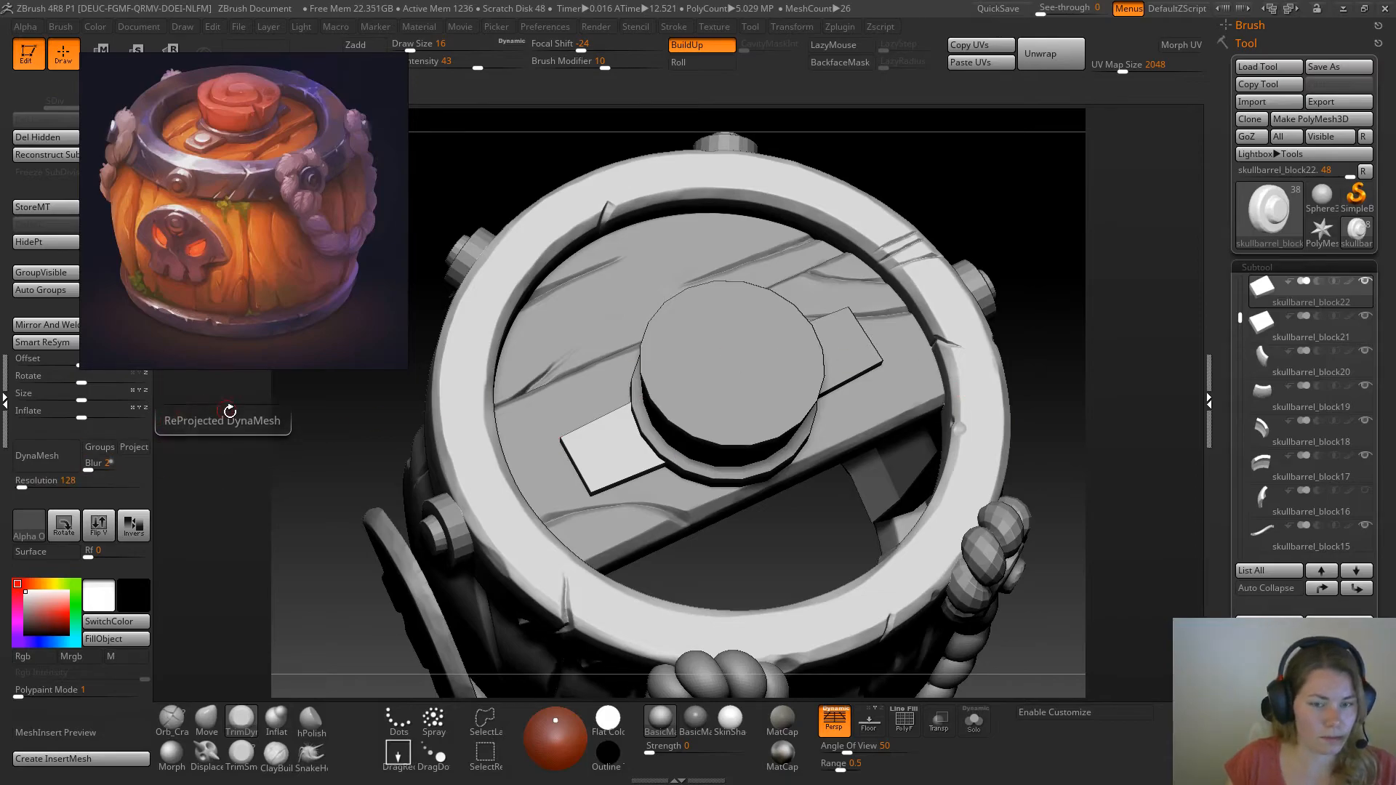
left_click(65, 466)
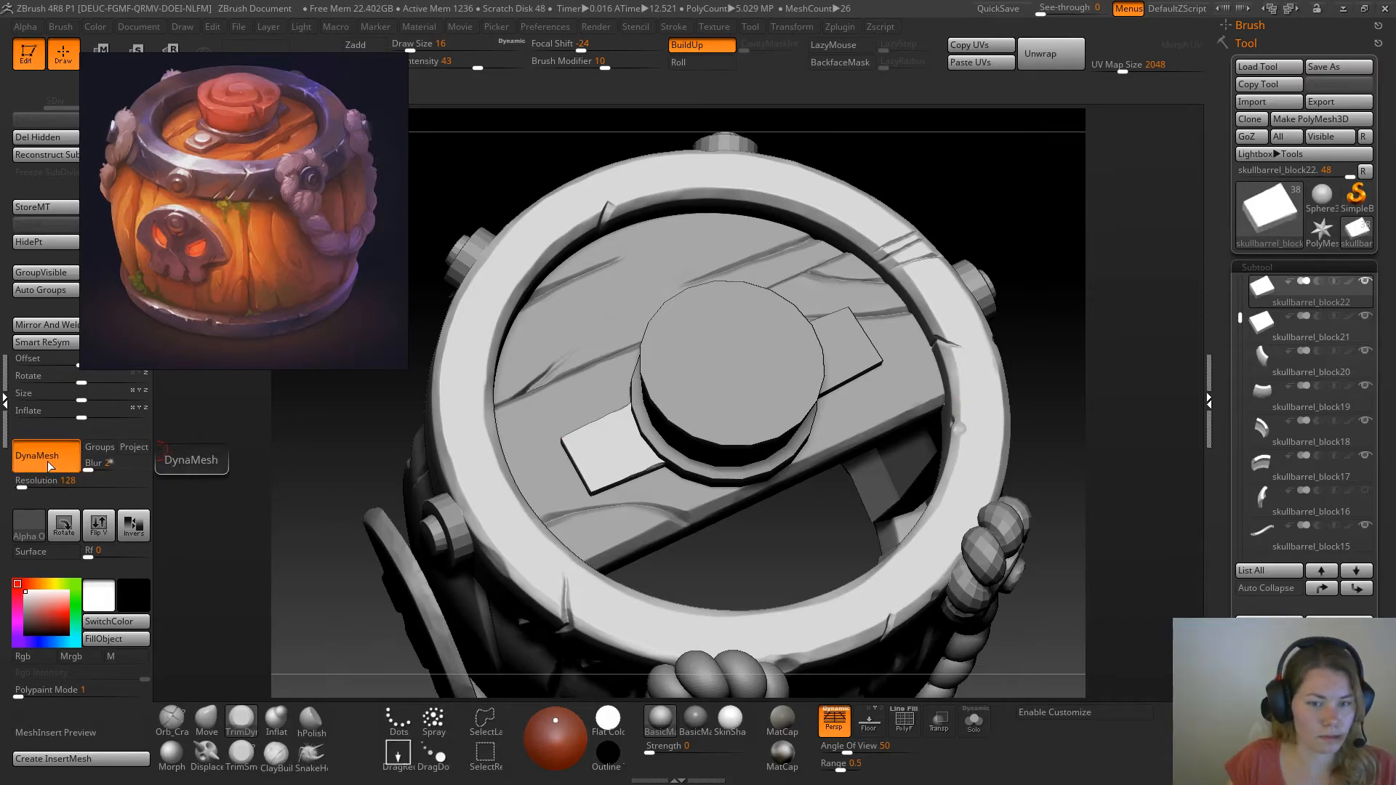
left_click_drag(20, 488, 25, 488)
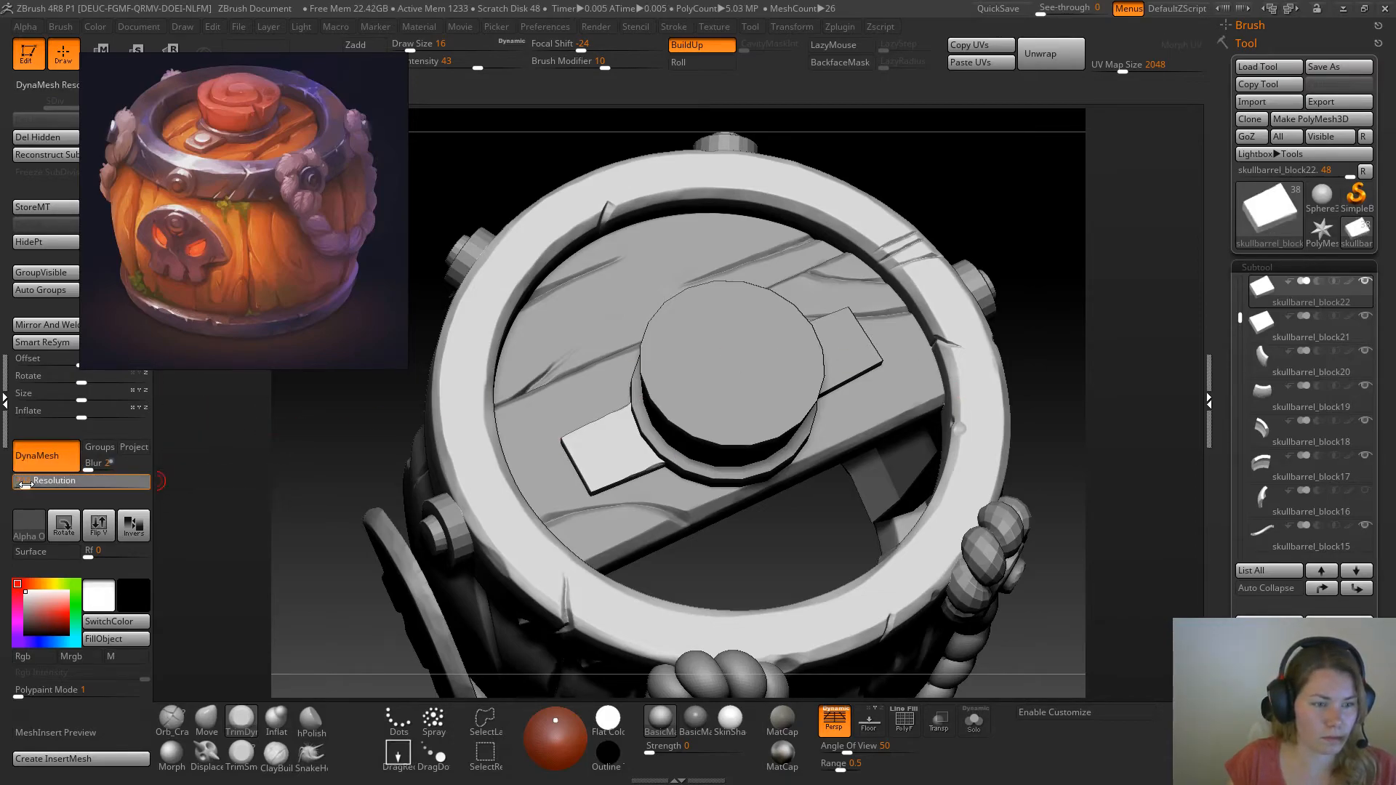
left_click_drag(314, 420, 354, 509, "ctrl")
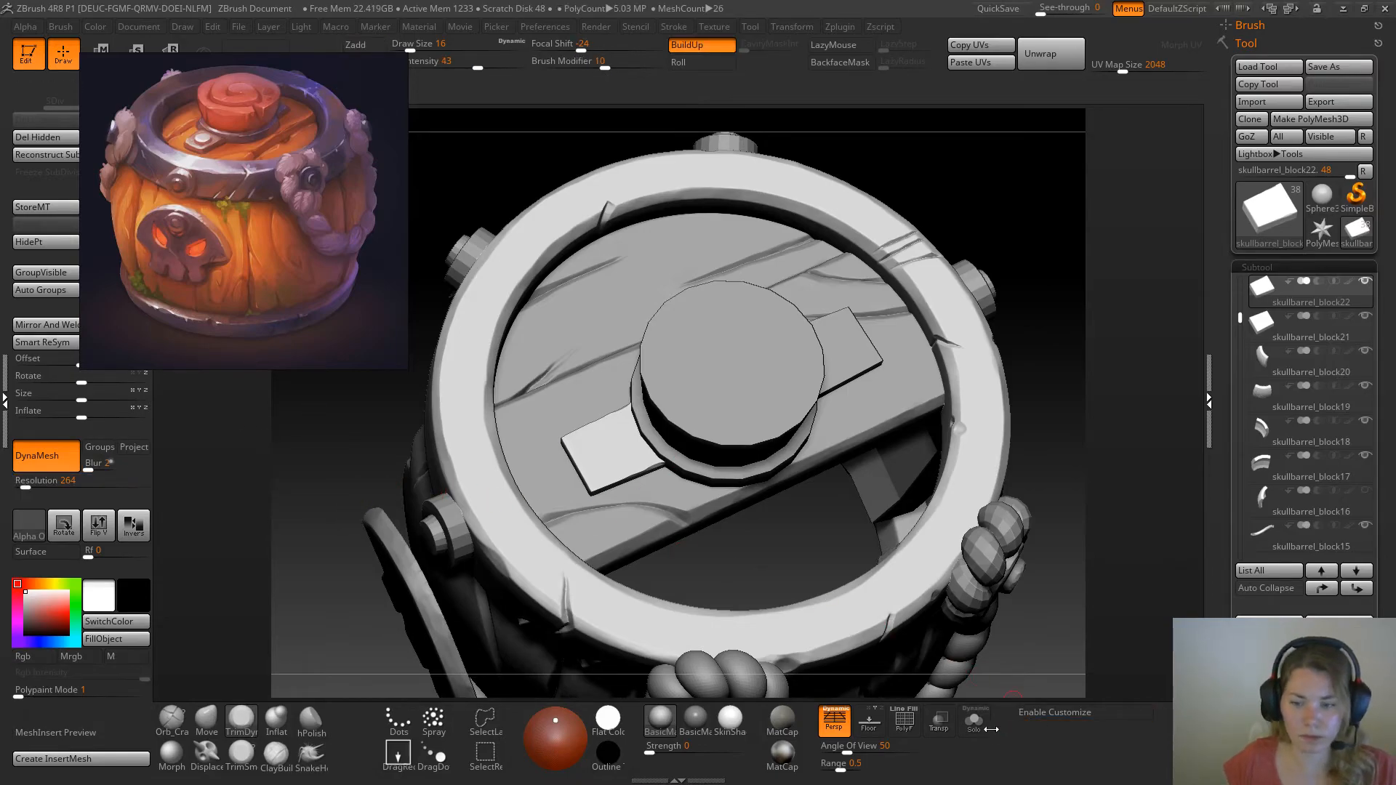
Isolate the metal plate and bevel its front upper edge with the TrimDynamic brush at draw size 29
left_click(974, 723)
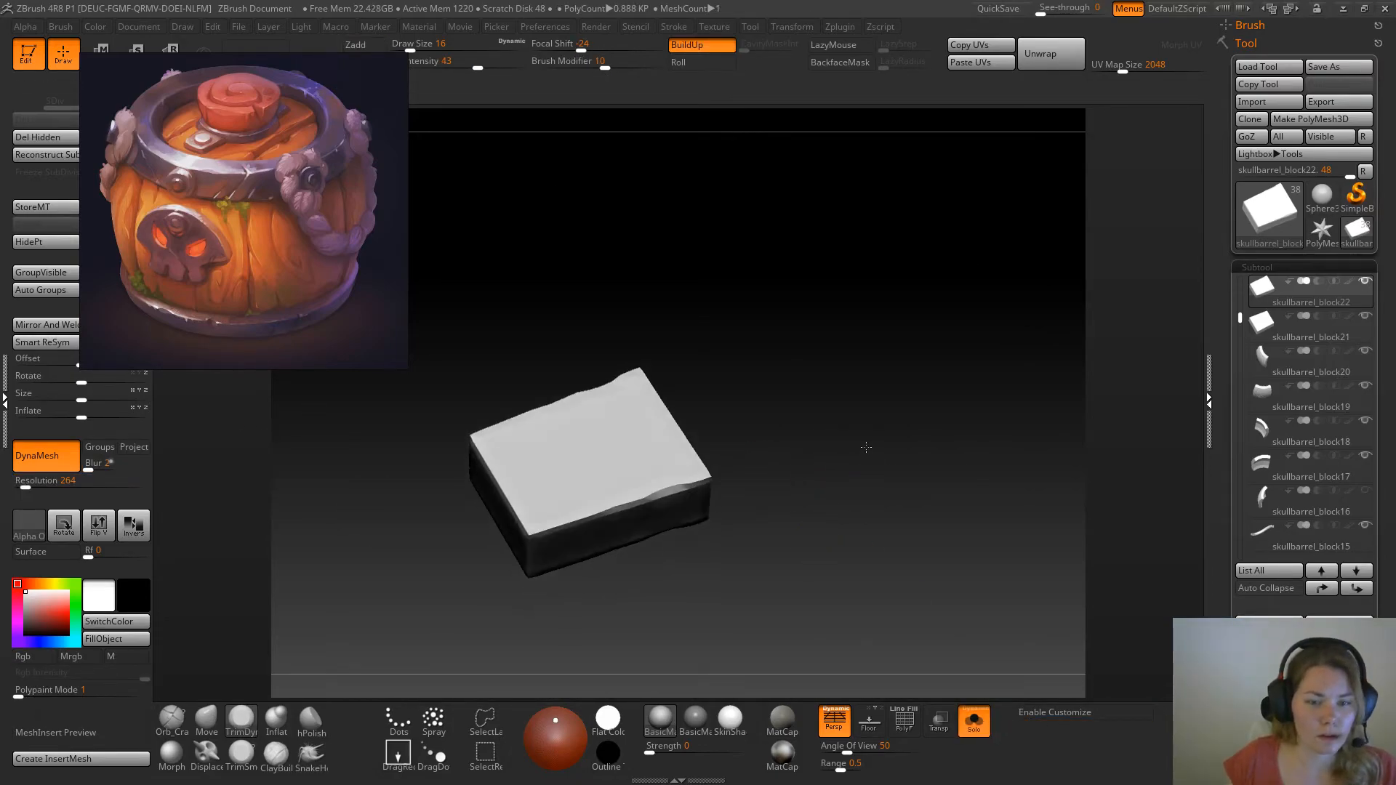
left_click(237, 732)
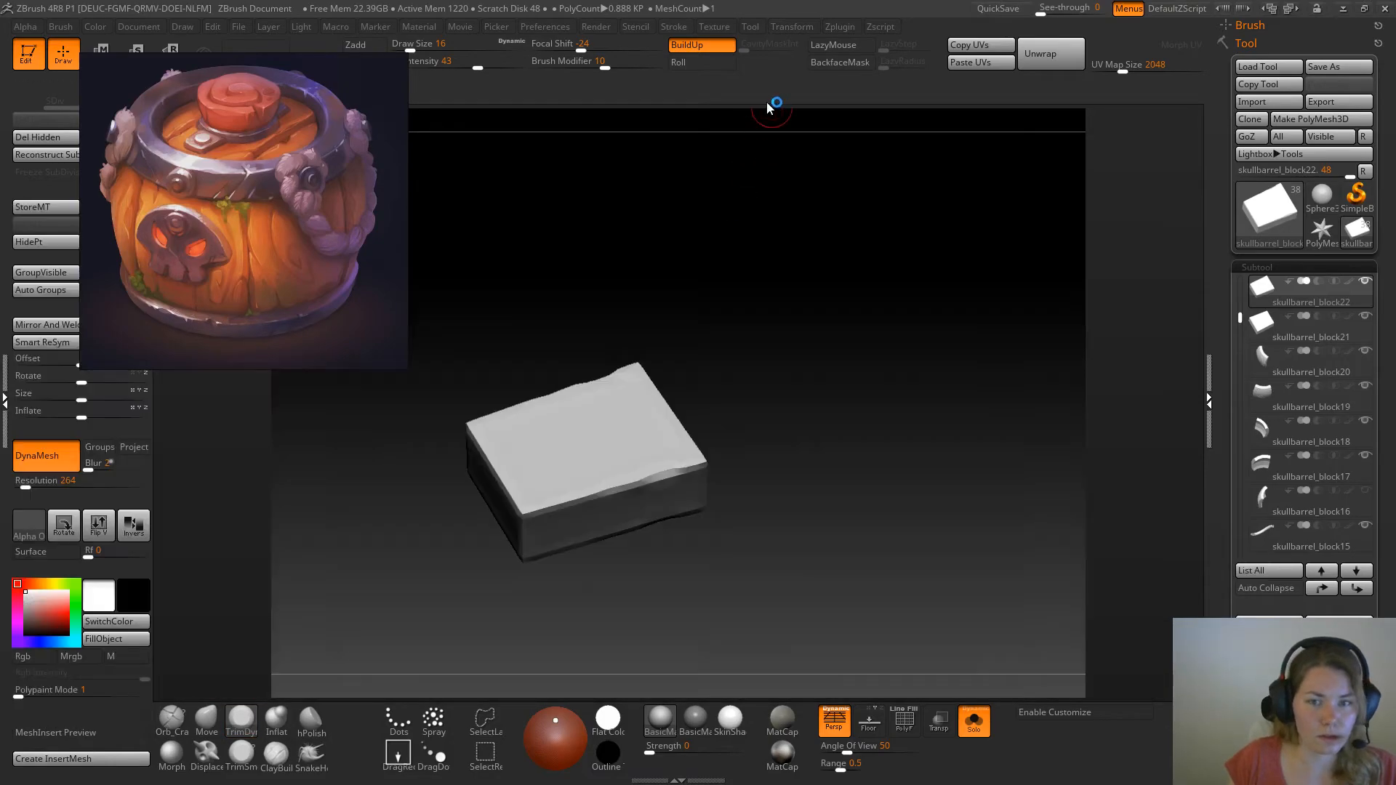
mouse_move(524, 509)
left_mouse_down()
mouse_move(619, 490)
mouse_move(654, 463)
left_mouse_up()
key("space")
key("shift")
key("ctrl+z")
left_click_drag(752, 387, 749, 409)
Remesh the plate at DynaMesh resolution 592 and bevel its remaining edges and corners with worn, uneven trims
left_click_drag(23, 485, 35, 485)
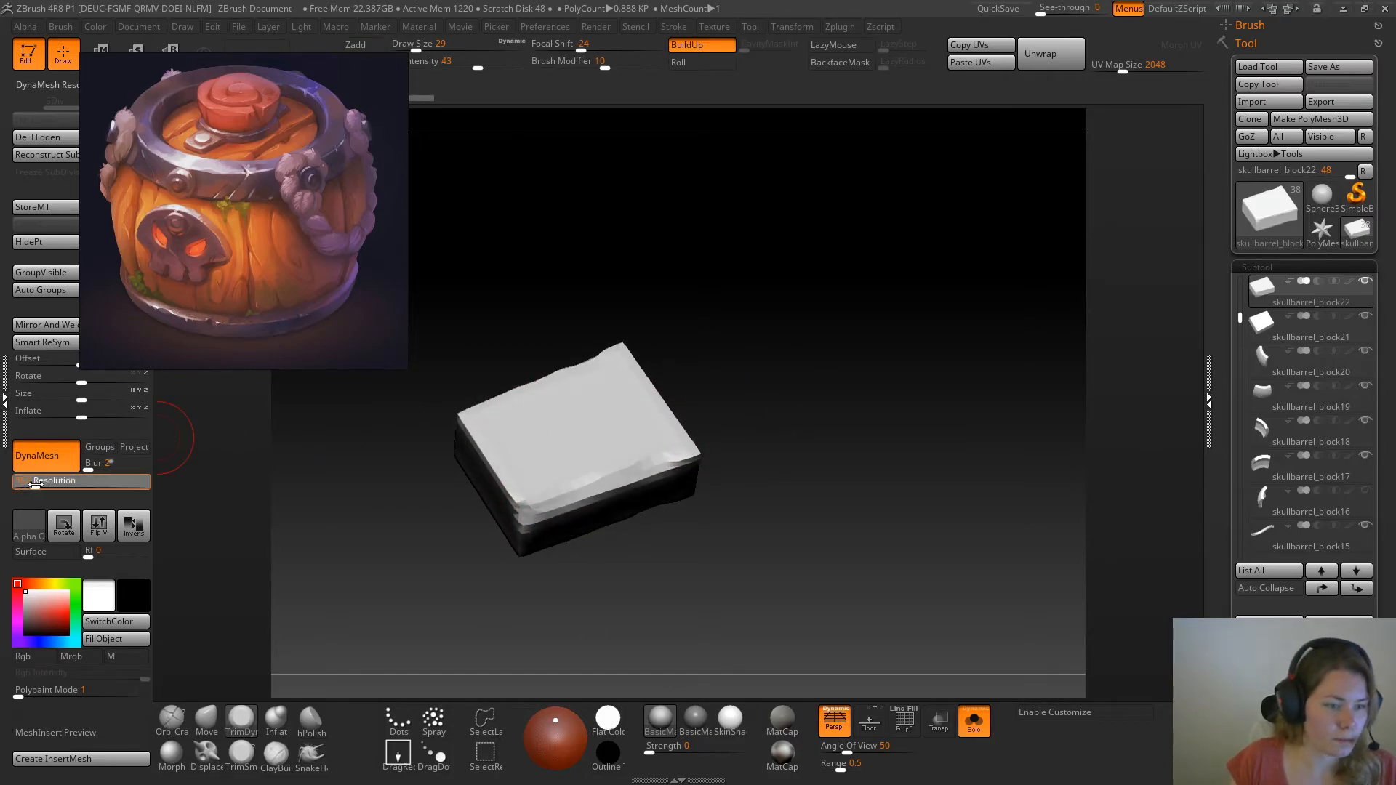
left_click_drag(782, 331, 816, 368, "ctrl")
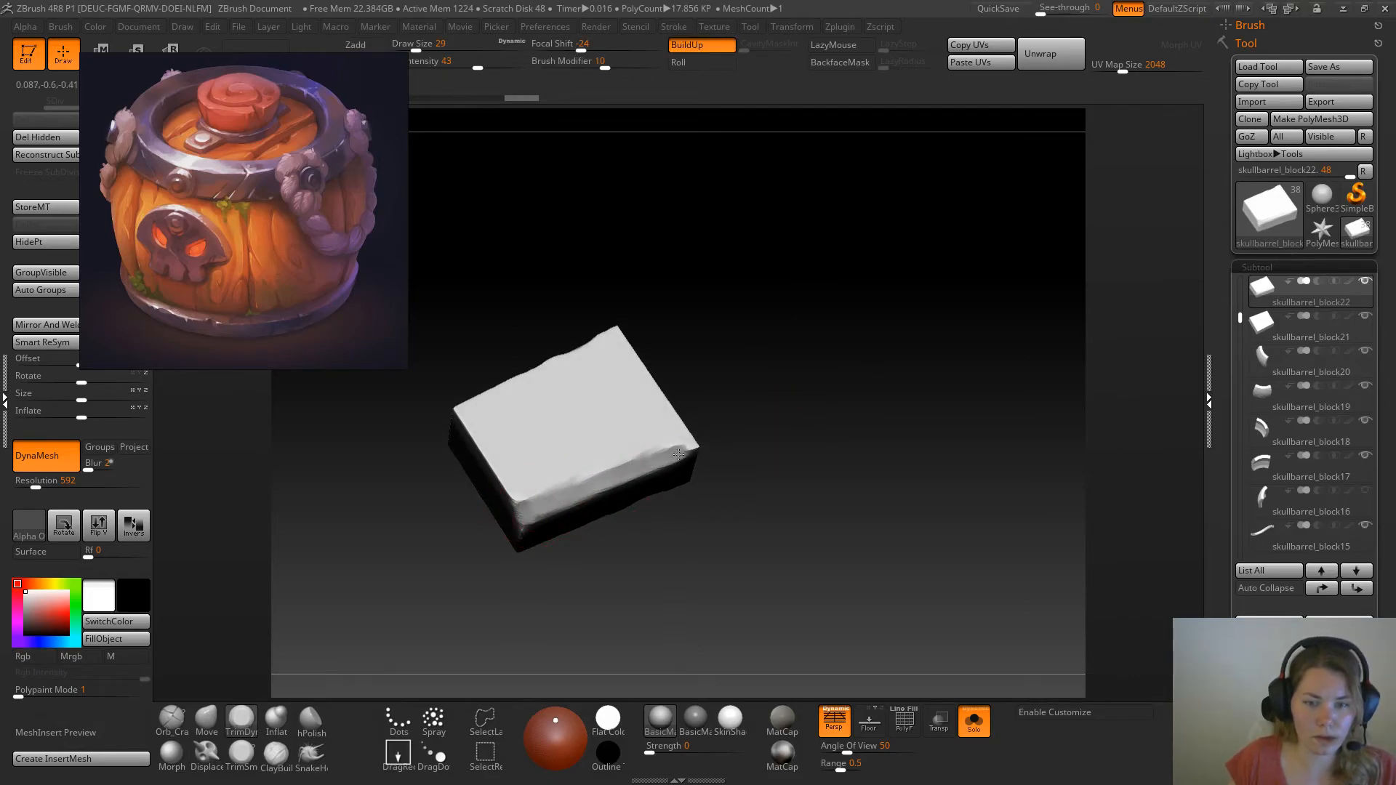
left_click_drag(688, 427, 624, 437)
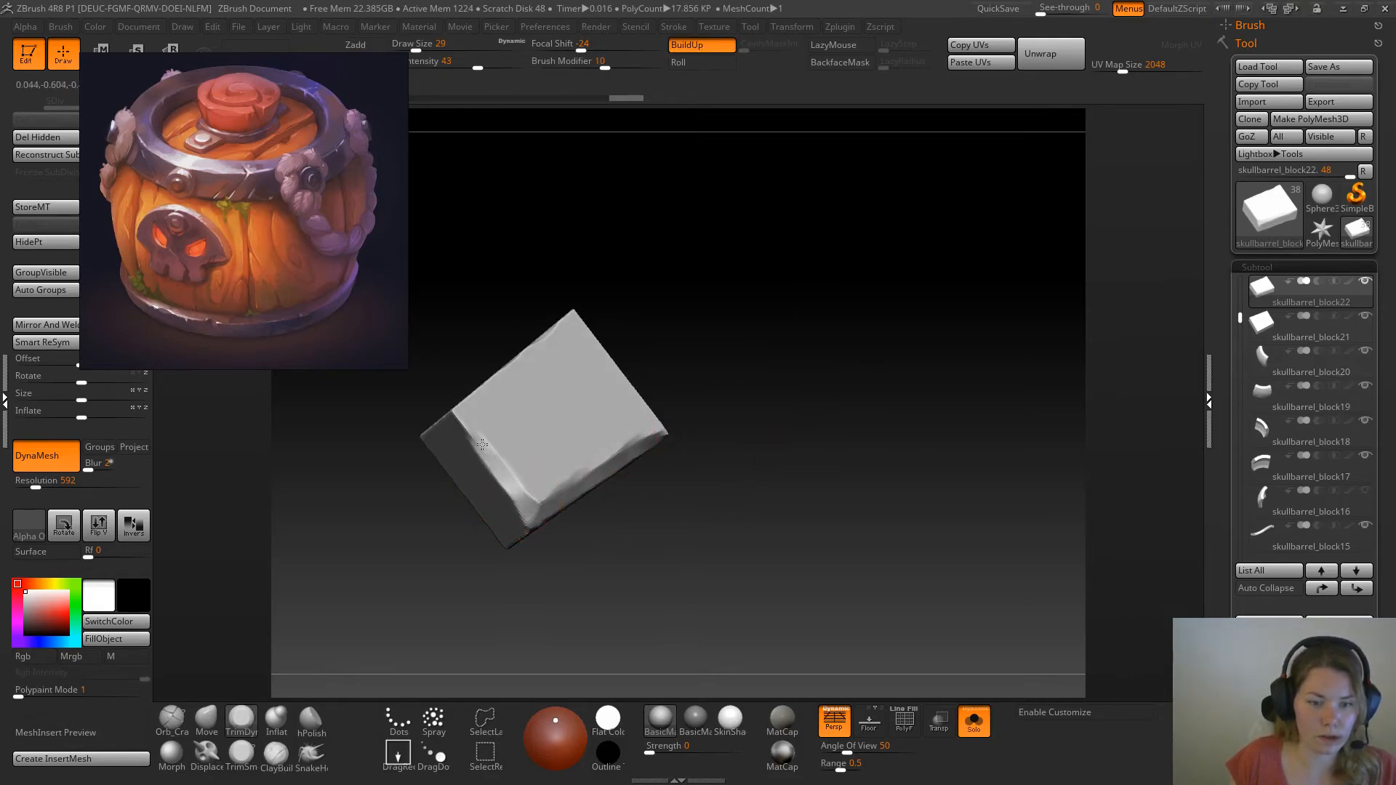
left_click_drag(483, 320, 459, 426)
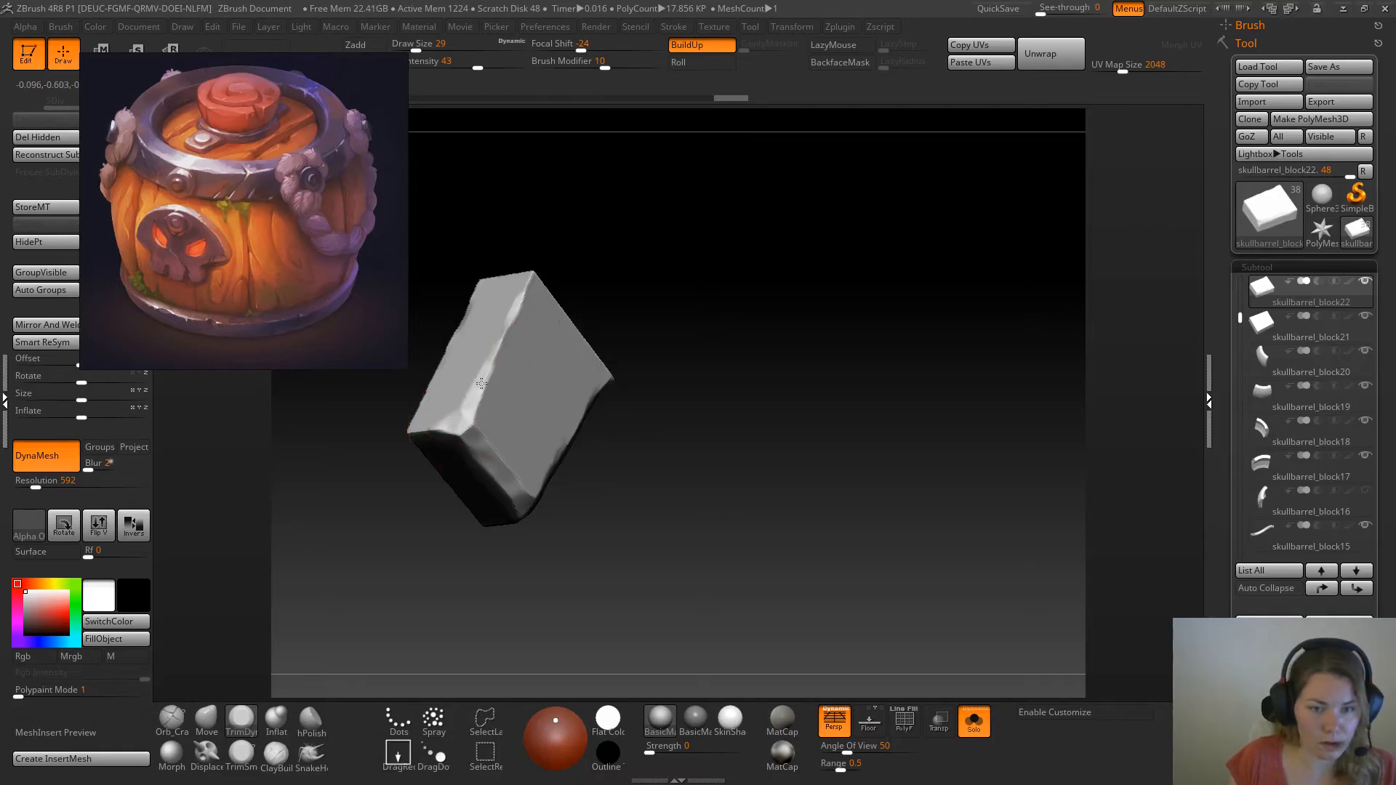
left_click_drag(576, 269, 566, 264)
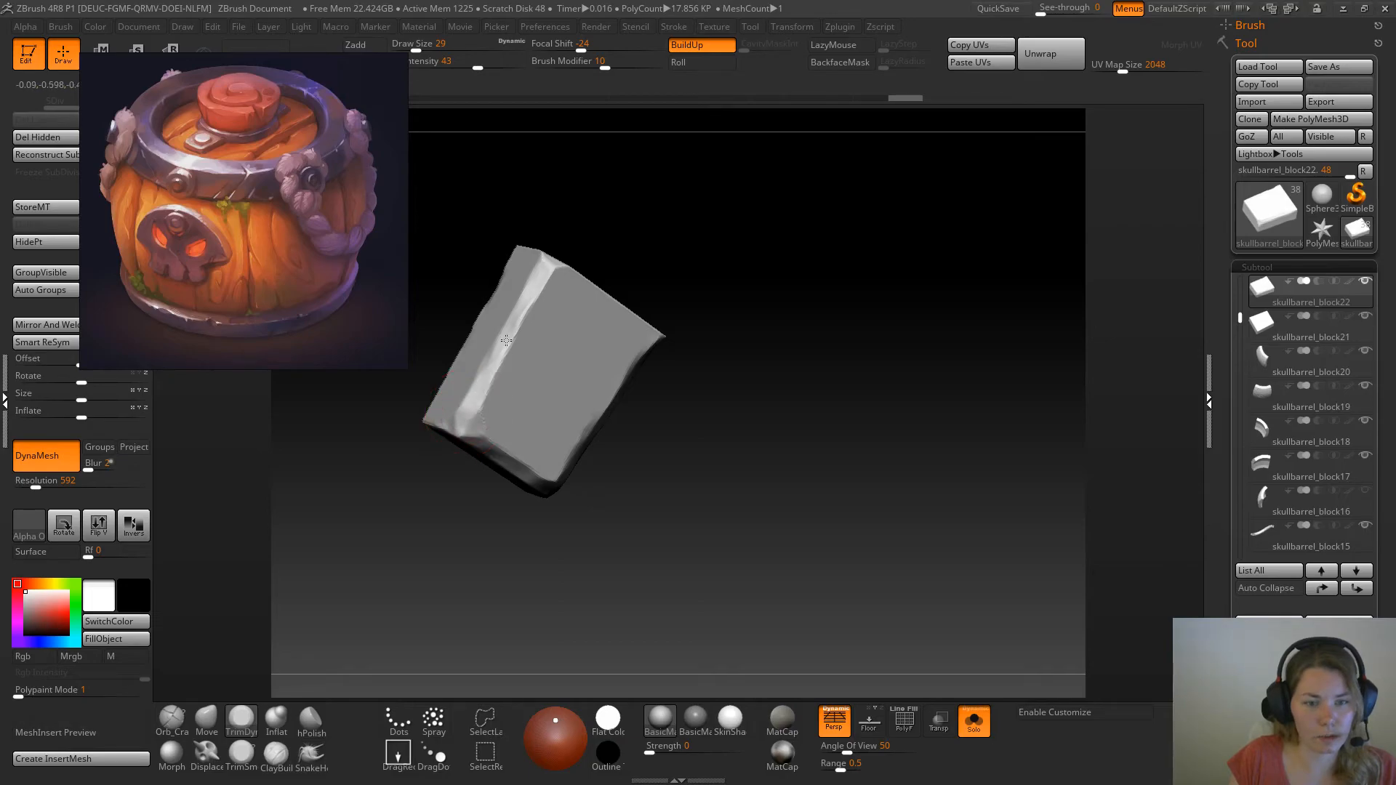
left_click_drag(655, 233, 714, 215)
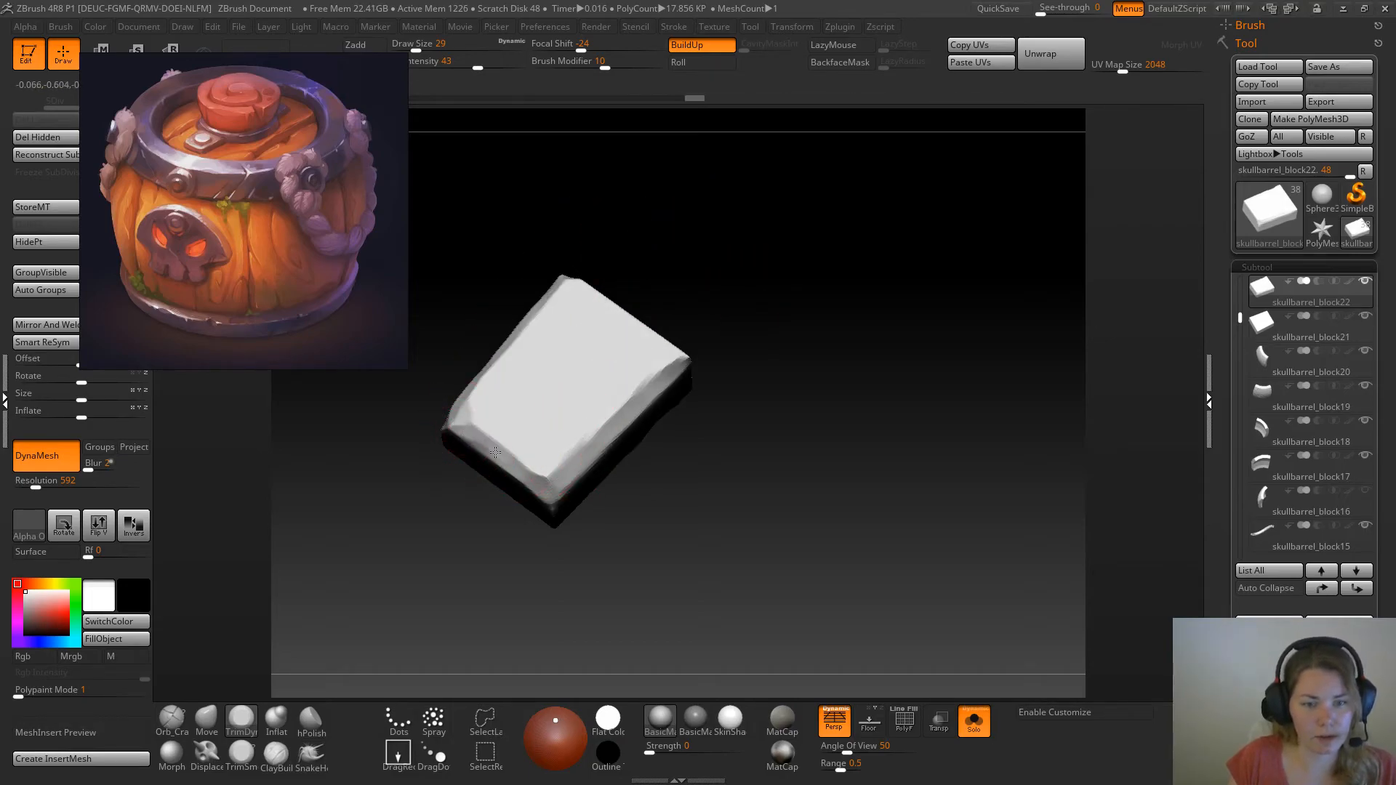
mouse_move(577, 458)
left_mouse_down()
mouse_move(668, 359)
mouse_move(739, 346)
left_mouse_up()
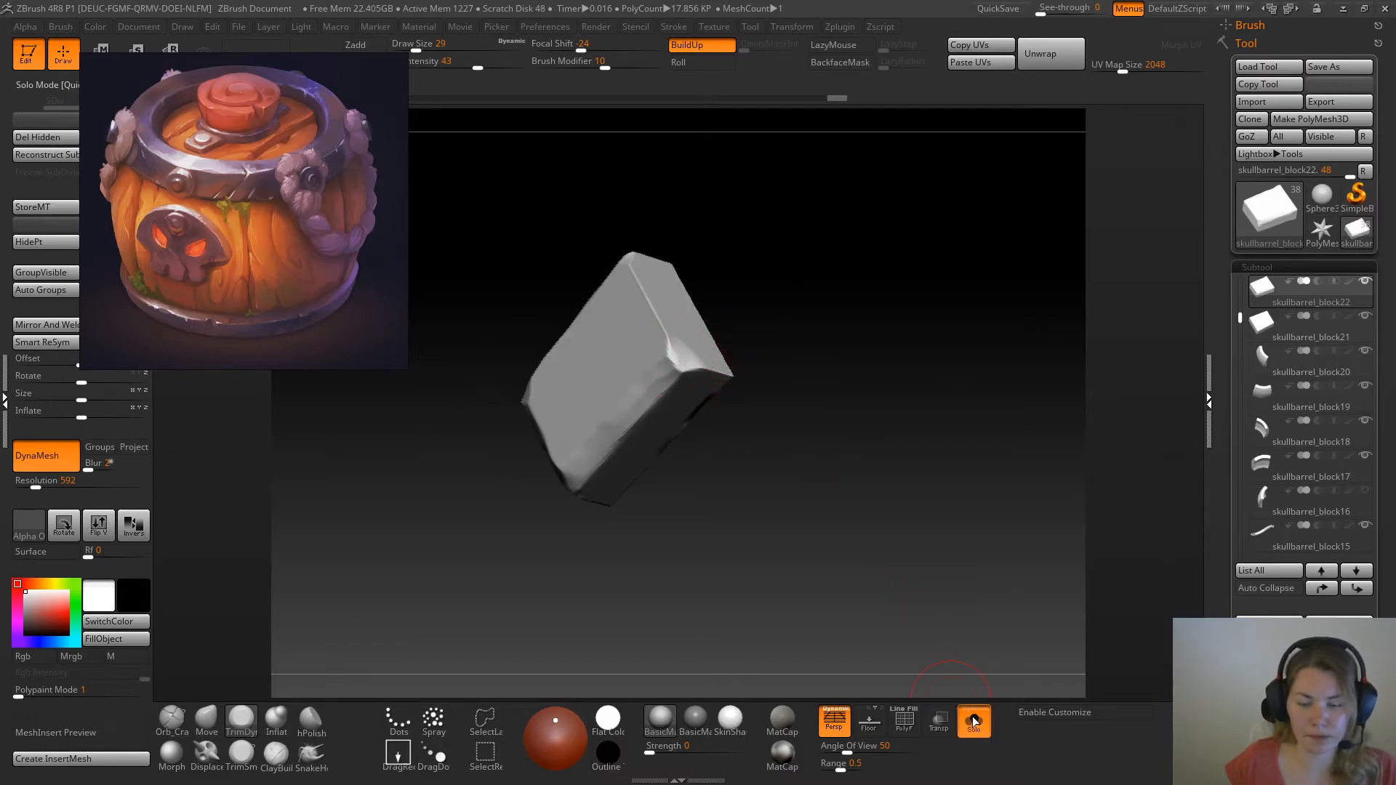
Show the whole barrel again and bulge the plate's long sides outward using the Move brush at draw size 49, undoing unwanted strokes
left_click(975, 722)
left_click_drag(1137, 572, 1104, 534)
left_click_drag(781, 592, 850, 696, "alt")
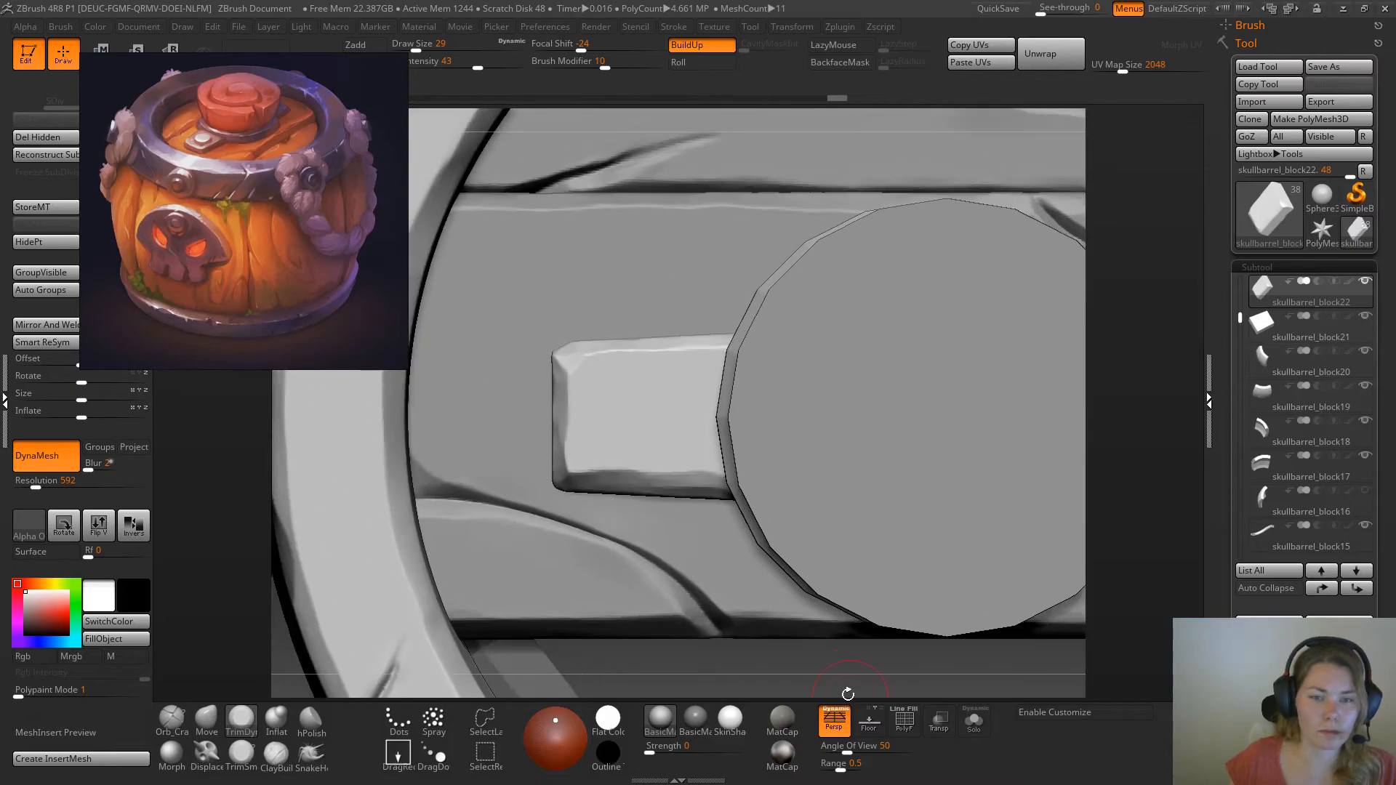
left_click(207, 722)
key("space")
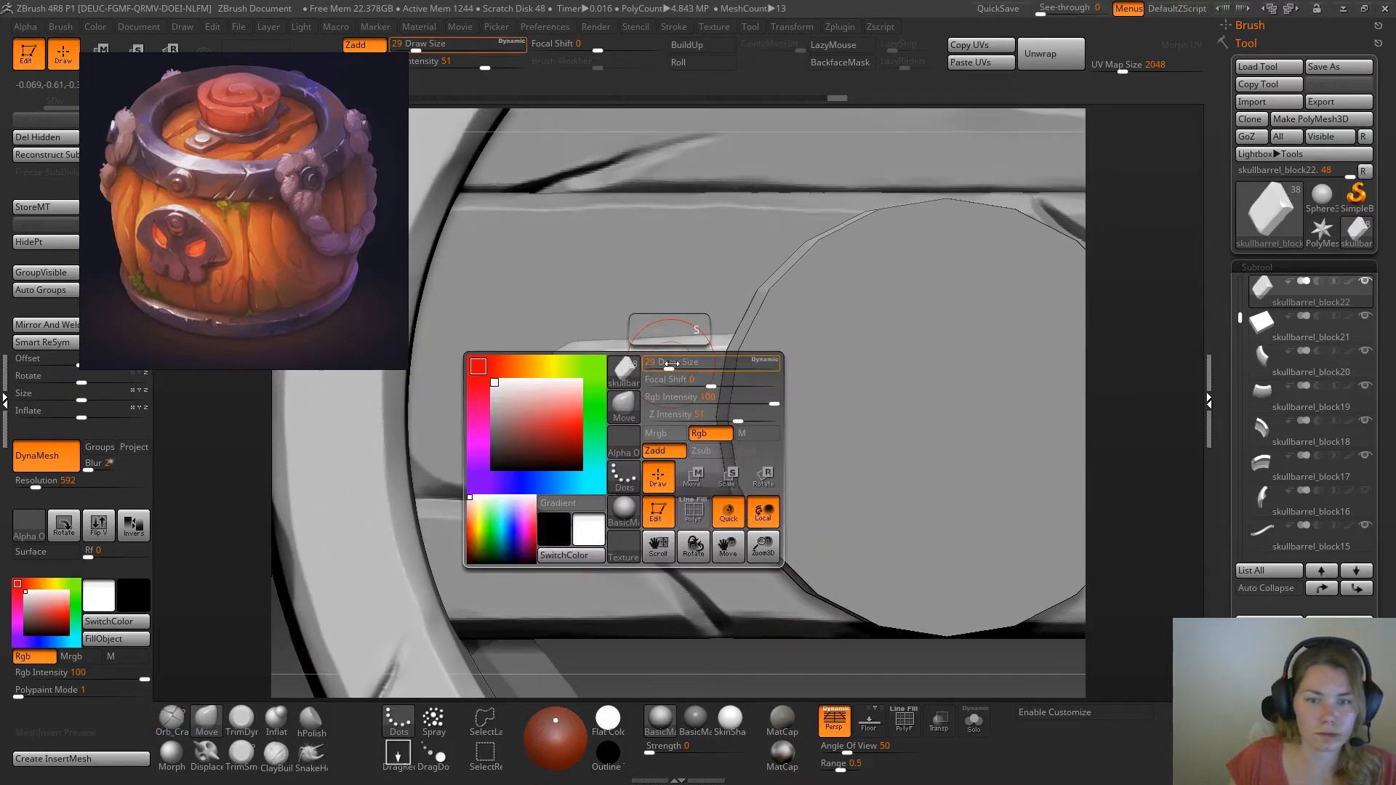
key("space")
mouse_move(642, 358)
left_mouse_down()
mouse_move(660, 335)
mouse_move(596, 345)
left_mouse_up()
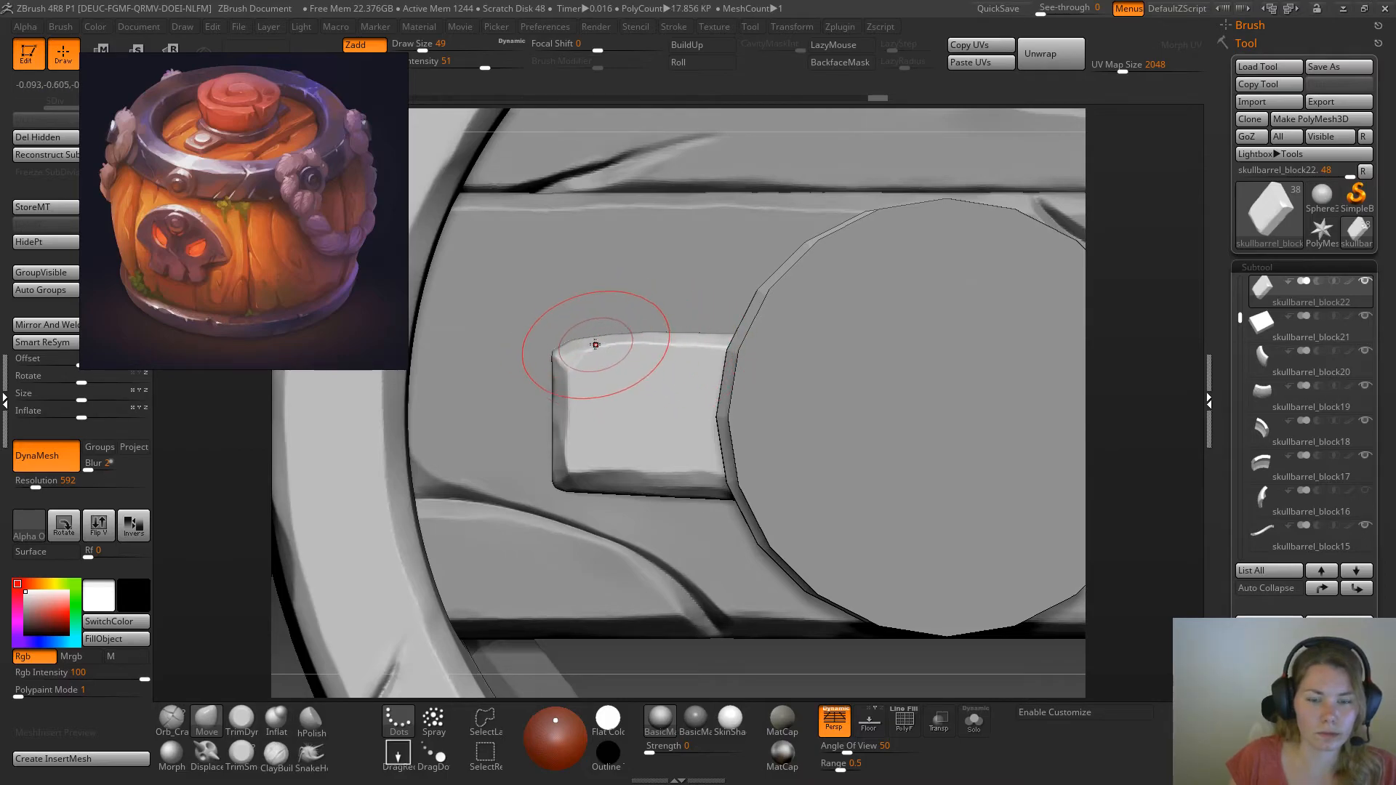
mouse_move(604, 465)
left_mouse_down()
mouse_move(734, 485)
mouse_move(702, 474)
mouse_move(602, 494)
left_mouse_up()
left_click_drag(578, 387, 584, 351)
left_click_drag(715, 352, 715, 347)
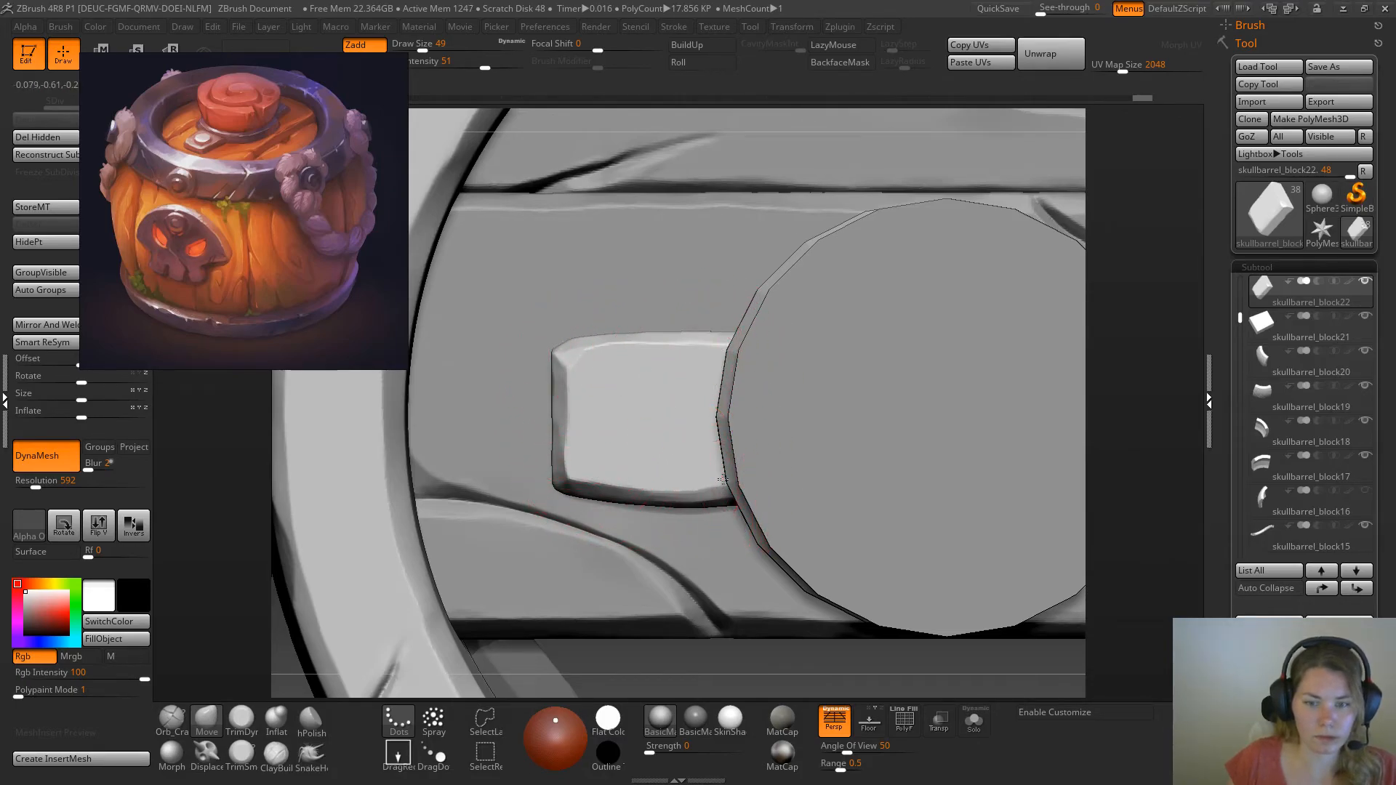
key("ctrl+z")
key("ctrl+z")
key("ctrl+z")
key("ctrl+z")
key("ctrl+z")
key("ctrl+z")
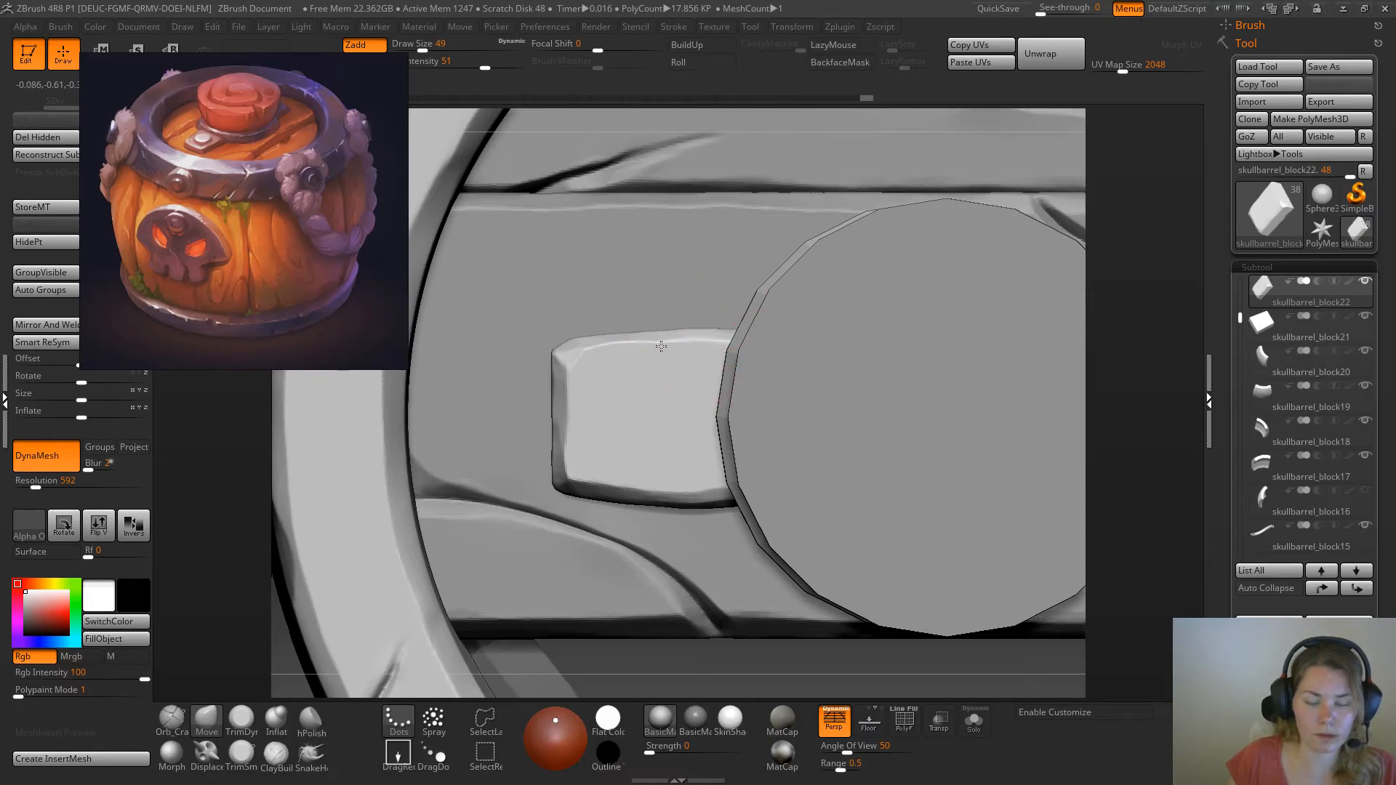
Adjust the plate's height with small vertical moves so it sits properly on the lid plank beside the cork
right_click_drag(991, 424, 990, 291, "alt")
mouse_move(1067, 522)
left_mouse_down()
mouse_move(1067, 459)
mouse_move(1070, 516)
left_mouse_up()
key("w")
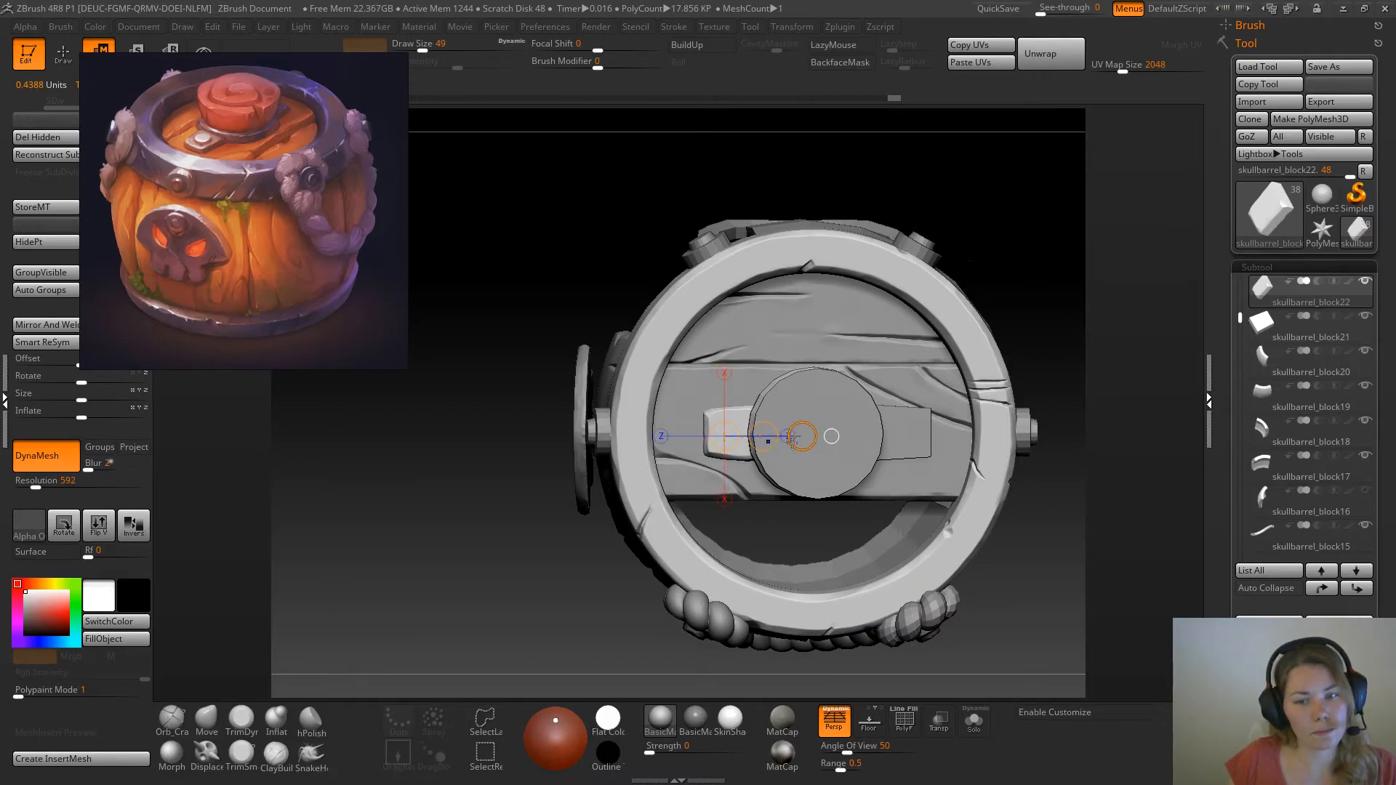
key("q")
left_click(974, 721)
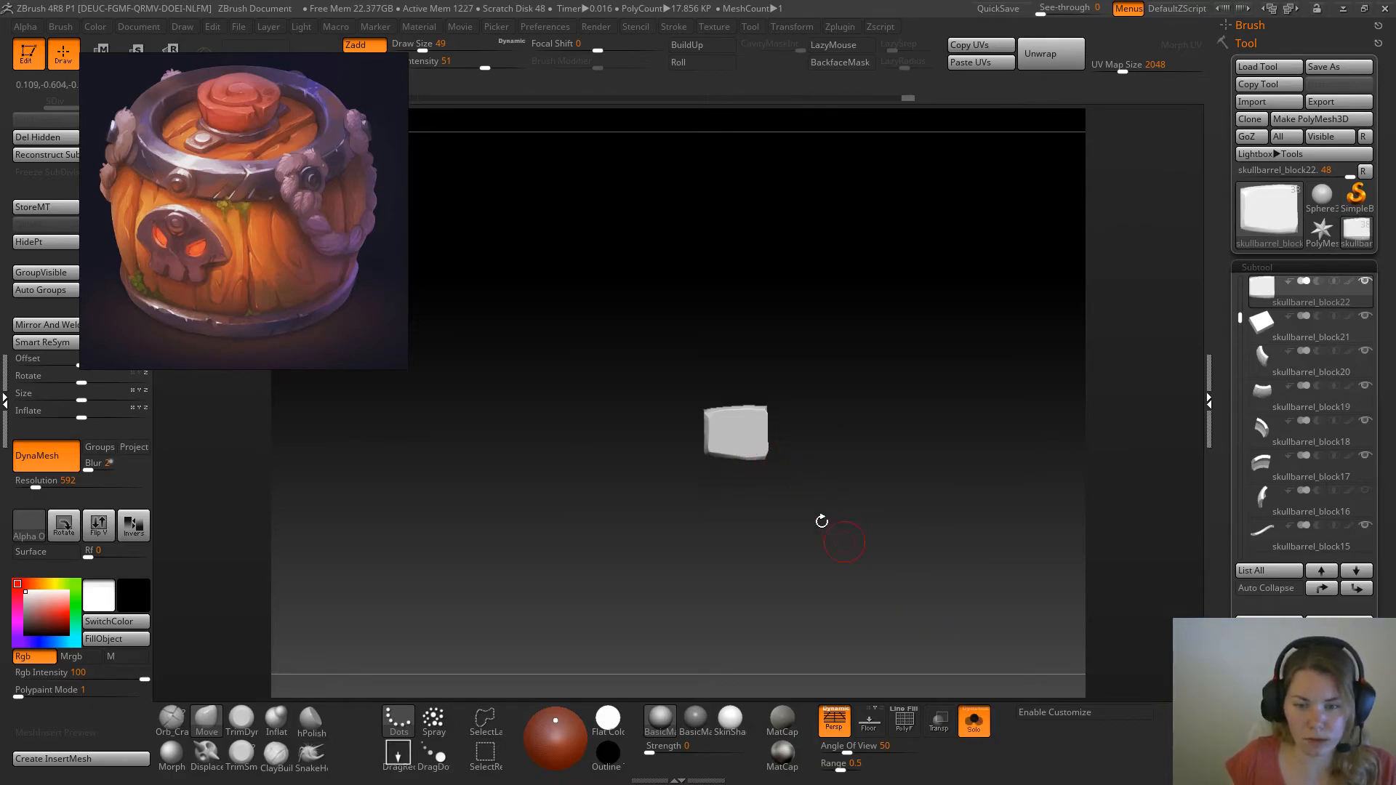
left_click(973, 737)
left_click_drag(1120, 421, 1131, 387, "alt")
left_click(977, 727)
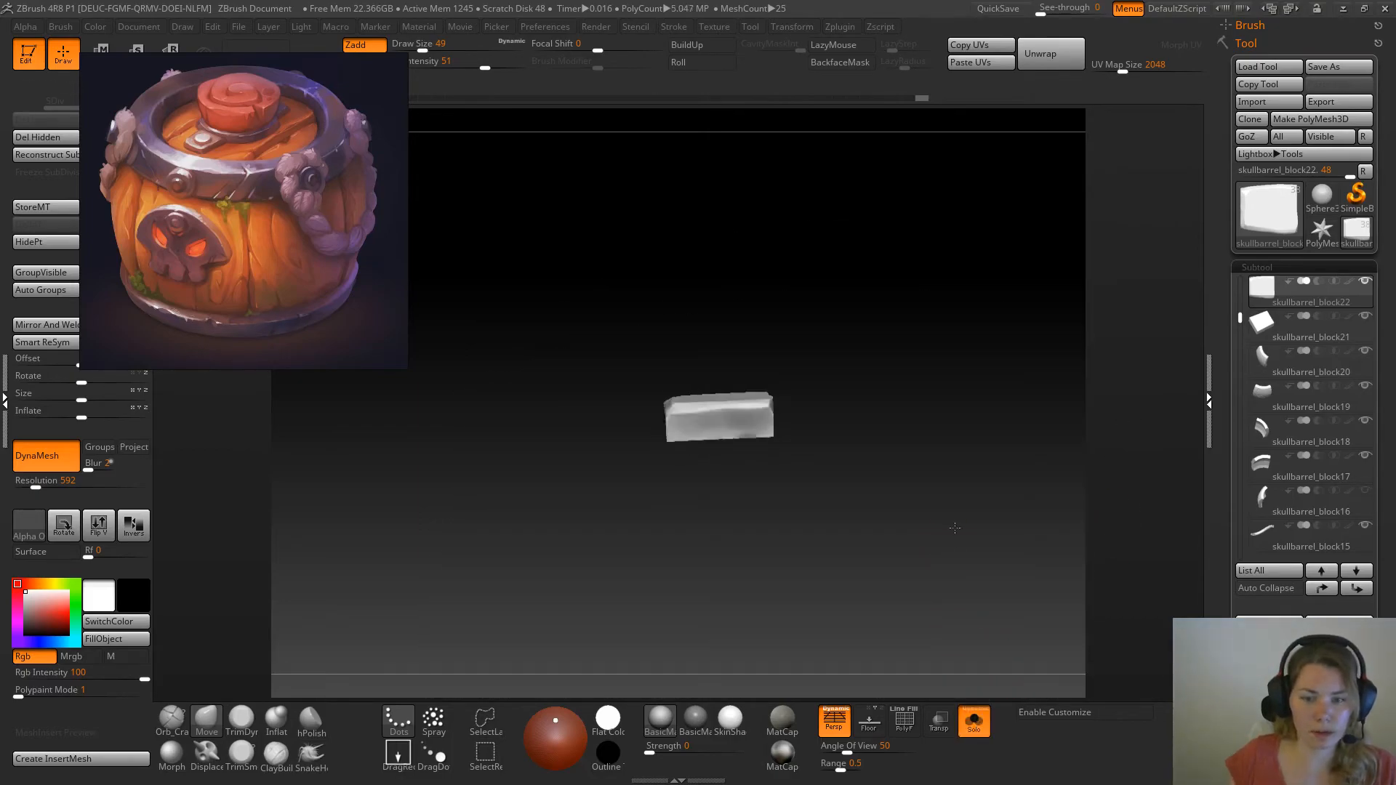
key("w")
mouse_move(730, 382)
left_mouse_down("shift")
mouse_move(729, 321)
mouse_move(730, 357)
left_mouse_up("shift")
left_click(970, 720)
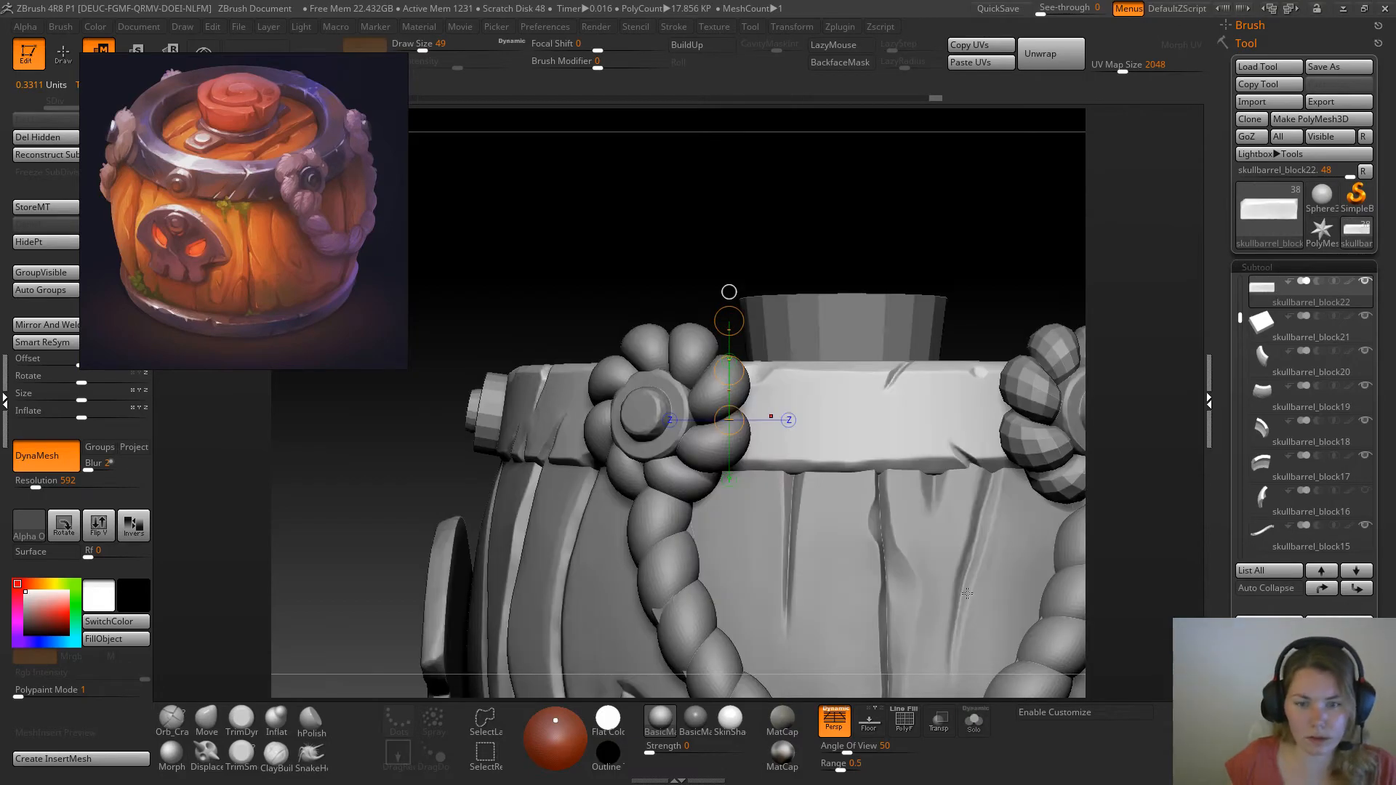
left_click_drag(1006, 252, 995, 280)
left_click_drag(730, 379, 730, 383)
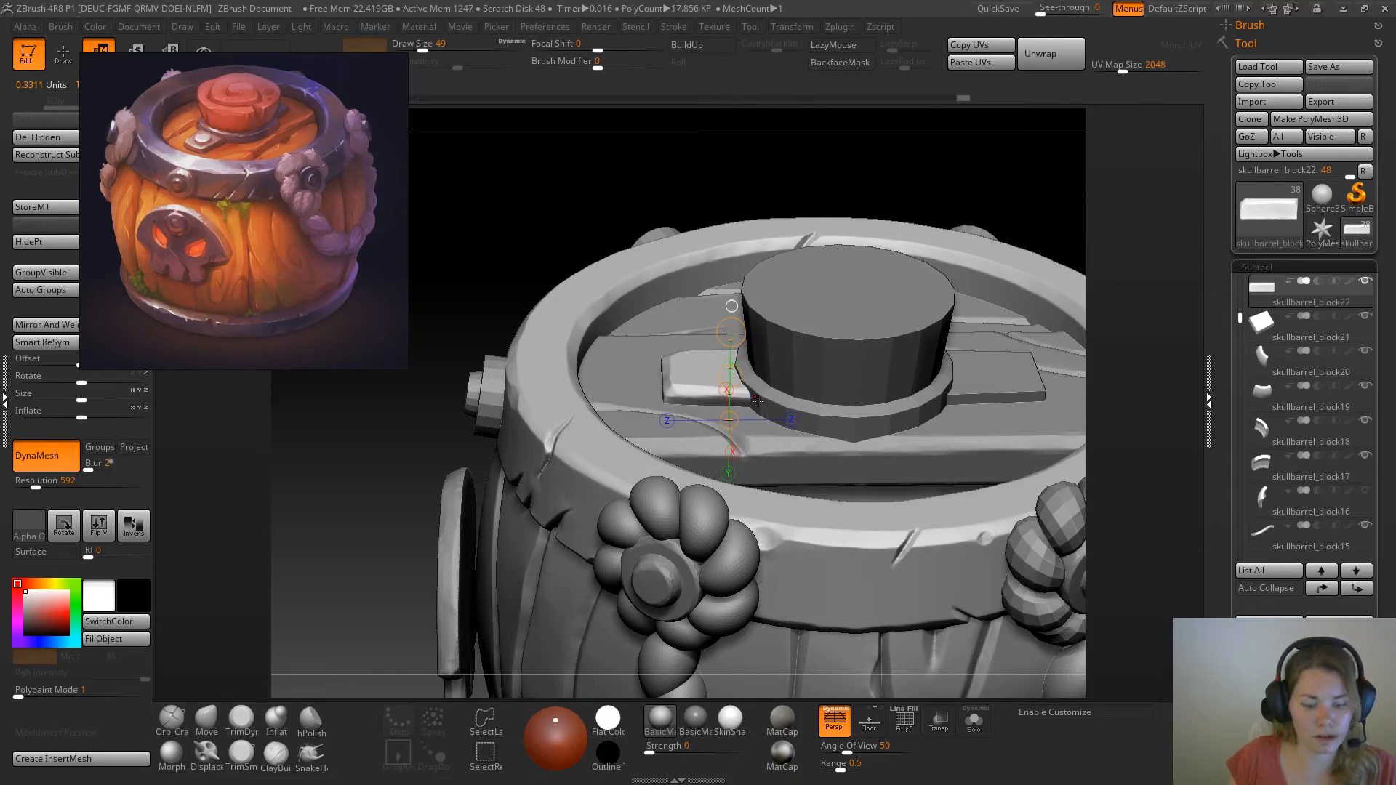
key("q")
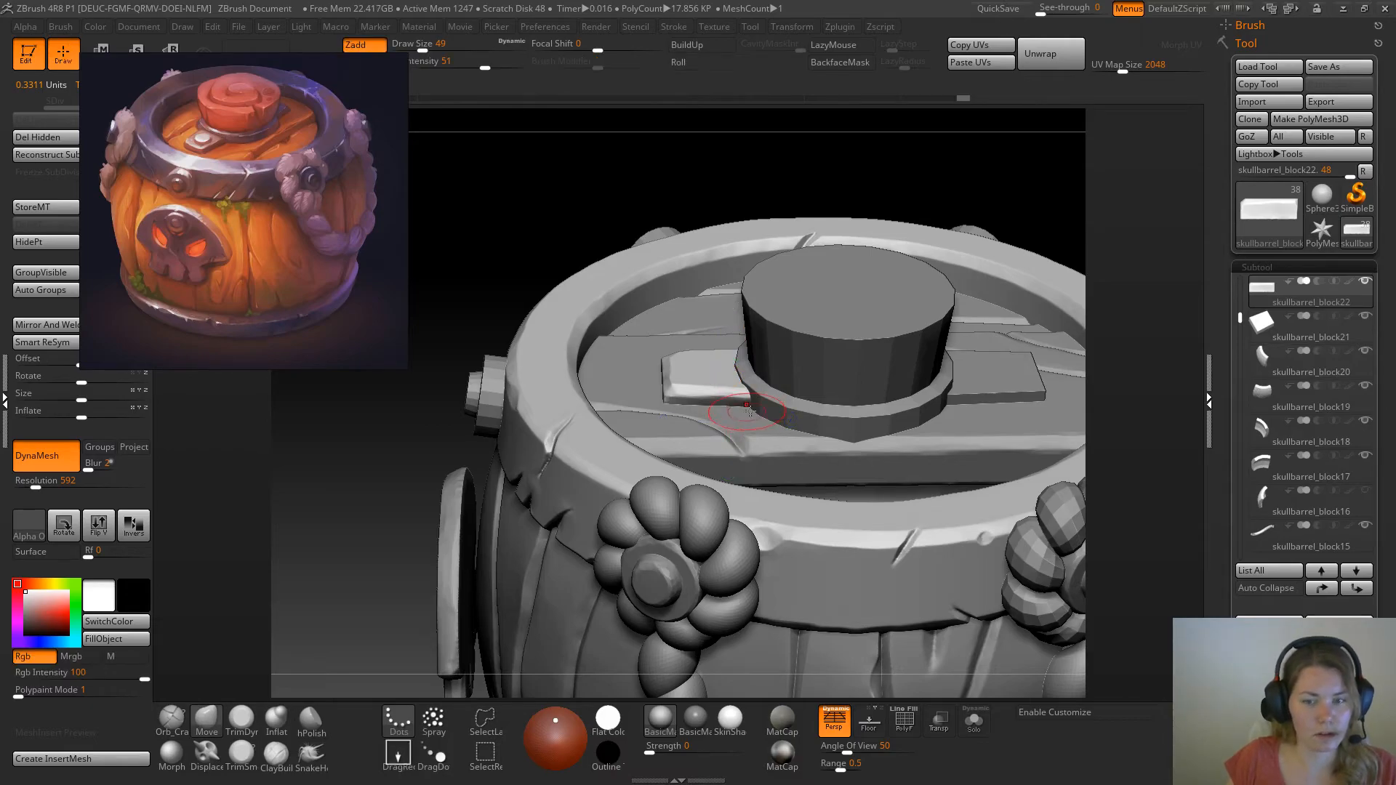
Select the metal collar around the cork and remesh it with DynaMesh at resolution 288, undoing the attempt at 128
left_click(831, 415, "alt")
left_click_drag(891, 151, 865, 218)
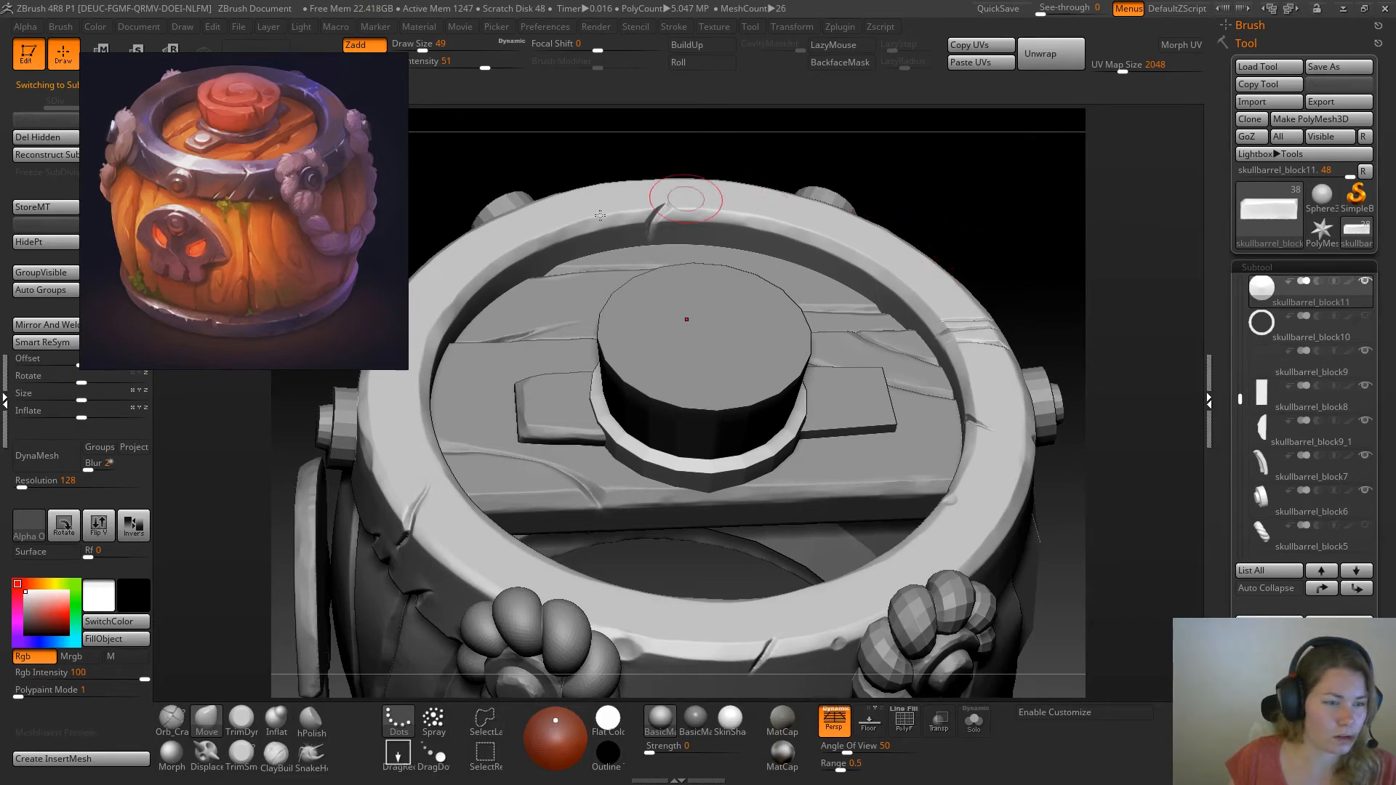
left_click(61, 466)
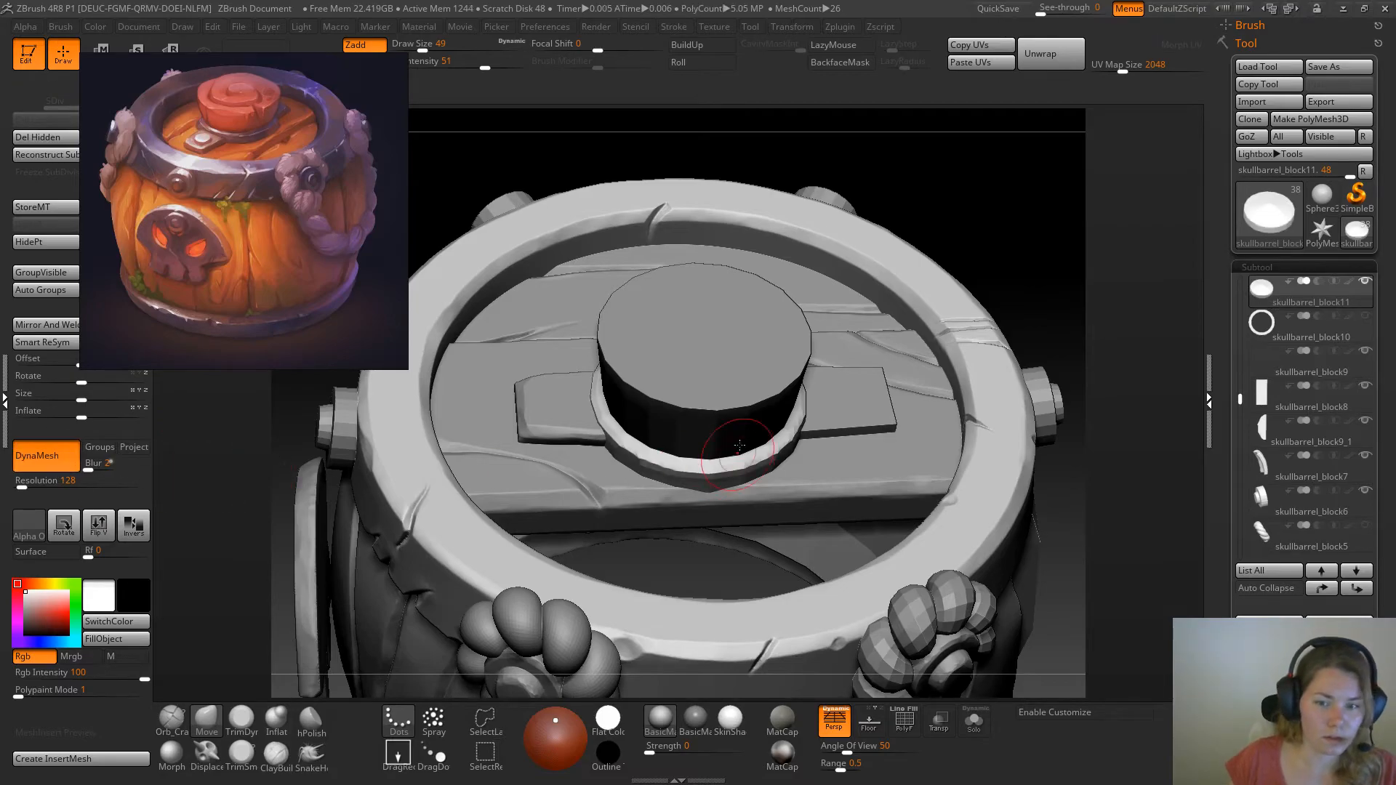
key("ctrl+z")
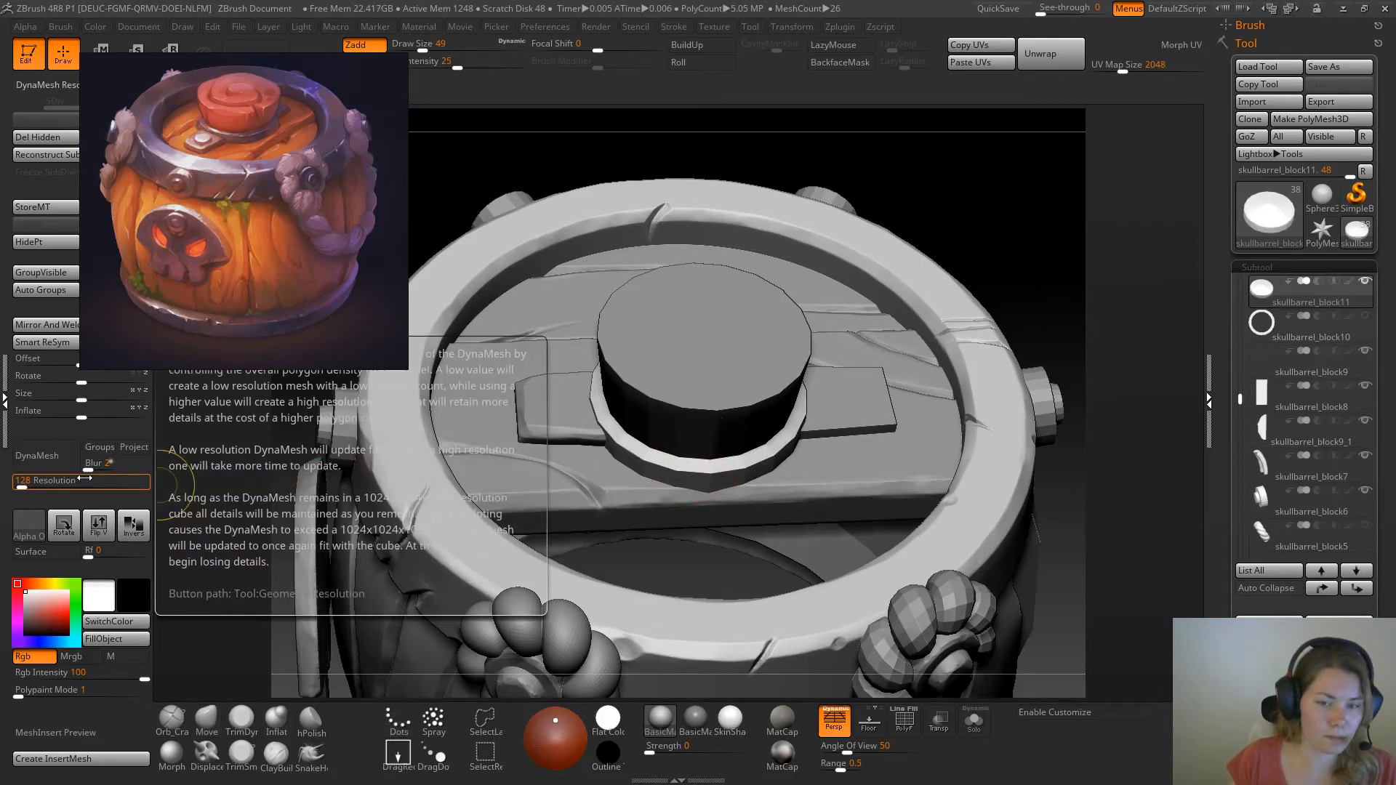
left_click_drag(22, 483, 26, 483)
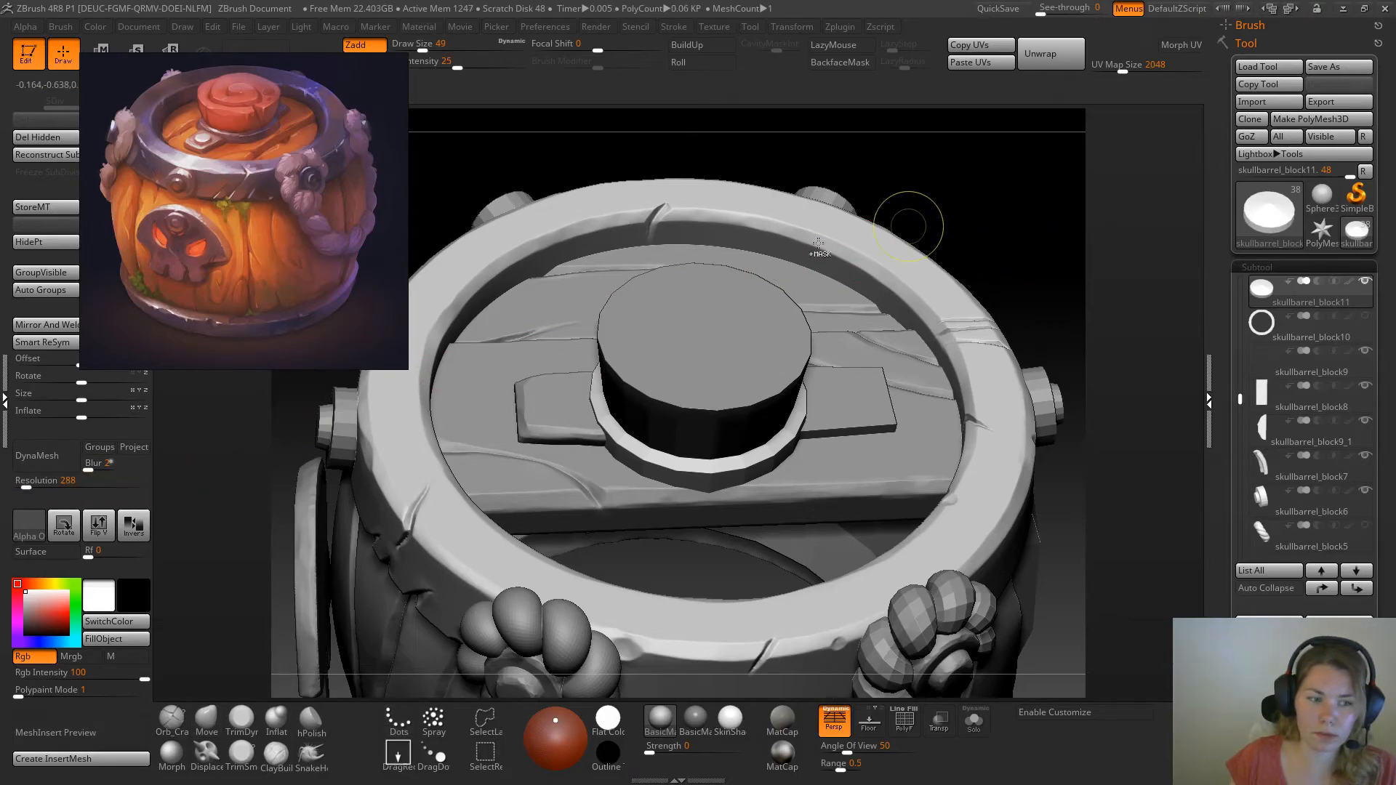
left_click(61, 453)
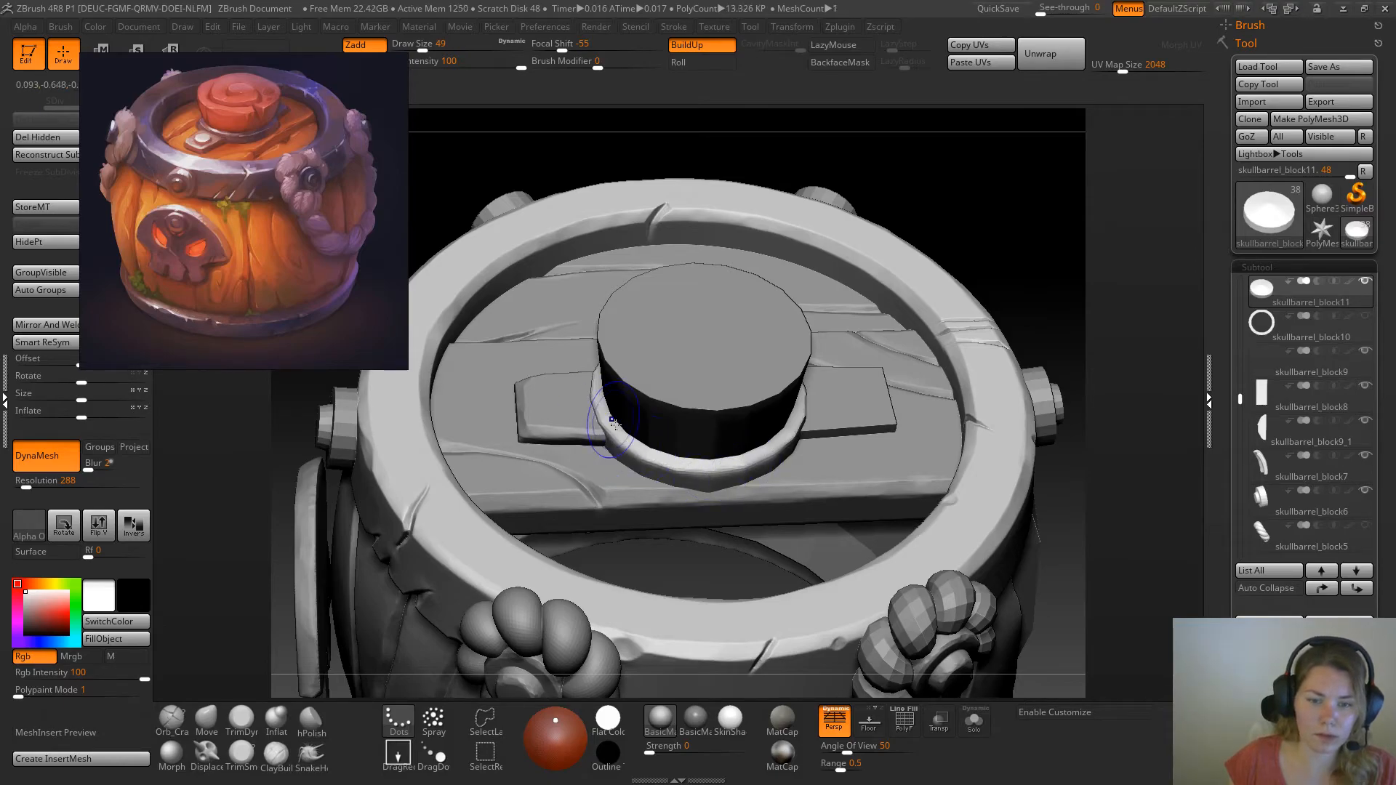
Isolate the collar disc and smooth the facets around its rim and edges, undoing an unwanted stroke
left_click(207, 720)
left_click(974, 721)
left_click_drag(969, 333, 951, 348)
mouse_move(608, 390)
left_mouse_down("shift")
mouse_move(614, 293)
mouse_move(705, 280)
left_mouse_up("shift")
left_click_drag(836, 273, 778, 254)
mouse_move(721, 273)
left_mouse_down("shift")
mouse_move(770, 357)
mouse_move(759, 396)
mouse_move(851, 250)
left_mouse_up("shift")
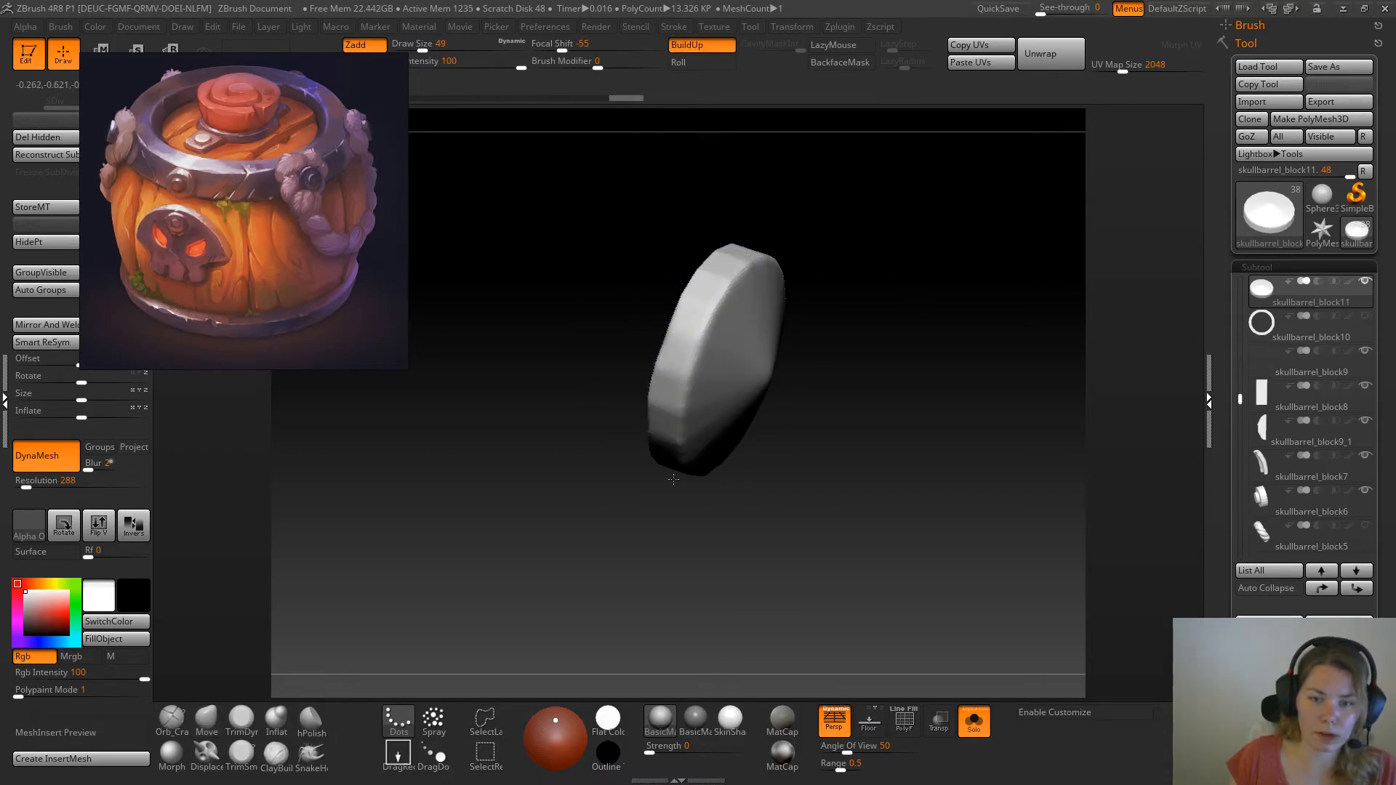
left_click_drag(829, 545, 736, 444)
mouse_move(641, 328)
left_mouse_down("shift")
mouse_move(680, 452)
mouse_move(767, 465)
left_mouse_up("shift")
left_click_drag(942, 463, 801, 439)
key("ctrl+z")
left_click_drag(954, 347, 942, 327, "shift")
left_click_drag(1011, 313, 873, 254)
left_click_drag(904, 397, 946, 363, "shift")
left_click_drag(673, 538, 865, 509)
Remesh the collar at DynaMesh resolution 552, choose TrimDynamic at draw size 27 and show the whole barrel again
left_click(242, 718)
left_click(34, 486)
left_click_drag(756, 459, 724, 427, "shift")
key("space")
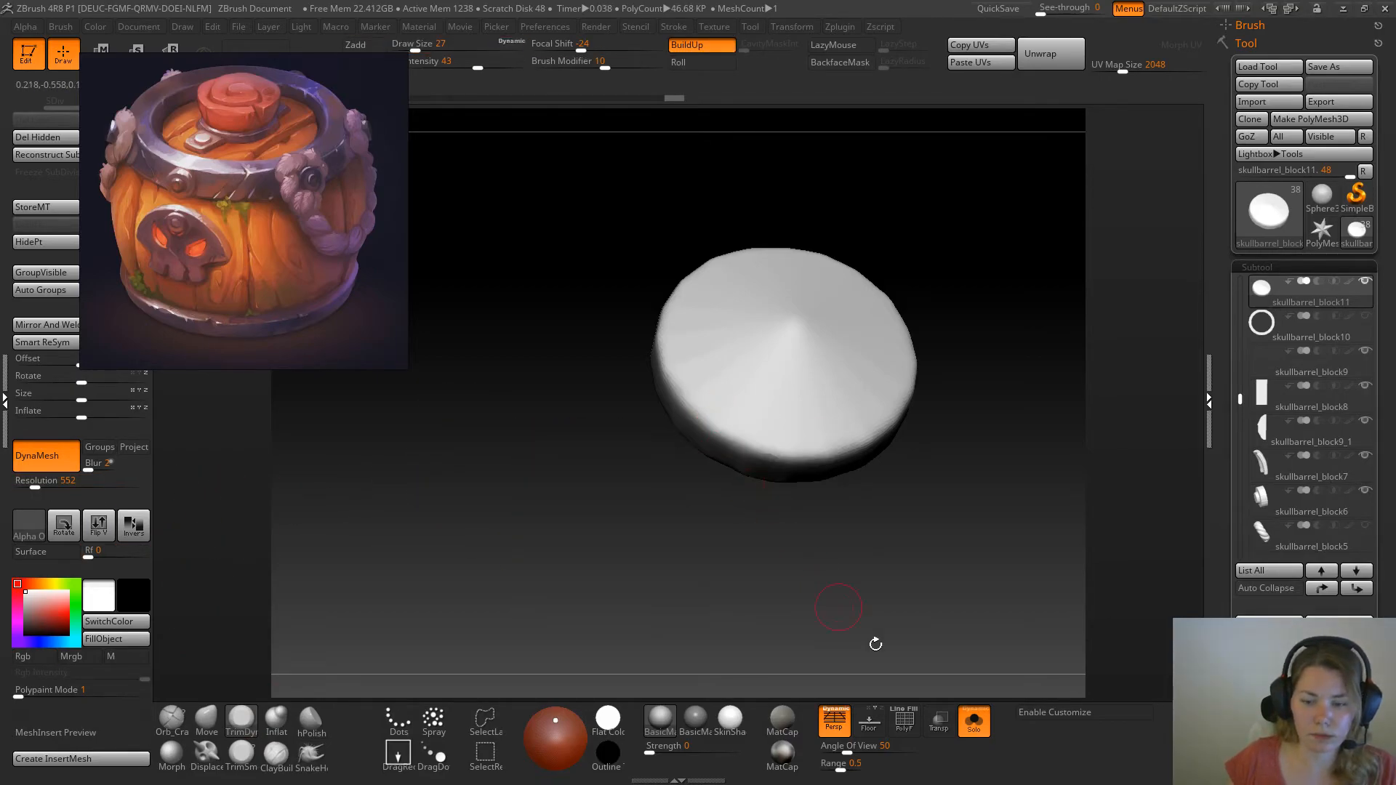
left_click(974, 722)
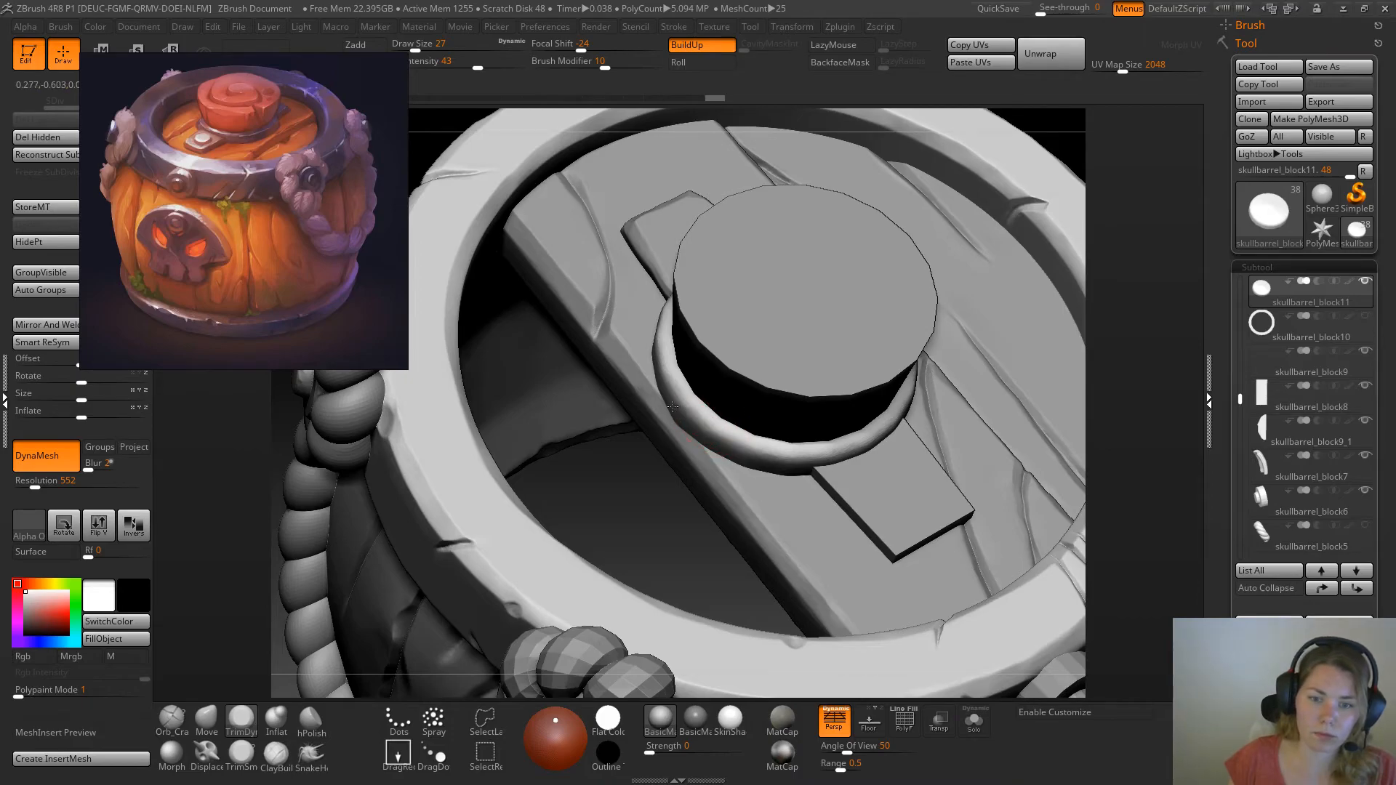
Trim the collar's upper outer edge along the front and the side nearest the bevelled plate for a worn bevel
mouse_move(757, 451)
left_mouse_down()
mouse_move(814, 455)
mouse_move(861, 437)
left_mouse_up()
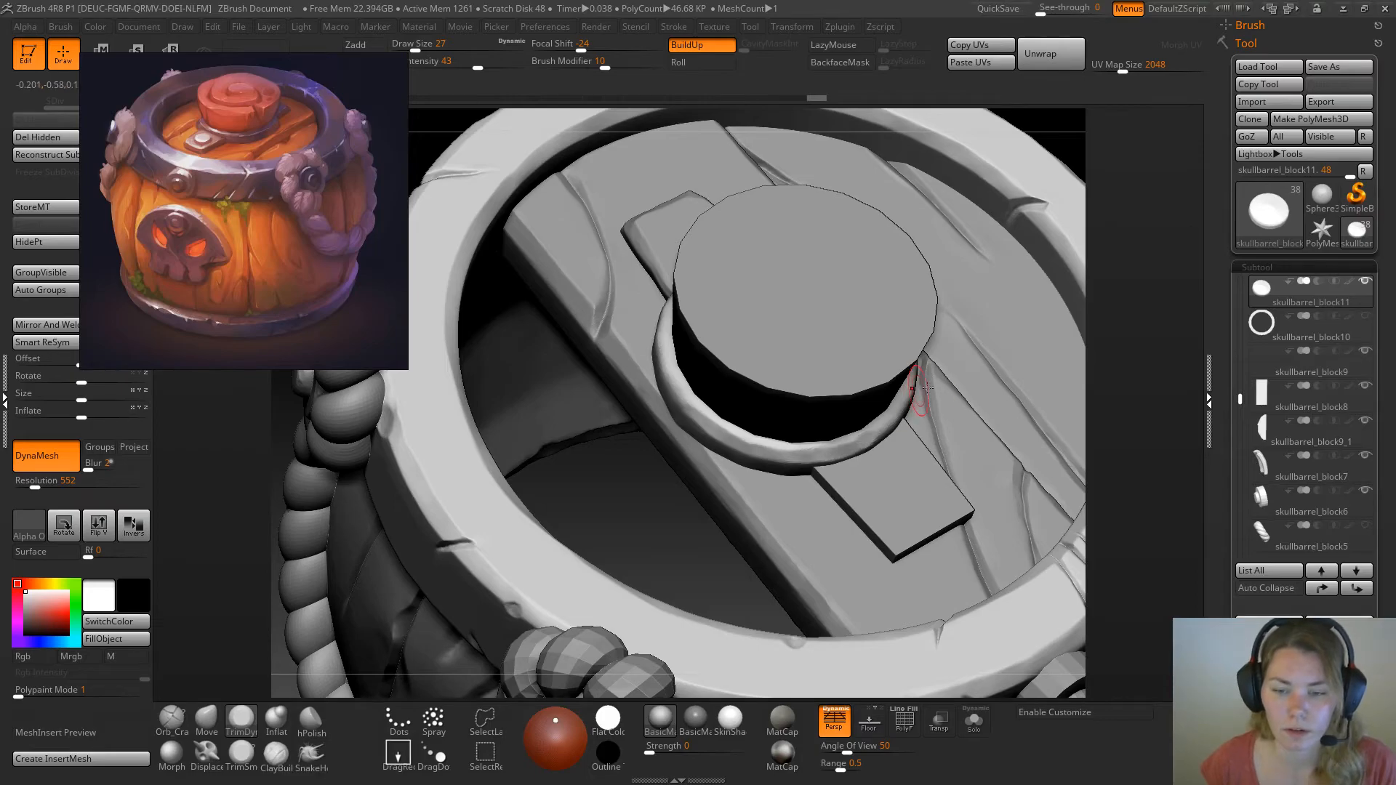
right_click_drag(646, 511, 679, 391)
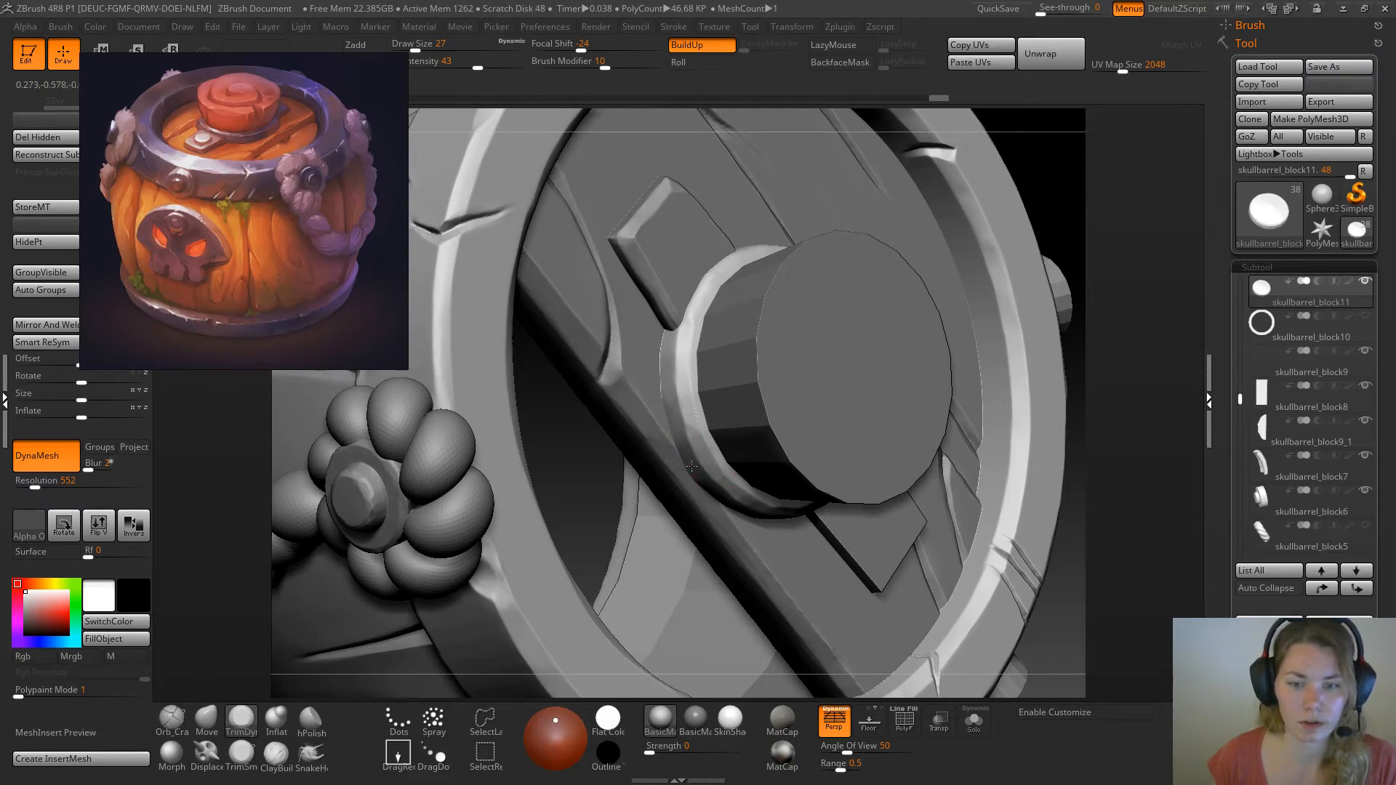
mouse_move(1061, 168)
left_mouse_down()
mouse_move(1047, 225)
mouse_move(1018, 237)
left_mouse_up()
left_click_drag(702, 305, 689, 329)
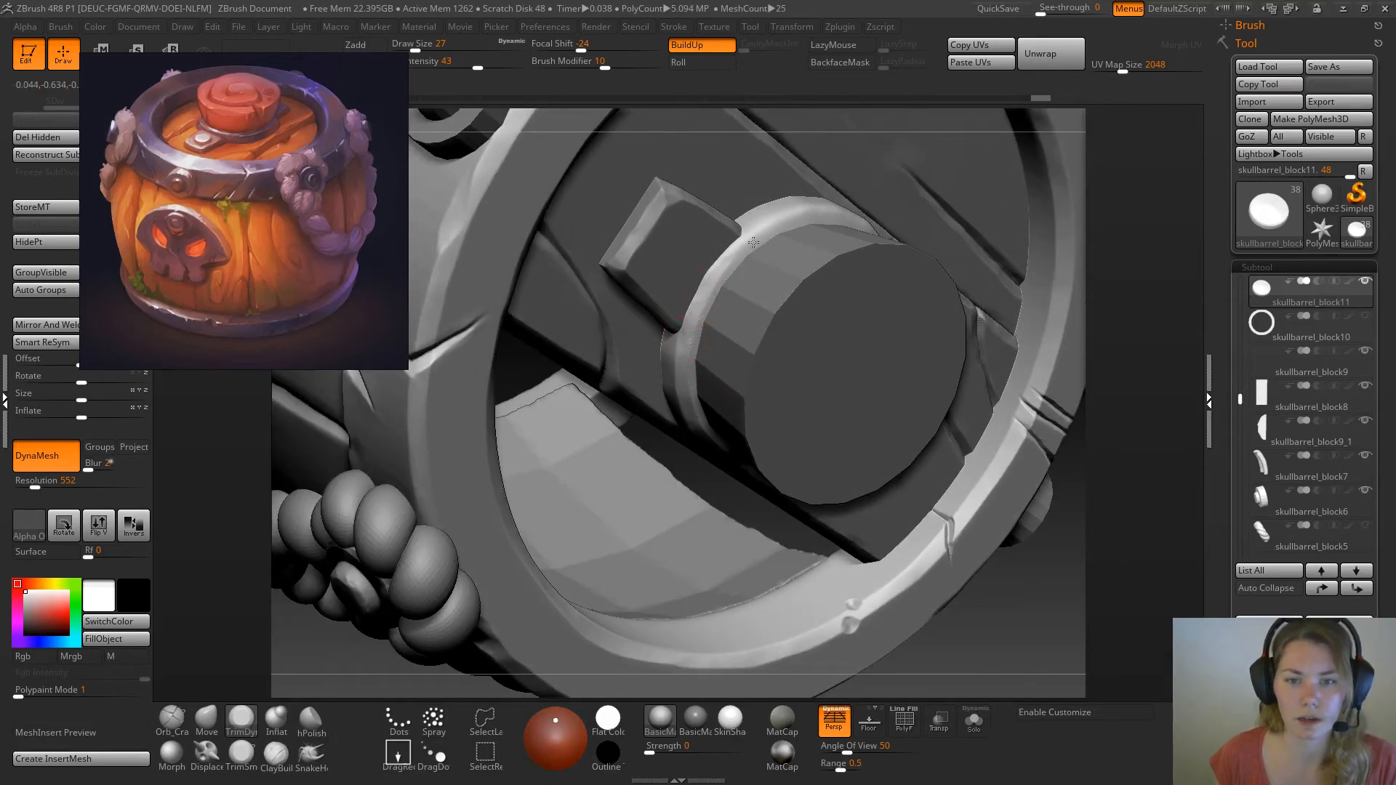
Continue the uneven trimmed bevel around the back of the collar to the side by the unbevelled plate
left_click_drag(735, 250, 749, 246)
mouse_move(1151, 252)
left_mouse_down()
mouse_move(1132, 287)
mouse_move(1091, 302)
left_mouse_up()
left_click_drag(720, 273, 769, 265)
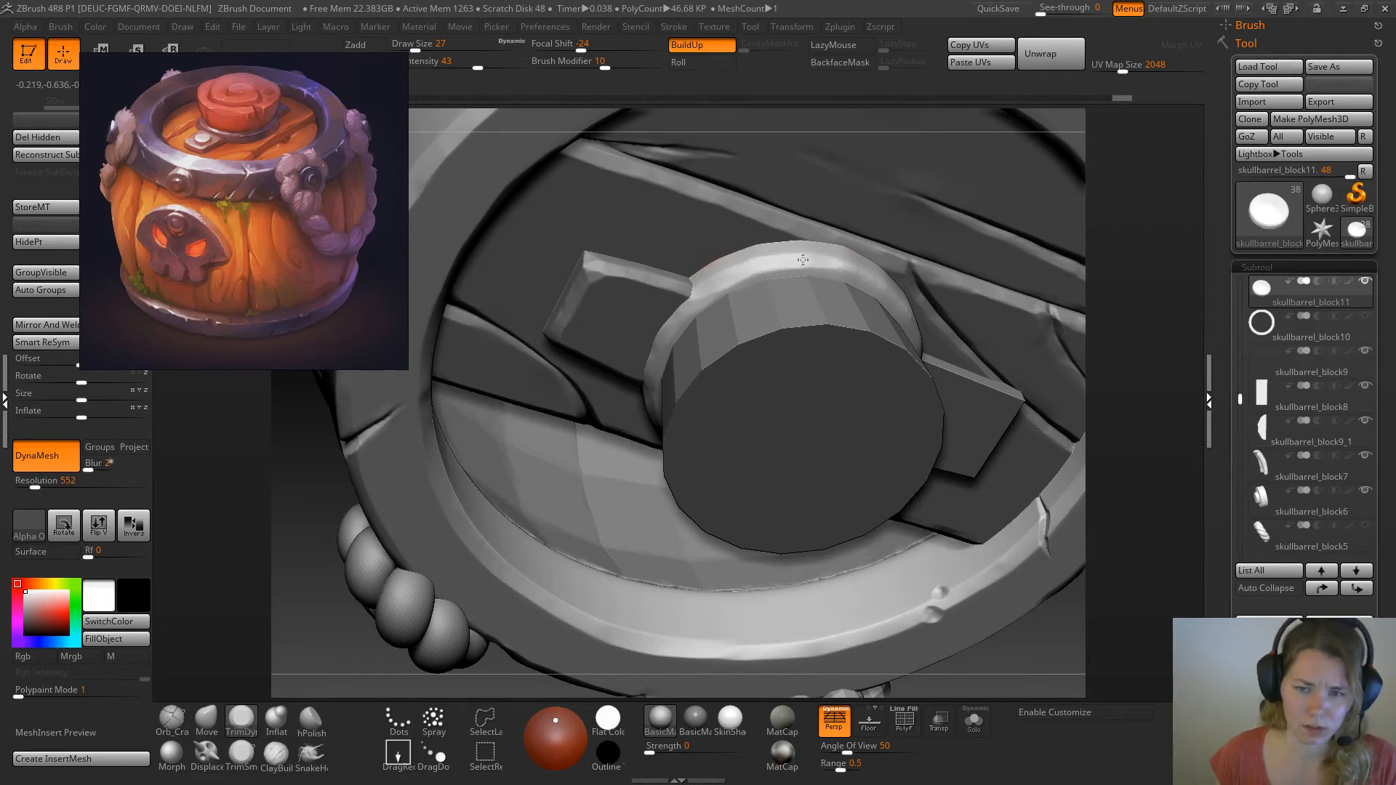
left_click_drag(1183, 245, 1120, 313)
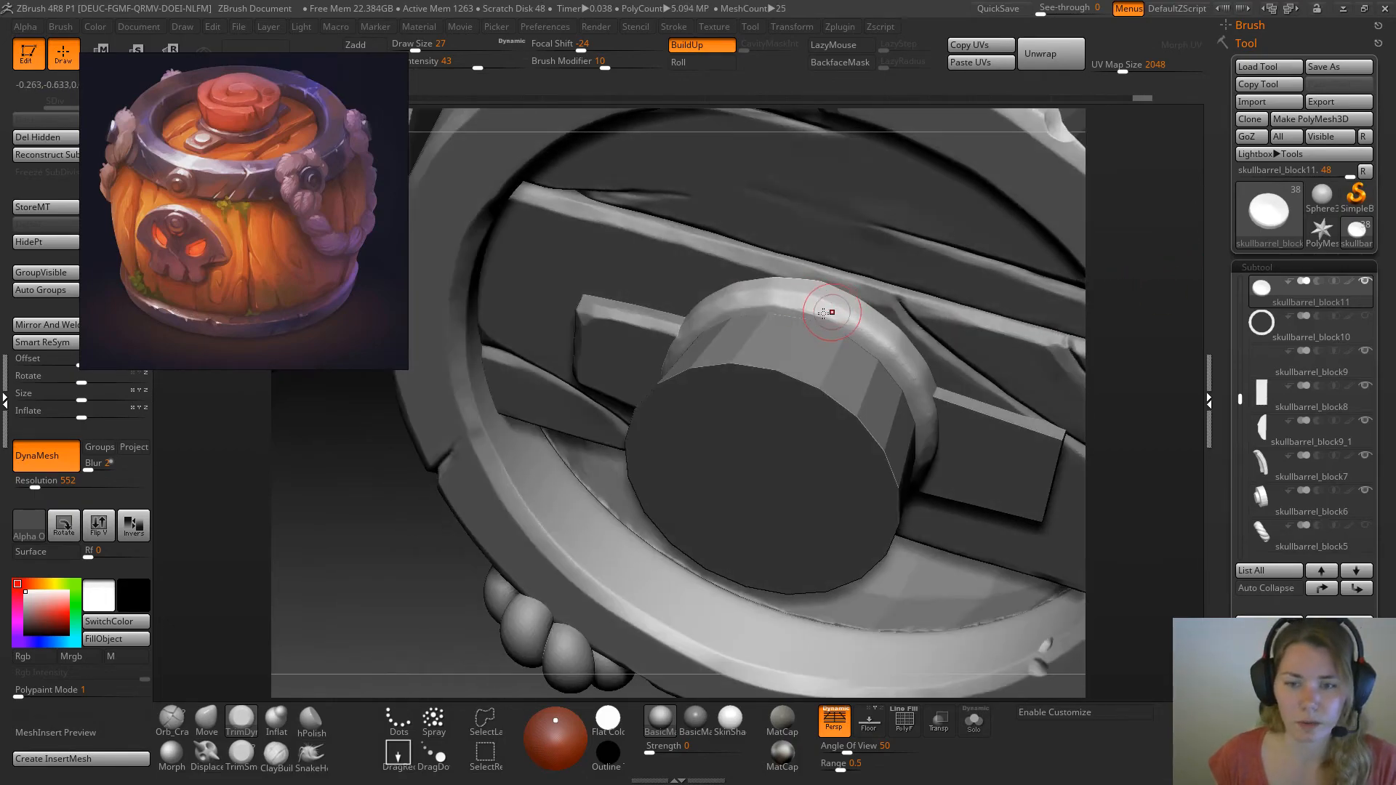
left_click_drag(930, 436, 926, 455)
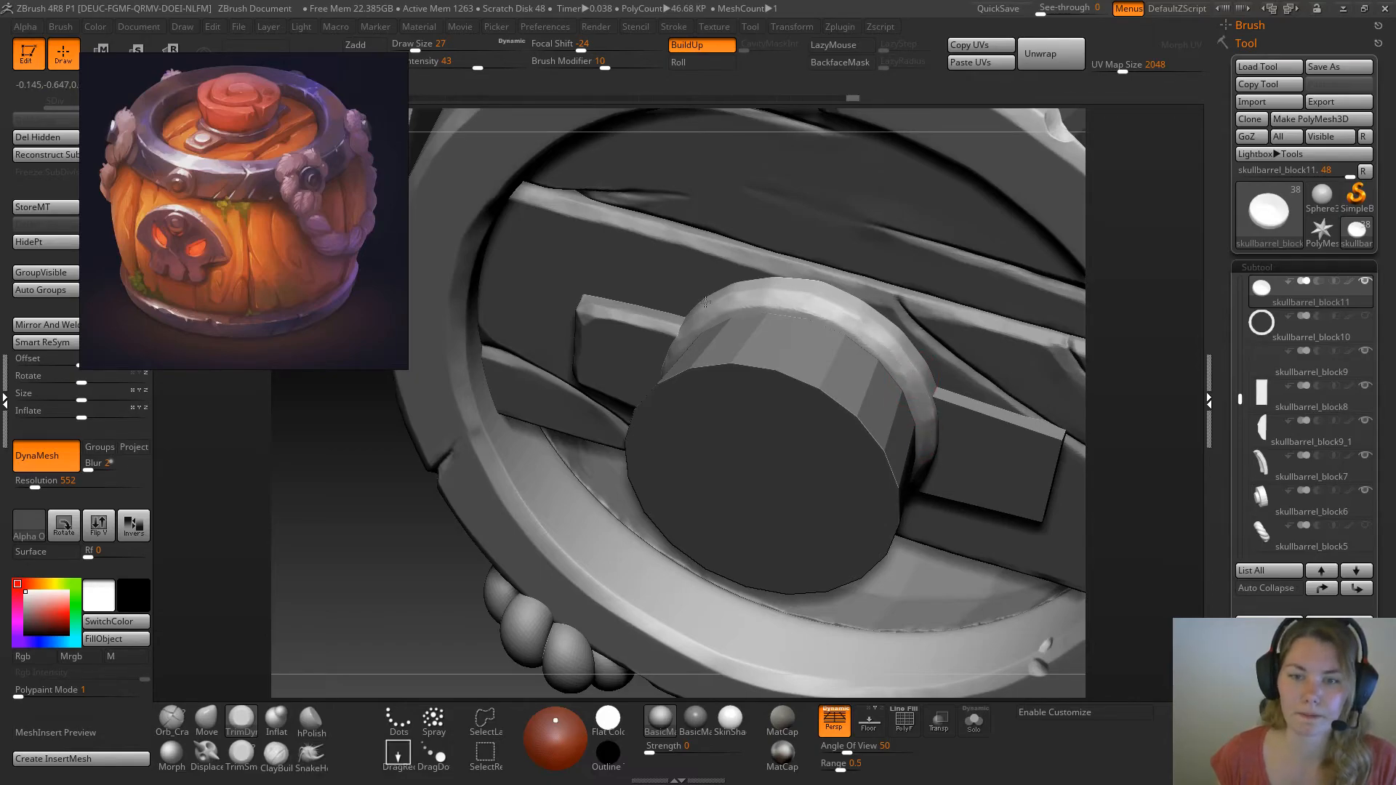
Subdivide the collar to level 2 and refine the worn bevel along its front edge with TrimDynamic
left_click_drag(1188, 485, 1174, 305)
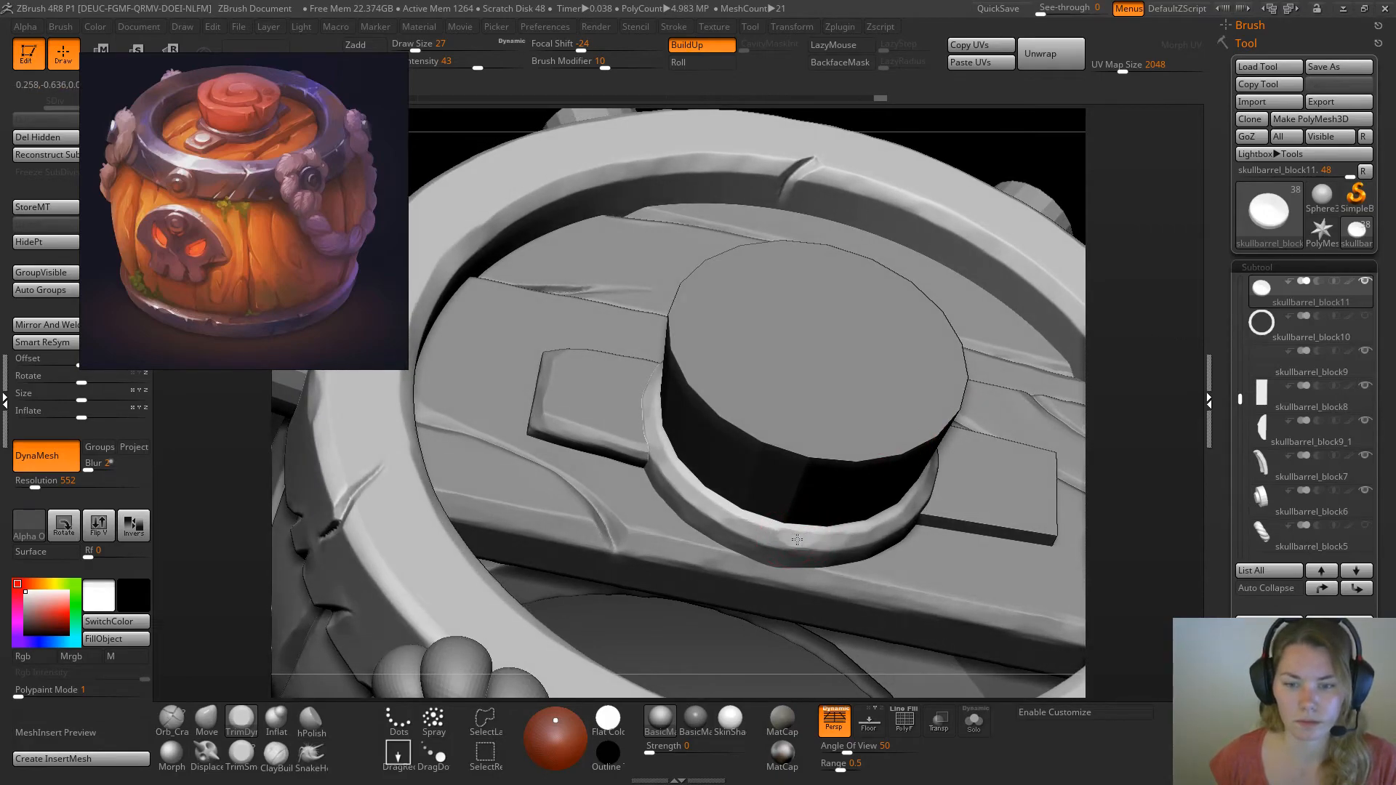
left_click(724, 515, "alt")
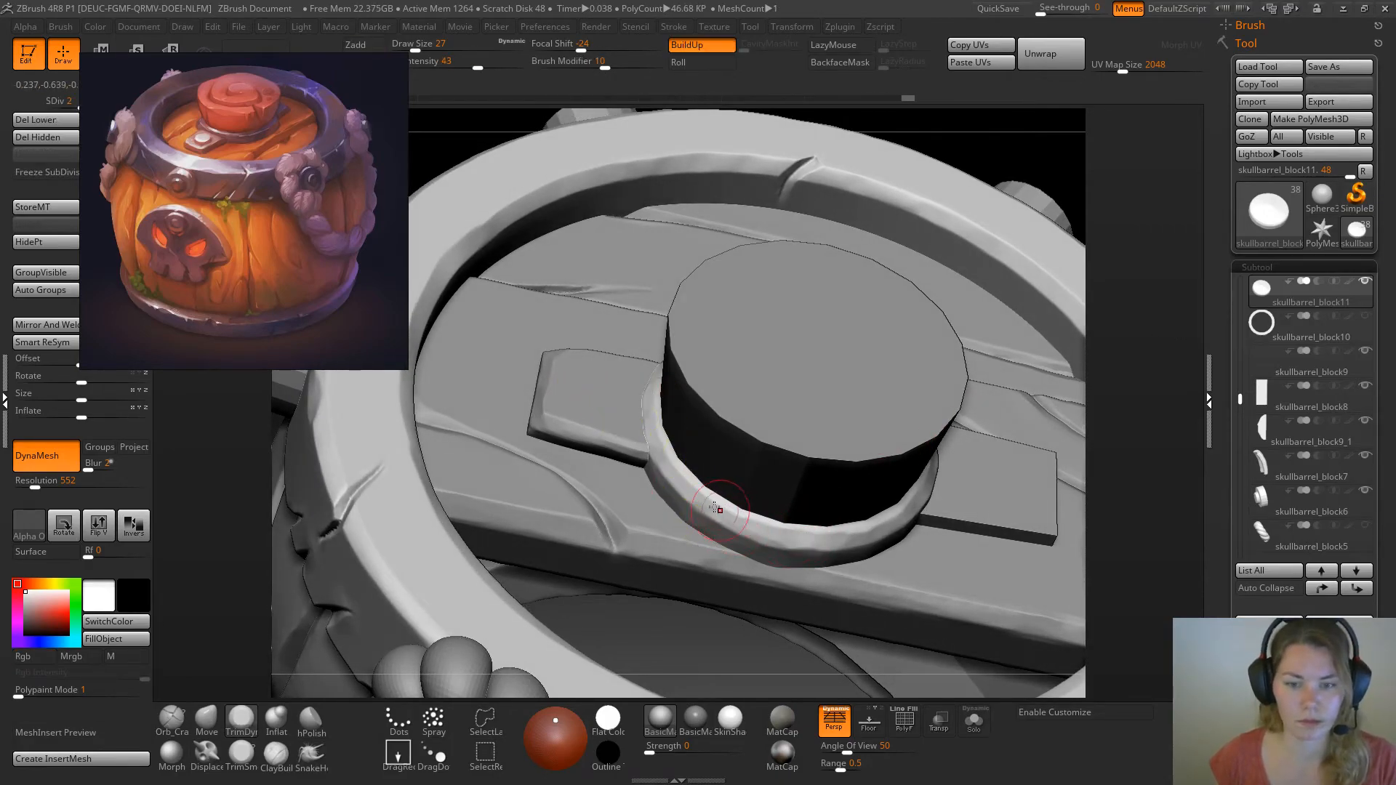
left_click(805, 544, "alt")
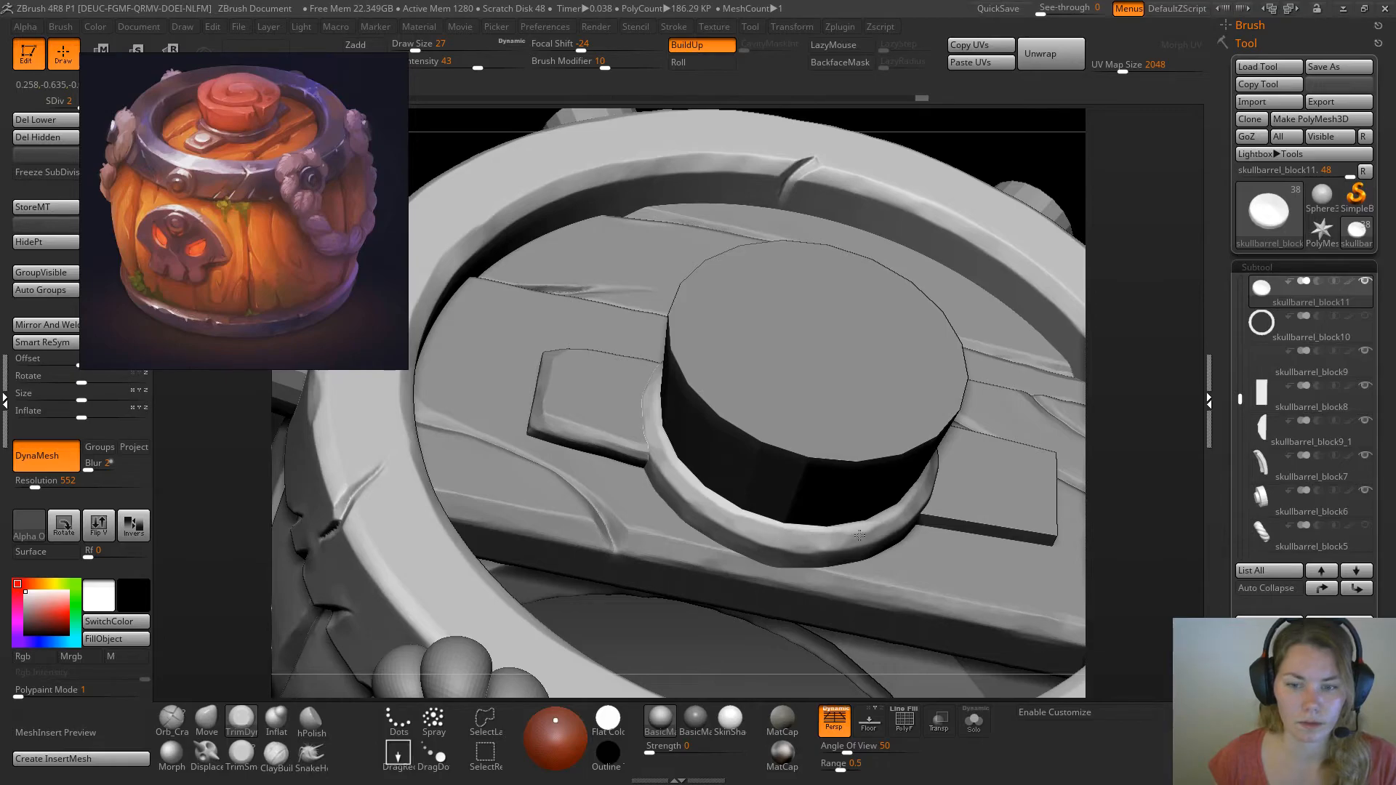
left_click_drag(773, 487, 966, 356)
left_click_drag(739, 314, 912, 413)
Select the bevelled metal plate and set the masking brush to the solid round Alpha 14 with the DragRect stroke
left_click(619, 493, "alt")
left_click_drag(888, 190, 869, 312, "shift")
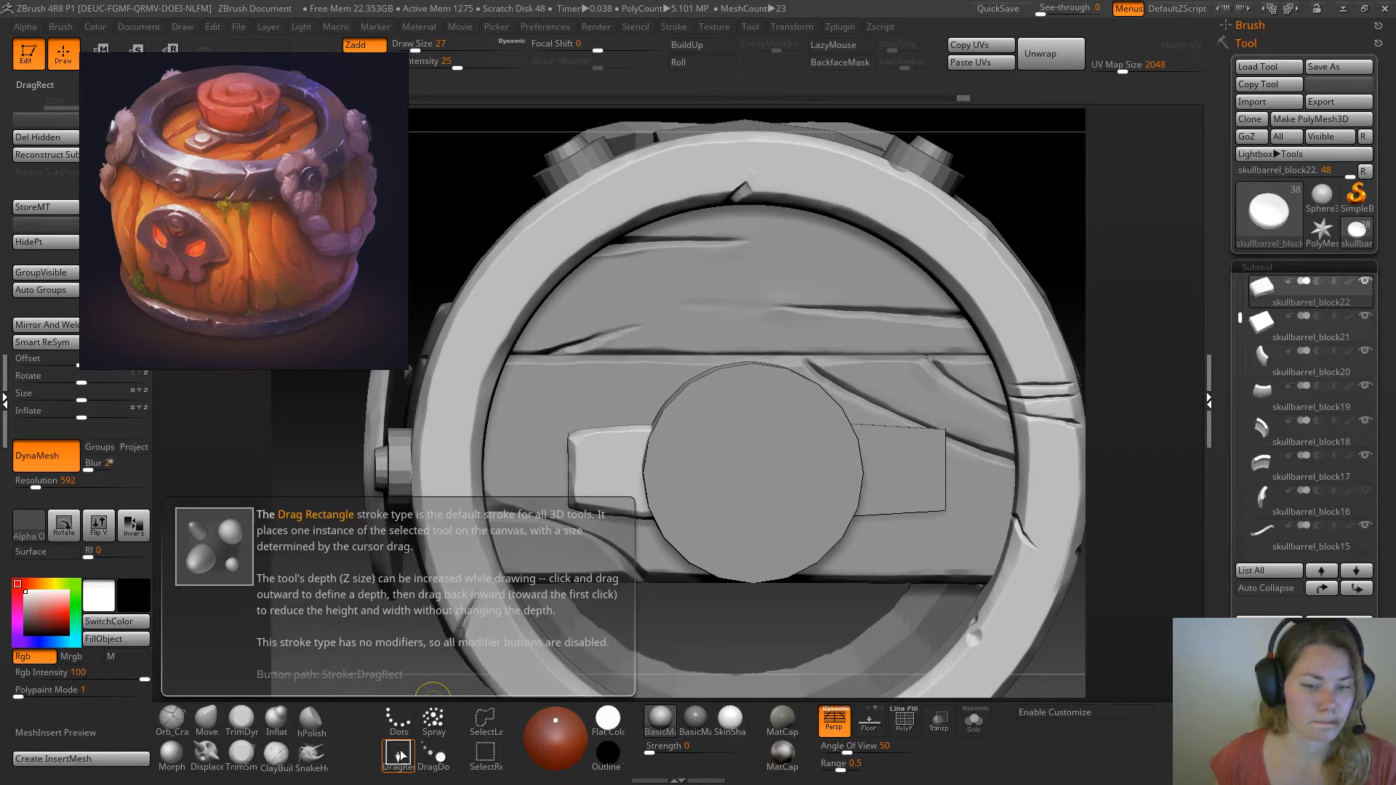
left_click(486, 757)
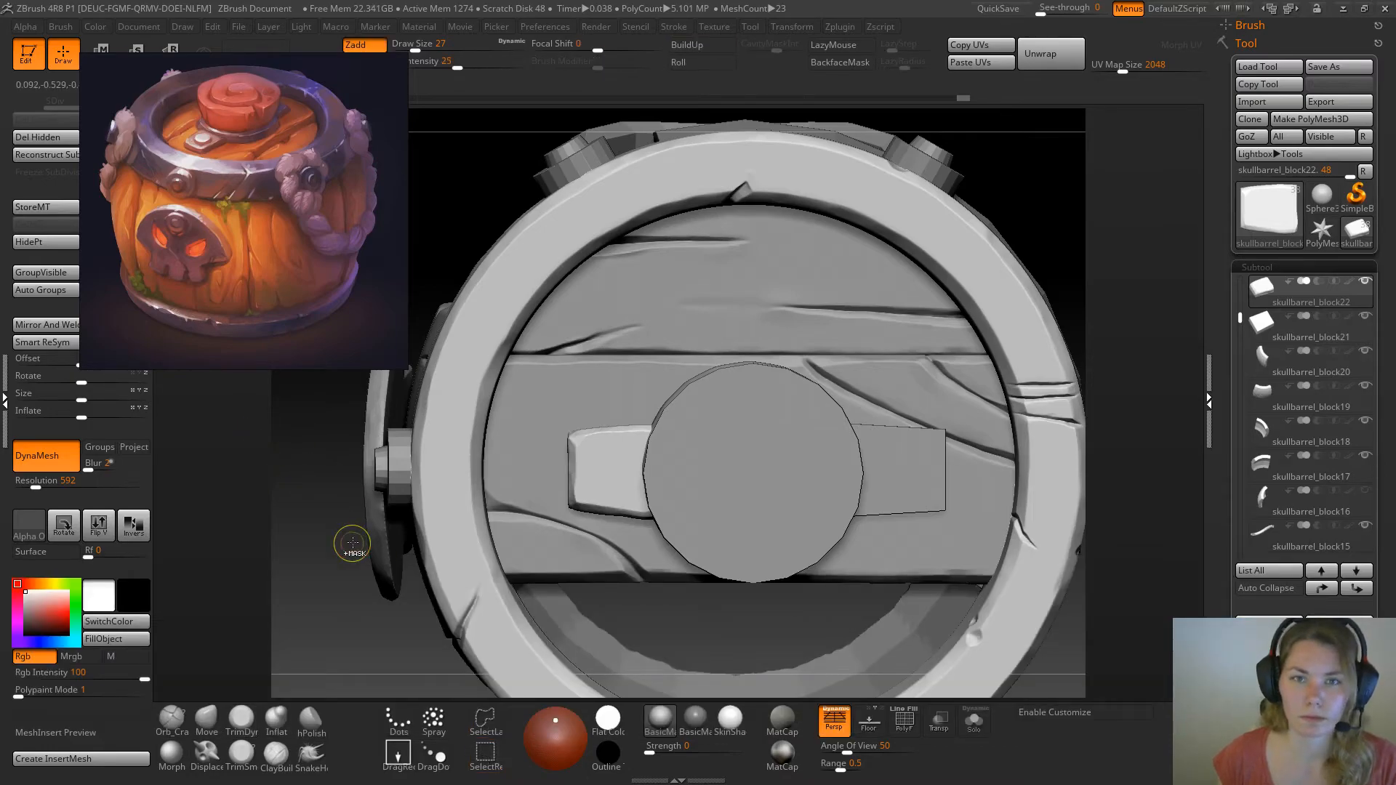
left_click(30, 532, "ctrl")
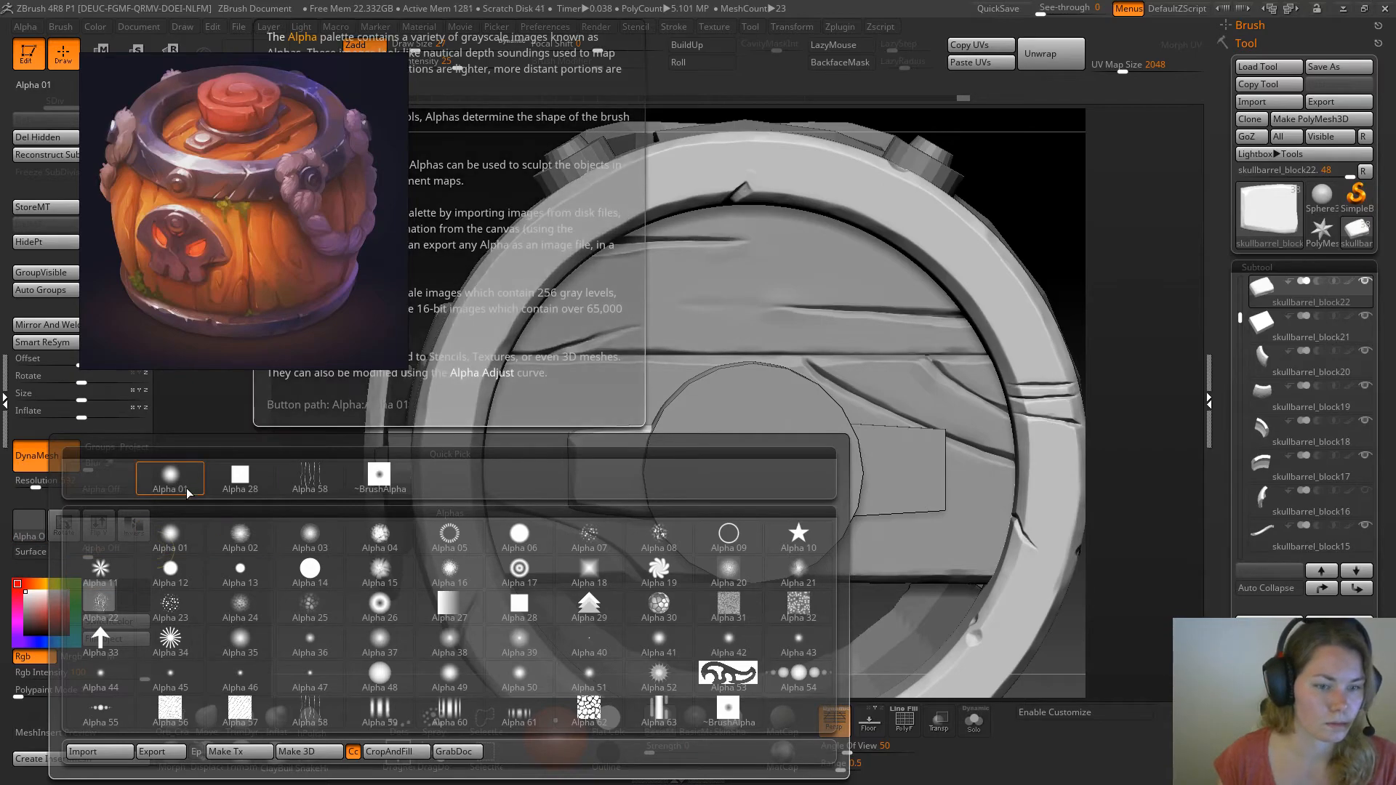
left_click(320, 575, "ctrl")
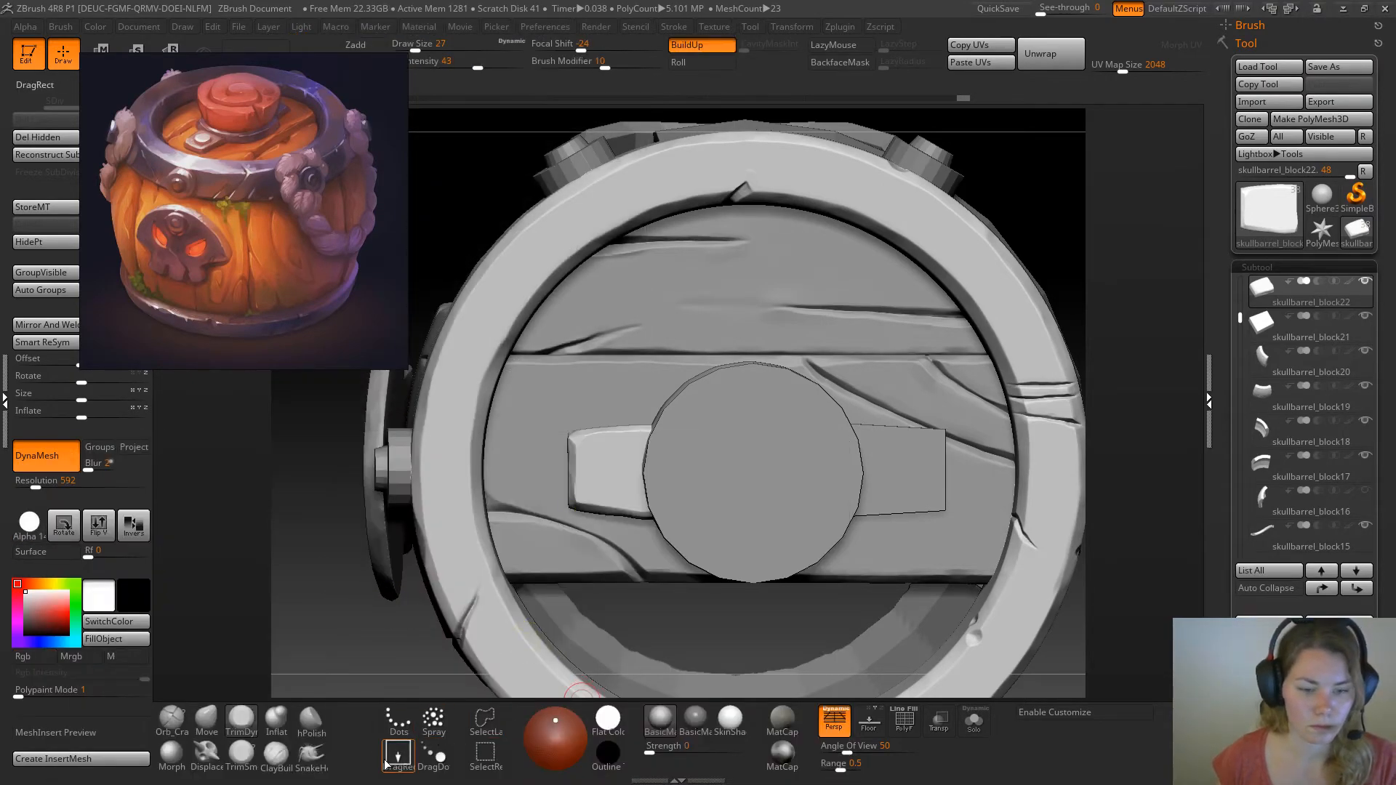
left_click(408, 769, "ctrl")
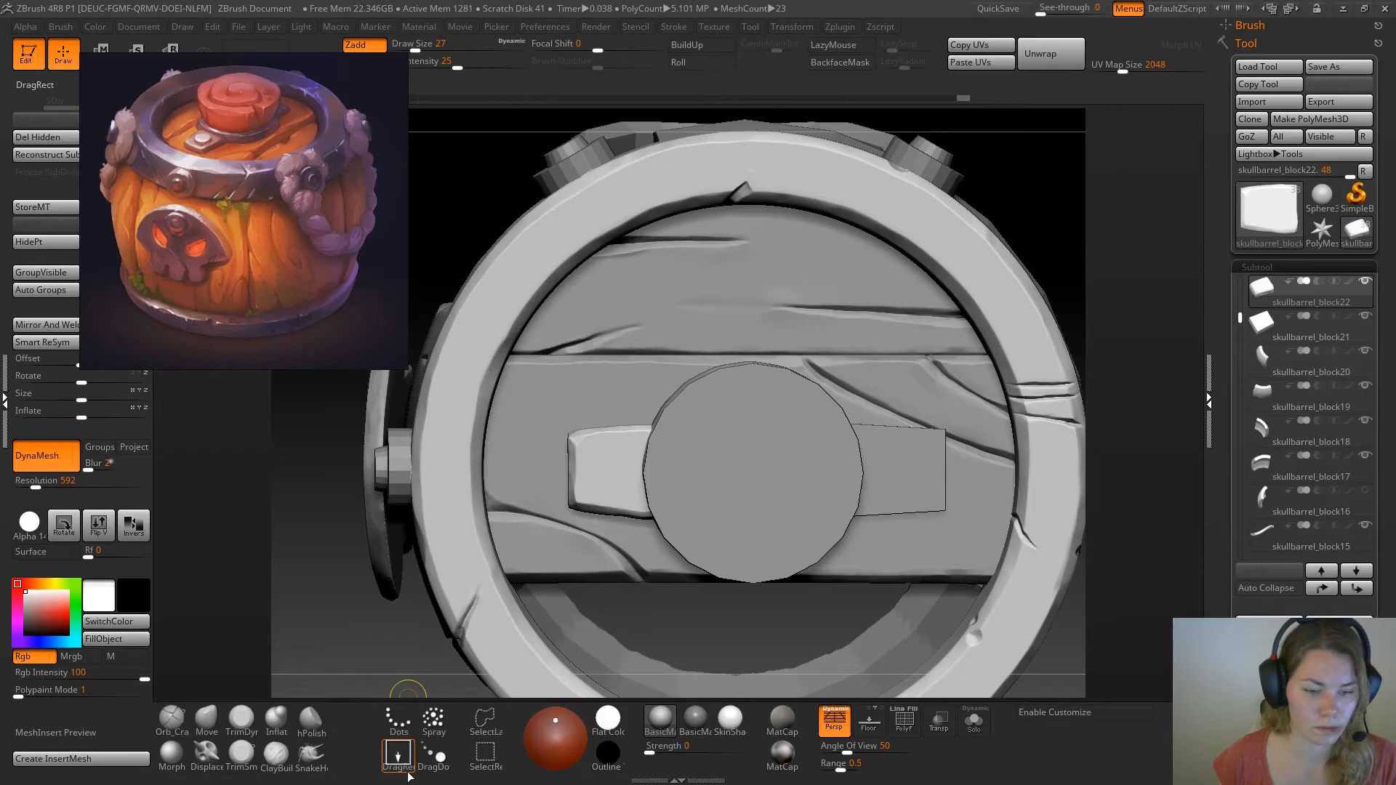
Mask a circle centred on the visible part of the plate, undoing misplaced attempts, and invert the mask
left_click_drag(578, 458, 623, 478, "ctrl")
key("ctrl+z")
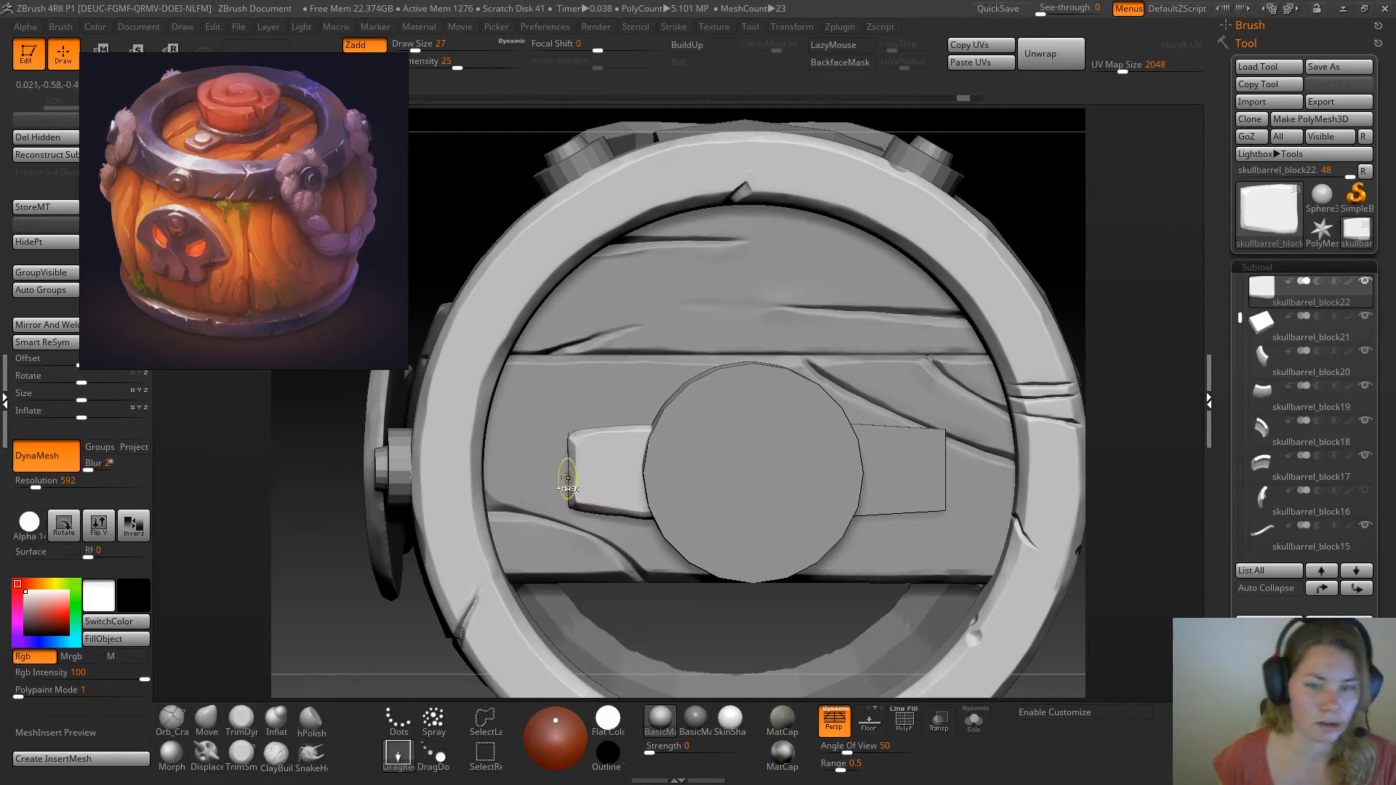
left_click_drag(610, 472, 628, 490, "ctrl")
key("ctrl+z")
key("ctrl+z")
left_click_drag(314, 528, 644, 503, "ctrl")
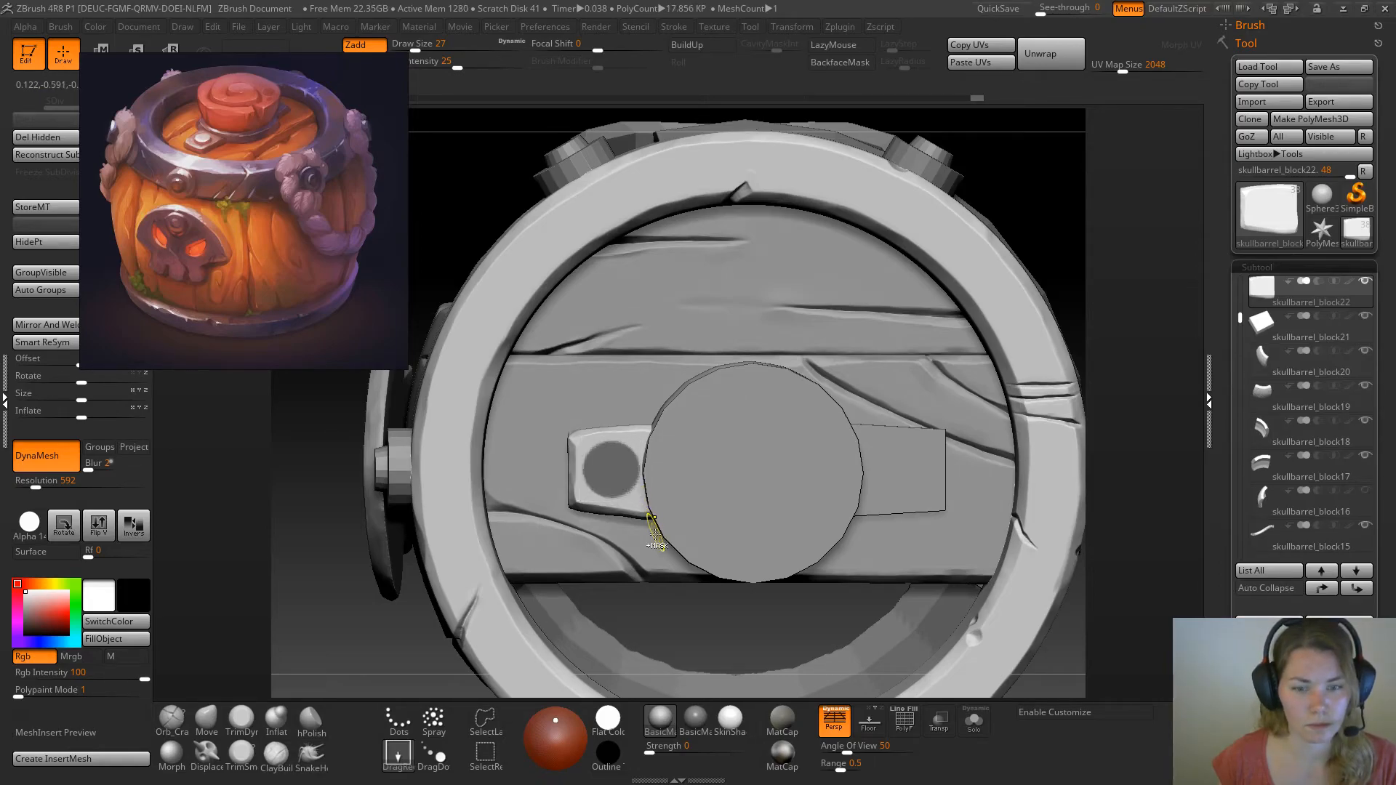
left_click(364, 614, "ctrl")
Isolate the plate and offset the unmasked circle vertically with the Offset deformation to form a low raised rivet
left_click_drag(1134, 367, 1128, 240)
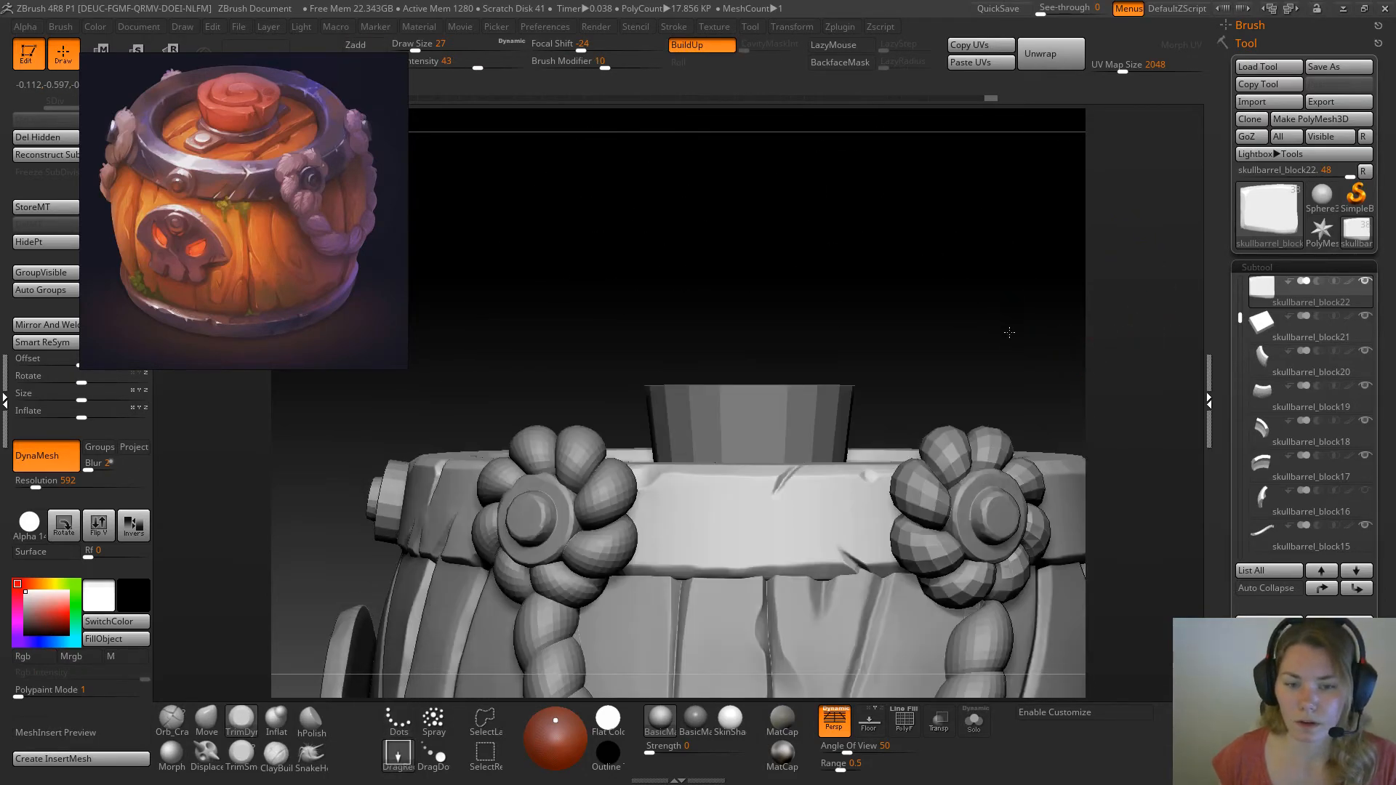
left_click(975, 721)
mouse_move(960, 368)
left_mouse_down()
mouse_move(926, 374)
mouse_move(945, 380)
left_mouse_up()
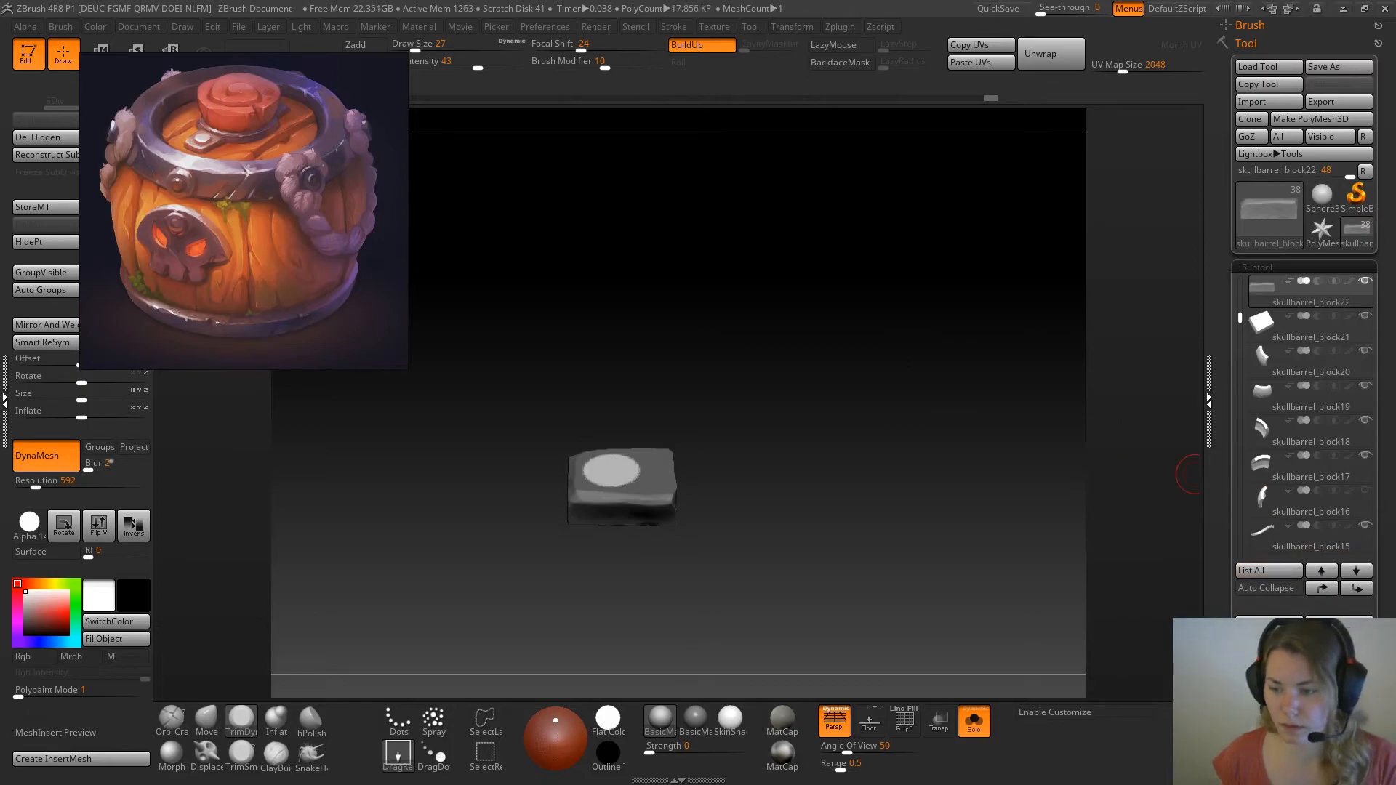
scroll(1334, 608, "down", 10)
left_click_drag(1384, 502, 1384, 498)
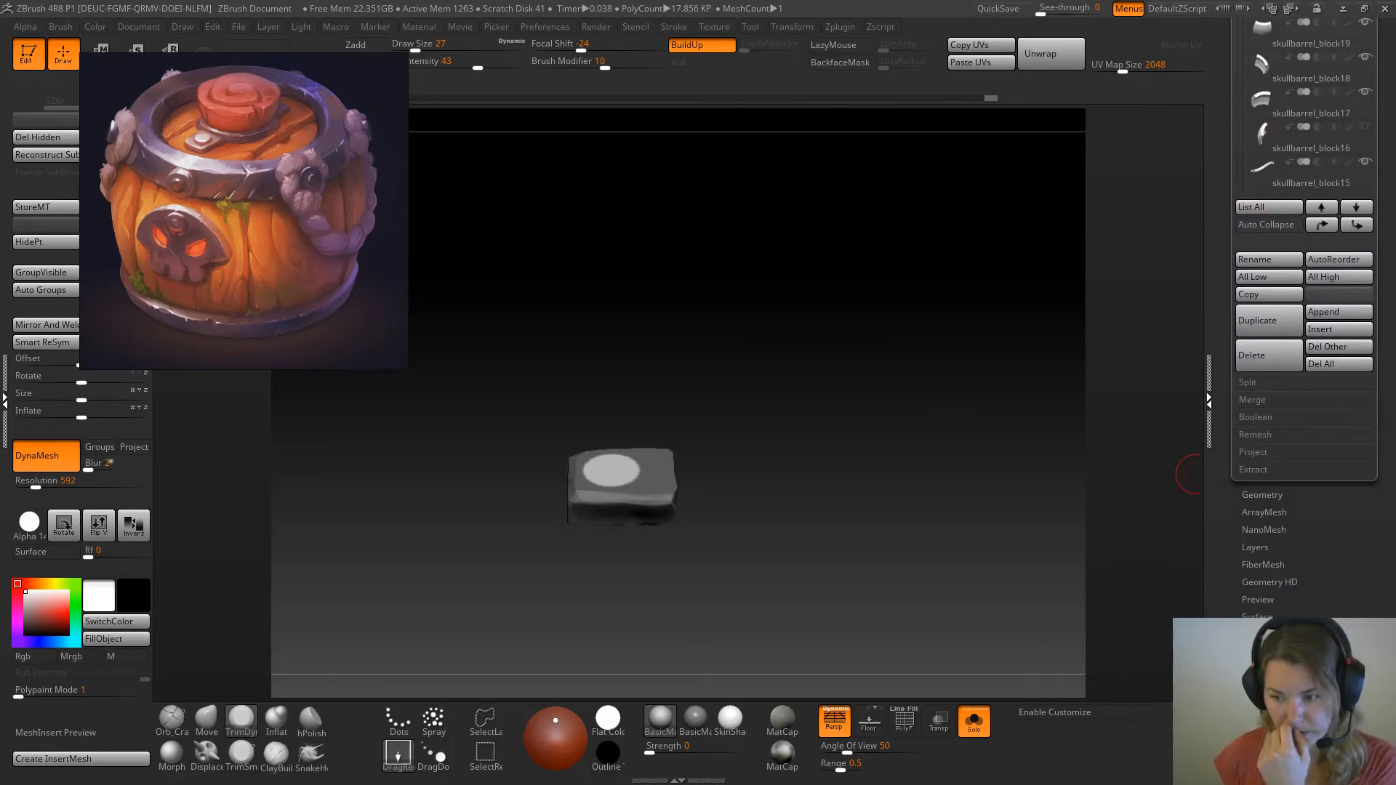
left_click(1270, 636)
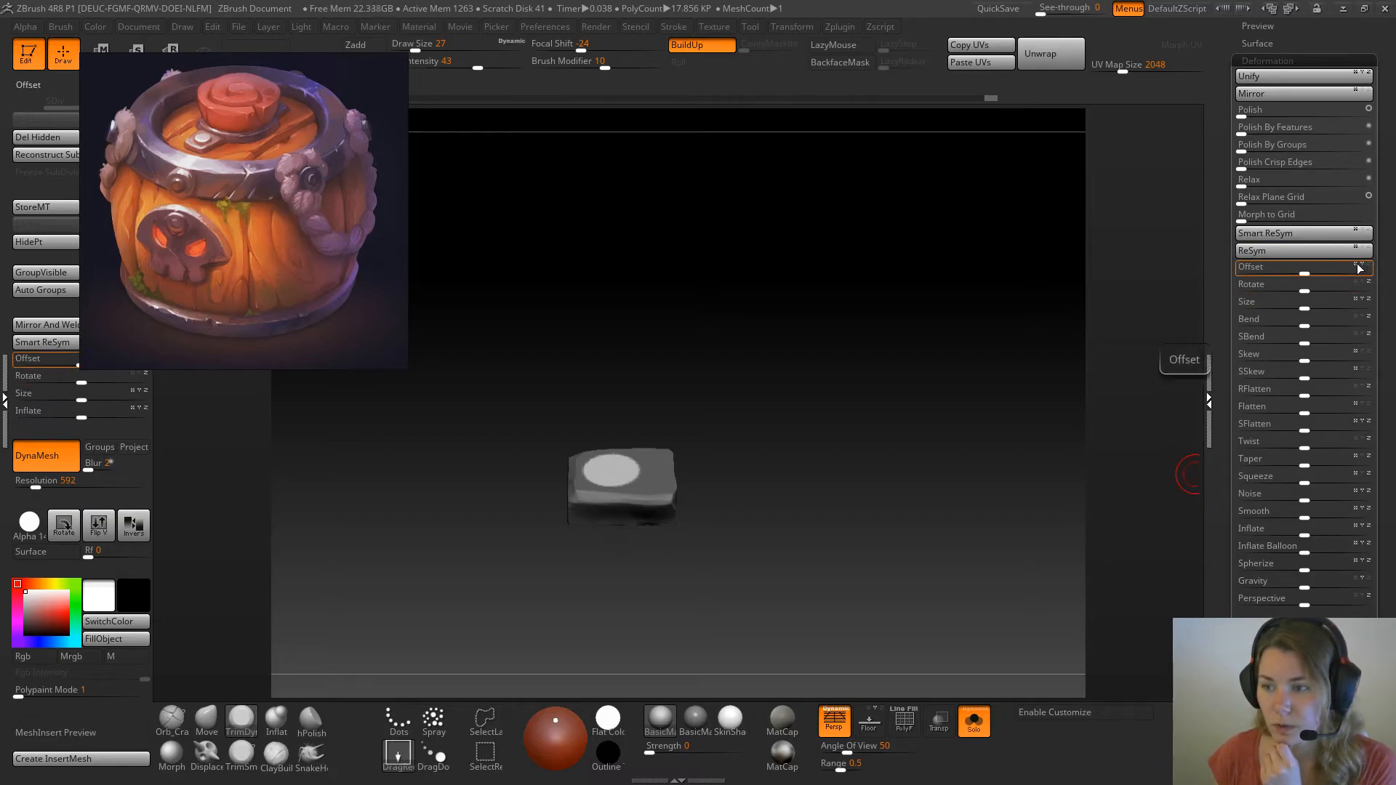
left_click_drag(1308, 271, 1301, 271)
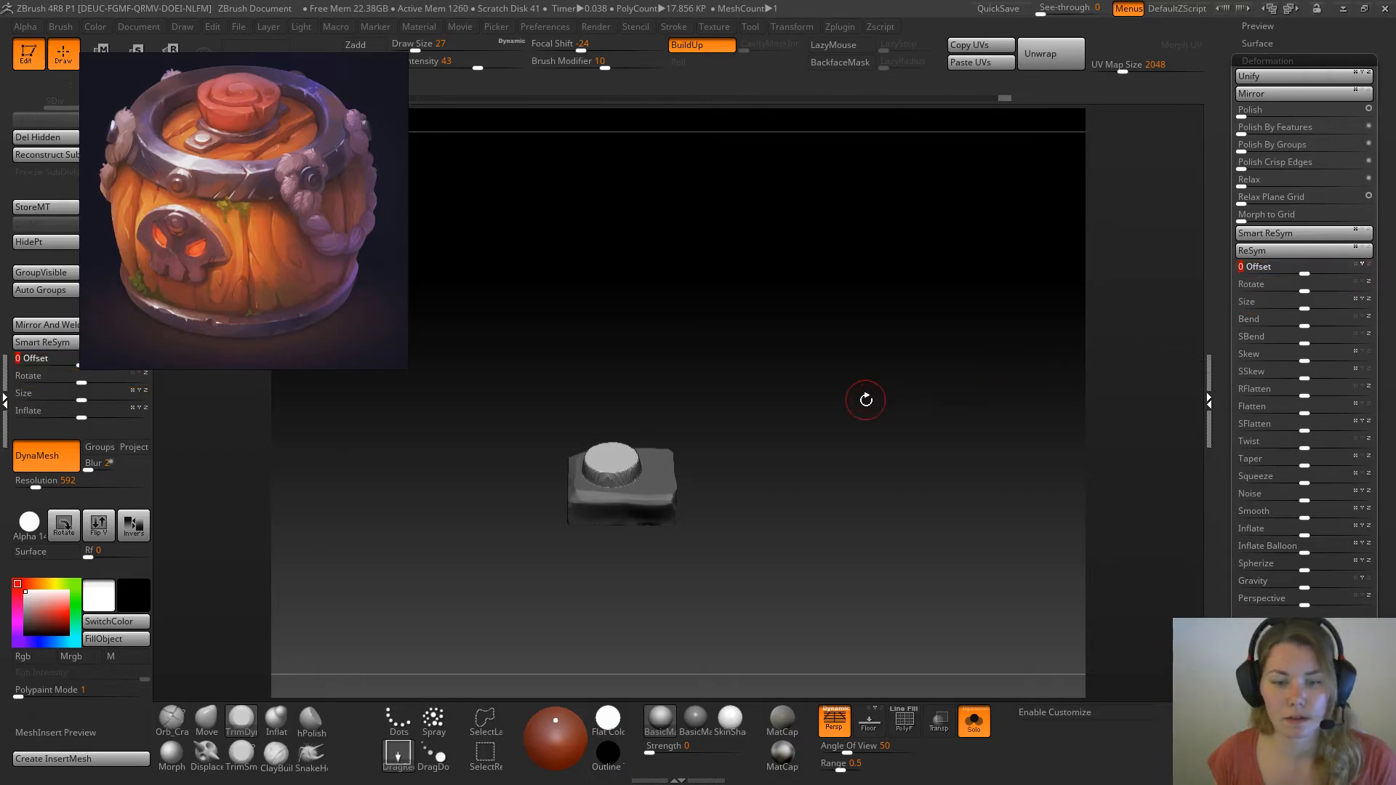
left_click_drag(1304, 280, 1307, 277)
Clear the mask, remesh the plate and trim the rivet's top with the TrimSmoothBorder brush
key("ctrl")
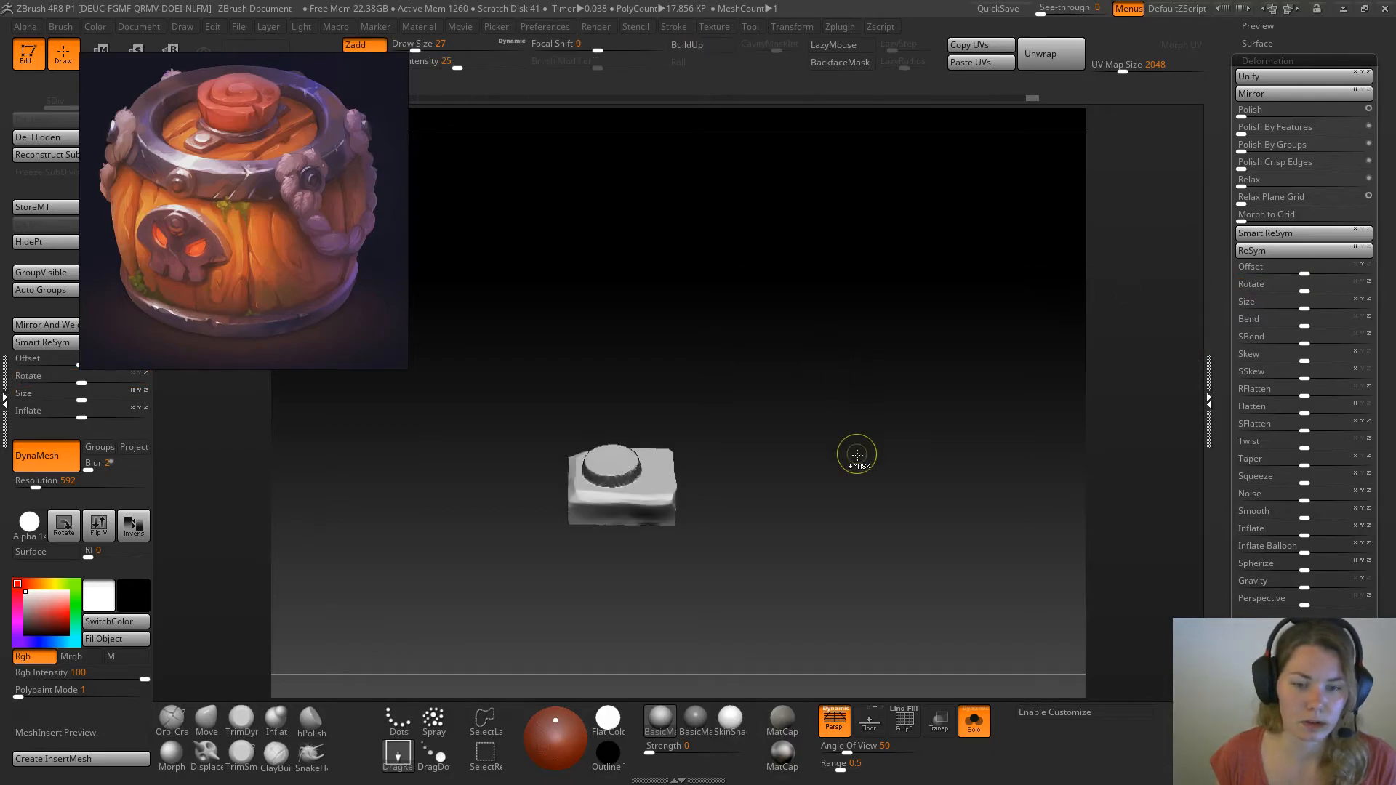
mouse_move(745, 346)
left_mouse_down()
mouse_move(749, 505)
mouse_move(754, 260)
mouse_move(723, 290)
mouse_move(745, 290)
mouse_move(731, 286)
left_mouse_up()
left_click(242, 752)
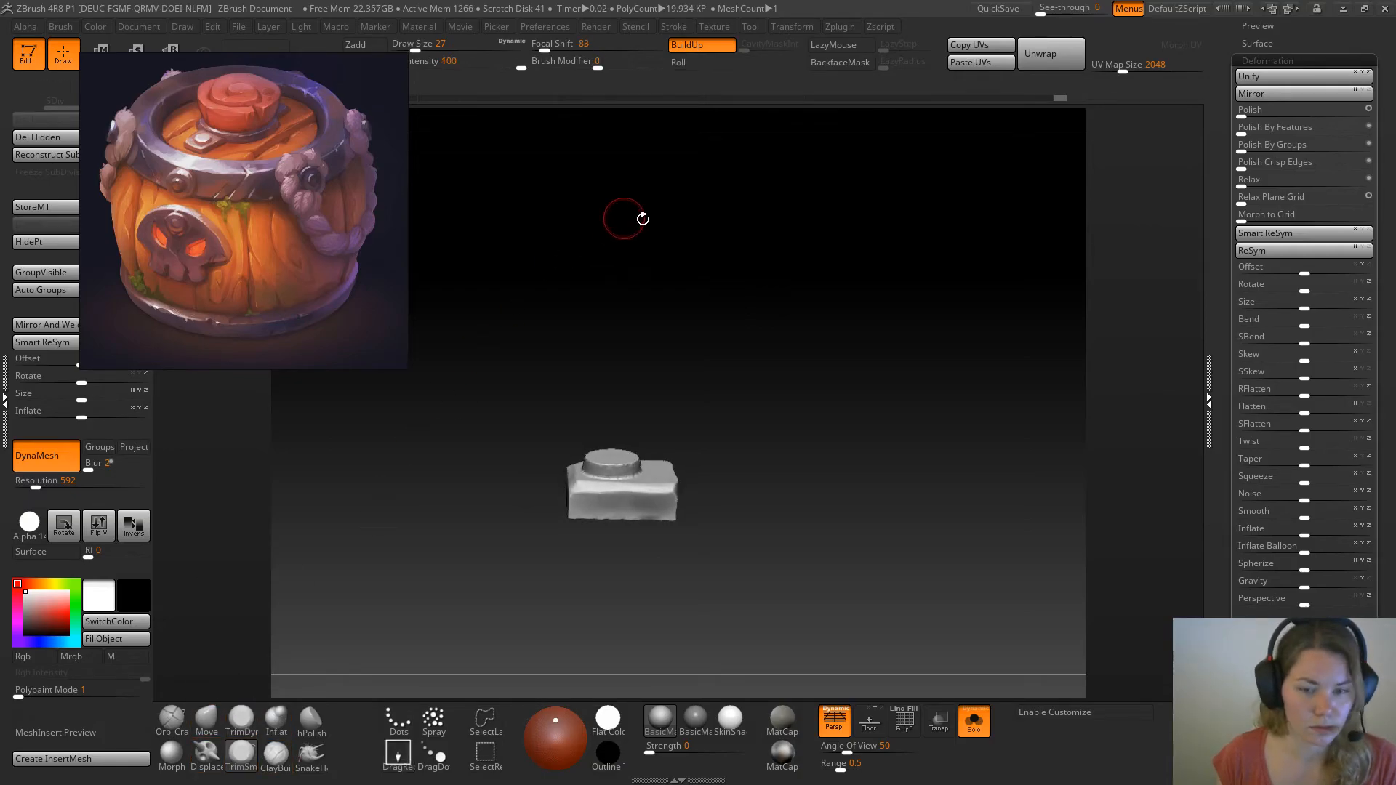
left_click_drag(614, 222, 605, 473)
left_click_drag(692, 396, 757, 399, "shift")
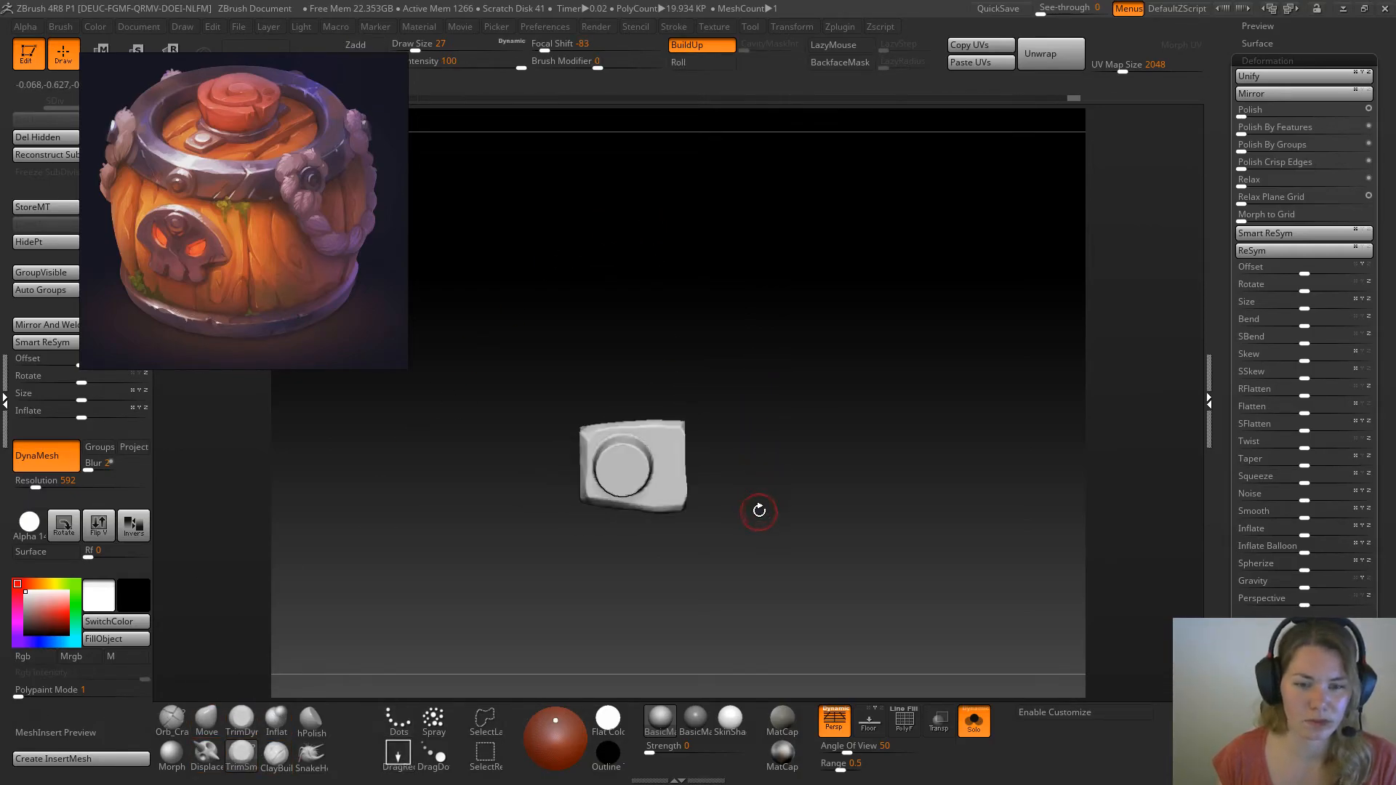
Adjust the shape of the plate's raised rivet with the Move brush at draw sizes of about 49 to 54
left_click(207, 720)
key("space")
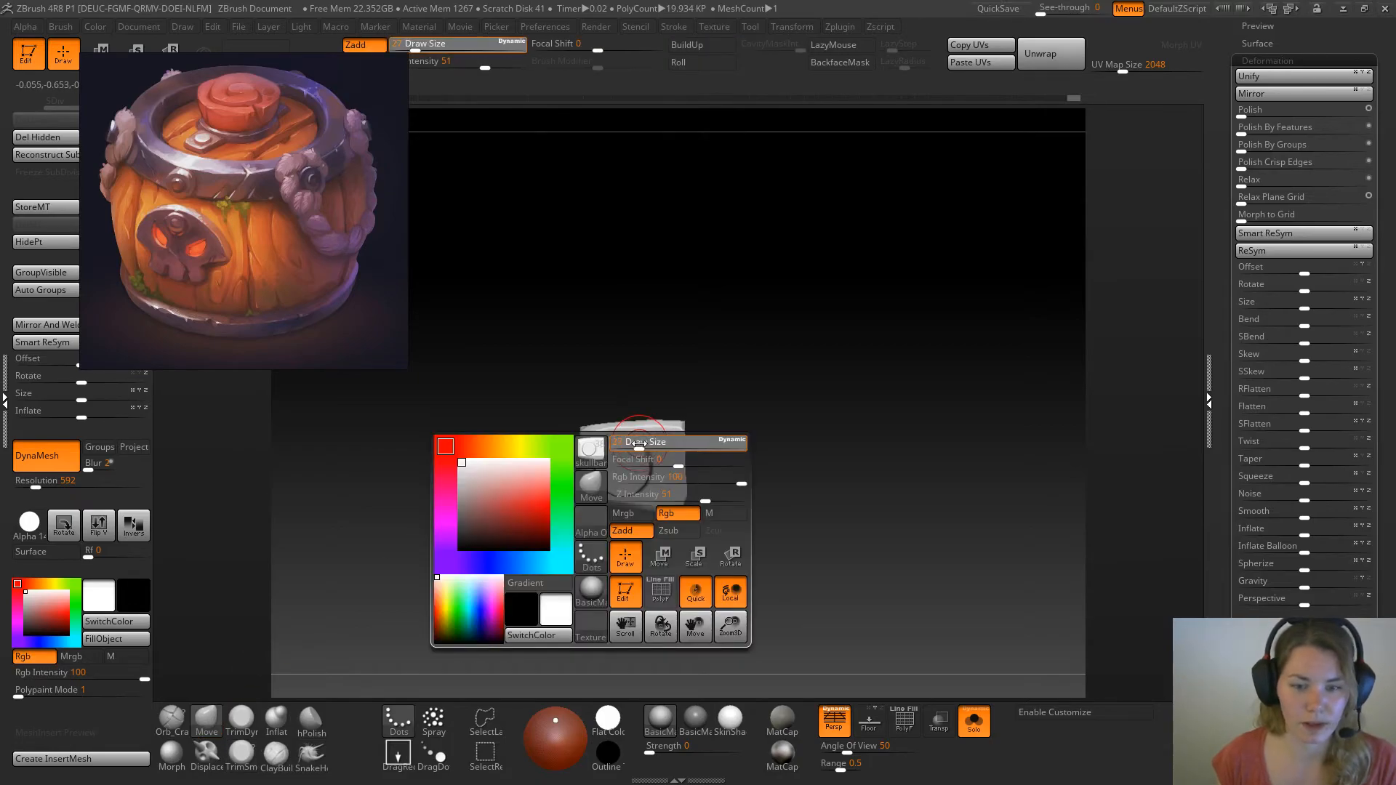
key("space")
key("space")
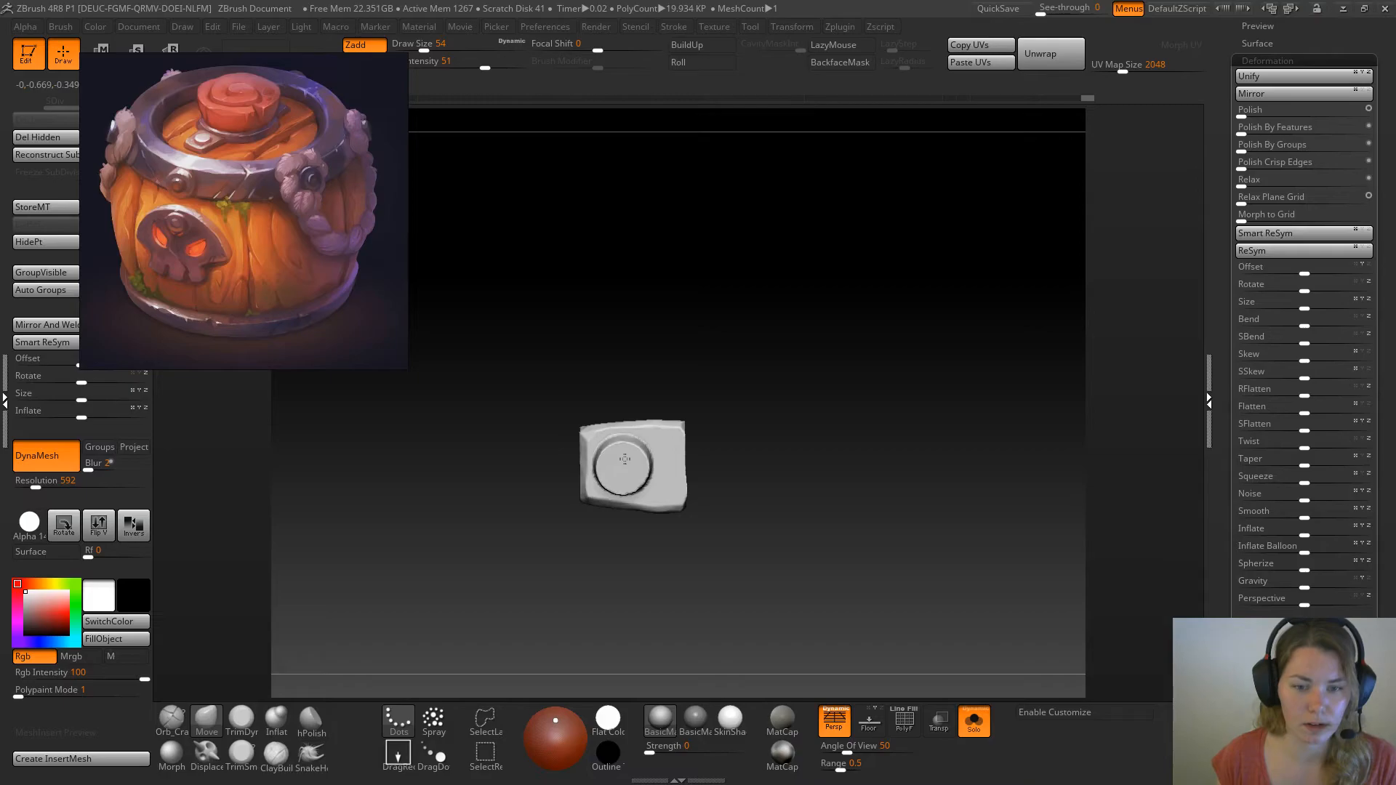
key("space")
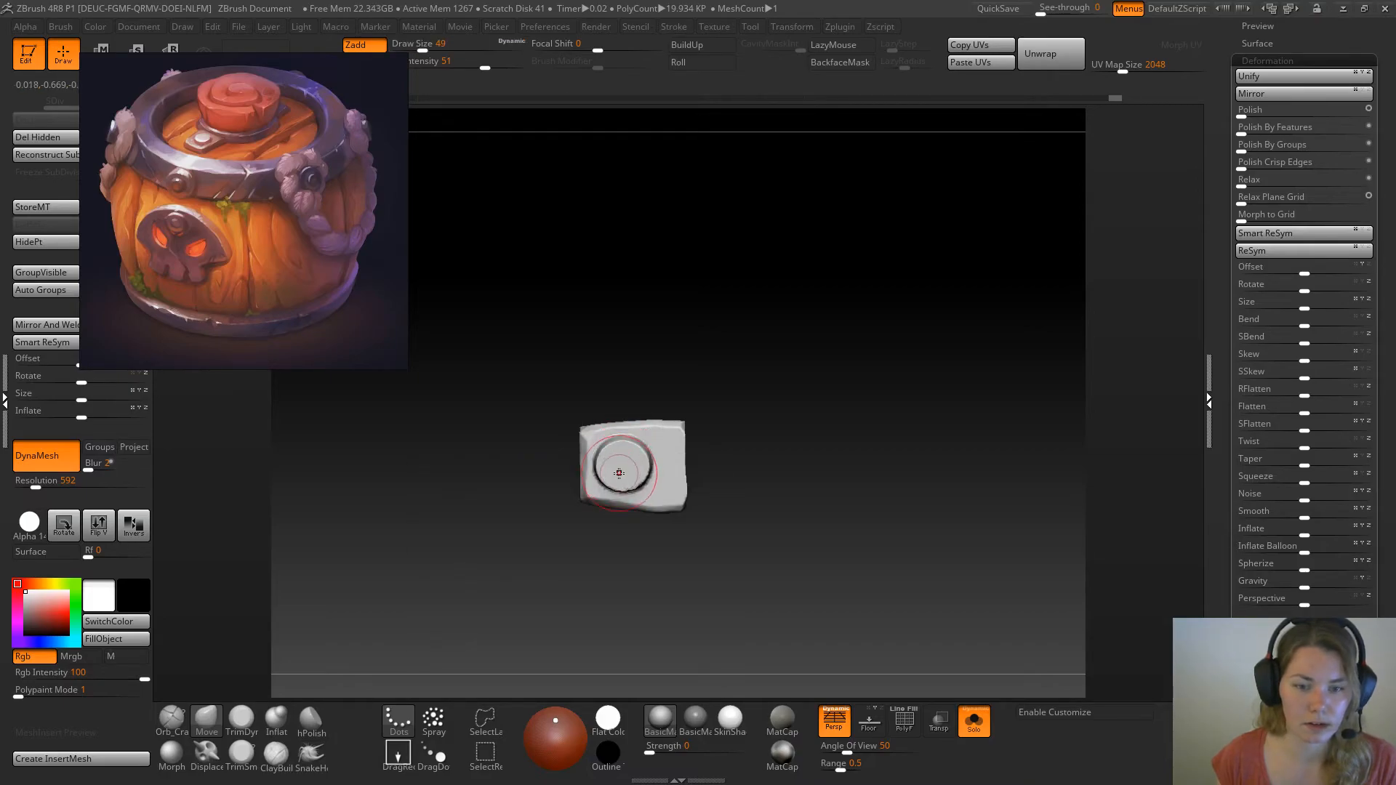
key("space")
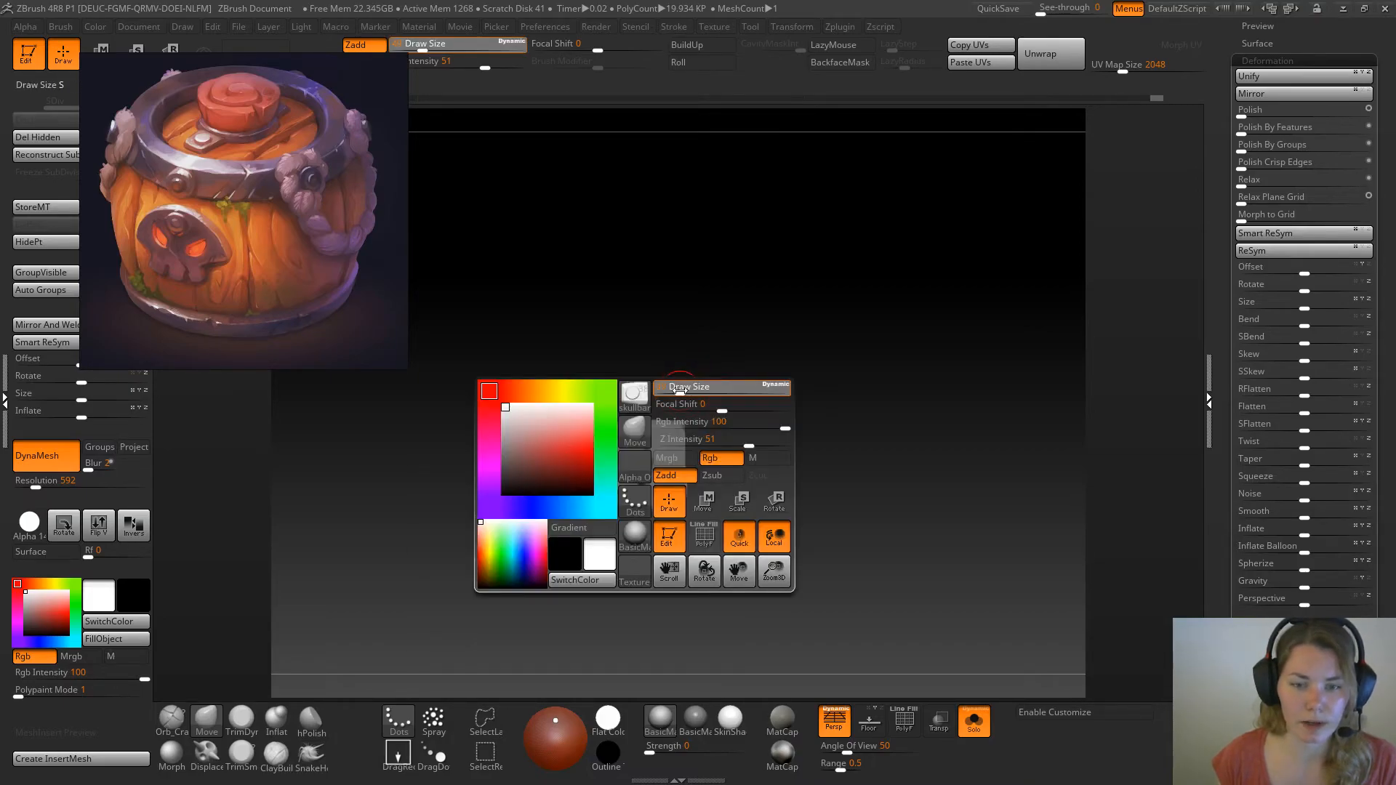
Set up the TrimDynamic brush at draw size 23 with the Dots stroke, undoing a test stroke on the rivet
left_click(242, 720)
mouse_move(552, 365)
left_mouse_down("alt")
mouse_move(779, 361)
mouse_move(726, 341)
mouse_move(742, 315)
left_mouse_up("alt")
key("space")
left_click_drag(624, 490, 625, 495)
key("ctrl+z")
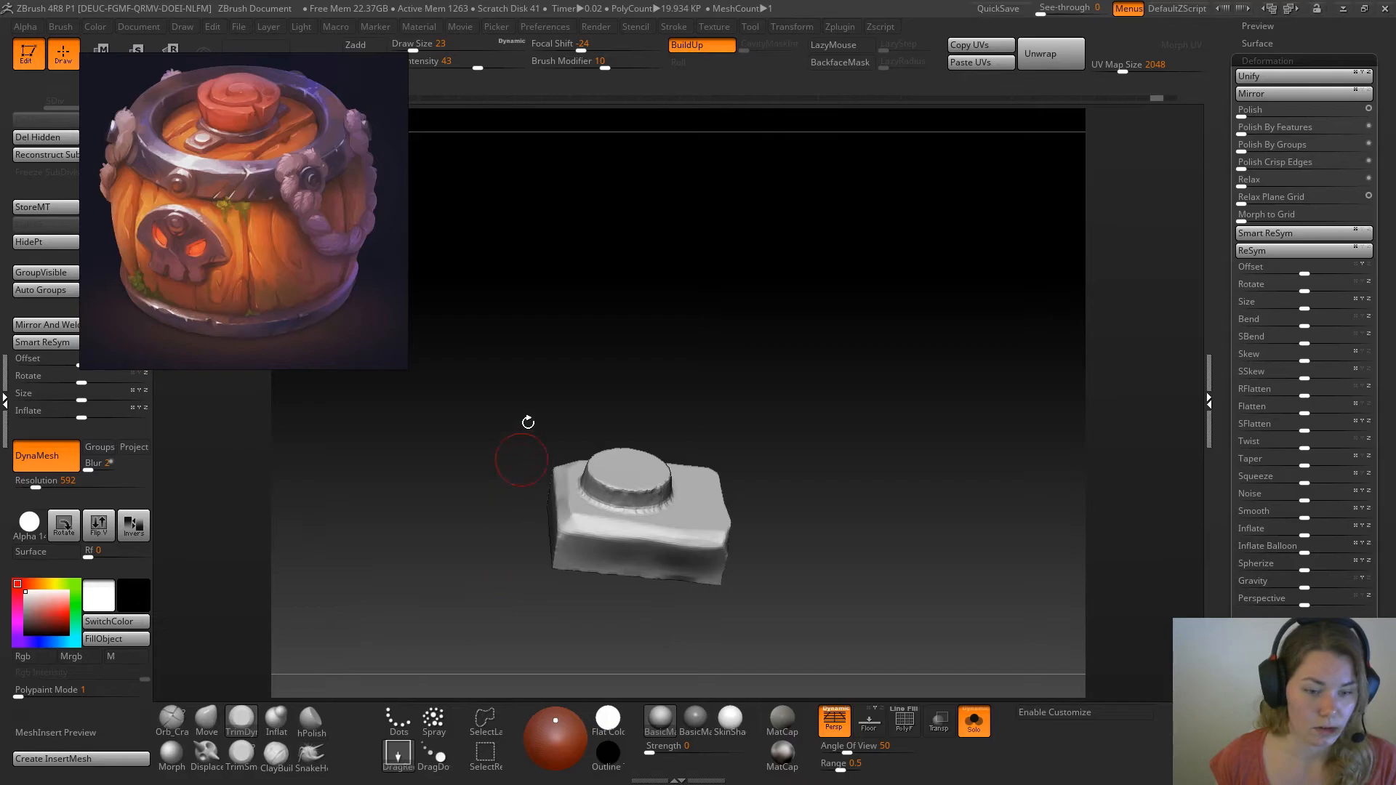
left_click(396, 765)
left_click(399, 721)
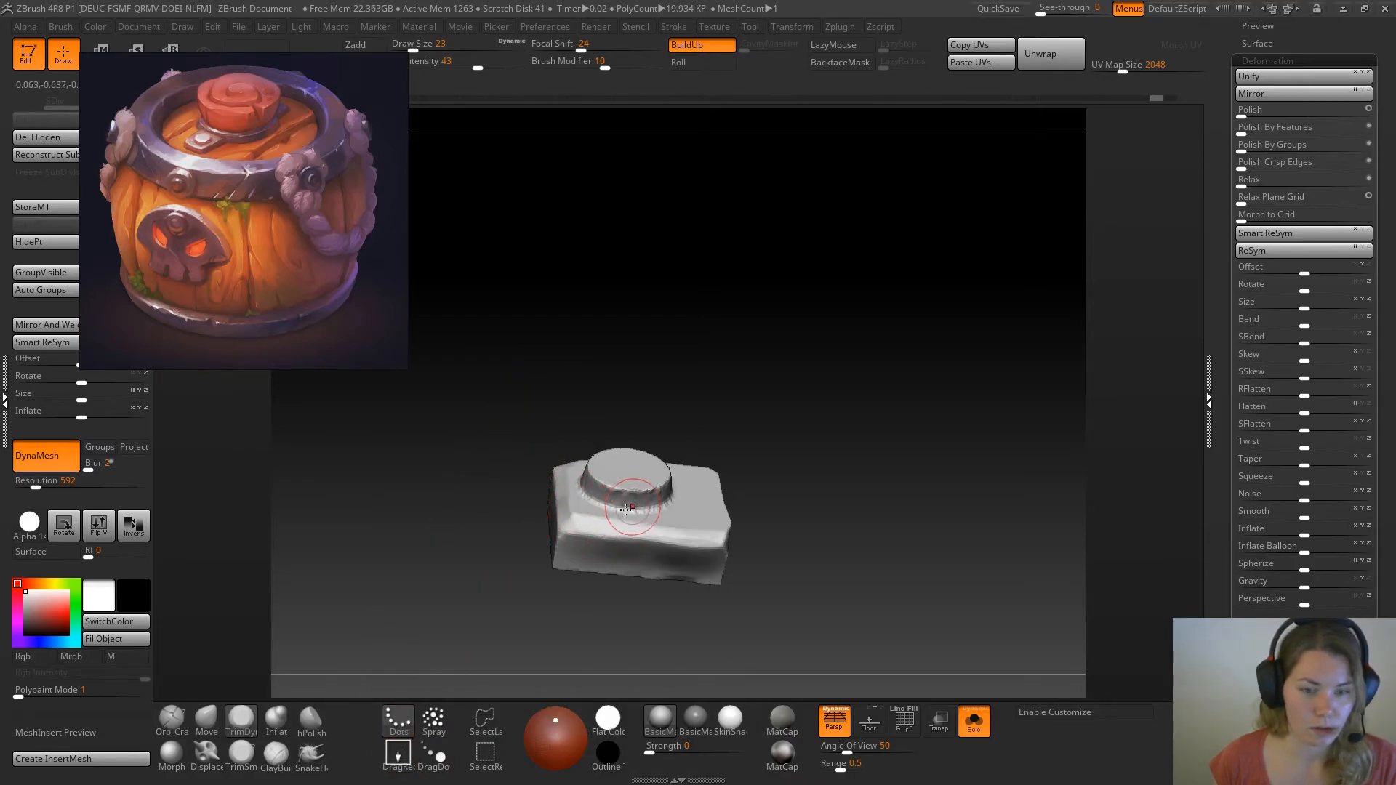
Bevel the rivet's rim all around with the TrimDynamic brush
left_click_drag(636, 491, 609, 485)
right_click_drag(589, 457, 576, 460)
mouse_move(695, 405)
right_mouse_down()
mouse_move(637, 493)
mouse_move(698, 374)
mouse_move(648, 422)
right_mouse_up()
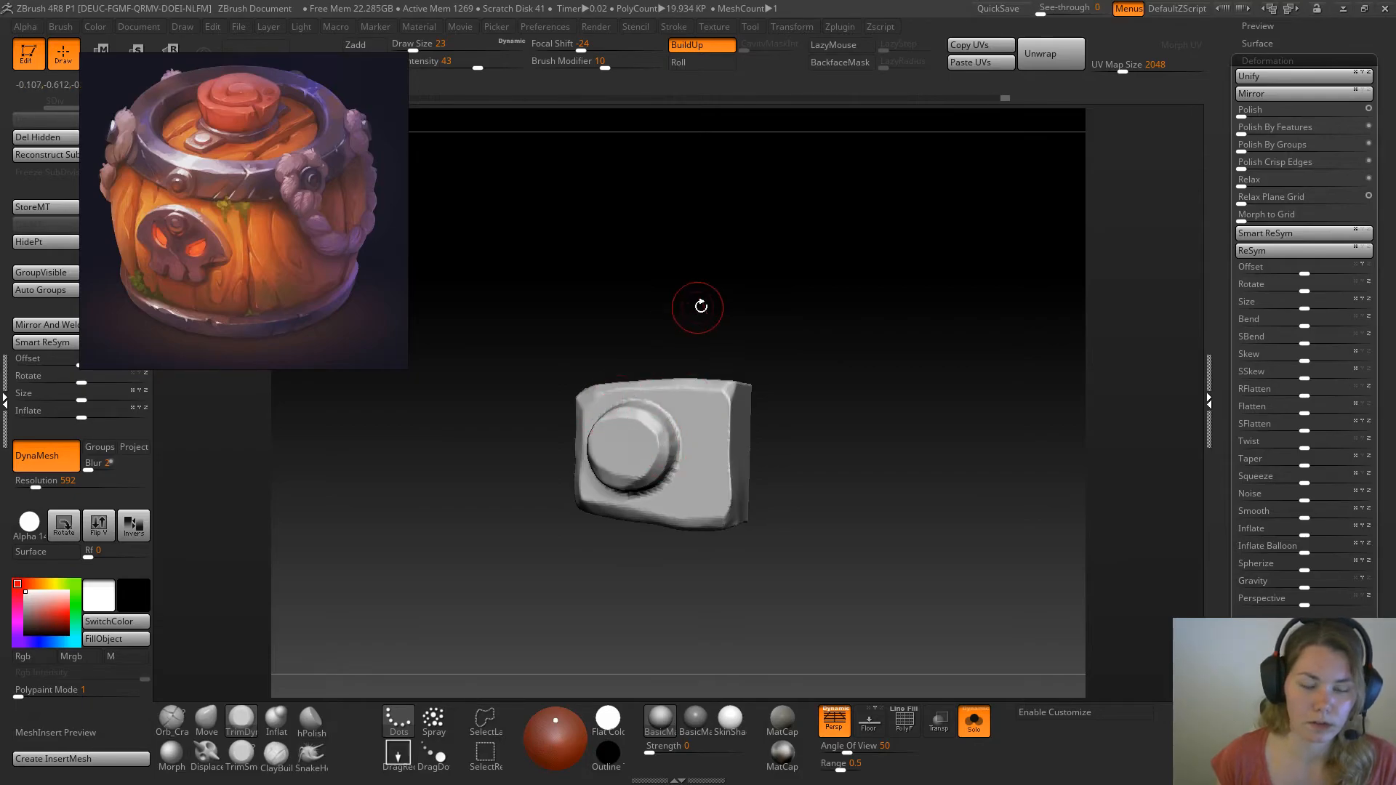
right_click_drag(700, 306, 619, 421)
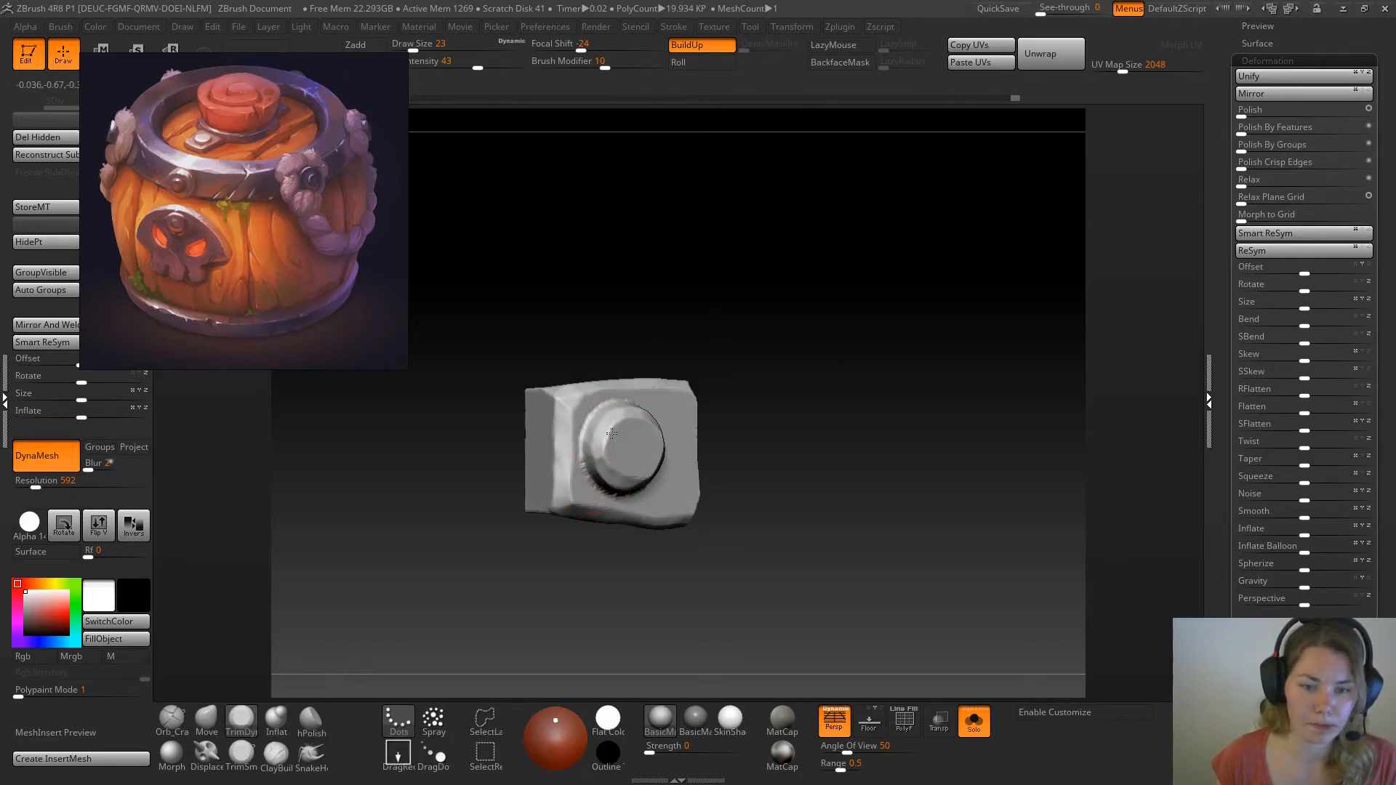
mouse_move(670, 428)
right_mouse_down()
mouse_move(669, 465)
mouse_move(786, 353)
mouse_move(810, 368)
right_mouse_up()
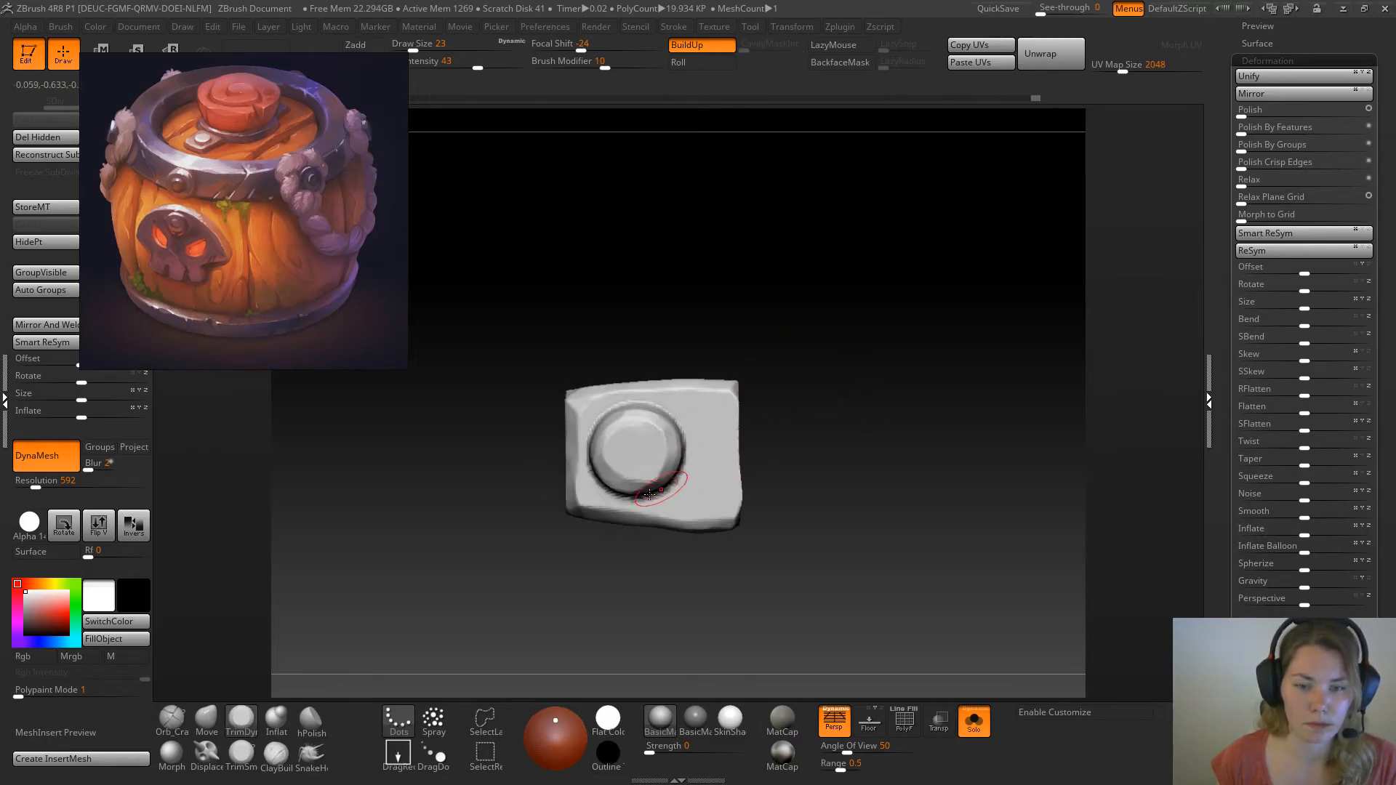
Flatten the rivet's top at draw size 37 and the plate surface around it at draw size 22 with the TrimSmoothBorder brush
left_click(241, 756)
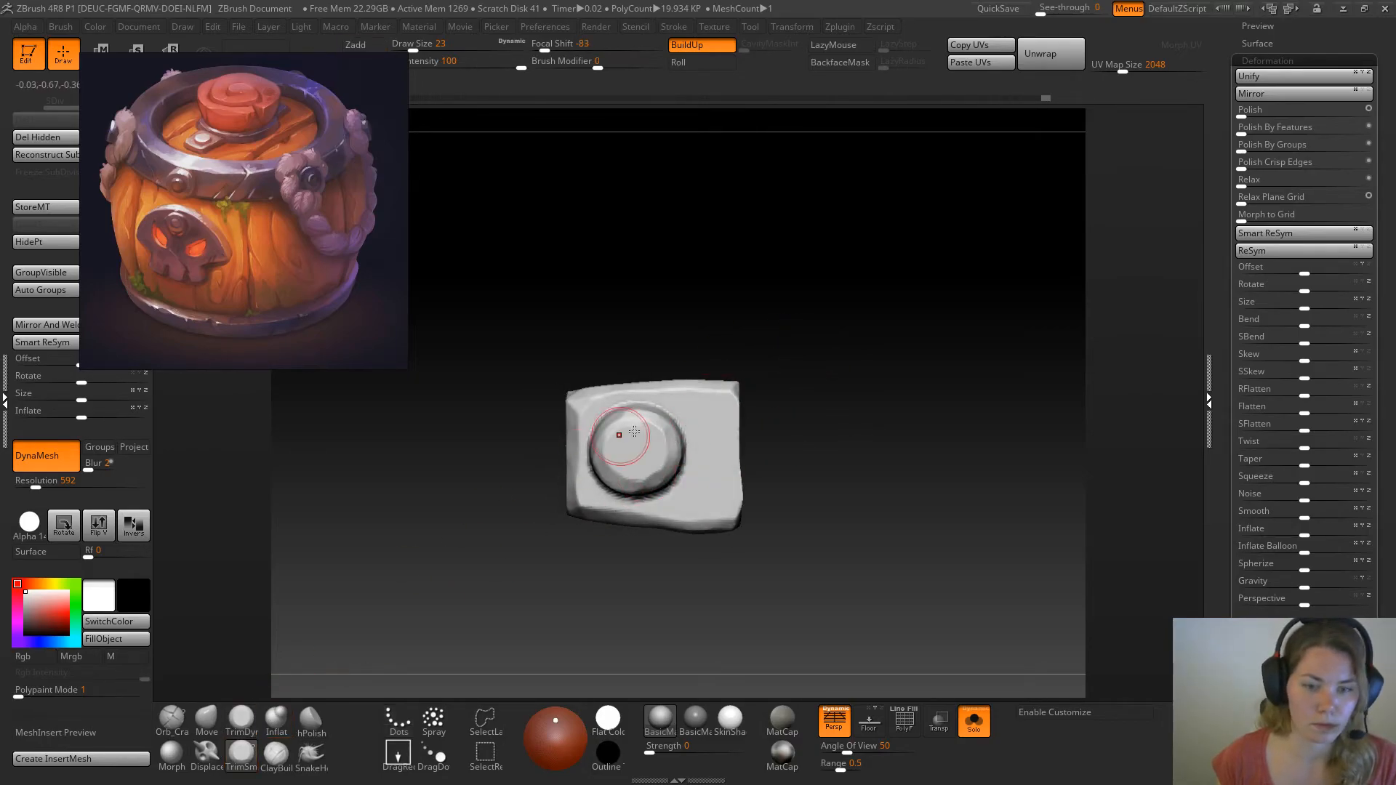
left_click_drag(628, 438, 626, 465)
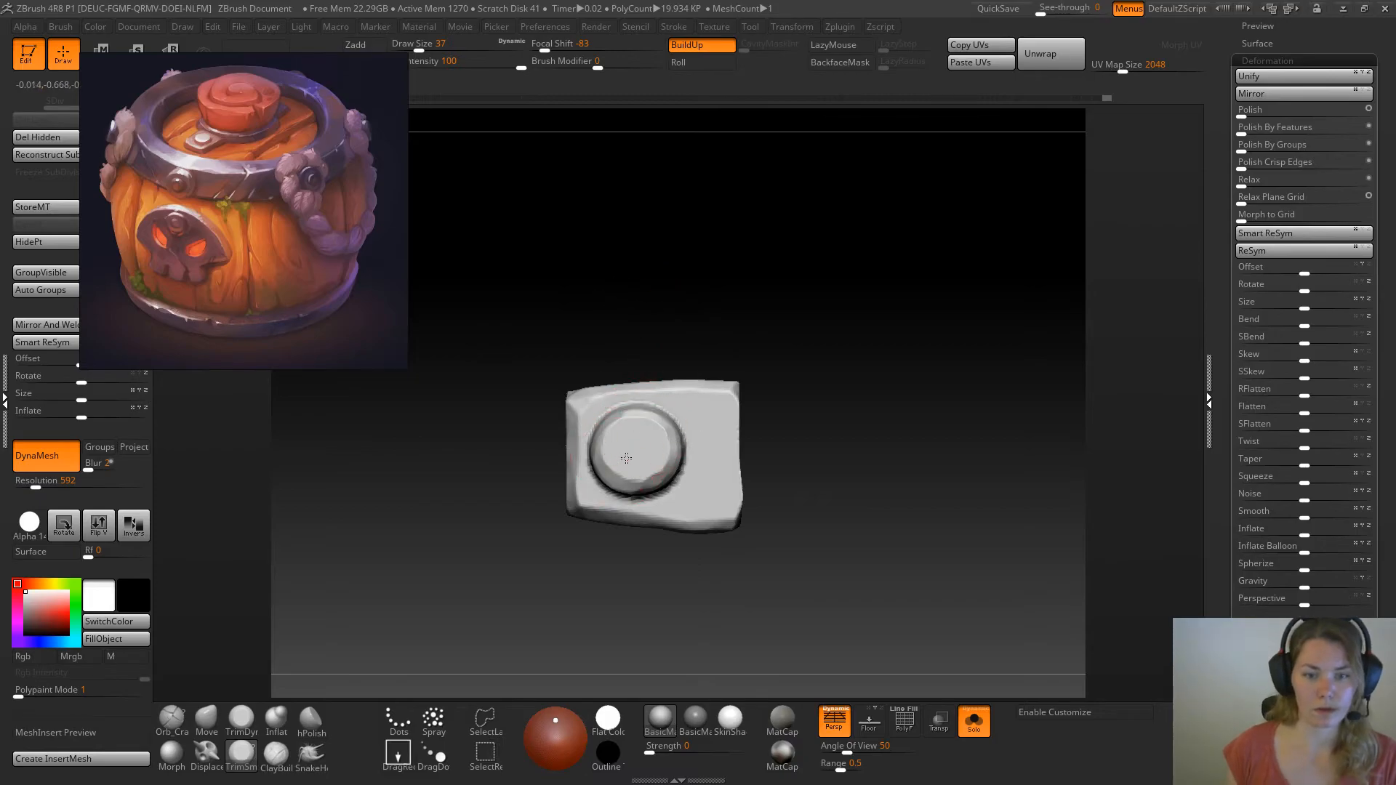
key("space")
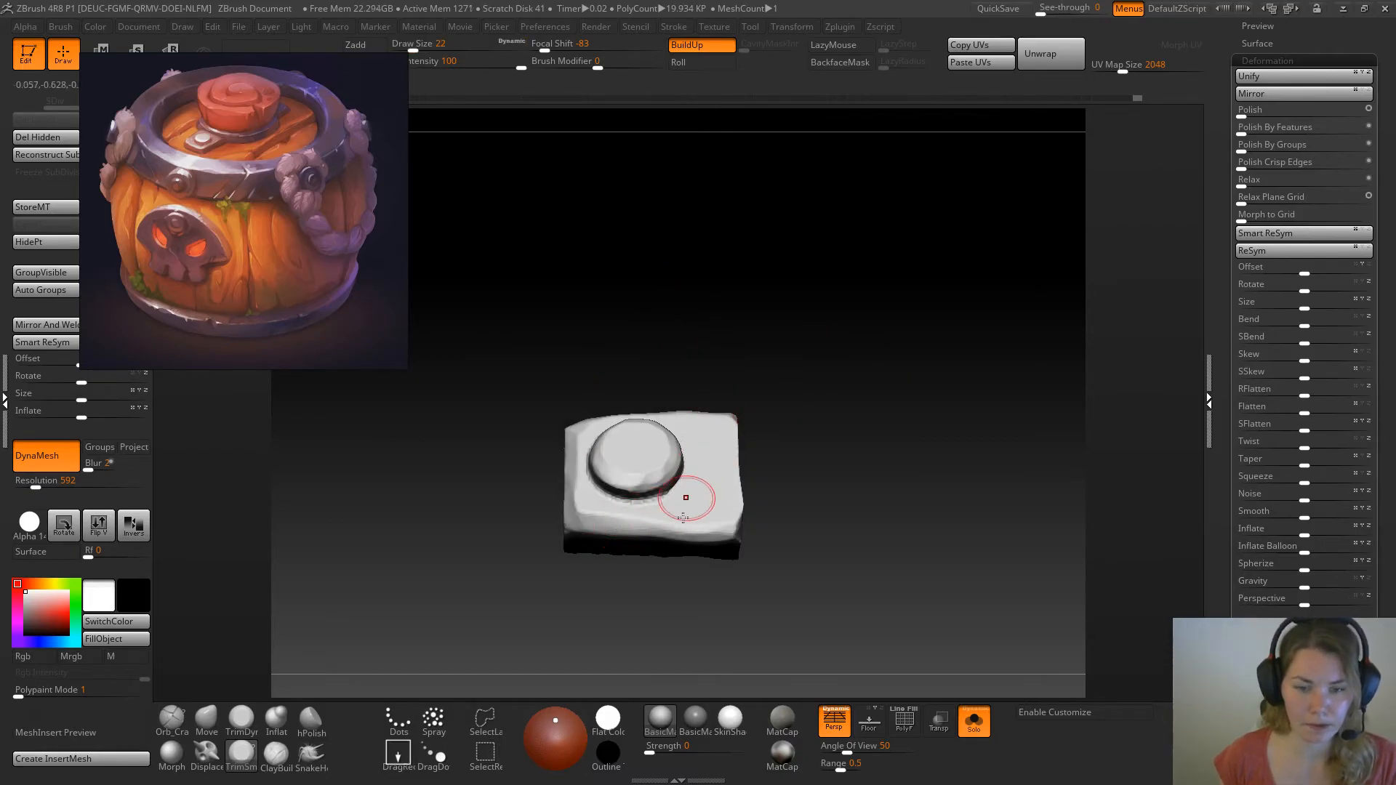
left_click_drag(663, 508, 617, 512)
left_click_drag(609, 356, 683, 406)
left_click_drag(580, 430, 587, 412)
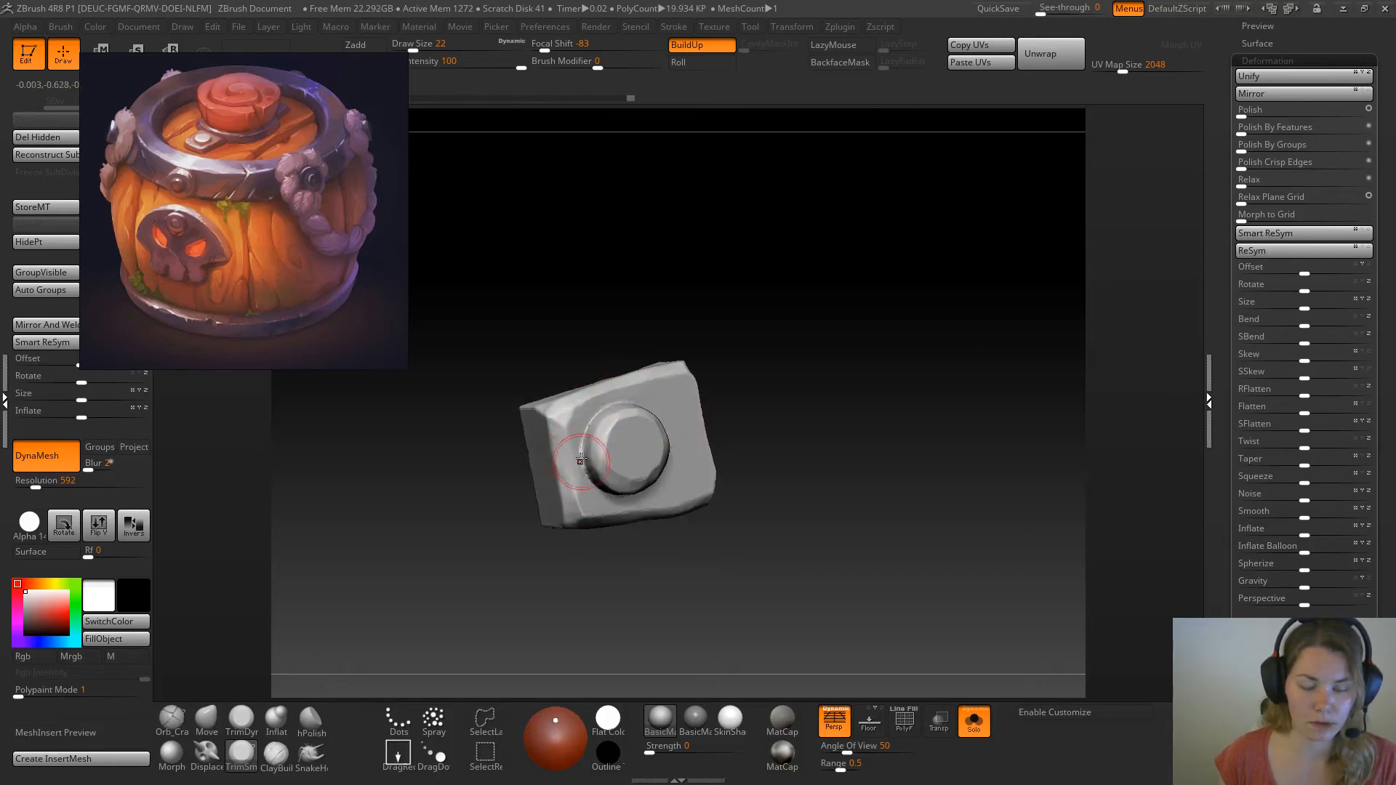
Show the whole barrel again and refine the rivet's top from above with TrimSmoothBorder at draw sizes 27 and 35
left_click(973, 722)
right_click_drag(900, 439, 779, 330, "ctrl")
left_click_drag(800, 339, 888, 339)
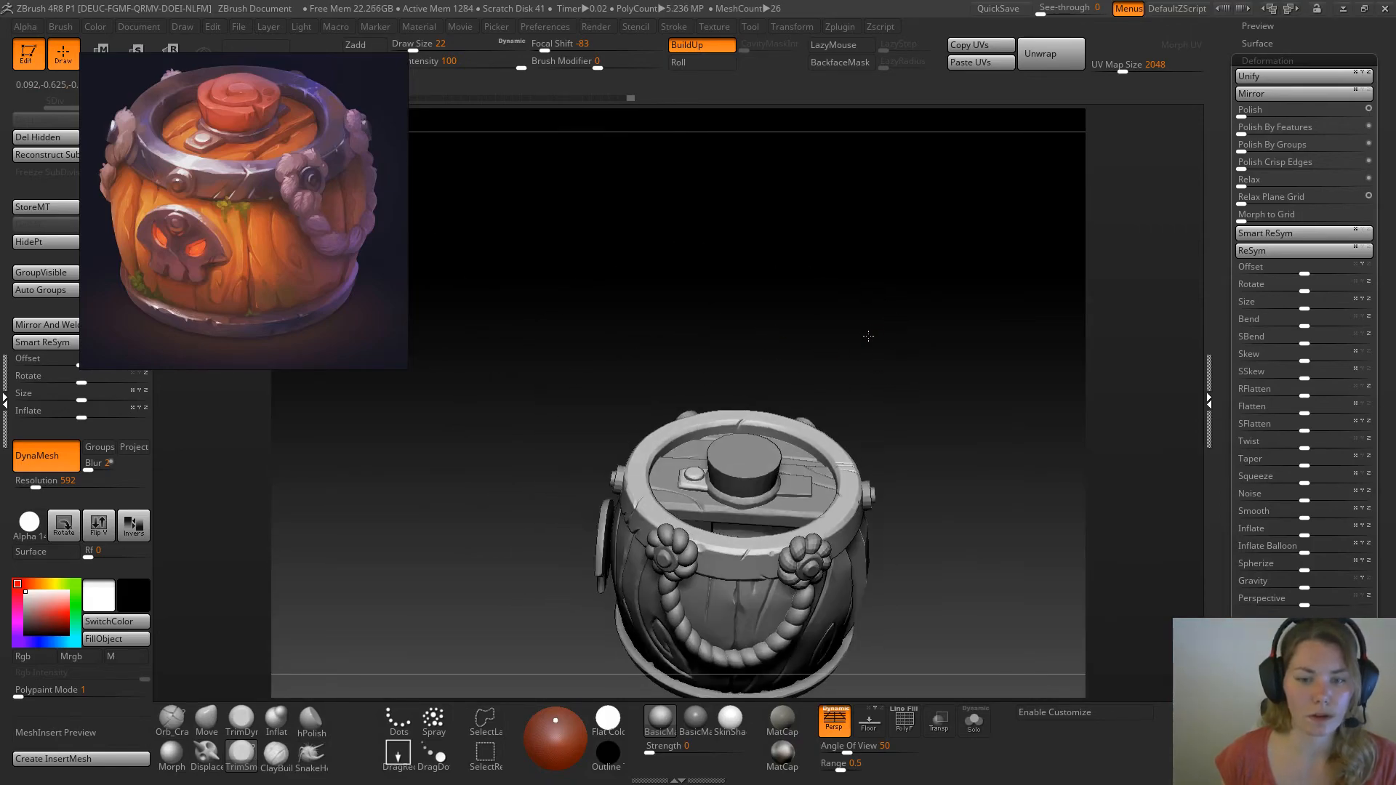
right_click_drag(870, 330, 986, 363, "ctrl")
left_click_drag(991, 306, 648, 349)
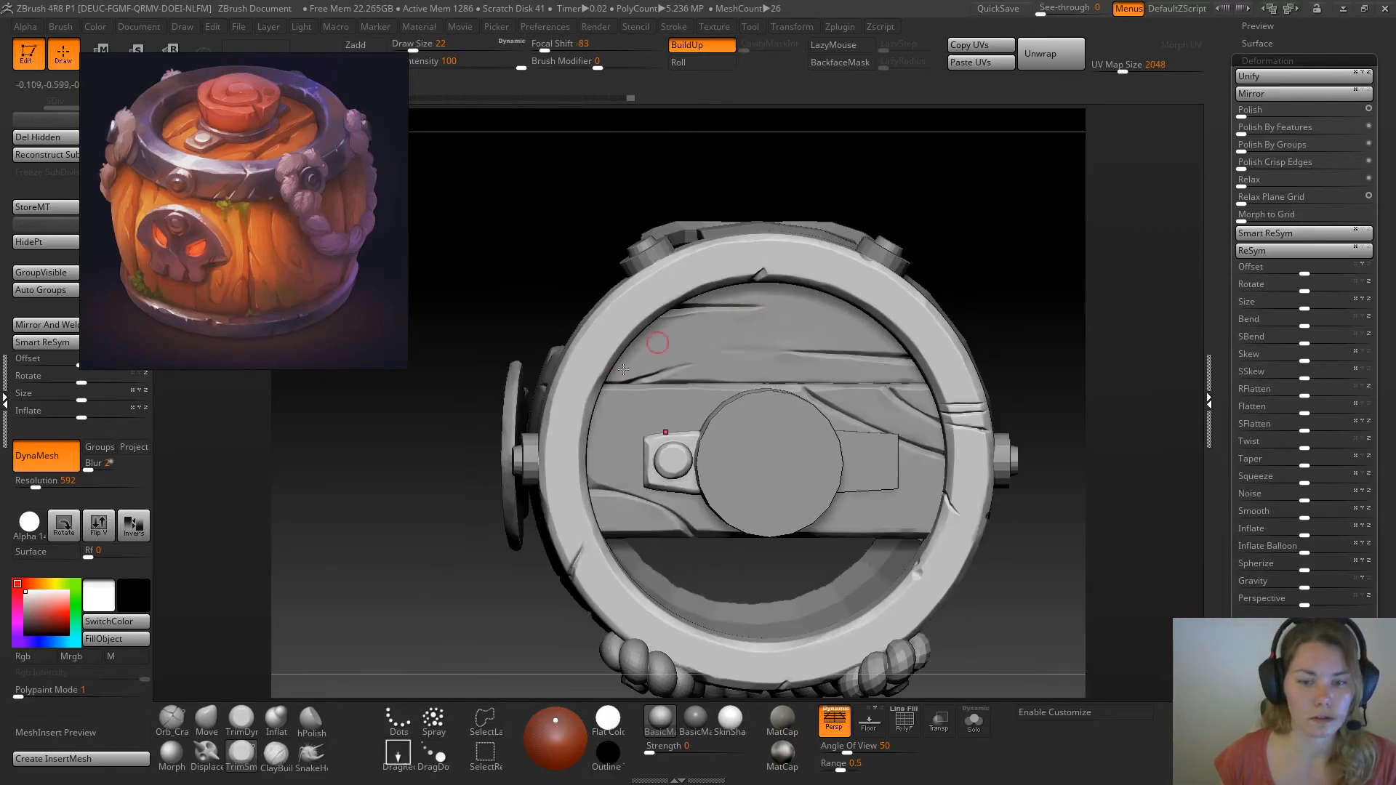
key("space")
left_click_drag(673, 464, 677, 466)
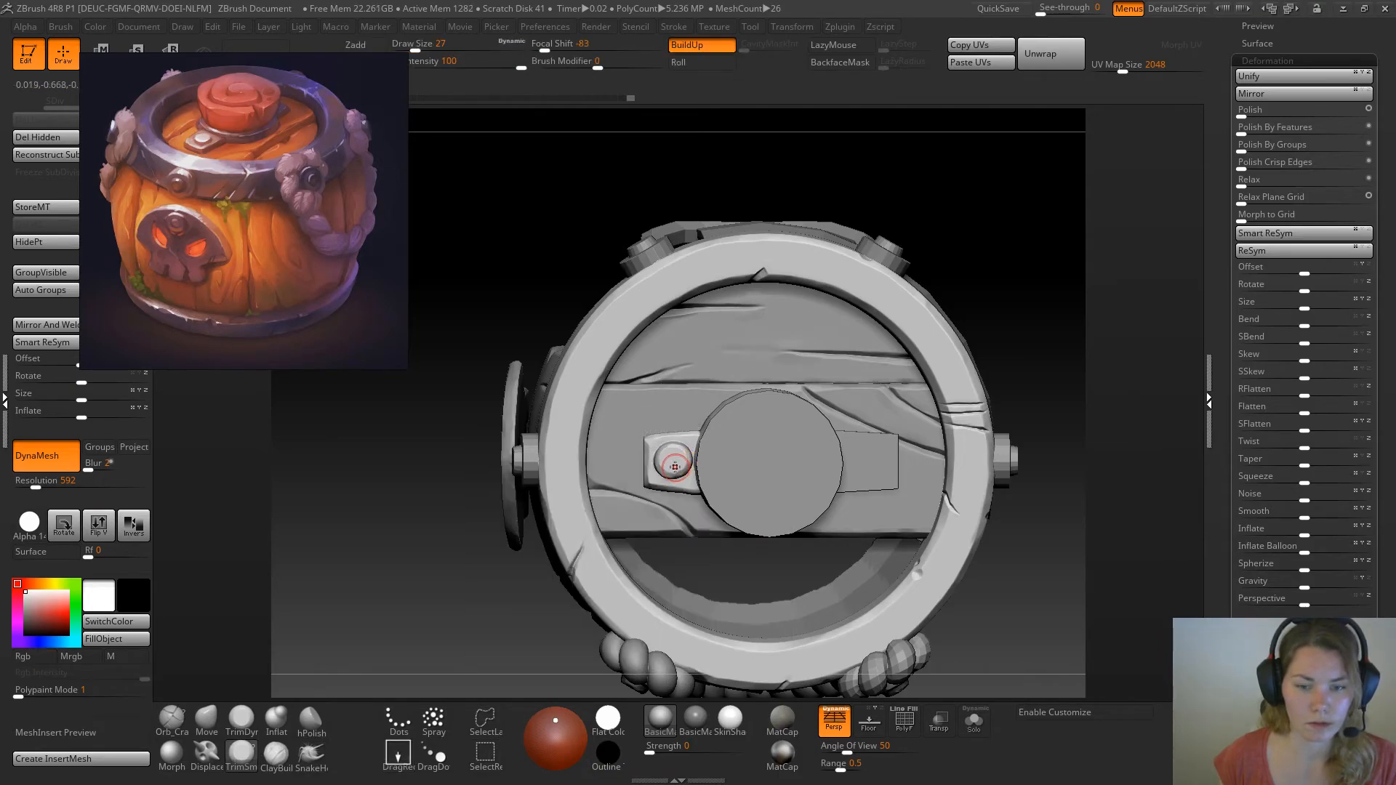
key("space")
left_click_drag(666, 466, 674, 456)
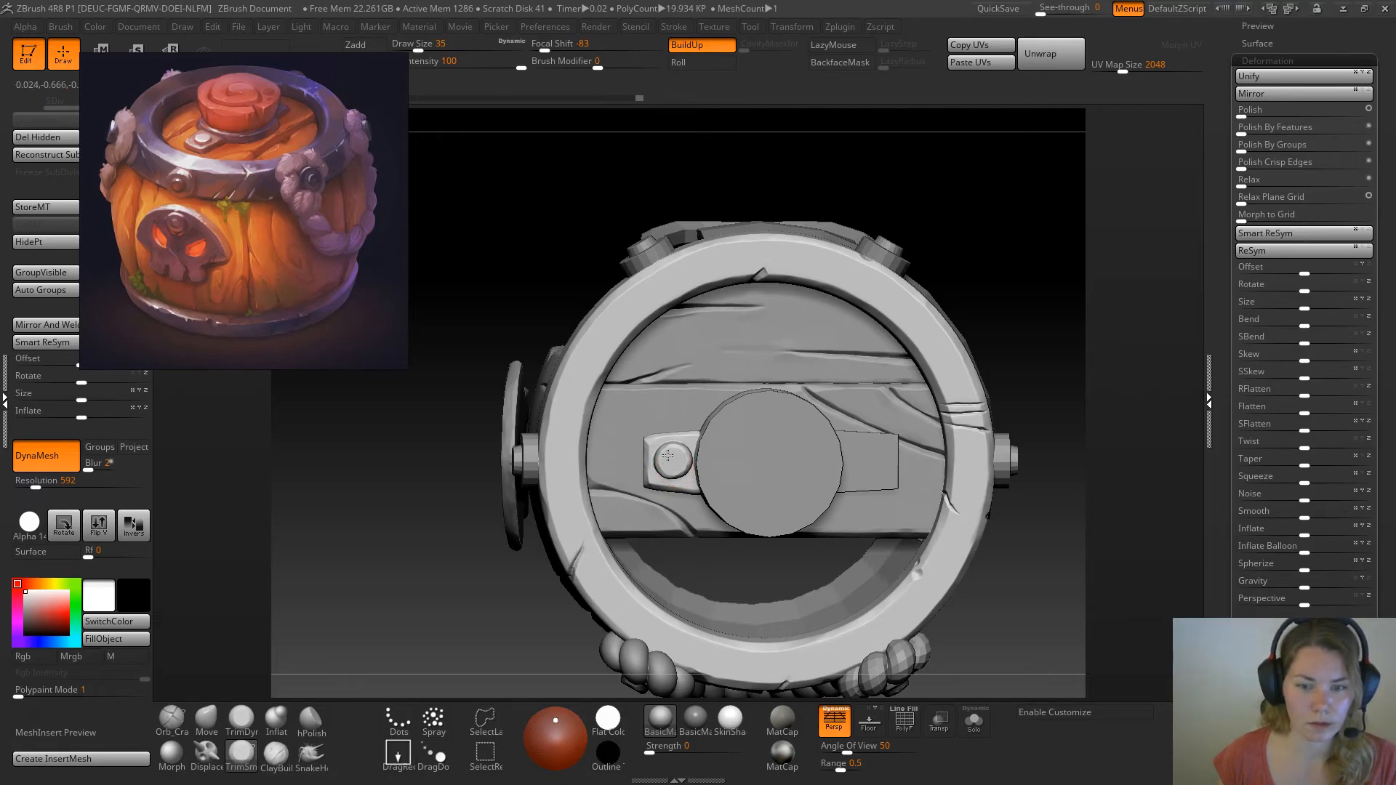
Select the bolt at the centre of the front rope rosette and duplicate its subtool
left_click_drag(1029, 342, 995, 368)
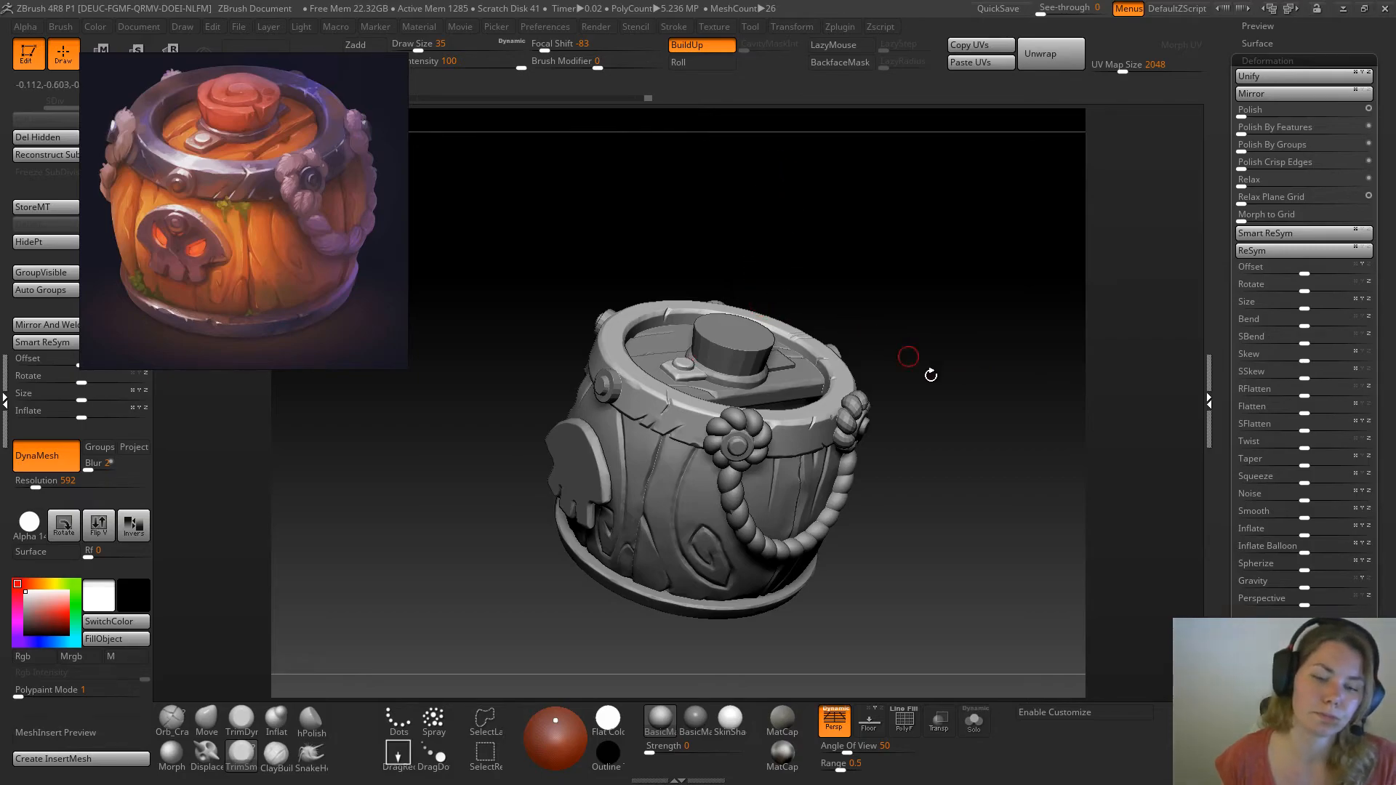
left_click_drag(919, 358, 975, 415, "shift")
left_click_drag(537, 452, 782, 493)
left_click_drag(1027, 458, 962, 368, "alt")
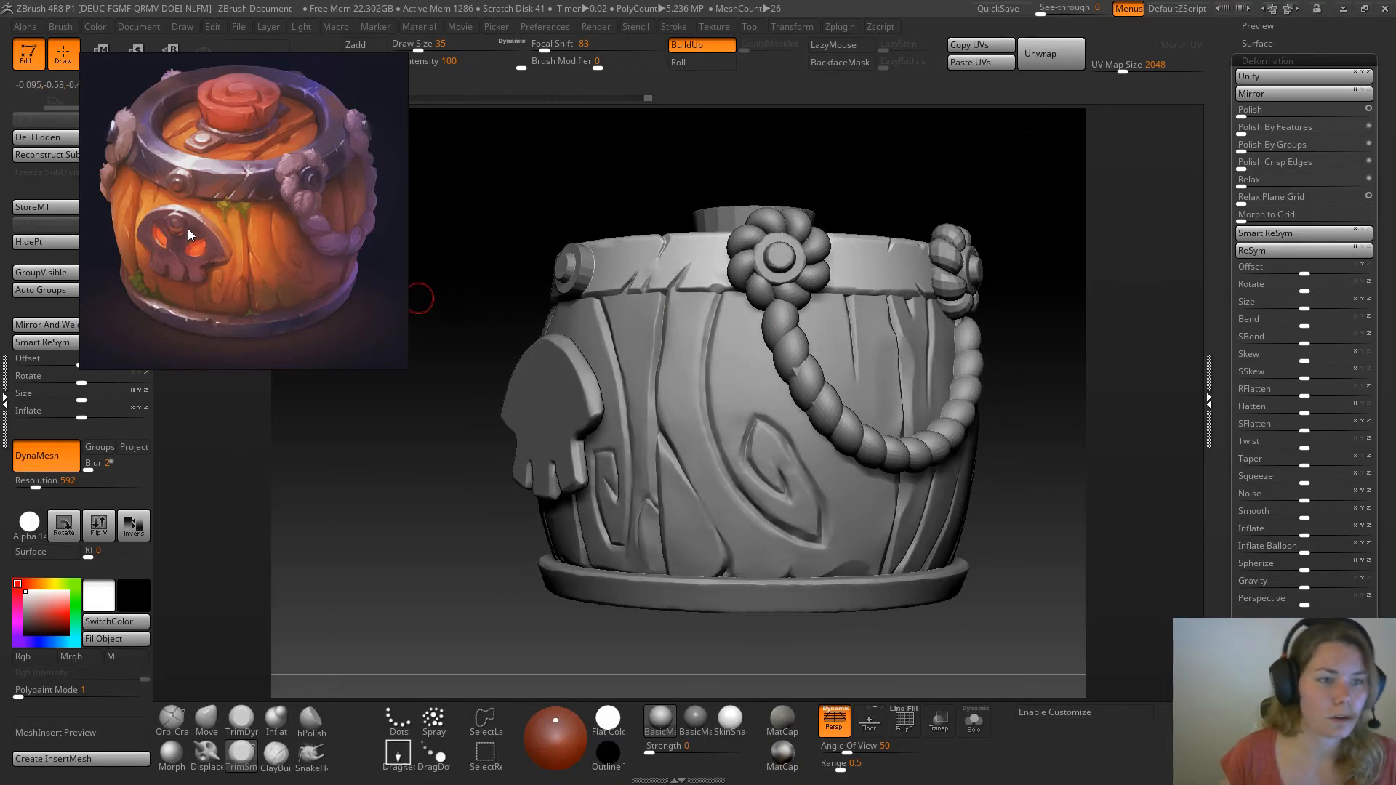
left_click(787, 258, "alt")
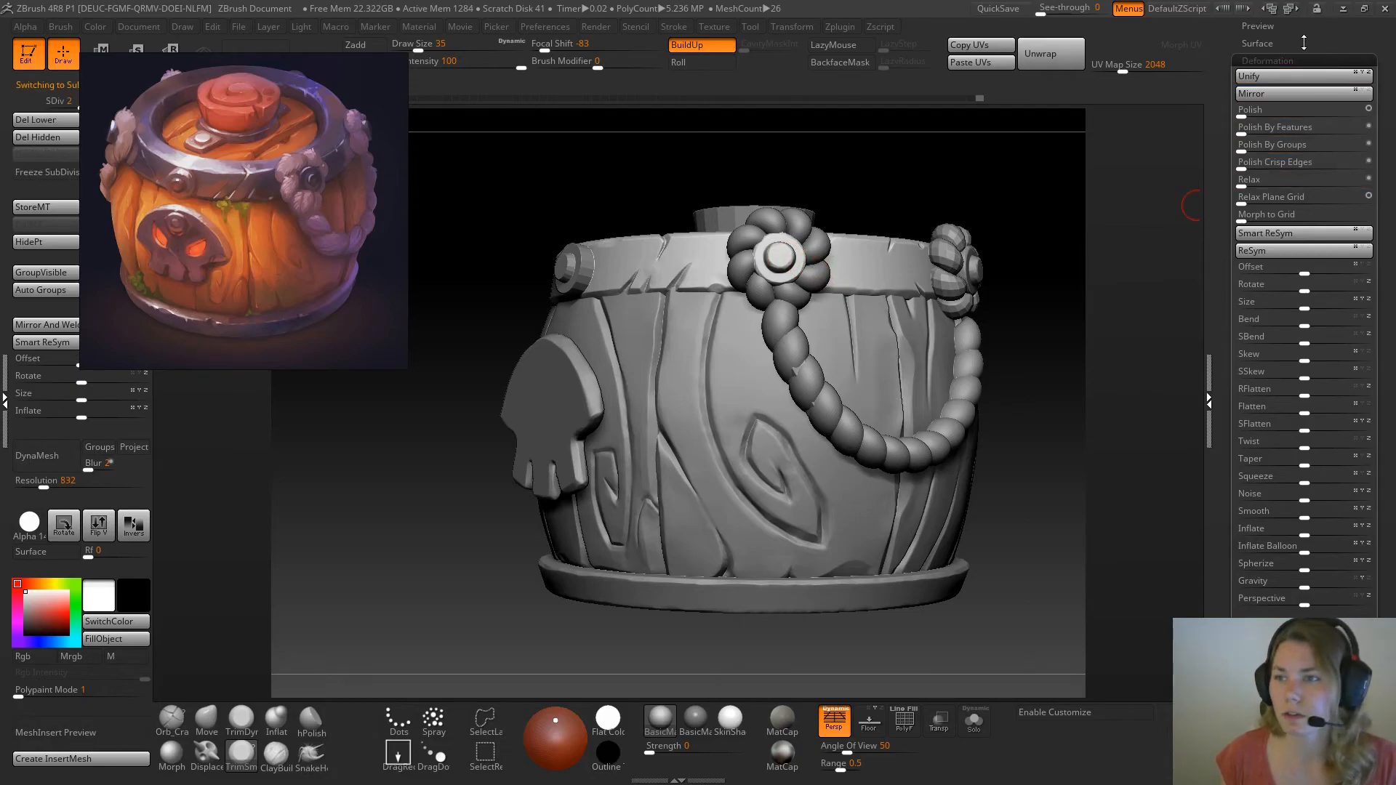
scroll(1280, 142, "up", 5)
left_click(1264, 56)
mouse_move(1256, 271)
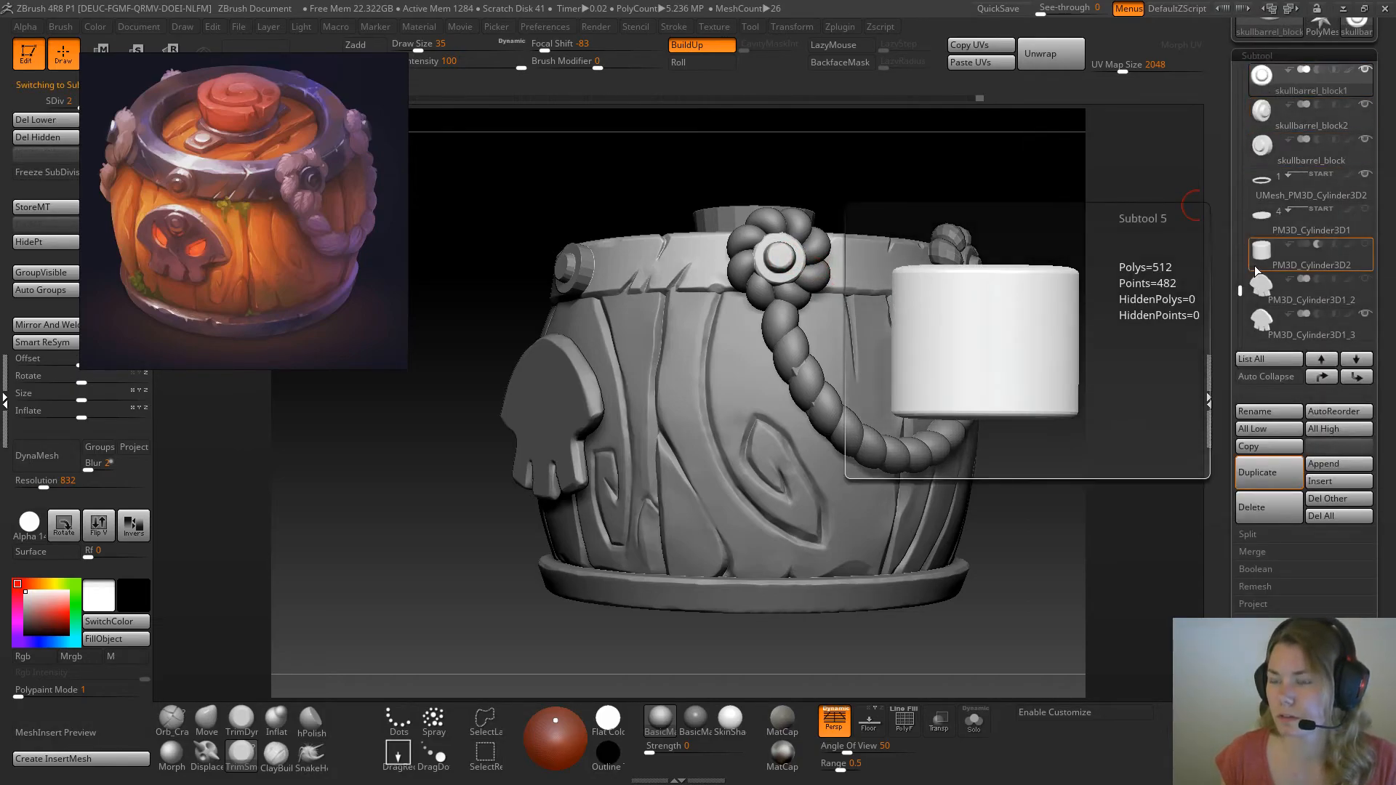
left_click(1246, 466)
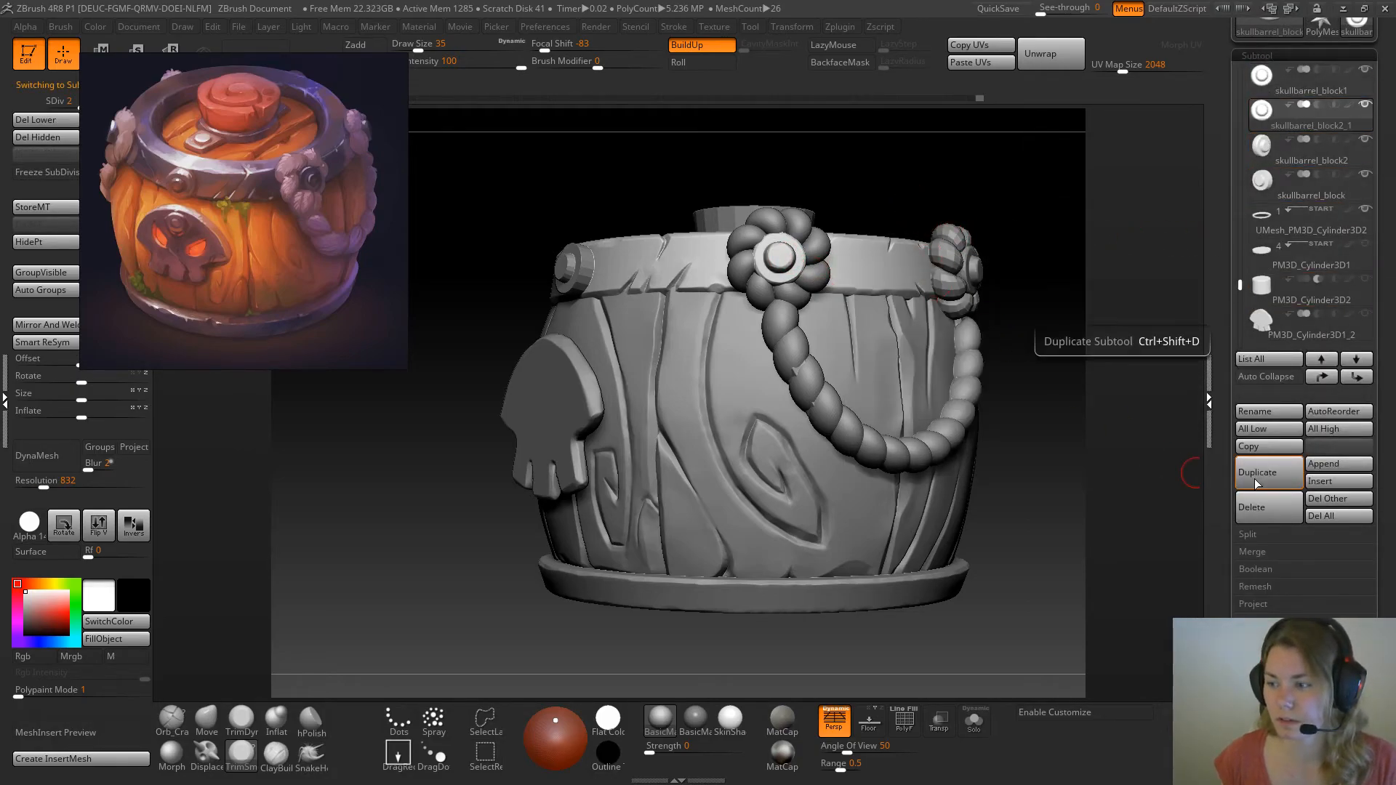
Move the duplicated bolt to the barrel's front above the skull plate, rotate it to face forward and turn off perspective
mouse_move(835, 197)
left_mouse_down()
mouse_move(904, 190)
mouse_move(878, 191)
left_mouse_up()
key("w")
mouse_move(774, 267)
left_mouse_down("shift")
mouse_move(851, 267)
mouse_move(591, 257)
left_mouse_up("shift")
mouse_move(605, 191)
left_mouse_down()
mouse_move(716, 197)
mouse_move(718, 321)
mouse_move(660, 437)
mouse_move(673, 373)
mouse_move(688, 437)
mouse_move(684, 425)
mouse_move(752, 431)
mouse_move(602, 411)
mouse_move(582, 377)
mouse_move(606, 398)
left_mouse_up()
key("r")
key("w")
left_click_drag(608, 505, 852, 542)
left_click_drag(833, 171, 979, 280)
left_click_drag(761, 311, 776, 387)
key("r")
left_click(836, 718)
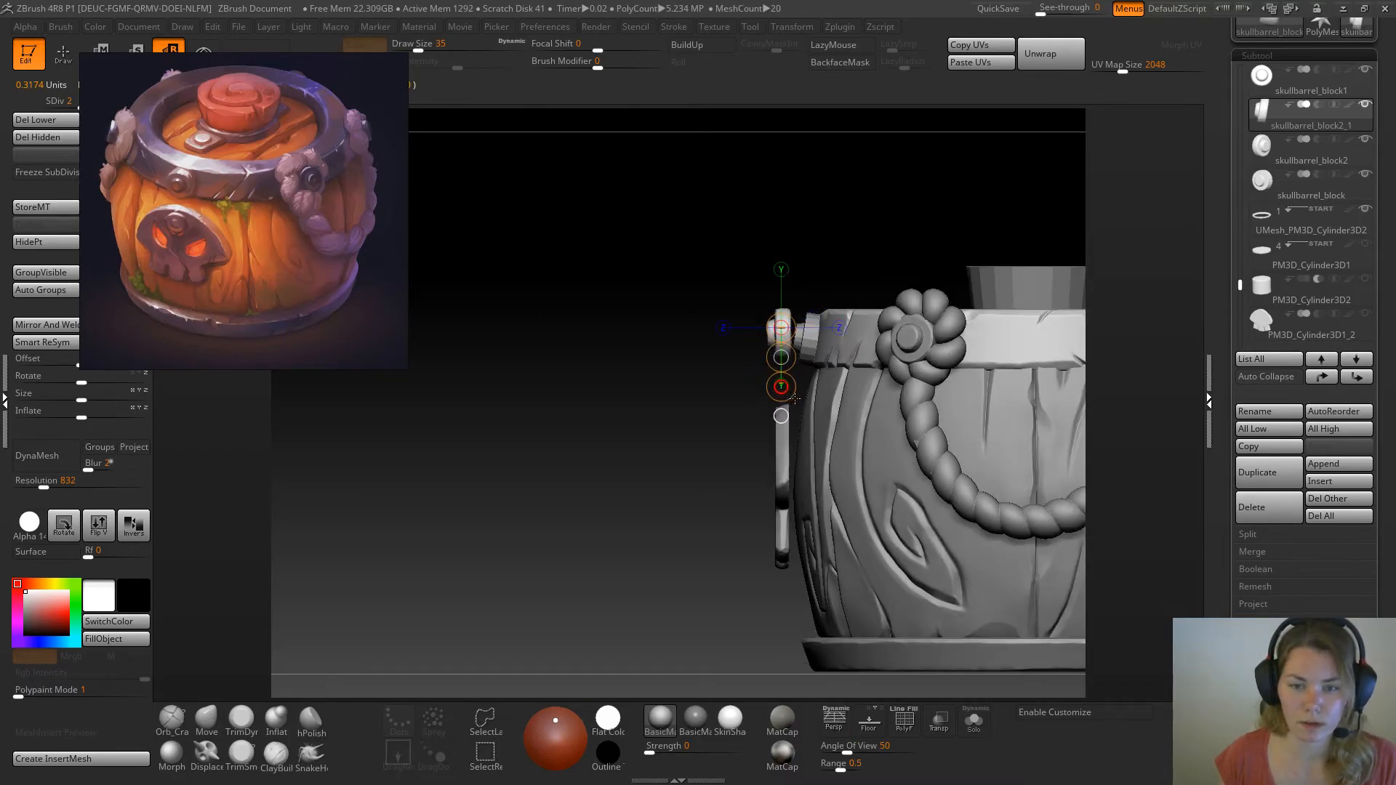
Lower the duplicated bolt to the upper part of the skull plate
key("w")
left_click_drag(782, 357, 786, 472)
left_click_drag(659, 504, 719, 434, "shift")
key("q")
Select the skull plate and move it inward against the barrel's front
left_click_drag(997, 262, 1046, 266)
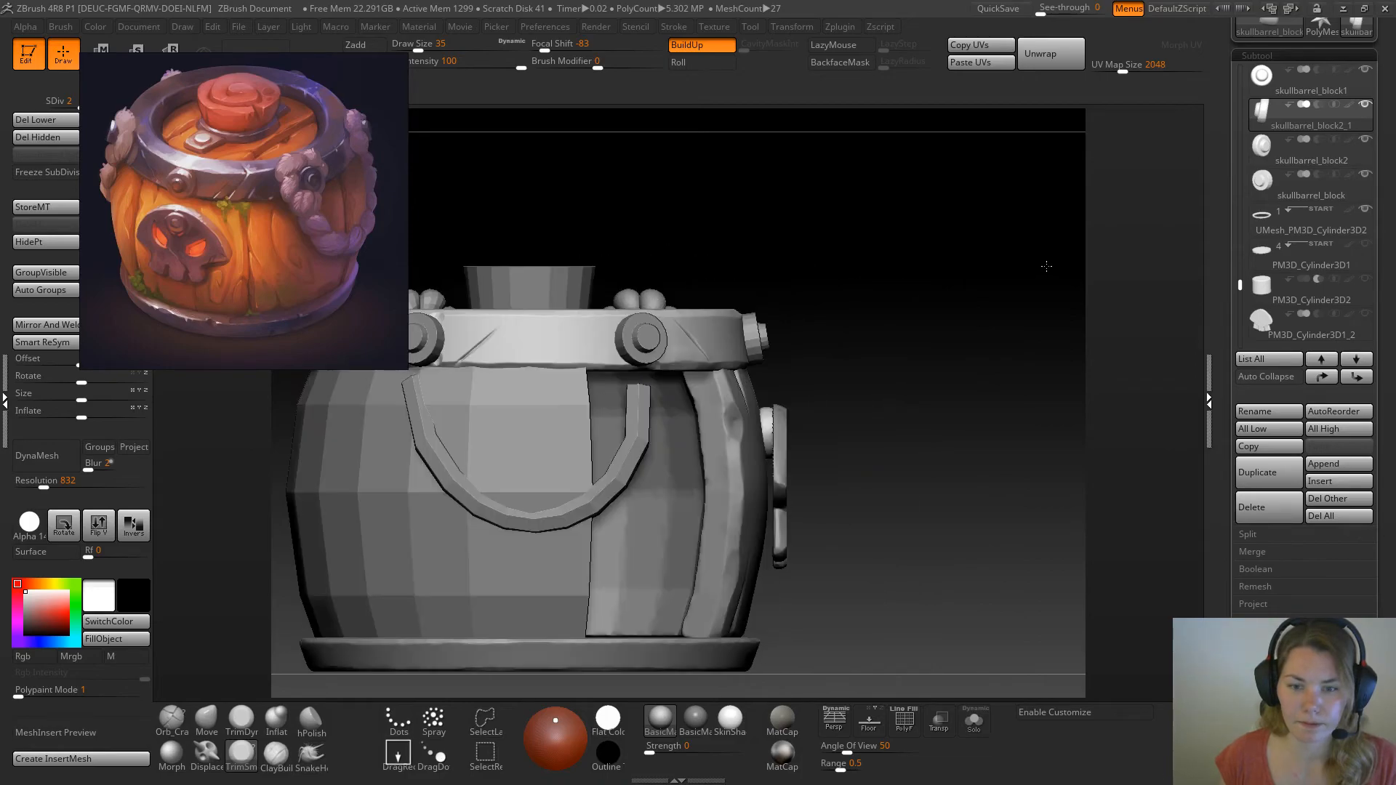
left_click(786, 477, "alt")
key("w")
mouse_move(785, 475)
left_mouse_down("shift")
mouse_move(866, 475)
mouse_move(806, 475)
left_mouse_up("shift")
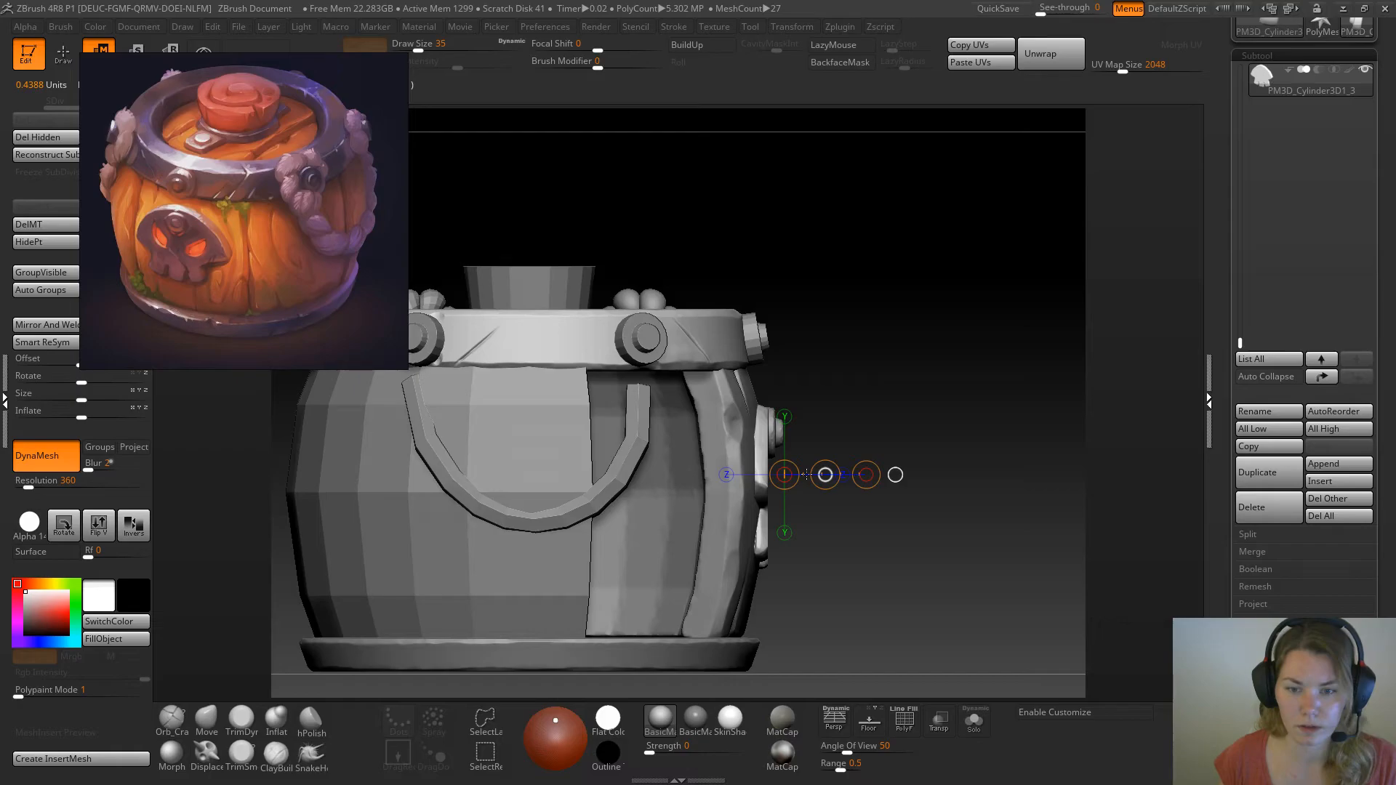
Select the skull plate's bolt and shift it sideways to centre it below the collar's front bolt
left_click_drag(902, 386, 778, 424)
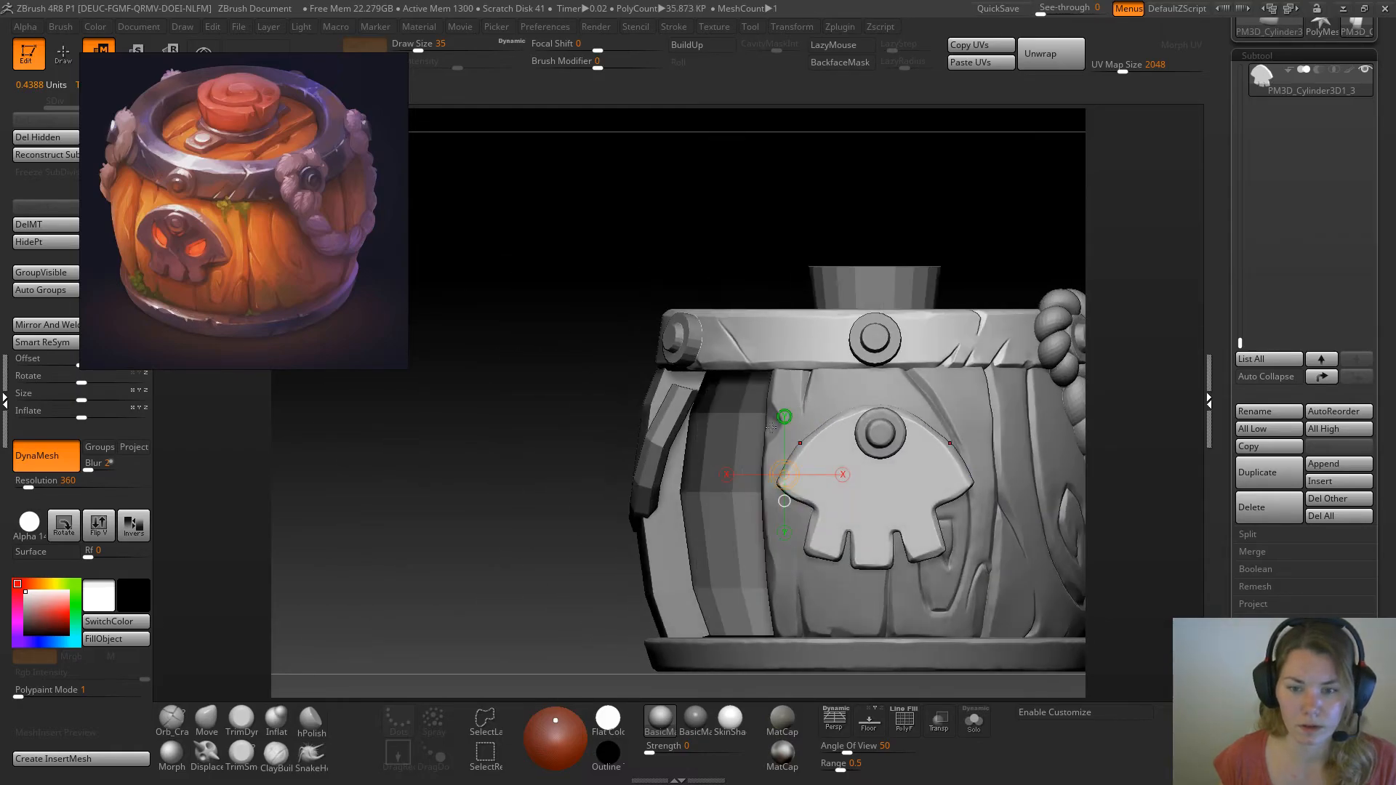
left_click_drag(487, 535, 308, 546, "alt")
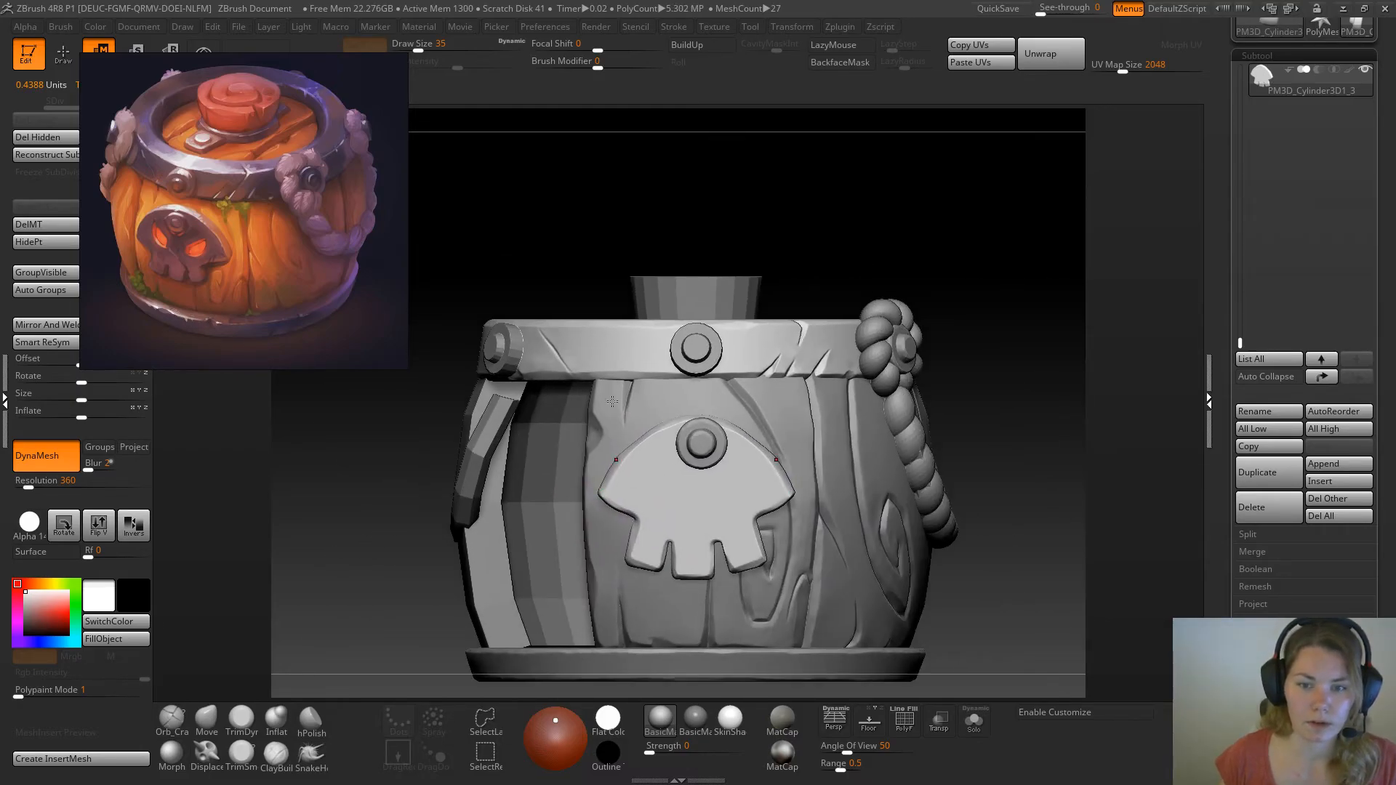
left_click(706, 446, "alt")
left_click(705, 444)
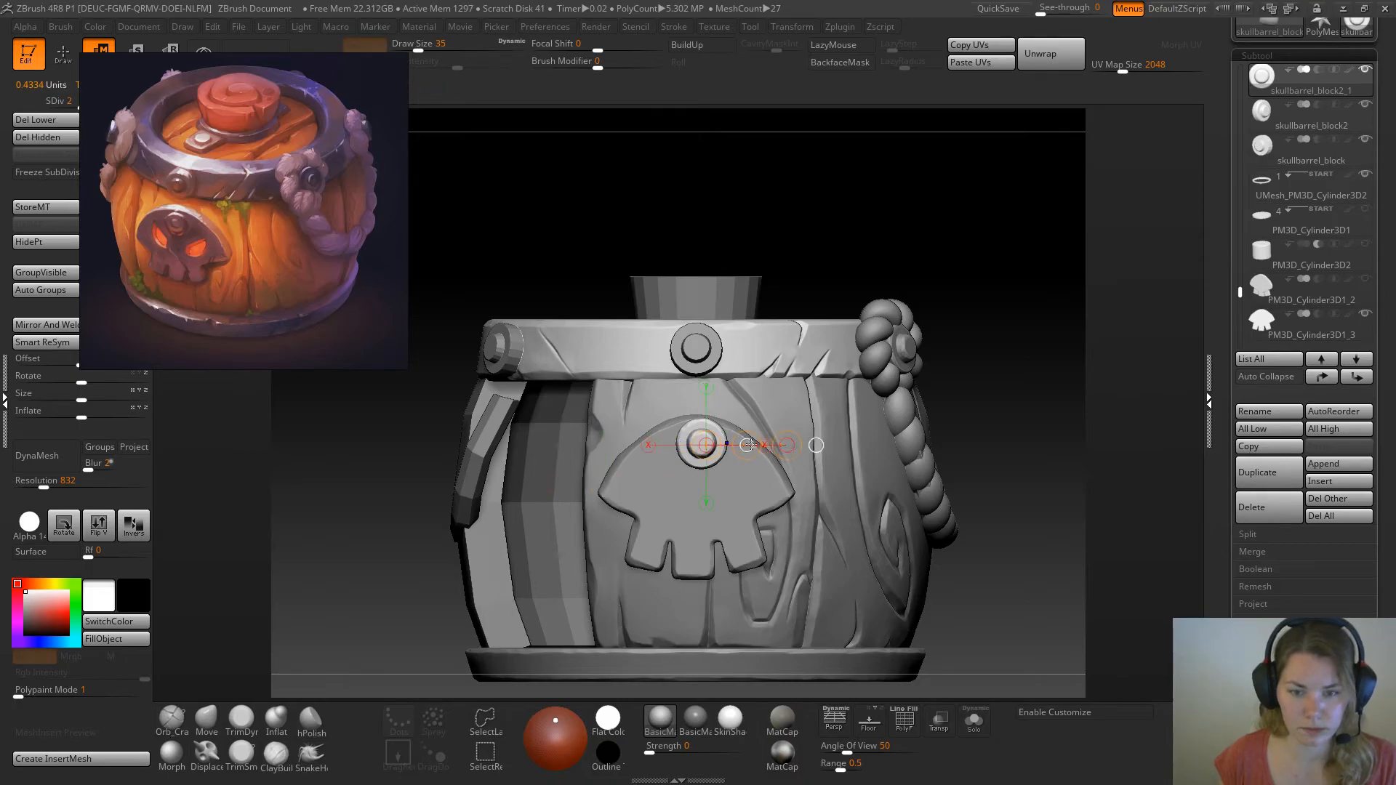
left_click_drag(745, 445, 751, 449)
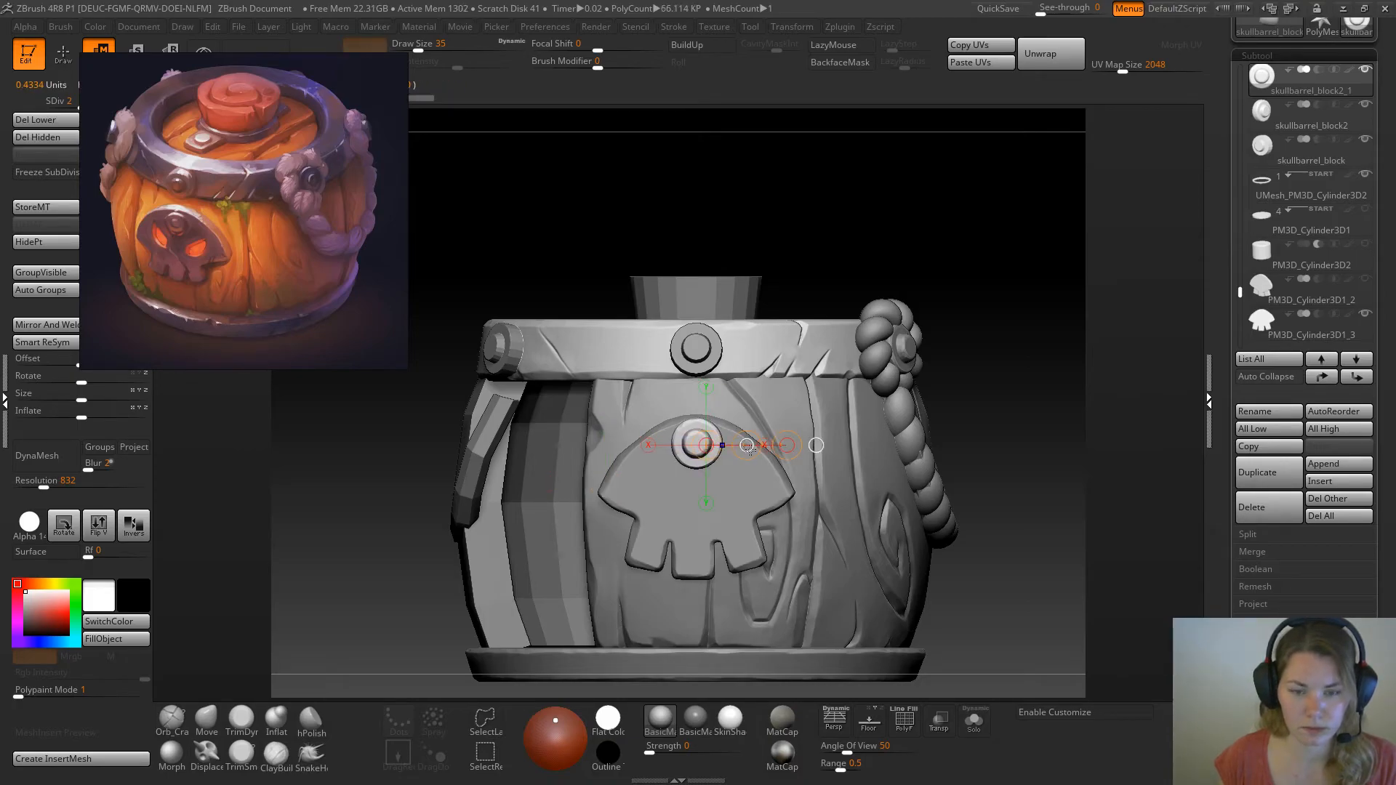
Scale the skull plate's bolt down and reposition it at the centre of the skull's forehead
key("r")
key("e")
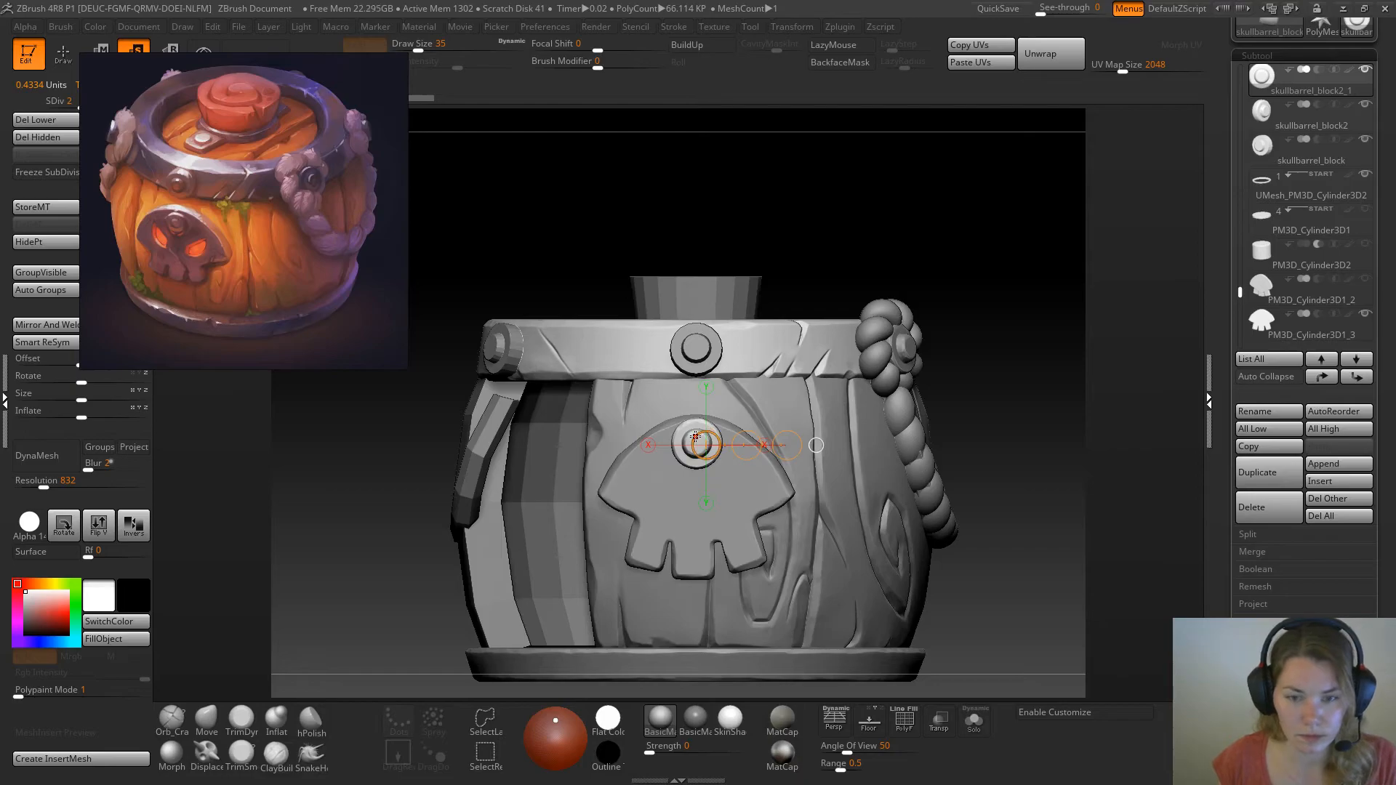
left_click_drag(691, 432, 690, 334)
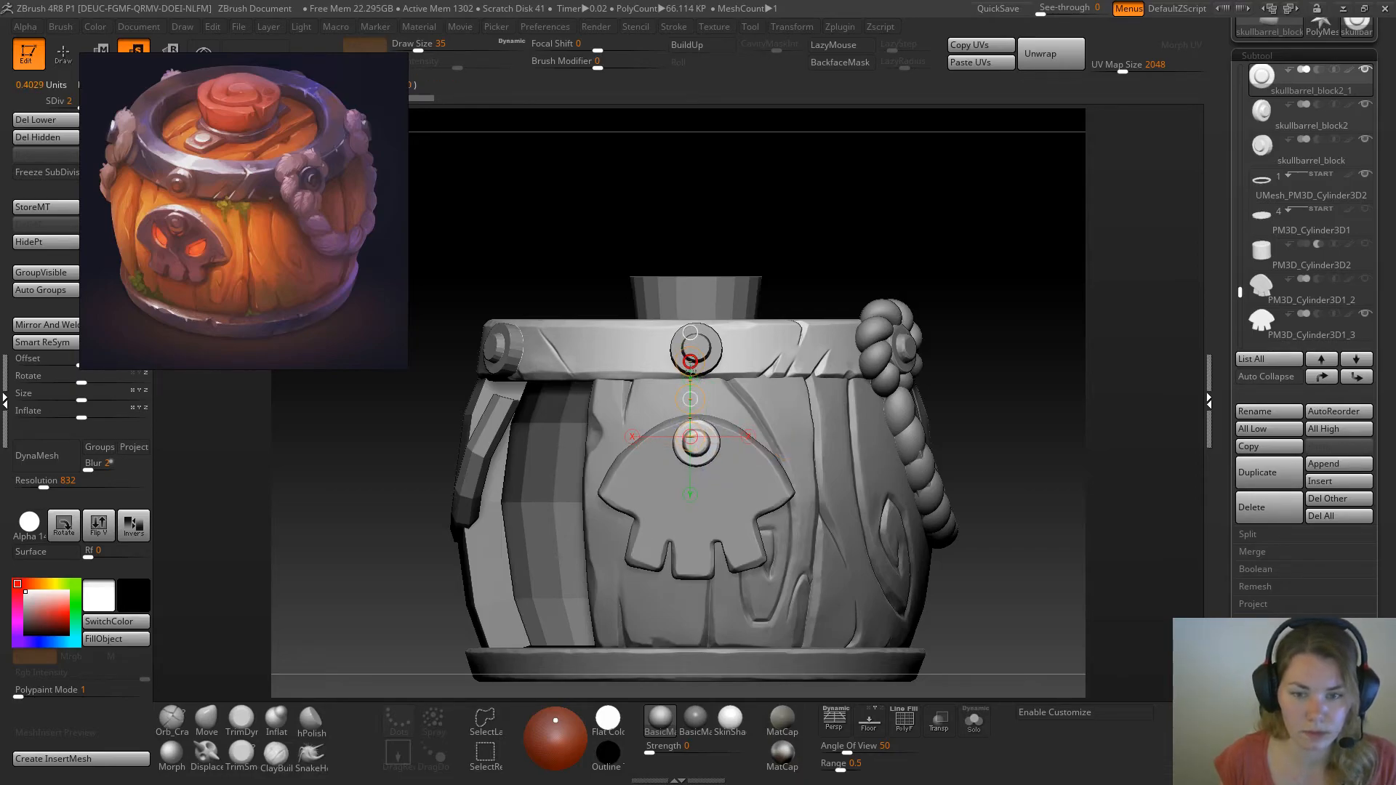
key("w")
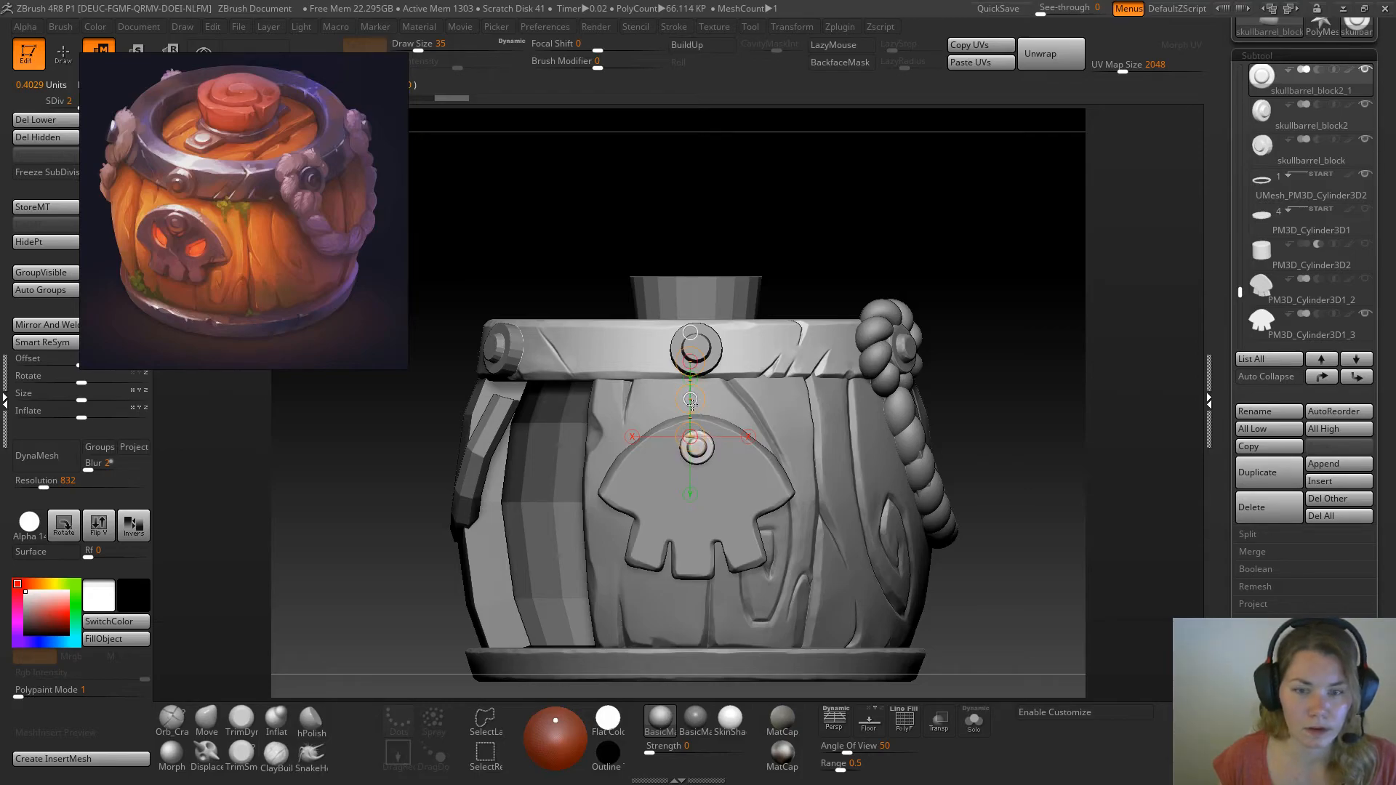
key("e")
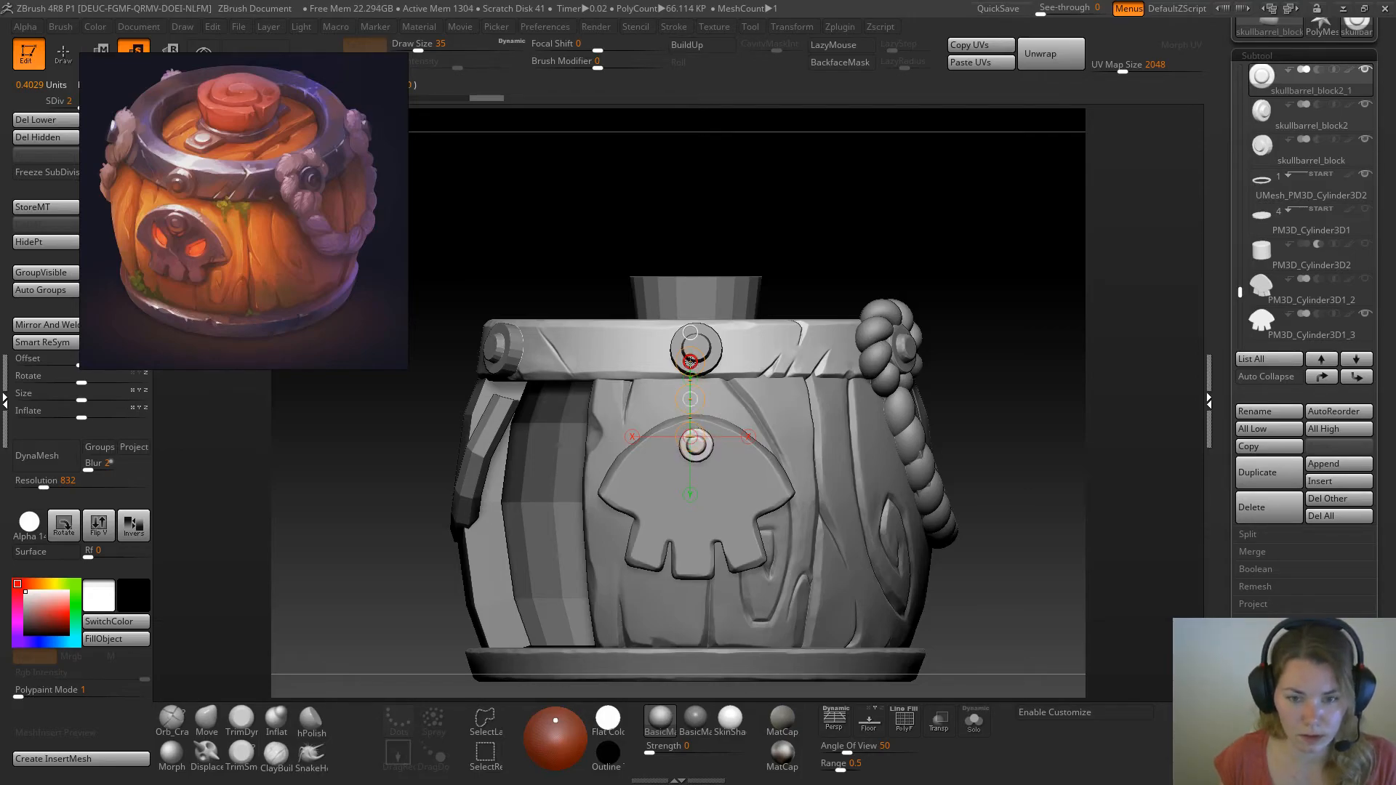
key("w")
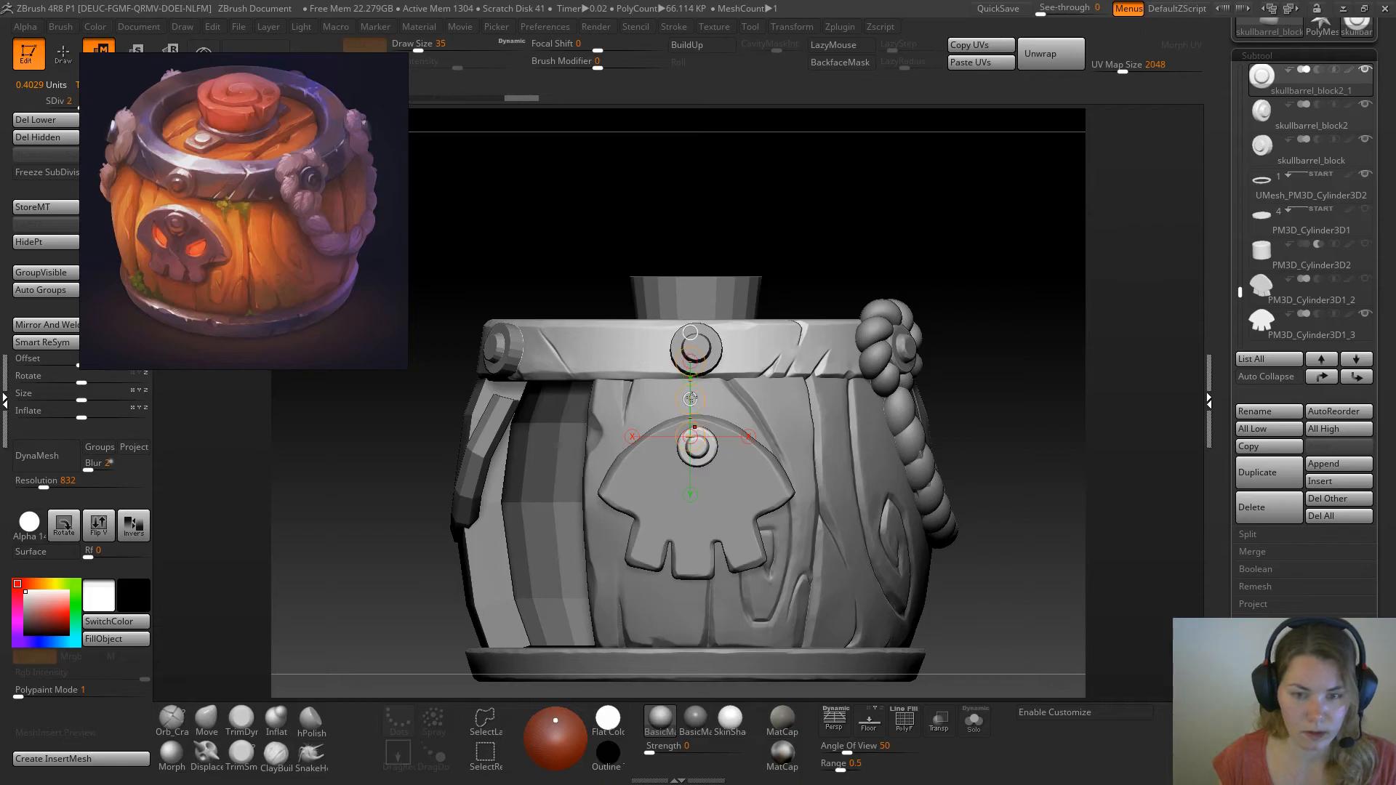
left_click_drag(689, 399, 689, 401)
key("q")
left_click_drag(1026, 302, 877, 297)
left_click_drag(598, 514, 670, 584)
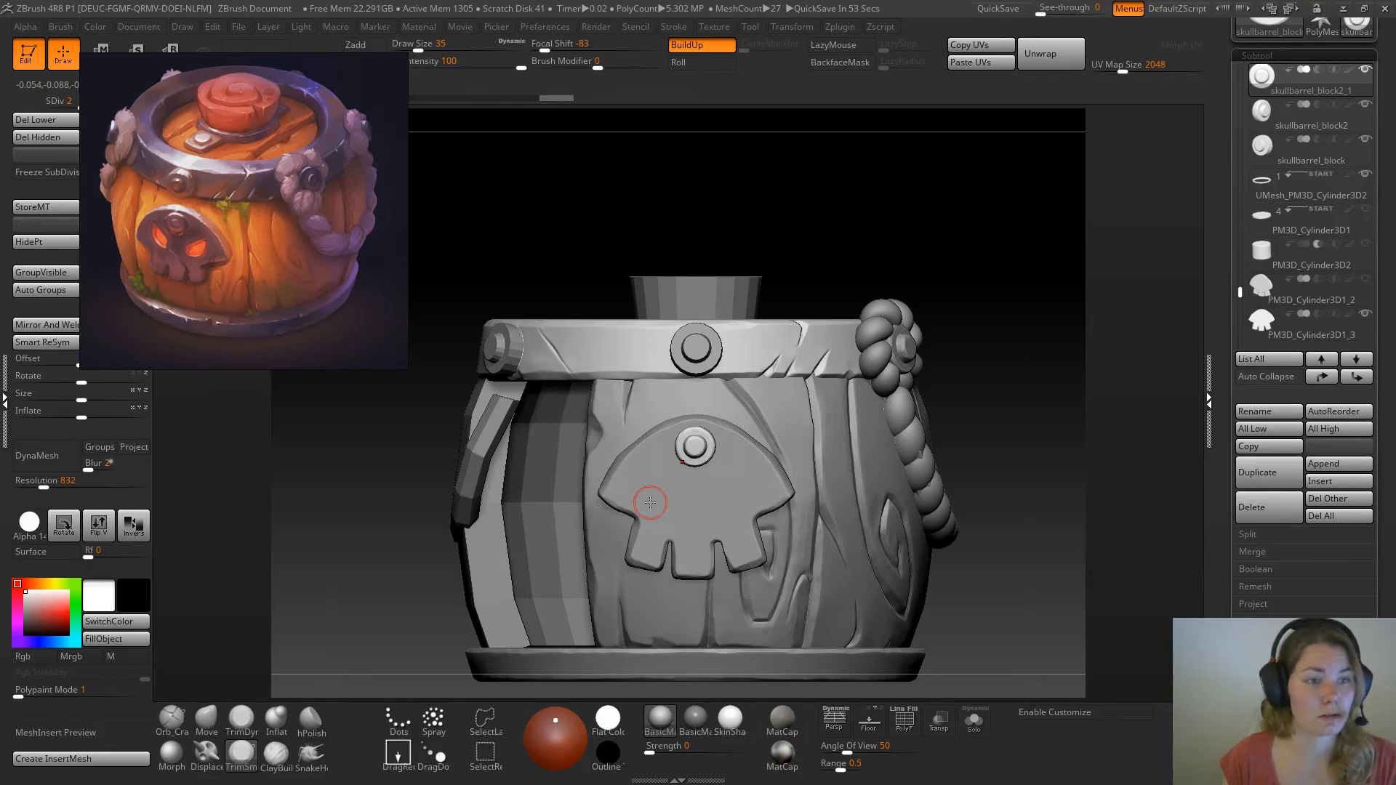
Select the skull plate and open its deformation settings
left_click(704, 505, "alt")
left_click_drag(835, 209, 867, 232)
left_click_drag(1230, 465, 1231, 336)
left_click(1268, 657)
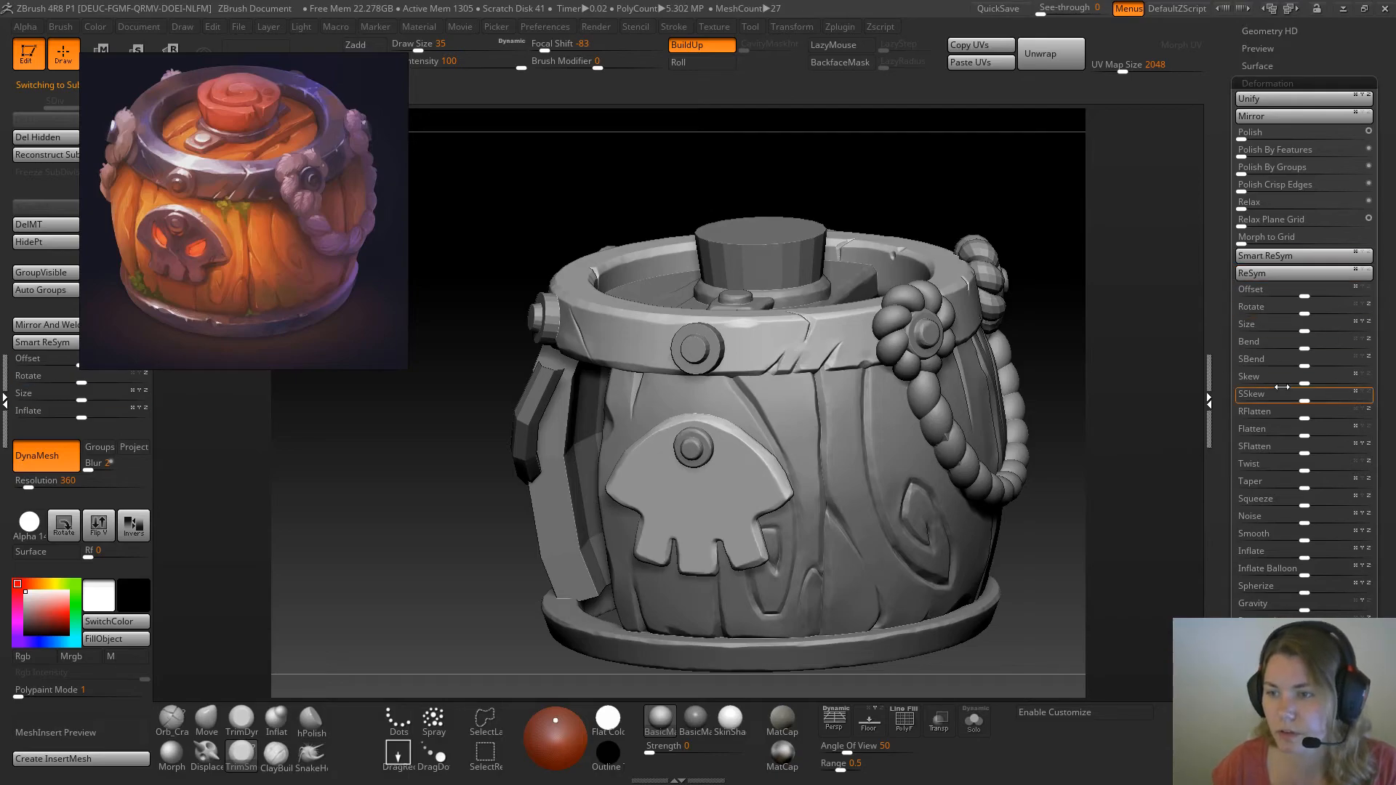
Save the barrel tool to disk with its latest changes
left_click_drag(1341, 38, 1349, 207)
left_click(1339, 66)
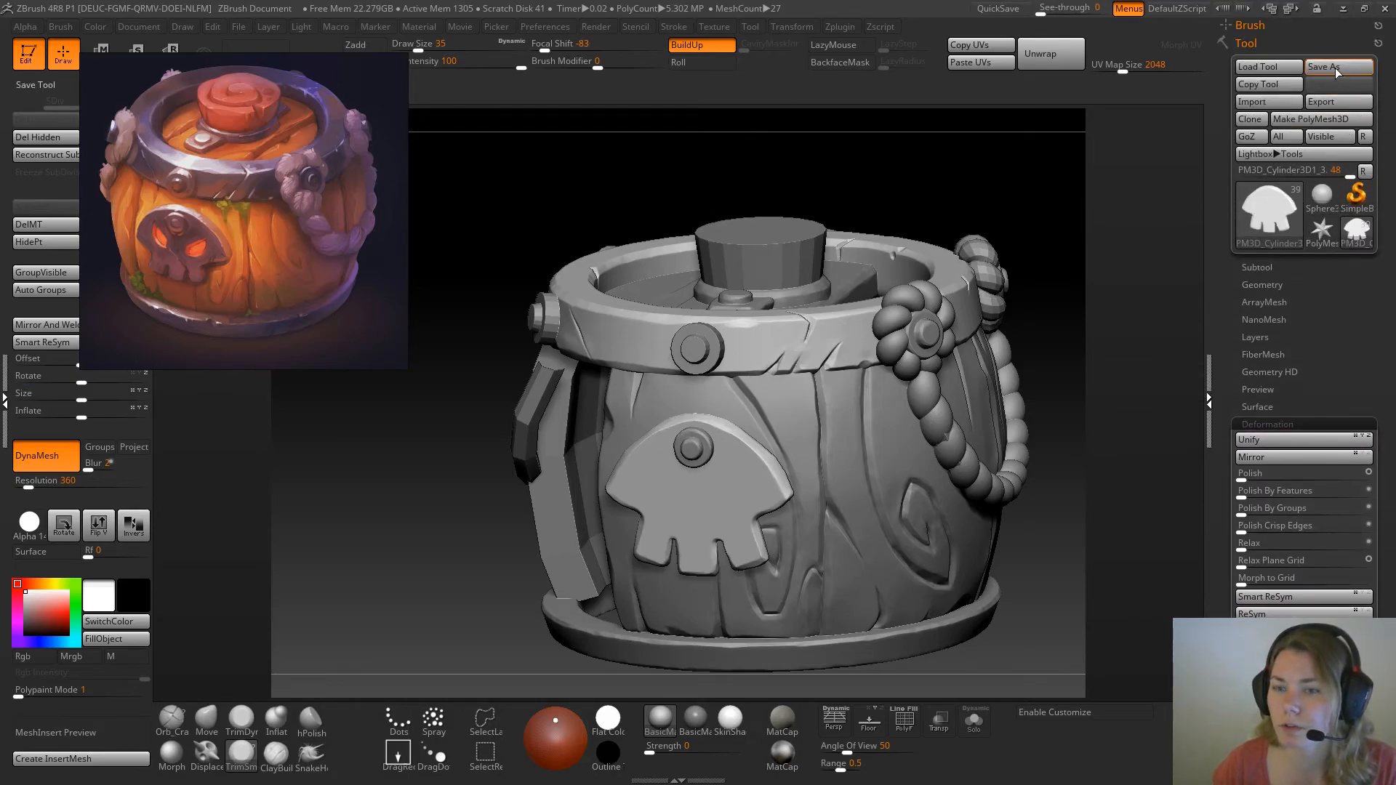
left_click(990, 472)
left_click(755, 393)
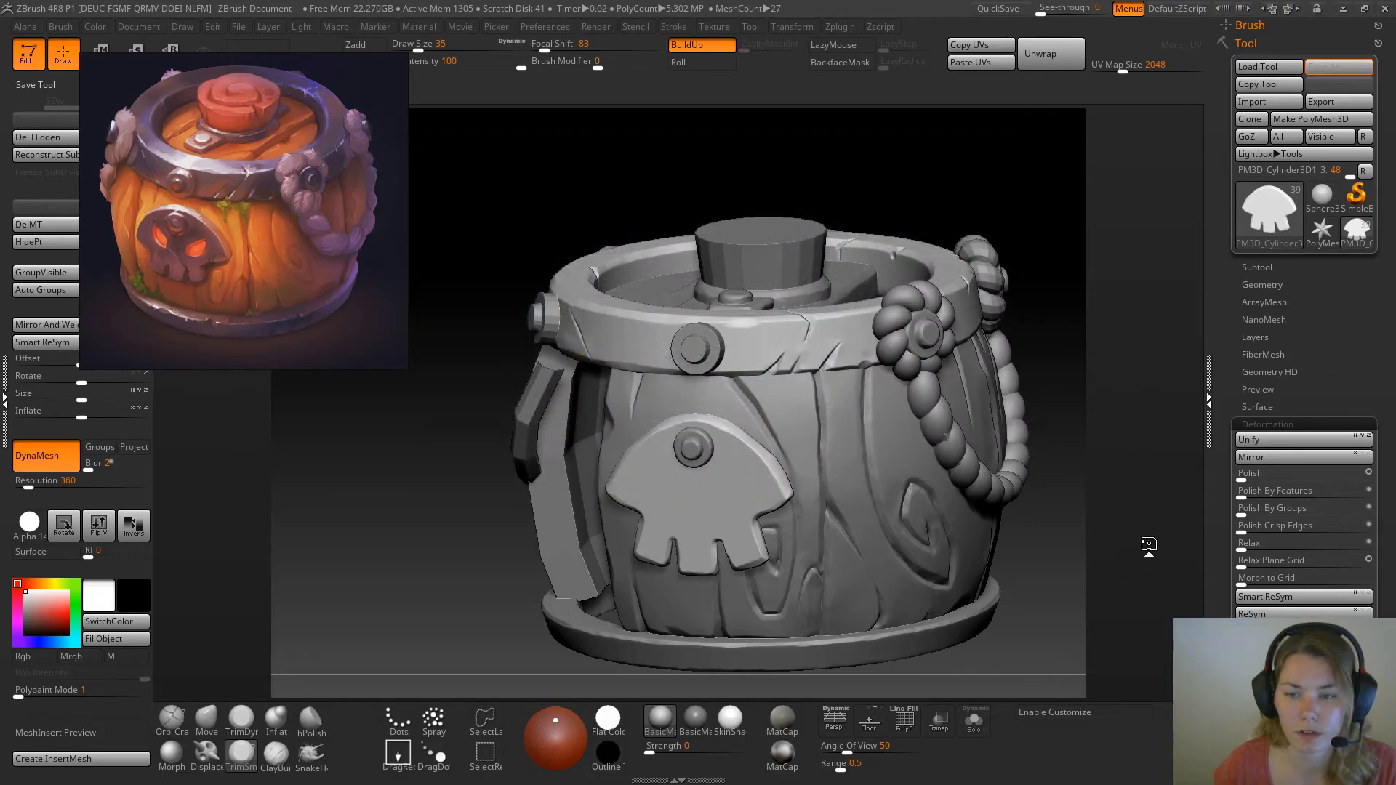
Try to curve the skull plate with the Bend deformation along different axes
scroll(1329, 334, "down", 6)
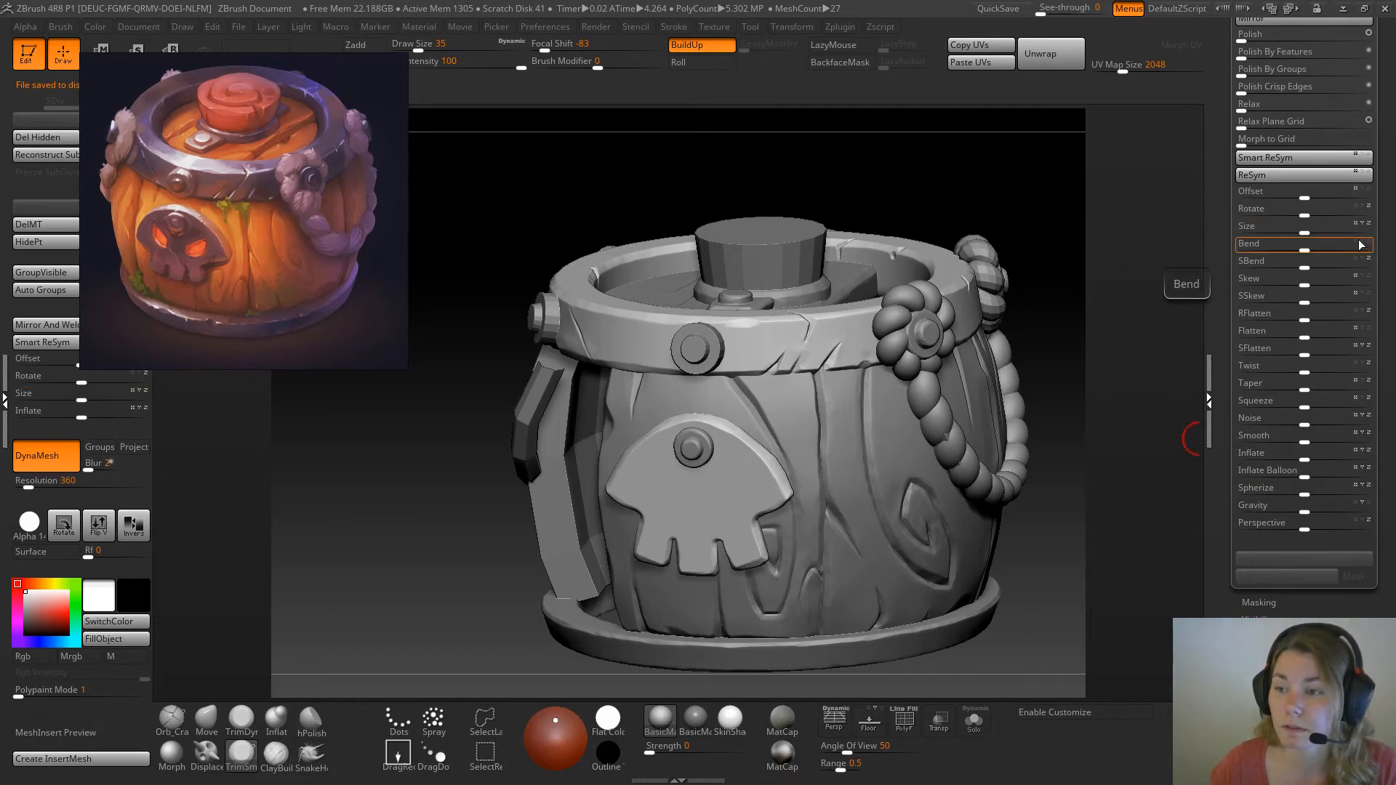
left_click_drag(1309, 249, 1307, 249)
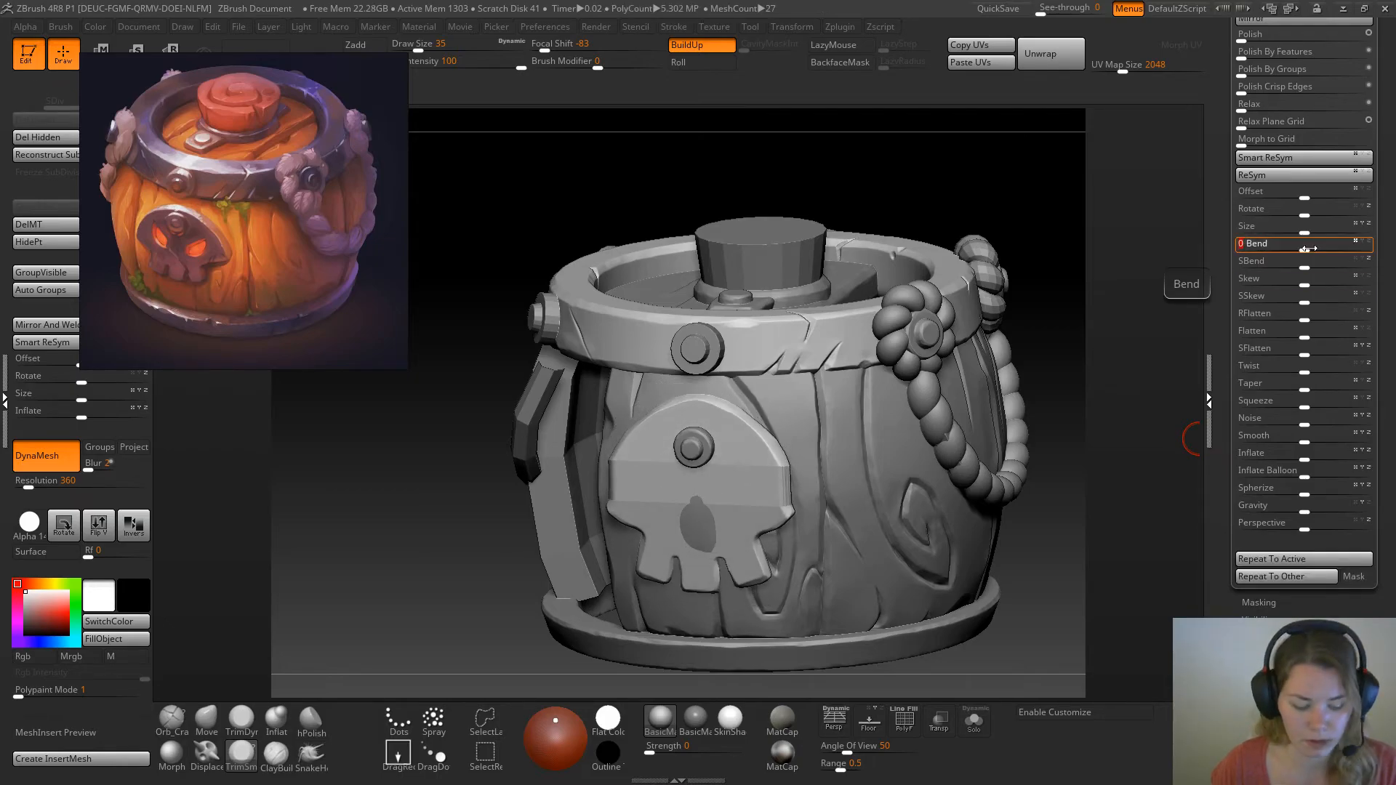
key("ctrl+z")
left_click(1357, 243)
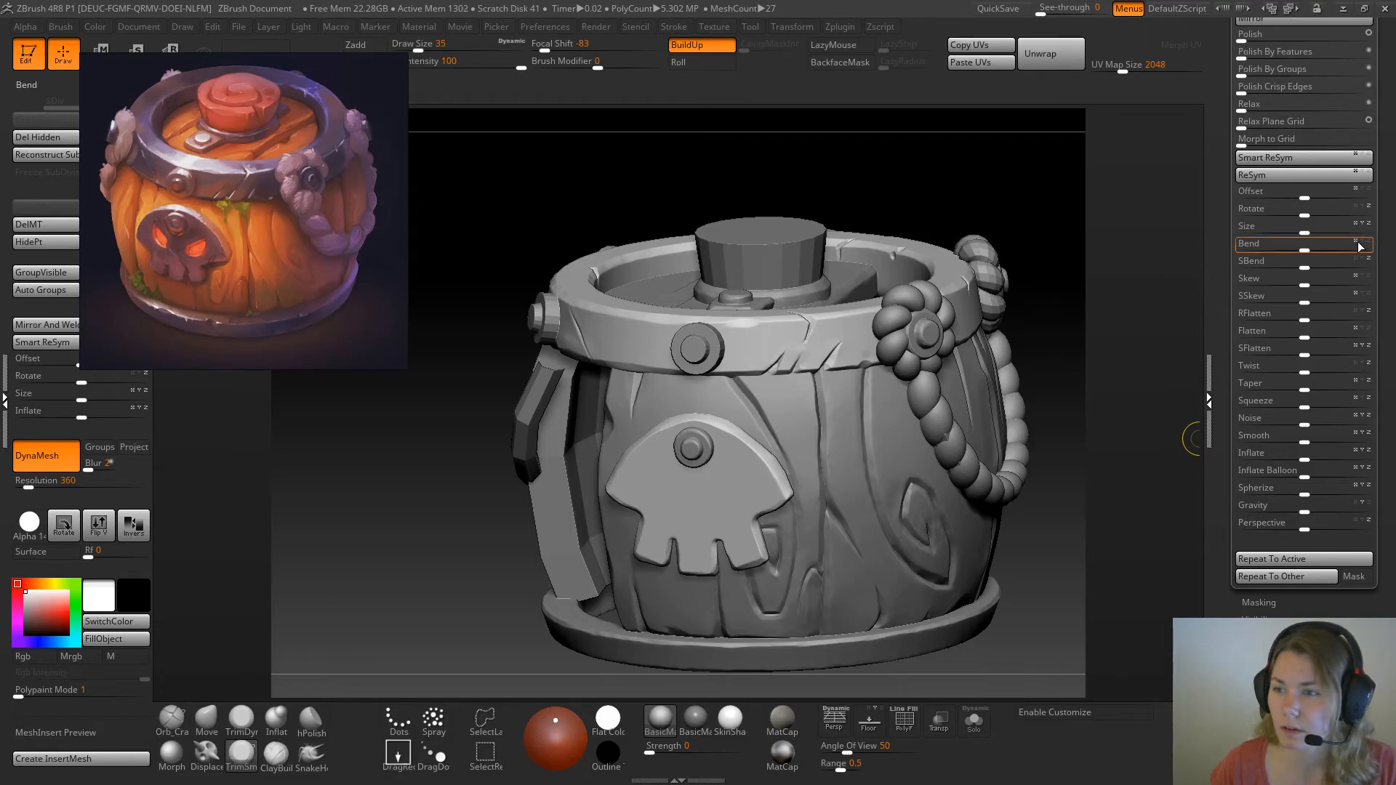
mouse_move(1306, 248)
left_mouse_down()
mouse_move(1327, 249)
mouse_move(1284, 249)
left_mouse_up()
key("ctrl+z")
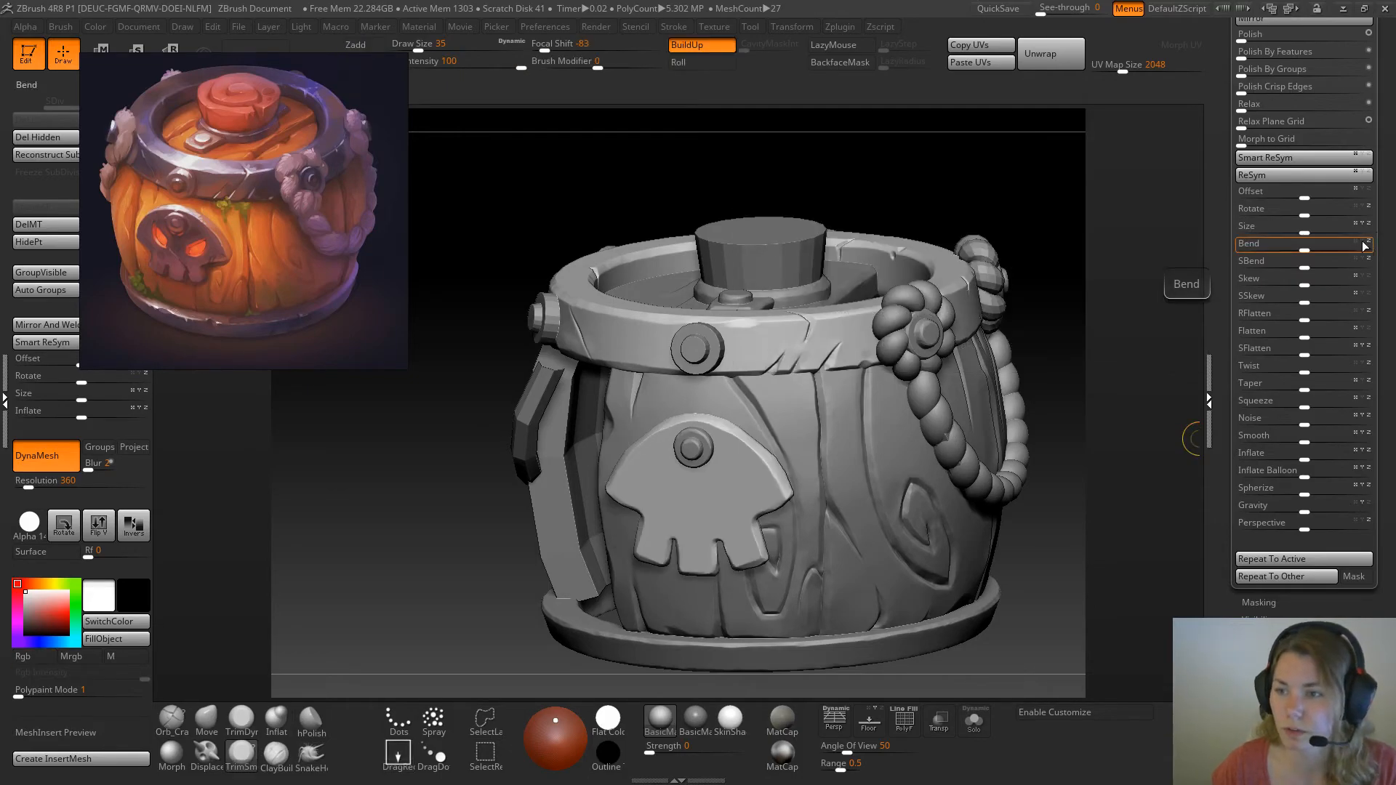
left_click_drag(1343, 241, 1237, 256)
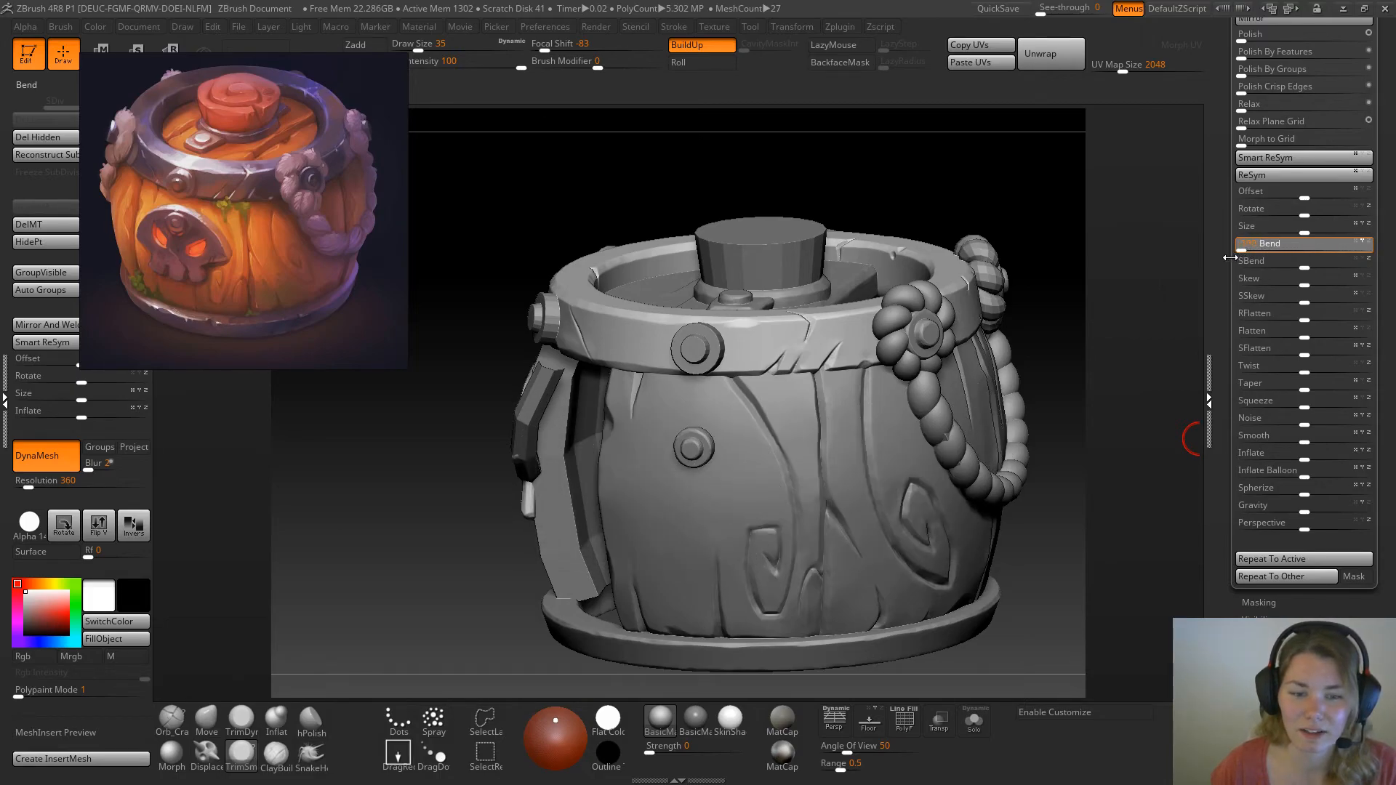
key("ctrl+z")
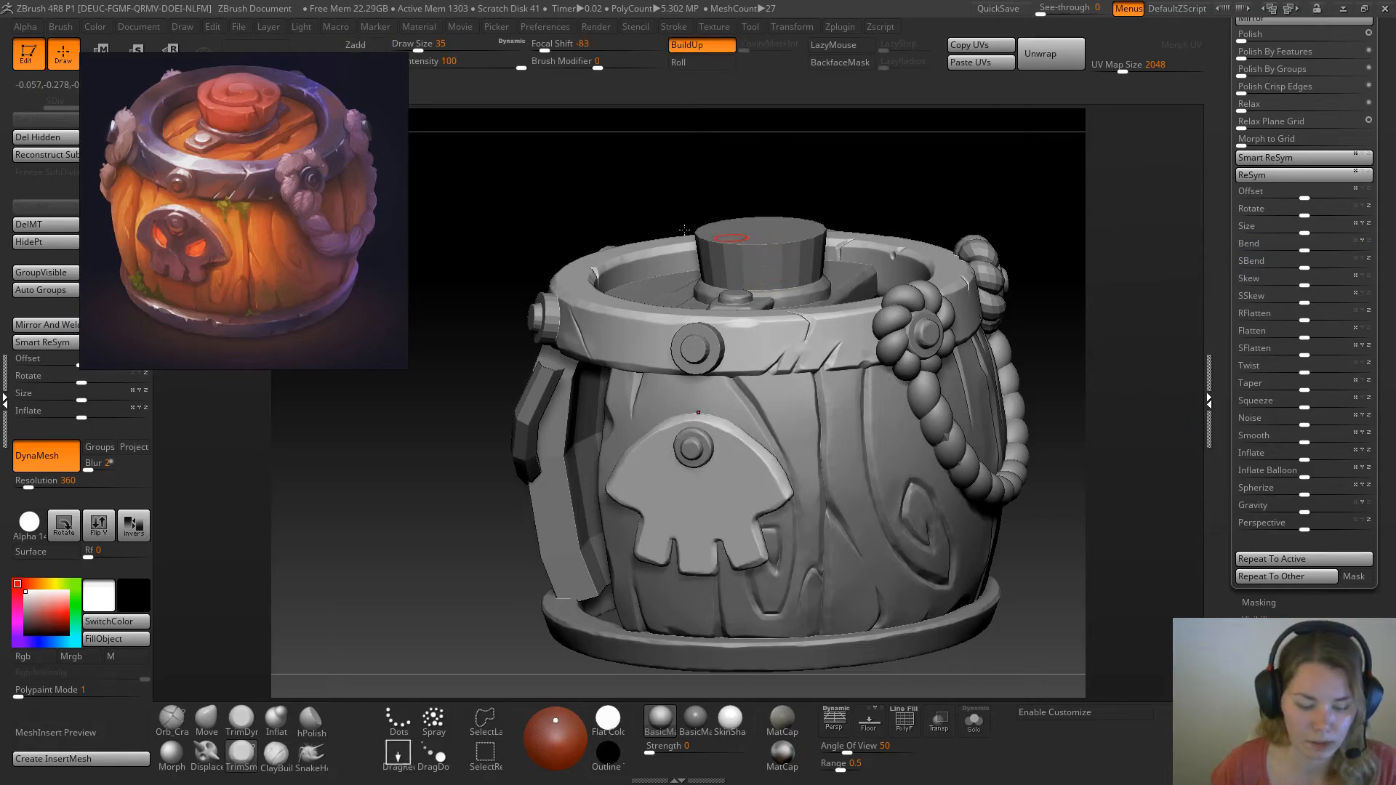
Switch the skull plate to Move mode and shift the reference image clear of the transform mode controls
left_click_drag(493, 299, 499, 314)
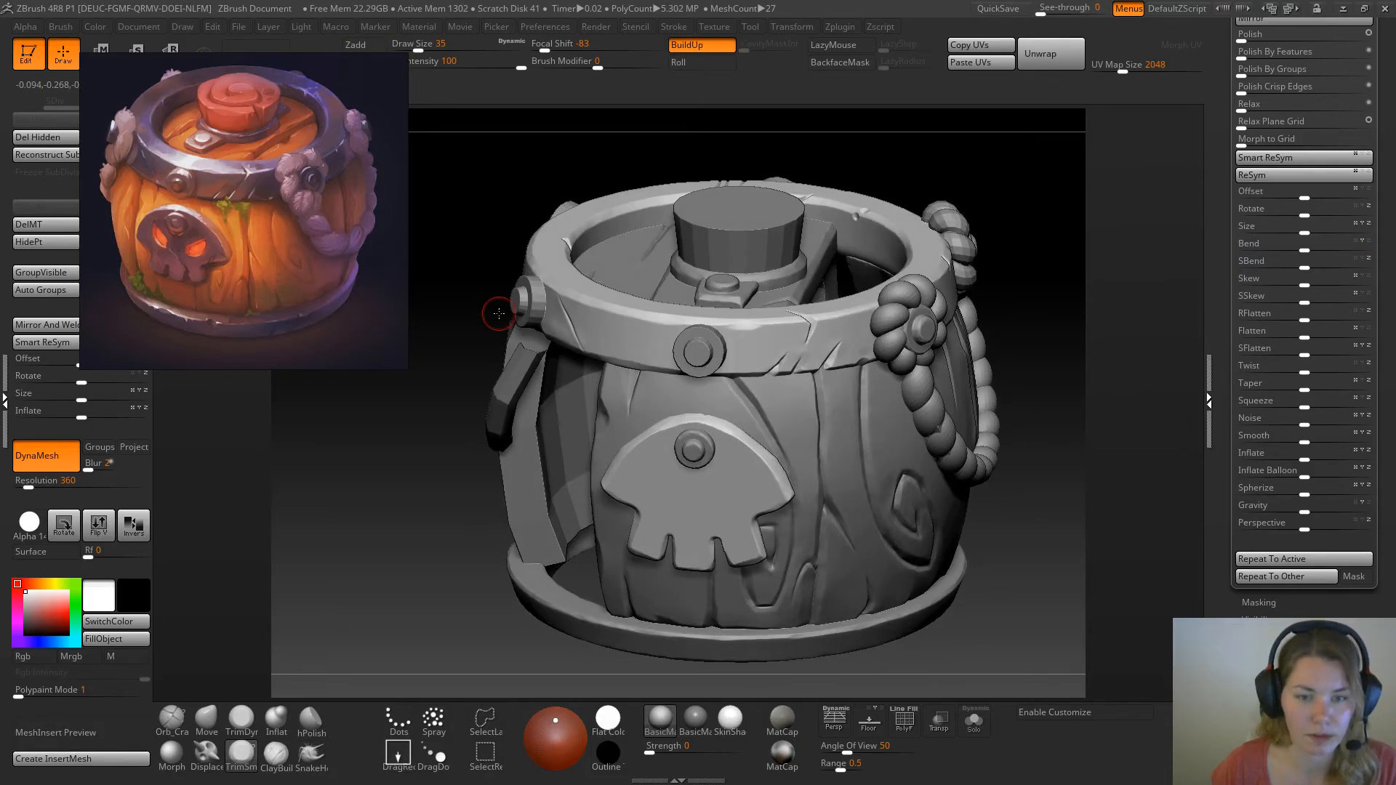
key("w")
left_click_drag(276, 105, 299, 167)
left_click(209, 61)
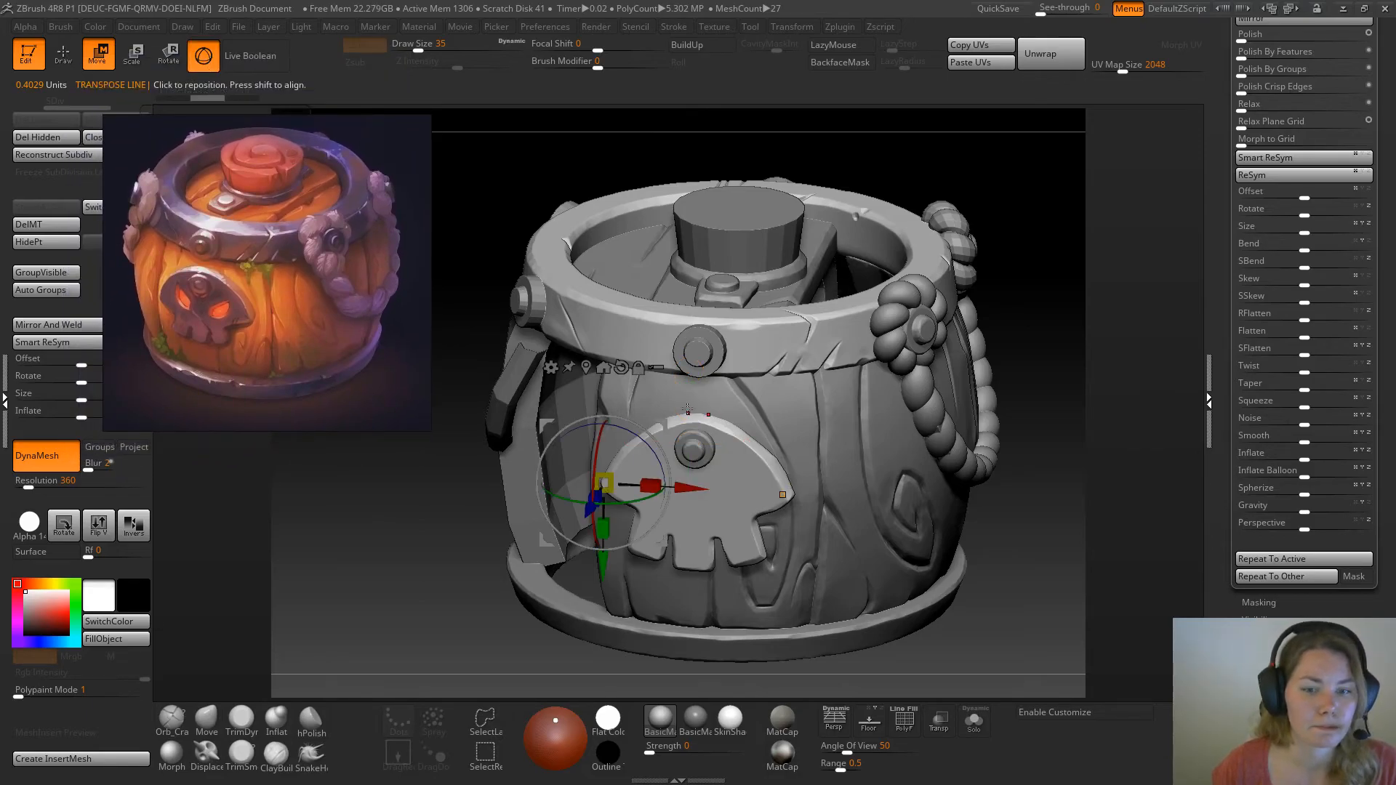
Unlock the transform gizmo and place its pivot at the centre of the skull plate from the front view
left_click_drag(356, 480, 386, 440)
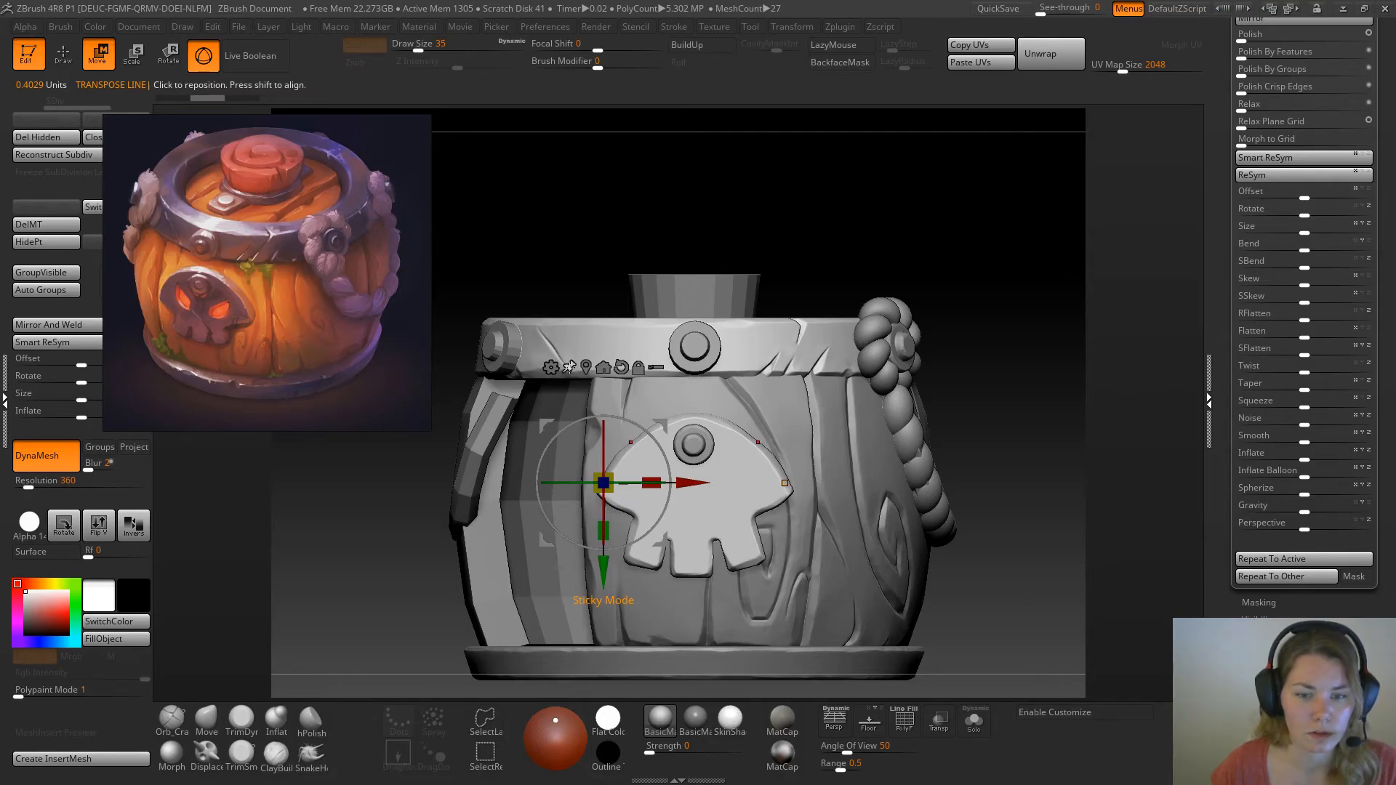
left_click_drag(685, 484, 676, 481)
key("ctrl+z")
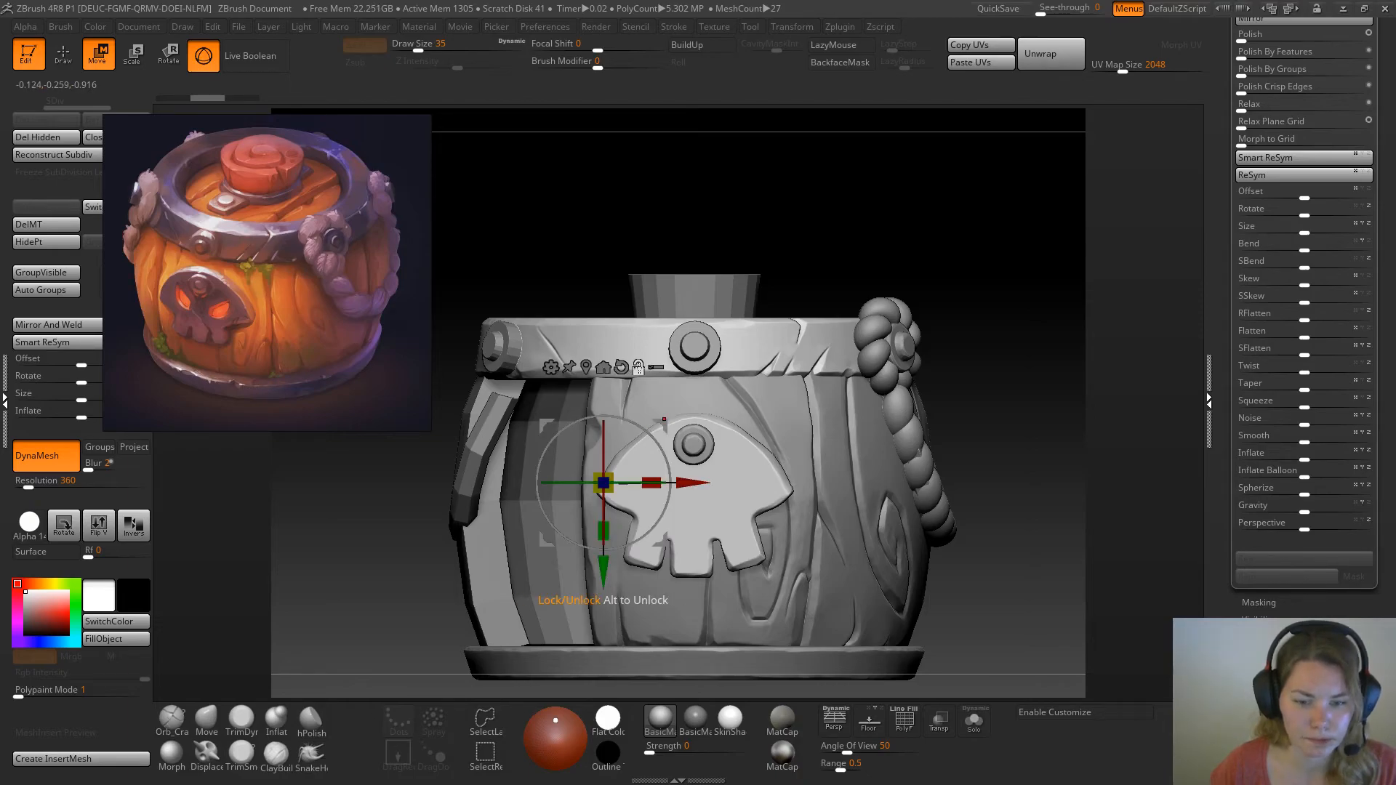
left_click_drag(688, 483, 776, 481, "alt")
left_click_drag(775, 482, 776, 481)
left_click_drag(693, 563, 693, 575)
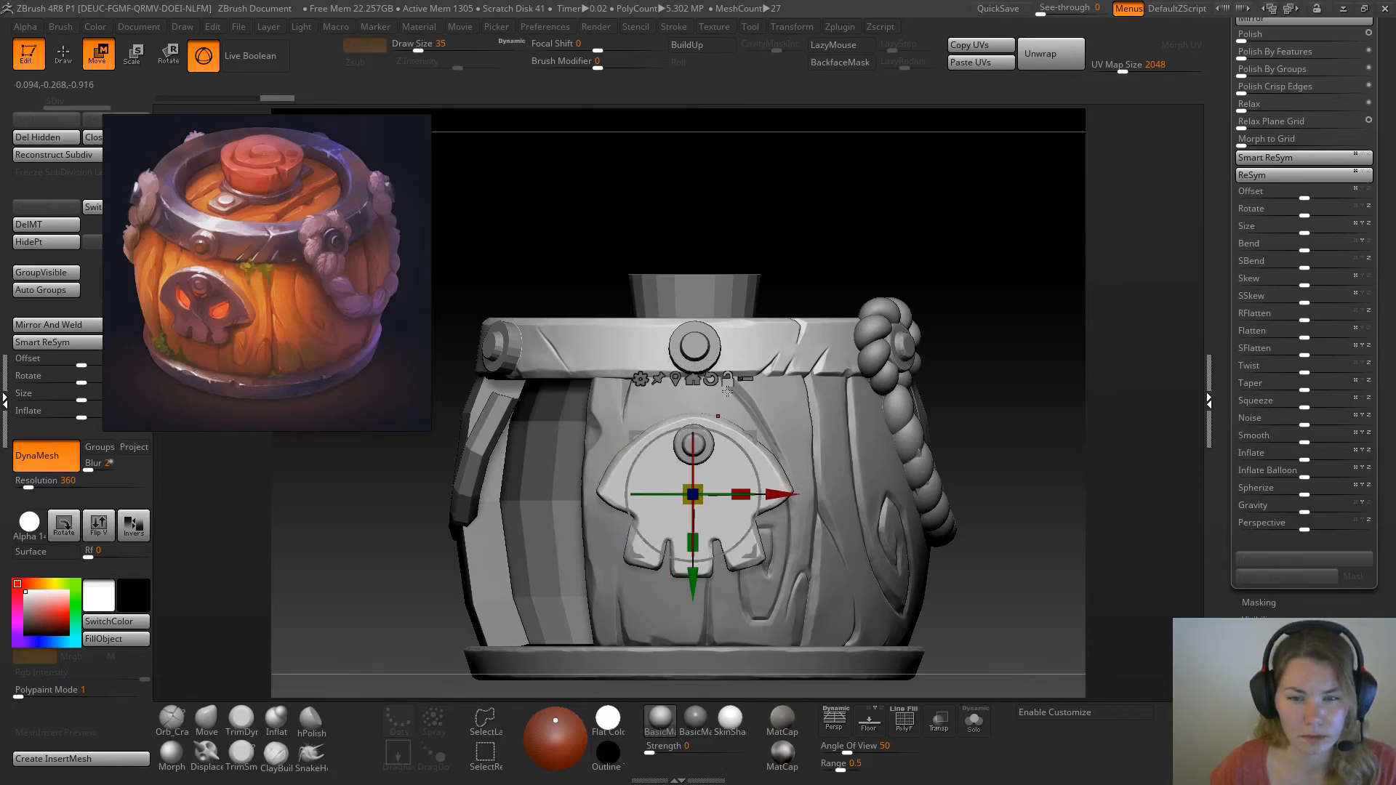
left_click_drag(761, 363, 1004, 497)
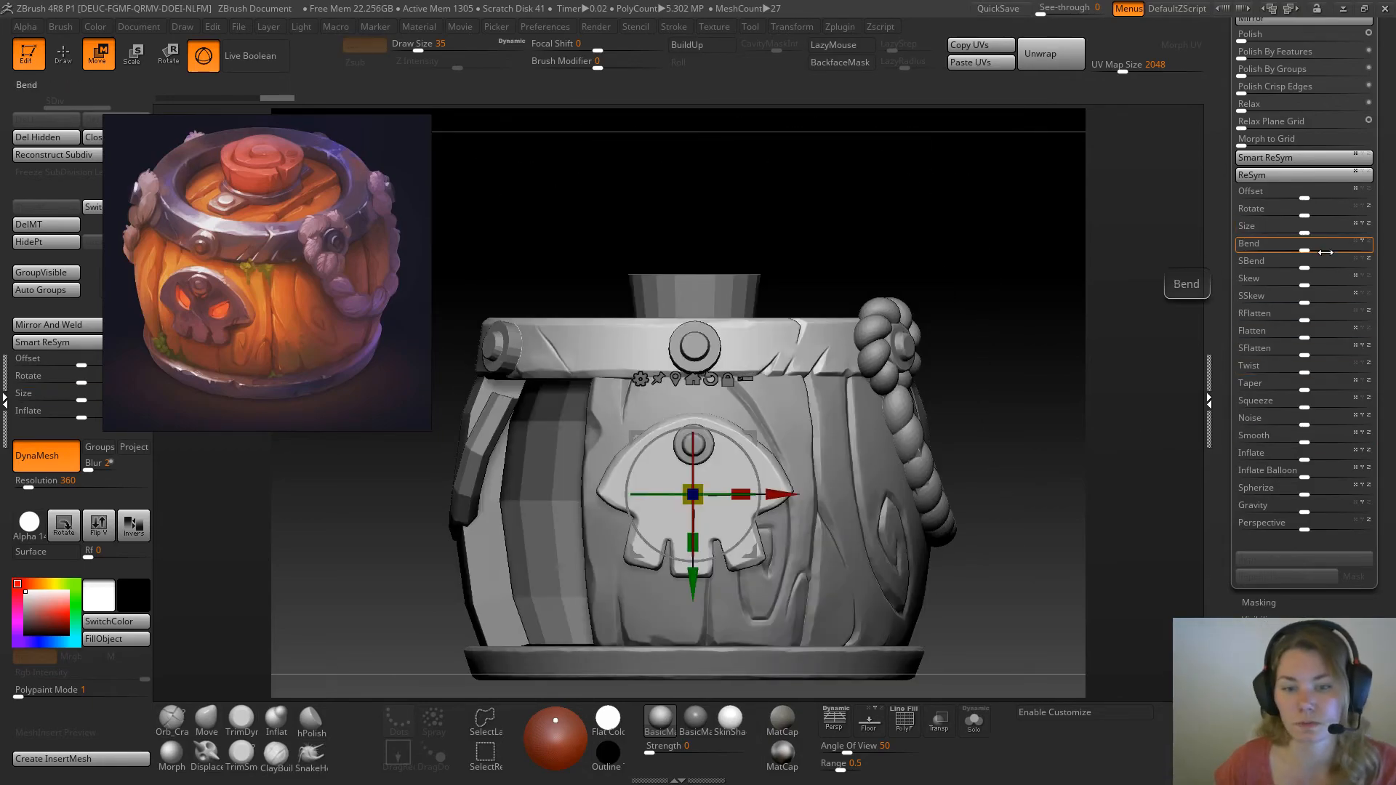
Try the Bend deformation on the skull plate around the recentred pivot, one axis at a time
left_click_drag(1312, 250, 1316, 249)
key("ctrl+z")
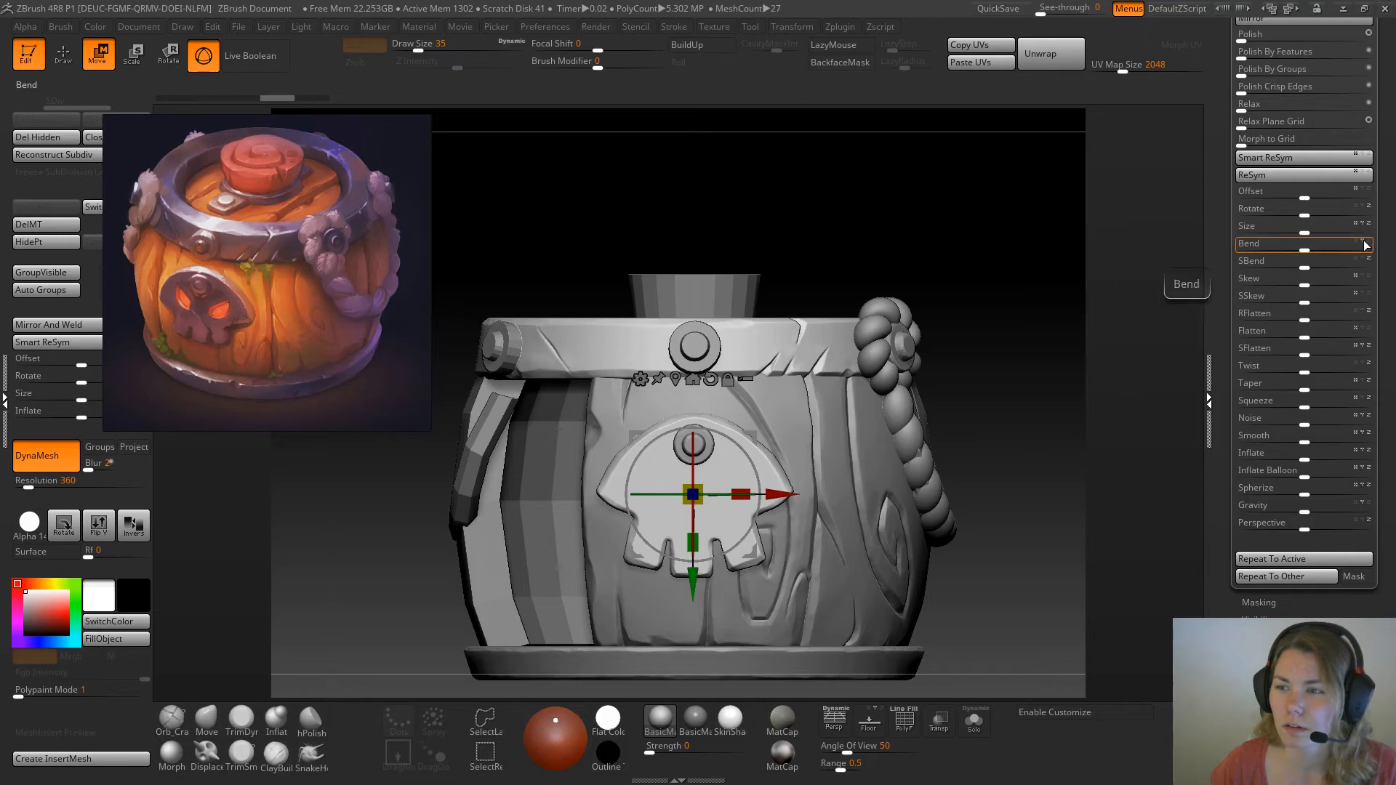
left_click_drag(1306, 249, 1307, 248)
key("ctrl+z")
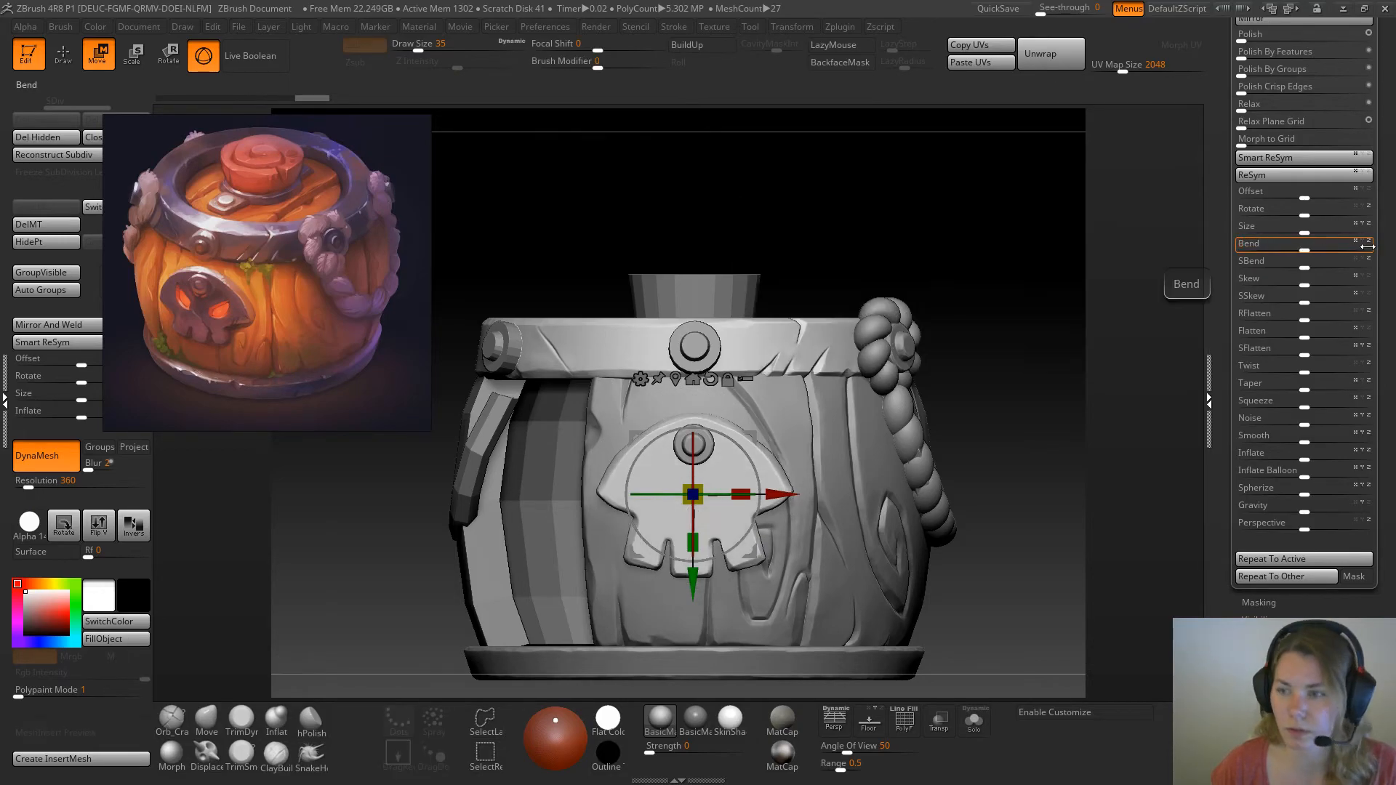
left_click_drag(1307, 249, 1316, 247)
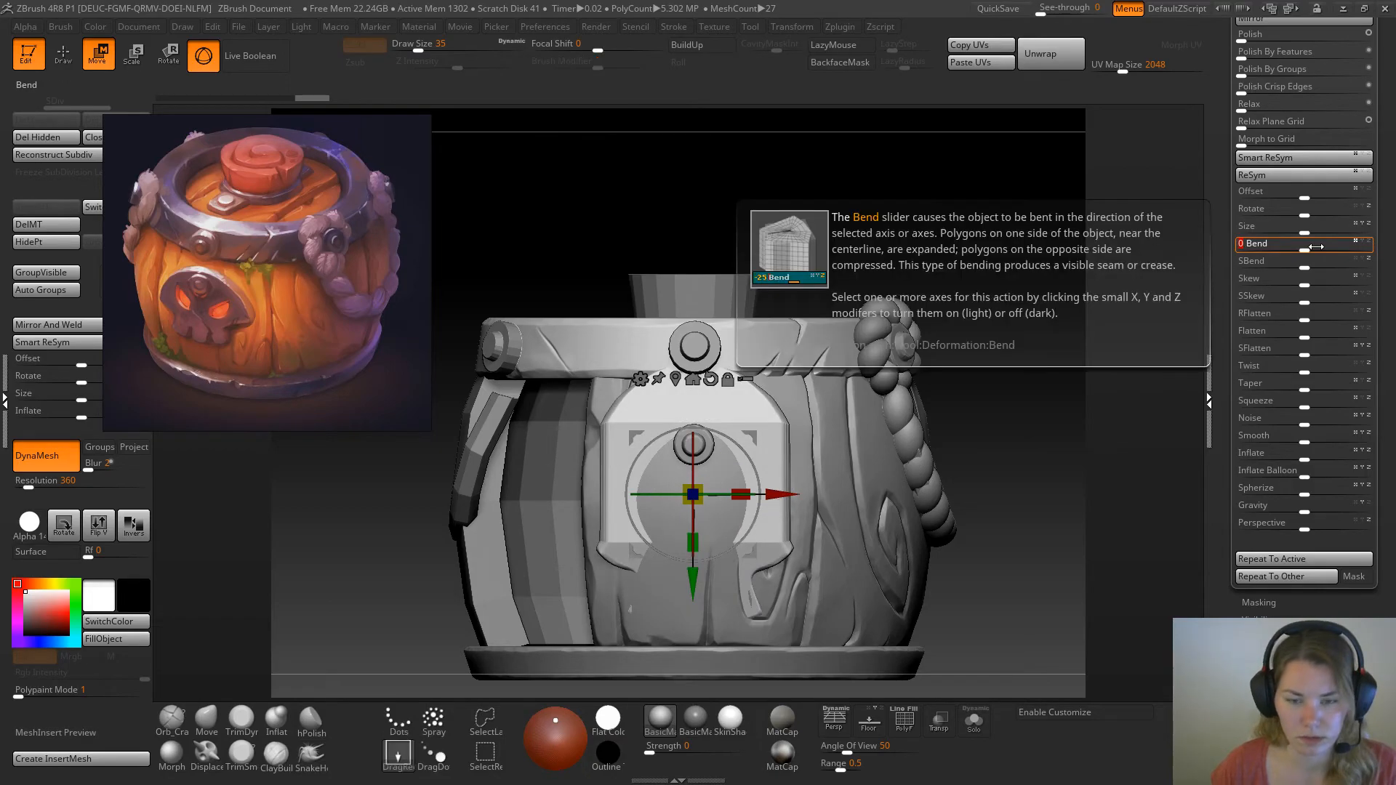
key("ctrl+z")
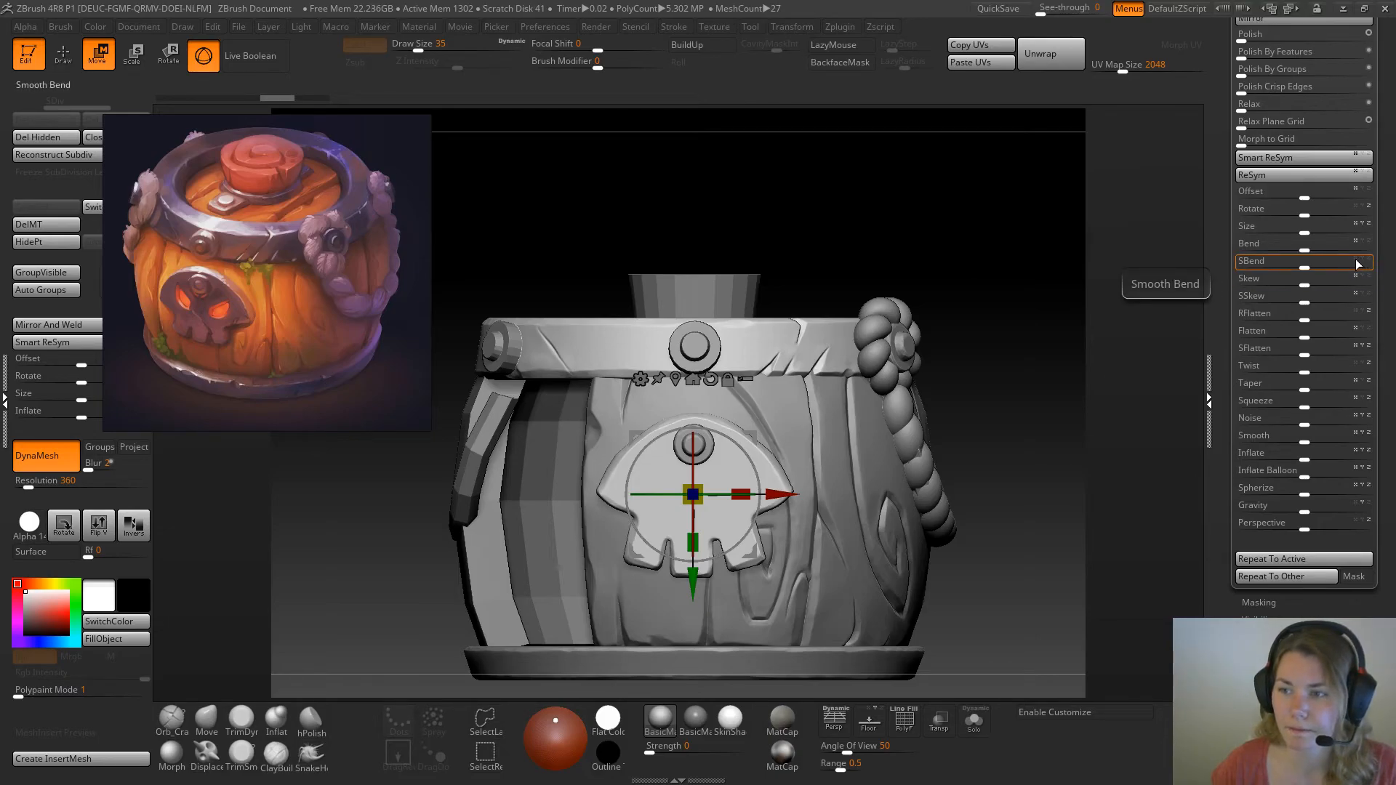
Try to curve the skull plate with the Smooth Bend deformation on different axes
left_click_drag(1372, 264, 1307, 266)
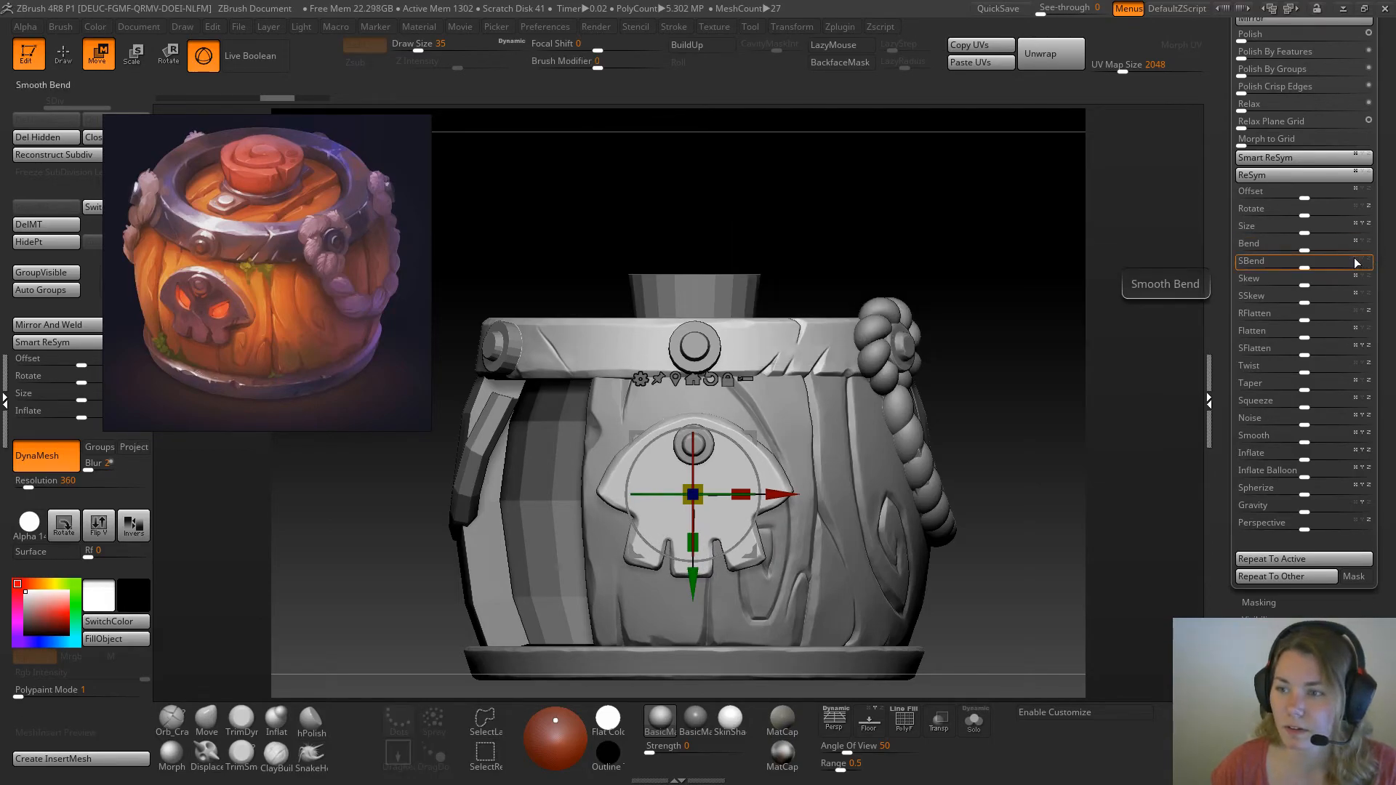
left_click_drag(1310, 268, 1302, 268)
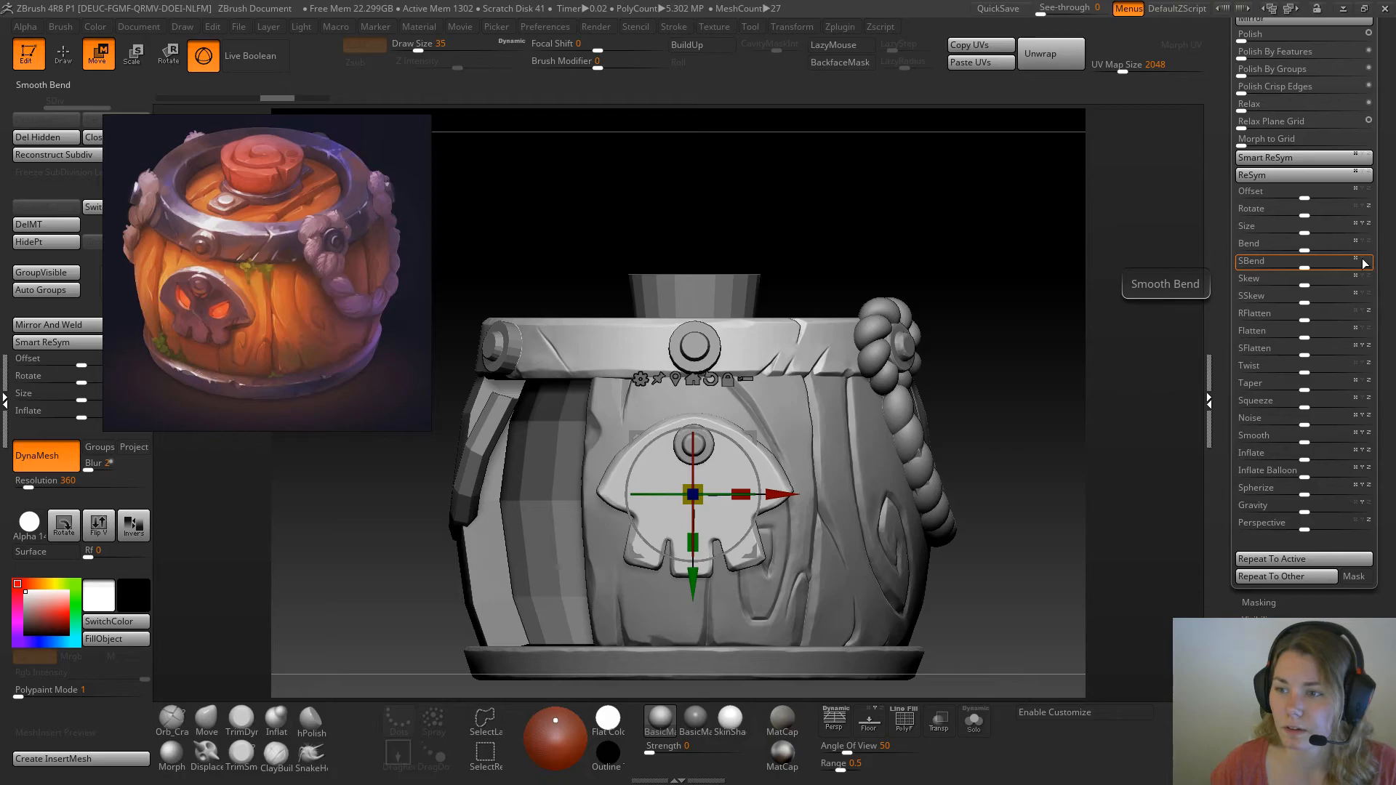
left_click_drag(1307, 266, 1331, 265)
key("ctrl+z")
Rotate the skull plate about a quarter turn and try the Smooth Bend and Bend deformations on it
mouse_move(960, 234)
left_mouse_down()
mouse_move(982, 250)
mouse_move(962, 254)
left_mouse_up()
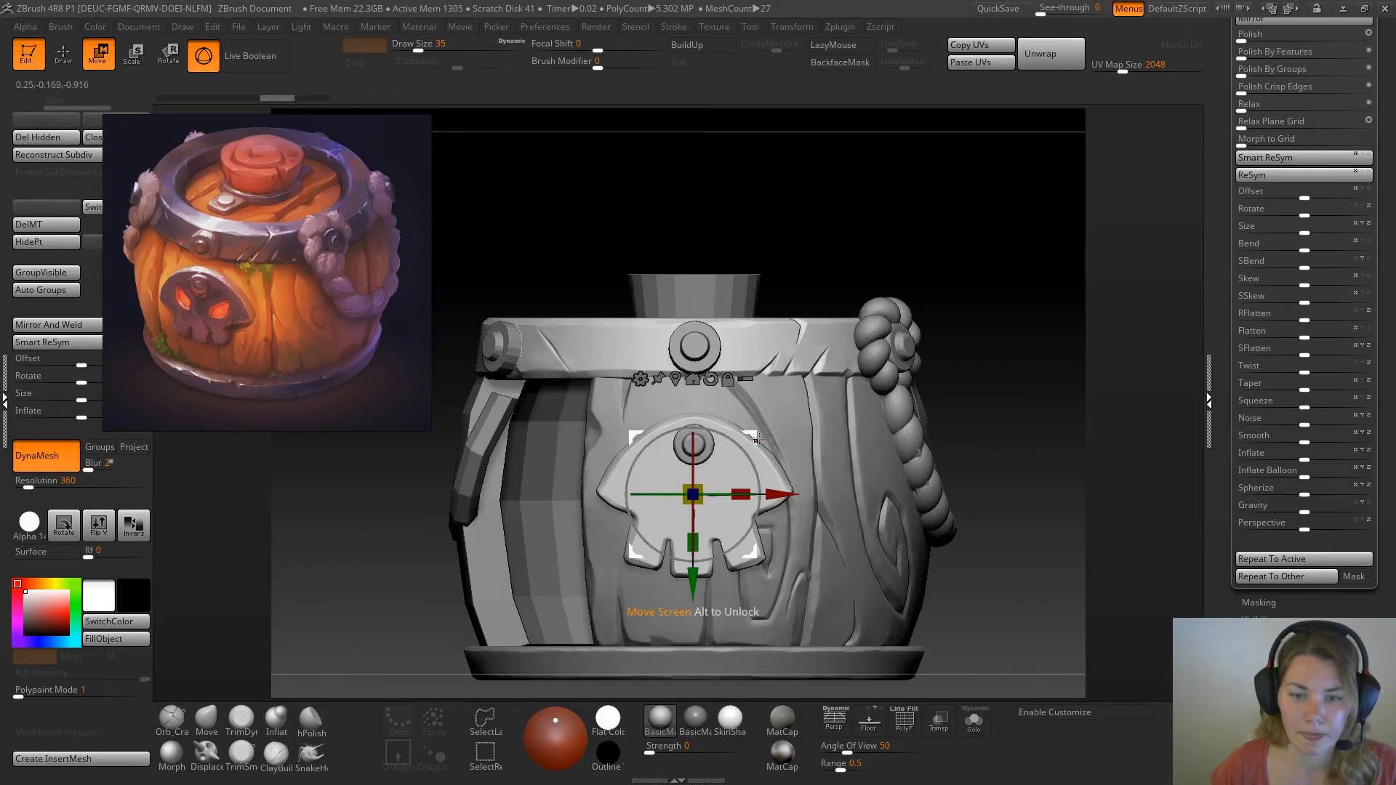
left_click_drag(747, 451, 810, 523)
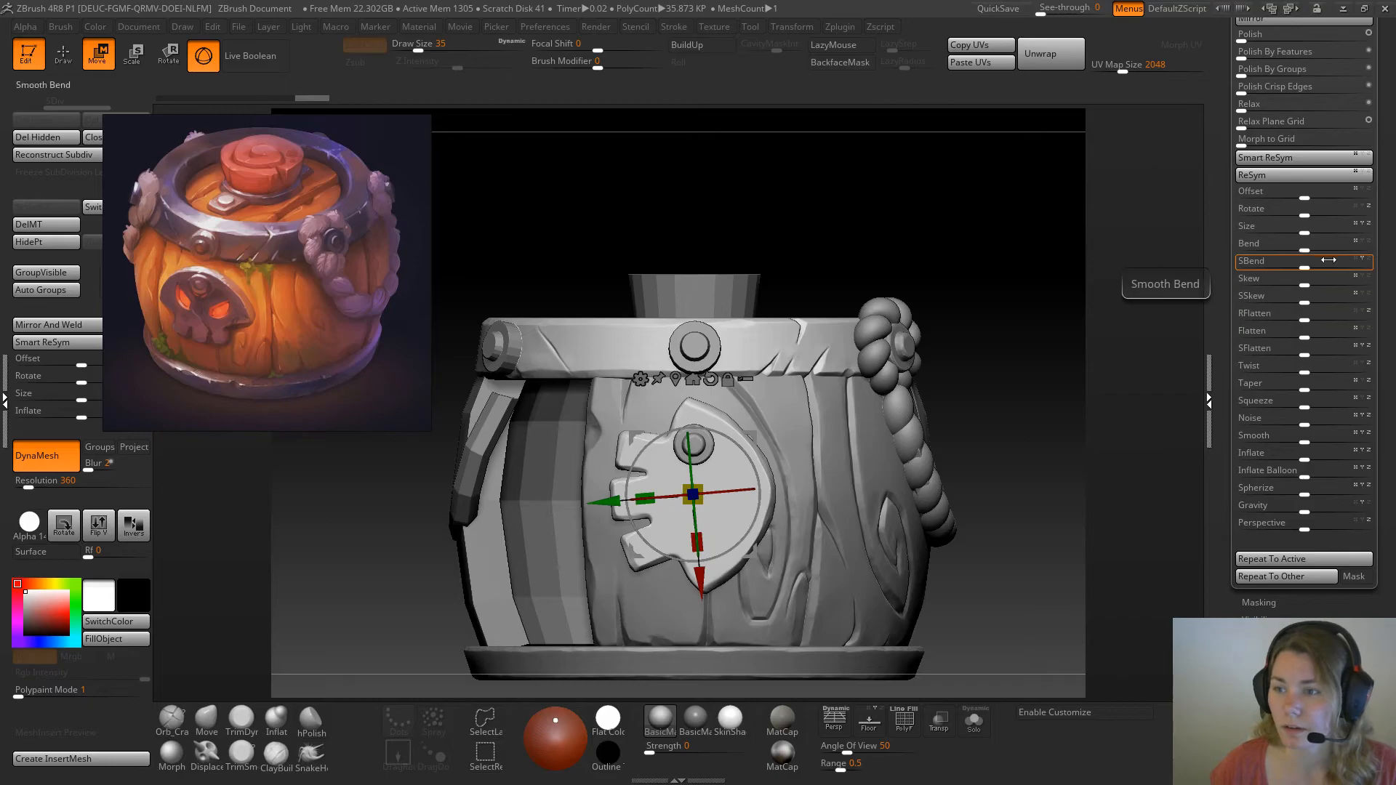
left_click_drag(1313, 268, 1321, 267)
key("ctrl+z")
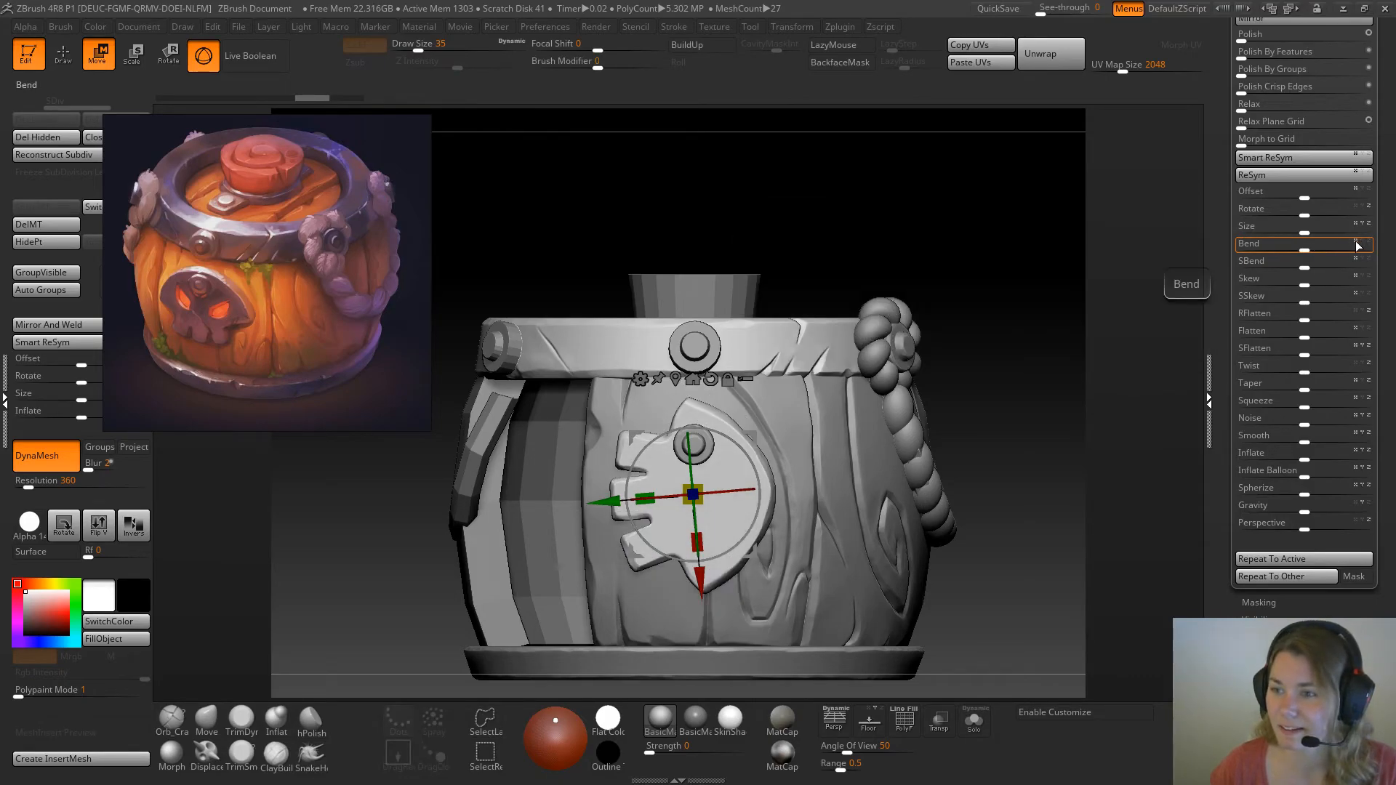
left_click_drag(1309, 251, 1306, 251)
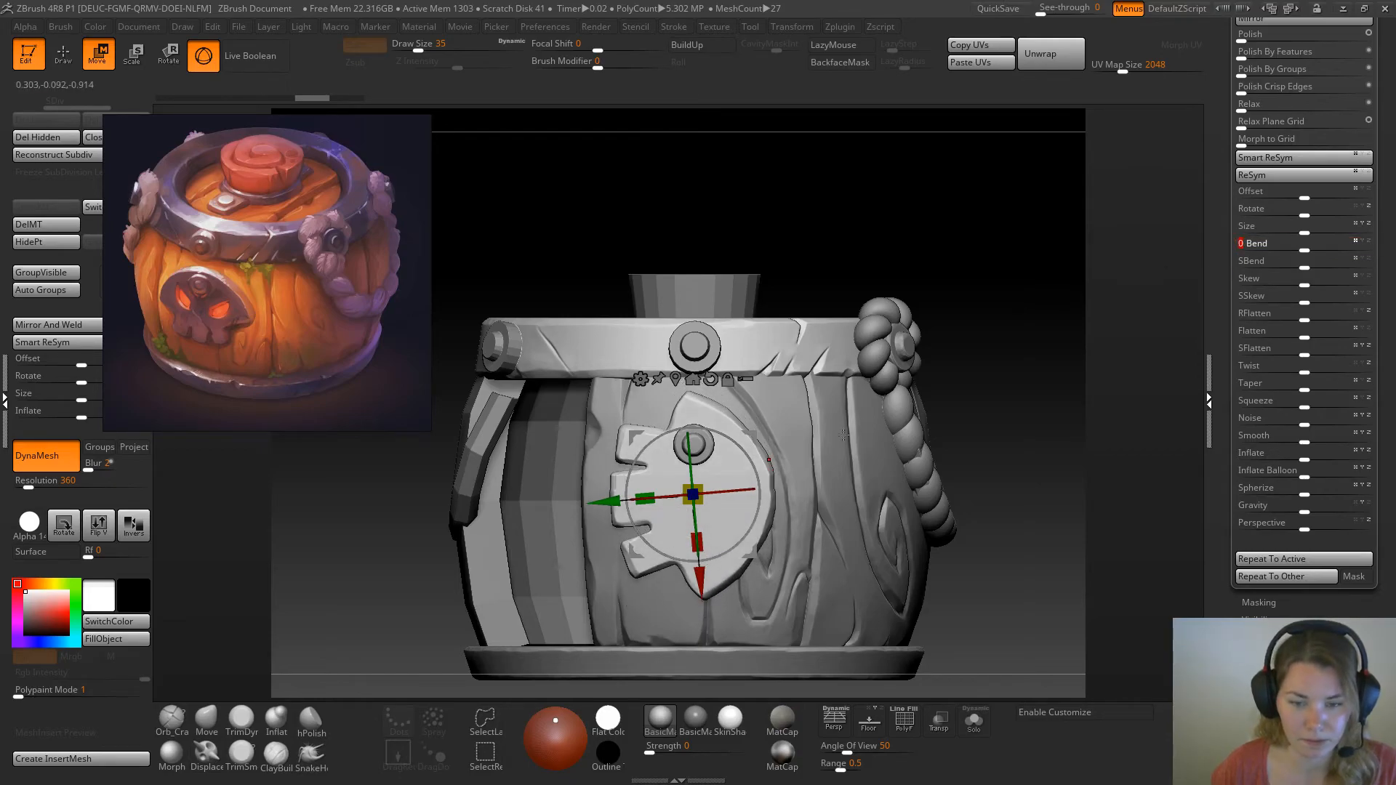
Turn the skull plate back upright and return to Draw mode
left_click_drag(747, 449, 652, 414)
key("q")
mouse_move(947, 249)
left_mouse_down()
mouse_move(973, 302)
mouse_move(1023, 274)
mouse_move(996, 291)
mouse_move(975, 262)
mouse_move(918, 332)
mouse_move(951, 307)
left_mouse_up()
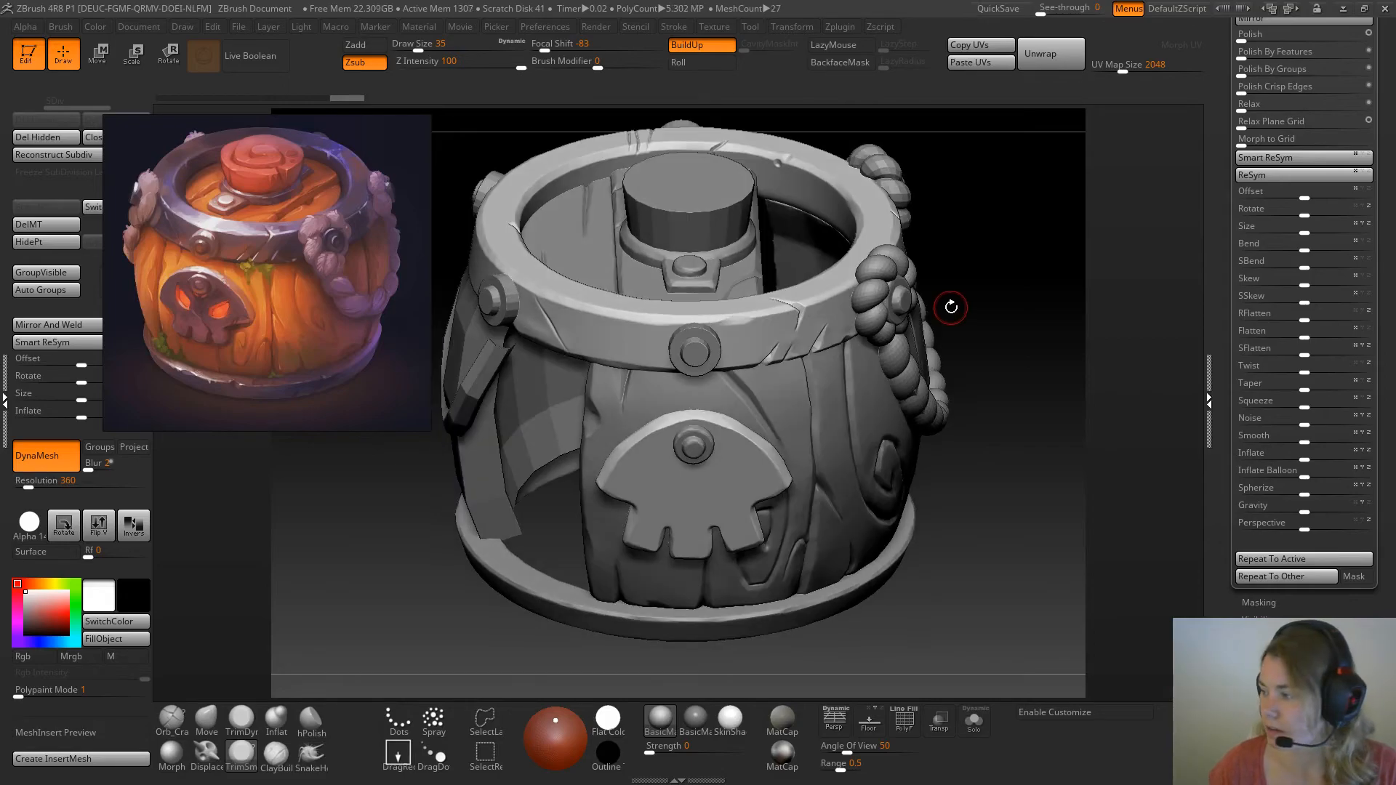
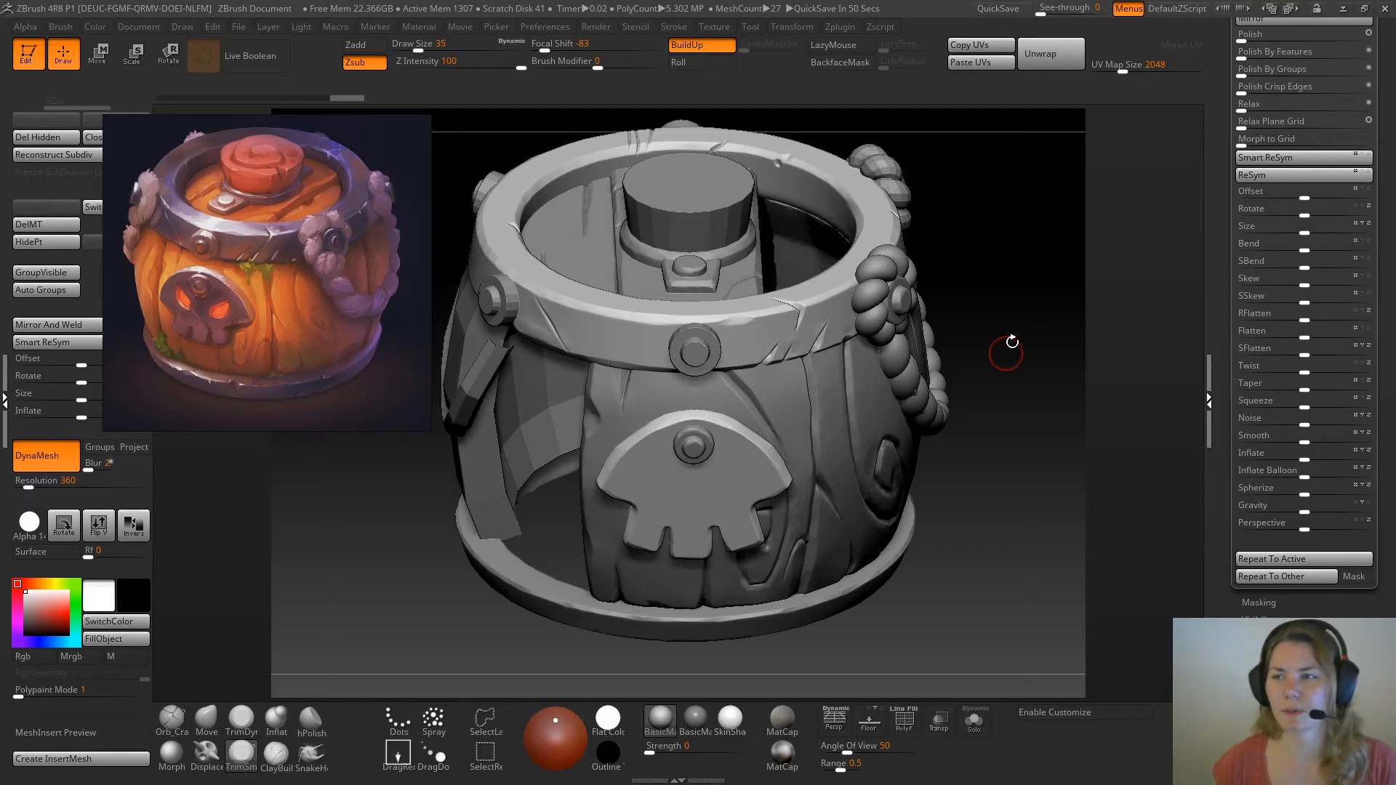
Export the skull plate as an OBJ file named skull in the Zbrush folder
left_click(904, 721)
left_click_drag(1014, 399, 948, 533)
left_click_drag(620, 552, 852, 670)
left_click(904, 720)
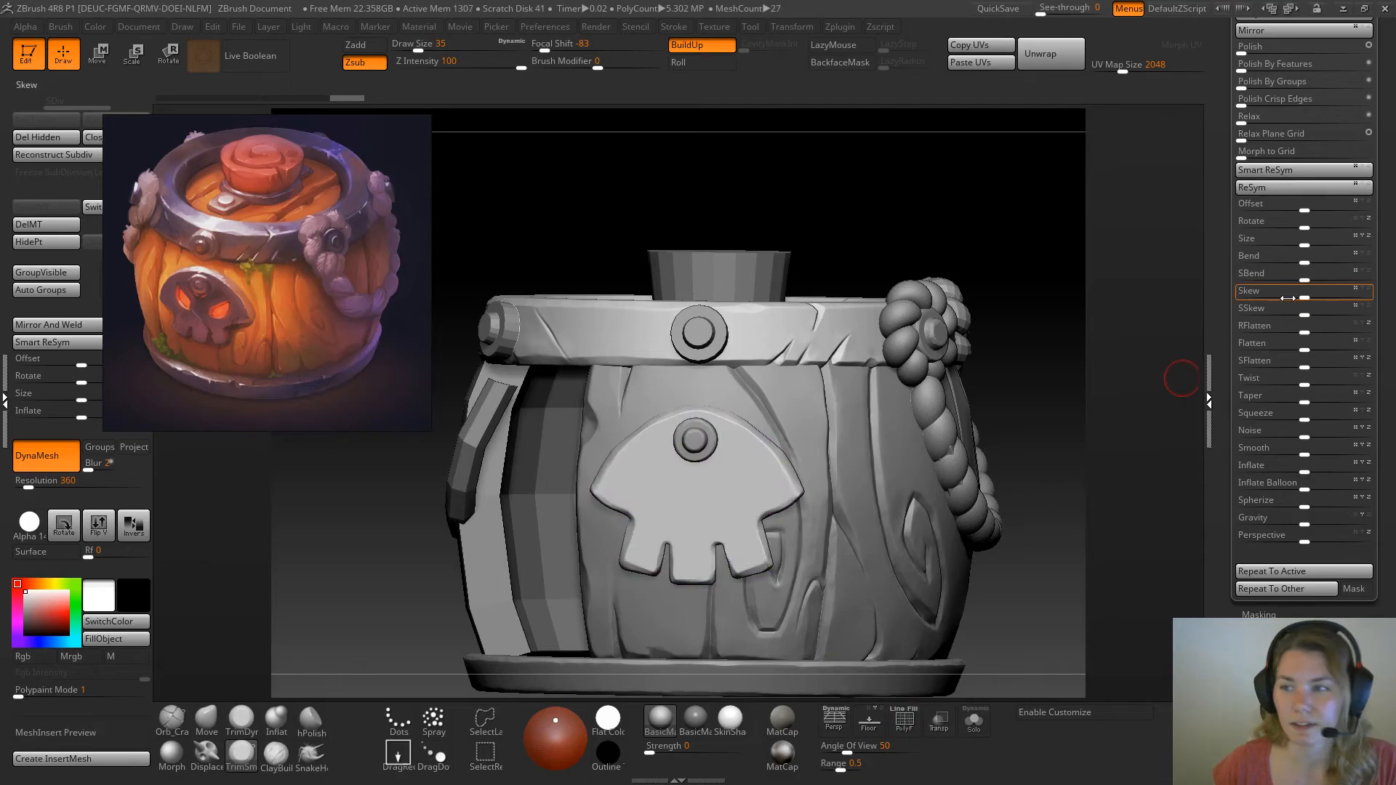
left_click_drag(1383, 88, 1383, 514)
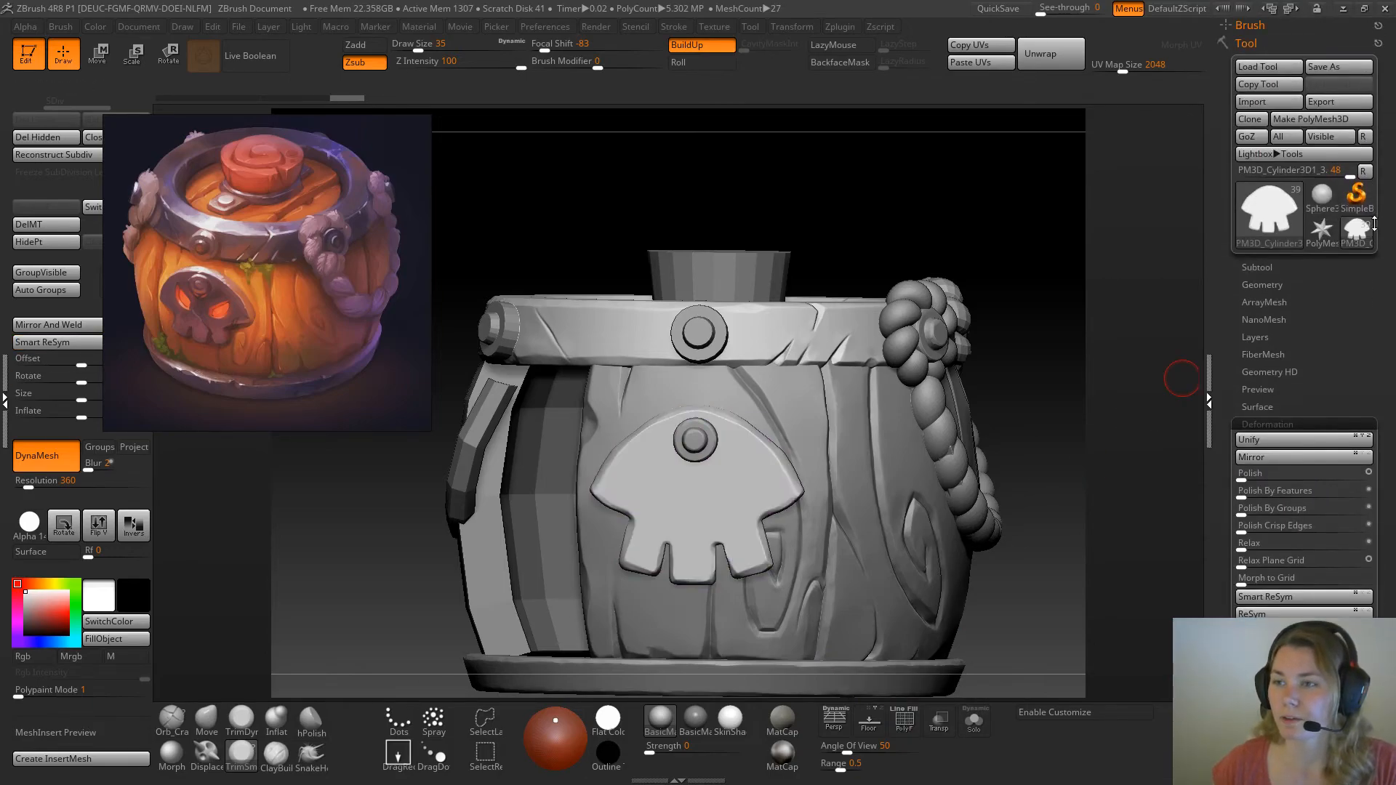
left_click(1318, 102)
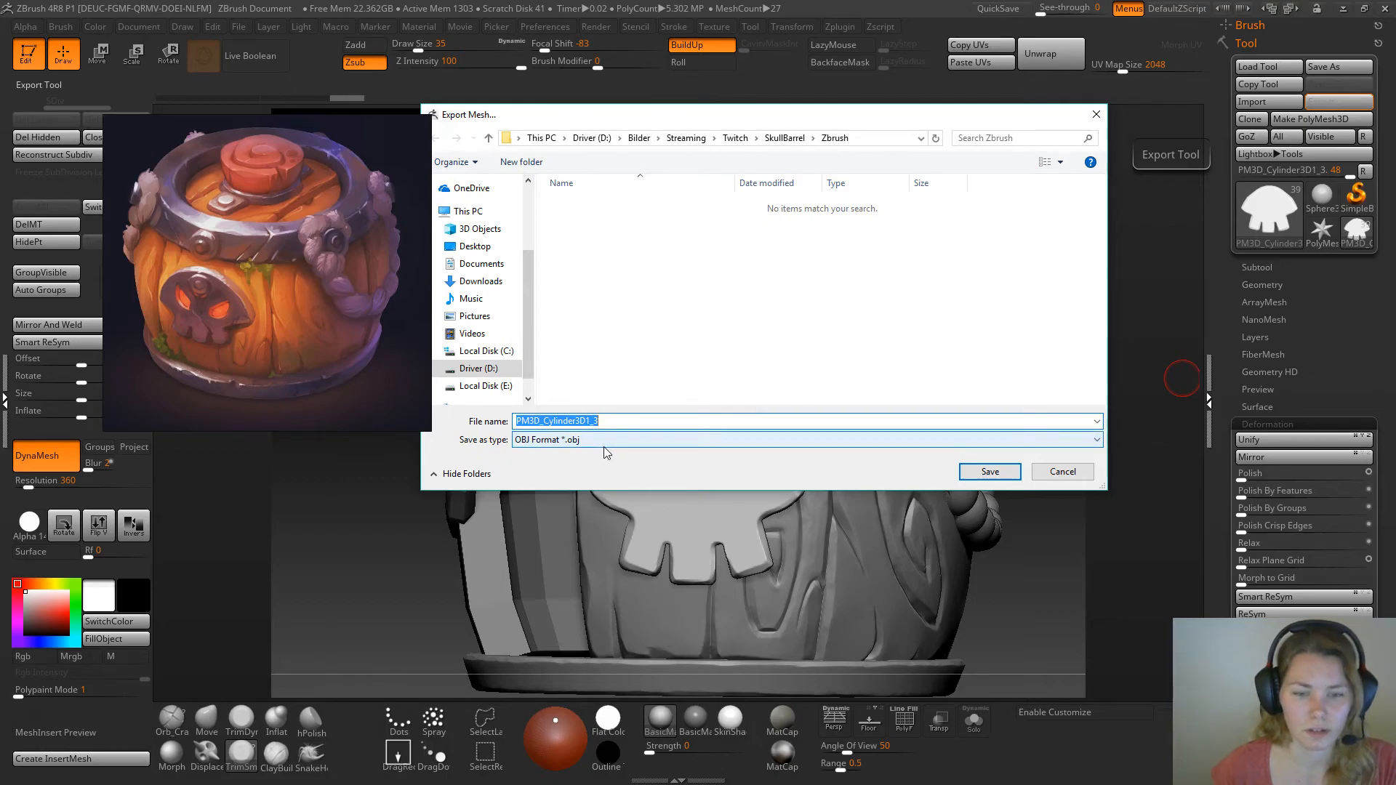
type("skull")
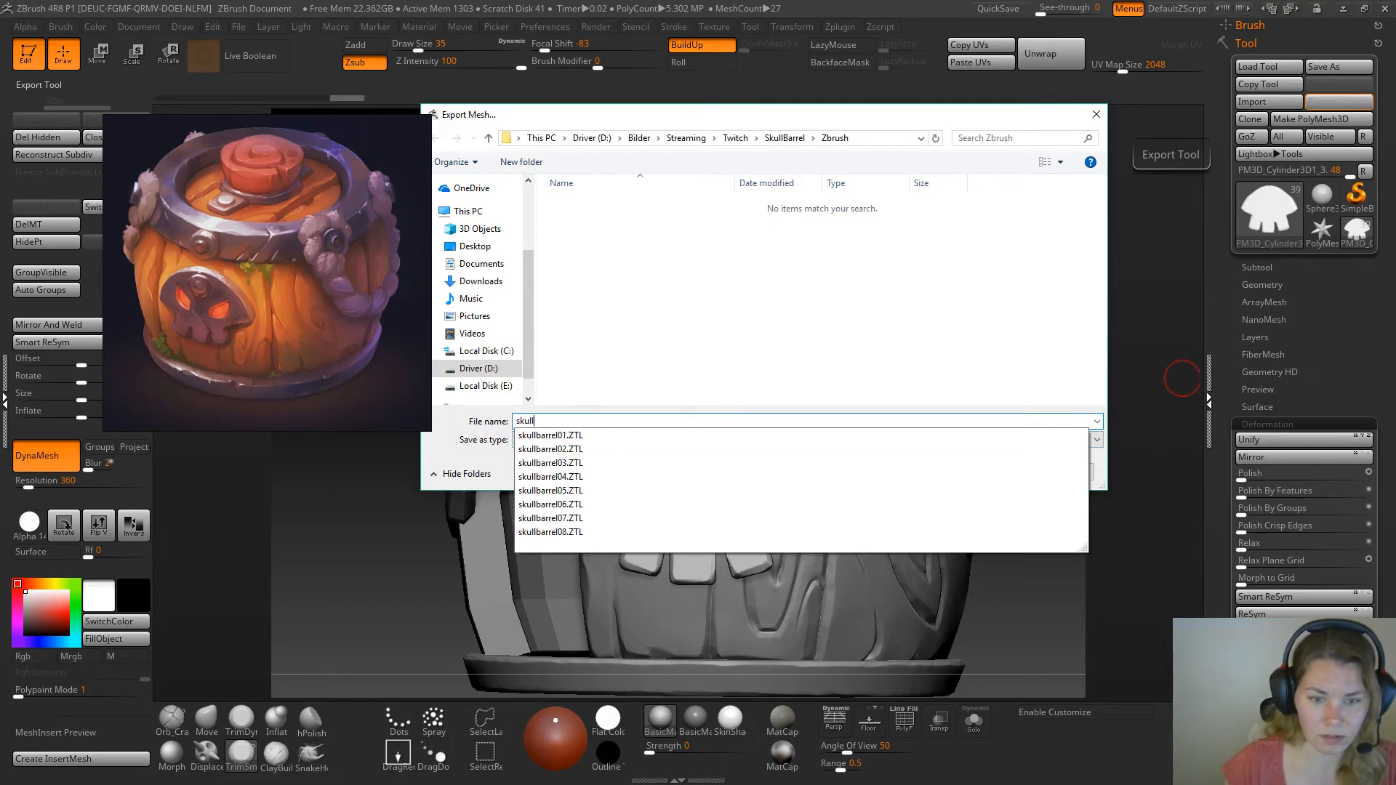
key("Return")
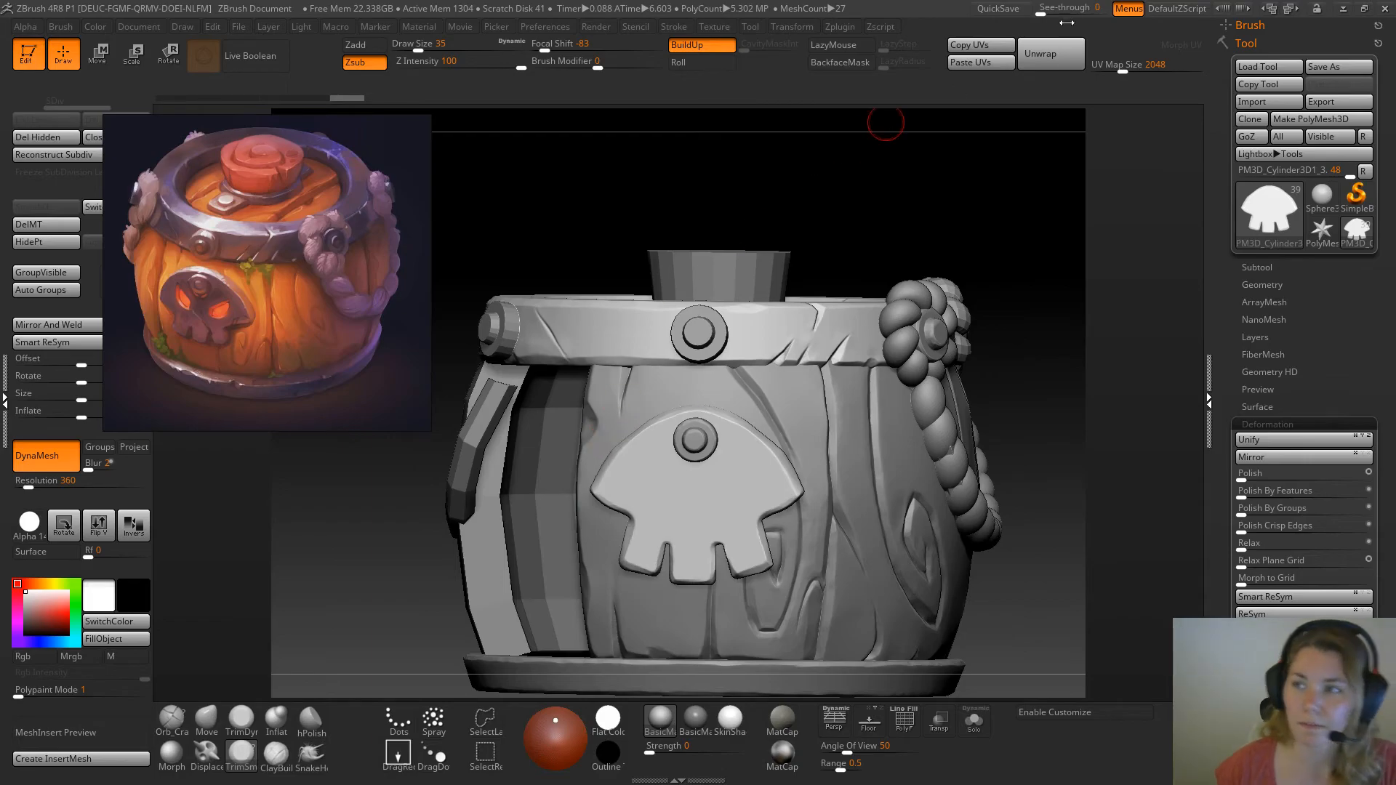
Switch to Maya and import skull.OBJ from the SkullBarrel project's Zbrush folder
left_click(1345, 10)
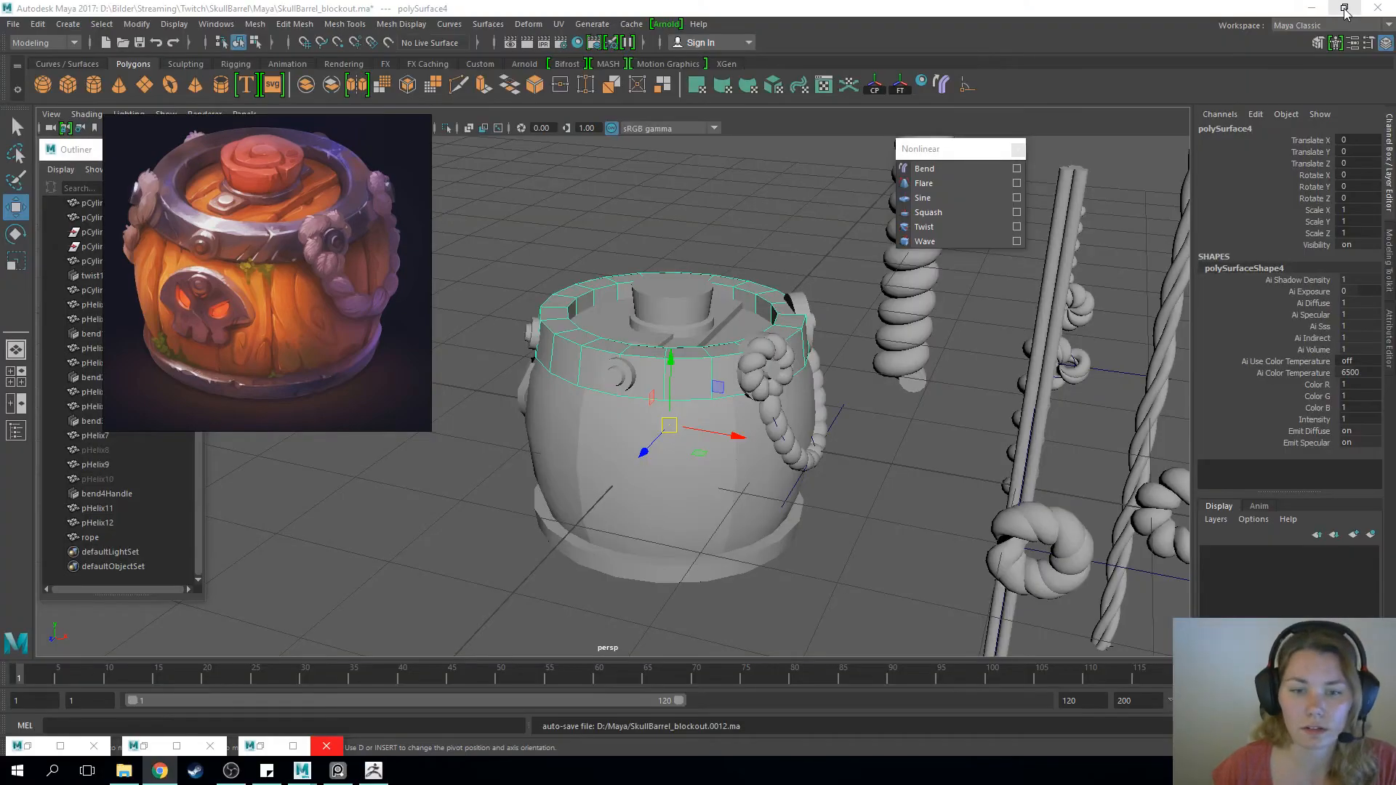
left_click(13, 24)
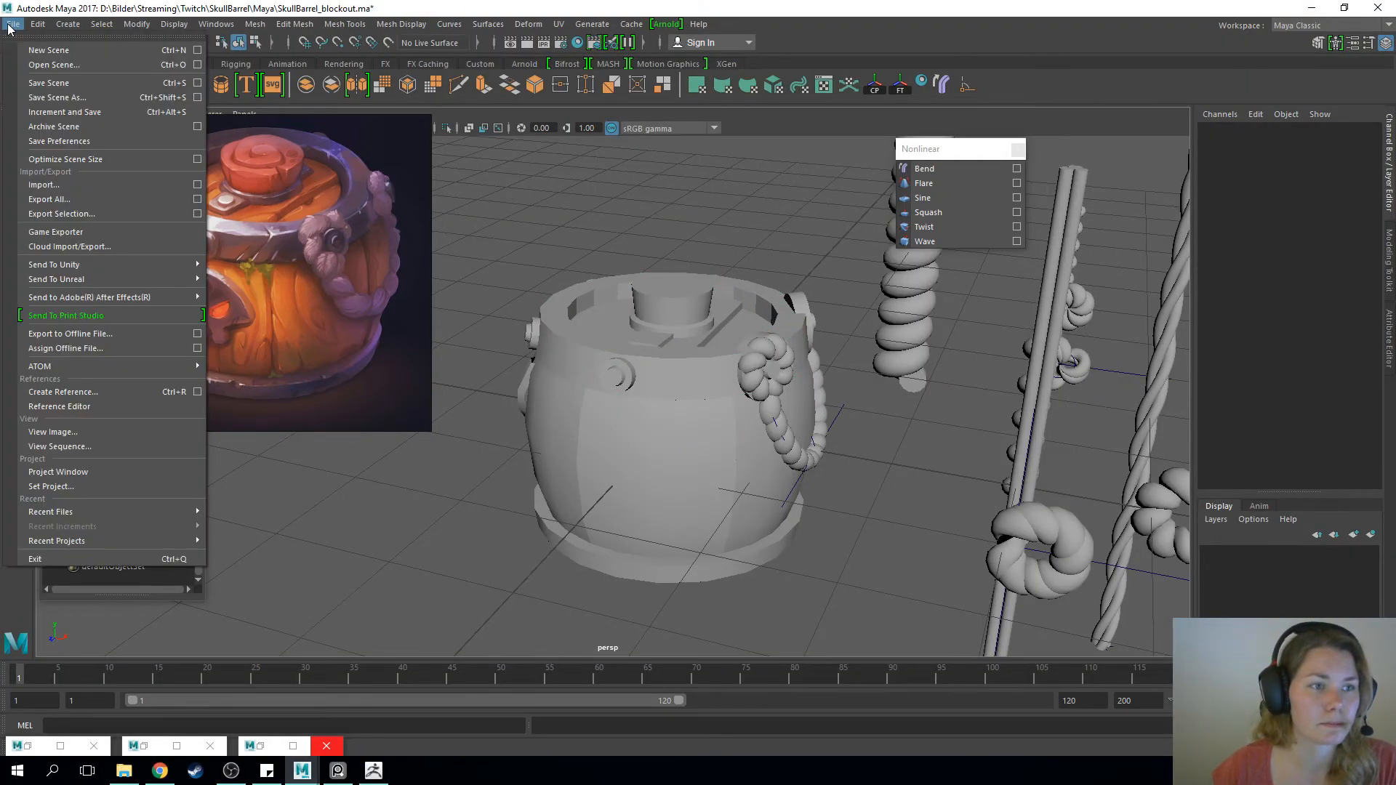
left_click(54, 184)
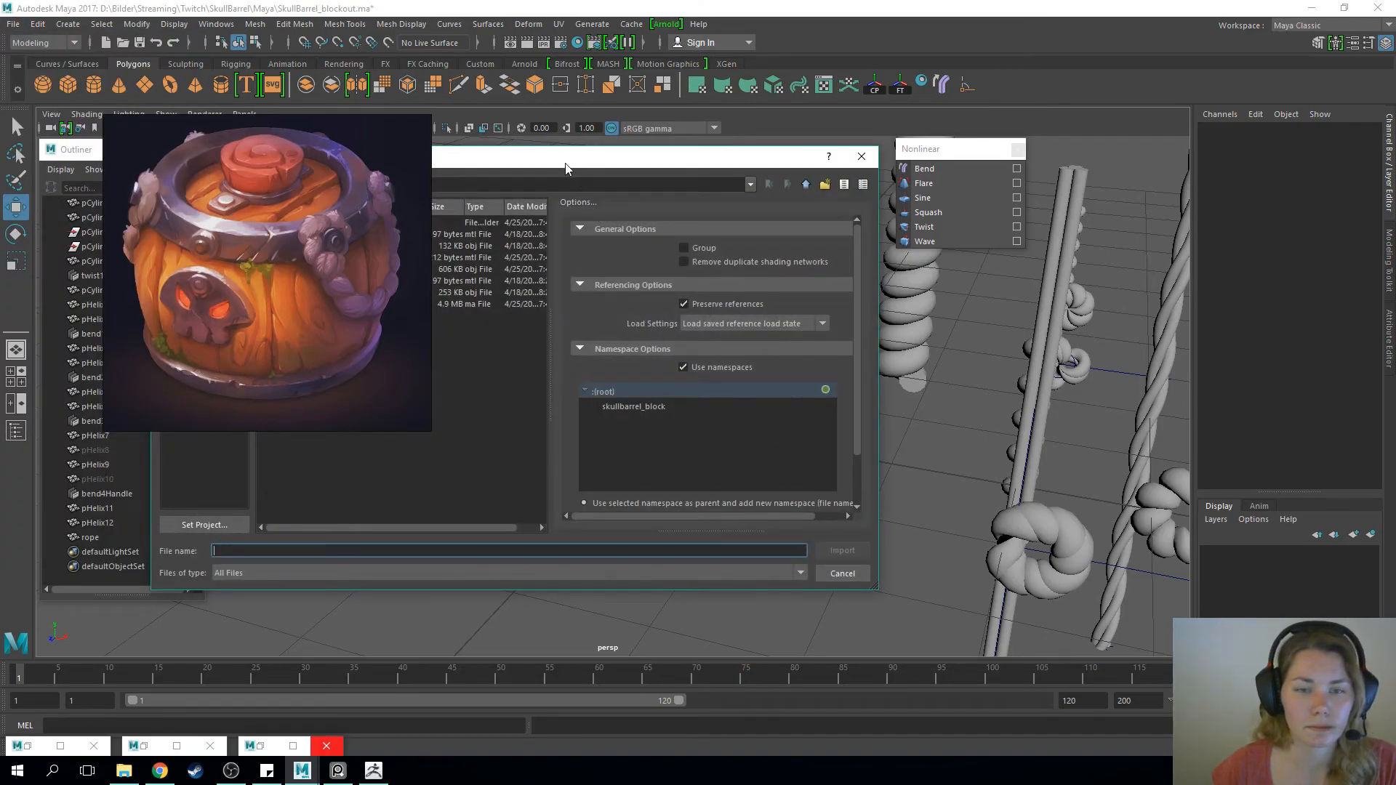
left_click_drag(565, 161, 820, 161)
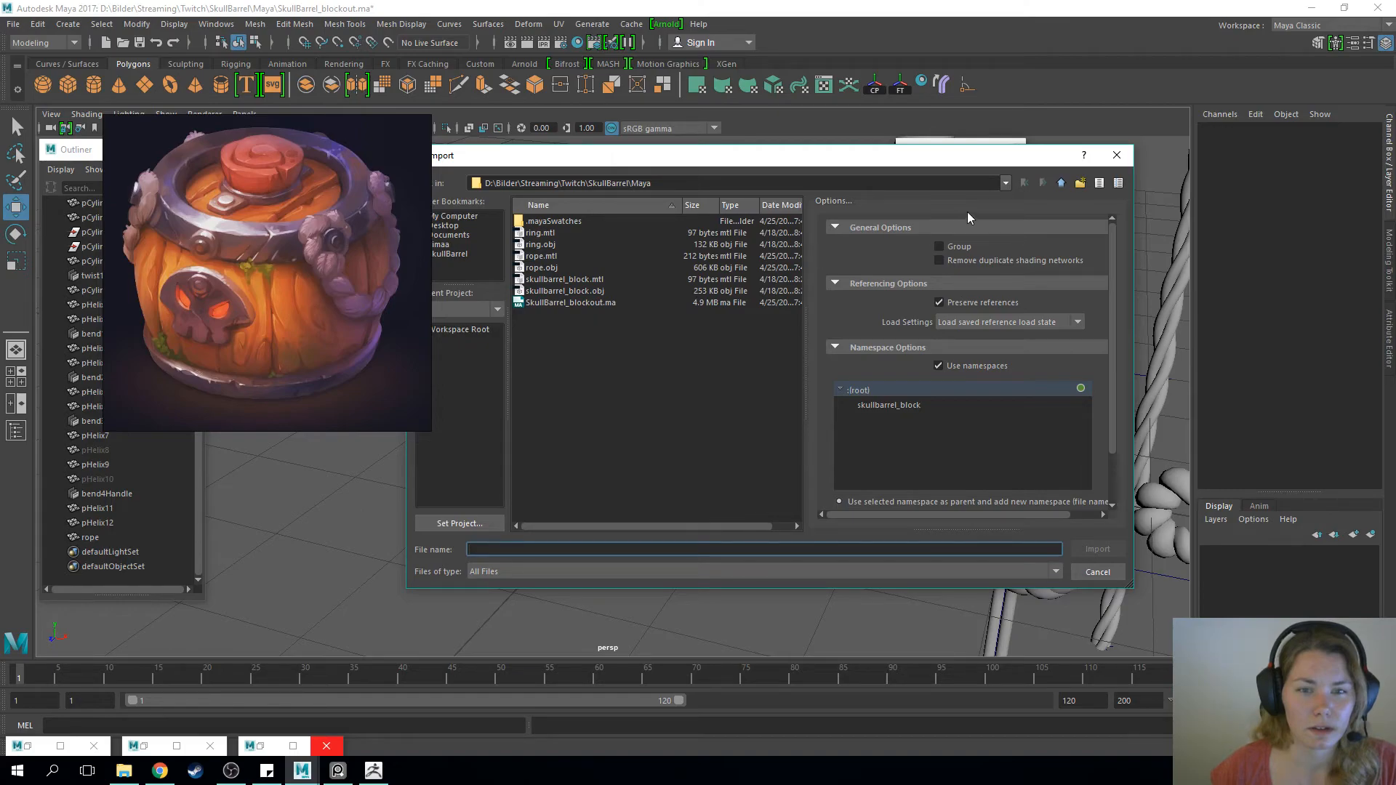
left_click(1060, 183)
double_click(538, 256)
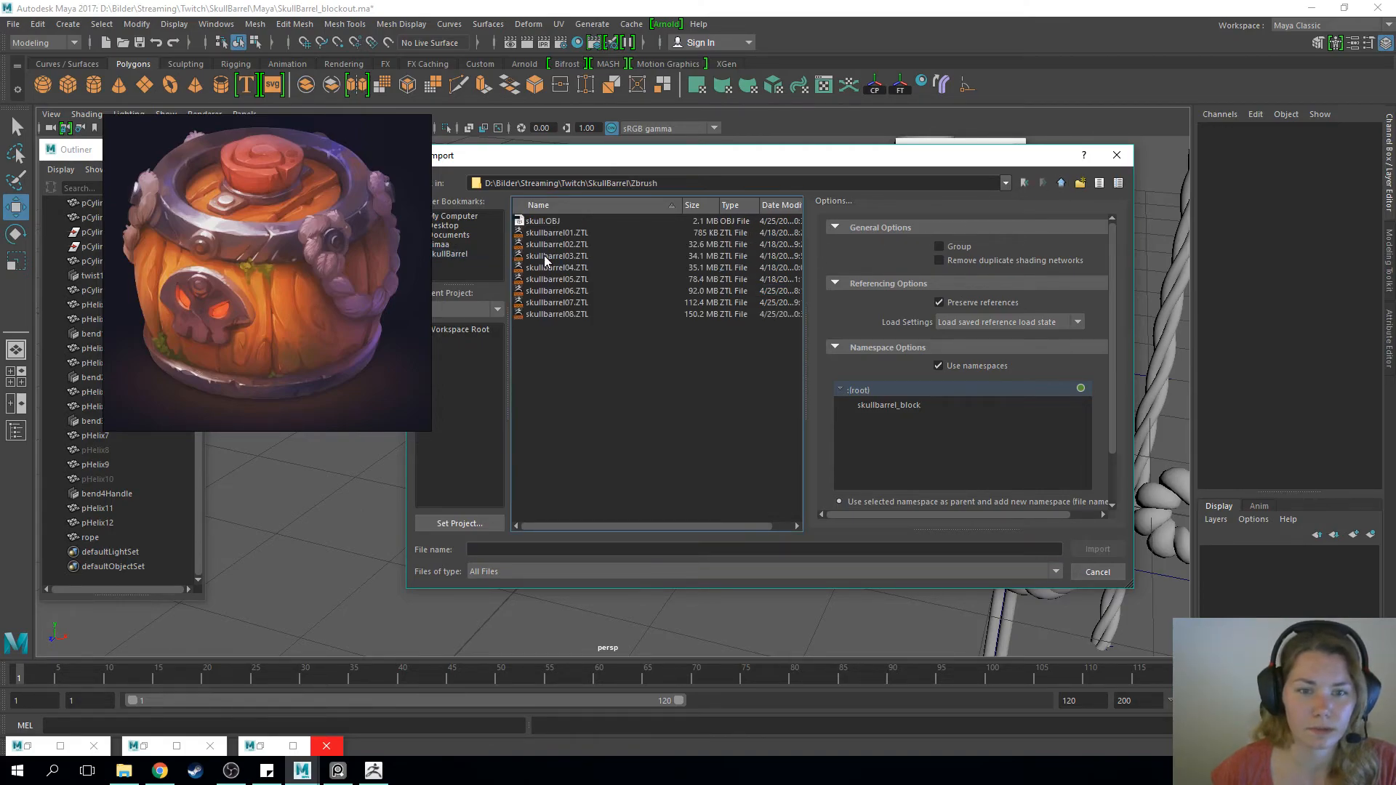
left_click(554, 222)
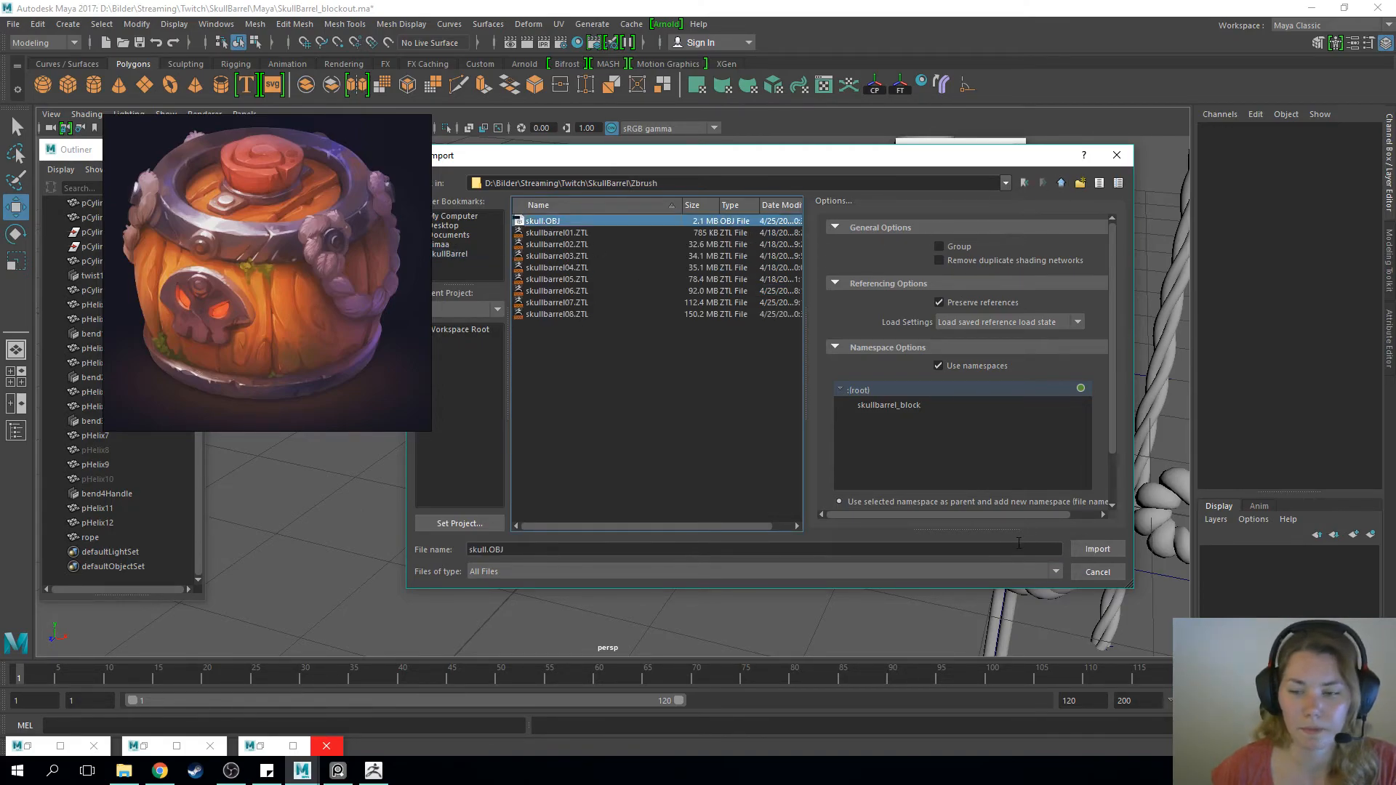
left_click(1096, 549)
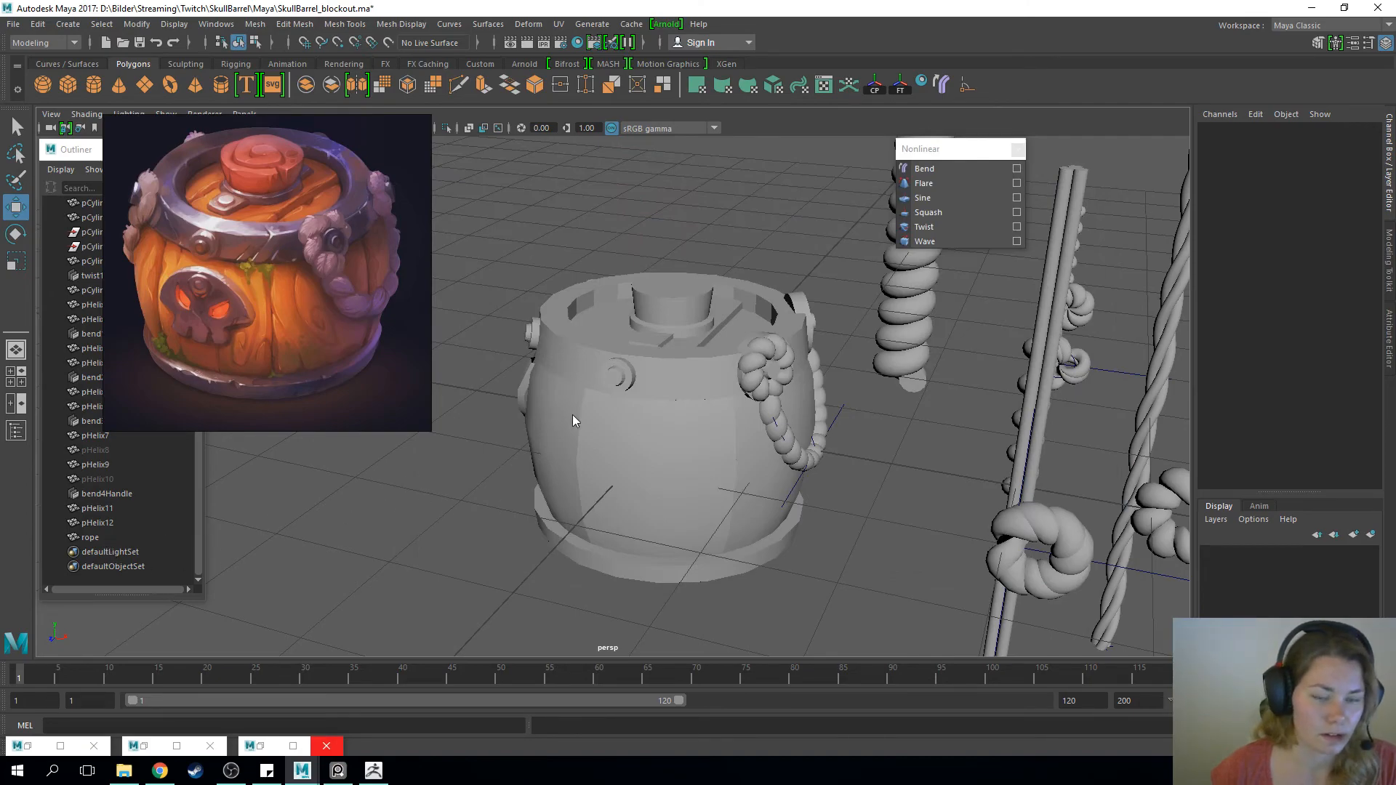
Select all the imported skull pieces in the scene and put them in one group
scroll(583, 394, "down", 2)
left_click(141, 554)
scroll(140, 550, "down", 15)
scroll(140, 543, "down", 10)
left_click_drag(333, 146, 495, 141)
left_click_drag(196, 311, 194, 504)
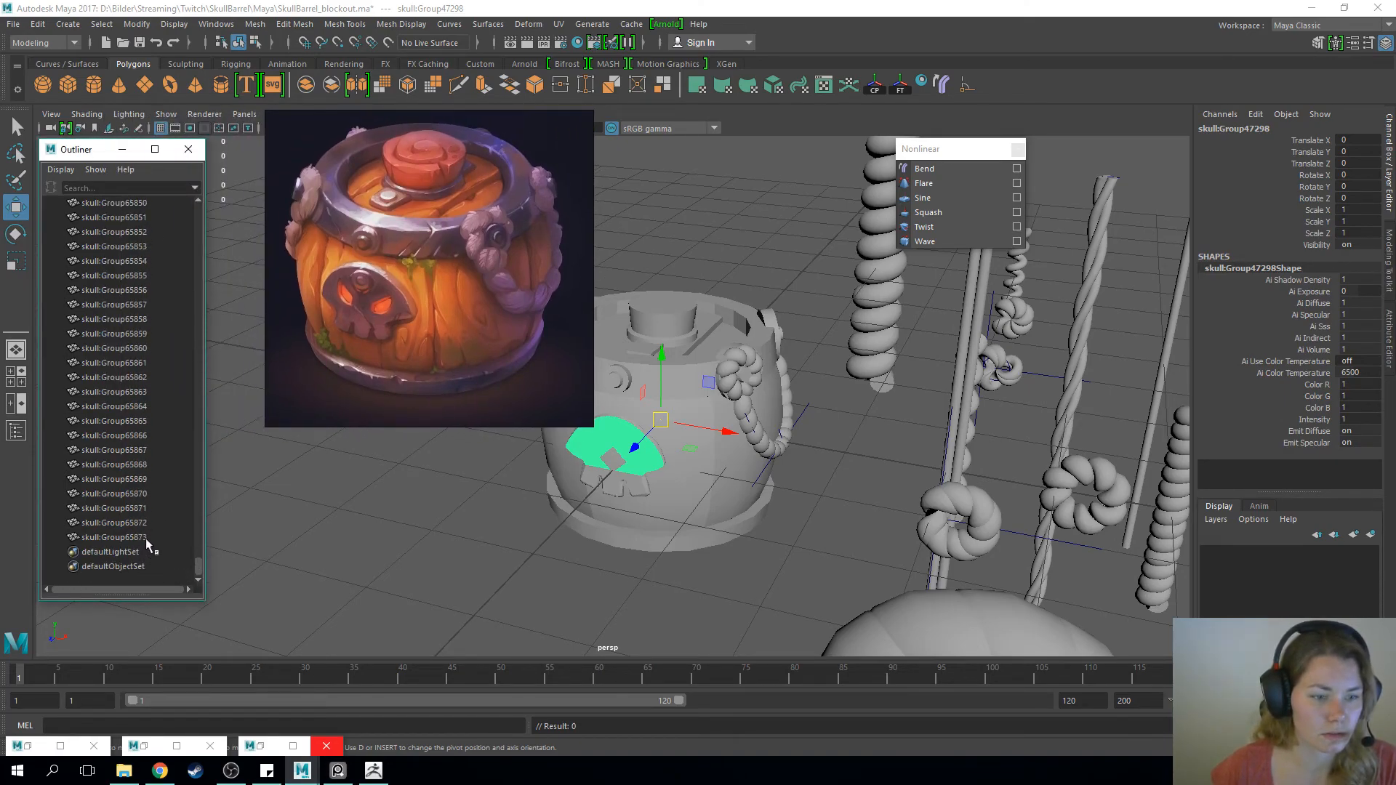
left_click(147, 538, "shift")
key("ctrl+g")
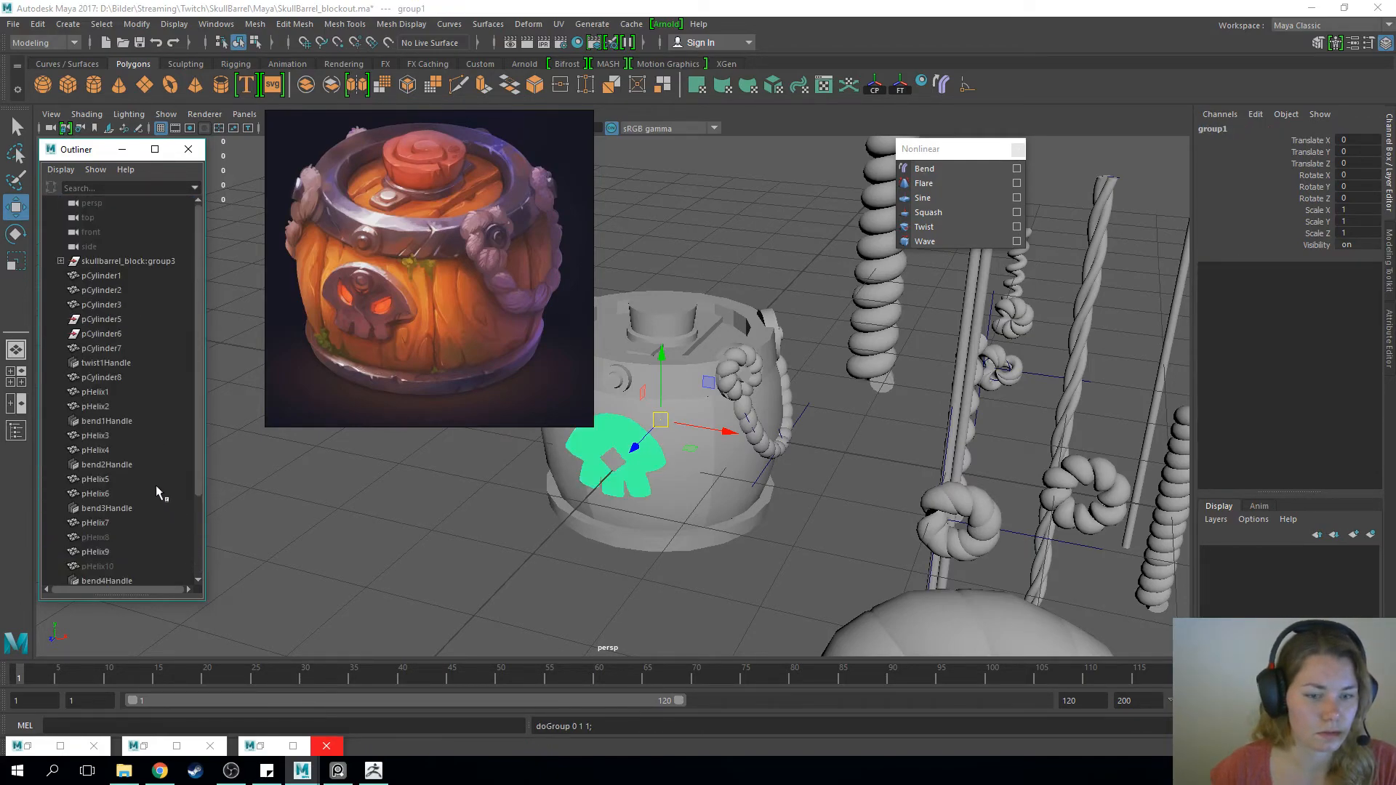
scroll(149, 480, "down", 3)
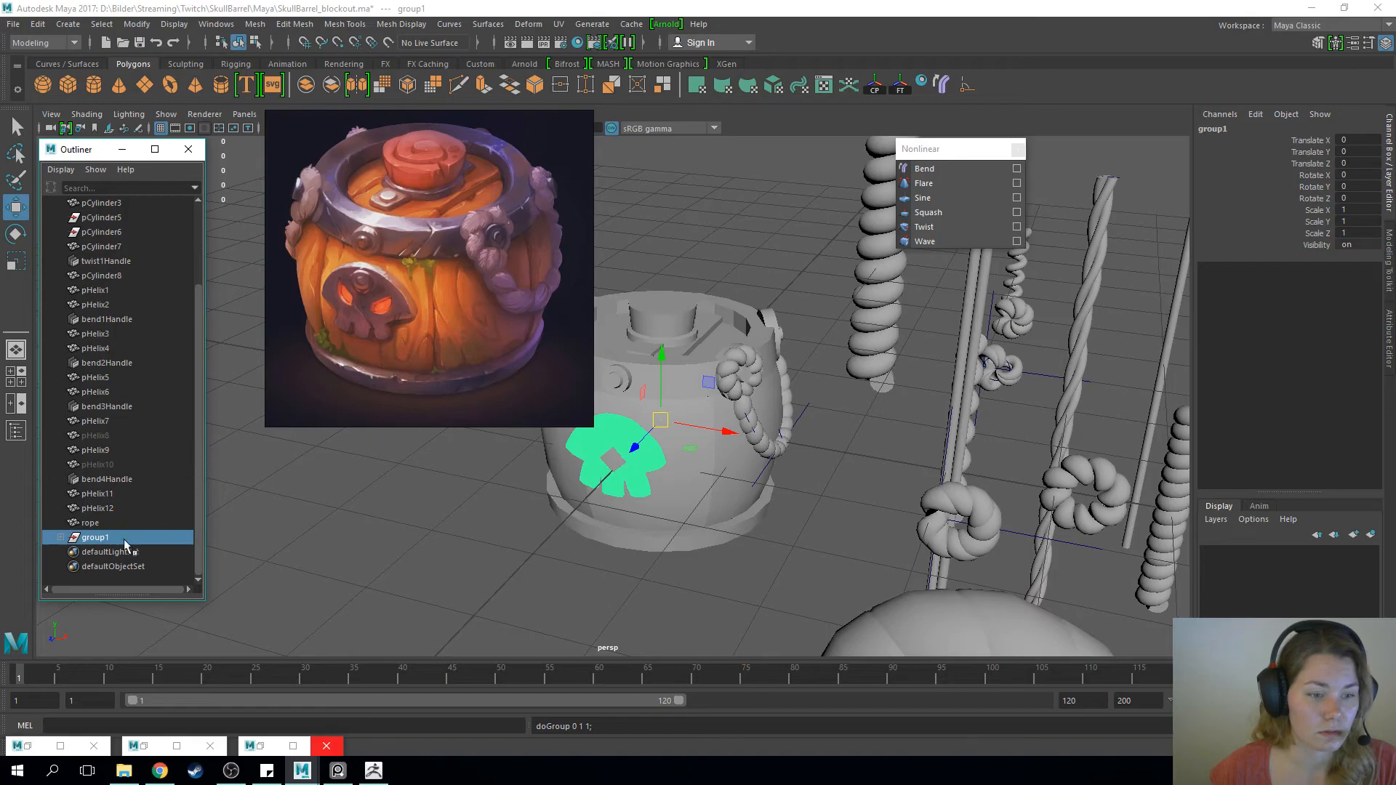
Centre the skull group's pivot and combine its pieces into a single mesh
key("w")
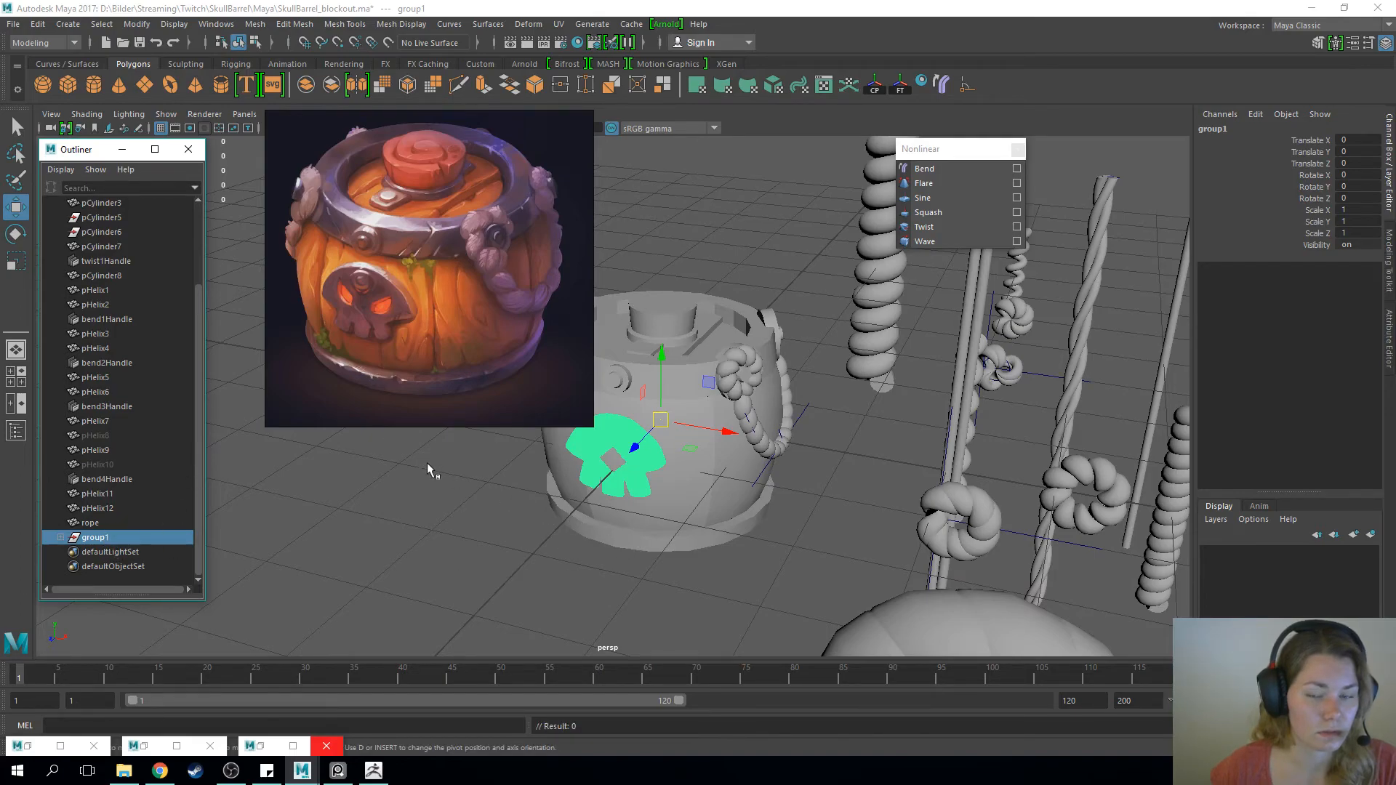
left_click(873, 89)
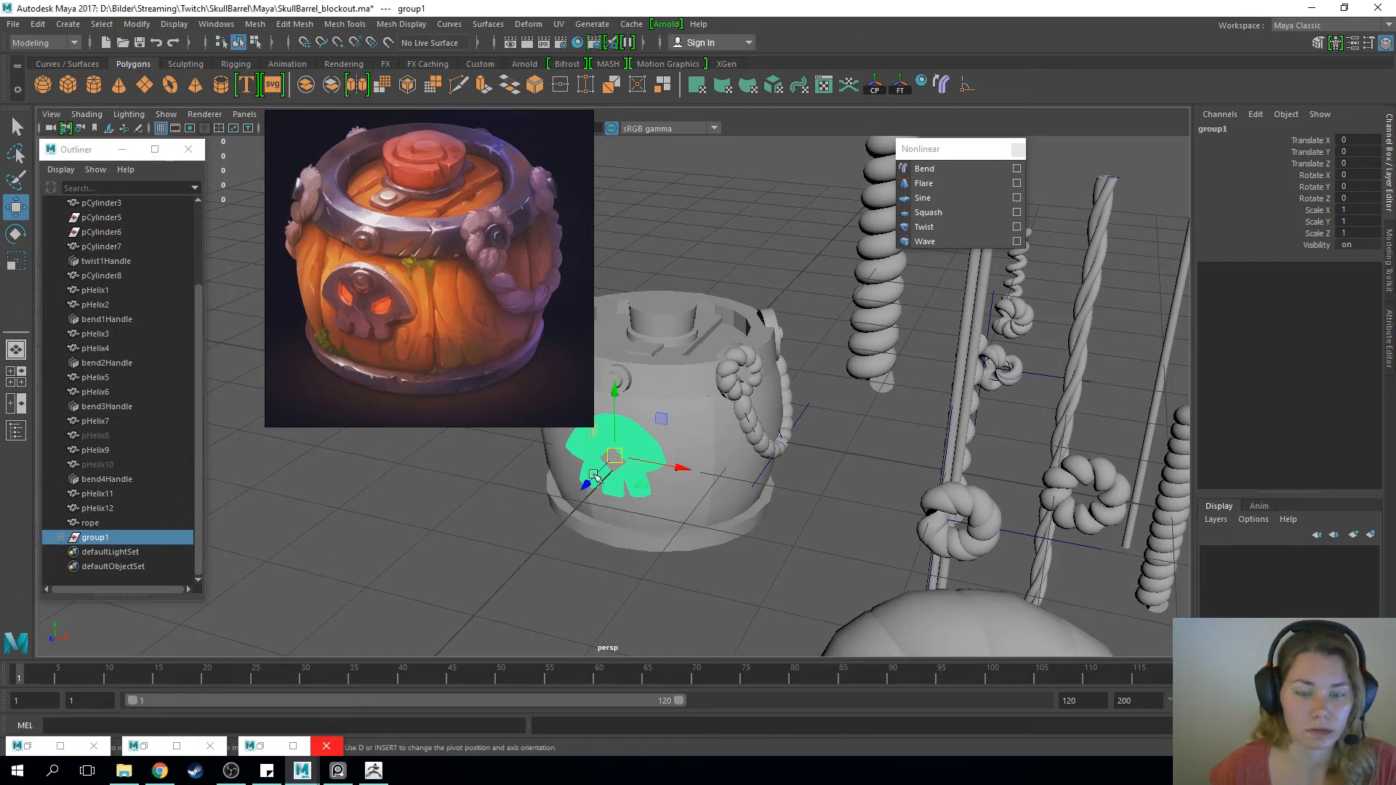
right_click_drag(448, 494, 412, 680, "shift")
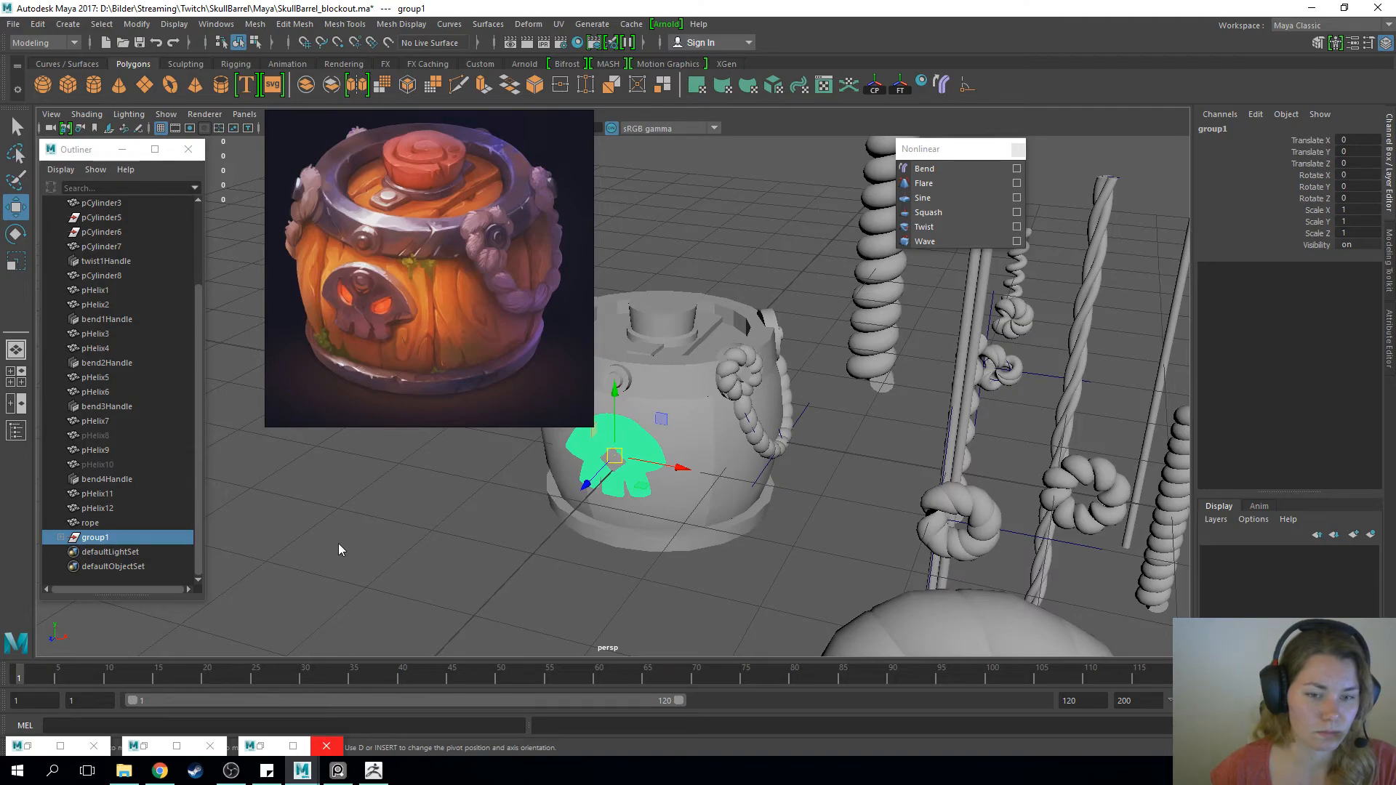
key("g")
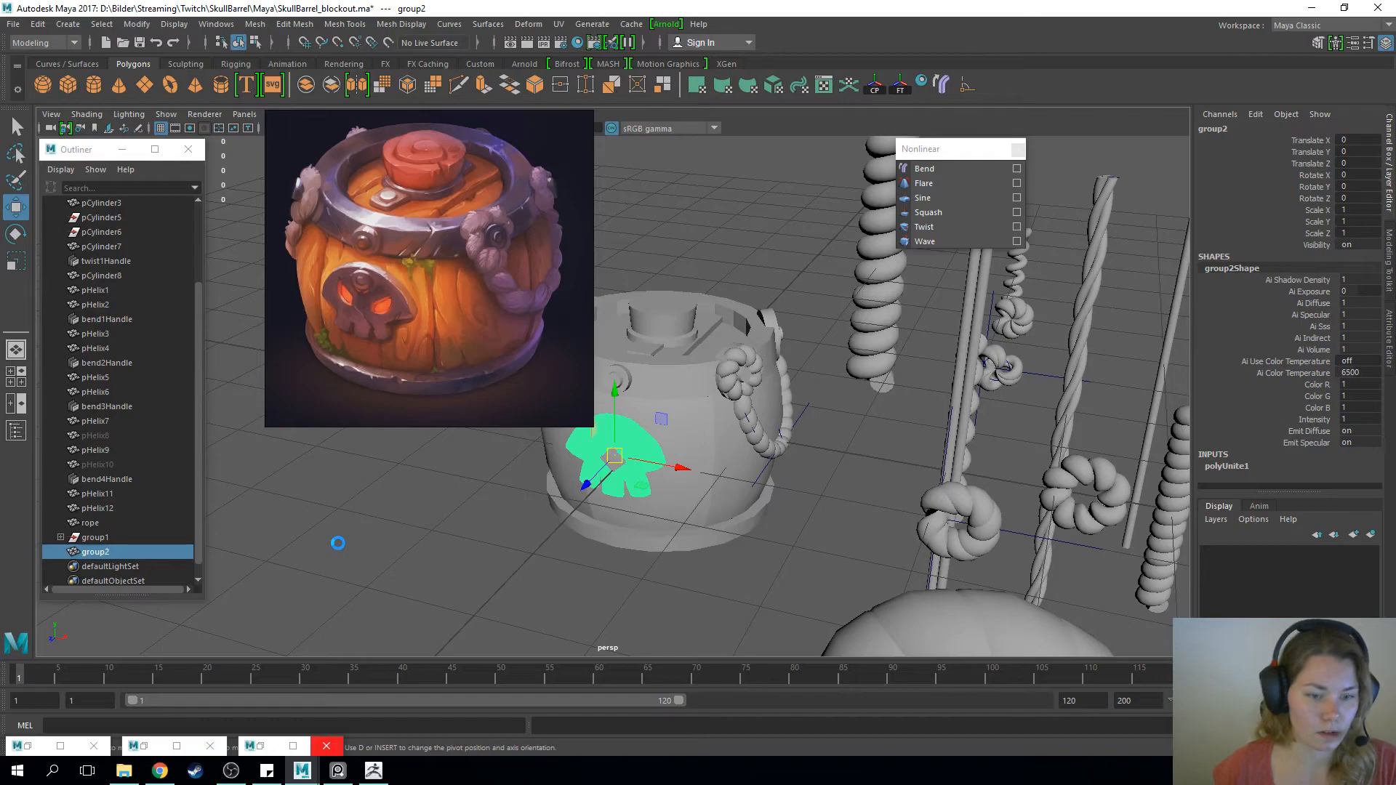
Add a Bend deformer to the skull mesh with its handle rotated -90 in Z and a curvature of 10
left_click(944, 87)
key("e")
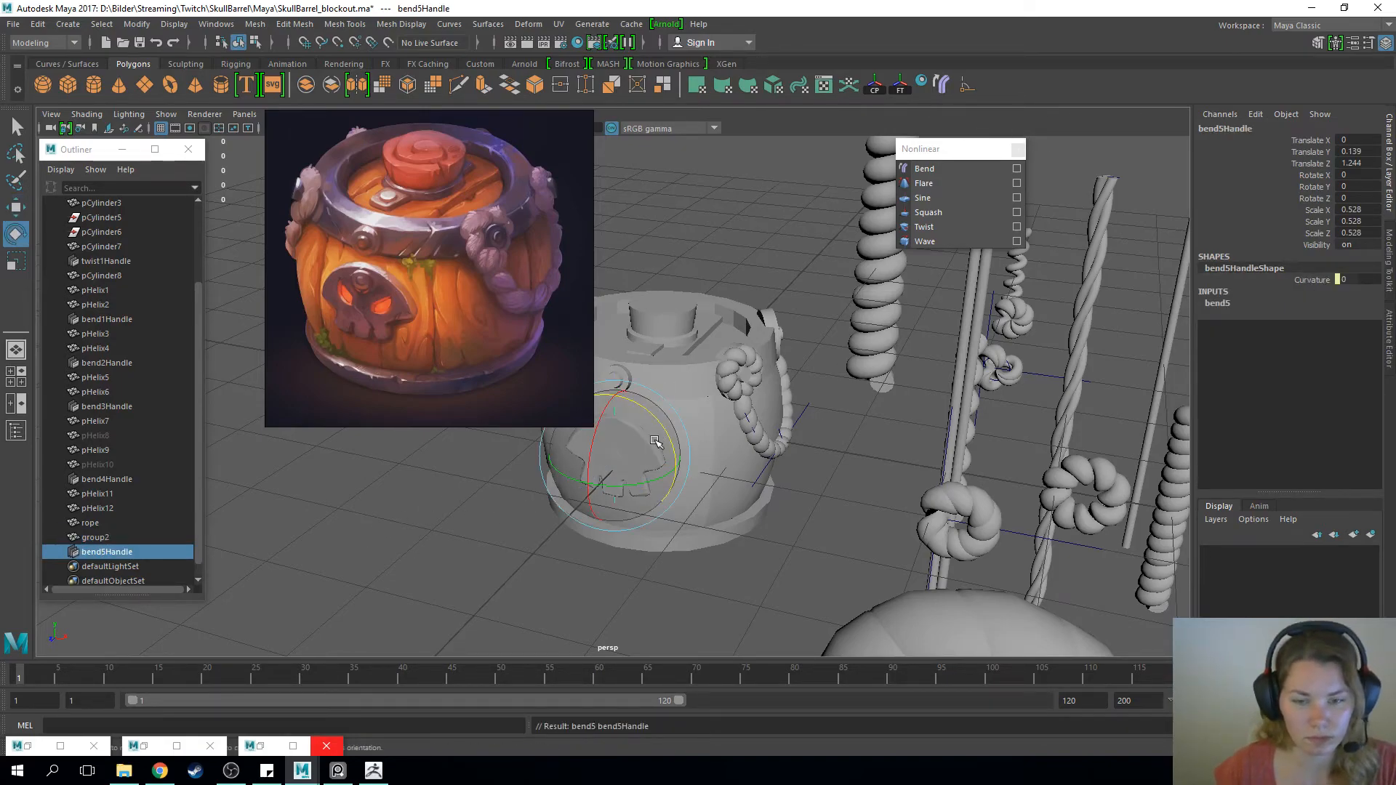
left_click_drag(653, 417, 690, 508)
left_click(1219, 304)
double_click(1354, 326)
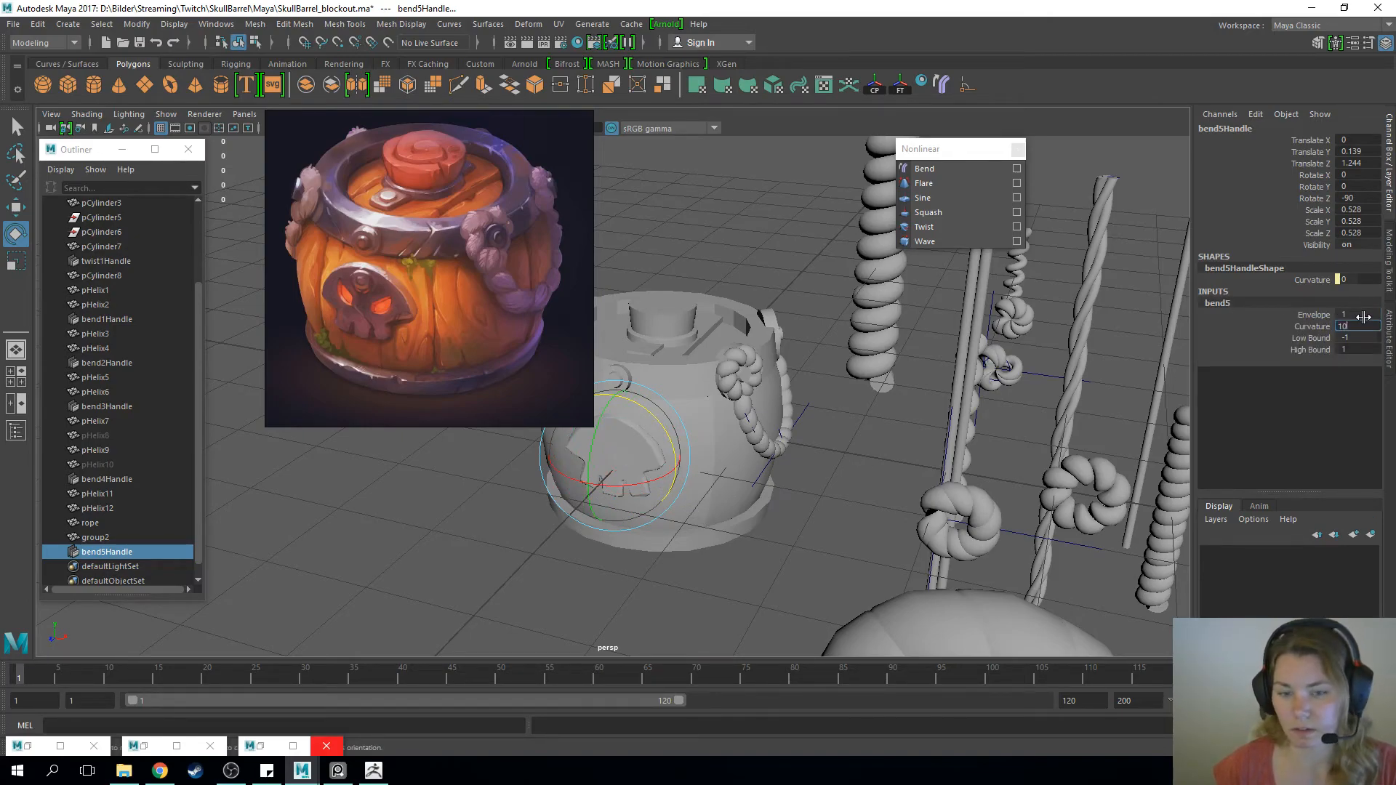
type("10")
key("Return")
Rotate the bend handle to 90 in X, 90 in Y and 0 in Z to curve the skull around the barrel
scroll(598, 500, "up", 3)
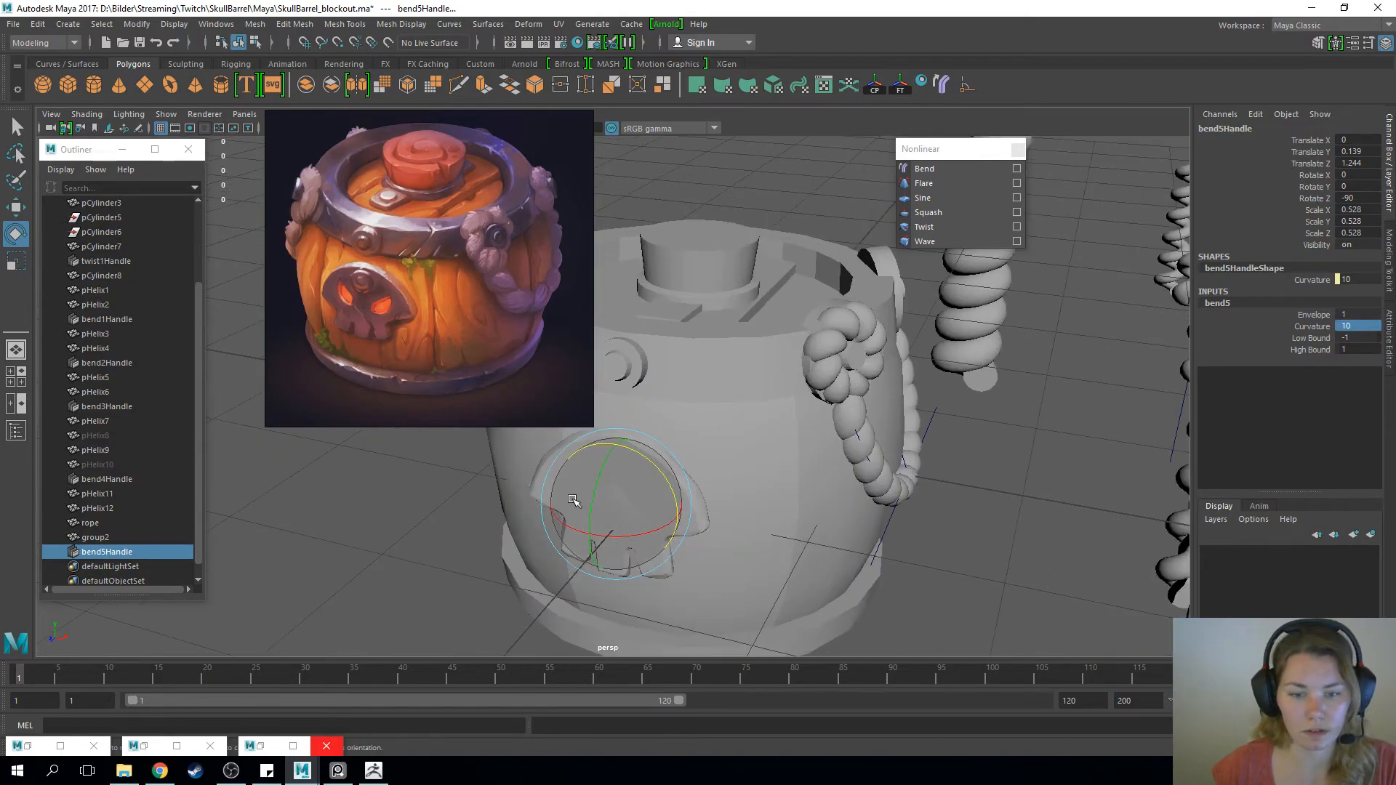
left_click_drag(598, 501, 659, 400)
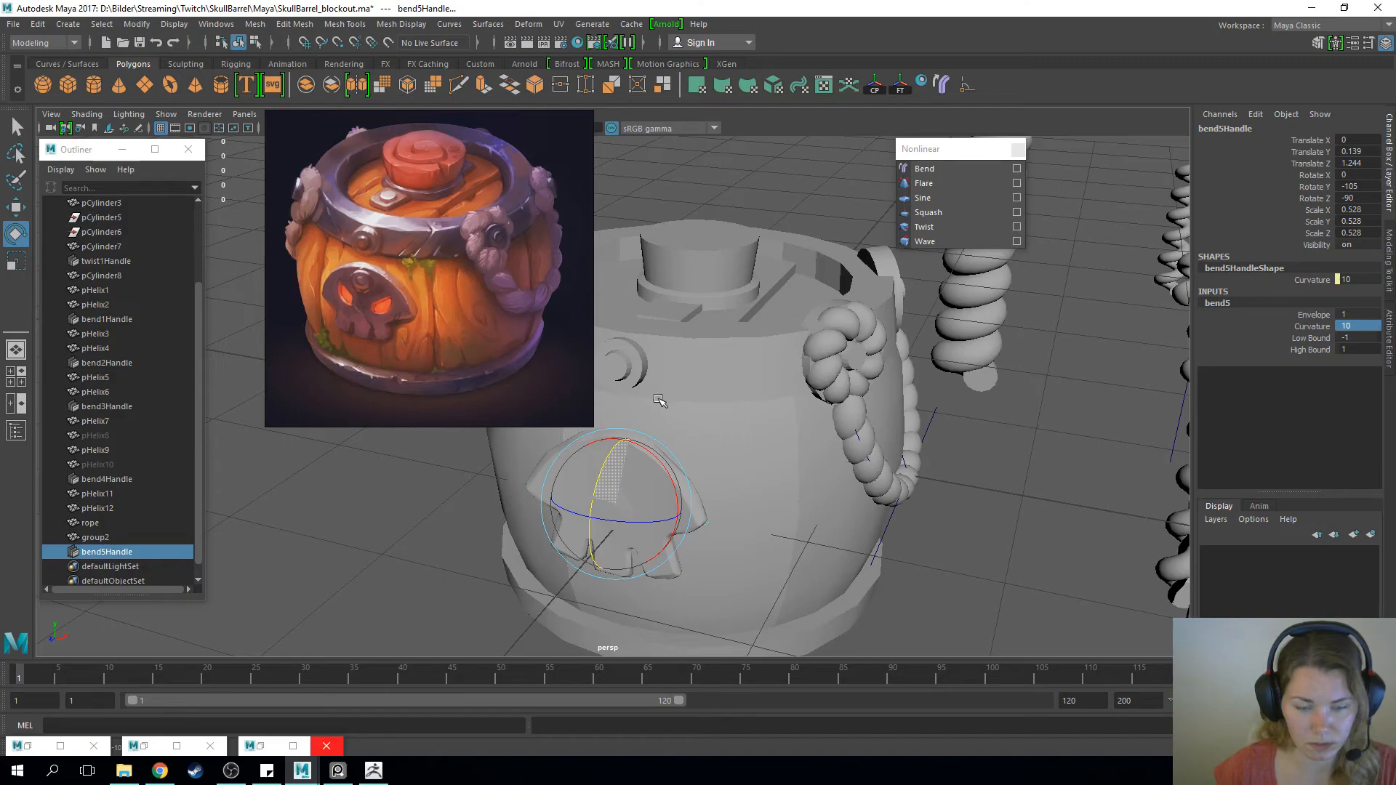
left_click_drag(960, 507, 826, 521, "alt")
scroll(828, 520, "up", 3)
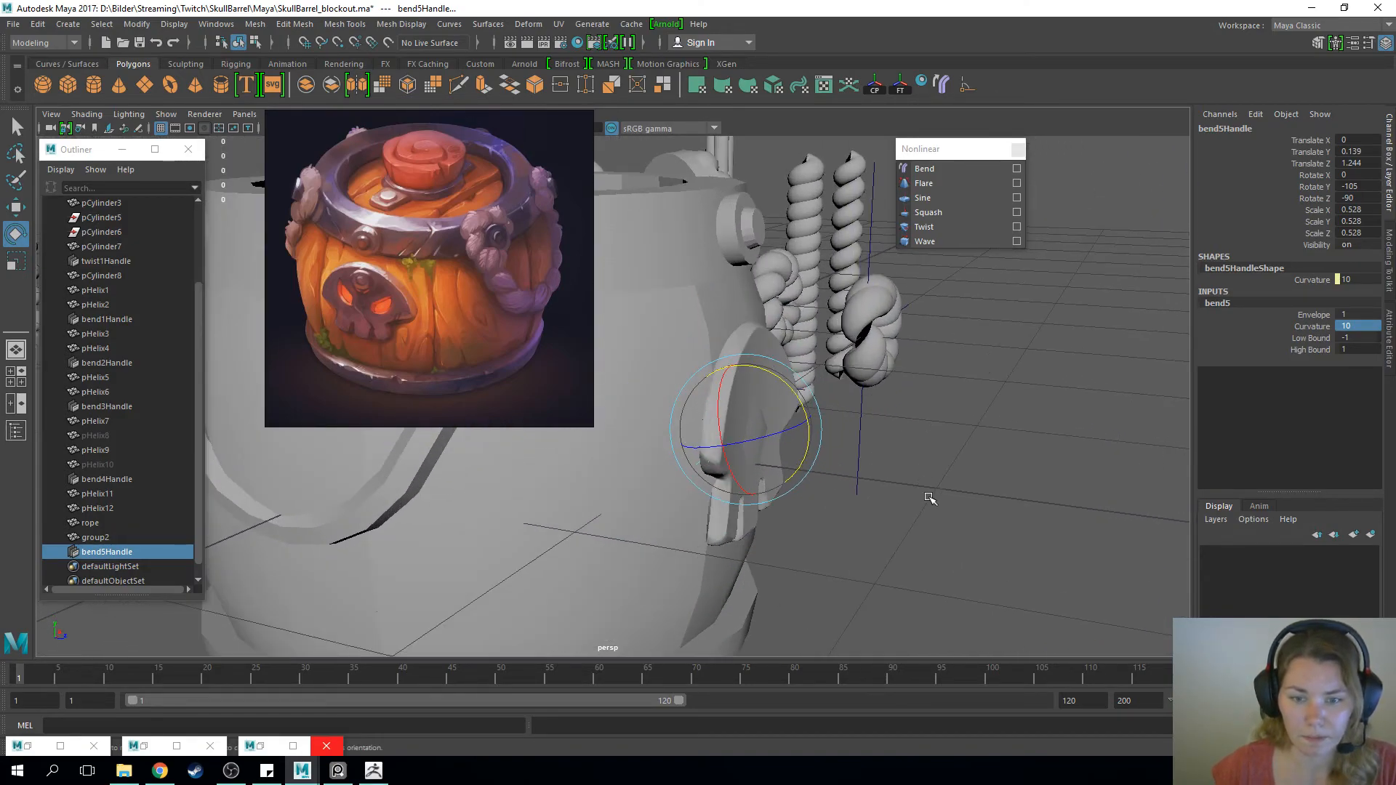
left_click_drag(930, 498, 945, 503, "alt")
left_click_drag(792, 386, 915, 690)
left_click_drag(963, 486, 800, 487, "alt")
key("w")
Try a bend curvature of 20, set it back to 10, and lower the bend handle slightly on the skull
double_click(1359, 326)
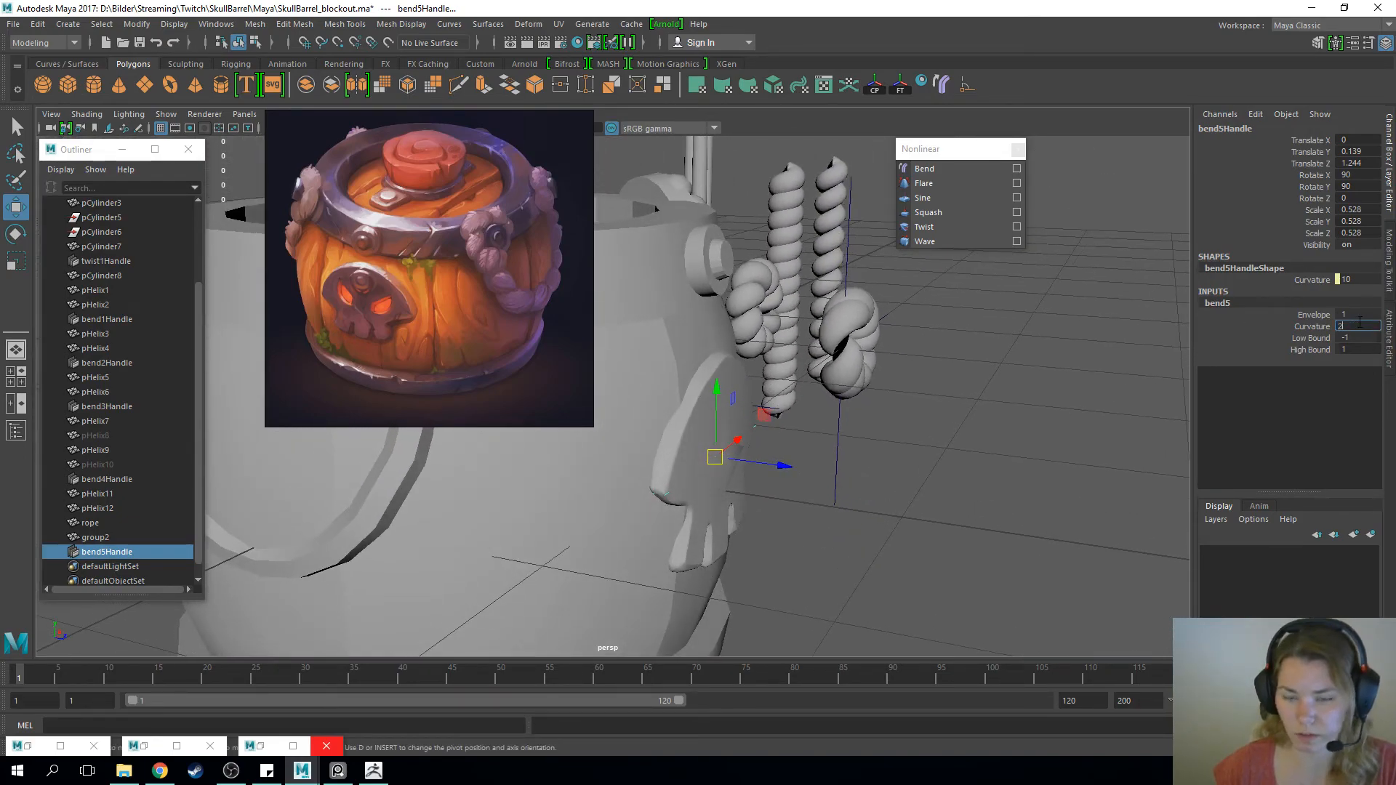
key("Return")
double_click(1359, 326)
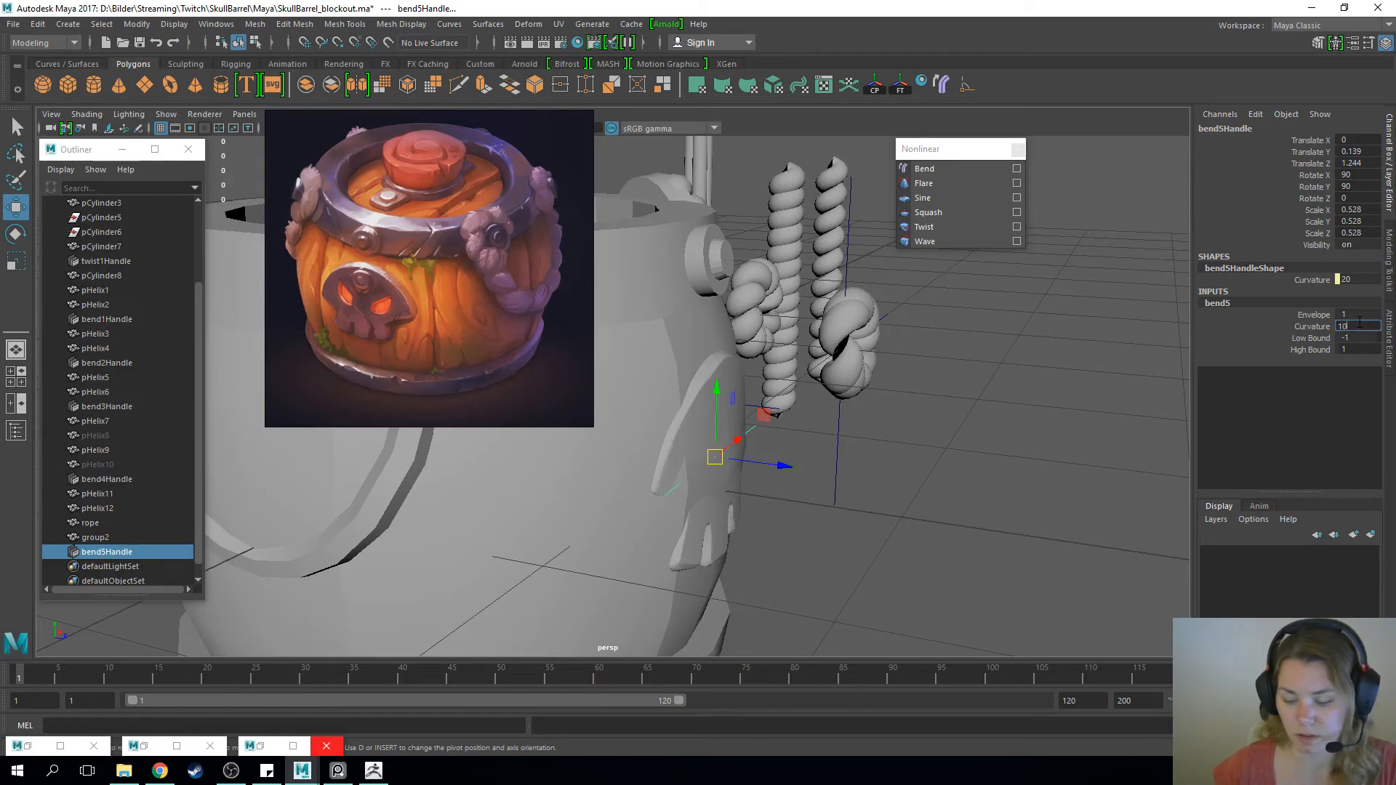
key("Return")
left_click_drag(752, 508, 826, 499, "alt")
left_click_drag(715, 383, 713, 416)
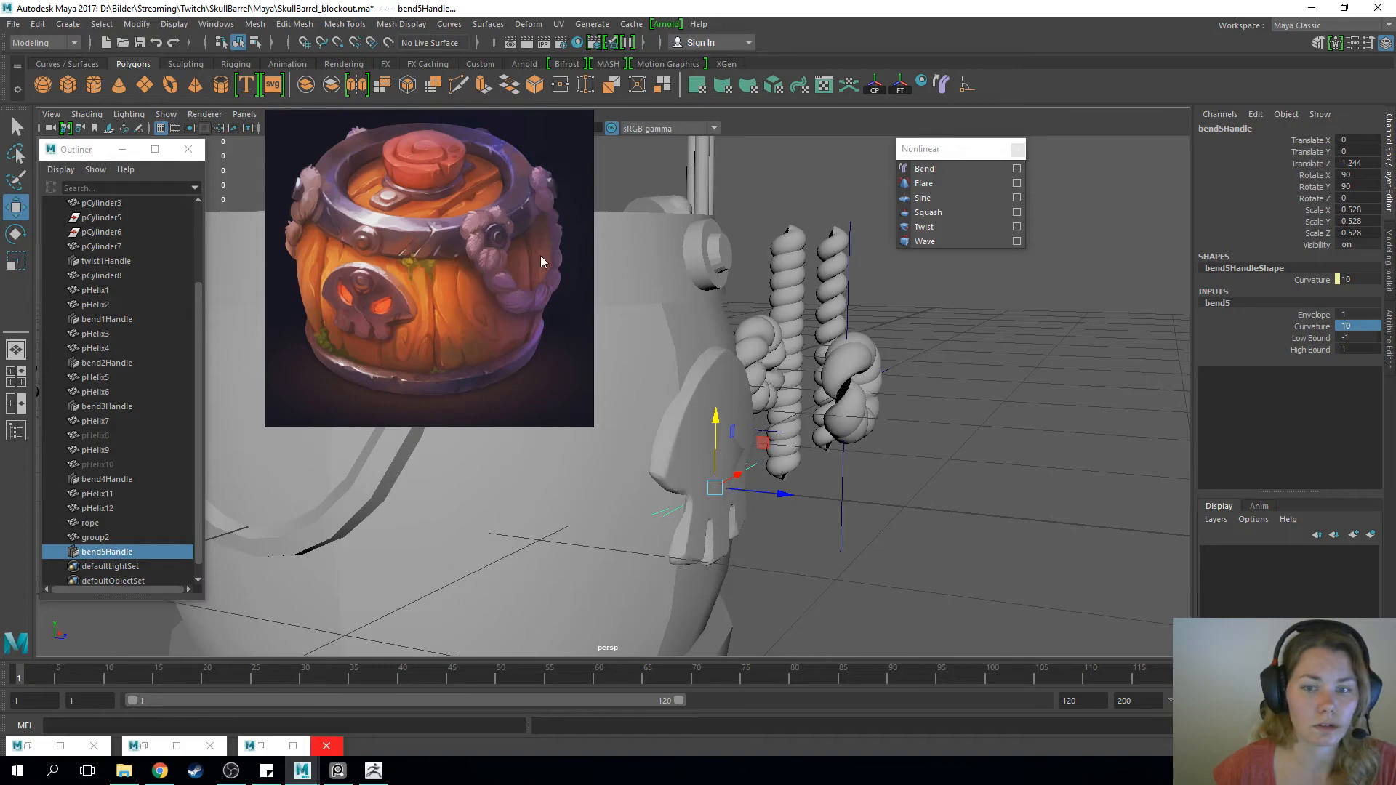
Delete the bent skull mesh's history and export the mesh as OBJ, replacing skull.OBJ
left_click(731, 375)
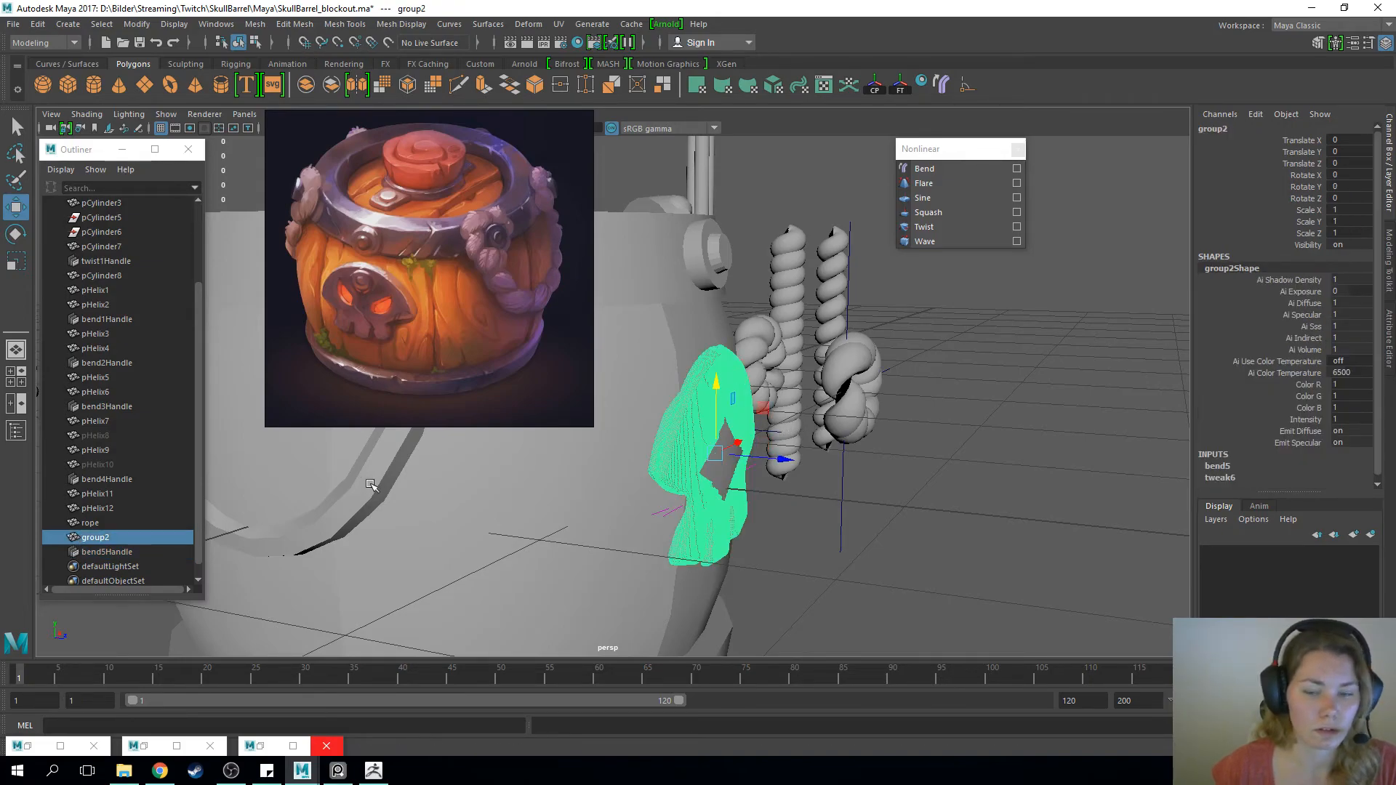
left_click_drag(924, 432, 640, 447, "alt")
left_click(13, 24)
left_click(54, 212)
left_click_drag(691, 163, 775, 159)
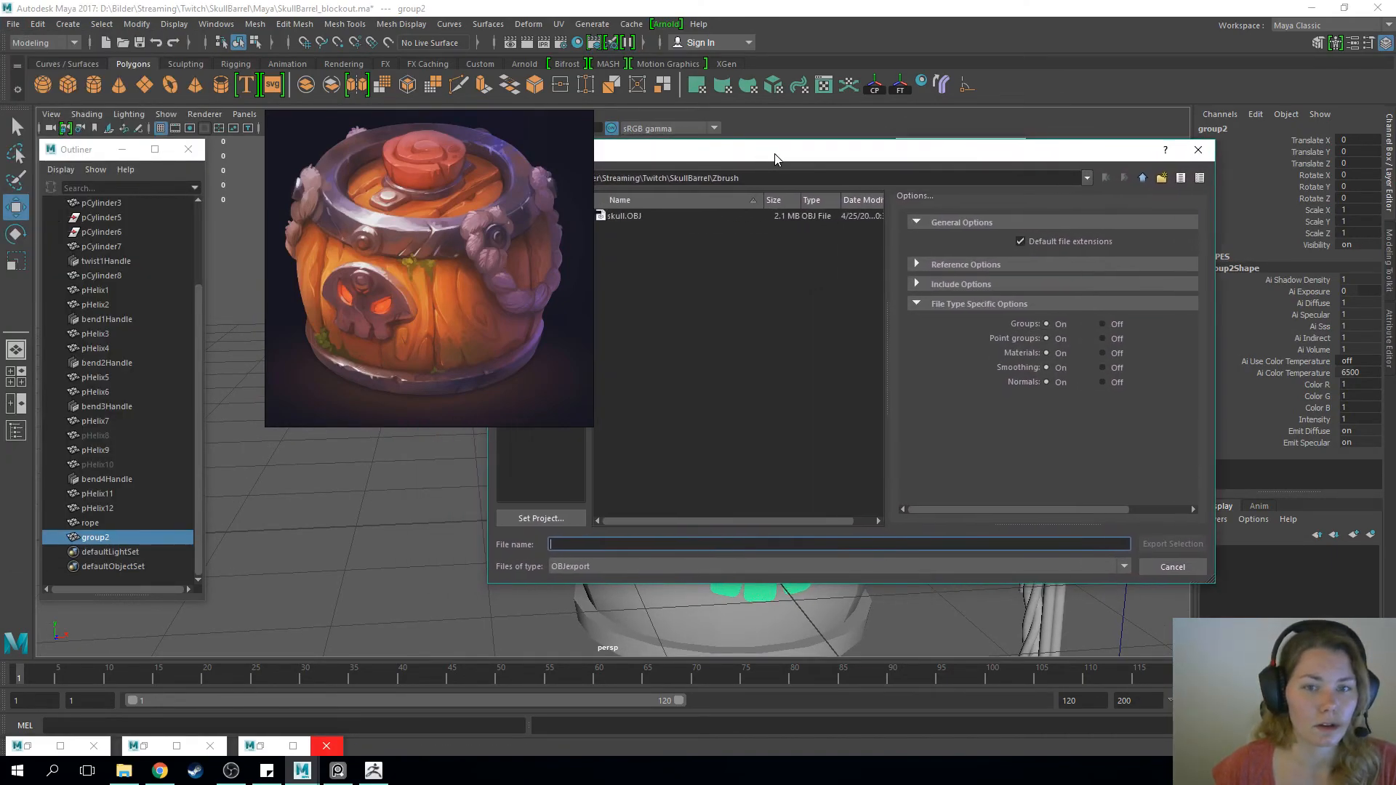
left_click(654, 216)
left_click(1187, 543)
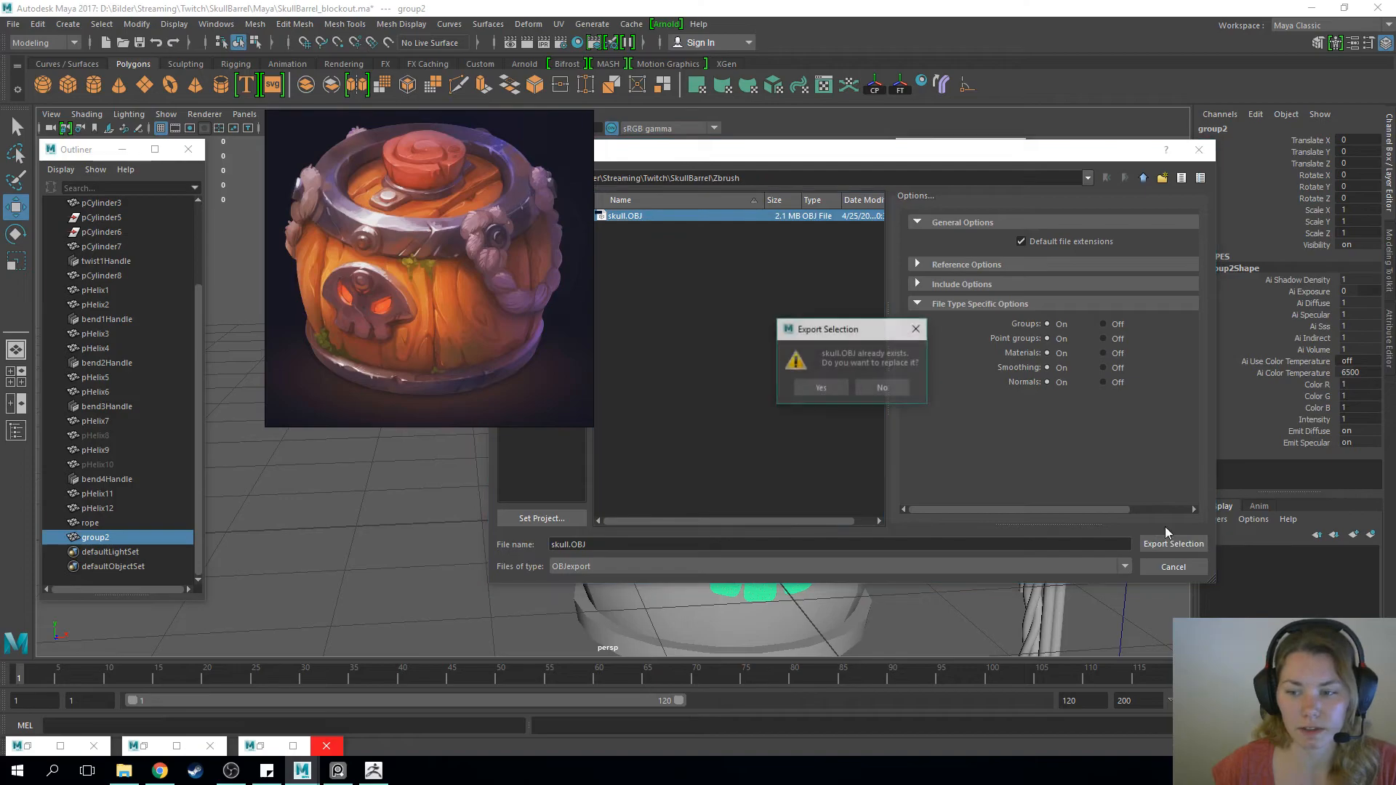
left_click(840, 390)
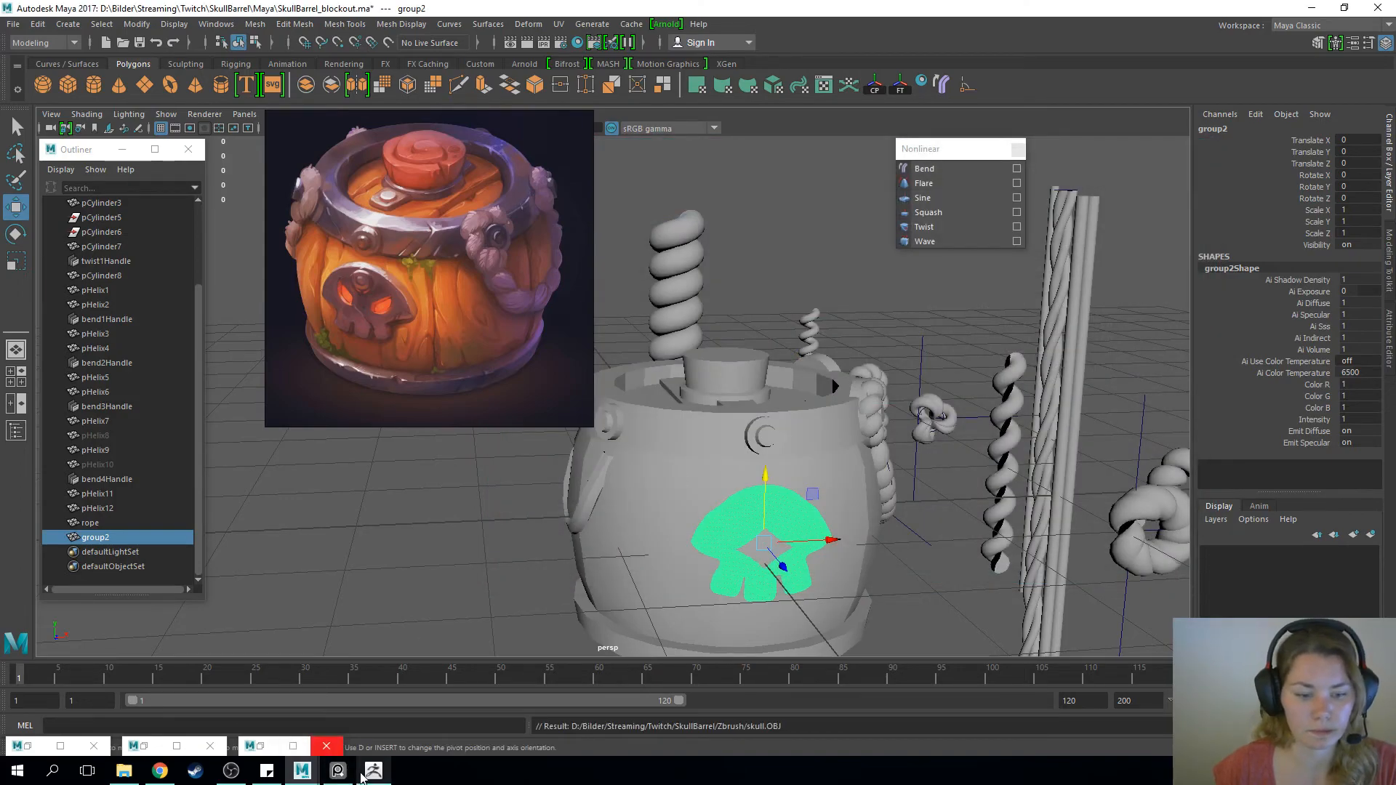
Switch to ZBrush and import skull.OBJ into the PM3D_Cylinder3D1_2 subtool, removing the mesh's unused vertices
left_click(371, 772)
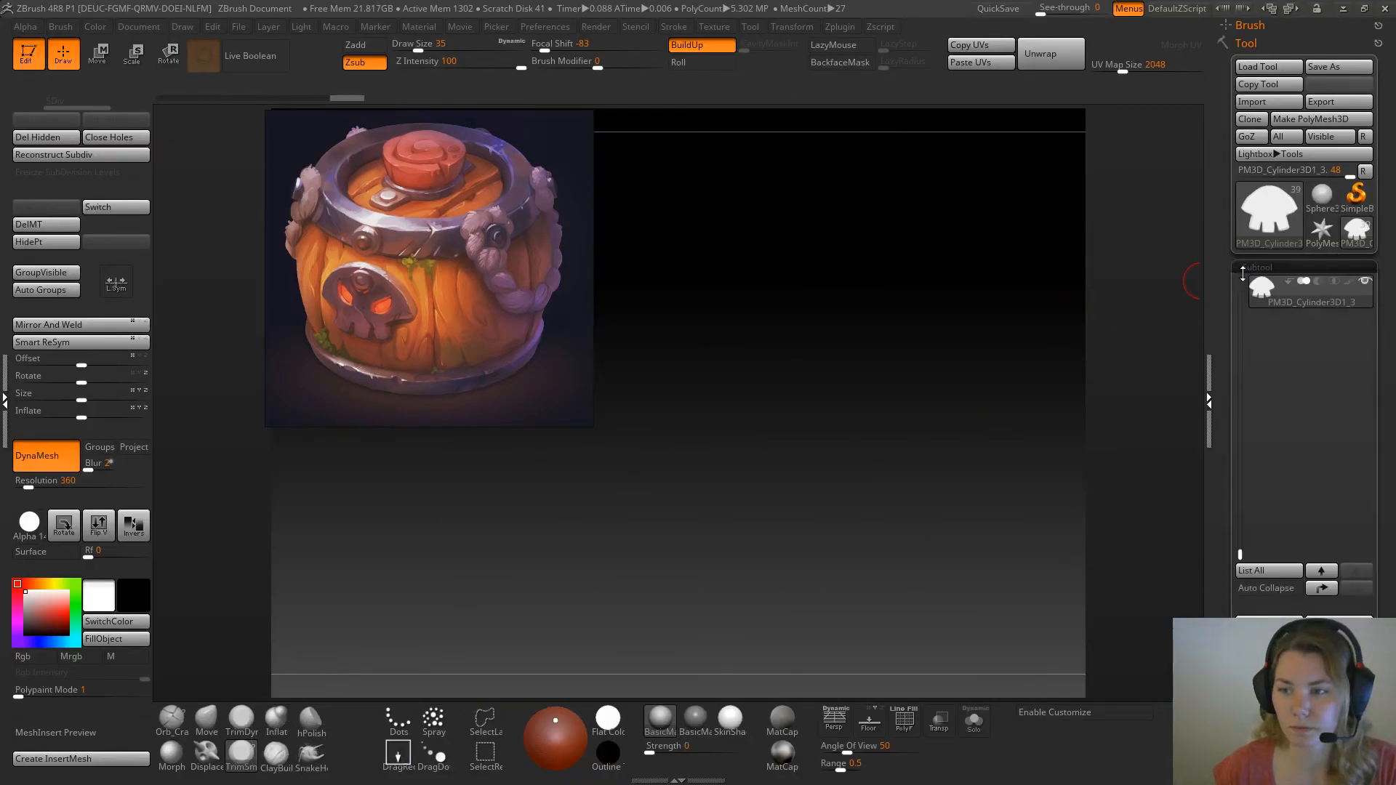
left_click_drag(1240, 552, 1240, 527)
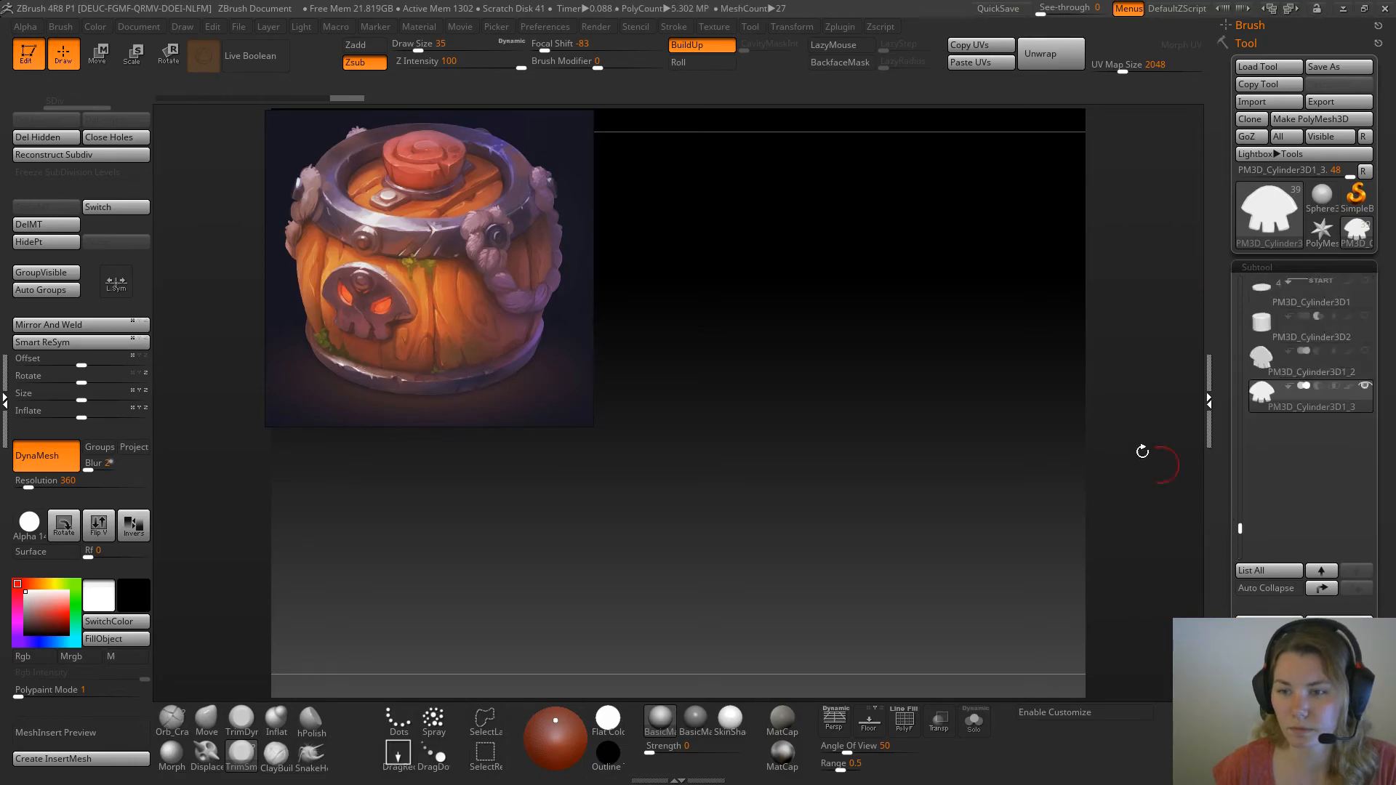
left_click(1273, 377)
left_click(1270, 101)
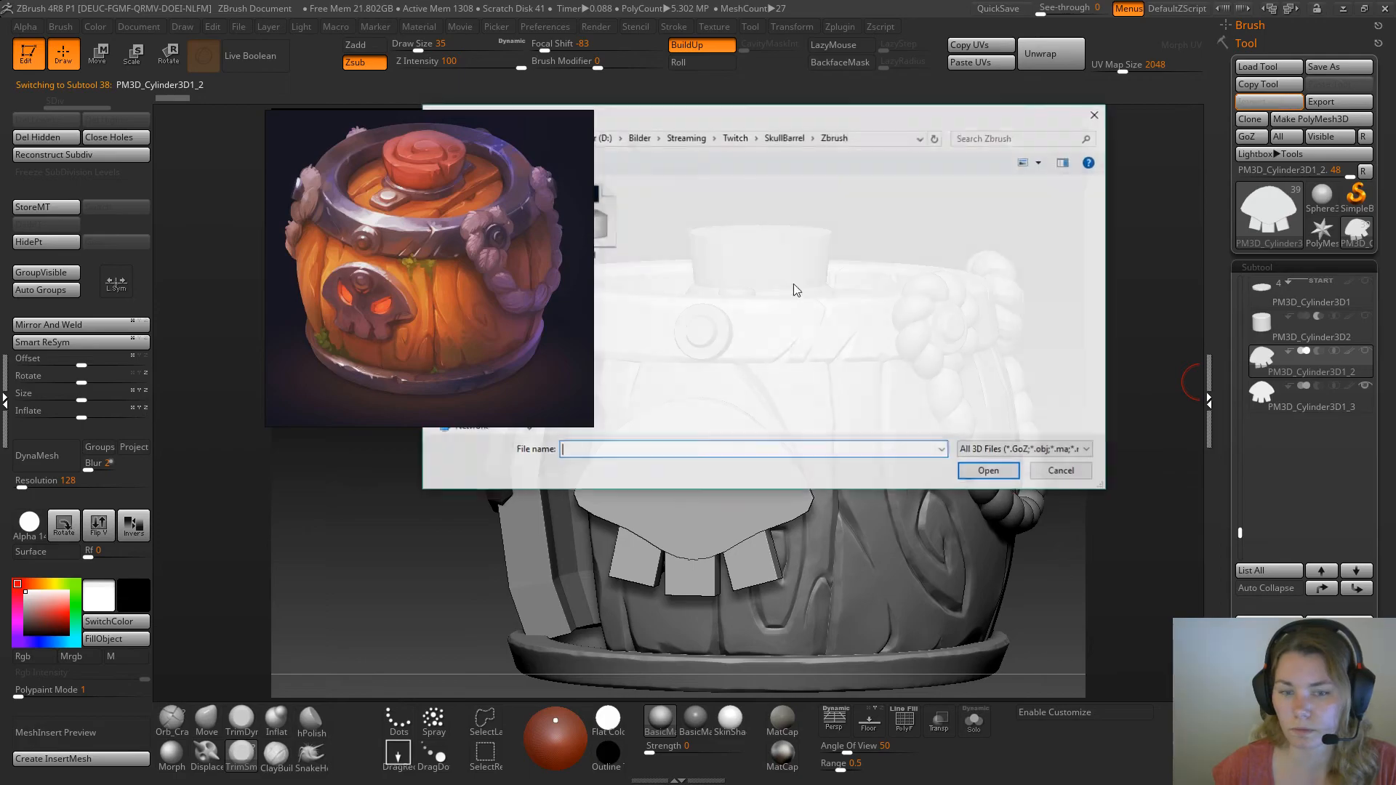
left_click(610, 227)
left_click(986, 469)
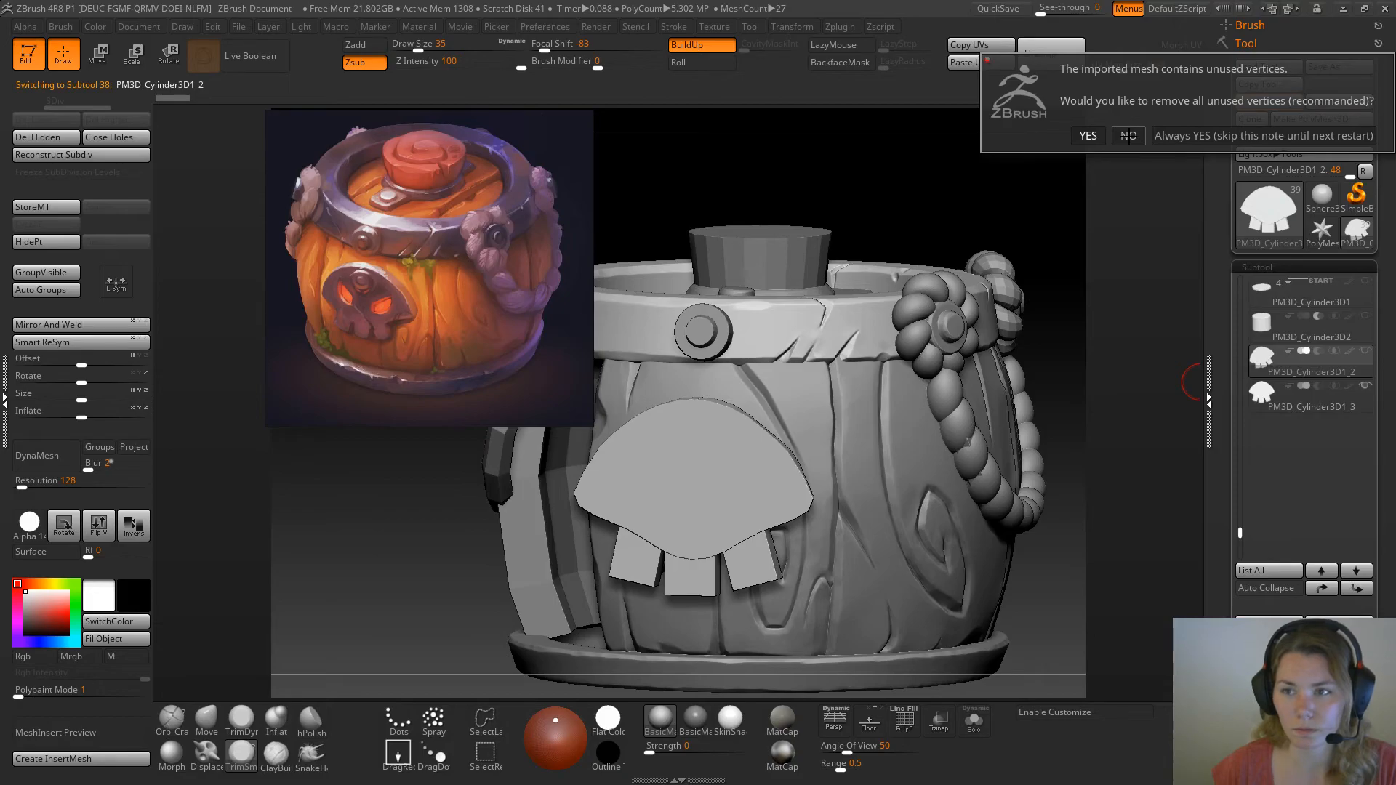
left_click(1089, 136)
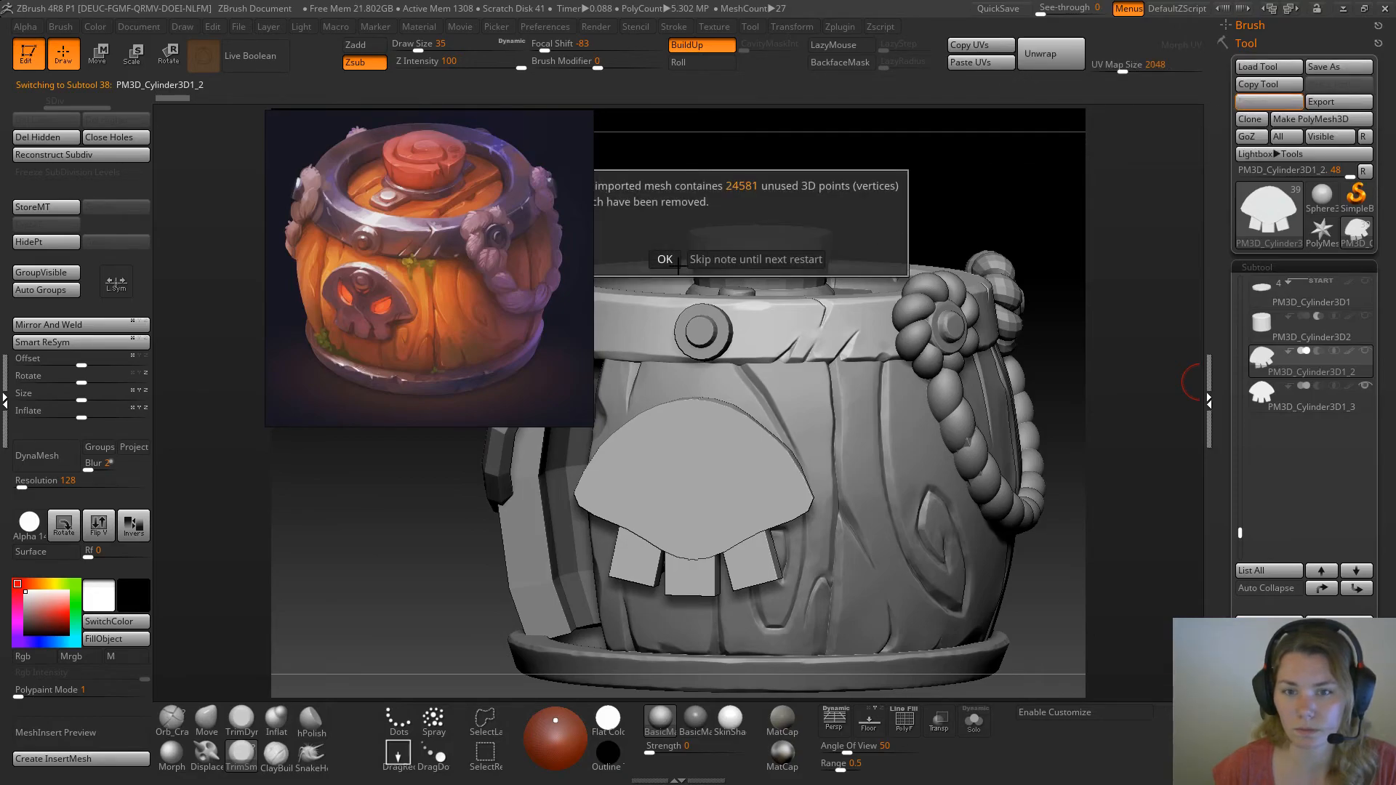
left_click(663, 259)
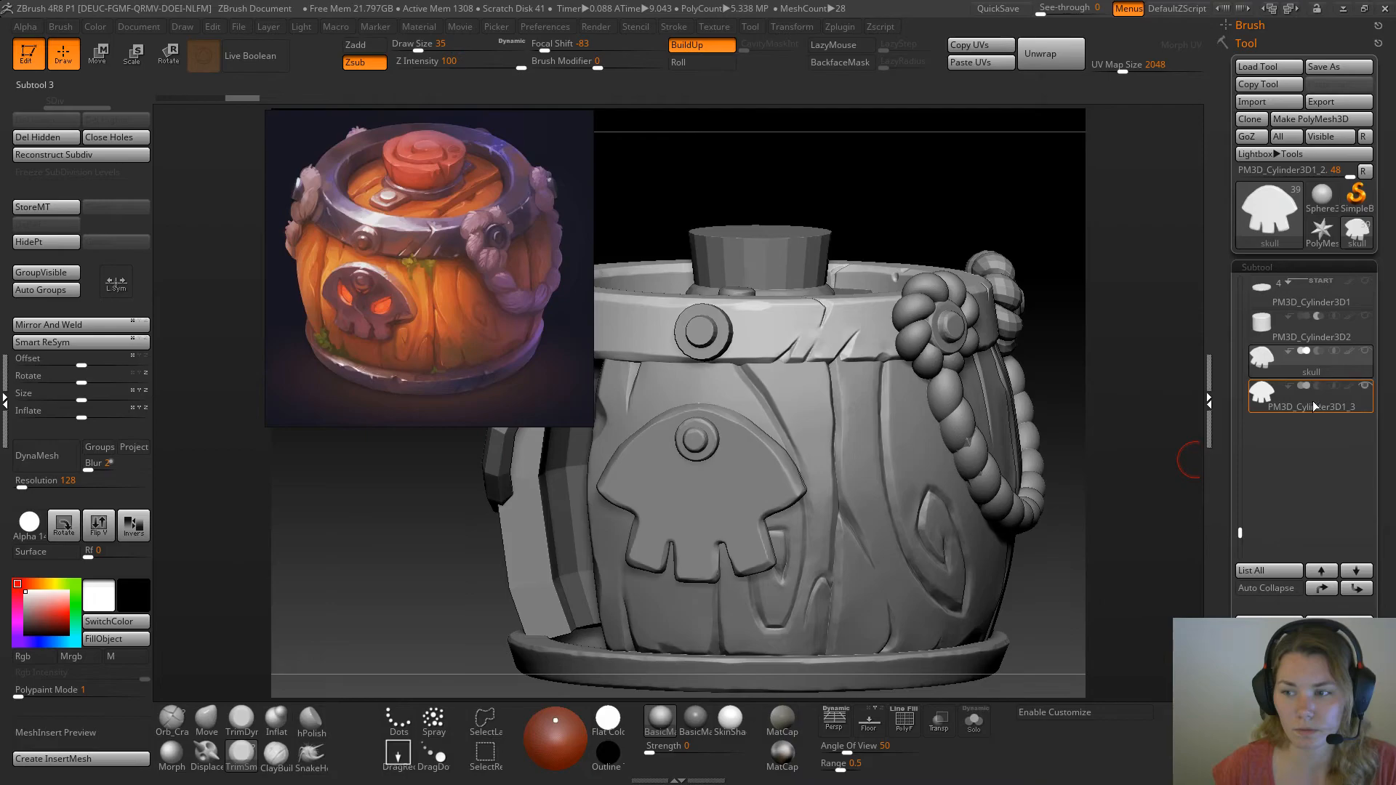
Hide the old skull subtool PM3D_Cylinder3D1_3 and make the imported skull the active subtool
left_click_drag(966, 225, 939, 244)
left_click(1365, 387)
left_click(1338, 408)
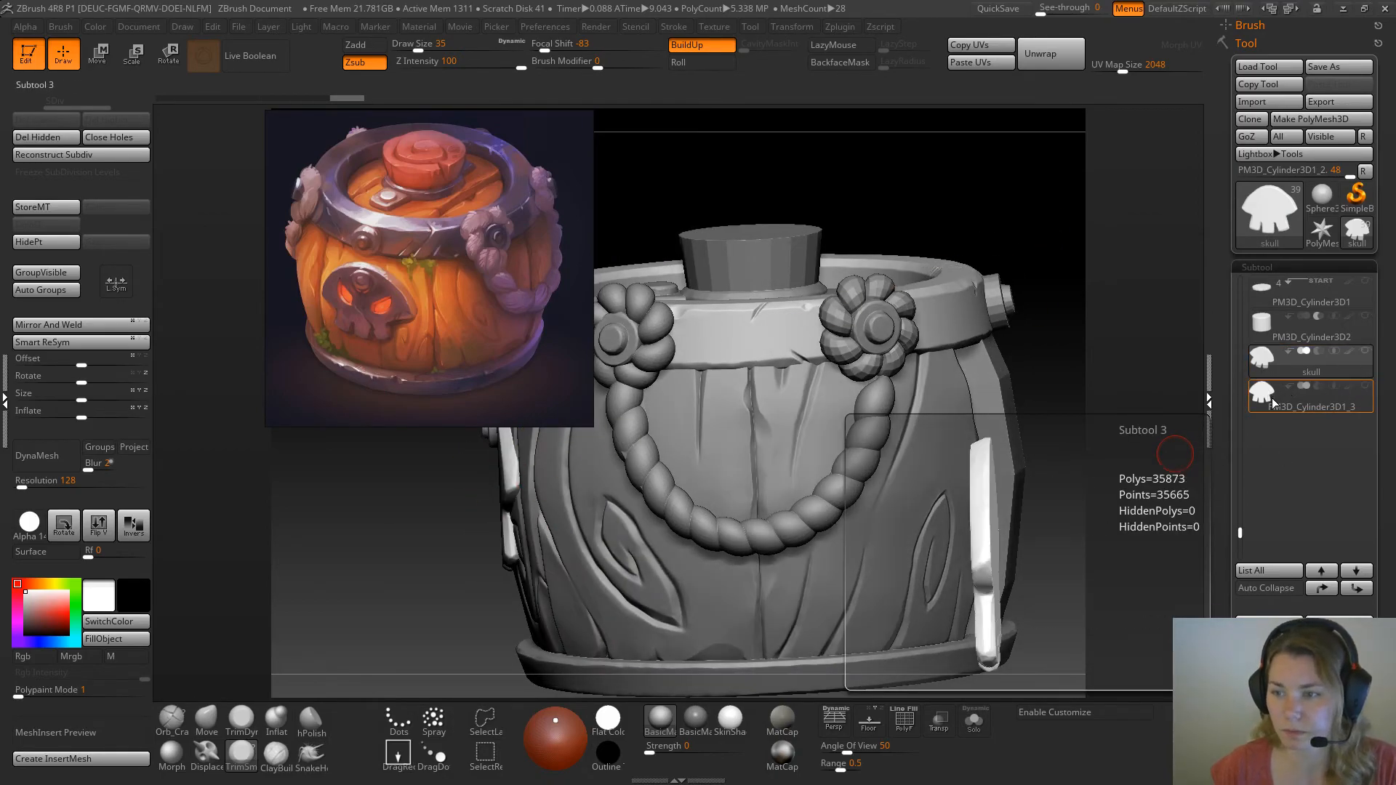
left_click(1325, 369)
Move the painted reference image aside so it covers less of the barrel model
left_click_drag(899, 218, 975, 219)
left_click_drag(496, 209, 396, 202)
left_click_drag(626, 177, 573, 145)
left_click_drag(918, 179, 907, 221)
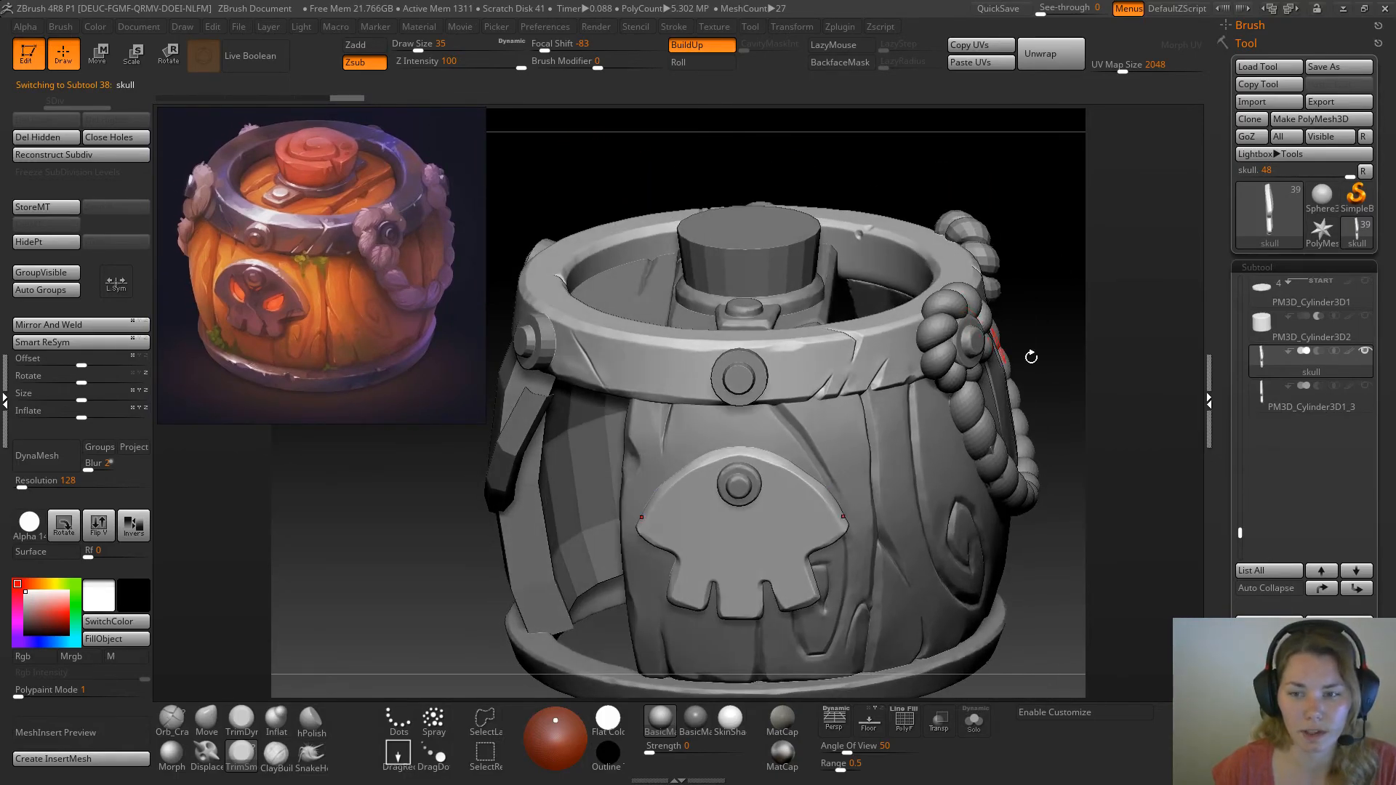
Set the brush draw size to 12 for masking fine shapes on the skull plate
left_click_drag(1052, 322, 1022, 263, "alt")
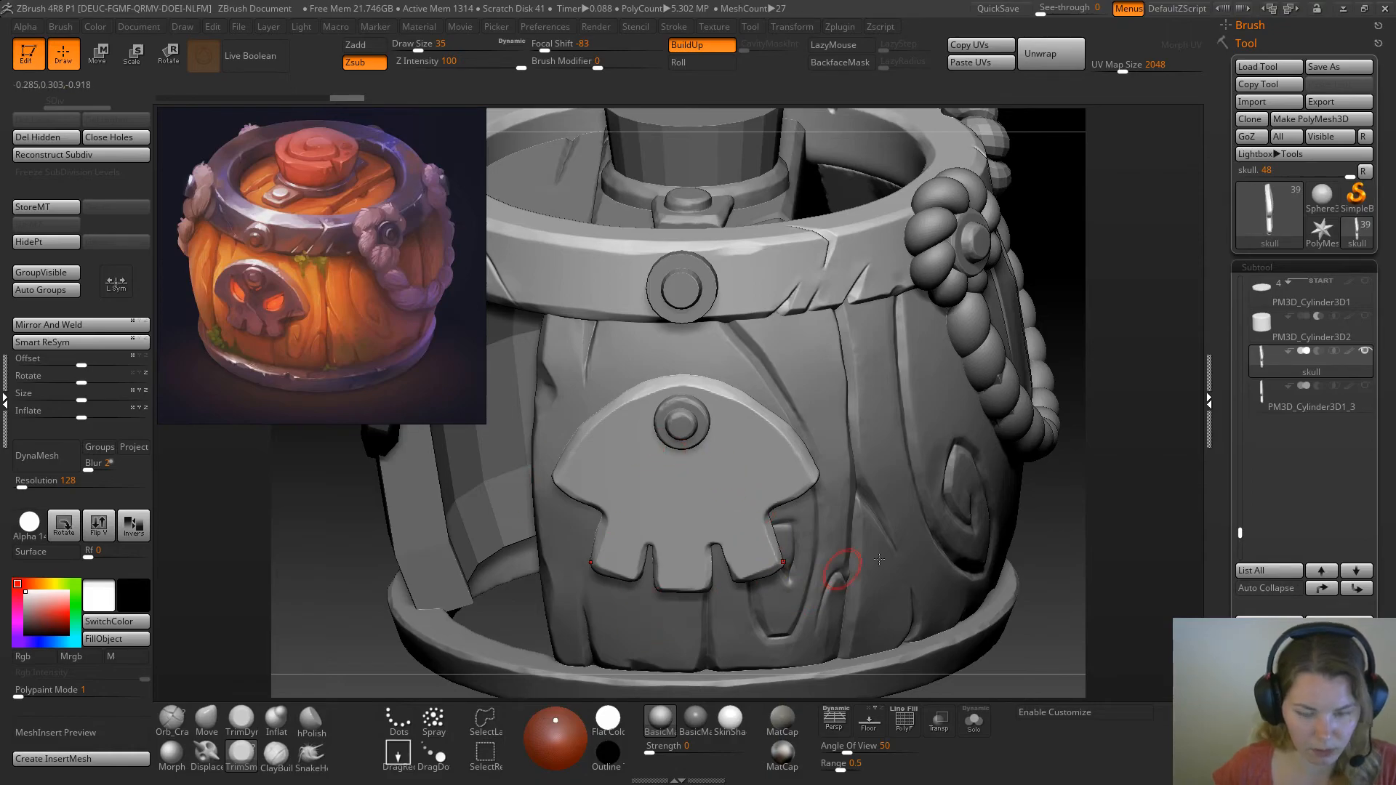
left_click_drag(1075, 501, 1068, 486)
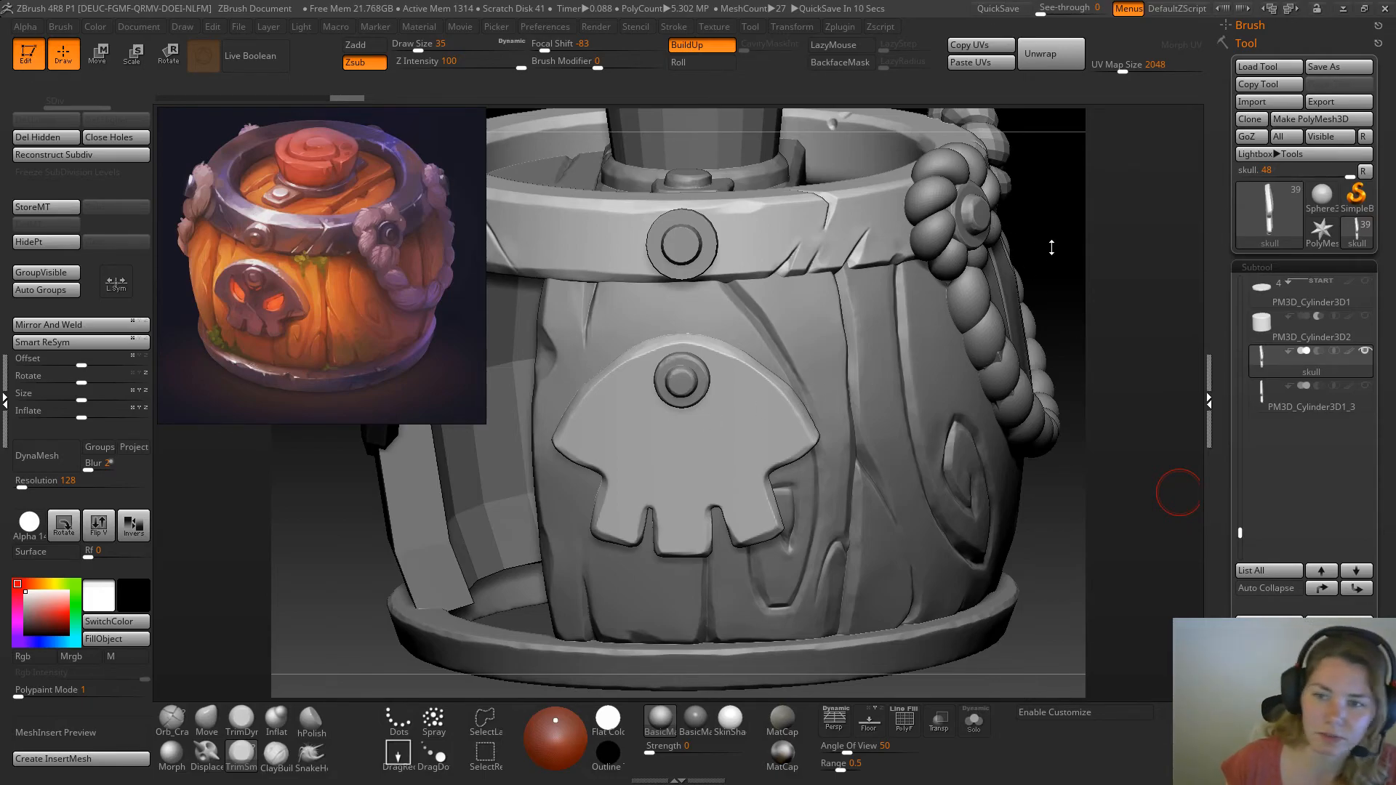
mouse_move(1050, 246)
left_mouse_down()
mouse_move(1041, 268)
mouse_move(1050, 241)
left_mouse_up()
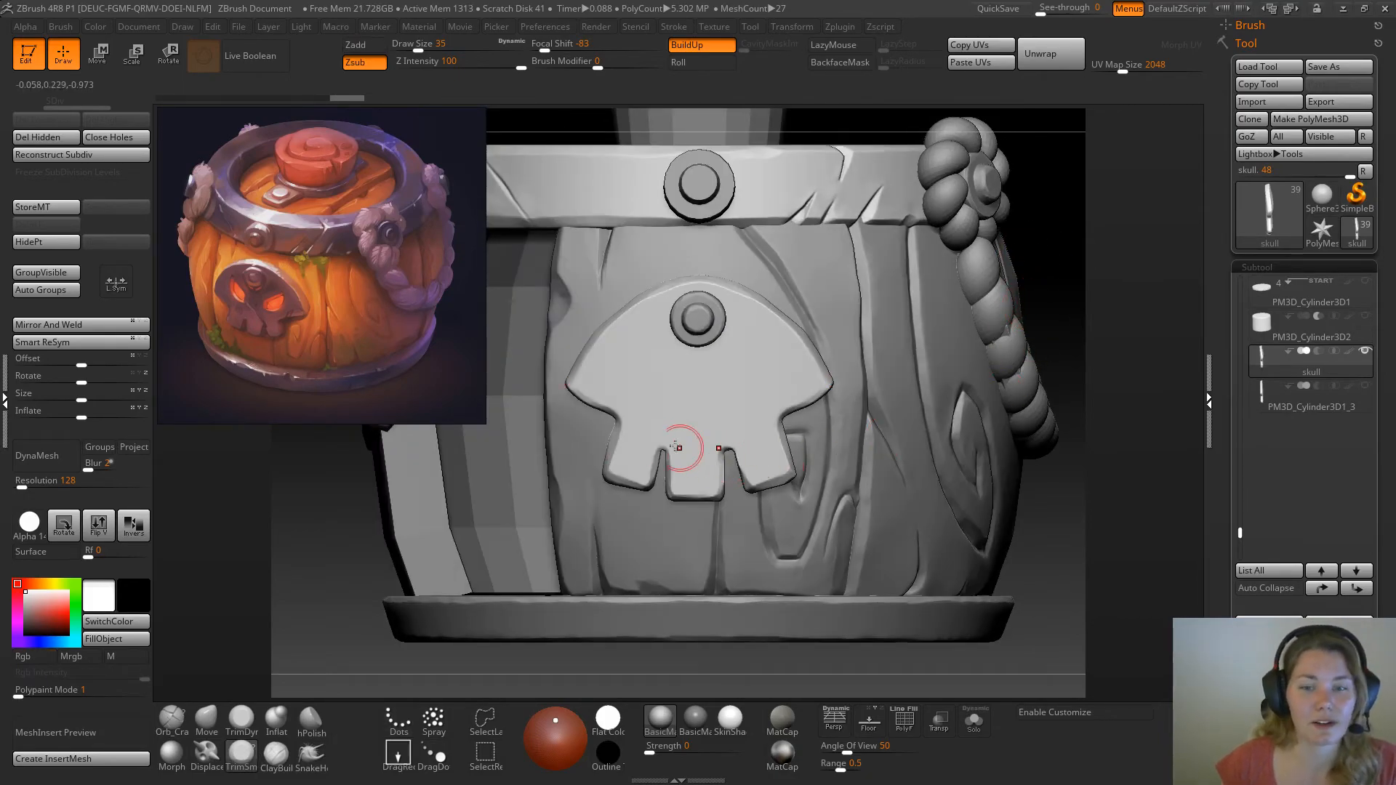
key("space")
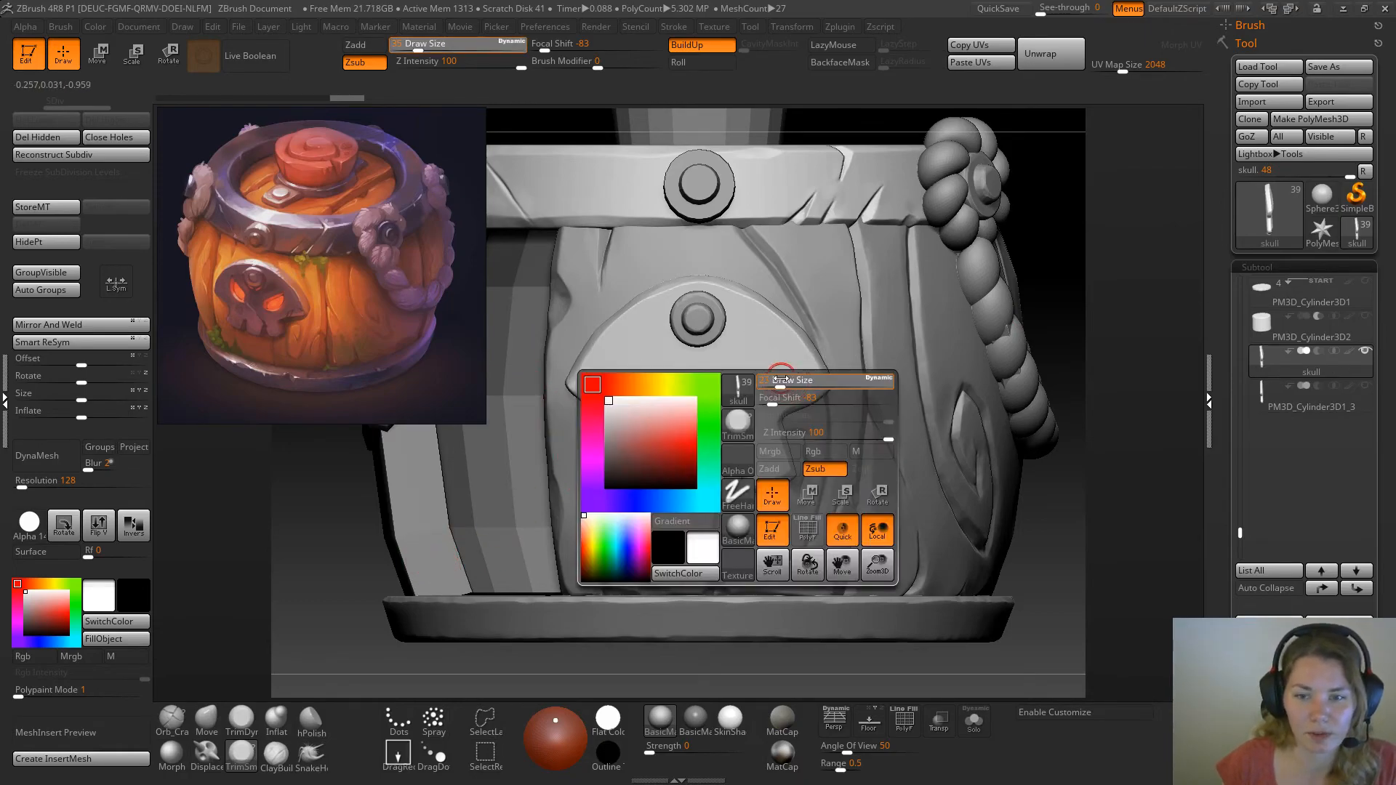
left_click_drag(780, 381, 780, 380)
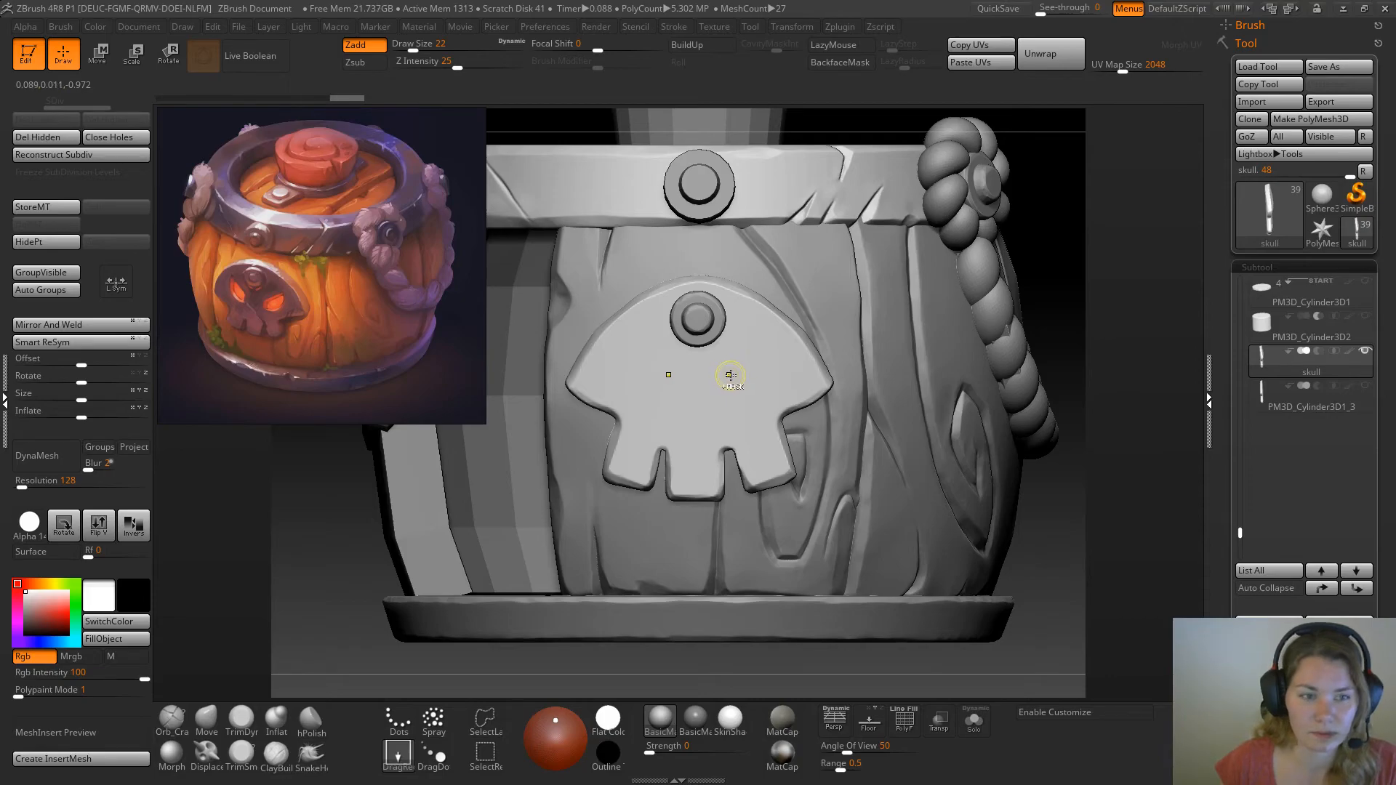
key("space")
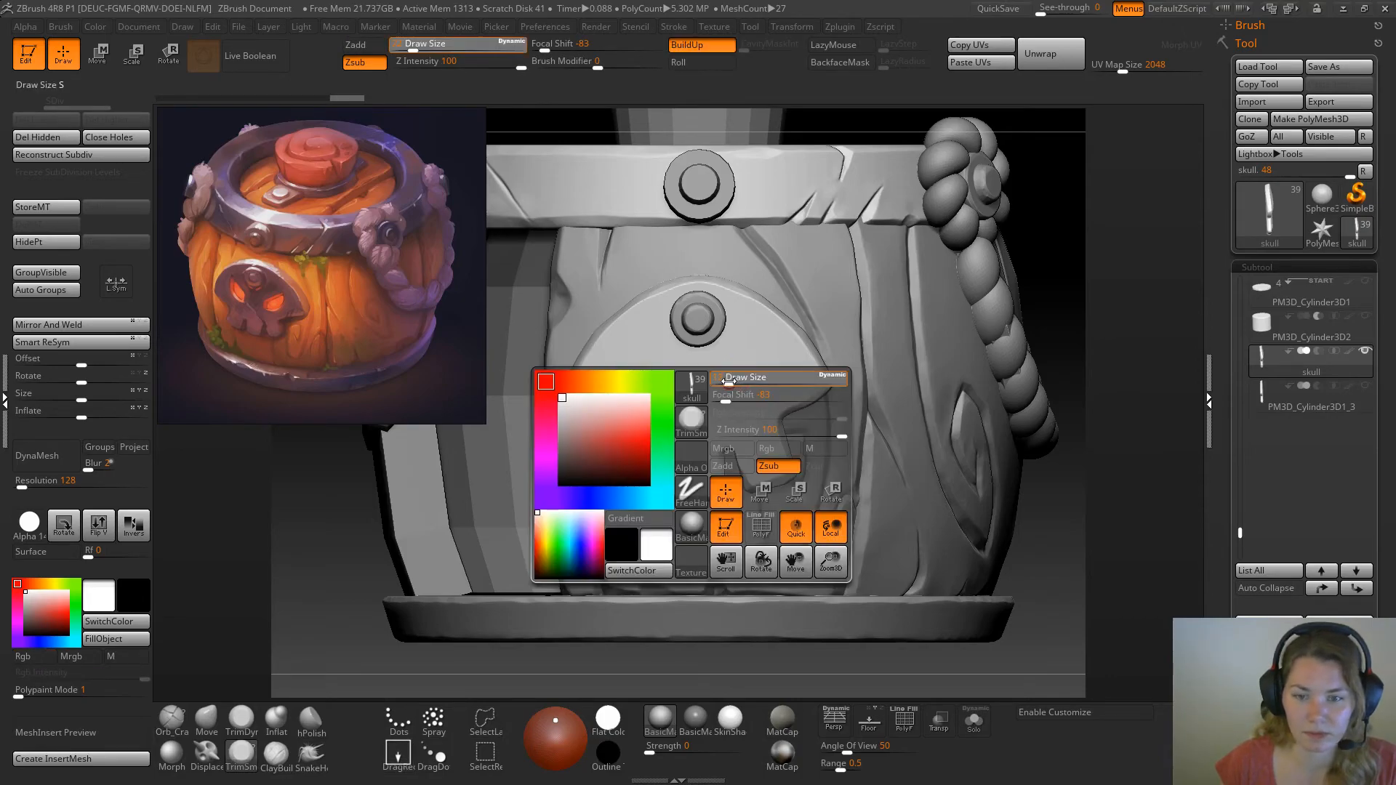
key("ctrl")
Paint symmetrical masks for two slanted eye sockets below the skull plate's bolt
left_click(728, 377, "ctrl")
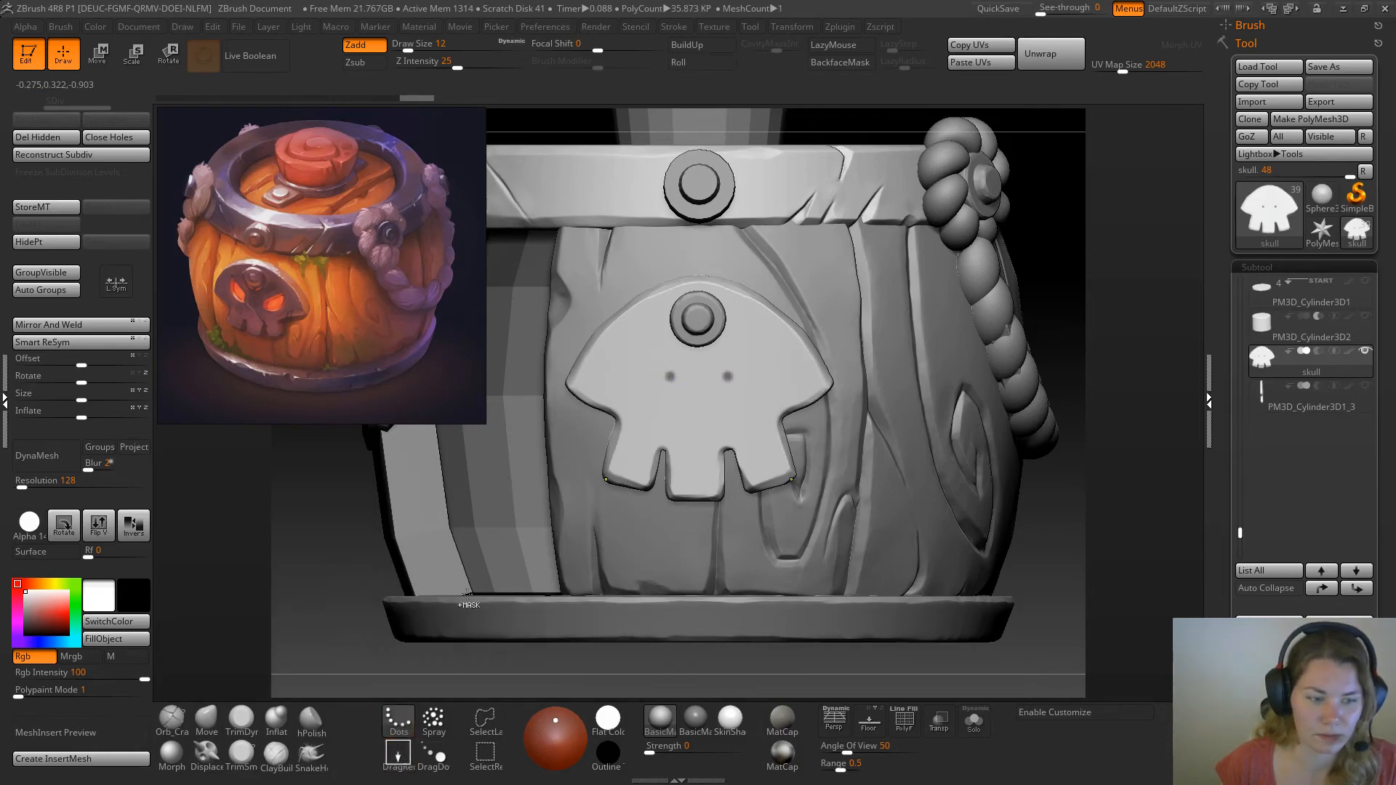
left_click(729, 379)
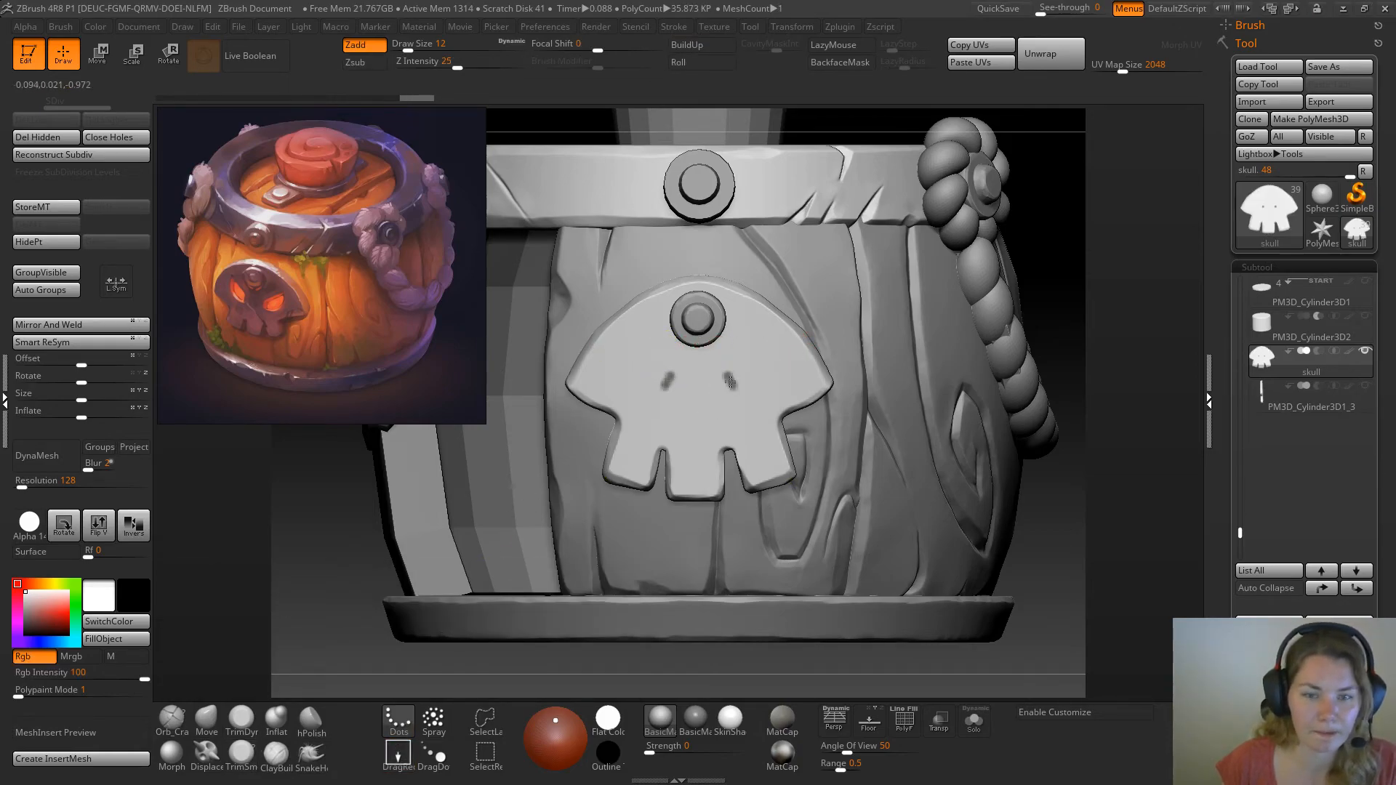
mouse_move(730, 389)
left_mouse_down()
mouse_move(731, 374)
mouse_move(770, 357)
mouse_move(774, 379)
mouse_move(733, 396)
mouse_move(771, 358)
mouse_move(746, 393)
mouse_move(728, 387)
left_mouse_up()
left_click(776, 357, "ctrl")
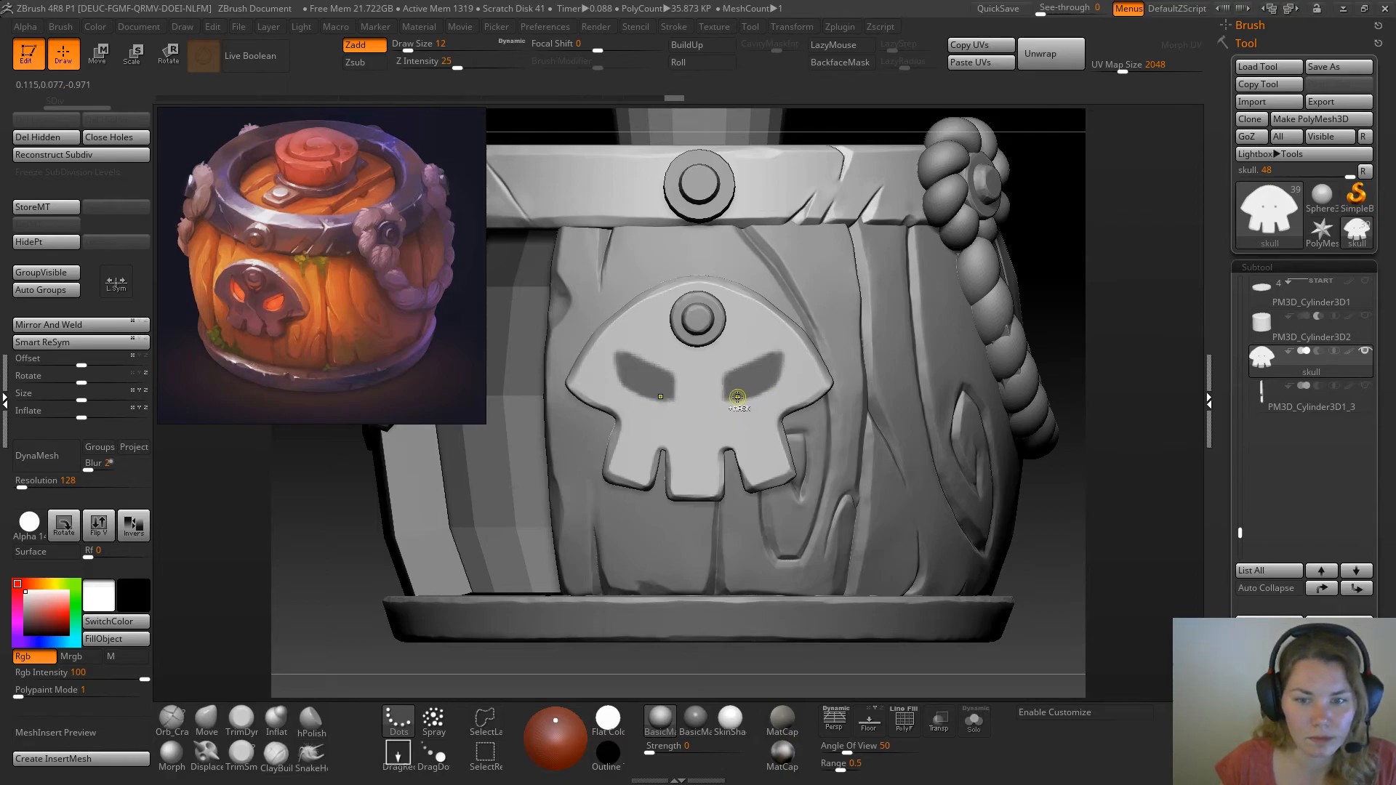
Refine the outlines of both eye masks into sharp, angry shapes matching the painted reference
left_click_drag(770, 380, 788, 350, "ctrl")
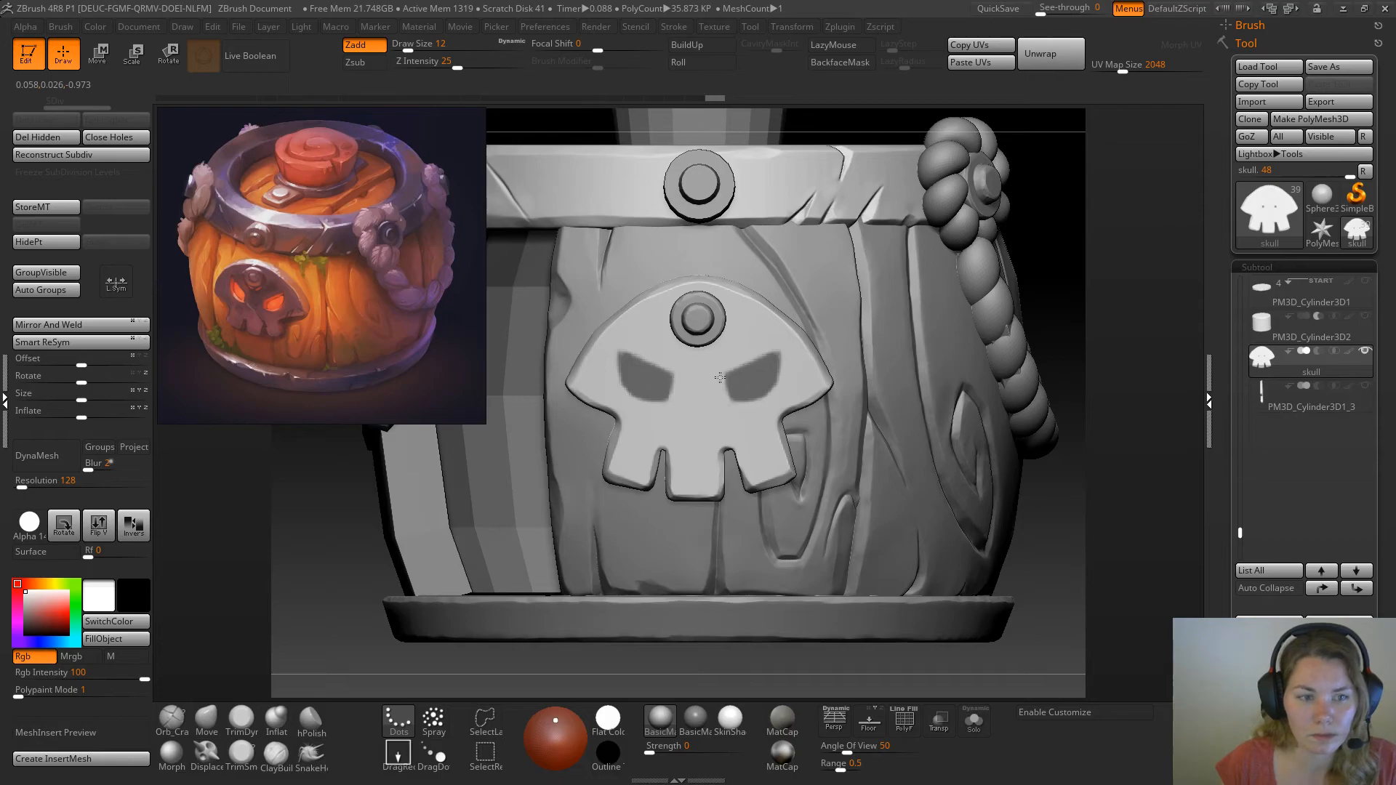
mouse_move(720, 381)
left_mouse_down("ctrl+alt")
mouse_move(722, 393)
mouse_move(788, 365)
left_mouse_up("ctrl+alt")
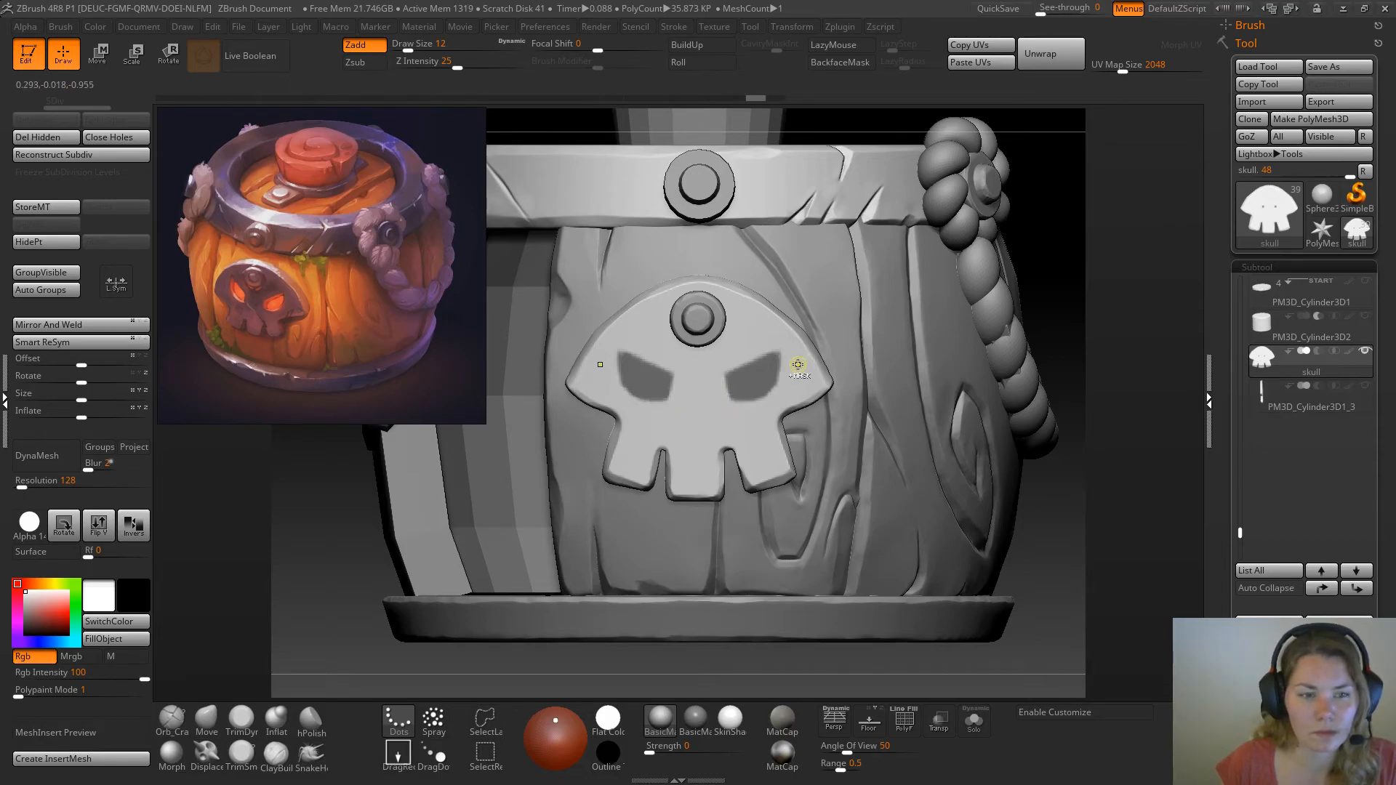
mouse_move(1144, 274)
left_mouse_down()
mouse_move(1023, 289)
mouse_move(1040, 290)
mouse_move(771, 509)
left_mouse_up()
left_click_drag(727, 657, 727, 376)
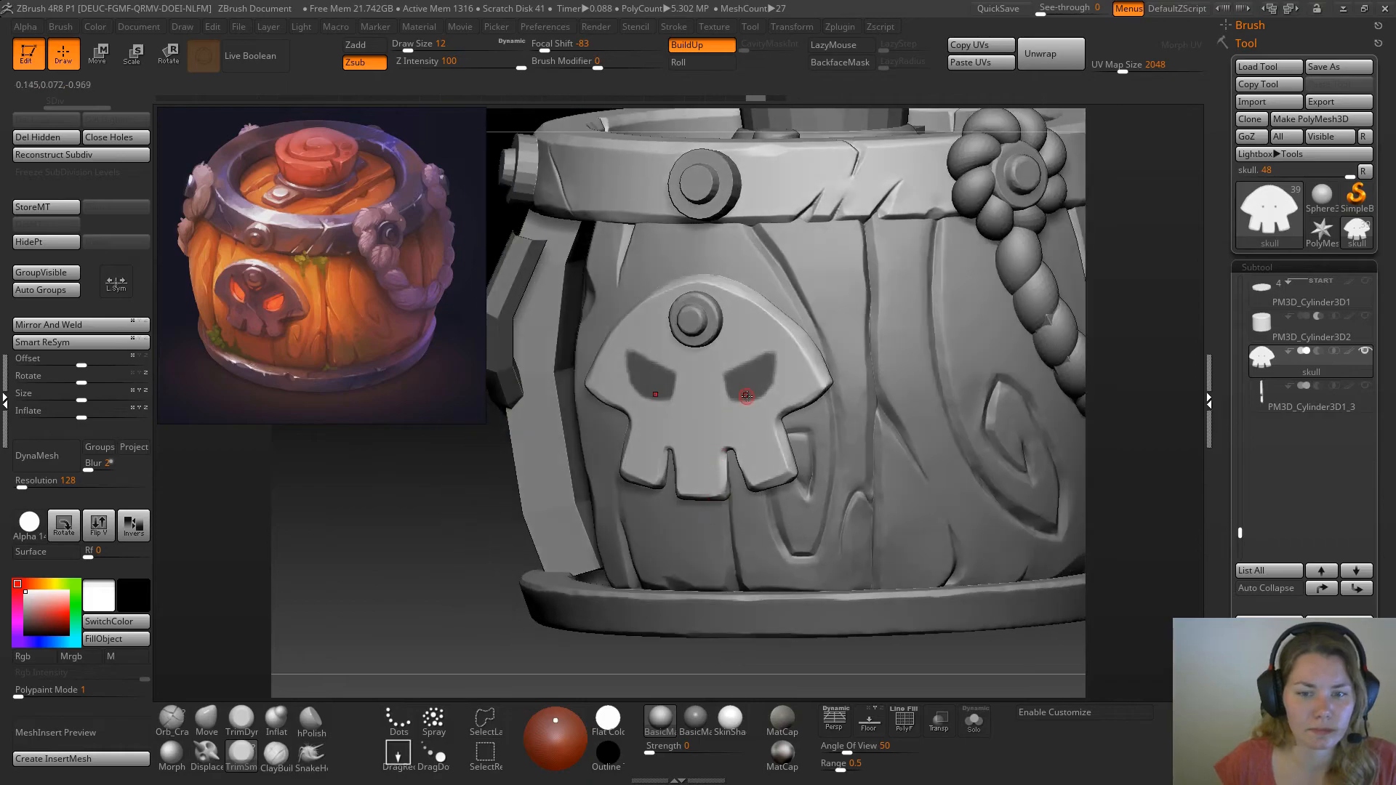
key("ctrl")
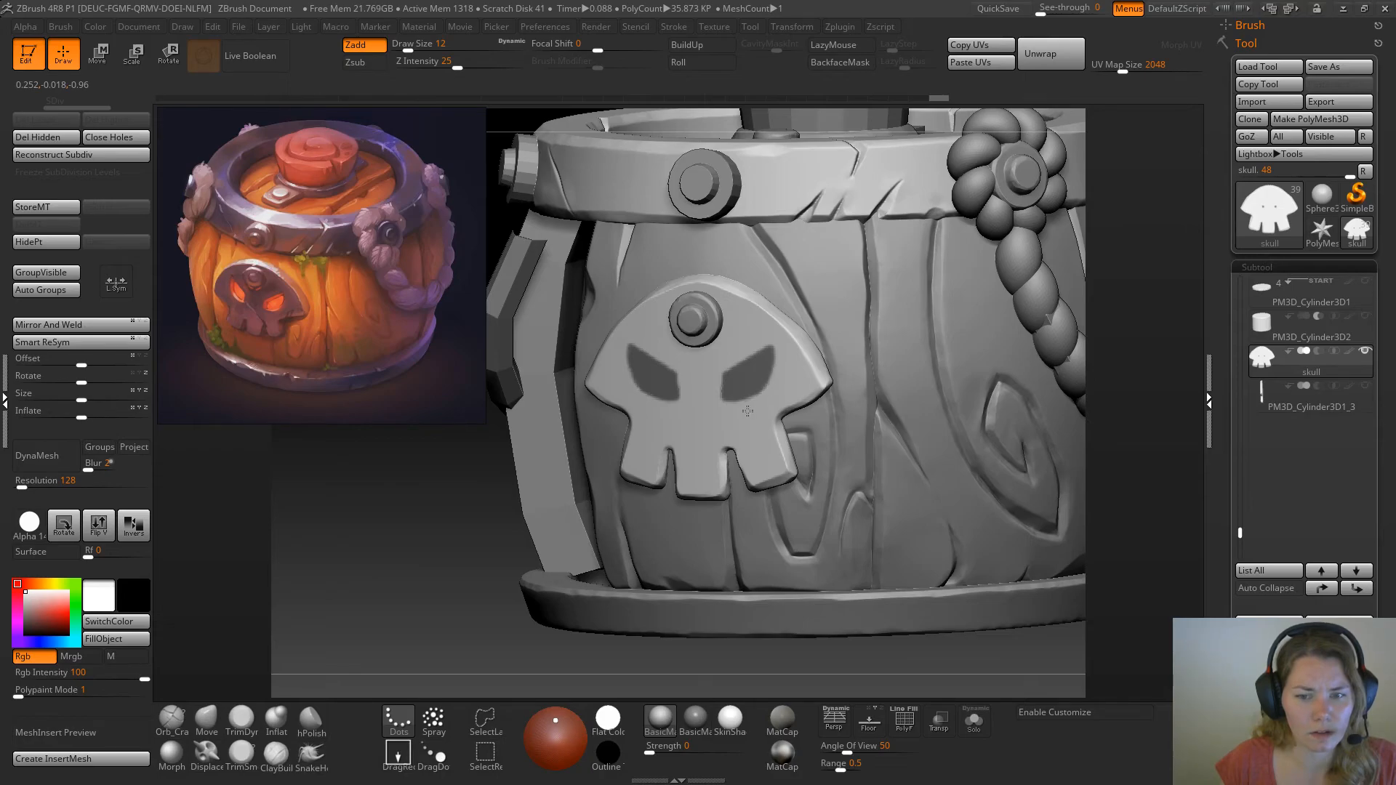
mouse_move(491, 536)
left_mouse_down()
mouse_move(470, 540)
mouse_move(508, 538)
mouse_move(471, 502)
mouse_move(512, 537)
mouse_move(550, 546)
mouse_move(551, 586)
mouse_move(517, 581)
mouse_move(568, 583)
mouse_move(531, 564)
mouse_move(498, 518)
mouse_move(549, 557)
mouse_move(520, 539)
left_mouse_up()
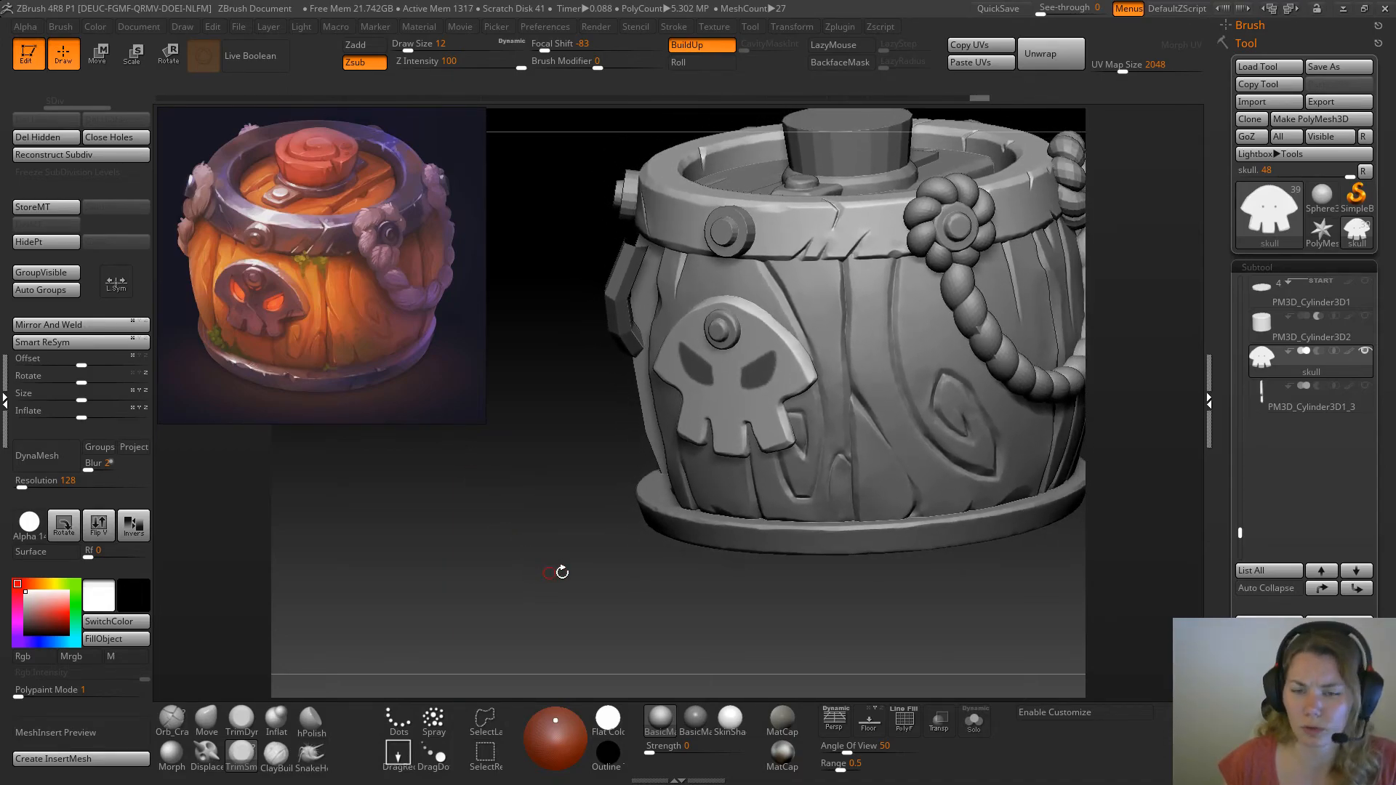
Invert the mask and move the unmasked eye areas inward to recess the sockets in the skull plate
left_click(677, 613, "ctrl")
left_click_drag(1388, 497, 1387, 338)
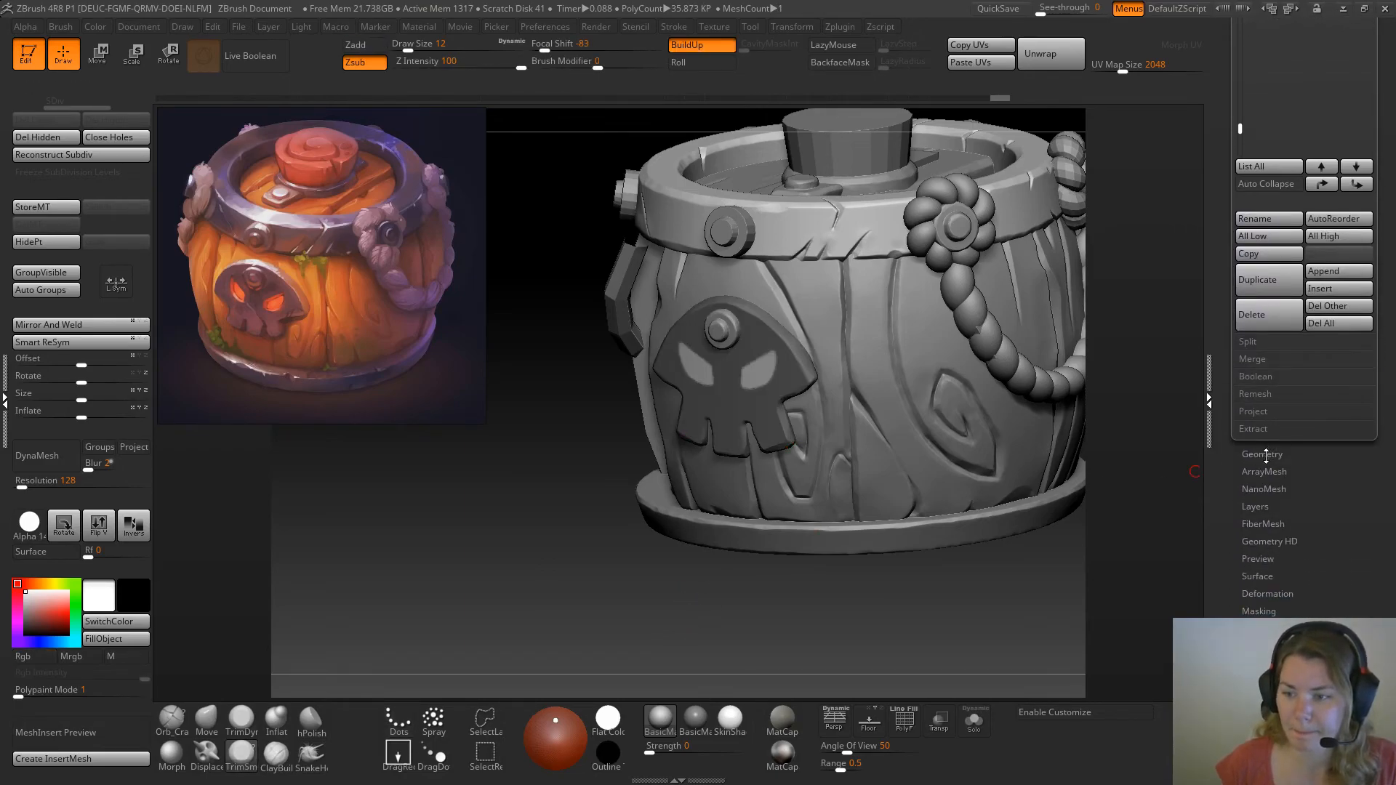
left_click(1267, 593)
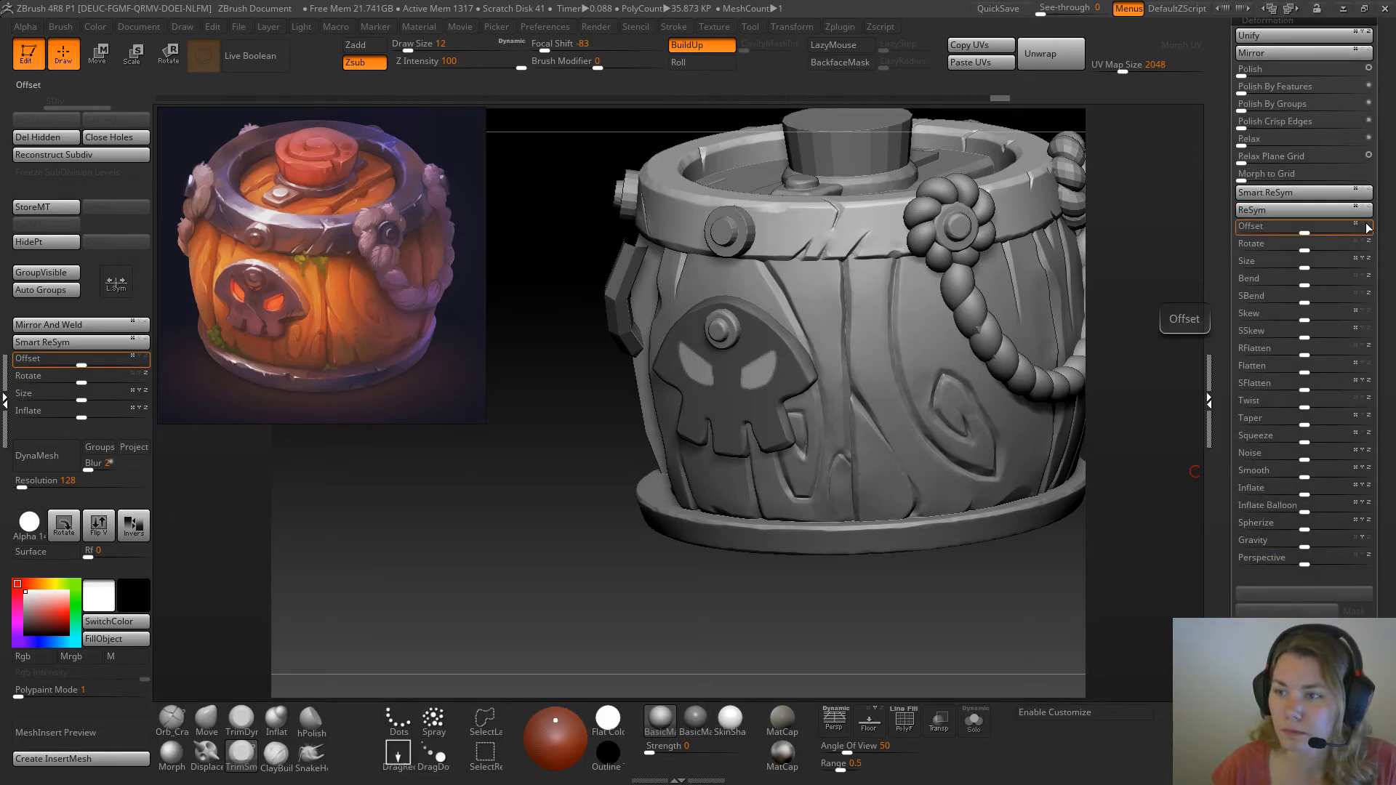
left_click_drag(913, 655, 1054, 307)
key("w")
left_click_drag(785, 385, 760, 384)
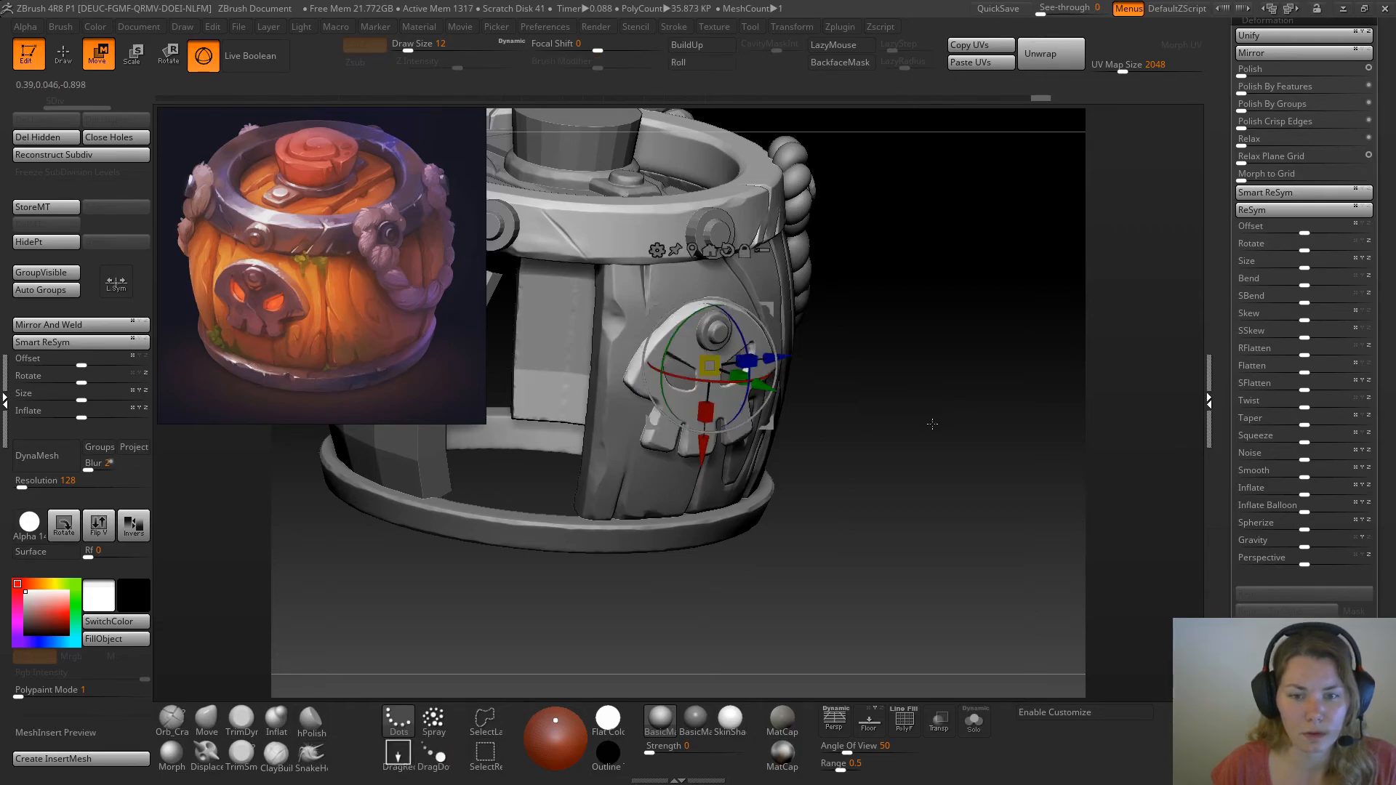
key("q")
left_click_drag(929, 423, 921, 417)
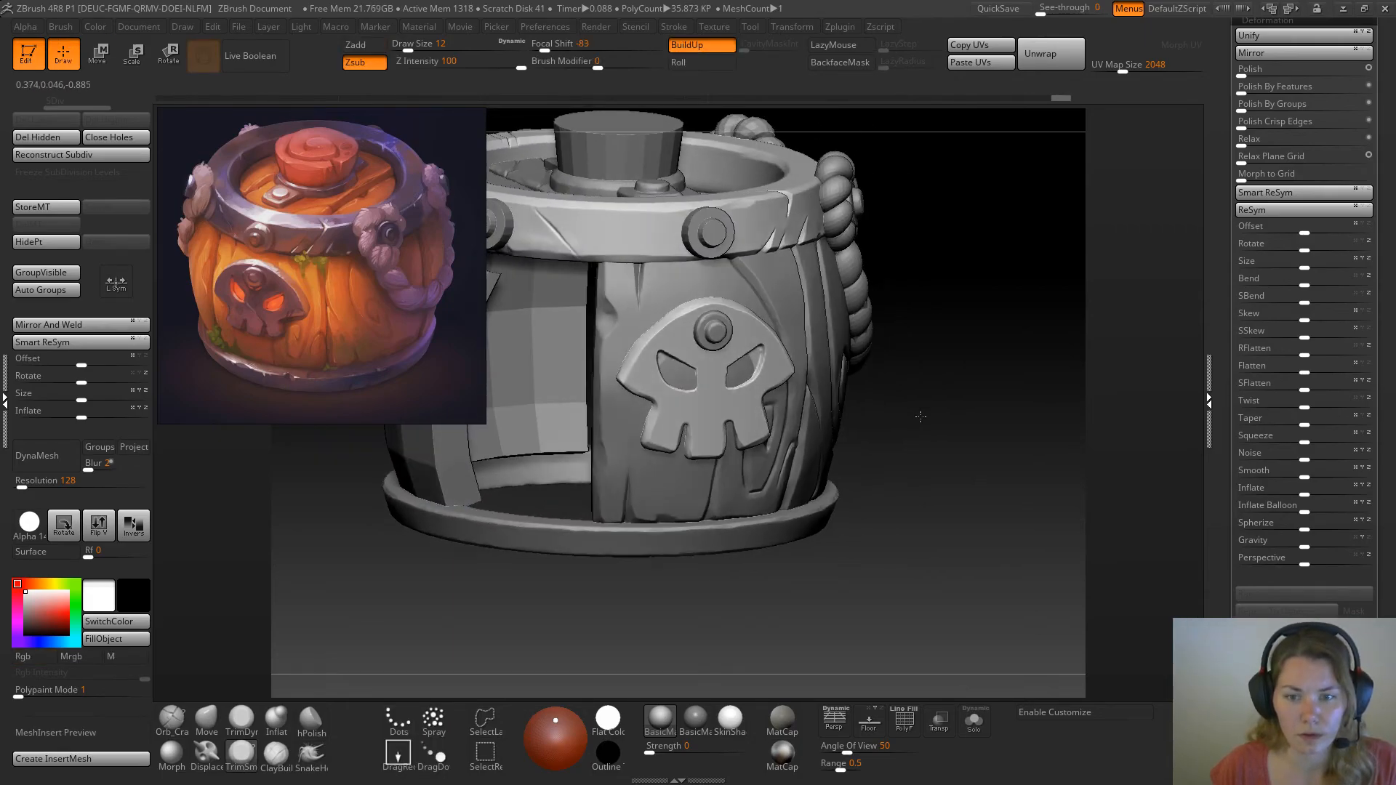
left_click_drag(942, 369, 956, 398, "alt")
Undo the last change, try remeshing the skull with DynaMesh at resolution 736, and undo the remesh
key("ctrl+z")
left_click(29, 485)
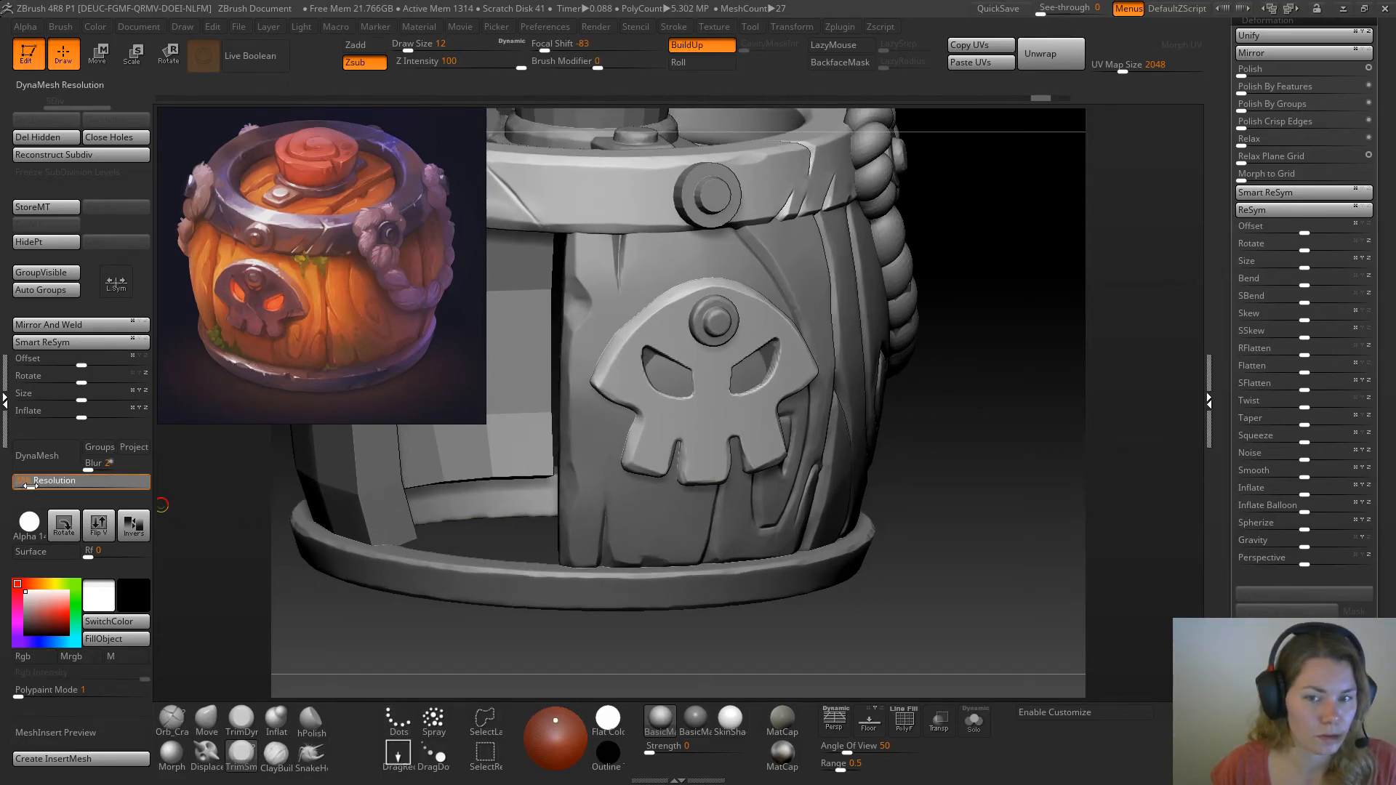
left_click(950, 484, "ctrl")
left_click_drag(951, 485, 961, 510, "ctrl")
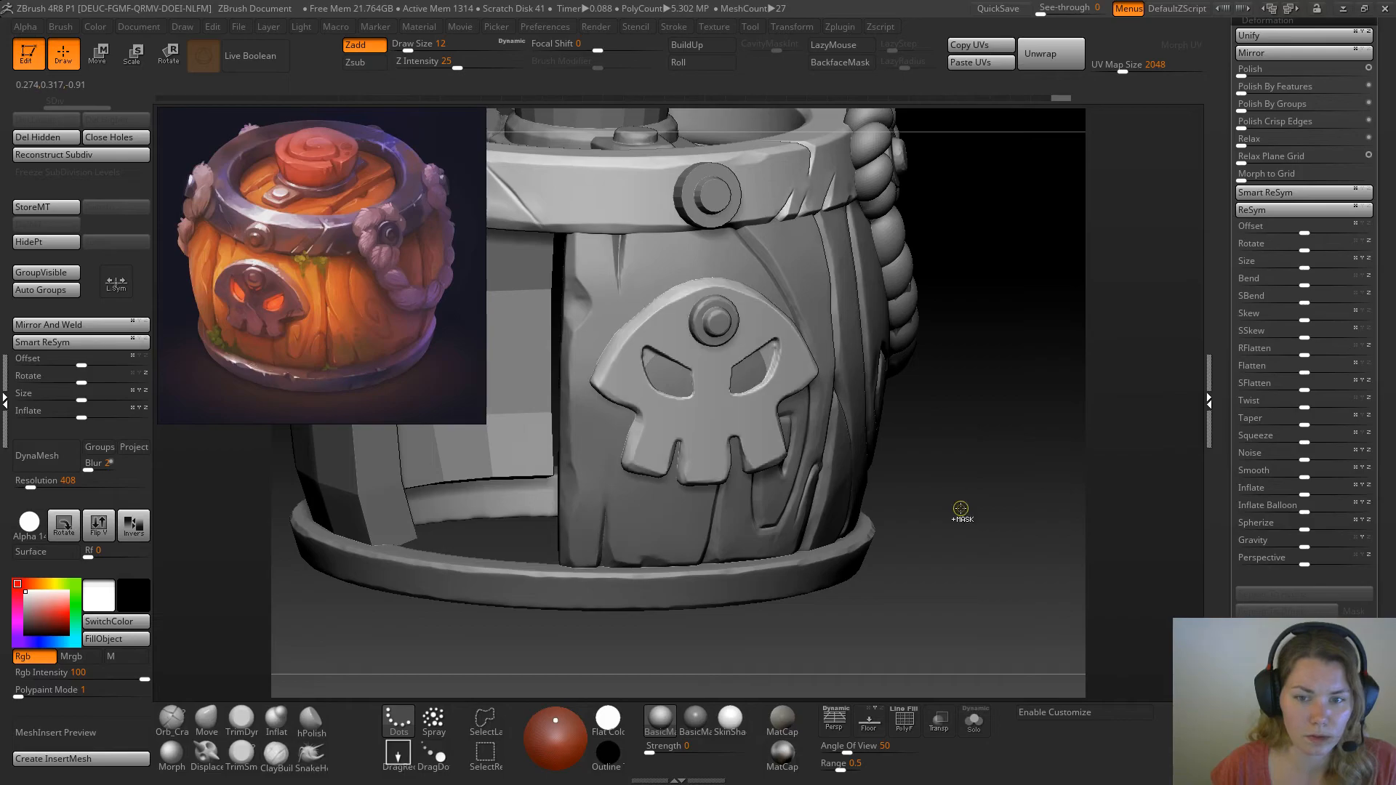
left_click(40, 485)
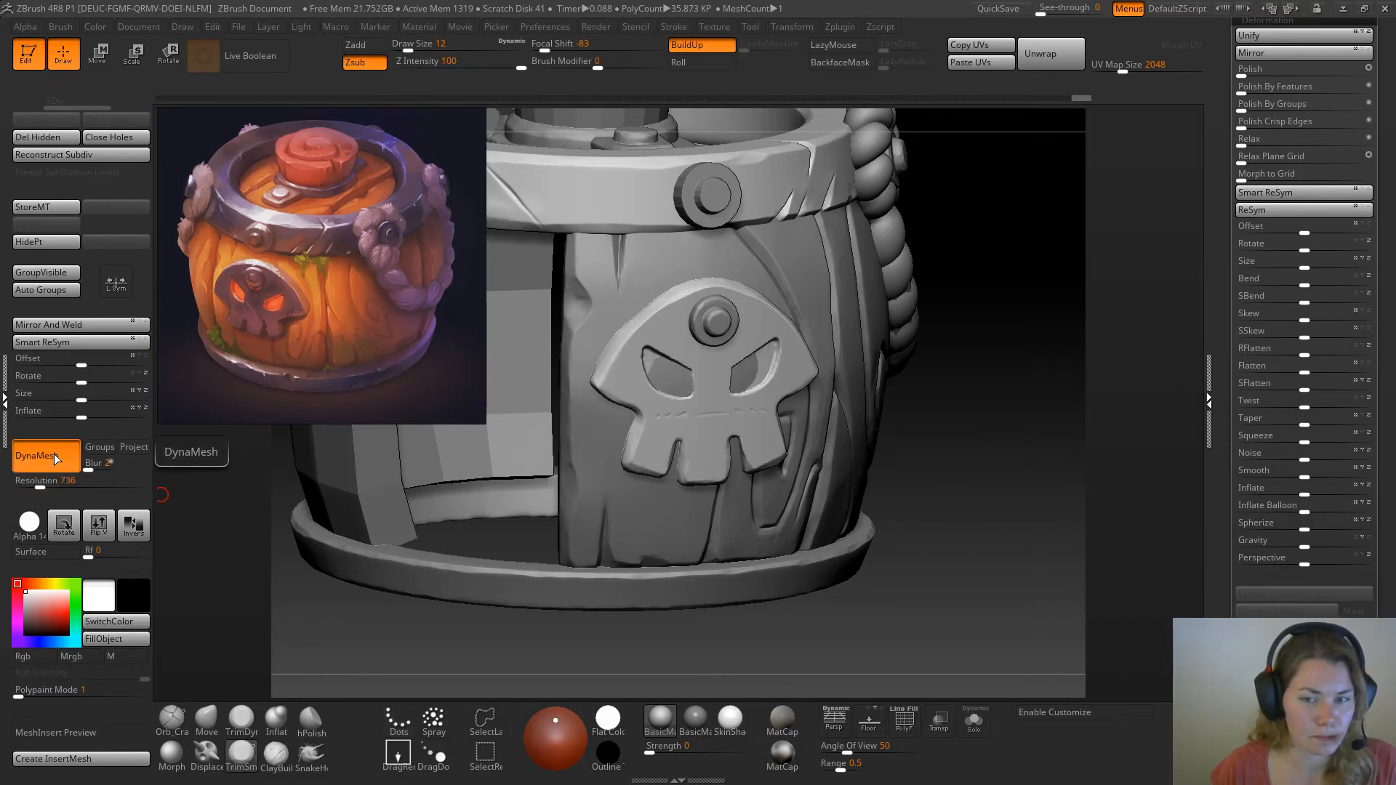
key("ctrl")
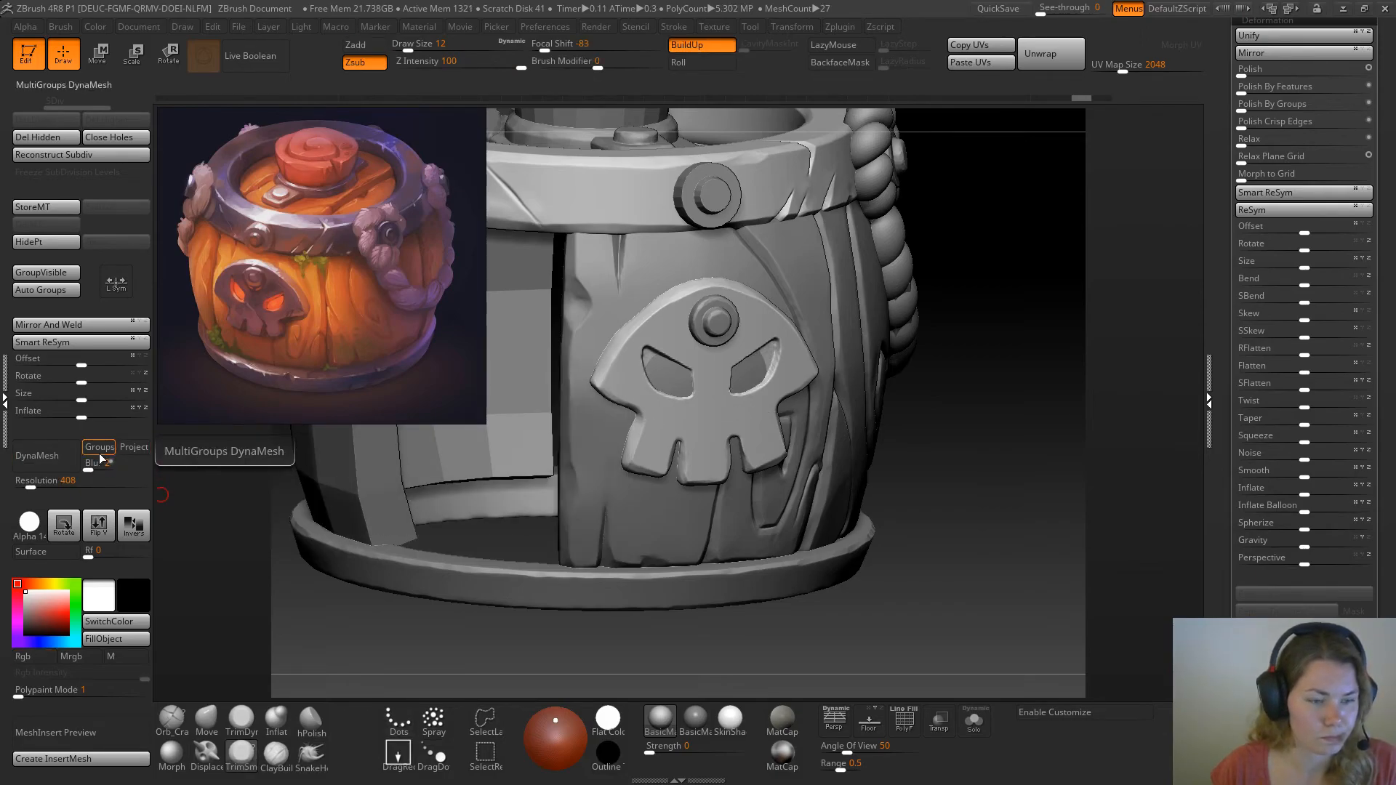
Try DynaMesh on the skull at resolution 592, toggle the polyframe display, and undo the remesh
left_click(36, 485)
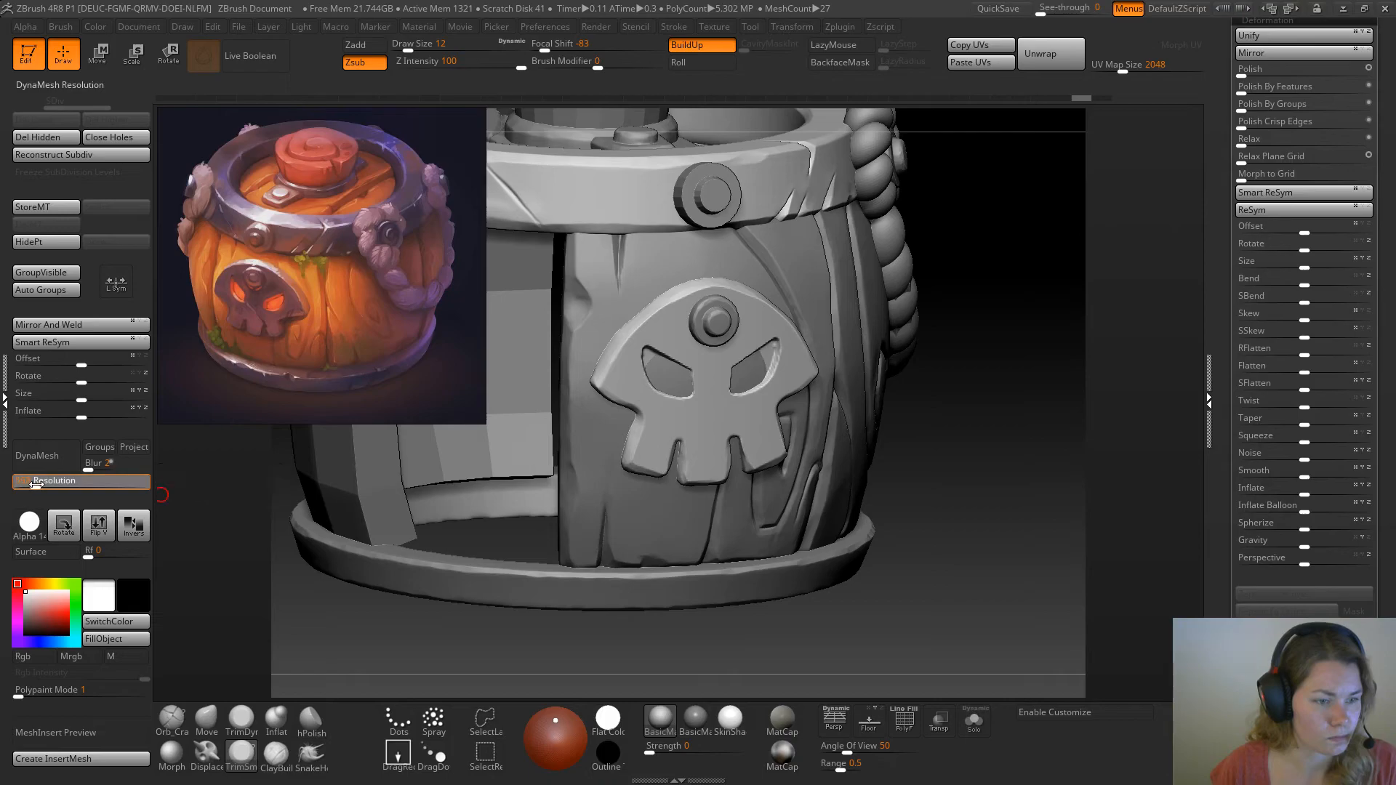
left_click(50, 459)
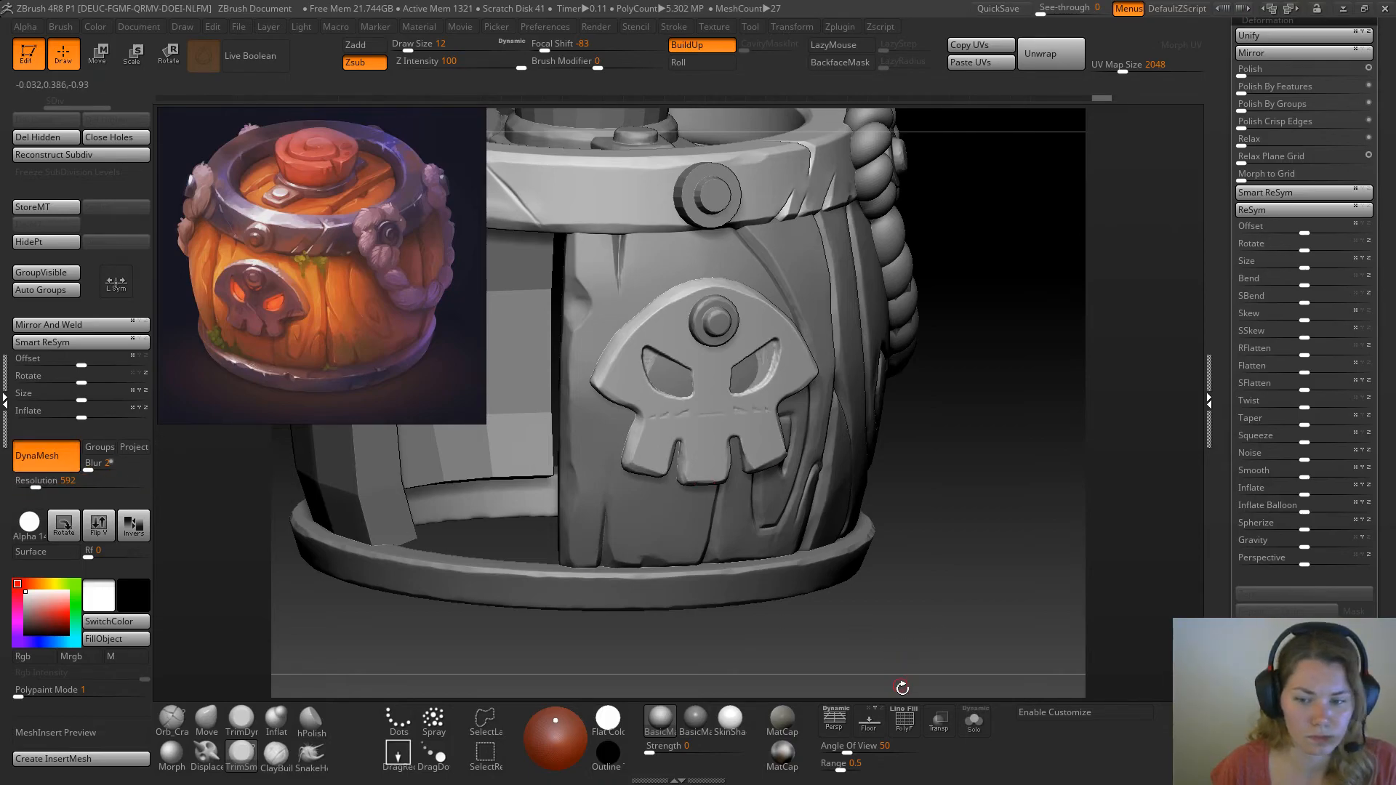
left_click(905, 720)
left_click(905, 720)
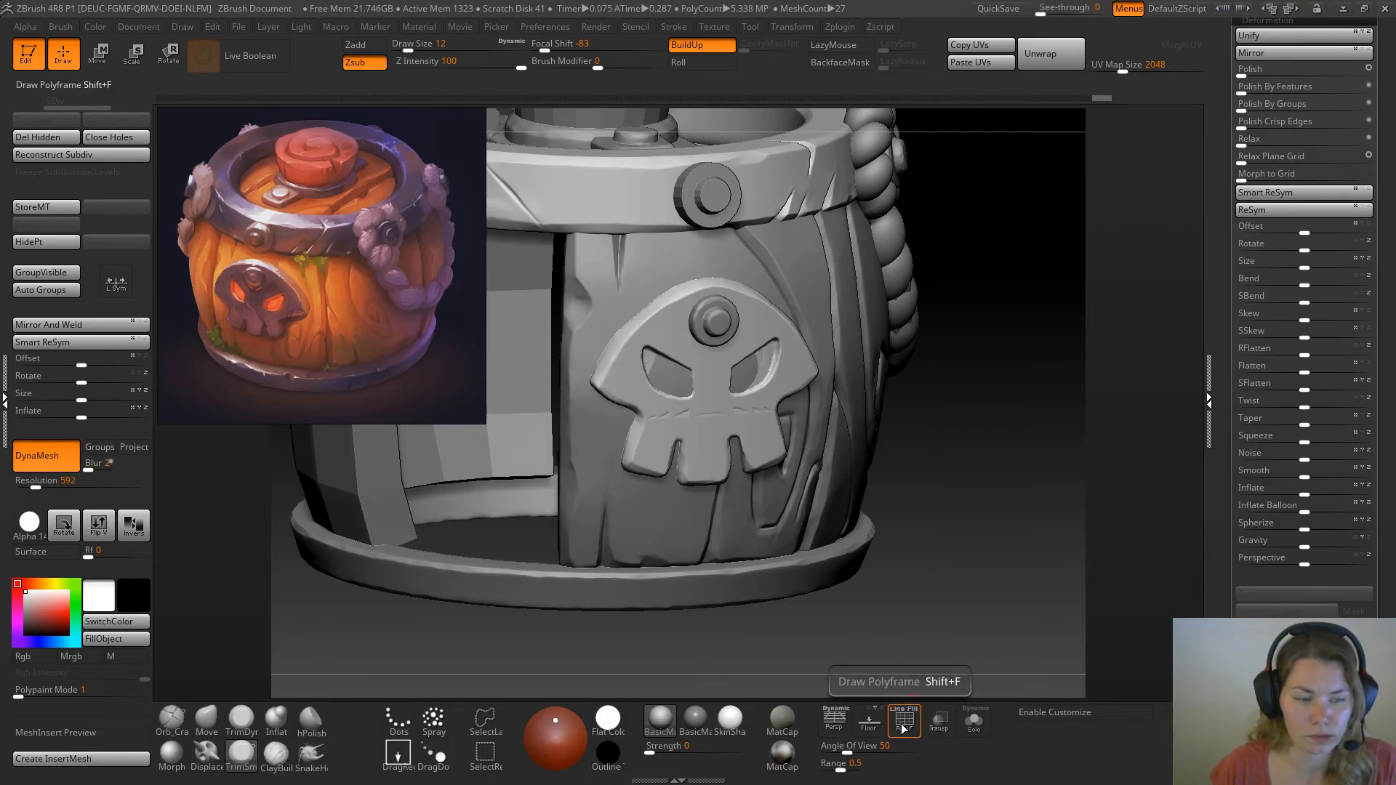
key("ctrl+z")
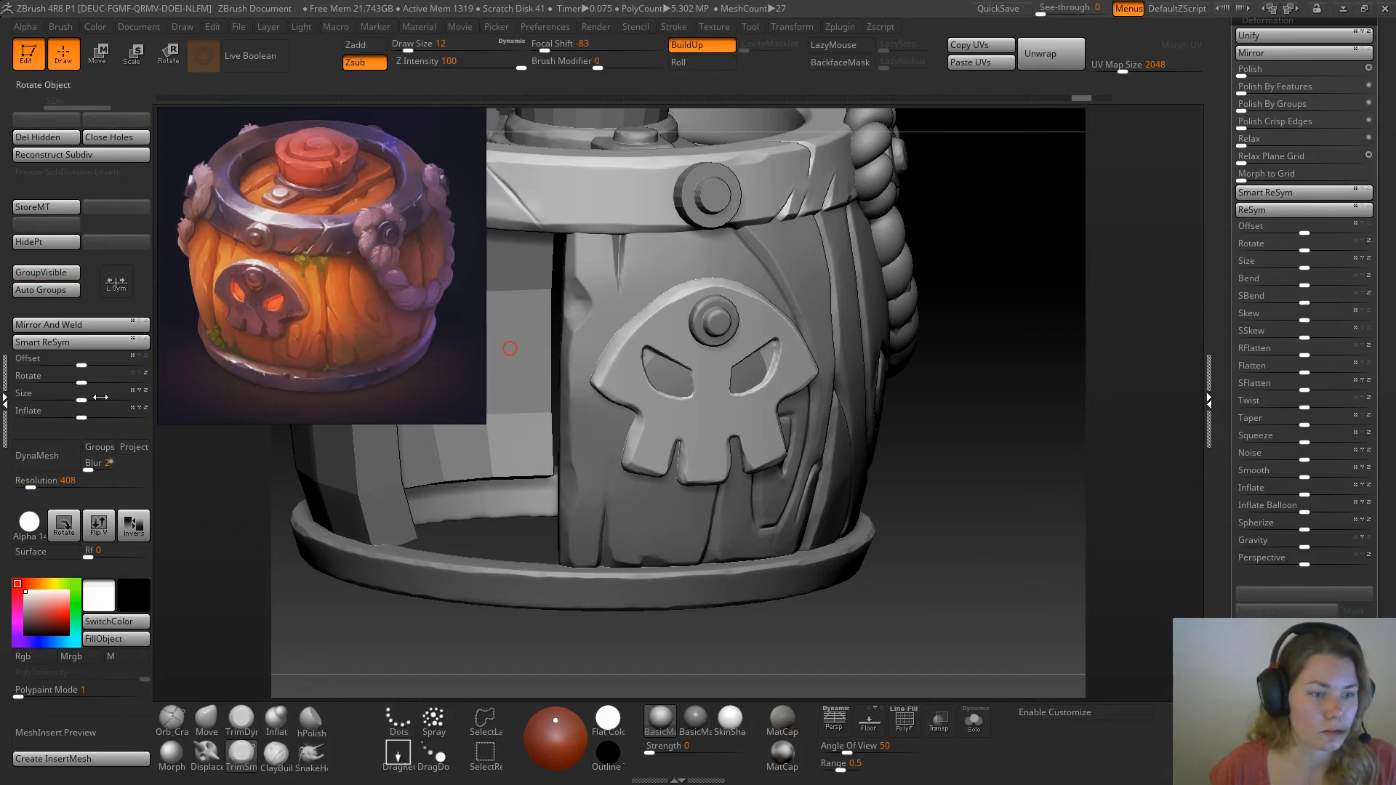
Remesh the skull plate with DynaMesh at resolution 808 and merge its visible polygons into one polygroup
left_click_drag(32, 483, 44, 483)
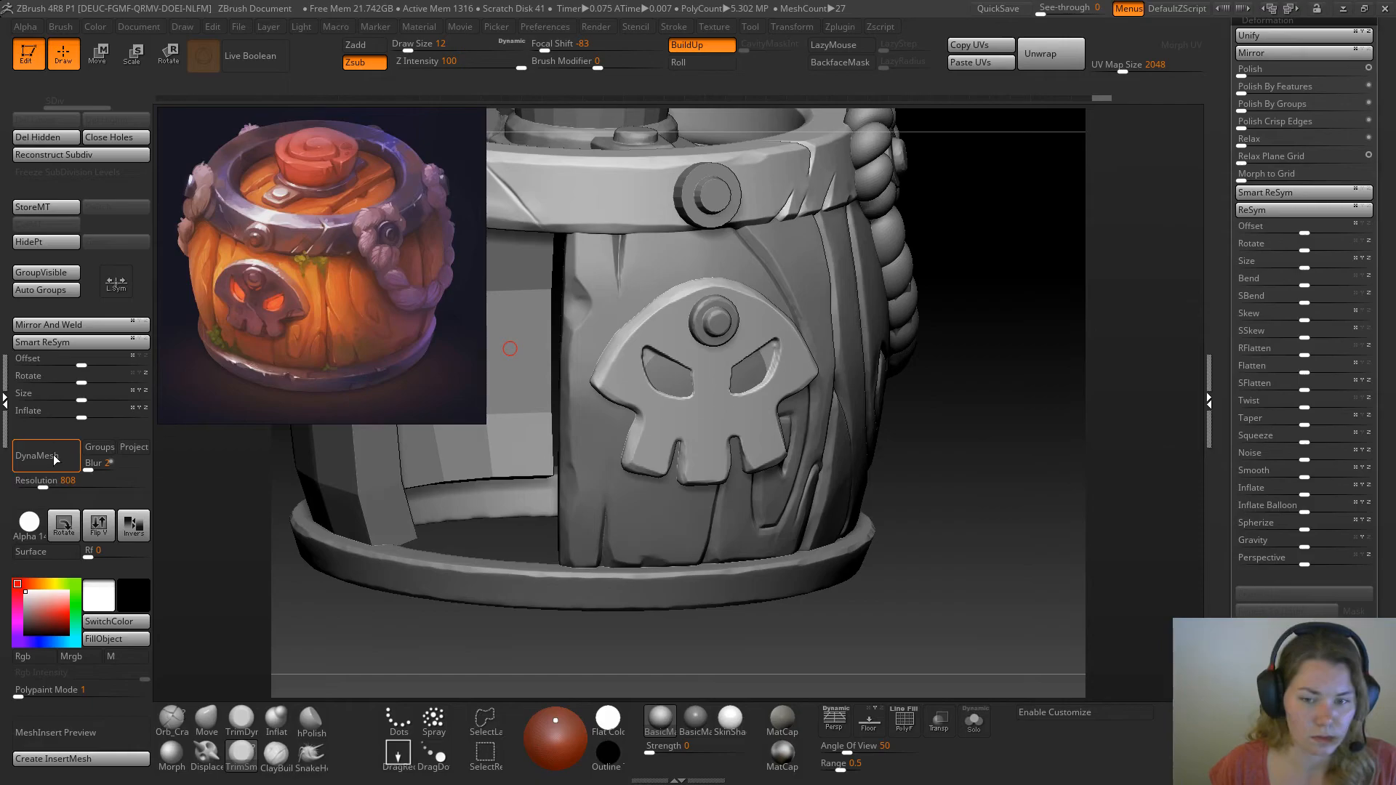
left_click(51, 456)
left_click_drag(976, 416, 899, 398)
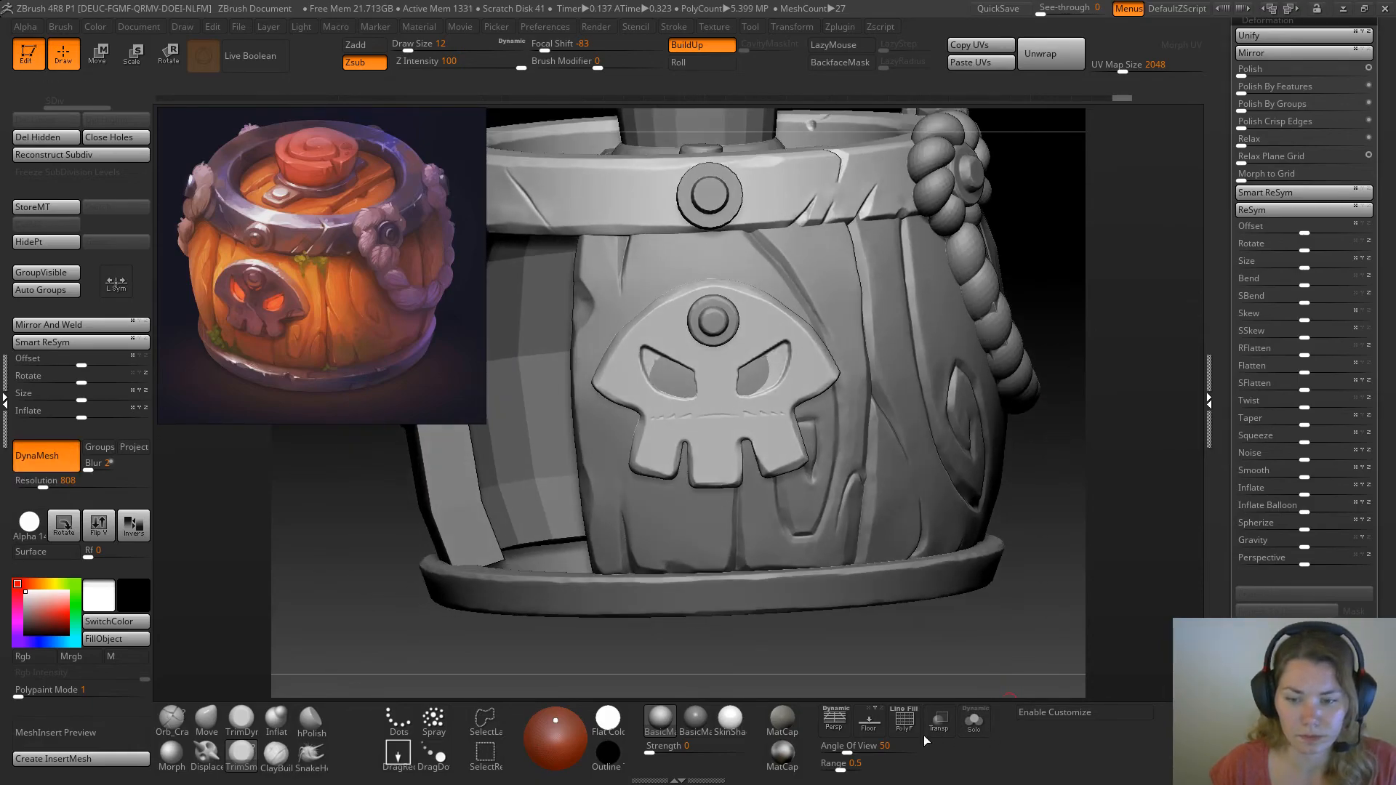
left_click(905, 726)
left_click(36, 274)
left_click_drag(1006, 658, 1001, 697)
left_click(904, 720)
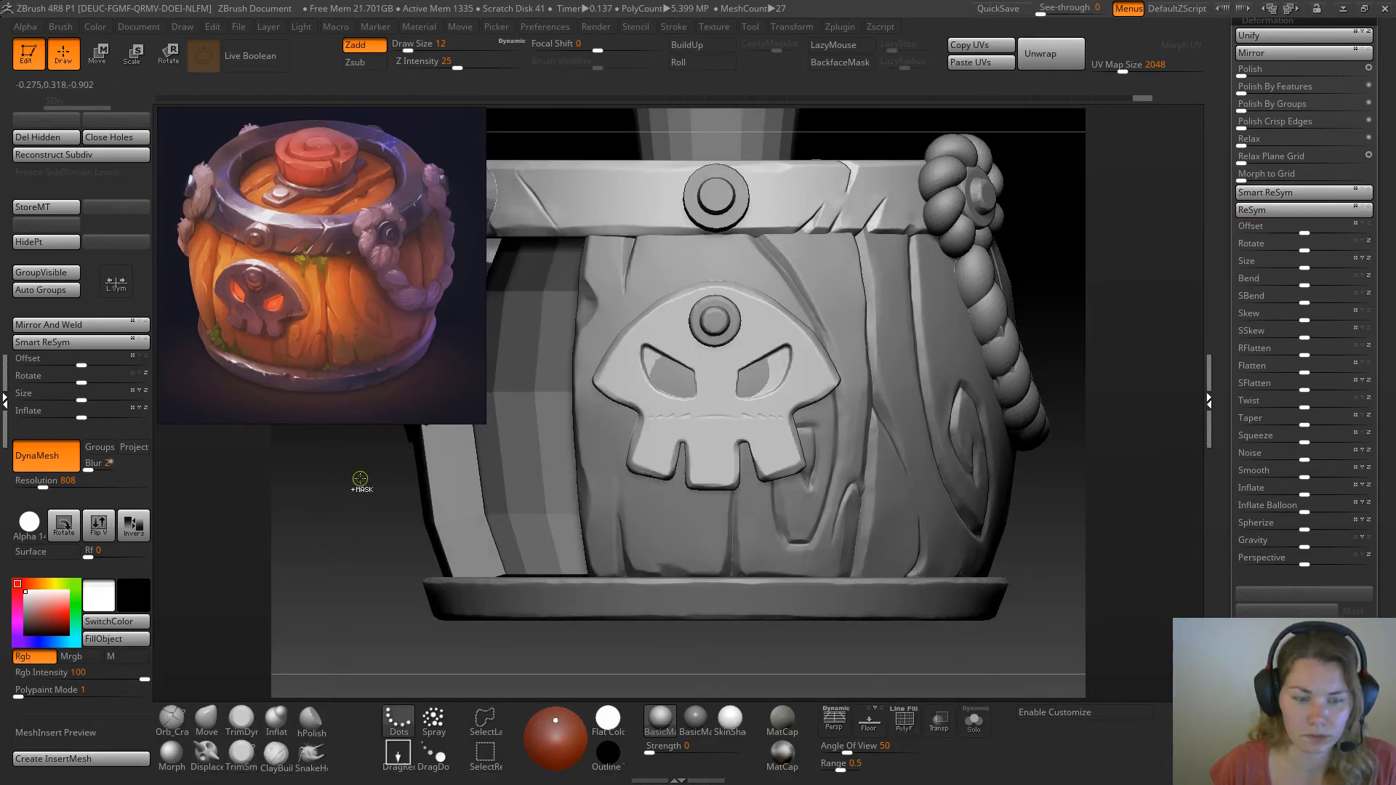
left_click_drag(401, 621, 404, 612, "ctrl")
Flatten the edge of the notch beneath the skull's cheek using the TrimDynamic brush at draw size 25
right_click_drag(770, 325, 764, 396, "ctrl")
key("space")
mouse_move(710, 443)
left_mouse_down()
mouse_move(680, 461)
mouse_move(709, 462)
mouse_move(599, 466)
left_mouse_up()
key("ctrl+z")
left_click(245, 728)
key("space")
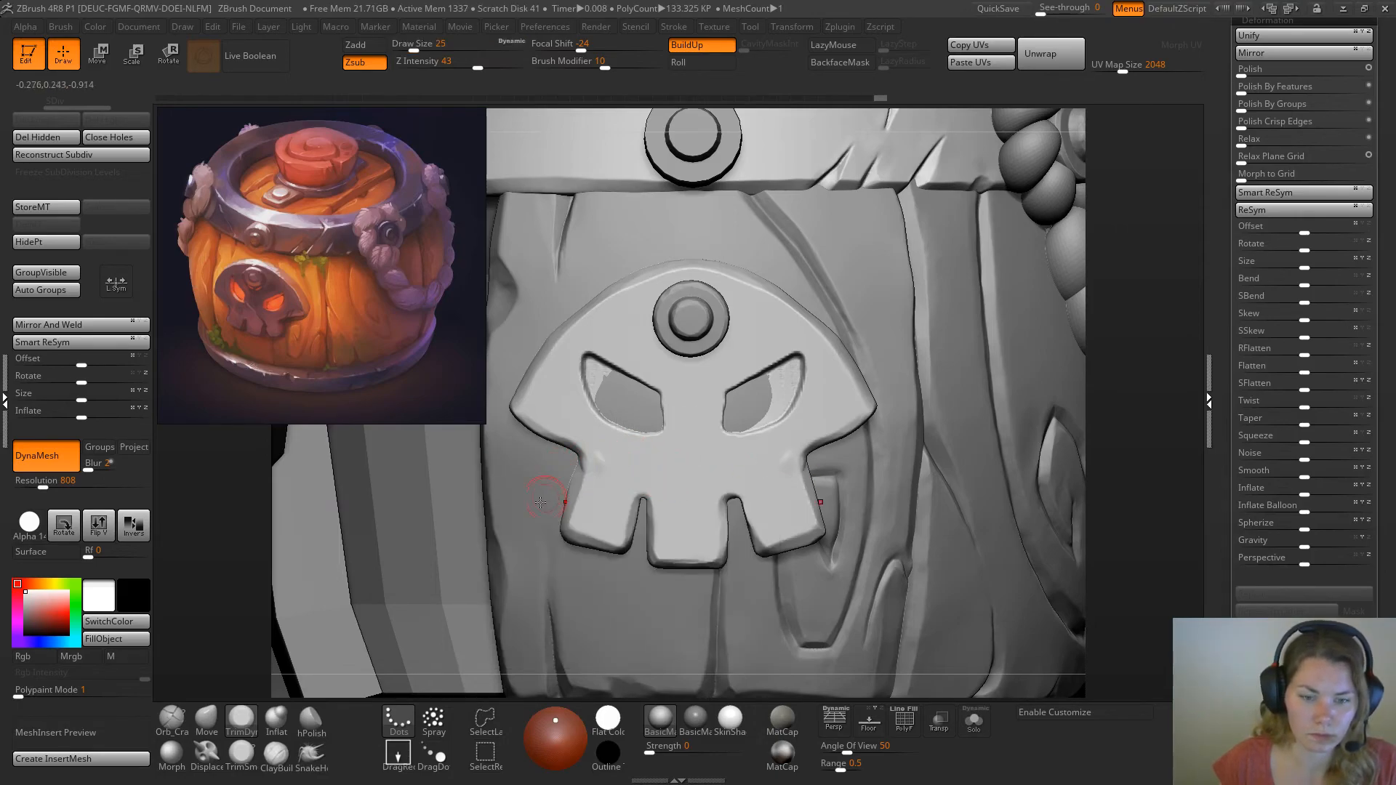
left_click_drag(1190, 351, 945, 383)
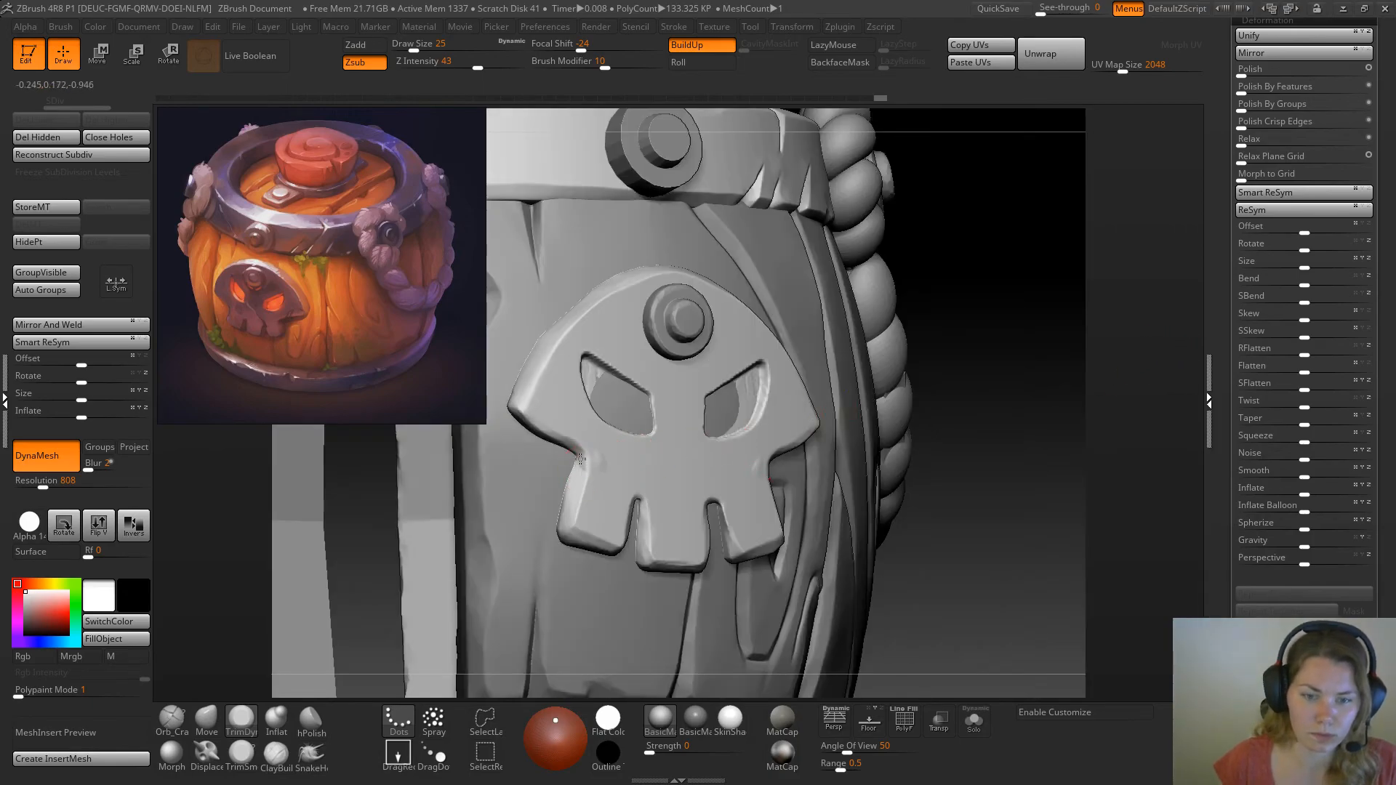
left_click_drag(583, 458, 599, 459)
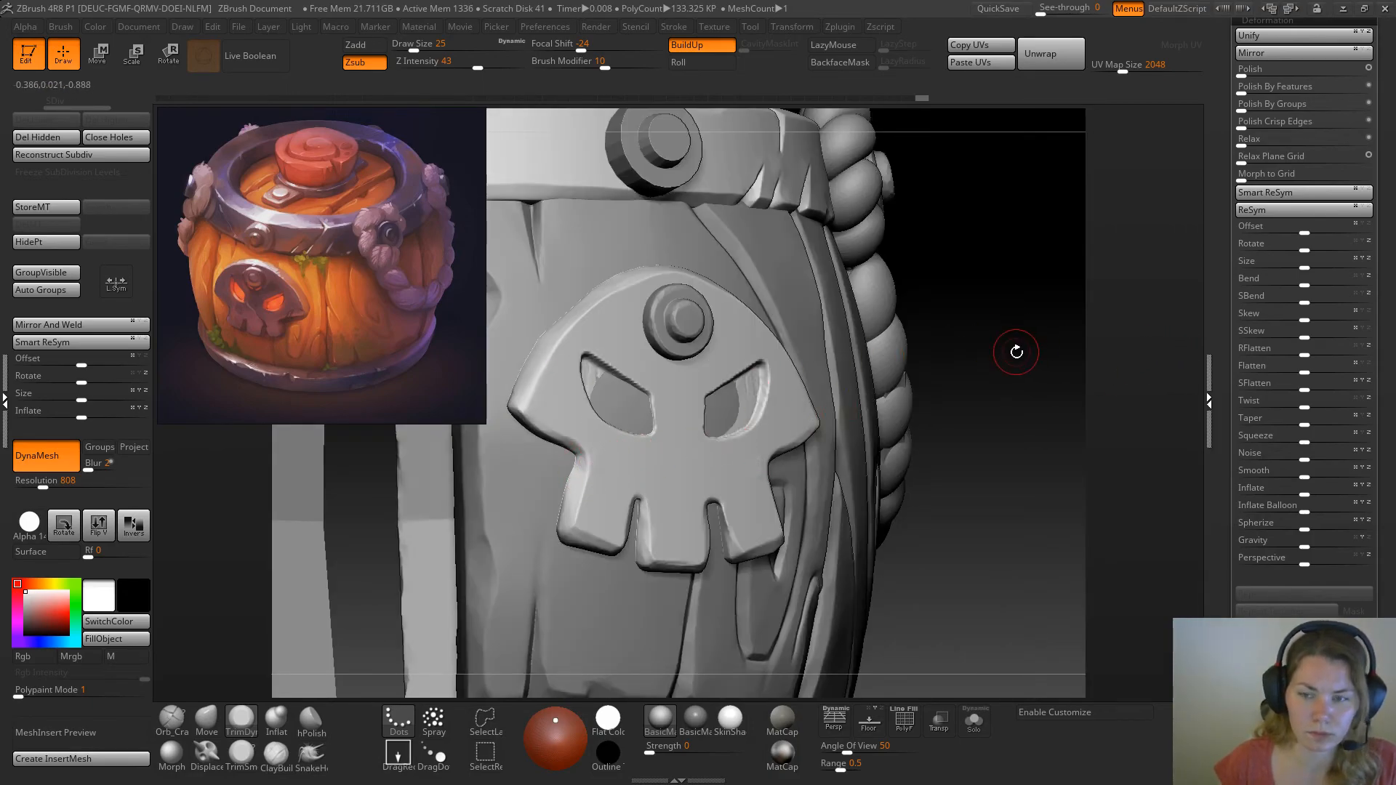
Rescale the skull plate slightly in height and width and nudge it sideways to sit centred under the upper band's bolt
key("f")
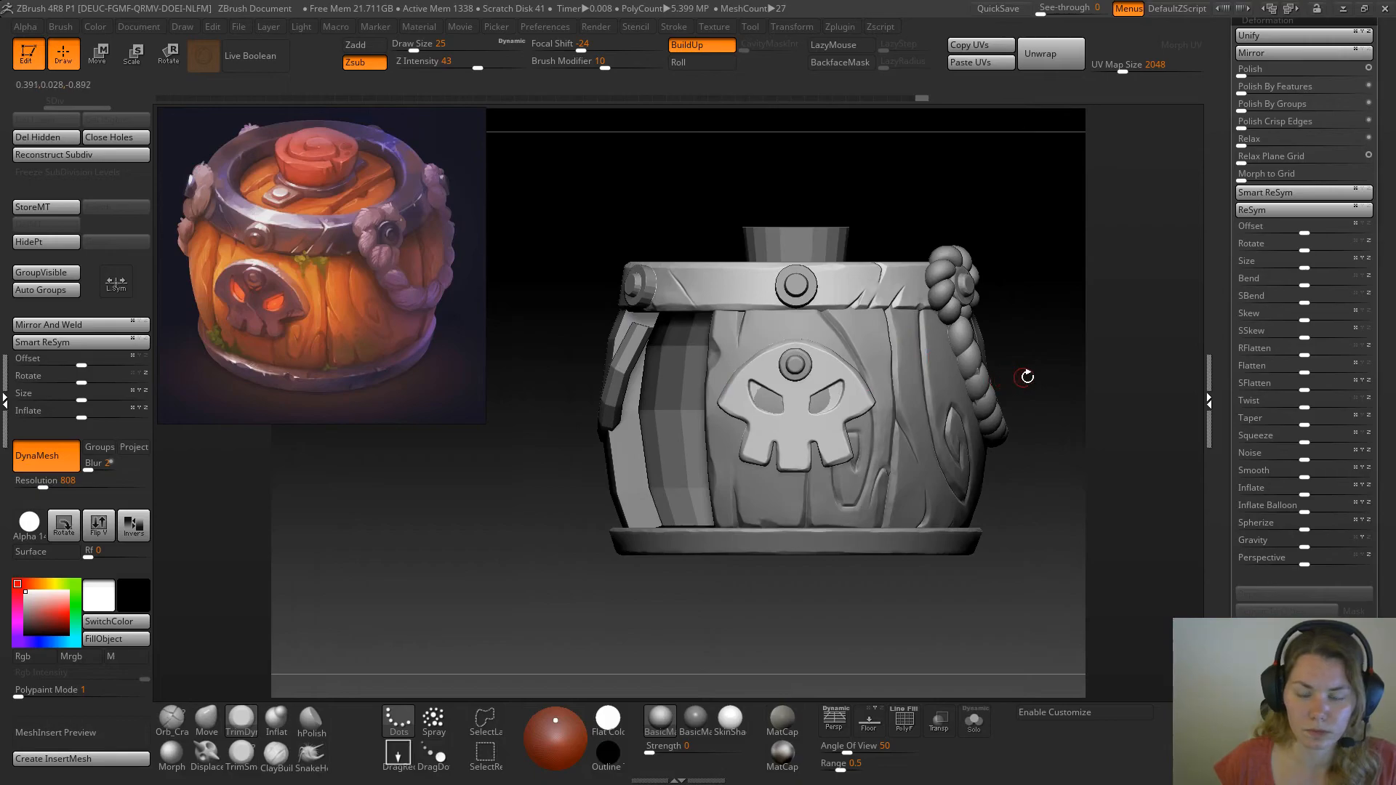
left_click_drag(1027, 376, 1059, 364)
key("w")
left_click_drag(989, 394, 990, 394)
left_click_drag(1048, 500, 934, 485)
left_click_drag(894, 214, 726, 285, "alt")
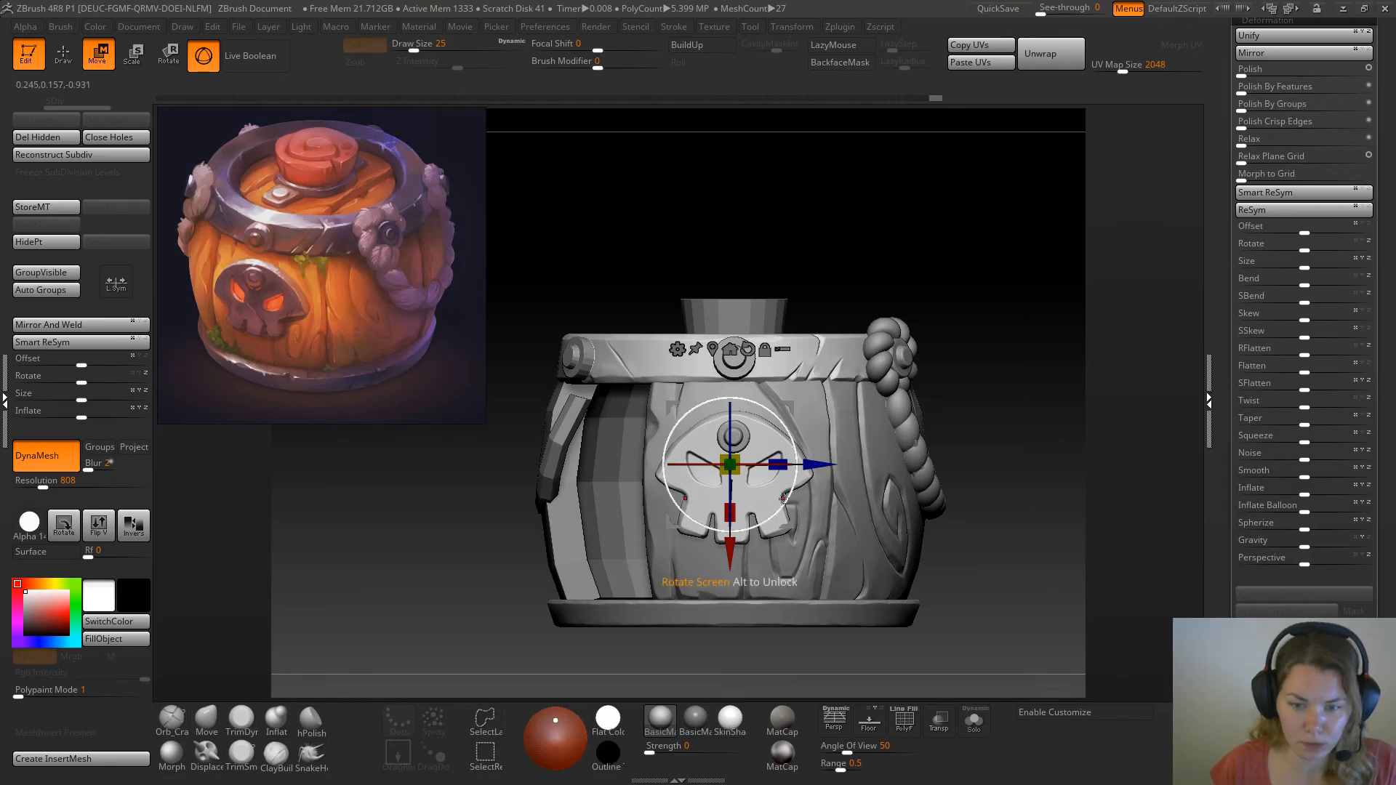
left_click_drag(730, 513, 736, 510)
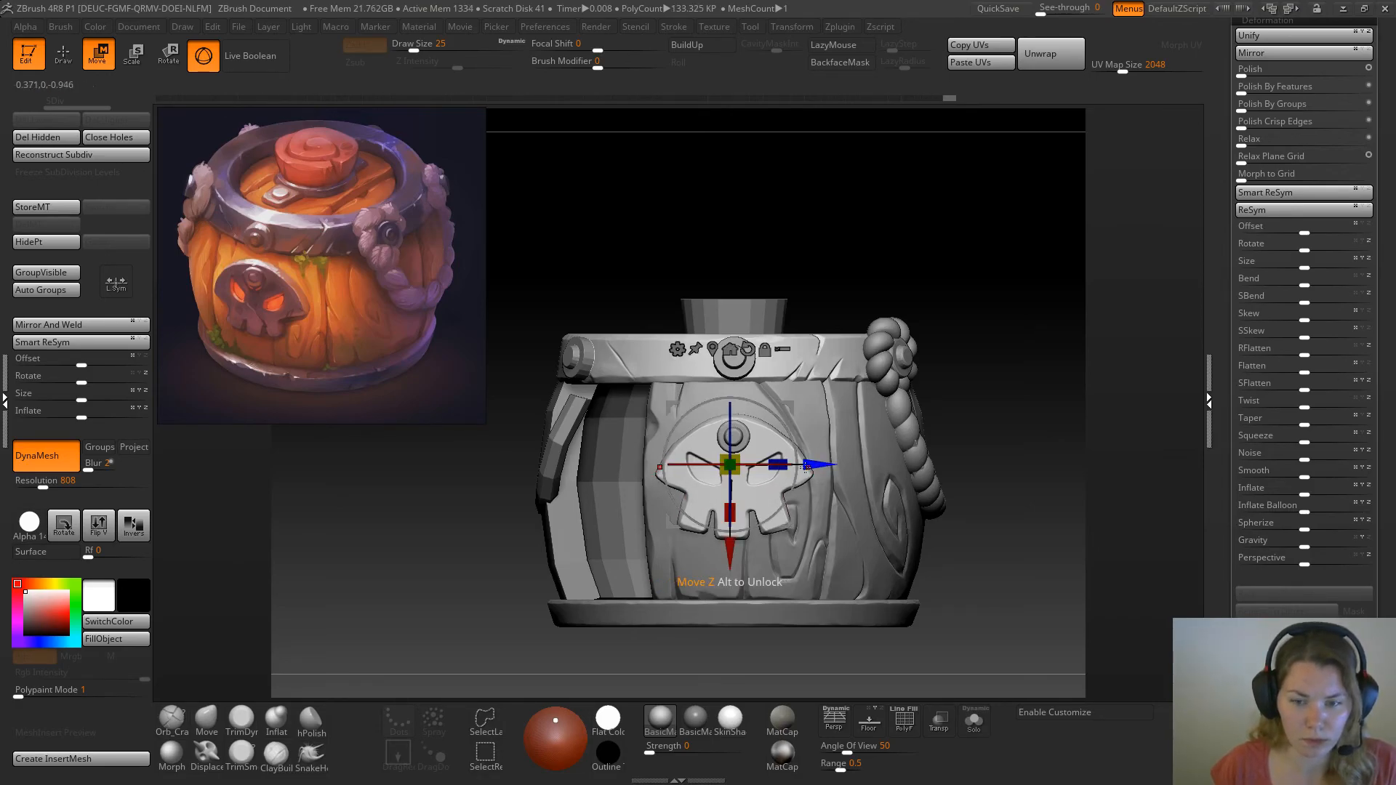
left_click_drag(778, 464, 782, 459)
left_click_drag(1005, 287, 1047, 324, "shift")
left_click_drag(780, 457, 796, 460)
left_click_drag(818, 464, 822, 465)
key("q")
Even out the rough floors of the eye sockets with the TrimDynamic brush at draw size 20
left_click_drag(902, 426, 800, 408)
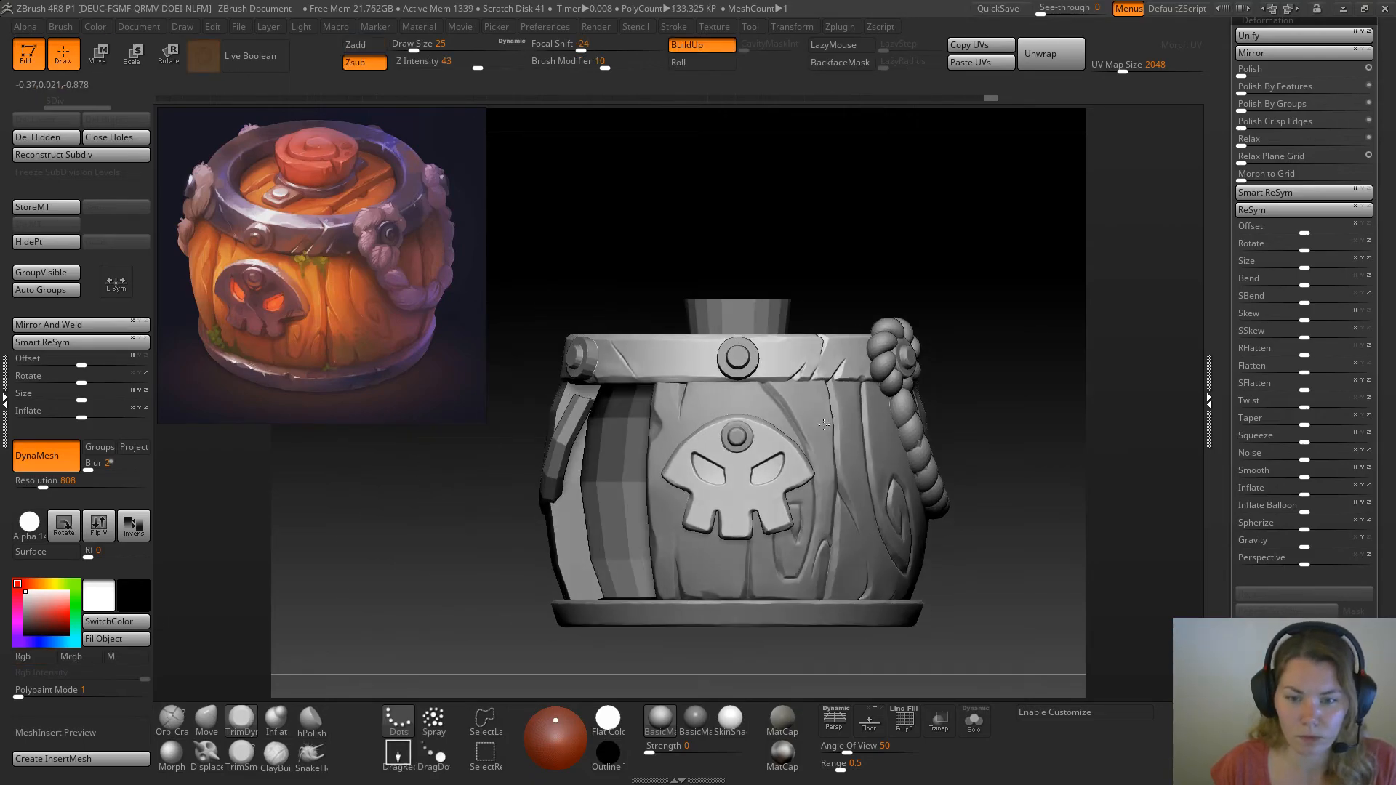
left_click_drag(843, 272, 859, 308, "alt")
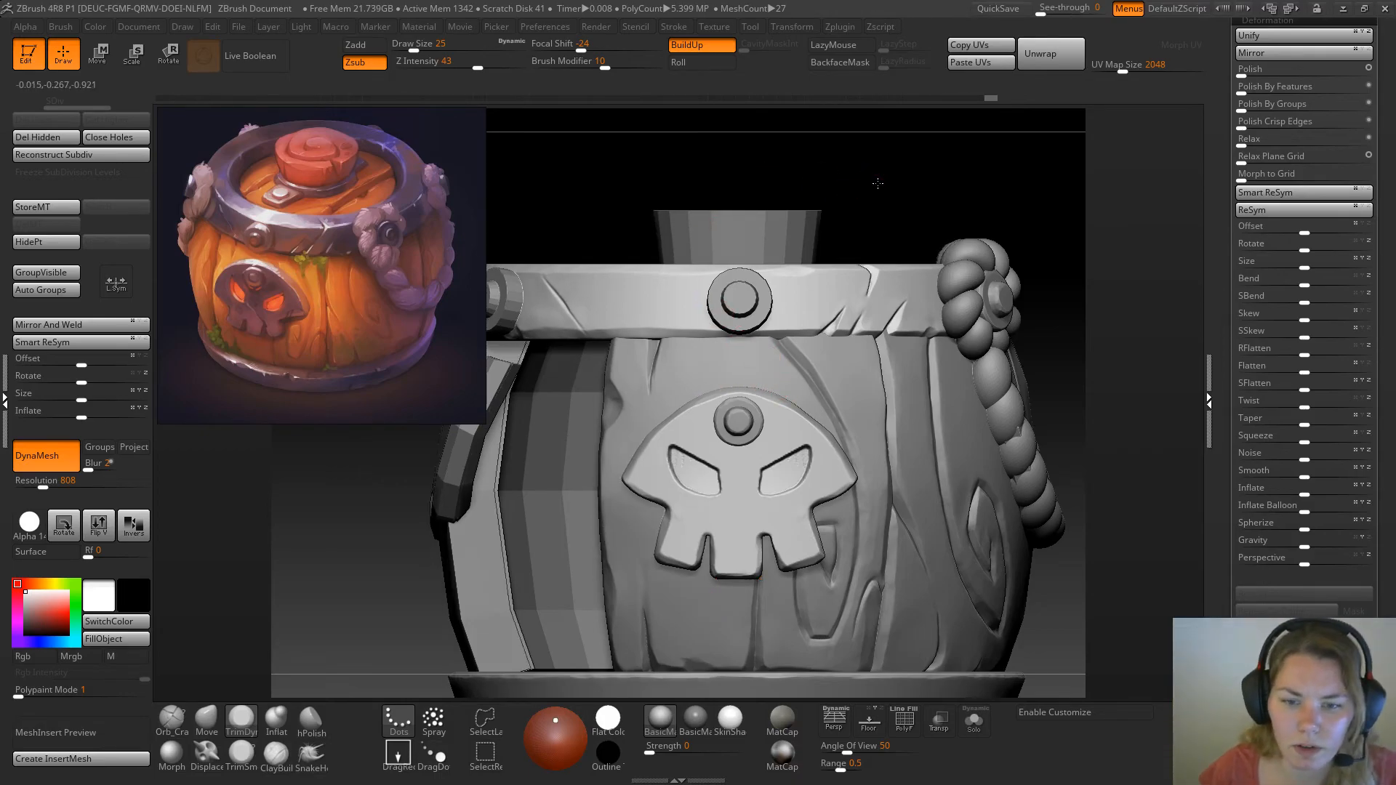
left_click_drag(852, 189, 876, 171)
left_click_drag(1033, 400, 1037, 514, "alt")
mouse_move(1129, 437)
left_mouse_down()
mouse_move(1125, 369)
mouse_move(1137, 377)
mouse_move(1109, 436)
left_mouse_up()
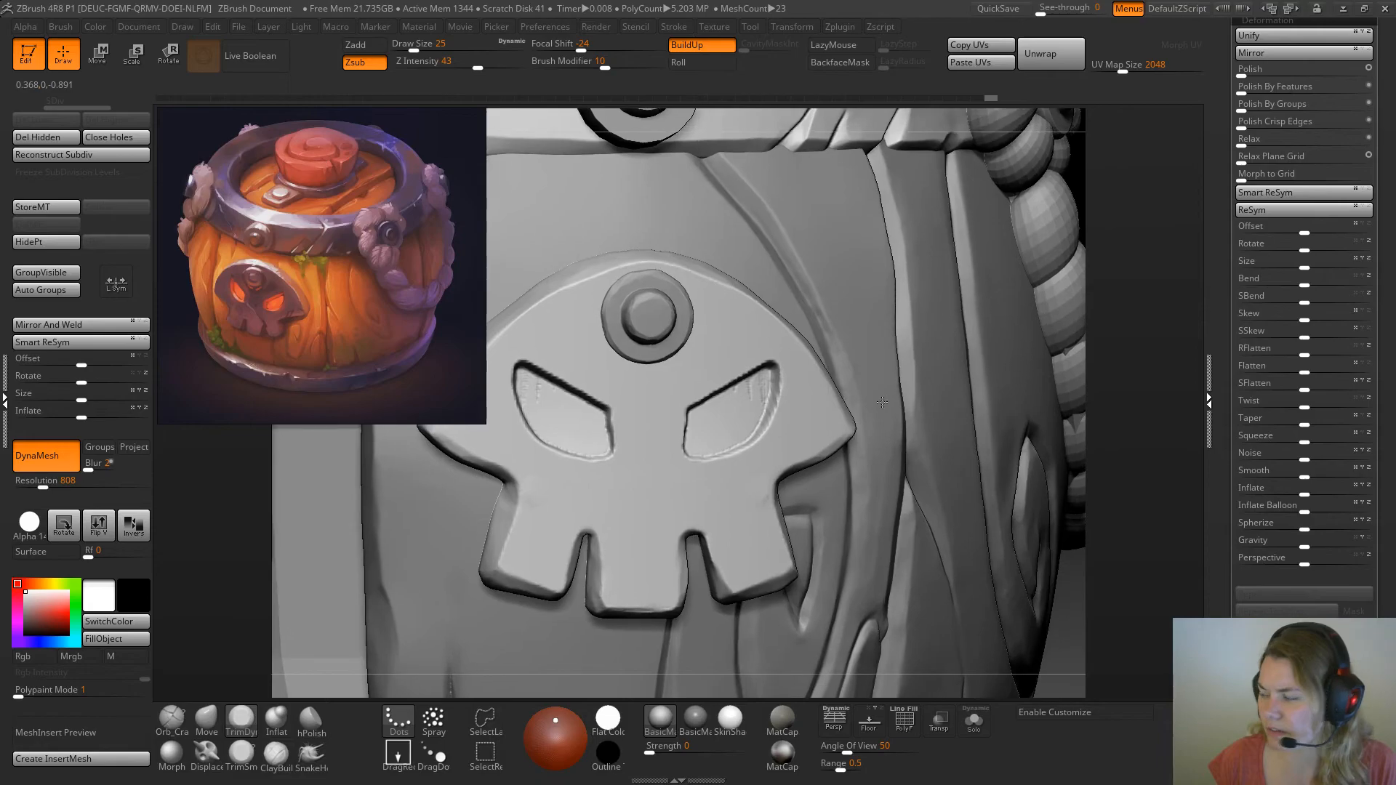
key("space")
left_click(743, 413)
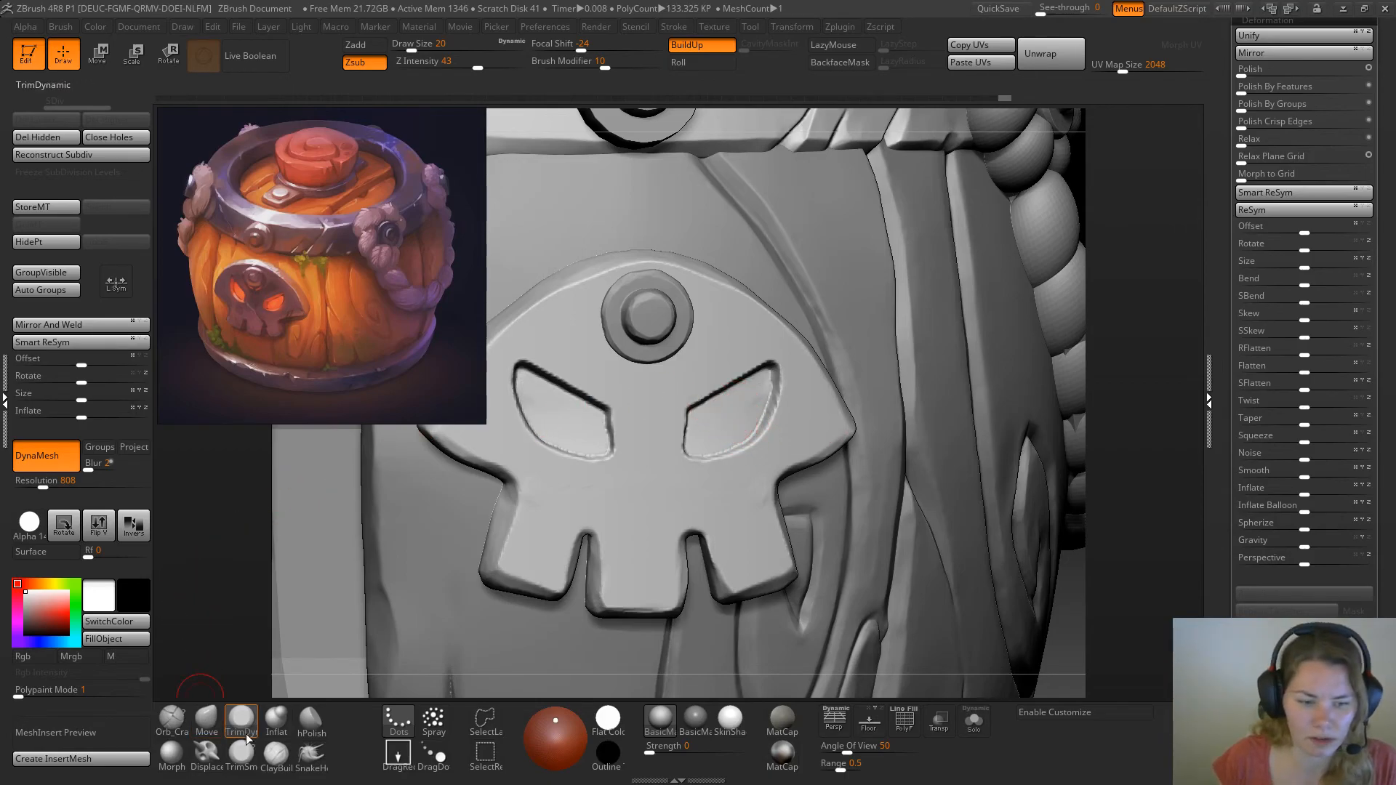
Clean up the upper walls of the eye sockets with the TrimSmoothBorder brush at draw size 14
left_click(247, 759)
right_click_drag(780, 358, 809, 351, "ctrl")
left_click_drag(1162, 330, 1136, 258)
key("space")
mouse_move(753, 373)
left_mouse_down()
mouse_move(682, 399)
mouse_move(738, 375)
left_mouse_up()
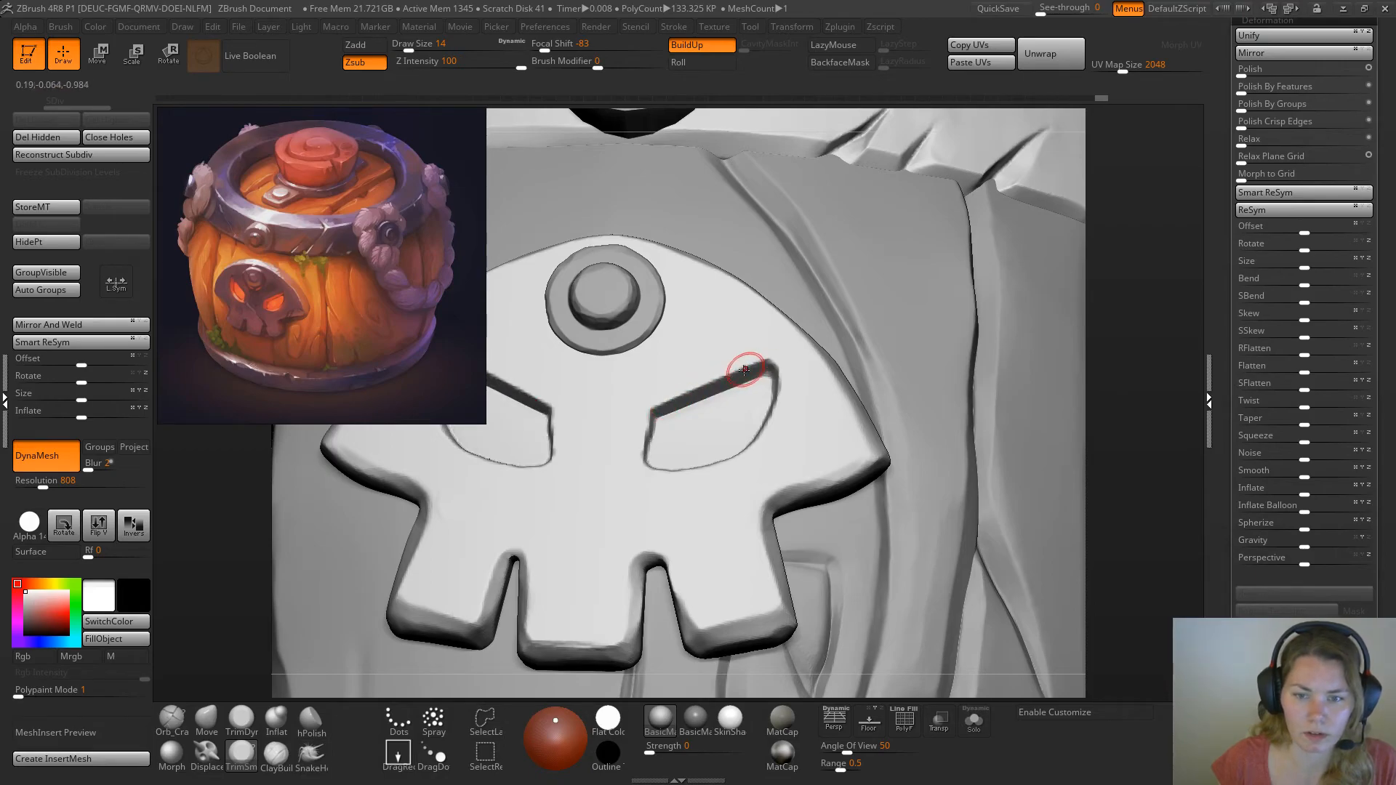
mouse_move(1007, 311)
left_mouse_down()
mouse_move(664, 424)
mouse_move(651, 456)
mouse_move(658, 445)
left_mouse_up()
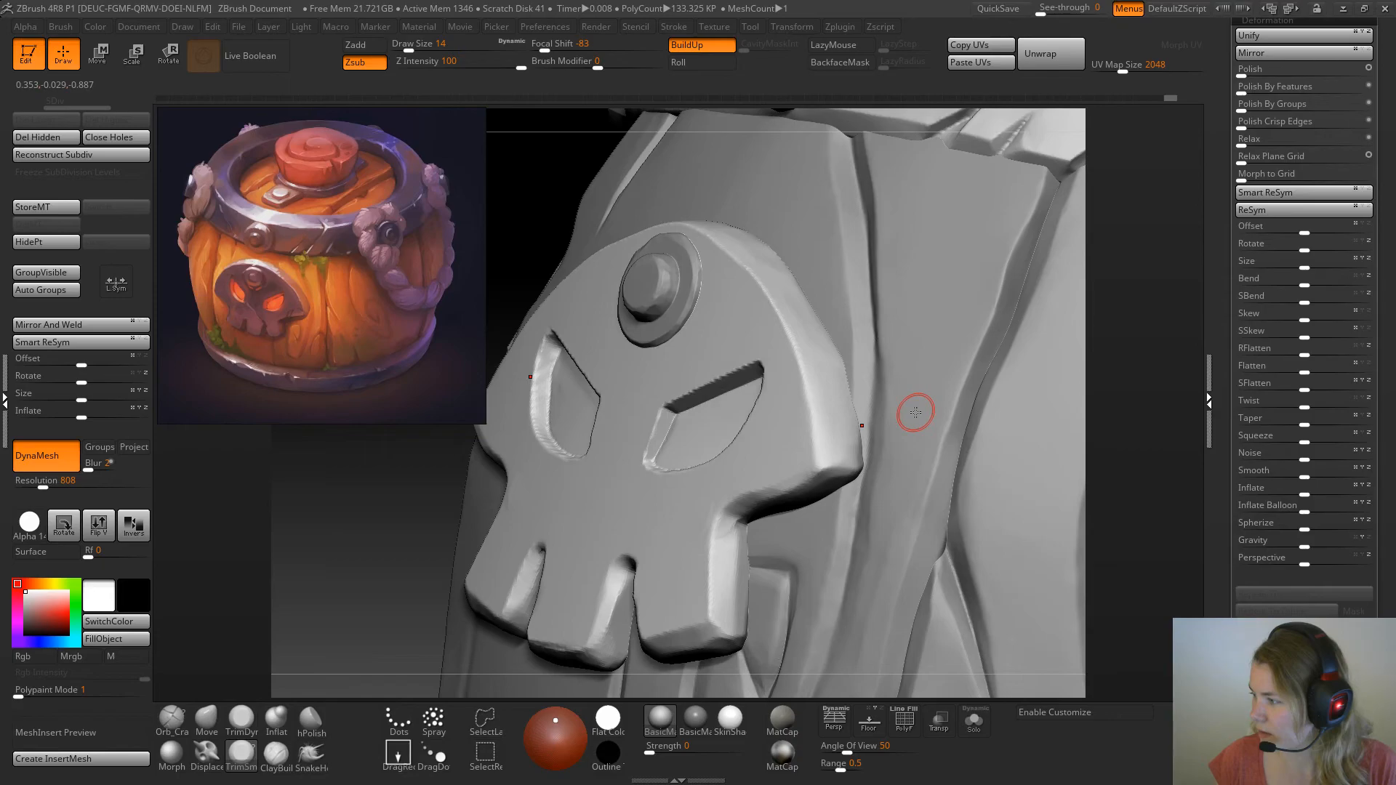
Trim the outer walls and upper corners of the eye sockets, and undo the last three strokes
left_click_drag(1114, 385, 1190, 393)
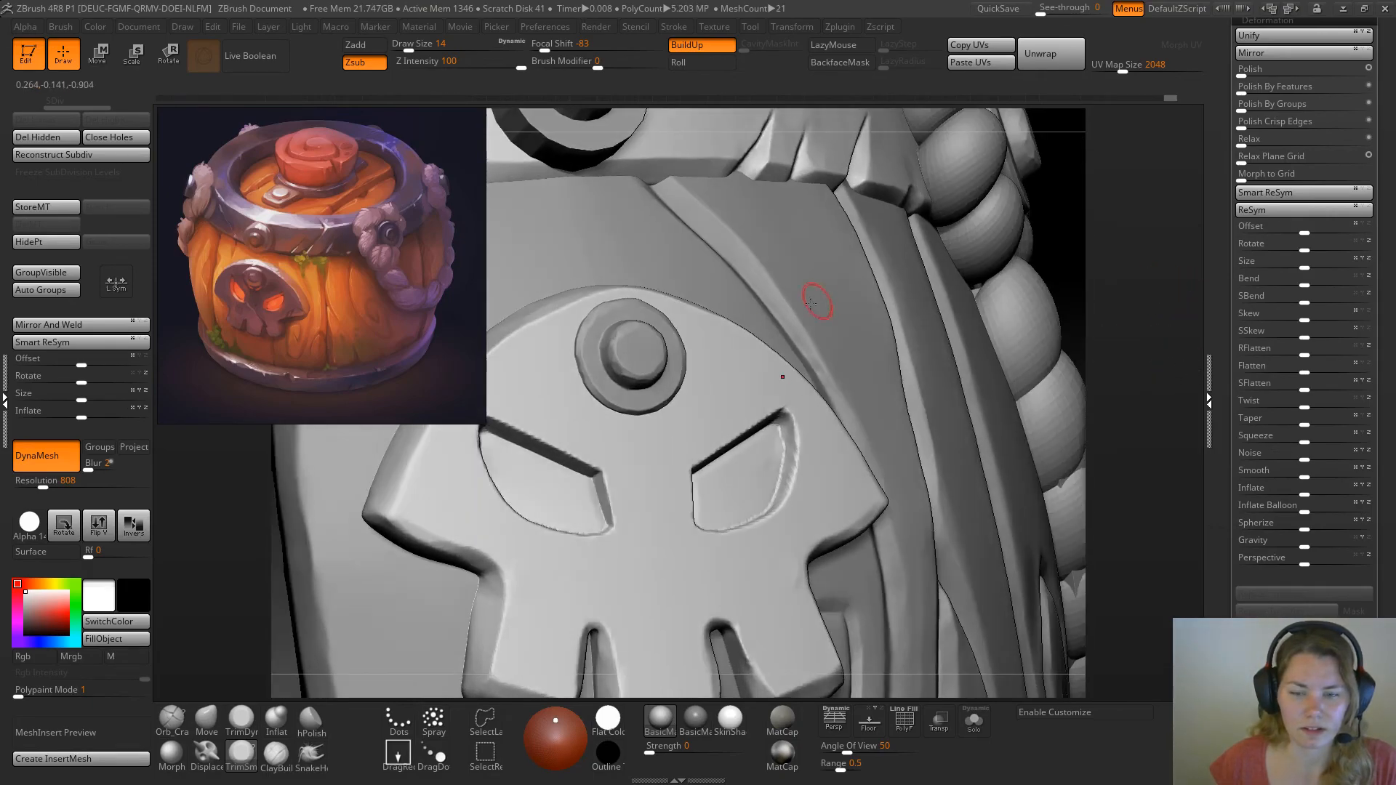
left_click_drag(789, 437, 767, 510)
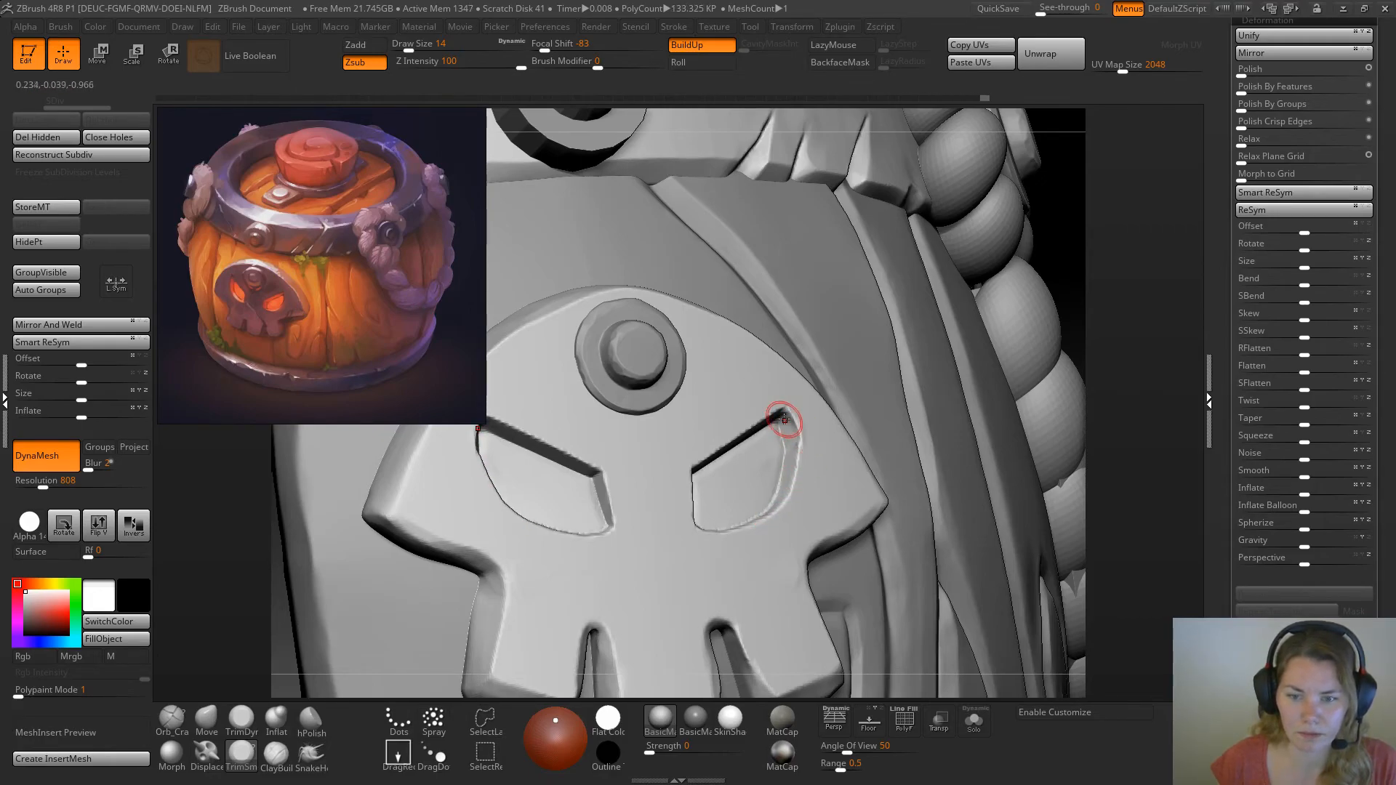
left_click_drag(787, 419, 791, 442)
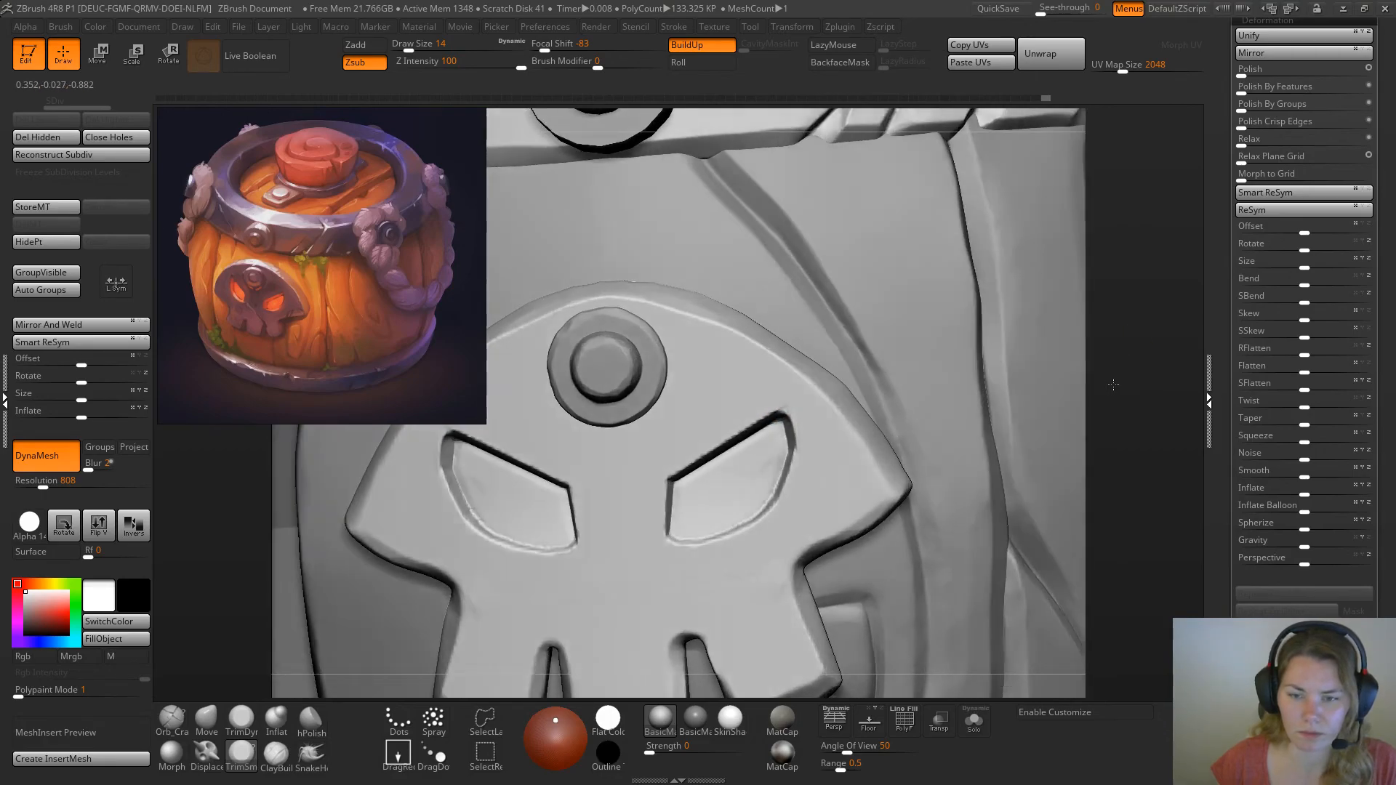
key("ctrl+z")
key("ctrl+z")
key("ctrl+z")
key("ctrl+z")
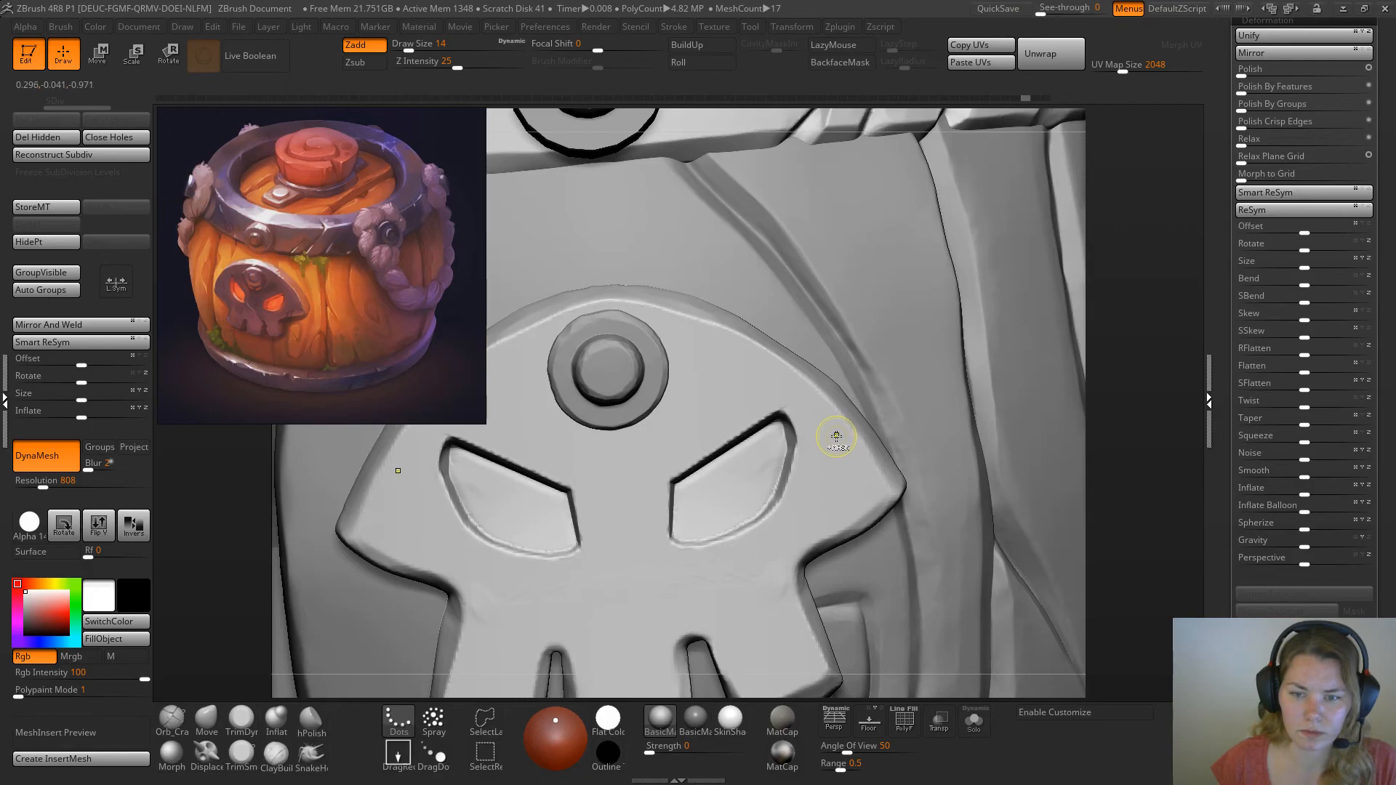
Smooth the socket floors and flatten the lower curved walls of the eyes with the TrimDynamic brush
left_click_drag(720, 499, 694, 514)
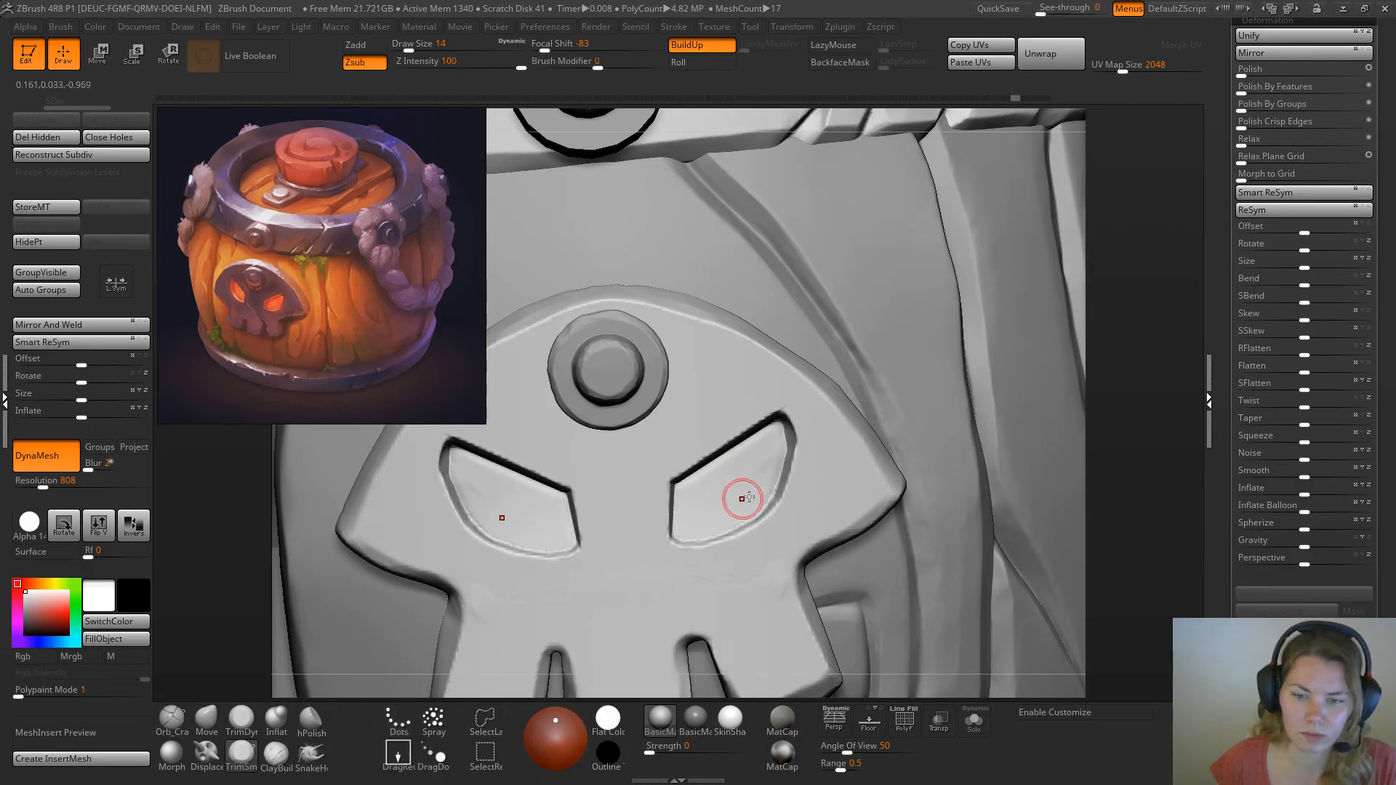
mouse_move(1125, 312)
left_mouse_down()
mouse_move(803, 453)
mouse_move(787, 446)
mouse_move(790, 458)
left_mouse_up()
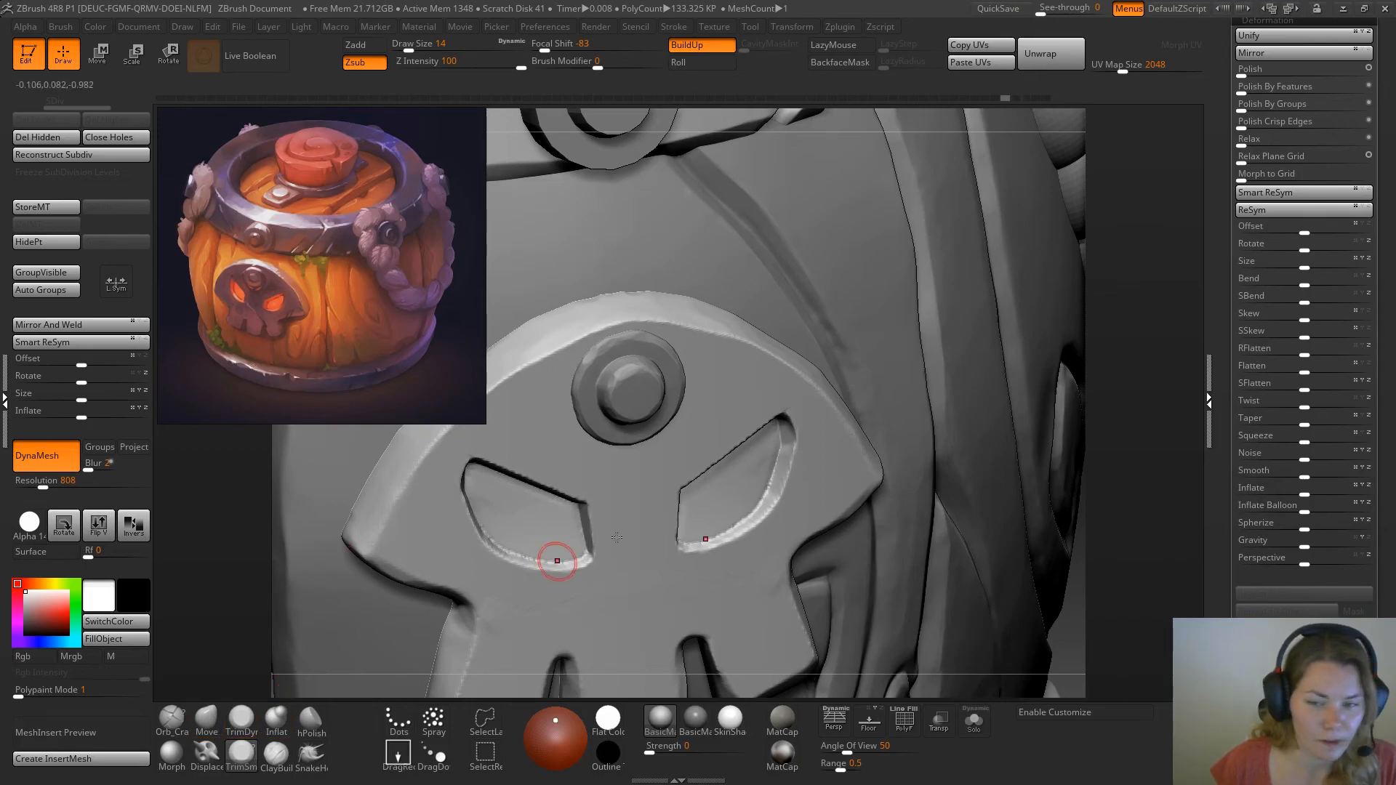
left_click(240, 725)
left_click_drag(1116, 333, 1174, 334)
left_click_drag(785, 465, 751, 523)
left_click_drag(1134, 335, 1112, 374)
mouse_move(730, 544)
left_mouse_down()
mouse_move(708, 555)
mouse_move(758, 509)
left_mouse_up()
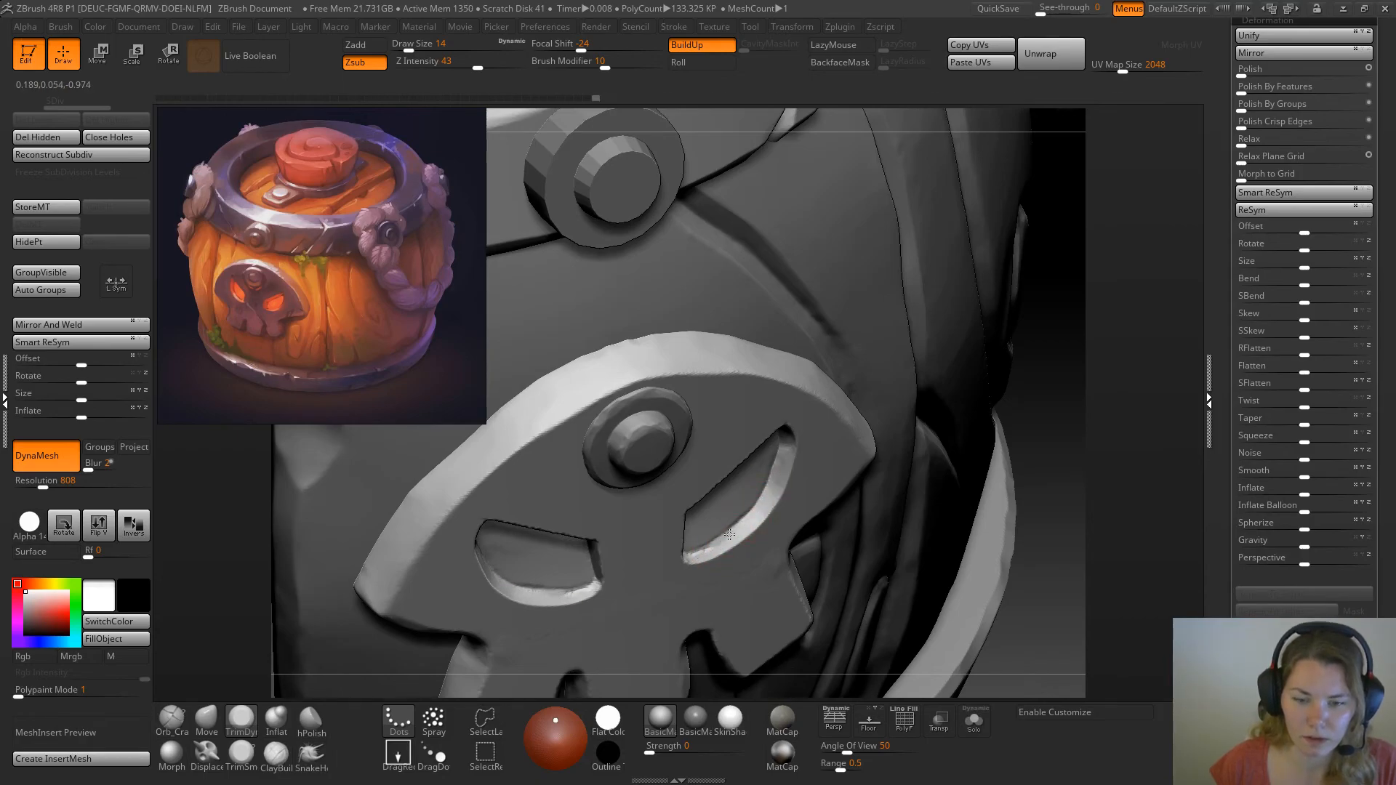
left_click_drag(690, 556, 688, 556)
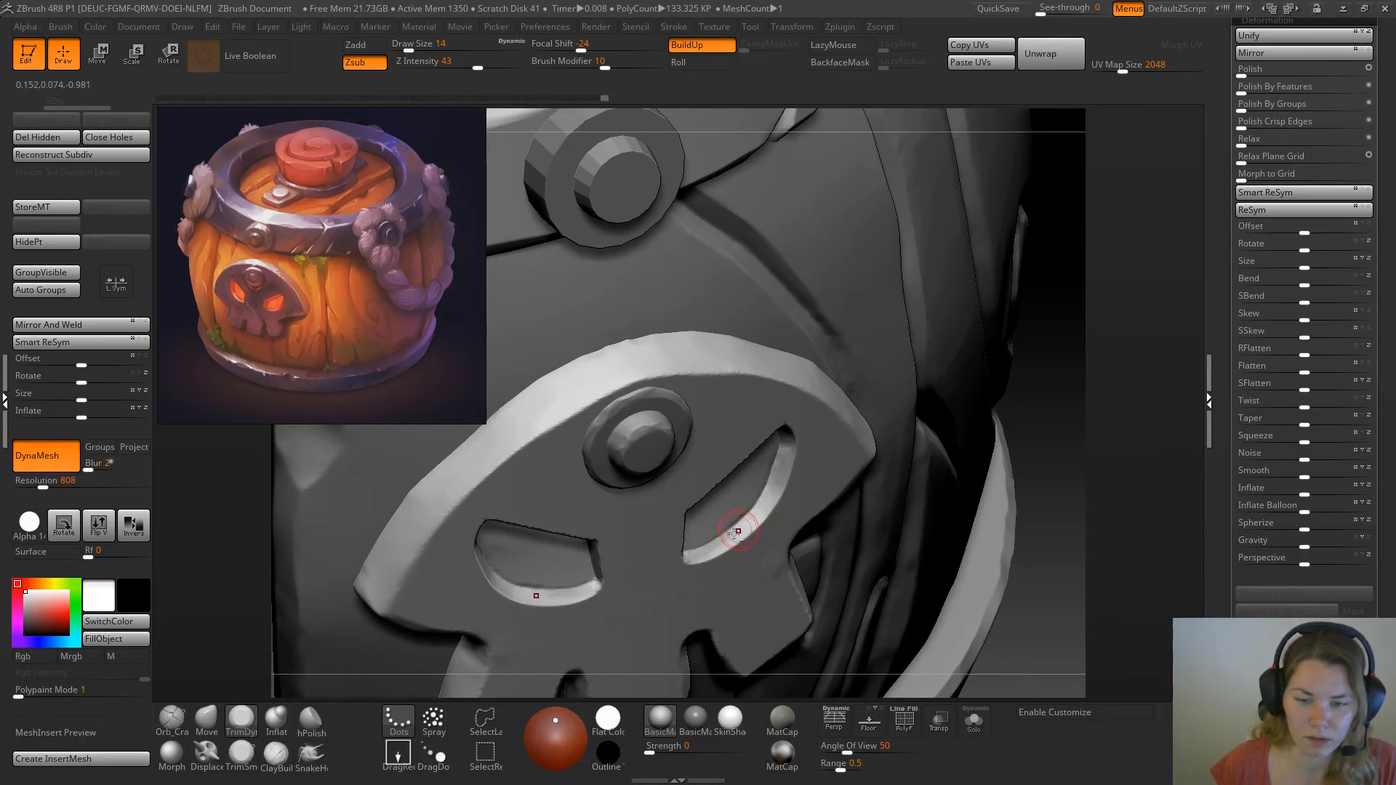
Flatten the outer curved walls of the eye sockets up to their pointed corners, and undo the last stroke
mouse_move(1044, 369)
left_mouse_down()
mouse_move(1041, 320)
mouse_move(1060, 309)
left_mouse_up()
left_click_drag(776, 477, 786, 452)
left_click_drag(1026, 411, 966, 420)
left_click_drag(795, 461, 800, 425)
left_click_drag(1067, 360, 1032, 277)
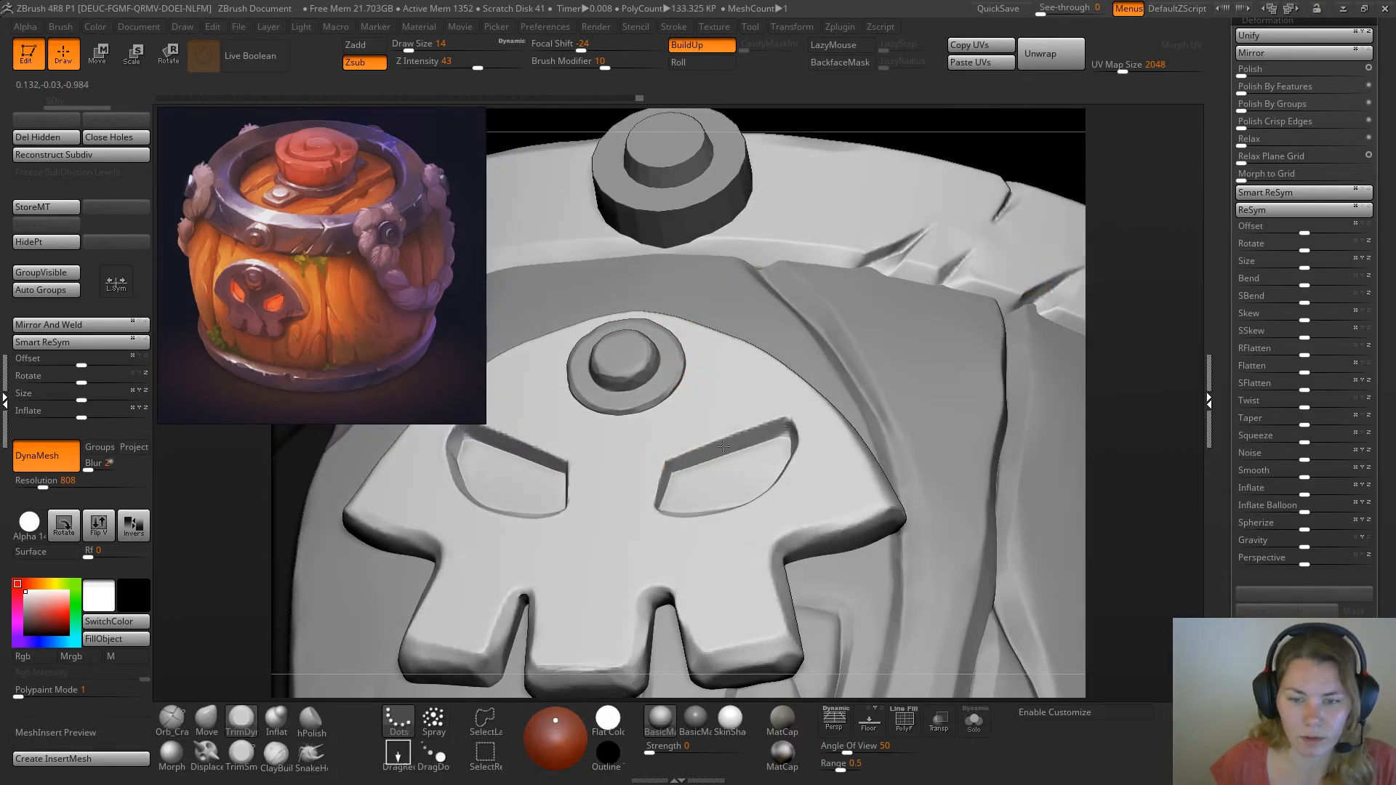
key("ctrl")
key("ctrl+z")
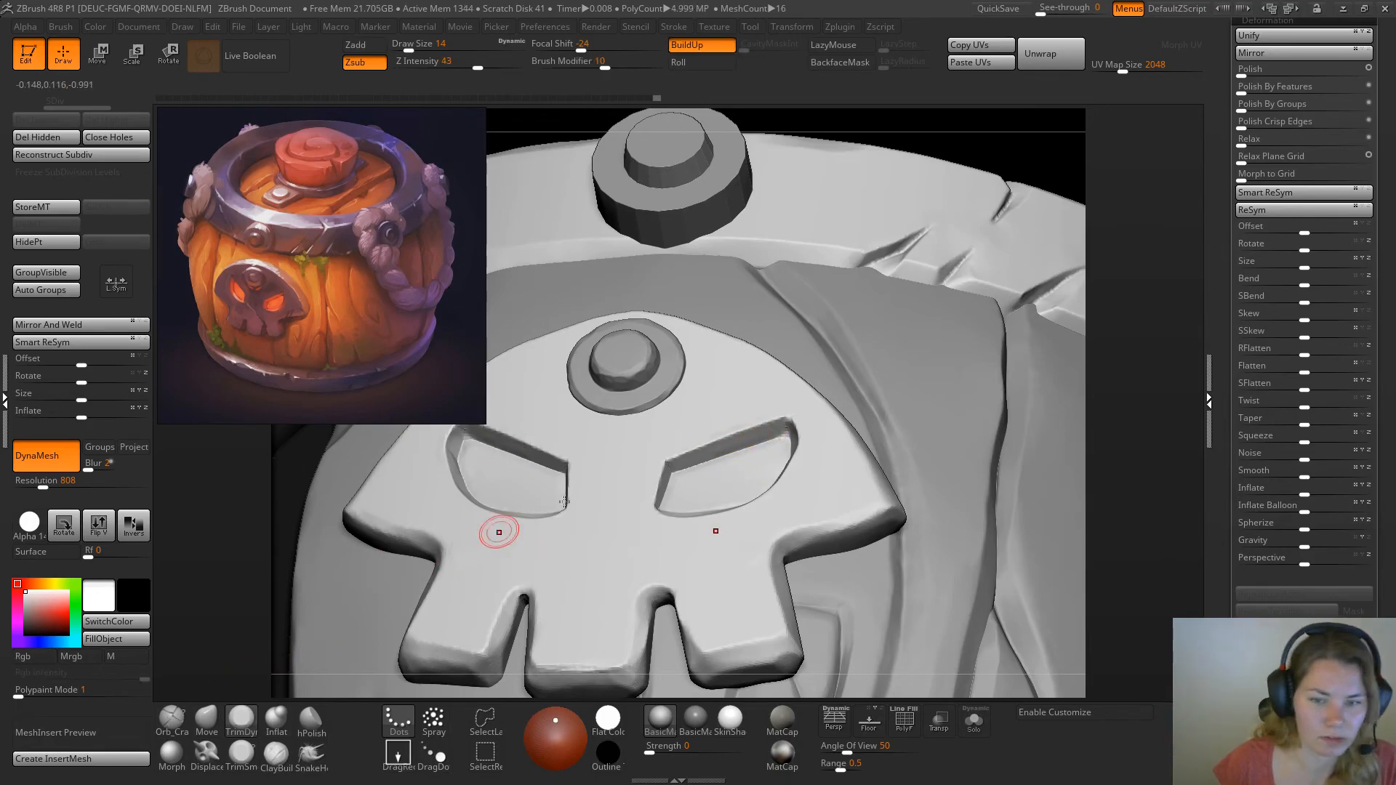
Flatten the short inner walls of the eye sockets beside the nose area with the TrimDynamic brush
left_click_drag(1125, 321, 1059, 327)
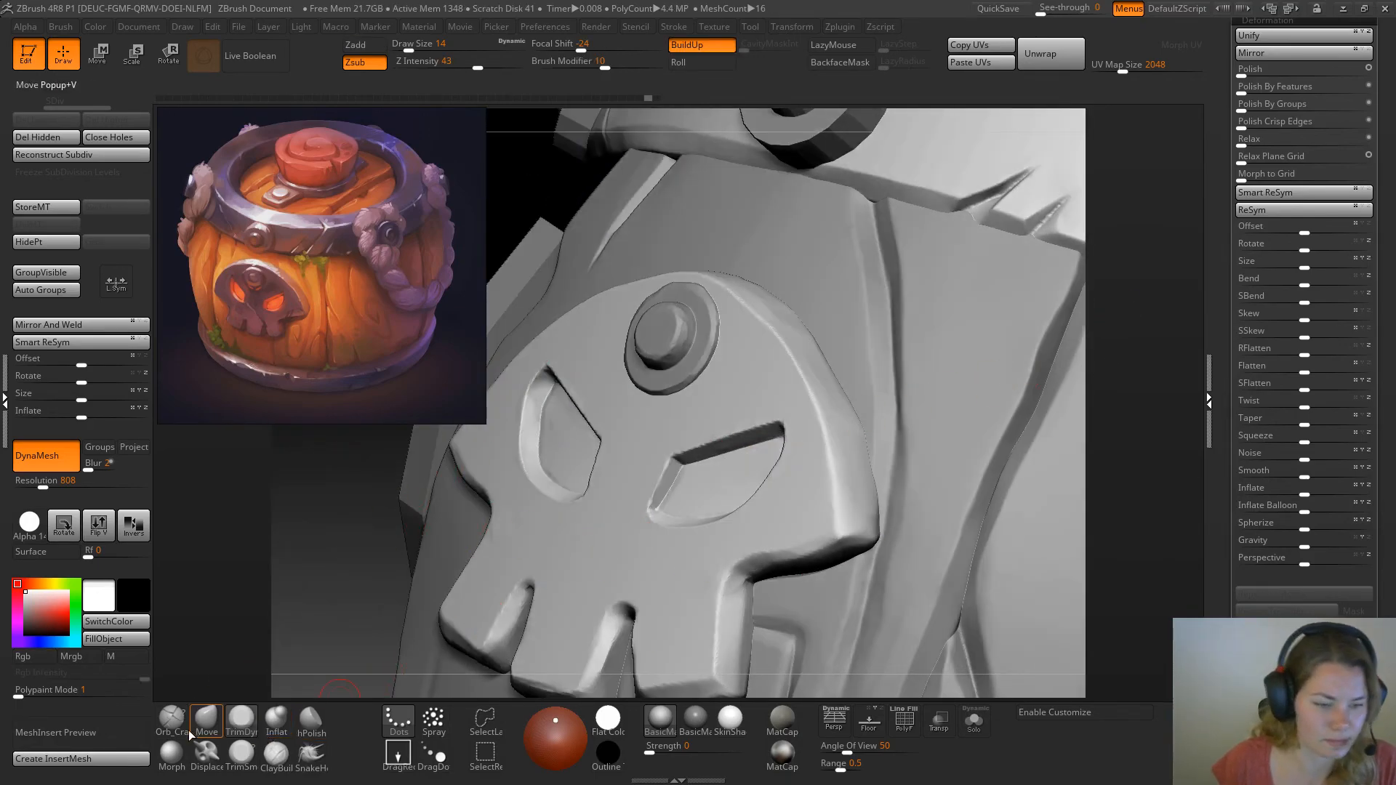
left_click(241, 754)
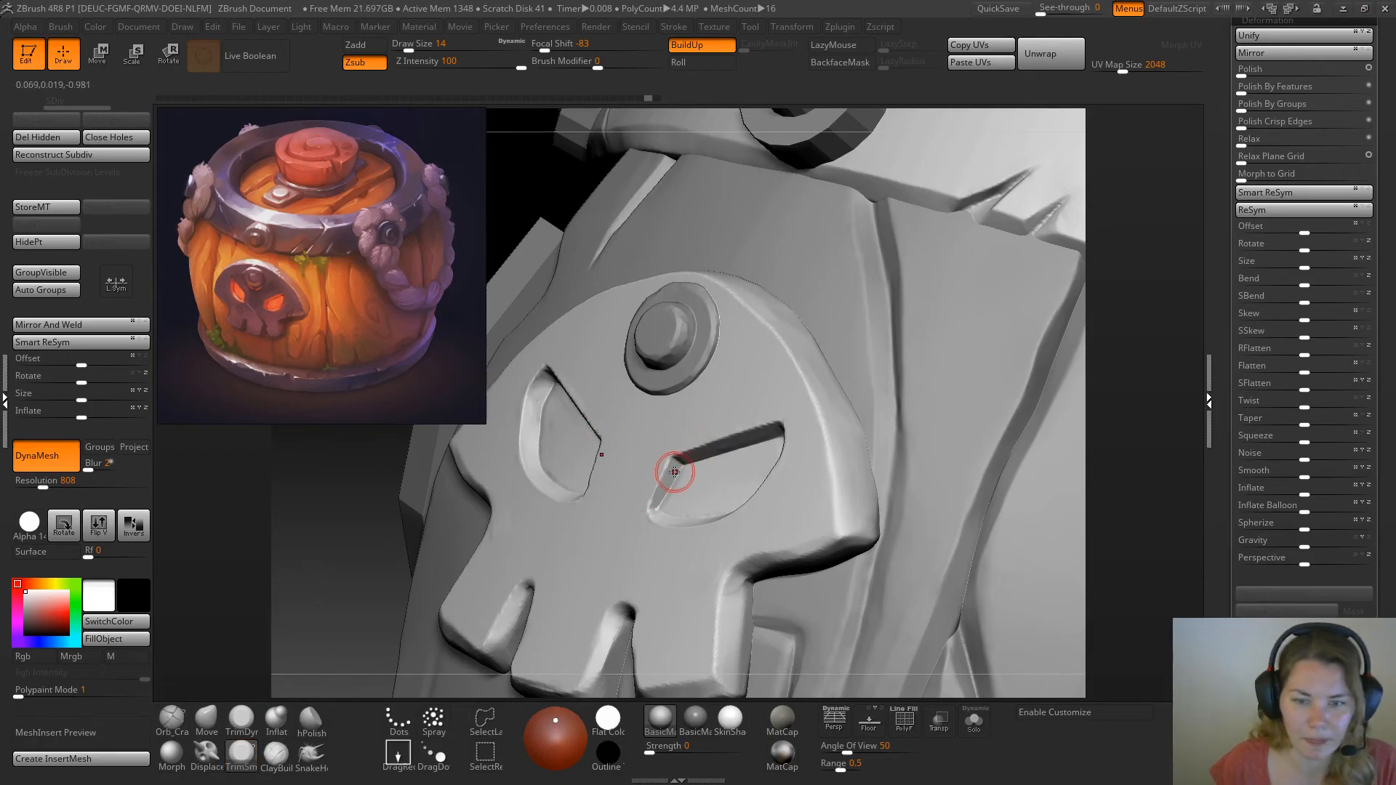
left_click(252, 723)
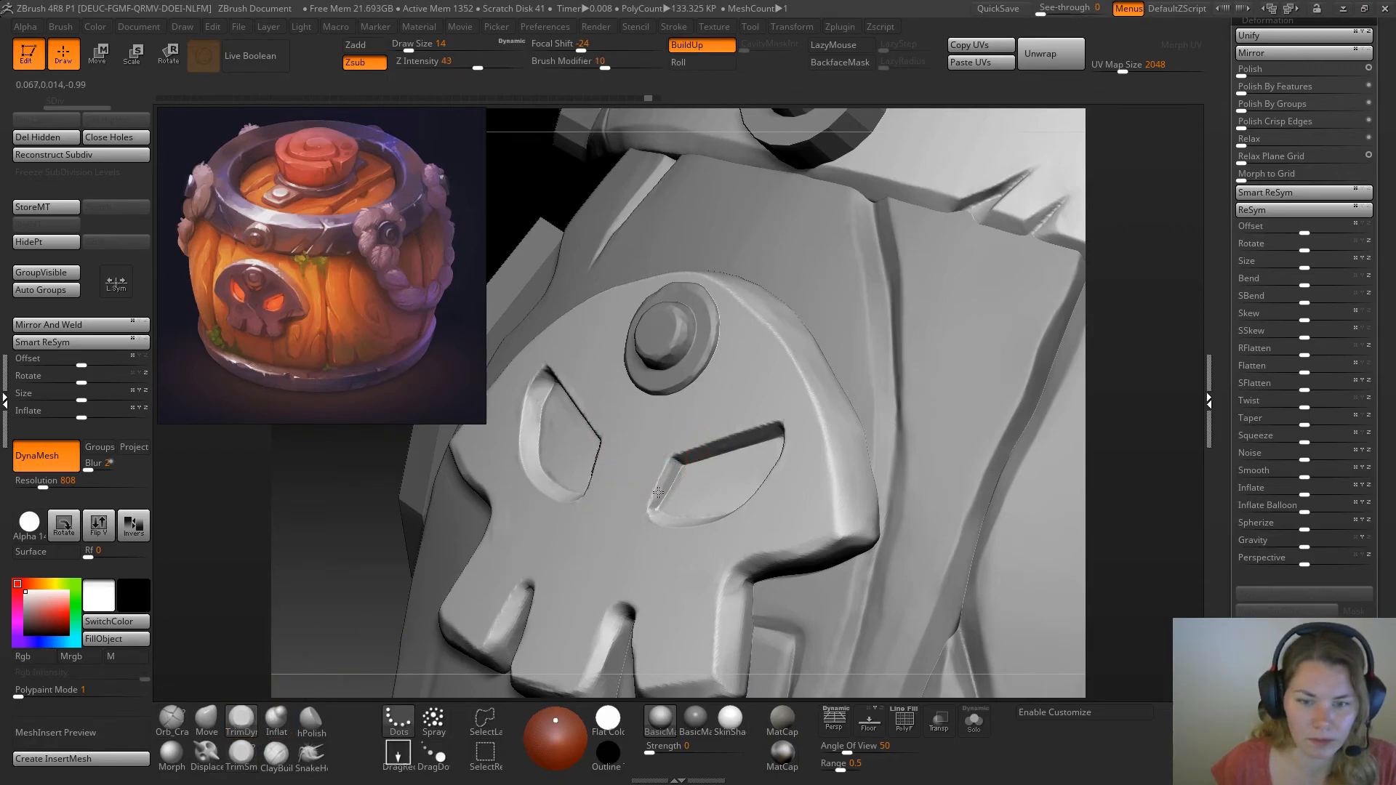
left_click_drag(665, 481, 657, 494)
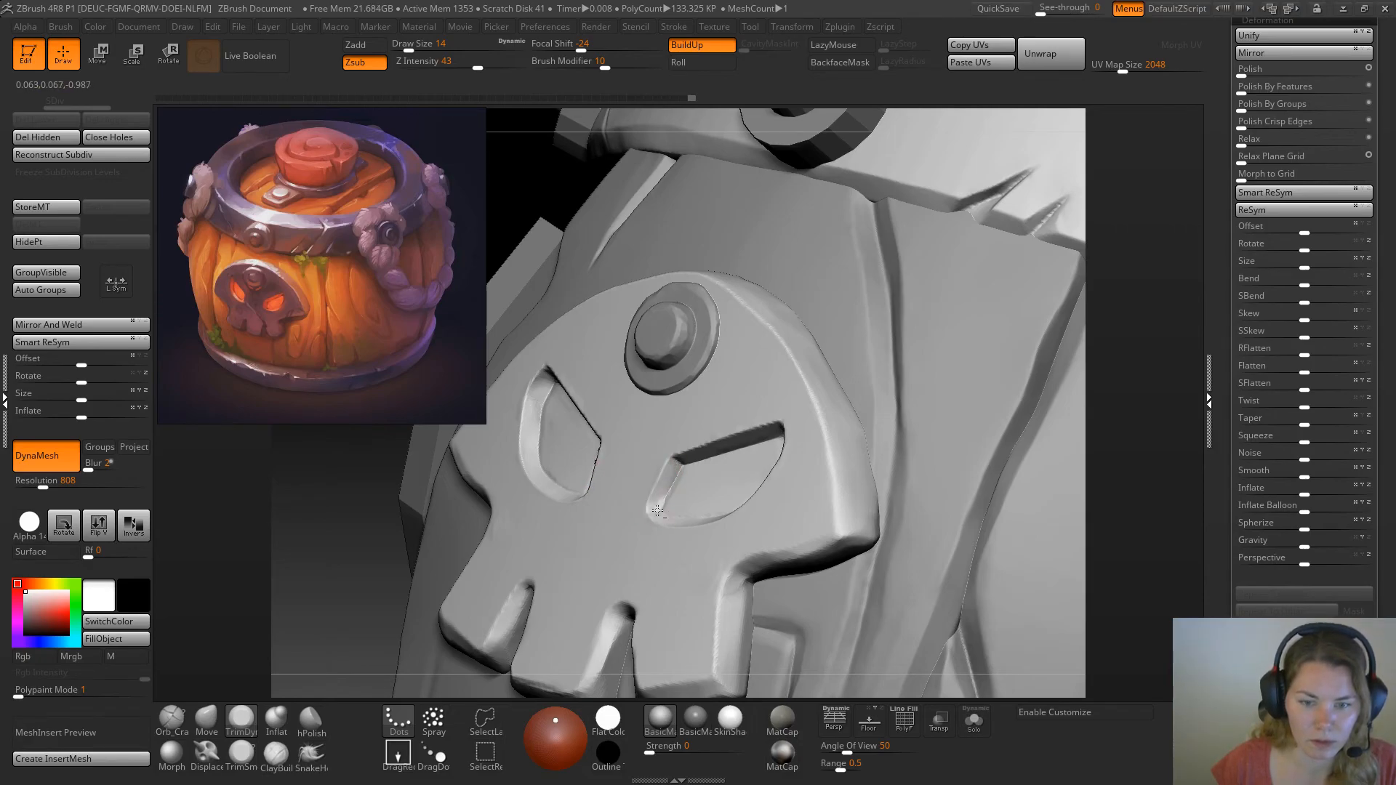
left_click_drag(670, 494, 661, 508)
Sharpen the lower inner corners of the eye sockets with the TrimSmoothBorder brush at draw size 9
mouse_move(1127, 340)
left_mouse_down()
mouse_move(1150, 356)
mouse_move(1143, 372)
mouse_move(1154, 355)
mouse_move(1114, 368)
left_mouse_up()
key("2")
key("space")
left_click_drag(650, 503, 654, 502)
key("1")
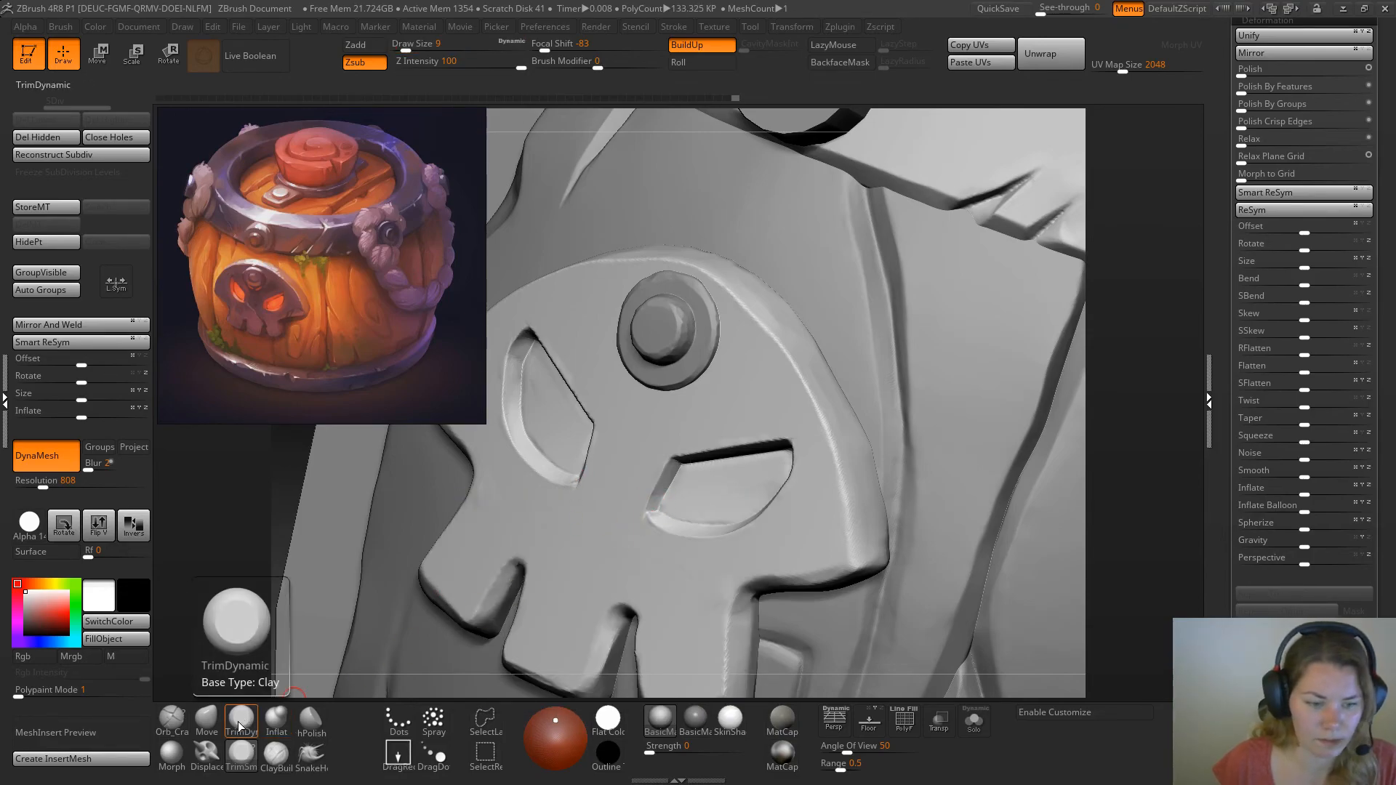
mouse_move(1151, 375)
left_mouse_down()
mouse_move(717, 489)
mouse_move(657, 520)
left_mouse_up()
left_click_drag(1109, 332, 1171, 251)
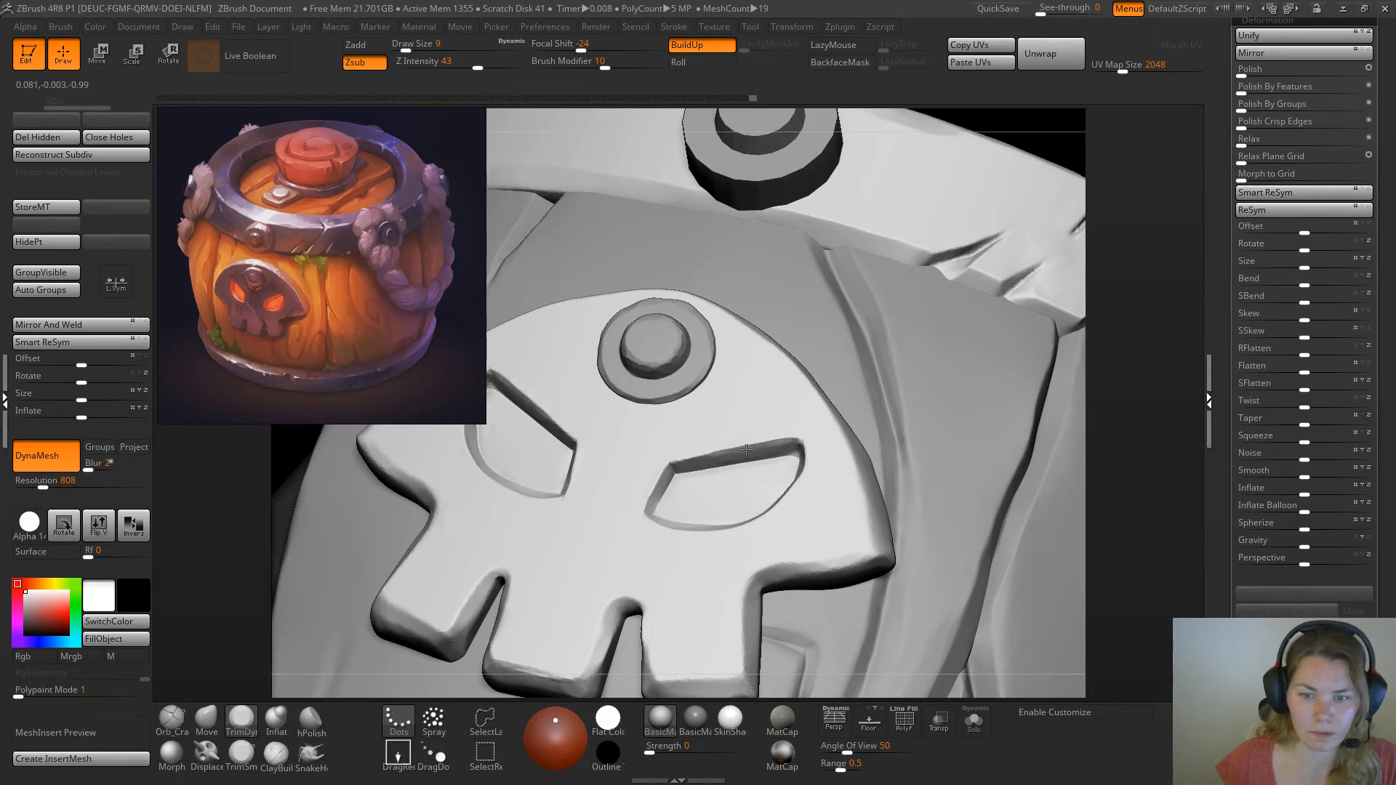
Flatten the slanted upper walls of the eye sockets with the TrimDynamic brush, enlarging it to draw size 14
left_click_drag(747, 452, 785, 441)
right_click(1123, 339)
left_click_drag(1123, 338, 1126, 338)
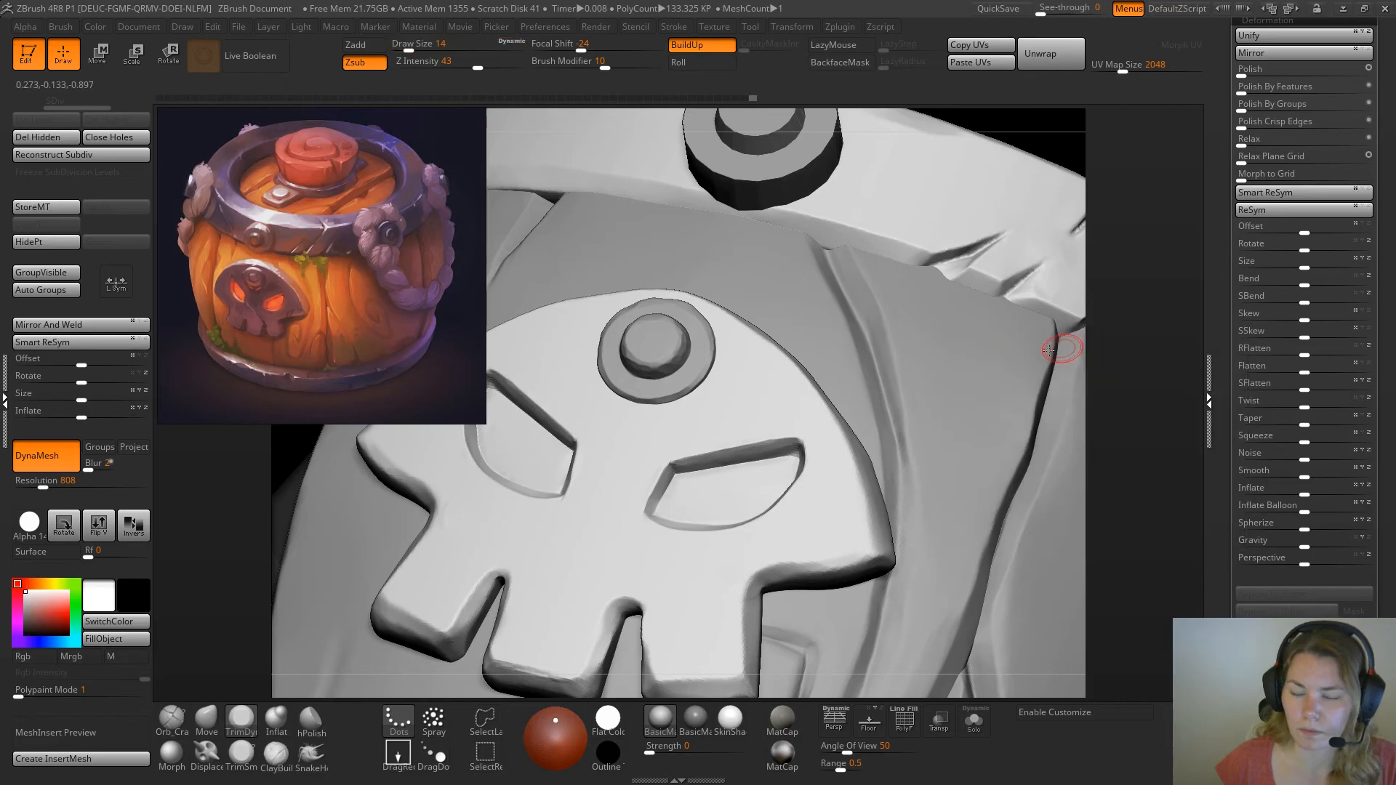
left_click_drag(676, 466, 715, 459)
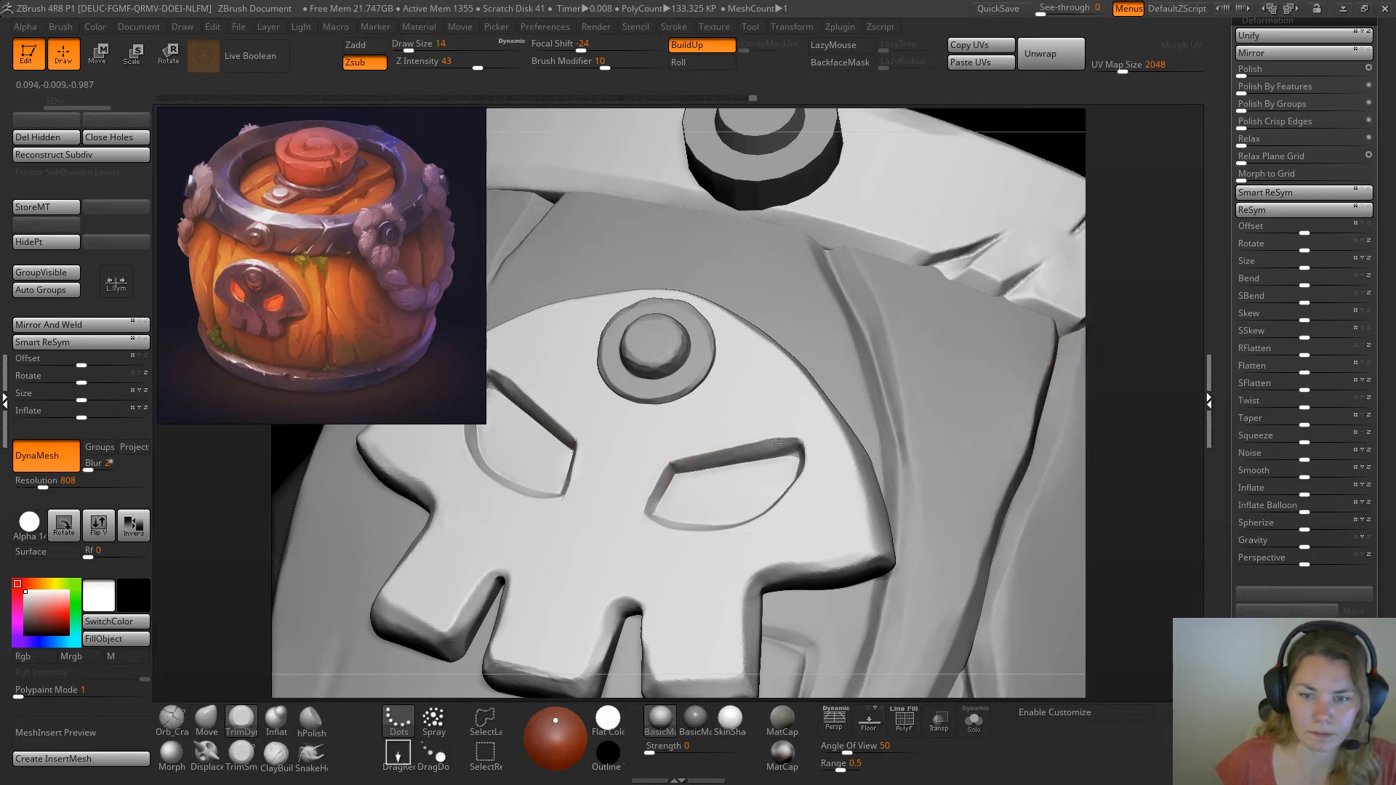
left_click_drag(694, 460, 787, 449)
mouse_move(822, 385)
right_mouse_down("alt")
mouse_move(786, 362)
mouse_move(809, 234)
right_mouse_up("alt")
mouse_move(938, 246)
right_mouse_down()
mouse_move(961, 319)
mouse_move(909, 357)
right_mouse_up()
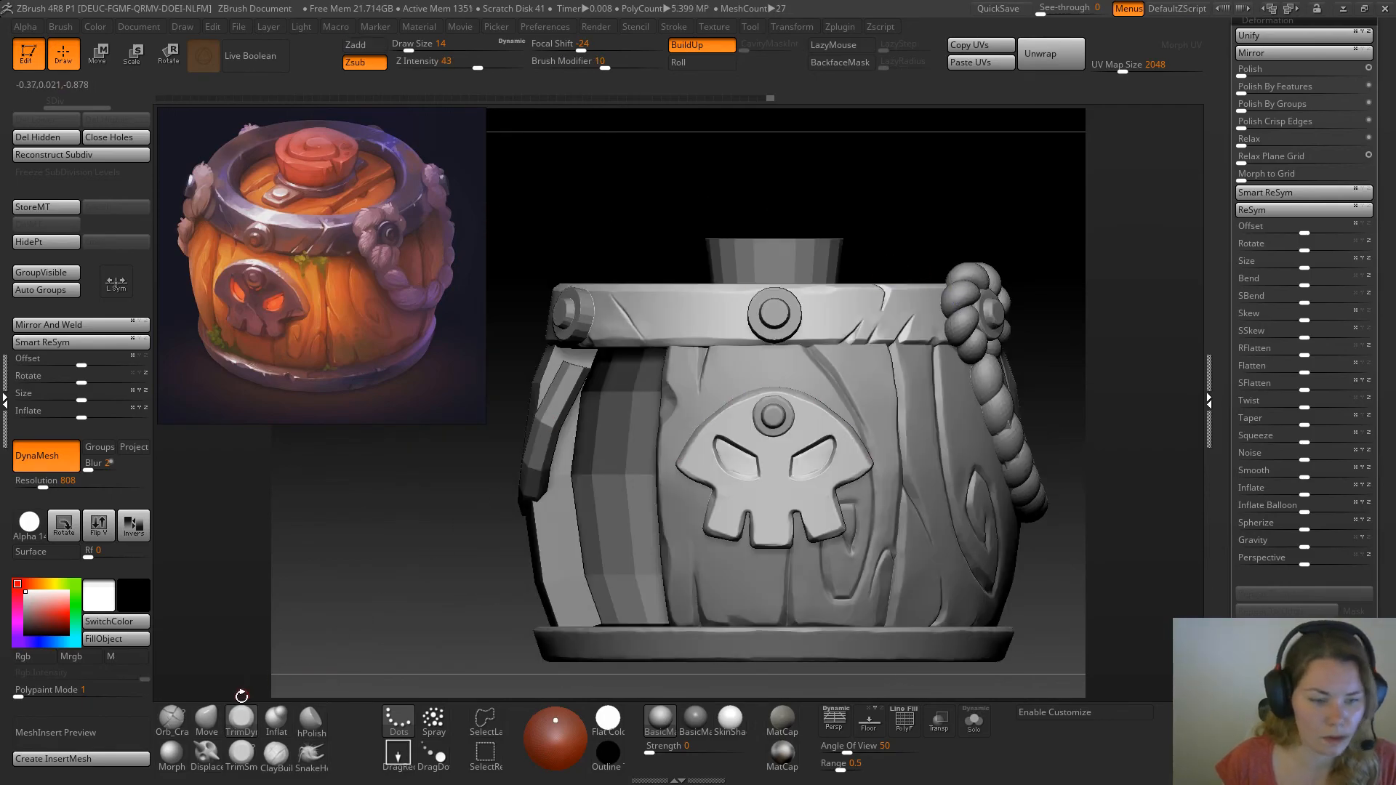
left_click_drag(991, 231, 873, 408)
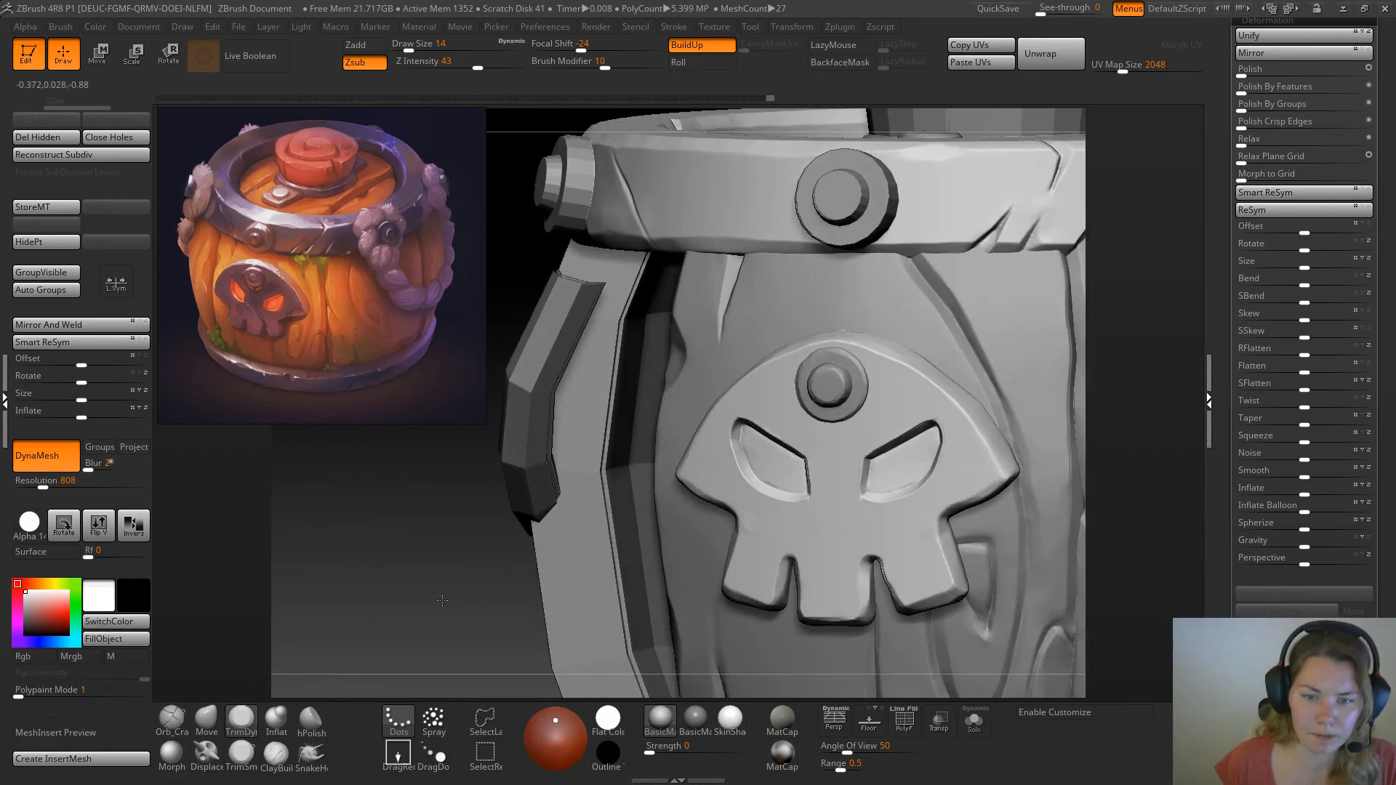
left_click_drag(445, 595, 422, 648)
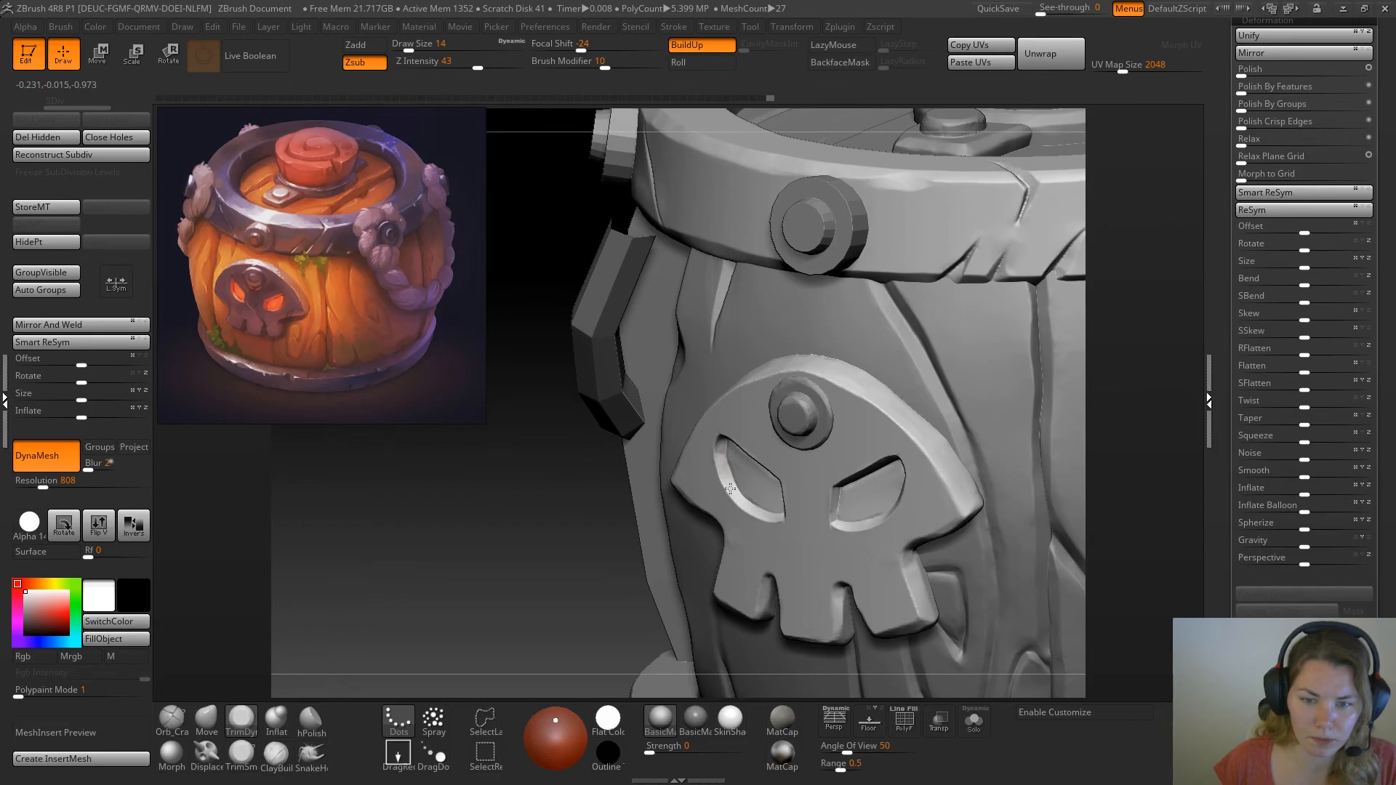
Reshape the eye sockets with the Move brush at draw size 65, adjusting their outer and lower inner corners
left_click_drag(421, 642, 363, 544)
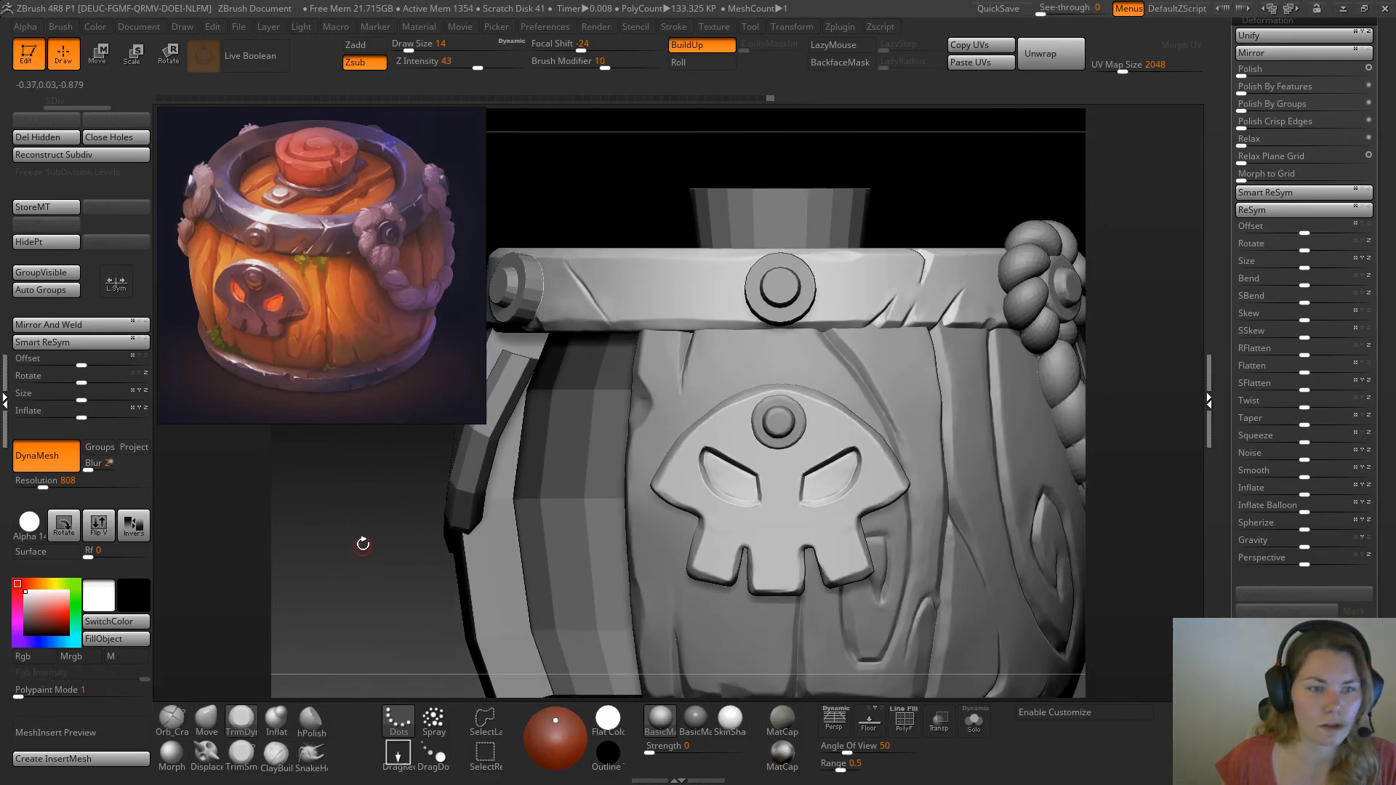
left_click(207, 719)
key("space")
mouse_move(734, 471)
left_mouse_down()
mouse_move(746, 471)
mouse_move(725, 463)
left_mouse_up()
key("space")
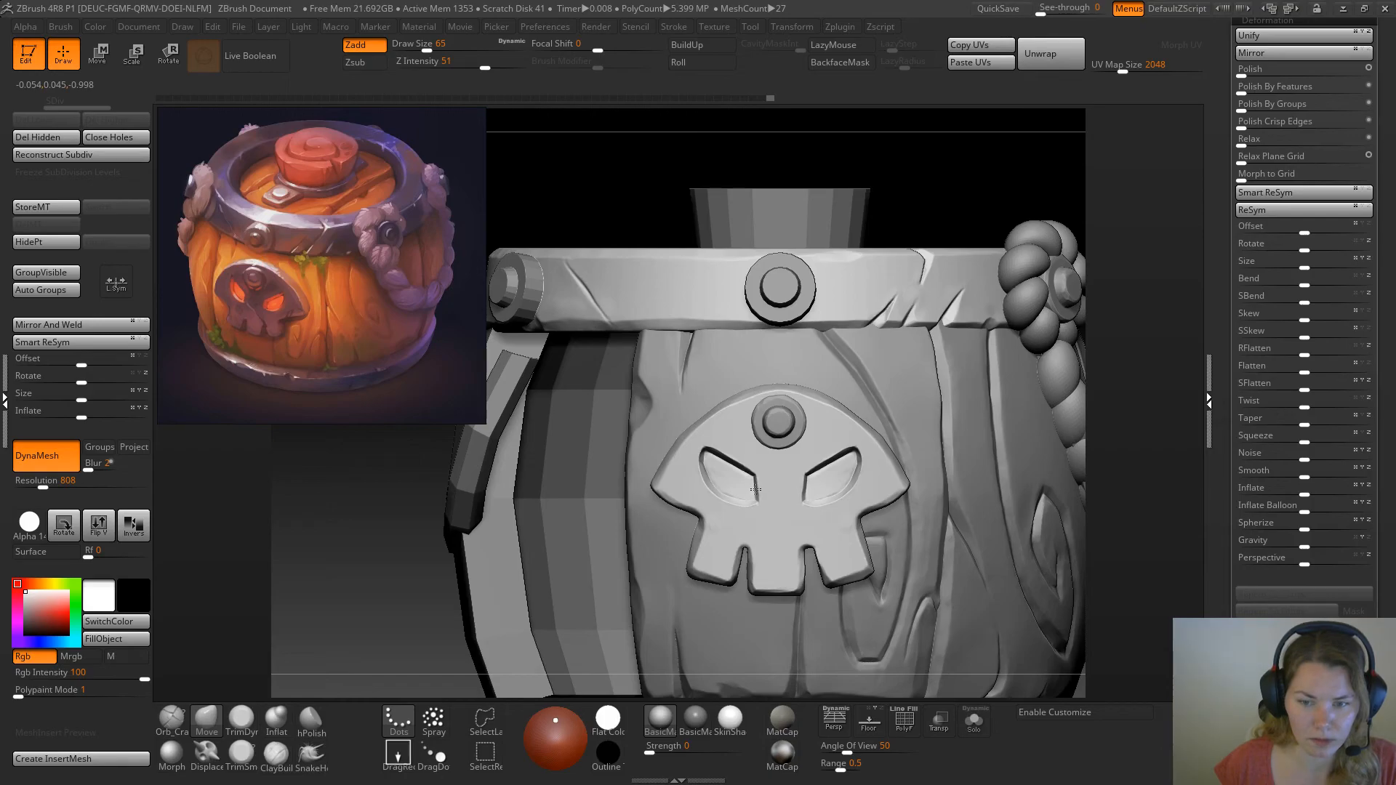
left_click_drag(722, 442, 719, 445)
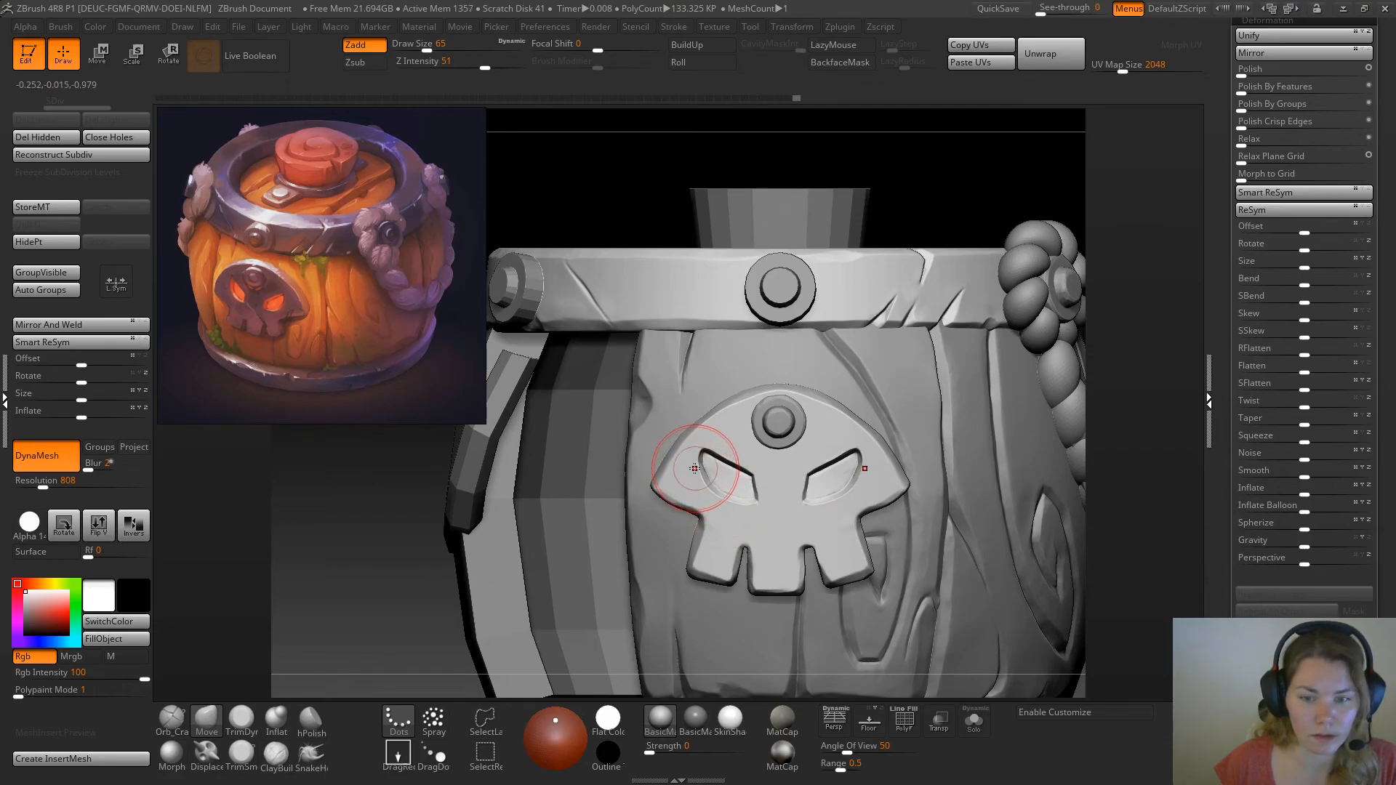
left_click_drag(693, 466, 696, 446)
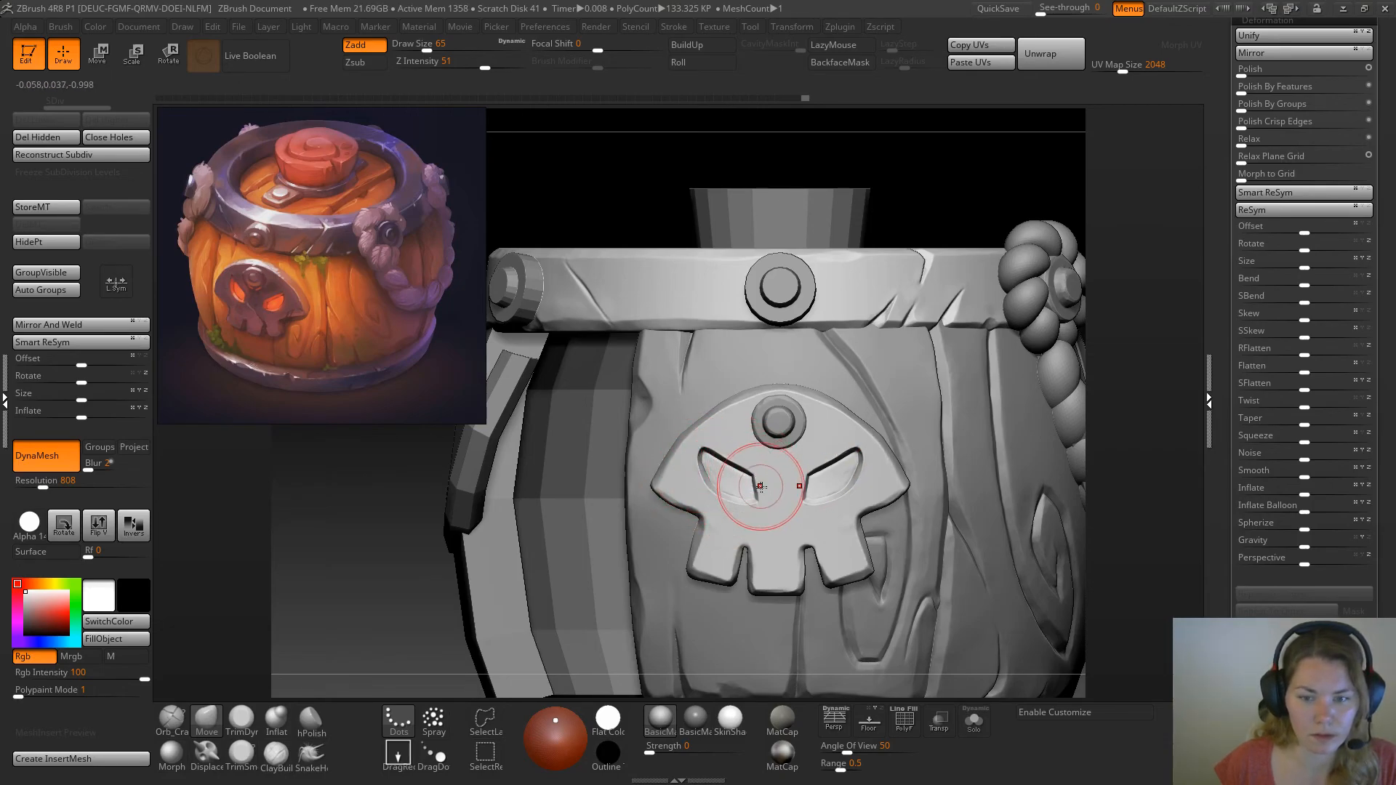
left_click_drag(760, 487, 755, 488)
Adjust the bottom edges of the skull's teeth and the outer side of the jaw with the Move brush
mouse_move(714, 570)
left_mouse_down()
mouse_move(696, 577)
mouse_move(755, 593)
mouse_move(802, 586)
left_mouse_up()
left_click_drag(803, 556, 797, 587)
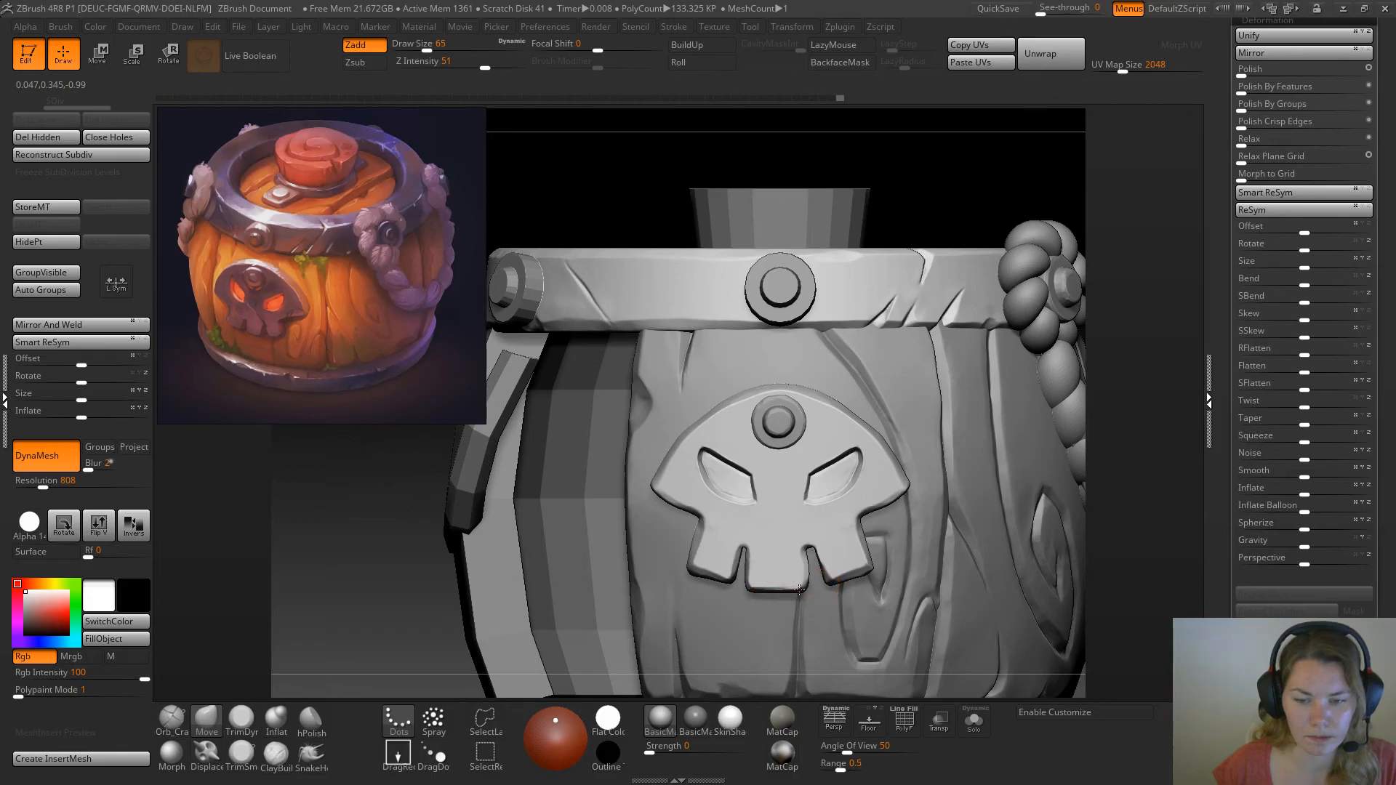
left_click_drag(703, 563, 703, 521)
Flatten the skull plate's outer rim from the side point up over the forehead with the TrimDynamic brush at draw size 25
mouse_move(1164, 353)
left_mouse_down()
mouse_move(1158, 274)
mouse_move(1096, 304)
mouse_move(1152, 324)
left_mouse_up()
left_click_drag(1183, 318, 866, 443)
key("space")
left_click(243, 720)
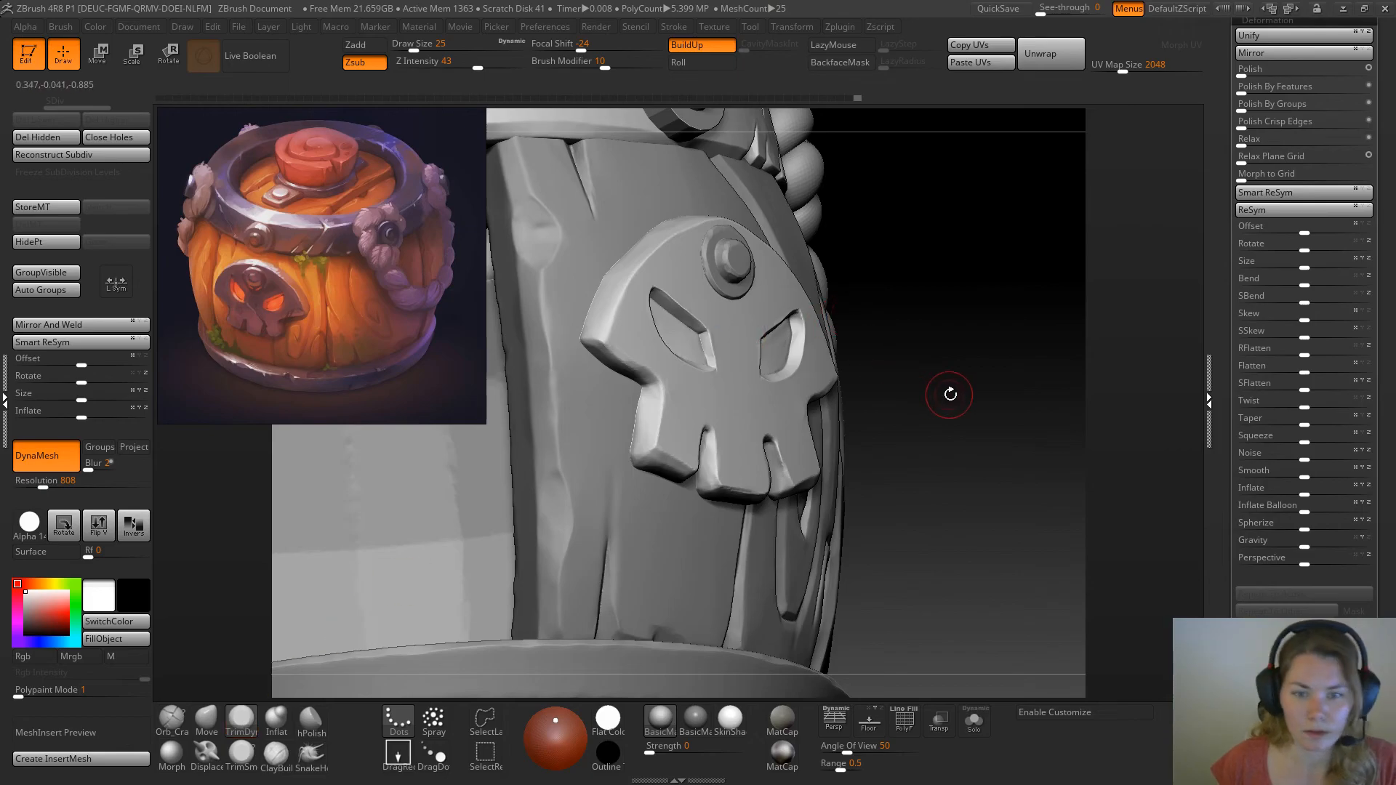
left_click_drag(951, 390, 633, 306)
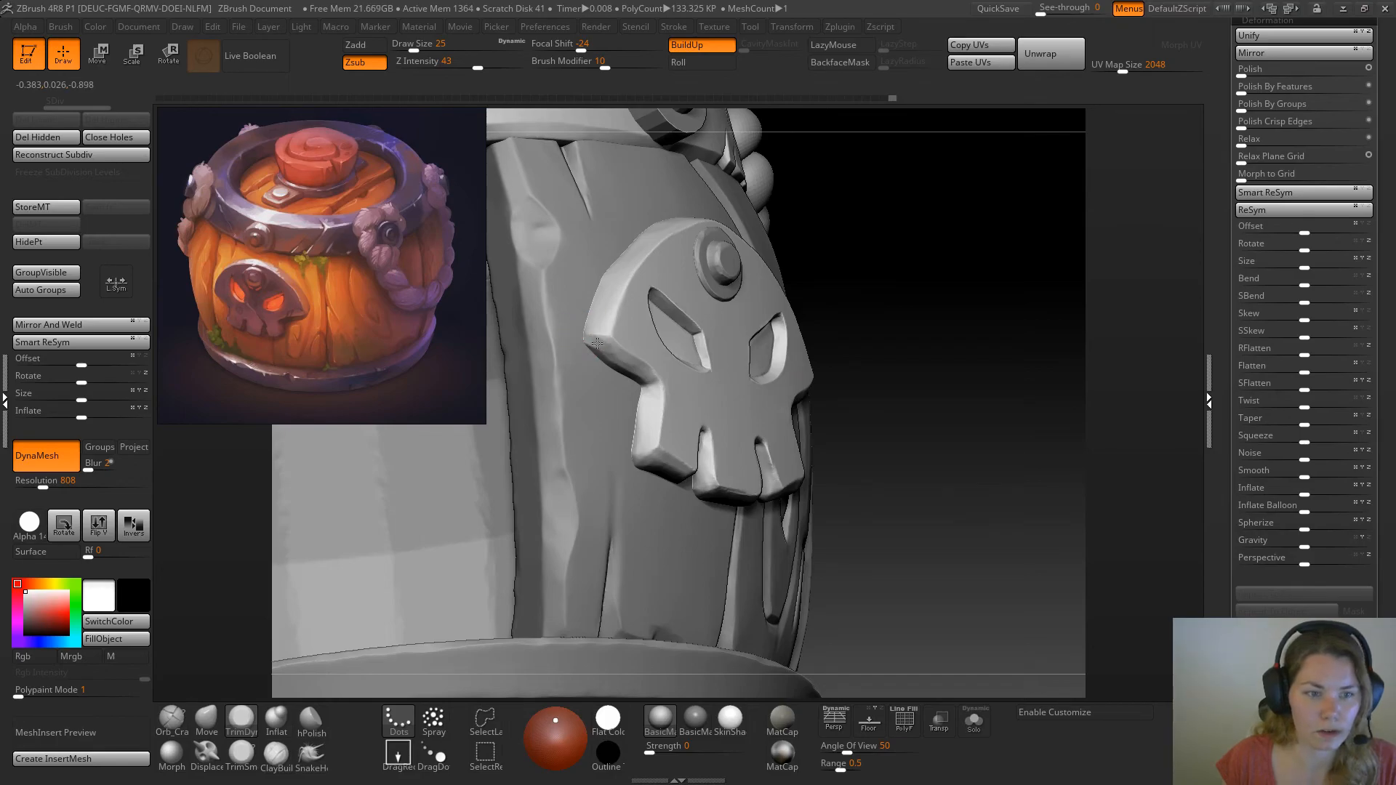
mouse_move(608, 341)
left_mouse_down()
mouse_move(613, 323)
mouse_move(622, 349)
mouse_move(619, 296)
left_mouse_up()
left_click_drag(850, 188, 837, 240)
left_click_drag(951, 296, 895, 291)
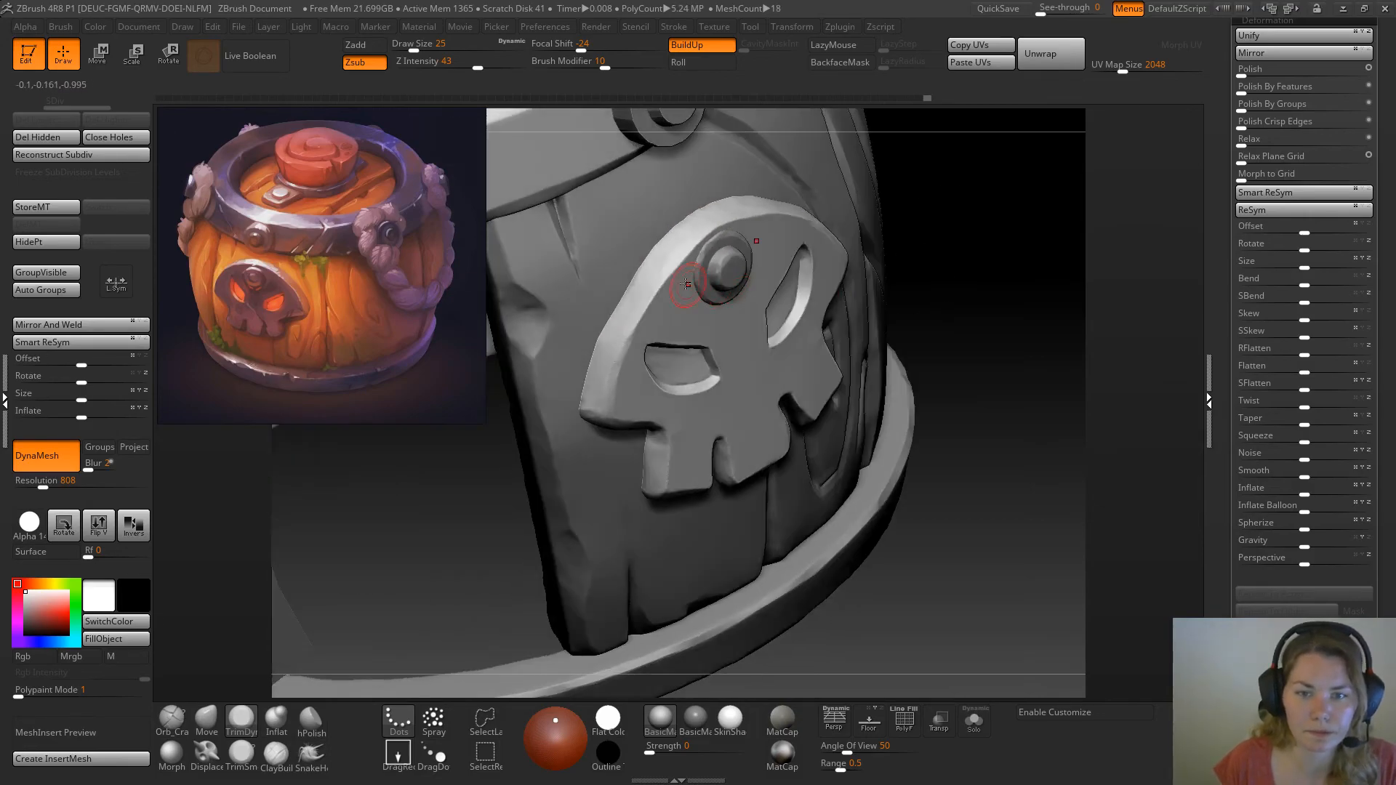
mouse_move(690, 252)
left_mouse_down()
mouse_move(674, 269)
mouse_move(722, 226)
left_mouse_up()
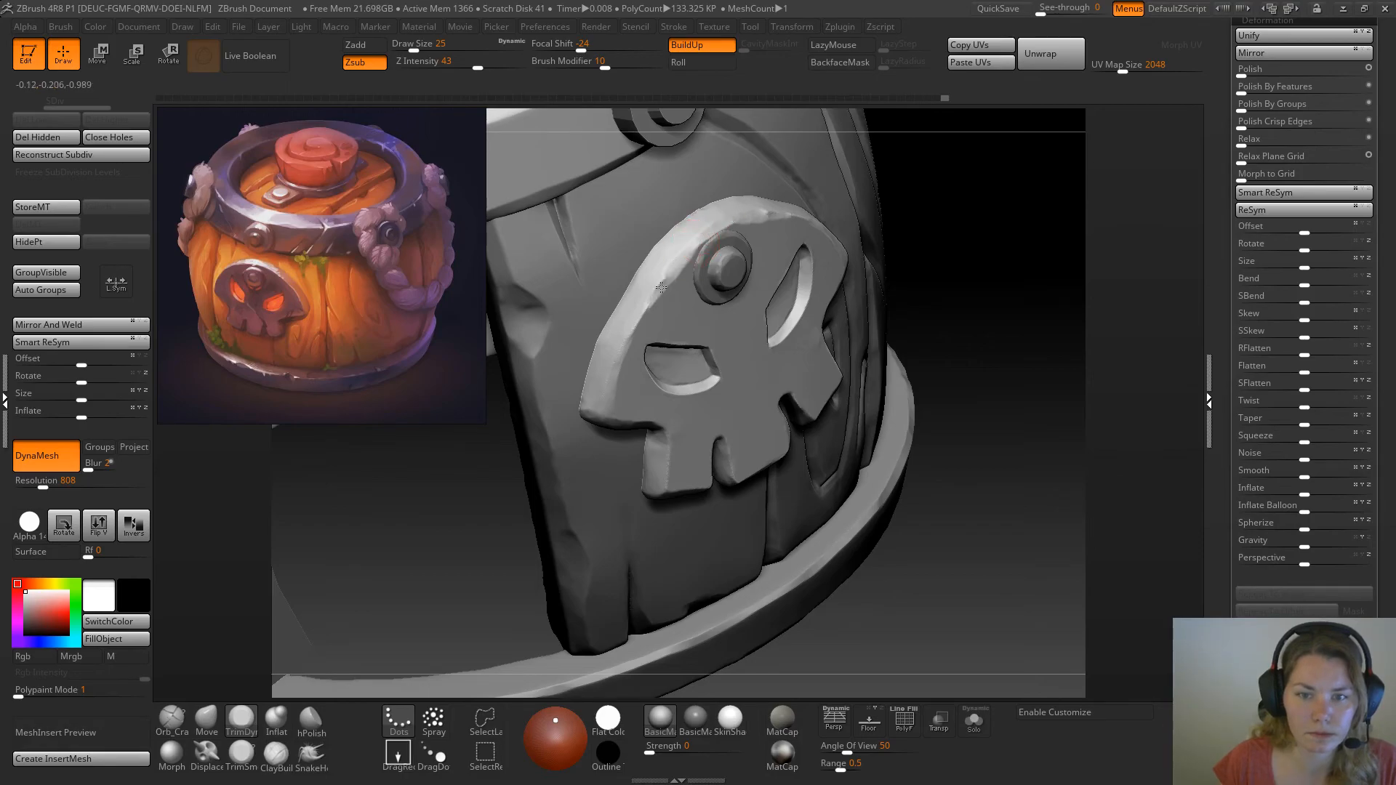
left_click_drag(676, 265, 704, 231)
Flatten the outer side of the jaw and bevel the bottom edges of the teeth with the TrimDynamic brush
mouse_move(1007, 268)
left_mouse_down()
mouse_move(963, 225)
mouse_move(1040, 234)
mouse_move(1000, 219)
left_mouse_up()
left_click_drag(676, 461, 671, 445)
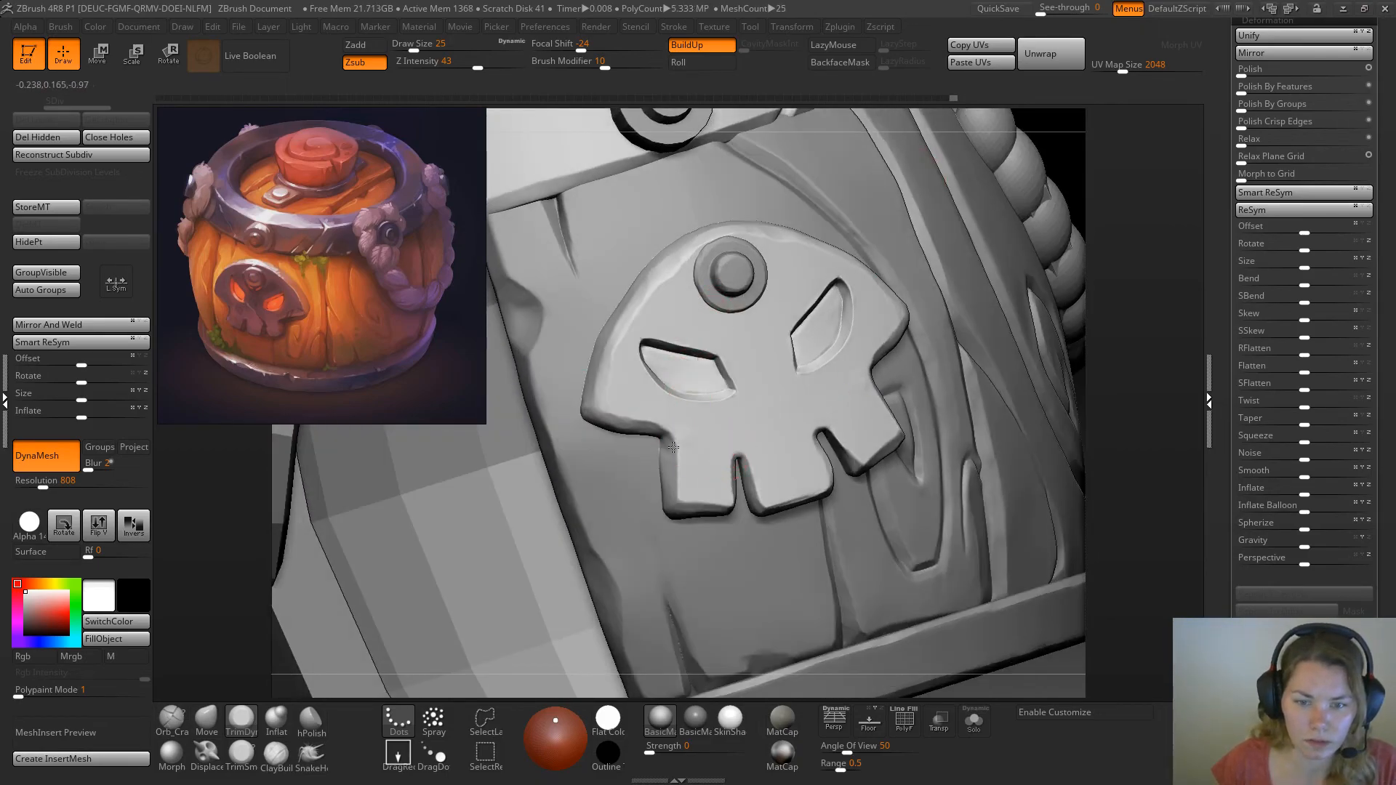
left_click_drag(670, 499, 673, 497)
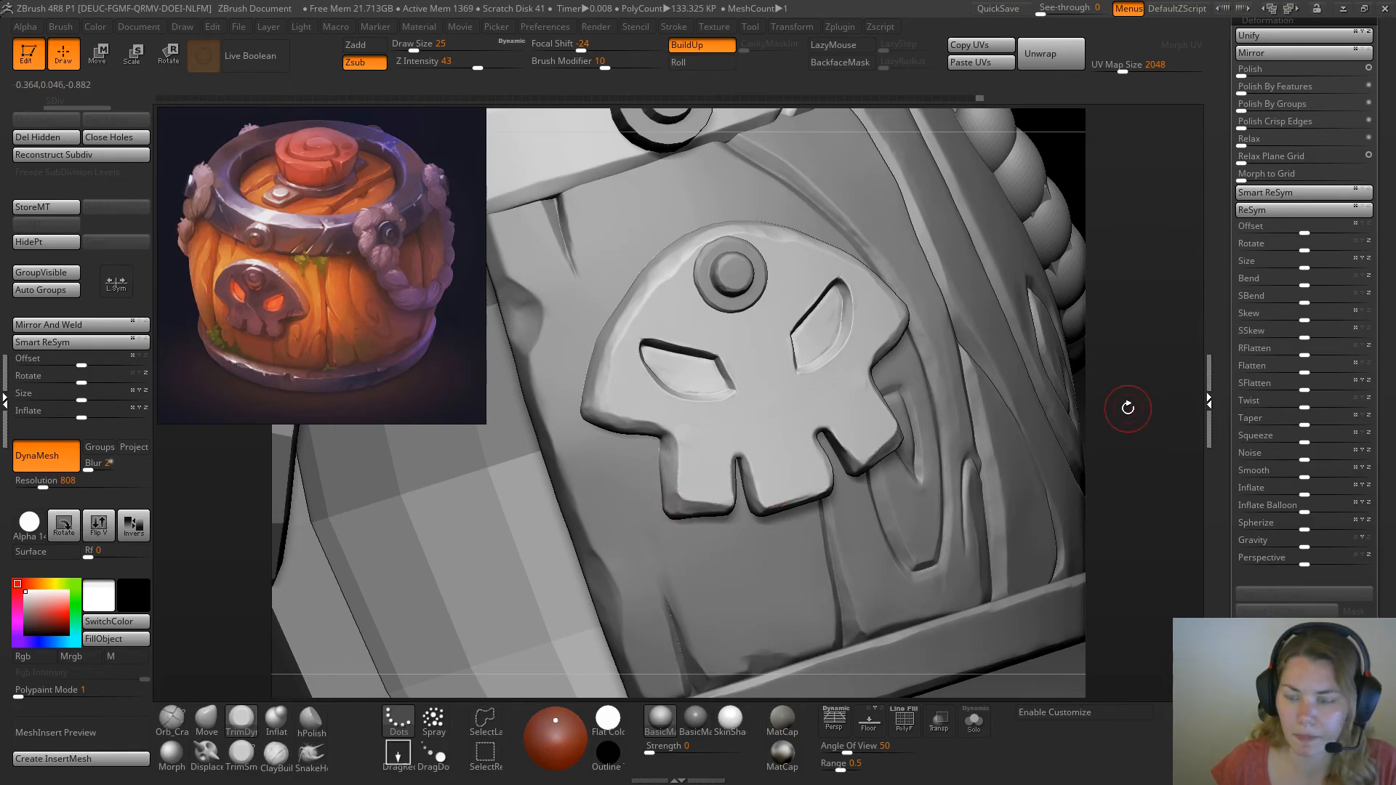
left_click_drag(1130, 407, 1105, 429)
mouse_move(678, 515)
left_mouse_down()
mouse_move(726, 518)
mouse_move(740, 462)
mouse_move(755, 495)
mouse_move(792, 504)
left_mouse_up()
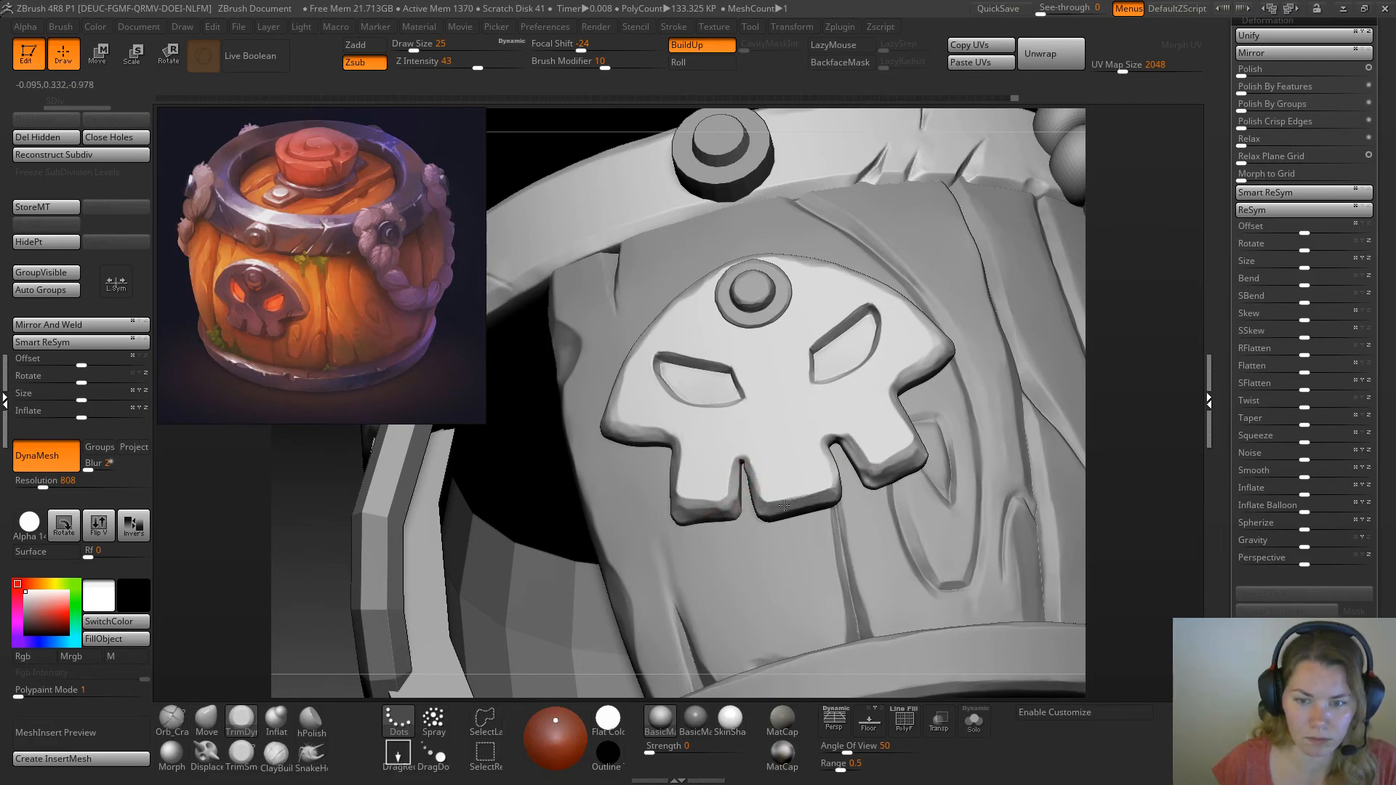
left_click_drag(1141, 382, 901, 449)
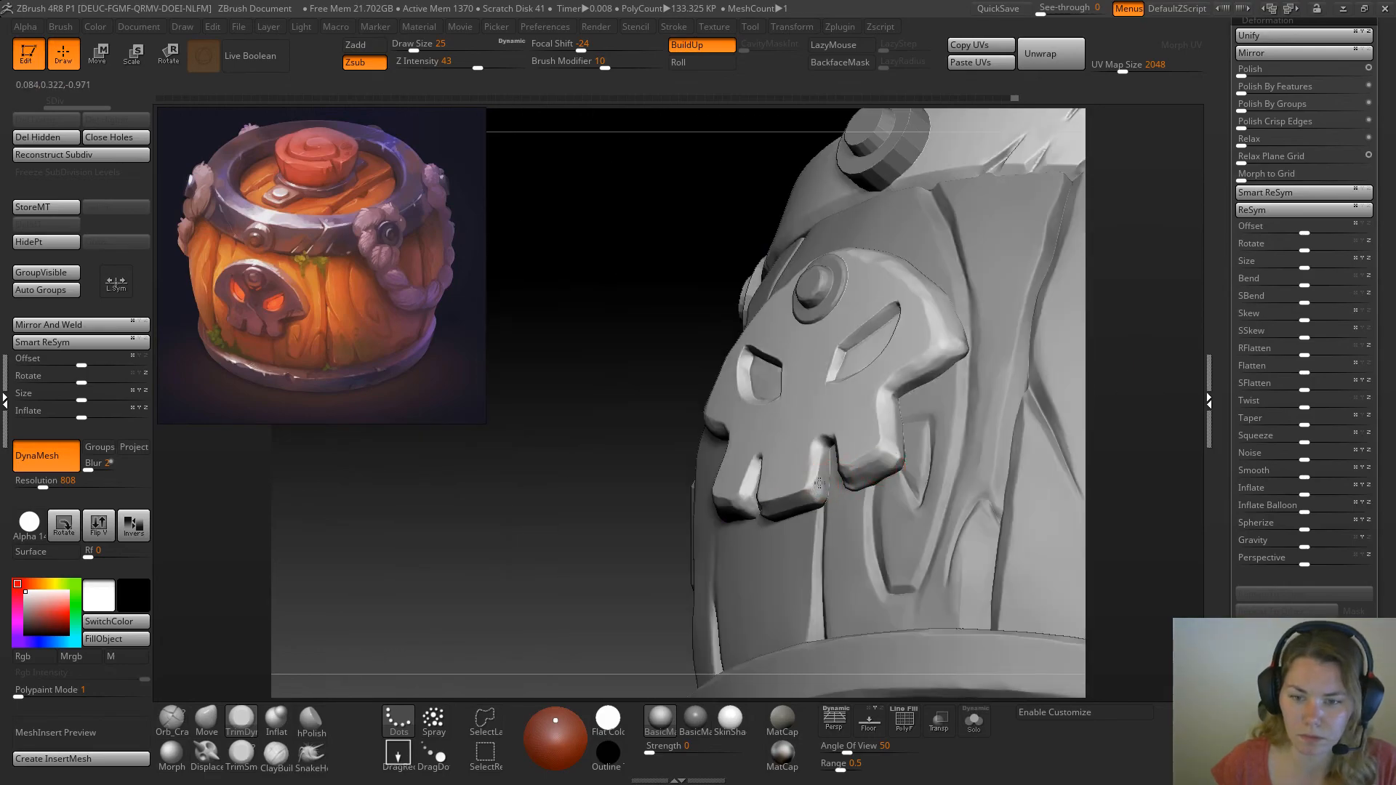
mouse_move(1157, 343)
left_mouse_down()
mouse_move(929, 355)
mouse_move(929, 375)
mouse_move(894, 373)
left_mouse_up()
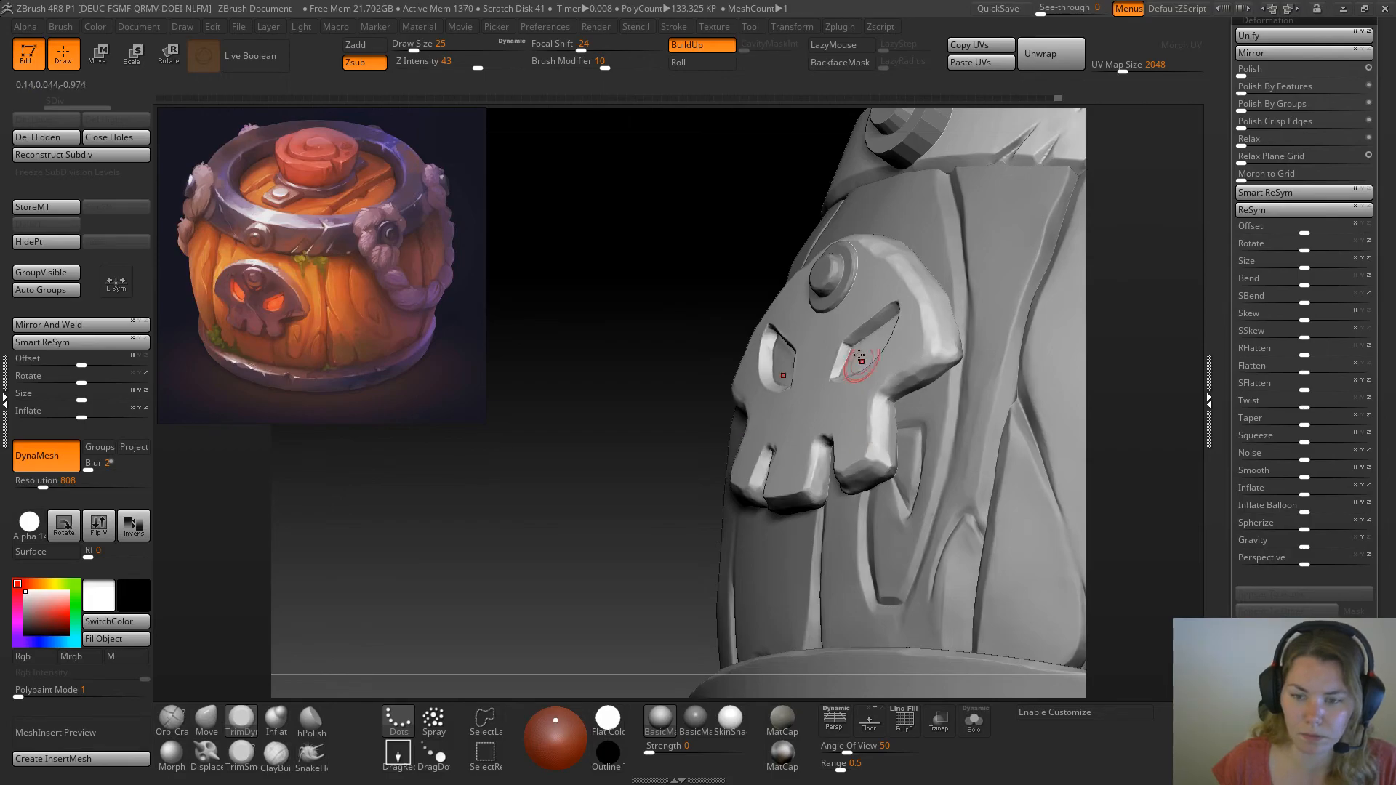
Store a morph target for the skull plate and build up lumps over the nose, cheeks and teeth with an additive brush at Z intensity 50
left_click(69, 209)
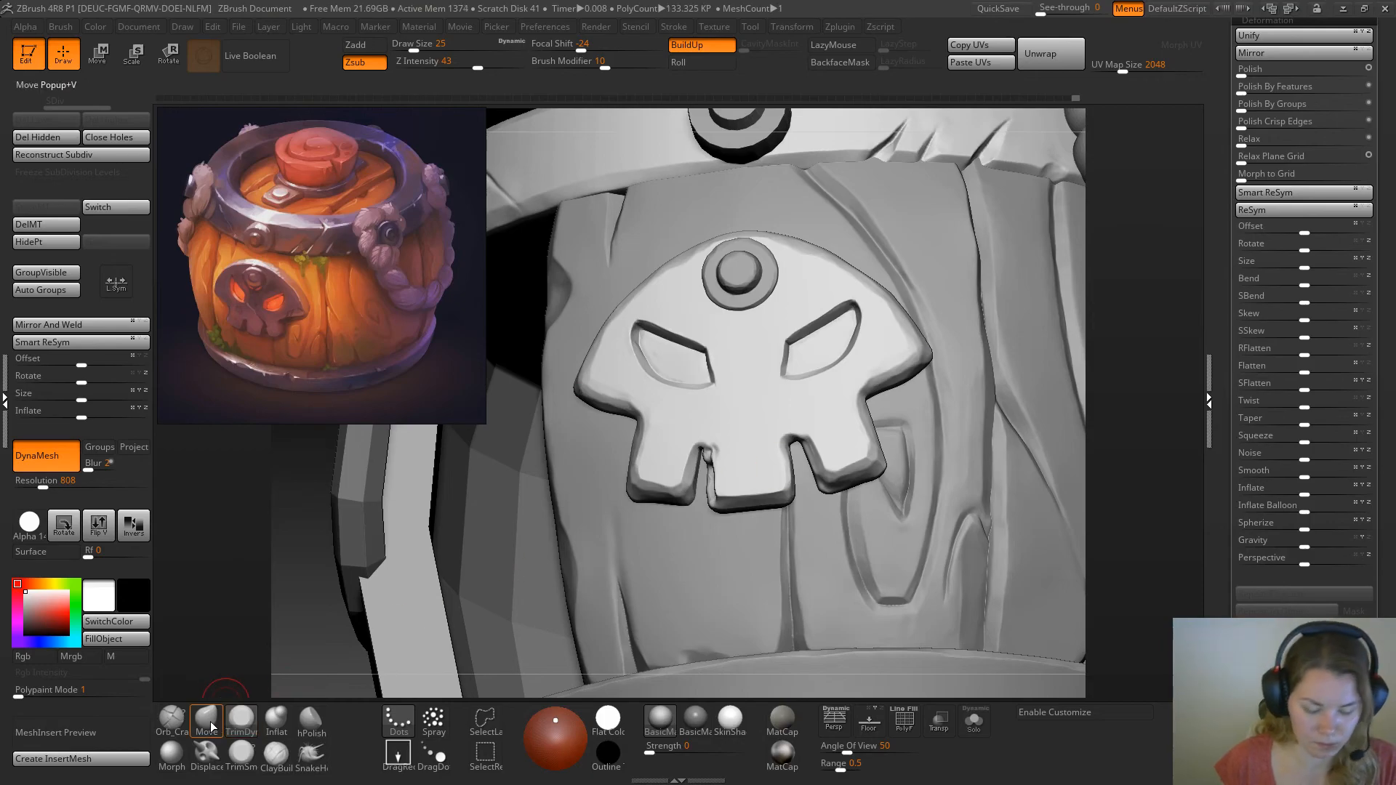
key("b")
left_click(54, 336)
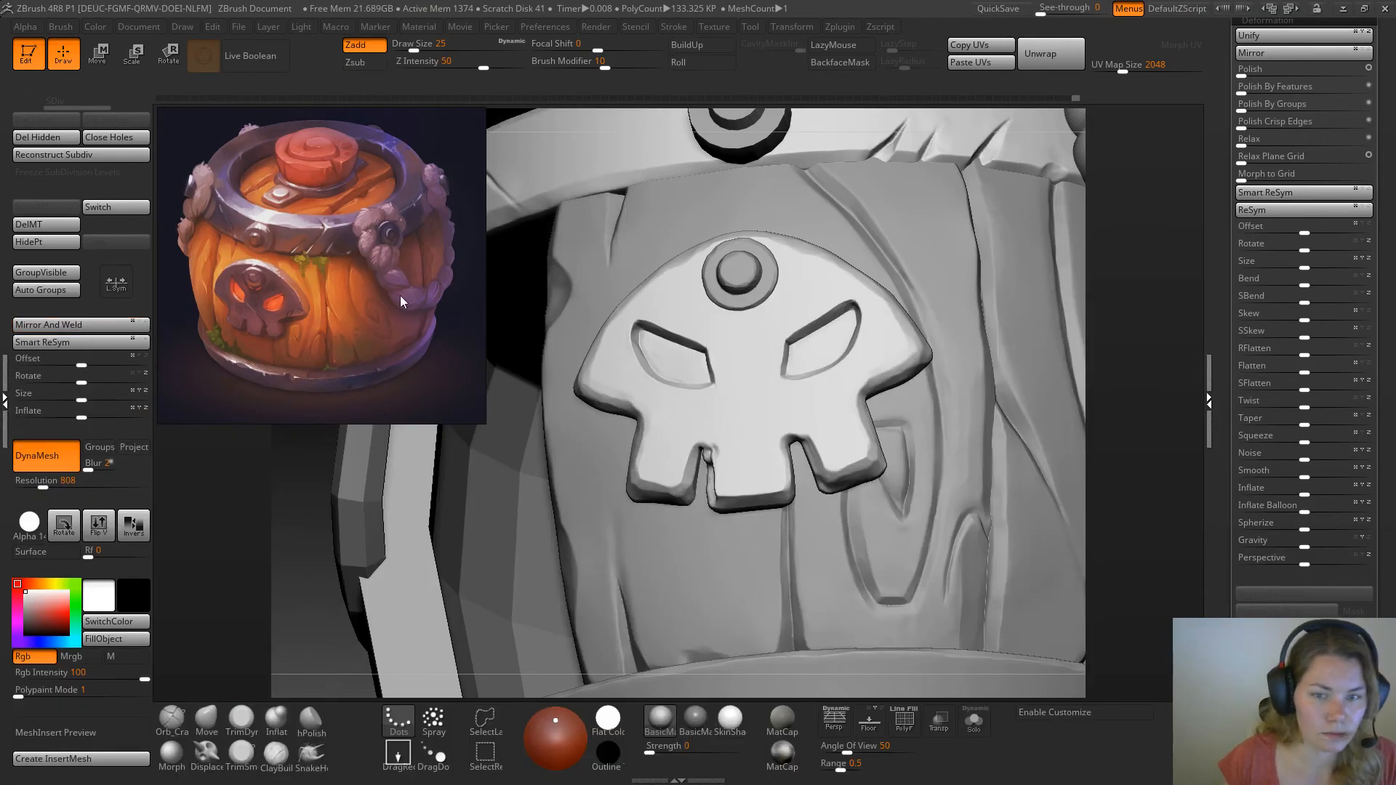
mouse_move(1153, 293)
left_mouse_down()
mouse_move(1173, 333)
mouse_move(1062, 411)
mouse_move(1056, 443)
mouse_move(1079, 430)
mouse_move(931, 418)
left_mouse_up()
mouse_move(701, 414)
left_mouse_down()
mouse_move(678, 413)
mouse_move(727, 394)
mouse_move(742, 407)
mouse_move(736, 467)
mouse_move(761, 463)
mouse_move(654, 413)
mouse_move(616, 357)
left_mouse_up()
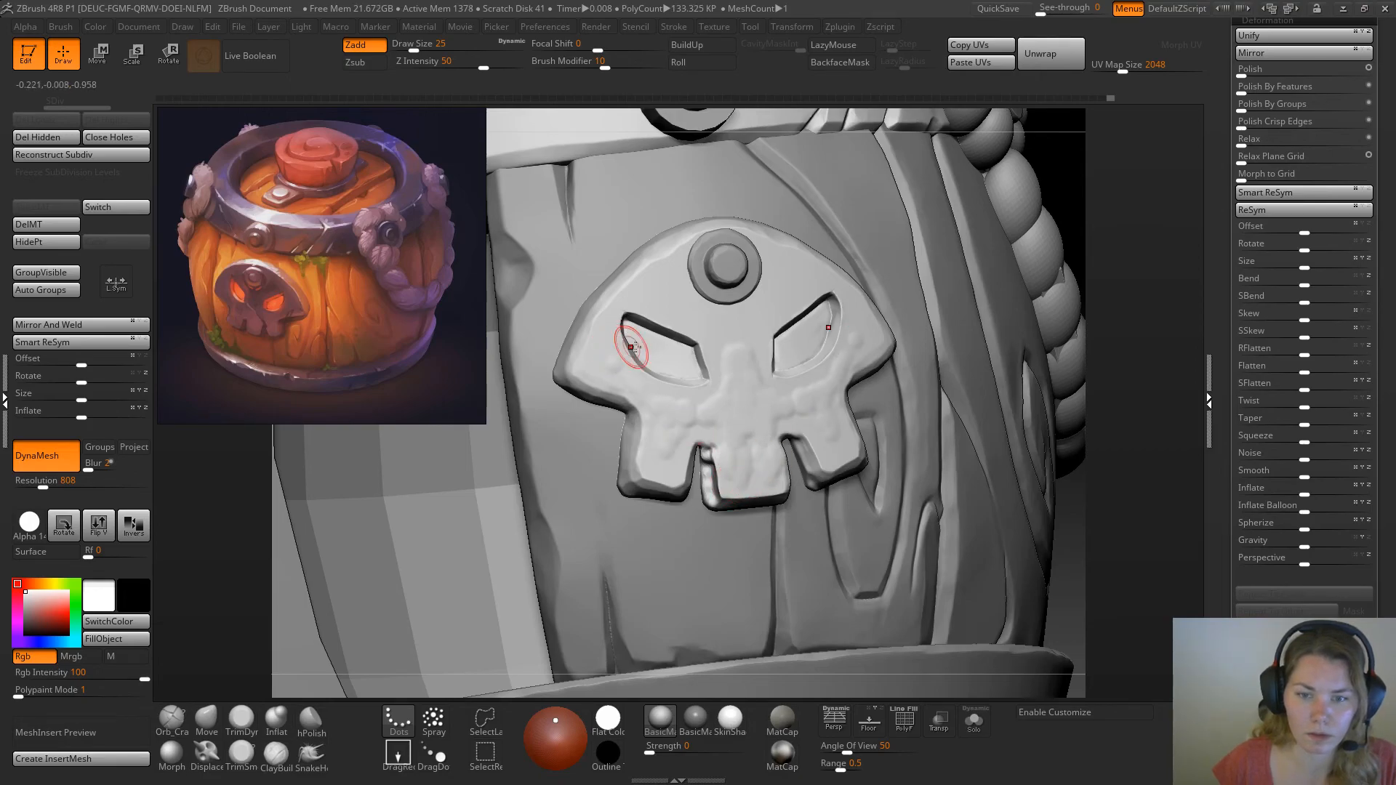
Flatten the built-up lumps on the nose, cheeks and teeth into soft planes with the TrimDynamic brush
left_click_drag(1079, 428, 1084, 393)
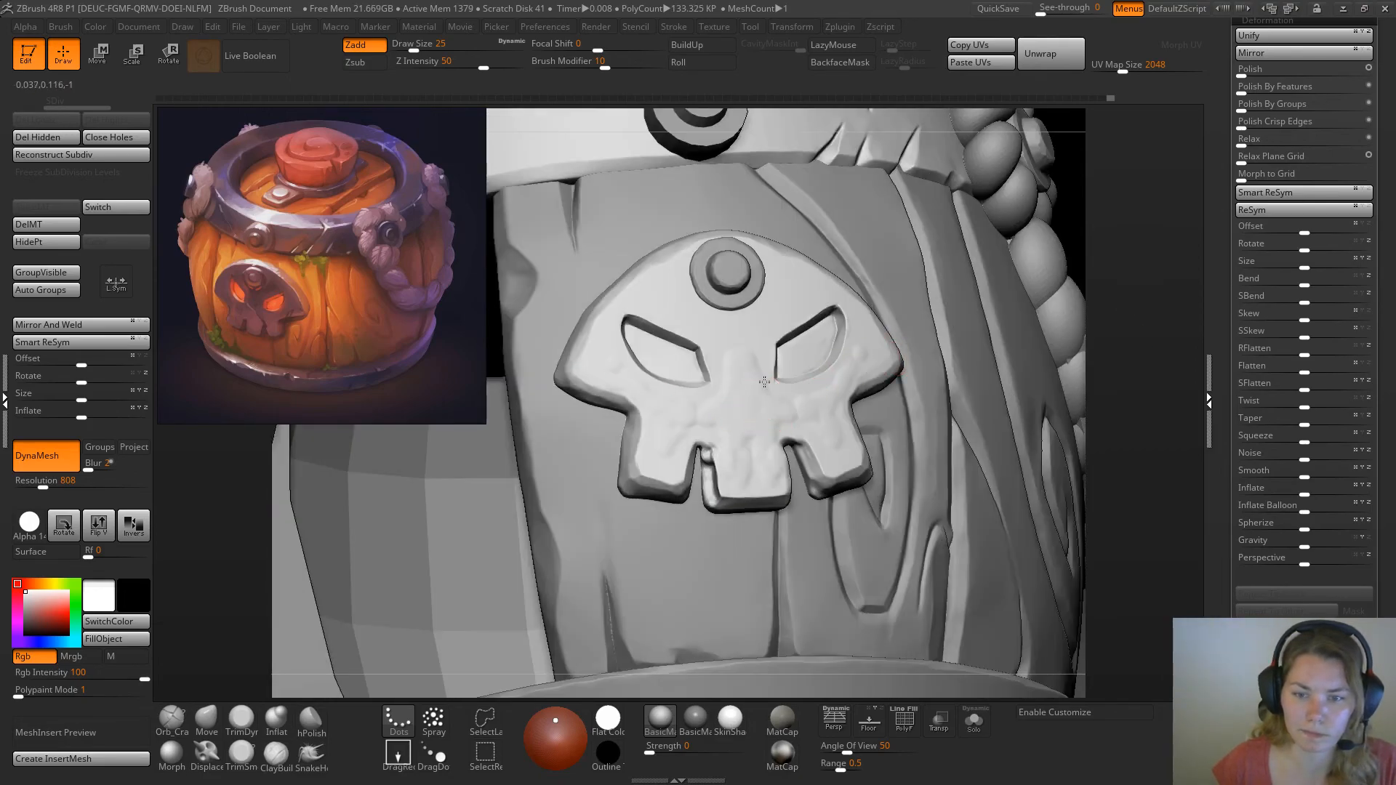
left_click(241, 720)
left_click_drag(664, 416, 602, 369)
mouse_move(668, 406)
left_mouse_down()
mouse_move(710, 412)
mouse_move(689, 425)
mouse_move(759, 355)
left_mouse_up()
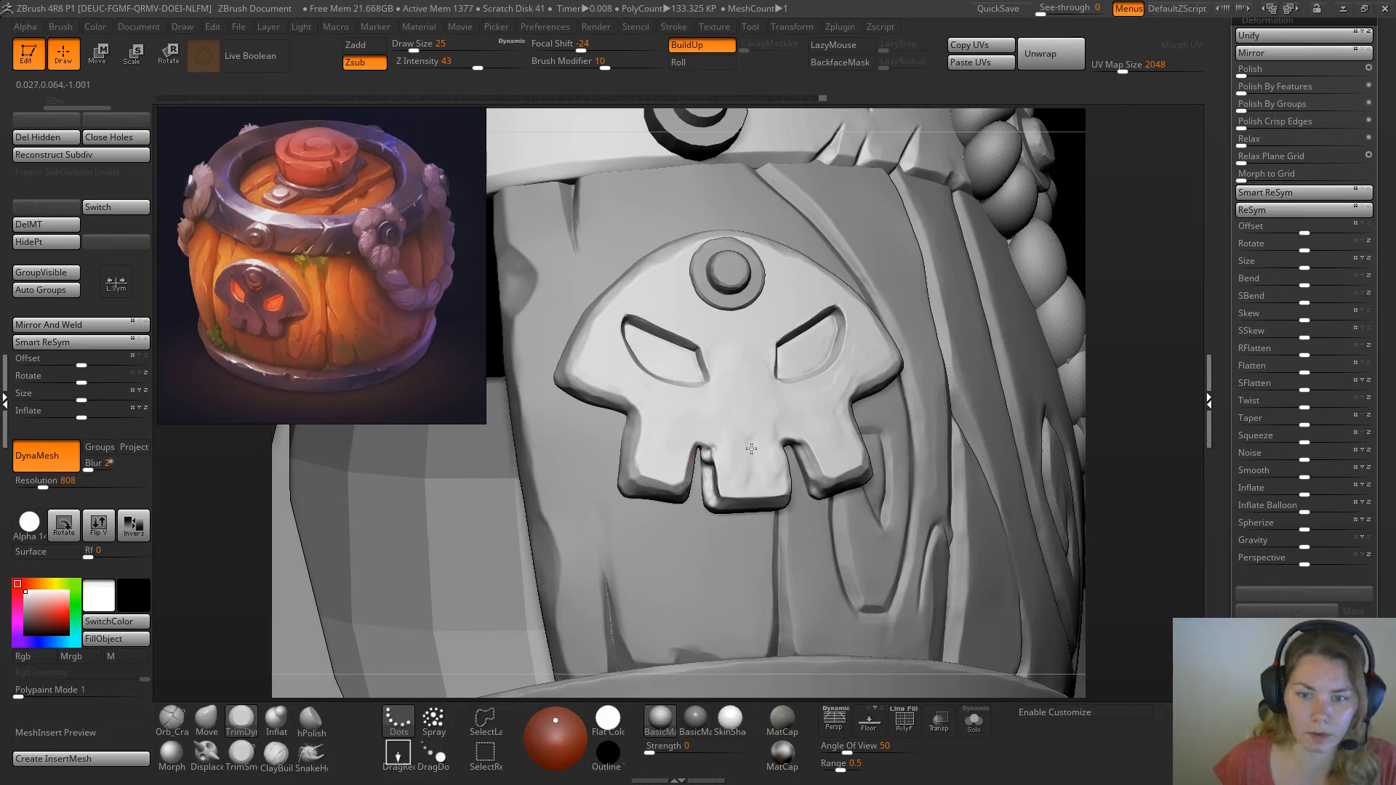
left_click_drag(731, 446, 760, 474)
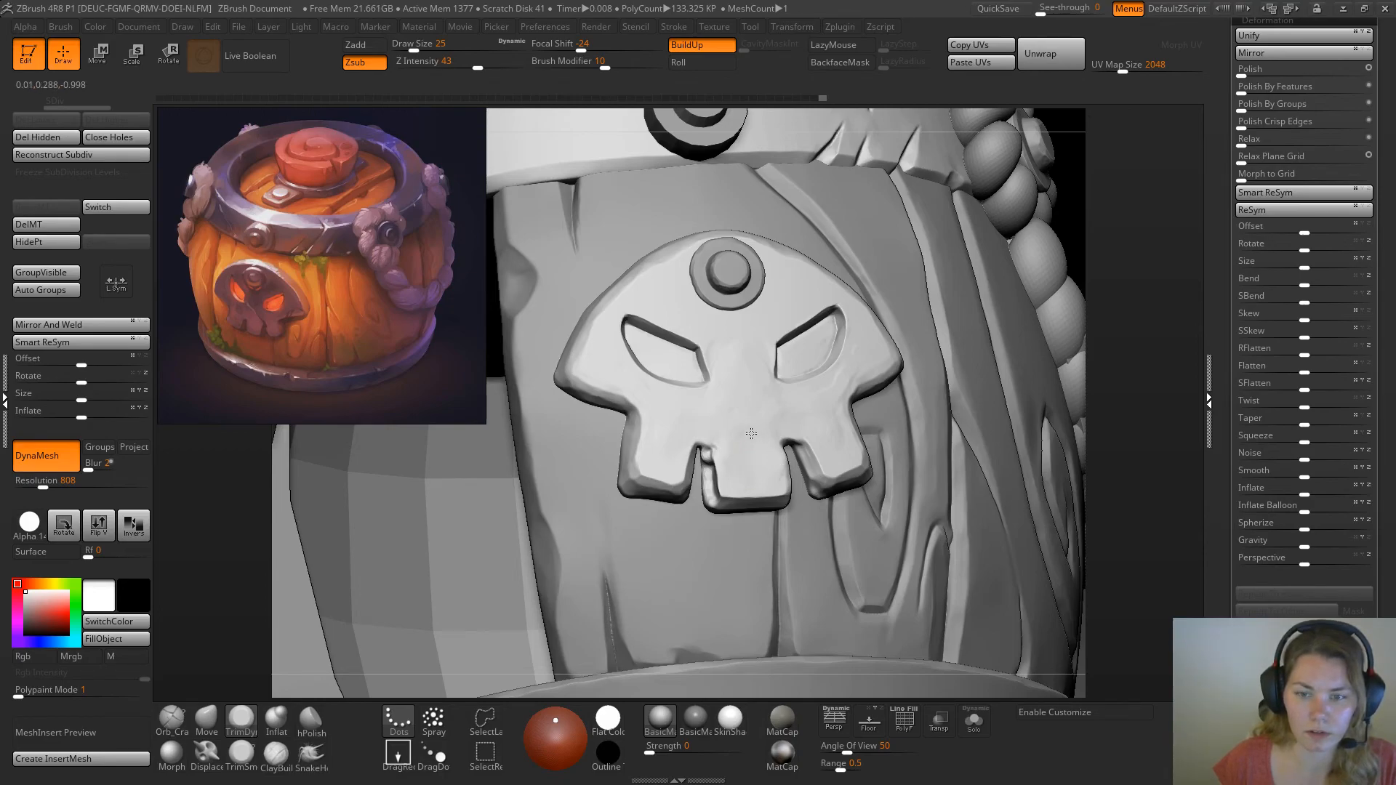
left_click_drag(759, 424, 753, 398)
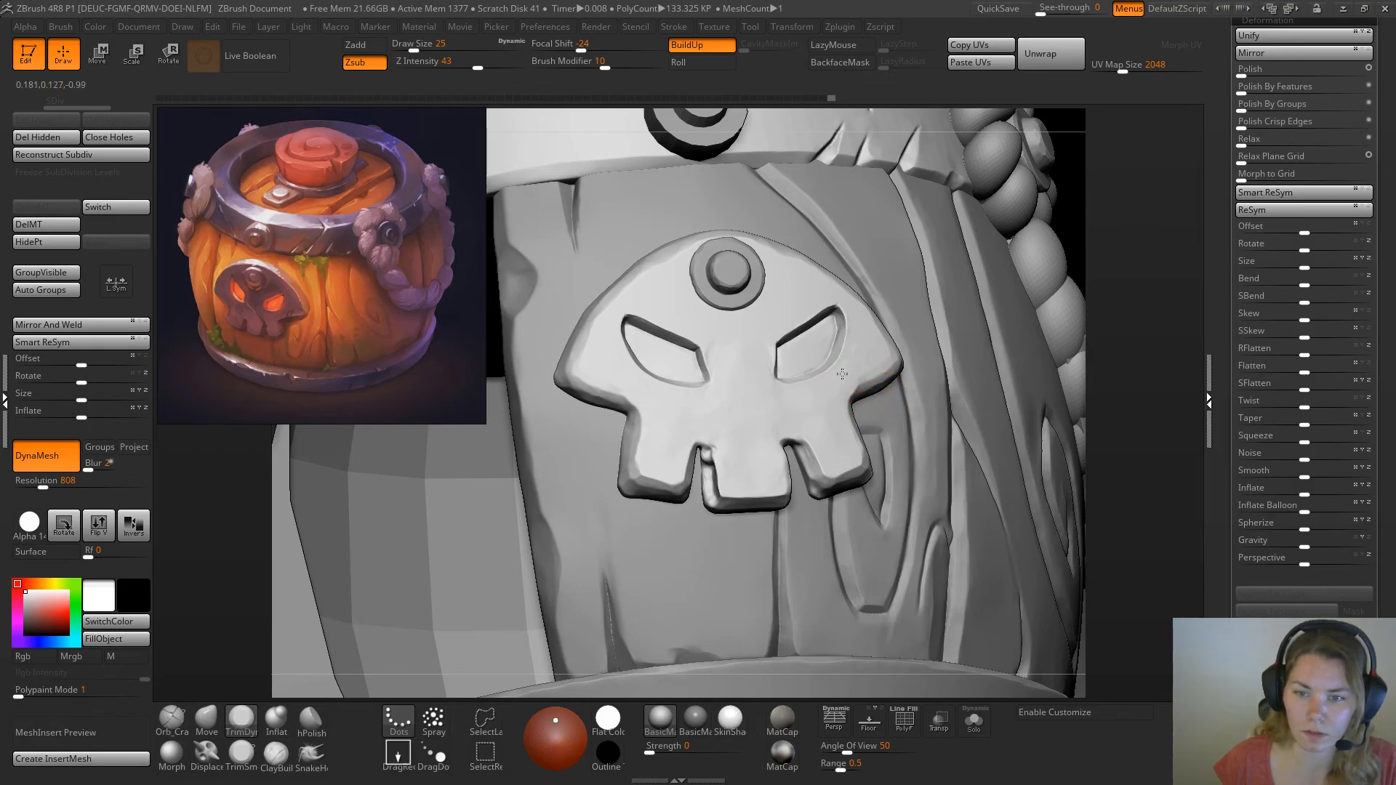
left_click_drag(862, 352, 859, 383)
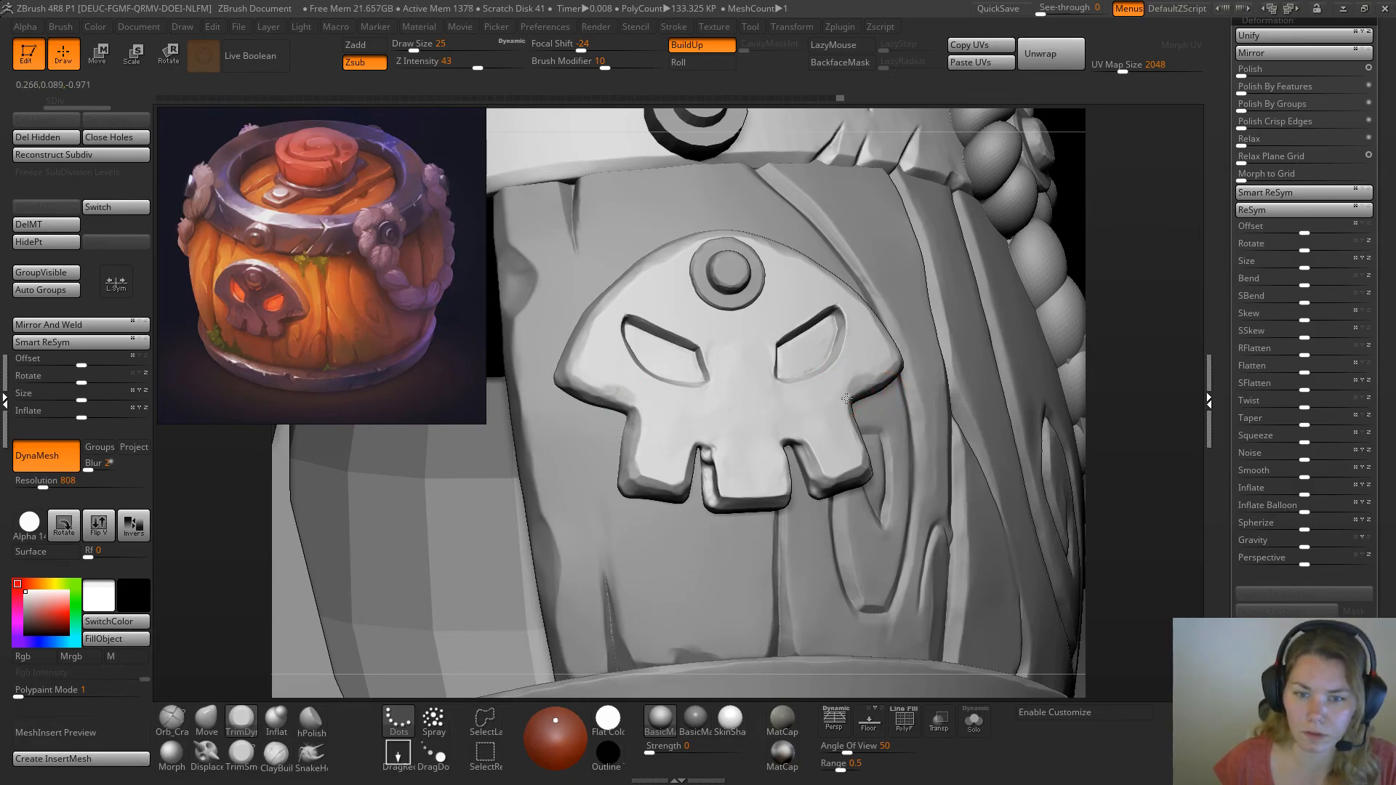
mouse_move(639, 413)
left_mouse_down()
mouse_move(605, 392)
mouse_move(623, 394)
left_mouse_up()
left_click_drag(623, 394, 598, 394)
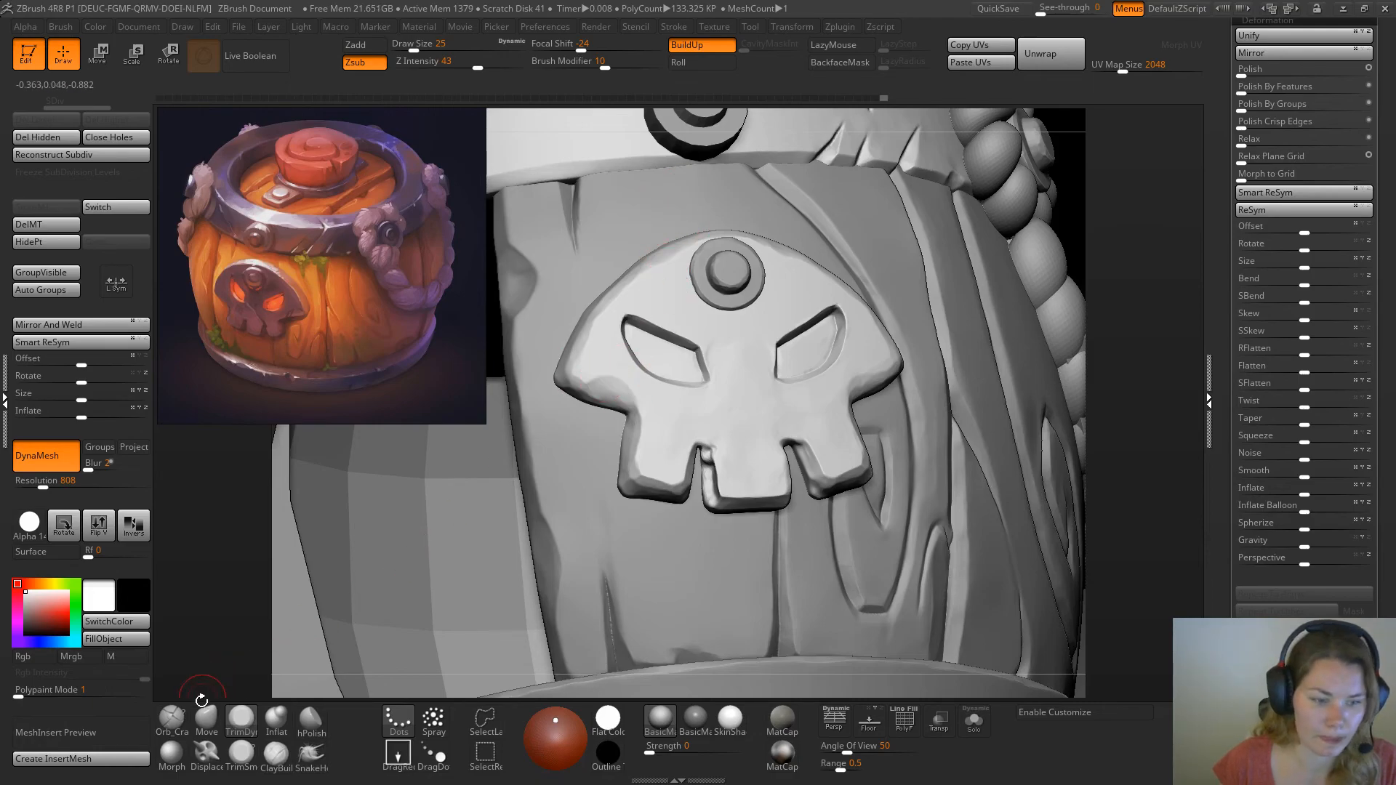
Bevel the edges and corners of the teeth on both sides of the first tooth gap with the TrimDynamic brush at draw size 25
left_click_drag(1155, 272, 1145, 278)
left_click(172, 756)
left_click(241, 720)
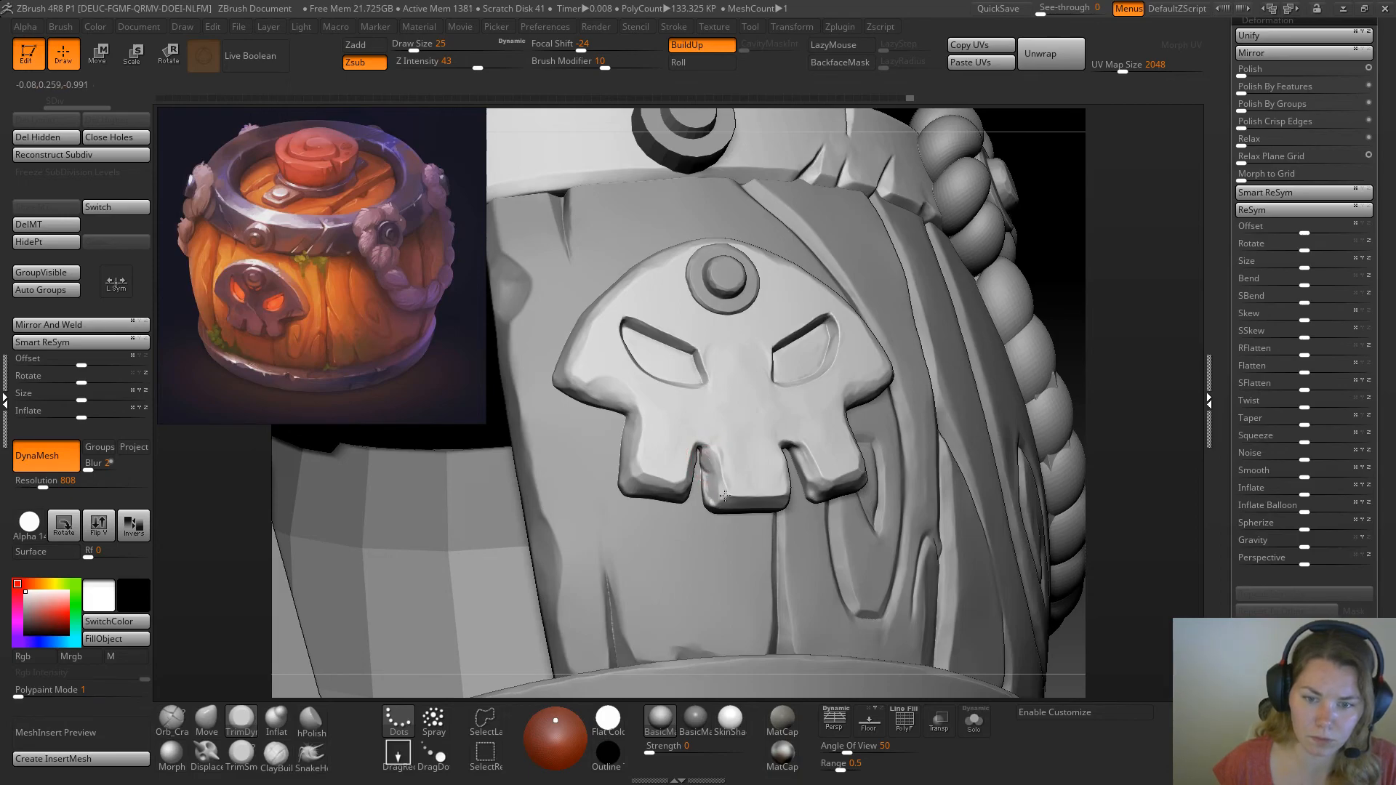
left_click_drag(1113, 319, 1158, 324)
left_click_drag(675, 461, 694, 445, "ctrl")
mouse_move(1128, 299)
left_mouse_down()
mouse_move(727, 444)
mouse_move(710, 486)
mouse_move(713, 467)
left_mouse_up()
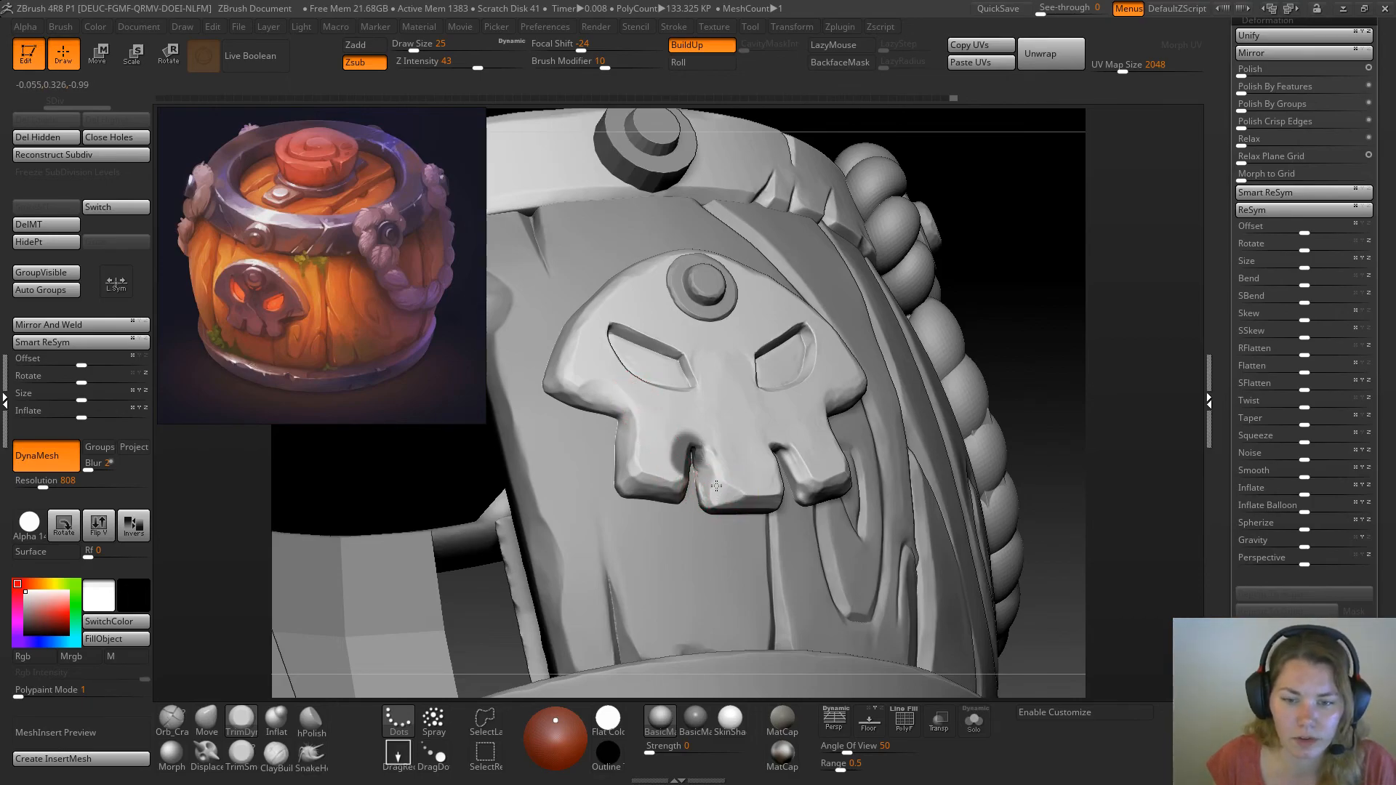
left_click_drag(704, 493, 713, 452)
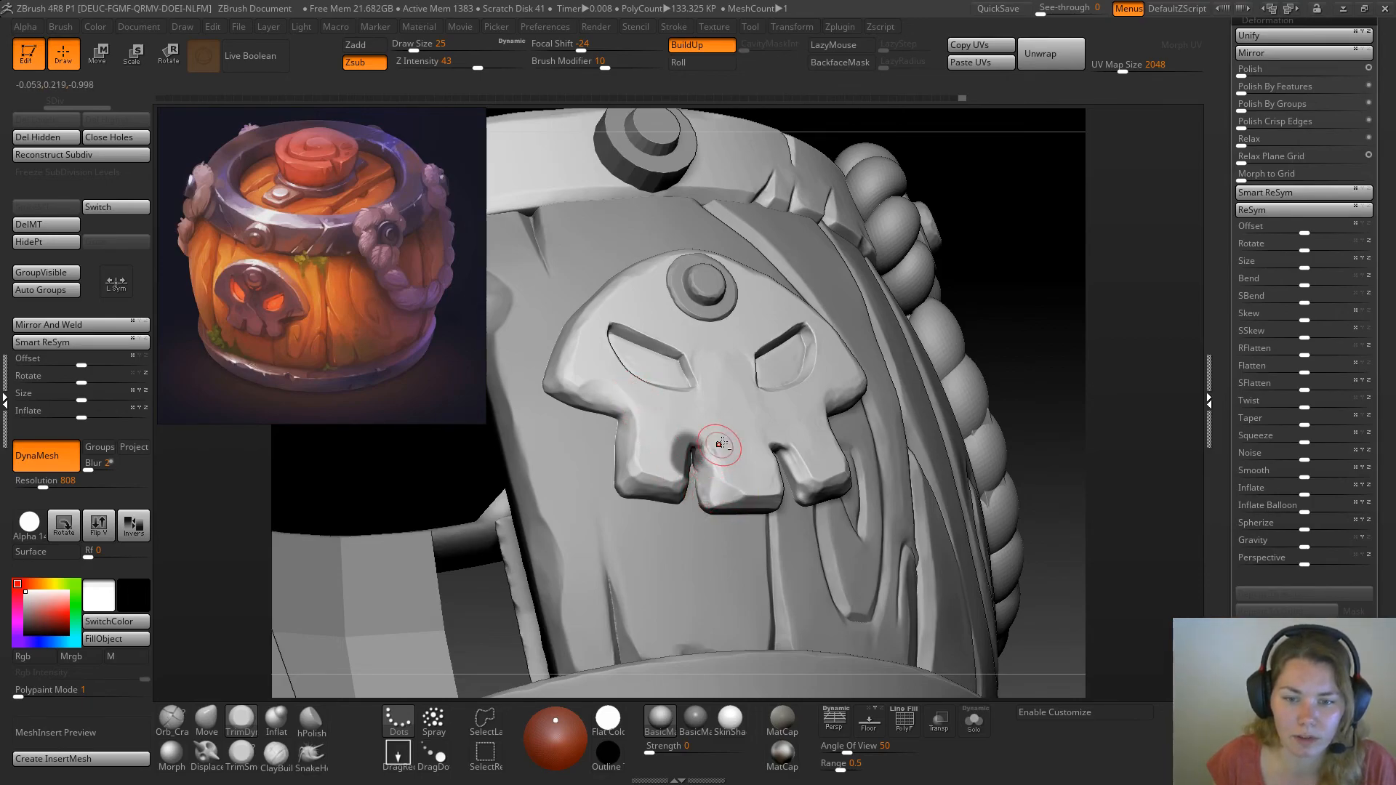
Try flattening the inner walls of the first tooth gap with the TrimDynamic brush at draw size 18, and undo unwanted strokes
left_click(1024, 312, "ctrl")
left_click_drag(1016, 294, 1035, 325, "ctrl")
key("space")
left_click(707, 466)
left_click_drag(701, 466, 700, 459)
key("ctrl+z")
key("ctrl+z")
left_click(1026, 356, "ctrl")
mouse_move(1028, 343)
left_mouse_down("ctrl")
mouse_move(1046, 373)
mouse_move(1023, 346)
mouse_move(1005, 353)
mouse_move(1037, 349)
left_mouse_up("ctrl")
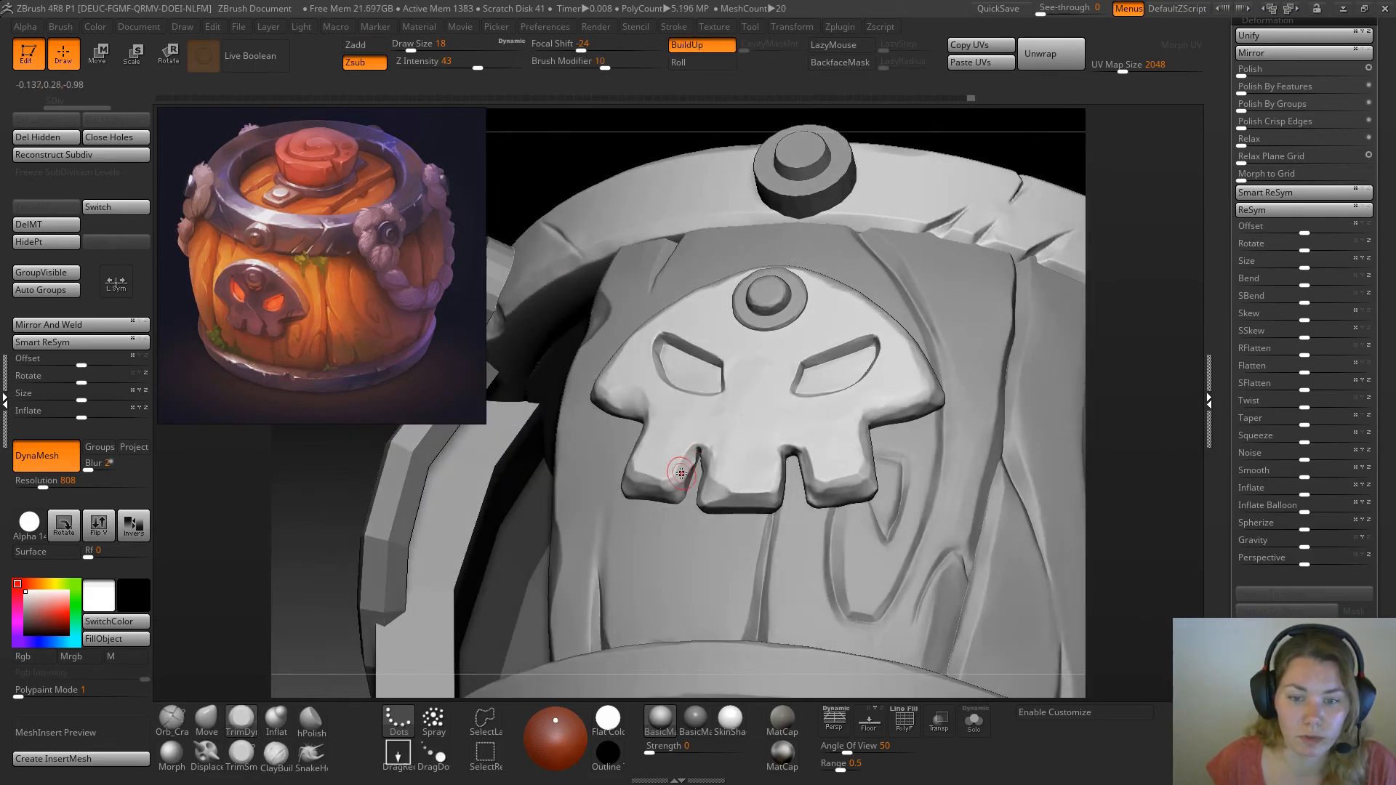
left_click_drag(694, 454, 699, 443)
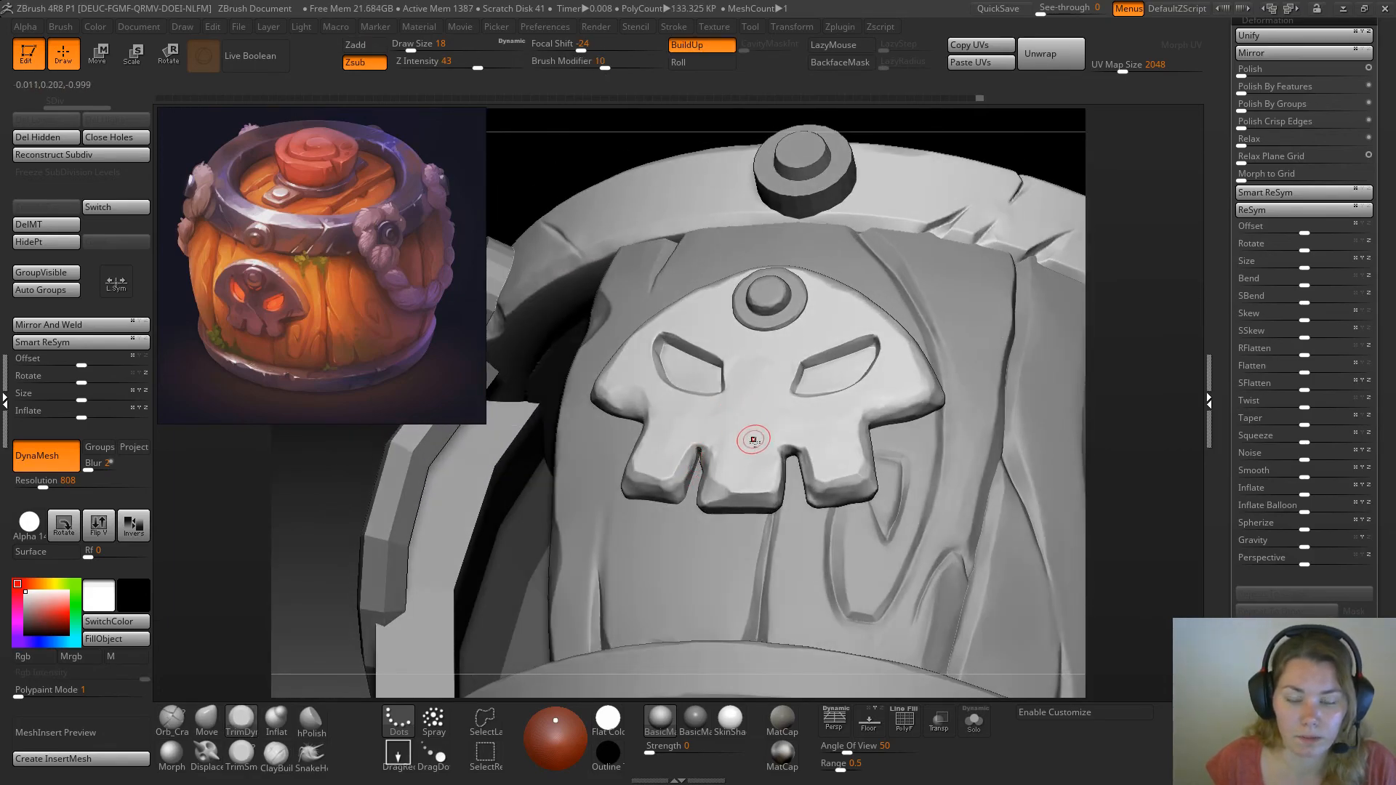
key("ctrl+z")
Isolate the skull plate and trim the inner edge of the middle tooth beside the gap with the TrimSmoothBorder brush
left_click_drag(1144, 356, 1039, 421)
left_click(978, 729)
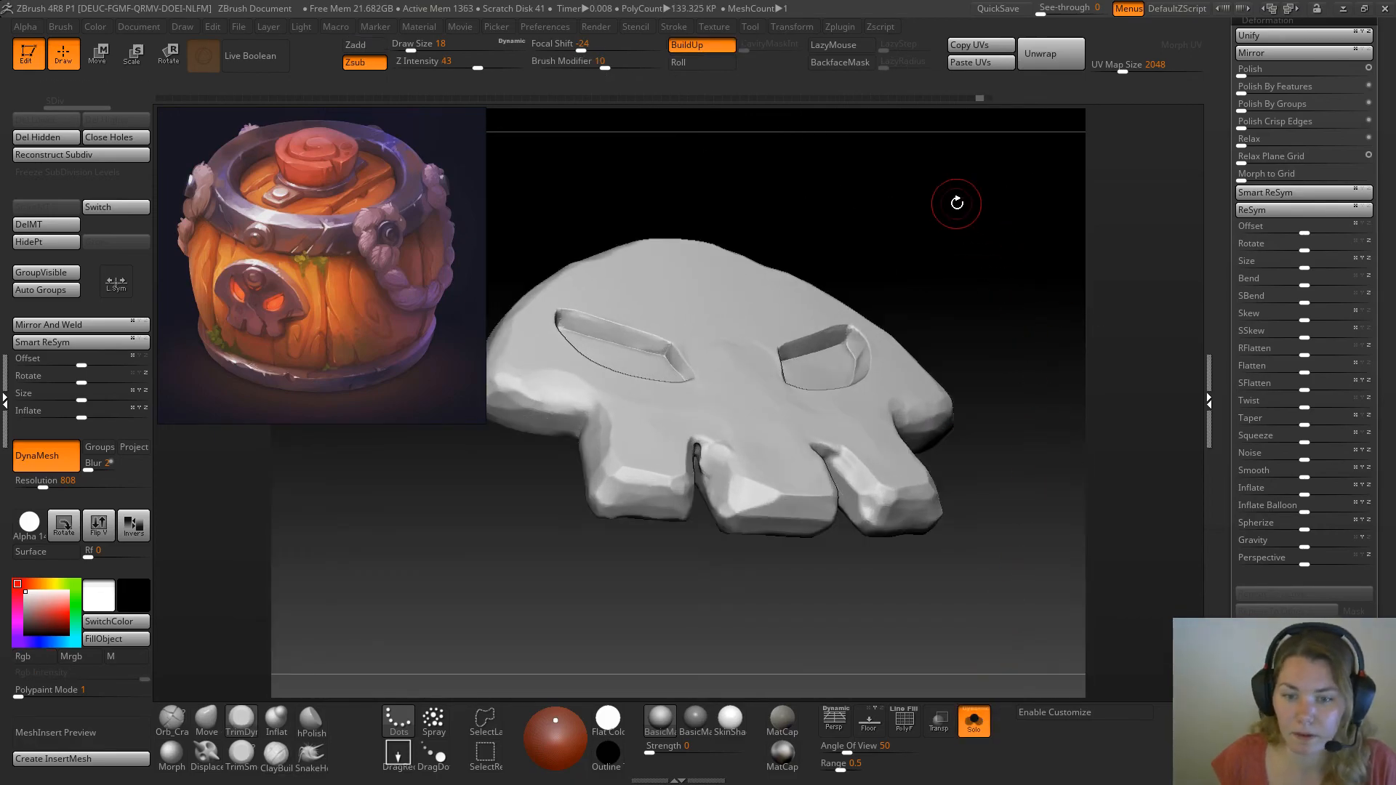
left_click_drag(960, 196, 717, 452)
left_click(241, 753)
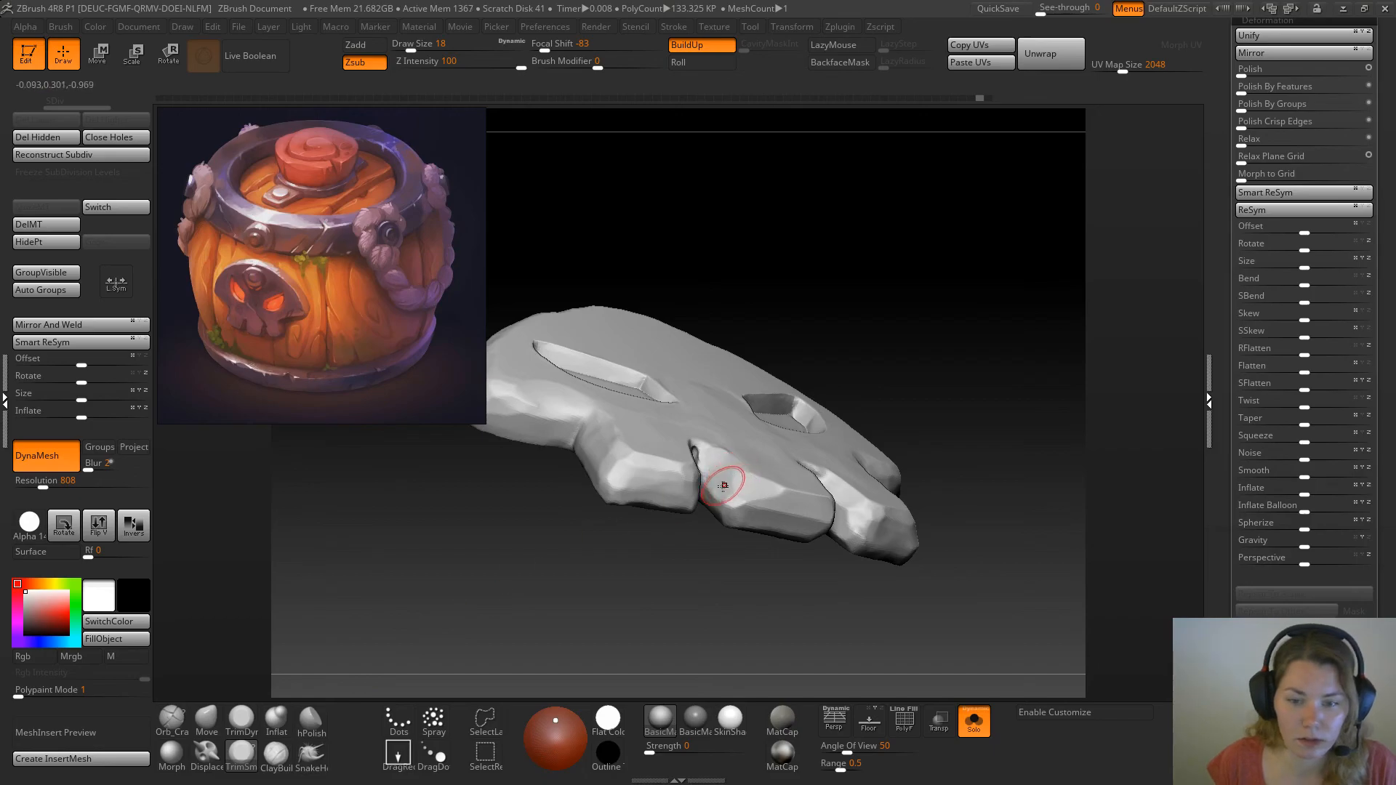
left_click_drag(998, 290, 739, 458)
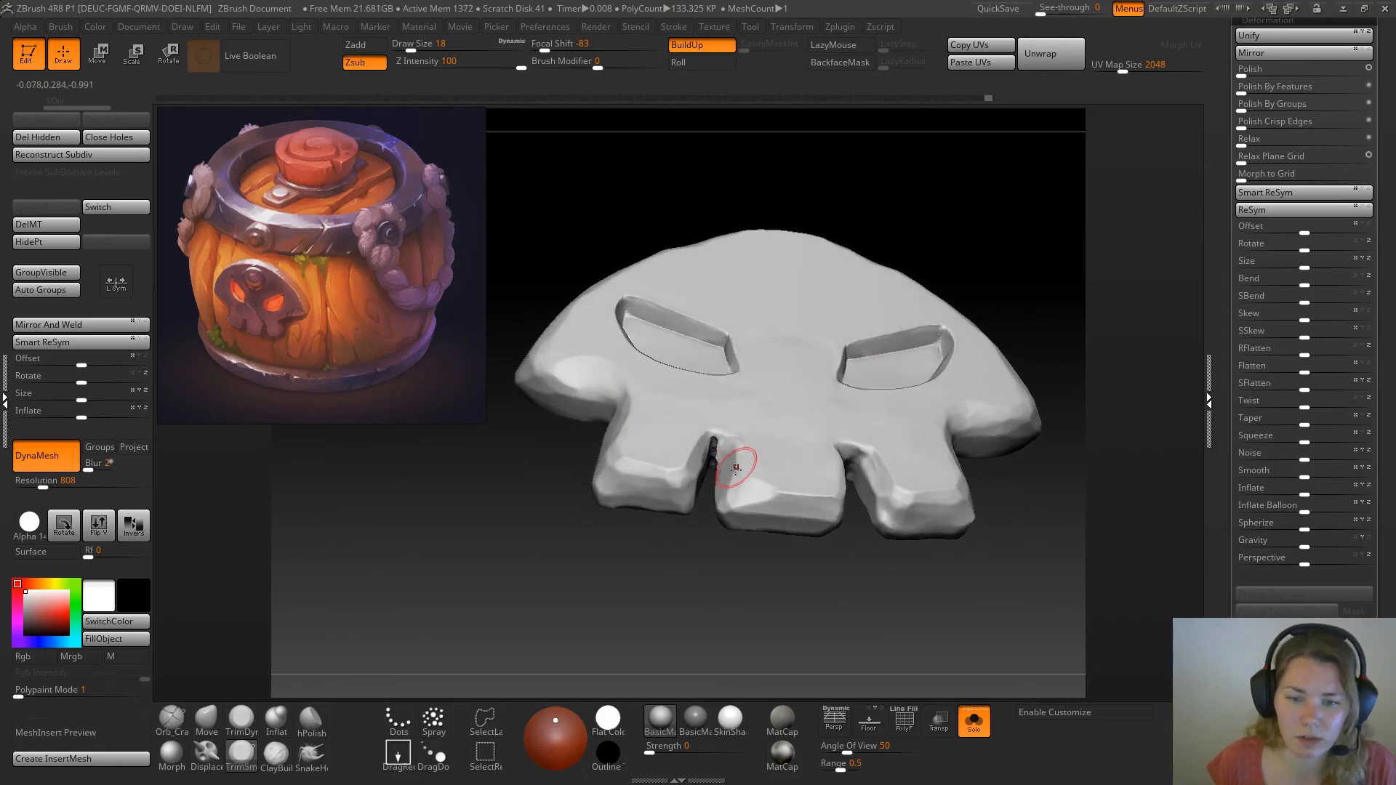
mouse_move(989, 194)
left_mouse_down()
mouse_move(707, 456)
mouse_move(719, 442)
left_mouse_up()
left_click_drag(524, 589, 605, 556)
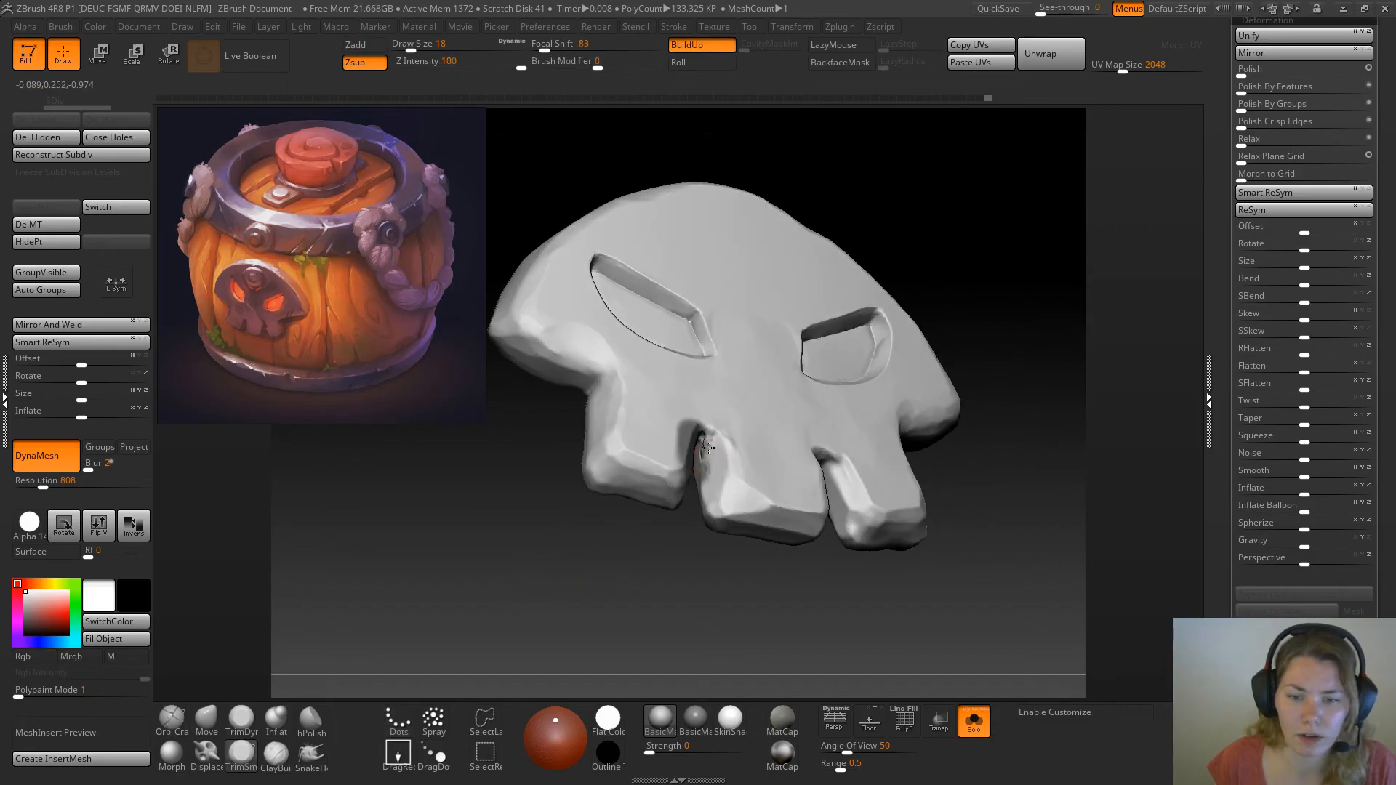
Flatten the upper end of the first tooth gap with the TrimDynamic brush, and show the rest of the barrel again
left_click(246, 717)
left_click_drag(722, 439, 711, 448)
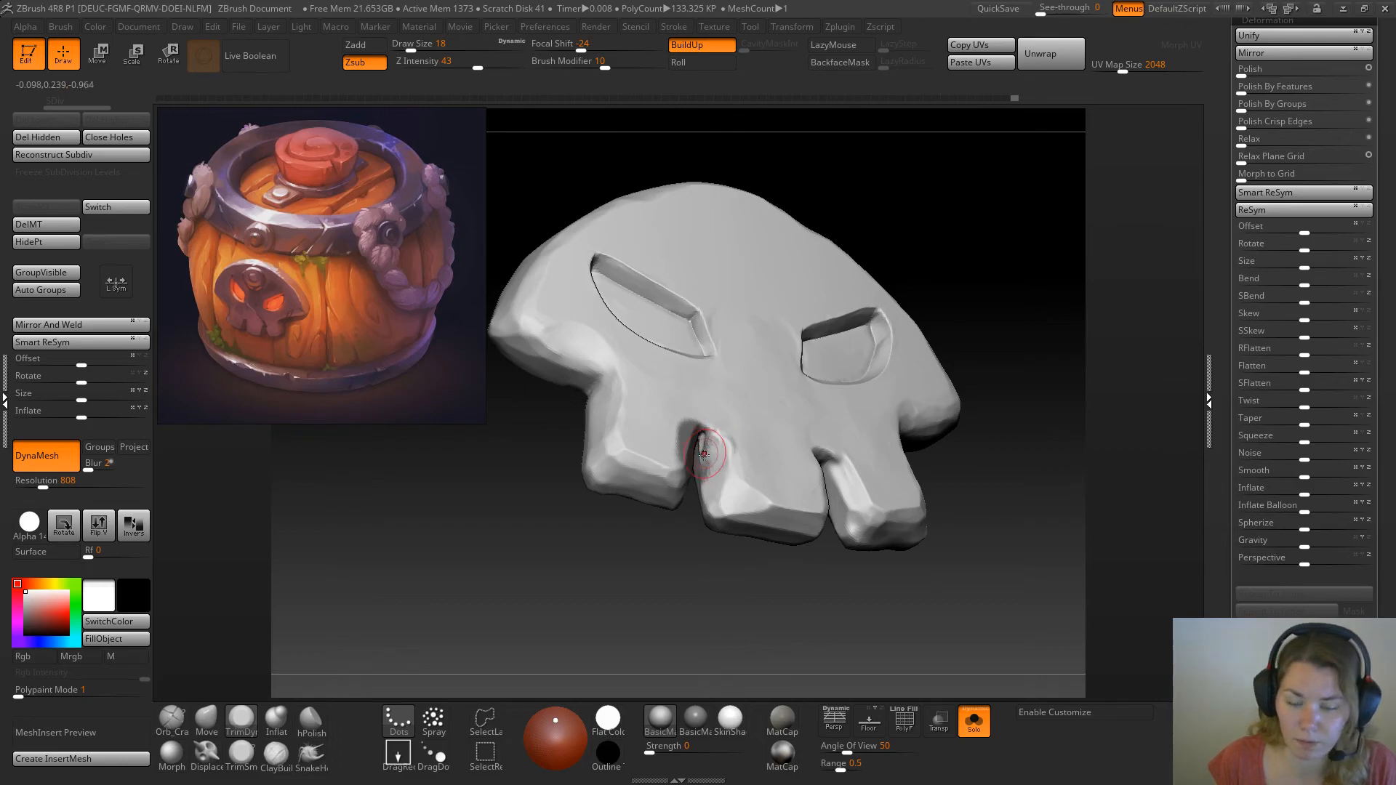
mouse_move(1000, 320)
left_mouse_down()
mouse_move(876, 227)
mouse_move(927, 305)
left_mouse_up()
left_click_drag(814, 596, 800, 228, "alt")
left_click_drag(665, 602, 690, 611, "shift")
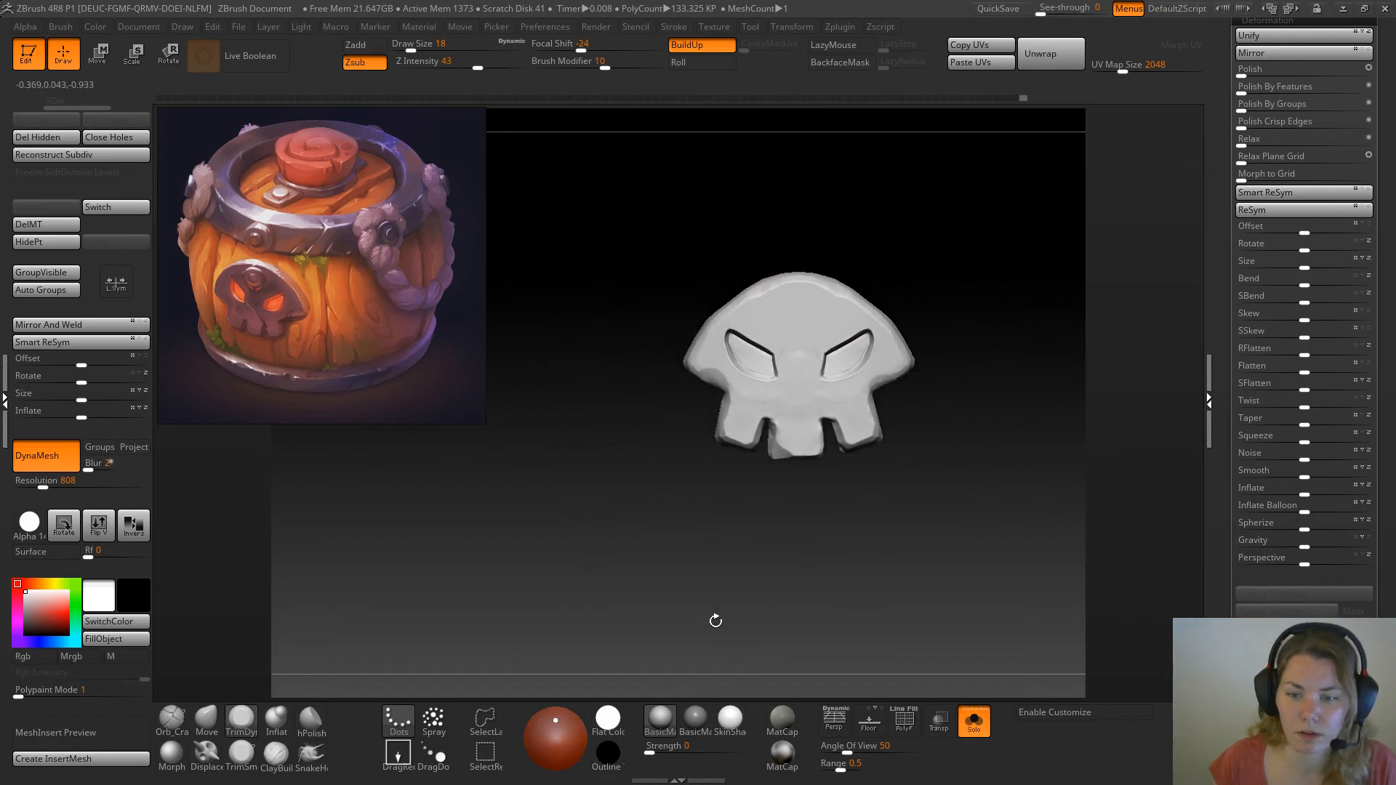
left_click(973, 731)
left_click_drag(432, 473, 444, 579, "alt")
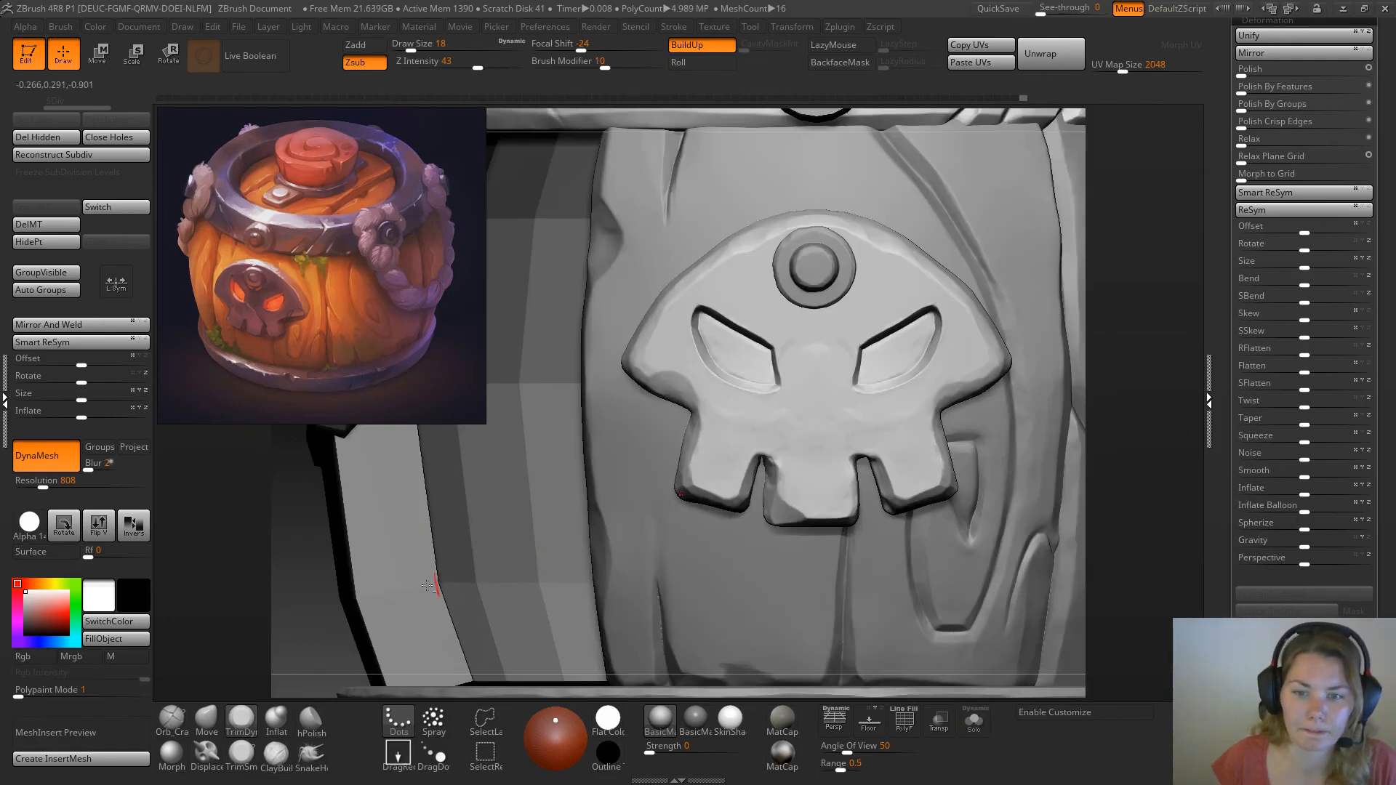
Carve a diagonal crack from between the eye sockets to the second tooth gap with the Orb_Cracks brush at draw size 18
left_click_drag(301, 603, 285, 647, "alt")
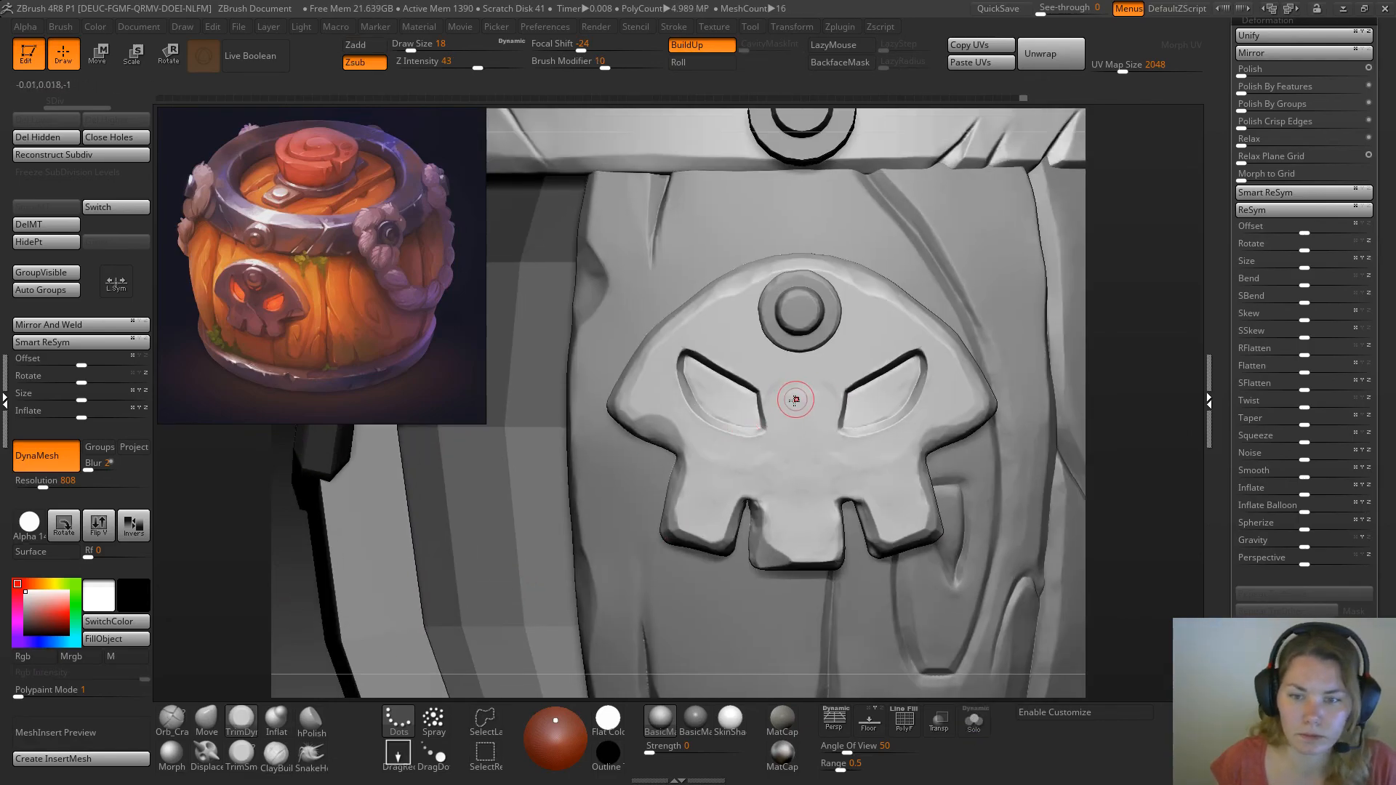
left_click(176, 726)
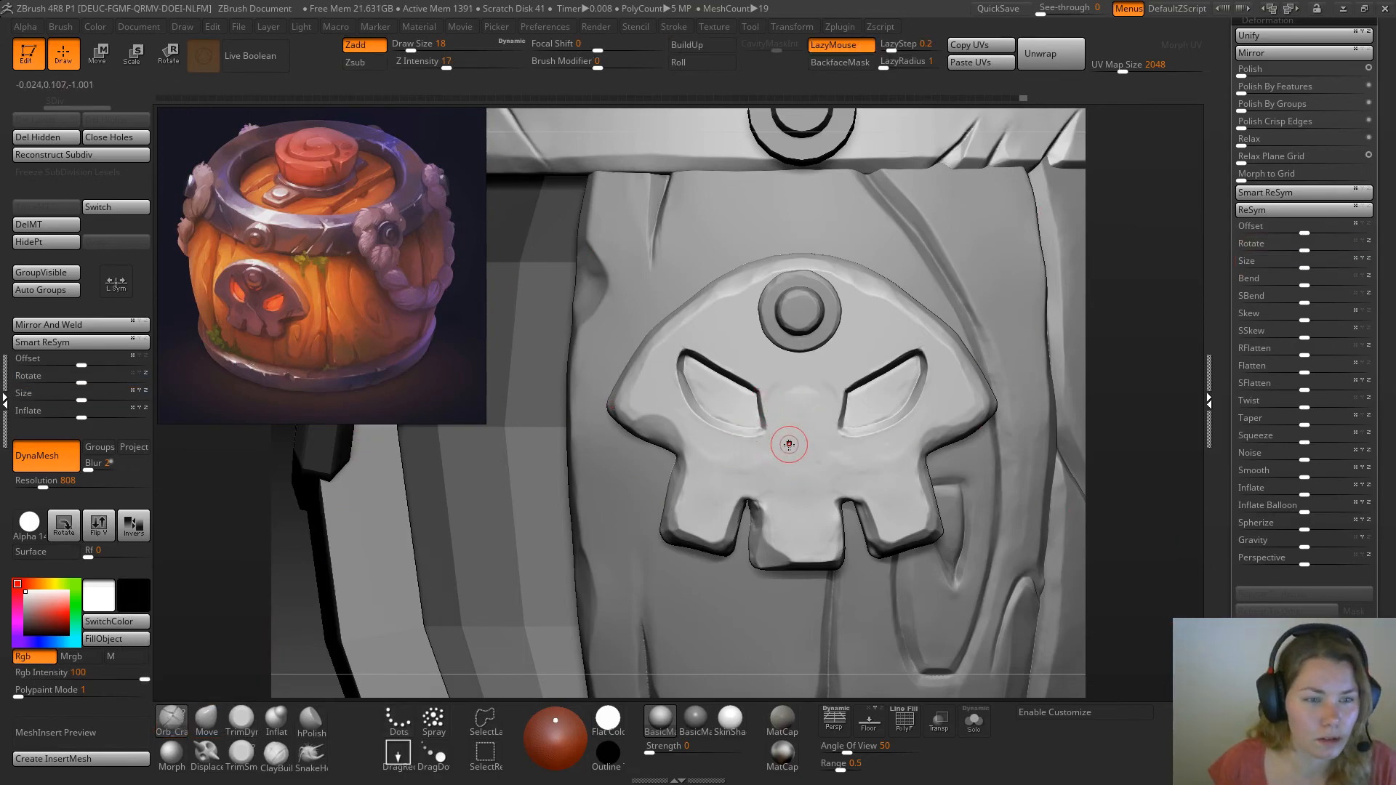
mouse_move(779, 436)
left_mouse_down()
mouse_move(840, 503)
mouse_move(763, 421)
left_mouse_up()
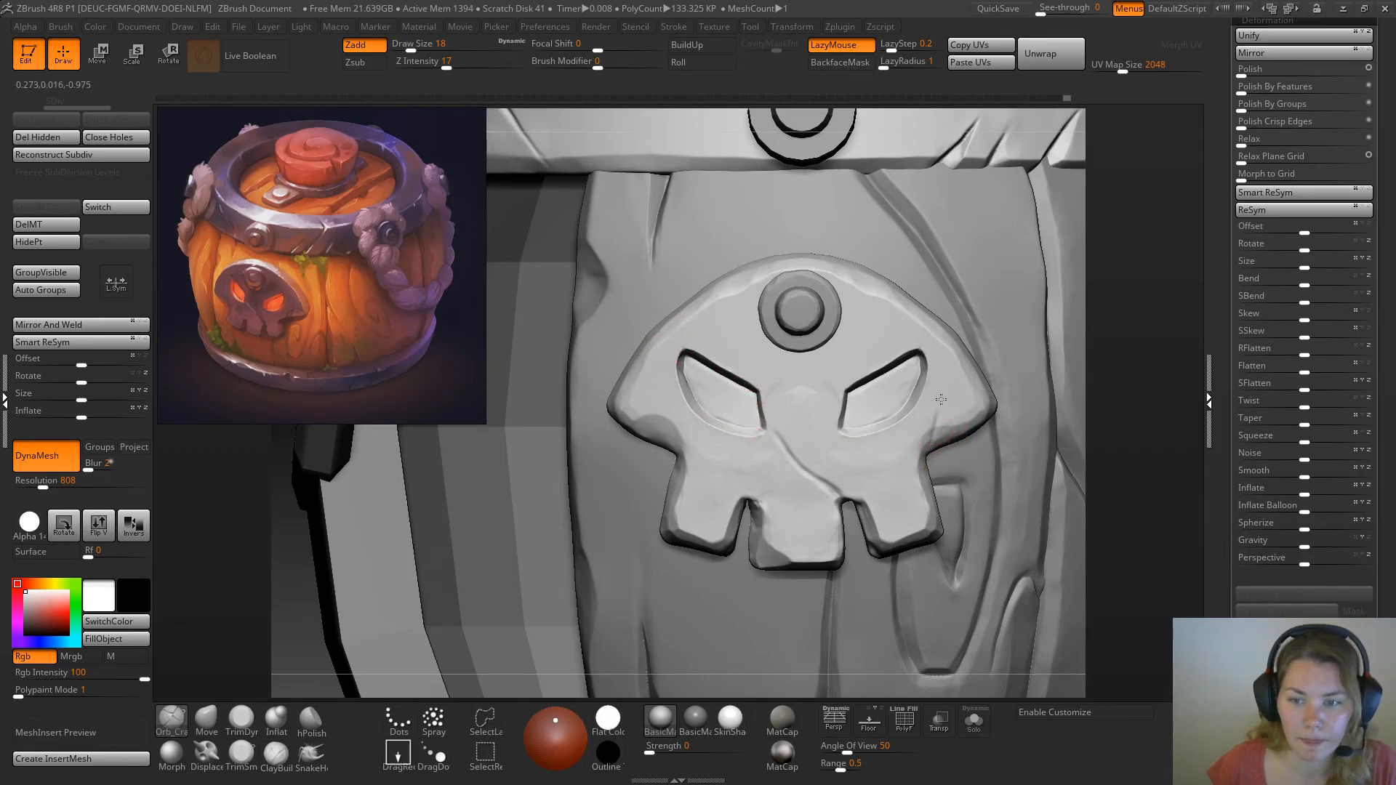
Carve short cracks into the right cheek edge and at the outer corner of the left eye socket, undoing the unwanted stroke
mouse_move(956, 406)
left_mouse_down()
mouse_move(954, 425)
mouse_move(960, 409)
left_mouse_up()
mouse_move(924, 451)
left_mouse_down()
mouse_move(937, 411)
mouse_move(923, 398)
left_mouse_up()
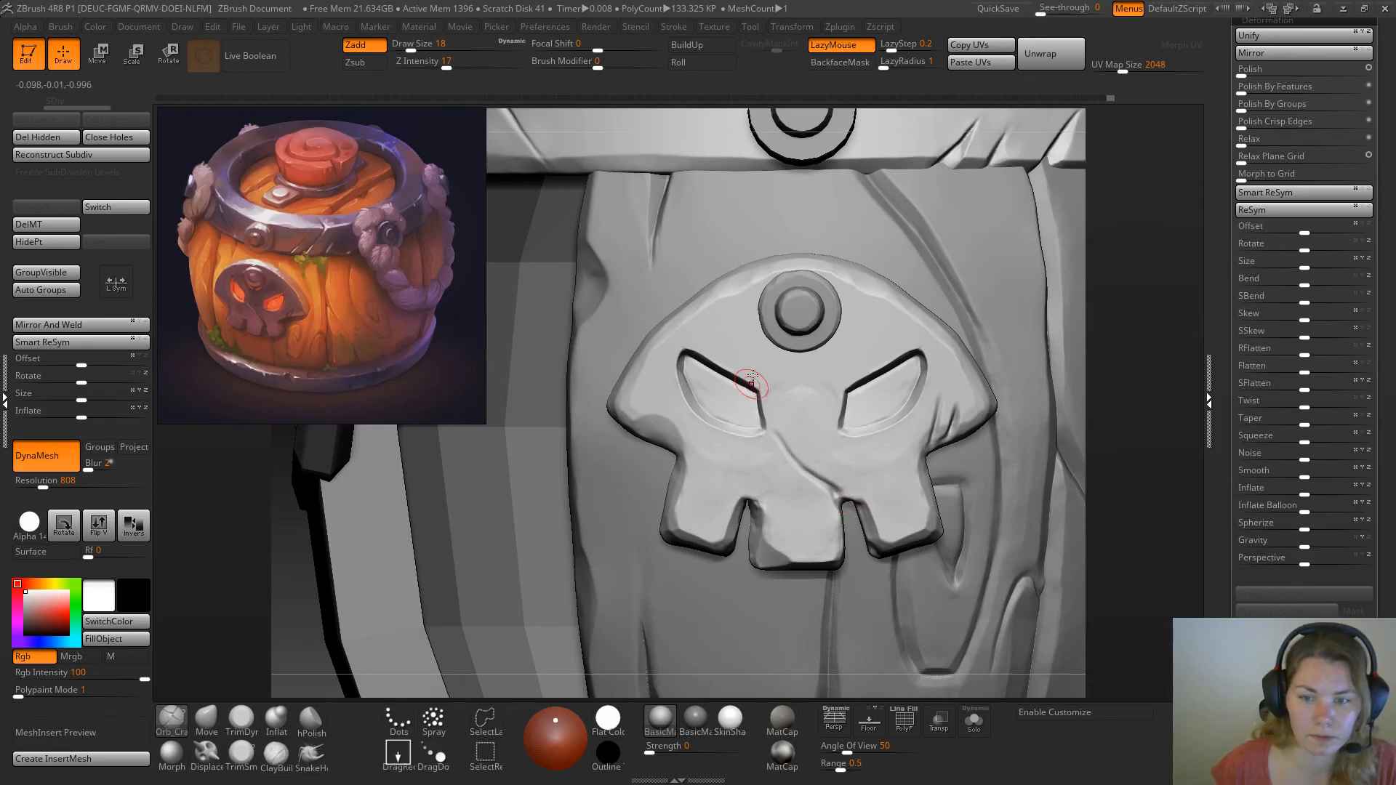
left_click_drag(786, 458, 775, 431)
left_click_drag(729, 373, 669, 390)
key("ctrl+z")
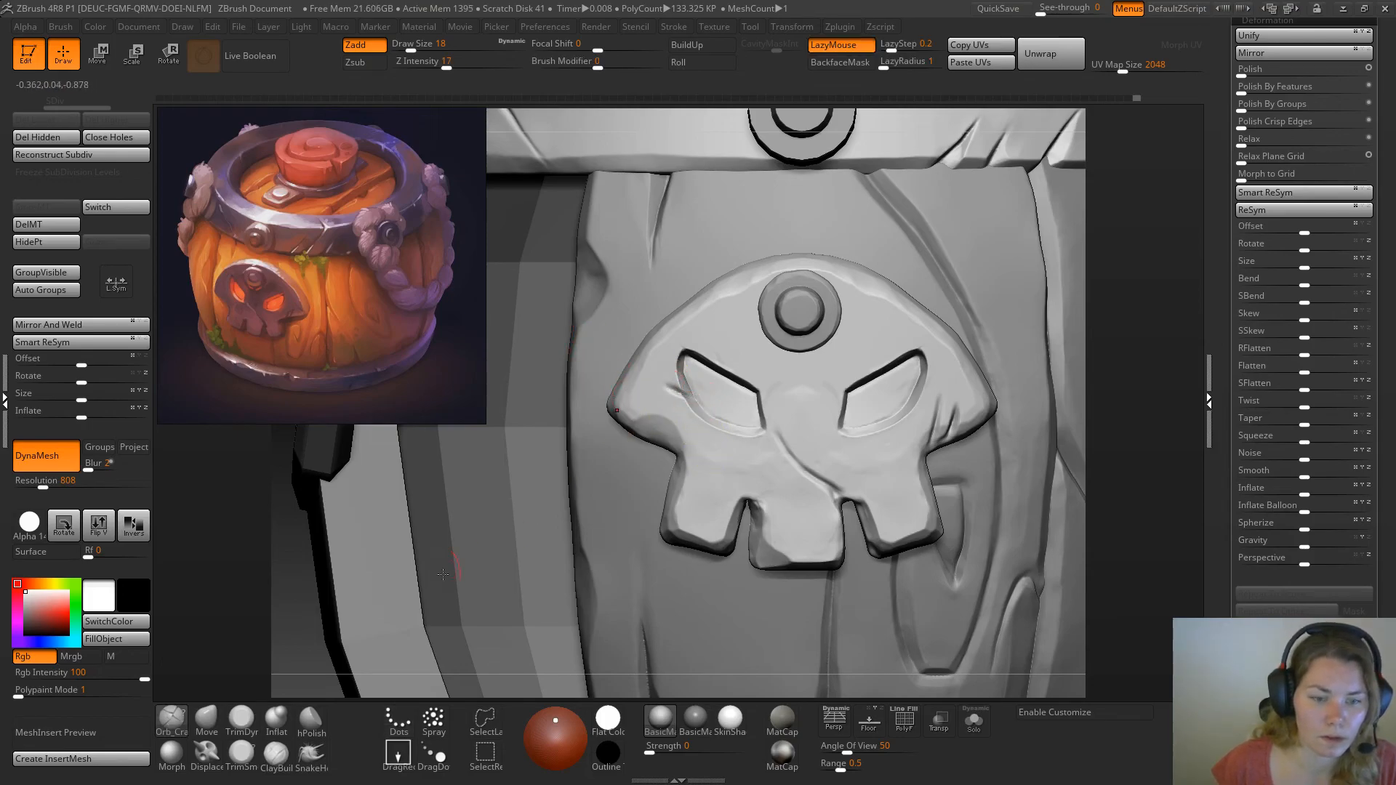
Remesh the skull plate at DynaMesh resolution 1088, and reduce the TrimSmoothBorder brush to draw size 9
left_click_drag(42, 485, 51, 485)
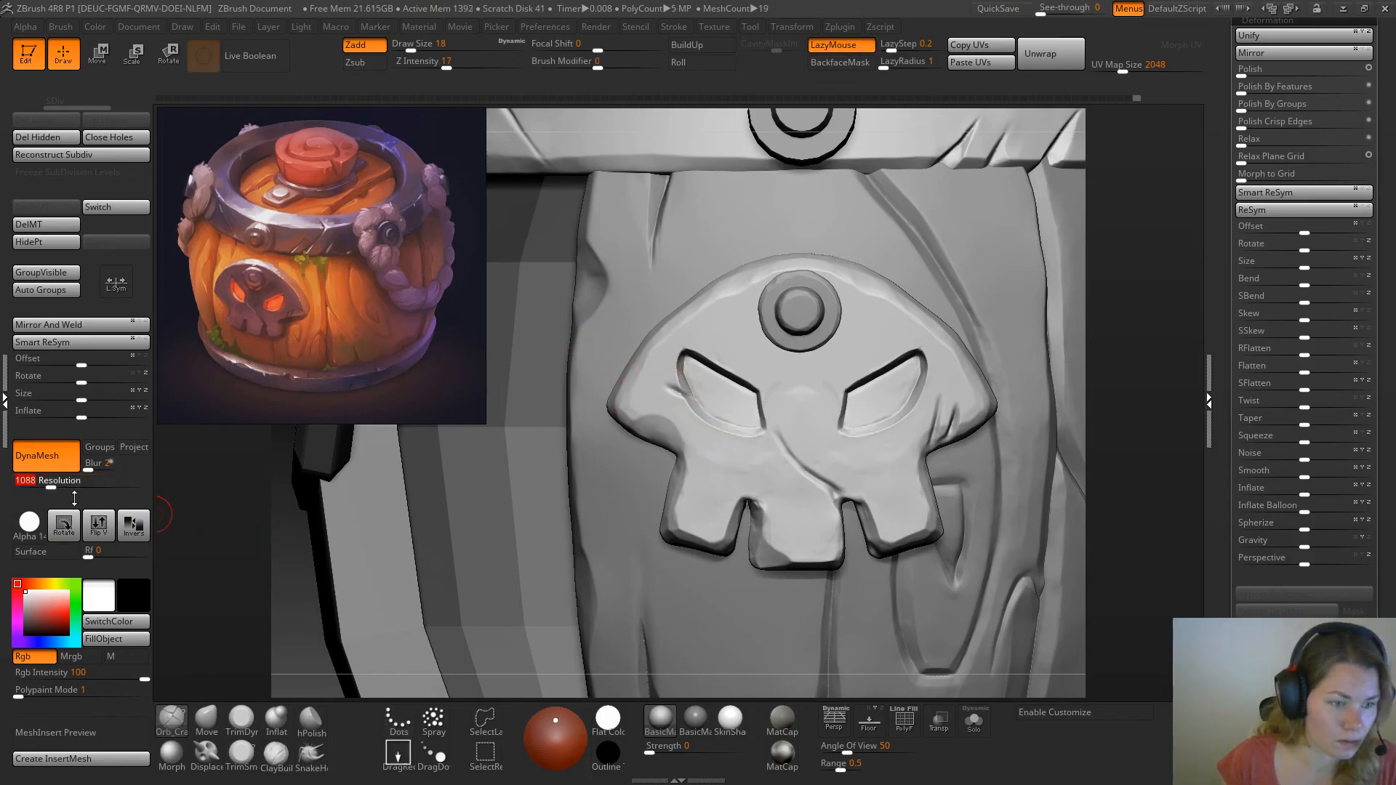
left_click_drag(283, 566, 320, 662, "ctrl")
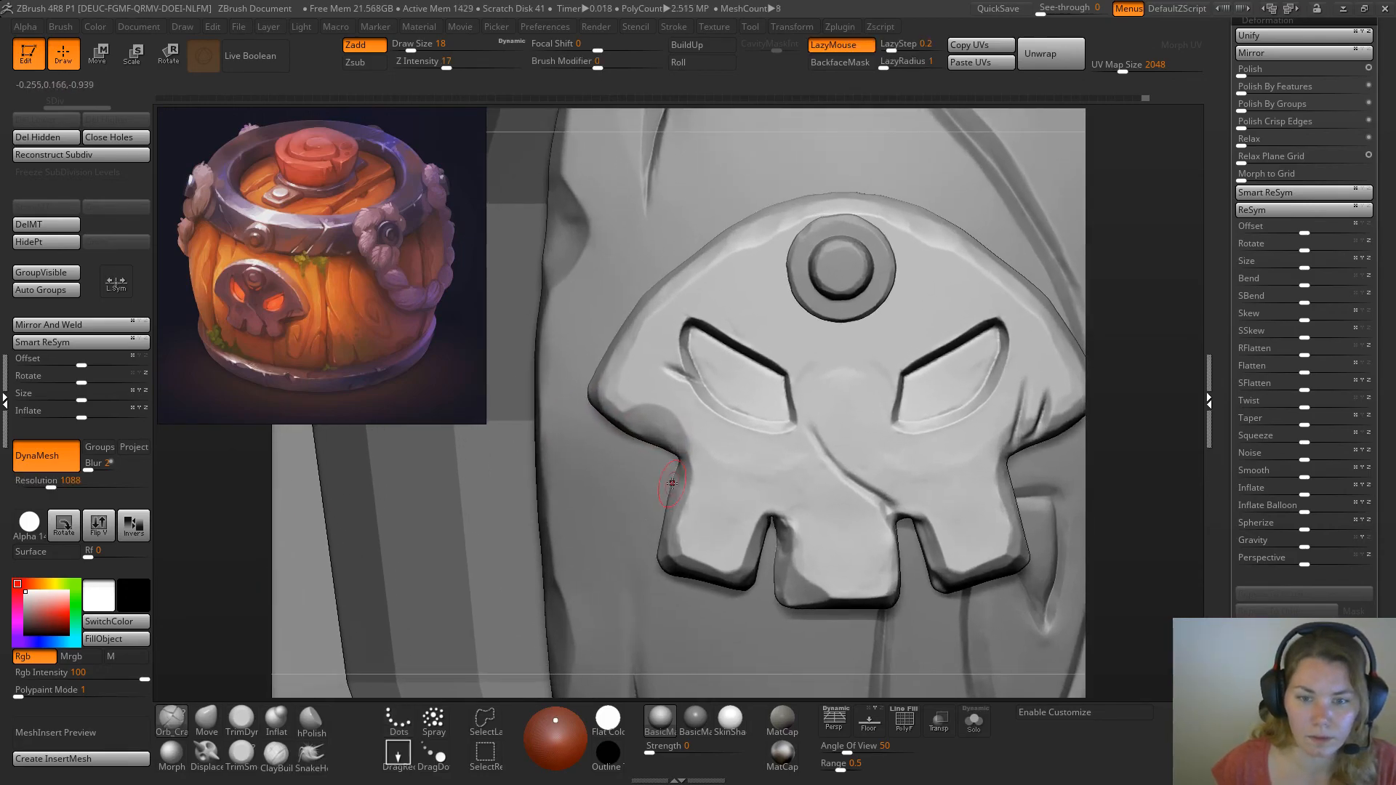
left_click(242, 757)
key("space")
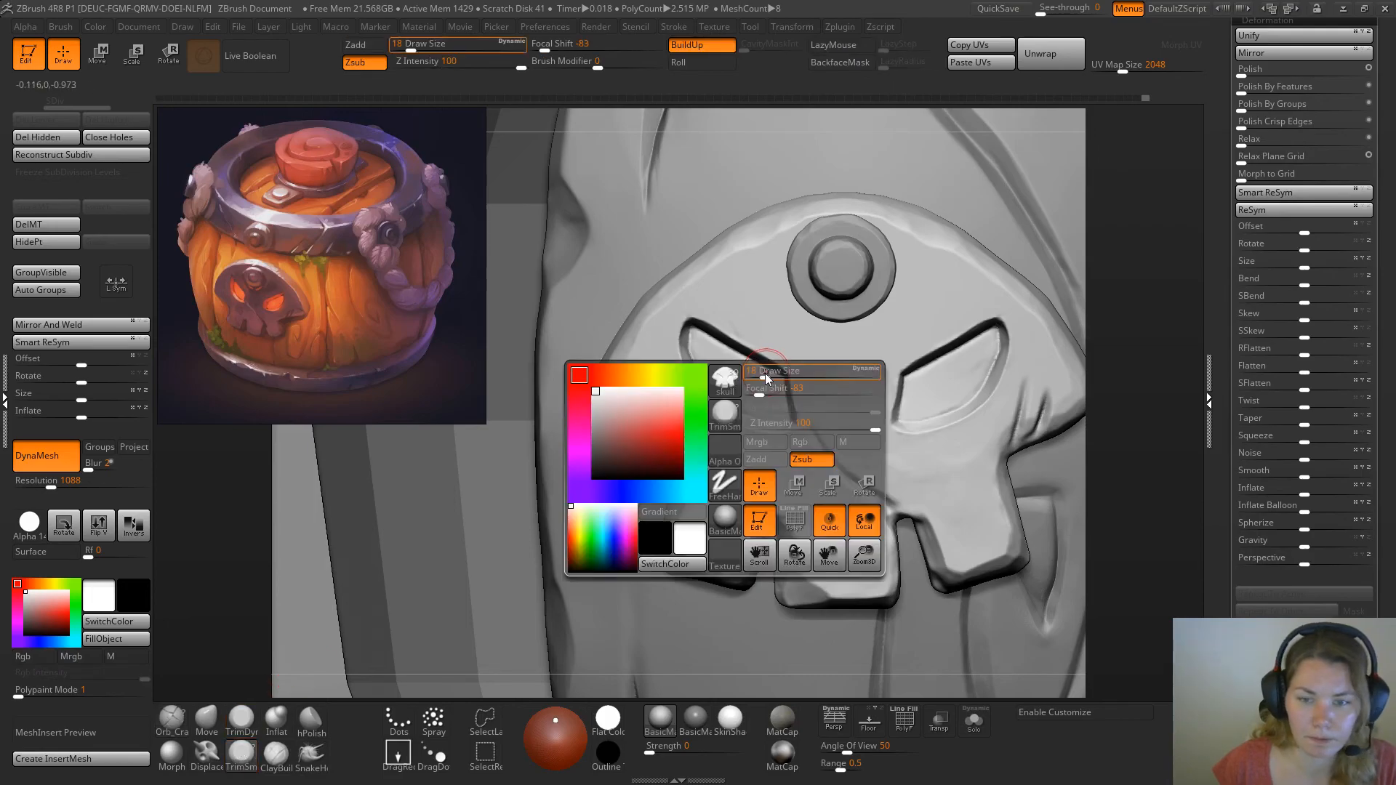
left_click_drag(761, 375, 755, 374)
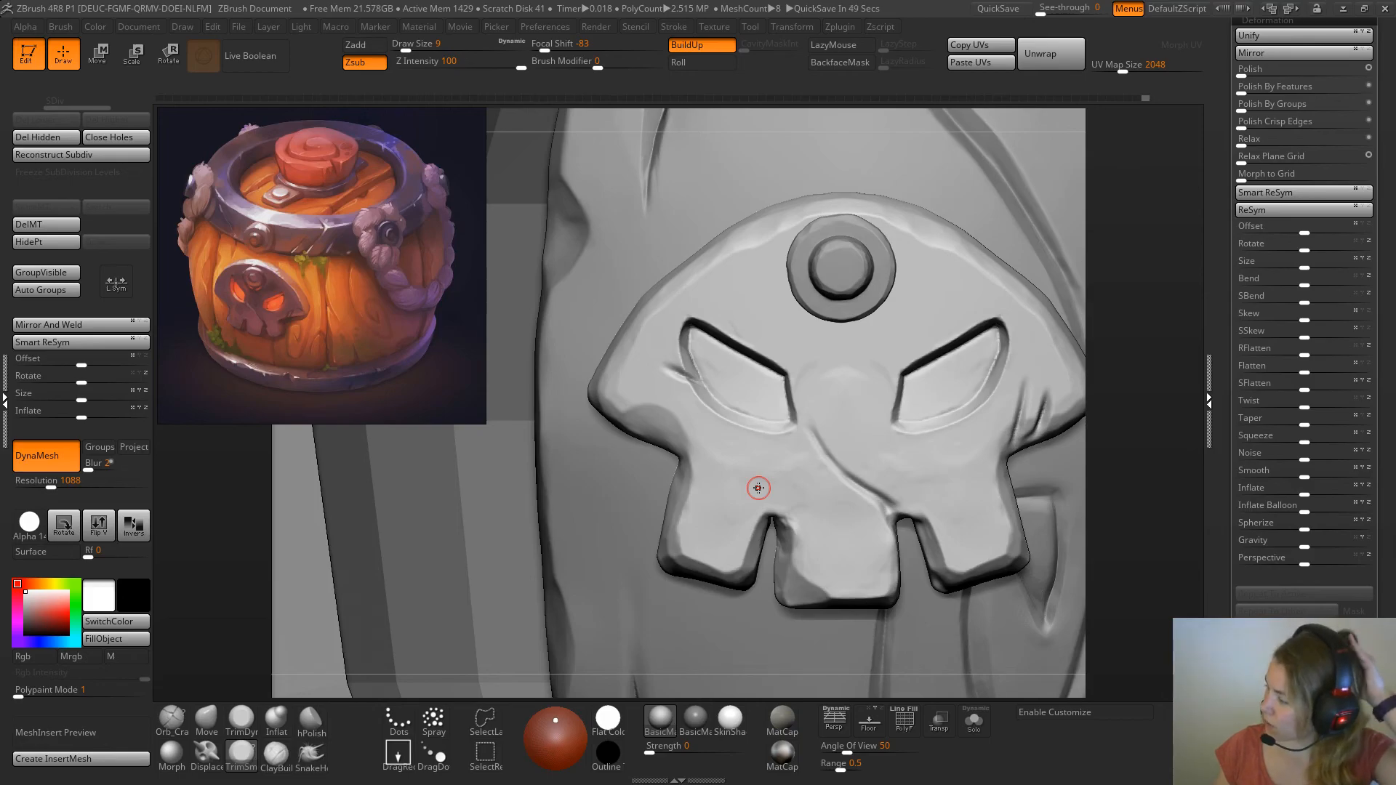
Trim the short crack beside the left eye socket into a sharp bevelled notch with the TrimSmoothBorder brush
left_click_drag(1127, 247, 1135, 283, "alt")
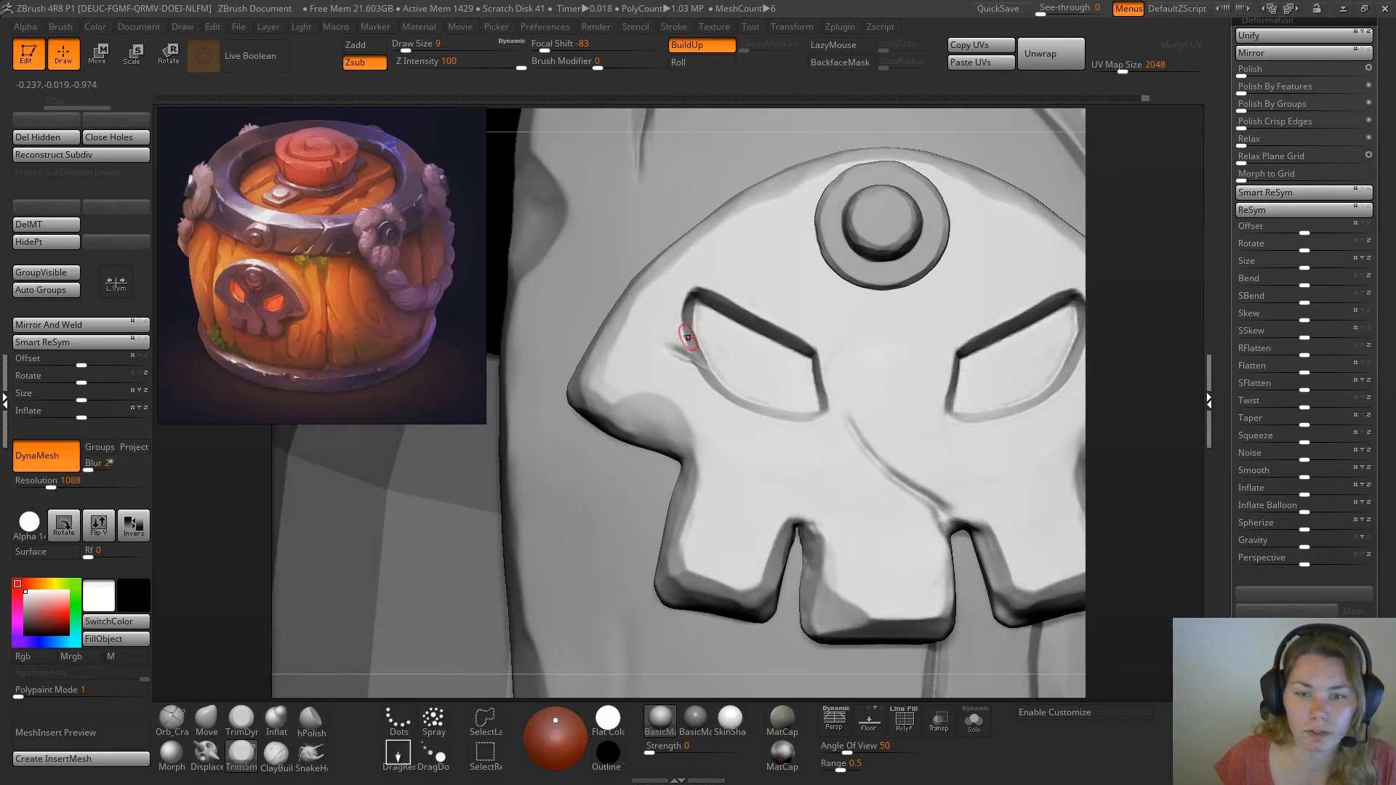
left_click_drag(694, 357, 678, 349)
left_click_drag(1122, 282, 1123, 309)
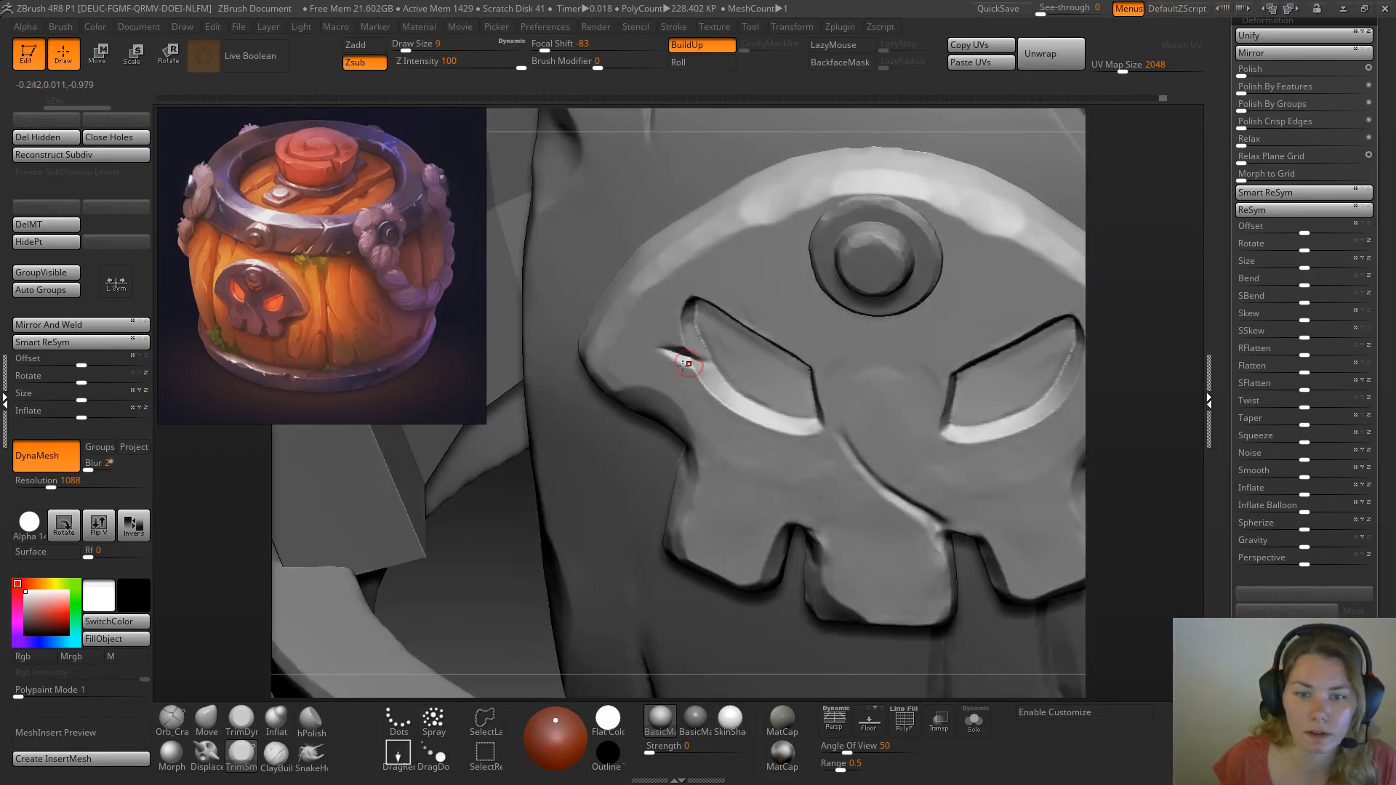
key("ctrl+z")
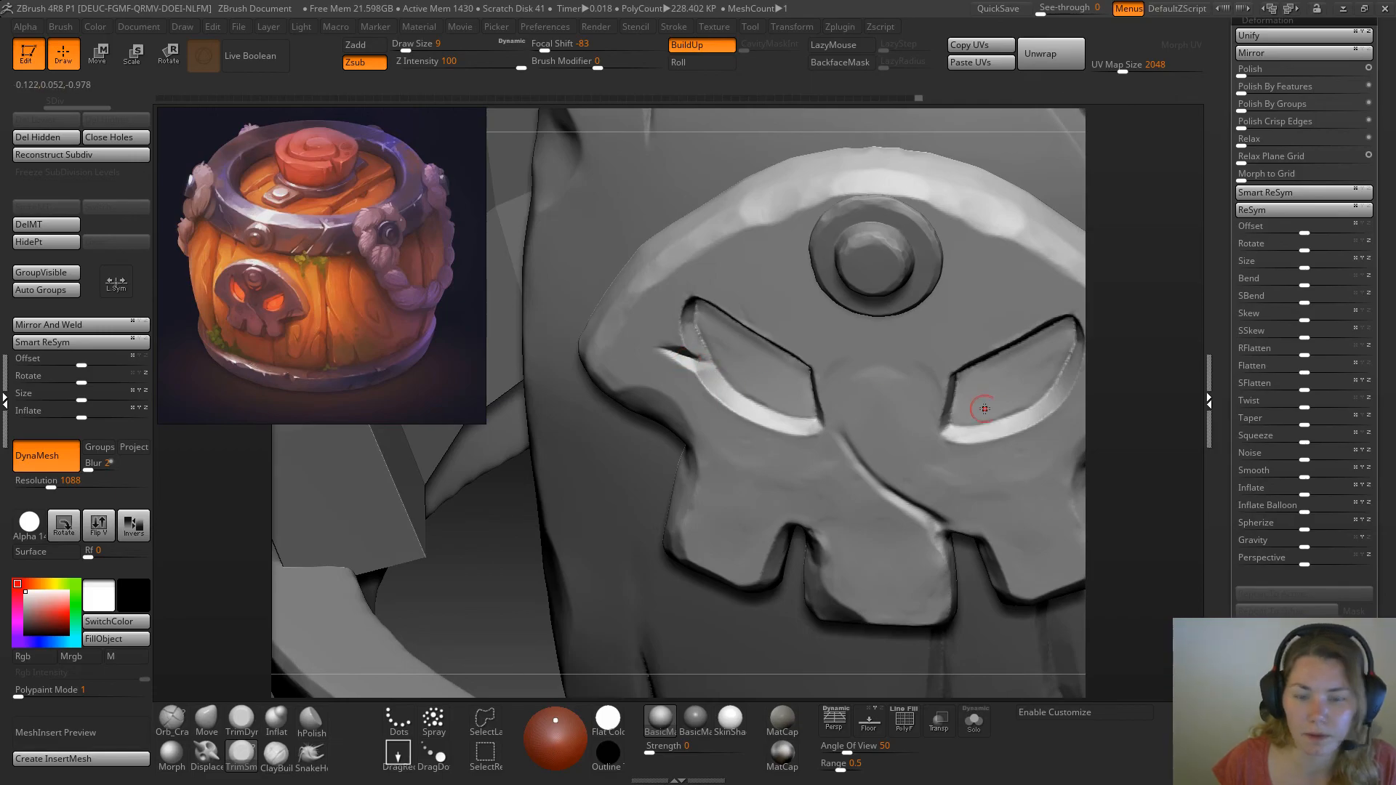
left_click_drag(1140, 380, 1139, 357)
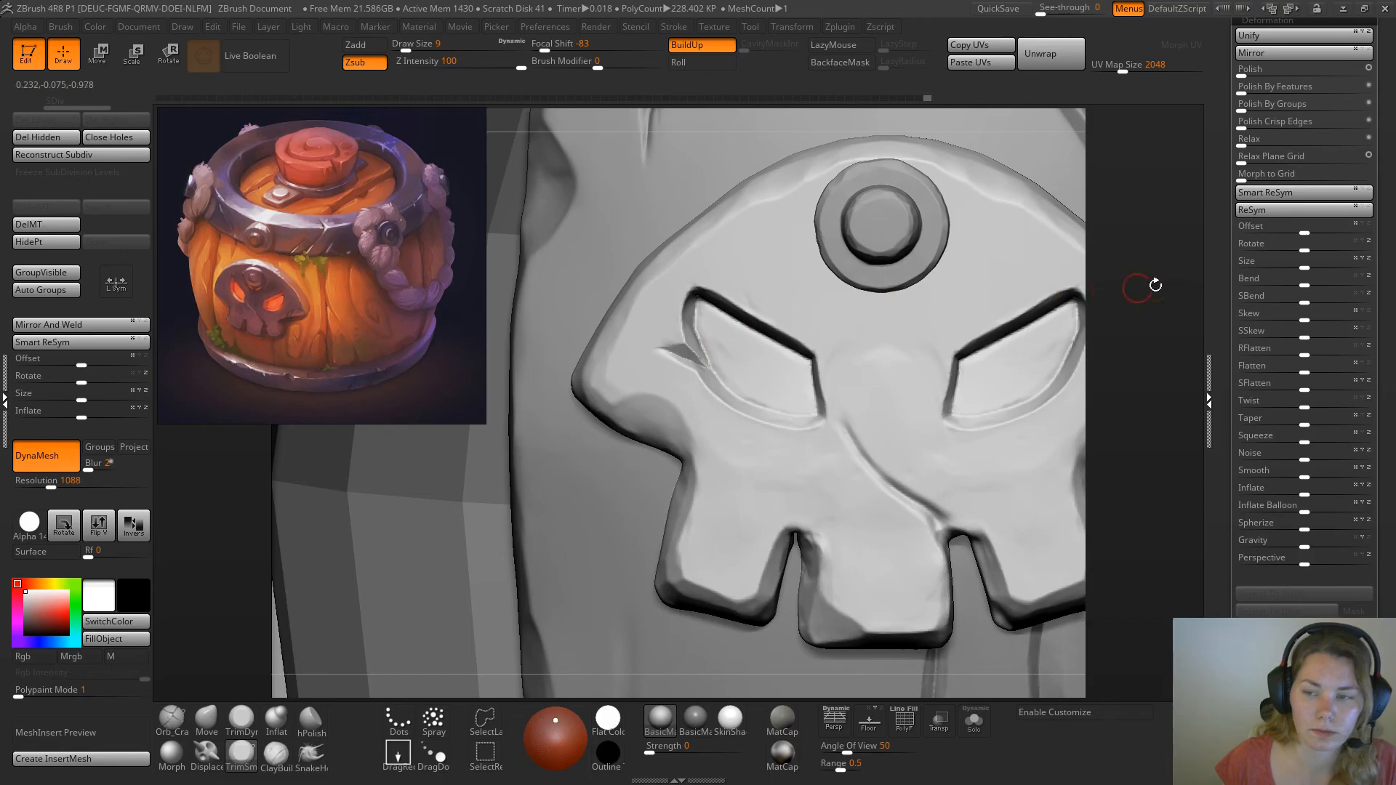
left_click_drag(1147, 286, 1032, 360)
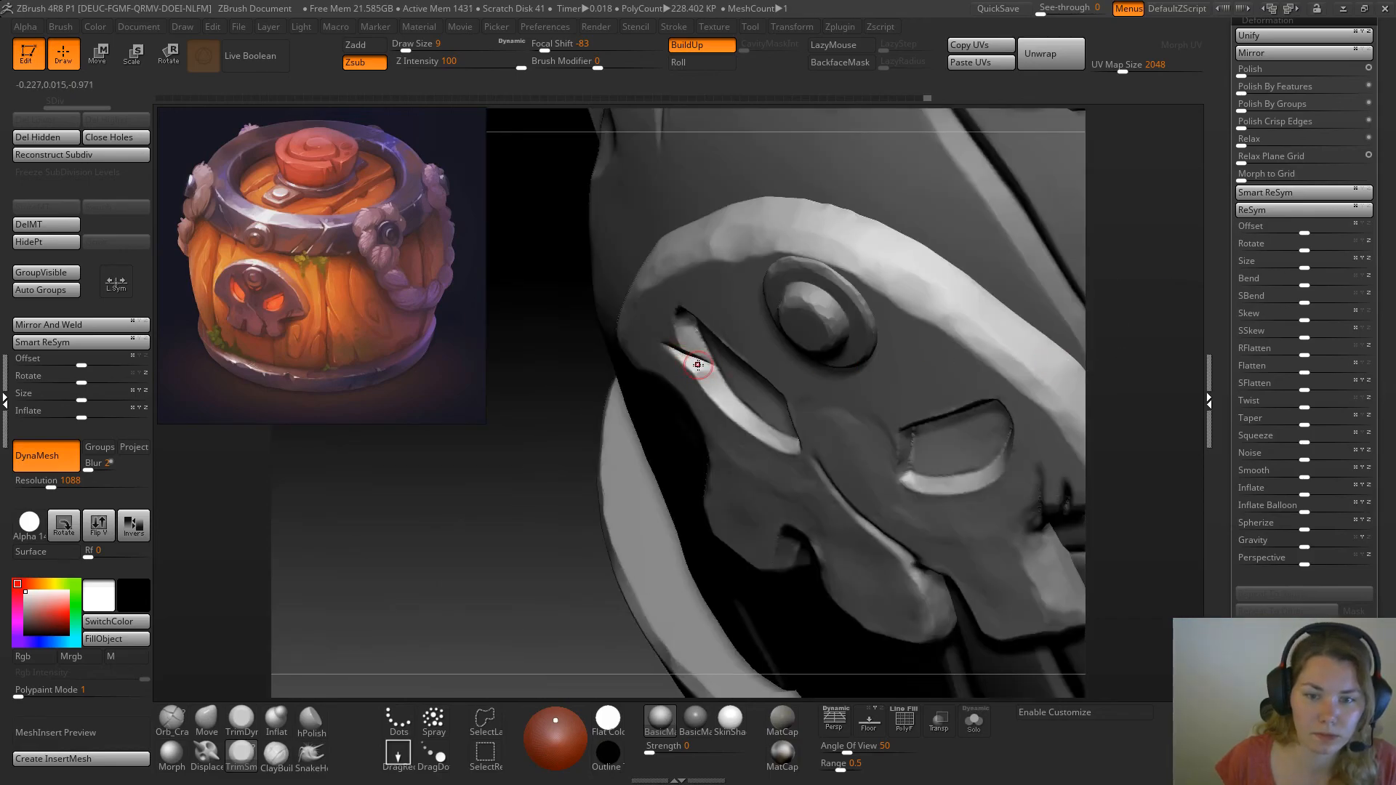
left_click_drag(505, 530, 537, 479, "shift")
mouse_move(1147, 364)
left_mouse_down()
mouse_move(1128, 383)
mouse_move(1127, 349)
left_mouse_up()
Bevel the edges of the diagonal crack from the second tooth gap up to the nose area with the TrimSmoothBorder brush
mouse_move(856, 536)
left_mouse_down()
mouse_move(882, 557)
mouse_move(842, 506)
mouse_move(848, 519)
left_mouse_up()
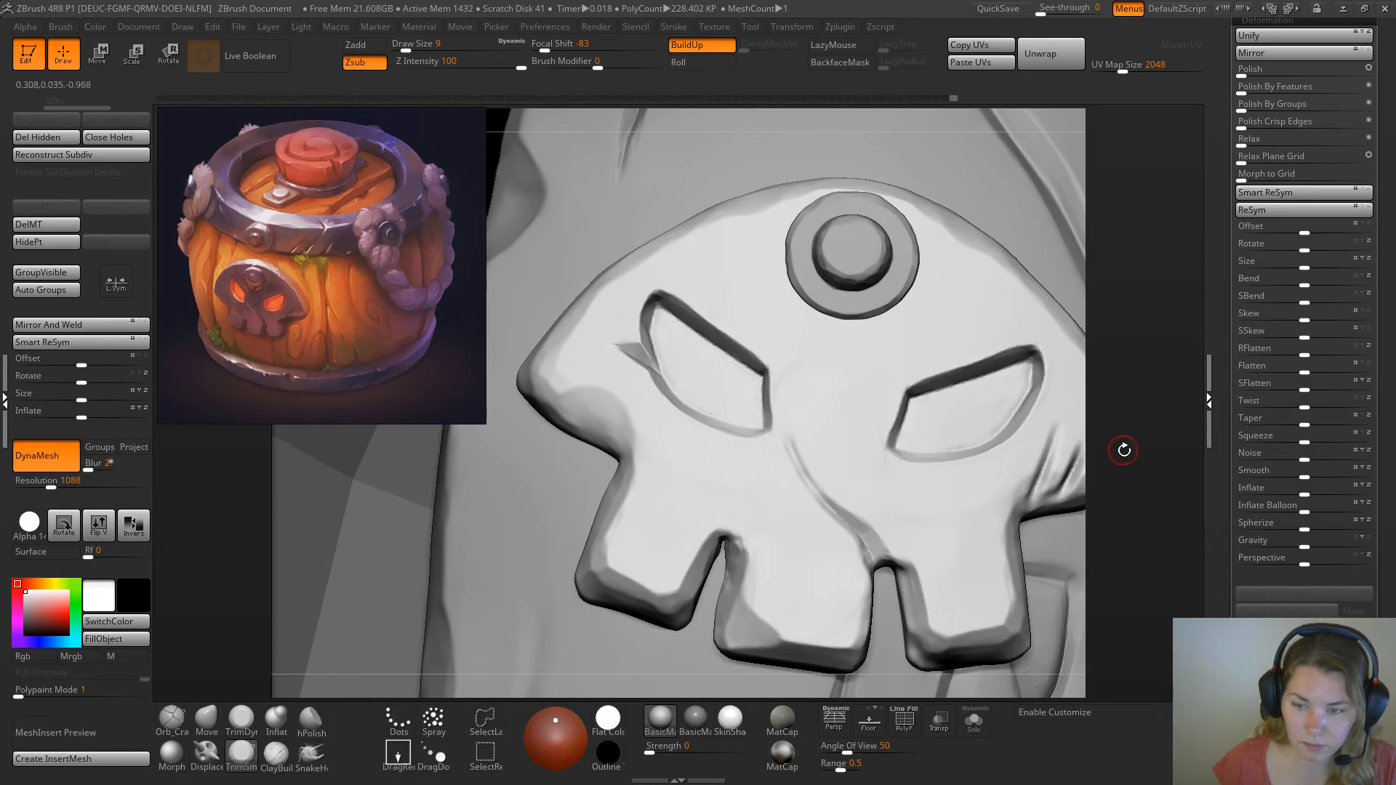
left_click_drag(1124, 455, 1097, 483)
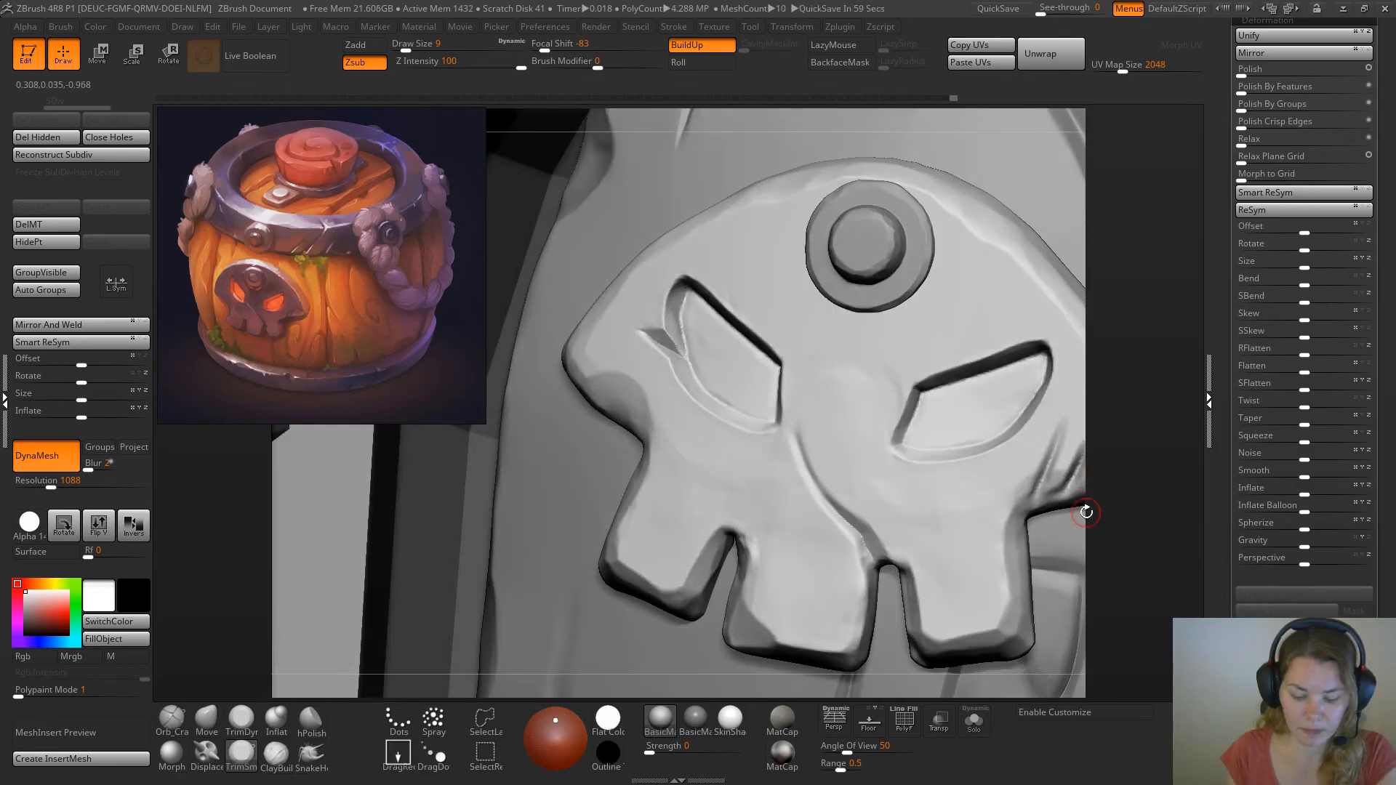
left_click_drag(1132, 483, 882, 524)
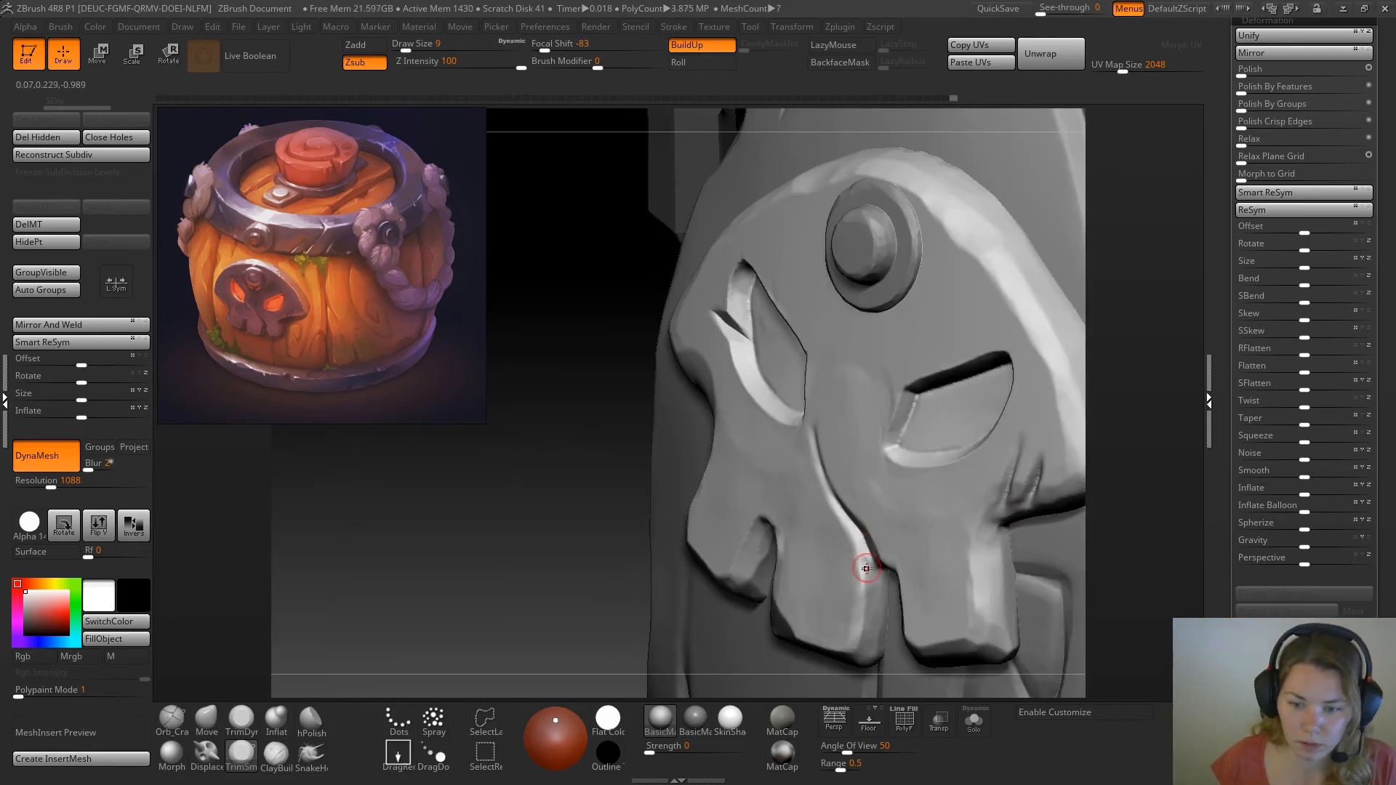
left_click_drag(1132, 395, 1164, 400)
left_click_drag(839, 520, 836, 513)
left_click_drag(805, 457, 815, 482)
left_click_drag(1145, 390, 1159, 370)
left_click_drag(849, 507, 809, 464)
left_click_drag(1127, 371, 1147, 421)
Blend the upper end of the diagonal crack into the face with the TrimDynamic brush at draw size 22
left_click(241, 718)
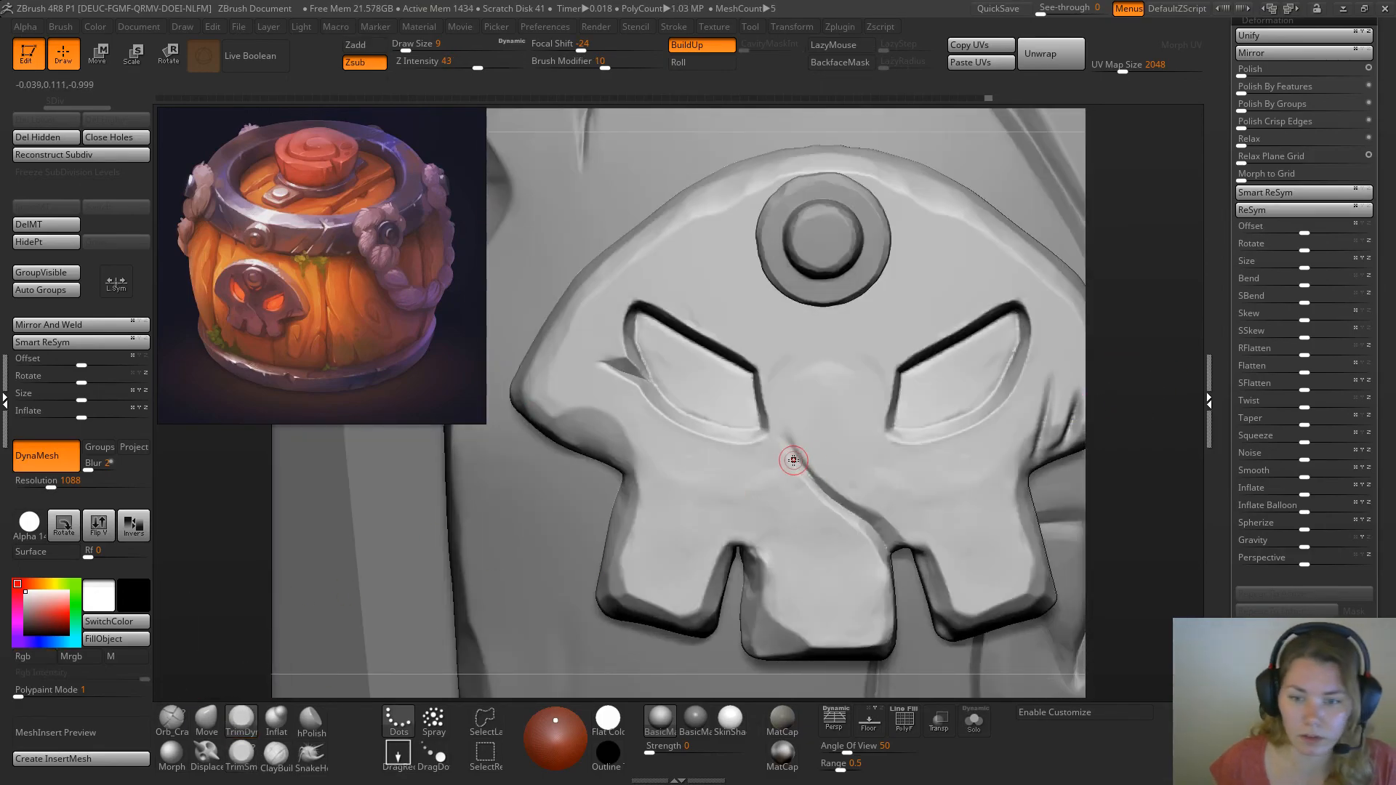
mouse_move(796, 454)
left_mouse_down()
mouse_move(809, 456)
mouse_move(788, 443)
left_mouse_up()
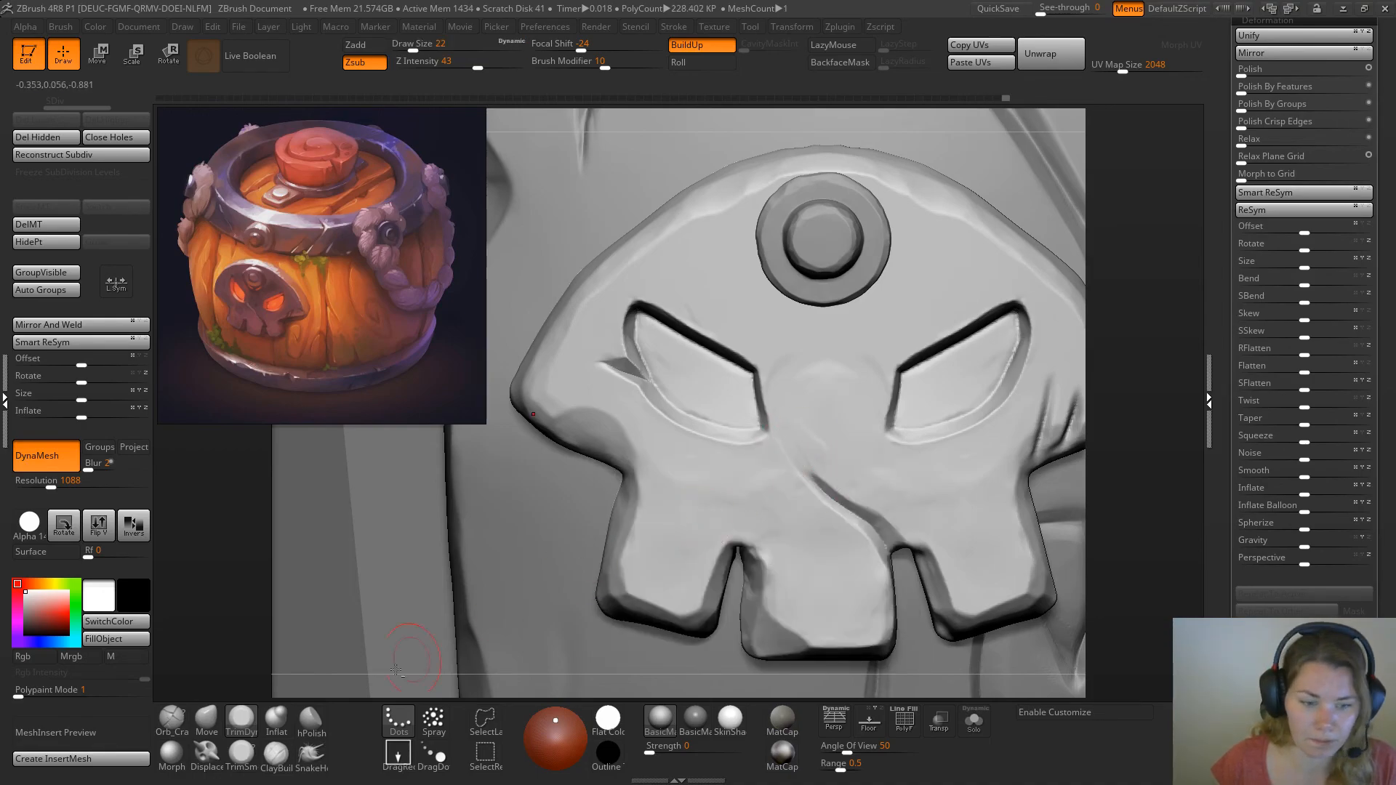
key("b")
key("p")
key("i")
mouse_move(802, 459)
left_mouse_down()
mouse_move(827, 488)
mouse_move(805, 461)
left_mouse_up()
key("b")
key("t")
key("d")
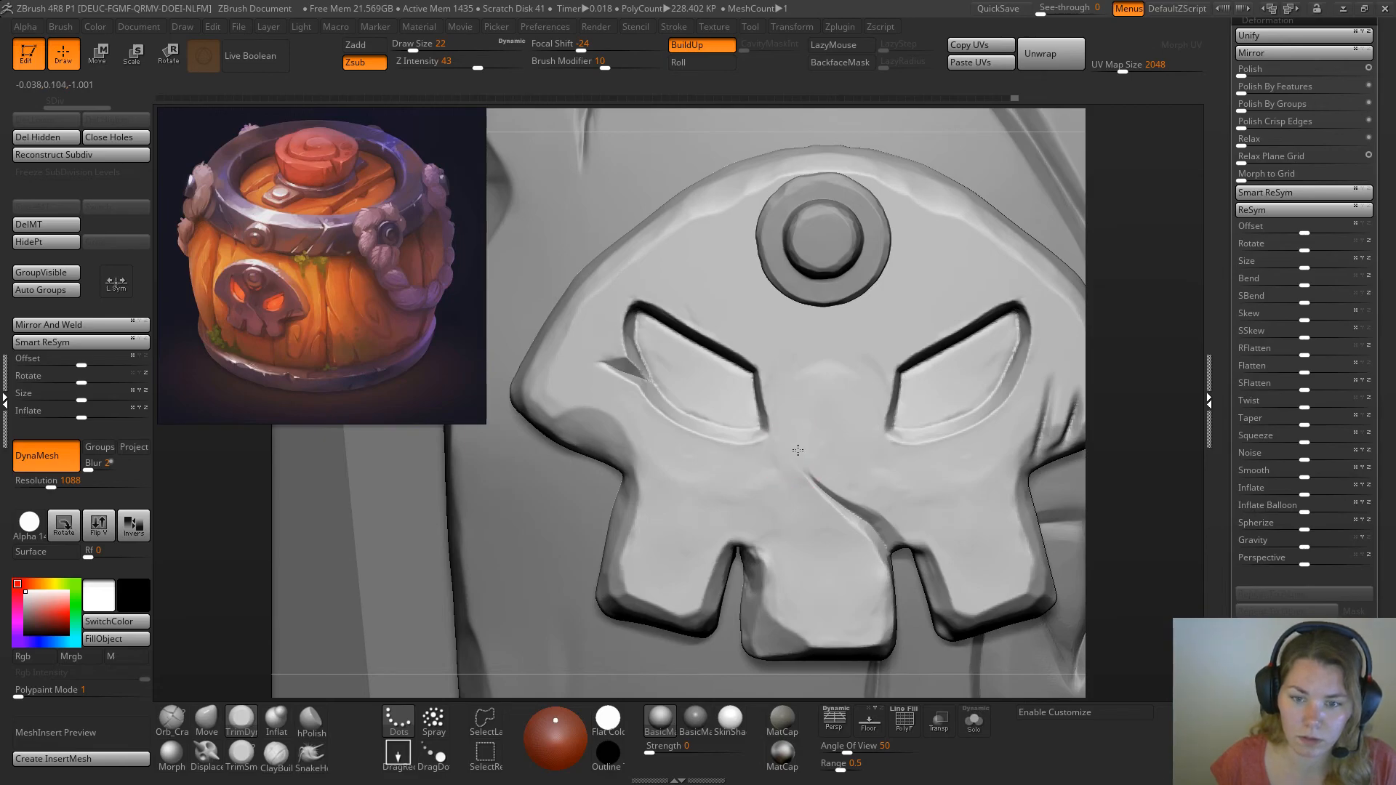
Flatten the edges of the middle tooth, the left outer tooth, the left cheek and the upper rim with the TrimDynamic brush
left_click_drag(733, 564, 773, 630)
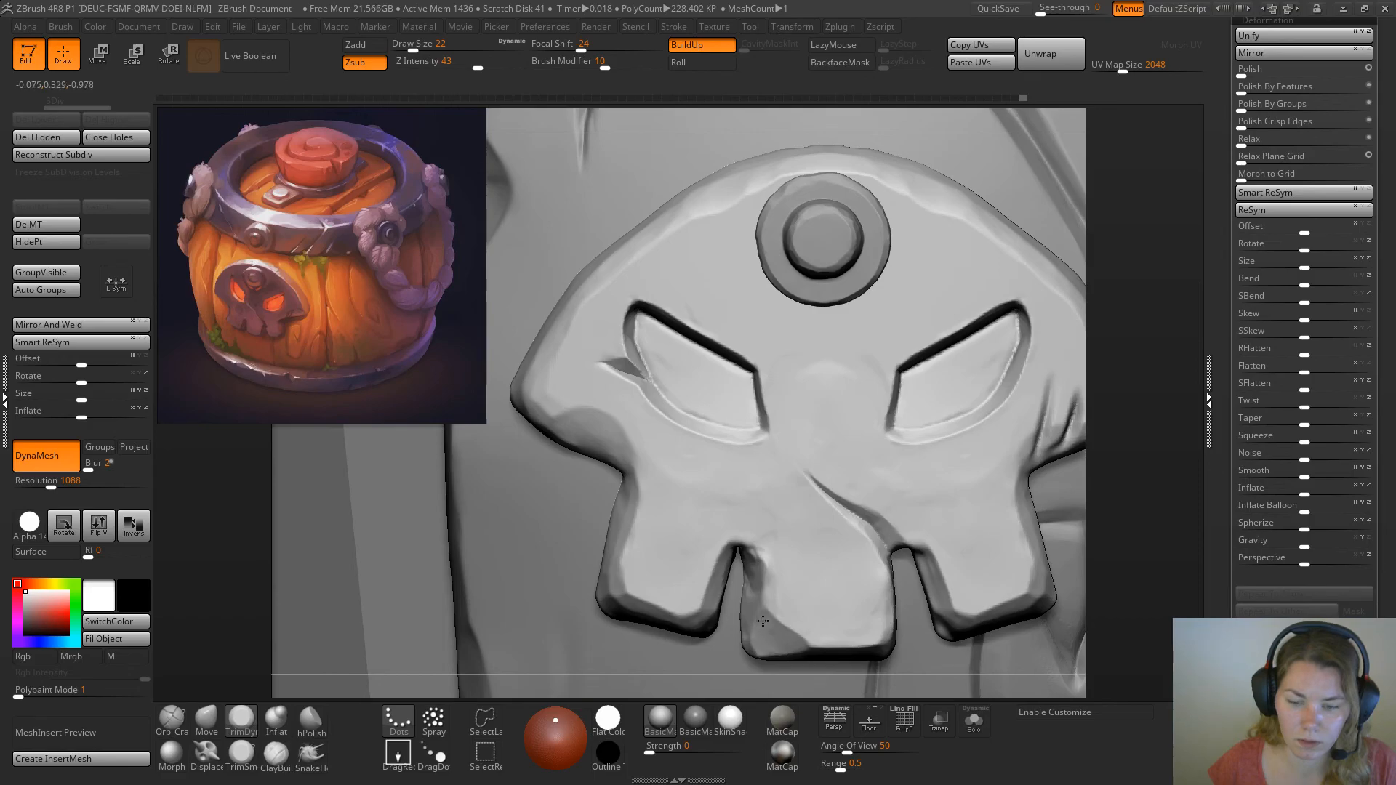
mouse_move(757, 557)
left_mouse_down()
mouse_move(718, 557)
mouse_move(708, 611)
mouse_move(647, 605)
mouse_move(622, 553)
mouse_move(627, 511)
left_mouse_up()
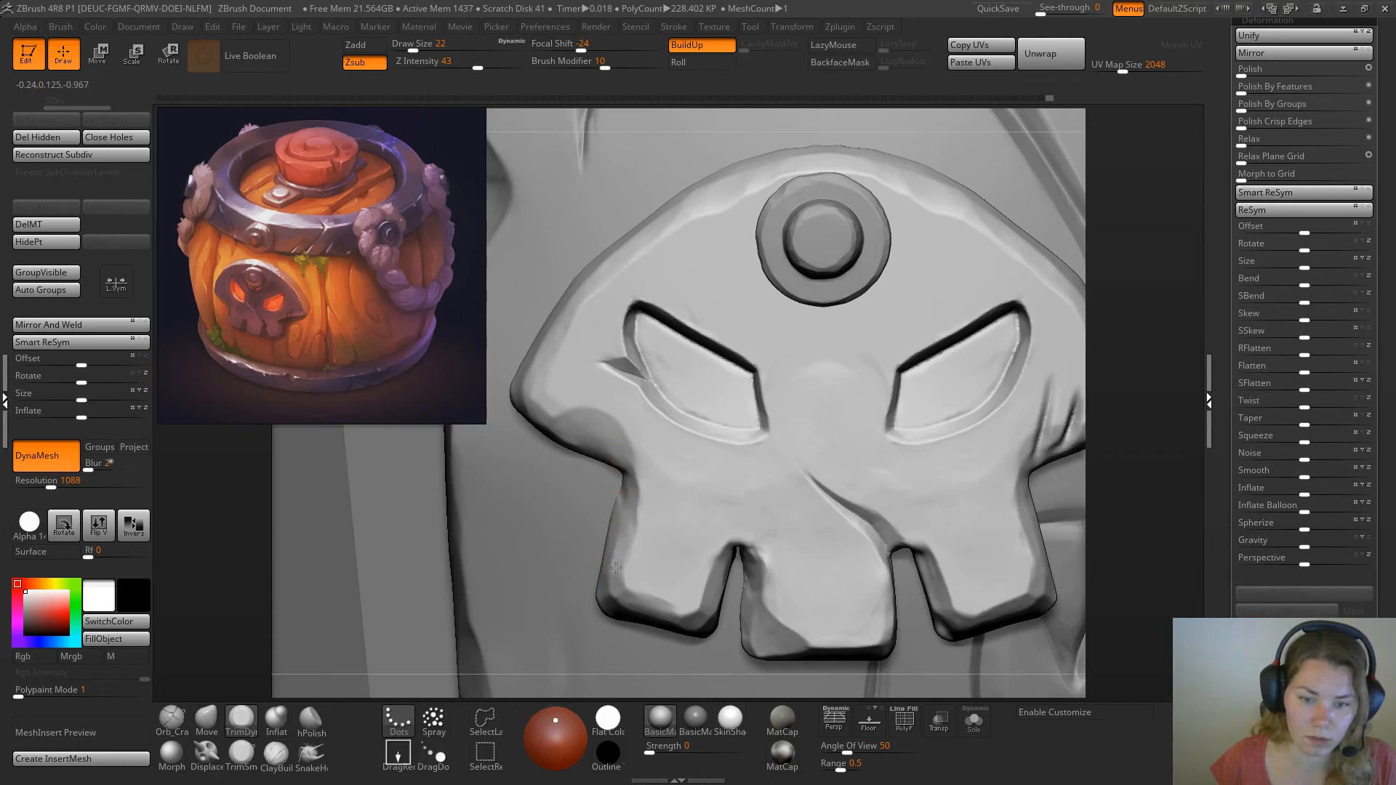
right_click_drag(630, 600, 647, 131, "ctrl")
right_click_drag(608, 505, 526, 498, "alt")
mouse_move(935, 222)
right_mouse_down()
mouse_move(894, 232)
mouse_move(817, 215)
mouse_move(957, 253)
mouse_move(963, 221)
mouse_move(927, 214)
right_mouse_up()
Turn on perspective and view the whole barrel from the reference's angle to compare it with the painting
left_click(836, 720)
right_click_drag(984, 315, 983, 376, "alt")
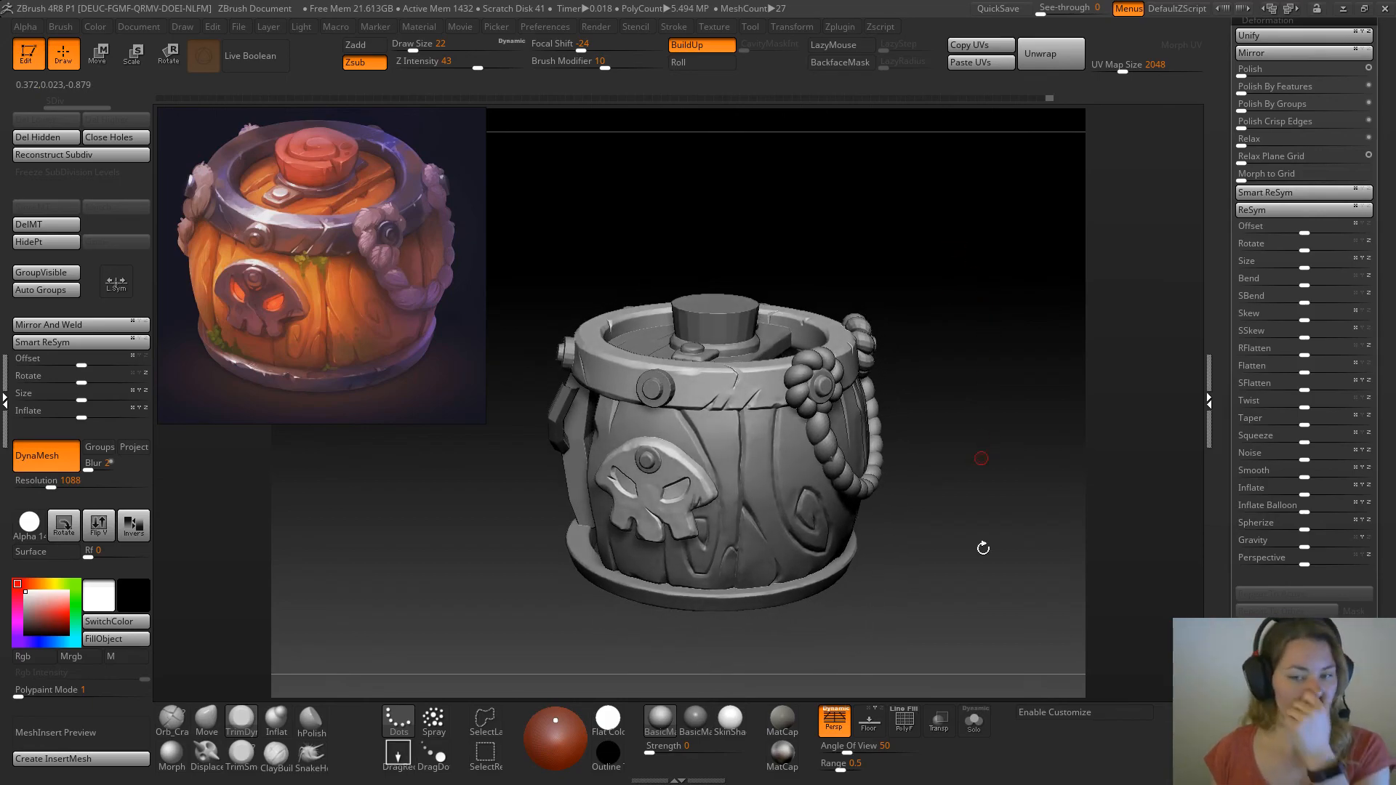
right_click_drag(1005, 578, 986, 588)
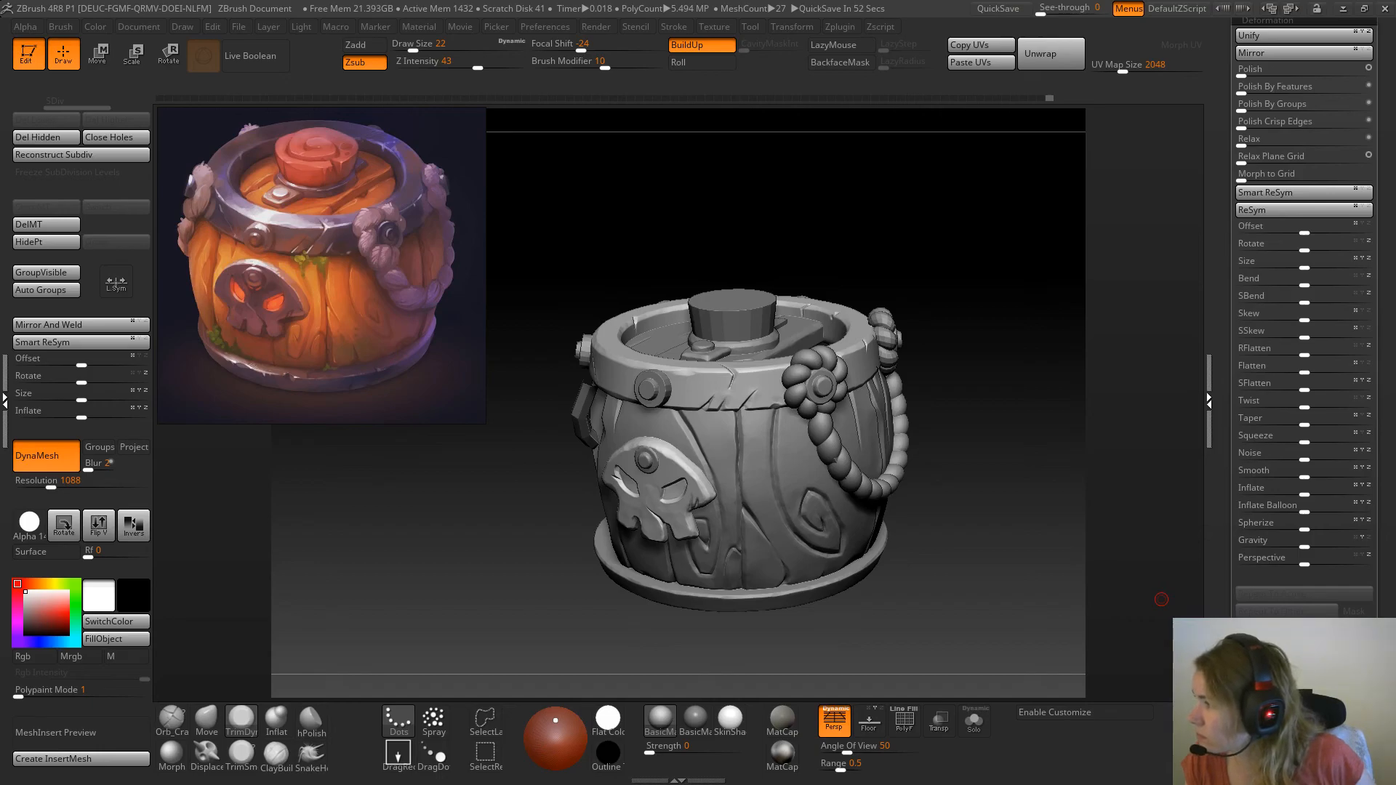
Switch to the browser and examine the bone, leather and damaged metal plates in the Jawbone Sword renders on ArtStation
left_click_drag(1395, 86, 889, 89)
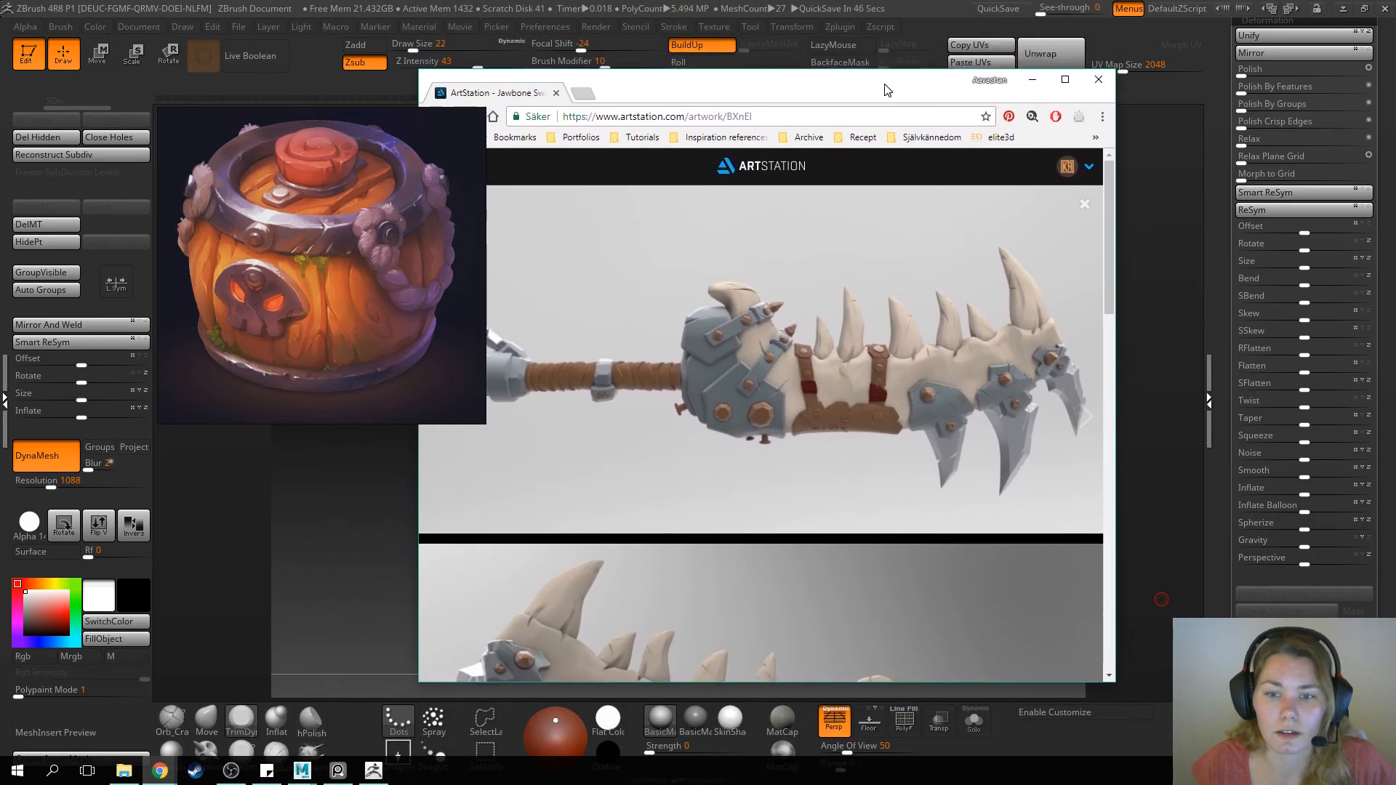
left_click_drag(1109, 221, 1114, 288)
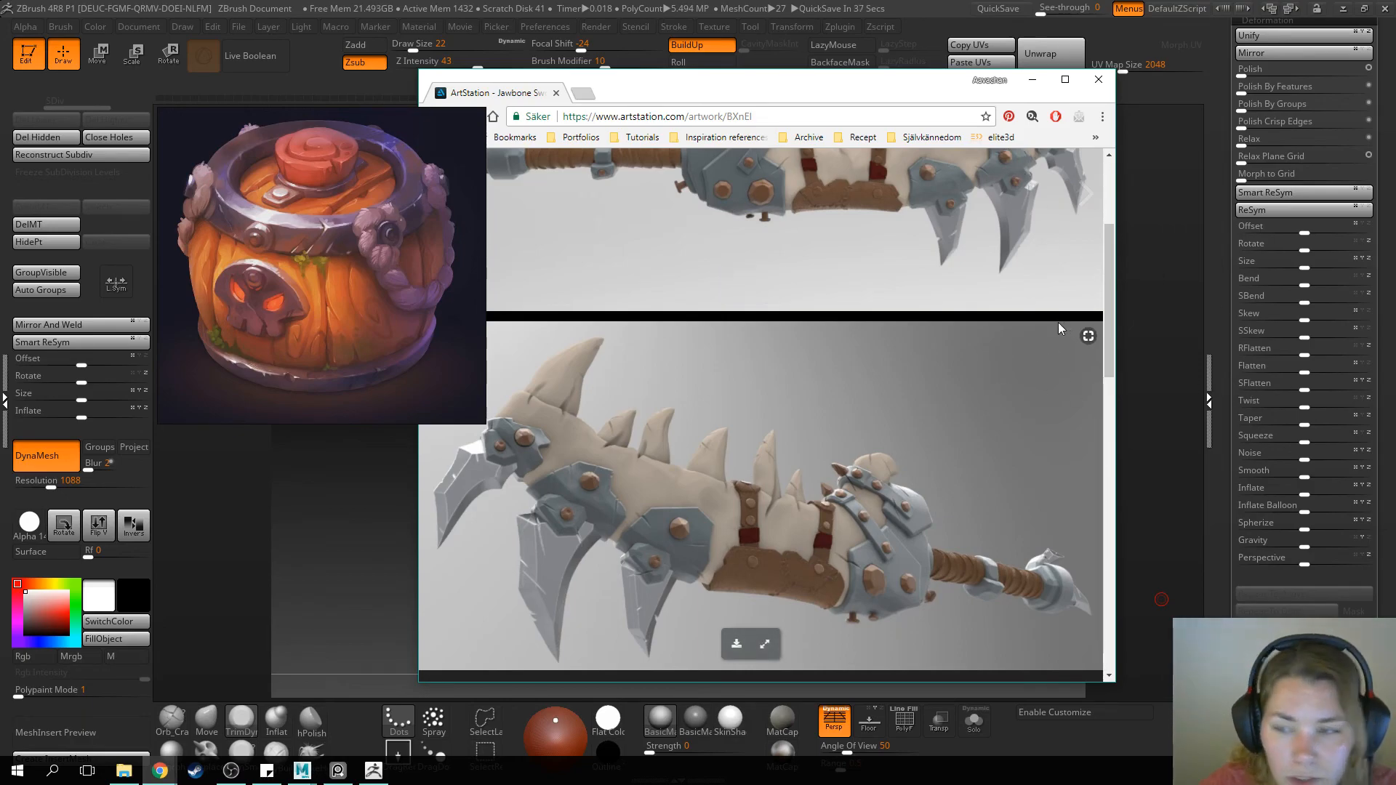
left_click_drag(1111, 244, 1123, 294)
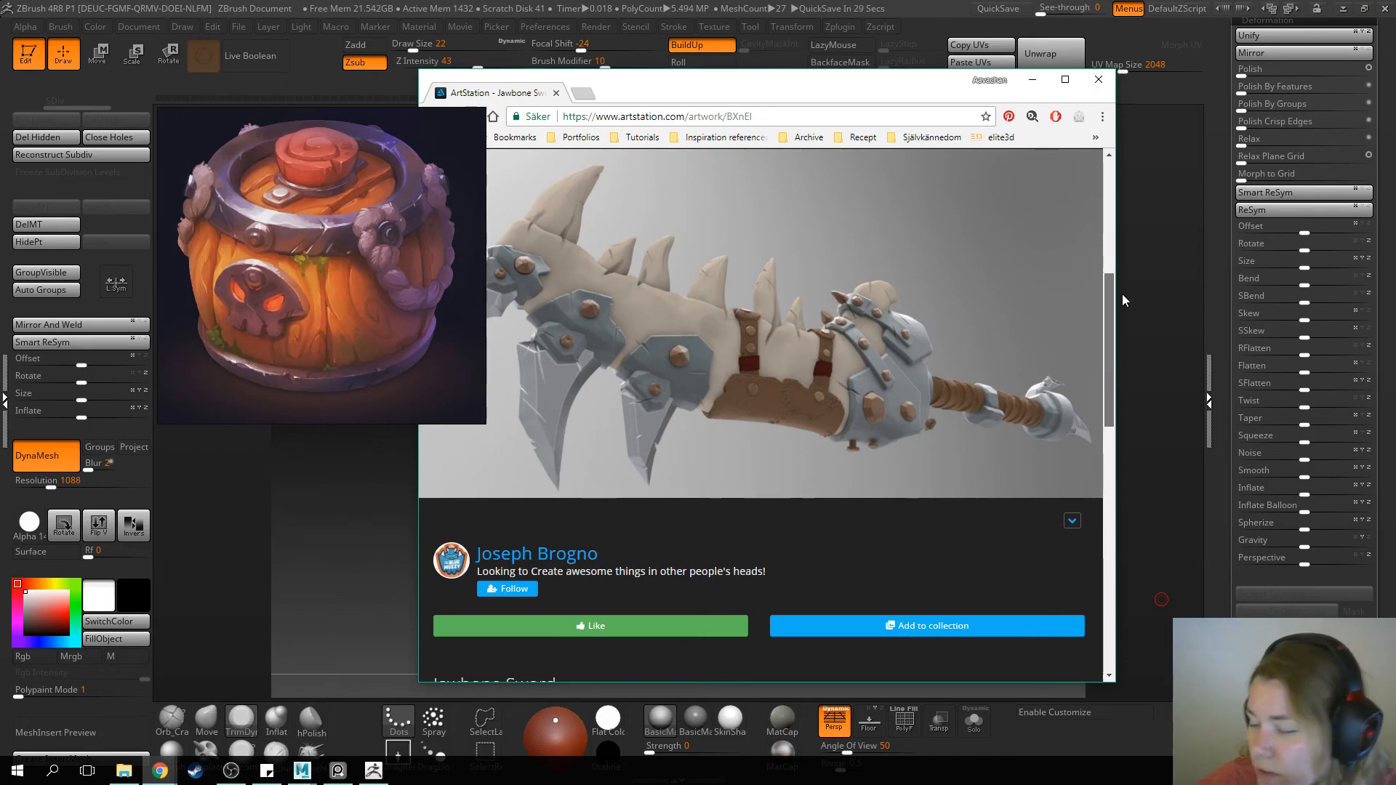
left_click_drag(1123, 295, 1099, 267)
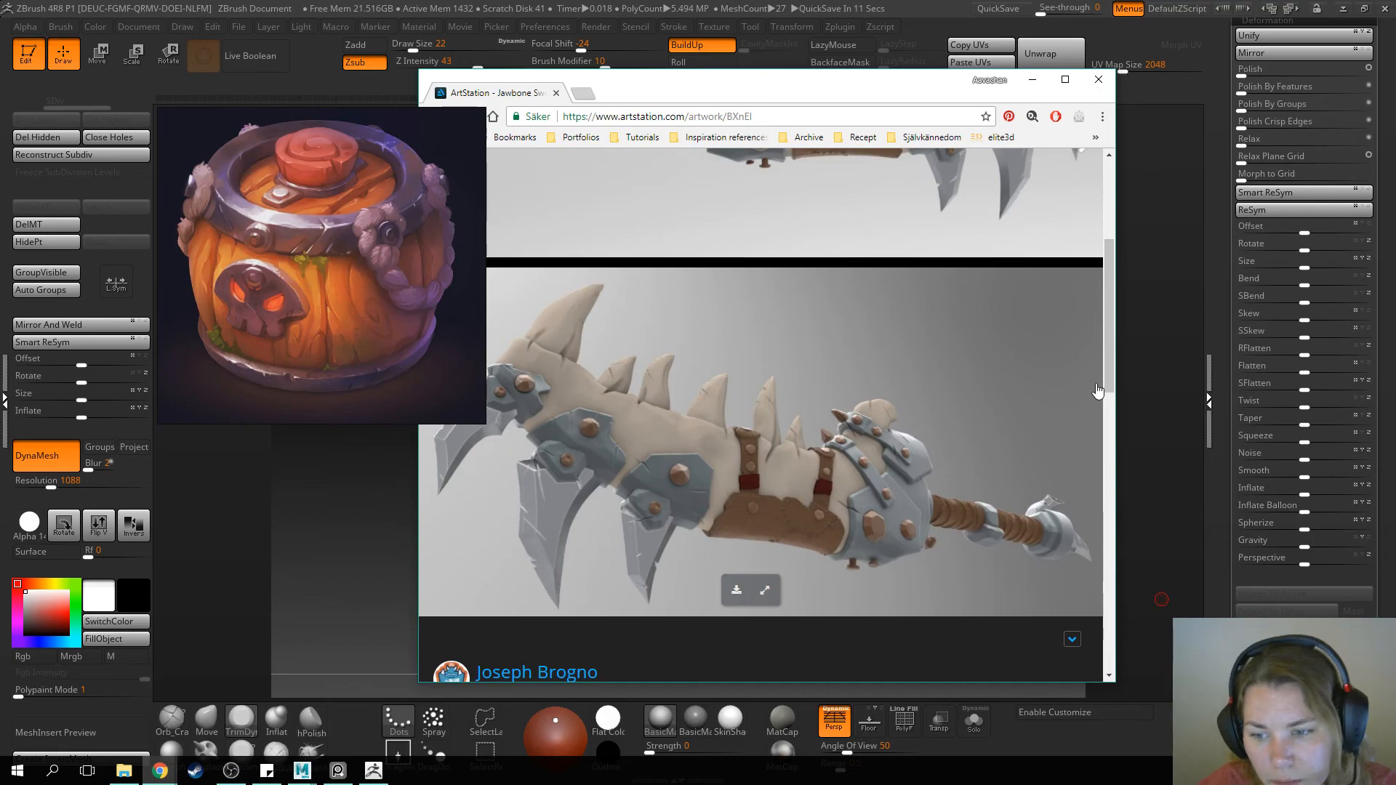
scroll(900, 459, "down", 3)
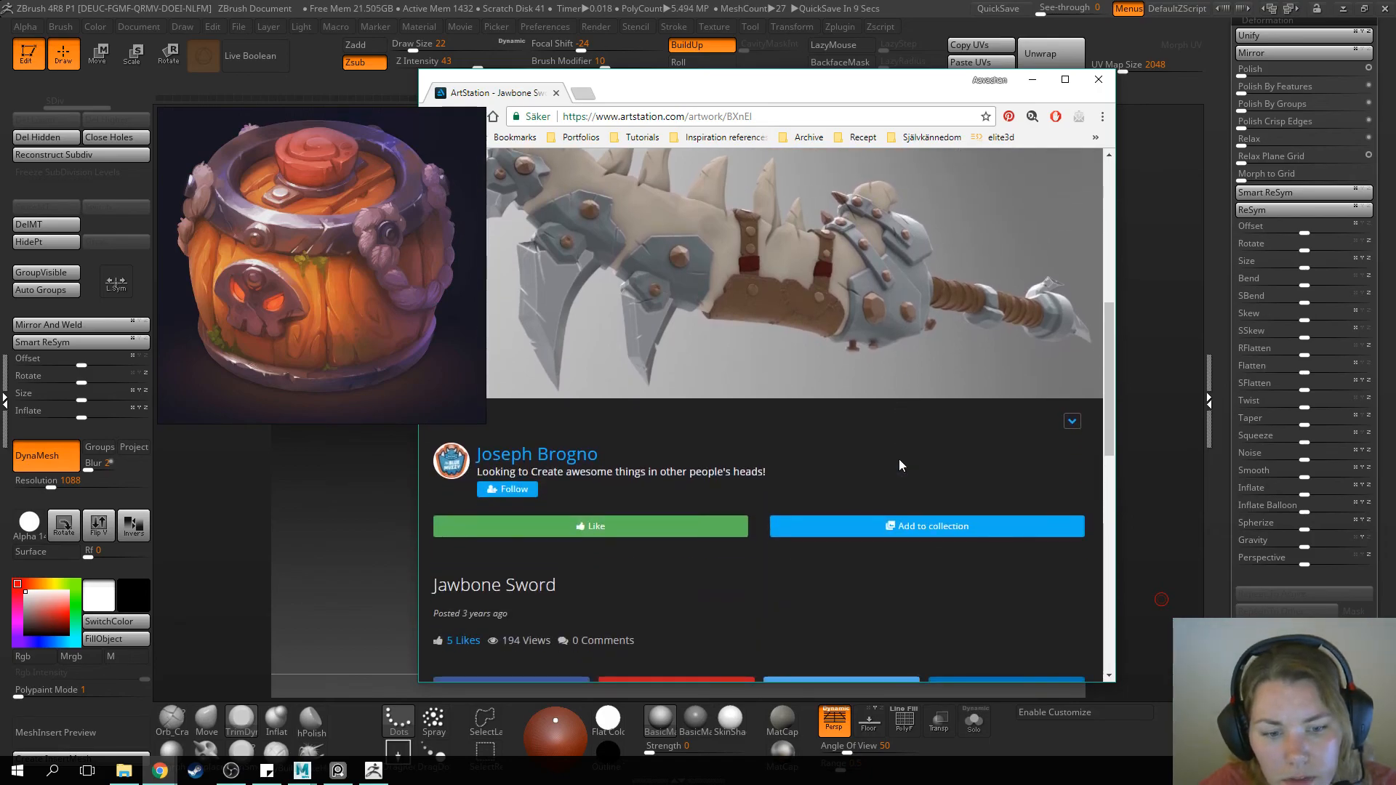
scroll(899, 465, "down", 2)
scroll(900, 461, "up", 4)
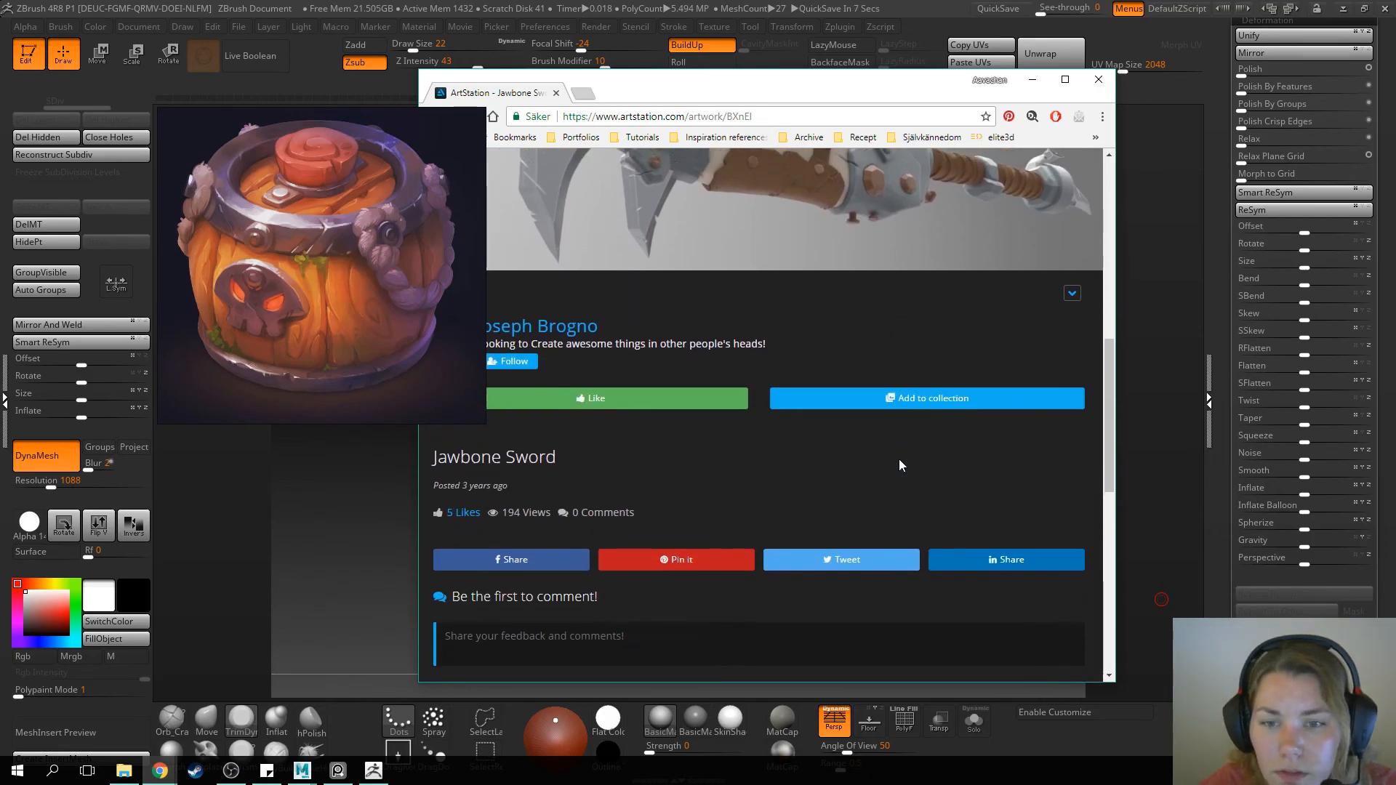
scroll(899, 459, "up", 5)
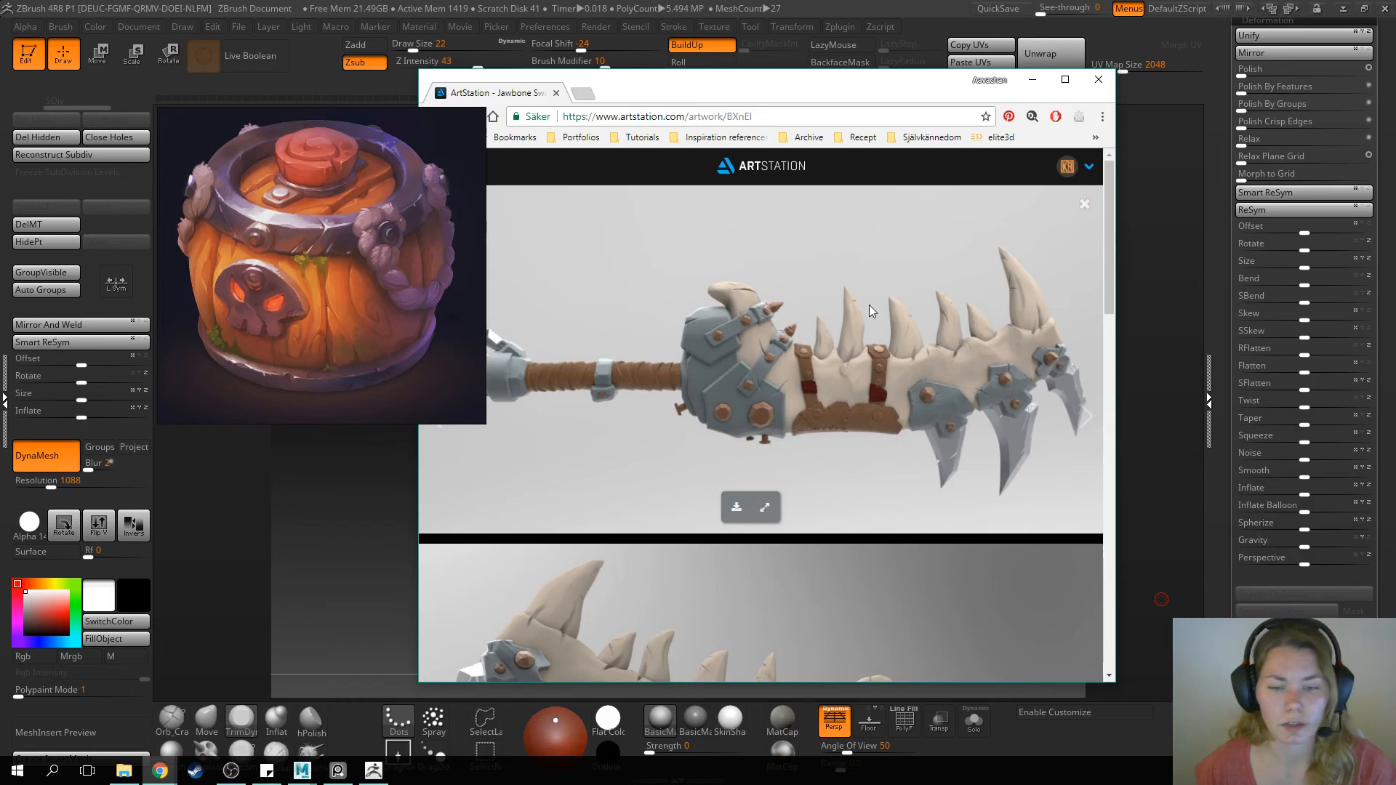
scroll(870, 304, "down", 1)
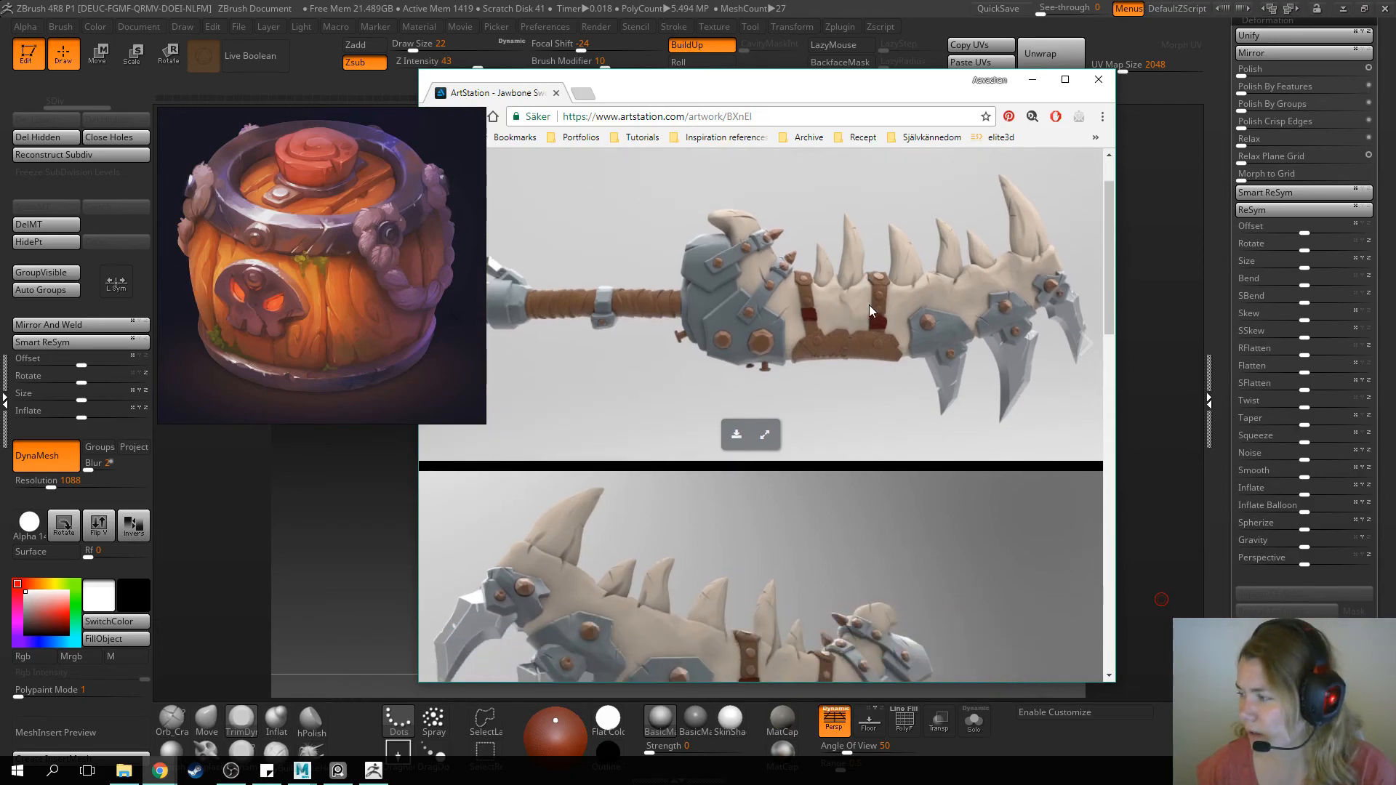
scroll(870, 304, "down", 5)
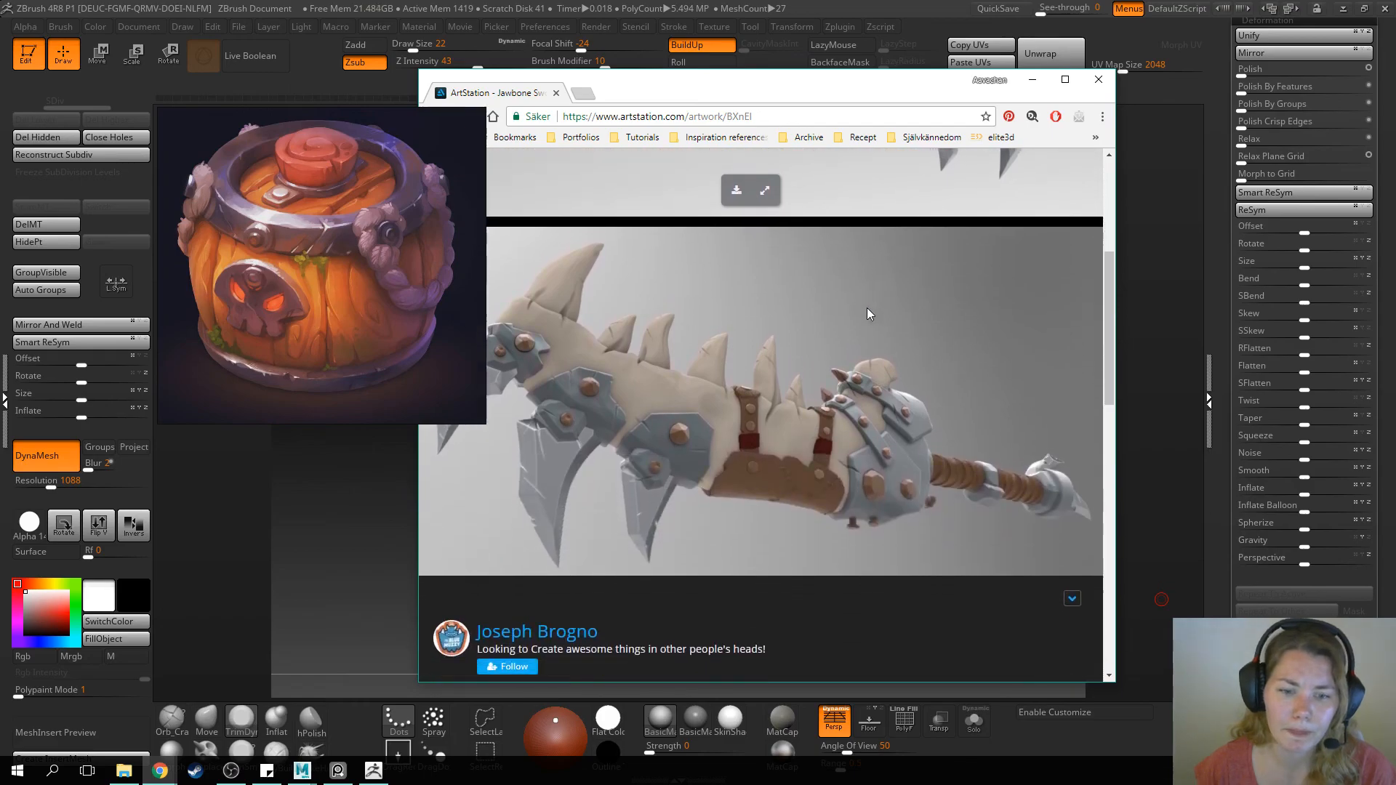
scroll(867, 308, "up", 4)
scroll(949, 361, "up", 2)
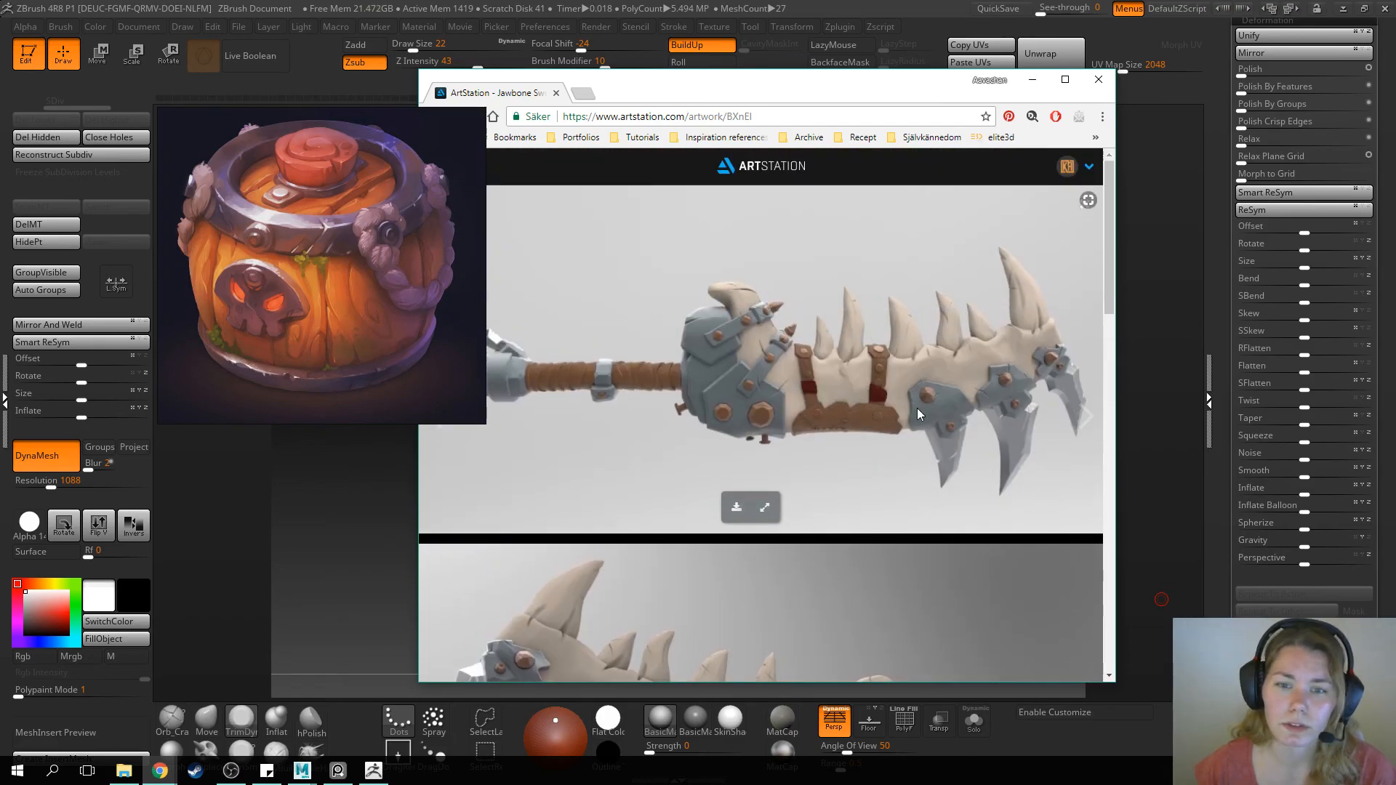
scroll(919, 408, "down", 4)
scroll(910, 409, "down", 1)
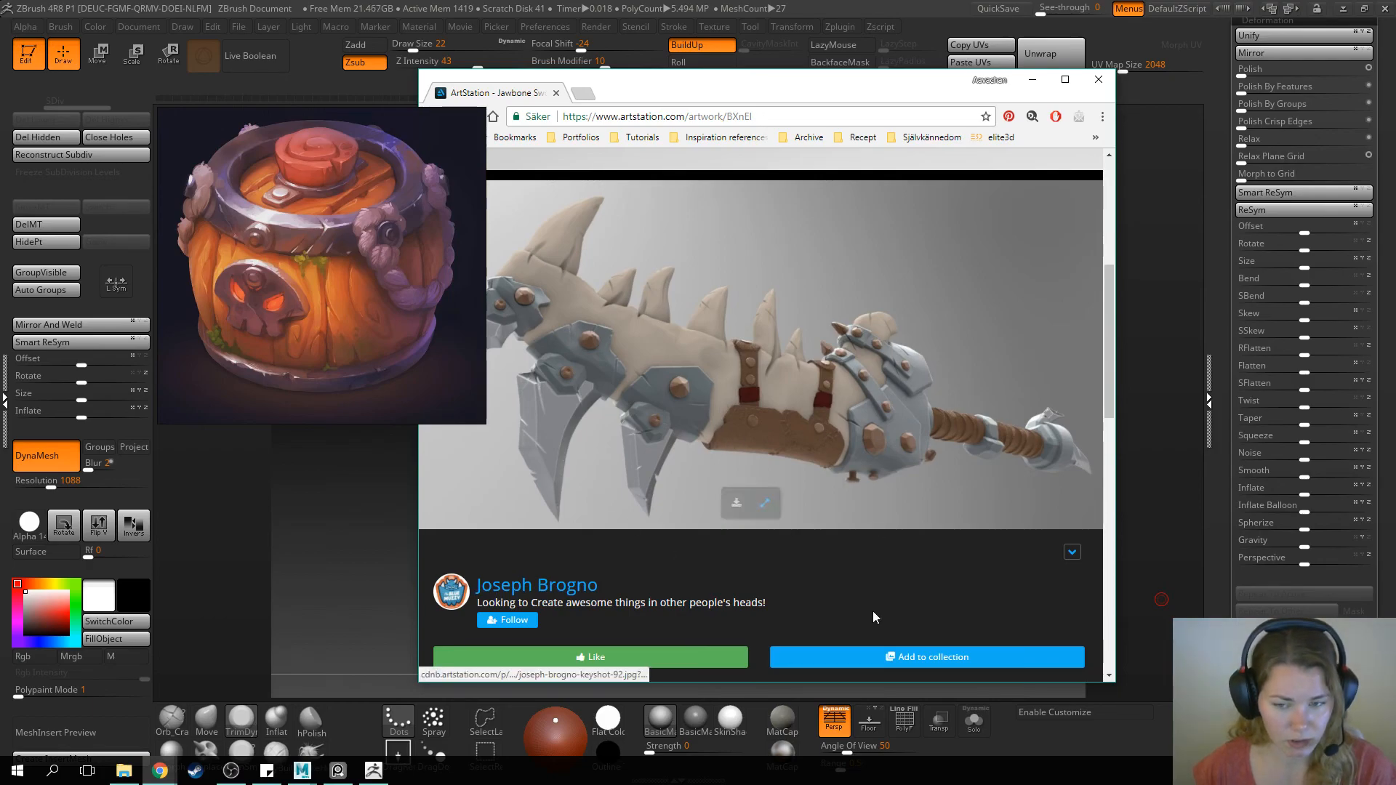
Examine the Jawbone Sword and Relief Mask/Shield sculpts on ArtStation and close both pages to return to ZBrush
scroll(739, 550, "up", 1)
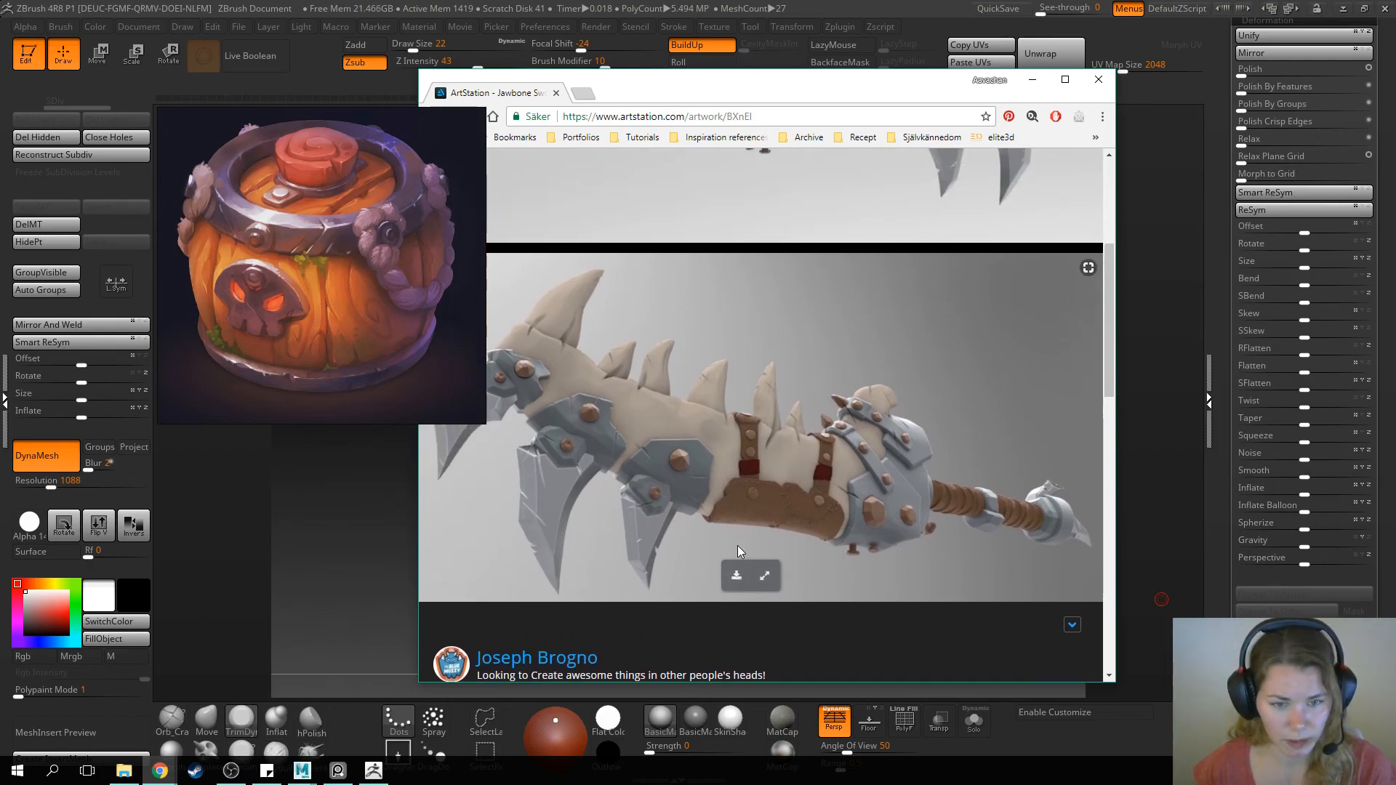
scroll(737, 546, "down", 1)
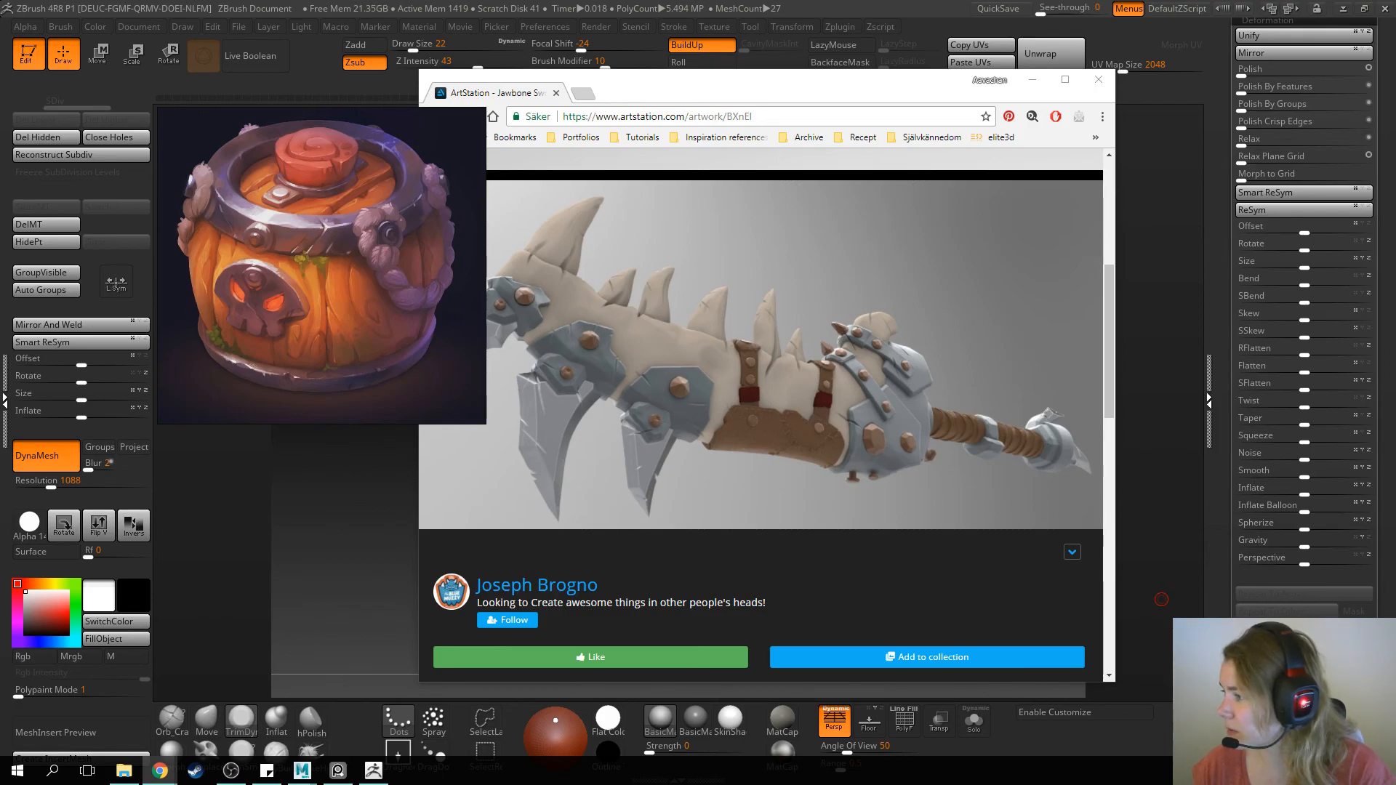
left_click_drag(1395, 94, 789, 109)
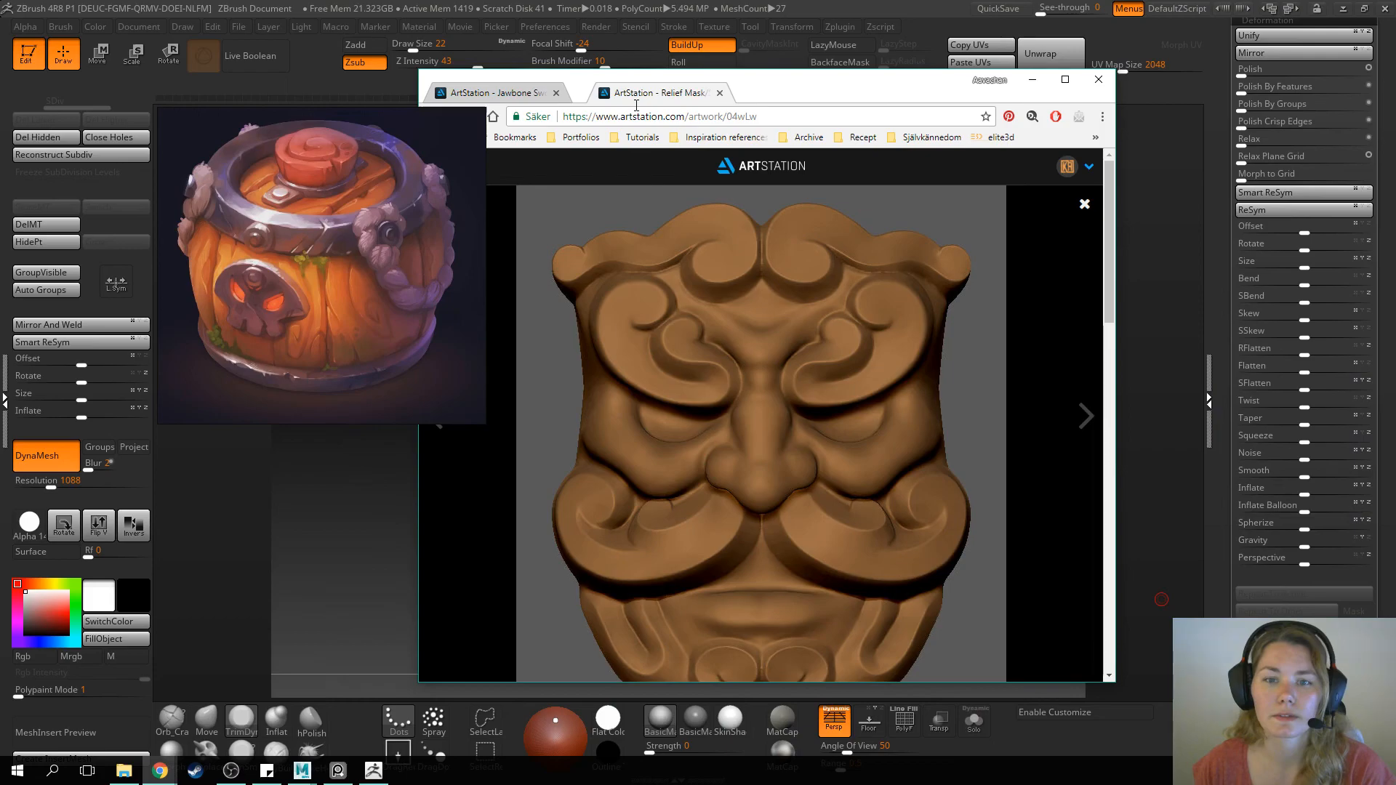
scroll(943, 293, "down", 5)
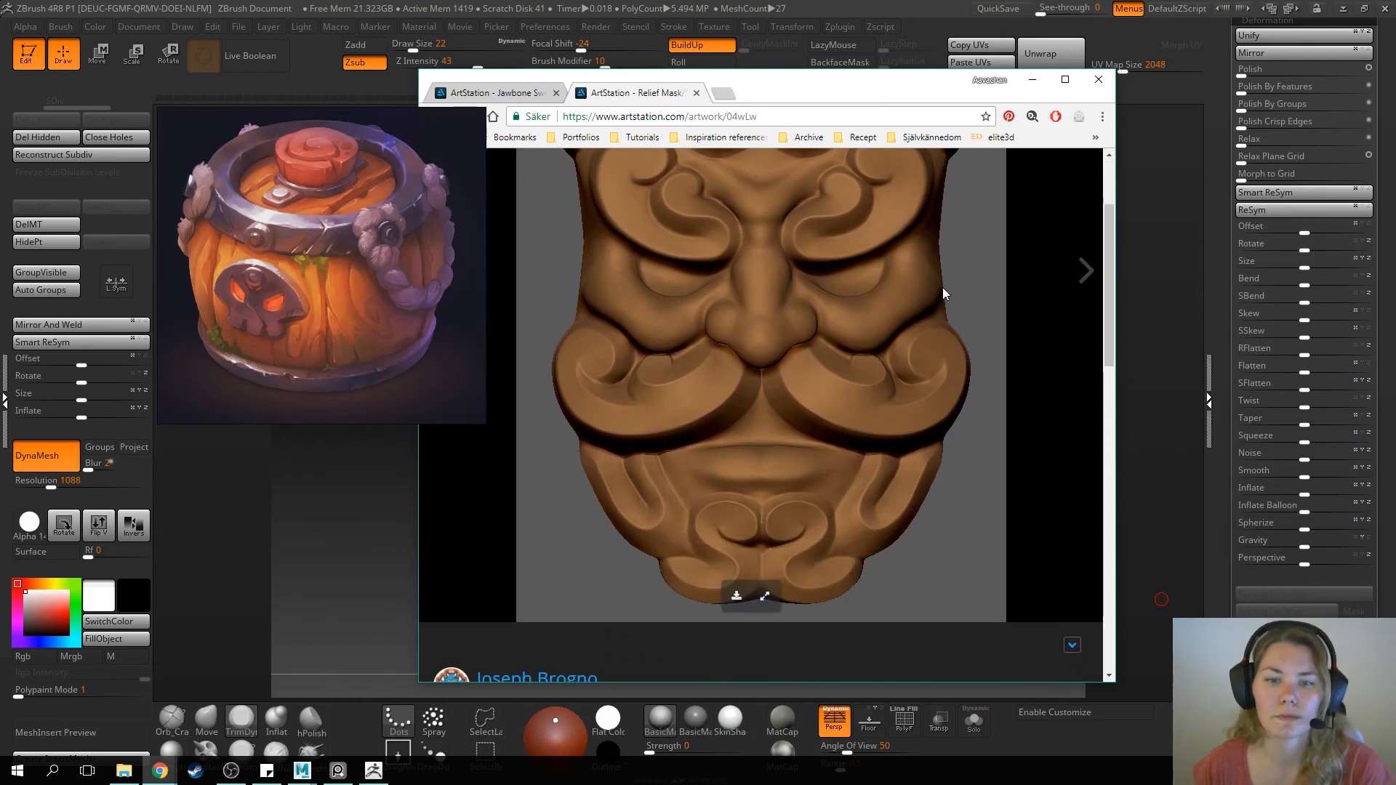
scroll(942, 294, "down", 5)
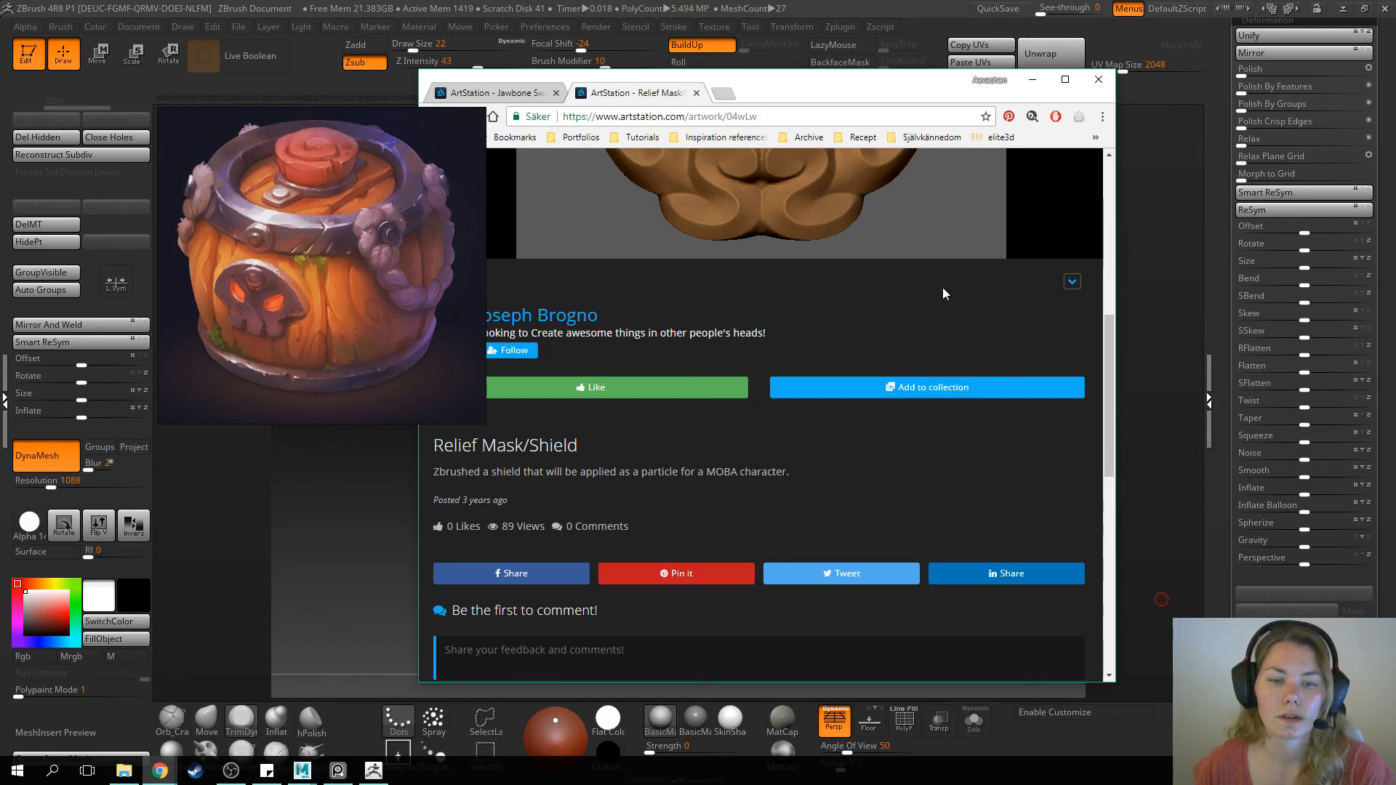
scroll(943, 294, "up", 10)
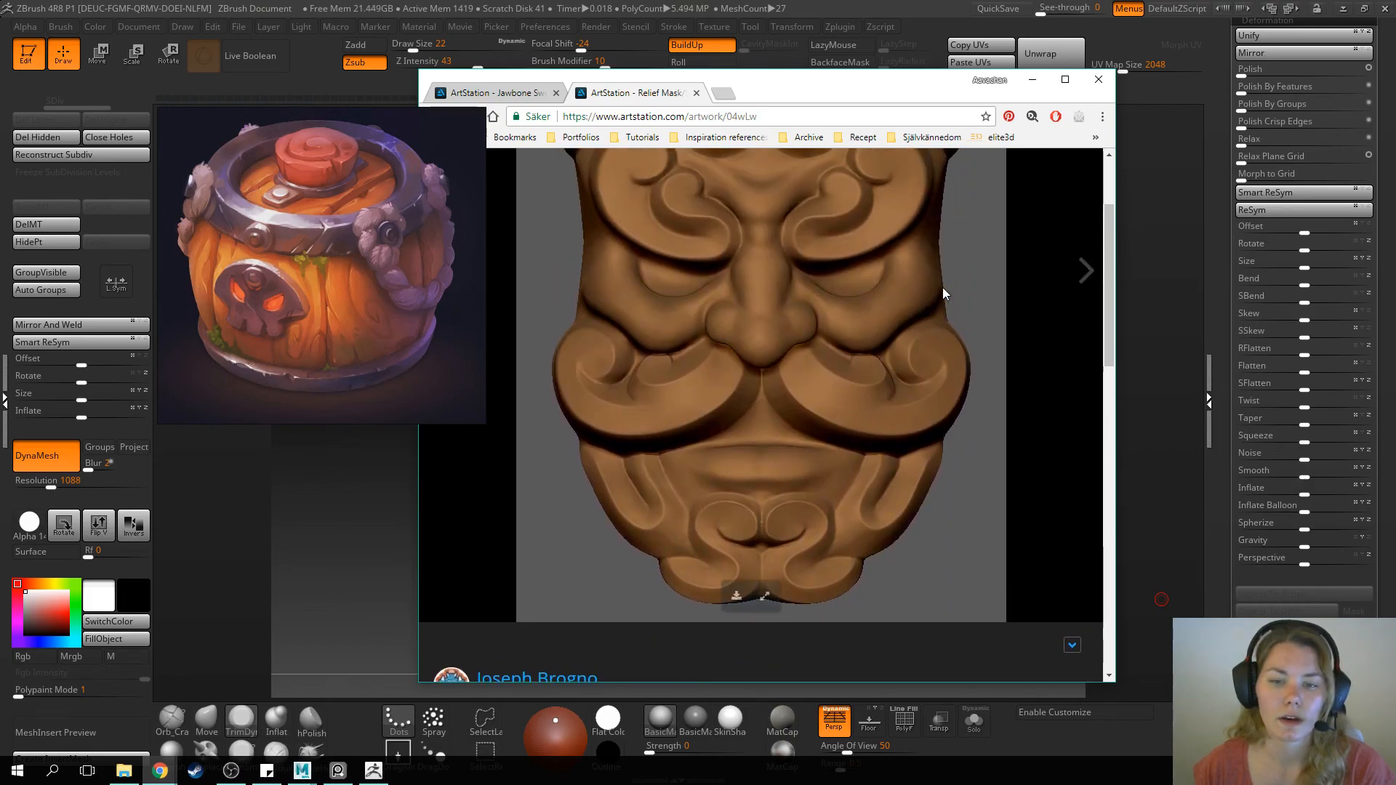
scroll(943, 293, "up", 1)
scroll(942, 293, "down", 1)
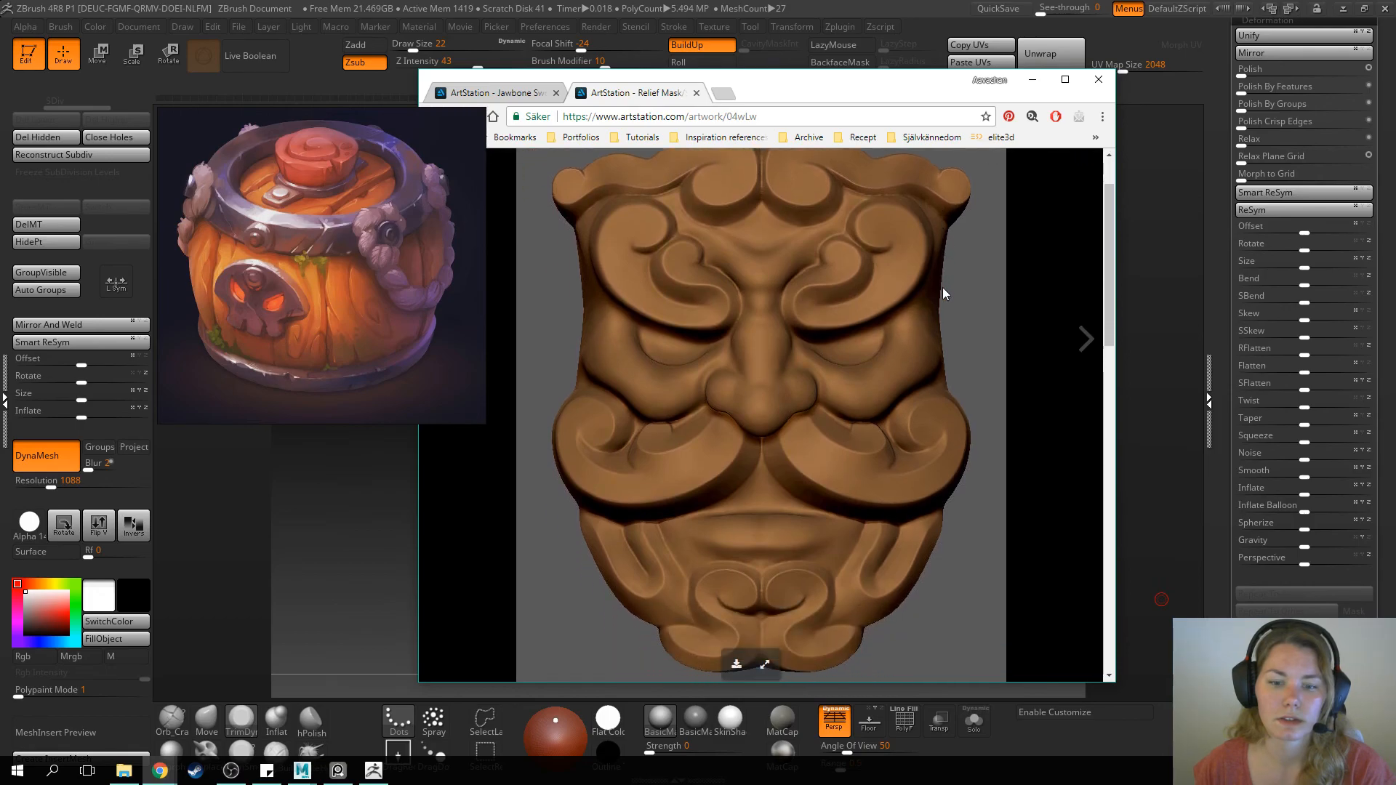
scroll(943, 293, "down", 3)
scroll(943, 293, "up", 1)
scroll(943, 289, "up", 2)
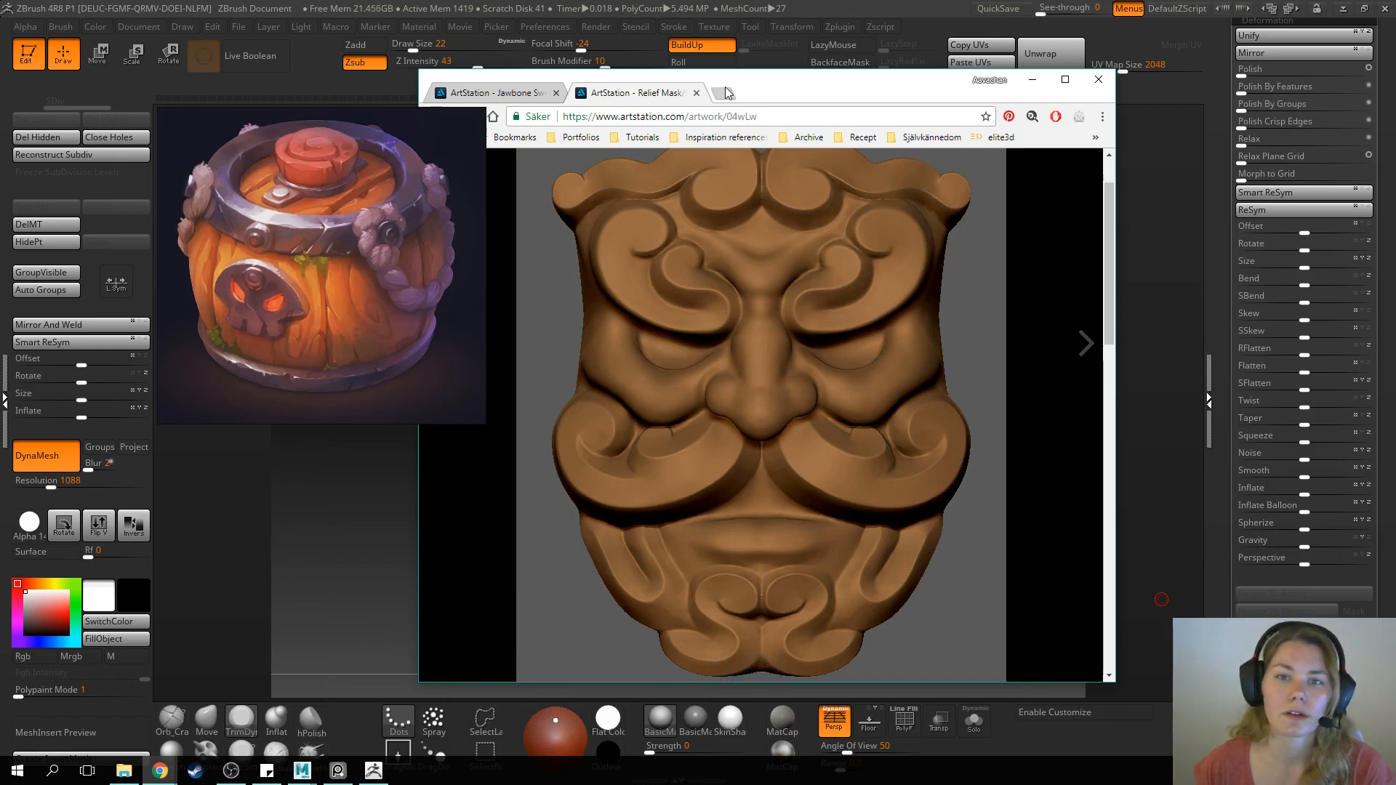
left_click(697, 93)
left_click(557, 93)
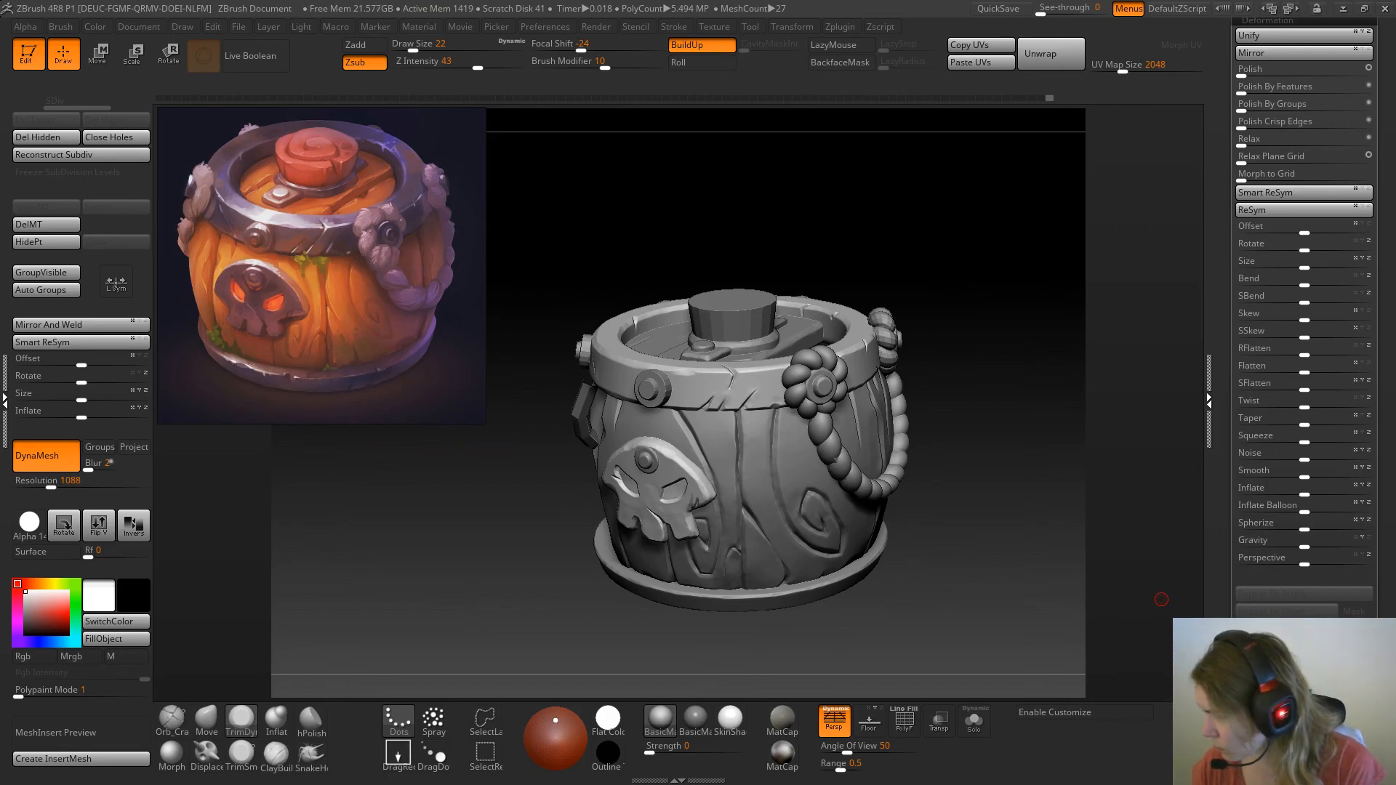
Inspect the whole barrel from above and from the front, and isolate the skull plate in Solo mode
left_click(980, 273)
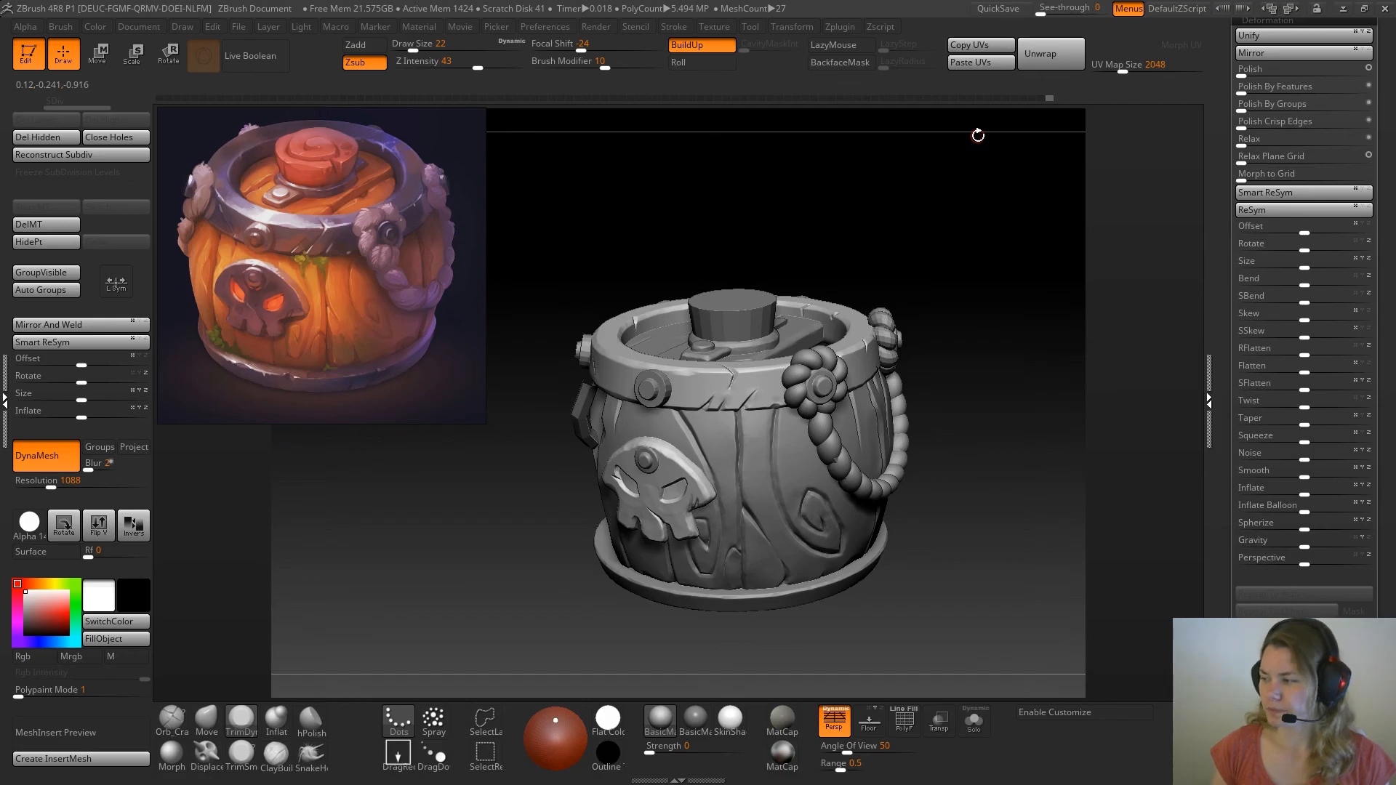
left_click_drag(982, 283, 981, 329)
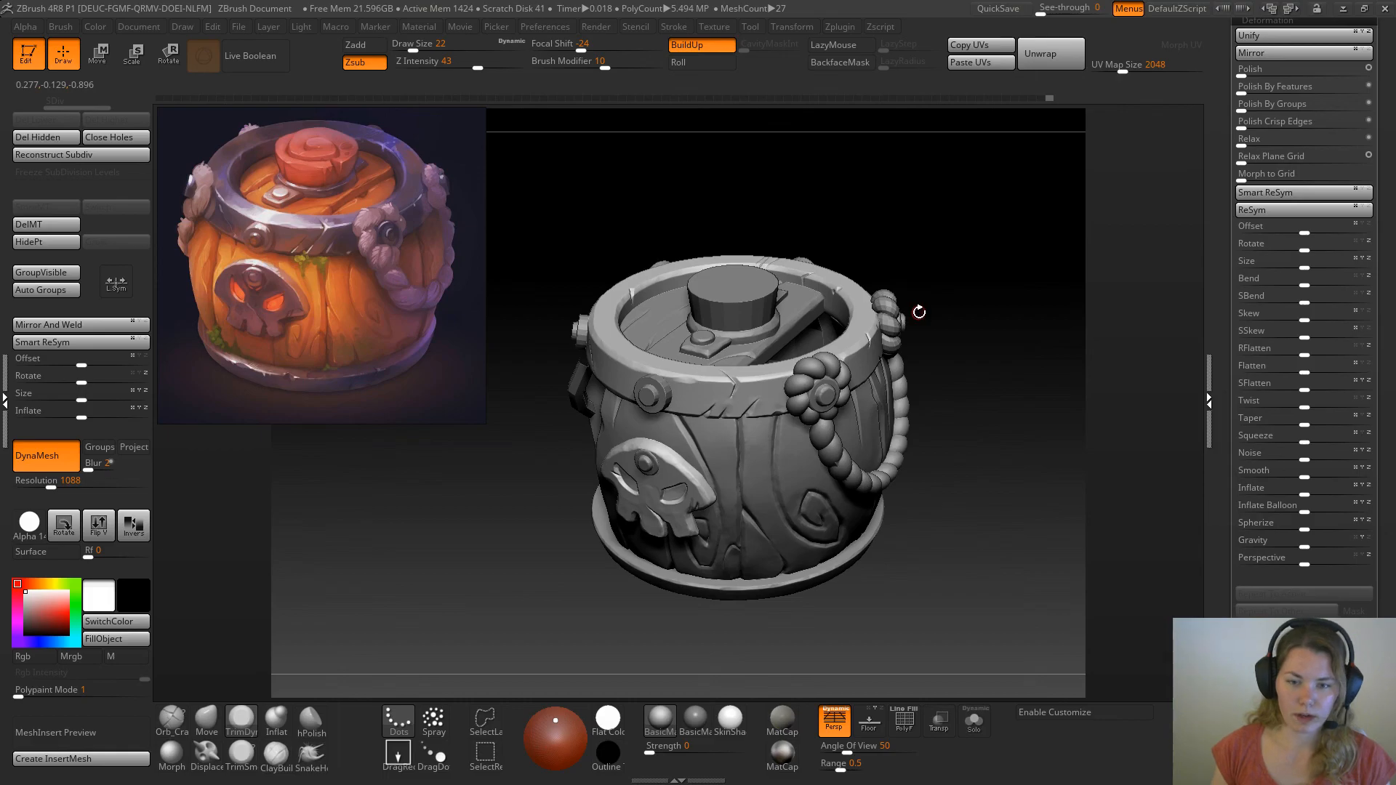
mouse_move(976, 281)
left_mouse_down("alt")
mouse_move(1000, 443)
mouse_move(1060, 559)
mouse_move(981, 596)
mouse_move(967, 429)
mouse_move(935, 314)
mouse_move(1014, 370)
mouse_move(1013, 409)
mouse_move(1022, 352)
left_mouse_up("alt")
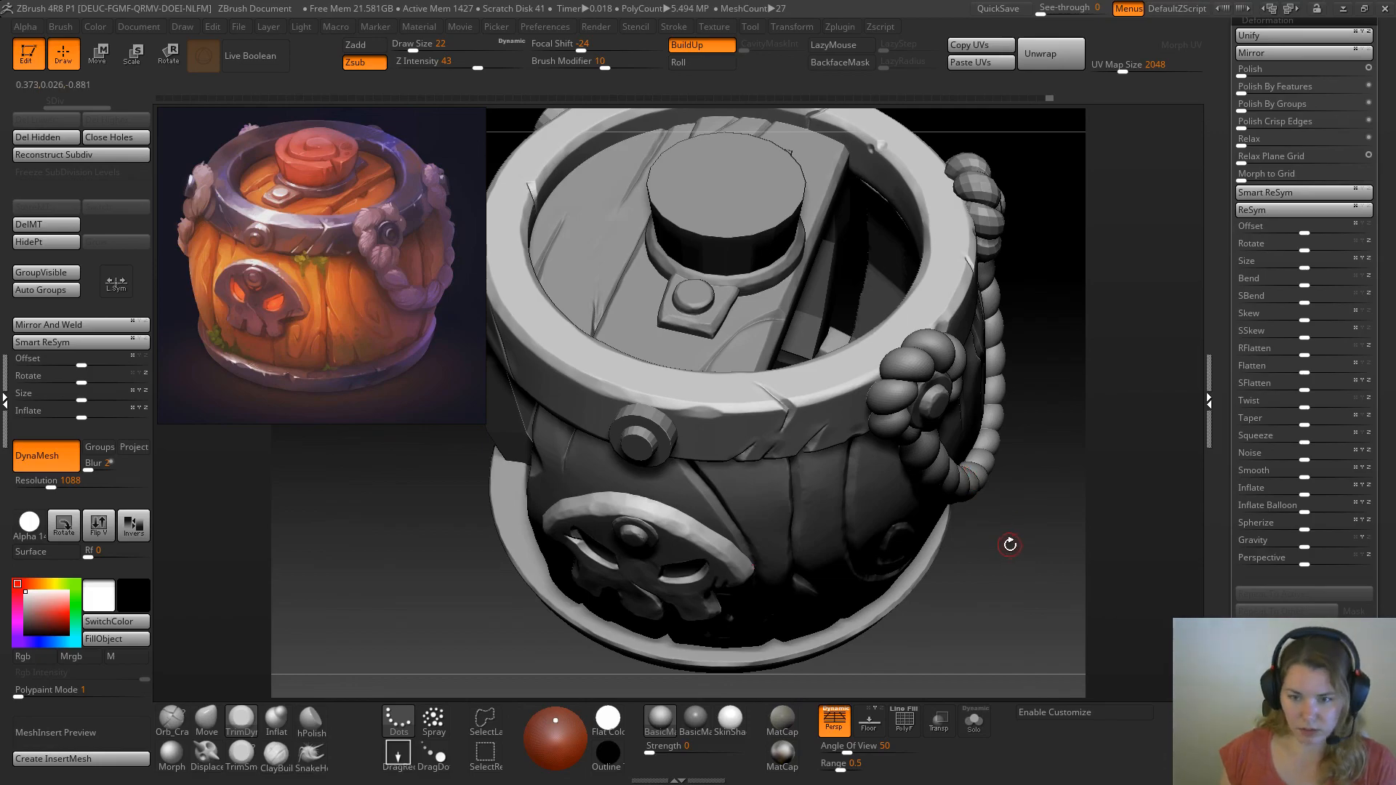
left_click_drag(1011, 604, 1013, 539)
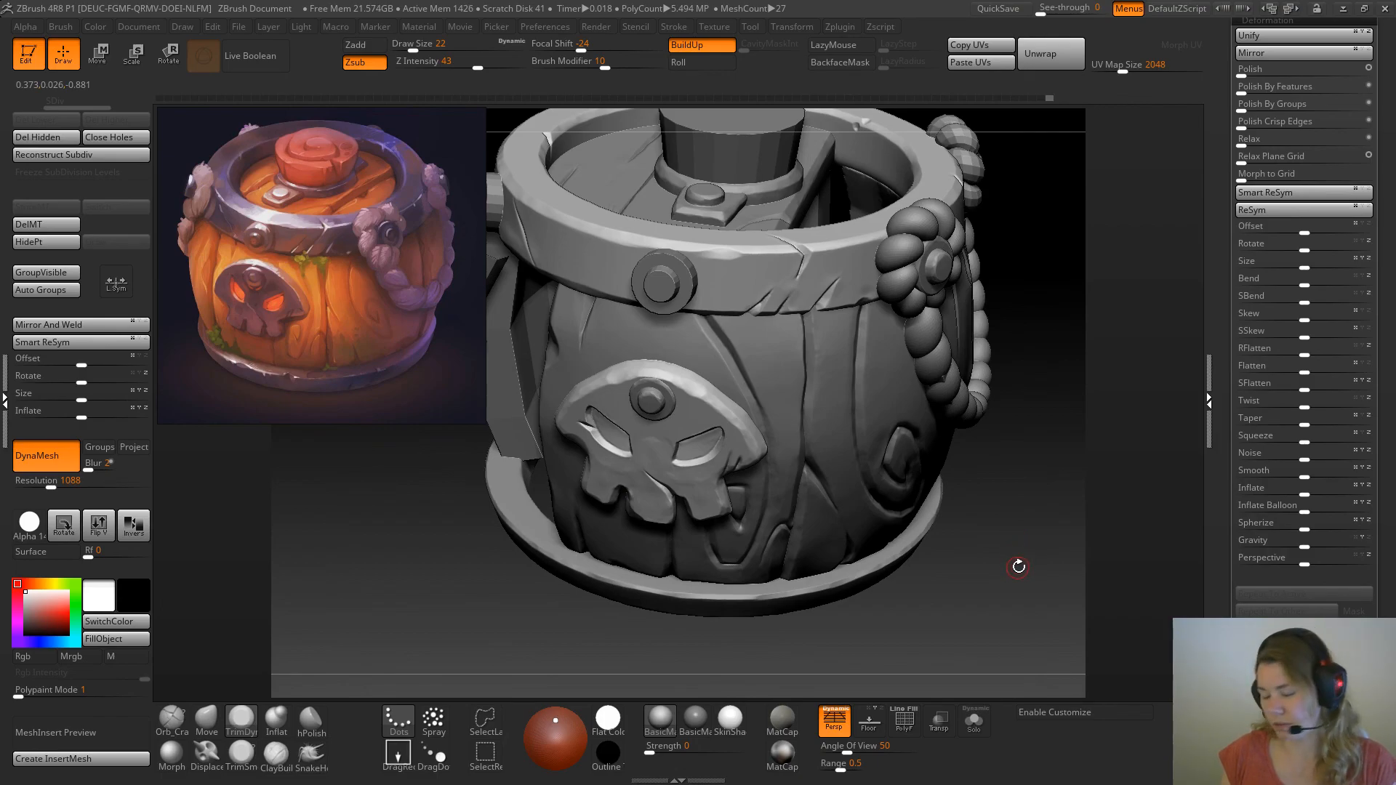
left_click_drag(1032, 347, 1036, 516)
mouse_move(1016, 567)
left_mouse_down()
mouse_move(997, 480)
mouse_move(1006, 558)
mouse_move(1048, 527)
mouse_move(1040, 591)
left_mouse_up()
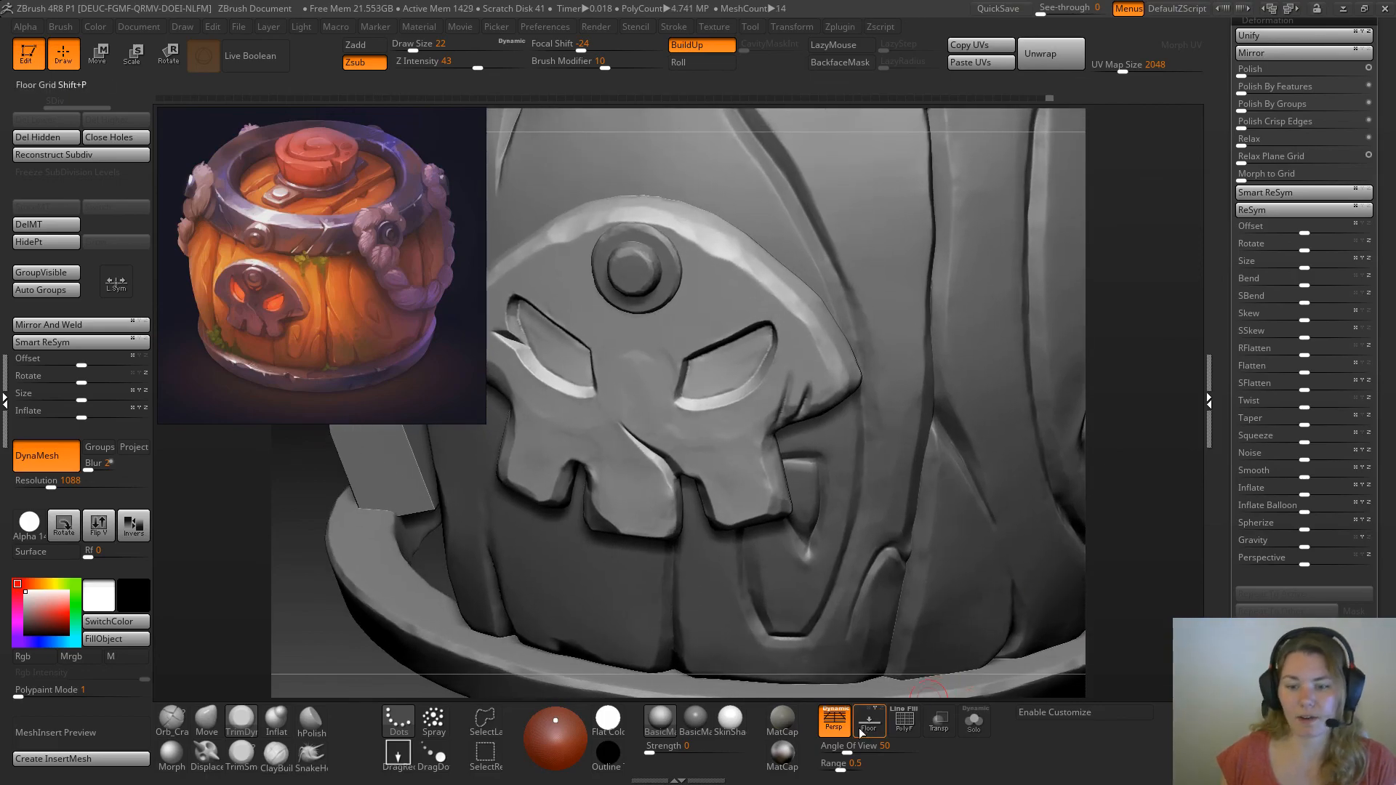
left_click(977, 730)
mouse_move(950, 548)
left_mouse_down()
mouse_move(914, 371)
mouse_move(933, 520)
mouse_move(918, 544)
left_mouse_up()
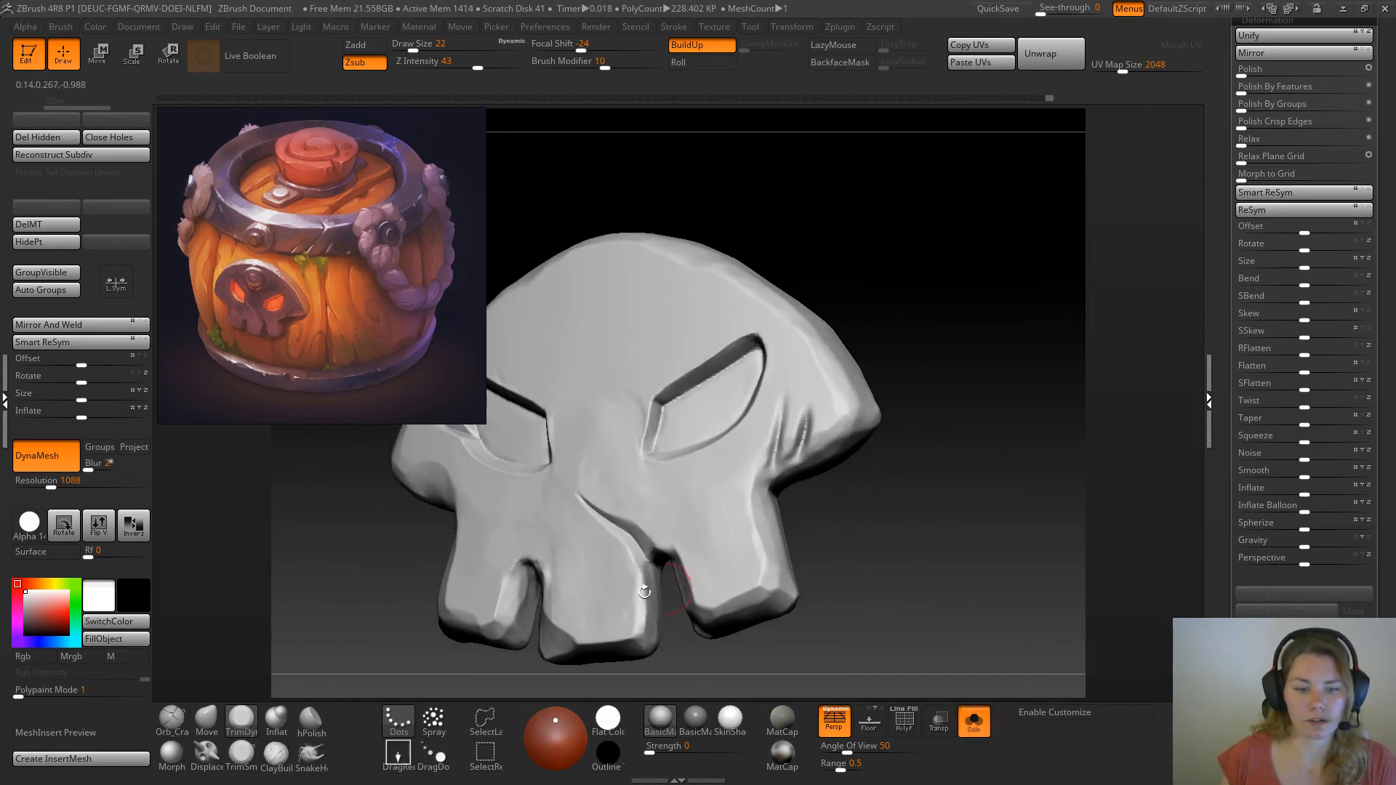
Flatten the surface around the right cheek cracks and the adjoining rim with the TrimSmoothBorder brush at draw size 11
left_click(241, 754)
key("bracketleft")
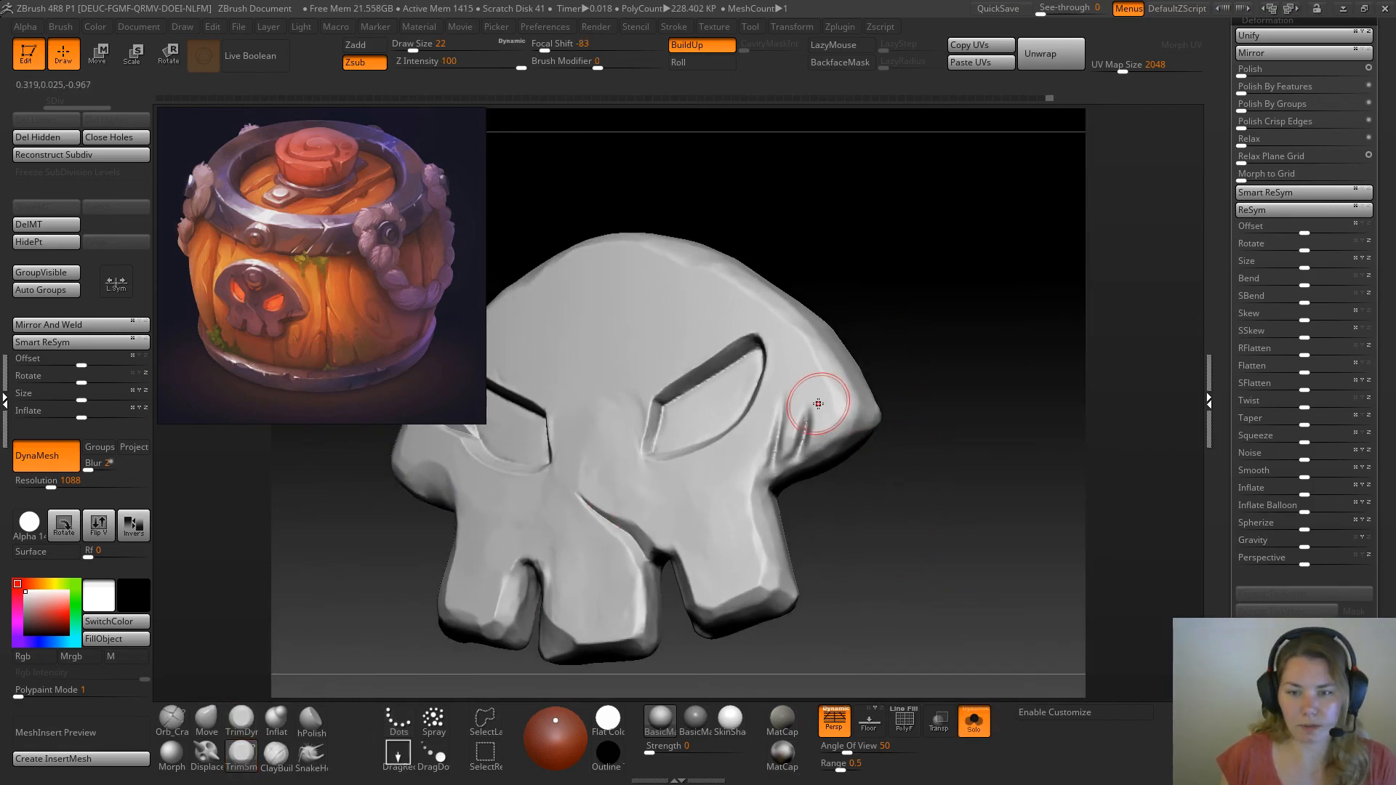
key("space")
left_click_drag(914, 369, 732, 468)
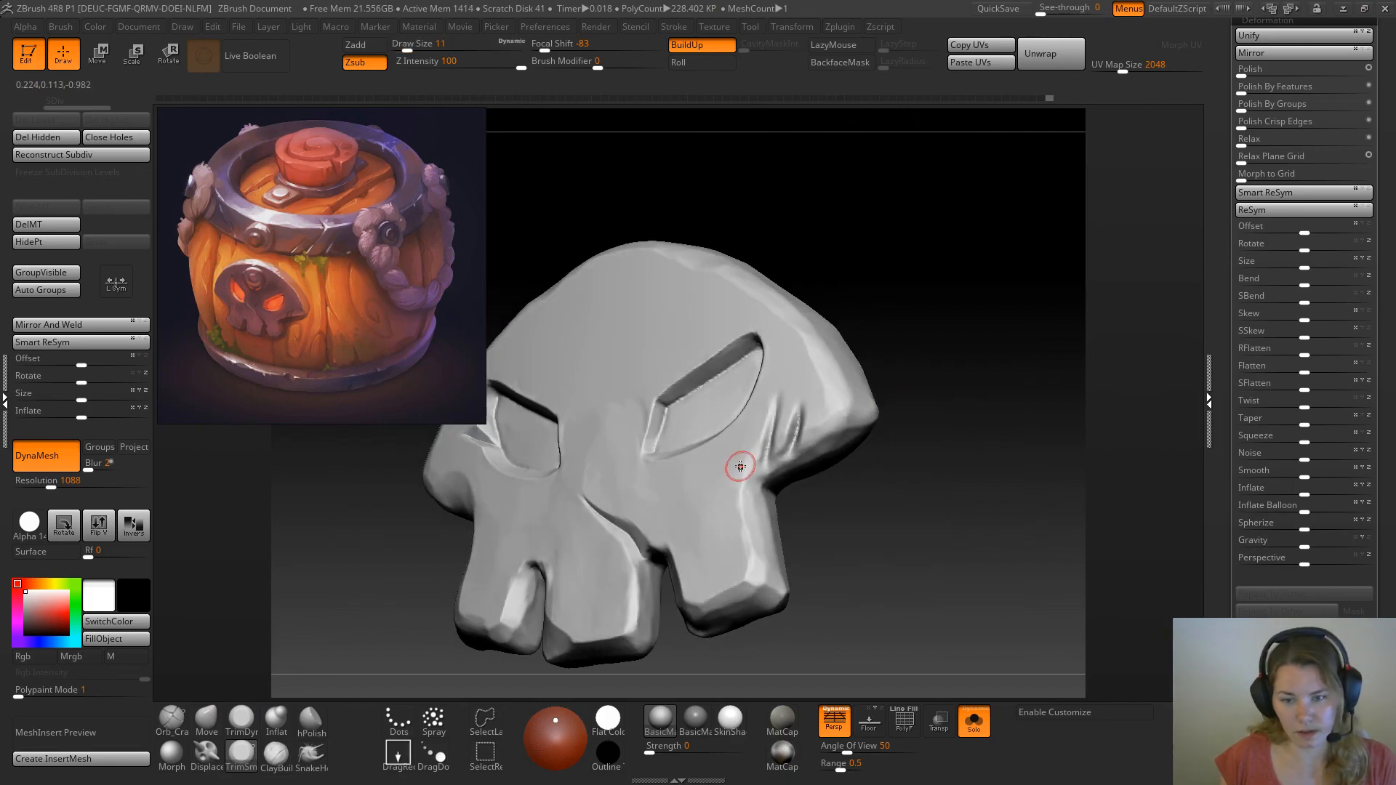
left_click_drag(765, 424, 755, 455)
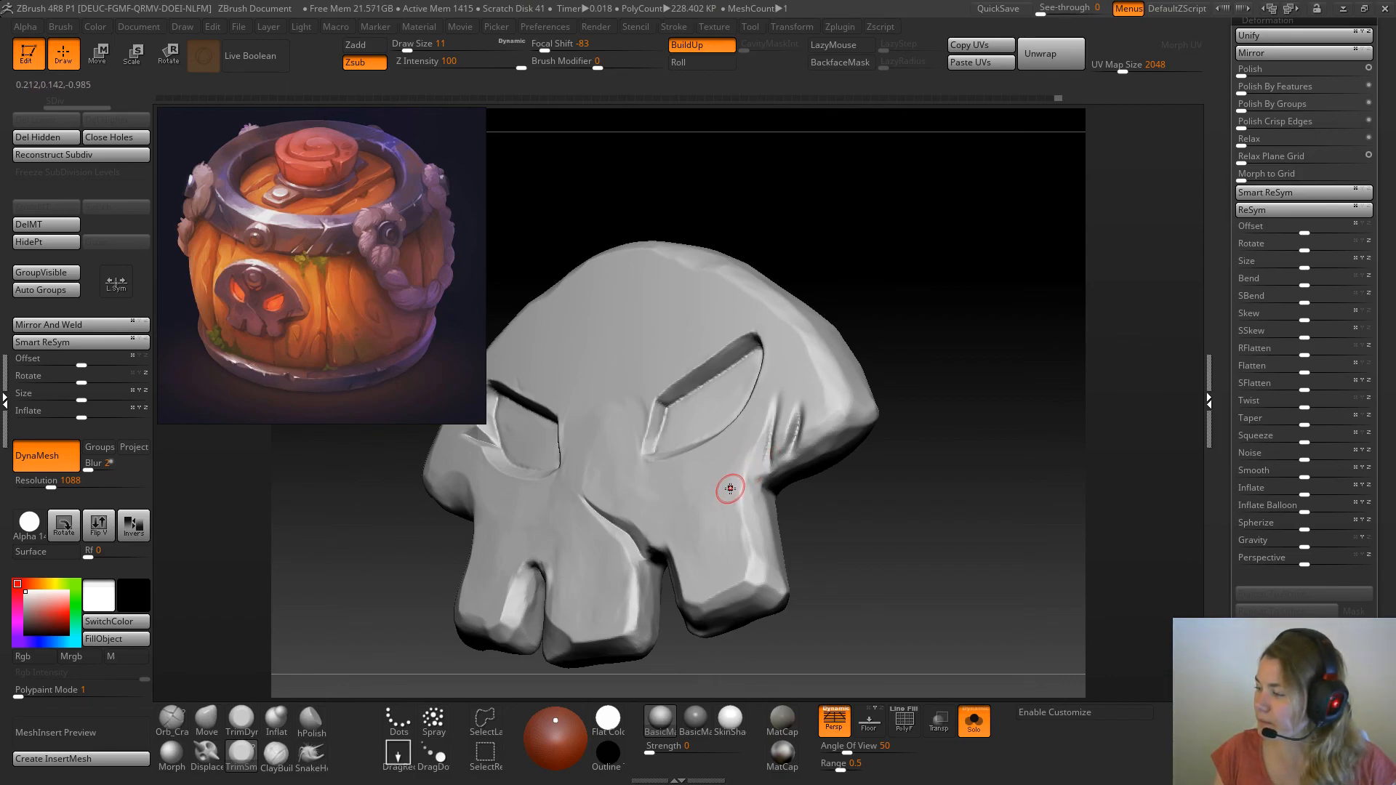
right_click_drag(810, 338, 819, 372, "ctrl")
left_click_drag(885, 322, 940, 298)
left_click_drag(758, 457, 789, 455)
Refine the edges of the right cheek cracks with the TrimSmoothBorder brush at draw size 8
key("space")
mouse_move(853, 416)
left_mouse_down()
mouse_move(783, 473)
mouse_move(793, 434)
left_mouse_up()
key("space")
mouse_move(873, 458)
left_mouse_down()
mouse_move(914, 374)
mouse_move(888, 402)
left_mouse_up()
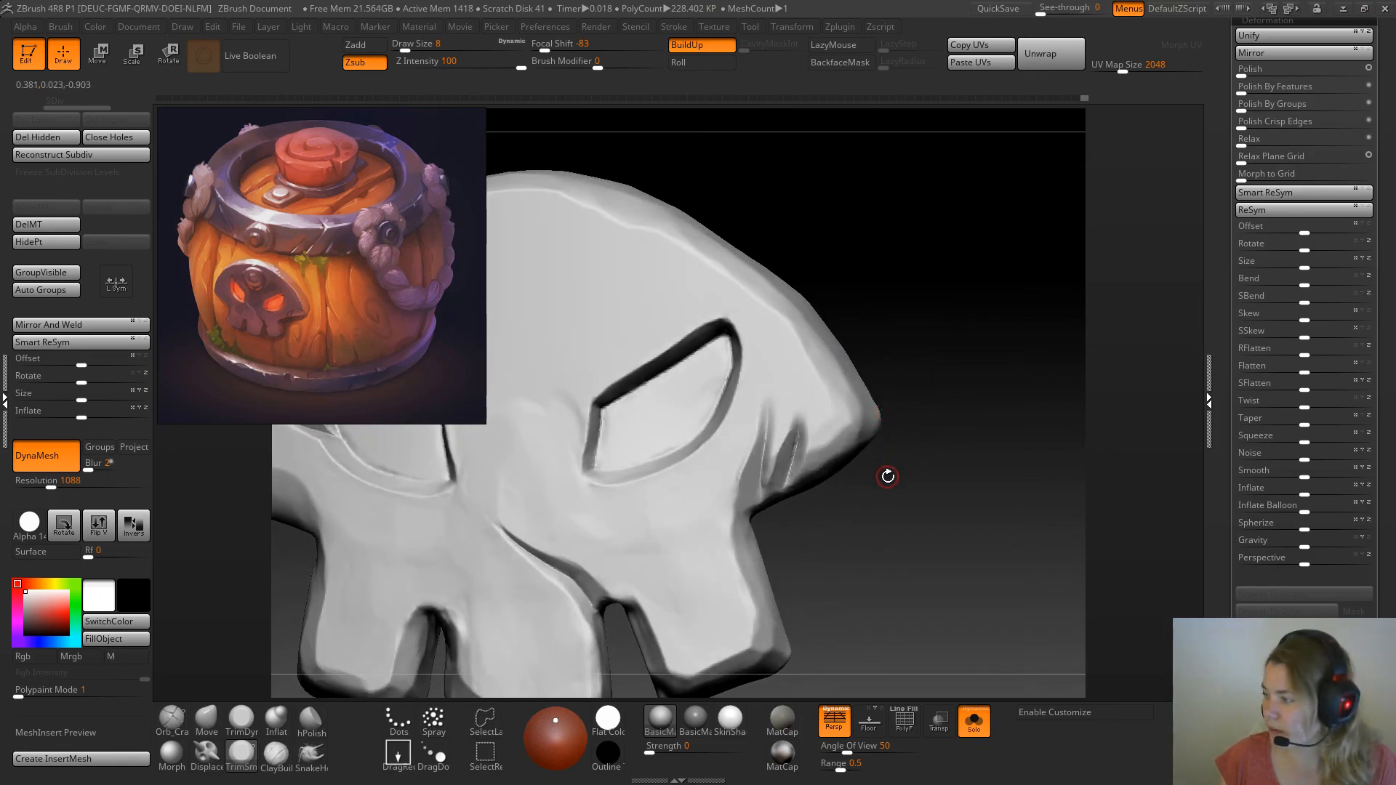
left_click_drag(894, 556, 893, 521)
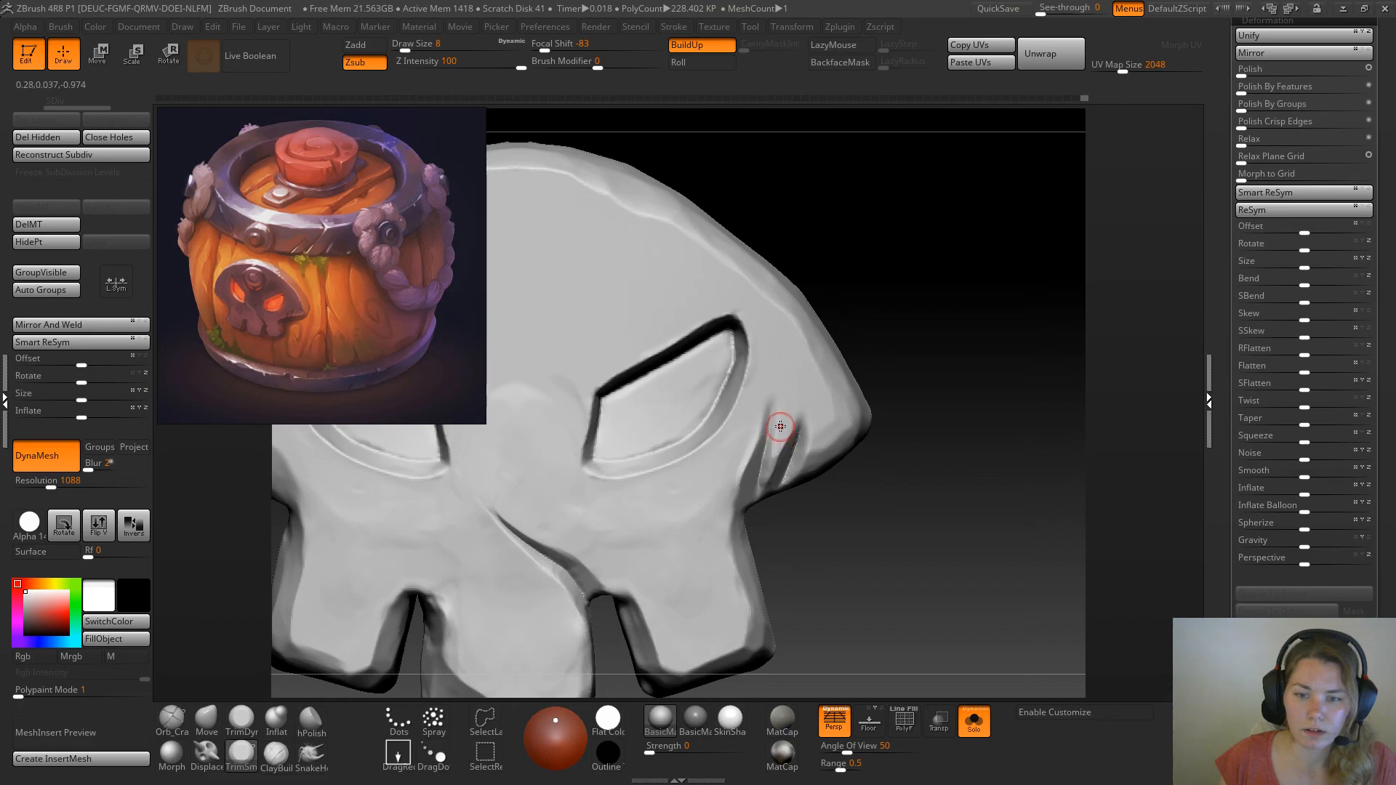
left_click_drag(784, 419, 790, 445)
mouse_move(878, 460)
left_mouse_down()
mouse_move(866, 505)
mouse_move(771, 457)
mouse_move(782, 483)
mouse_move(763, 477)
left_mouse_up()
mouse_move(844, 355)
left_mouse_down()
mouse_move(800, 379)
mouse_move(784, 323)
left_mouse_up()
mouse_move(882, 324)
left_mouse_down("alt")
mouse_move(898, 502)
mouse_move(951, 477)
mouse_move(931, 237)
mouse_move(935, 324)
left_mouse_up("alt")
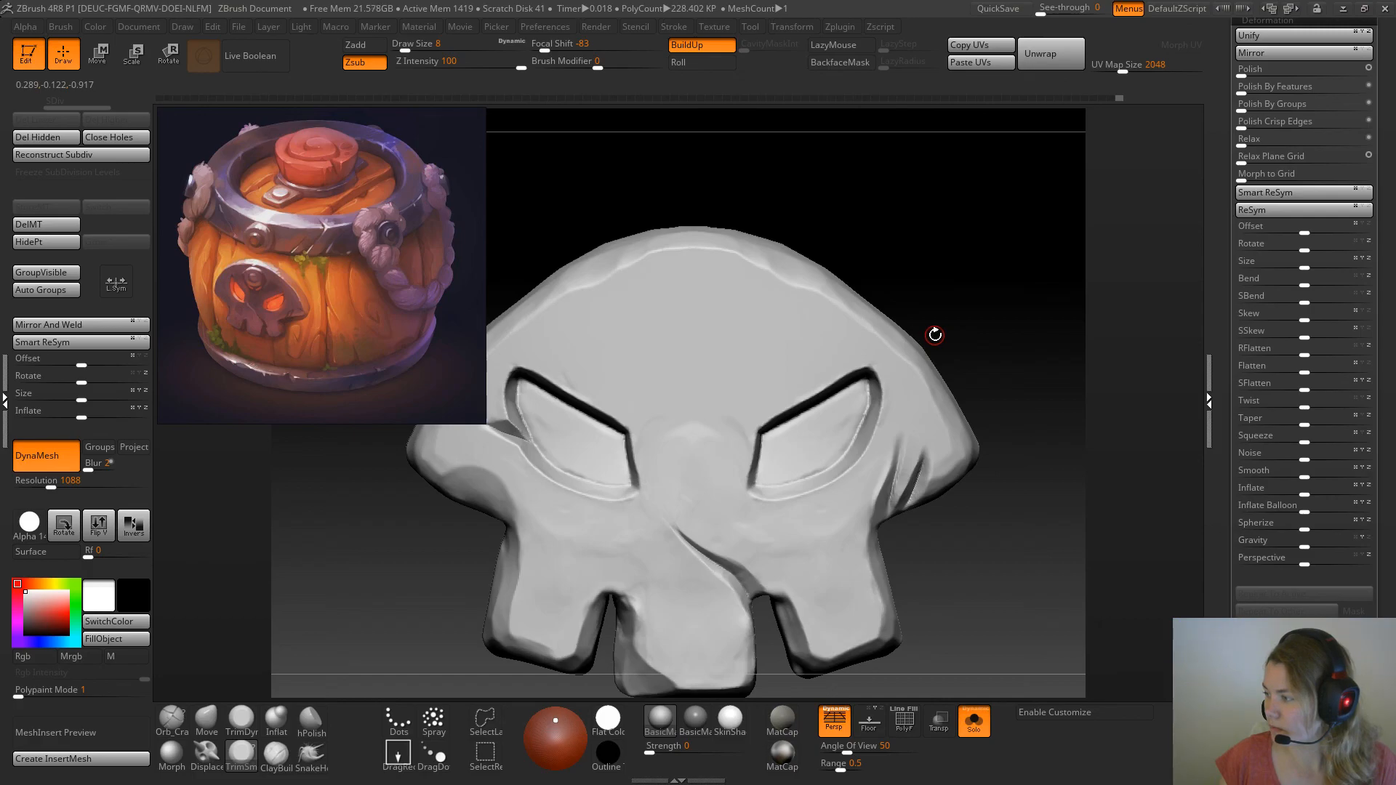
Trim the inner corners and brow edges of both eye sockets on the skull plate with the TrimSmoothBorder brush
mouse_move(957, 313)
left_mouse_down("alt")
mouse_move(928, 330)
mouse_move(943, 306)
left_mouse_up("alt")
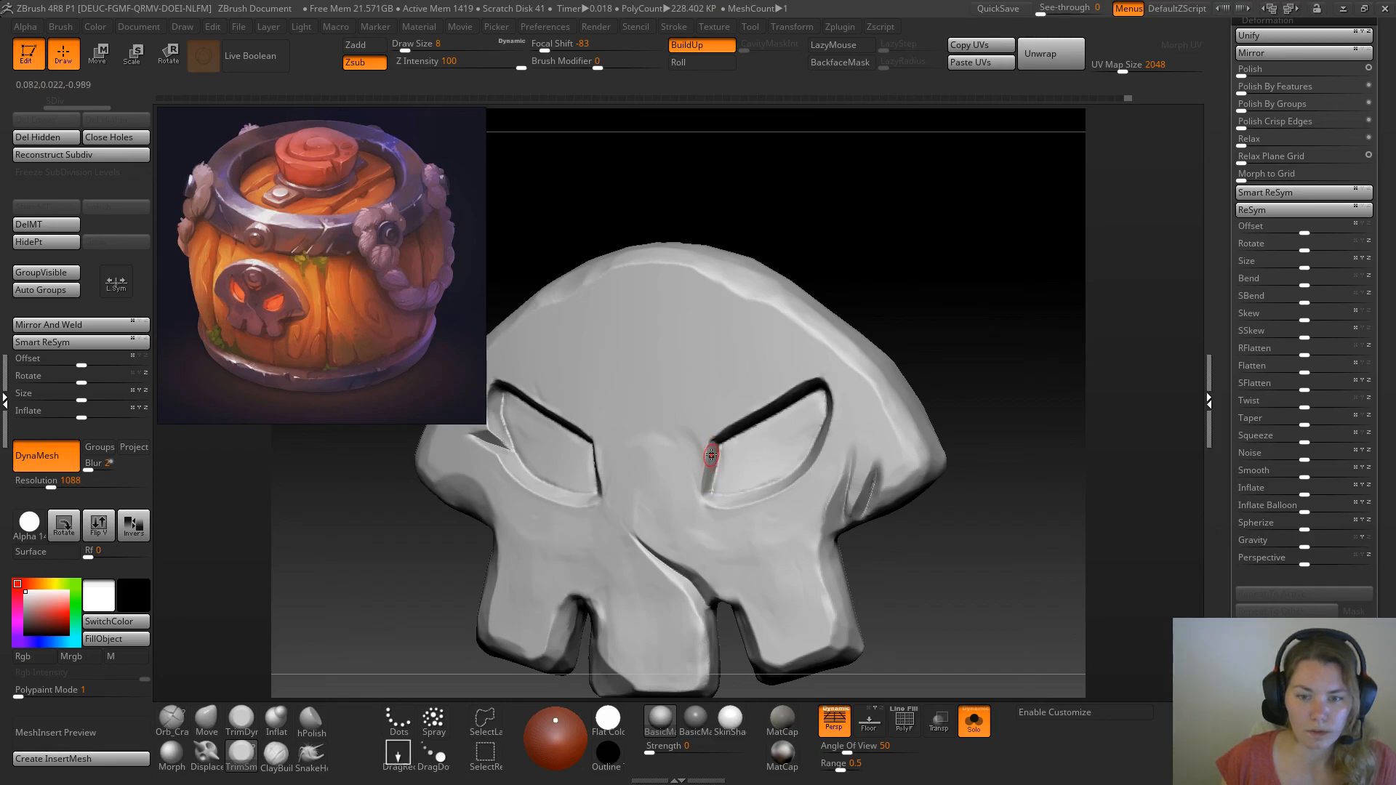
left_click_drag(873, 296, 664, 415)
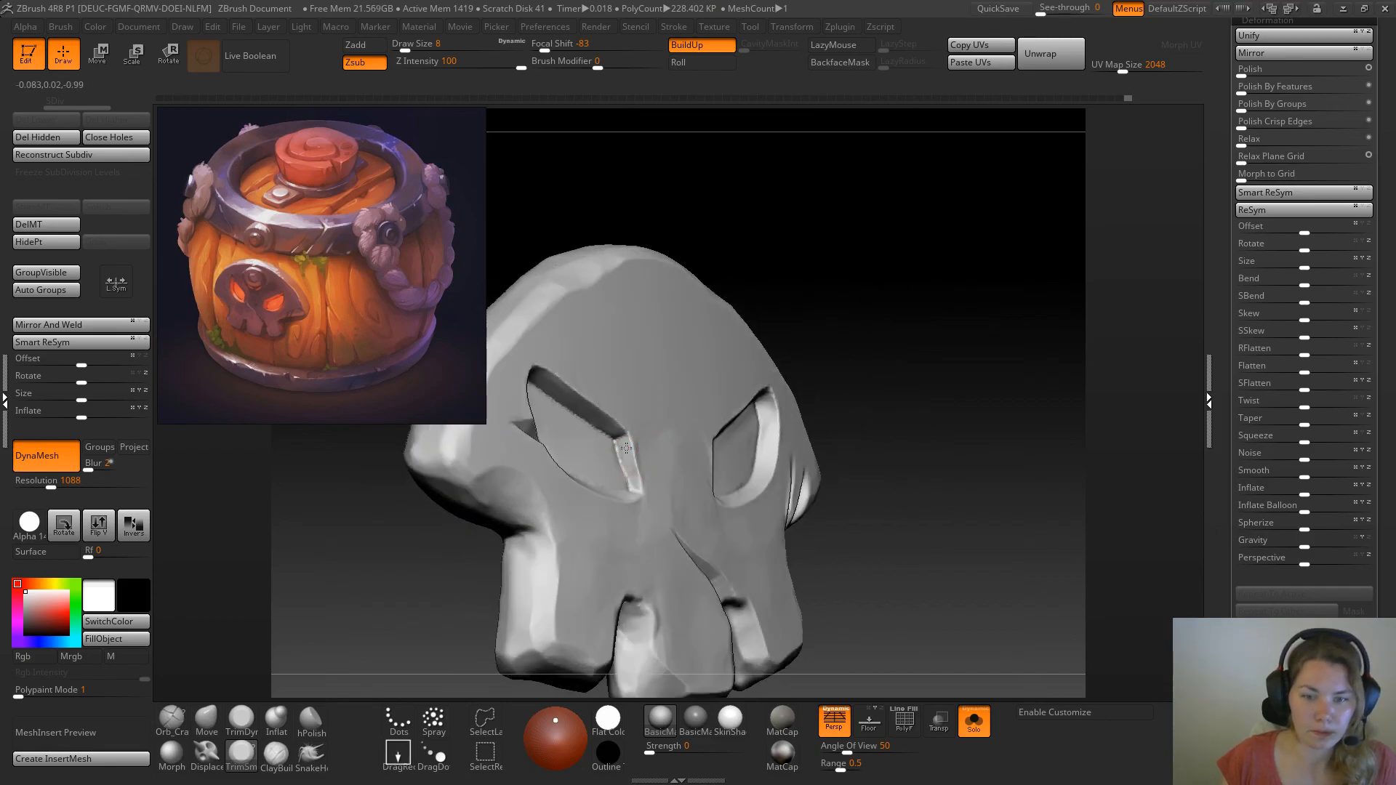
left_click_drag(779, 358, 910, 358)
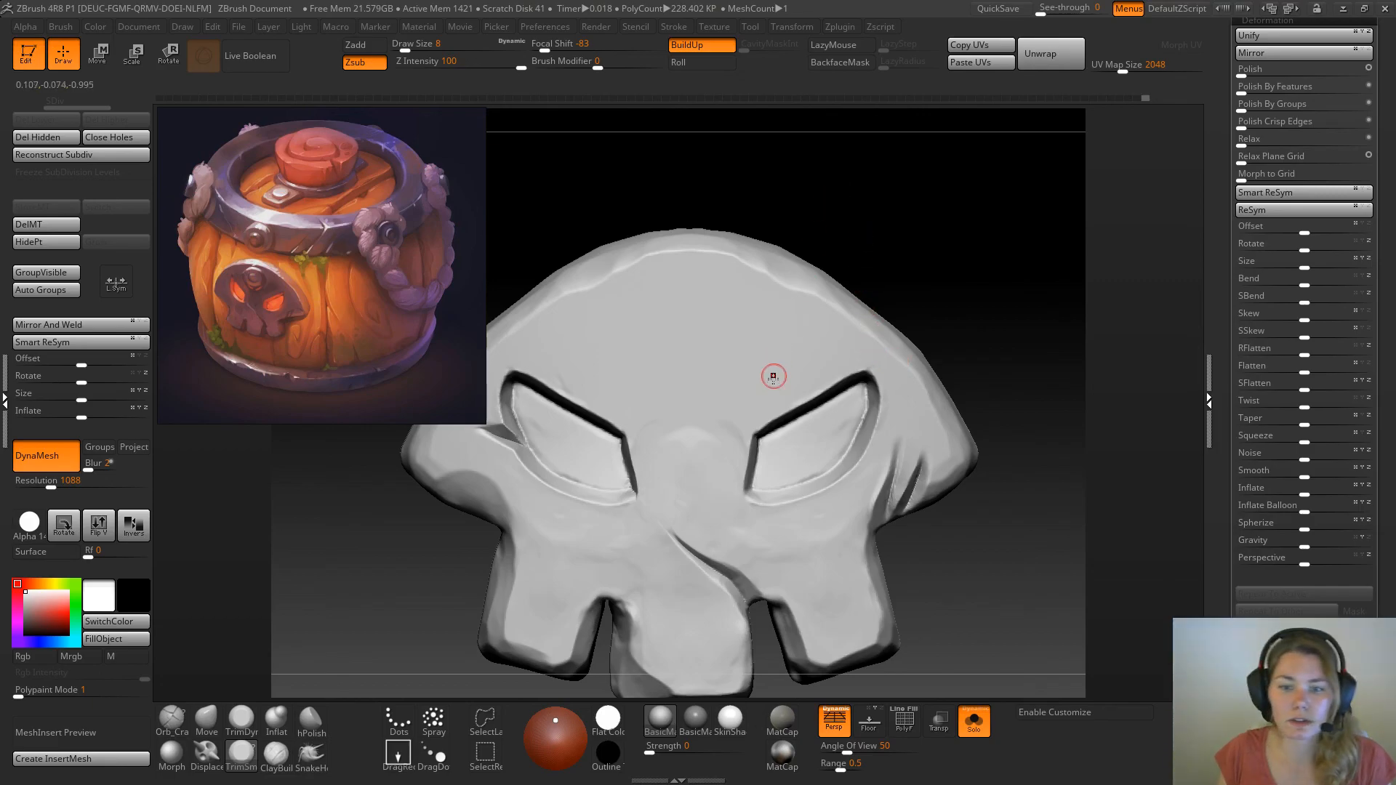
left_click_drag(970, 284, 979, 307)
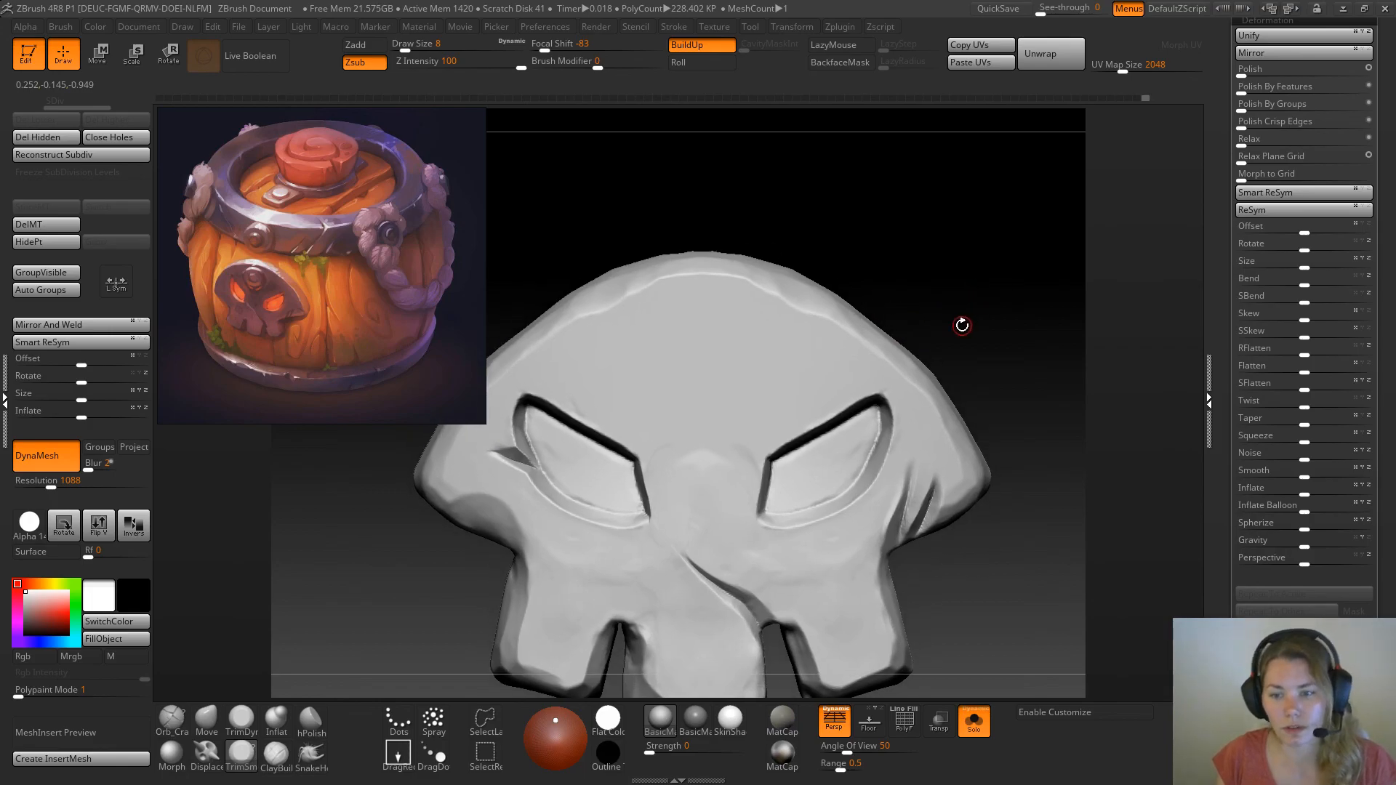
left_click_drag(982, 378, 979, 360)
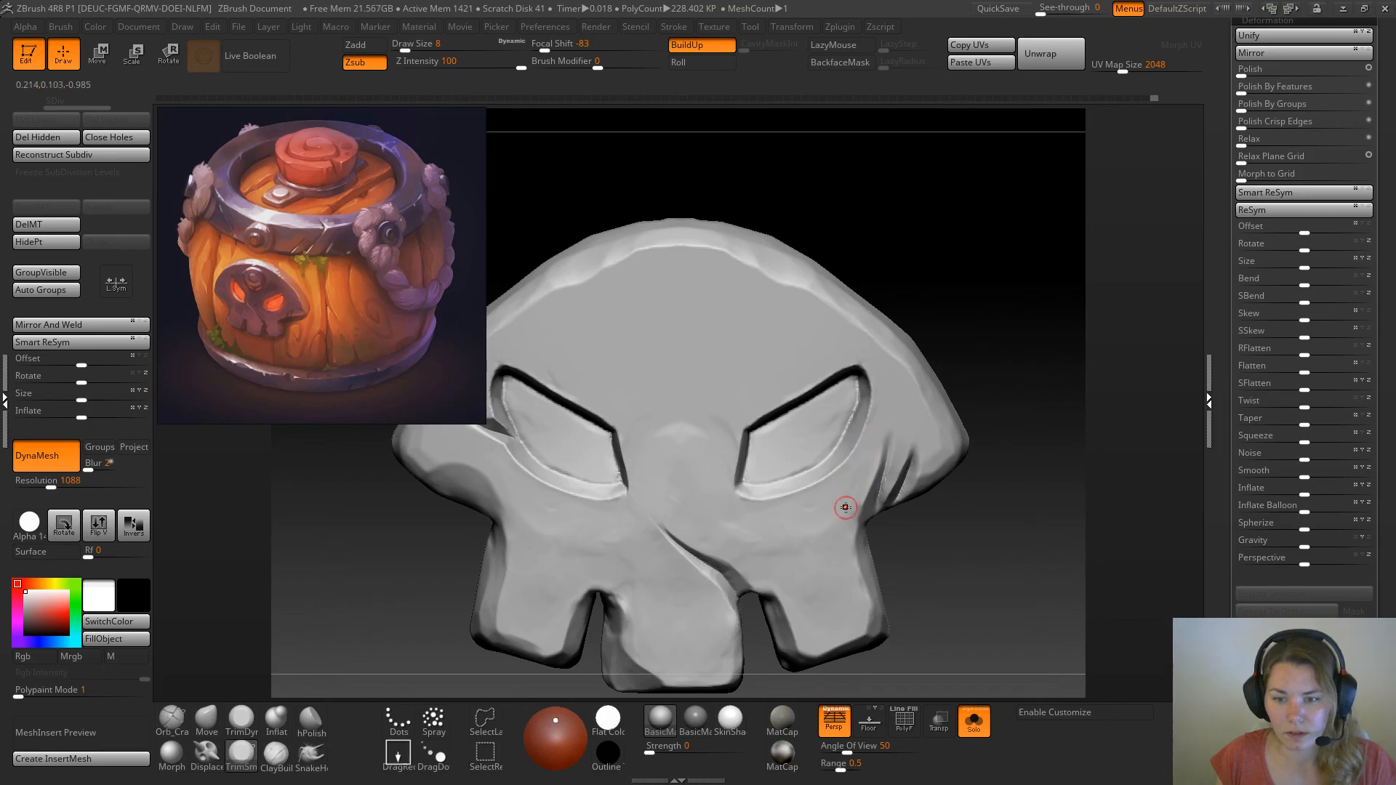
left_click_drag(962, 337, 939, 361)
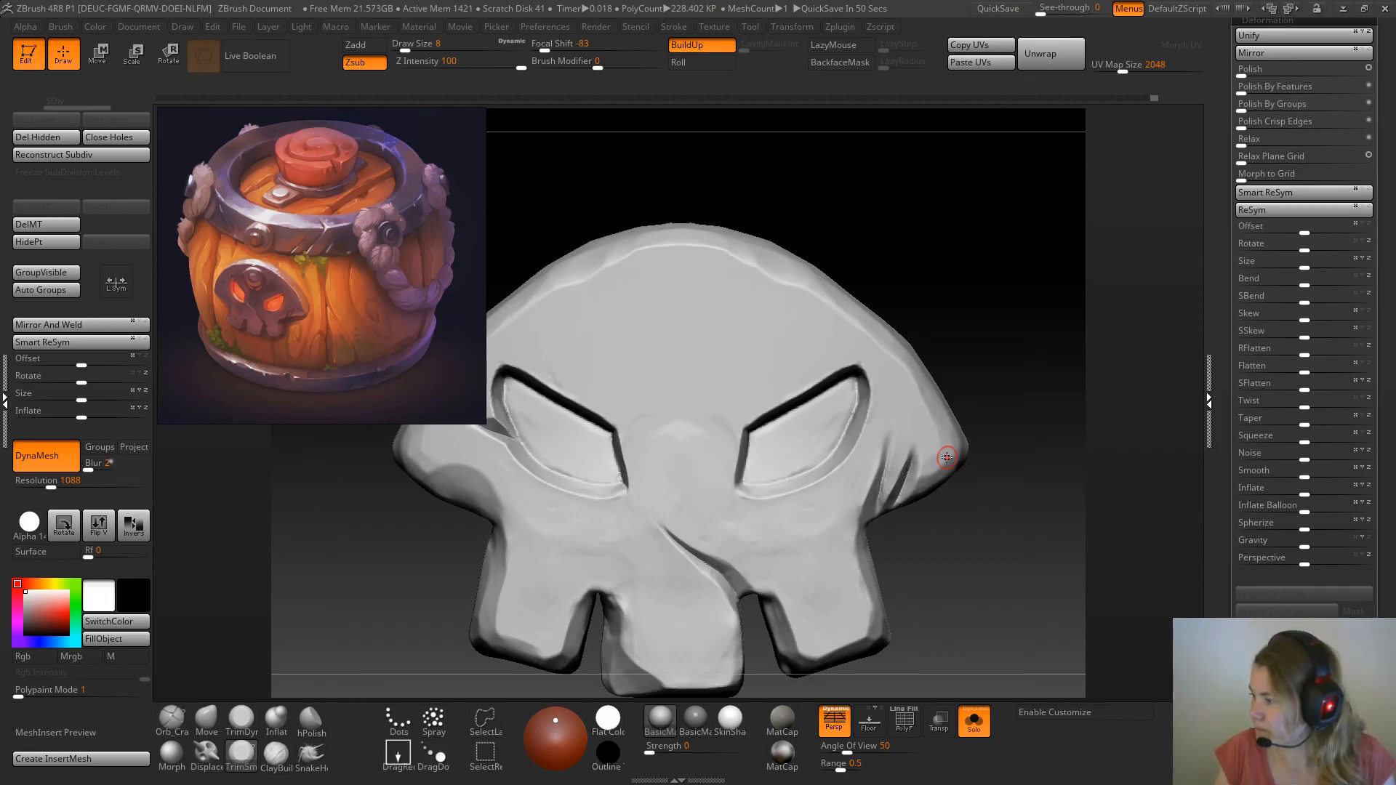
left_click_drag(1008, 378, 985, 334)
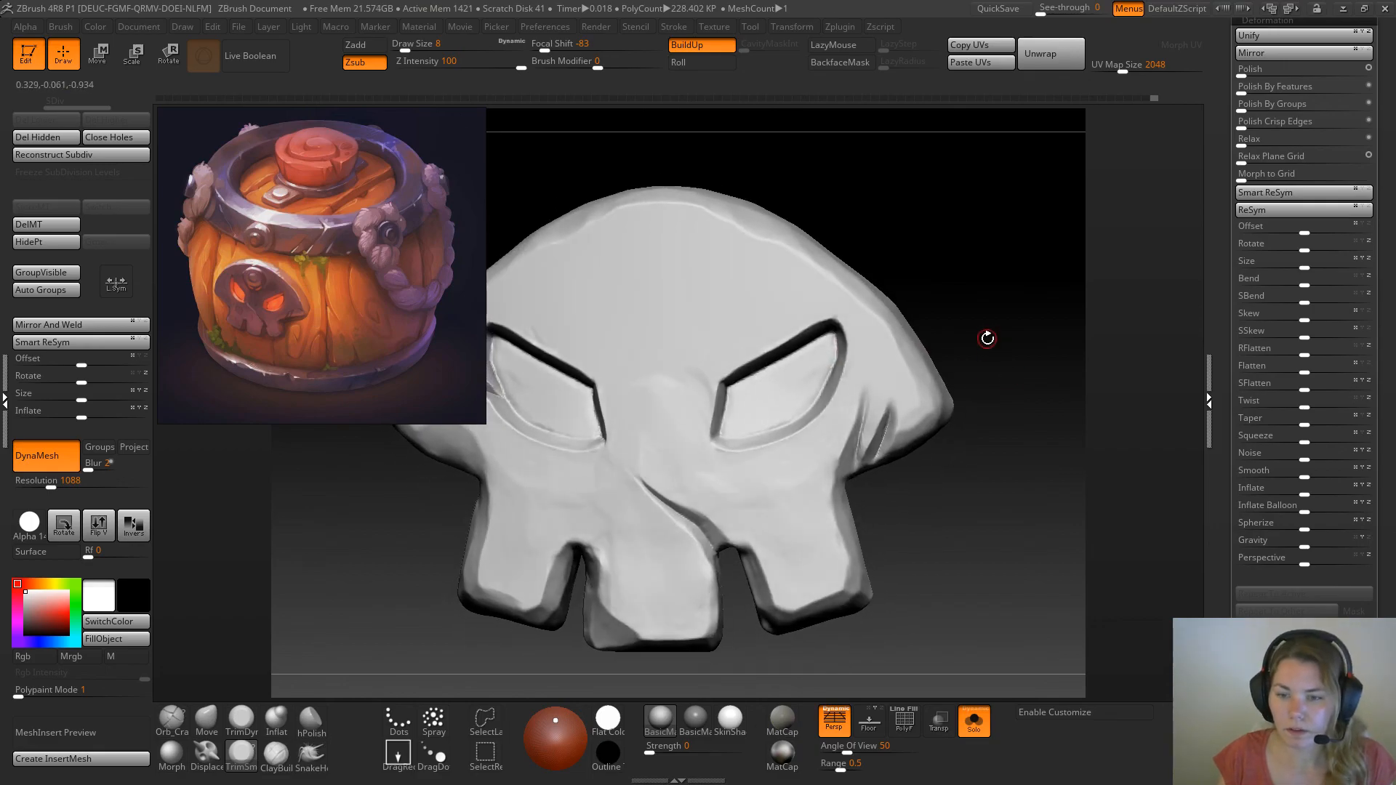
Leave Solo mode and view the whole barrel at the painted reference's angle to compare them
left_click_drag(974, 395, 867, 336, "alt")
left_click(974, 721)
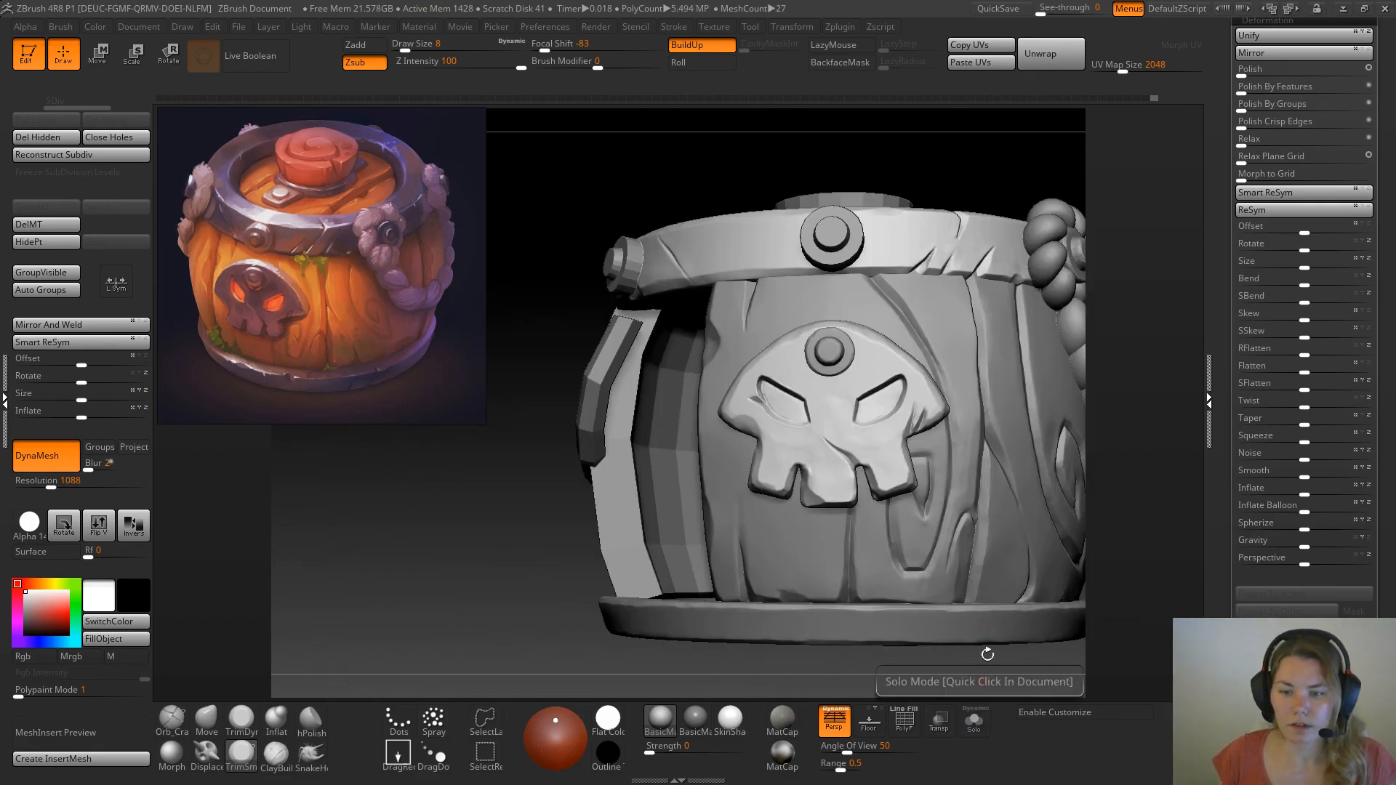
left_click_drag(942, 144, 905, 320)
left_click_drag(572, 588, 520, 582)
left_click_drag(991, 233, 998, 275)
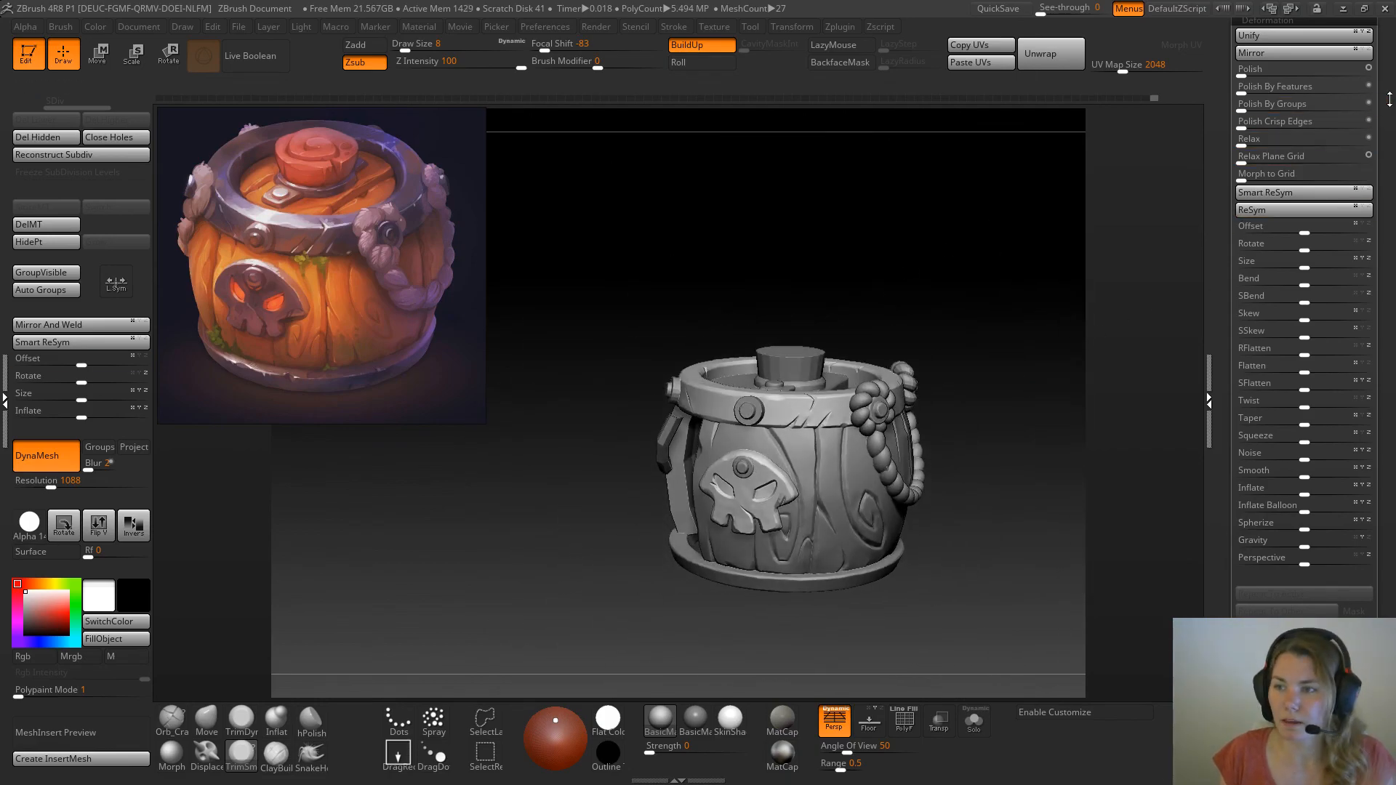
Save the tool as skullbarrel08 in the Zbrush folder, replacing the existing file
left_click_drag(1388, 101, 1386, 505)
left_click(1331, 66)
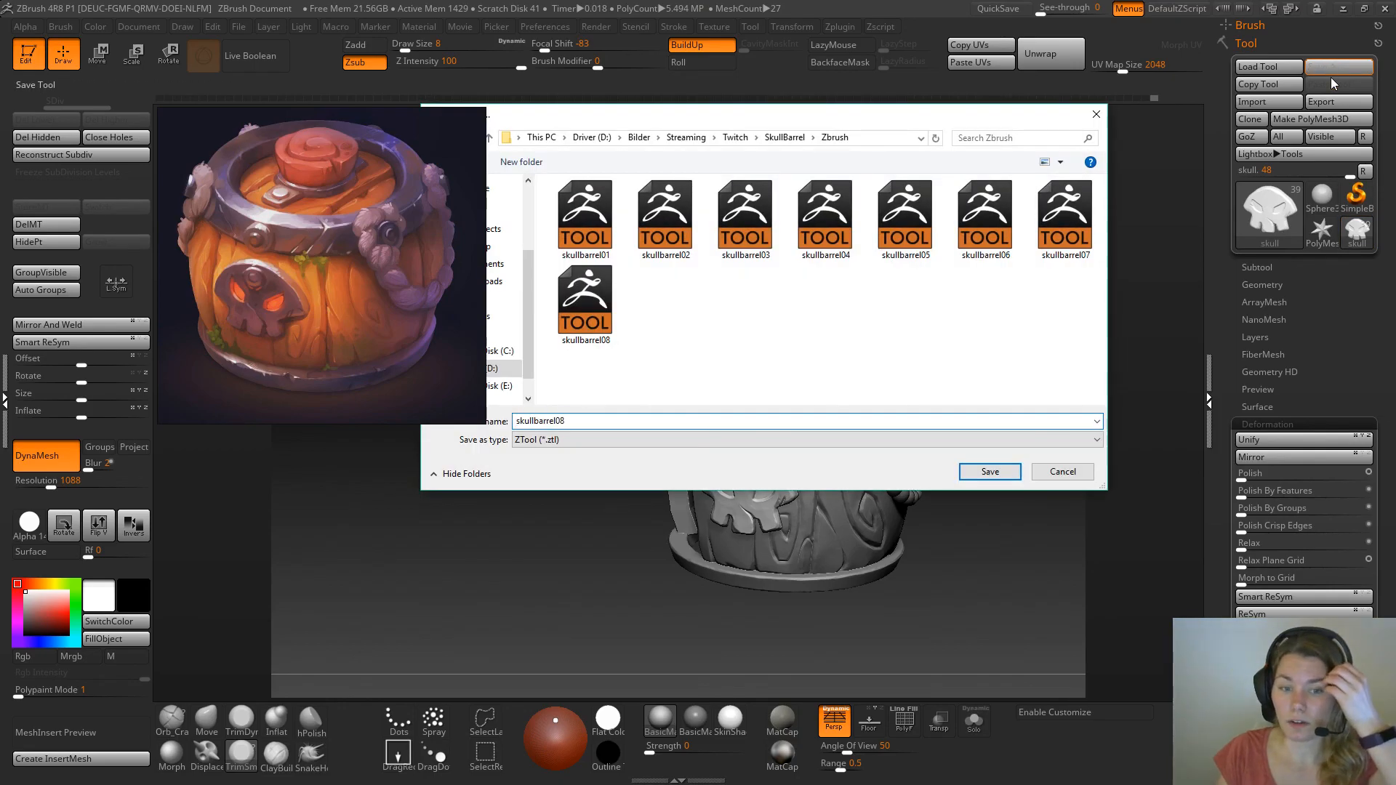
key("Return")
key("Return")
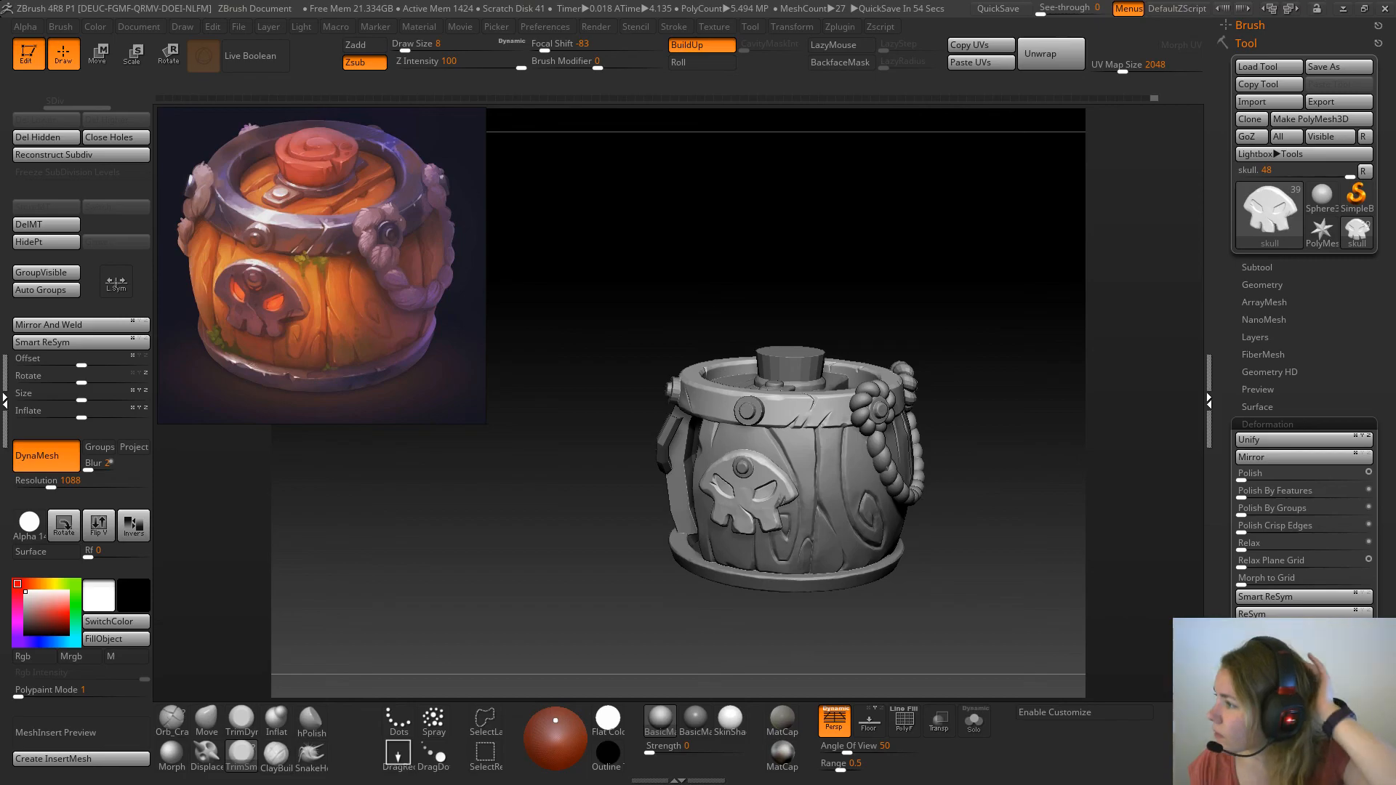
Bring the ArtStation Anchor artwork page into view and examine its full anchor and wooden crossbar renders for metal styling
left_click_drag(1395, 149, 905, 64)
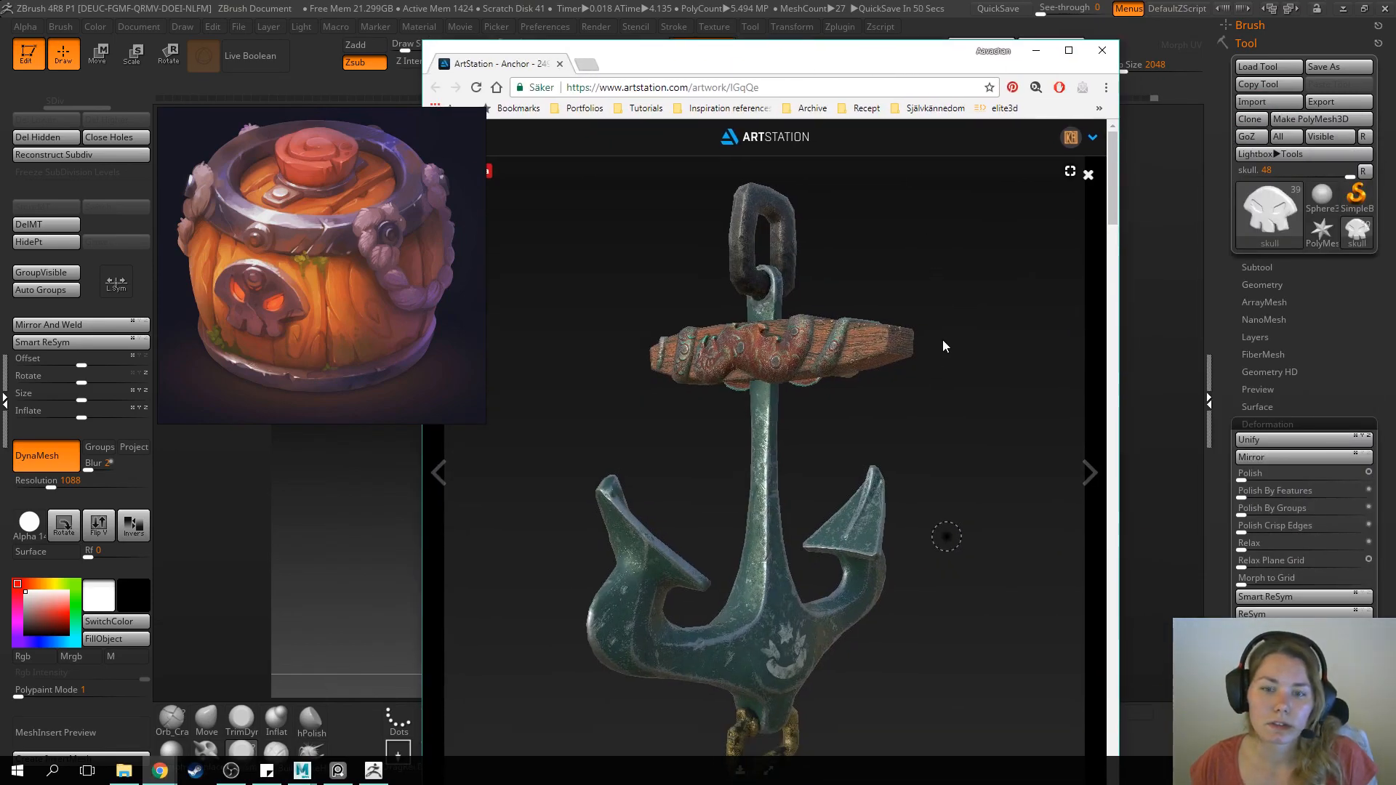
scroll(944, 341, "down", 5)
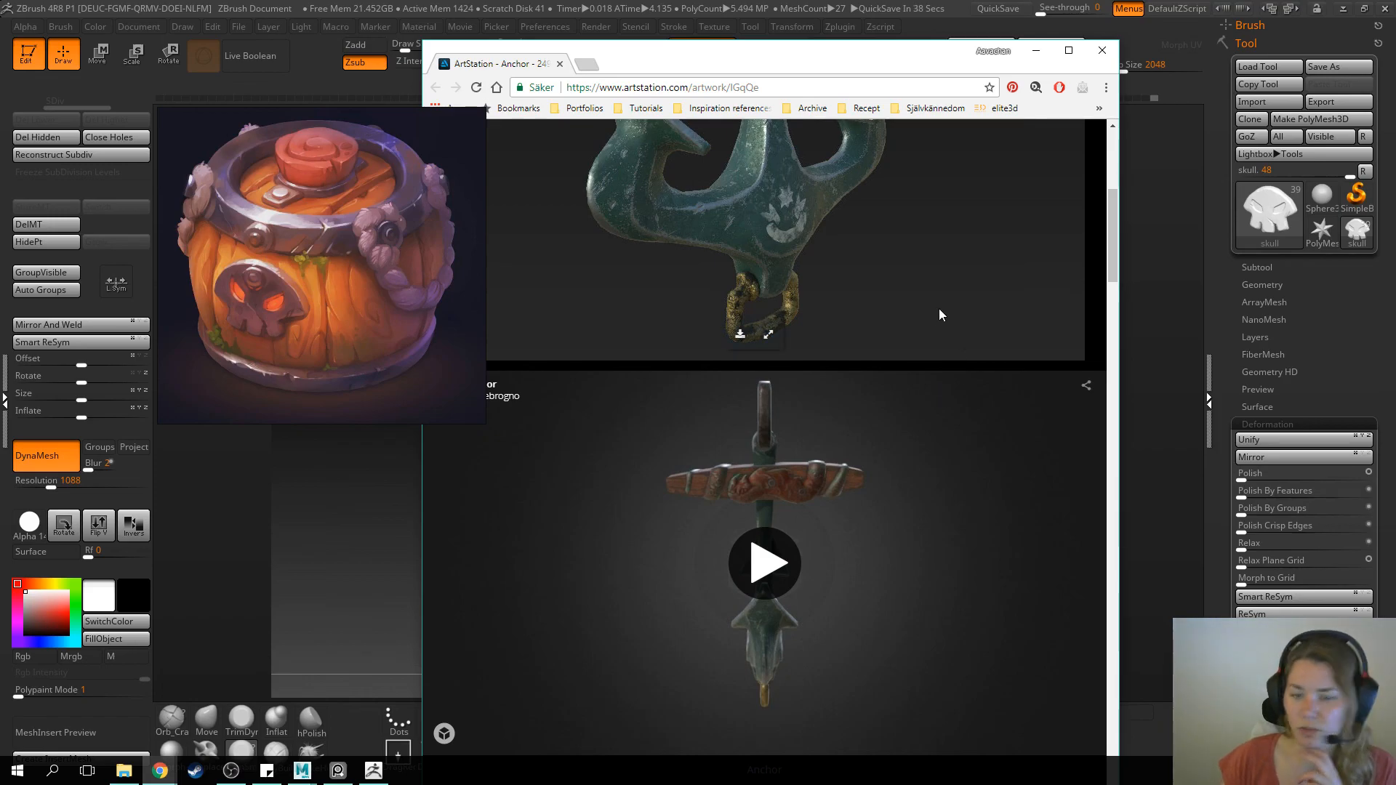
scroll(923, 336, "down", 7)
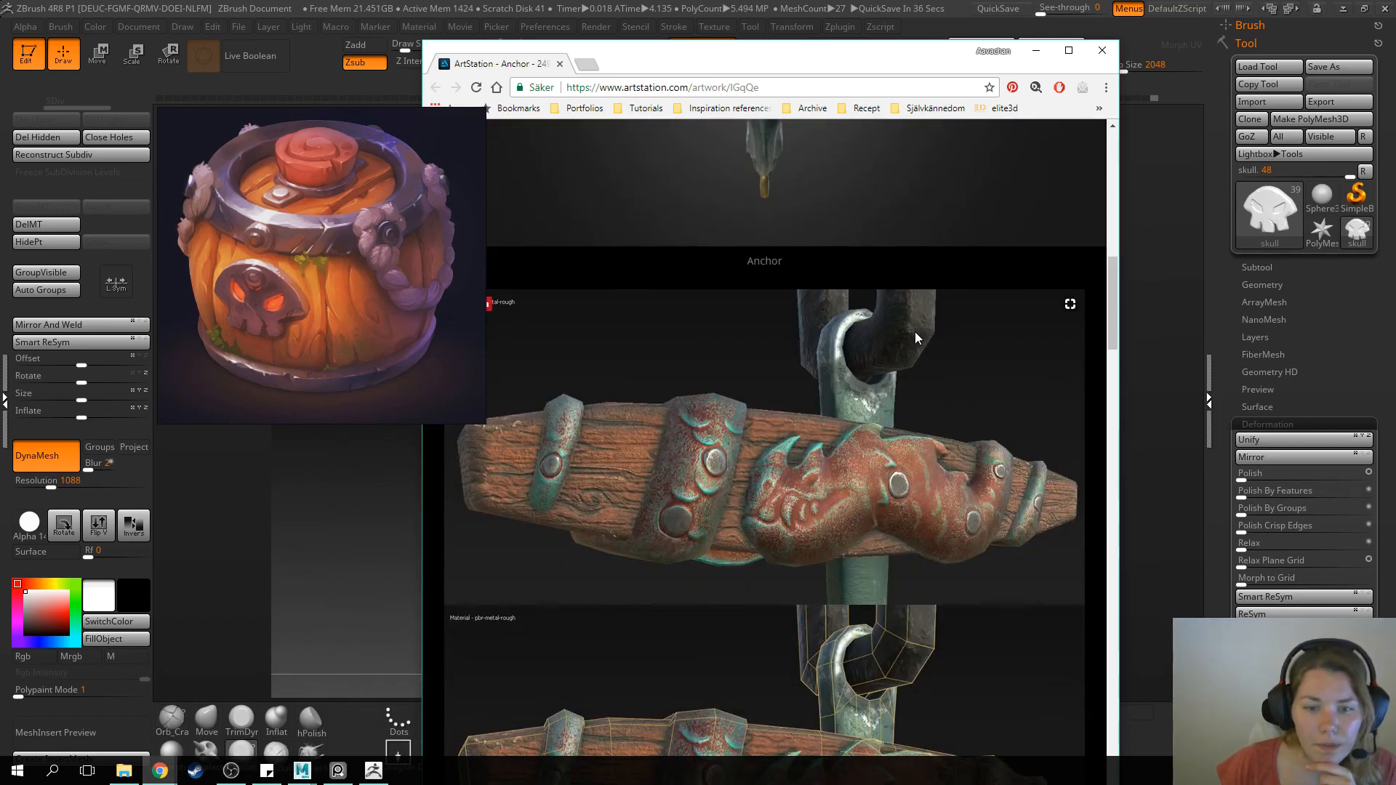
scroll(915, 332, "down", 5)
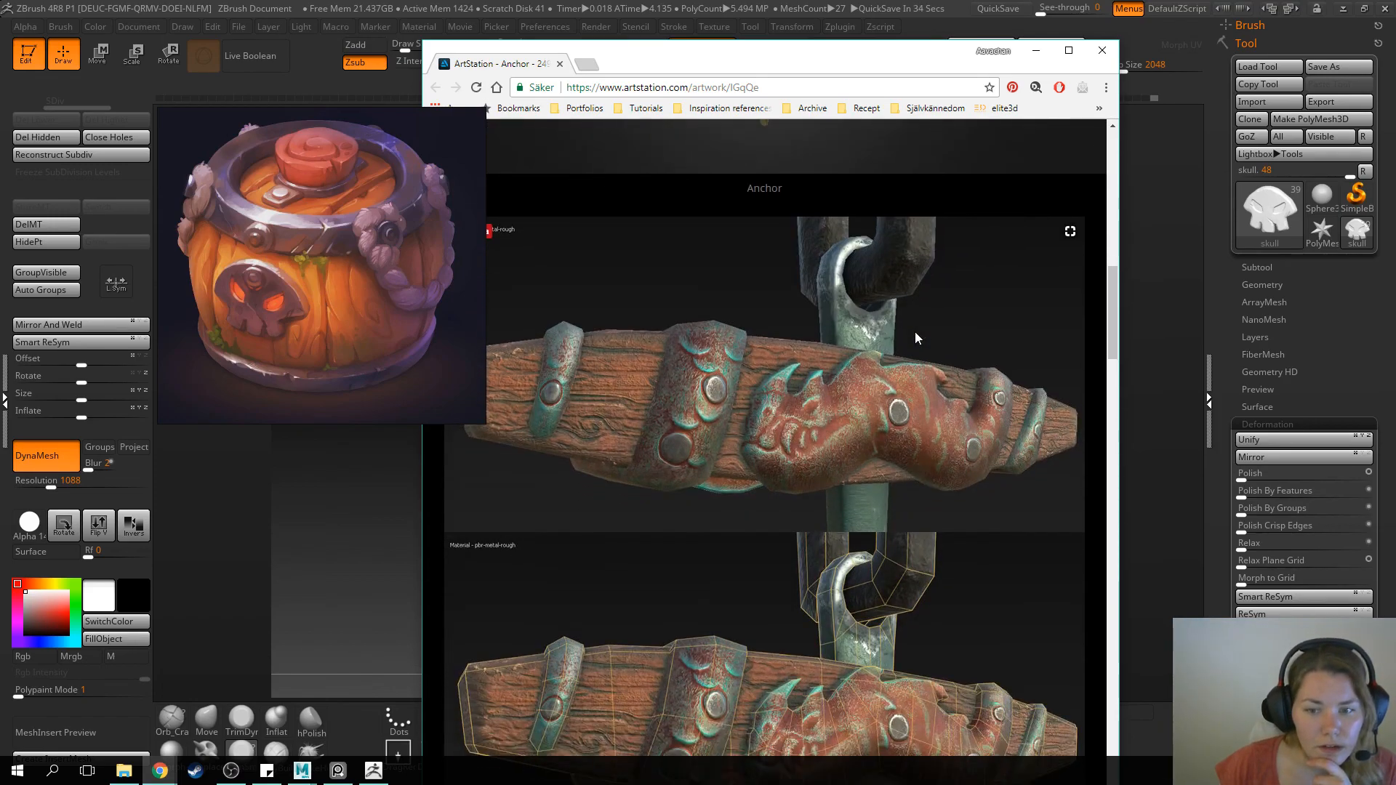
scroll(909, 340, "down", 3)
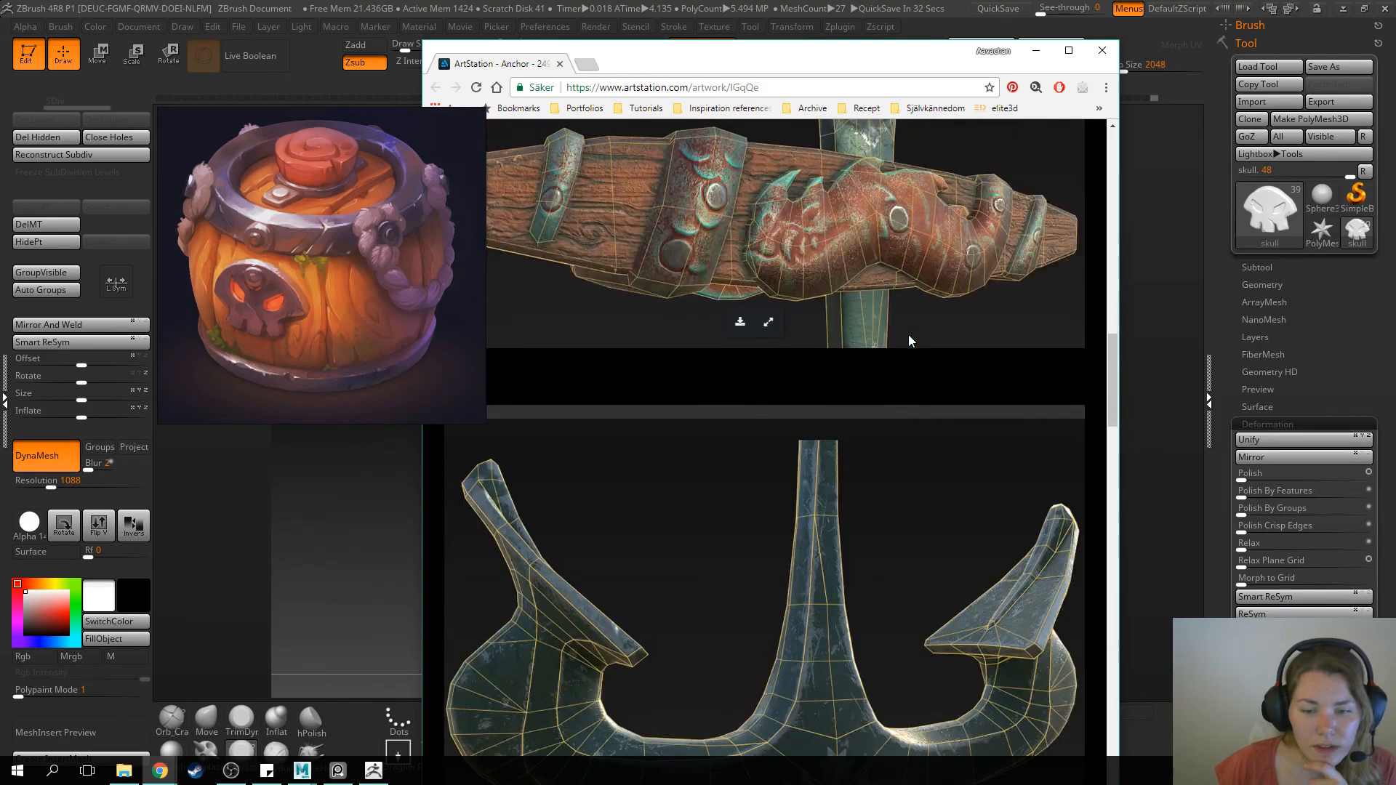
scroll(909, 334, "down", 4)
scroll(909, 335, "up", 12)
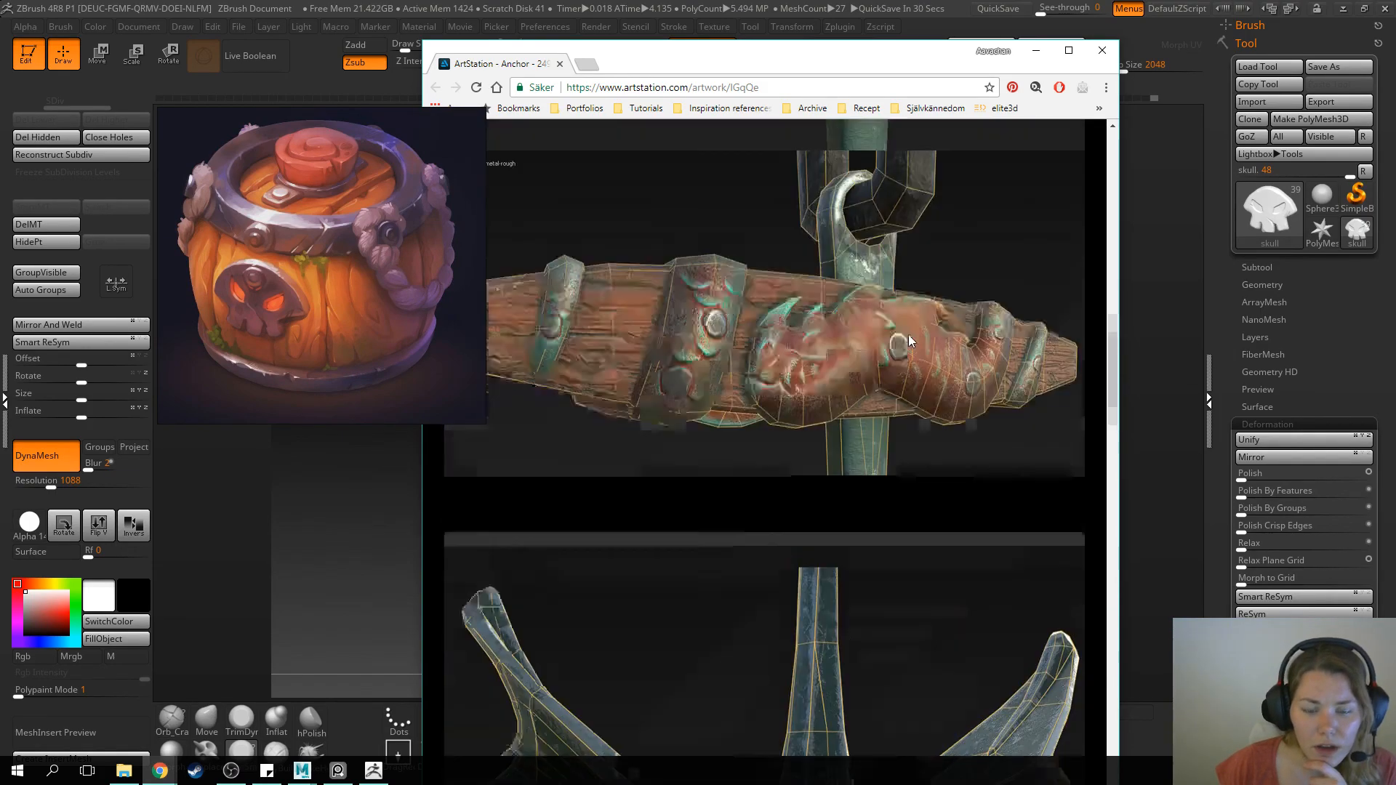
scroll(908, 336, "up", 5)
left_click(908, 336)
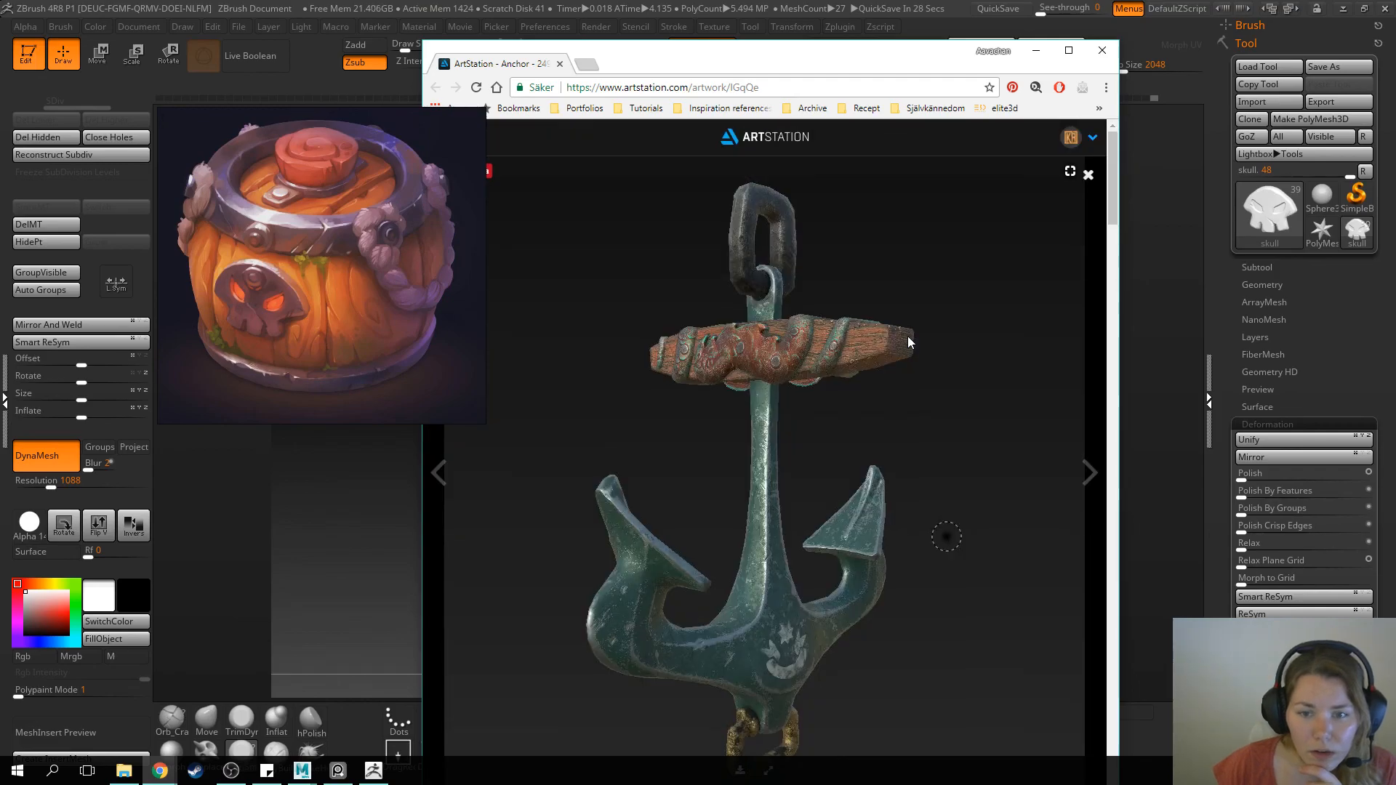
left_click(907, 336)
Study the Anchor page's crossbar, wireframe and untextured sculpt renders for edge wear, dents and metal surface detail
scroll(908, 336, "down", 10)
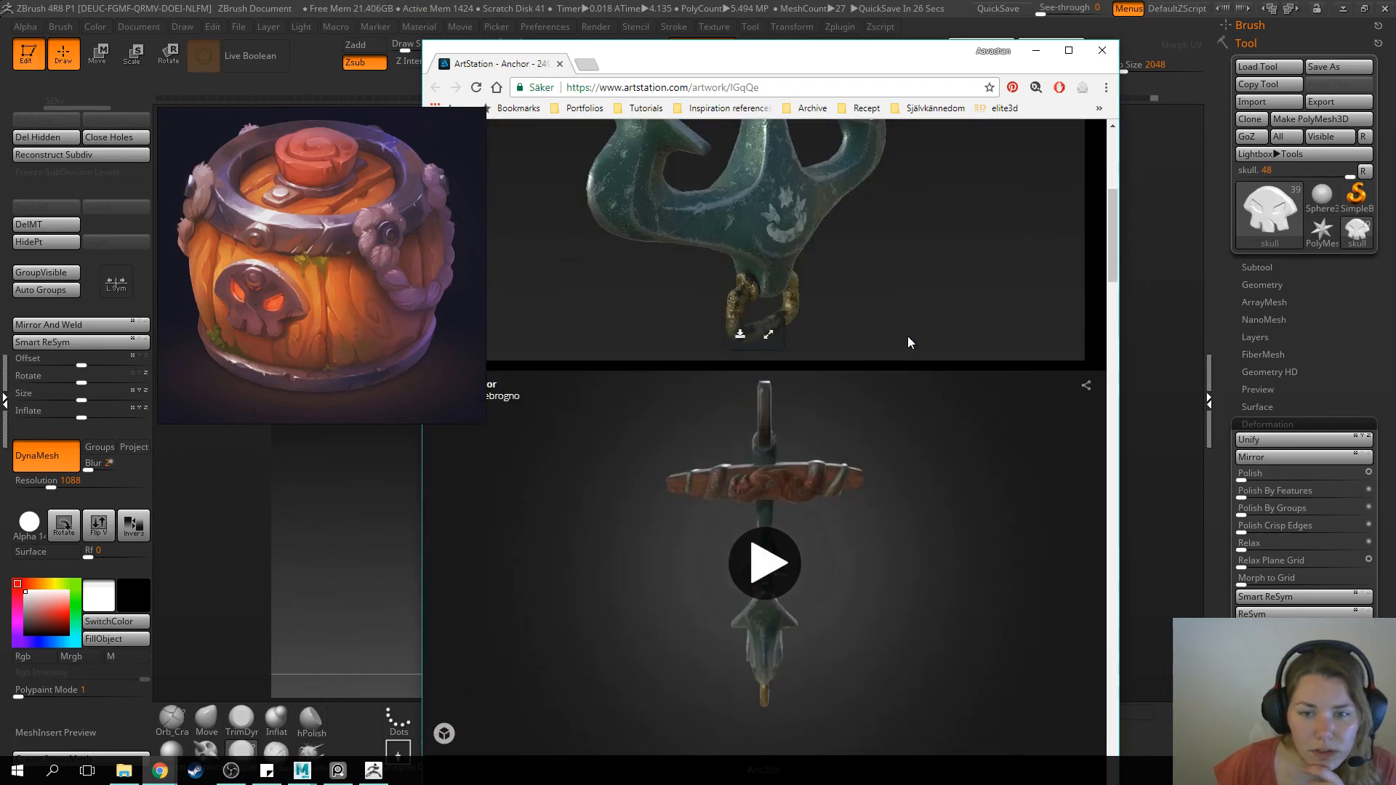
scroll(908, 336, "down", 3)
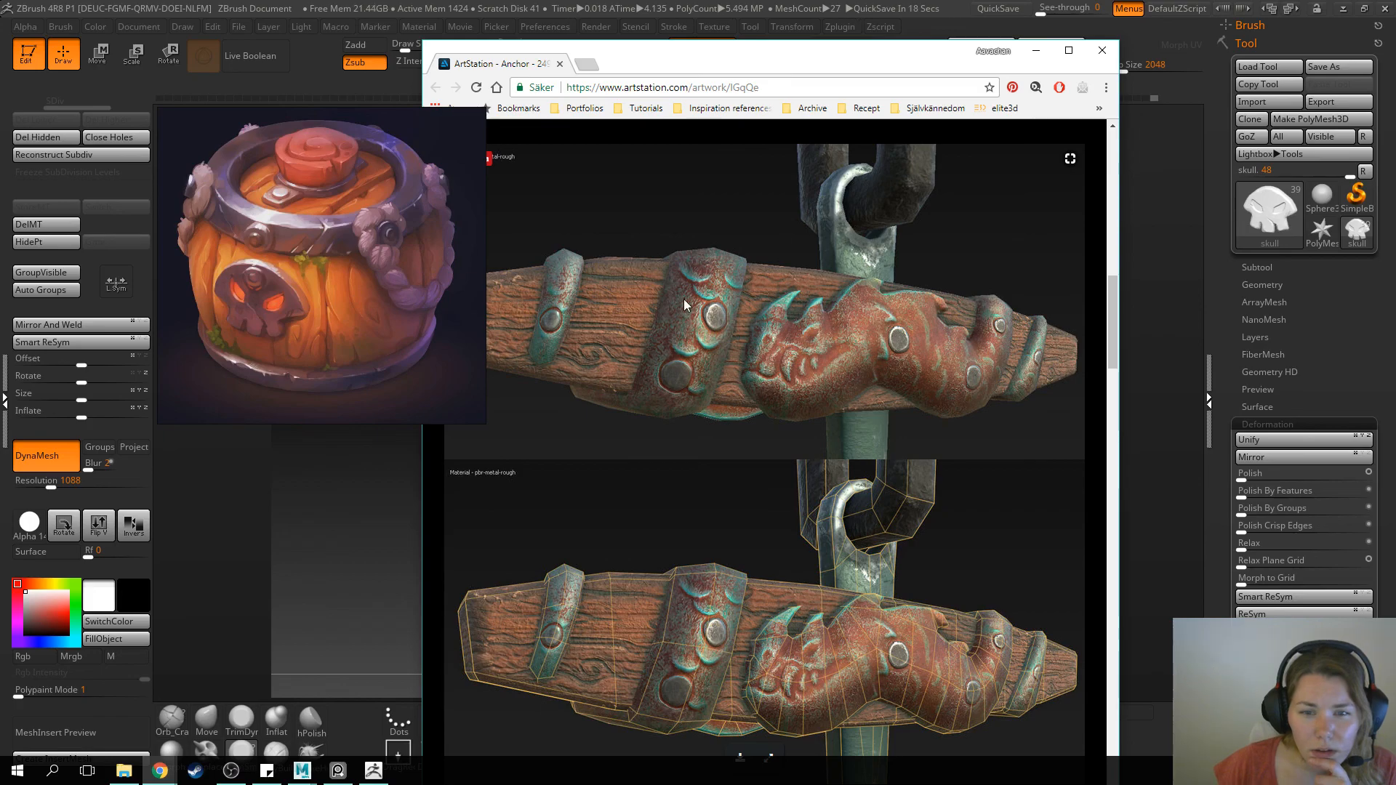
scroll(712, 260, "down", 9)
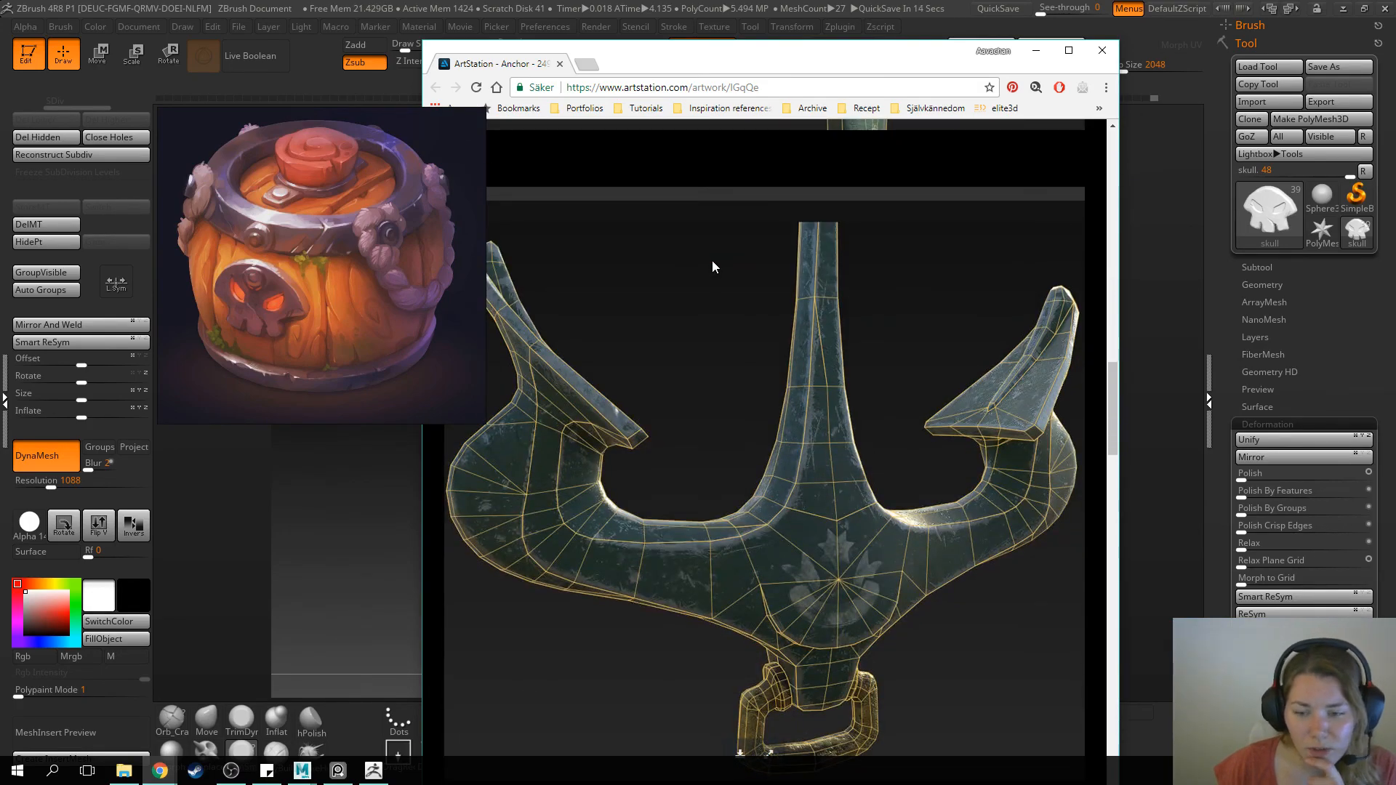
scroll(713, 261, "down", 10)
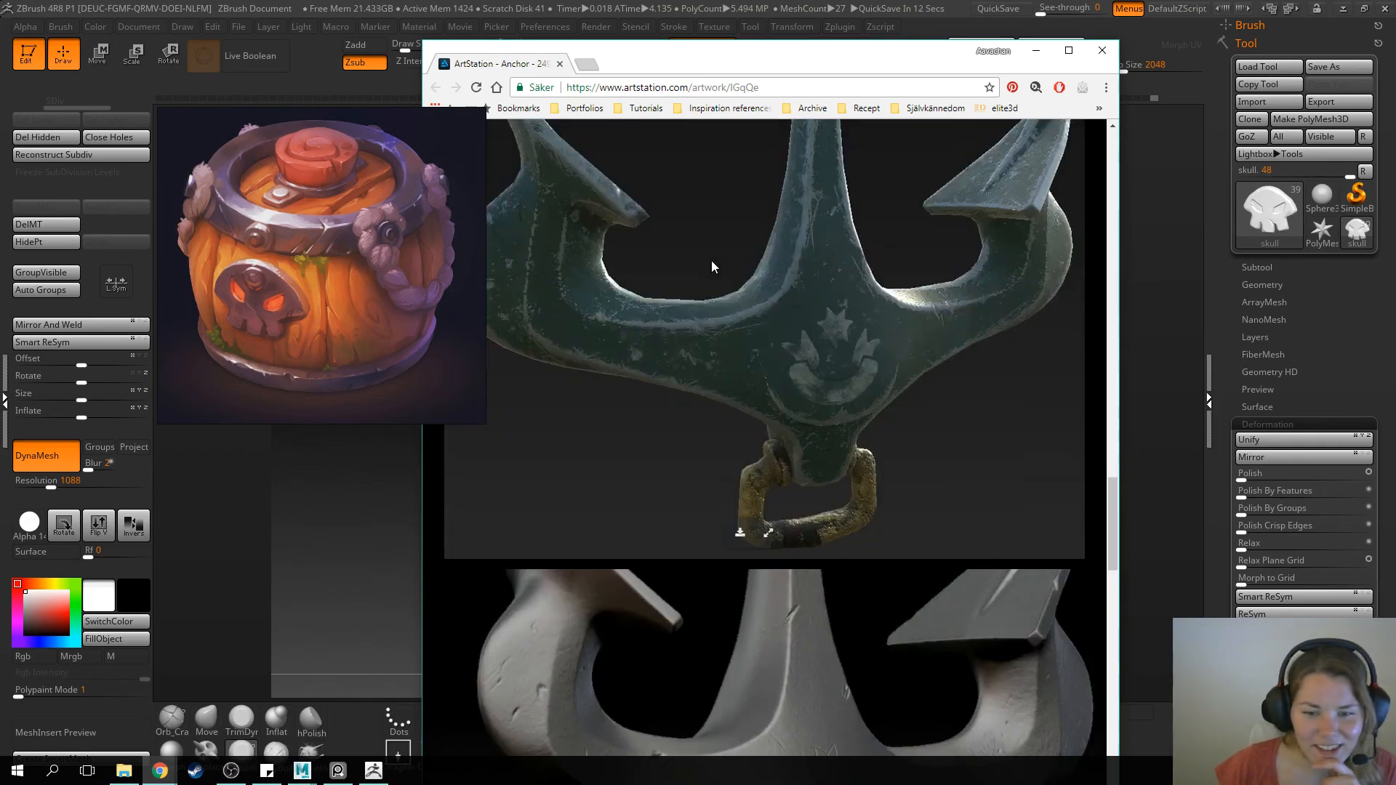
scroll(711, 260, "down", 6)
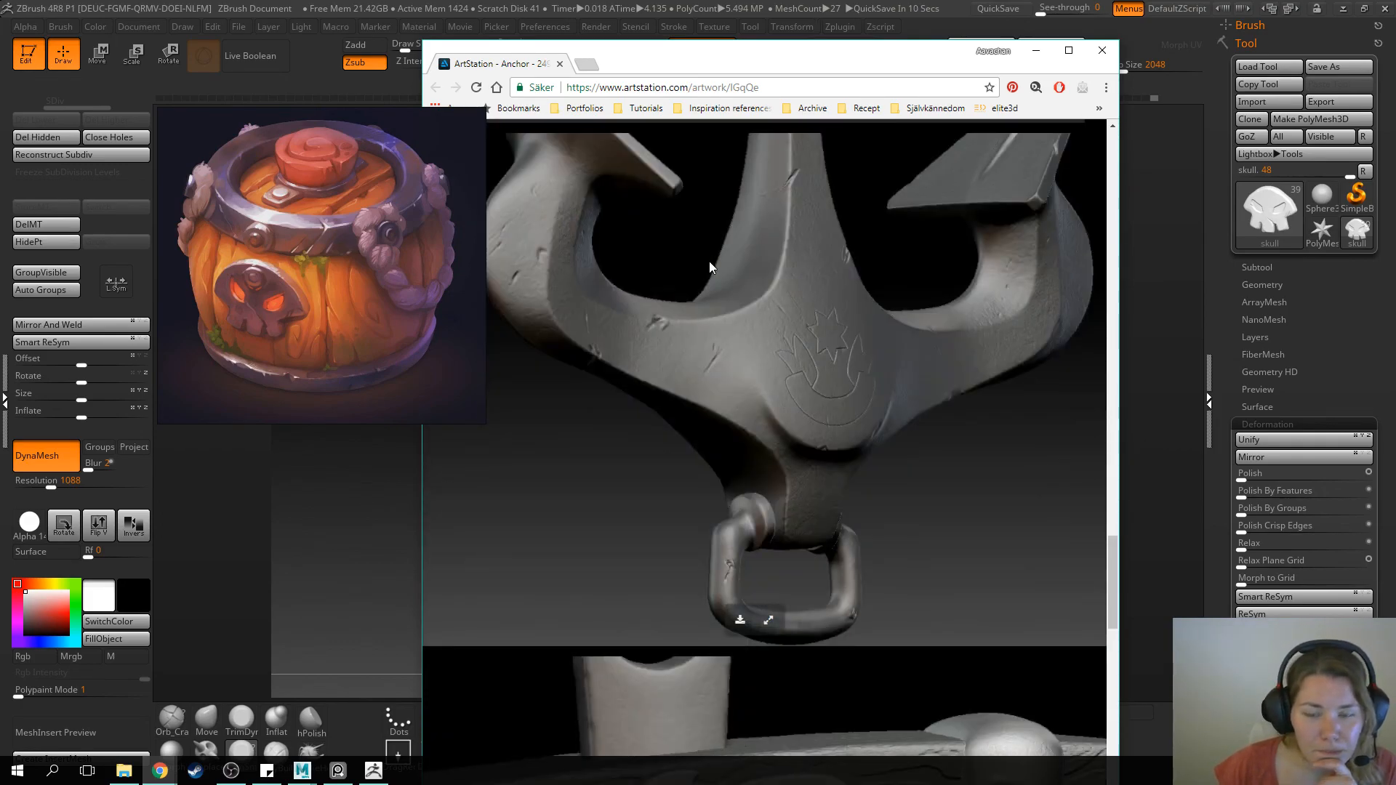
scroll(710, 264, "down", 6)
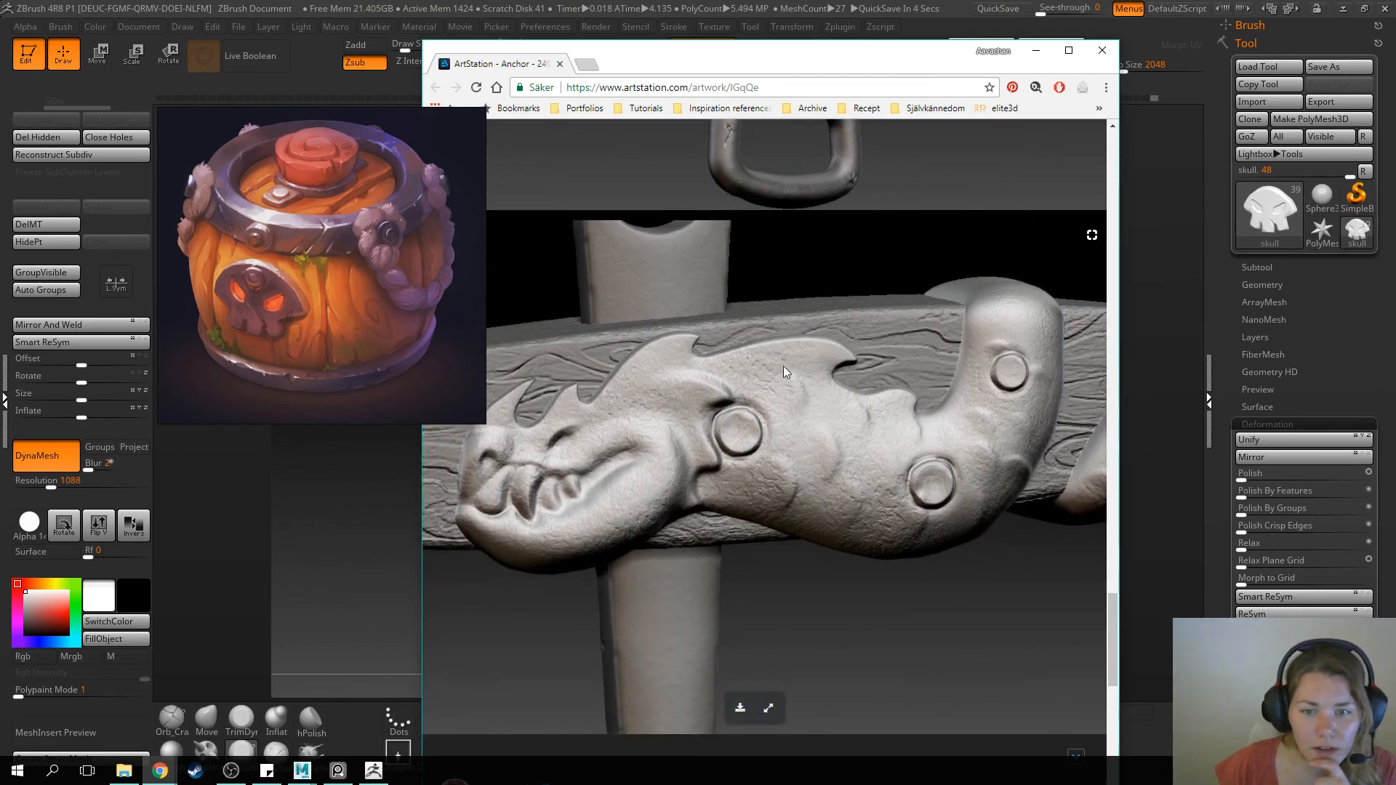
scroll(822, 492, "down", 10)
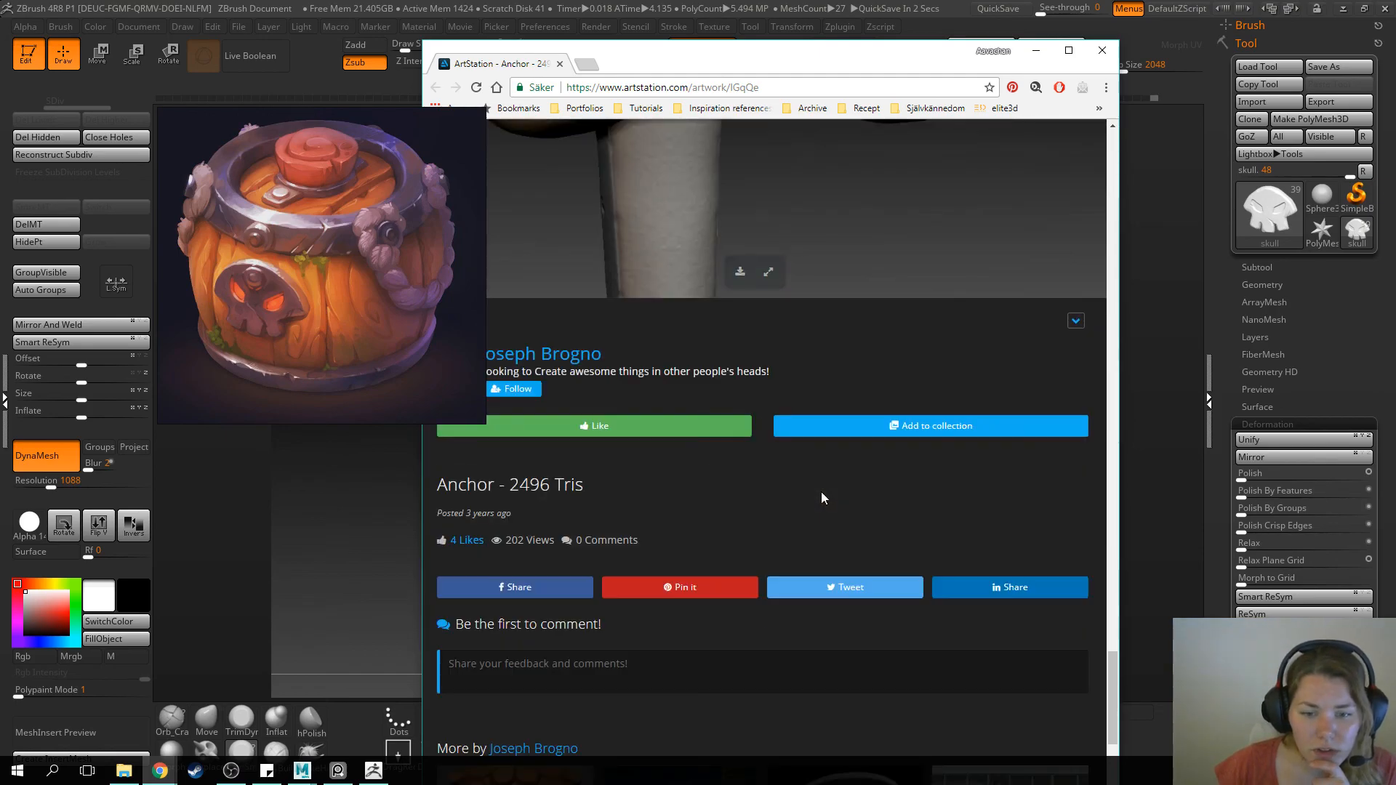
Compare the anchor's sculpted and textured metal arms once more, and close the ArtStation page to return to ZBrush
scroll(822, 491, "up", 15)
scroll(822, 492, "up", 2)
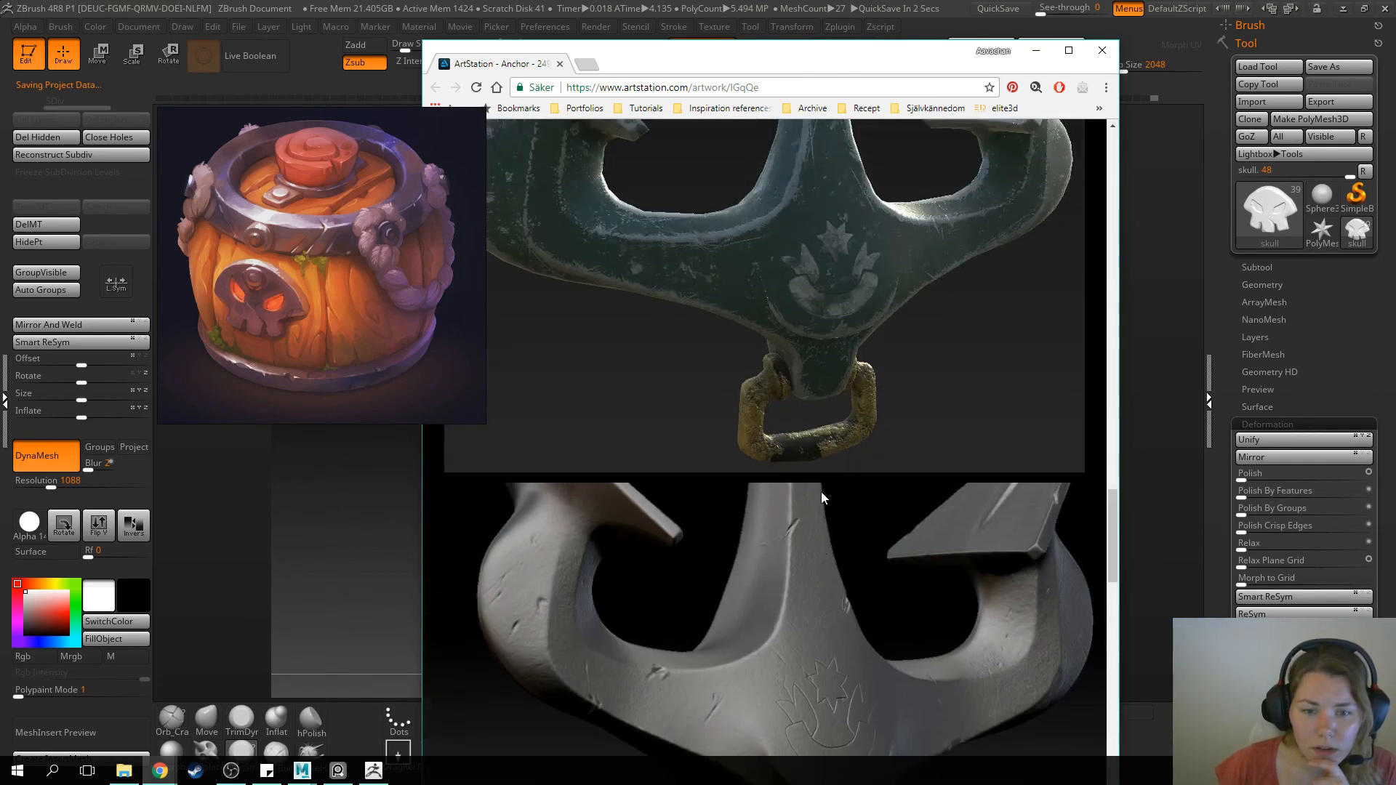
scroll(779, 366, "down", 2)
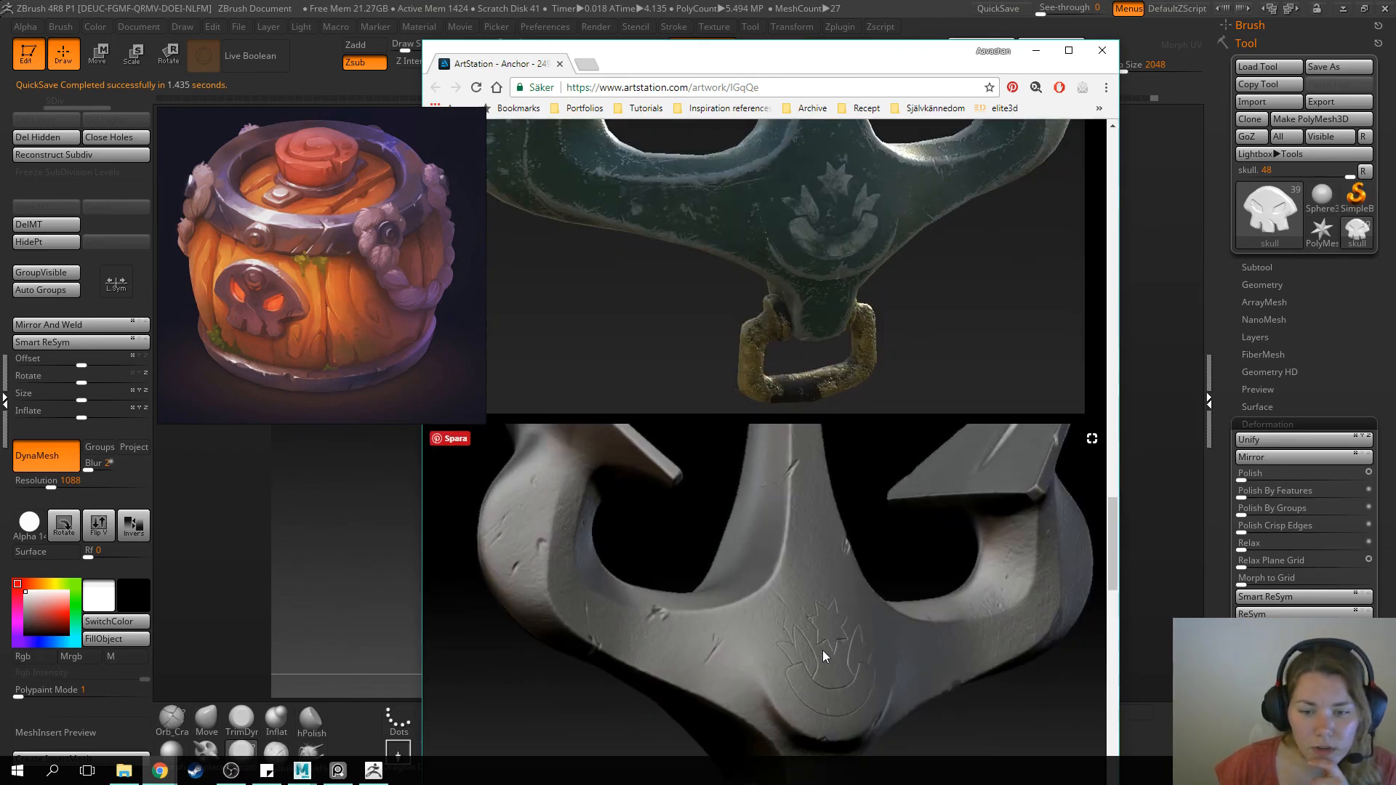
scroll(846, 456, "up", 2)
scroll(960, 483, "up", 1)
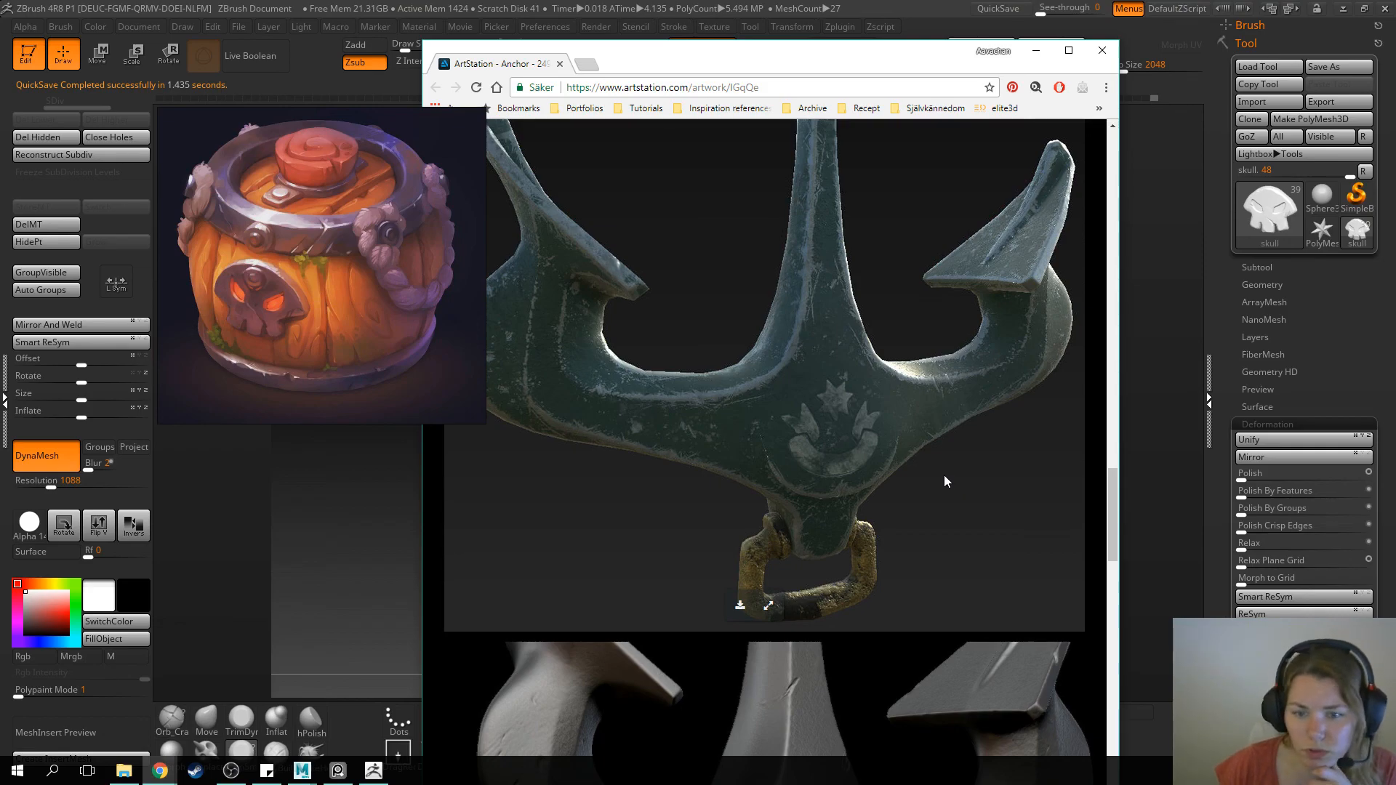
scroll(946, 480, "up", 3)
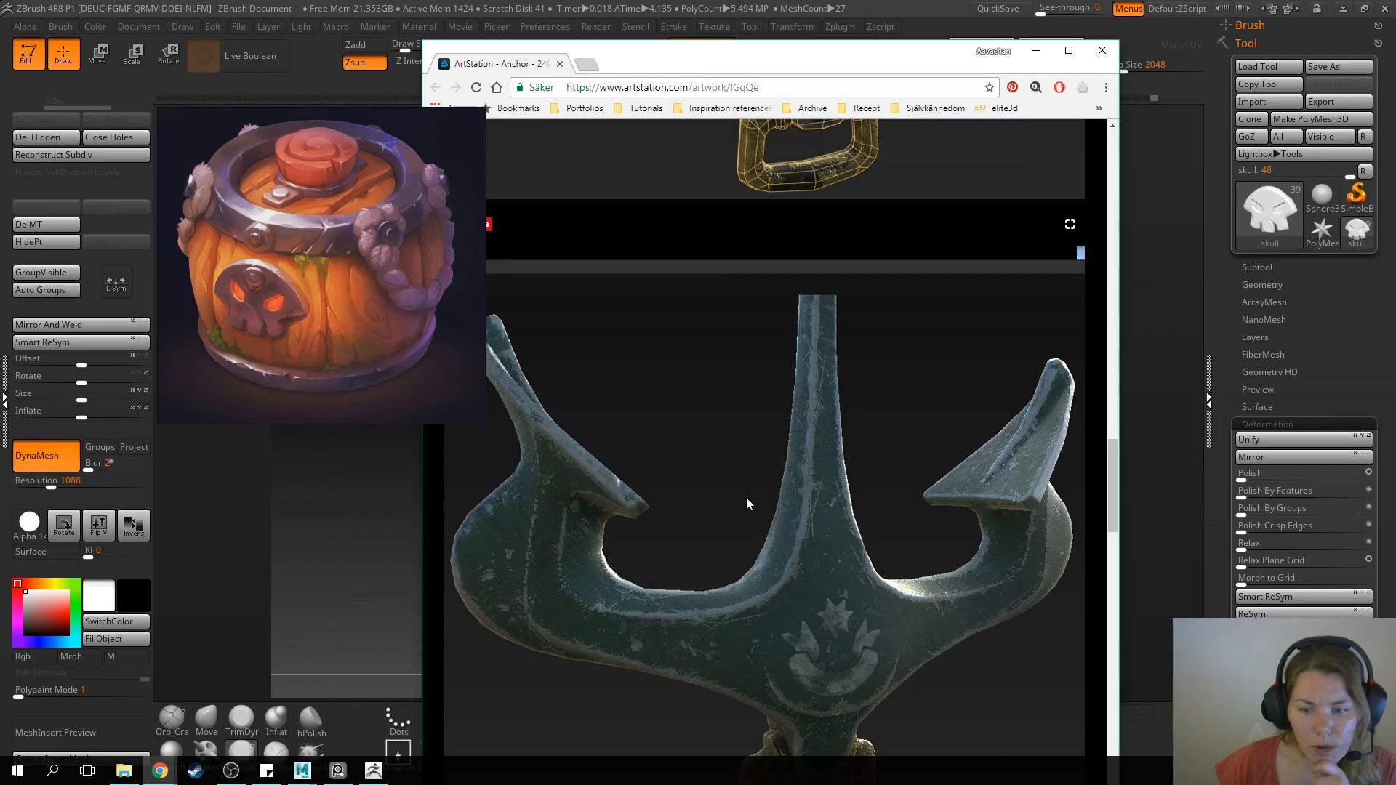
scroll(845, 530, "up", 4)
scroll(845, 531, "up", 15)
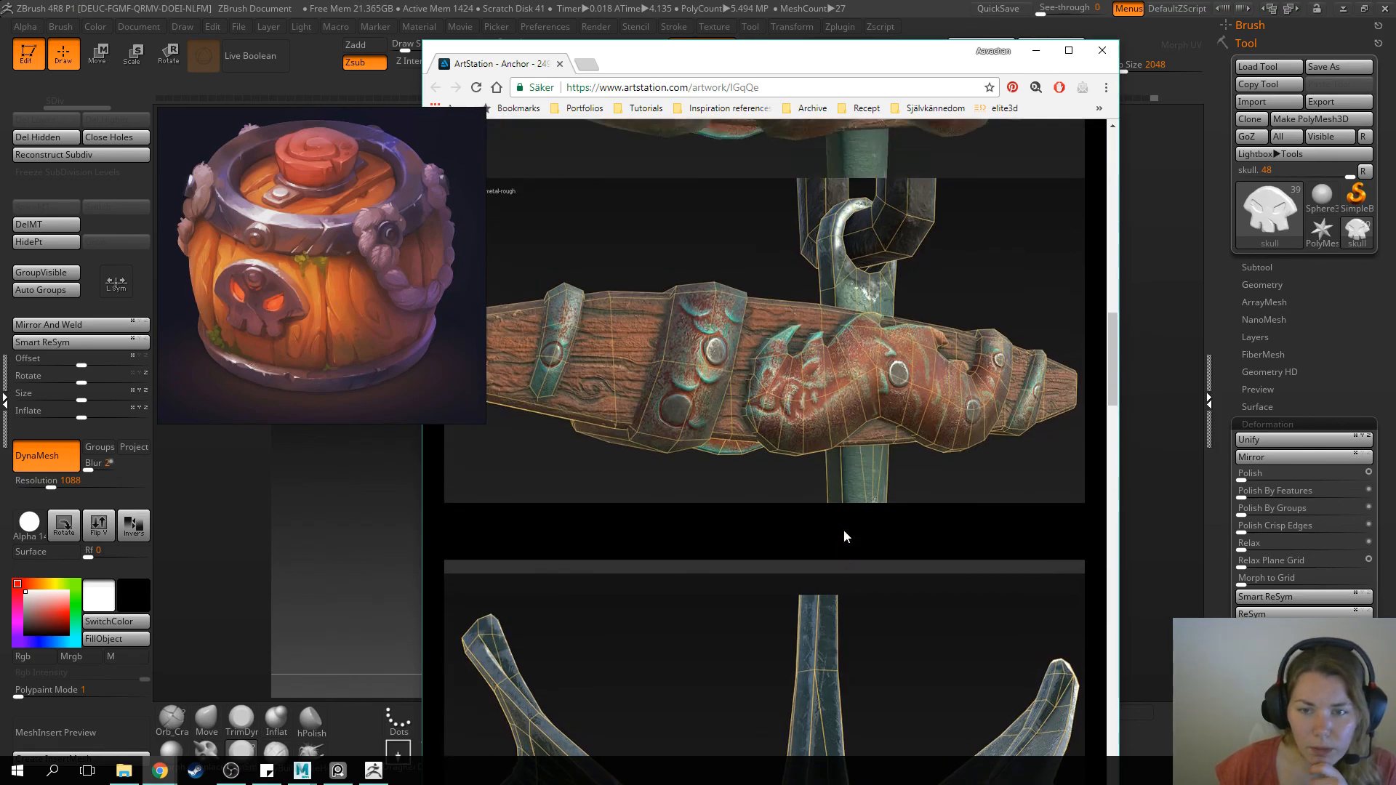
scroll(845, 538, "up", 3)
left_click(845, 538)
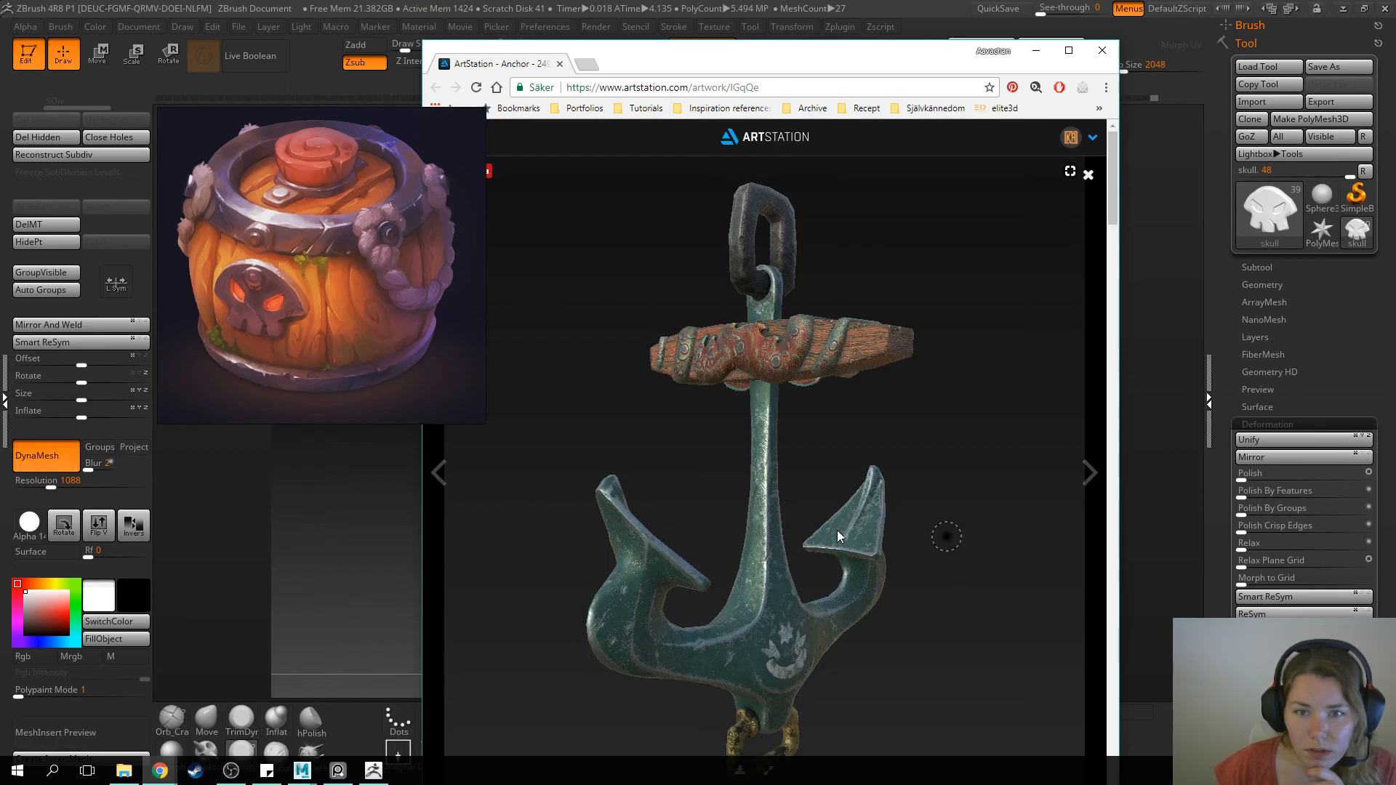
left_click(561, 65)
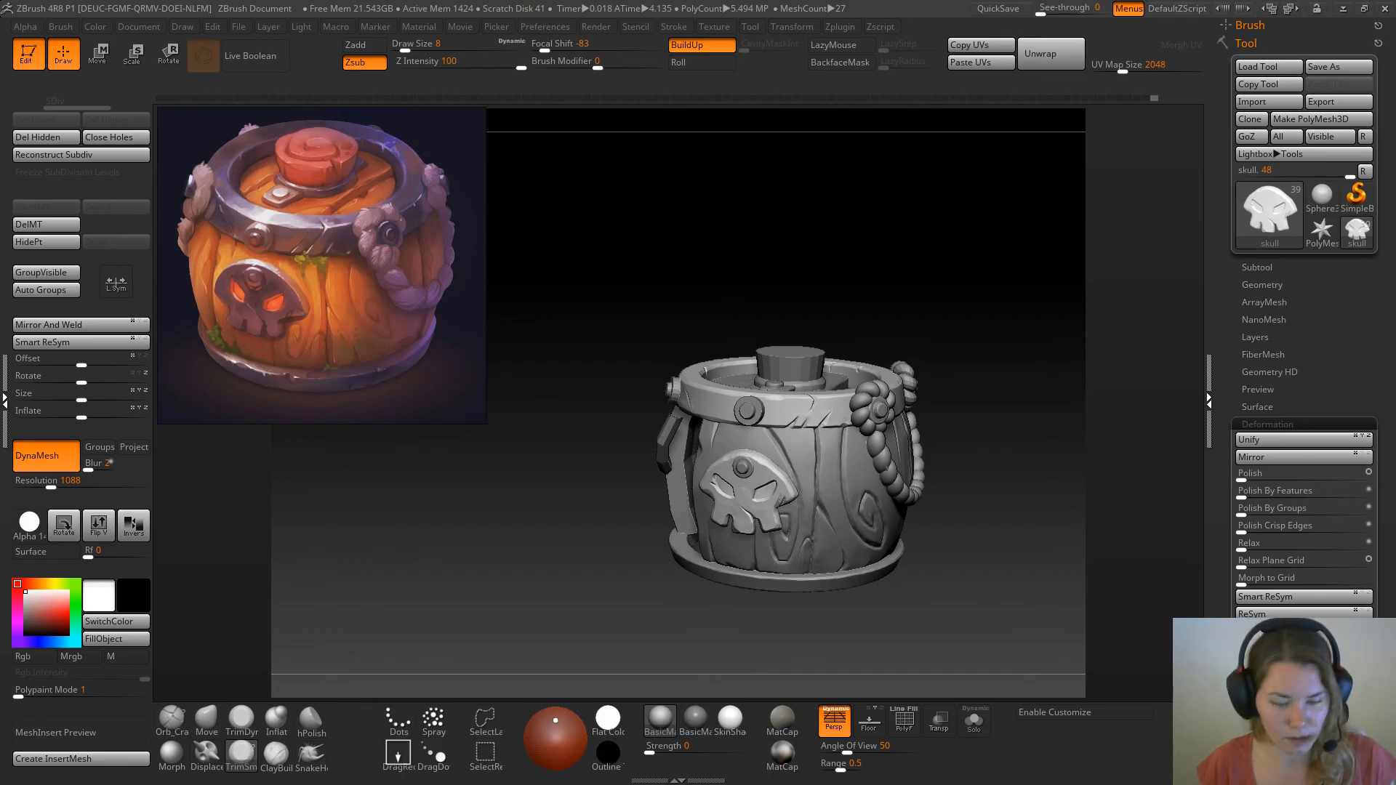
key("super")
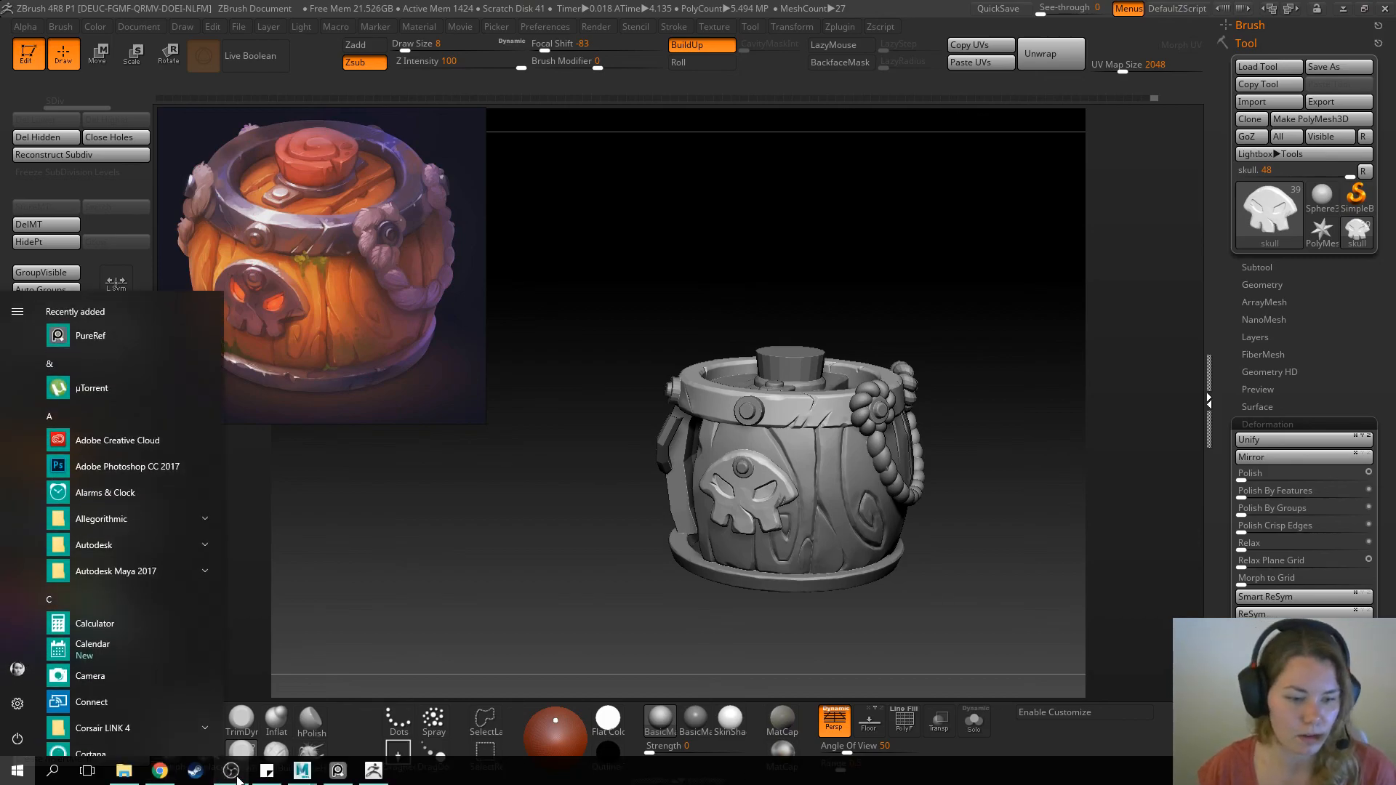
left_click(237, 781)
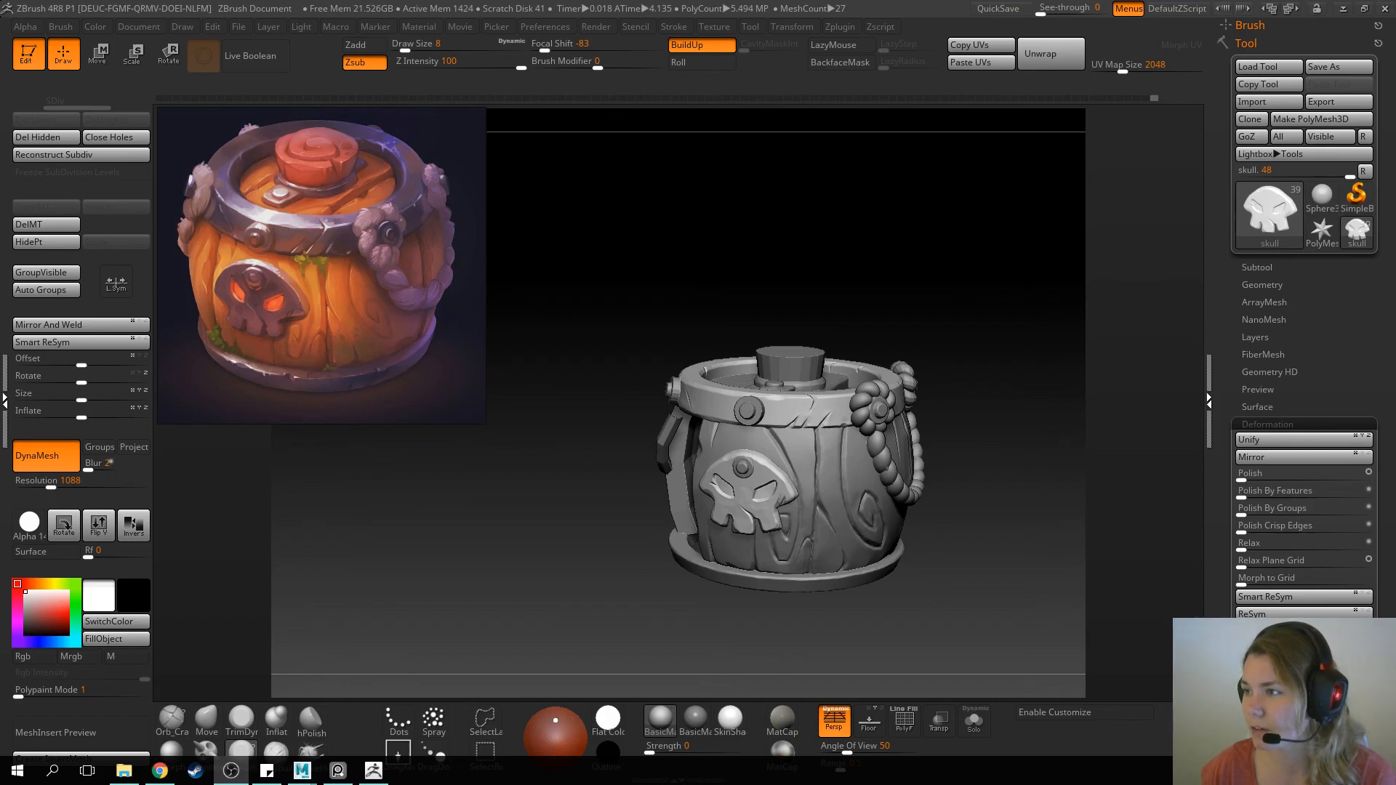